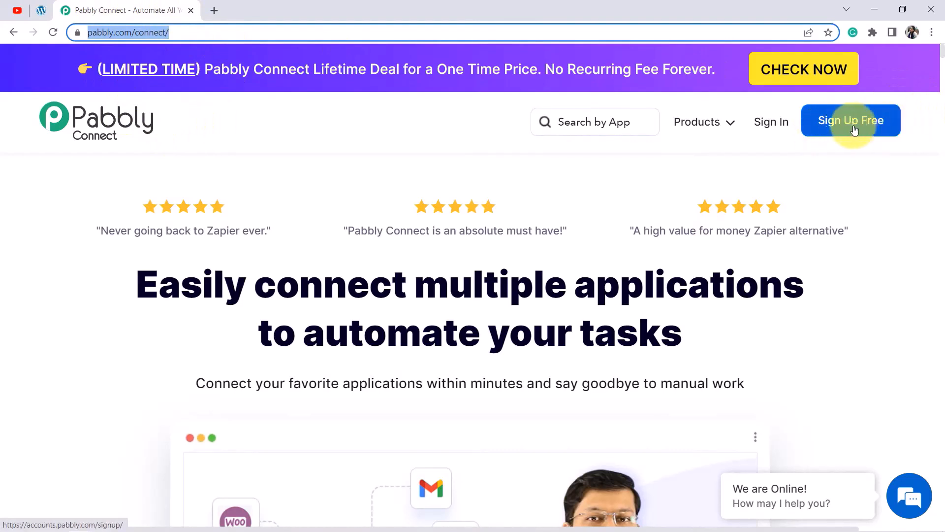
# Sign in from pabbly.com/connect and open the Pabbly Connect dashboard from All Apps.
pyautogui.click(767, 122)
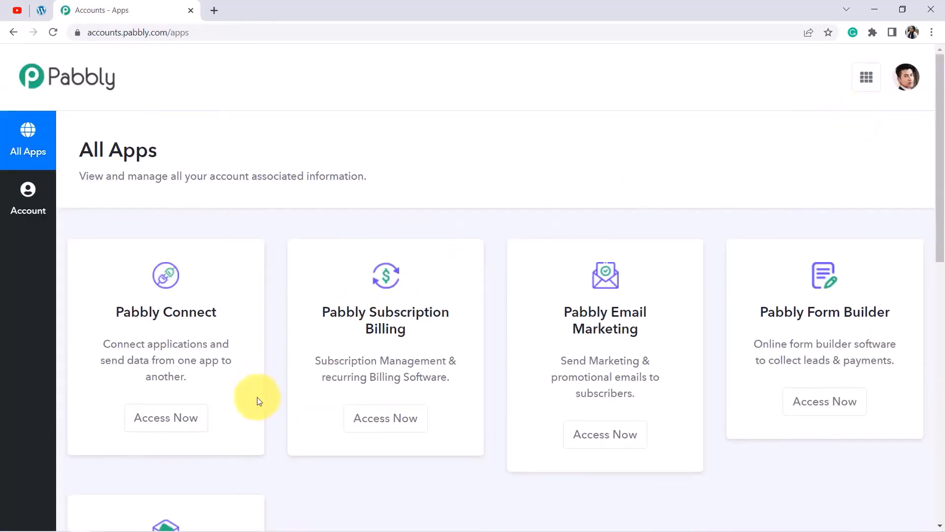
pyautogui.click(181, 417)
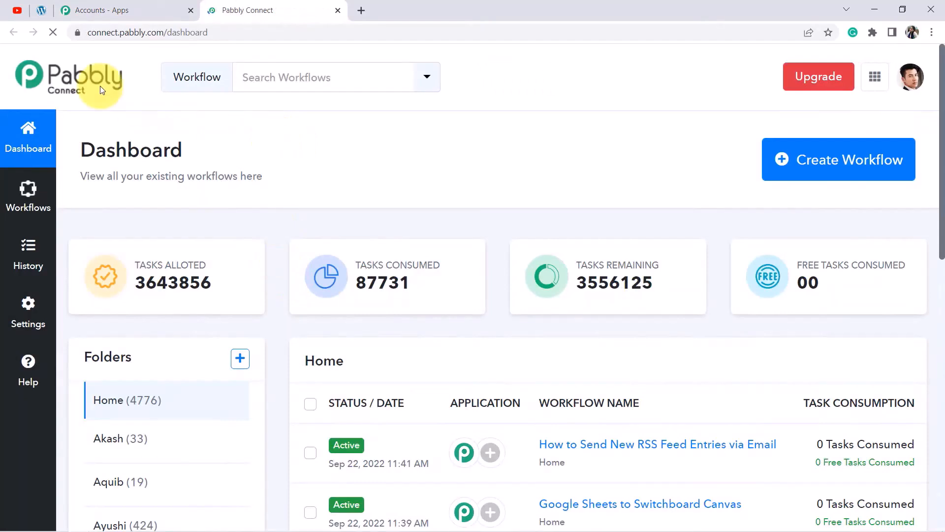
pyautogui.click(168, 32)
pyautogui.moveTo(195, 32); pyautogui.dragTo(185, 63)
pyautogui.moveTo(95, 149); pyautogui.dragTo(210, 154)
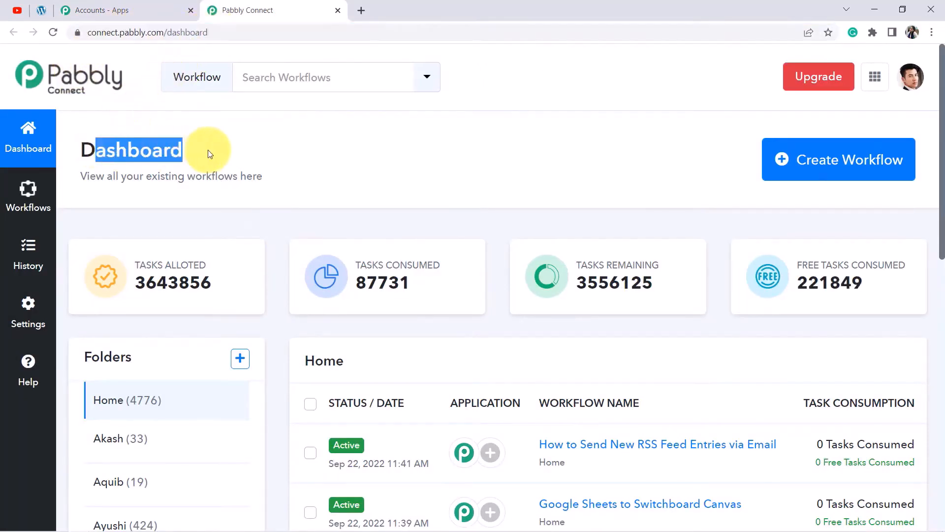
# Paste 'Automatically Upload YouTube Videos to WordPress as Blog Post' as the new workflow name and create it.
pyautogui.click(836, 156)
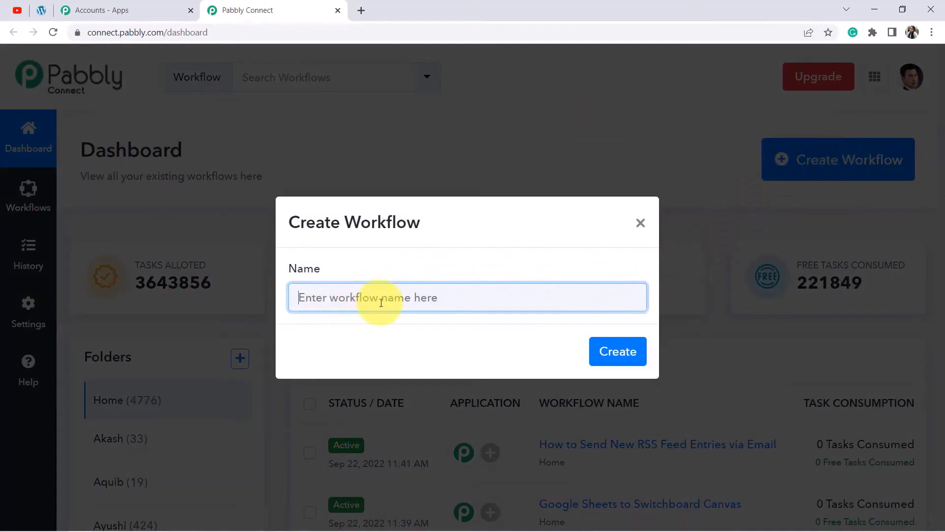
pyautogui.write('Automatically Upload YouTube Videos to WordPress as Blog Post')
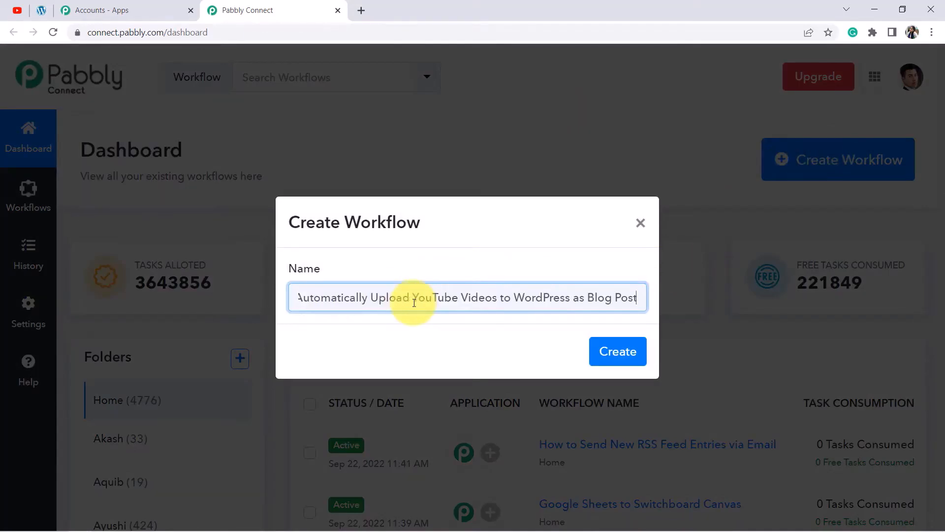
pyautogui.moveTo(404, 302); pyautogui.dragTo(285, 315)
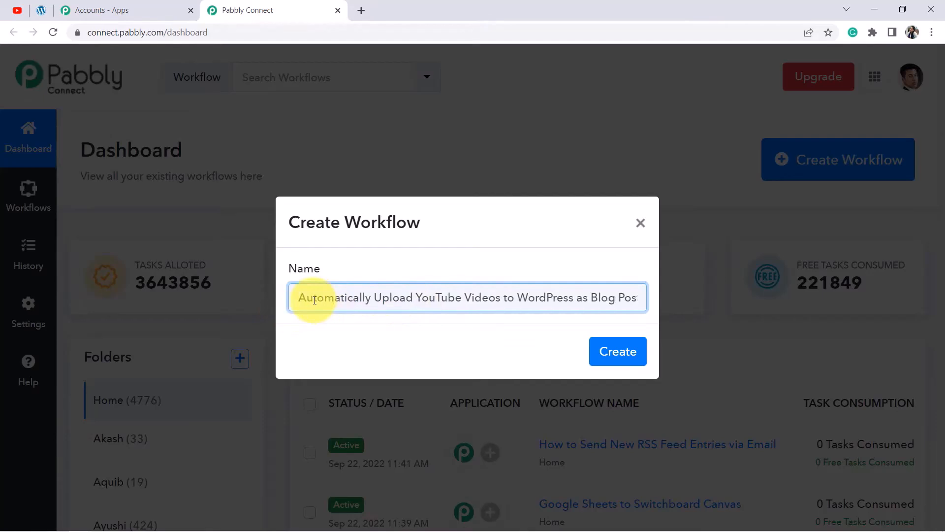
pyautogui.moveTo(337, 301); pyautogui.dragTo(400, 300)
pyautogui.moveTo(478, 305); pyautogui.dragTo(648, 297)
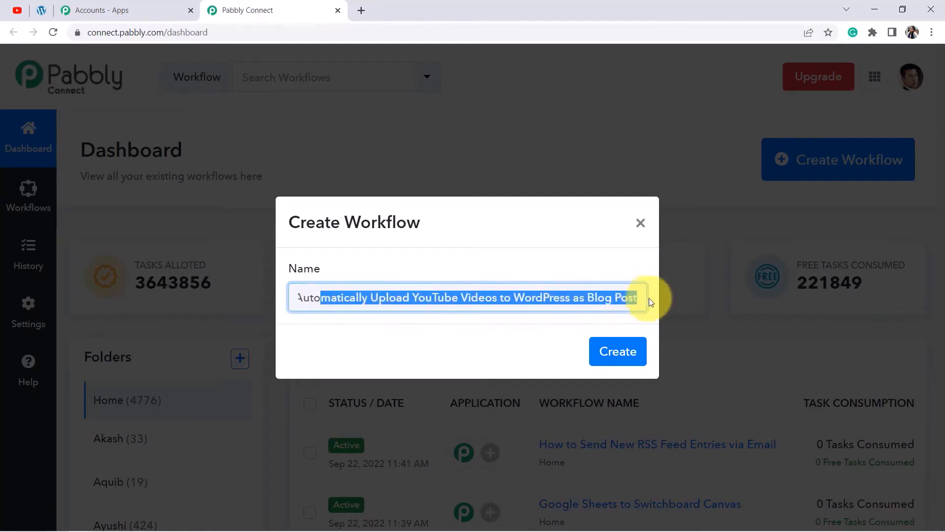
pyautogui.click(613, 298)
pyautogui.click(609, 352)
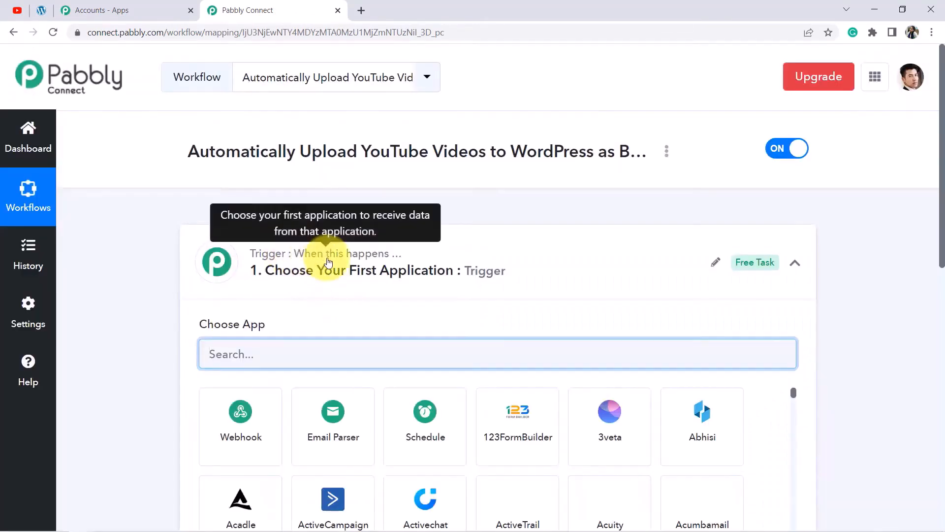
# Choose YouTube as the trigger app, with the New Video in Channel with Video URL event.
pyautogui.click(295, 272)
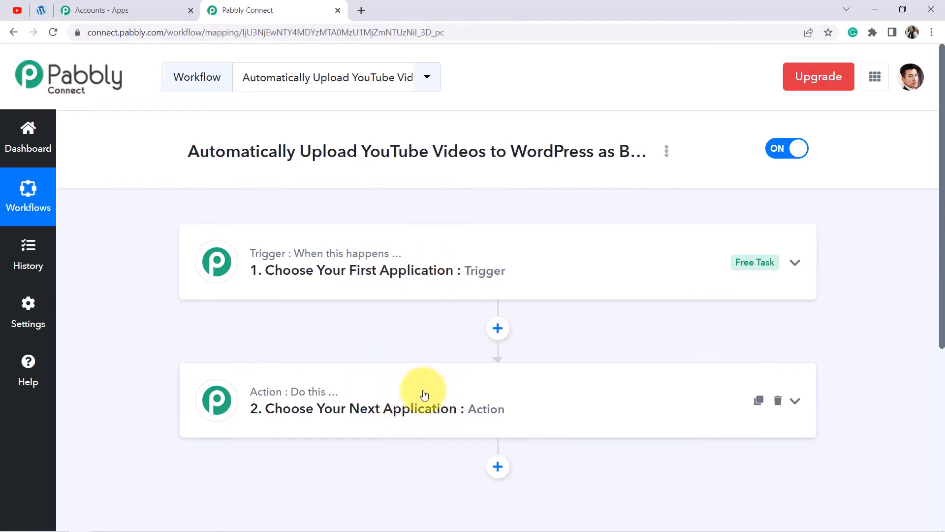
pyautogui.moveTo(188, 151); pyautogui.dragTo(609, 147)
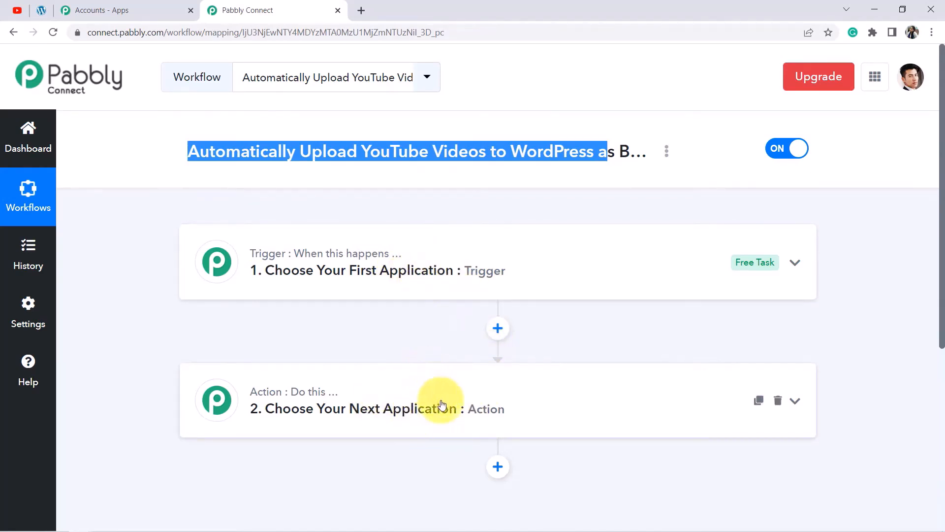
pyautogui.click(389, 275)
pyautogui.click(230, 356)
pyautogui.write('youtu')
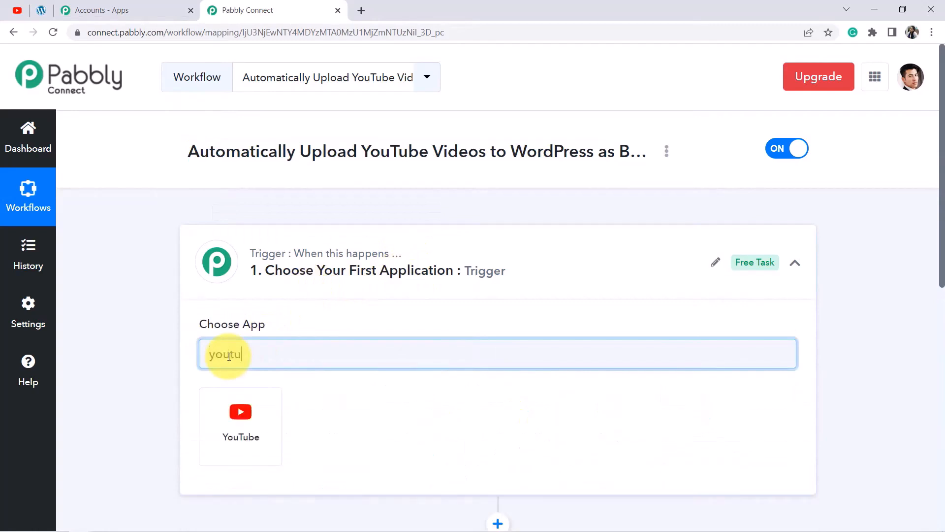
pyautogui.write('b')
pyautogui.click(217, 432)
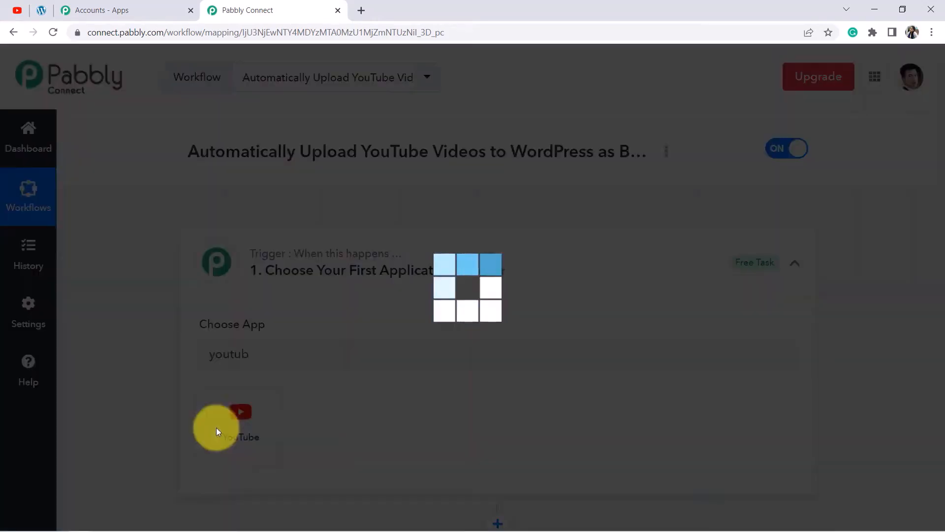
pyautogui.scroll(-3, 316, 278)
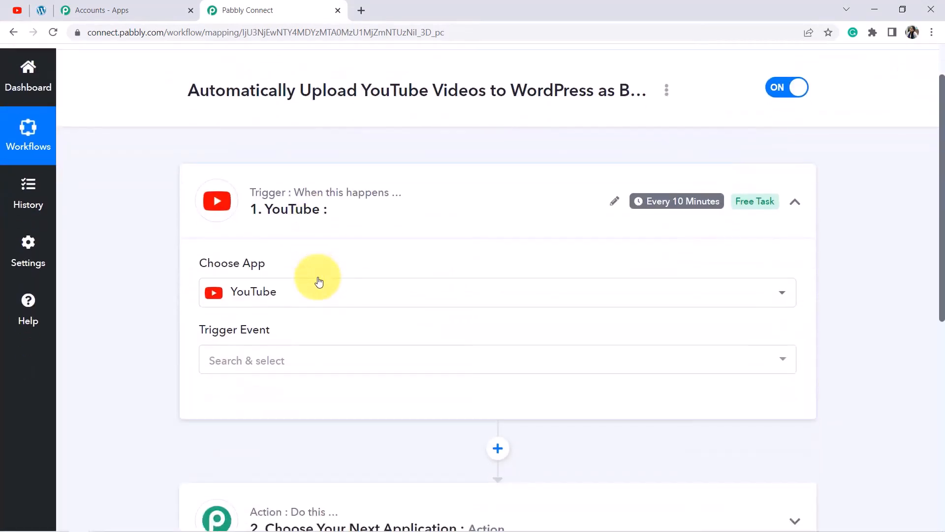
pyautogui.click(241, 301)
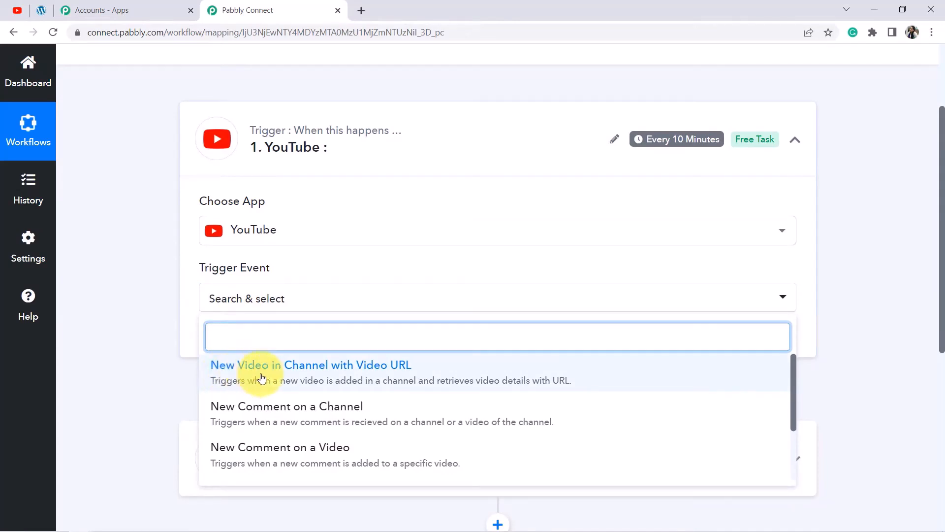
pyautogui.click(346, 374)
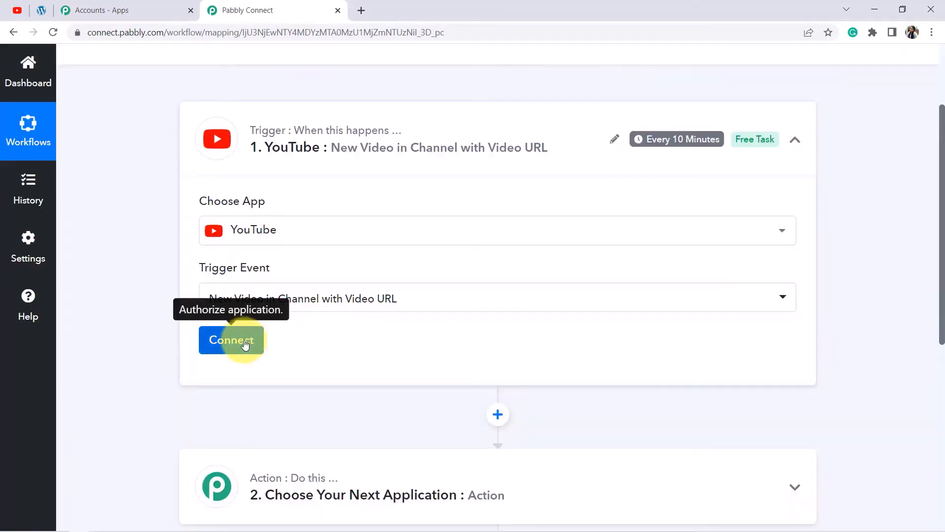
# Add a new YouTube connection by authorizing the Google account that owns the Pabbly channel.
pyautogui.click(241, 343)
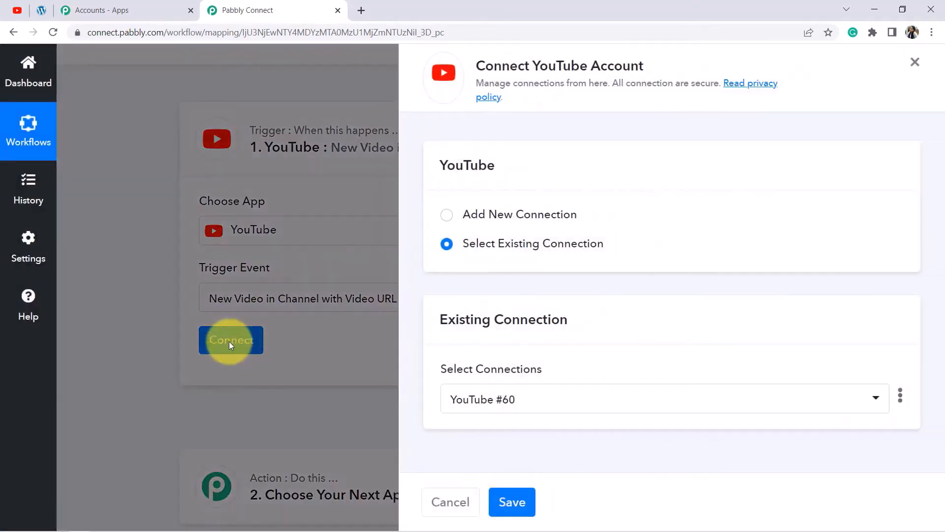
pyautogui.click(473, 217)
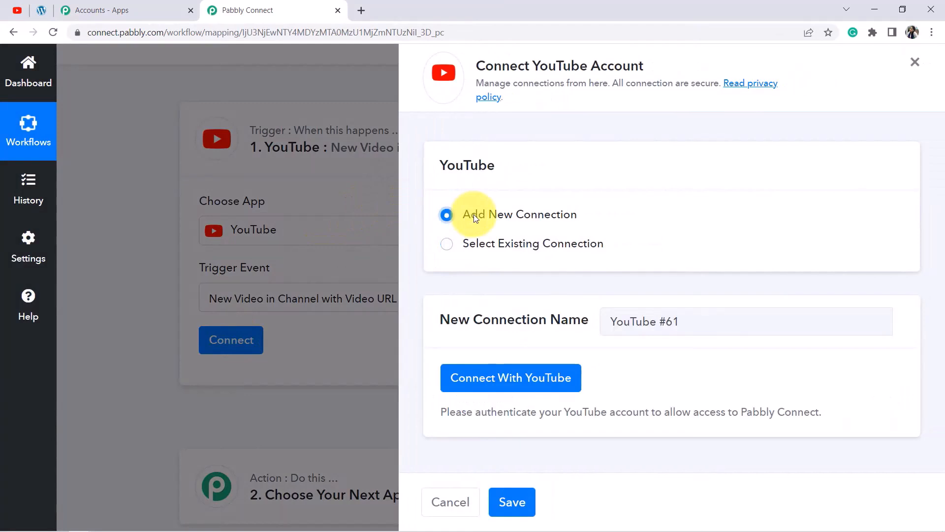
pyautogui.click(460, 377)
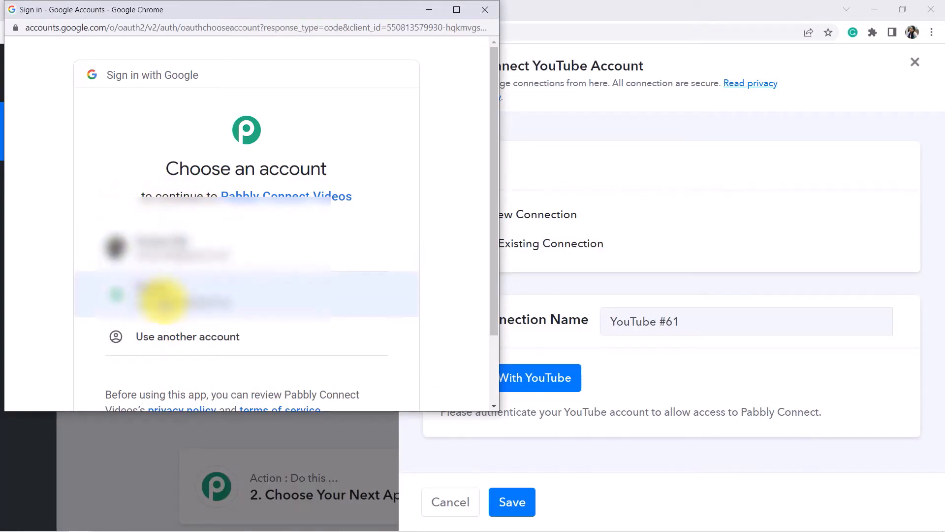
pyautogui.click(163, 301)
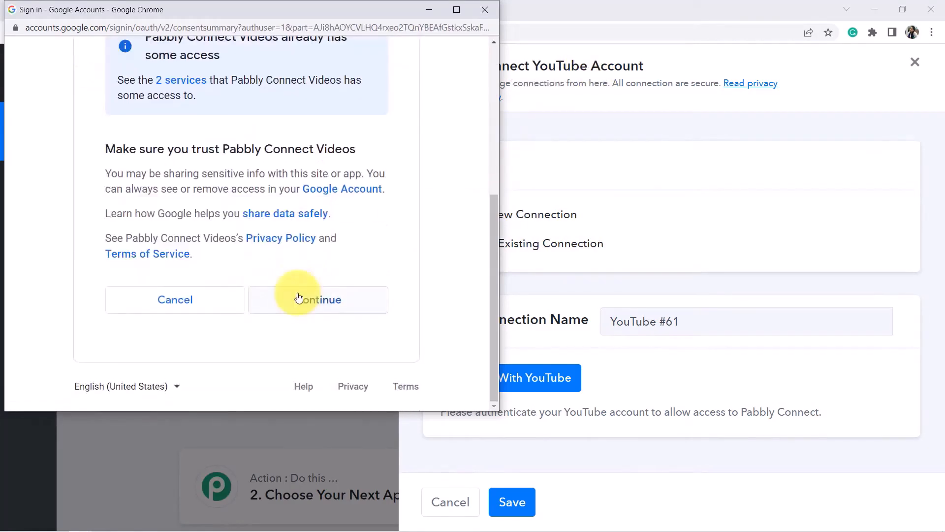
pyautogui.click(296, 296)
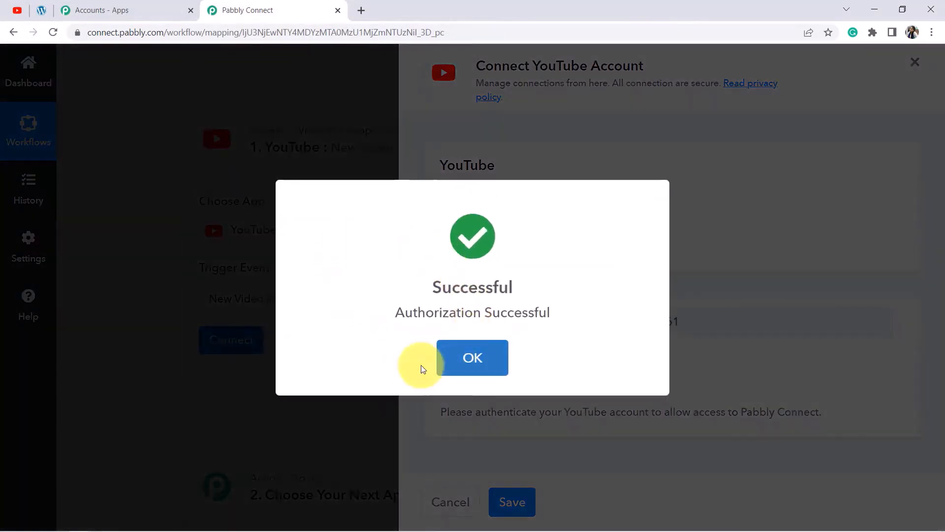
pyautogui.click(444, 369)
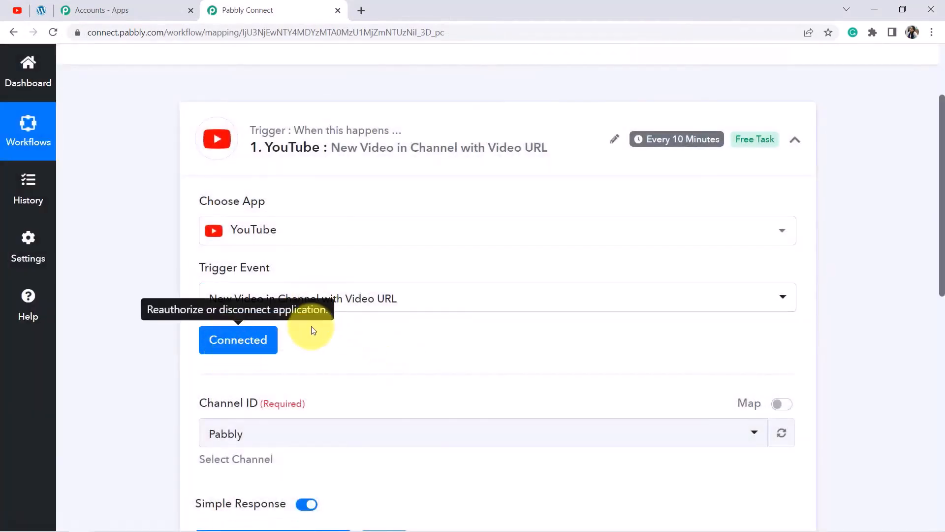
pyautogui.scroll(-2, 389, 273)
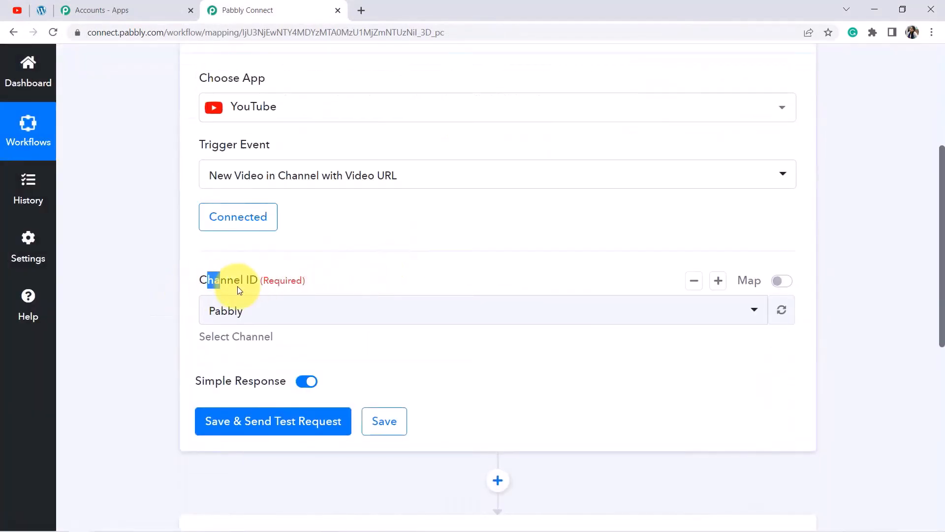
# Compare the trigger's Channel ID with the channel shown in YouTube Studio.
pyautogui.click(17, 9)
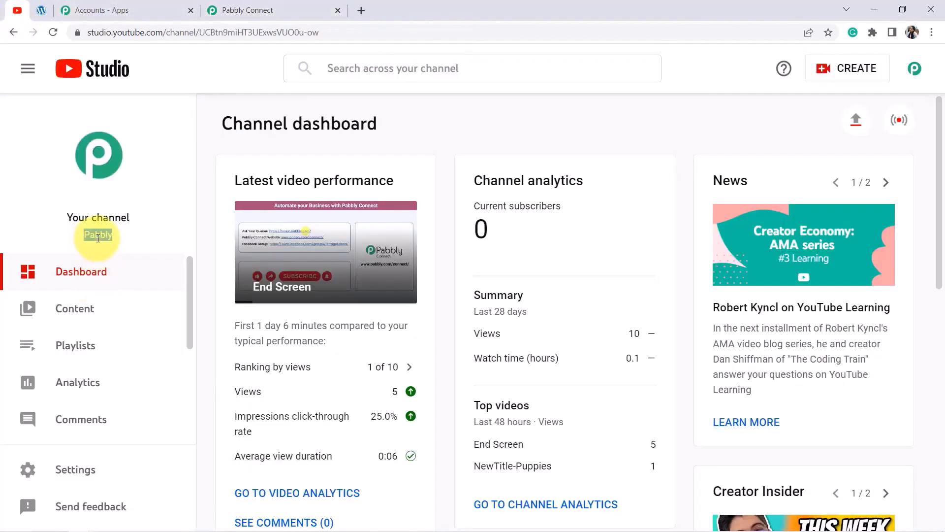
pyautogui.click(247, 10)
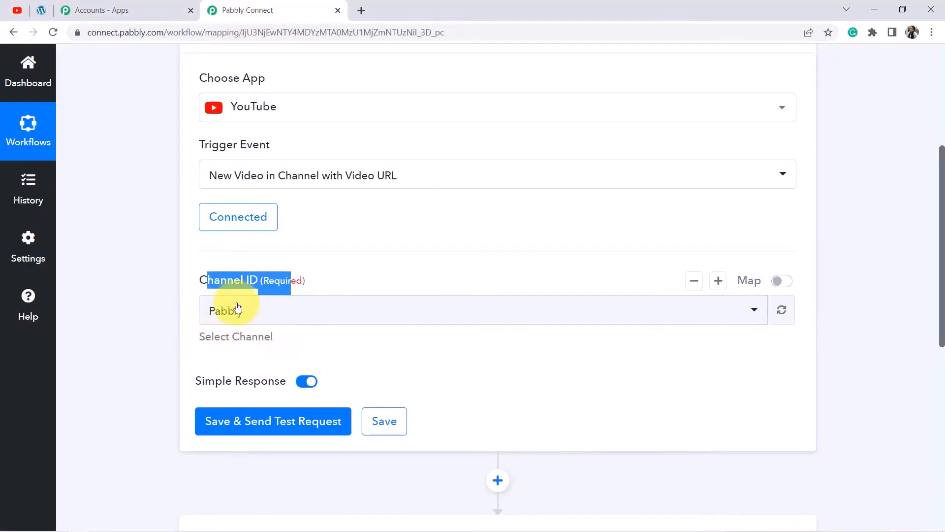
pyautogui.scroll(-2, 169, 308)
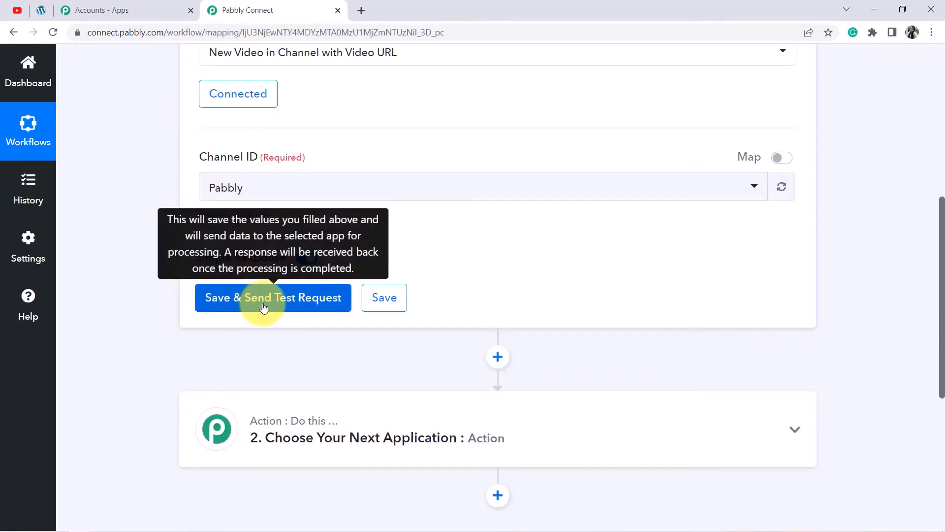
pyautogui.click(17, 10)
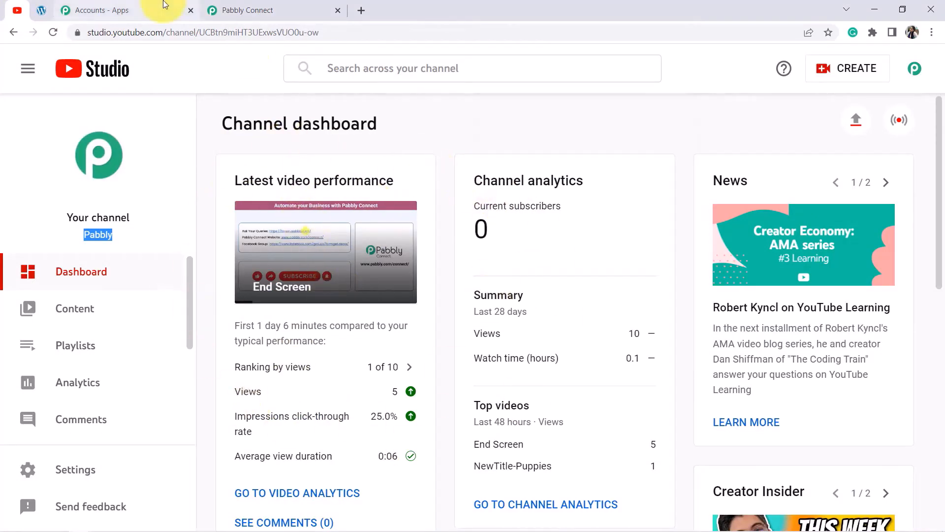
pyautogui.click(243, 10)
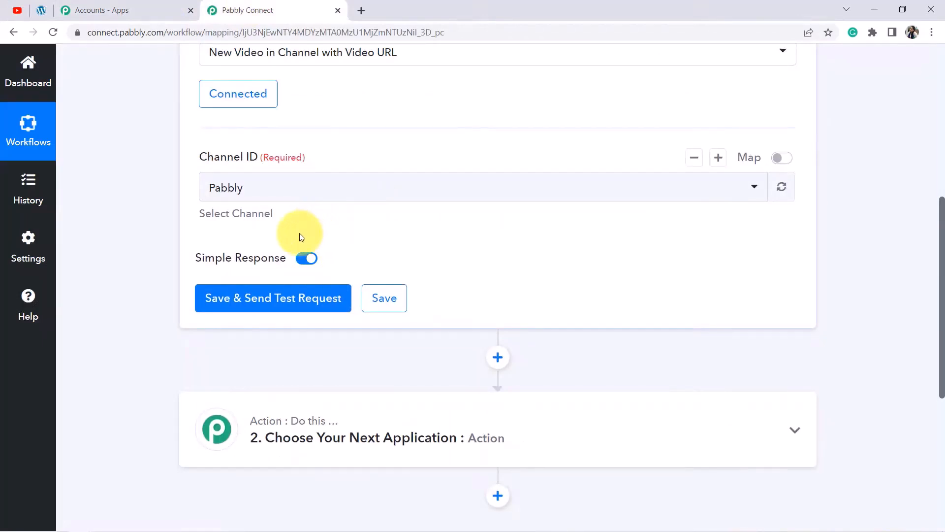
pyautogui.click(17, 11)
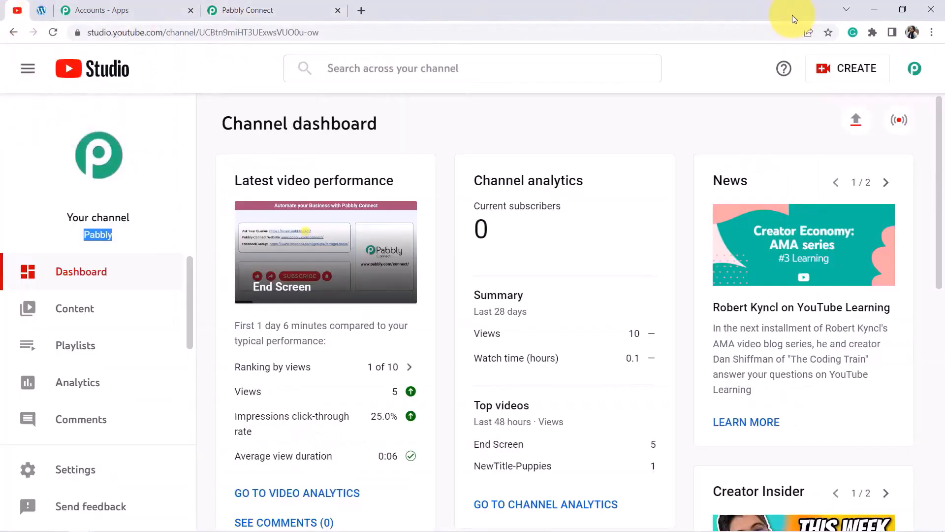
# Upload the 'How to Contact Pabbly Connect Team' video file in YouTube Studio.
pyautogui.click(837, 69)
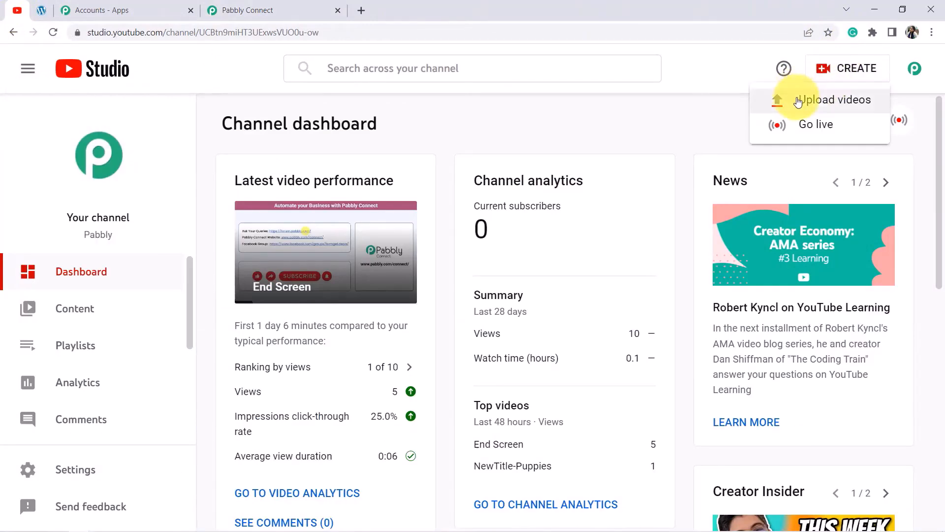
pyautogui.click(798, 102)
pyautogui.click(472, 382)
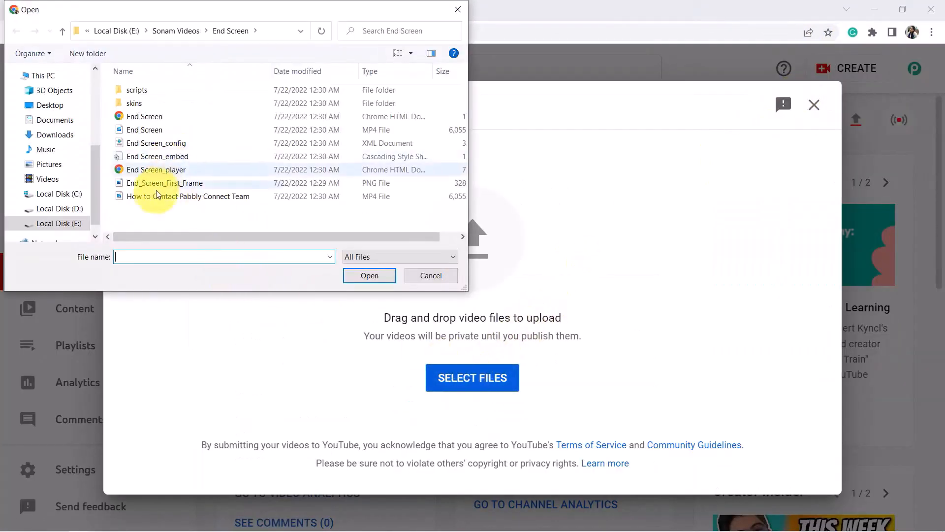
pyautogui.click(146, 197)
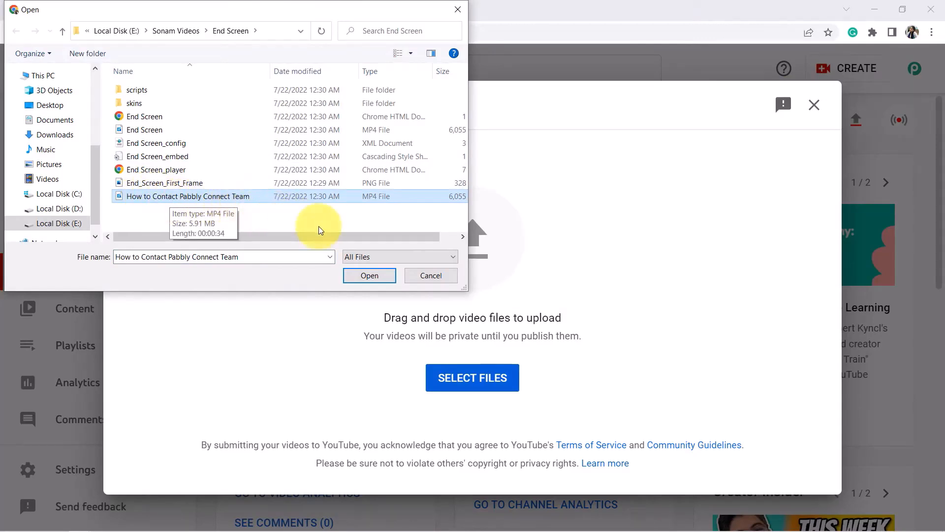
pyautogui.click(358, 277)
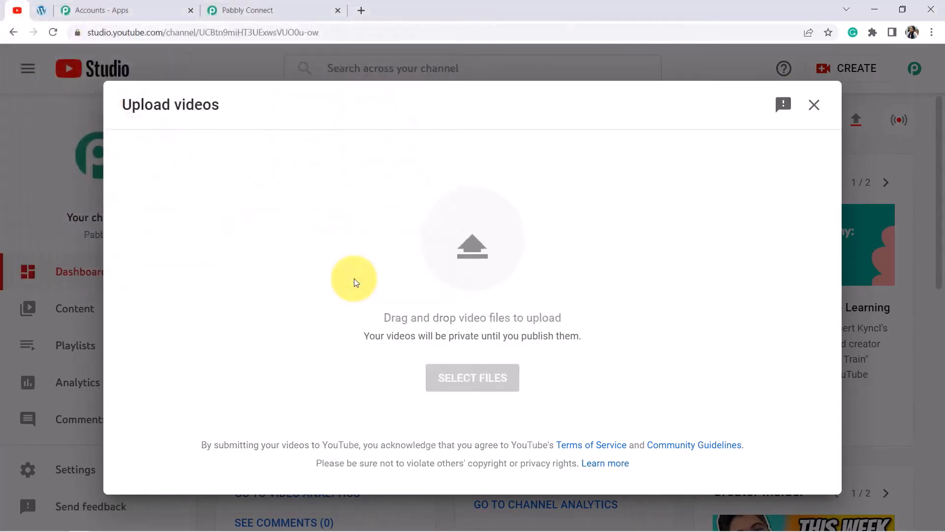
pyautogui.click(205, 266)
pyautogui.moveTo(182, 265); pyautogui.dragTo(327, 267)
pyautogui.click(328, 267)
pyautogui.moveTo(247, 266); pyautogui.dragTo(270, 317)
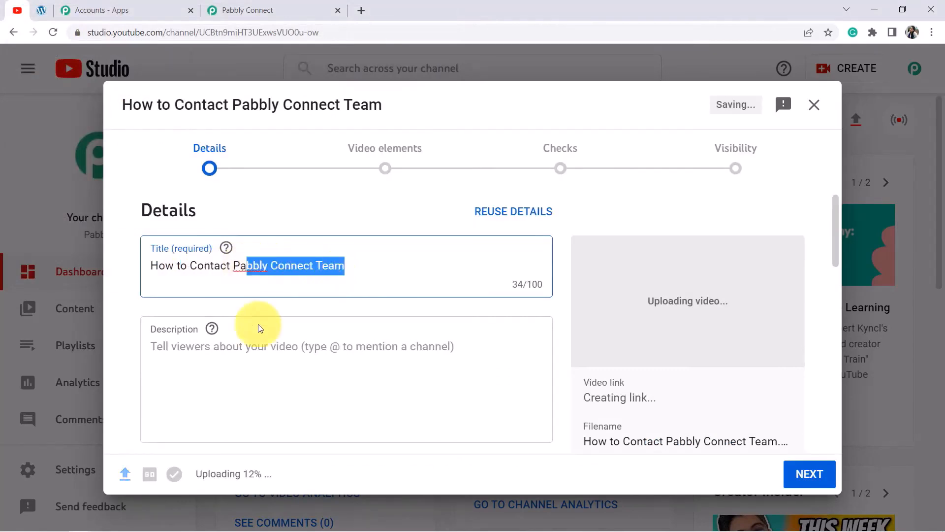
pyautogui.scroll(-10, 261, 325)
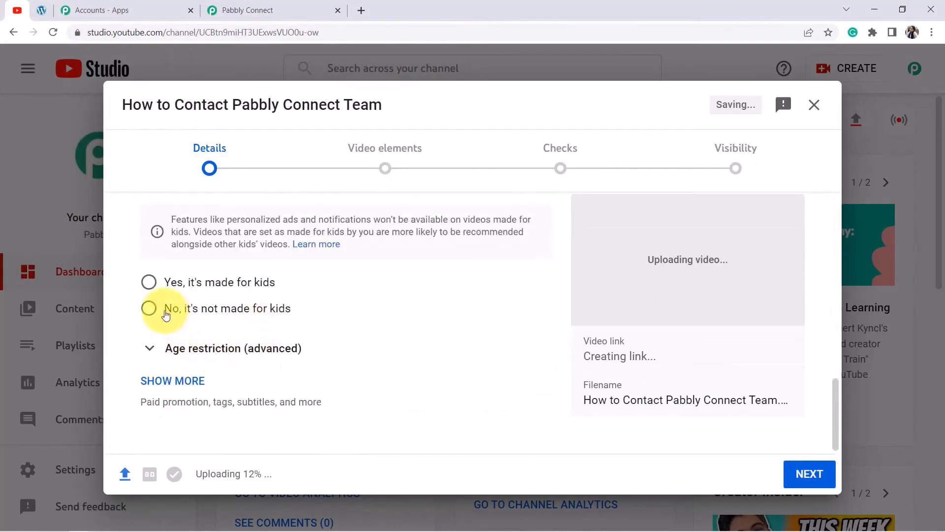
# Mark the video not made for kids, set visibility to Public, and publish it.
pyautogui.click(170, 310)
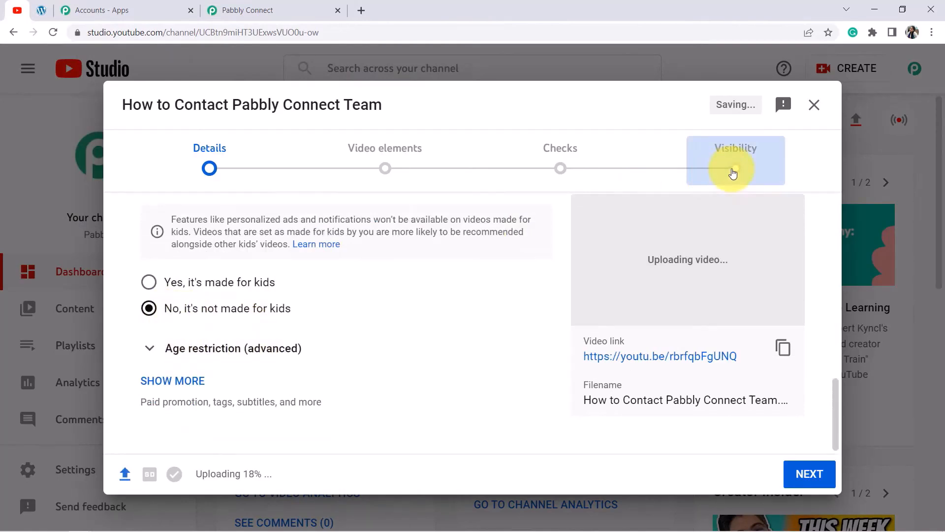
pyautogui.click(733, 170)
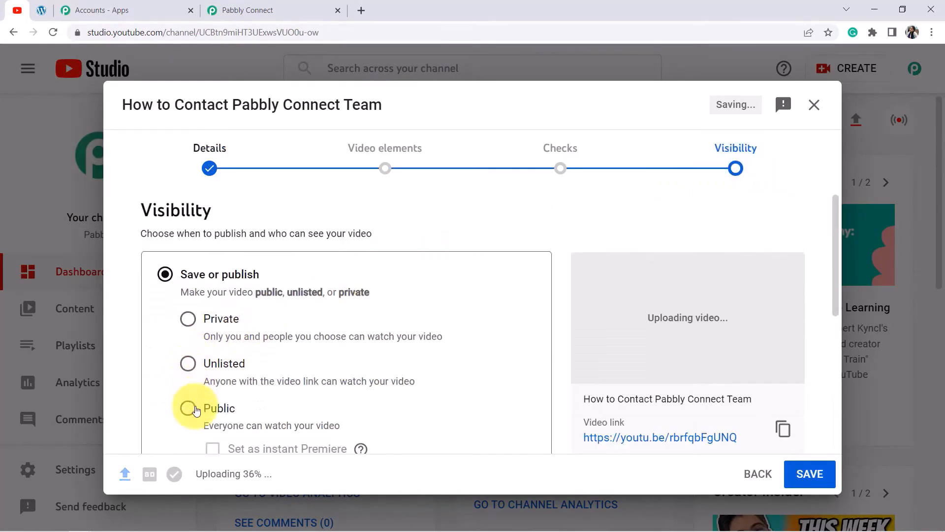
pyautogui.click(188, 408)
pyautogui.click(792, 475)
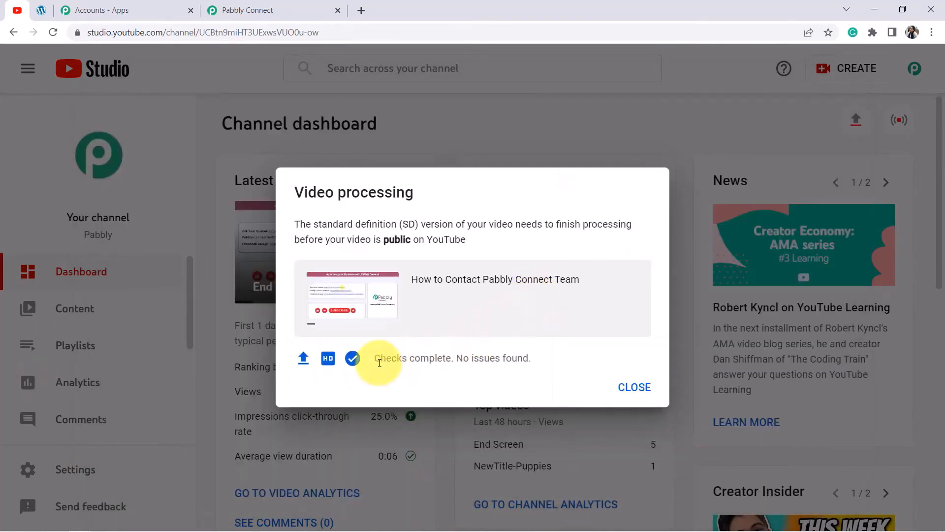
pyautogui.moveTo(379, 363); pyautogui.dragTo(523, 354)
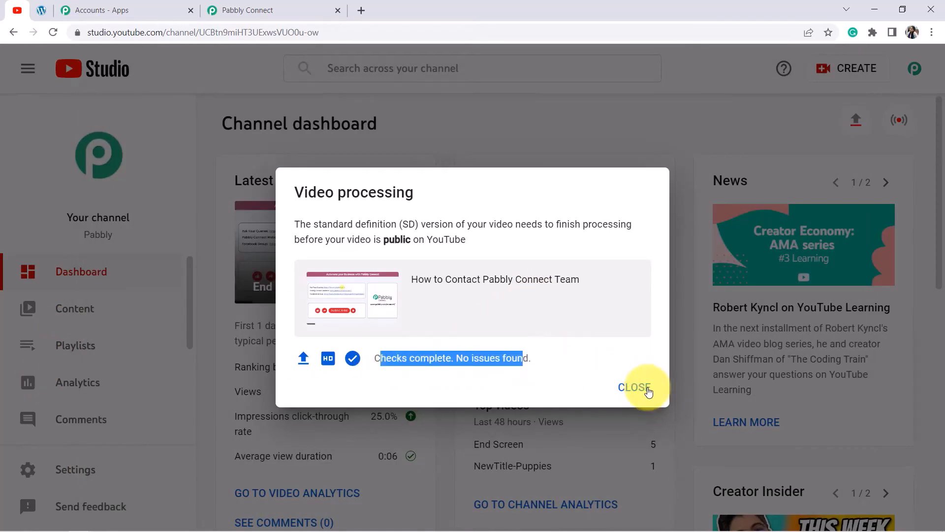
pyautogui.click(642, 395)
pyautogui.click(257, 6)
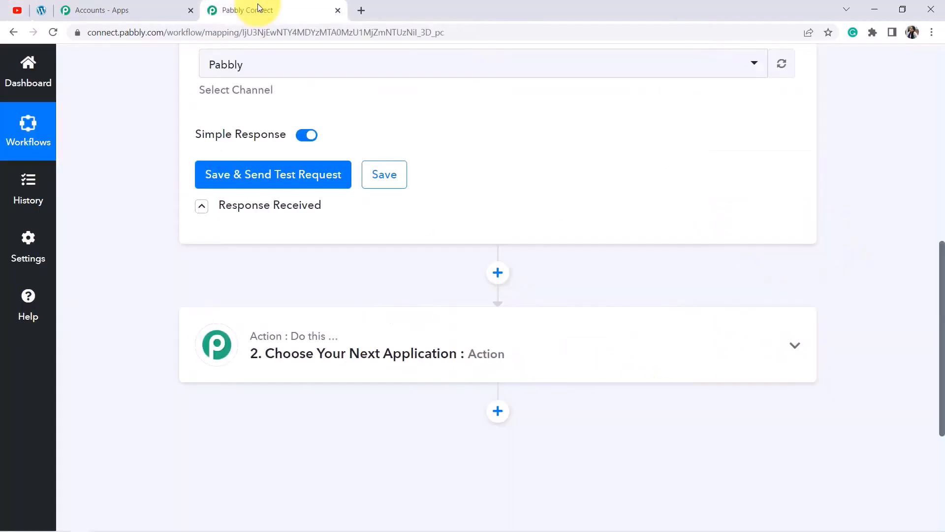
# Send a test request and review the returned video's published date and title.
pyautogui.click(229, 173)
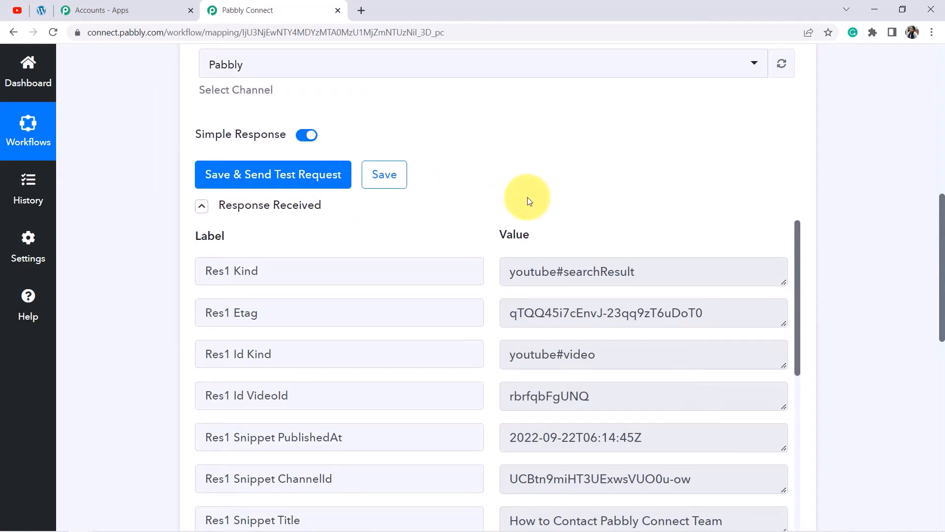
pyautogui.scroll(-3, 567, 189)
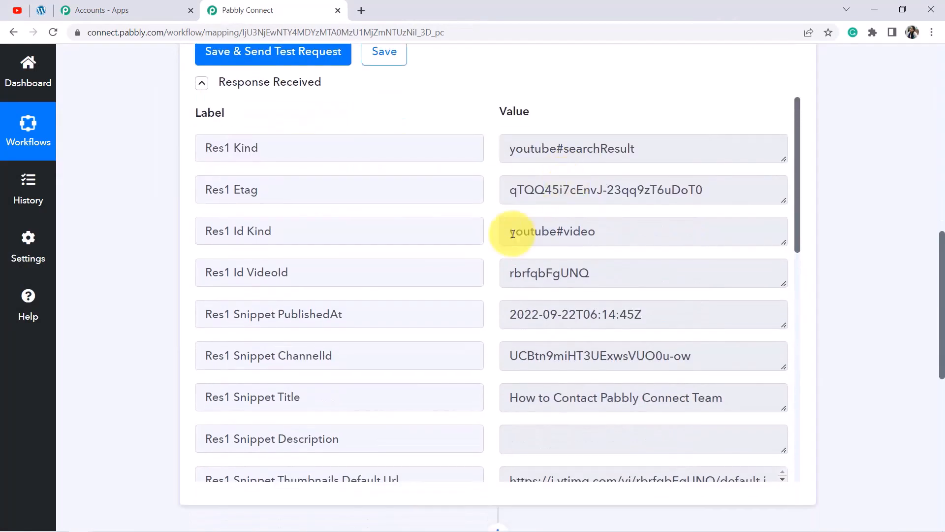
pyautogui.moveTo(312, 314); pyautogui.dragTo(641, 317)
pyautogui.scroll(-1, 650, 285)
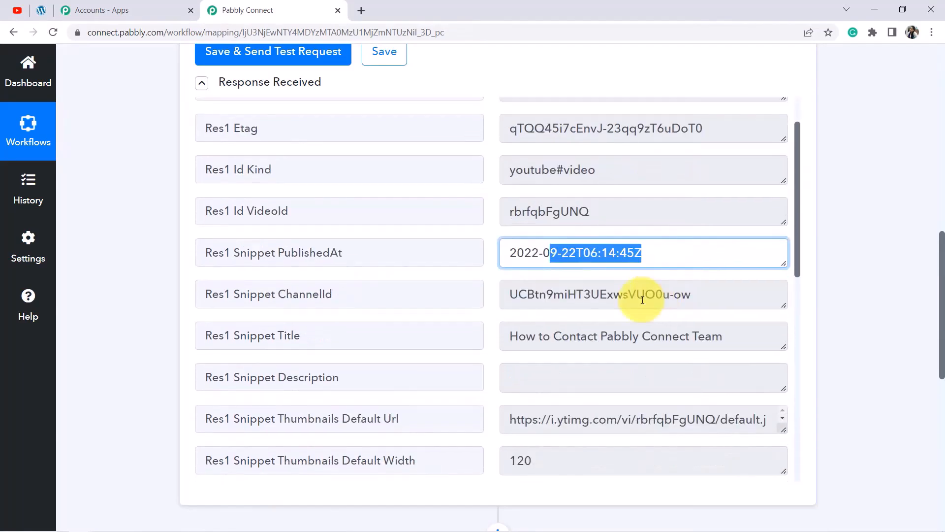
pyautogui.doubleClick(304, 336)
pyautogui.moveTo(529, 331); pyautogui.dragTo(658, 340)
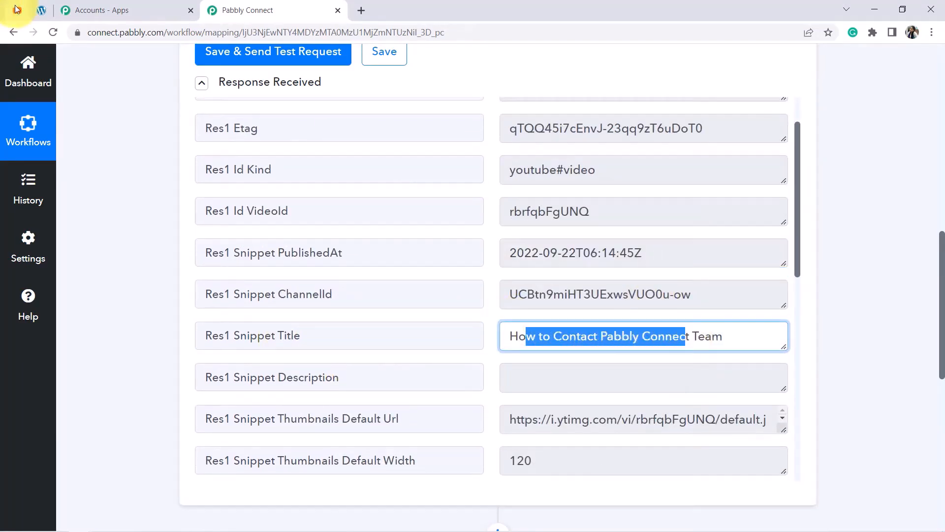
# Check the channel's uploads in YouTube Studio, then review the Res2 Video Url and Embed Url fields.
pyautogui.click(16, 9)
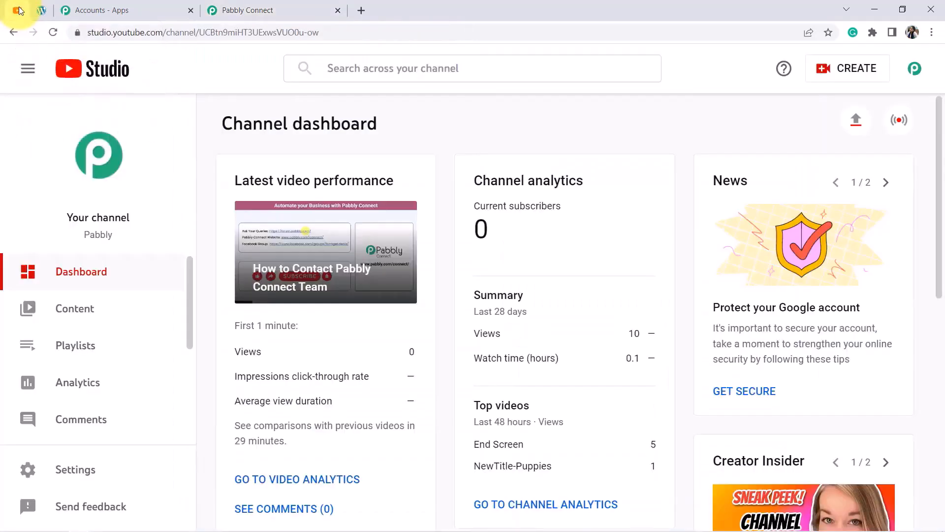
pyautogui.click(81, 315)
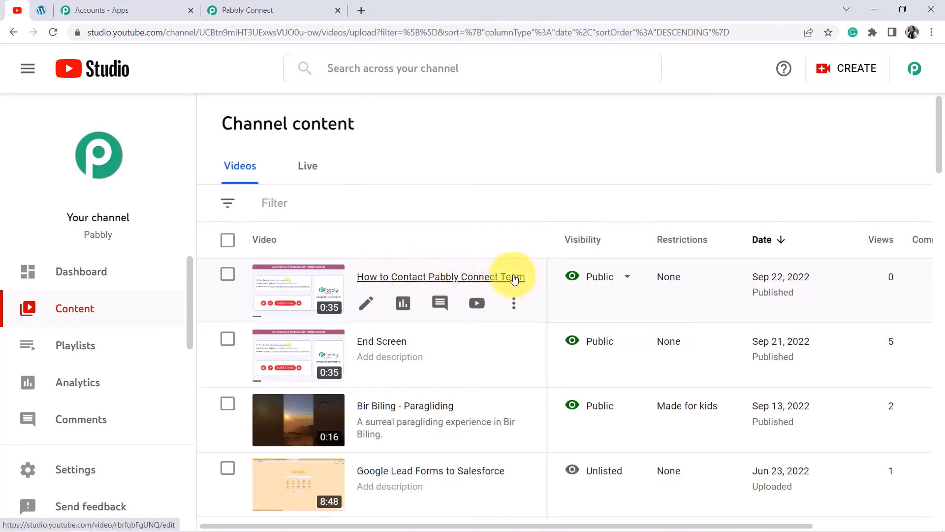
pyautogui.click(241, 10)
pyautogui.scroll(-10, 704, 284)
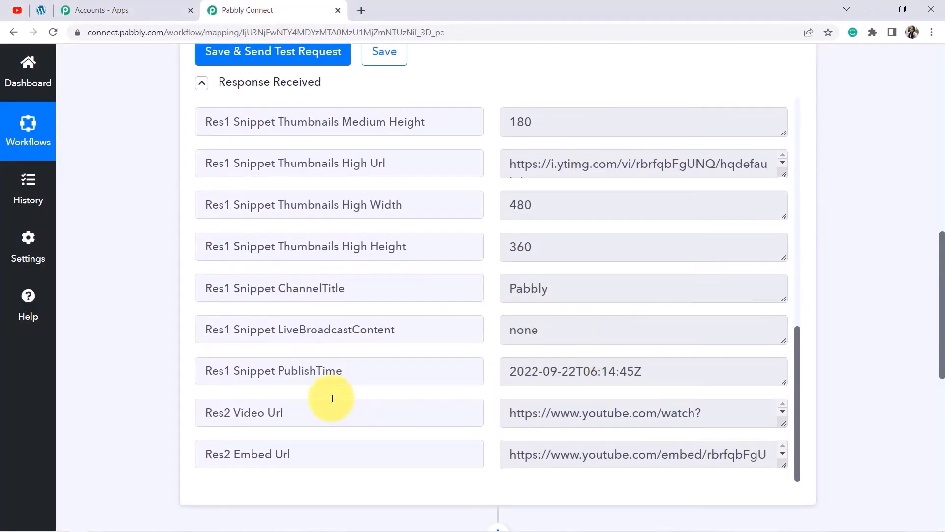
pyautogui.moveTo(264, 371); pyautogui.dragTo(349, 372)
pyautogui.scroll(-3, 607, 306)
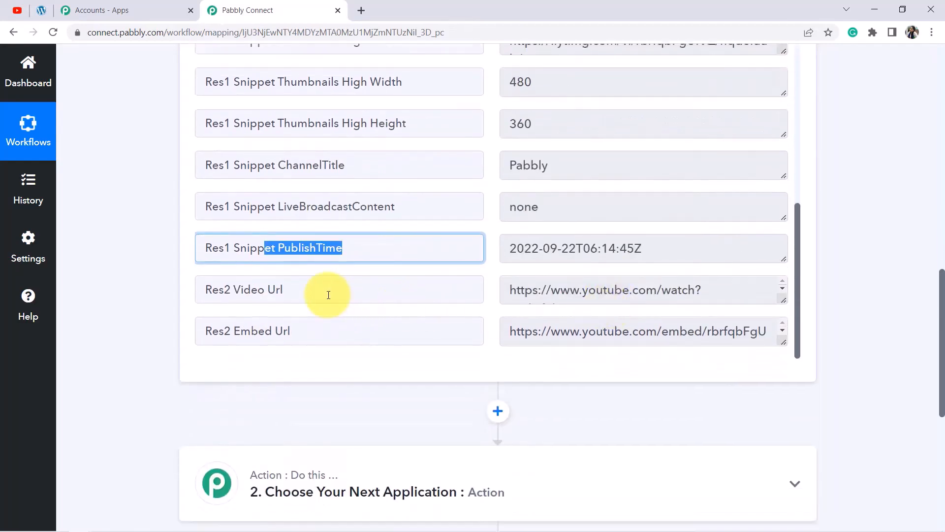
pyautogui.moveTo(251, 291); pyautogui.dragTo(285, 291)
pyautogui.moveTo(241, 330); pyautogui.dragTo(338, 331)
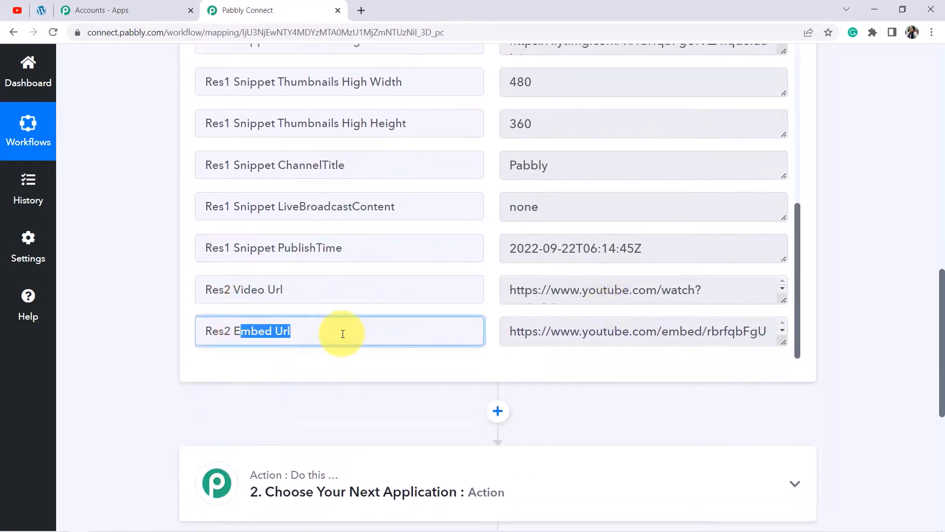
pyautogui.moveTo(788, 299); pyautogui.dragTo(790, 343)
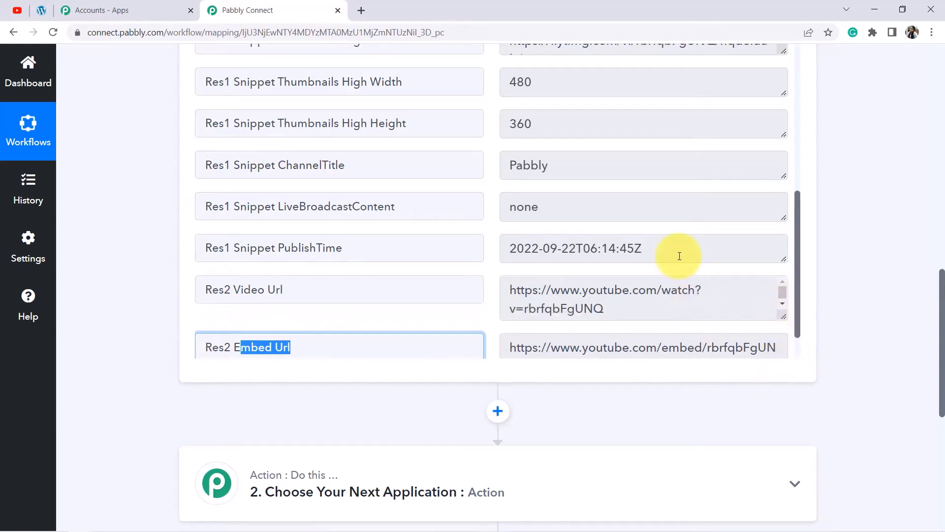
# Copy the Res2 Video Url value and load it in a new browser tab.
pyautogui.tripleClick(589, 309)
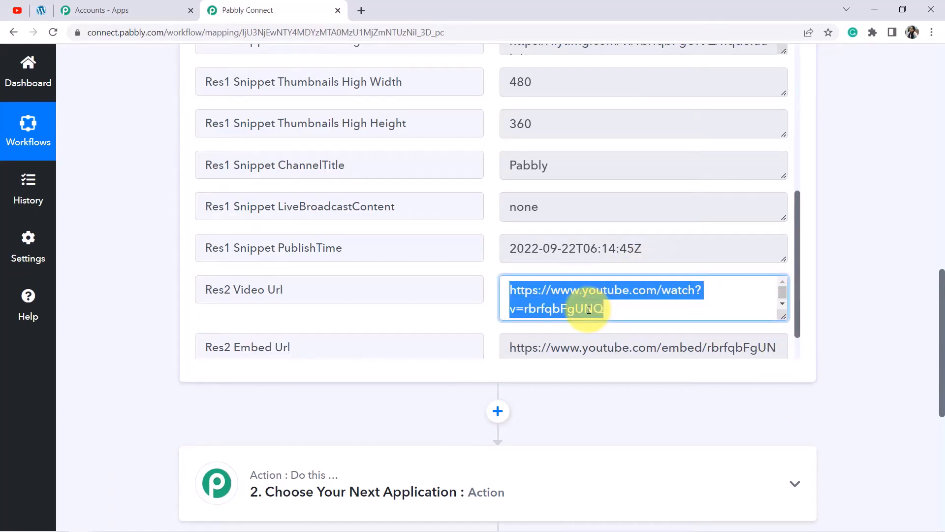
pyautogui.hotkey('ctrl', 'c')
pyautogui.hotkey('ctrl', 't')
pyautogui.hotkey('ctrl', 'v')
pyautogui.press('Return')
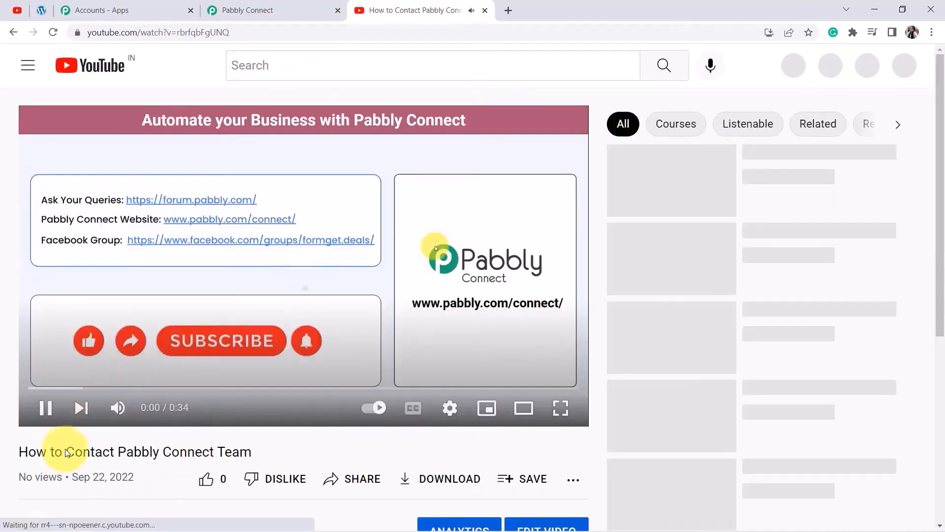
# Confirm the 'How to Contact Pabbly Connect Team' video plays, then close its tab.
pyautogui.moveTo(63, 452); pyautogui.dragTo(224, 452)
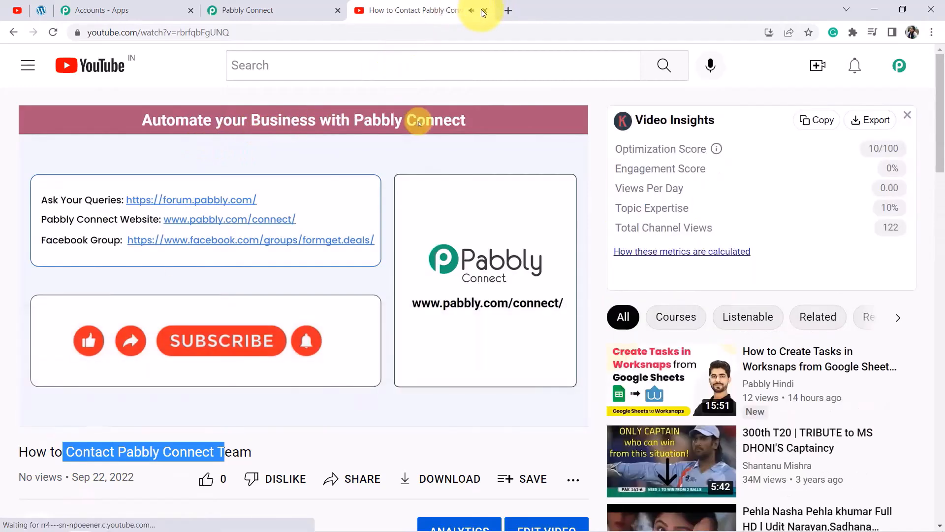
pyautogui.hotkey('ctrl', 'w')
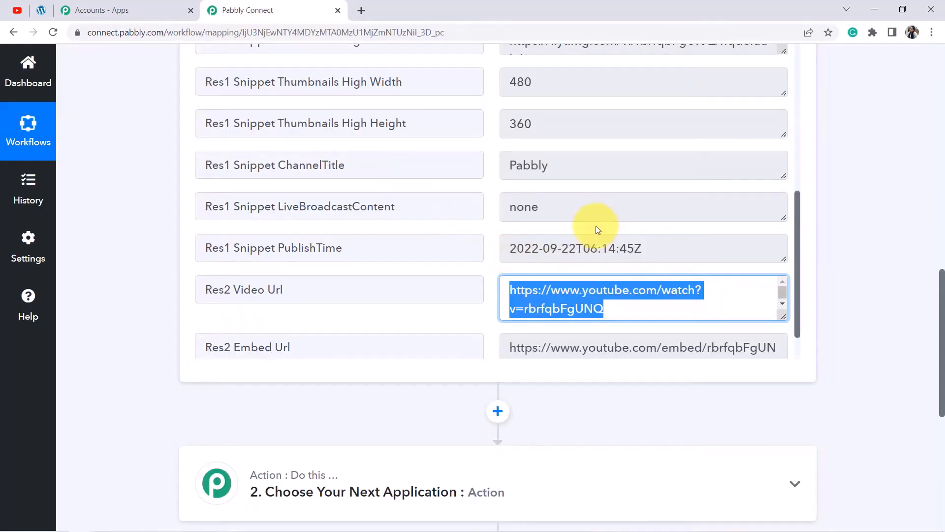
# Set the action step to WordPress with the Create a Post event.
pyautogui.scroll(-6, 570, 243)
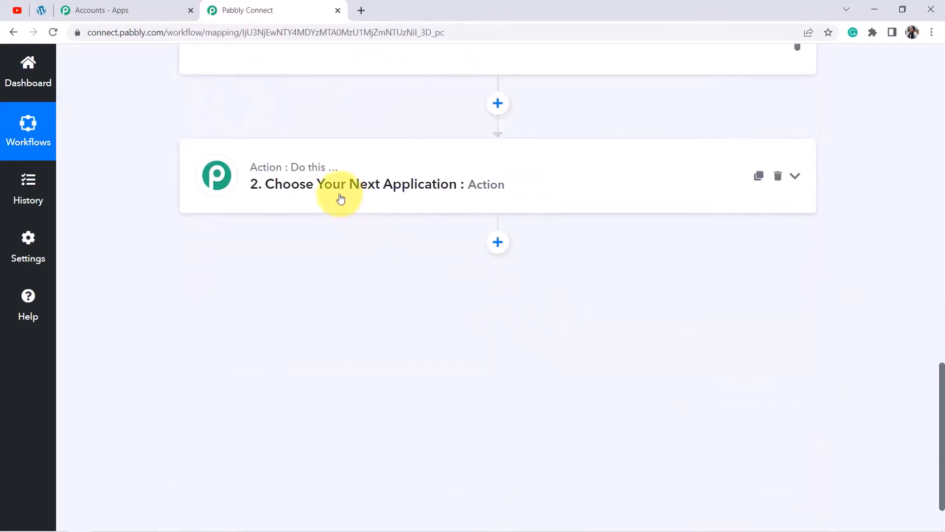
pyautogui.click(341, 198)
pyautogui.write('wordp')
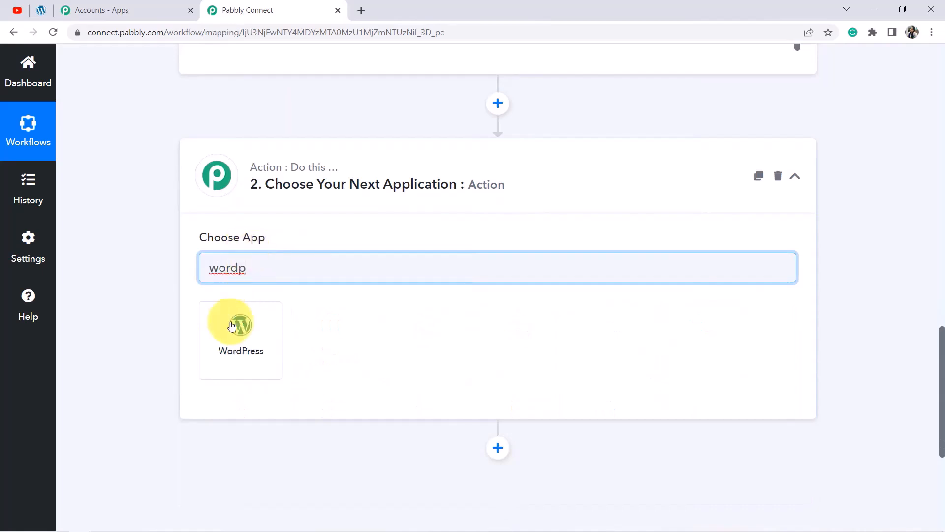
pyautogui.click(232, 326)
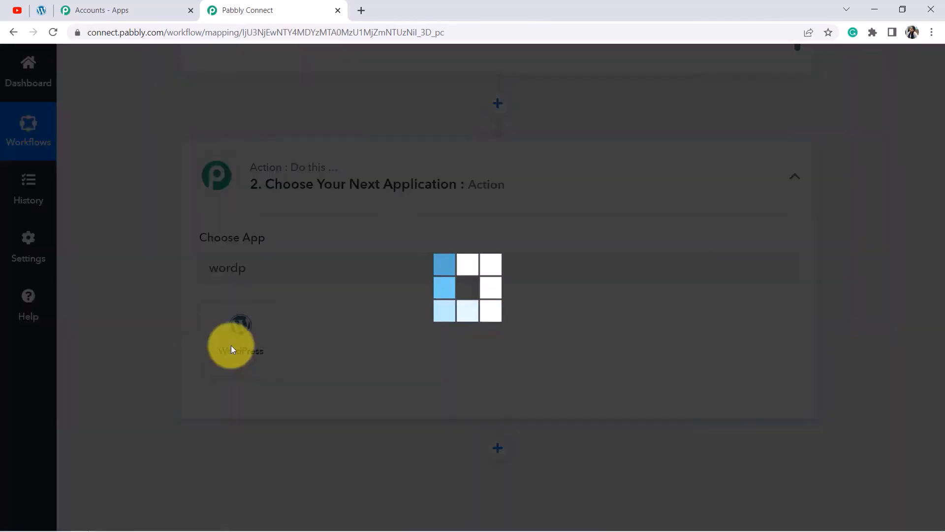
pyautogui.scroll(-3, 317, 274)
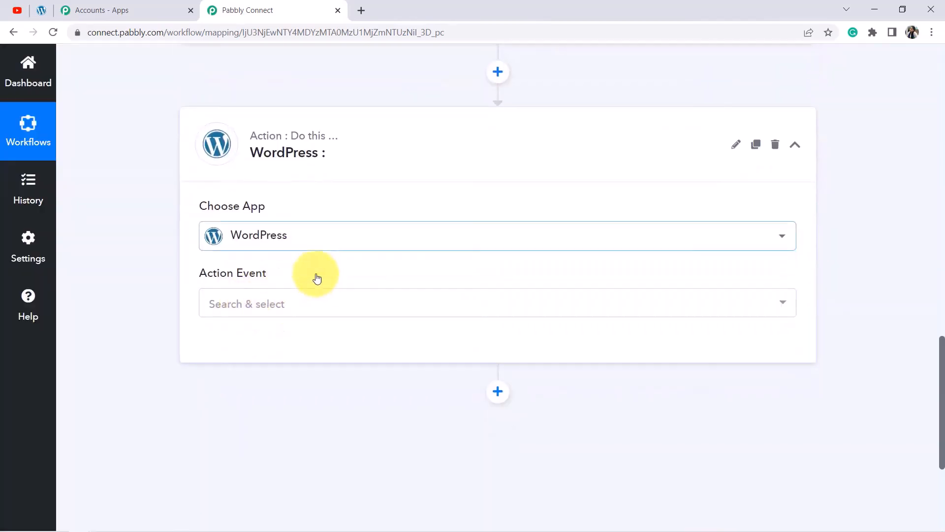
pyautogui.click(243, 219)
pyautogui.click(233, 280)
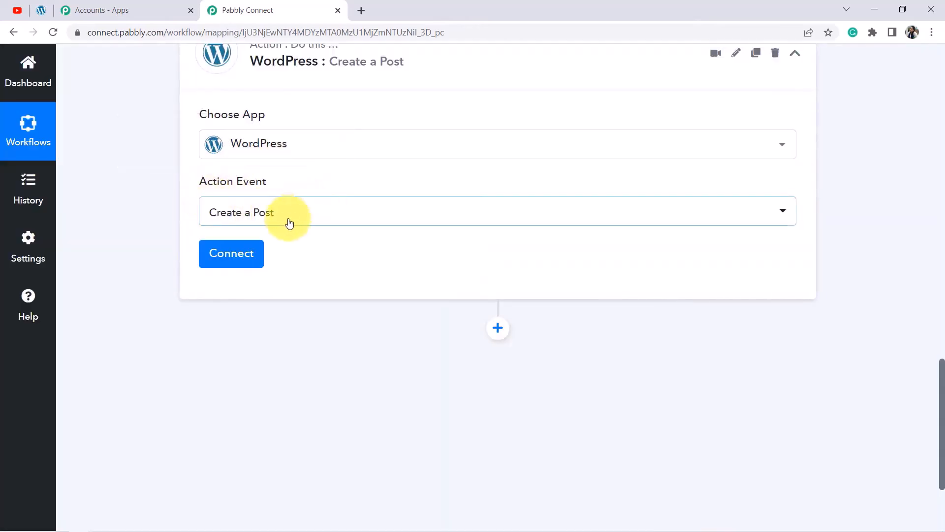
# Start adding a new WordPress connection and review its form fields.
pyautogui.click(236, 259)
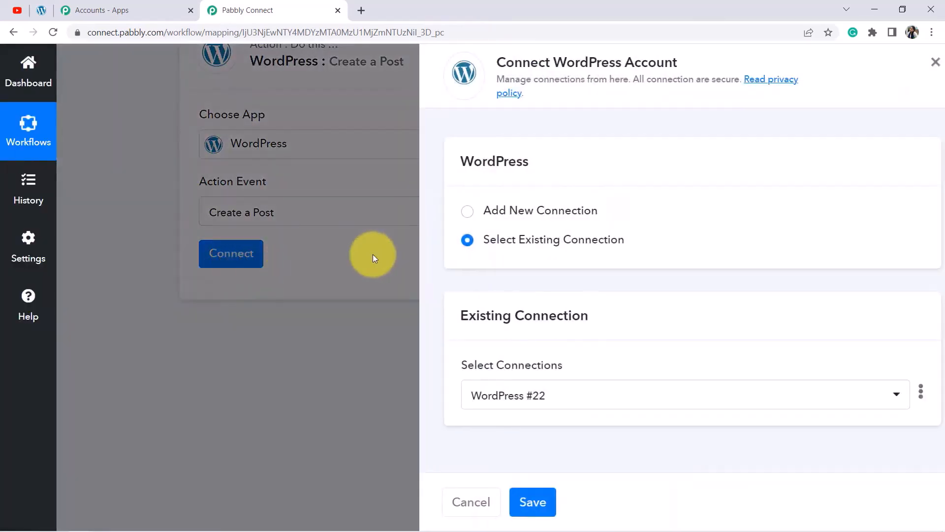
pyautogui.click(491, 216)
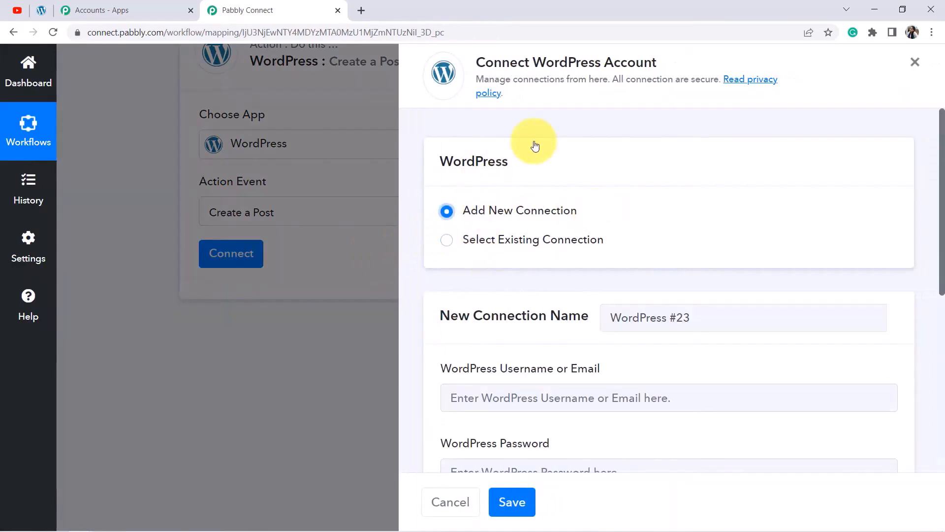
pyautogui.scroll(-3, 541, 251)
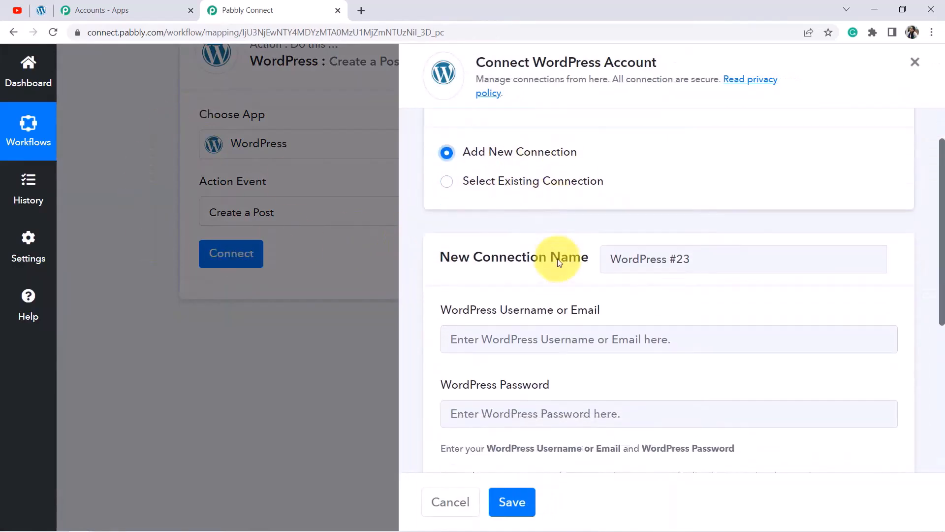
pyautogui.moveTo(501, 248); pyautogui.dragTo(585, 247)
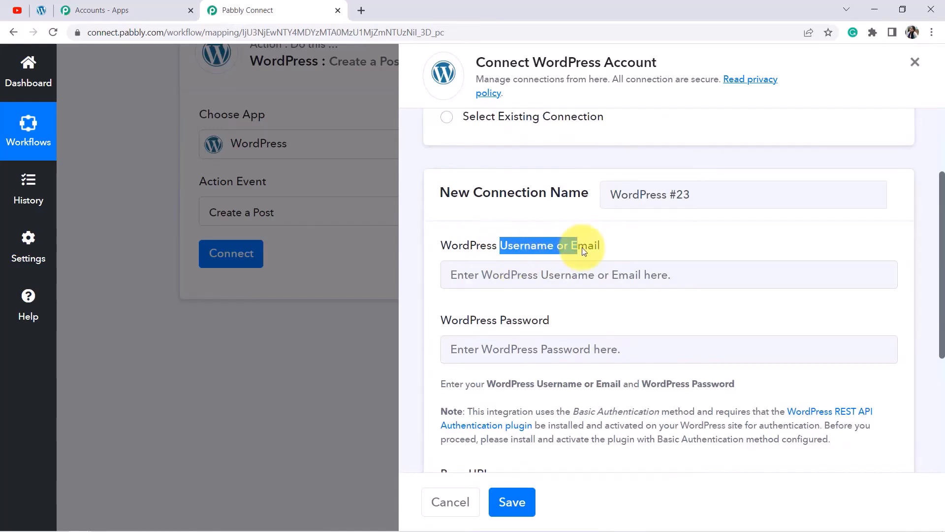
pyautogui.scroll(-4, 585, 247)
pyautogui.doubleClick(547, 143)
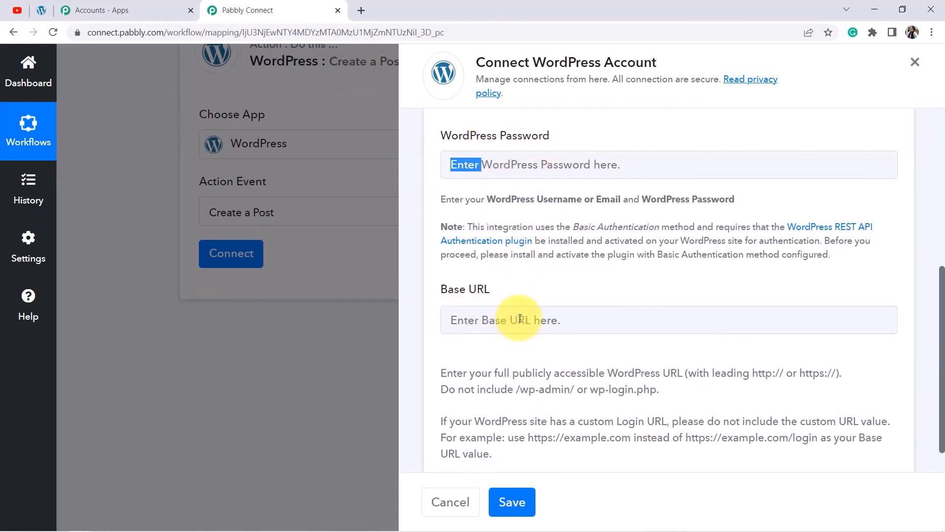
pyautogui.click(39, 12)
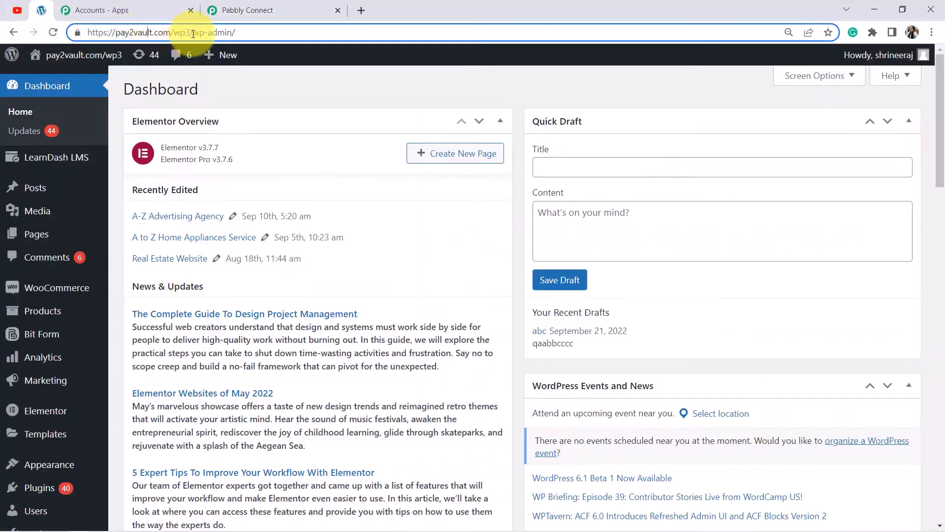
pyautogui.moveTo(179, 33); pyautogui.dragTo(79, 27)
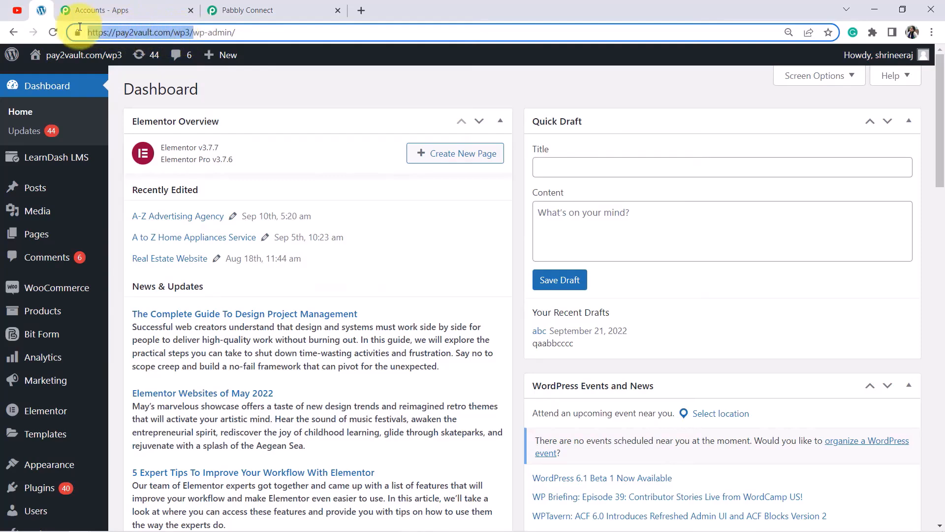
pyautogui.click(241, 8)
pyautogui.click(472, 321)
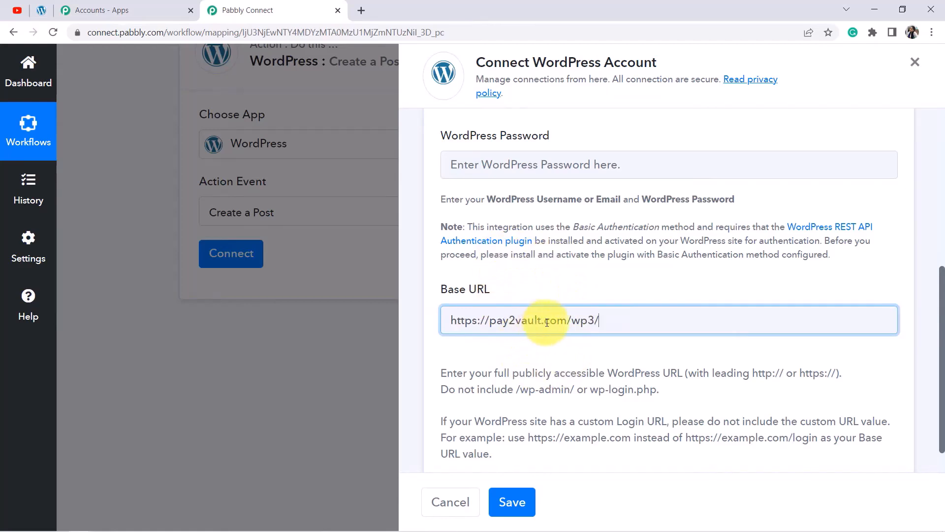
pyautogui.scroll(-1, 545, 322)
pyautogui.moveTo(441, 337); pyautogui.dragTo(552, 413)
pyautogui.click(580, 389)
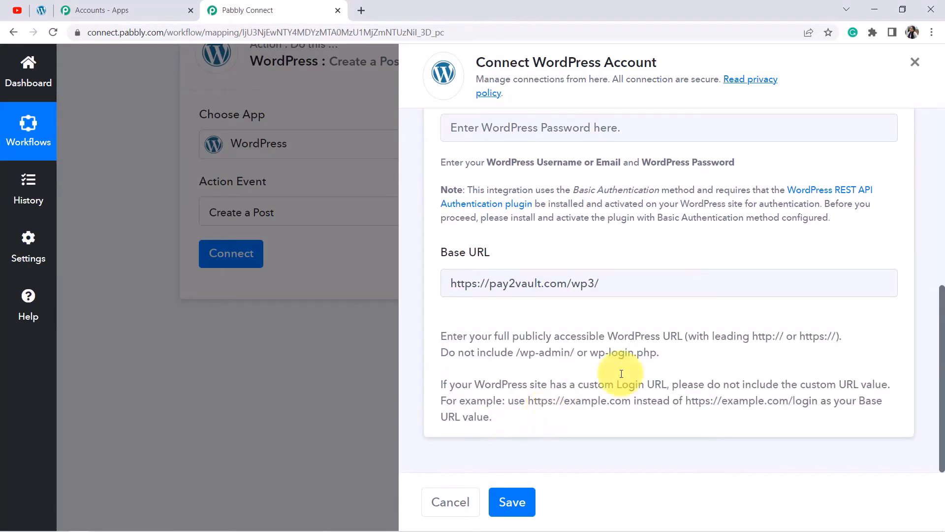
# Review the note requiring the REST API Authentication plugin with Basic Authentication, and right-click its plugin link.
pyautogui.scroll(5, 612, 369)
pyautogui.scroll(-3, 557, 294)
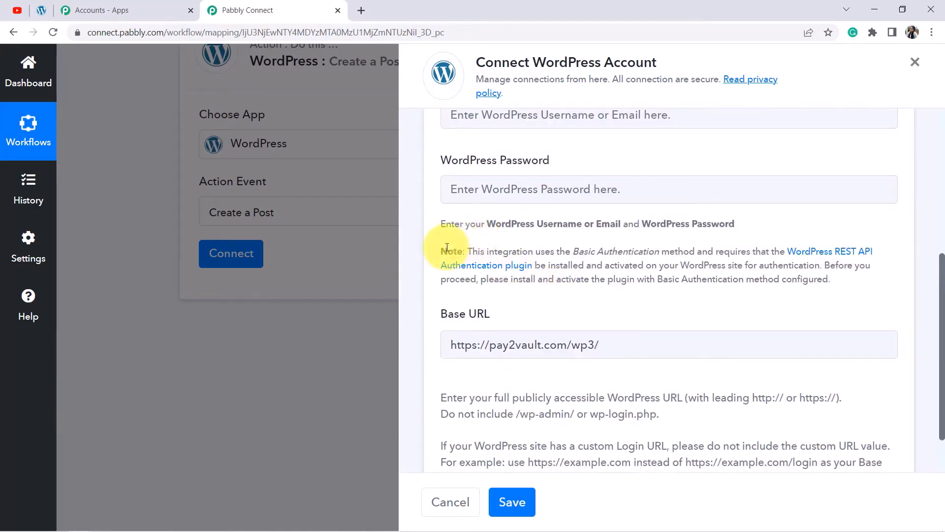
pyautogui.moveTo(473, 252); pyautogui.dragTo(549, 288)
pyautogui.click(550, 287)
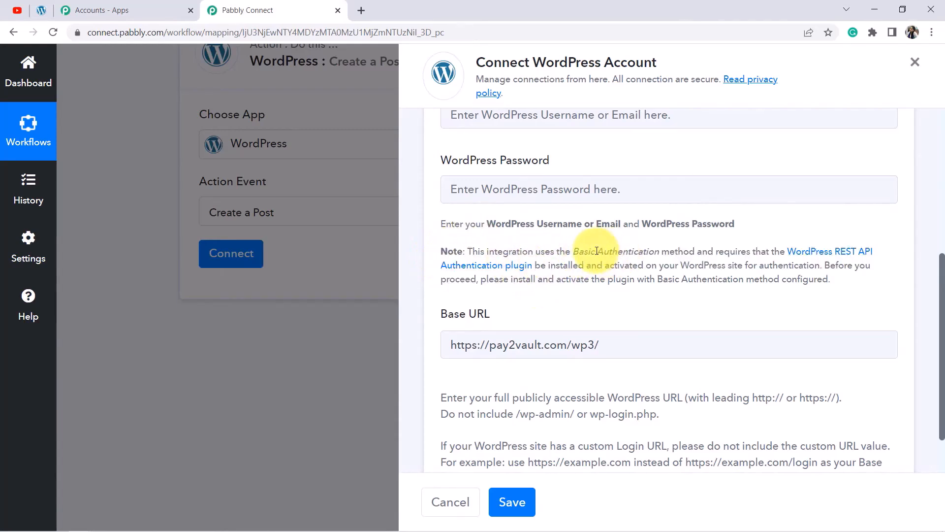
pyautogui.moveTo(624, 248); pyautogui.dragTo(692, 248)
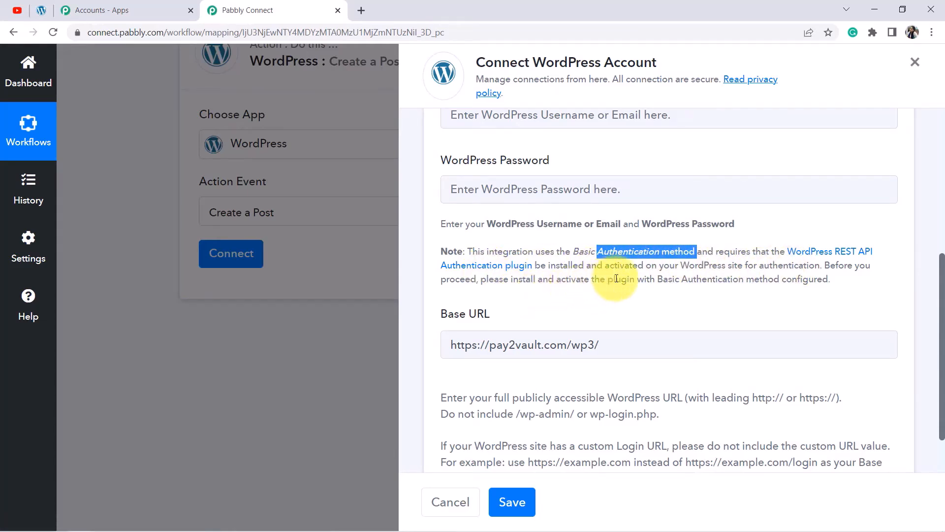
pyautogui.click(775, 278)
pyautogui.scroll(1, 596, 299)
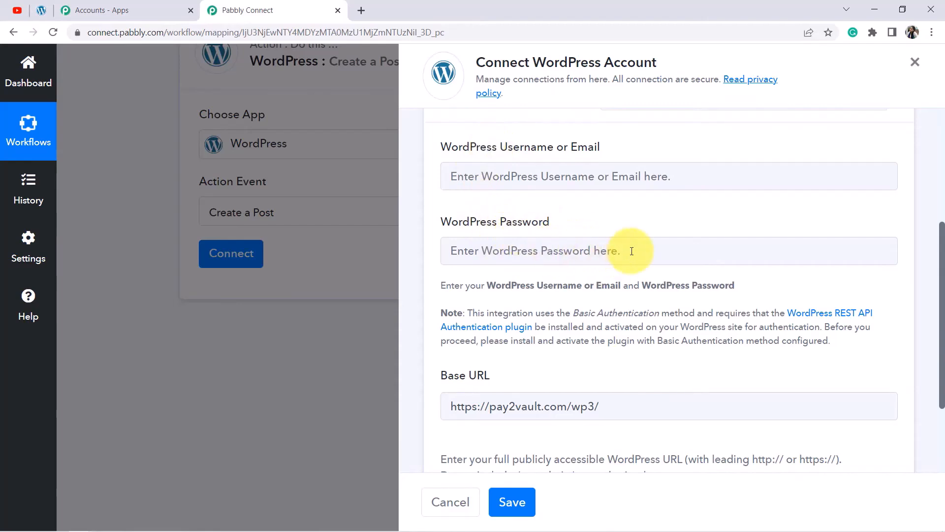
pyautogui.scroll(-1, 630, 250)
pyautogui.rightClick(836, 256)
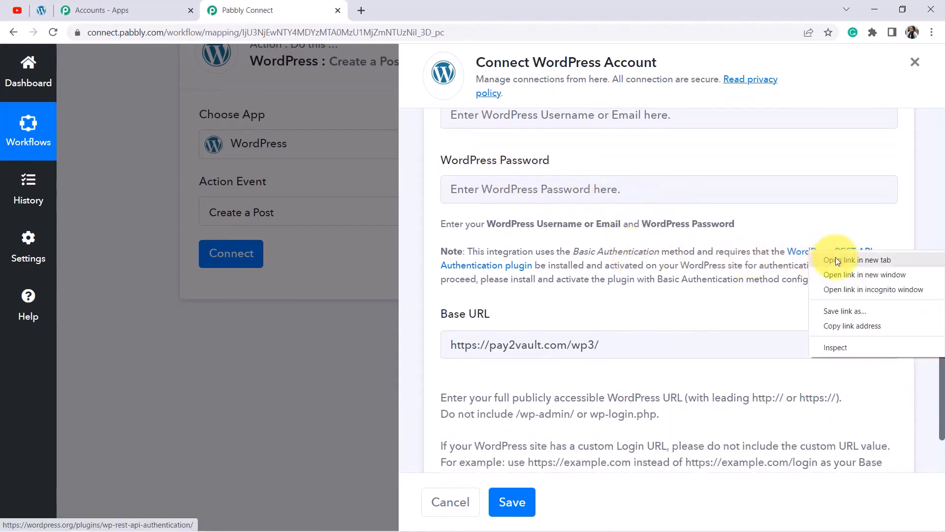
# Open the miniOrange WordPress REST API Authentication plugin page in a new tab and select its title.
pyautogui.click(835, 259)
pyautogui.click(442, 12)
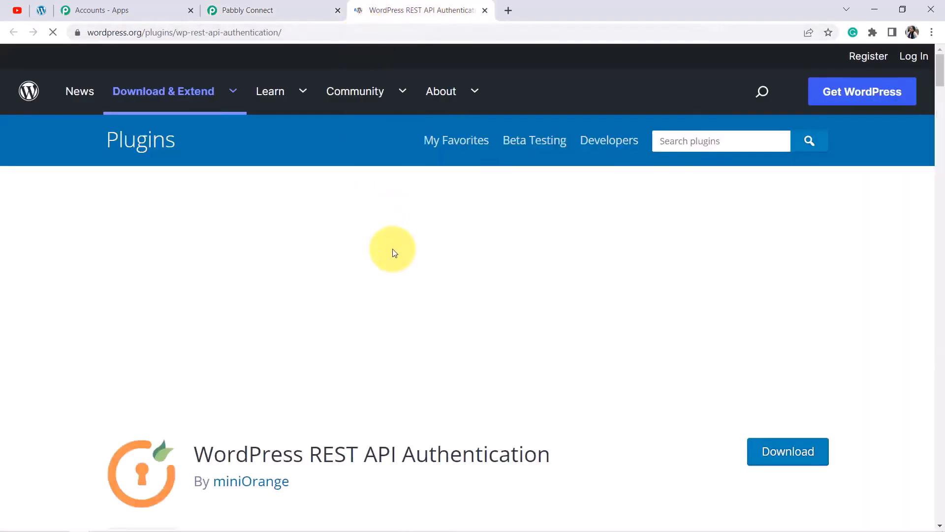
pyautogui.scroll(-3, 241, 249)
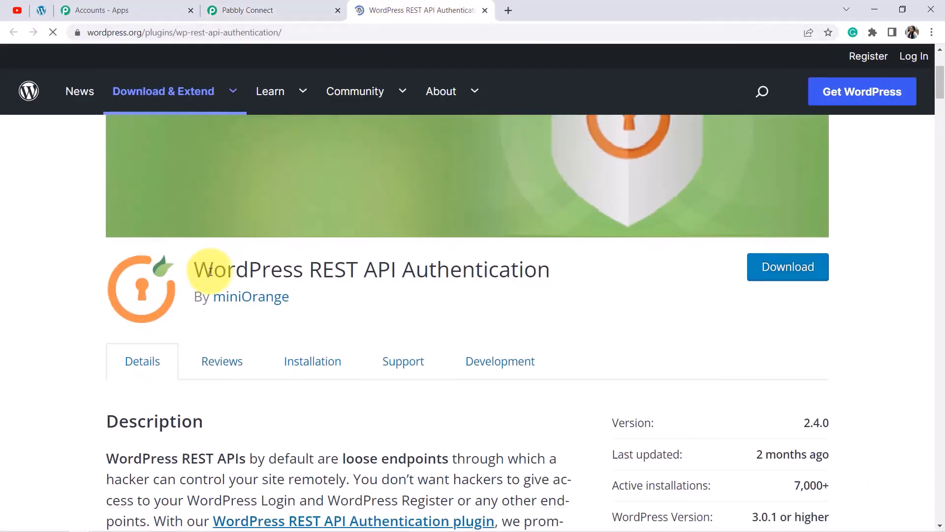
pyautogui.moveTo(197, 268); pyautogui.dragTo(562, 270)
pyautogui.hotkey('ctrl', 'c')
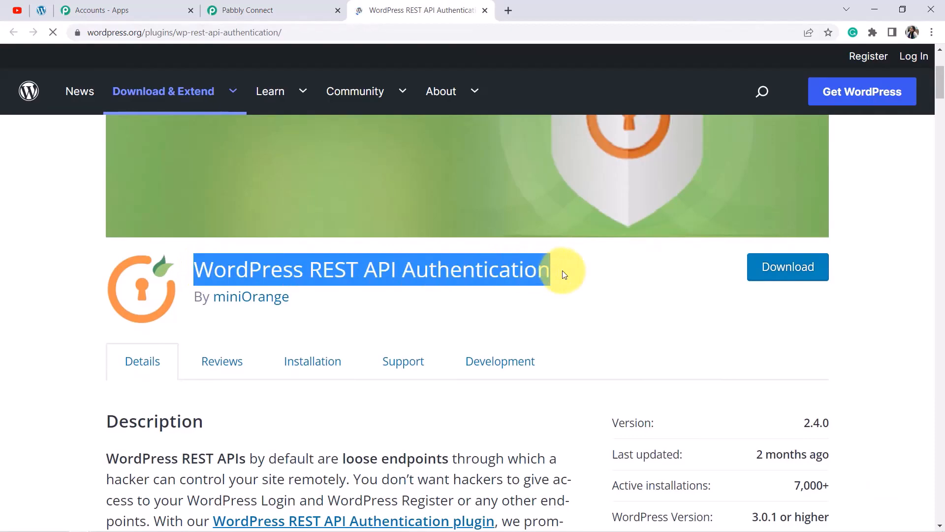
pyautogui.click(253, 10)
pyautogui.scroll(4, 559, 238)
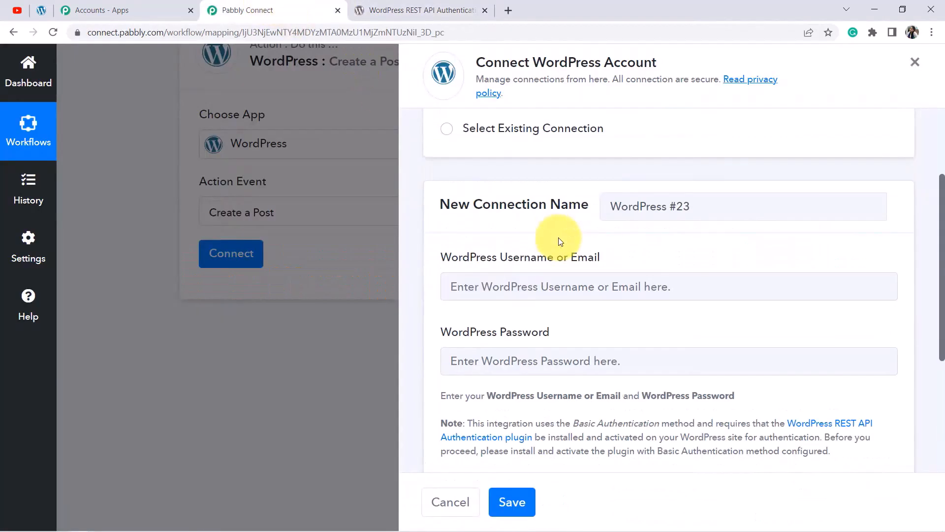
pyautogui.scroll(-1, 577, 245)
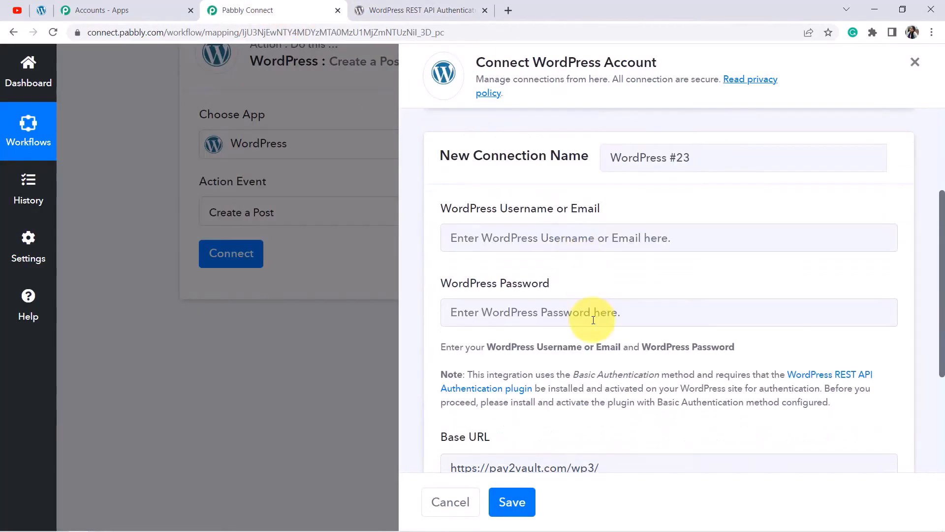
# Go to the WordPress installed plugins list with browser zoom at 125%.
pyautogui.click(41, 12)
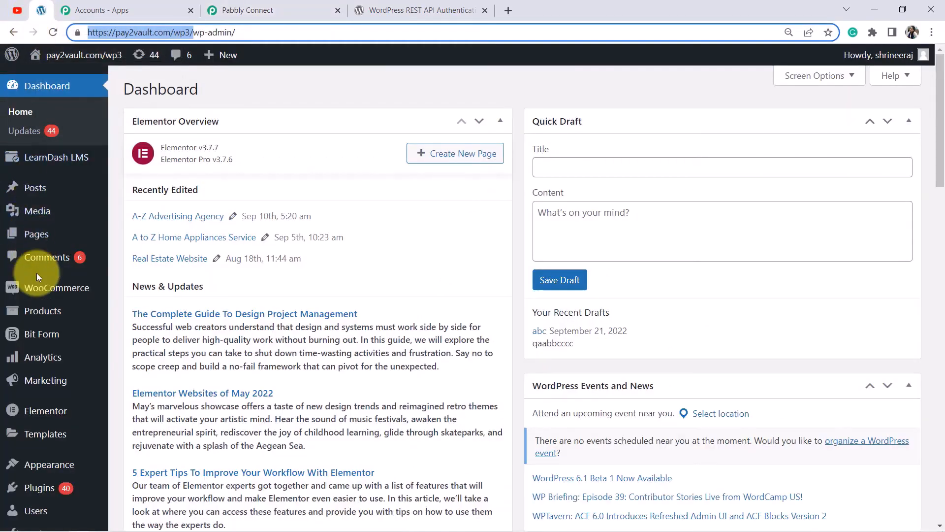
pyautogui.click(40, 488)
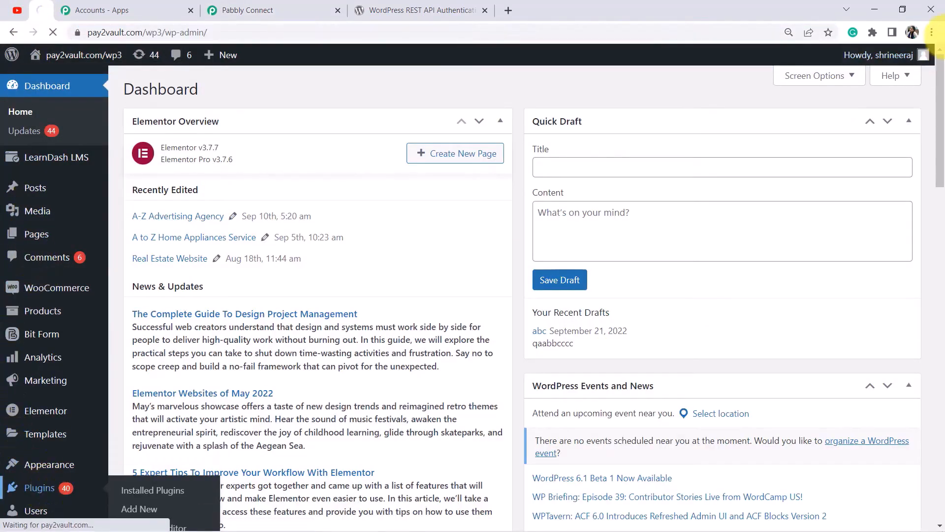
pyautogui.click(932, 32)
pyautogui.click(894, 144)
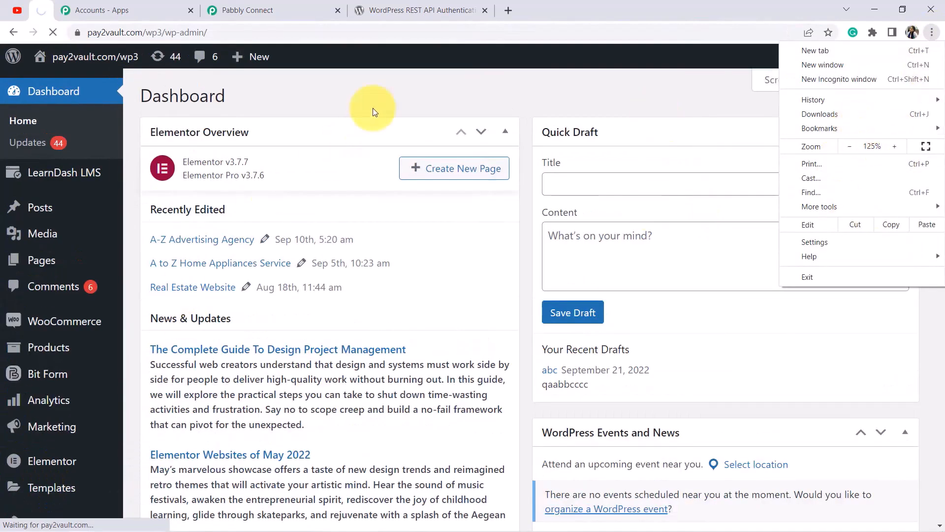
pyautogui.click(370, 82)
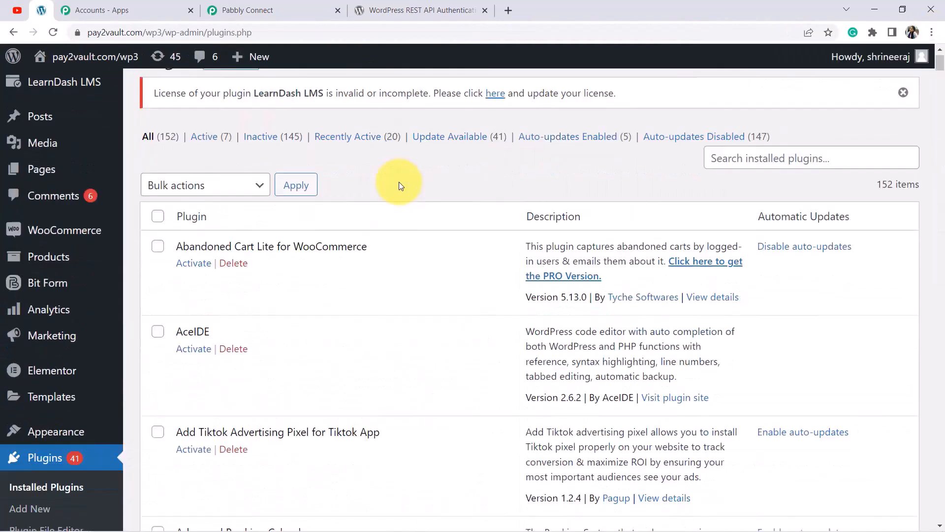
pyautogui.scroll(-3, 399, 182)
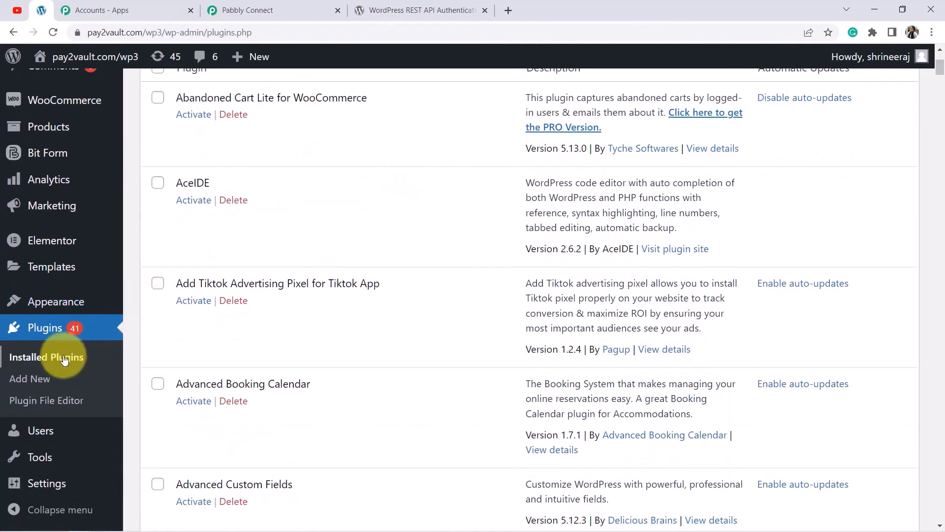
pyautogui.scroll(3, 55, 343)
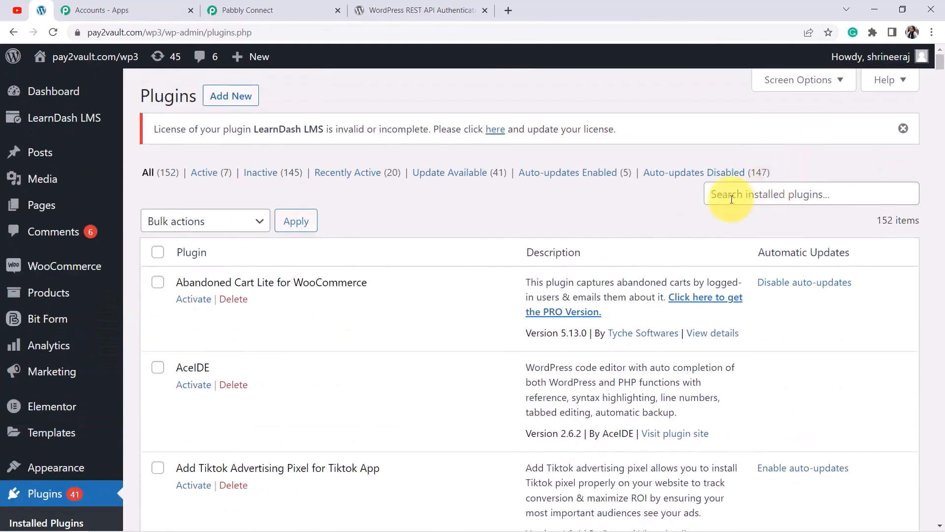
# Search Add Plugins for WordPress REST API Authentication, then install and activate it.
pyautogui.click(219, 102)
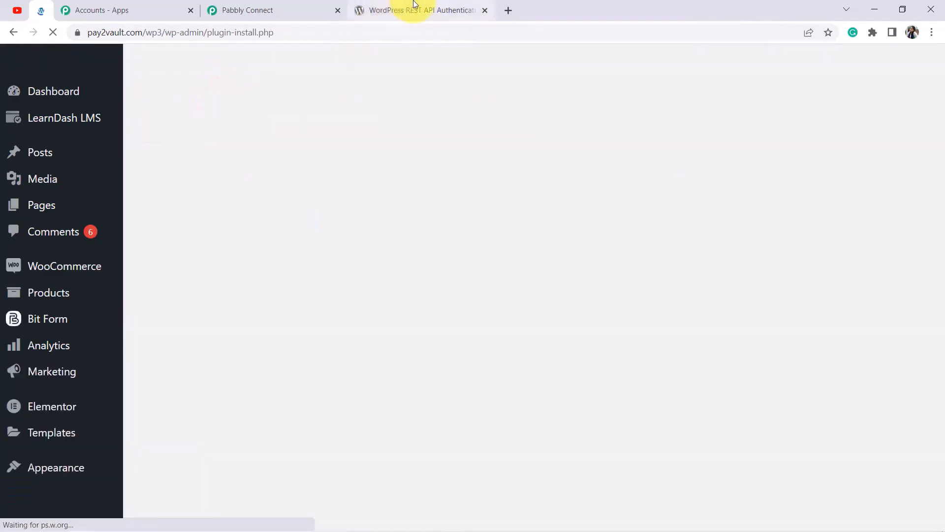
pyautogui.click(413, 10)
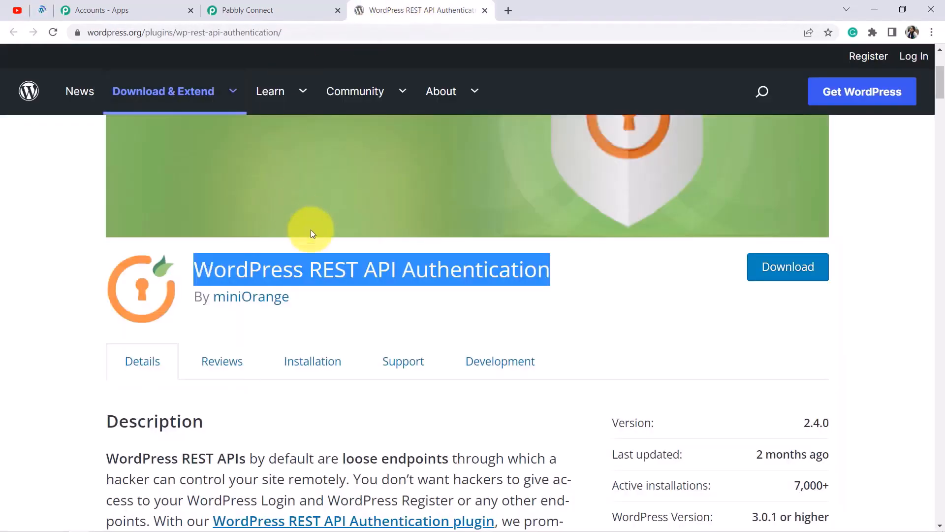
pyautogui.click(42, 10)
pyautogui.click(738, 176)
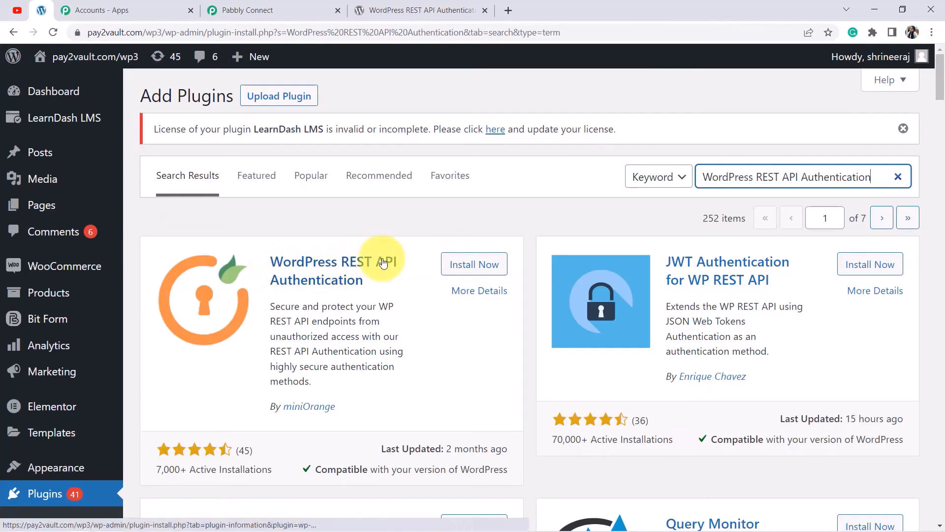
pyautogui.click(464, 271)
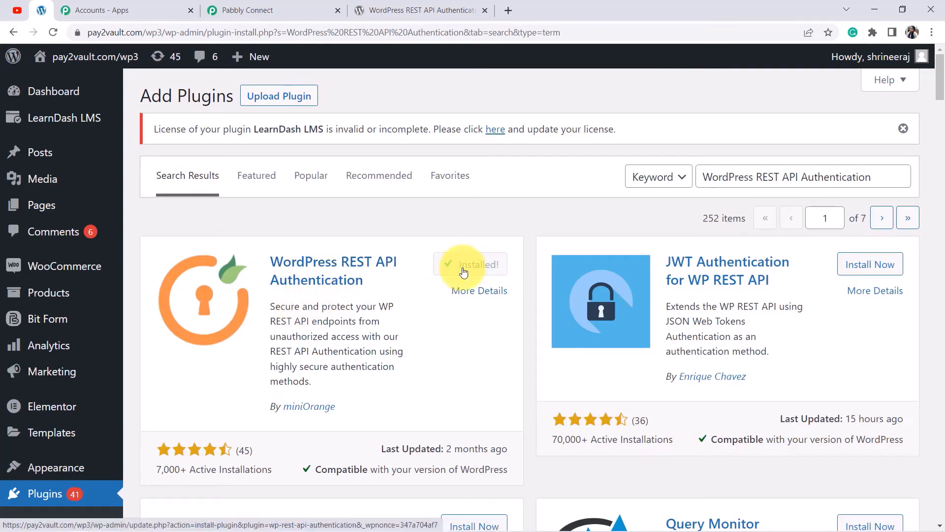
pyautogui.click(478, 266)
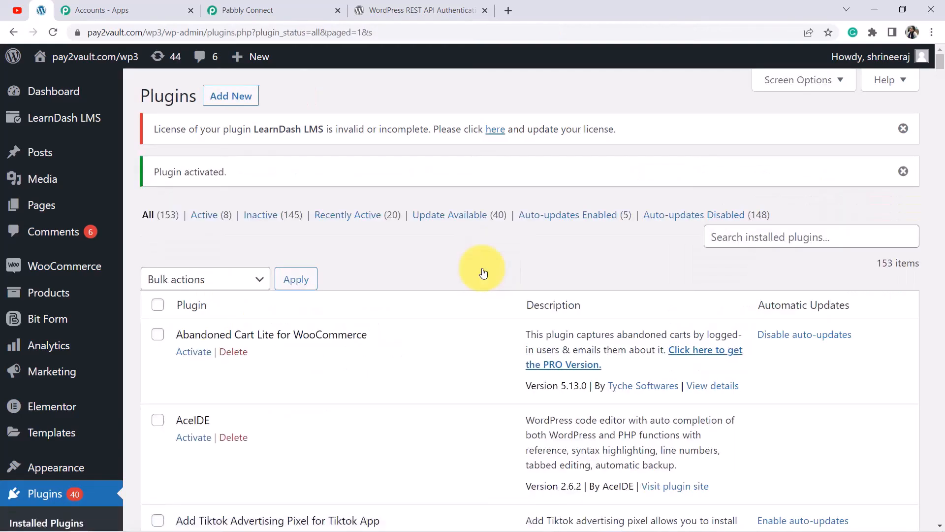
# Locate WordPress REST API Authentication in the Plugins list using Ctrl+F.
pyautogui.hotkey('ctrl', 'f')
pyautogui.hotkey('ctrl', 'v')
pyautogui.press('Return')
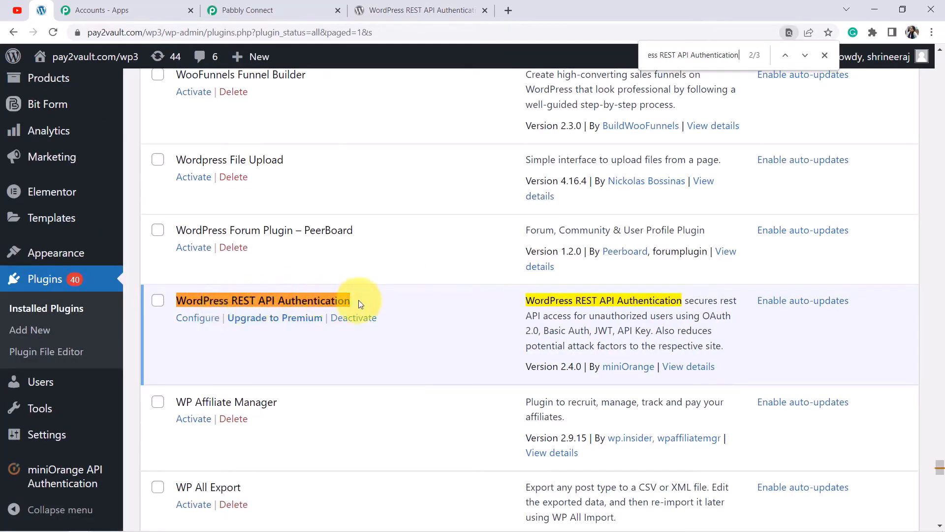
# Configure the plugin with the Basic Authentication method and finish the setup.
pyautogui.click(187, 320)
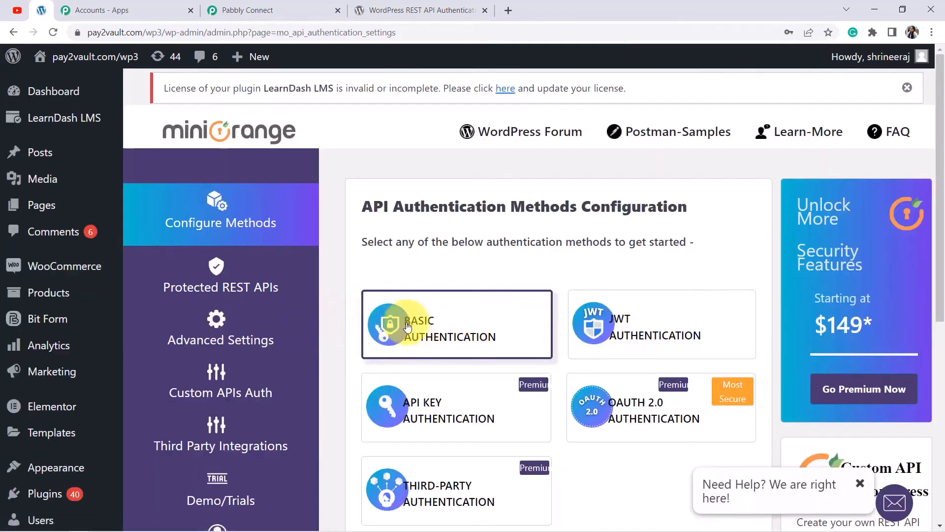
pyautogui.click(428, 329)
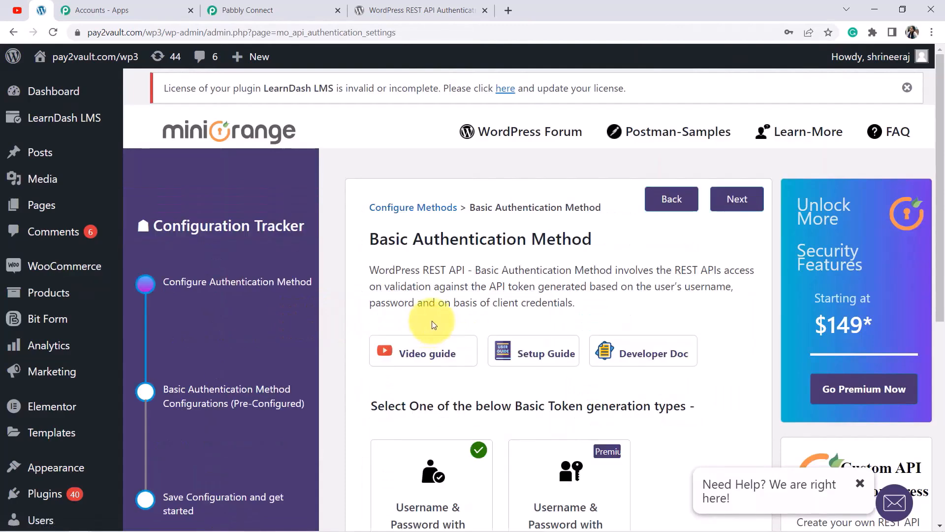
pyautogui.scroll(-3, 433, 325)
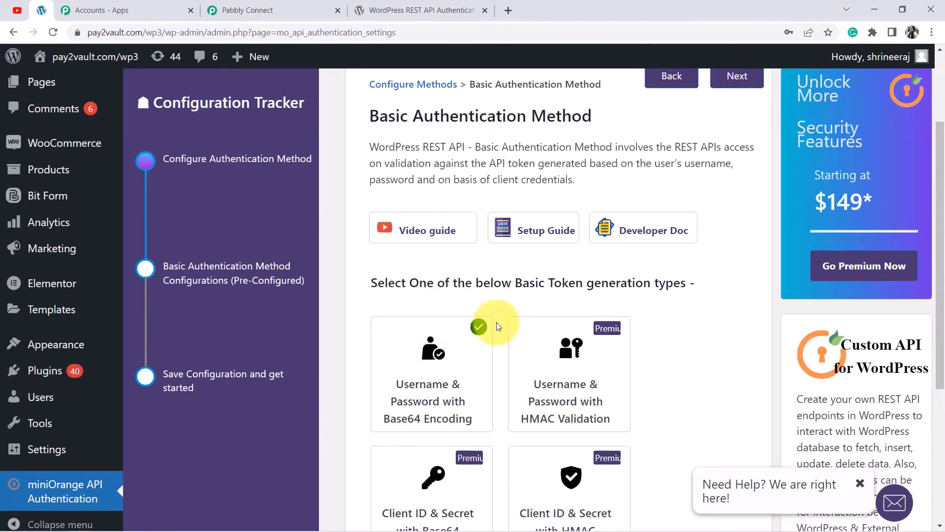
pyautogui.scroll(3, 644, 310)
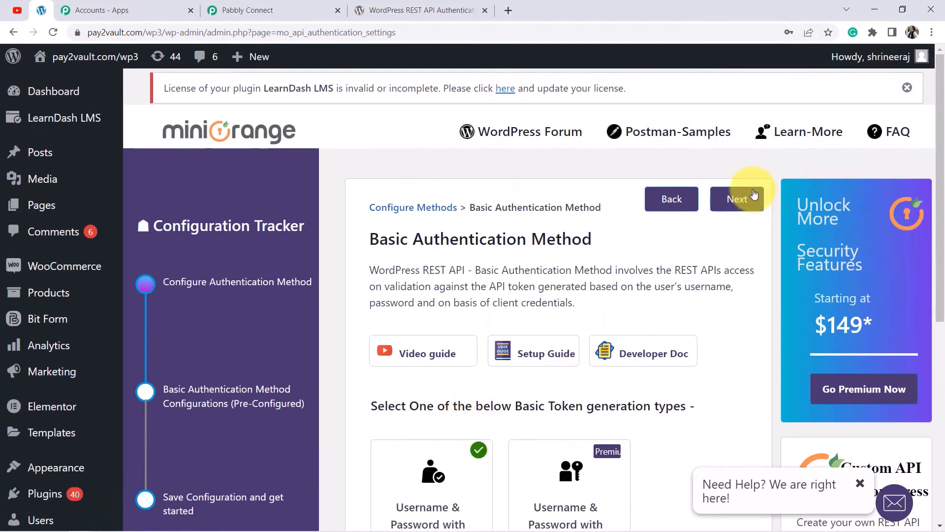
pyautogui.click(753, 197)
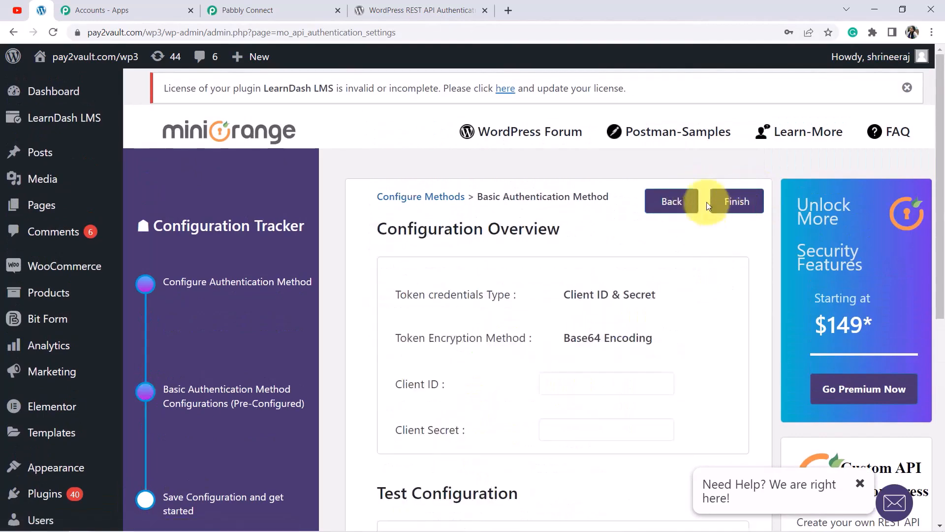
pyautogui.click(740, 200)
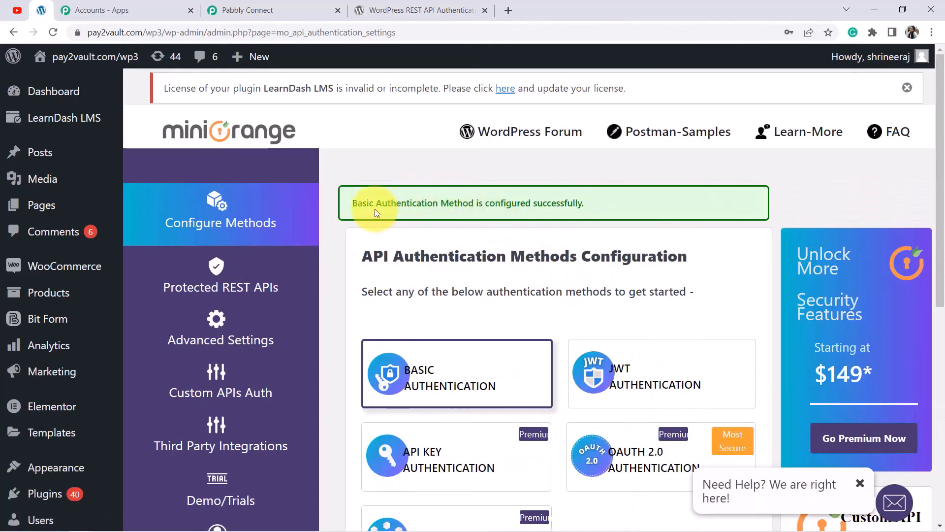
# Confirm the configured-successfully message, then return to Pabbly Connect's required-plugin note.
pyautogui.moveTo(457, 206); pyautogui.dragTo(491, 204)
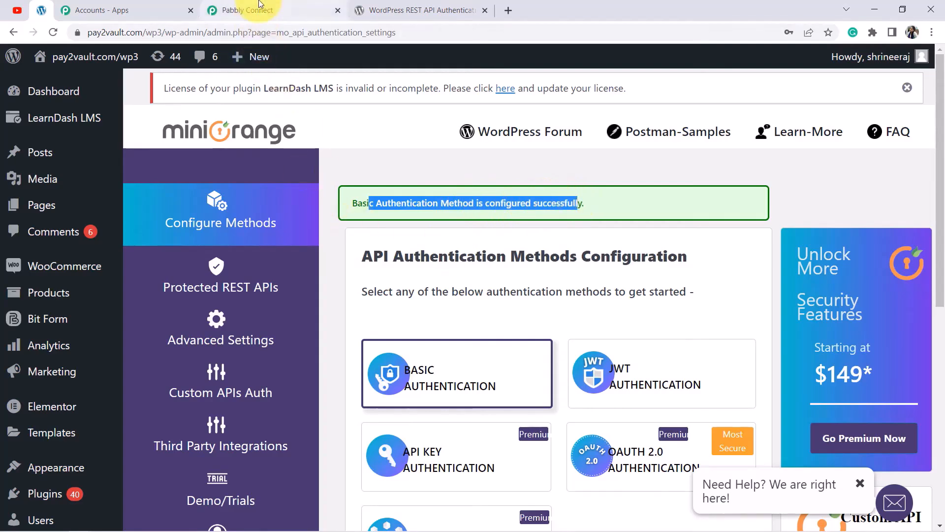
pyautogui.click(272, 9)
pyautogui.moveTo(467, 374); pyautogui.dragTo(702, 407)
pyautogui.click(672, 414)
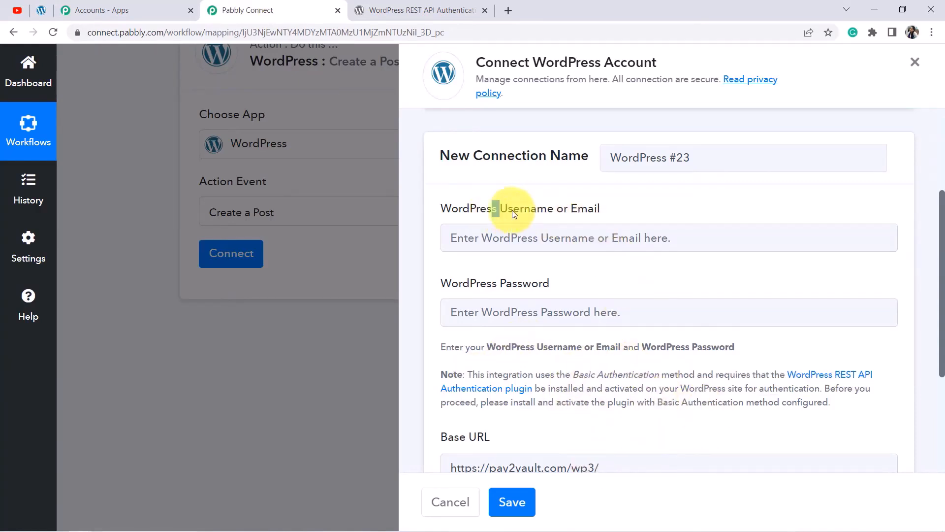
pyautogui.moveTo(492, 209); pyautogui.dragTo(604, 214)
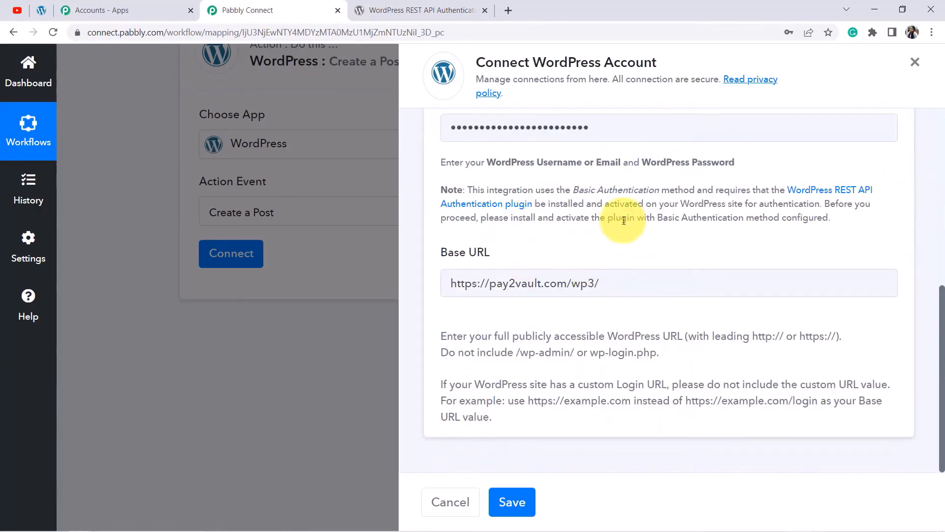
pyautogui.click(514, 503)
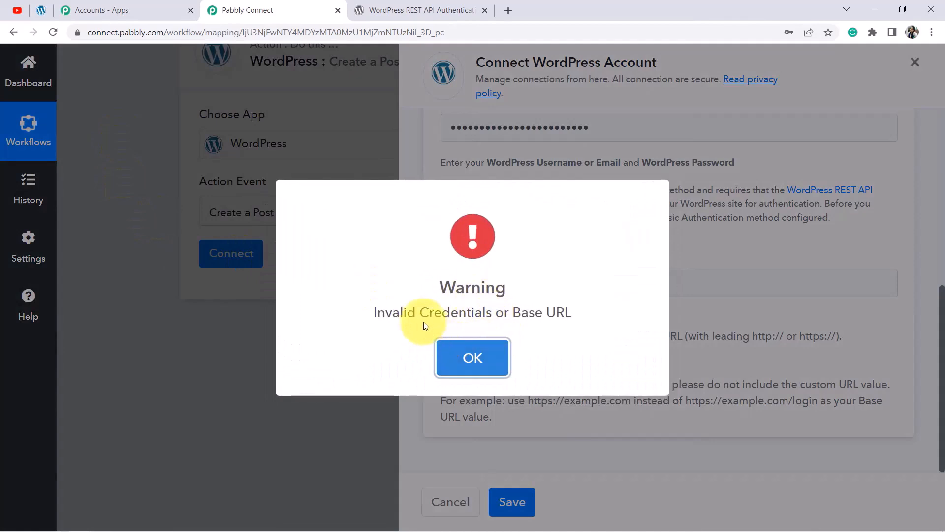
pyautogui.click(479, 361)
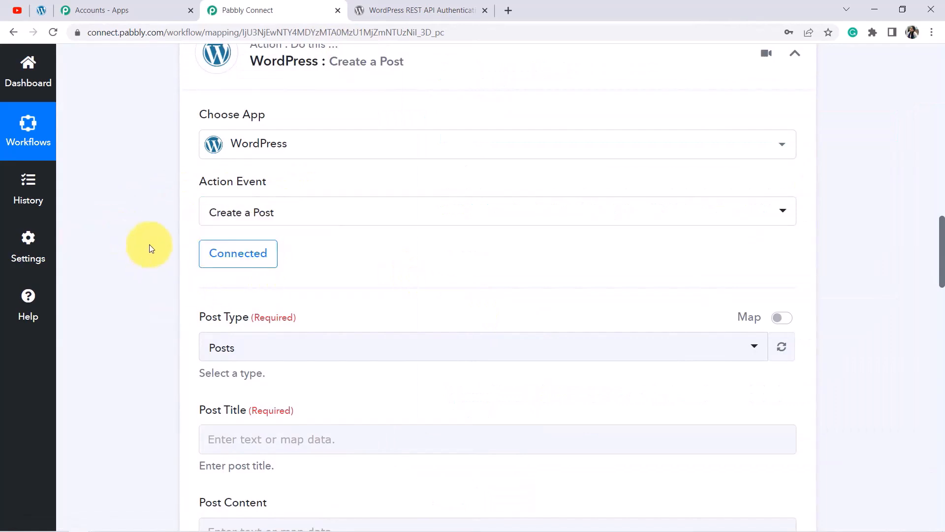
# Leave the Post Type set to Posts.
pyautogui.scroll(-4, 262, 229)
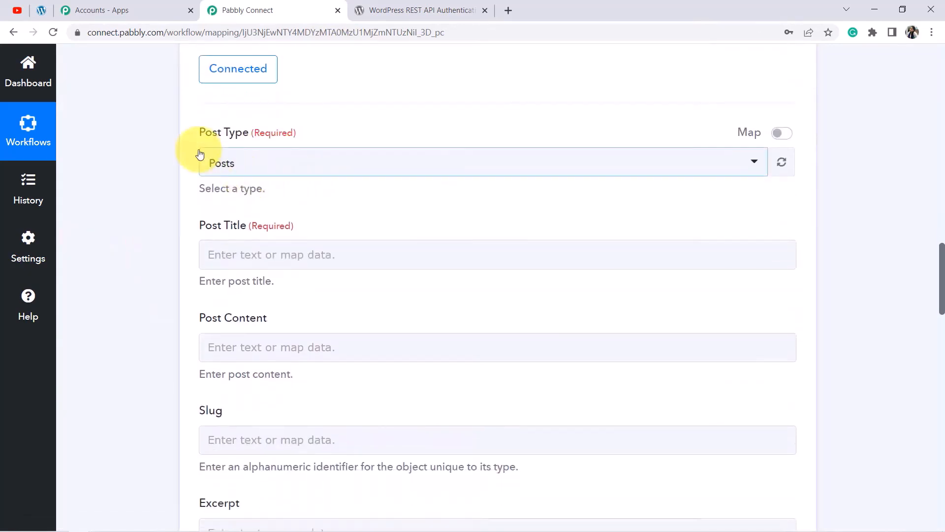
pyautogui.click(221, 164)
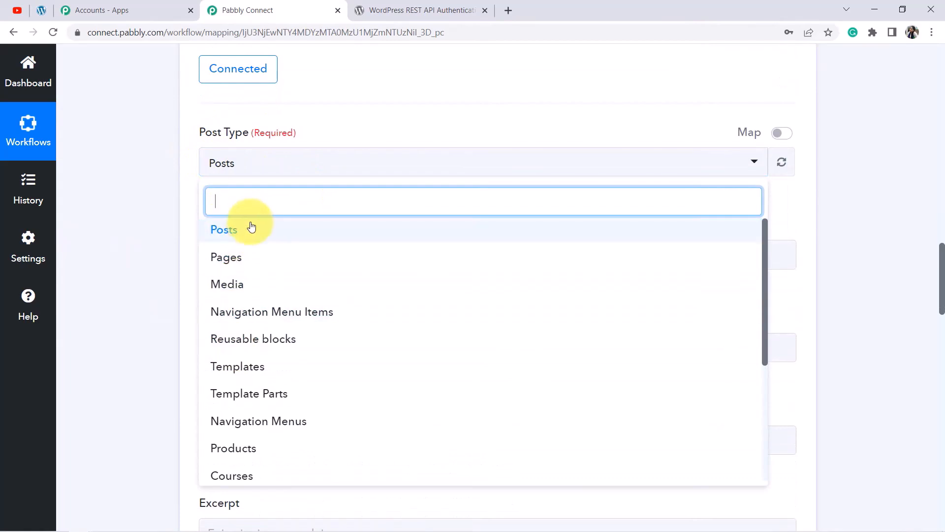
pyautogui.click(228, 239)
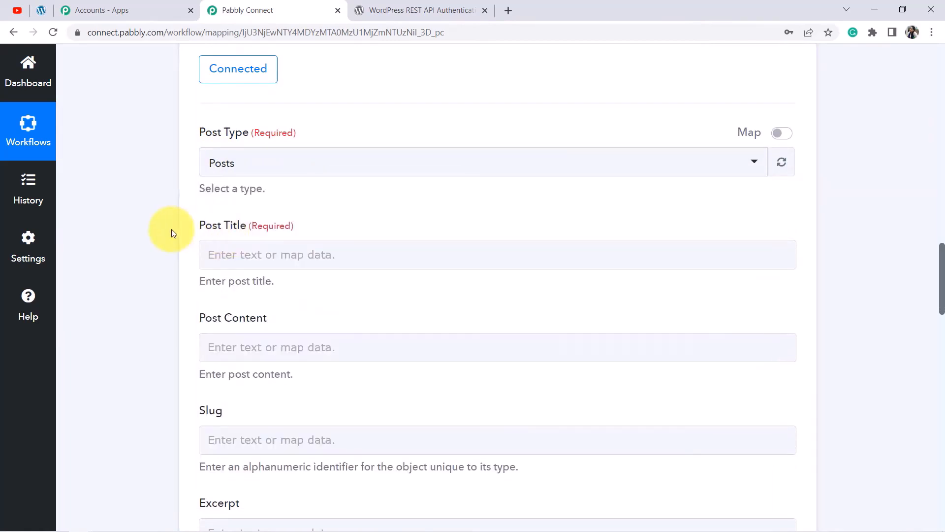
# Map Post Title to the YouTube step's Res1 Snippet Title.
pyautogui.scroll(-1, 154, 183)
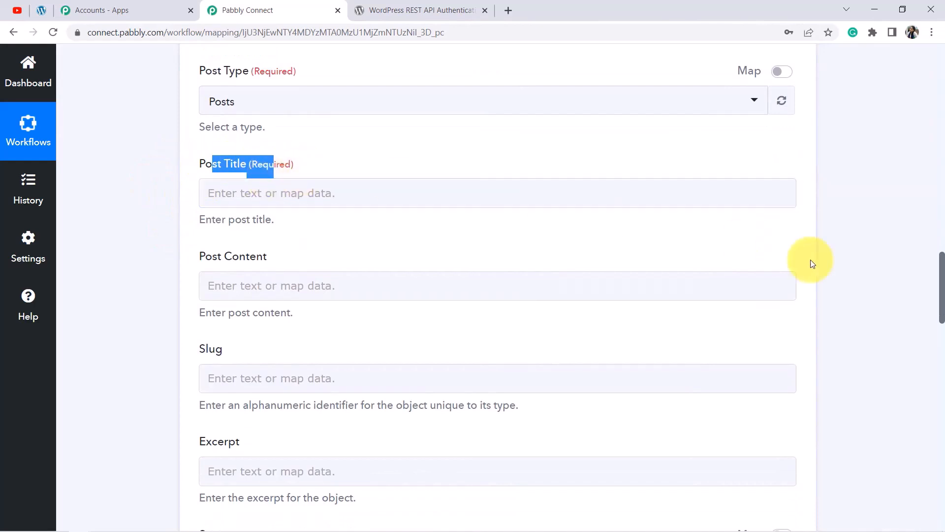
pyautogui.moveTo(939, 281)
pyautogui.mouseDown()
pyautogui.moveTo(941, 163)
pyautogui.moveTo(941, 282)
pyautogui.mouseUp()
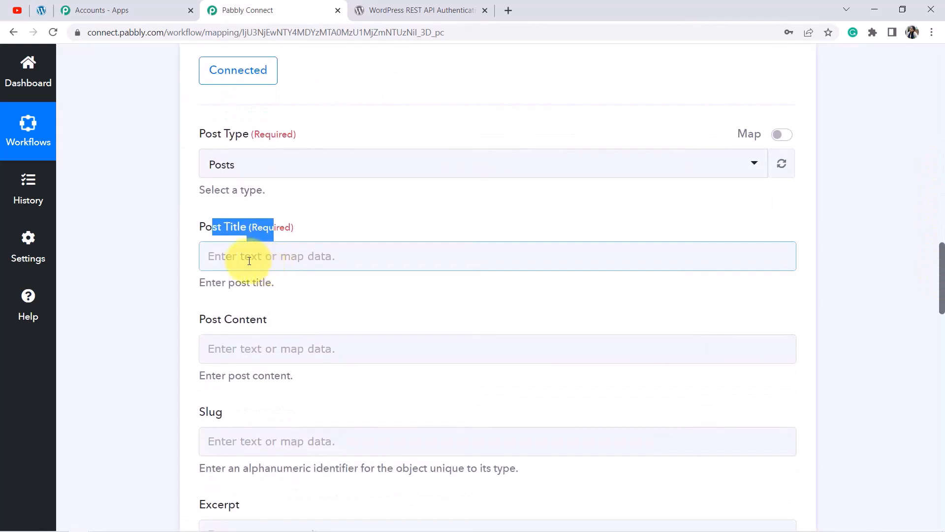
pyautogui.click(320, 254)
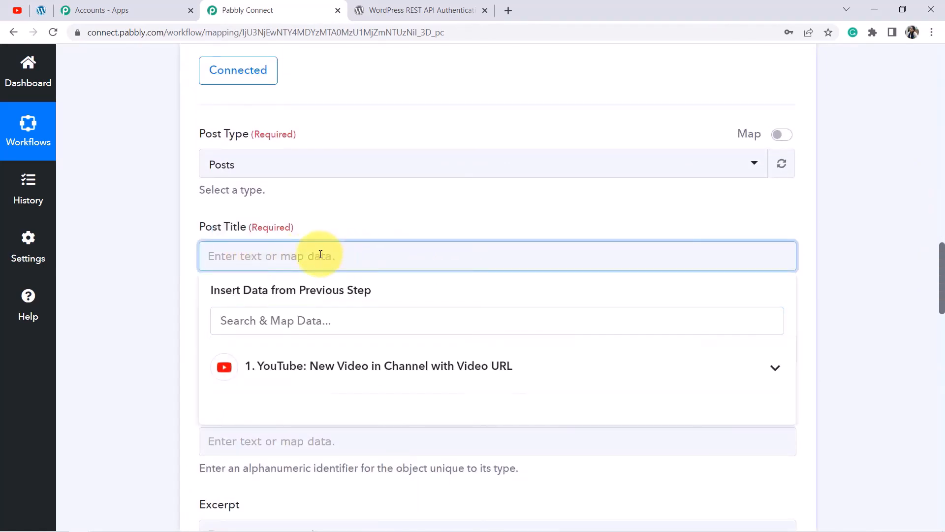
pyautogui.click(344, 364)
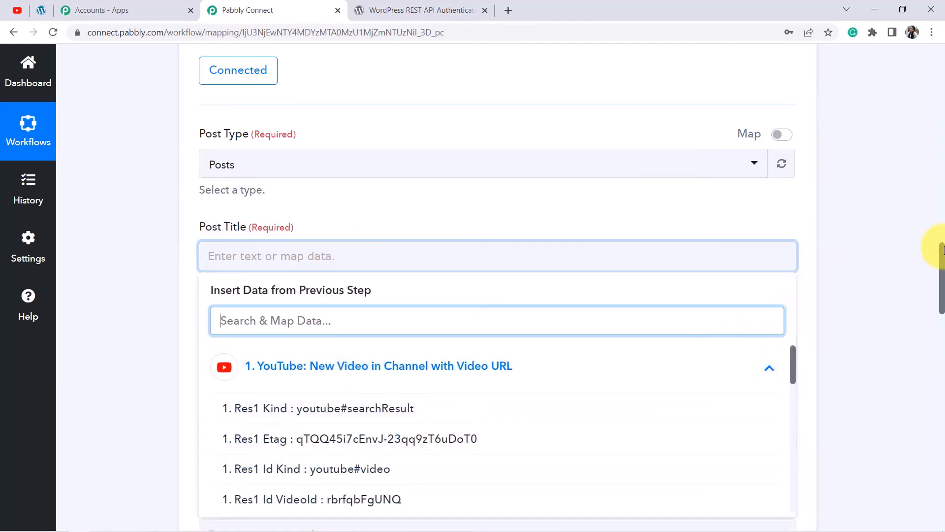
pyautogui.moveTo(941, 258); pyautogui.dragTo(940, 272)
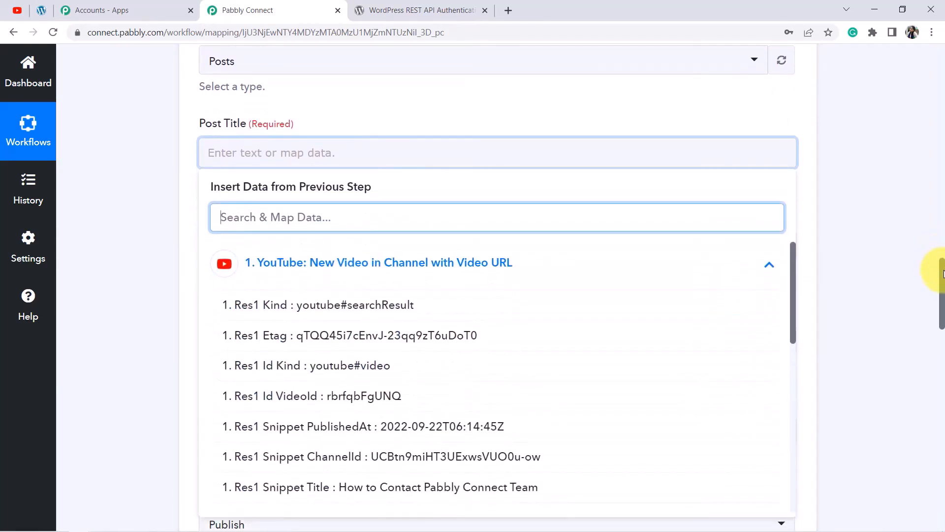
pyautogui.scroll(-2, 375, 393)
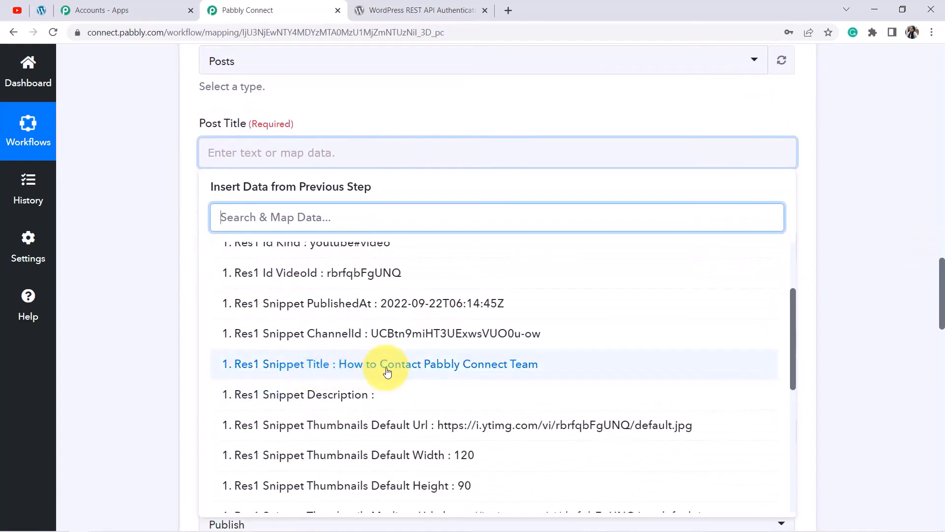
pyautogui.click(457, 366)
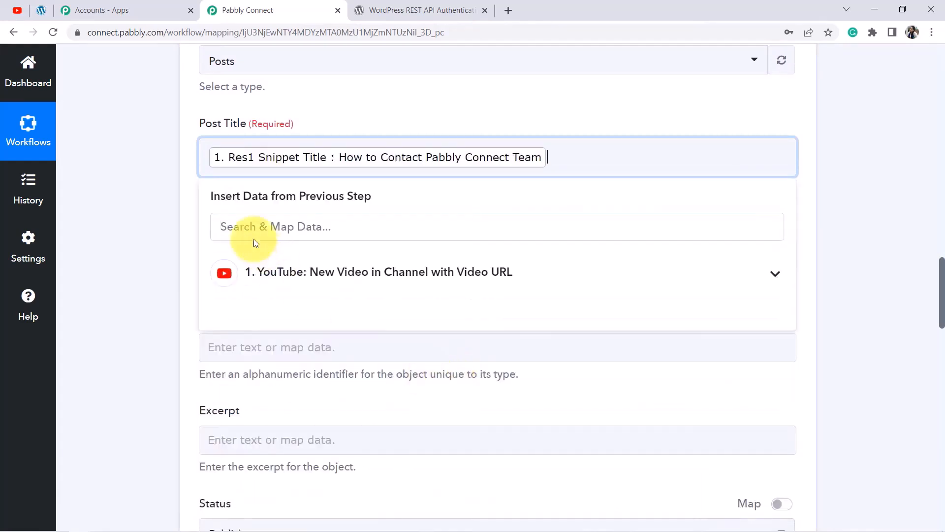
# Map Post Content to the YouTube step's Res2 Embed Url.
pyautogui.click(141, 207)
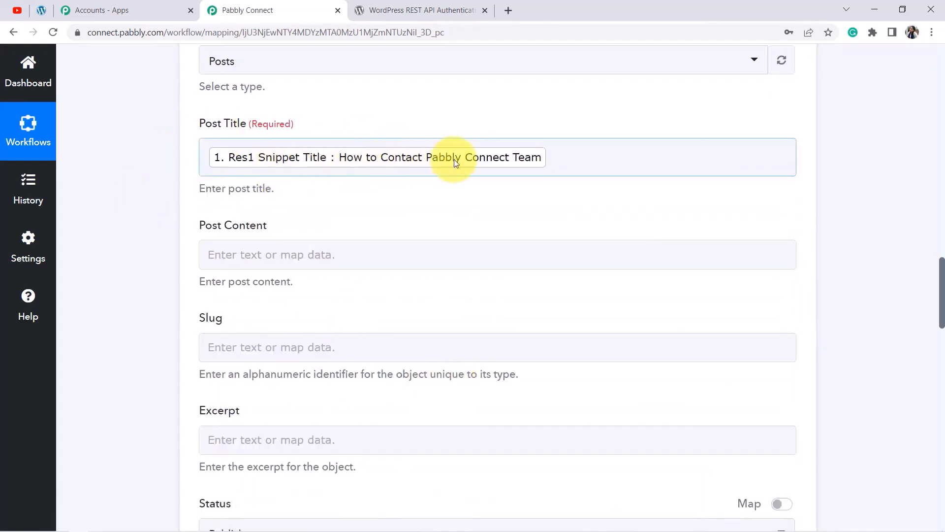
pyautogui.click(233, 259)
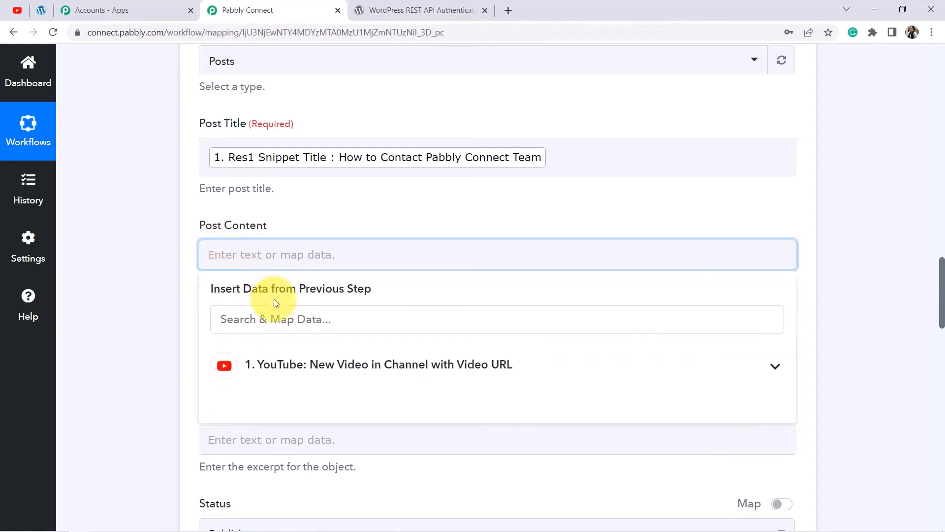
pyautogui.click(279, 367)
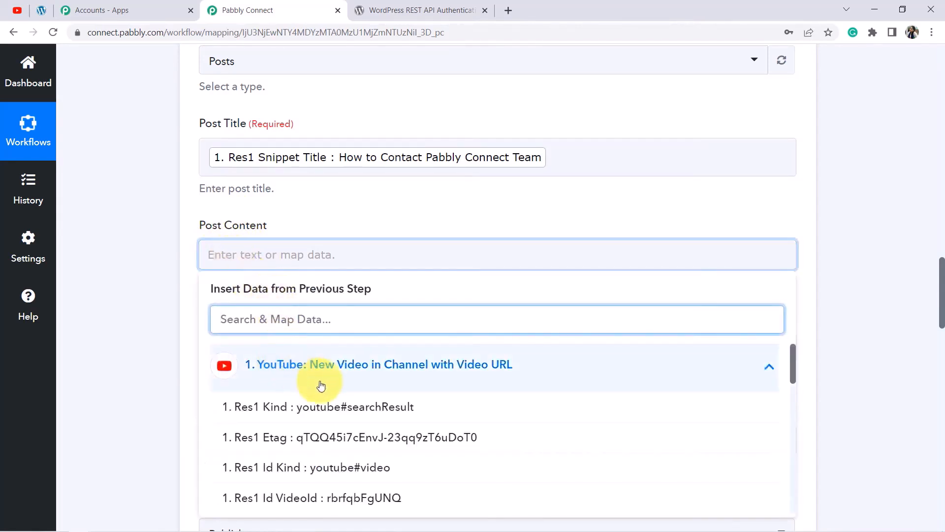
pyautogui.scroll(-15, 316, 384)
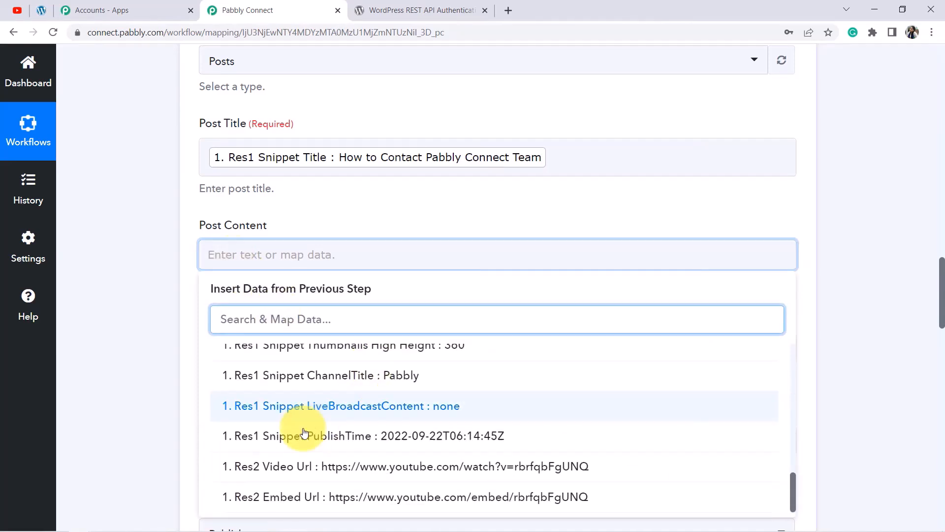
pyautogui.click(372, 497)
pyautogui.click(131, 327)
# Map Slug to the YouTube step's Res1 Snippet Title.
pyautogui.scroll(-4, 270, 164)
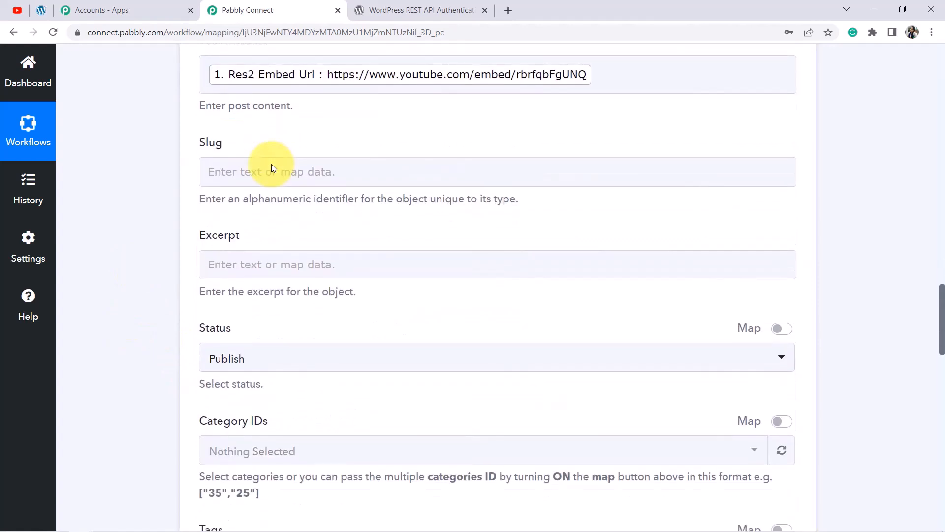
pyautogui.click(244, 173)
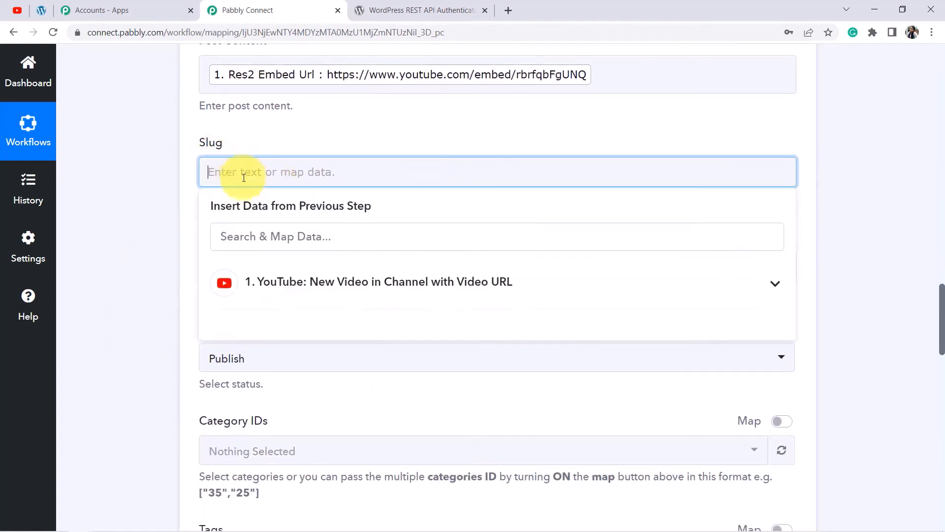
pyautogui.click(294, 284)
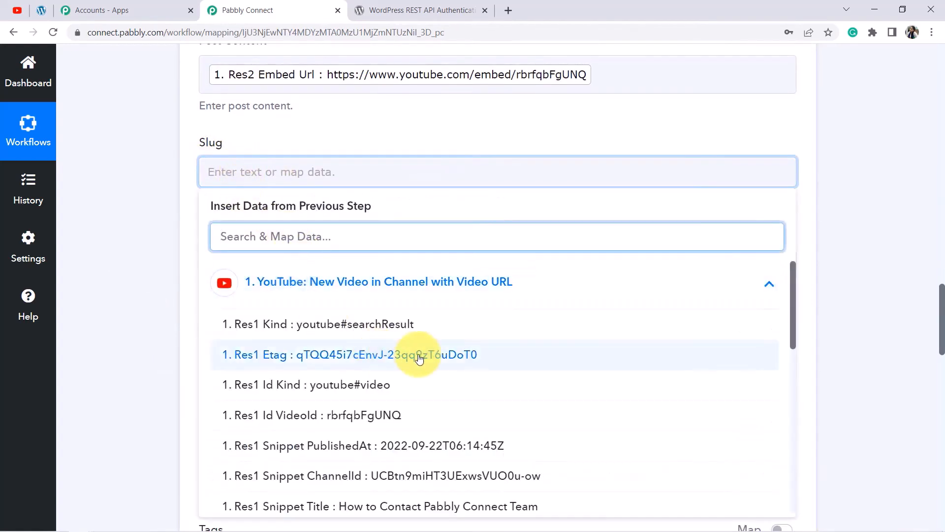
pyautogui.scroll(-3, 391, 359)
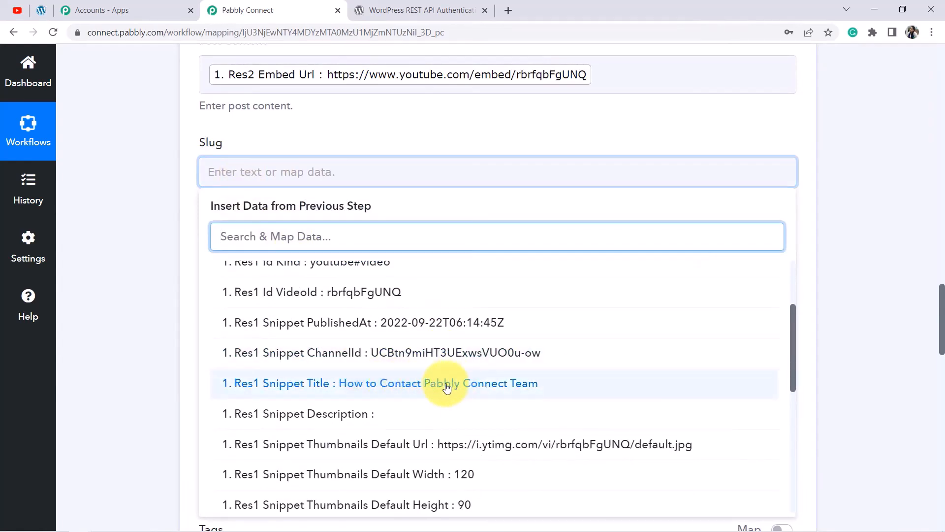
pyautogui.click(441, 387)
pyautogui.click(139, 209)
pyautogui.scroll(-3, 142, 207)
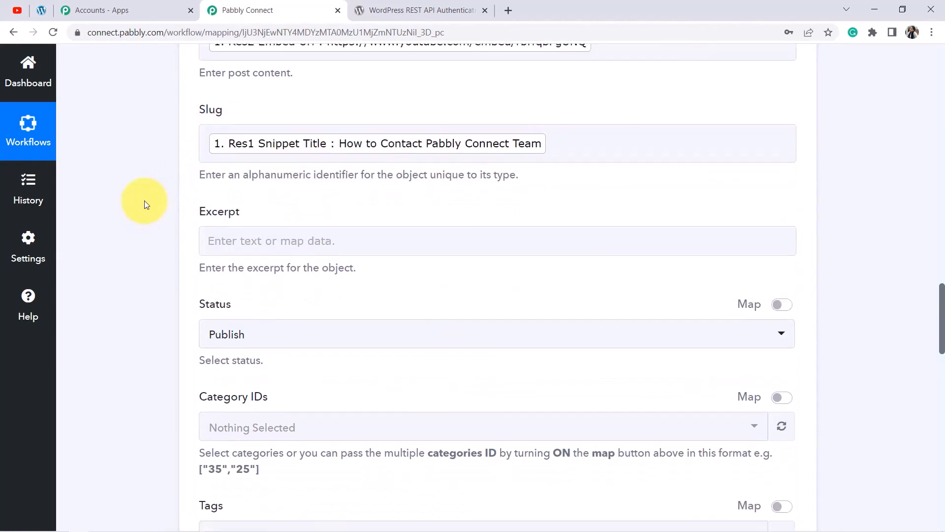
# Switch Featured Media ID to mapped entry and delete its 56886 value.
pyautogui.scroll(-7, 270, 264)
pyautogui.scroll(8, 272, 295)
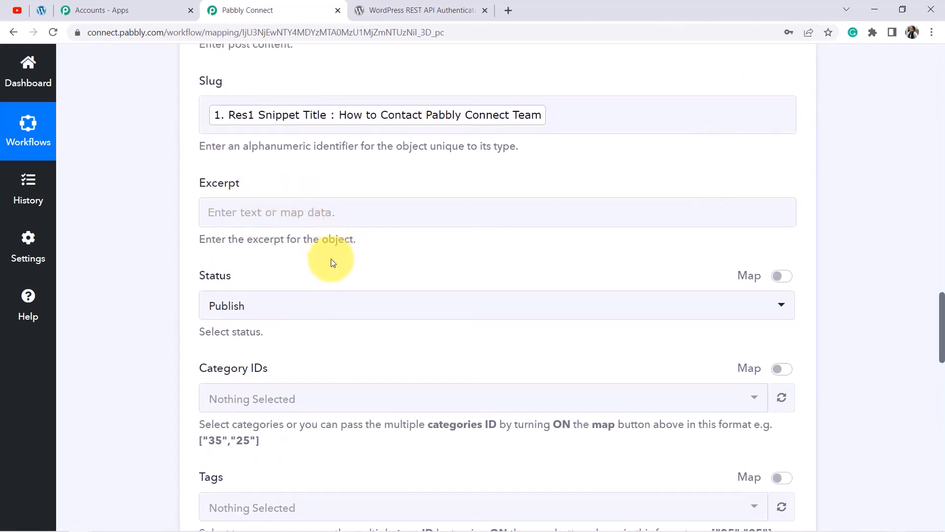
pyautogui.scroll(-3, 335, 268)
pyautogui.scroll(-8, 335, 271)
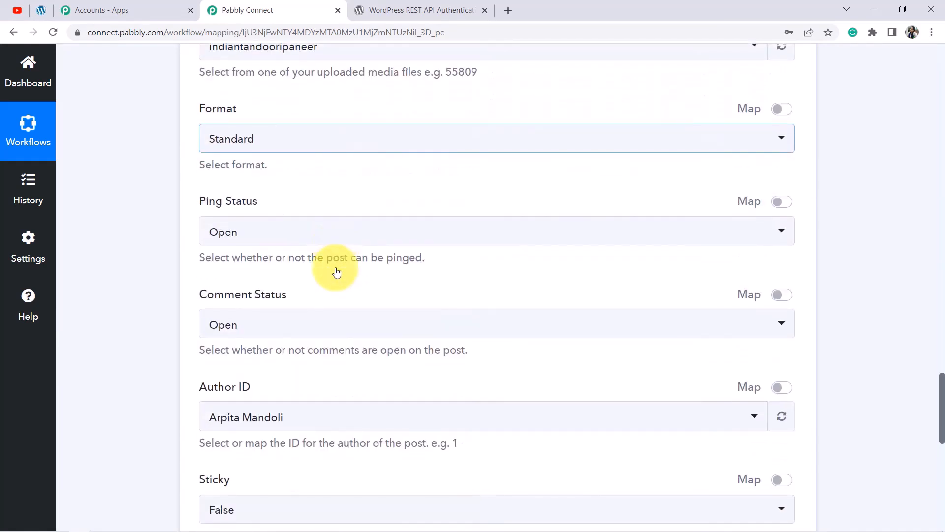
pyautogui.scroll(3, 335, 271)
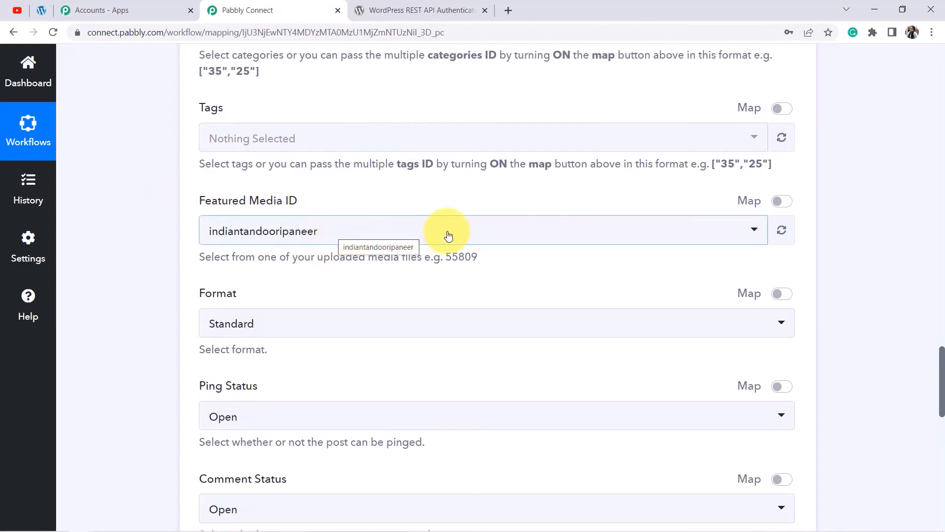
pyautogui.click(311, 235)
pyautogui.click(311, 236)
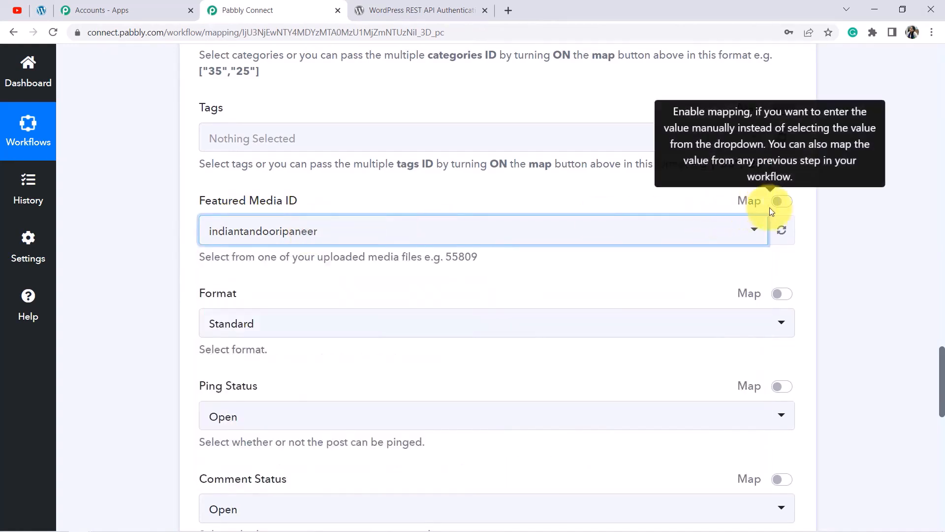
pyautogui.click(787, 207)
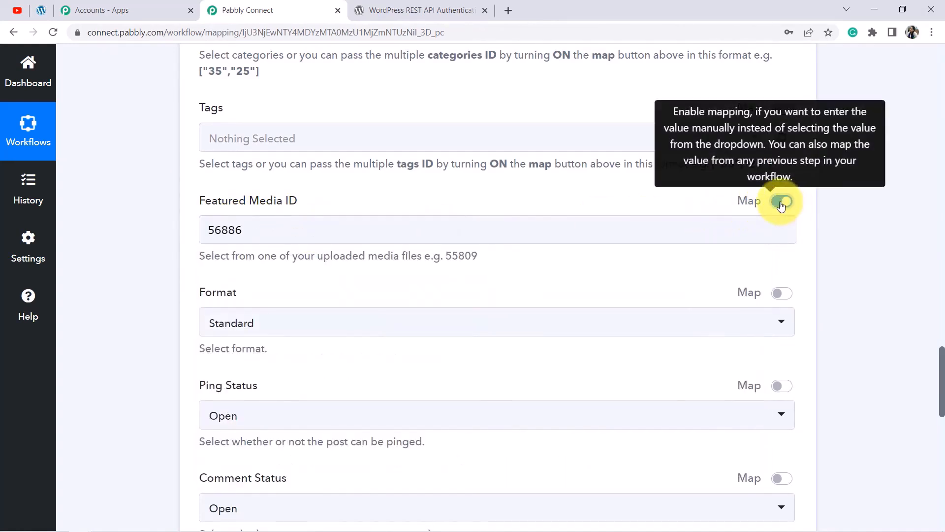
pyautogui.doubleClick(255, 227)
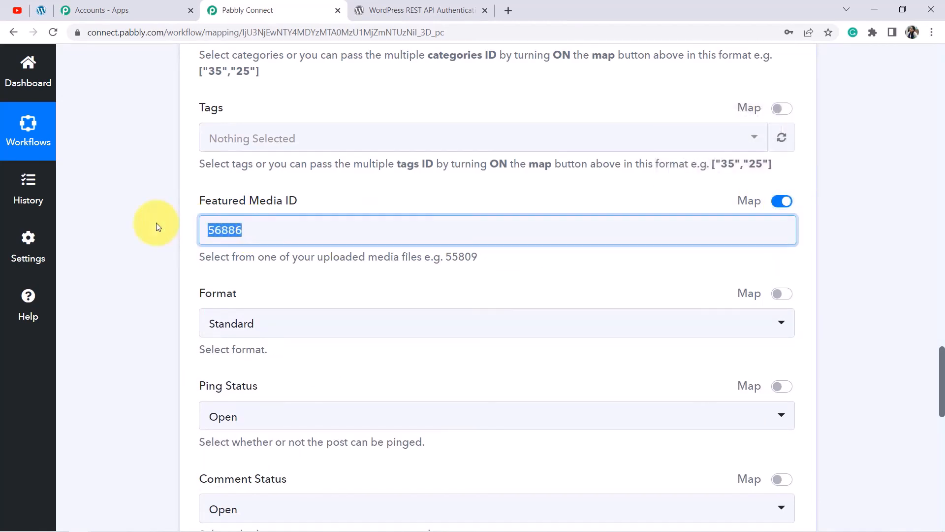
pyautogui.press('BackSpace')
pyautogui.click(164, 257)
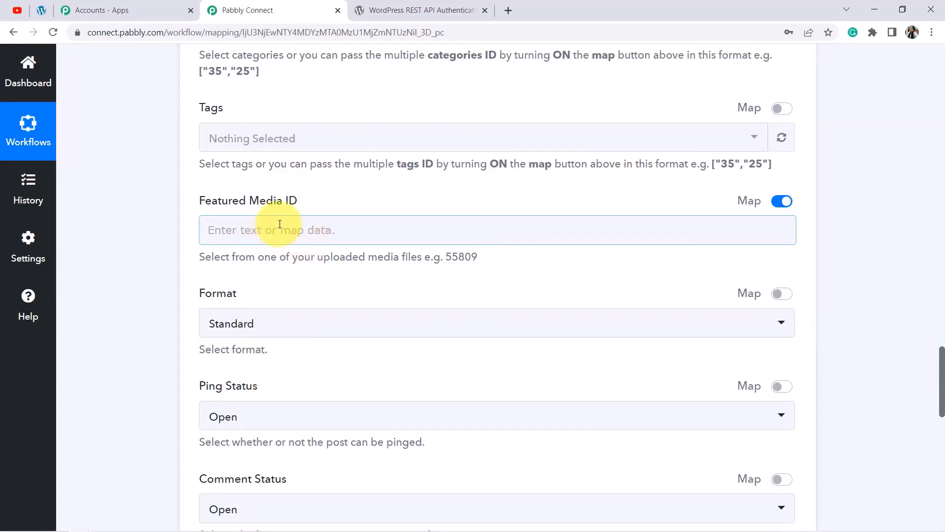
# Leave the post Format as Standard.
pyautogui.scroll(-1, 230, 259)
pyautogui.click(230, 258)
pyautogui.click(229, 258)
pyautogui.click(229, 259)
pyautogui.click(142, 251)
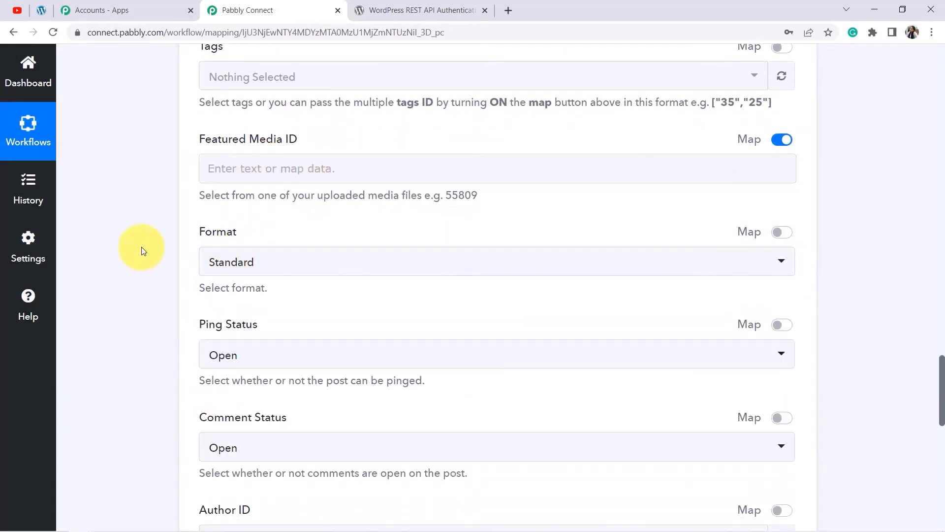
# Set Author ID to a different site user found by searching the author list.
pyautogui.scroll(-2, 141, 251)
pyautogui.scroll(-1, 301, 181)
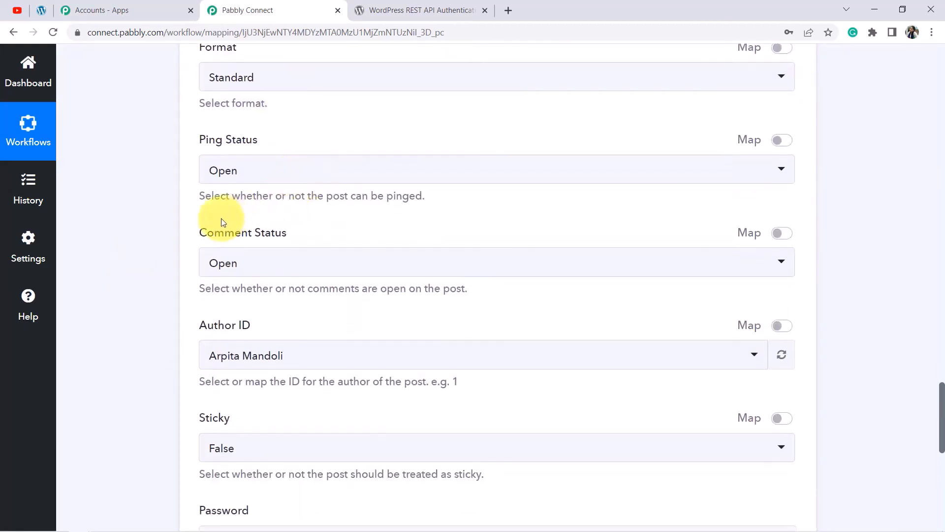
pyautogui.moveTo(214, 232); pyautogui.dragTo(298, 234)
pyautogui.scroll(-2, 297, 234)
pyautogui.click(271, 216)
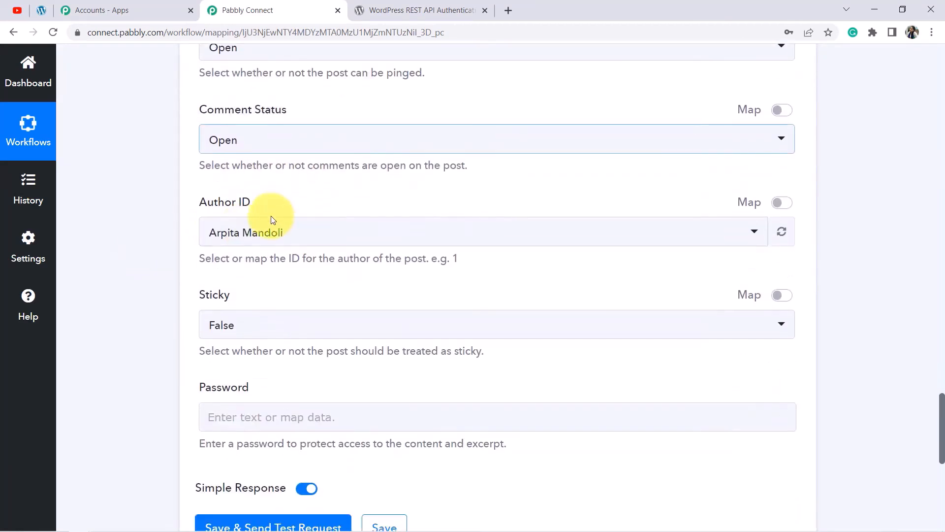
pyautogui.click(238, 240)
pyautogui.write('shr')
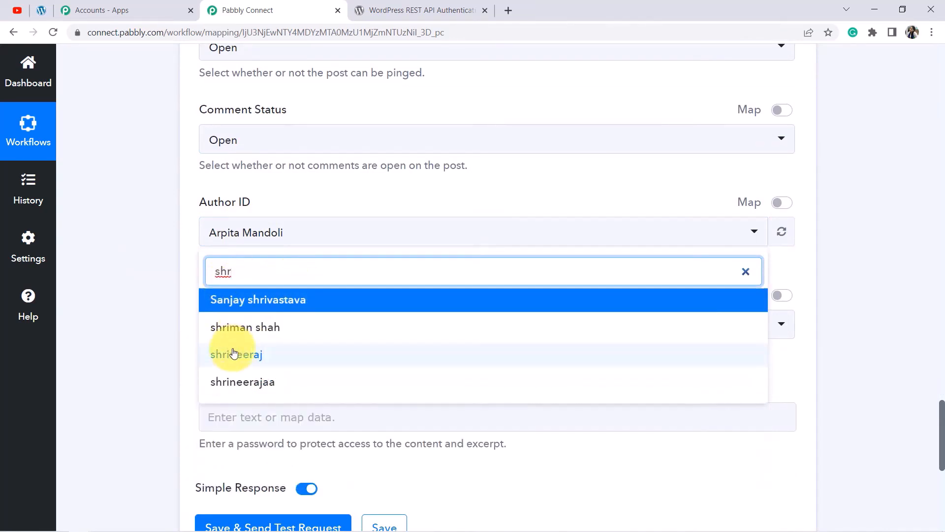
pyautogui.click(252, 363)
# Review the remaining fields: Status Publish, Password blank, Simple Response on.
pyautogui.scroll(-4, 173, 224)
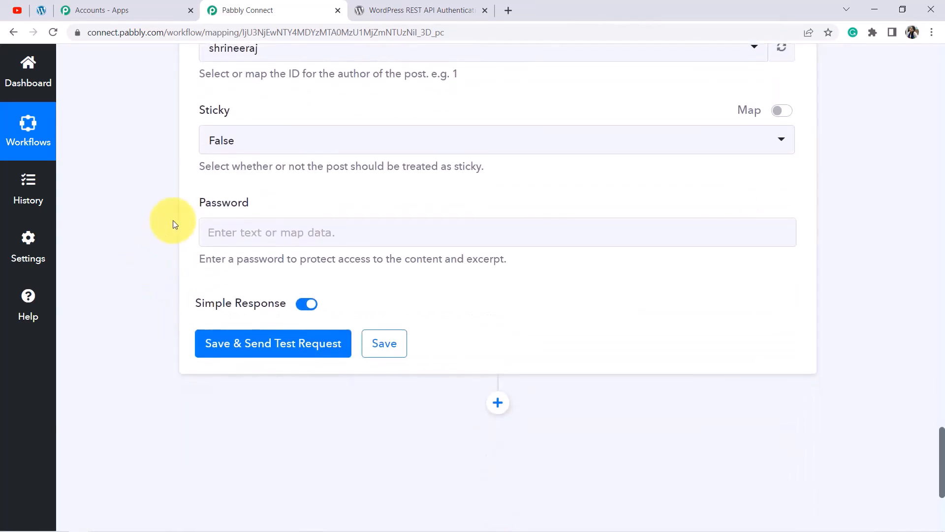
pyautogui.moveTo(203, 201); pyautogui.dragTo(257, 259)
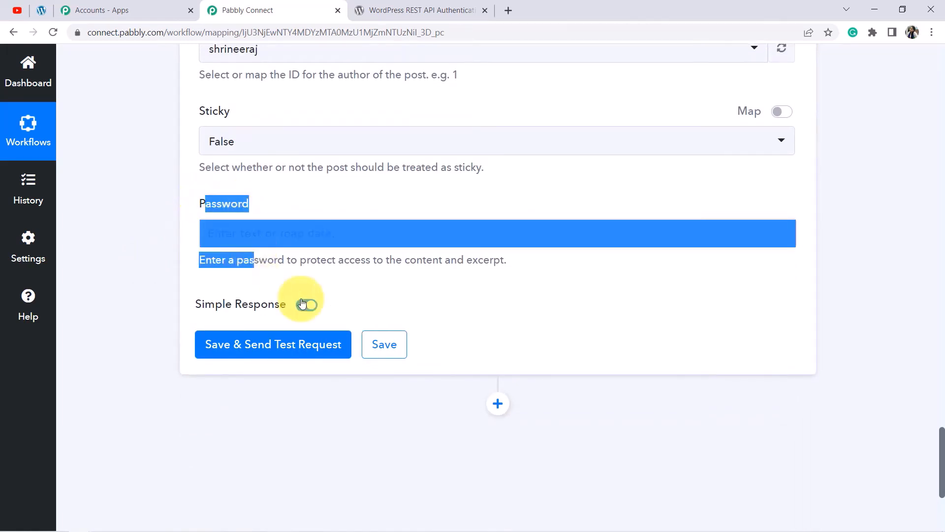
pyautogui.scroll(8, 312, 294)
pyautogui.scroll(10, 312, 292)
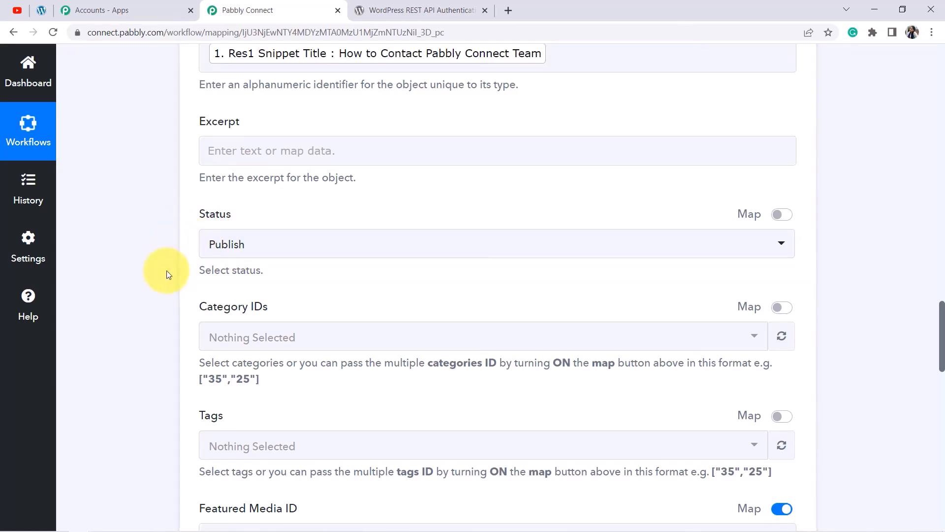
pyautogui.scroll(-9, 162, 275)
pyautogui.scroll(-9, 152, 335)
pyautogui.scroll(1, 246, 246)
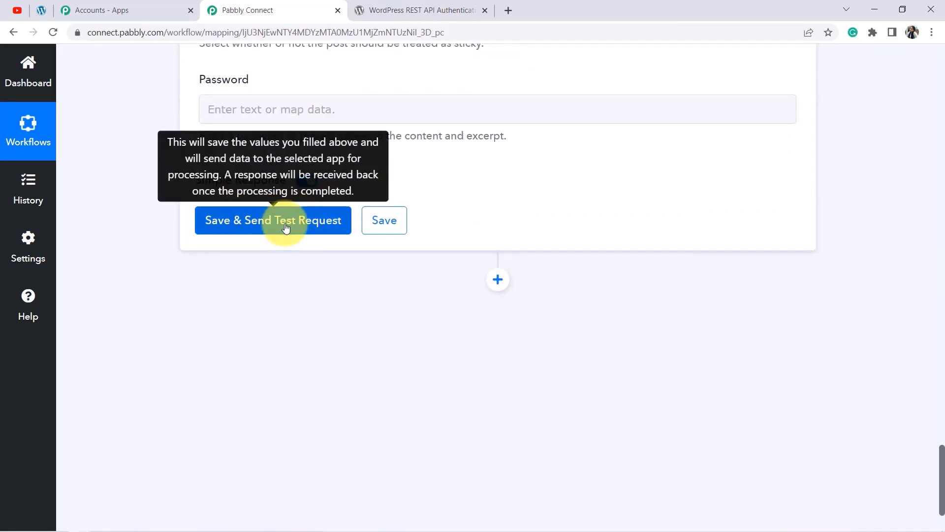
# Open WordPress admin's All Posts list (48,903 items) in a new tab, then return to Pabbly Connect.
pyautogui.click(41, 10)
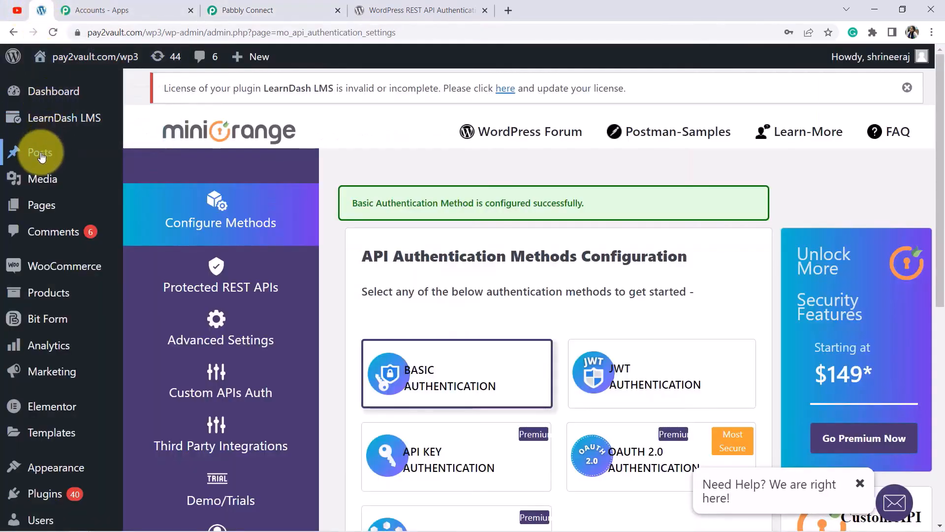
pyautogui.moveTo(42, 157)
pyautogui.rightClick(146, 157)
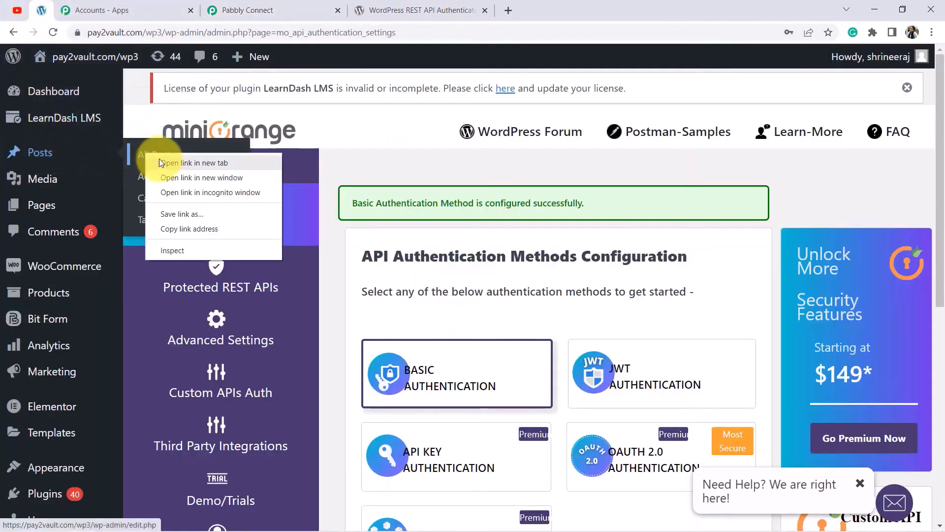
pyautogui.click(177, 162)
pyautogui.click(123, 10)
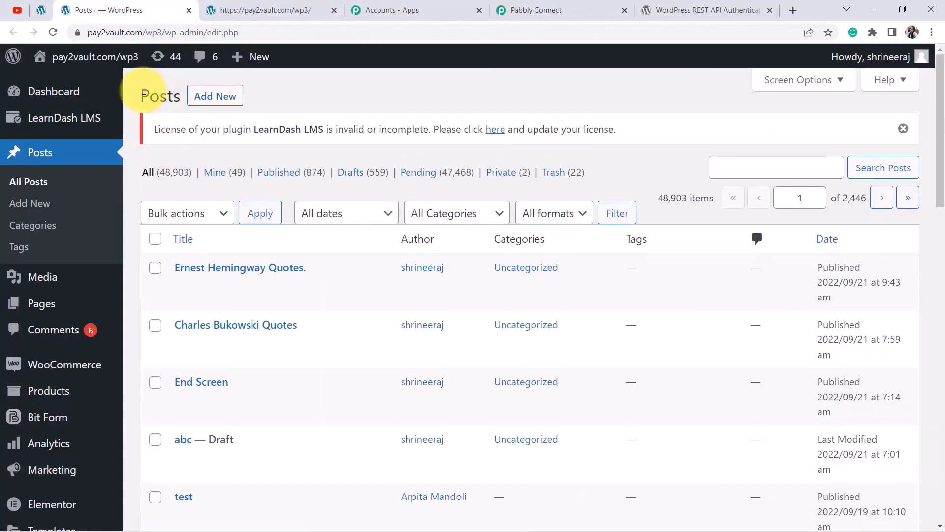
pyautogui.moveTo(144, 91); pyautogui.dragTo(182, 94)
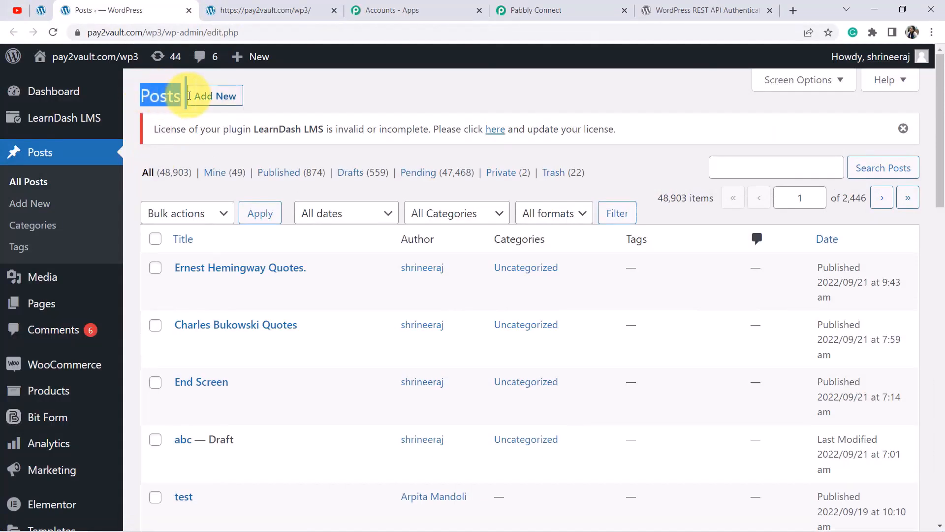
pyautogui.click(570, 6)
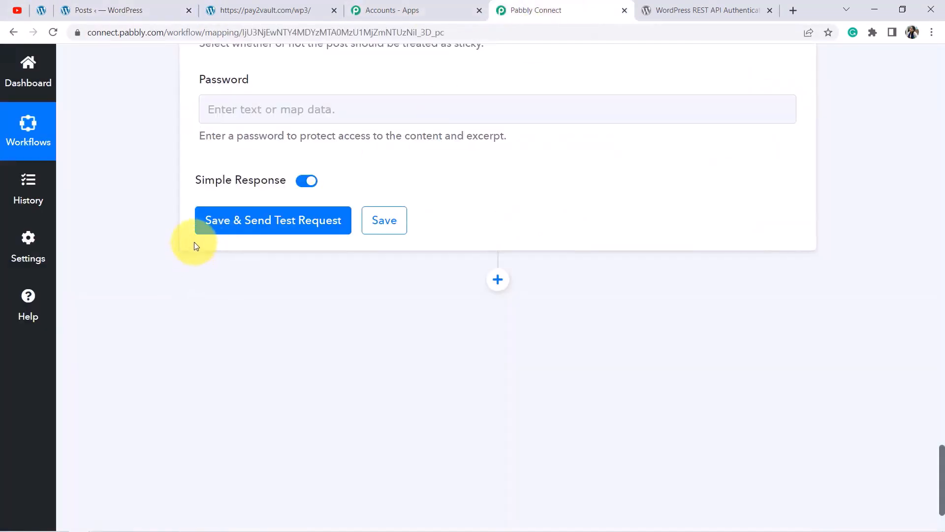
# Save and send the test request so WordPress creates post ID 56896.
pyautogui.click(234, 218)
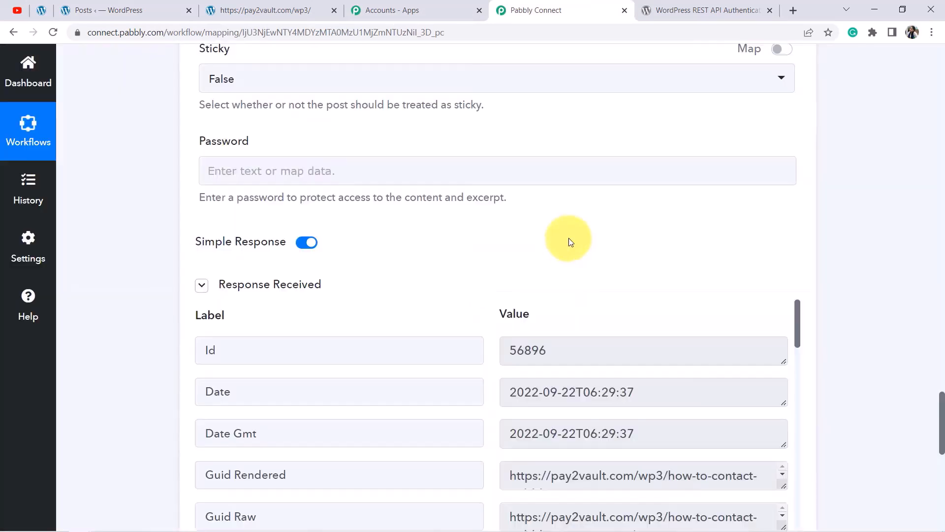
pyautogui.scroll(-5, 566, 239)
pyautogui.moveTo(598, 147); pyautogui.dragTo(562, 153)
pyautogui.moveTo(786, 239); pyautogui.dragTo(785, 261)
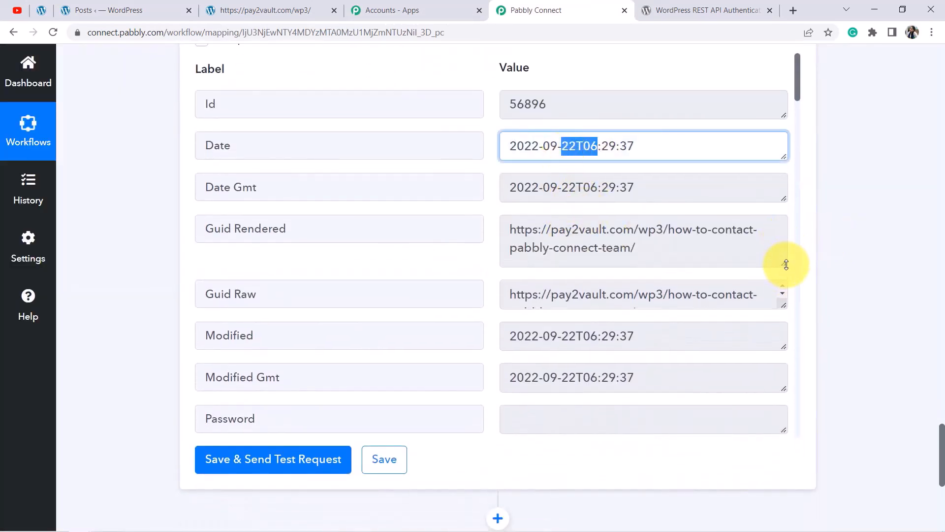
pyautogui.scroll(-5, 698, 305)
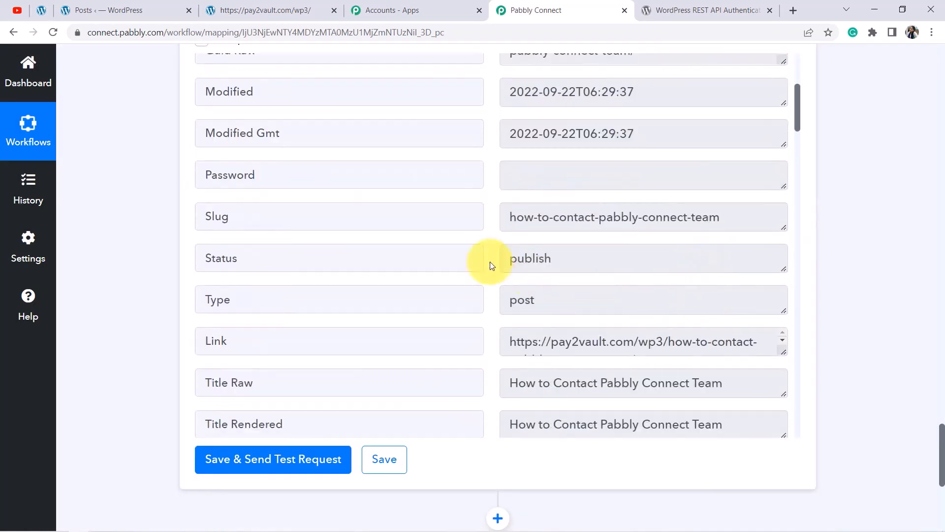
# Check the response's slug, publish status and title 'How to Contact Pabbly Connect Team'.
pyautogui.moveTo(525, 218); pyautogui.dragTo(691, 218)
pyautogui.moveTo(557, 260); pyautogui.dragTo(546, 259)
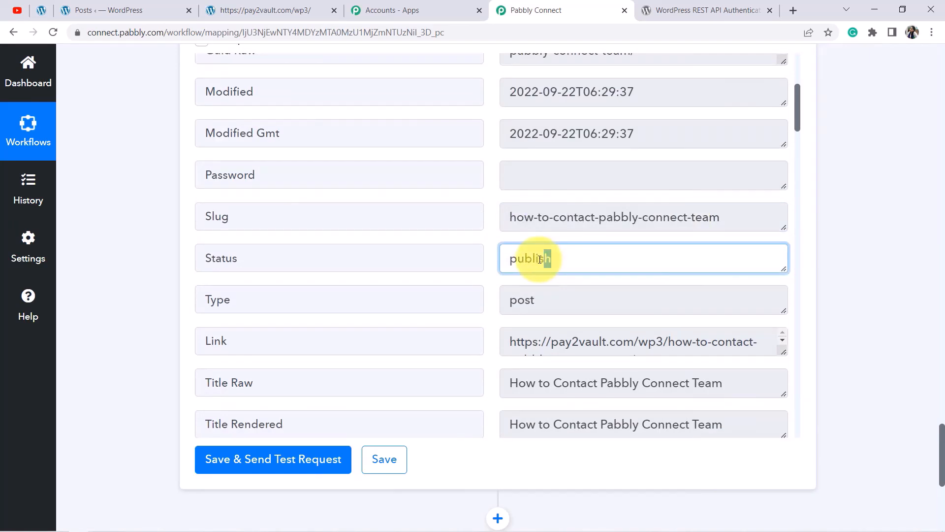
pyautogui.scroll(-5, 565, 299)
pyautogui.scroll(1, 575, 306)
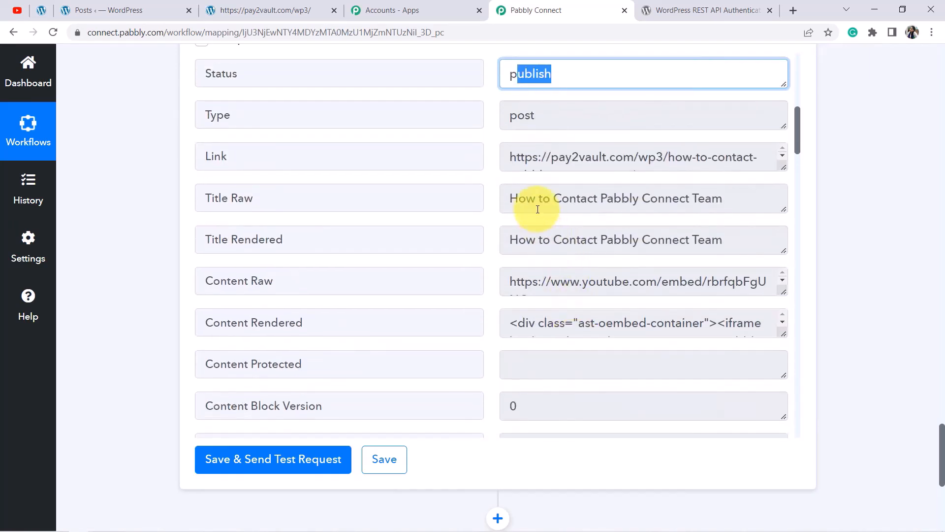
pyautogui.moveTo(563, 202); pyautogui.dragTo(709, 202)
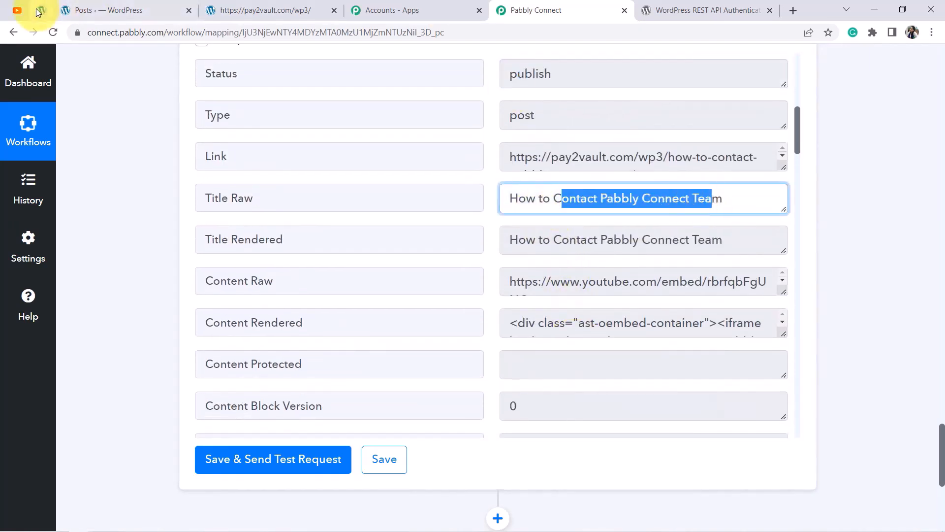
pyautogui.click(70, 10)
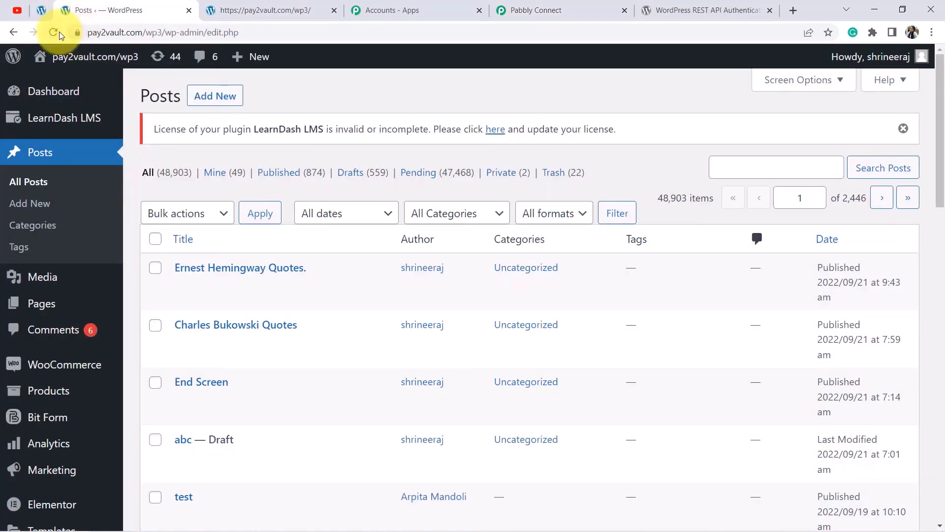
# Reload the Posts list and open the new 'How to Contact Pabbly Connect Team' post in a new tab.
pyautogui.click(54, 33)
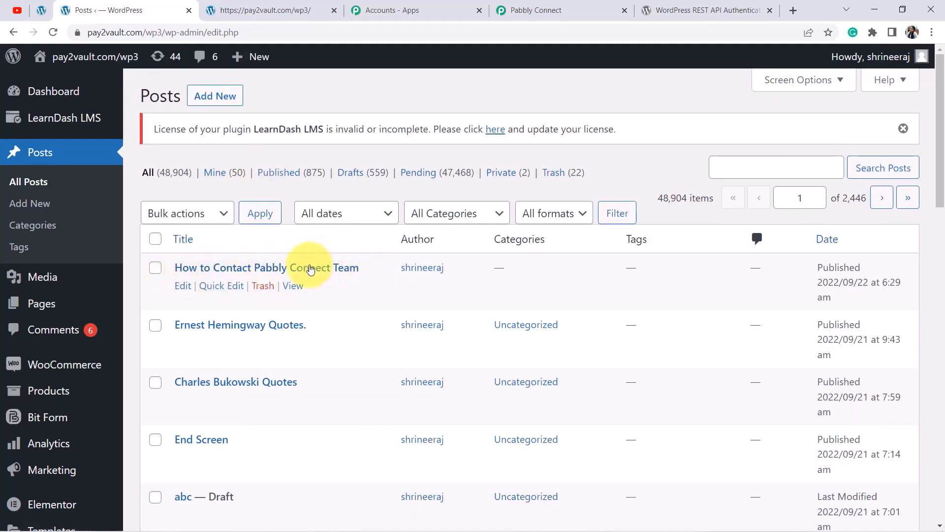
pyautogui.rightClick(292, 285)
pyautogui.click(315, 300)
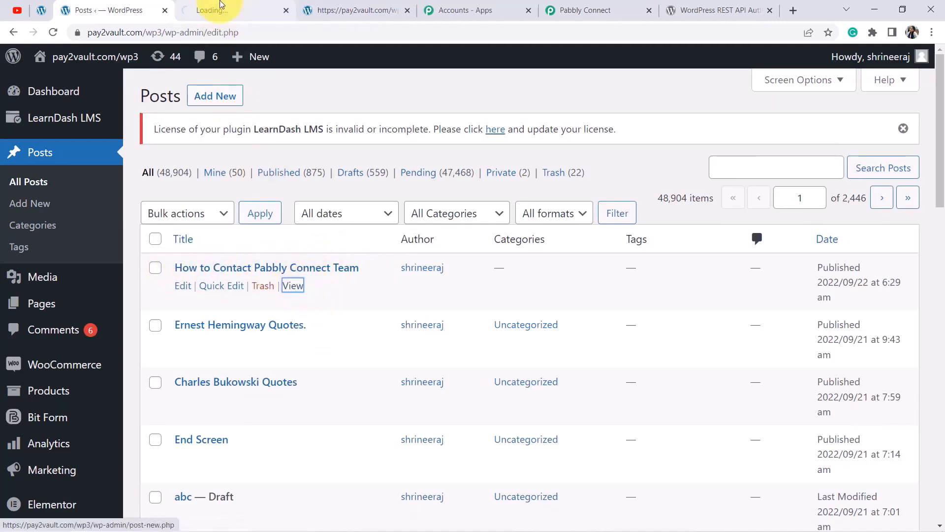
pyautogui.click(220, 7)
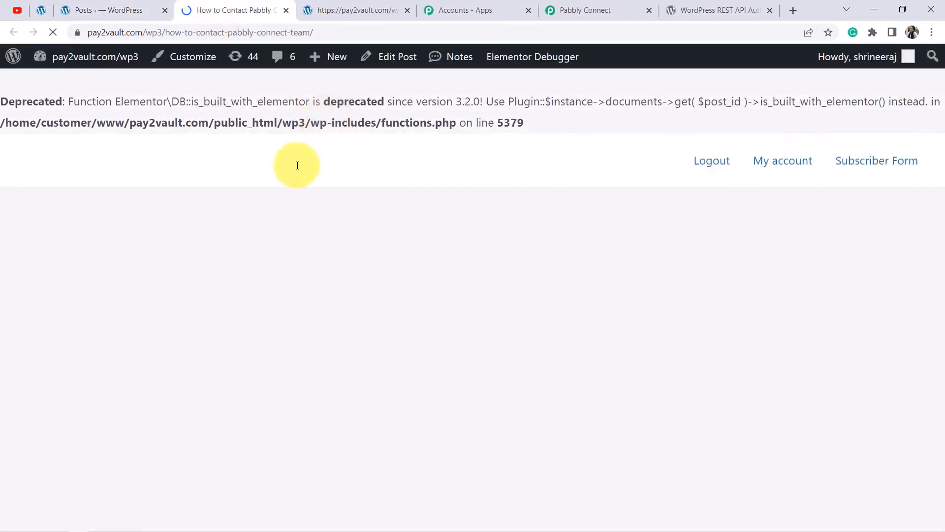
# Scroll through the published post, then play and pause its embedded YouTube video.
pyautogui.scroll(-3, 284, 169)
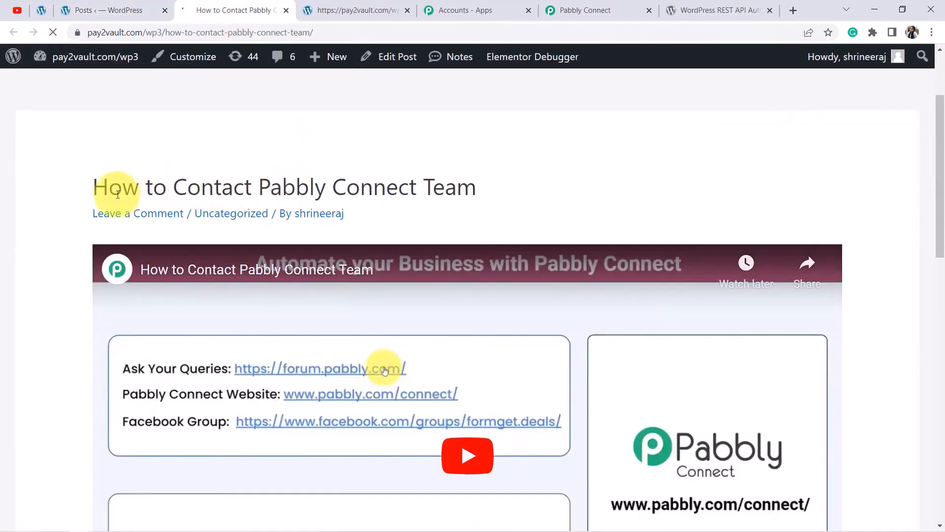
pyautogui.moveTo(94, 192); pyautogui.dragTo(419, 193)
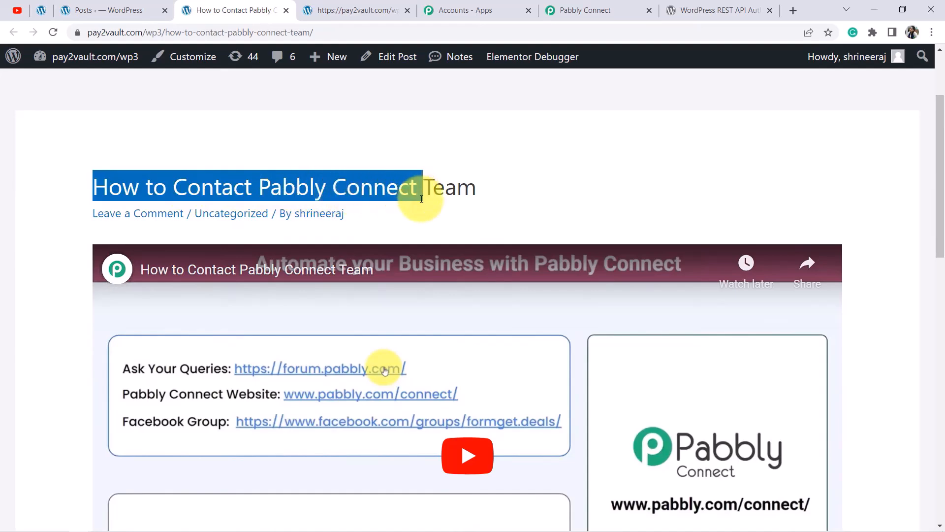
pyautogui.scroll(-2, 421, 199)
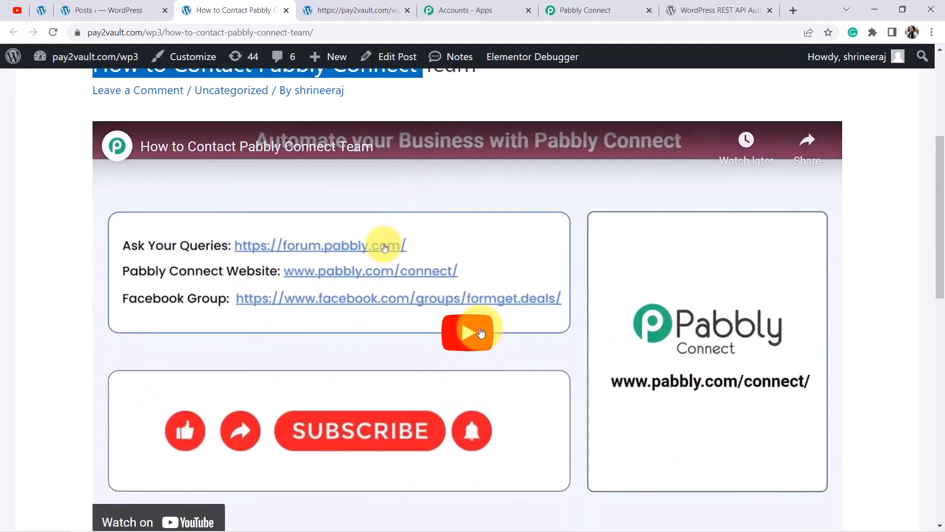
pyautogui.scroll(3, 455, 249)
pyautogui.scroll(-4, 456, 251)
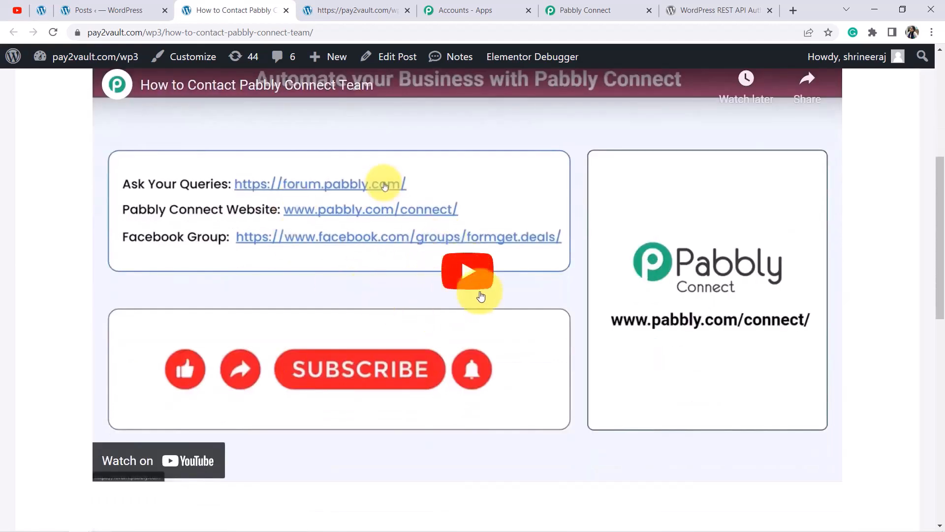
pyautogui.scroll(1, 464, 281)
pyautogui.click(464, 280)
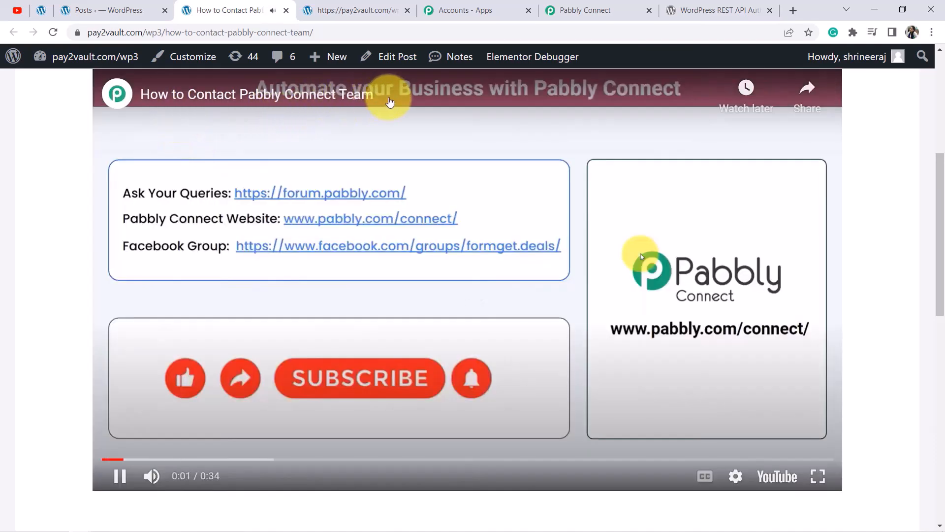
pyautogui.click(124, 484)
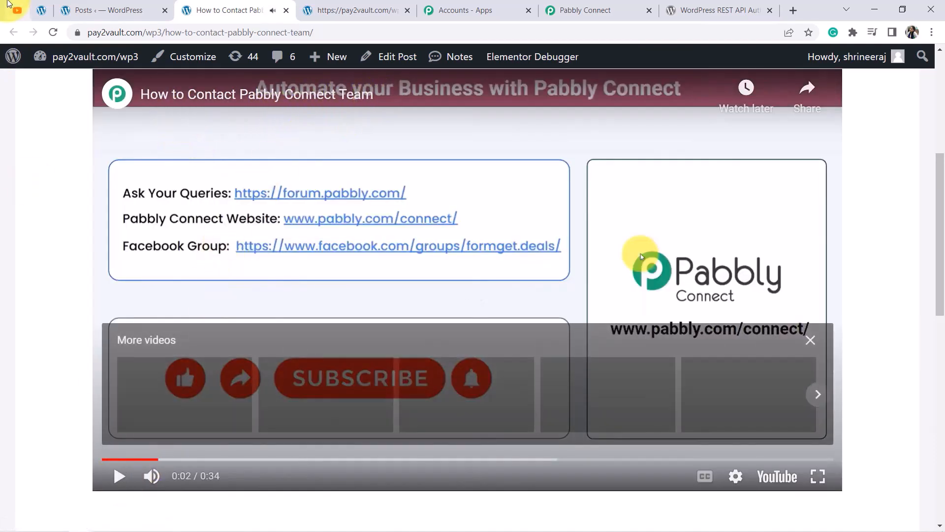
pyautogui.click(17, 10)
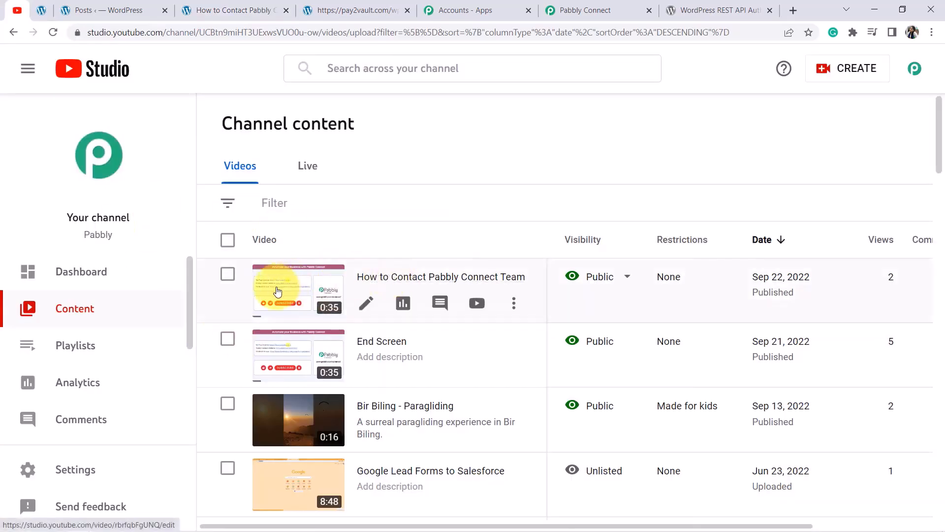
# Back in Pabbly Connect, collapse the YouTube trigger and WordPress Create a Post cards.
pyautogui.click(582, 10)
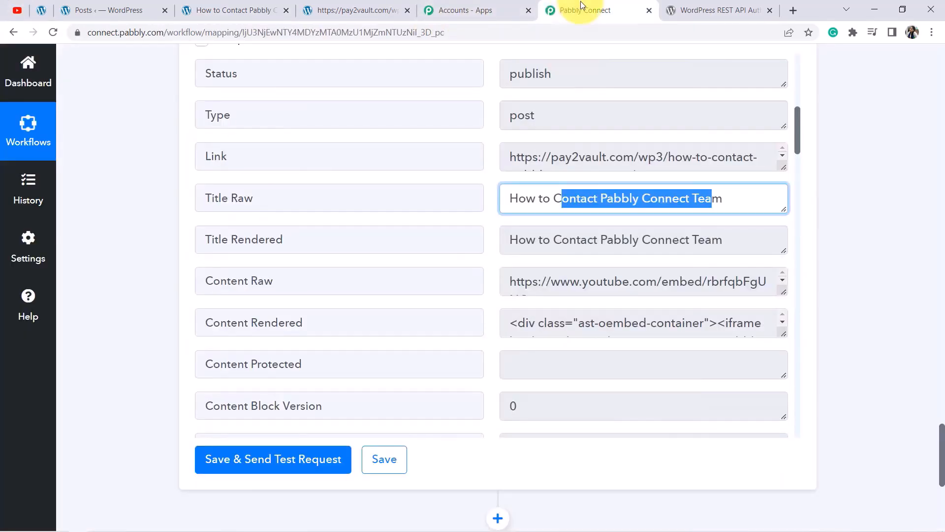
pyautogui.scroll(5, 764, 343)
pyautogui.moveTo(935, 443); pyautogui.dragTo(939, 49)
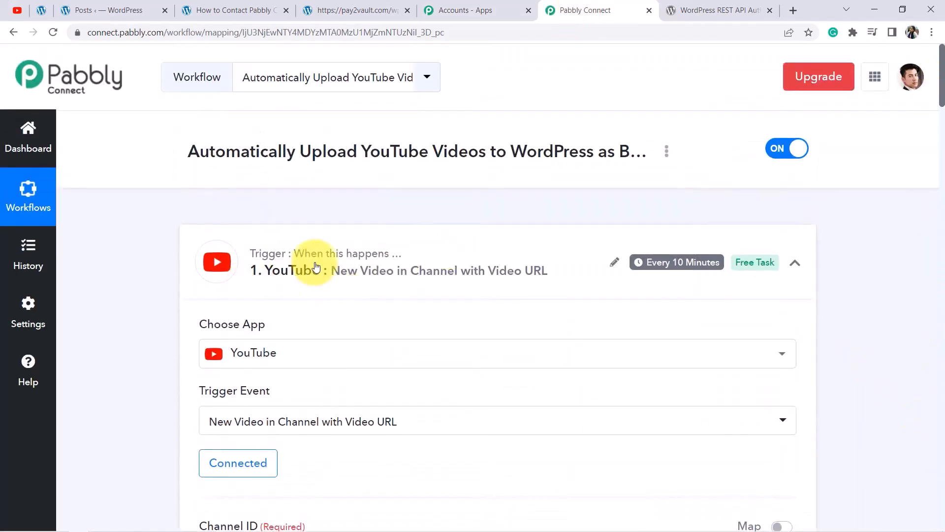
pyautogui.click(316, 266)
pyautogui.click(310, 236)
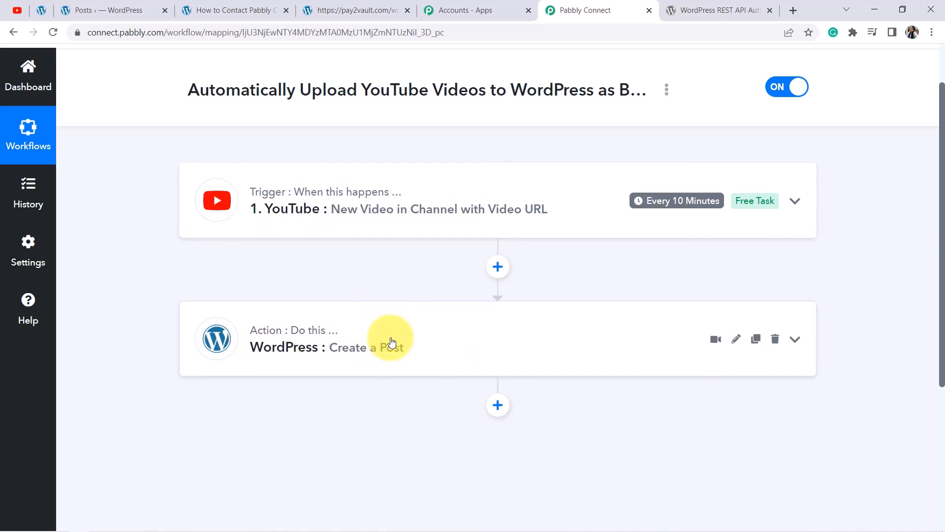
pyautogui.scroll(2, 392, 340)
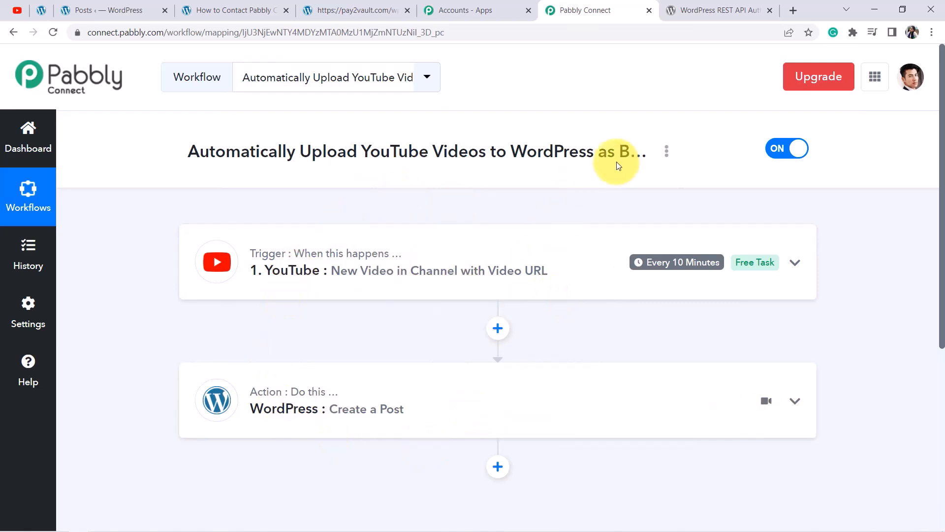
pyautogui.click(667, 152)
pyautogui.click(583, 239)
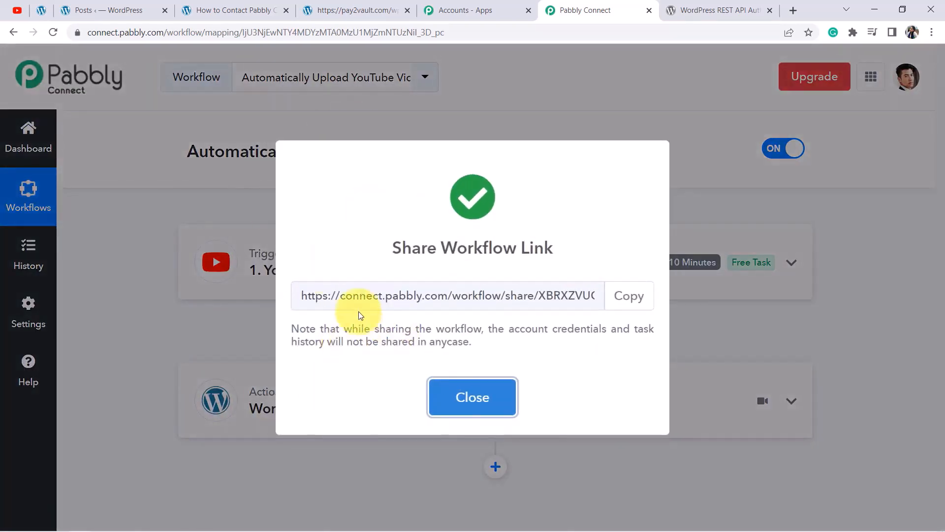
pyautogui.moveTo(337, 294); pyautogui.dragTo(560, 290)
pyautogui.tripleClick(549, 294)
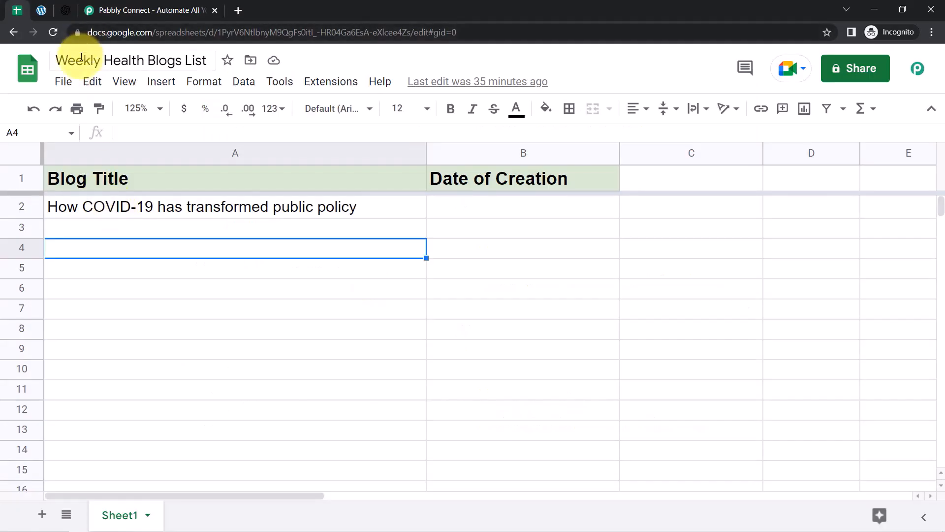
# Review column A of the Weekly Health Blogs List, from the title in A2 down to empty A7.
pyautogui.moveTo(83, 60); pyautogui.dragTo(185, 55)
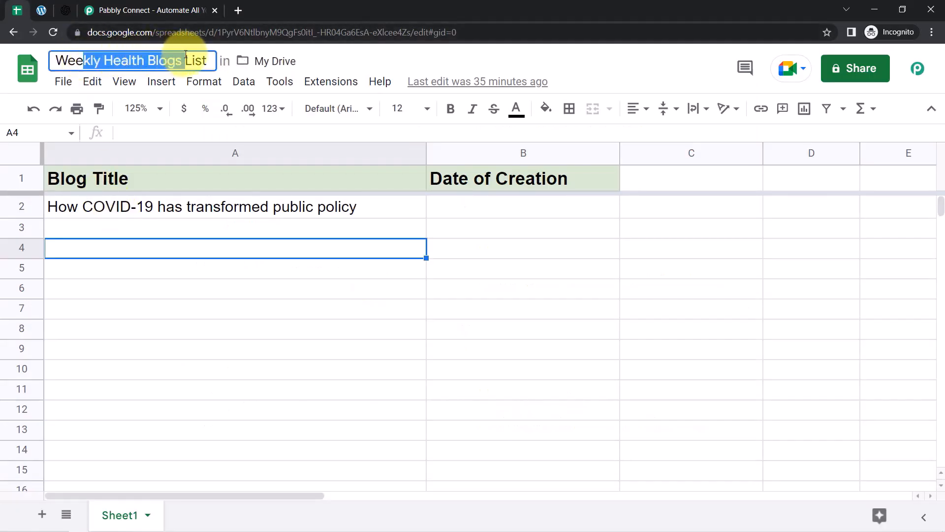
pyautogui.click(165, 209)
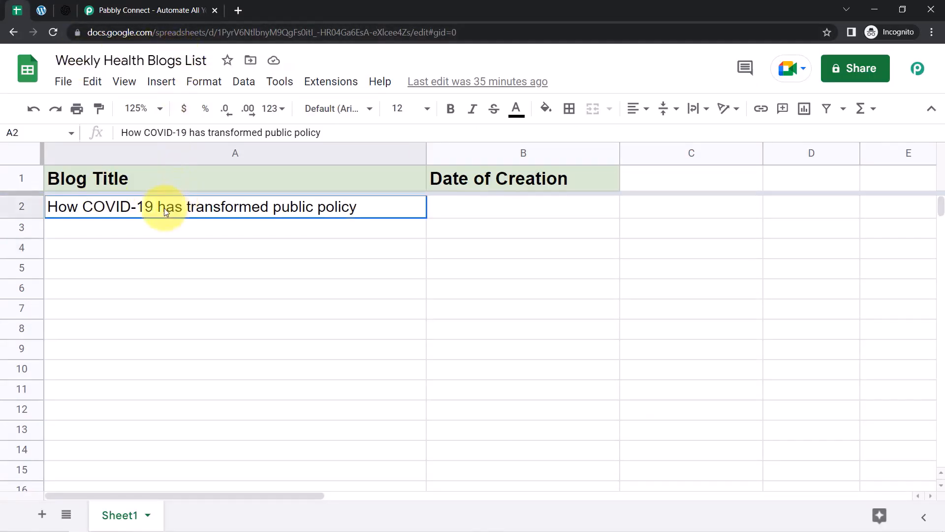
pyautogui.click(152, 236)
pyautogui.click(145, 255)
pyautogui.click(148, 271)
pyautogui.click(147, 293)
pyautogui.click(148, 313)
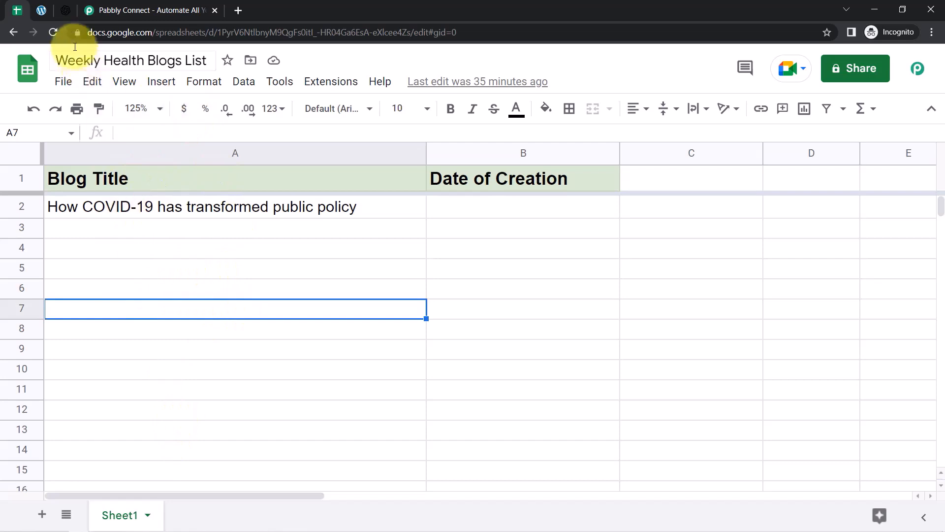
# Look over the OpenAI overview and WordPress posts tabs, finishing on the Pabbly Connect website.
pyautogui.click(66, 10)
pyautogui.moveTo(112, 32); pyautogui.dragTo(196, 32)
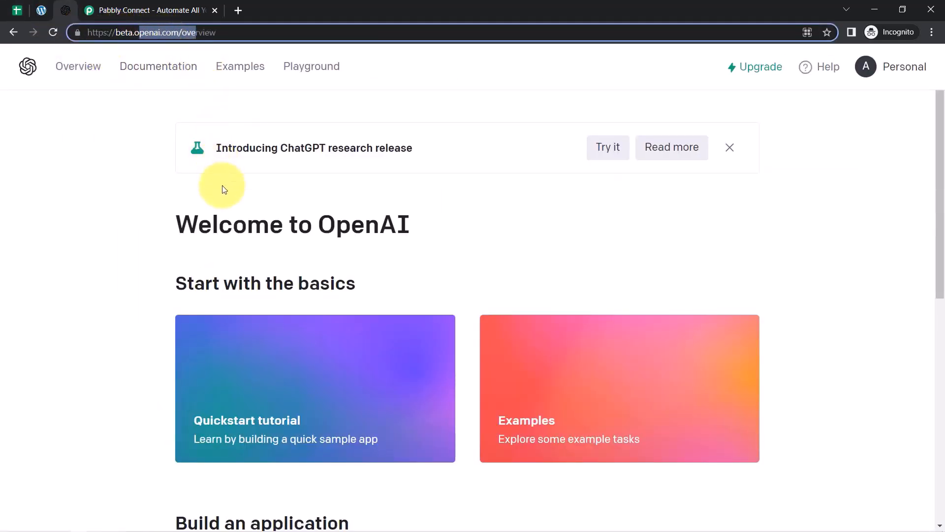
pyautogui.click(41, 10)
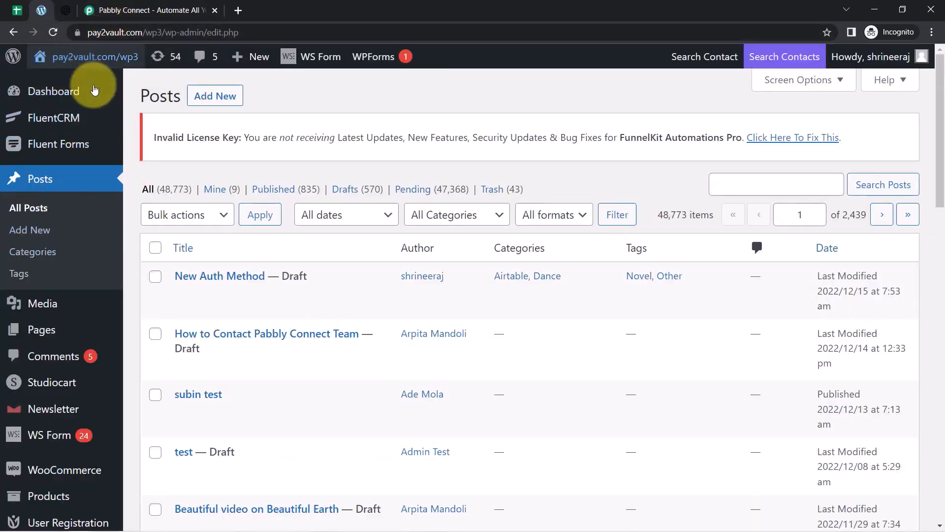
pyautogui.click(15, 18)
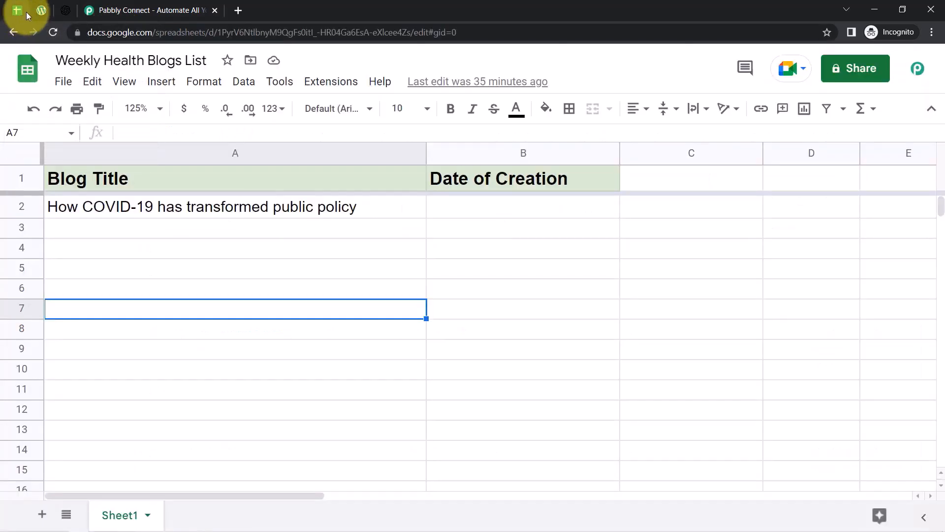
pyautogui.click(41, 10)
pyautogui.click(65, 10)
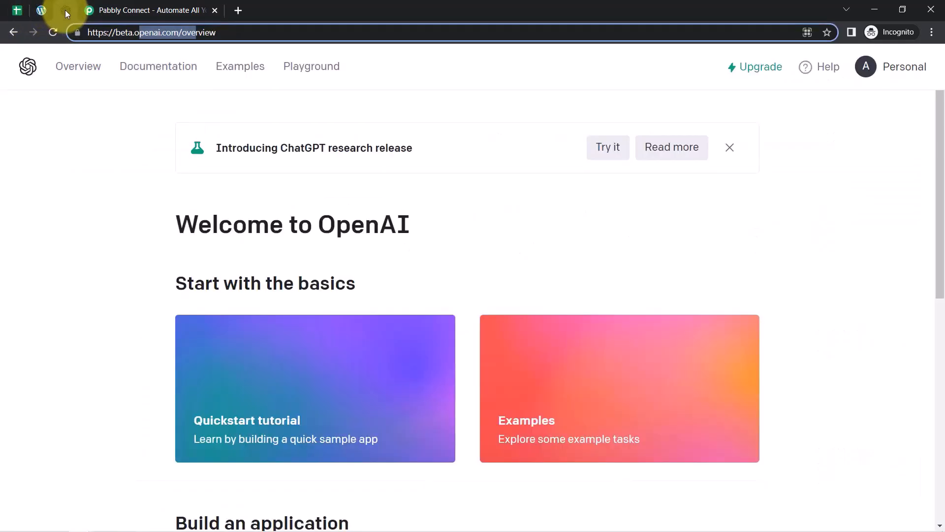
pyautogui.click(108, 2)
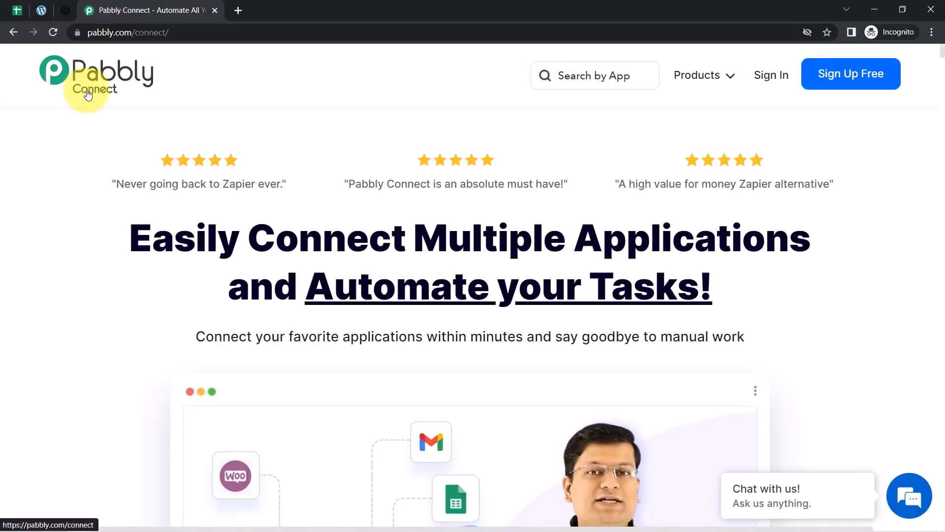
# Sign in from the Pabbly homepage, open the Pabbly Connect dashboard, and start a new workflow.
pyautogui.moveTo(105, 33); pyautogui.dragTo(157, 33)
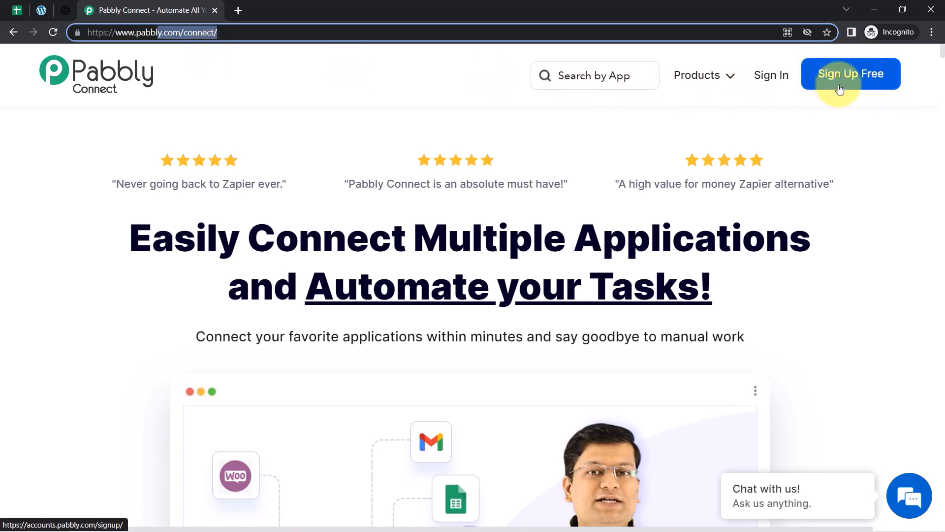
pyautogui.click(772, 78)
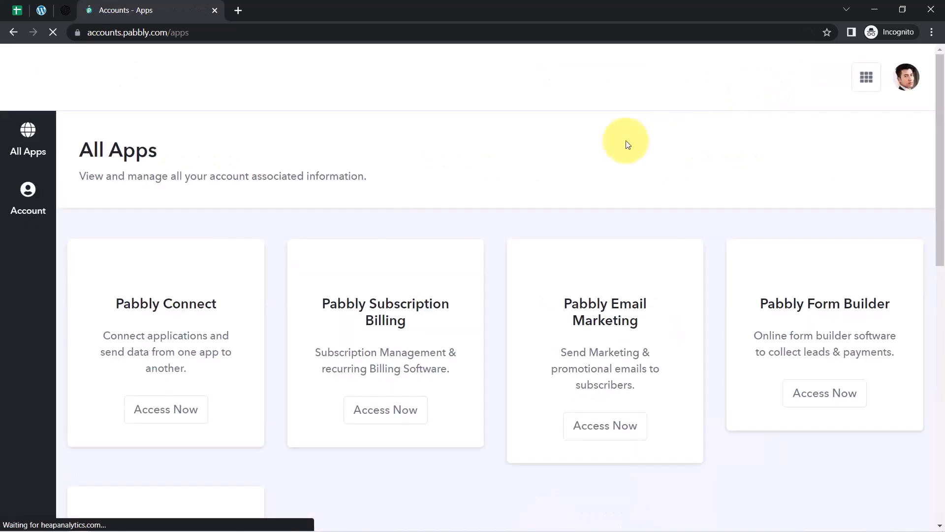
pyautogui.click(169, 416)
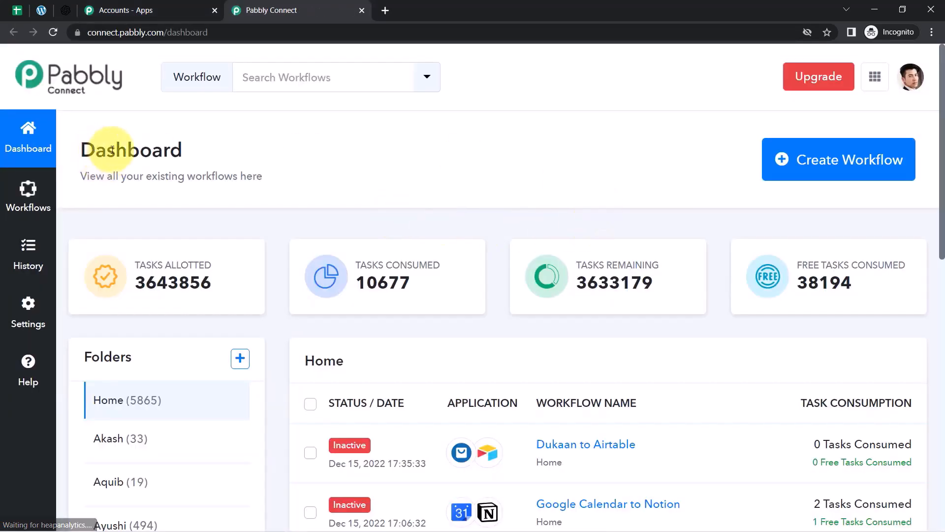
pyautogui.moveTo(93, 148); pyautogui.dragTo(157, 154)
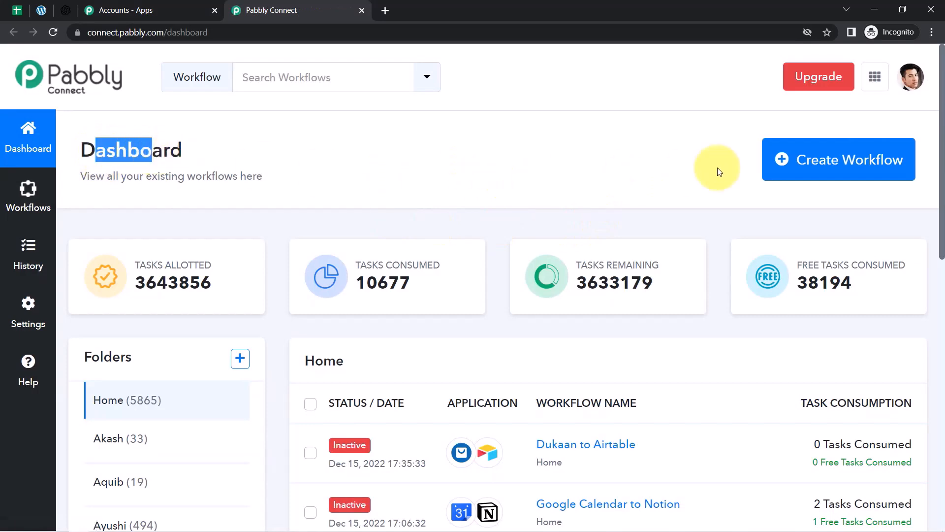
pyautogui.click(782, 161)
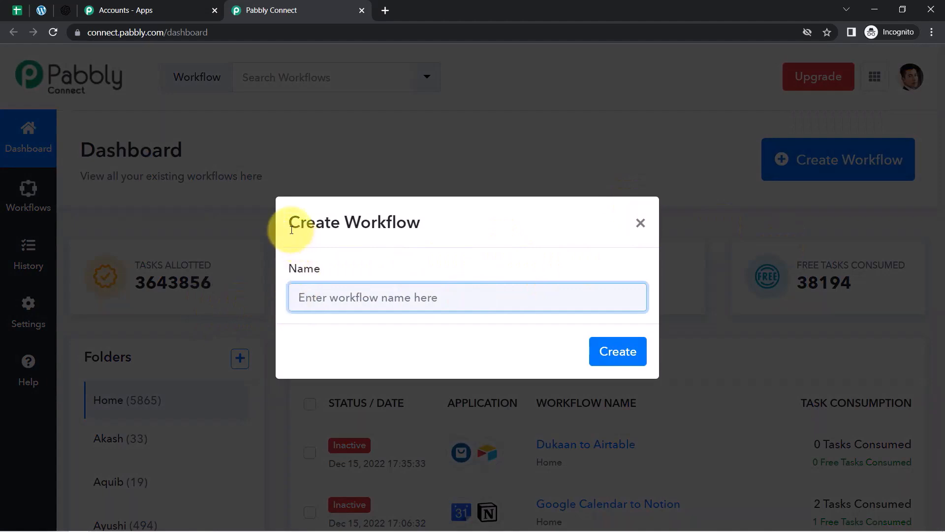
# Paste 'When Title Added in Sheet -> Create Blog via OpenAI -> Post on WordPress' as the name and create it.
pyautogui.moveTo(292, 224); pyautogui.dragTo(385, 227)
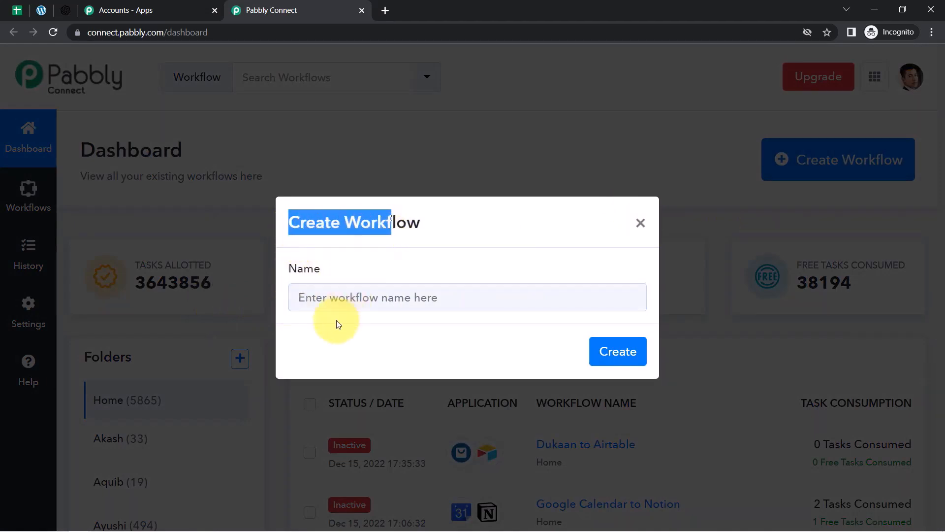
pyautogui.click(318, 296)
pyautogui.write('When Title Added in Sheet -> Create Blog via OpenAI -> Post on WordPress')
pyautogui.moveTo(345, 297); pyautogui.dragTo(238, 310)
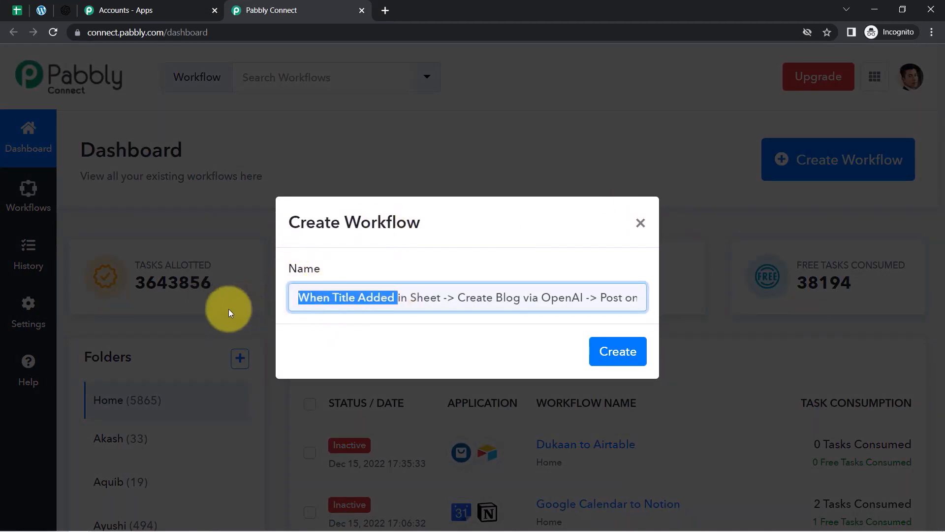
pyautogui.moveTo(310, 300); pyautogui.dragTo(382, 304)
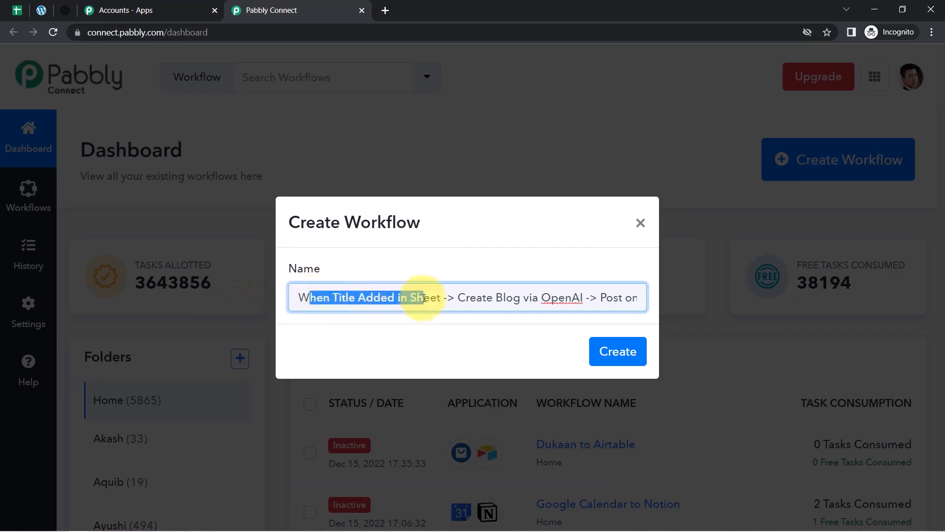
pyautogui.moveTo(467, 296); pyautogui.dragTo(527, 302)
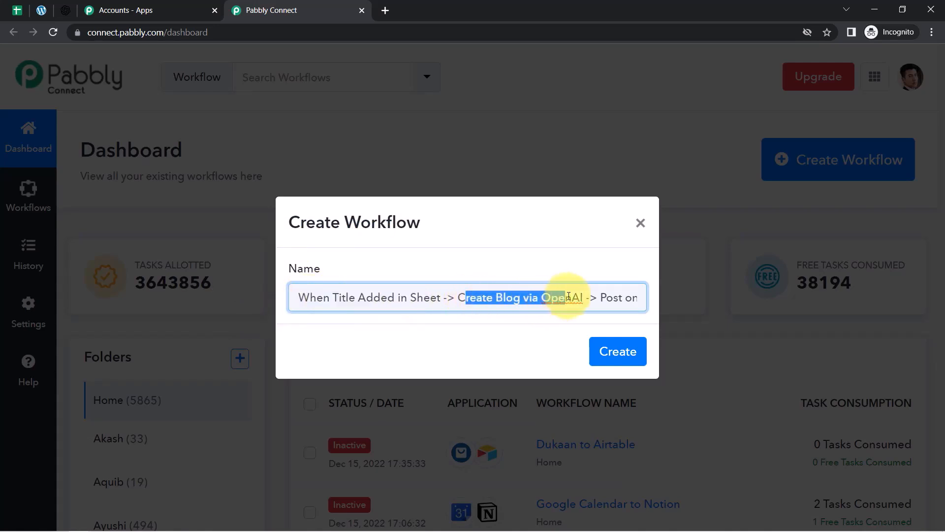
pyautogui.moveTo(599, 297); pyautogui.dragTo(644, 297)
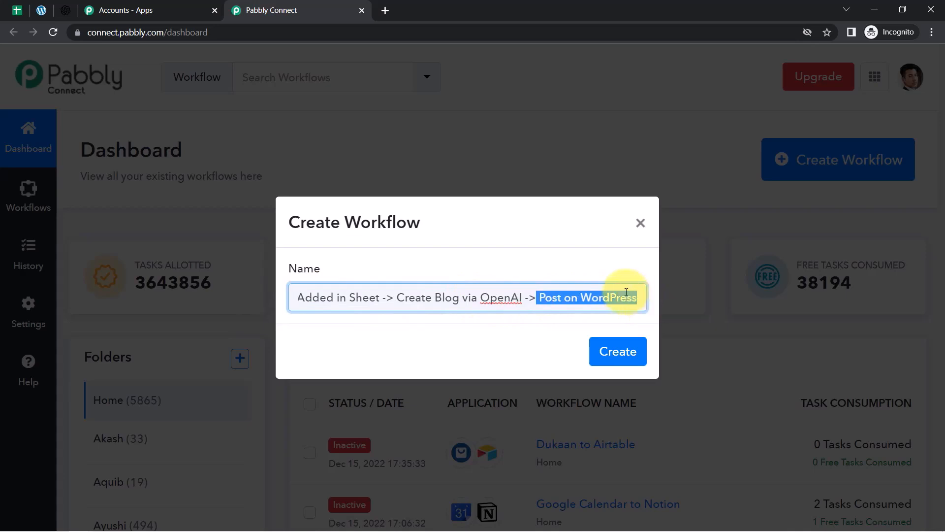
pyautogui.click(614, 352)
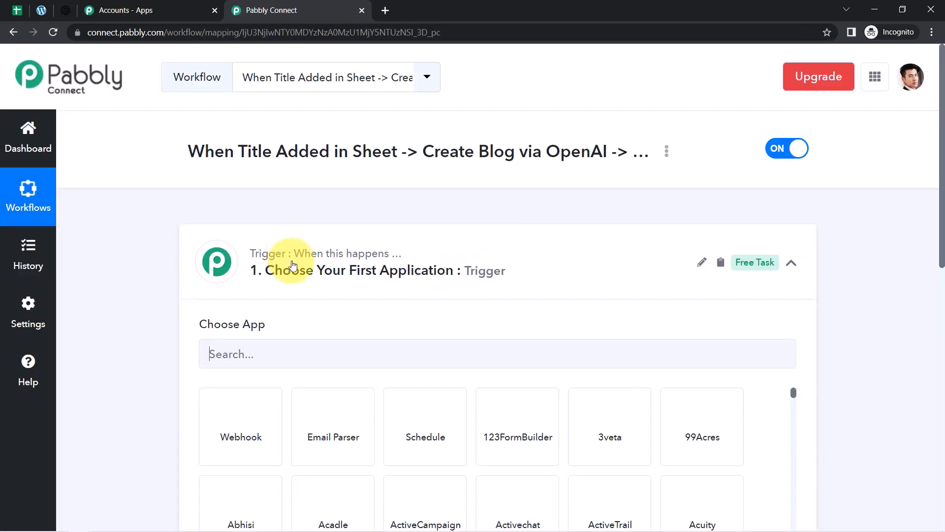
# Search 'google sheets' in the trigger's Choose App box and pick the Google Sheets app.
pyautogui.click(287, 263)
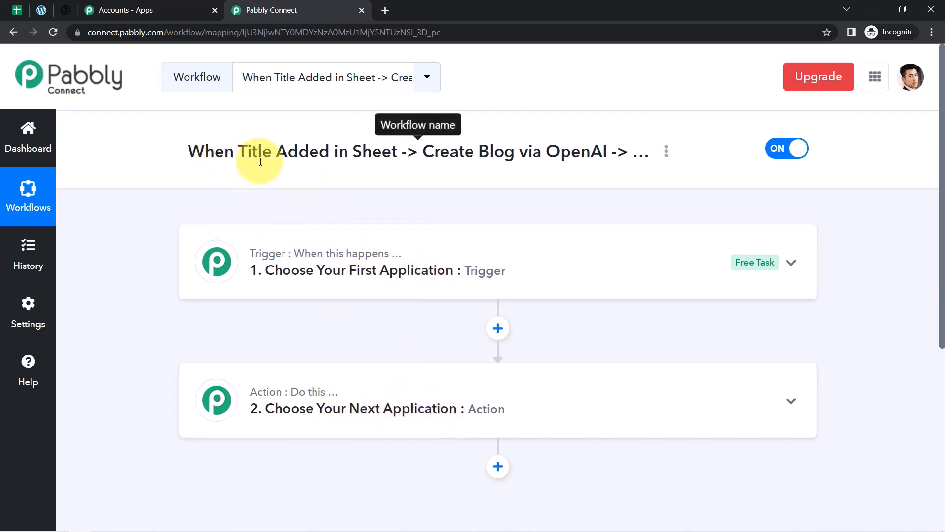
pyautogui.moveTo(215, 151); pyautogui.dragTo(546, 170)
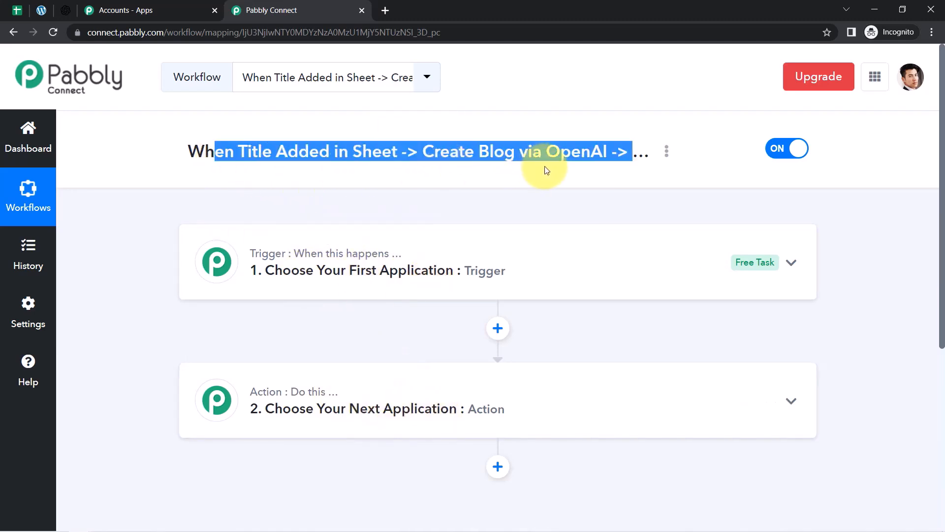
pyautogui.click(438, 270)
pyautogui.click(314, 365)
pyautogui.write('g')
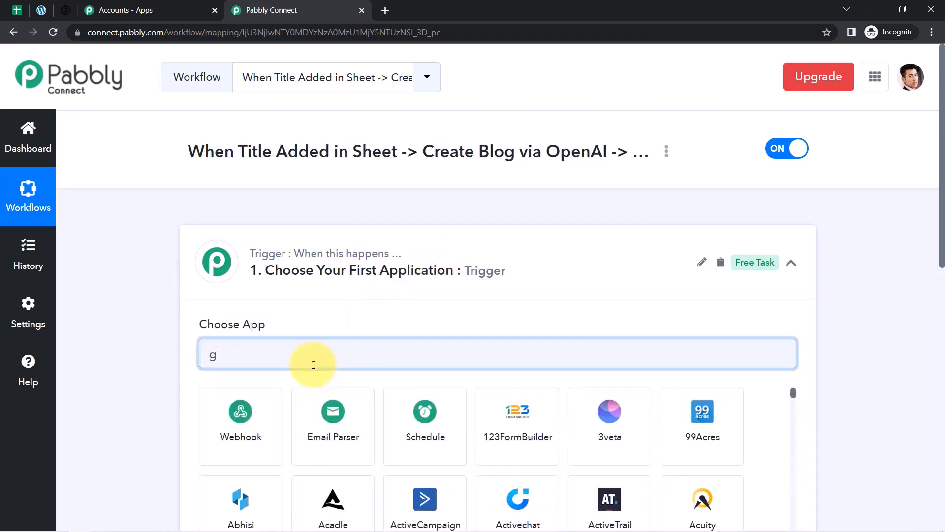
pyautogui.write('oogle shh')
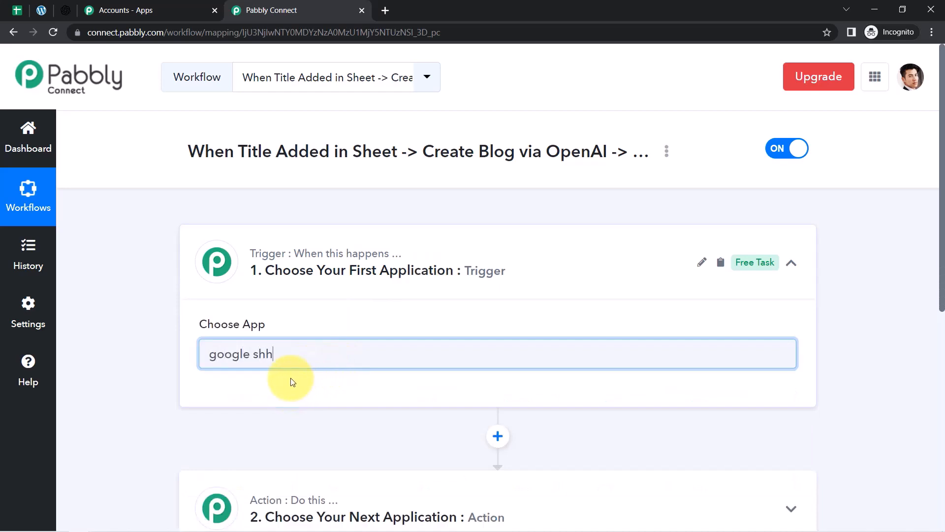
pyautogui.press('BackSpace')
pyautogui.click(259, 407)
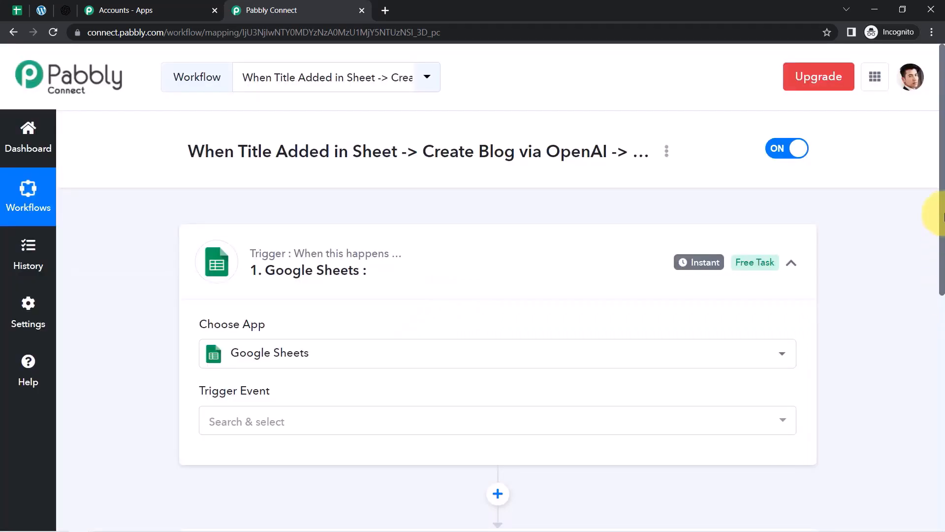
pyautogui.moveTo(939, 221); pyautogui.dragTo(943, 366)
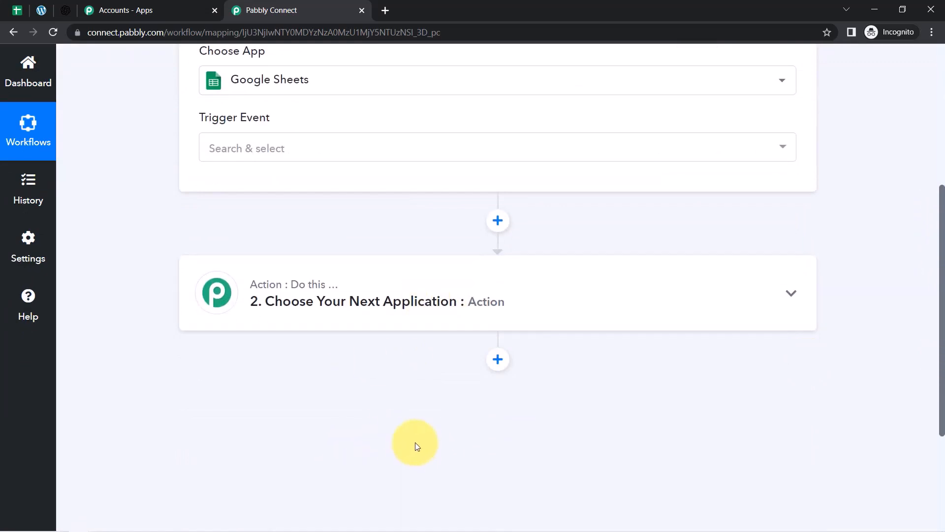
pyautogui.moveTo(941, 380); pyautogui.dragTo(941, 281)
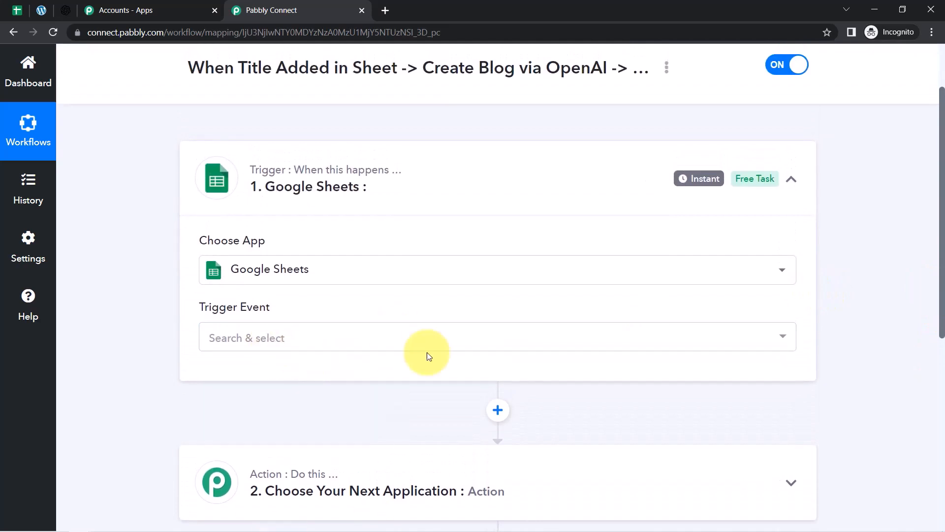
# Set the trigger event to New or Updated Spreadsheet Row and copy its webhook URL.
pyautogui.click(242, 337)
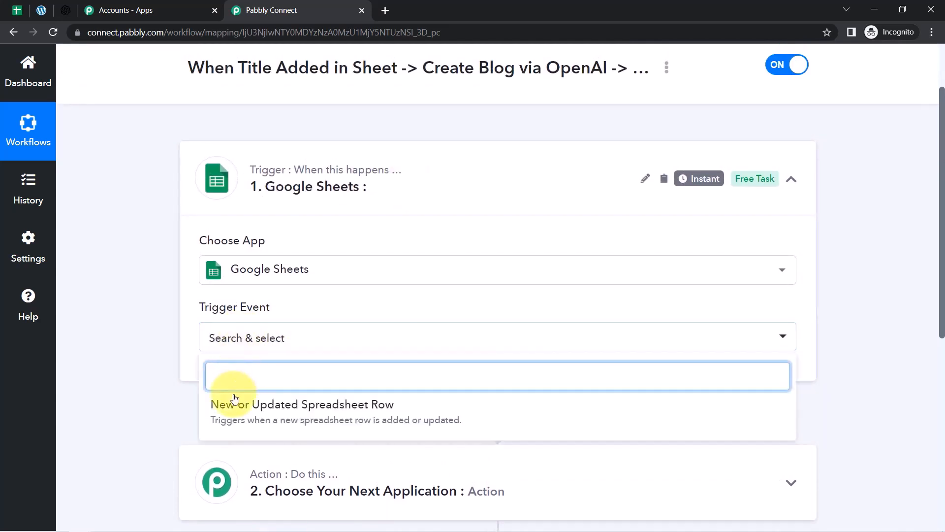
pyautogui.click(228, 412)
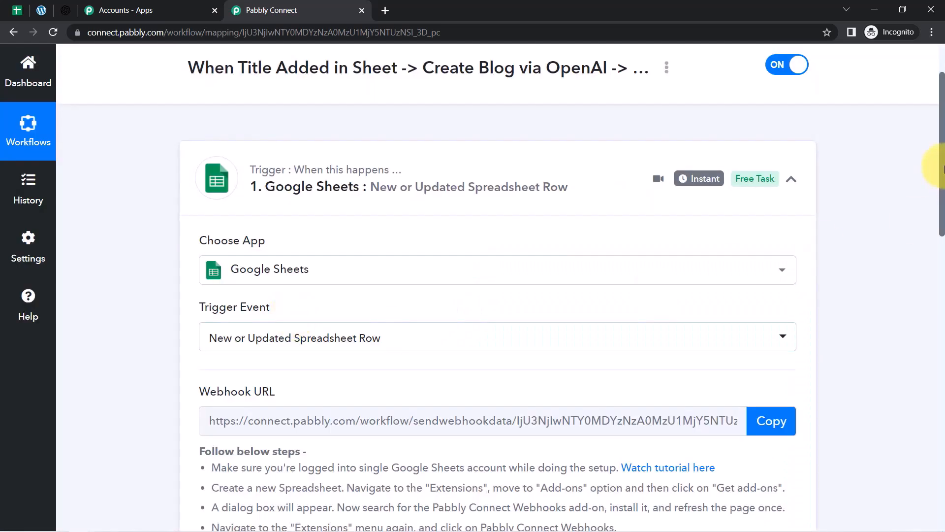
pyautogui.moveTo(941, 167); pyautogui.dragTo(934, 218)
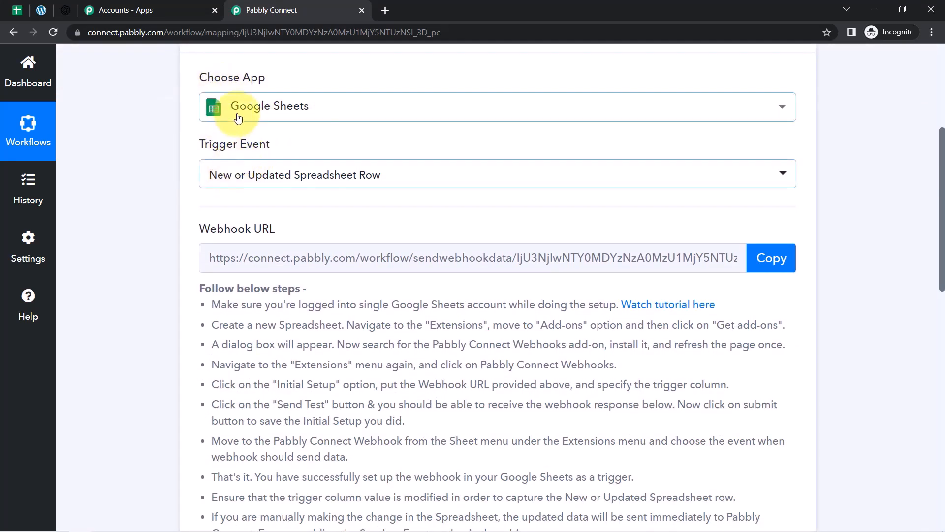
pyautogui.moveTo(264, 229)
pyautogui.moveTo(210, 231); pyautogui.dragTo(274, 231)
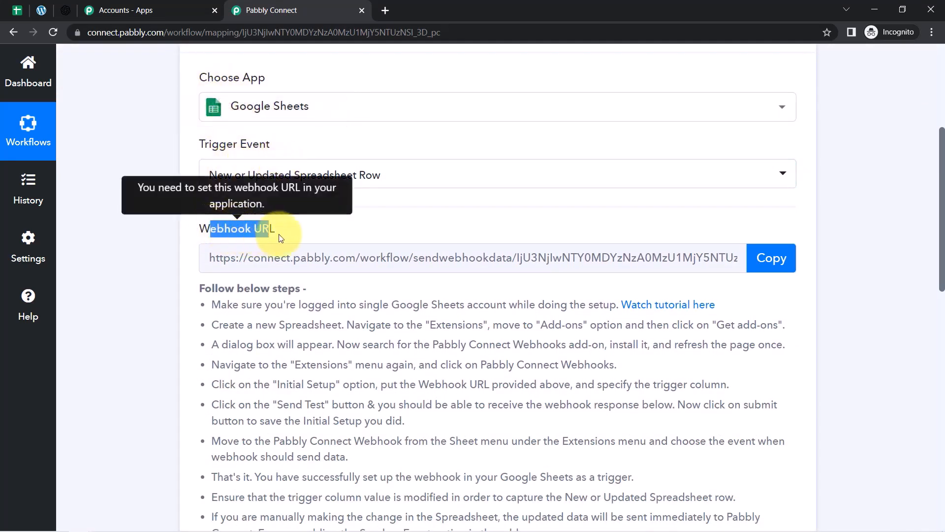
pyautogui.moveTo(217, 290); pyautogui.dragTo(345, 421)
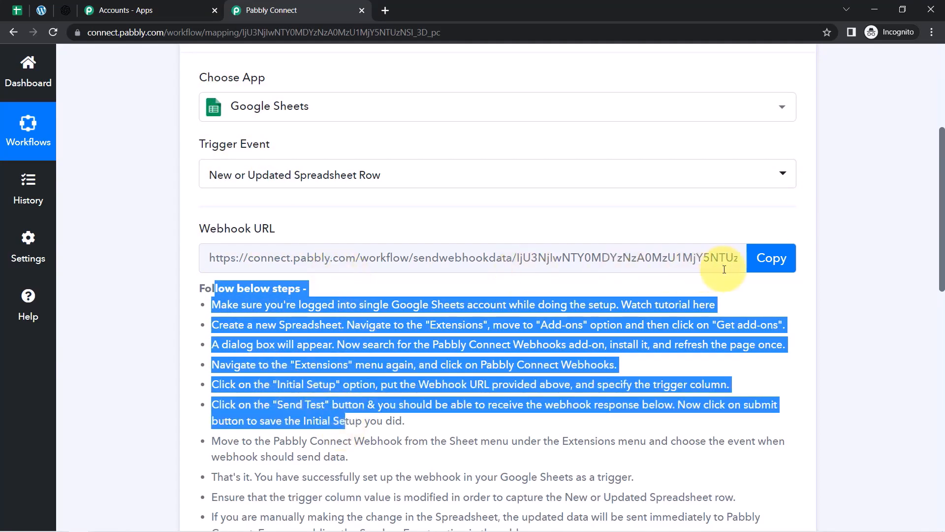
pyautogui.click(769, 261)
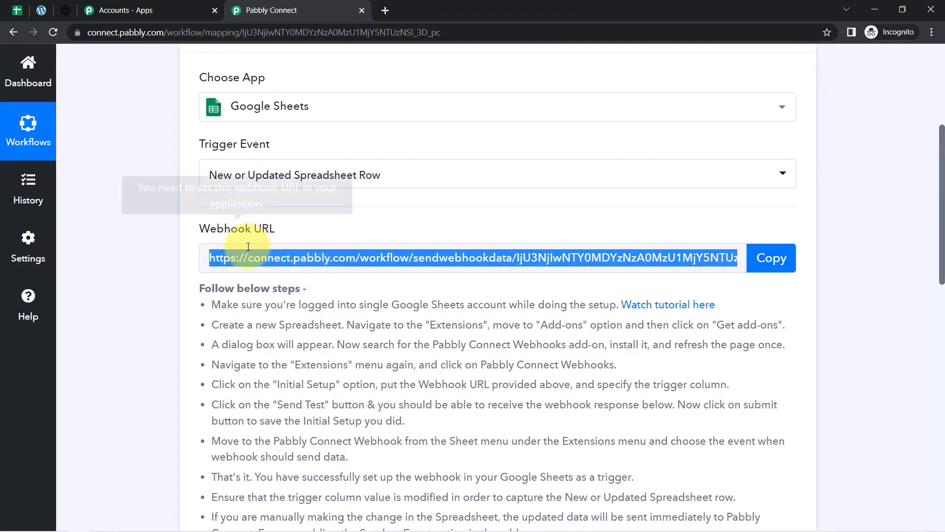
# Search the add-on marketplace for Pabbly Connect Webhooks, see it's Installed, and close the marketplace.
pyautogui.click(15, 12)
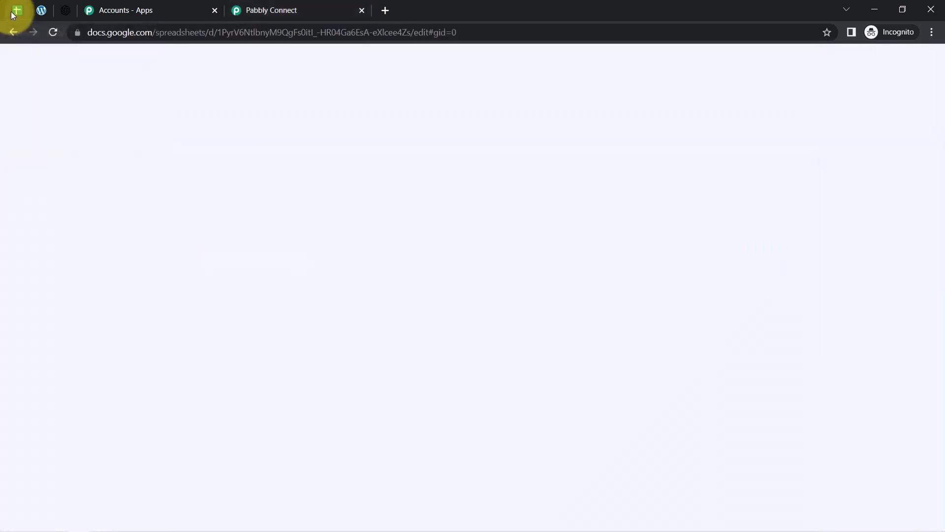
pyautogui.click(149, 276)
pyautogui.moveTo(145, 216); pyautogui.dragTo(143, 390)
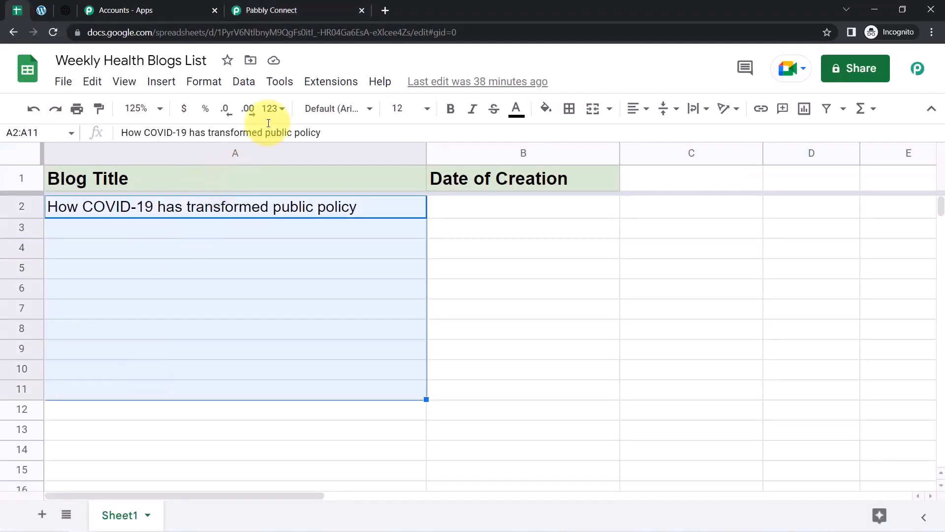
pyautogui.click(318, 86)
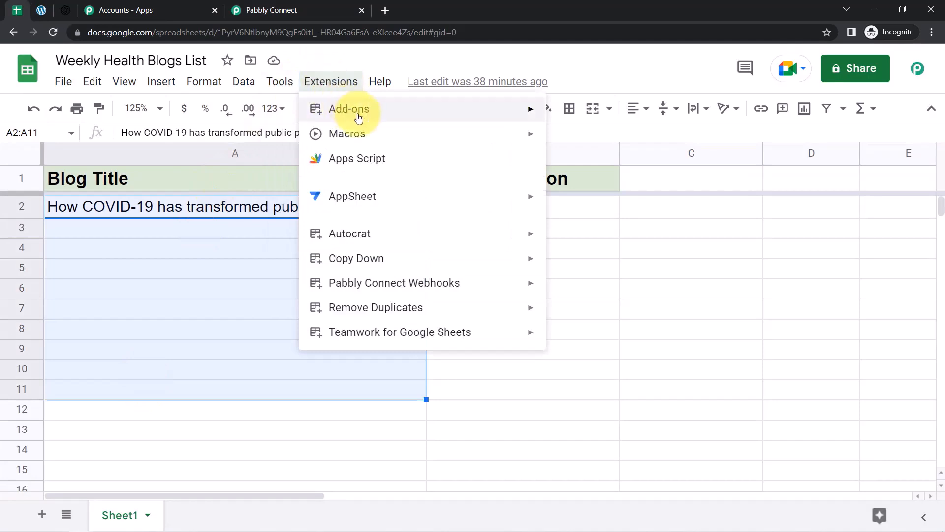
pyautogui.moveTo(357, 112)
pyautogui.click(572, 113)
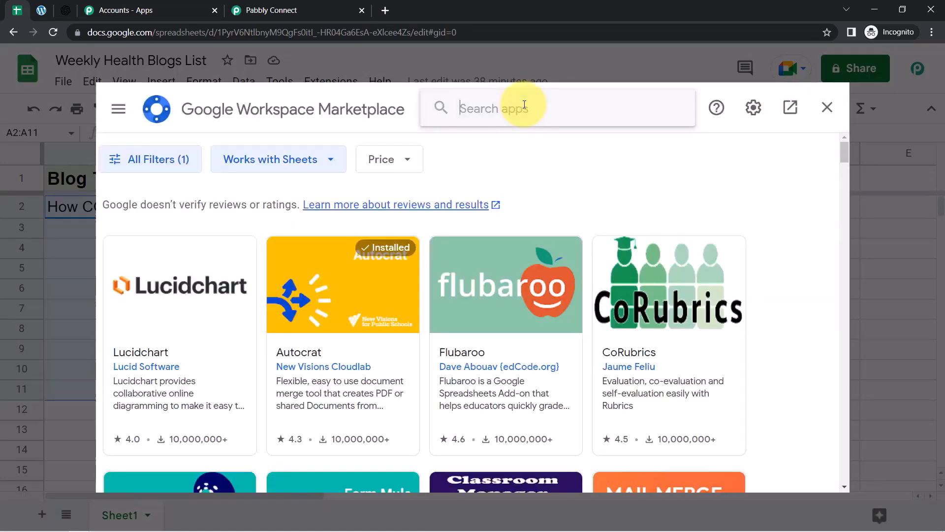
pyautogui.write('pabbl')
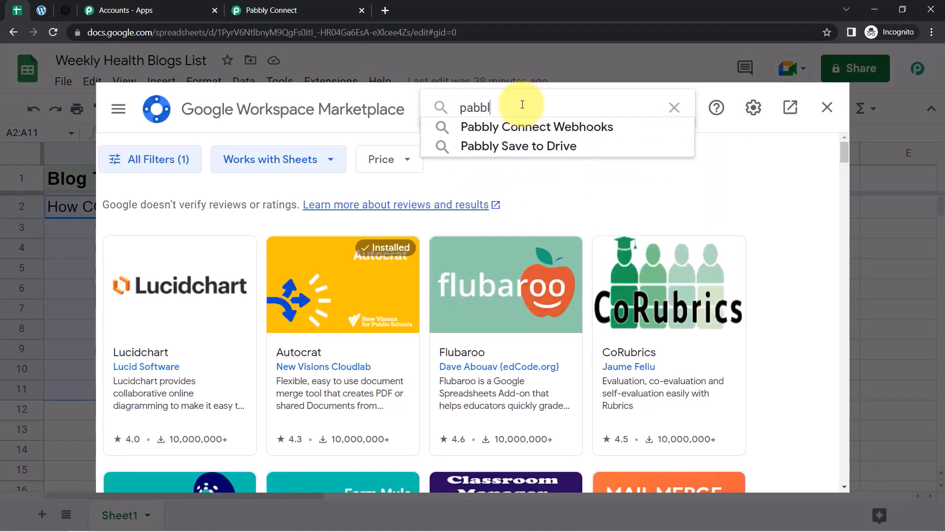
pyautogui.click(512, 123)
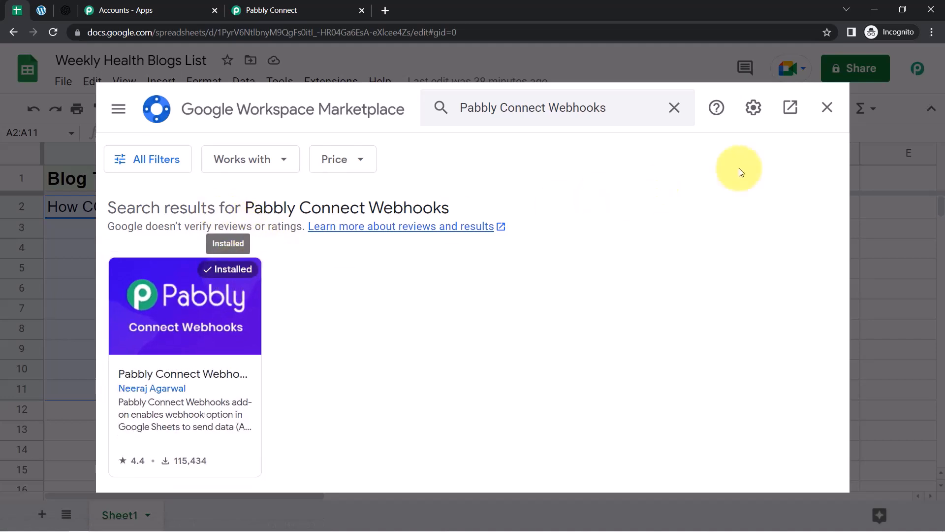
pyautogui.click(822, 111)
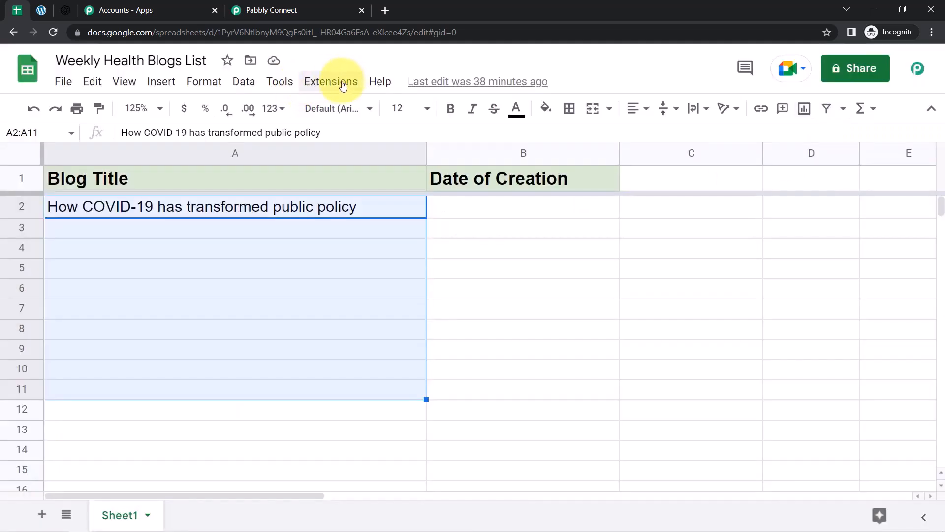
pyautogui.click(334, 84)
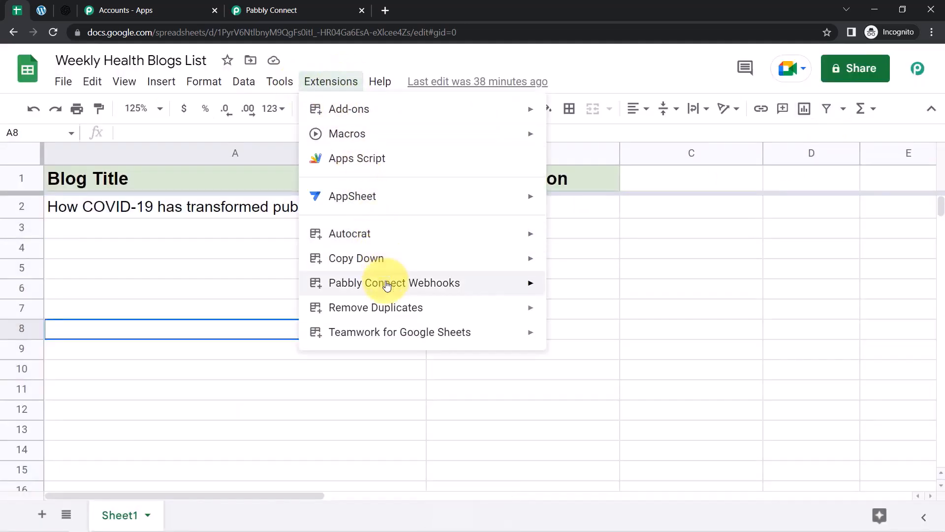
pyautogui.moveTo(387, 286)
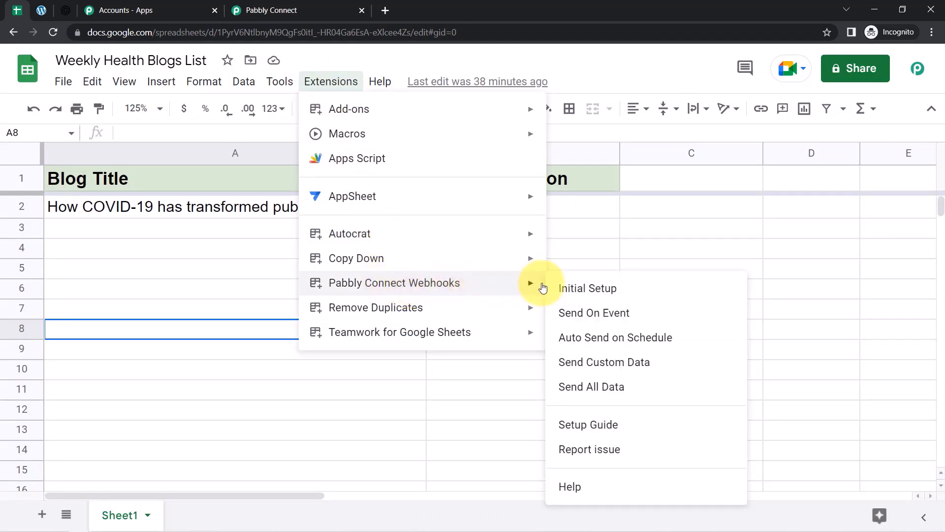
pyautogui.click(574, 289)
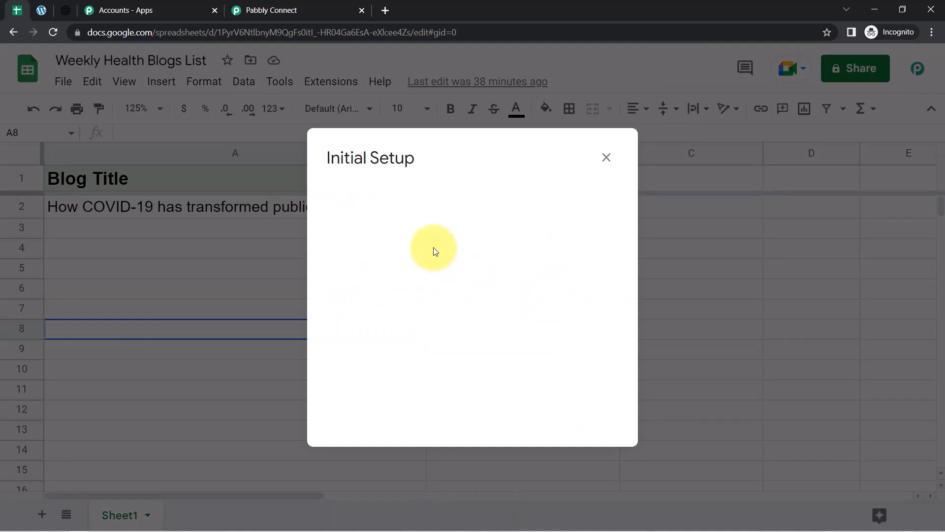
pyautogui.click(281, 10)
pyautogui.click(767, 257)
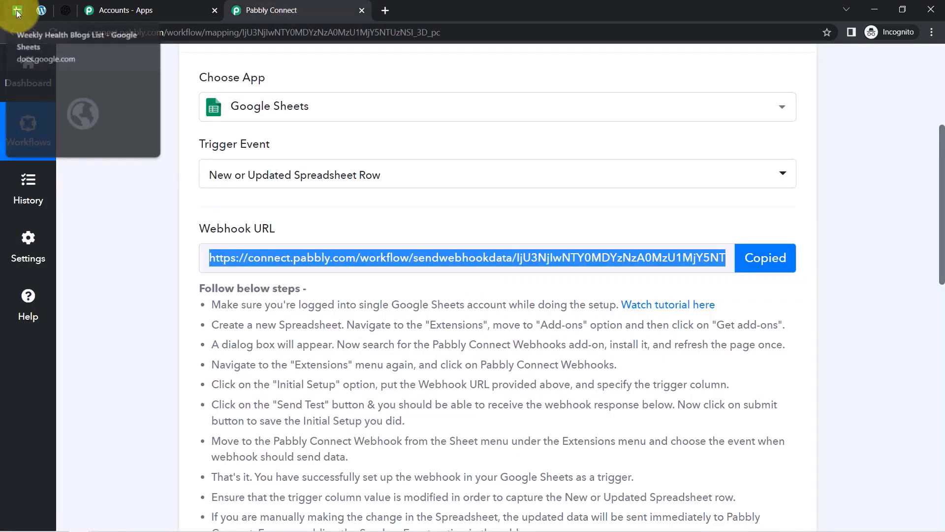
pyautogui.click(18, 10)
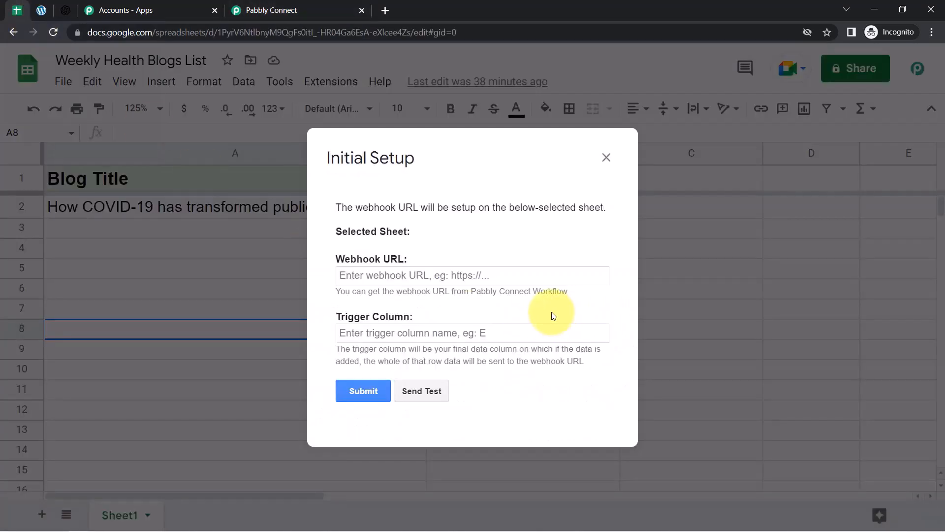
pyautogui.click(436, 272)
pyautogui.hotkey('ctrl', 'a')
pyautogui.hotkey('ctrl', 'v')
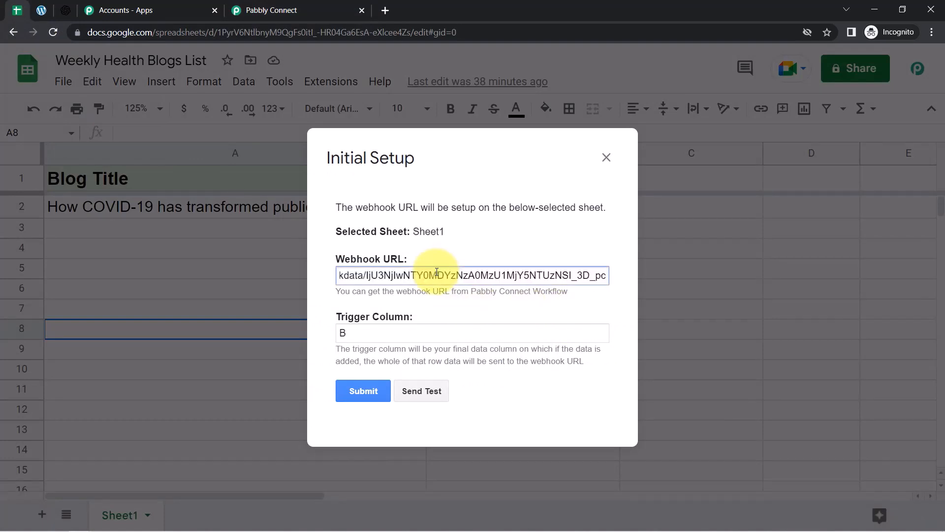
pyautogui.click(352, 330)
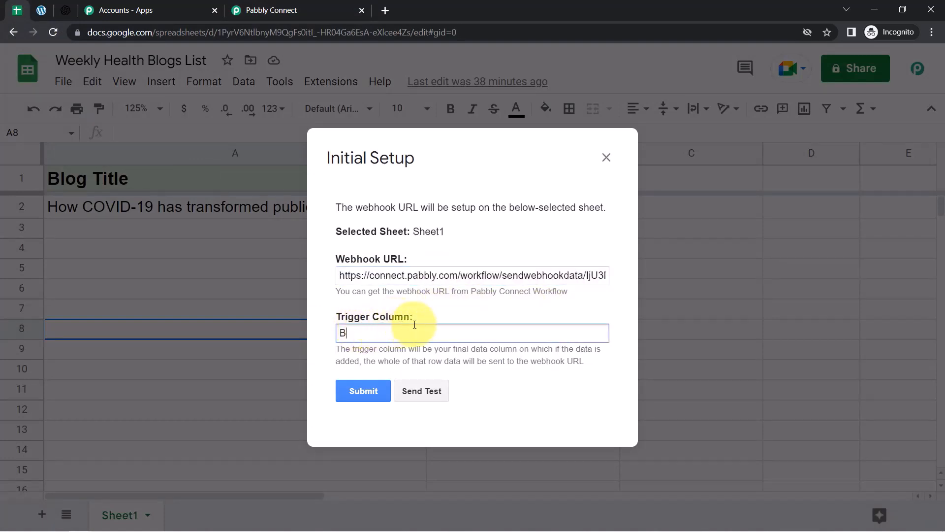
pyautogui.moveTo(362, 349); pyautogui.dragTo(510, 350)
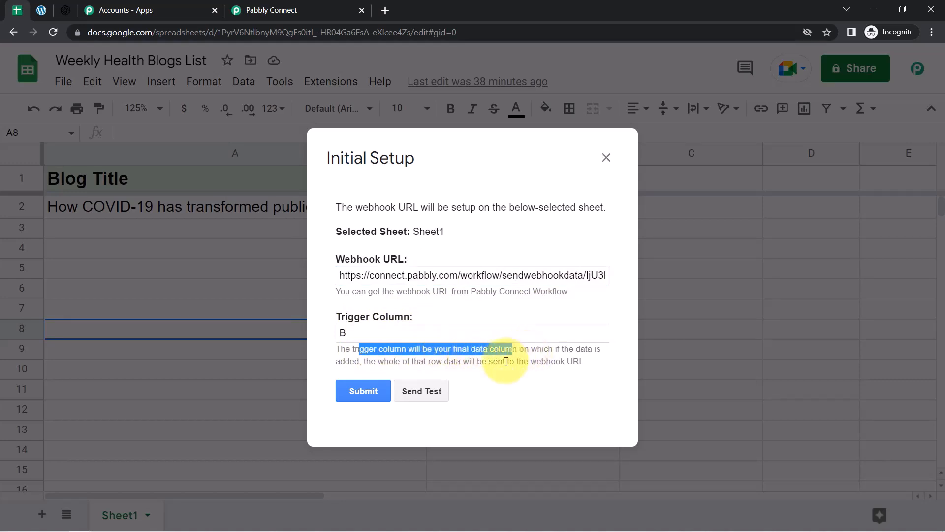
pyautogui.moveTo(340, 362); pyautogui.dragTo(568, 371)
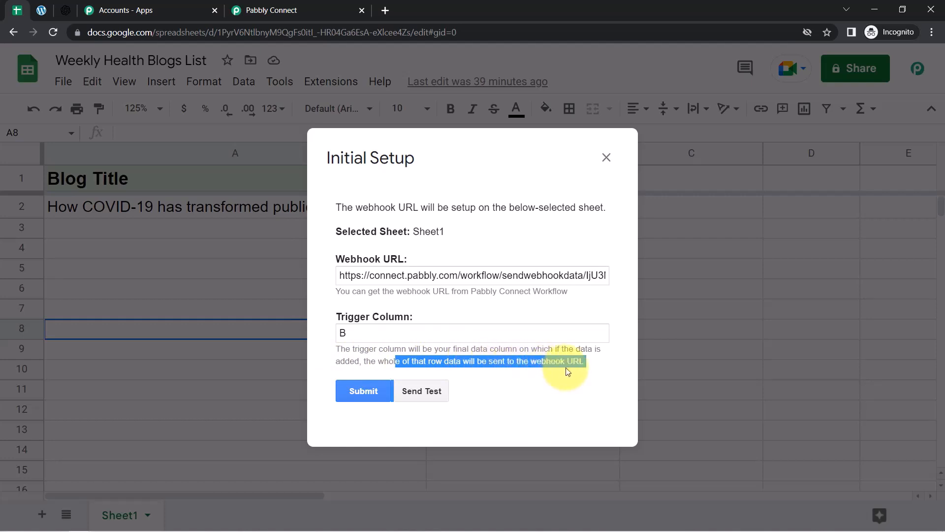
pyautogui.moveTo(391, 168); pyautogui.dragTo(699, 245)
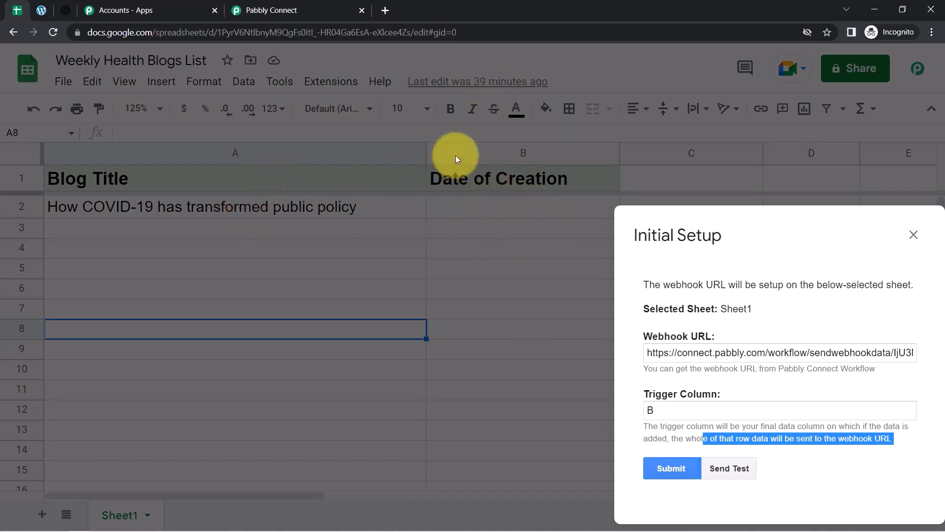
pyautogui.tripleClick(644, 234)
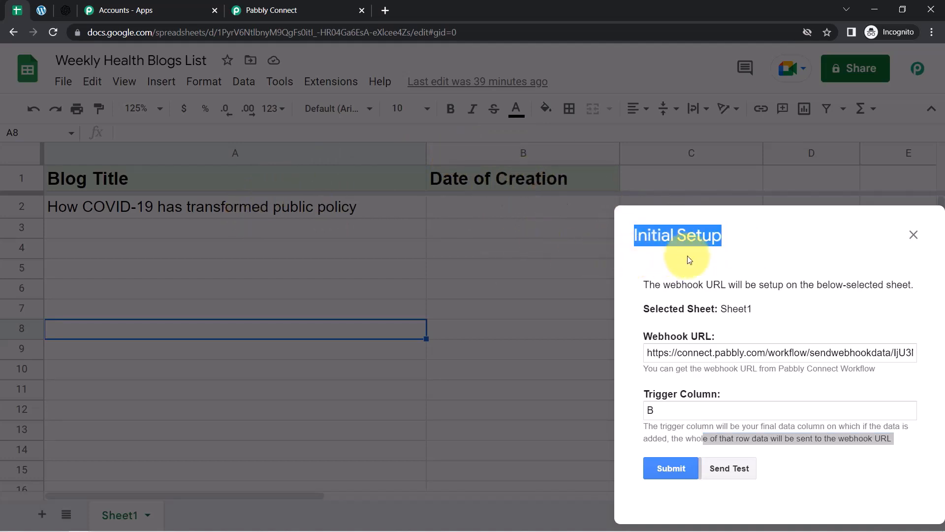
pyautogui.click(699, 293)
pyautogui.click(660, 413)
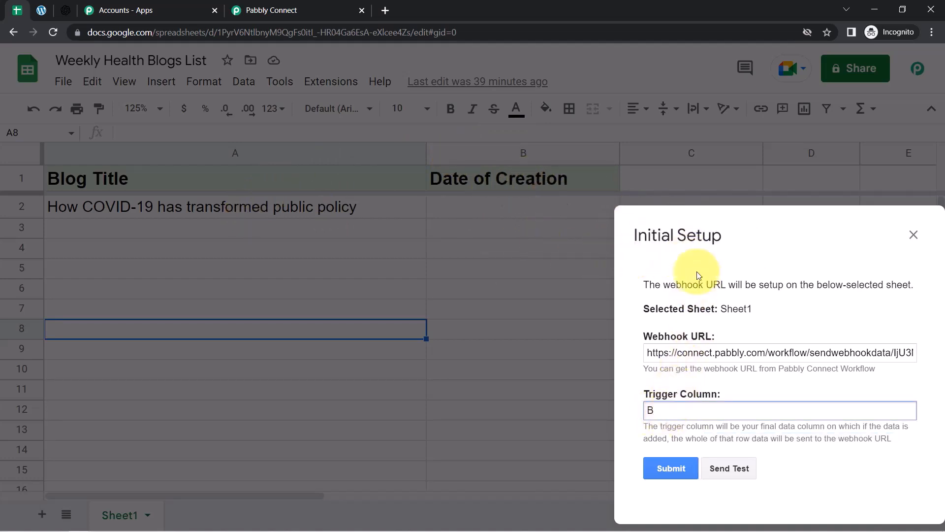
pyautogui.moveTo(748, 271); pyautogui.dragTo(619, 260)
pyautogui.moveTo(783, 250); pyautogui.dragTo(444, 163)
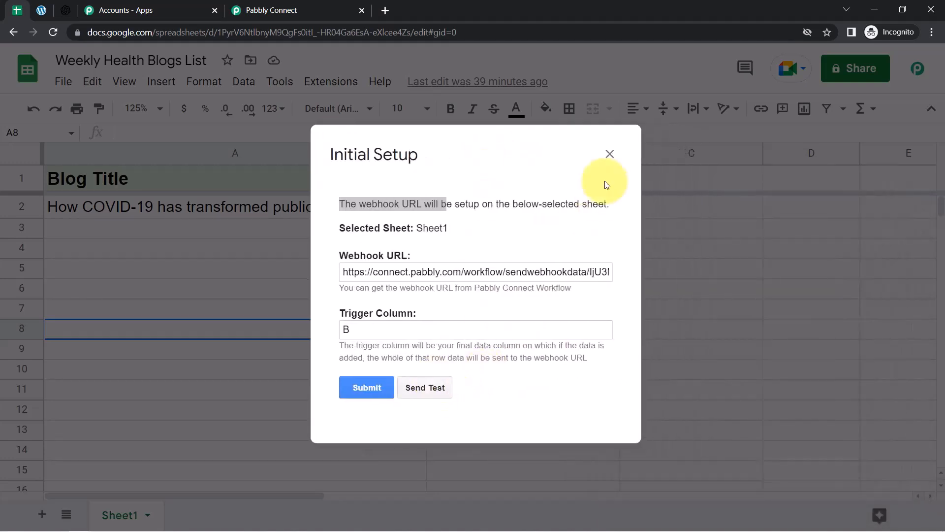
pyautogui.click(610, 155)
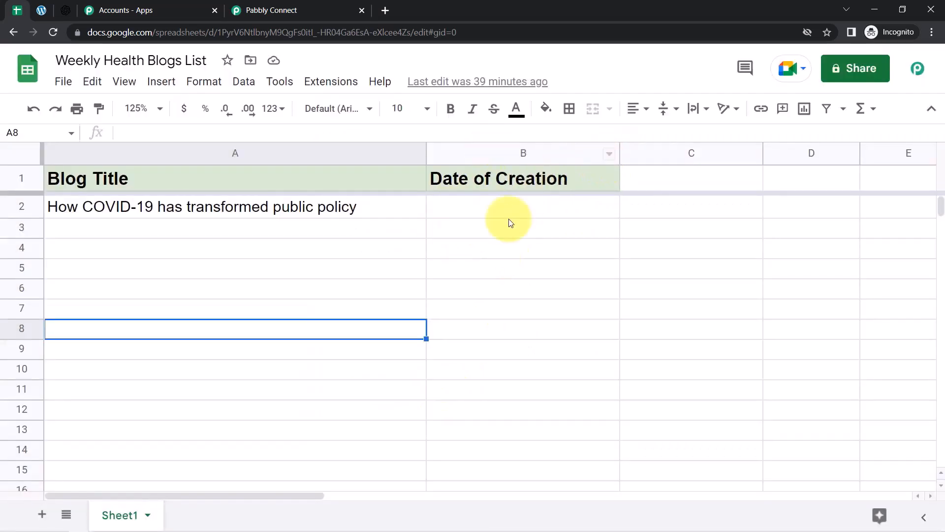
# Enter '15th Dec' in cell B2 under Date of Creation for the row 2 blog.
pyautogui.click(222, 252)
pyautogui.click(146, 213)
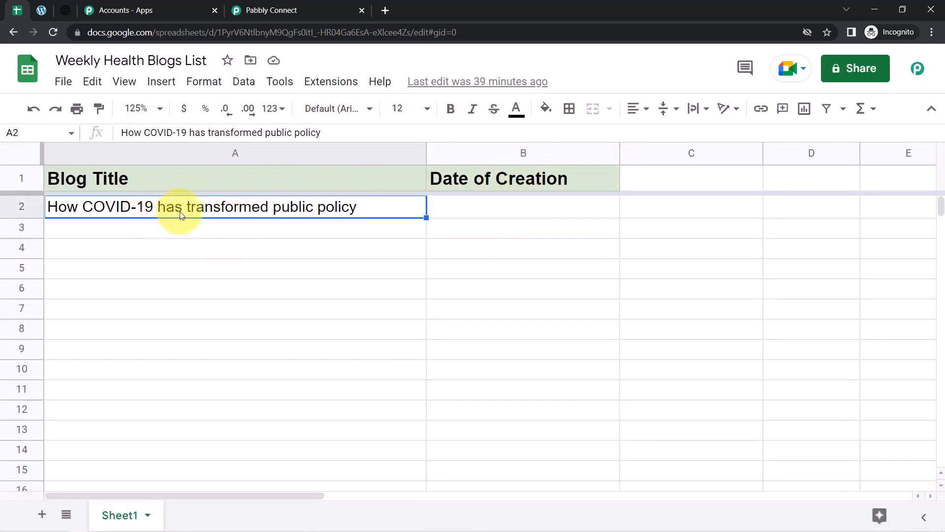
pyautogui.click(464, 212)
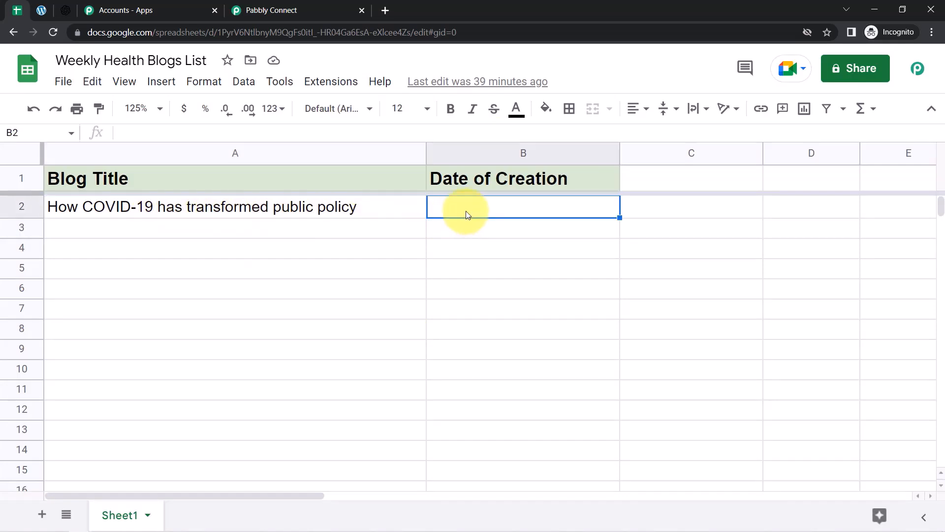
pyautogui.write('1')
pyautogui.write('5th')
pyautogui.press('BackSpace')
pyautogui.write('th')
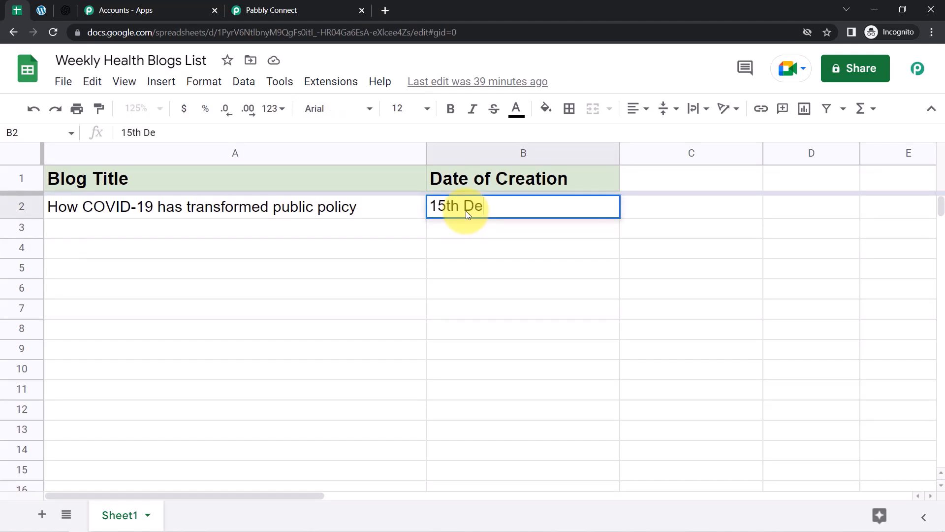
pyautogui.press('Return')
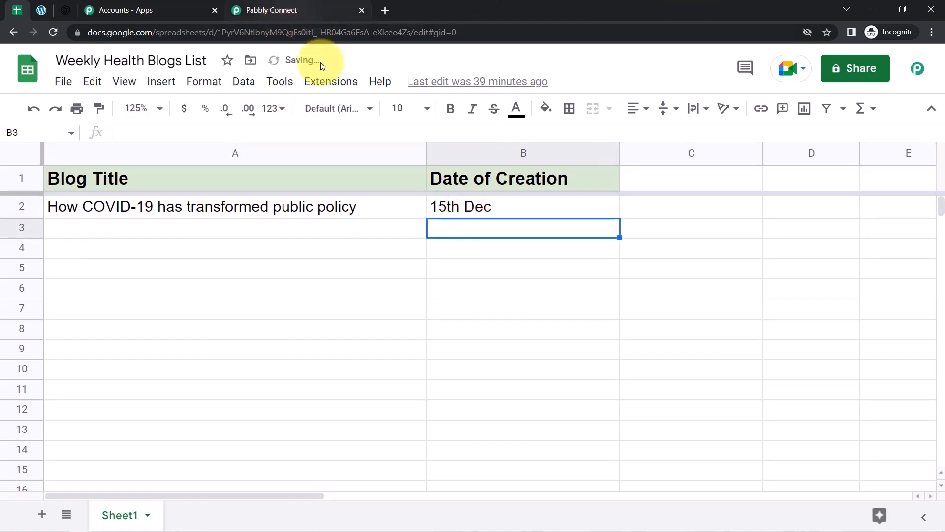
pyautogui.click(323, 92)
# Paste the copied webhook URL into the Pabbly Connect Webhooks setup with trigger column B and send a test.
pyautogui.moveTo(524, 289)
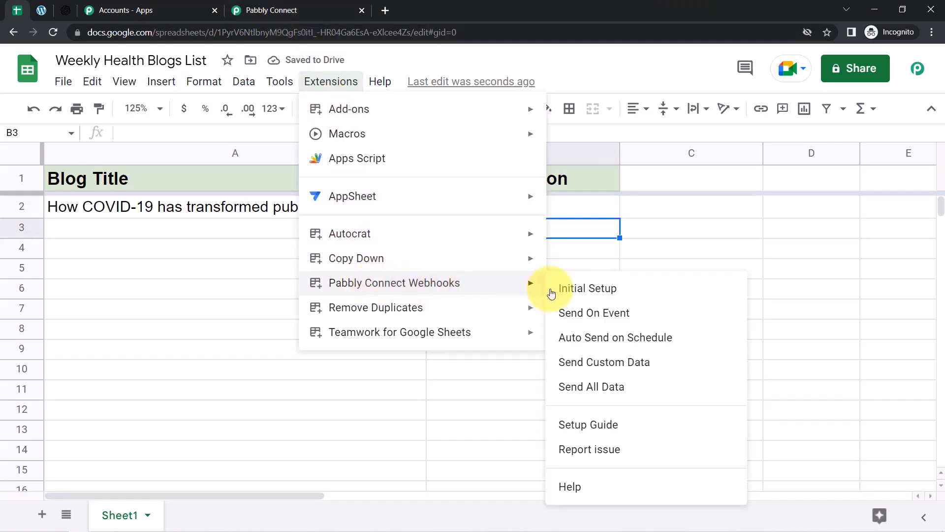
pyautogui.click(596, 294)
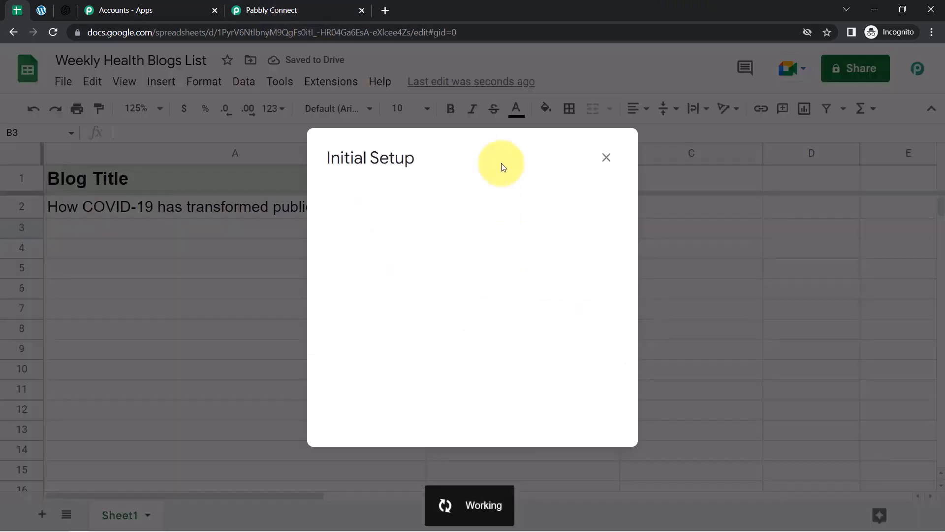
pyautogui.click(395, 276)
pyautogui.hotkey('ctrl', 'a')
pyautogui.hotkey('ctrl', 'v')
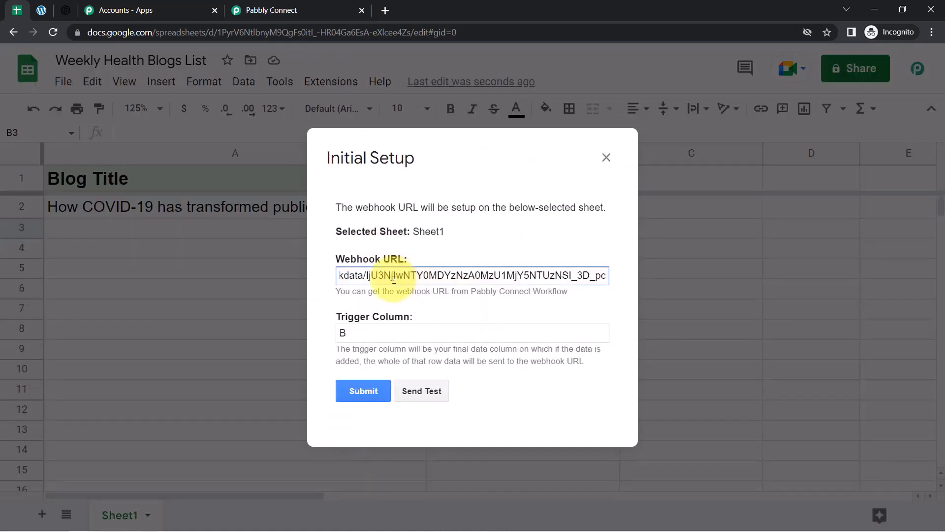
pyautogui.moveTo(353, 333); pyautogui.dragTo(343, 333)
pyautogui.click(421, 390)
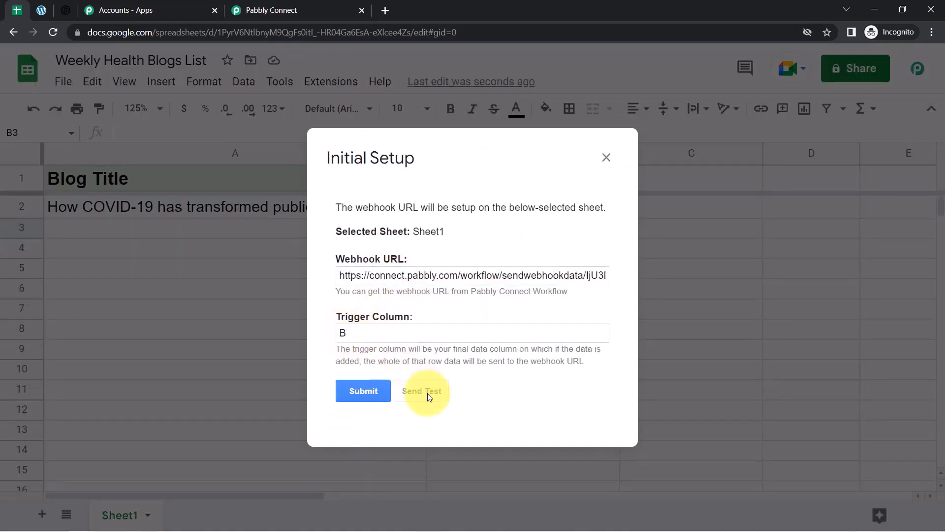
# Check the captured row in Pabbly Connect, then submit and close the column B webhook setup.
pyautogui.click(276, 10)
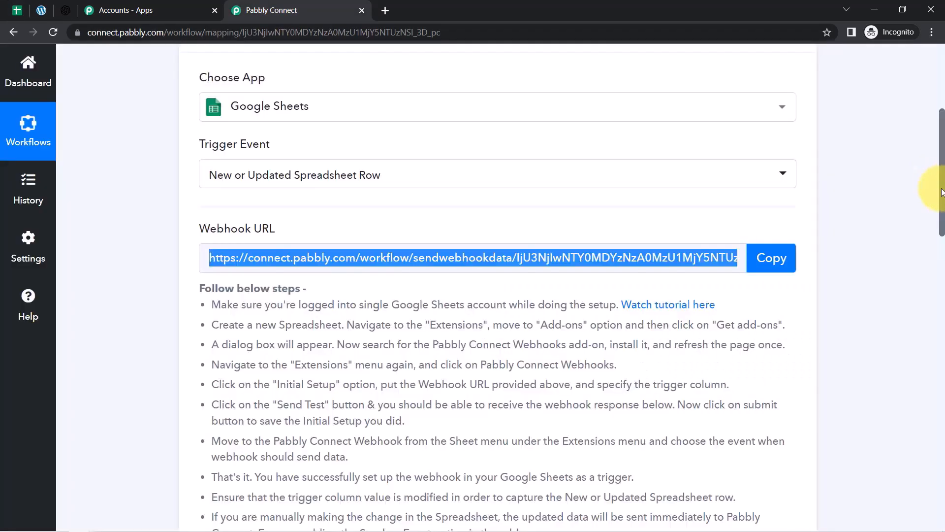
pyautogui.moveTo(941, 192); pyautogui.dragTo(941, 337)
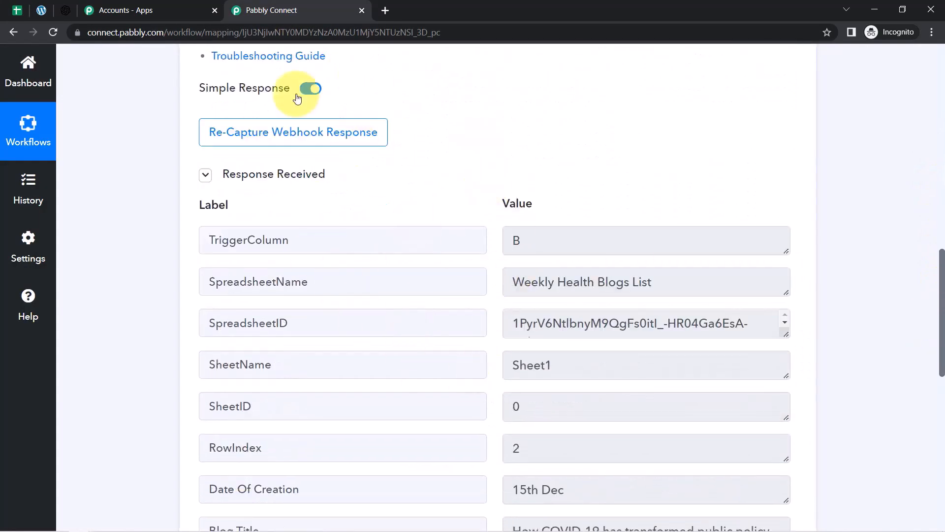
pyautogui.click(17, 10)
pyautogui.click(354, 405)
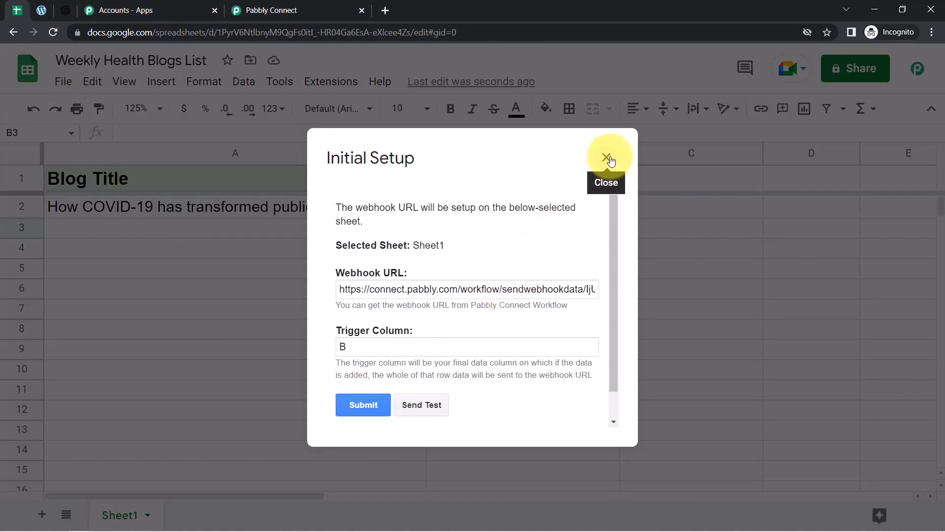
pyautogui.moveTo(613, 226); pyautogui.dragTo(621, 289)
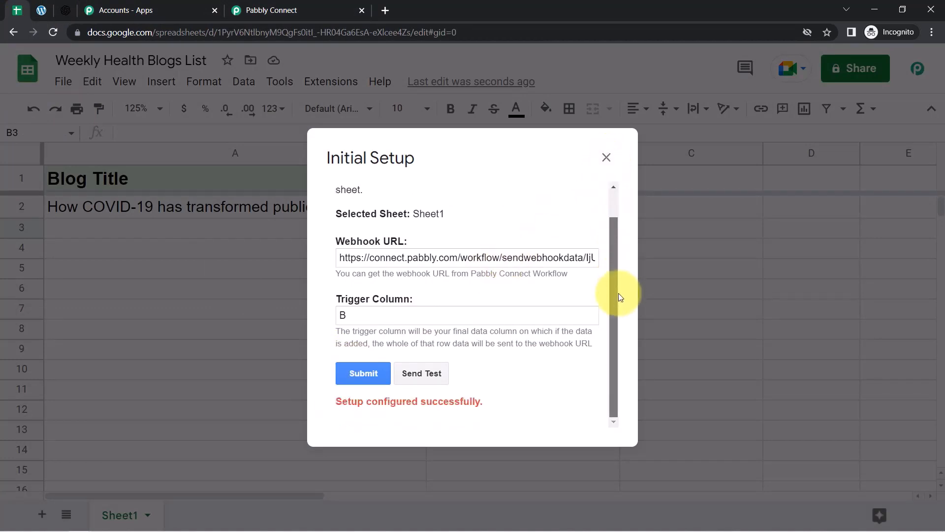
pyautogui.click(605, 158)
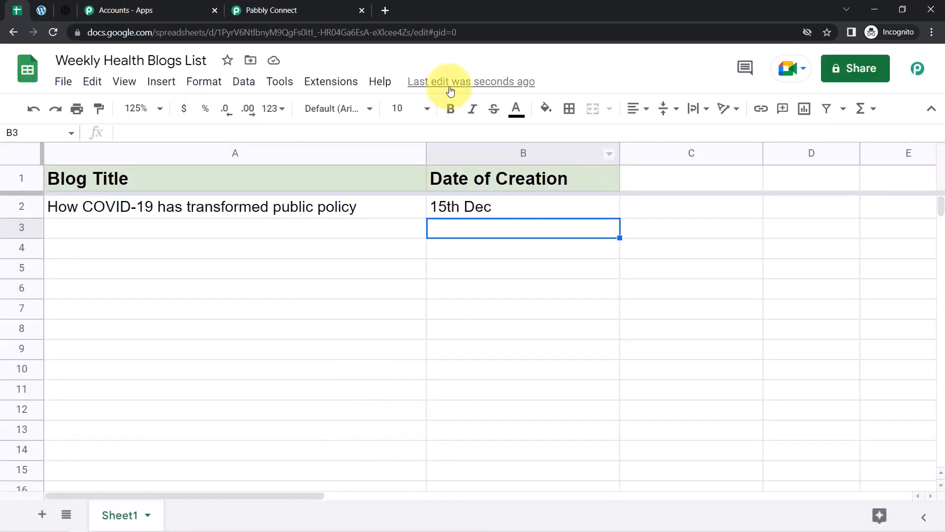
pyautogui.click(265, 10)
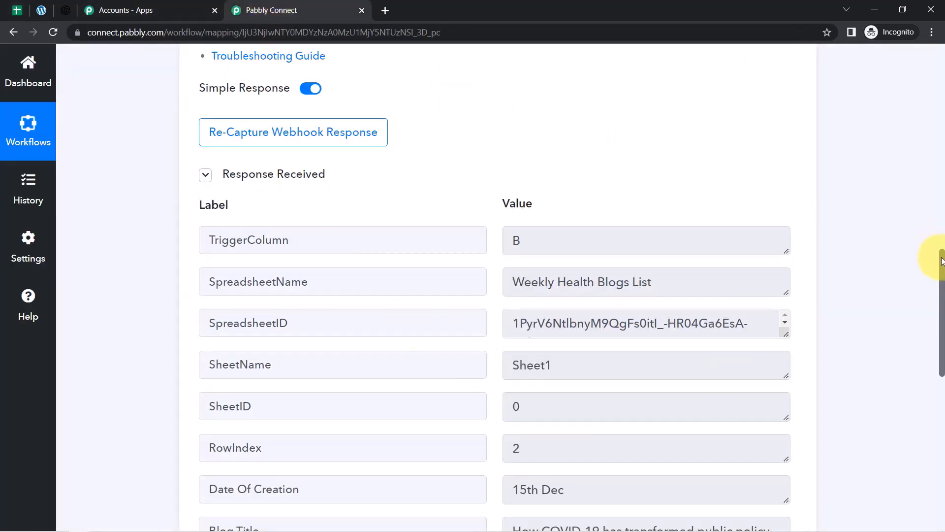
pyautogui.moveTo(942, 261); pyautogui.dragTo(942, 288)
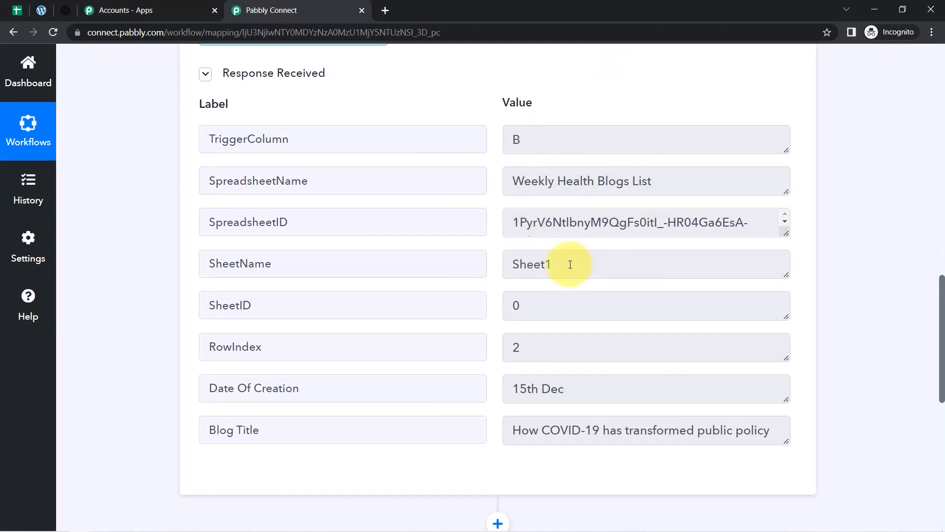
pyautogui.doubleClick(235, 146)
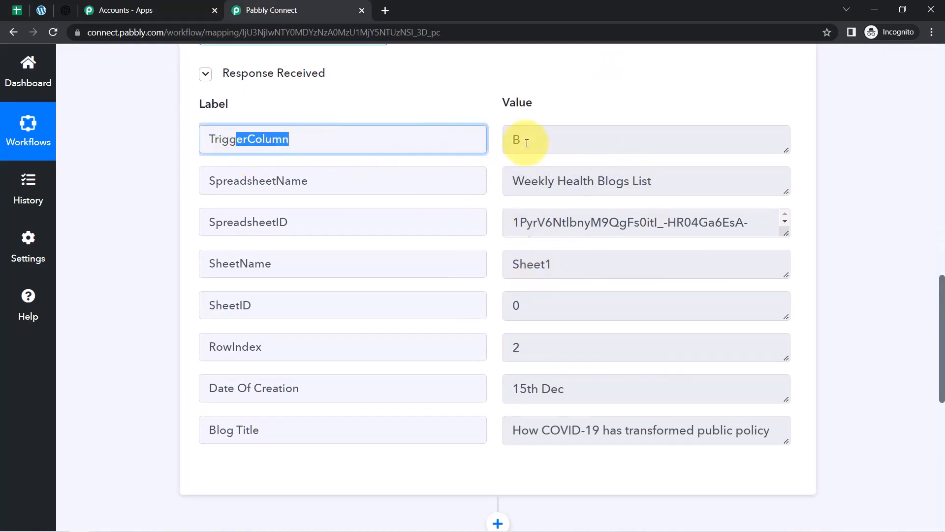
pyautogui.press('Tab')
pyautogui.moveTo(540, 176); pyautogui.dragTo(658, 185)
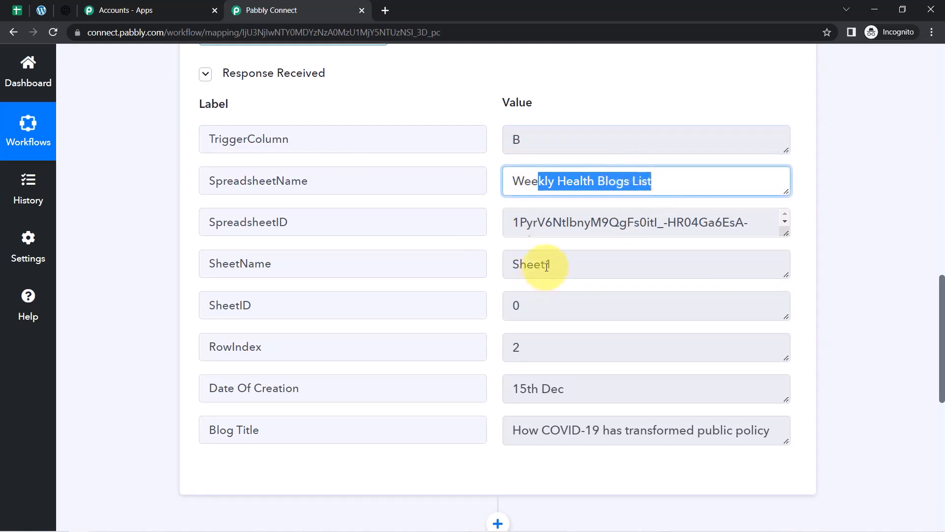
pyautogui.moveTo(543, 272); pyautogui.dragTo(490, 281)
pyautogui.moveTo(542, 348); pyautogui.dragTo(481, 350)
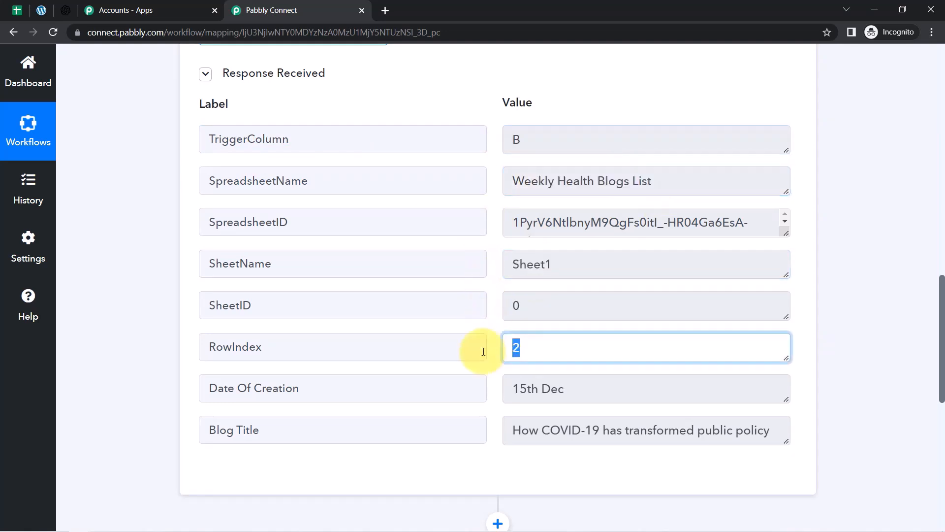
pyautogui.moveTo(565, 389); pyautogui.dragTo(527, 387)
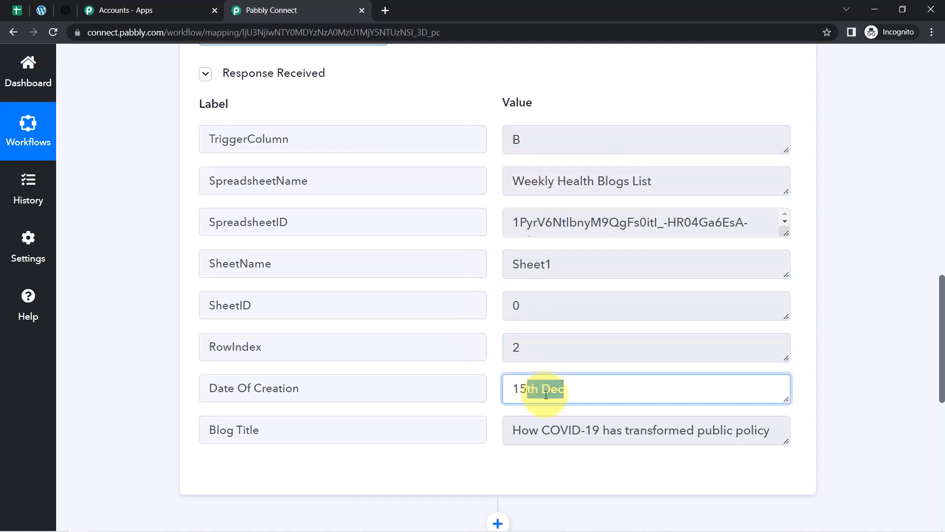
pyautogui.tripleClick(561, 430)
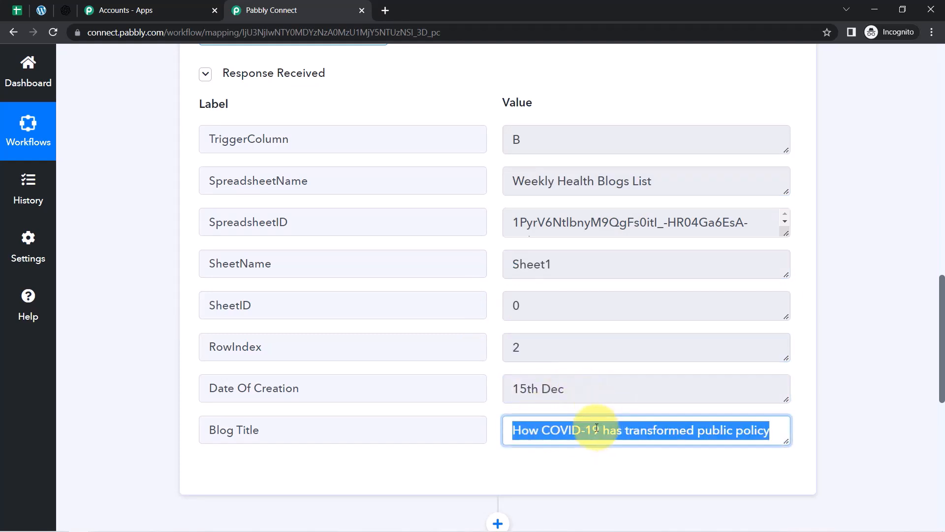
pyautogui.moveTo(942, 323); pyautogui.dragTo(940, 408)
# Set the next action to OpenAI with the Generate Content event, then open a new browser tab.
pyautogui.click(345, 274)
pyautogui.click(255, 349)
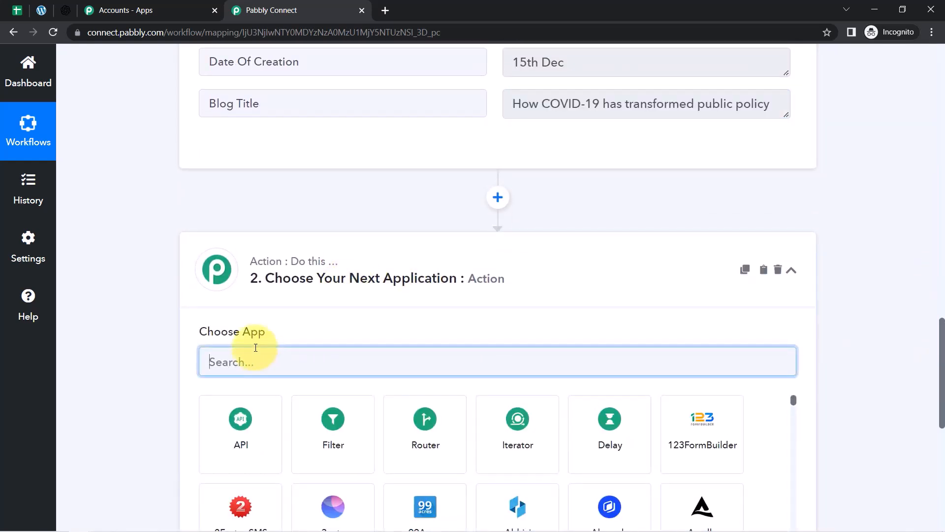
pyautogui.write('open')
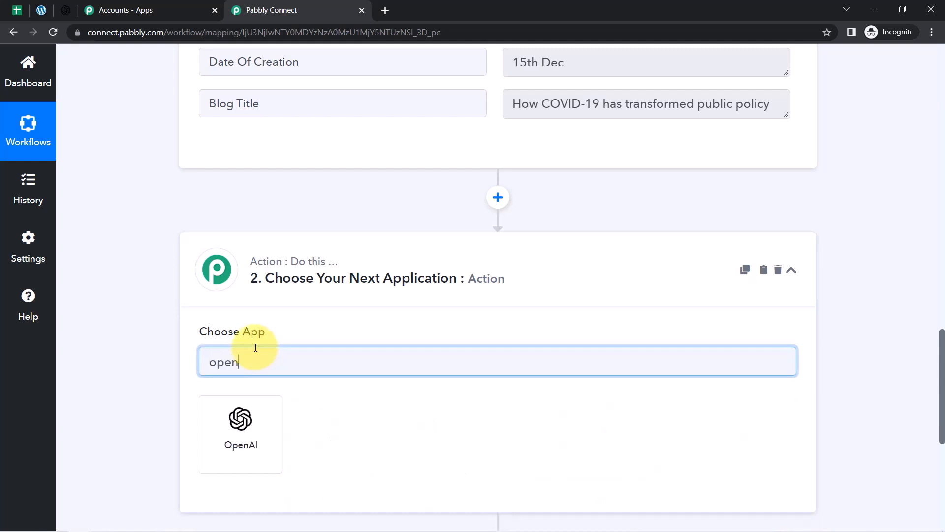
pyautogui.click(235, 438)
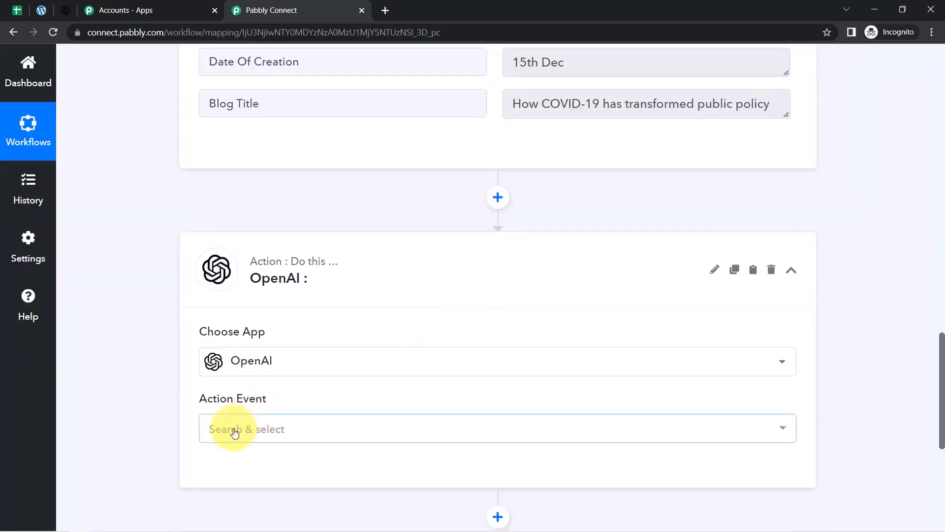
pyautogui.click(234, 431)
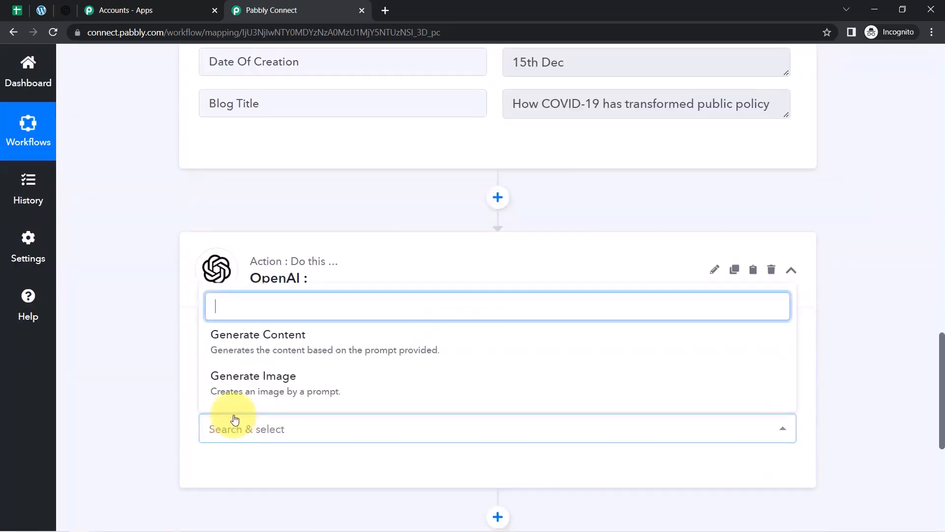
pyautogui.click(250, 348)
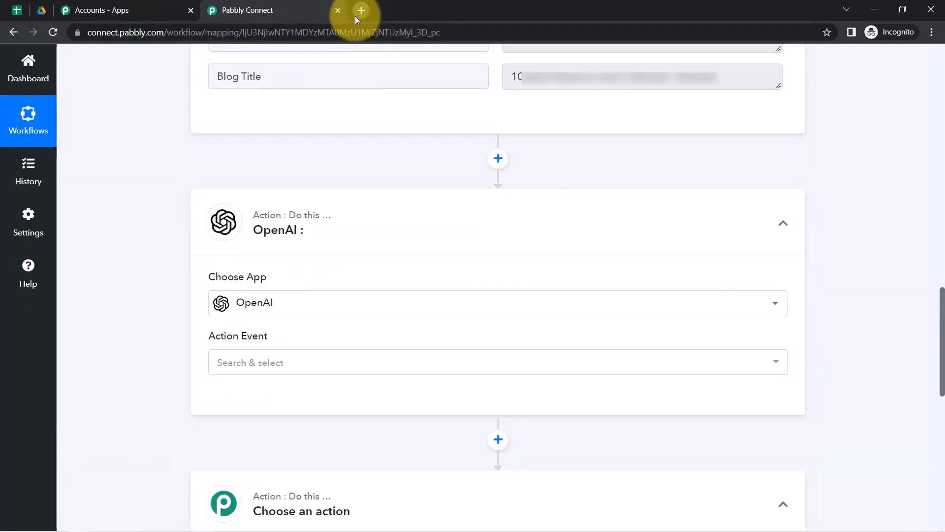
pyautogui.click(356, 15)
# Load openai.com and go to its API page.
pyautogui.write('openai')
pyautogui.press('Return')
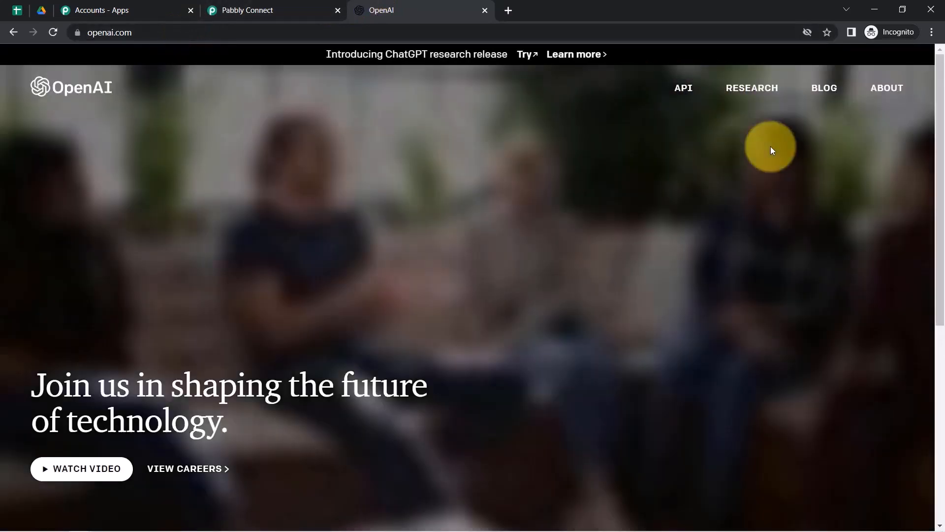
pyautogui.click(684, 94)
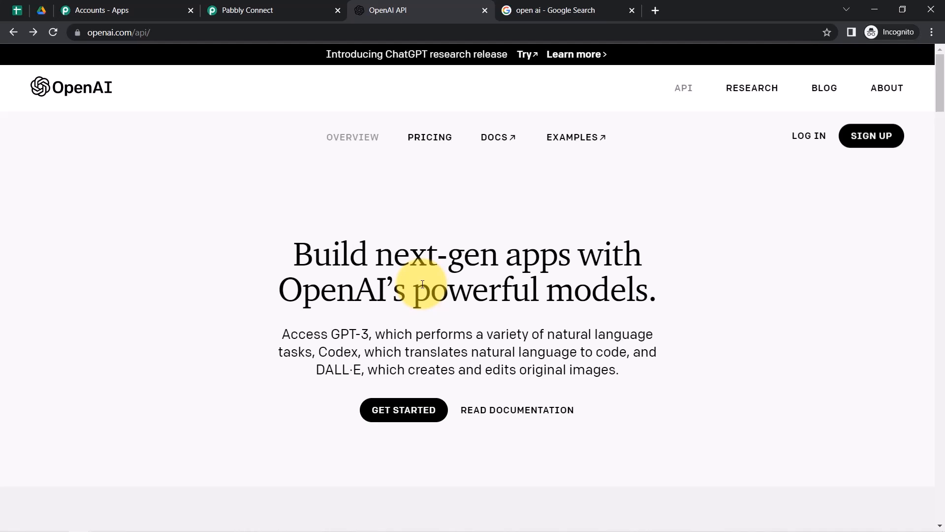
pyautogui.moveTo(336, 291); pyautogui.dragTo(512, 270)
pyautogui.click(511, 270)
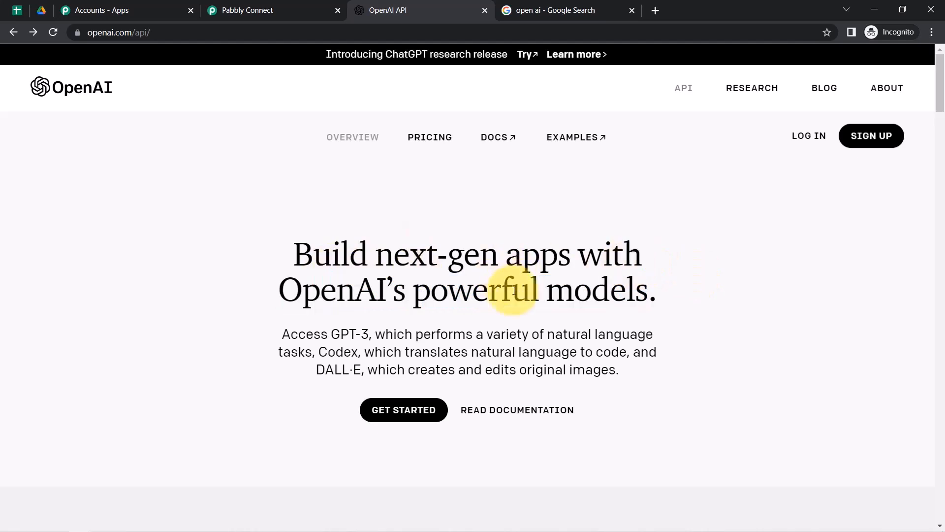
# Log in to the OpenAI account and open the Playground.
pyautogui.click(793, 137)
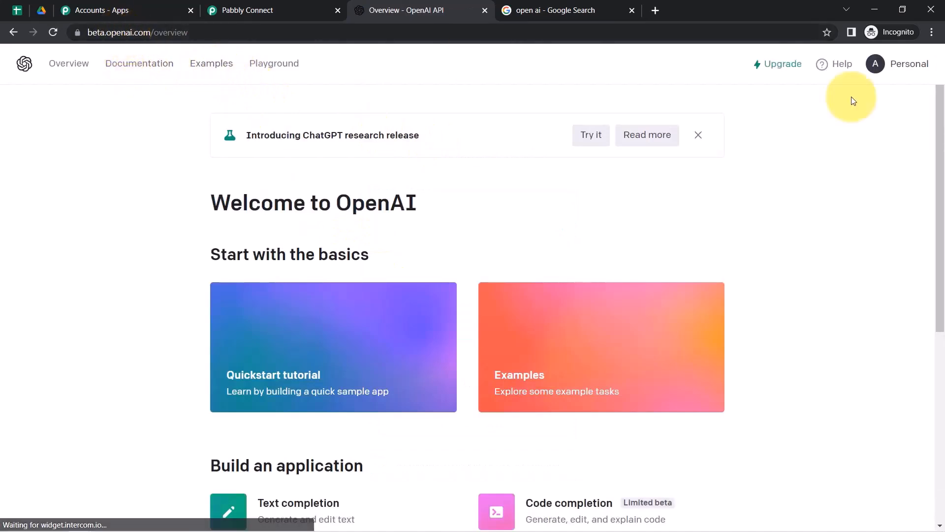
pyautogui.click(931, 32)
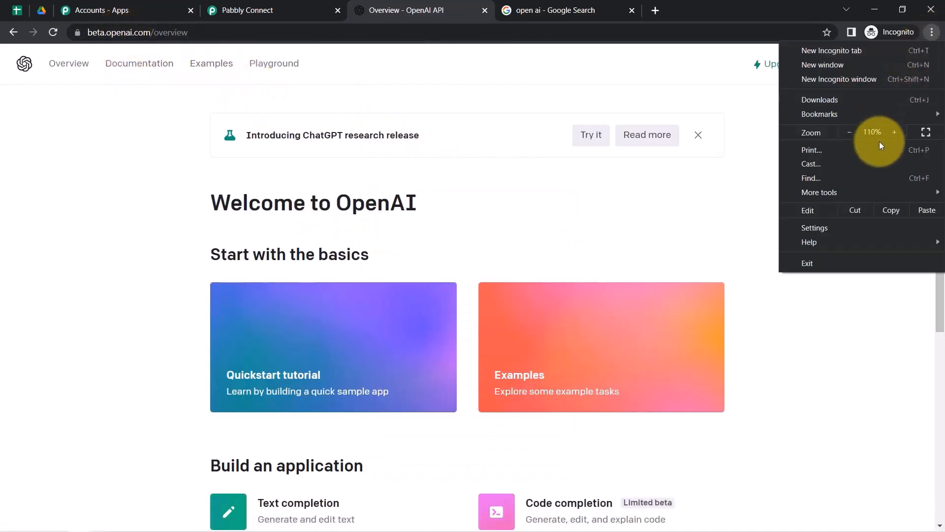
pyautogui.click(80, 255)
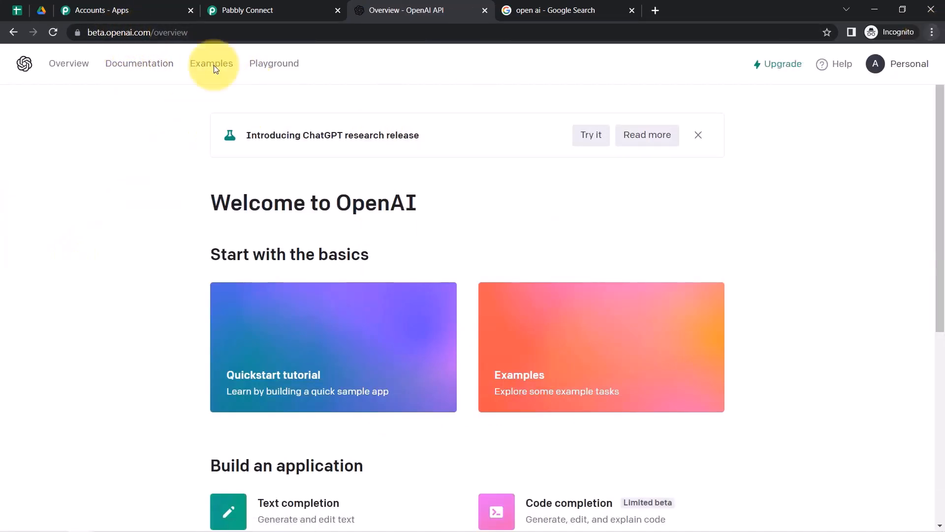
pyautogui.click(274, 63)
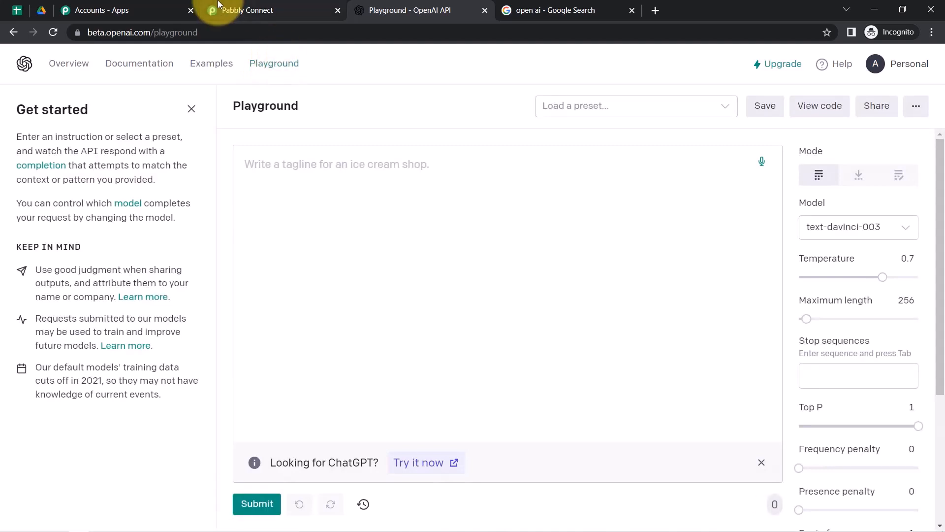
# Run the Playground prompt 'Write a story on Dog', fixing the 'stroy' typo first.
pyautogui.click(191, 109)
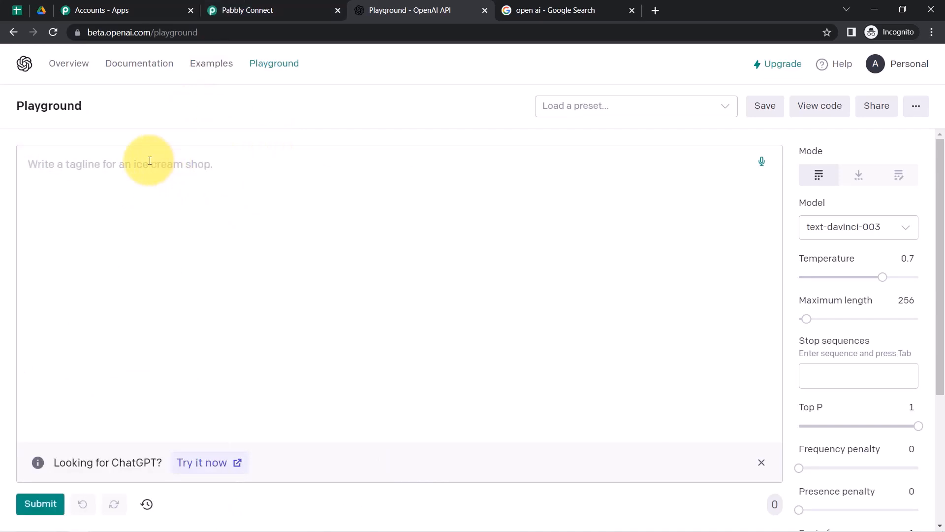
pyautogui.write('Writ')
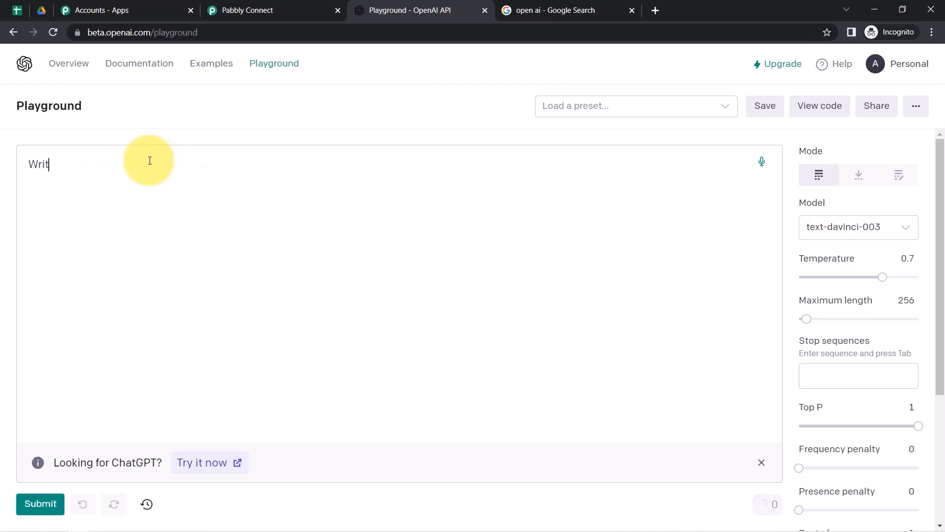
pyautogui.write('e a stroy on Dog')
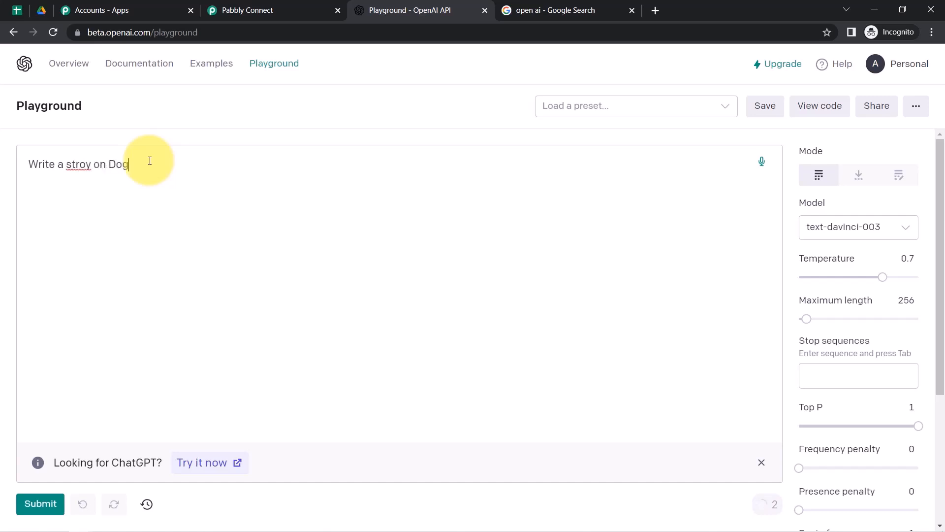
pyautogui.rightClick(78, 167)
pyautogui.click(99, 183)
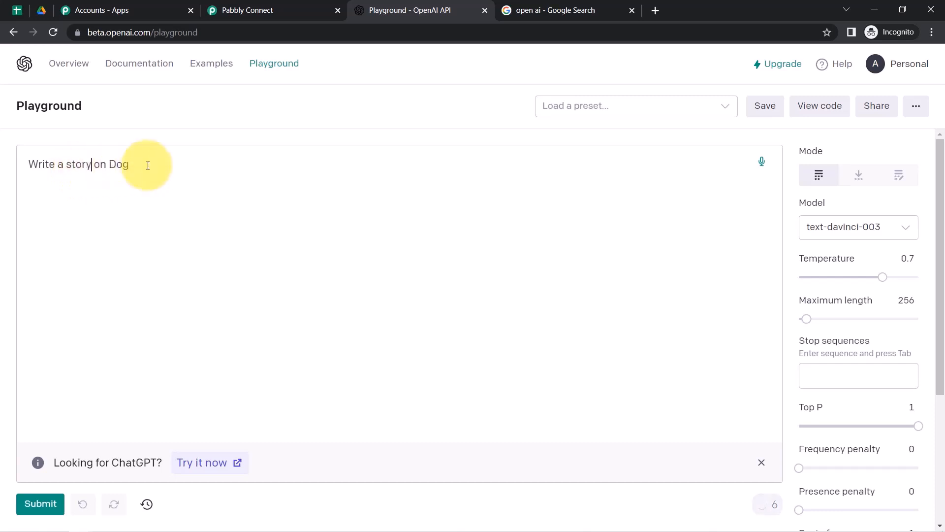
pyautogui.click(29, 507)
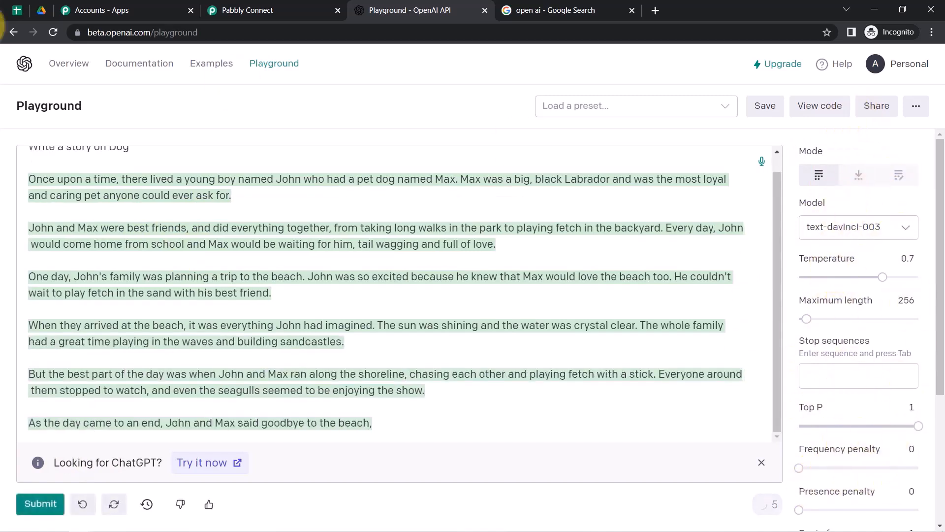
# Review the generated dog story, then select the prompt and story and delete them.
pyautogui.moveTo(93, 179); pyautogui.dragTo(294, 179)
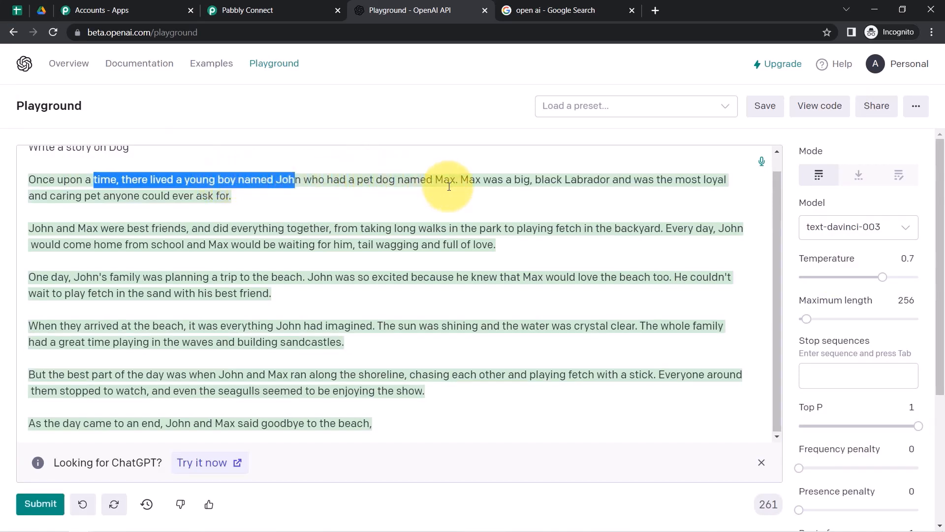
pyautogui.moveTo(474, 180); pyautogui.dragTo(693, 186)
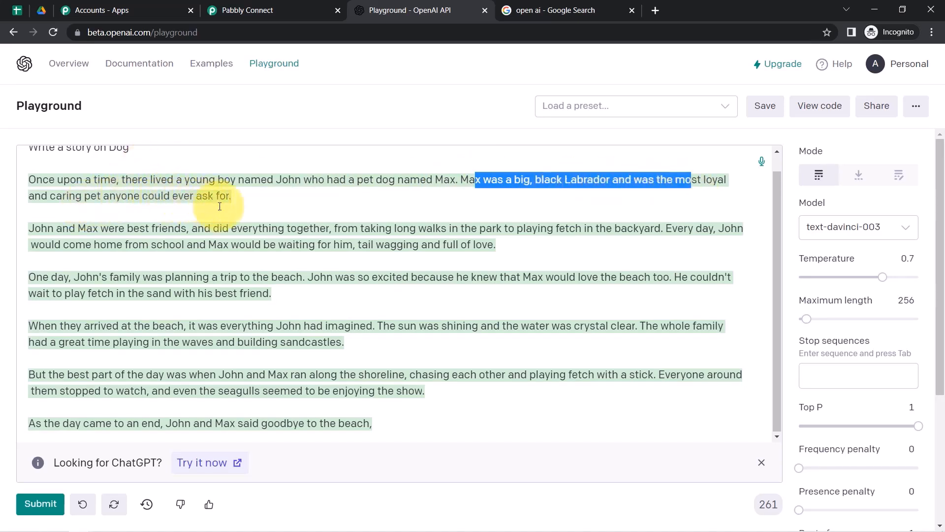
pyautogui.click(209, 220)
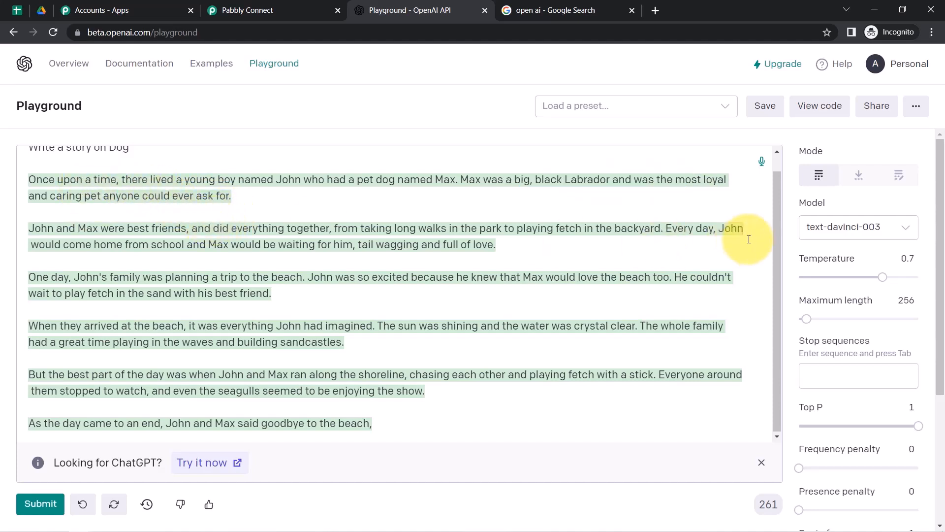
pyautogui.scroll(1, 782, 251)
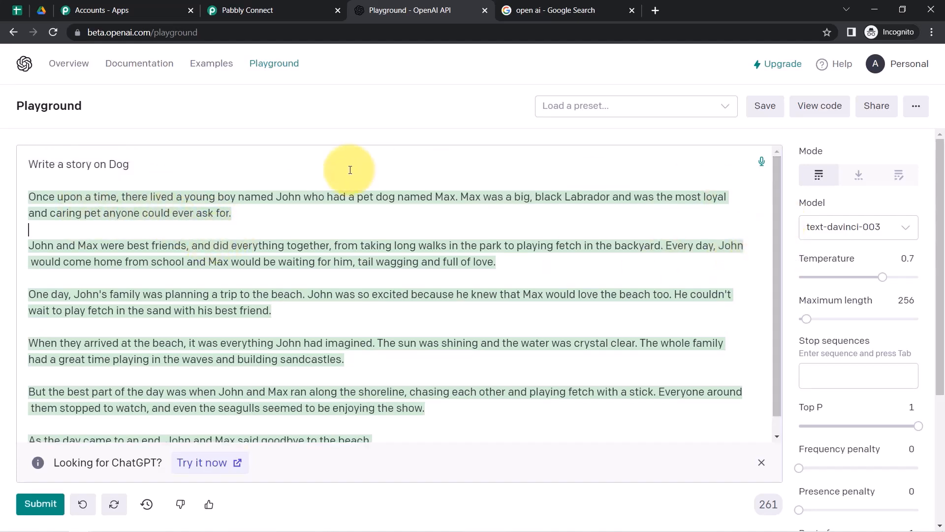
pyautogui.moveTo(42, 163); pyautogui.dragTo(493, 471)
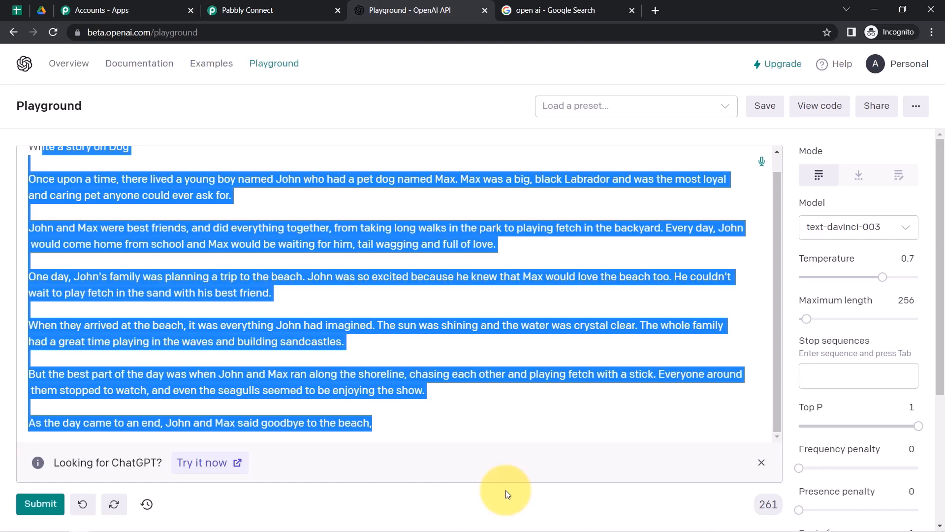
pyautogui.press('BackSpace')
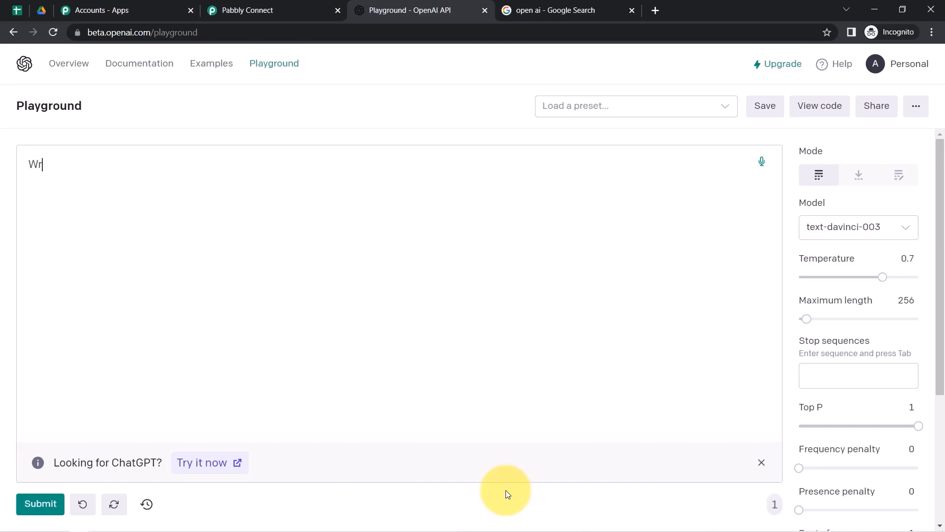
# Delete the leftover 'Wr' and check the model list without changing the model.
pyautogui.press('BackSpace')
pyautogui.press('BackSpace')
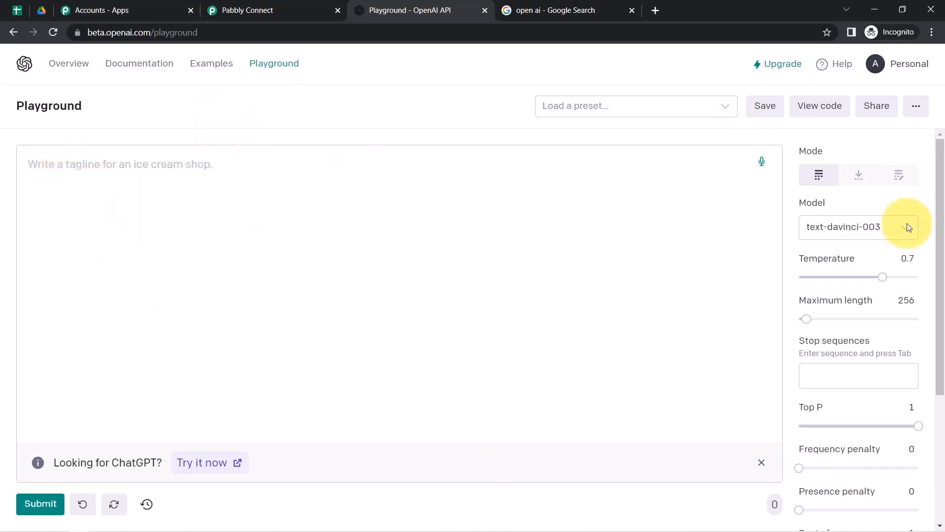
pyautogui.moveTo(940, 174); pyautogui.dragTo(940, 154)
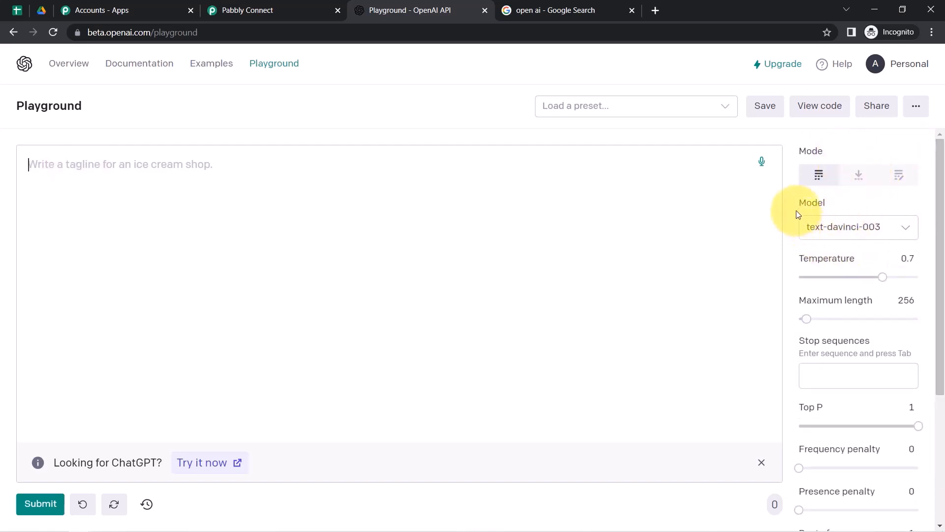
pyautogui.moveTo(820, 205)
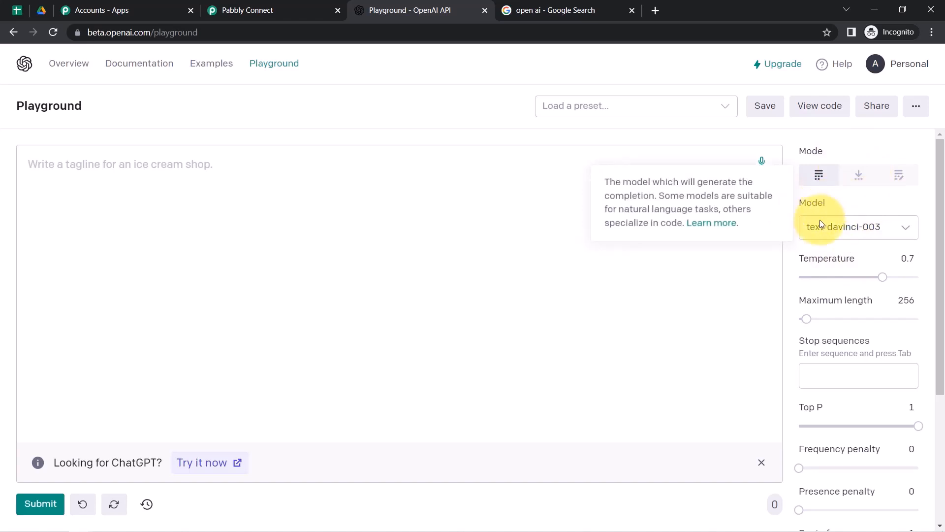
pyautogui.click(820, 222)
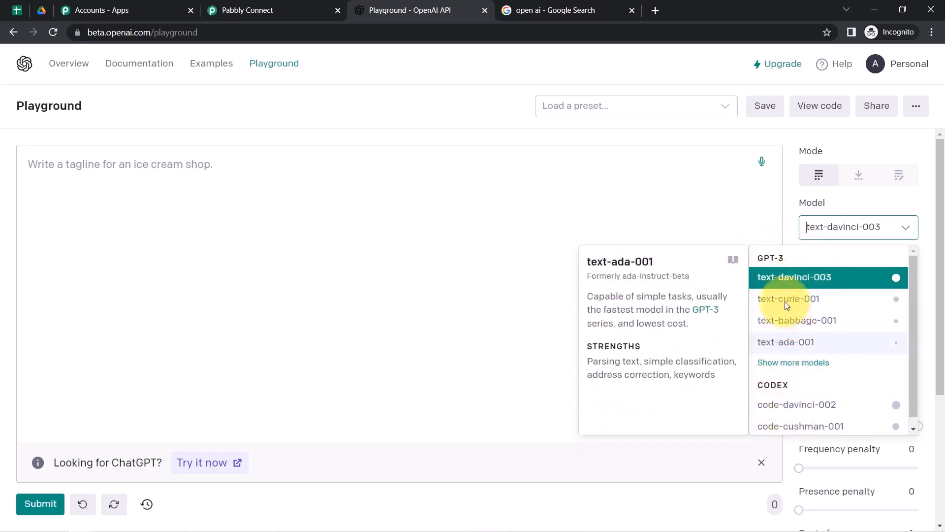
pyautogui.click(801, 203)
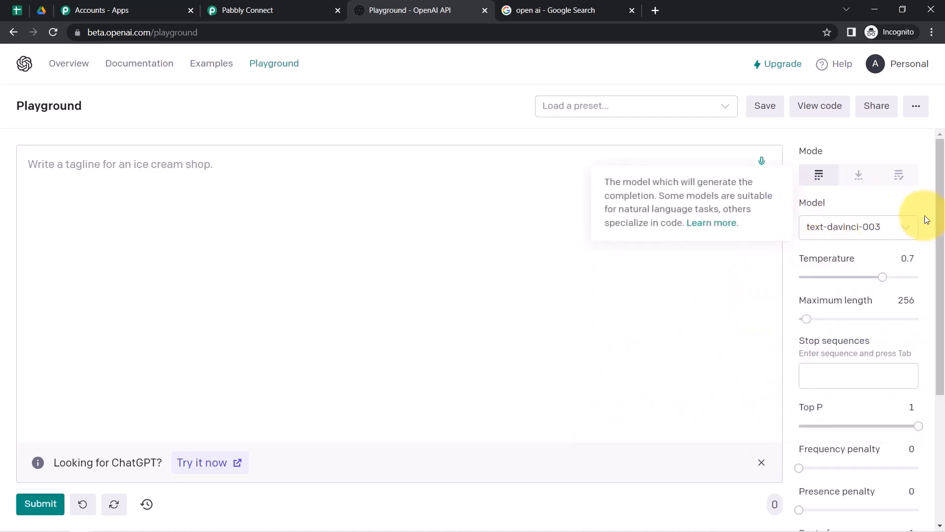
# Scroll through the settings, try a //## stop sequence, then return to the prompt box.
pyautogui.moveTo(941, 213); pyautogui.dragTo(941, 239)
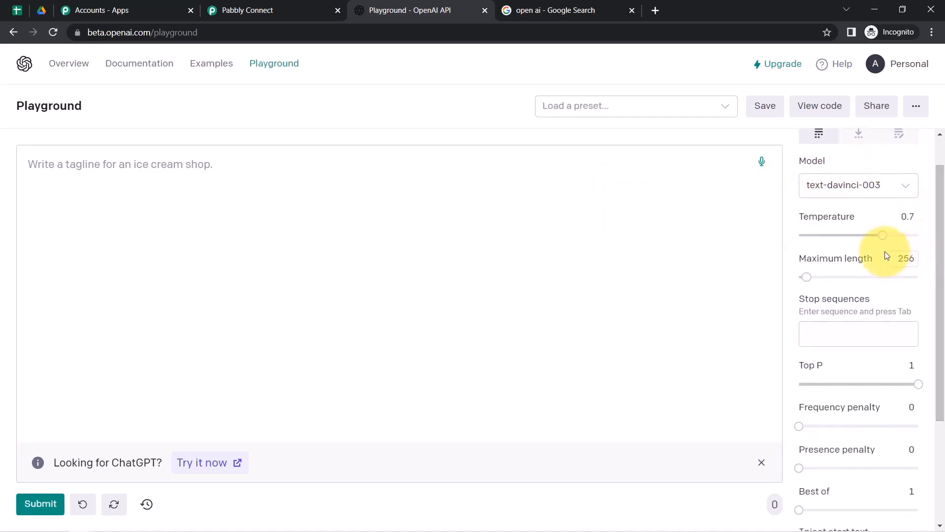
pyautogui.moveTo(883, 234)
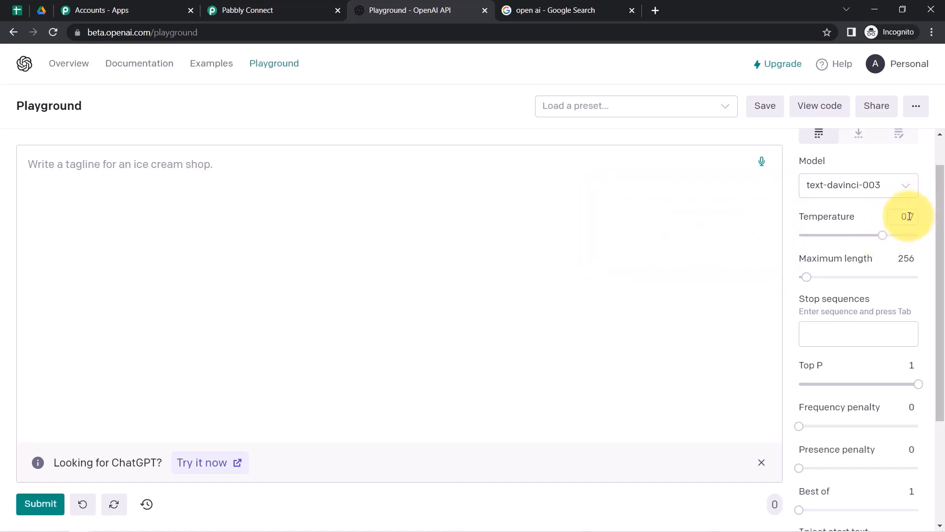
pyautogui.scroll(-1, 938, 219)
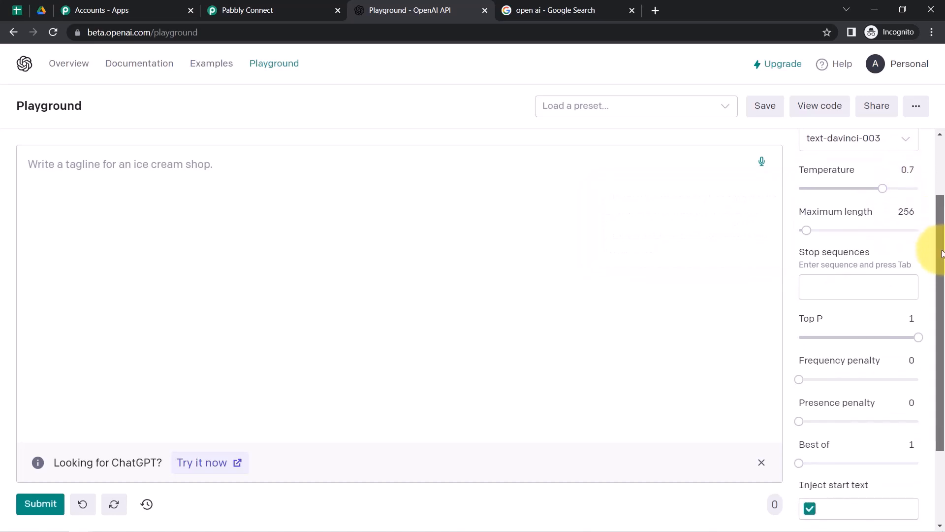
pyautogui.moveTo(849, 210)
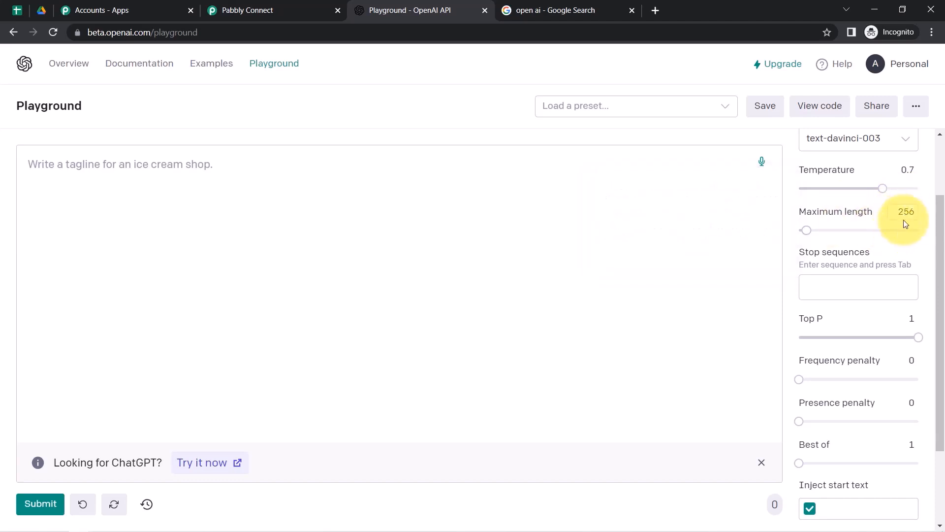
pyautogui.scroll(-1, 940, 231)
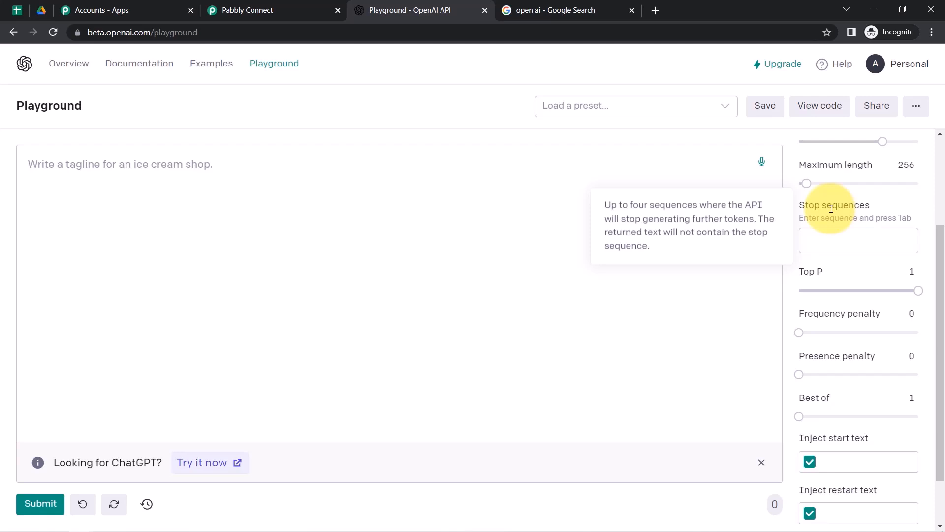
pyautogui.click(831, 236)
pyautogui.write('/###')
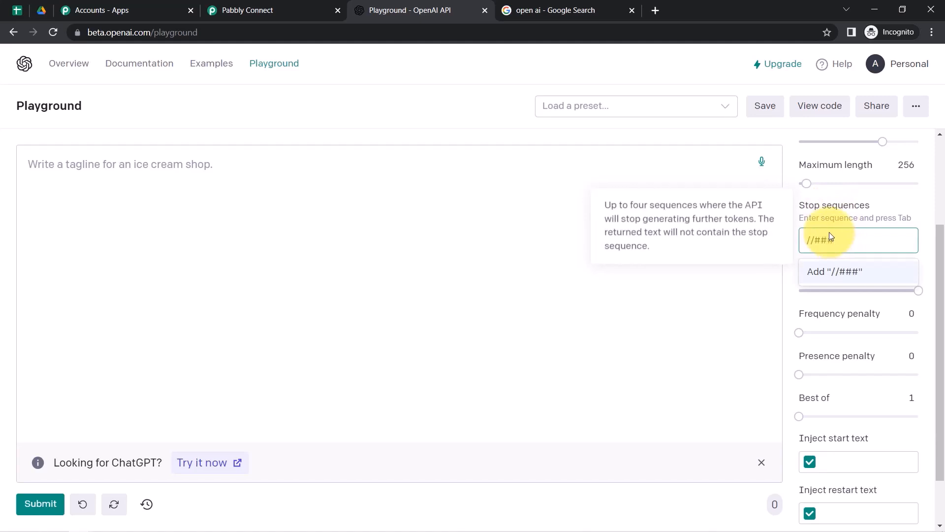
pyautogui.press('BackSpace')
pyautogui.tripleClick(821, 242)
pyautogui.click(106, 170)
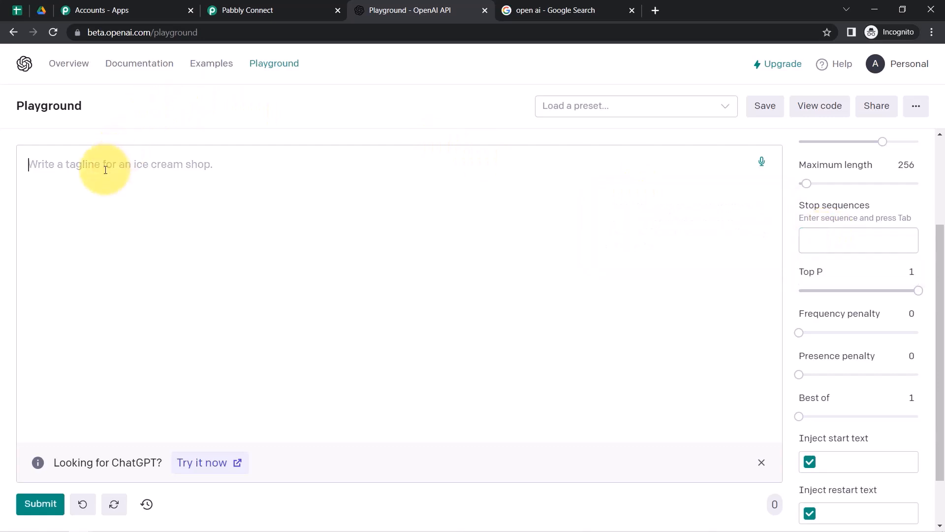
# Enter 'Write a reply for this -' followed by the comment 'Thank you fir sharing this video on YouTube'.
pyautogui.write('W')
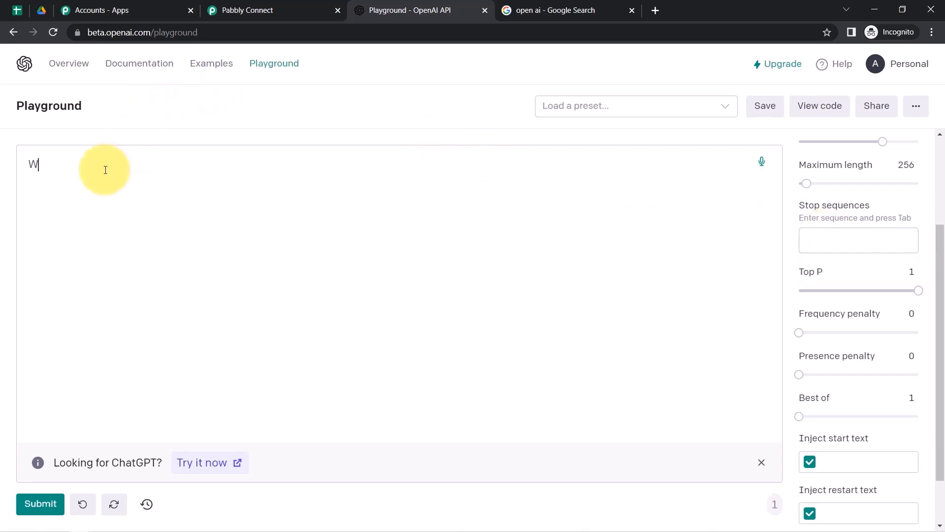
pyautogui.write('rite a reply fo')
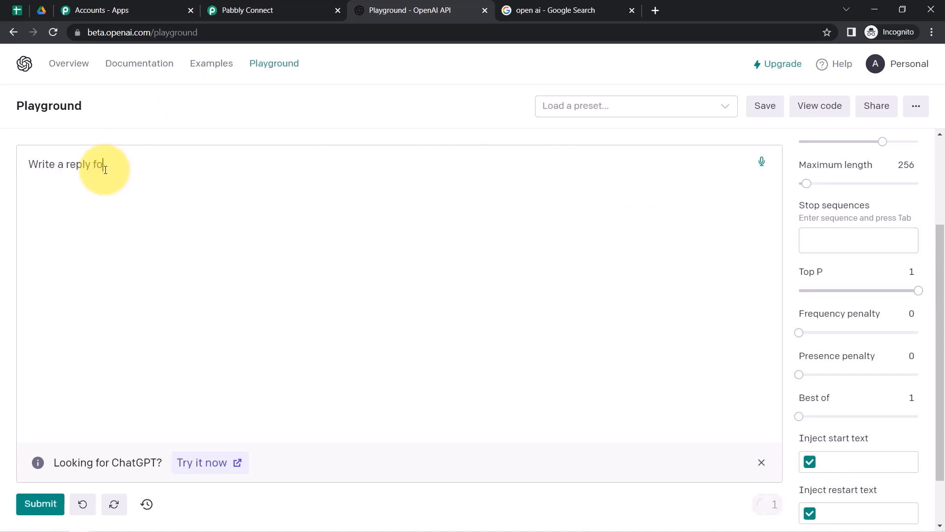
pyautogui.write('r this -')
pyautogui.press('Return')
pyautogui.press('Return')
pyautogui.write('Thank you fir sharing this video on youtube')
pyautogui.hotkey('ctrl', 'Left')
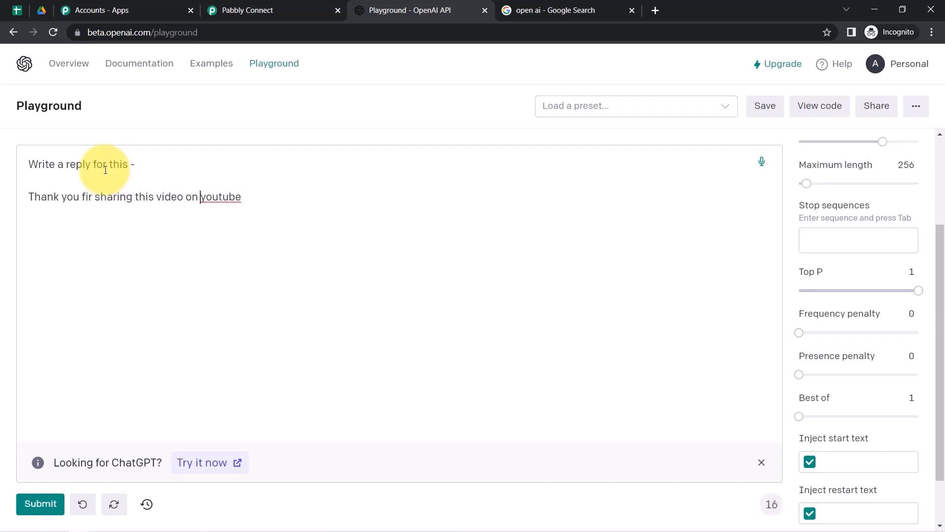
pyautogui.press('Delete')
pyautogui.write('Y')
pyautogui.press('Right')
pyautogui.press('Right')
pyautogui.press('Delete')
pyautogui.write('T')
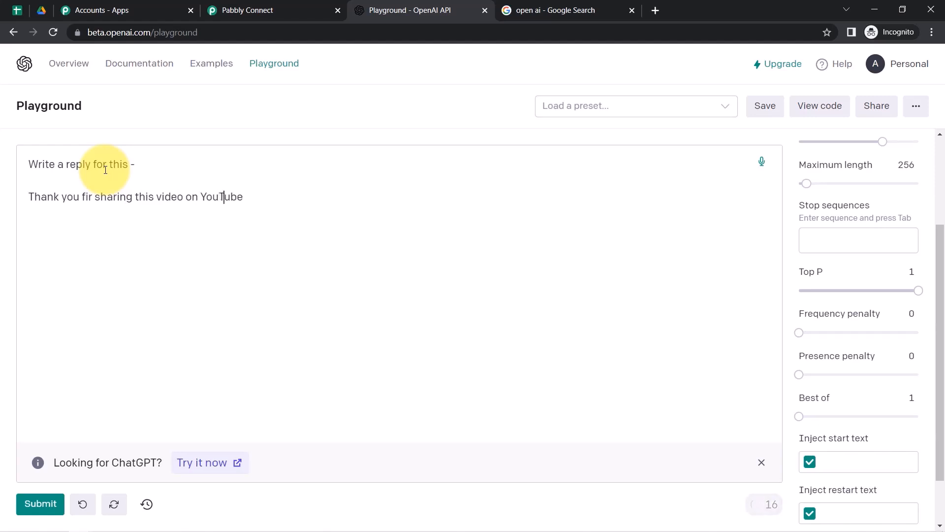
pyautogui.press('End')
# Add a //## marker line below the comment and generate the completion.
pyautogui.press('Return')
pyautogui.press('Return')
pyautogui.write('//##')
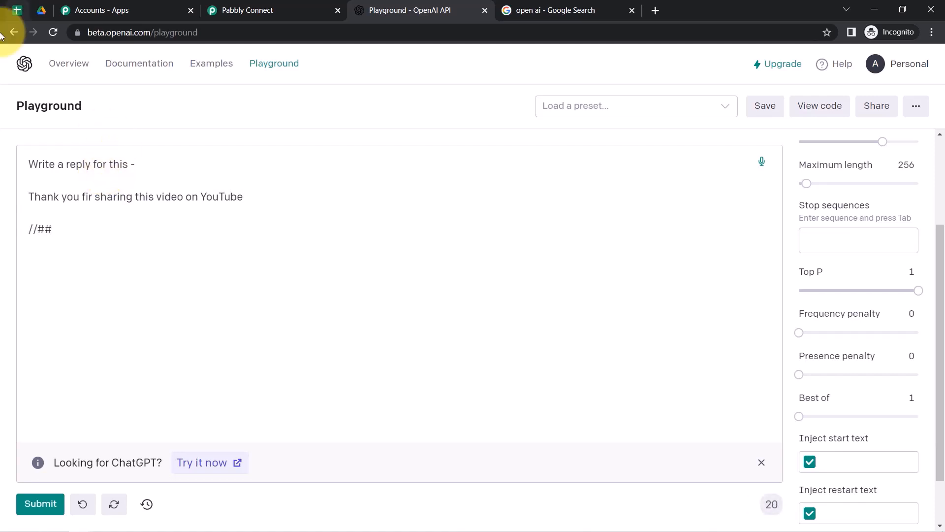
pyautogui.moveTo(51, 229); pyautogui.dragTo(1, 234)
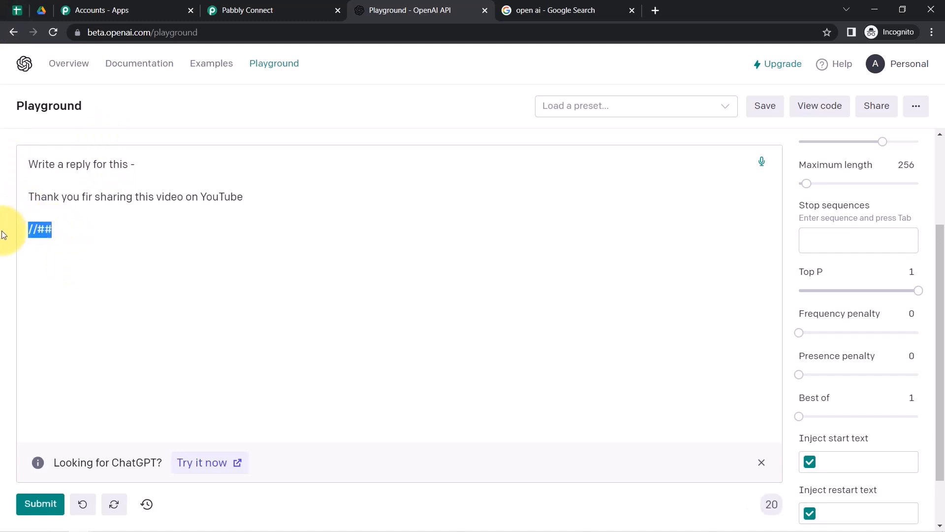
pyautogui.moveTo(40, 197); pyautogui.dragTo(215, 200)
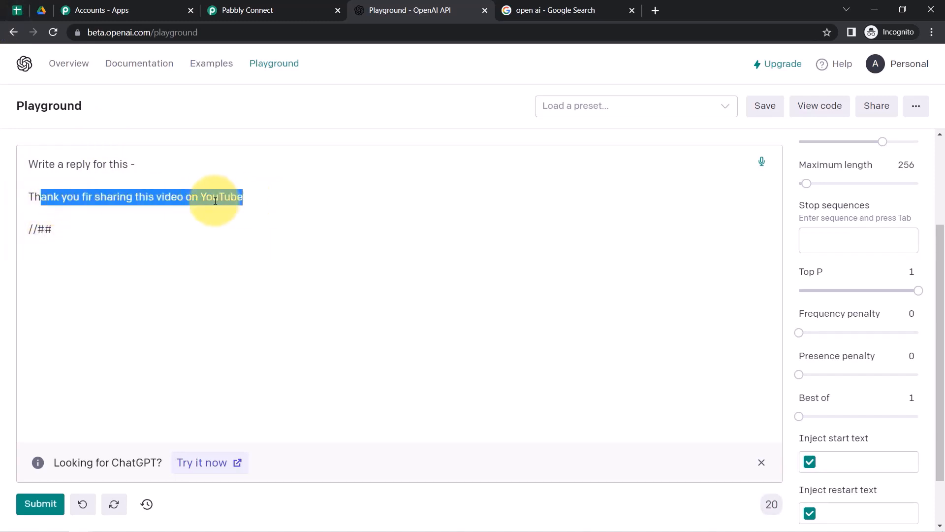
pyautogui.click(215, 201)
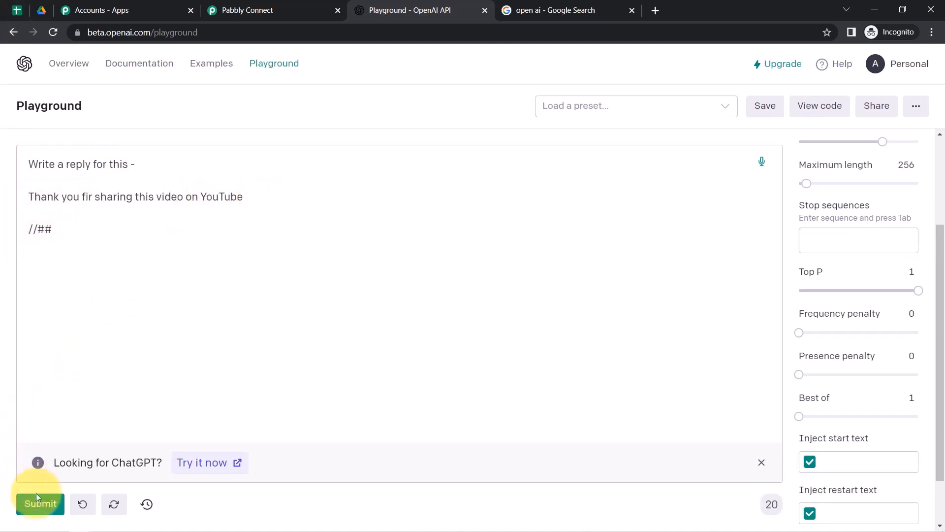
pyautogui.click(31, 510)
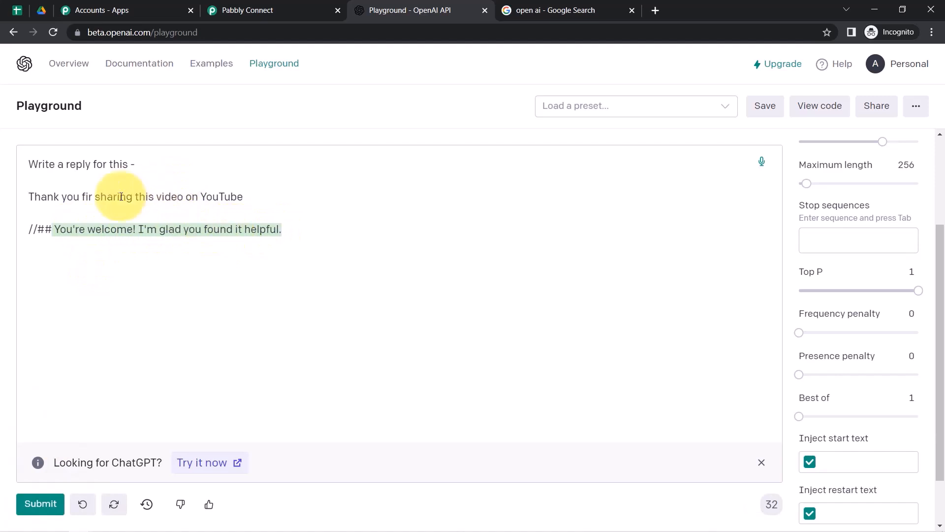
# Review the generated reply 'You're welcome! I'm glad you found it helpful.' after the marker.
pyautogui.moveTo(63, 164); pyautogui.dragTo(122, 165)
pyautogui.moveTo(96, 229); pyautogui.dragTo(245, 231)
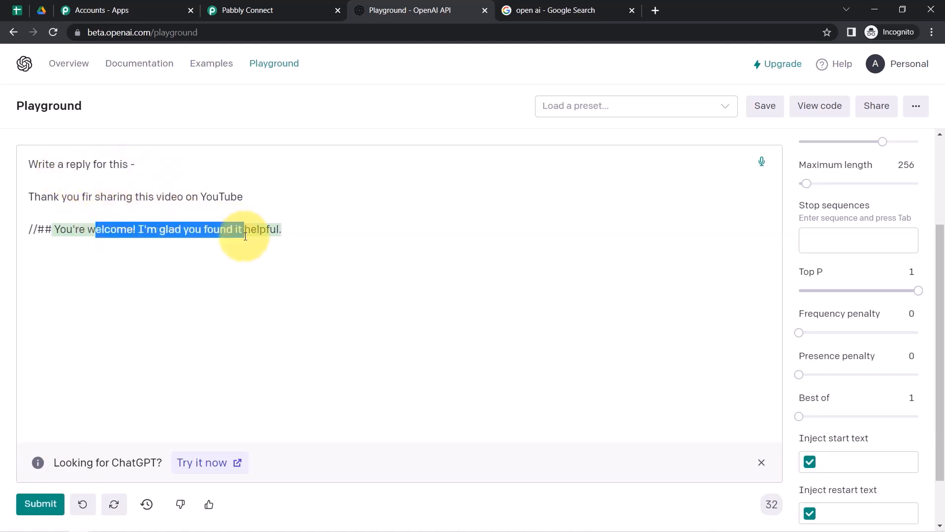
pyautogui.click(118, 230)
pyautogui.moveTo(51, 229); pyautogui.dragTo(16, 228)
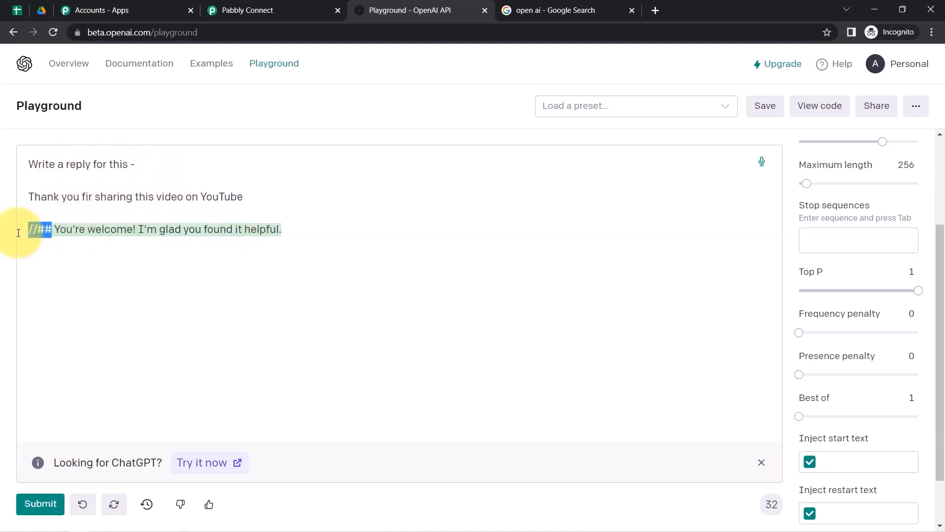
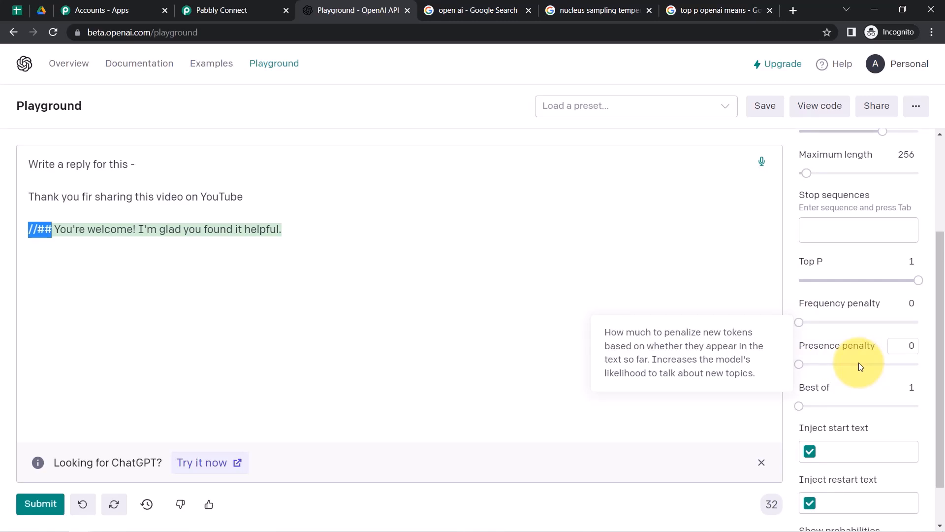
# Start a new OpenAI connection for the Generate Content step using Add New Connection.
pyautogui.moveTo(800, 403)
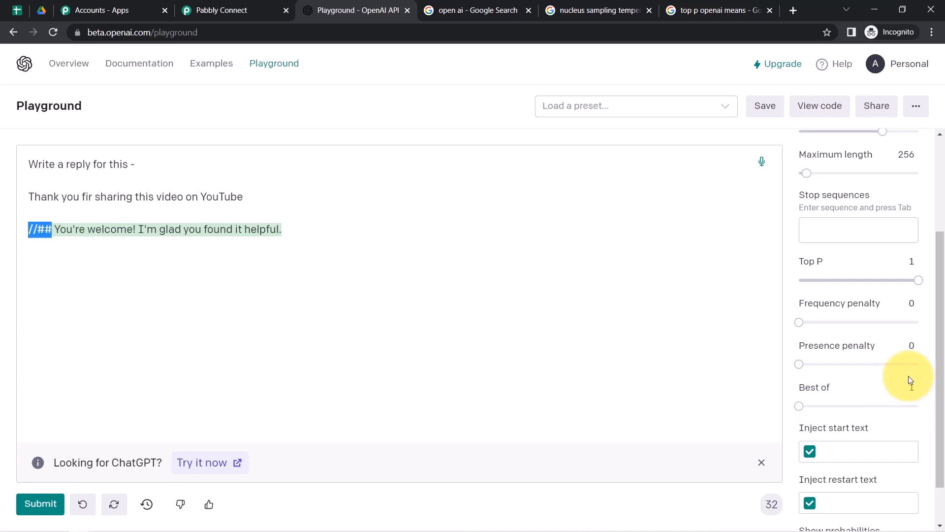
pyautogui.scroll(2, 908, 379)
pyautogui.scroll(-3, 910, 362)
pyautogui.scroll(2, 933, 148)
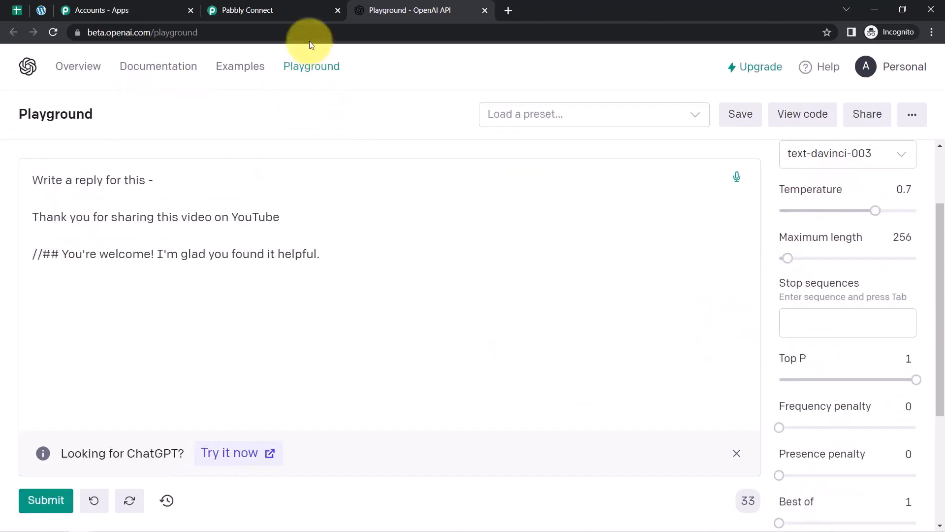
pyautogui.click(270, 12)
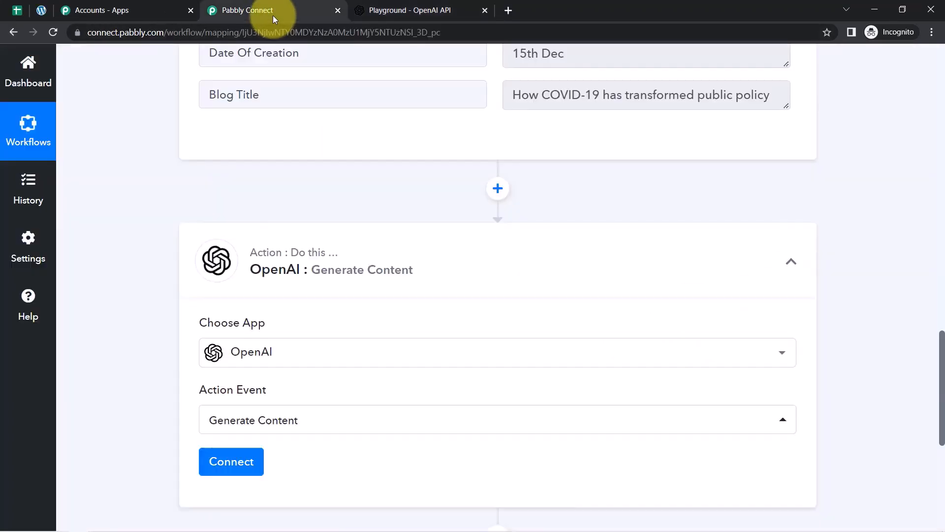
pyautogui.click(206, 468)
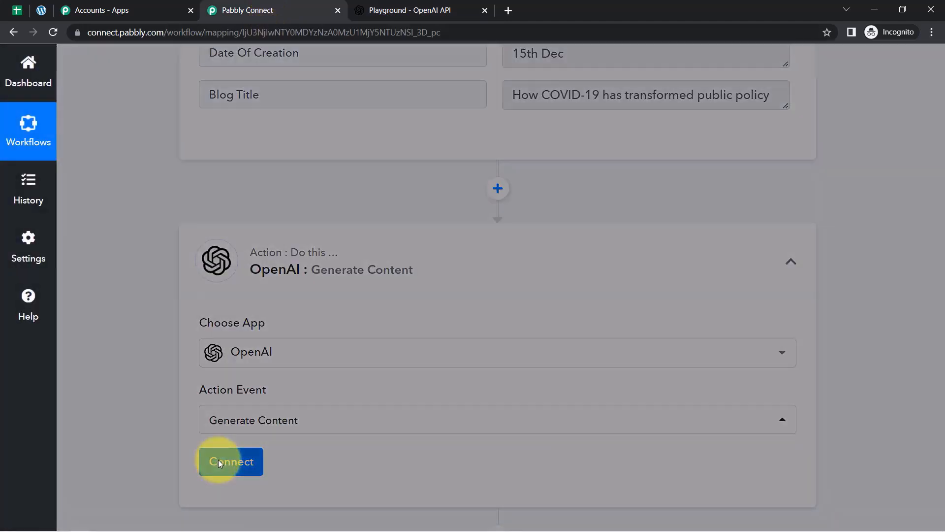
pyautogui.click(467, 217)
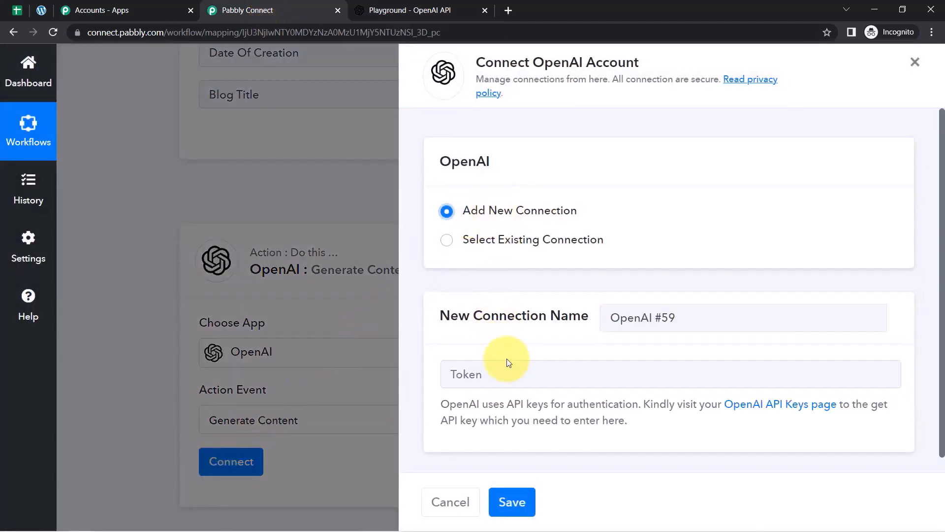
pyautogui.click(490, 376)
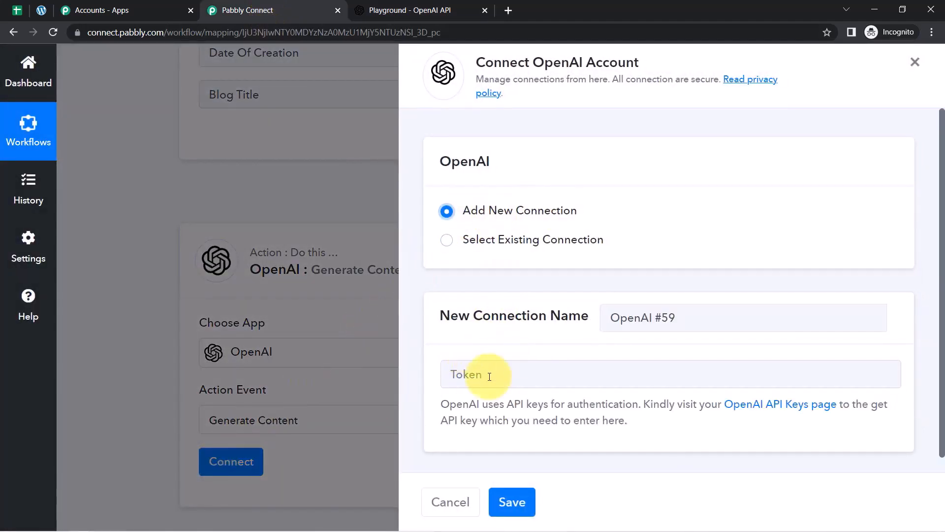
# Open the 'OpenAI API Keys page' link in a new tab and view it.
pyautogui.rightClick(767, 412)
pyautogui.click(787, 417)
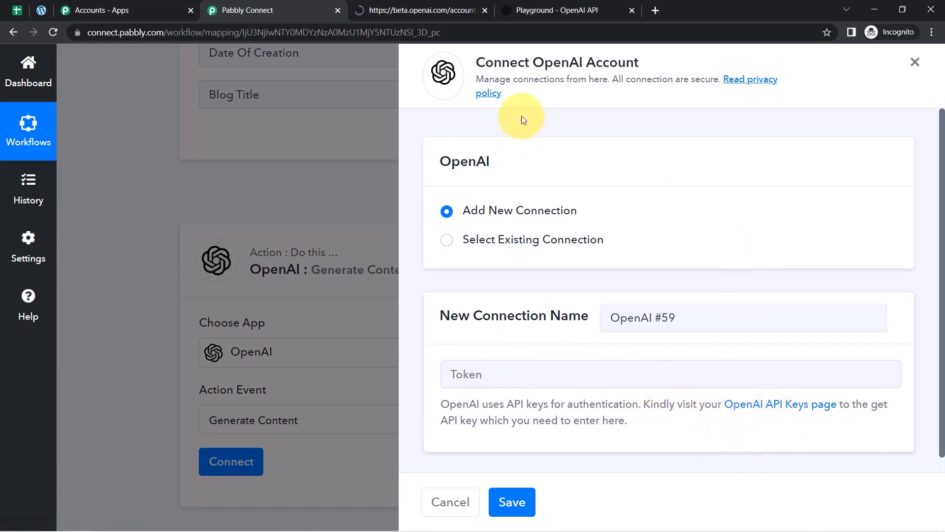
pyautogui.click(440, 11)
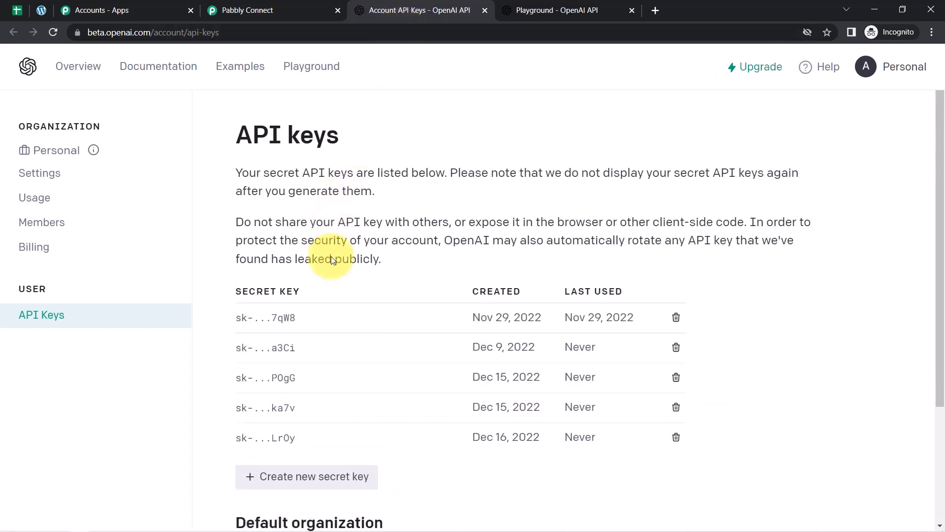
# Revoke the most recent secret key after hitting the maximum-keys limit.
pyautogui.click(290, 485)
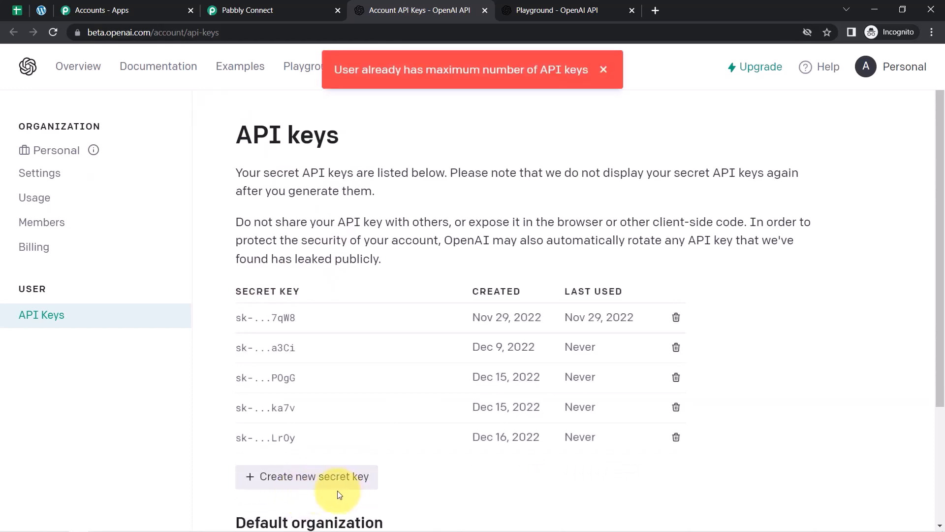
pyautogui.click(315, 479)
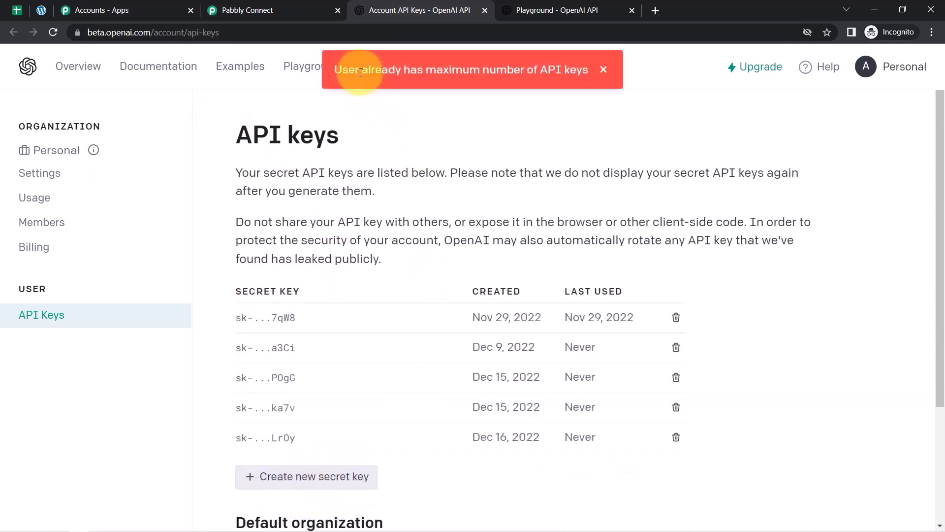
pyautogui.click(604, 74)
pyautogui.click(676, 439)
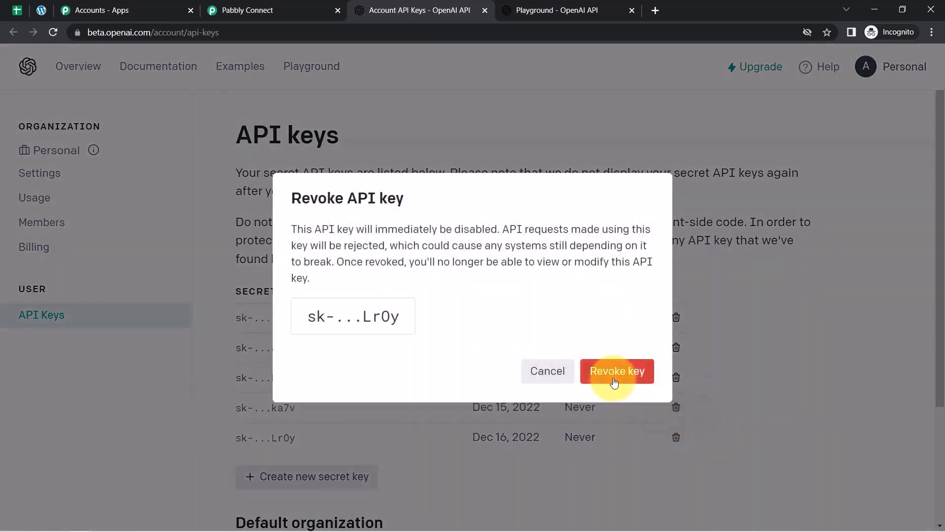
pyautogui.click(600, 372)
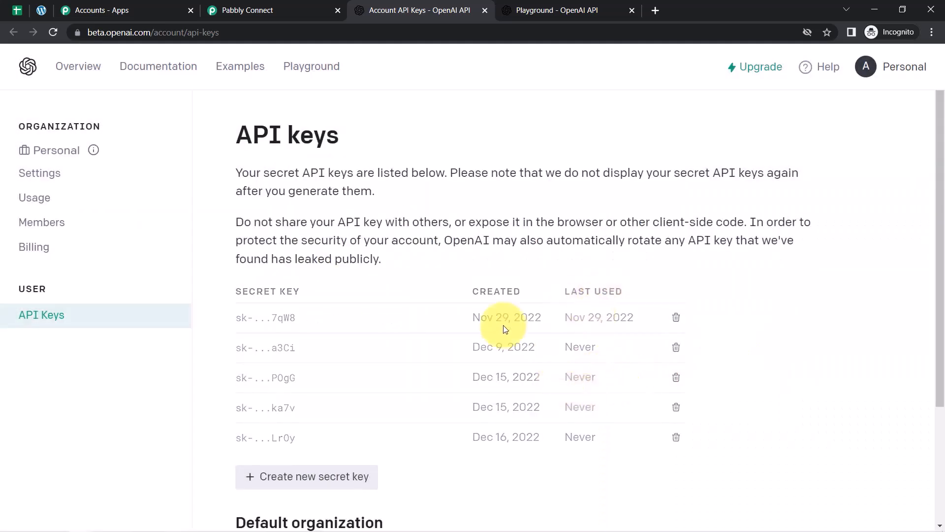
# Create a new secret key and copy it.
pyautogui.click(263, 453)
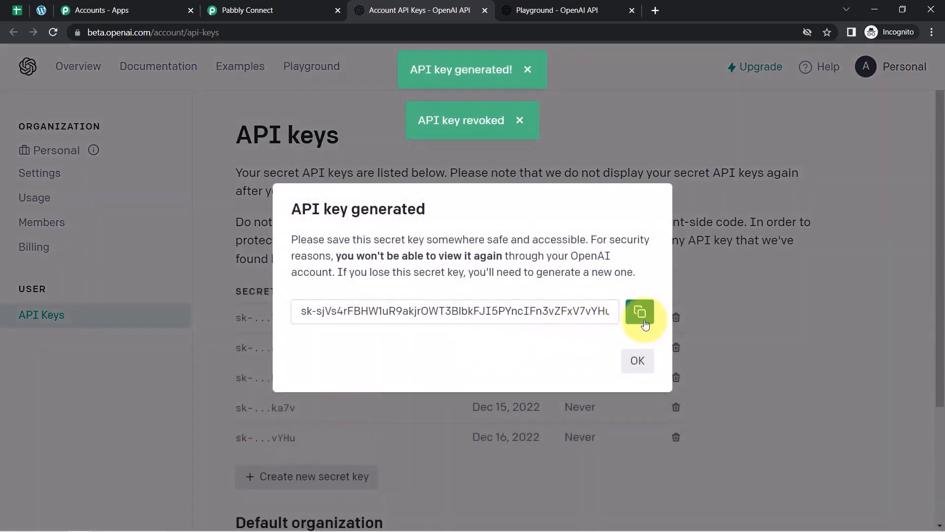
pyautogui.click(639, 312)
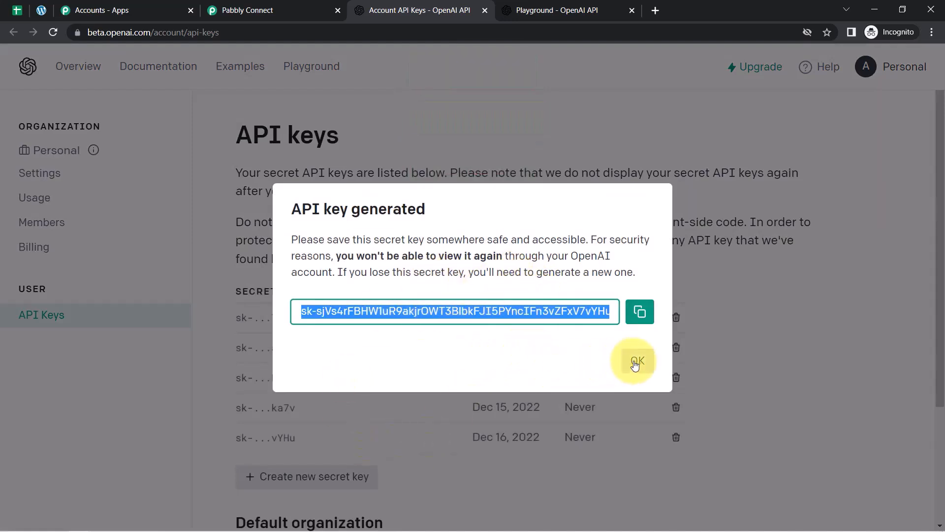
pyautogui.click(635, 363)
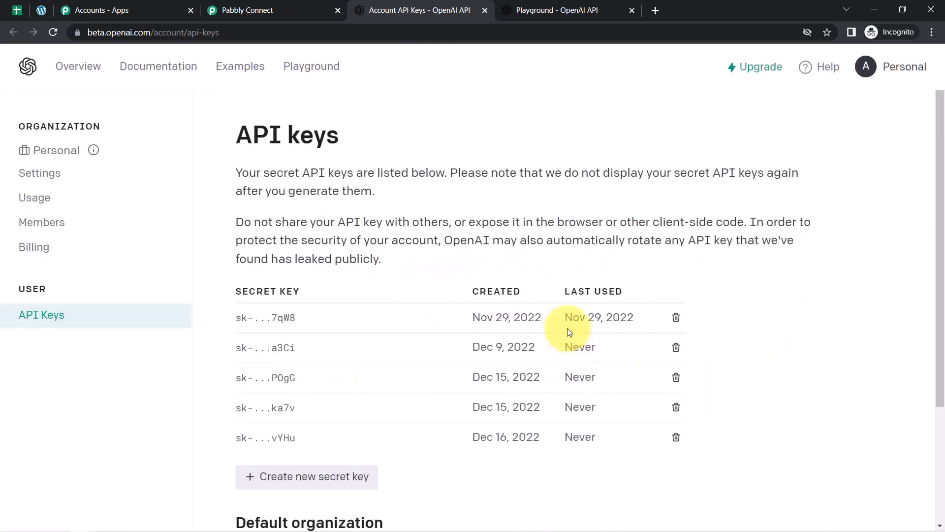
# Paste the new API key into the Token field and save the OpenAI connection.
pyautogui.click(241, 11)
pyautogui.click(460, 375)
pyautogui.hotkey('ctrl', 'v')
pyautogui.click(509, 502)
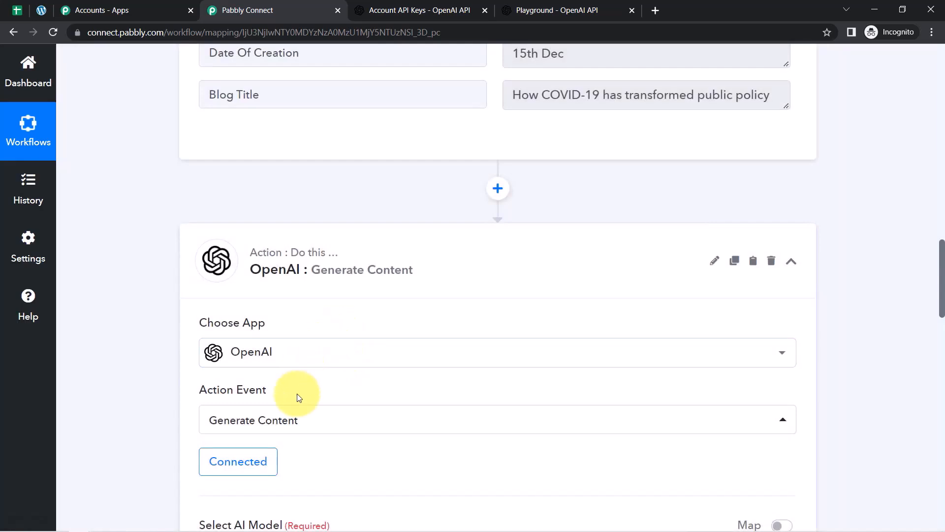
# Choose text-davinci-003 as the AI model, after checking the Playground's model list.
pyautogui.moveTo(937, 285); pyautogui.dragTo(940, 347)
pyautogui.moveTo(249, 225); pyautogui.dragTo(332, 239)
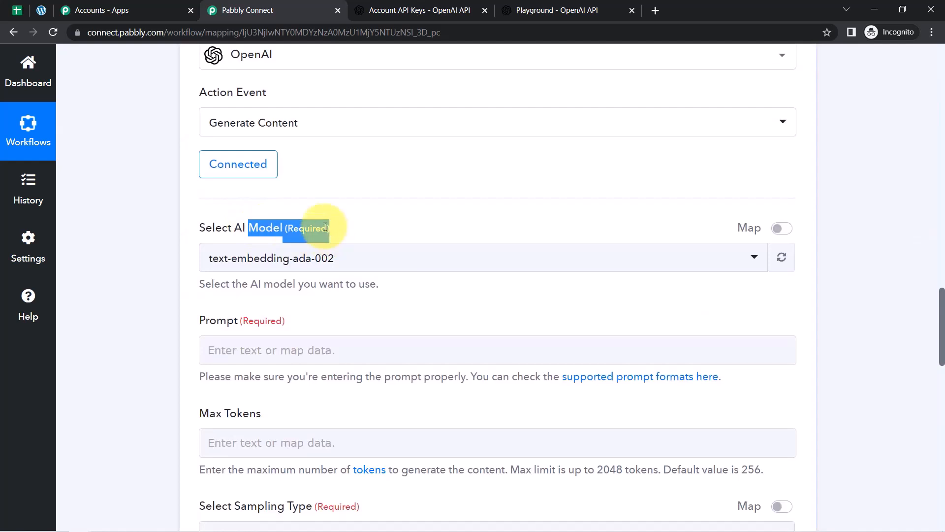
pyautogui.click(551, 6)
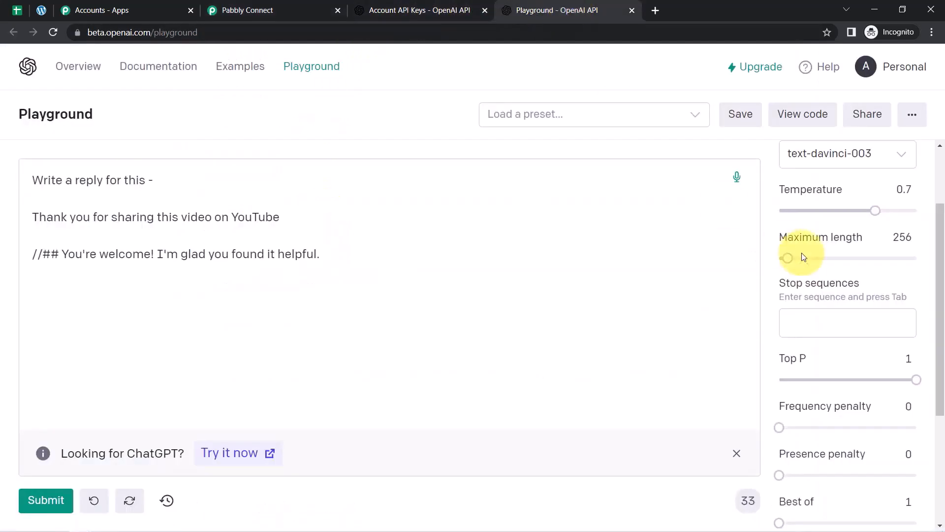
pyautogui.click(814, 152)
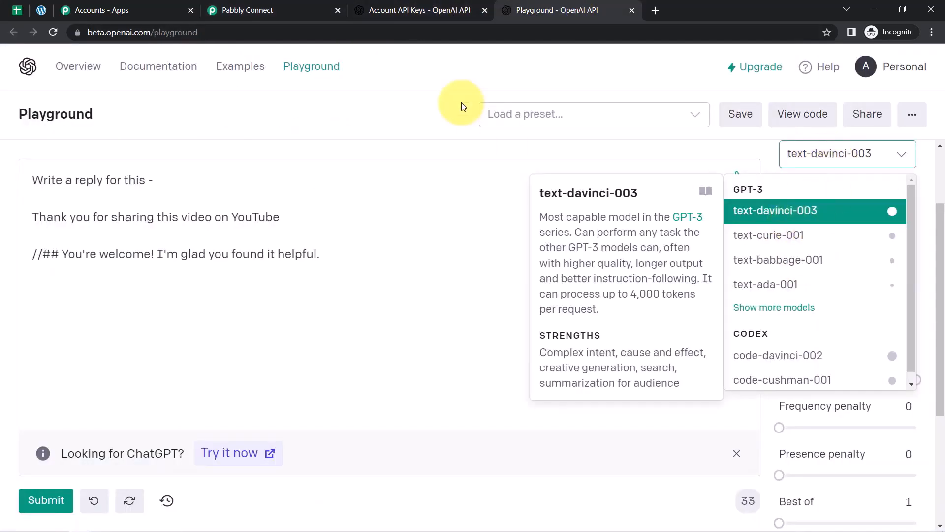
pyautogui.click(236, 9)
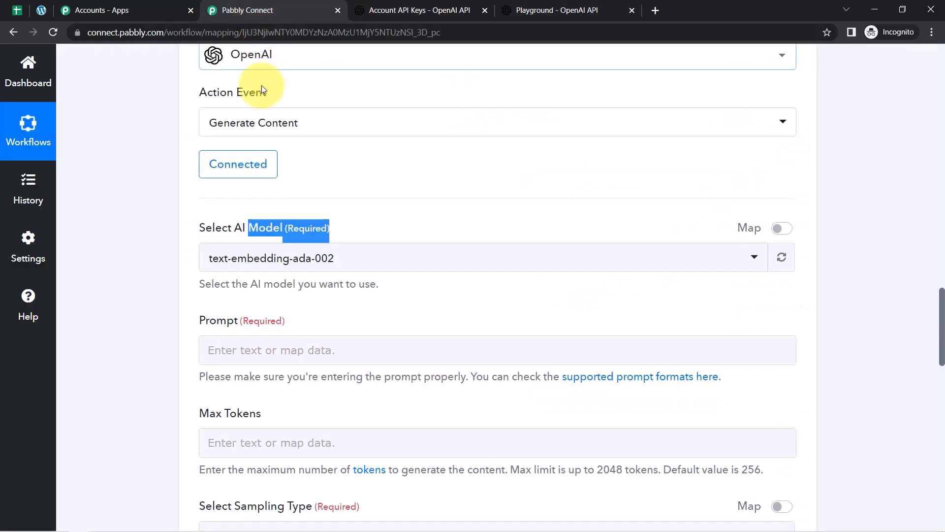
pyautogui.click(237, 257)
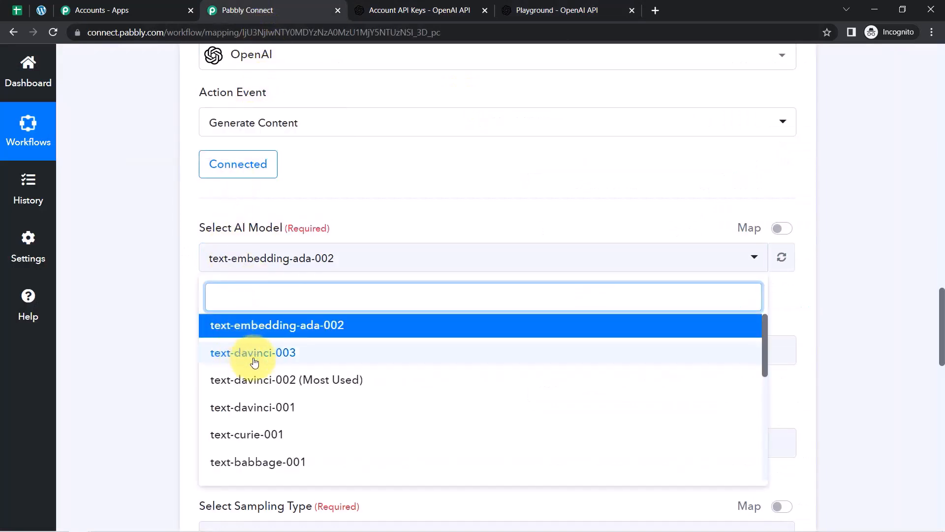
pyautogui.click(276, 353)
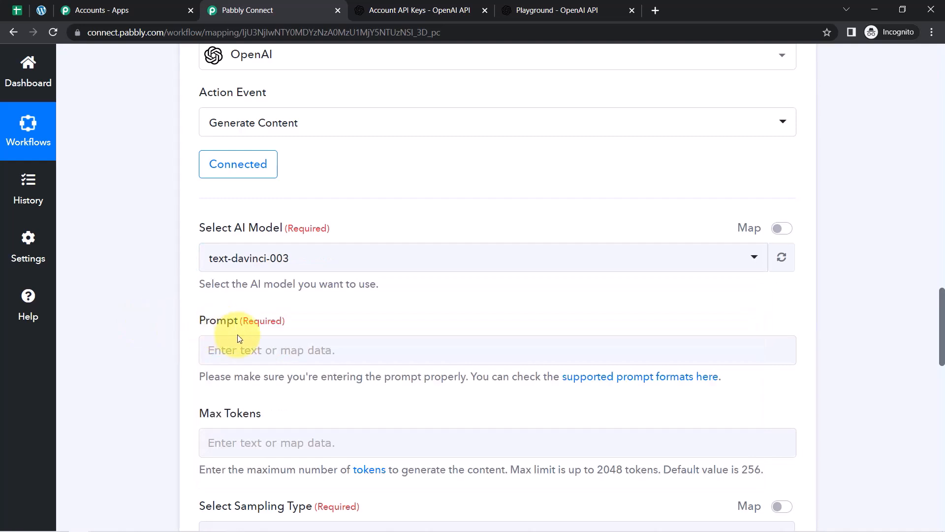
pyautogui.moveTo(521, 379); pyautogui.dragTo(715, 380)
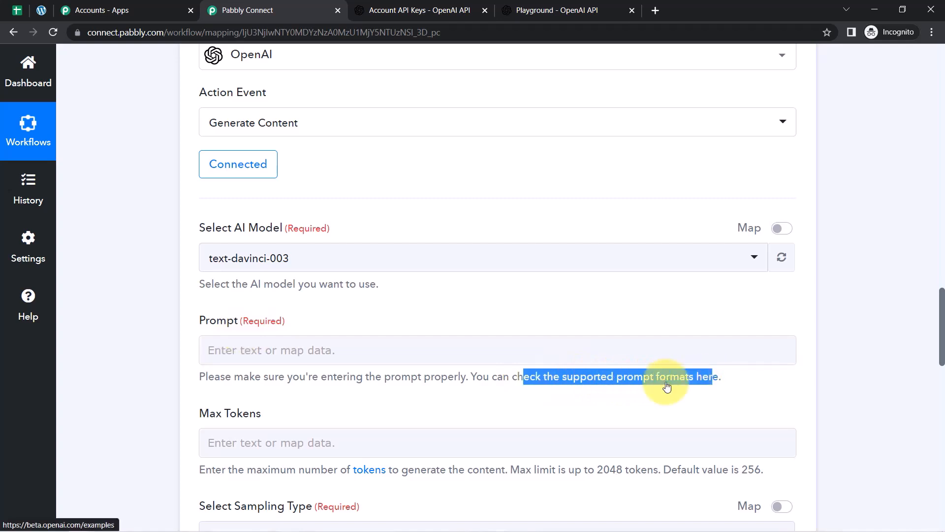
# Begin the prompt text 'Write an Article on -', checking the blog titles in Google Sheets.
pyautogui.click(232, 351)
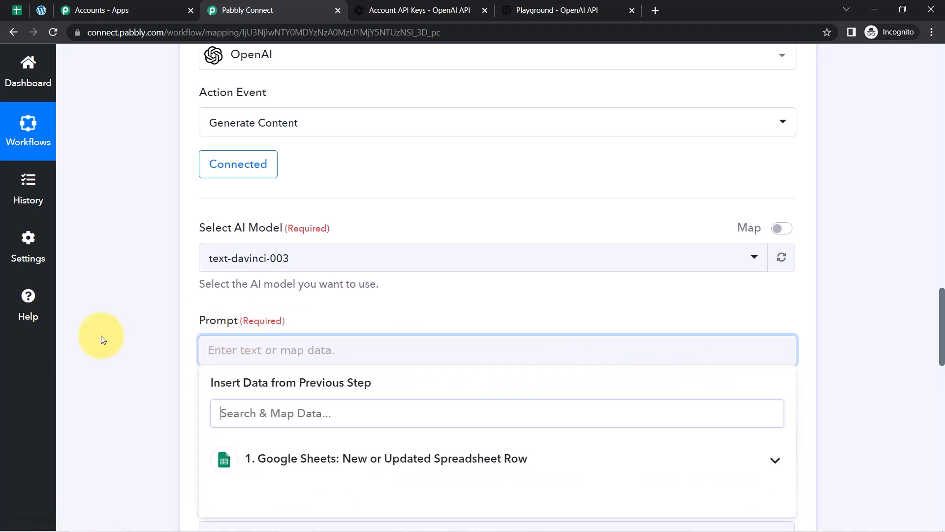
pyautogui.write('W')
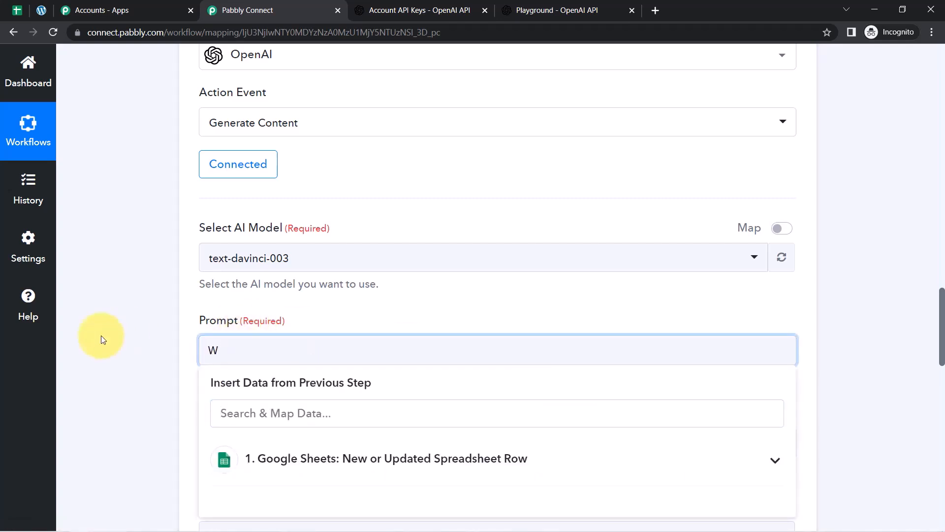
pyautogui.write('rite an Article on -')
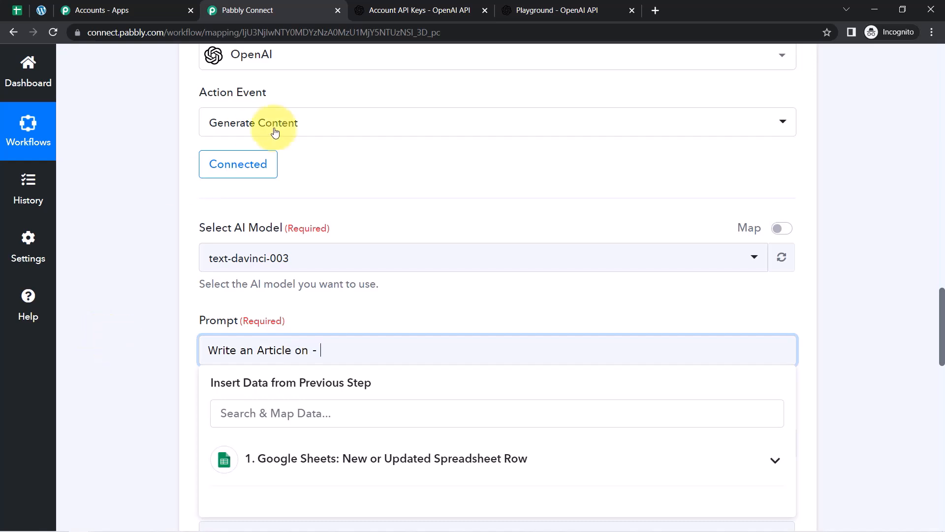
pyautogui.click(22, 10)
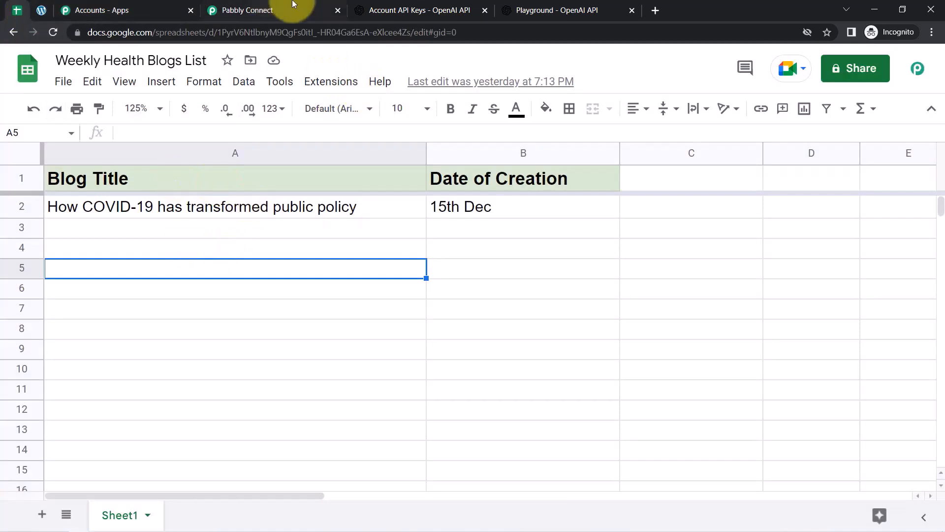
pyautogui.click(293, 6)
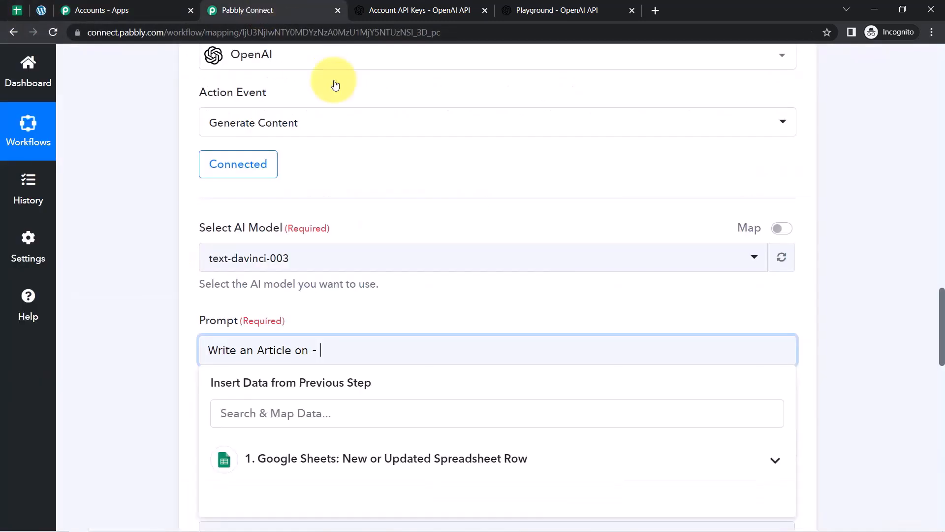
pyautogui.moveTo(942, 293); pyautogui.dragTo(941, 363)
# Map the Google Sheets step's Blog Title into the prompt after the text.
pyautogui.click(363, 201)
pyautogui.click(352, 161)
pyautogui.click(337, 194)
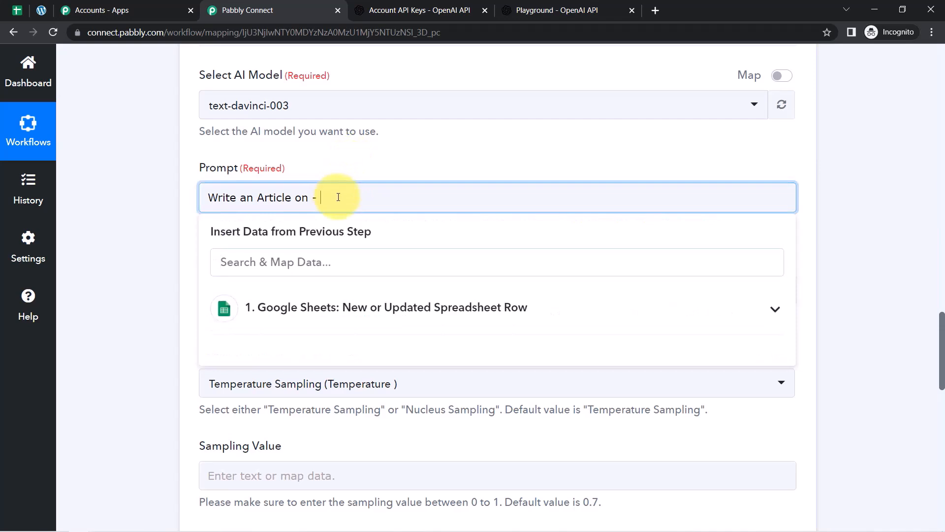
pyautogui.click(339, 307)
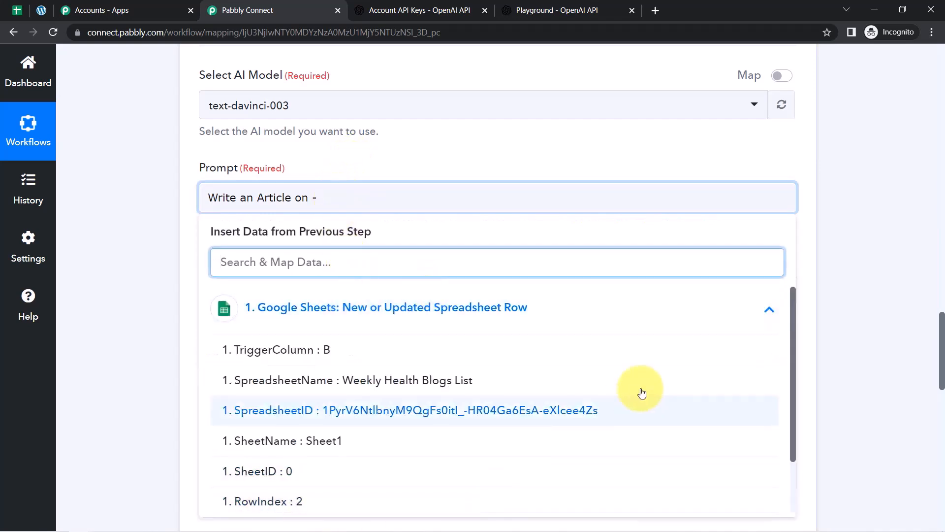
pyautogui.moveTo(791, 323); pyautogui.dragTo(782, 411)
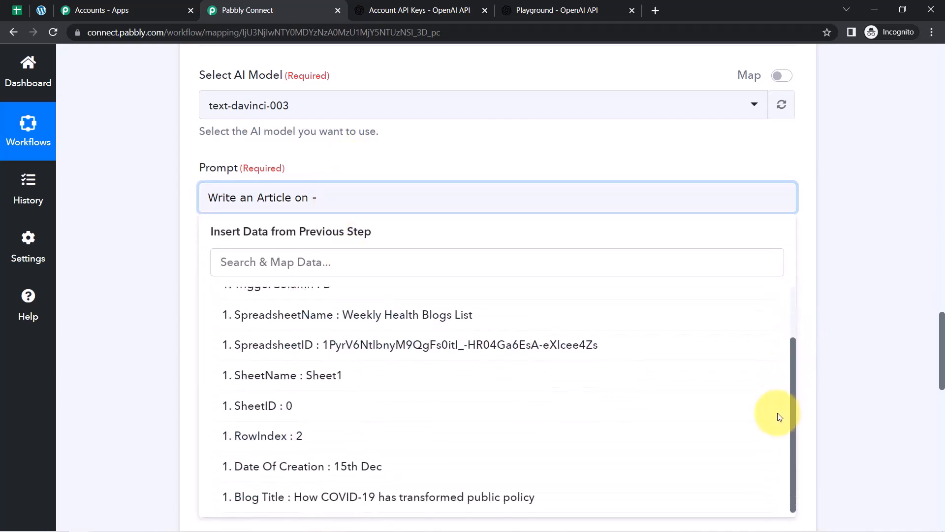
pyautogui.click(482, 498)
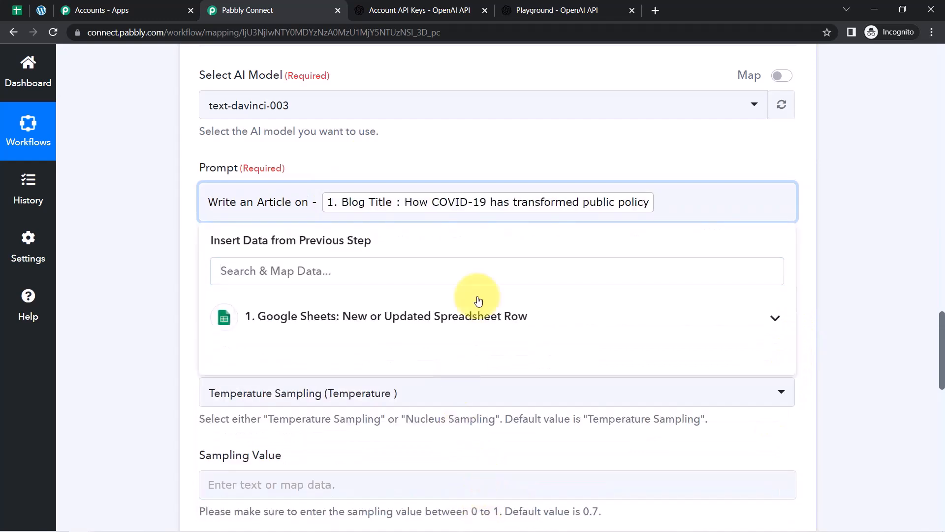
pyautogui.click(483, 147)
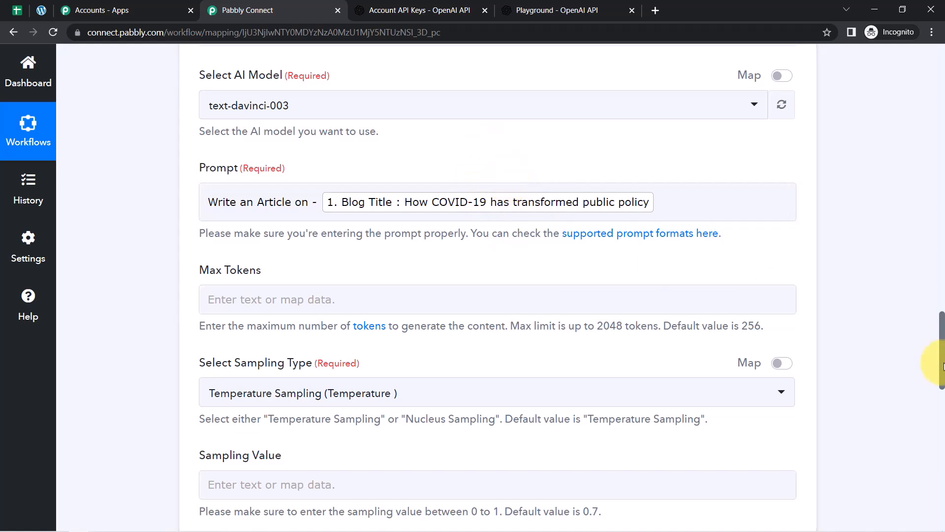
pyautogui.scroll(6, 933, 335)
pyautogui.click(16, 9)
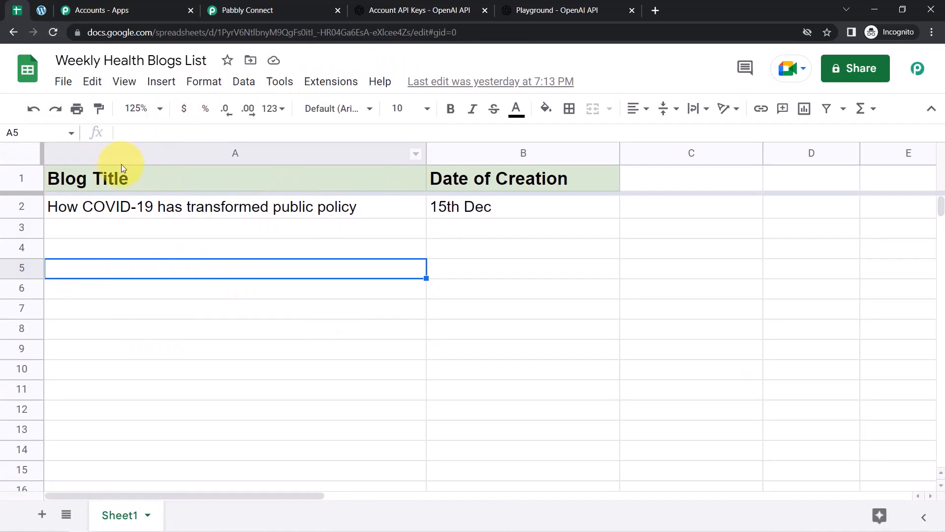
# Go back to the OpenAI step and scroll down to the Max Tokens setting.
pyautogui.click(274, 9)
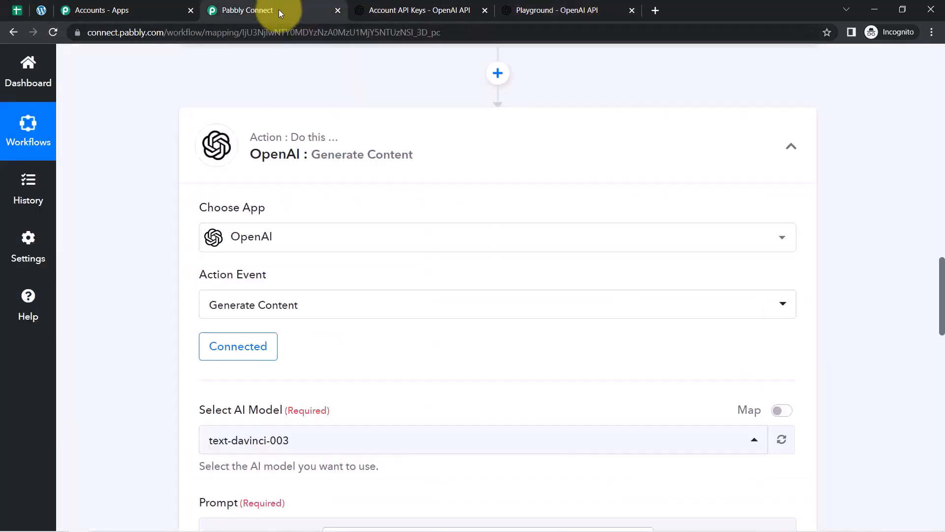
pyautogui.moveTo(941, 300); pyautogui.dragTo(936, 356)
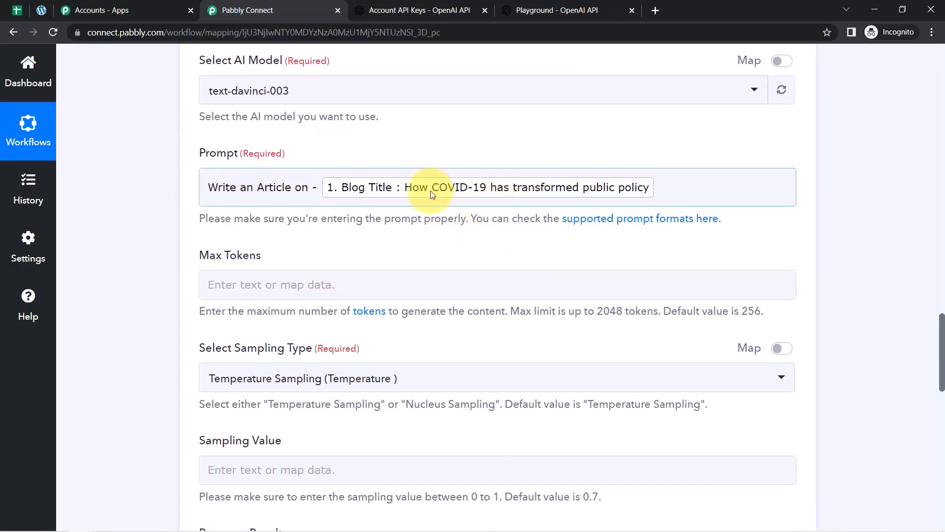
pyautogui.moveTo(212, 256); pyautogui.dragTo(271, 256)
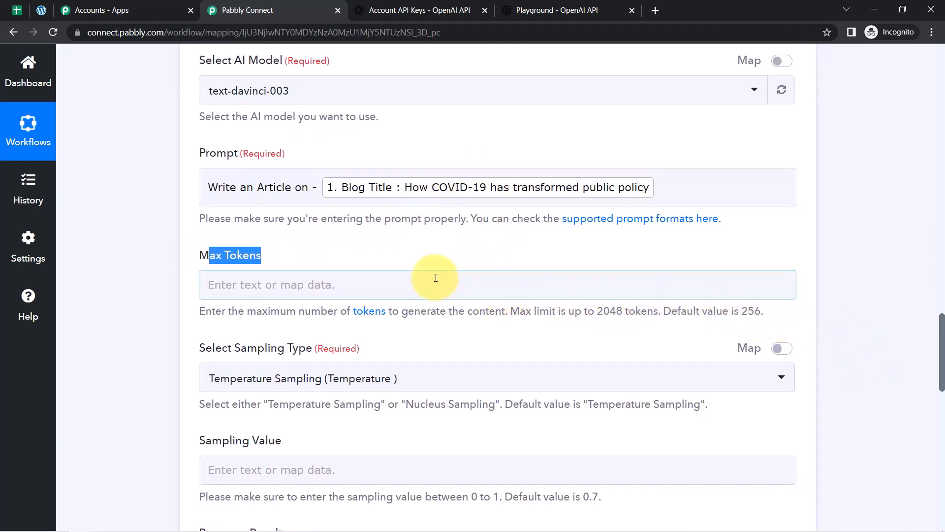
# Set Max Tokens to 500.
pyautogui.click(381, 287)
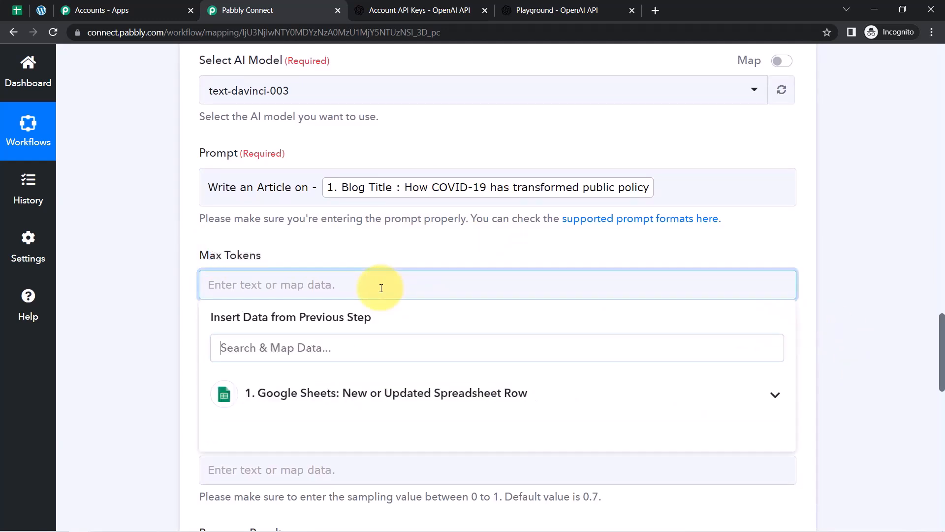
pyautogui.click(316, 250)
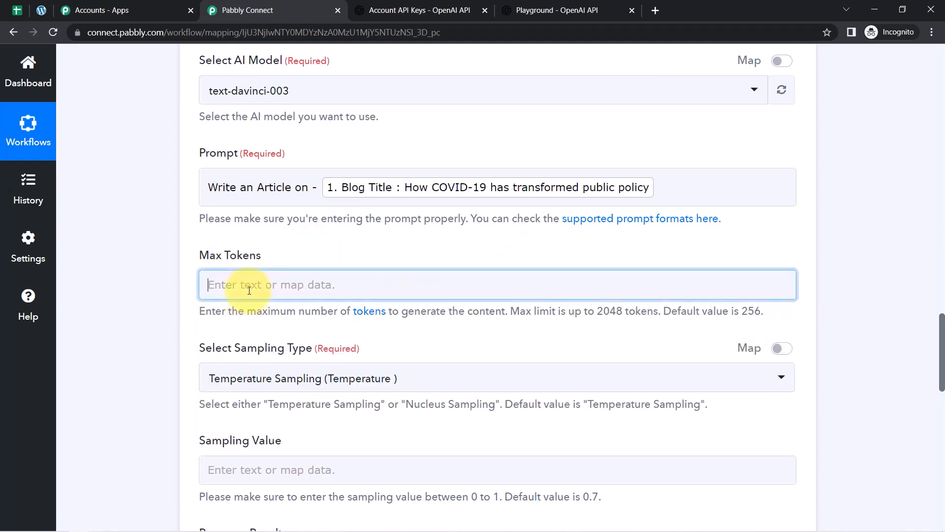
pyautogui.click(249, 289)
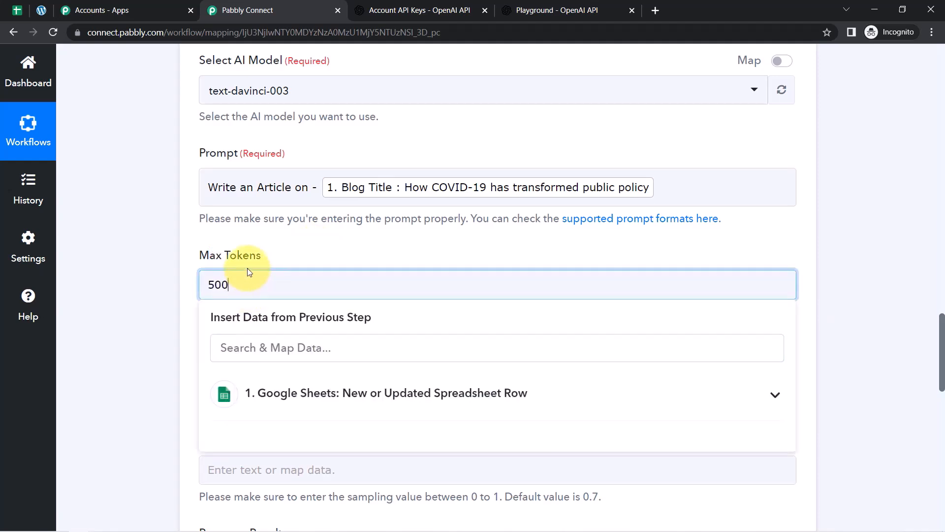
pyautogui.click(257, 249)
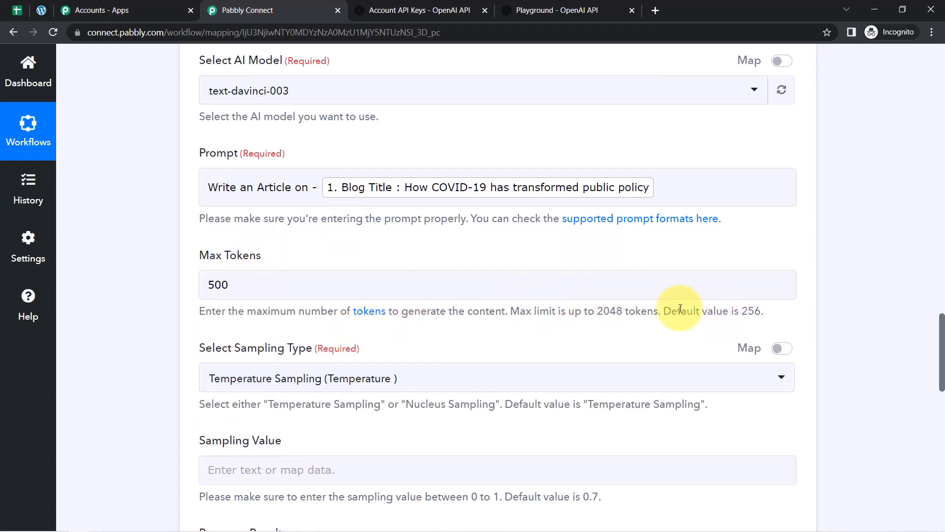
pyautogui.moveTo(680, 308); pyautogui.dragTo(745, 308)
# Leave the optional fields at their defaults and save and send a test request.
pyautogui.moveTo(942, 331); pyautogui.dragTo(941, 394)
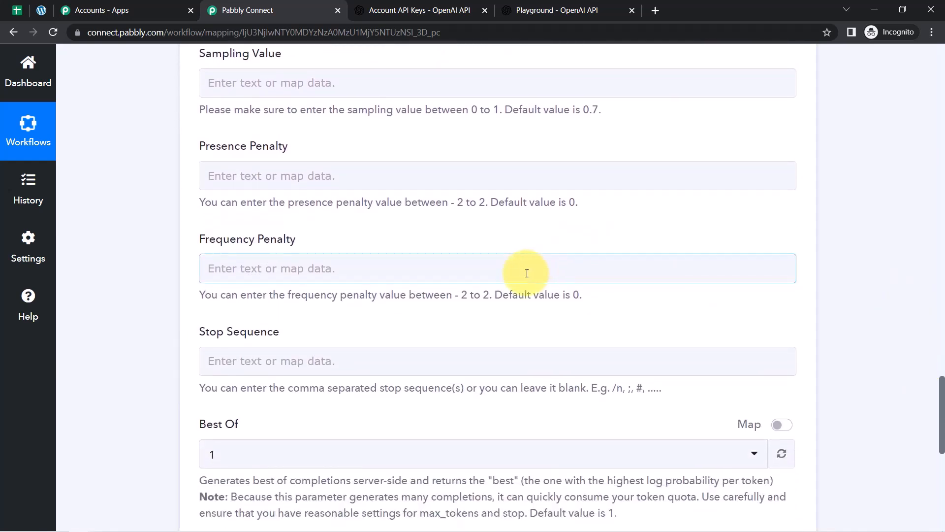
pyautogui.moveTo(508, 294); pyautogui.dragTo(582, 295)
pyautogui.moveTo(515, 202); pyautogui.dragTo(570, 202)
pyautogui.moveTo(512, 109); pyautogui.dragTo(563, 110)
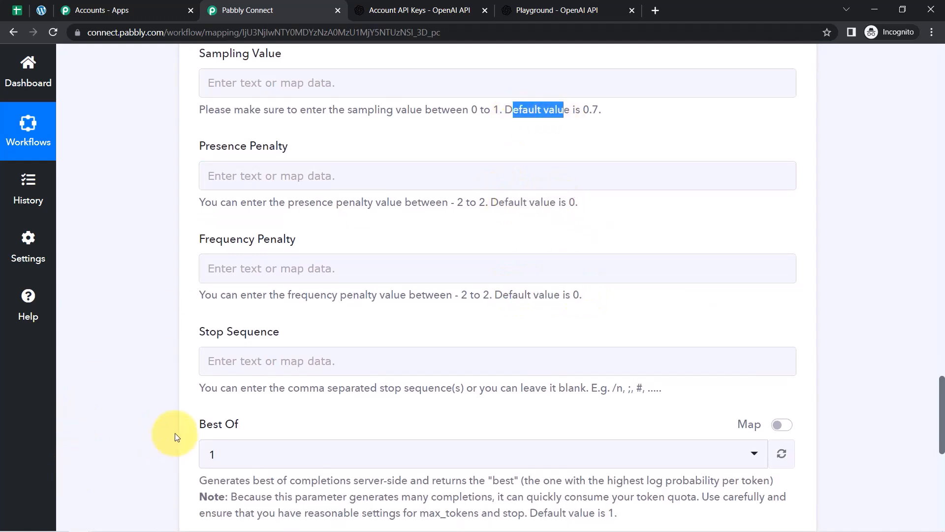
pyautogui.moveTo(939, 412); pyautogui.dragTo(941, 433)
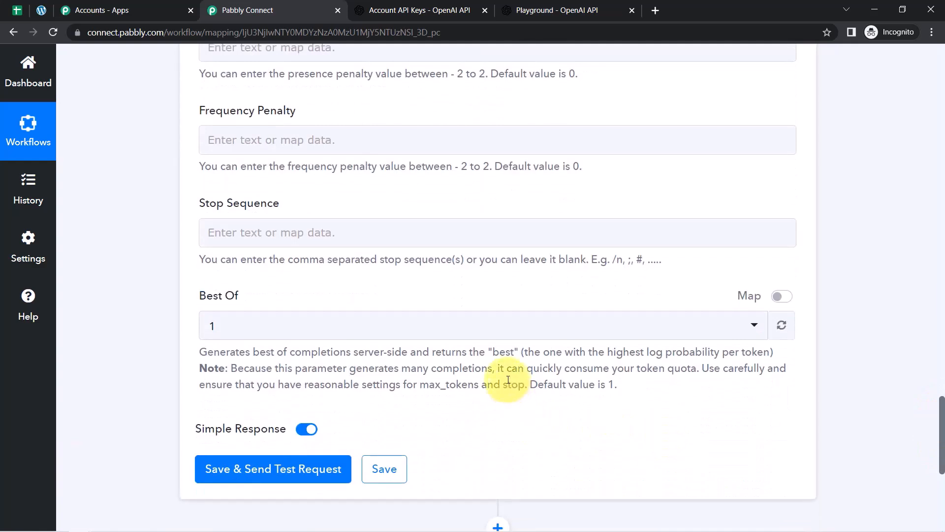
pyautogui.moveTo(207, 351); pyautogui.dragTo(418, 386)
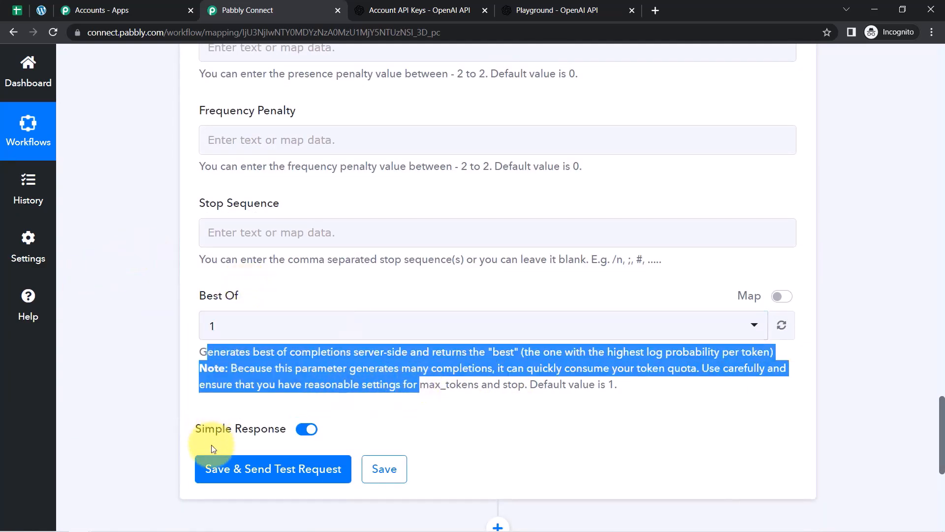
pyautogui.click(244, 468)
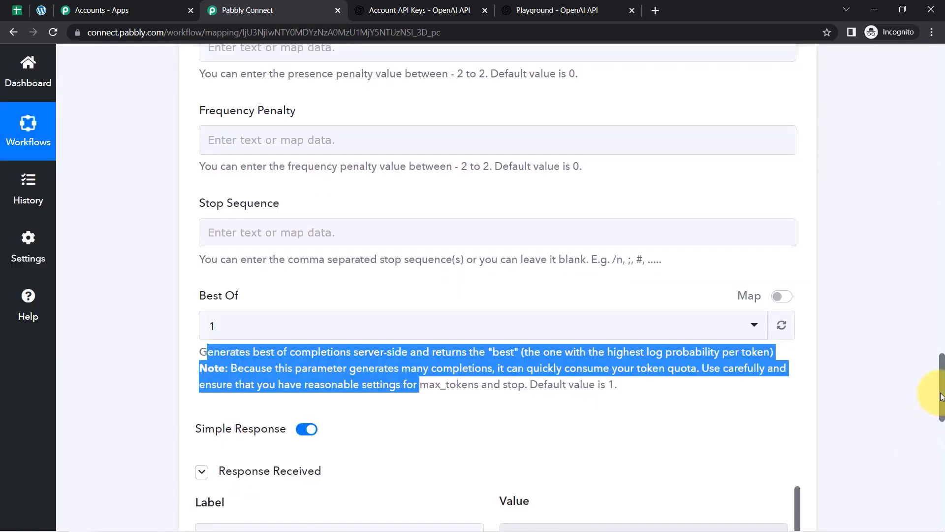
# Enlarge the Choices 0 Text box and read the generated COVID-19 public policy article.
pyautogui.moveTo(940, 396); pyautogui.dragTo(934, 453)
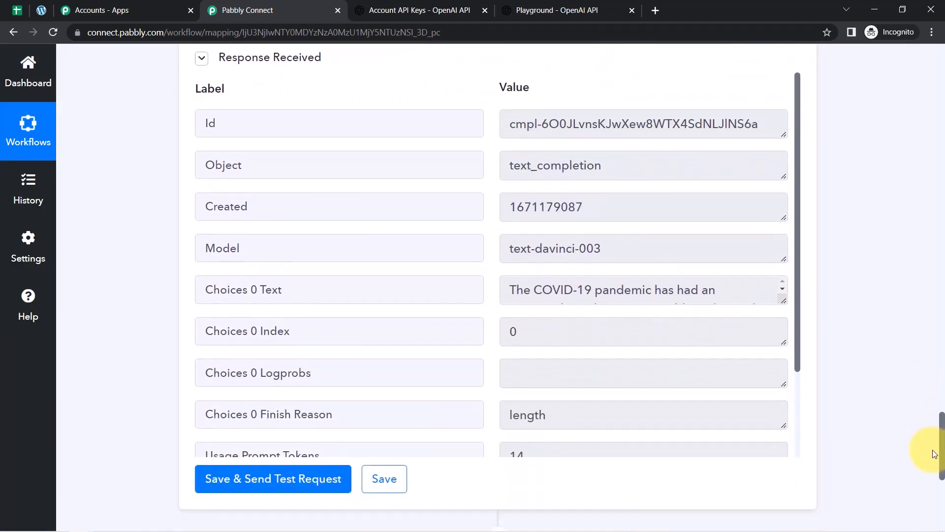
pyautogui.moveTo(206, 291); pyautogui.dragTo(224, 292)
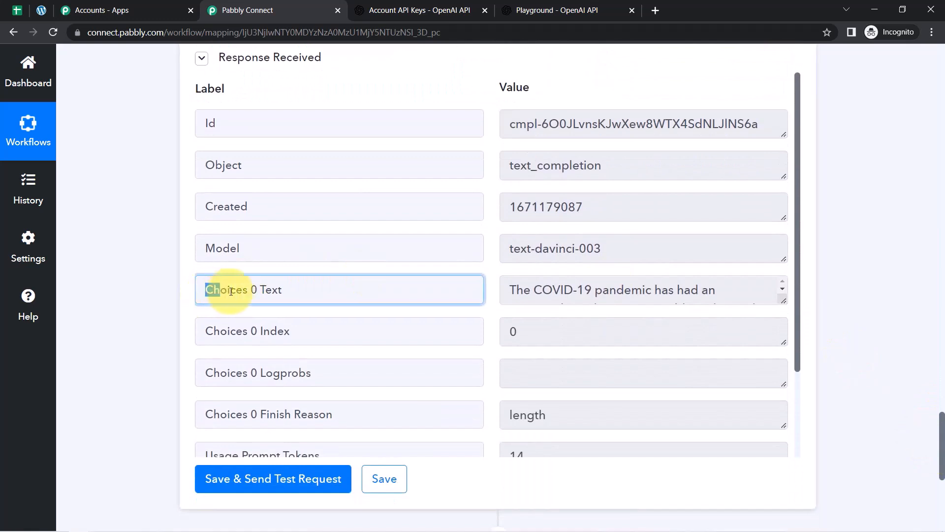
pyautogui.moveTo(782, 299); pyautogui.dragTo(783, 411)
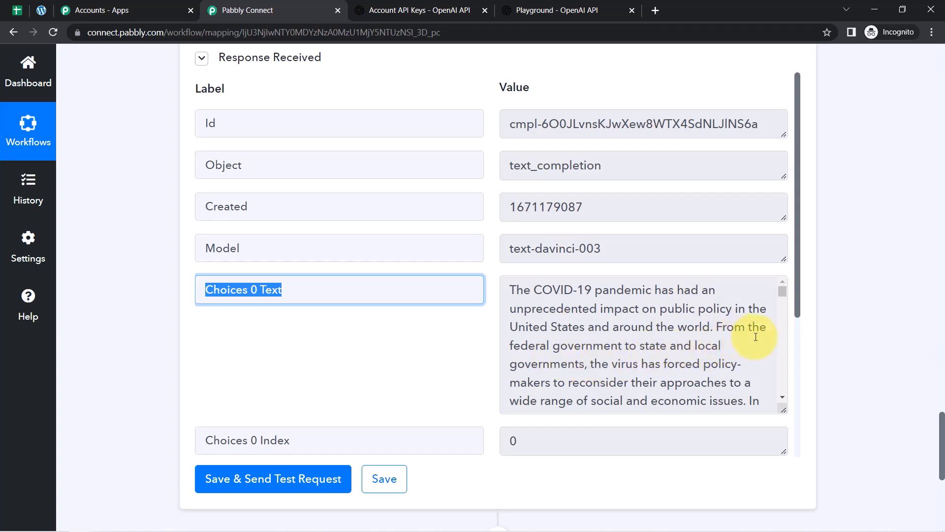
pyautogui.moveTo(782, 294); pyautogui.dragTo(784, 355)
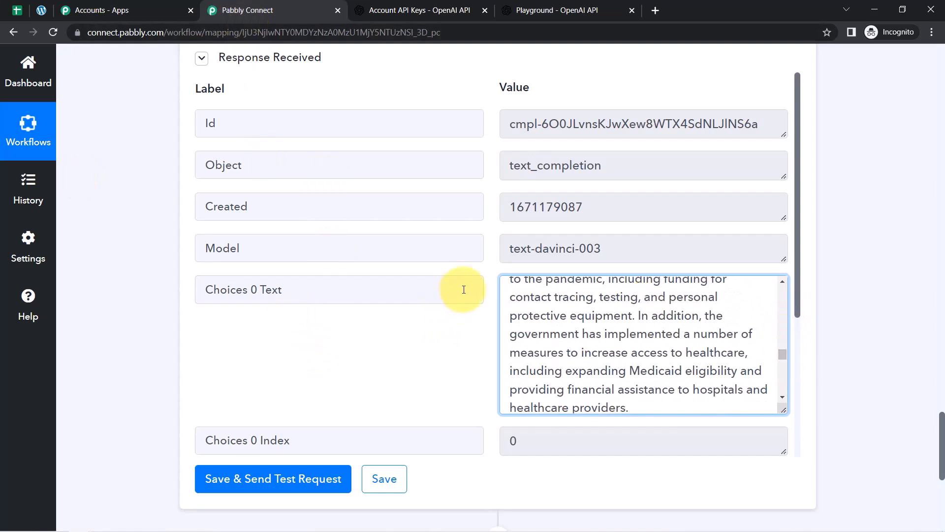
pyautogui.moveTo(548, 296)
pyautogui.mouseDown()
pyautogui.moveTo(591, 371)
pyautogui.moveTo(599, 371)
pyautogui.mouseUp()
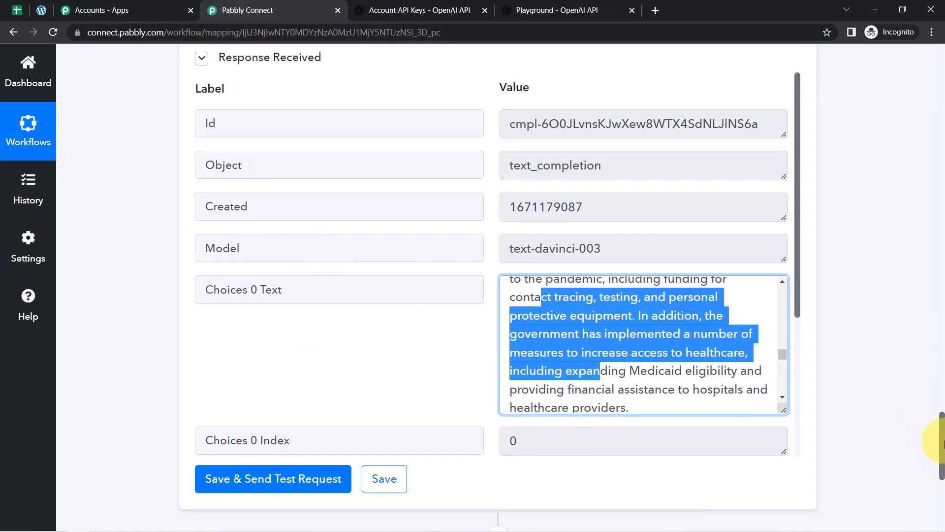
pyautogui.moveTo(941, 440); pyautogui.dragTo(925, 496)
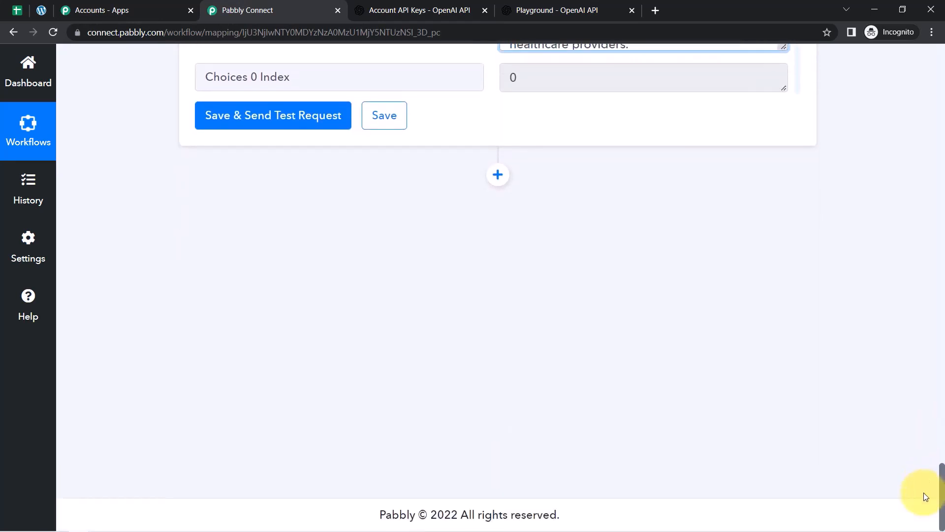
# Add an OpenAI Generate Image action step using the existing OpenAI connection.
pyautogui.click(496, 173)
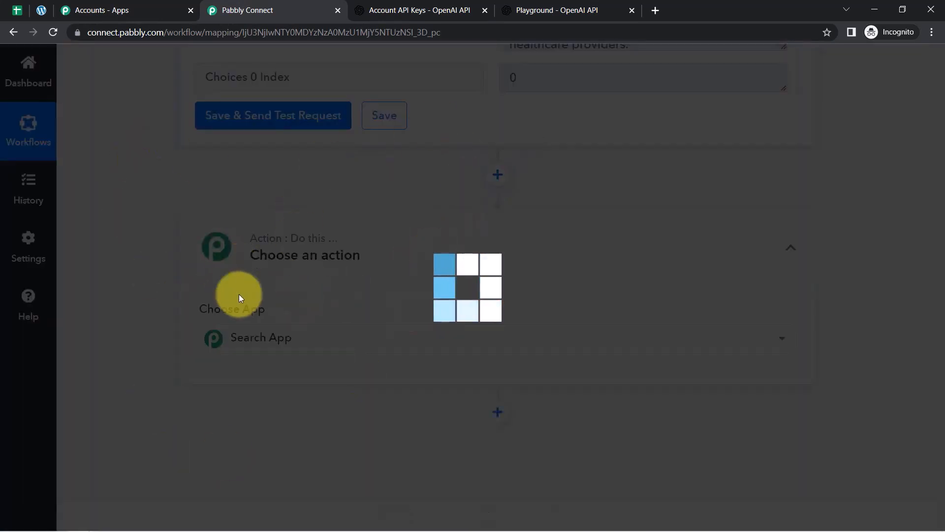
pyautogui.write('open')
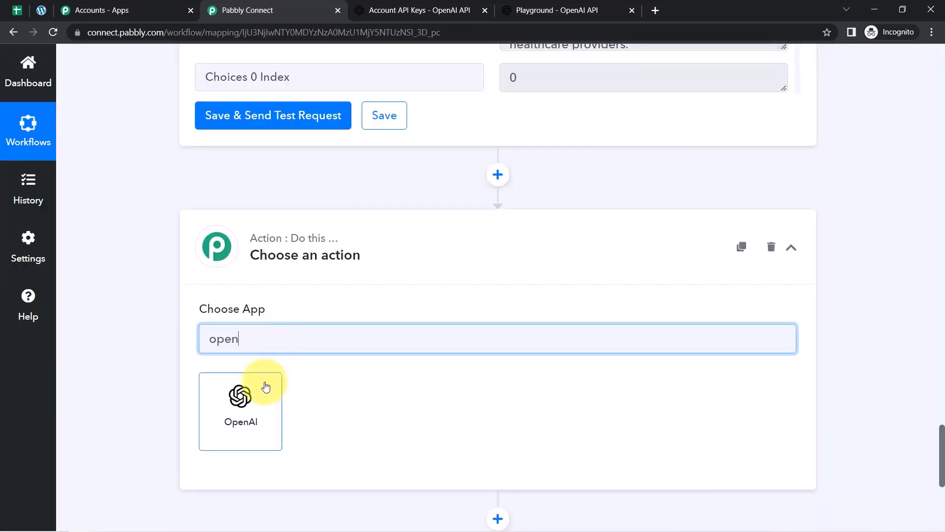
pyautogui.click(265, 386)
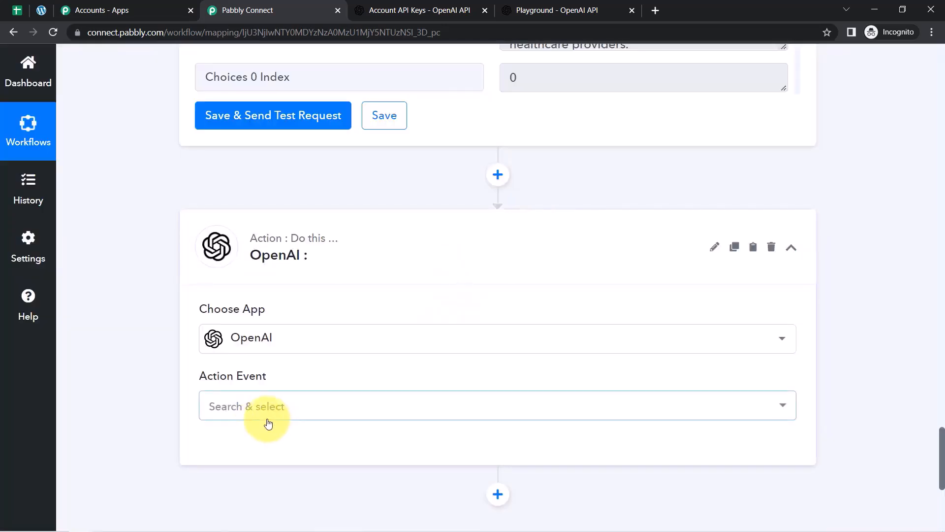
pyautogui.click(266, 411)
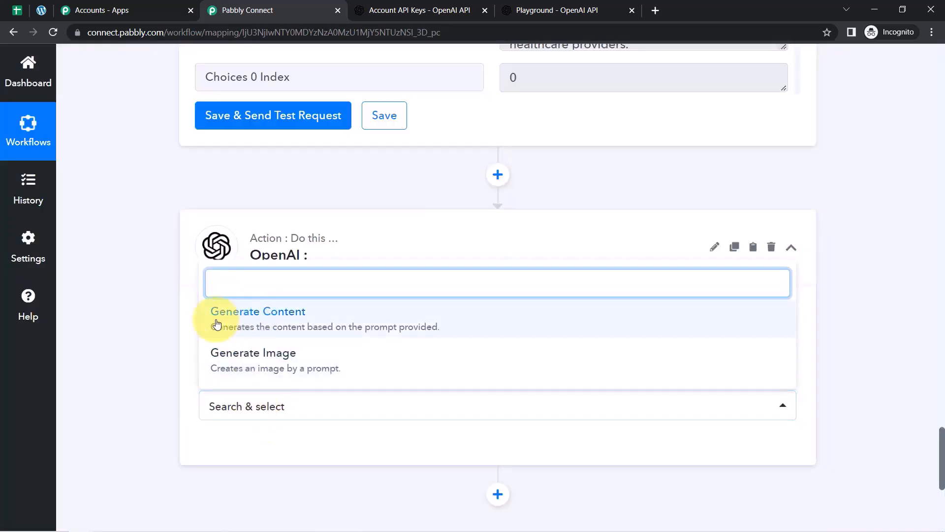
pyautogui.click(255, 359)
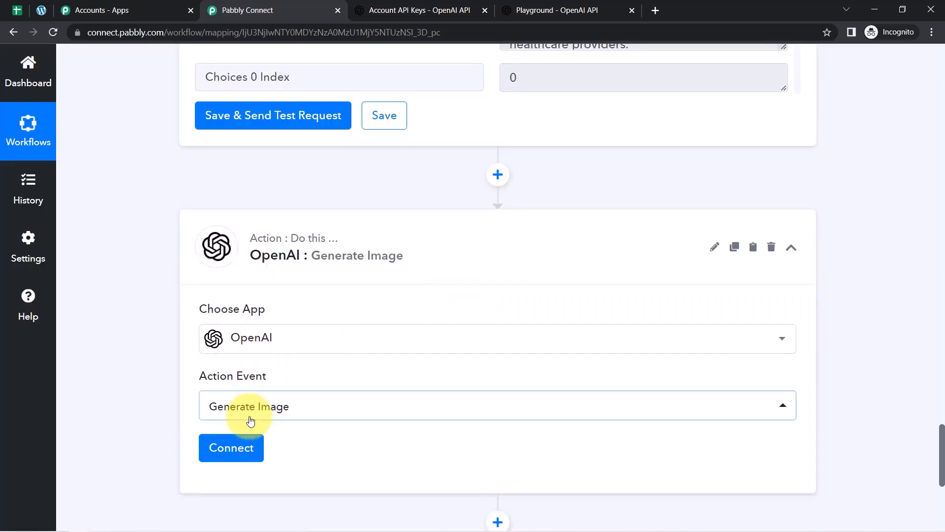
pyautogui.click(232, 448)
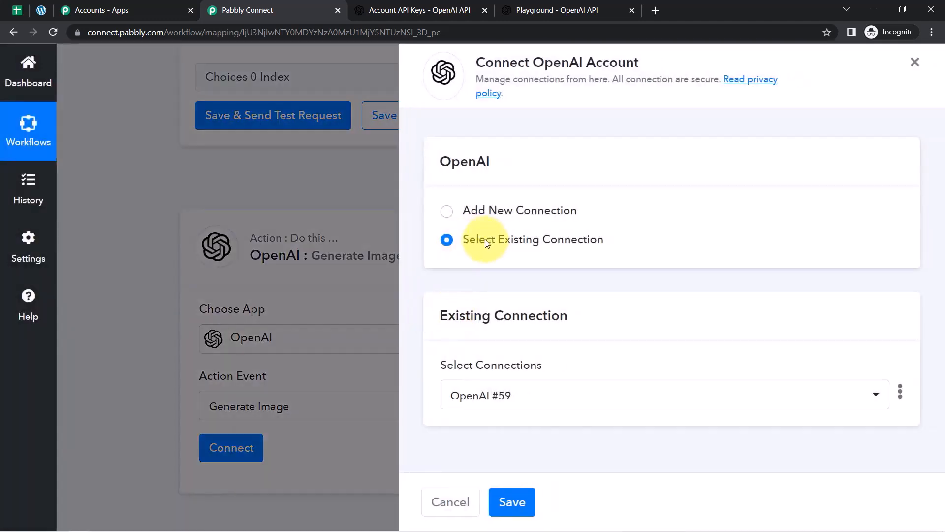
pyautogui.click(506, 502)
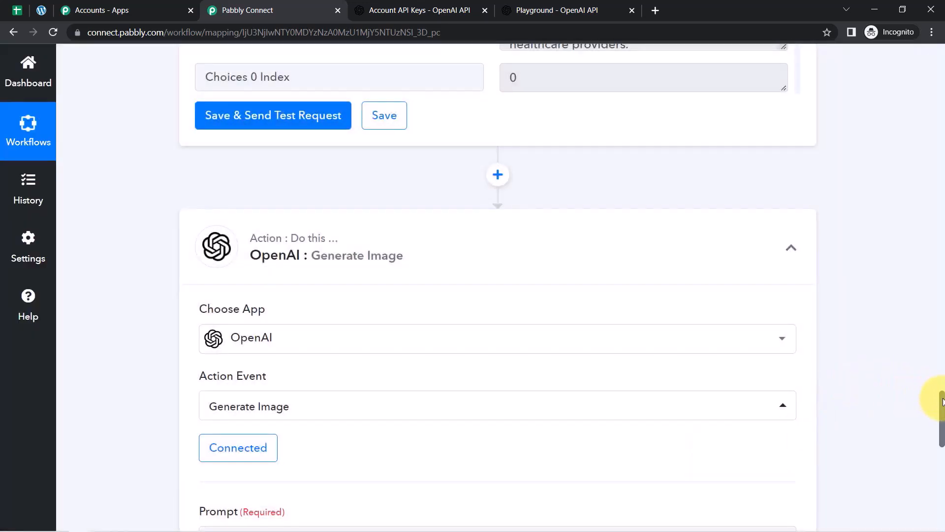
pyautogui.moveTo(942, 403); pyautogui.dragTo(941, 439)
# Map the Google Sheets Blog Title into the image prompt.
pyautogui.click(226, 202)
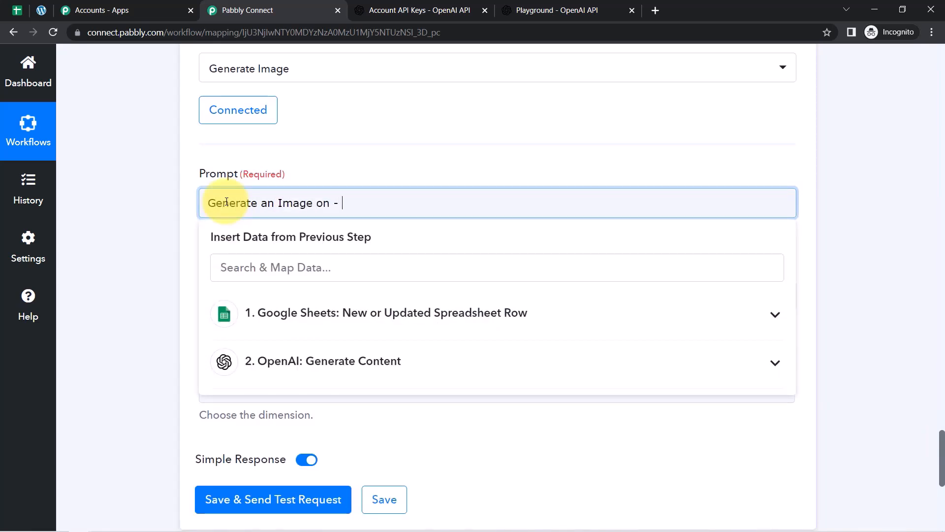
pyautogui.click(275, 313)
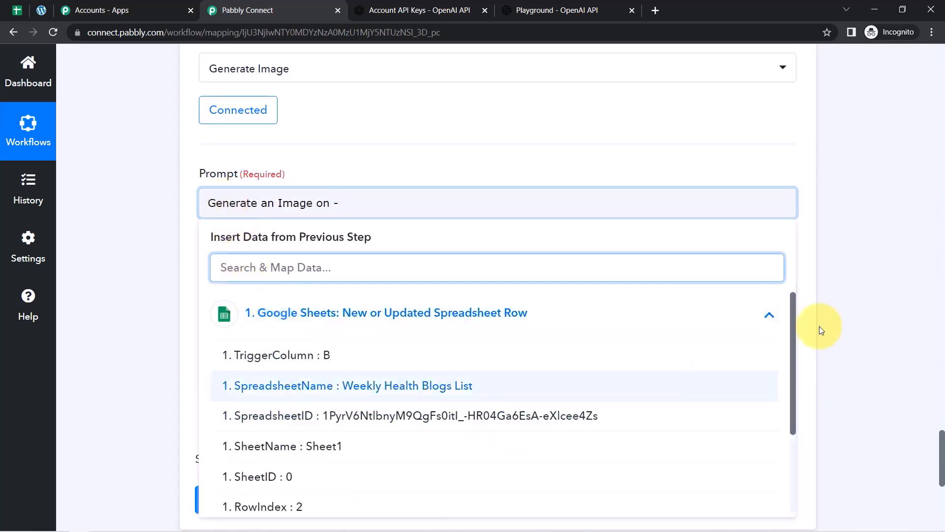
pyautogui.moveTo(792, 313); pyautogui.dragTo(796, 407)
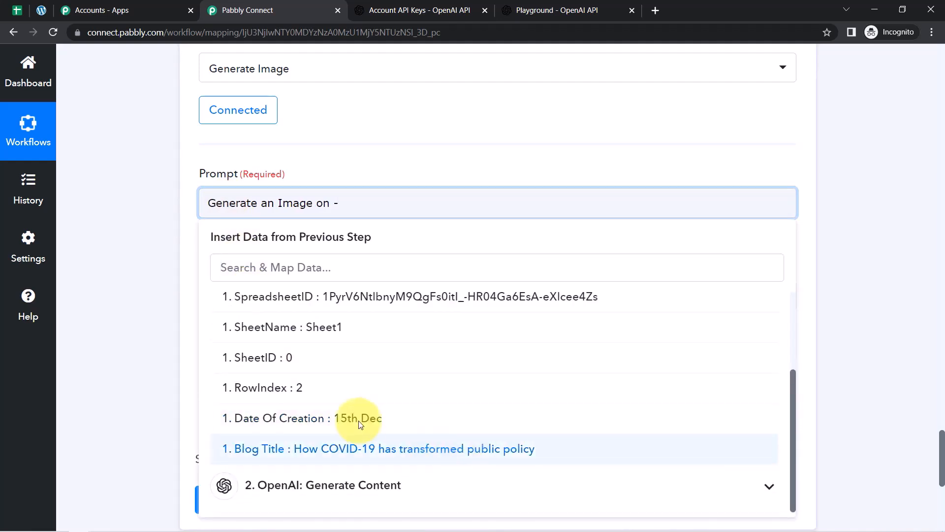
pyautogui.click(410, 447)
pyautogui.click(106, 269)
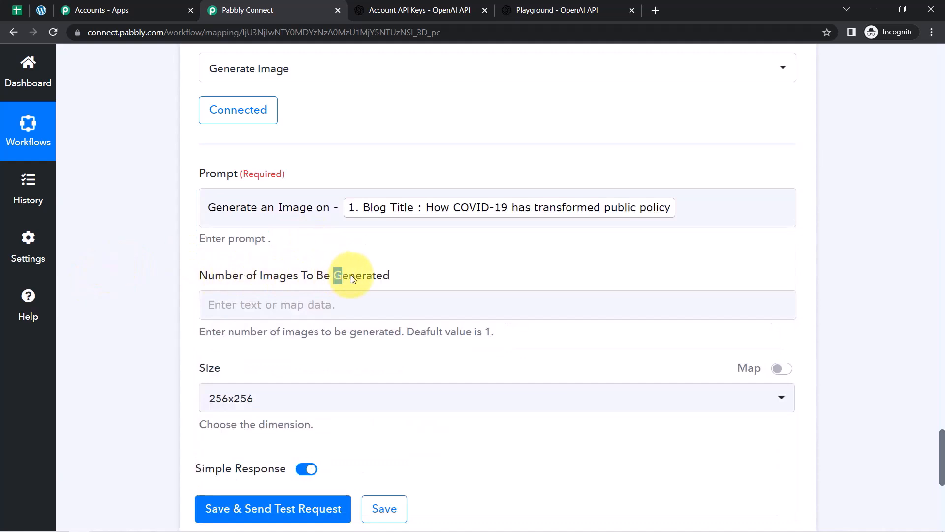
# Request 1 image at 512x512 and send a test request.
pyautogui.click(295, 308)
pyautogui.write('1')
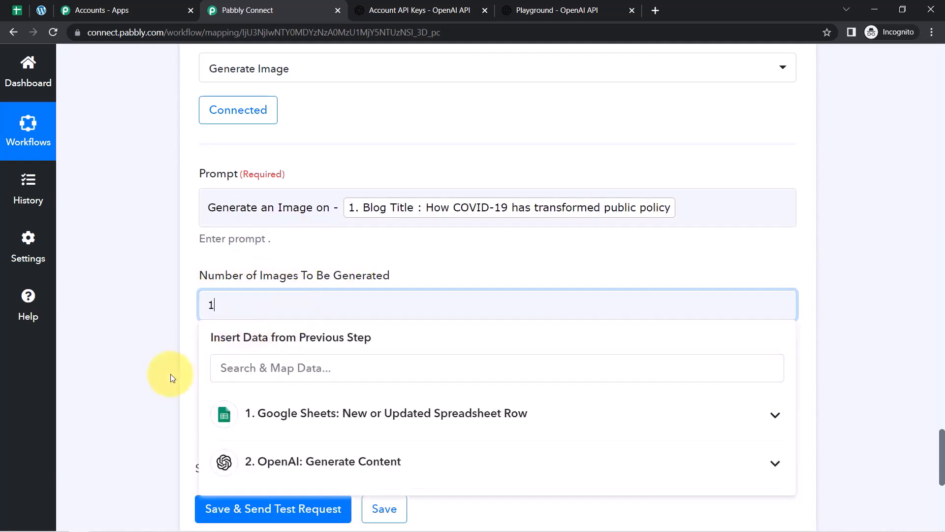
pyautogui.click(157, 379)
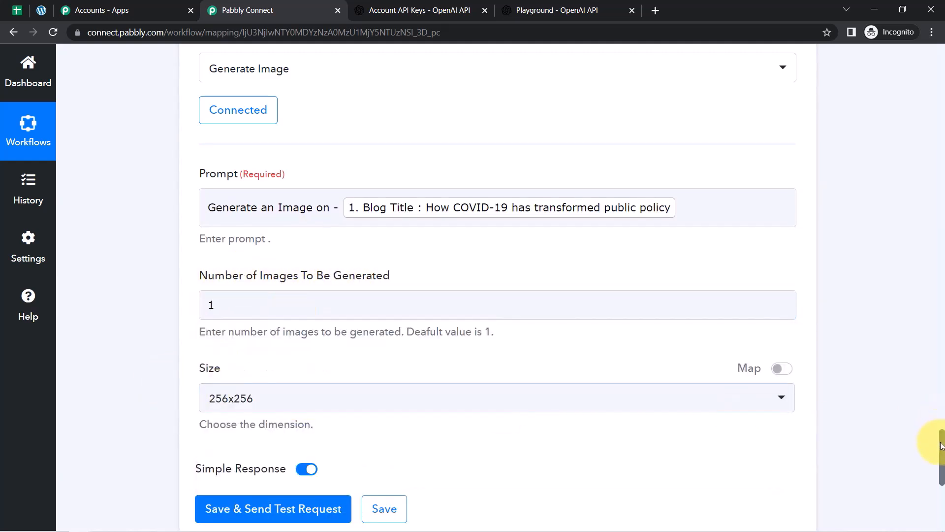
pyautogui.scroll(-3, 942, 446)
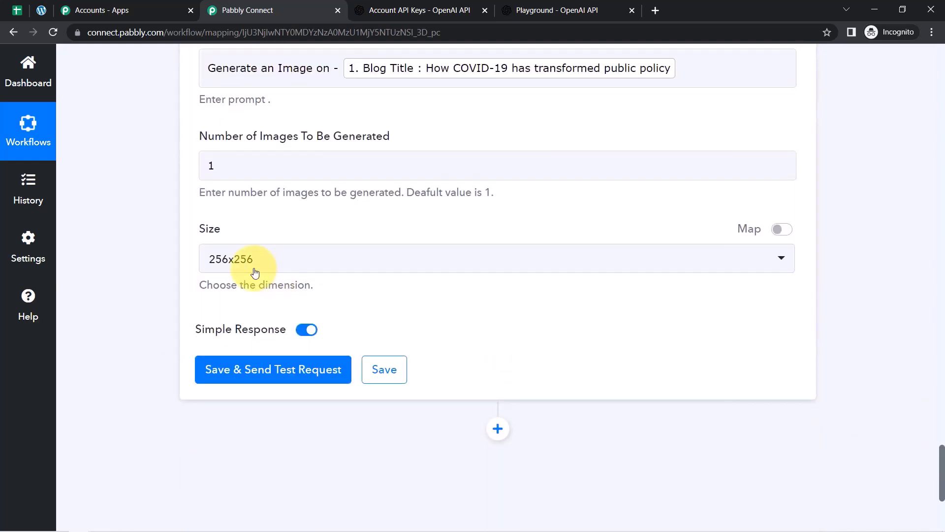
pyautogui.click(262, 268)
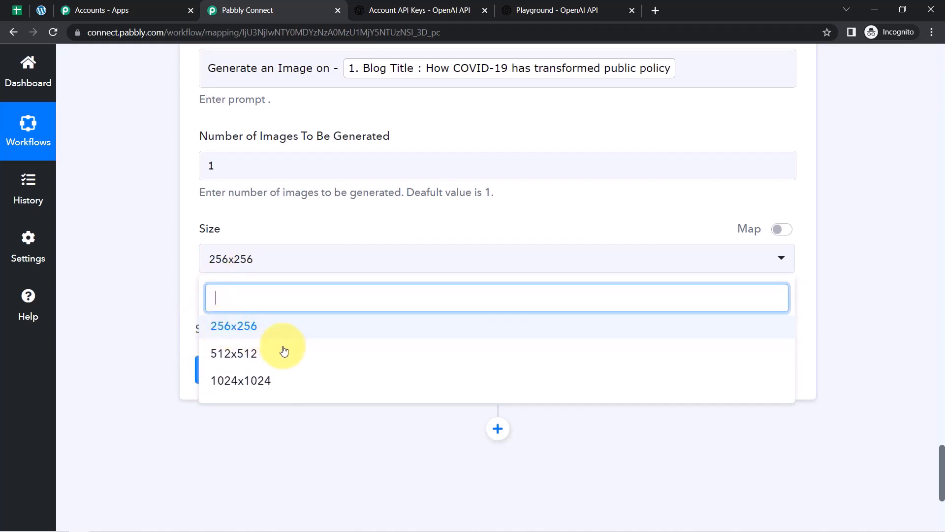
pyautogui.click(220, 355)
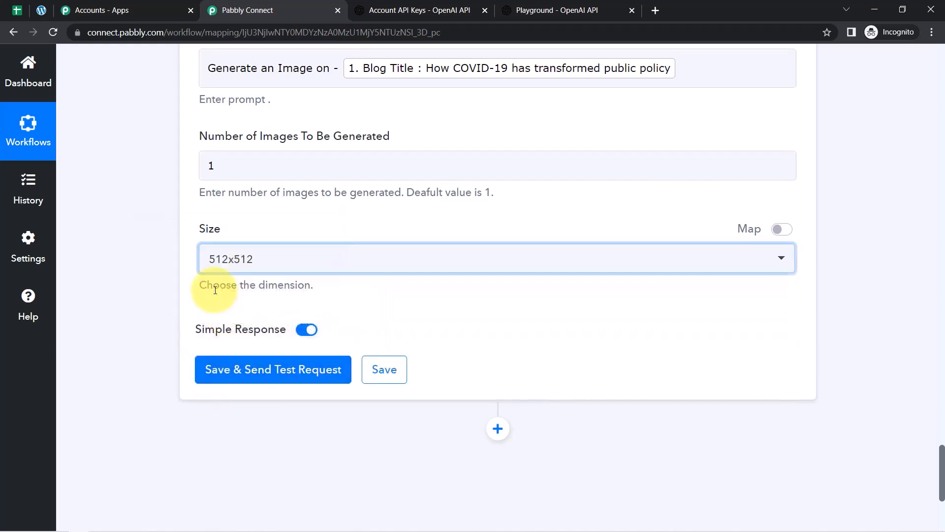
pyautogui.click(249, 367)
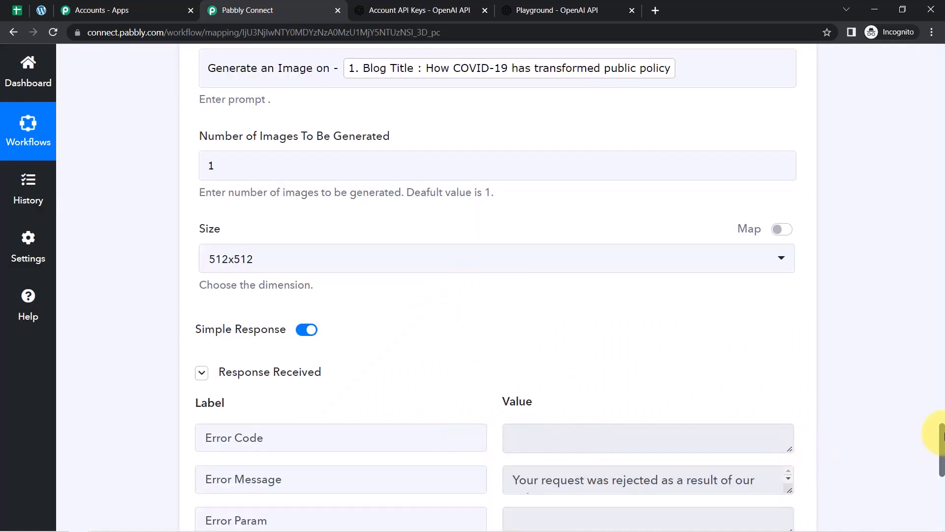
# Enlarge the Error Message box and read the safety-system rejection of the image prompt.
pyautogui.moveTo(939, 434); pyautogui.dragTo(935, 459)
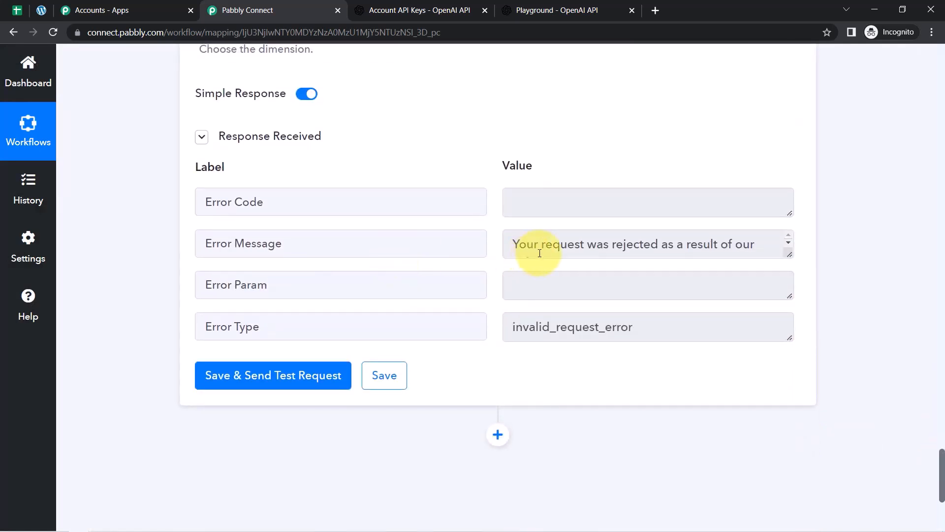
pyautogui.click(786, 258)
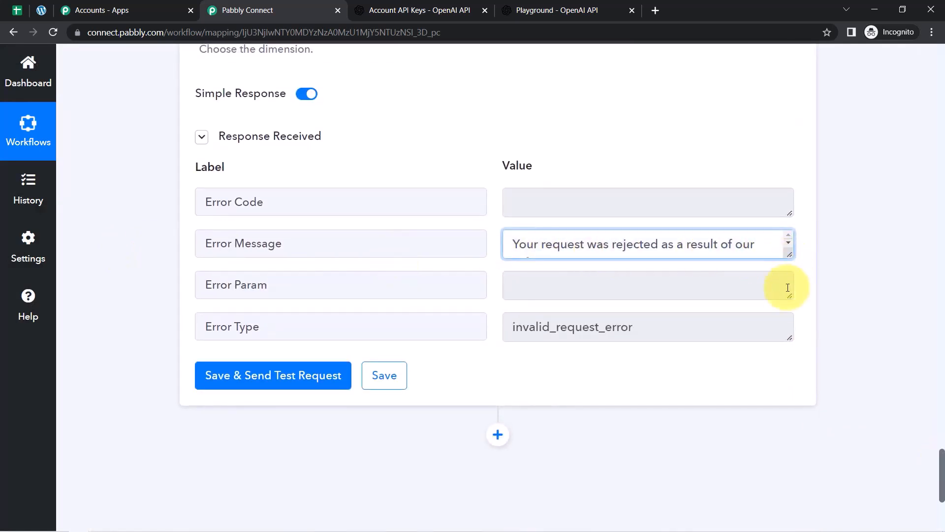
pyautogui.moveTo(792, 255); pyautogui.dragTo(775, 337)
pyautogui.click(715, 249)
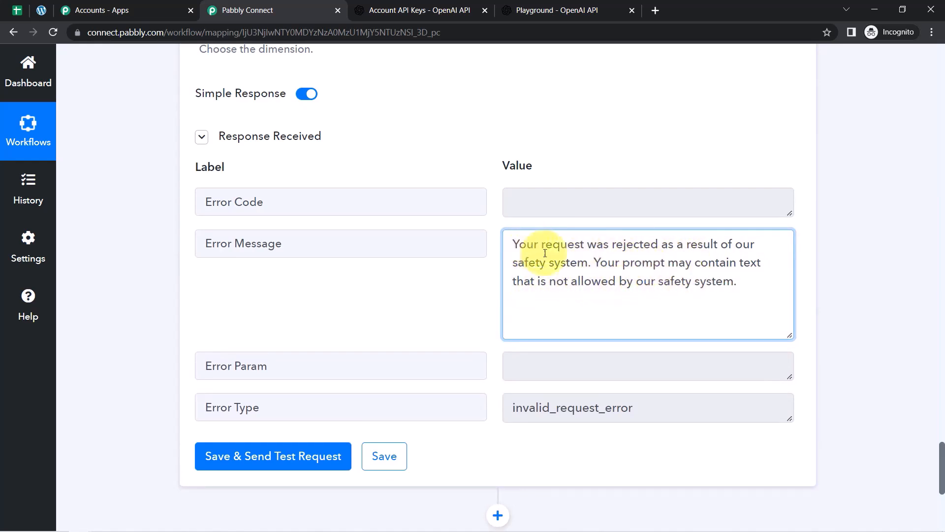
pyautogui.moveTo(528, 246); pyautogui.dragTo(636, 281)
pyautogui.moveTo(942, 480); pyautogui.dragTo(929, 428)
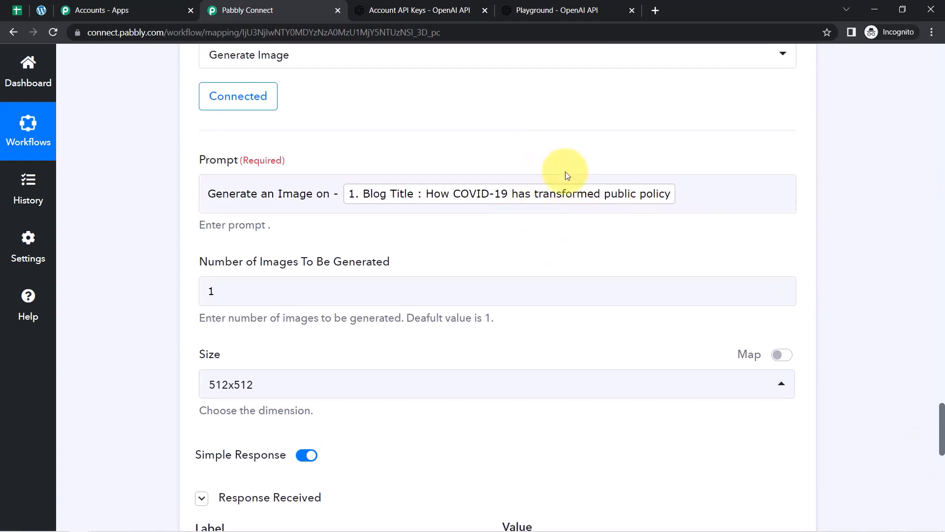
# Go from the OpenAI overview to the Image generation guide and launch the DALL·E preview app.
pyautogui.click(389, 2)
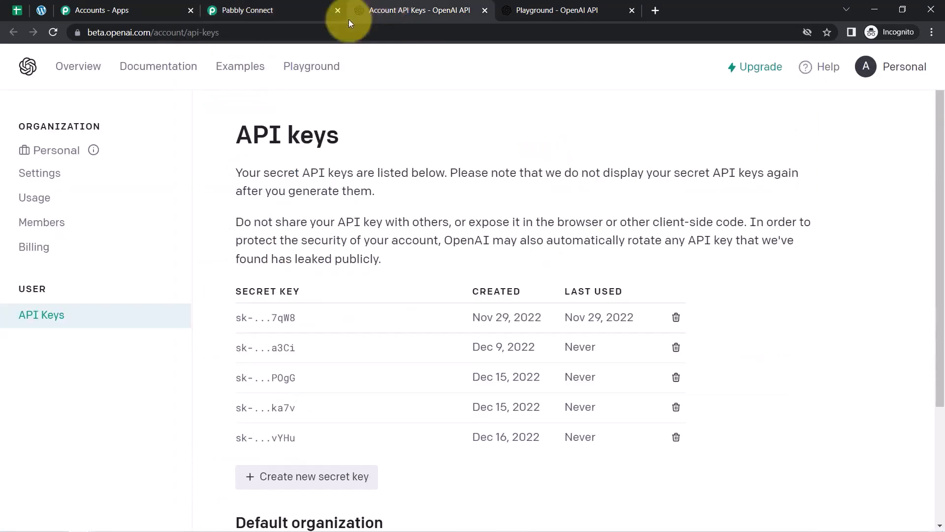
pyautogui.click(79, 66)
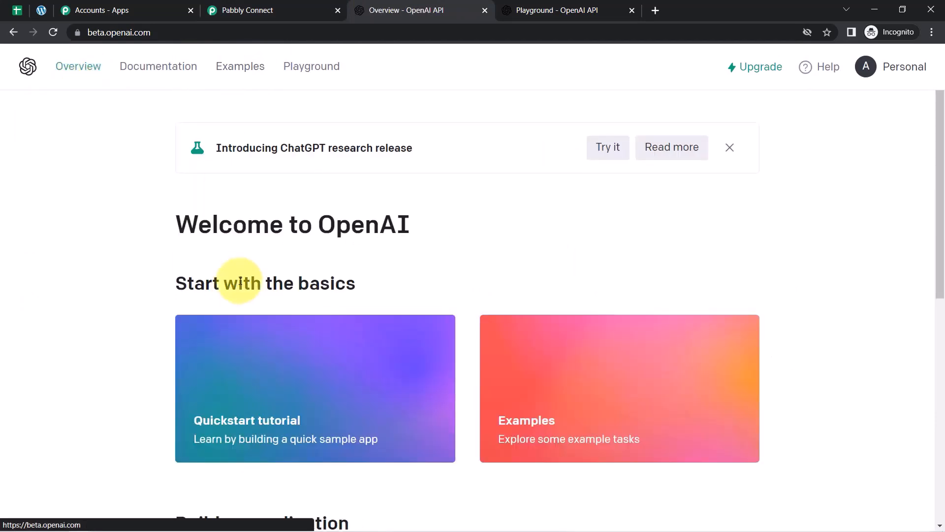
pyautogui.moveTo(173, 208); pyautogui.dragTo(296, 221)
pyautogui.moveTo(938, 175); pyautogui.dragTo(839, 264)
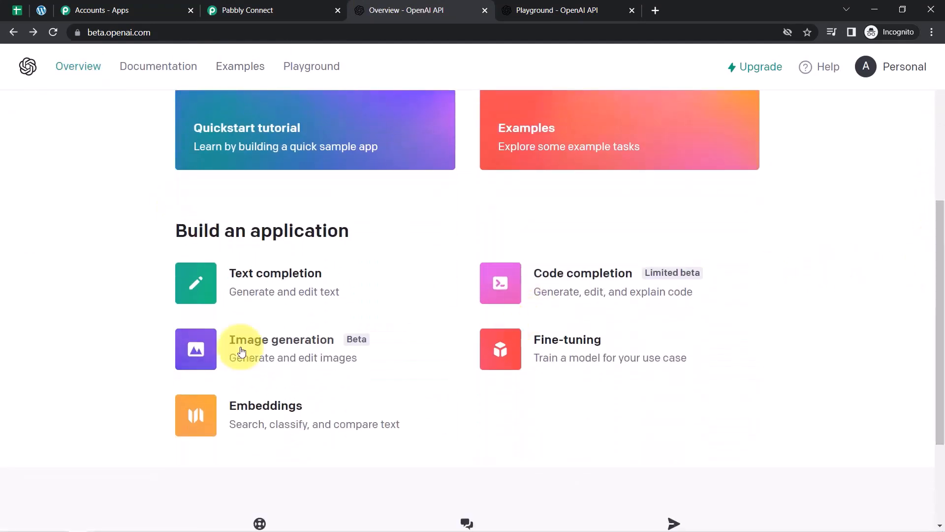
pyautogui.click(302, 341)
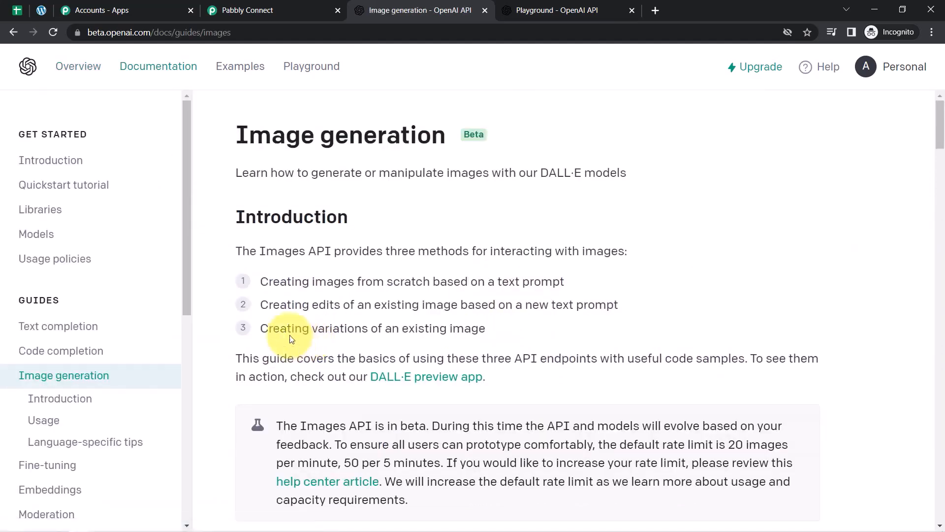
pyautogui.click(427, 383)
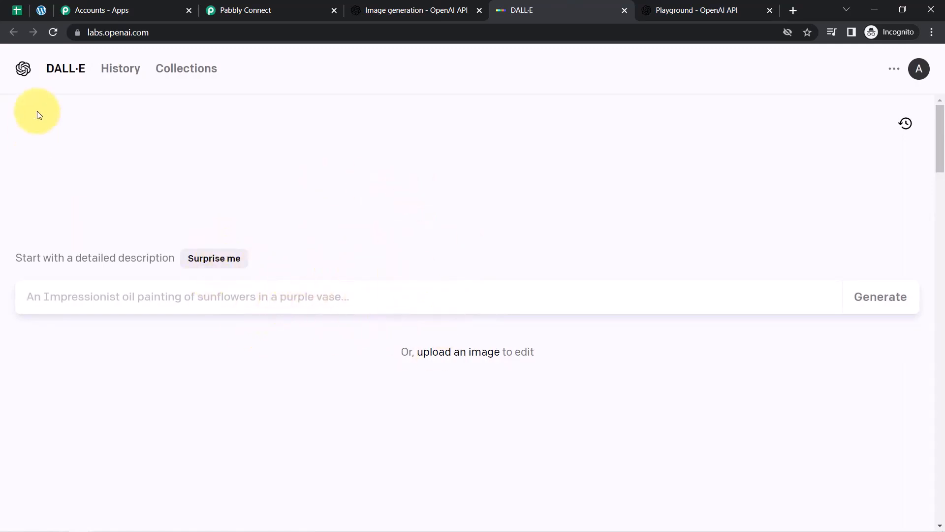
# Select the blog title text in cell A2 of the Weekly Health Blogs List sheet.
pyautogui.moveTo(120, 33); pyautogui.dragTo(154, 35)
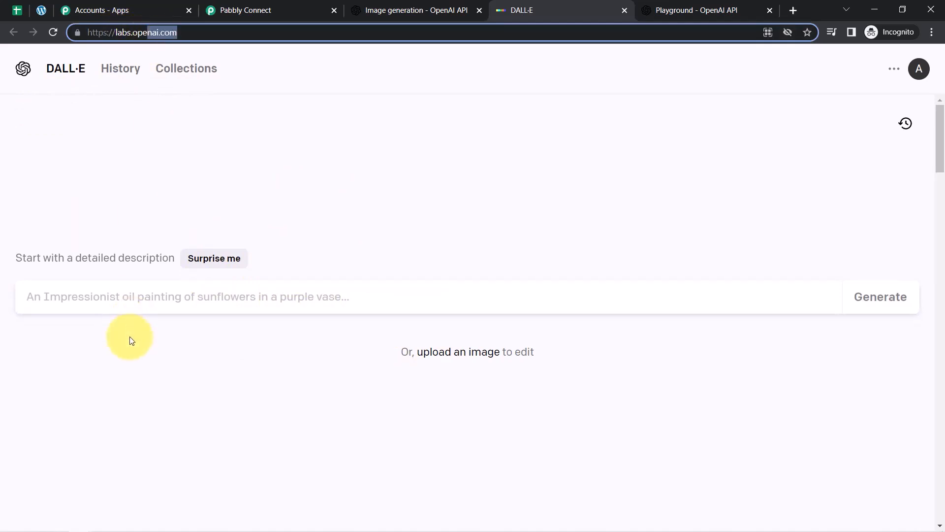
pyautogui.click(17, 11)
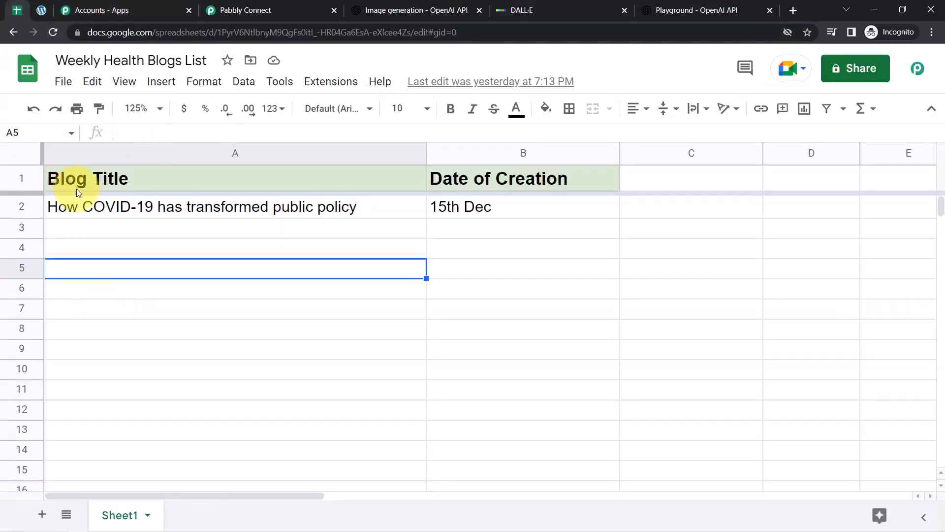
pyautogui.click(111, 208)
pyautogui.tripleClick(113, 208)
pyautogui.hotkey('ctrl', 'c')
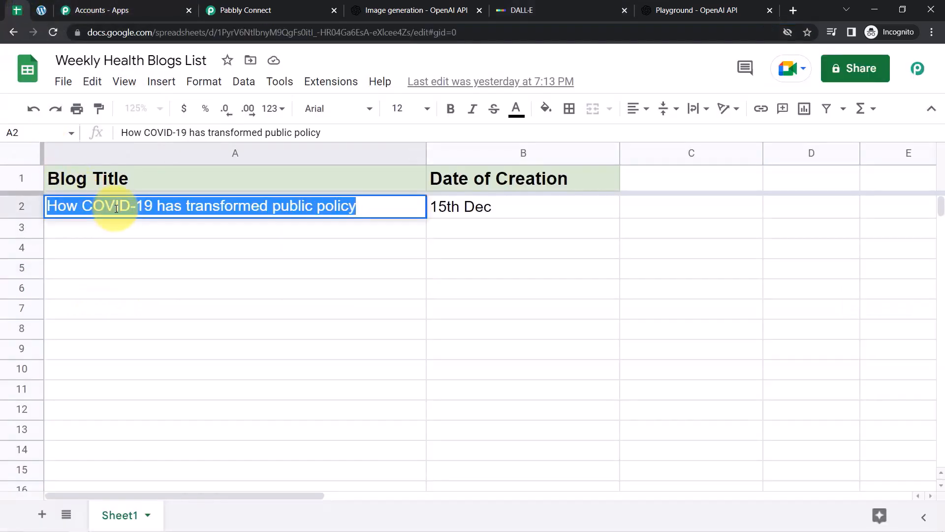
pyautogui.click(139, 254)
# Generate DALL·E images from a 'dog' prompt, then from the pasted blog title.
pyautogui.click(696, 11)
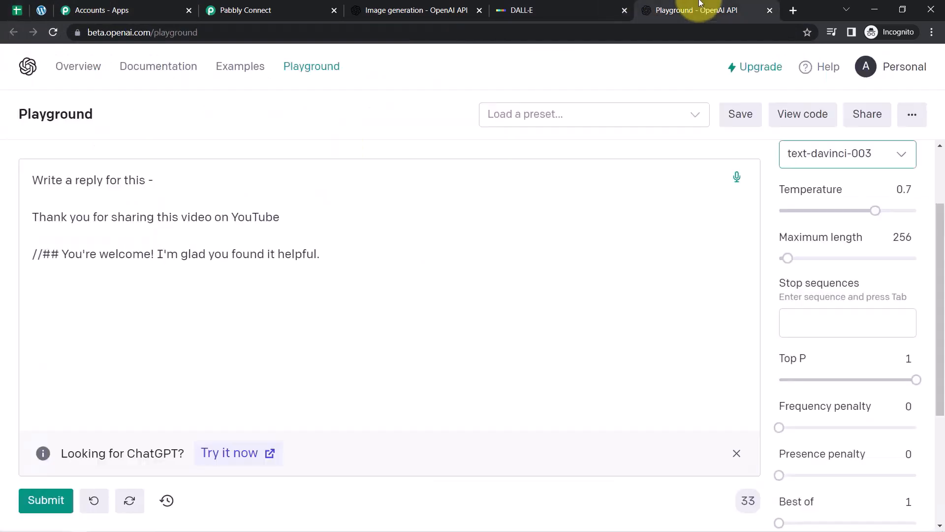
pyautogui.click(566, 8)
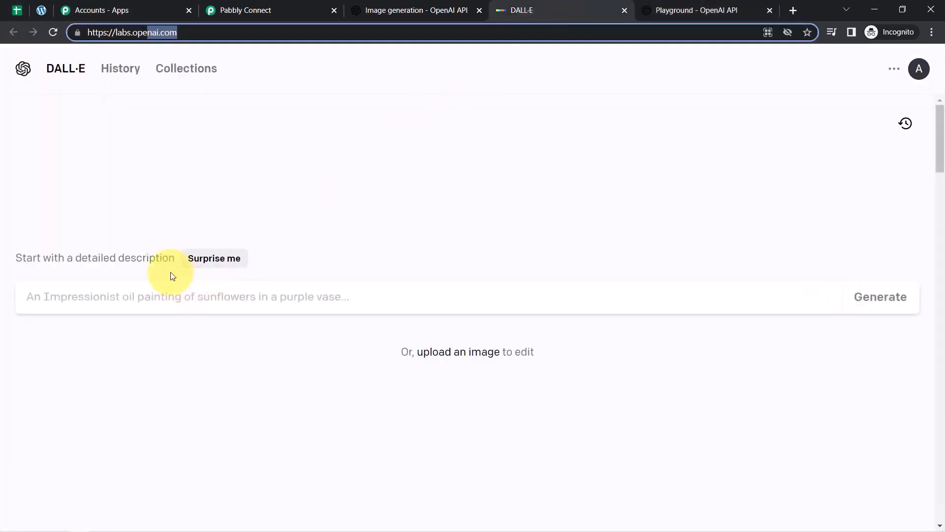
pyautogui.click(148, 299)
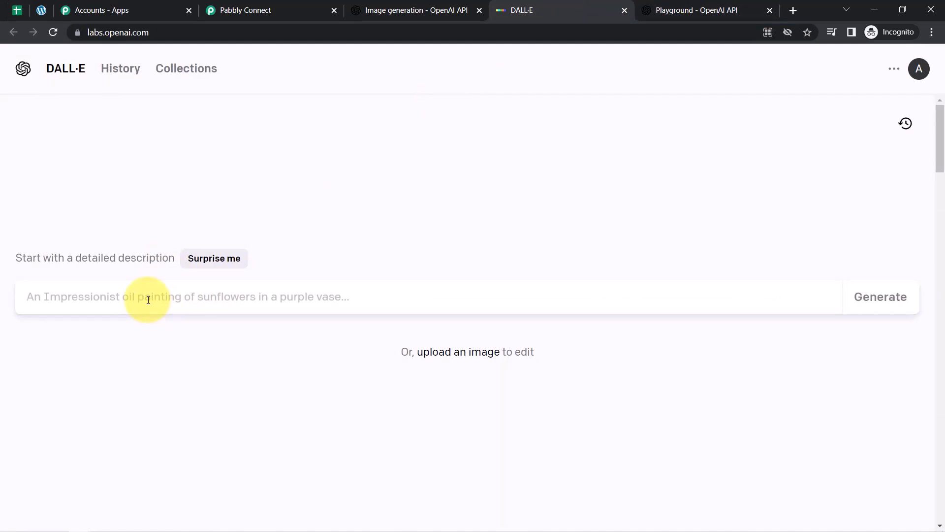
pyautogui.write('dog')
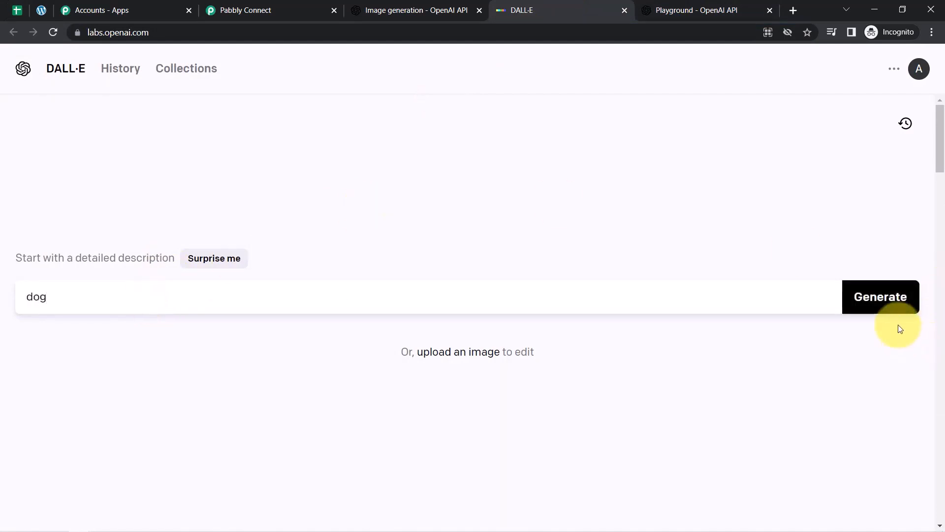
pyautogui.click(870, 300)
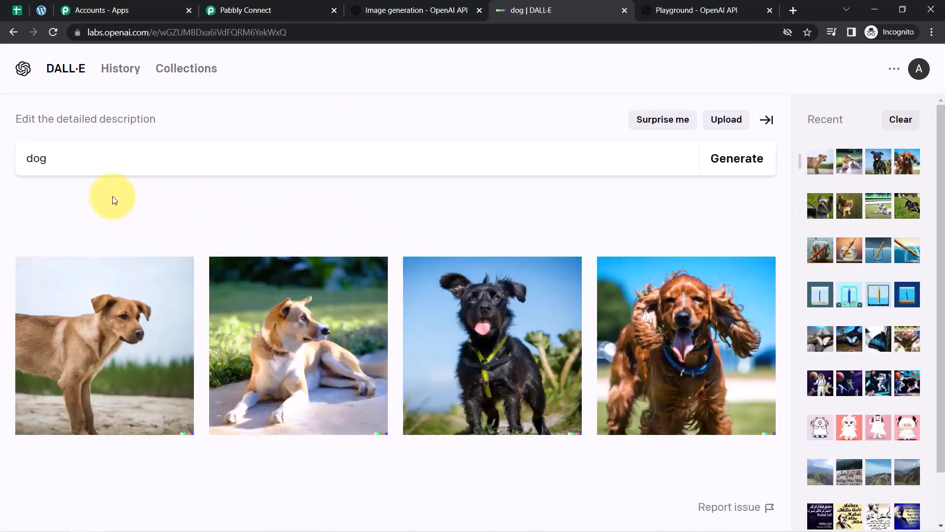
pyautogui.doubleClick(45, 159)
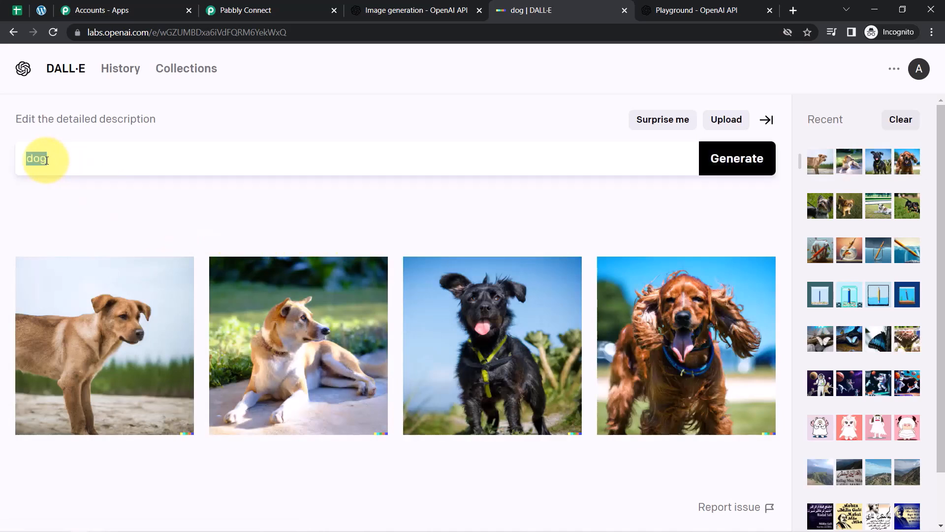
pyautogui.hotkey('ctrl', 'v')
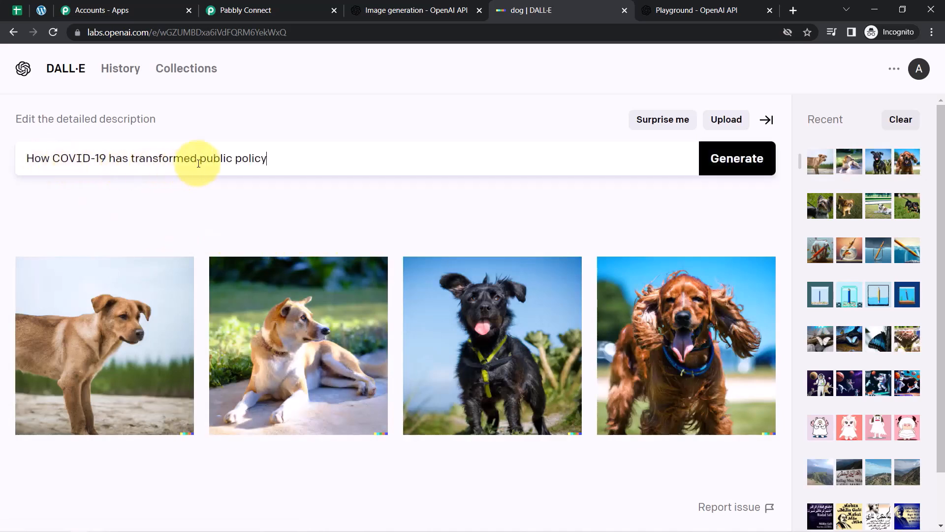
pyautogui.click(727, 162)
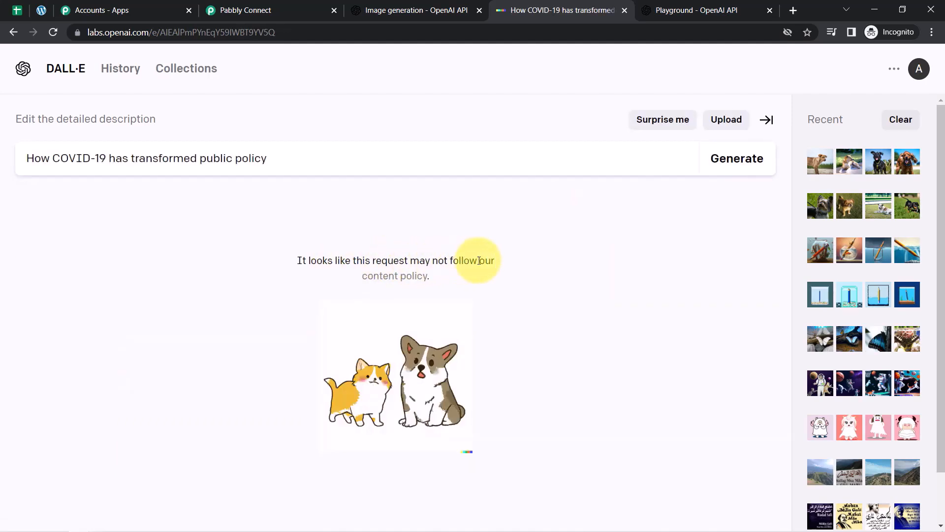
# Open DALL·E's content policy in a new tab and highlight its generative AI and adherence lines.
pyautogui.rightClick(398, 276)
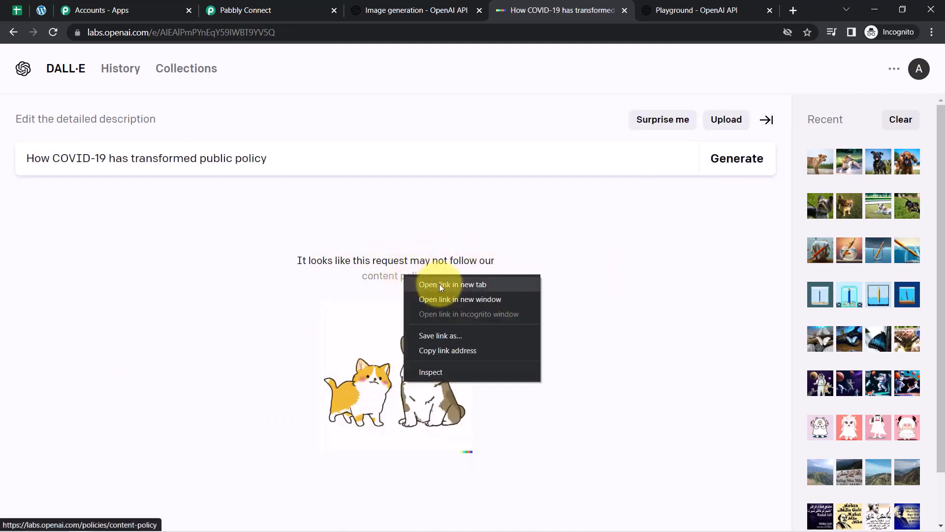
pyautogui.click(417, 284)
pyautogui.click(586, 9)
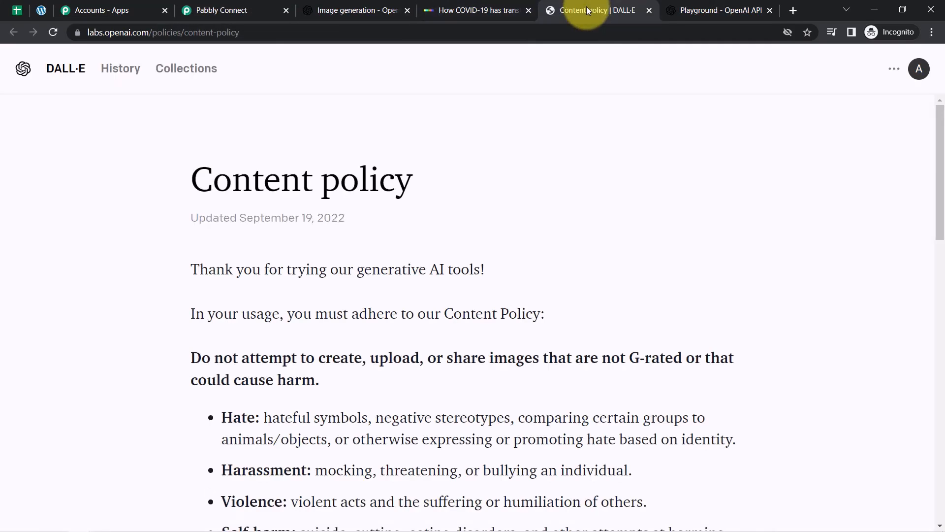
pyautogui.scroll(-1, 939, 80)
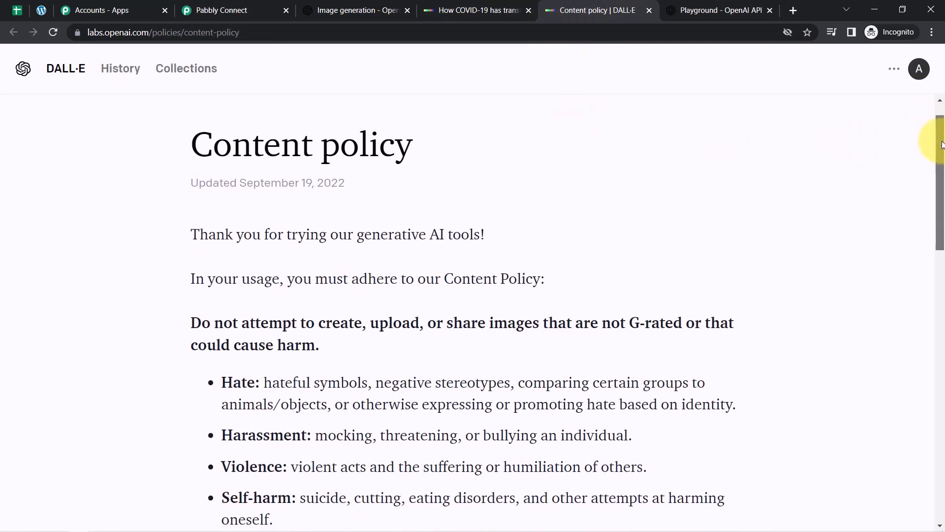
pyautogui.scroll(-1, 942, 151)
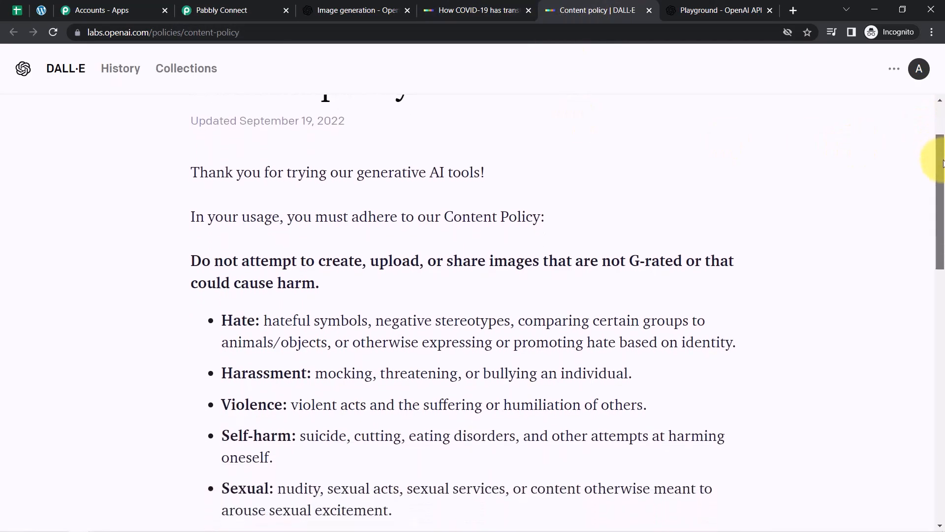
pyautogui.moveTo(357, 172); pyautogui.dragTo(488, 173)
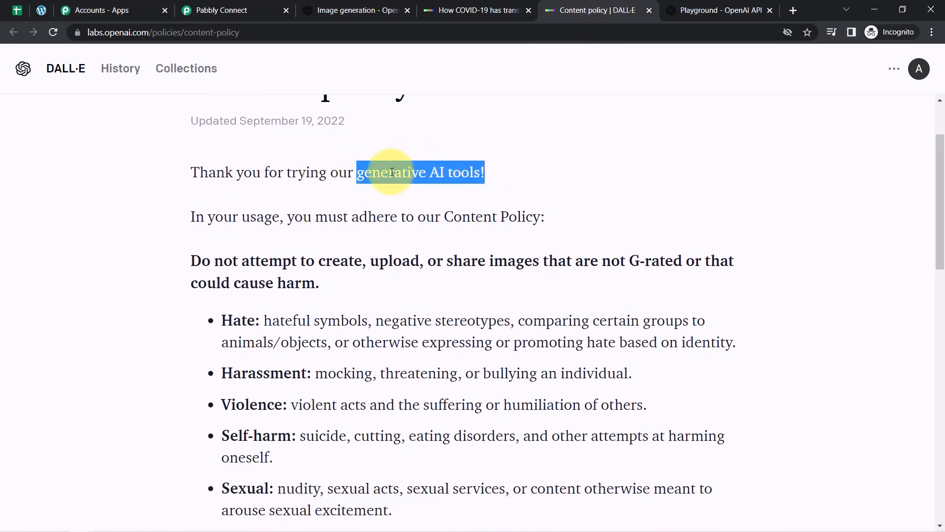
pyautogui.moveTo(315, 217); pyautogui.dragTo(475, 217)
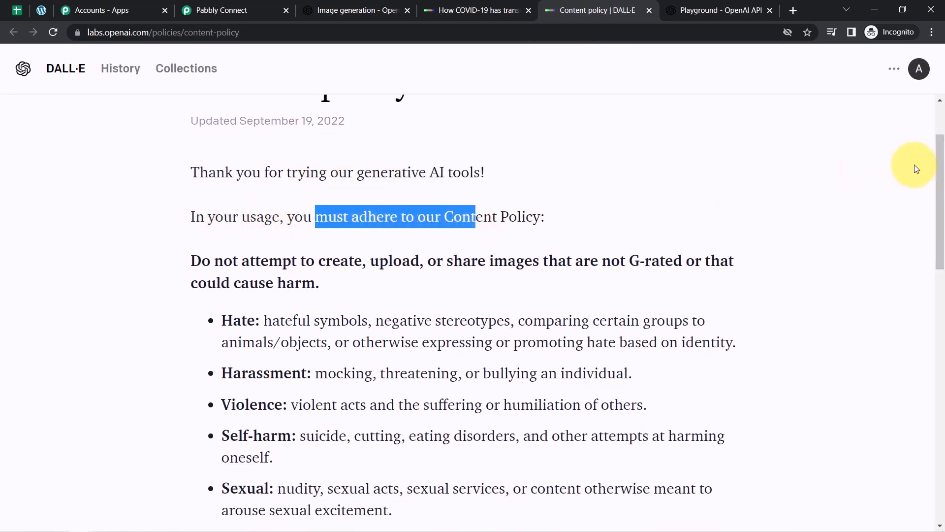
pyautogui.scroll(-3, 935, 211)
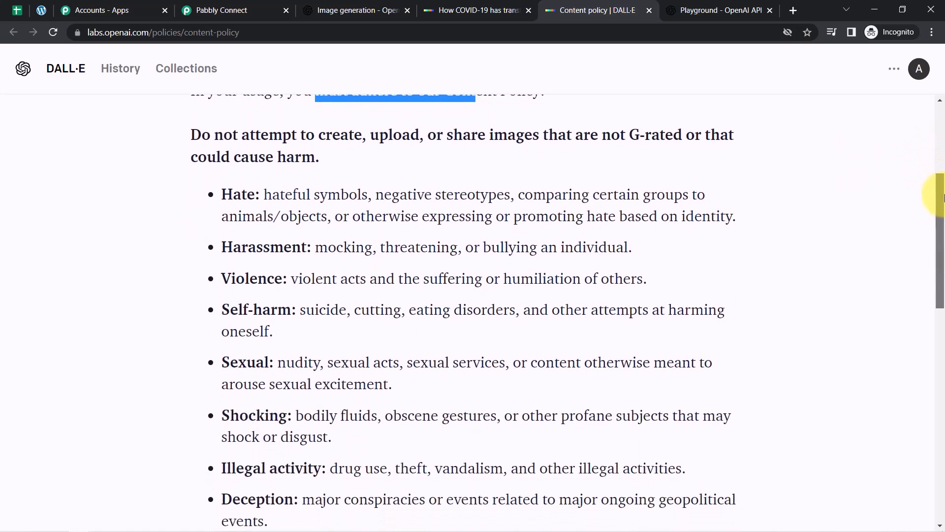
pyautogui.moveTo(944, 194); pyautogui.dragTo(943, 203)
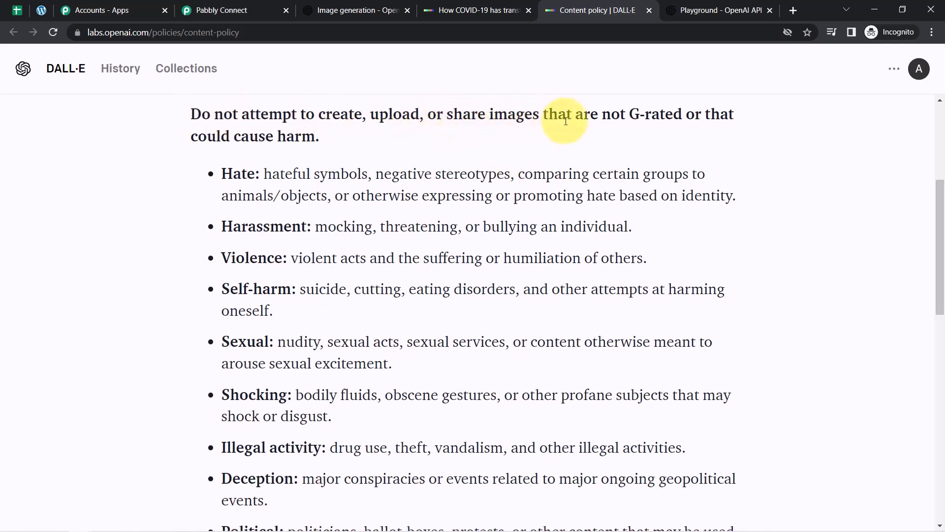
# Highlight the G-rated, Hate, Harassment, Violence, Self-harm and Public and personal health rules.
pyautogui.moveTo(639, 114); pyautogui.dragTo(686, 114)
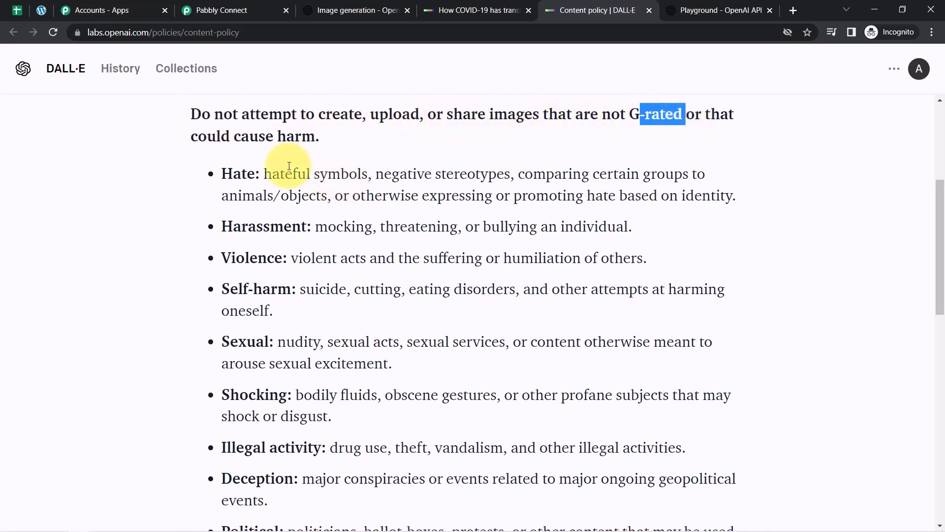
pyautogui.moveTo(211, 137); pyautogui.dragTo(264, 173)
pyautogui.moveTo(240, 225); pyautogui.dragTo(269, 221)
pyautogui.moveTo(238, 256); pyautogui.dragTo(290, 261)
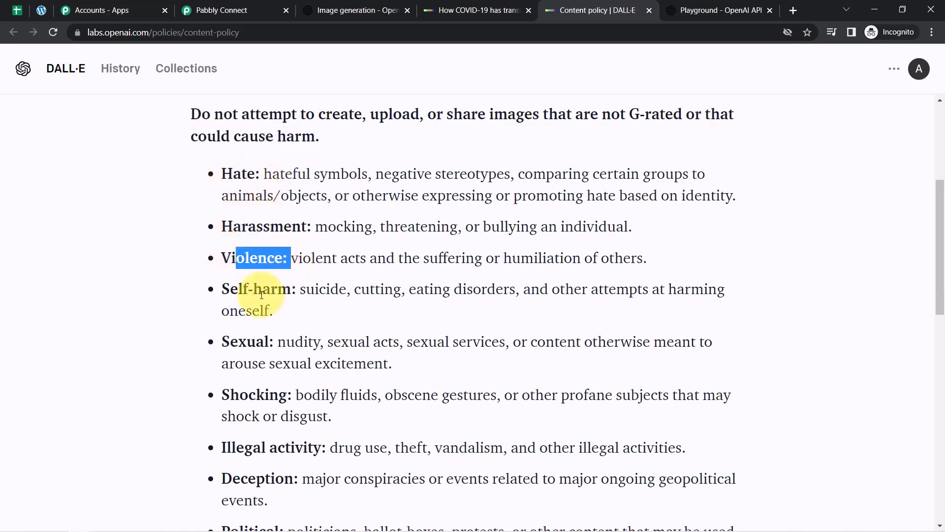
pyautogui.moveTo(263, 293); pyautogui.dragTo(311, 301)
pyautogui.moveTo(939, 191); pyautogui.dragTo(938, 246)
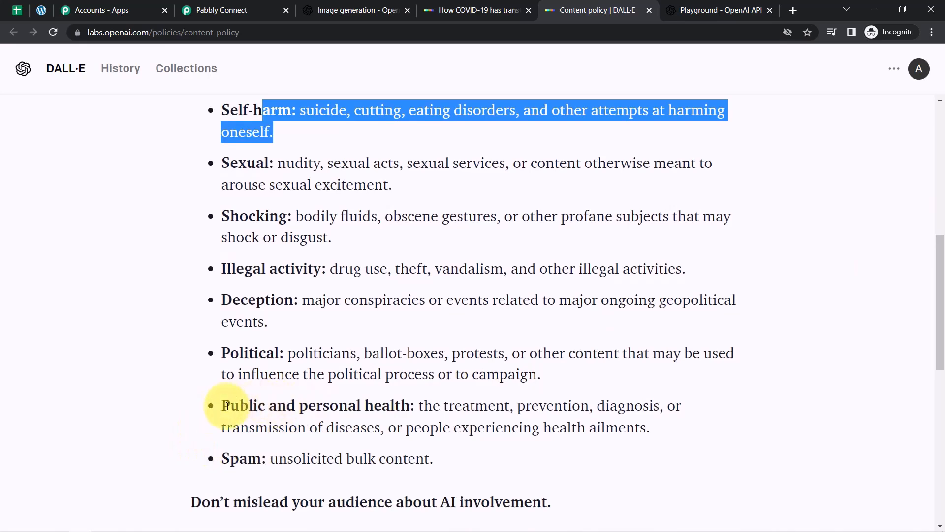
pyautogui.moveTo(226, 405); pyautogui.dragTo(327, 408)
# Check the spreadsheet, then highlight the Political and Illegal activity rules before returning to Pabbly.
pyautogui.click(17, 10)
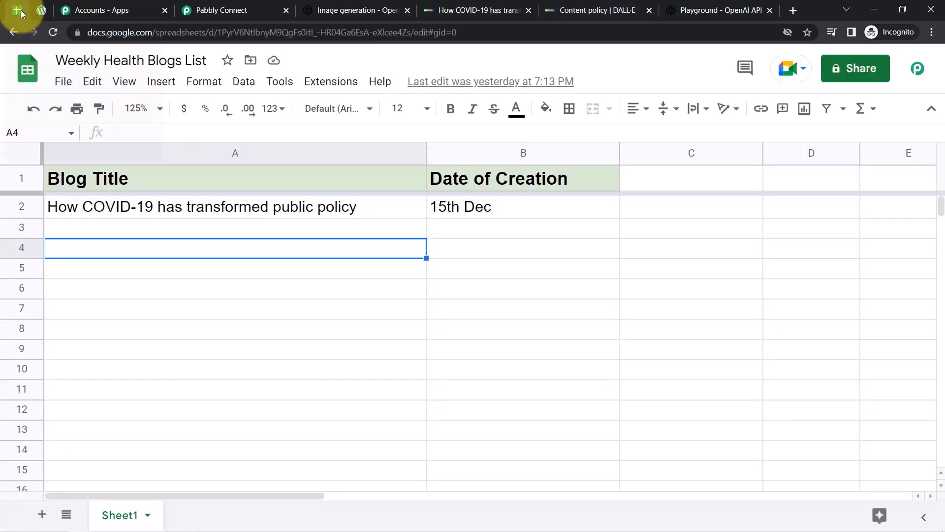
pyautogui.click(253, 301)
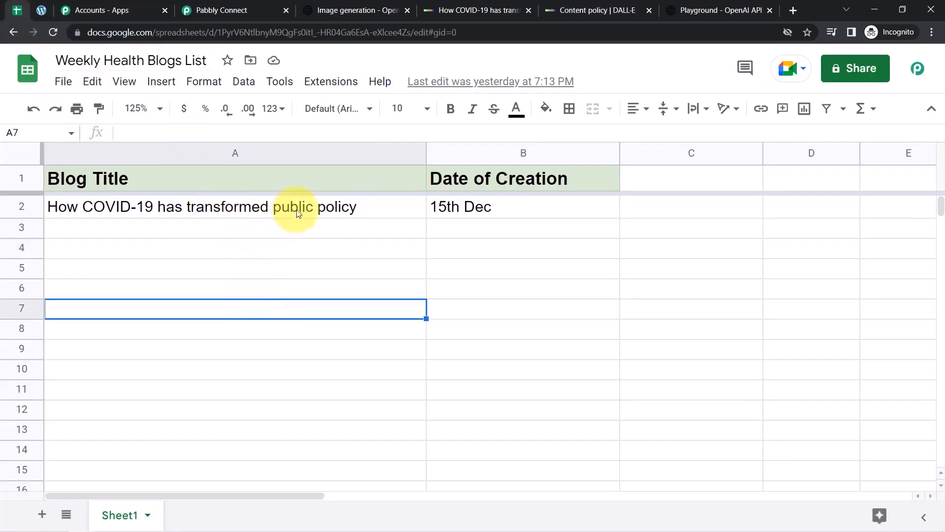
pyautogui.click(698, 10)
pyautogui.click(579, 6)
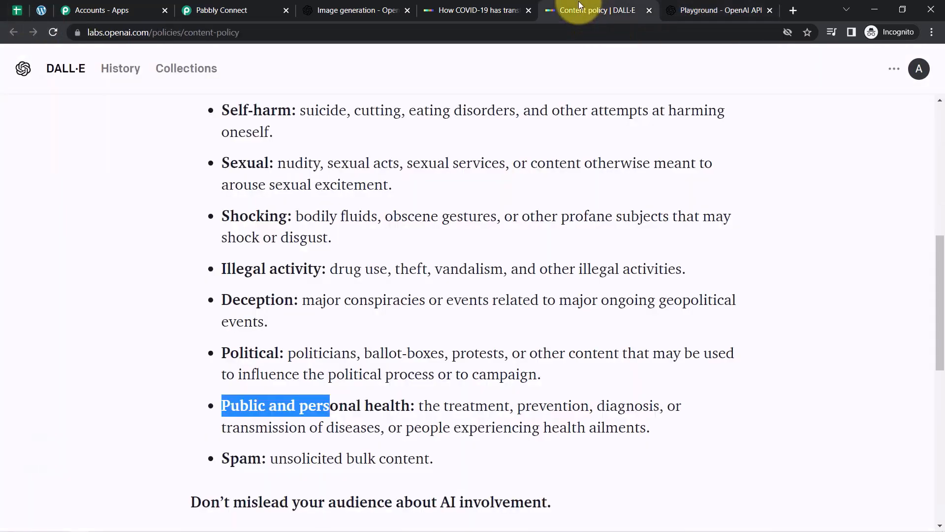
pyautogui.click(413, 395)
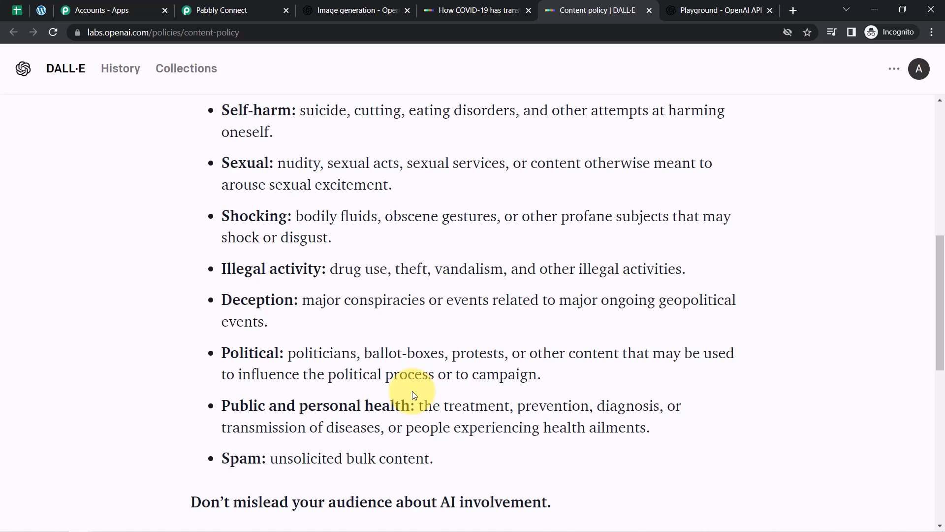
pyautogui.doubleClick(249, 353)
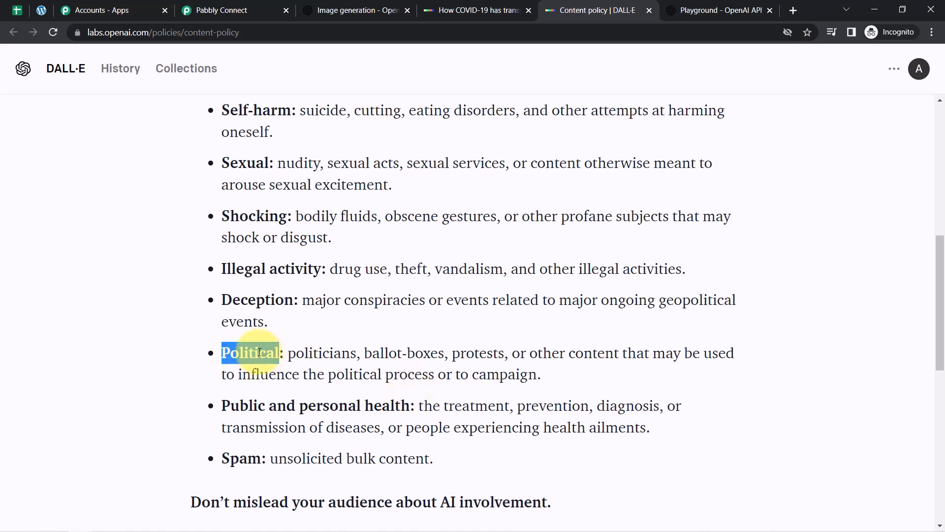
pyautogui.moveTo(237, 269); pyautogui.dragTo(303, 273)
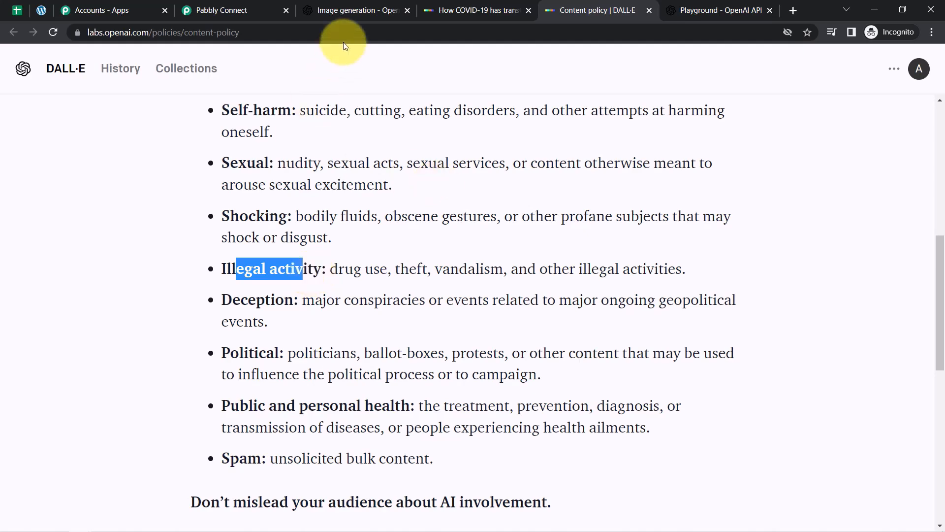
pyautogui.click(255, 11)
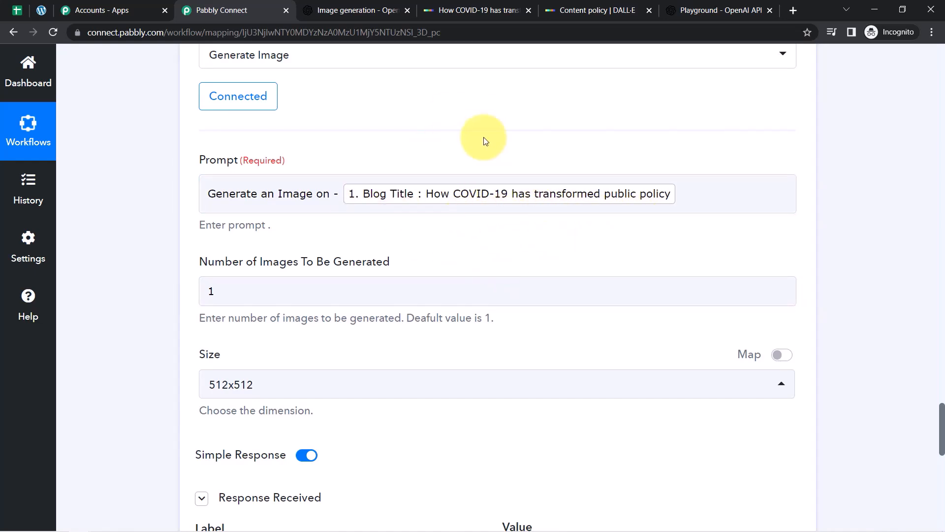
# Replace the mapped '1. Blog Title' tag in the image prompt with 'corona virus'.
pyautogui.click(17, 11)
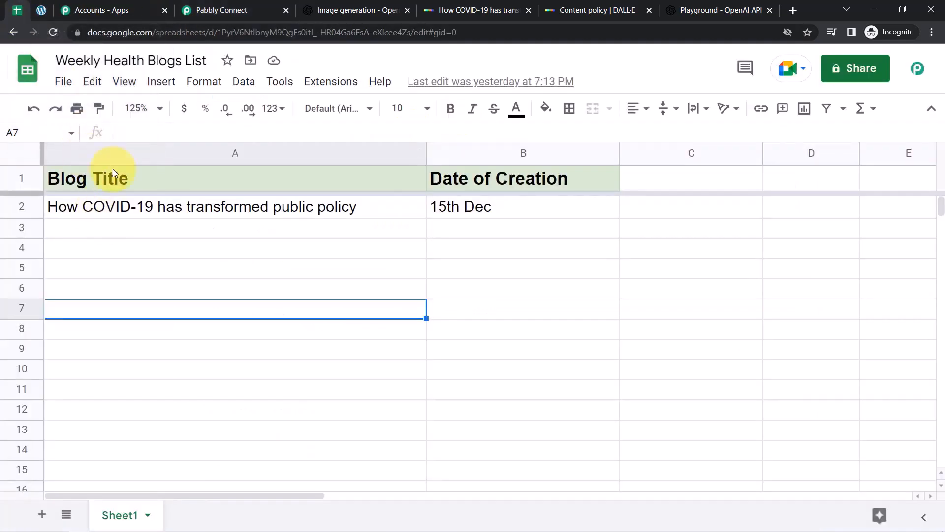
pyautogui.click(203, 10)
pyautogui.click(334, 203)
pyautogui.click(342, 199)
pyautogui.press('BackSpace')
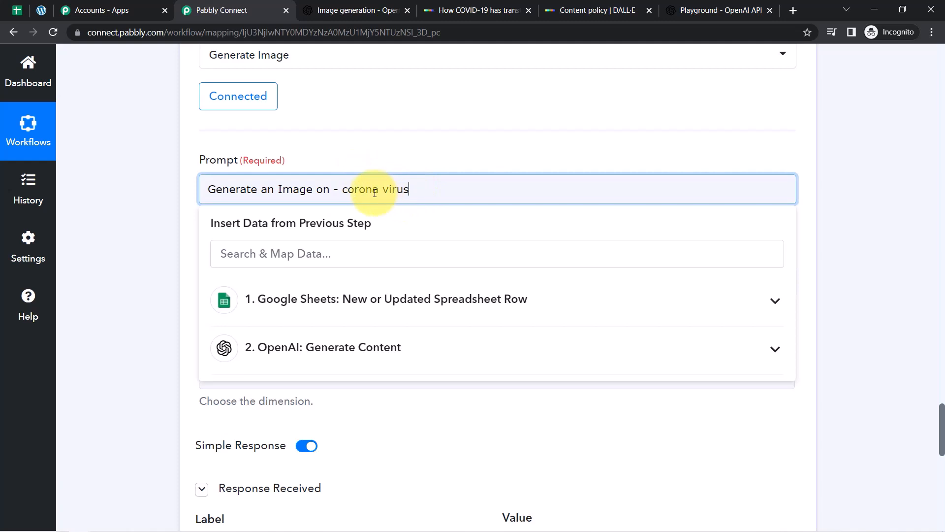
pyautogui.moveTo(406, 191); pyautogui.dragTo(411, 196)
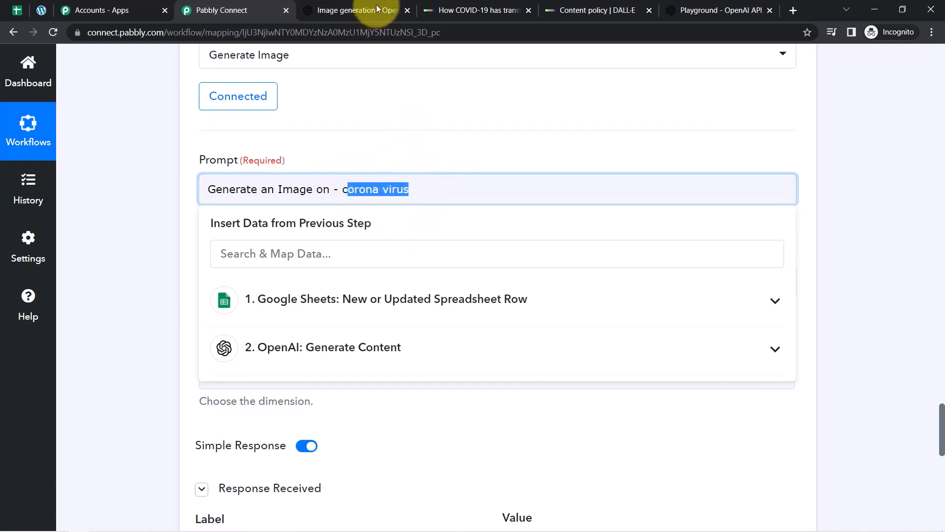
pyautogui.click(533, 140)
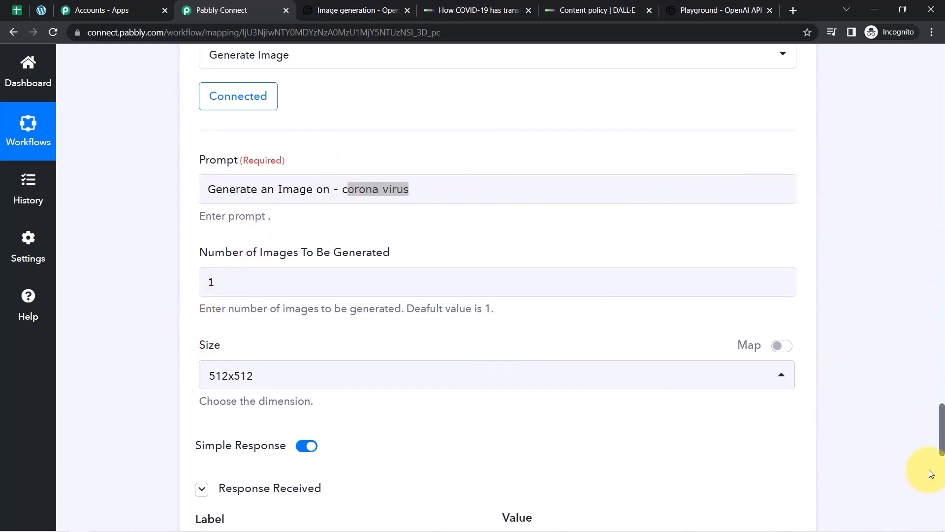
# Copy the test response's Data 0 Url and load the generated image in a new tab.
pyautogui.moveTo(941, 424); pyautogui.dragTo(935, 468)
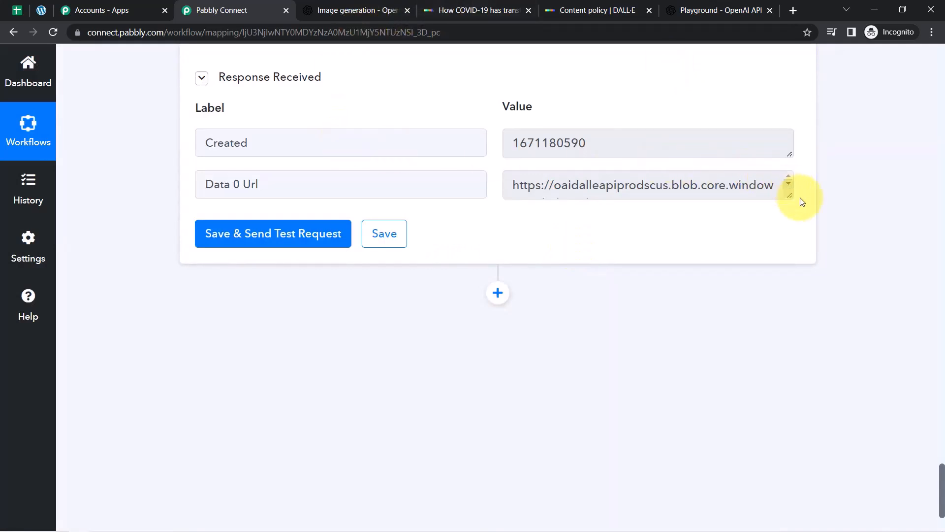
pyautogui.moveTo(788, 196); pyautogui.dragTo(771, 363)
pyautogui.tripleClick(633, 296)
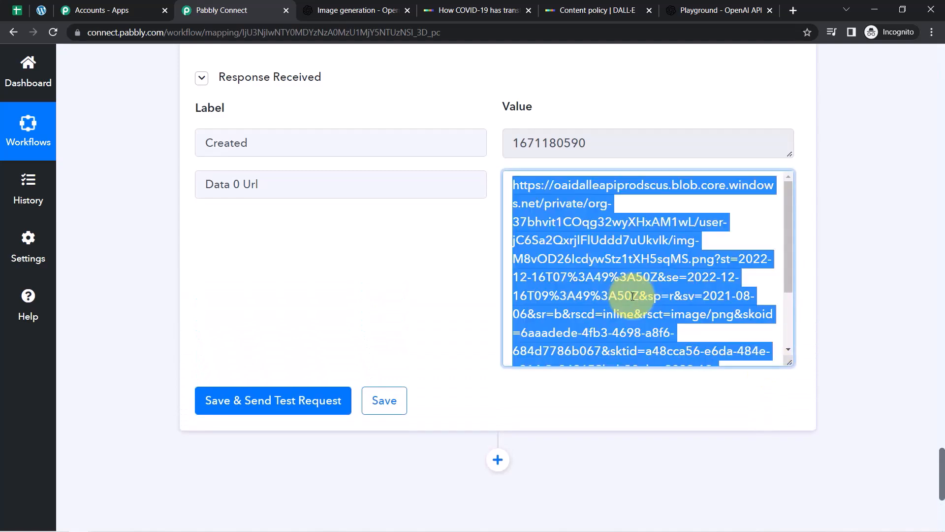
pyautogui.hotkey('ctrl', 'c')
pyautogui.hotkey('ctrl', 't')
pyautogui.hotkey('ctrl', 'v')
pyautogui.press('Return')
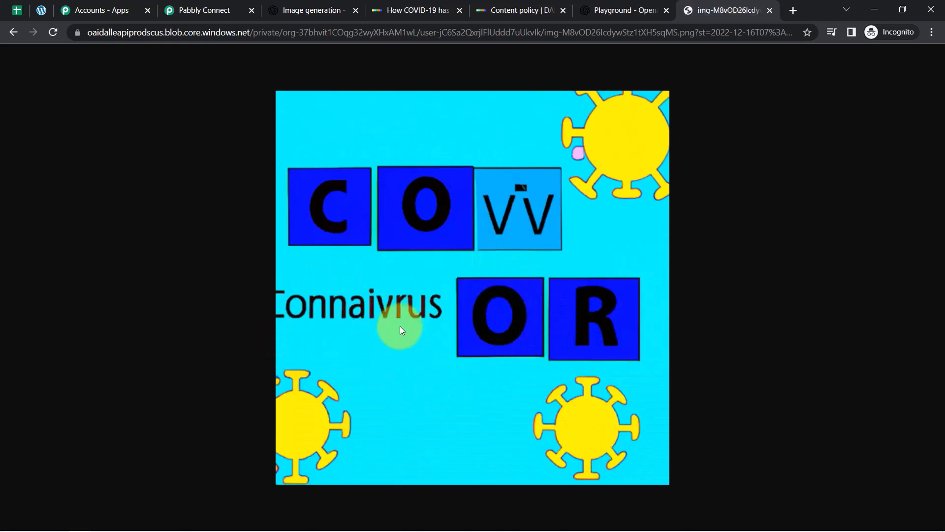
pyautogui.click(207, 6)
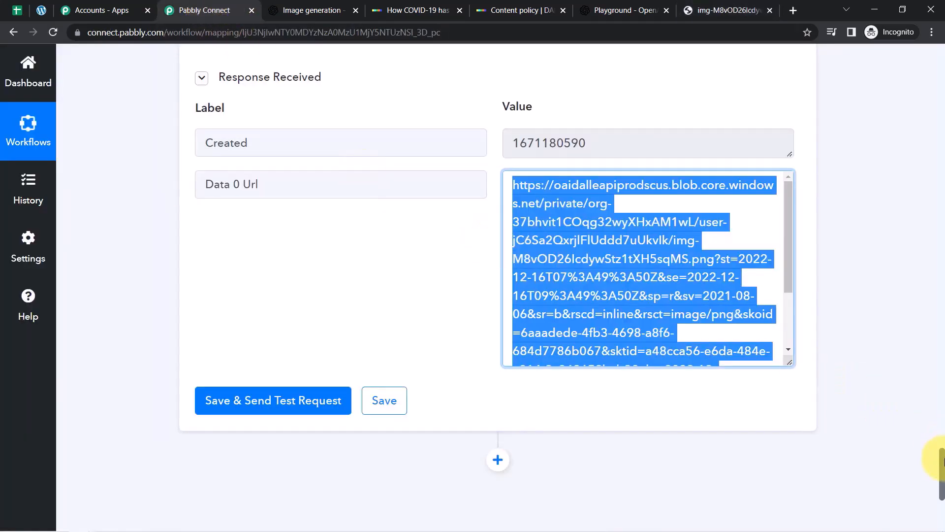
pyautogui.moveTo(942, 460); pyautogui.dragTo(942, 489)
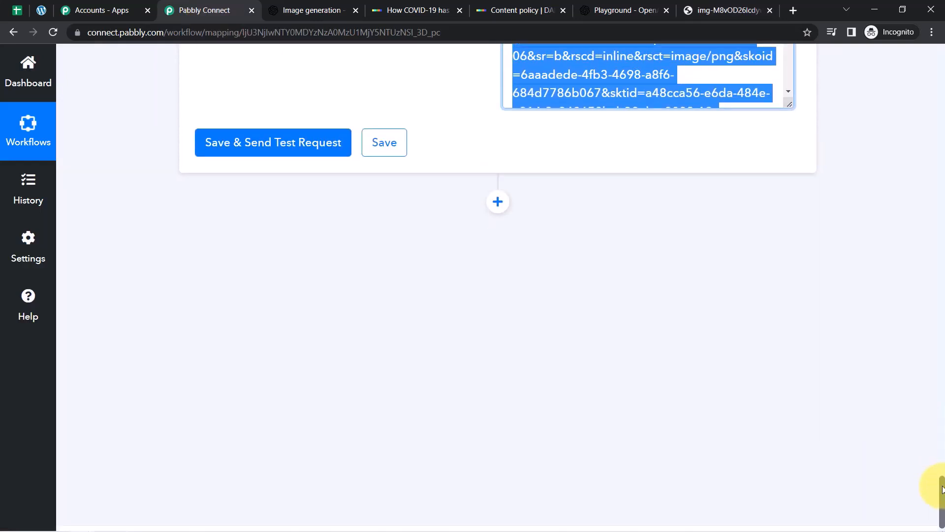
# Add a WordPress 'Create a Post' action step and start a new account connection.
pyautogui.click(495, 207)
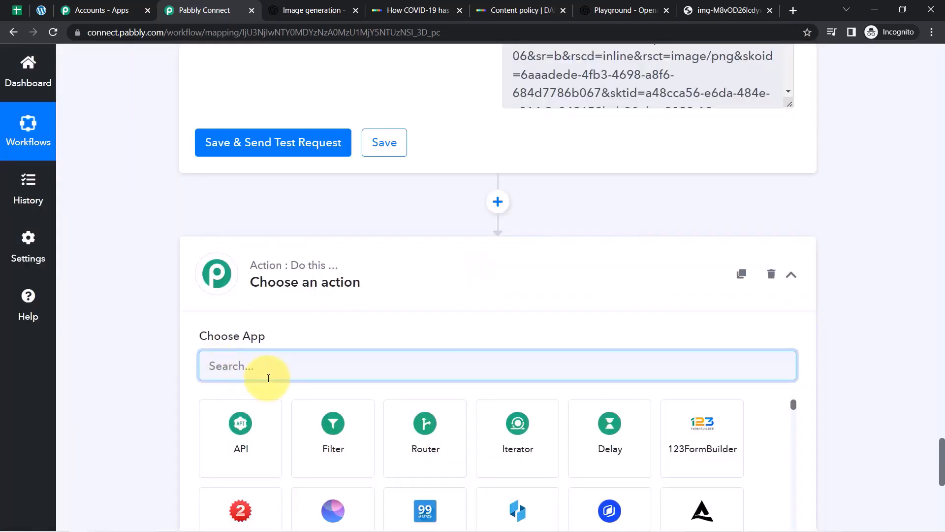
pyautogui.write('wordpre')
pyautogui.click(249, 419)
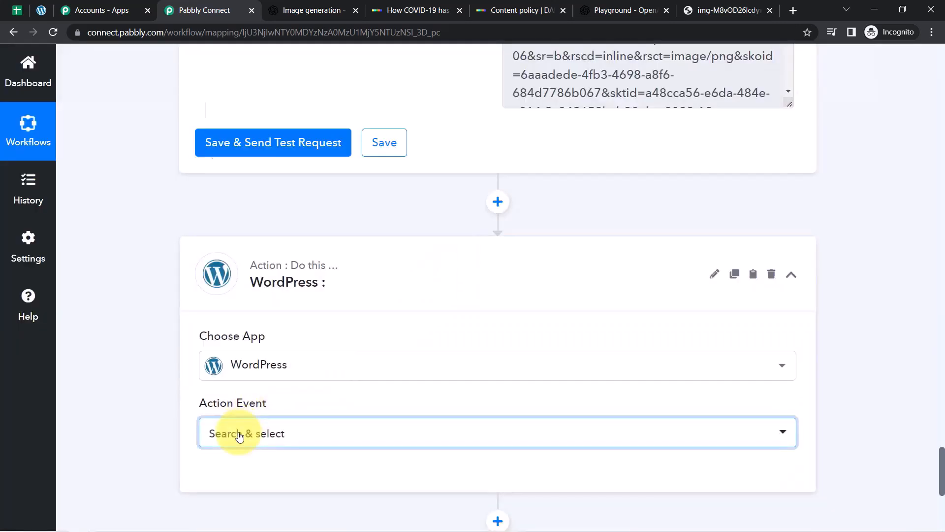
pyautogui.click(236, 433)
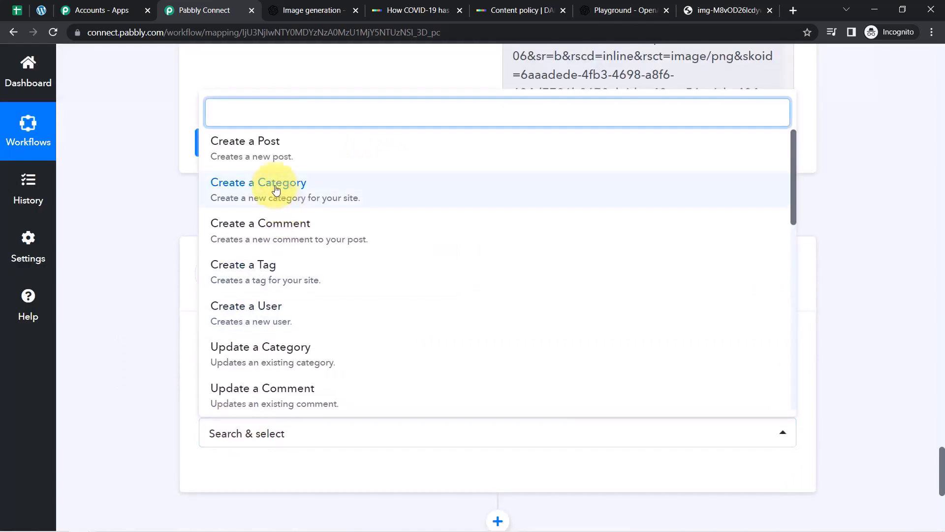
pyautogui.click(247, 153)
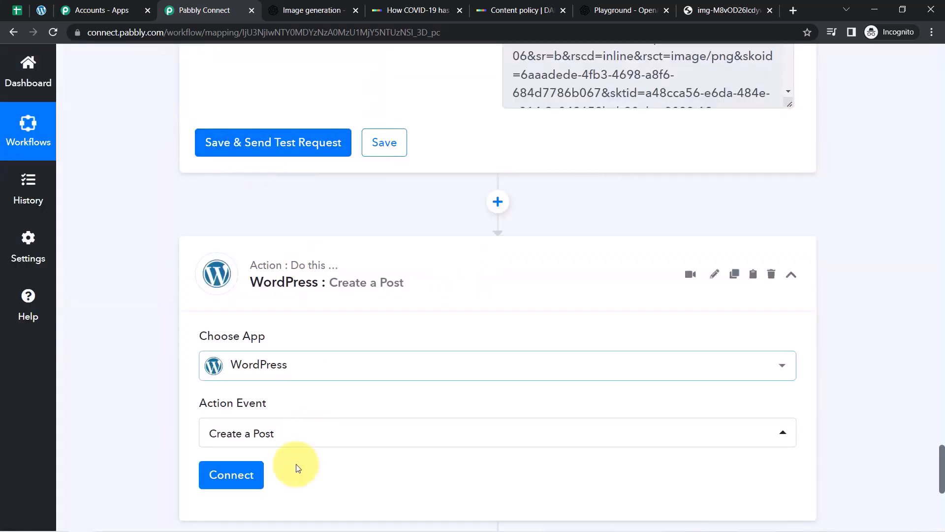
pyautogui.click(231, 475)
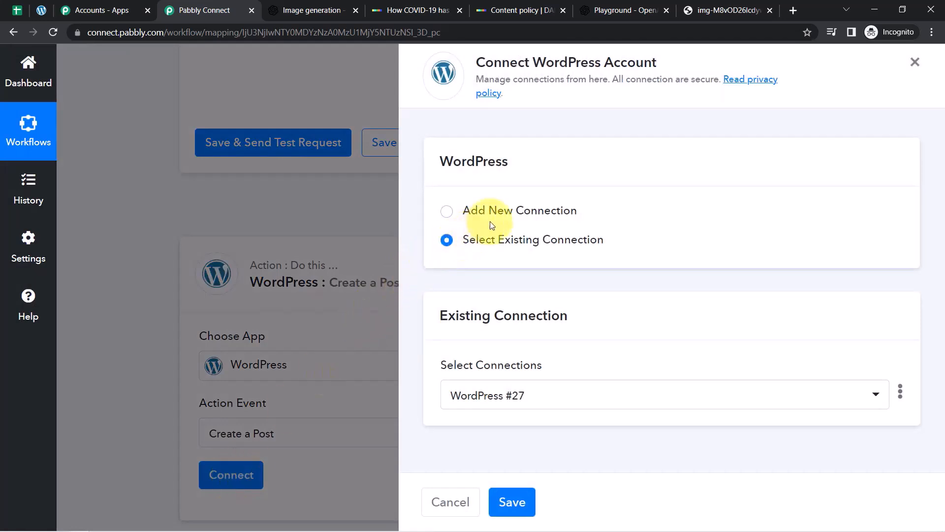
pyautogui.click(505, 216)
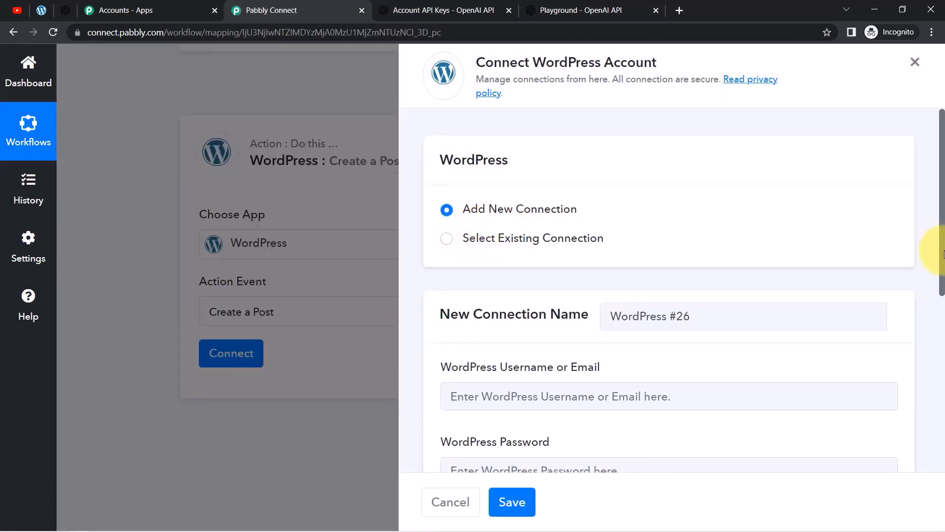
# Read the Basic Authentication note and open the WordPress REST API Authentication plugin link in a new tab.
pyautogui.scroll(-3, 923, 266)
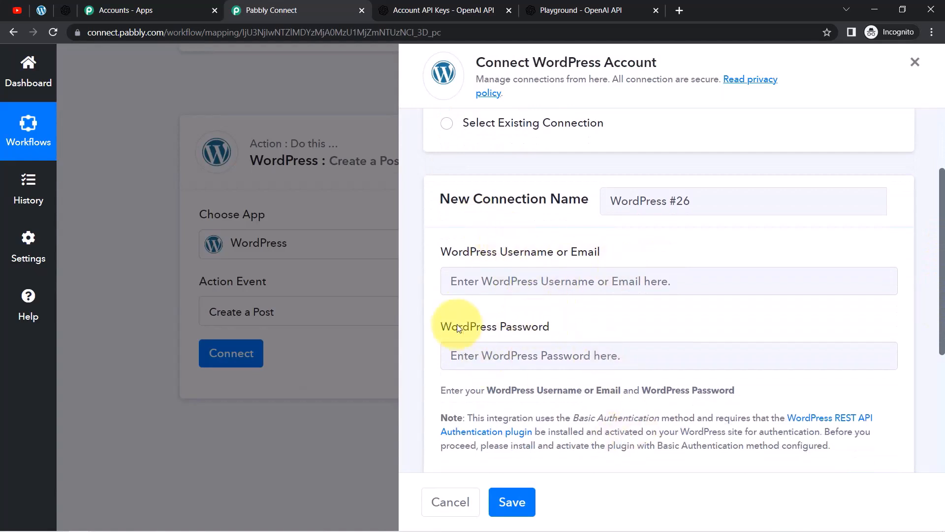
pyautogui.moveTo(484, 412); pyautogui.dragTo(590, 419)
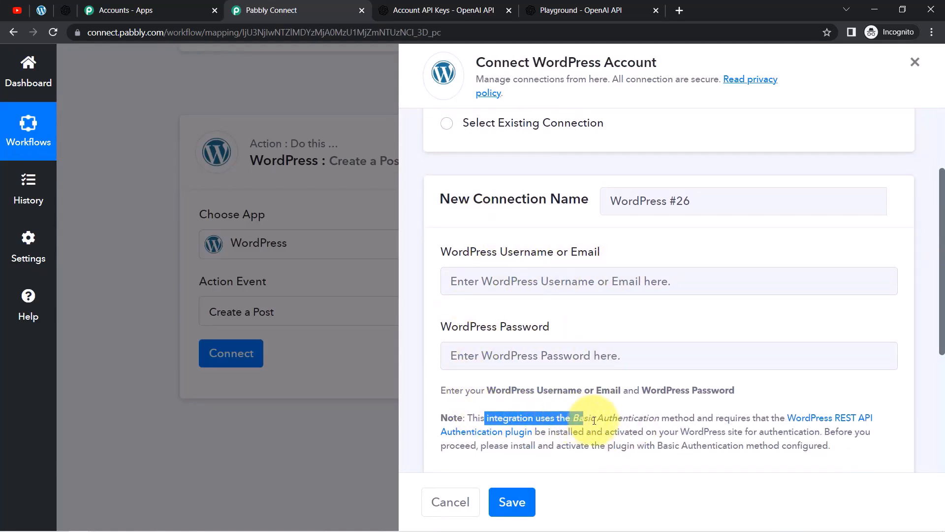
pyautogui.moveTo(655, 420); pyautogui.dragTo(701, 420)
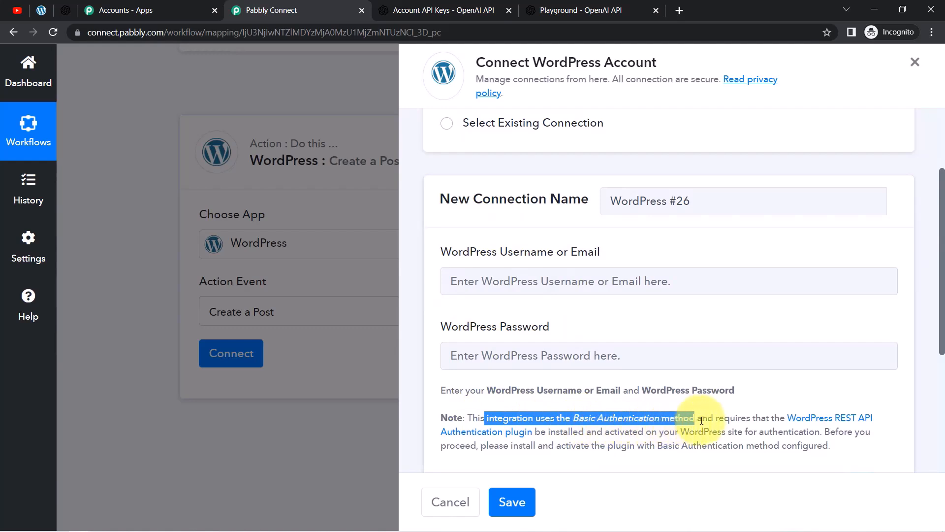
pyautogui.click(731, 419)
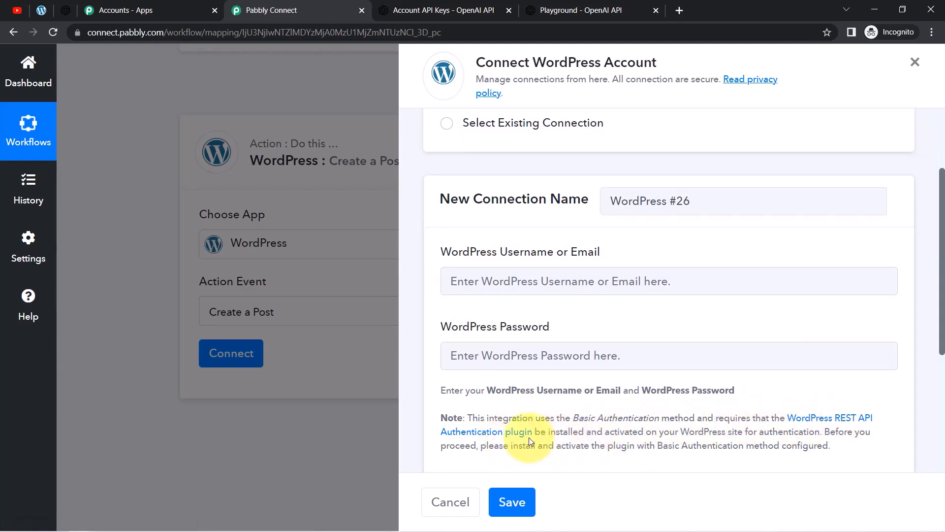
pyautogui.moveTo(609, 431); pyautogui.dragTo(699, 432)
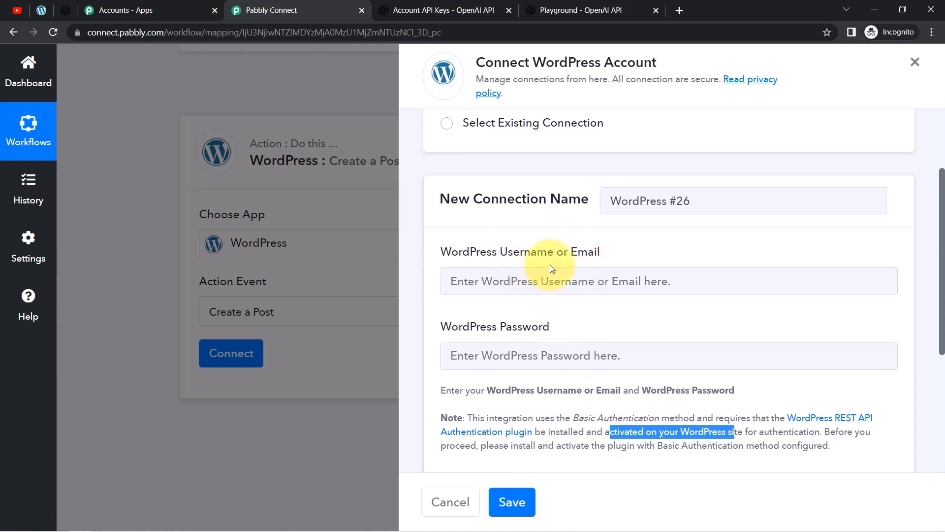
pyautogui.click(714, 445)
pyautogui.rightClick(814, 422)
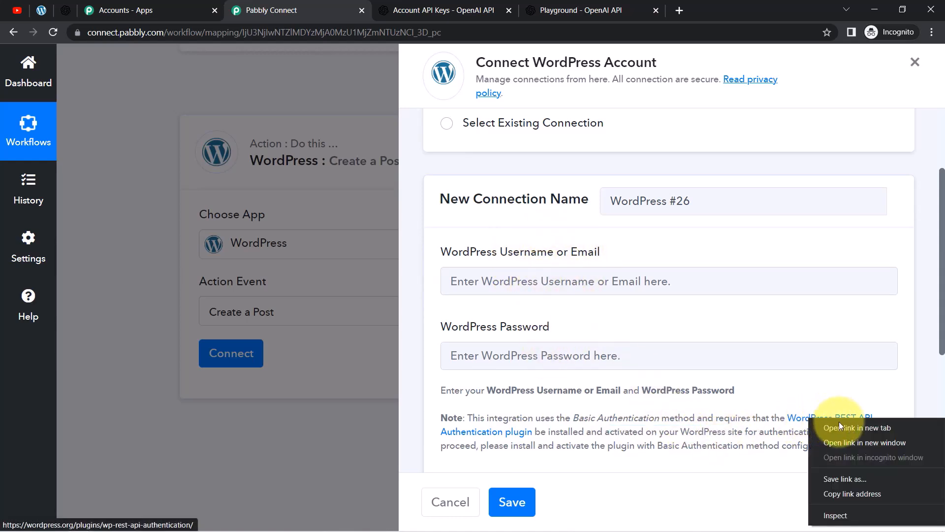
pyautogui.click(849, 424)
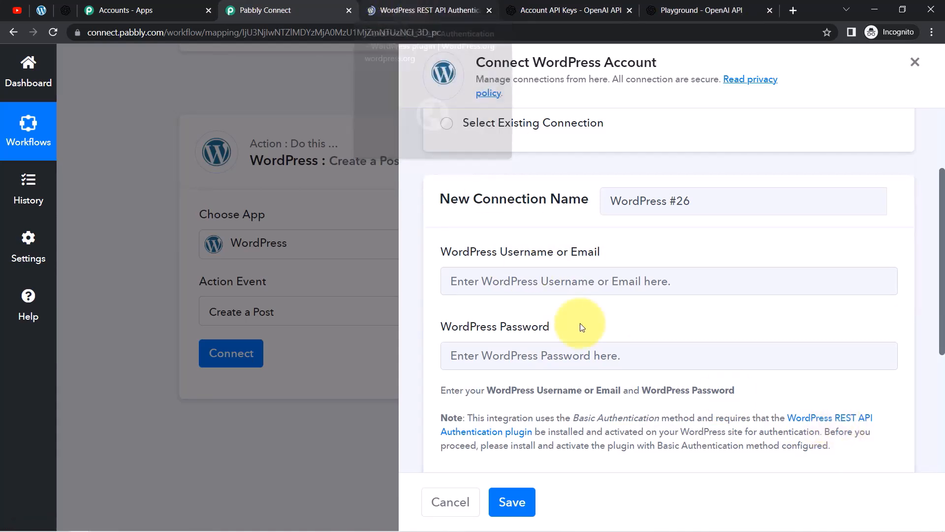
pyautogui.moveTo(501, 401); pyautogui.dragTo(596, 444)
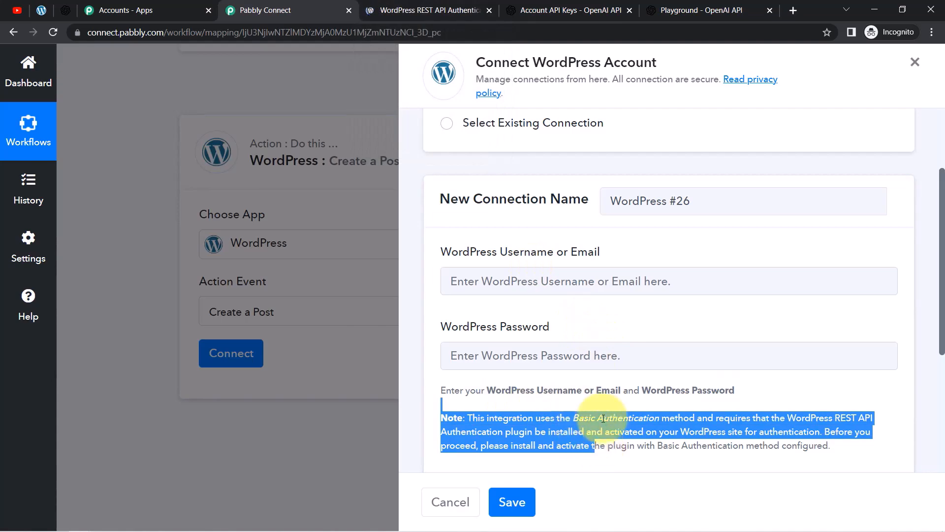
pyautogui.click(34, 11)
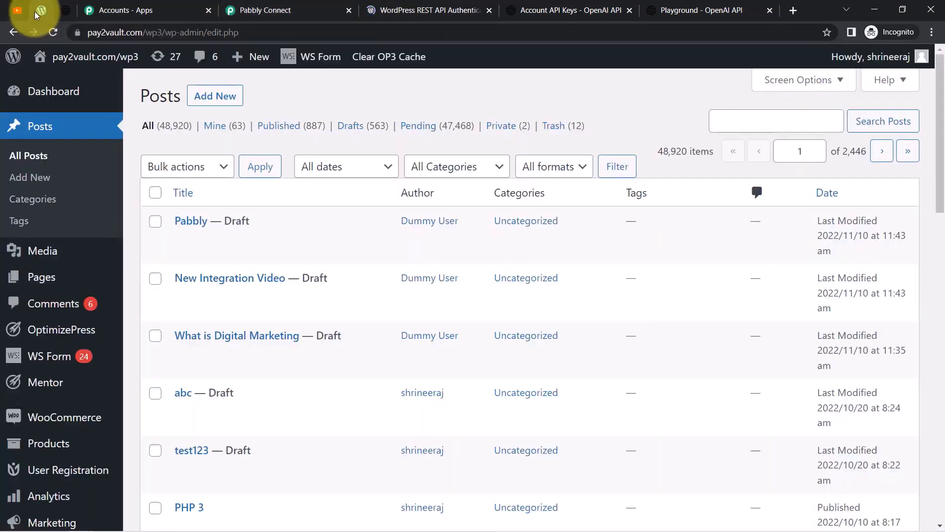
# Open the WordPress Plugins list and note the plugin name WordPress REST API Authentication.
pyautogui.hotkey('ctrl', 'f')
pyautogui.write('pl')
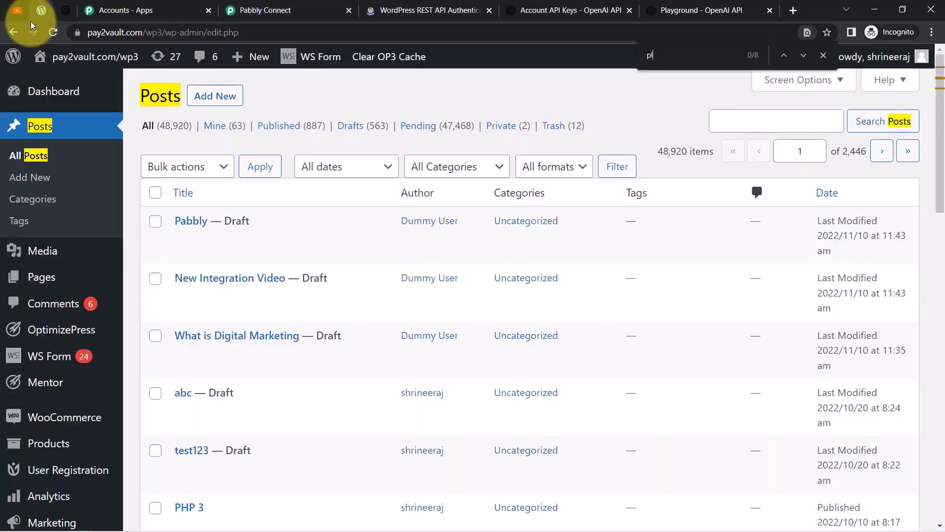
pyautogui.write('ugi')
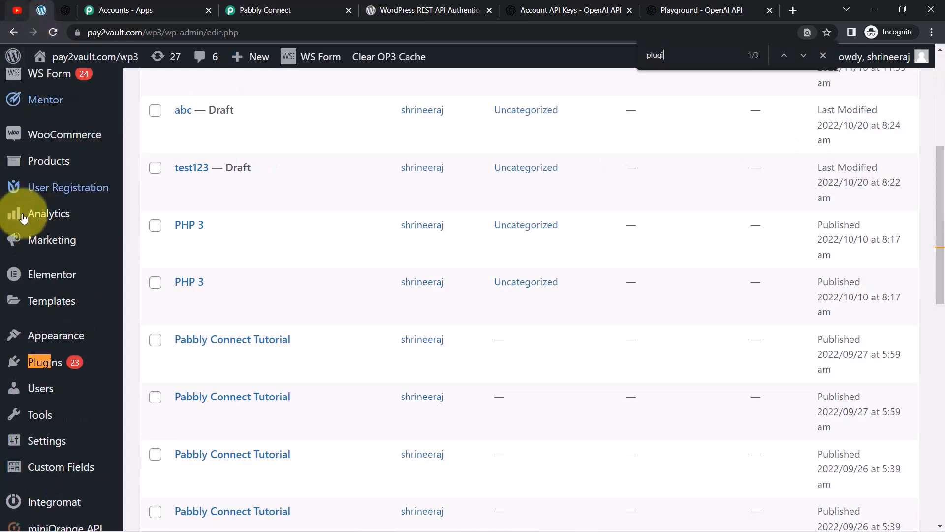
pyautogui.click(48, 370)
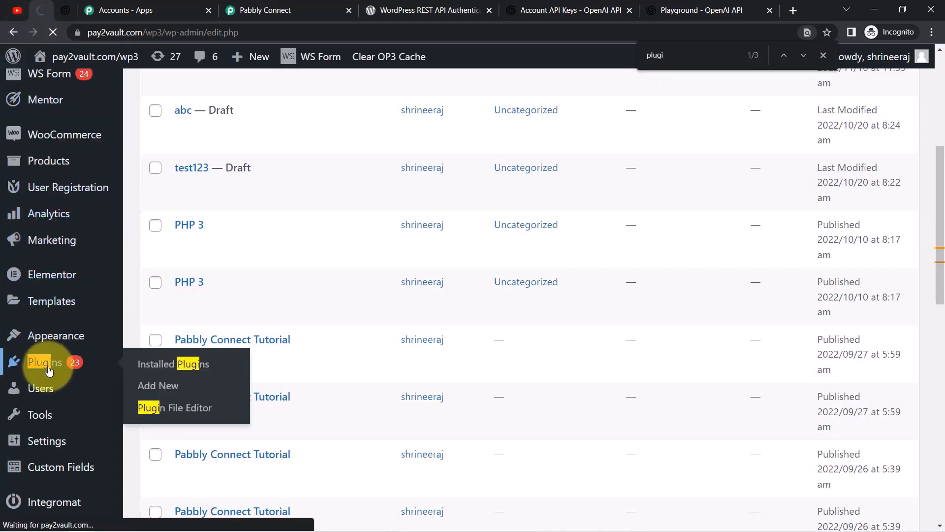
pyautogui.click(433, 10)
pyautogui.moveTo(414, 10); pyautogui.dragTo(148, 15)
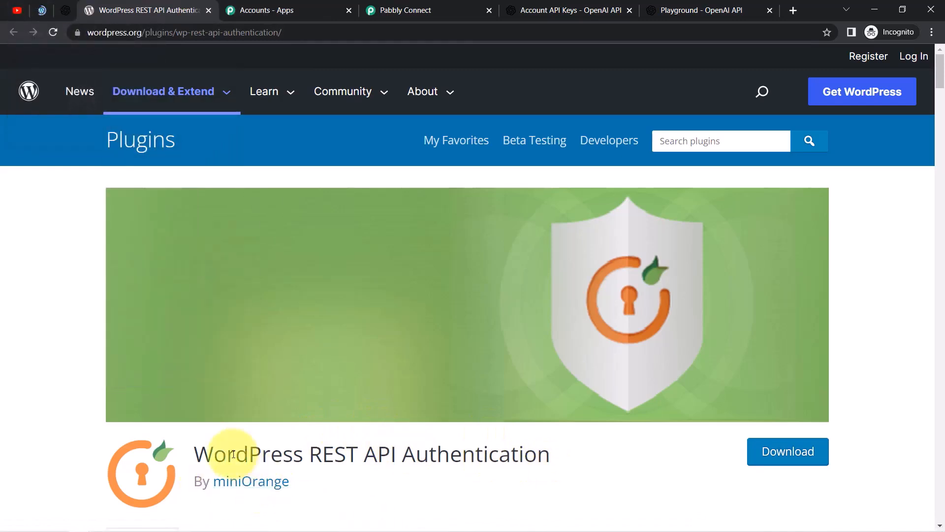
pyautogui.moveTo(196, 453); pyautogui.dragTo(555, 455)
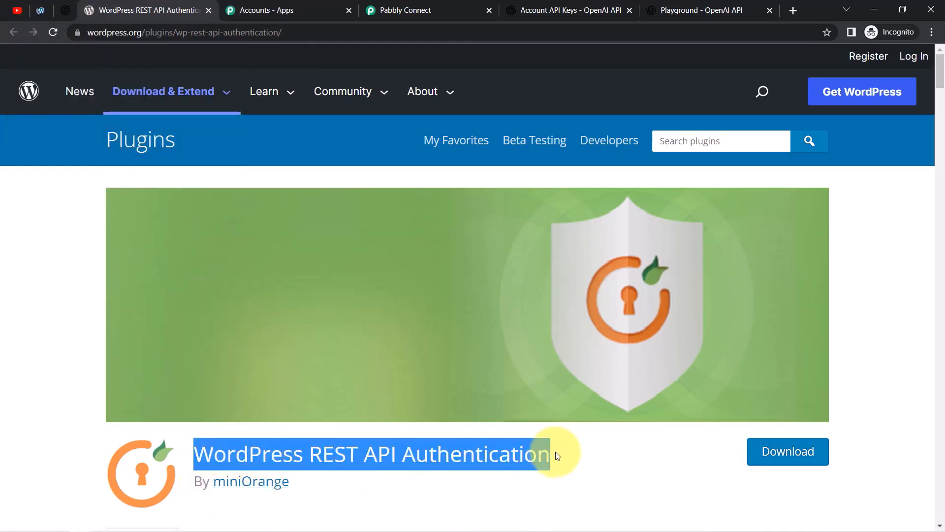
pyautogui.click(39, 10)
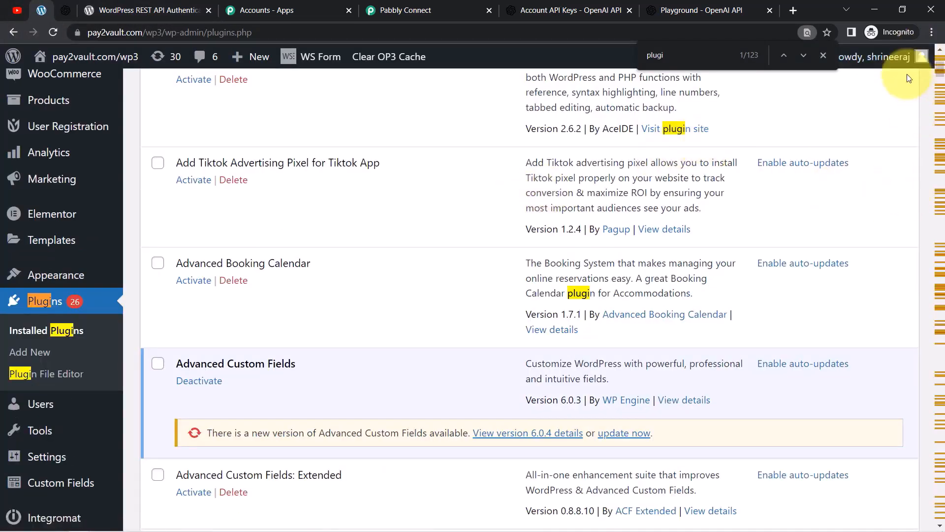
# Search installed plugins for WordPress REST API Authentication and open its Configure settings.
pyautogui.click(823, 58)
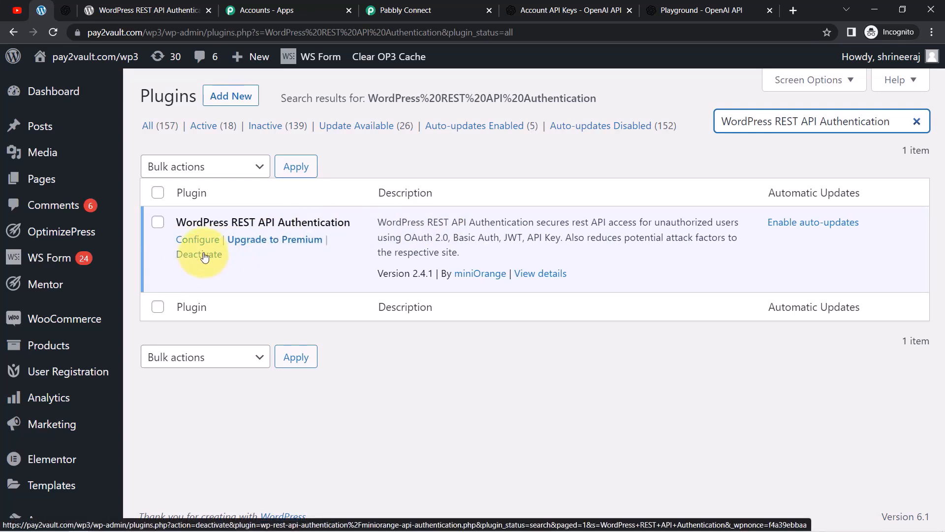
pyautogui.click(231, 96)
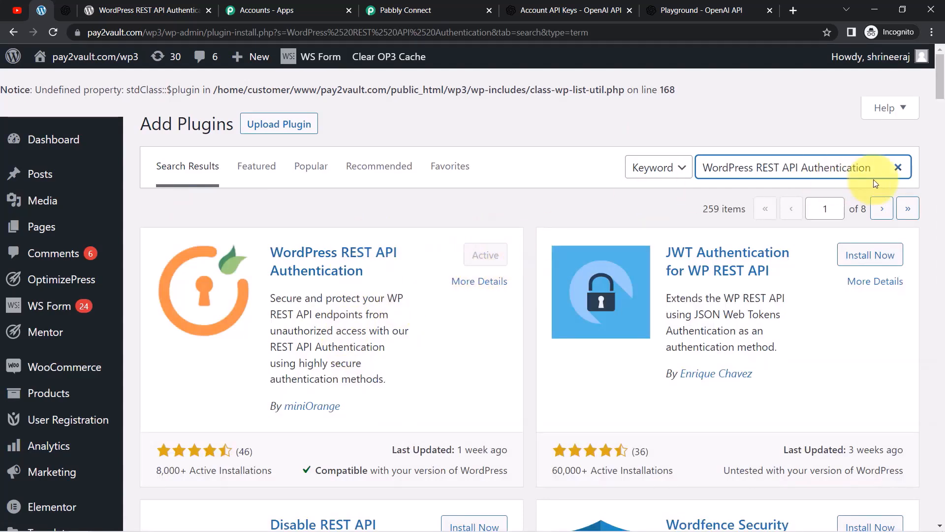
pyautogui.scroll(-5, 602, 200)
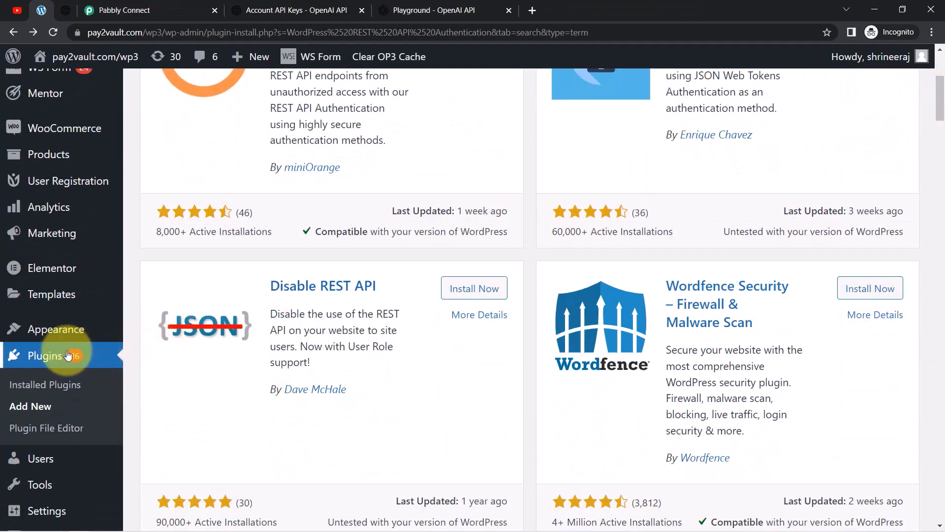
pyautogui.click(79, 357)
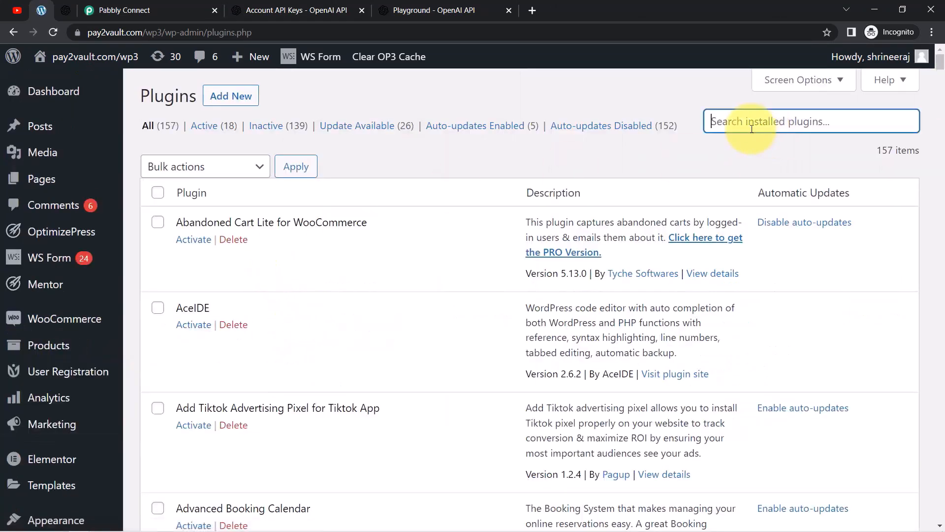
pyautogui.press('Return')
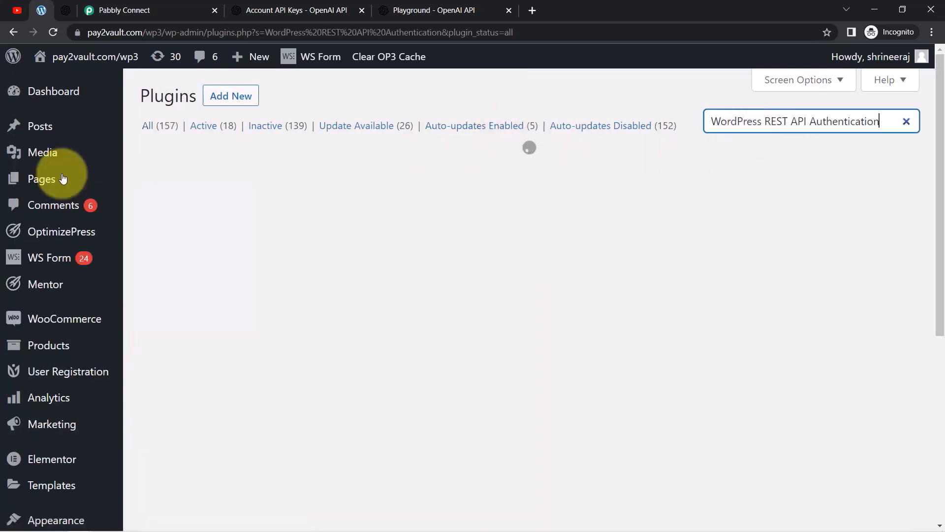
pyautogui.click(202, 245)
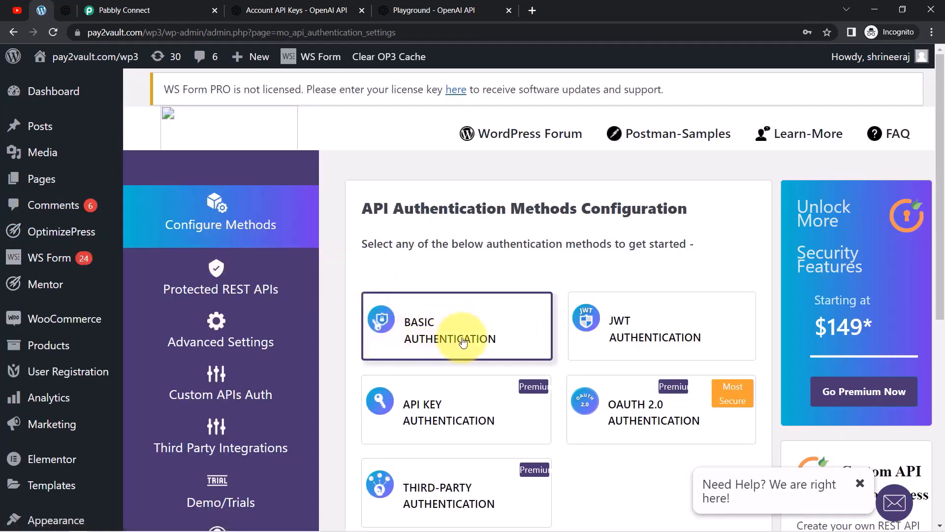
# Configure Basic Authentication with Username & Password Base64 Encoding and finish the setup.
pyautogui.click(464, 342)
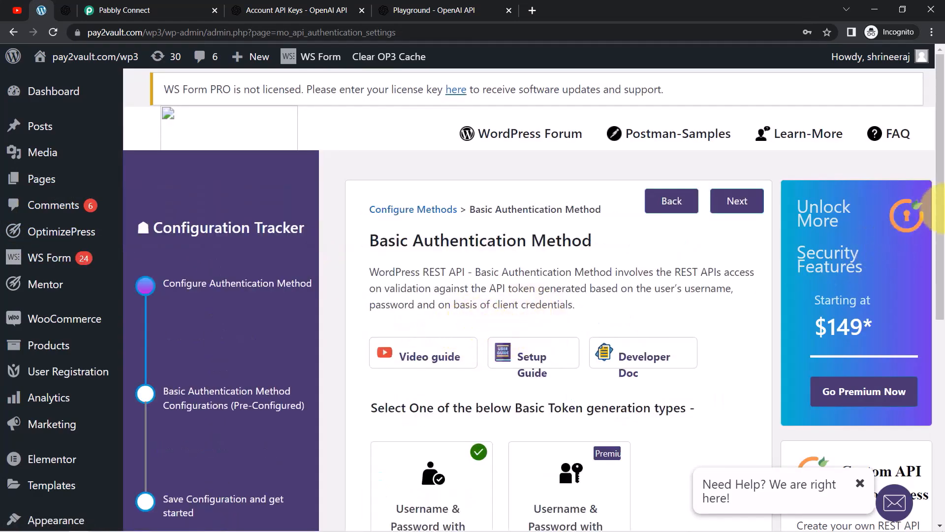
pyautogui.scroll(-3, 942, 183)
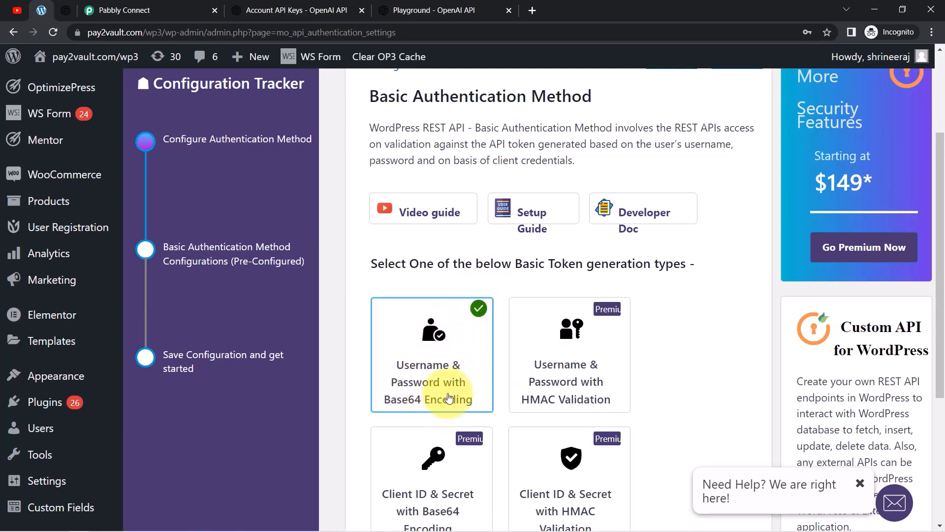
pyautogui.scroll(2, 931, 264)
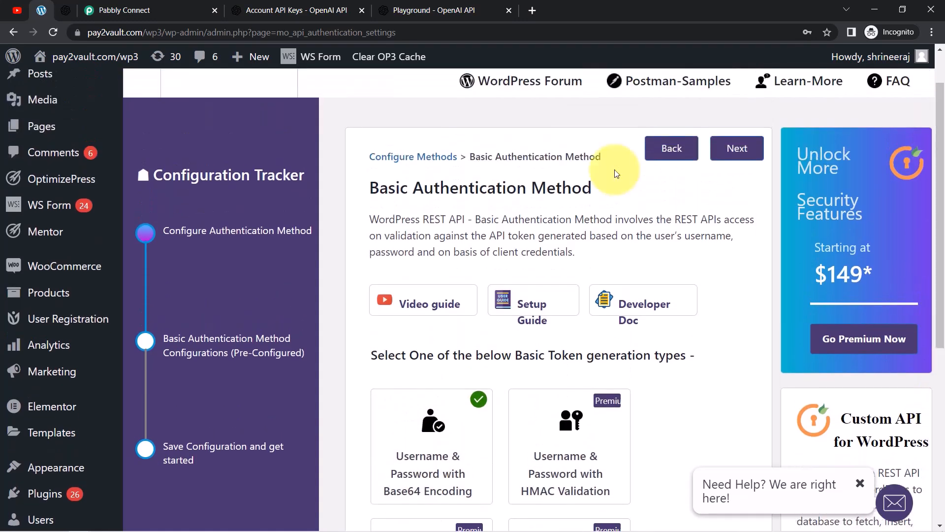
pyautogui.click(740, 149)
pyautogui.click(739, 154)
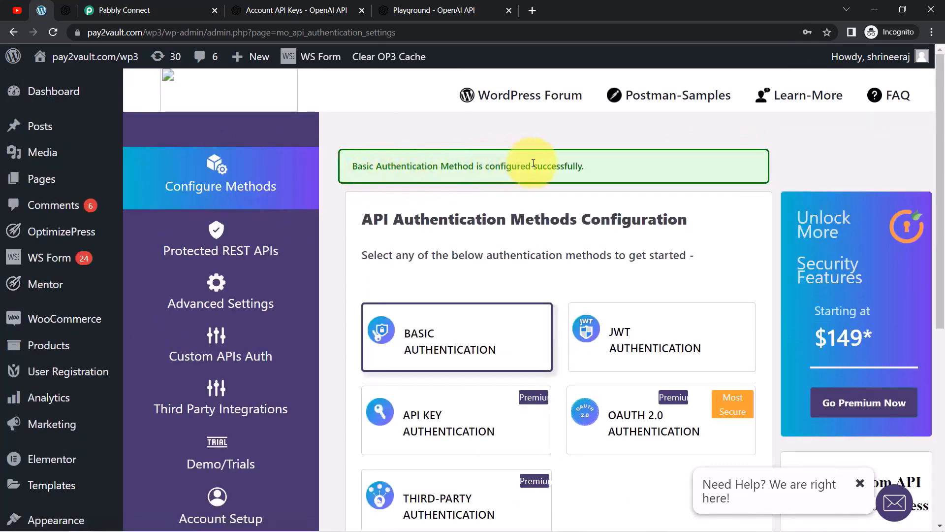
pyautogui.click(129, 10)
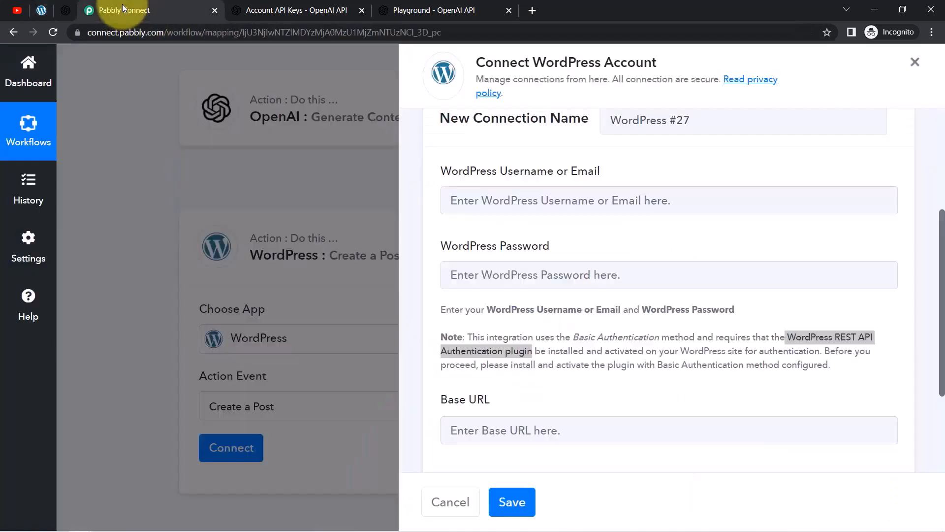
pyautogui.moveTo(831, 365); pyautogui.dragTo(444, 303)
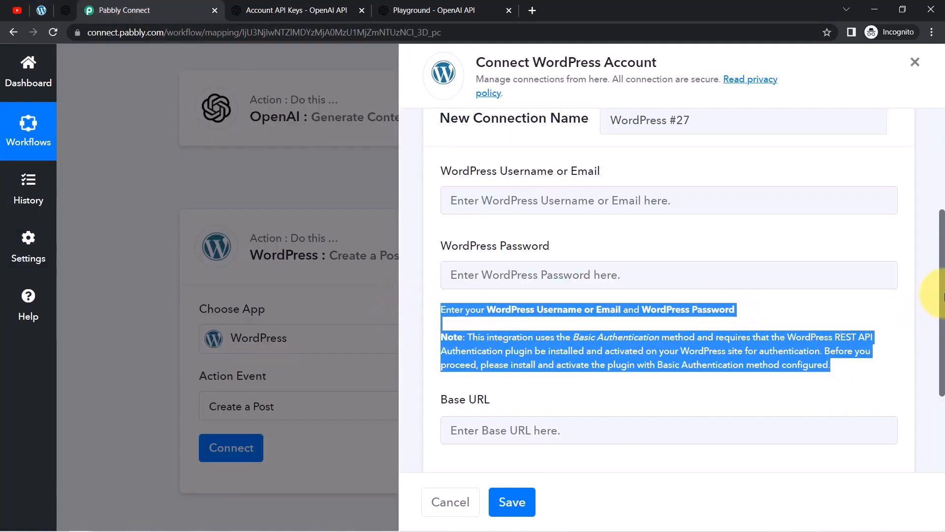
pyautogui.moveTo(940, 296); pyautogui.dragTo(940, 302)
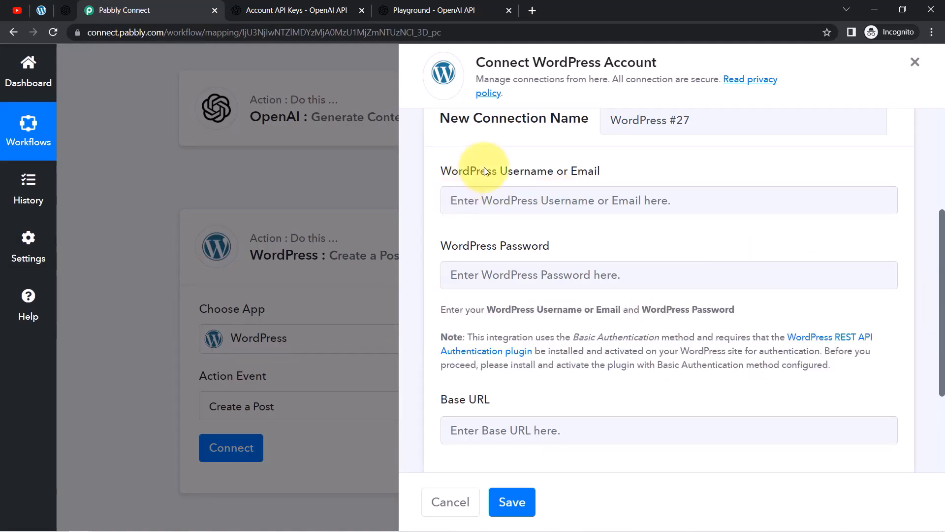
pyautogui.moveTo(486, 171); pyautogui.dragTo(597, 175)
pyautogui.moveTo(487, 245); pyautogui.dragTo(538, 246)
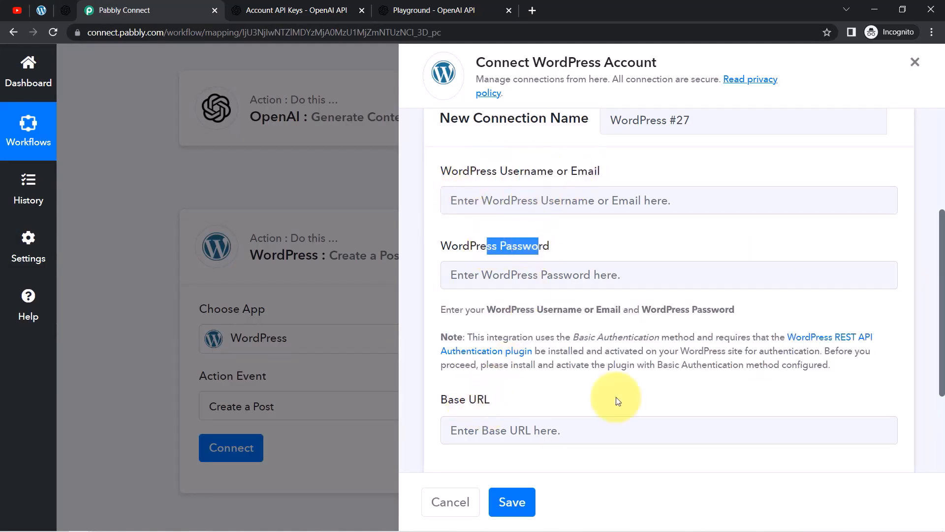
pyautogui.moveTo(942, 270); pyautogui.dragTo(942, 360)
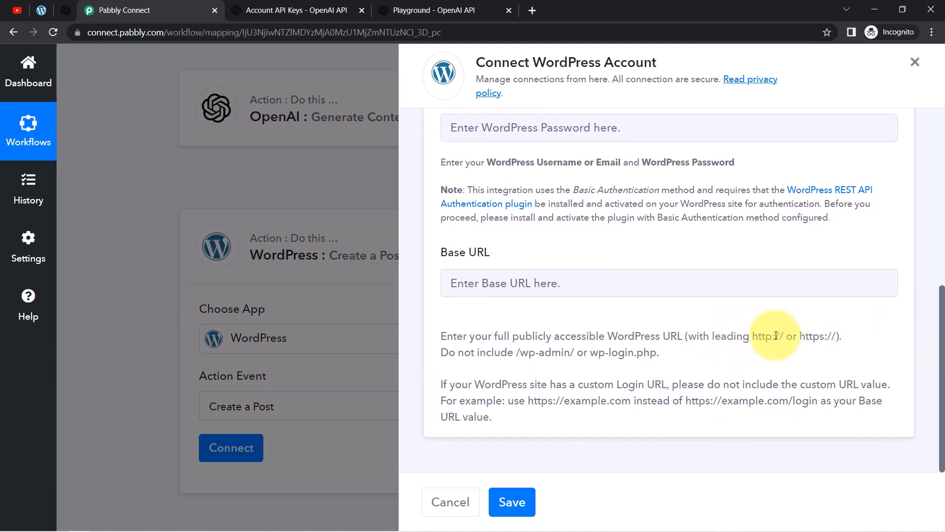
pyautogui.moveTo(754, 337); pyautogui.dragTo(831, 337)
pyautogui.moveTo(456, 337); pyautogui.dragTo(489, 414)
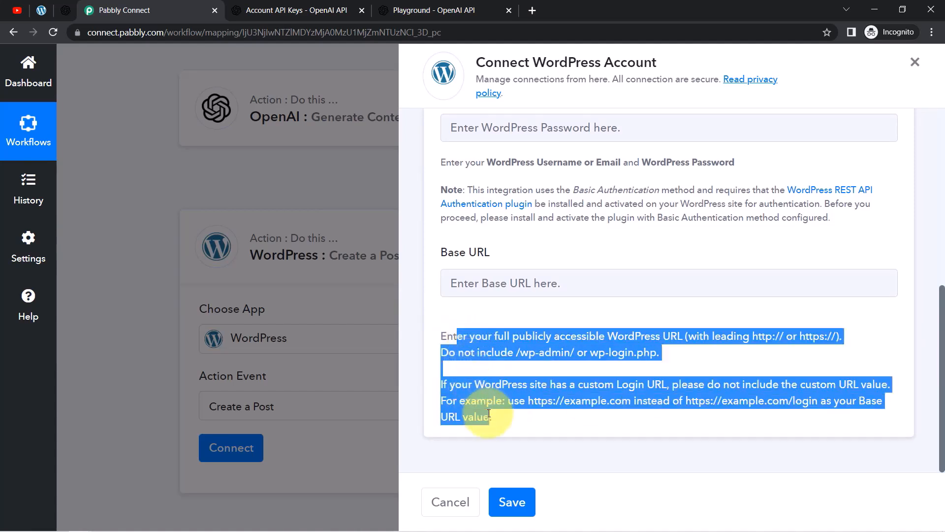
pyautogui.click(41, 10)
pyautogui.click(105, 31)
pyautogui.click(167, 32)
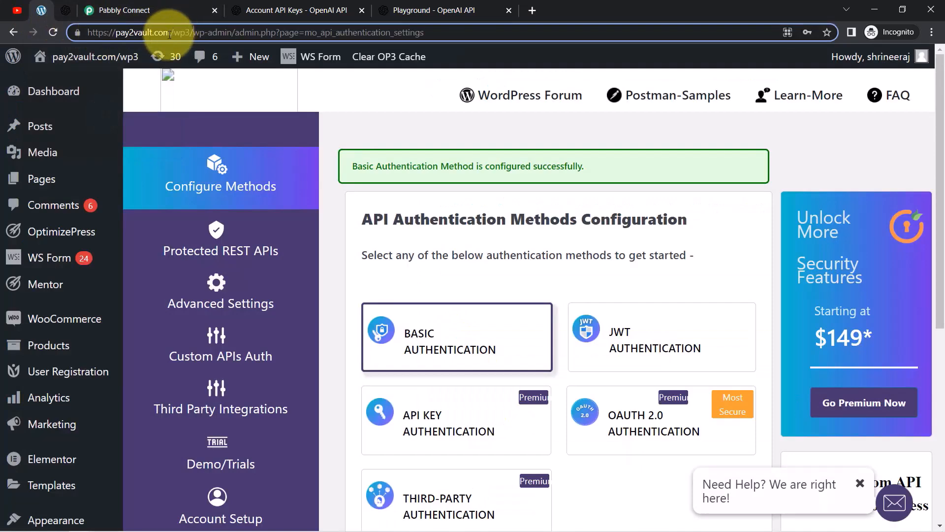
pyautogui.moveTo(195, 33); pyautogui.dragTo(72, 41)
pyautogui.click(163, 9)
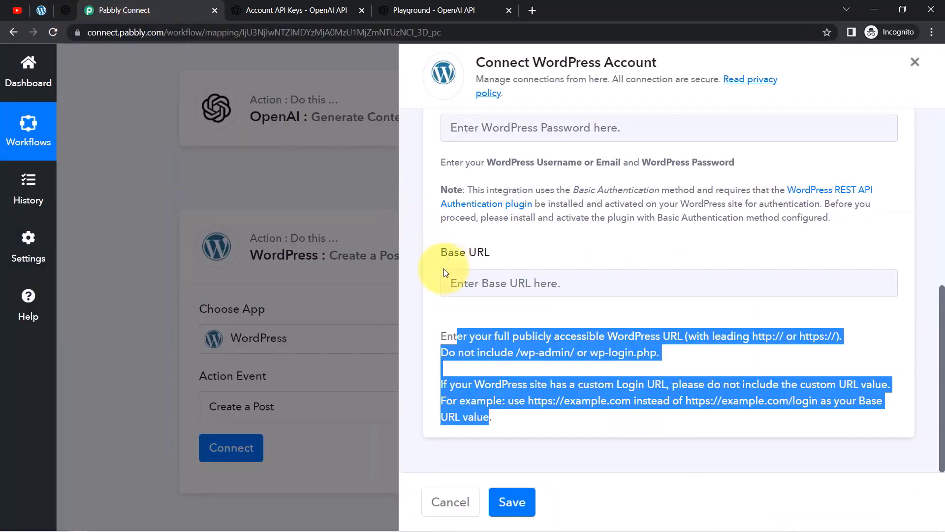
pyautogui.click(467, 278)
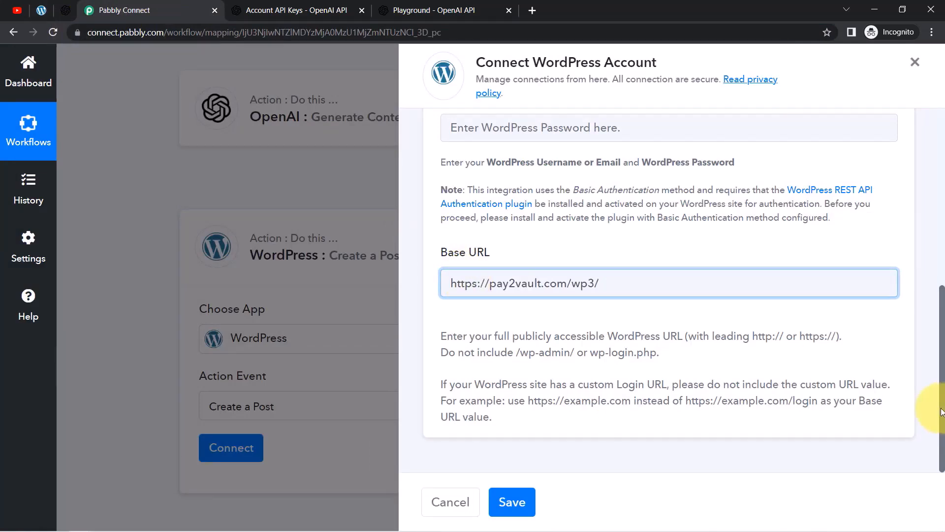
pyautogui.scroll(3, 942, 411)
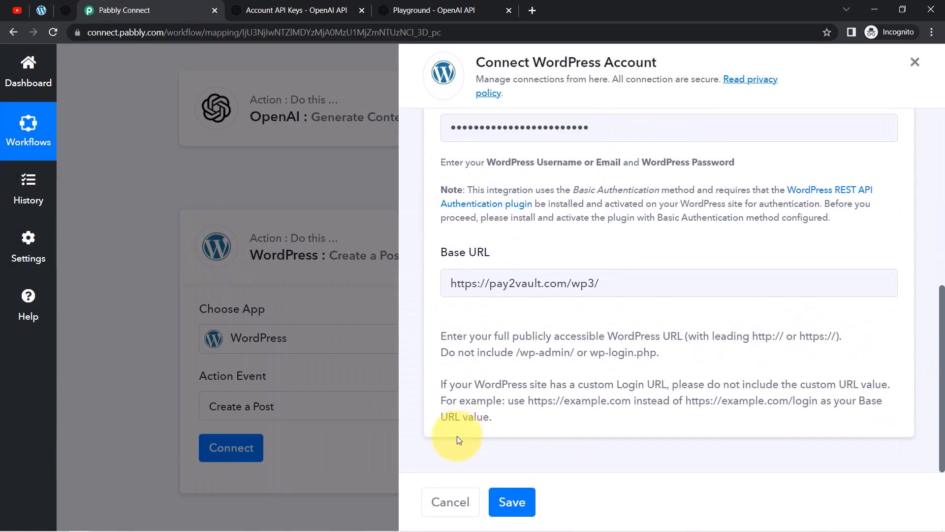
pyautogui.click(513, 507)
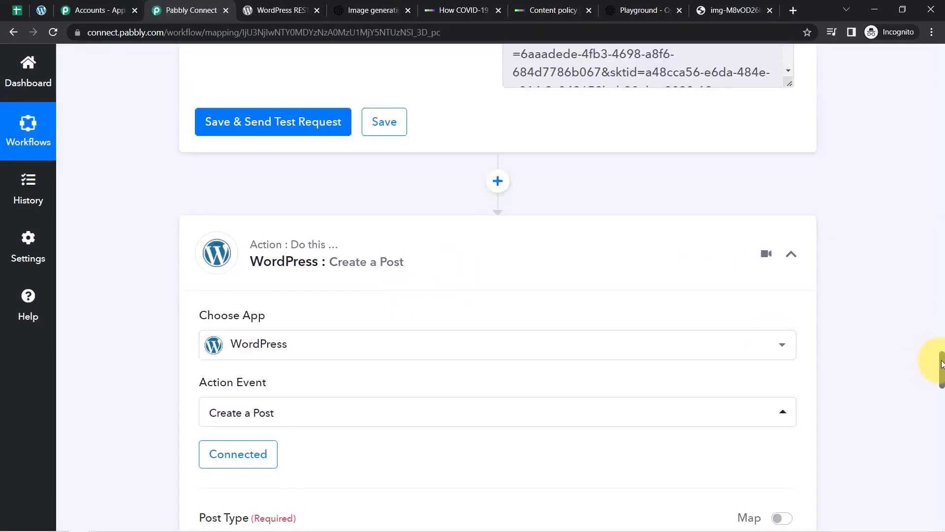
pyautogui.moveTo(942, 365); pyautogui.dragTo(938, 391)
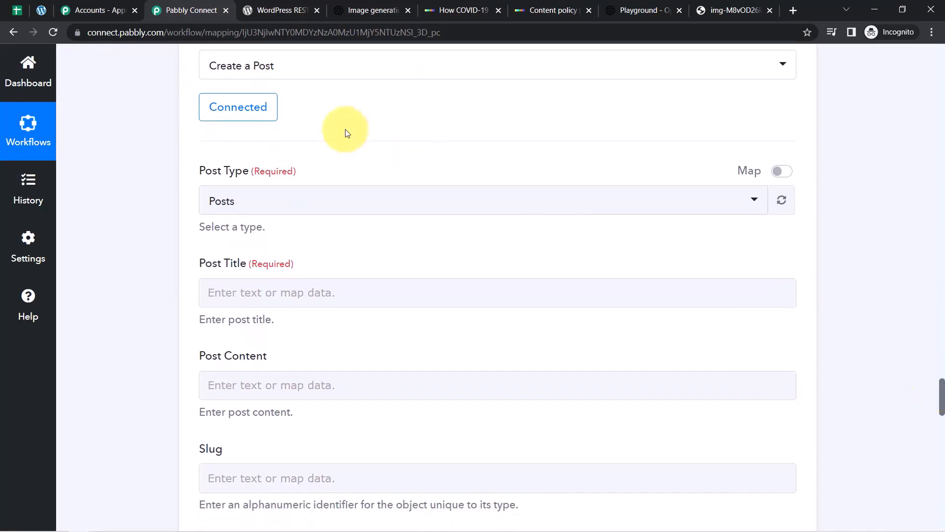
# Set Post Type to Posts and map '1. Blog Title' into Post Title.
pyautogui.click(247, 198)
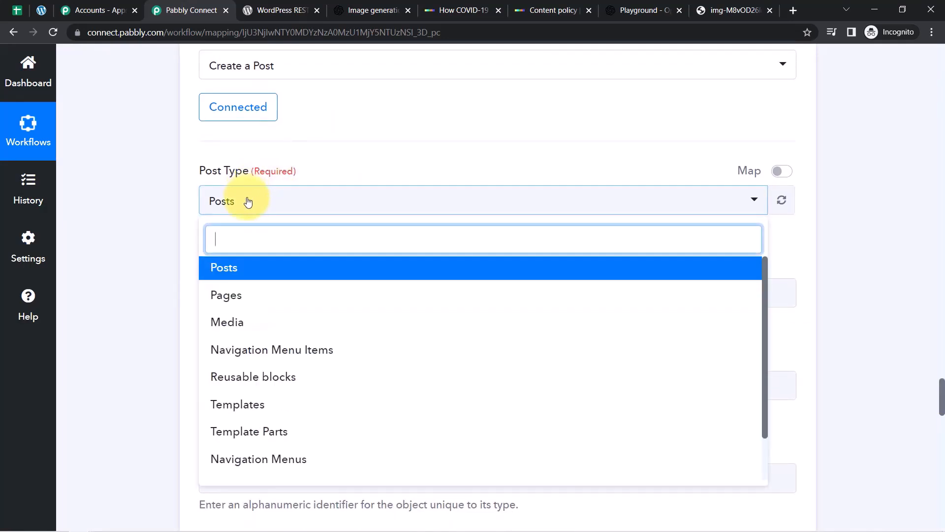
pyautogui.click(221, 269)
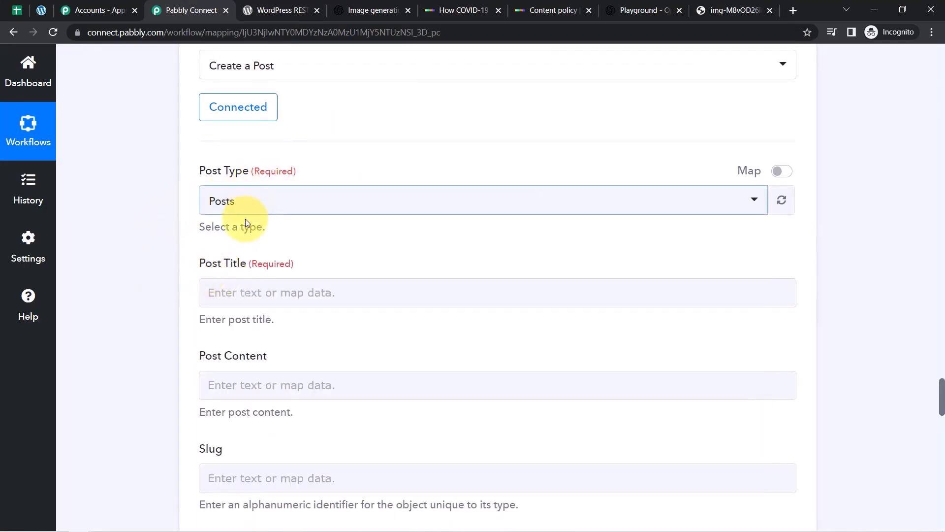
pyautogui.moveTo(200, 264); pyautogui.dragTo(251, 267)
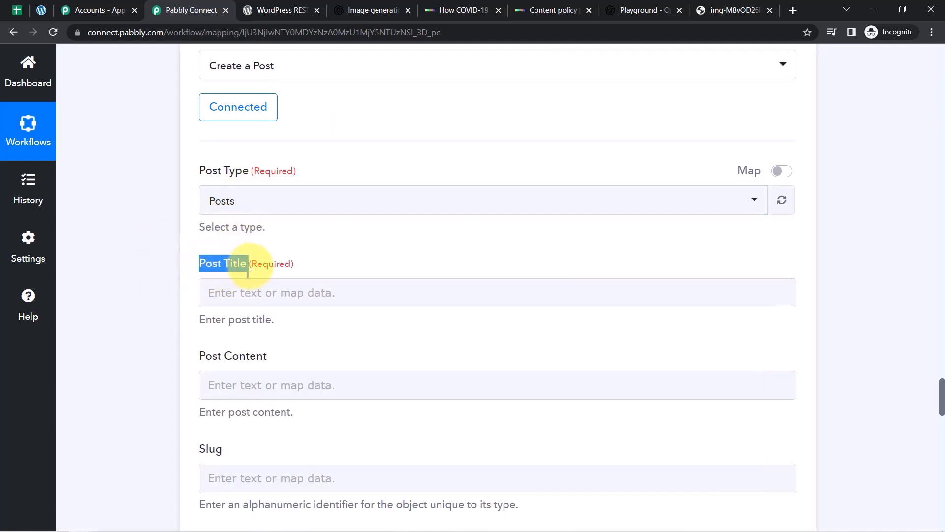
pyautogui.click(256, 294)
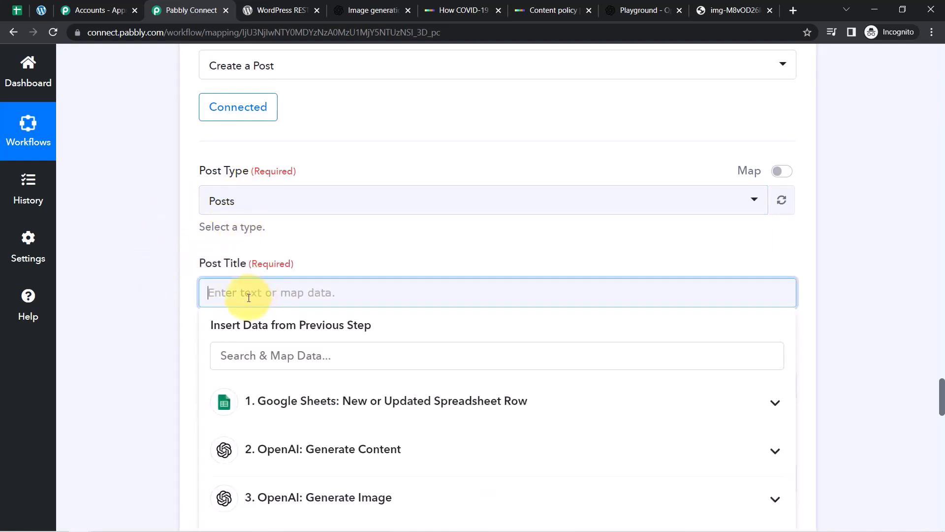
pyautogui.click(297, 416)
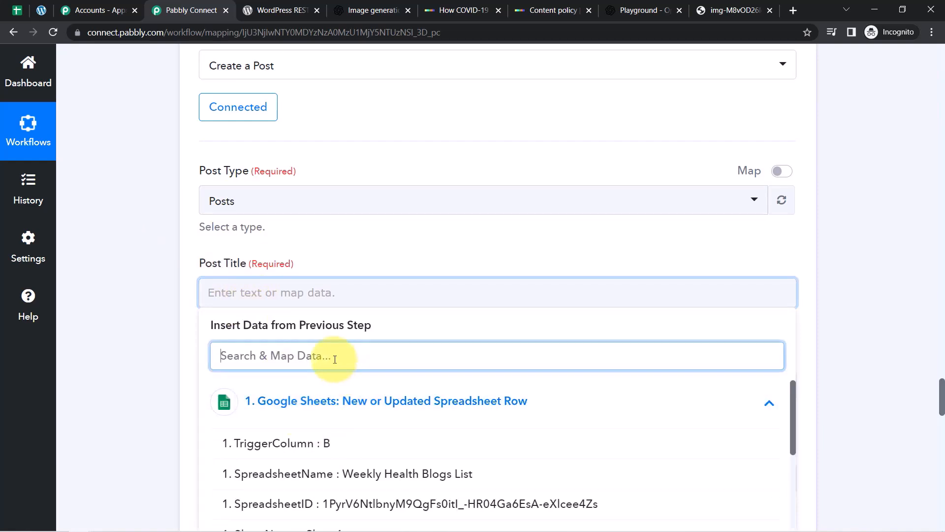
pyautogui.write('tit')
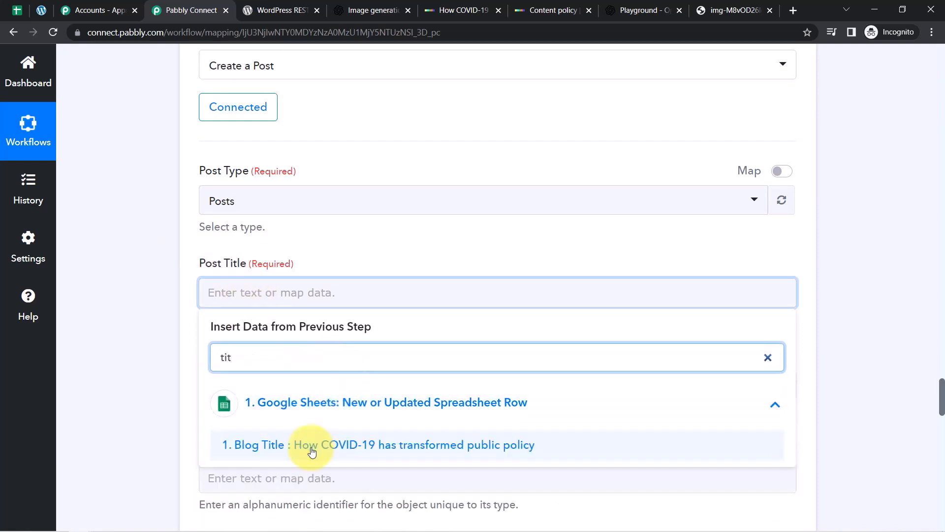
pyautogui.click(311, 445)
pyautogui.click(157, 308)
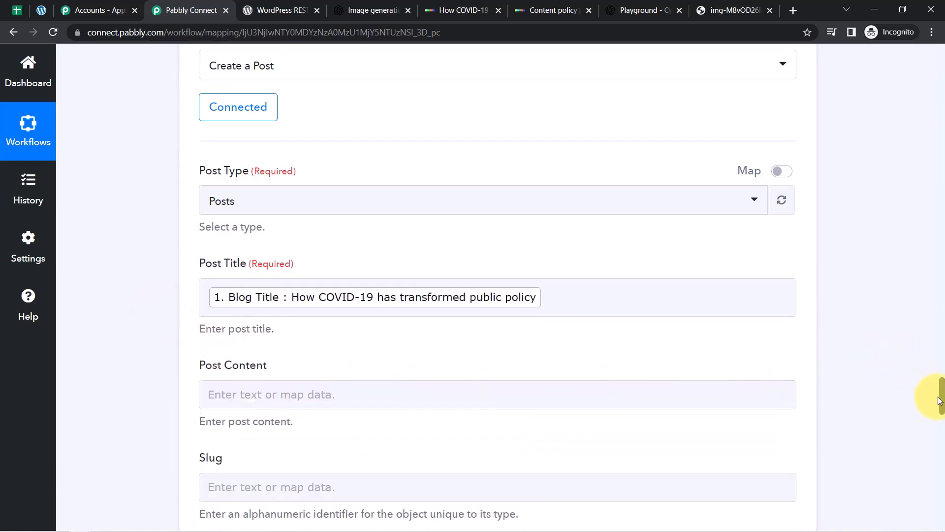
# Map OpenAI's '2. Choices 0 Text' into Post Content.
pyautogui.scroll(-4, 941, 393)
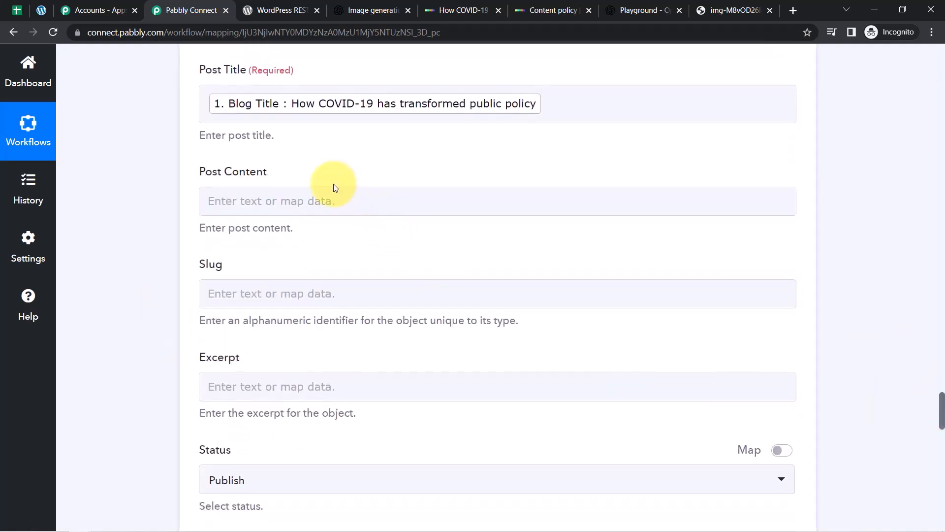
pyautogui.click(265, 199)
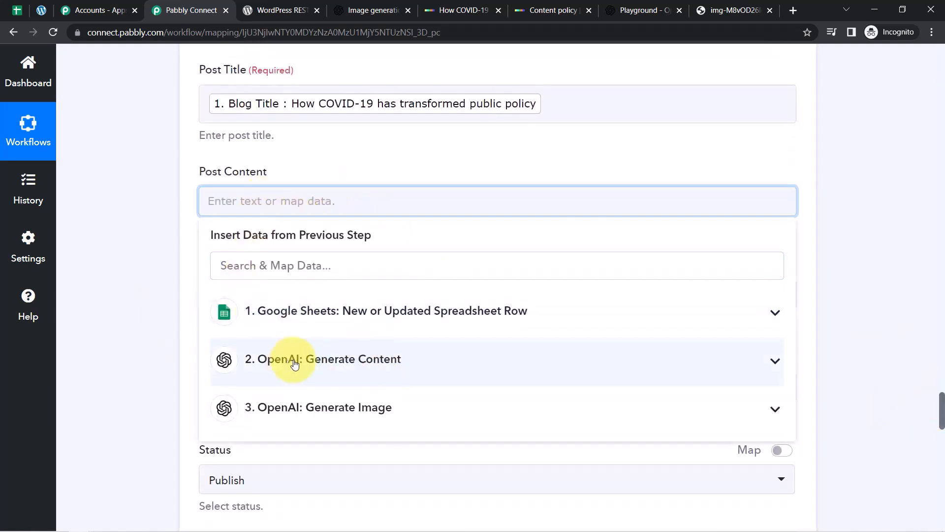
pyautogui.click(360, 361)
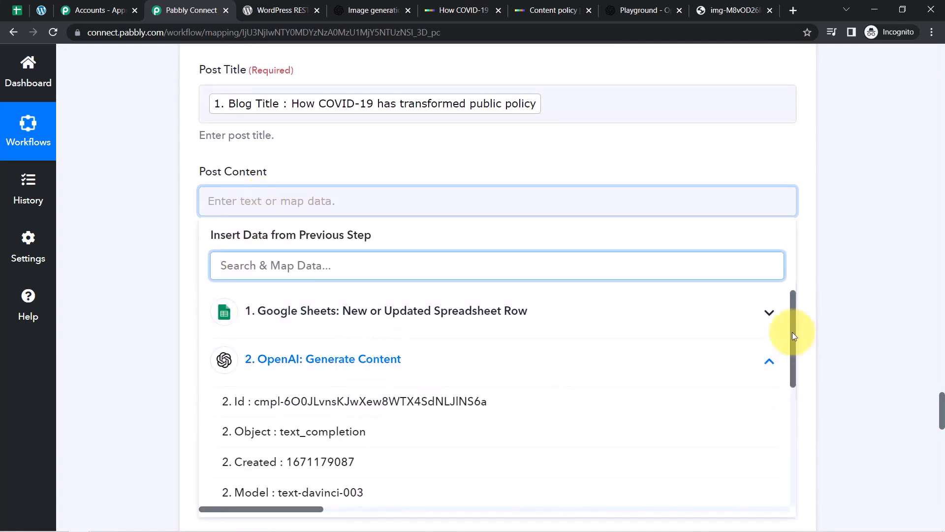
pyautogui.moveTo(791, 330); pyautogui.dragTo(794, 337)
pyautogui.click(330, 375)
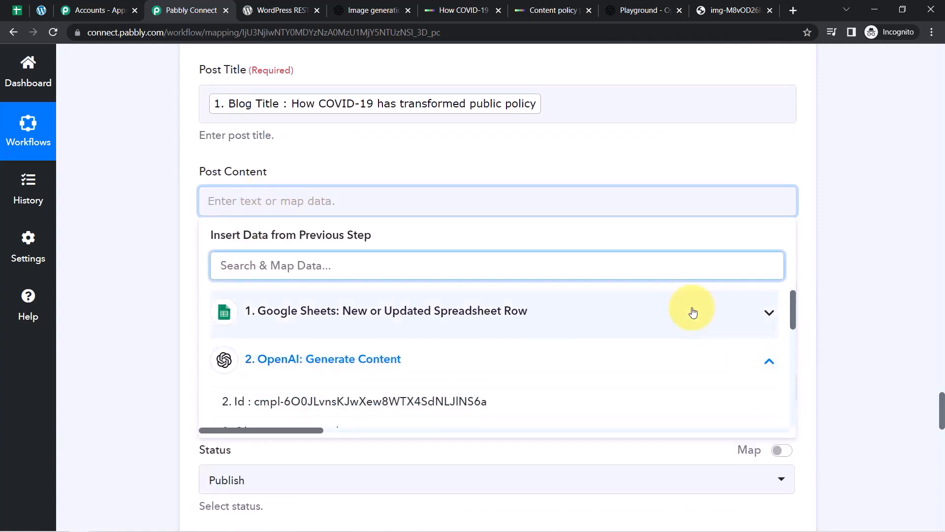
pyautogui.moveTo(793, 301); pyautogui.dragTo(793, 350)
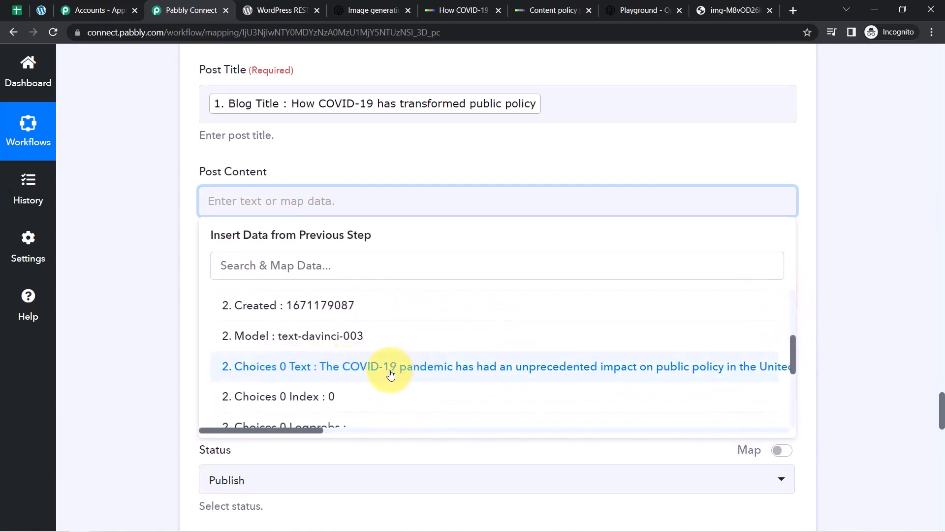
pyautogui.click(445, 369)
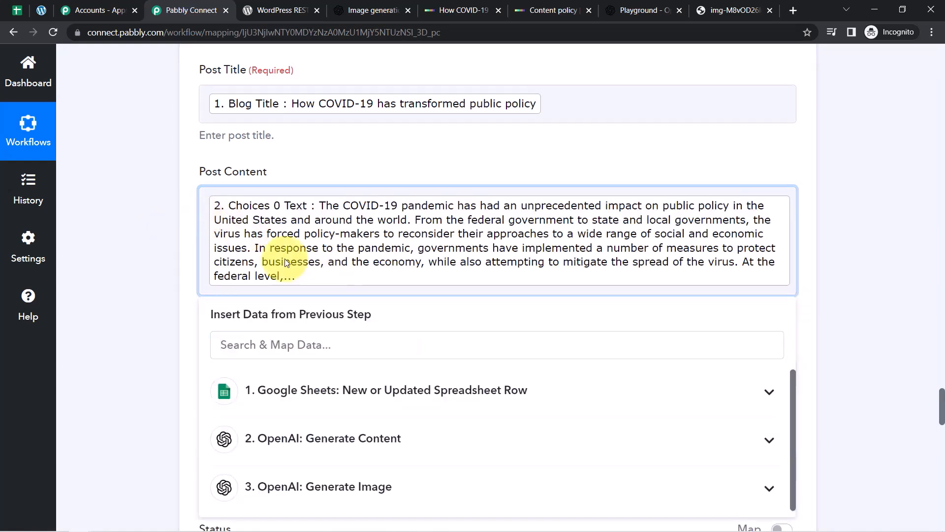
pyautogui.click(862, 341)
pyautogui.moveTo(942, 398); pyautogui.dragTo(942, 414)
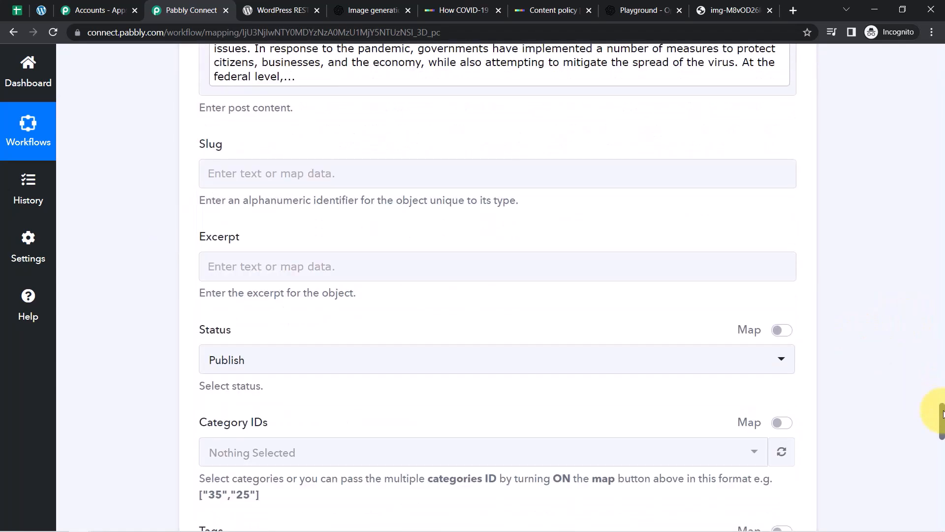
# Map '1. Blog Title' into the Slug field.
pyautogui.click(327, 173)
pyautogui.click(315, 285)
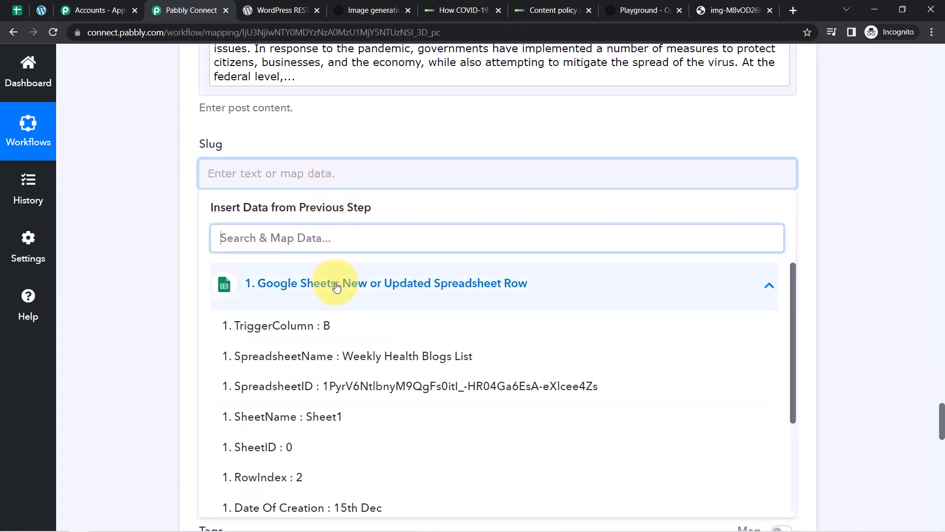
pyautogui.moveTo(789, 289); pyautogui.dragTo(791, 379)
pyautogui.click(548, 482)
pyautogui.click(173, 227)
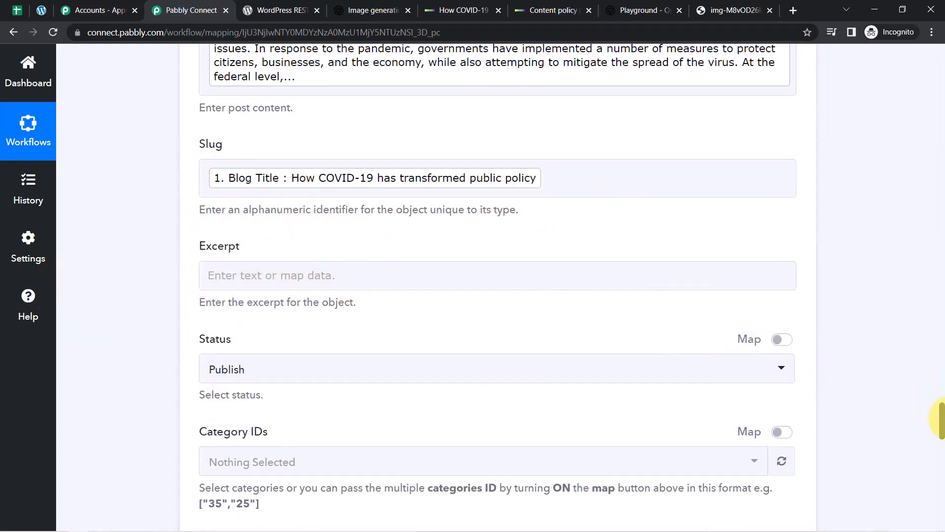
# Change the WordPress post Status from Publish to Draft.
pyautogui.scroll(-4, 941, 428)
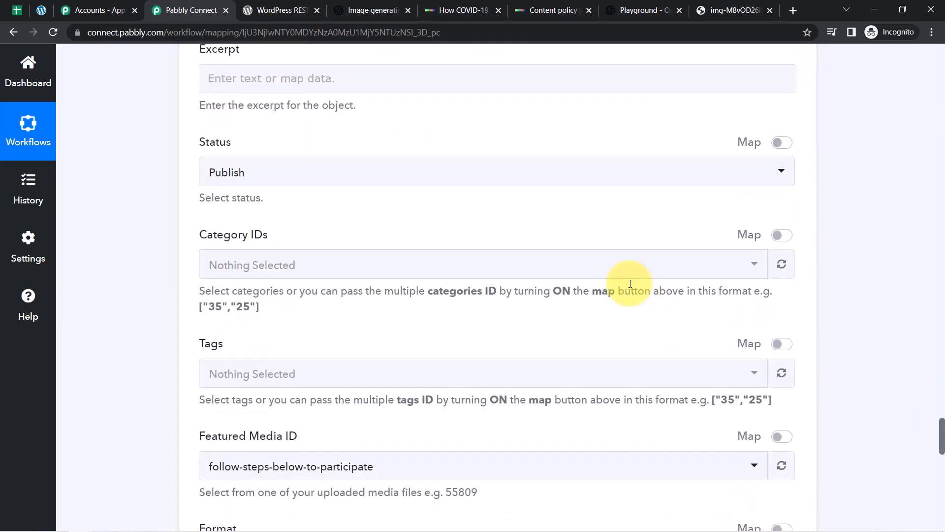
pyautogui.click(271, 175)
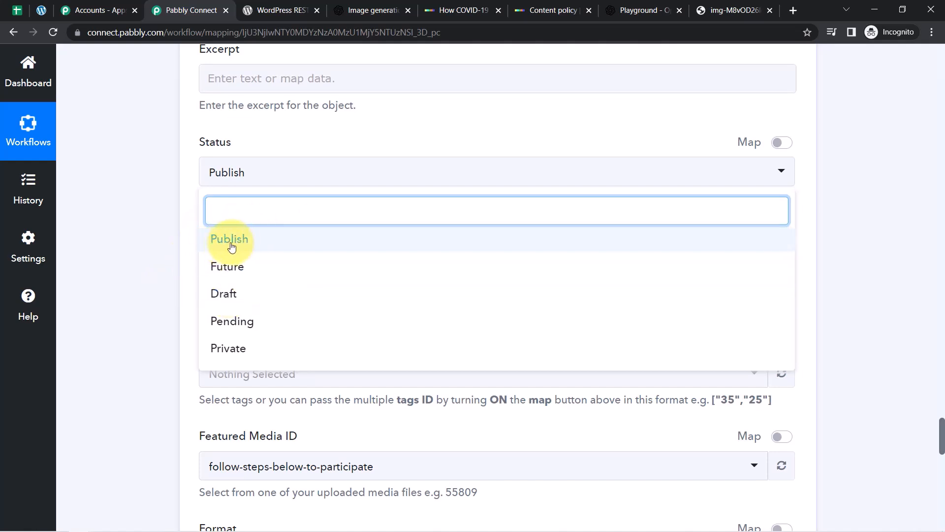
pyautogui.click(238, 295)
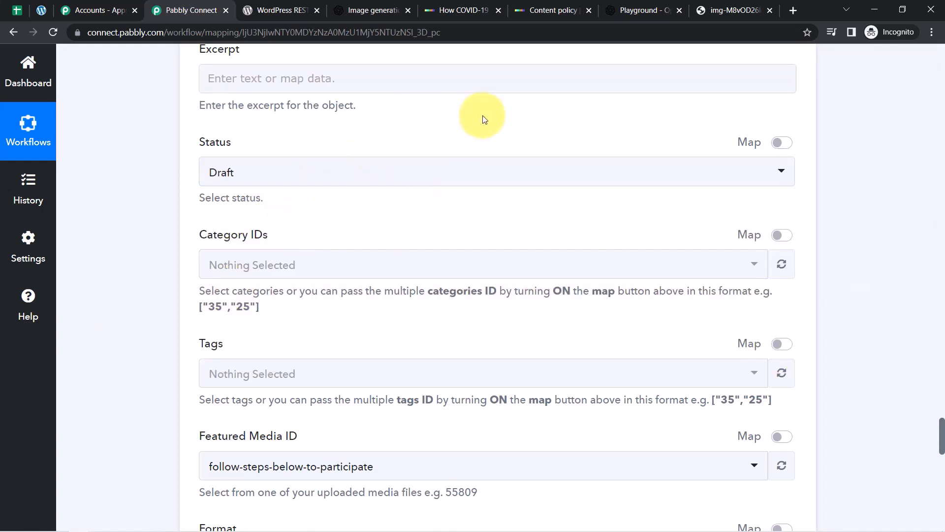
pyautogui.moveTo(942, 428); pyautogui.dragTo(934, 492)
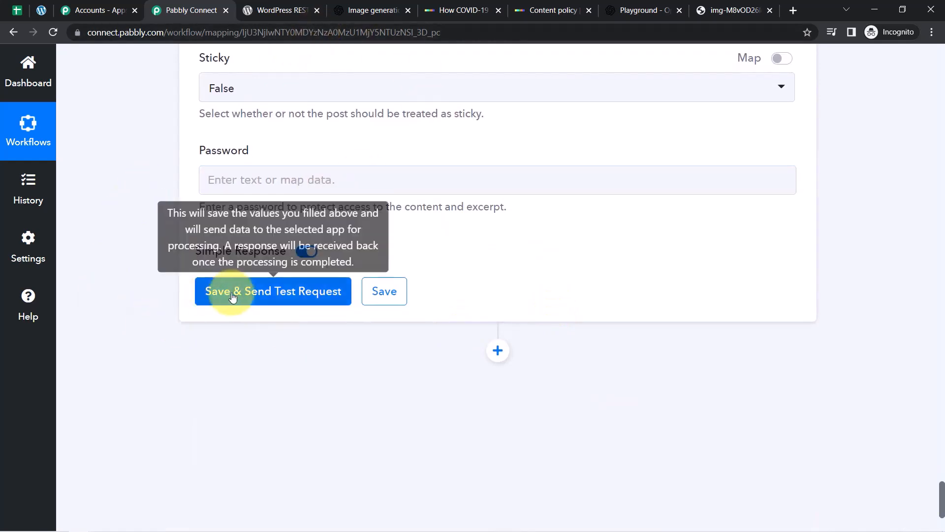
# Check the WordPress posts list, then save and send a test post from the Pabbly workflow.
pyautogui.click(41, 10)
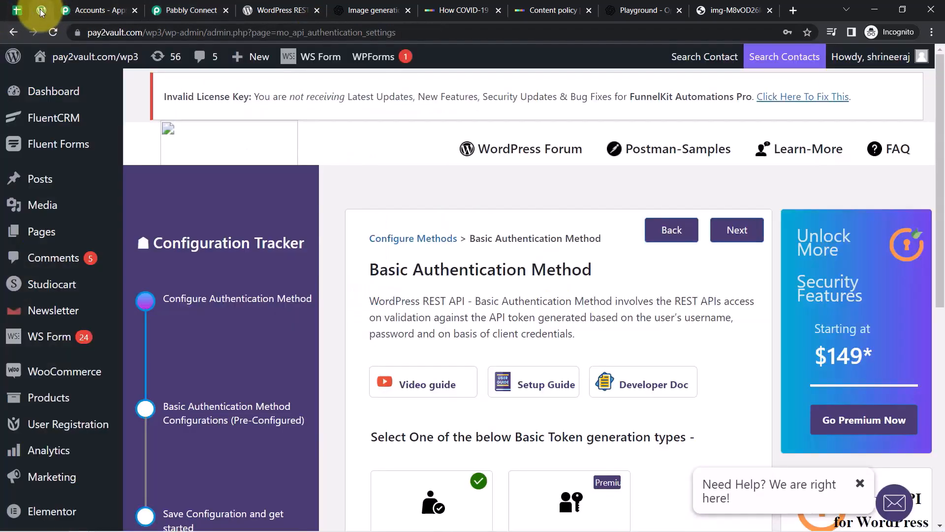
pyautogui.click(39, 183)
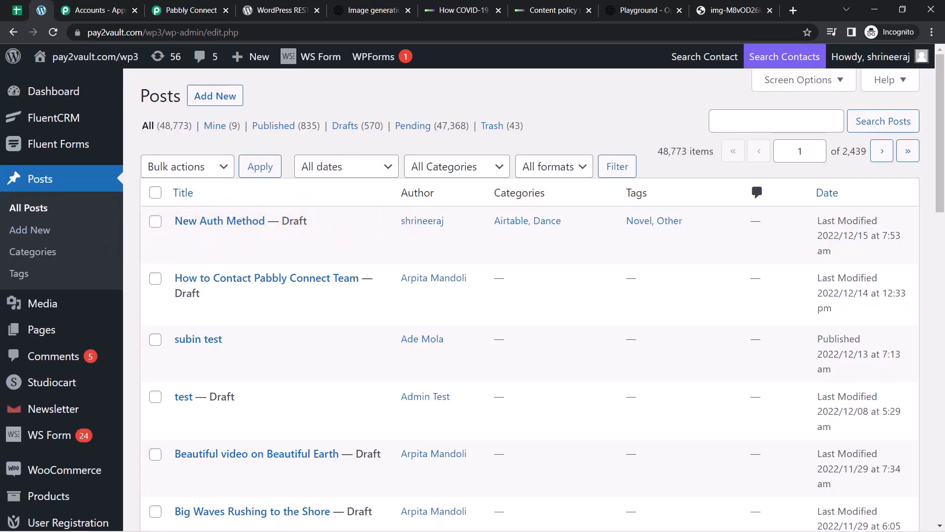
pyautogui.click(217, 9)
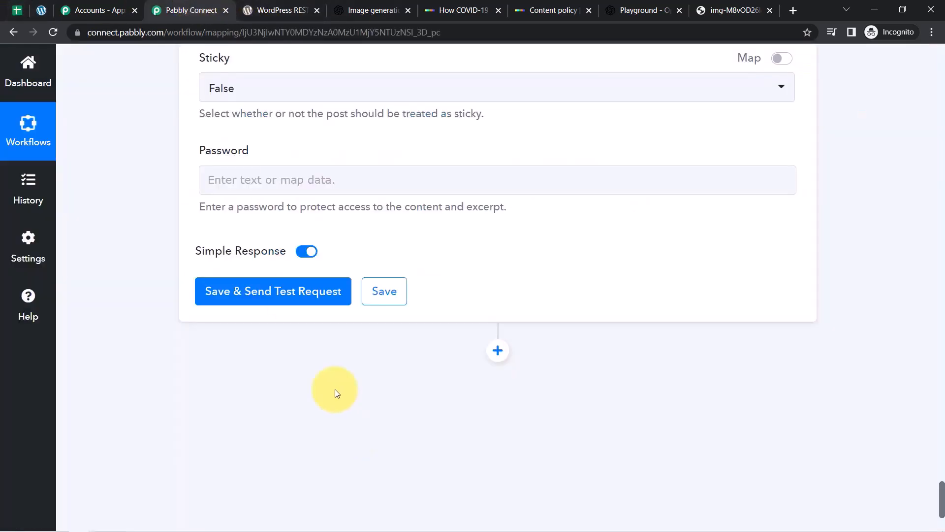
pyautogui.click(245, 309)
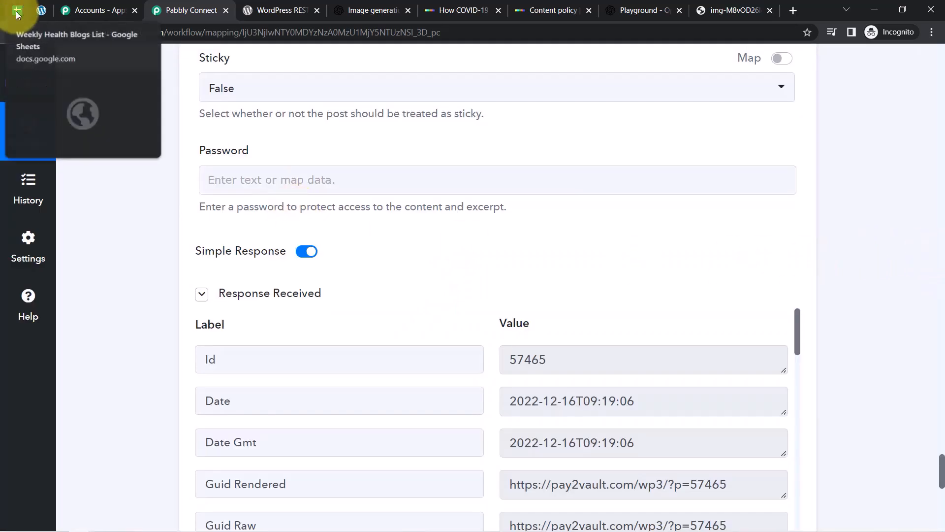
# Reload Posts and preview the 'How COVID-19 has transformed public policy' draft in a new tab.
pyautogui.click(31, 11)
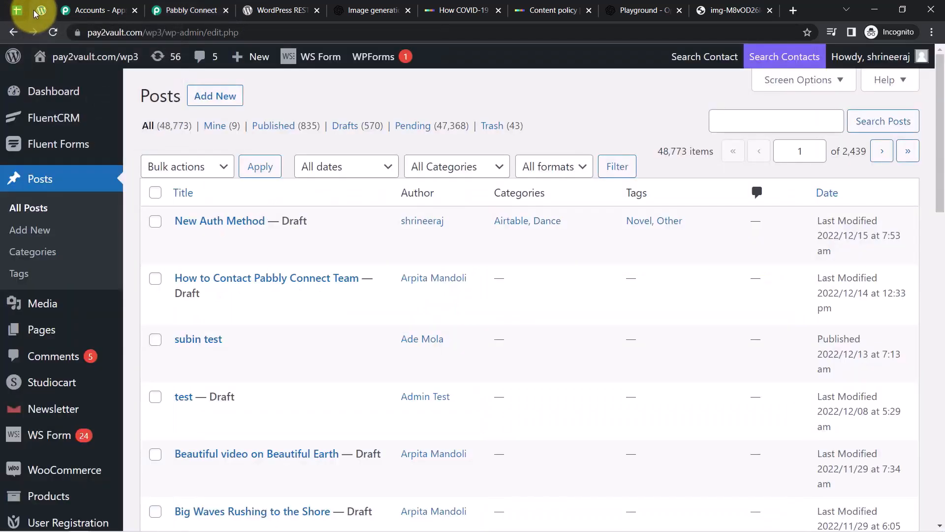
pyautogui.click(54, 35)
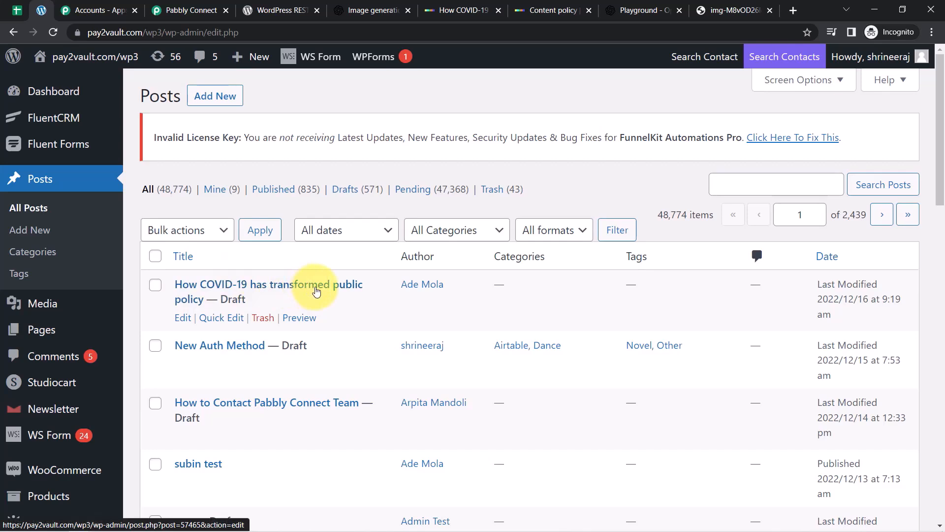
pyautogui.rightClick(300, 318)
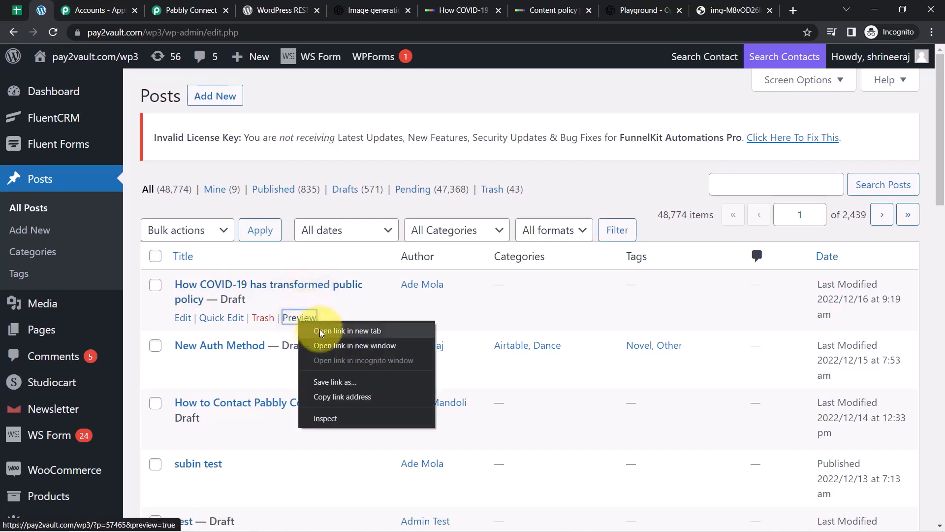
pyautogui.click(321, 330)
pyautogui.click(85, 5)
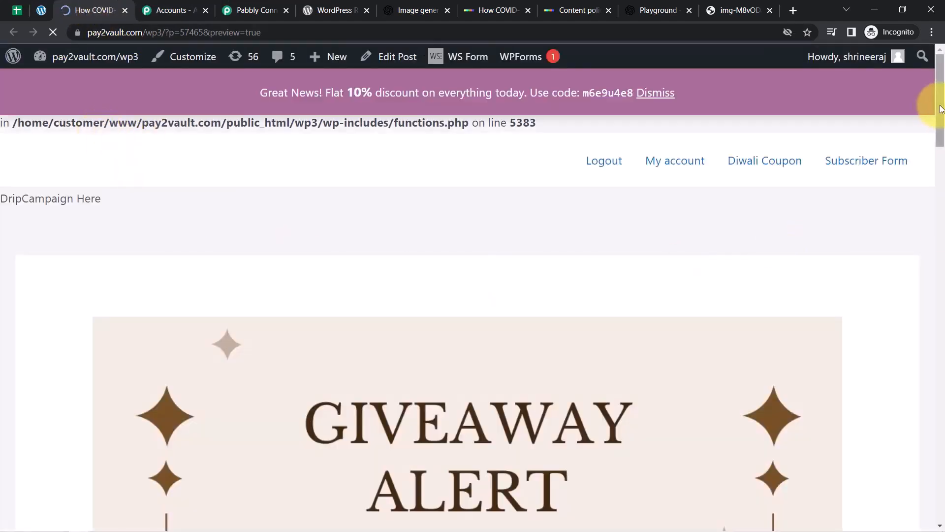
pyautogui.moveTo(941, 109); pyautogui.dragTo(939, 297)
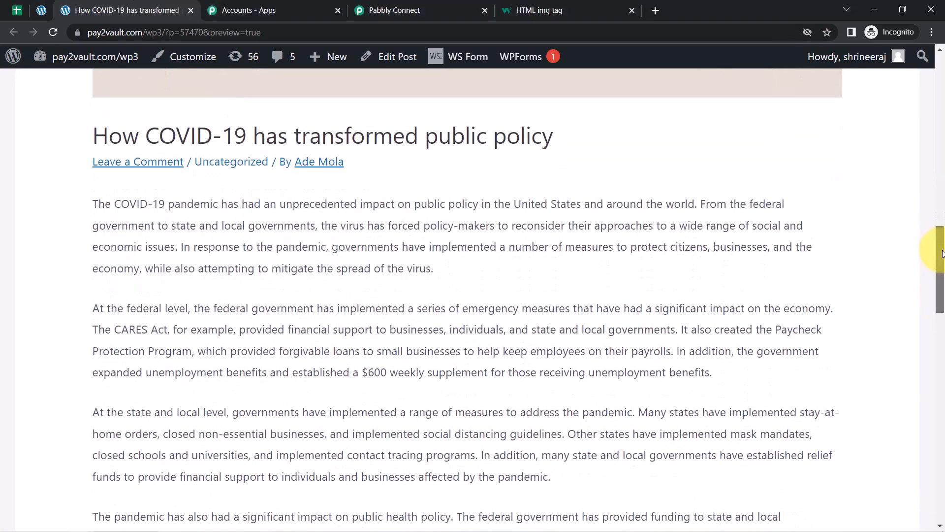
pyautogui.scroll(1, 939, 245)
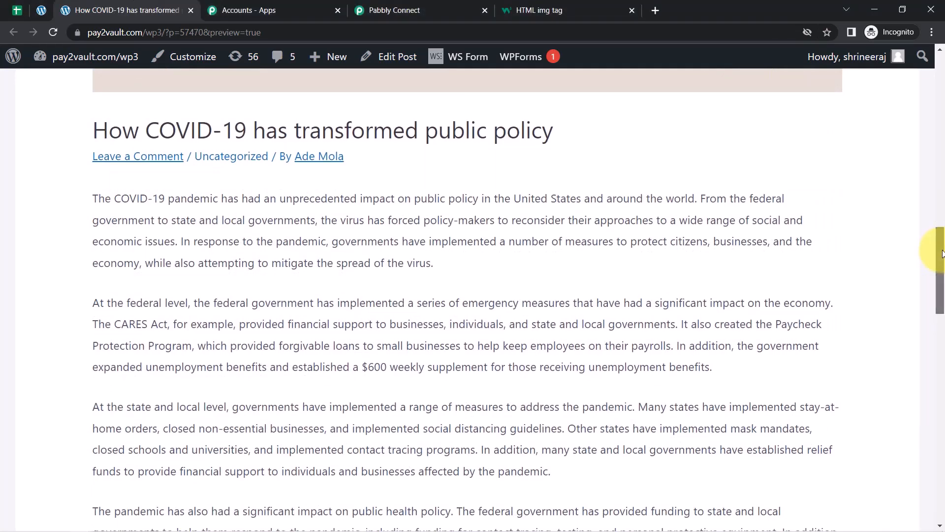
# Turn on Map for the WordPress step's Featured Media ID field and select its value.
pyautogui.moveTo(941, 245)
pyautogui.mouseDown()
pyautogui.moveTo(940, 202)
pyautogui.moveTo(940, 236)
pyautogui.mouseUp()
pyautogui.click(401, 9)
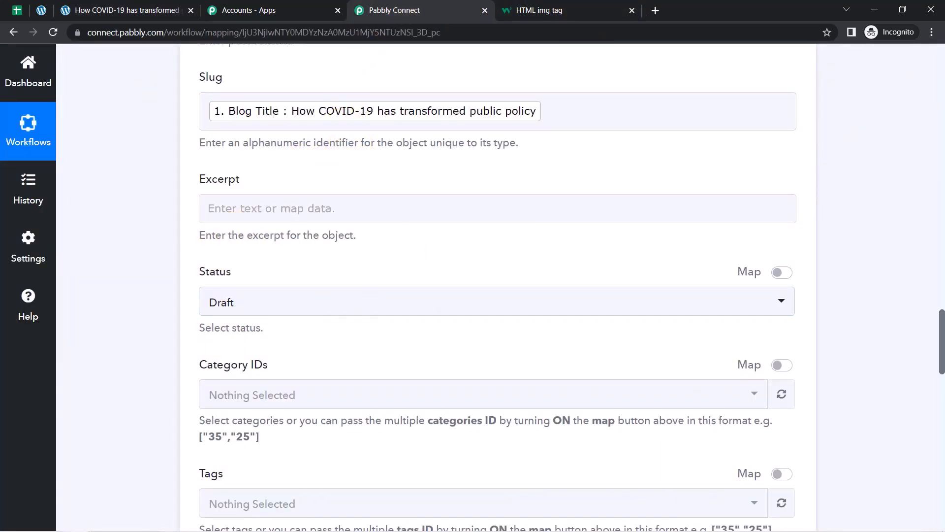
pyautogui.moveTo(941, 338); pyautogui.dragTo(937, 383)
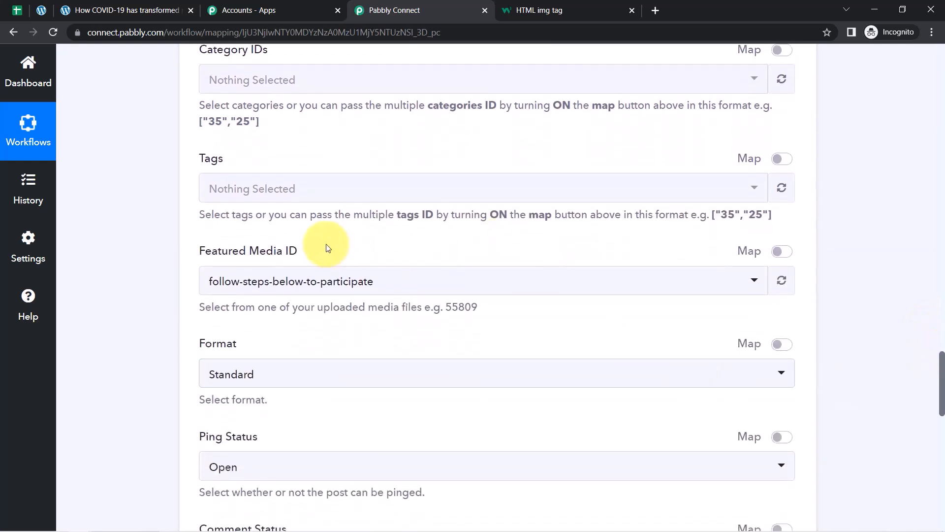
pyautogui.moveTo(220, 254); pyautogui.dragTo(307, 254)
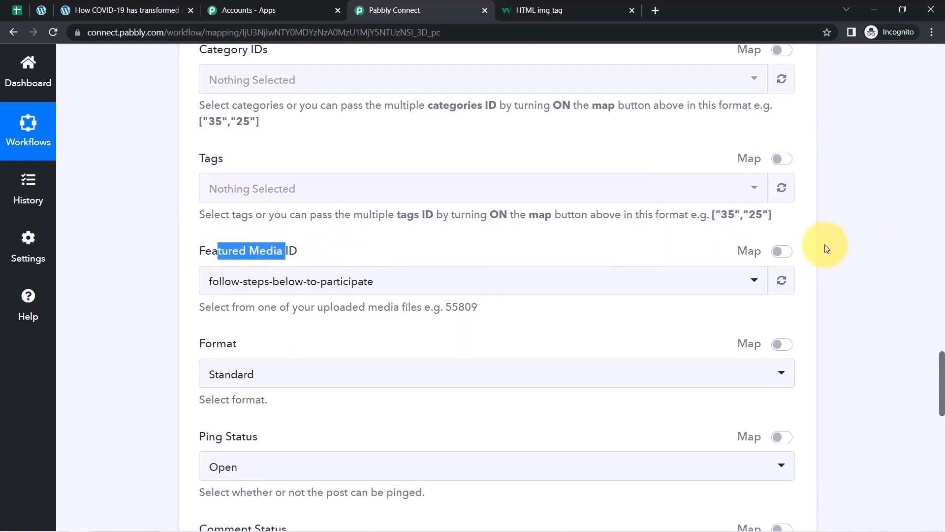
pyautogui.click(779, 256)
pyautogui.click(255, 281)
pyautogui.doubleClick(254, 282)
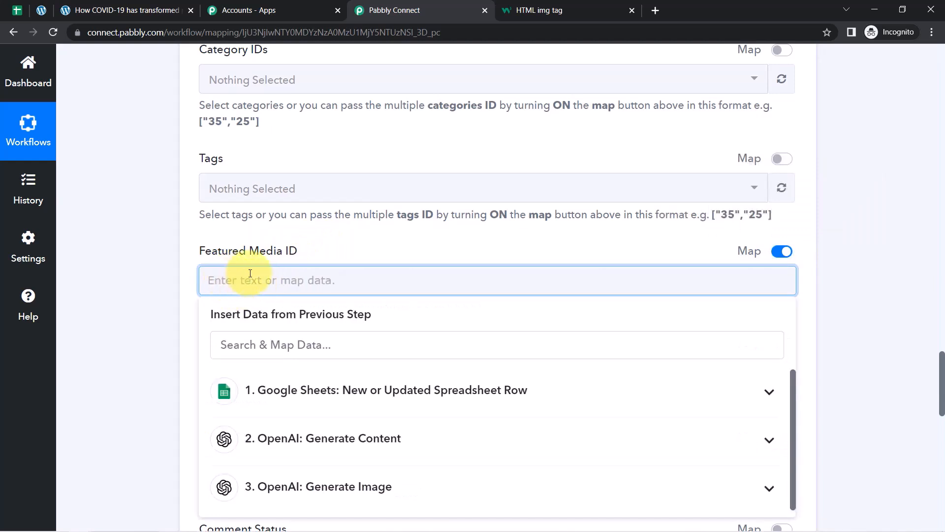
pyautogui.click(181, 283)
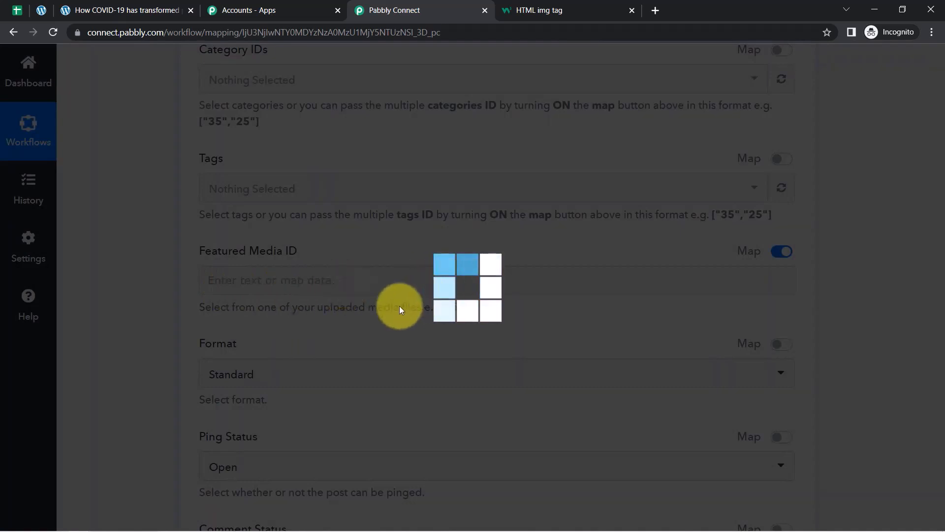
# Review the preview's post title and article paragraphs before going back to the workflow form.
pyautogui.click(124, 11)
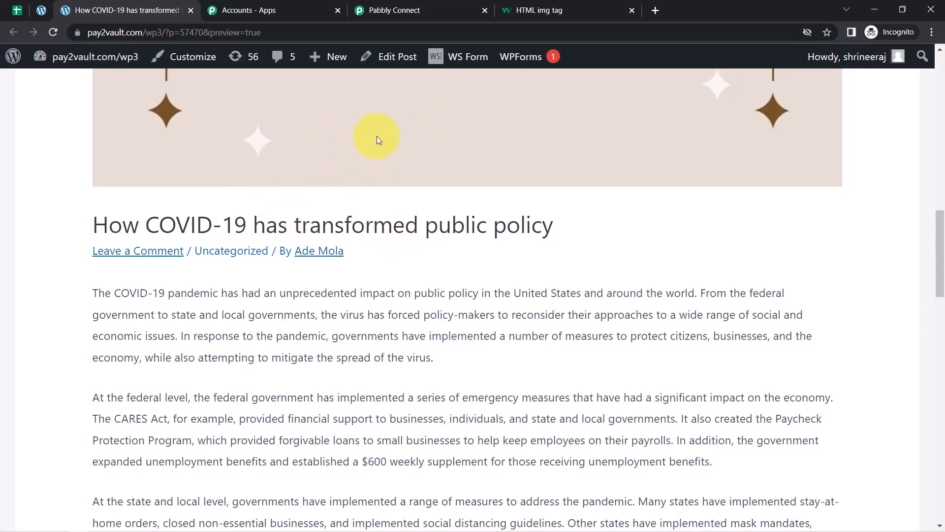
pyautogui.moveTo(108, 231); pyautogui.dragTo(164, 523)
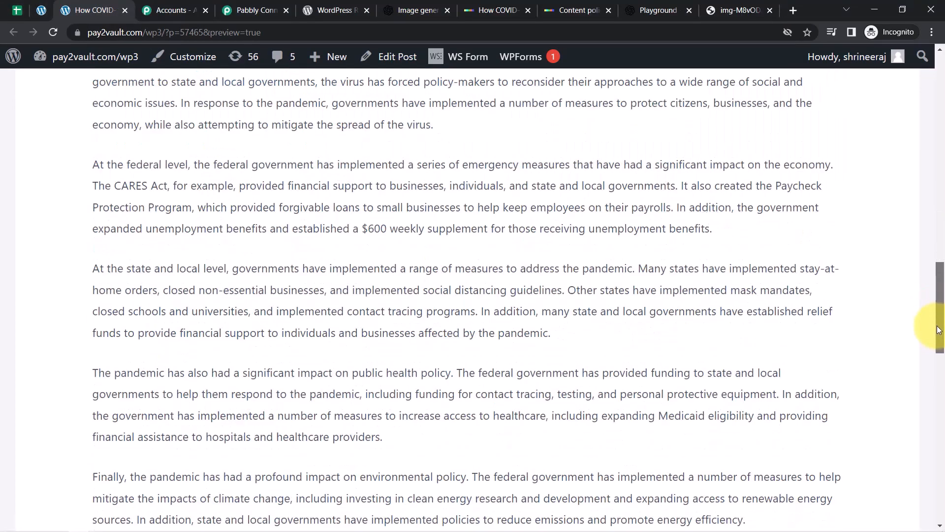
pyautogui.scroll(-10, 930, 327)
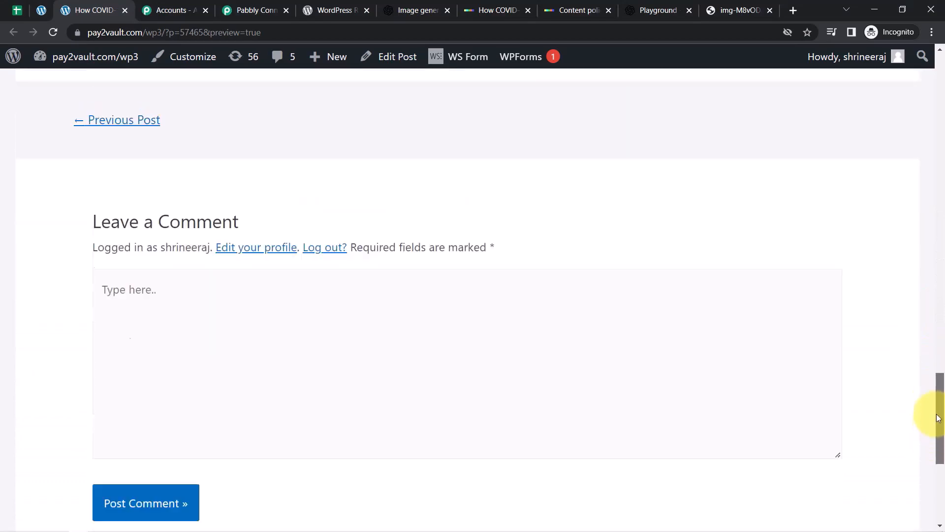
pyautogui.moveTo(937, 418); pyautogui.dragTo(942, 292)
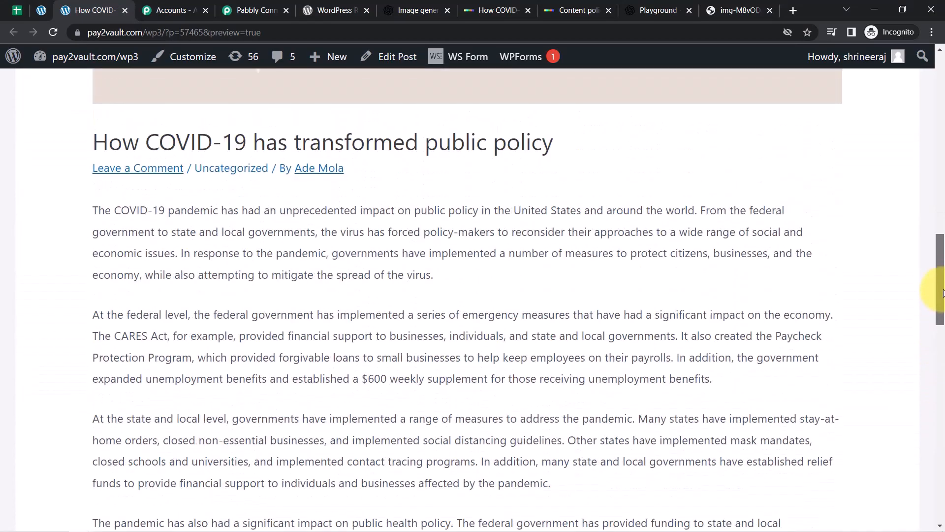
pyautogui.scroll(-4, 312, 226)
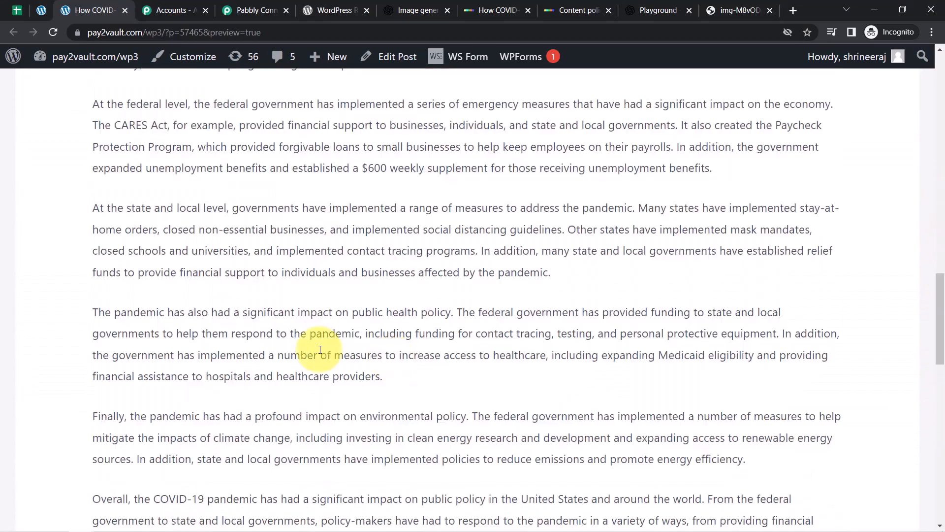
pyautogui.click(239, 4)
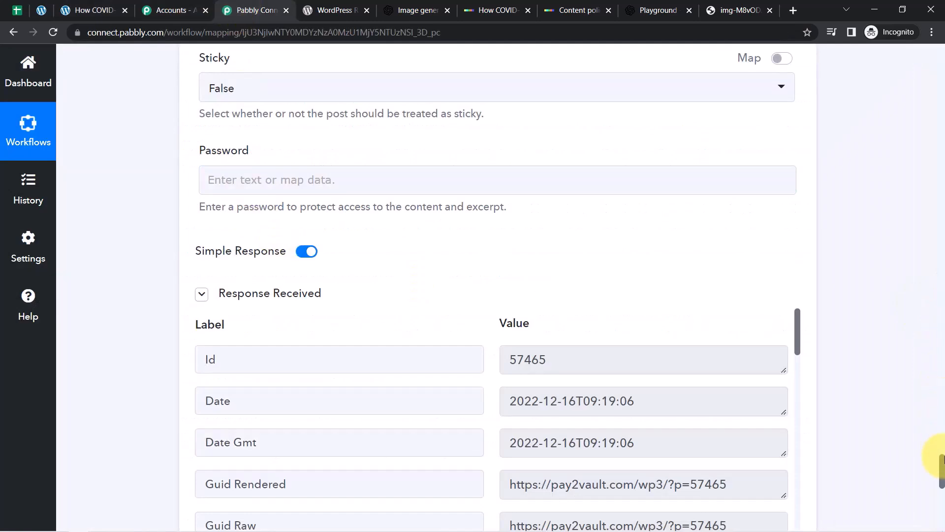
# Map '3. OpenAI: Generate Image' Data 0 Url onto a new Post Content line, then resend the test.
pyautogui.moveTo(940, 462); pyautogui.dragTo(907, 384)
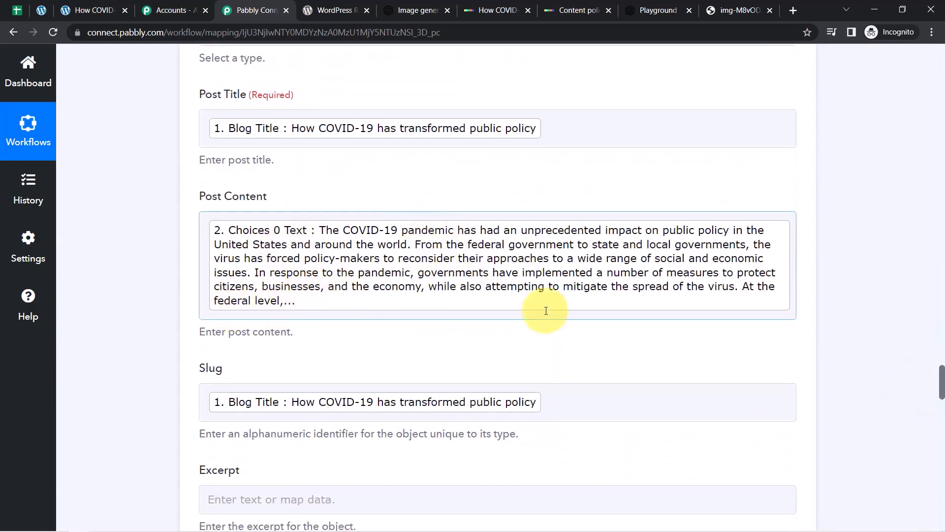
pyautogui.click(792, 298)
pyautogui.press('Return')
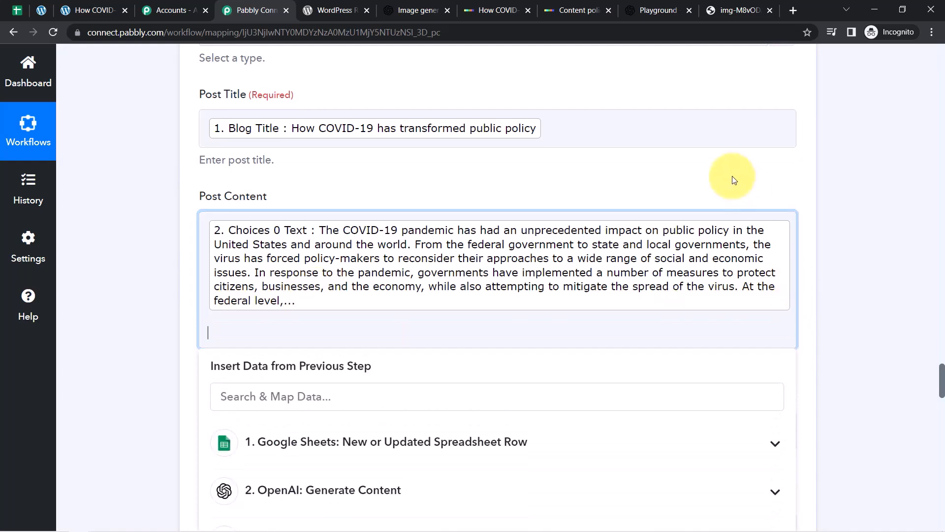
pyautogui.moveTo(941, 384); pyautogui.dragTo(941, 390)
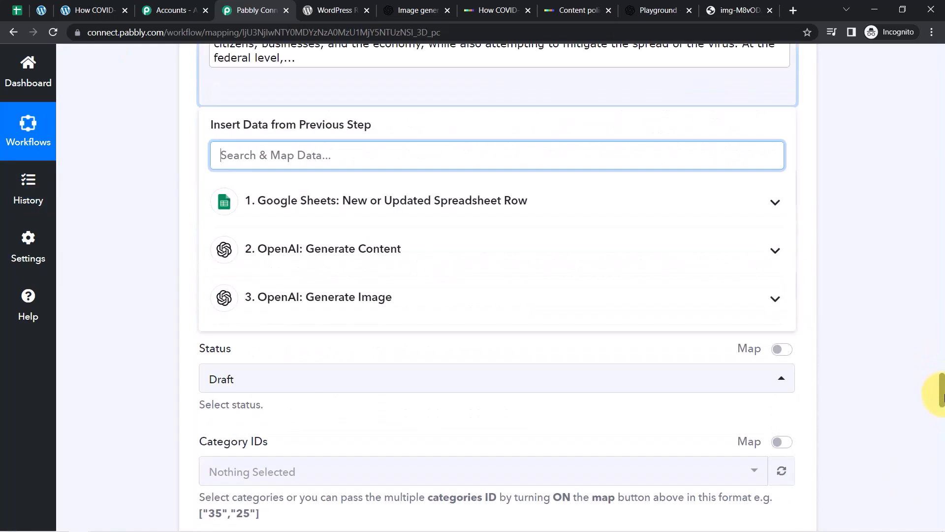
pyautogui.click(419, 303)
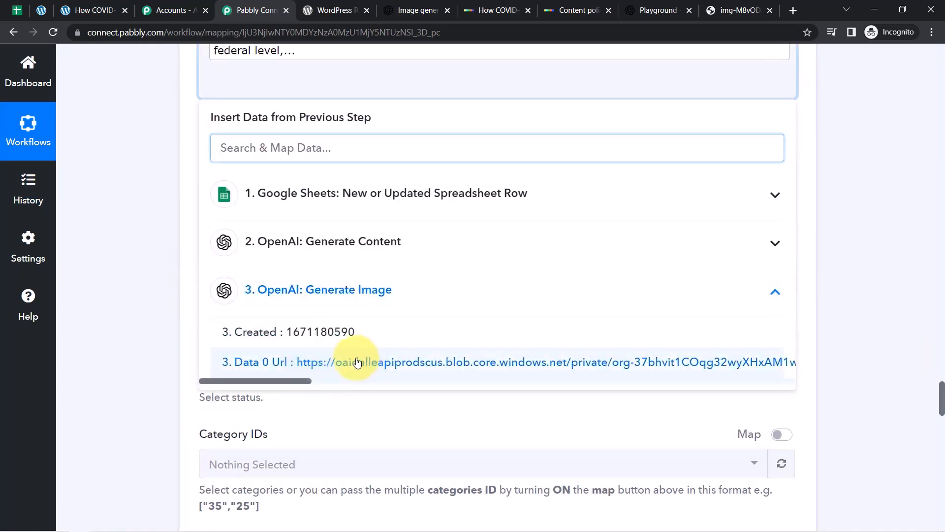
pyautogui.click(364, 363)
pyautogui.click(941, 423)
pyautogui.moveTo(941, 403); pyautogui.dragTo(943, 529)
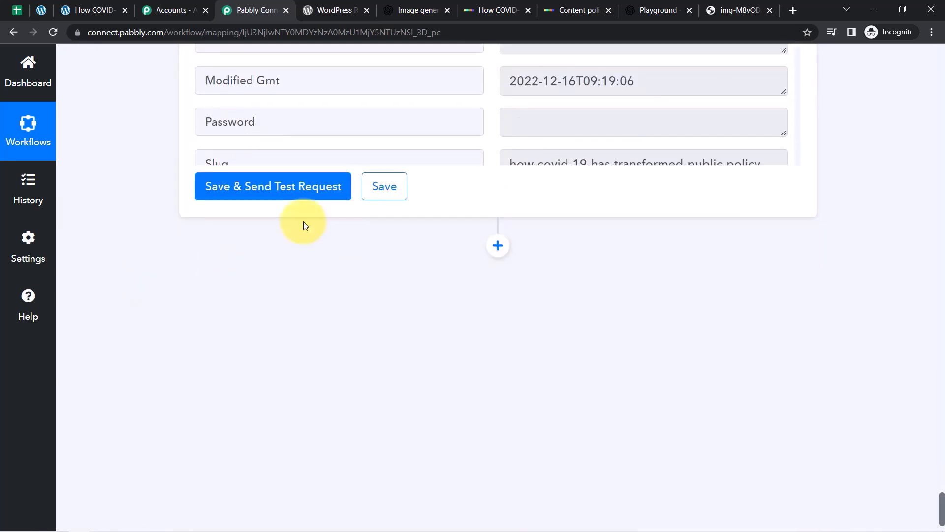
pyautogui.click(274, 186)
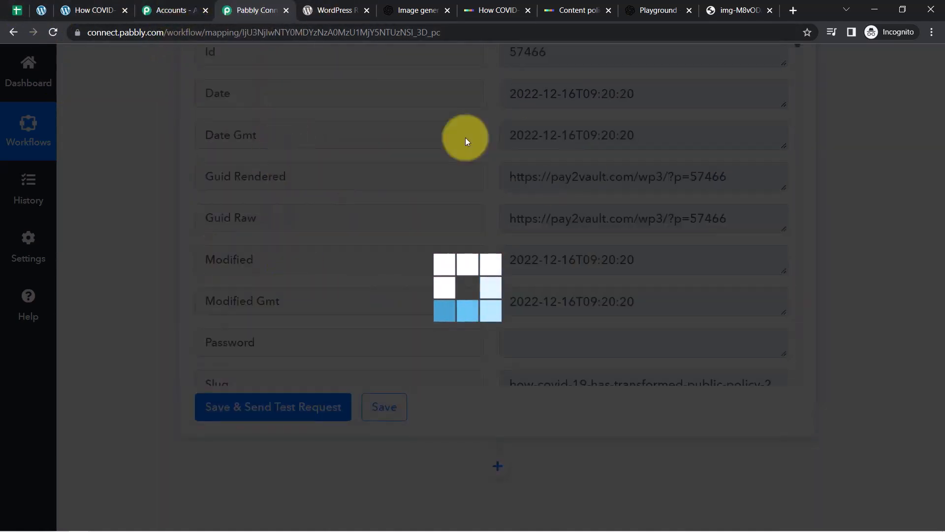
# Open a fresh posts list and preview the newest COVID-19 draft in a new tab.
pyautogui.click(42, 9)
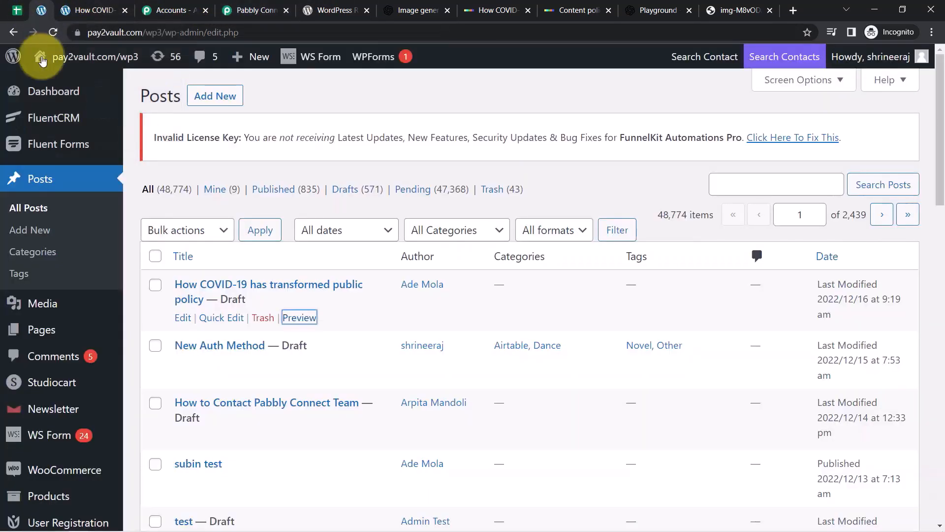
pyautogui.rightClick(42, 180)
pyautogui.click(64, 190)
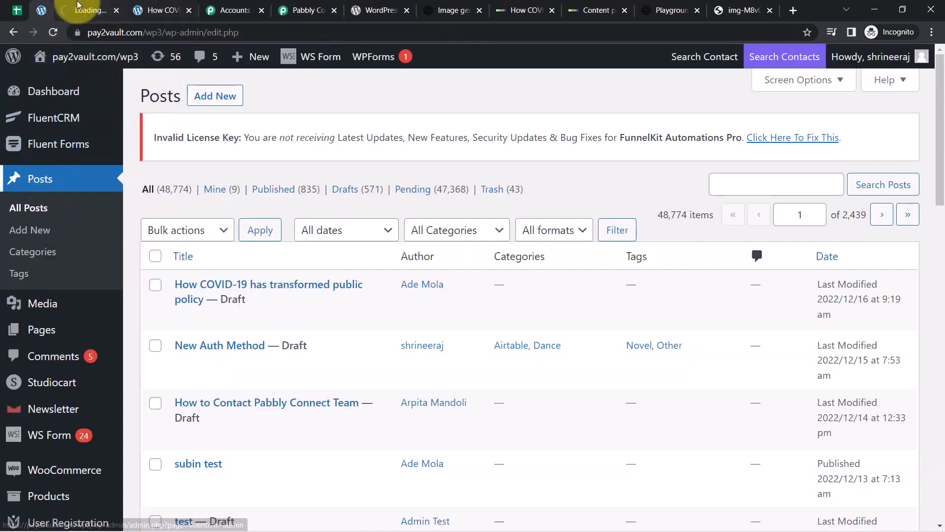
pyautogui.click(72, 10)
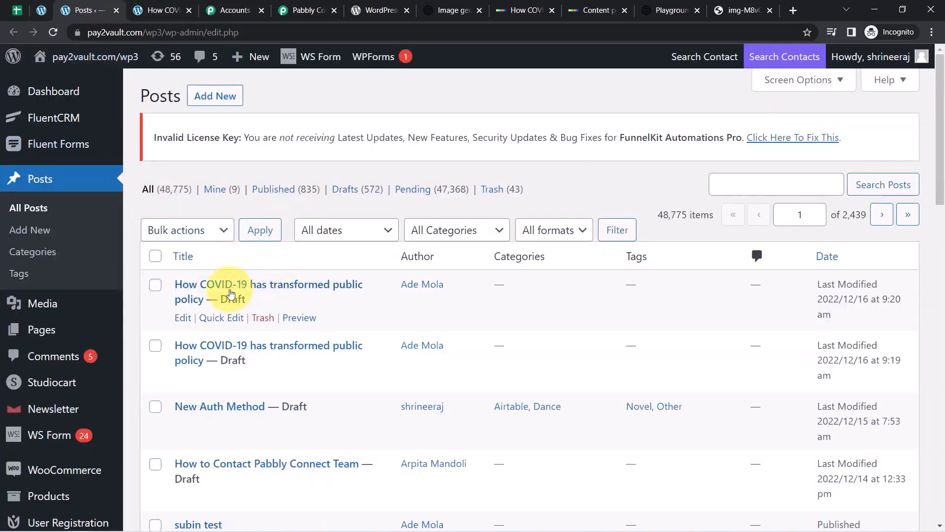
pyautogui.rightClick(305, 317)
pyautogui.click(345, 328)
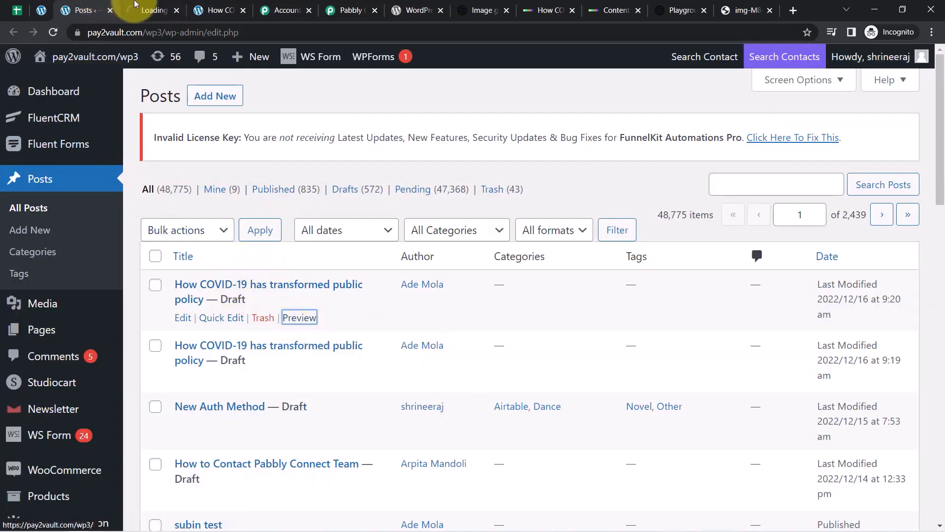
pyautogui.click(150, 10)
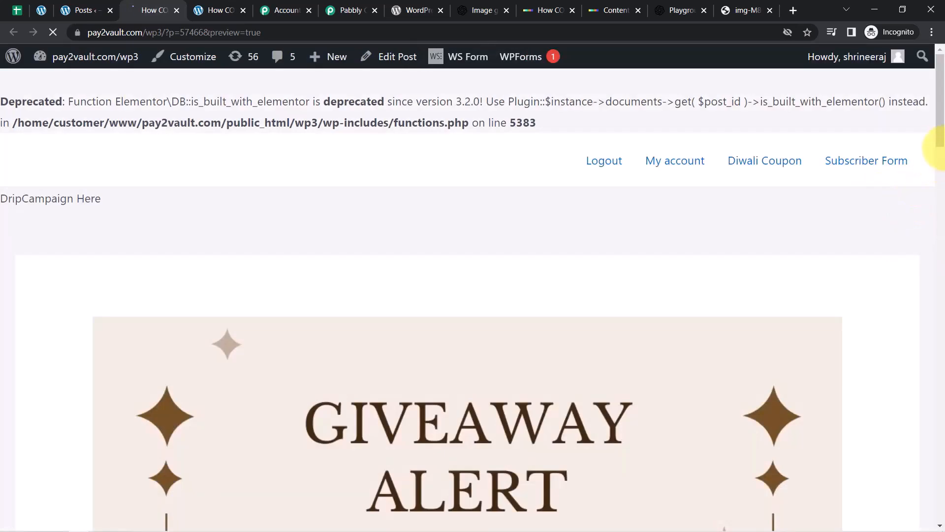
# Scroll to the article's end and select the image URL shown as plain text.
pyautogui.moveTo(937, 137); pyautogui.dragTo(937, 354)
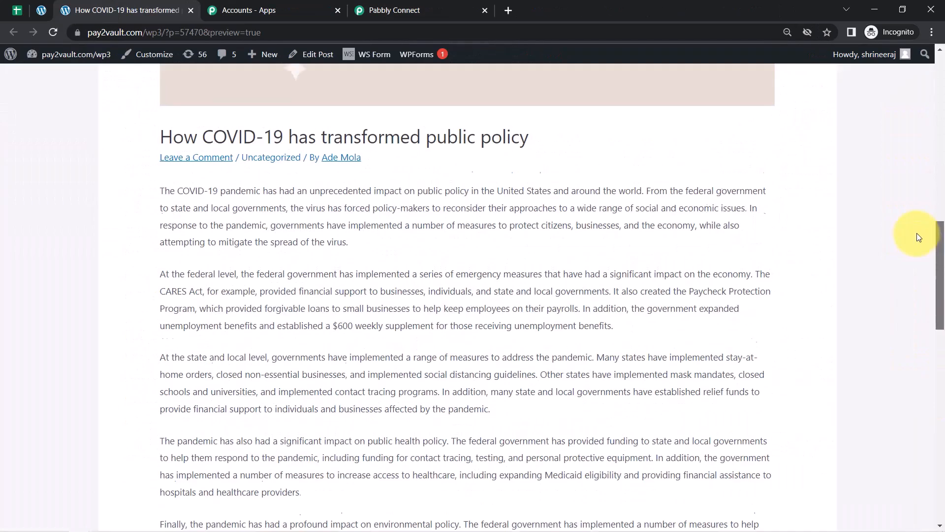
pyautogui.scroll(-4, 916, 232)
pyautogui.scroll(-3, 907, 305)
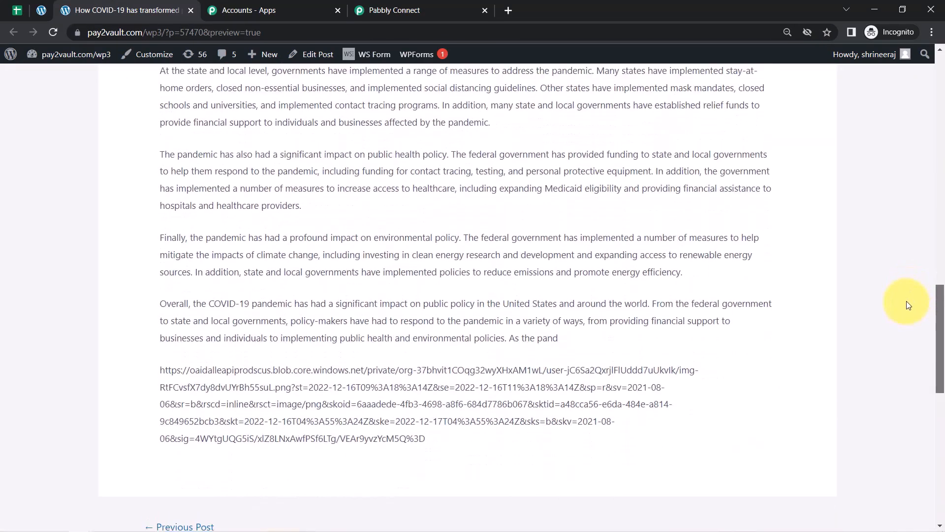
pyautogui.scroll(2, 907, 302)
pyautogui.moveTo(162, 402); pyautogui.dragTo(406, 470)
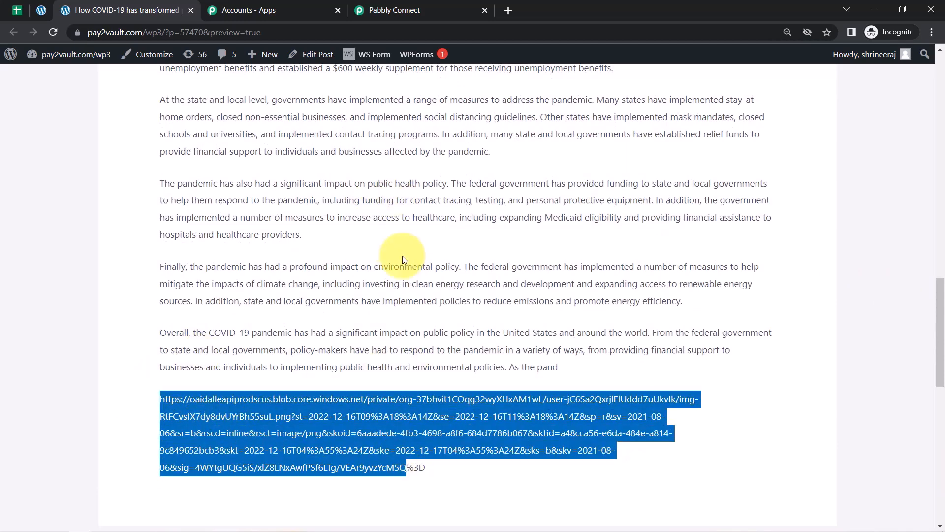
pyautogui.tripleClick(348, 433)
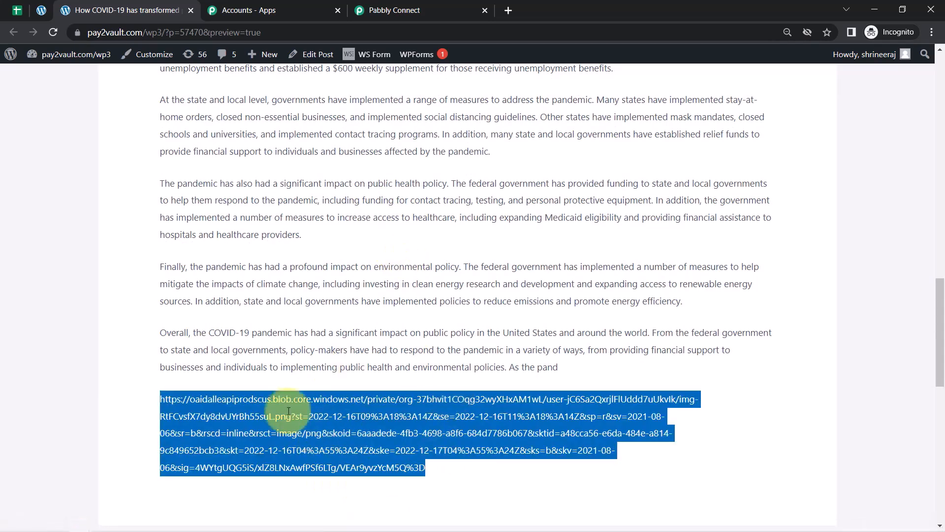
# Wrap the mapped image URL in Post Content in an <img src=""> tag and send a test request.
pyautogui.click(374, 12)
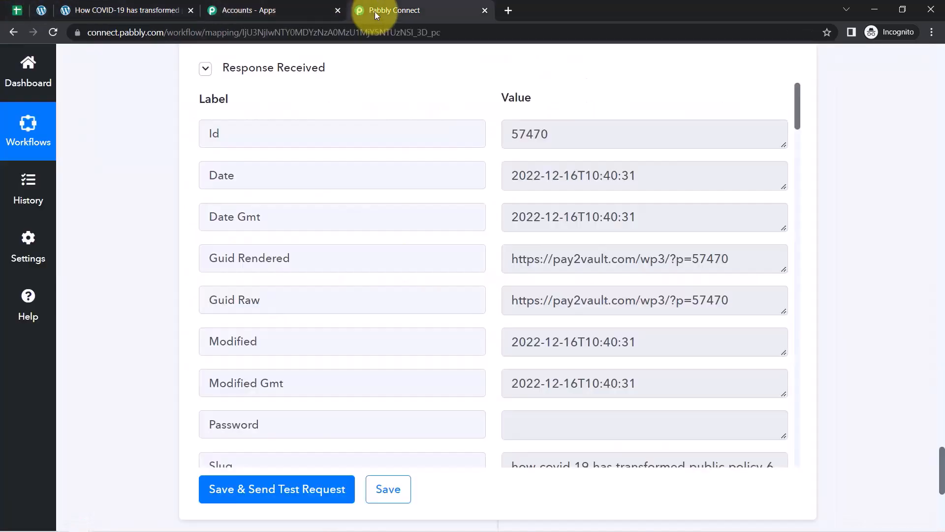
pyautogui.moveTo(941, 480); pyautogui.dragTo(862, 287)
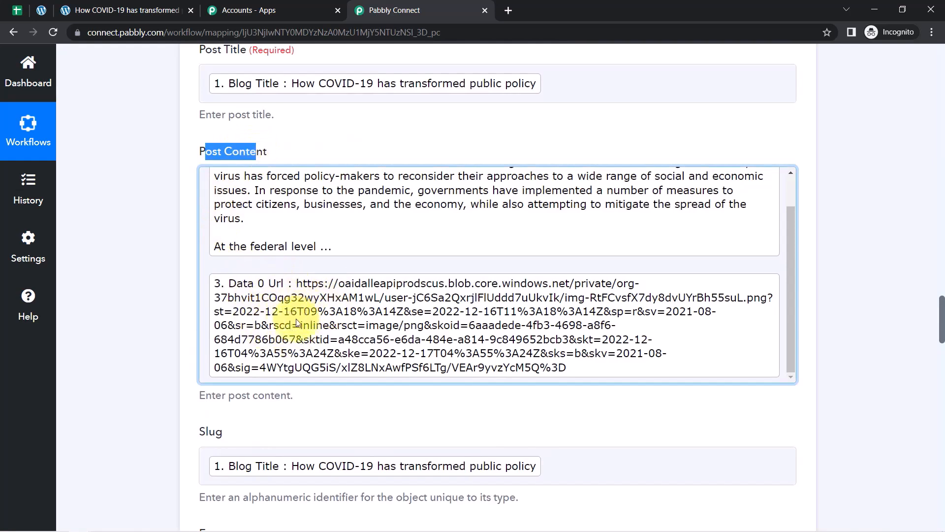
pyautogui.click(211, 268)
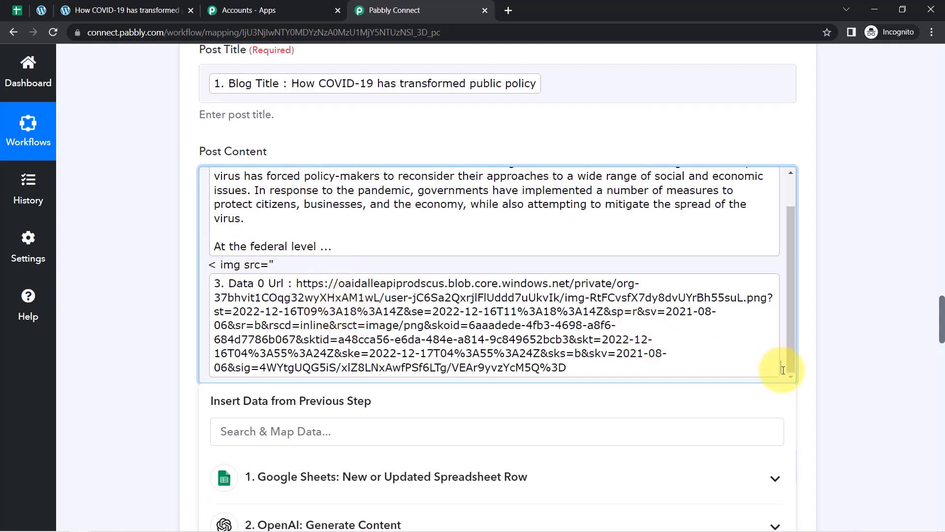
pyautogui.write('">')
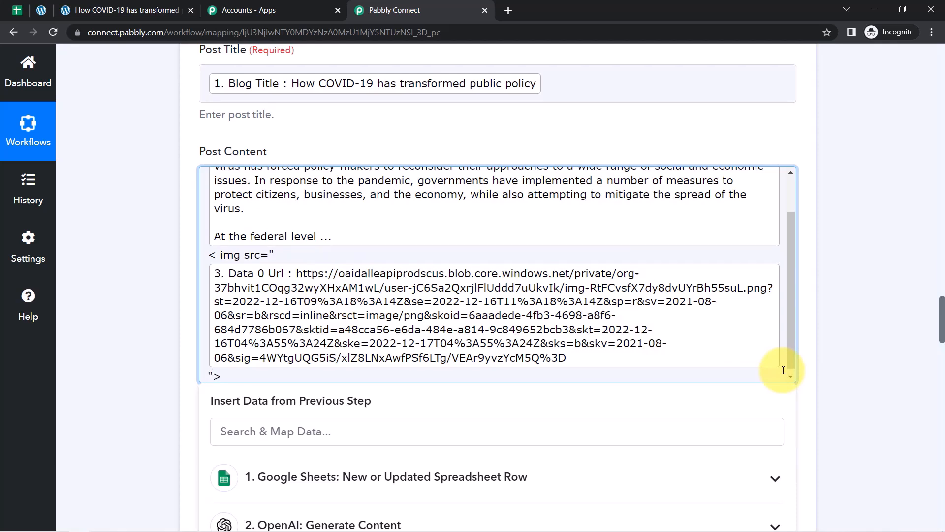
pyautogui.click(173, 305)
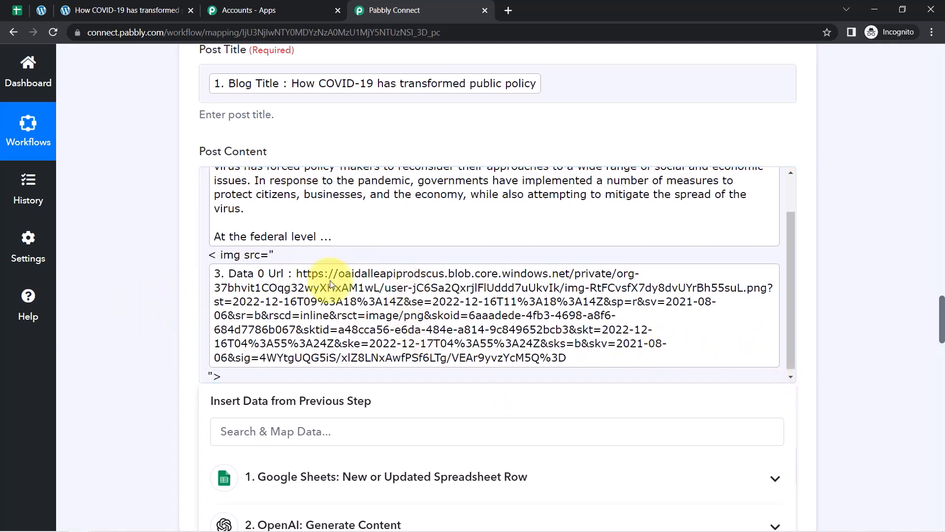
pyautogui.moveTo(941, 309); pyautogui.dragTo(941, 497)
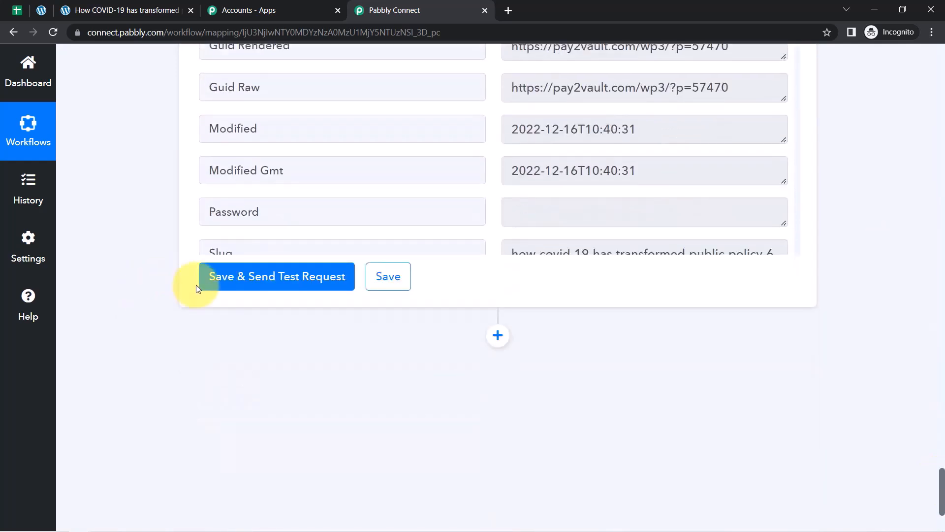
pyautogui.click(243, 279)
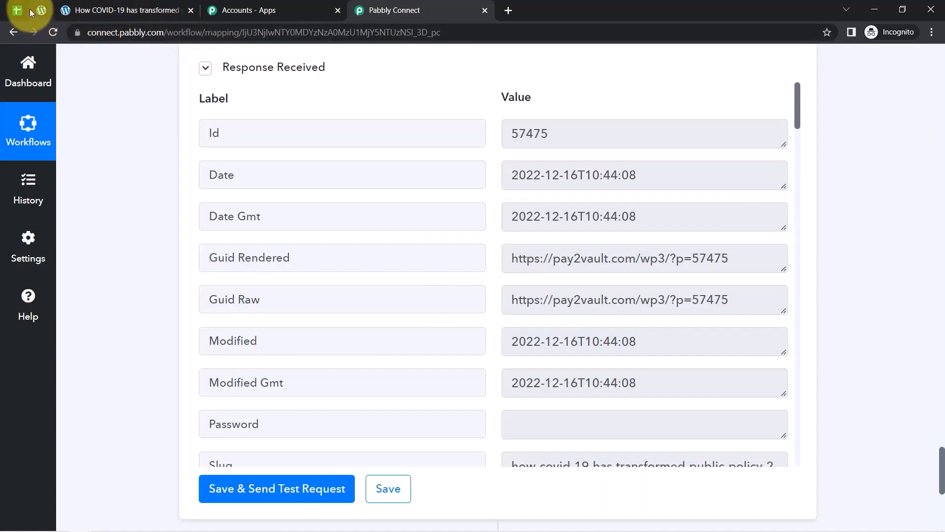
# Reload Posts, preview the third COVID-19 draft, and see the img tag printed as plain text.
pyautogui.click(41, 10)
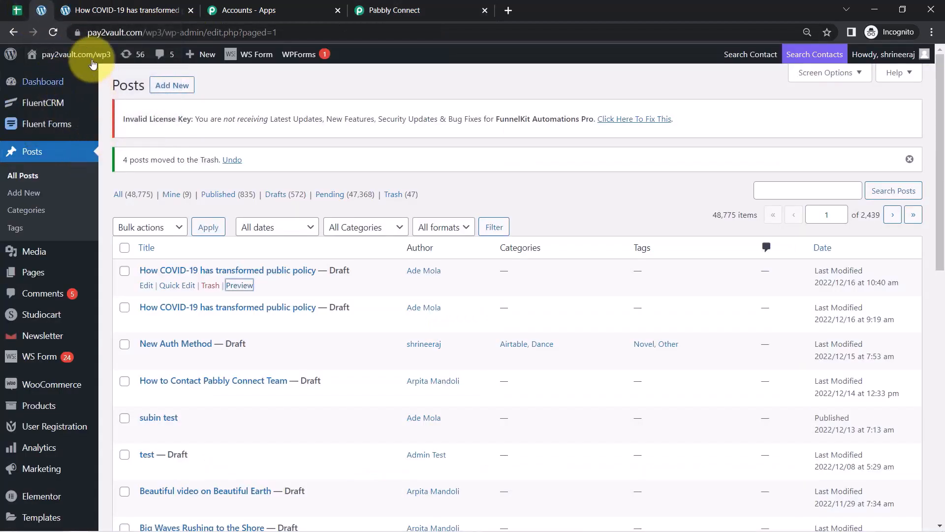
pyautogui.click(52, 32)
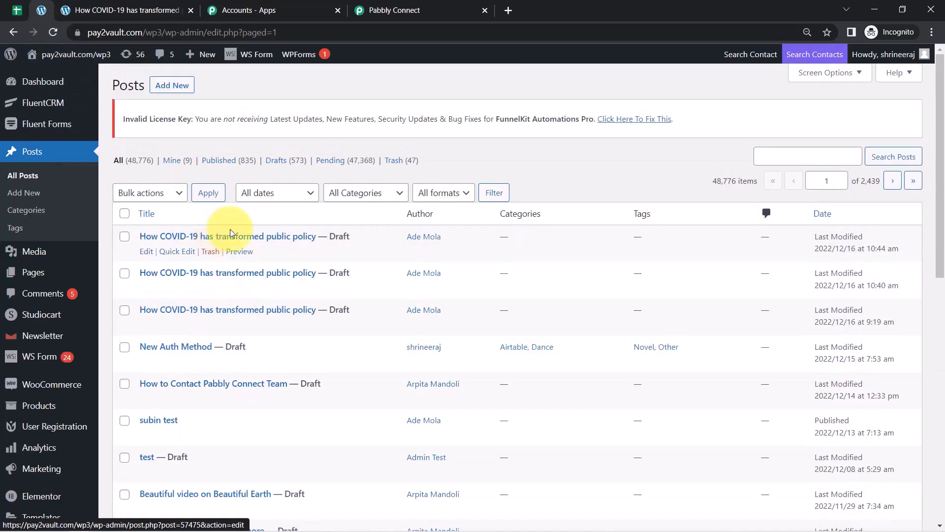
pyautogui.rightClick(239, 254)
pyautogui.click(249, 261)
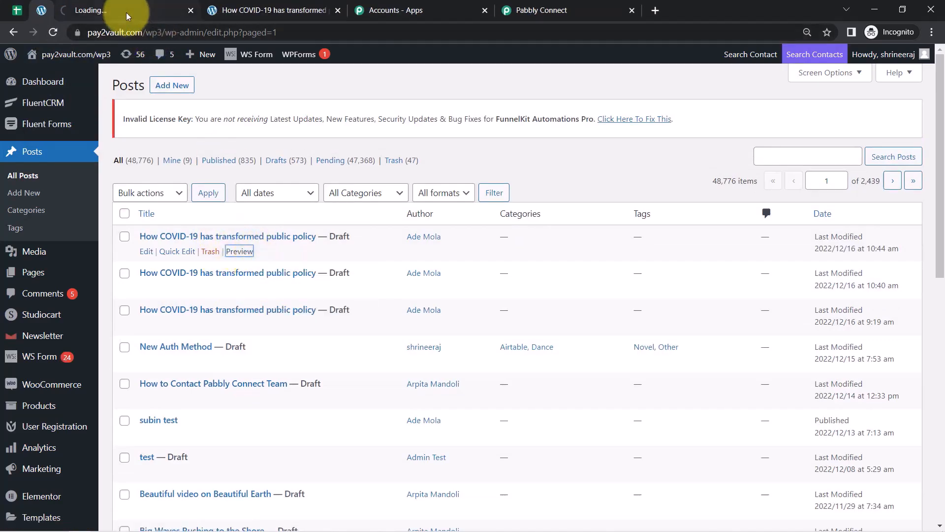
pyautogui.click(142, 7)
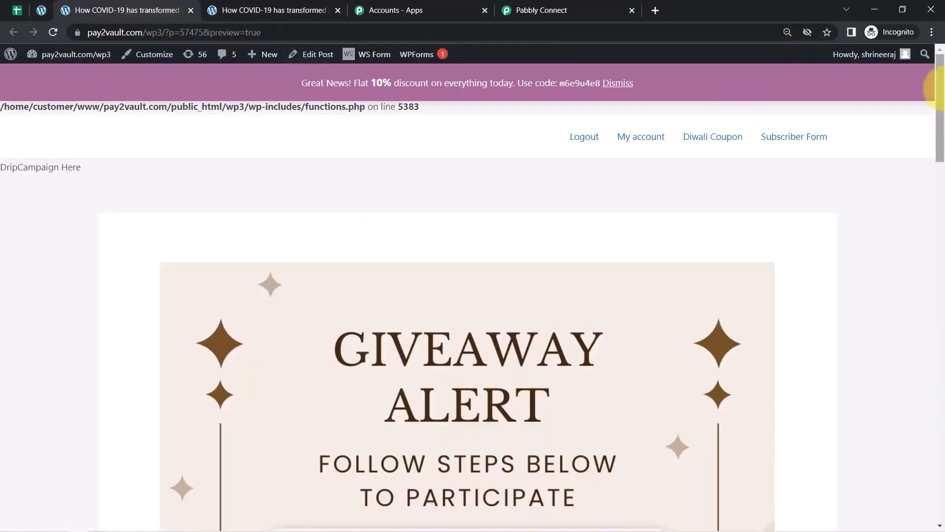
pyautogui.moveTo(941, 73); pyautogui.dragTo(936, 320)
pyautogui.moveTo(162, 233); pyautogui.dragTo(231, 294)
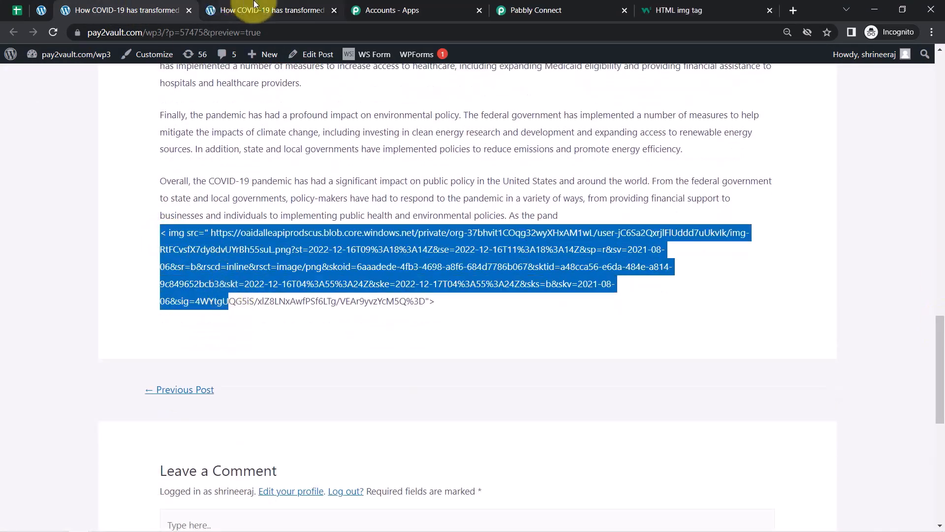
pyautogui.click(524, 11)
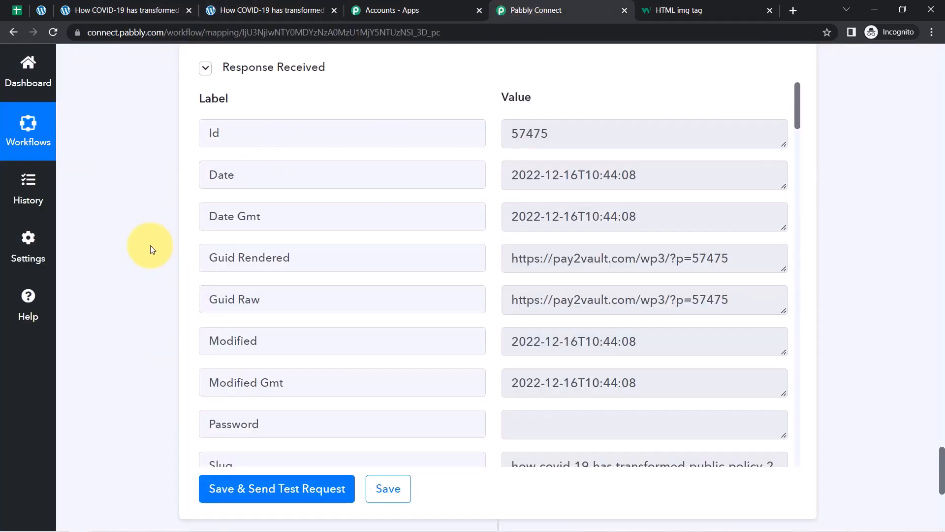
# Delete the space after '<' in Post Content so the markup reads <img src=.
pyautogui.scroll(8, 150, 246)
pyautogui.scroll(11, 173, 227)
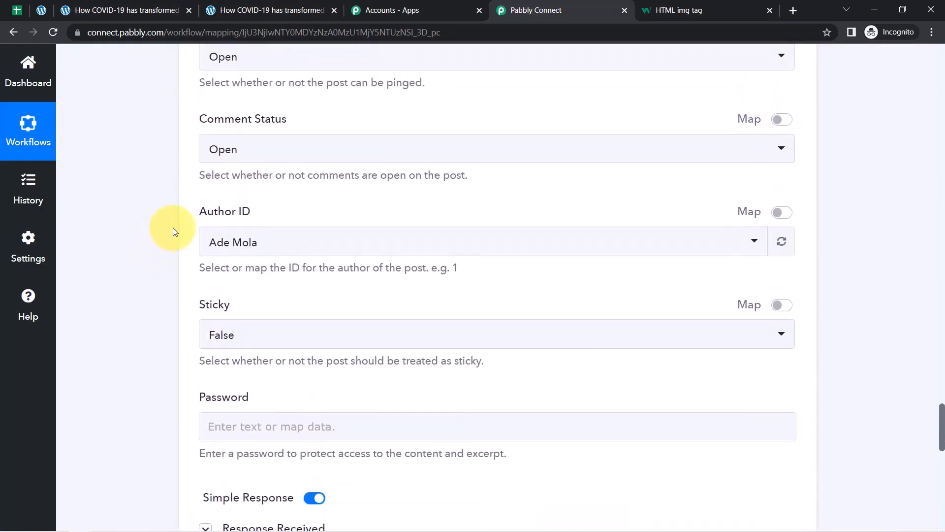
pyautogui.scroll(8, 178, 229)
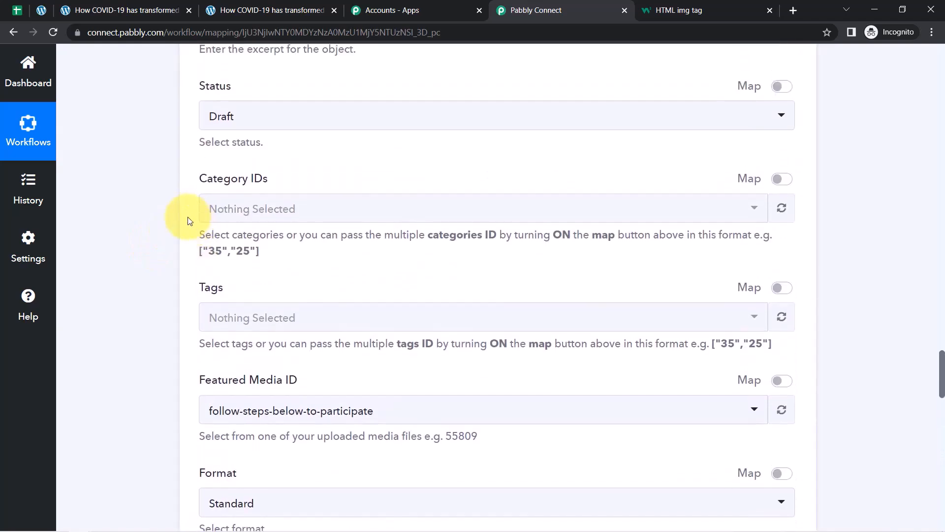
pyautogui.scroll(2, 158, 229)
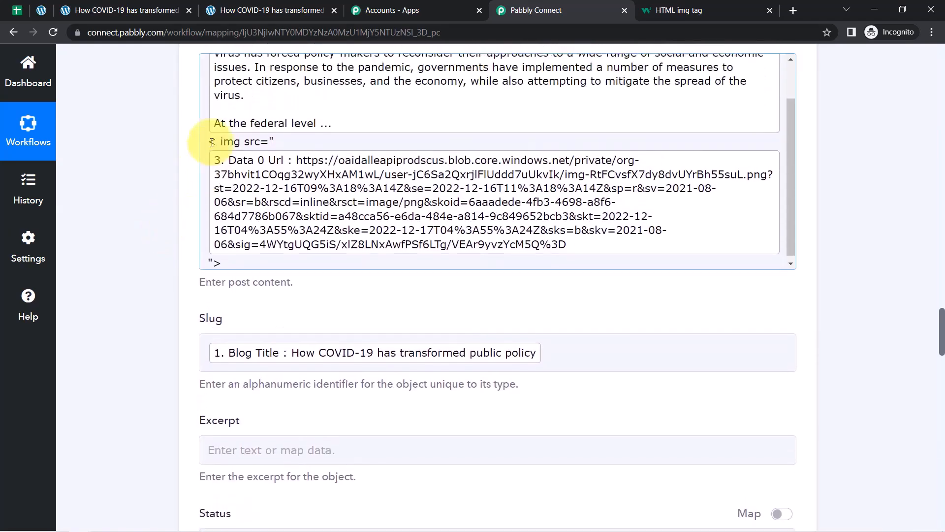
pyautogui.click(217, 142)
pyautogui.moveTo(940, 340); pyautogui.dragTo(895, 487)
# Resend the test request and reload the WordPress posts list.
pyautogui.scroll(1, 893, 489)
pyautogui.click(253, 332)
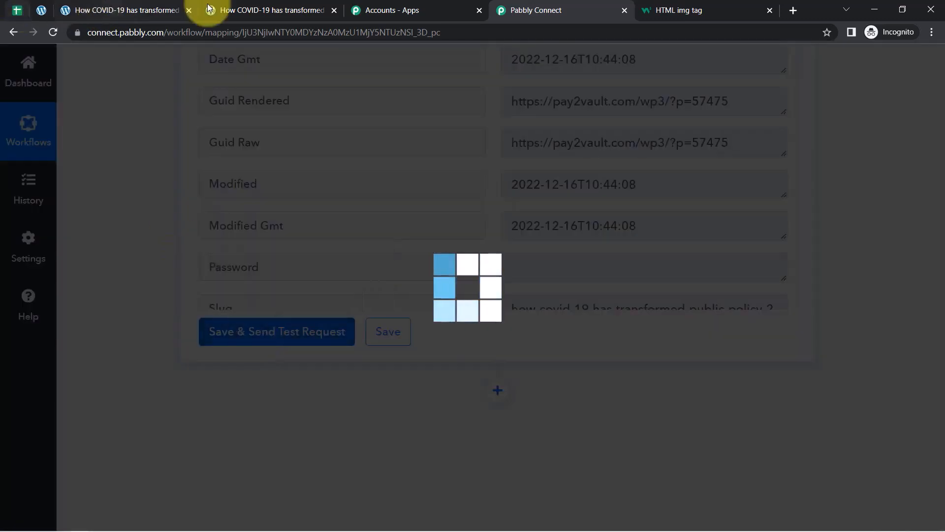
pyautogui.click(42, 8)
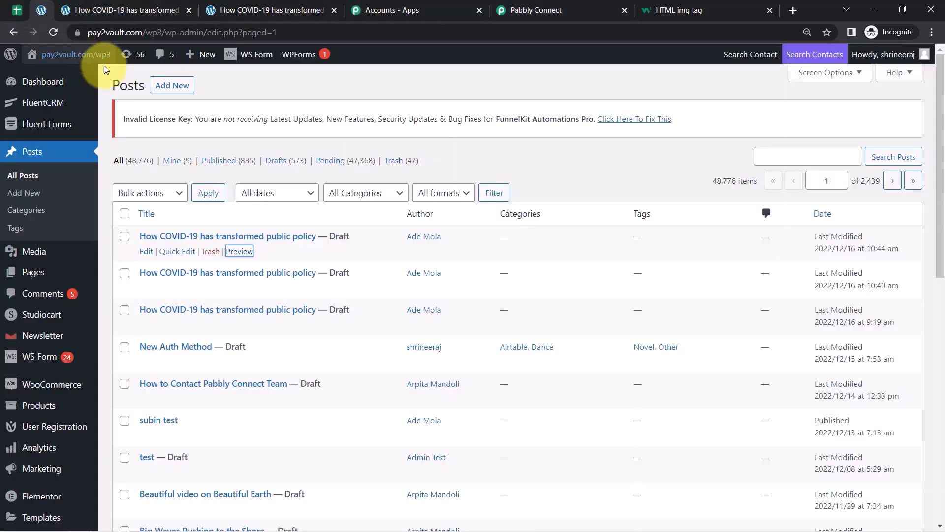
pyautogui.click(50, 36)
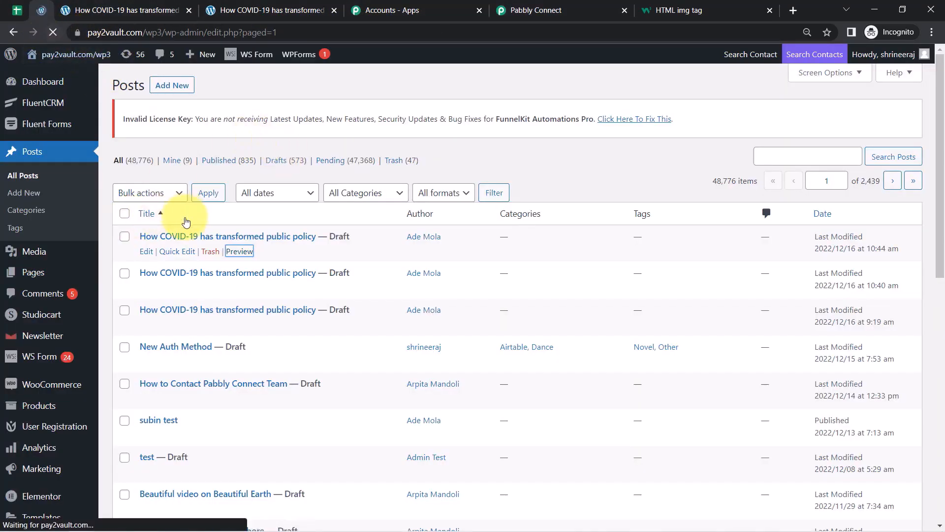
# Preview draft 57476 in a new tab and confirm the coronavirus image appears below the article.
pyautogui.rightClick(233, 252)
pyautogui.rightClick(234, 251)
pyautogui.click(247, 259)
pyautogui.click(97, 9)
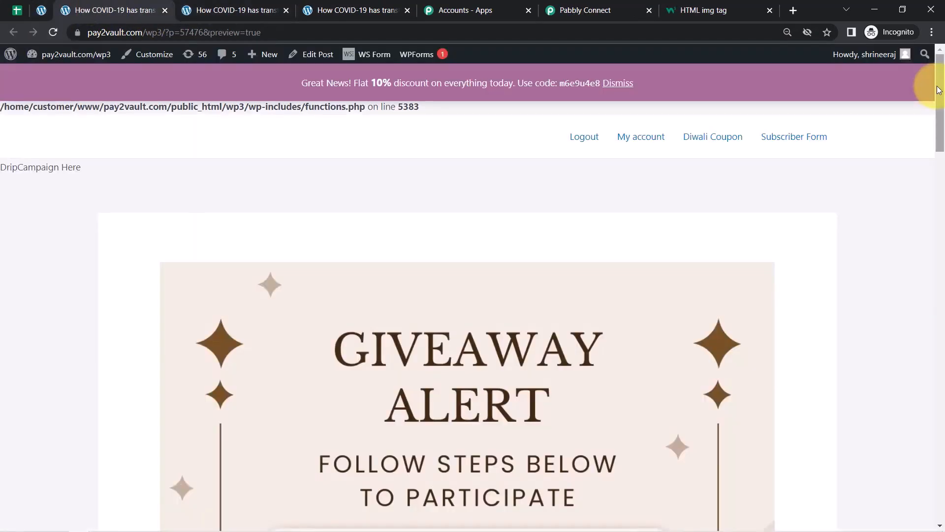
pyautogui.moveTo(934, 80); pyautogui.dragTo(923, 338)
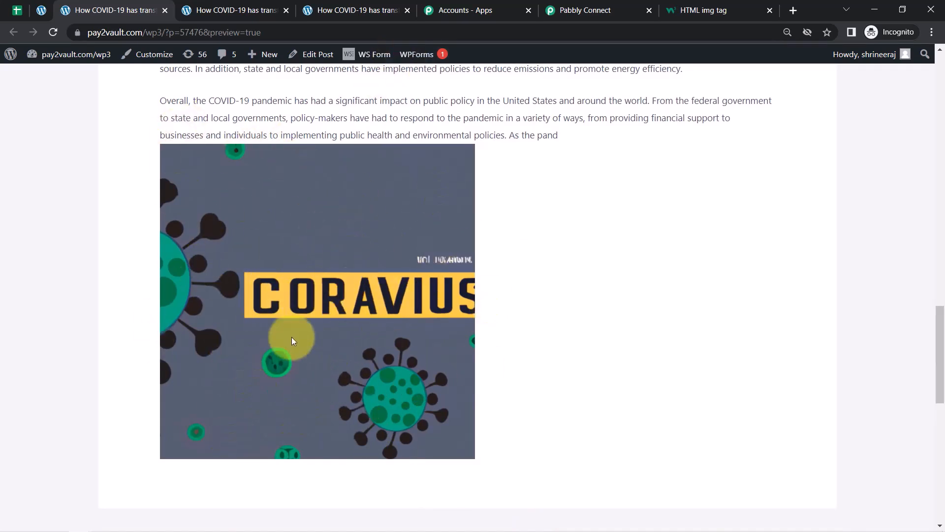
pyautogui.moveTo(168, 95); pyautogui.dragTo(360, 118)
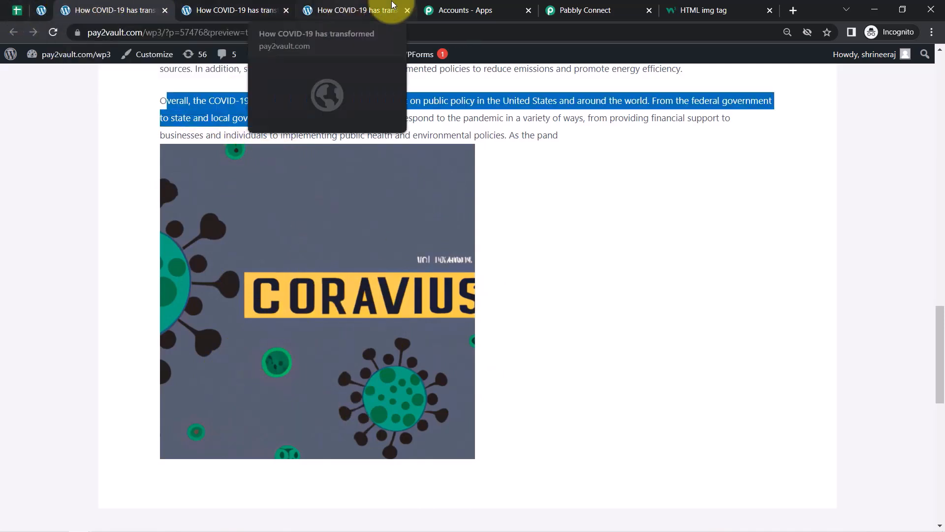
pyautogui.click(563, 11)
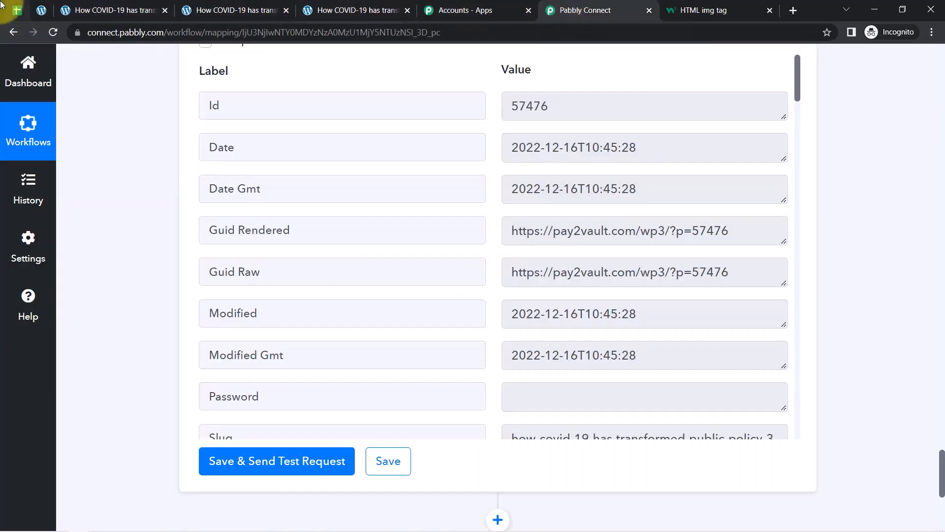
pyautogui.click(41, 11)
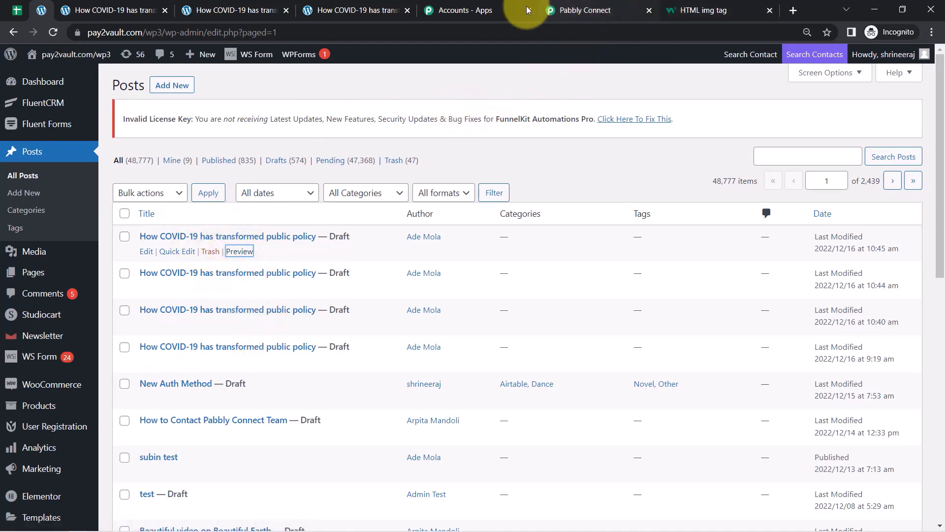
pyautogui.click(571, 10)
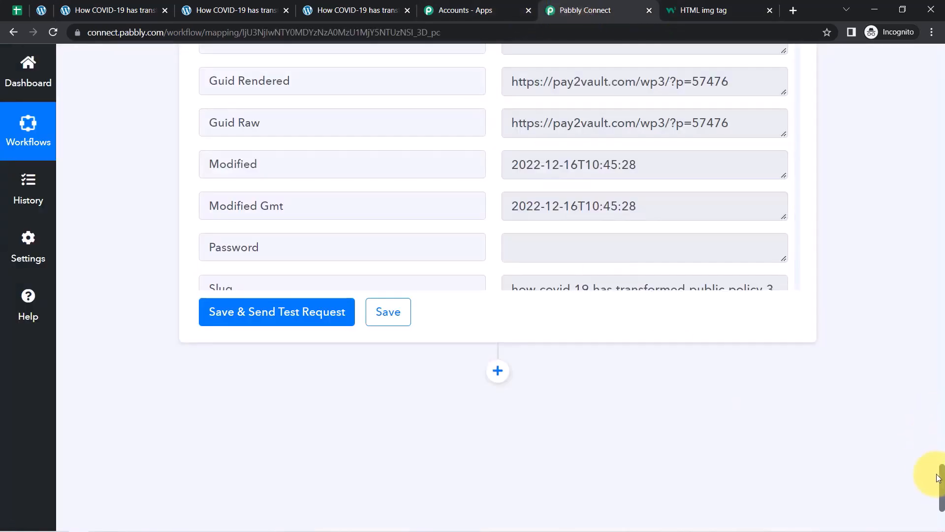
pyautogui.moveTo(942, 484); pyautogui.dragTo(940, 32)
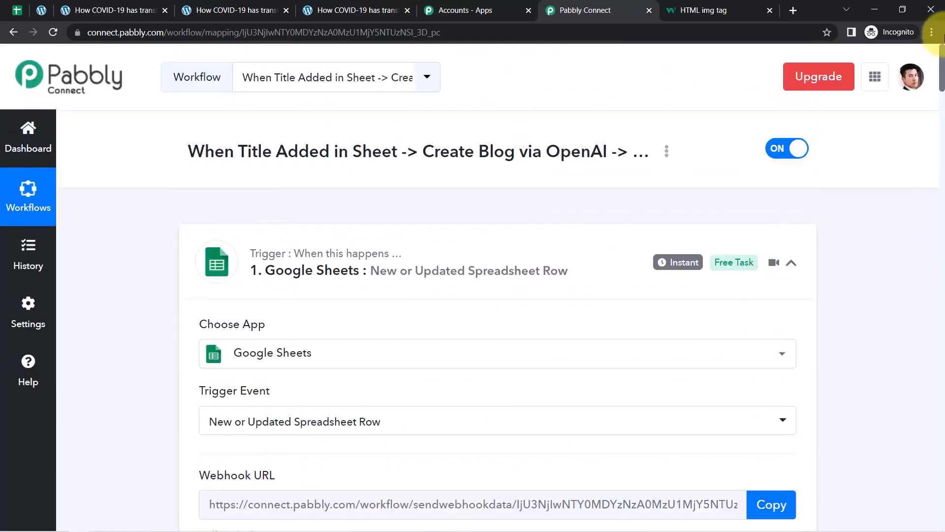
# Collapse the Google Sheets, OpenAI Generate Content, Generate Image and WordPress step cards.
pyautogui.click(338, 268)
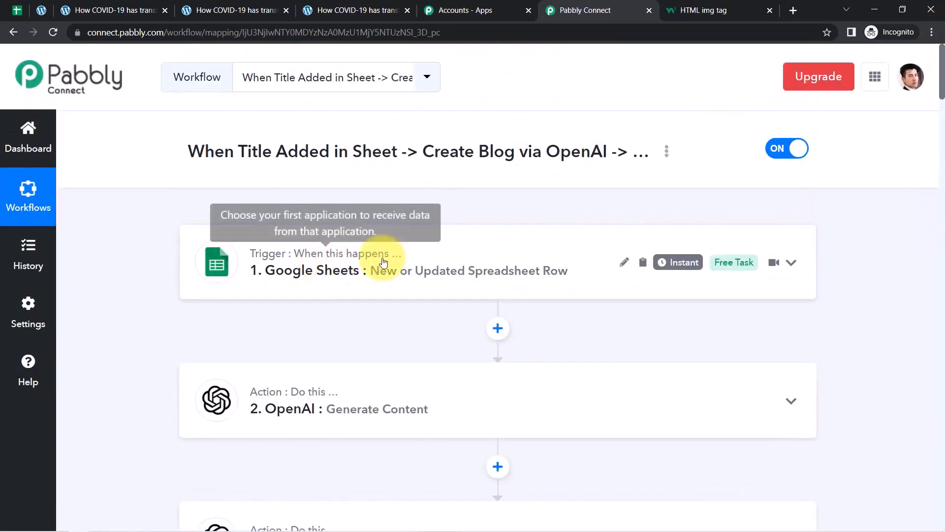
pyautogui.click(276, 386)
pyautogui.click(326, 386)
pyautogui.moveTo(944, 92); pyautogui.dragTo(941, 162)
pyautogui.click(351, 288)
pyautogui.click(389, 187)
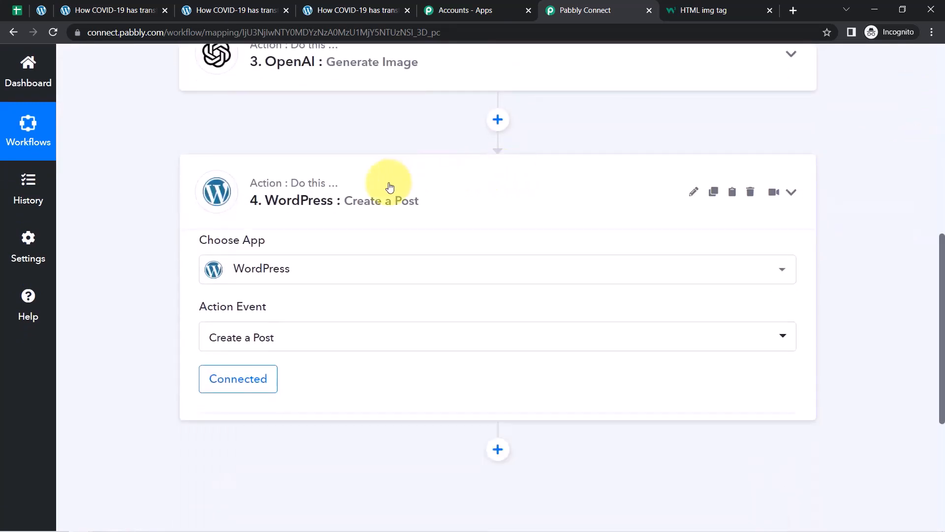
pyautogui.moveTo(942, 316); pyautogui.dragTo(935, 137)
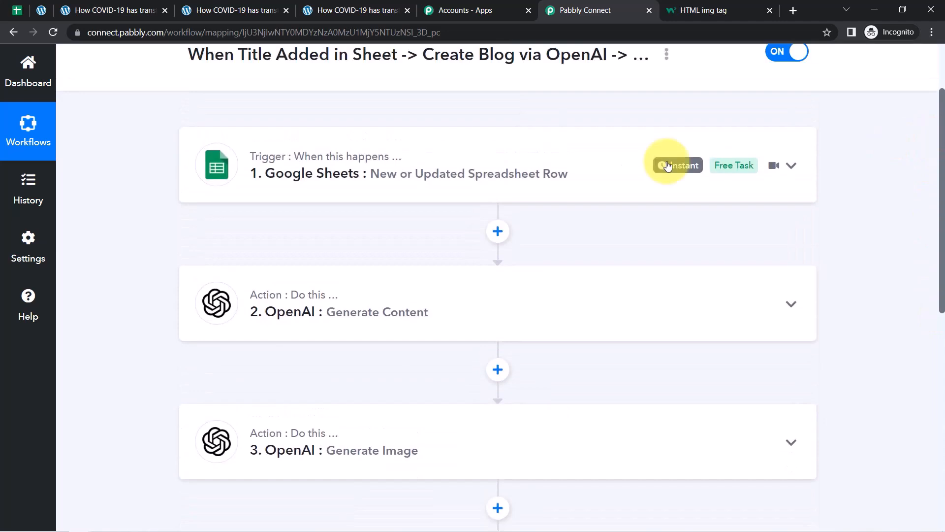
# Generate the workflow's Share link and select the share URL.
pyautogui.click(666, 55)
pyautogui.click(583, 130)
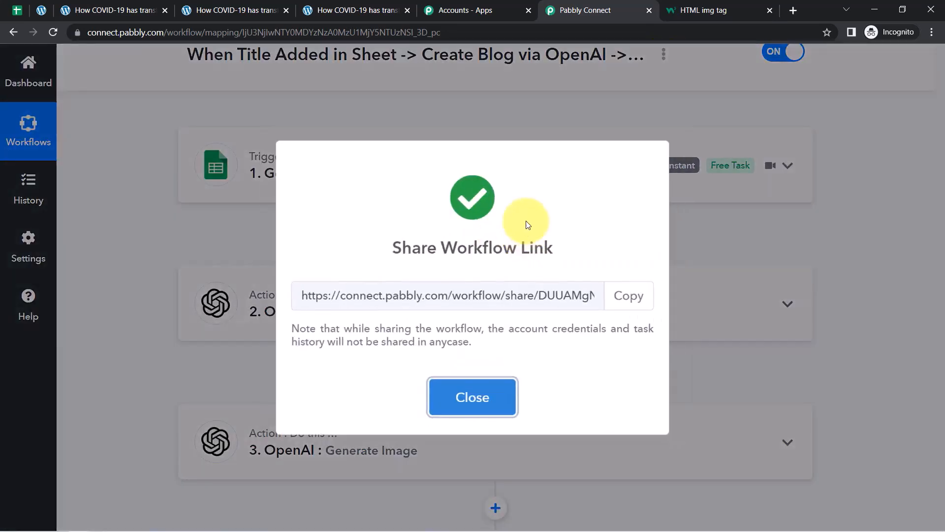
pyautogui.click(357, 294)
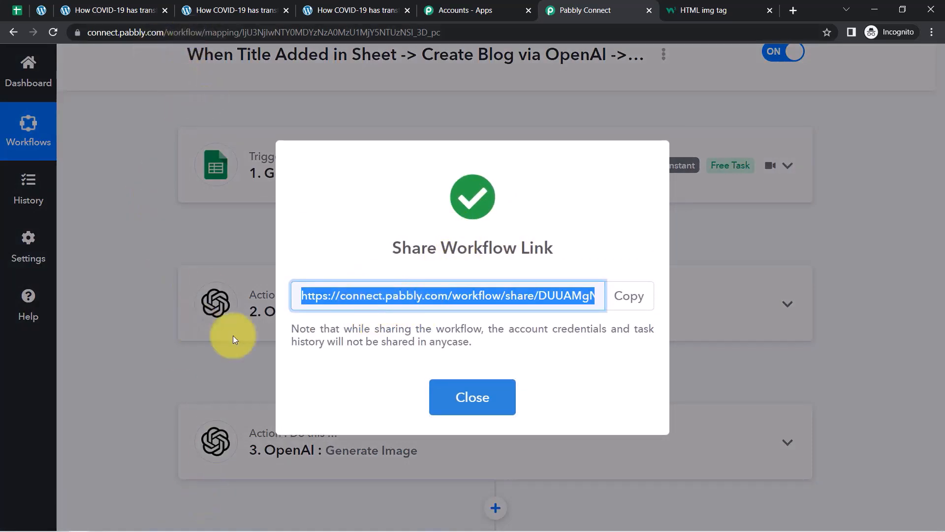
pyautogui.click(352, 298)
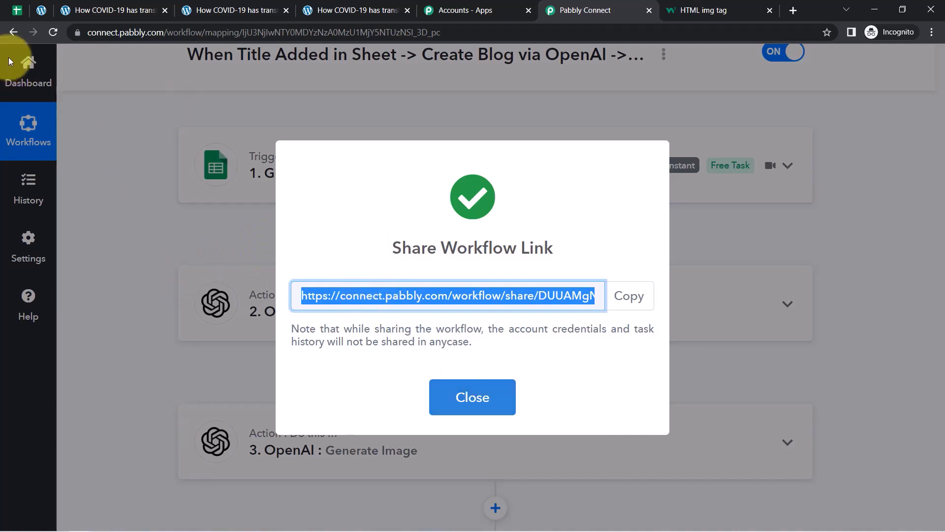
# Paste 'How to Transform Healthcare Management and Delivery With Analytics' into A3 and enter 16th Dec in B3.
pyautogui.click(16, 11)
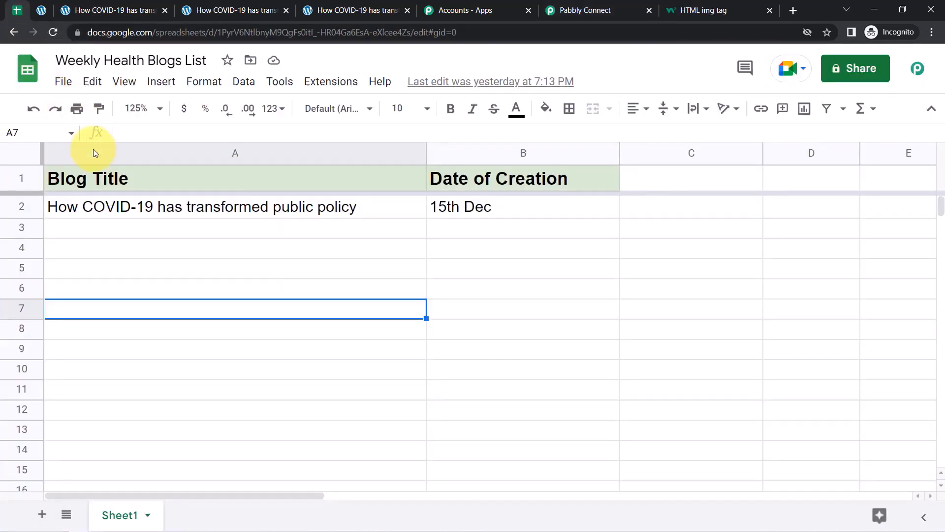
pyautogui.click(122, 231)
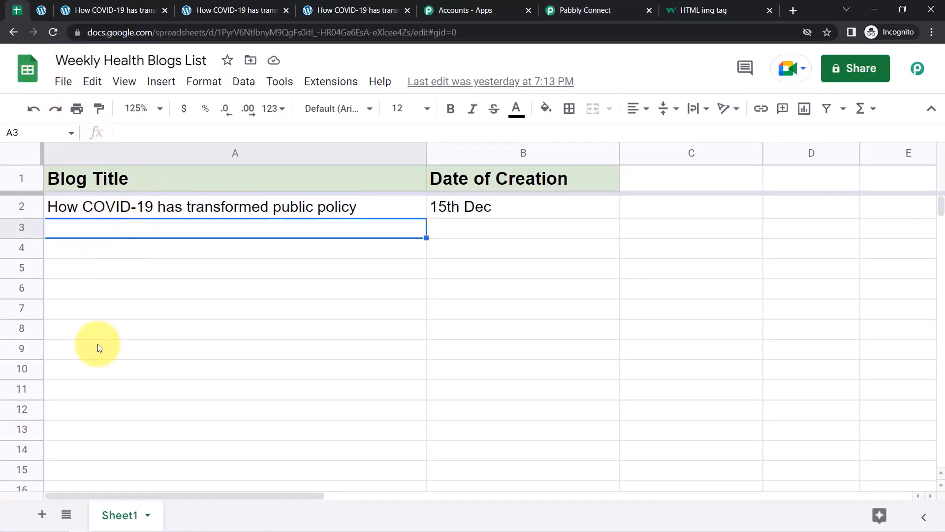
pyautogui.click(102, 523)
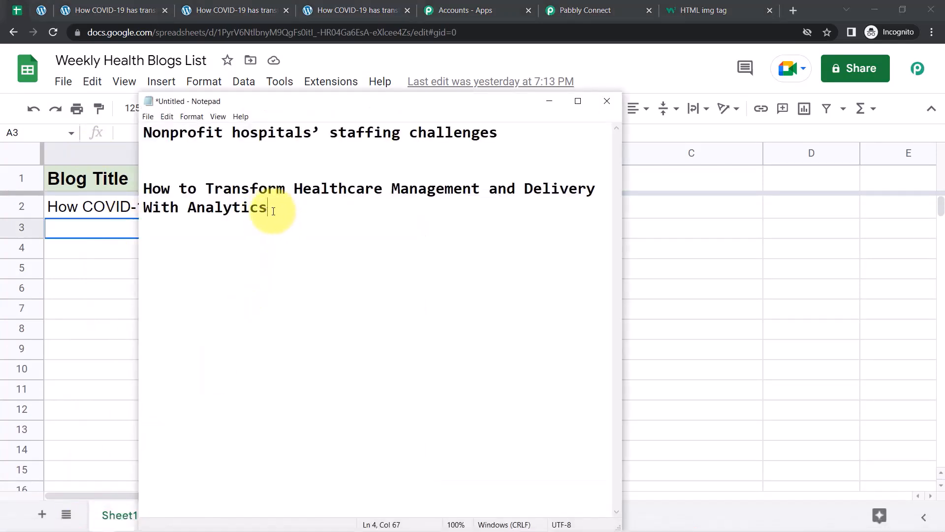
pyautogui.moveTo(148, 189)
pyautogui.mouseDown()
pyautogui.moveTo(421, 190)
pyautogui.moveTo(280, 214)
pyautogui.mouseUp()
pyautogui.hotkey('ctrl', 'c')
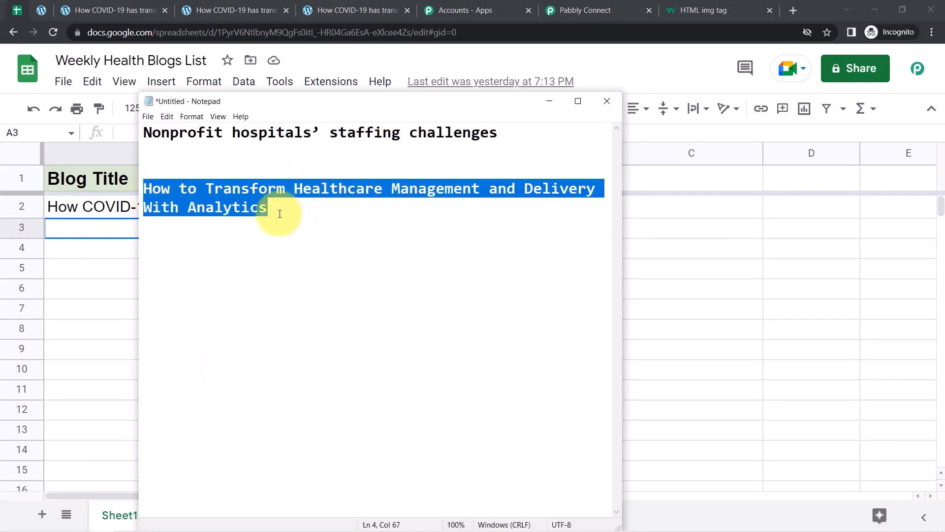
pyautogui.click(96, 235)
pyautogui.doubleClick(90, 229)
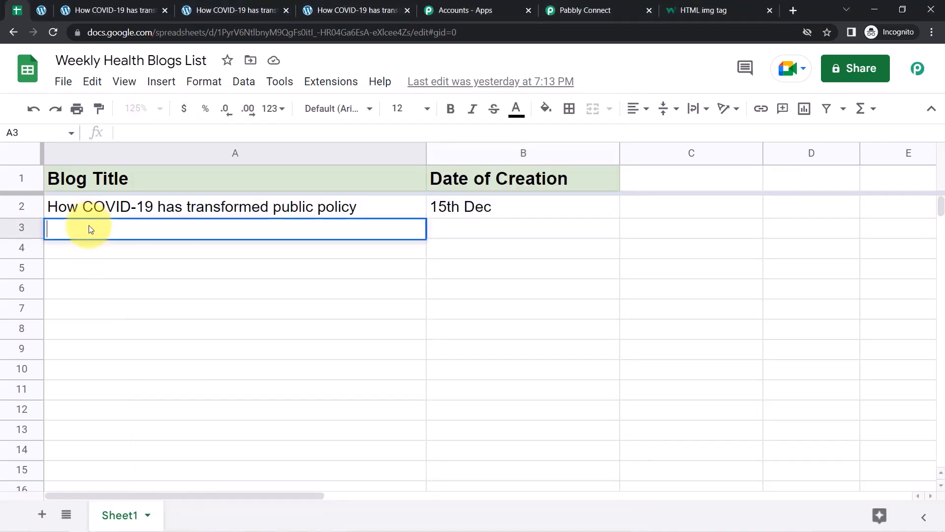
pyautogui.hotkey('ctrl', 'v')
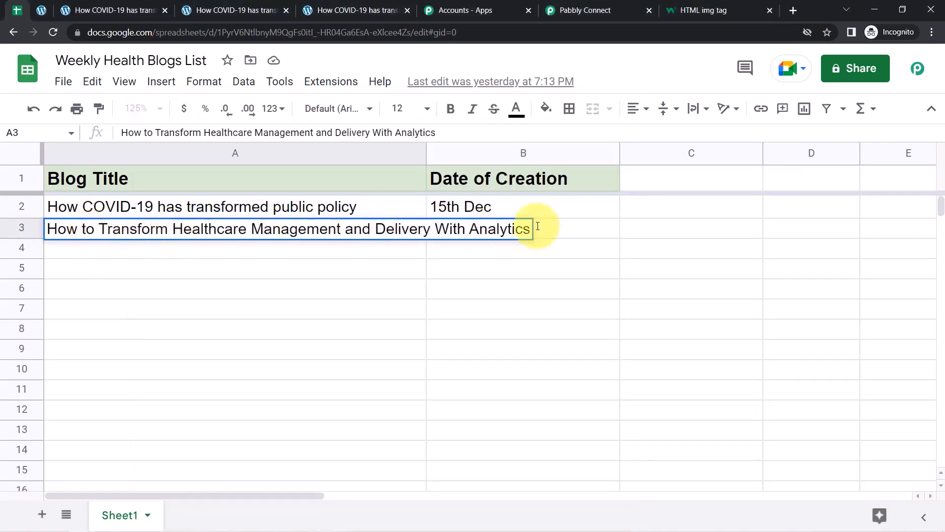
pyautogui.click(527, 230)
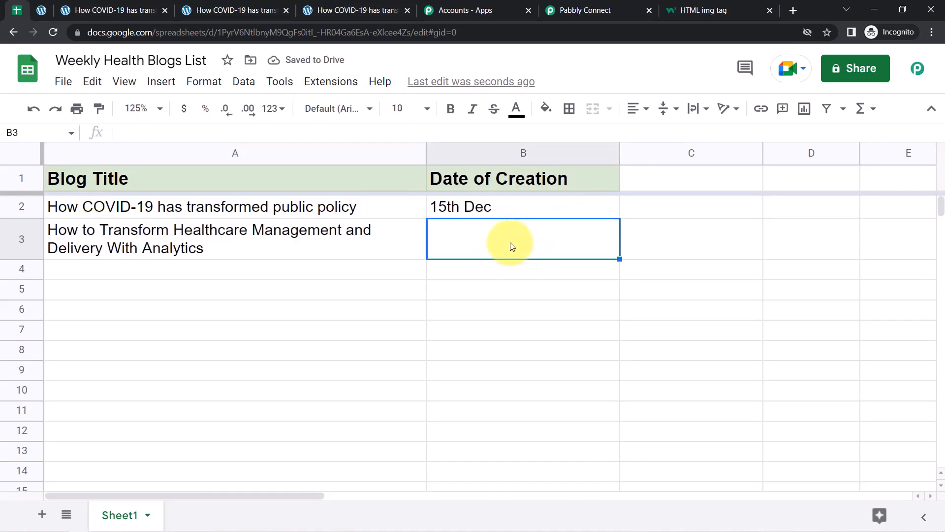
pyautogui.write('16th Dec')
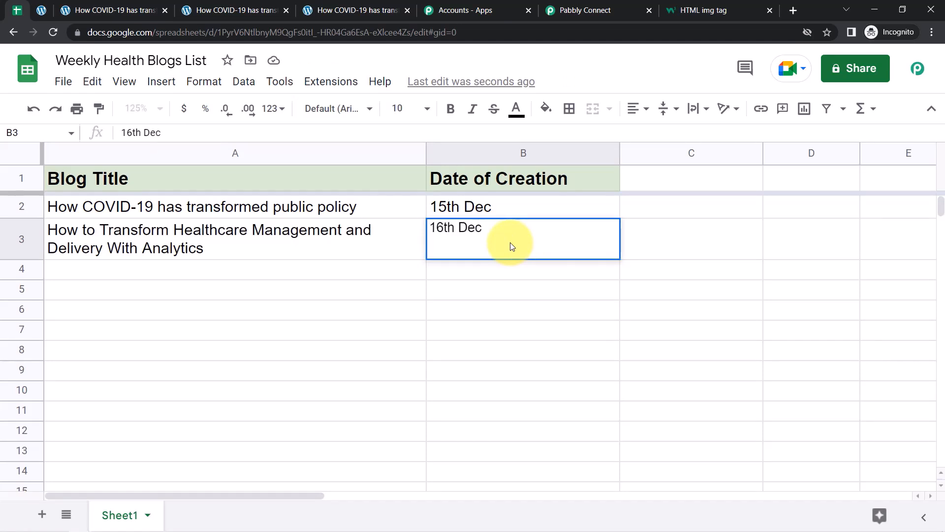
pyautogui.press('Return')
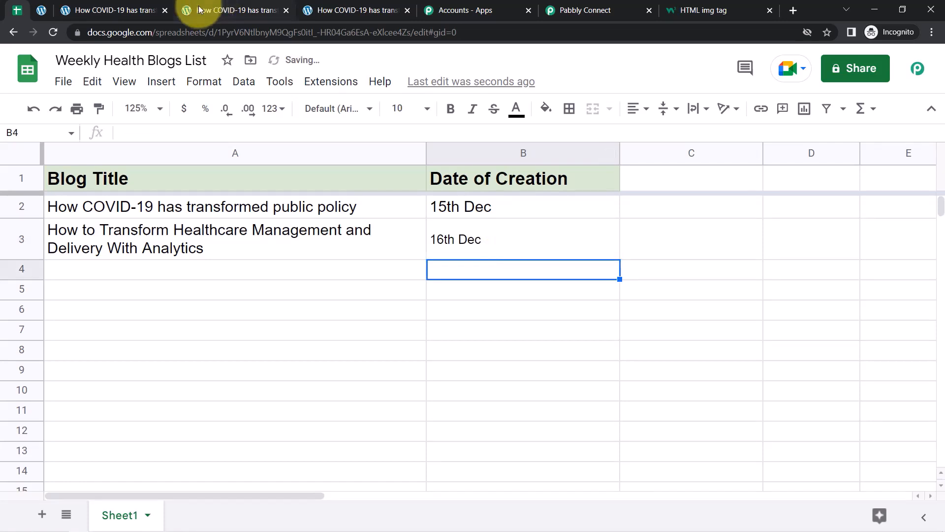
pyautogui.click(40, 12)
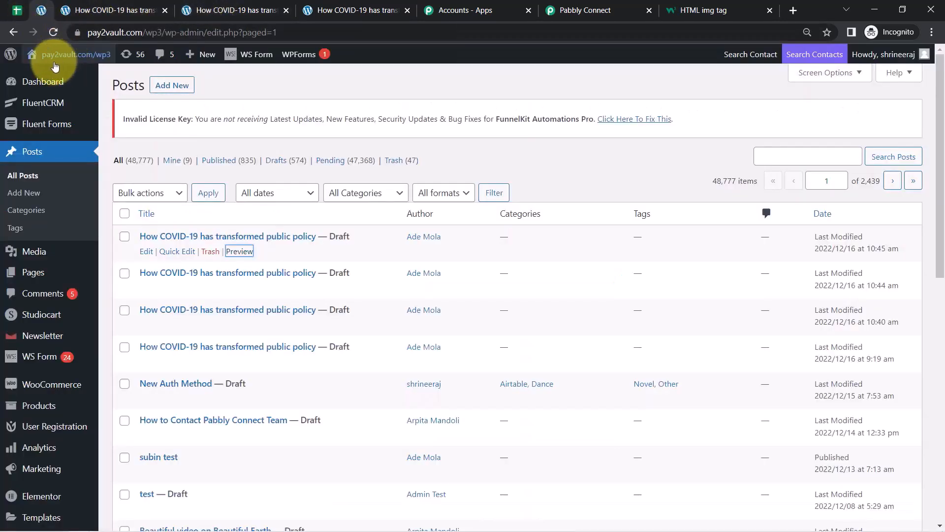
# Reload the WordPress posts list, then return to the Weekly Health Blogs List spreadsheet.
pyautogui.click(51, 33)
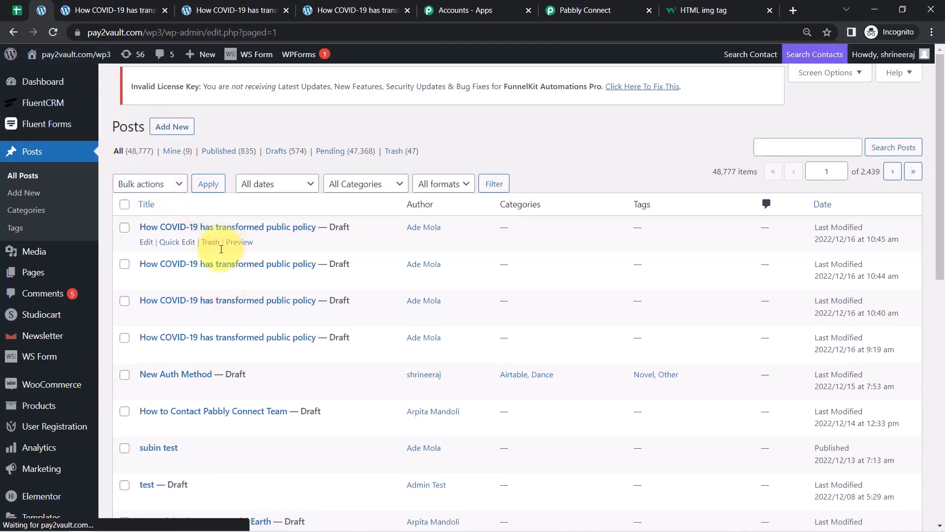
pyautogui.click(91, 32)
pyautogui.press('Return')
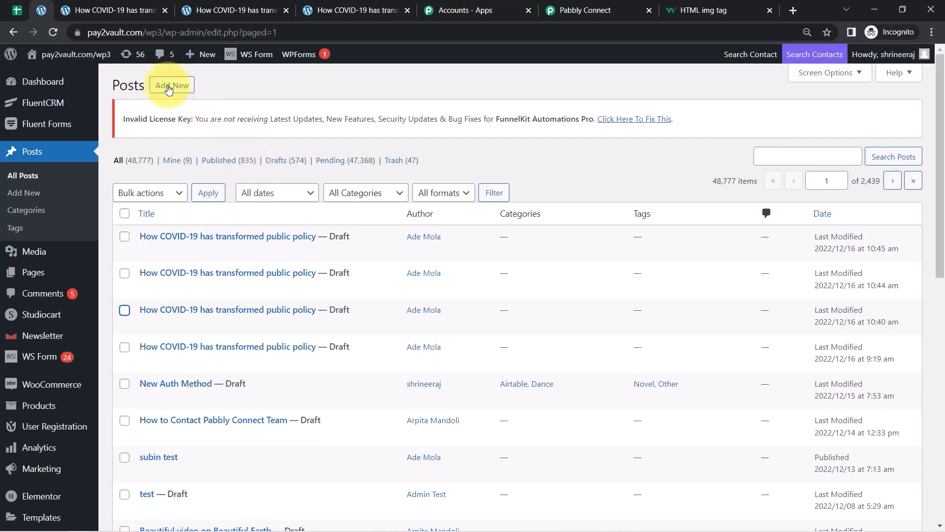
pyautogui.click(23, 10)
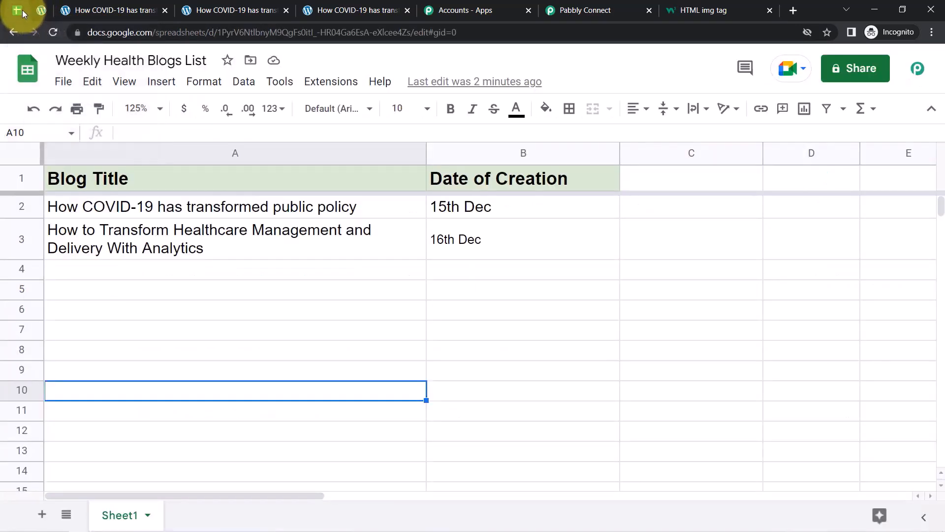
# Turn on Send On Event in the Pabbly Connect Webhooks add-on so sheet edits go to Pabbly.
pyautogui.click(328, 88)
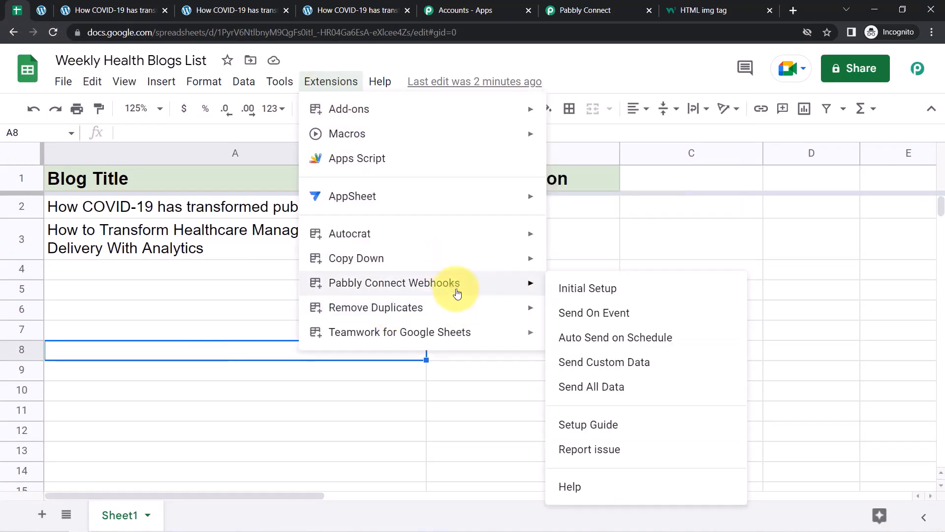
pyautogui.click(568, 320)
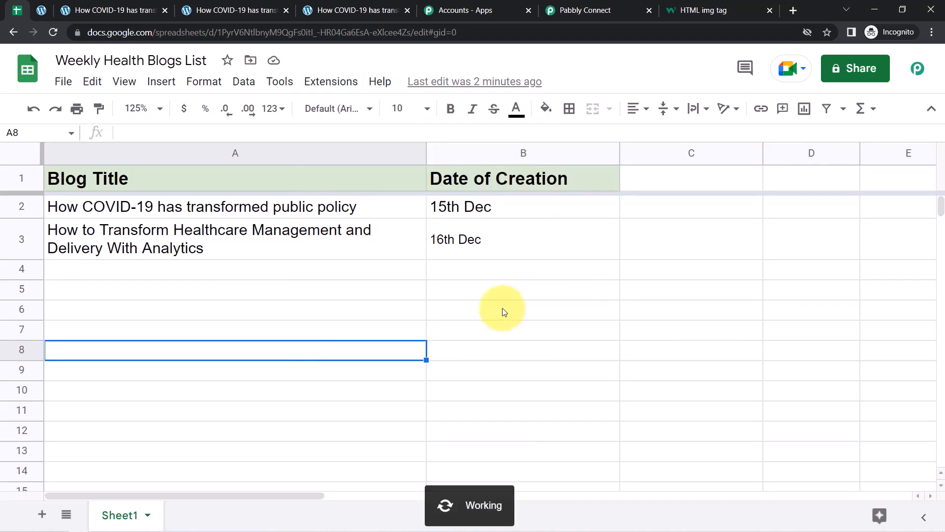
pyautogui.click(481, 325)
pyautogui.moveTo(422, 249); pyautogui.dragTo(482, 252)
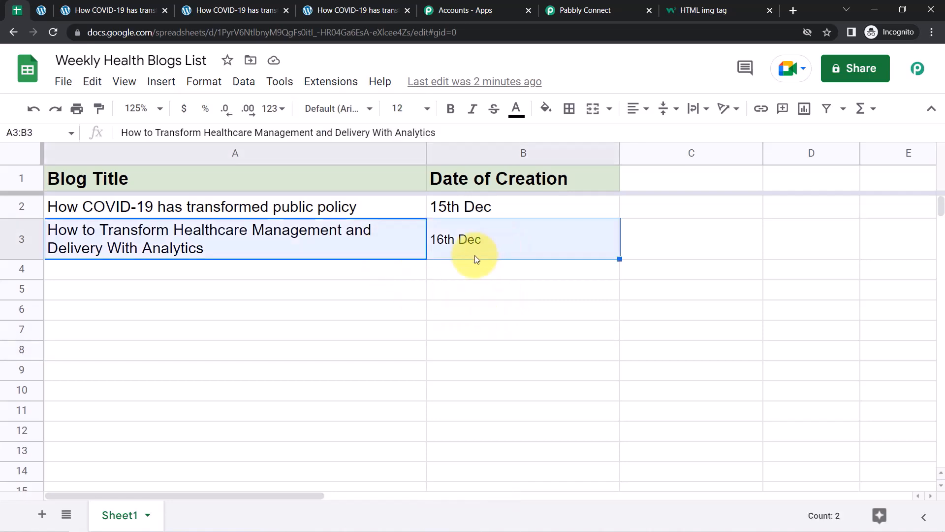
pyautogui.moveTo(419, 275); pyautogui.dragTo(447, 296)
pyautogui.click(401, 335)
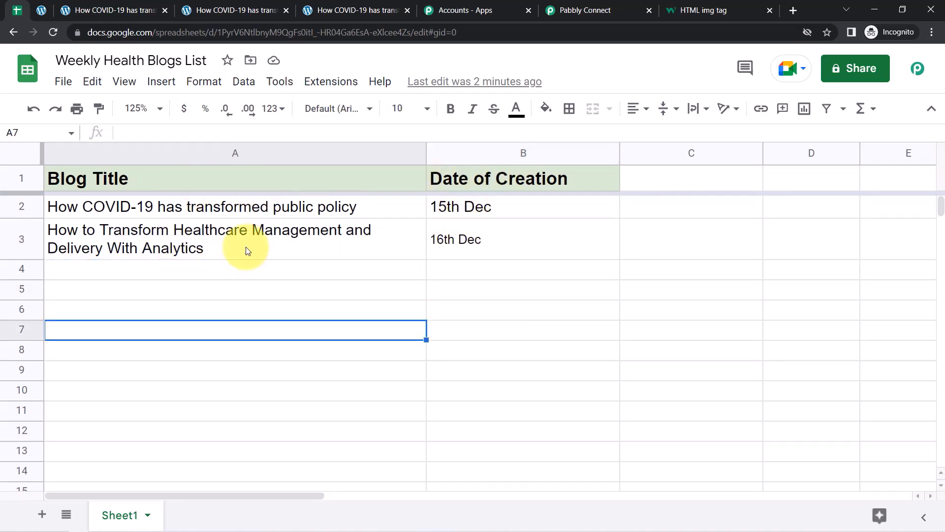
pyautogui.click(332, 82)
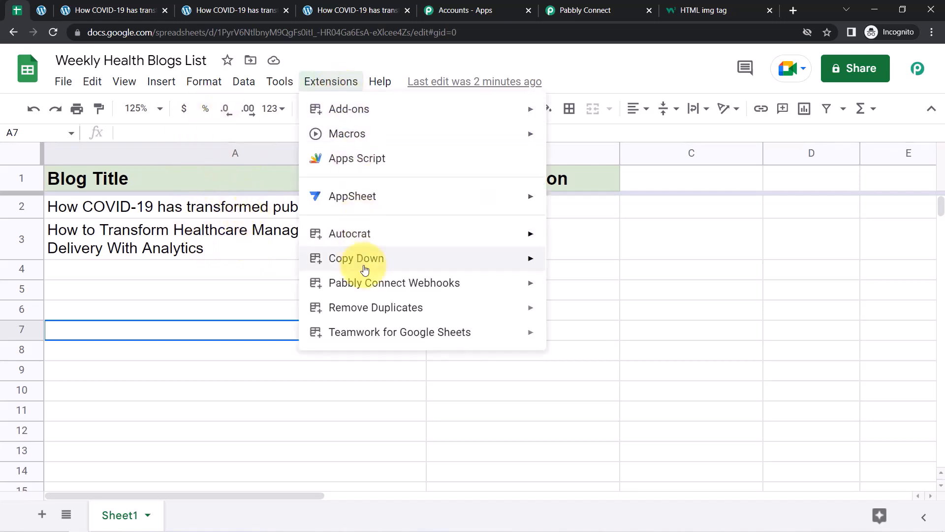
pyautogui.moveTo(438, 286)
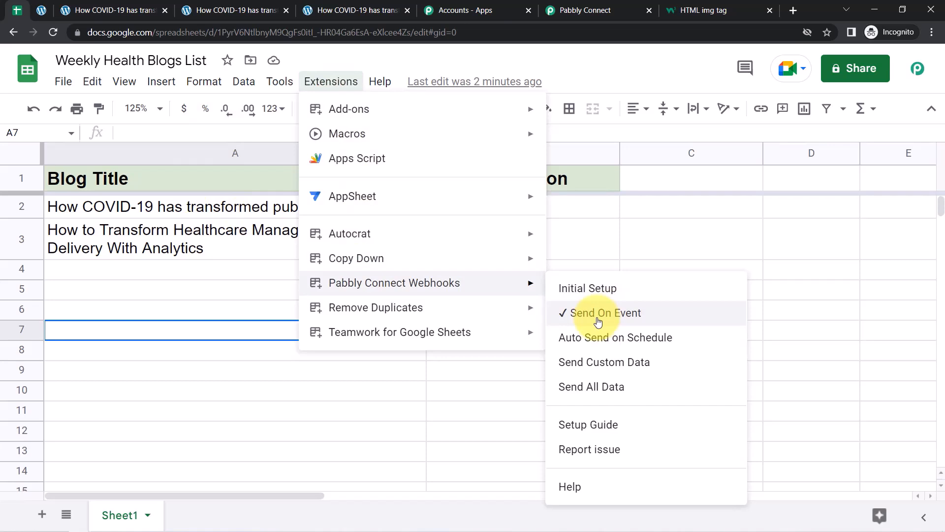
pyautogui.click(247, 308)
# Re-enter date cell B3 to resend row 3, then reload the WordPress posts list.
pyautogui.click(501, 248)
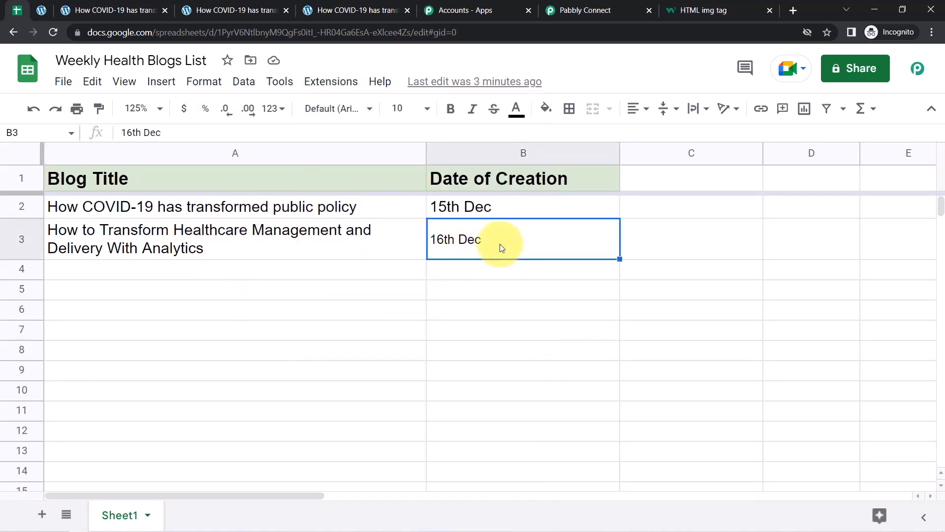
pyautogui.press('Return')
pyautogui.press('Return')
pyautogui.press('Return')
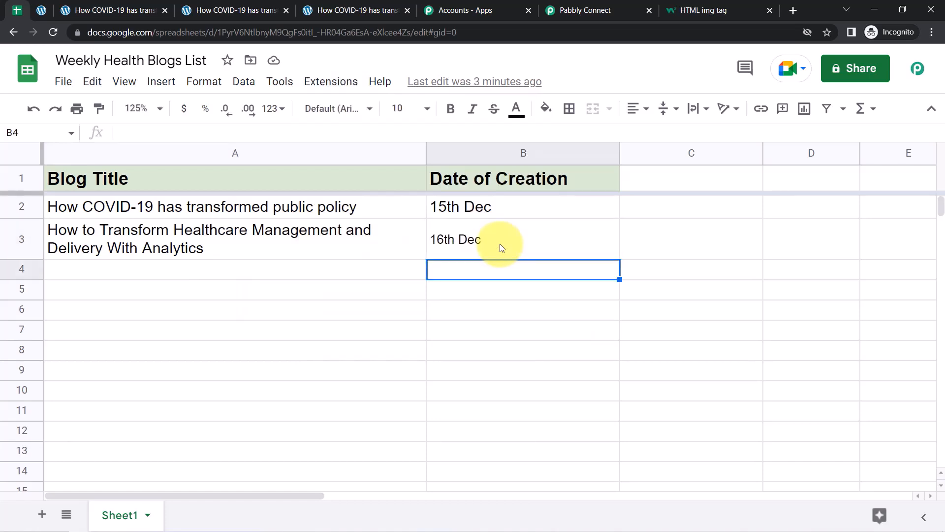
pyautogui.press('Return')
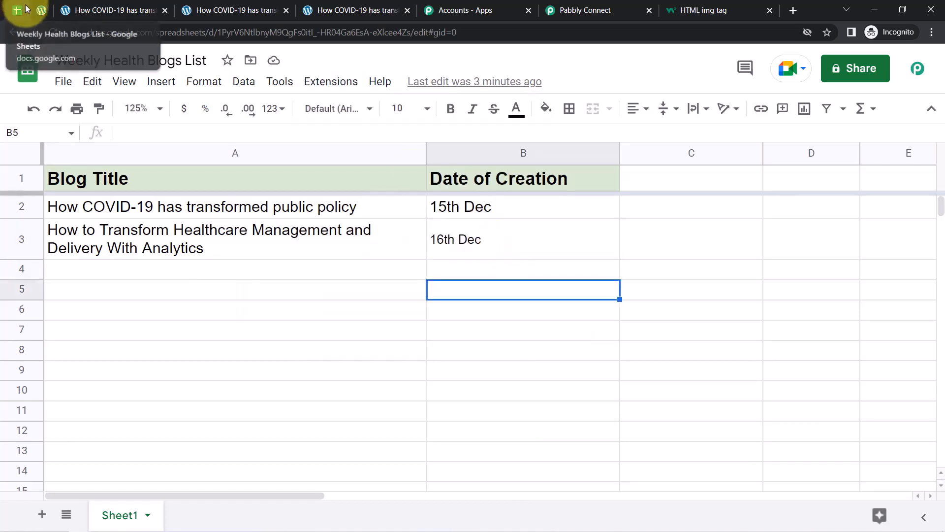
pyautogui.click(41, 10)
pyautogui.click(53, 32)
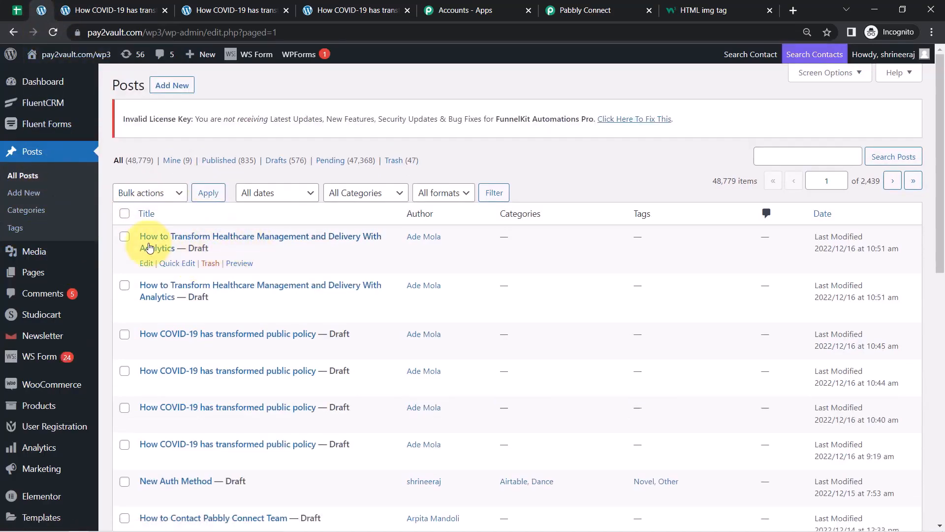
# Open the newest healthcare analytics draft's preview in a new tab and compare its title with cell A3.
pyautogui.rightClick(240, 264)
pyautogui.click(281, 273)
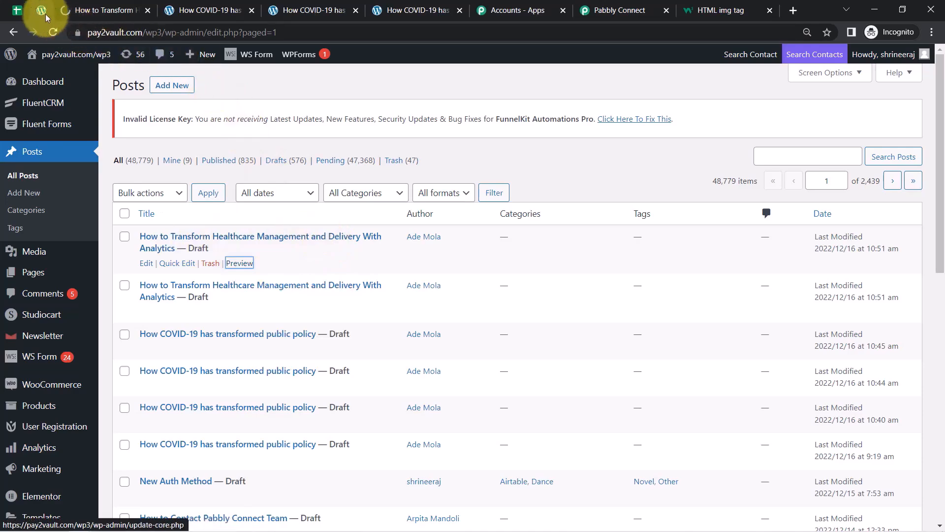
pyautogui.click(17, 10)
pyautogui.click(140, 245)
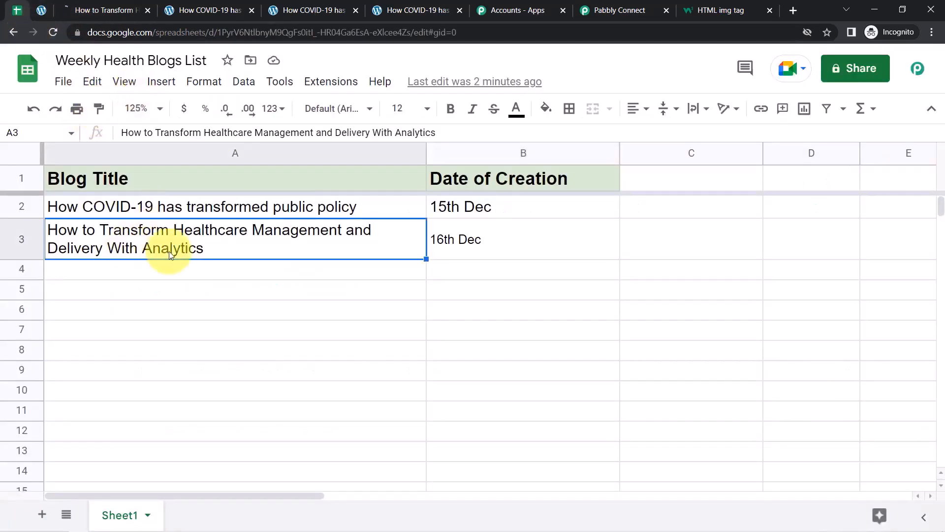
pyautogui.click(119, 309)
pyautogui.click(127, 241)
# Scroll through the draft preview to the generated article and coronavirus image.
pyautogui.click(98, 10)
pyautogui.moveTo(942, 131); pyautogui.dragTo(943, 289)
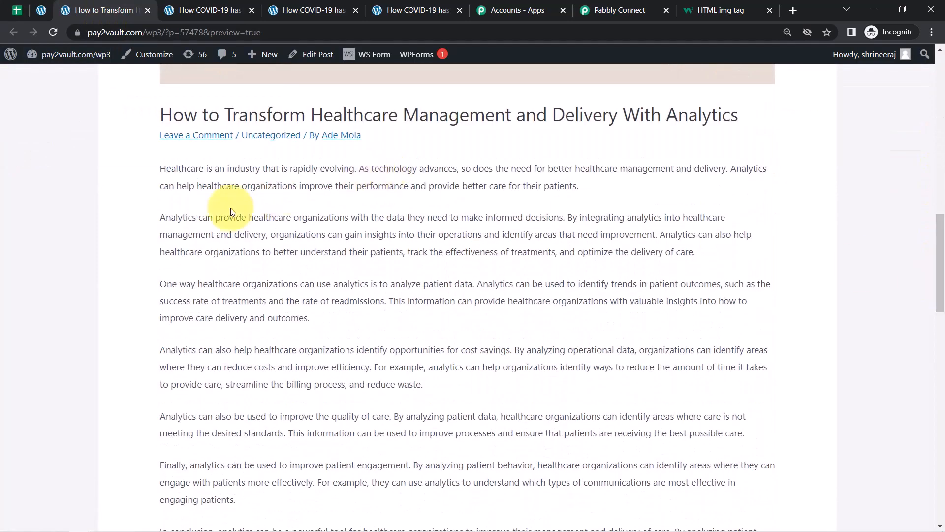
pyautogui.moveTo(196, 168); pyautogui.dragTo(365, 343)
pyautogui.moveTo(942, 211); pyautogui.dragTo(943, 314)
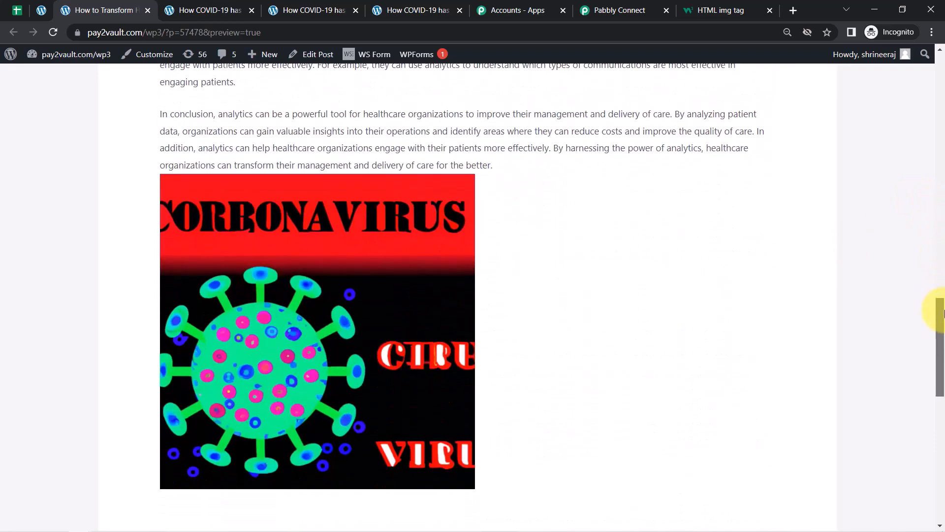
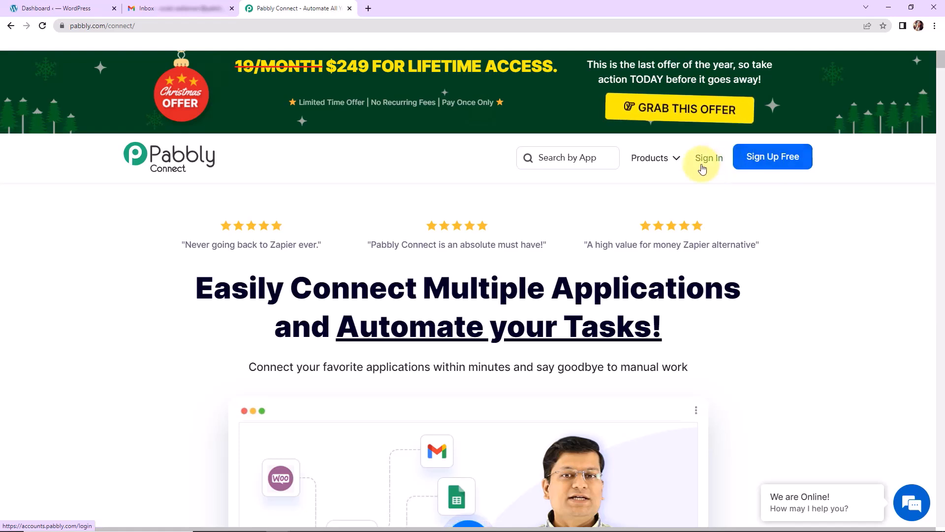
# Sign in and create a Pabbly Connect workflow named 'Get Email Notification for Post Updation in WordPress'.
pyautogui.click(707, 158)
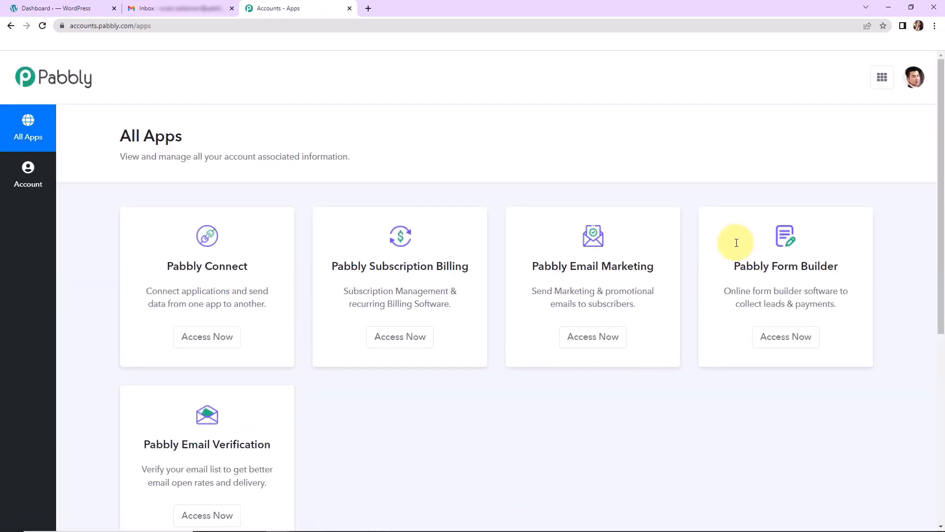
pyautogui.click(220, 339)
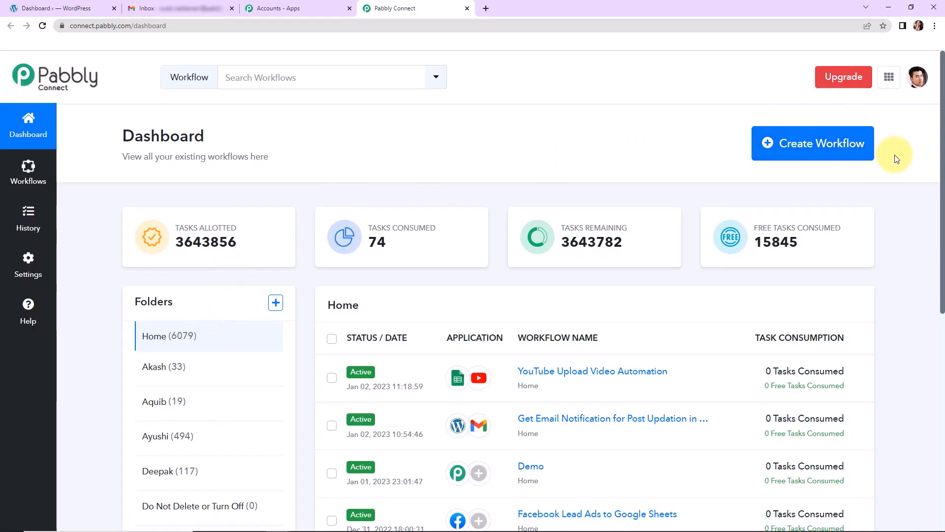
pyautogui.click(821, 151)
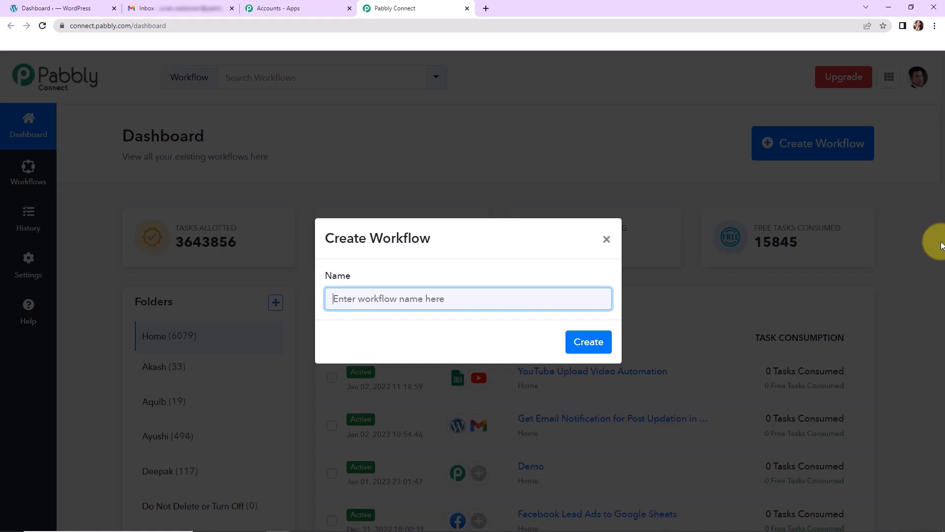
pyautogui.write('Get Email Notification for Post Updation in WordPress')
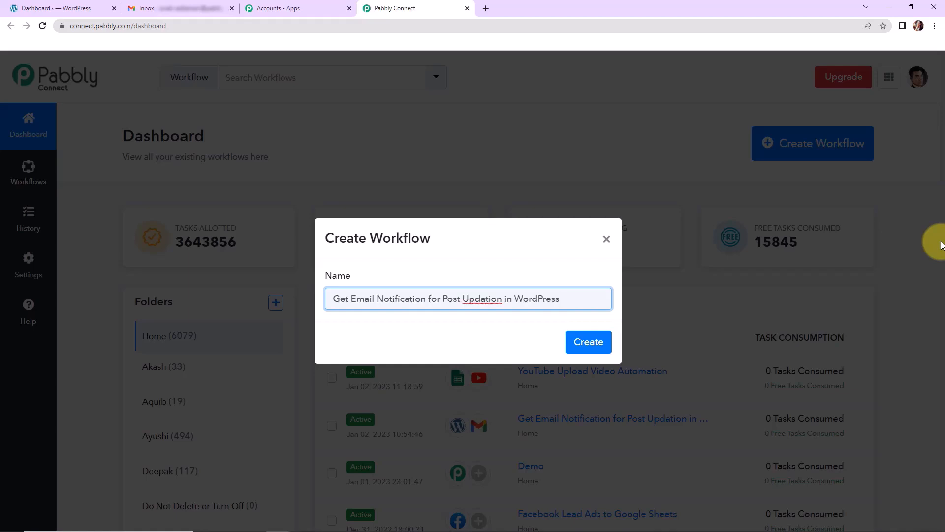
pyautogui.click(589, 343)
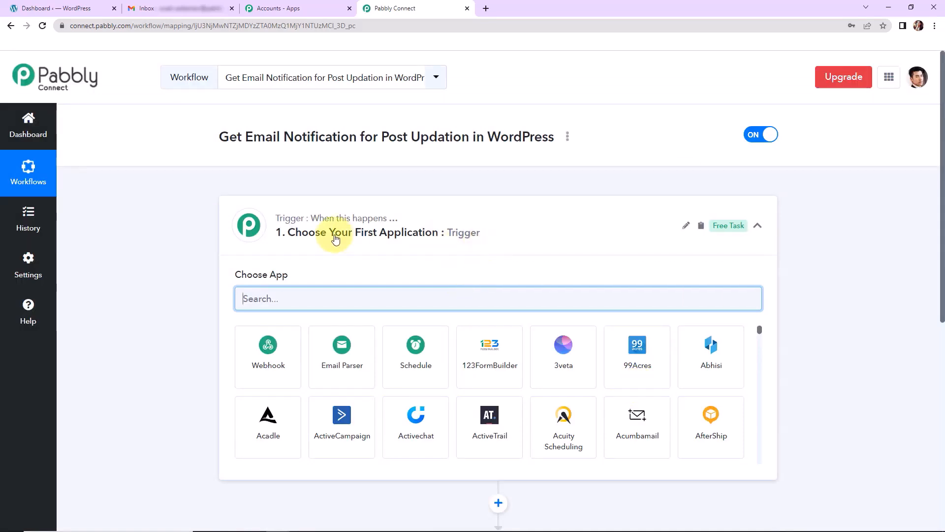
# Set the trigger to WordPress 'Post Updated (Instant)' and review its webhook setup instructions.
pyautogui.scroll(-5, 492, 278)
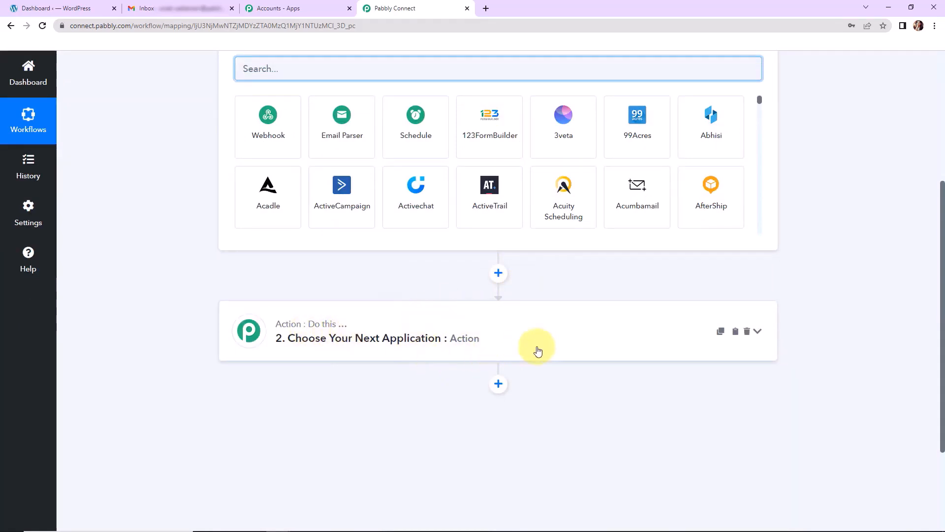
pyautogui.scroll(5, 542, 351)
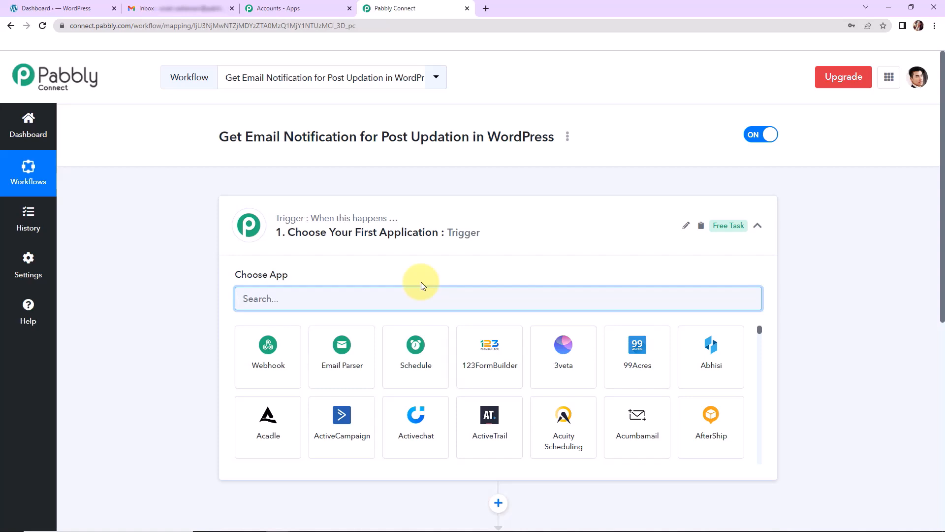
pyautogui.write('word')
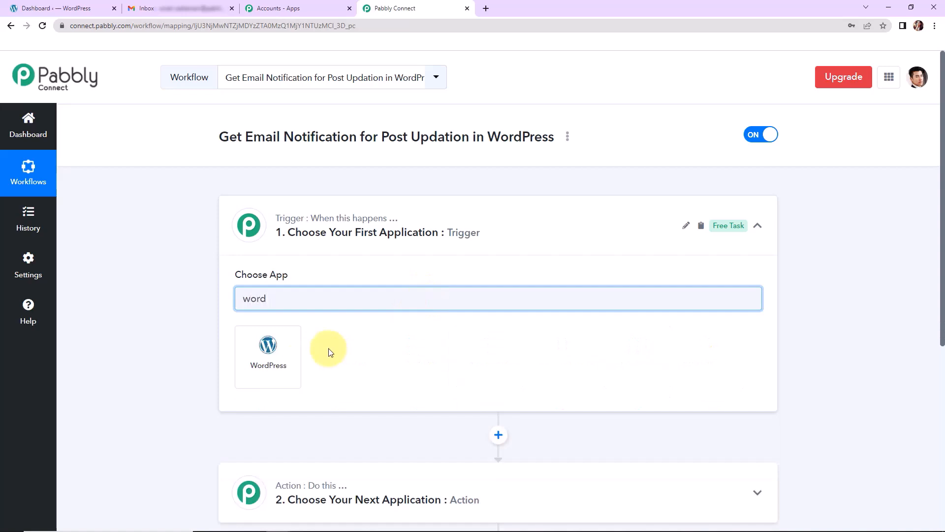
pyautogui.click(290, 355)
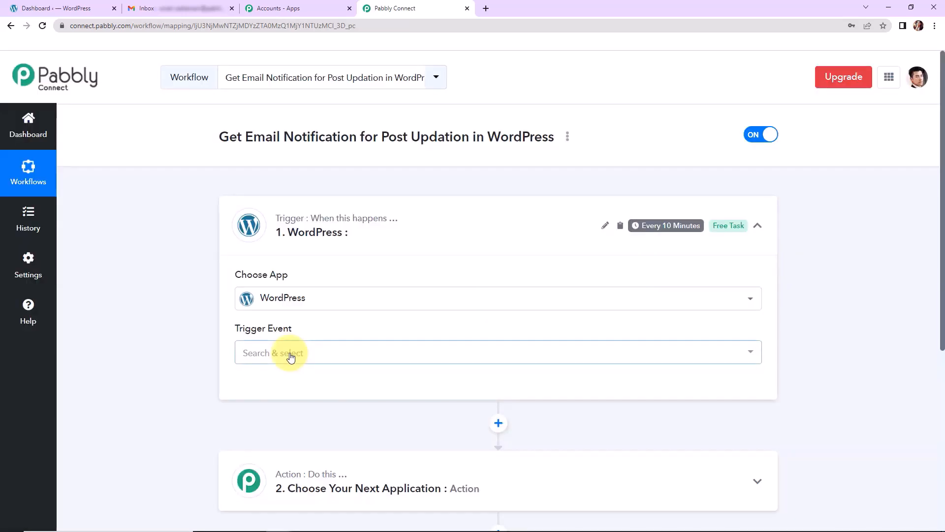
pyautogui.moveTo(270, 336)
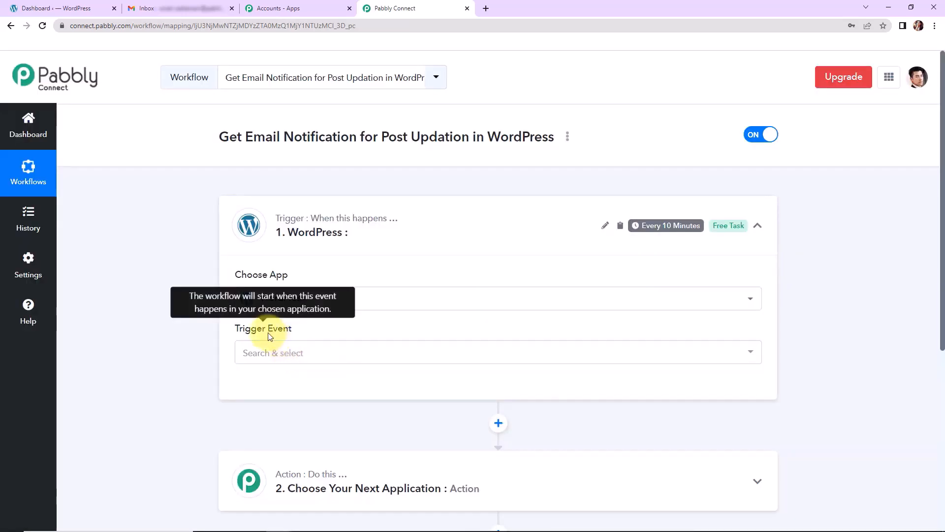
pyautogui.click(265, 358)
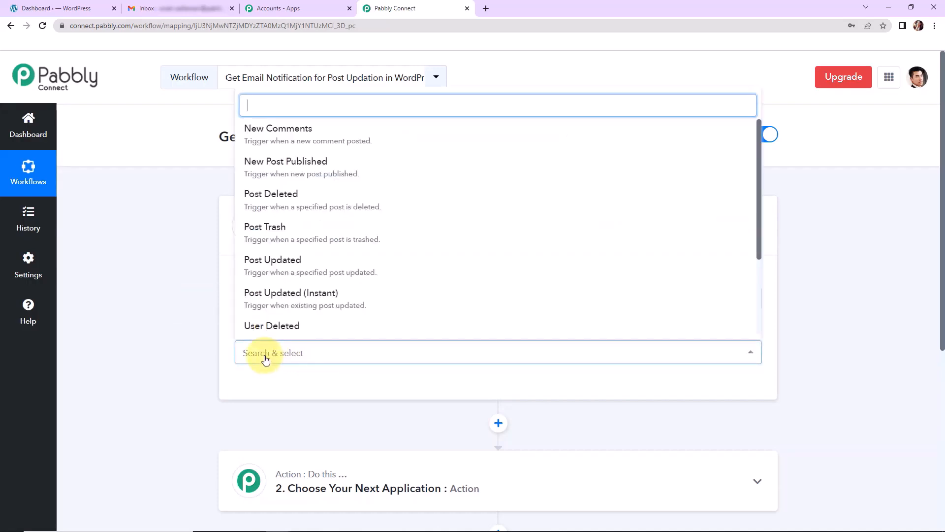
pyautogui.click(376, 301)
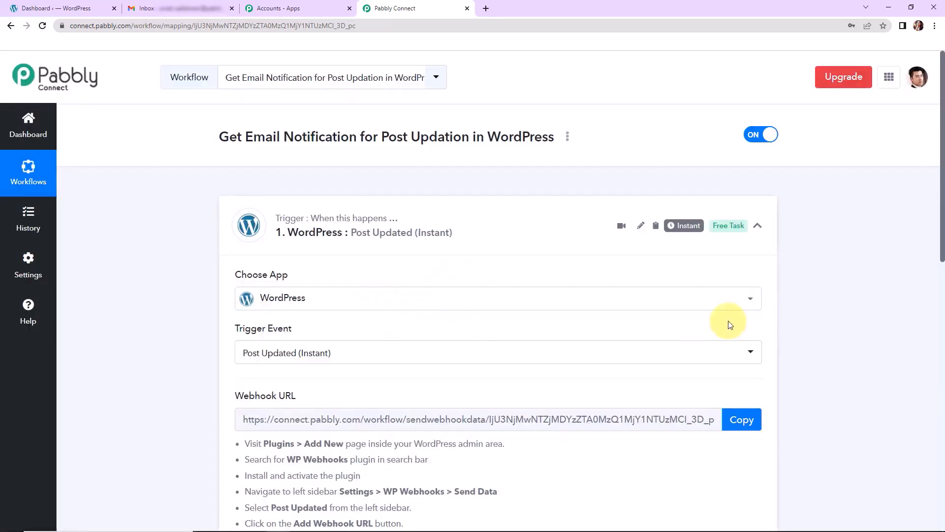
pyautogui.moveTo(942, 221); pyautogui.dragTo(940, 305)
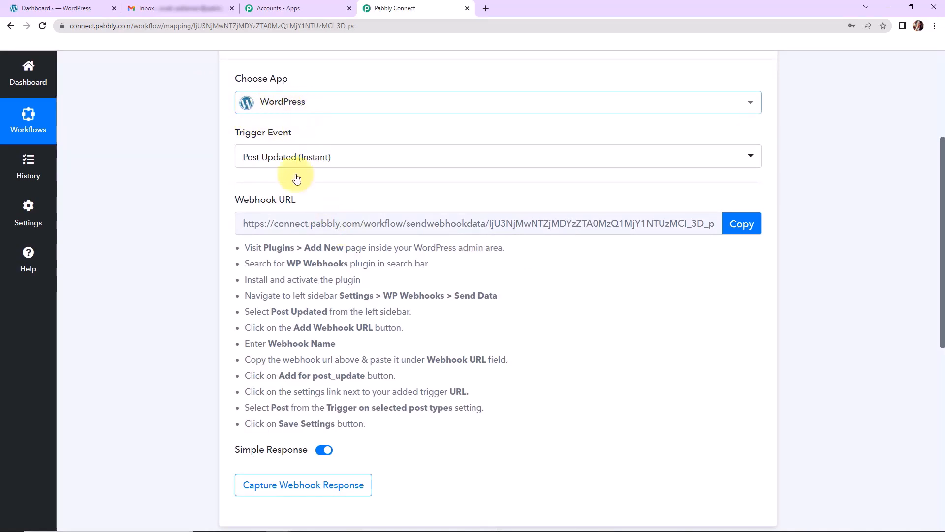
pyautogui.moveTo(244, 246); pyautogui.dragTo(448, 434)
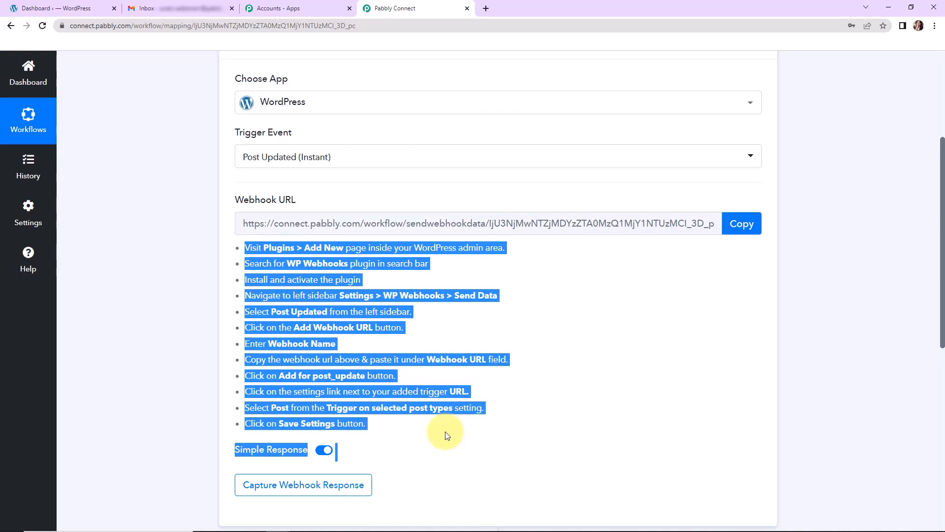
pyautogui.click(79, 9)
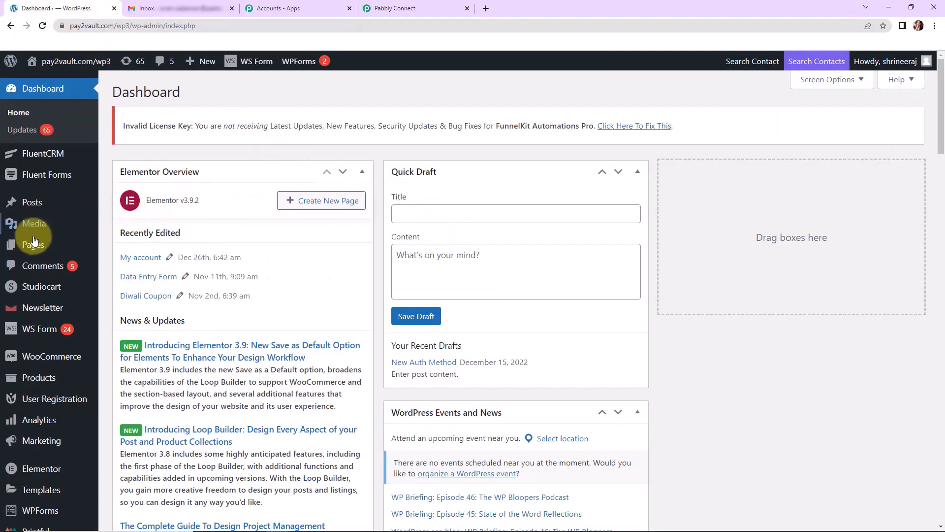
# Search the WordPress plugin directory for 'WP webhook' from Plugins > Add New.
pyautogui.moveTo(66, 347)
pyautogui.scroll(-5, 65, 343)
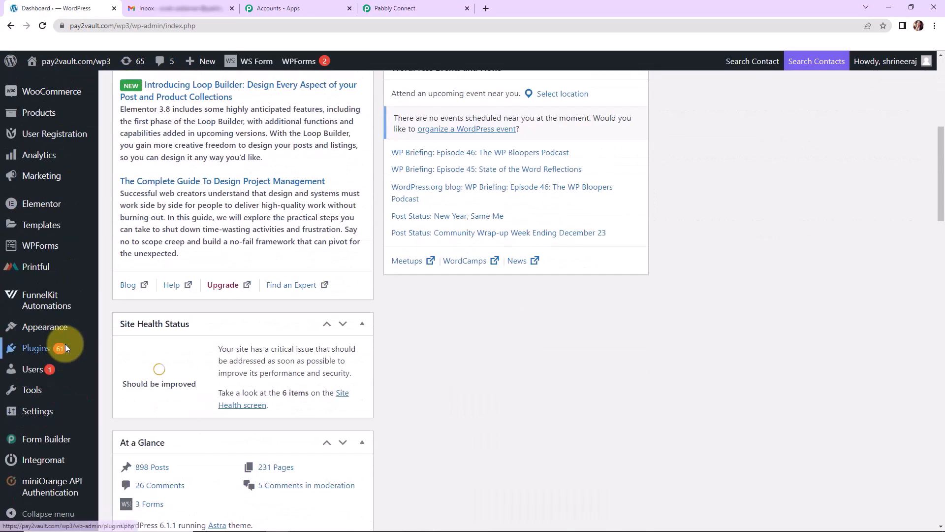
pyautogui.moveTo(30, 368)
pyautogui.moveTo(29, 350)
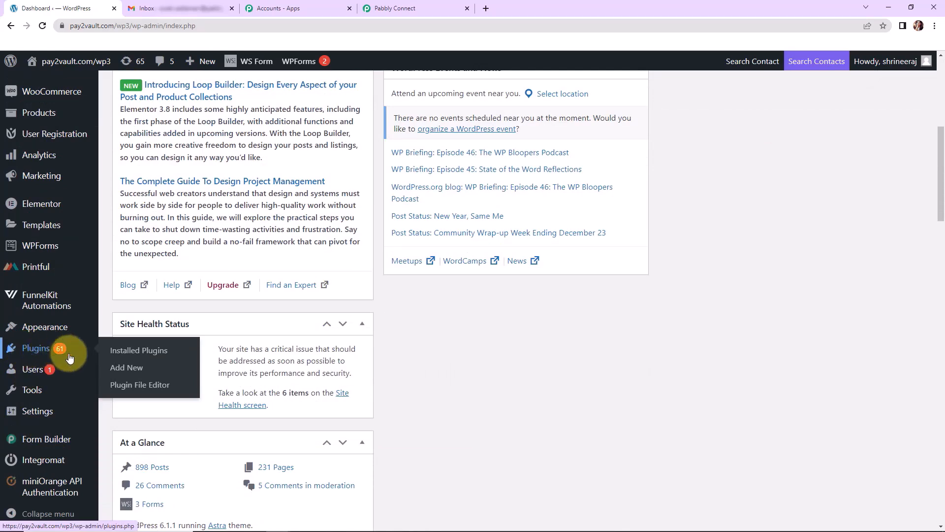
pyautogui.click(122, 369)
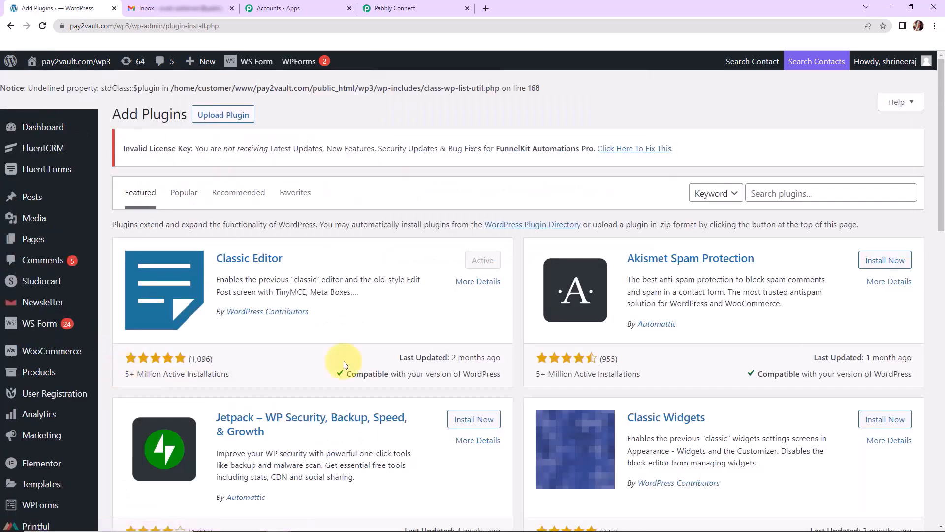
pyautogui.click(822, 193)
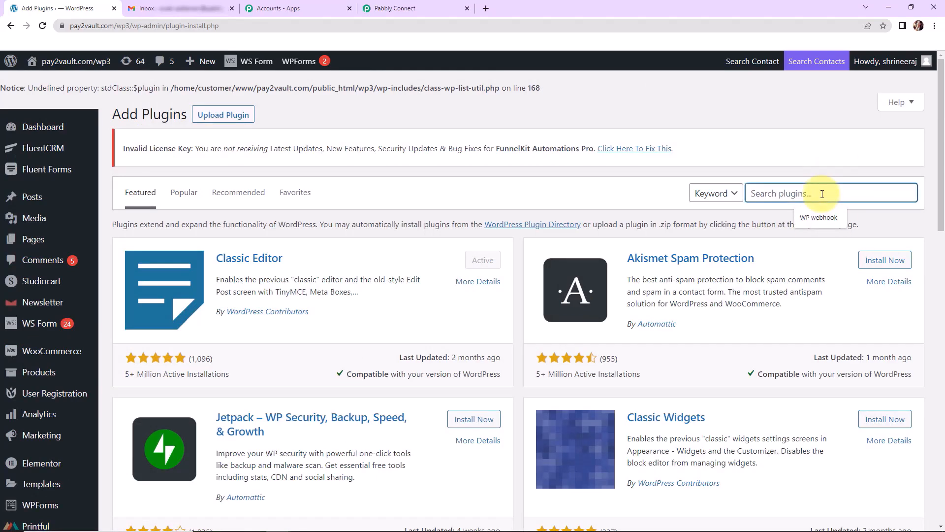
pyautogui.click(822, 215)
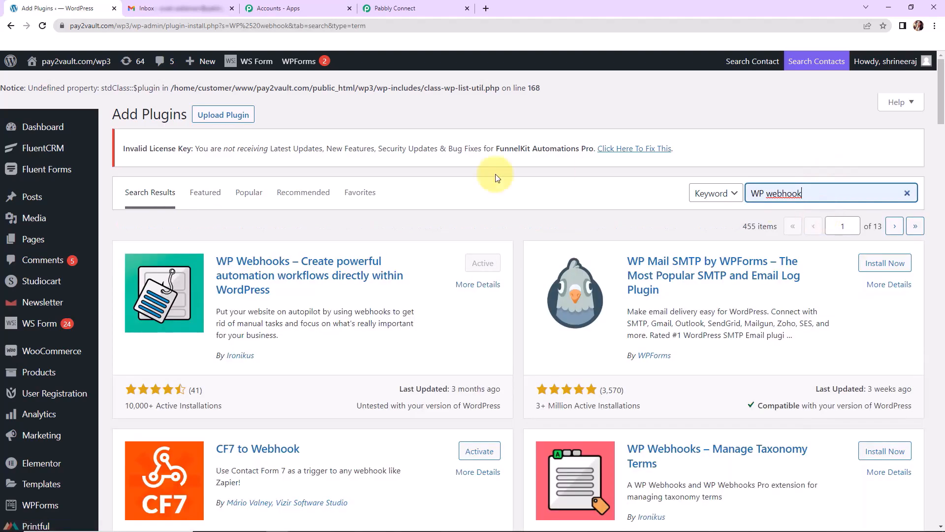
# Check the WP Webhooks plugin details, then go to Settings > WP Webhooks.
pyautogui.click(282, 269)
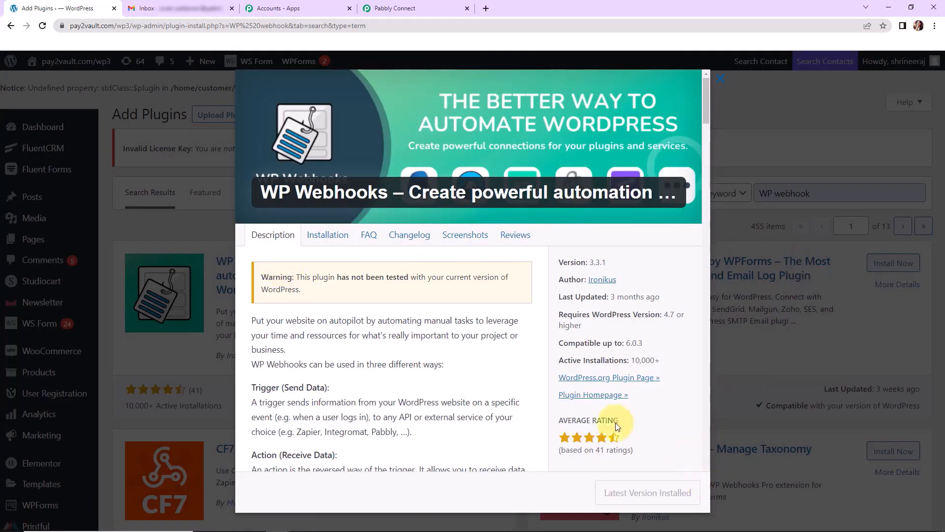
pyautogui.moveTo(707, 91); pyautogui.dragTo(698, 504)
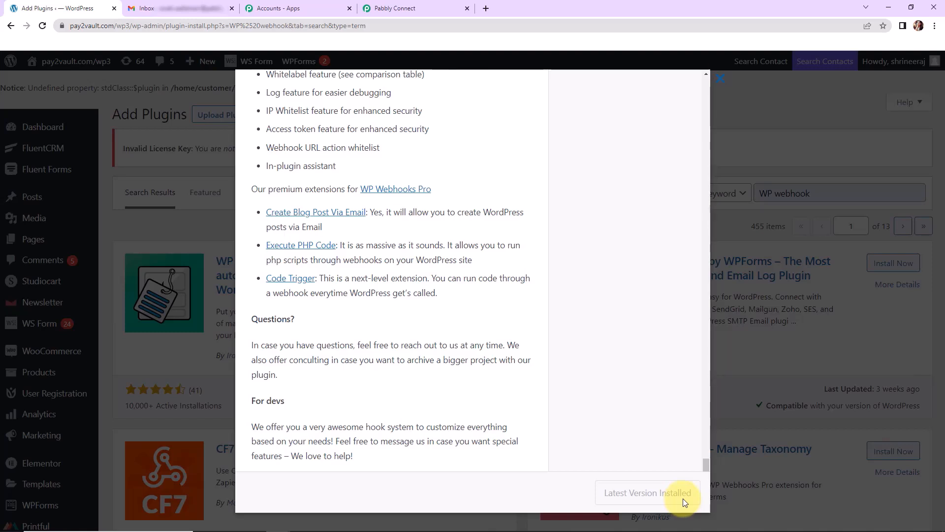
pyautogui.click(720, 78)
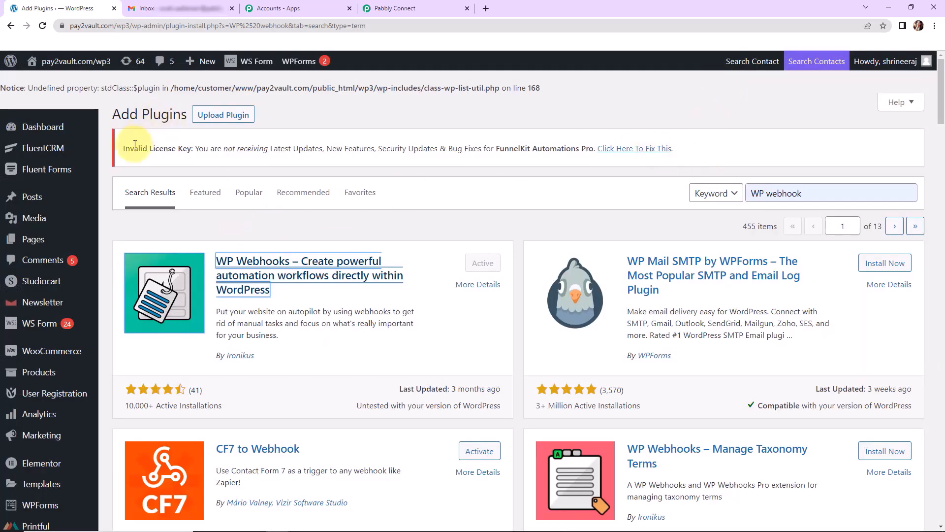
pyautogui.scroll(-5, 69, 296)
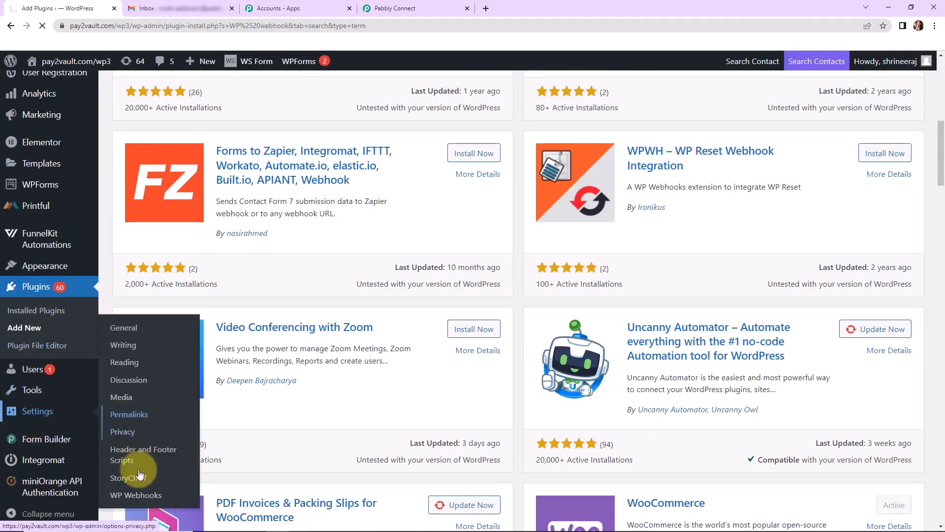
pyautogui.click(129, 495)
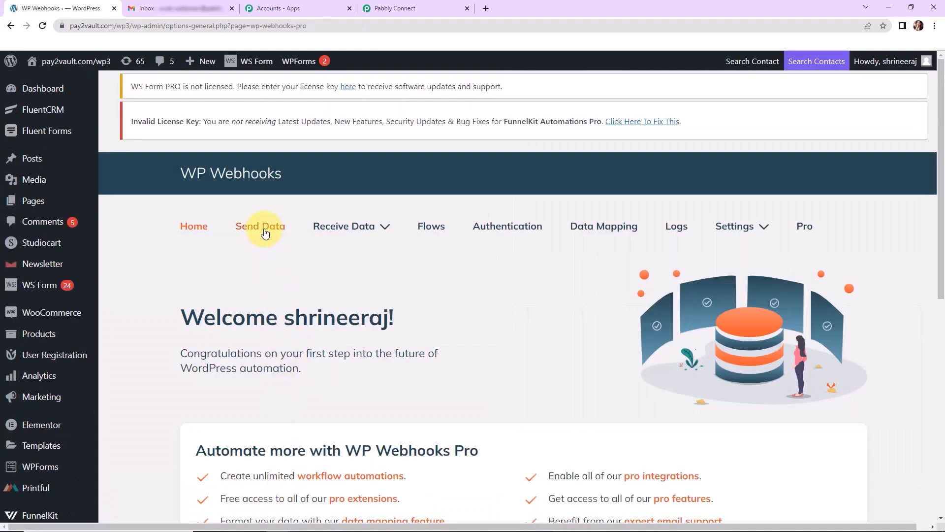
# Start adding a webhook named 'New Webhook' to the Post updated send-data trigger.
pyautogui.click(265, 230)
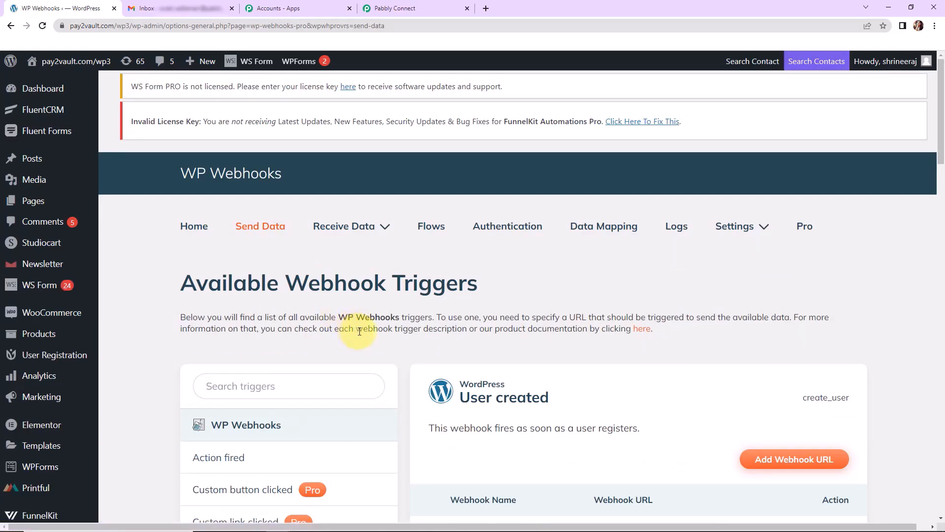
pyautogui.moveTo(942, 148); pyautogui.dragTo(938, 270)
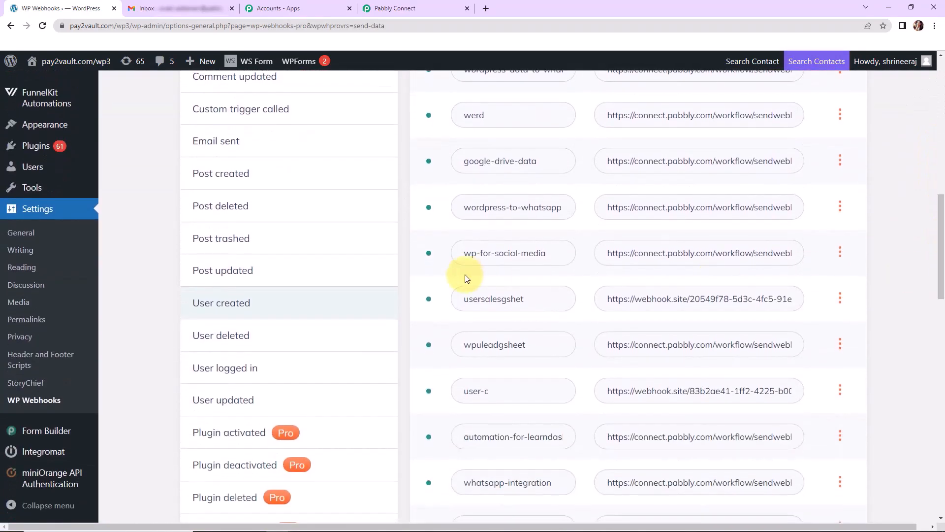
pyautogui.click(259, 270)
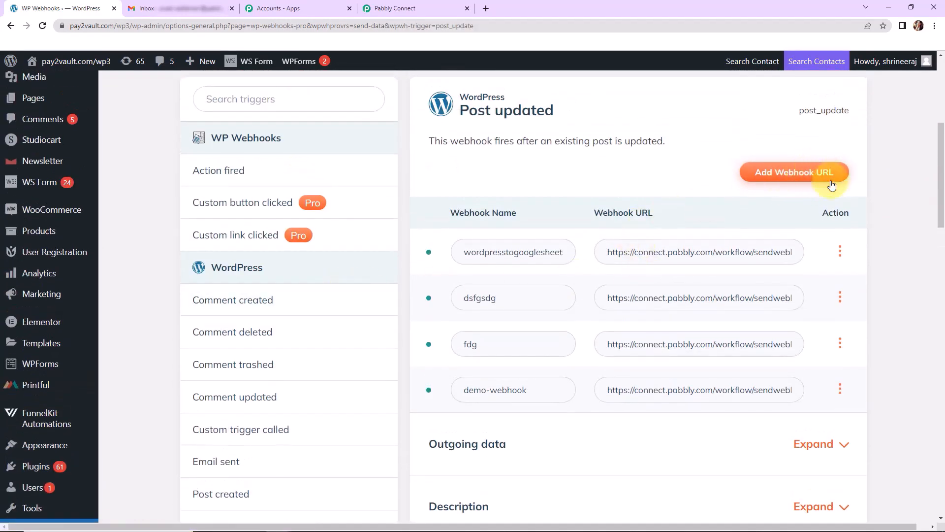
pyautogui.click(809, 173)
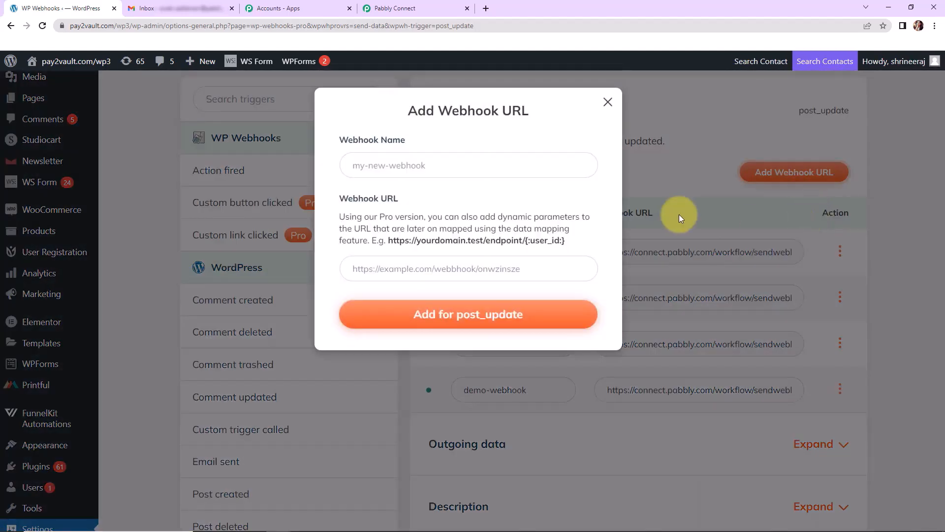
pyautogui.click(446, 168)
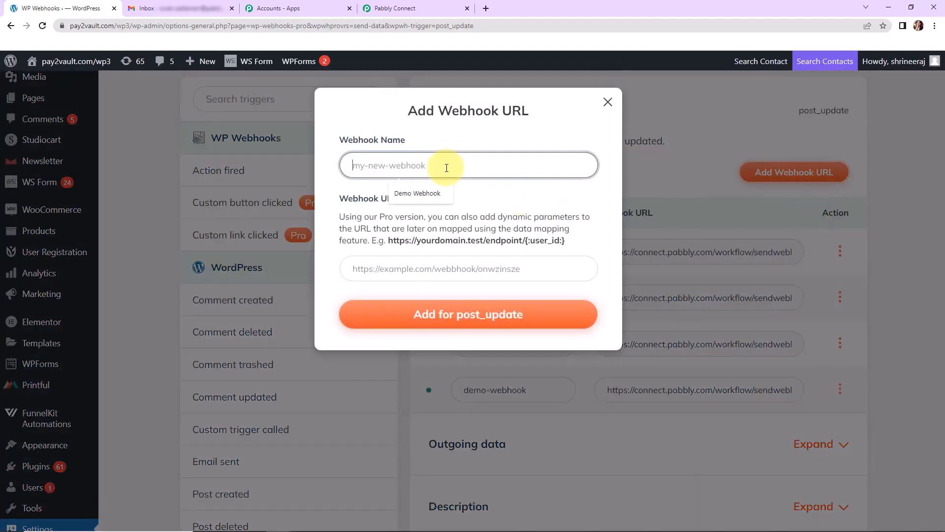
pyautogui.write('New')
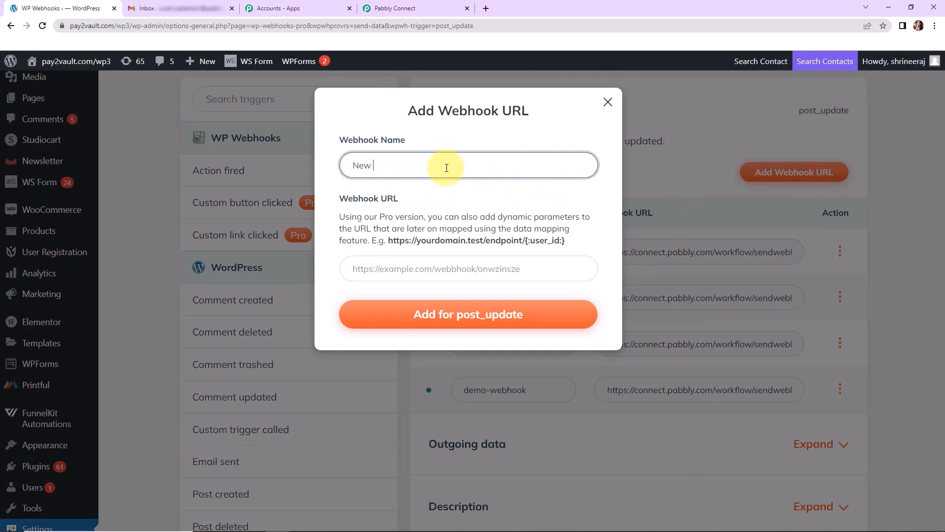
pyautogui.write(' Webhook')
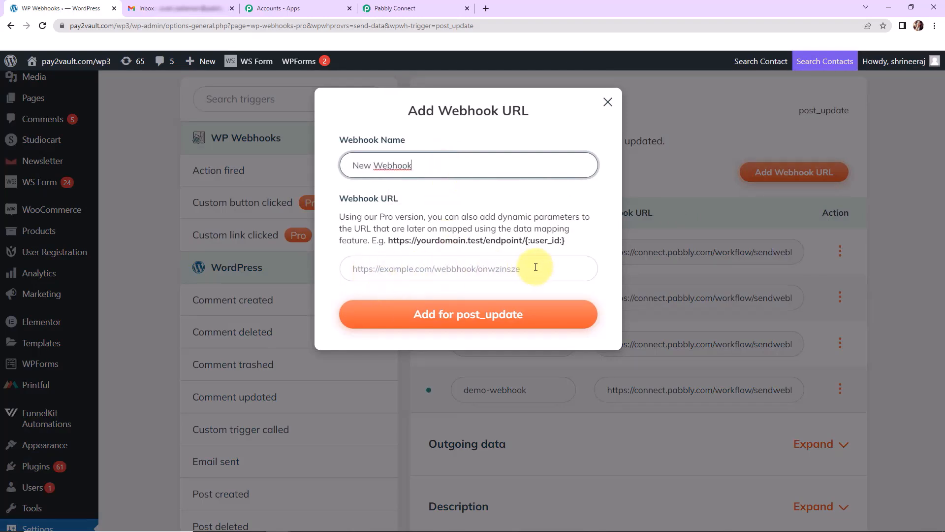
# Copy the Pabbly webhook URL into the Webhook URL field and add the webhook.
pyautogui.click(393, 10)
pyautogui.click(738, 224)
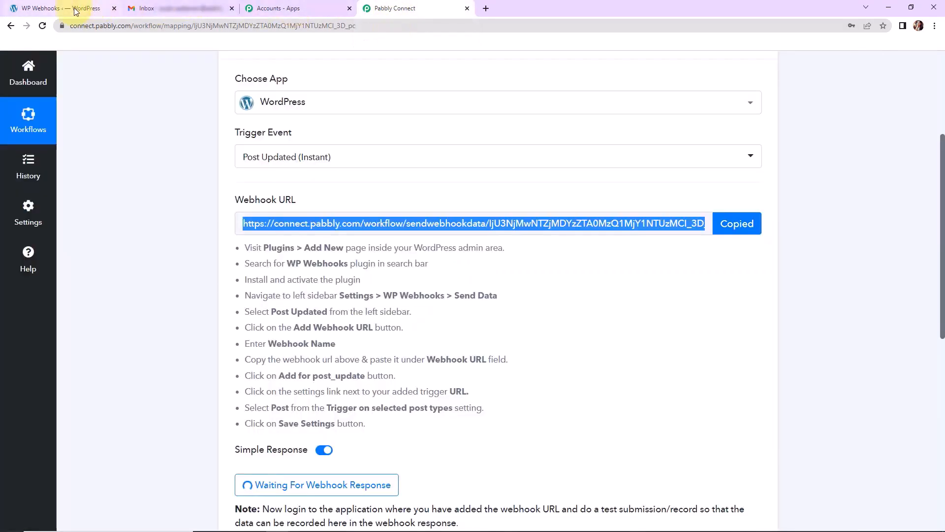
pyautogui.click(74, 8)
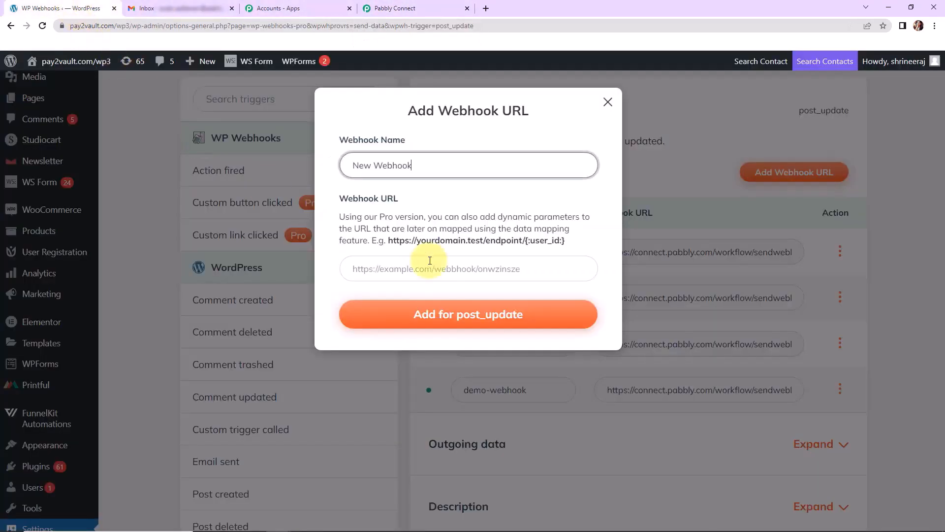
pyautogui.click(415, 262)
pyautogui.hotkey('ctrl', 'v')
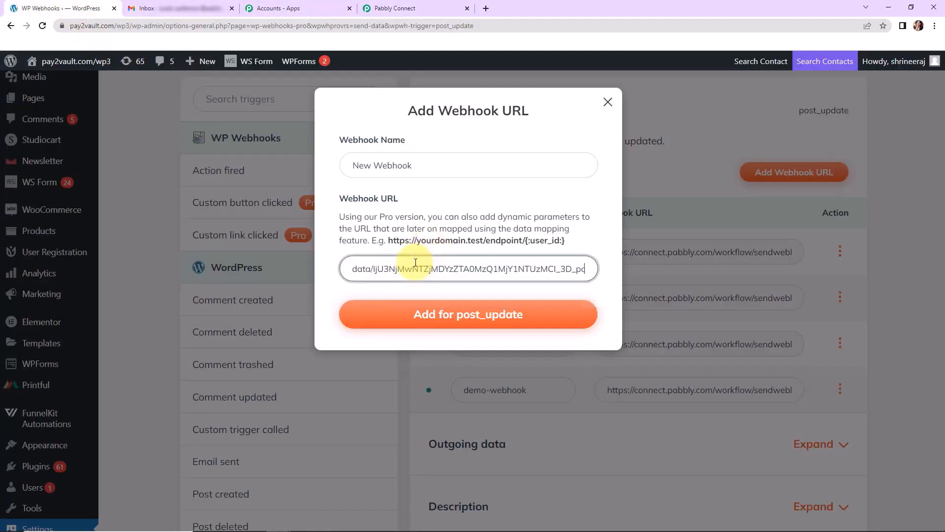
pyautogui.click(402, 313)
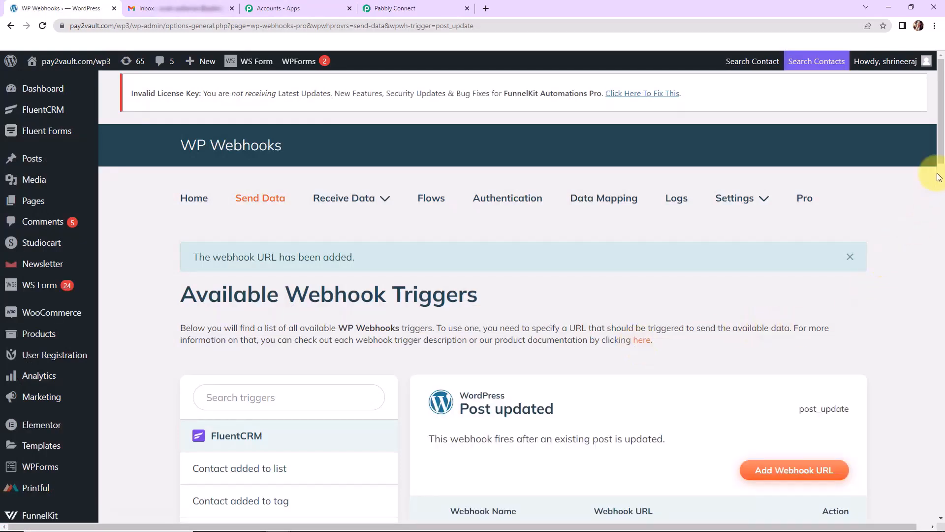
# Limit the new-webhook trigger to the Post type and save its settings.
pyautogui.moveTo(938, 153); pyautogui.dragTo(938, 242)
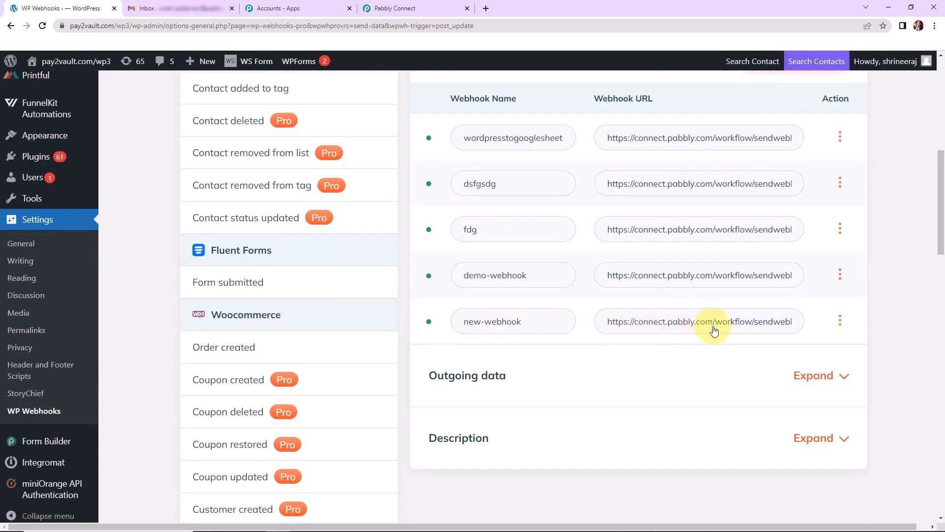
pyautogui.click(841, 323)
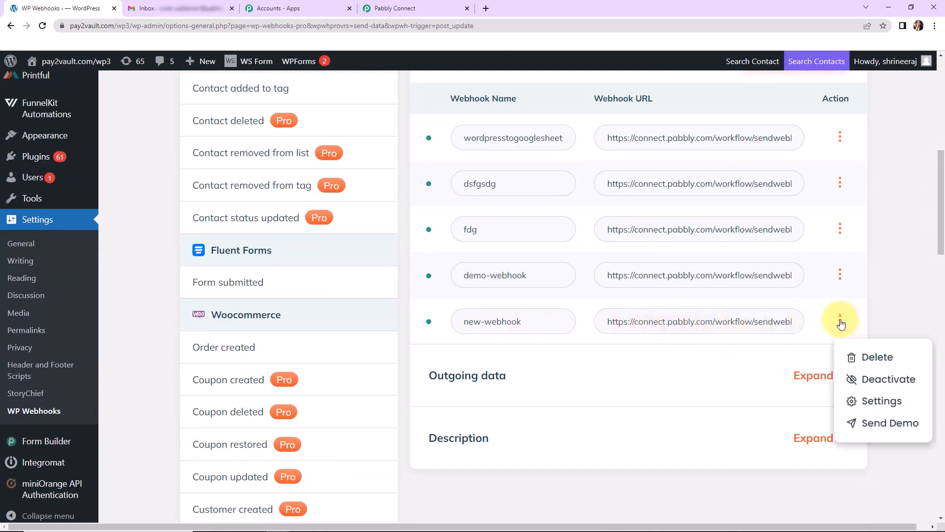
pyautogui.click(875, 400)
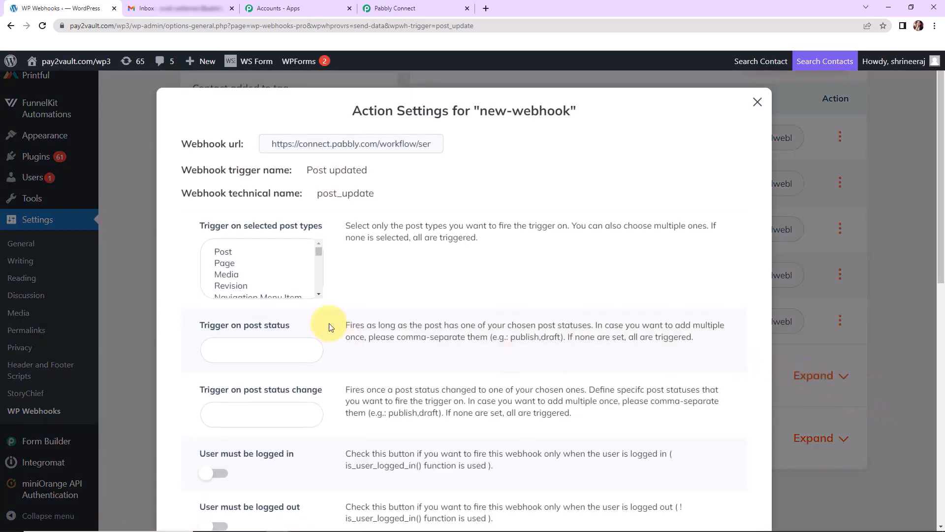
pyautogui.click(225, 253)
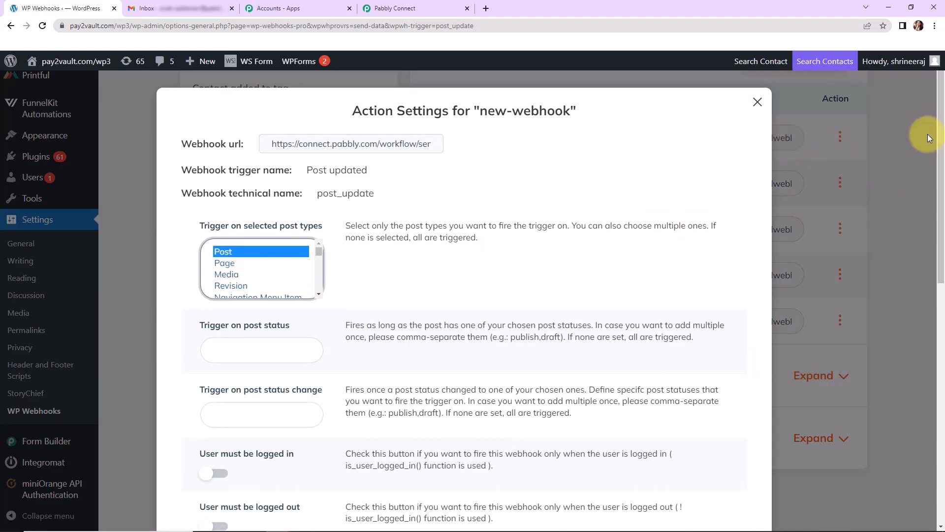
pyautogui.scroll(-10, 915, 197)
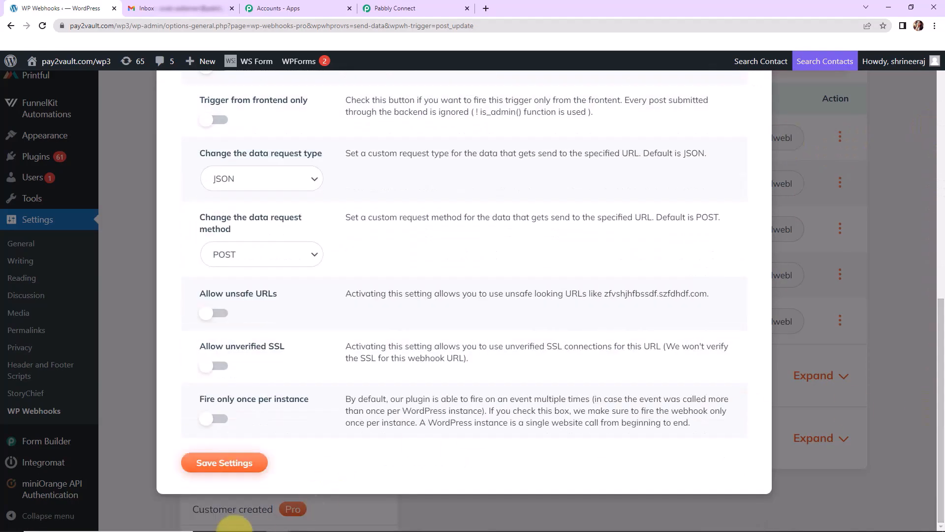
pyautogui.click(224, 462)
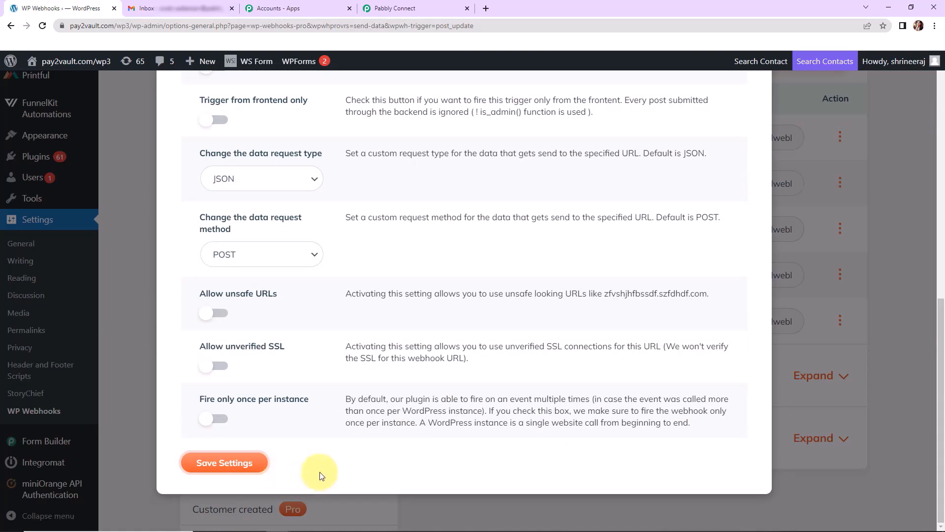
pyautogui.click(390, 8)
pyautogui.scroll(-2, 510, 404)
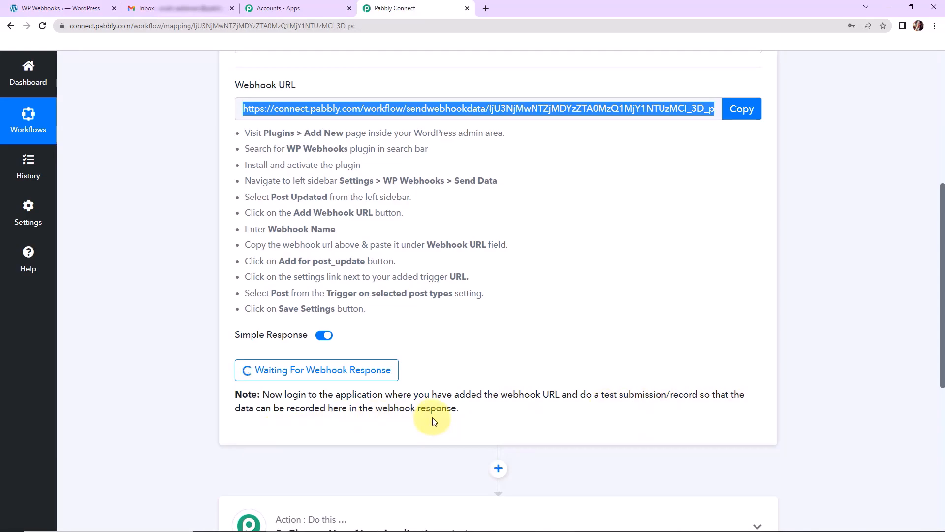
pyautogui.click(47, 8)
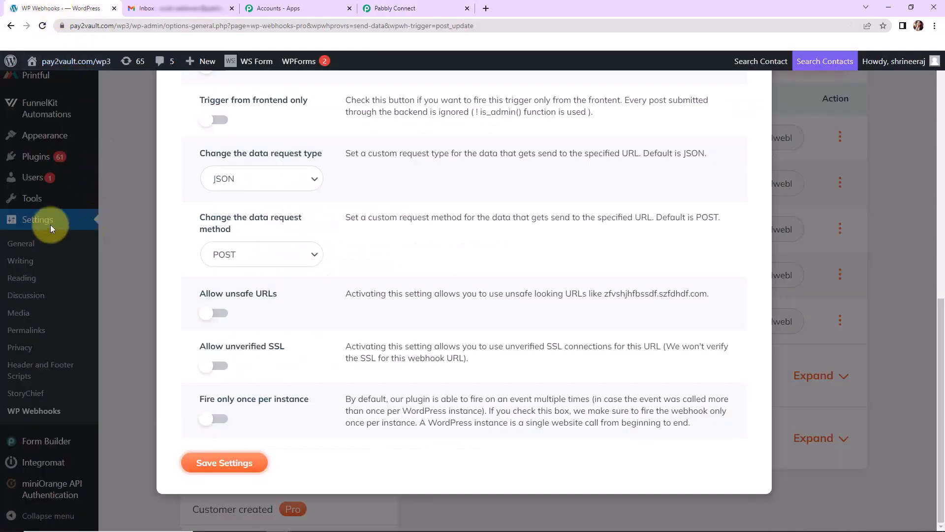
# Open the post about China's air incursions into Taiwan from All Posts.
pyautogui.press('Escape')
pyautogui.scroll(7, 49, 246)
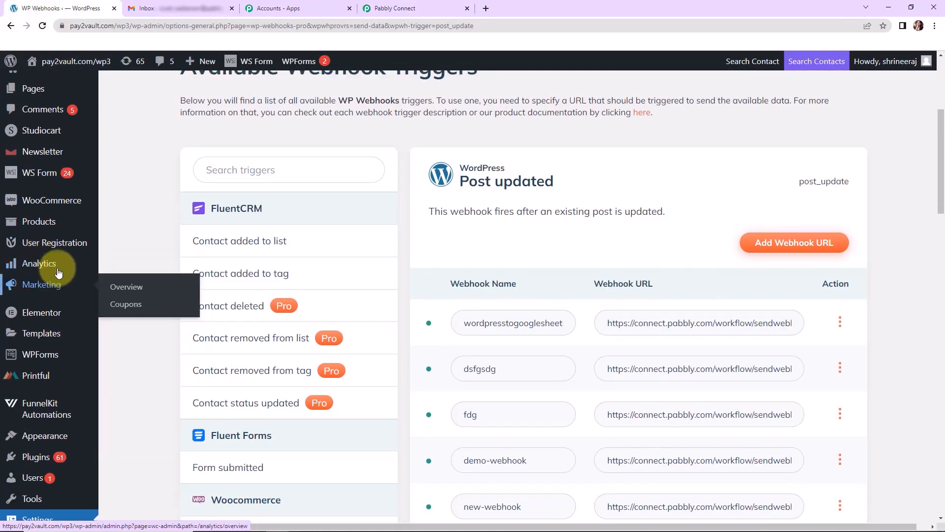
pyautogui.scroll(4, 49, 222)
pyautogui.moveTo(38, 153)
pyautogui.click(129, 164)
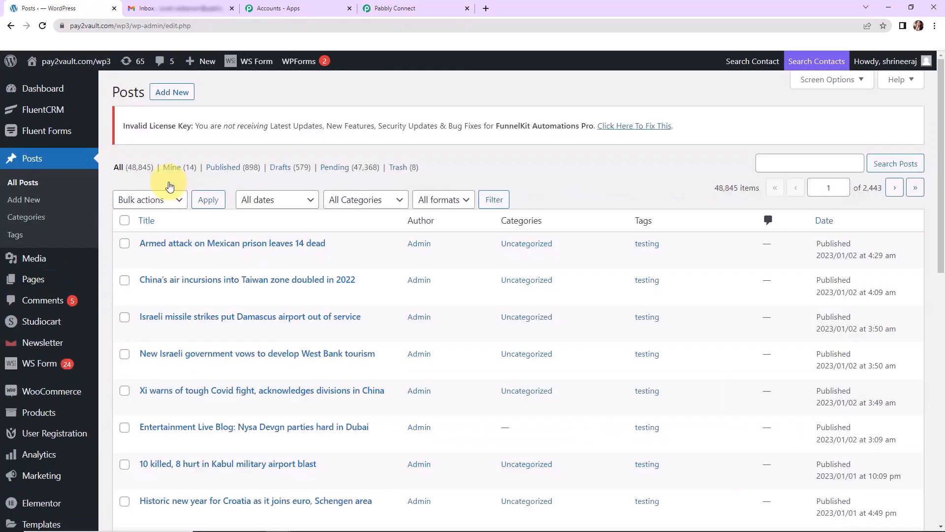
pyautogui.click(302, 280)
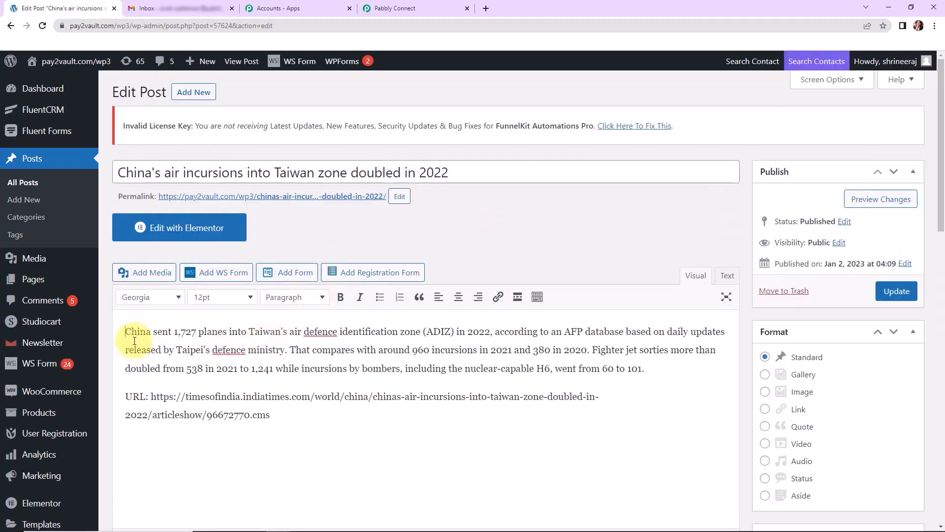
# Add 'News verified and published.' as the first paragraph and update the post.
pyautogui.click(134, 340)
pyautogui.write('News ver')
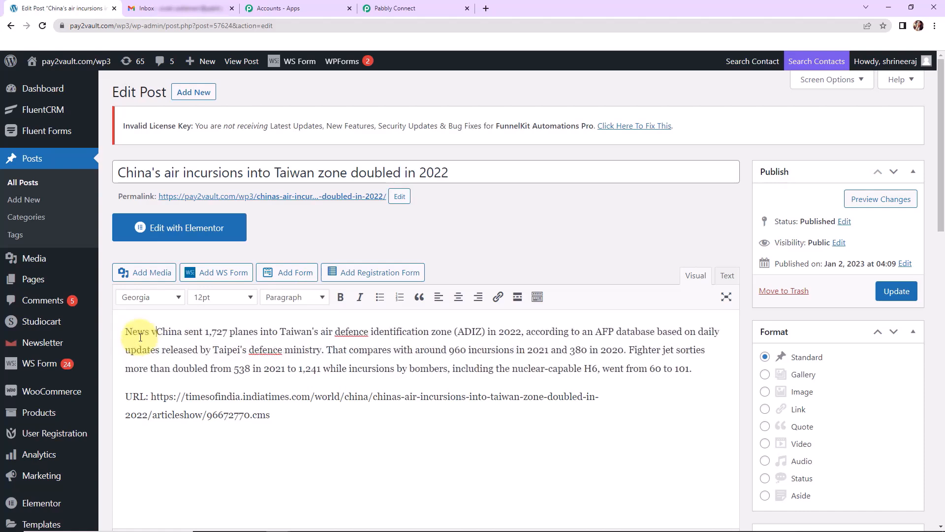
pyautogui.write('ified and ')
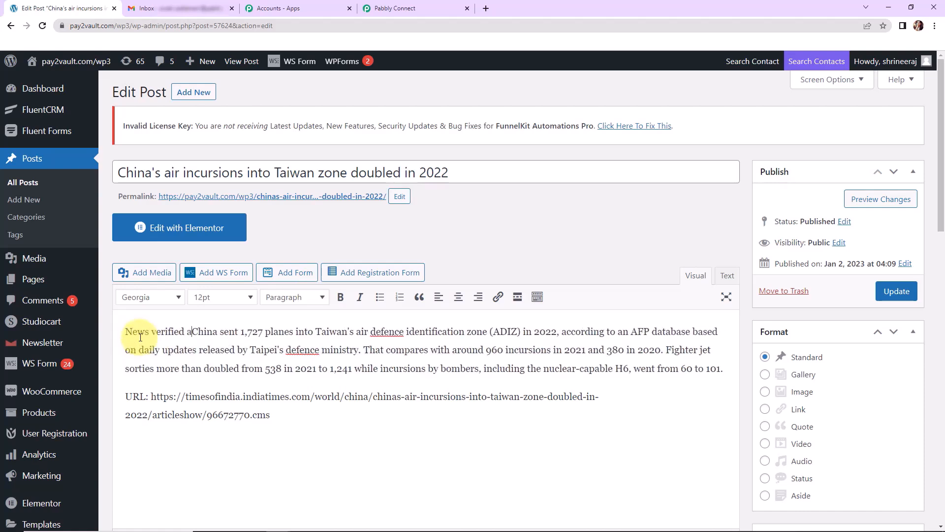
pyautogui.write('publishe')
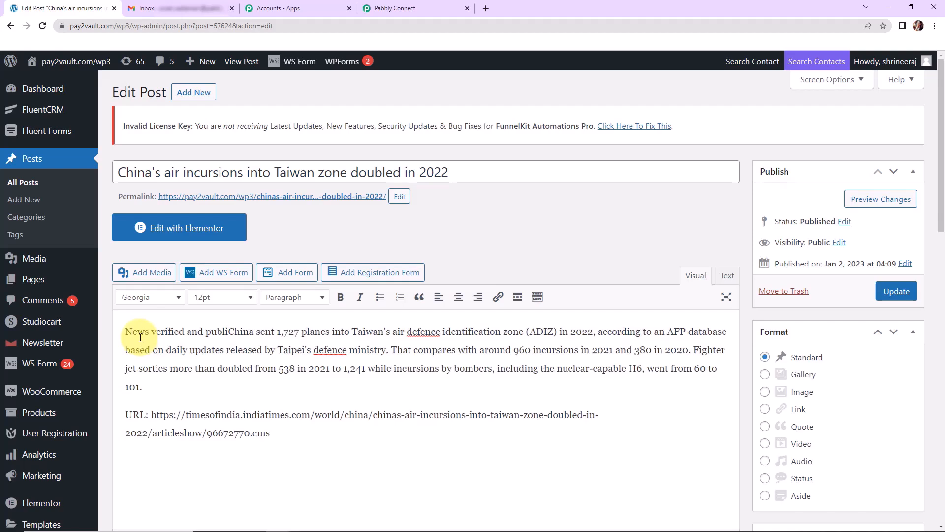
pyautogui.write('d')
pyautogui.write('.')
pyautogui.press('Return')
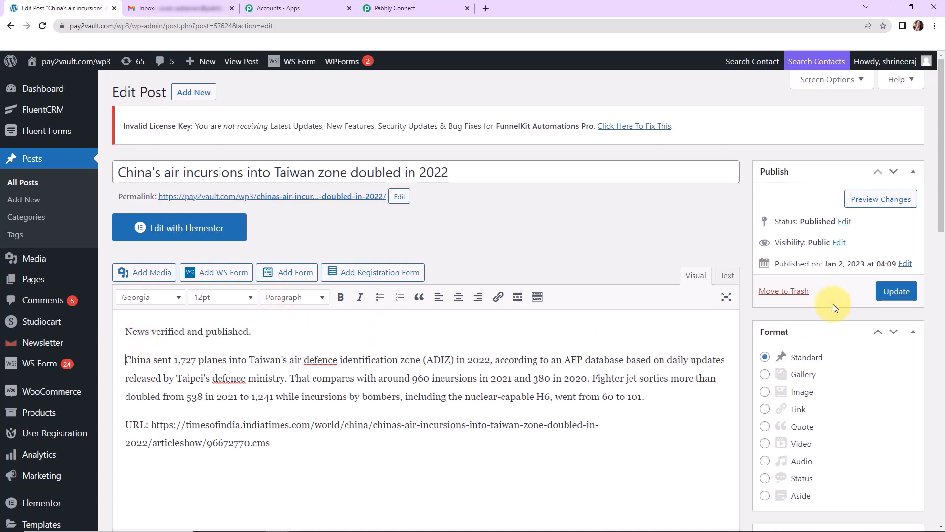
pyautogui.click(895, 293)
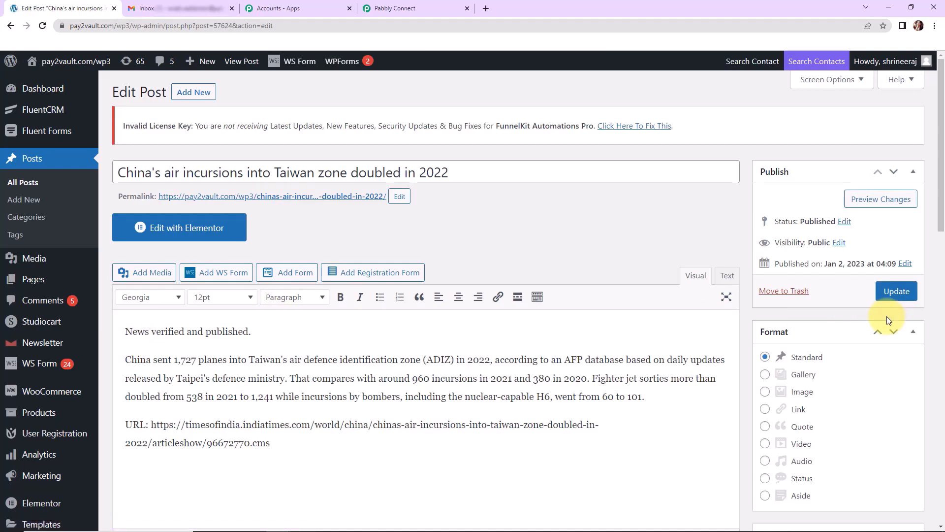
pyautogui.click(414, 12)
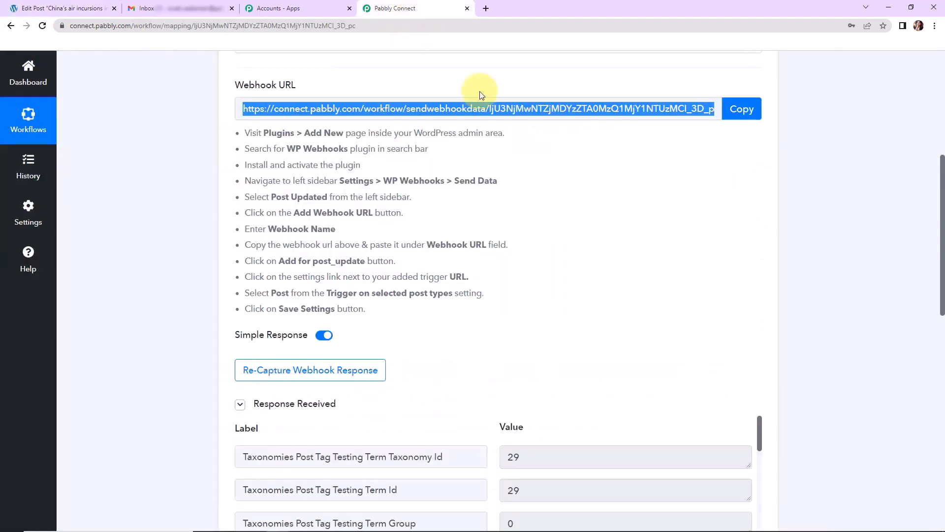
# Enlarge the Post Post Content box in Response Received to show the full updated article.
pyautogui.moveTo(943, 261); pyautogui.dragTo(943, 367)
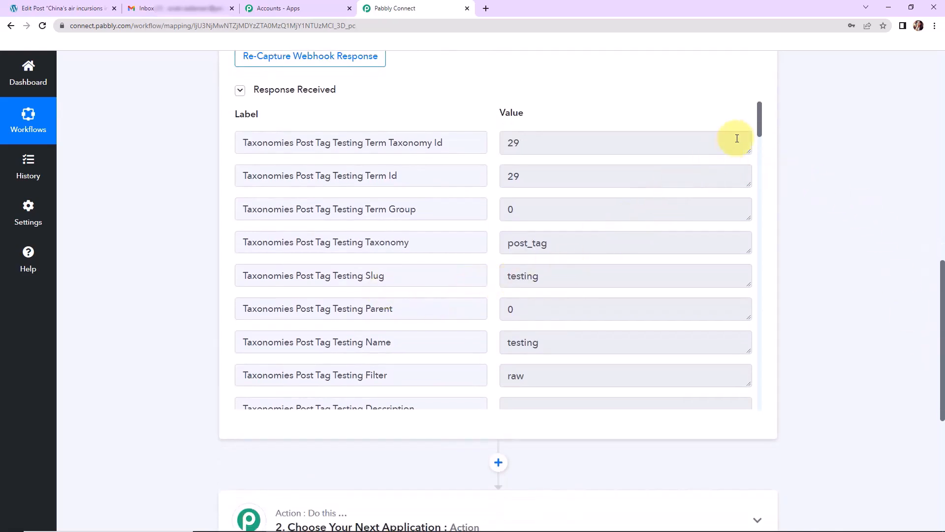
pyautogui.moveTo(760, 123); pyautogui.dragTo(765, 147)
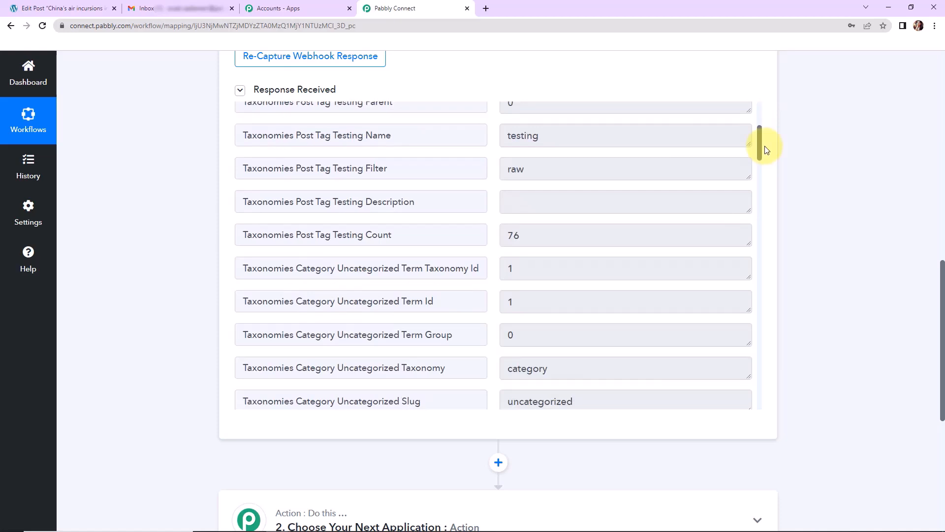
pyautogui.moveTo(766, 149); pyautogui.dragTo(771, 190)
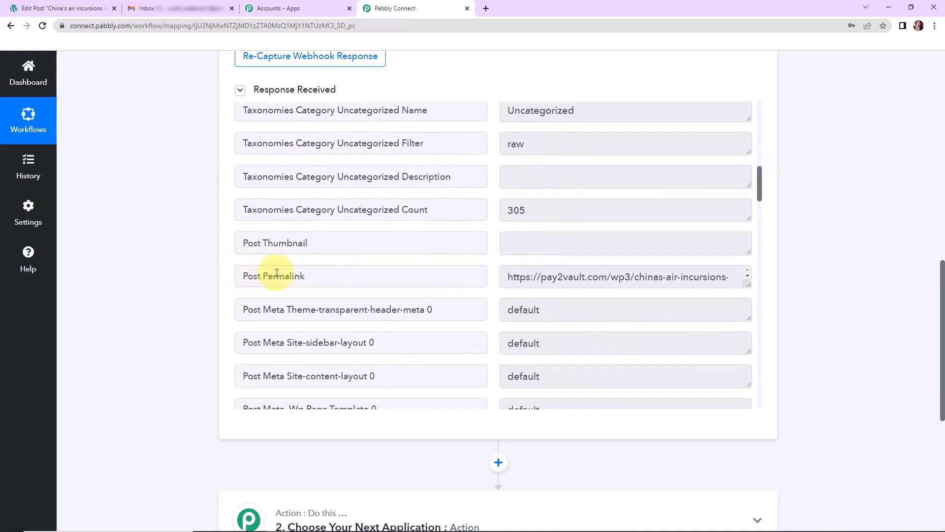
pyautogui.moveTo(762, 188); pyautogui.dragTo(761, 228)
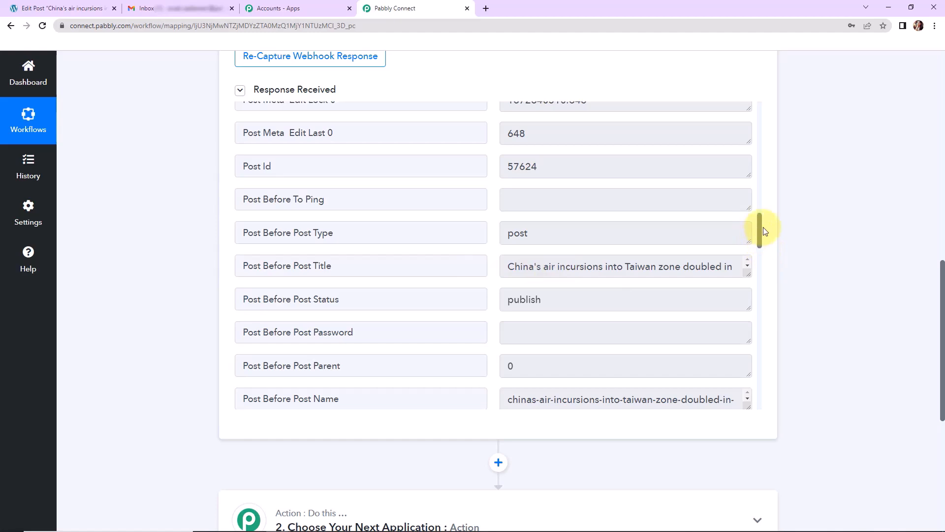
pyautogui.moveTo(759, 226); pyautogui.dragTo(760, 273)
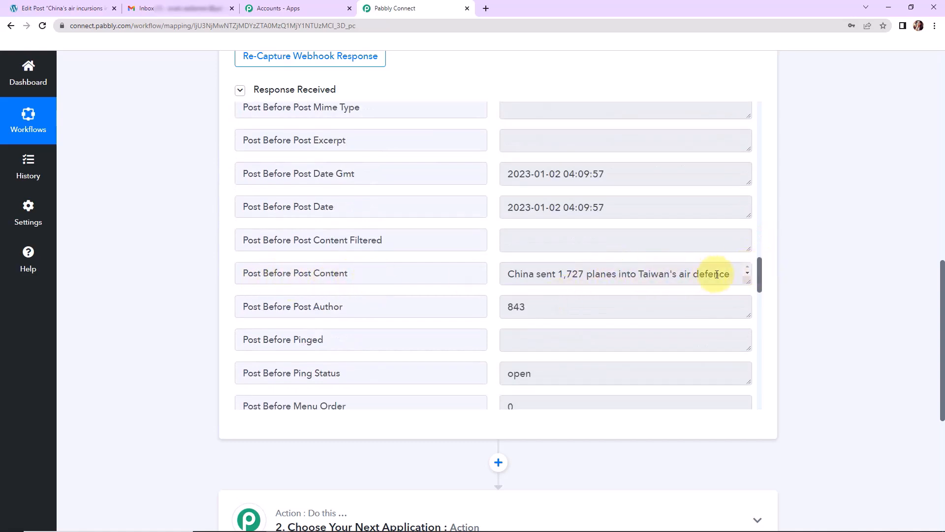
pyautogui.moveTo(748, 280); pyautogui.dragTo(748, 358)
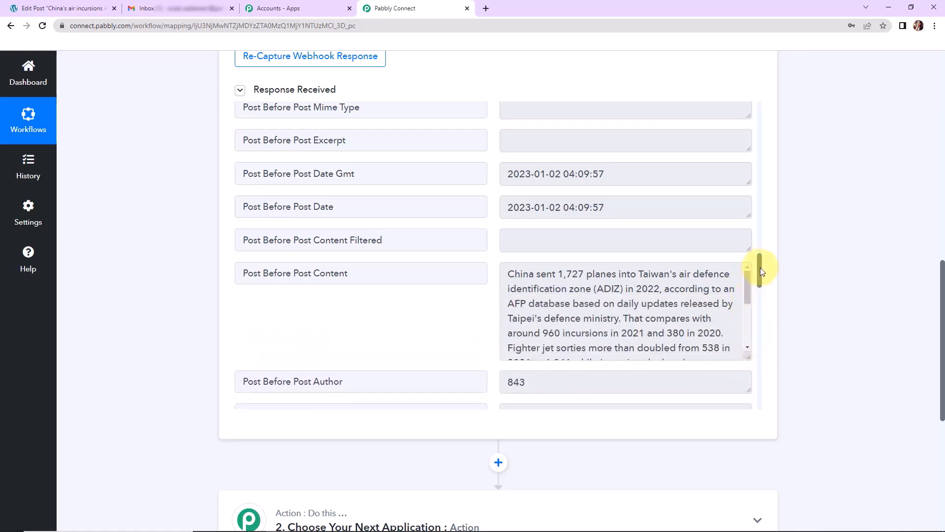
pyautogui.moveTo(759, 268); pyautogui.dragTo(765, 370)
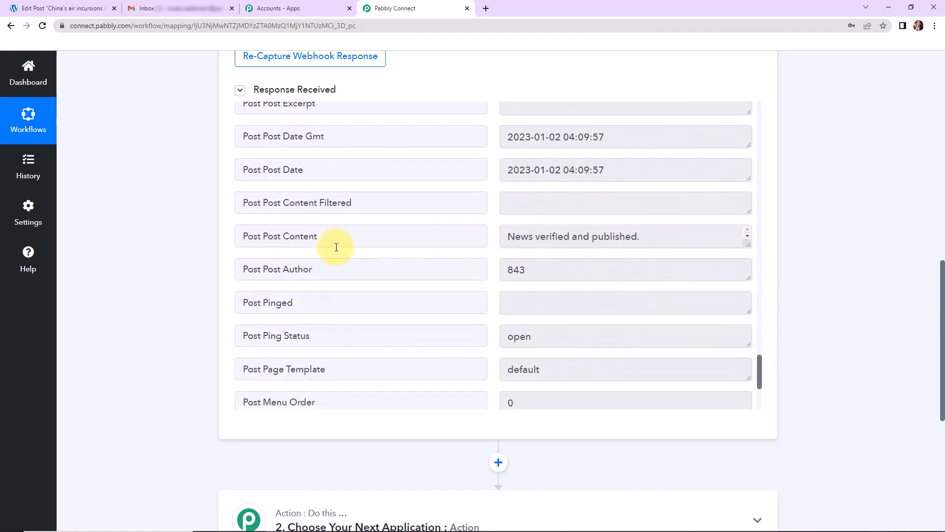
pyautogui.moveTo(248, 236); pyautogui.dragTo(366, 238)
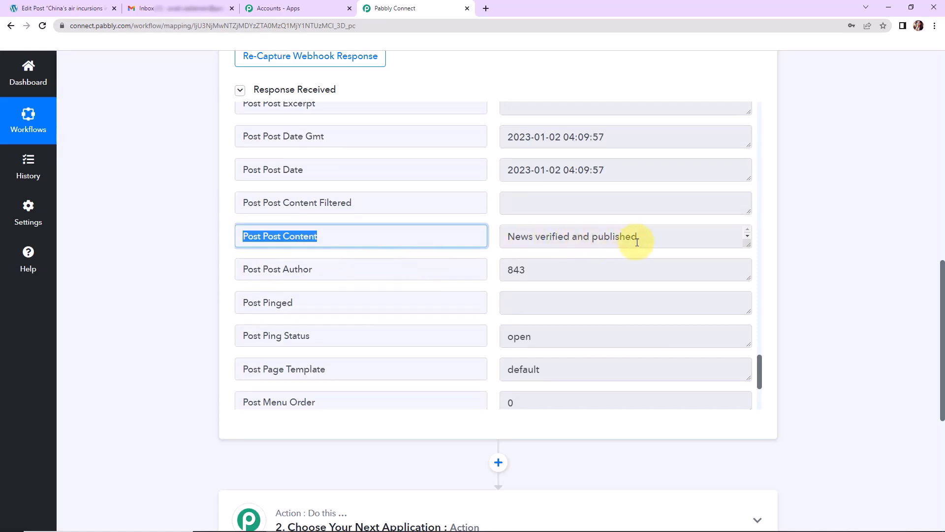
pyautogui.moveTo(747, 244); pyautogui.dragTo(747, 336)
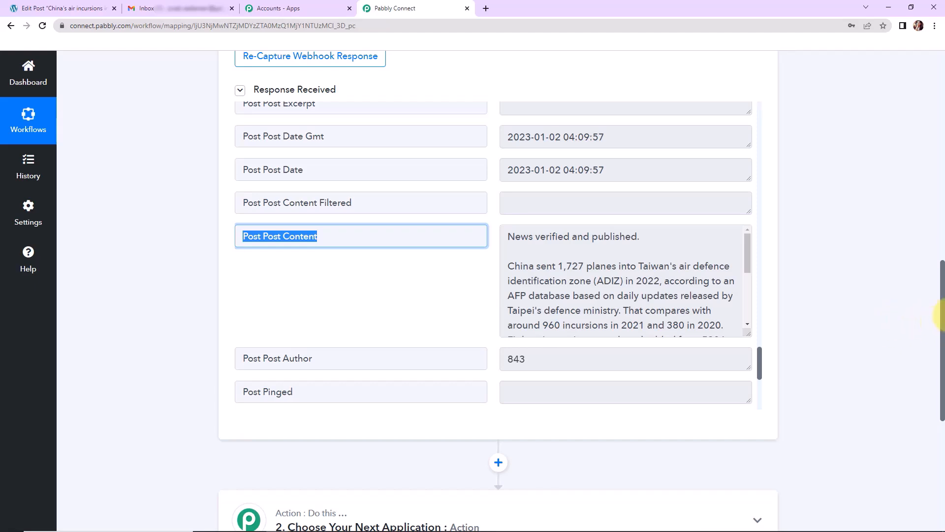
pyautogui.moveTo(942, 300); pyautogui.dragTo(943, 393)
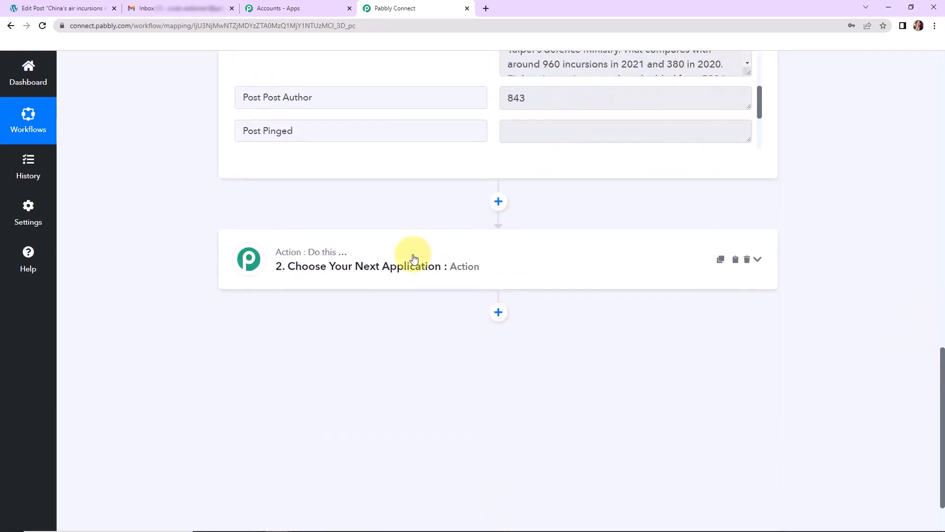
pyautogui.click(315, 271)
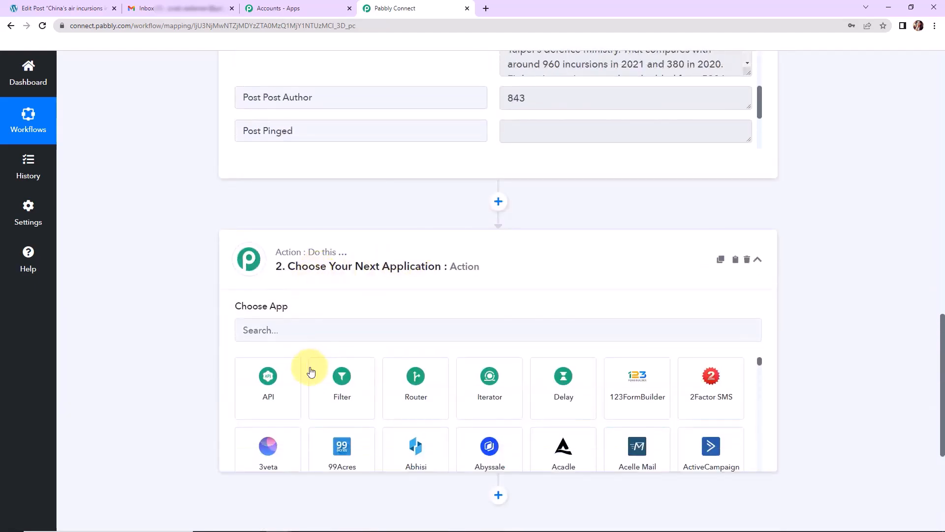
# Set the action step to Gmail with the Send Email event.
pyautogui.click(305, 335)
pyautogui.write('gmail')
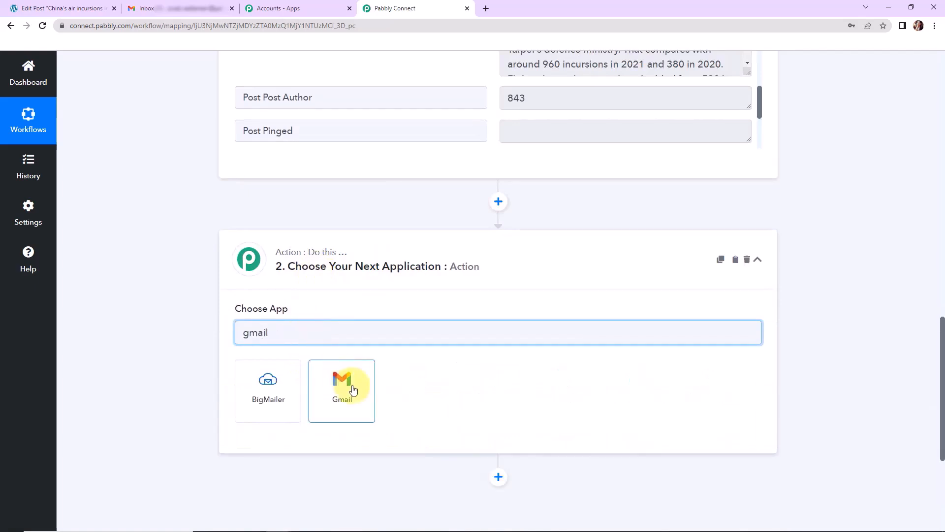
pyautogui.click(352, 389)
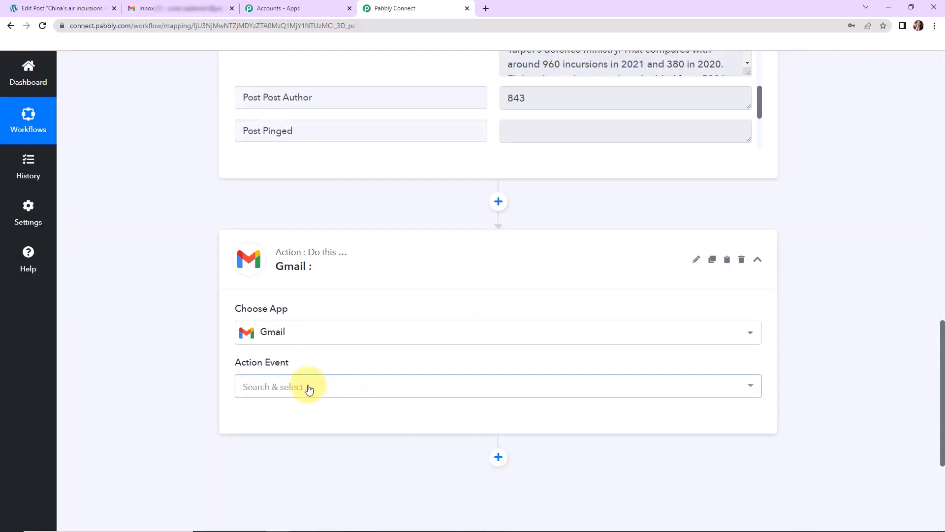
pyautogui.click(308, 389)
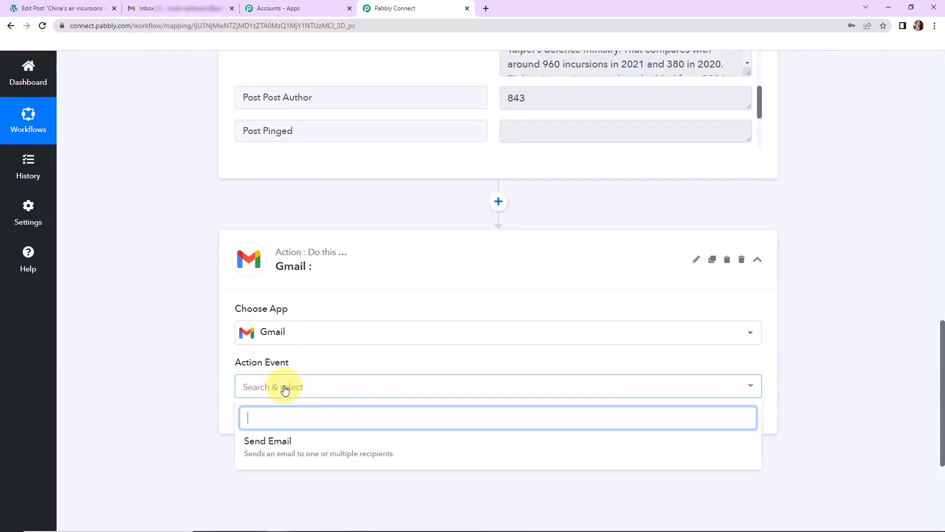
pyautogui.click(265, 448)
# Add a new Gmail connection and authorize Pabbly Connect on the Google account.
pyautogui.click(259, 421)
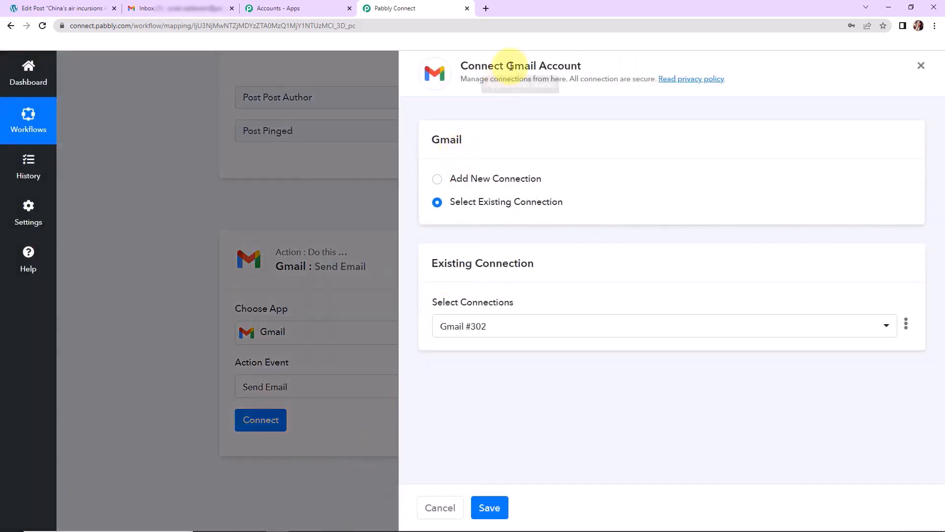
pyautogui.moveTo(507, 63); pyautogui.dragTo(597, 68)
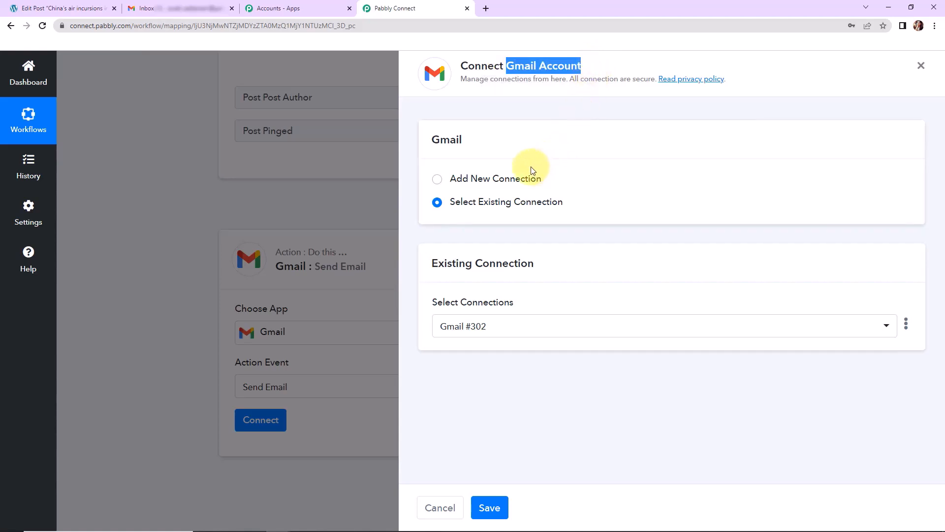
pyautogui.click(437, 180)
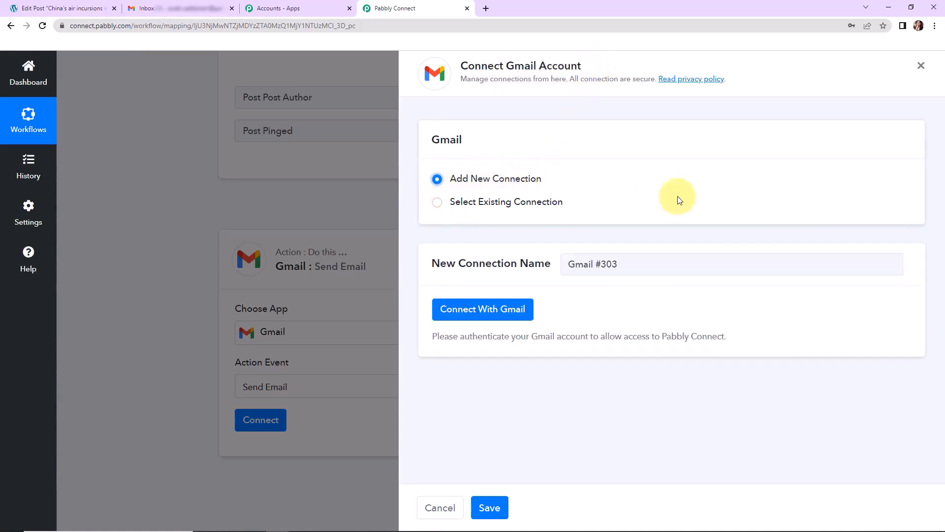
pyautogui.click(500, 312)
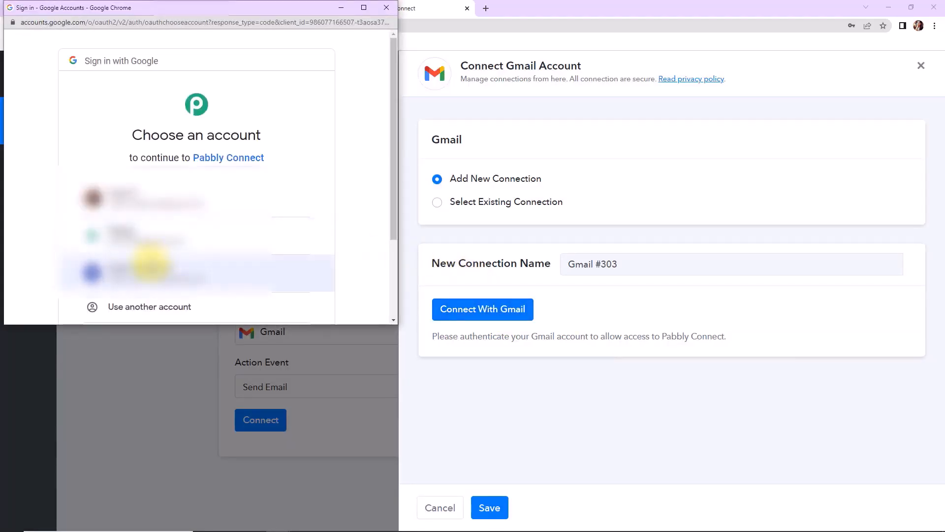
pyautogui.click(149, 242)
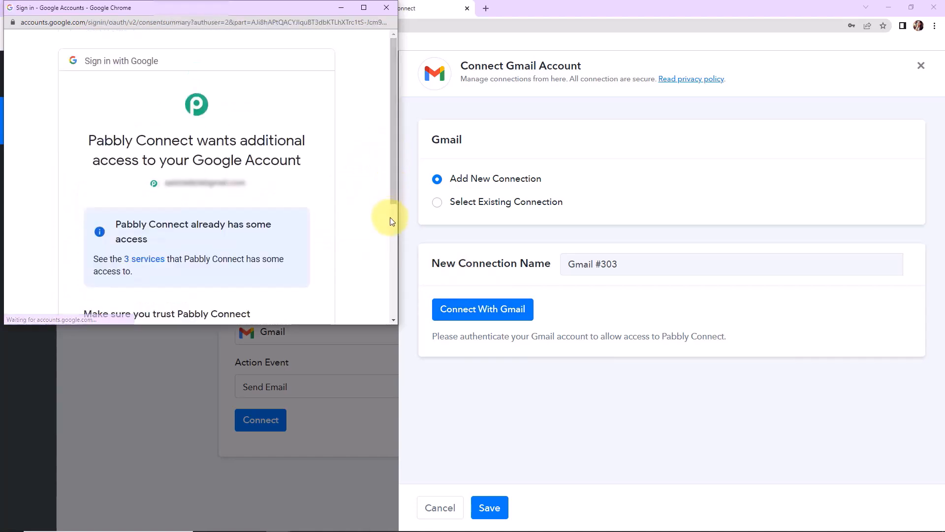
pyautogui.moveTo(395, 159); pyautogui.dragTo(394, 269)
pyautogui.click(274, 241)
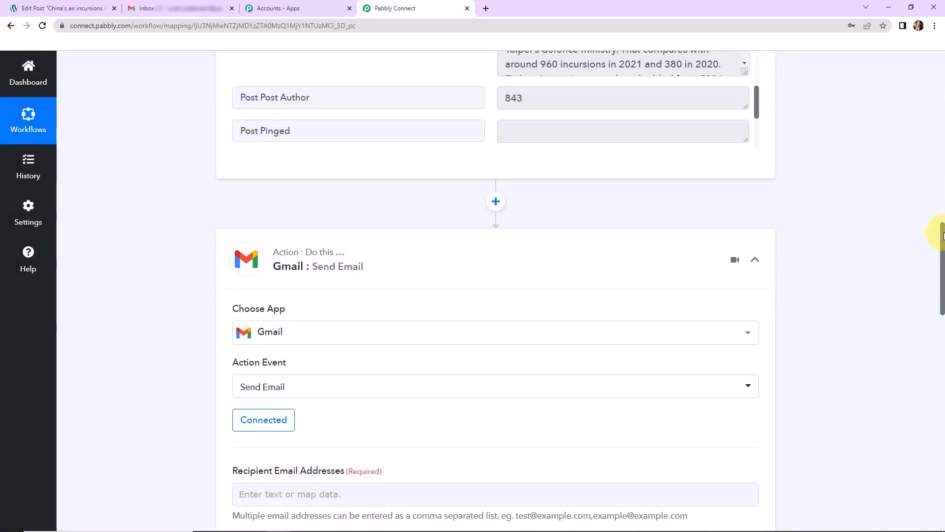
# Paste the recipient's e-mail address into Recipient Email Addresses.
pyautogui.moveTo(942, 235); pyautogui.dragTo(942, 315)
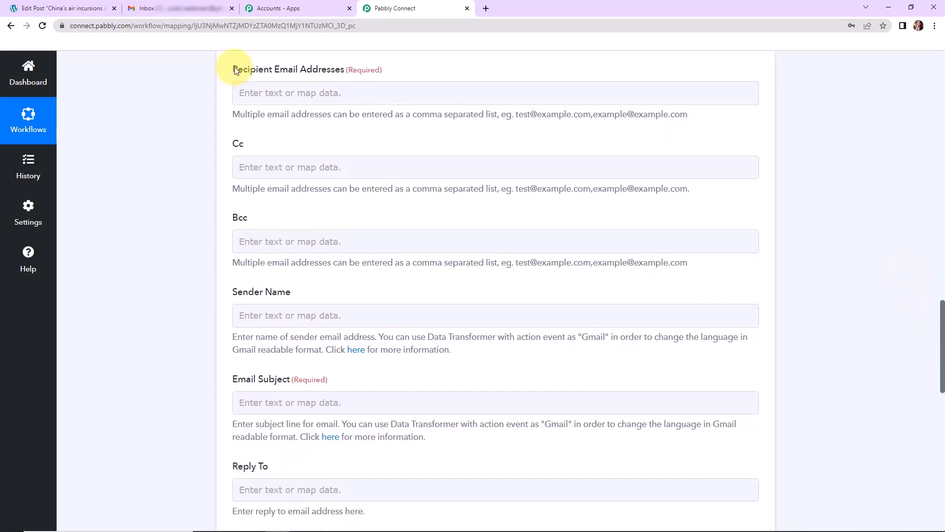
pyautogui.moveTo(233, 69); pyautogui.dragTo(346, 71)
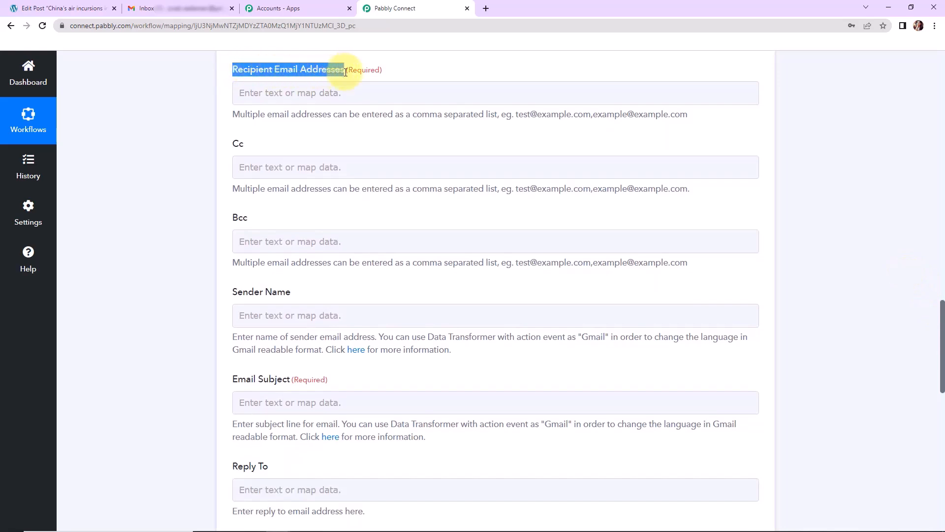
pyautogui.click(194, 113)
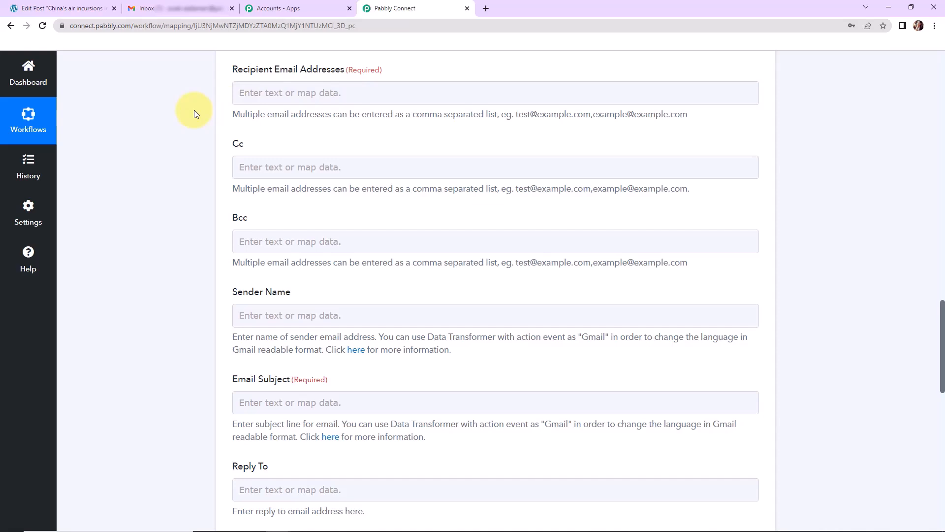
pyautogui.click(245, 94)
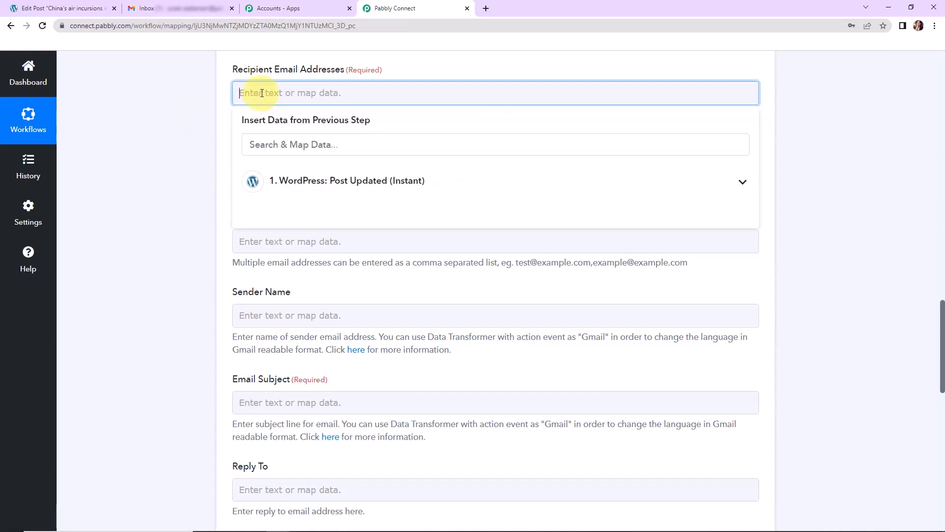
pyautogui.hotkey('ctrl', 'v')
pyautogui.click(168, 118)
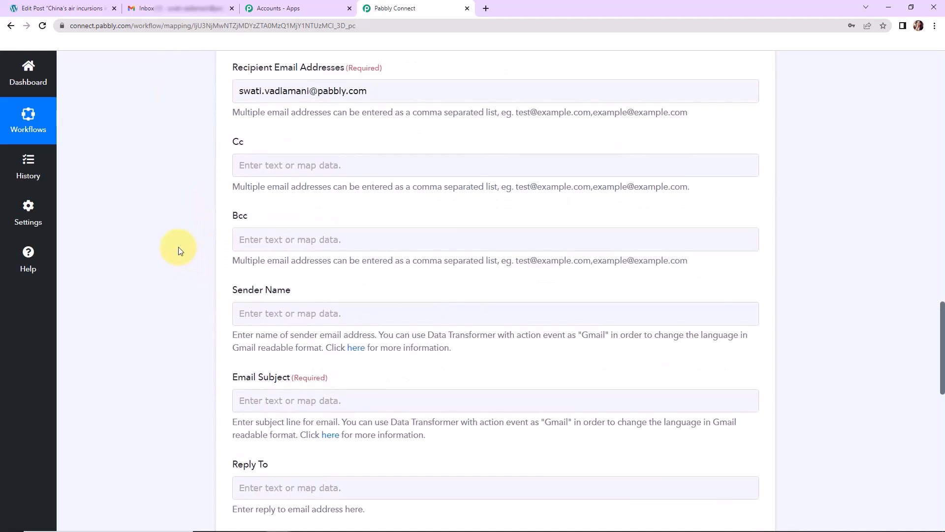
# Enter sender name 'Pabbly Connect' and email subject 'Post Updation Alert'.
pyautogui.click(256, 313)
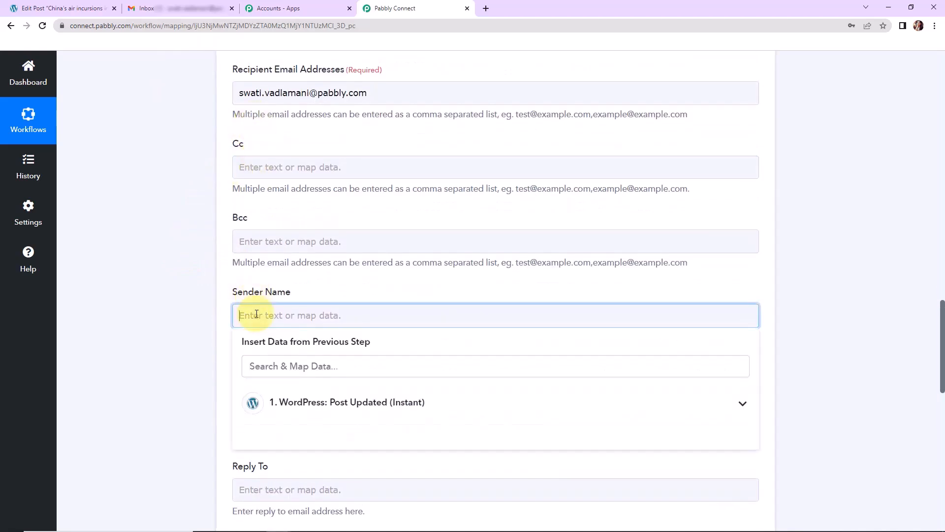
pyautogui.write('Pabbly Connect')
pyautogui.click(224, 349)
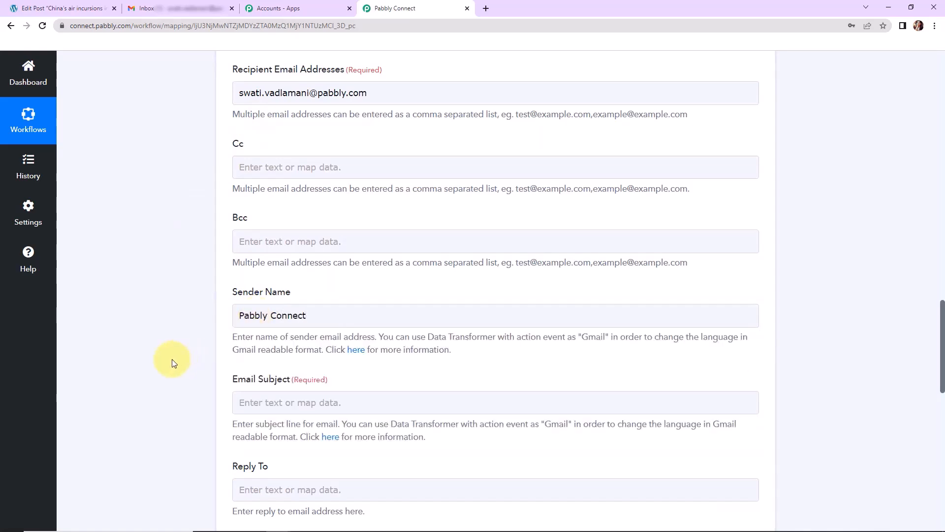
pyautogui.scroll(-2, 327, 312)
pyautogui.click(330, 288)
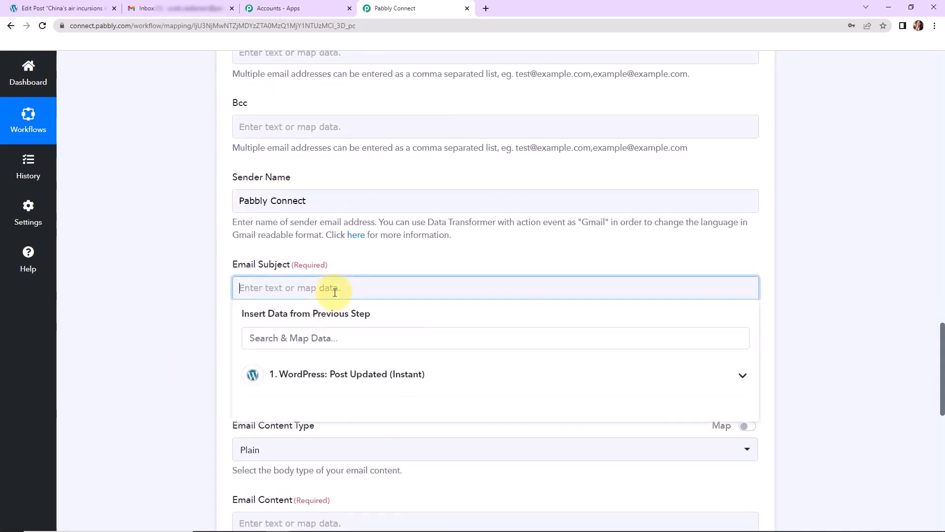
pyautogui.write('Post Updation')
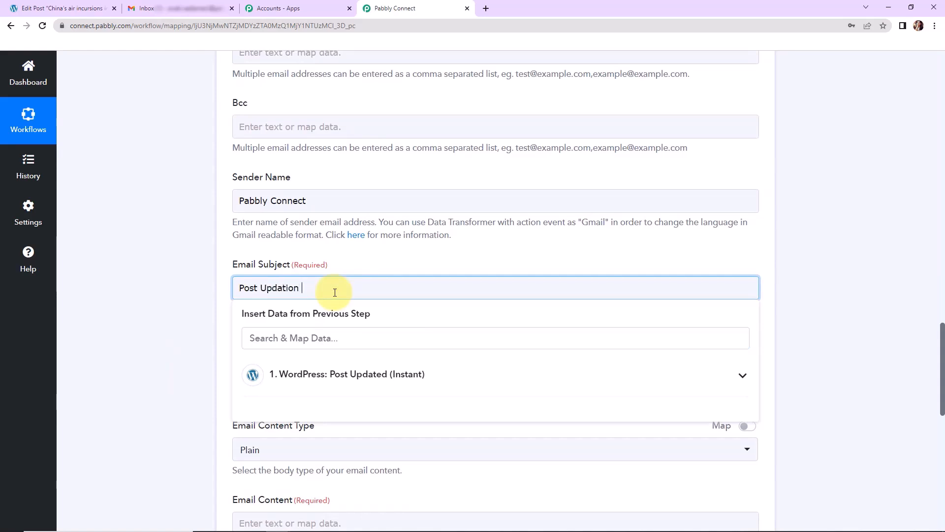
pyautogui.write(' Alert')
pyautogui.click(137, 316)
pyautogui.scroll(-5, 137, 316)
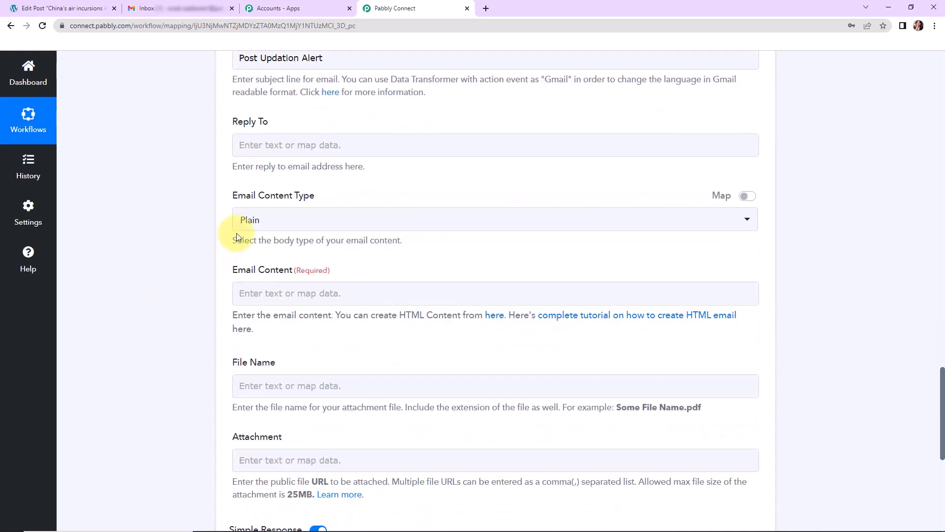
pyautogui.click(241, 218)
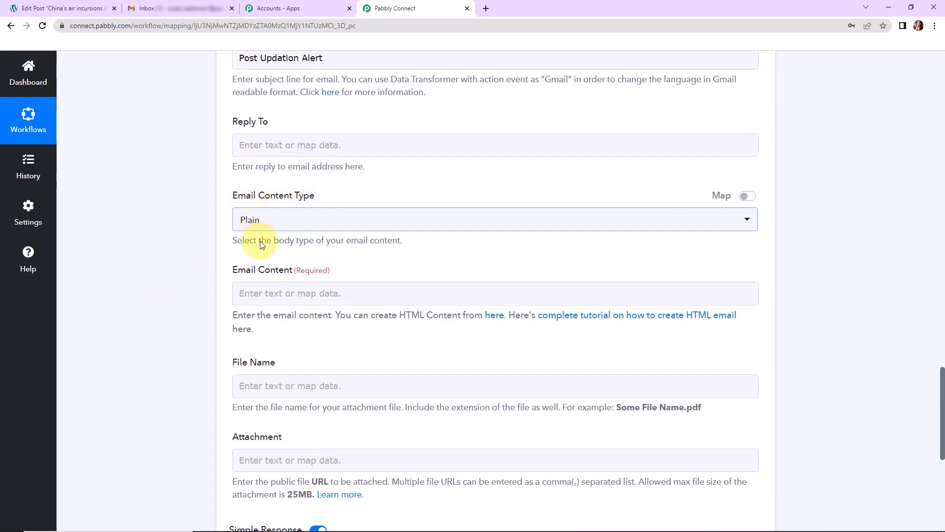
# Write 'Alert!' and a 'WordPress … has been updated.' line with the mapped post title.
pyautogui.click(413, 293)
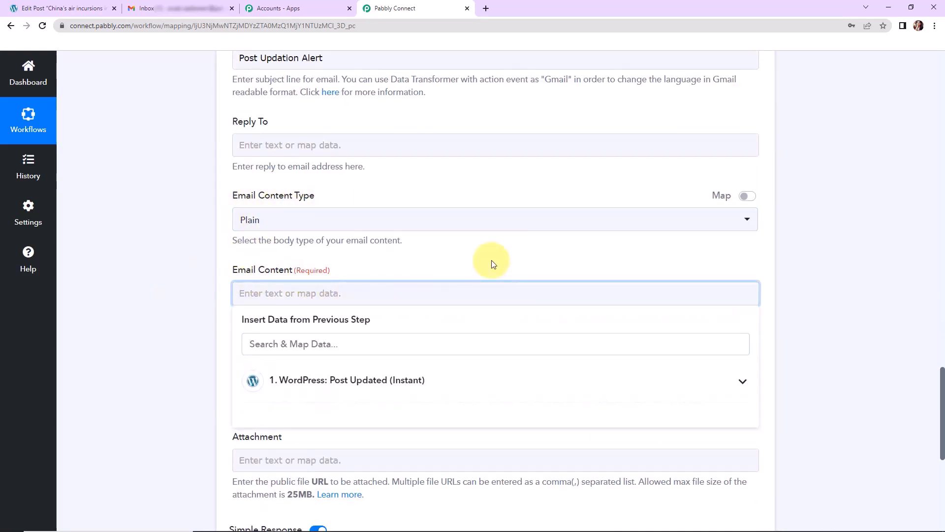
pyautogui.write('Alert!')
pyautogui.press('Return')
pyautogui.write('W')
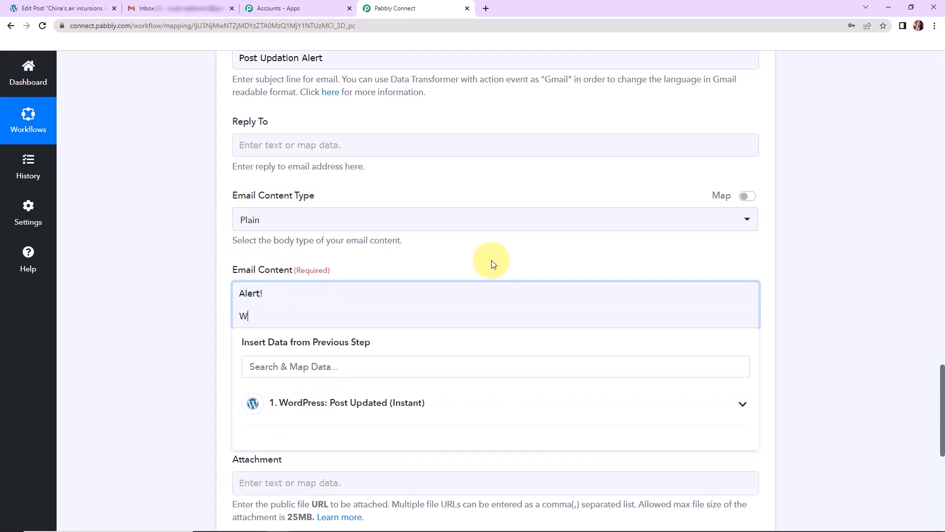
pyautogui.write('ordPress post')
pyautogui.scroll(-1, 494, 264)
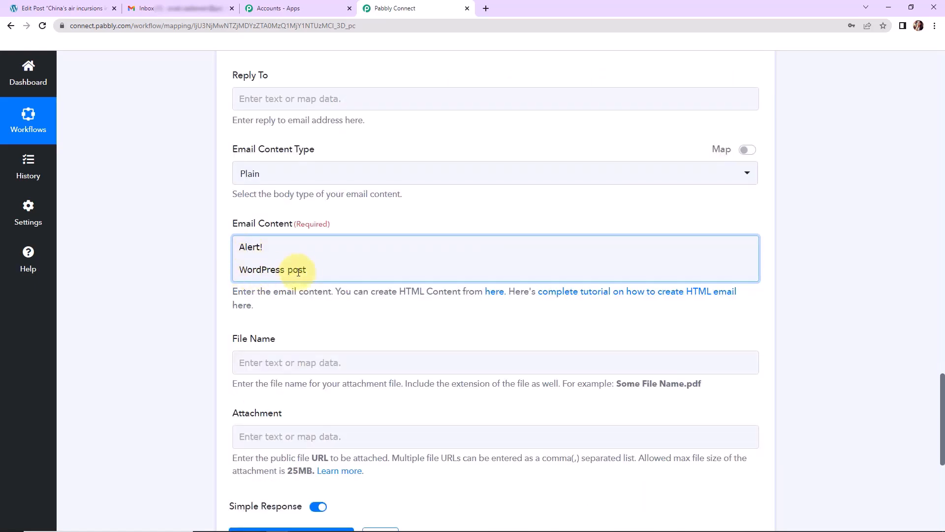
pyautogui.click(316, 270)
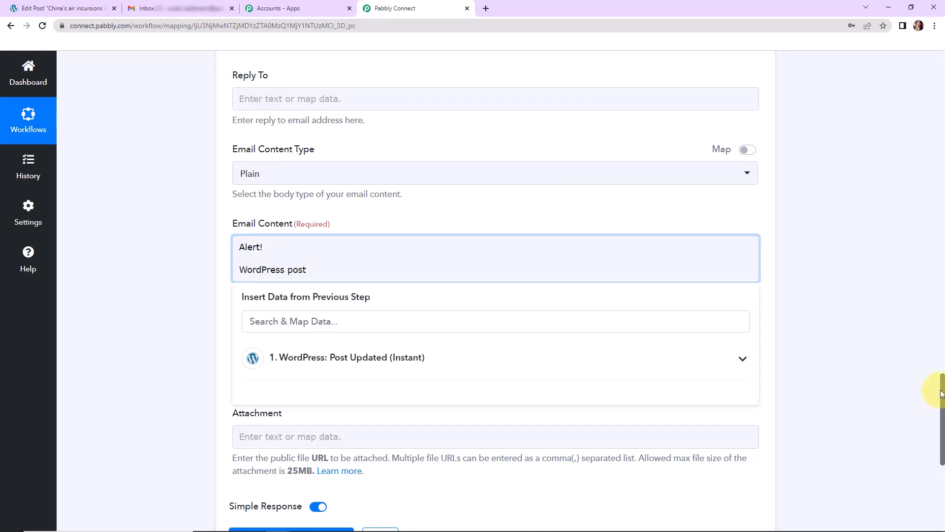
pyautogui.scroll(-2, 910, 389)
pyautogui.click(386, 281)
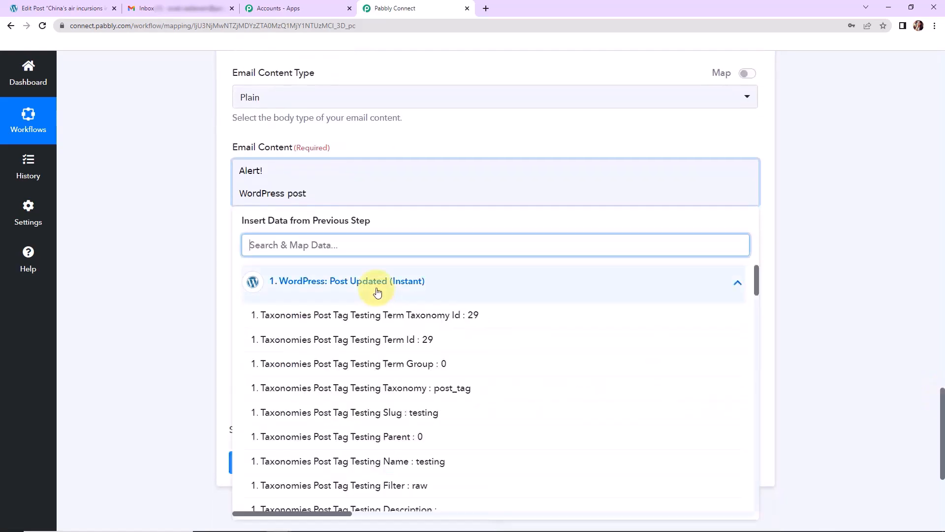
pyautogui.moveTo(757, 274); pyautogui.dragTo(752, 376)
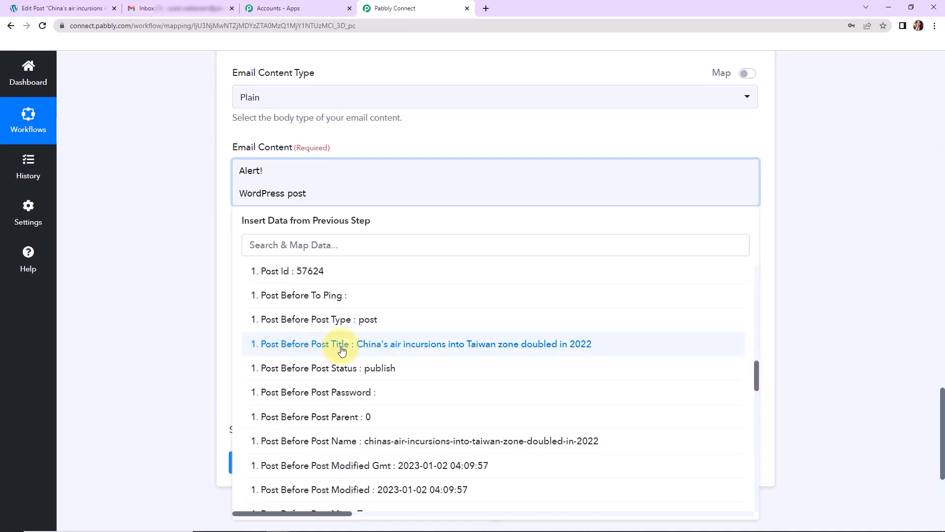
pyautogui.click(601, 351)
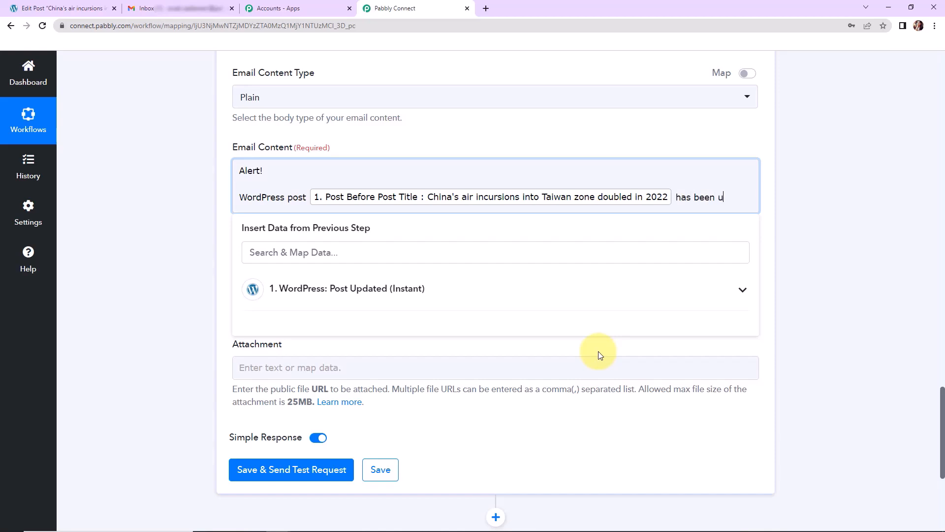
pyautogui.write('has been updated.')
pyautogui.press('Return')
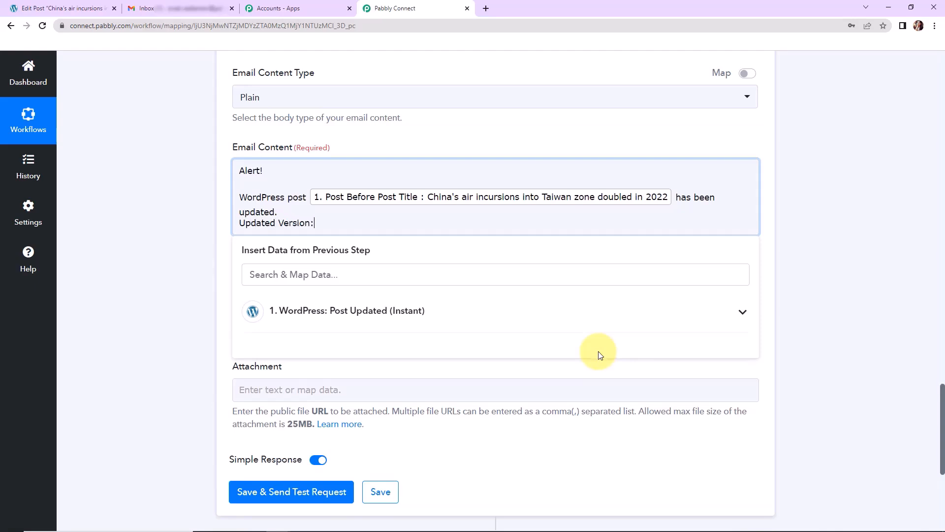
# Map the Post Post Content field into the body and begin a 'Regards' sign-off.
pyautogui.click(395, 319)
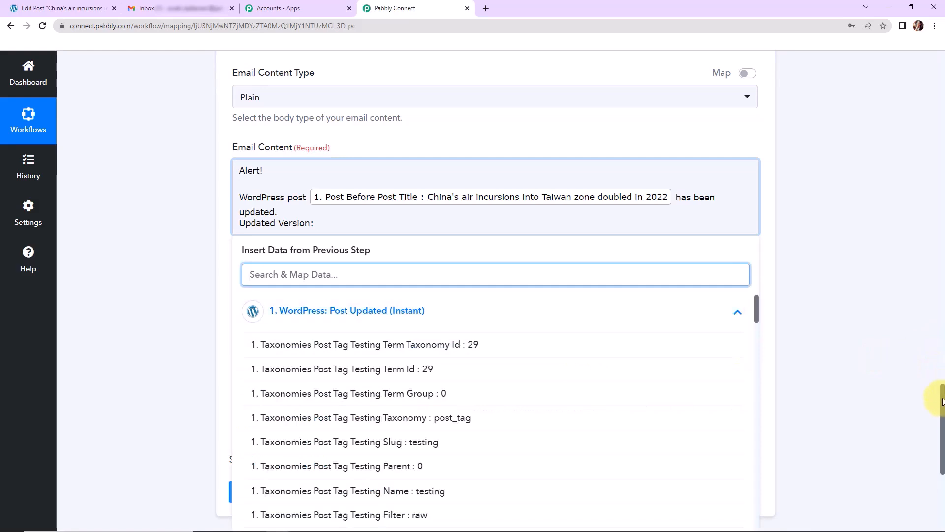
pyautogui.scroll(-3, 909, 368)
pyautogui.moveTo(755, 174); pyautogui.dragTo(95, 439)
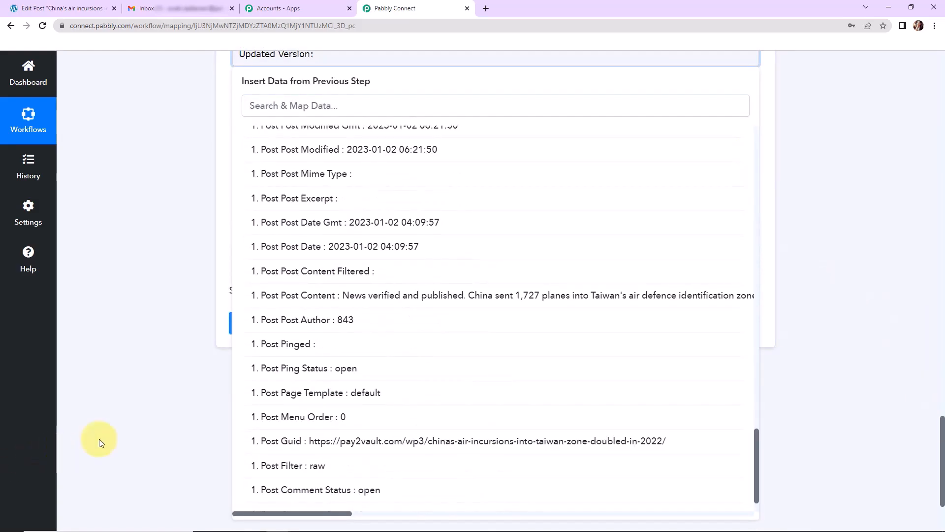
pyautogui.click(386, 296)
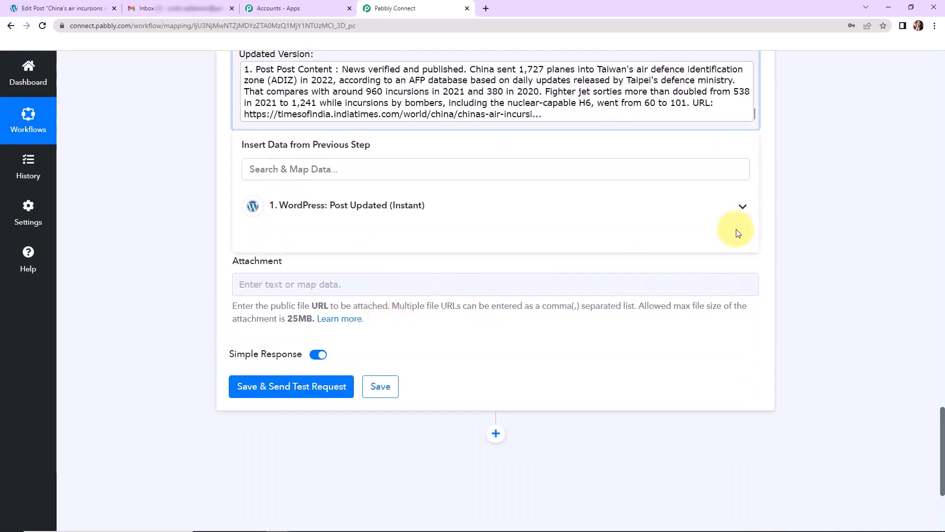
pyautogui.press('Return')
pyautogui.write('Regards')
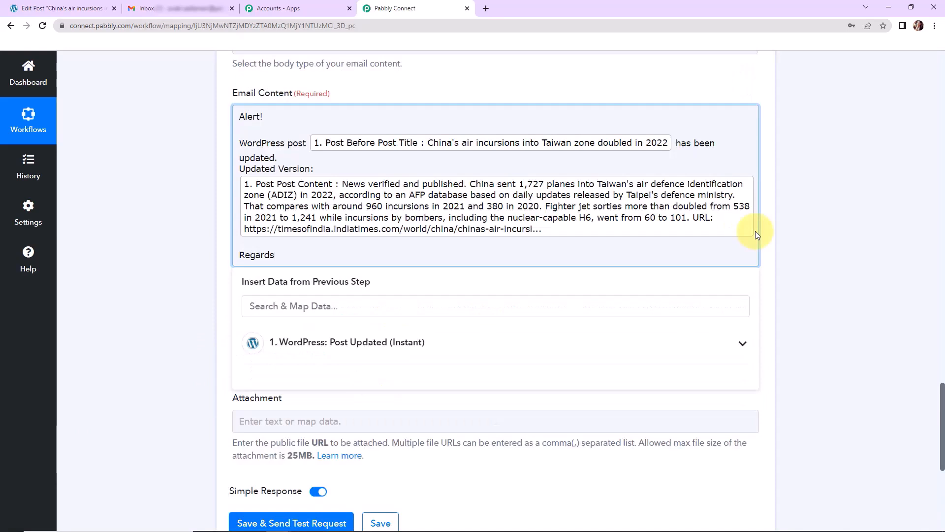
# Save the Gmail action and send a test email.
pyautogui.click(127, 298)
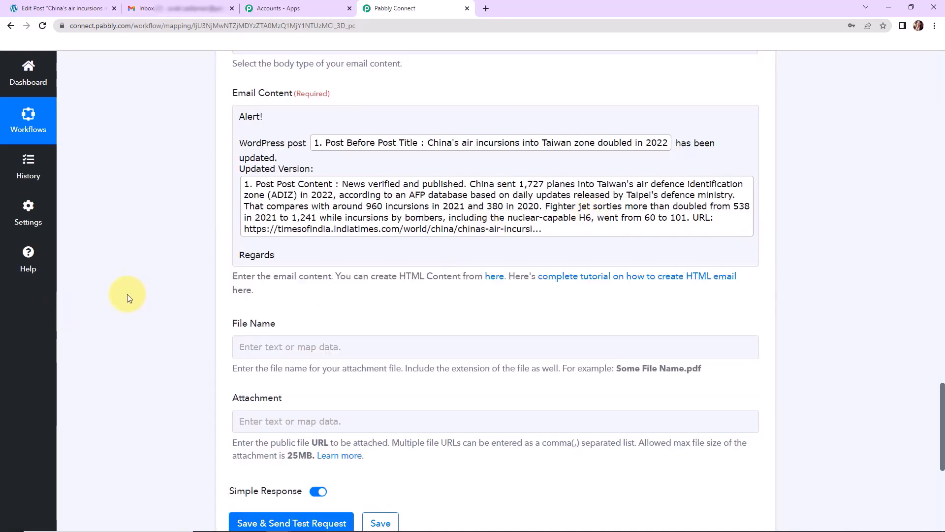
pyautogui.click(255, 346)
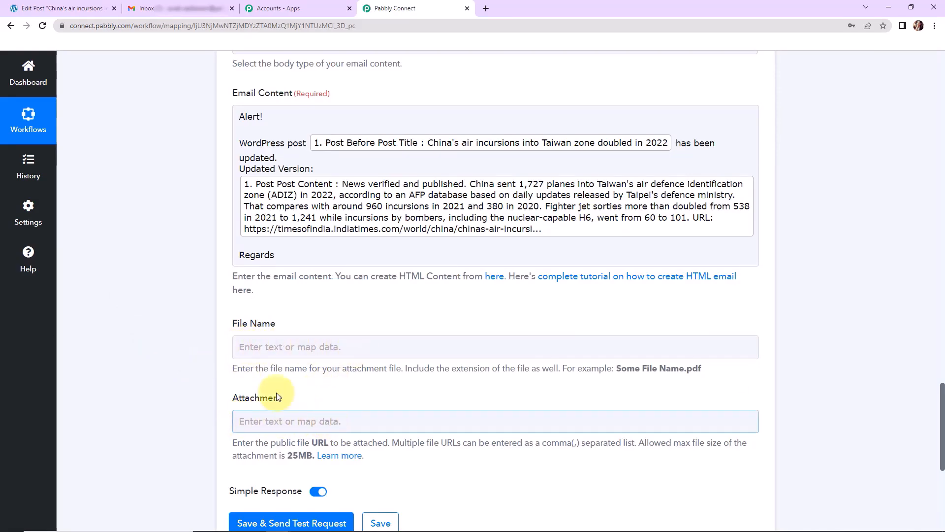
pyautogui.scroll(-2, 190, 364)
pyautogui.scroll(-4, 188, 361)
pyautogui.click(295, 298)
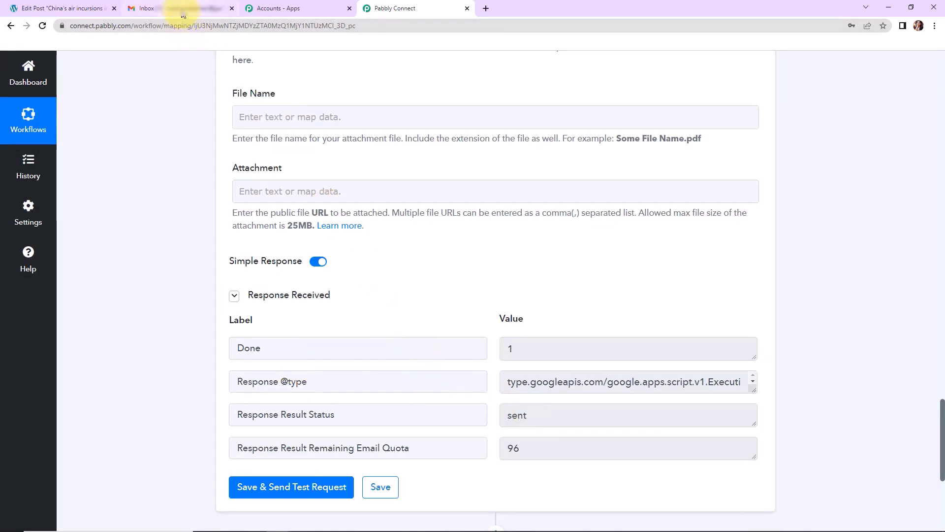
# Check that the Gmail Send Email response shows status 'sent', then go to the Gmail inbox.
pyautogui.click(167, 8)
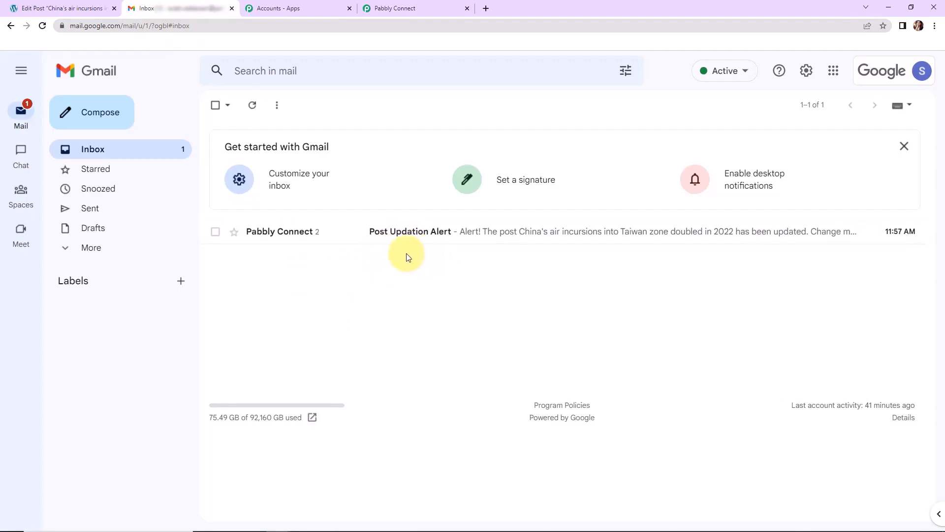
# Read the Post Updation Alert, checking the 'News verified and published.' change and the updated content.
pyautogui.click(399, 233)
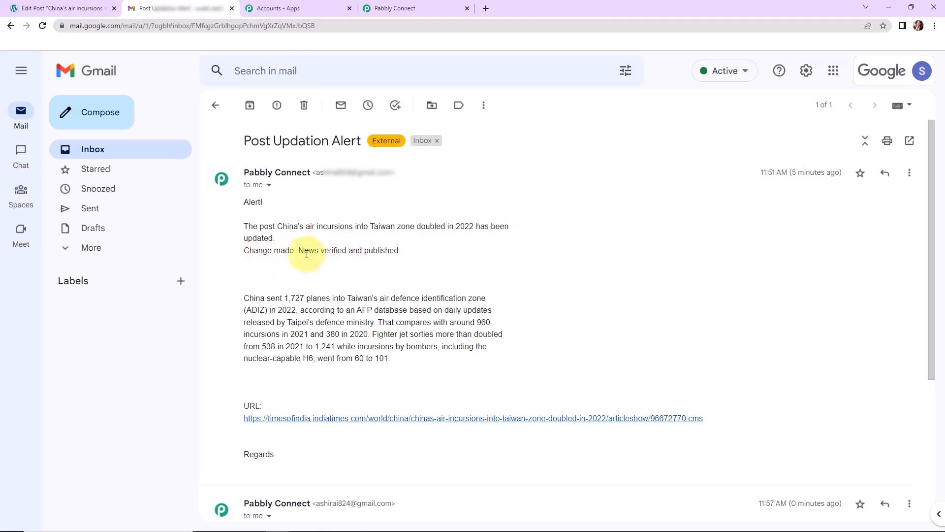
pyautogui.moveTo(299, 250); pyautogui.dragTo(410, 251)
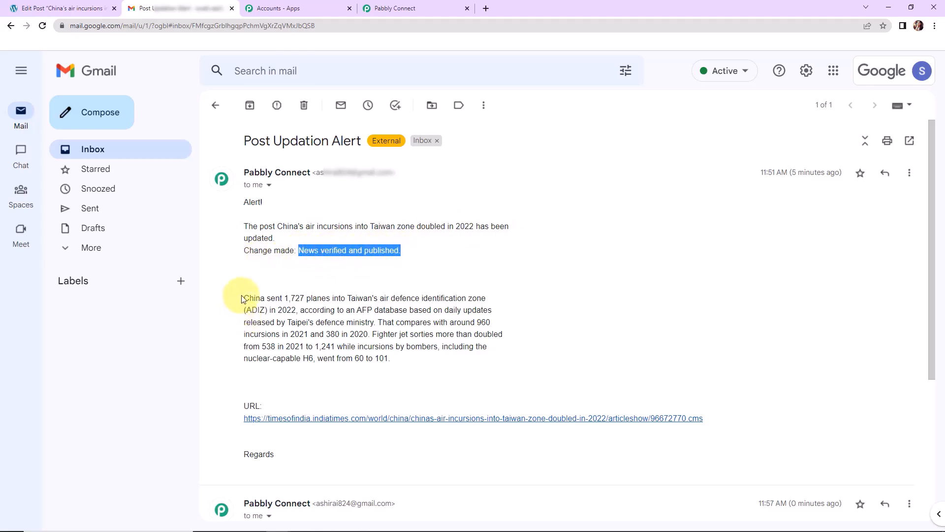
pyautogui.moveTo(241, 299); pyautogui.dragTo(413, 362)
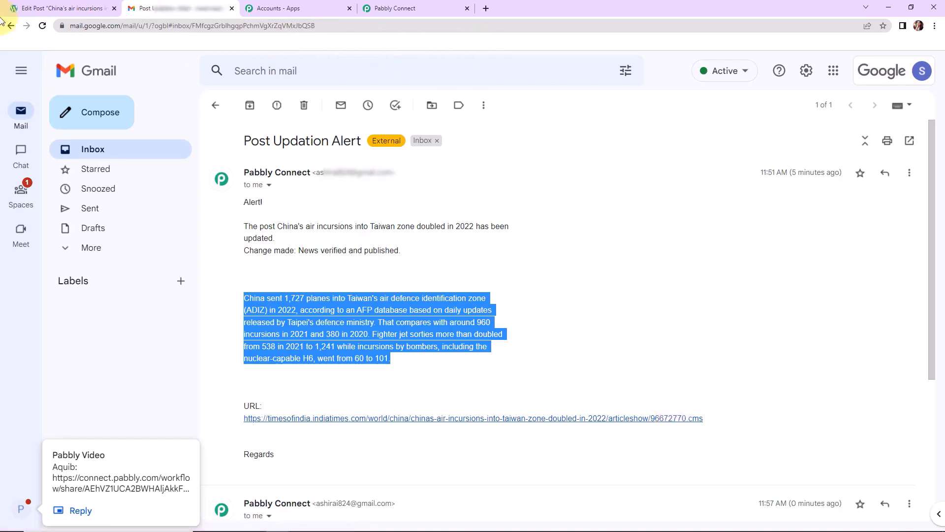
pyautogui.click(33, 9)
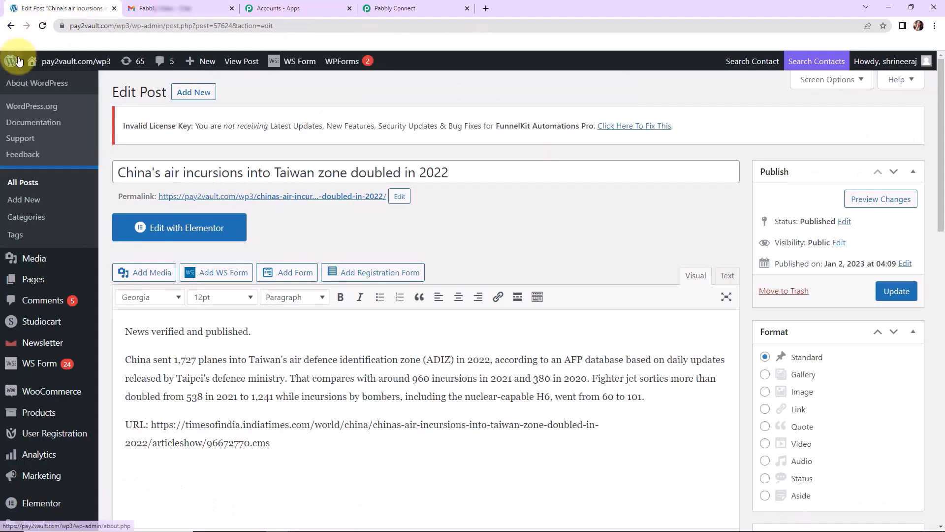
# Add 'Updated Version - Demo' to the top of the Mexican prison post and update it.
pyautogui.click(12, 189)
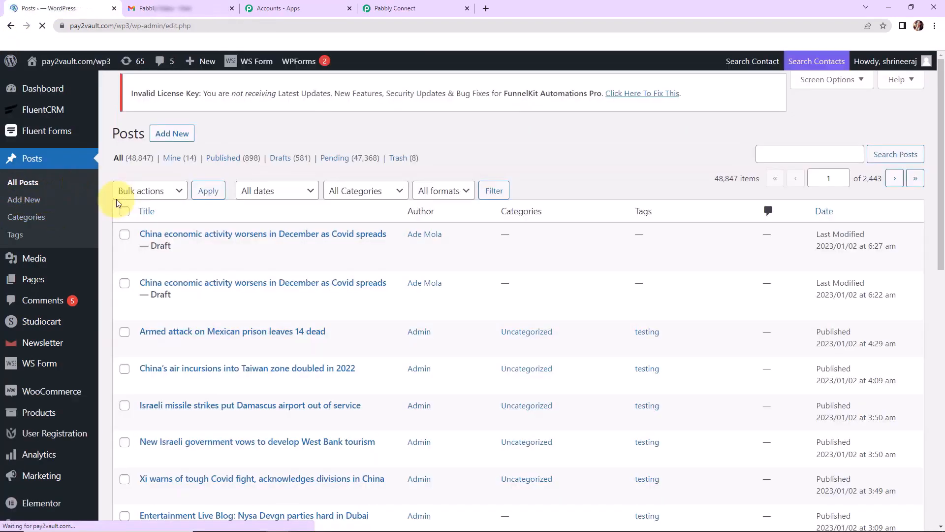
pyautogui.moveTo(200, 331)
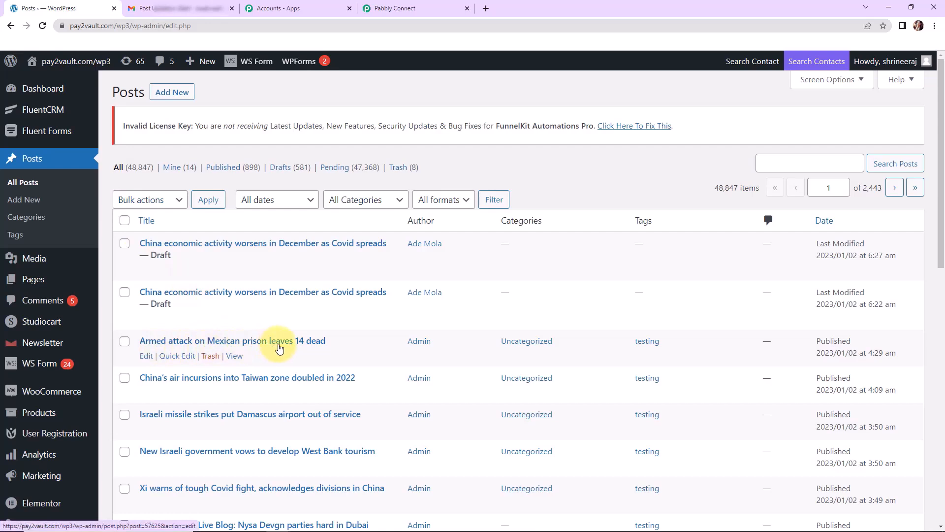
pyautogui.click(313, 341)
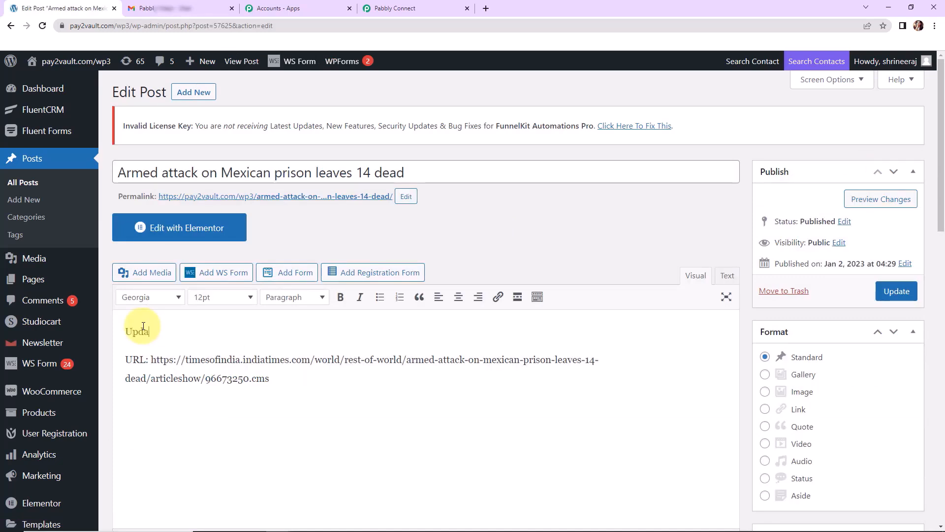
pyautogui.write('ted Version - Demo')
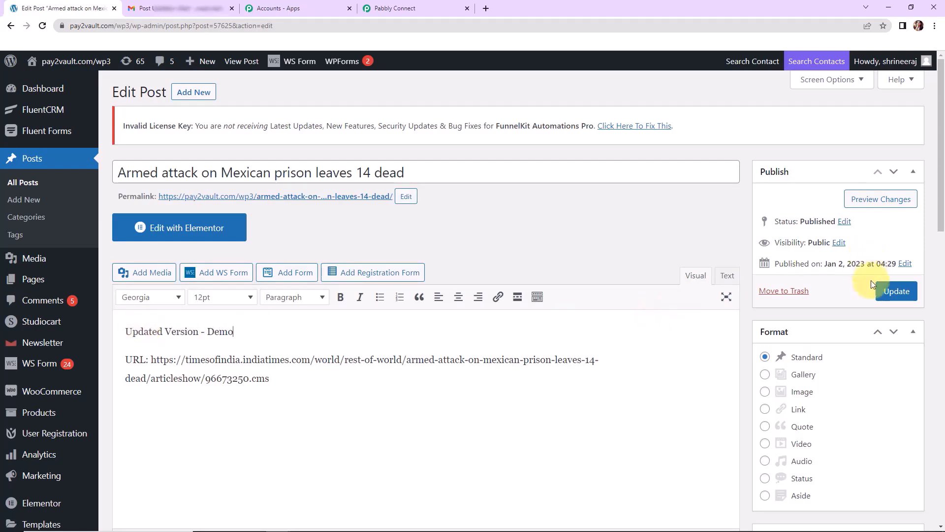
pyautogui.click(888, 291)
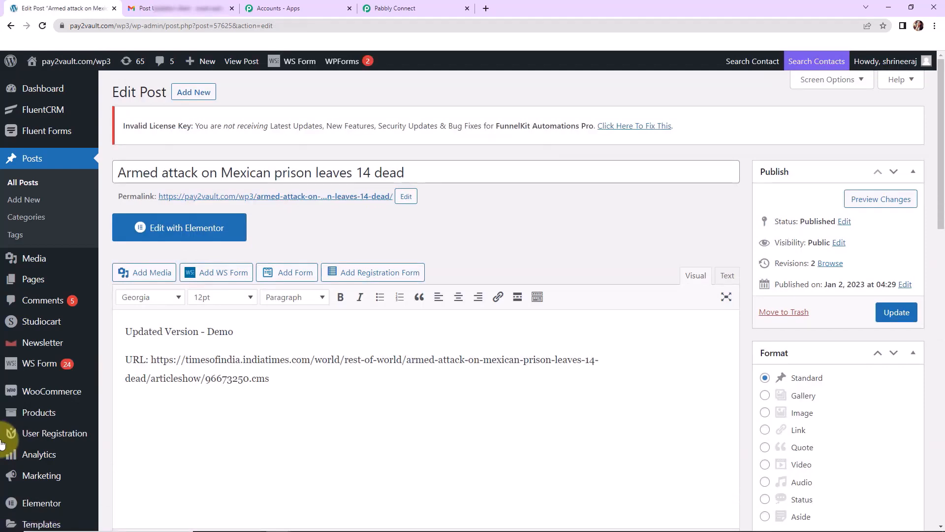
# Open the newest Post Updation Alert, which reports the 'Updated Version - Demo' change.
pyautogui.click(170, 8)
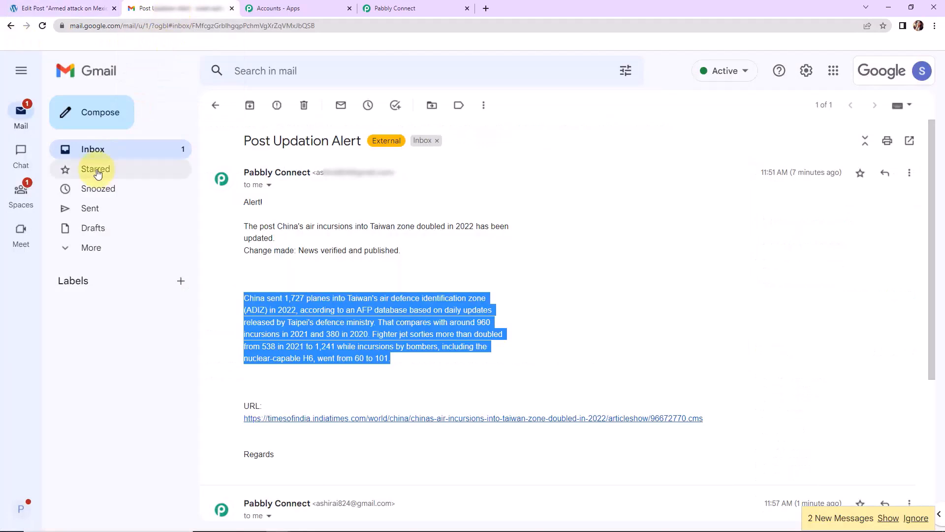
pyautogui.click(112, 159)
pyautogui.click(430, 237)
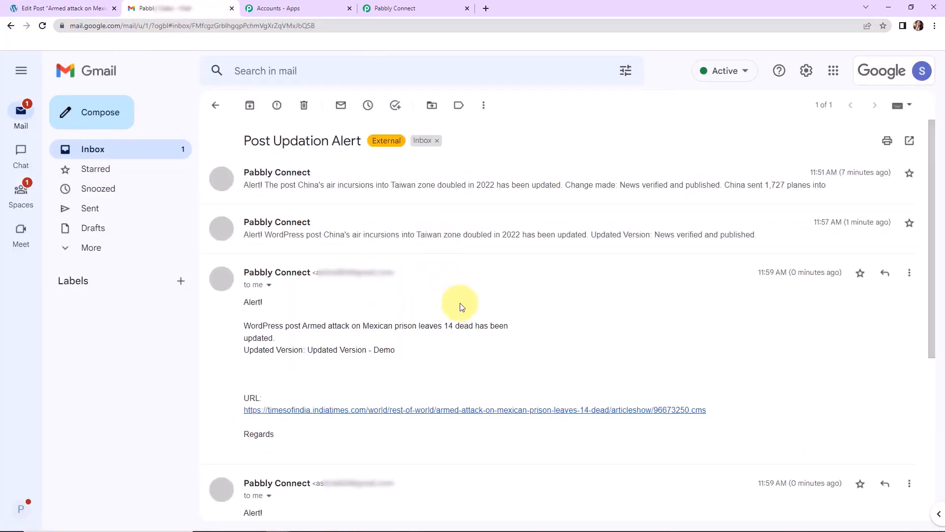
pyautogui.scroll(-5, 412, 310)
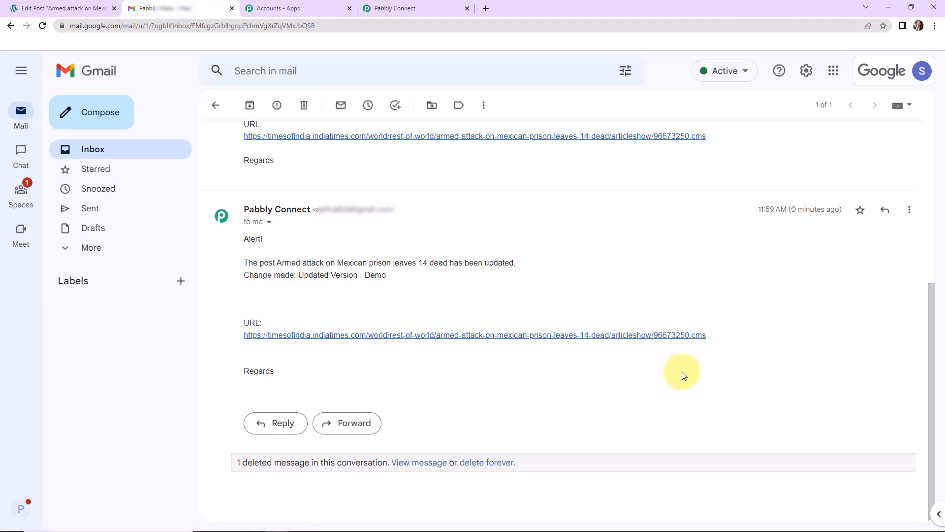
pyautogui.click(414, 9)
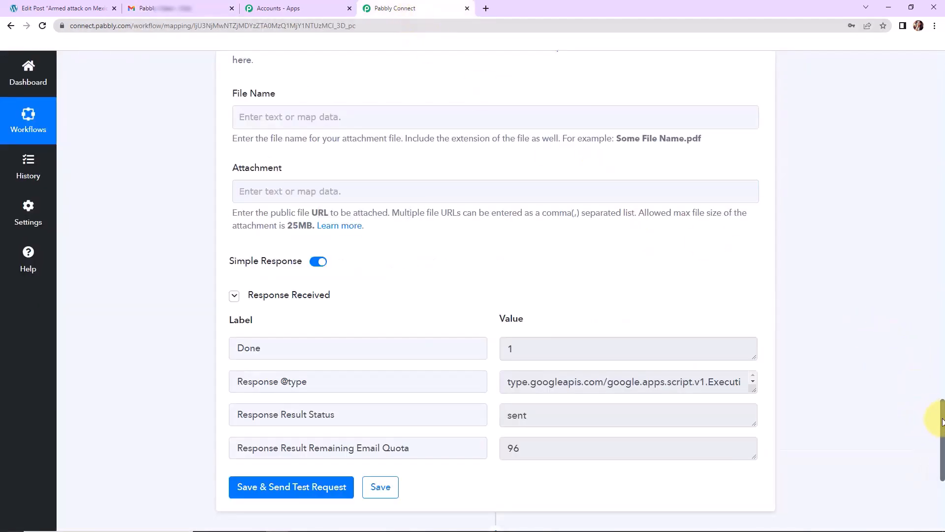
# Scroll to the workflow top and collapse the WordPress Post Updated and Gmail Send Email steps.
pyautogui.moveTo(943, 422); pyautogui.dragTo(917, 43)
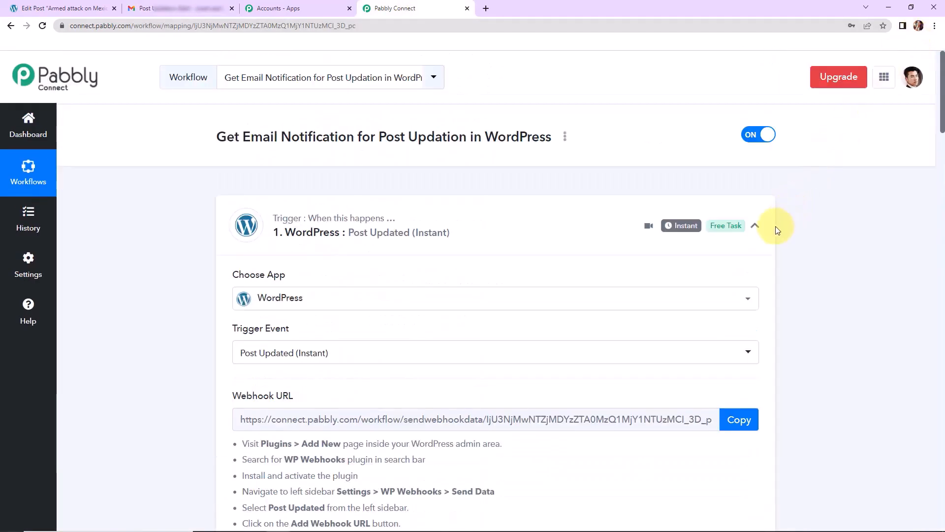
pyautogui.click(755, 226)
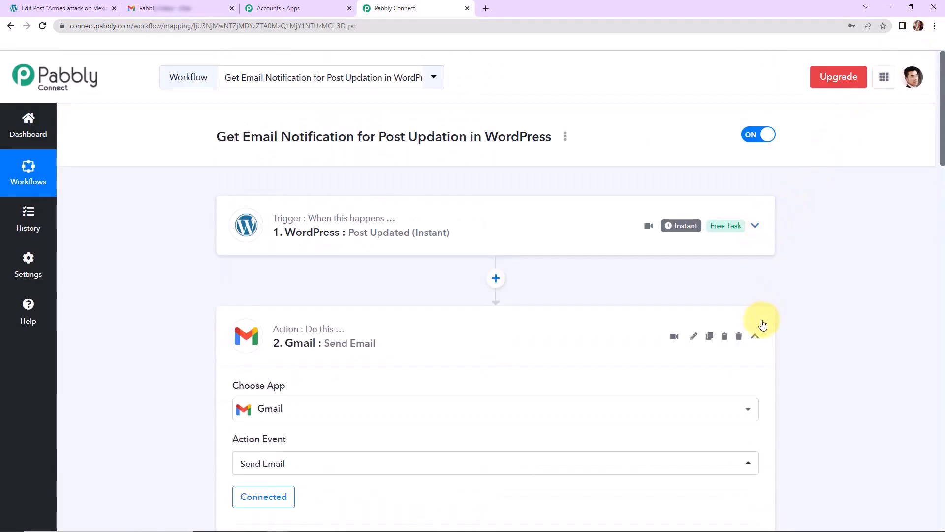
pyautogui.click(756, 336)
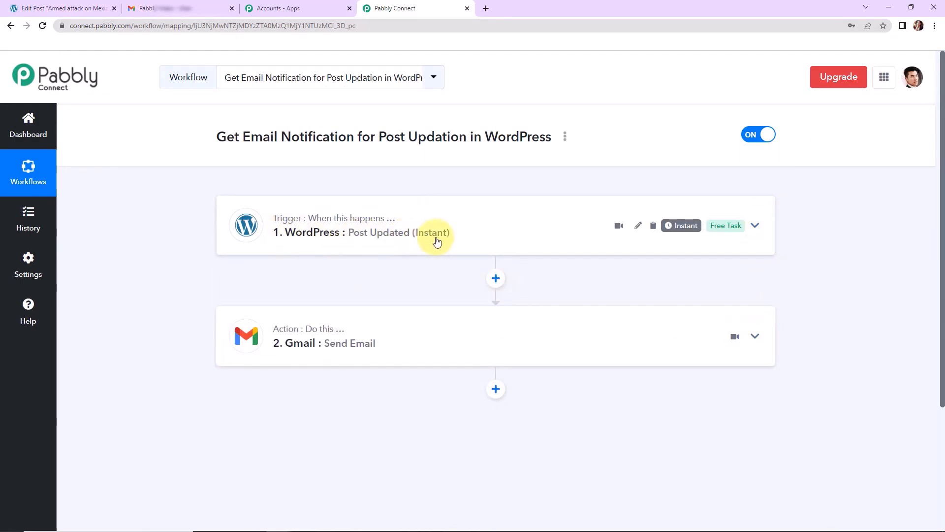
pyautogui.moveTo(291, 350)
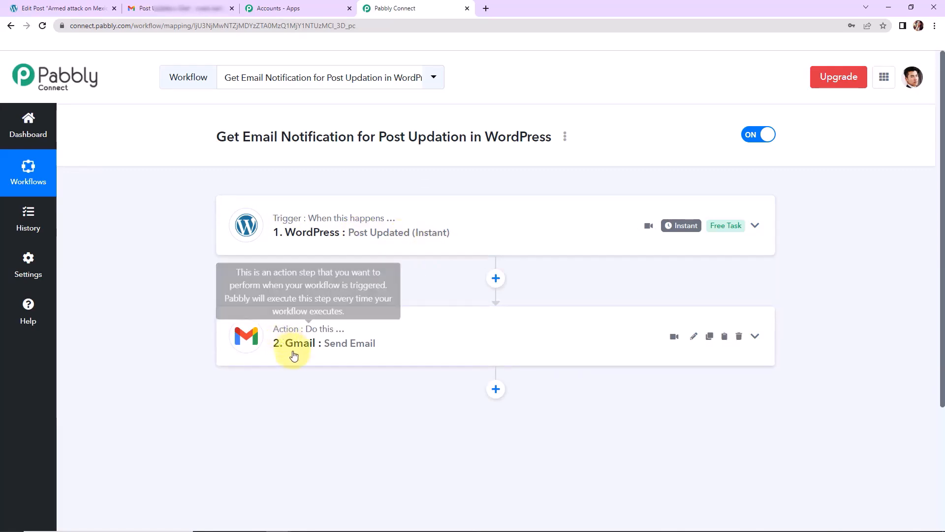
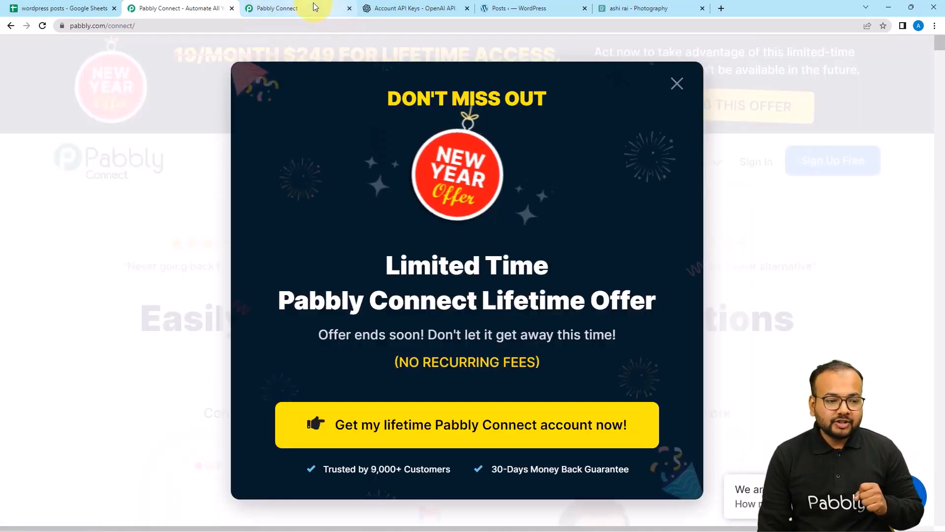
# From the dashboard, create a workflow named 'Create and Schedule WordPress Posts'.
pyautogui.click(313, 2)
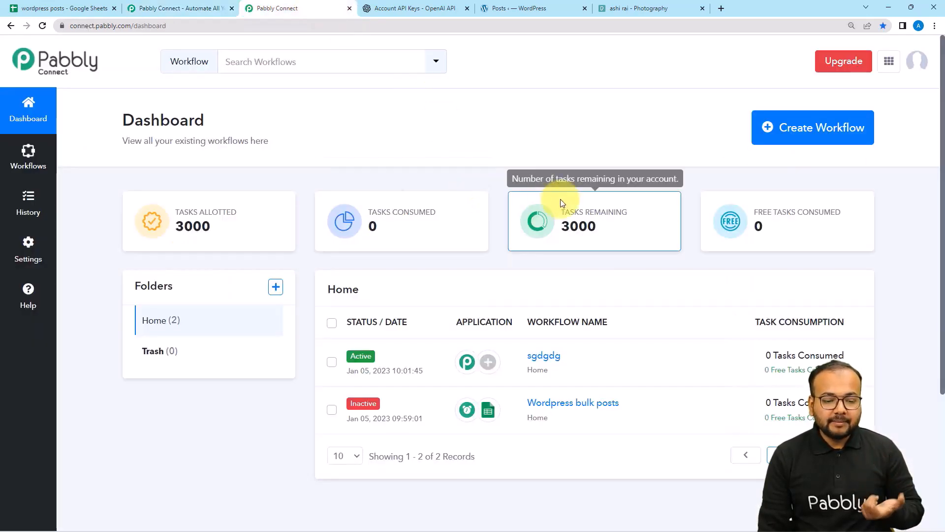
pyautogui.click(809, 133)
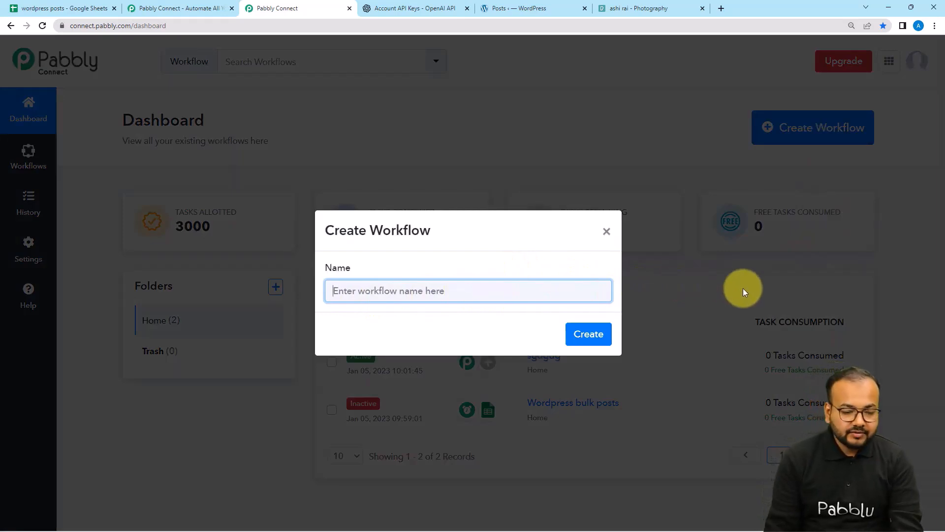
pyautogui.write('Create and Schedule WordPress Posts')
pyautogui.click(363, 331)
pyautogui.click(579, 329)
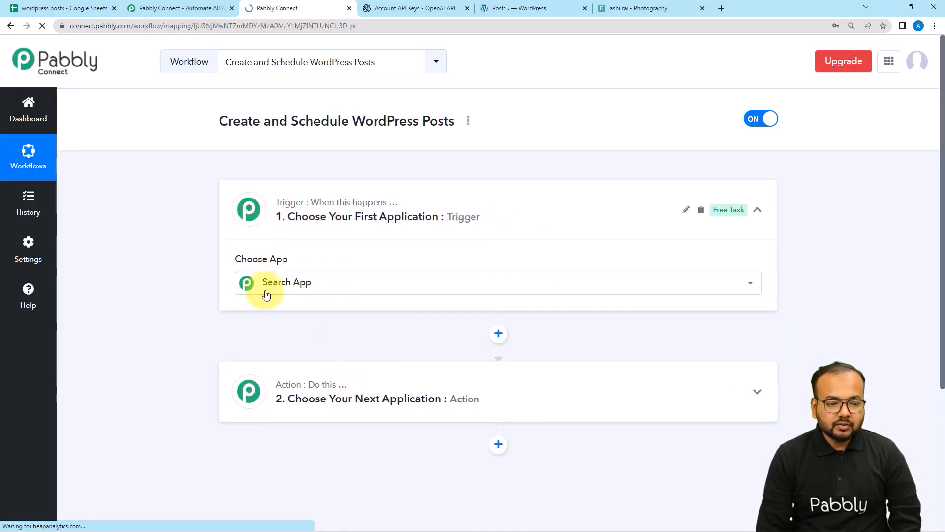
# Pick Schedule from the trigger step's app list, after checking the wordpress posts sheet.
pyautogui.click(274, 408)
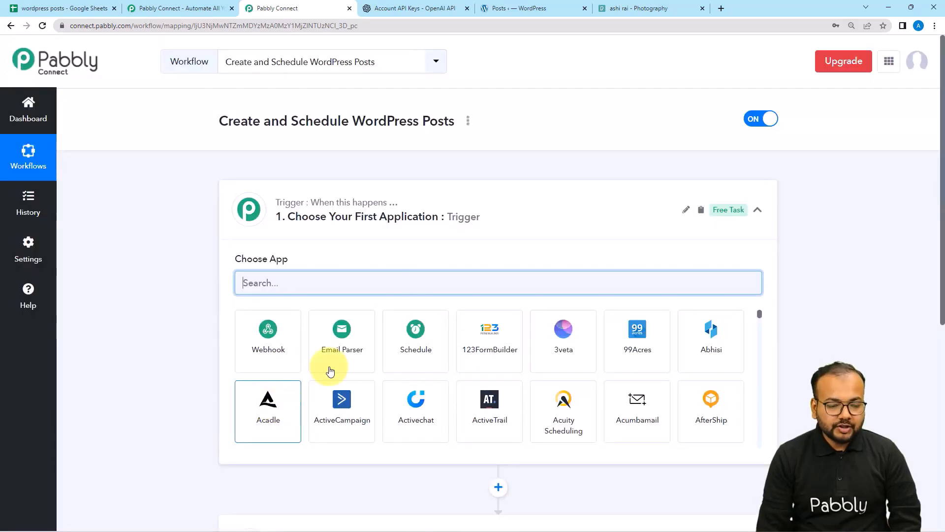
pyautogui.click(439, 232)
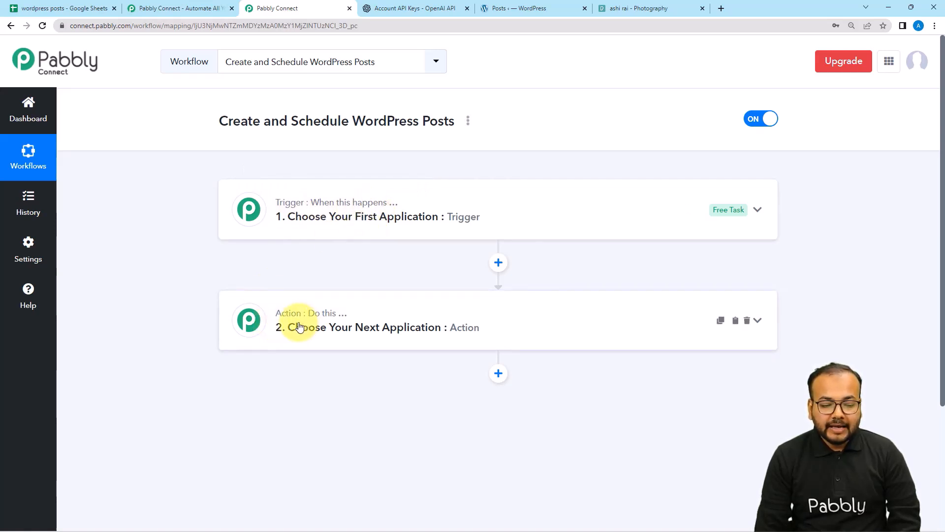
pyautogui.click(354, 221)
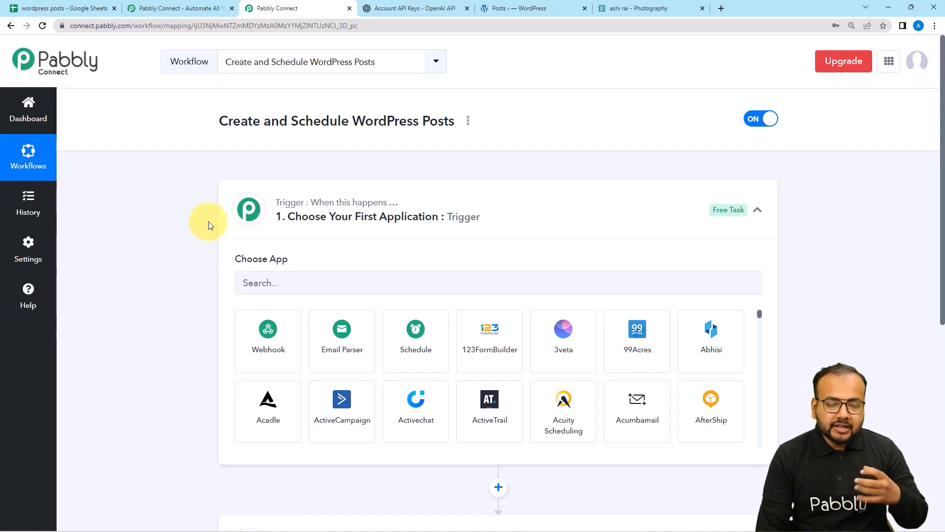
pyautogui.click(101, 10)
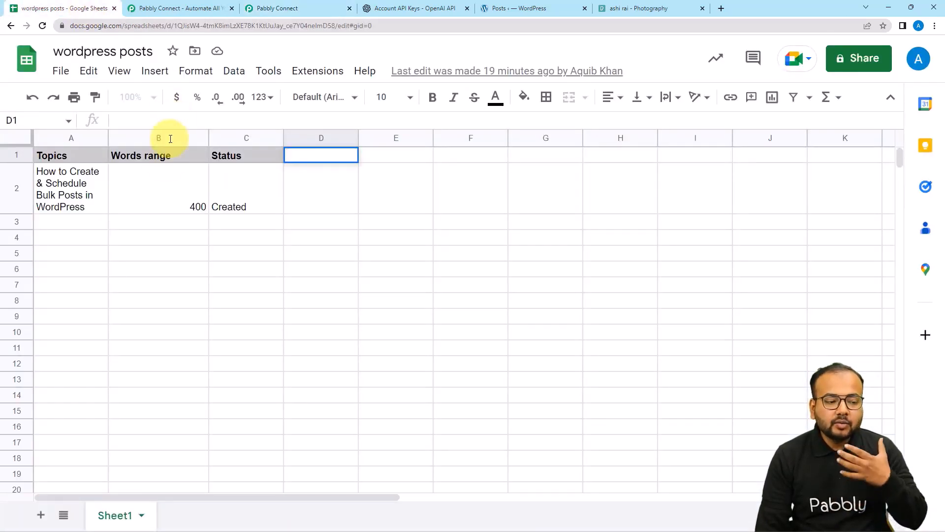
pyautogui.click(302, 9)
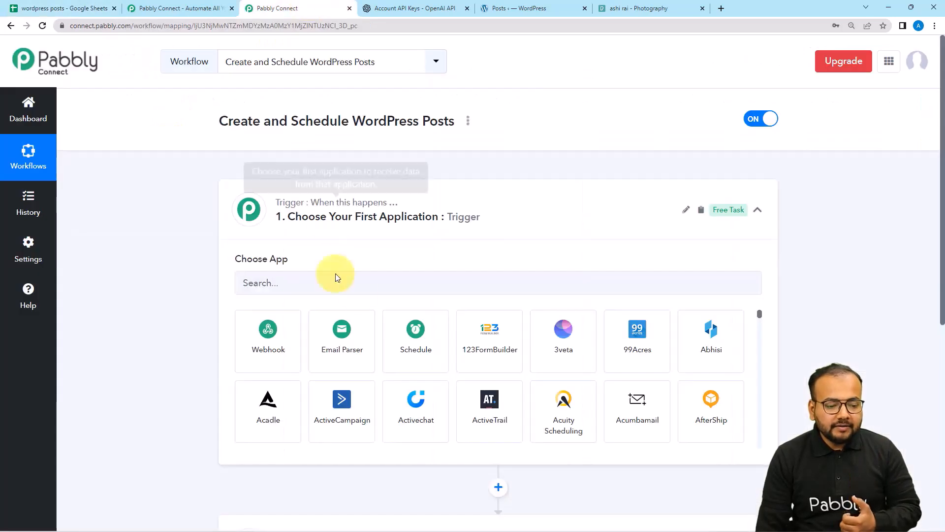
pyautogui.click(410, 353)
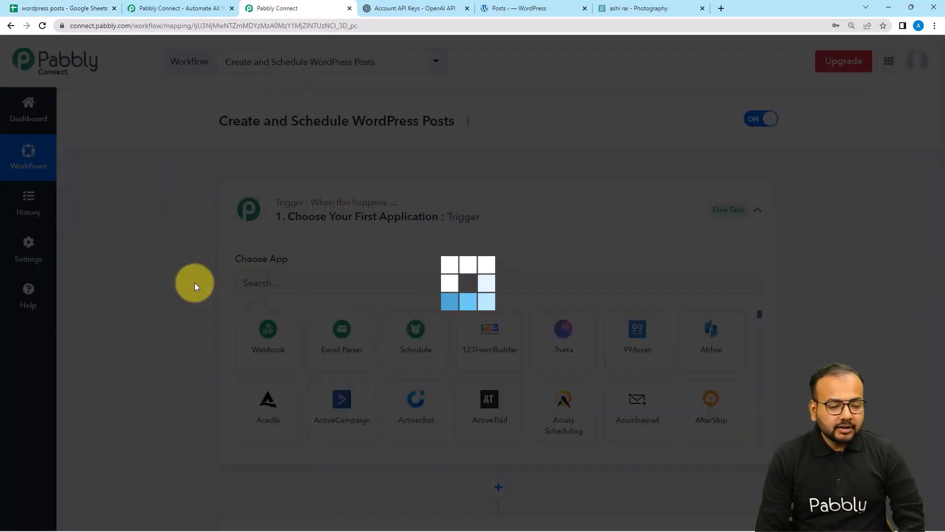
# Set the schedule's 'How often' frequency to Every day.
pyautogui.scroll(-3, 194, 283)
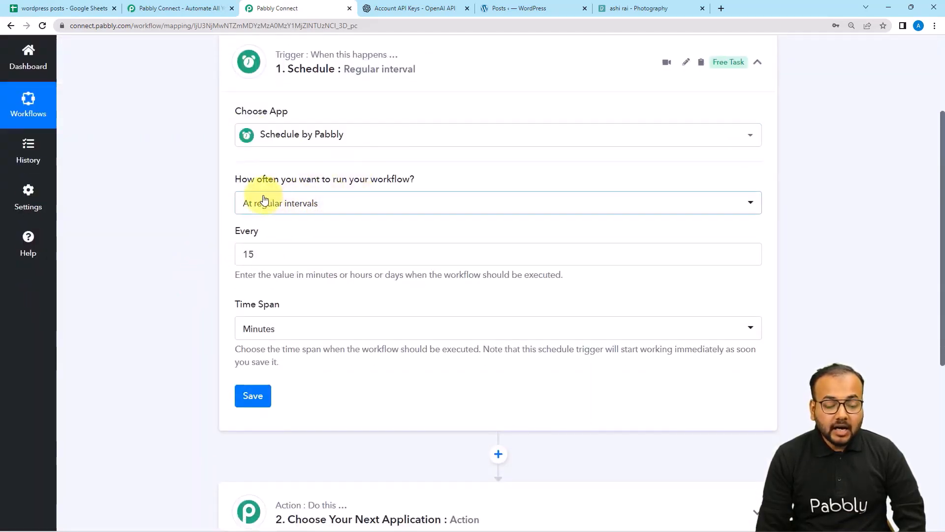
pyautogui.click(358, 205)
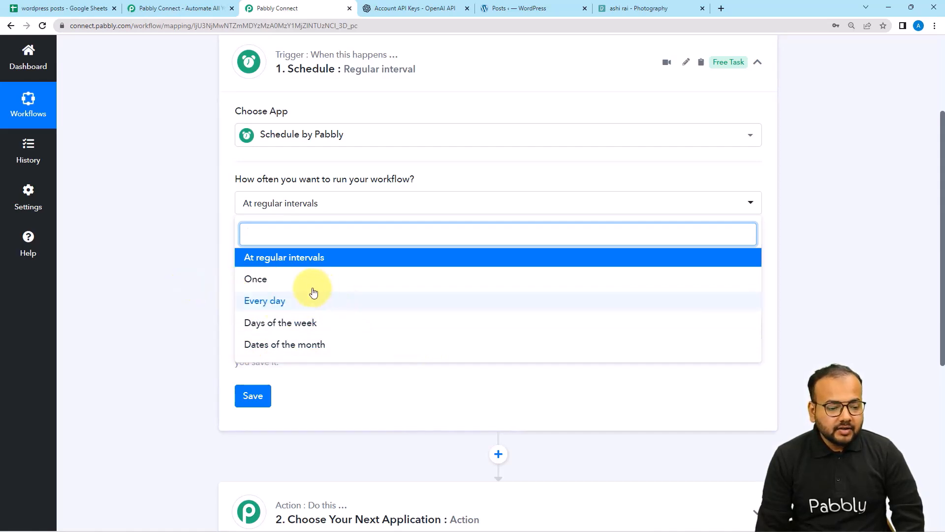
pyautogui.click(273, 301)
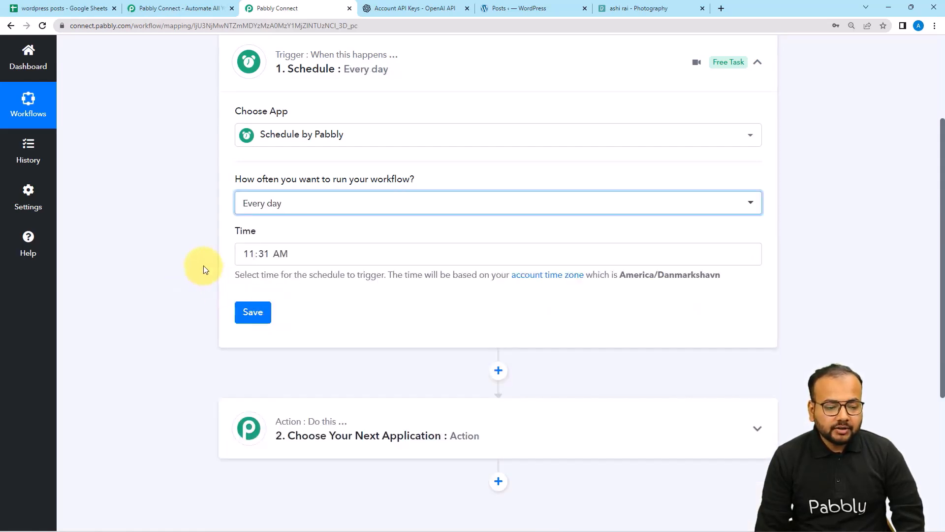
# Set the trigger time to 09:31 AM and save the schedule.
pyautogui.click(249, 254)
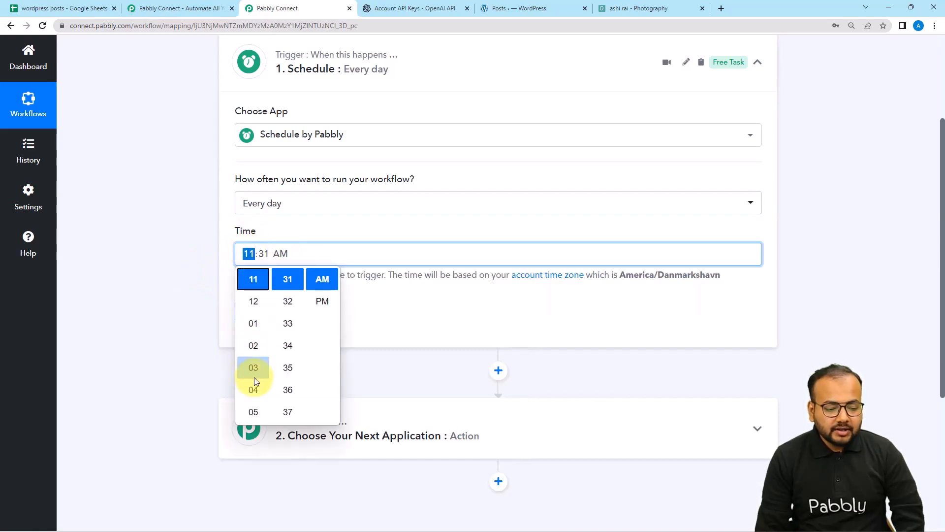
pyautogui.scroll(-2, 254, 377)
pyautogui.scroll(1, 254, 377)
pyautogui.scroll(-1, 254, 377)
pyautogui.scroll(-1, 254, 377)
pyautogui.click(252, 412)
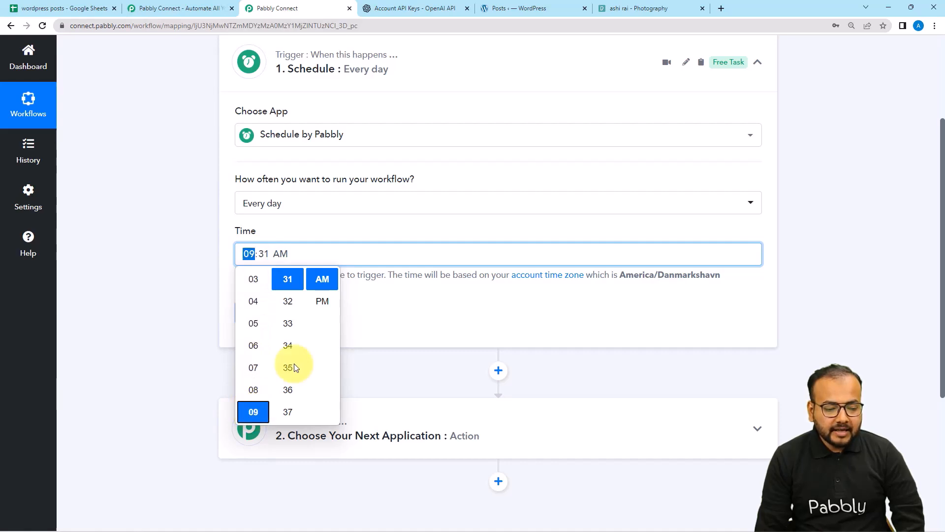
pyautogui.click(324, 282)
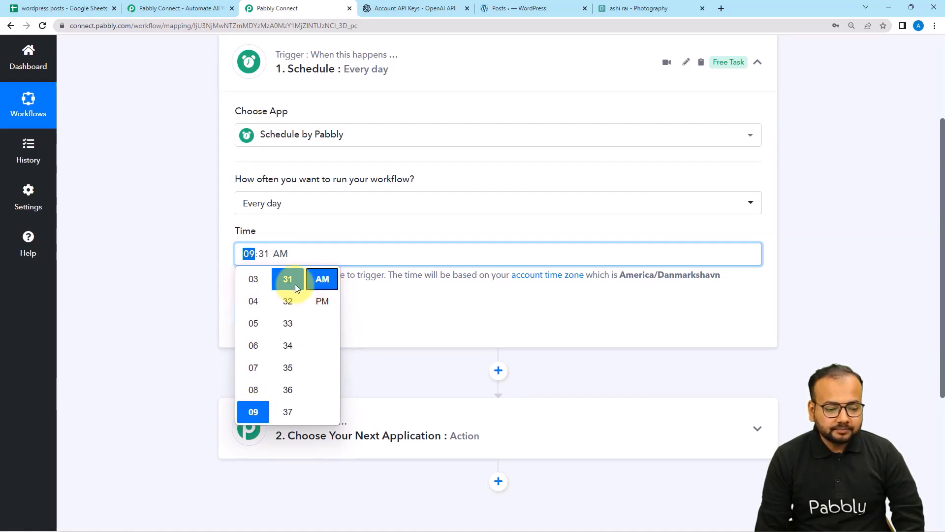
pyautogui.click(387, 305)
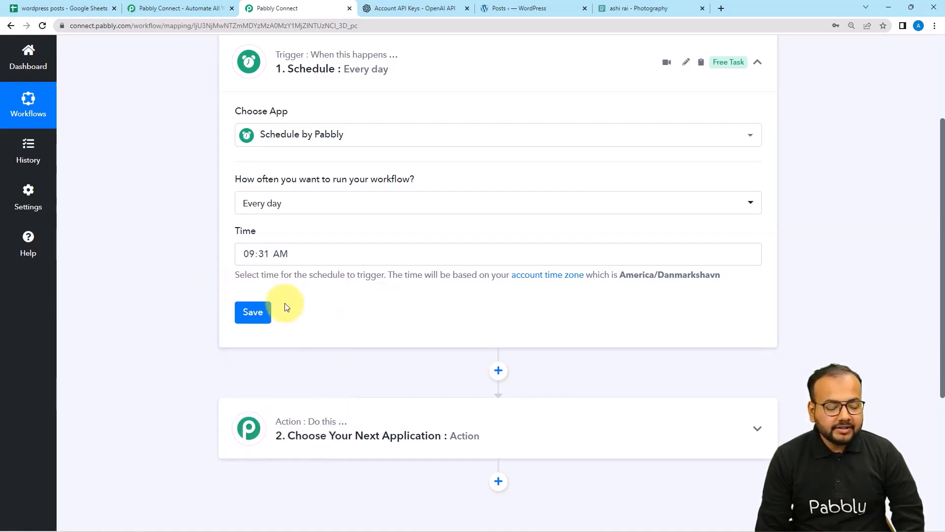
pyautogui.click(252, 315)
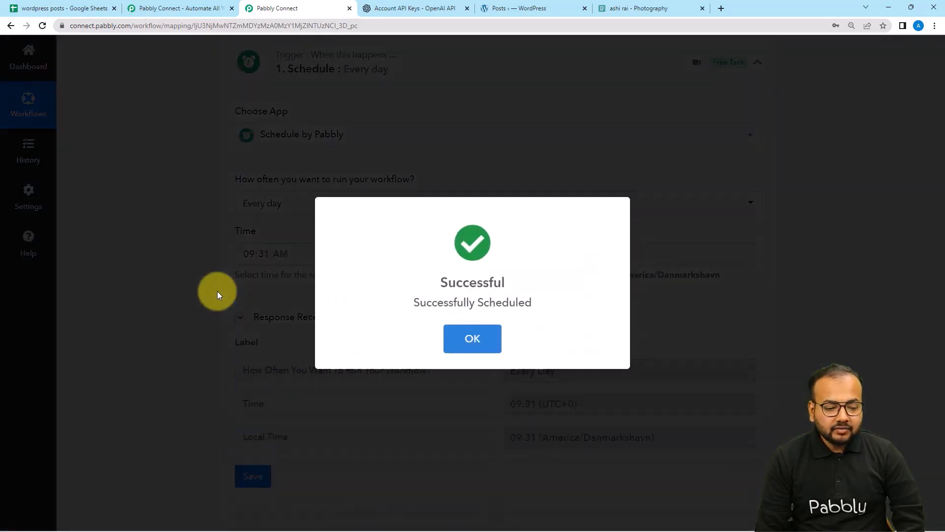
pyautogui.scroll(-2, 217, 291)
pyautogui.scroll(-3, 217, 294)
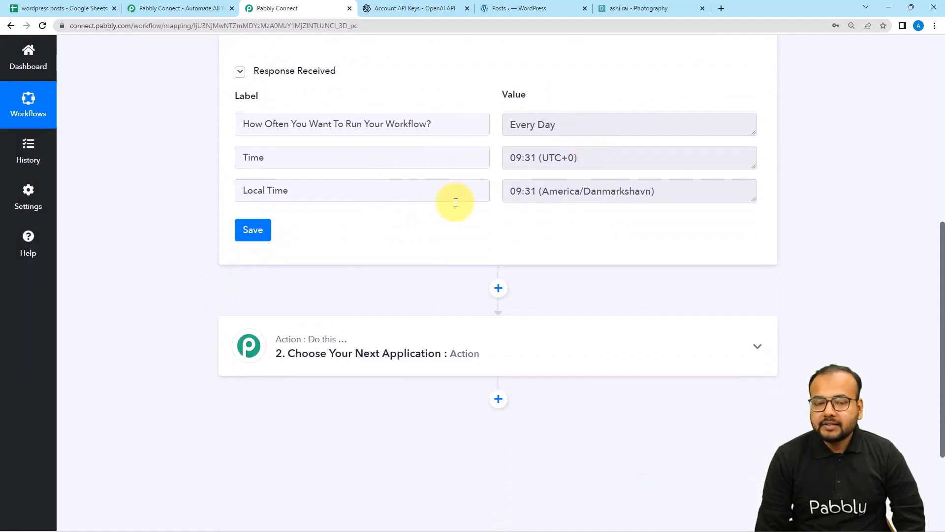
pyautogui.scroll(-1, 456, 202)
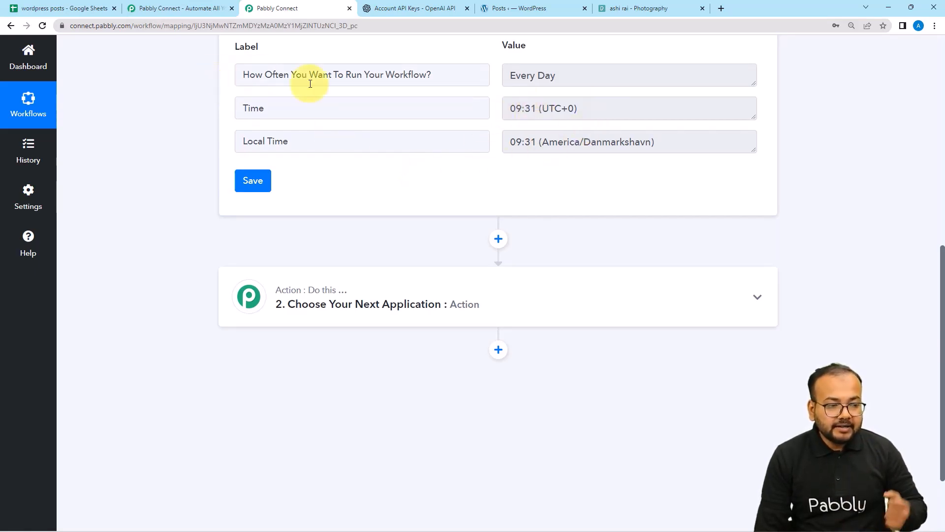
# Change the wordpress posts sheet's C2 Status from Created to Processing.
pyautogui.click(61, 9)
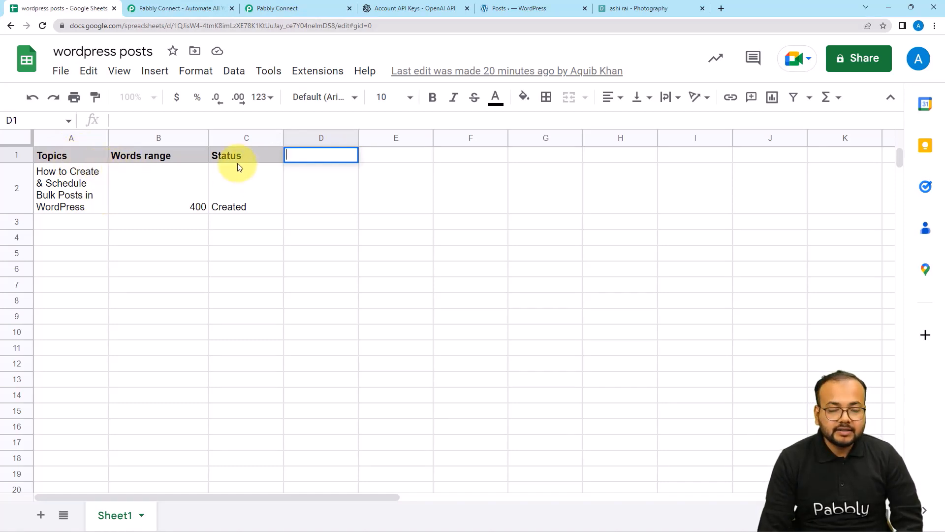
pyautogui.doubleClick(244, 207)
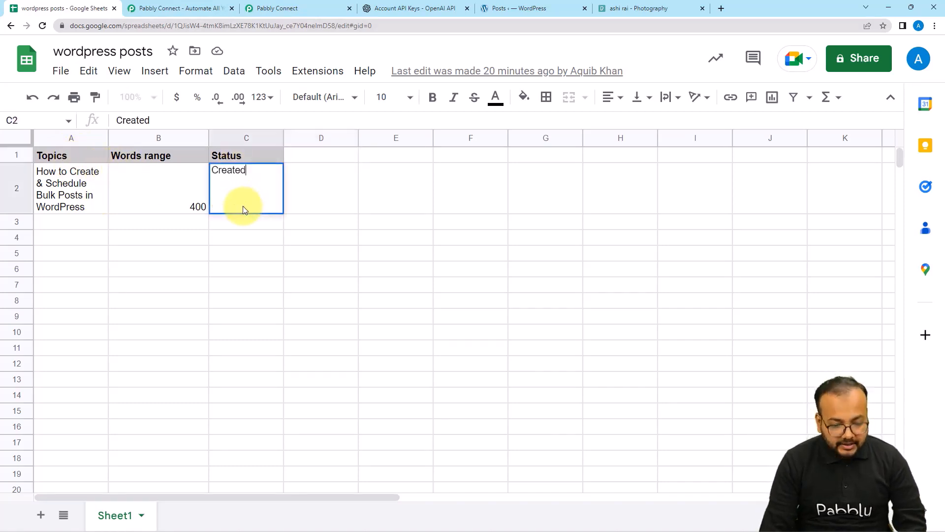
pyautogui.press('BackSpace')
pyautogui.press('BackSpace')
pyautogui.press('BackSpace')
pyautogui.press('BackSpace')
pyautogui.press('BackSpace')
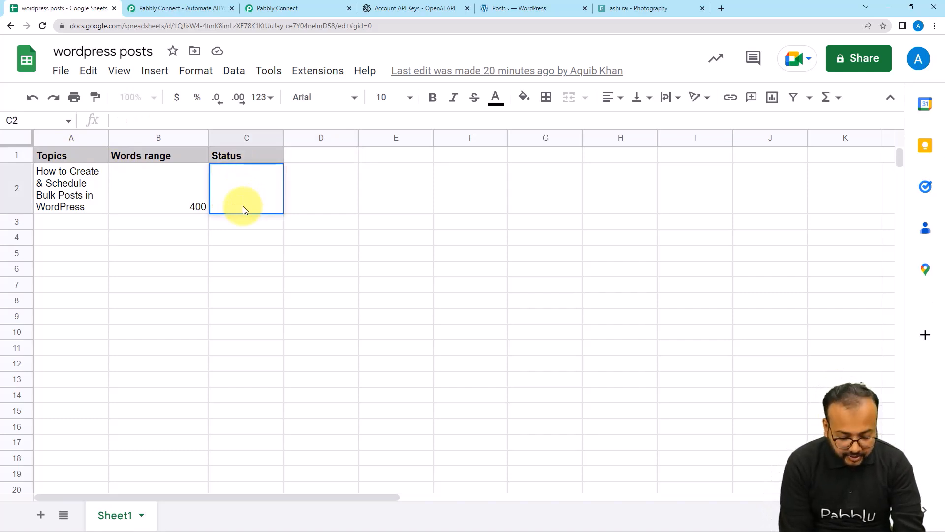
pyautogui.write('Proc')
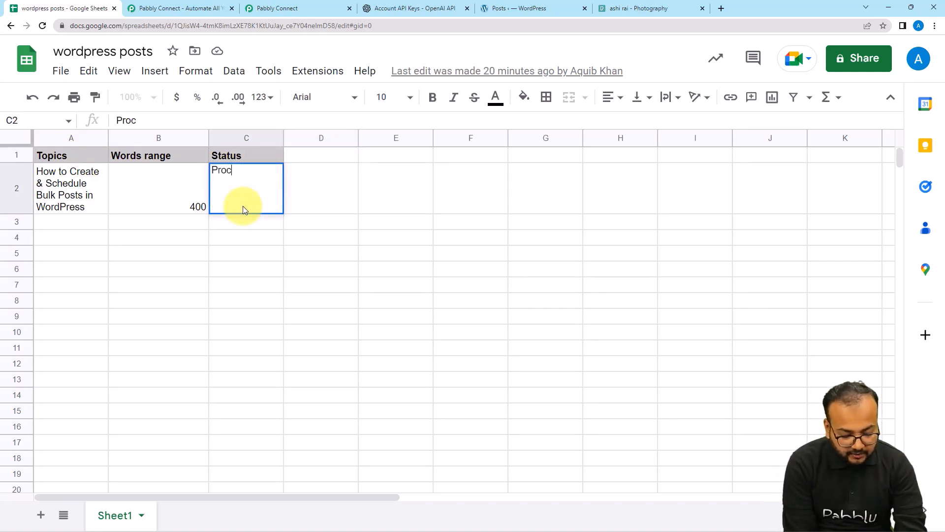
pyautogui.write('essing')
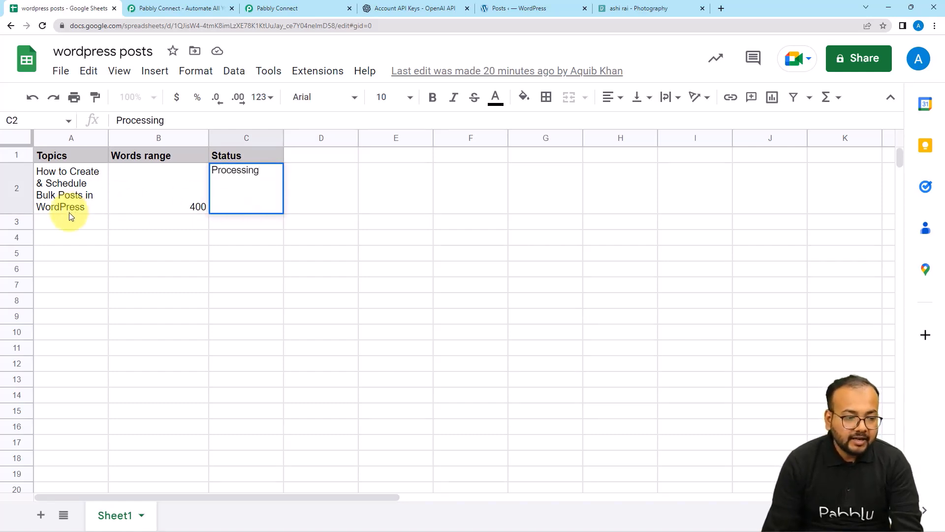
pyautogui.click(126, 203)
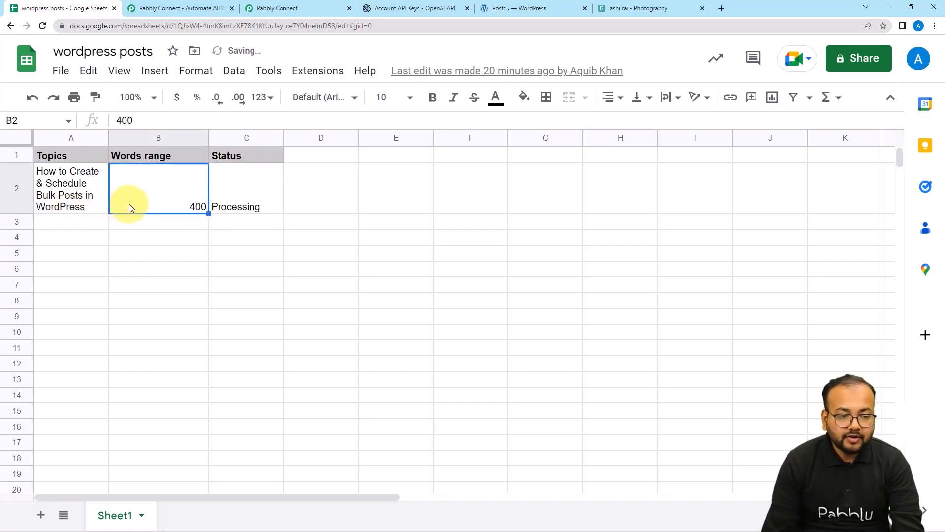
pyautogui.click(233, 208)
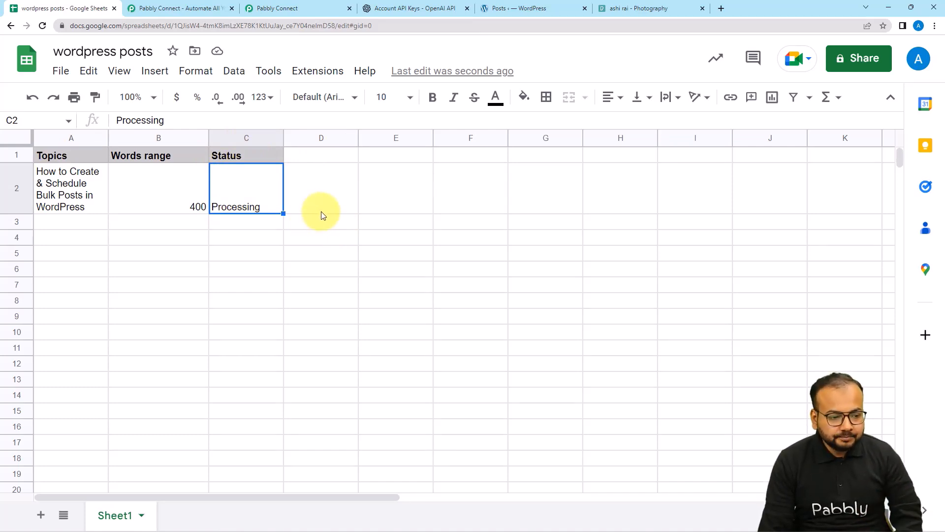
pyautogui.click(281, 9)
# Make the action step Google Sheets with the Lookup Spreadsheet Rows event.
pyautogui.click(349, 308)
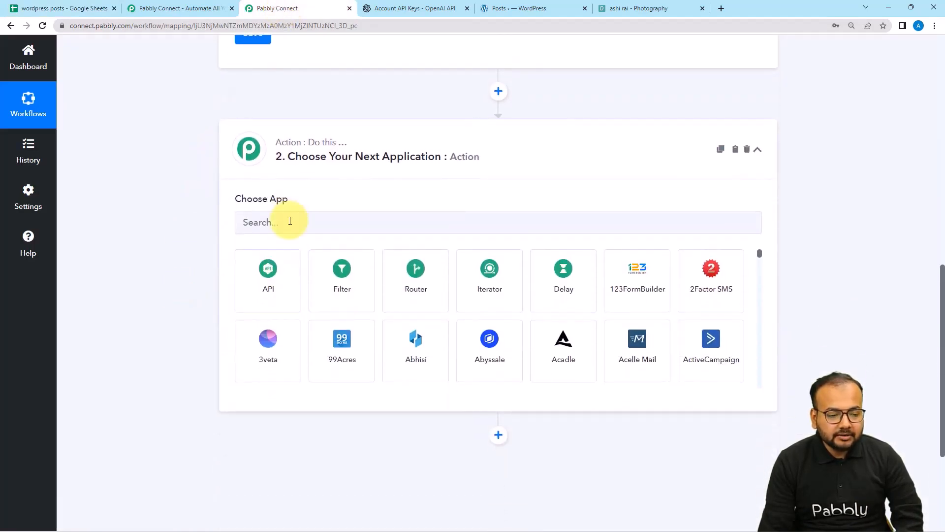
pyautogui.click(290, 223)
pyautogui.write('goo')
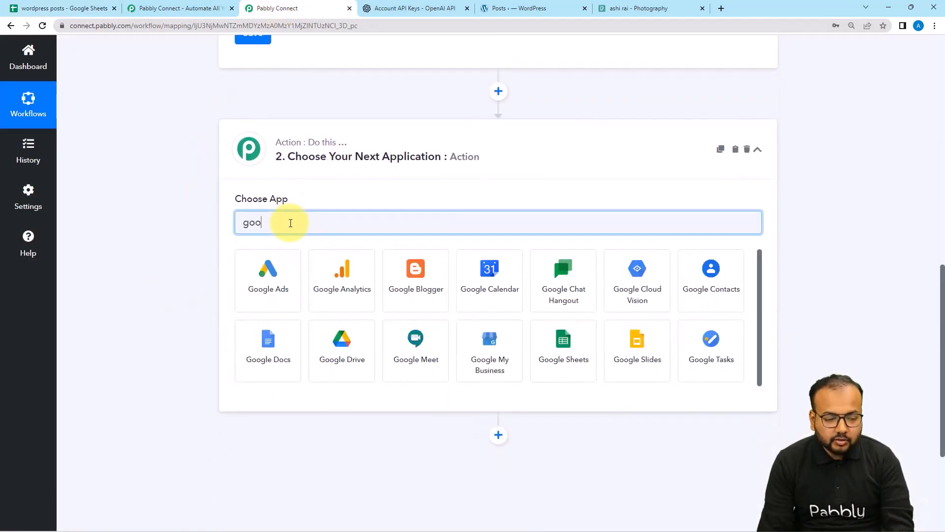
pyautogui.click(563, 347)
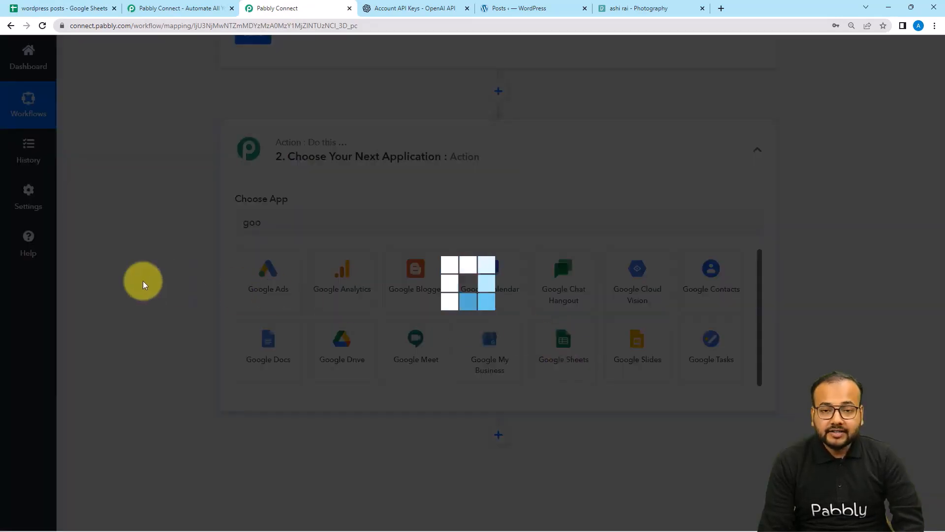
pyautogui.scroll(-2, 148, 280)
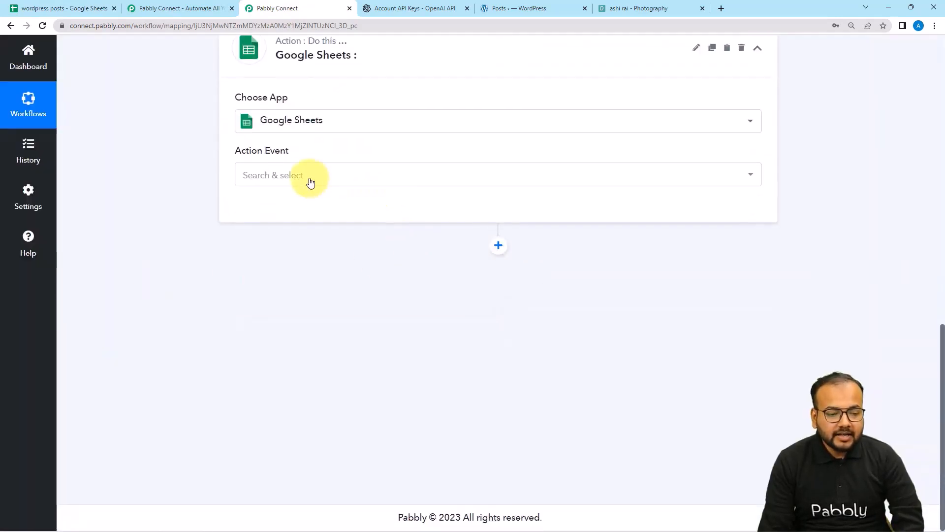
pyautogui.click(310, 181)
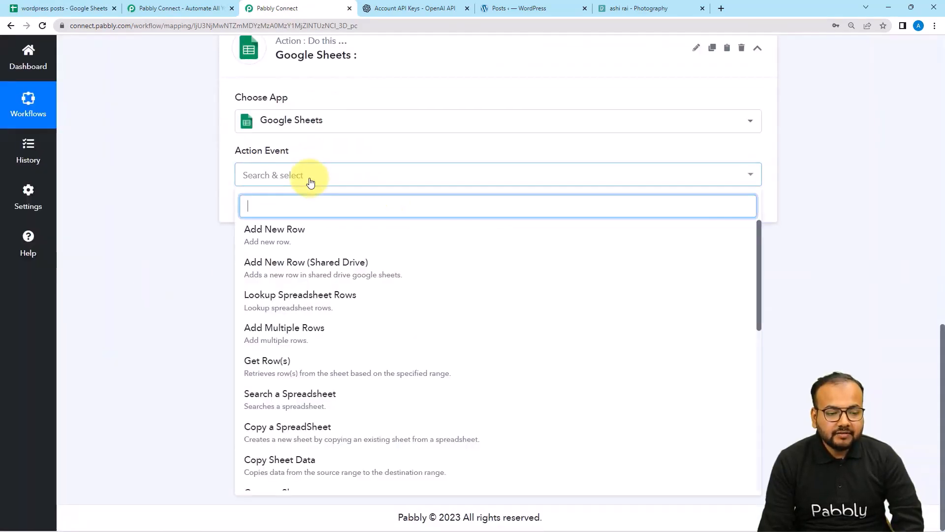
pyautogui.click(283, 298)
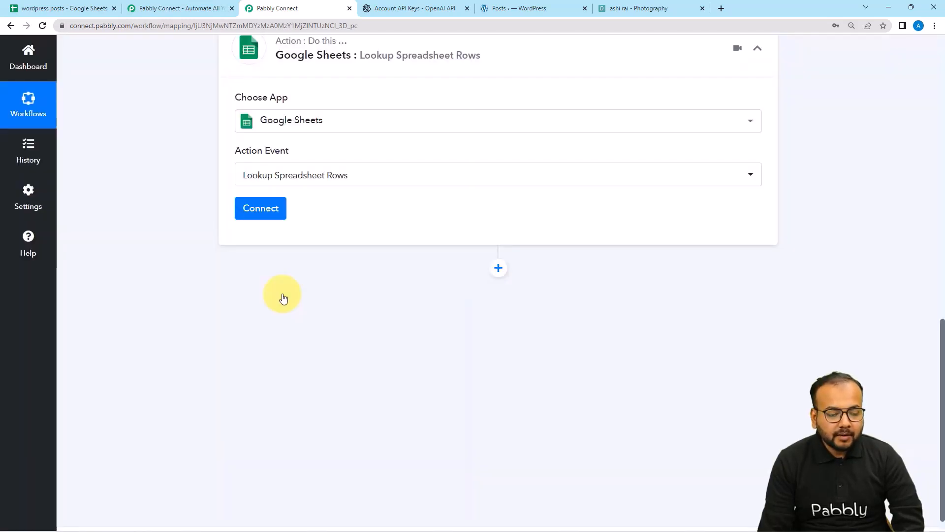
pyautogui.click(73, 9)
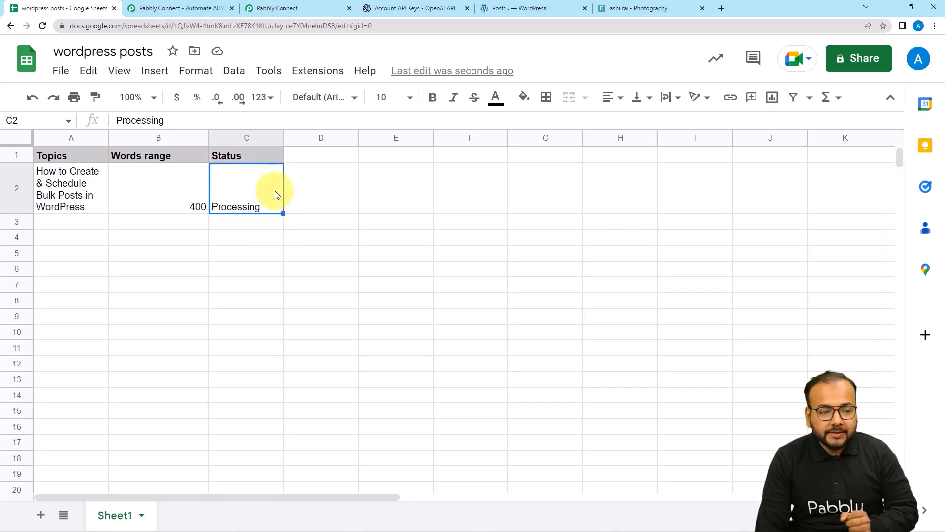
# Add a new Google Sheets connection by signing in with Google and allowing access.
pyautogui.click(298, 9)
pyautogui.click(259, 209)
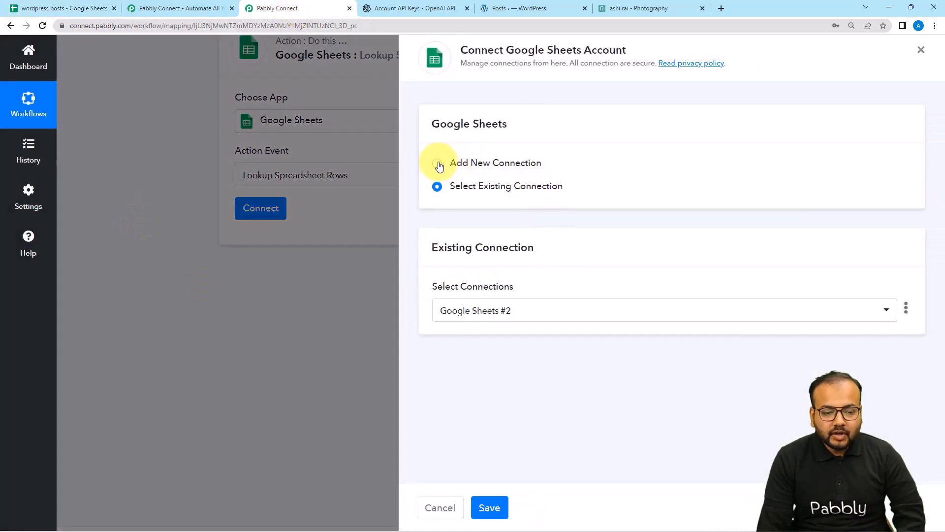
pyautogui.click(442, 165)
pyautogui.click(502, 301)
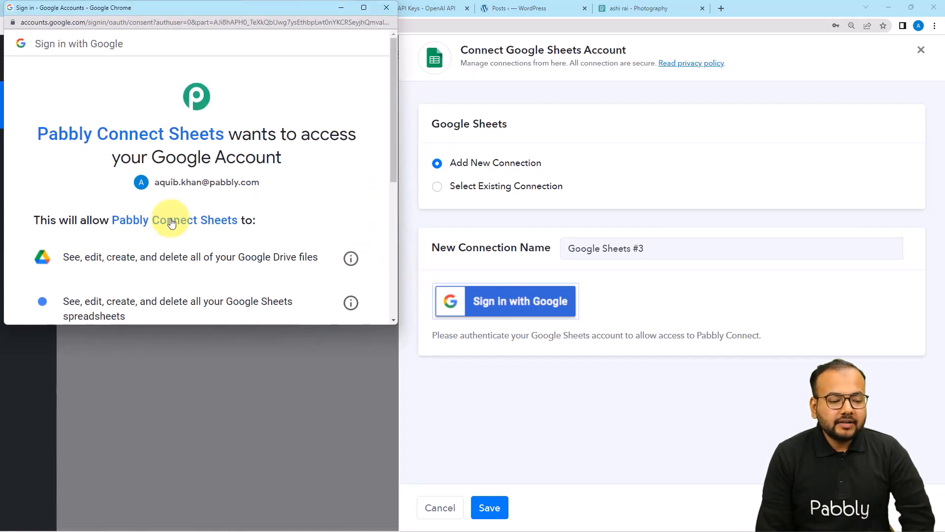
pyautogui.scroll(-5, 171, 223)
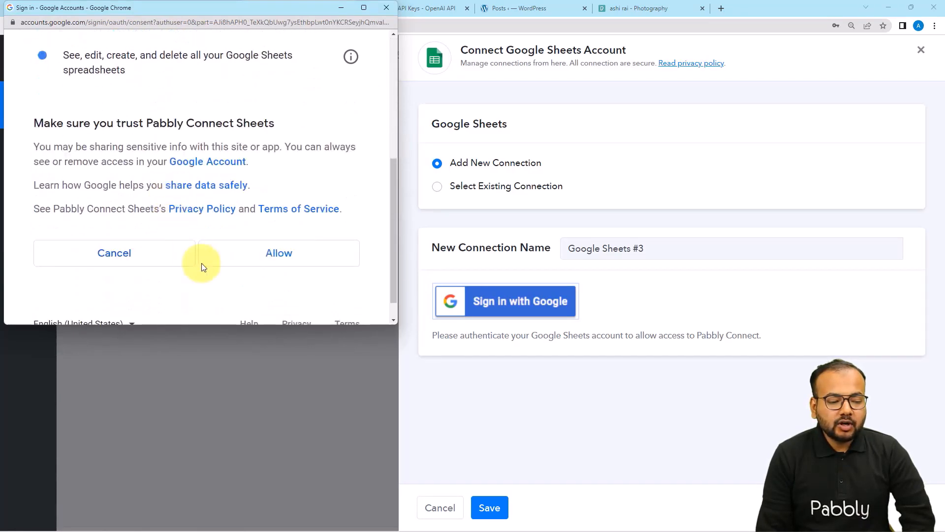
pyautogui.click(232, 260)
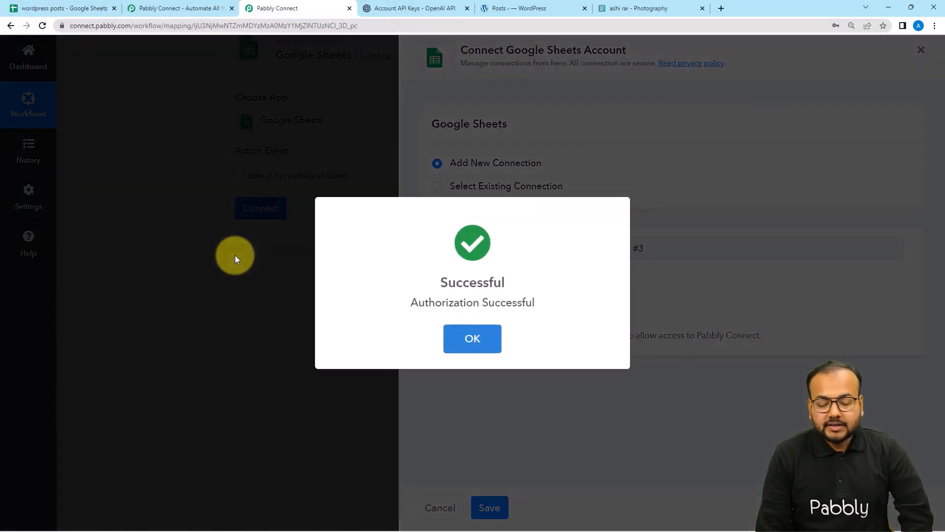
pyautogui.scroll(-1, 205, 212)
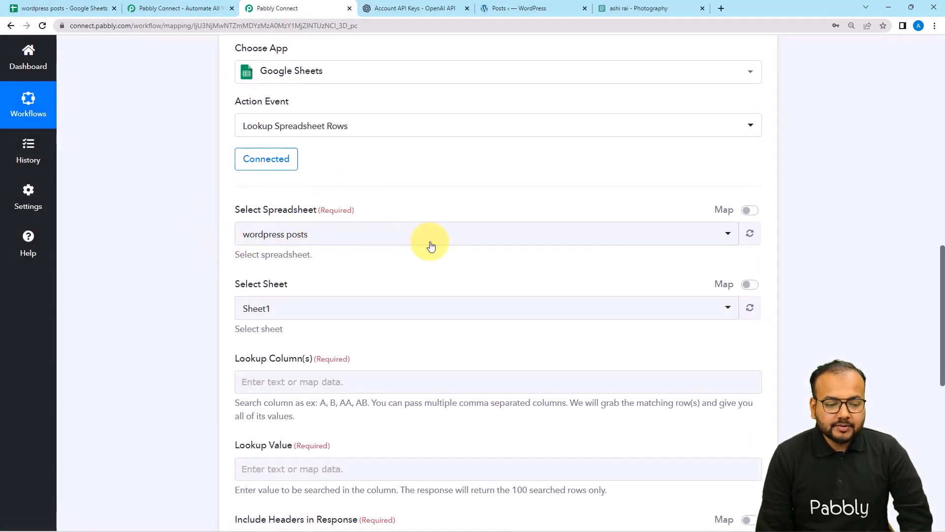
pyautogui.click(37, 8)
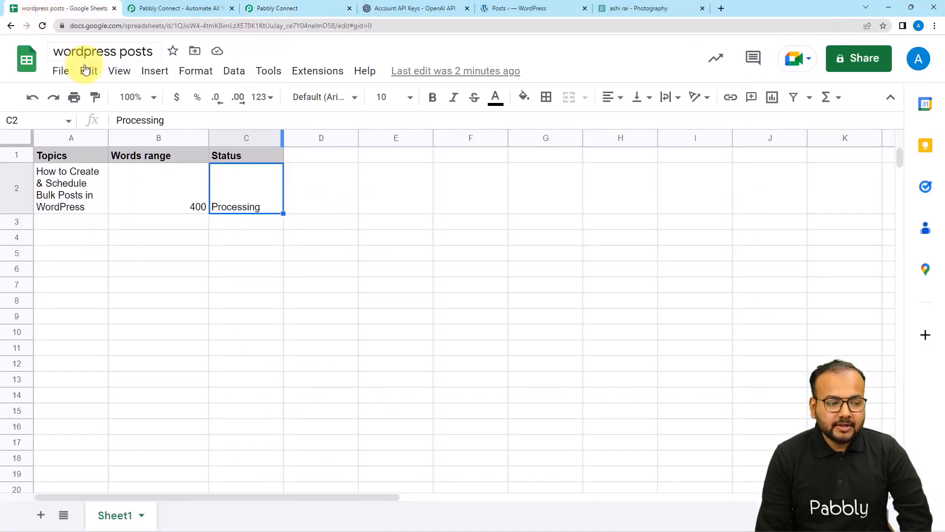
pyautogui.click(280, 10)
pyautogui.click(301, 233)
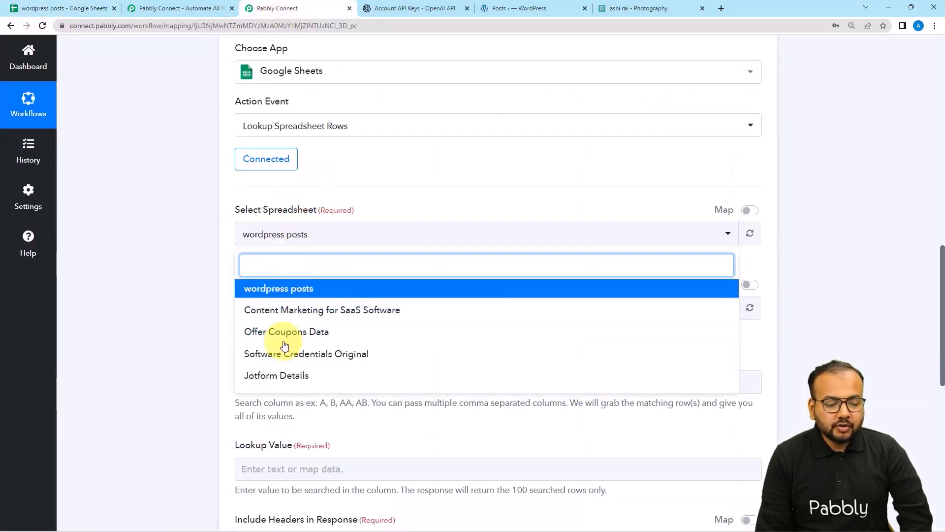
pyautogui.click(251, 289)
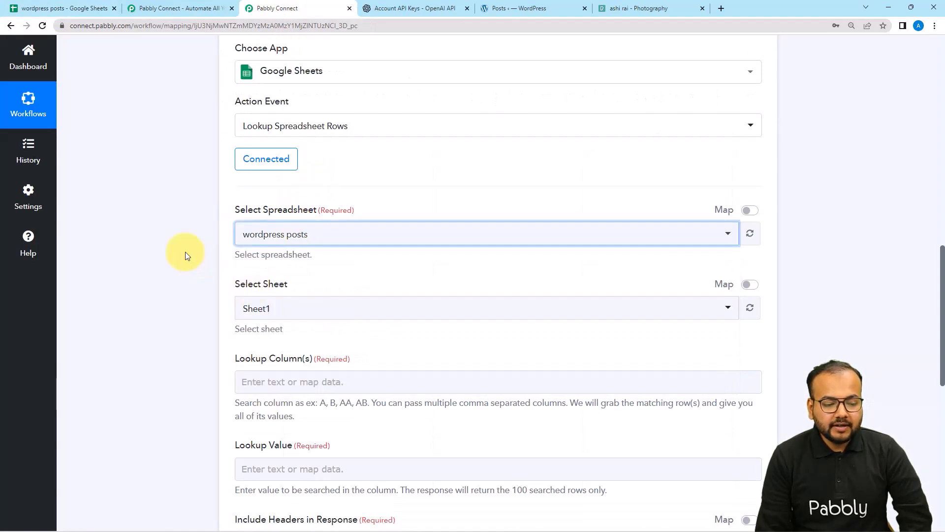
pyautogui.scroll(-1, 185, 253)
pyautogui.scroll(-2, 228, 205)
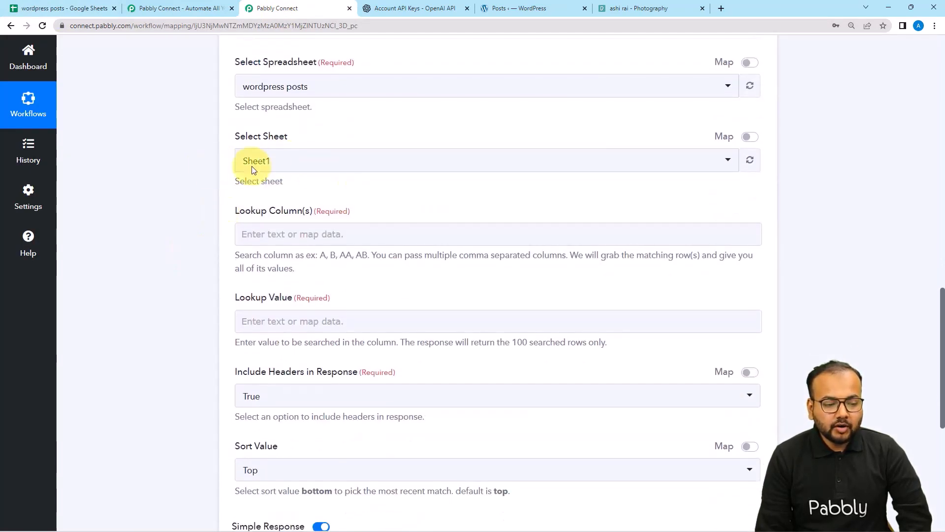
pyautogui.click(36, 10)
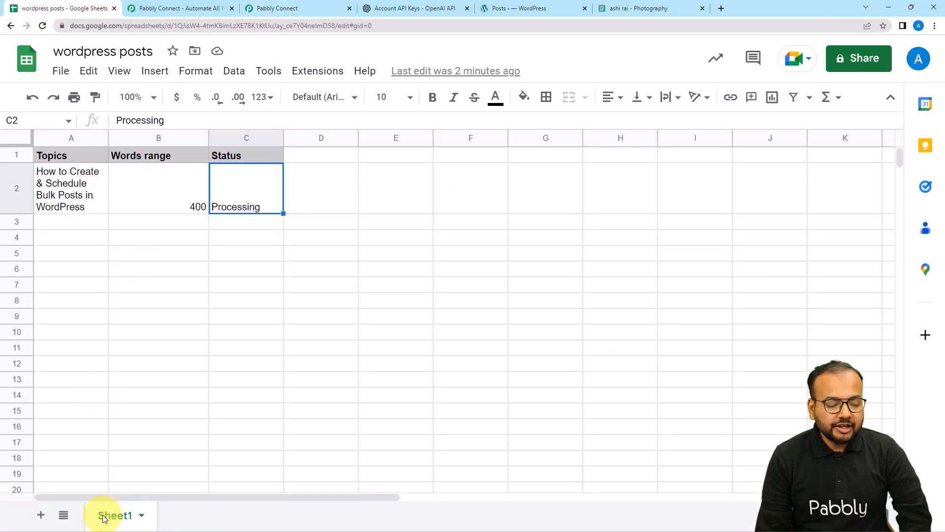
# Enter C as the Lookup Column, after confirming Status sits in column C.
pyautogui.click(271, 9)
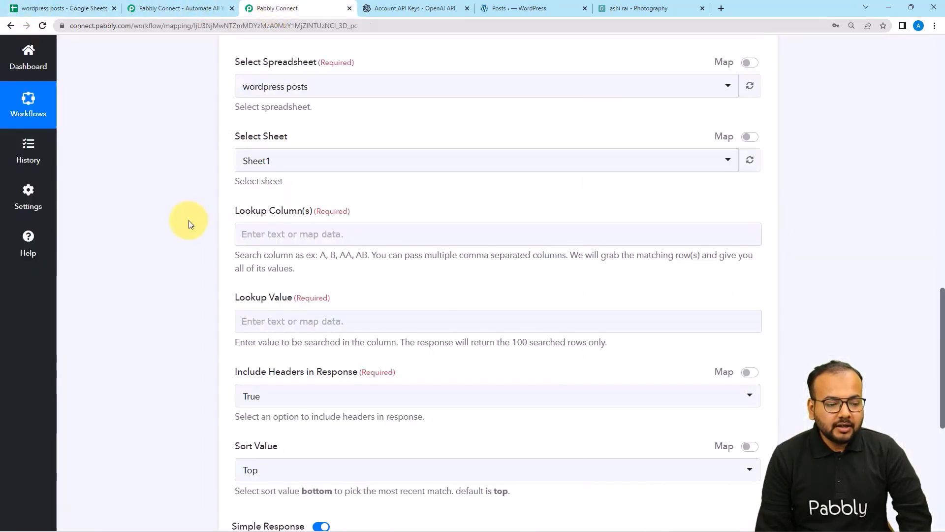
pyautogui.scroll(-2, 189, 225)
pyautogui.click(270, 134)
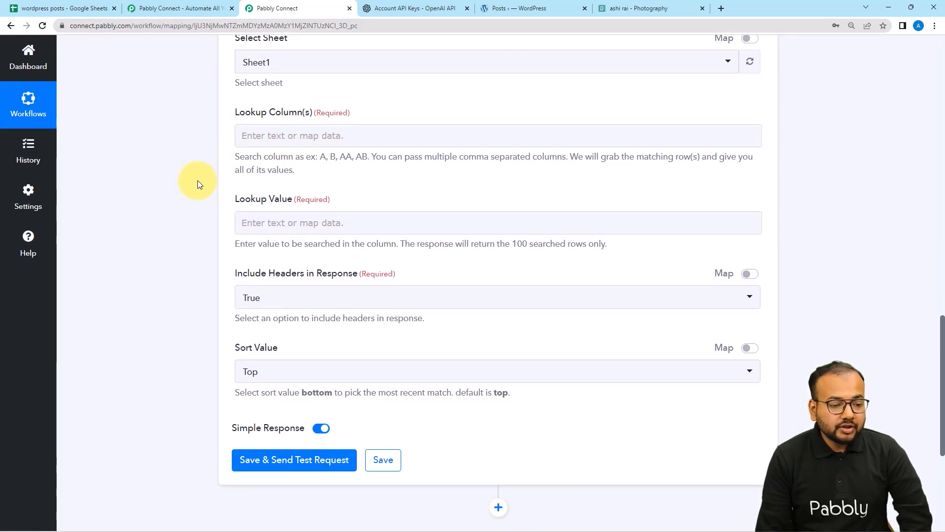
pyautogui.scroll(1, 197, 182)
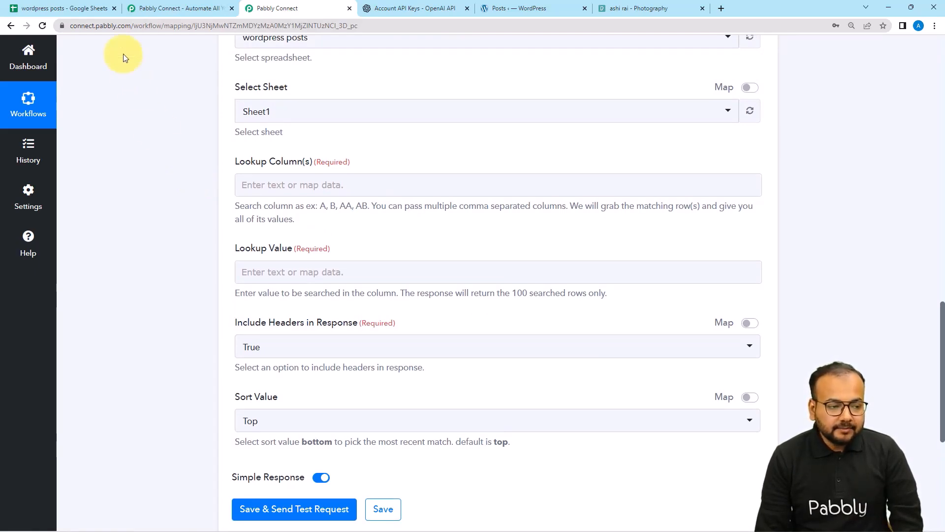
pyautogui.click(87, 11)
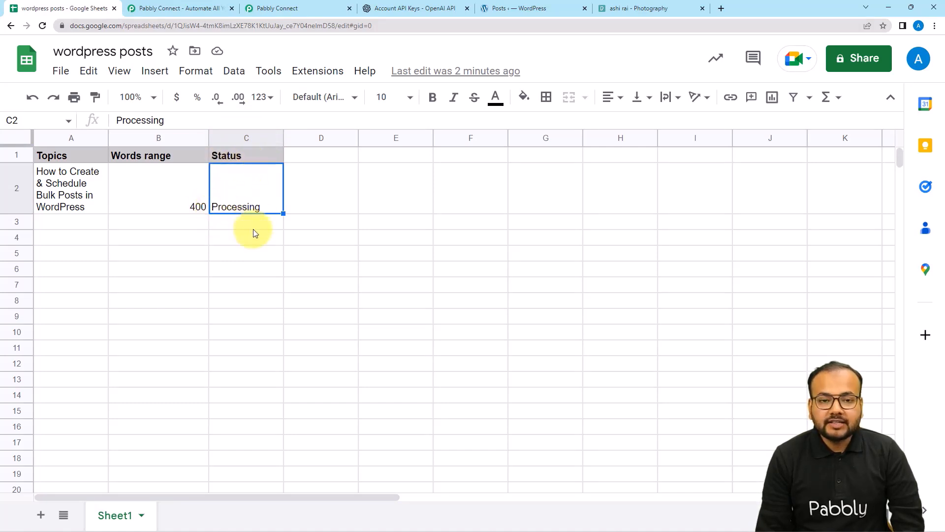
pyautogui.click(248, 10)
pyautogui.click(310, 182)
pyautogui.click(282, 184)
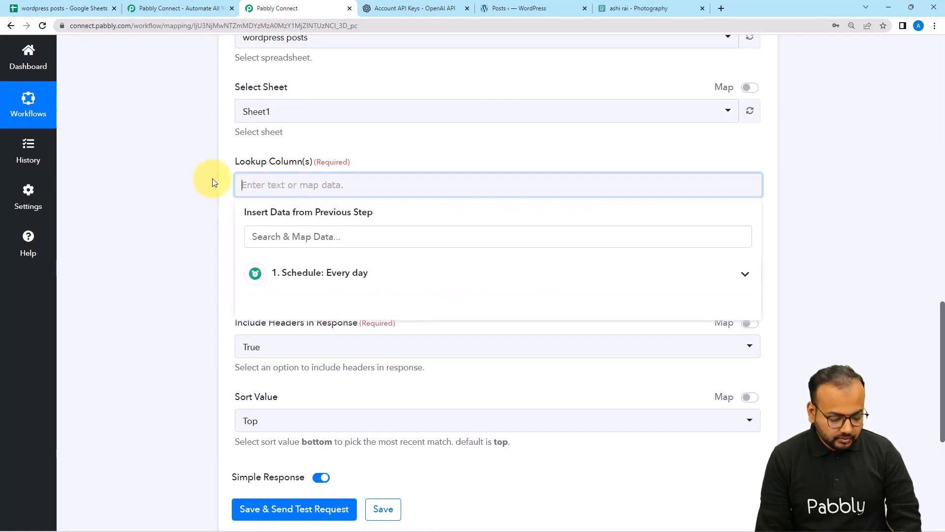
pyautogui.write('C')
pyautogui.click(177, 181)
pyautogui.scroll(-2, 176, 182)
pyautogui.scroll(-2, 177, 181)
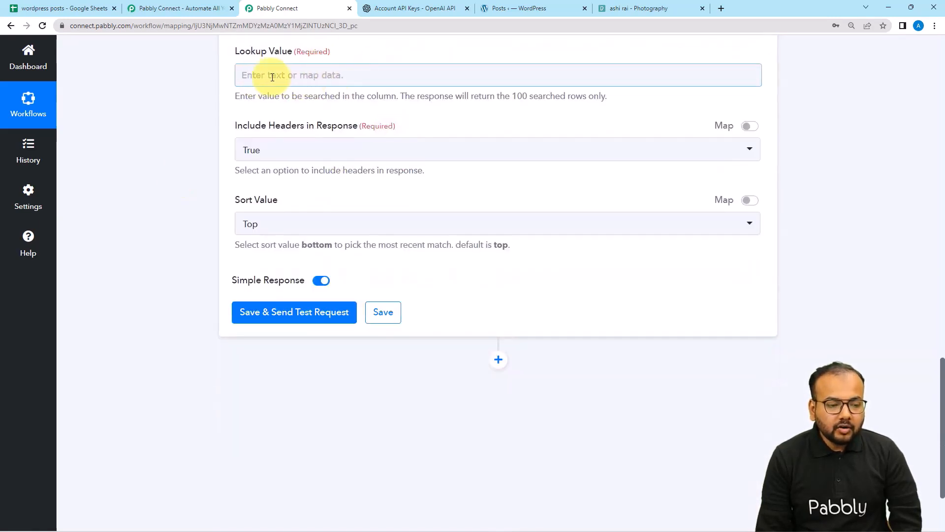
# Copy 'Processing' from cell C2 and paste it as the Lookup Value.
pyautogui.click(100, 11)
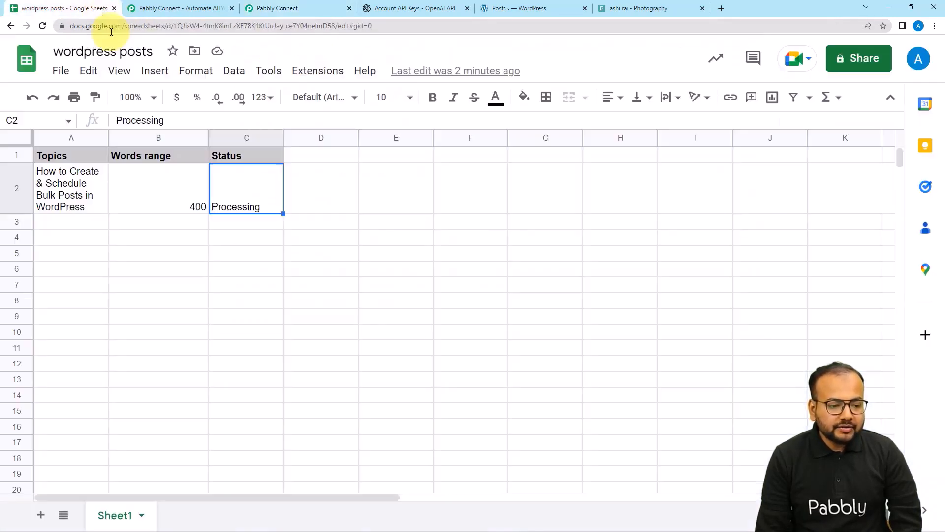
pyautogui.doubleClick(243, 204)
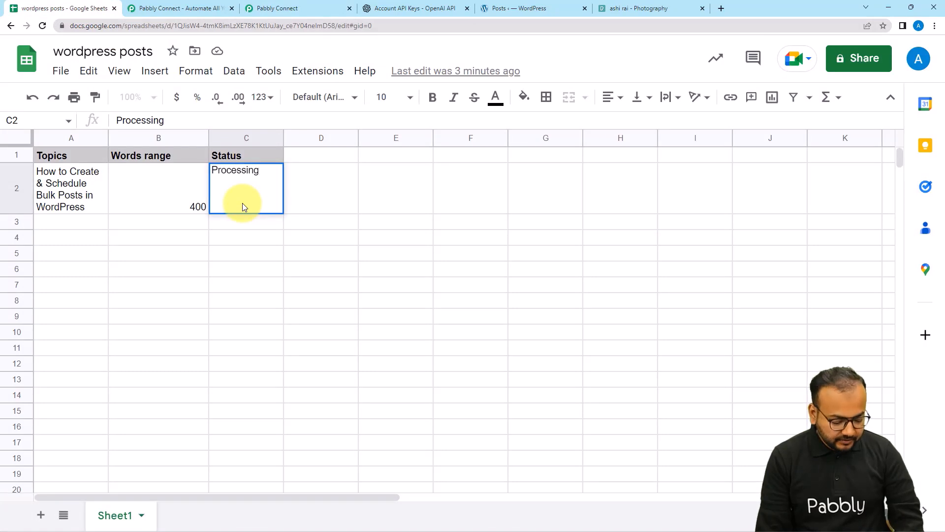
pyautogui.hotkey('ctrl', 'a')
pyautogui.hotkey('ctrl', 'c')
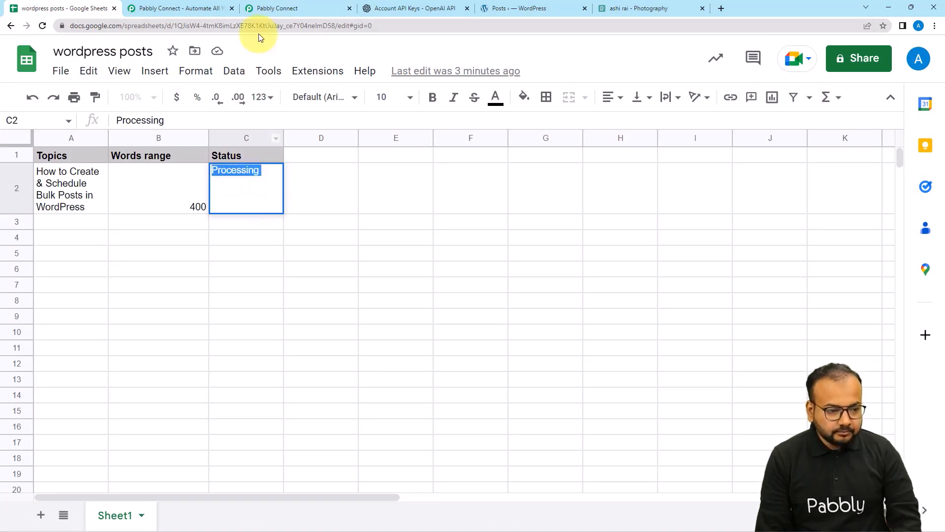
pyautogui.click(269, 8)
pyautogui.click(299, 71)
pyautogui.hotkey('ctrl', 'v')
pyautogui.click(187, 89)
pyautogui.scroll(-1, 187, 88)
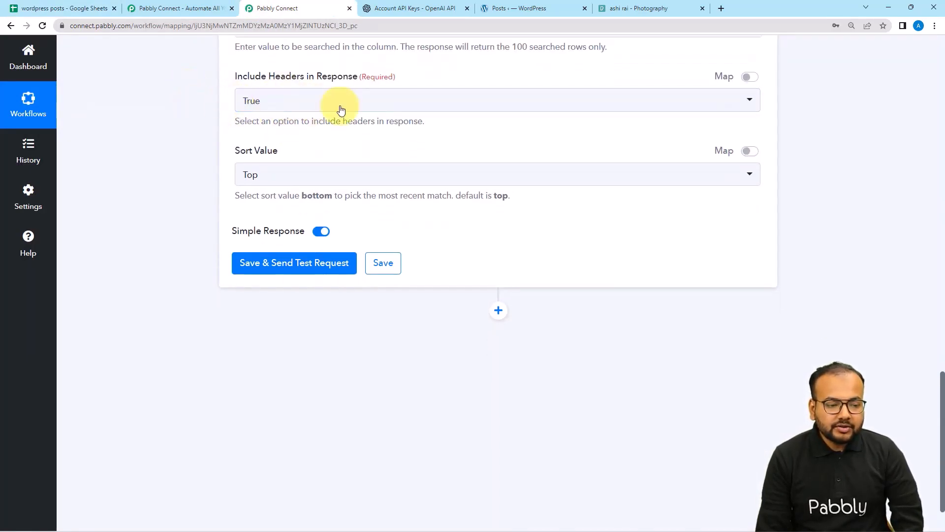
pyautogui.click(292, 112)
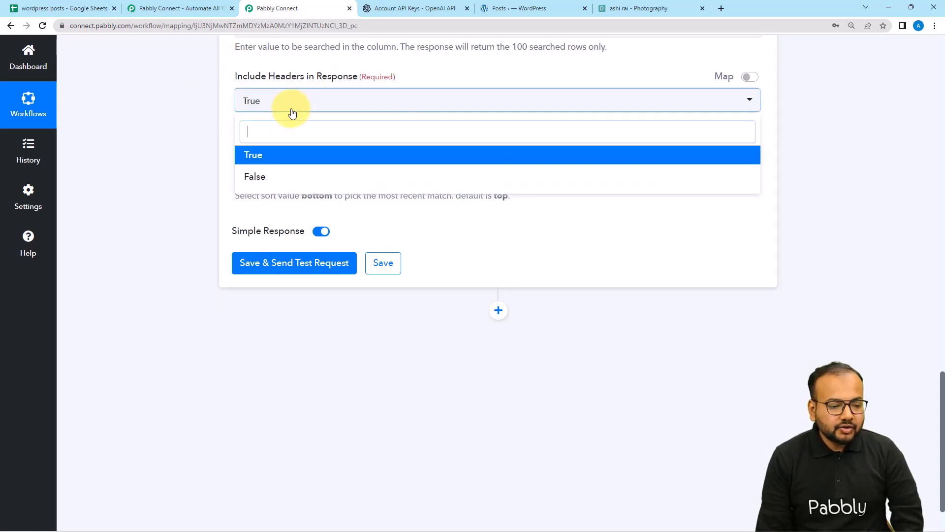
pyautogui.click(270, 177)
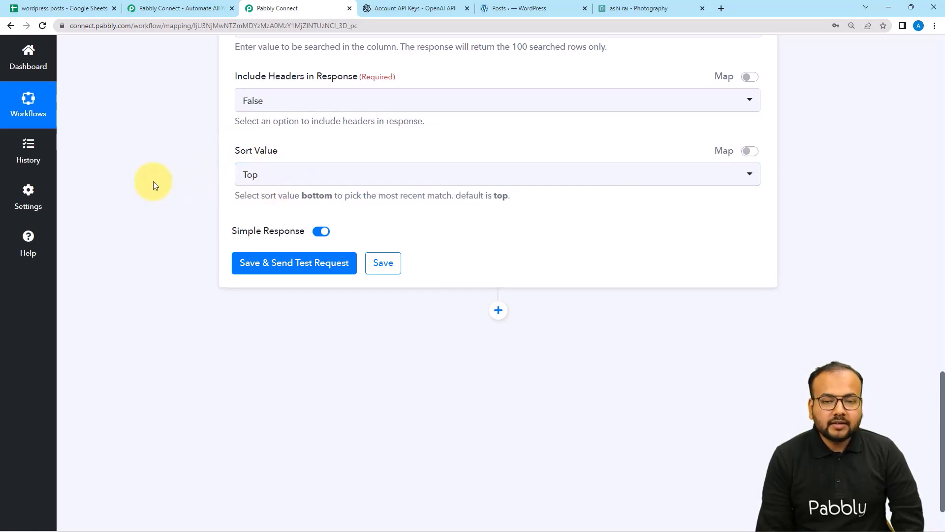
pyautogui.click(284, 263)
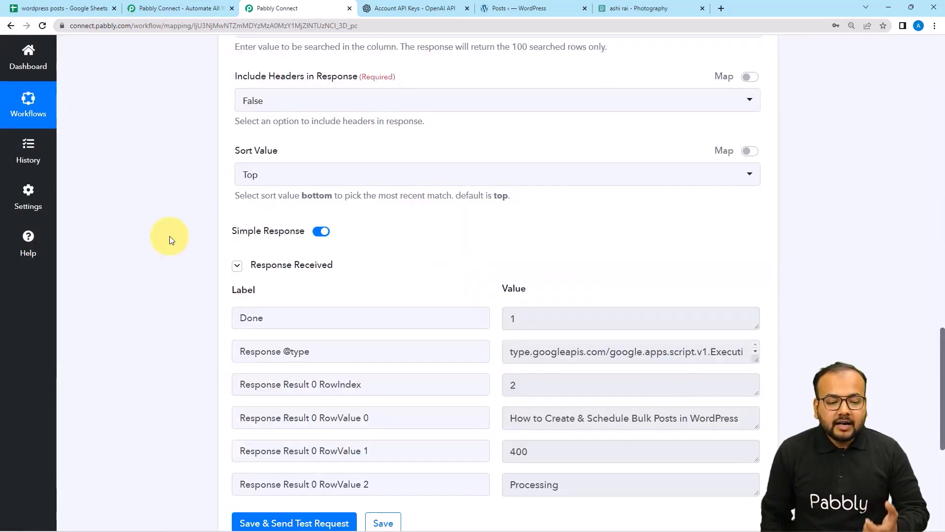
pyautogui.scroll(-4, 169, 240)
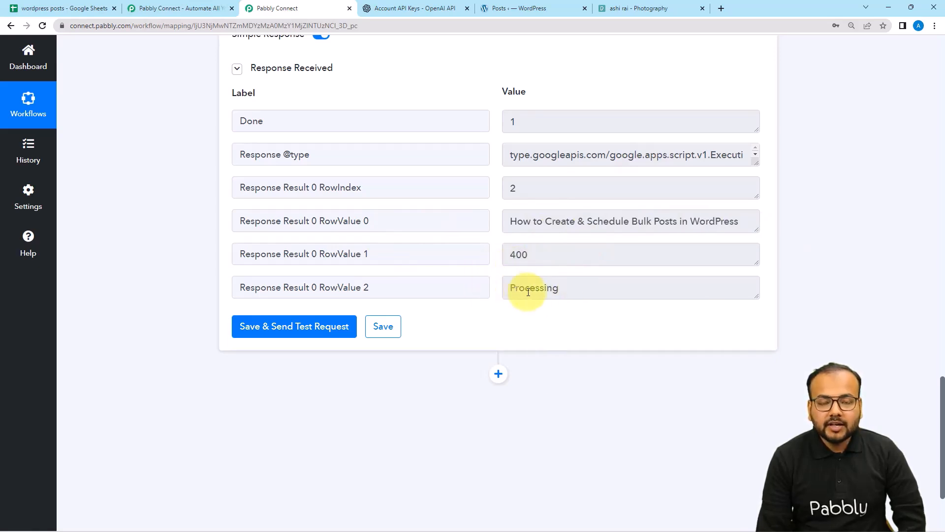
pyautogui.scroll(1, 531, 313)
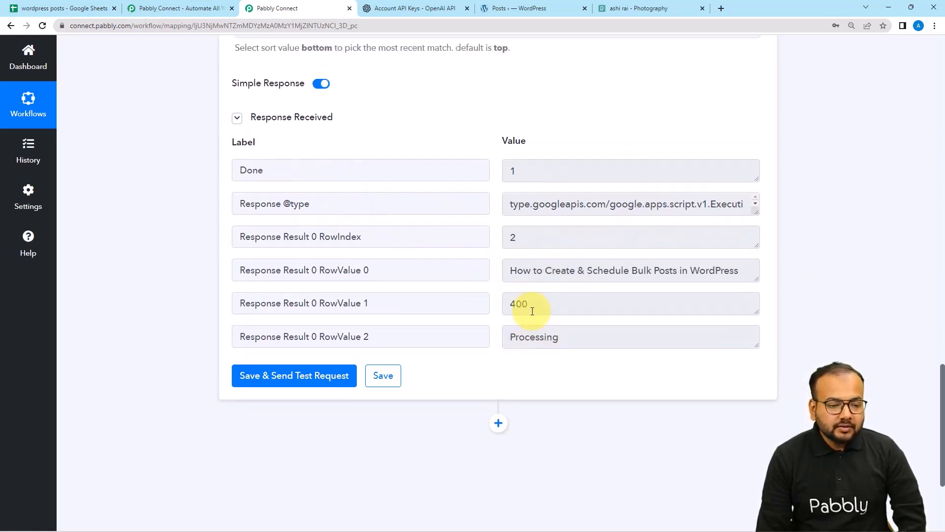
pyautogui.scroll(1, 180, 207)
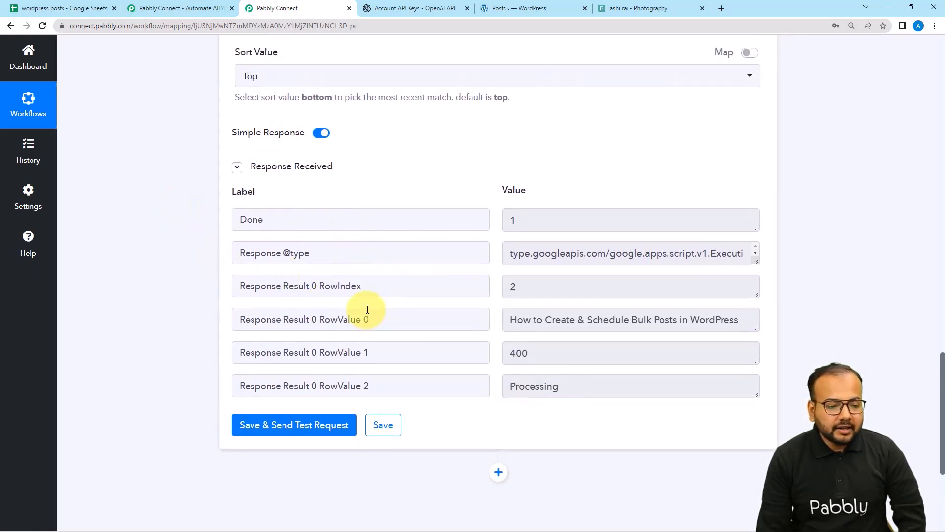
pyautogui.moveTo(326, 138)
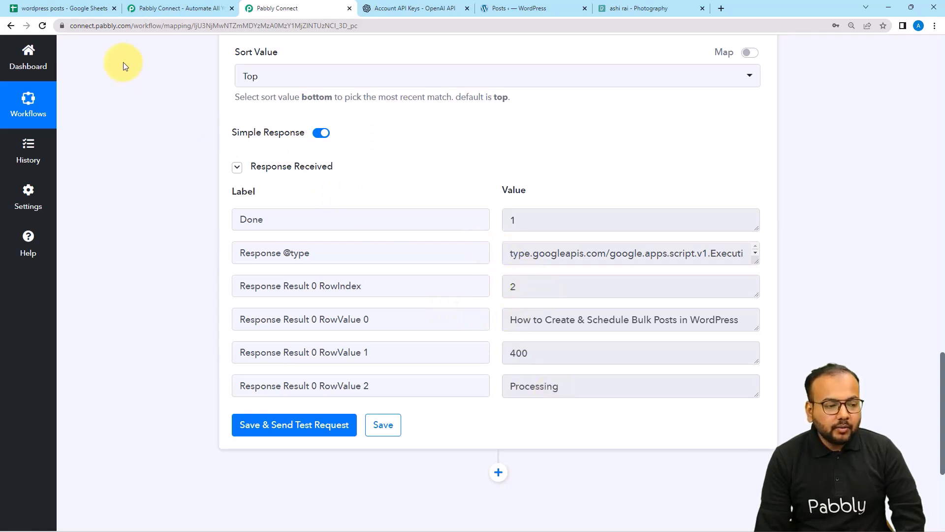
pyautogui.click(73, 8)
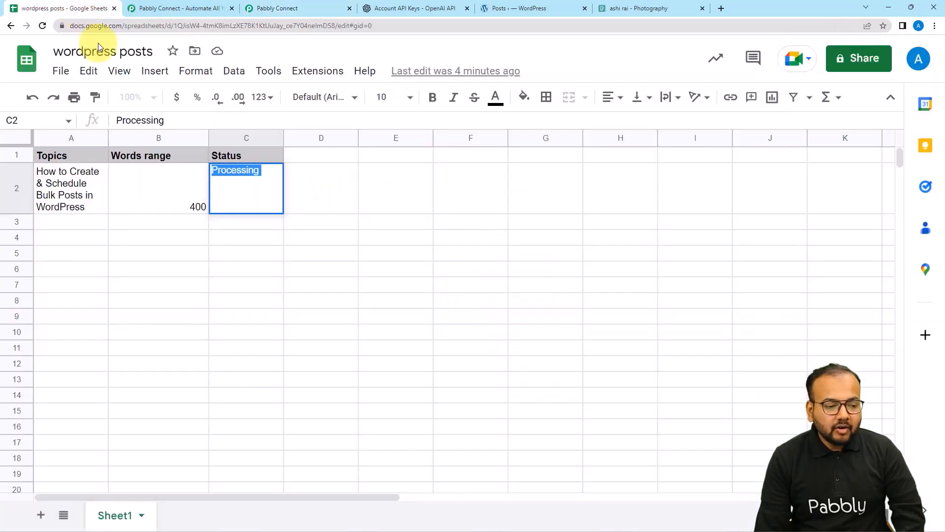
# Switch Simple Response off, retest the lookup, and enlarge the Response Result JSON box.
pyautogui.click(149, 226)
pyautogui.click(290, 11)
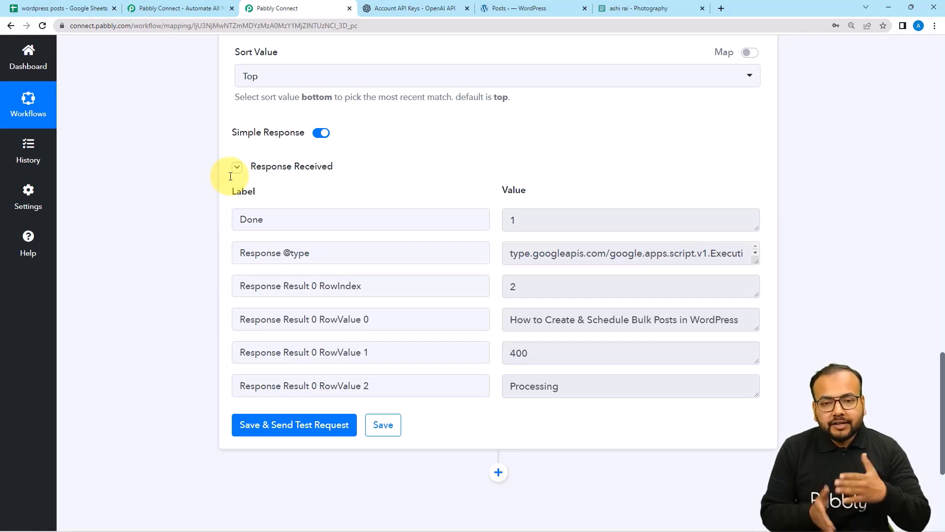
pyautogui.click(319, 133)
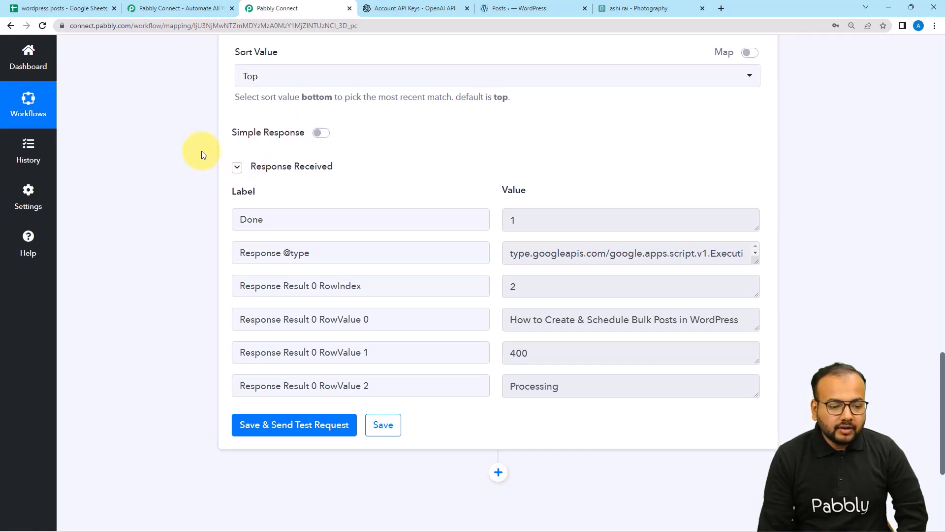
pyautogui.scroll(-2, 202, 150)
pyautogui.click(250, 326)
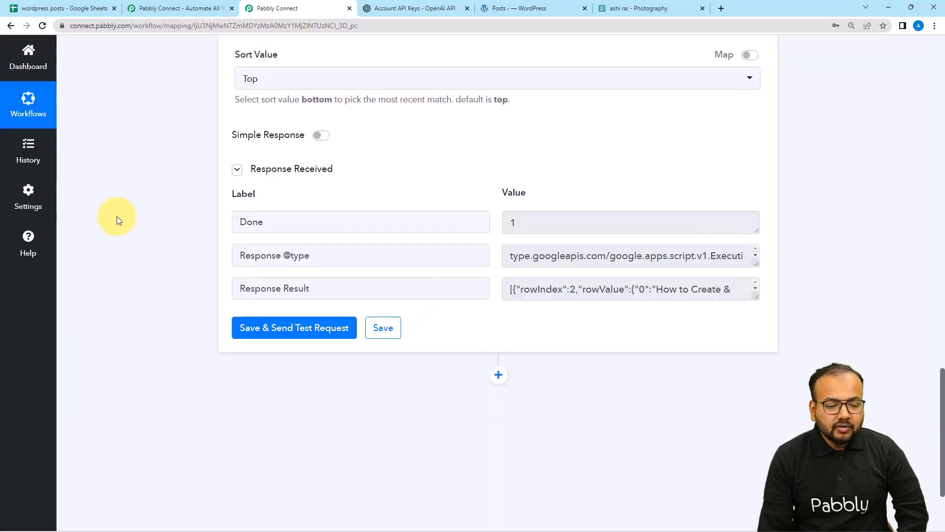
pyautogui.moveTo(752, 297); pyautogui.dragTo(758, 382)
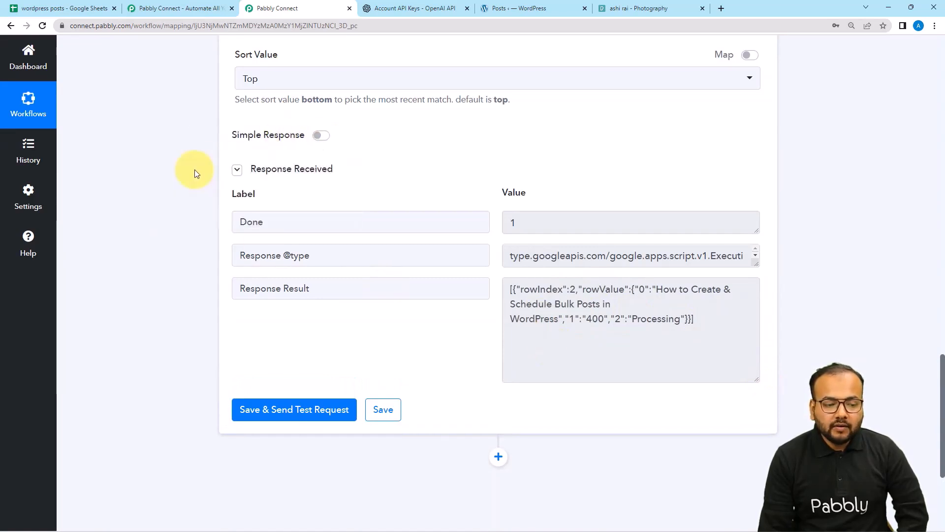
pyautogui.scroll(-1, 220, 196)
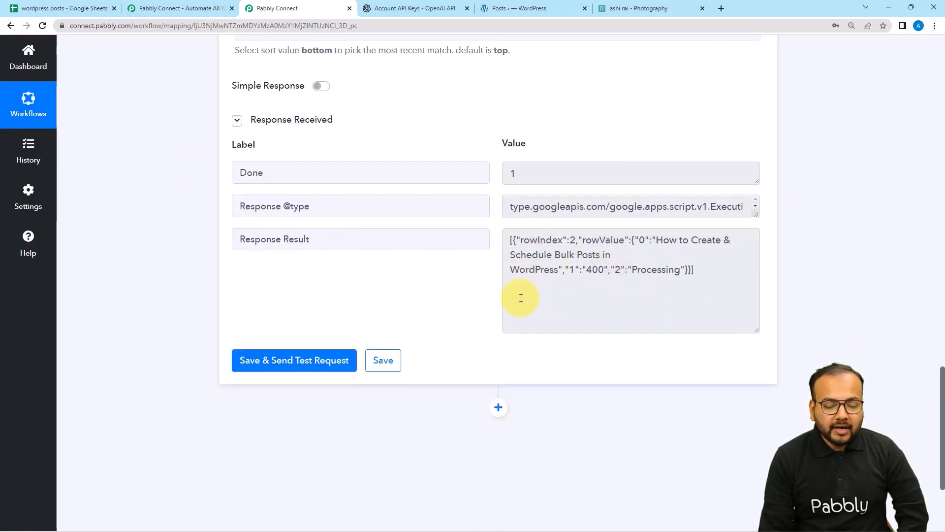
pyautogui.scroll(-3, 521, 298)
# Add an Iterator by Pabbly step after the lookup step.
pyautogui.click(499, 266)
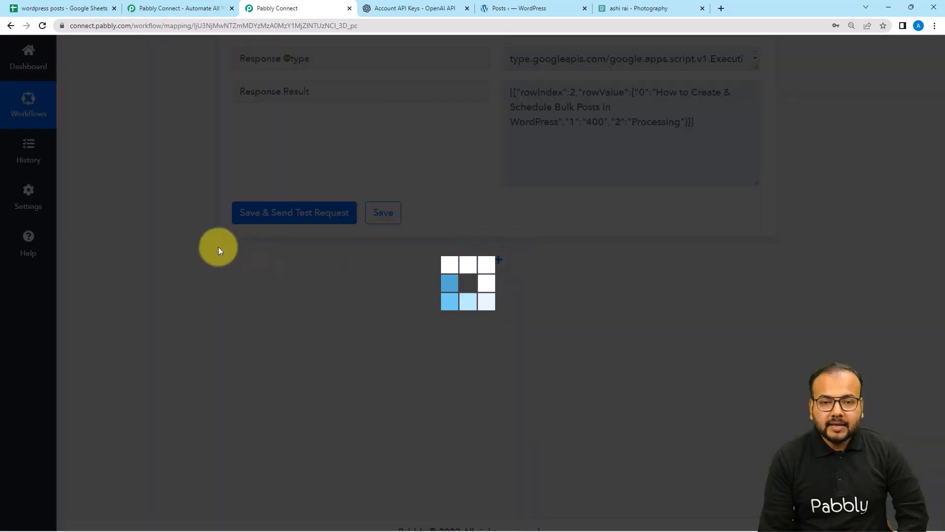
pyautogui.scroll(-3, 209, 279)
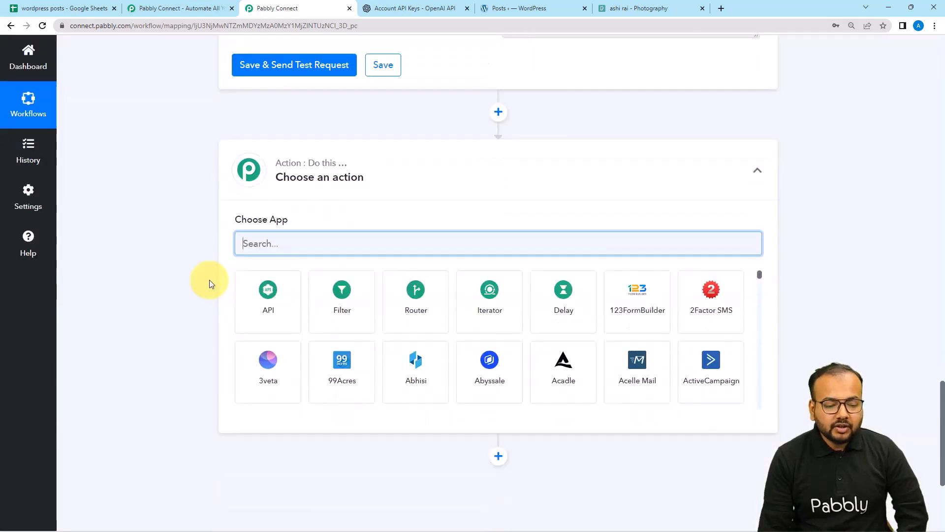
pyautogui.click(471, 311)
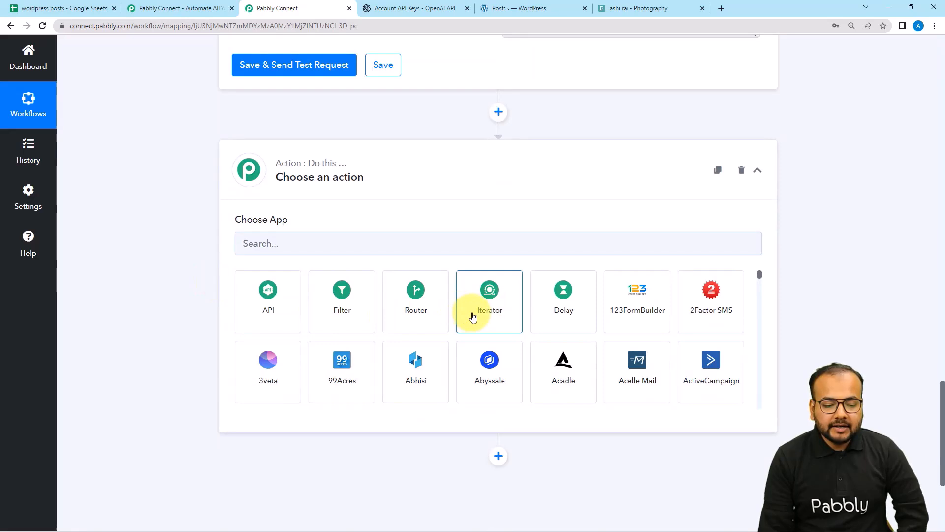
pyautogui.scroll(-2, 212, 241)
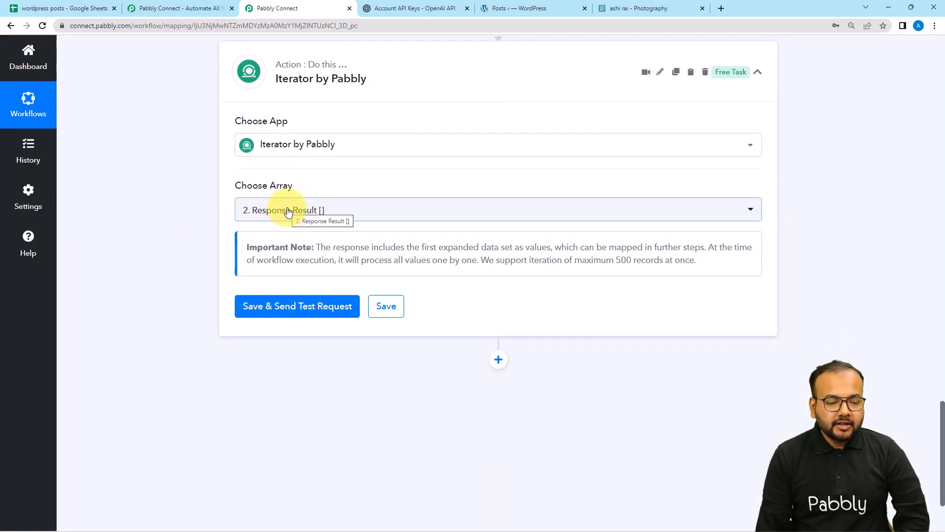
pyautogui.scroll(1, 303, 229)
pyautogui.scroll(7, 302, 228)
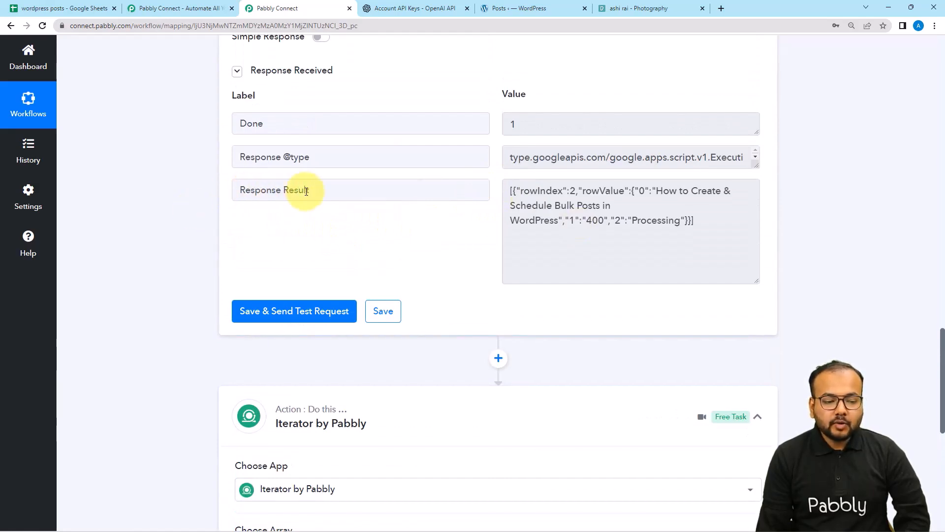
pyautogui.scroll(-6, 102, 290)
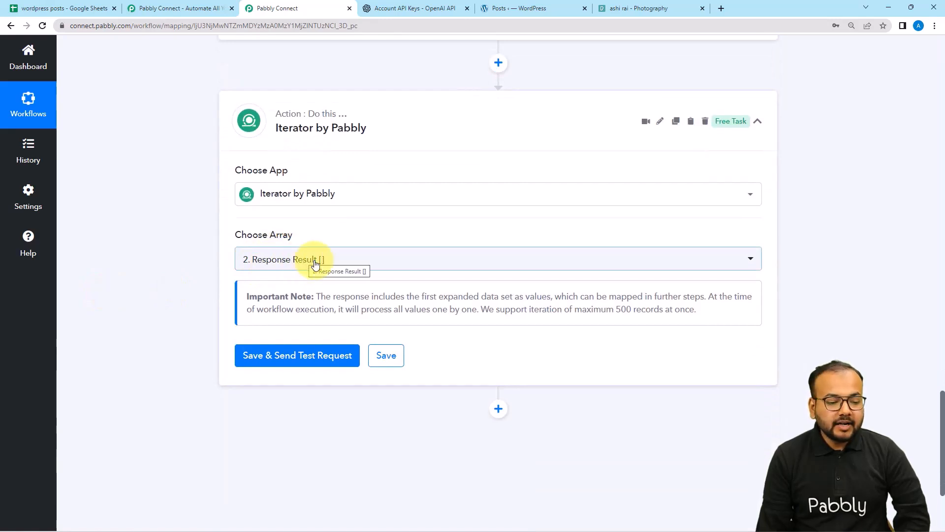
# Set Choose Array to '2. Response Result' and test, returning row 2's topic, 400, Processing.
pyautogui.click(317, 265)
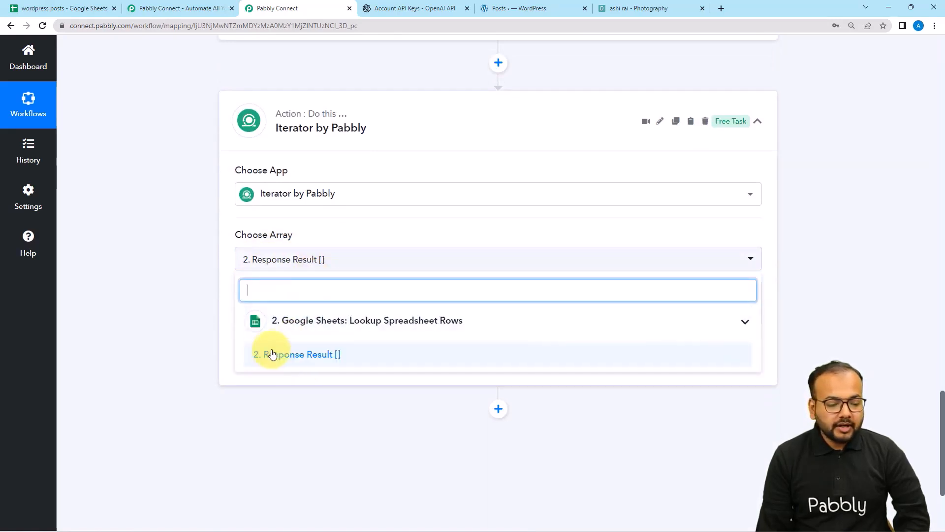
pyautogui.click(296, 355)
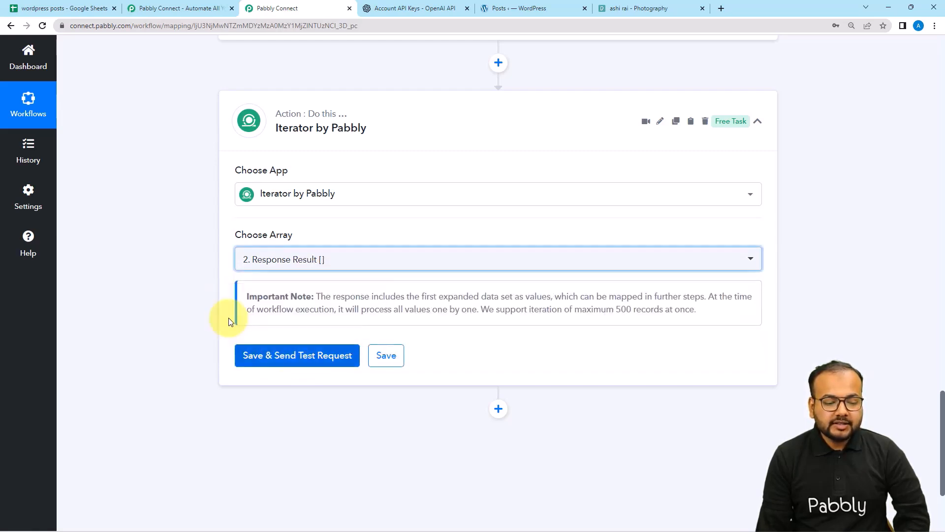
pyautogui.scroll(-3, 202, 286)
pyautogui.click(270, 213)
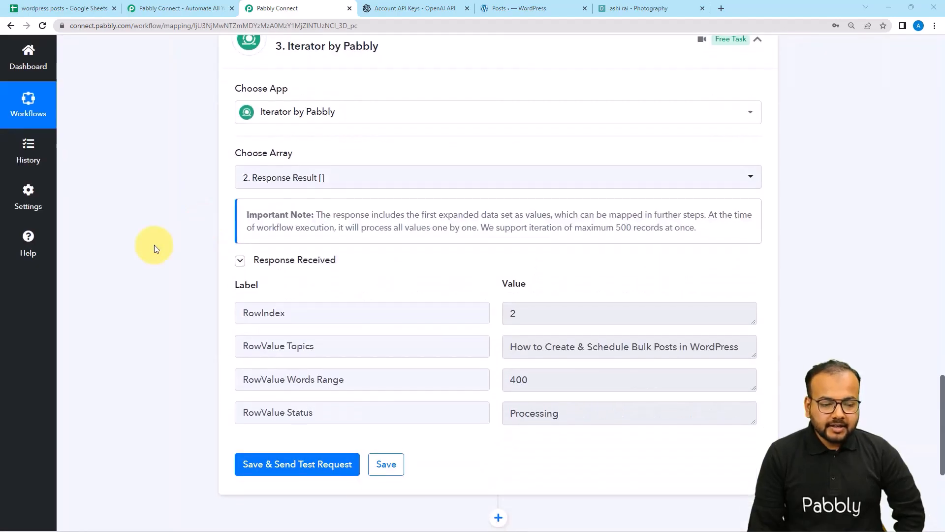
pyautogui.scroll(-2, 155, 245)
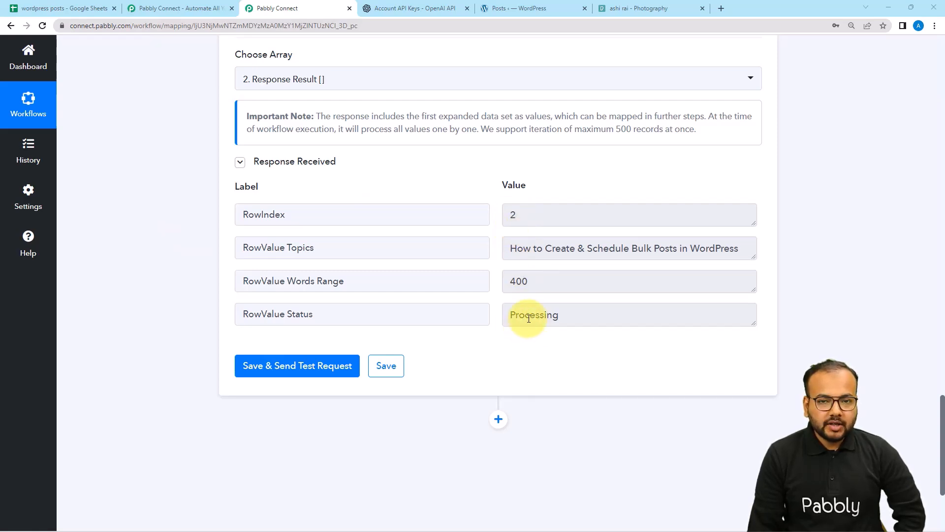
pyautogui.scroll(10, 524, 281)
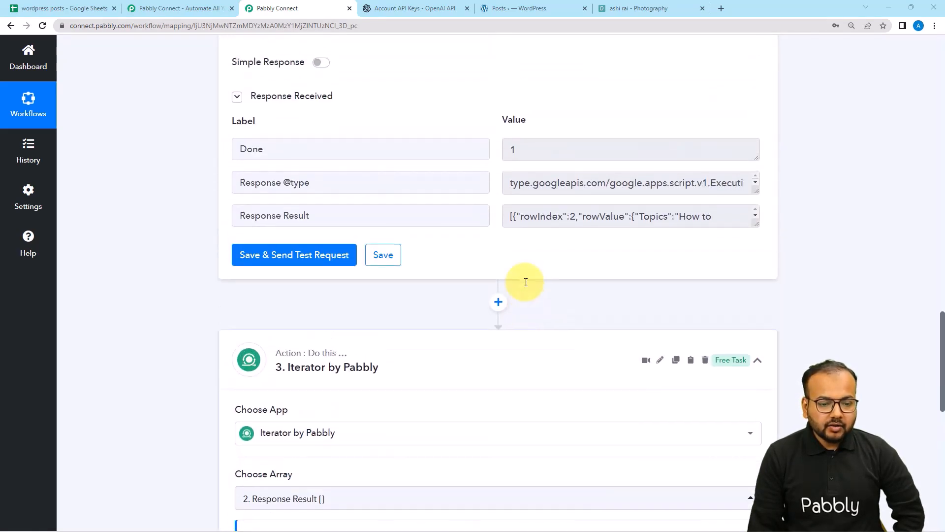
pyautogui.scroll(-7, 597, 315)
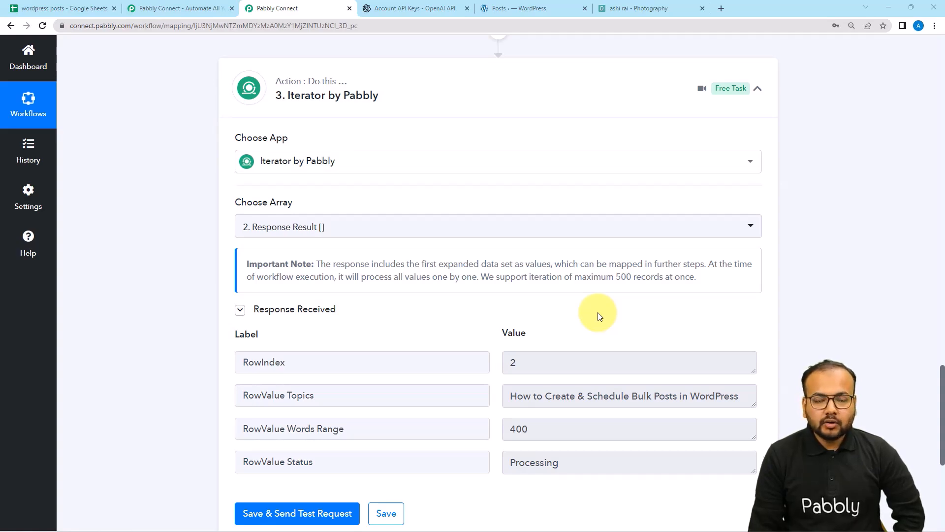
pyautogui.scroll(7, 599, 315)
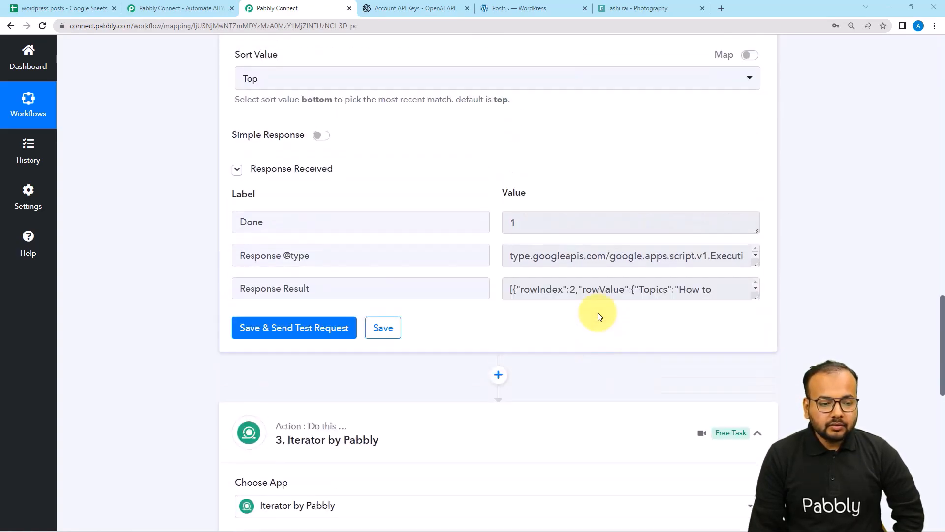
pyautogui.scroll(1, 419, 210)
pyautogui.scroll(3, 417, 210)
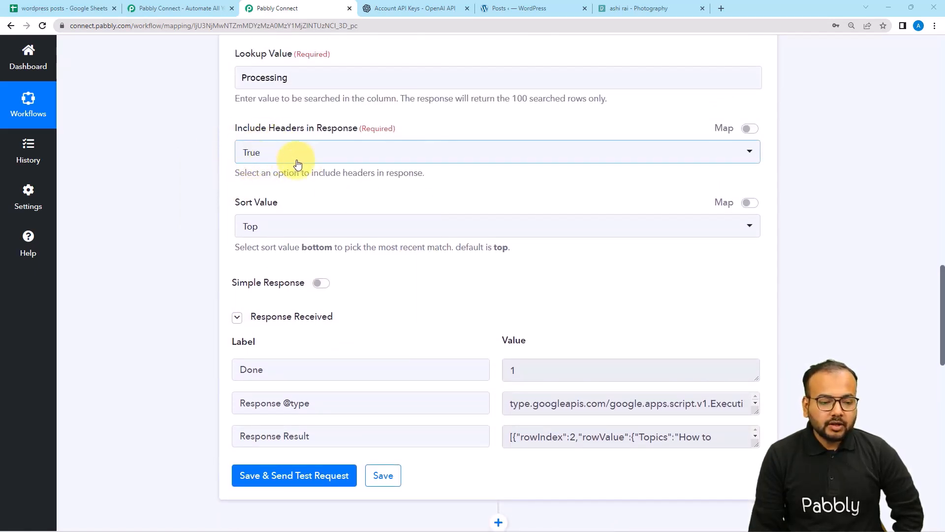
pyautogui.scroll(-10, 194, 187)
pyautogui.scroll(-6, 194, 187)
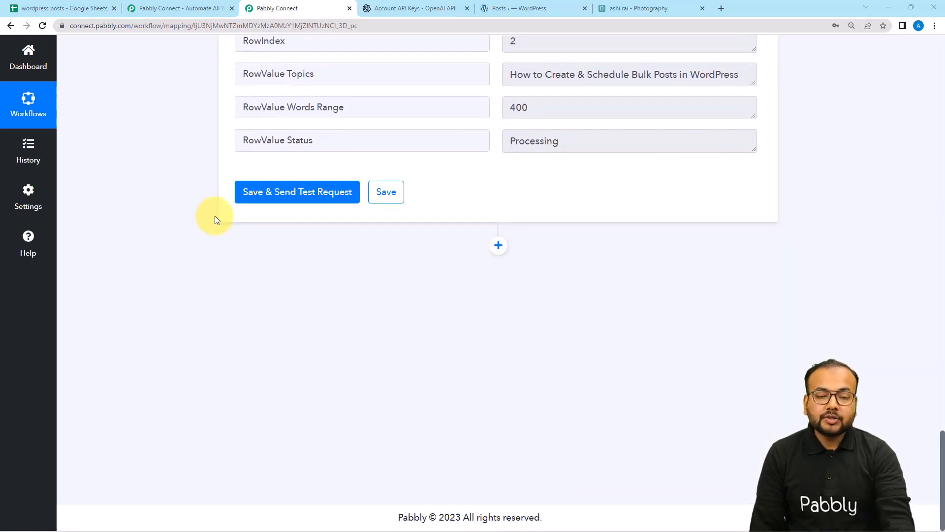
# Add an OpenAI step with the Generate Content action event below the Iterator.
pyautogui.click(498, 246)
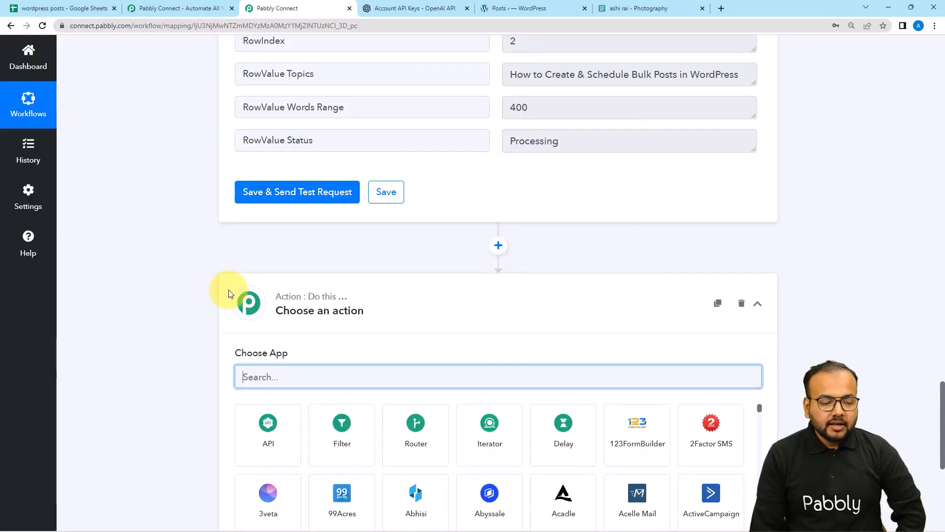
pyautogui.write('ope')
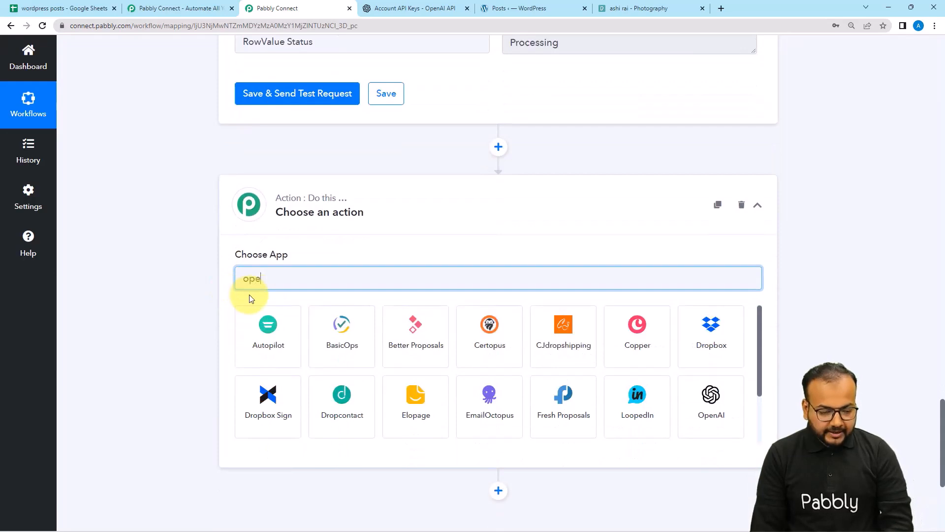
pyautogui.click(340, 329)
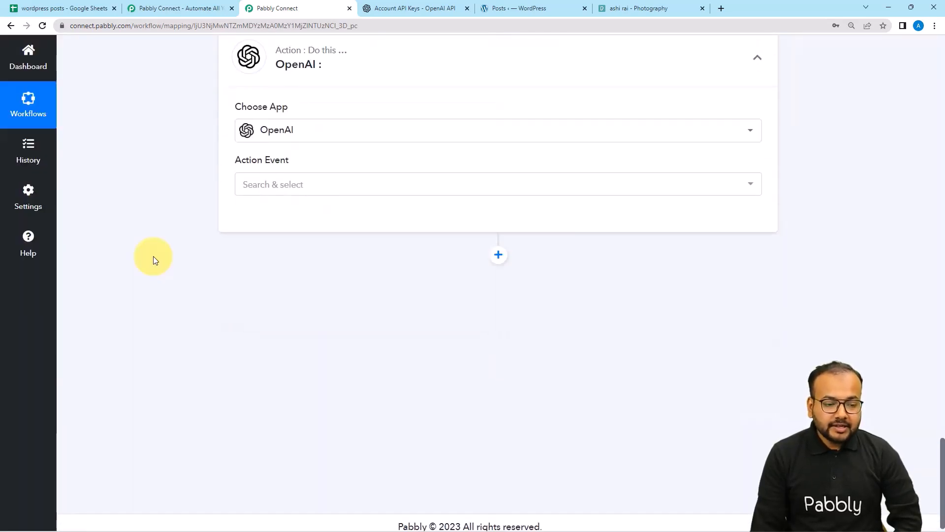
pyautogui.click(285, 187)
pyautogui.click(289, 252)
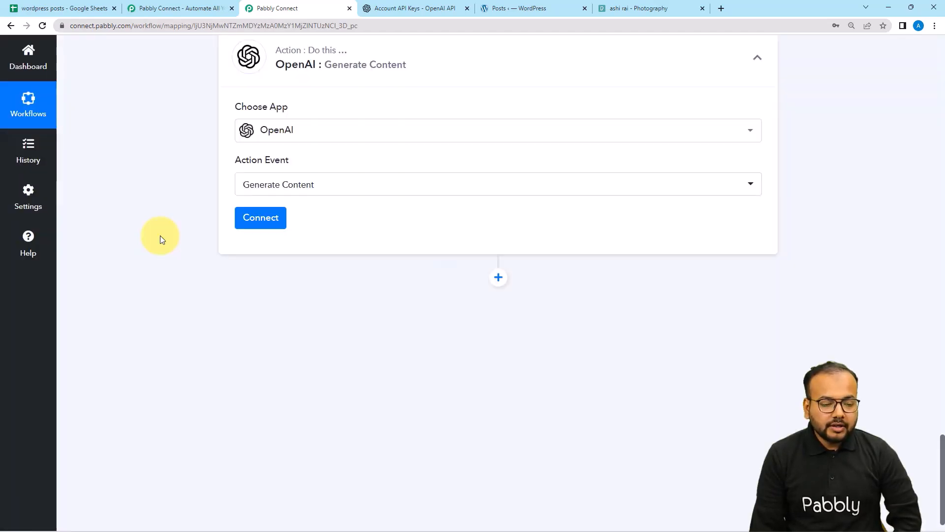
pyautogui.click(249, 222)
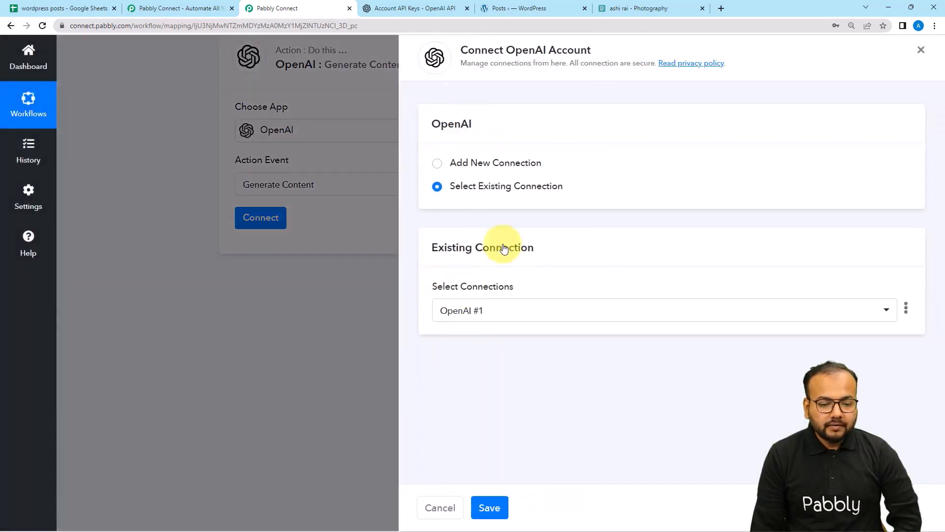
# Start a new OpenAI connection in Pabbly Connect and switch to the OpenAI API keys page.
pyautogui.click(437, 164)
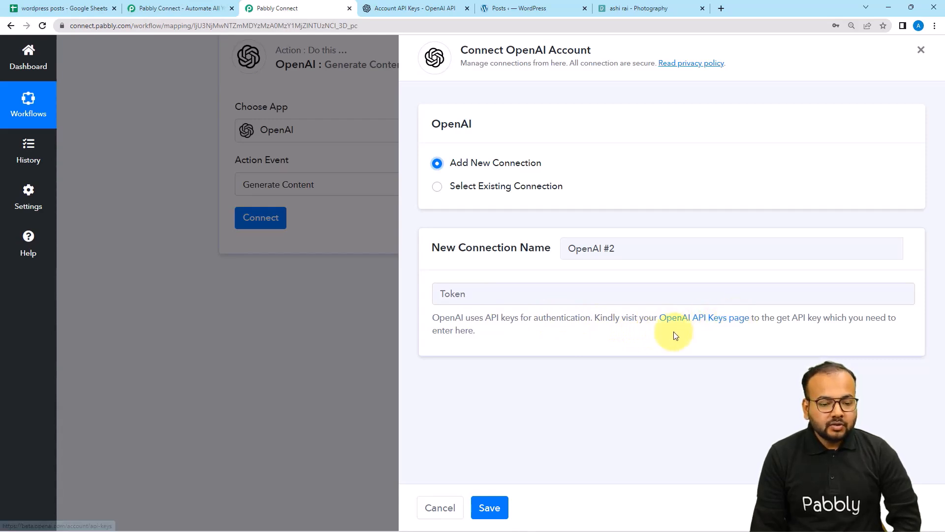
pyautogui.click(422, 11)
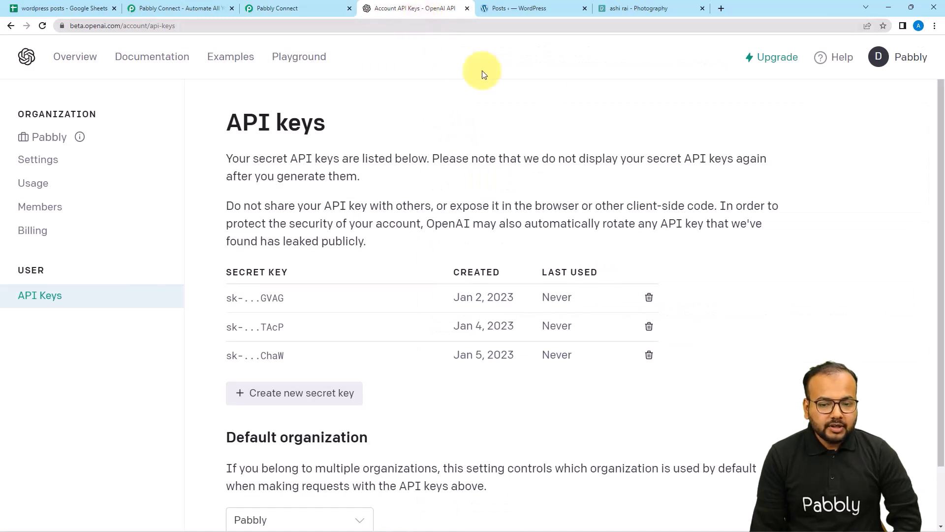
# Generate a fourth OpenAI secret key from the API keys list, copy it, and return to Pabbly.
pyautogui.click(878, 58)
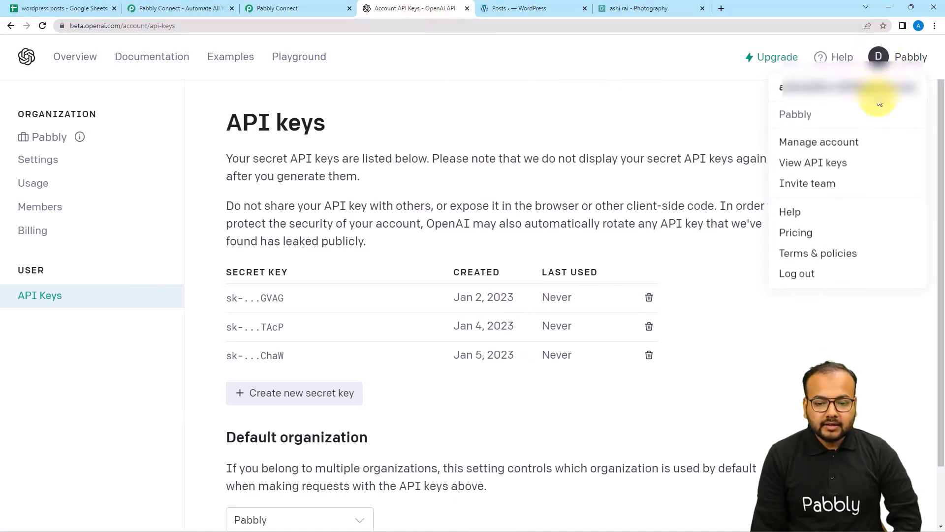
pyautogui.click(818, 166)
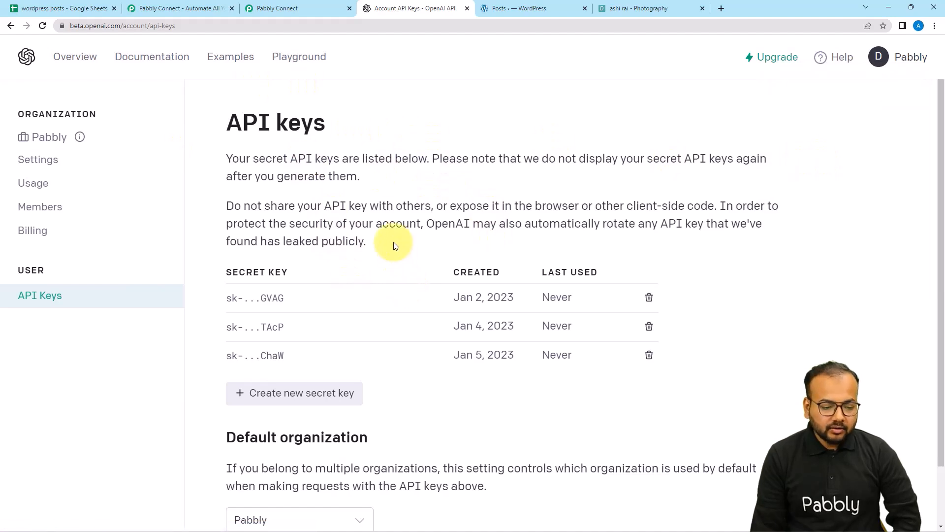
pyautogui.scroll(-1, 392, 245)
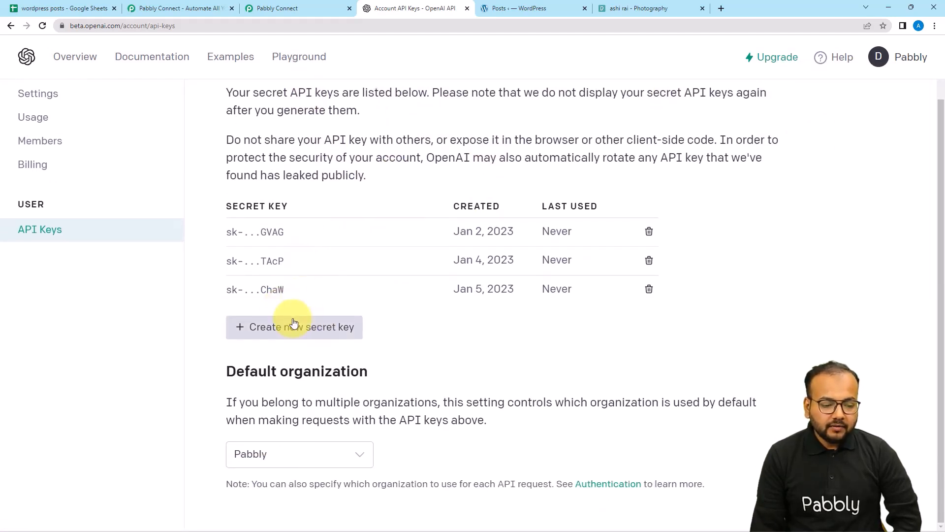
pyautogui.click(279, 330)
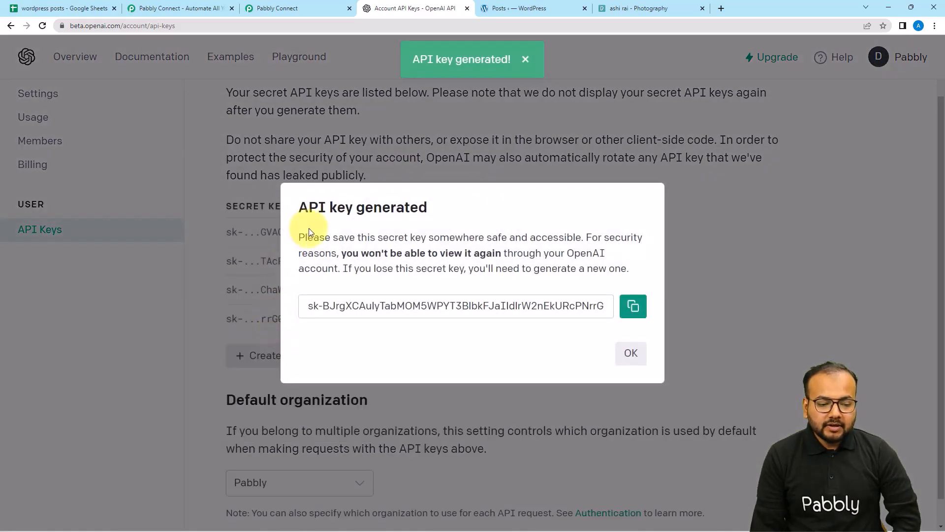
pyautogui.click(633, 307)
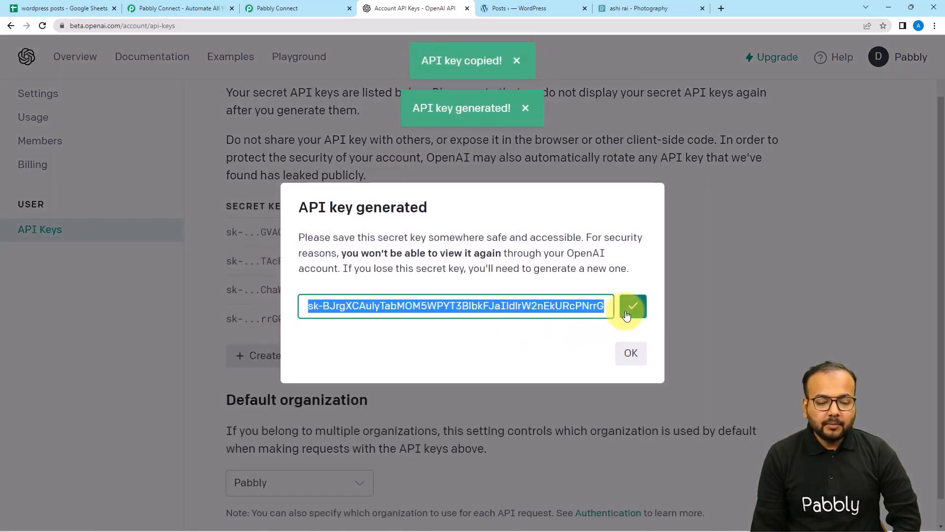
pyautogui.click(277, 8)
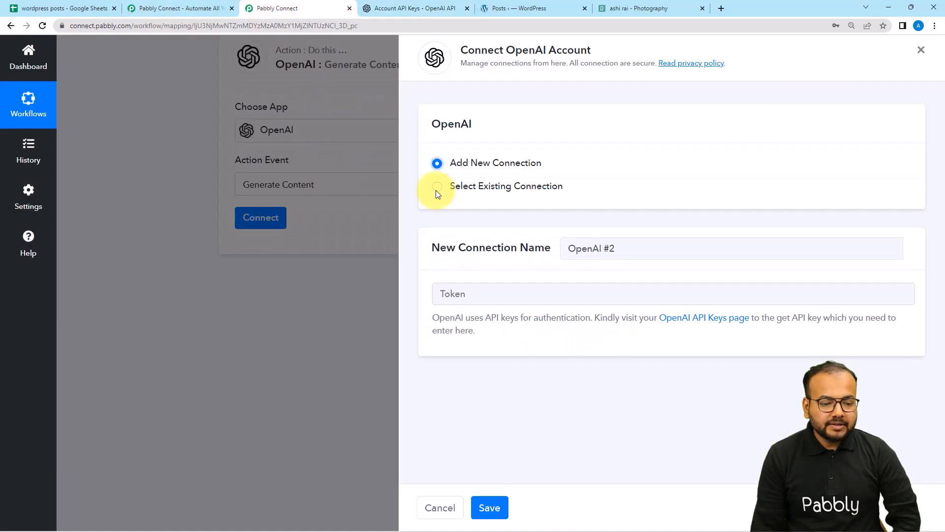
# Paste the new secret key into Token and save the OpenAI #2 connection.
pyautogui.rightClick(475, 301)
pyautogui.click(487, 380)
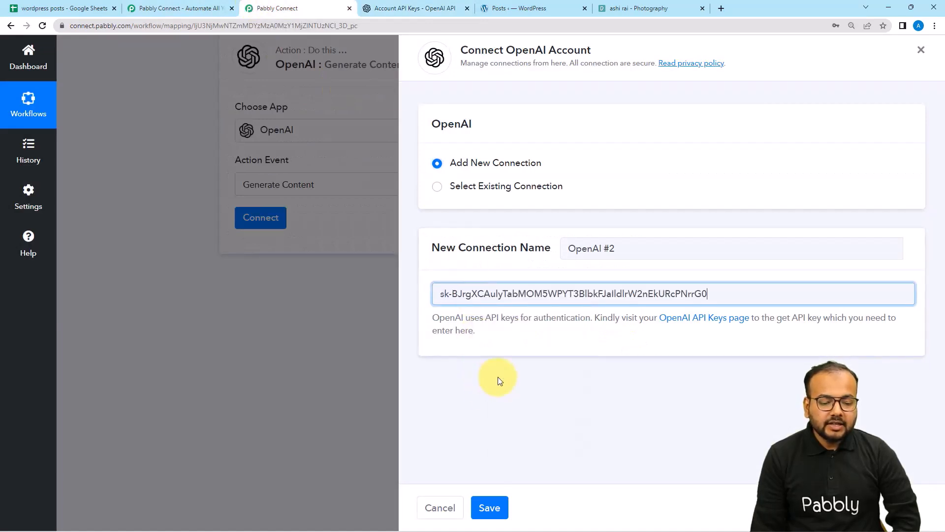
pyautogui.click(490, 507)
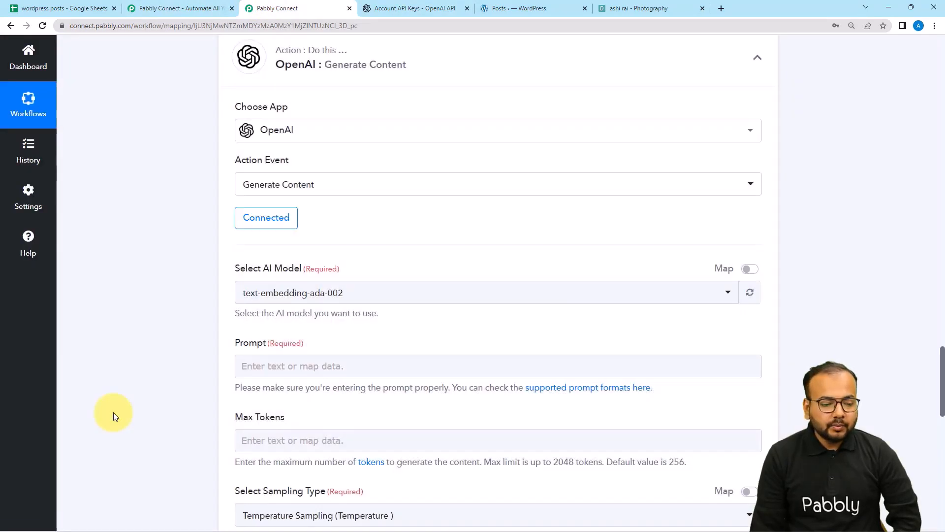
pyautogui.scroll(-2, 111, 399)
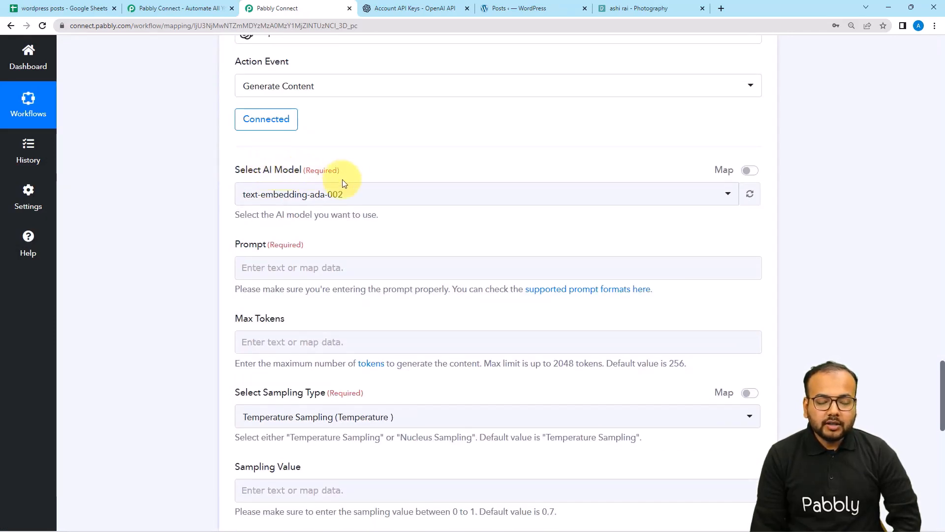
# Select text-davinci-003 as the AI model for Generate Content.
pyautogui.click(373, 199)
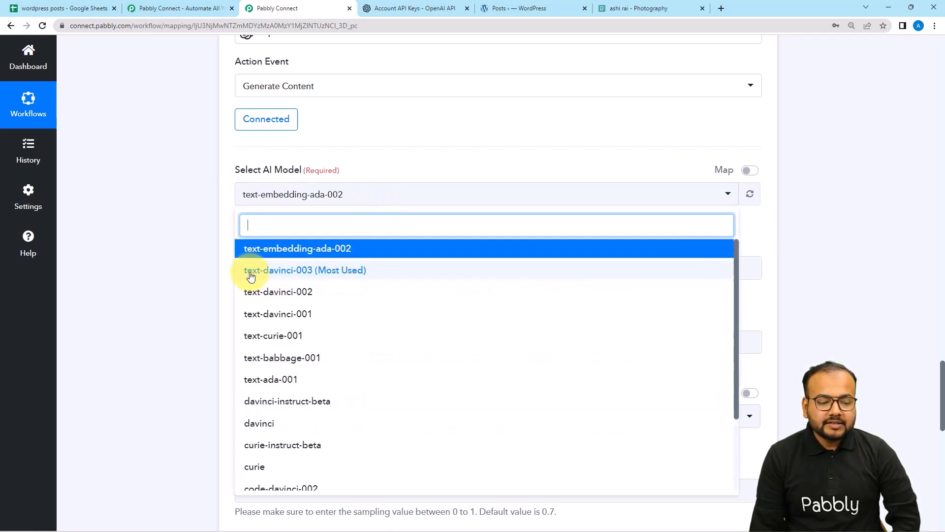
pyautogui.click(357, 276)
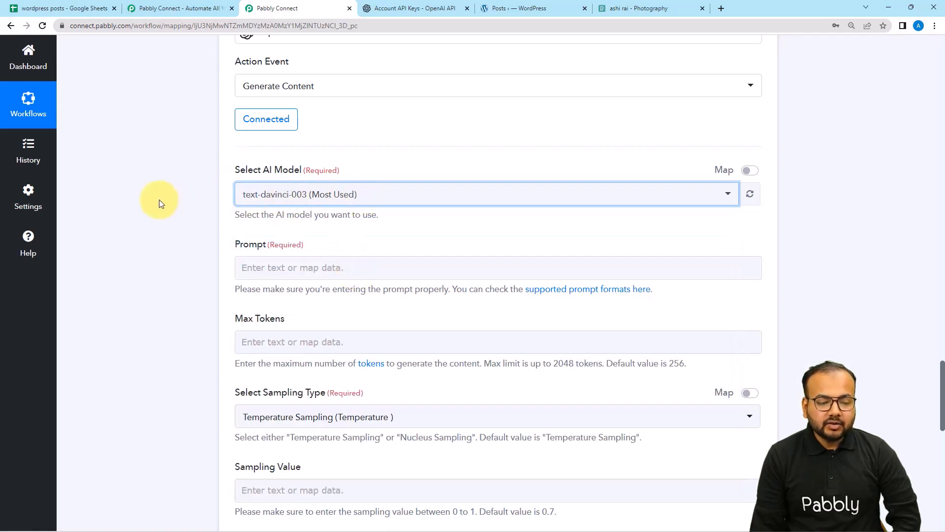
pyautogui.scroll(-2, 162, 199)
pyautogui.click(261, 166)
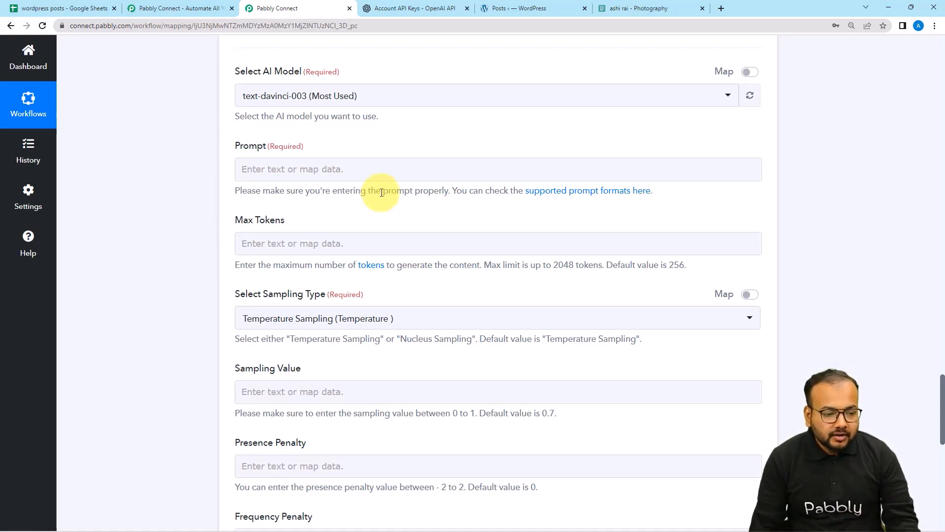
# Write the WordPress blog prompt and insert the Iterator's RowValue Topics after 'Topic:'.
pyautogui.click(386, 174)
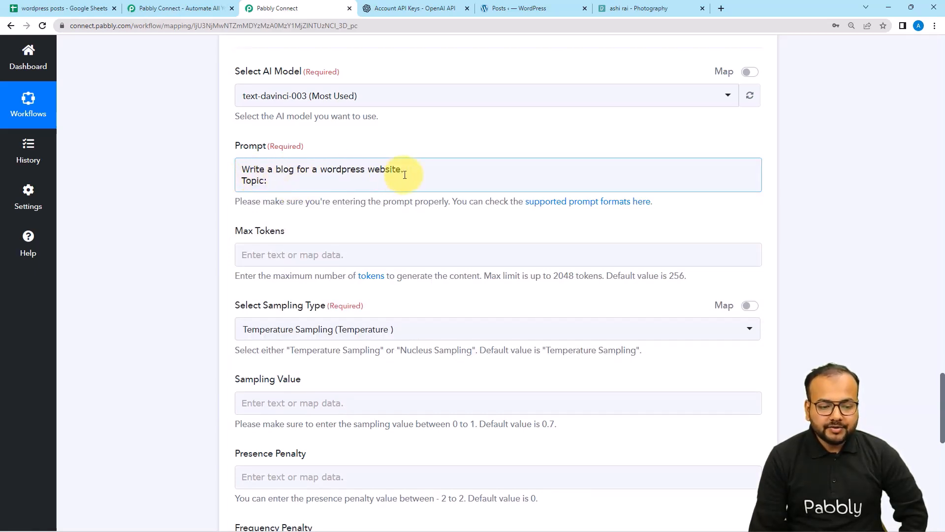
pyautogui.click(267, 181)
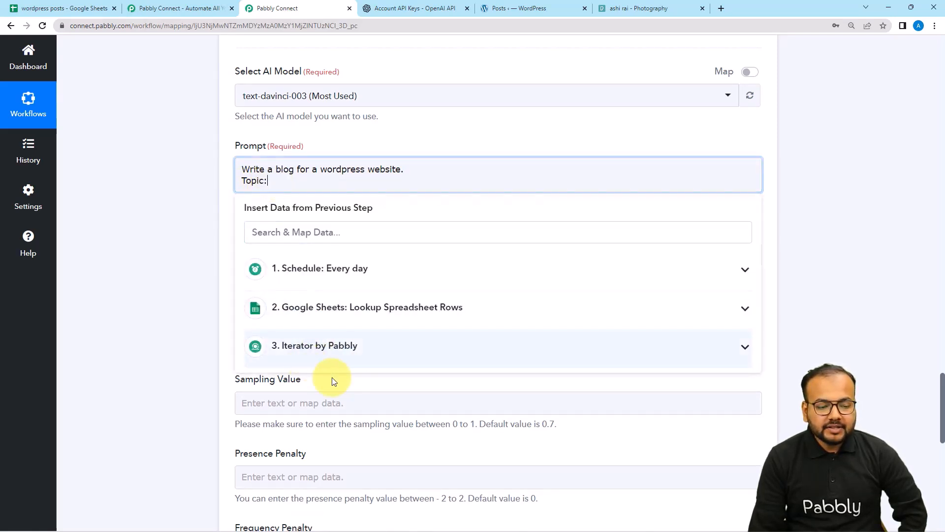
pyautogui.click(306, 354)
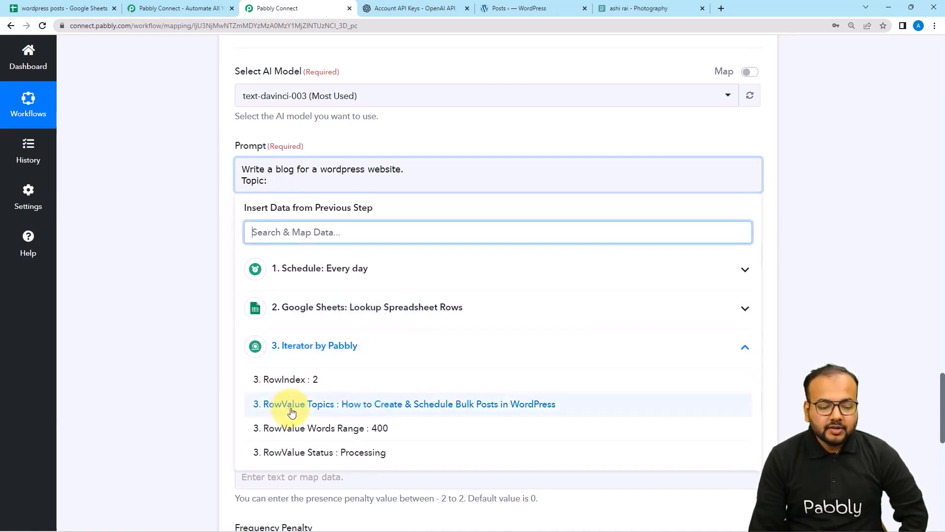
pyautogui.click(334, 411)
pyautogui.click(188, 308)
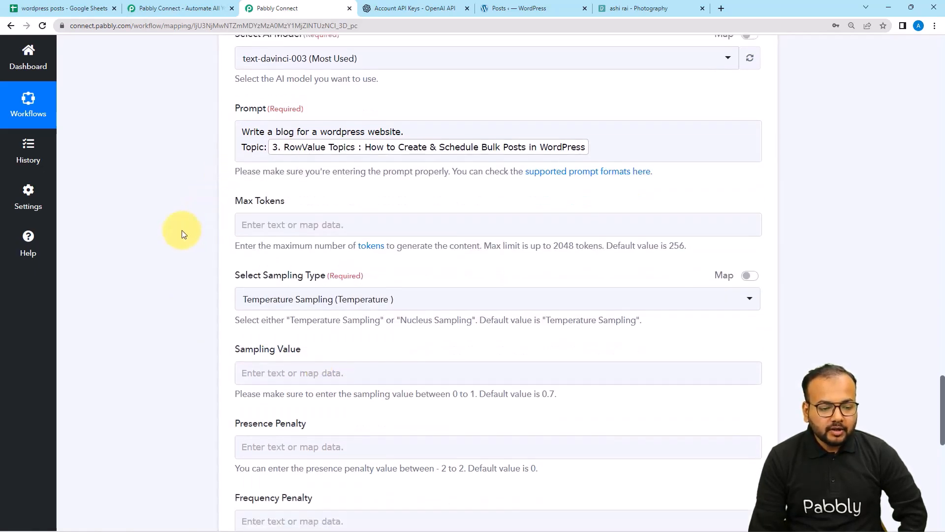
pyautogui.scroll(-1, 184, 233)
# Map Max Tokens to the Iterator's RowValue Words Range (400).
pyautogui.click(289, 202)
pyautogui.click(178, 217)
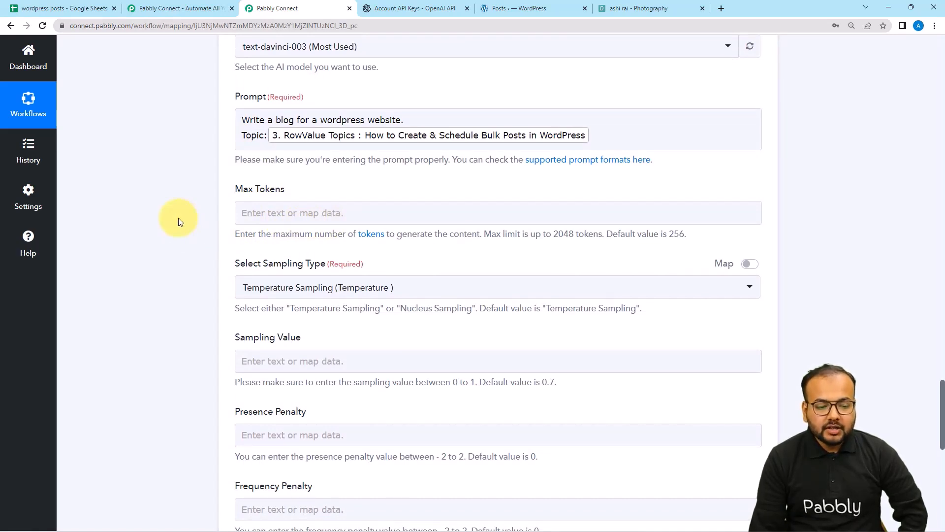
pyautogui.scroll(-1, 178, 218)
pyautogui.scroll(-1, 178, 217)
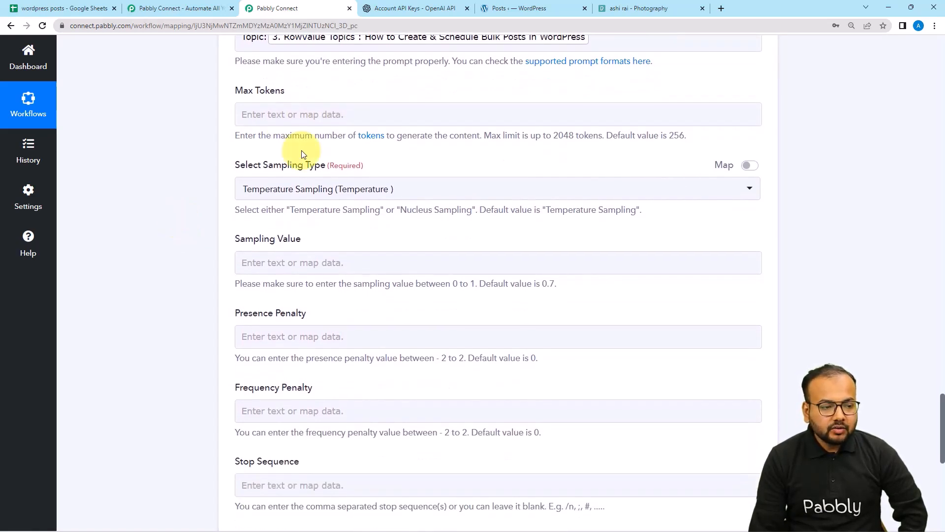
pyautogui.click(298, 124)
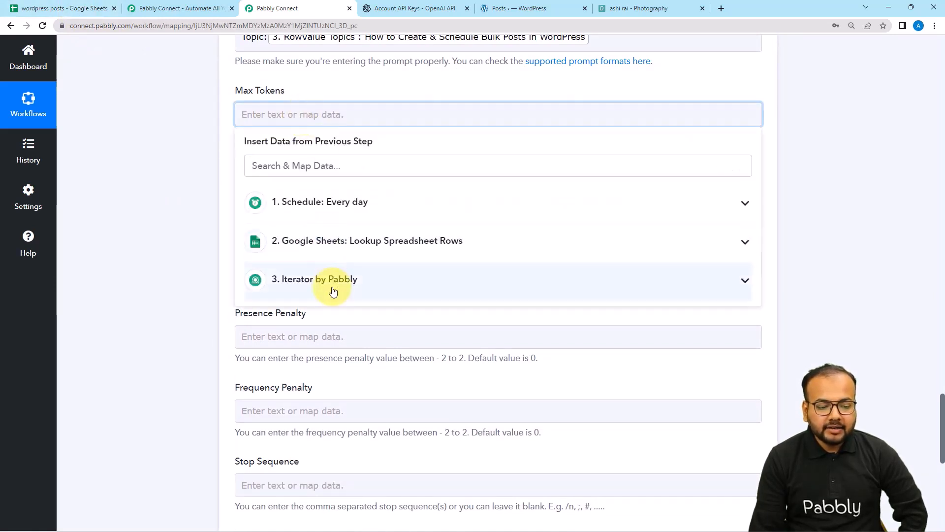
pyautogui.click(334, 290)
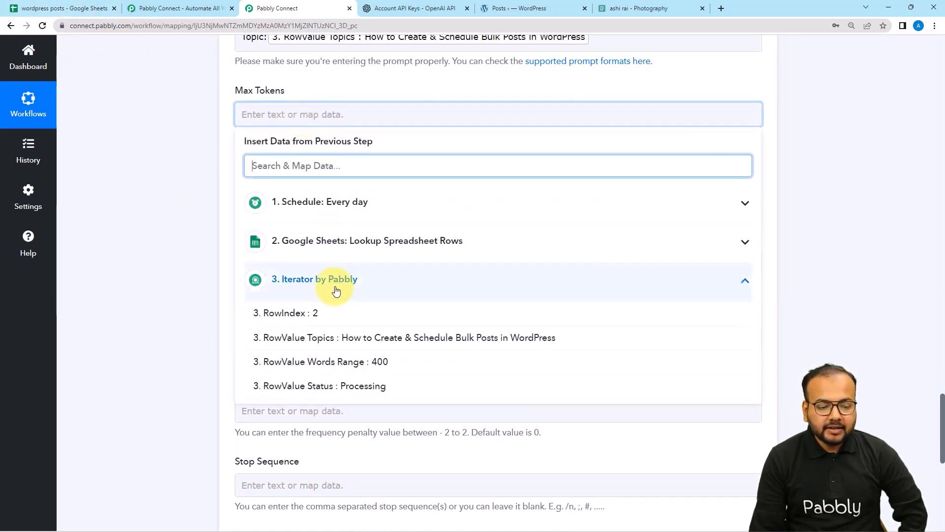
pyautogui.click(360, 368)
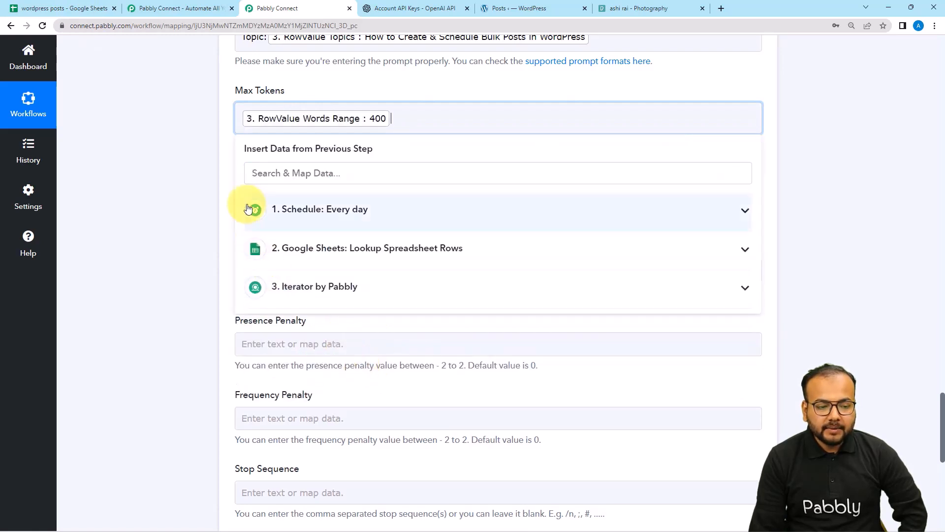
pyautogui.click(202, 209)
pyautogui.scroll(-2, 201, 209)
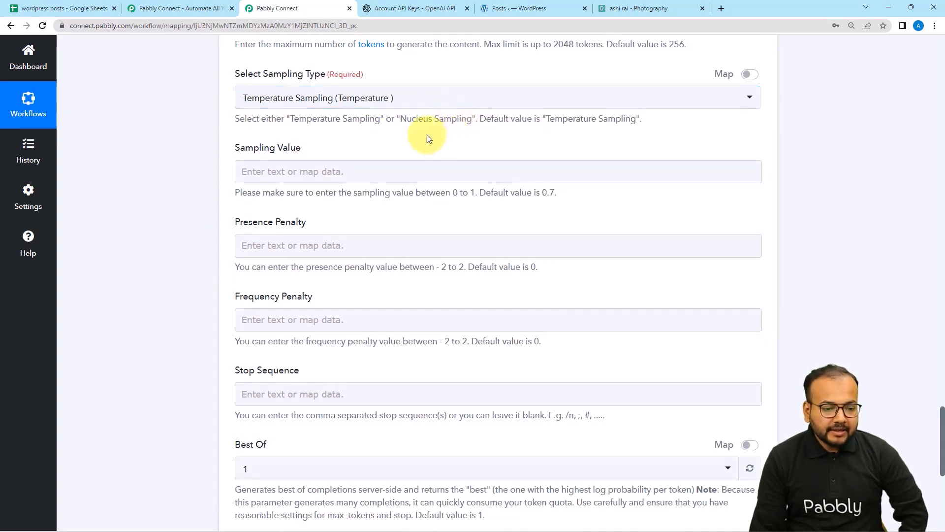
# Keep temperature as the sampling type and leave Sampling Value unmapped.
pyautogui.click(436, 104)
pyautogui.click(203, 156)
pyautogui.scroll(-2, 203, 154)
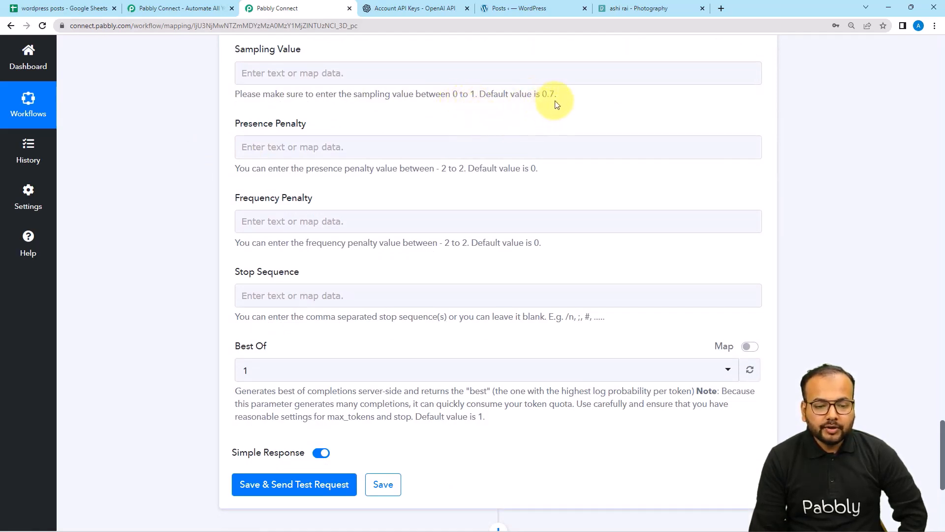
pyautogui.click(491, 75)
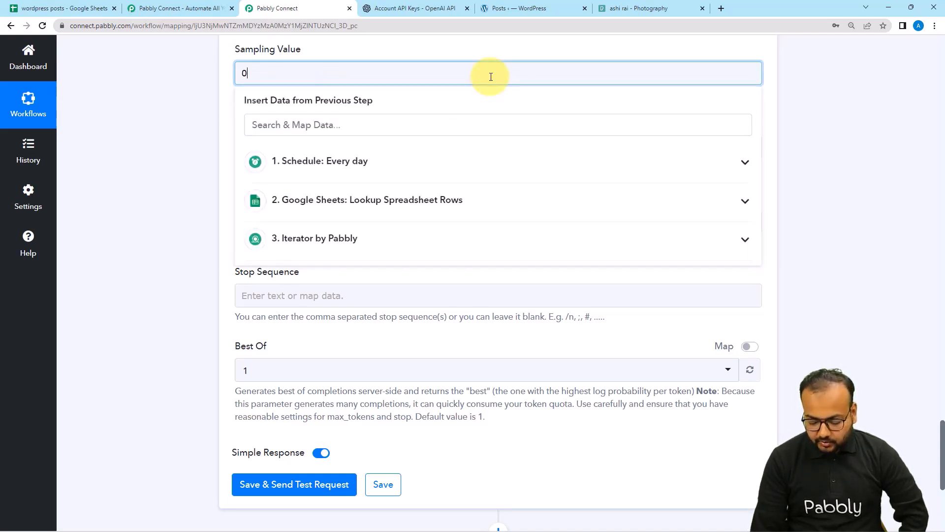
pyautogui.click(206, 119)
pyautogui.scroll(-1, 207, 119)
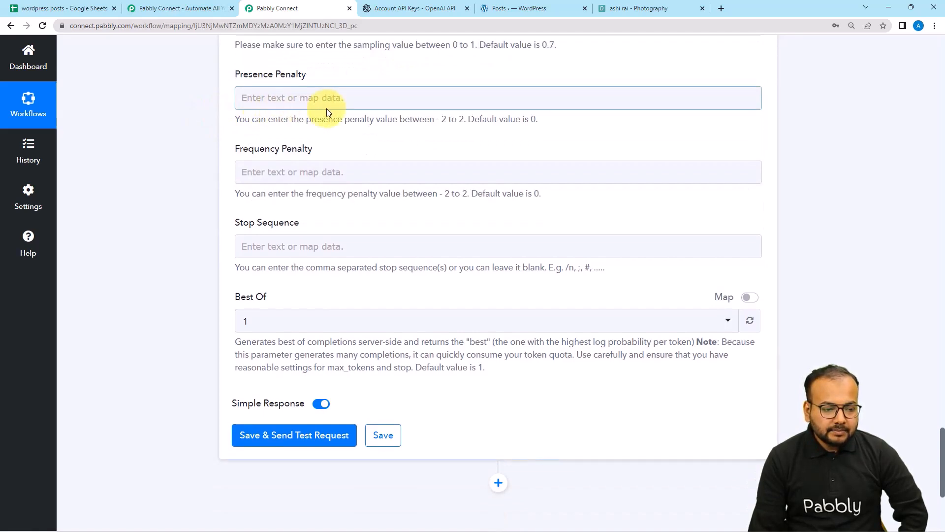
# Set Best Of to 3 and save the OpenAI step with a test request.
pyautogui.scroll(-1, 337, 162)
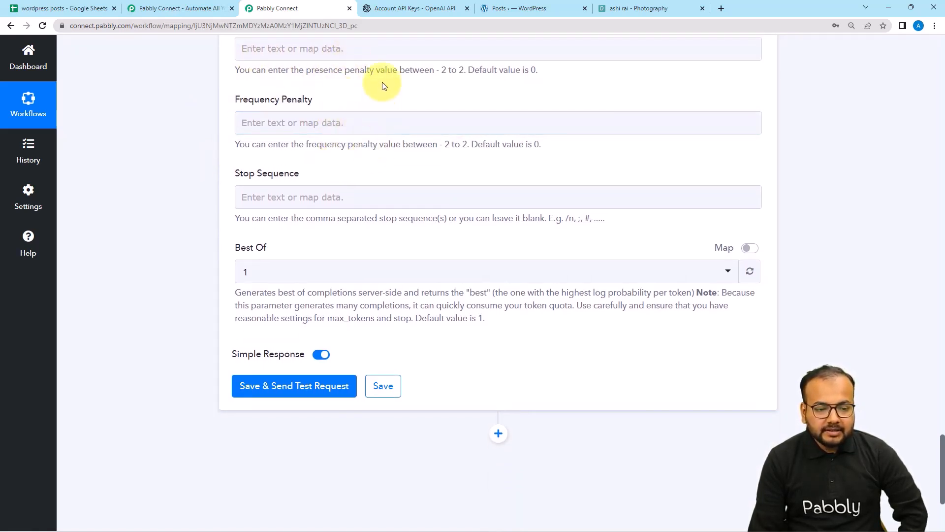
pyautogui.scroll(-2, 392, 155)
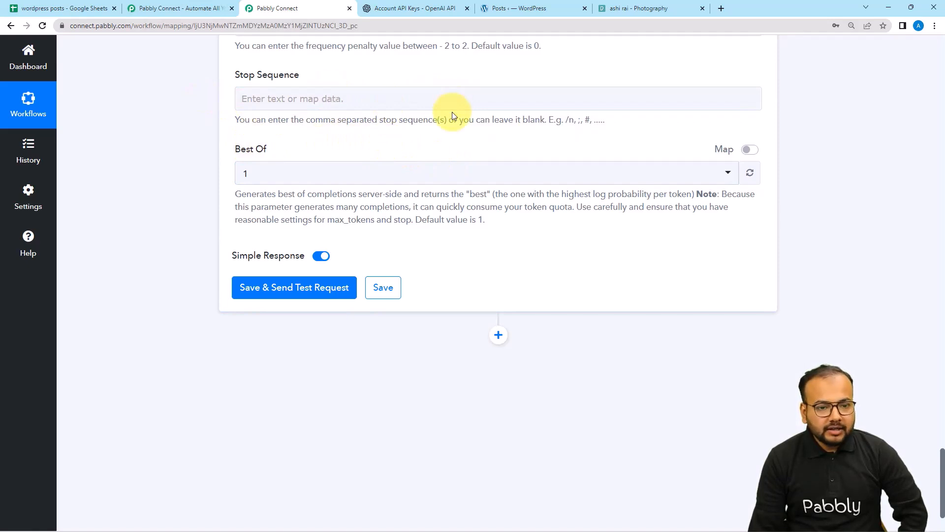
pyautogui.scroll(-1, 452, 111)
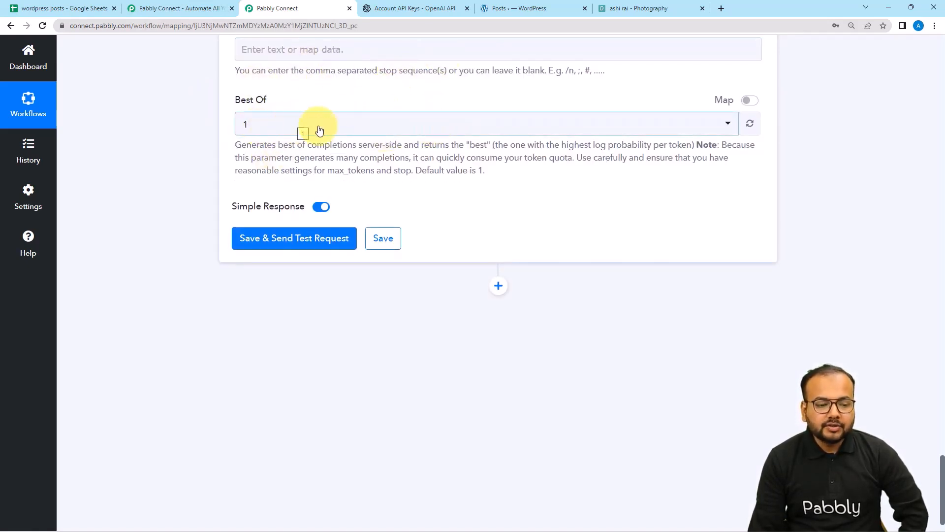
pyautogui.click(352, 129)
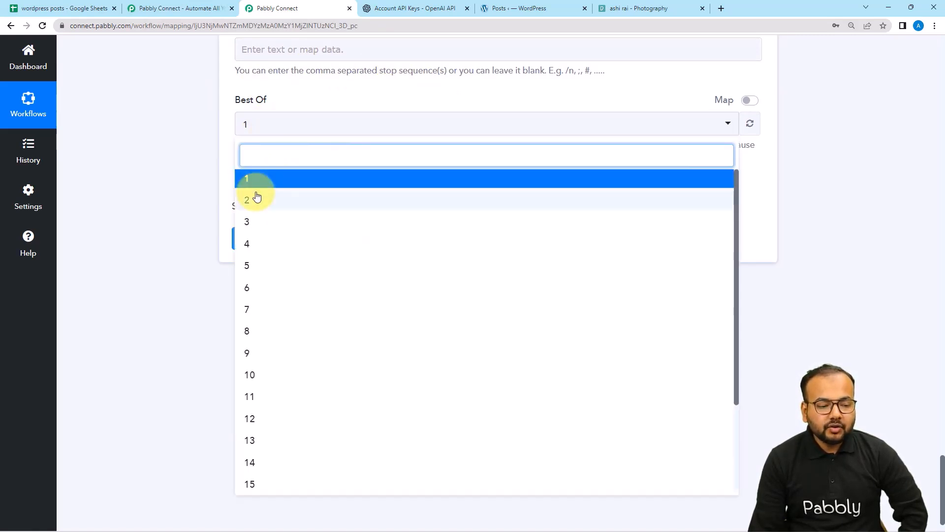
pyautogui.click(252, 225)
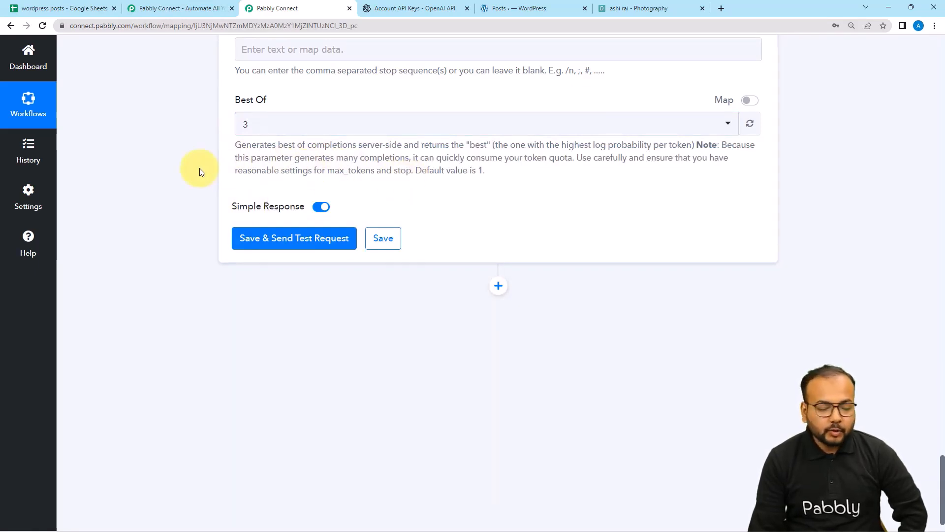
pyautogui.click(246, 238)
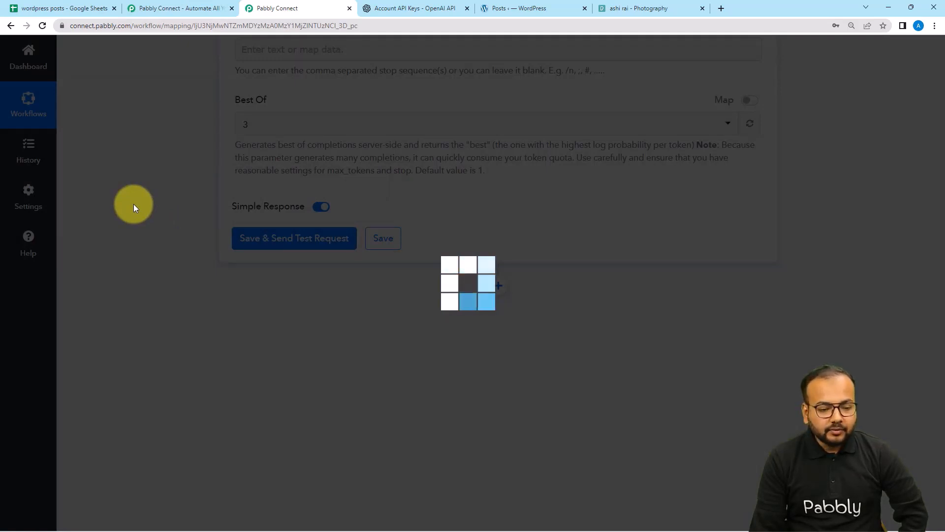
# Enlarge and read the Choices 0 Text blog on creating and scheduling bulk posts, then add an action step.
pyautogui.scroll(-3, 138, 208)
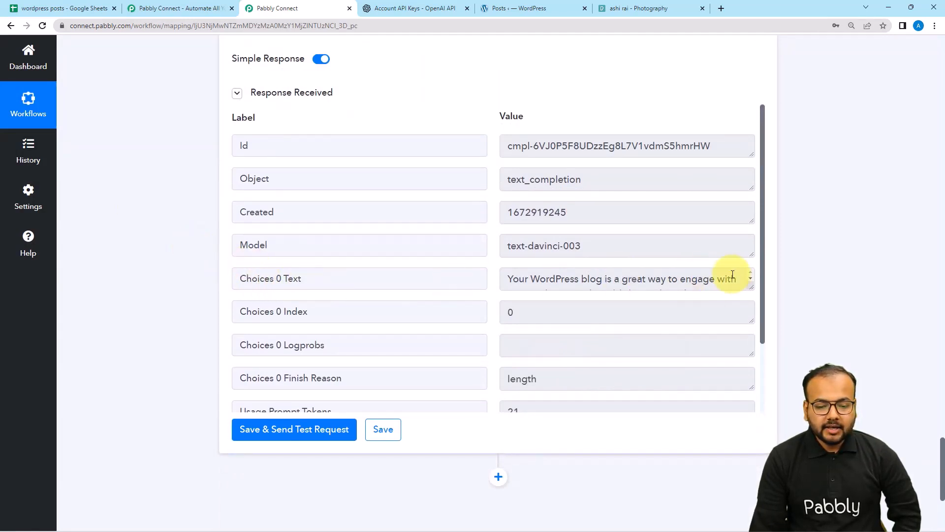
pyautogui.moveTo(753, 285); pyautogui.dragTo(749, 401)
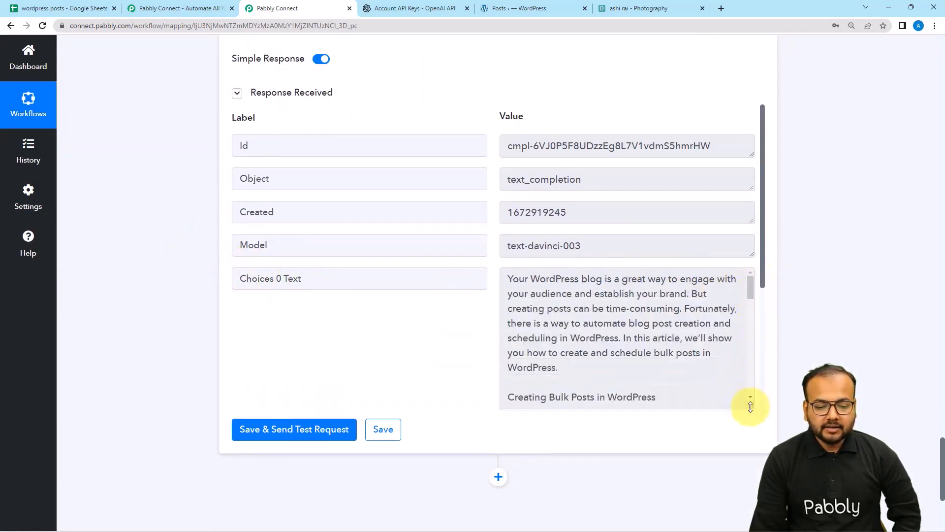
pyautogui.scroll(-1, 607, 325)
pyautogui.scroll(-5, 607, 325)
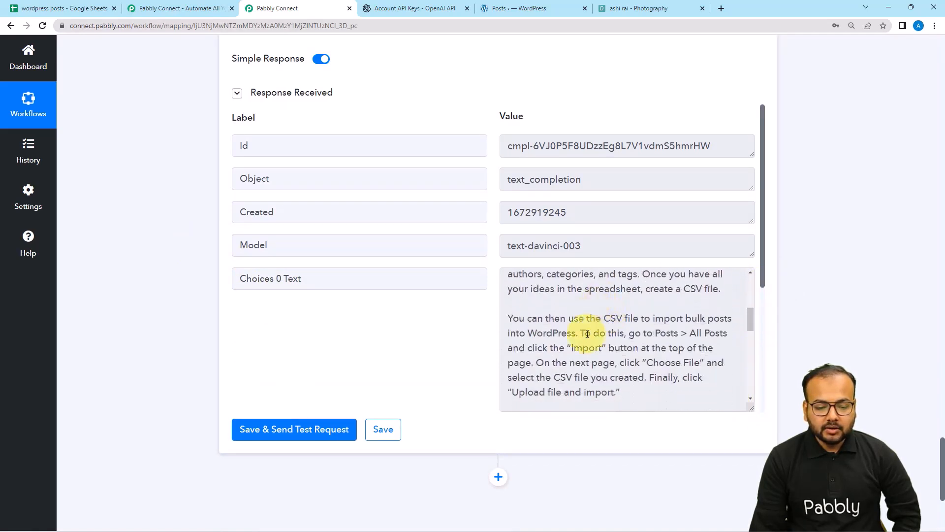
pyautogui.scroll(-5, 606, 330)
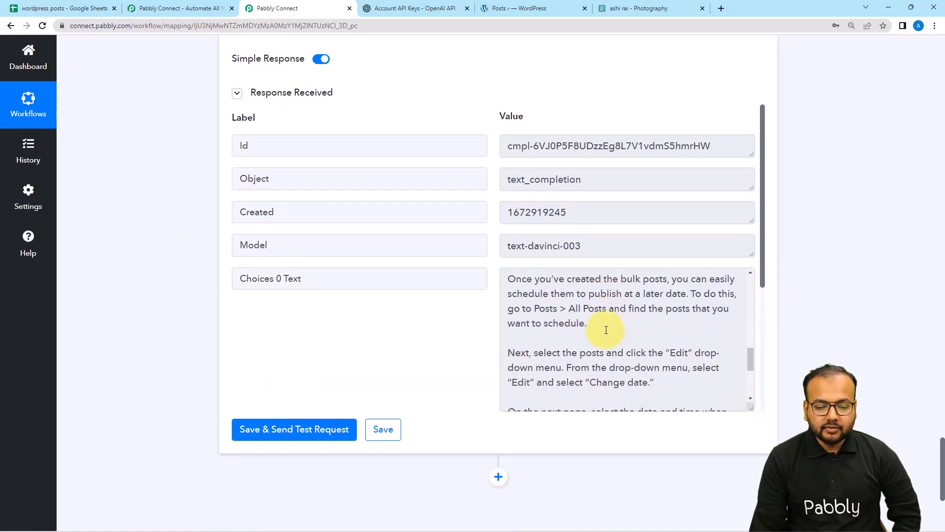
pyautogui.scroll(-1, 457, 348)
pyautogui.scroll(-1, 582, 268)
pyautogui.scroll(-2, 582, 268)
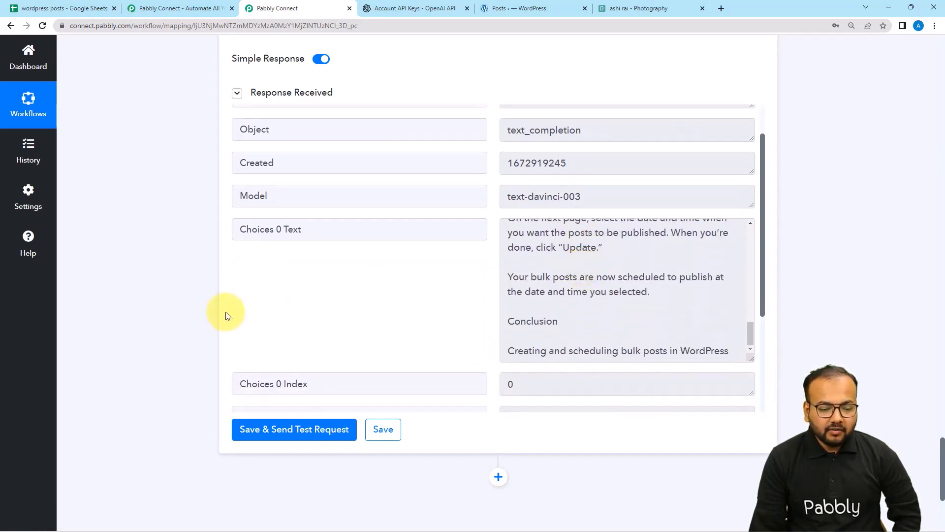
pyautogui.scroll(-1, 197, 308)
pyautogui.scroll(-1, 198, 309)
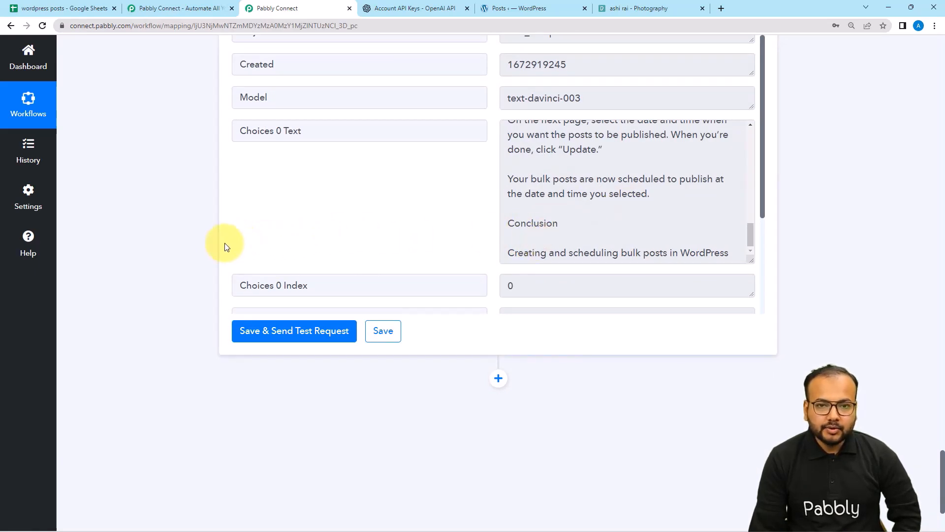
pyautogui.scroll(-2, 214, 241)
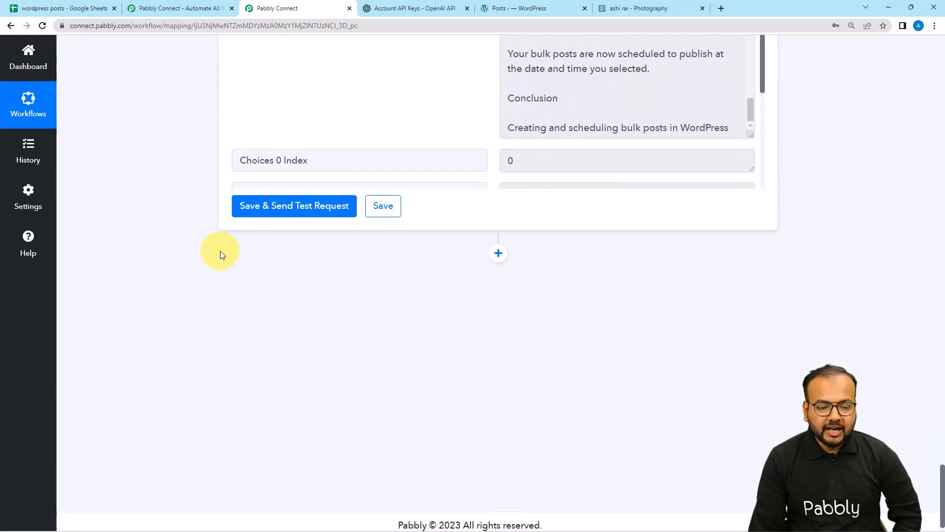
pyautogui.click(498, 245)
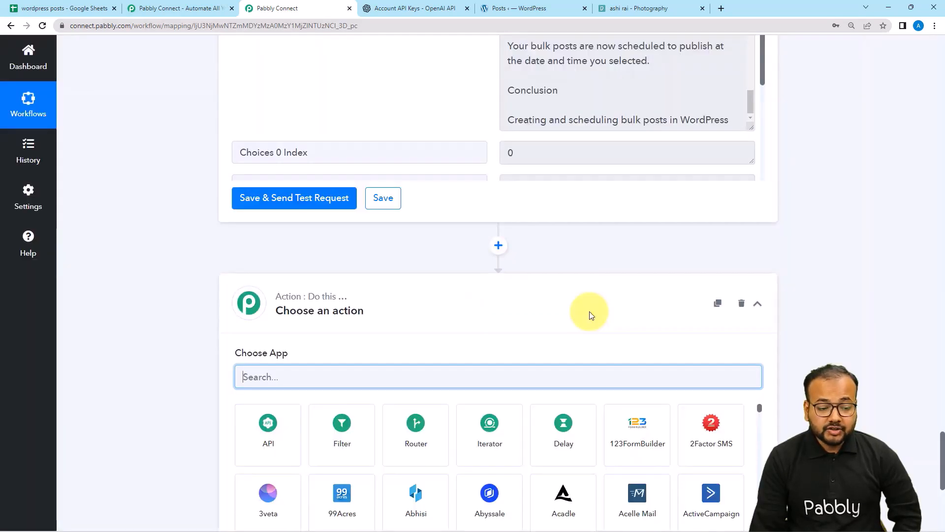
# Choose Pexels as the app with the Search for Photos action event.
pyautogui.scroll(-2, 589, 312)
pyautogui.write('pexel')
pyautogui.click(281, 333)
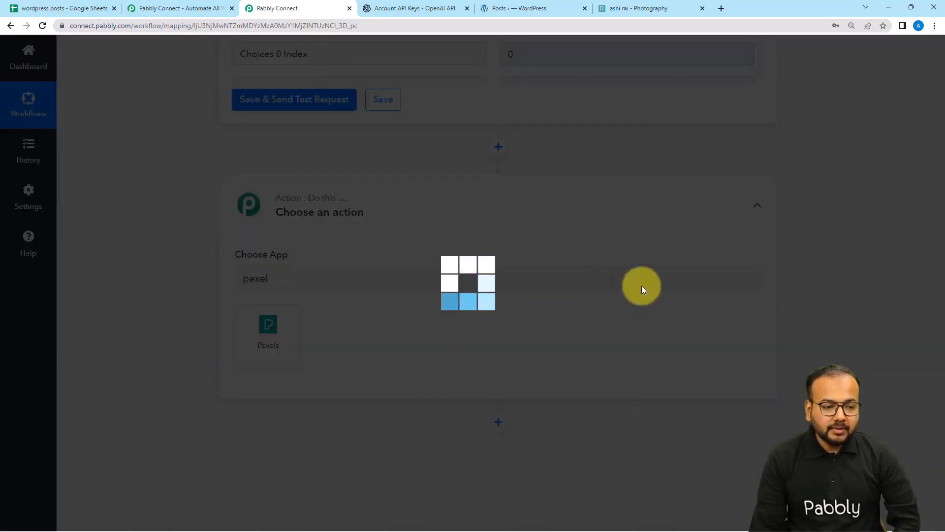
pyautogui.scroll(-1, 209, 294)
pyautogui.scroll(-2, 211, 293)
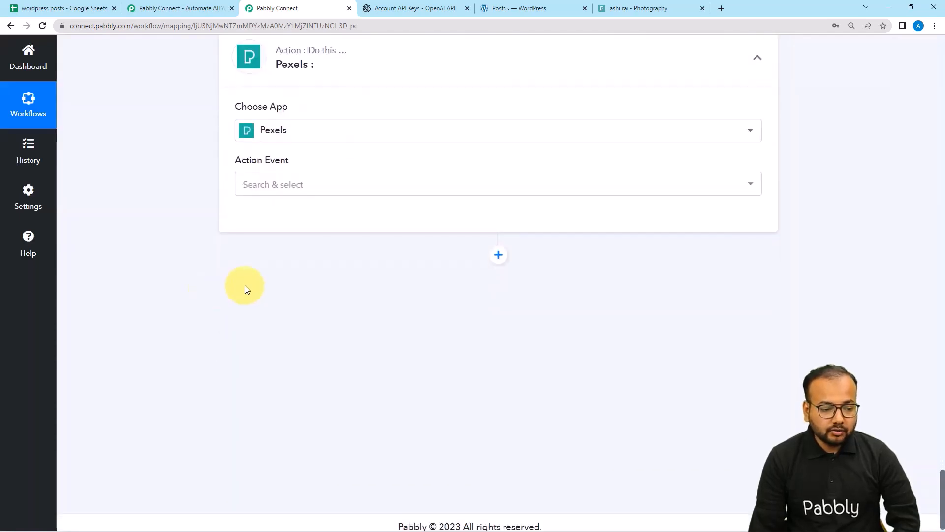
pyautogui.click(288, 191)
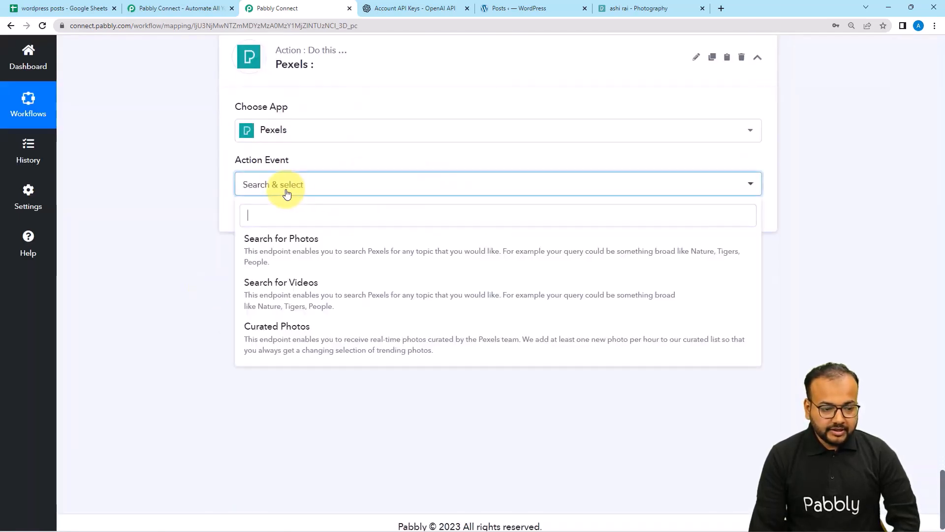
pyautogui.click(292, 252)
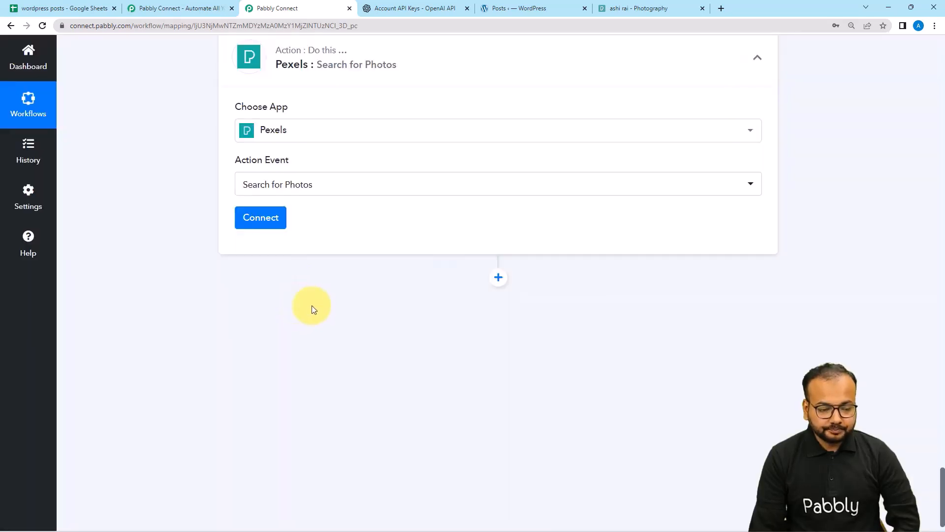
# Create a new Pexels connection with the API key copied from the Pexels API page.
pyautogui.click(265, 221)
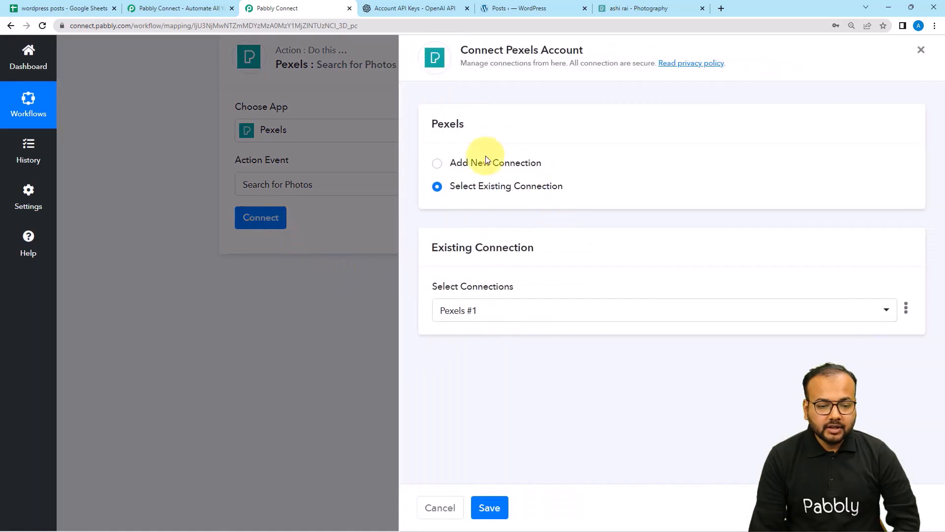
pyautogui.click(437, 163)
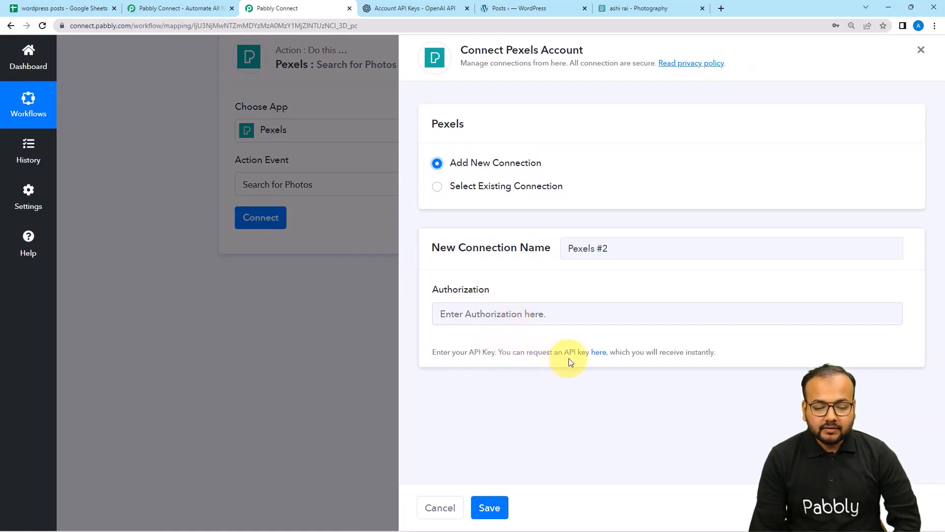
pyautogui.click(601, 353)
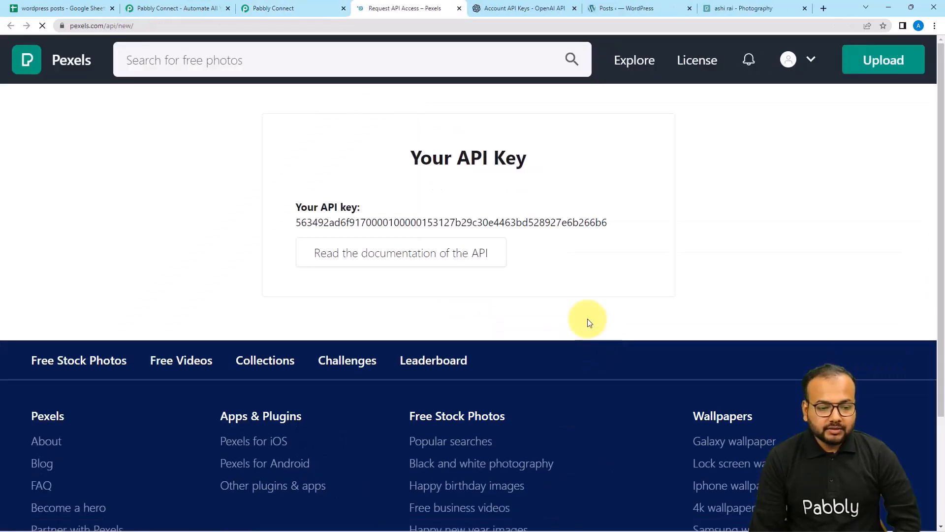
pyautogui.doubleClick(302, 222)
pyautogui.rightClick(303, 228)
pyautogui.click(325, 238)
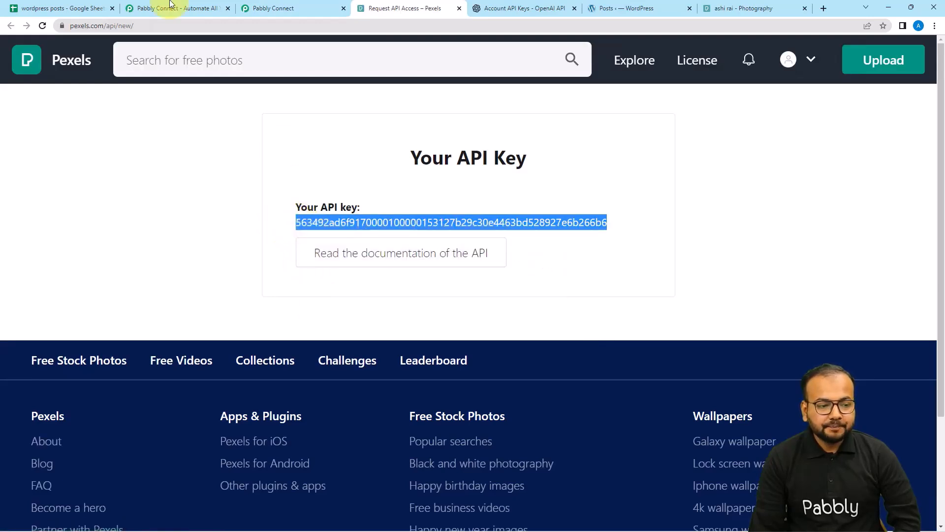
pyautogui.click(268, 8)
pyautogui.rightClick(510, 310)
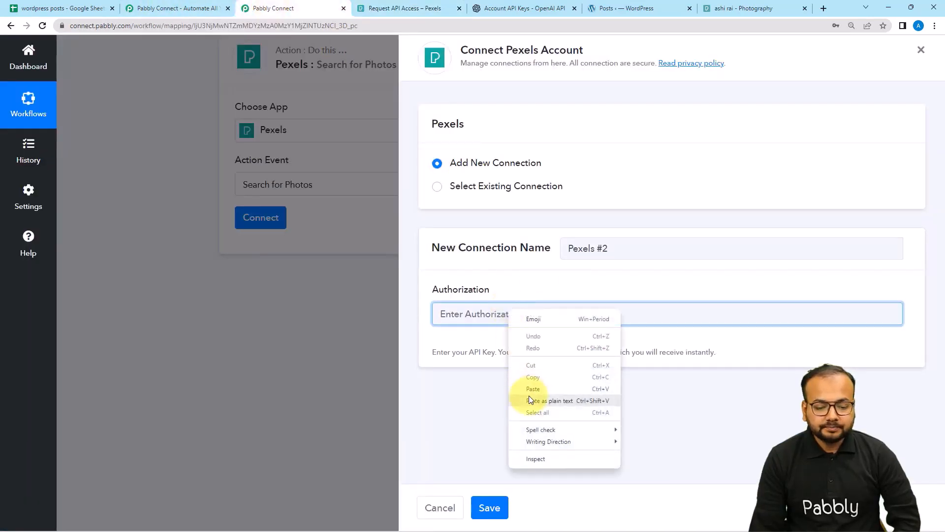
pyautogui.click(530, 389)
pyautogui.click(498, 512)
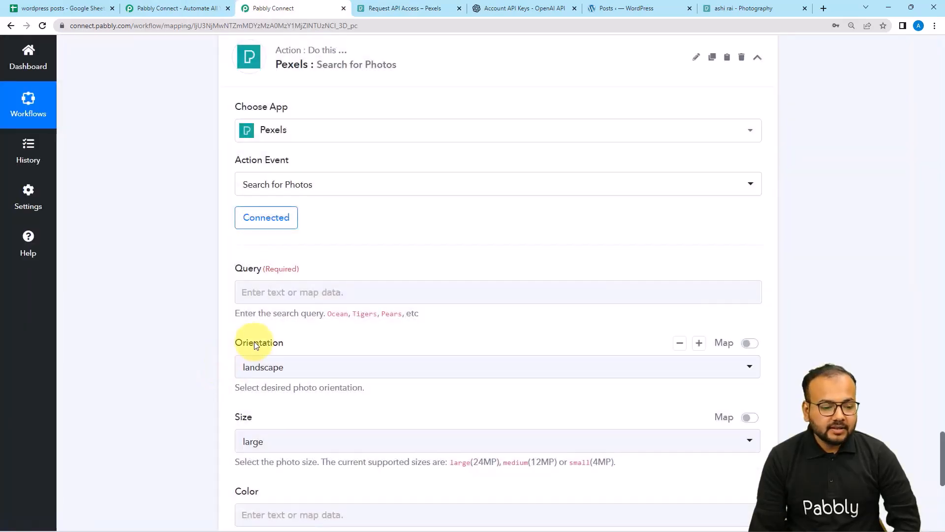
# Map the Iterator's RowValue Topics into the Pexels Query and send a test request.
pyautogui.scroll(-2, 275, 268)
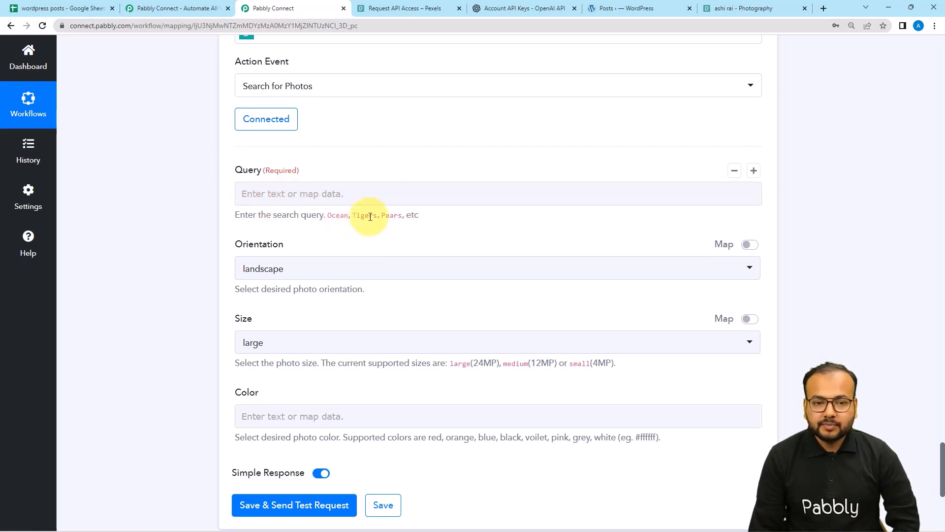
pyautogui.click(371, 194)
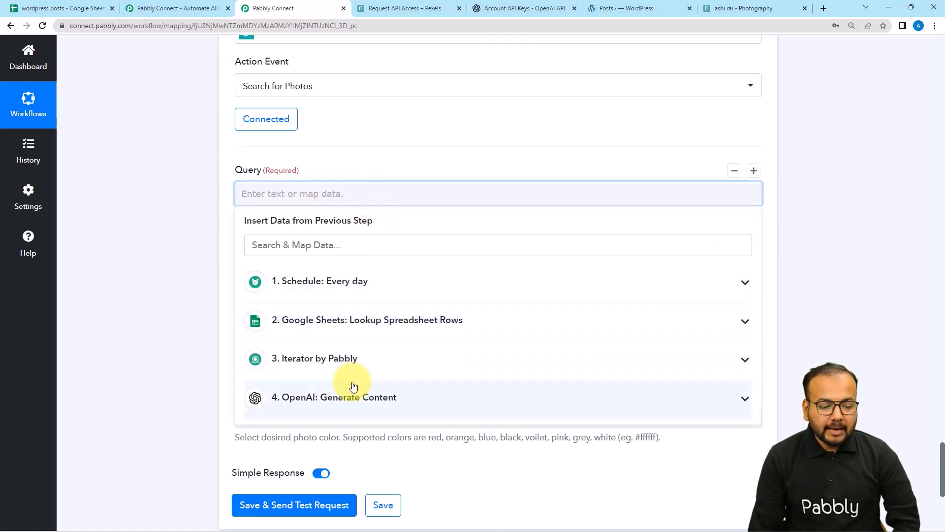
pyautogui.click(320, 359)
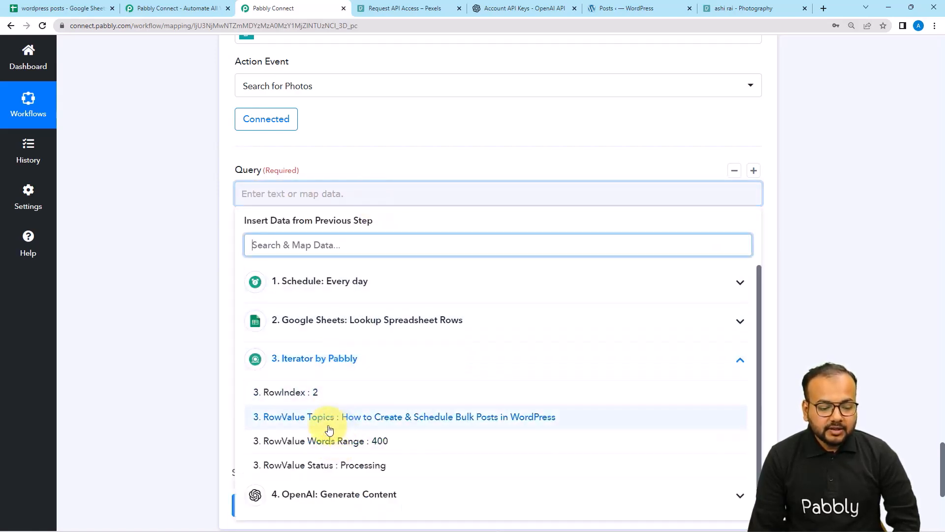
pyautogui.click(329, 430)
pyautogui.scroll(-2, 228, 293)
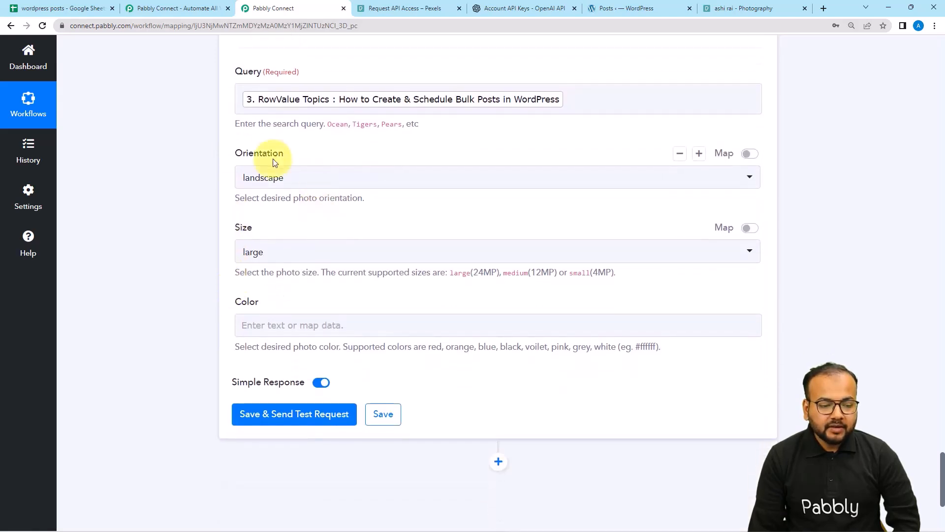
pyautogui.scroll(-1, 223, 203)
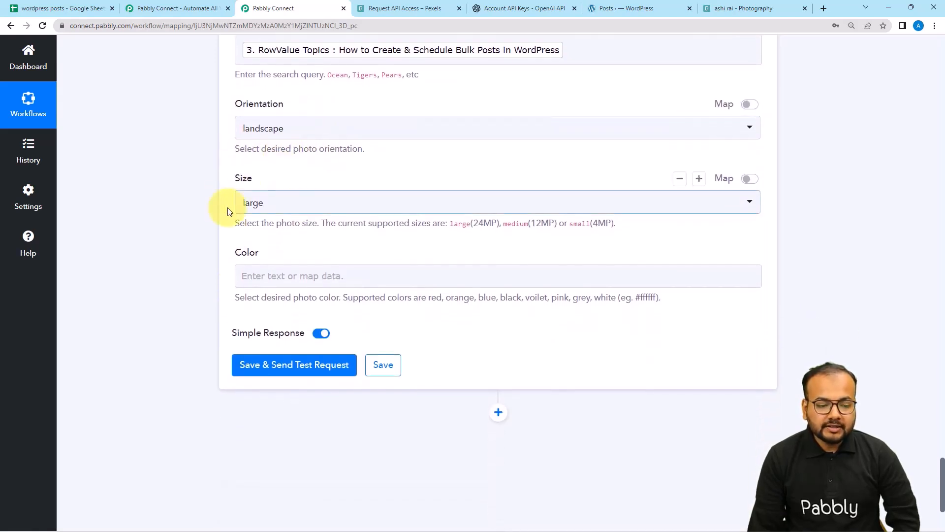
pyautogui.scroll(-2, 242, 295)
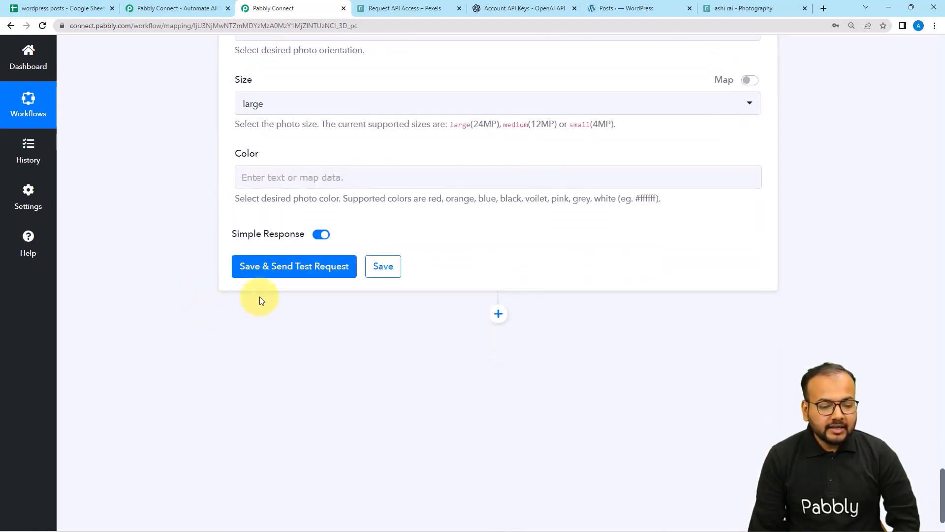
pyautogui.click(269, 268)
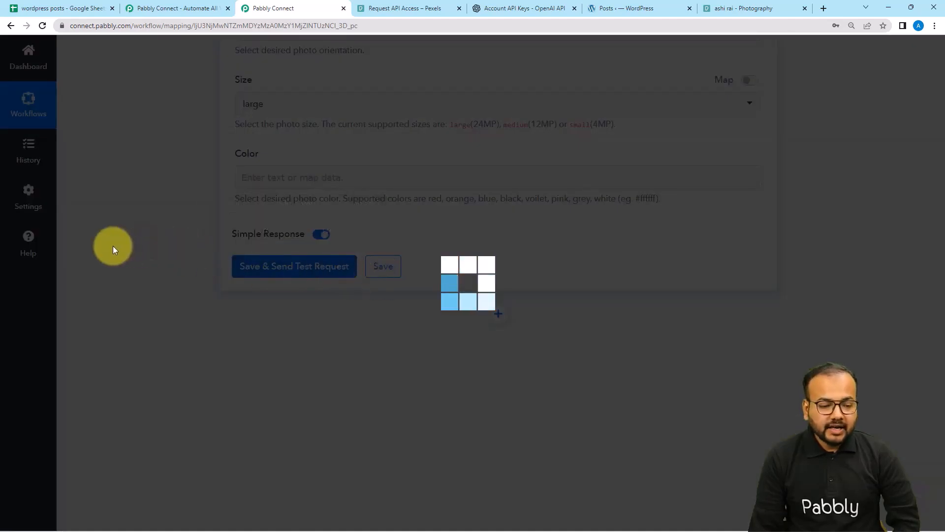
# Preview Pexels photo 5331206 from the Photos 0 Url in a new tab, then add another action step.
pyautogui.scroll(-5, 113, 246)
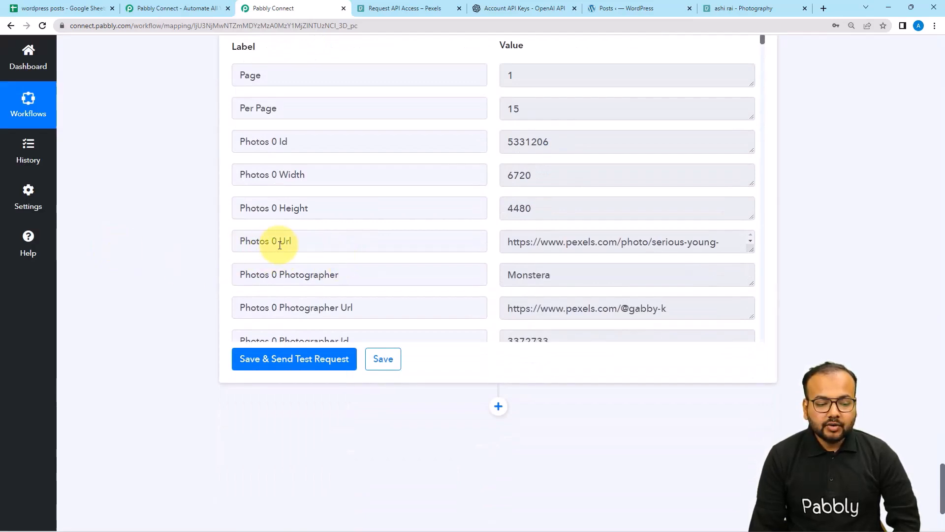
pyautogui.moveTo(749, 252); pyautogui.dragTo(504, 247)
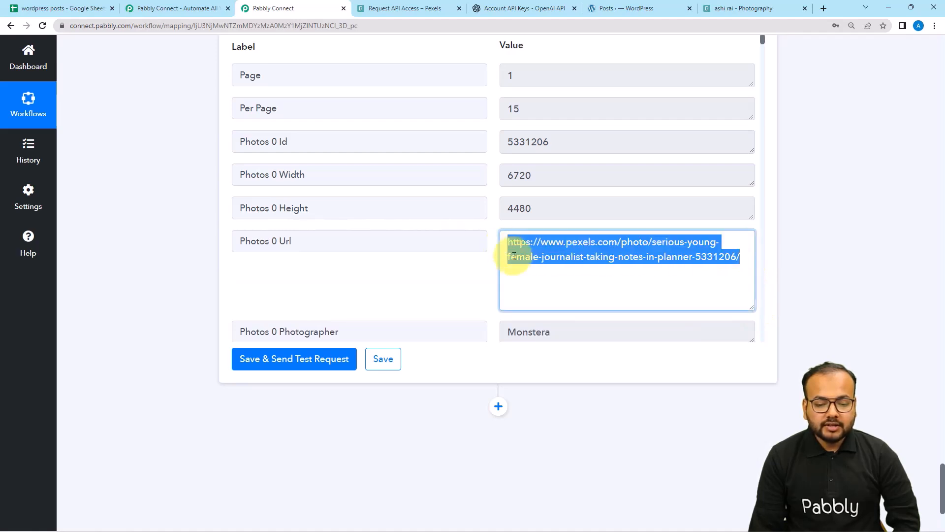
pyautogui.rightClick(513, 255)
pyautogui.click(523, 284)
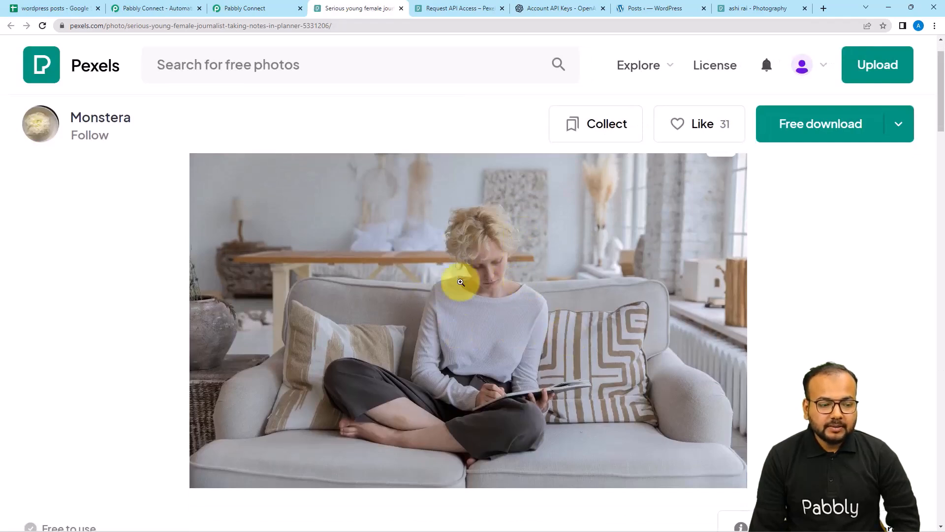
pyautogui.click(233, 11)
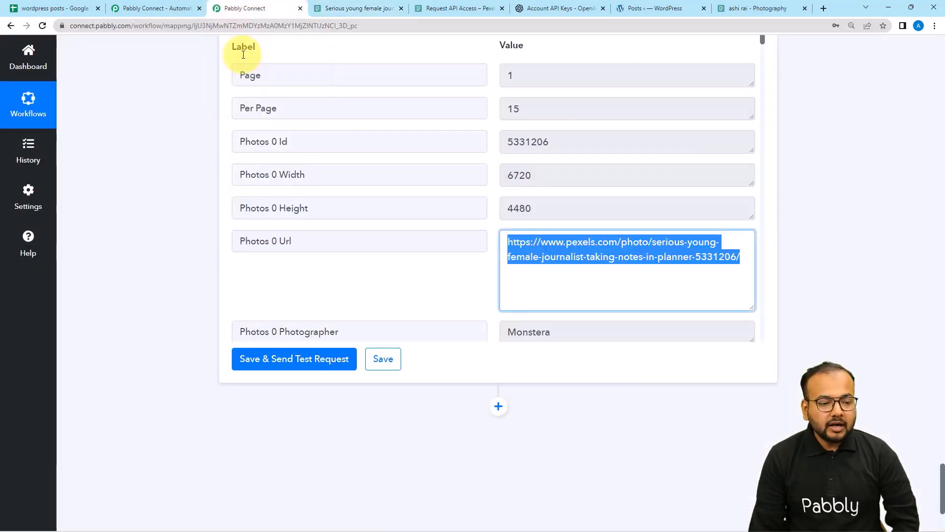
pyautogui.scroll(-2, 182, 191)
pyautogui.scroll(-2, 182, 191)
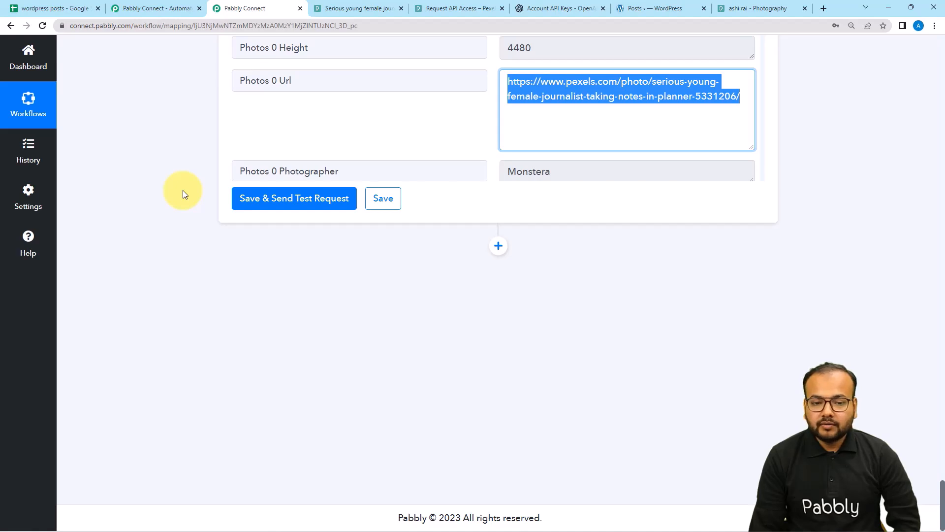
pyautogui.click(498, 246)
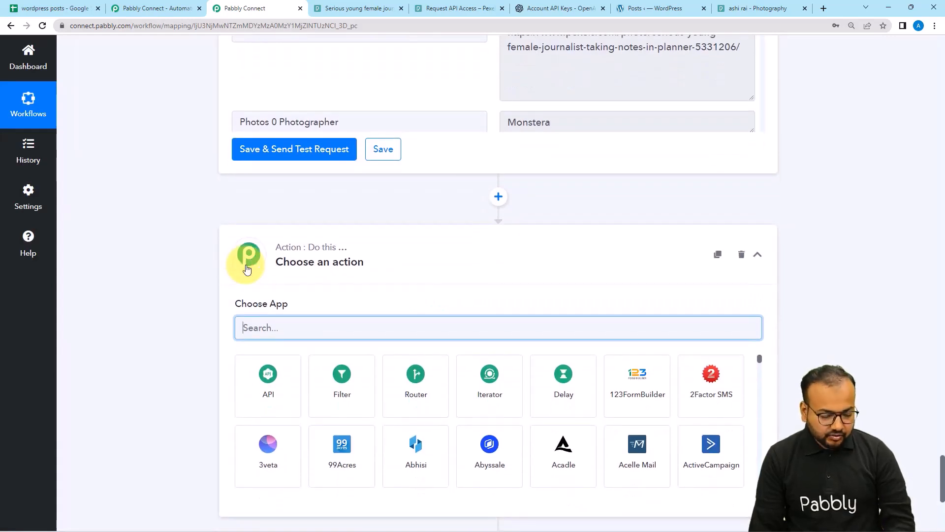
# Make the step WordPress Create a Post, start a WordPress #2 connection, and view the Posts admin page.
pyautogui.write('word')
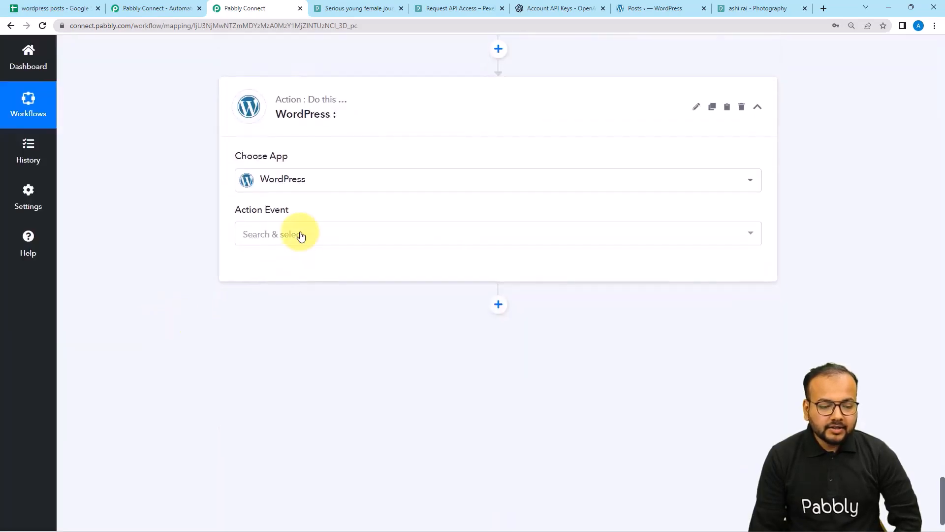
pyautogui.click(300, 235)
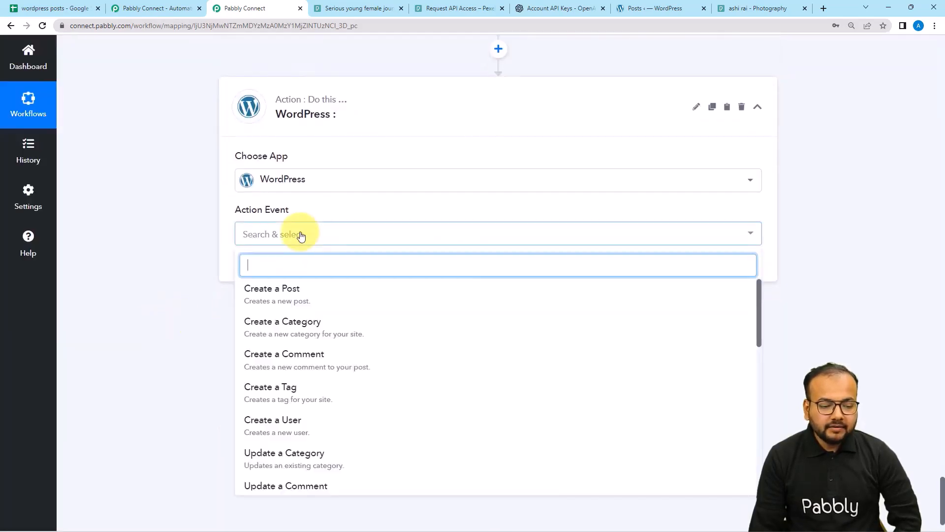
pyautogui.click(277, 301)
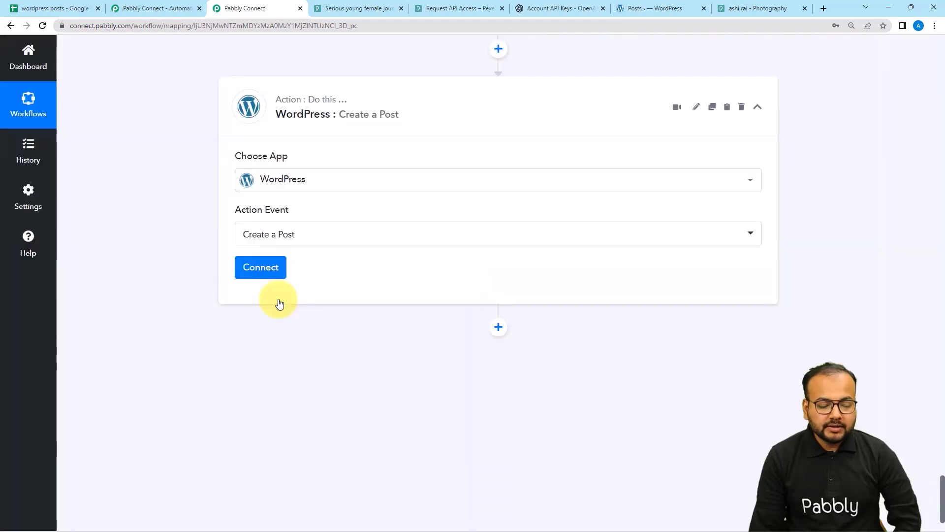
pyautogui.click(257, 267)
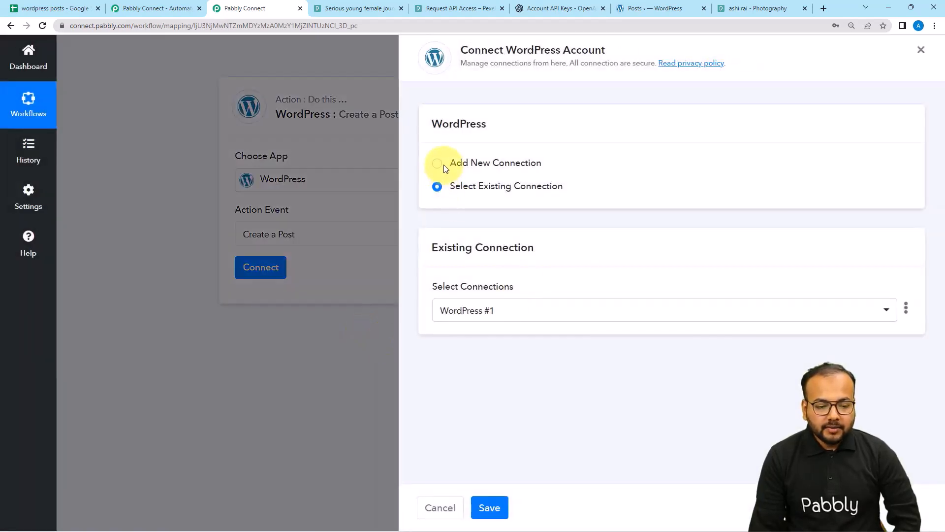
pyautogui.click(438, 165)
pyautogui.scroll(-2, 520, 241)
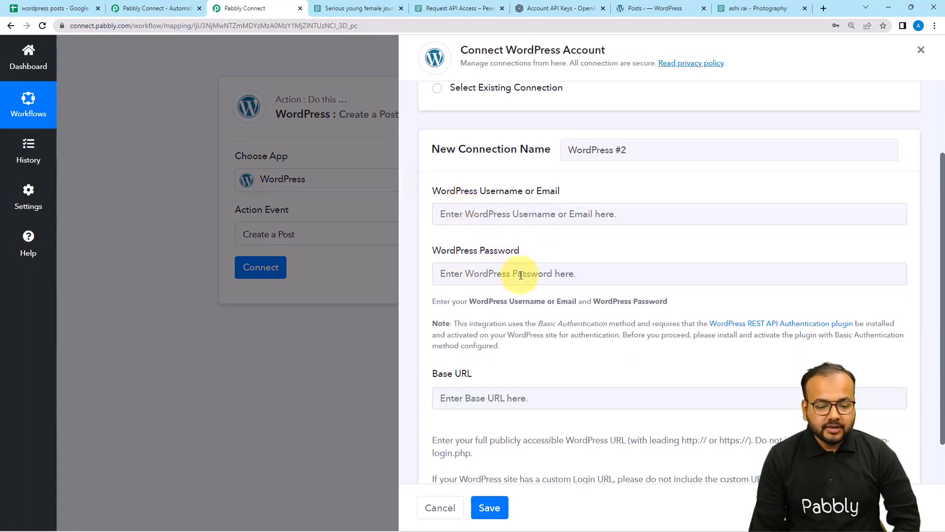
pyautogui.scroll(-1, 520, 274)
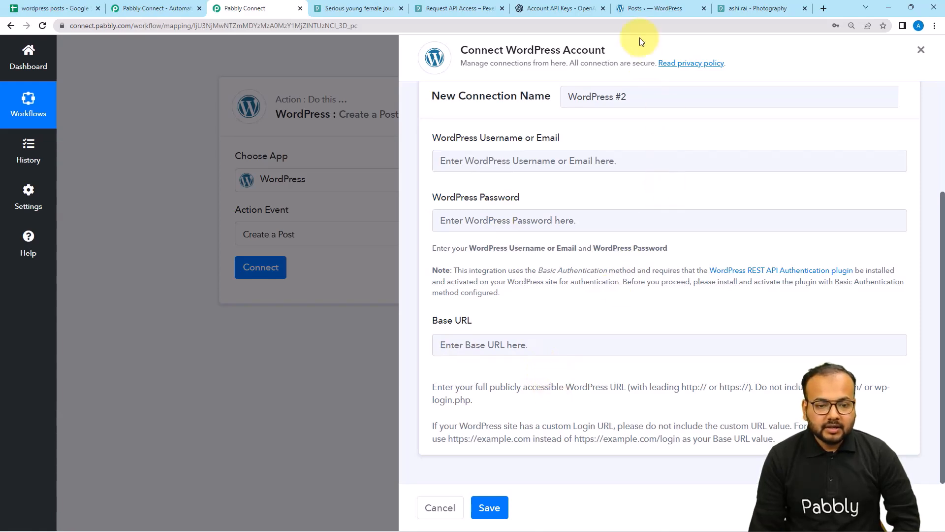
pyautogui.click(645, 11)
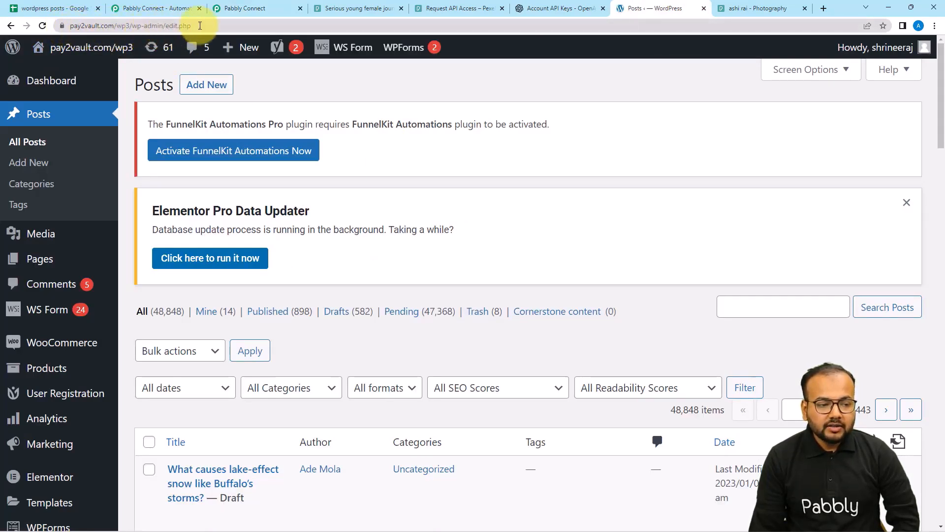
pyautogui.click(200, 26)
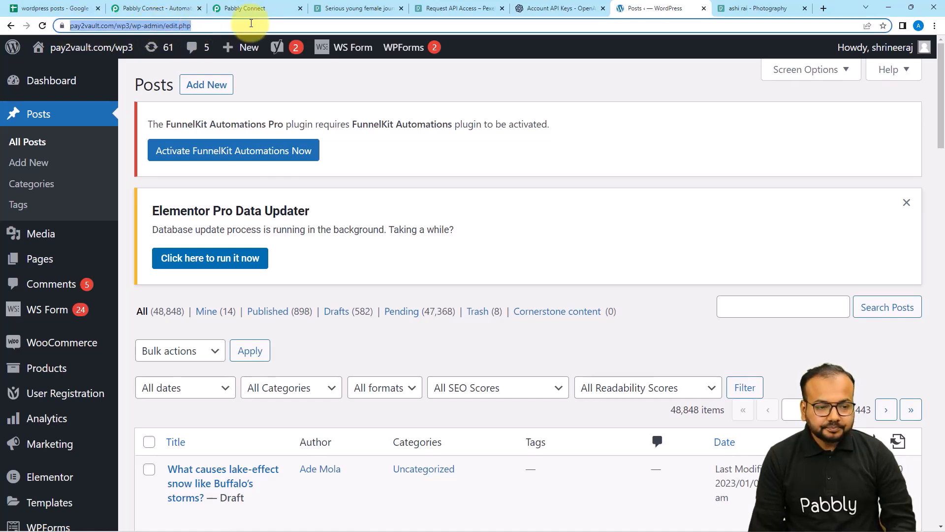
pyautogui.click(243, 8)
pyautogui.click(523, 340)
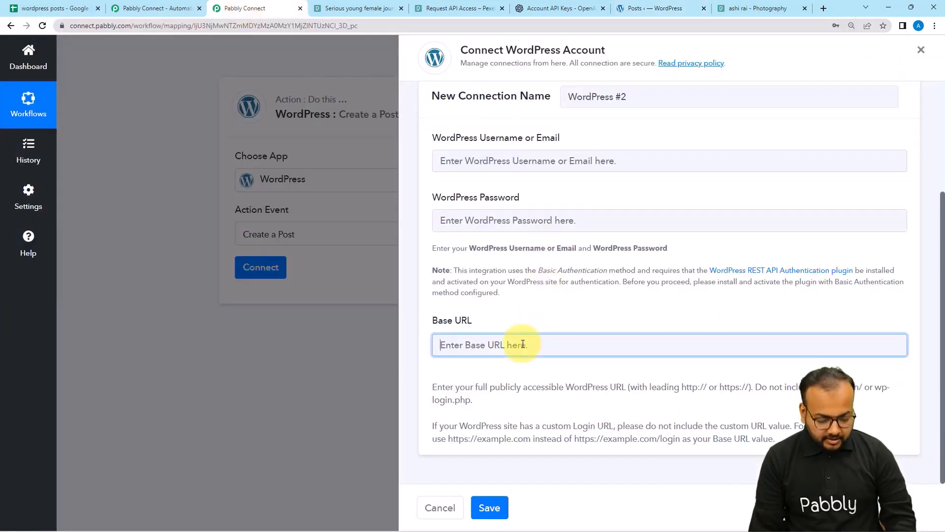
pyautogui.hotkey('ctrl', 'v')
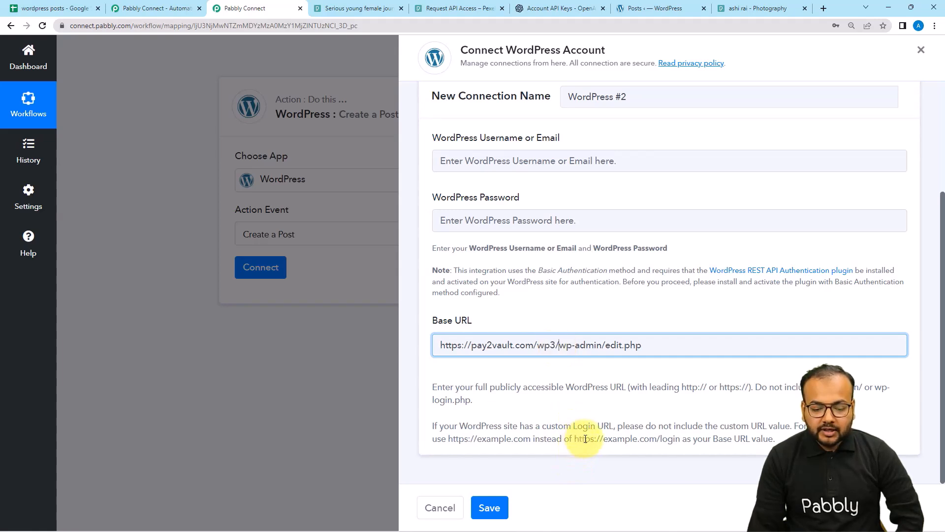
pyautogui.moveTo(574, 439); pyautogui.dragTo(688, 449)
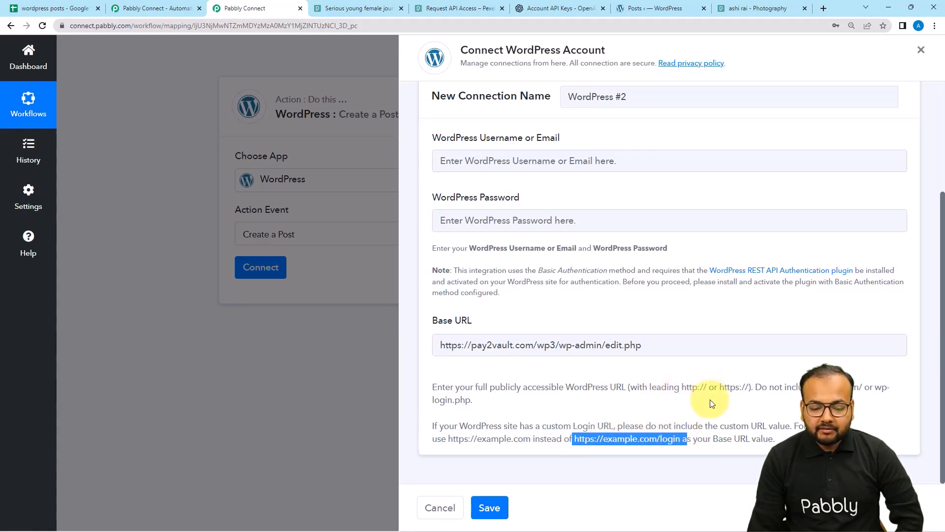
pyautogui.click(558, 347)
pyautogui.press('Delete')
pyautogui.press('Delete')
pyautogui.press('Delete')
pyautogui.press('Delete')
pyautogui.press('Delete')
pyautogui.press('Delete')
pyautogui.press('Delete')
pyautogui.press('Delete')
pyautogui.press('Delete')
pyautogui.press('Delete')
pyautogui.press('Delete')
pyautogui.press('Delete')
pyautogui.press('Delete')
pyautogui.press('Delete')
pyautogui.press('Delete')
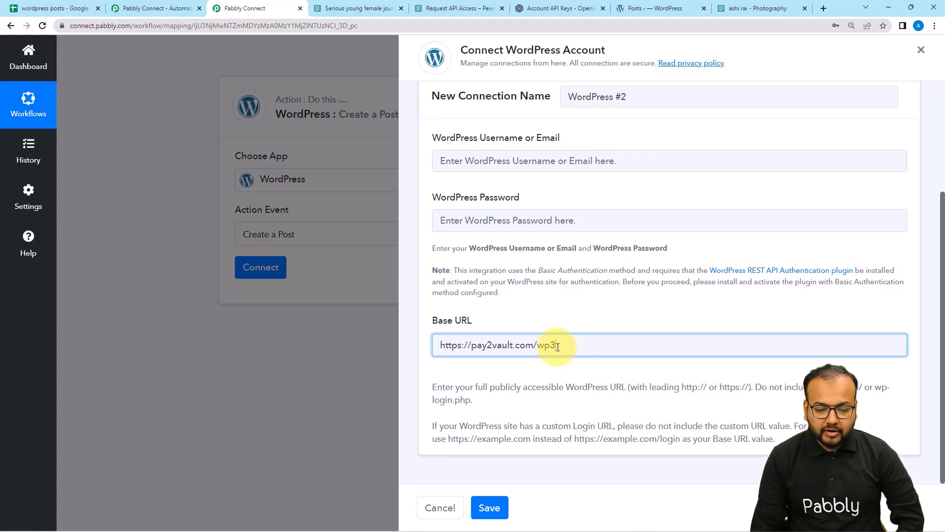
pyautogui.click(539, 386)
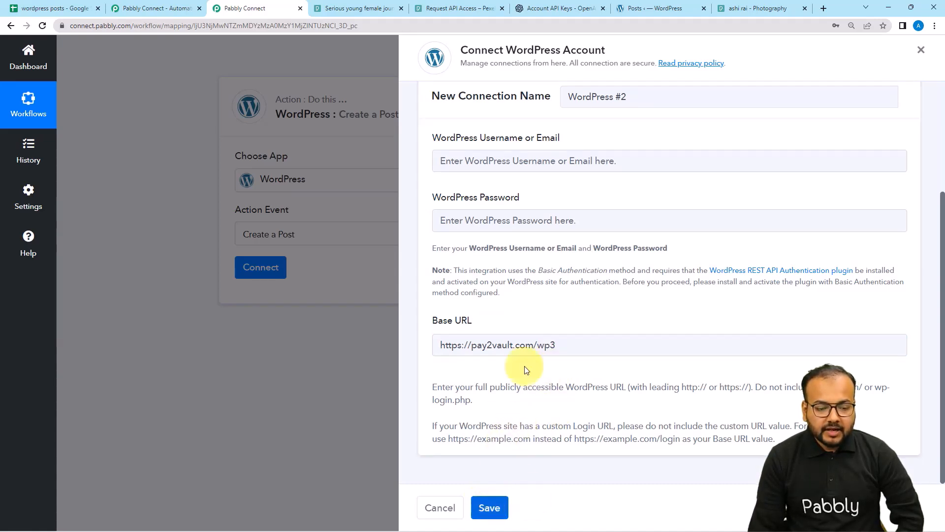
pyautogui.scroll(3, 506, 303)
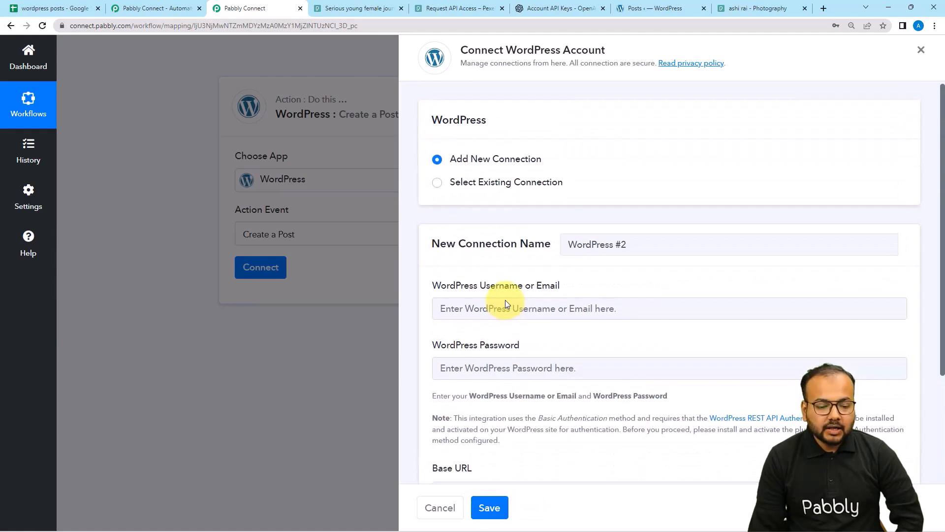
# Switch to an existing connection, choose WordPress #1 and save it.
pyautogui.scroll(-3, 505, 302)
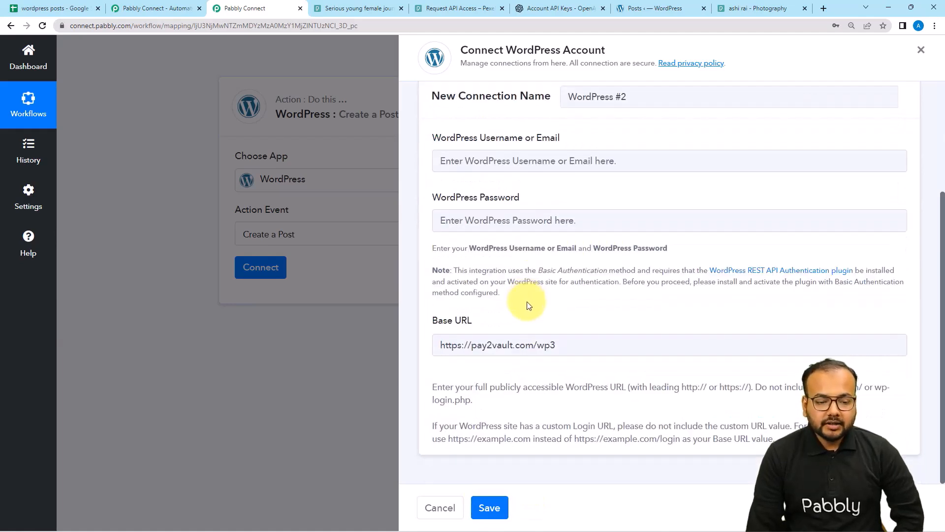
pyautogui.scroll(3, 527, 304)
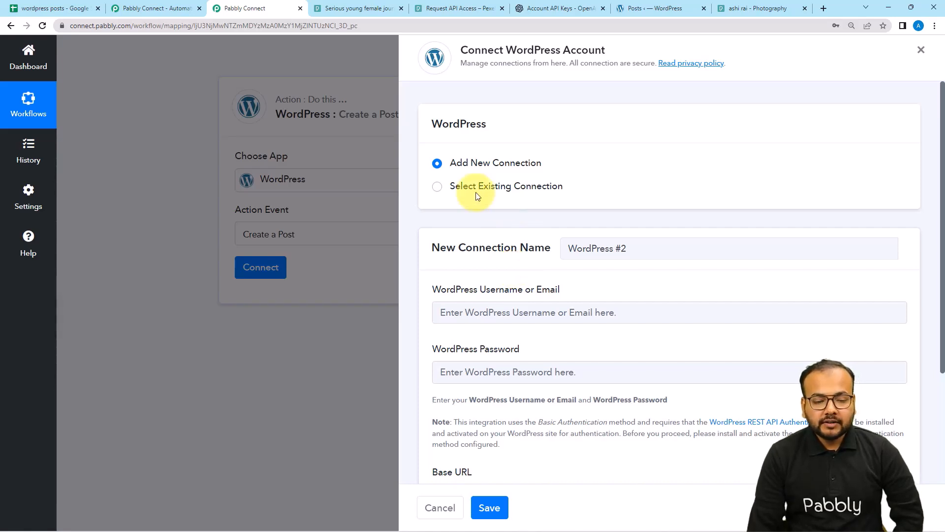
pyautogui.click(436, 189)
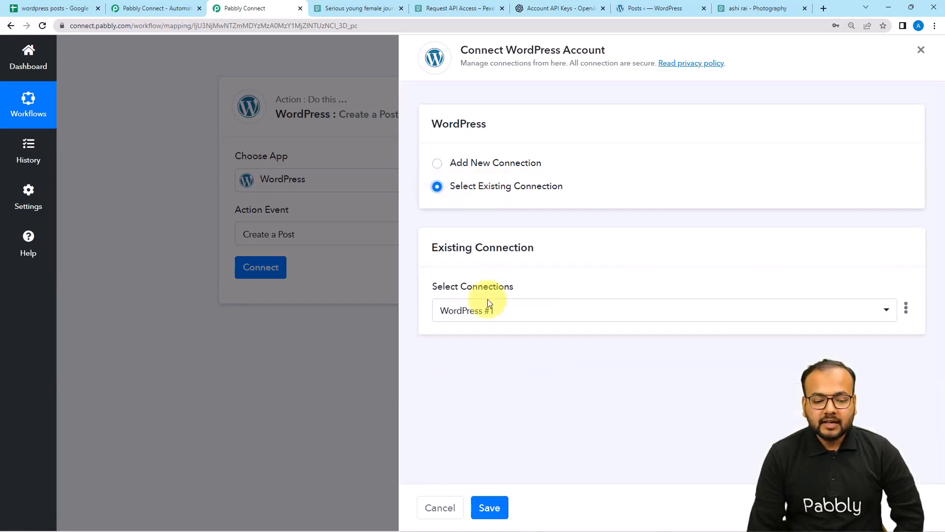
pyautogui.click(504, 315)
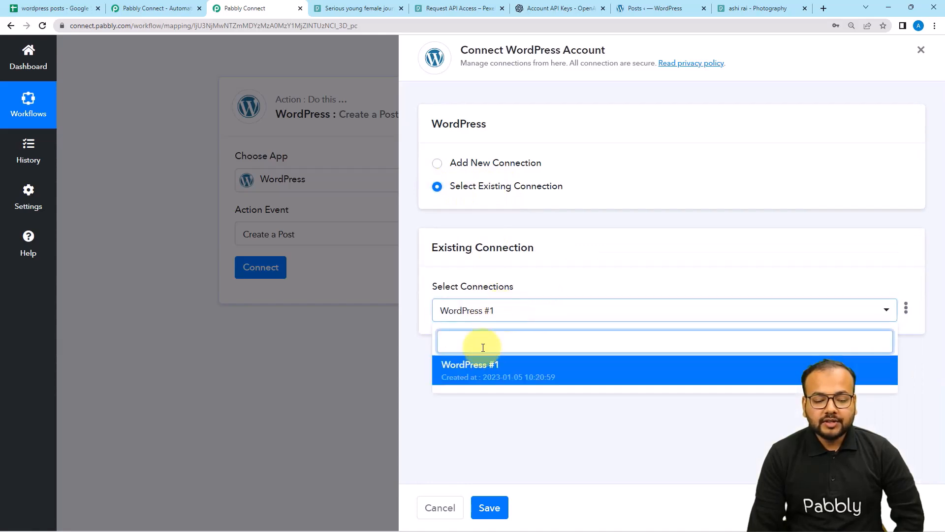
pyautogui.click(484, 378)
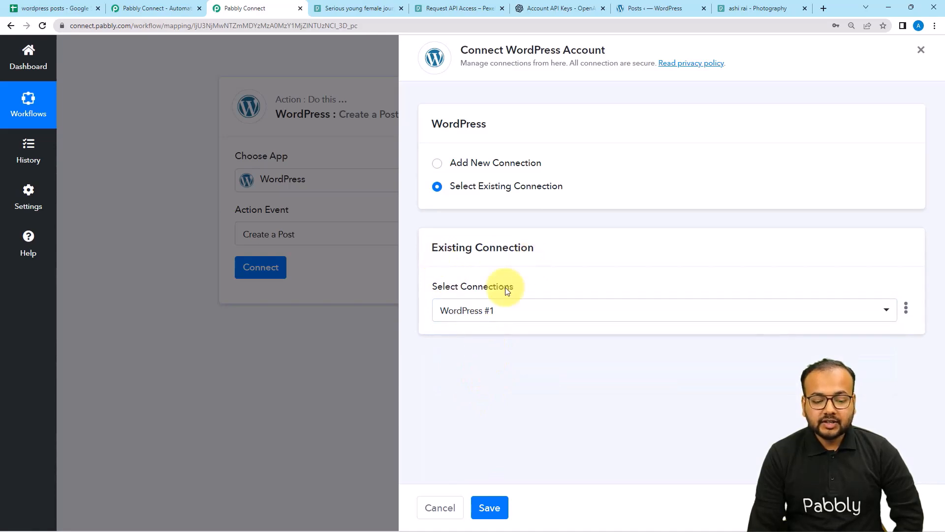
pyautogui.click(490, 507)
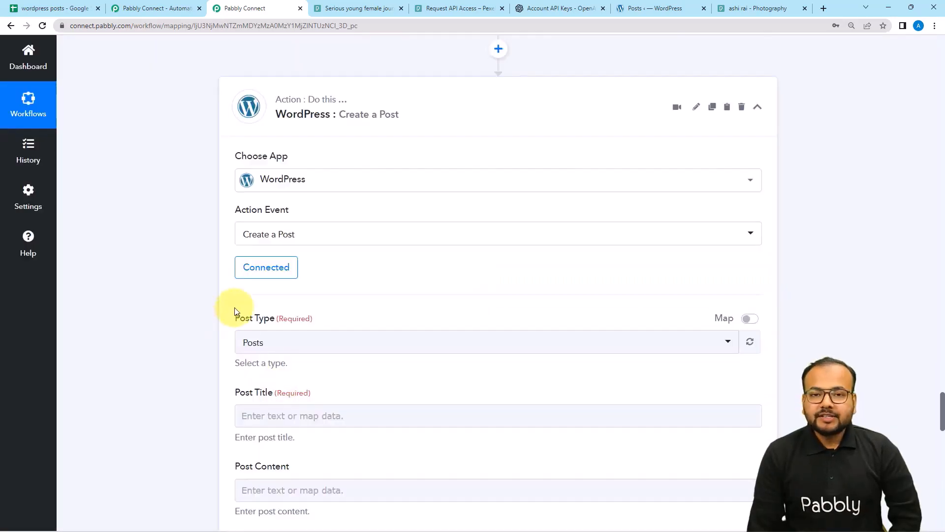
pyautogui.scroll(-3, 158, 314)
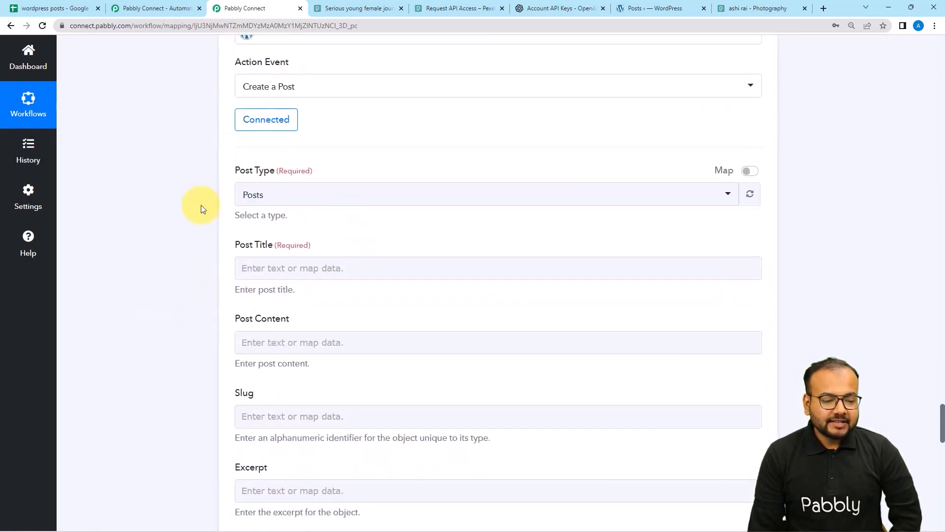
pyautogui.click(273, 203)
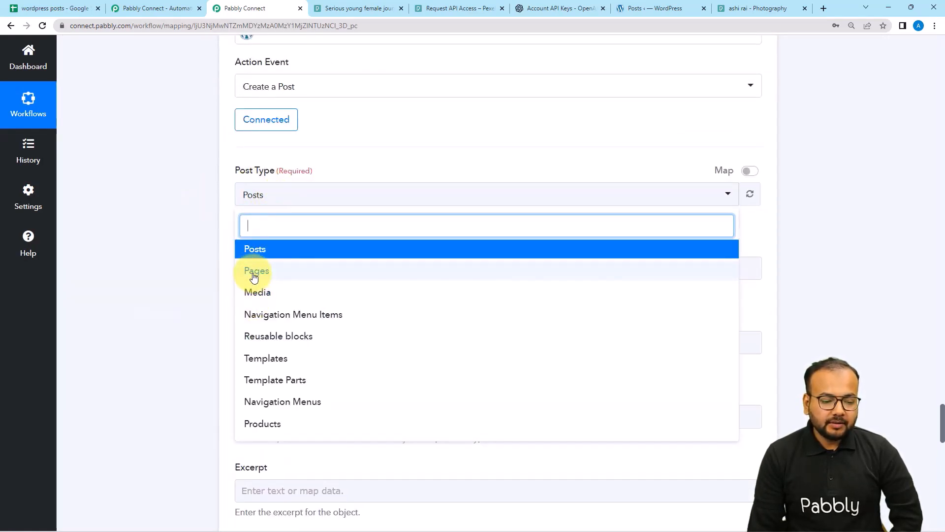
# Keep Posts as the post type and map 3. RowValue Topics into Post Title.
pyautogui.click(248, 248)
pyautogui.scroll(-2, 333, 185)
pyautogui.click(243, 168)
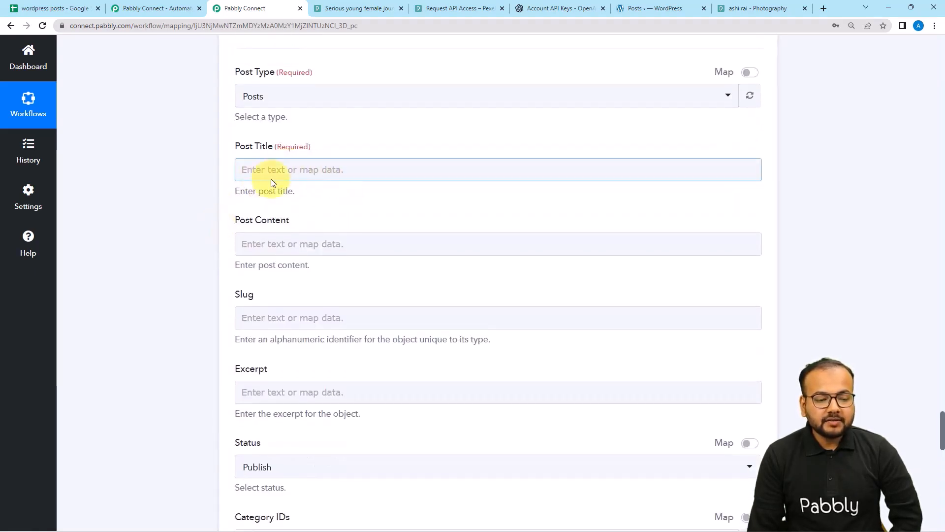
pyautogui.click(310, 170)
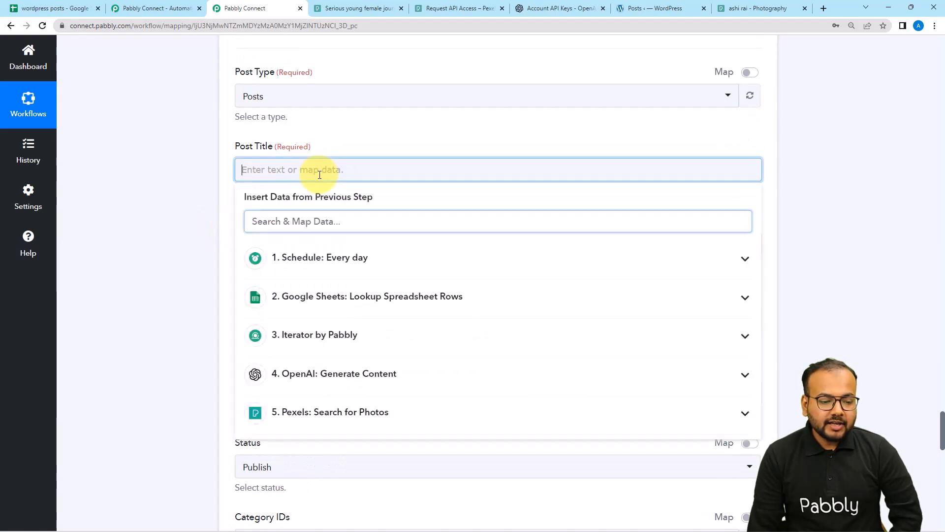
pyautogui.click(327, 342)
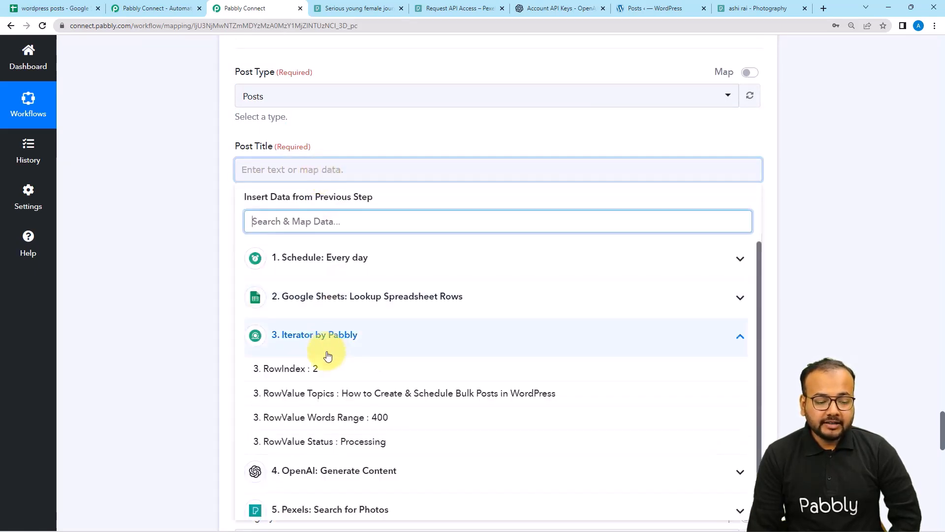
pyautogui.click(317, 392)
pyautogui.click(173, 214)
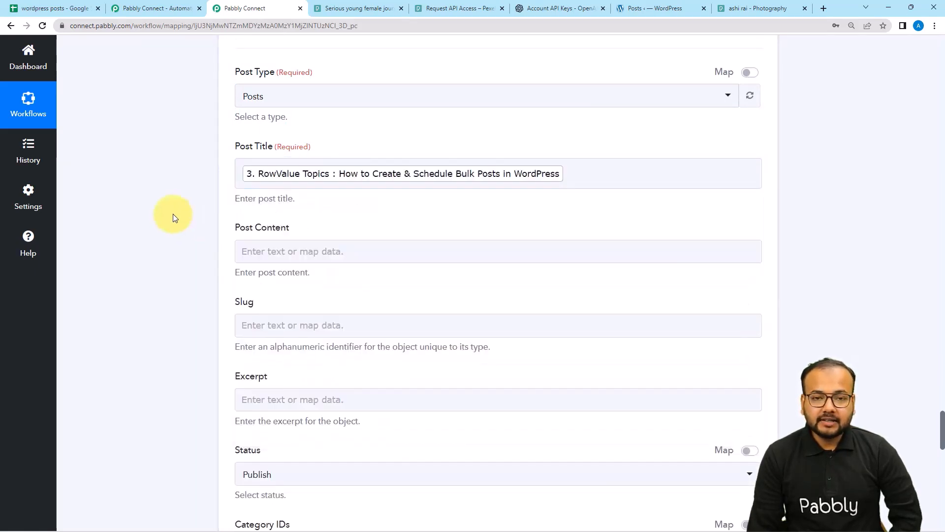
# Map the OpenAI output 4. Choices 0 Text into Post Content.
pyautogui.scroll(-2, 173, 213)
pyautogui.click(275, 152)
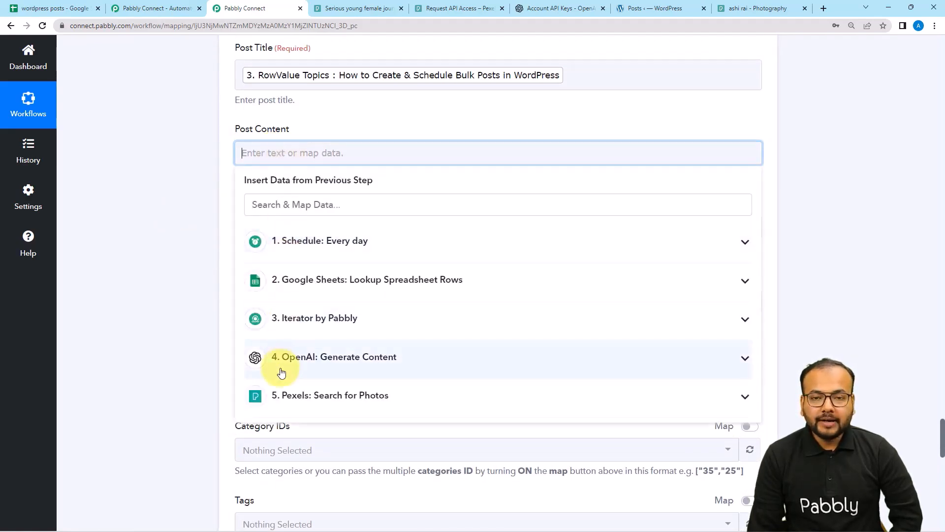
pyautogui.click(322, 373)
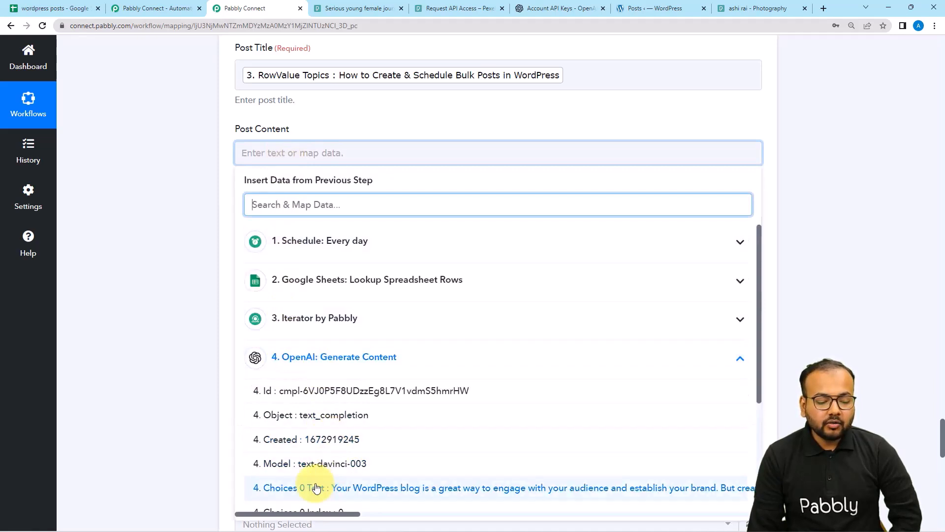
pyautogui.scroll(-2, 284, 493)
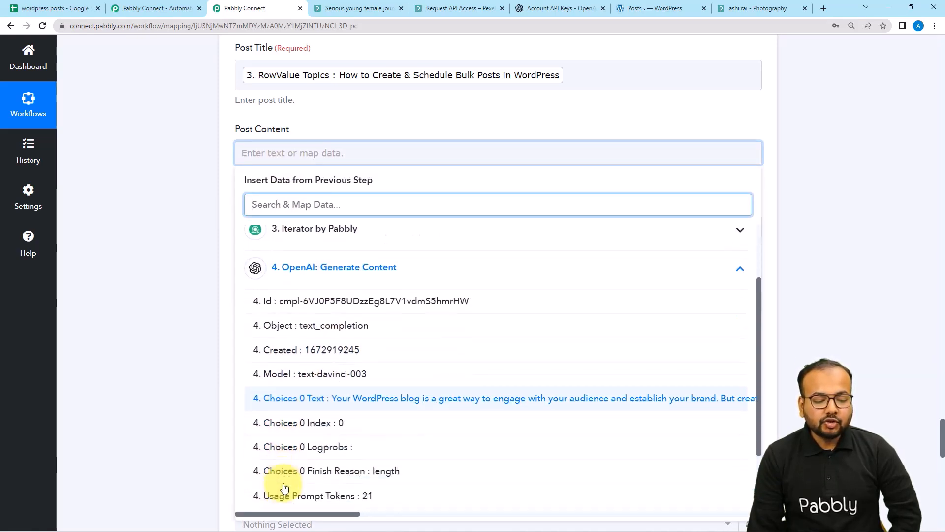
pyautogui.click(332, 391)
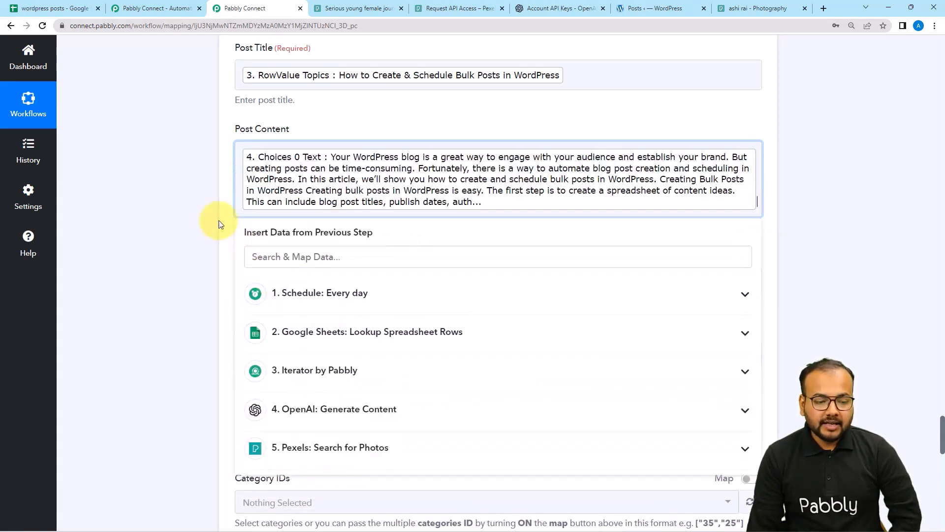
pyautogui.click(193, 208)
pyautogui.scroll(-2, 193, 226)
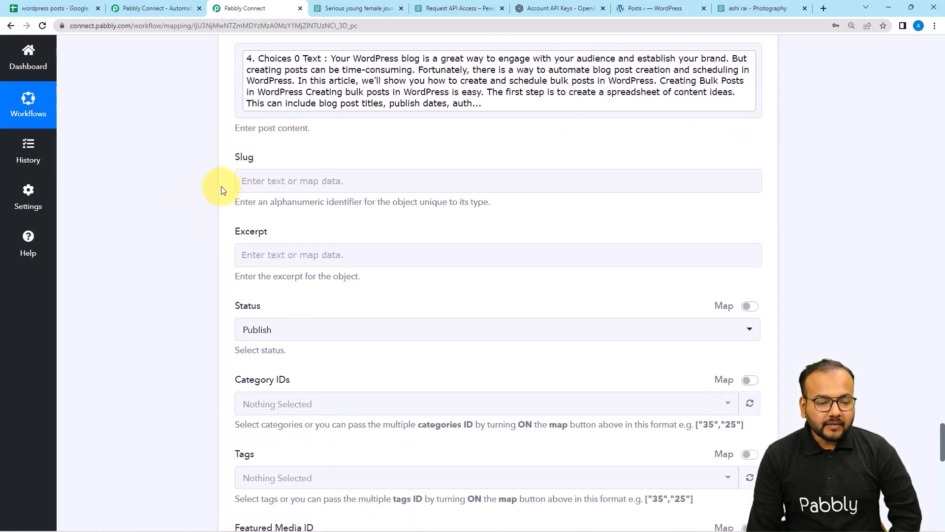
# Set the post Status to Draft.
pyautogui.scroll(-1, 222, 189)
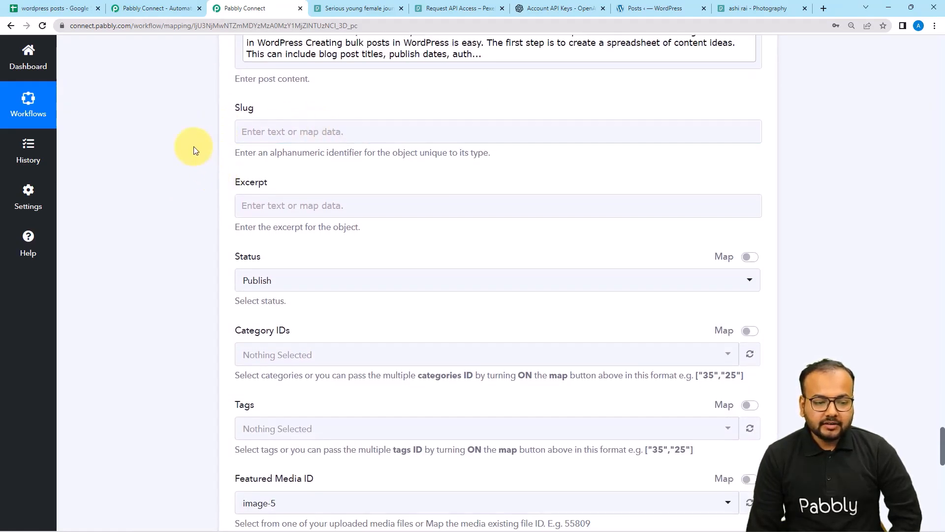
pyautogui.scroll(-2, 207, 140)
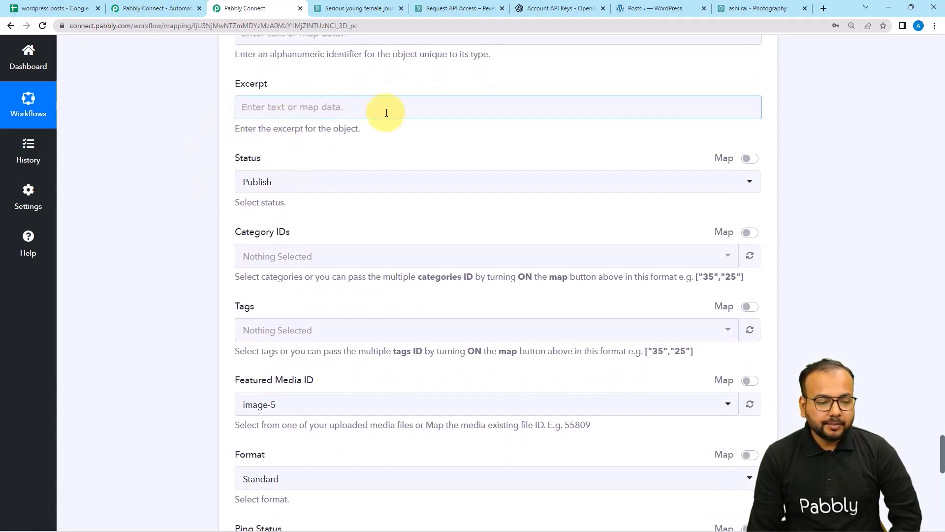
pyautogui.scroll(-1, 382, 110)
pyautogui.scroll(-1, 382, 111)
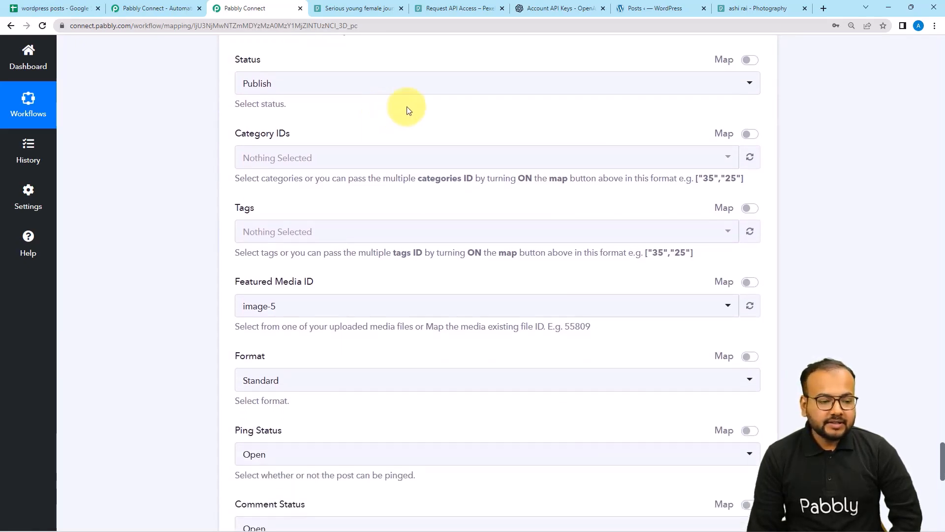
pyautogui.click(312, 90)
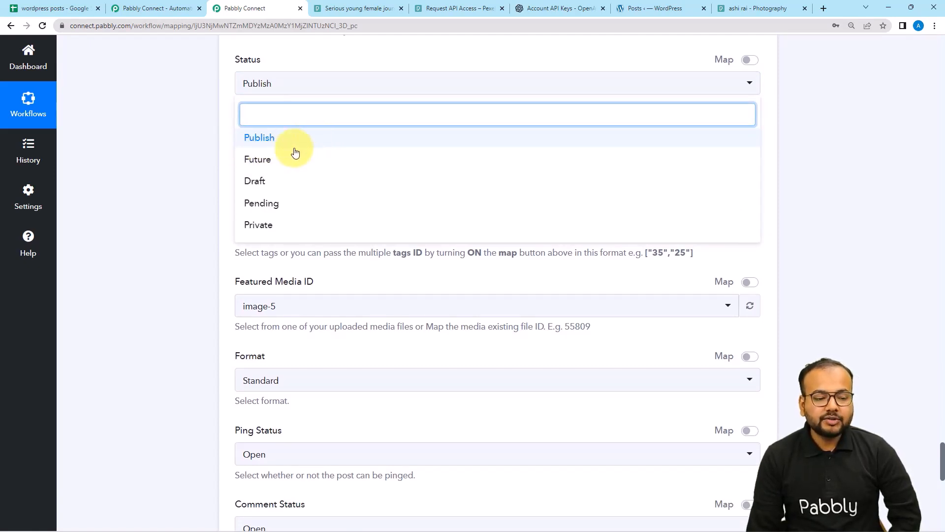
pyautogui.click(265, 183)
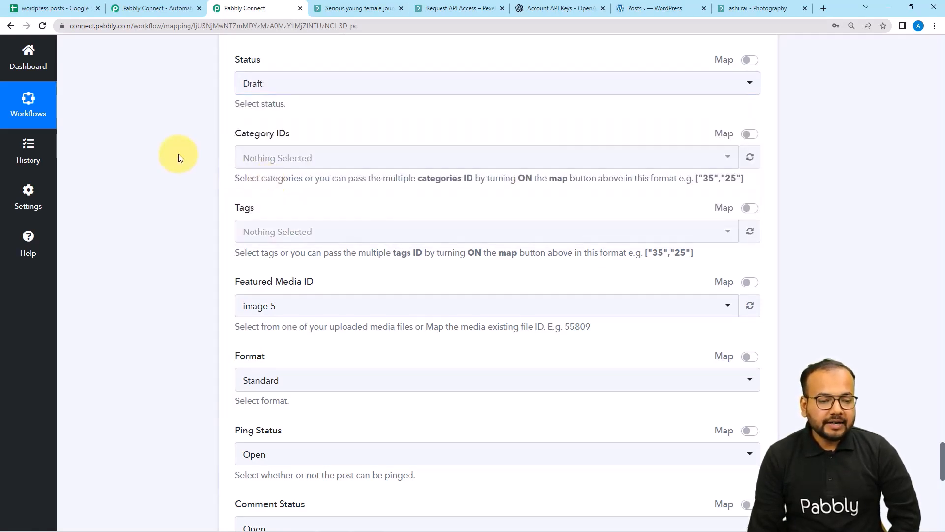
# Turn on the Map toggle for Featured Media ID to allow manual entry.
pyautogui.scroll(-1, 179, 157)
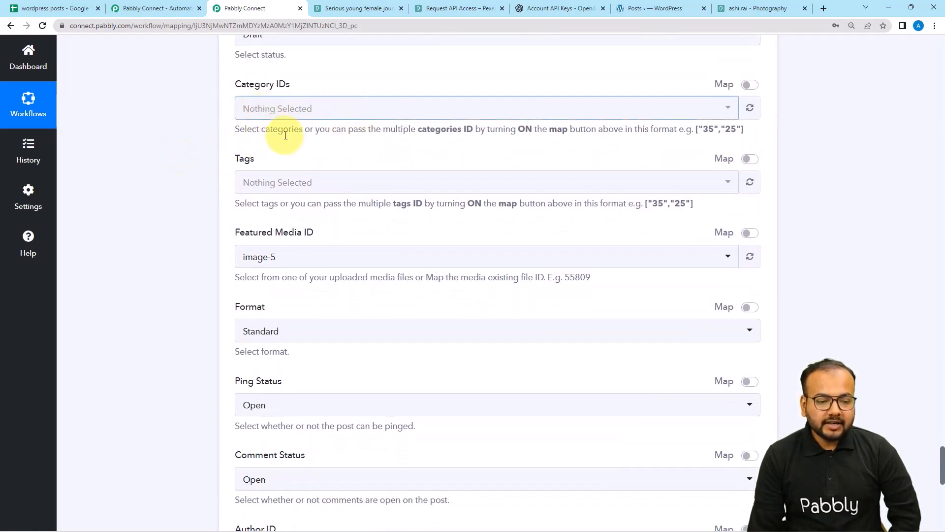
pyautogui.scroll(-1, 310, 142)
pyautogui.scroll(-1, 337, 131)
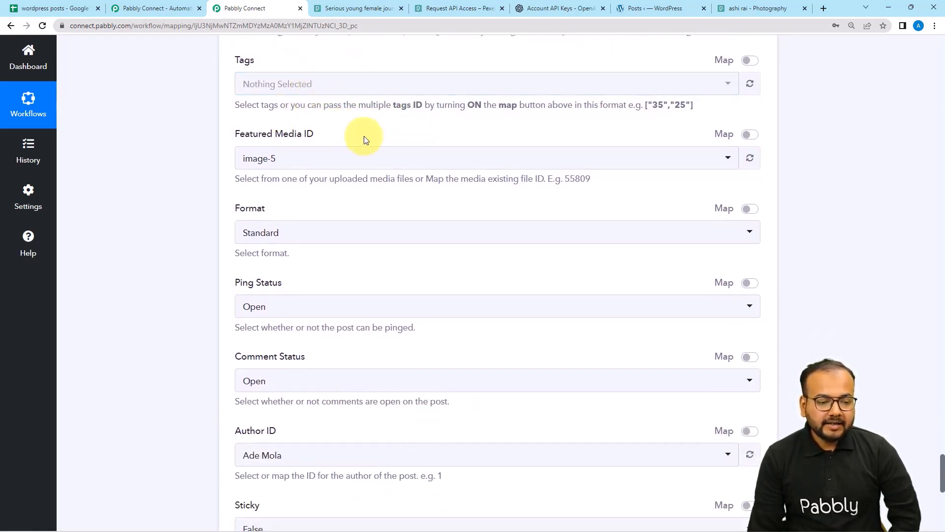
pyautogui.scroll(-1, 363, 141)
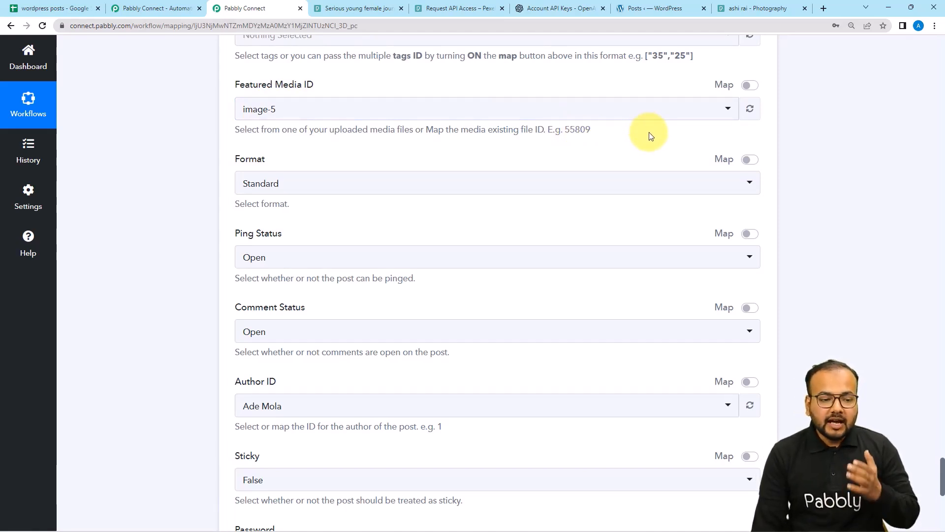
pyautogui.scroll(5, 649, 148)
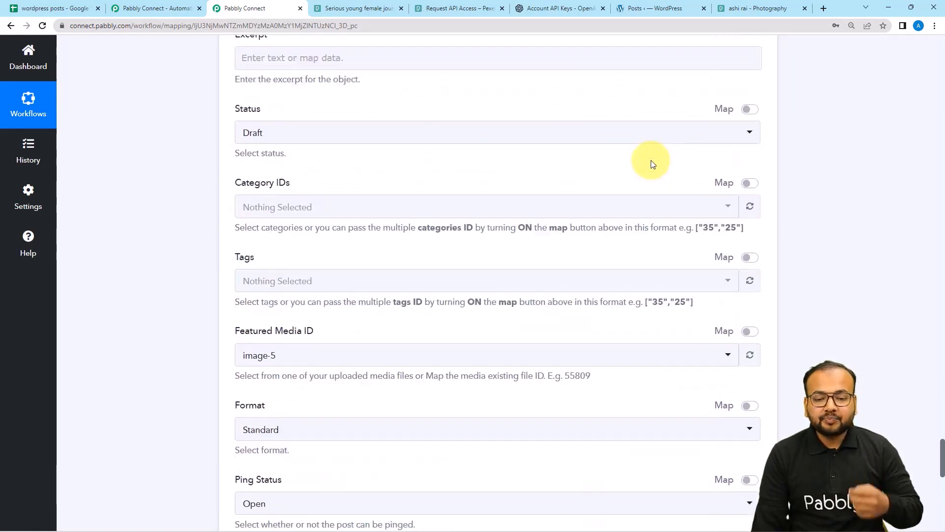
pyautogui.scroll(4, 653, 163)
pyautogui.scroll(4, 652, 164)
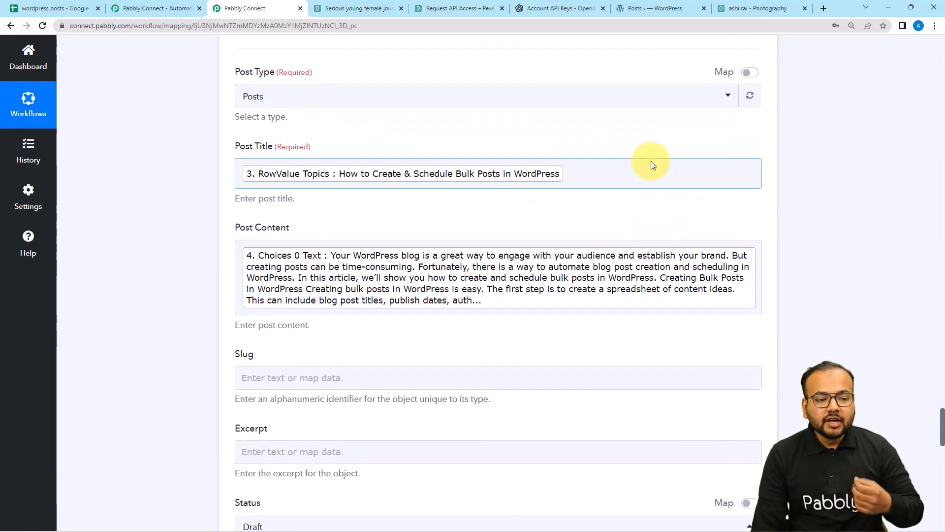
pyautogui.scroll(-7, 416, 230)
pyautogui.scroll(-3, 303, 265)
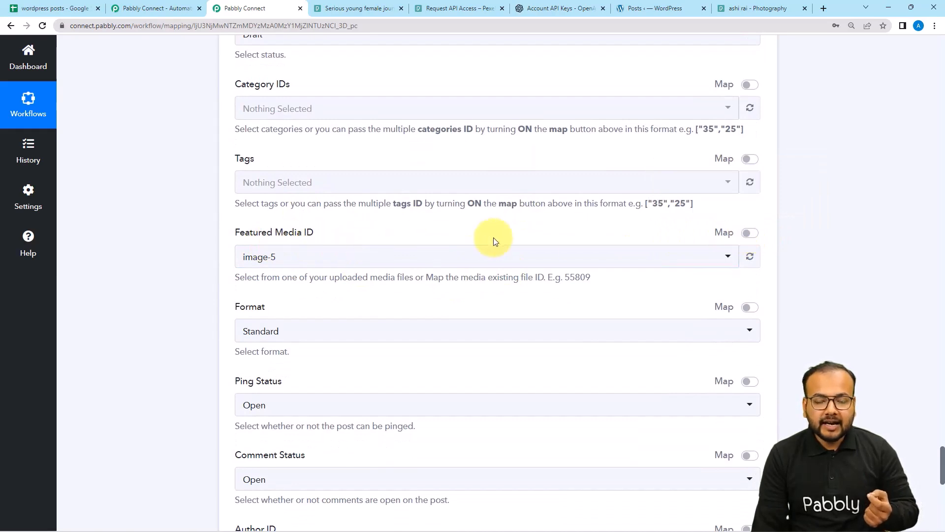
pyautogui.click(750, 232)
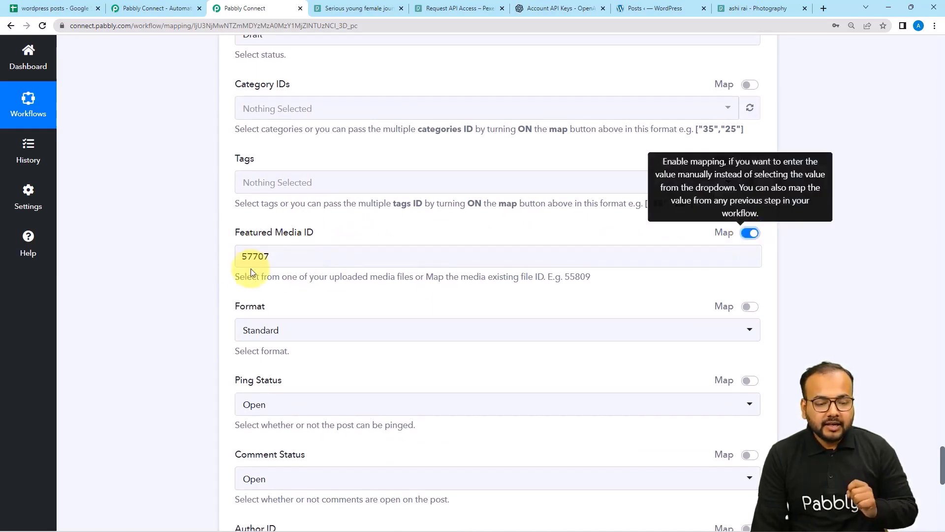
# Delete the 57707 value so Featured Media ID stays empty.
pyautogui.click(250, 256)
pyautogui.press('BackSpace')
pyautogui.press('BackSpace')
pyautogui.press('BackSpace')
pyautogui.press('BackSpace')
pyautogui.press('BackSpace')
pyautogui.click(184, 250)
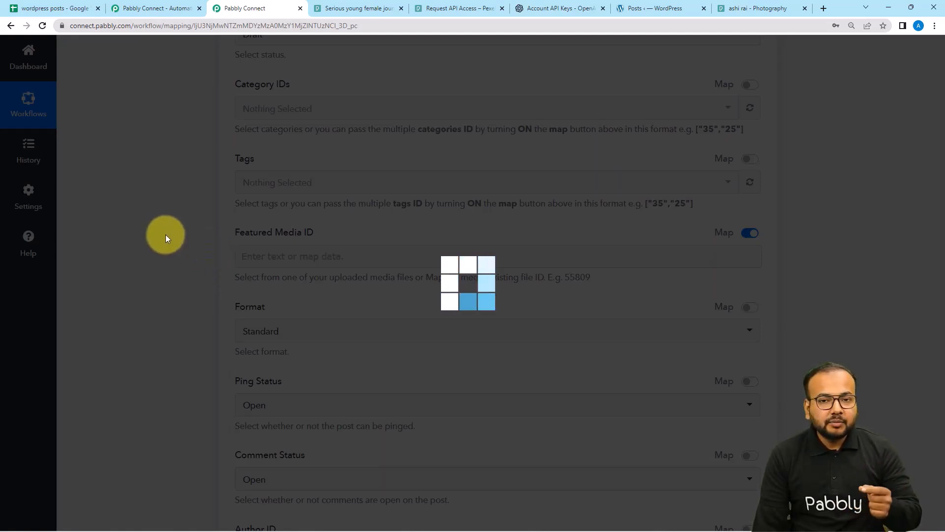
pyautogui.scroll(5, 165, 235)
pyautogui.scroll(5, 166, 235)
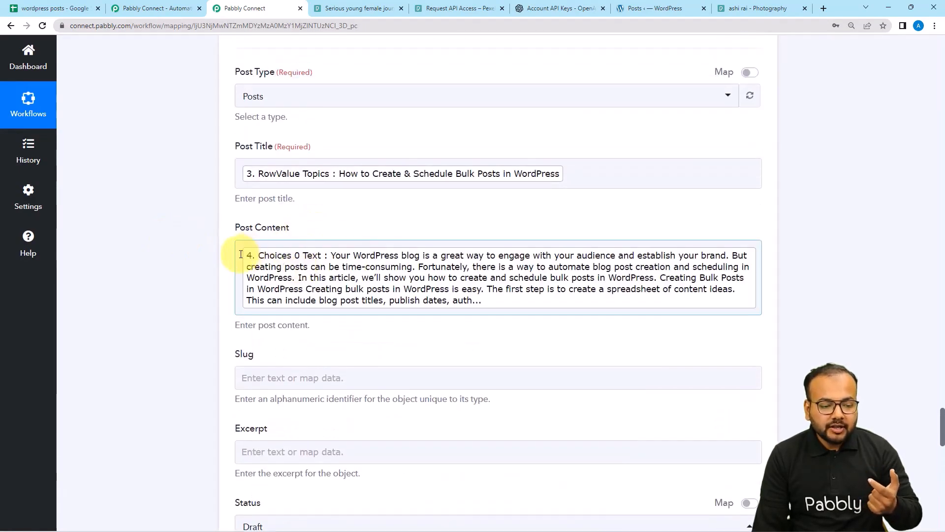
# Paste an img tag at the start of Post Content, above the generated text.
pyautogui.click(241, 254)
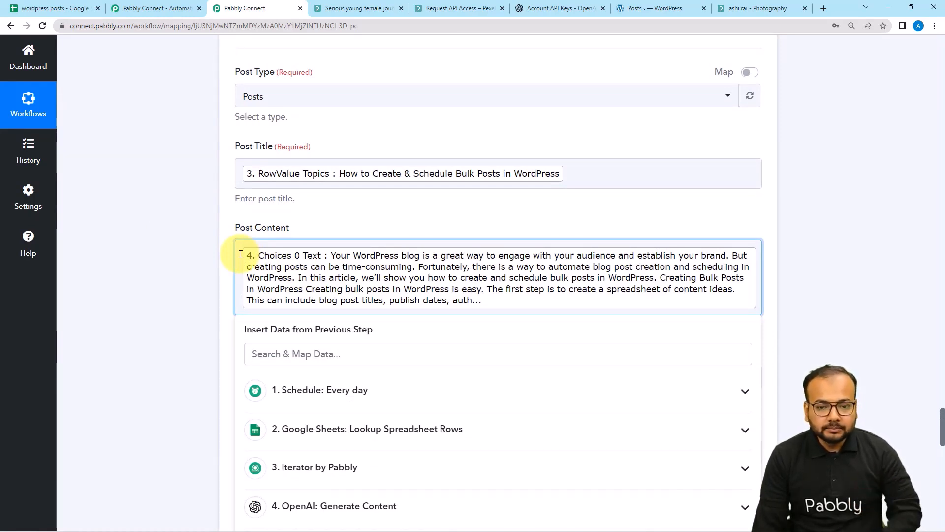
pyautogui.write('<img src="">')
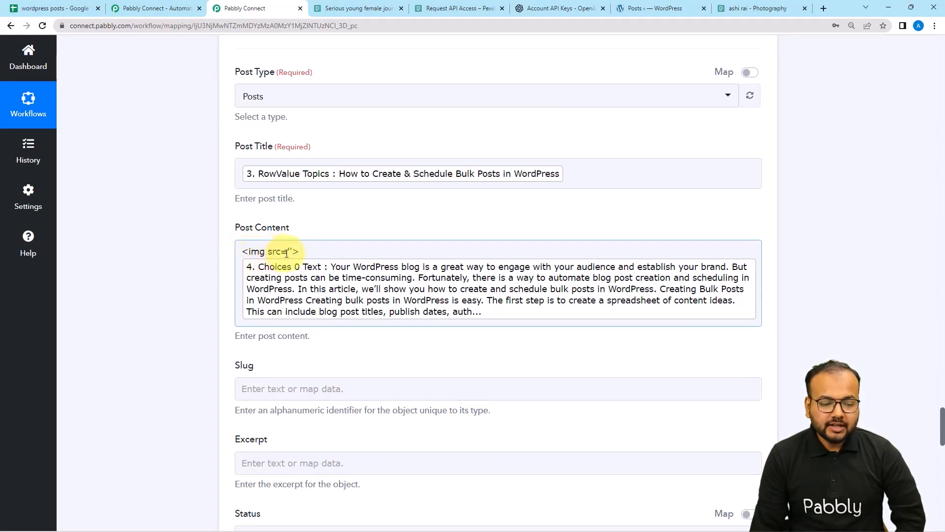
pyautogui.scroll(15, 150, 169)
pyautogui.scroll(12, 149, 170)
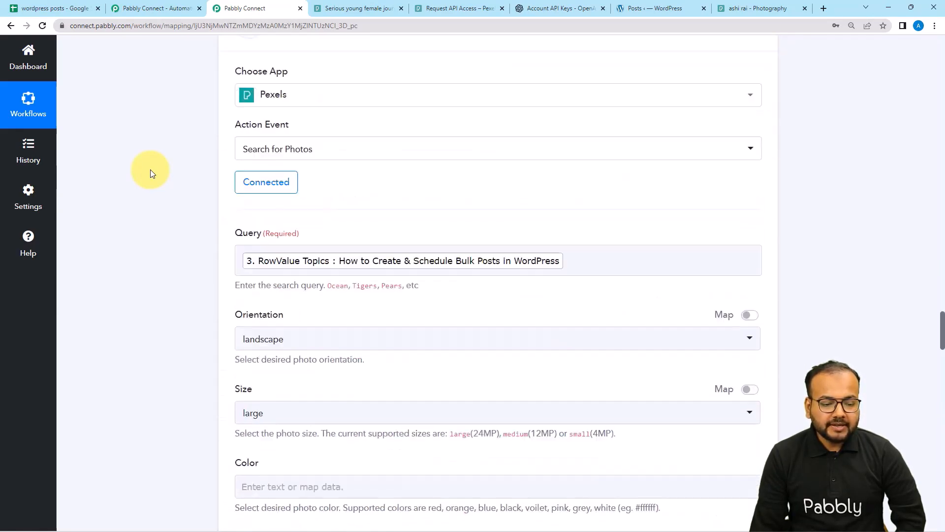
pyautogui.scroll(-12, 150, 169)
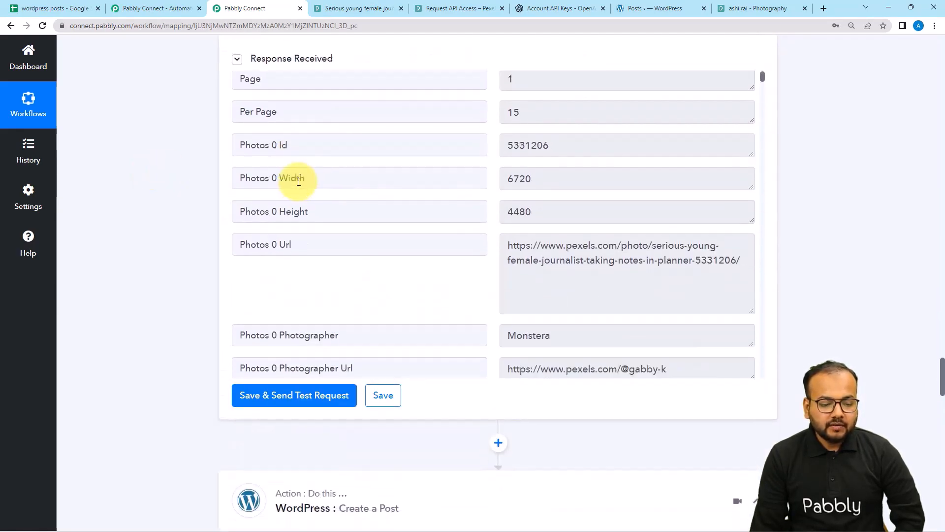
pyautogui.scroll(-5, 299, 181)
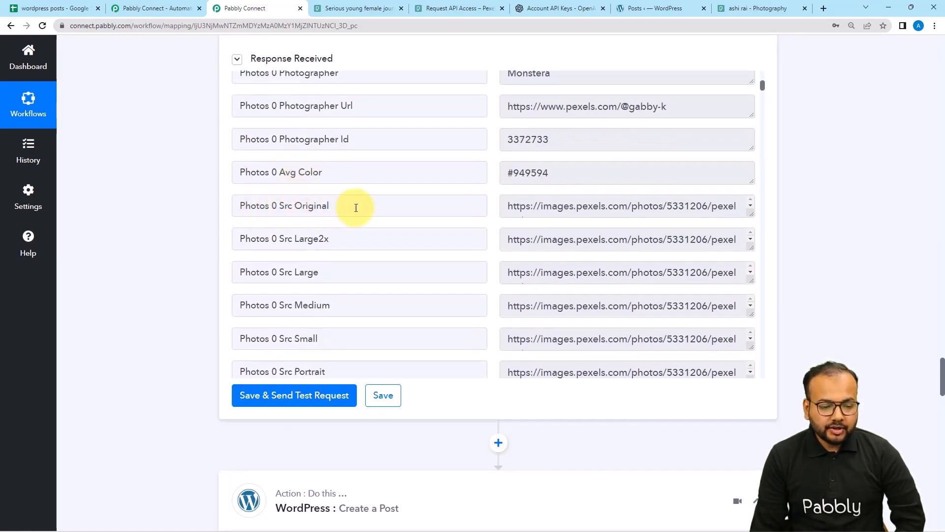
pyautogui.moveTo(748, 213); pyautogui.dragTo(752, 252)
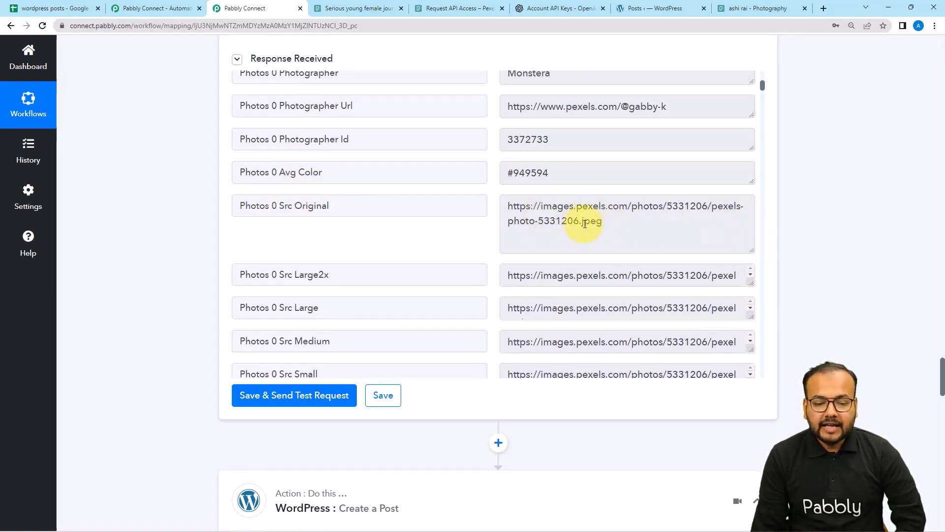
pyautogui.scroll(-8, 169, 202)
pyautogui.scroll(-6, 168, 202)
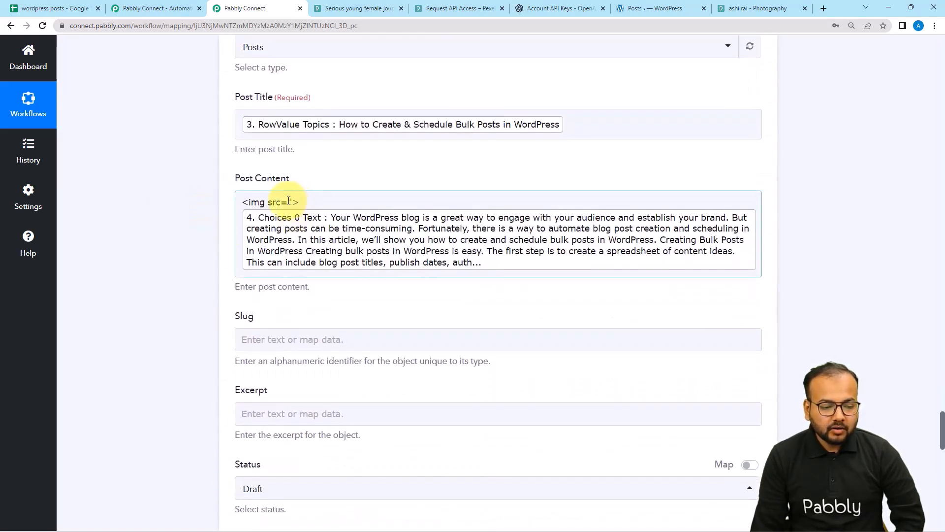
# Map the Pexels Photos 0 Src Original URL into the img tag's src.
pyautogui.click(289, 202)
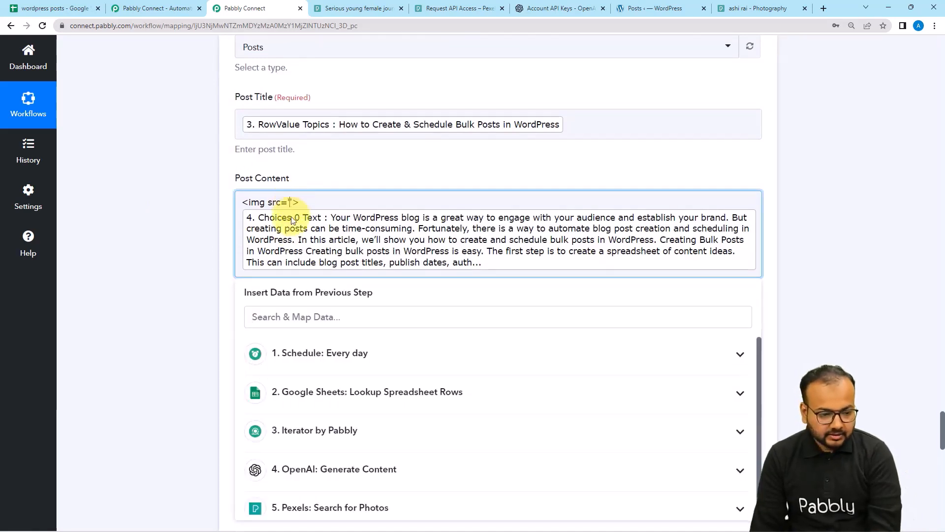
pyautogui.scroll(-1, 337, 392)
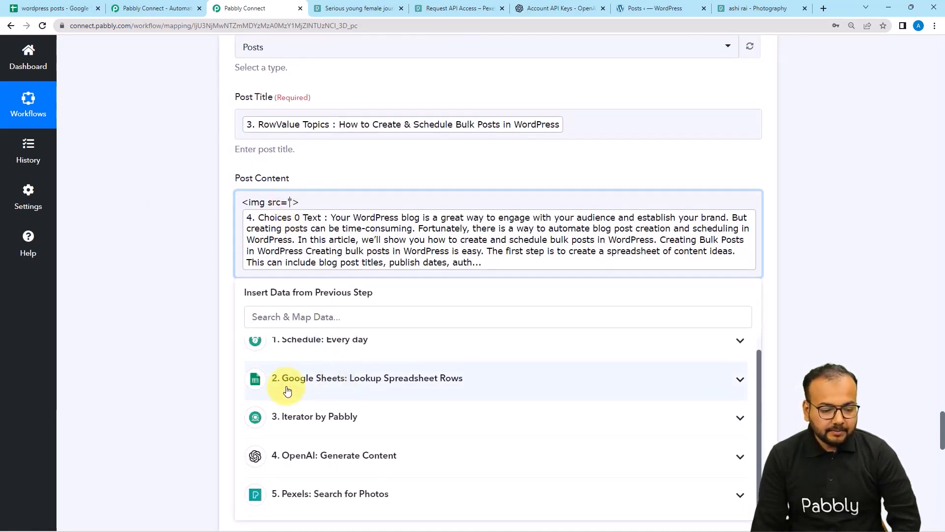
pyautogui.scroll(-3, 163, 348)
pyautogui.click(319, 360)
pyautogui.scroll(-3, 329, 379)
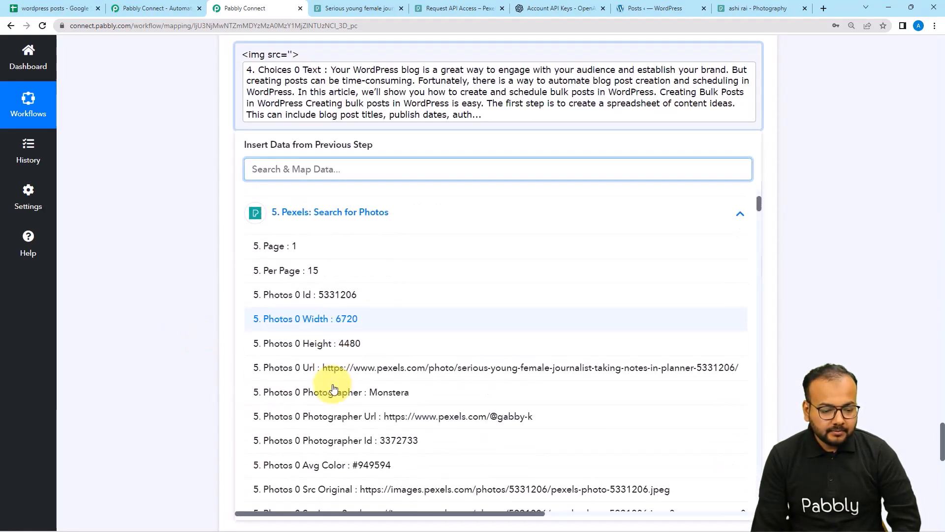
pyautogui.scroll(-3, 333, 388)
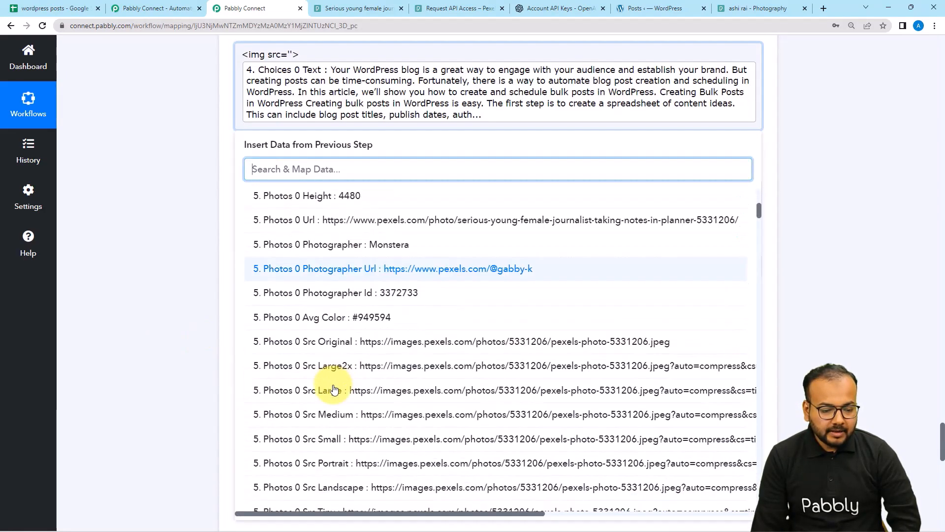
pyautogui.click(388, 341)
pyautogui.click(164, 173)
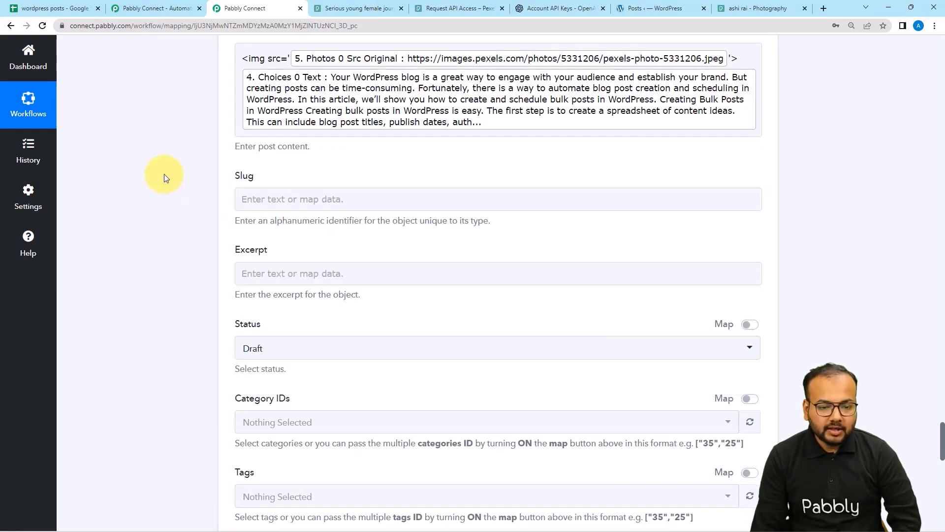
pyautogui.scroll(-7, 163, 173)
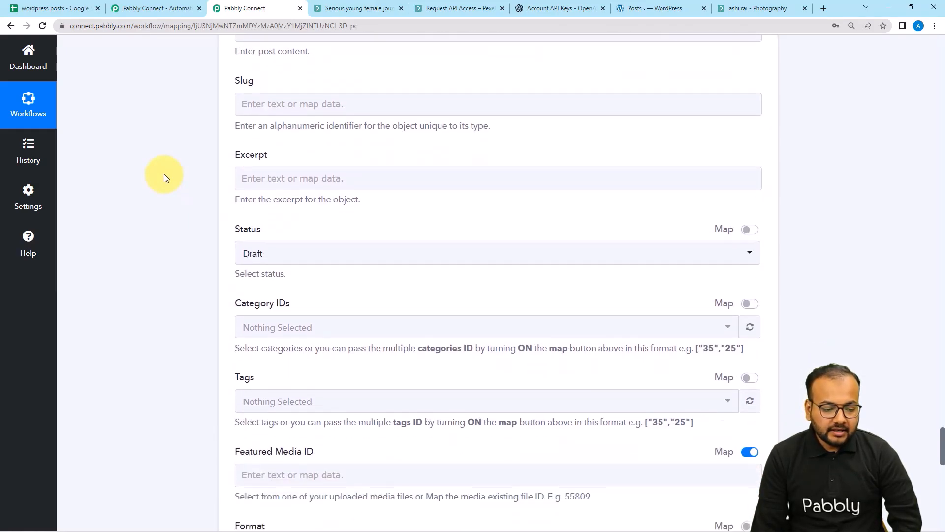
# Save the WordPress step and send a test request, creating draft post 57712.
pyautogui.scroll(-6, 164, 174)
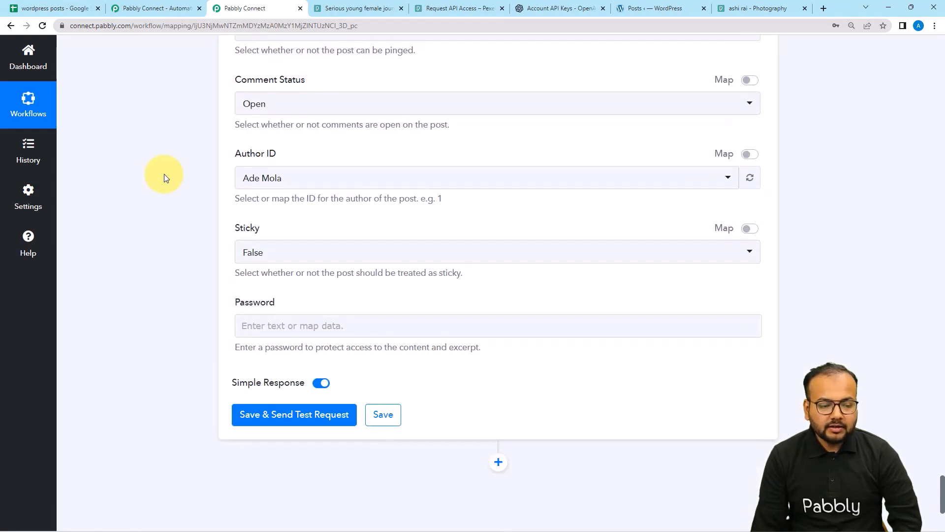
pyautogui.scroll(-2, 164, 173)
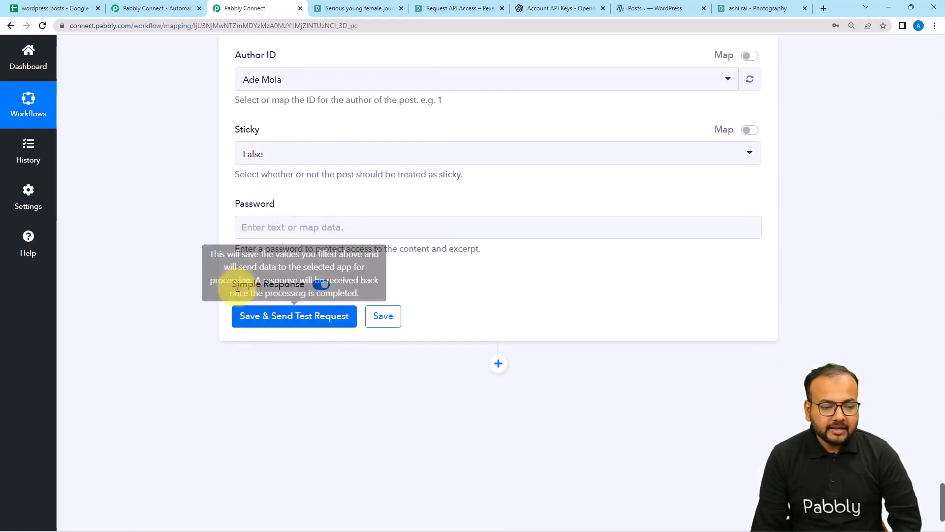
pyautogui.click(252, 320)
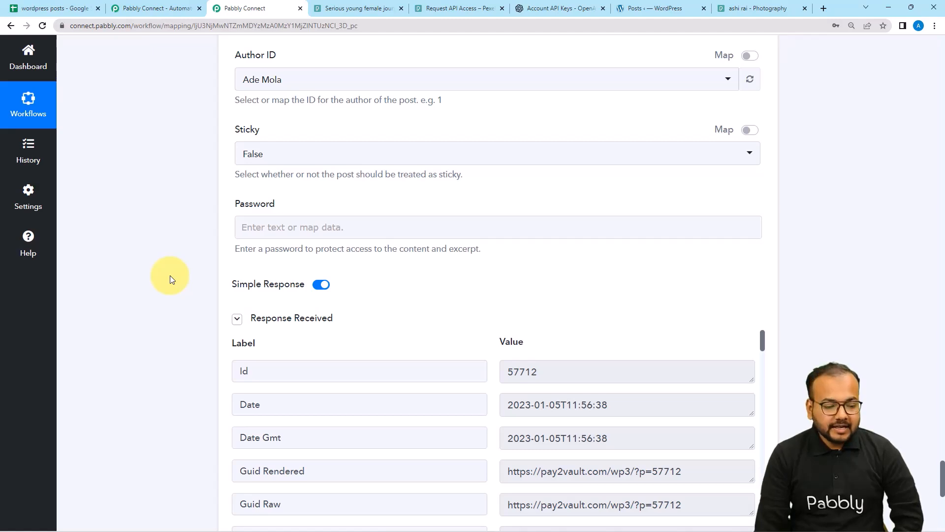
pyautogui.scroll(-6, 169, 279)
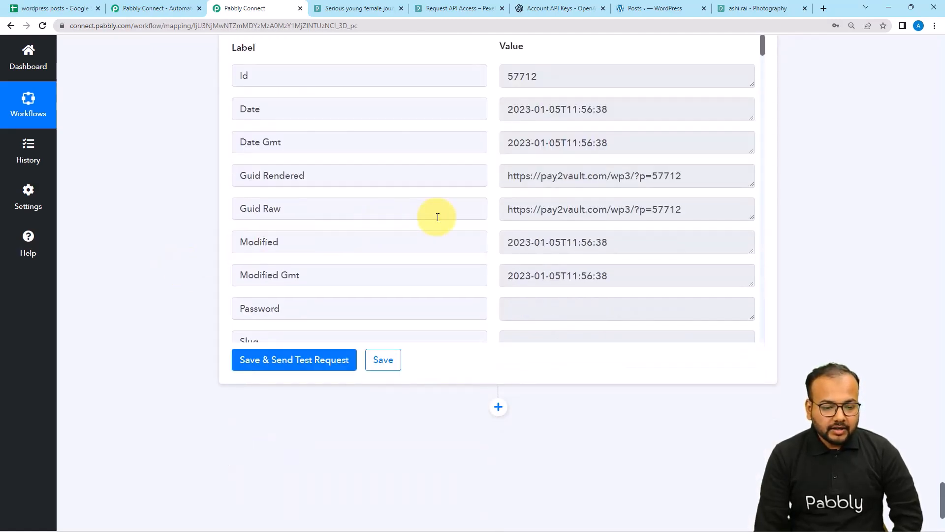
pyautogui.scroll(-6, 438, 217)
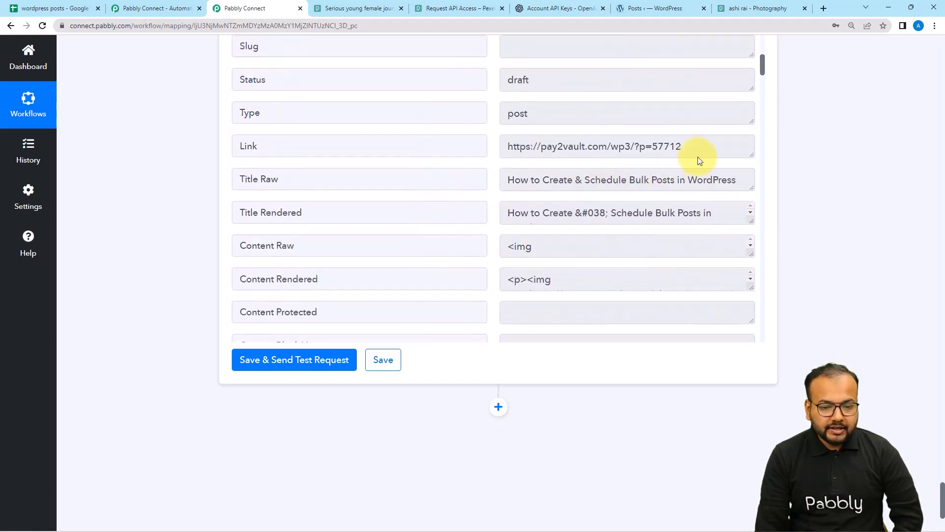
# Open the returned post Link URL in a new tab.
pyautogui.moveTo(696, 149); pyautogui.dragTo(498, 177)
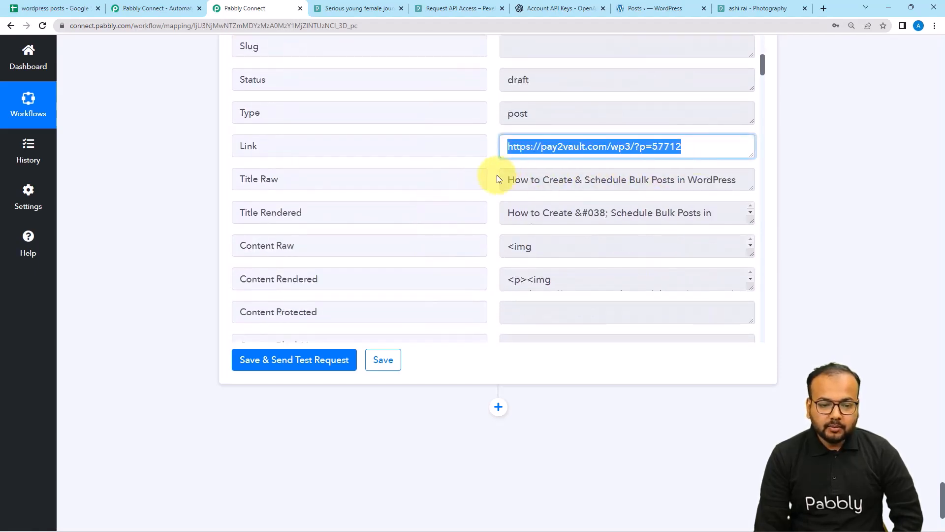
pyautogui.rightClick(523, 151)
pyautogui.click(541, 184)
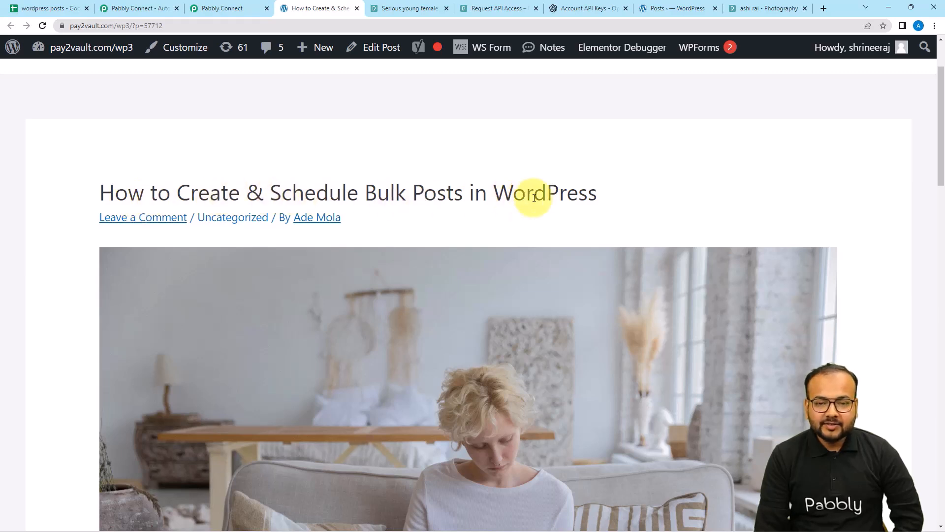
# Compare the new post against the spreadsheet and Pexels photo, read through the article, then return to Pabbly.
pyautogui.click(28, 10)
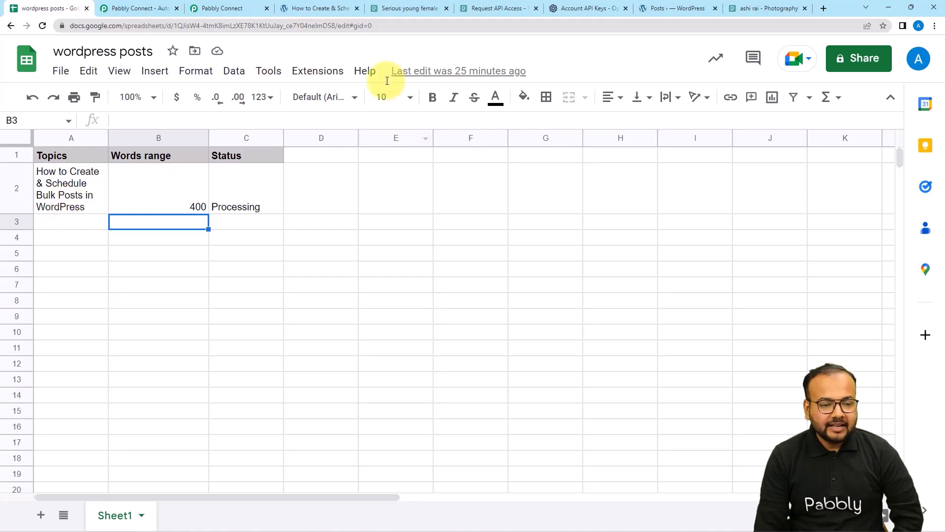
pyautogui.click(308, 8)
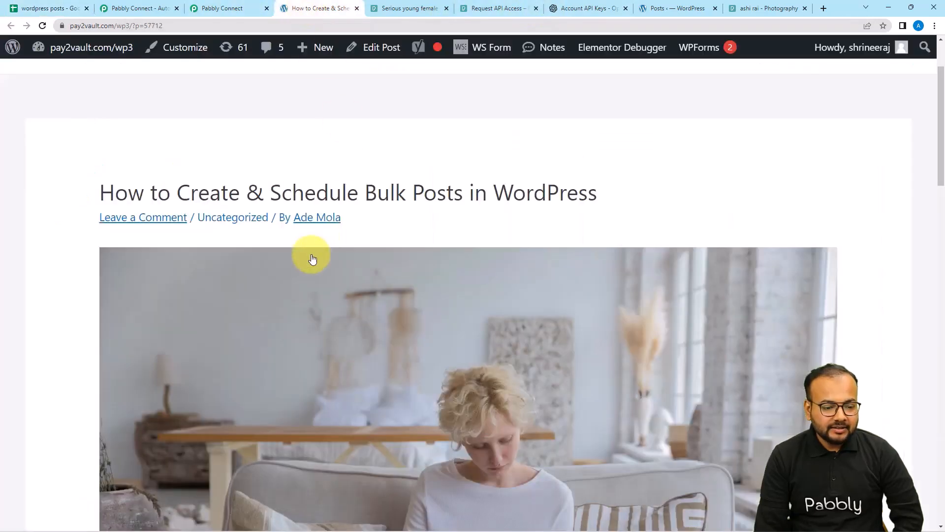
pyautogui.scroll(-3, 311, 254)
pyautogui.scroll(-2, 311, 254)
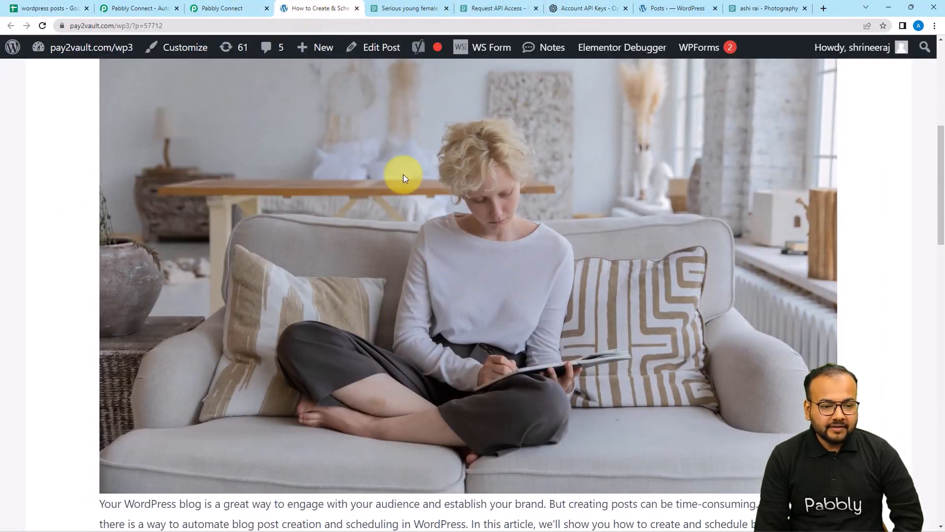
pyautogui.click(394, 9)
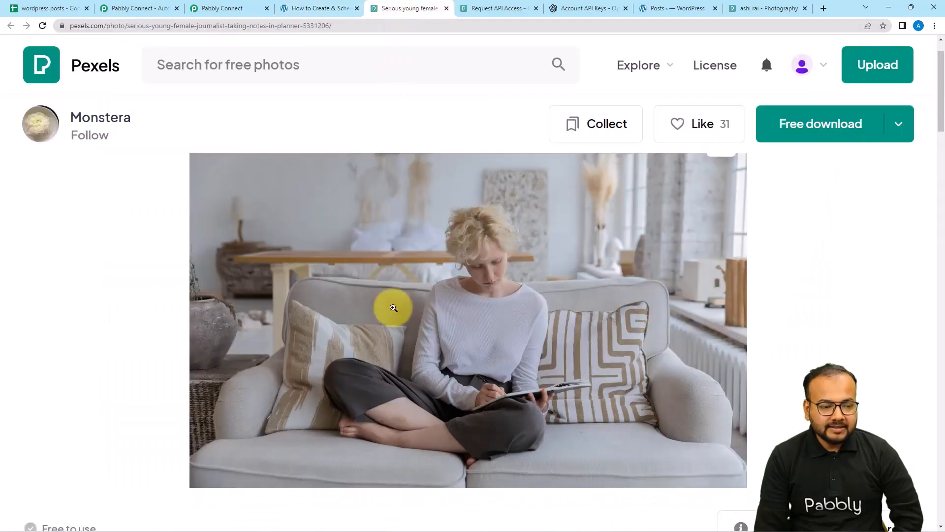
pyautogui.click(311, 8)
pyautogui.scroll(-5, 344, 247)
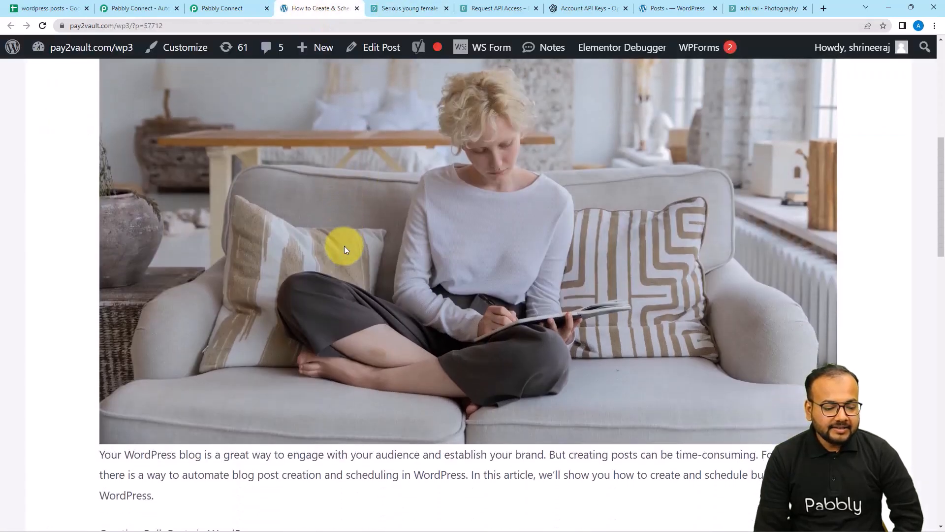
pyautogui.scroll(-2, 320, 276)
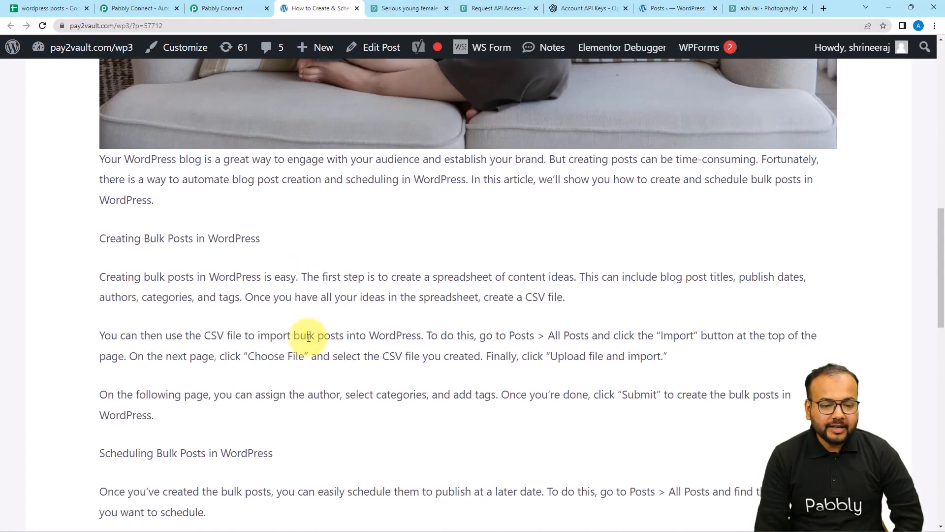
pyautogui.scroll(-2, 327, 361)
pyautogui.scroll(-6, 289, 312)
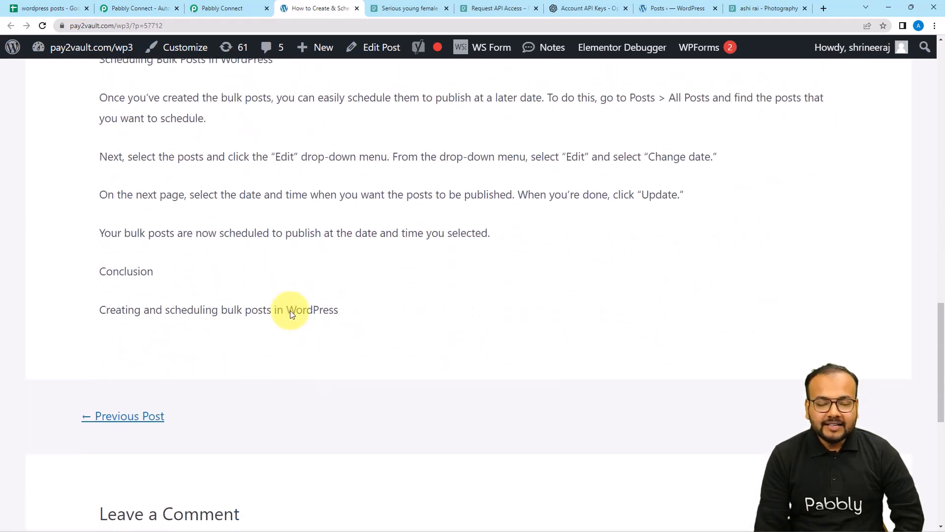
pyautogui.click(214, 6)
pyautogui.scroll(-3, 170, 199)
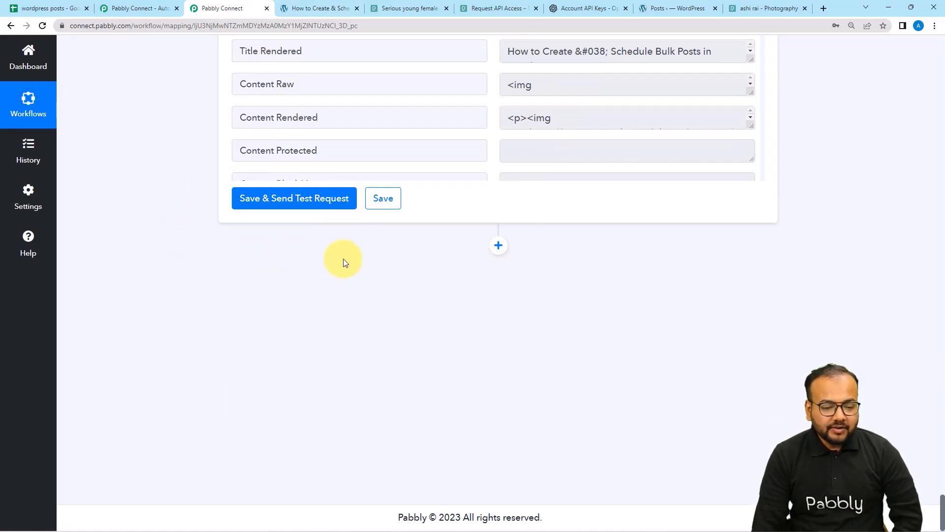
# Add a Google Sheets action step using the Update Cell Value event.
pyautogui.click(75, 10)
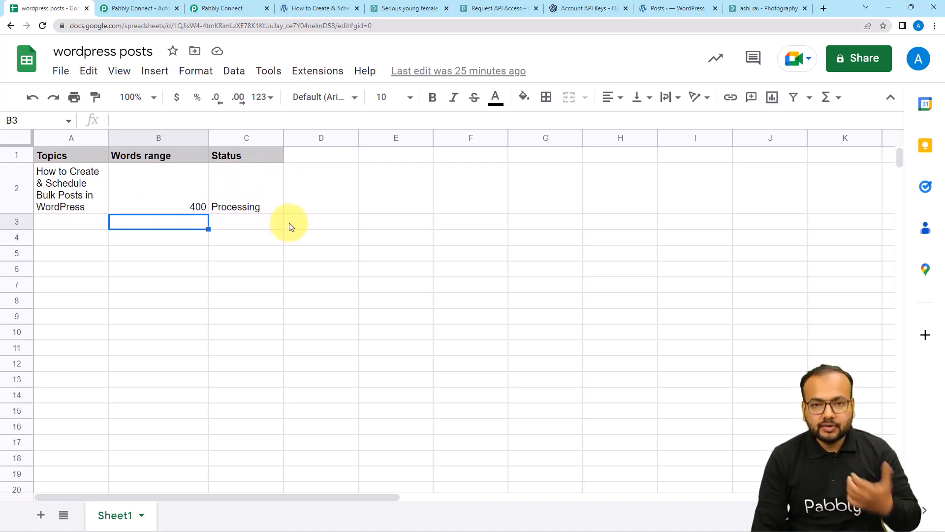
pyautogui.click(223, 7)
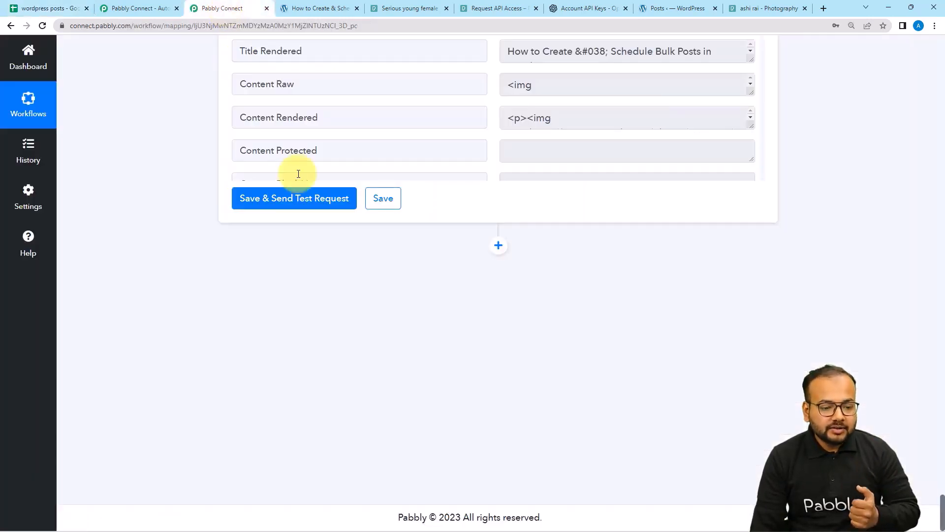
pyautogui.click(498, 245)
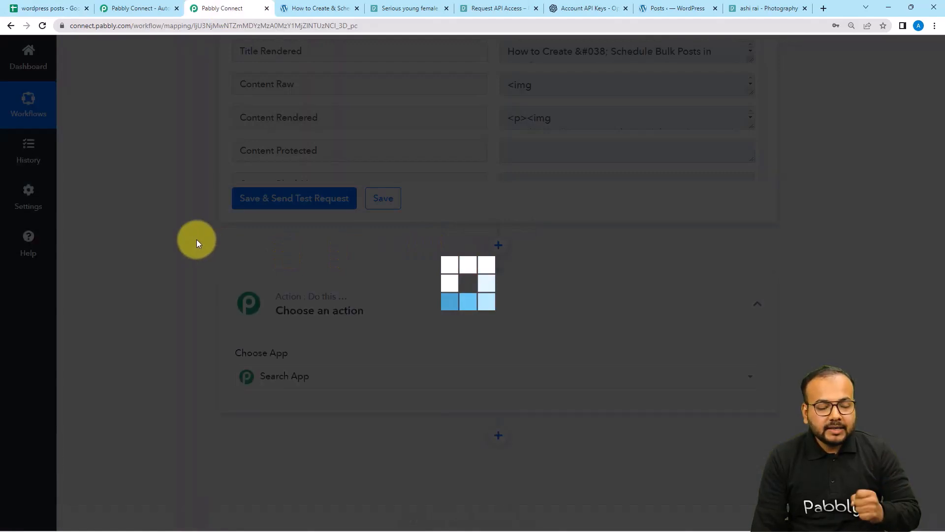
pyautogui.write('goo')
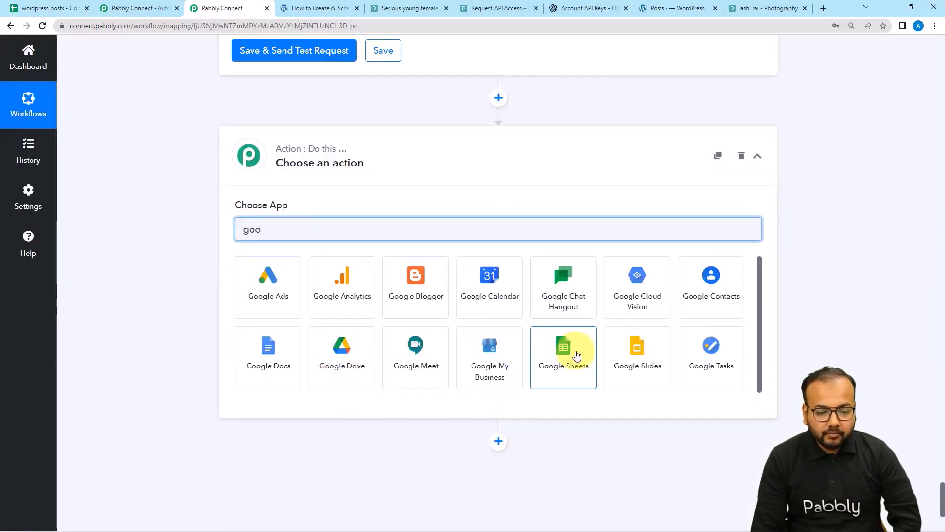
pyautogui.click(571, 358)
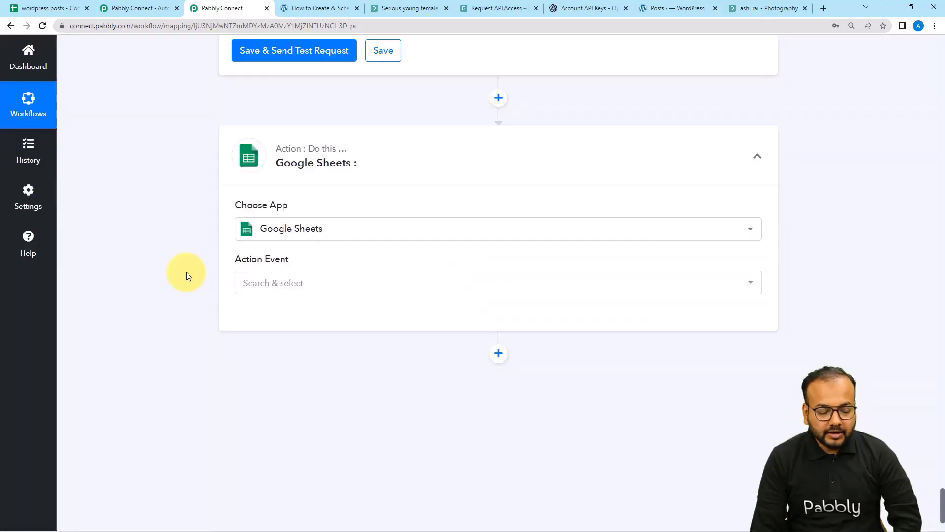
pyautogui.scroll(-2, 186, 275)
pyautogui.click(291, 176)
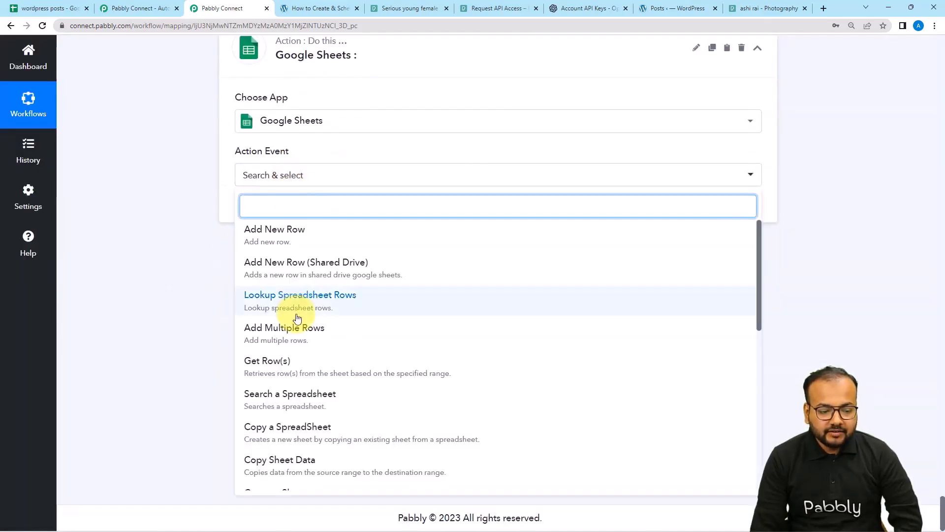
pyautogui.scroll(-5, 282, 323)
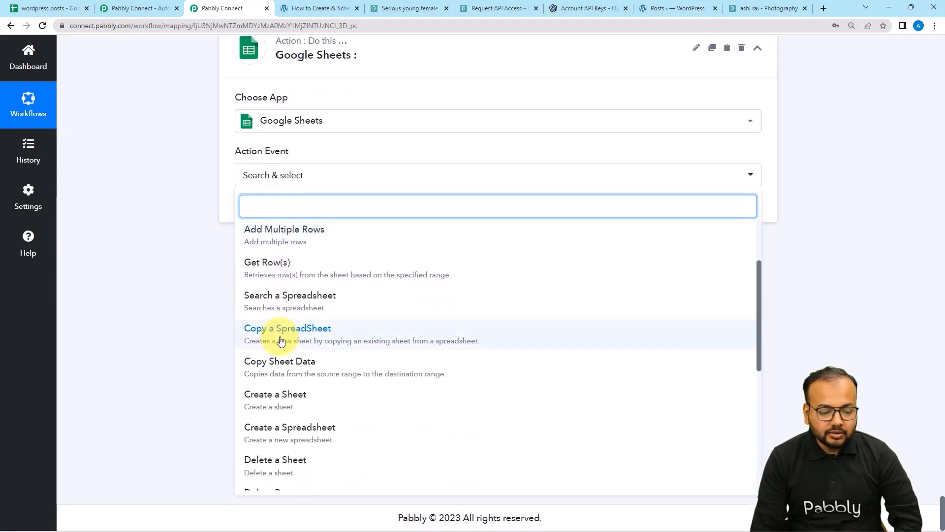
pyautogui.scroll(-3, 280, 341)
pyautogui.click(289, 386)
# Connect it with the existing Google Sheets #3 connection and save.
pyautogui.click(263, 208)
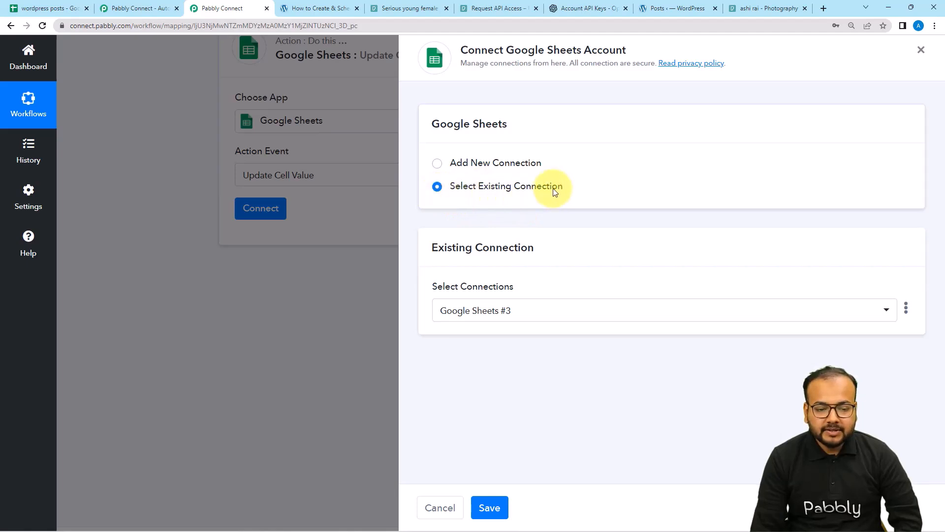
pyautogui.click(490, 507)
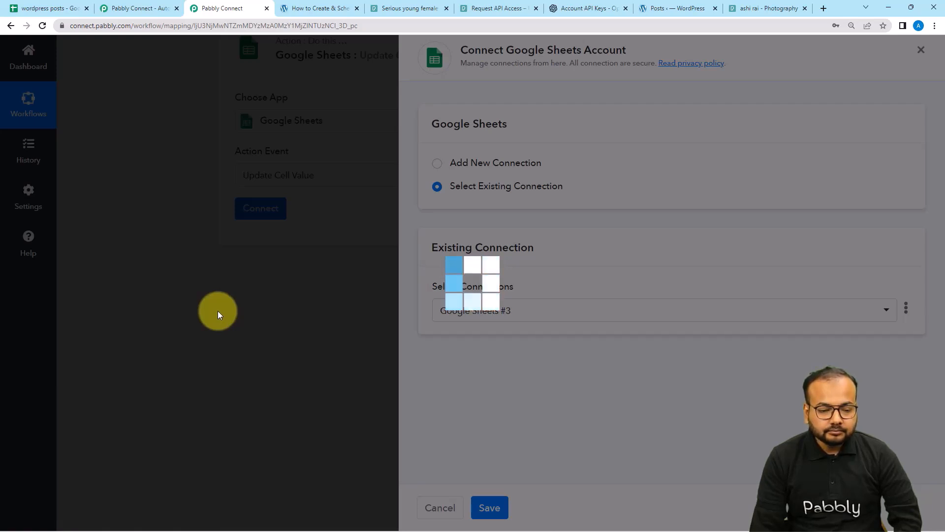
pyautogui.scroll(-2, 217, 311)
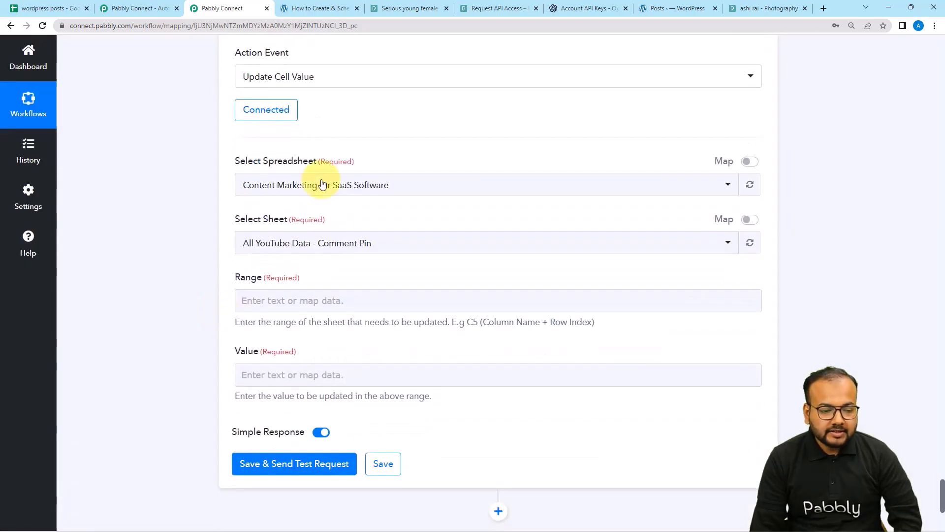
# Select the wordpress posts spreadsheet, confirm Status sits in column C, and begin the Range field.
pyautogui.click(317, 185)
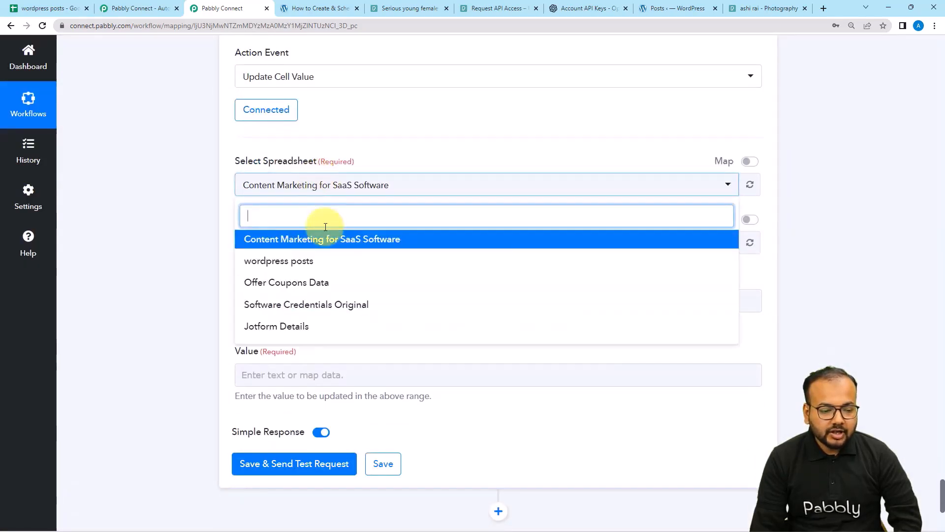
pyautogui.click(290, 261)
pyautogui.scroll(-2, 207, 223)
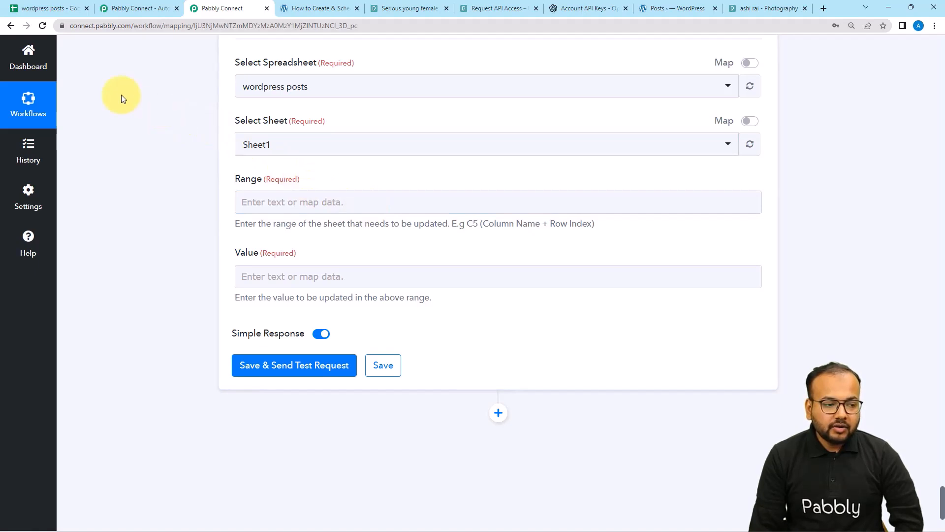
pyautogui.click(74, 8)
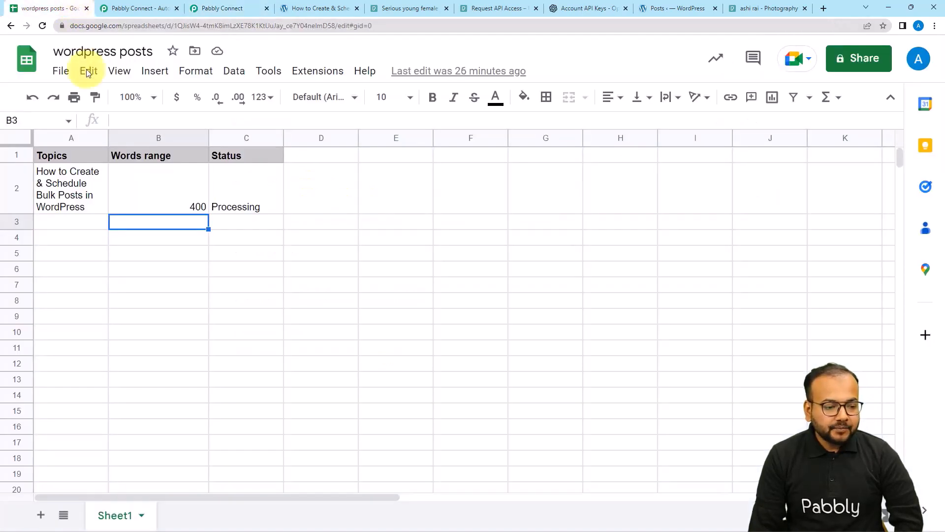
pyautogui.click(226, 194)
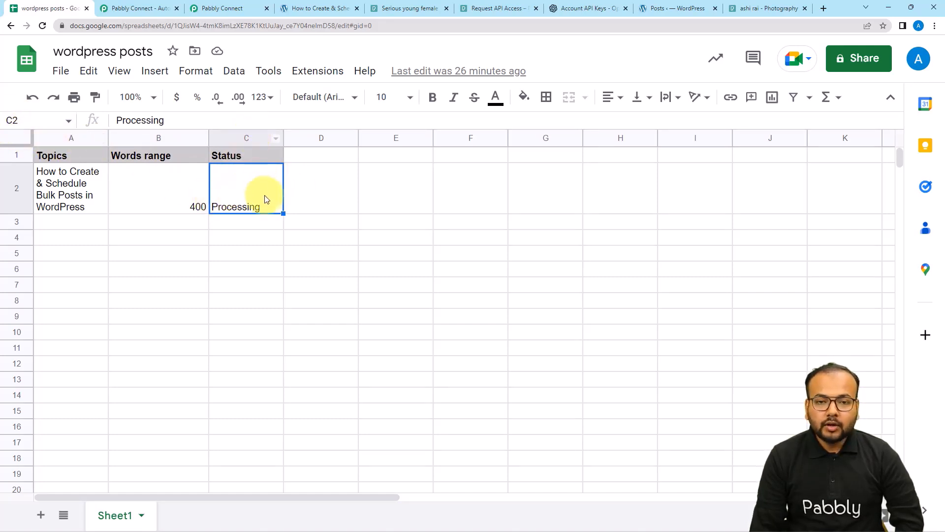
pyautogui.click(223, 8)
pyautogui.click(292, 201)
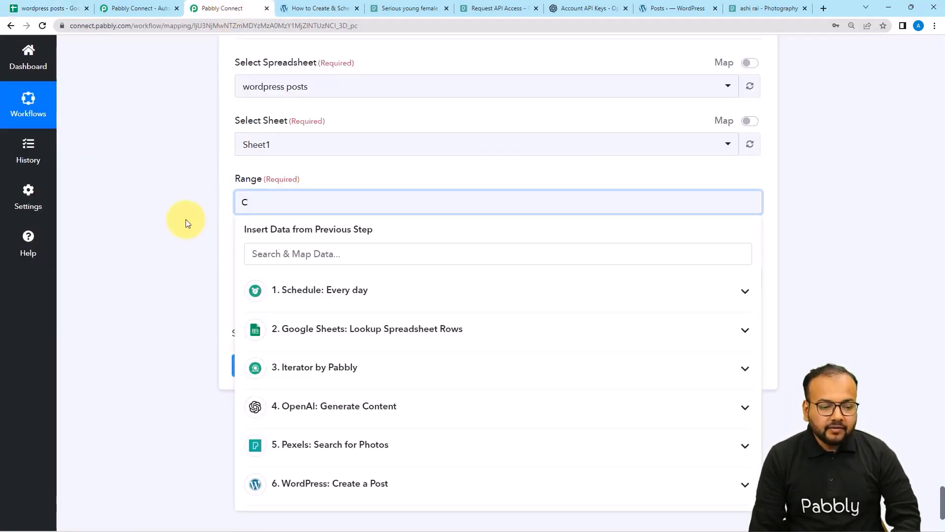
# Set the update Range to C plus the Iterator's RowIndex and the Value to 'Completed'.
pyautogui.scroll(-2, 186, 221)
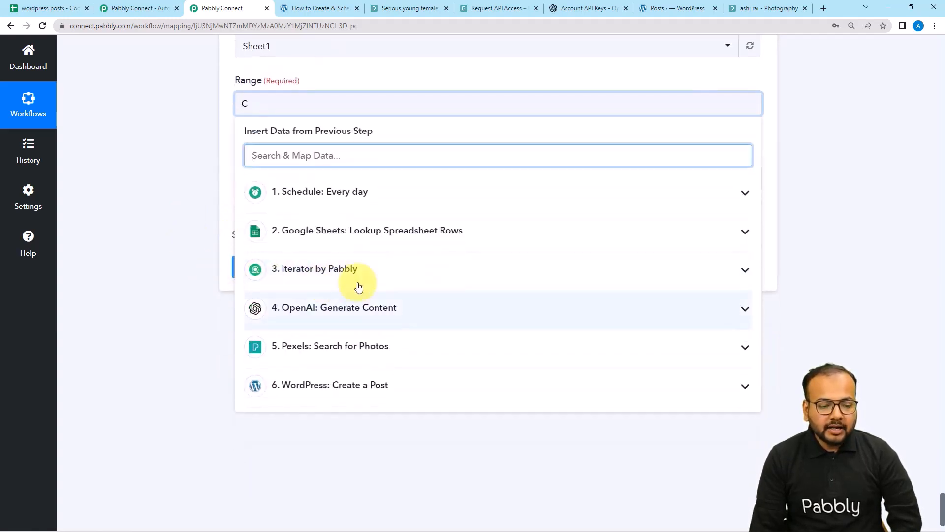
pyautogui.click(335, 279)
pyautogui.click(335, 302)
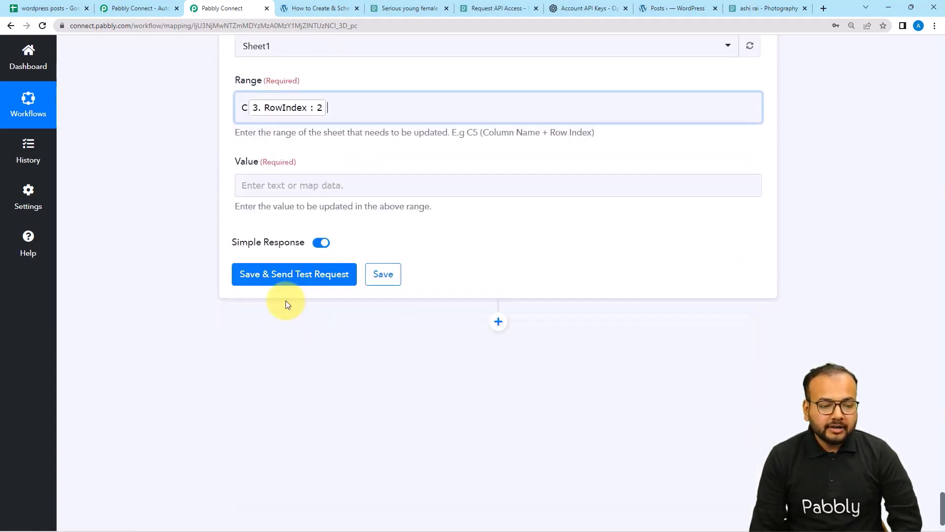
pyautogui.click(177, 197)
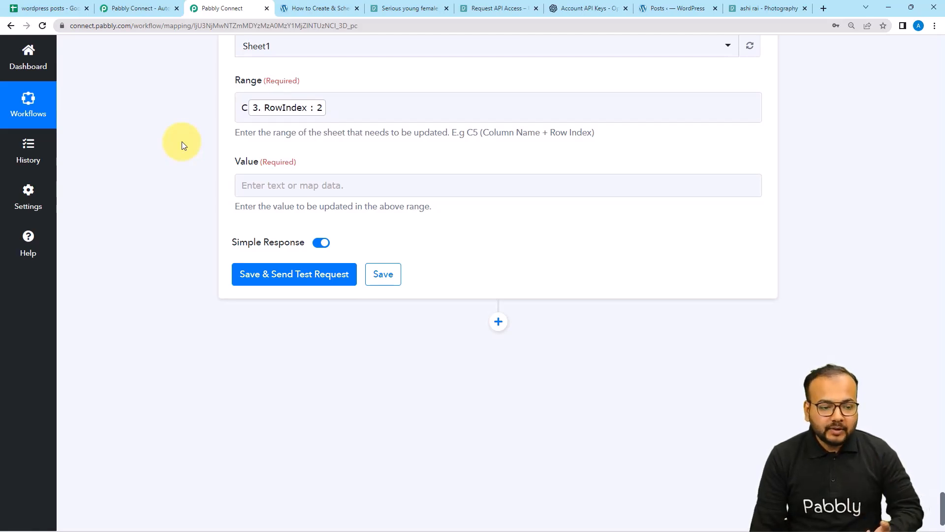
pyautogui.click(270, 187)
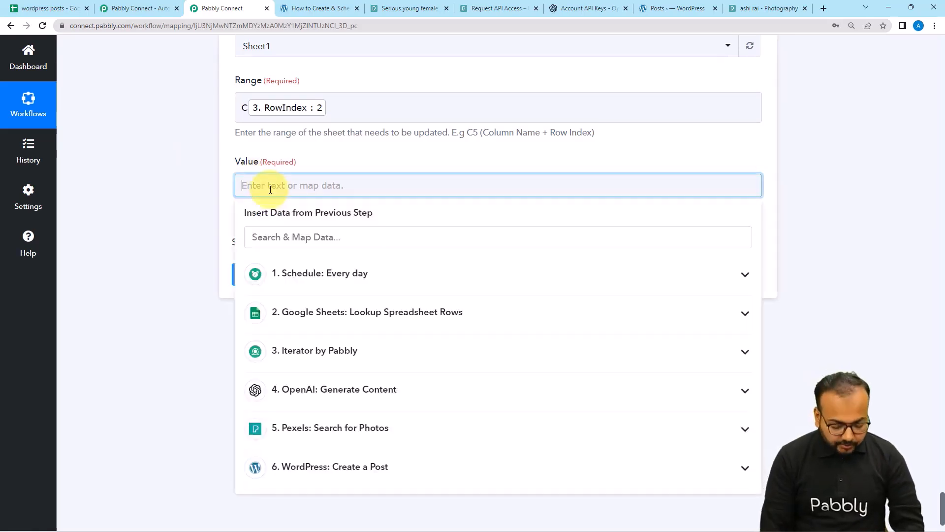
pyautogui.write('Compl')
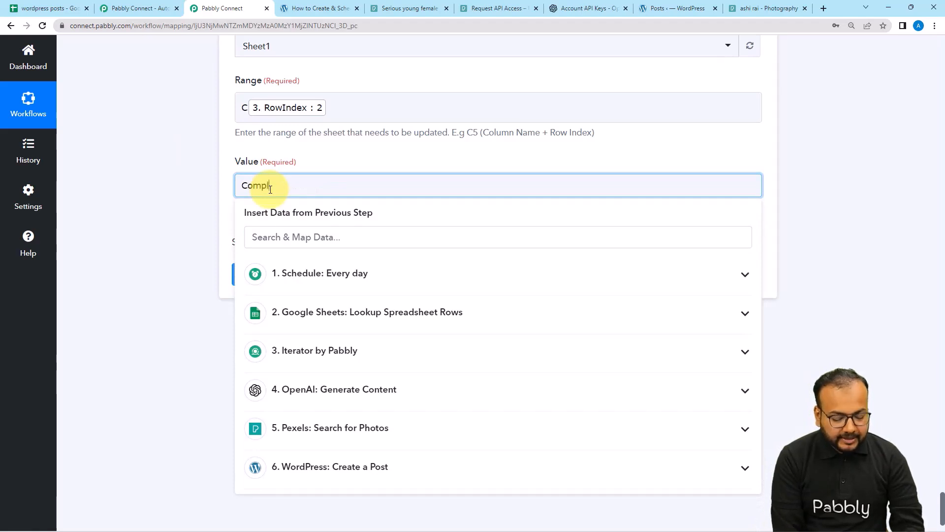
pyautogui.write('eted')
pyautogui.click(215, 166)
# Look over the Status column in the wordpress posts spreadsheet before returning to the workflow.
pyautogui.click(59, 8)
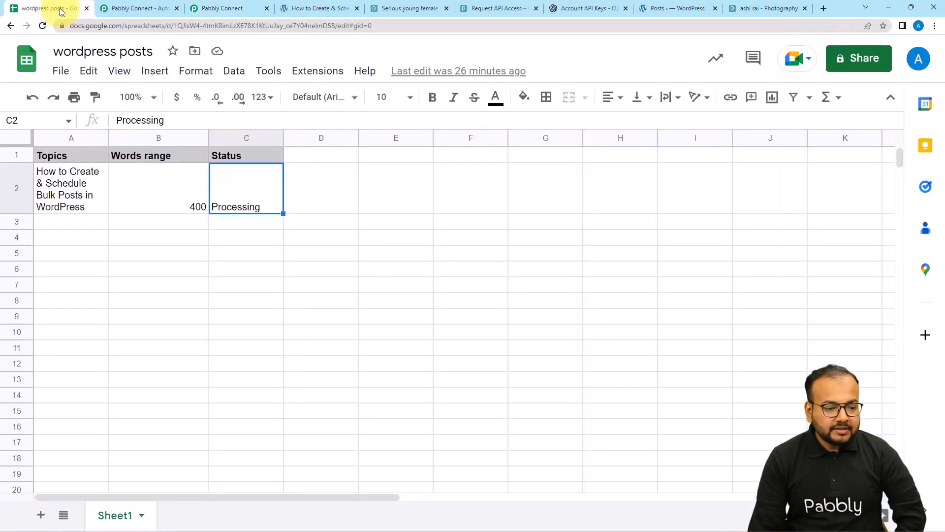
pyautogui.click(240, 238)
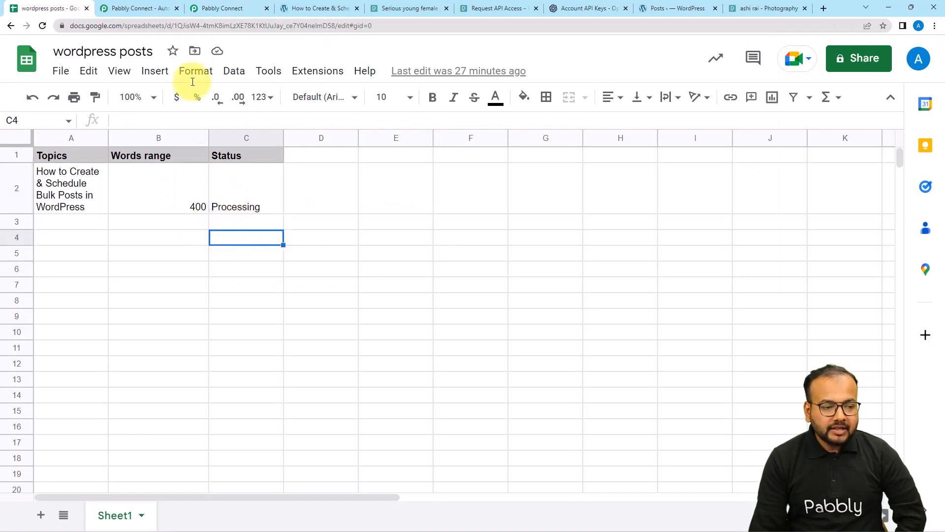
pyautogui.click(204, 6)
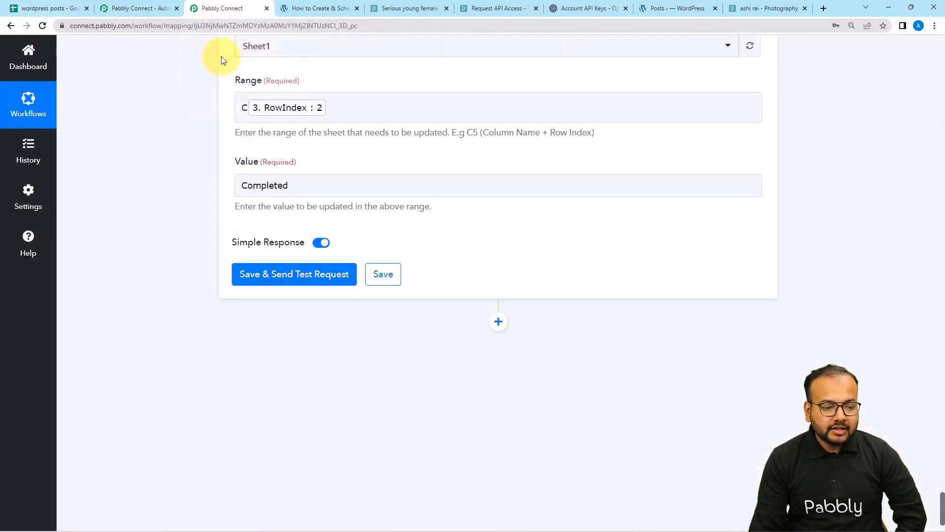
# Save and test the Update Cell Value step, confirming Sheet1!C2 now reads Completed.
pyautogui.click(264, 275)
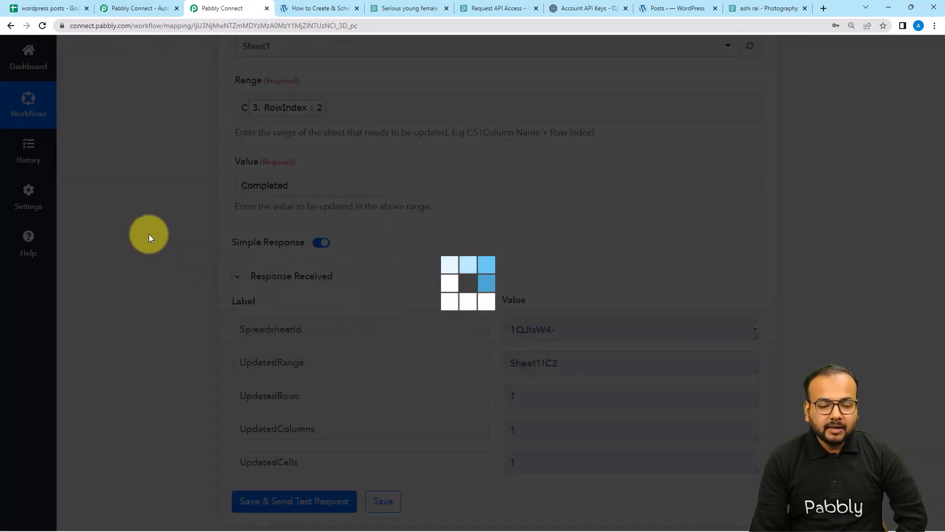
pyautogui.scroll(-1, 151, 238)
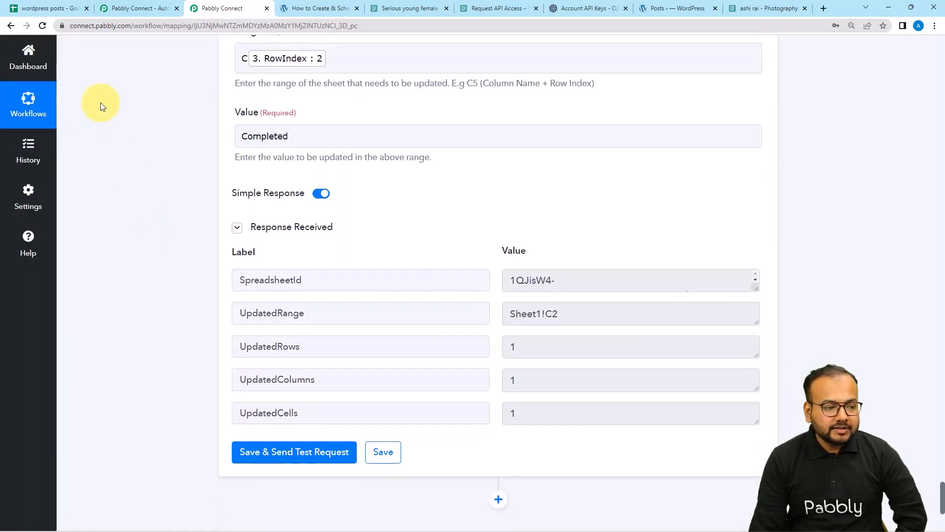
pyautogui.click(59, 8)
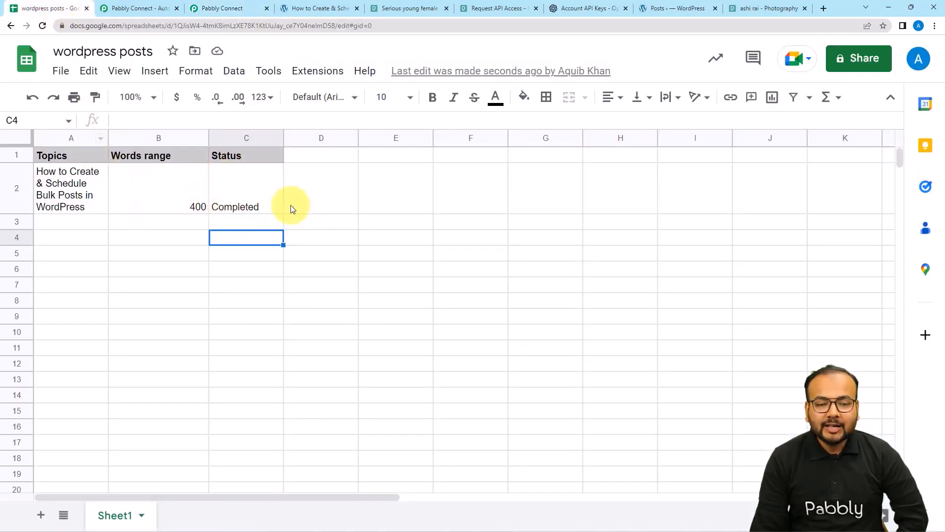
pyautogui.click(244, 10)
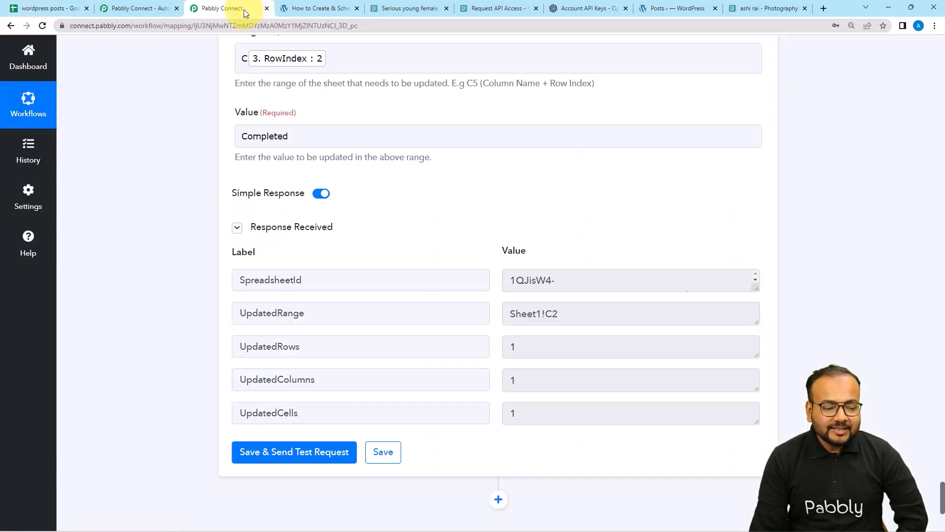
pyautogui.scroll(20, 943, 96)
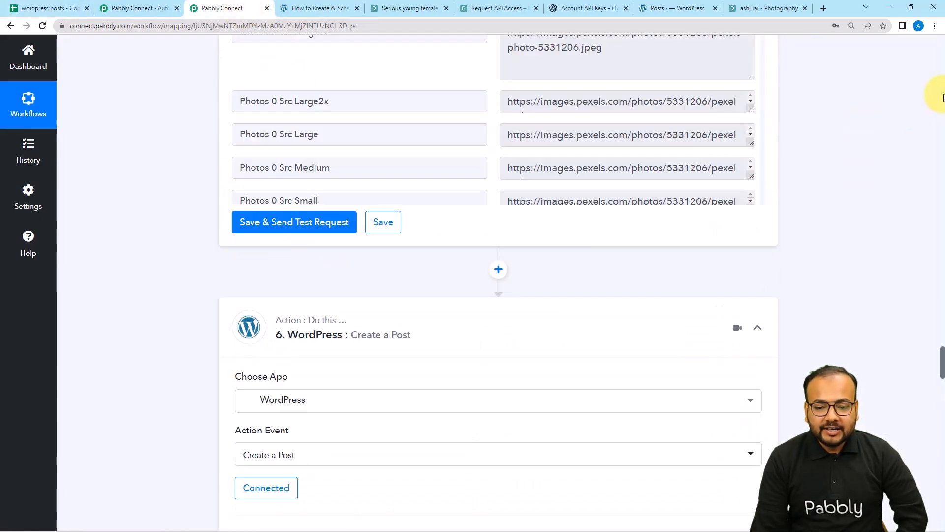
pyautogui.scroll(15, 942, 97)
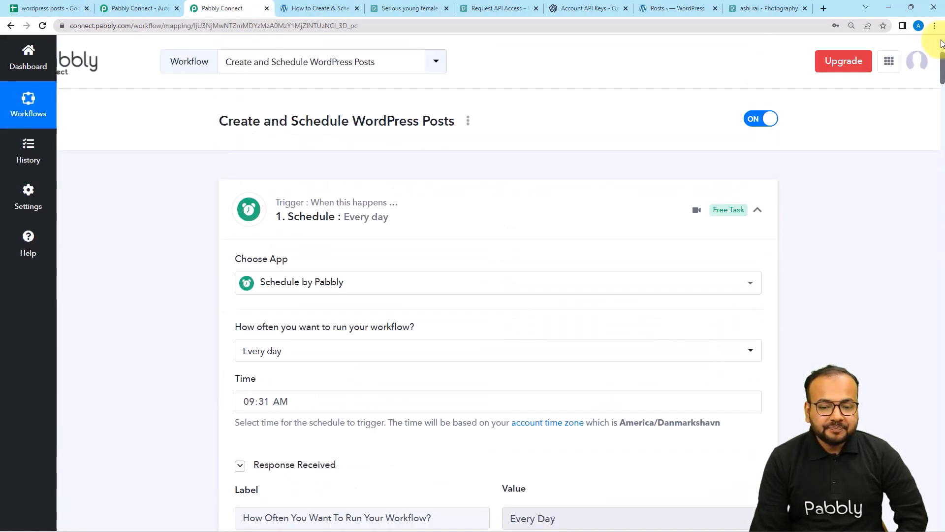
# Collapse the Schedule, Sheets lookup, Iterator, OpenAI, Pexels and WordPress Create a Post steps.
pyautogui.click(758, 211)
pyautogui.click(758, 320)
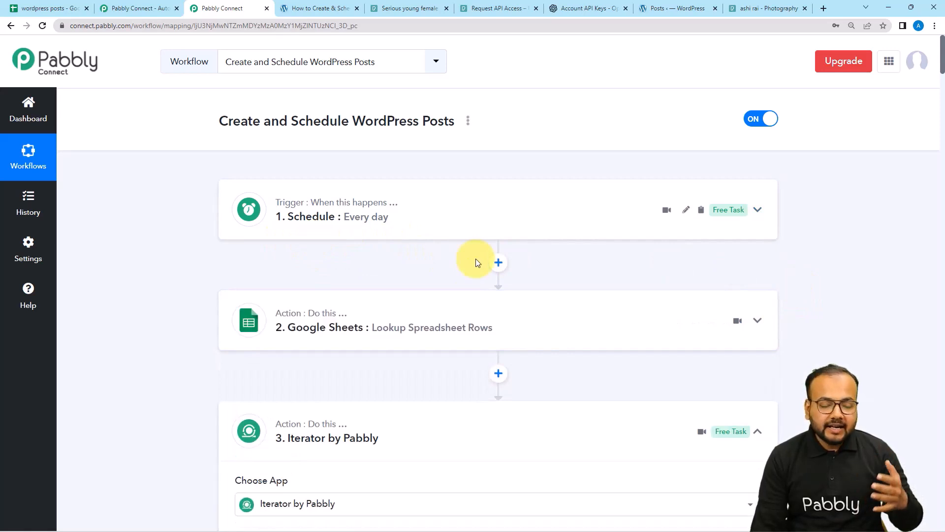
pyautogui.click(758, 432)
pyautogui.scroll(-6, 626, 420)
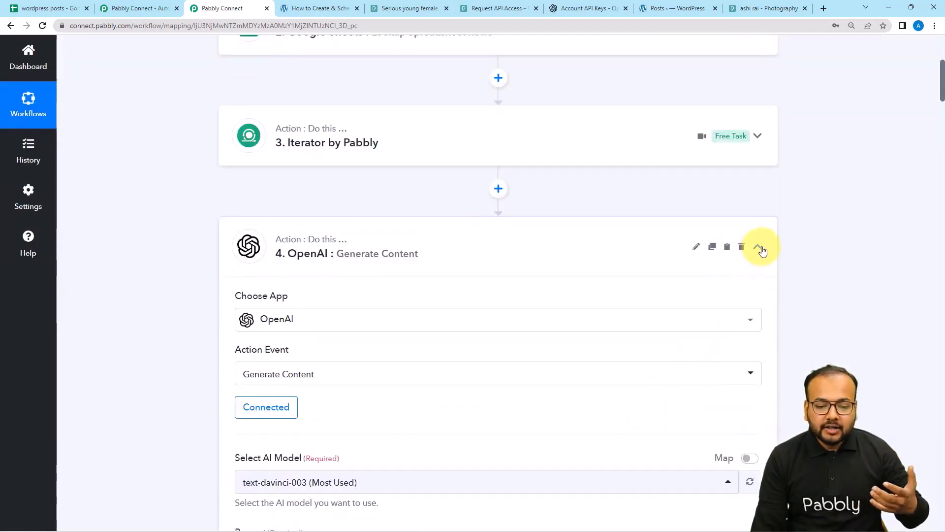
pyautogui.click(758, 247)
pyautogui.scroll(-3, 722, 380)
pyautogui.click(761, 213)
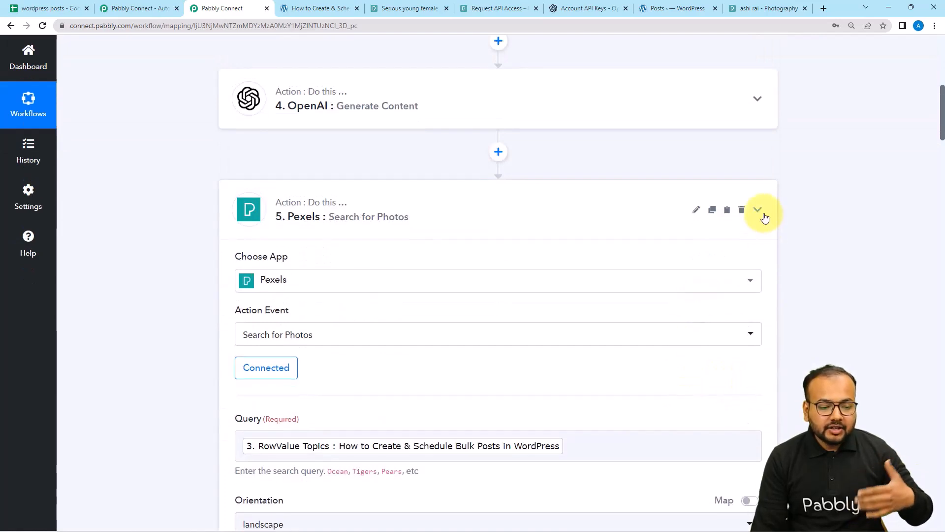
pyautogui.click(753, 326)
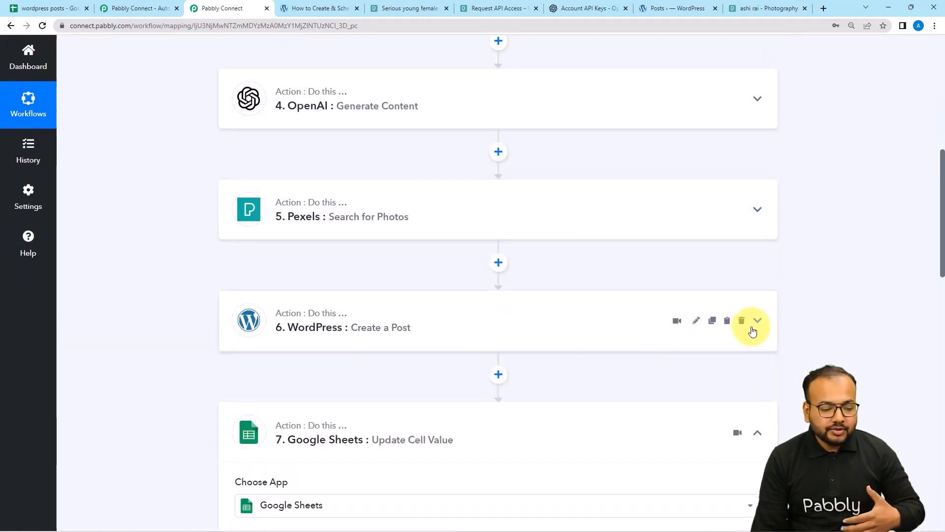
pyautogui.scroll(-3, 752, 330)
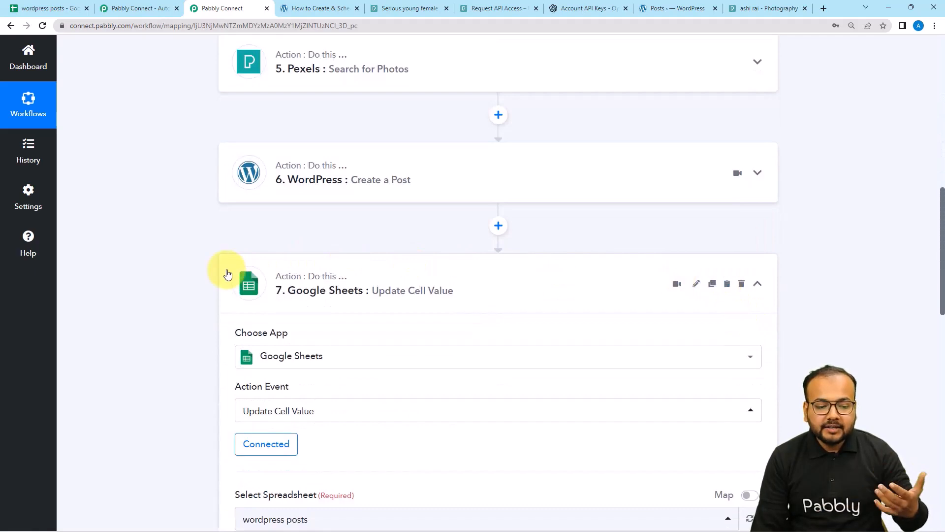
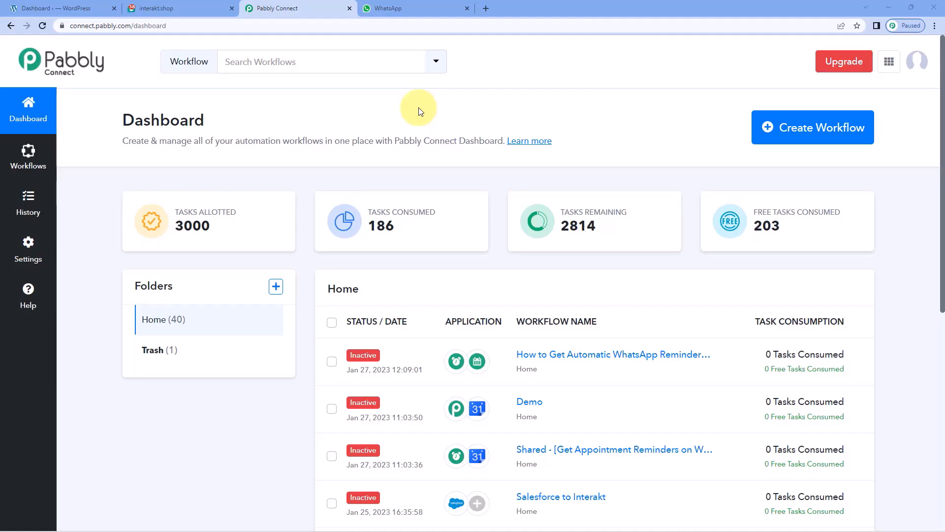
# Create a new Pabbly workflow titled 'WordPress to Interakt'.
pyautogui.click(818, 131)
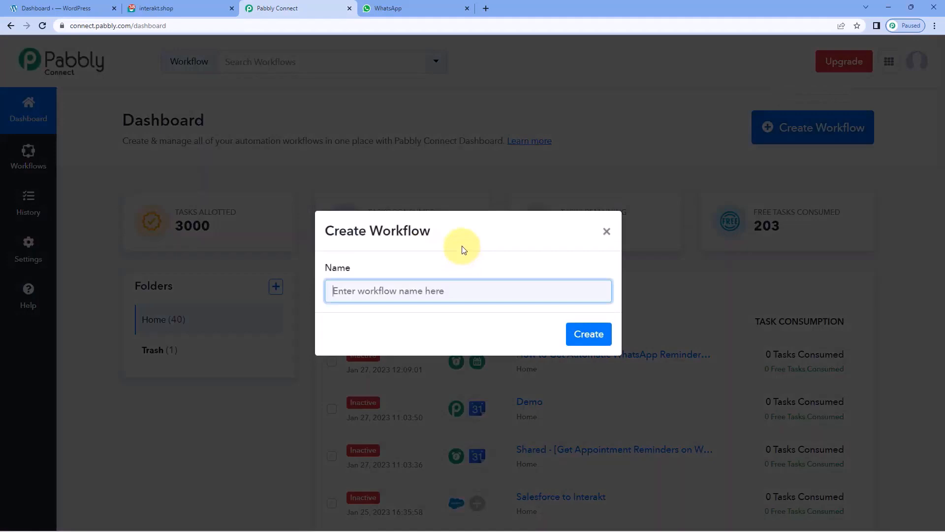
pyautogui.write('WordPress to interakt')
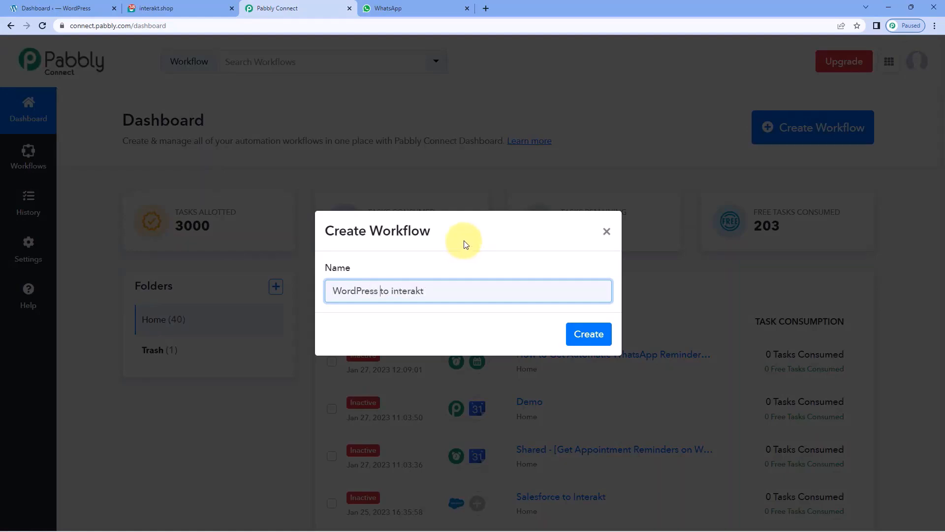
pyautogui.click(587, 332)
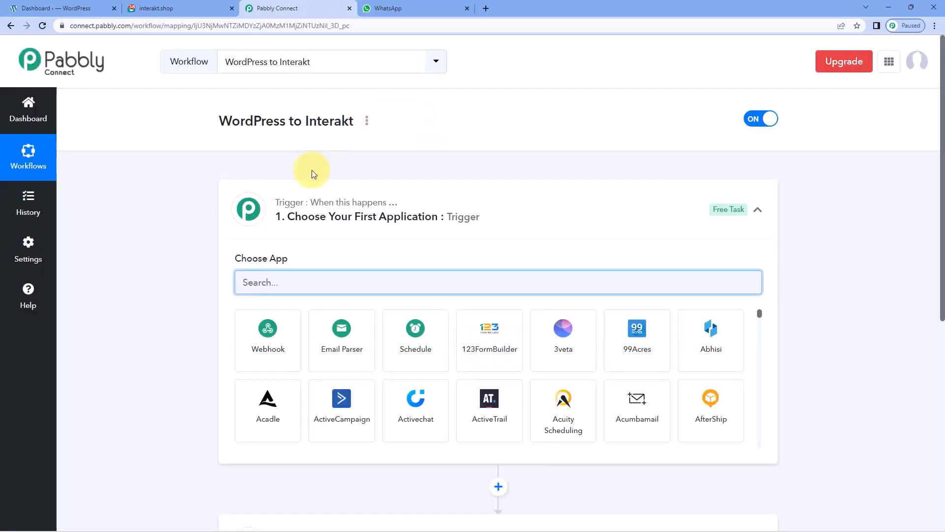
pyautogui.click(480, 200)
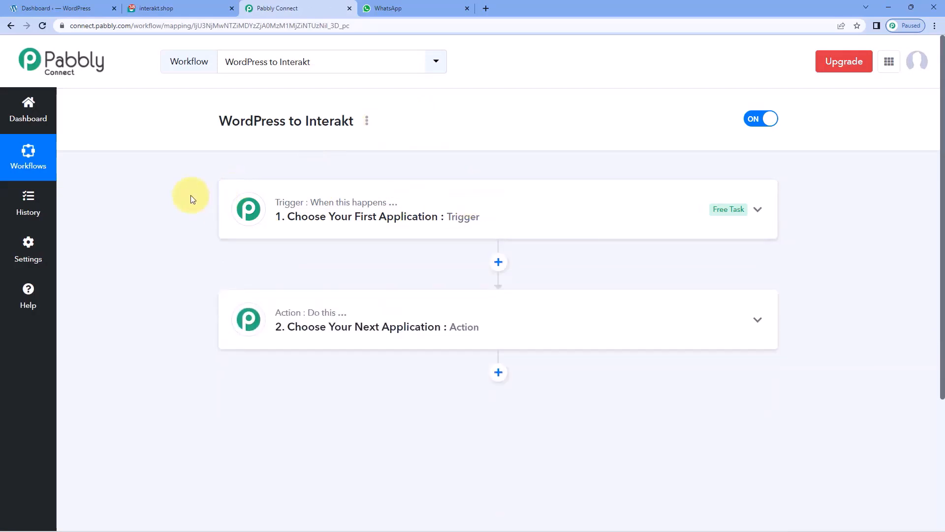
pyautogui.scroll(-1, 191, 195)
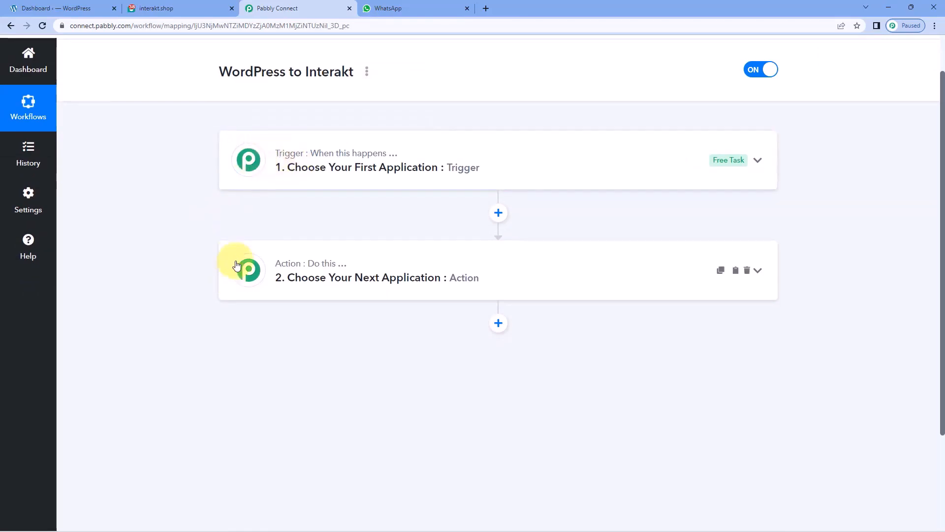
pyautogui.moveTo(293, 272)
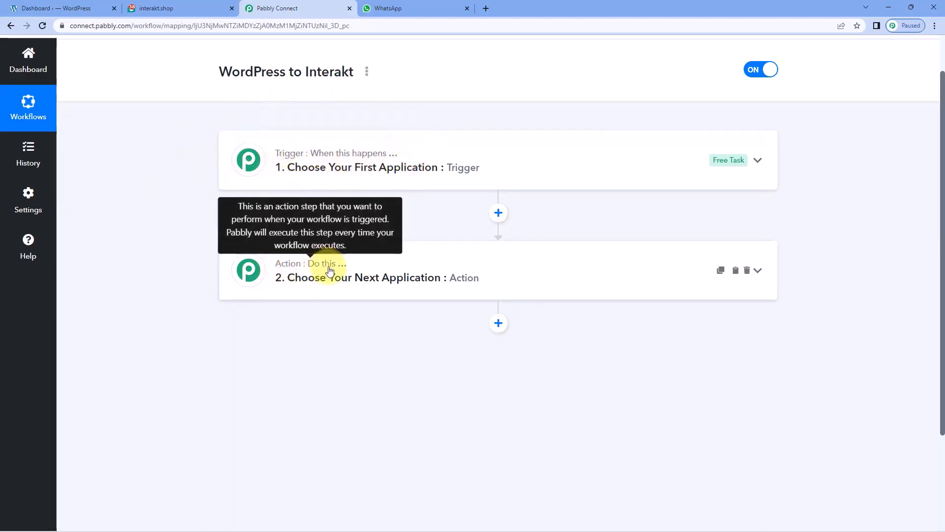
pyautogui.click(429, 154)
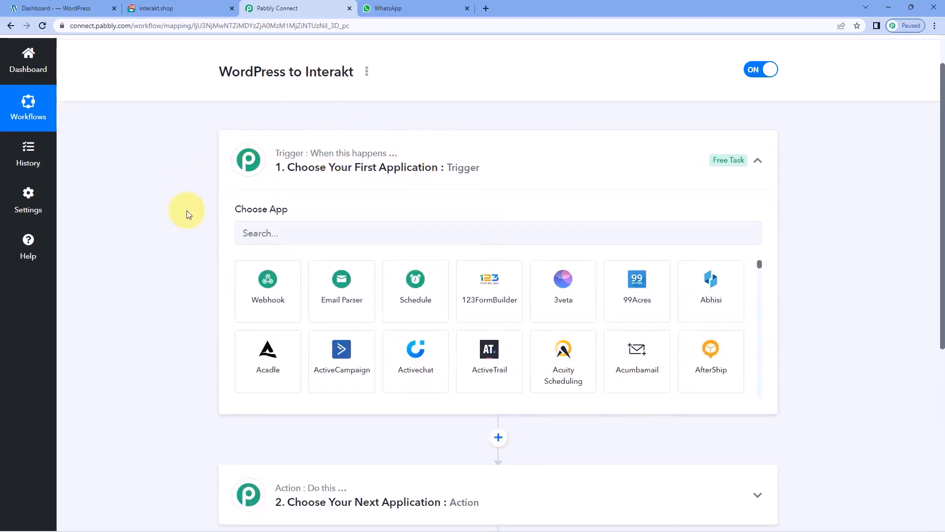
pyautogui.click(102, 8)
pyautogui.click(324, 8)
pyautogui.scroll(-1, 348, 123)
# Set the trigger to the WordPress app's User Registers event.
pyautogui.click(351, 178)
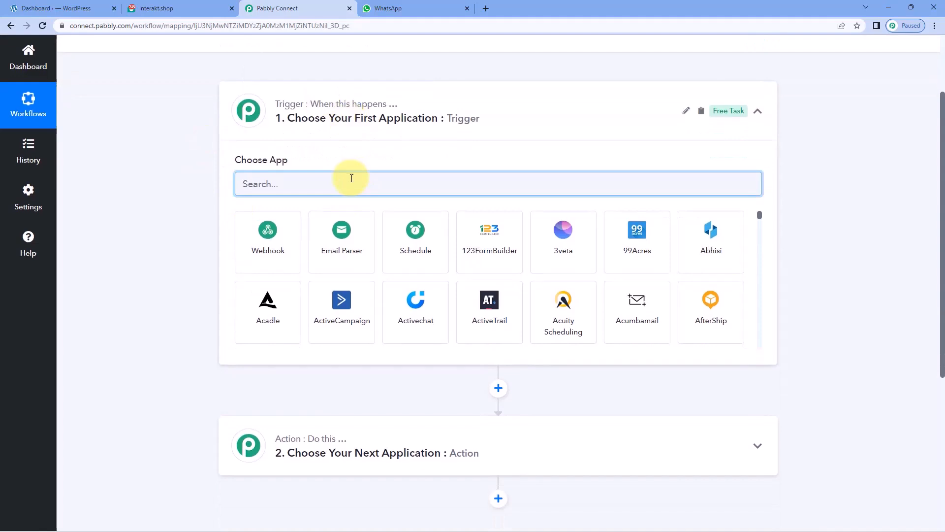
pyautogui.write('Word')
pyautogui.write('ss')
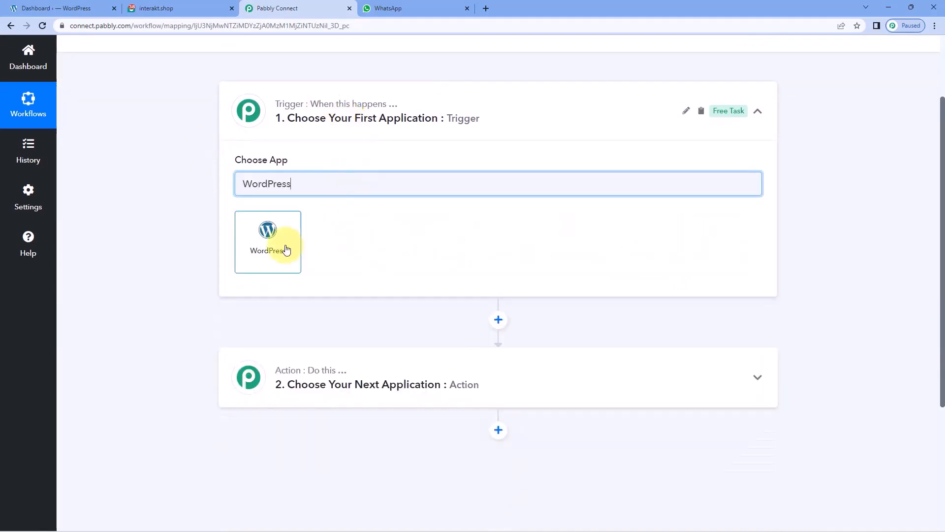
pyautogui.click(287, 248)
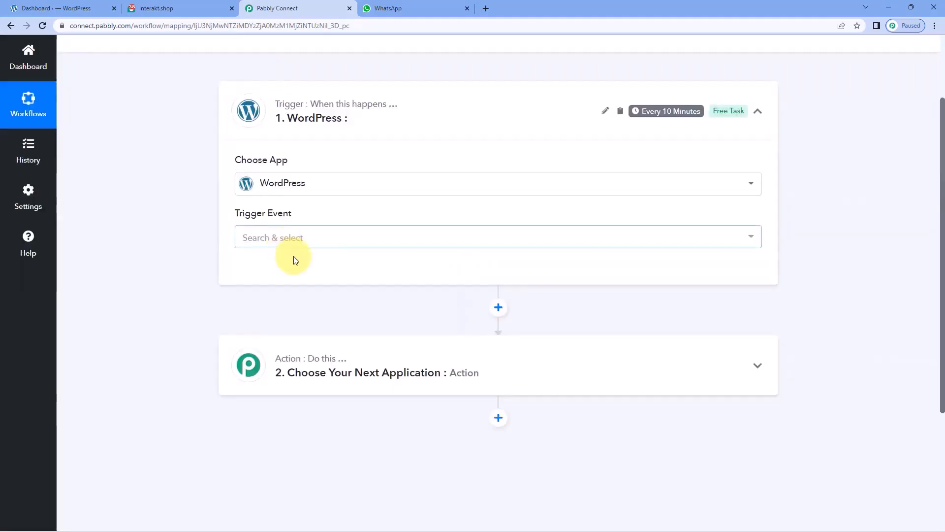
pyautogui.click(335, 231)
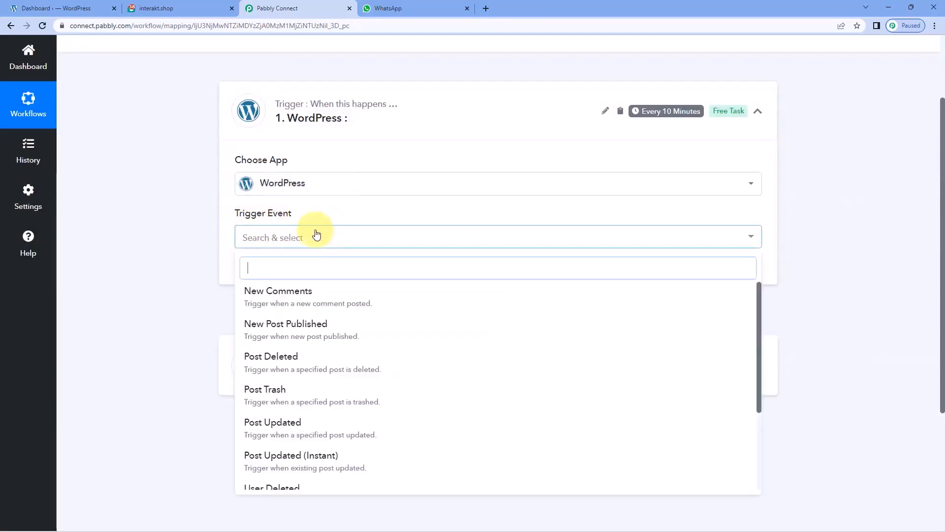
pyautogui.scroll(-3, 289, 247)
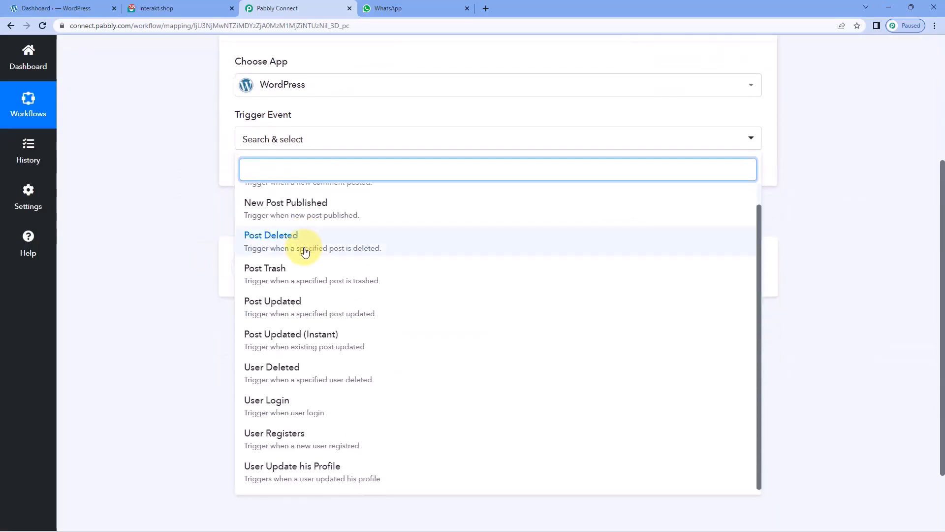
pyautogui.click(284, 433)
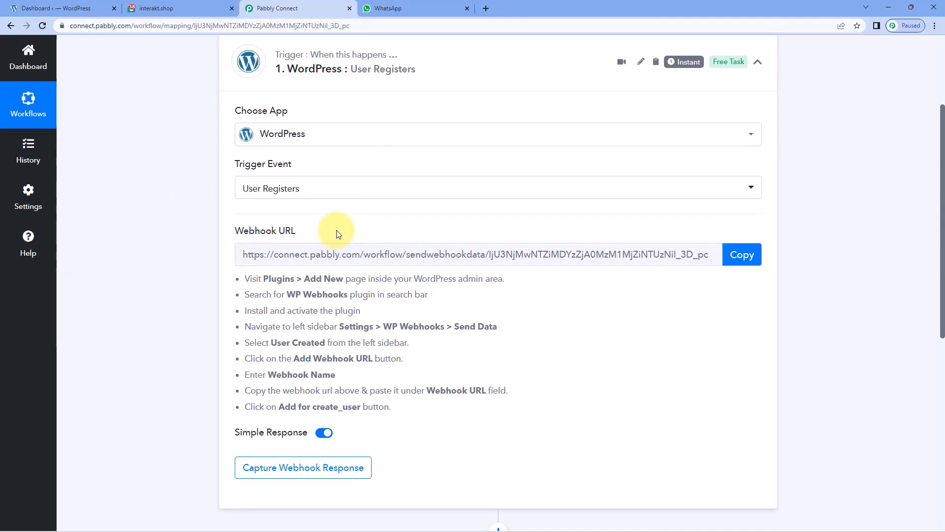
# Read the webhook setup instructions, then move to the WordPress admin dashboard.
pyautogui.moveTo(243, 275); pyautogui.dragTo(365, 398)
pyautogui.click(429, 368)
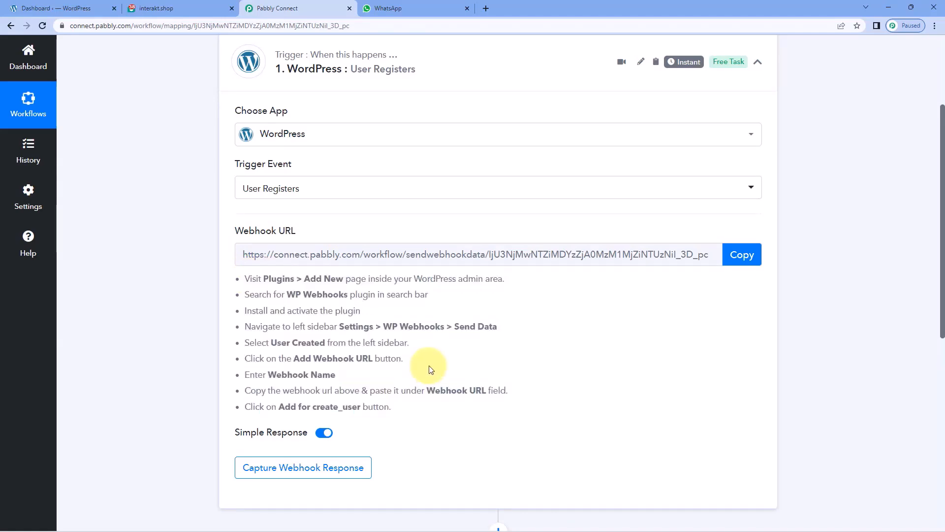
pyautogui.click(47, 8)
pyautogui.scroll(-6, 105, 203)
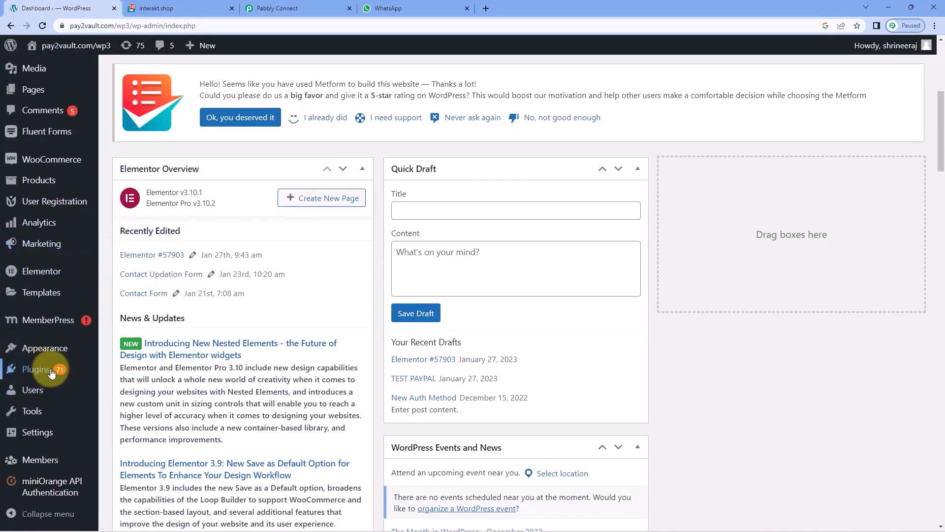
# Open the Plugins > Add New page in WordPress.
pyautogui.moveTo(42, 373)
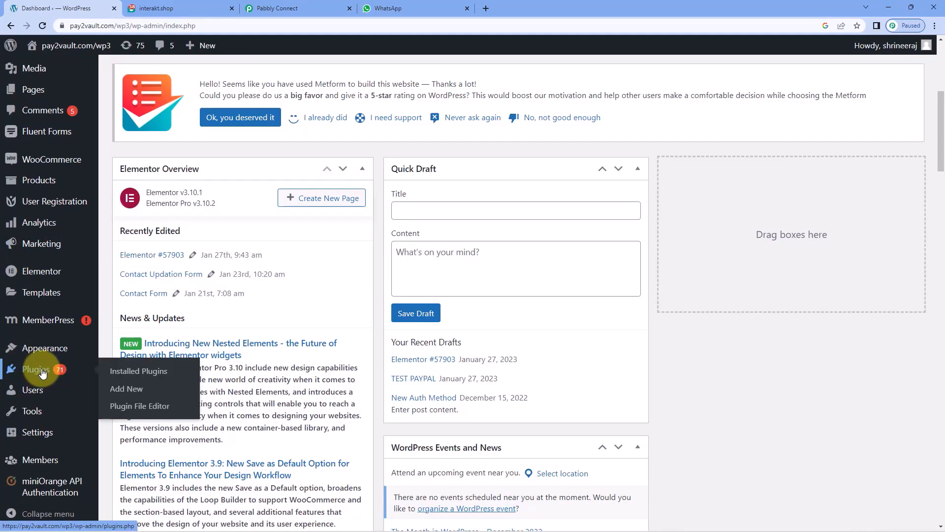
pyautogui.click(131, 393)
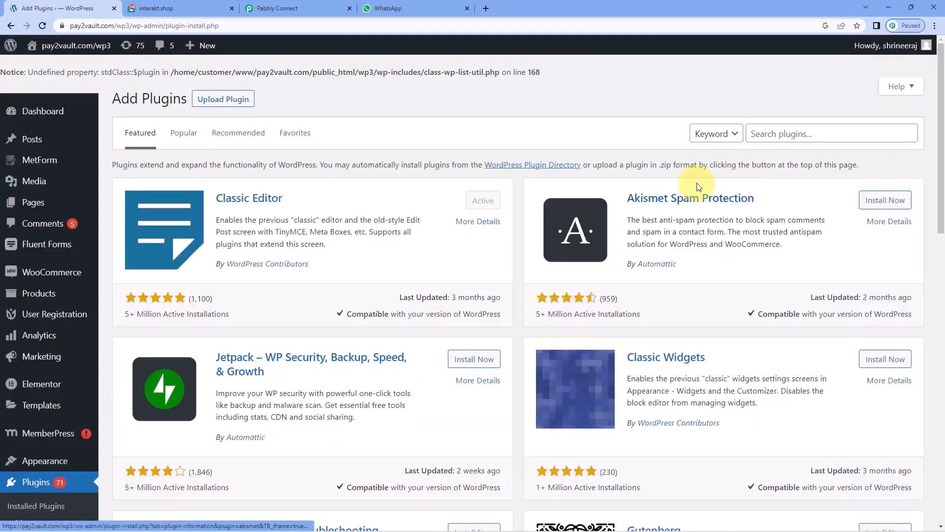
pyautogui.click(780, 132)
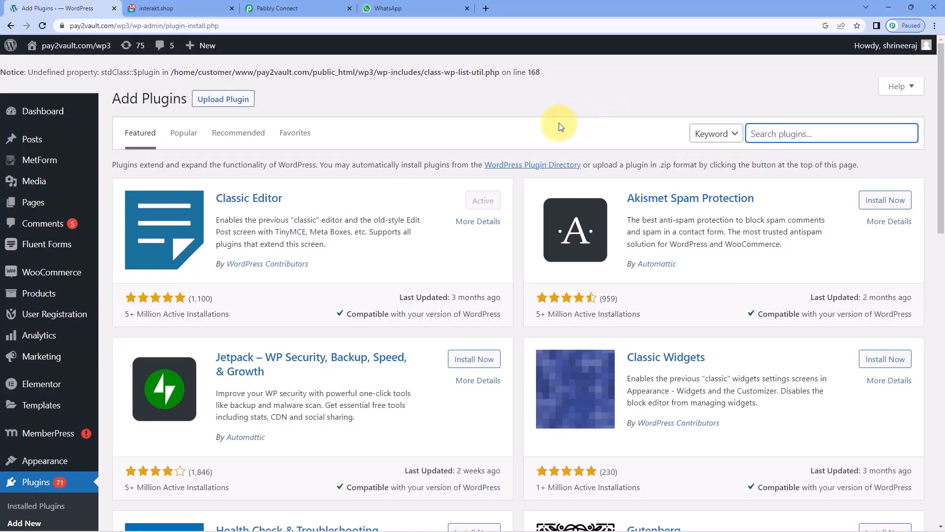
pyautogui.scroll(-2, 74, 320)
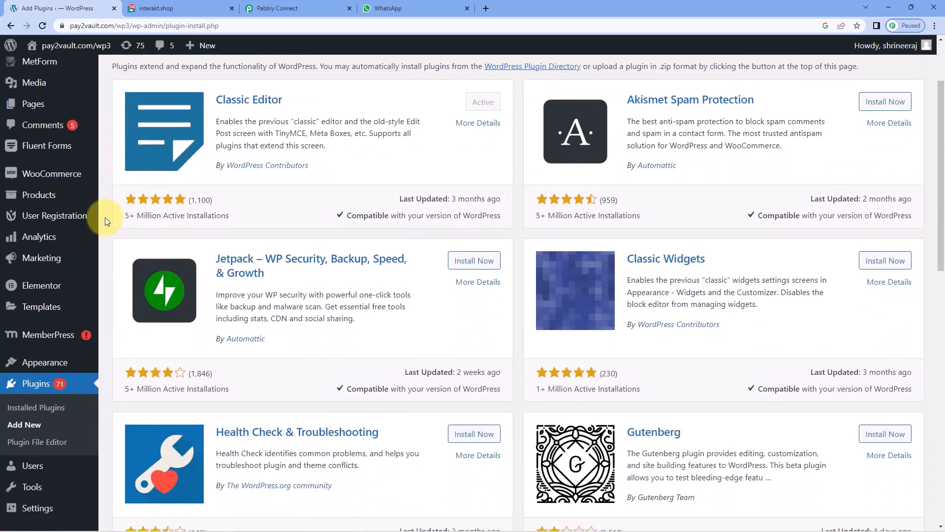
pyautogui.scroll(-1, 37, 458)
# Open the Send Data section of the WP Webhooks settings.
pyautogui.moveTo(50, 463)
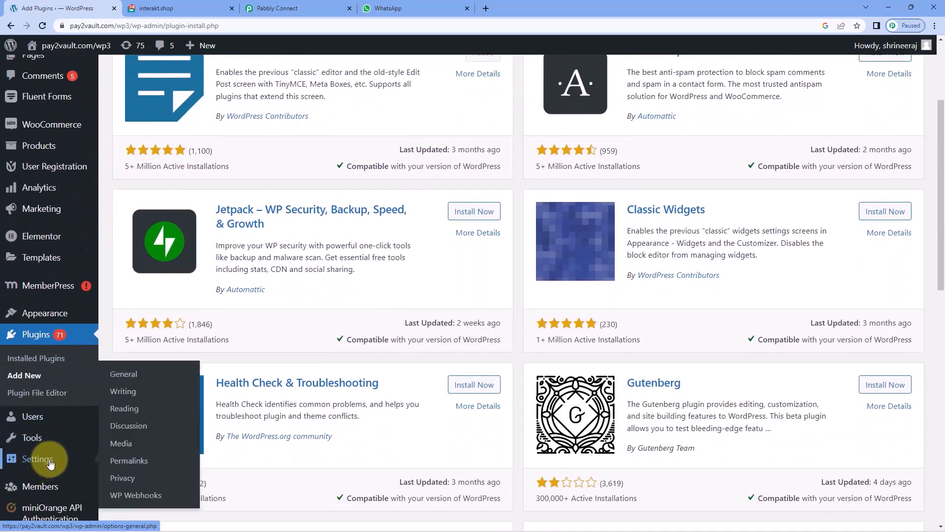
pyautogui.click(149, 495)
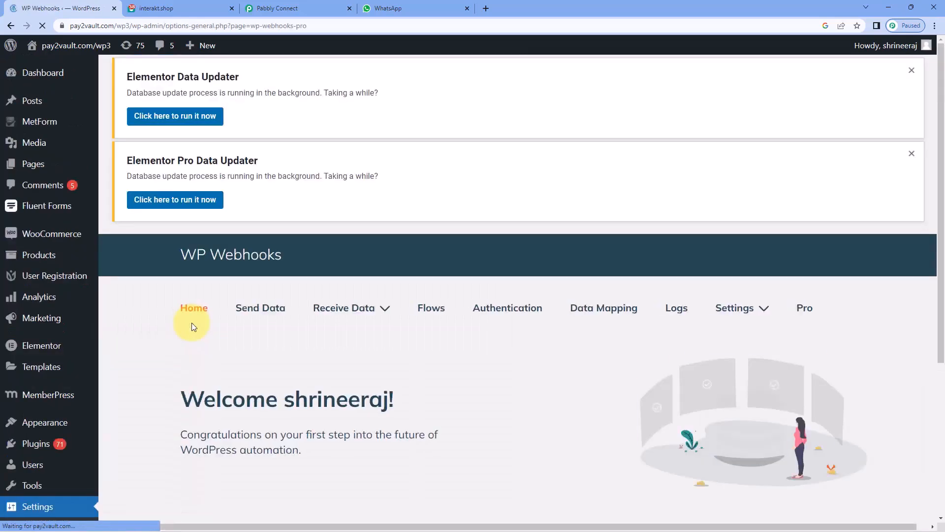
pyautogui.scroll(-2, 316, 303)
pyautogui.scroll(-2, 316, 304)
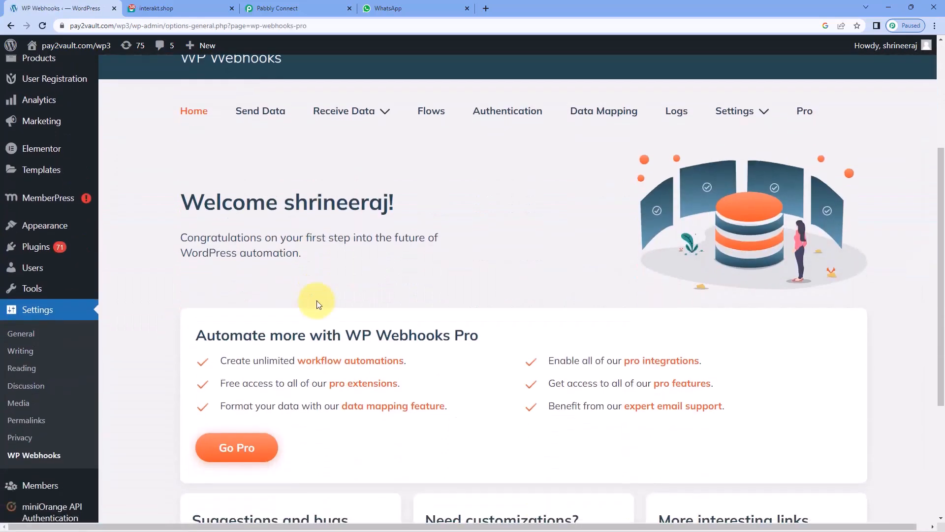
pyautogui.scroll(1, 378, 190)
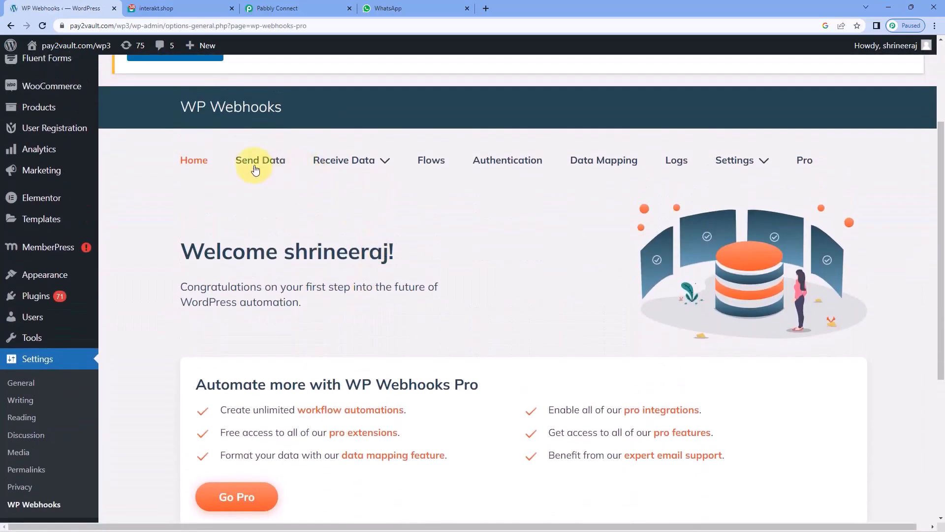
pyautogui.click(255, 161)
# Show the User created trigger's webhooks and open its Add Webhook URL form.
pyautogui.scroll(-4, 270, 197)
pyautogui.scroll(-2, 183, 197)
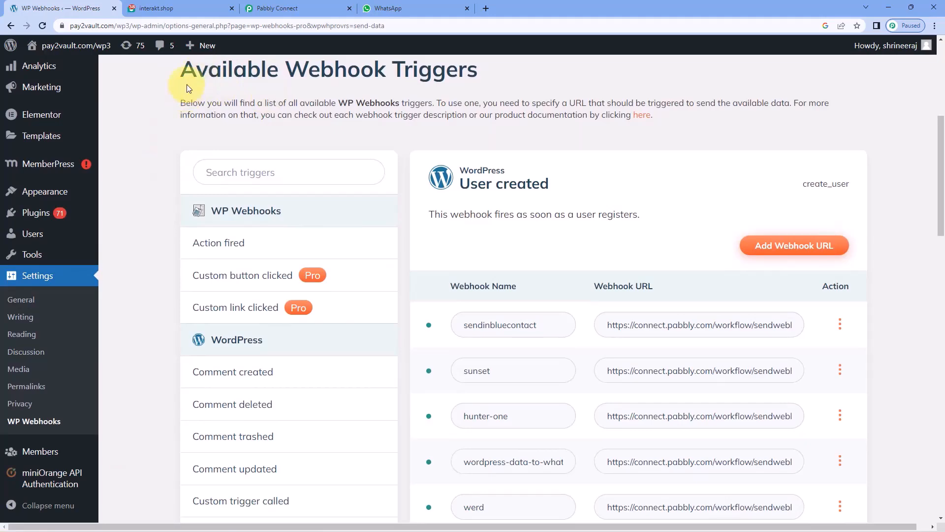
pyautogui.scroll(-8, 160, 236)
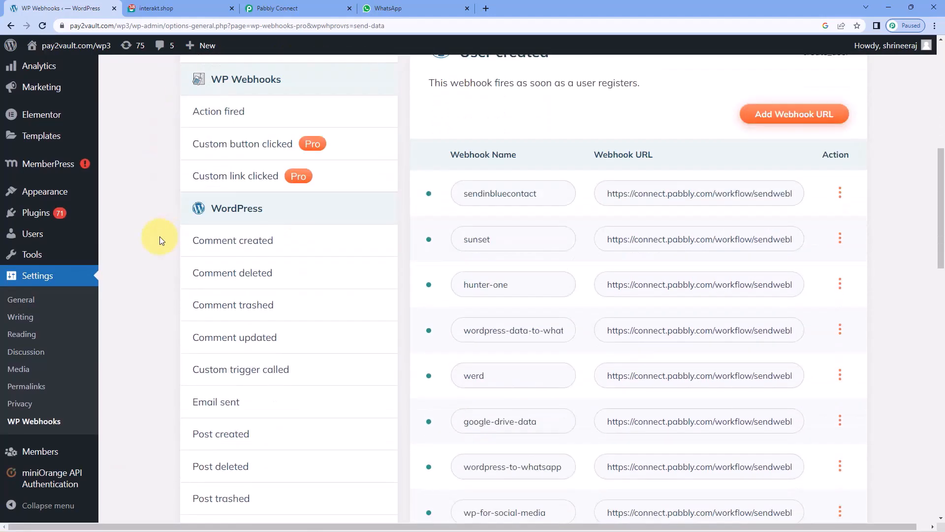
pyautogui.click(236, 309)
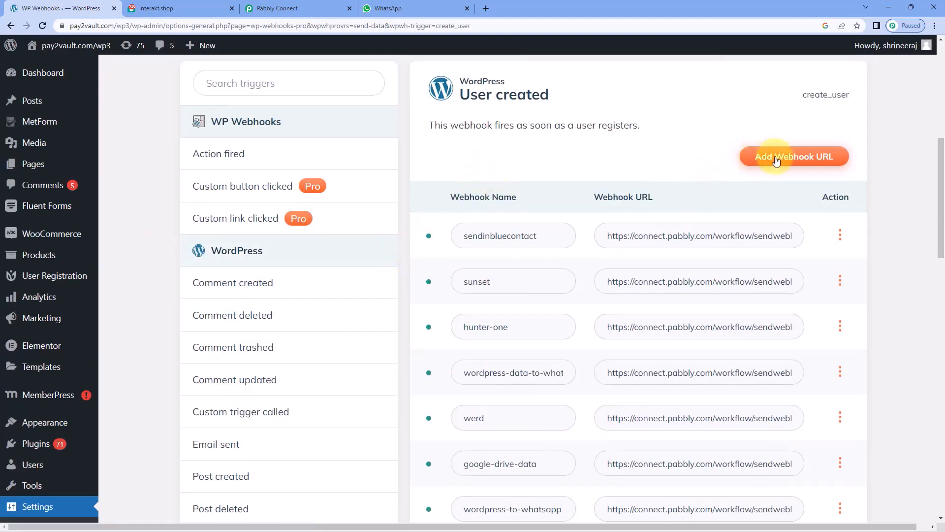
pyautogui.click(776, 160)
# Add a 'Pabbly WhatsApp' webhook using the copied Pabbly webhook URL for create_user.
pyautogui.click(402, 148)
pyautogui.write('Pa')
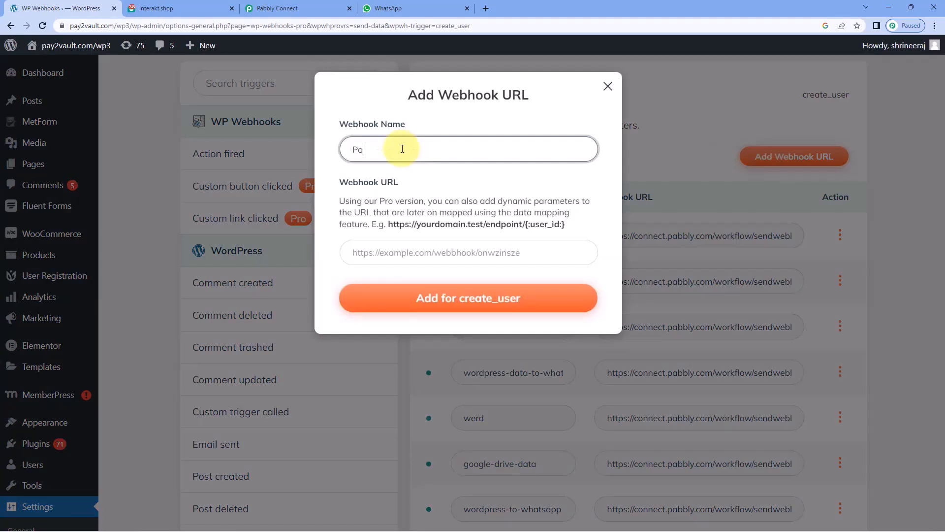
pyautogui.write('bbly WhatsApp')
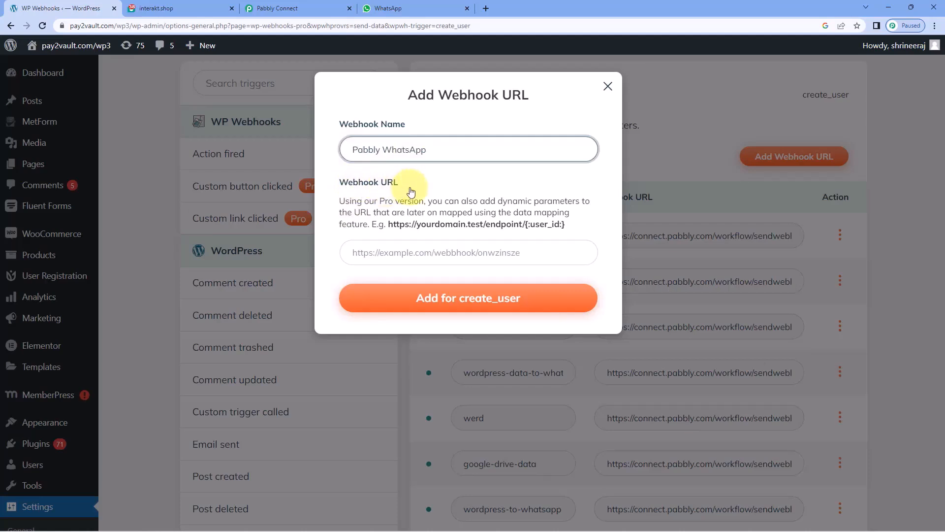
pyautogui.click(324, 7)
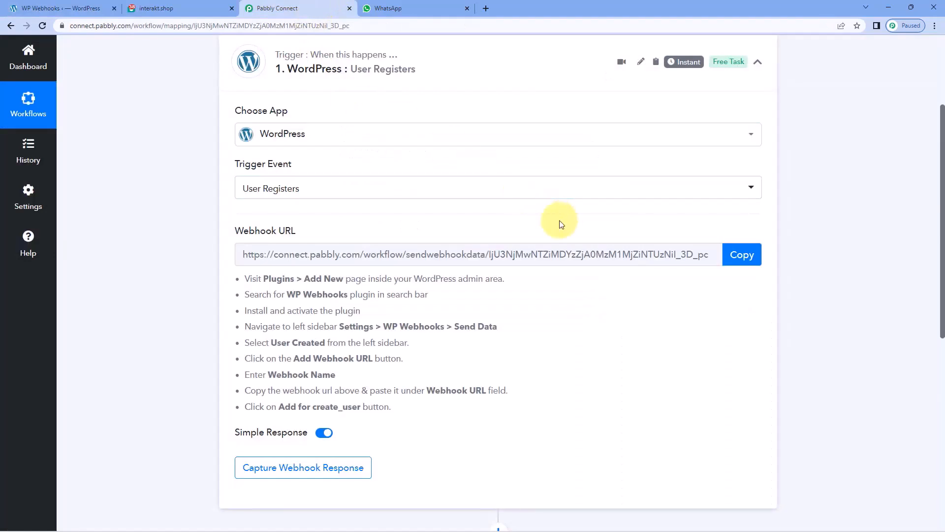
pyautogui.click(736, 254)
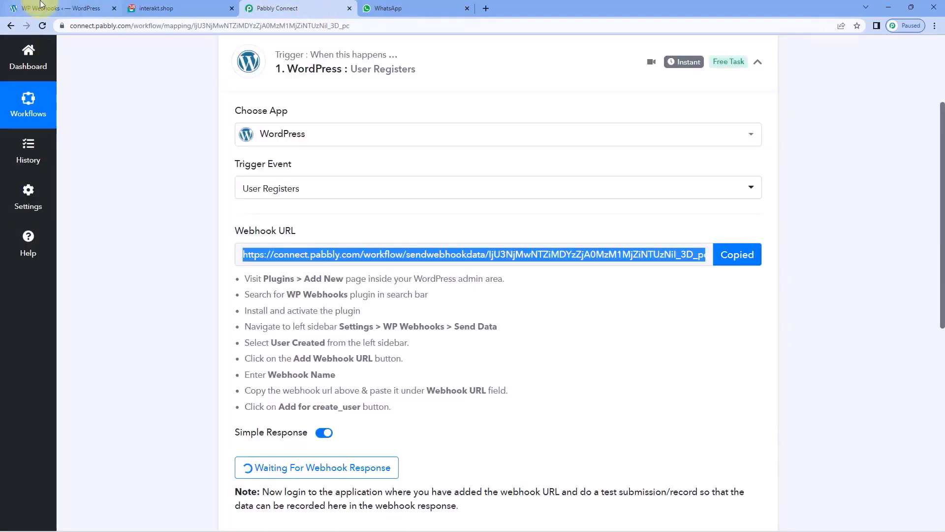
pyautogui.click(42, 5)
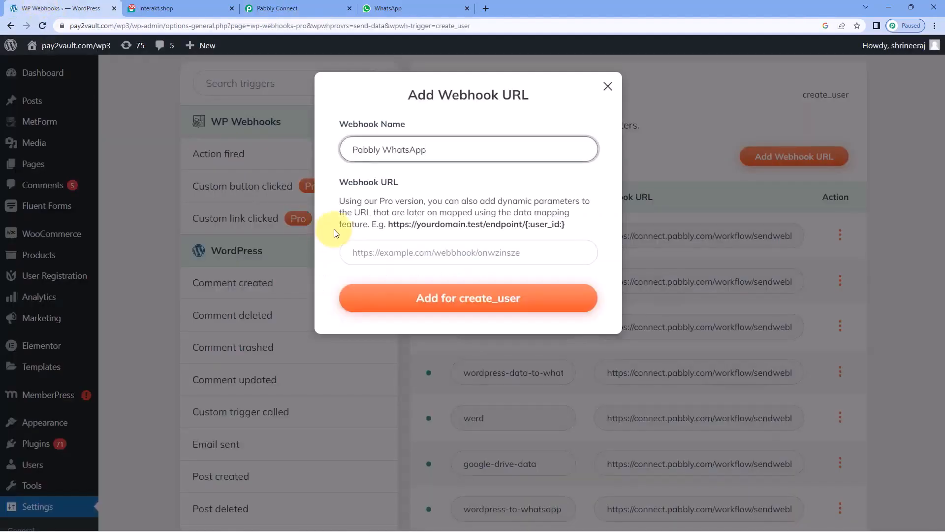
pyautogui.rightClick(372, 254)
pyautogui.click(398, 332)
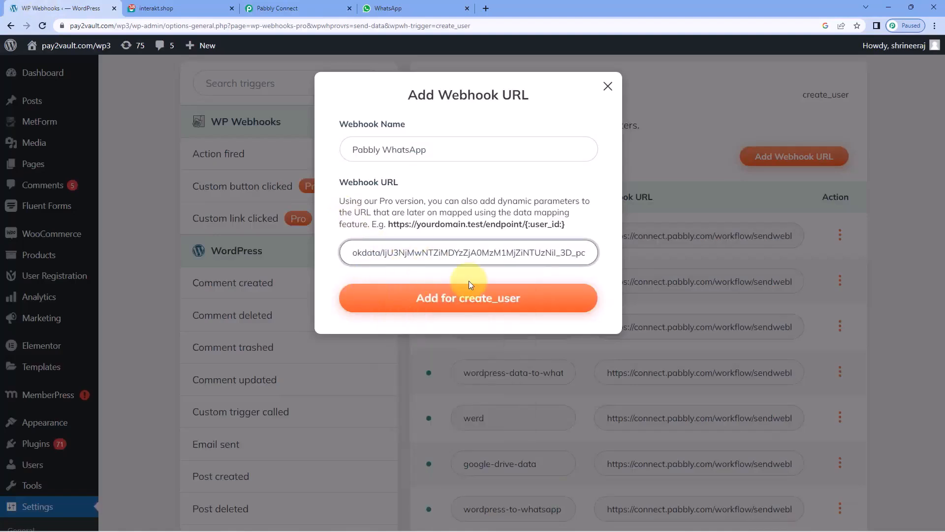
pyautogui.click(538, 301)
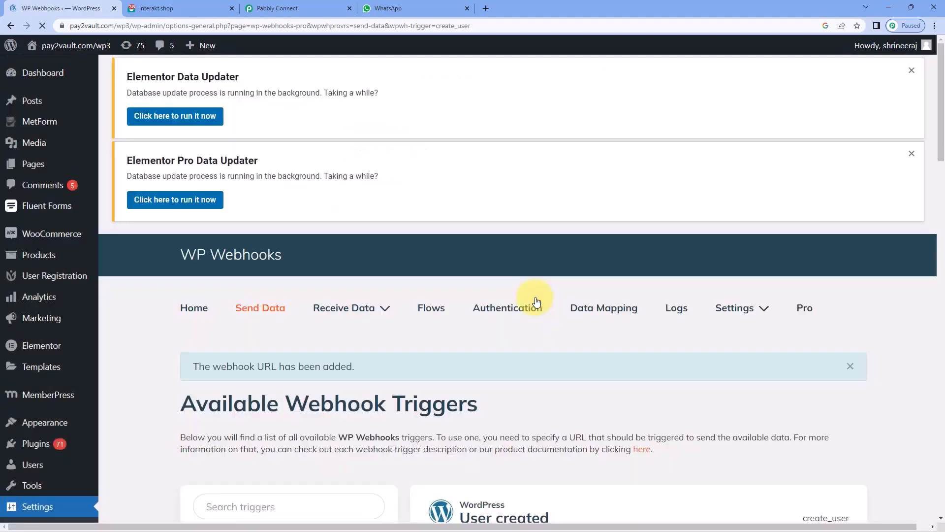
# Scroll the webhook list to confirm pabbly-whatsapp is listed.
pyautogui.scroll(-5, 532, 315)
pyautogui.scroll(-15, 532, 328)
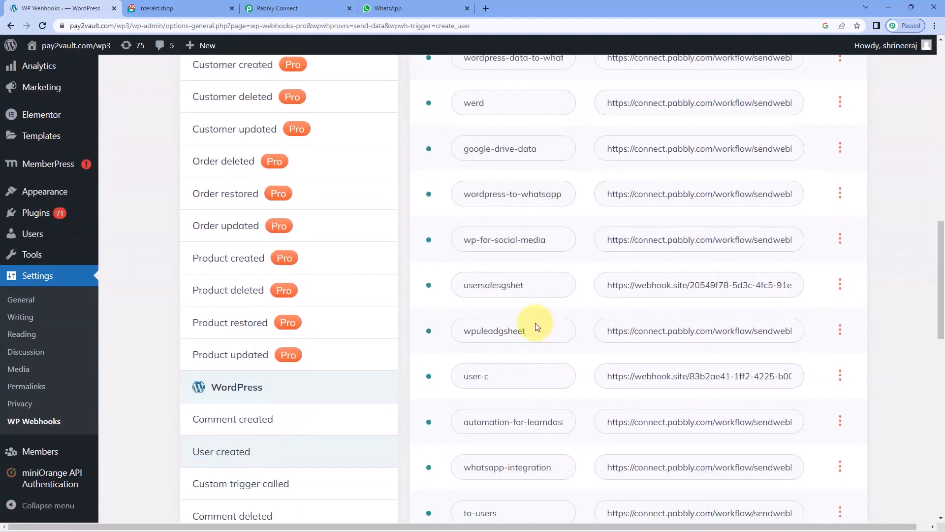
pyautogui.scroll(-1, 539, 323)
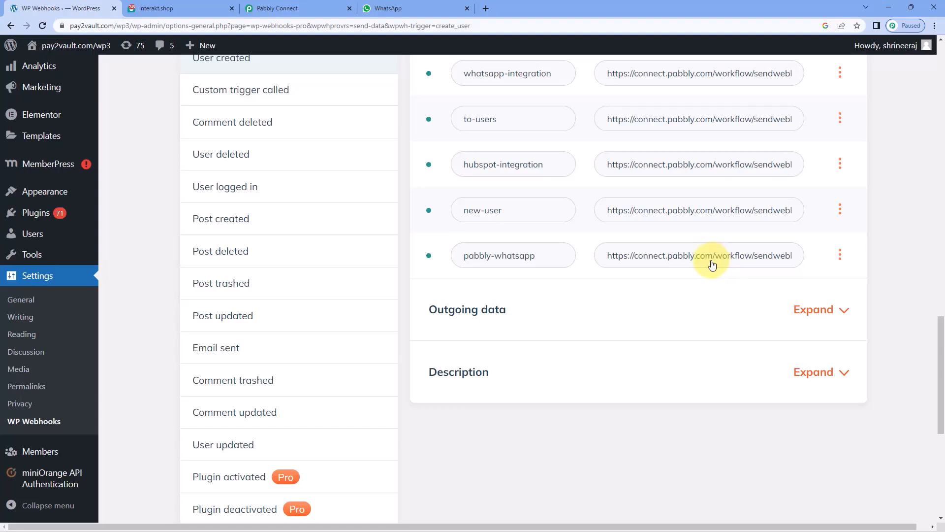
# Return to the waiting Pabbly workflow, then bring up the site's registration page window.
pyautogui.click(327, 8)
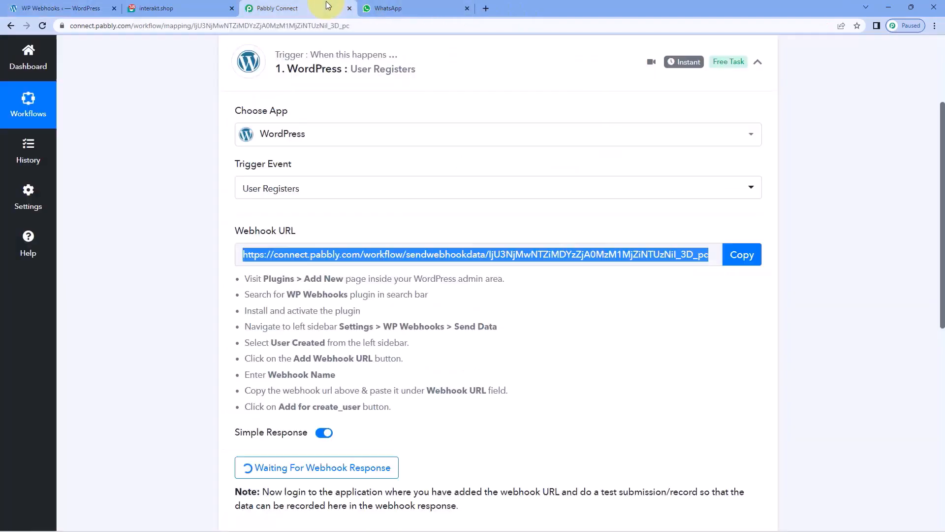
pyautogui.click(200, 210)
pyautogui.scroll(-5, 200, 211)
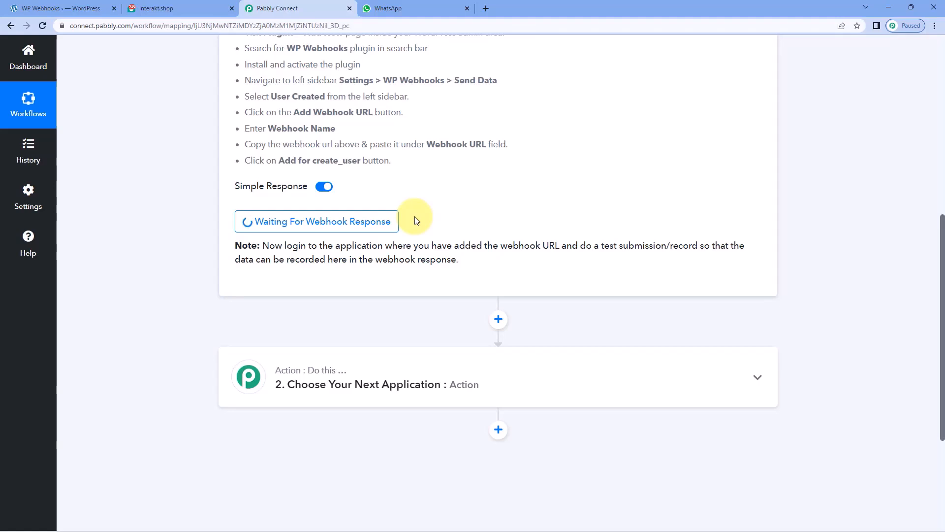
pyautogui.moveTo(306, 527)
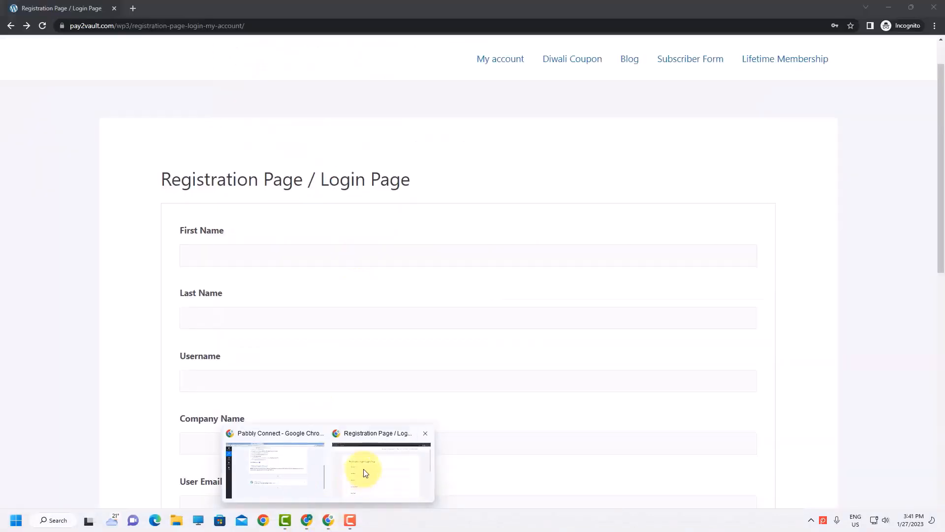
pyautogui.click(363, 475)
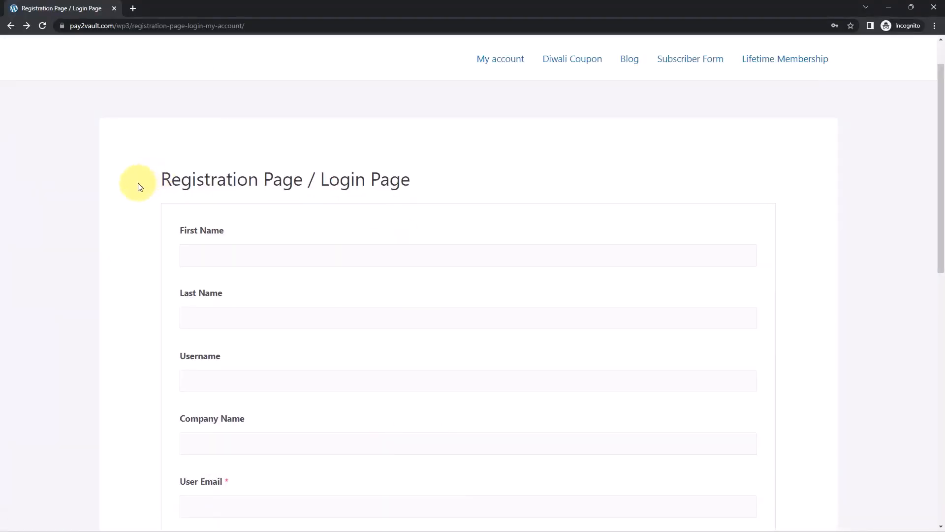
# Enter dummy first and last names and a test username in the registration form.
pyautogui.scroll(-2, 158, 167)
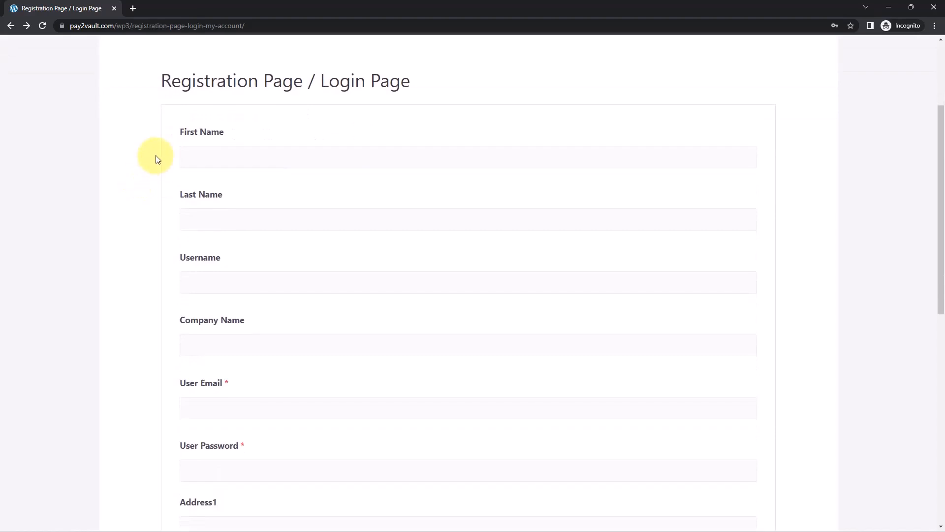
pyautogui.click(210, 155)
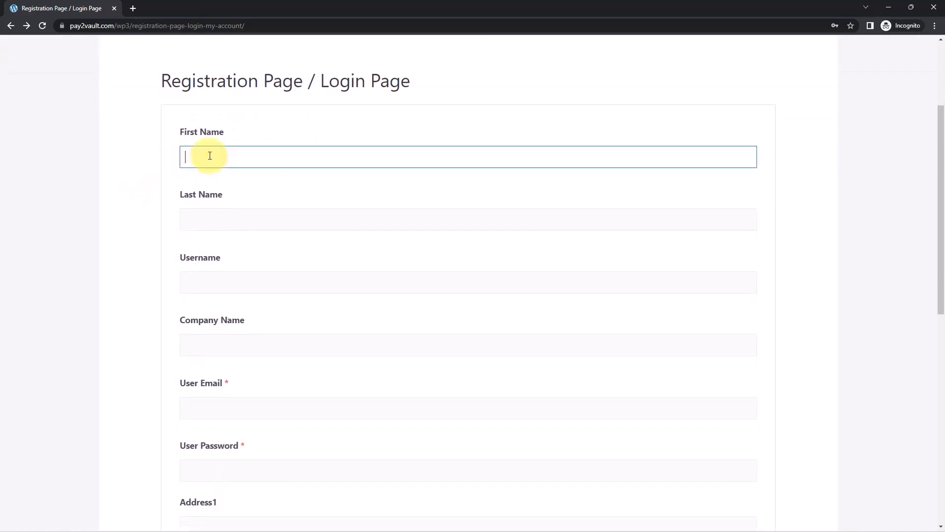
pyautogui.write('Dumm')
pyautogui.press('Tab')
pyautogui.write('Name')
pyautogui.scroll(-1, 202, 207)
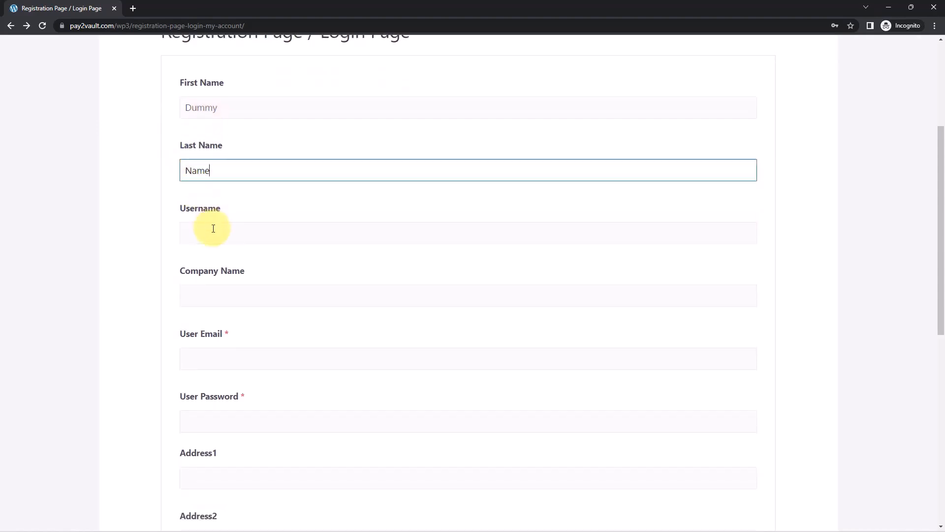
pyautogui.click(178, 232)
pyautogui.write('De')
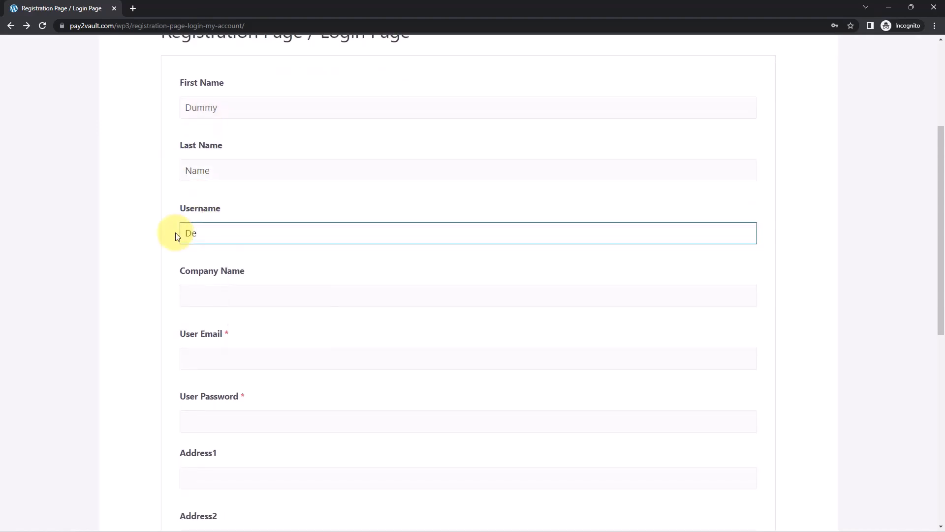
pyautogui.press('BackSpace')
pyautogui.write('ummy121')
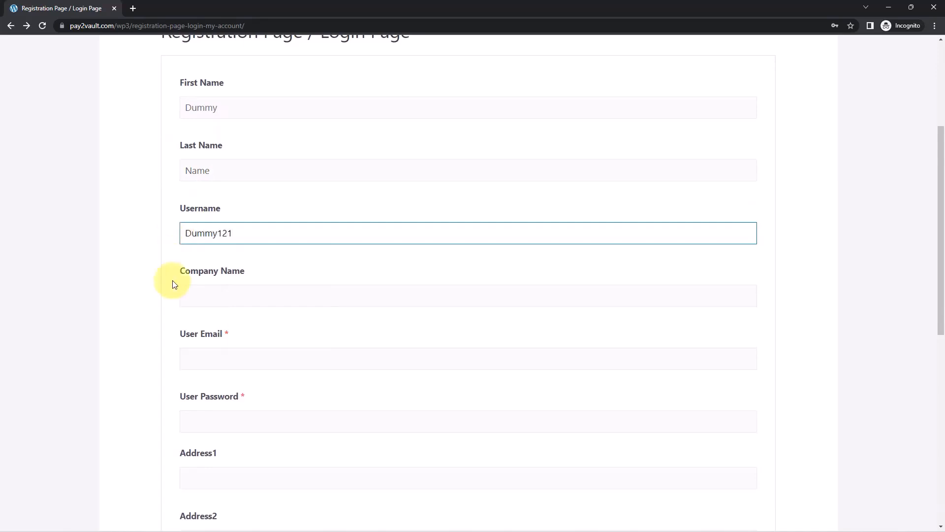
# Set Company Name to 'Pabbly' and fill in a test user email.
pyautogui.click(194, 298)
pyautogui.write('pabbly')
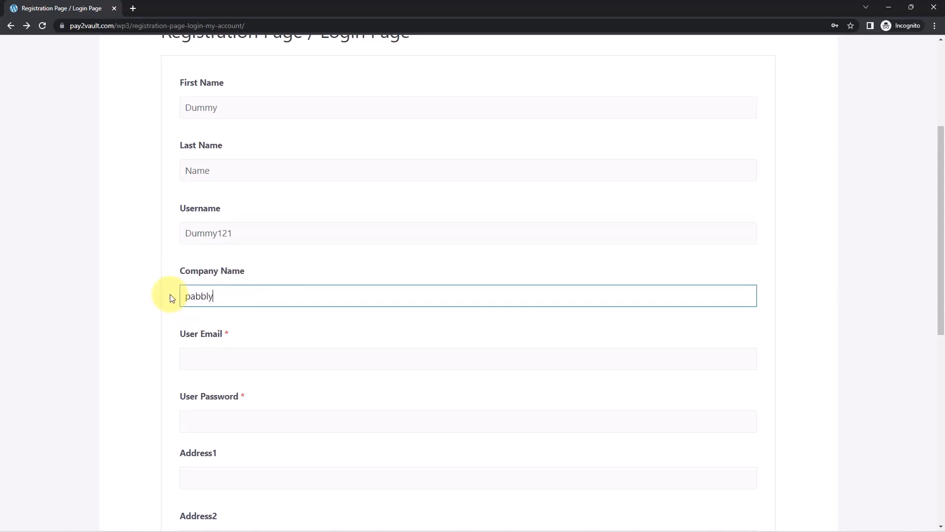
pyautogui.scroll(-1, 183, 280)
pyautogui.click(190, 245)
pyautogui.press('BackSpace')
pyautogui.write('P')
pyautogui.press('Tab')
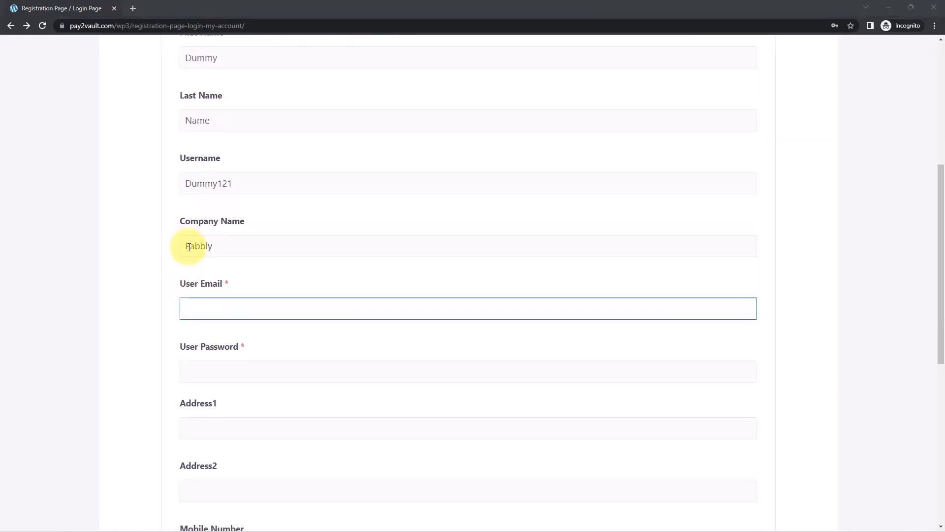
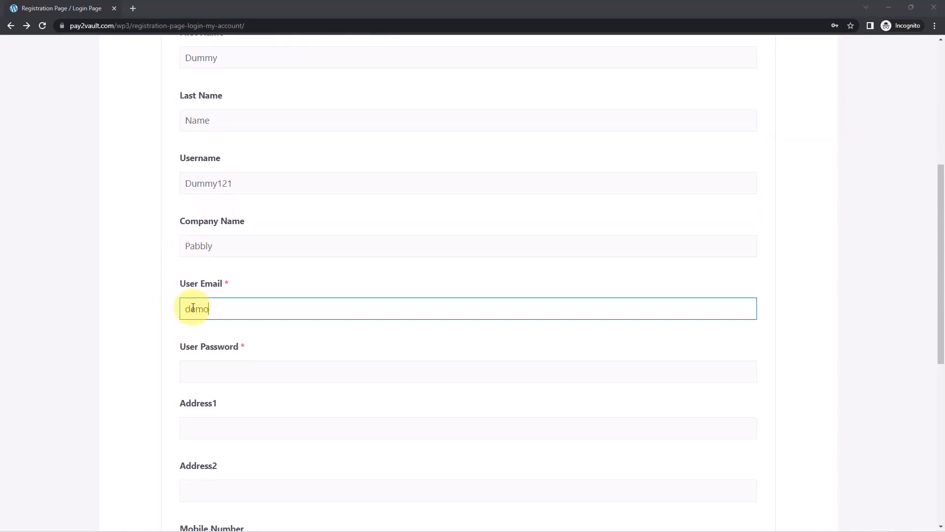
# Fill in the user password, both address lines and the mobile number.
pyautogui.scroll(-2, 197, 295)
pyautogui.click(200, 271)
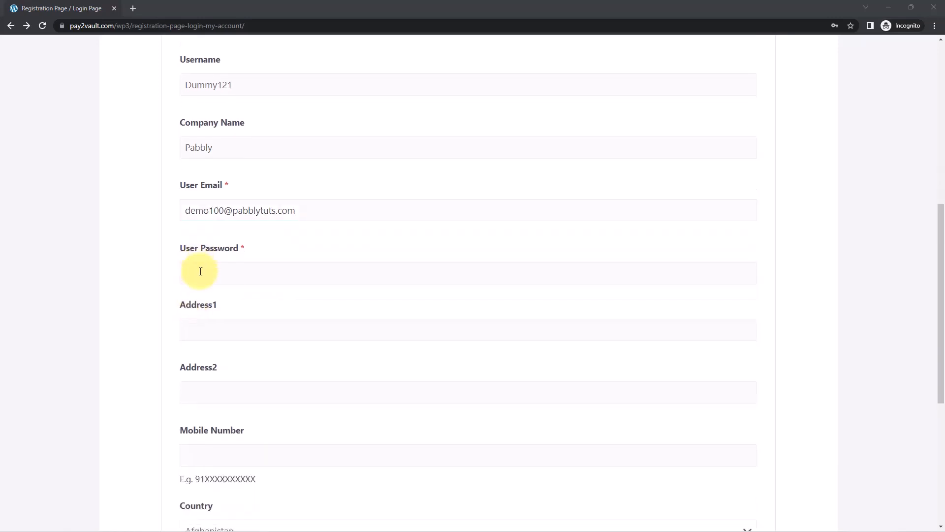
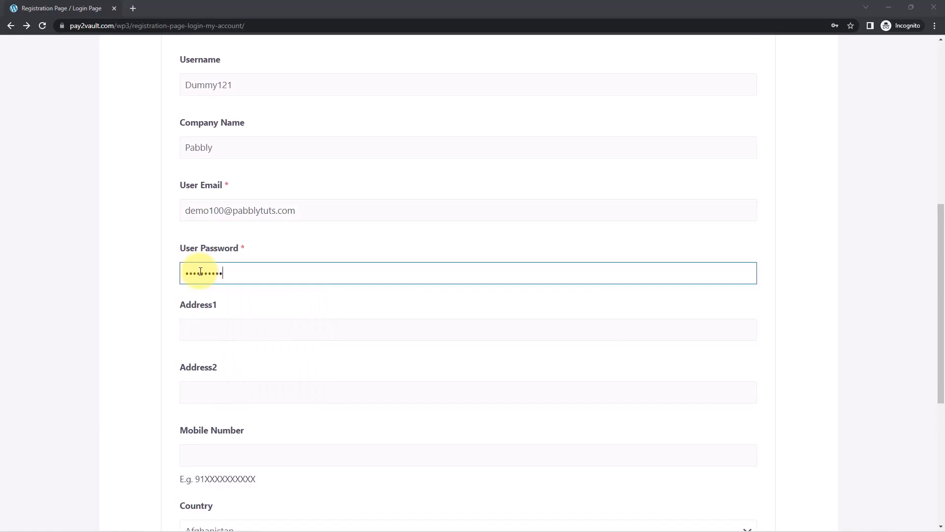
pyautogui.click(209, 333)
pyautogui.scroll(-1, 217, 337)
pyautogui.click(221, 338)
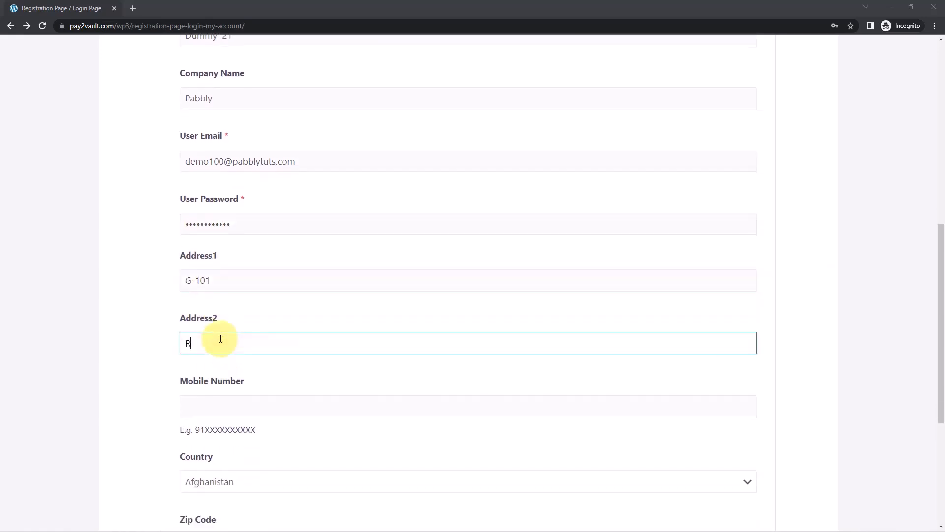
pyautogui.scroll(-1, 214, 347)
pyautogui.click(206, 354)
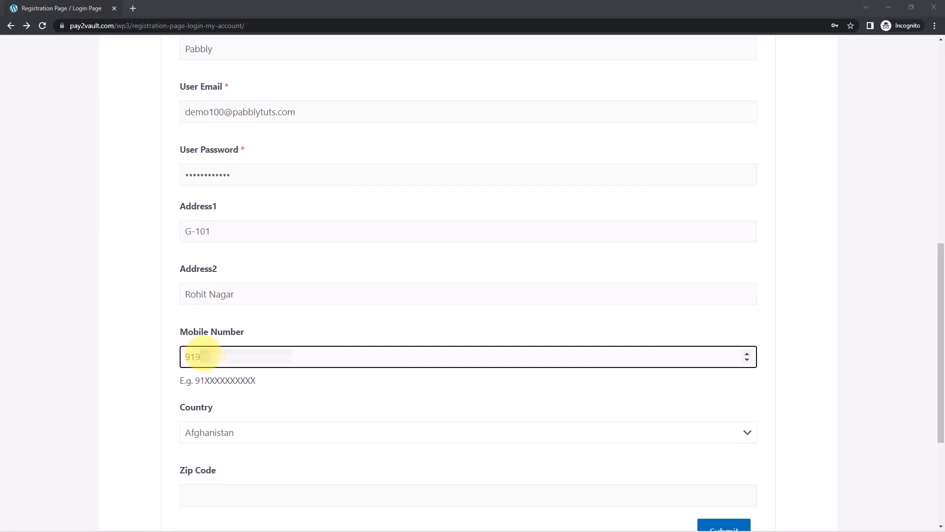
pyautogui.write('***')
# Choose India as the country and enter the zip code.
pyautogui.scroll(-2, 196, 366)
pyautogui.click(249, 338)
pyautogui.scroll(-15, 247, 255)
pyautogui.scroll(-15, 248, 258)
pyautogui.scroll(-2, 248, 258)
pyautogui.scroll(18, 247, 258)
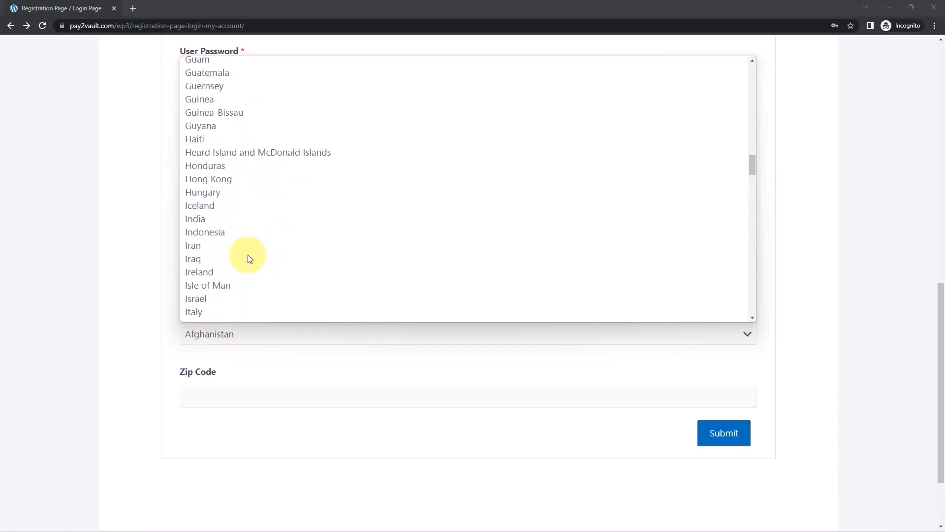
pyautogui.scroll(1, 248, 256)
pyautogui.click(211, 236)
pyautogui.click(221, 395)
pyautogui.write('462039')
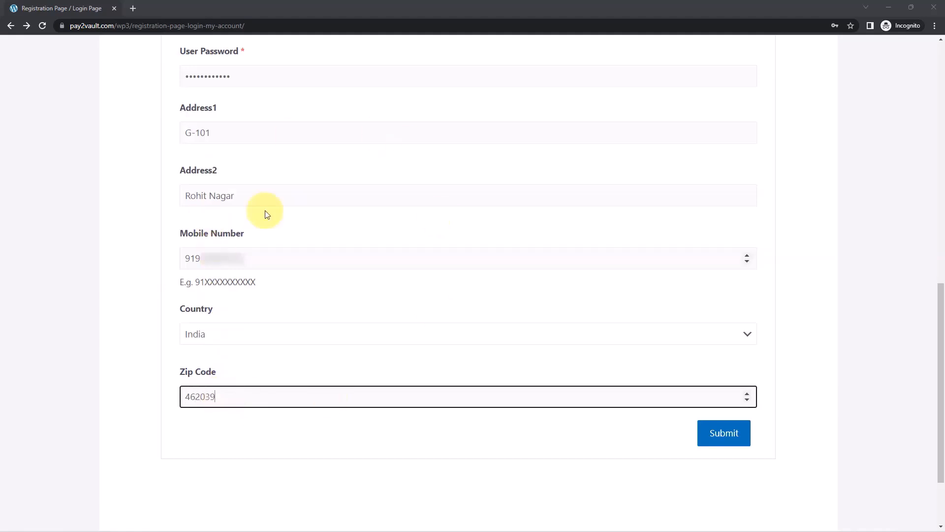
pyautogui.click(132, 214)
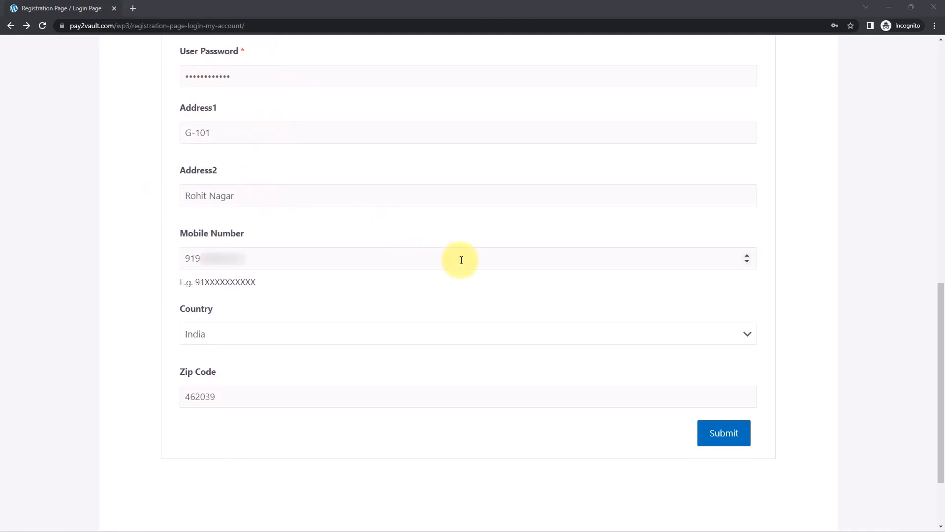
# Submit the registration form and minimize the registration window.
pyautogui.click(742, 433)
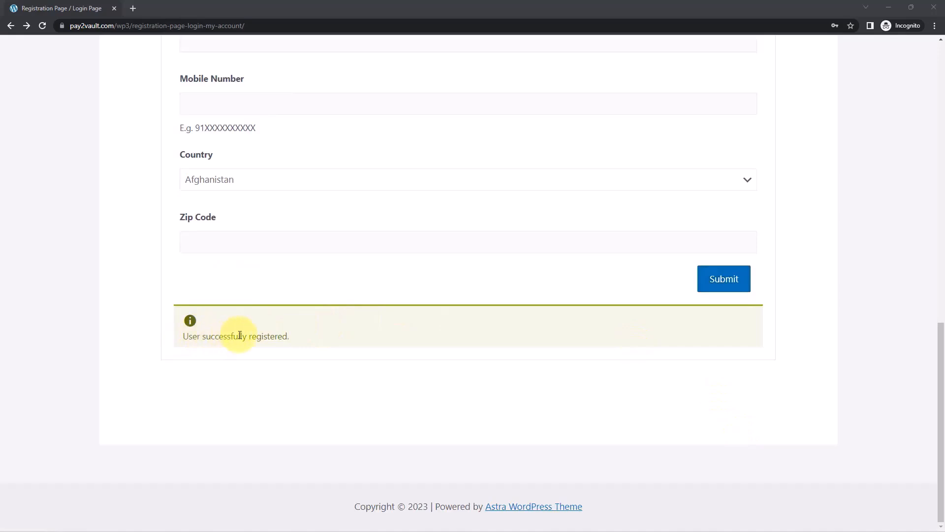
pyautogui.scroll(10, 441, 325)
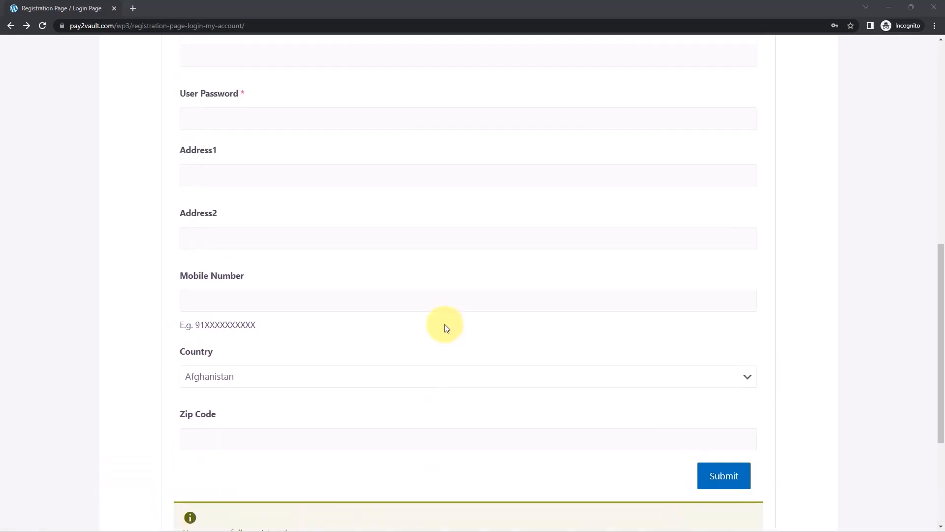
pyautogui.scroll(2, 443, 326)
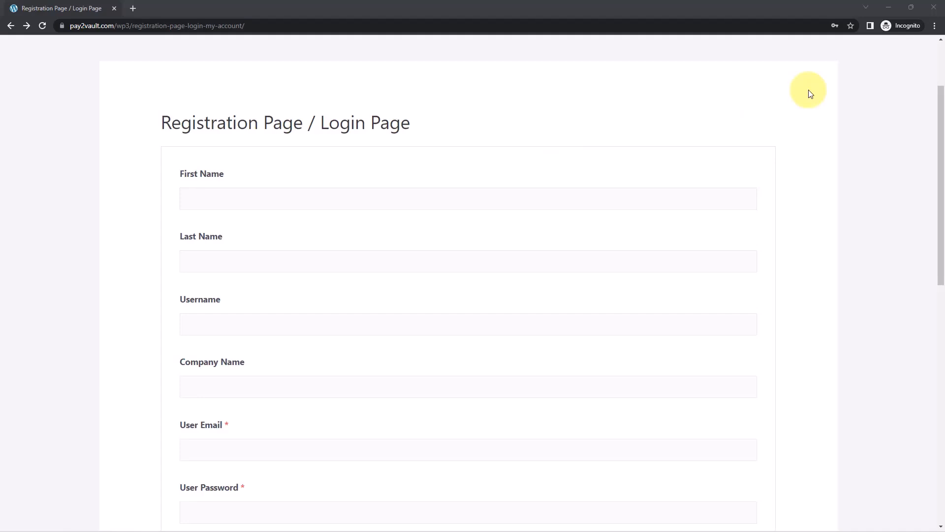
pyautogui.click(882, 7)
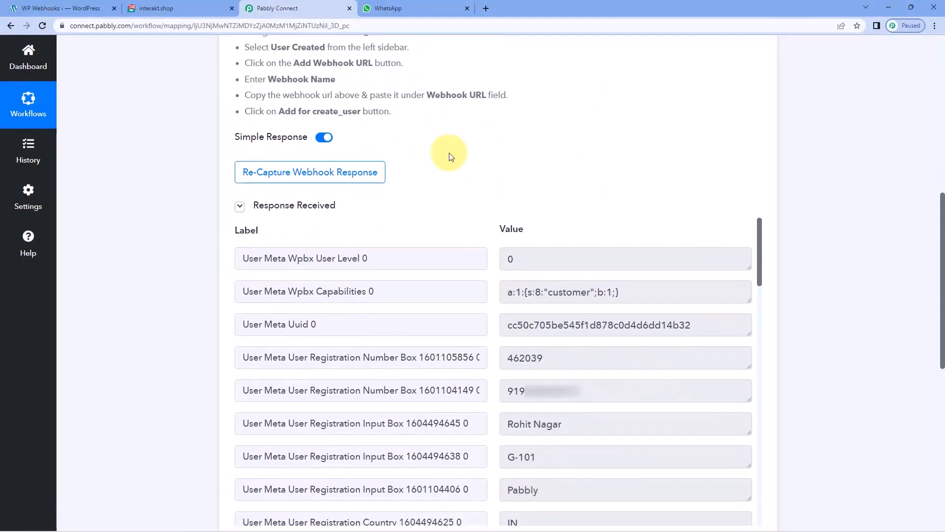
pyautogui.scroll(-1, 449, 157)
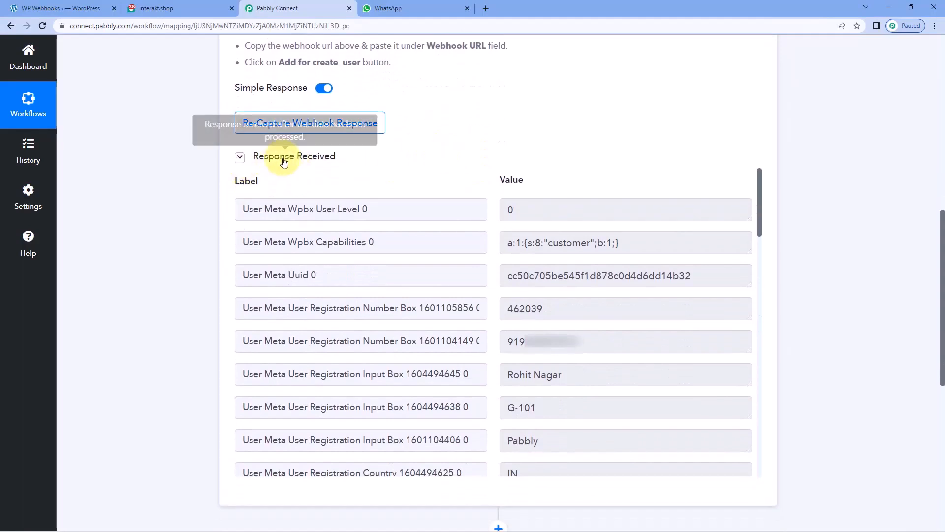
pyautogui.moveTo(250, 160); pyautogui.dragTo(376, 158)
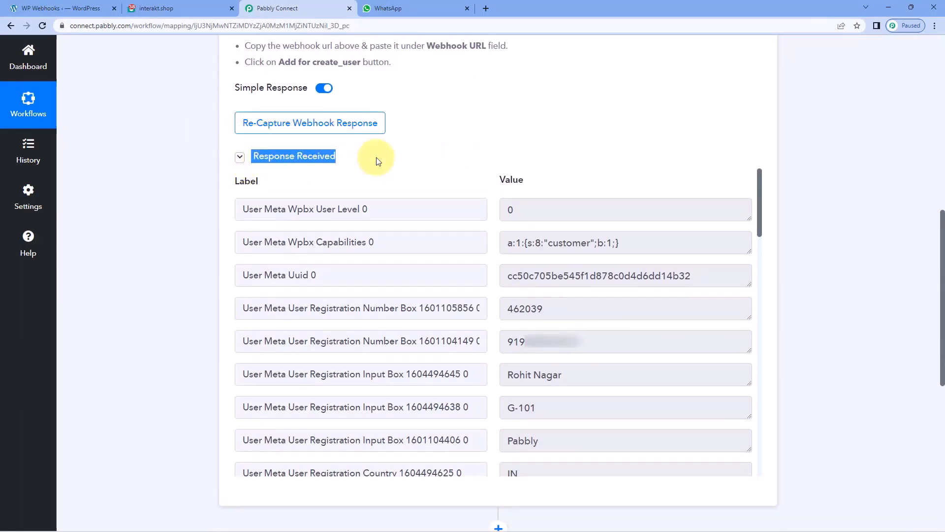
pyautogui.click(377, 158)
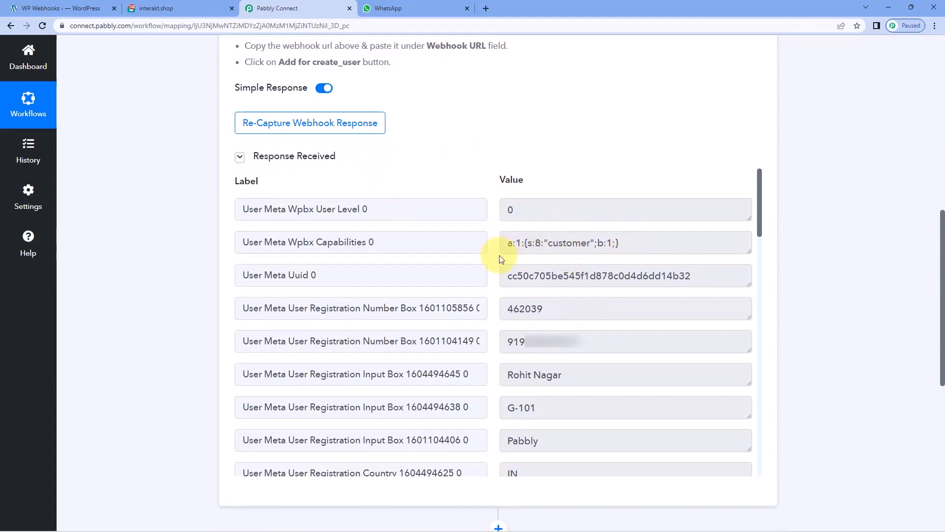
pyautogui.moveTo(568, 310); pyautogui.dragTo(496, 309)
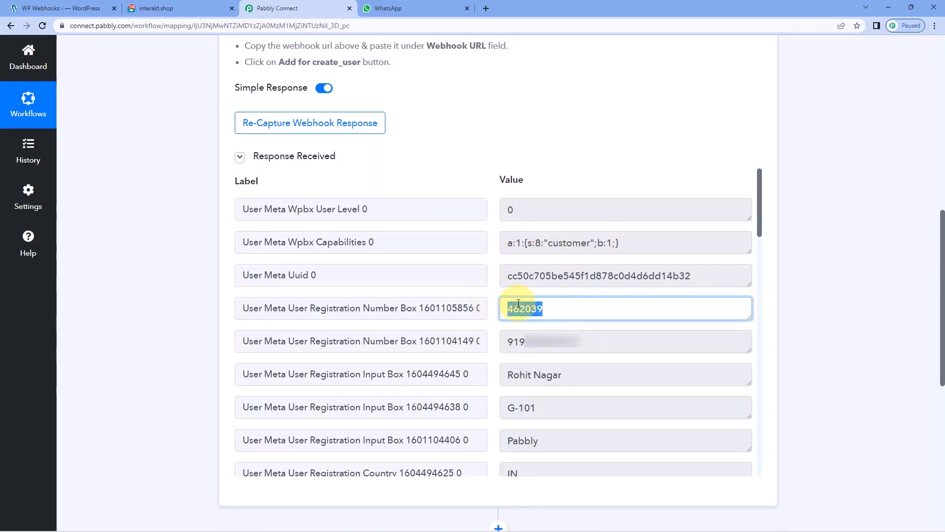
pyautogui.click(551, 309)
pyautogui.moveTo(591, 341); pyautogui.dragTo(498, 342)
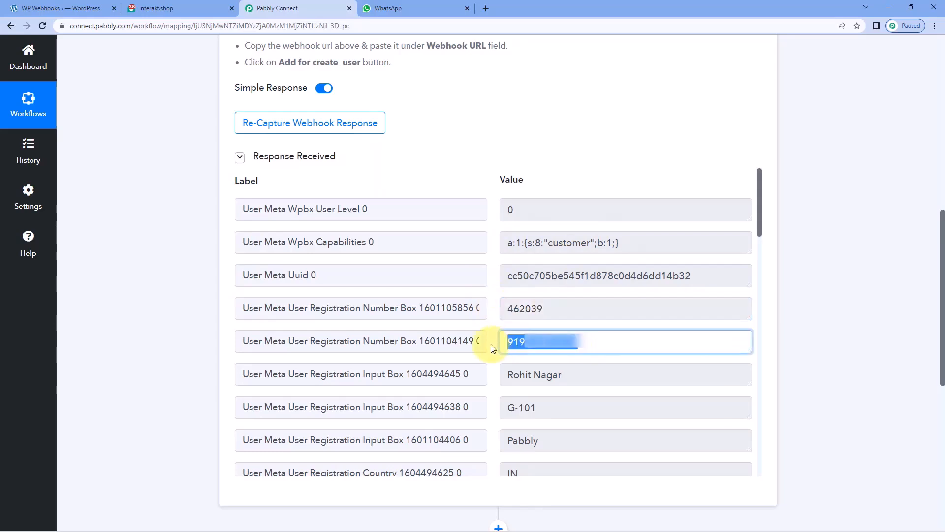
pyautogui.moveTo(571, 377); pyautogui.dragTo(501, 375)
pyautogui.moveTo(554, 413); pyautogui.dragTo(498, 408)
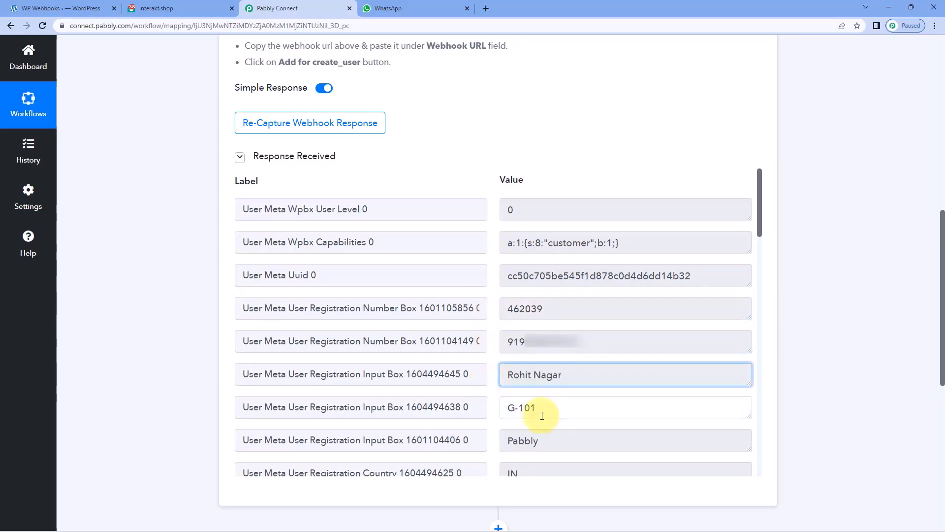
pyautogui.moveTo(544, 441); pyautogui.dragTo(490, 355)
pyautogui.scroll(-4, 488, 363)
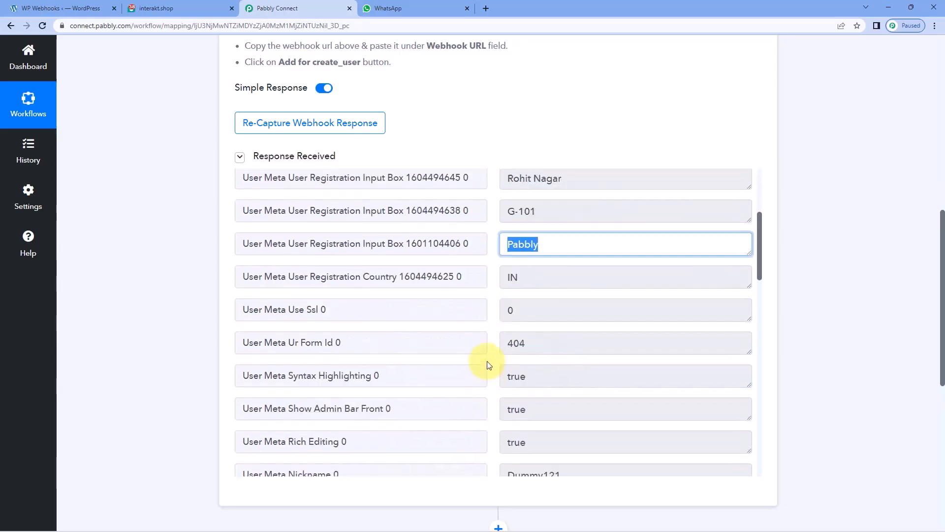
pyautogui.scroll(-2, 491, 338)
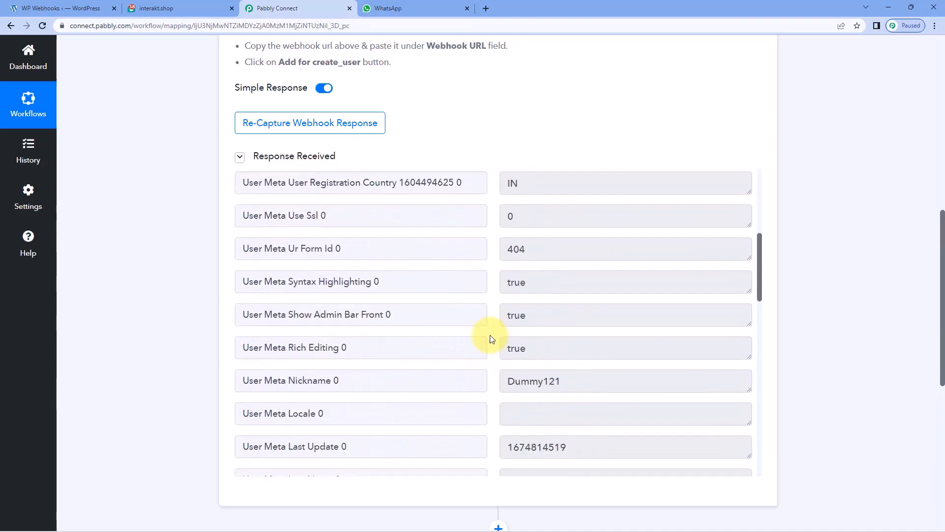
pyautogui.moveTo(569, 378); pyautogui.dragTo(493, 365)
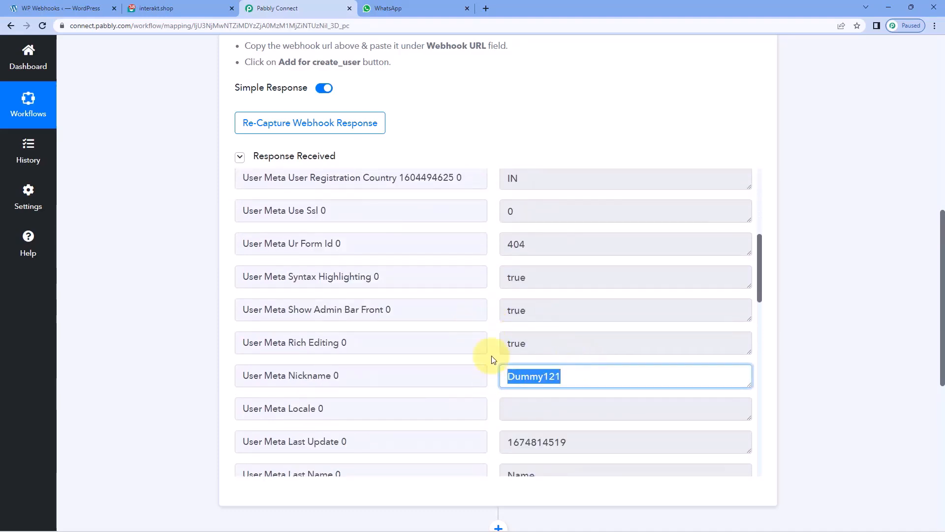
pyautogui.click(489, 337)
pyautogui.scroll(-5, 490, 337)
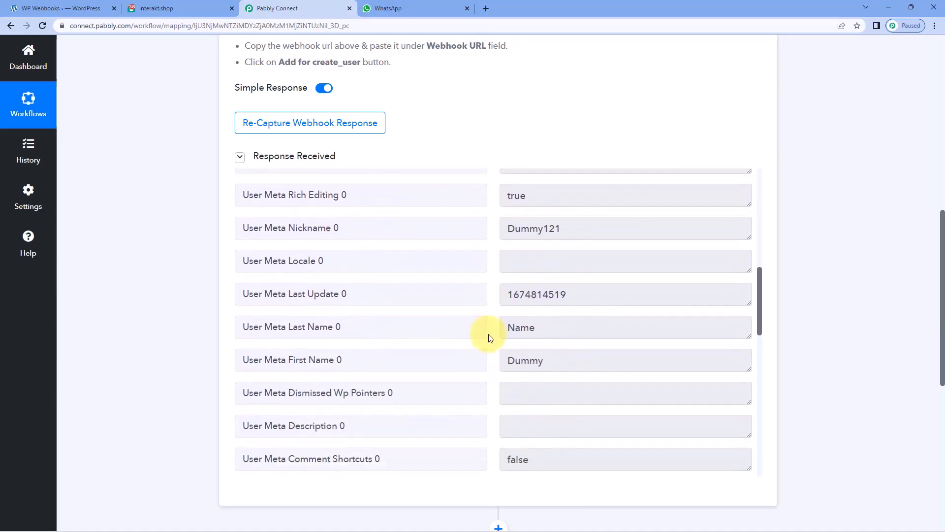
pyautogui.moveTo(574, 261); pyautogui.dragTo(438, 266)
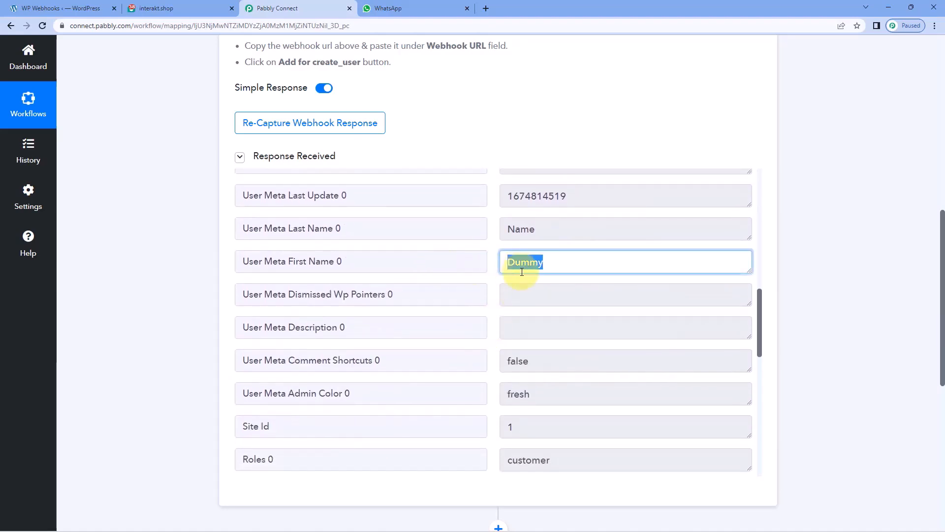
pyautogui.scroll(-2, 498, 279)
pyautogui.scroll(-2, 498, 278)
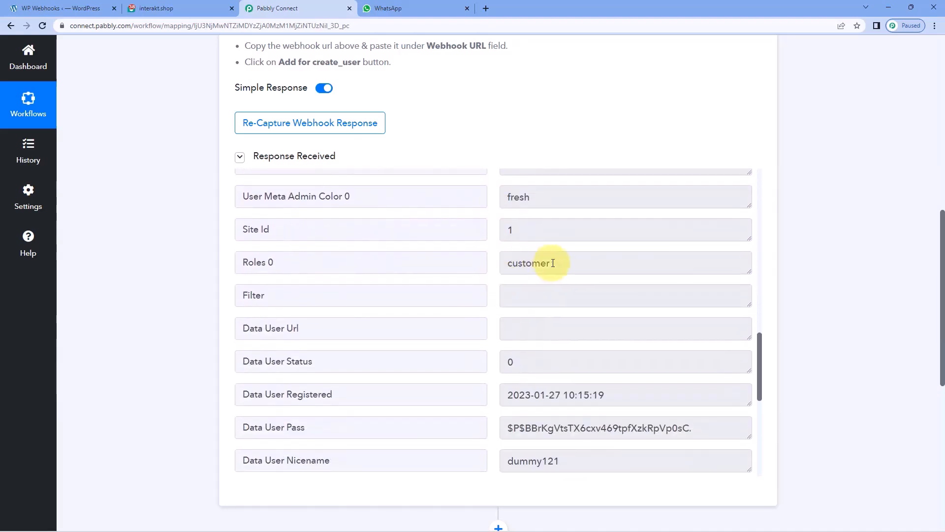
pyautogui.scroll(-4, 501, 283)
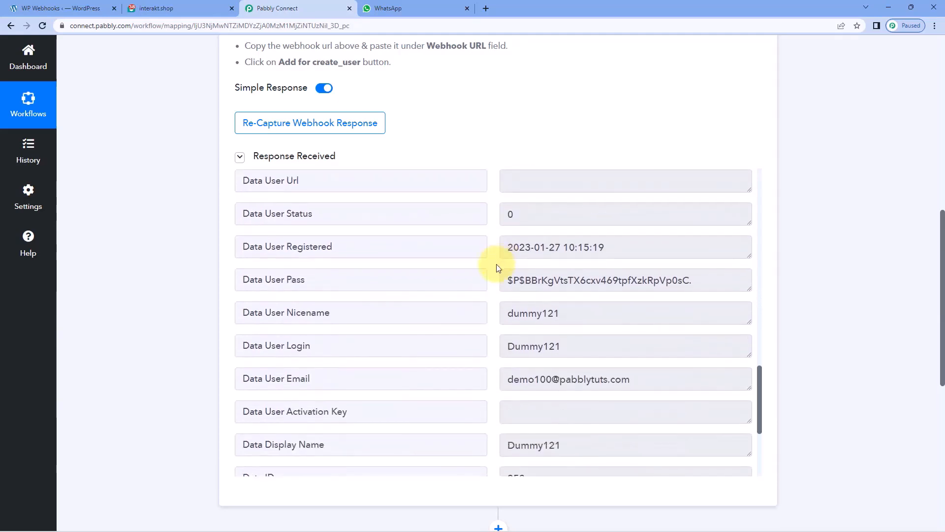
pyautogui.moveTo(631, 330); pyautogui.dragTo(481, 322)
pyautogui.scroll(-3, 481, 323)
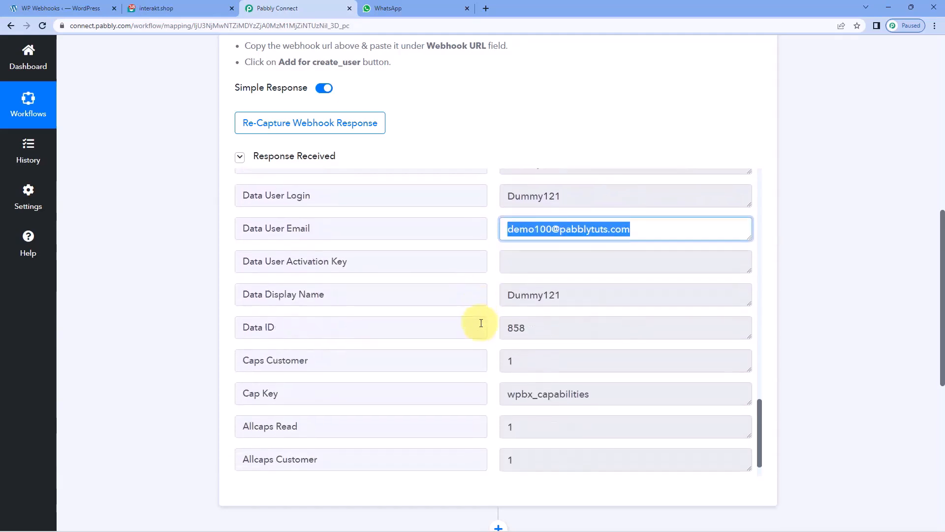
pyautogui.scroll(1, 481, 323)
pyautogui.scroll(9, 481, 323)
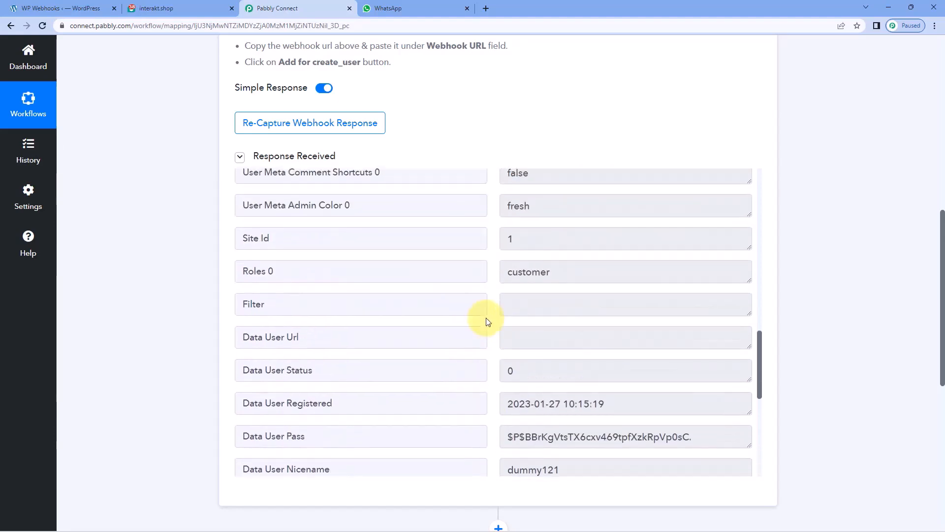
pyautogui.scroll(2, 492, 321)
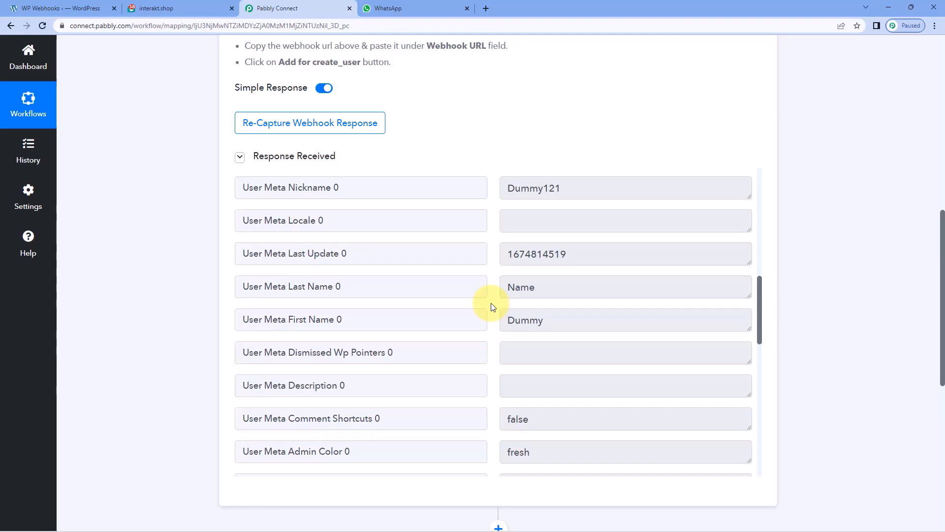
pyautogui.scroll(-8, 181, 274)
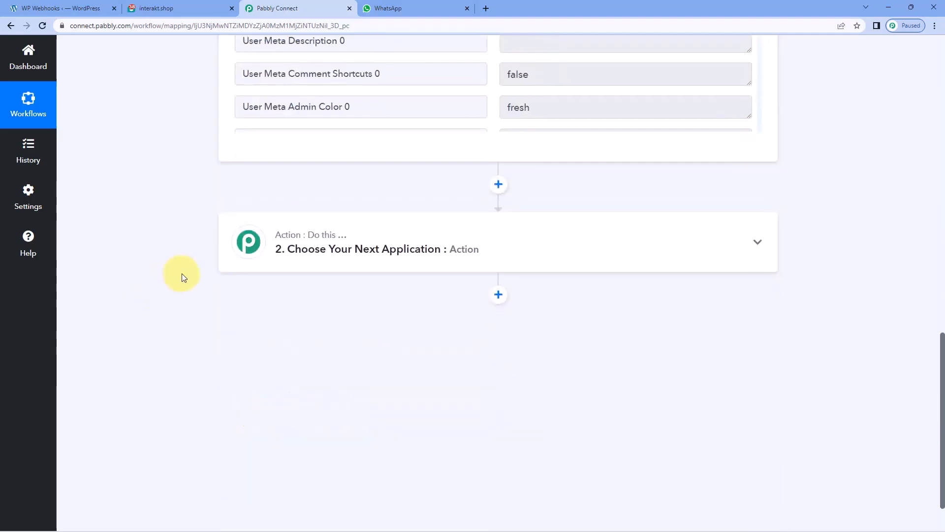
# Set the action to Interakt's Send WhatsApp Template Message event.
pyautogui.click(356, 169)
pyautogui.scroll(-1, 179, 238)
pyautogui.click(299, 206)
pyautogui.write('Inte')
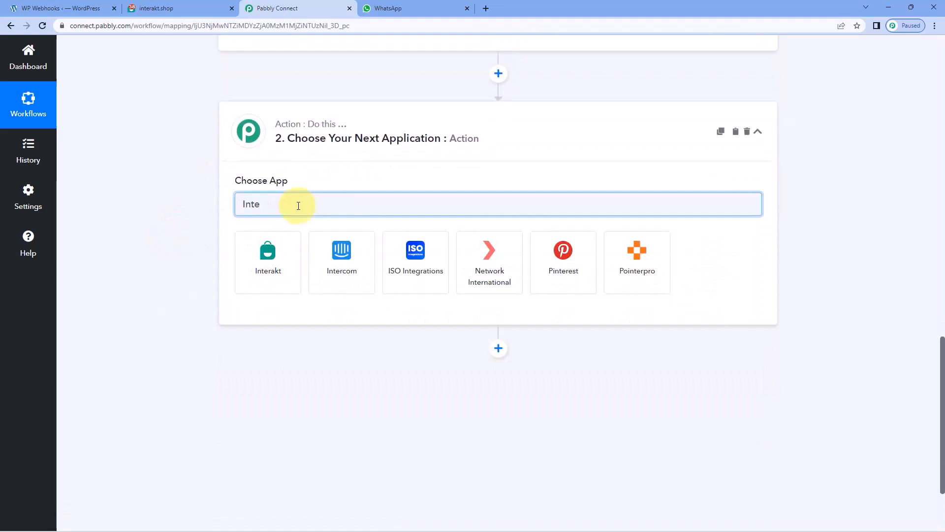
pyautogui.click(277, 257)
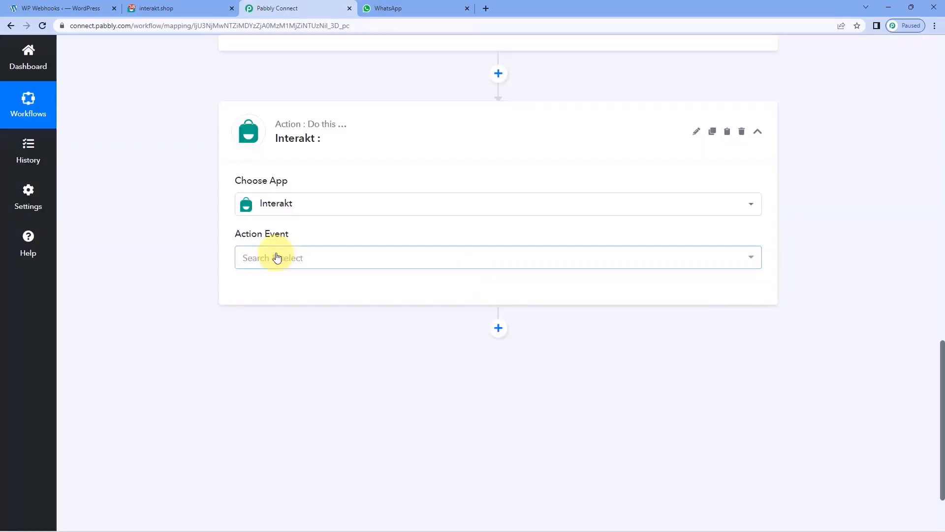
pyautogui.click(247, 256)
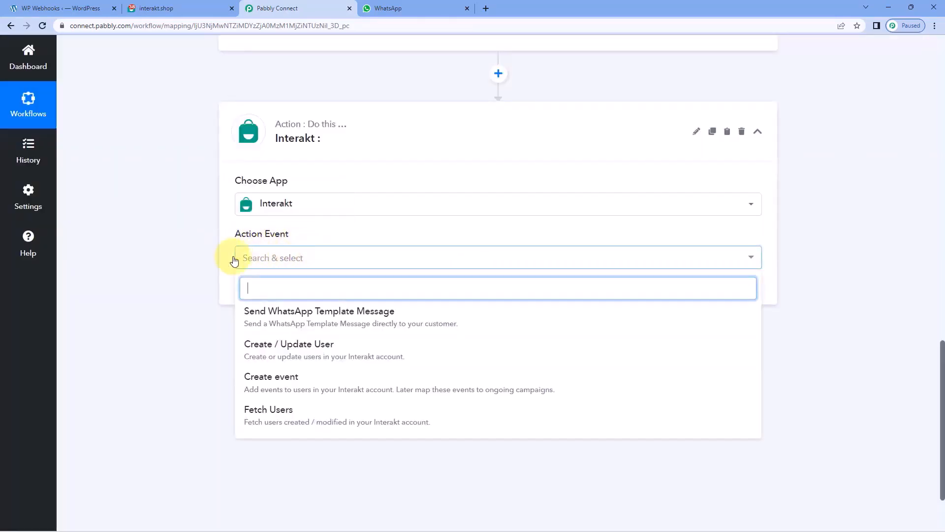
pyautogui.click(359, 263)
# Start adding a new Interakt connection, then go to the Interakt account.
pyautogui.click(271, 248)
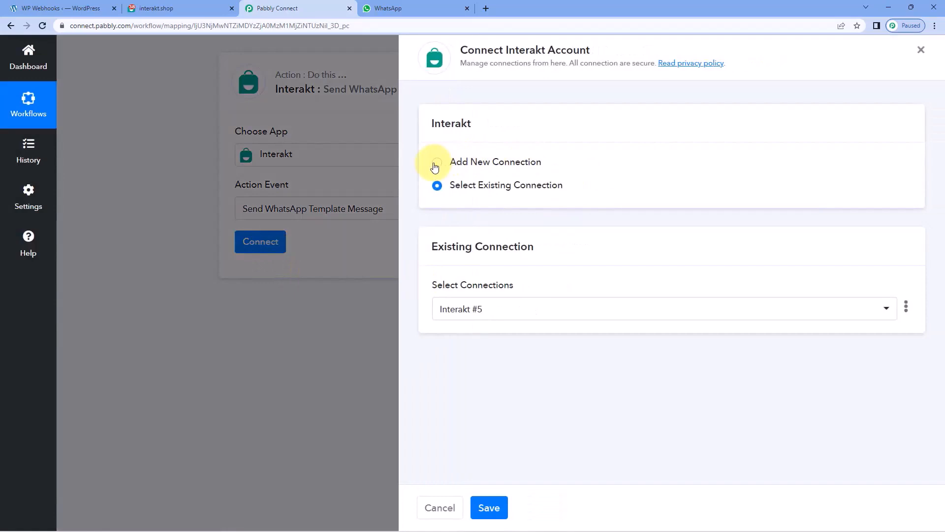
pyautogui.click(435, 163)
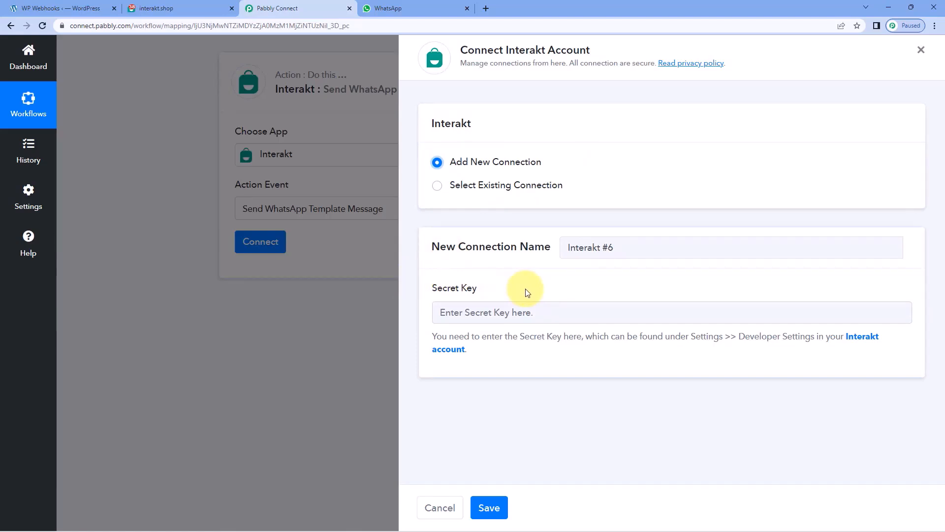
pyautogui.click(206, 9)
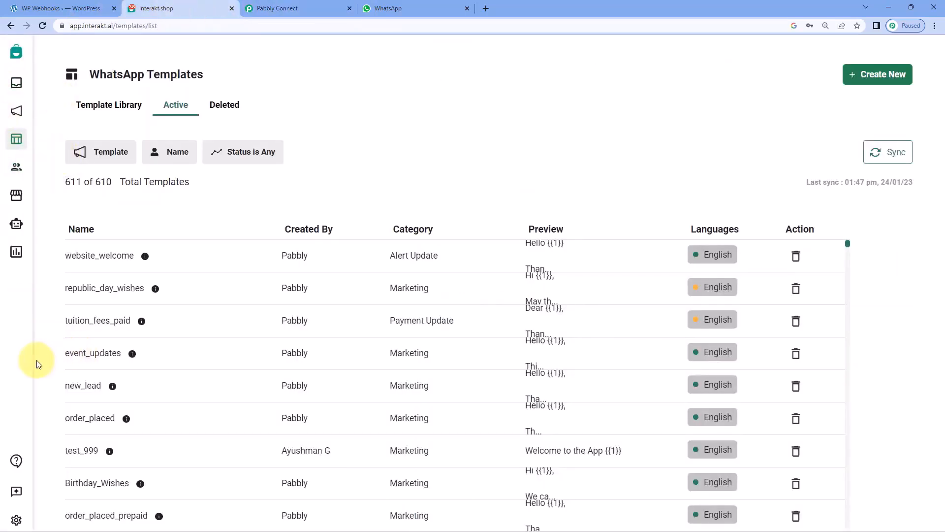
# Copy the Secret Key from Interakt's Settings > Developer Setting page.
pyautogui.click(16, 519)
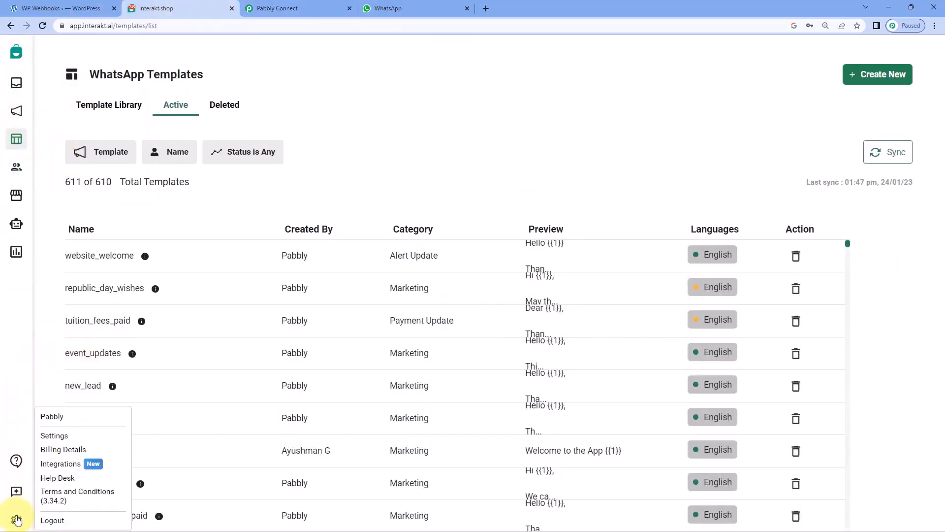
pyautogui.click(59, 438)
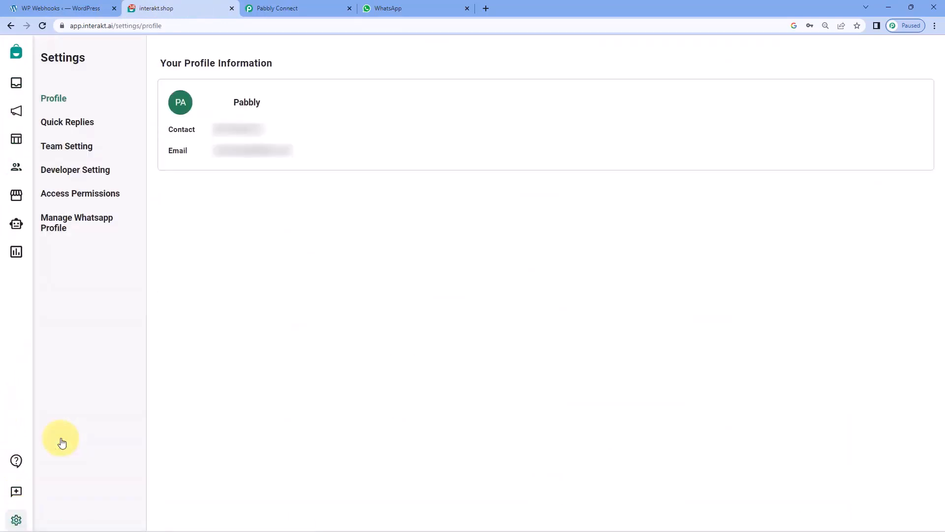
pyautogui.click(91, 174)
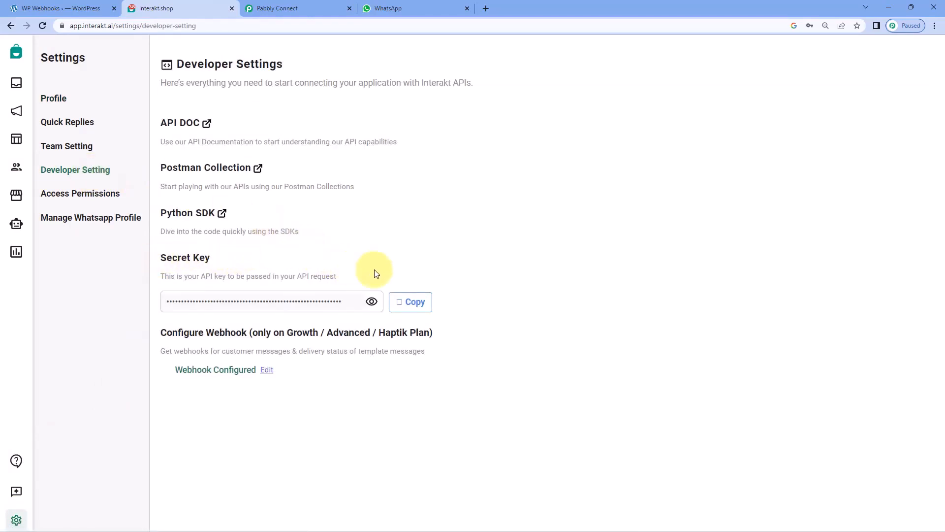
pyautogui.click(414, 301)
# Paste the copied Interakt secret key into the new connection and save it.
pyautogui.click(288, 6)
pyautogui.click(470, 312)
pyautogui.rightClick(480, 314)
pyautogui.click(523, 399)
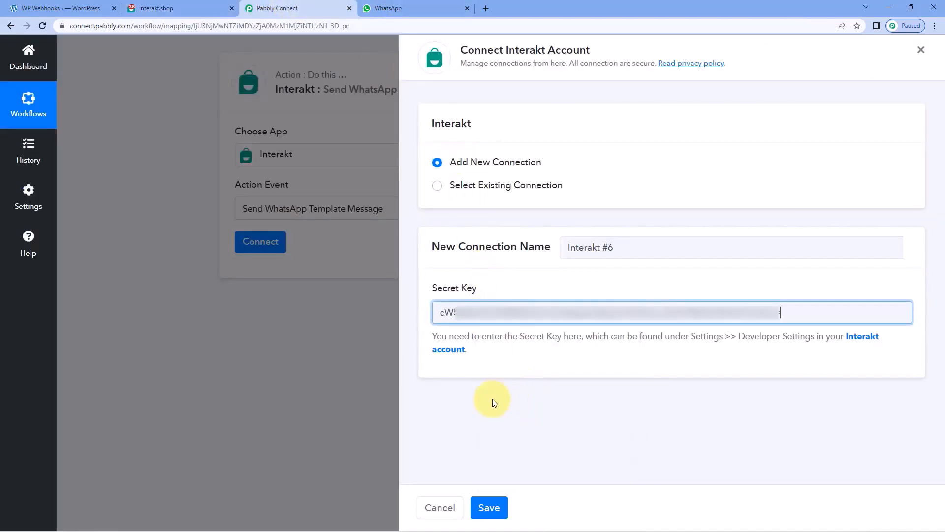
pyautogui.click(488, 507)
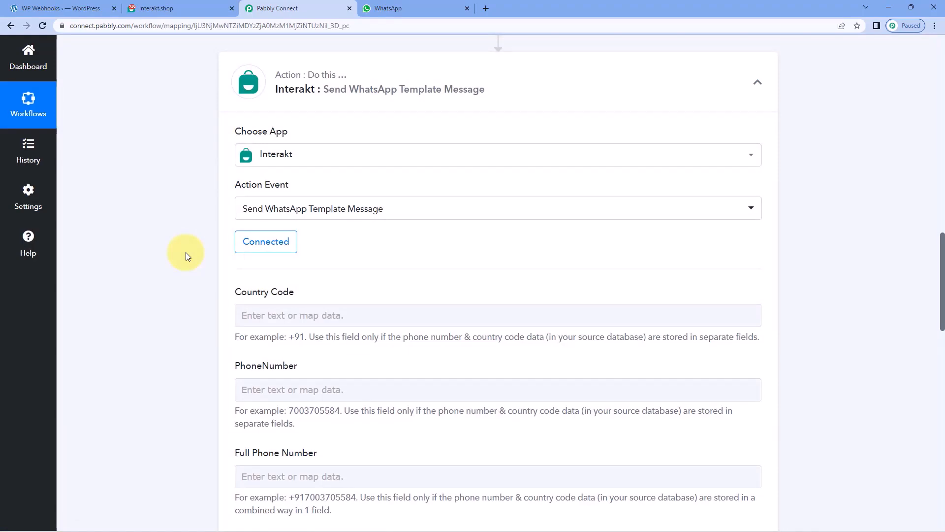
# Review the Full Phone Number field's example number format.
pyautogui.scroll(-3, 185, 252)
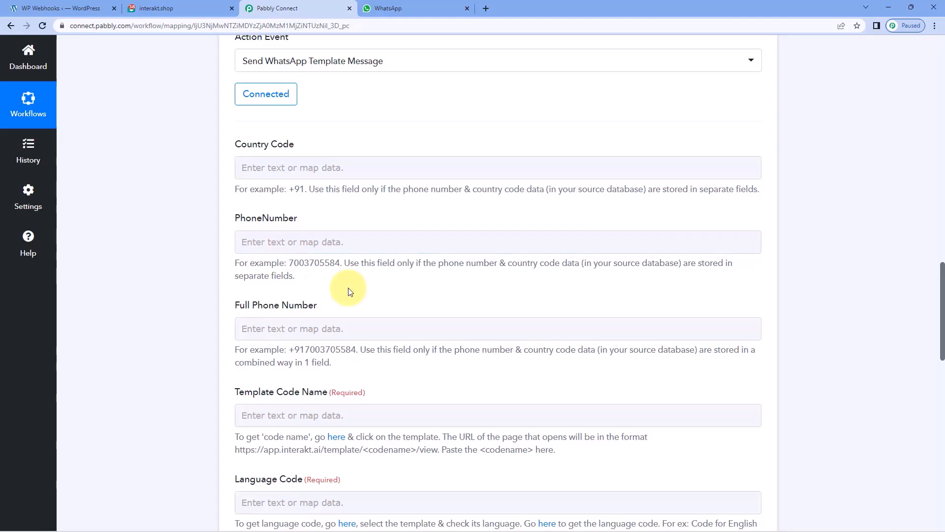
pyautogui.moveTo(291, 353); pyautogui.dragTo(364, 360)
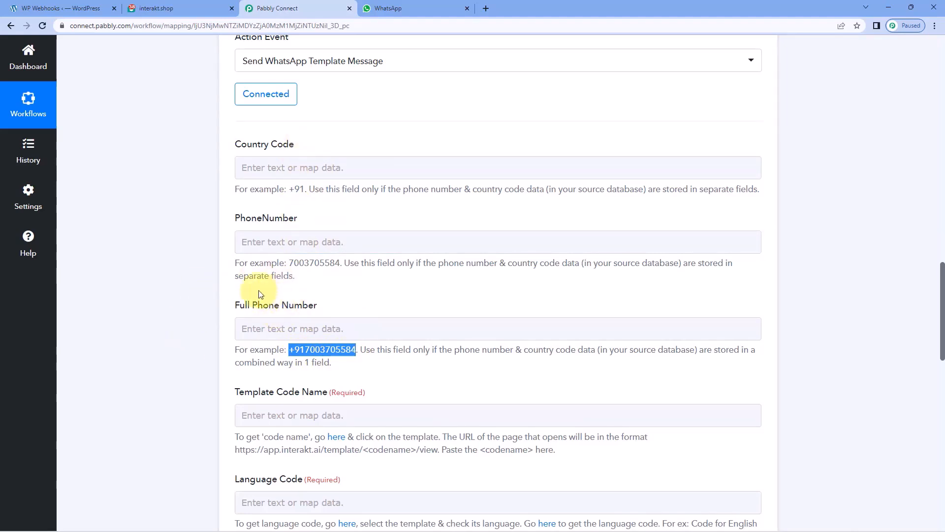
pyautogui.click(308, 330)
pyautogui.click(372, 304)
# Check the captured phone number, then open previous-step data for Full Phone Number.
pyautogui.scroll(9, 483, 256)
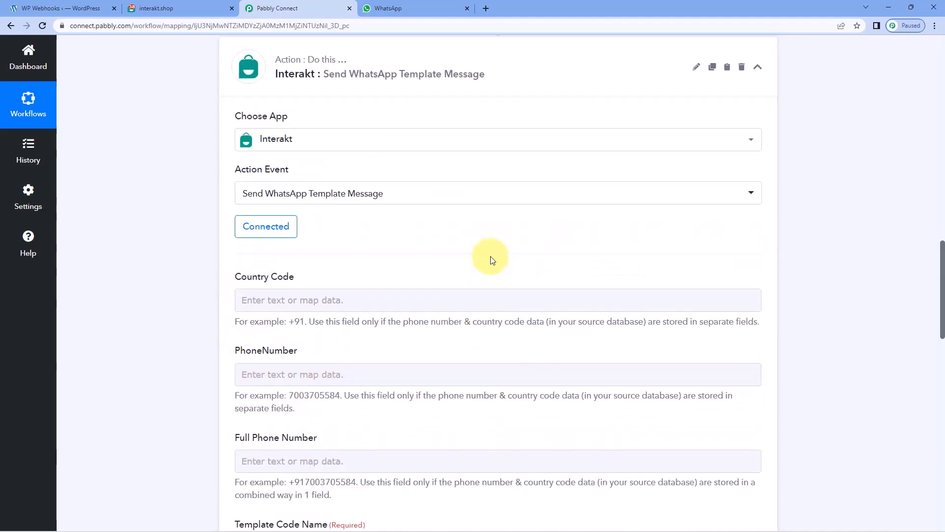
pyautogui.scroll(3, 566, 301)
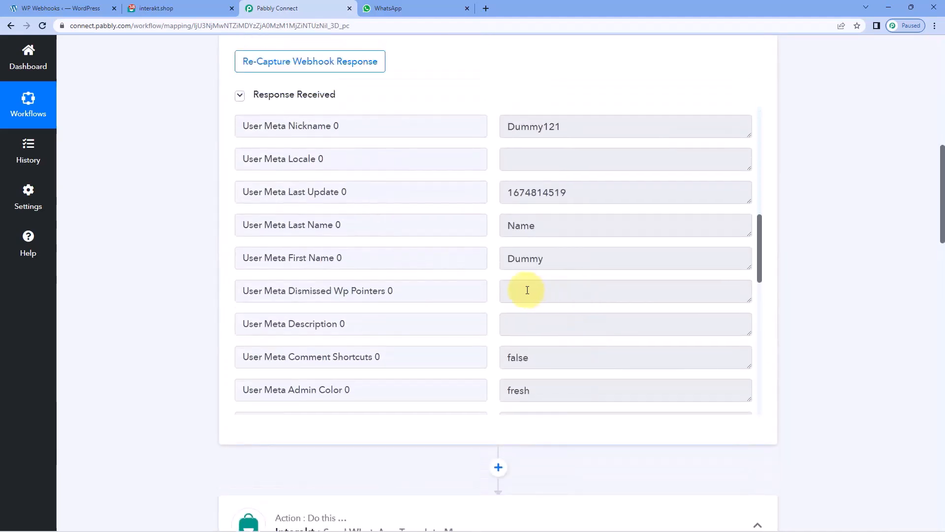
pyautogui.scroll(9, 527, 290)
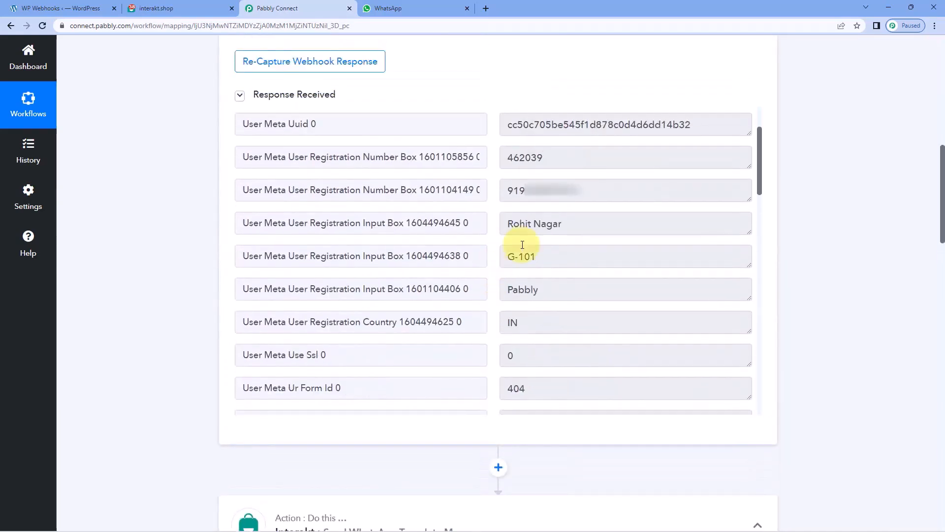
pyautogui.moveTo(597, 190); pyautogui.dragTo(502, 190)
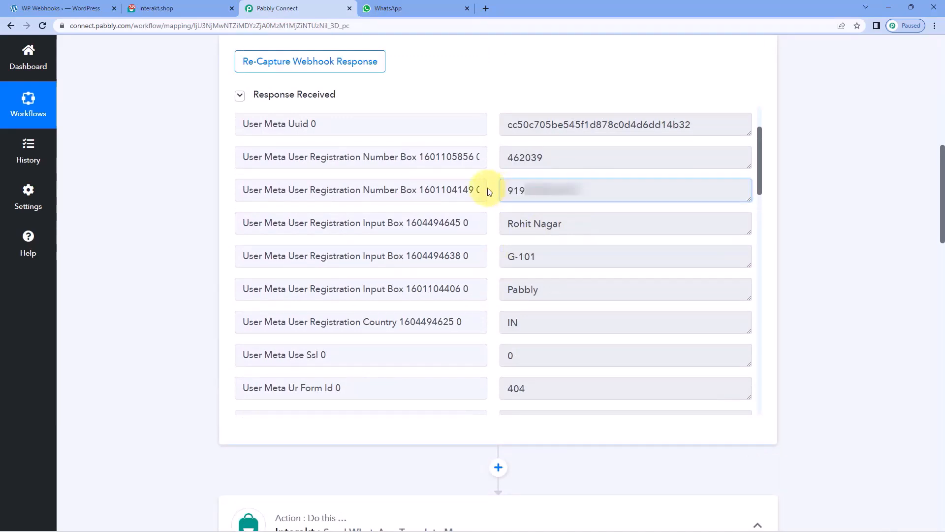
pyautogui.scroll(-8, 184, 257)
pyautogui.scroll(-5, 192, 256)
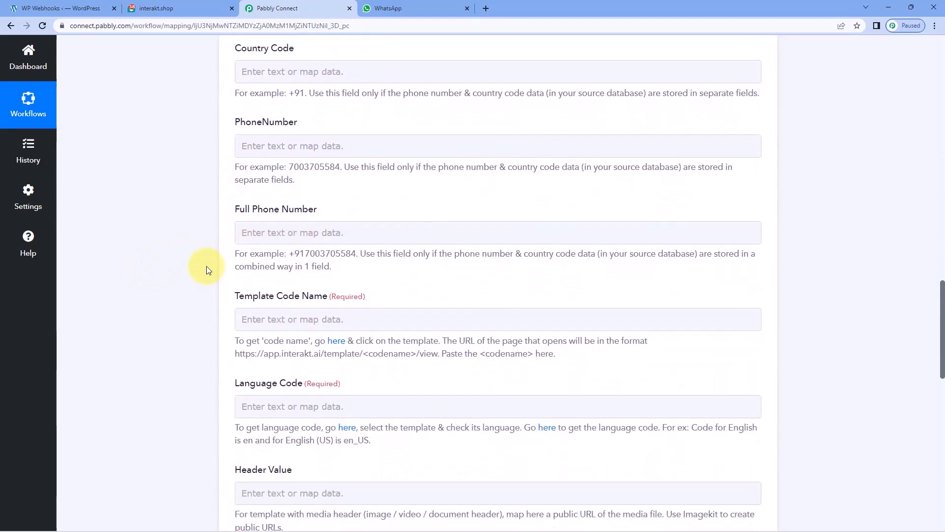
pyautogui.scroll(-1, 206, 268)
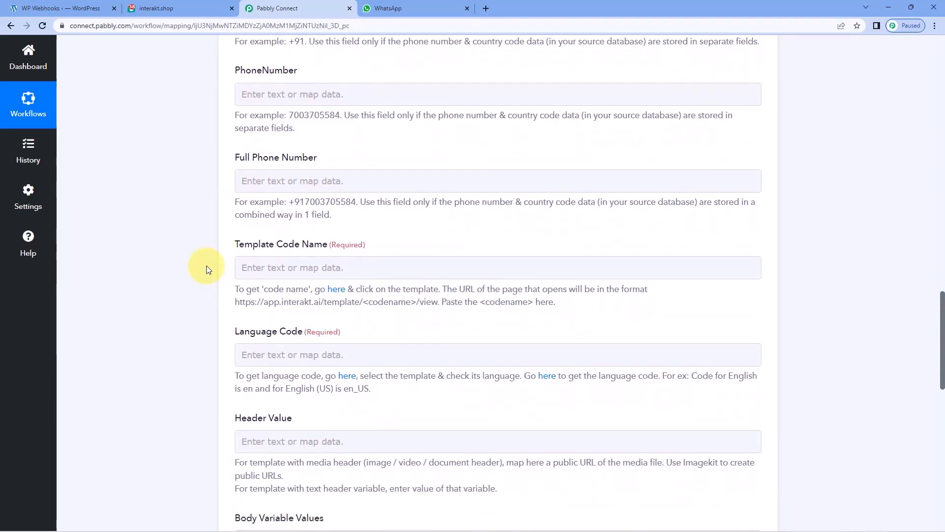
pyautogui.click(332, 178)
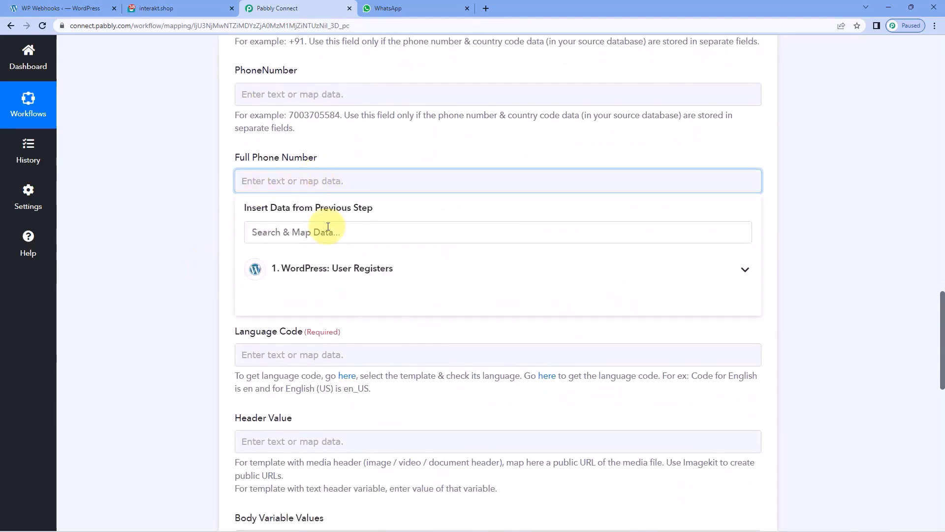
# Map the WordPress User Registers 'User Registration Number Box' phone value into Full Phone Number.
pyautogui.click(389, 269)
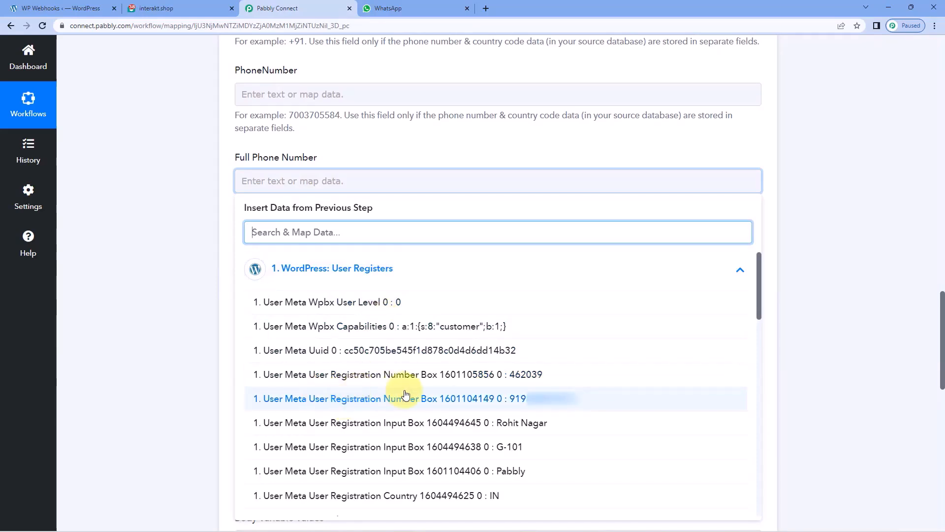
pyautogui.click(475, 401)
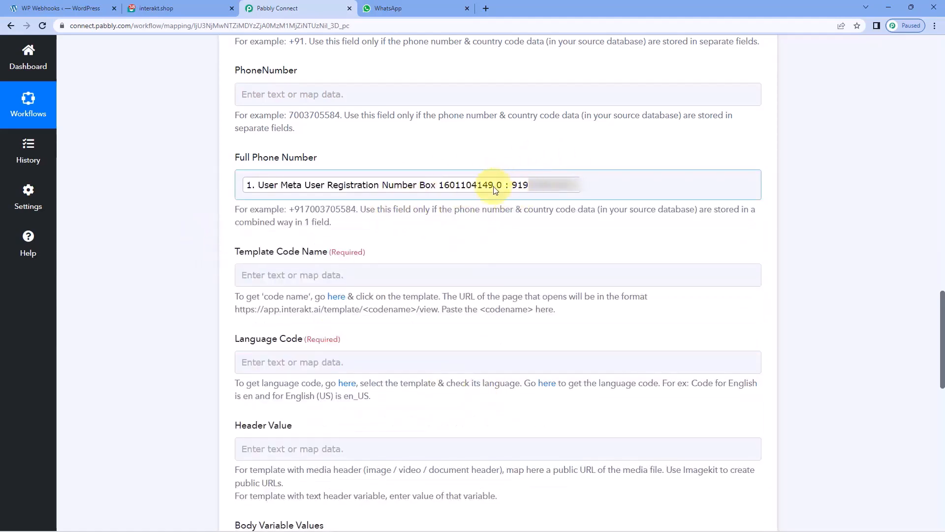
pyautogui.click(239, 185)
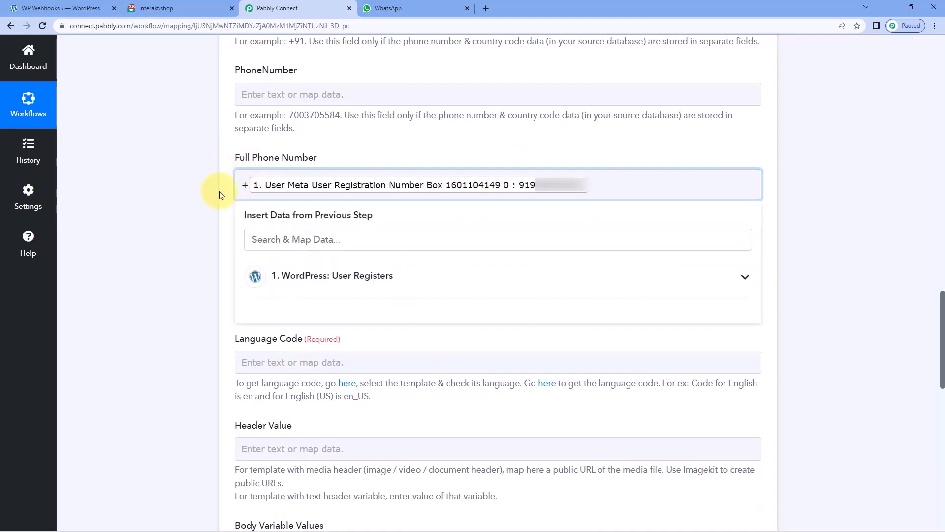
pyautogui.click(220, 193)
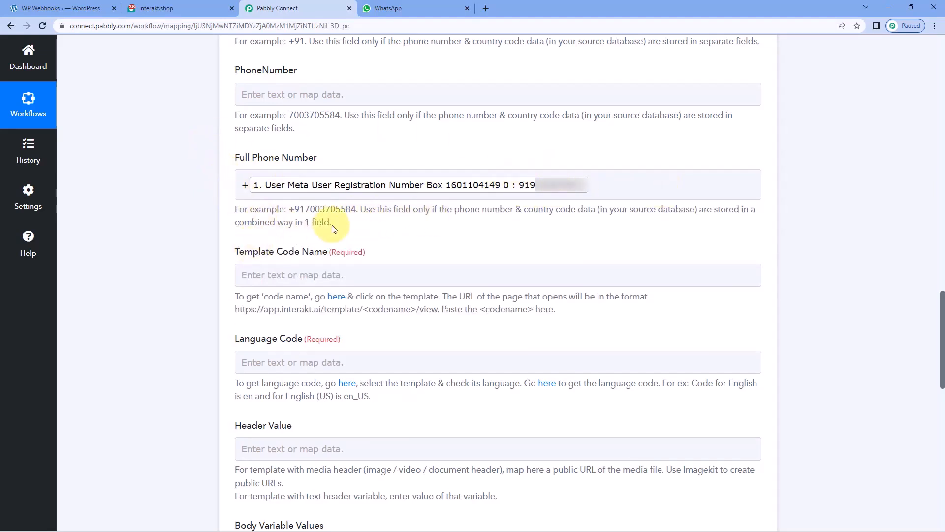
pyautogui.scroll(-5, 215, 219)
pyautogui.scroll(1, 215, 219)
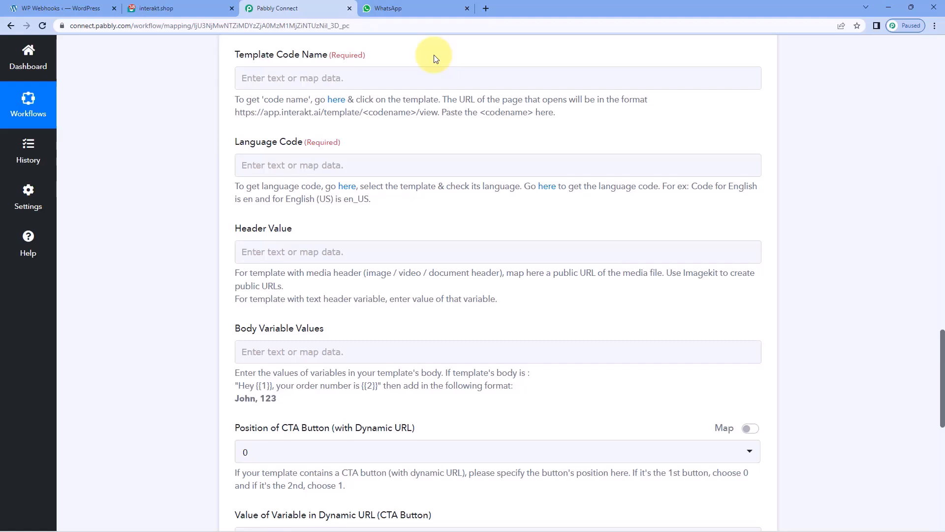
# Copy the code name website_welcome_dk from Interakt's website_welcome template page, then go back to Pabbly.
pyautogui.click(181, 4)
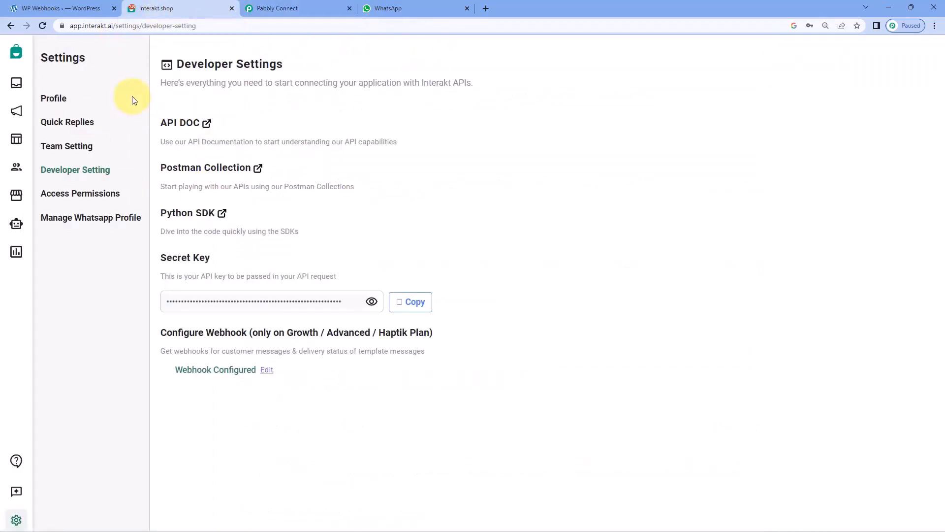
pyautogui.click(16, 143)
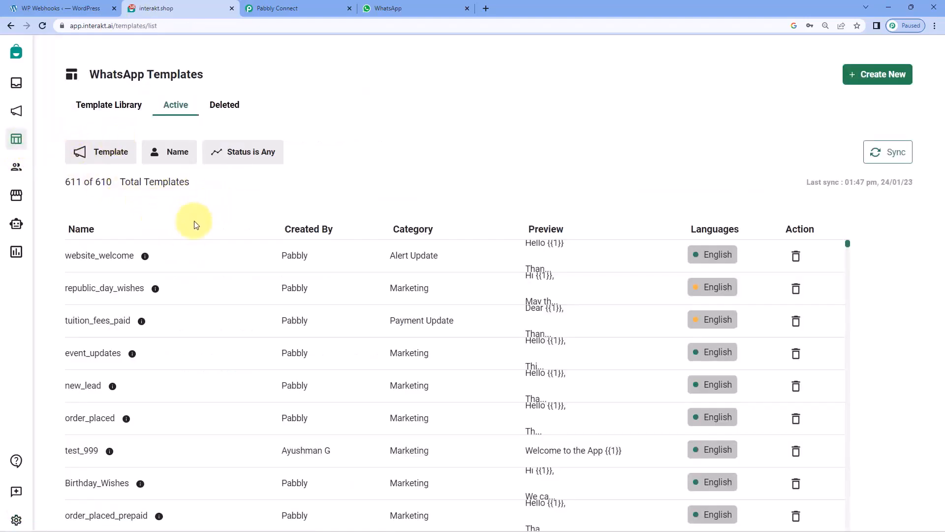
pyautogui.click(121, 261)
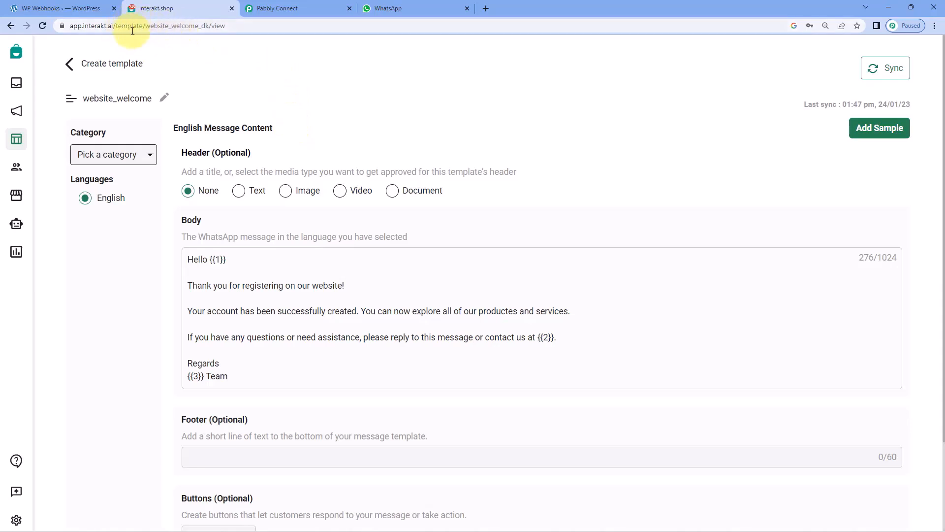
pyautogui.doubleClick(178, 27)
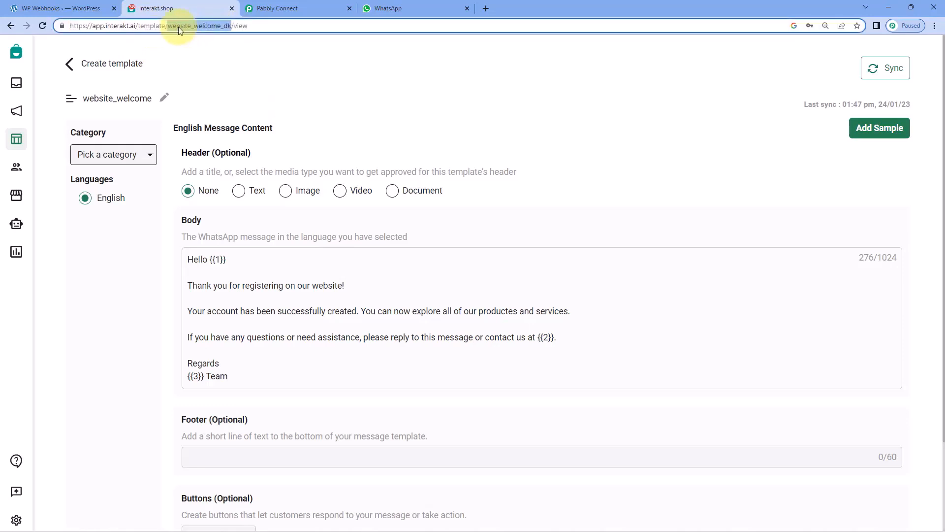
pyautogui.rightClick(205, 25)
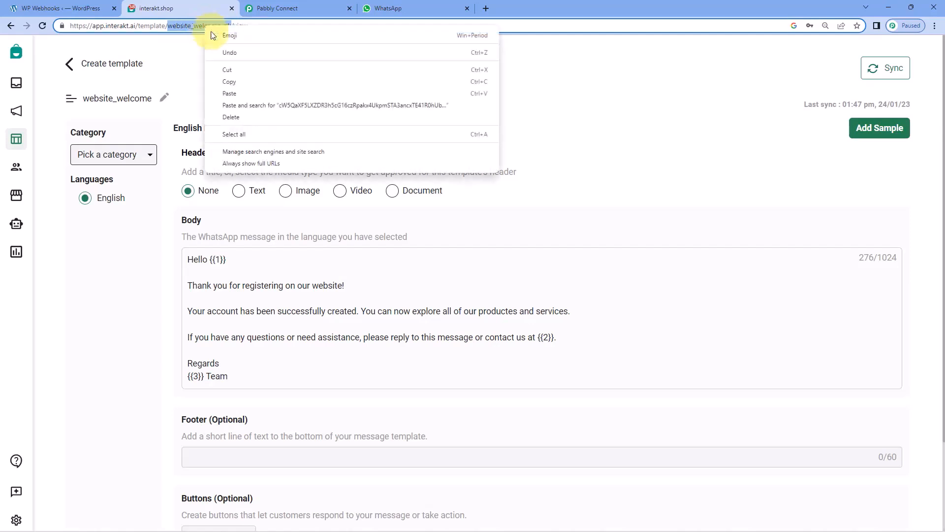
pyautogui.click(240, 81)
pyautogui.click(285, 67)
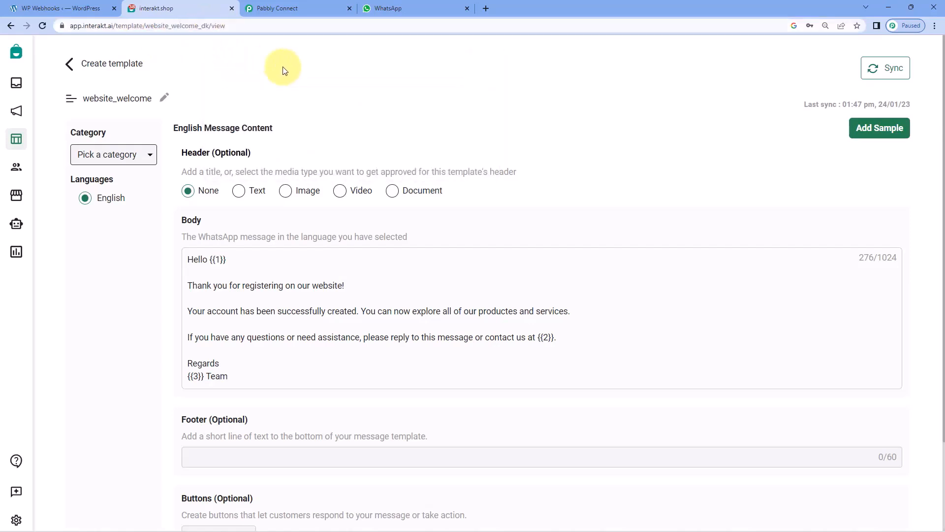
pyautogui.click(310, 5)
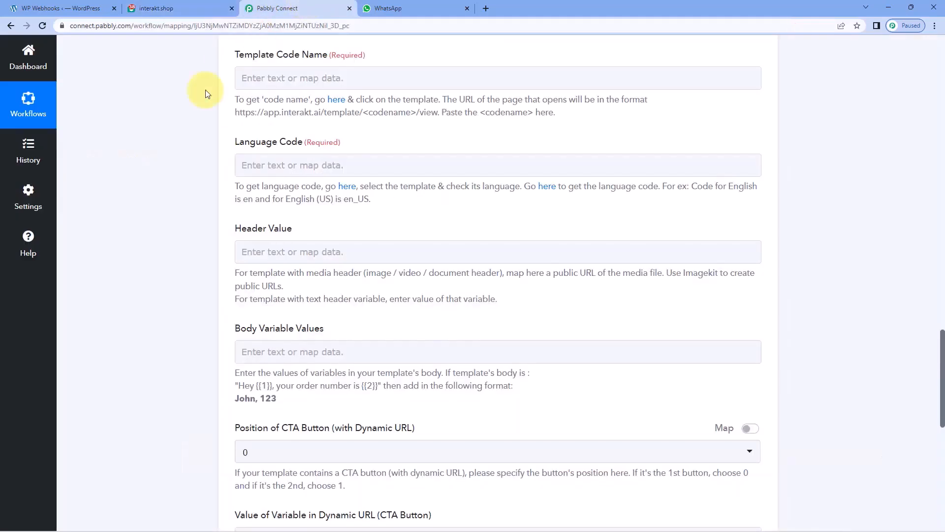
# Paste website_welcome_dk into the Template Code Name field.
pyautogui.click(289, 78)
pyautogui.rightClick(278, 78)
pyautogui.click(310, 160)
pyautogui.click(175, 129)
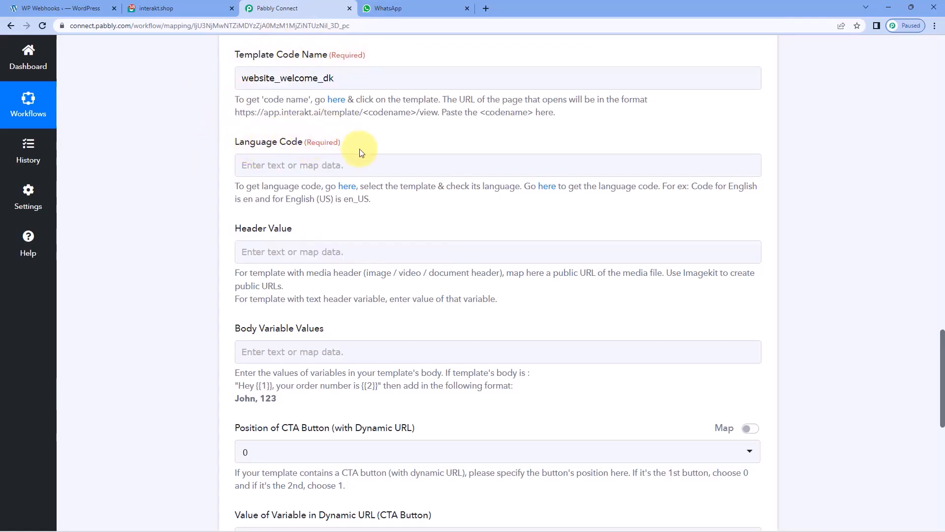
pyautogui.click(161, 6)
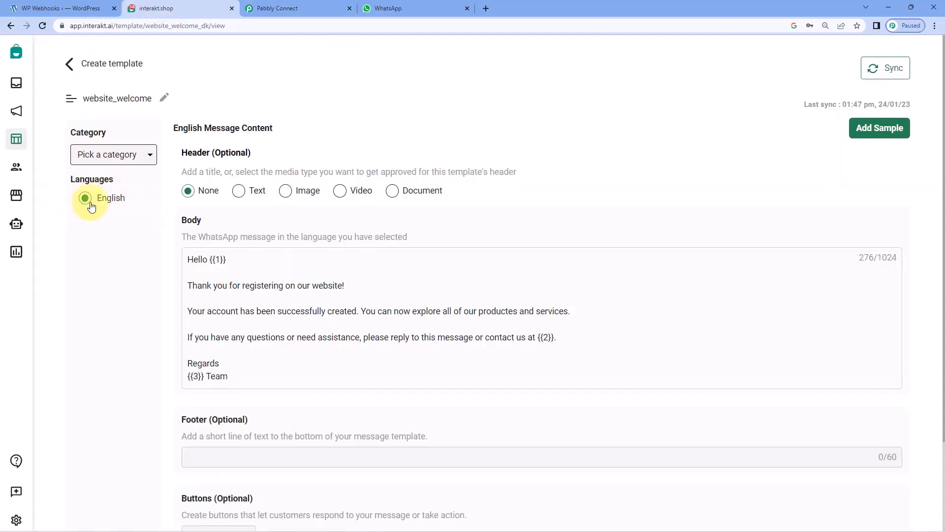
pyautogui.click(281, 6)
# Enter en as the Language Code, checking the supported-languages documentation and the Interakt template.
pyautogui.click(276, 161)
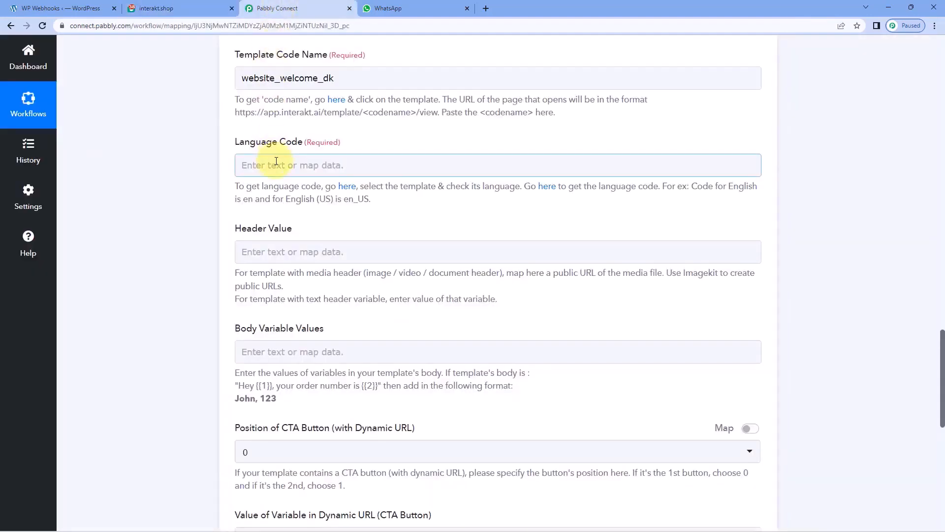
pyautogui.write('en')
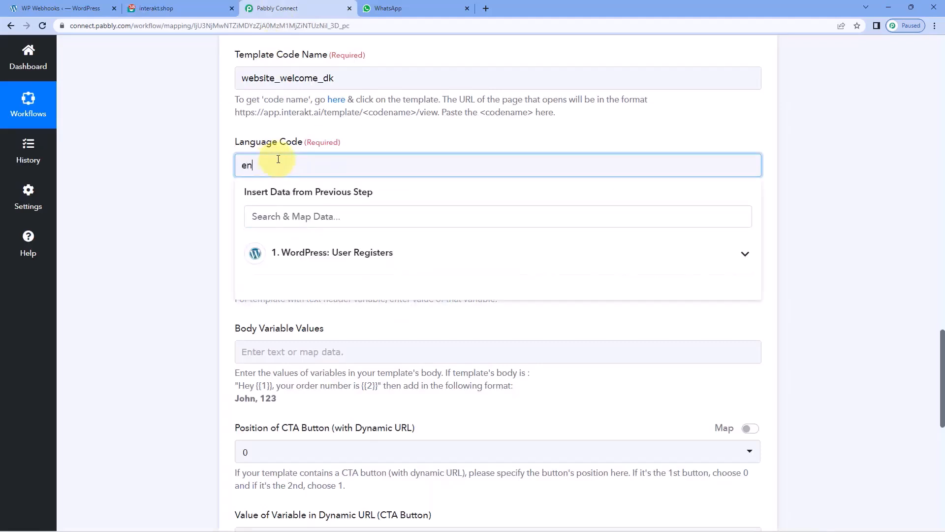
pyautogui.click(311, 130)
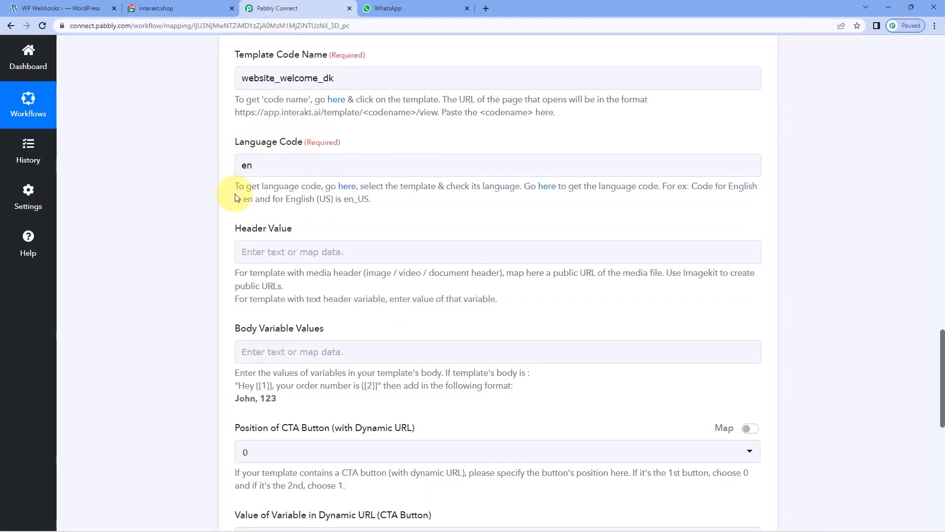
pyautogui.click(255, 164)
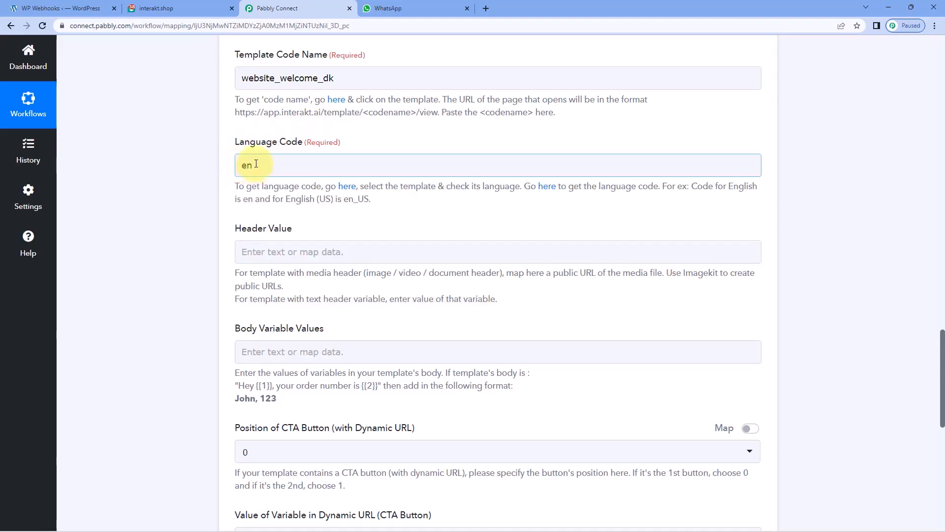
pyautogui.click(541, 190)
pyautogui.scroll(-10, 514, 207)
pyautogui.scroll(5, 514, 207)
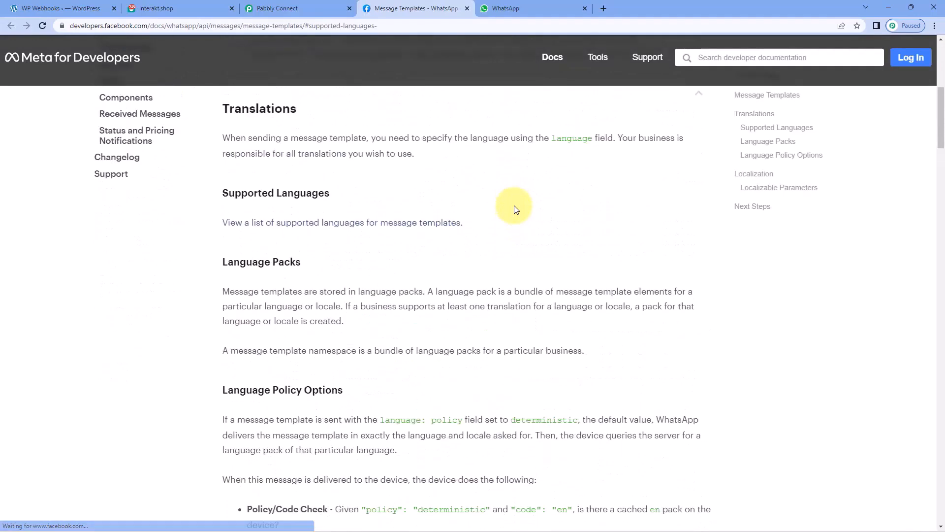
pyautogui.click(466, 9)
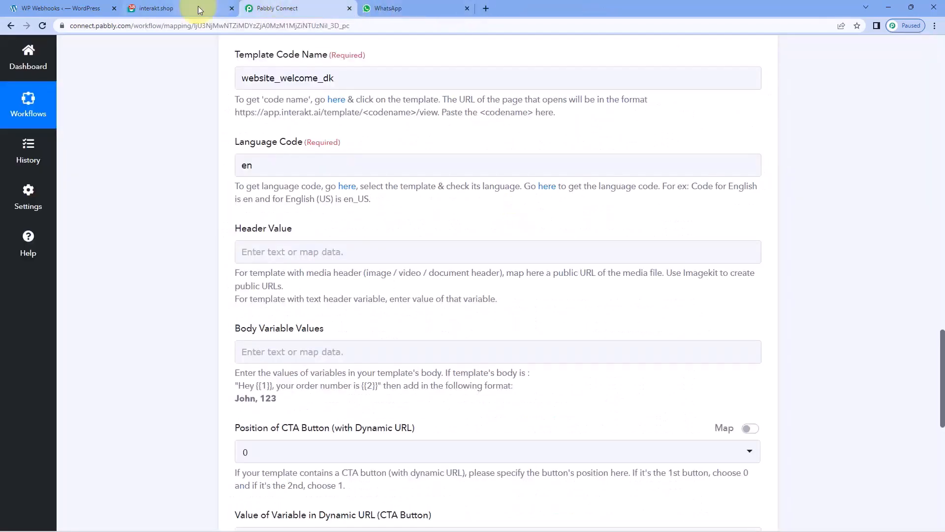
pyautogui.click(196, 7)
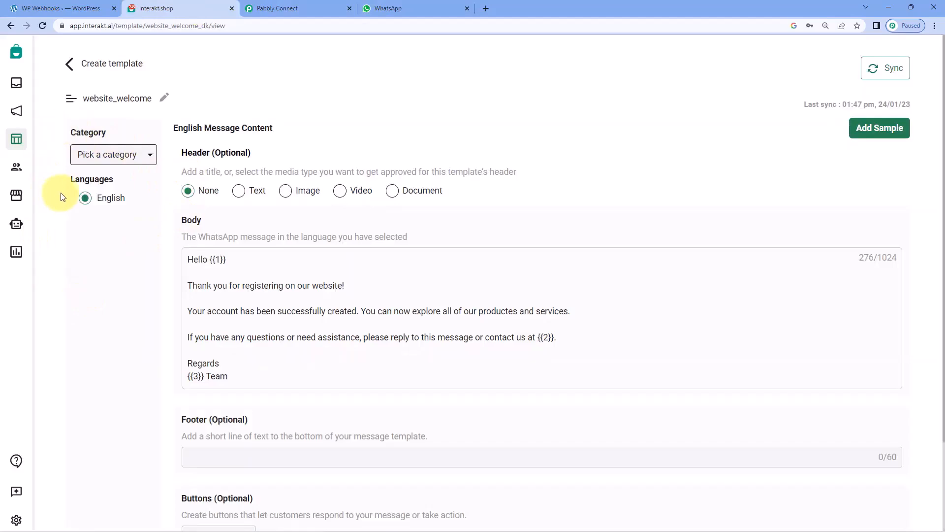
pyautogui.click(276, 10)
pyautogui.click(316, 168)
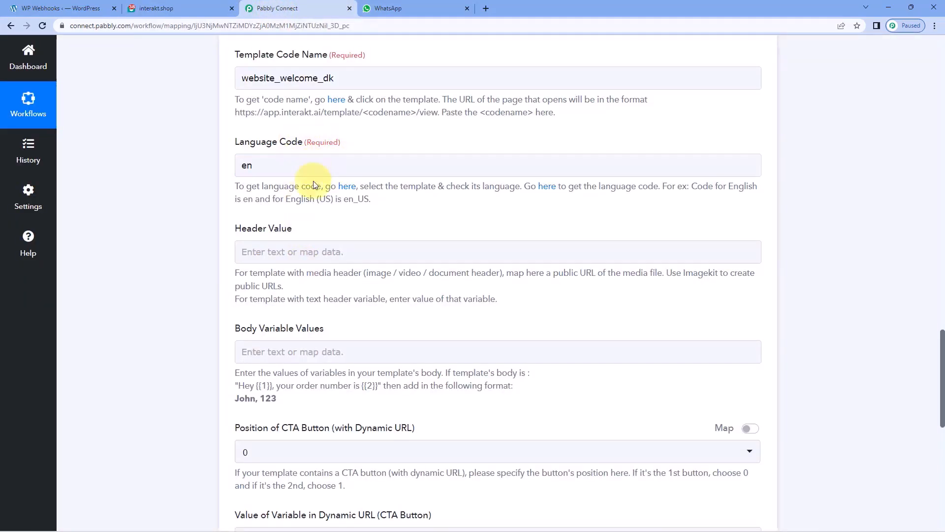
pyautogui.click(220, 221)
pyautogui.scroll(-2, 220, 222)
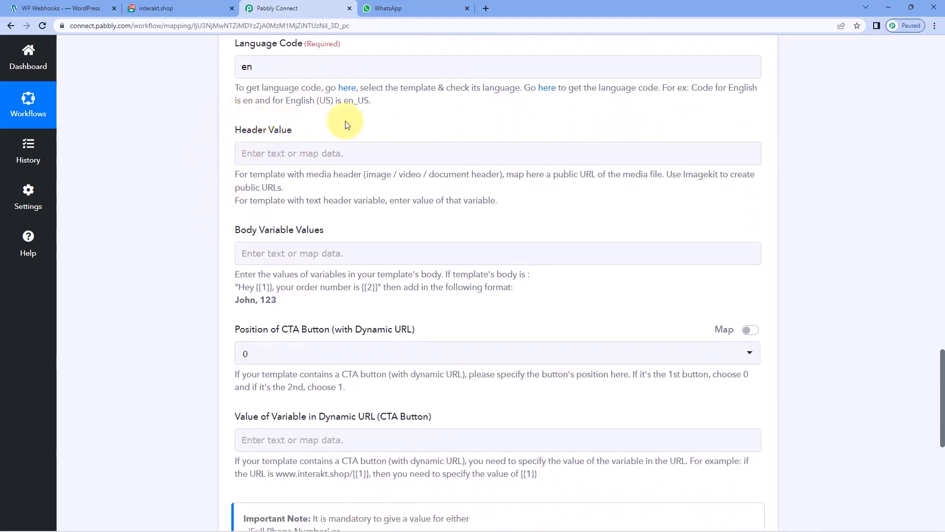
pyautogui.click(163, 9)
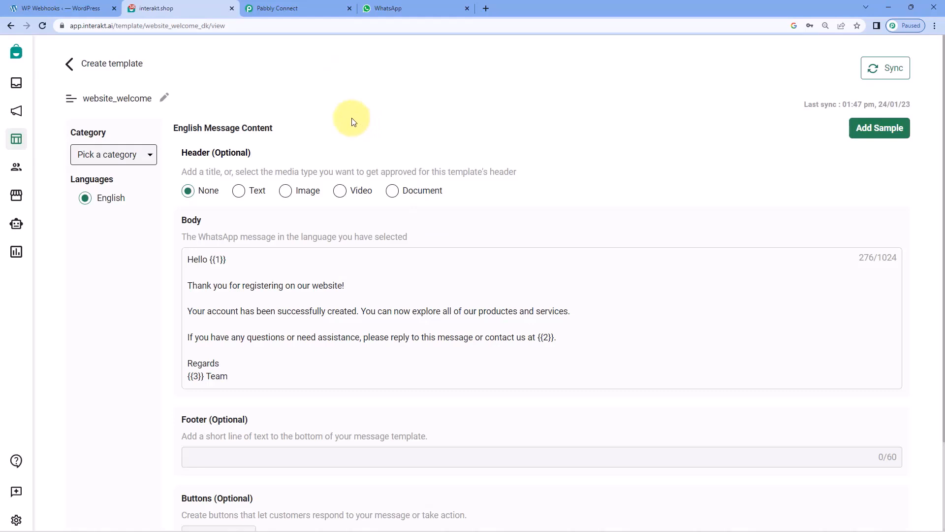
pyautogui.click(314, 5)
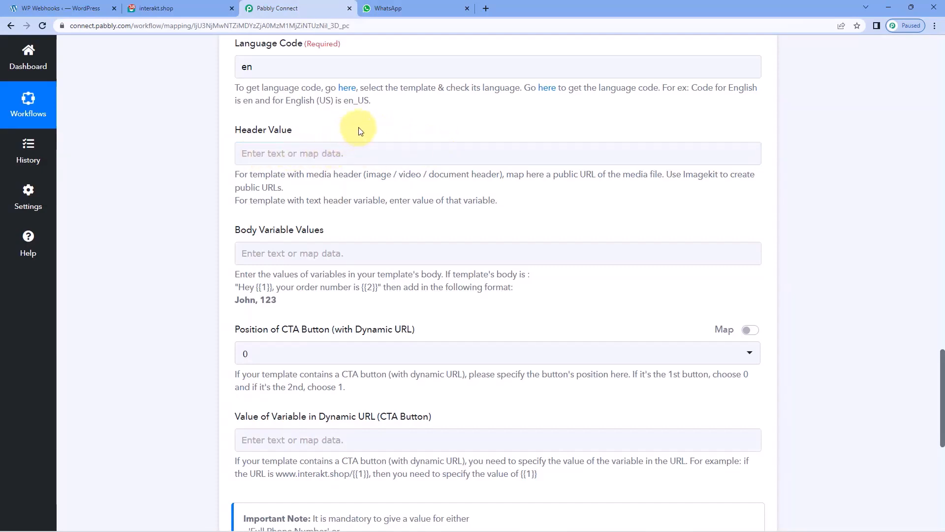
pyautogui.click(210, 7)
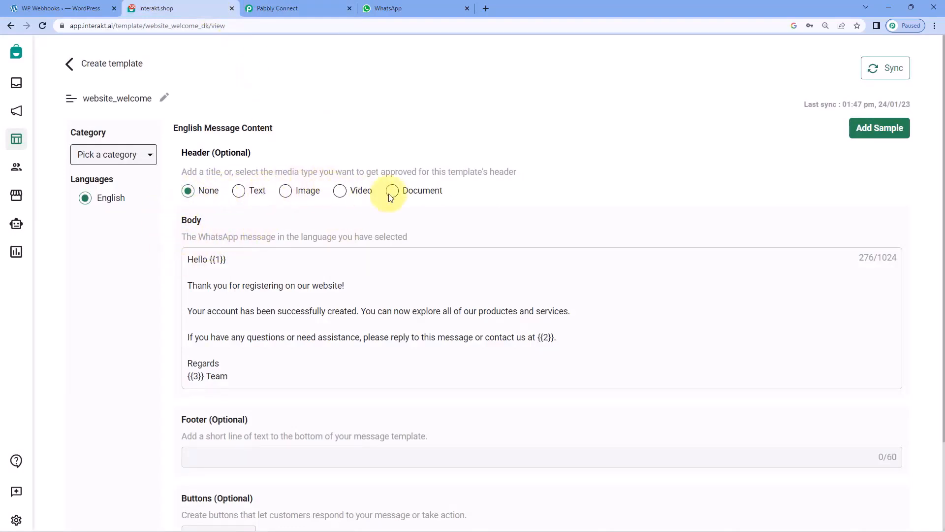
pyautogui.click(303, 8)
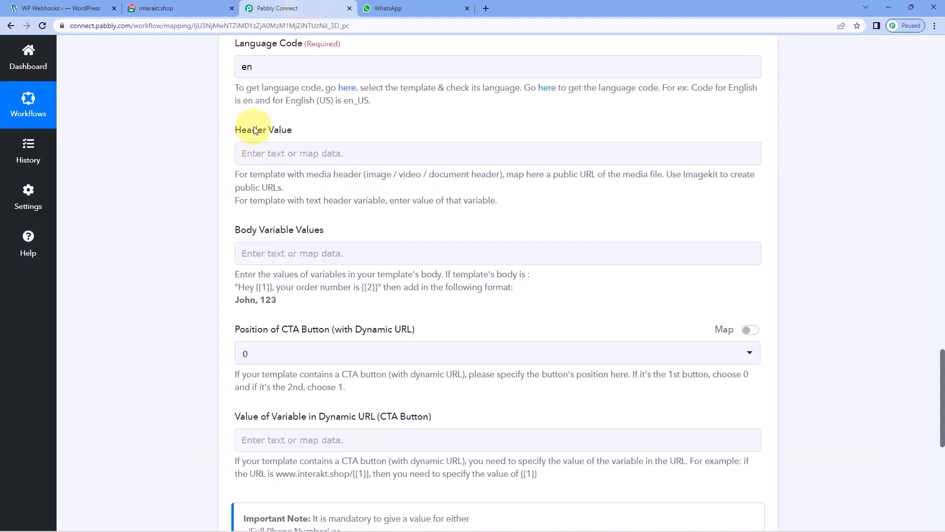
pyautogui.click(212, 9)
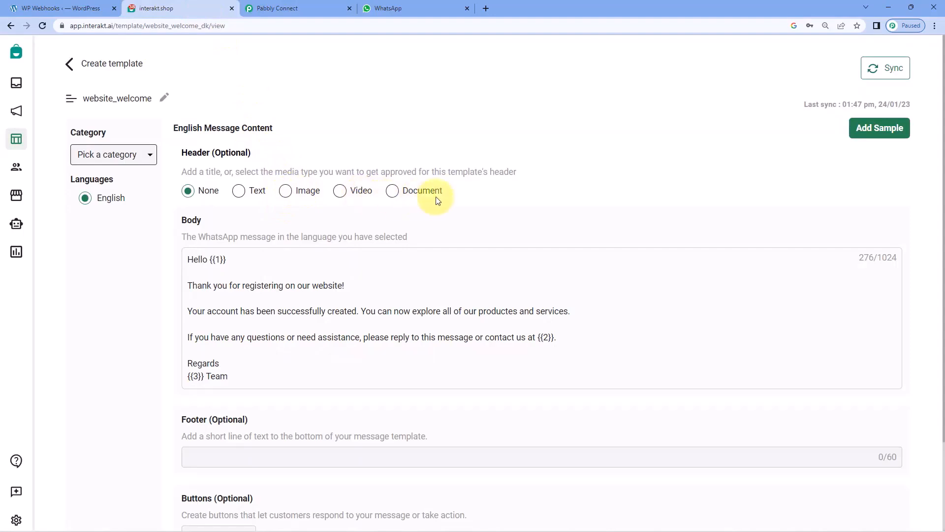
pyautogui.click(314, 8)
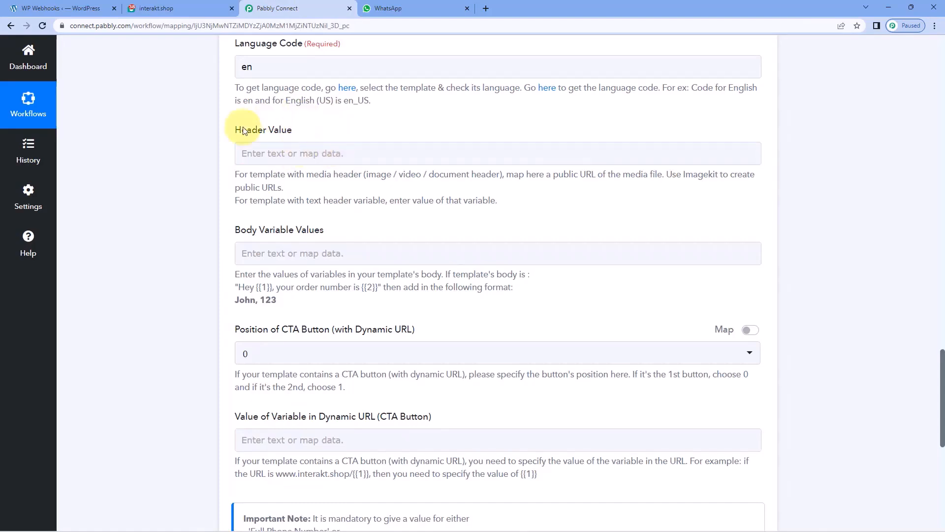
pyautogui.scroll(-2, 217, 133)
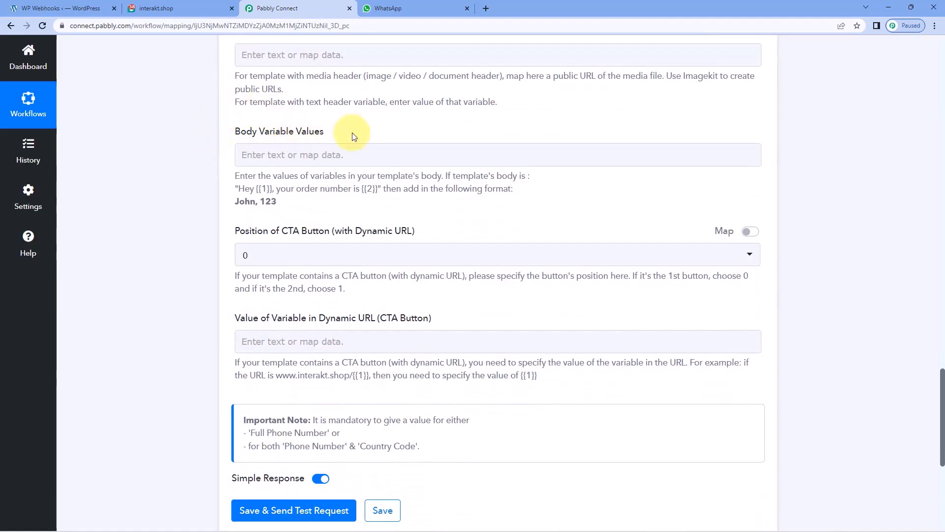
pyautogui.click(199, 7)
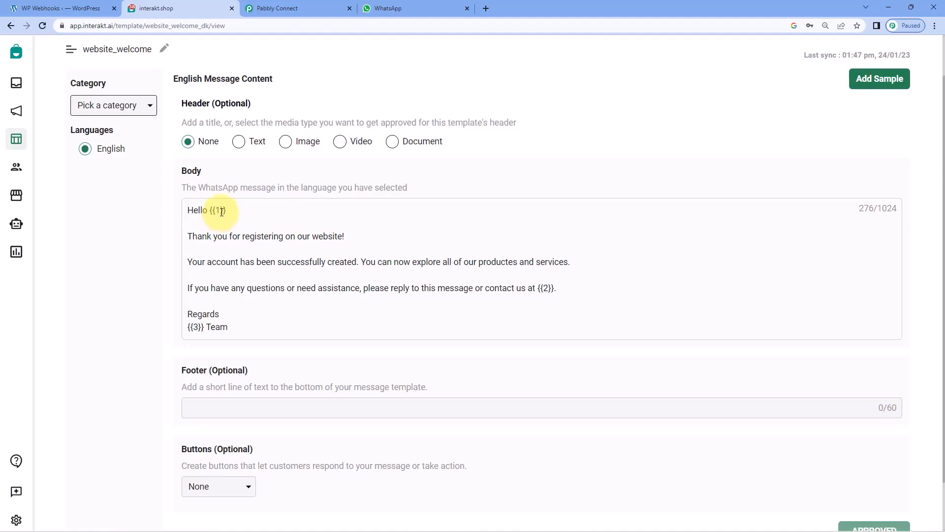
pyautogui.doubleClick(217, 210)
pyautogui.click(315, 4)
pyautogui.click(245, 155)
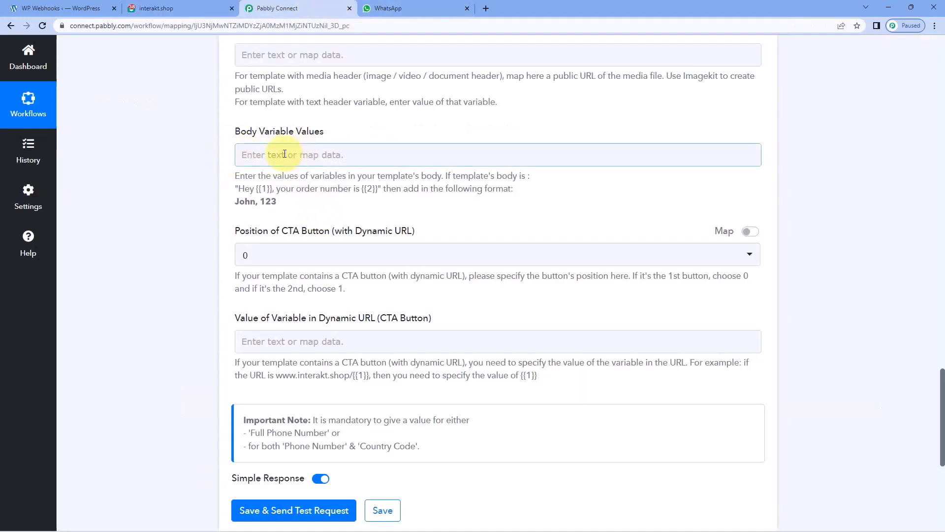
pyautogui.click(196, 4)
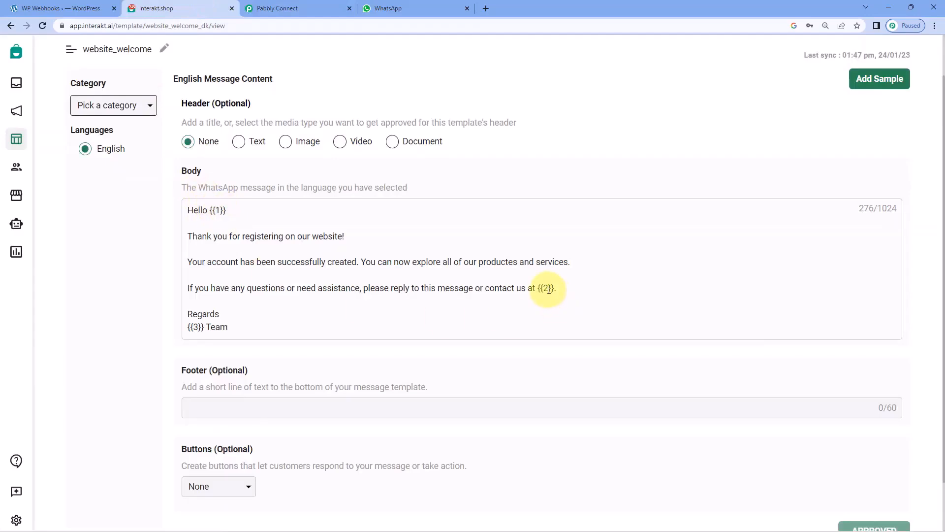
pyautogui.click(223, 226)
pyautogui.doubleClick(195, 327)
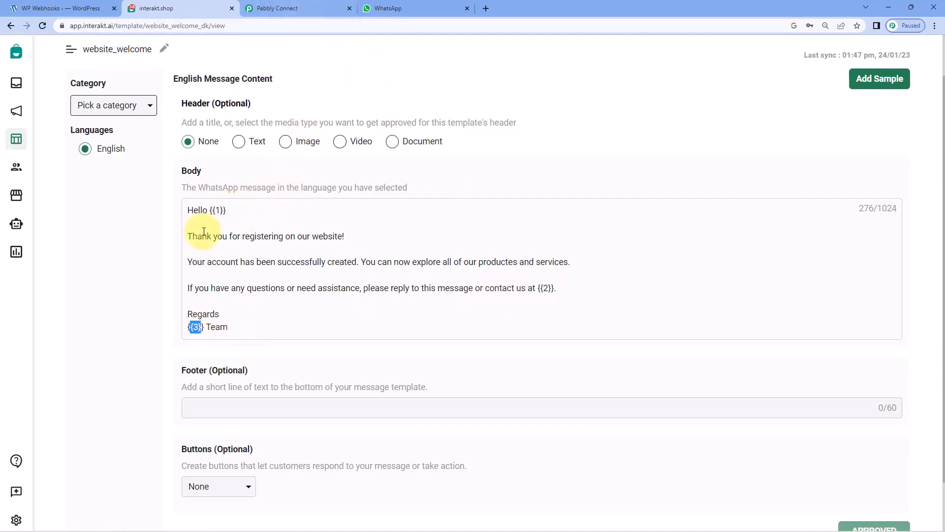
pyautogui.doubleClick(218, 210)
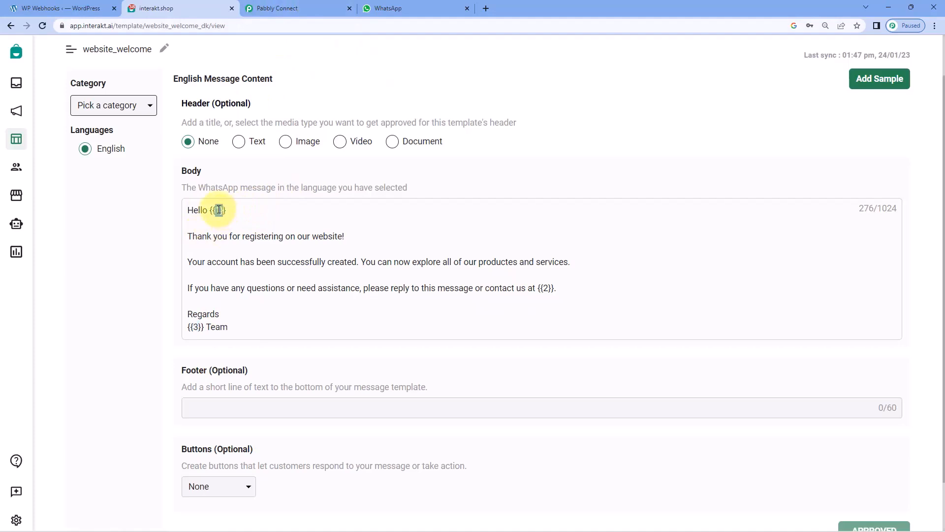
pyautogui.click(300, 6)
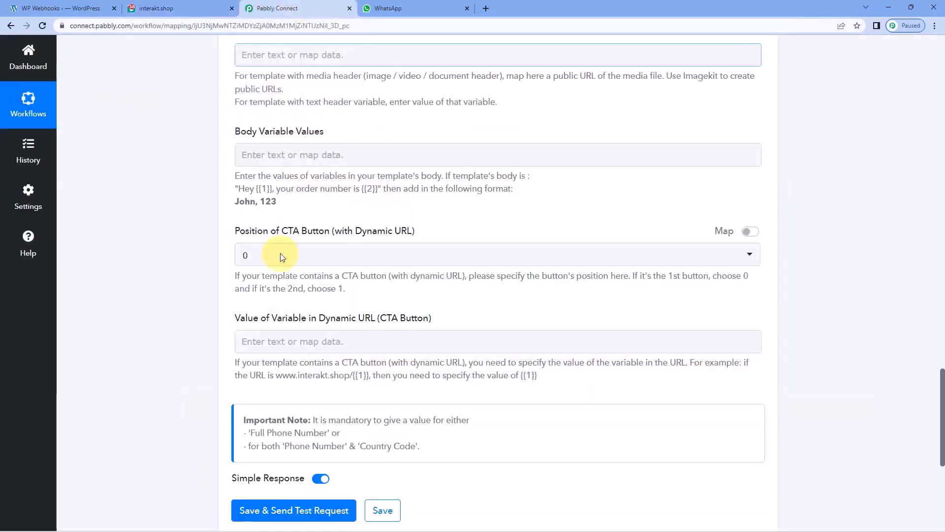
# Map User Meta First Name from WordPress: User Registers as body variable {{1}}.
pyautogui.click(282, 156)
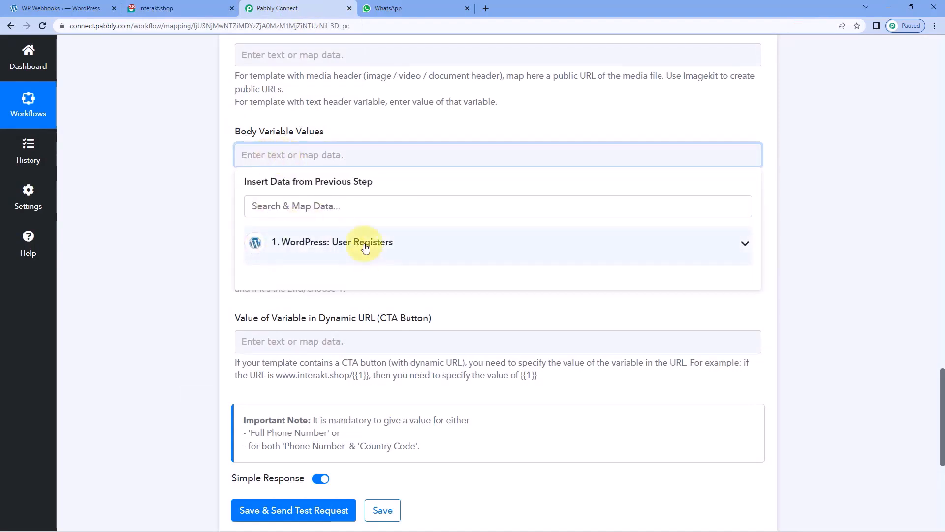
pyautogui.click(380, 244)
pyautogui.scroll(-15, 390, 320)
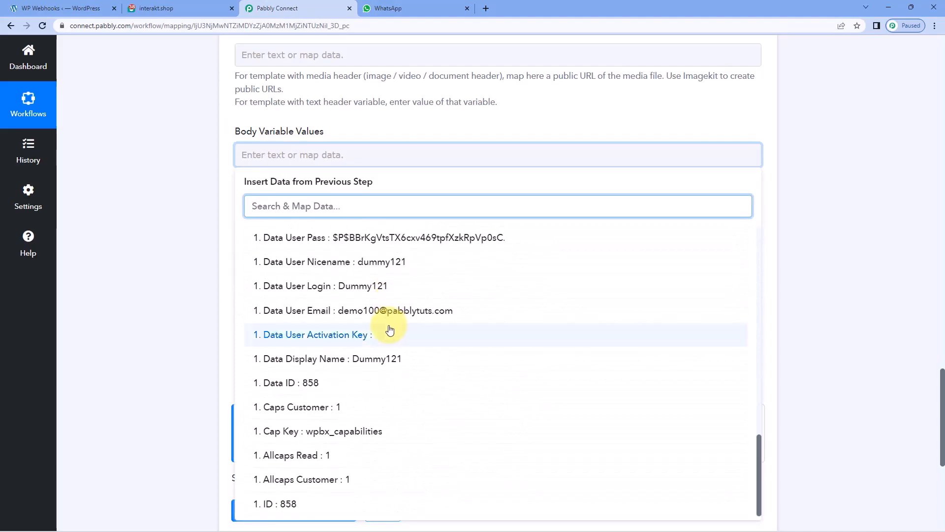
pyautogui.scroll(7, 390, 330)
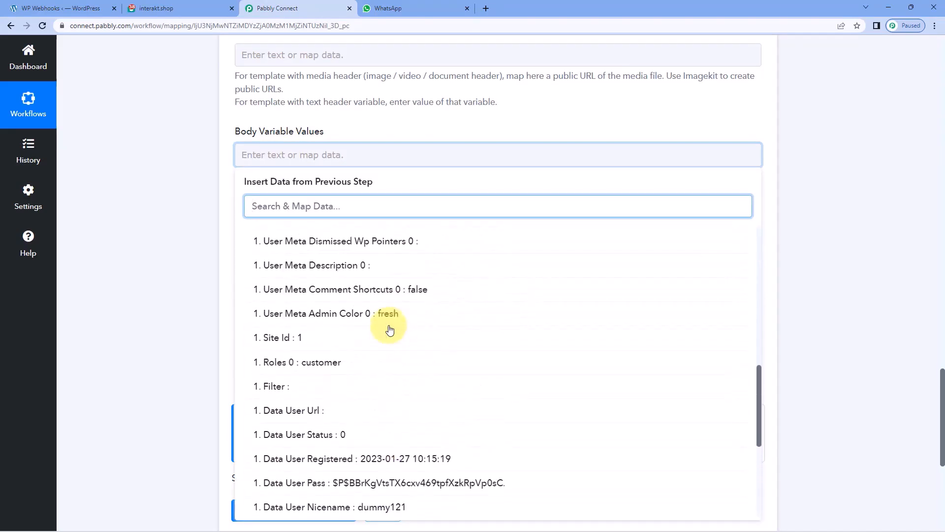
pyautogui.scroll(1, 391, 329)
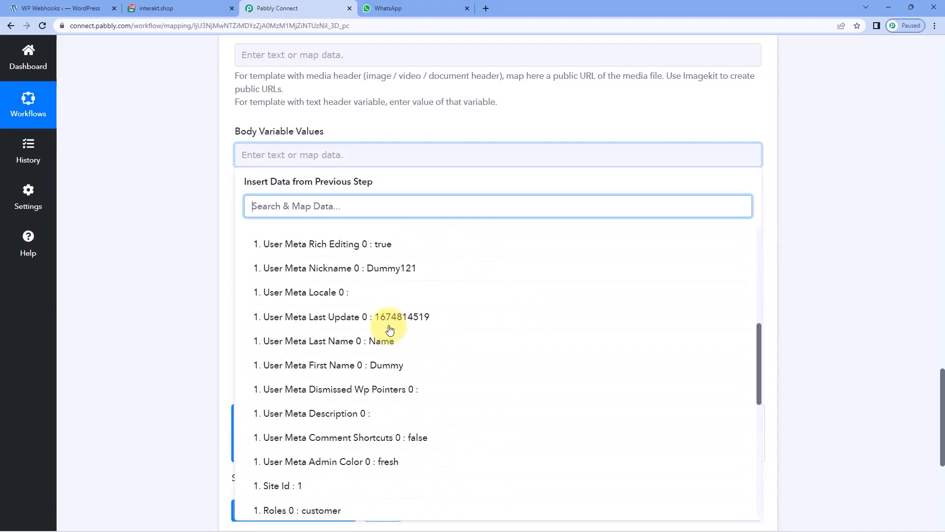
pyautogui.click(346, 367)
pyautogui.click(348, 115)
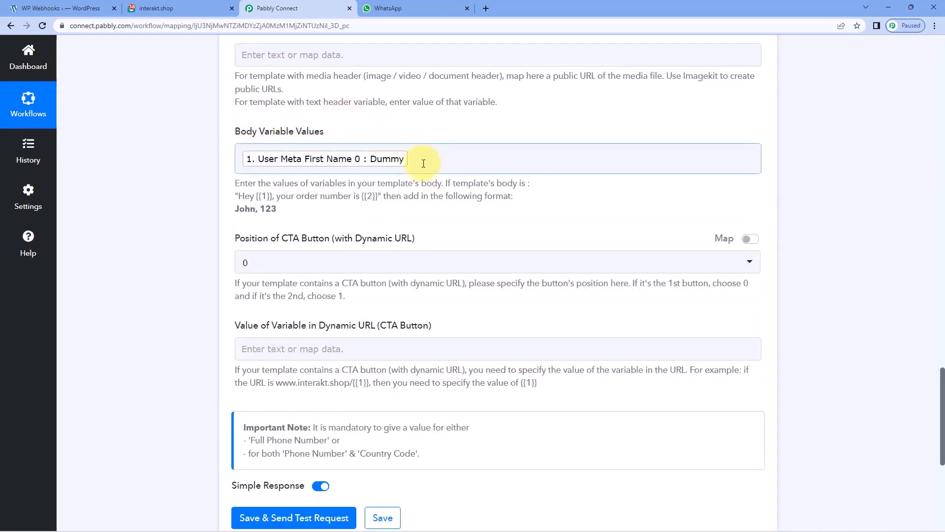
pyautogui.click(215, 6)
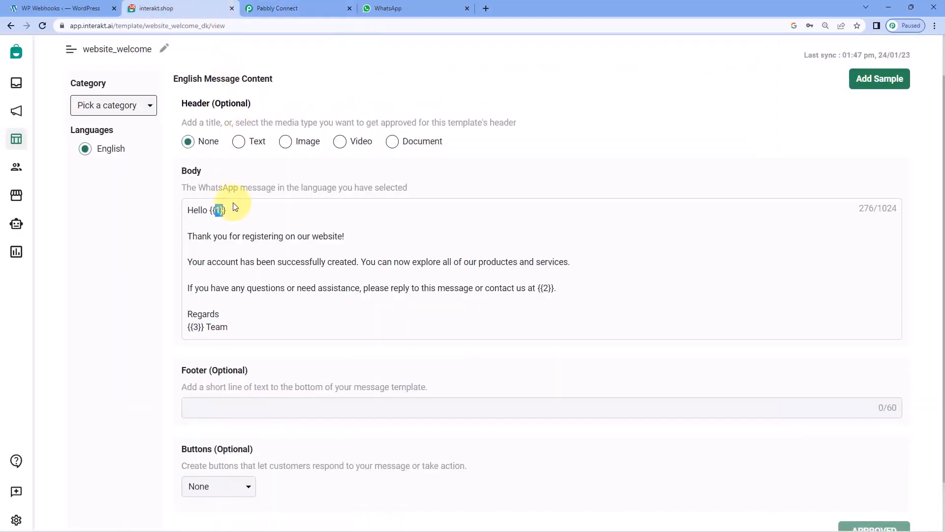
pyautogui.click(283, 7)
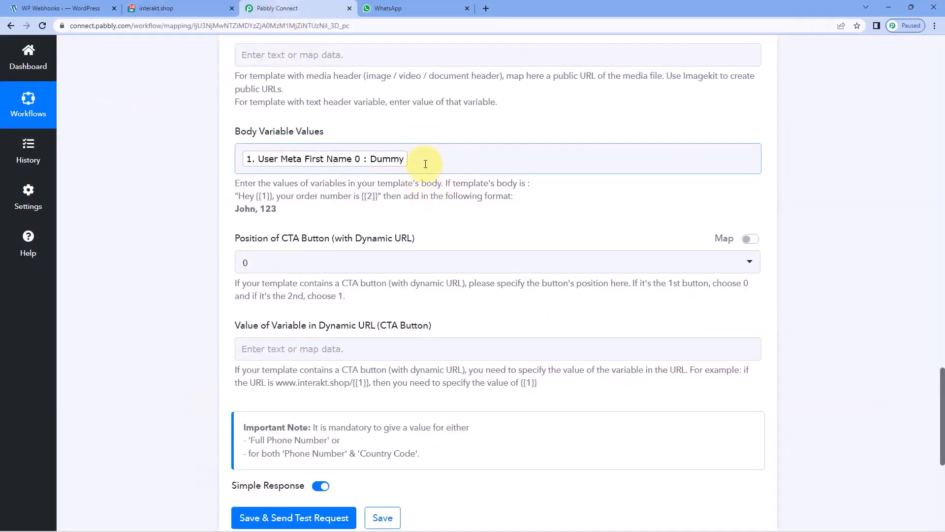
pyautogui.click(425, 164)
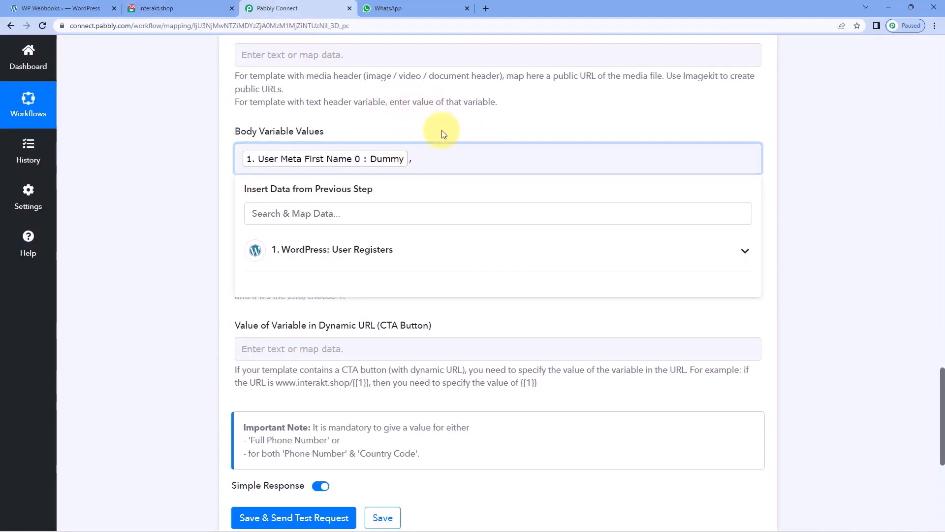
# Append the contact's e-mail and 'Pabbly', comma-separated, as body variables {{2}} and {{3}}.
pyautogui.click(187, 6)
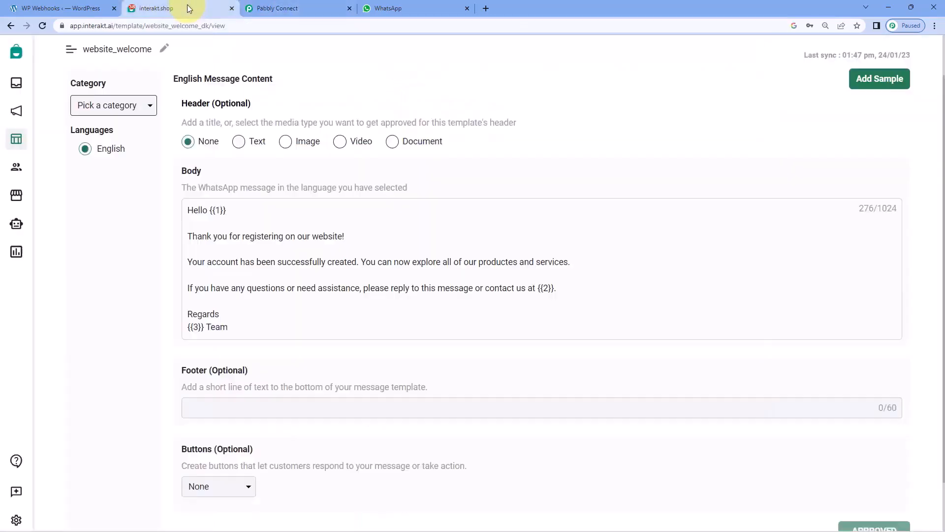
pyautogui.click(294, 12)
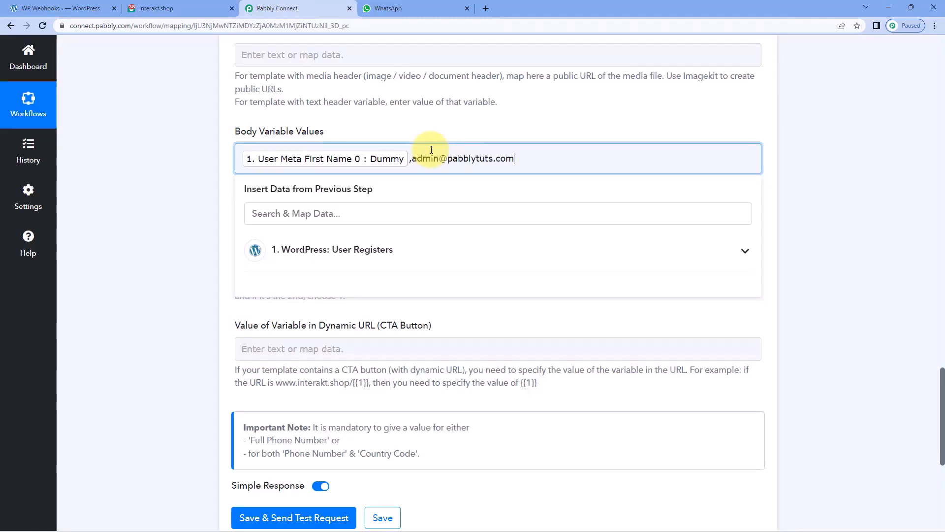
pyautogui.write(',')
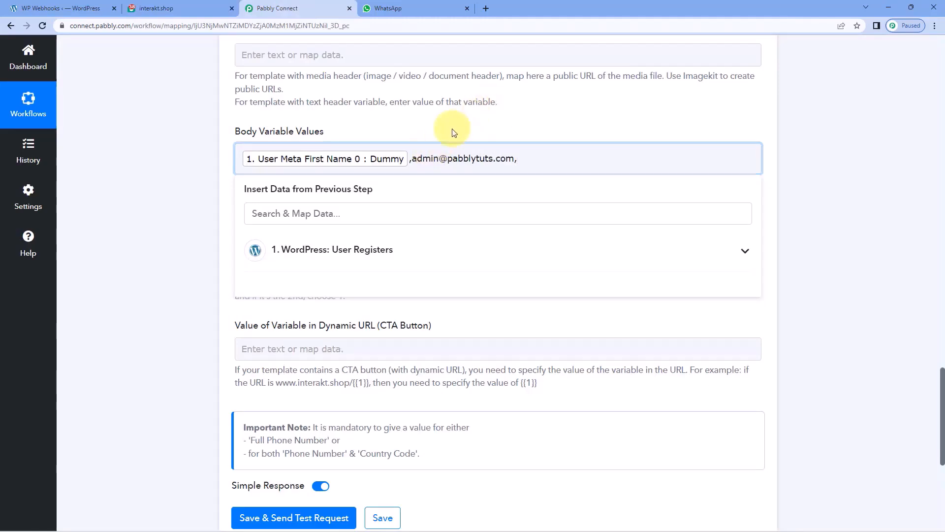
pyautogui.click(194, 8)
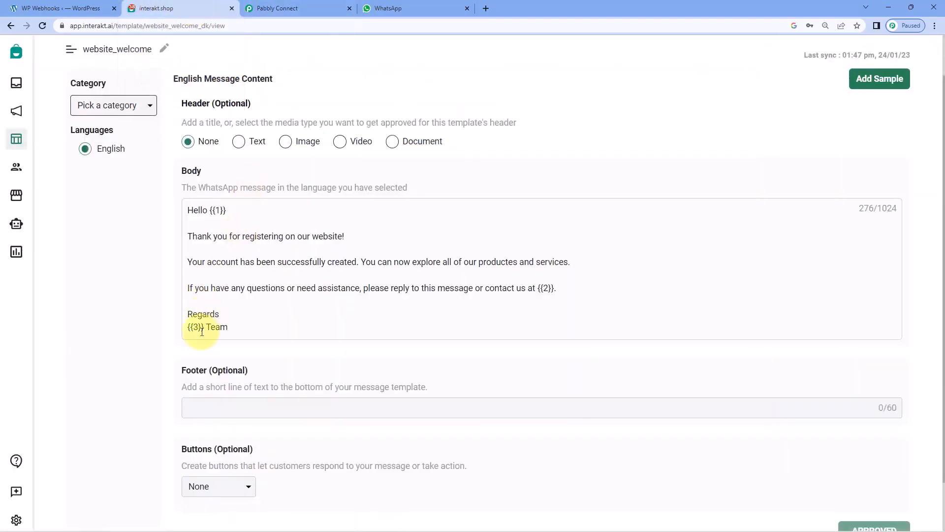
pyautogui.click(334, 9)
pyautogui.write('Pabbly')
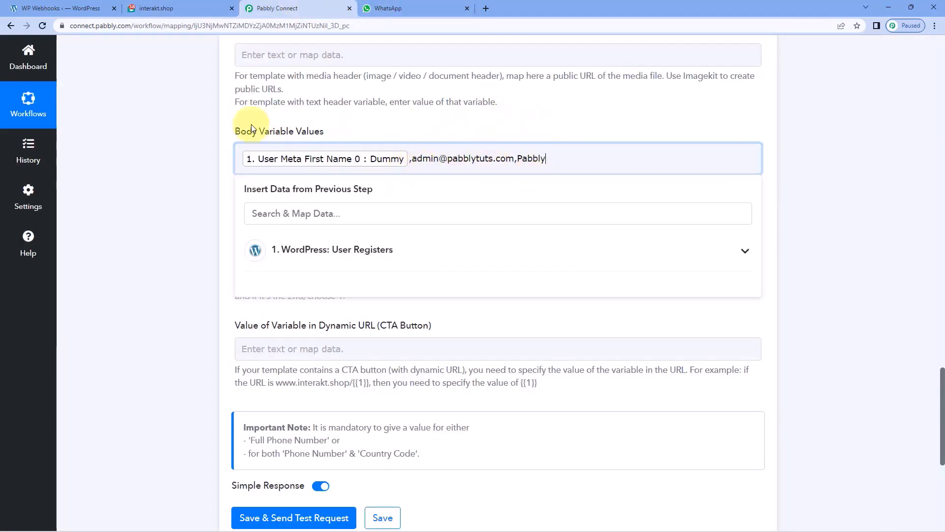
pyautogui.click(218, 122)
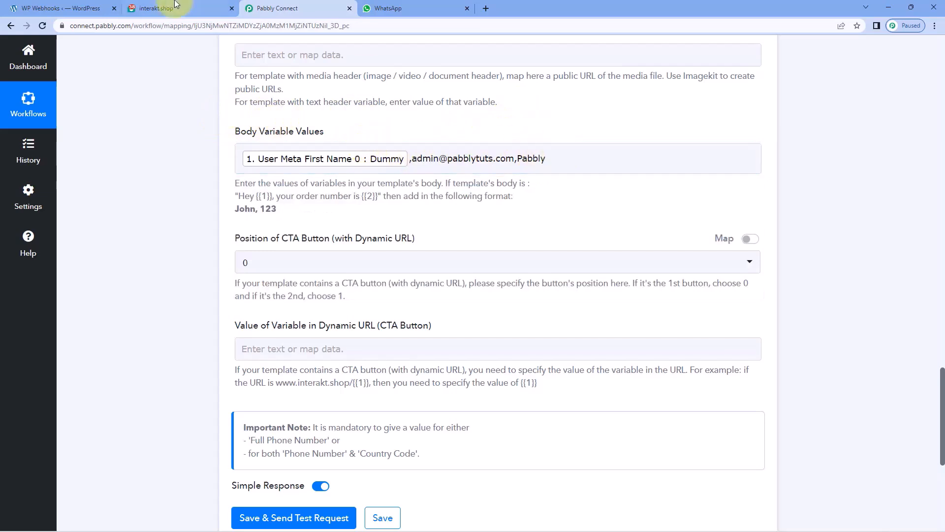
pyautogui.click(198, 5)
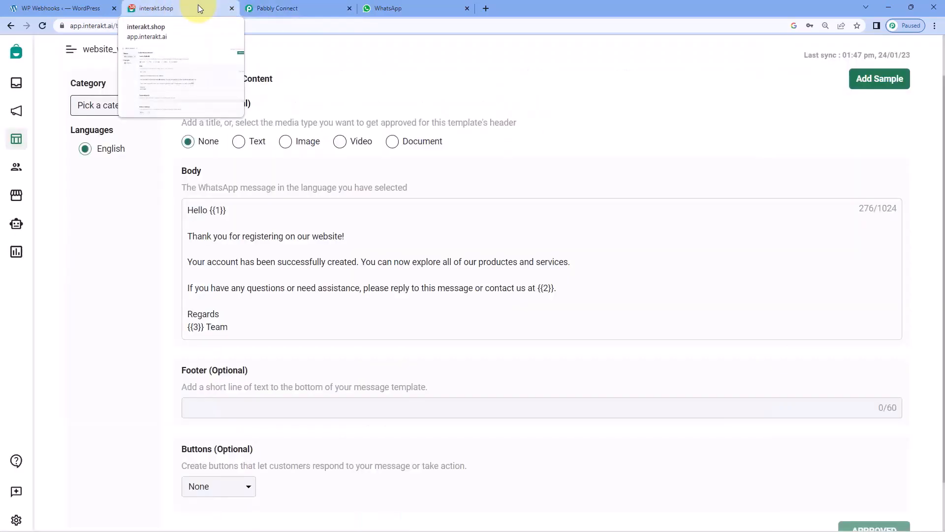
pyautogui.click(272, 4)
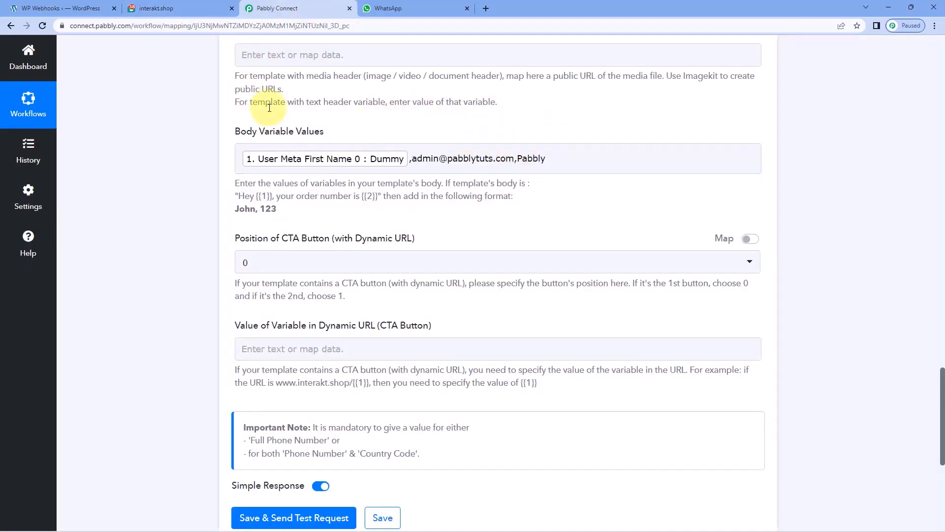
pyautogui.click(196, 6)
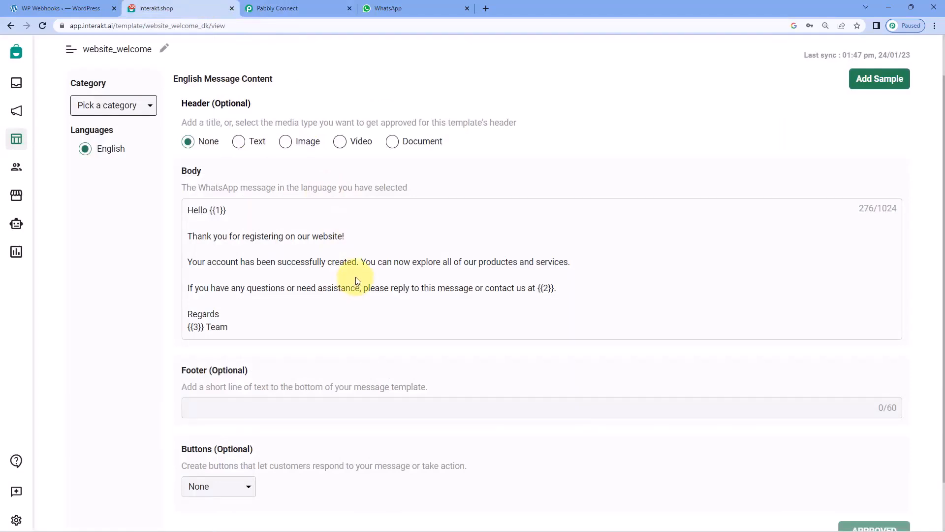
pyautogui.click(296, 5)
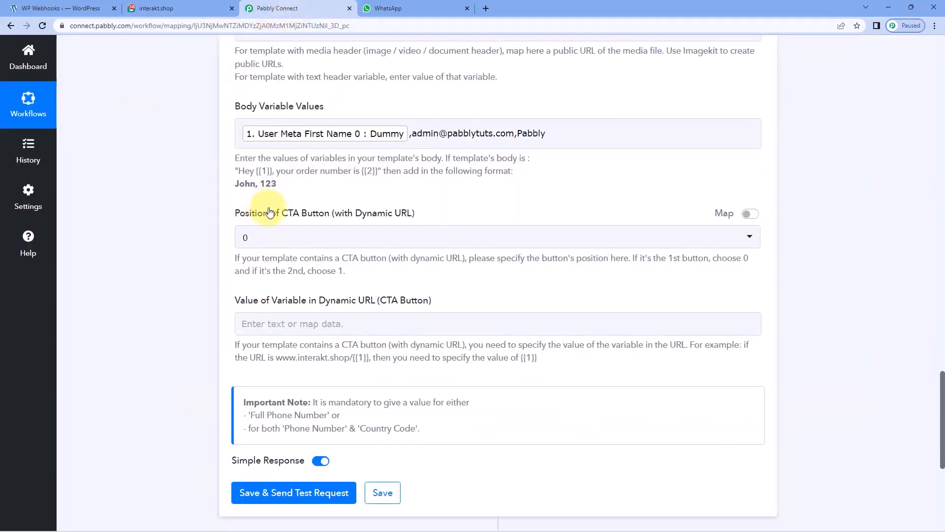
pyautogui.scroll(-1, 262, 223)
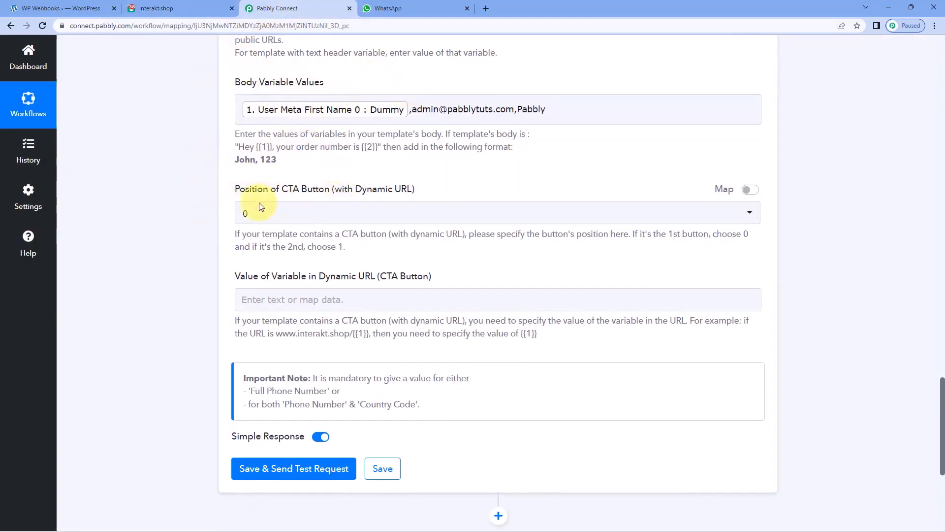
pyautogui.click(148, 8)
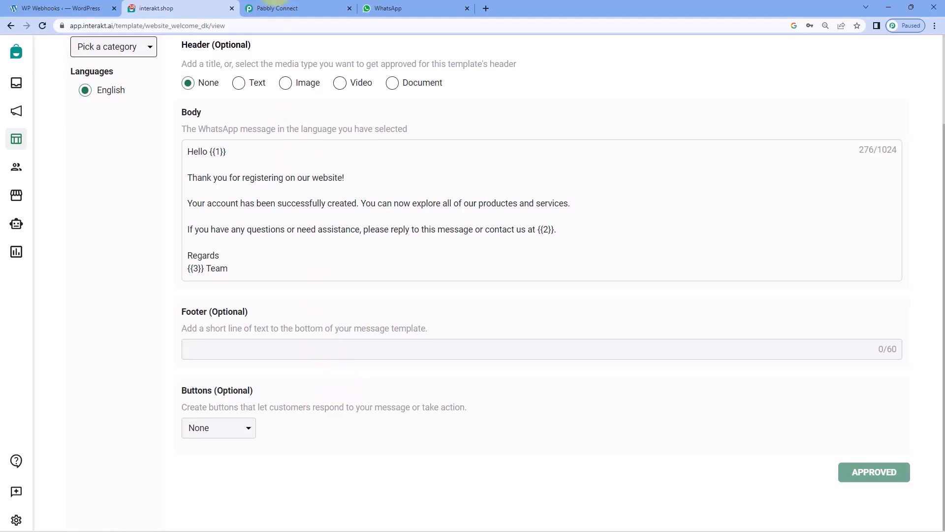
pyautogui.click(299, 8)
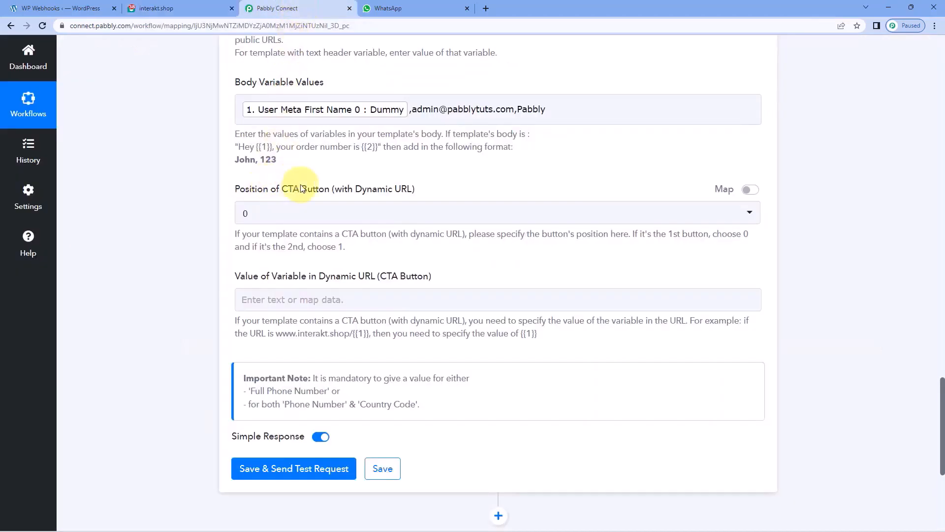
pyautogui.click(313, 217)
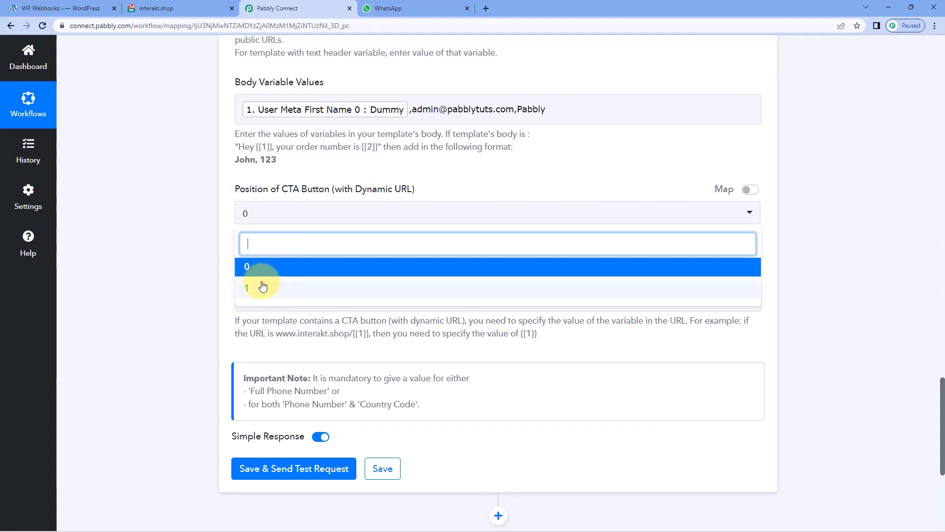
pyautogui.click(228, 214)
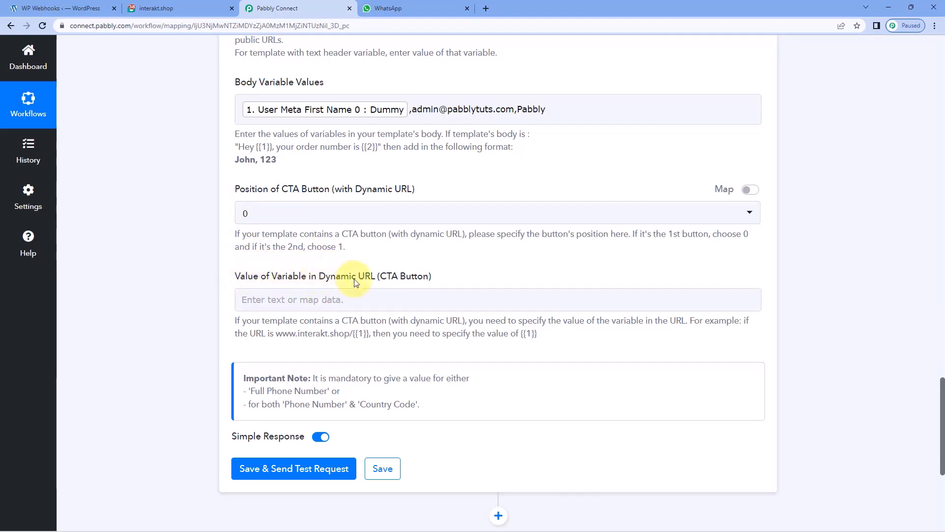
pyautogui.click(203, 4)
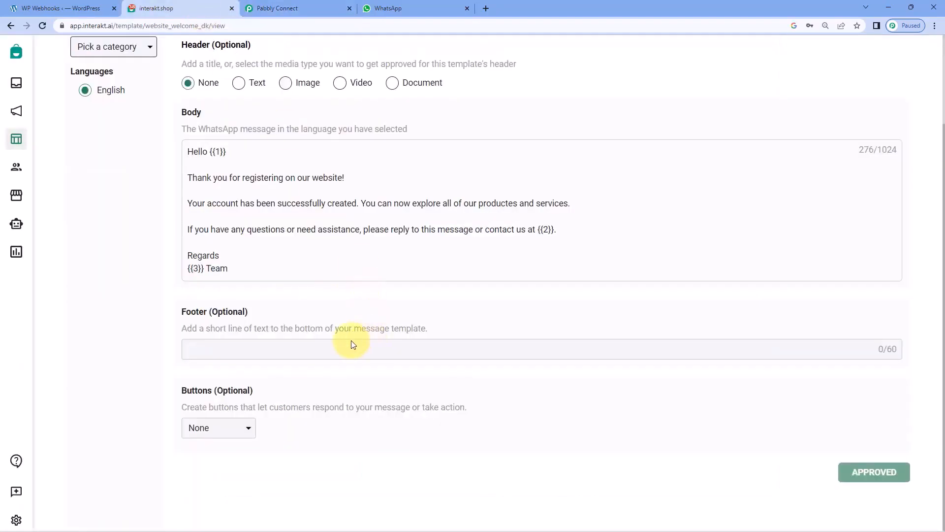
pyautogui.click(313, 6)
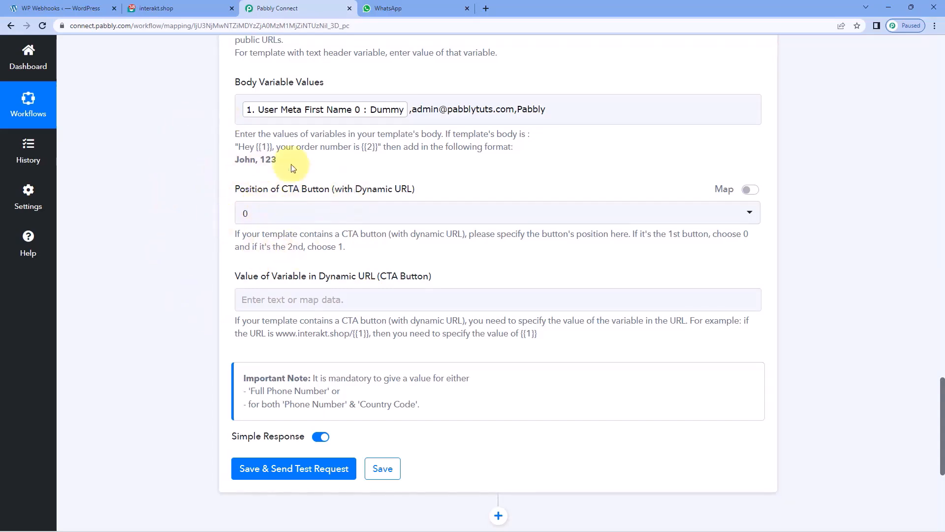
pyautogui.scroll(-4, 203, 228)
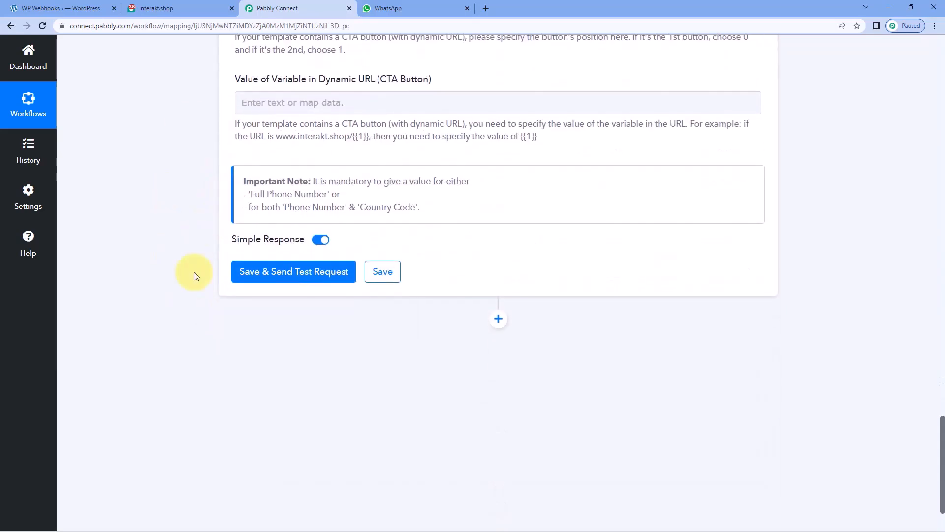
# Save and send a test message, compare the body values with the Interakt template, then open WhatsApp.
pyautogui.click(303, 271)
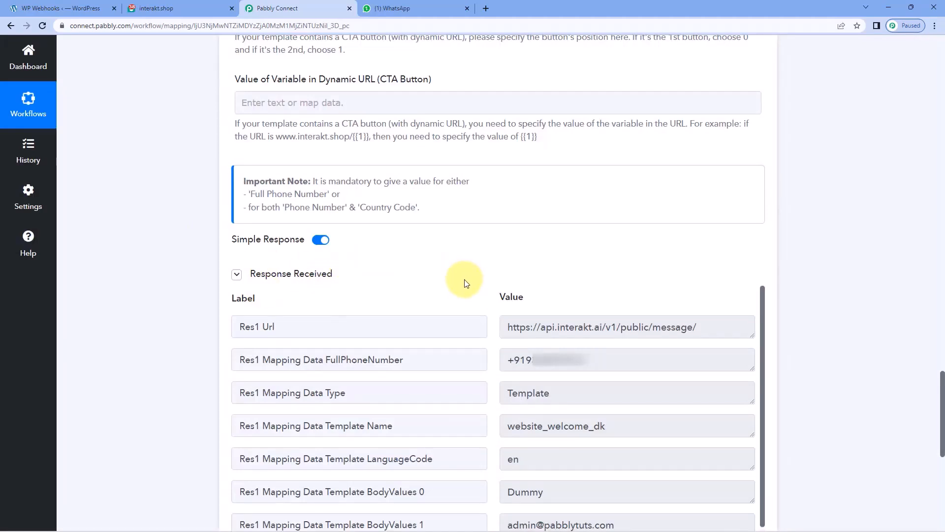
pyautogui.scroll(-1, 463, 284)
pyautogui.scroll(-1, 472, 301)
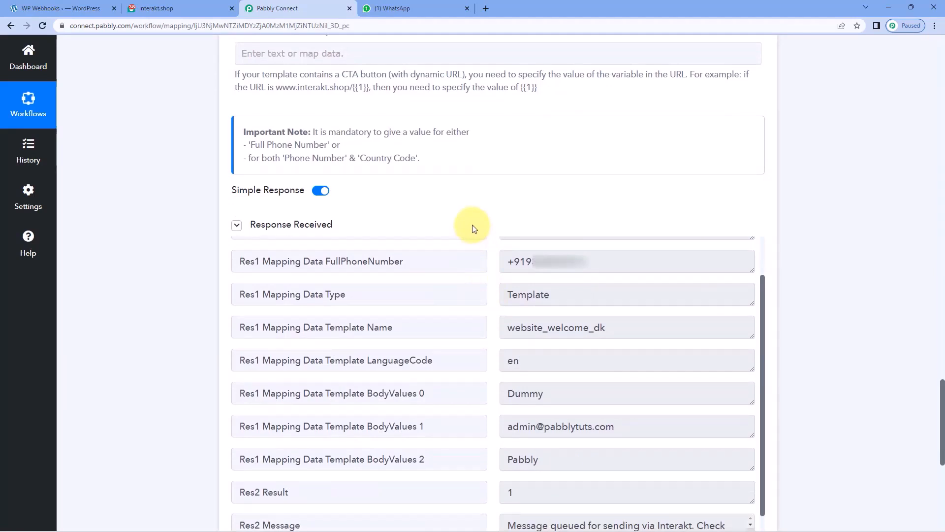
pyautogui.scroll(7, 472, 228)
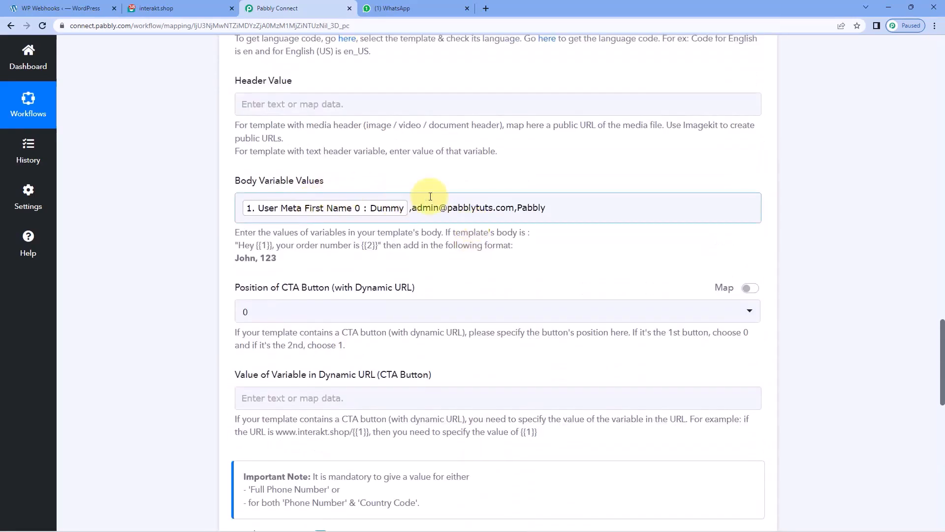
pyautogui.scroll(3, 422, 192)
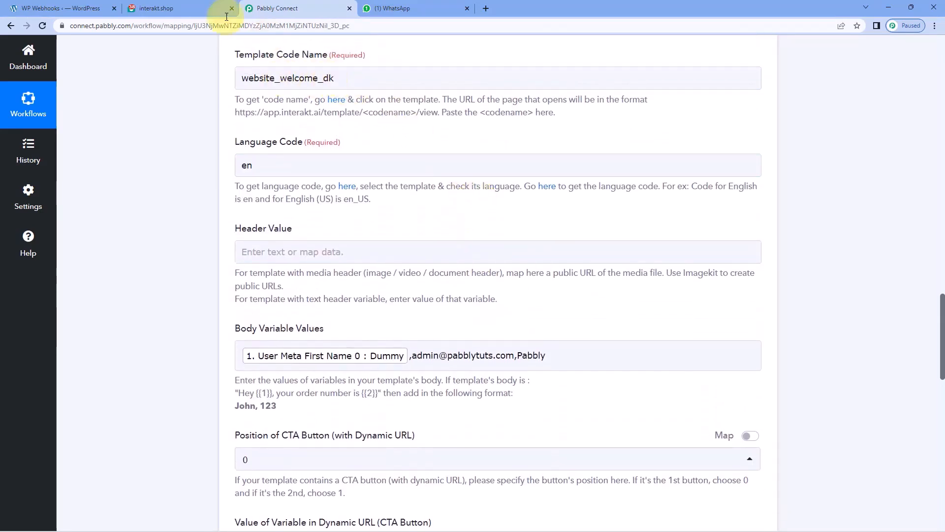
pyautogui.click(187, 8)
pyautogui.click(276, 8)
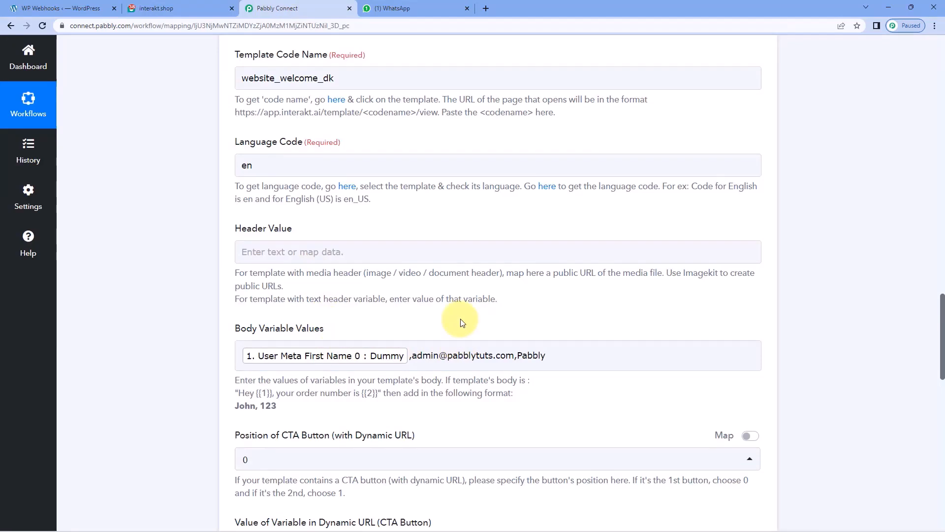
pyautogui.click(421, 7)
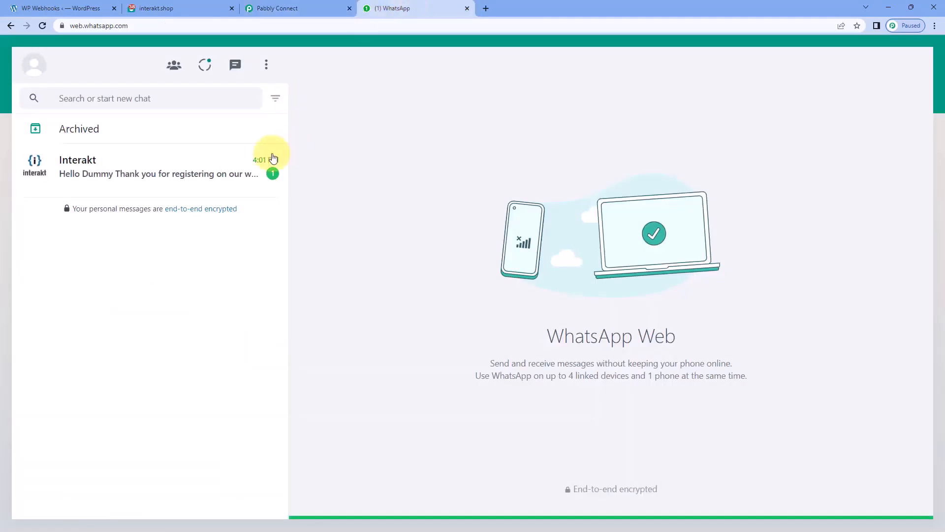
# Open the Interakt chat and match the welcome message's first name and 'Pabbly' against the mapped body values.
pyautogui.click(181, 174)
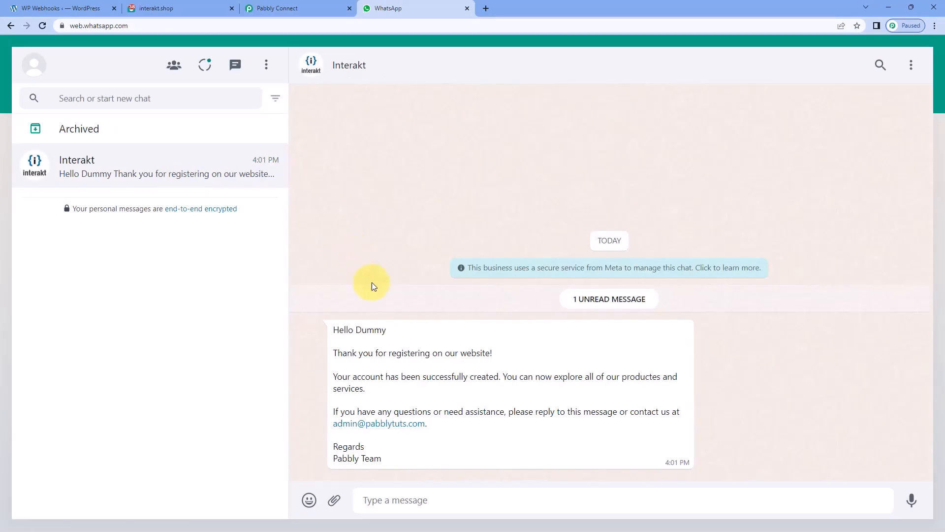
pyautogui.moveTo(328, 331); pyautogui.dragTo(397, 331)
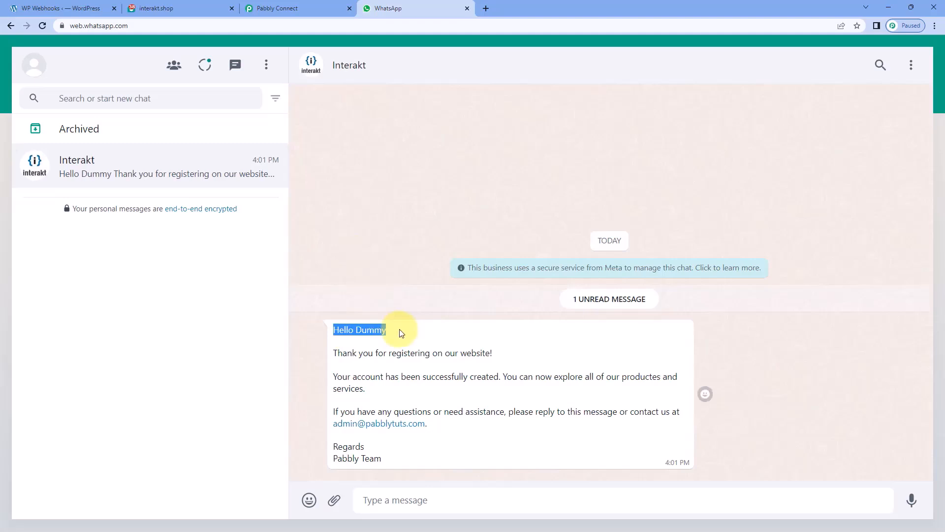
pyautogui.doubleClick(369, 330)
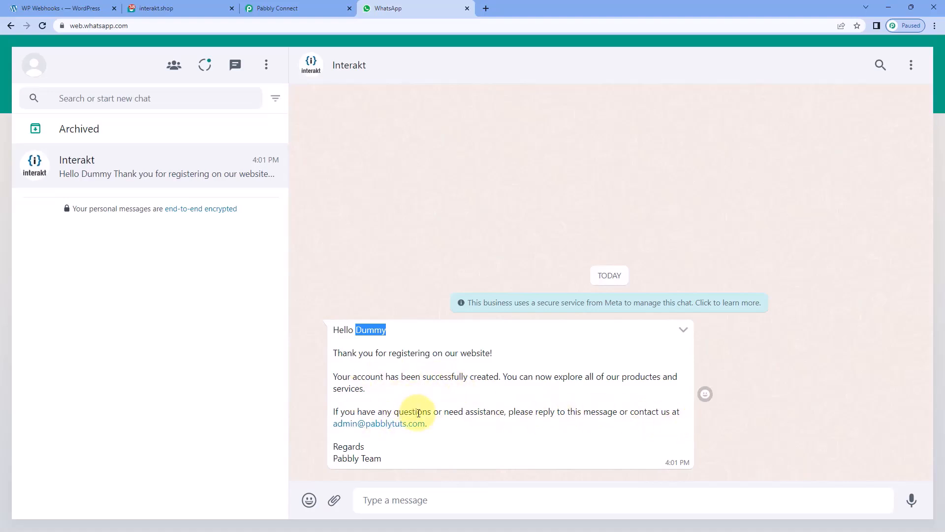
pyautogui.click(318, 8)
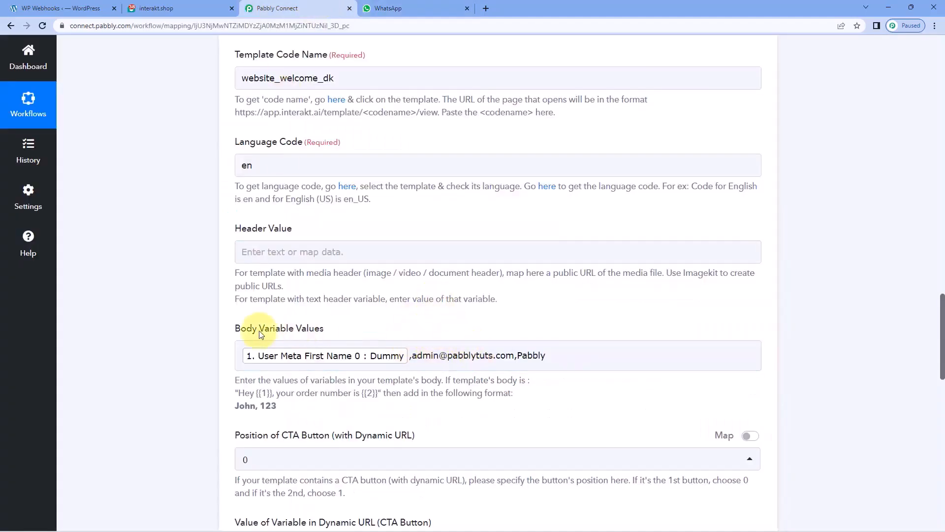
pyautogui.click(530, 358)
pyautogui.click(389, 7)
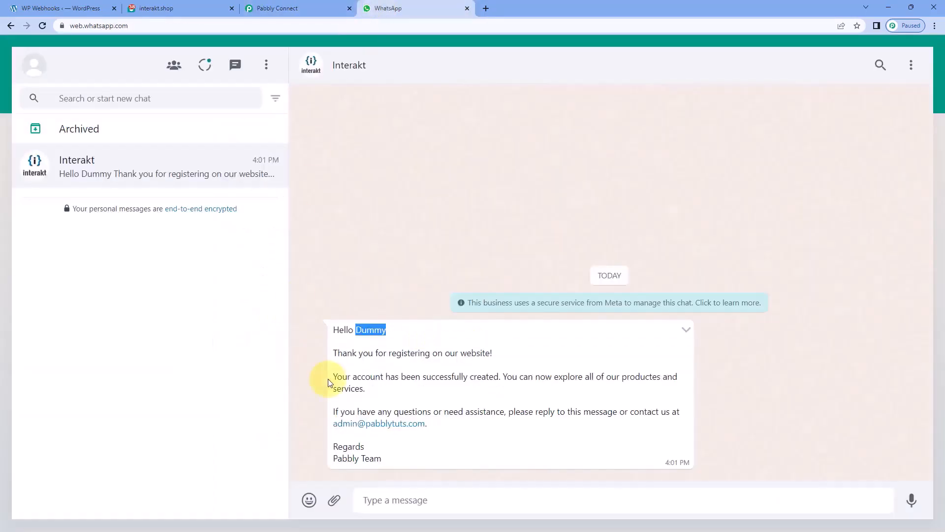
pyautogui.doubleClick(343, 457)
pyautogui.hotkey('ctrl', 'c')
pyautogui.click(277, 8)
pyautogui.hotkey('ctrl', 'v')
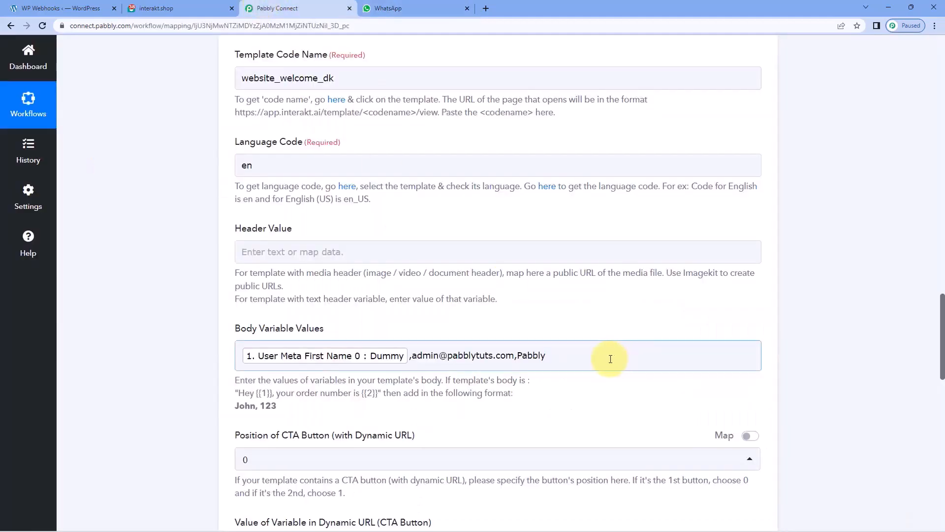
pyautogui.click(389, 7)
pyautogui.click(271, 4)
pyautogui.scroll(10, 785, 236)
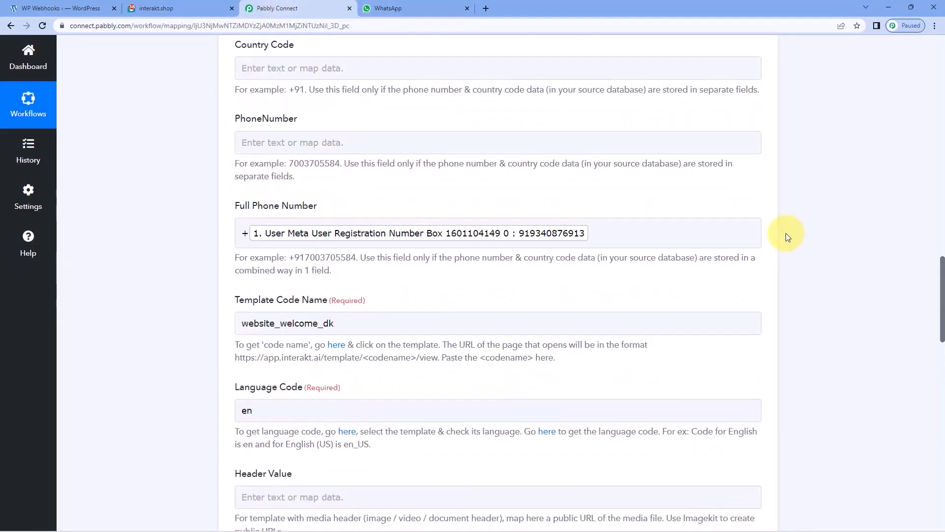
# Collapse the WordPress User Registers trigger so only the trigger and Interakt action headers show.
pyautogui.scroll(15, 768, 226)
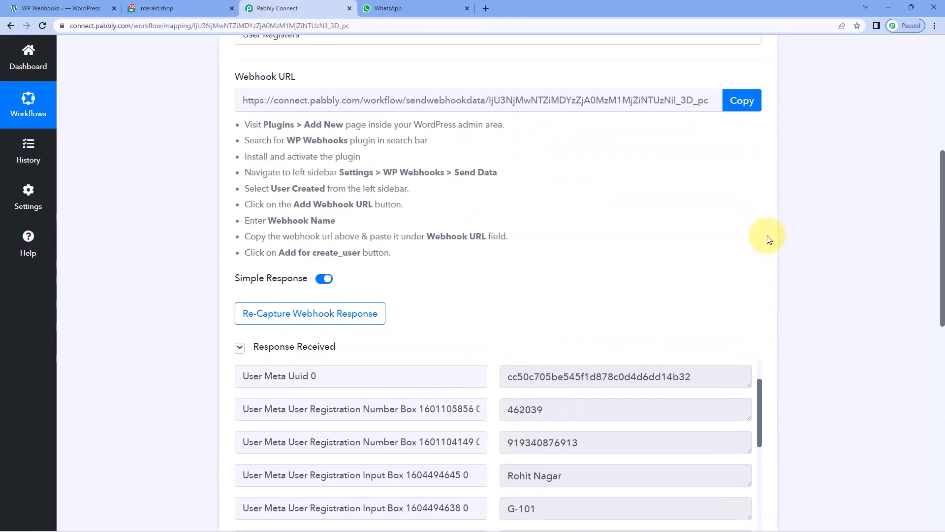
pyautogui.click(363, 227)
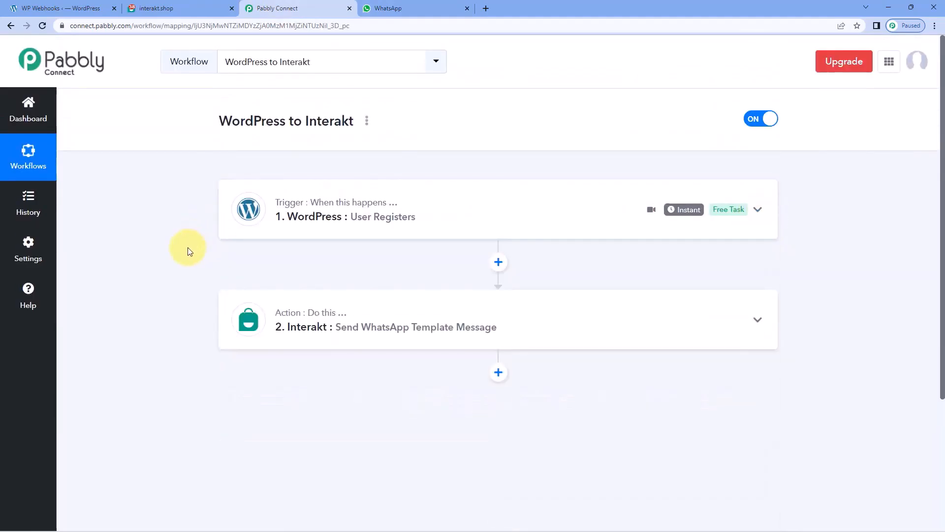
pyautogui.scroll(-1, 188, 248)
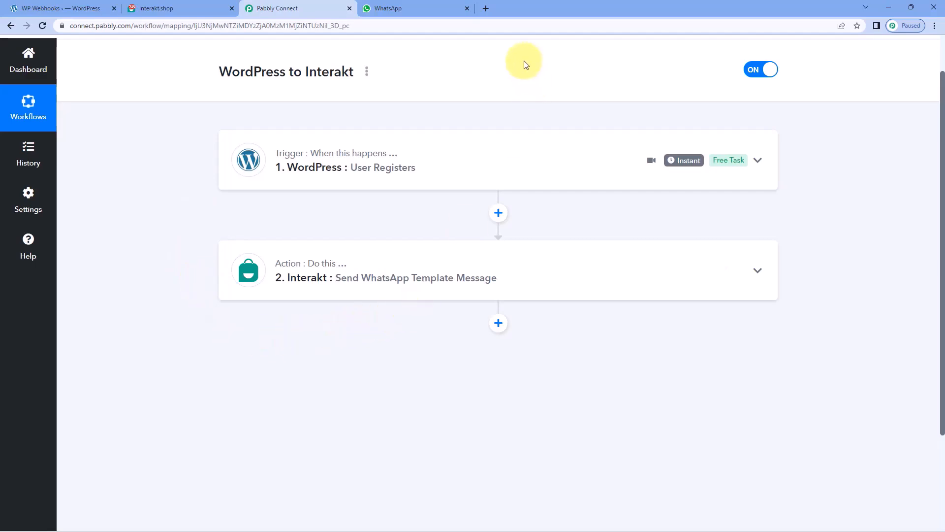
pyautogui.scroll(1, 533, 154)
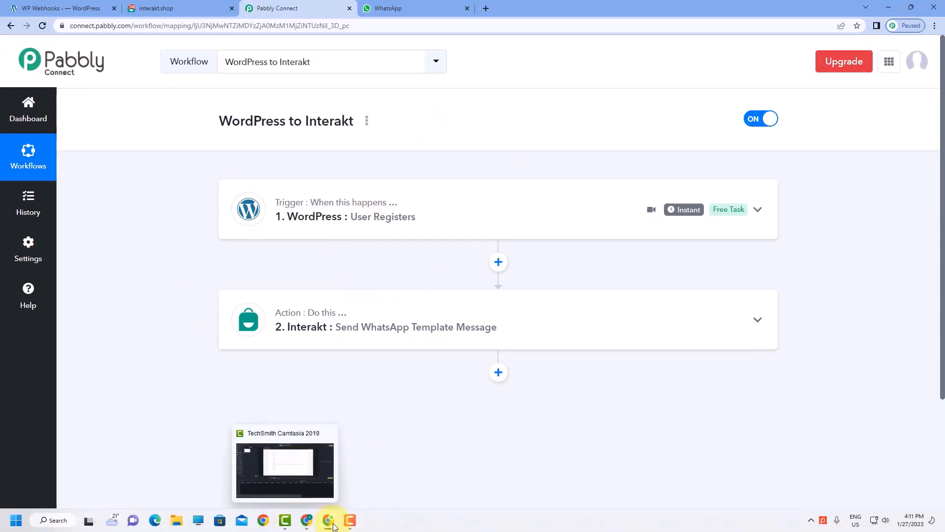
# On the site's registration page, enter the new user's first name, last name and username.
pyautogui.moveTo(334, 526)
pyautogui.click(412, 475)
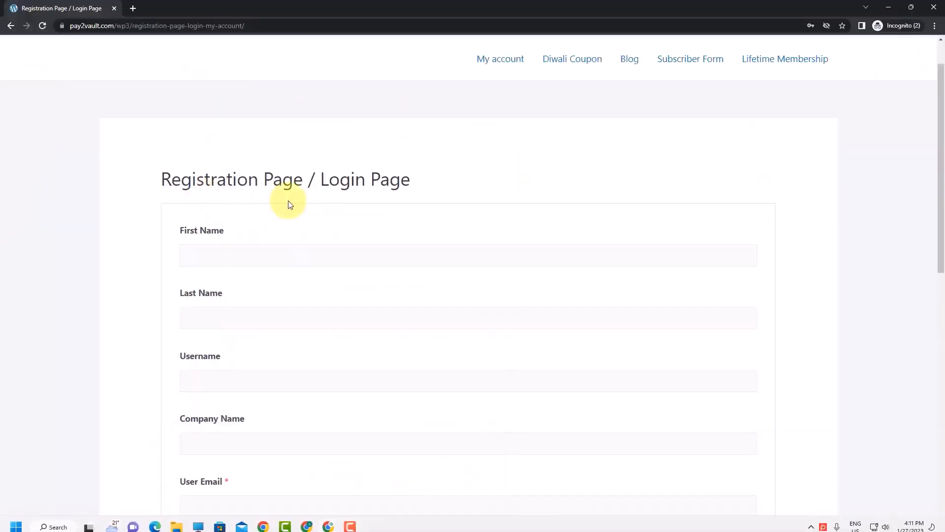
pyautogui.scroll(-2, 126, 207)
pyautogui.click(200, 110)
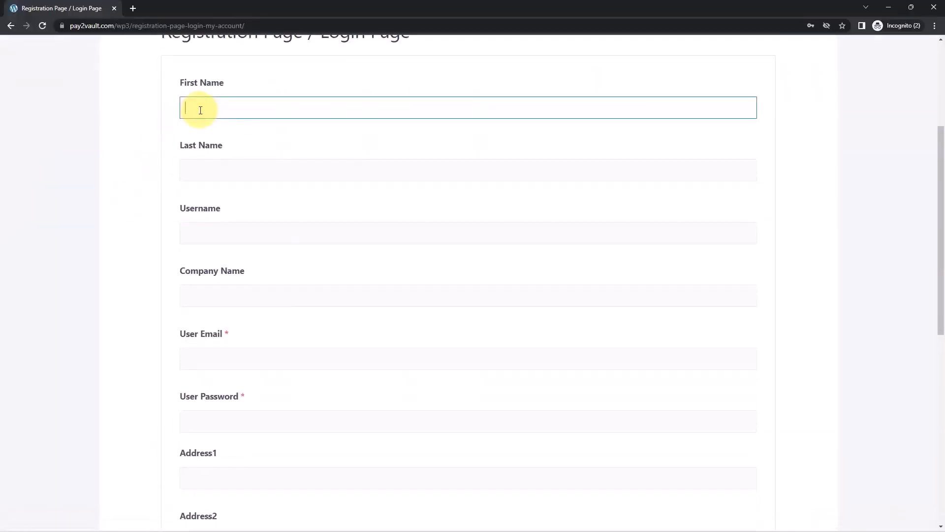
pyautogui.write('Test')
pyautogui.press('Tab')
pyautogui.write('Us')
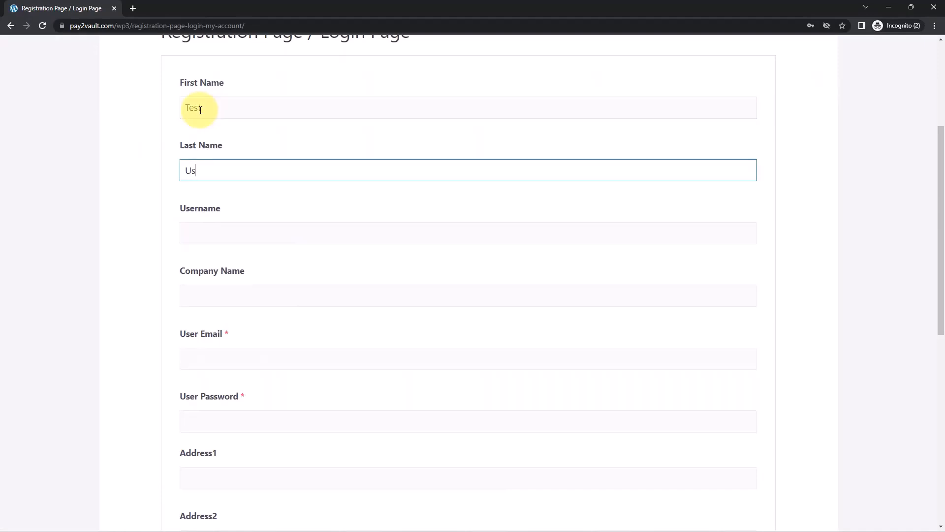
pyautogui.press('Tab')
pyautogui.write('te')
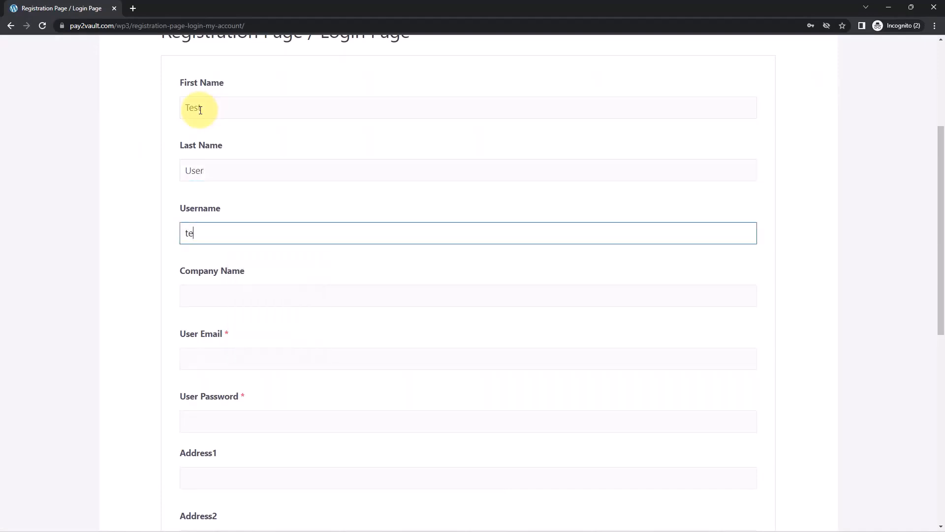
pyautogui.write('st1232')
# Enter company Pabbly along with the user's e-mail and password.
pyautogui.scroll(-1, 237, 258)
pyautogui.click(235, 251)
pyautogui.write('Pabbly')
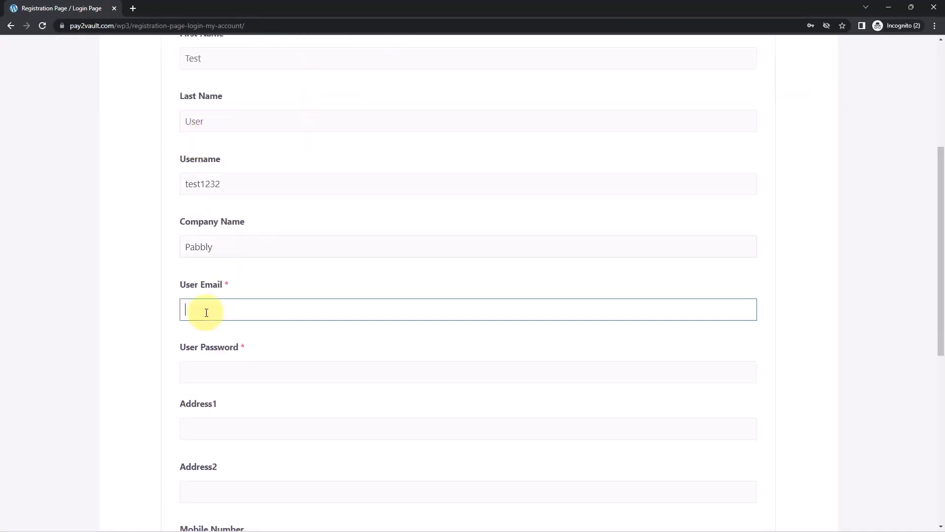
pyautogui.click(205, 305)
pyautogui.scroll(-2, 163, 231)
pyautogui.press('Tab')
# Fill in both address lines, the mobile number, country India and the zip code.
pyautogui.scroll(-1, 206, 276)
pyautogui.click(207, 272)
pyautogui.press('Tab')
pyautogui.scroll(-2, 209, 275)
pyautogui.click(212, 305)
pyautogui.write('91')
pyautogui.click(229, 386)
pyautogui.press('i')
pyautogui.press('n')
pyautogui.press('Return')
pyautogui.click(226, 447)
pyautogui.write('462016')
# Submit the registration form and minimize the registration window.
pyautogui.scroll(1, 270, 380)
pyautogui.scroll(-1, 274, 382)
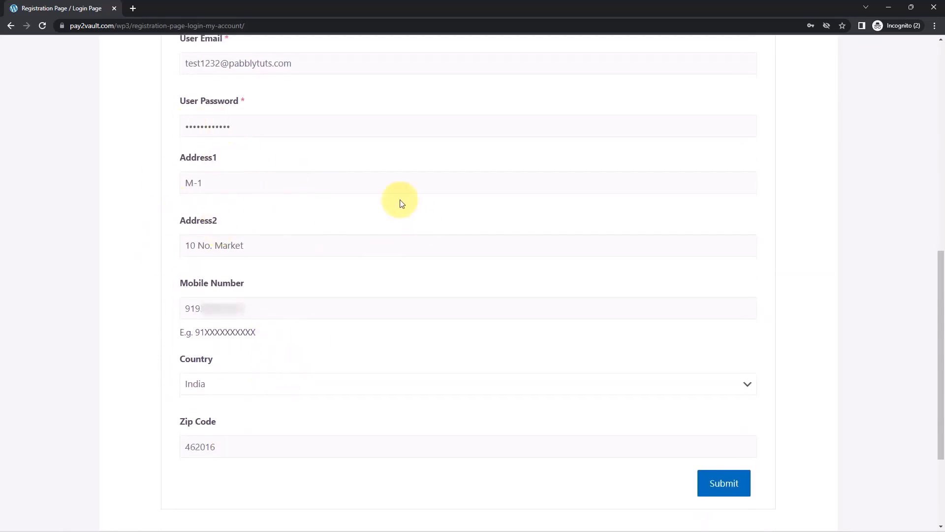
pyautogui.click(734, 482)
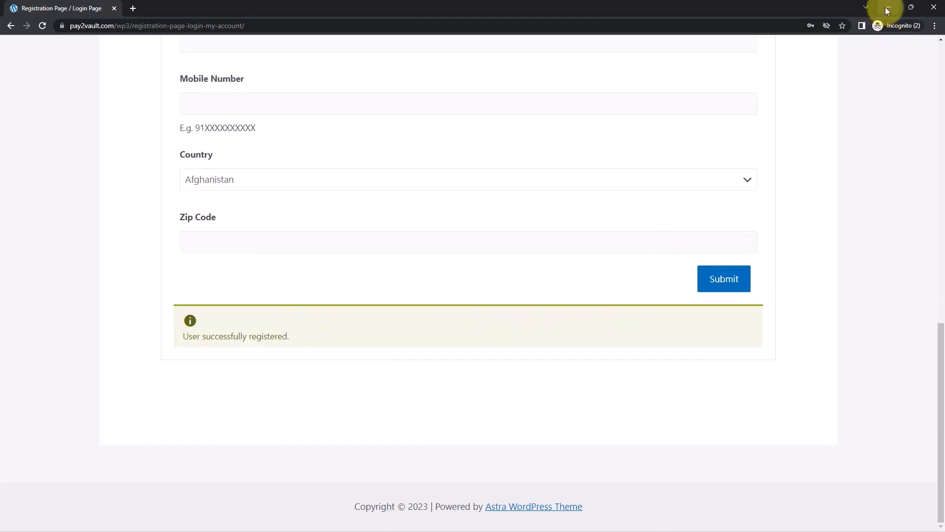
pyautogui.scroll(2, 355, 186)
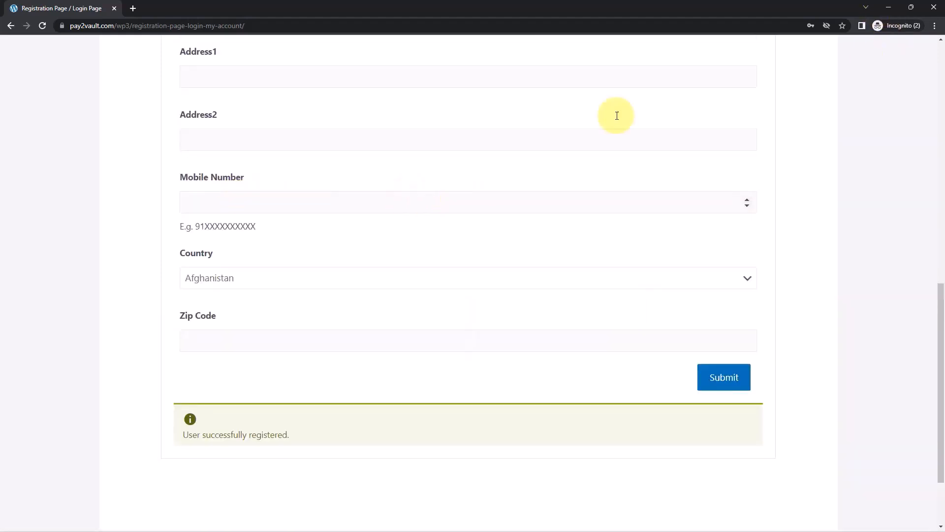
pyautogui.click(887, 7)
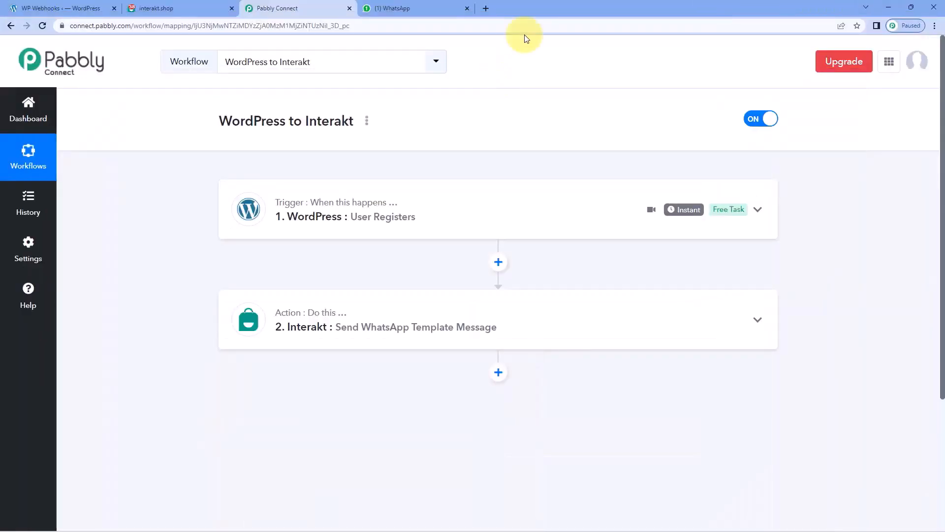
# Confirm the Interakt chat shows a new welcome message greeting the newly registered user, then return to Pabbly.
pyautogui.click(418, 9)
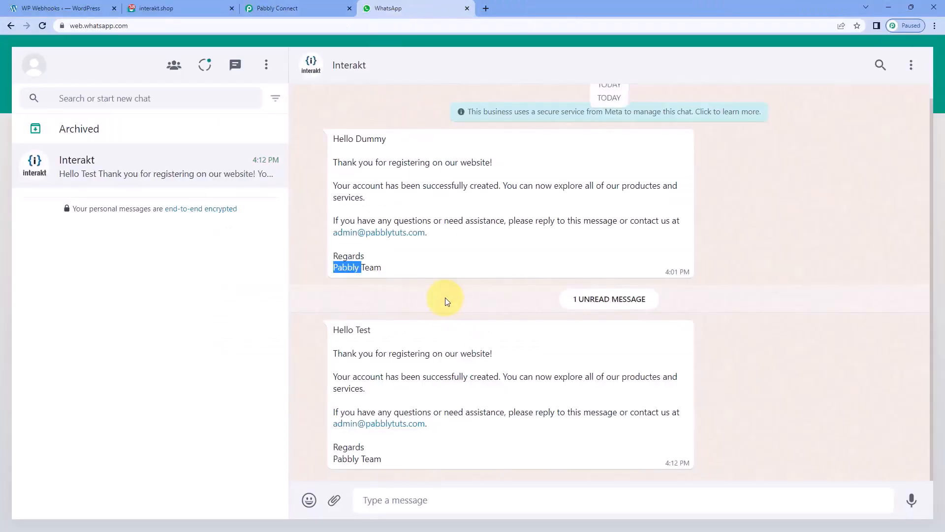
pyautogui.click(756, 305)
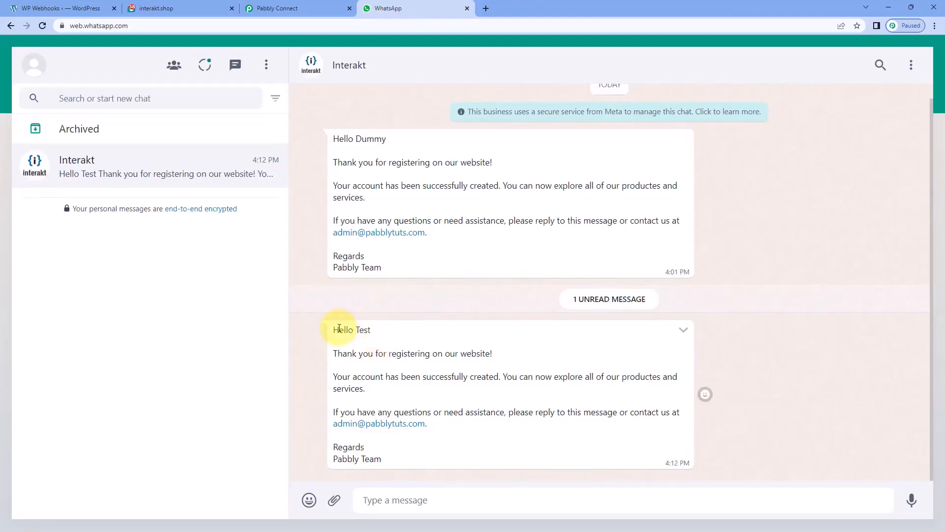
pyautogui.moveTo(331, 333); pyautogui.dragTo(382, 329)
pyautogui.click(378, 329)
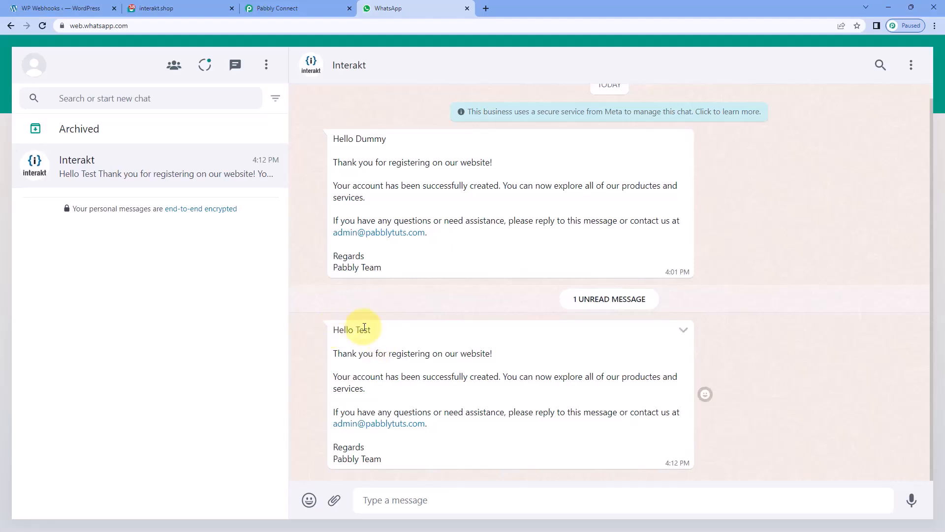
pyautogui.doubleClick(367, 330)
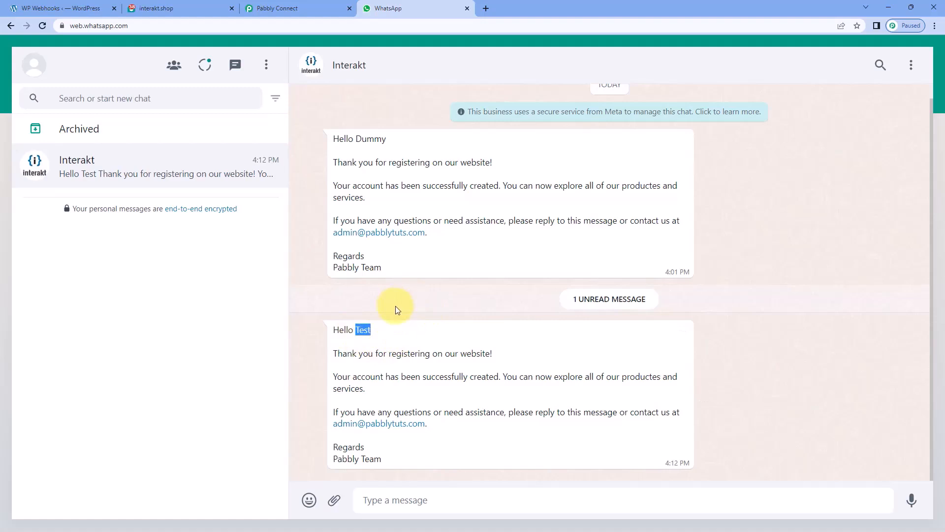
pyautogui.click(297, 9)
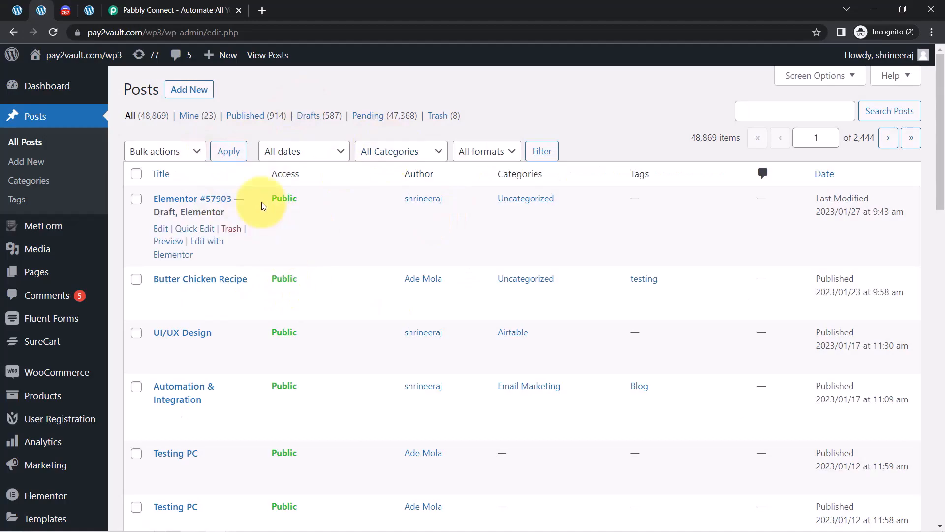
# Glance at the site front end and Discord's #general channel, then bring up the Pabbly Connect home page.
pyautogui.click(89, 10)
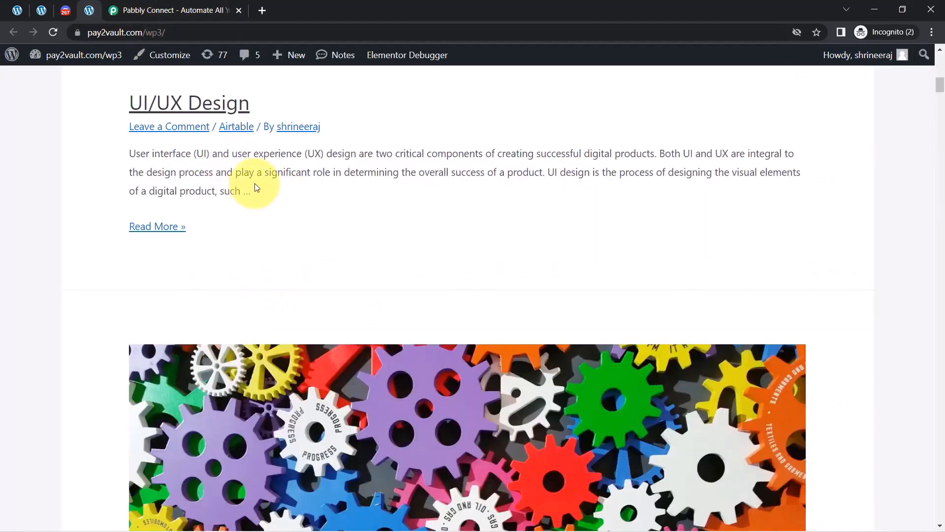
pyautogui.moveTo(940, 89); pyautogui.dragTo(940, 115)
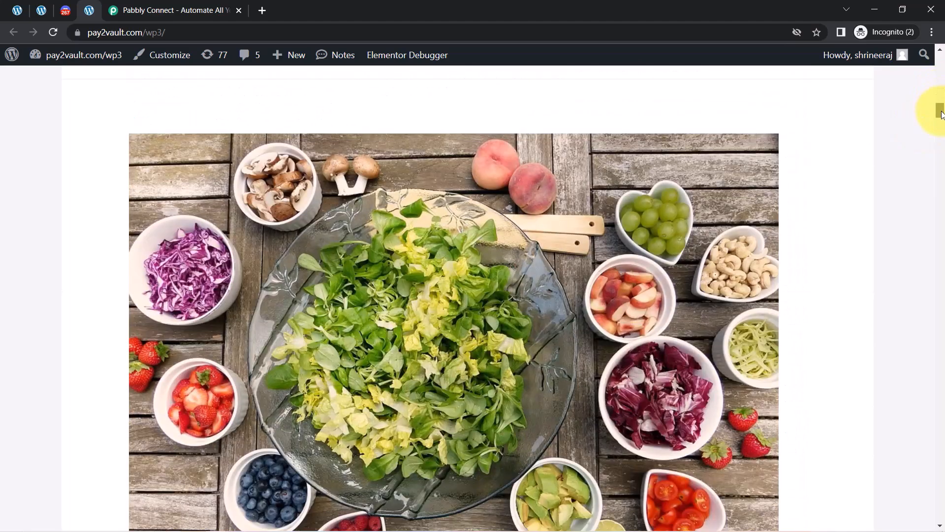
pyautogui.click(62, 10)
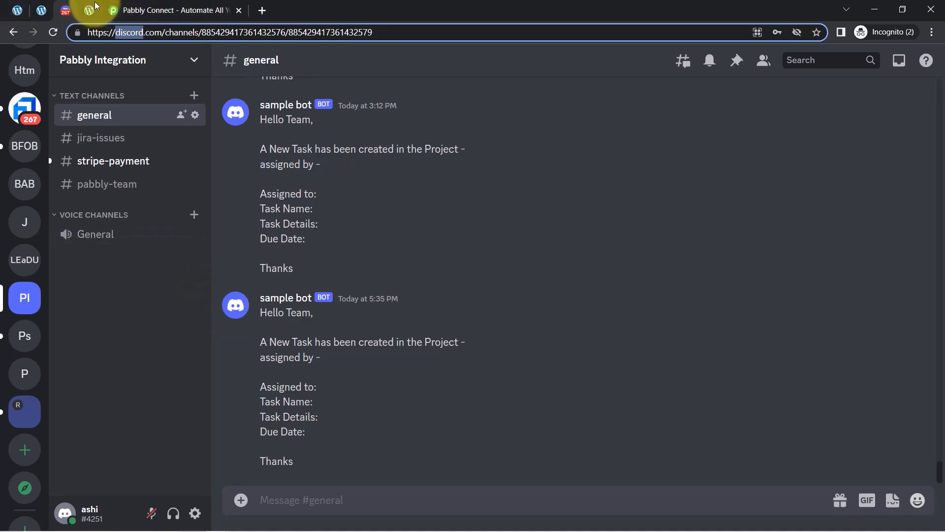
pyautogui.click(158, 10)
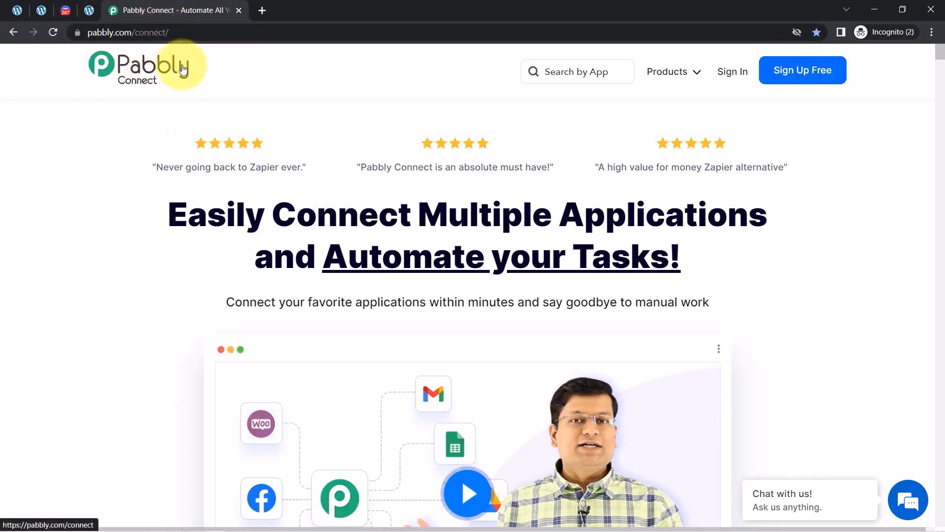
# Sign in to Pabbly and open the Pabbly Connect dashboard showing 2423 tasks remaining.
pyautogui.moveTo(189, 213); pyautogui.dragTo(731, 206)
pyautogui.moveTo(402, 264); pyautogui.dragTo(611, 264)
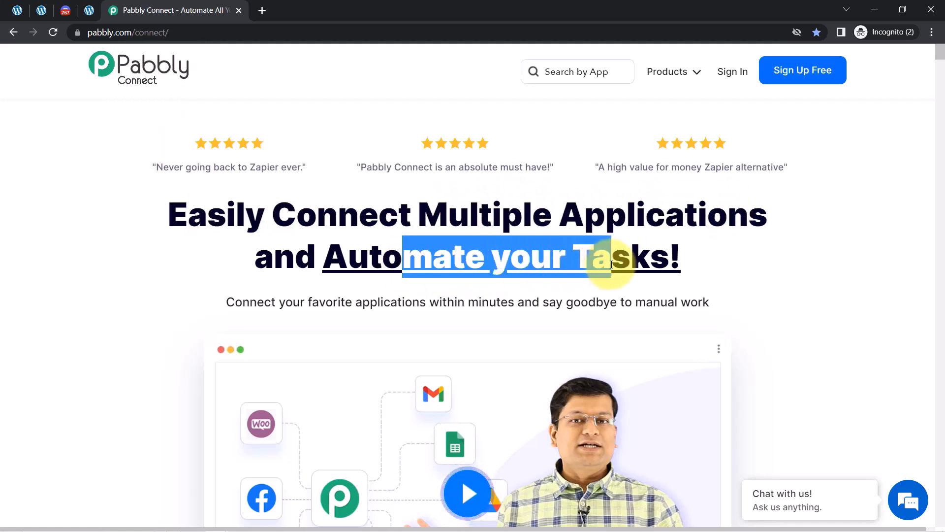
pyautogui.click(121, 30)
pyautogui.moveTo(145, 32); pyautogui.dragTo(215, 31)
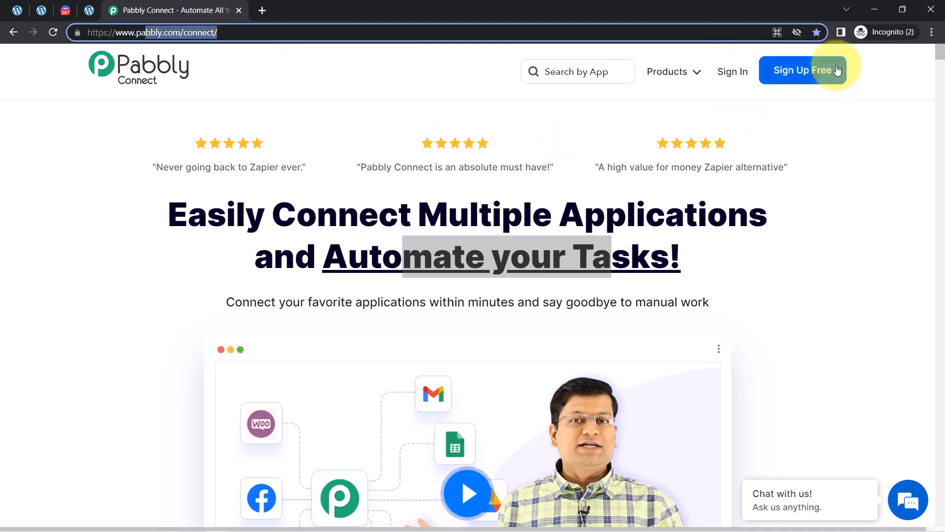
pyautogui.click(730, 77)
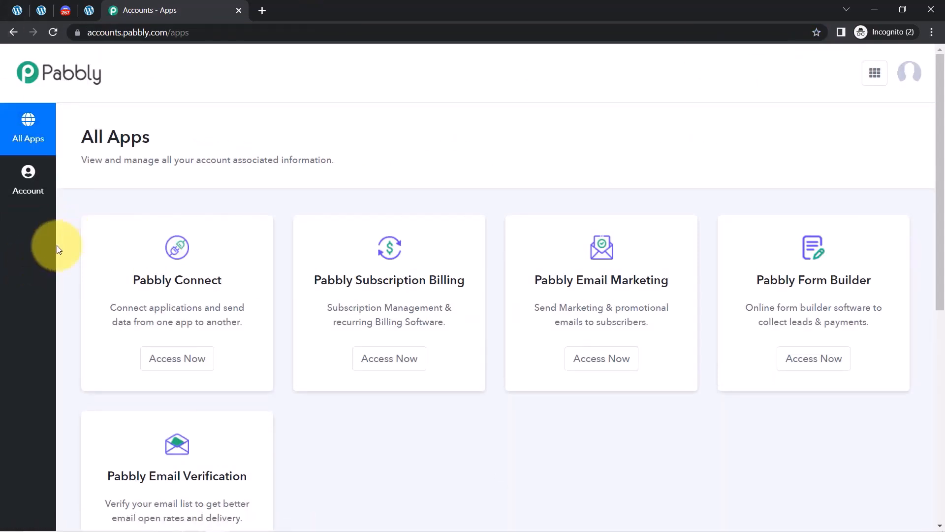
pyautogui.click(166, 363)
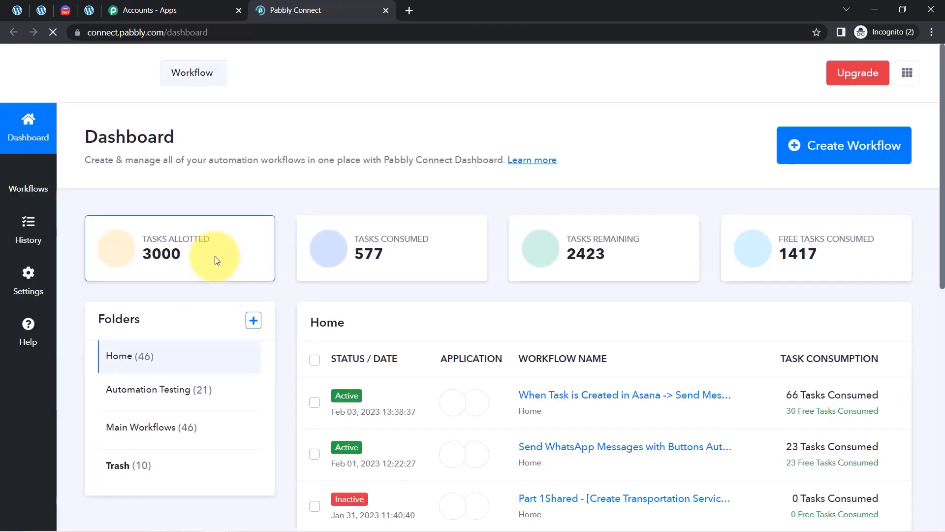
pyautogui.moveTo(98, 136); pyautogui.dragTo(186, 134)
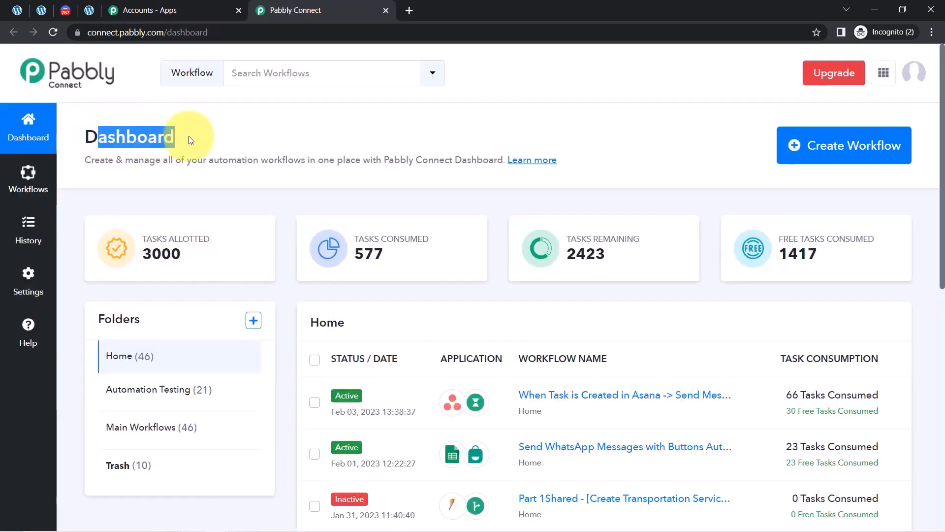
# Create a workflow named 'When Blog is Live in WordPress Website -> Send same Blog on Discord as well'.
pyautogui.click(933, 29)
pyautogui.click(932, 27)
pyautogui.click(837, 146)
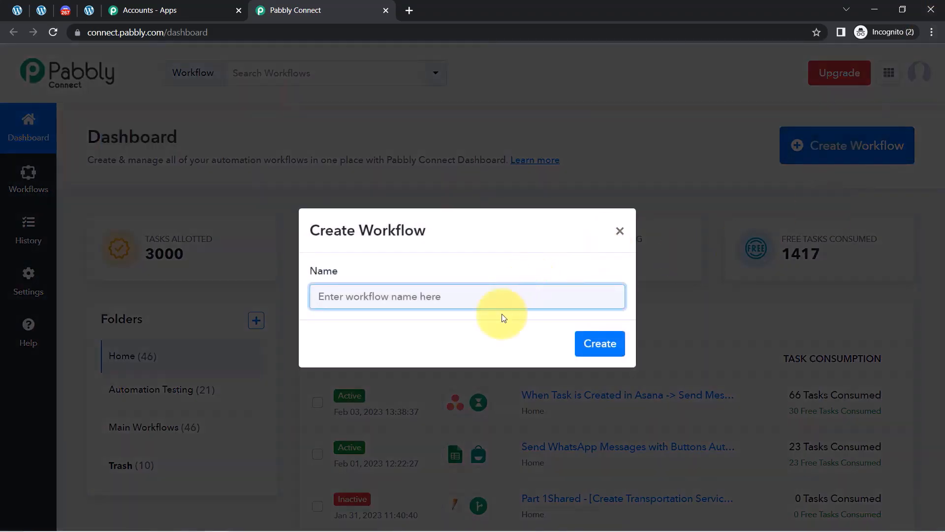
pyautogui.write('When Blog is Live in WordPress Website -> Send same Blog on Discord as well')
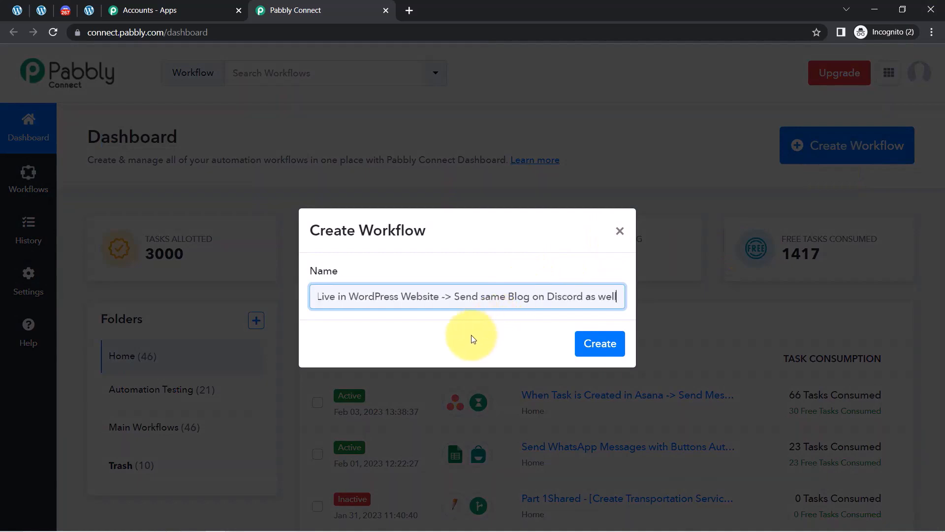
pyautogui.moveTo(433, 296); pyautogui.dragTo(294, 300)
pyautogui.click(372, 294)
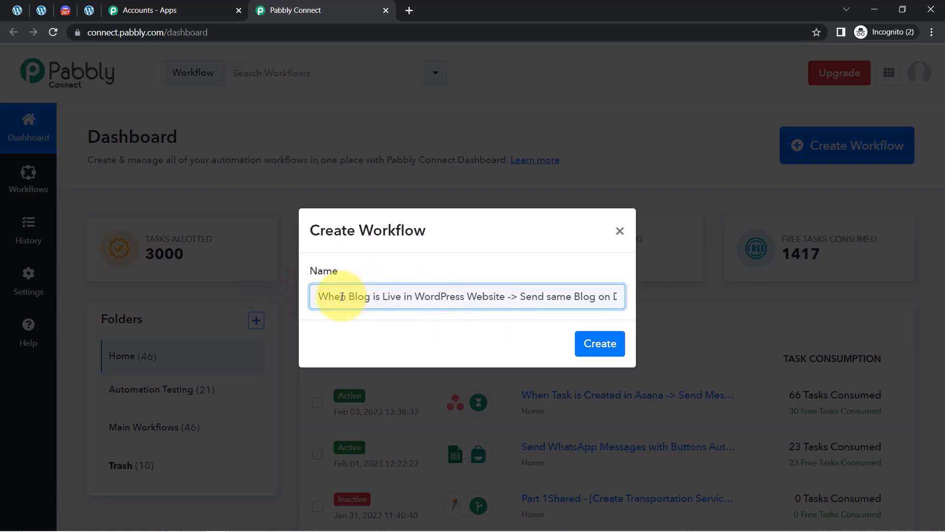
pyautogui.moveTo(345, 297); pyautogui.dragTo(620, 300)
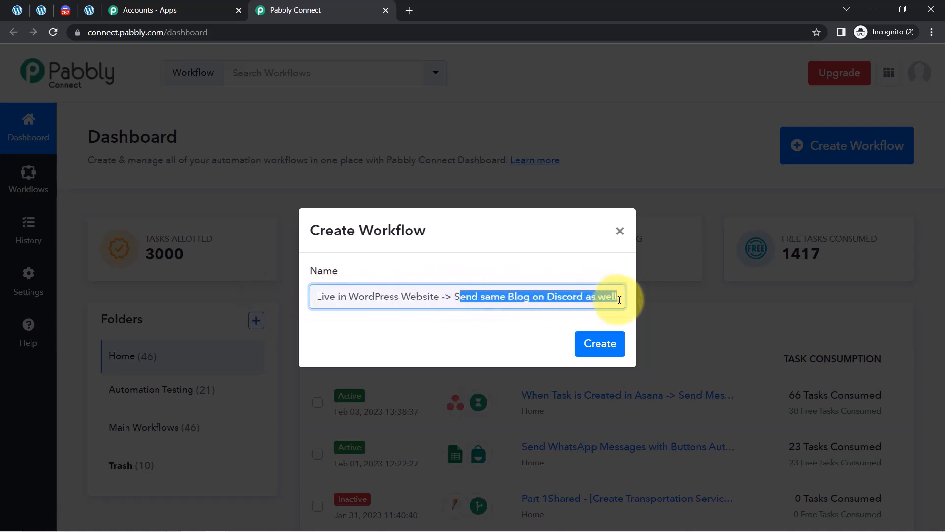
pyautogui.click(599, 347)
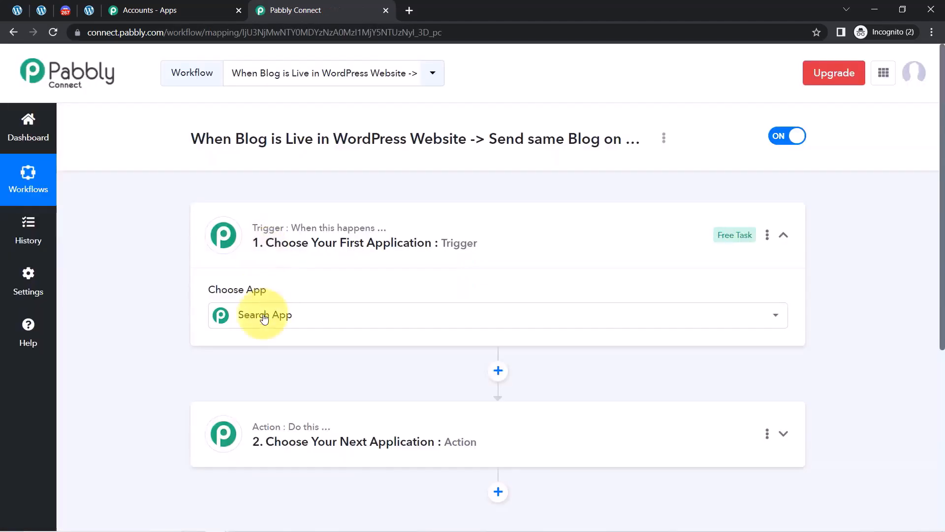
# Search 'word' in the trigger's app list and choose WordPress as the trigger app.
pyautogui.click(254, 314)
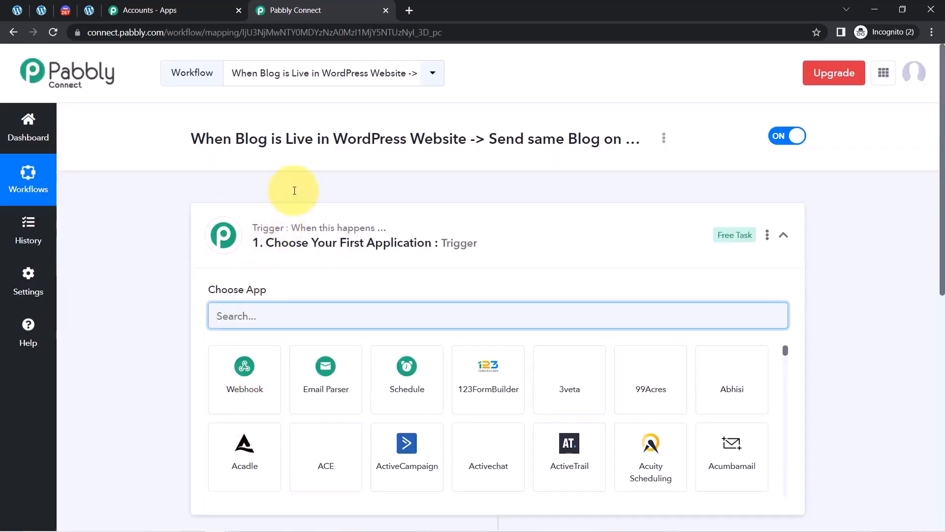
pyautogui.click(276, 246)
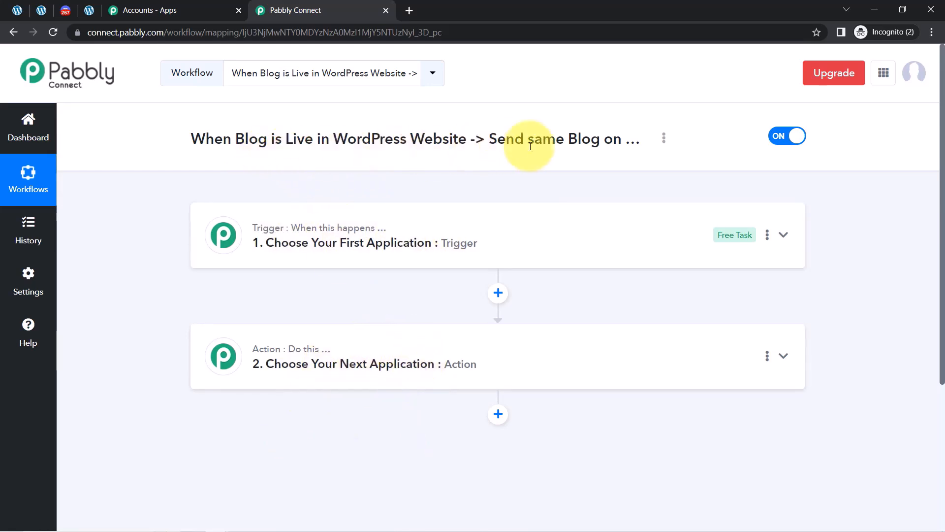
pyautogui.moveTo(624, 140); pyautogui.dragTo(596, 144)
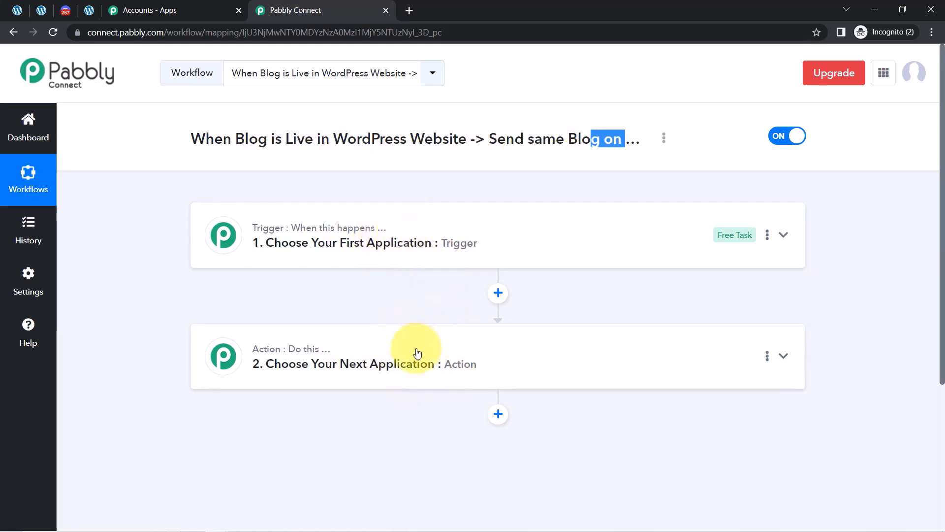
pyautogui.click(387, 253)
pyautogui.click(254, 323)
pyautogui.write('word')
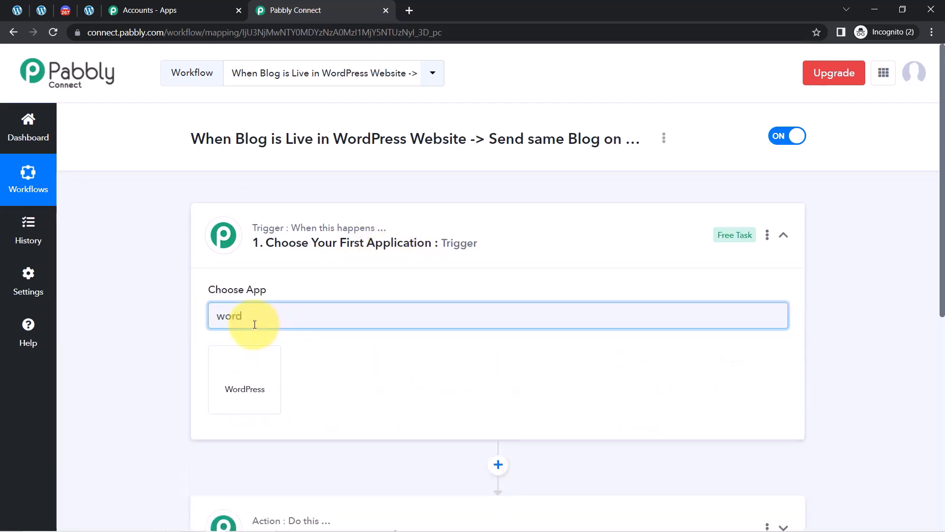
pyautogui.click(247, 361)
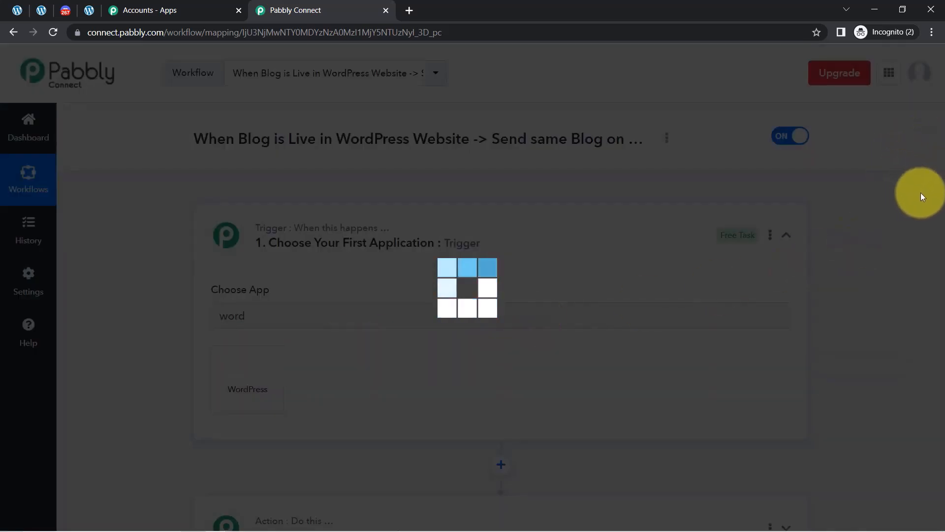
# Search 'dis' in the action step's Choose App field to narrow it to Discord.
pyautogui.scroll(-5, 930, 212)
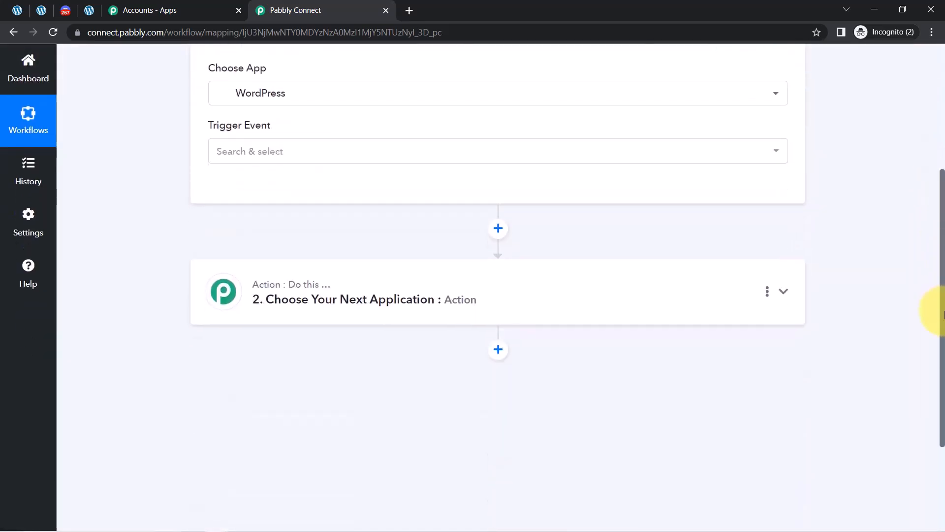
pyautogui.click(253, 317)
pyautogui.click(229, 364)
pyautogui.write('dis')
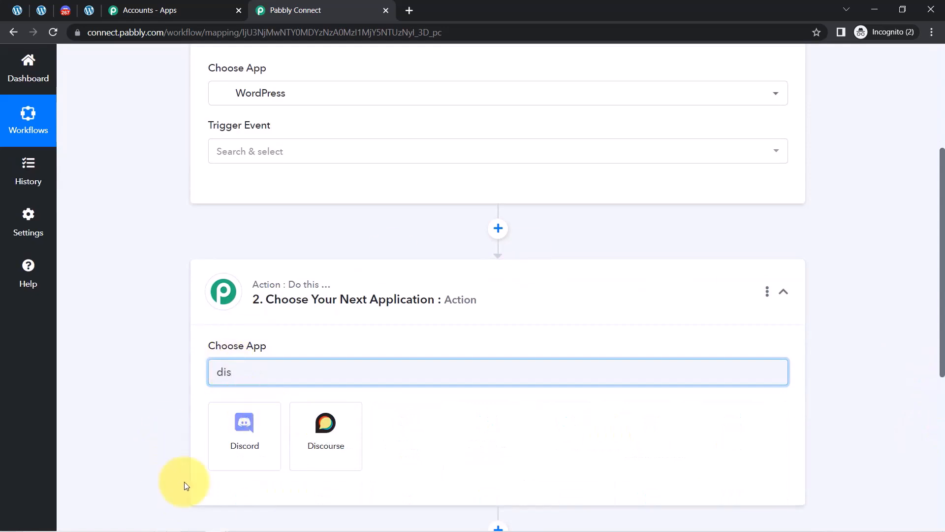
pyautogui.moveTo(944, 364); pyautogui.dragTo(943, 214)
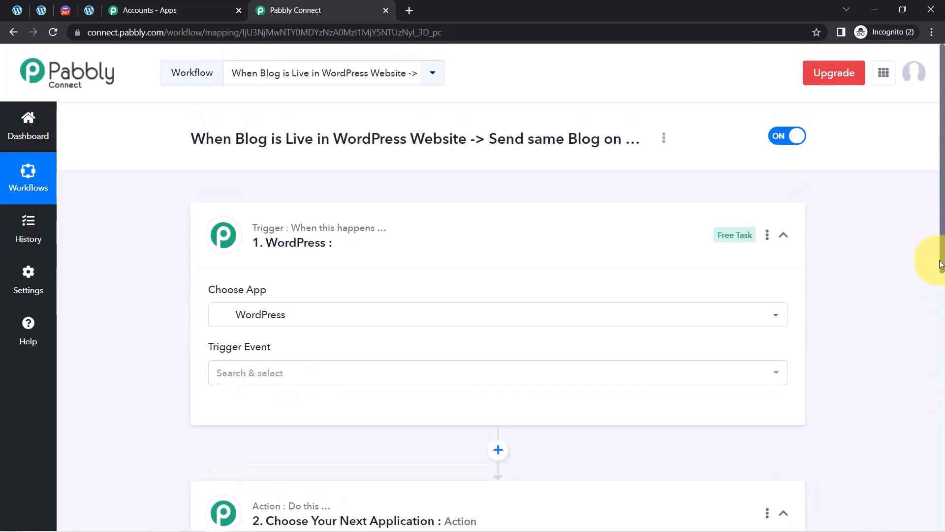
pyautogui.scroll(-2, 940, 268)
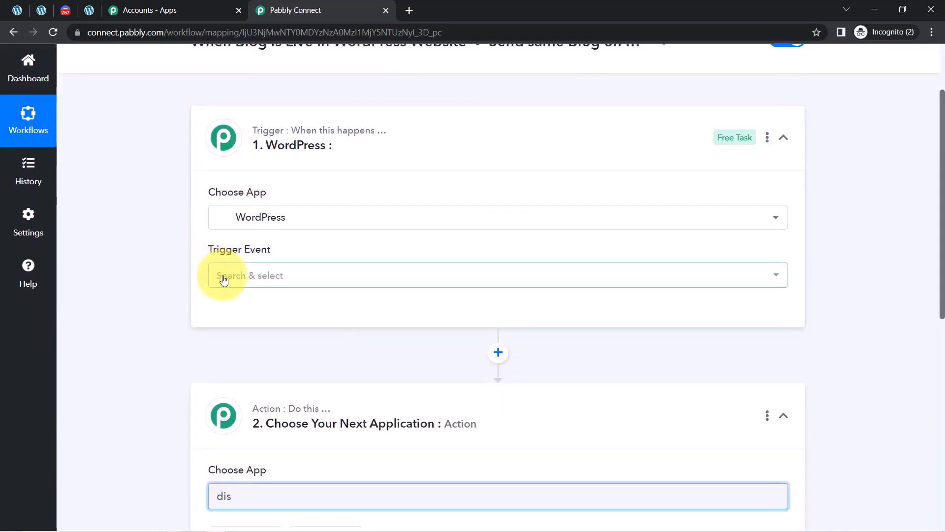
# Set the WordPress trigger event to New Post Published and copy its webhook URL.
pyautogui.click(231, 274)
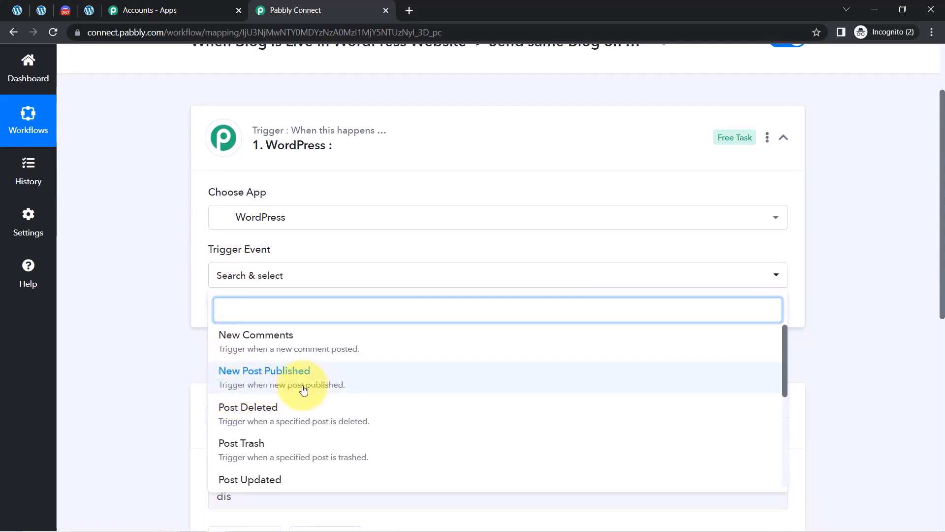
pyautogui.click(231, 374)
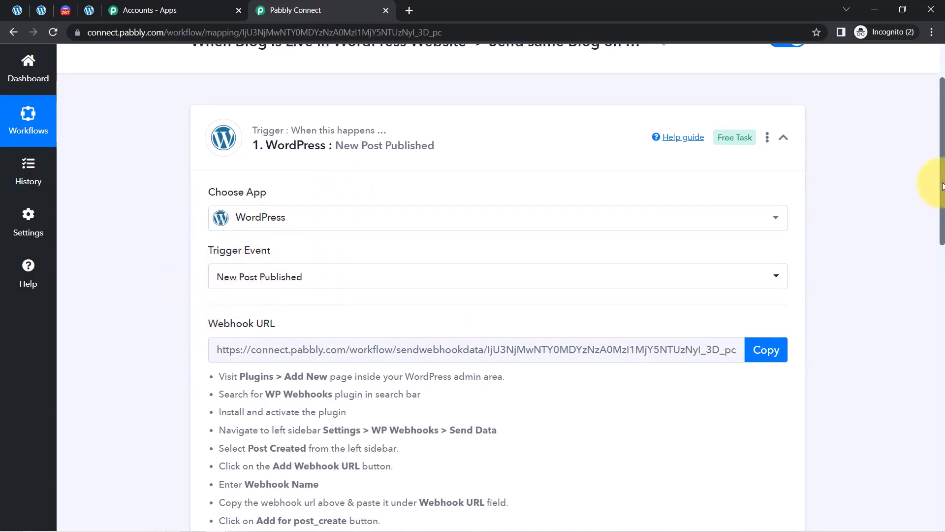
pyautogui.moveTo(943, 182); pyautogui.dragTo(943, 239)
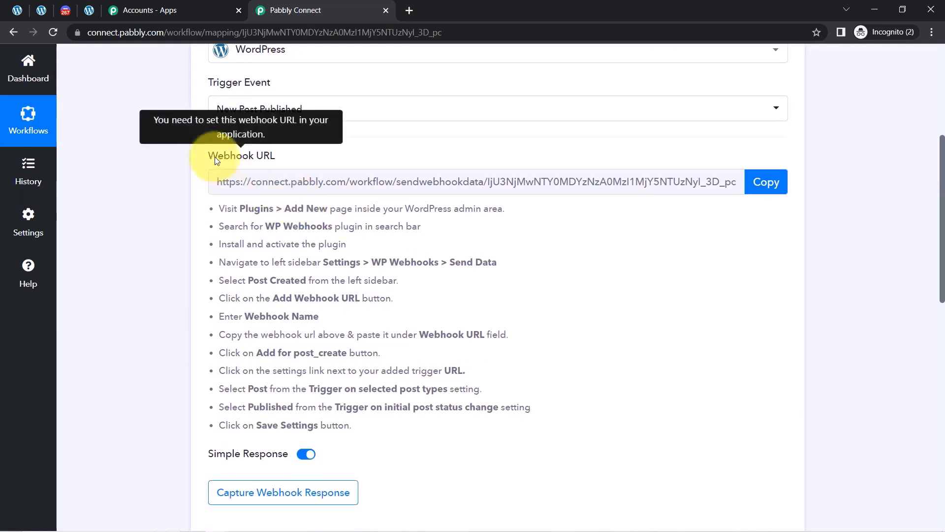
pyautogui.moveTo(210, 155); pyautogui.dragTo(285, 154)
pyautogui.moveTo(255, 208); pyautogui.dragTo(408, 399)
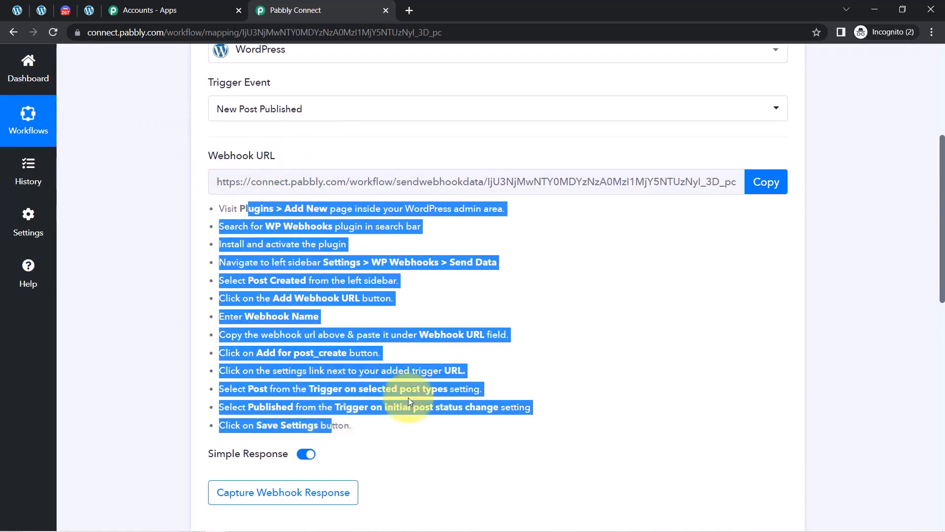
pyautogui.click(773, 190)
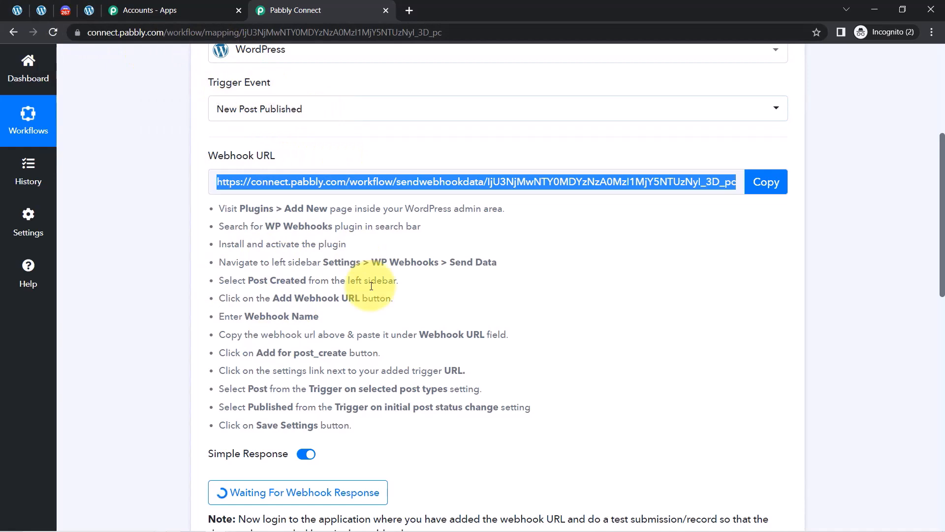
# Review the setup instructions for installing WP Webhooks via Plugins > Add New and naming the webhook.
pyautogui.moveTo(943, 175); pyautogui.dragTo(942, 233)
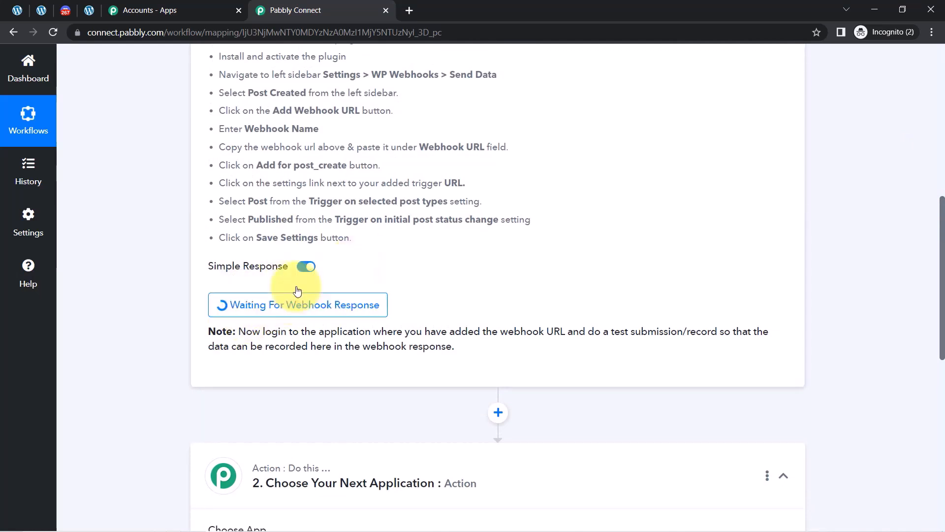
pyautogui.scroll(2, 935, 241)
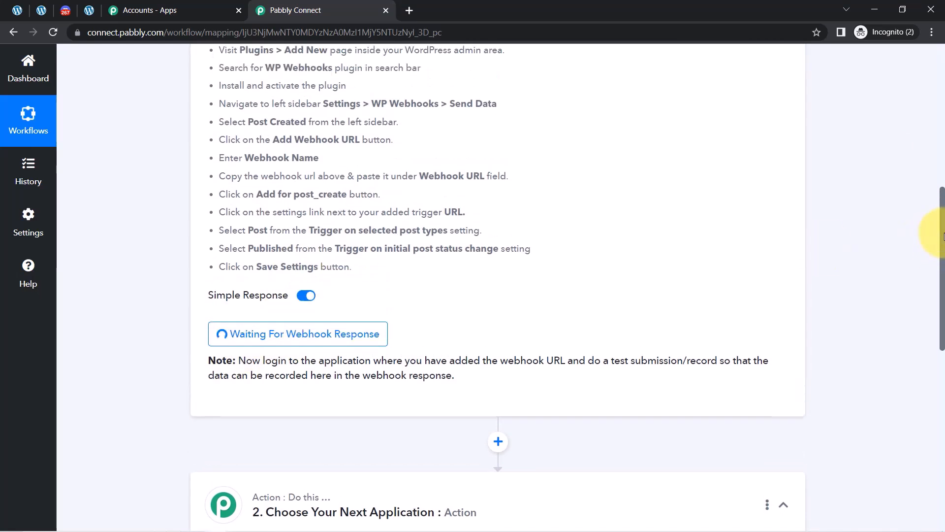
pyautogui.moveTo(247, 88); pyautogui.dragTo(261, 146)
pyautogui.moveTo(349, 183); pyautogui.dragTo(320, 199)
pyautogui.moveTo(250, 96); pyautogui.dragTo(329, 92)
pyautogui.moveTo(250, 107); pyautogui.dragTo(358, 109)
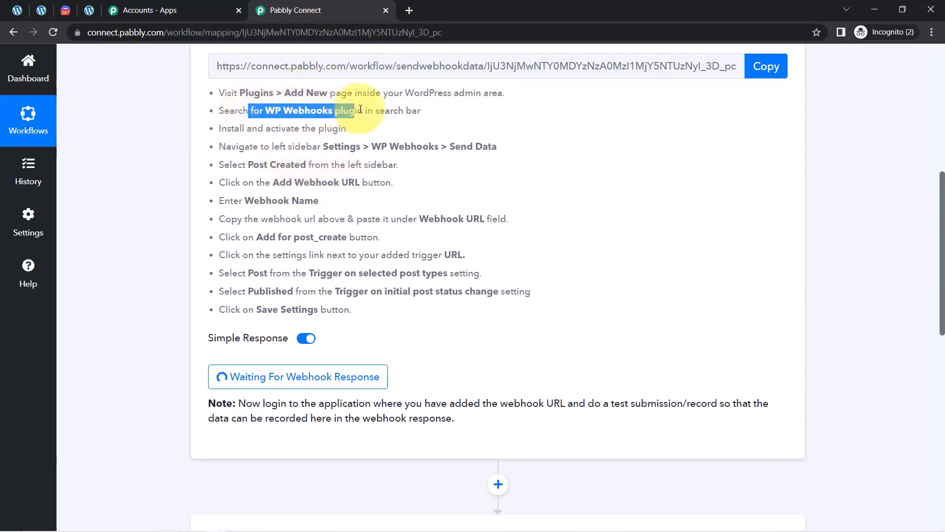
pyautogui.click(13, 13)
# Go to the installed Plugins page and open the WP Webhooks plugin's Settings.
pyautogui.scroll(-3, 30, 413)
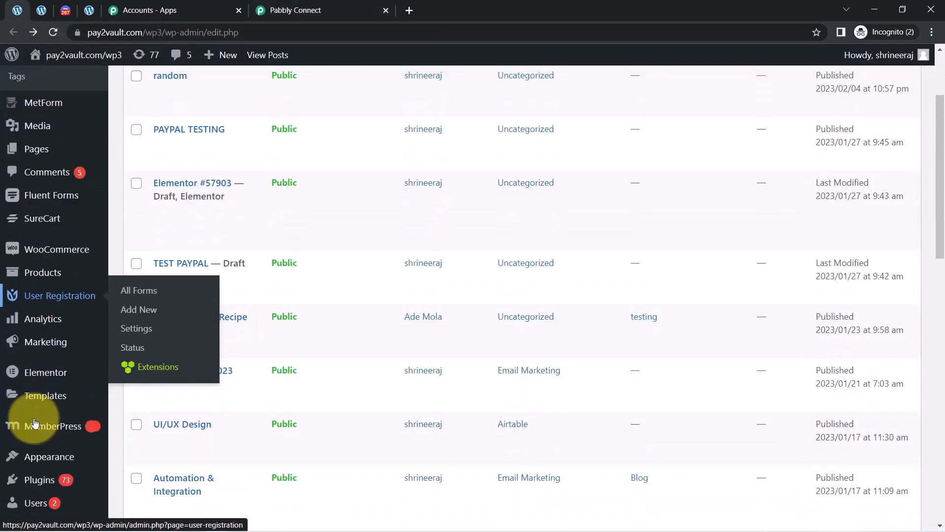
pyautogui.moveTo(33, 422)
pyautogui.hotkey('ctrl', 'f')
pyautogui.write('plugi')
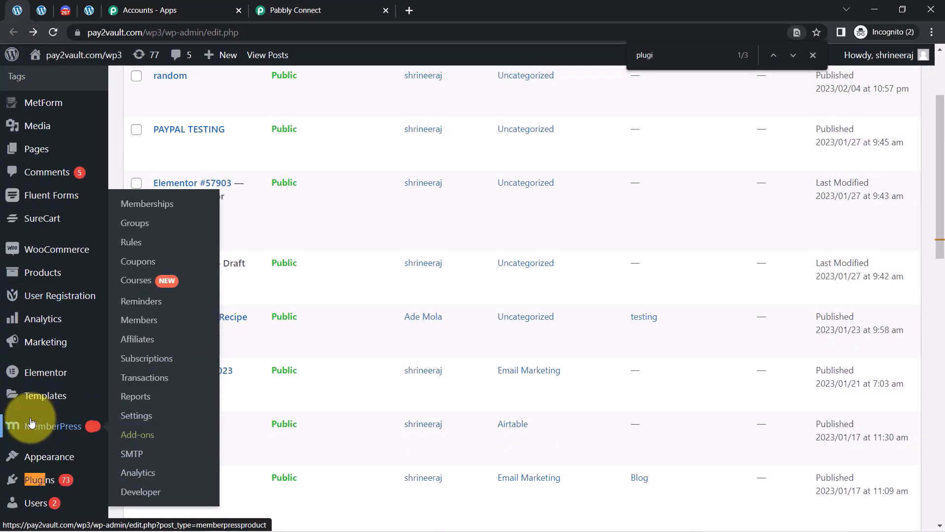
pyautogui.click(37, 477)
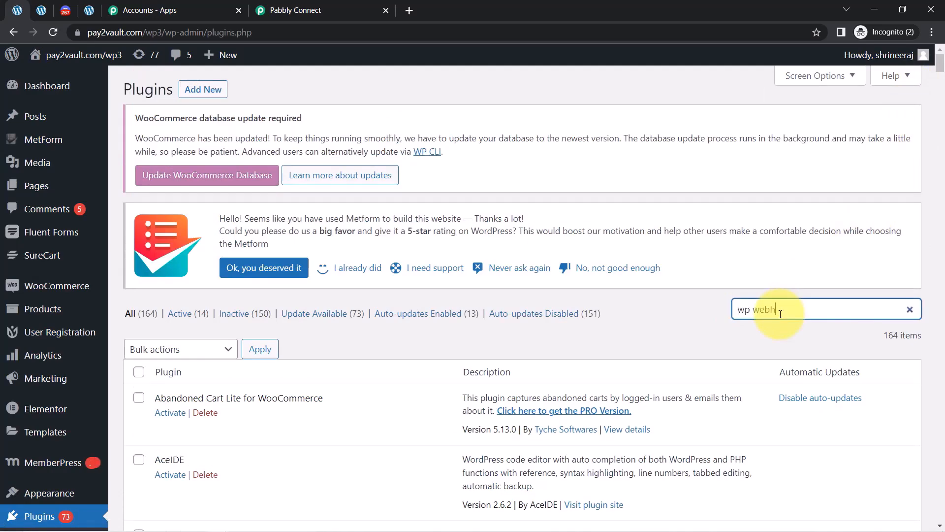
pyautogui.write('ok')
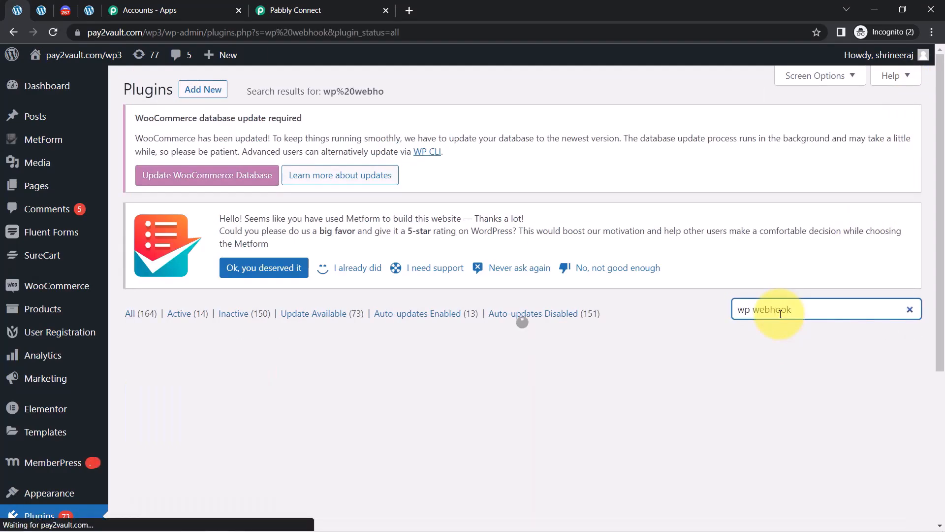
pyautogui.scroll(-3, 922, 221)
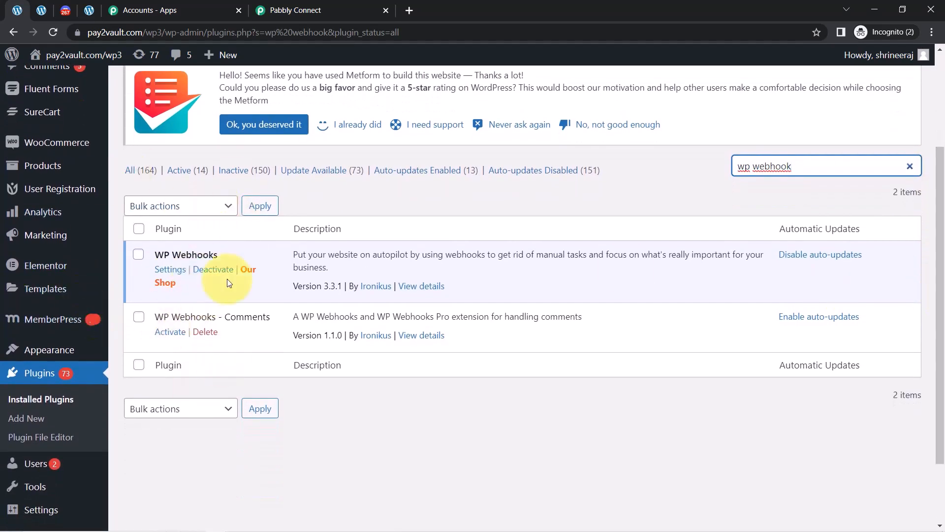
pyautogui.tripleClick(326, 250)
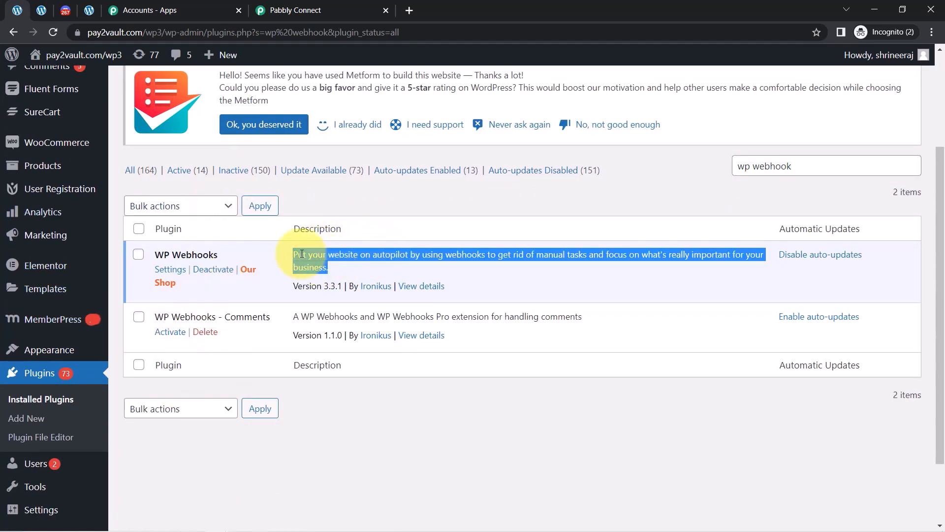
pyautogui.click(179, 270)
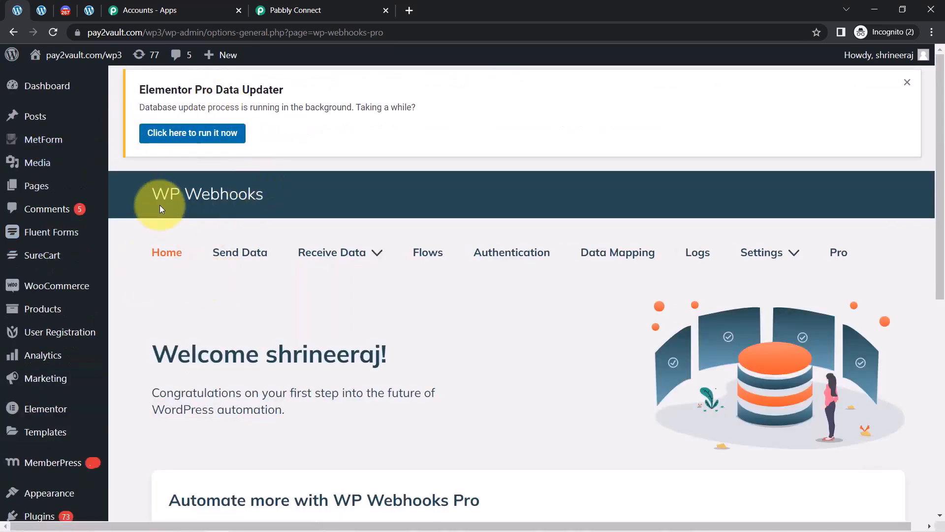
# Dismiss the Elementor Pro Data Updater notice and review Pabbly's install-and-activate instruction.
pyautogui.moveTo(142, 194); pyautogui.dragTo(238, 194)
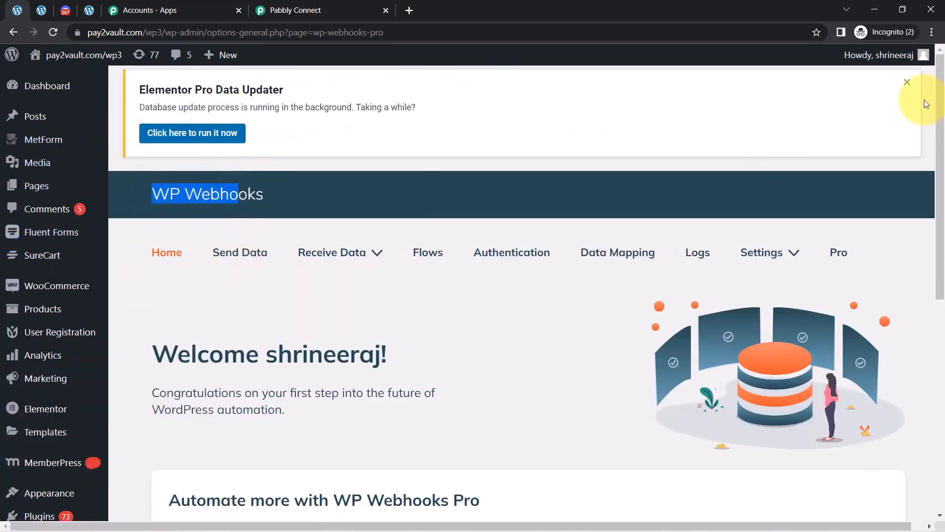
pyautogui.click(913, 89)
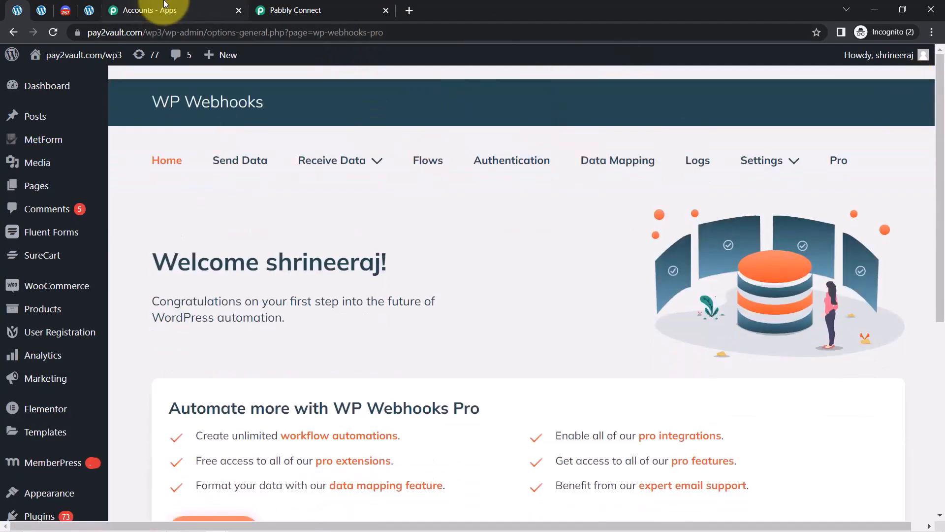
pyautogui.click(360, 4)
pyautogui.moveTo(349, 4); pyautogui.dragTo(254, 7)
pyautogui.click(222, 129)
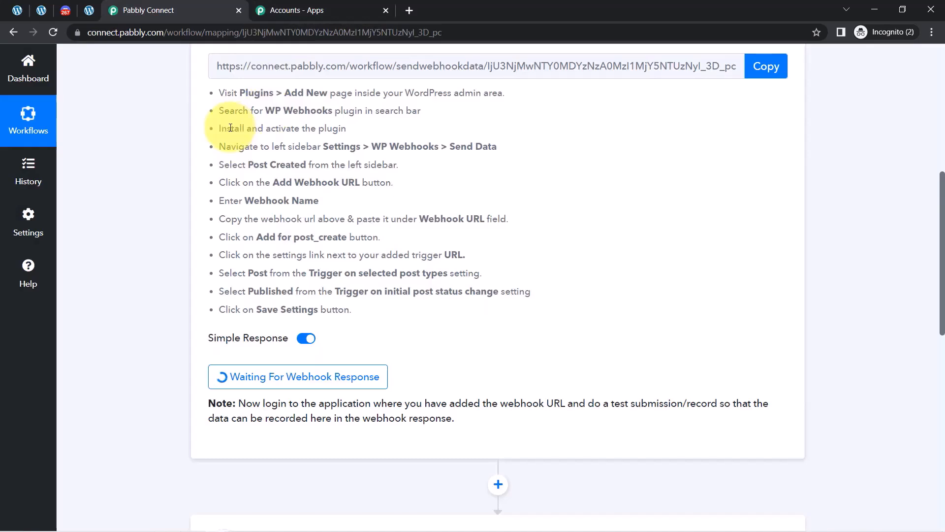
pyautogui.moveTo(260, 130); pyautogui.dragTo(331, 130)
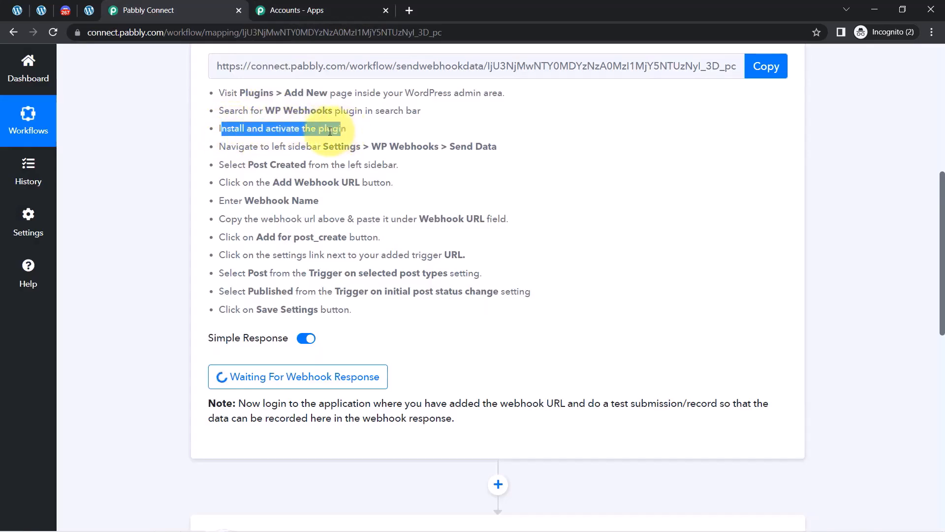
pyautogui.click(292, 126)
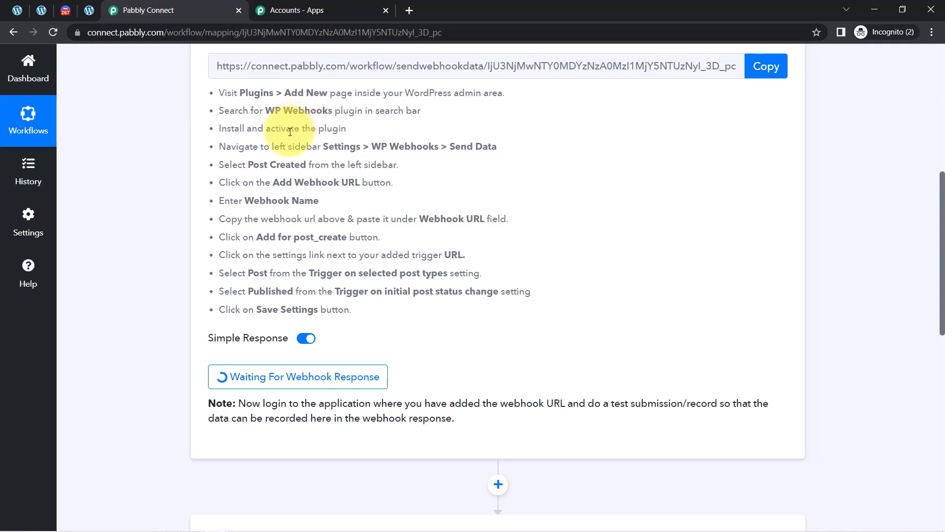
# Open the WP Webhooks Send Data page listing the Available Webhook Triggers.
pyautogui.click(87, 11)
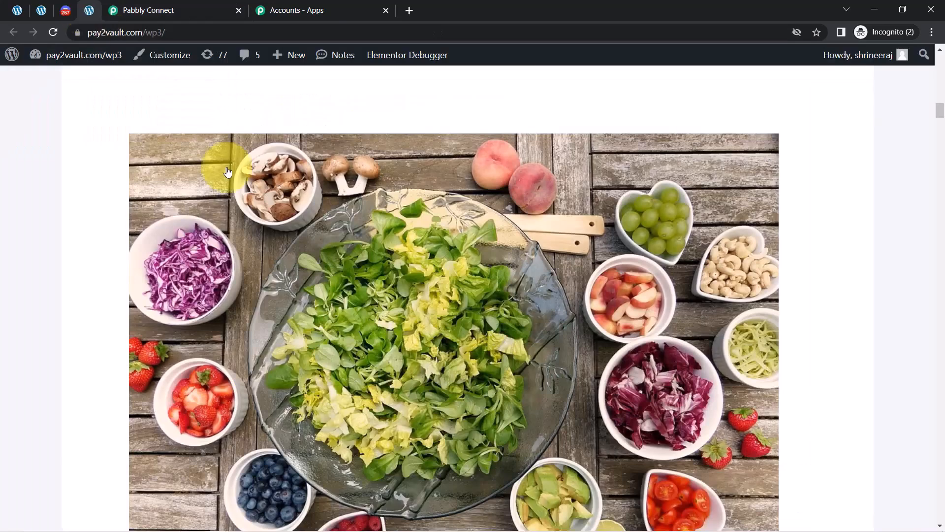
pyautogui.click(39, 11)
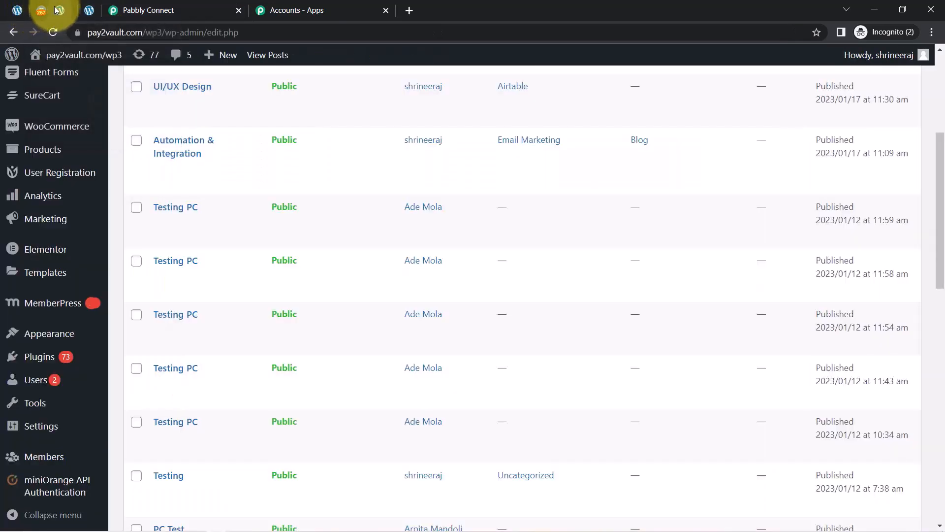
pyautogui.click(40, 8)
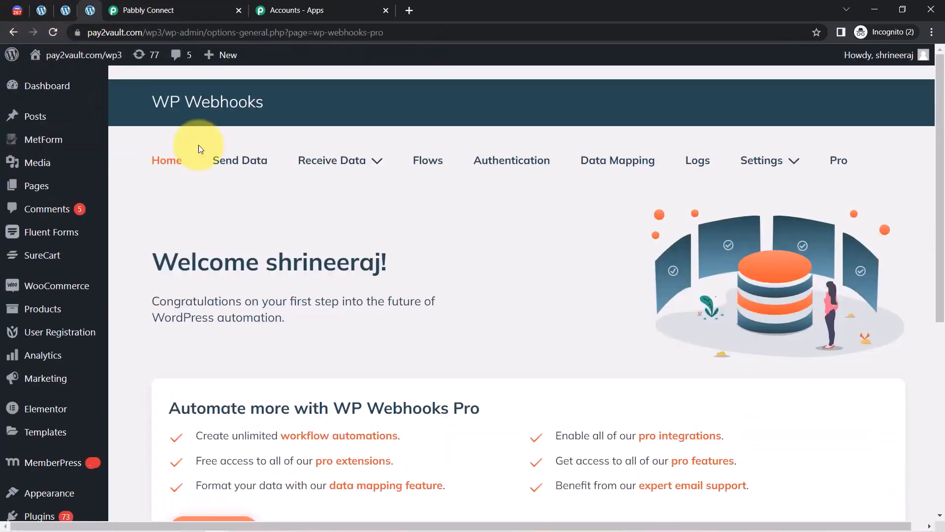
pyautogui.moveTo(88, 69)
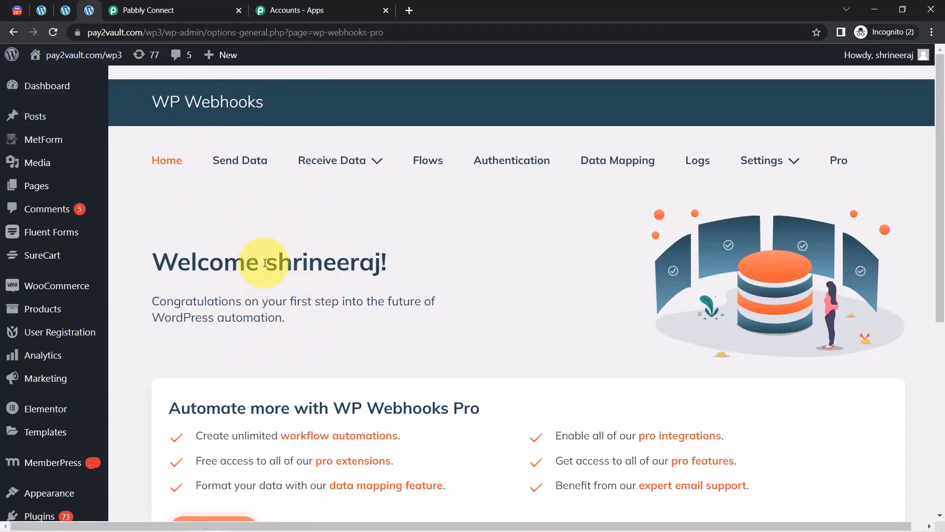
pyautogui.click(167, 10)
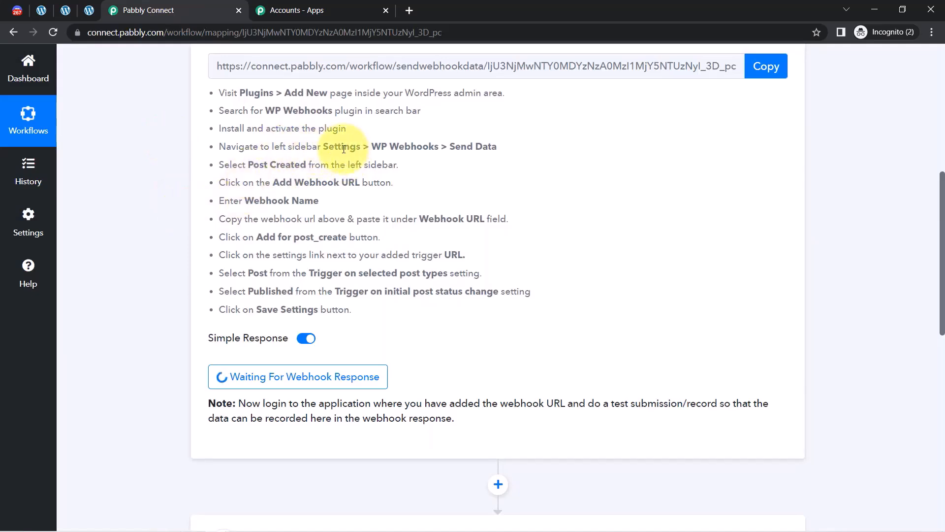
pyautogui.moveTo(496, 146); pyautogui.dragTo(449, 146)
pyautogui.click(89, 11)
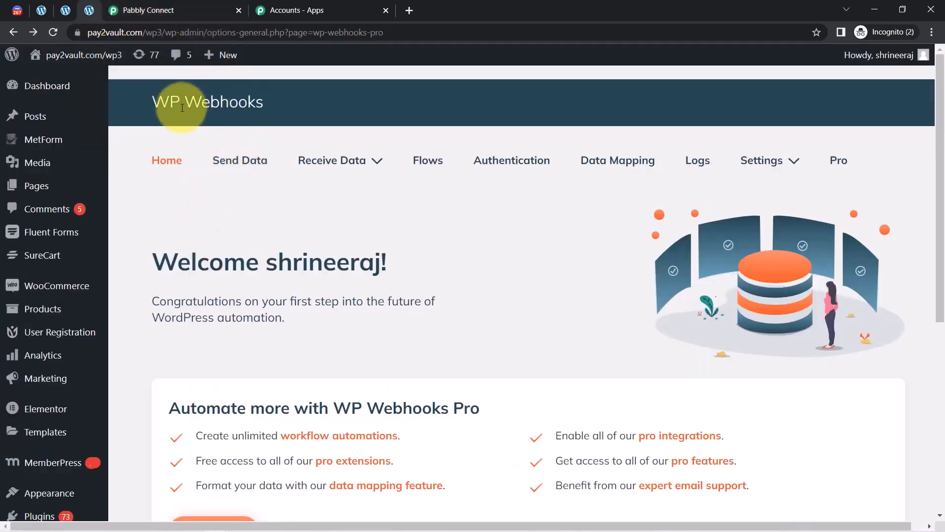
pyautogui.click(233, 162)
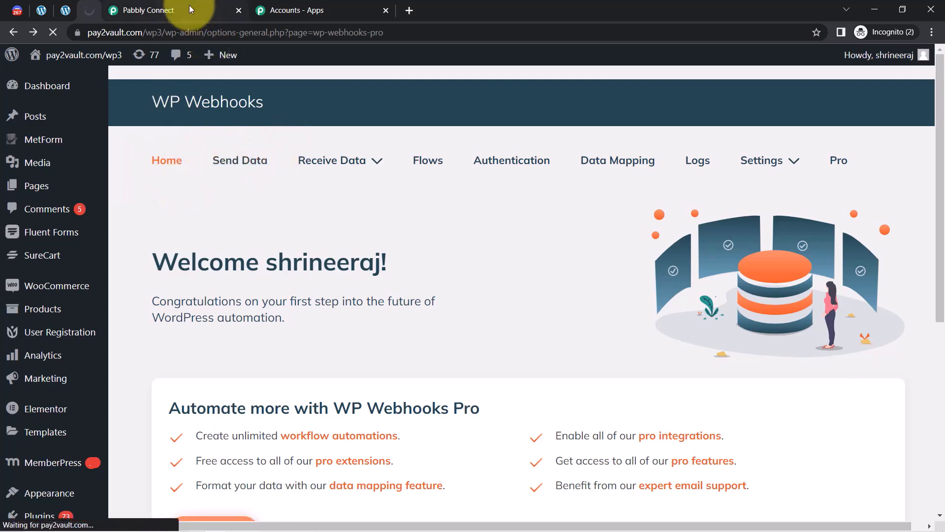
# Review Pabbly's instructions for Post Created, adding the webhook URL and the Webhook Name.
pyautogui.click(189, 6)
pyautogui.moveTo(238, 165); pyautogui.dragTo(386, 168)
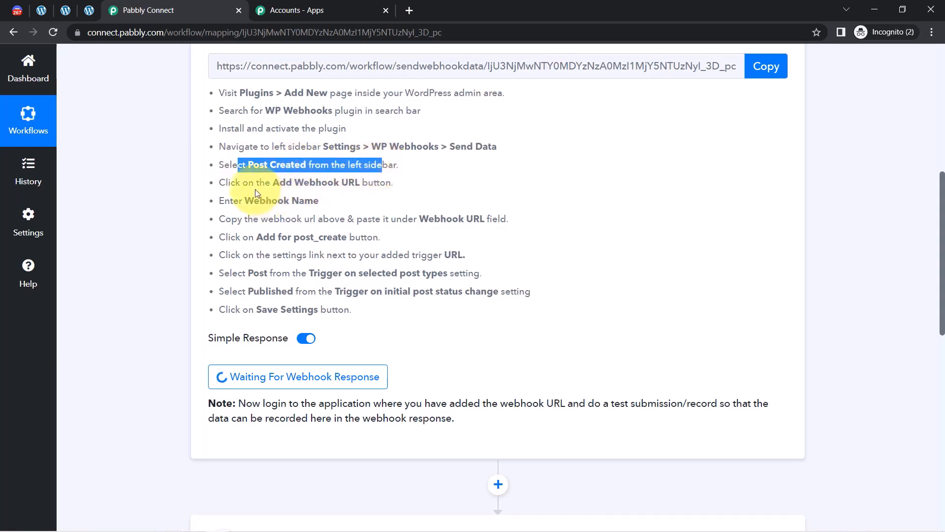
pyautogui.moveTo(256, 182); pyautogui.dragTo(369, 187)
pyautogui.moveTo(244, 200); pyautogui.dragTo(320, 201)
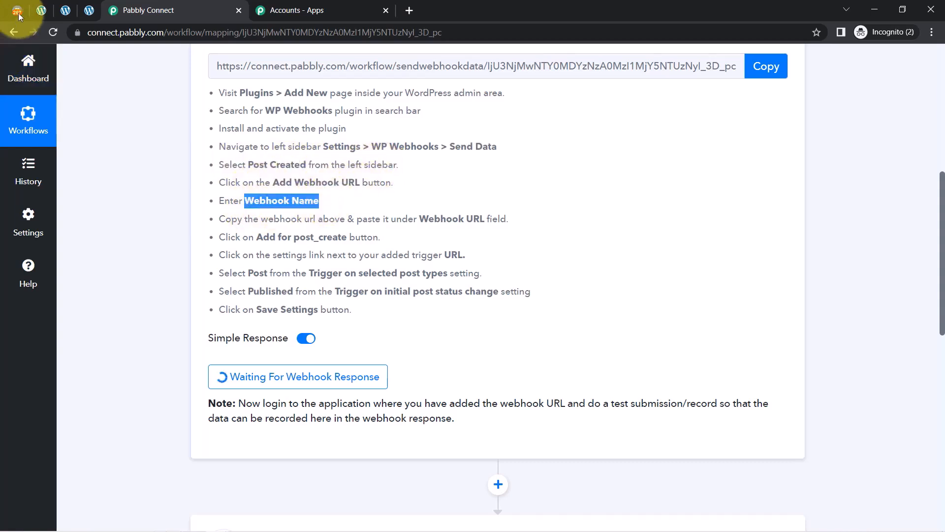
pyautogui.click(93, 9)
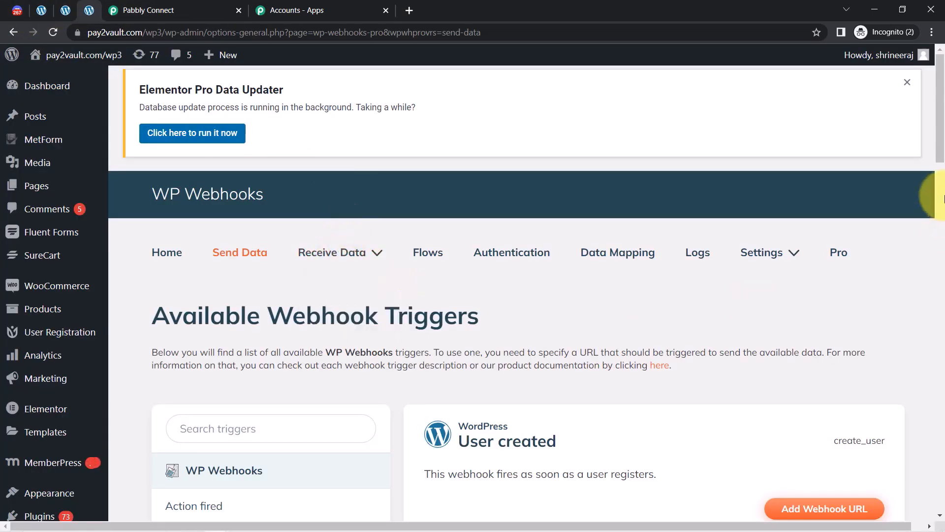
# Search the webhook triggers for 'pos' and select the Post created trigger.
pyautogui.scroll(-5, 934, 154)
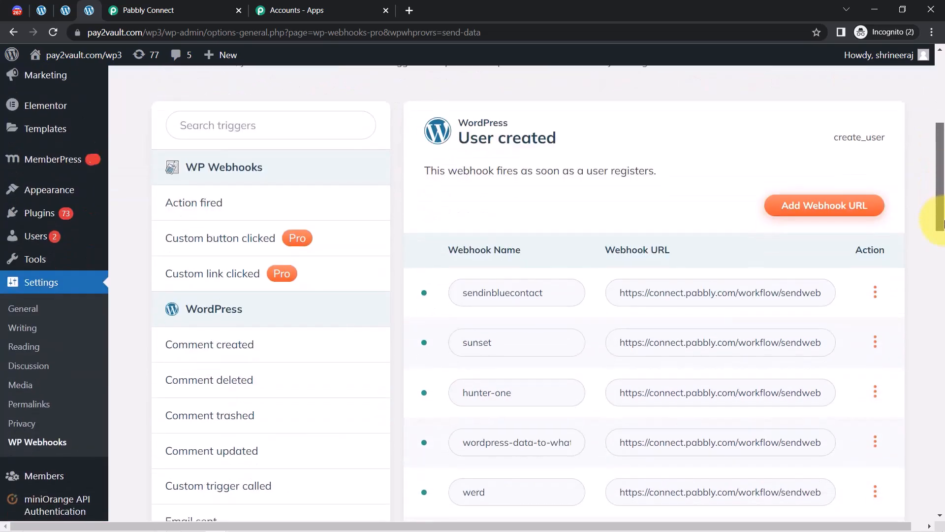
pyautogui.click(224, 124)
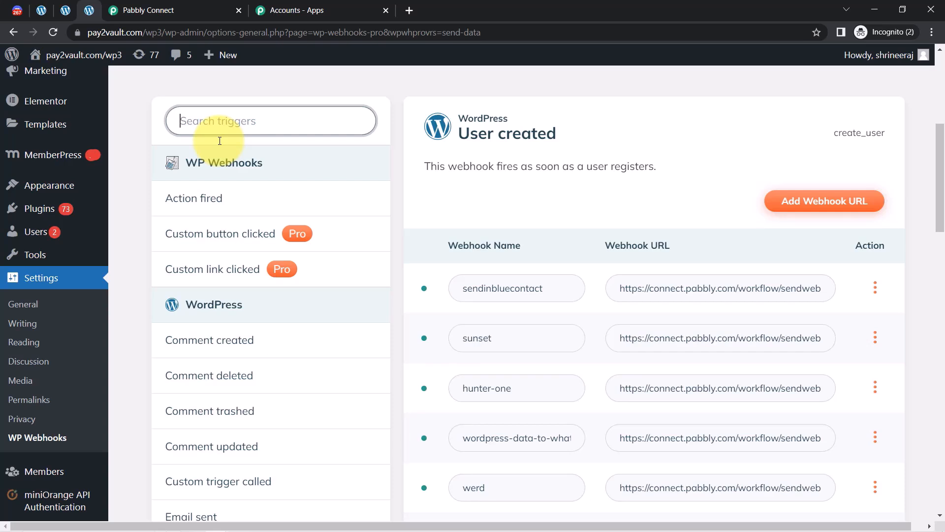
pyautogui.write('post')
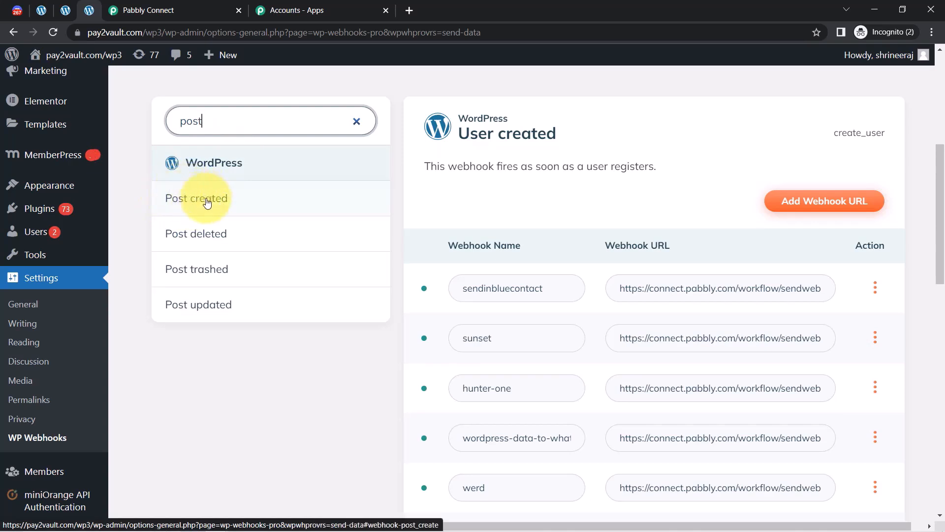
pyautogui.click(190, 198)
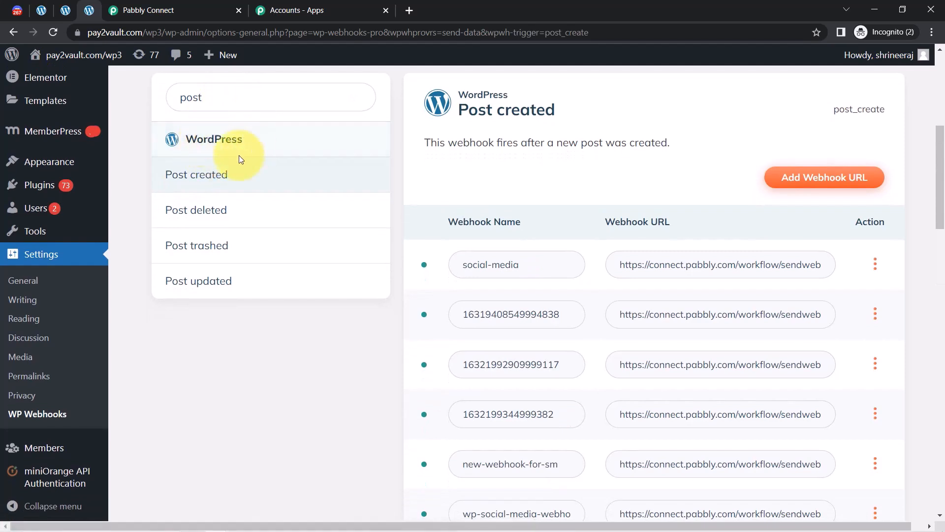
# Add a new Post created webhook with the Pabbly webhook URL pasted into Webhook URL.
pyautogui.click(797, 180)
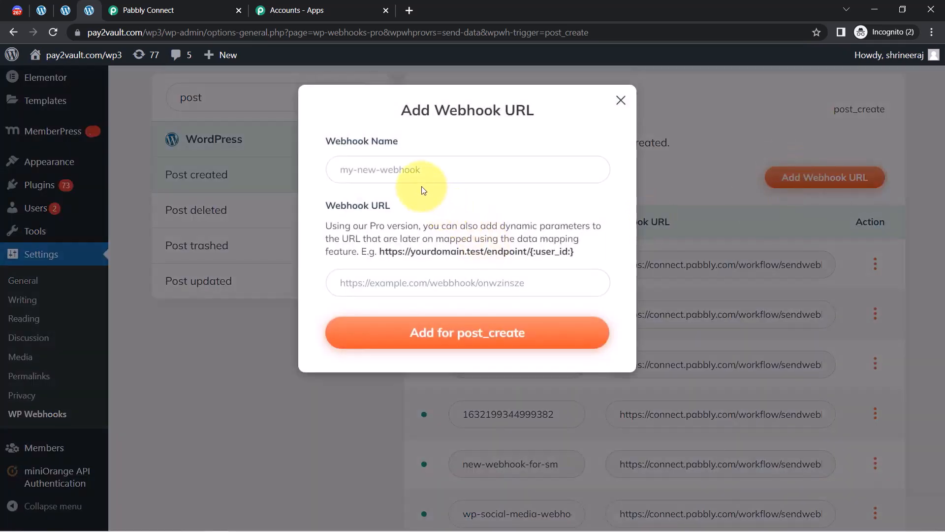
pyautogui.click(173, 6)
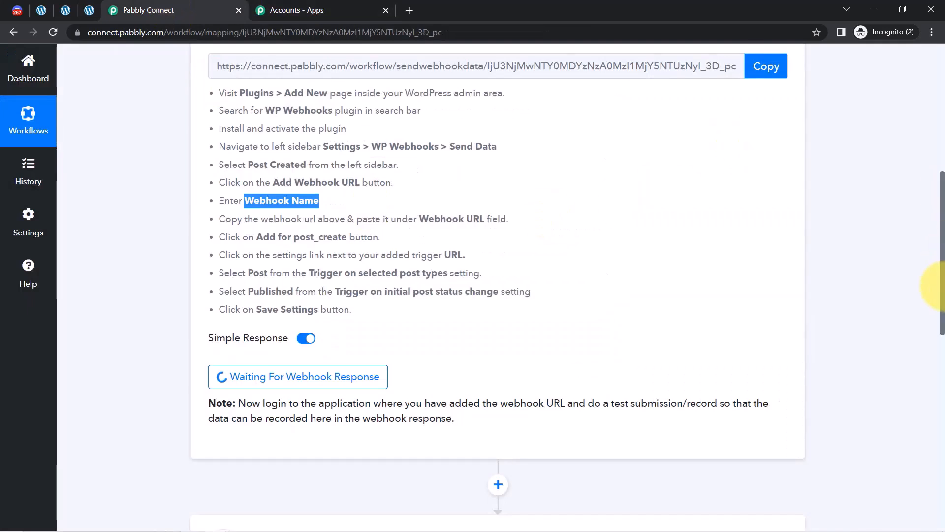
pyautogui.moveTo(942, 284); pyautogui.dragTo(942, 248)
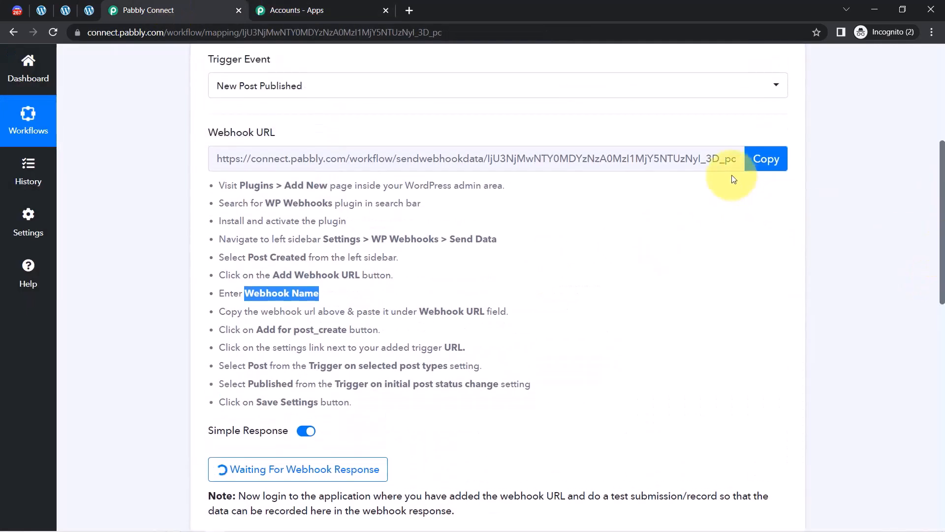
pyautogui.click(765, 160)
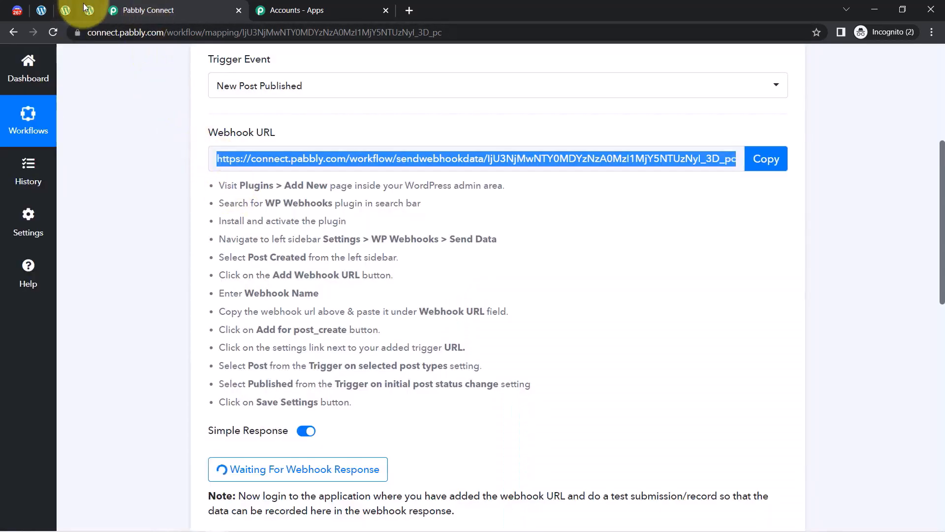
pyautogui.click(89, 10)
pyautogui.click(356, 285)
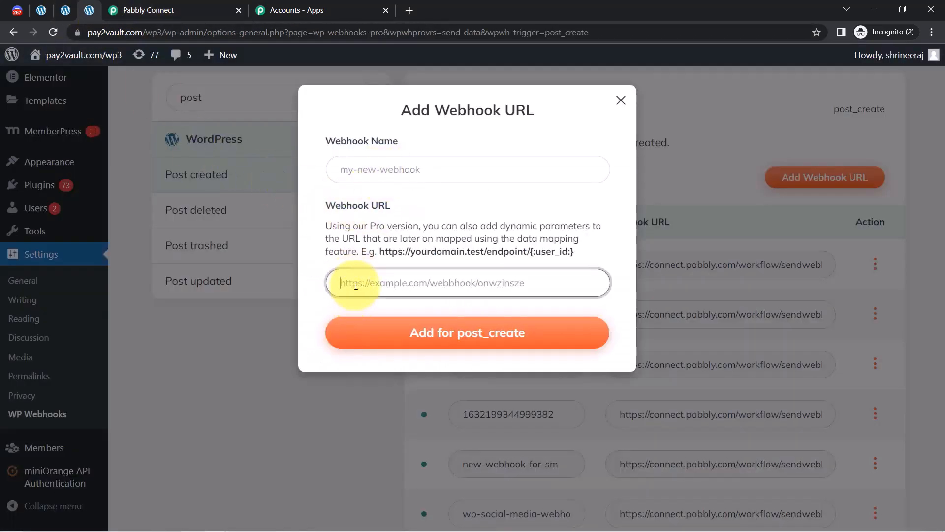
pyautogui.hotkey('ctrl', 'v')
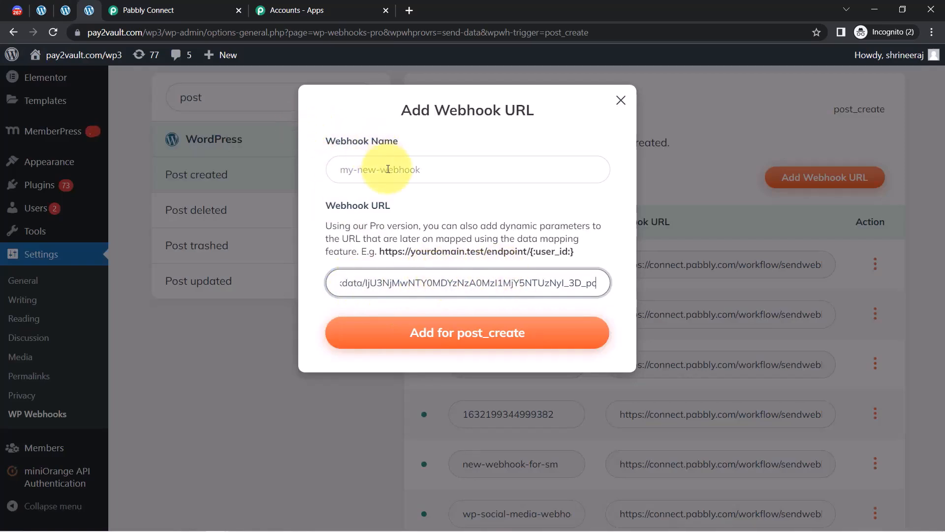
pyautogui.click(343, 160)
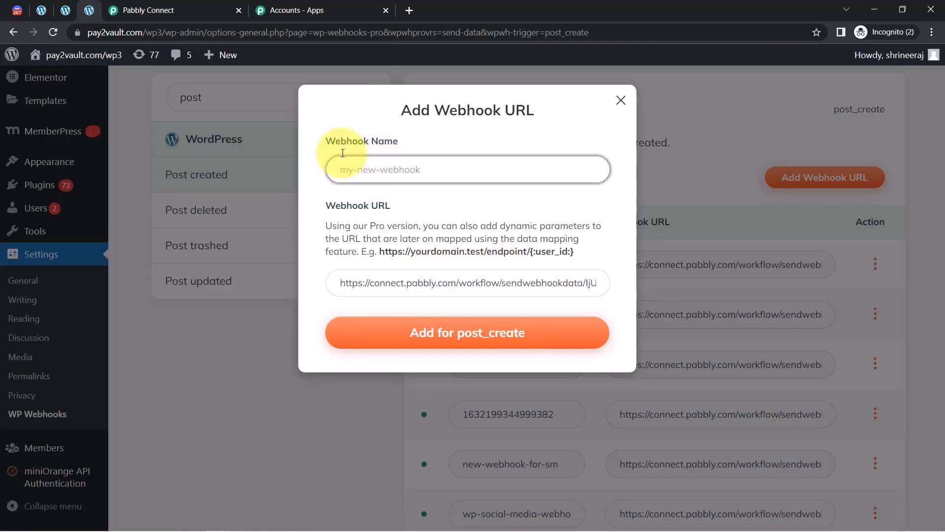
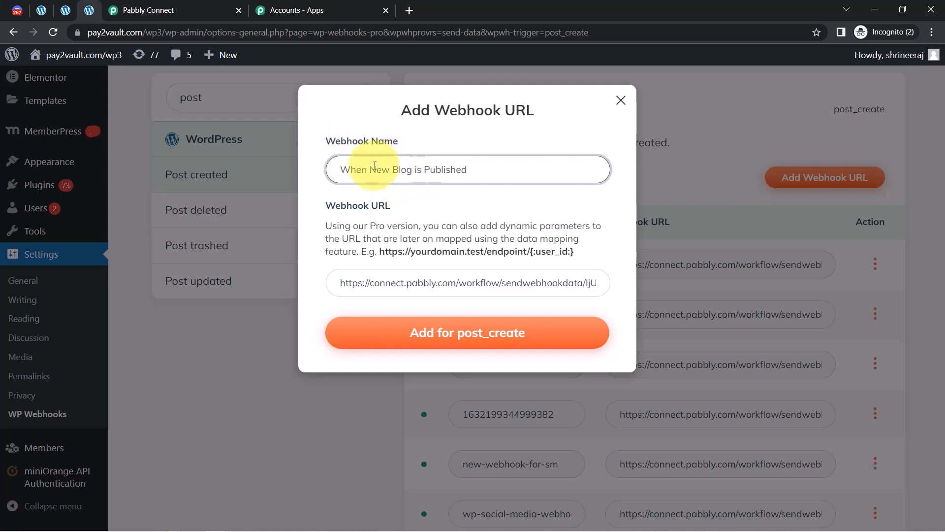
# Add the 'When New Blog is Published' webhook URL for the post_create trigger.
pyautogui.click(434, 341)
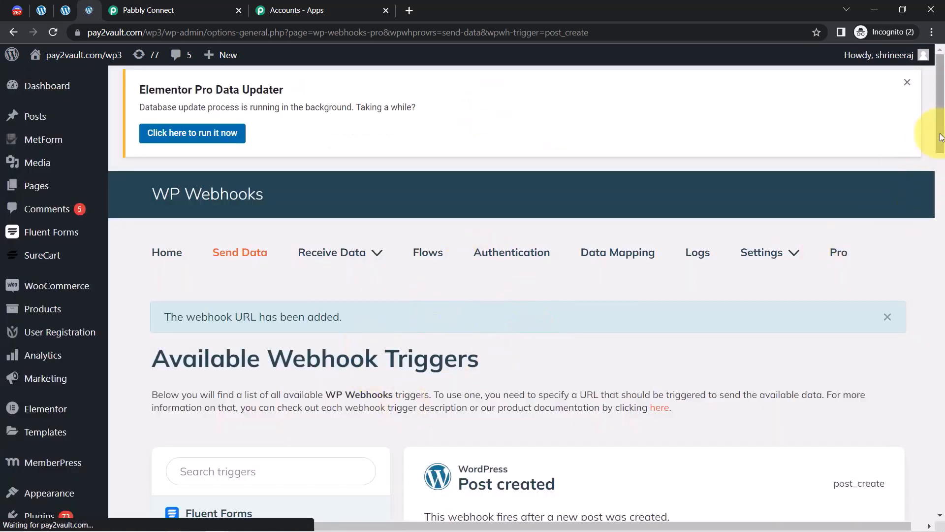
pyautogui.hotkey('ctrl', 'f')
# Find the new webhook's row by its URL and open its Settings.
pyautogui.hotkey('ctrl', 'v')
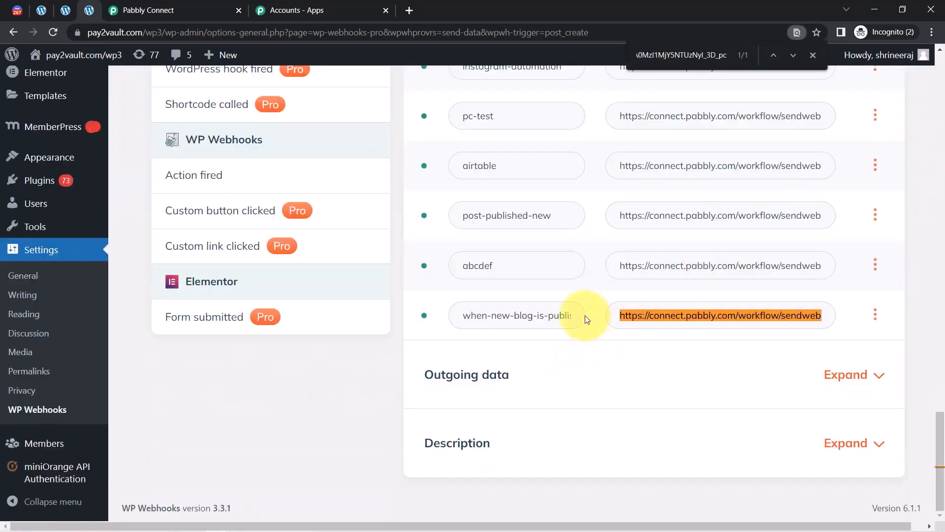
pyautogui.click(876, 315)
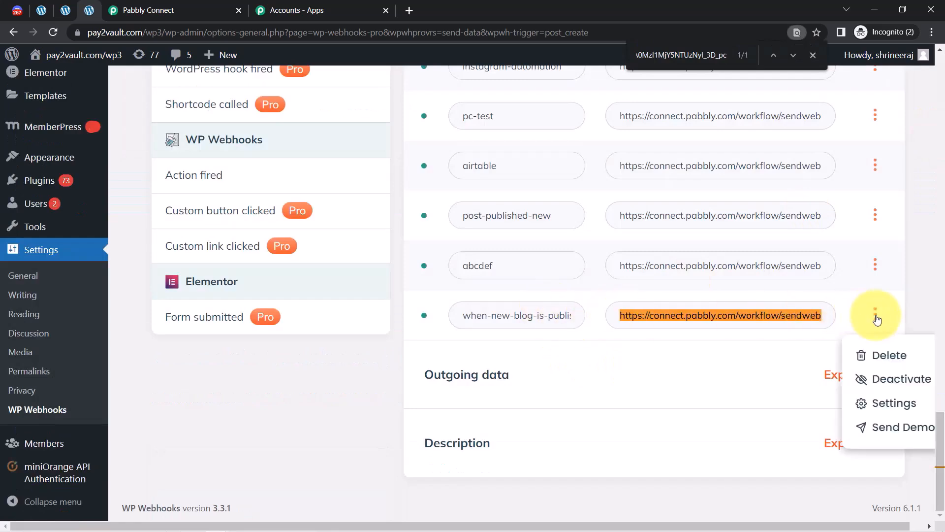
pyautogui.click(863, 403)
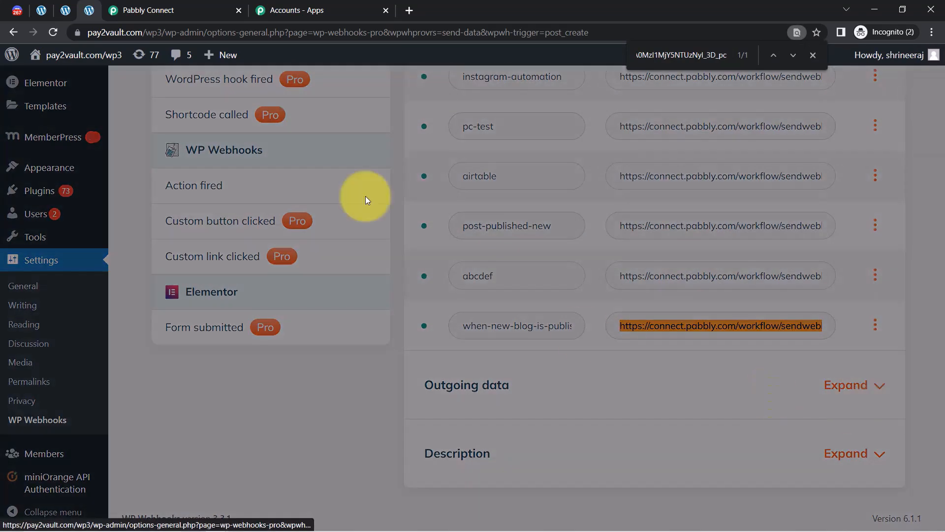
# Limit the webhook to Post type and Published status, save, and return to Pabbly.
pyautogui.moveTo(168, 241); pyautogui.dragTo(301, 243)
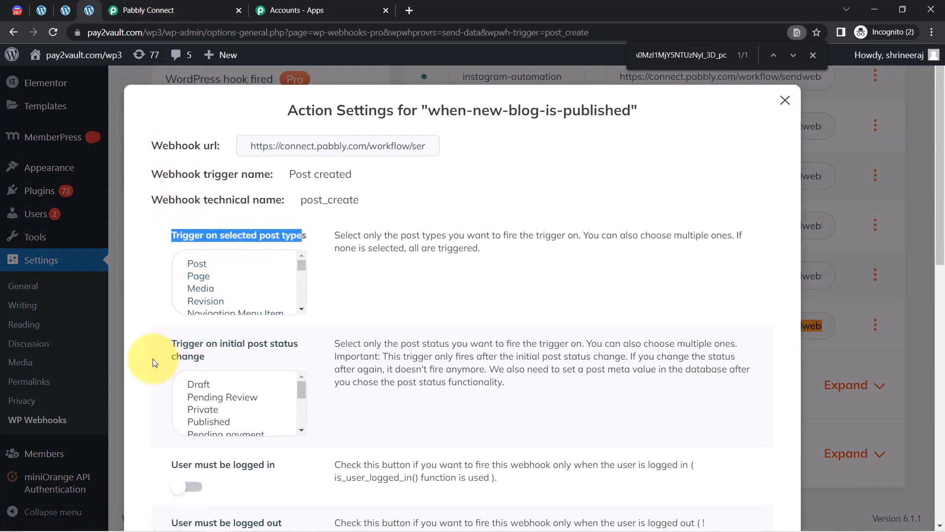
pyautogui.moveTo(163, 336); pyautogui.dragTo(217, 367)
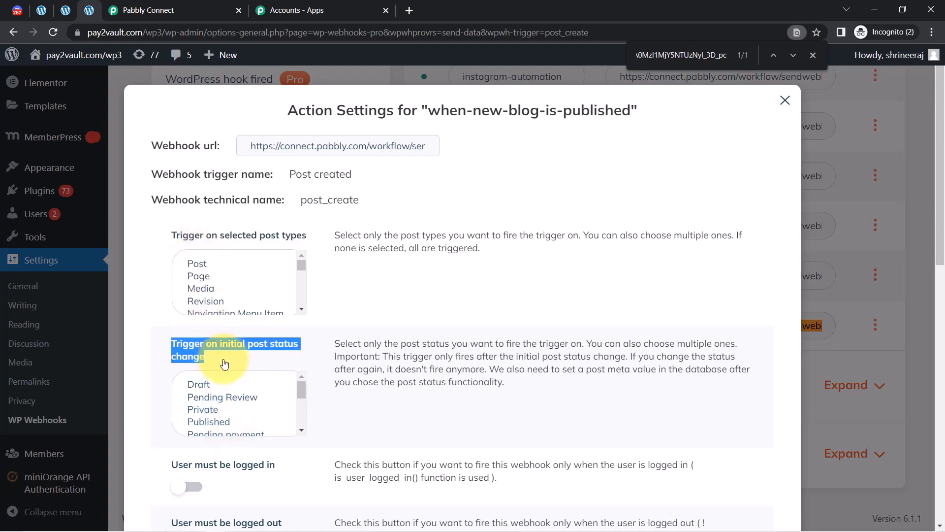
pyautogui.click(198, 269)
pyautogui.moveTo(299, 389); pyautogui.dragTo(300, 394)
pyautogui.click(212, 406)
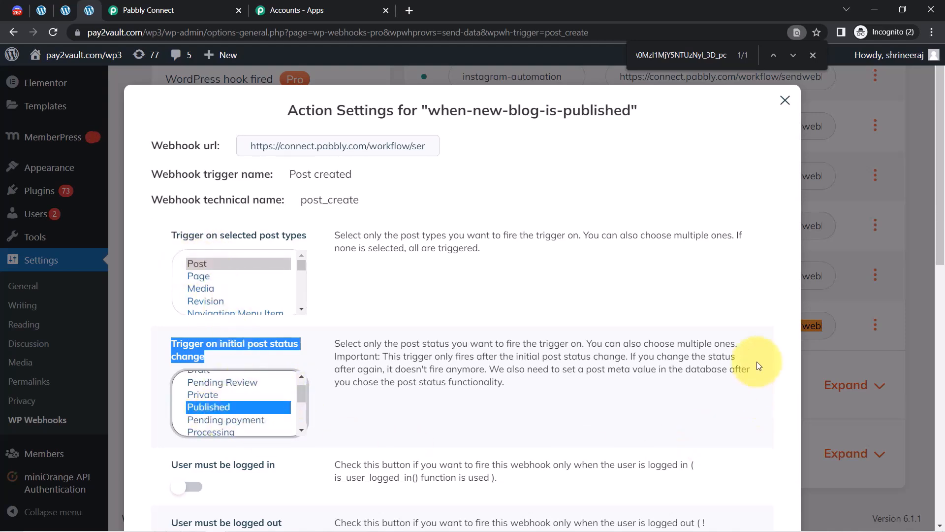
pyautogui.scroll(-4, 274, 437)
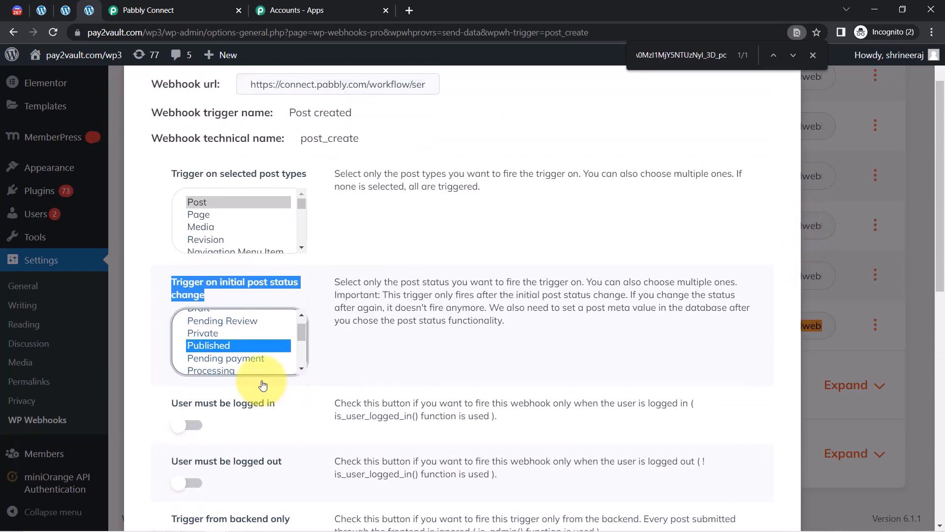
pyautogui.scroll(-8, 256, 391)
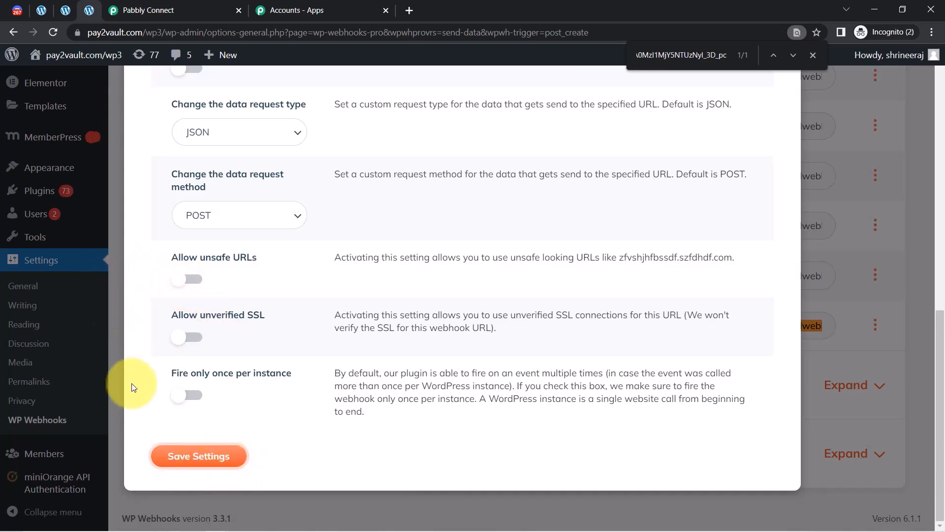
pyautogui.click(183, 461)
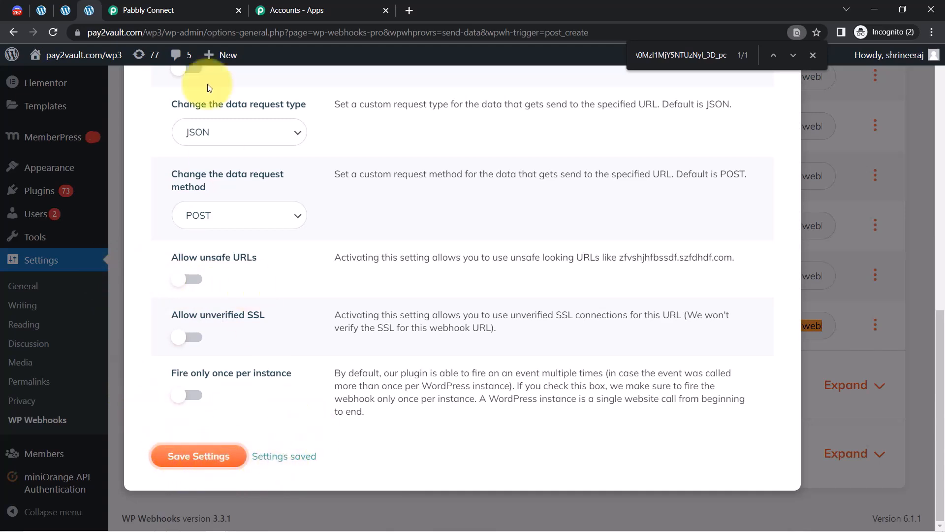
pyautogui.click(141, 9)
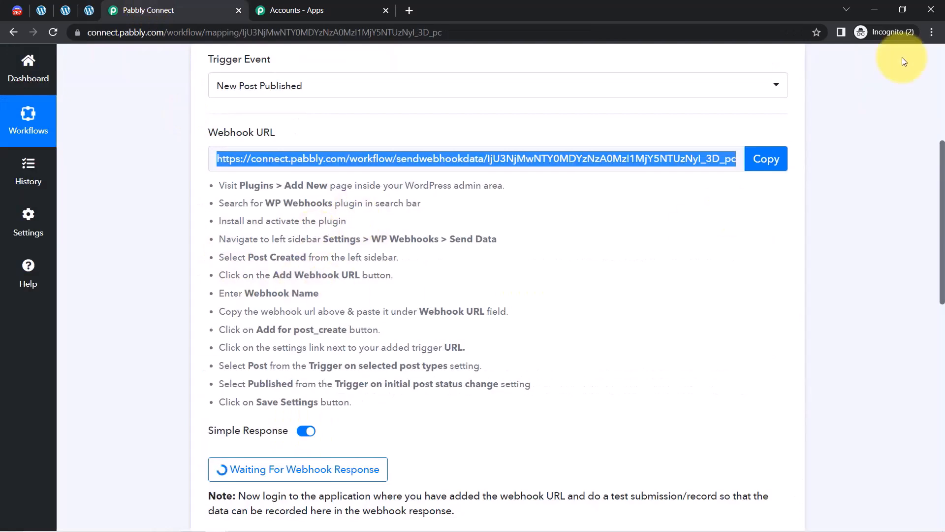
# Read Pabbly's note asking for a test submission, then go to the WordPress Posts list.
pyautogui.scroll(-3, 938, 232)
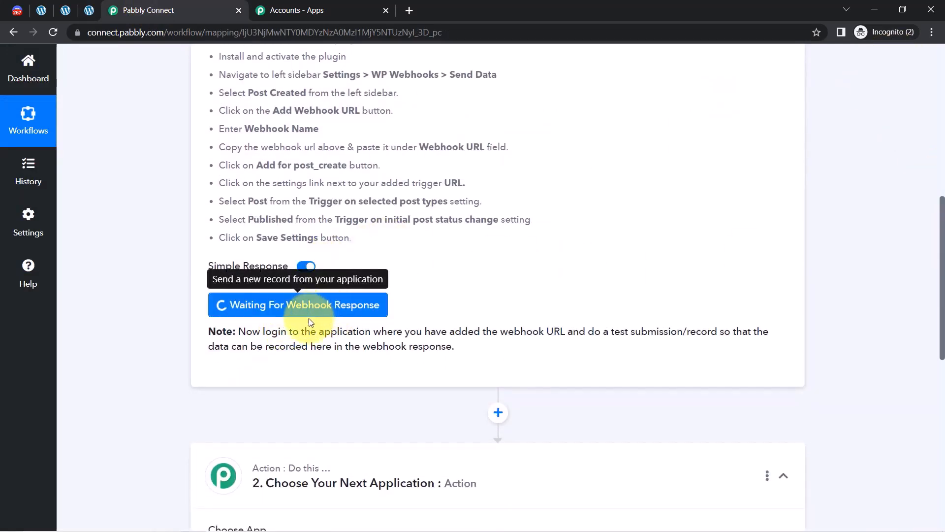
pyautogui.moveTo(266, 336); pyautogui.dragTo(682, 331)
pyautogui.moveTo(625, 331); pyautogui.dragTo(435, 361)
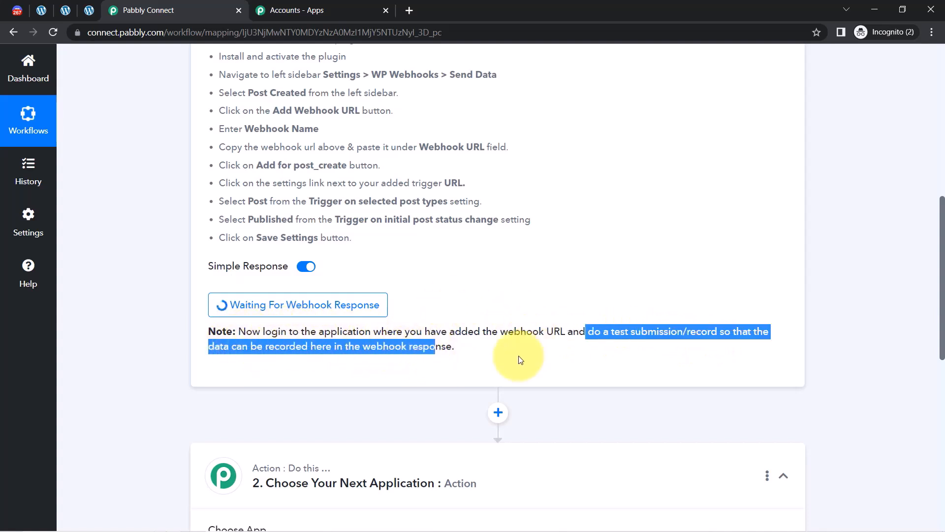
pyautogui.click(604, 363)
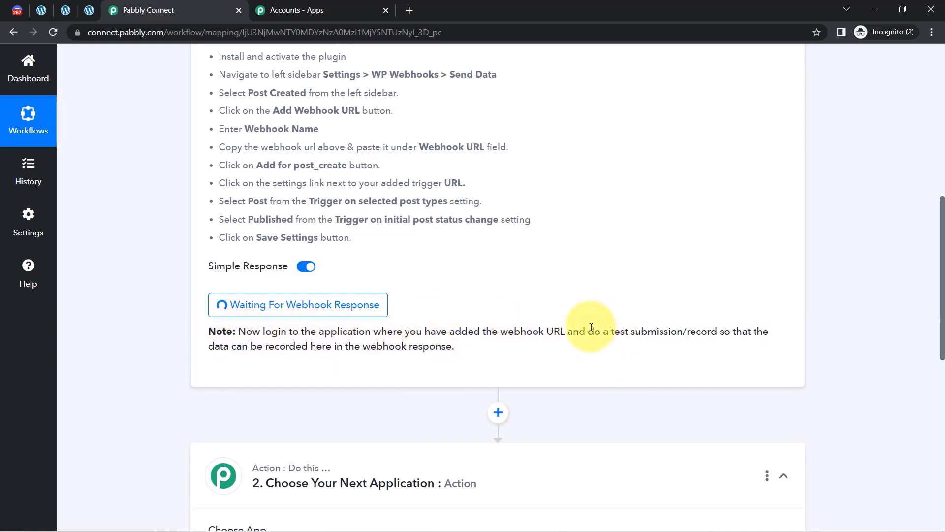
pyautogui.moveTo(586, 332); pyautogui.dragTo(710, 333)
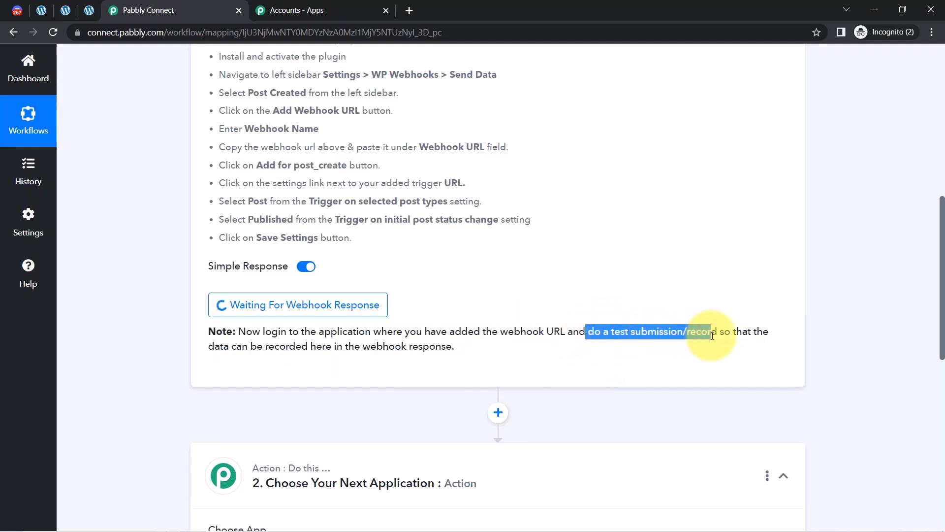
pyautogui.moveTo(942, 315); pyautogui.dragTo(940, 237)
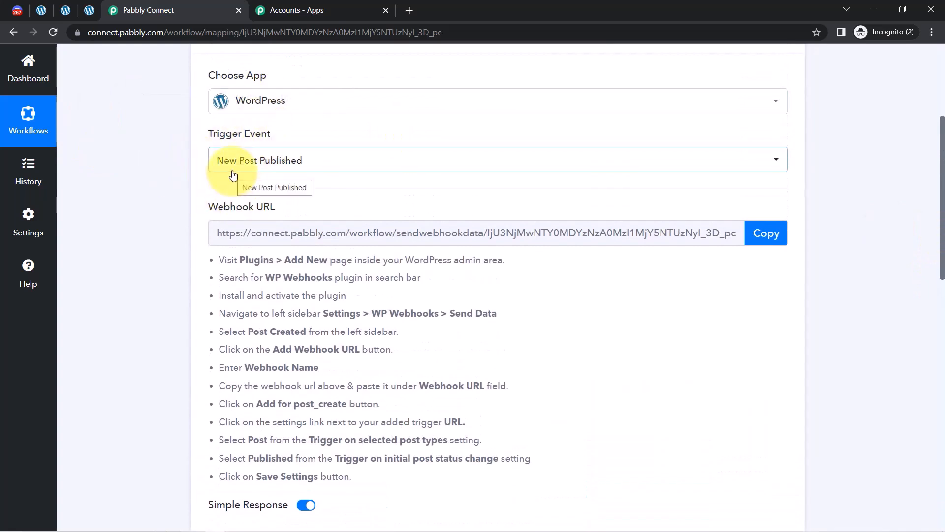
pyautogui.click(41, 10)
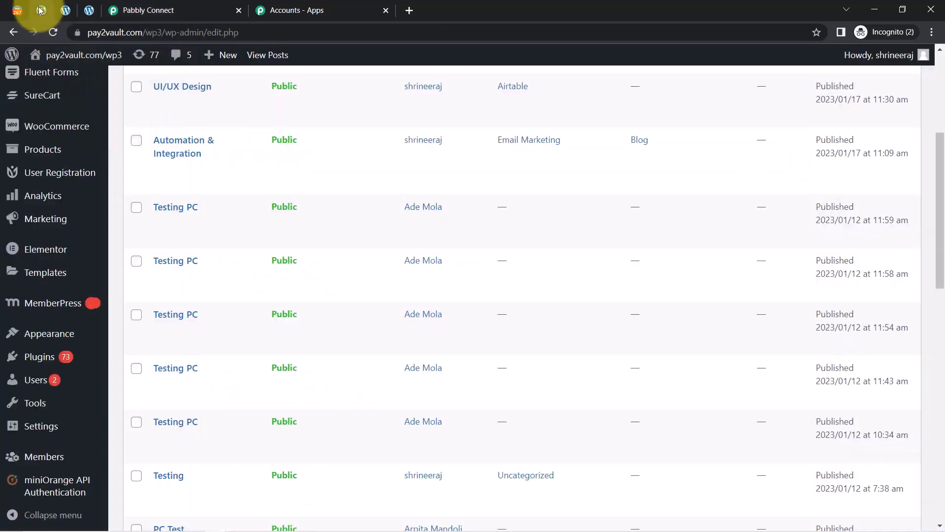
# Start a new WordPress post, briefly checking back on the Pabbly workflow.
pyautogui.moveTo(938, 236); pyautogui.dragTo(934, 138)
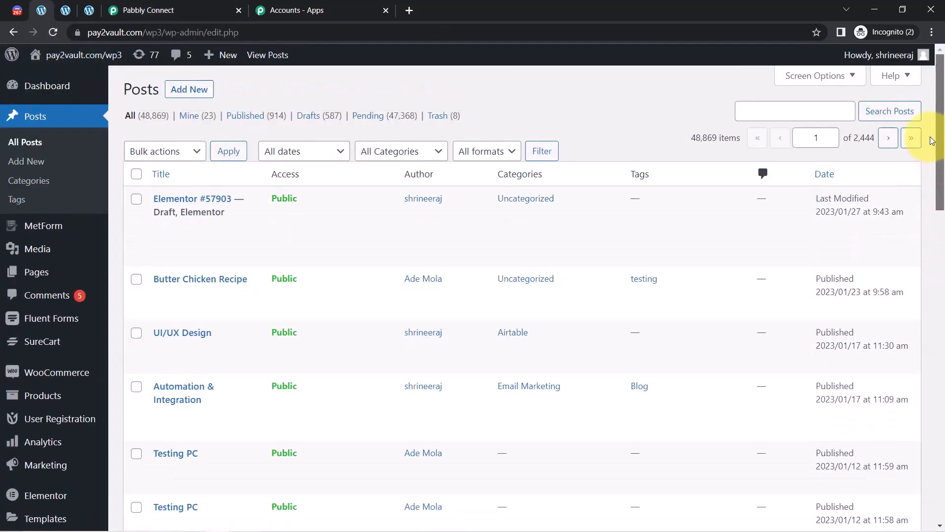
pyautogui.click(180, 100)
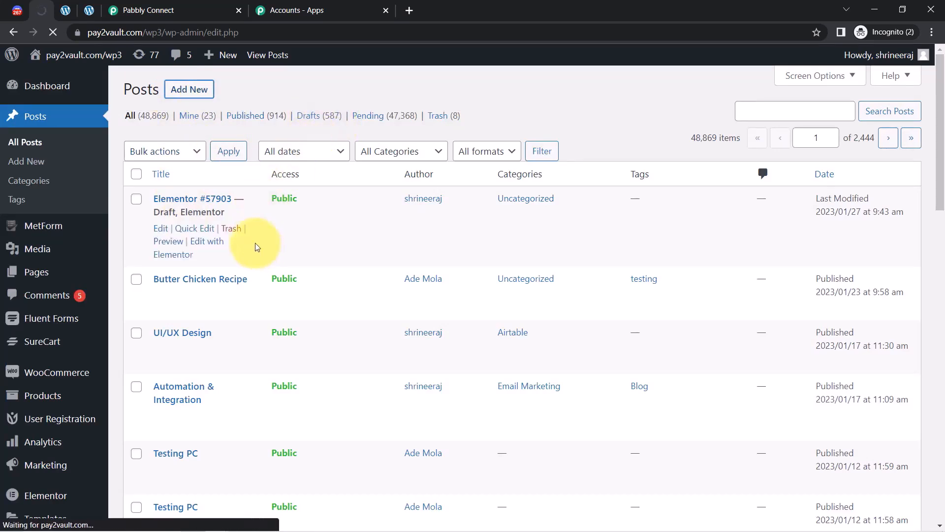
pyautogui.click(180, 10)
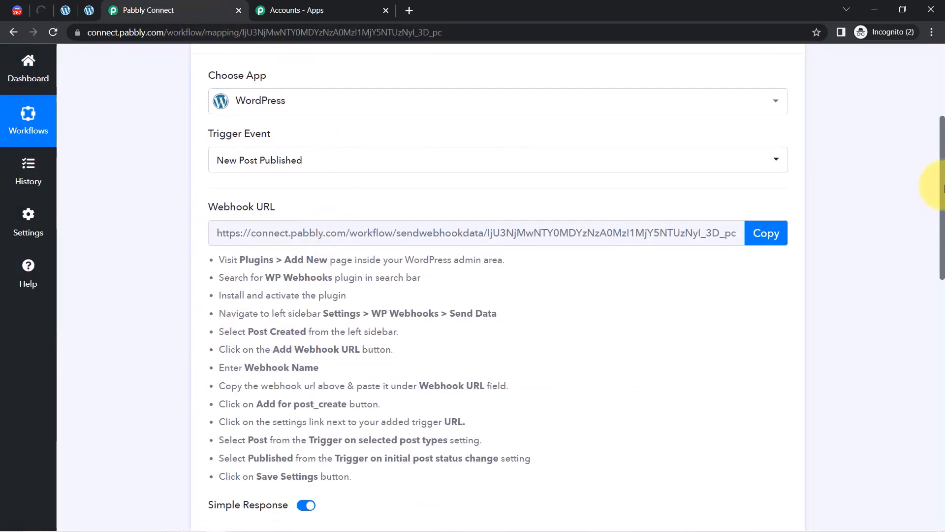
pyautogui.scroll(-5, 875, 227)
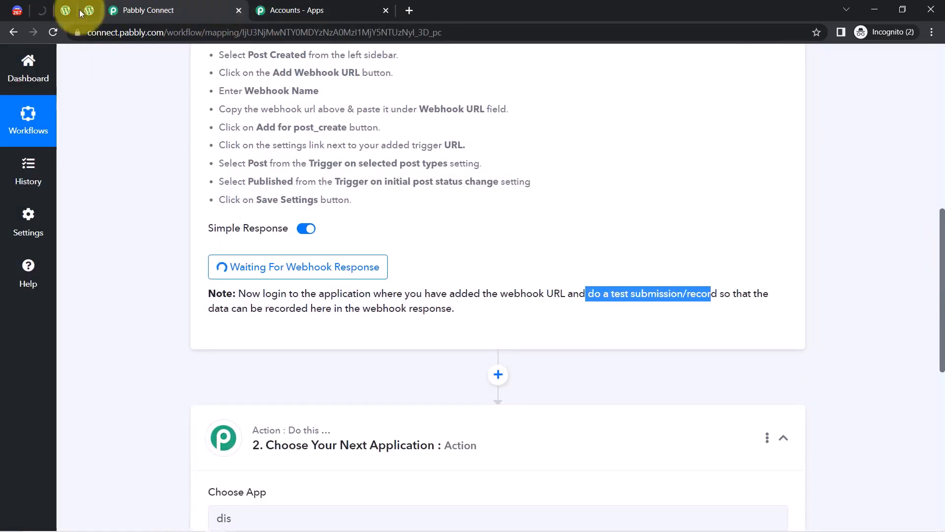
pyautogui.click(39, 11)
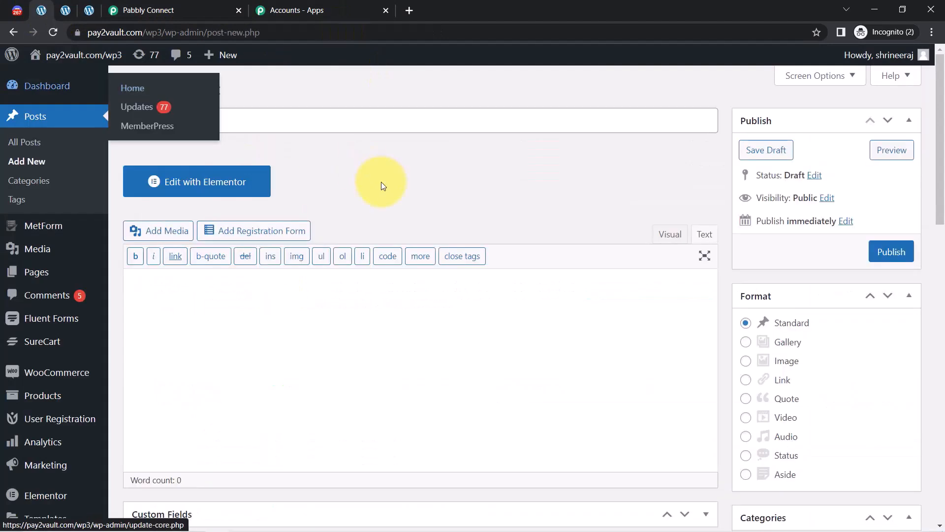
pyautogui.moveTo(144, 89); pyautogui.dragTo(199, 90)
# Title the post 'Top Benefits of Digital Marketing', copied from the Notepad draft.
pyautogui.moveTo(305, 512)
pyautogui.moveTo(284, 525)
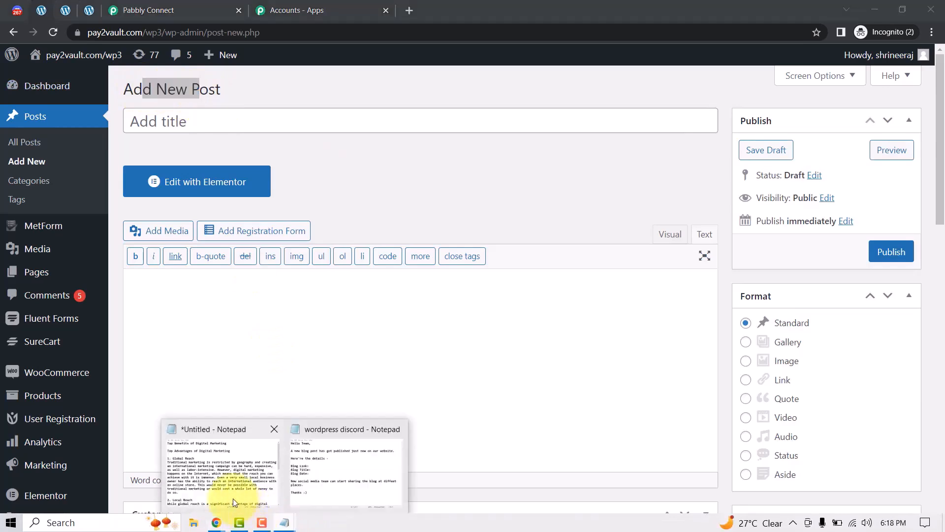
pyautogui.click(216, 493)
pyautogui.click(253, 170)
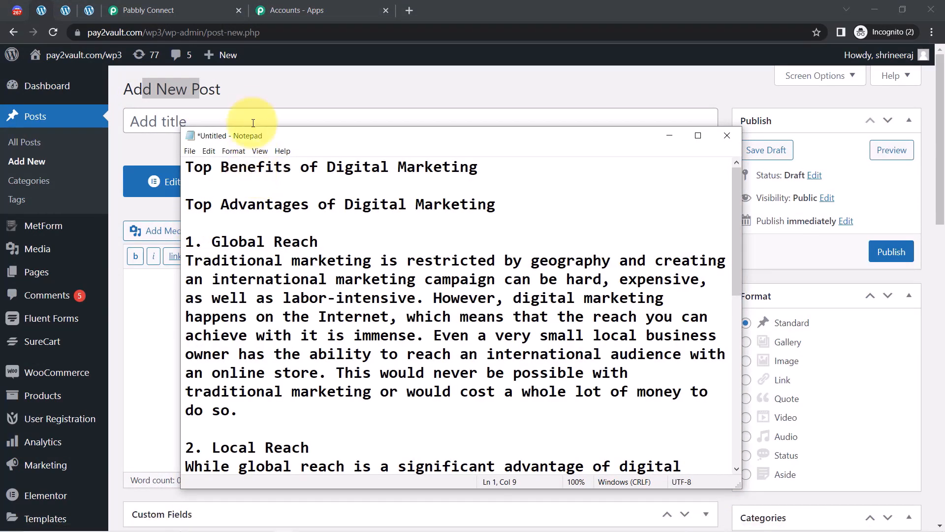
pyautogui.click(260, 97)
pyautogui.click(158, 120)
pyautogui.hotkey('ctrl', 'v')
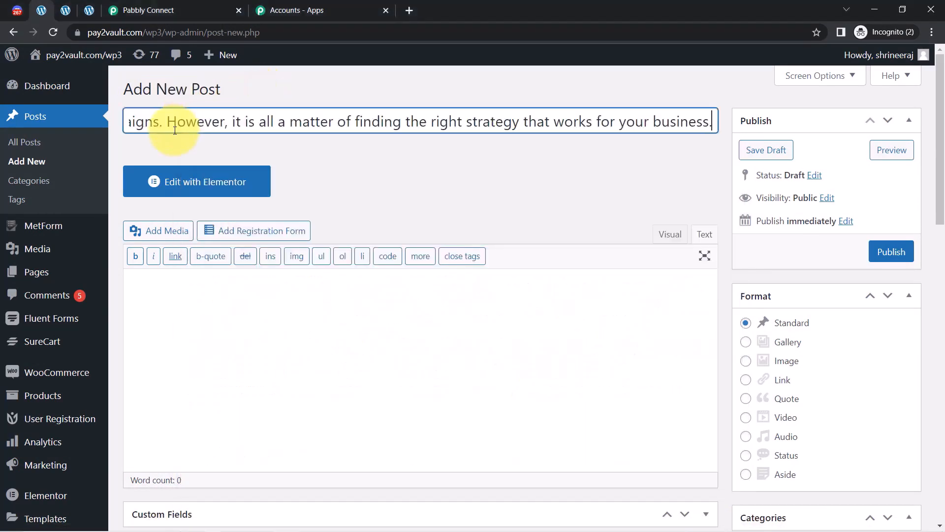
pyautogui.hotkey('ctrl', 'z')
pyautogui.moveTo(261, 507)
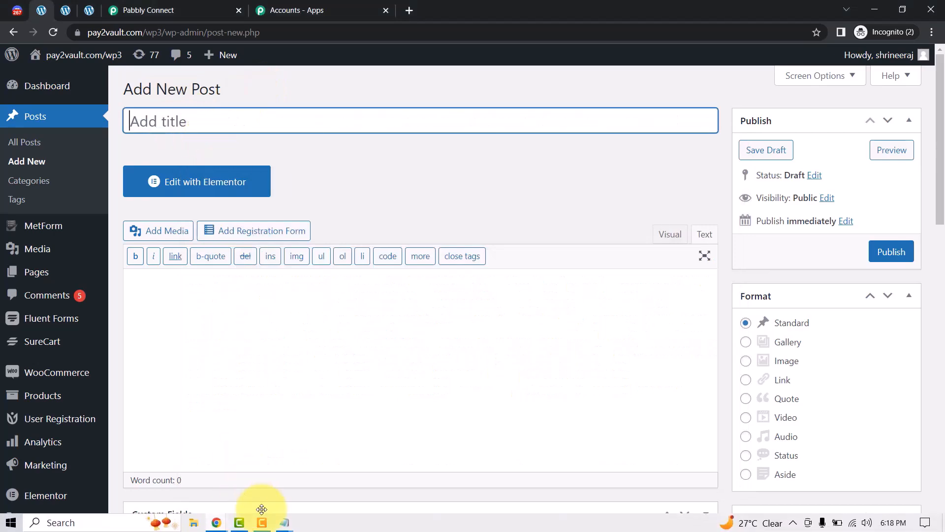
pyautogui.moveTo(290, 526)
pyautogui.click(239, 448)
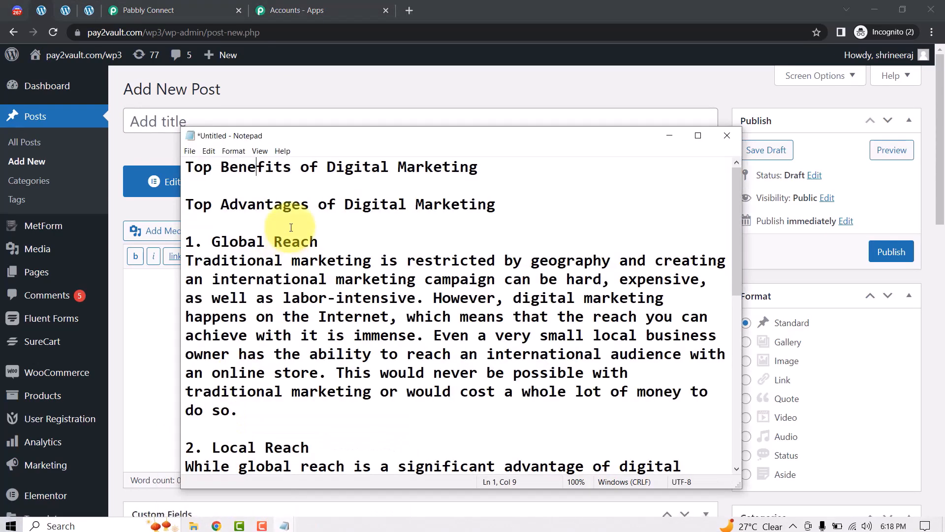
pyautogui.moveTo(475, 166); pyautogui.dragTo(186, 166)
pyautogui.hotkey('ctrl', 'c')
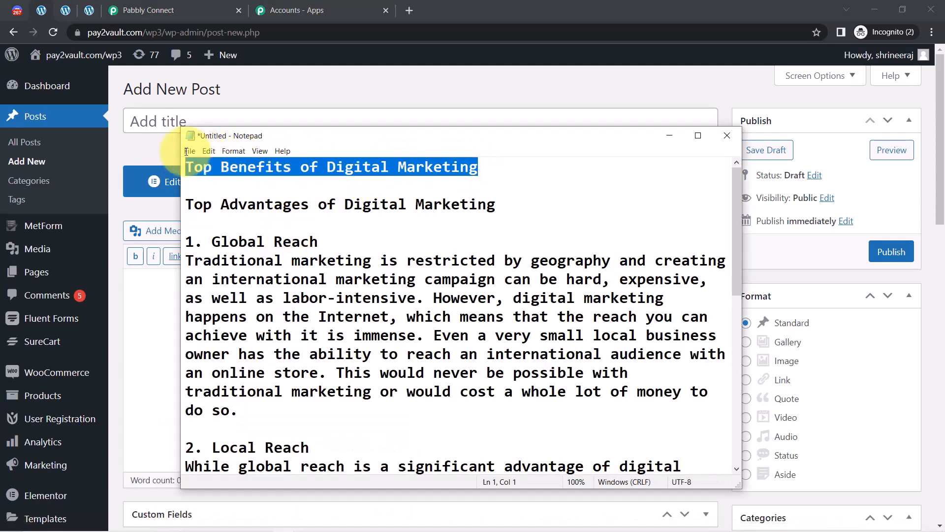
pyautogui.click(217, 122)
pyautogui.hotkey('ctrl', 'v')
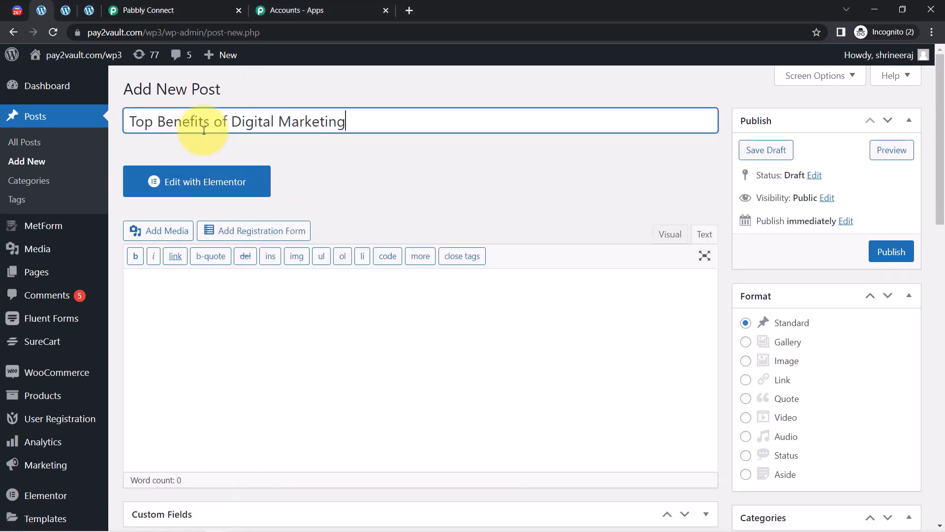
# Paste the article body from Notepad into the post's text editor.
pyautogui.click(285, 520)
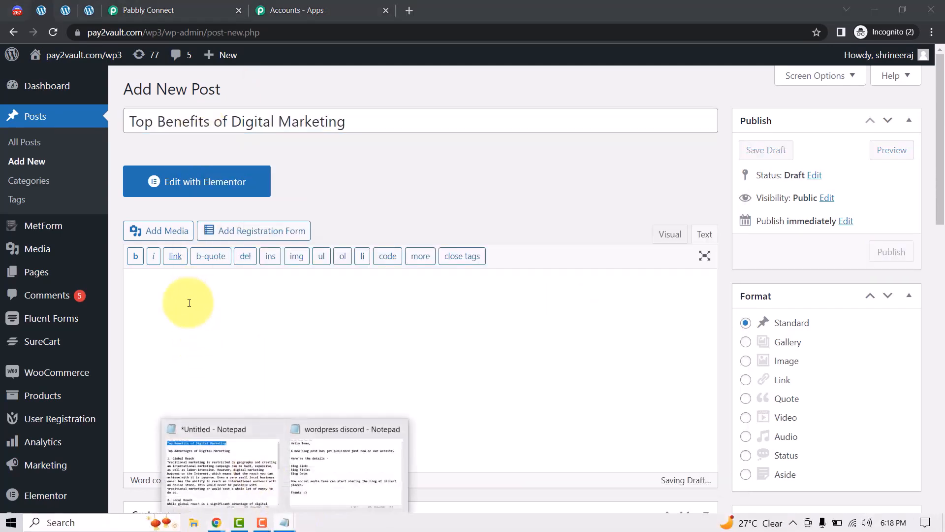
pyautogui.click(216, 464)
pyautogui.moveTo(186, 205); pyautogui.dragTo(605, 530)
pyautogui.hotkey('ctrl', 'c')
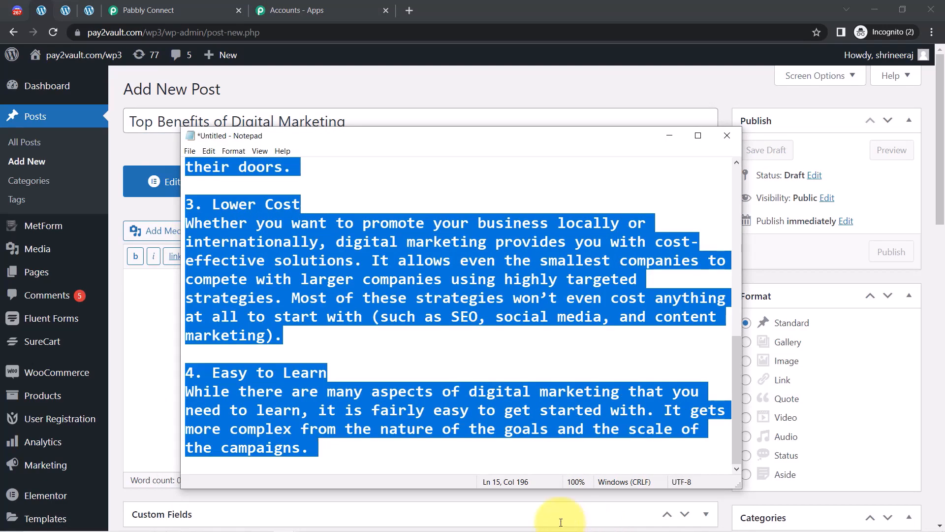
pyautogui.click(157, 296)
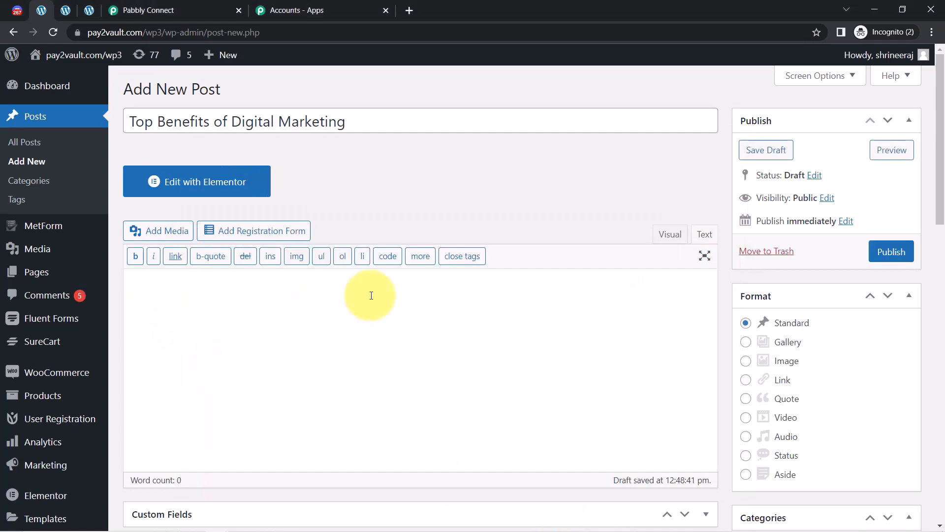
pyautogui.hotkey('ctrl', 'v')
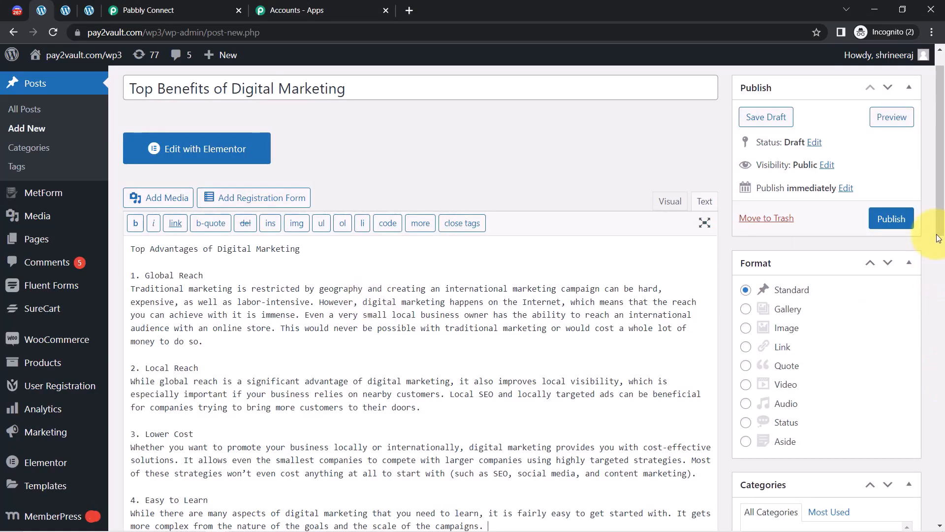
pyautogui.moveTo(941, 211); pyautogui.dragTo(941, 502)
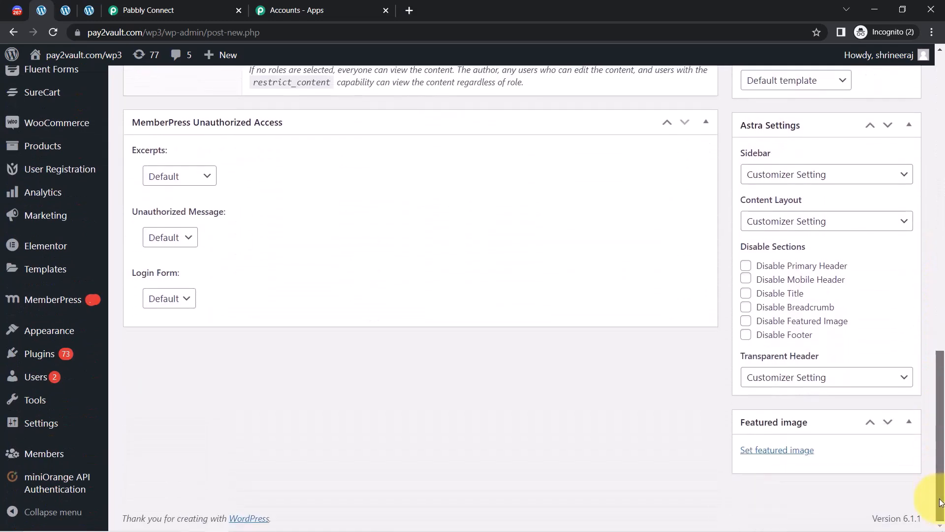
# Set the open-book photo as the post's featured image.
pyautogui.click(785, 457)
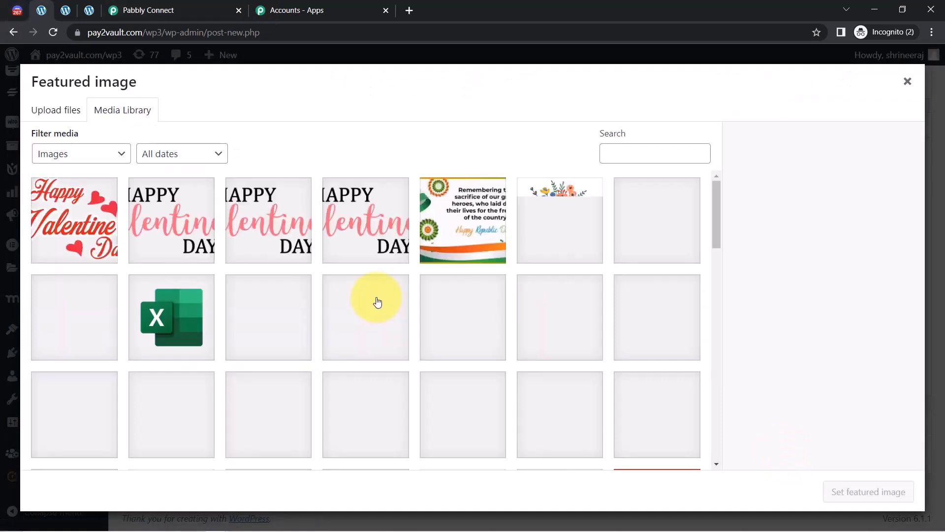
pyautogui.moveTo(716, 205); pyautogui.dragTo(717, 251)
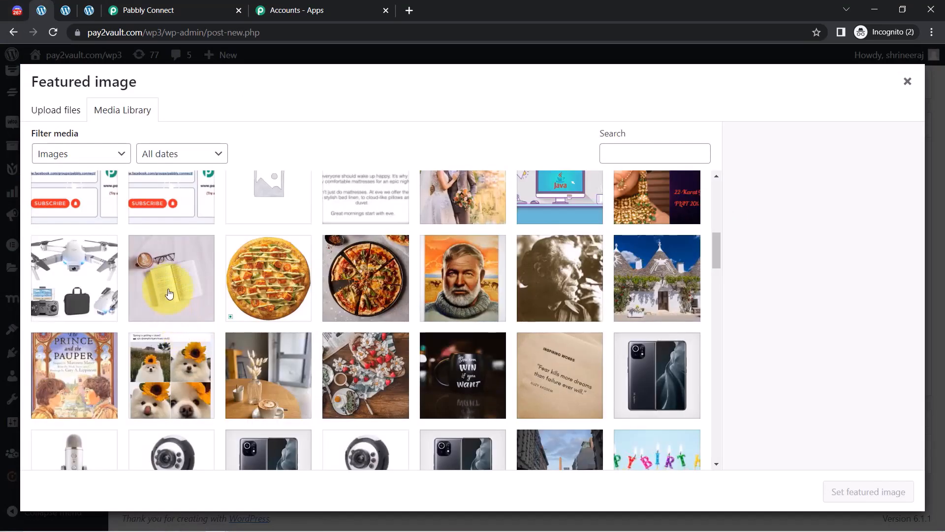
pyautogui.click(155, 286)
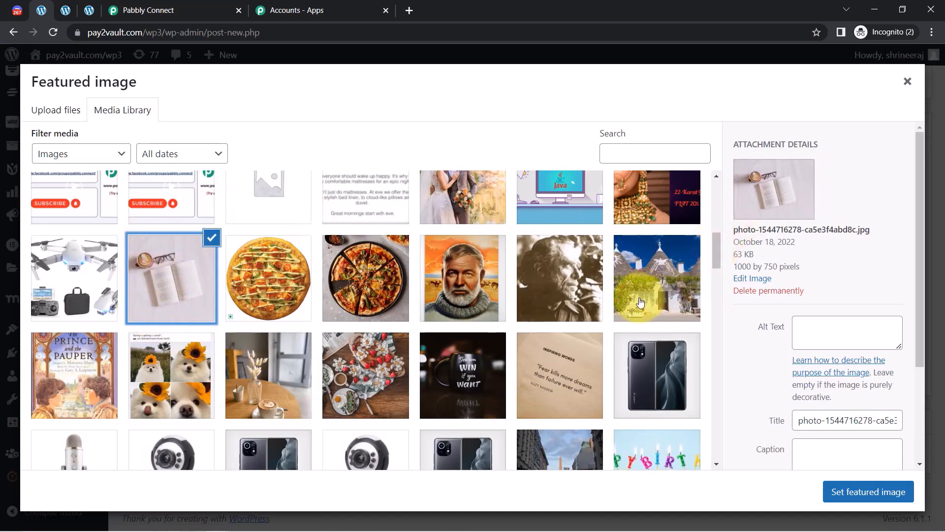
pyautogui.click(837, 493)
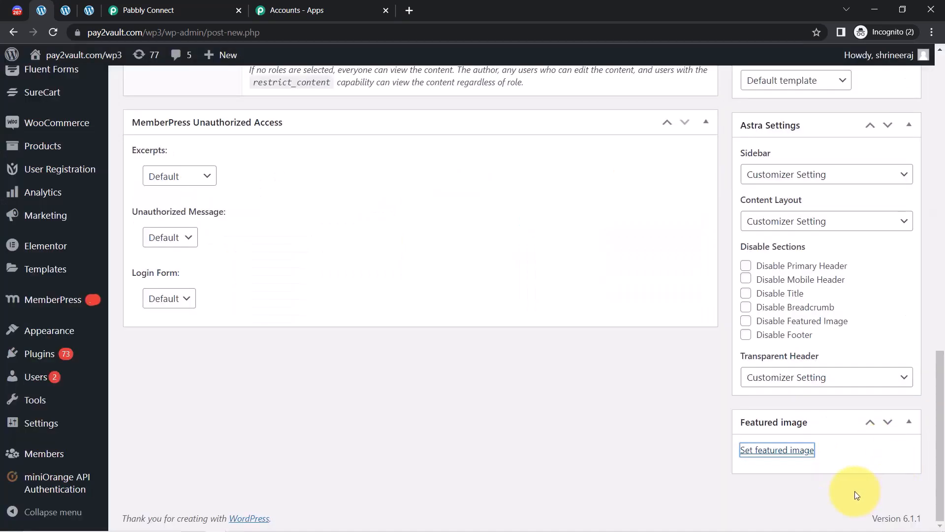
pyautogui.moveTo(942, 370); pyautogui.dragTo(928, 97)
# Insert Course-Image.jpg below the heading, then publish the post.
pyautogui.press('Return')
pyautogui.press('Return')
pyautogui.moveTo(131, 239)
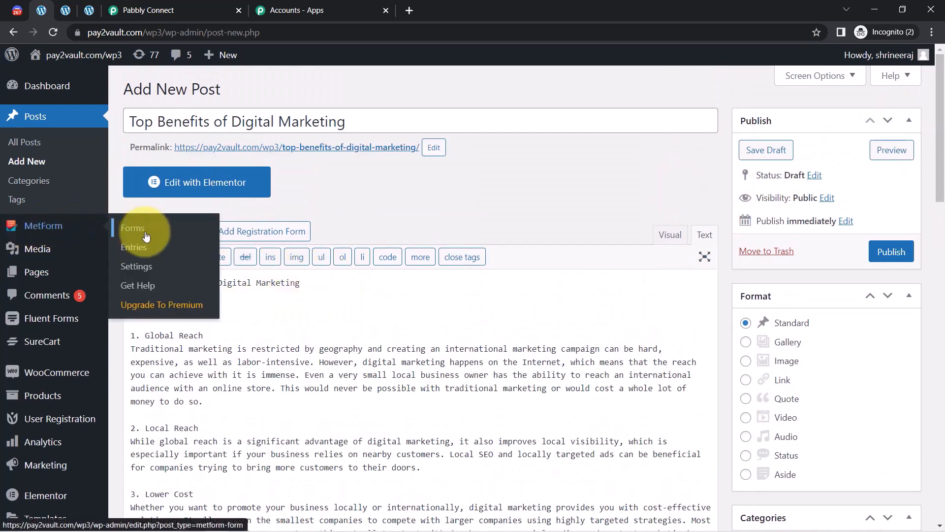
pyautogui.click(173, 236)
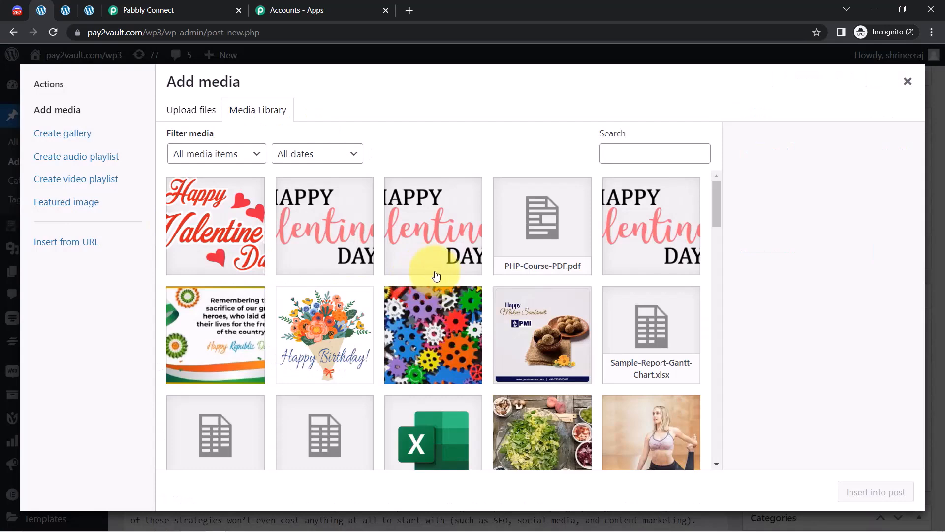
pyautogui.scroll(-6, 571, 369)
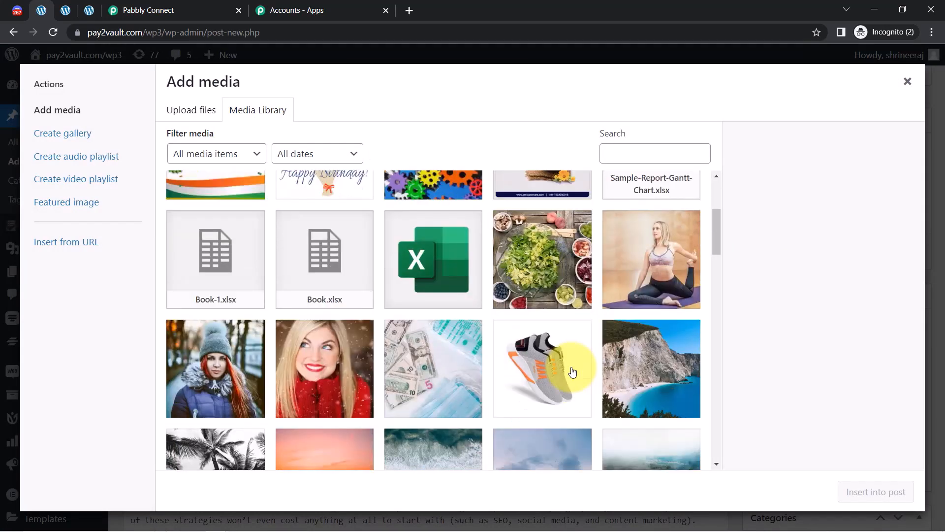
pyautogui.moveTo(718, 268); pyautogui.dragTo(713, 336)
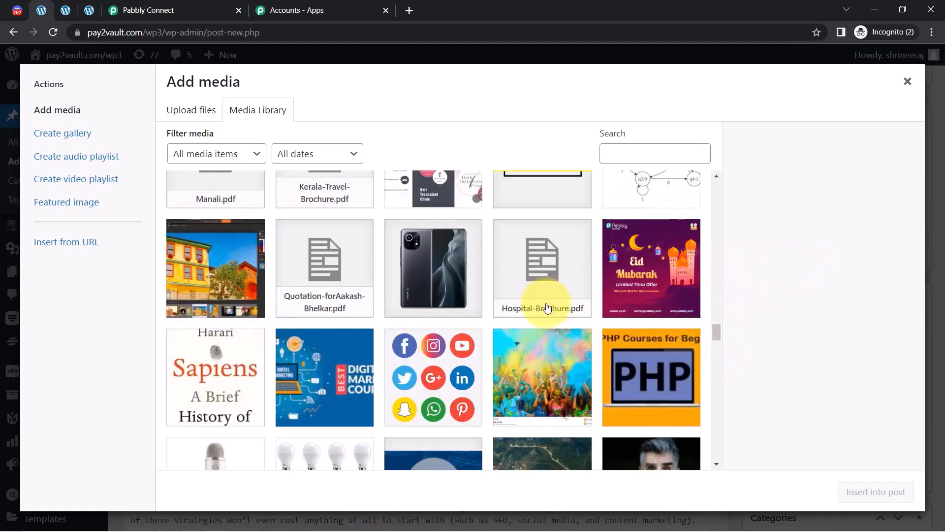
pyautogui.click(372, 371)
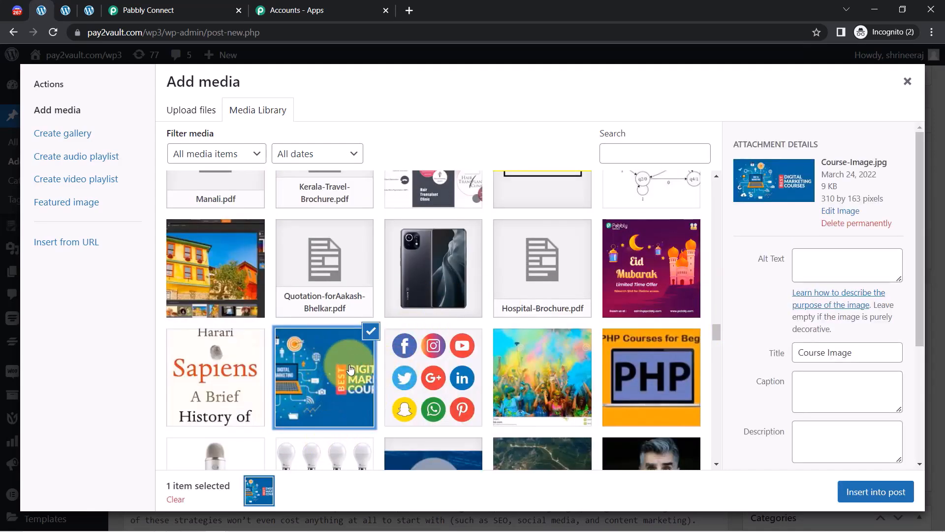
pyautogui.click(867, 503)
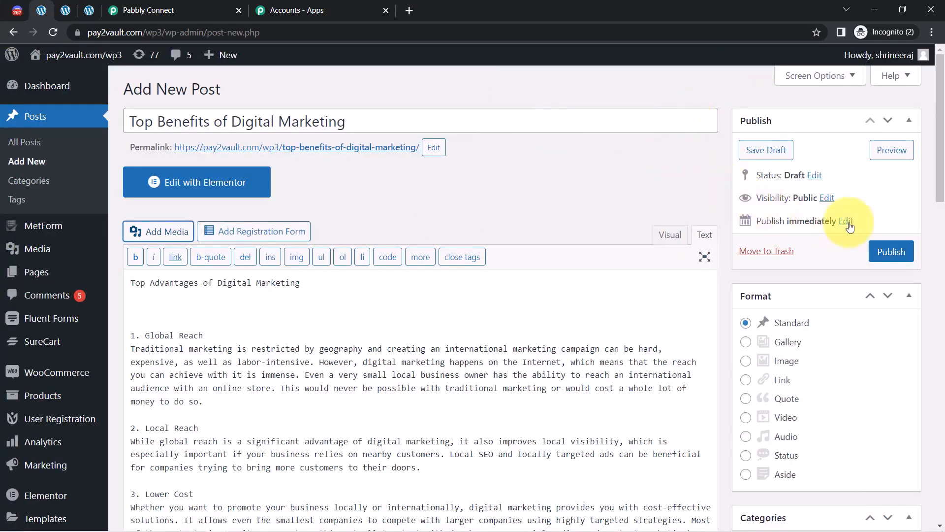
pyautogui.click(883, 250)
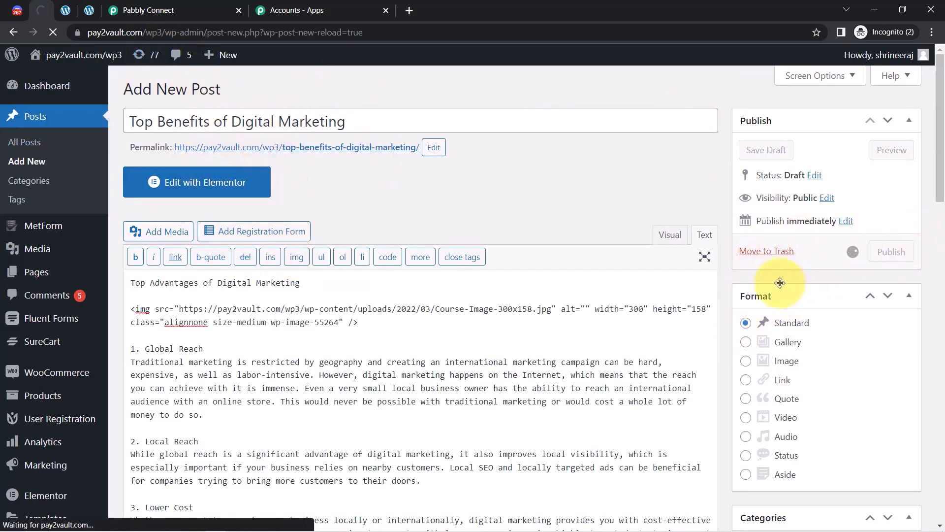
pyautogui.click(195, 4)
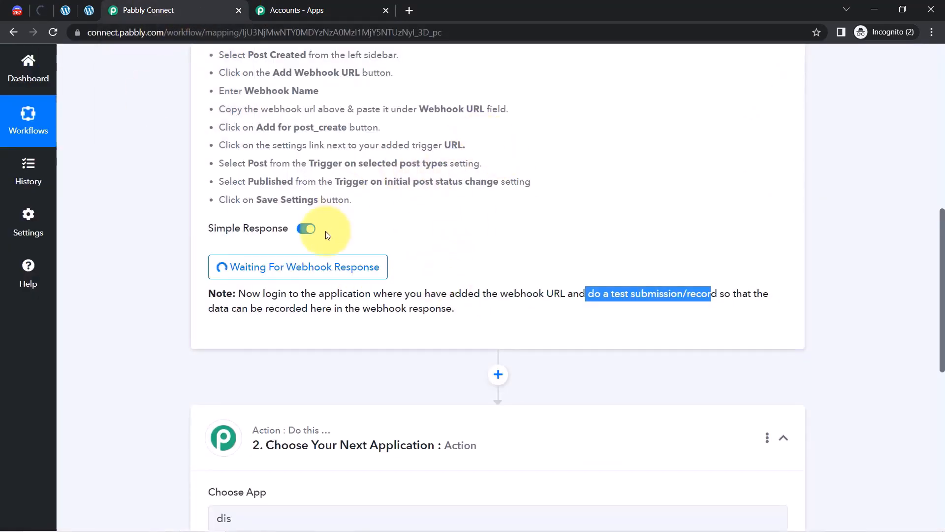
# Check the received post fields and open the Post Permalink URL in a new tab.
pyautogui.scroll(-2, 941, 227)
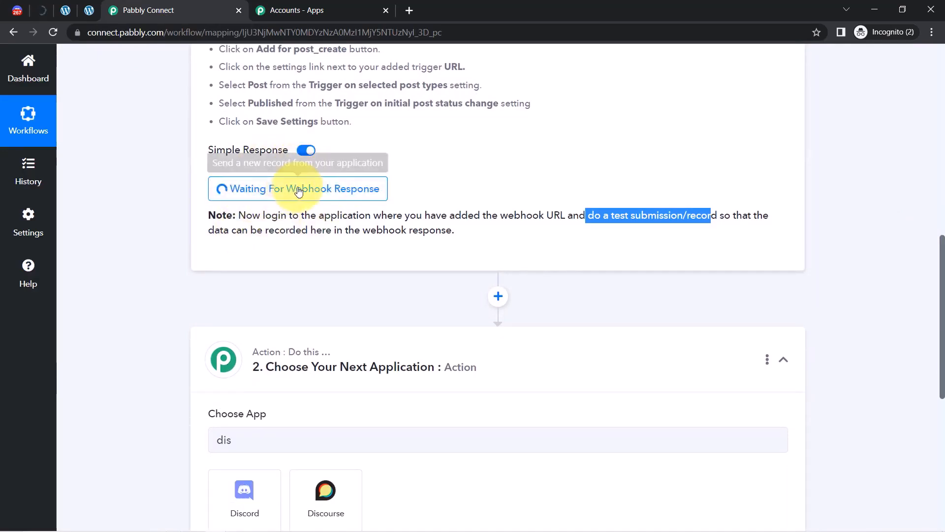
pyautogui.moveTo(942, 266); pyautogui.dragTo(939, 162)
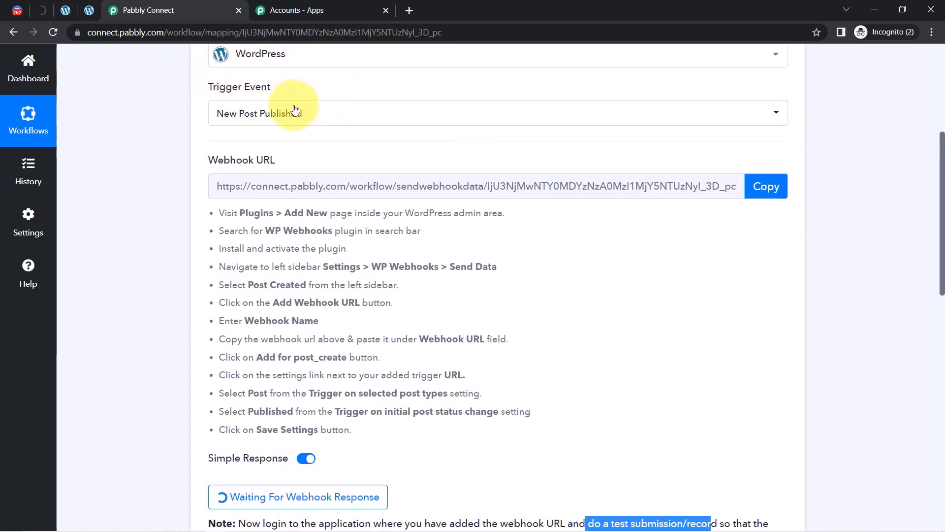
pyautogui.moveTo(209, 87); pyautogui.dragTo(261, 87)
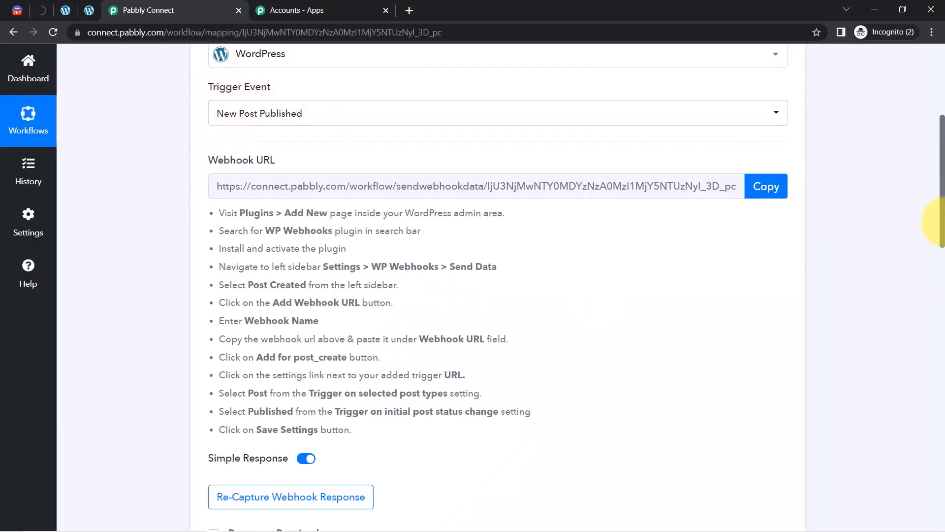
pyautogui.scroll(-6, 941, 221)
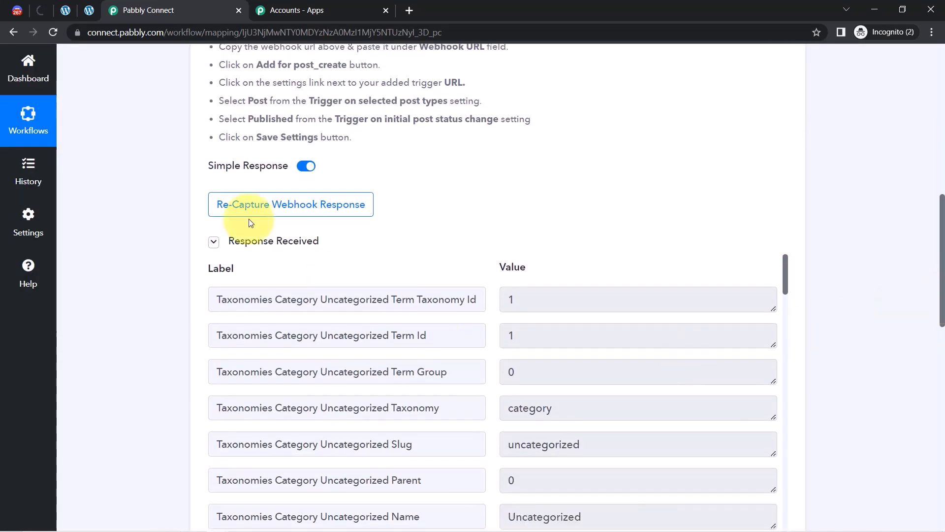
pyautogui.moveTo(942, 205); pyautogui.dragTo(941, 236)
pyautogui.moveTo(787, 149); pyautogui.dragTo(770, 257)
pyautogui.tripleClick(542, 222)
pyautogui.rightClick(546, 222)
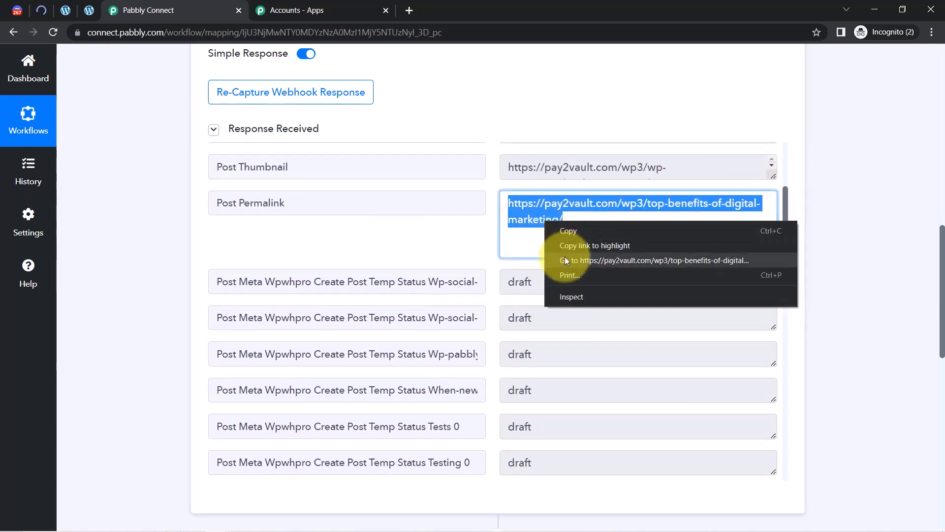
pyautogui.click(565, 258)
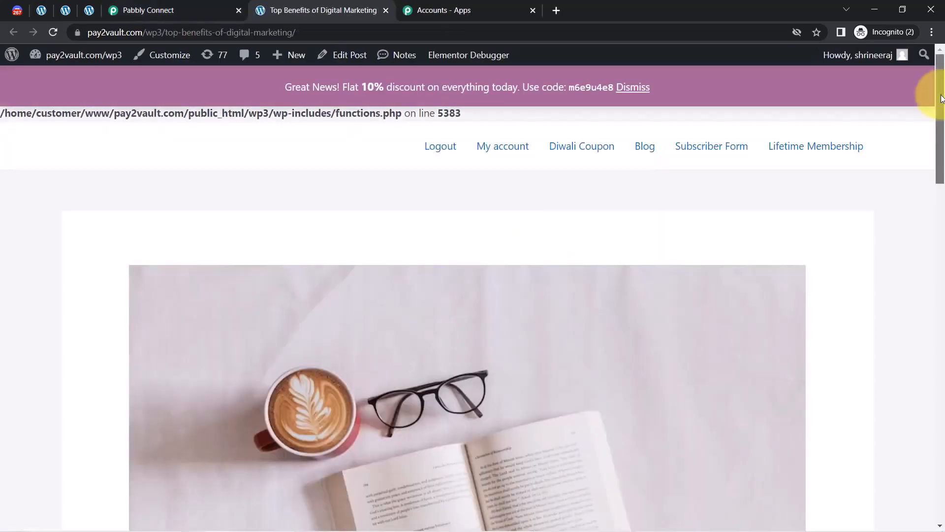
# Scroll the live 'Top Benefits of Digital Marketing' post, then go back to Pabbly Connect.
pyautogui.moveTo(941, 99); pyautogui.dragTo(941, 282)
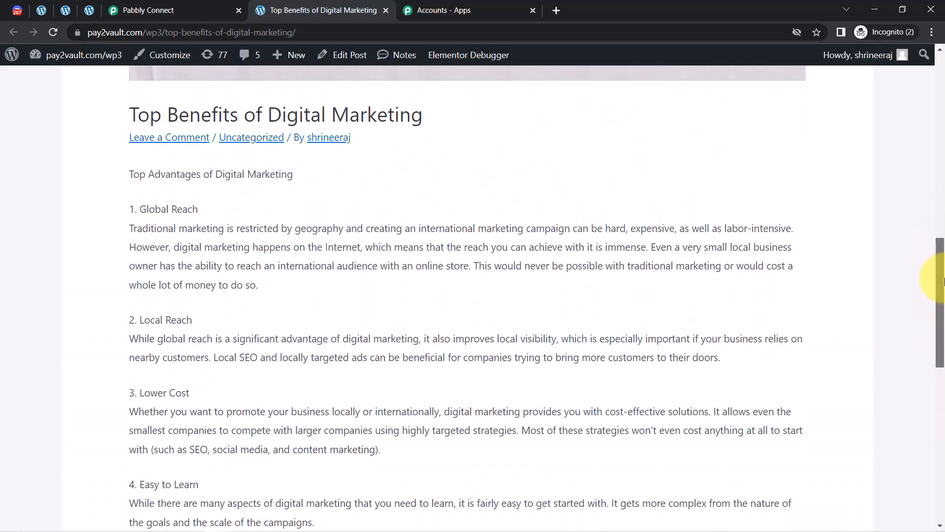
pyautogui.click(207, 4)
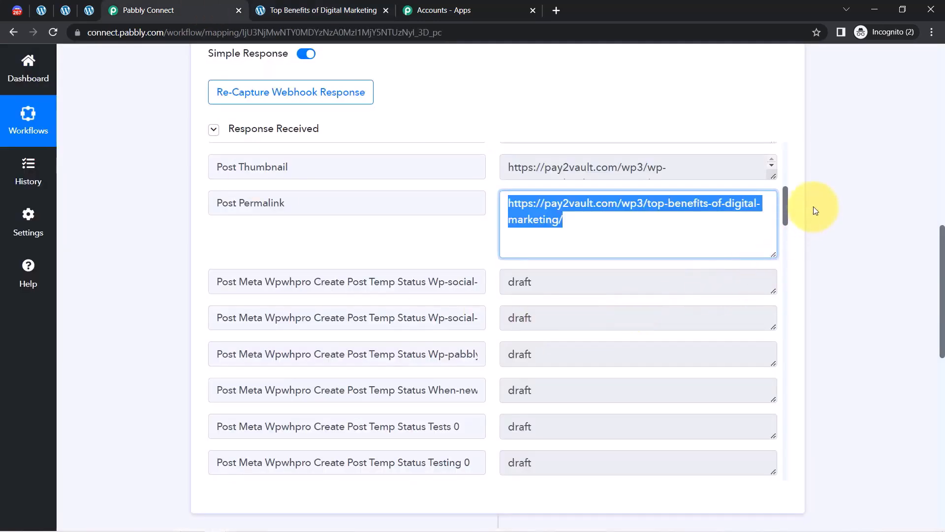
pyautogui.moveTo(789, 202); pyautogui.dragTo(788, 390)
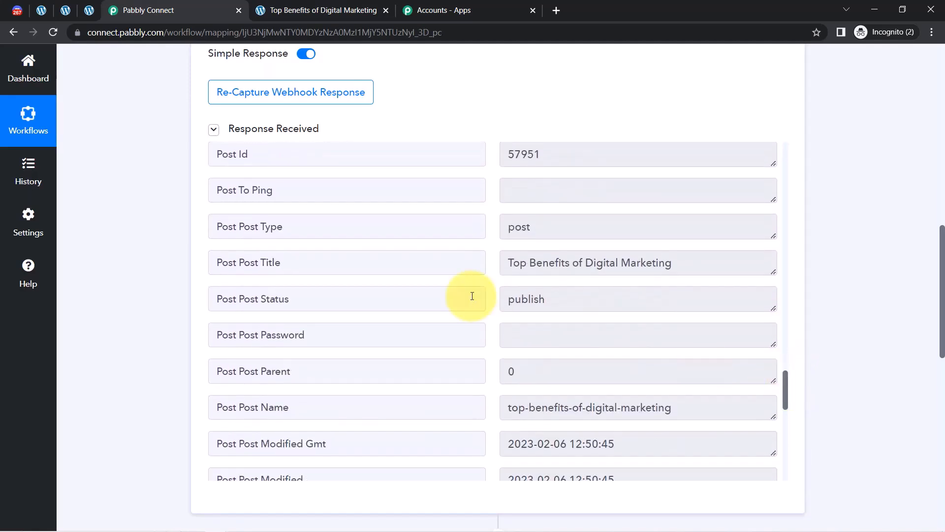
pyautogui.doubleClick(641, 271)
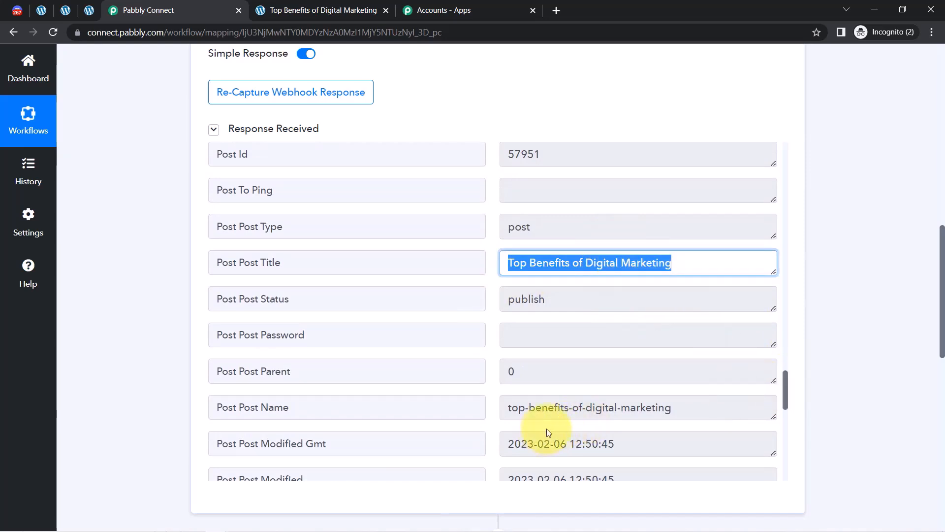
pyautogui.click(584, 409)
pyautogui.hotkey('ctrl', 'a')
pyautogui.moveTo(784, 387); pyautogui.dragTo(786, 416)
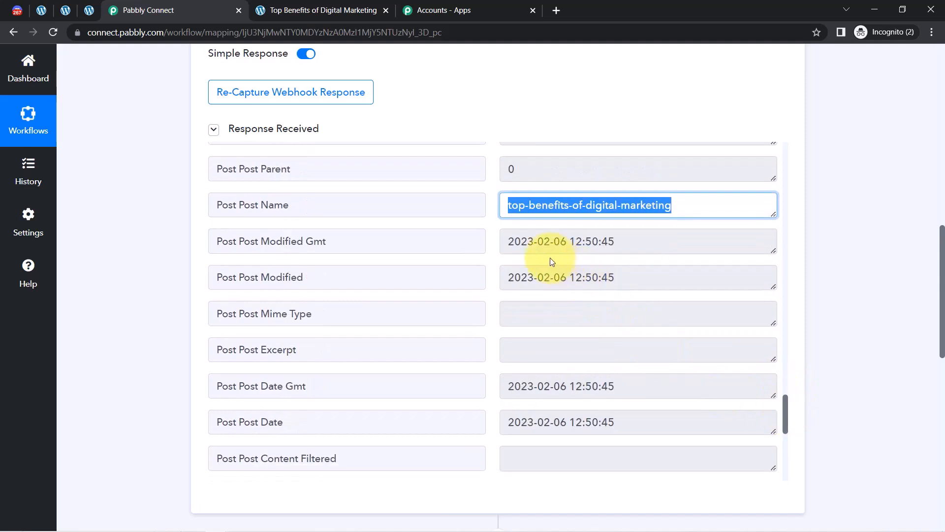
pyautogui.moveTo(527, 239); pyautogui.dragTo(608, 238)
pyautogui.moveTo(787, 410); pyautogui.dragTo(787, 463)
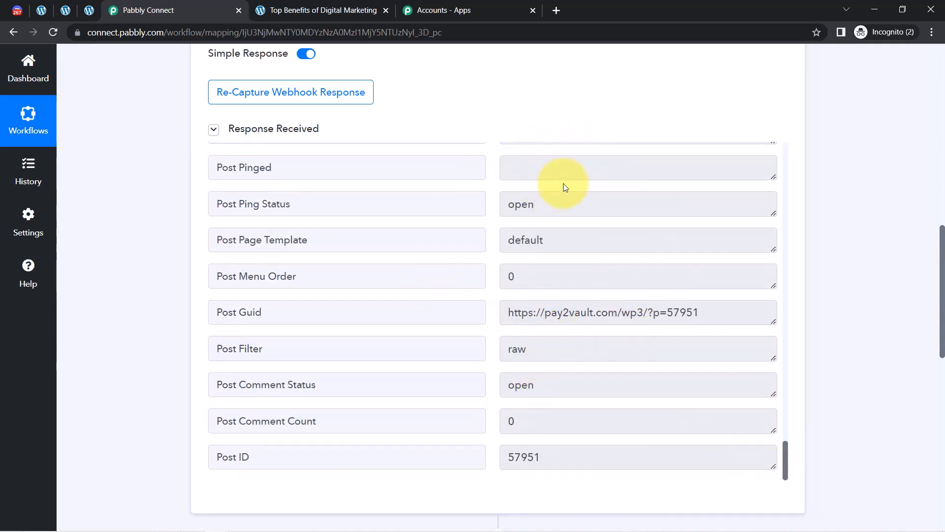
pyautogui.moveTo(942, 244); pyautogui.dragTo(942, 359)
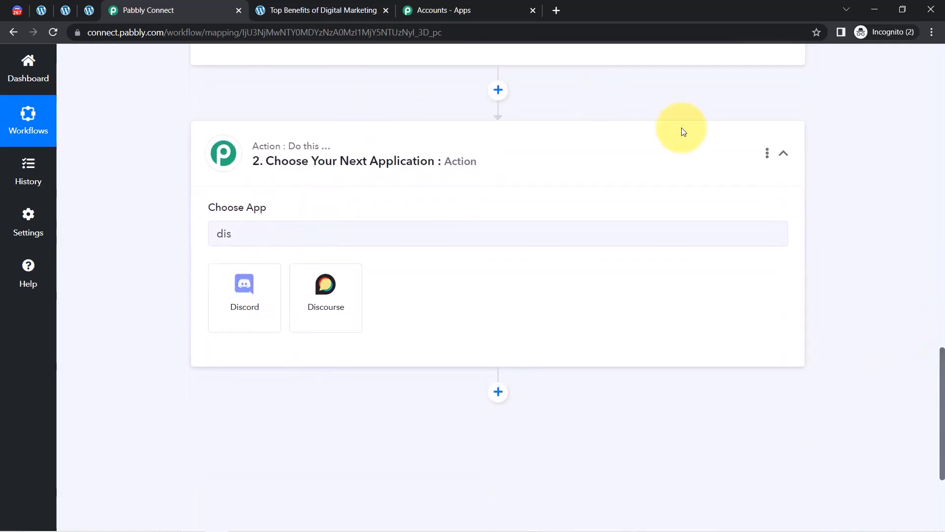
# Set the action to Discord's Send Channel Message (HTML), connect the account, and go to Discord.
pyautogui.click(233, 279)
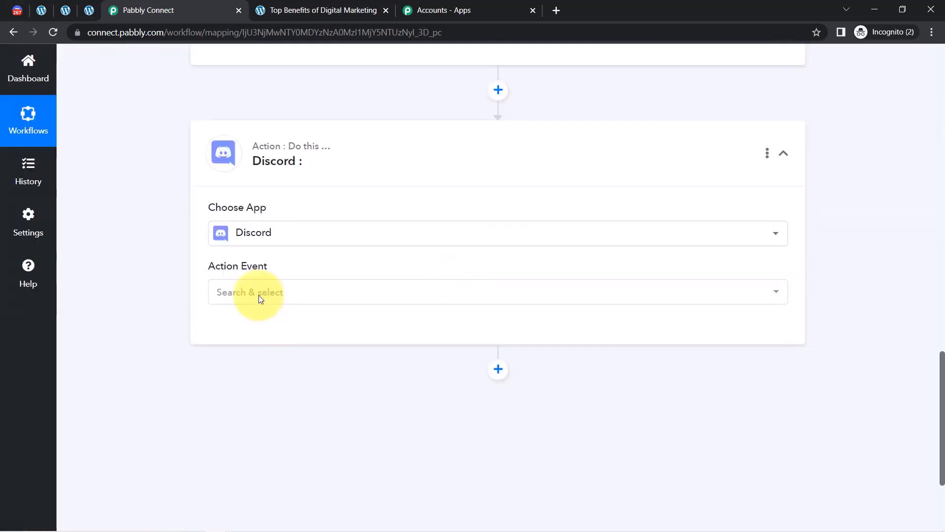
pyautogui.click(227, 294)
pyautogui.click(274, 357)
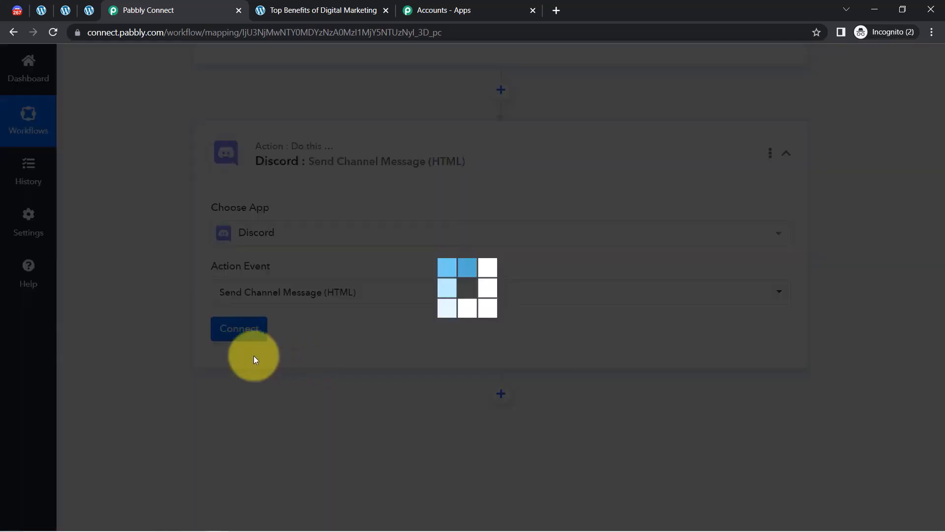
pyautogui.click(259, 322)
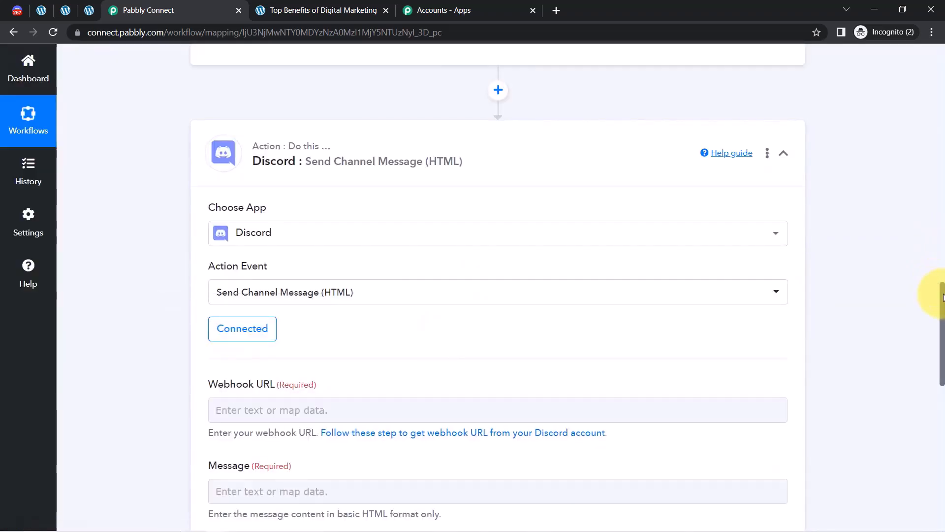
pyautogui.moveTo(943, 298); pyautogui.dragTo(943, 336)
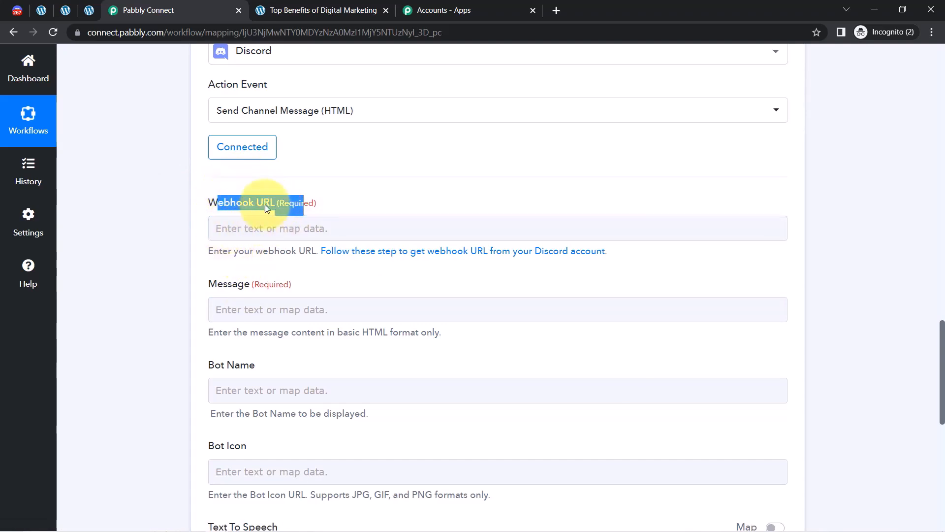
pyautogui.click(17, 10)
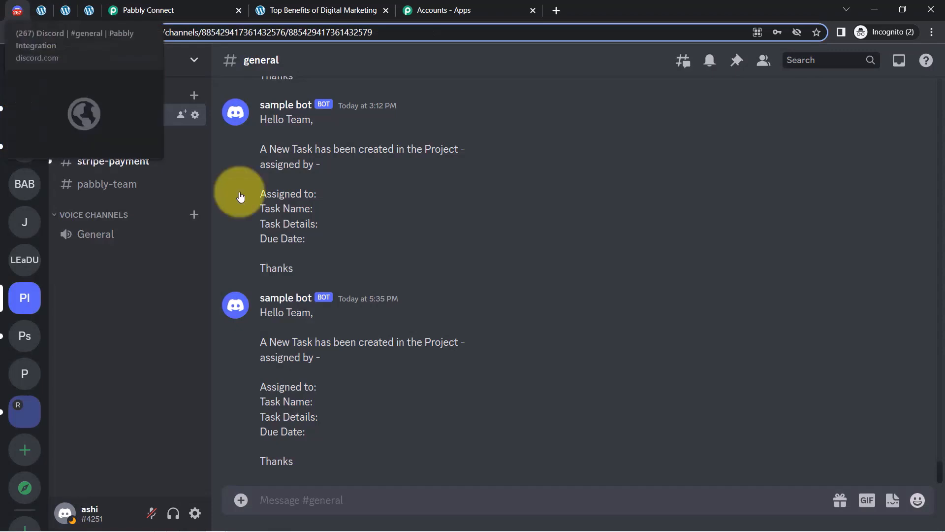
# Create a new webhook via Server Settings > Integrations > View Webhooks.
pyautogui.click(194, 61)
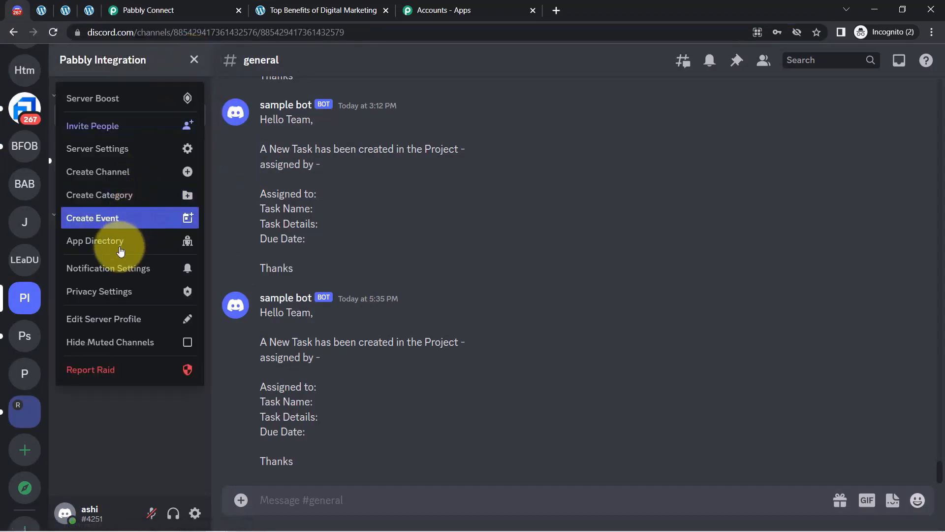
pyautogui.click(108, 148)
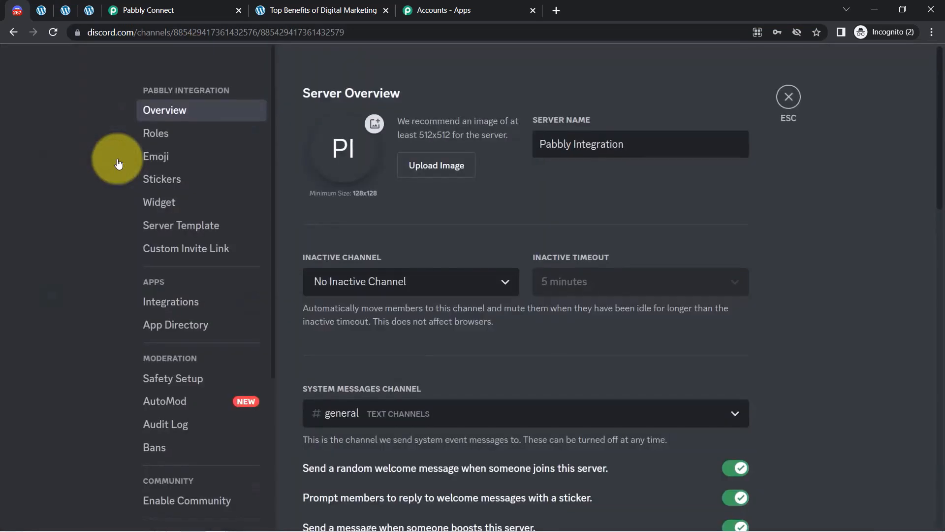
pyautogui.click(155, 301)
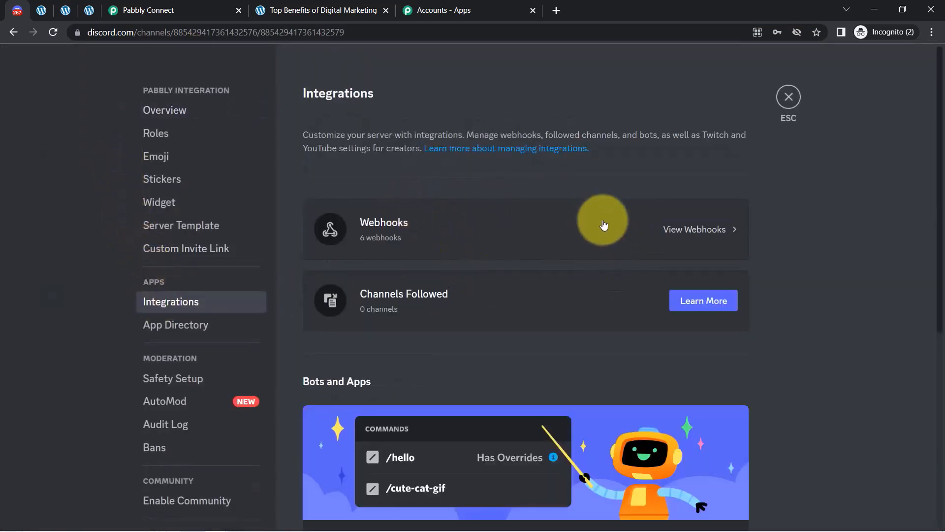
pyautogui.click(685, 227)
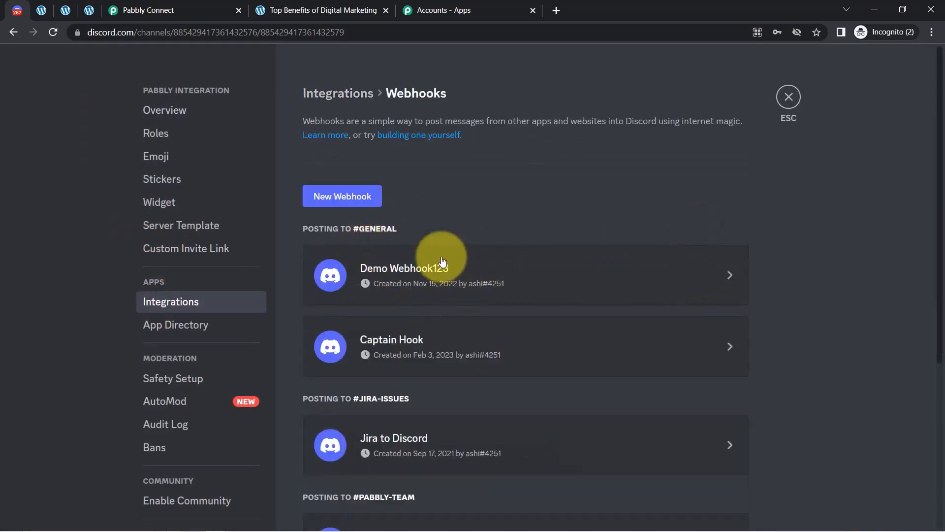
pyautogui.click(338, 201)
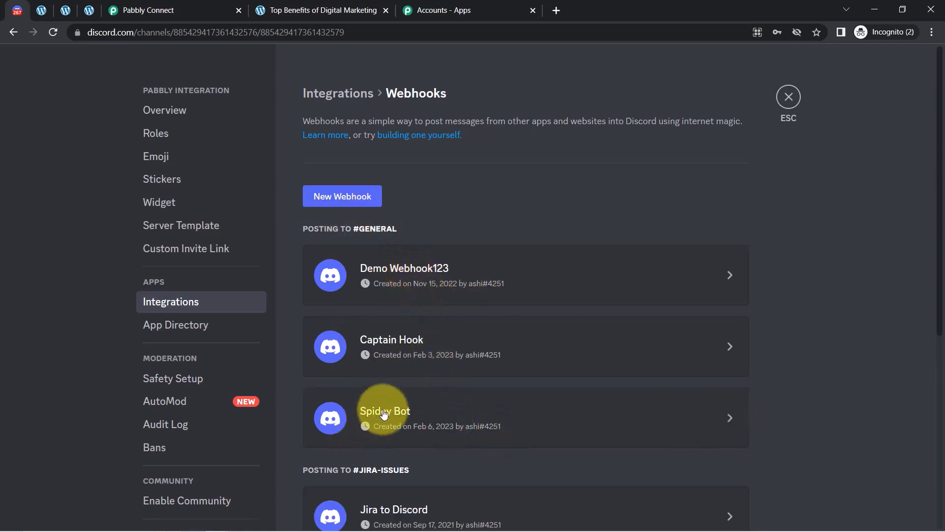
# Rename the webhook to wordpressblognew, copy its URL, and save the changes.
pyautogui.click(730, 418)
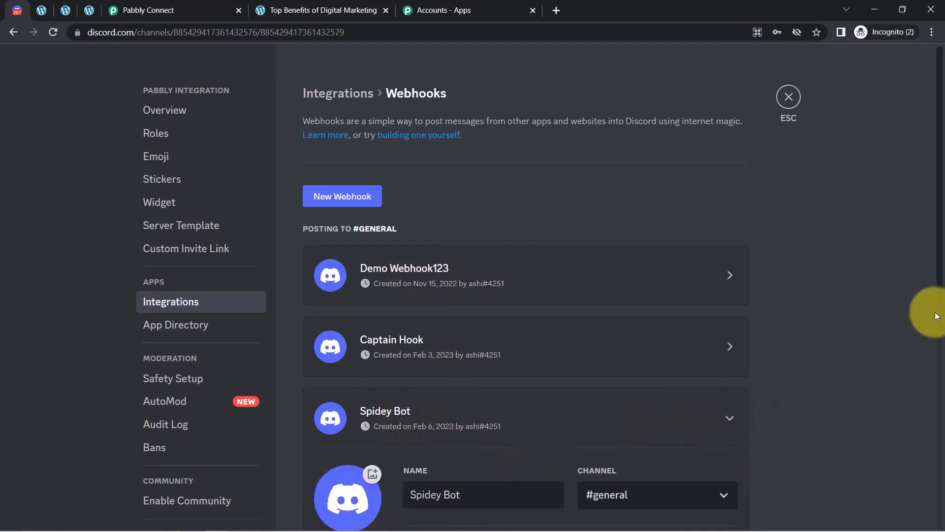
pyautogui.scroll(-5, 937, 295)
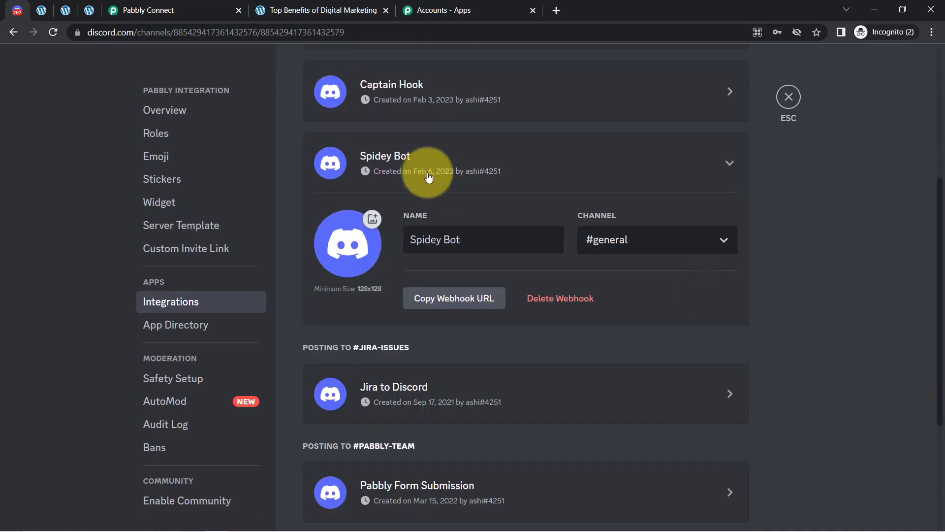
pyautogui.moveTo(473, 239); pyautogui.dragTo(341, 252)
pyautogui.press('BackSpace')
pyautogui.write('wordpress')
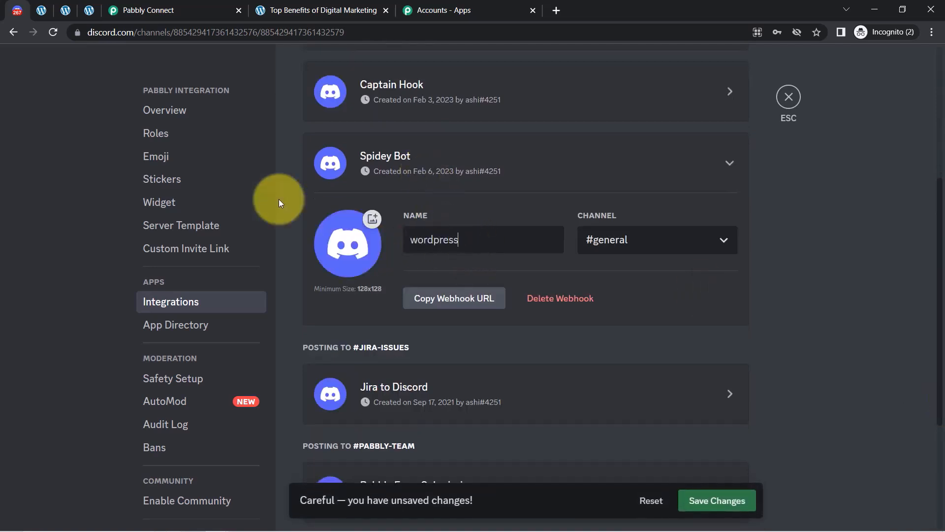
pyautogui.write('blognew')
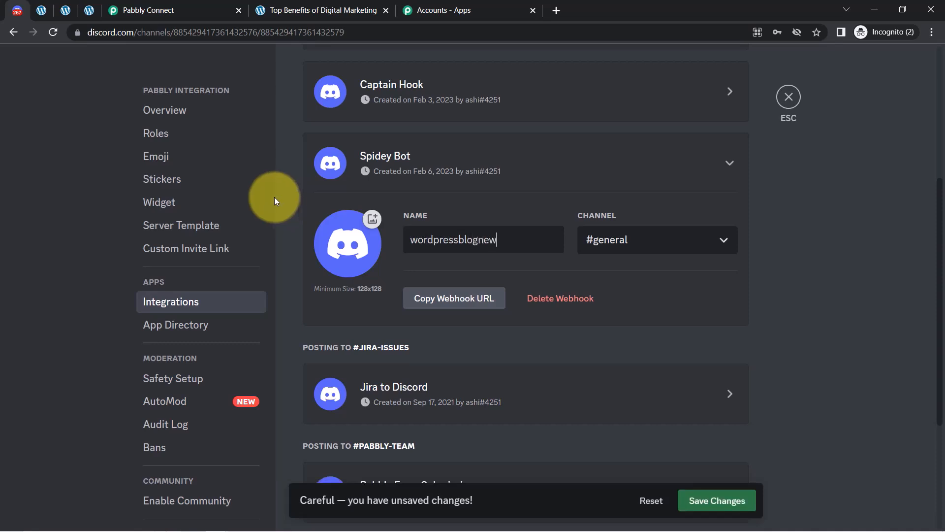
pyautogui.click(473, 300)
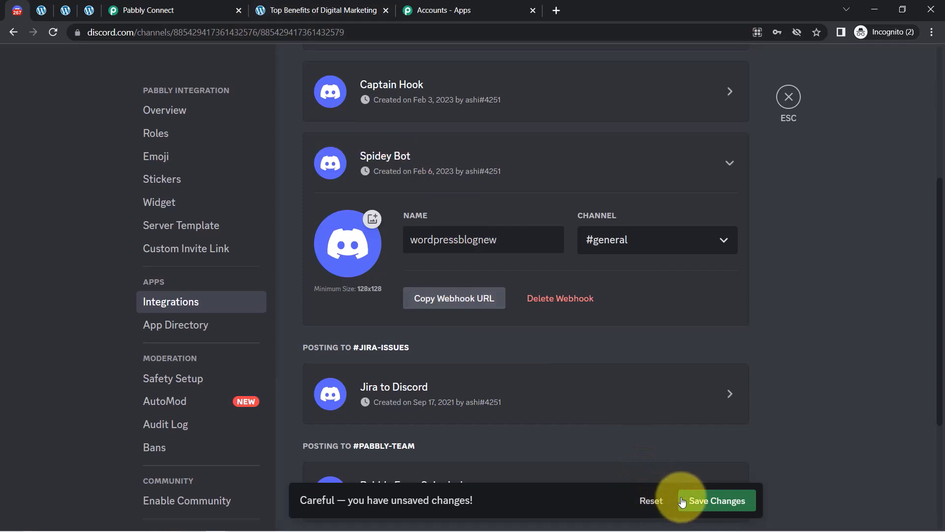
pyautogui.click(695, 502)
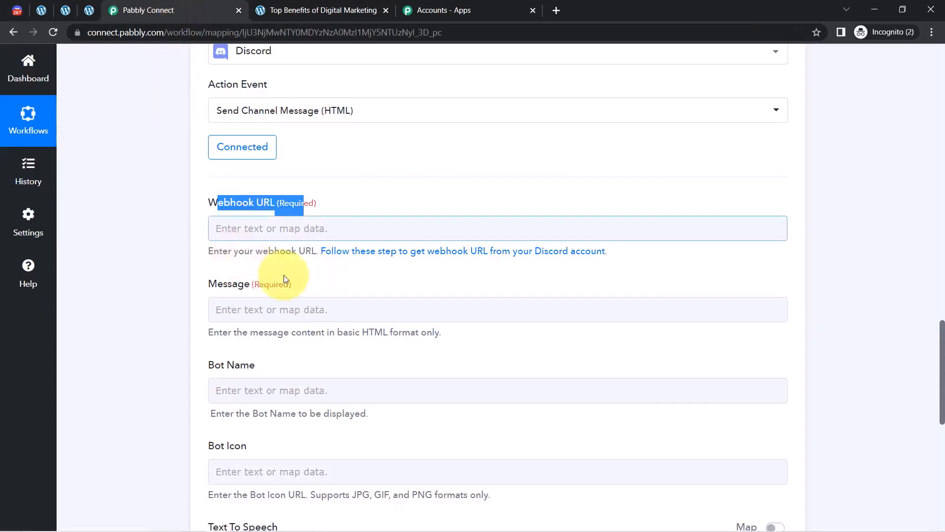
# Paste the Discord webhook URL into the Webhook URL field.
pyautogui.click(239, 229)
pyautogui.hotkey('ctrl', 'v')
pyautogui.click(177, 274)
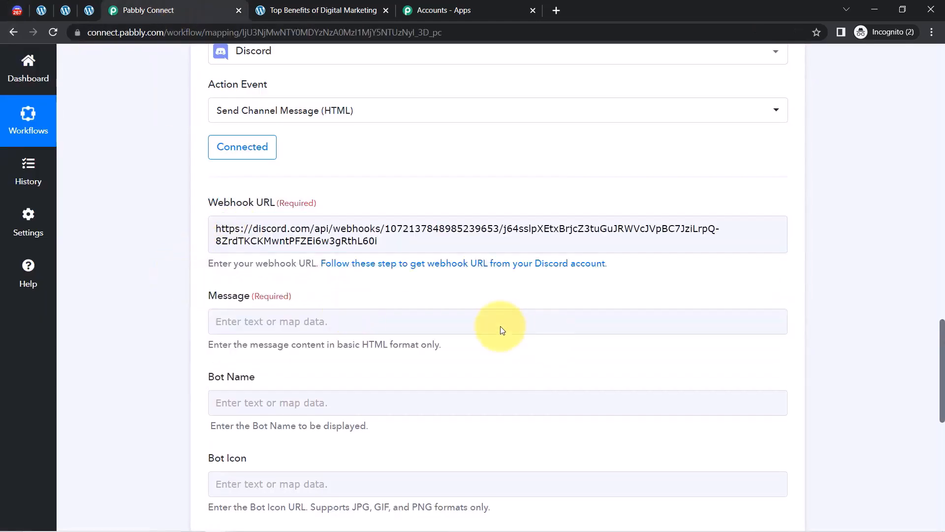
pyautogui.moveTo(942, 338); pyautogui.dragTo(941, 355)
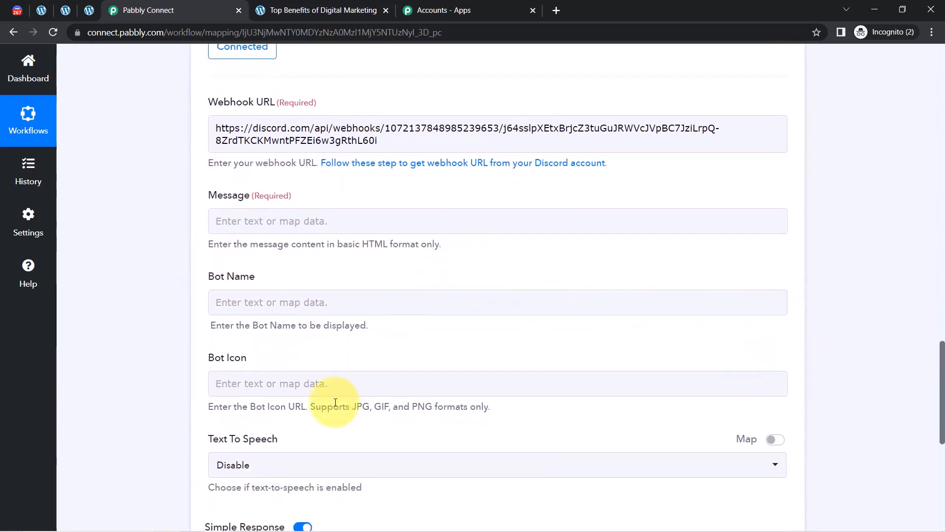
# Copy the announcement text from the Notepad notes and paste it into Message.
pyautogui.moveTo(265, 527)
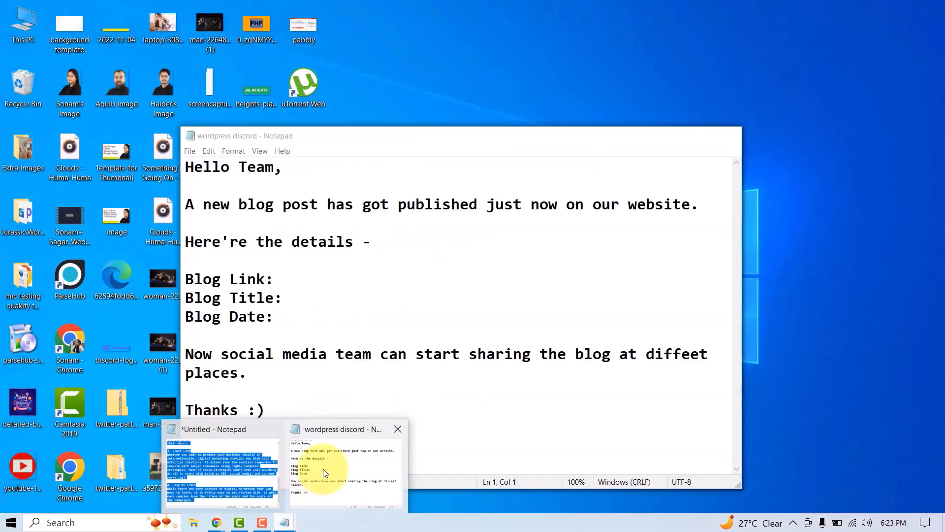
pyautogui.click(316, 468)
pyautogui.click(308, 371)
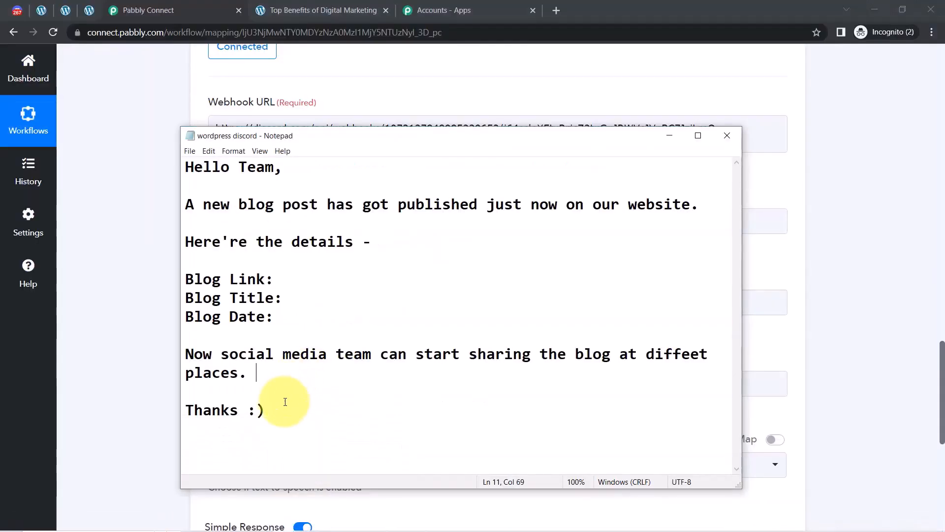
pyautogui.moveTo(265, 410); pyautogui.dragTo(158, 165)
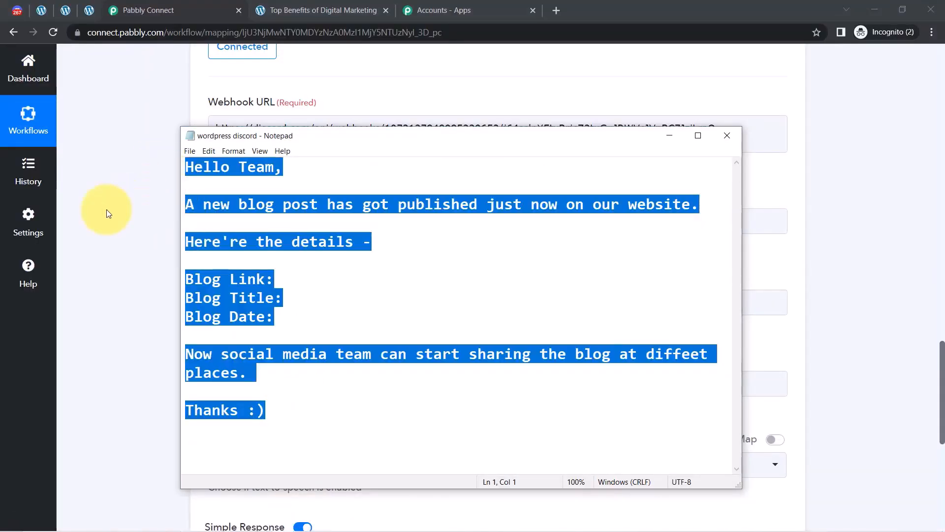
pyautogui.hotkey('ctrl', 'c')
pyautogui.click(119, 201)
pyautogui.click(228, 218)
pyautogui.hotkey('ctrl', 'v')
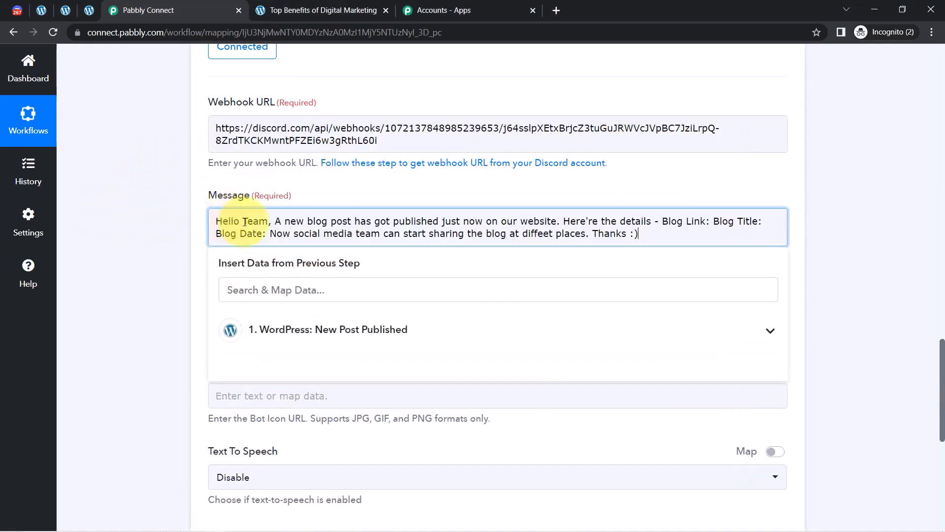
# Break the message into lines: greeting, details line, Blog Link, Blog Title, Blog Date.
pyautogui.click(271, 223)
pyautogui.press('Return')
pyautogui.press('Return')
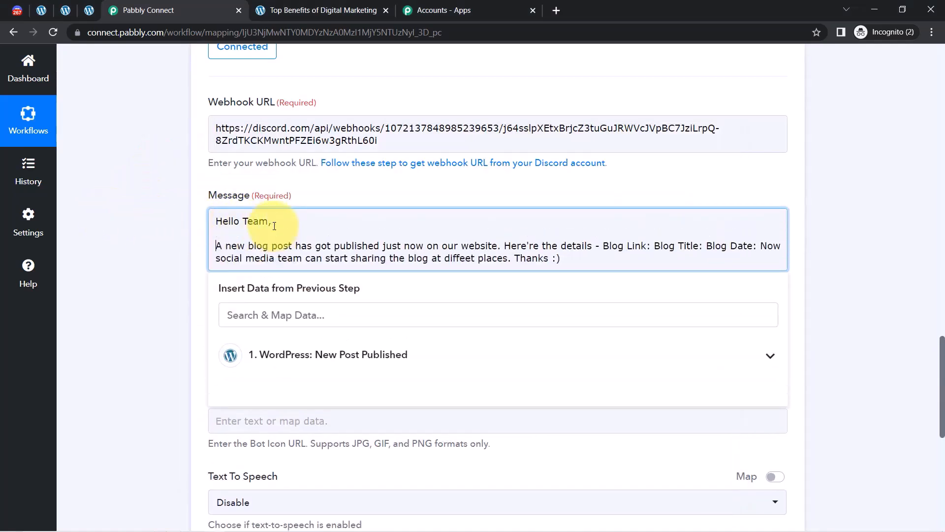
pyautogui.click(505, 245)
pyautogui.press('Return')
pyautogui.press('Return')
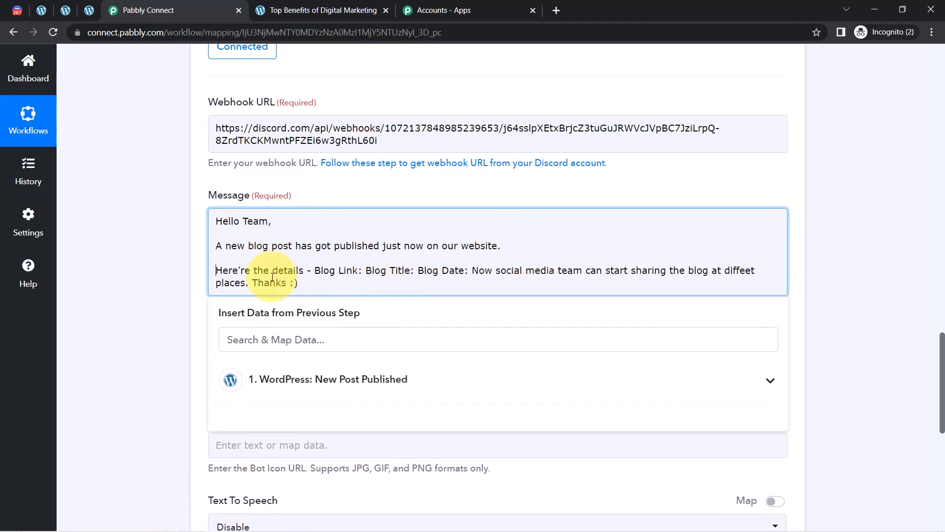
pyautogui.click(315, 271)
pyautogui.press('Return')
pyautogui.press('Return')
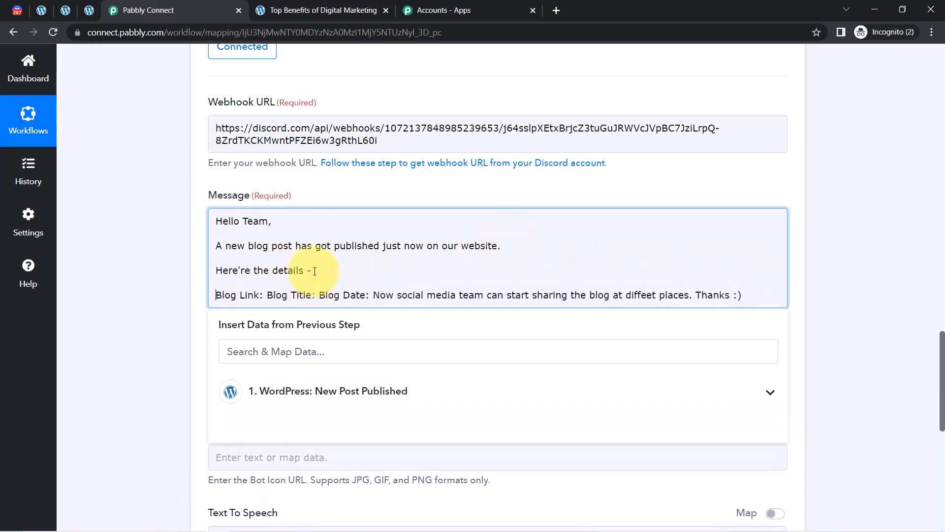
pyautogui.click(266, 294)
pyautogui.press('Return')
pyautogui.press('Return')
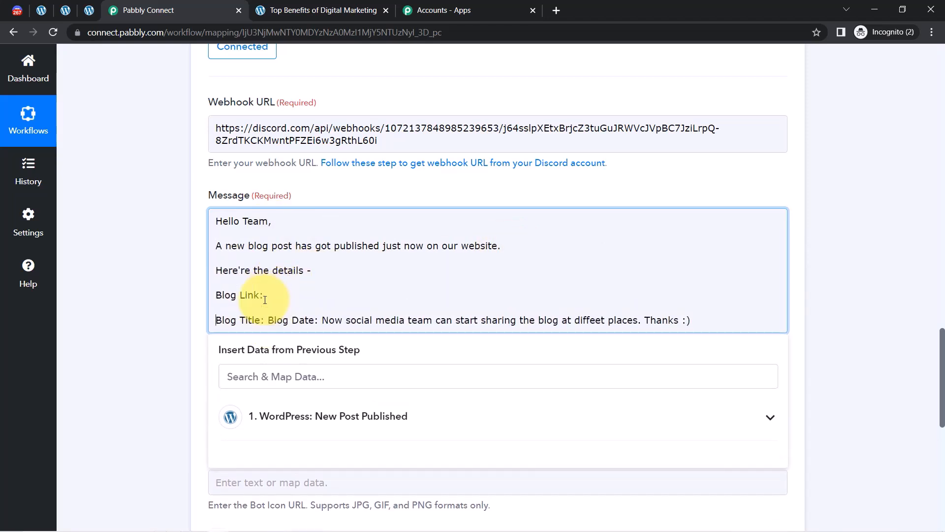
pyautogui.click(268, 320)
pyautogui.press('Return')
pyautogui.press('Return')
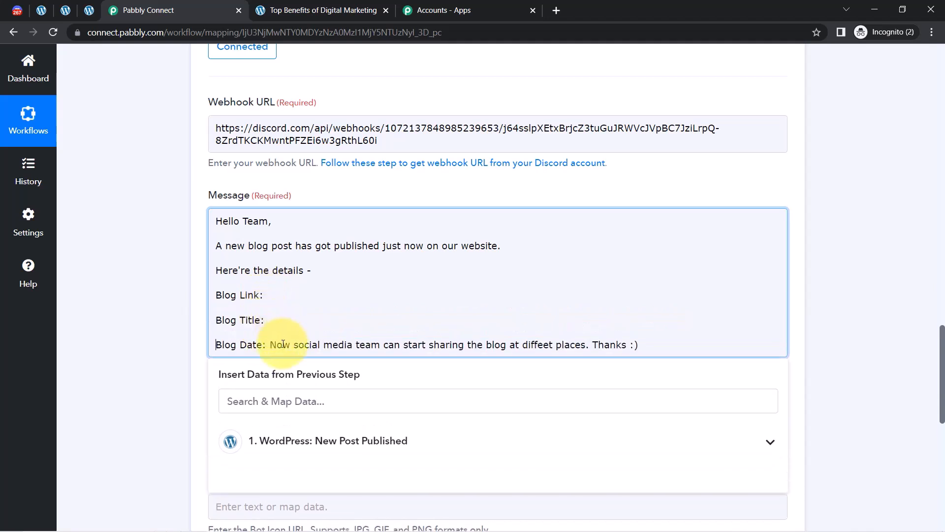
pyautogui.click(271, 344)
pyautogui.press('Return')
pyautogui.press('Return')
# Put 'Thanks :)' on its own line without a leading space and finish the message.
pyautogui.moveTo(245, 369); pyautogui.dragTo(466, 370)
pyautogui.click(465, 370)
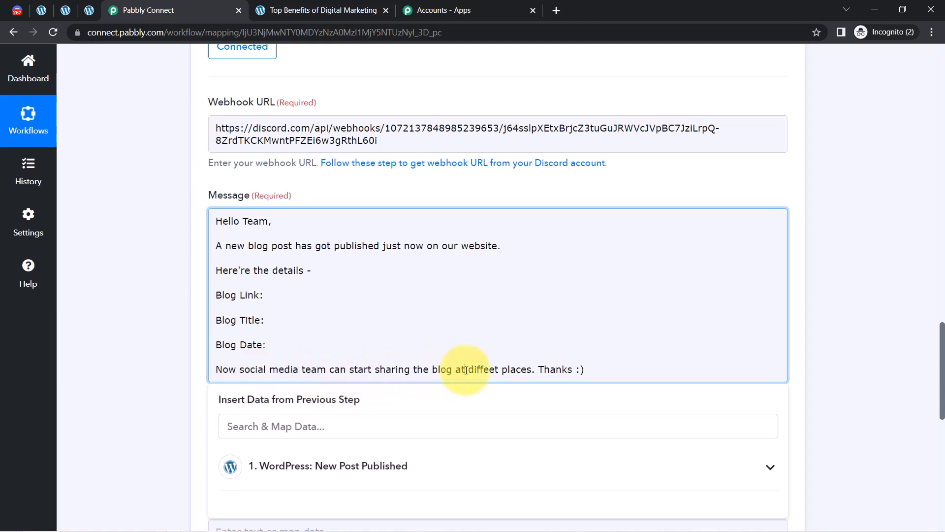
pyautogui.click(536, 370)
pyautogui.press('Return')
pyautogui.press('Return')
pyautogui.press('Delete')
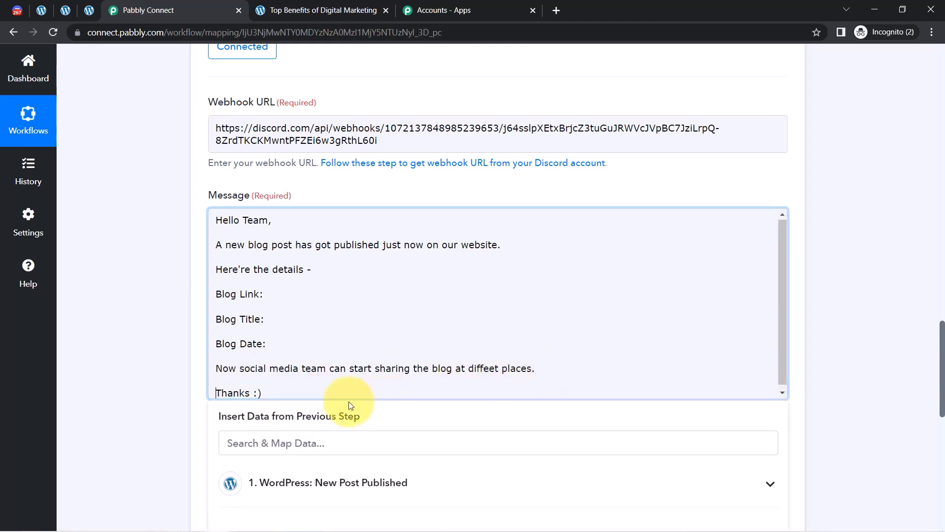
pyautogui.moveTo(261, 394); pyautogui.dragTo(250, 394)
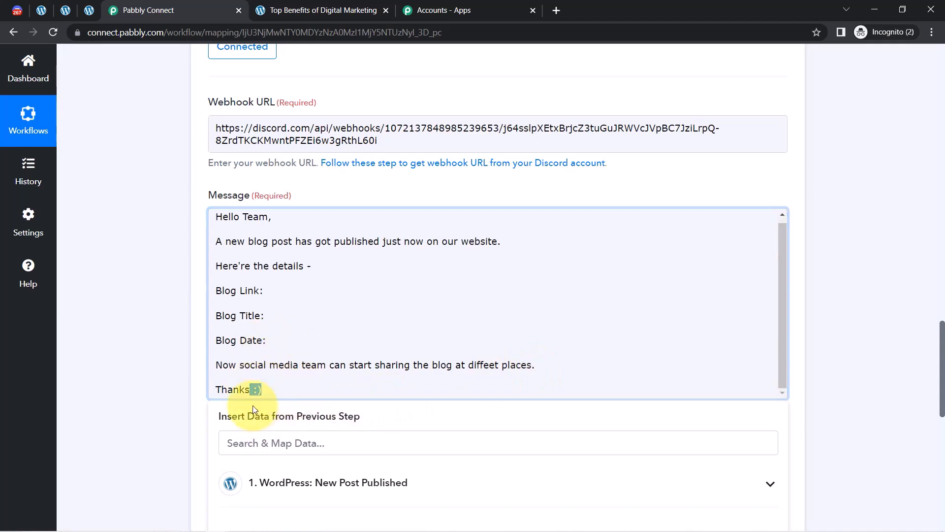
pyautogui.click(147, 352)
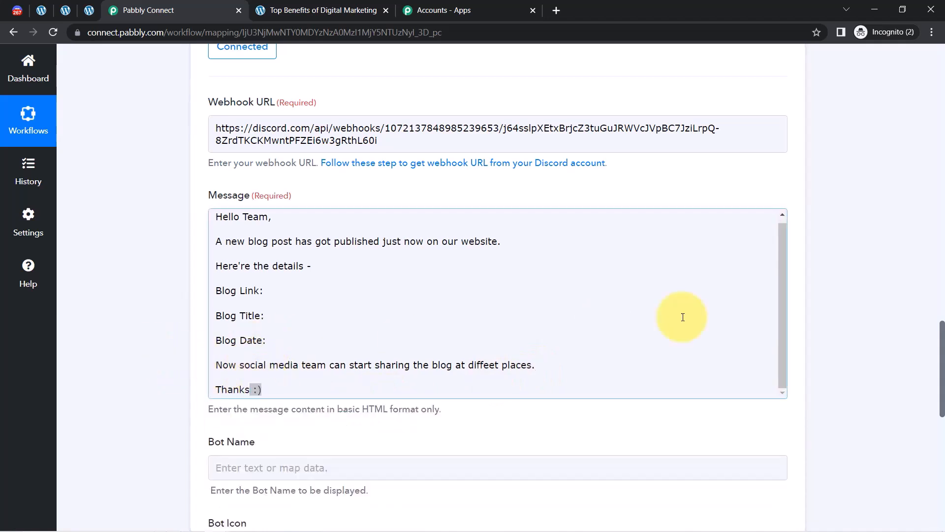
pyautogui.scroll(-2, 941, 335)
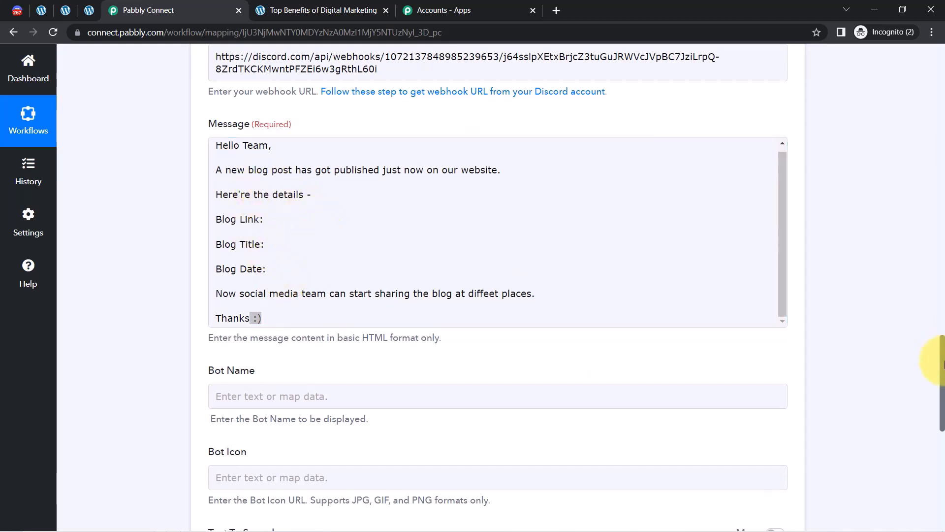
pyautogui.moveTo(941, 391); pyautogui.dragTo(938, 267)
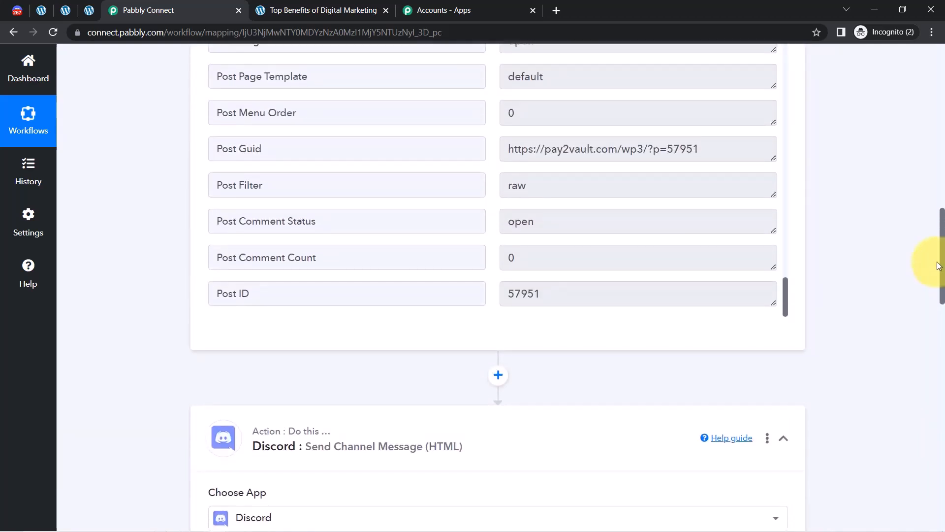
pyautogui.moveTo(938, 266); pyautogui.dragTo(941, 404)
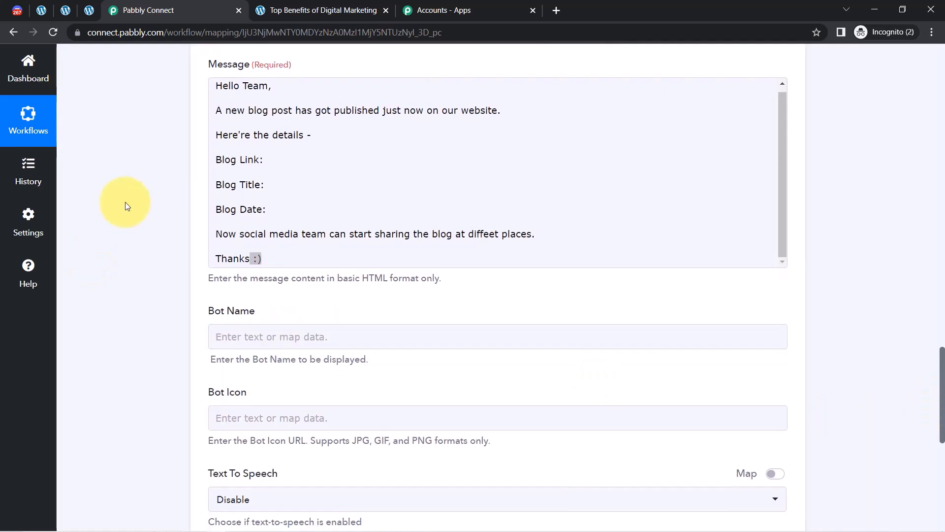
# Map the WordPress post permalink into the message's Blog Link line.
pyautogui.click(264, 163)
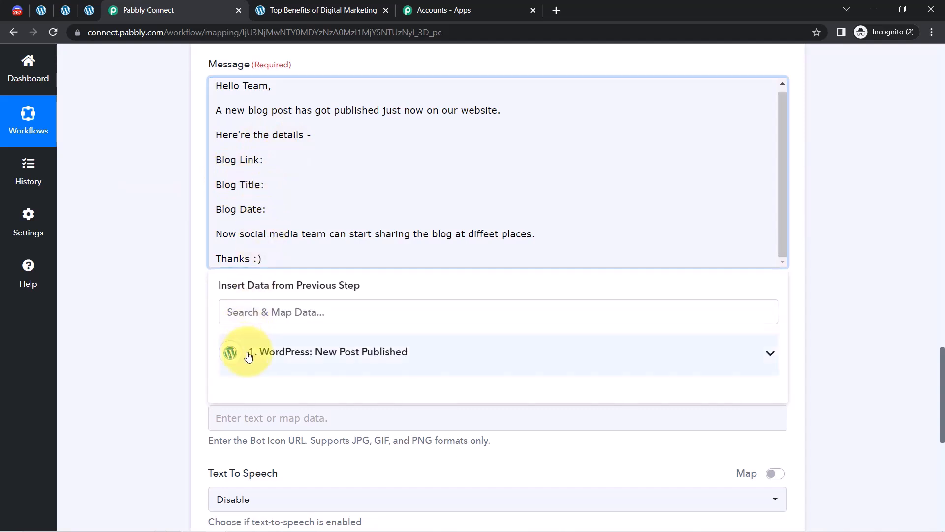
pyautogui.click(232, 352)
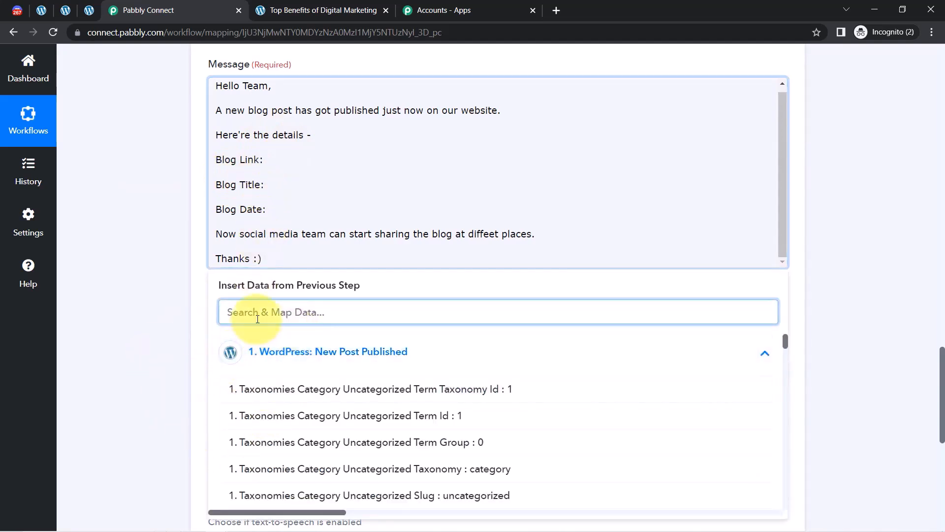
pyautogui.write('perma')
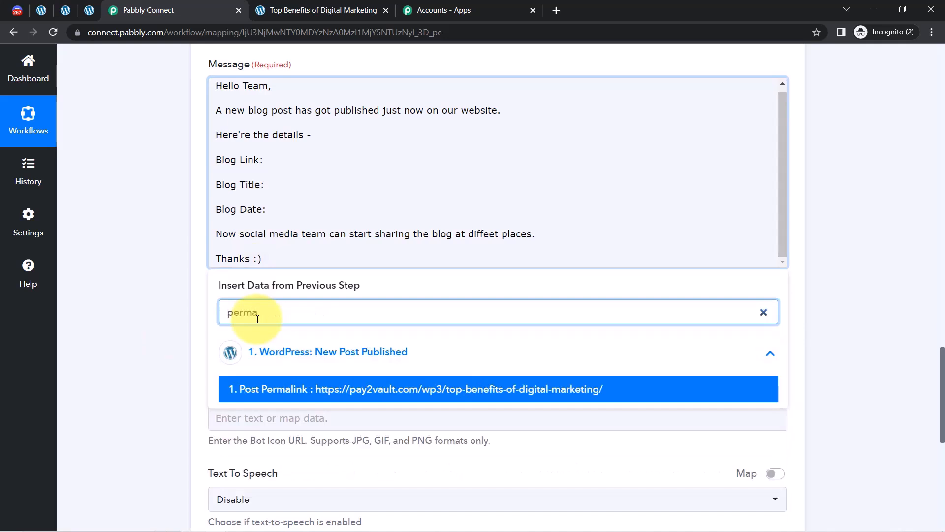
pyautogui.click(343, 395)
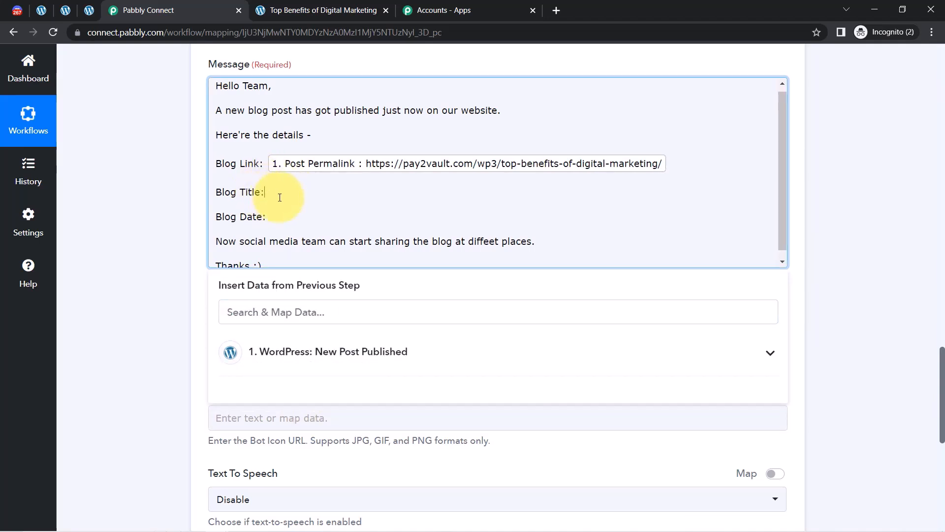
# Insert the post title after Blog Title and the post date after Blog Date.
pyautogui.click(248, 311)
pyautogui.write('t')
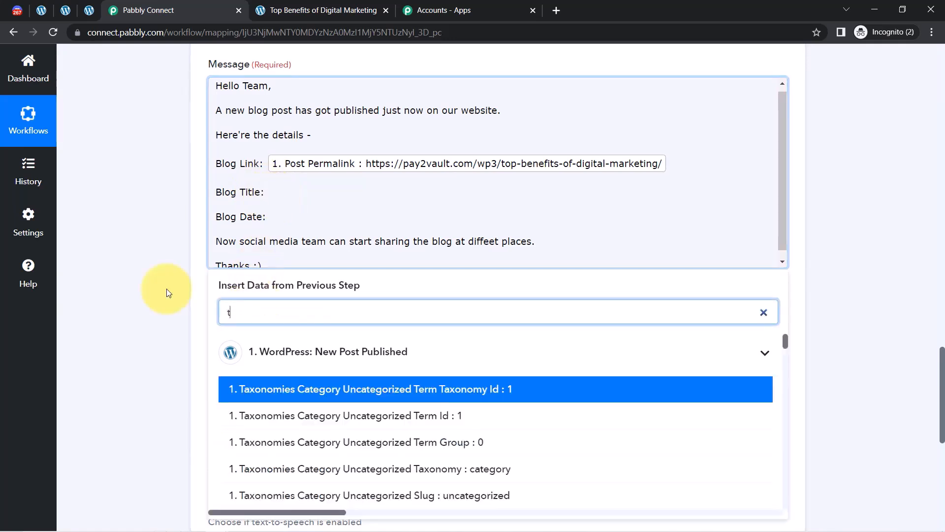
pyautogui.write('itle')
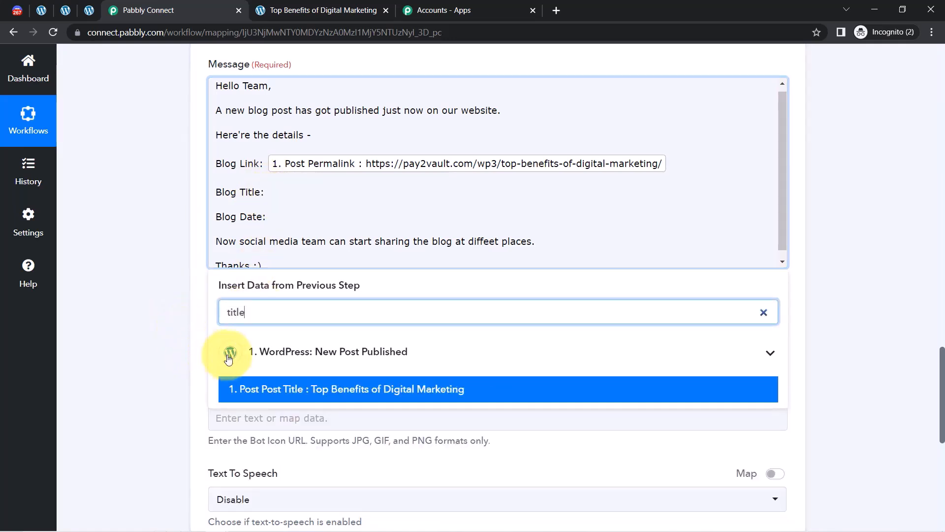
pyautogui.click(311, 397)
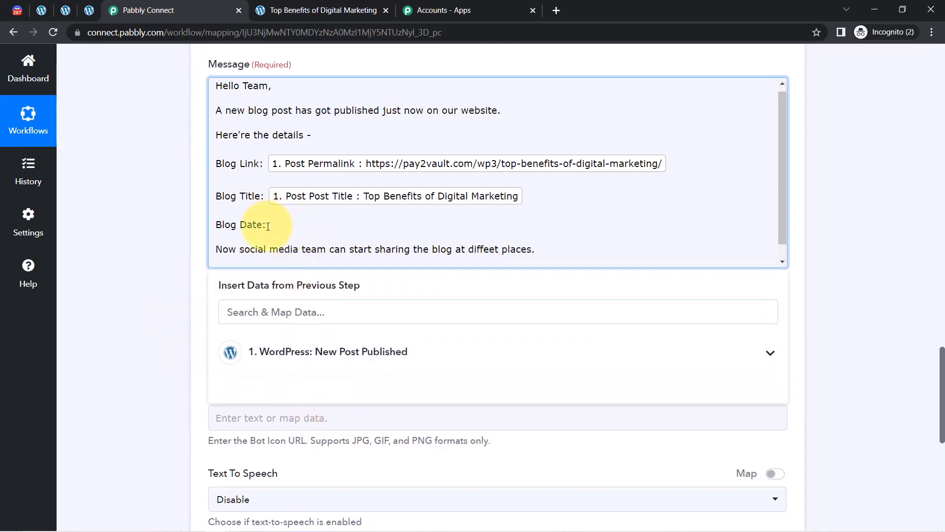
pyautogui.click(263, 309)
pyautogui.write('da')
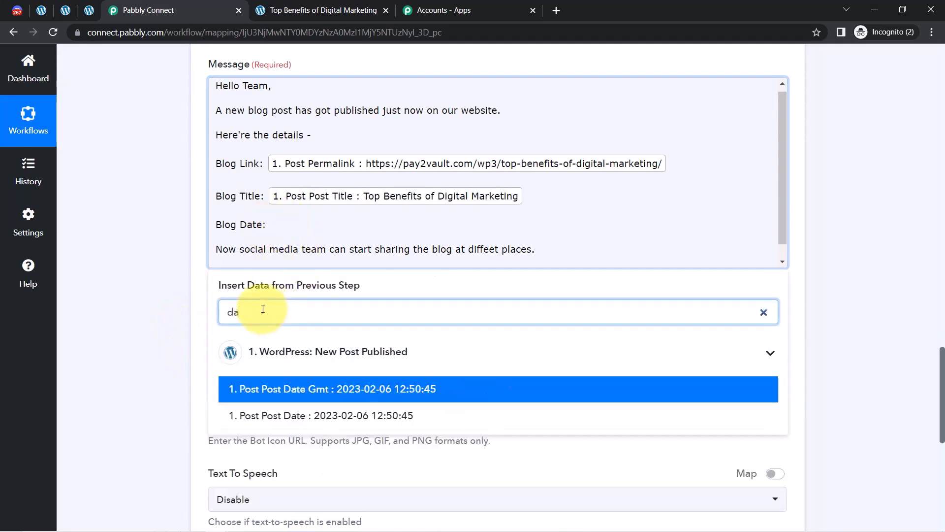
pyautogui.write('te')
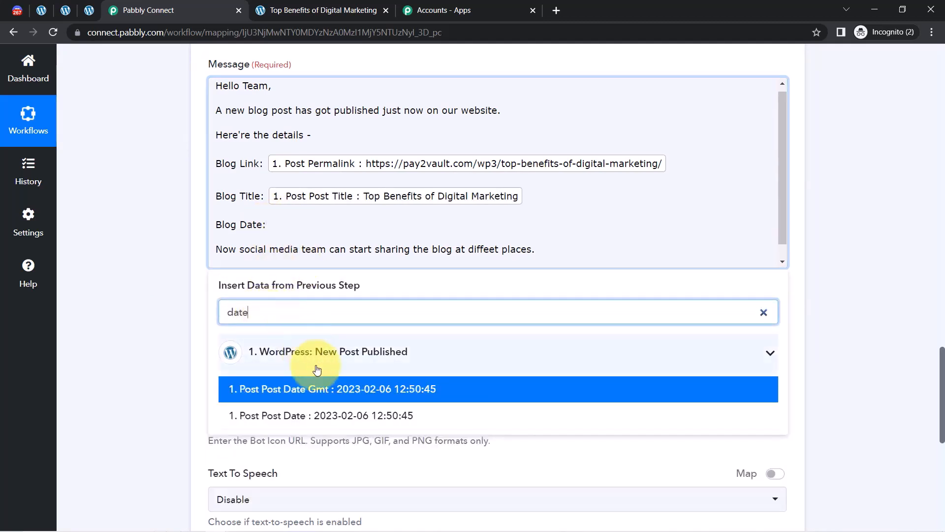
pyautogui.click(321, 415)
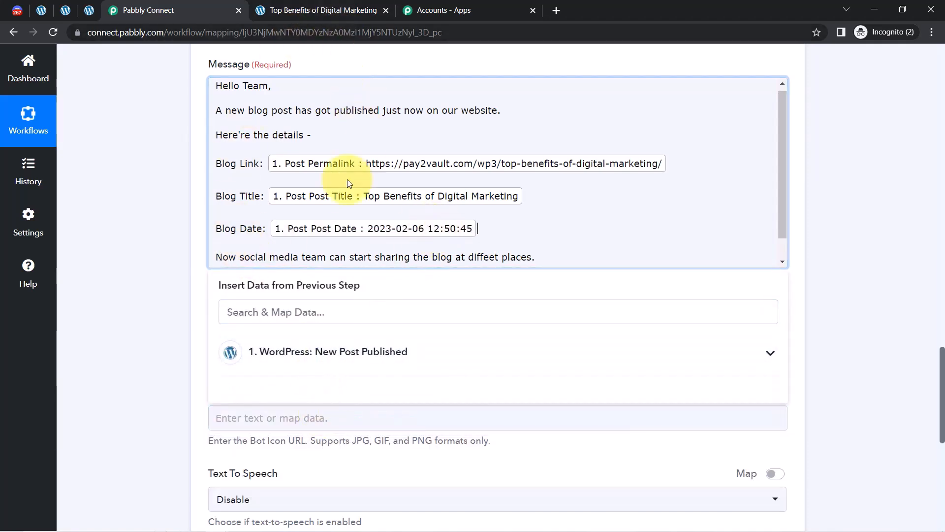
pyautogui.click(167, 260)
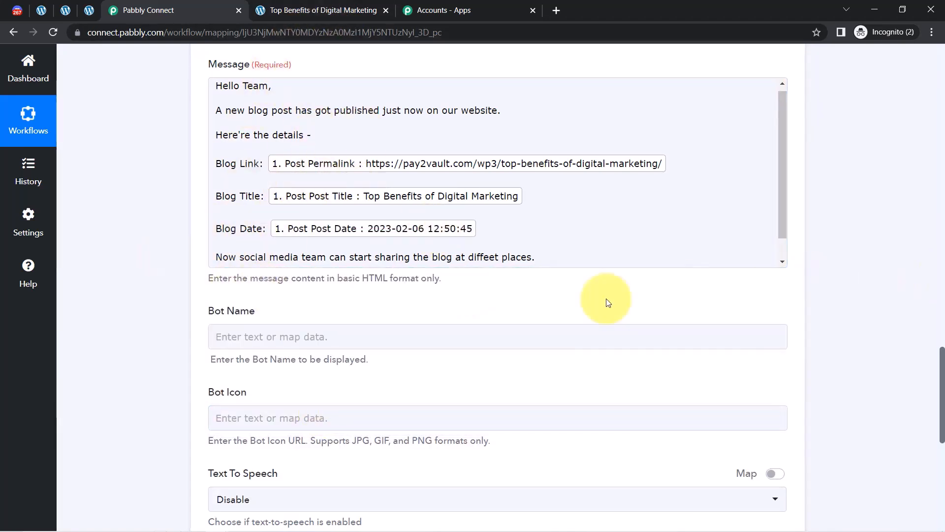
pyautogui.click(210, 337)
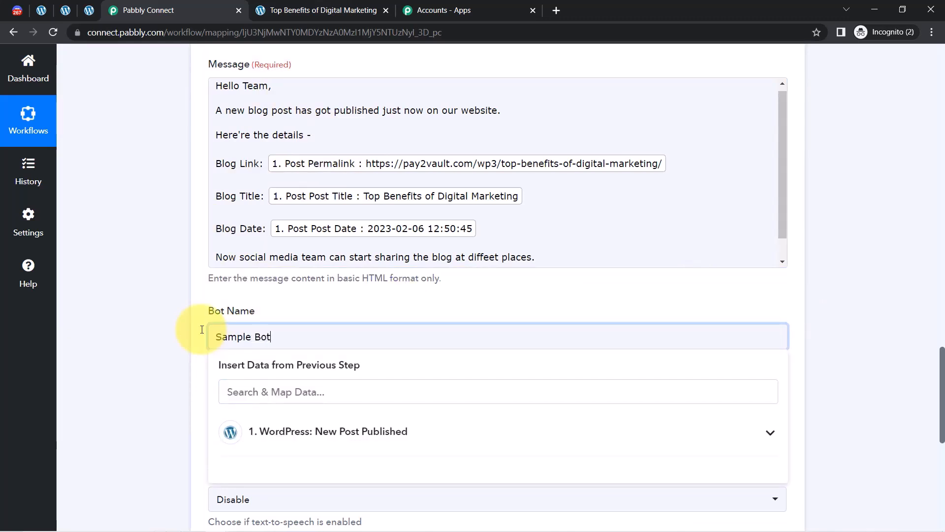
# Set the Discord step's Bot Name to 'Sample Bot'.
pyautogui.click(162, 350)
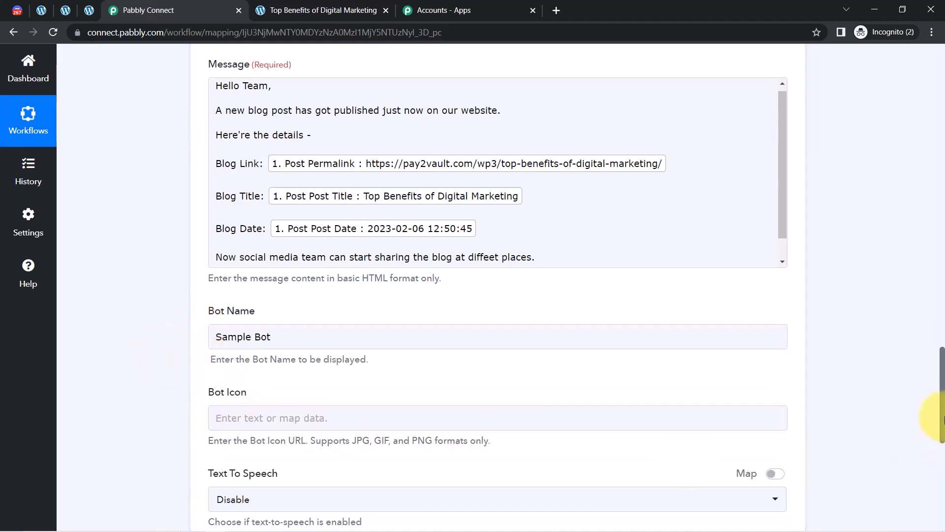
pyautogui.moveTo(943, 417); pyautogui.dragTo(942, 450)
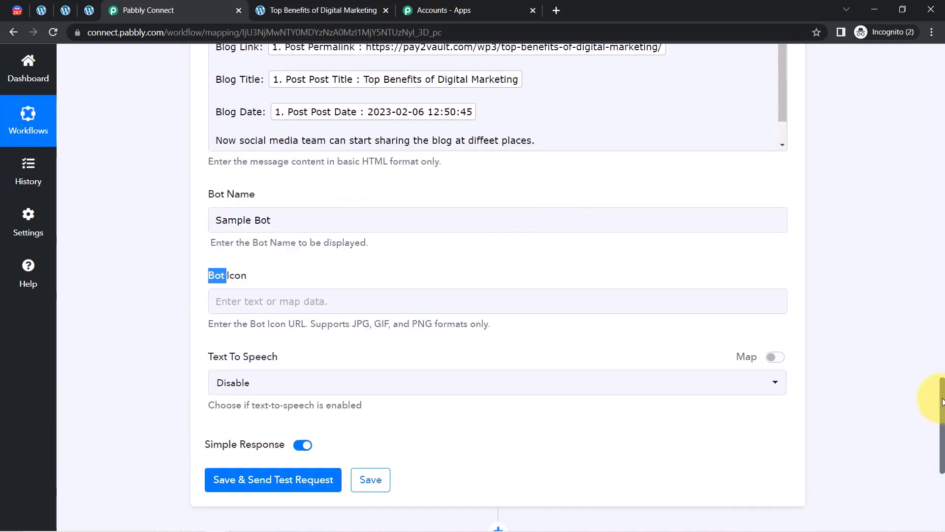
pyautogui.moveTo(942, 443); pyautogui.dragTo(942, 384)
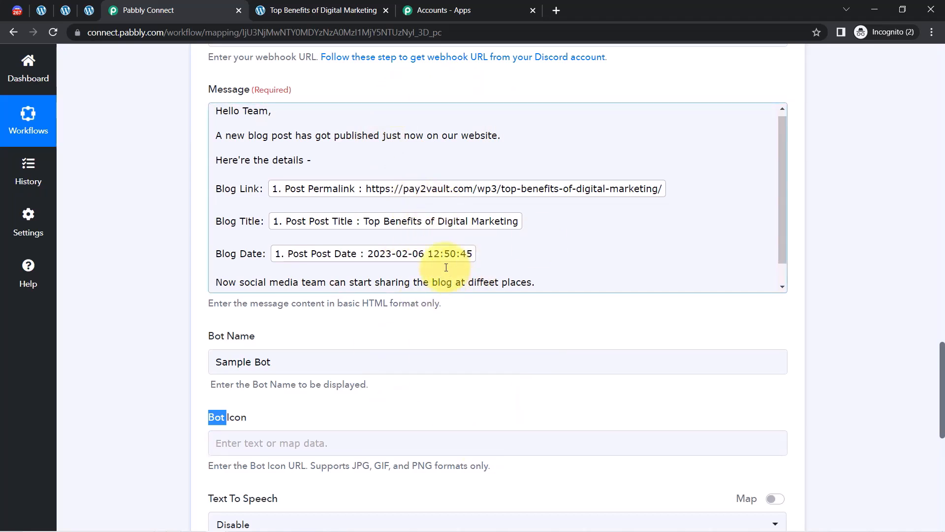
pyautogui.moveTo(943, 358); pyautogui.dragTo(934, 453)
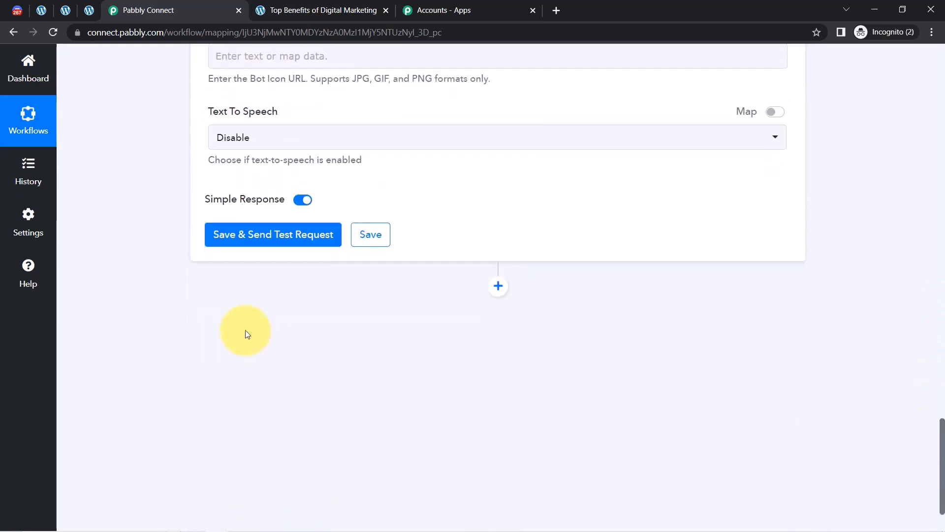
# Save the Discord step and send a test request, getting a 204 response.
pyautogui.click(222, 234)
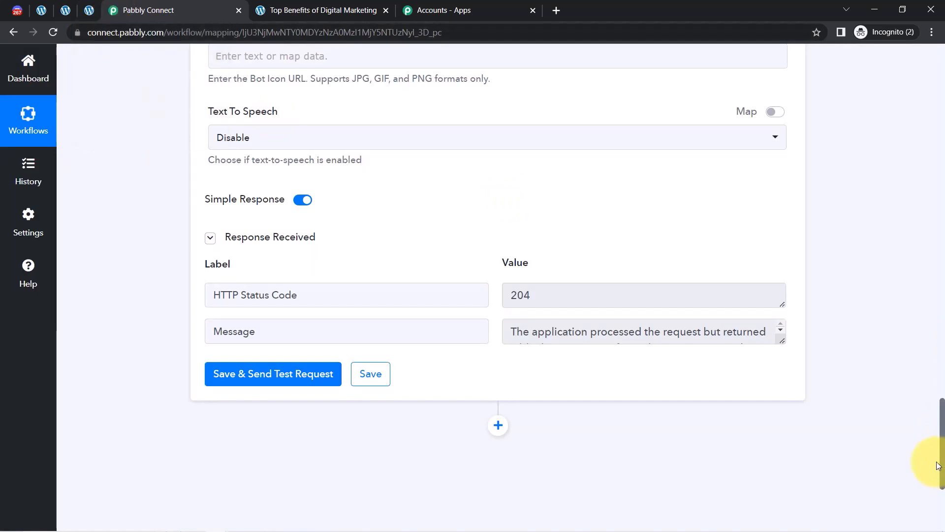
pyautogui.moveTo(942, 465); pyautogui.dragTo(939, 391)
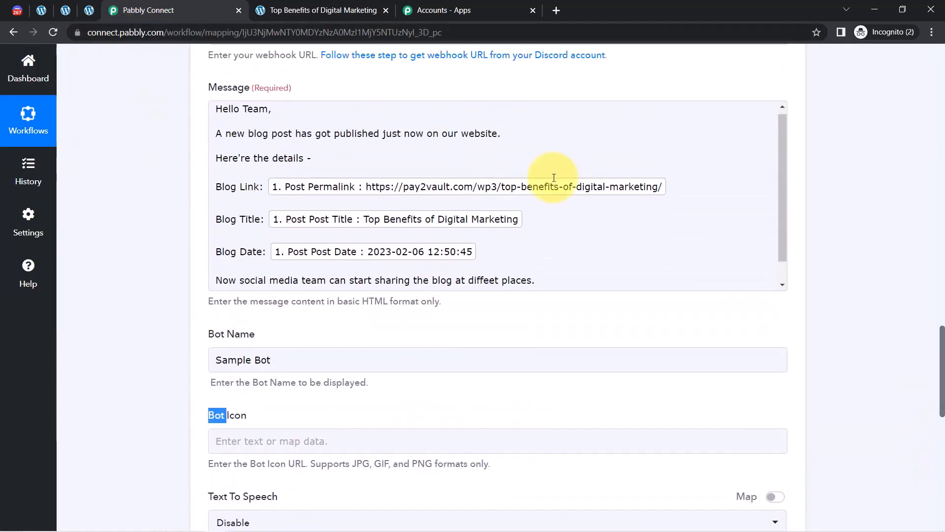
pyautogui.click(17, 12)
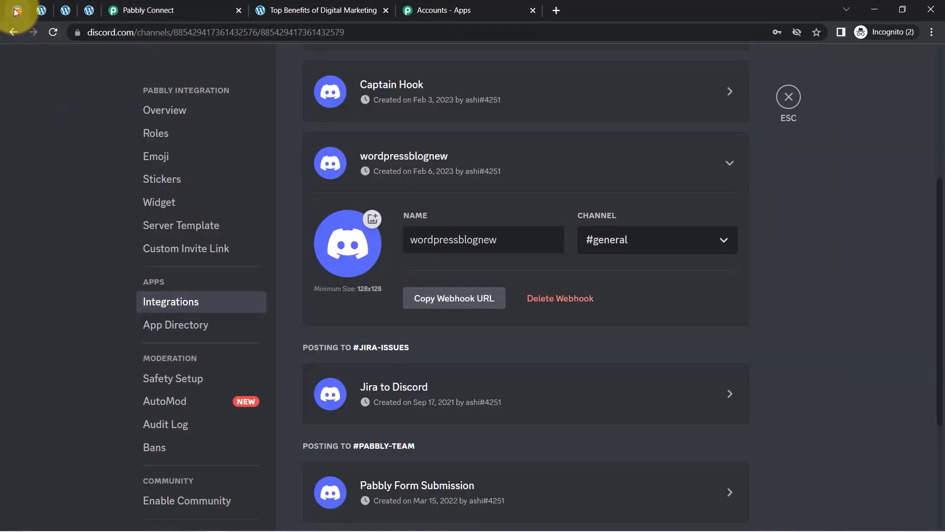
# Close Server Settings and review Sample Bot's blog link, title and date message in #general.
pyautogui.click(786, 101)
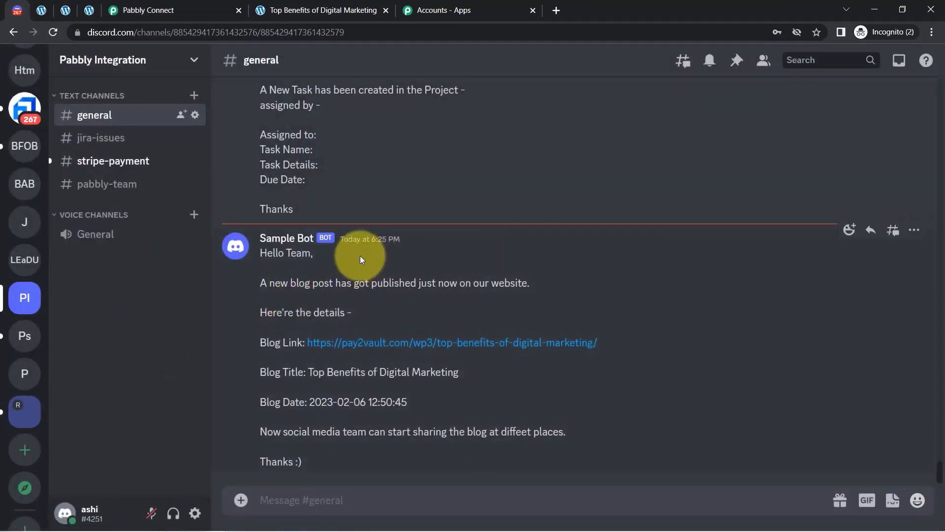
pyautogui.moveTo(280, 283); pyautogui.dragTo(509, 284)
pyautogui.moveTo(260, 342); pyautogui.dragTo(289, 342)
pyautogui.moveTo(261, 372); pyautogui.dragTo(355, 372)
pyautogui.moveTo(269, 402); pyautogui.dragTo(387, 401)
pyautogui.moveTo(273, 441); pyautogui.dragTo(315, 461)
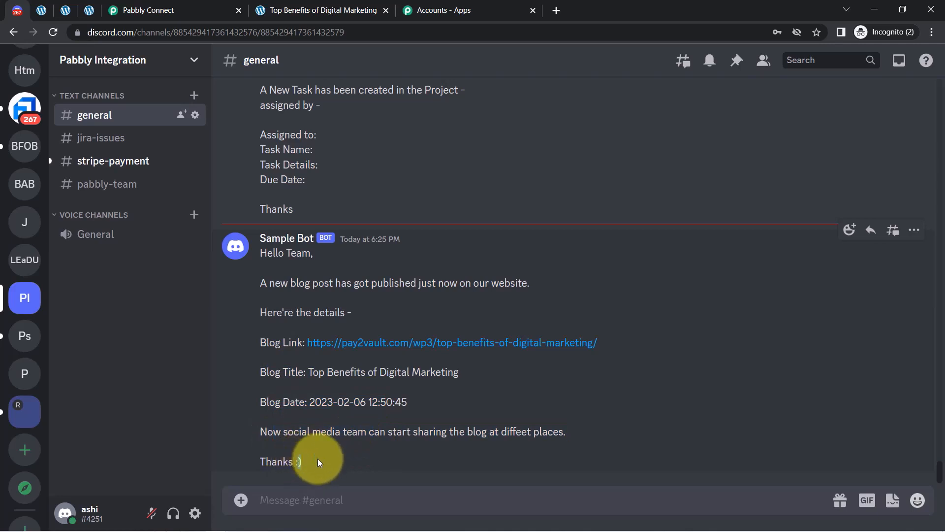
pyautogui.click(273, 433)
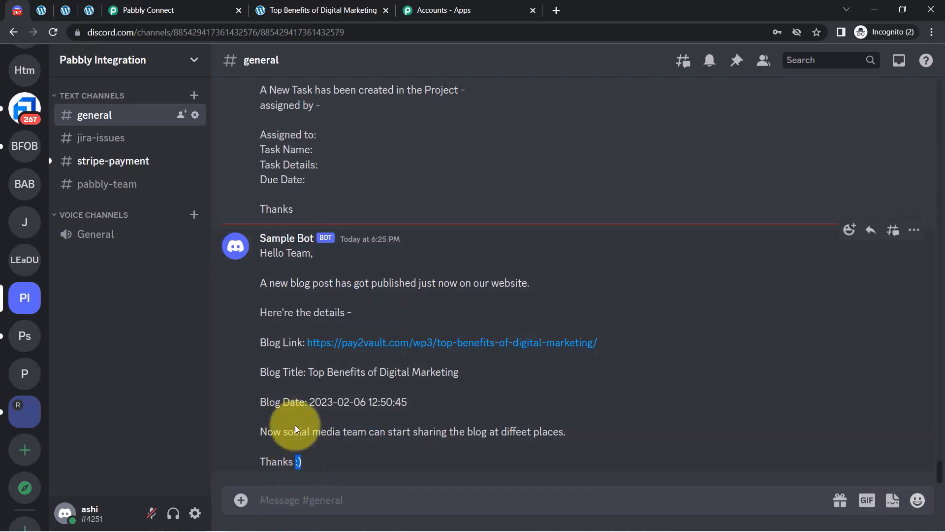
pyautogui.click(150, 9)
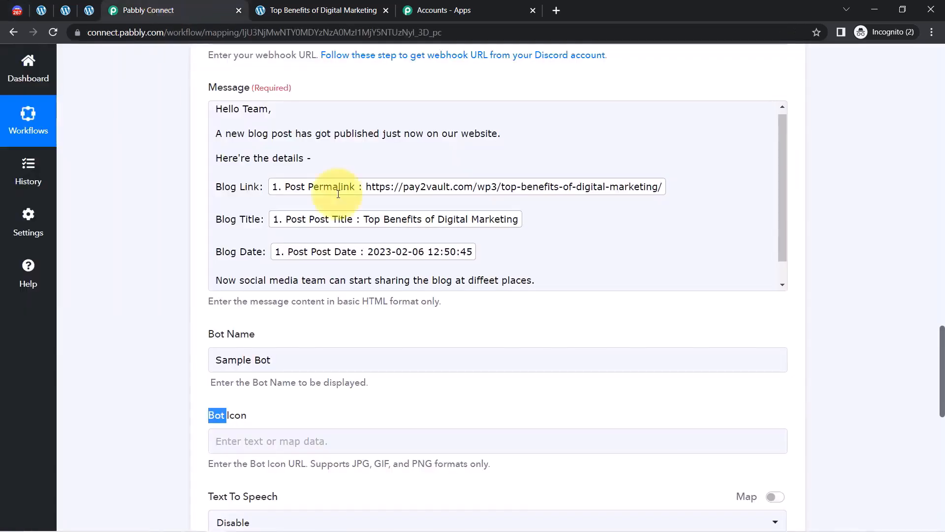
# Check the Action Event's HTML and Markdown options, keeping Send Channel Message (HTML).
pyautogui.moveTo(940, 357); pyautogui.dragTo(872, 306)
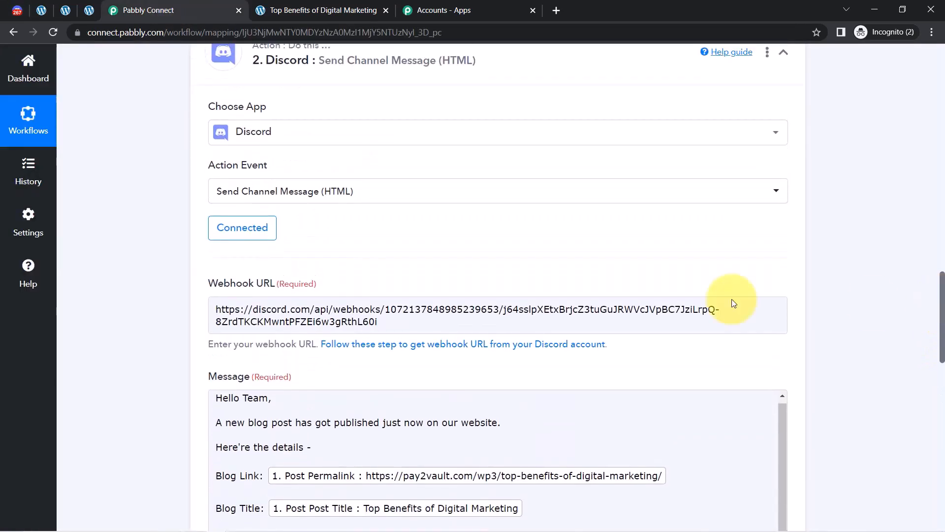
pyautogui.click(341, 191)
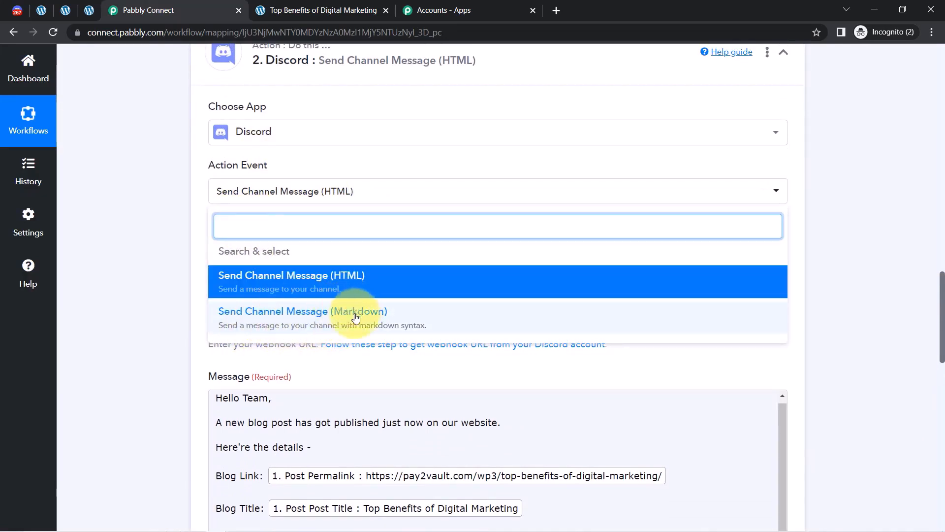
pyautogui.click(141, 267)
pyautogui.click(22, 10)
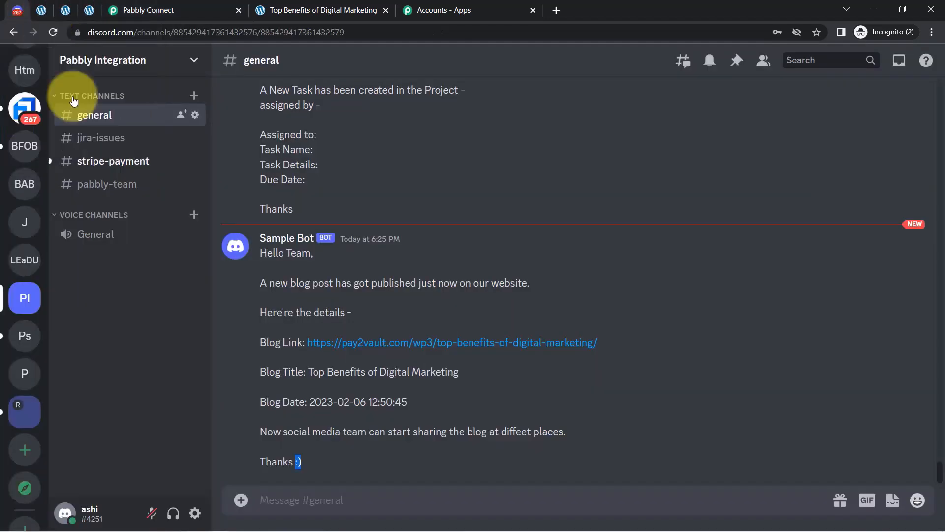
# Highlight Sample Bot's full message in #general, then go back to the top of the workflow.
pyautogui.moveTo(266, 260); pyautogui.dragTo(307, 451)
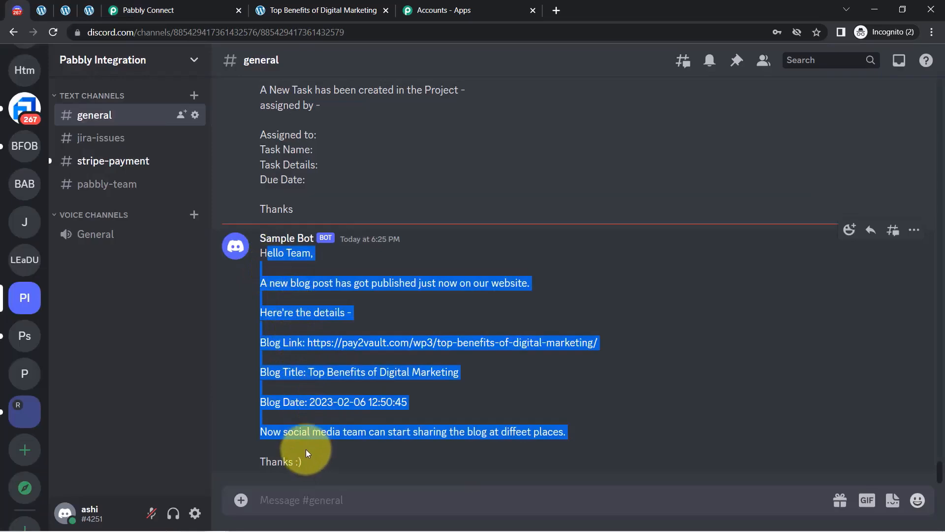
pyautogui.click(187, 10)
pyautogui.moveTo(943, 301); pyautogui.dragTo(942, 63)
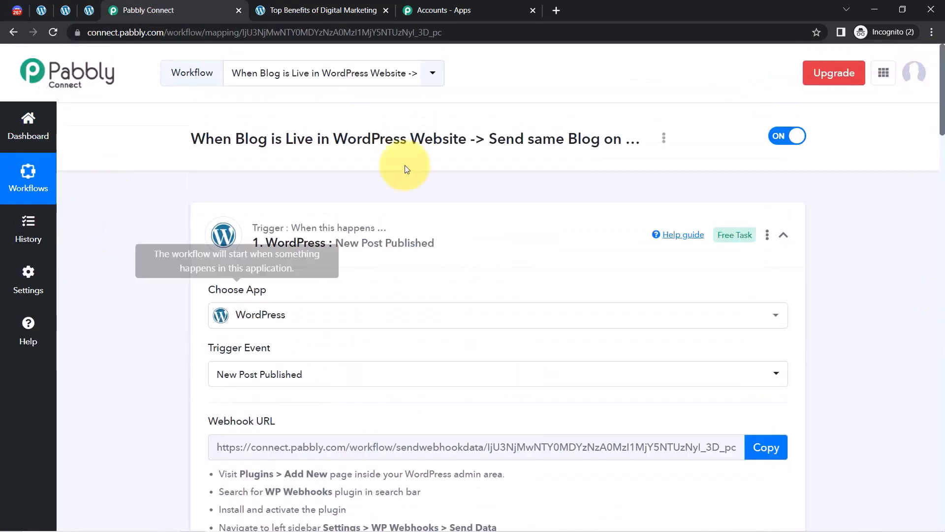
# Collapse the WordPress and Discord step cards and copy the workflow's share link.
pyautogui.click(321, 246)
pyautogui.click(323, 351)
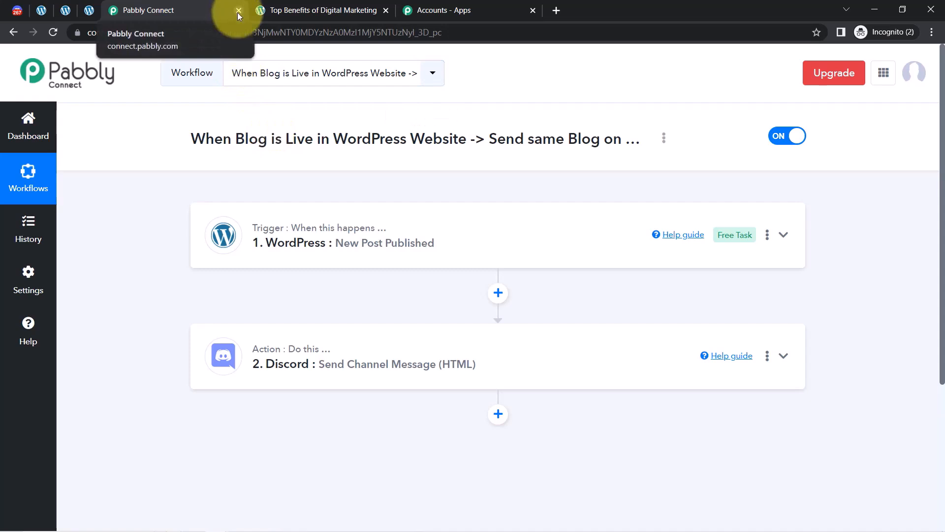
pyautogui.click(663, 139)
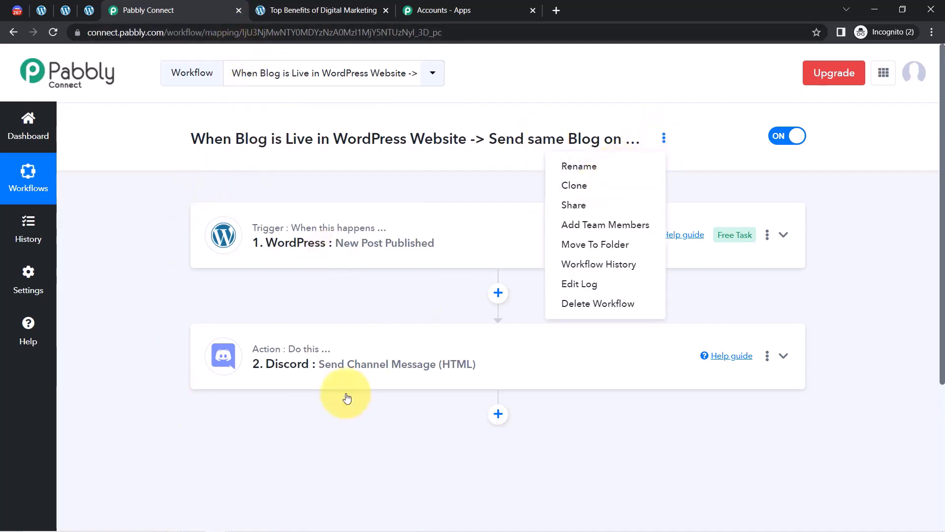
pyautogui.click(582, 209)
pyautogui.tripleClick(448, 290)
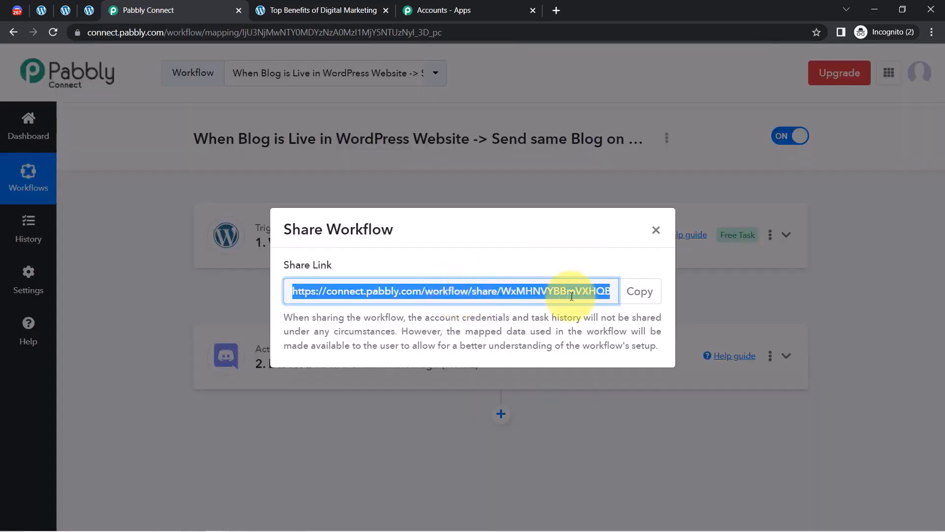
pyautogui.click(639, 291)
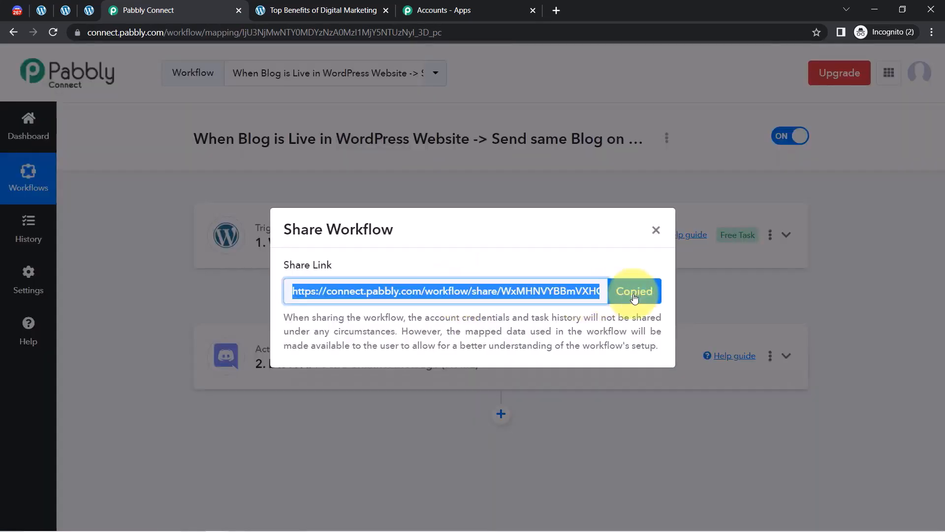
pyautogui.click(656, 233)
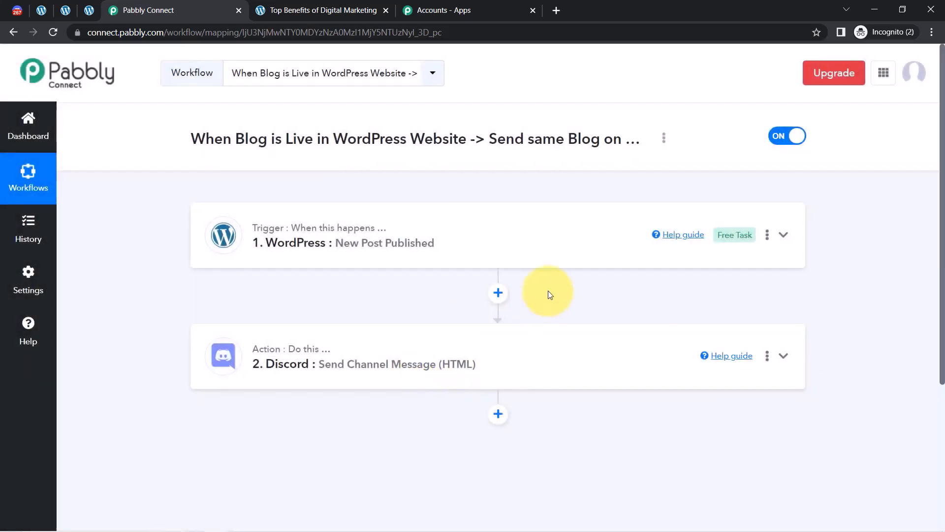
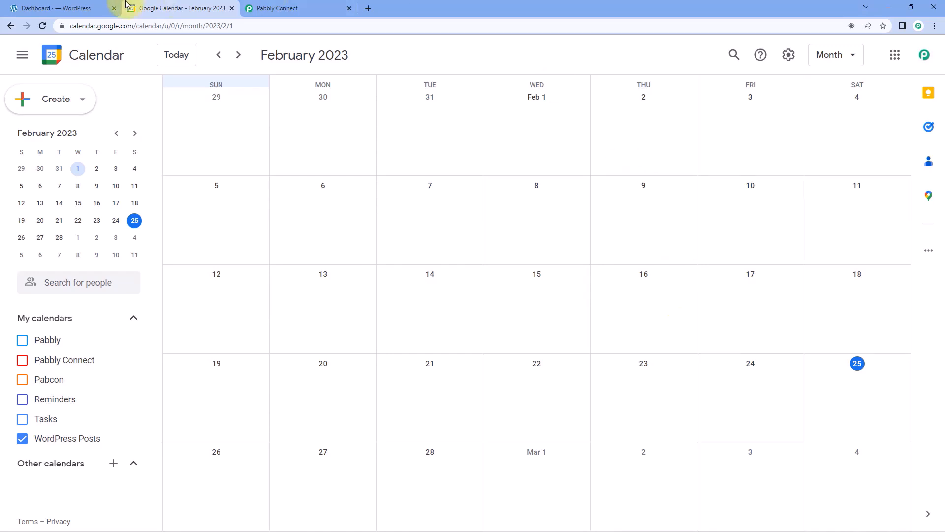
# Glance at WordPress, confirm February 2023 in Google Calendar is empty, then bring up Pabbly Connect.
pyautogui.click(59, 8)
pyautogui.click(180, 9)
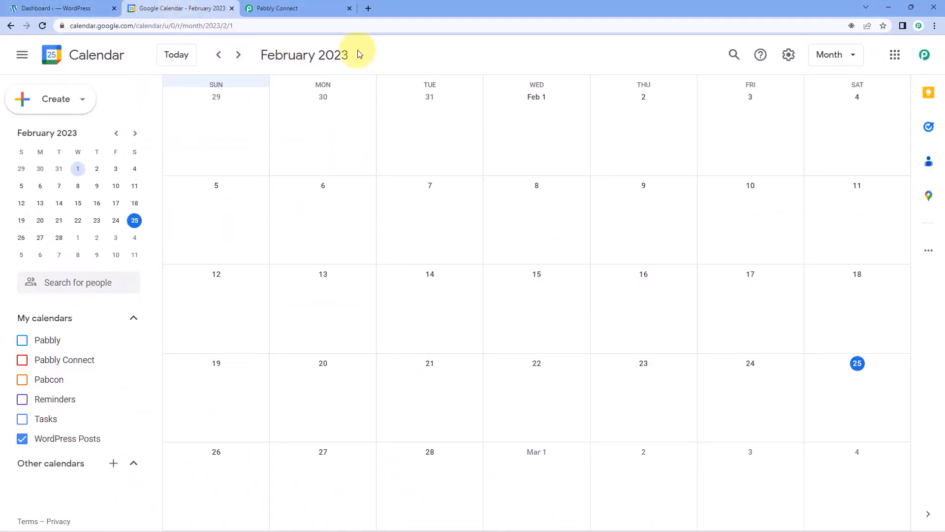
pyautogui.click(319, 9)
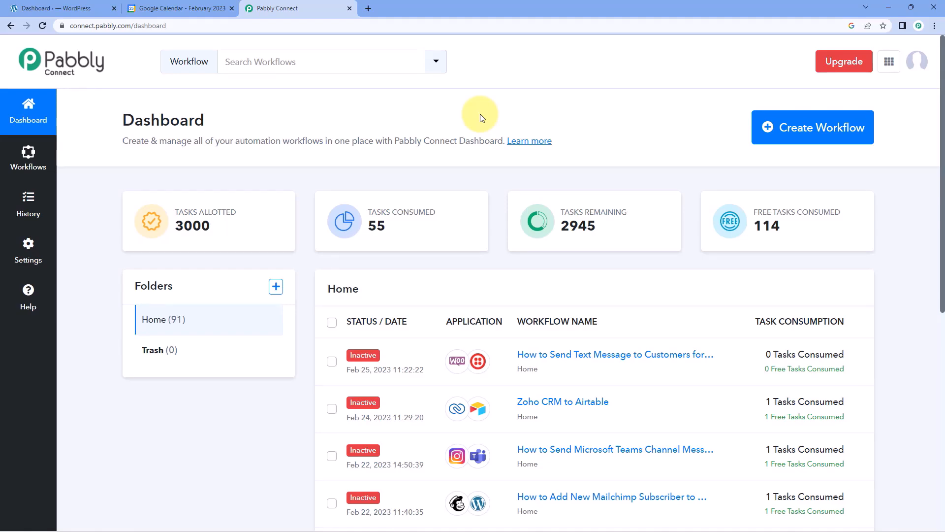
# Start a new workflow, name it 'WordPress to Google Calendar', and create it.
pyautogui.click(797, 127)
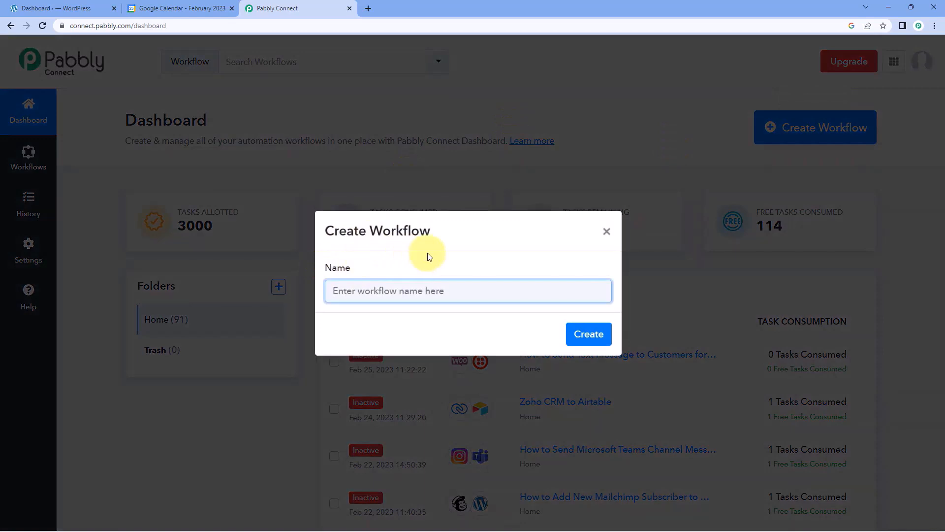
pyautogui.write('WordPress to Google ')
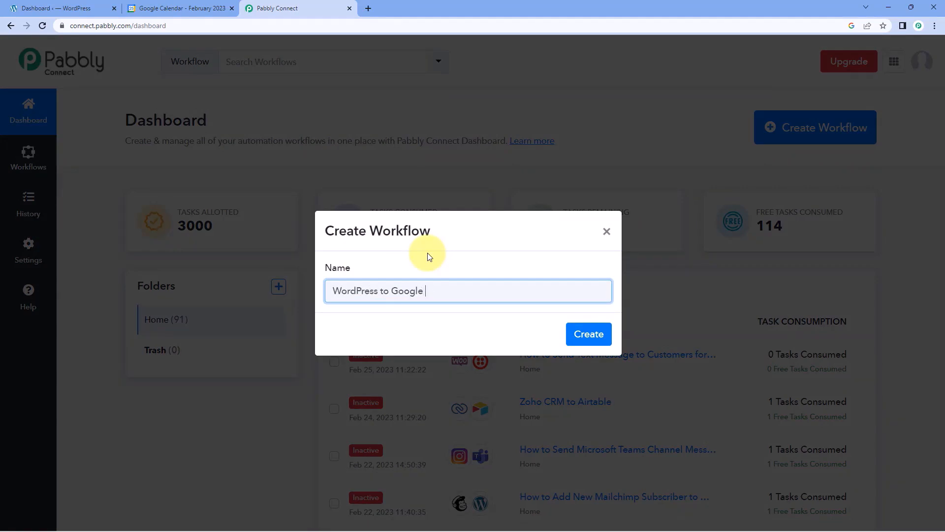
pyautogui.write('Calendar')
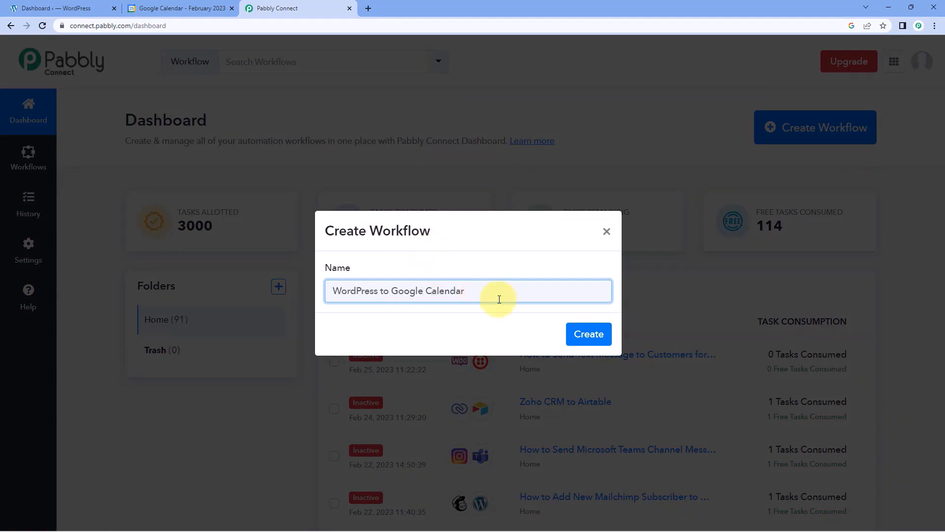
pyautogui.click(588, 334)
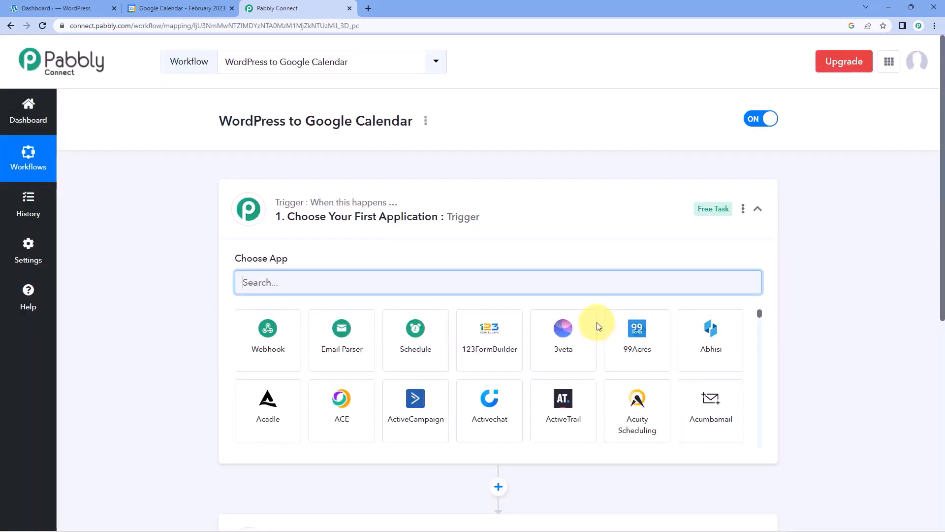
pyautogui.click(495, 181)
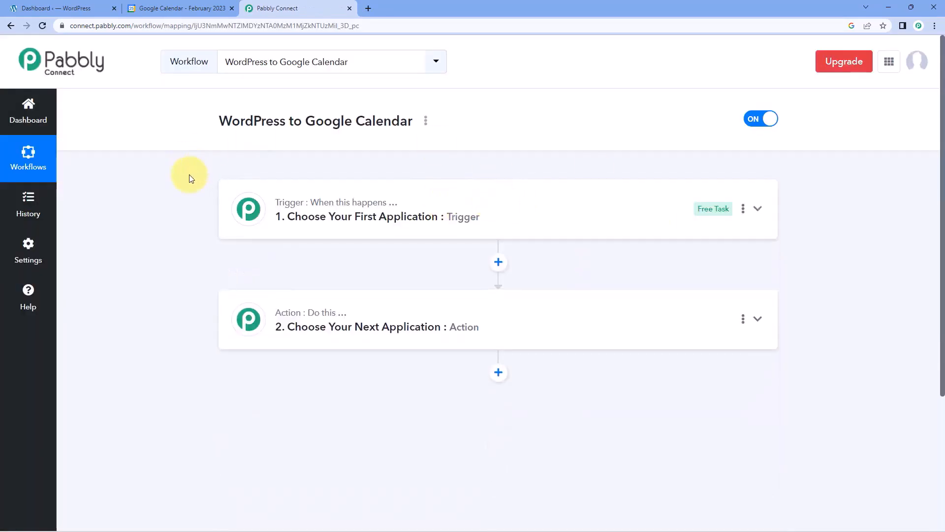
pyautogui.scroll(-1, 191, 179)
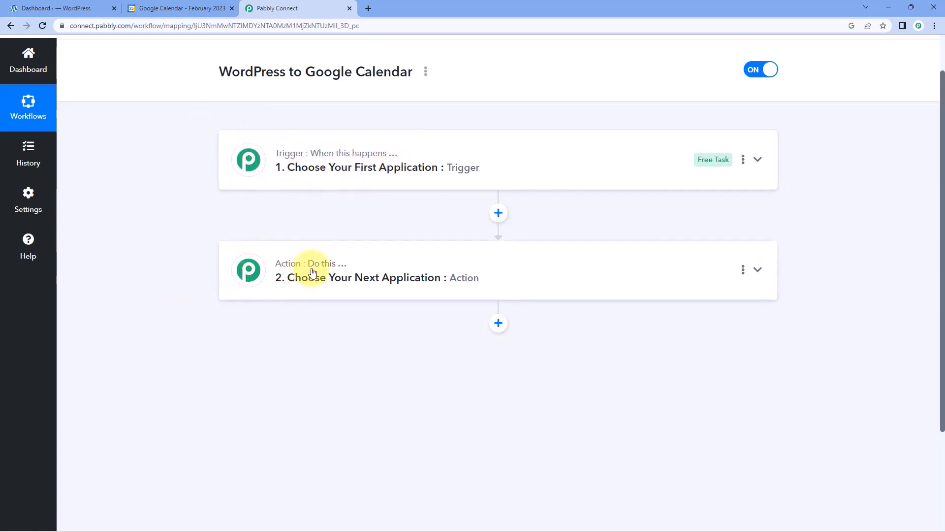
pyautogui.click(442, 142)
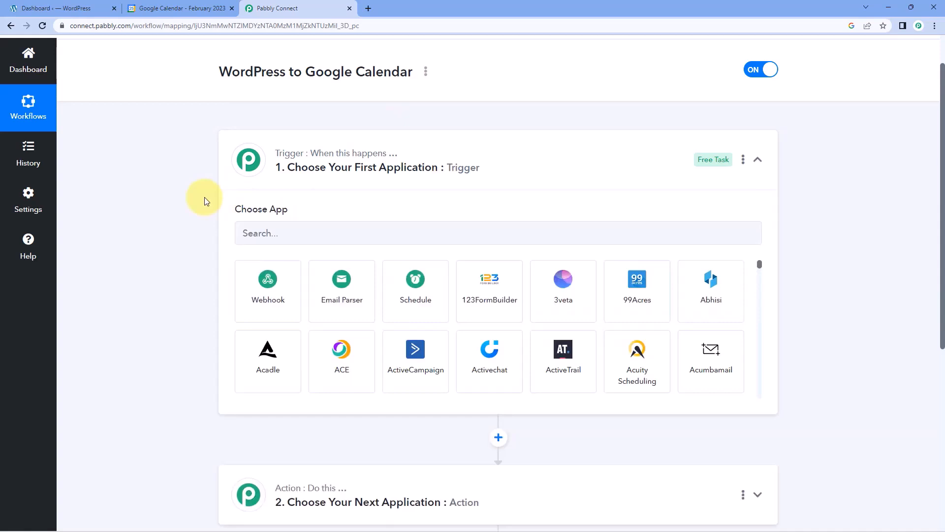
pyautogui.click(49, 8)
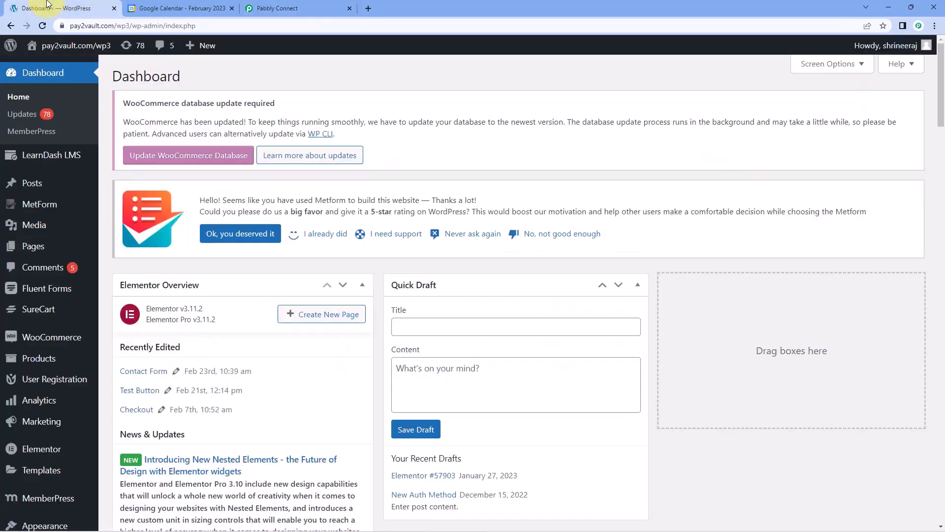
pyautogui.click(259, 9)
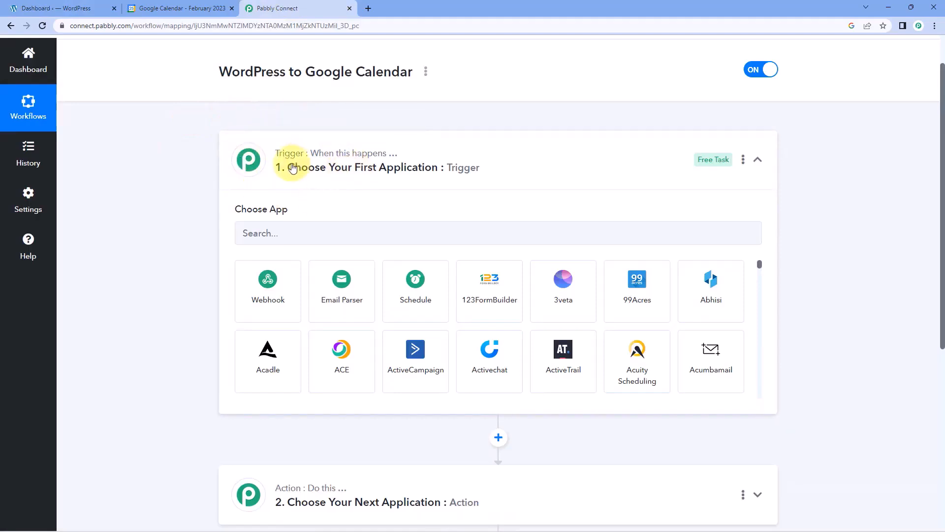
pyautogui.click(66, 6)
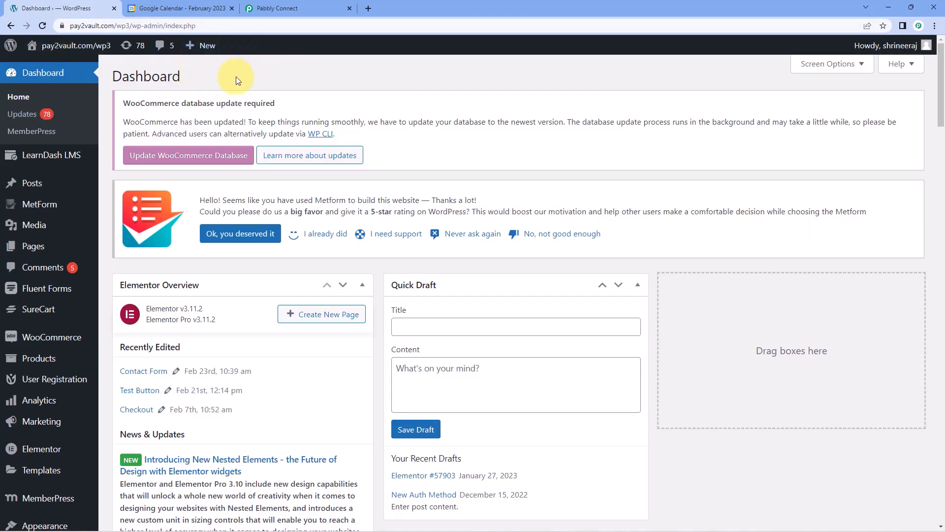
pyautogui.click(275, 10)
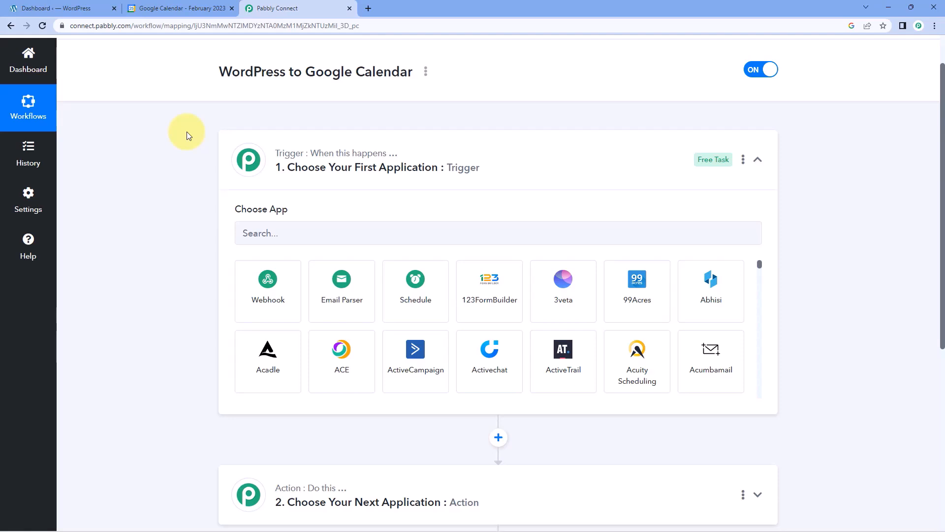
pyautogui.scroll(-2, 187, 131)
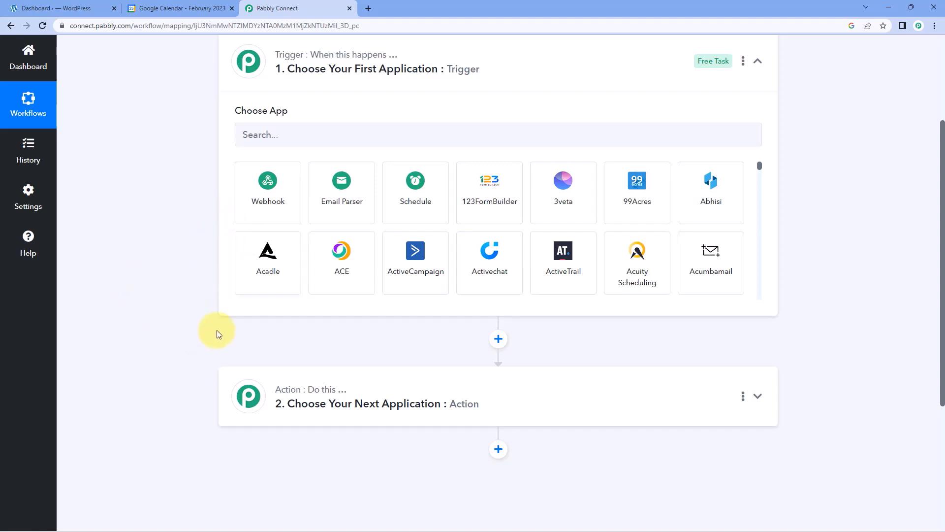
pyautogui.scroll(1, 214, 334)
pyautogui.click(165, 4)
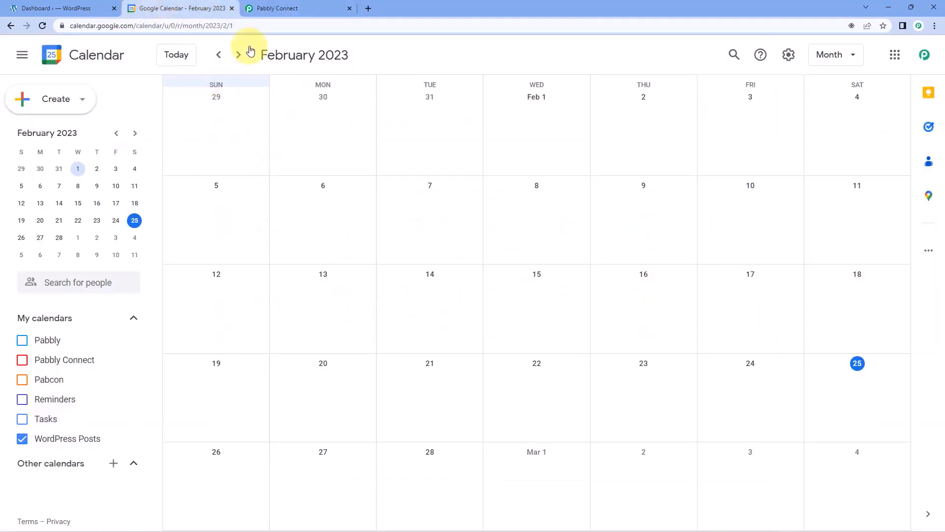
pyautogui.click(312, 7)
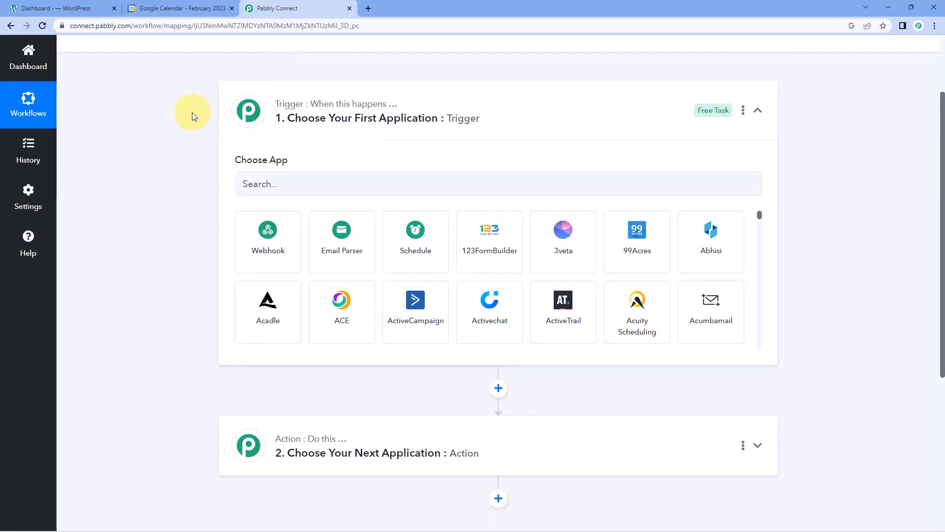
pyautogui.scroll(-1, 172, 165)
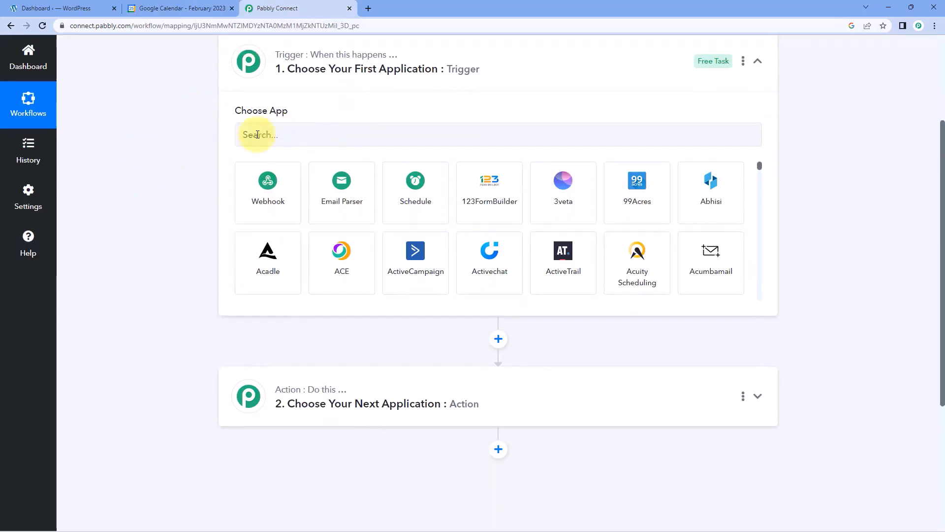
pyautogui.click(253, 134)
# Set the trigger to the WordPress app with the New Post Published event.
pyautogui.write('Wor')
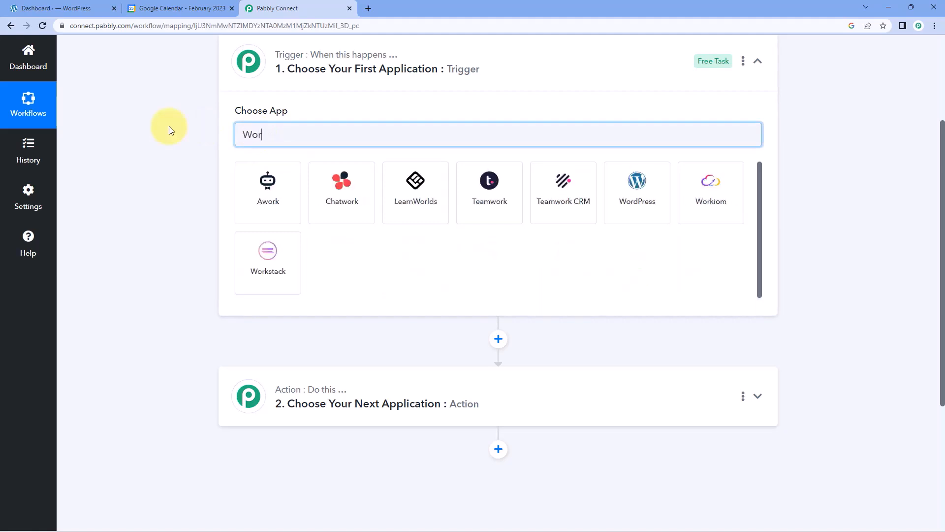
pyautogui.write('dPress')
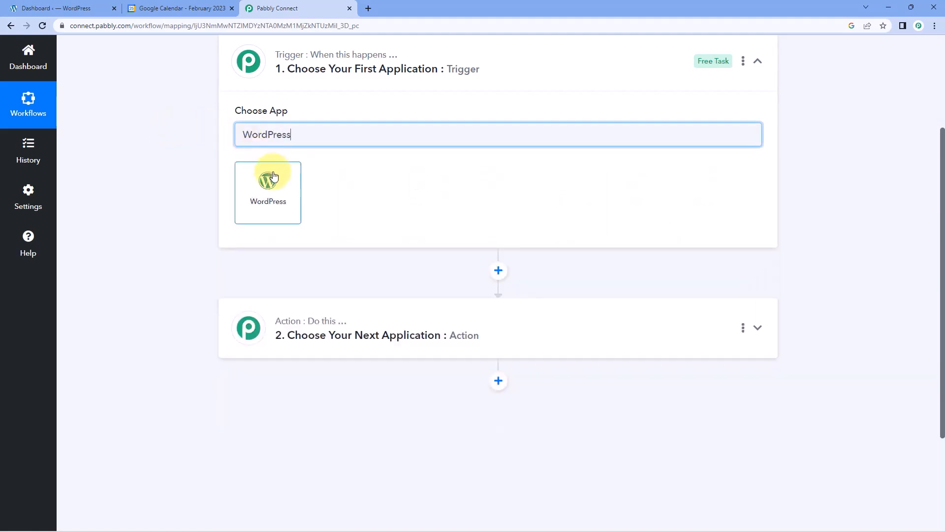
pyautogui.click(277, 190)
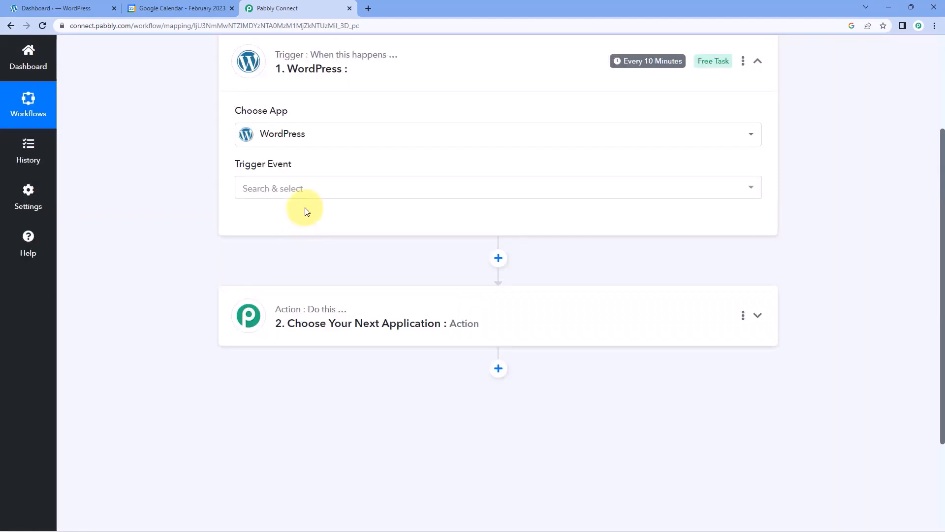
pyautogui.click(326, 187)
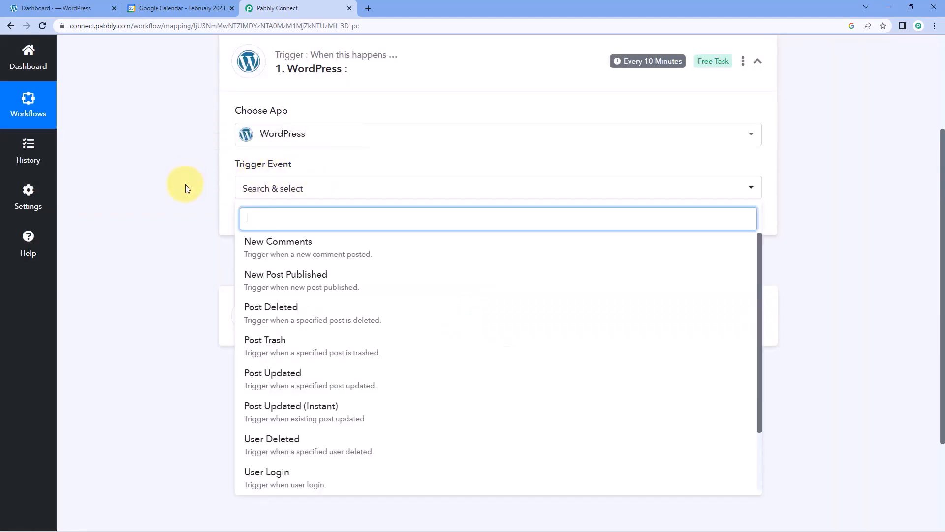
pyautogui.scroll(-1, 186, 186)
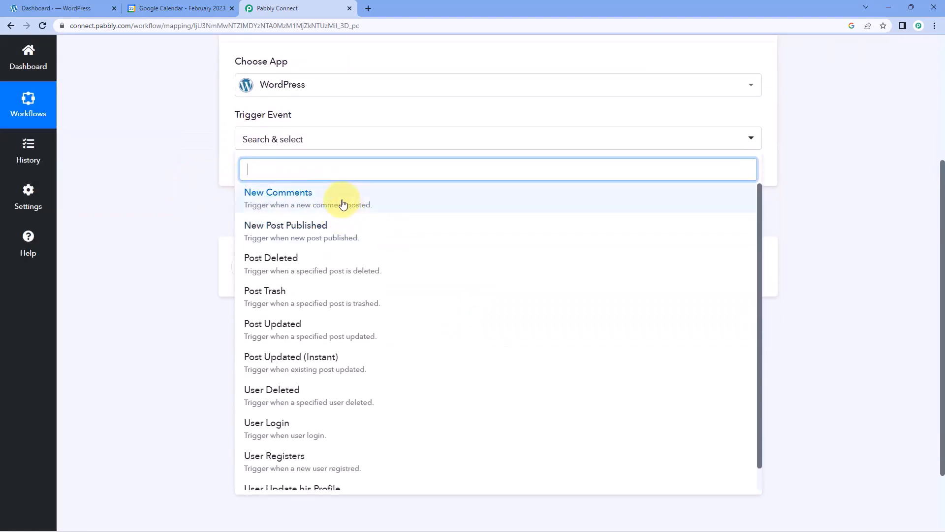
pyautogui.click(342, 226)
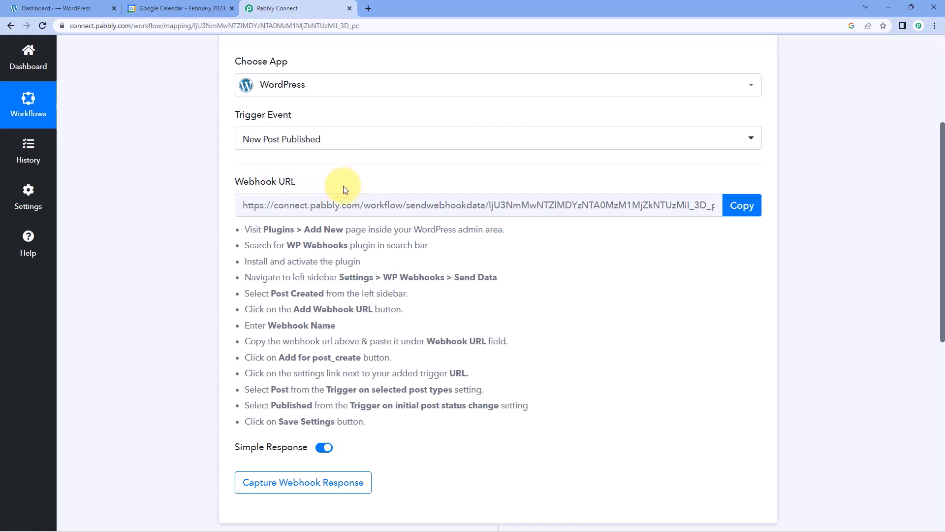
# Go over the generated webhook setup instructions before heading to WordPress.
pyautogui.moveTo(245, 229); pyautogui.dragTo(447, 418)
pyautogui.click(510, 323)
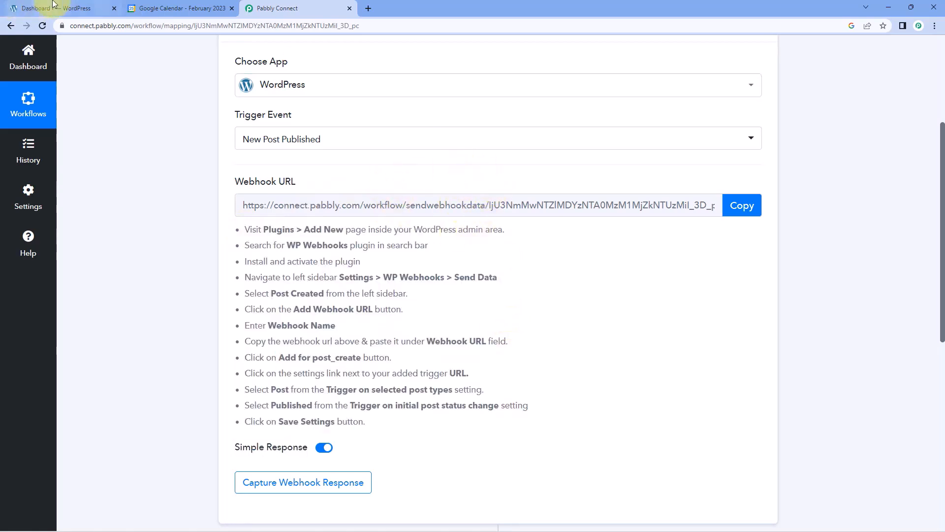
pyautogui.click(20, 8)
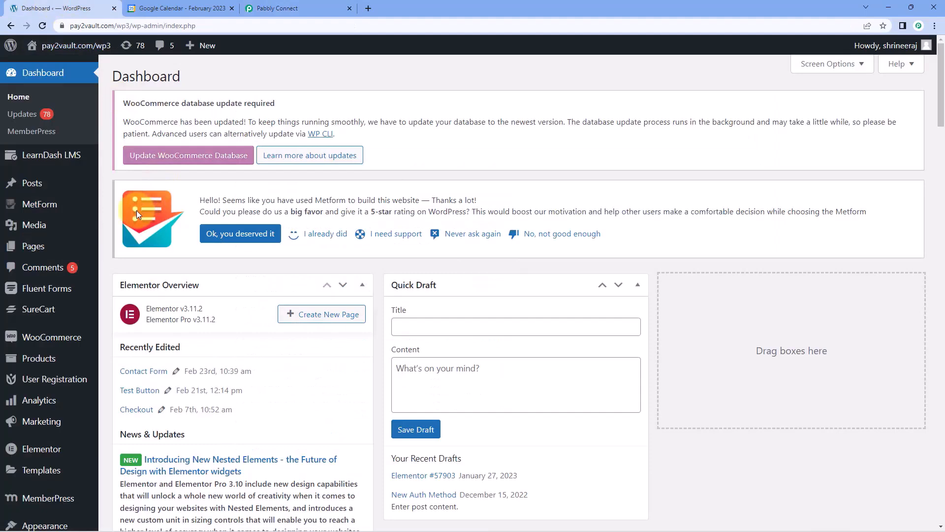
# Check the setup instructions for the required WP Webhooks plugin name.
pyautogui.scroll(-4, 110, 227)
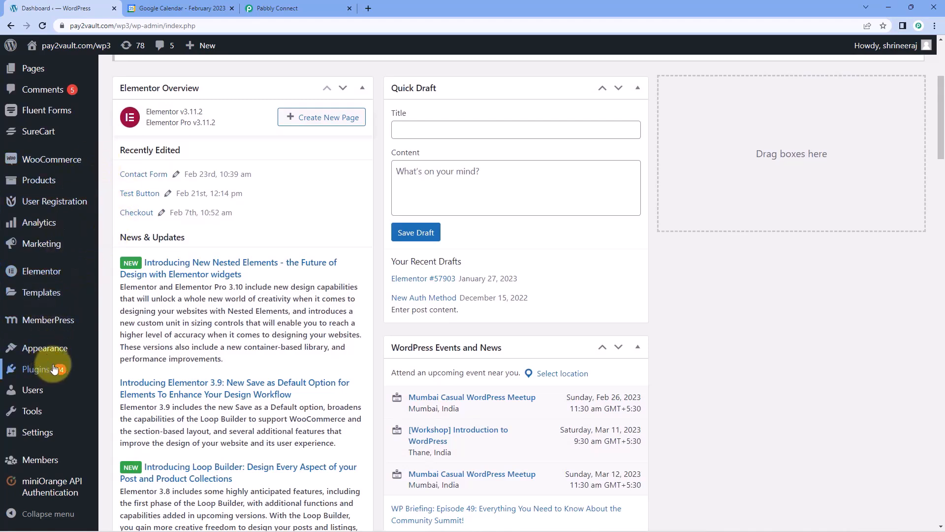
pyautogui.moveTo(47, 374)
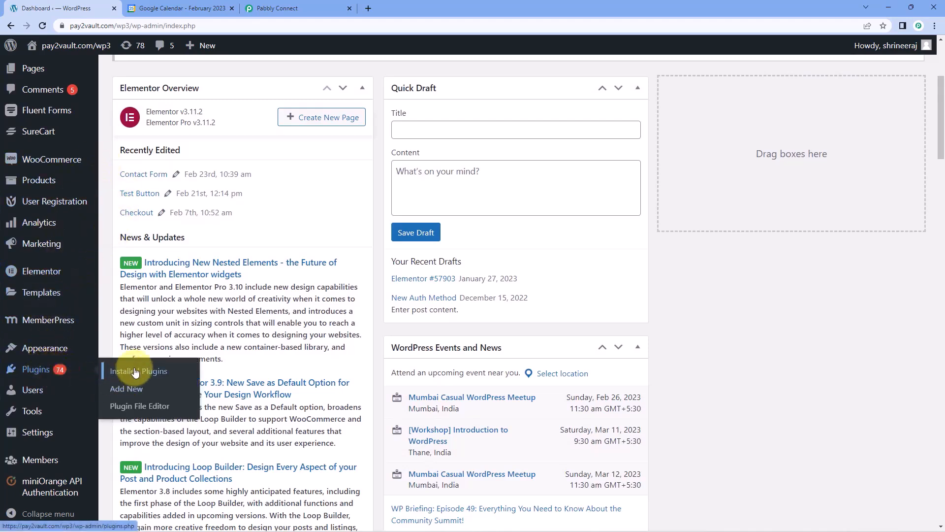
pyautogui.click(276, 9)
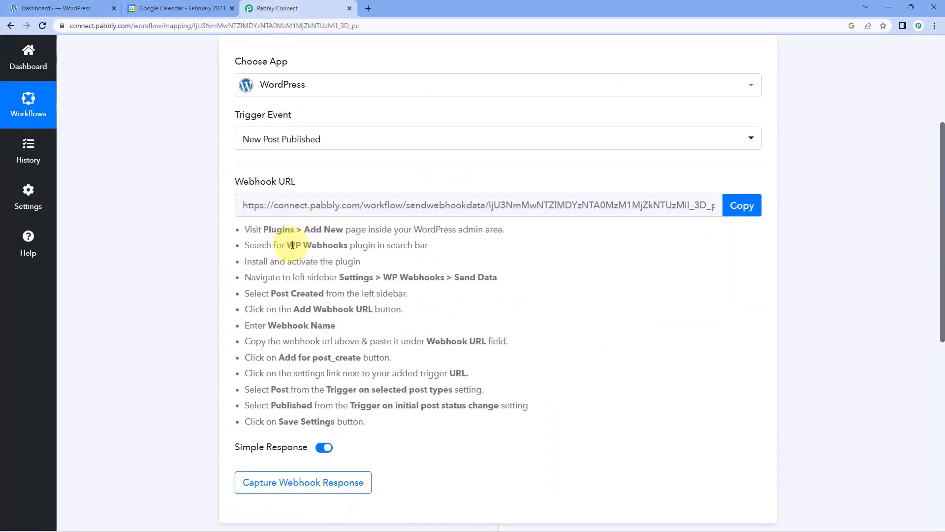
pyautogui.moveTo(287, 245); pyautogui.dragTo(339, 239)
pyautogui.click(53, 8)
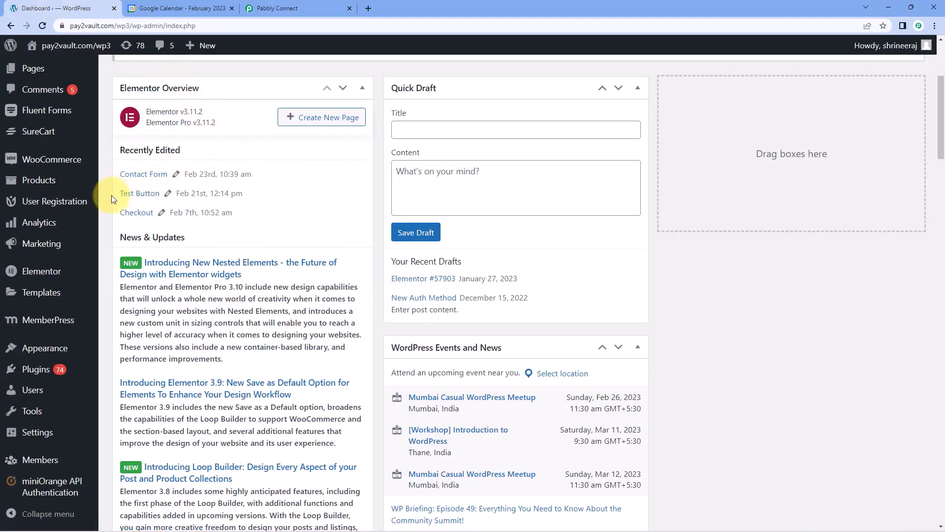
# Filter installed plugins for 'WP Webhooks' and open the plugin's settings page.
pyautogui.moveTo(35, 369)
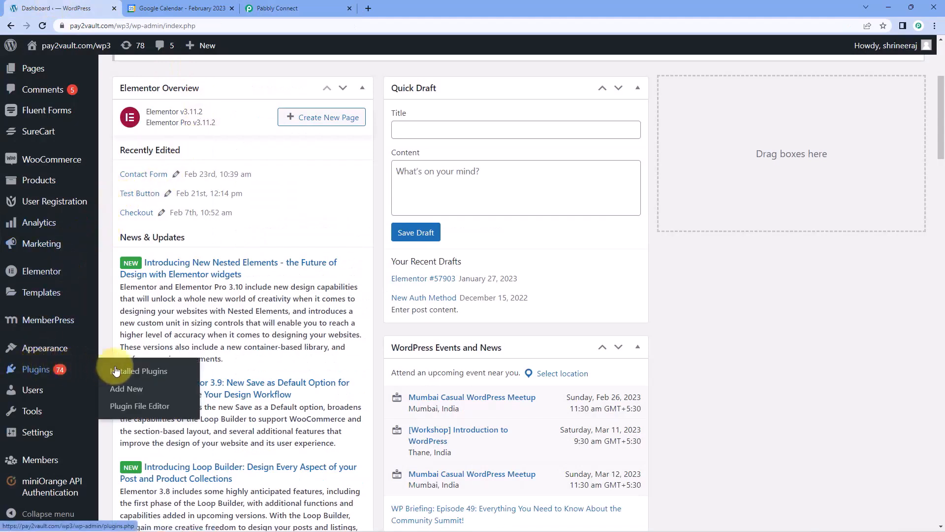
pyautogui.click(138, 373)
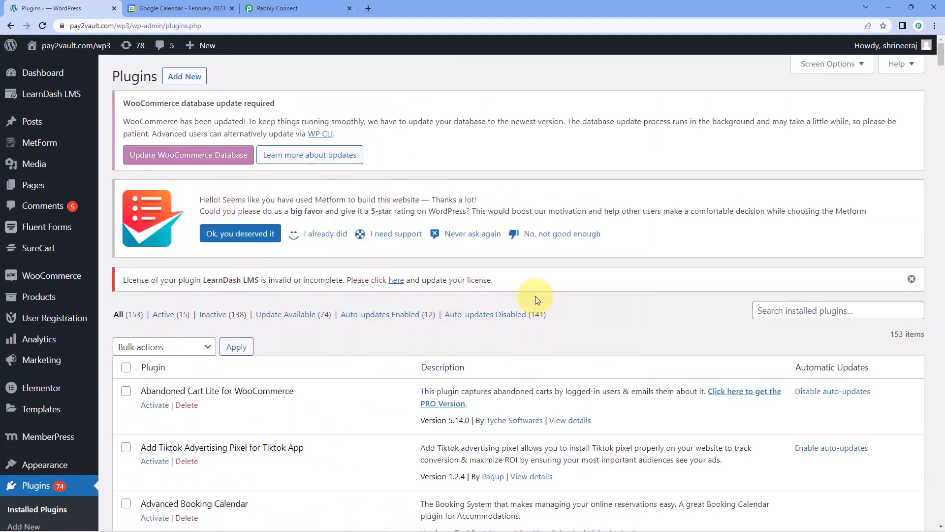
pyautogui.scroll(-1, 689, 265)
pyautogui.click(817, 256)
pyautogui.write('WP ')
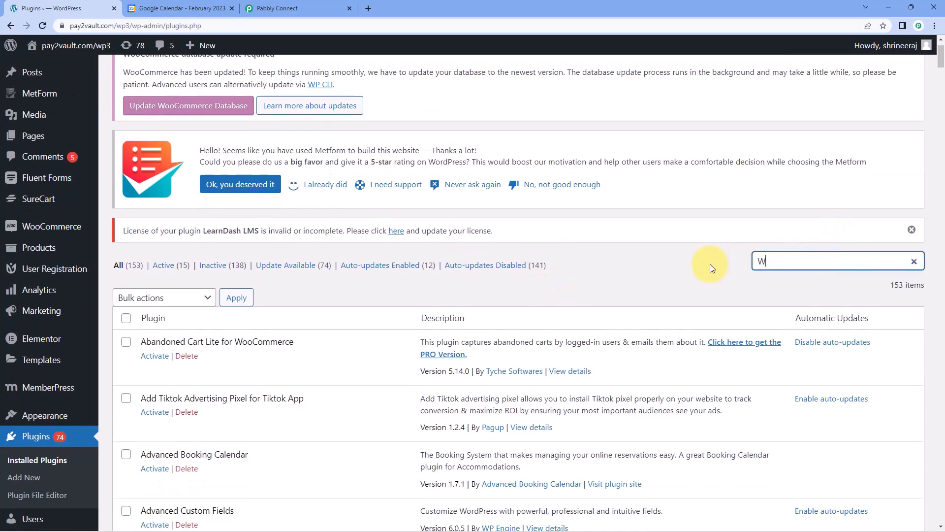
pyautogui.write('Webhooks')
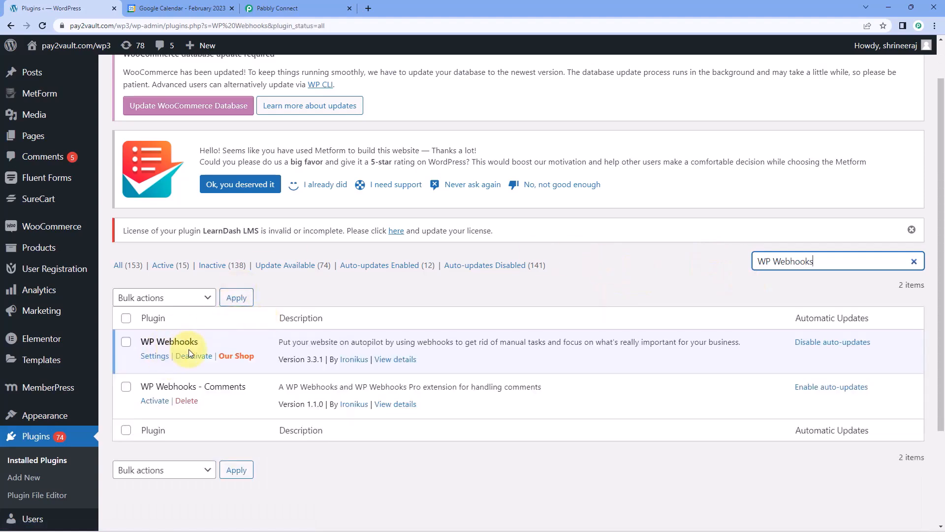
pyautogui.scroll(-1, 187, 347)
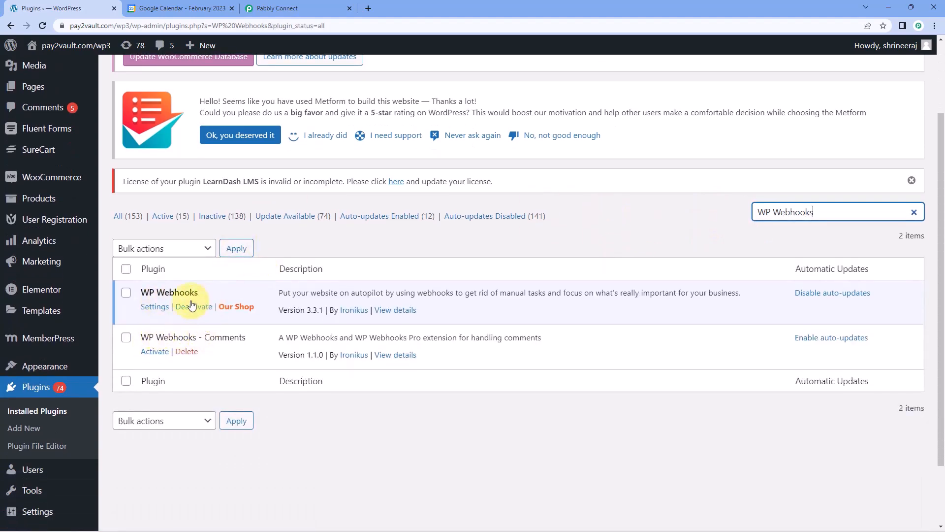
pyautogui.click(157, 307)
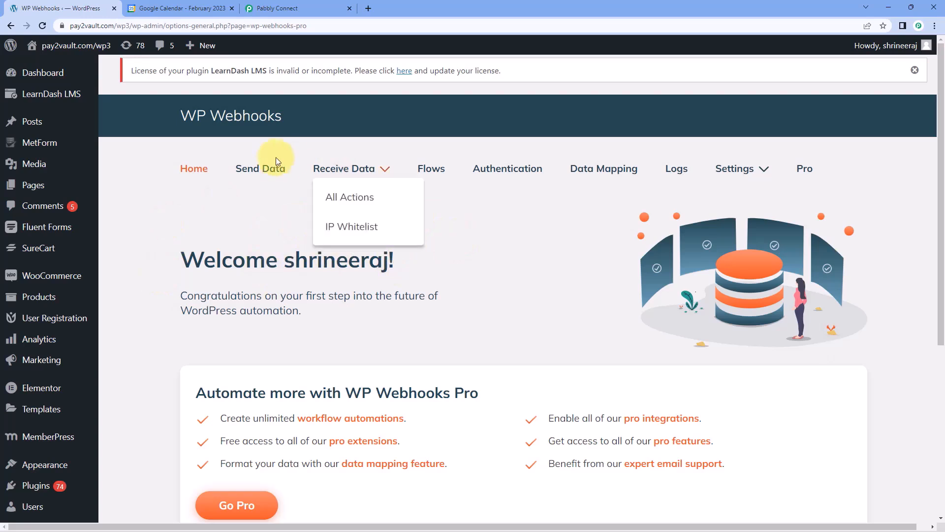
# Under Send Data, select the Post created trigger and bring up Add Webhook URL.
pyautogui.click(265, 168)
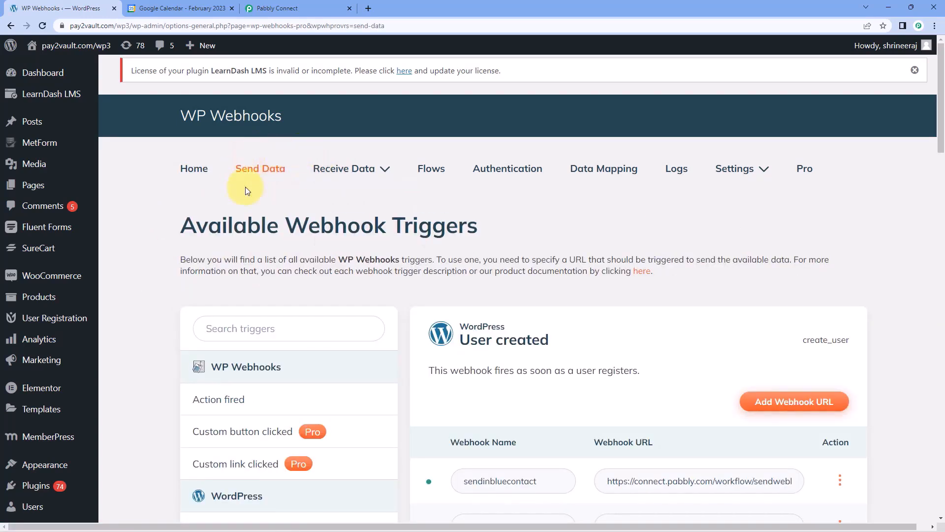
pyautogui.scroll(-4, 195, 191)
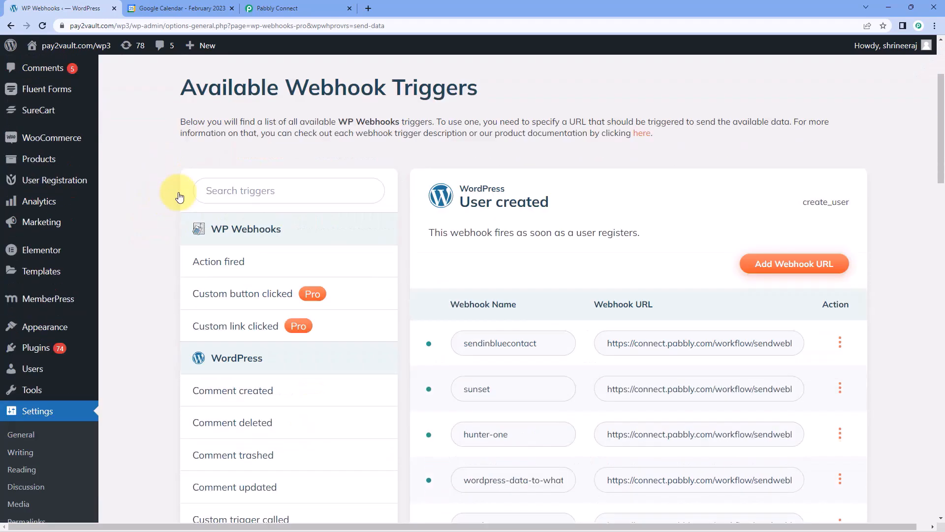
pyautogui.scroll(-1, 146, 242)
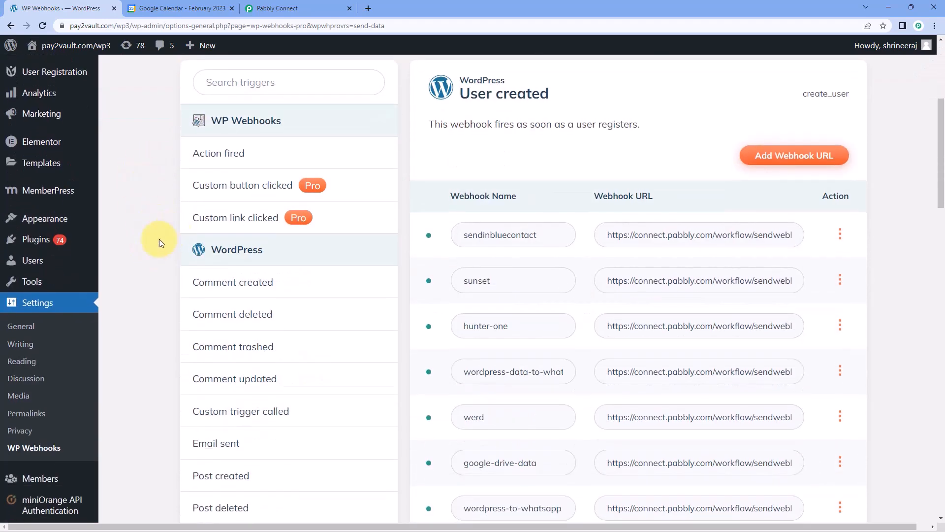
pyautogui.scroll(-2, 170, 241)
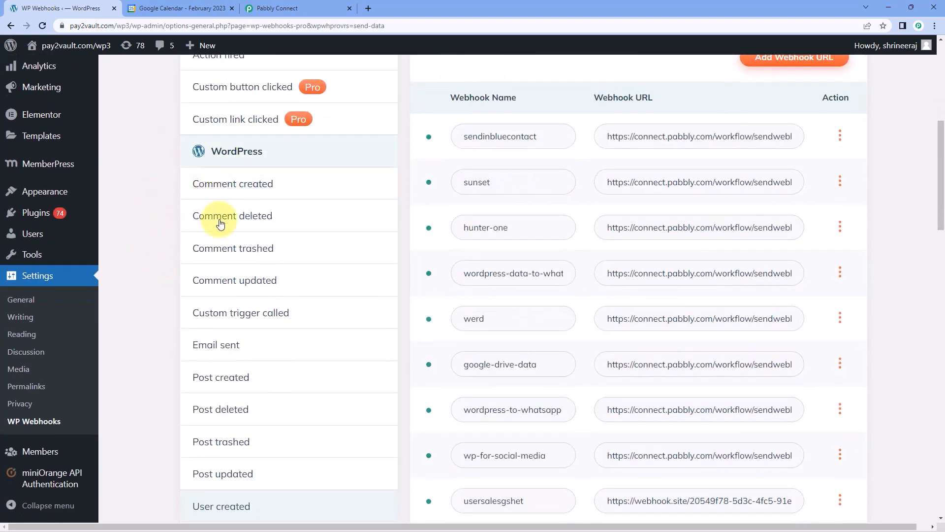
pyautogui.scroll(-1, 175, 266)
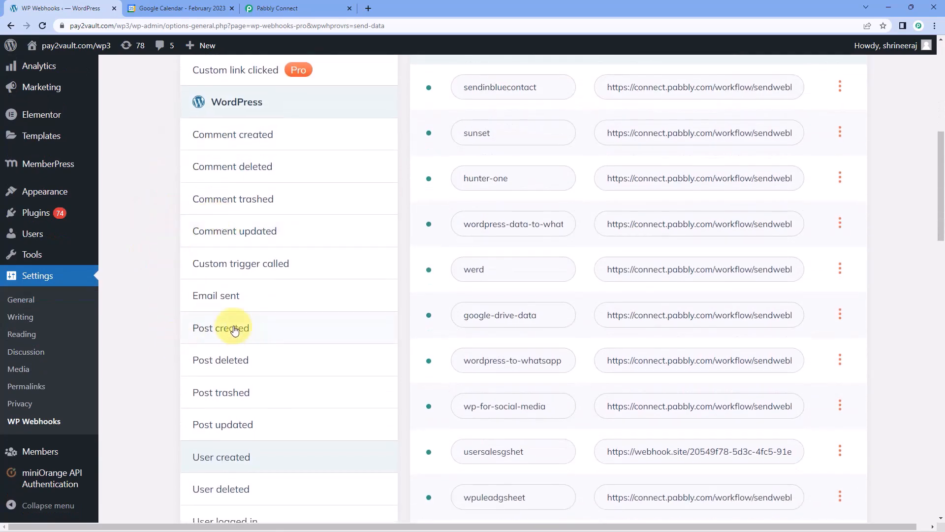
pyautogui.click(251, 328)
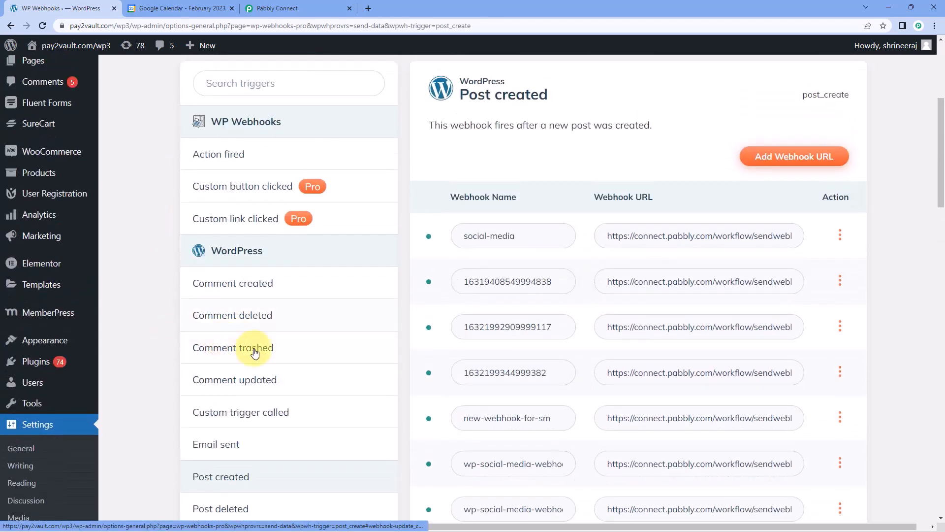
pyautogui.click(783, 164)
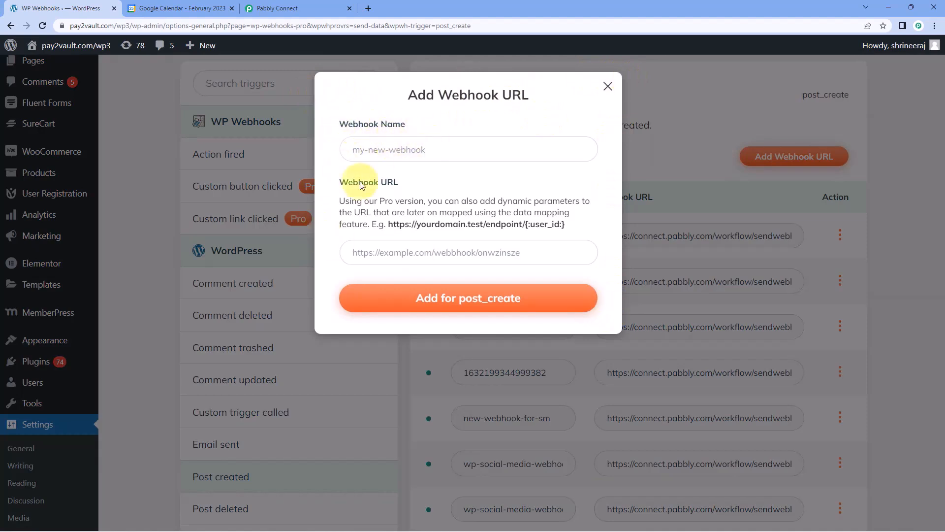
# Add a 'Google Calendar' post_create webhook using the copied Pabbly Connect webhook URL.
pyautogui.click(413, 148)
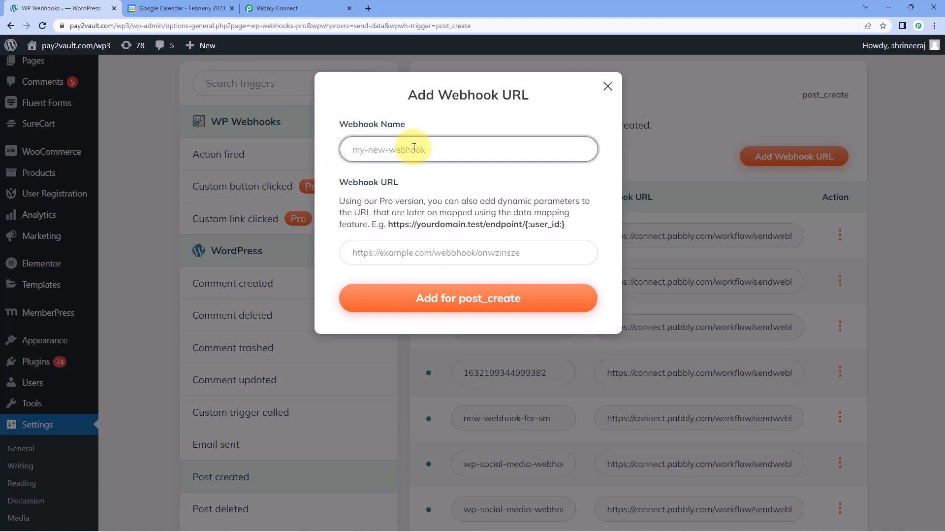
pyautogui.write('Google Calendar')
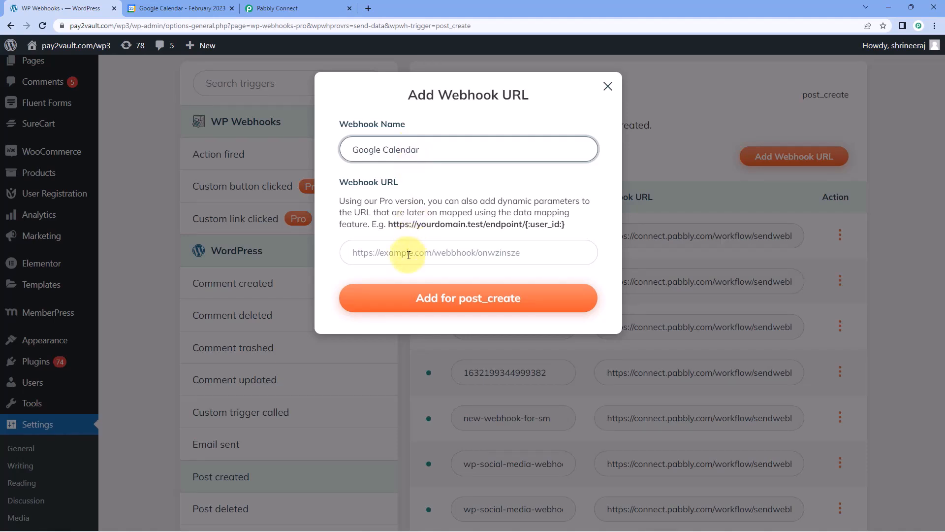
pyautogui.click(278, 8)
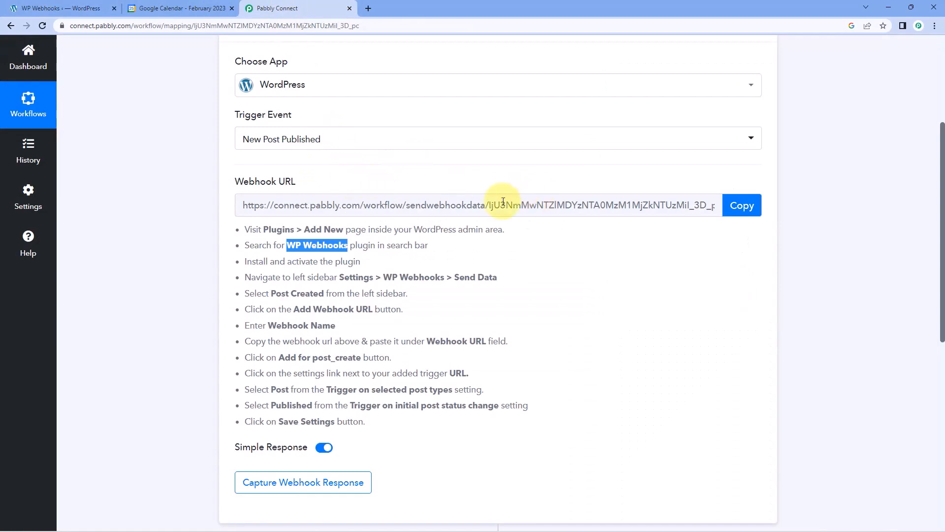
pyautogui.click(742, 205)
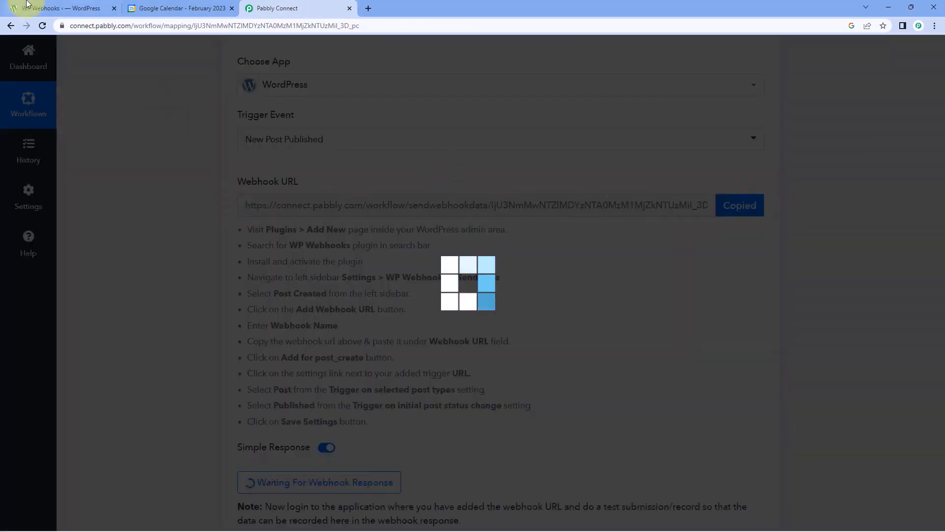
pyautogui.click(27, 5)
pyautogui.click(375, 250)
pyautogui.rightClick(379, 250)
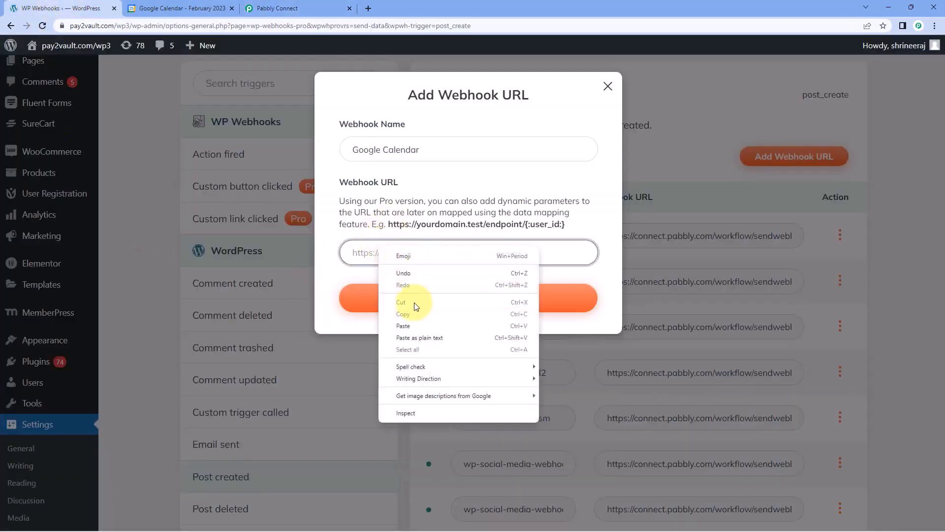
pyautogui.click(412, 326)
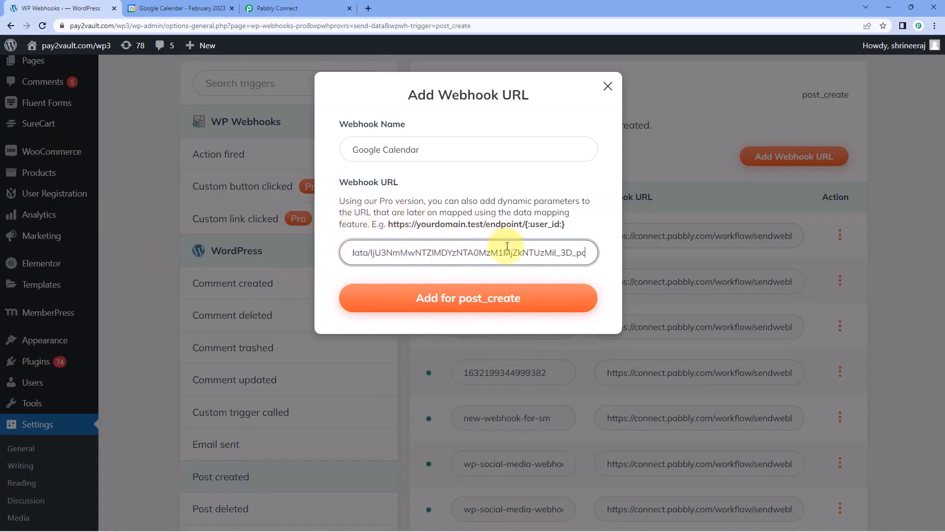
pyautogui.click(457, 304)
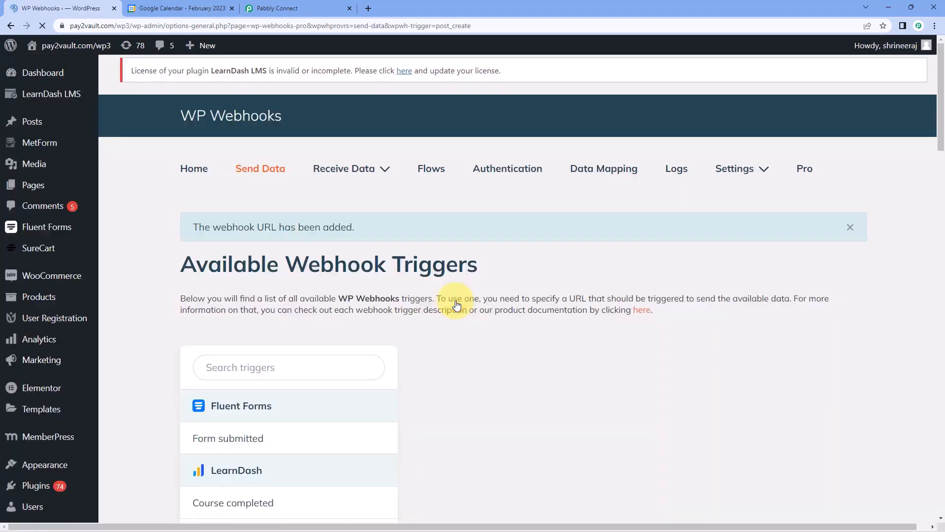
# Open Settings from the google-calendar webhook's three-dot options menu.
pyautogui.scroll(-10, 427, 285)
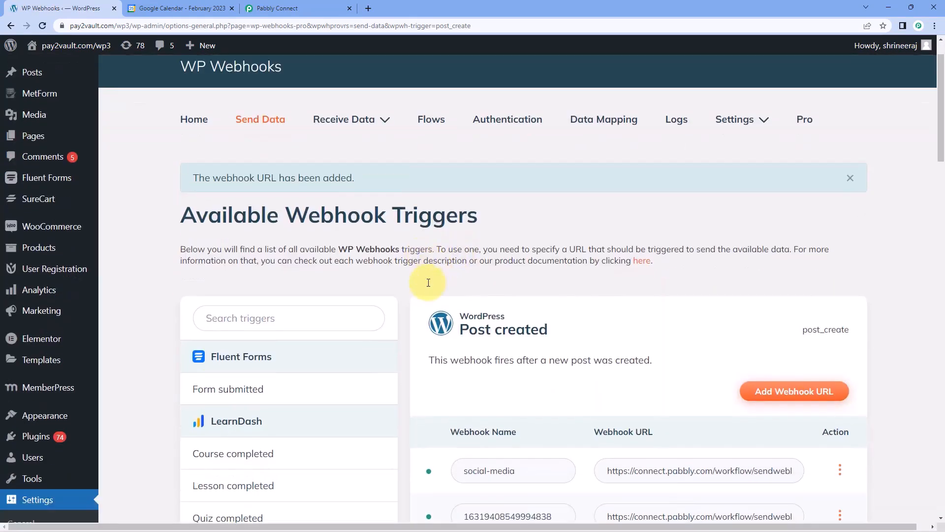
pyautogui.scroll(-9, 425, 287)
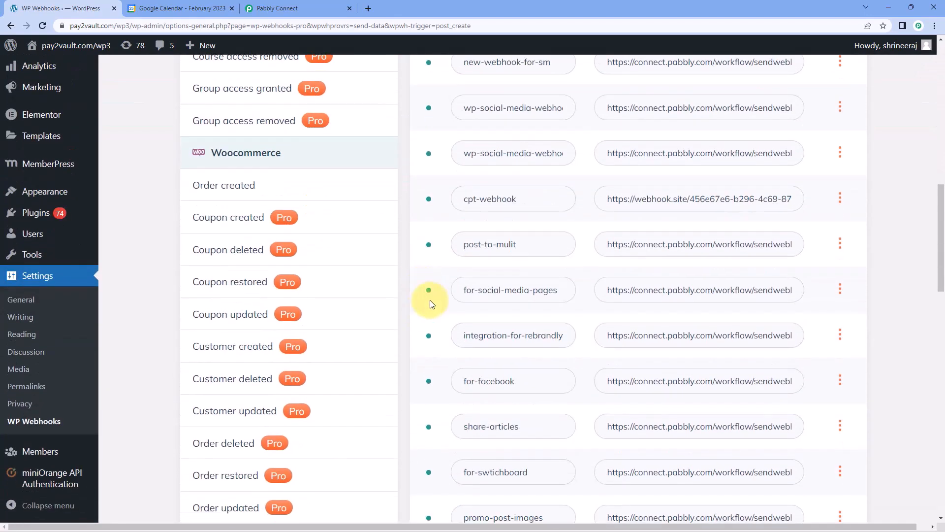
pyautogui.scroll(-7, 427, 304)
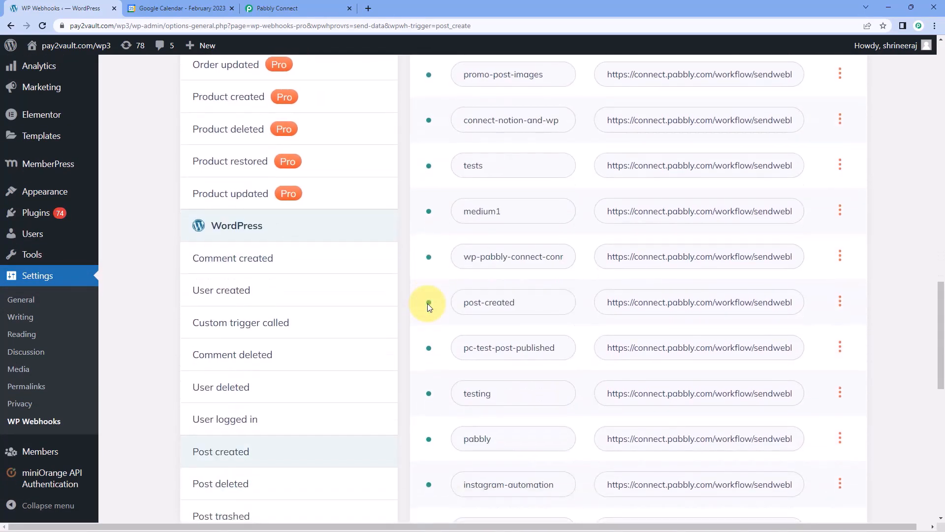
pyautogui.scroll(-6, 427, 307)
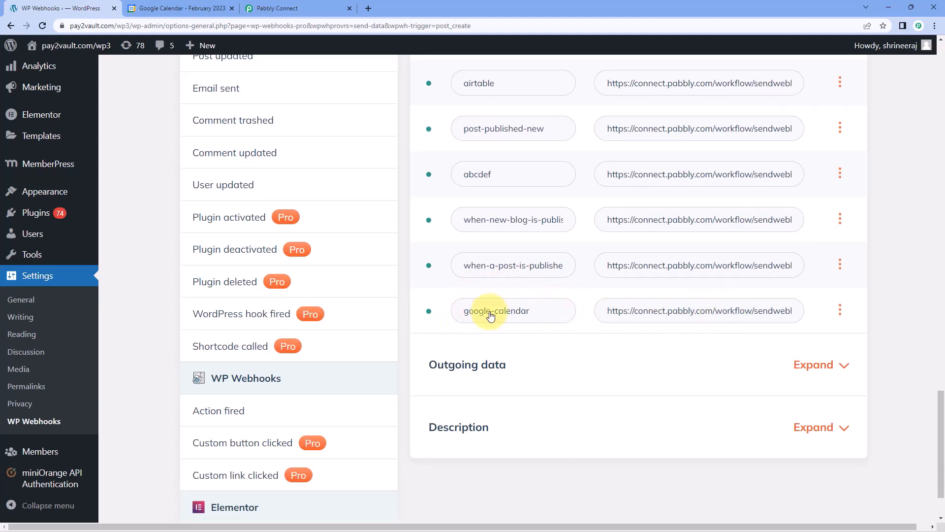
pyautogui.click(841, 310)
pyautogui.click(854, 387)
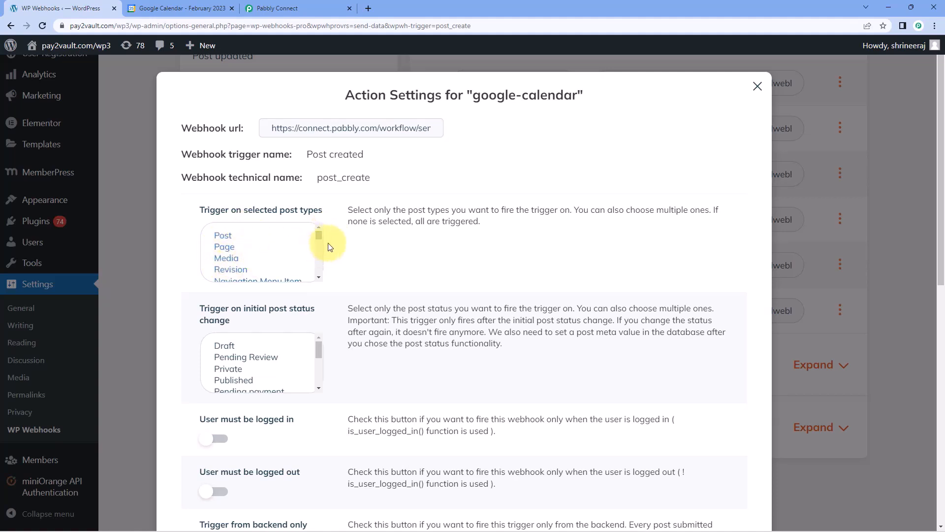
# Try the Page and Media post types, then keep Post as the only trigger type.
pyautogui.moveTo(320, 233)
pyautogui.mouseDown()
pyautogui.moveTo(320, 265)
pyautogui.moveTo(318, 226)
pyautogui.mouseUp()
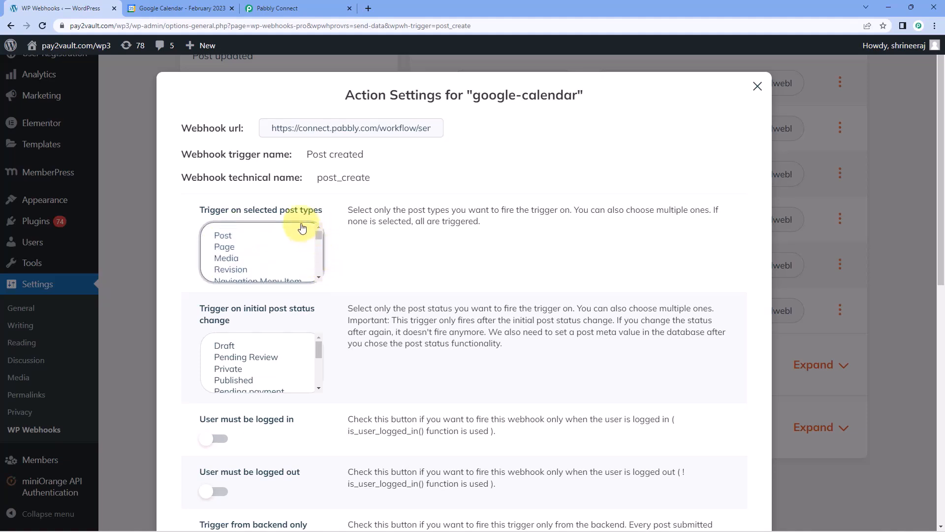
pyautogui.click(233, 239)
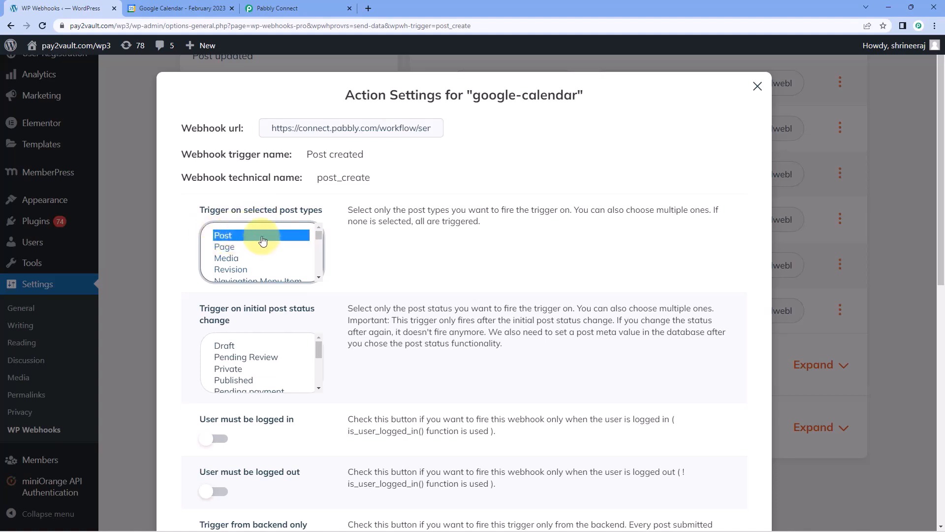
pyautogui.click(236, 247)
pyautogui.click(239, 258)
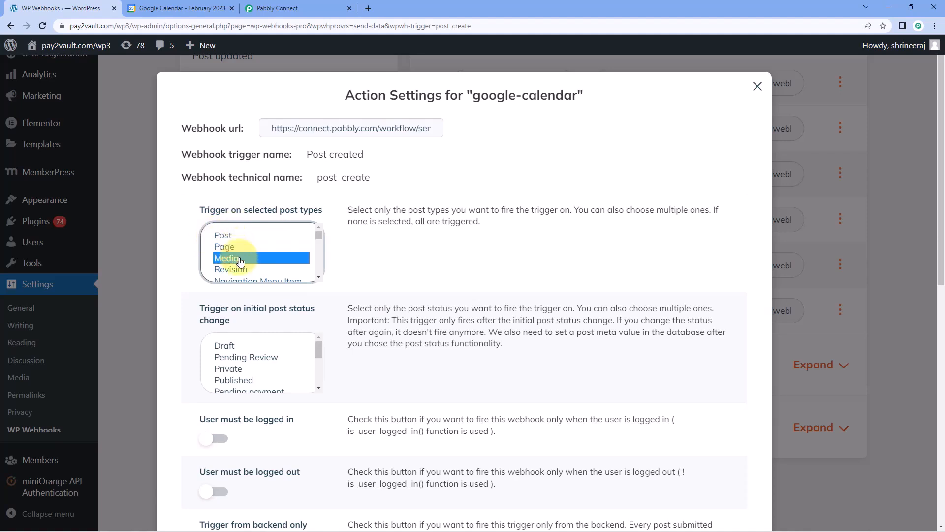
pyautogui.click(231, 237)
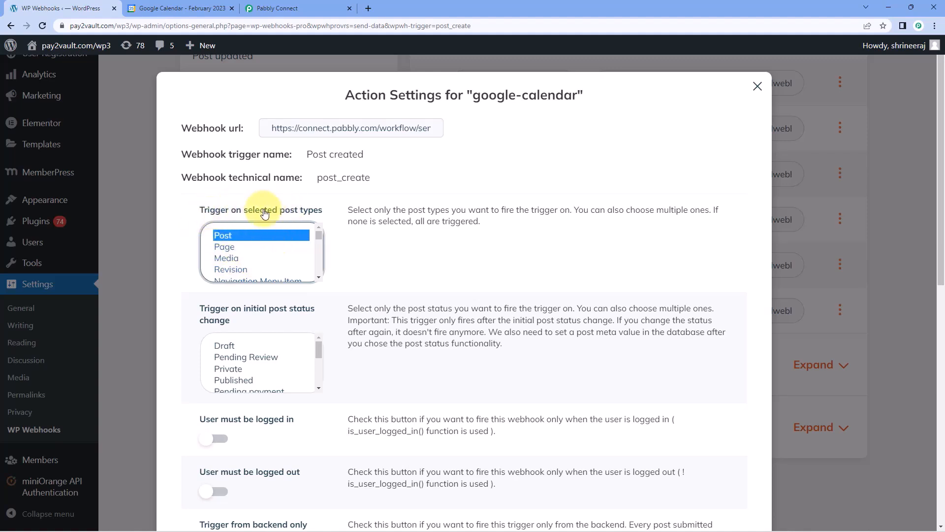
# Choose Published as the initial post status and save the trigger settings.
pyautogui.scroll(-1, 213, 229)
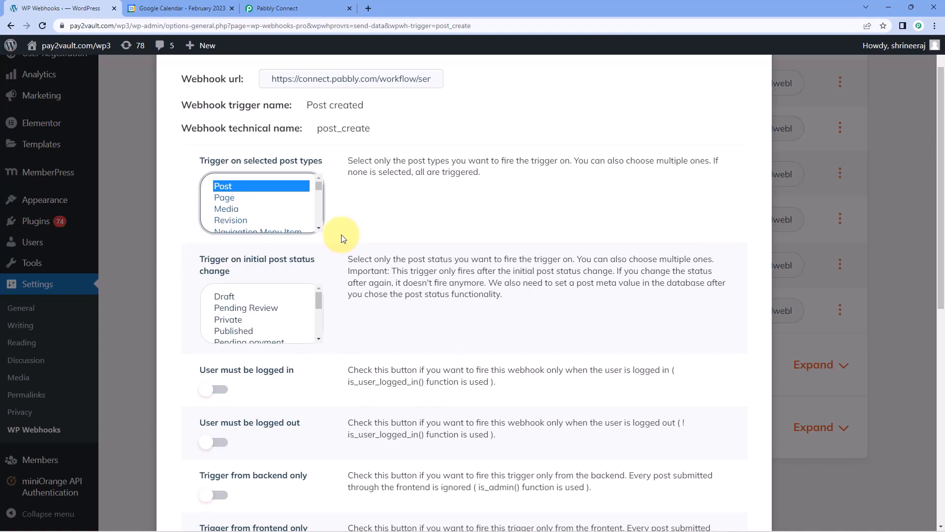
pyautogui.scroll(-2, 268, 317)
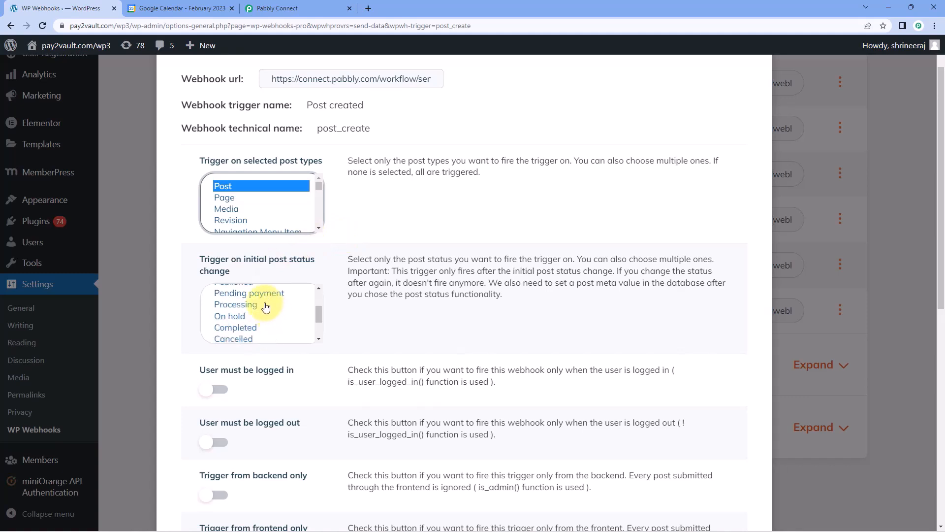
pyautogui.scroll(2, 265, 305)
pyautogui.click(246, 330)
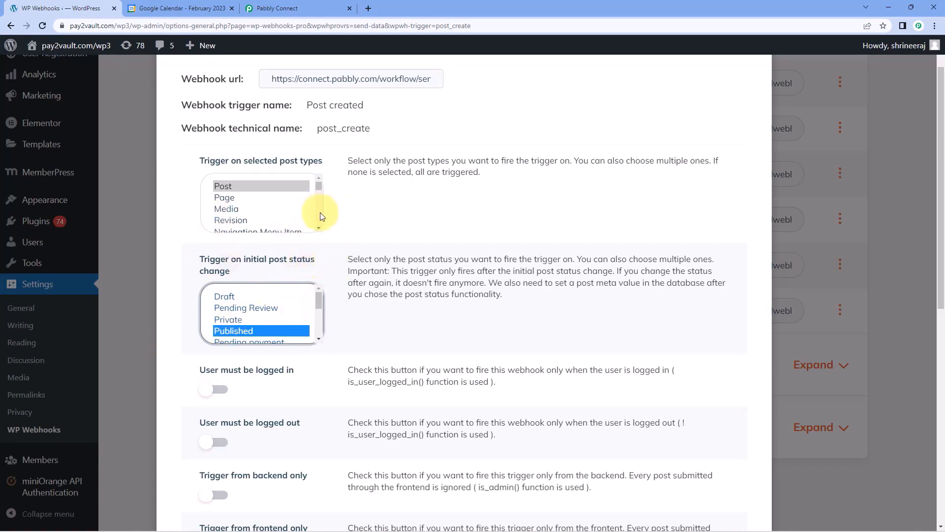
pyautogui.scroll(-2, 359, 217)
pyautogui.scroll(-6, 367, 218)
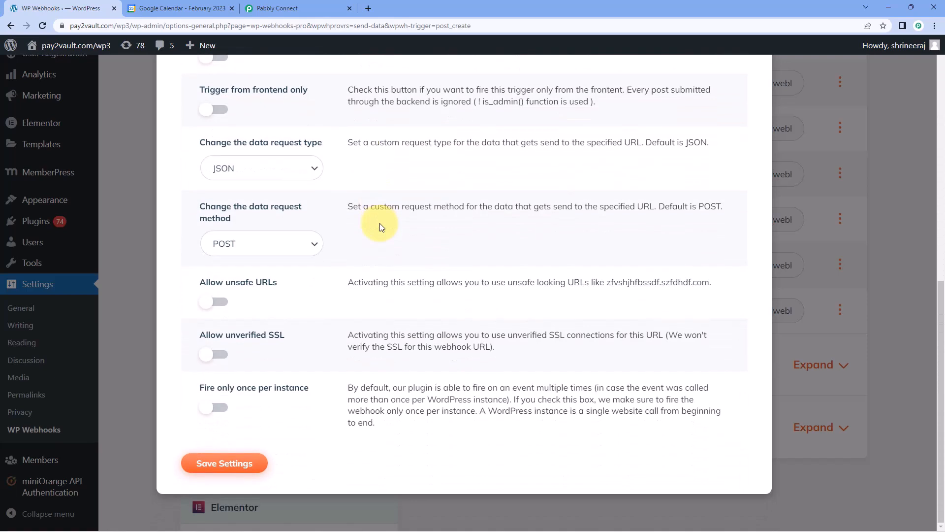
pyautogui.click(240, 465)
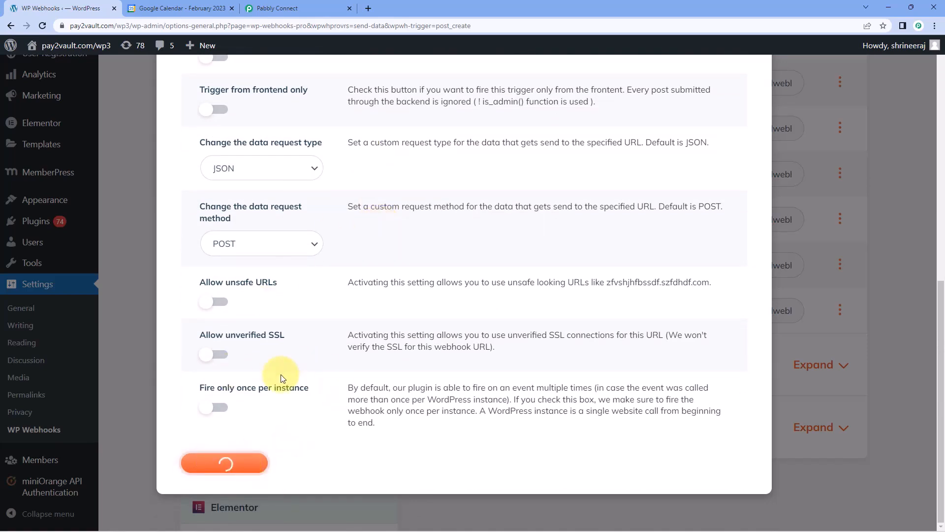
# Review the remaining webhook setup steps in the Pabbly Connect workflow.
pyautogui.scroll(5, 338, 183)
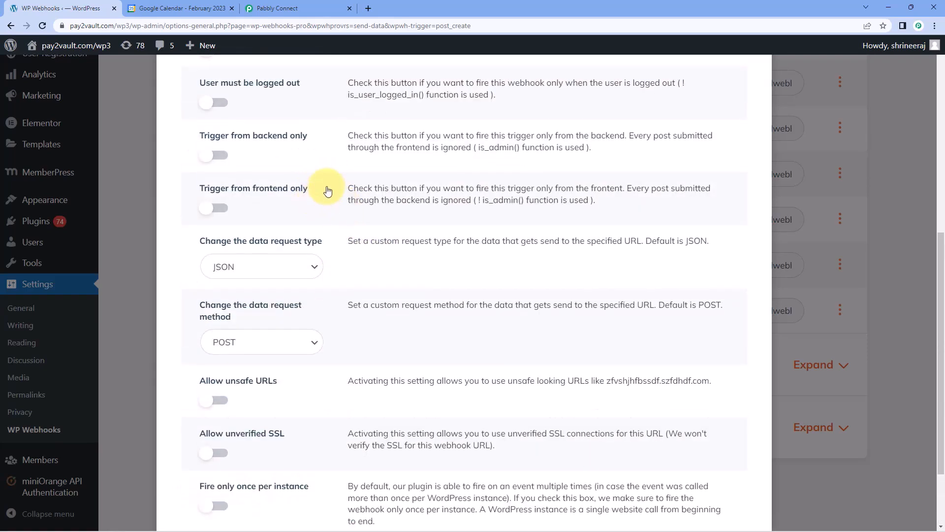
pyautogui.scroll(2, 289, 154)
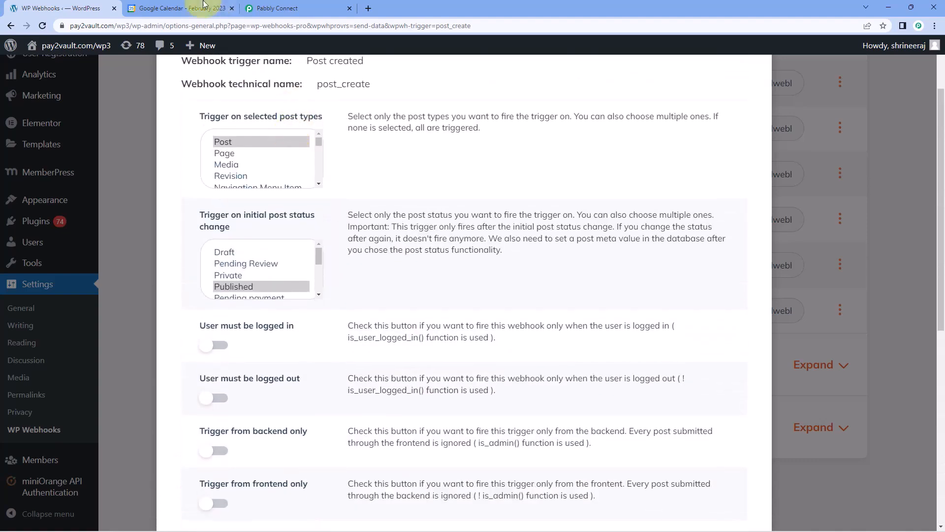
pyautogui.click(276, 8)
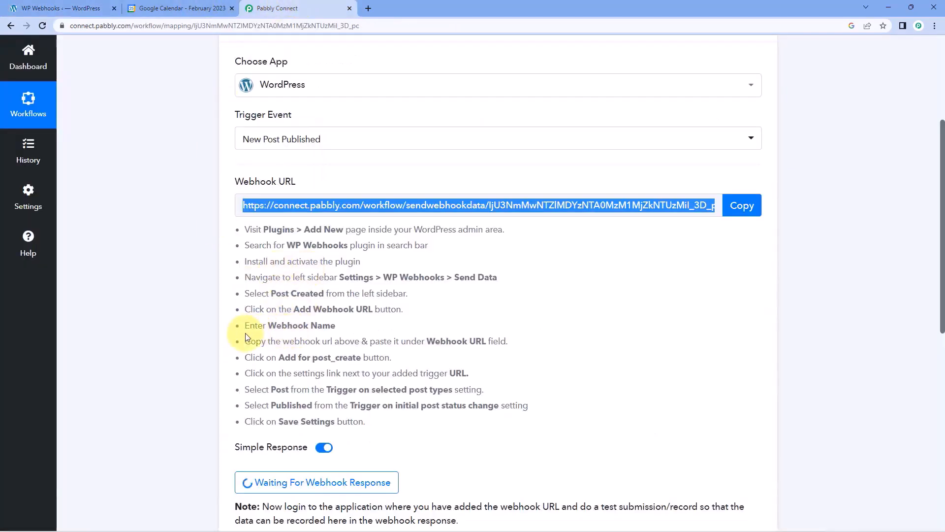
pyautogui.moveTo(245, 341); pyautogui.dragTo(456, 421)
pyautogui.click(501, 373)
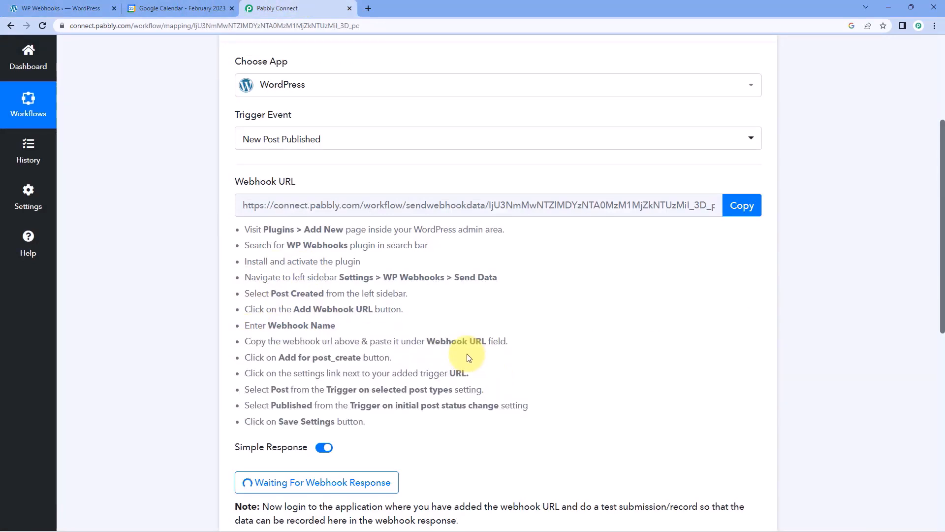
# Save the google-calendar webhook's trigger settings a second time.
pyautogui.click(85, 6)
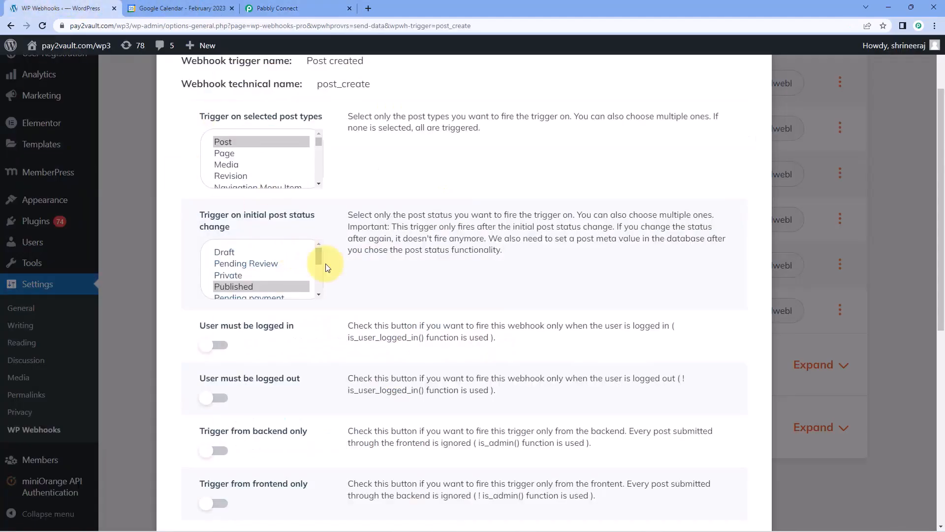
pyautogui.scroll(-5, 345, 266)
pyautogui.scroll(-2, 376, 282)
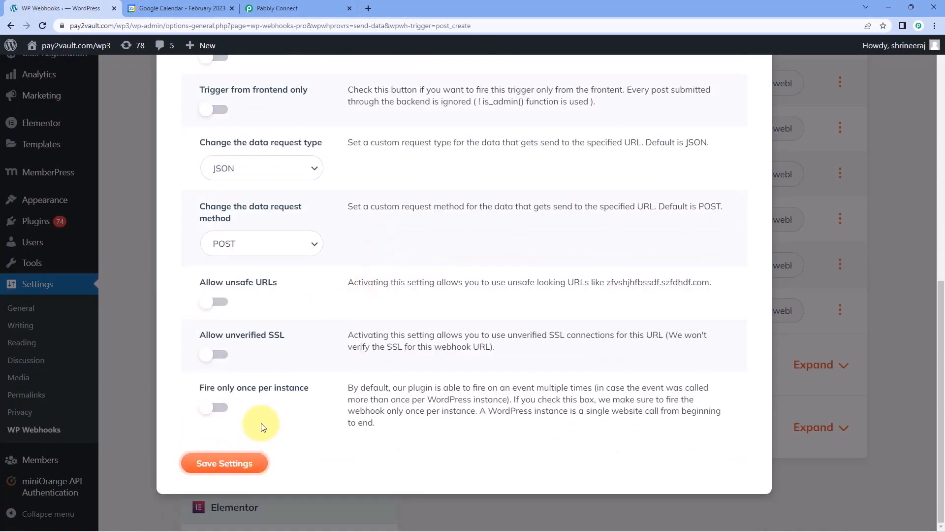
pyautogui.scroll(1, 267, 436)
pyautogui.scroll(-1, 267, 436)
pyautogui.click(251, 462)
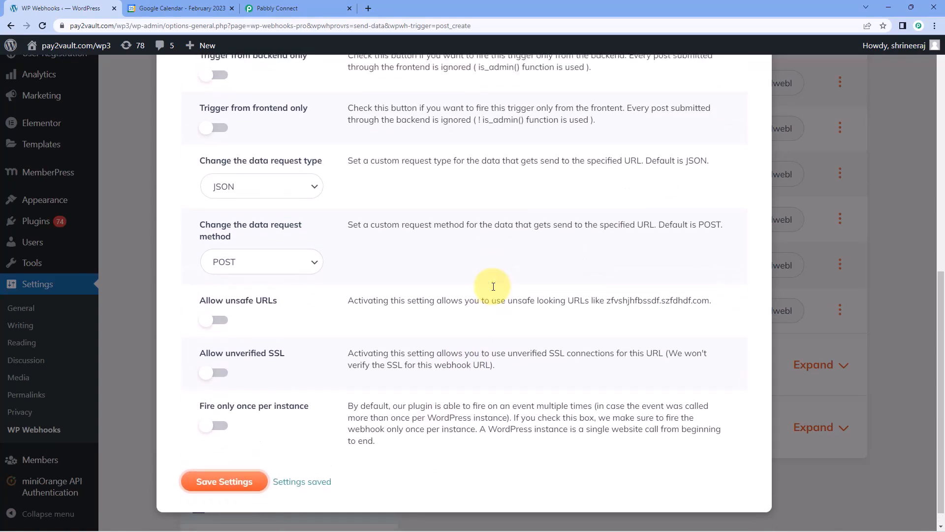
pyautogui.scroll(10, 493, 286)
pyautogui.click(757, 89)
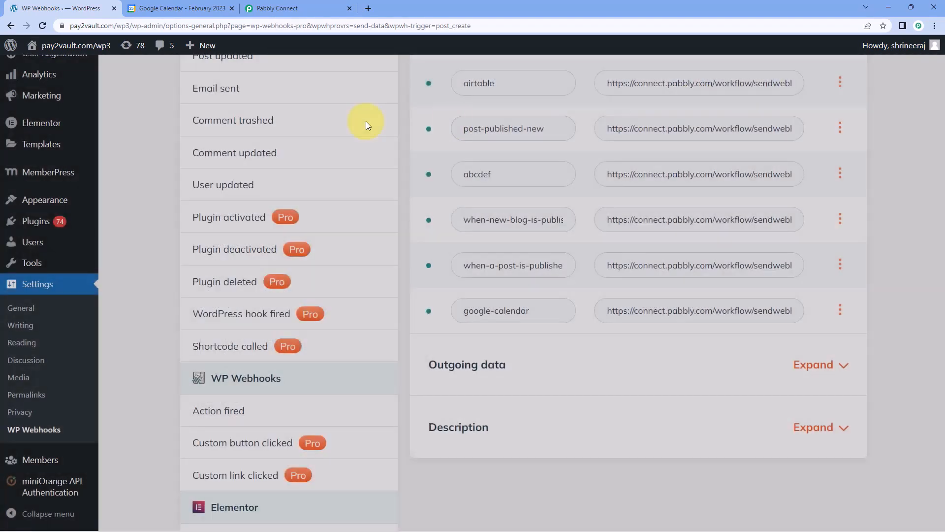
pyautogui.scroll(2, 403, 154)
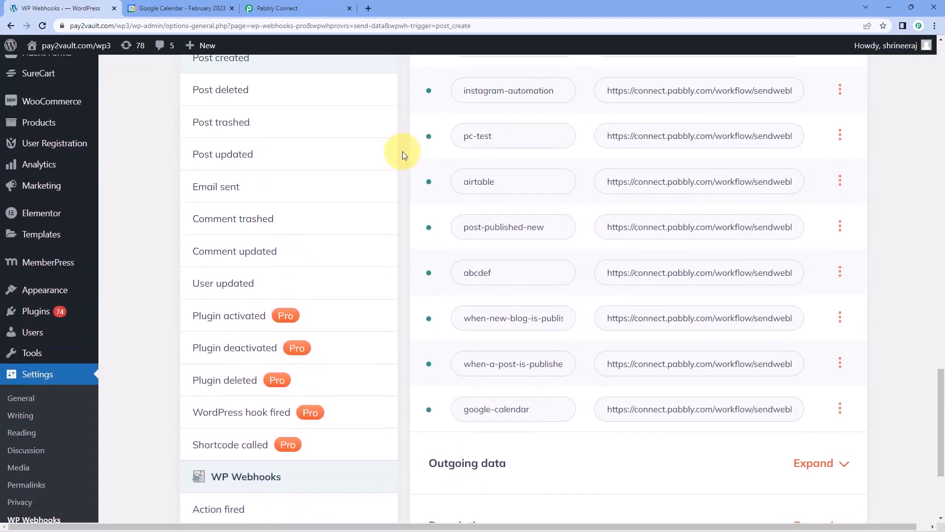
pyautogui.scroll(4, 403, 152)
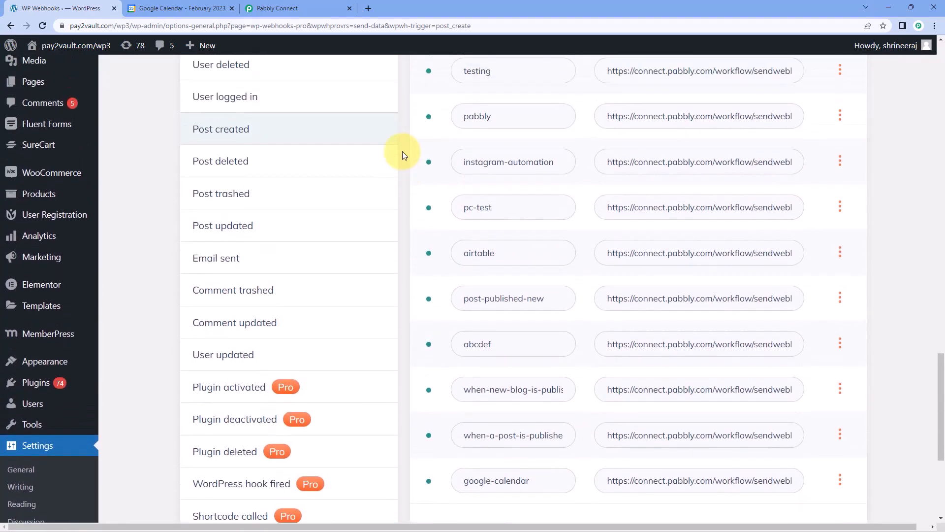
pyautogui.click(310, 7)
pyautogui.scroll(-4, 423, 246)
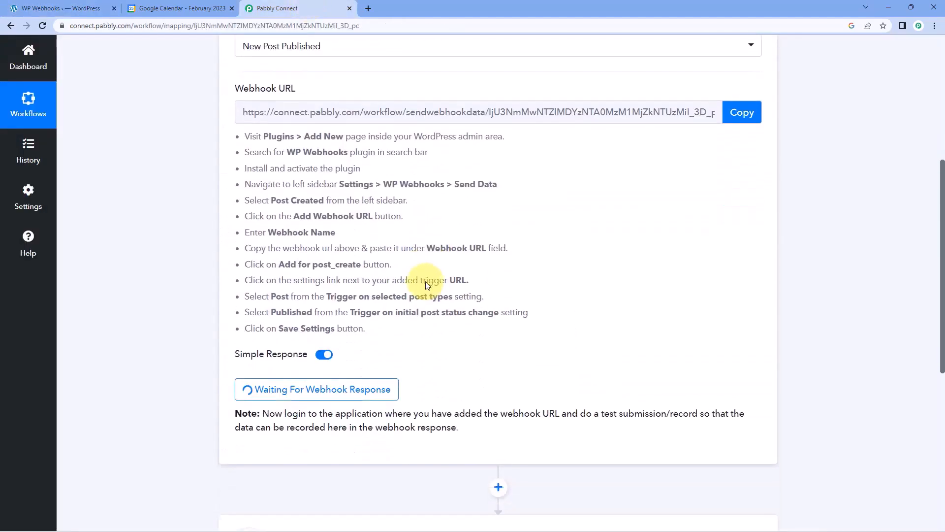
pyautogui.scroll(-2, 466, 285)
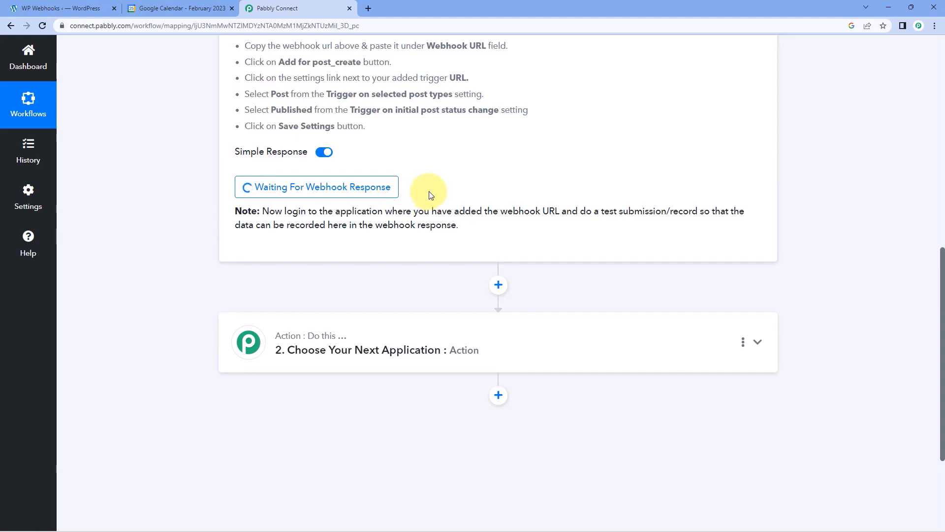
pyautogui.click(78, 8)
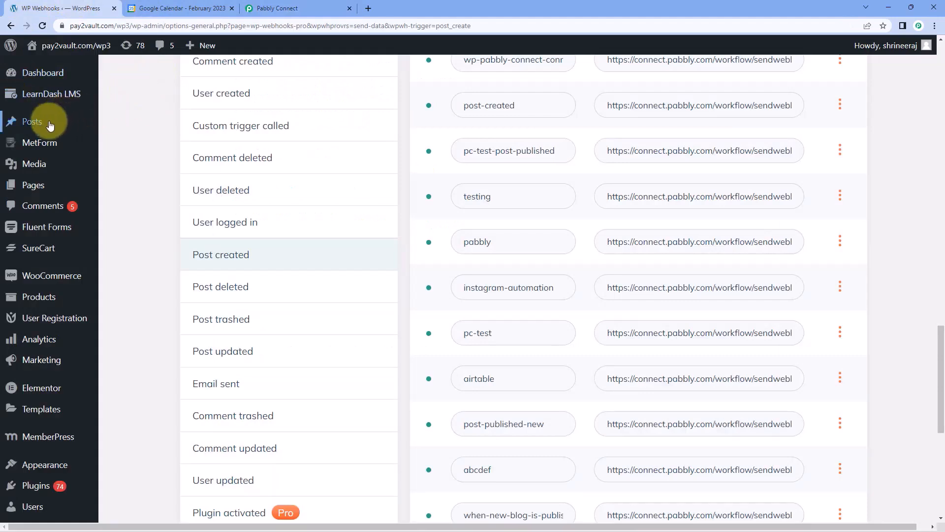
# Start a new WordPress post titled 'Automation & Integration'.
pyautogui.moveTo(27, 121)
pyautogui.click(132, 143)
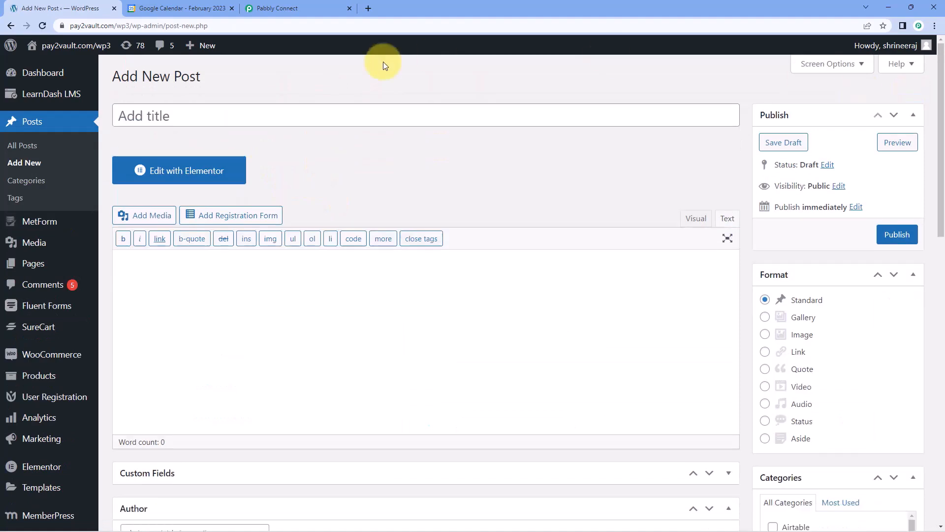
pyautogui.click(202, 104)
pyautogui.write('Automation & Integration')
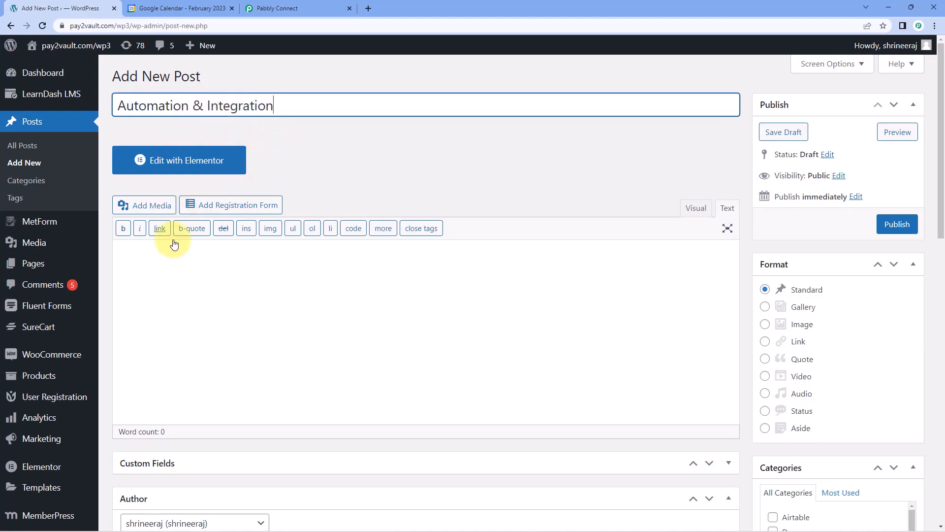
# Paste the long automation and integration article into the post body and scroll through it.
pyautogui.click(169, 263)
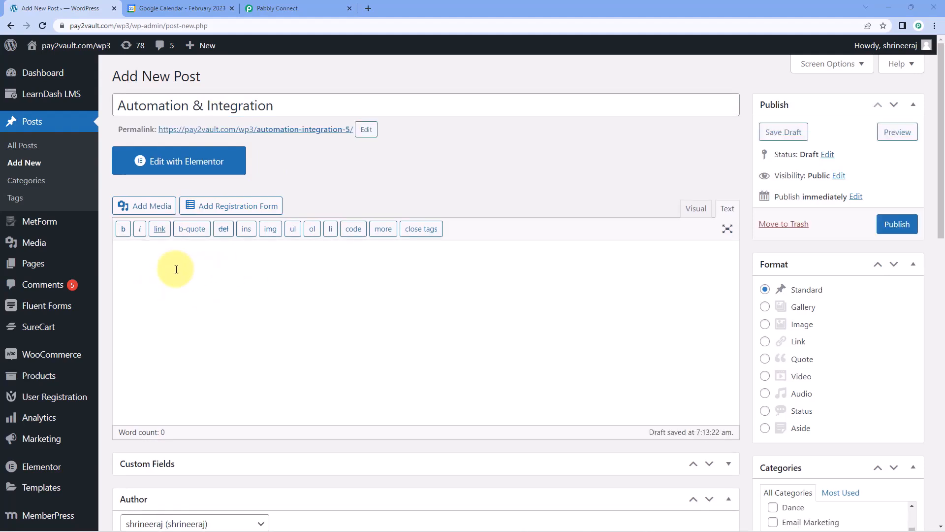
pyautogui.rightClick(149, 255)
pyautogui.click(183, 335)
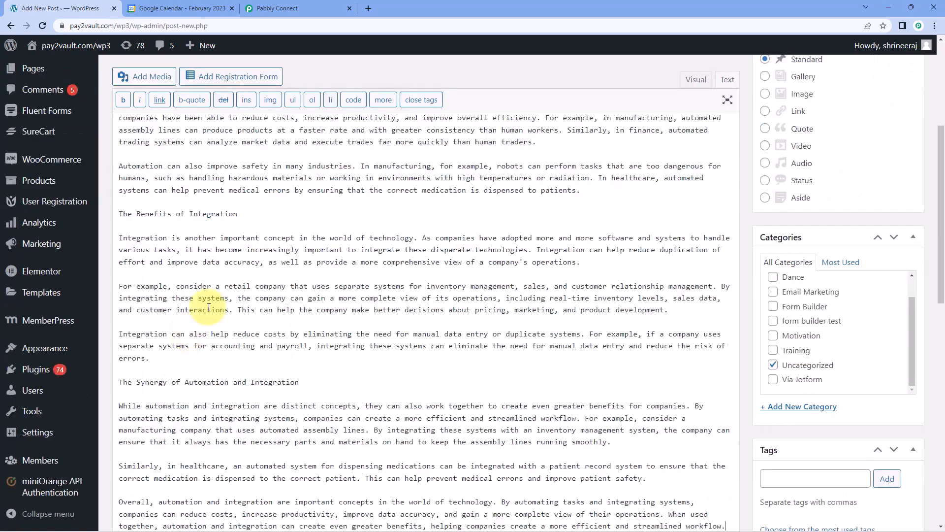
pyautogui.scroll(5, 331, 228)
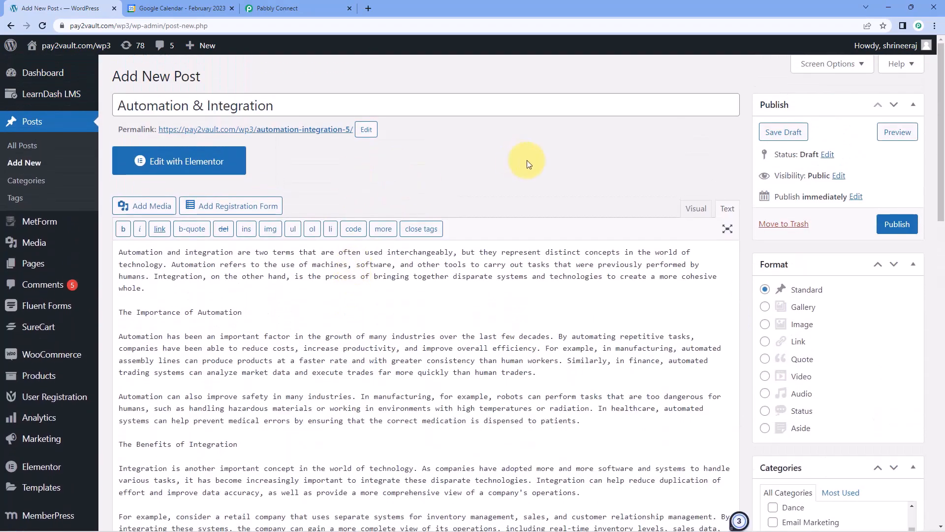
pyautogui.scroll(-1, 684, 156)
pyautogui.scroll(-5, 768, 211)
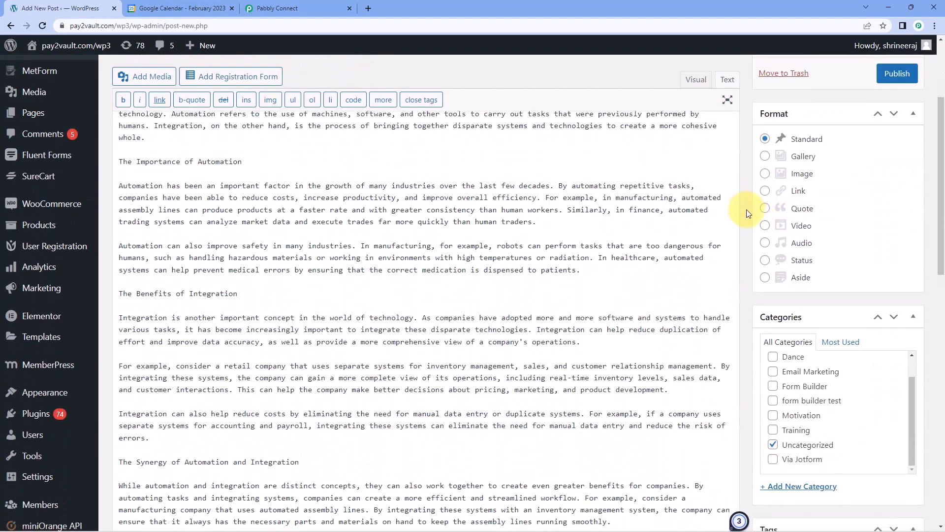
pyautogui.scroll(-1, 758, 291)
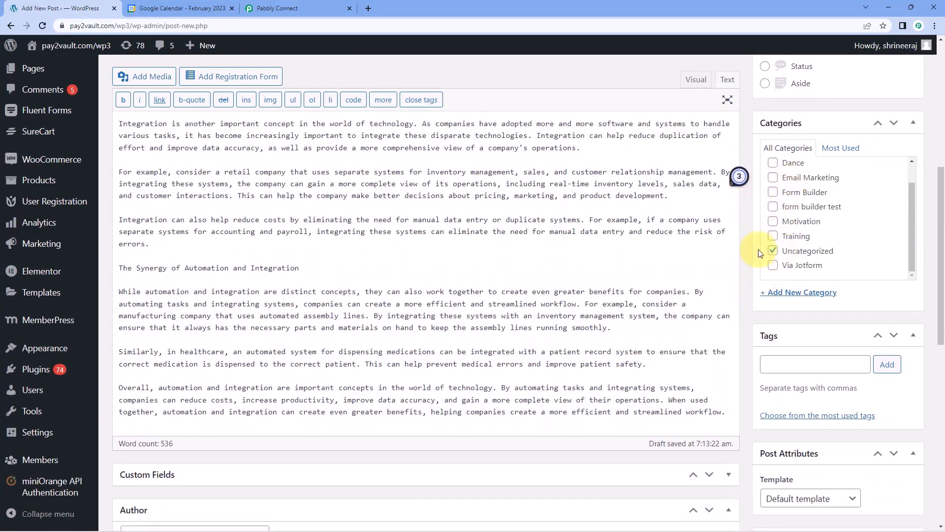
pyautogui.scroll(7, 757, 235)
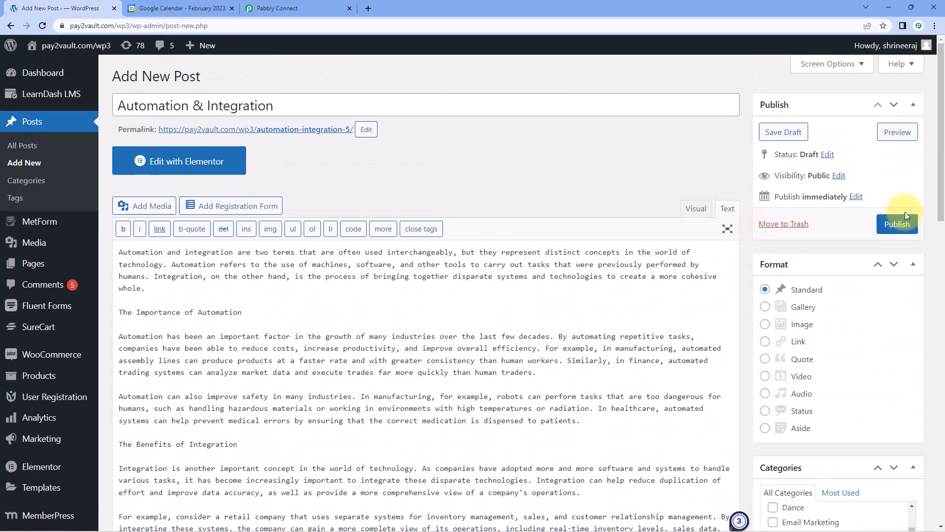
# Publish the post, confirm Pabbly captured the webhook, and select the automation-integration-5 permalink.
pyautogui.click(895, 228)
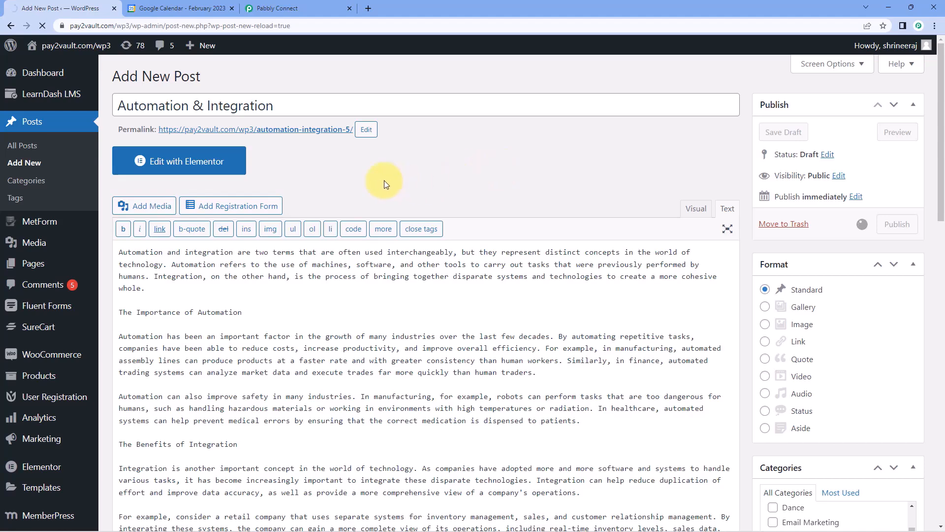
pyautogui.click(294, 4)
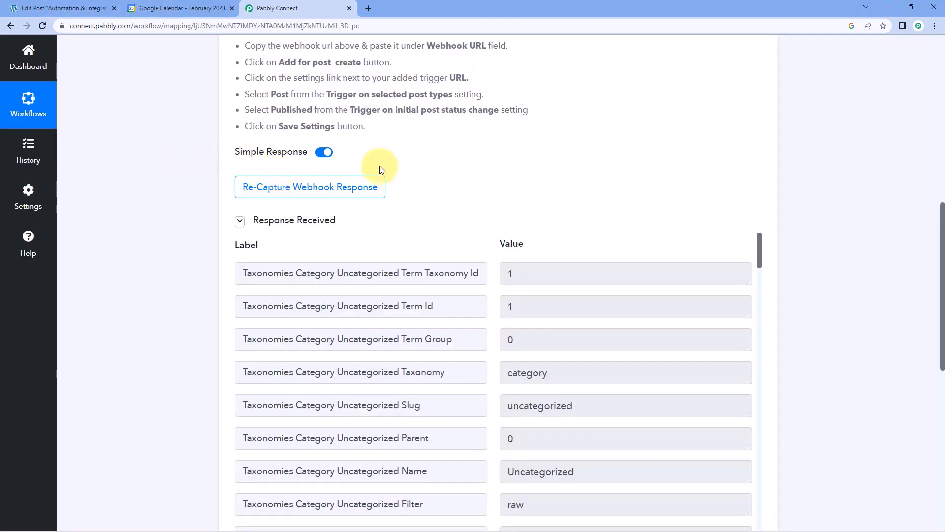
pyautogui.click(12, 6)
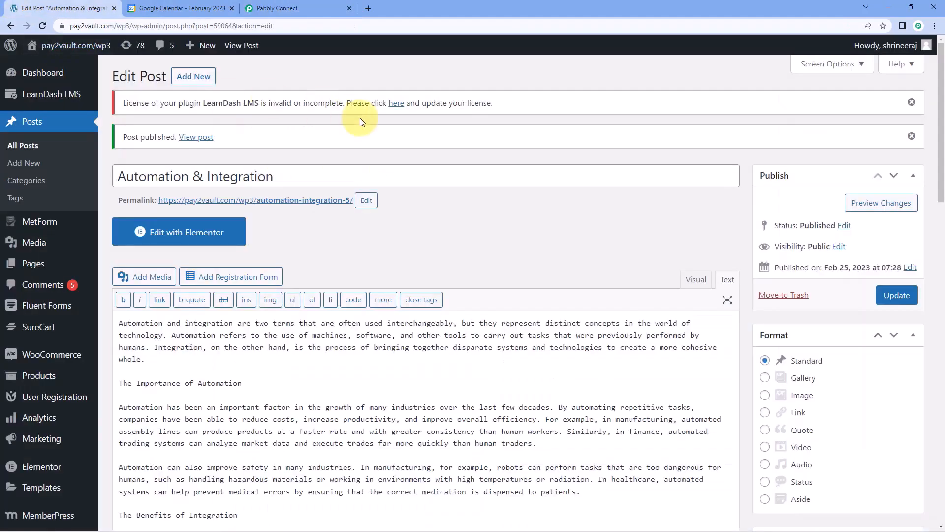
pyautogui.moveTo(158, 200); pyautogui.dragTo(353, 200)
# Open the live 'Automation & Integration' post in a new tab and scroll through the full article.
pyautogui.rightClick(346, 203)
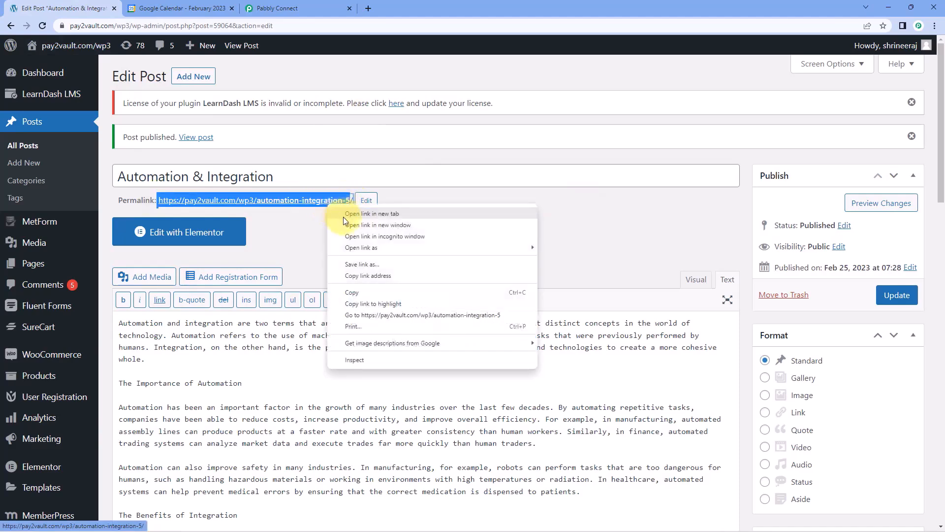
pyautogui.click(359, 213)
pyautogui.click(144, 9)
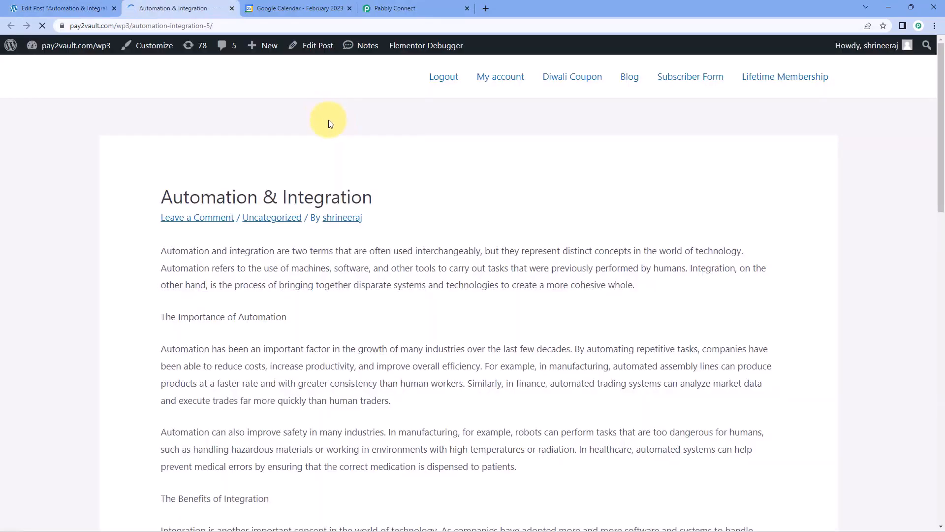
pyautogui.scroll(-5, 443, 200)
pyautogui.scroll(-7, 467, 194)
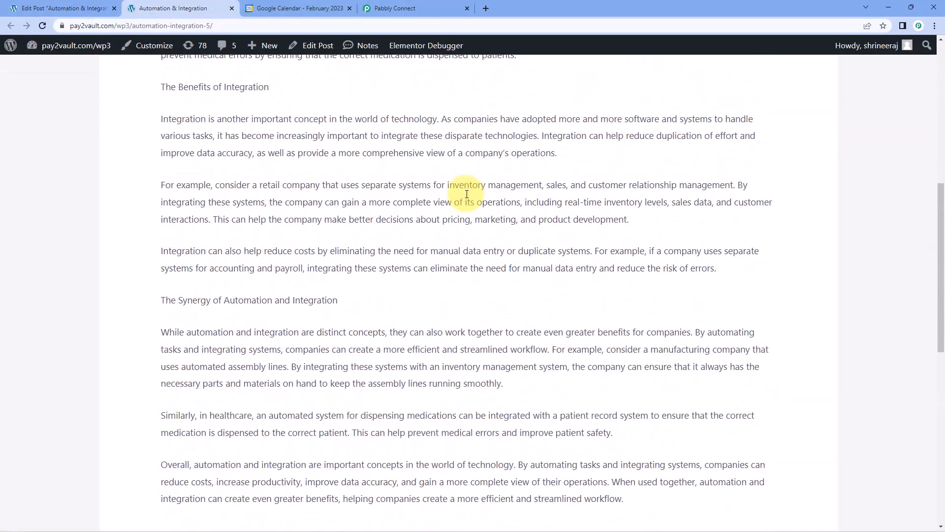
pyautogui.scroll(6, 467, 197)
pyautogui.scroll(5, 466, 196)
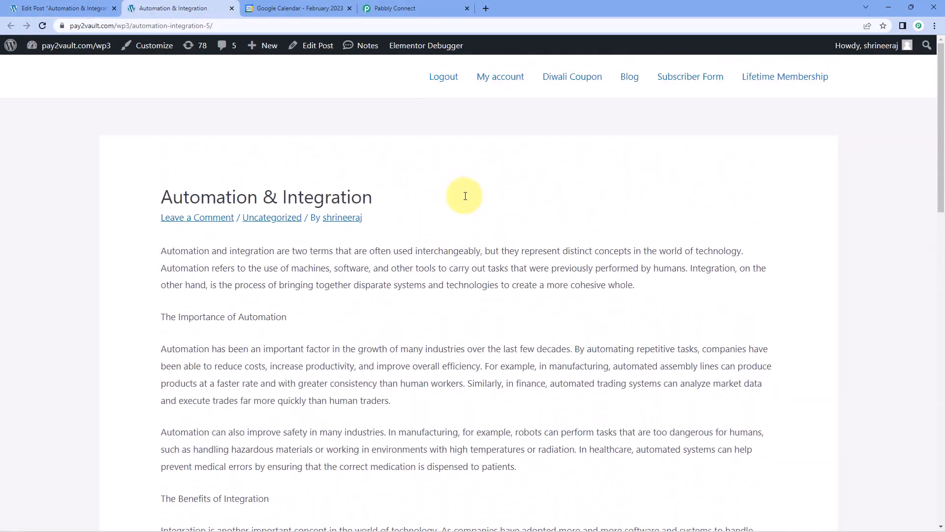
# In Pabbly Connect, review the captured response's Uncategorized category, post title and name values.
pyautogui.click(385, 7)
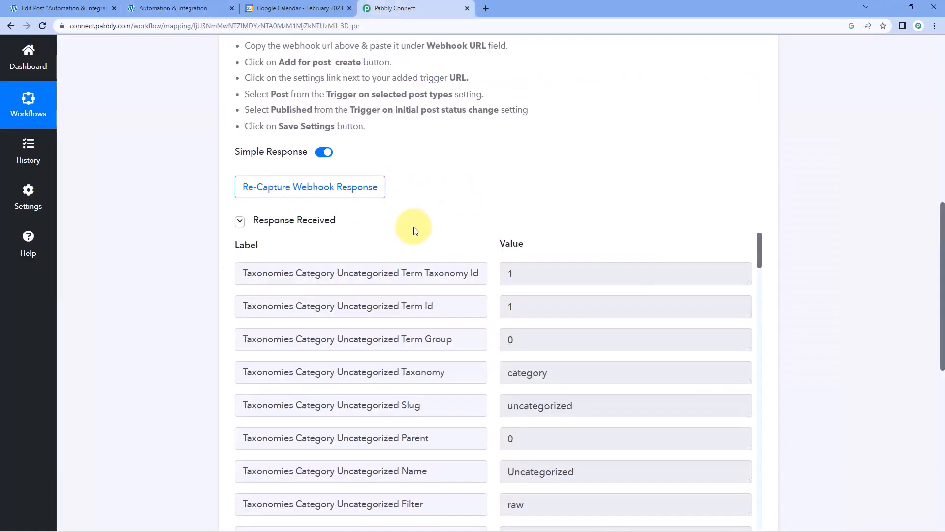
pyautogui.scroll(-2, 436, 196)
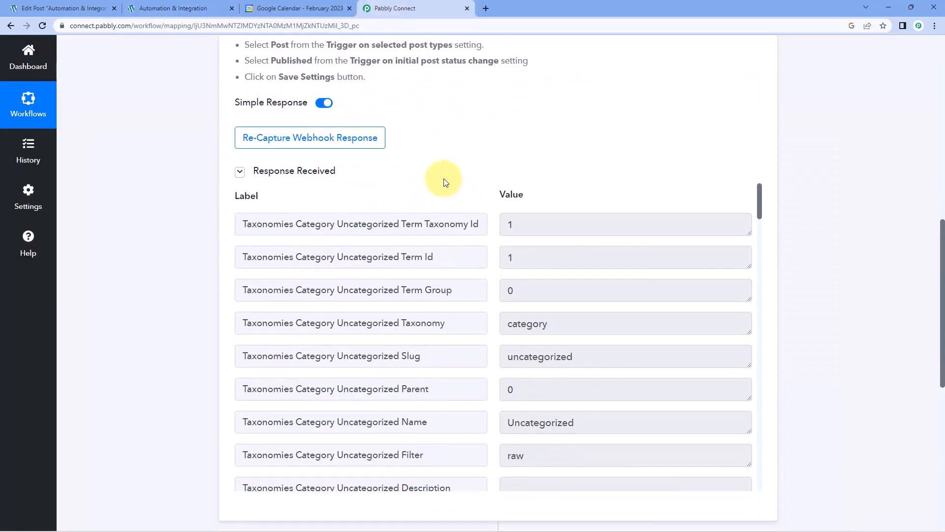
pyautogui.scroll(-2, 492, 205)
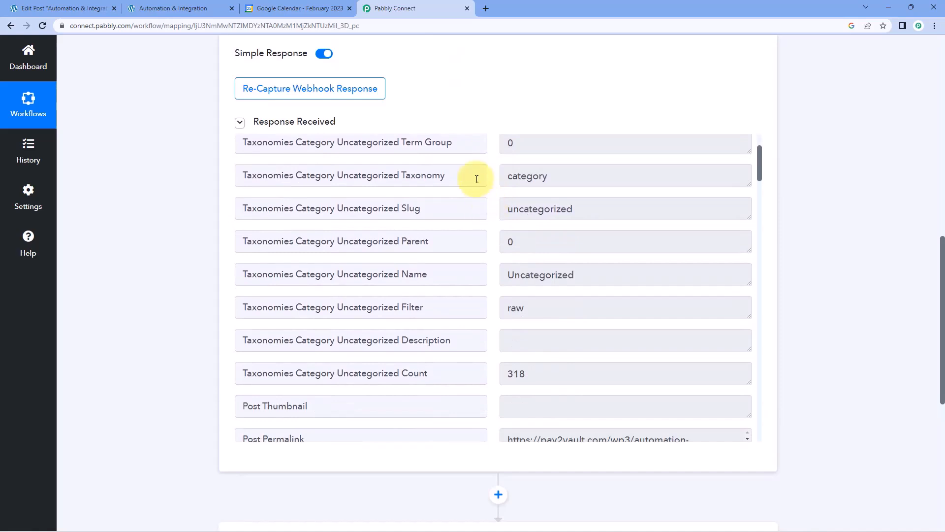
pyautogui.scroll(-1, 471, 227)
pyautogui.doubleClick(608, 221)
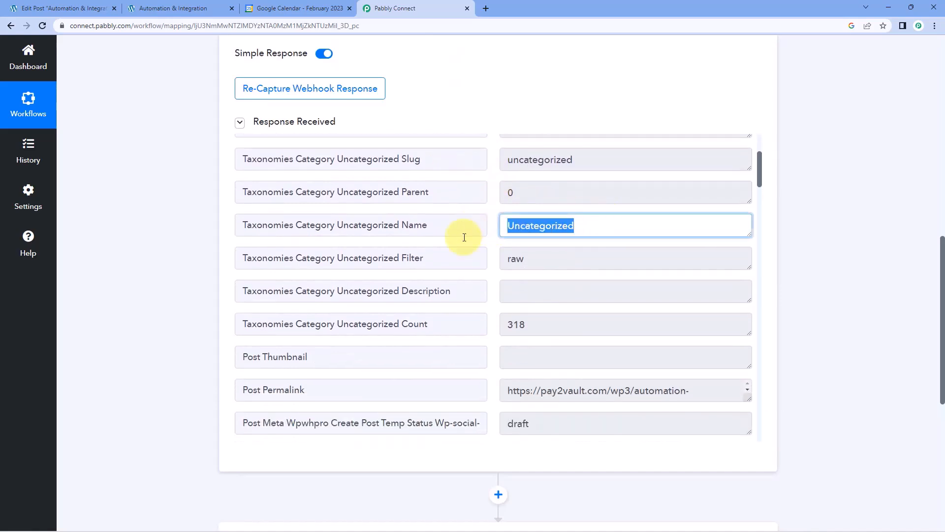
pyautogui.click(486, 255)
pyautogui.scroll(-2, 488, 256)
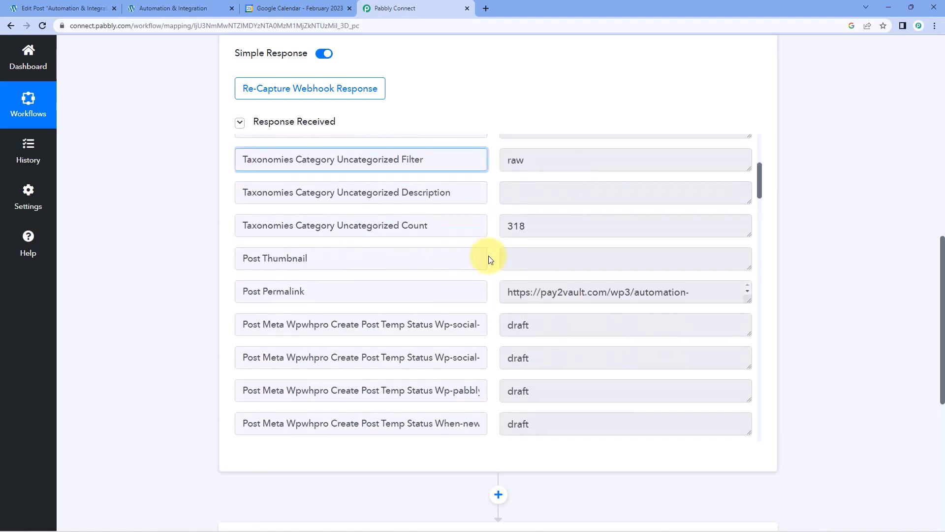
pyautogui.scroll(-9, 490, 260)
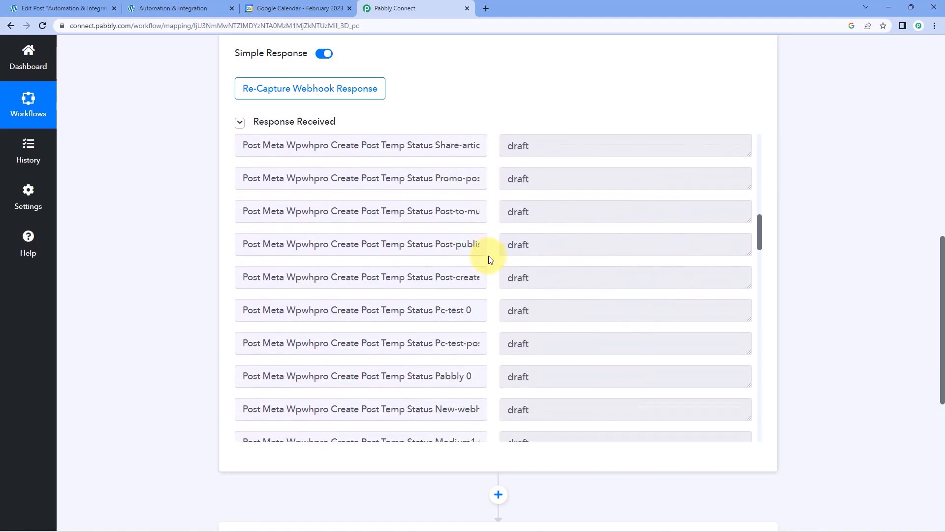
pyautogui.scroll(-18, 490, 259)
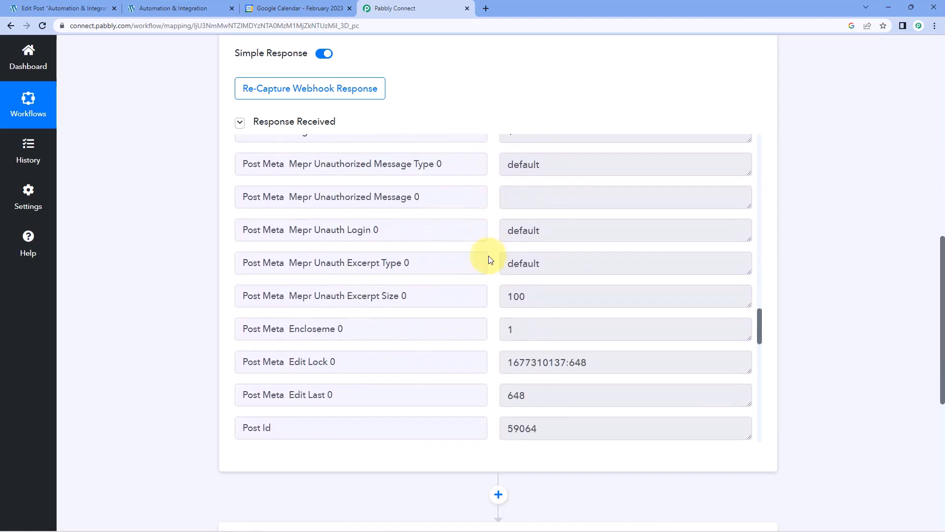
pyautogui.scroll(-5, 490, 259)
pyautogui.moveTo(629, 297); pyautogui.dragTo(495, 300)
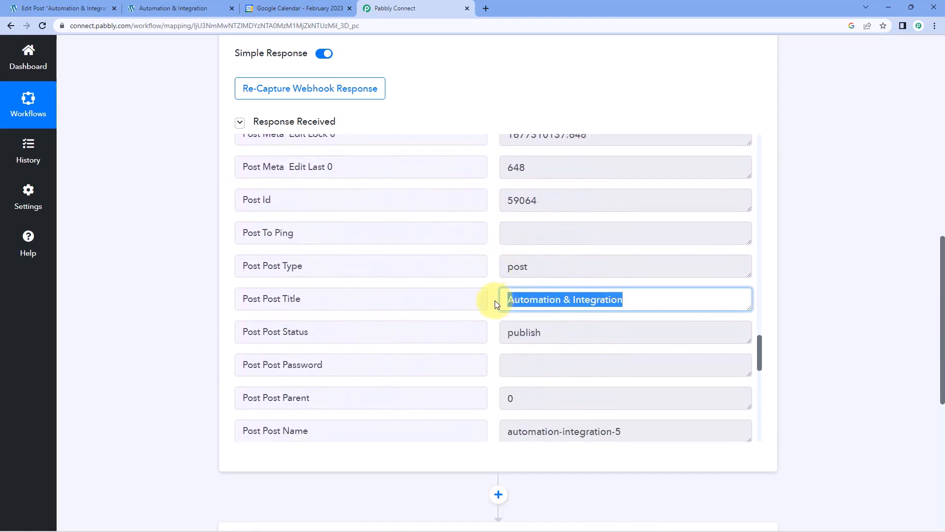
pyautogui.scroll(-1, 492, 296)
pyautogui.moveTo(566, 283); pyautogui.dragTo(489, 281)
pyautogui.click(490, 272)
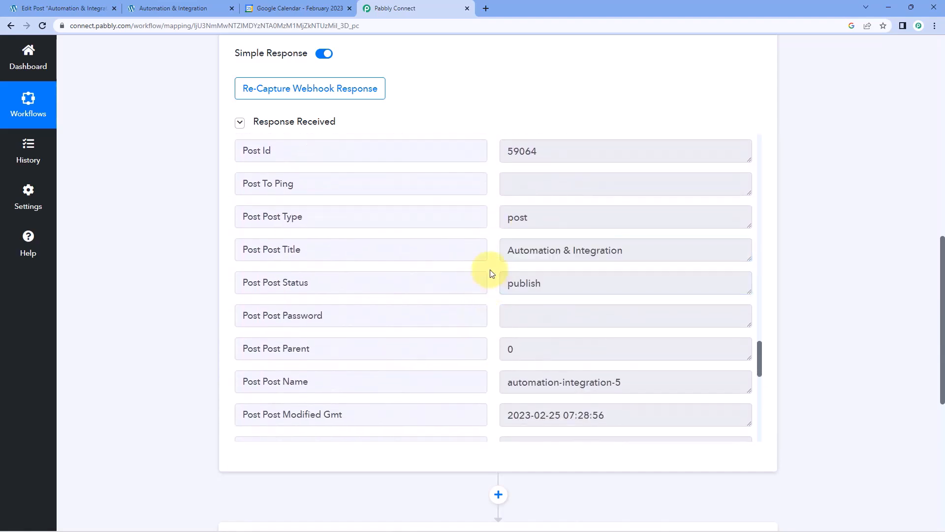
# Check the captured Post Content, Guid and Post Date values, then view Google Calendar's February 2023 month.
pyautogui.scroll(-3, 490, 270)
pyautogui.moveTo(643, 235); pyautogui.dragTo(498, 243)
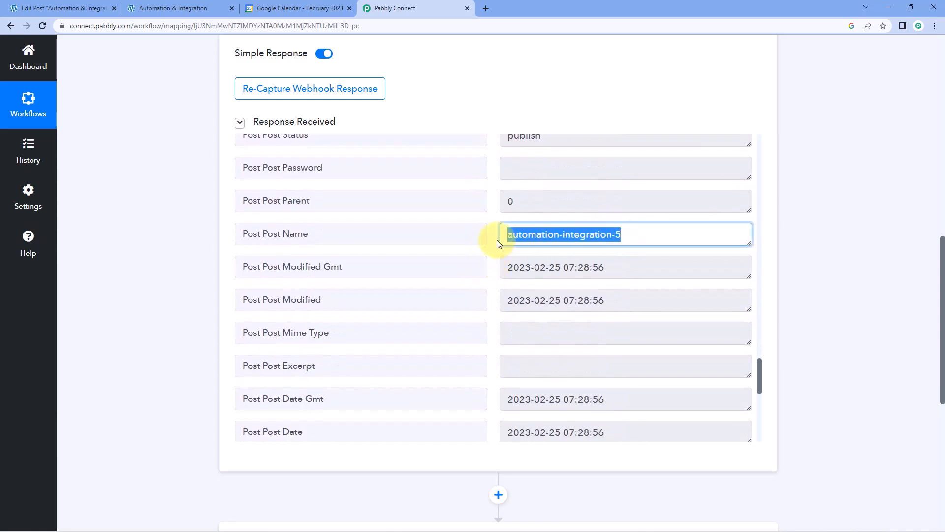
pyautogui.scroll(-5, 484, 266)
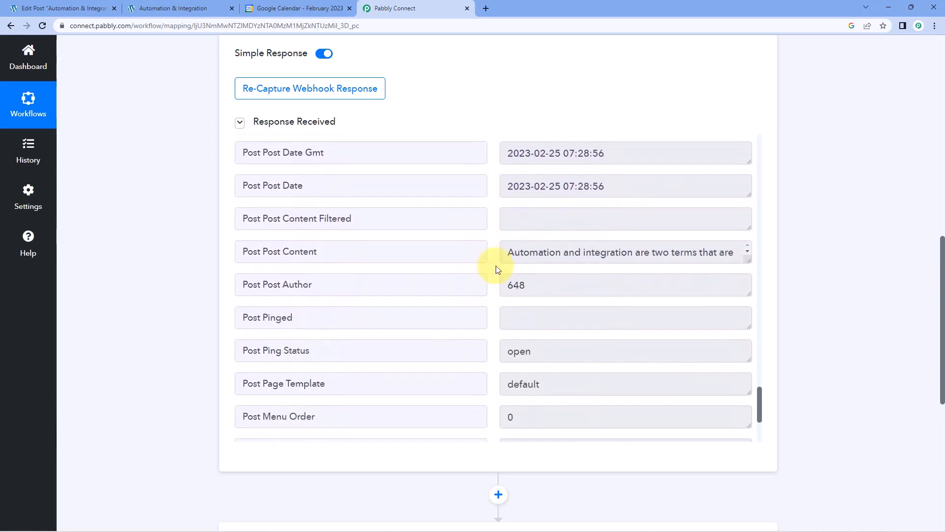
pyautogui.click(519, 249)
pyautogui.moveTo(509, 249); pyautogui.dragTo(751, 407)
pyautogui.scroll(-9, 570, 352)
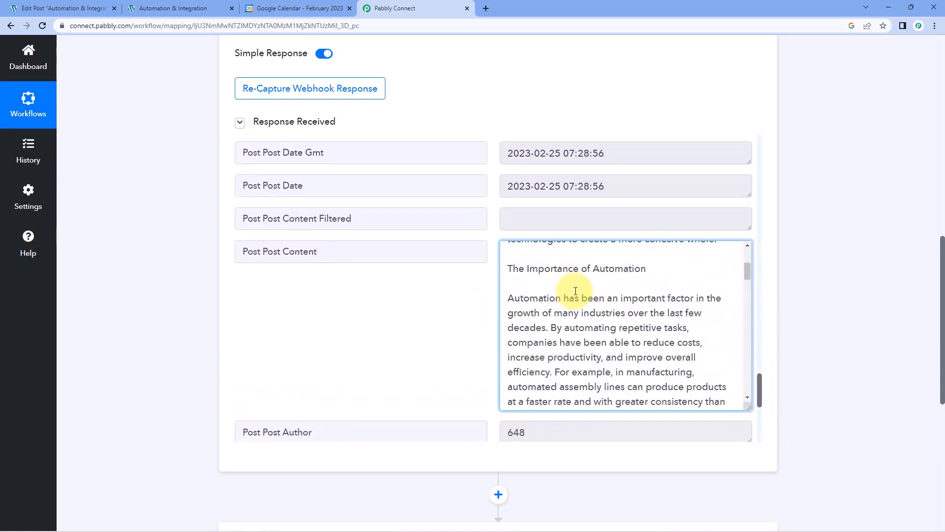
pyautogui.click(498, 291)
pyautogui.scroll(-4, 488, 280)
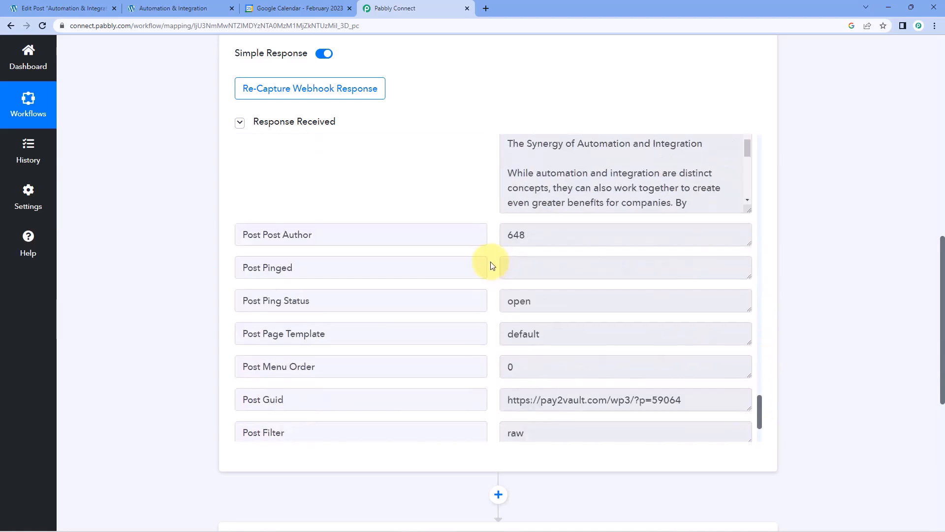
pyautogui.scroll(-2, 492, 266)
pyautogui.moveTo(716, 301); pyautogui.dragTo(503, 306)
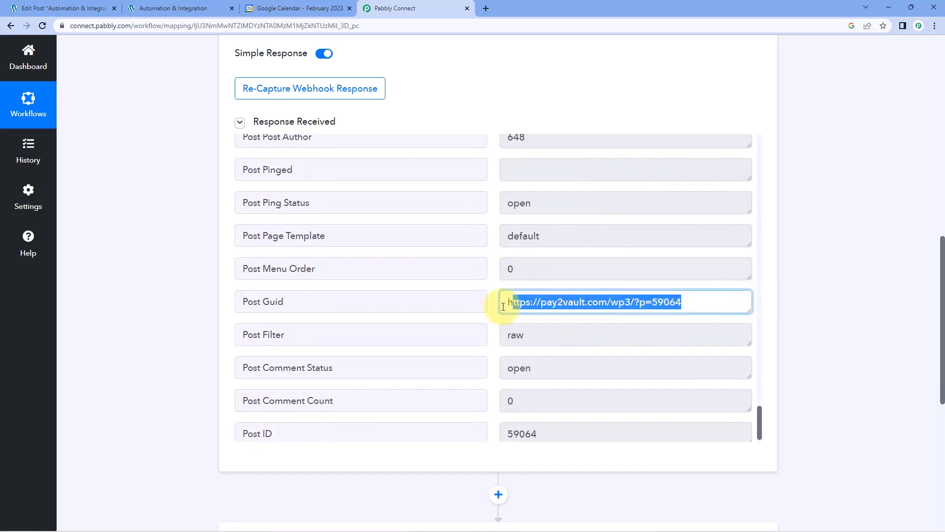
pyautogui.click(489, 285)
pyautogui.scroll(-1, 489, 285)
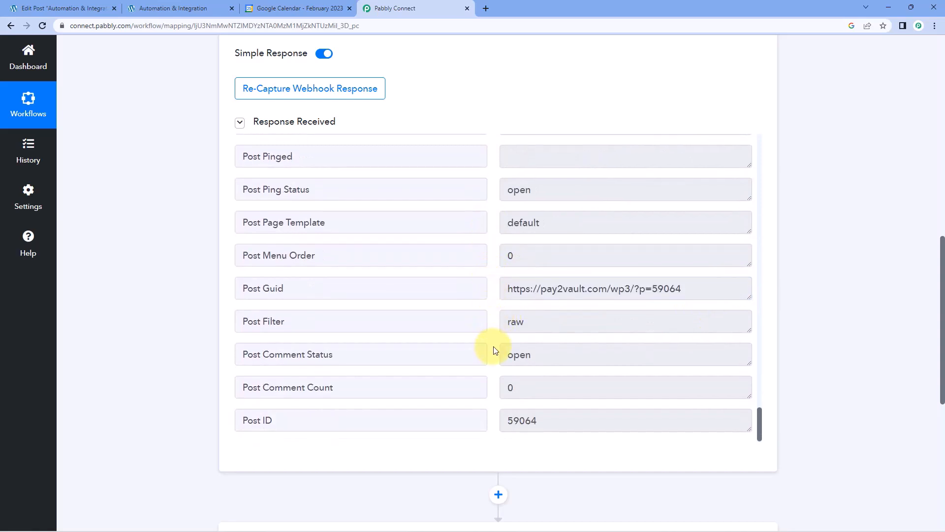
pyautogui.scroll(8, 493, 345)
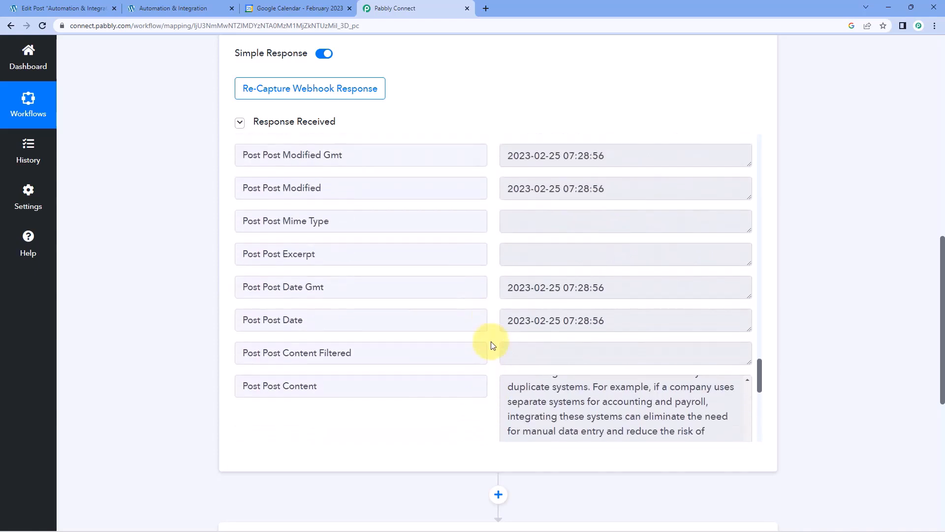
pyautogui.scroll(1, 492, 345)
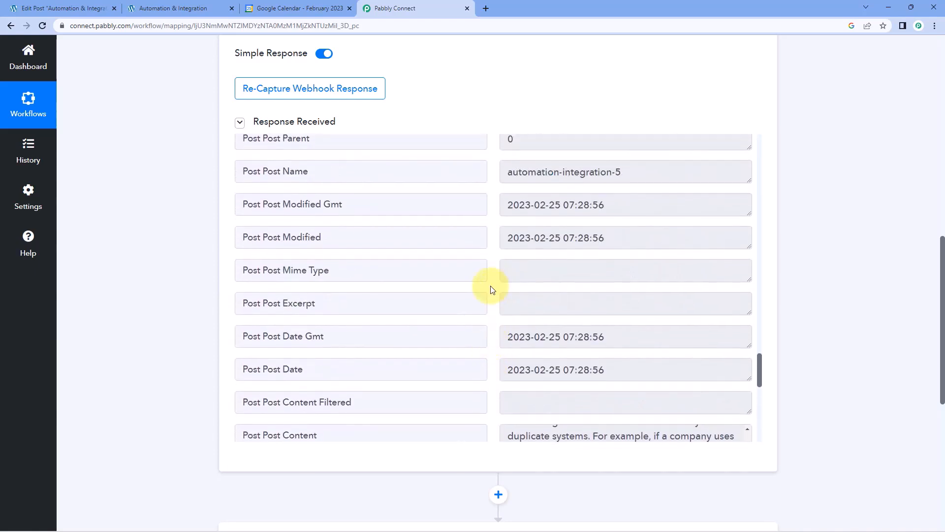
pyautogui.moveTo(633, 371); pyautogui.dragTo(500, 379)
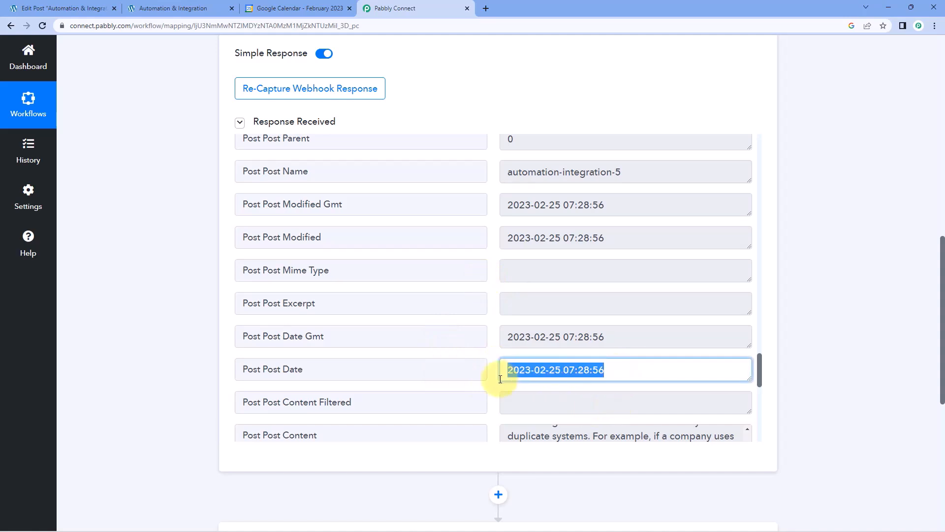
pyautogui.click(494, 344)
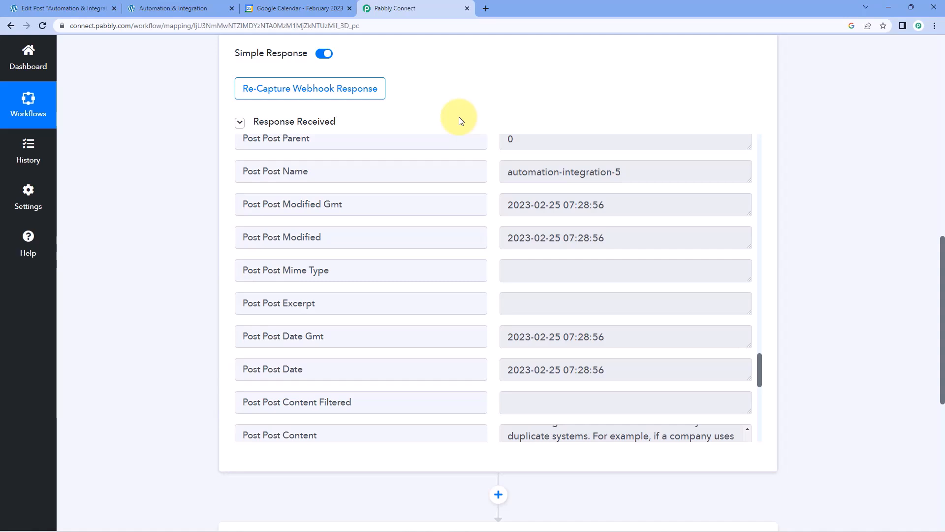
pyautogui.click(295, 8)
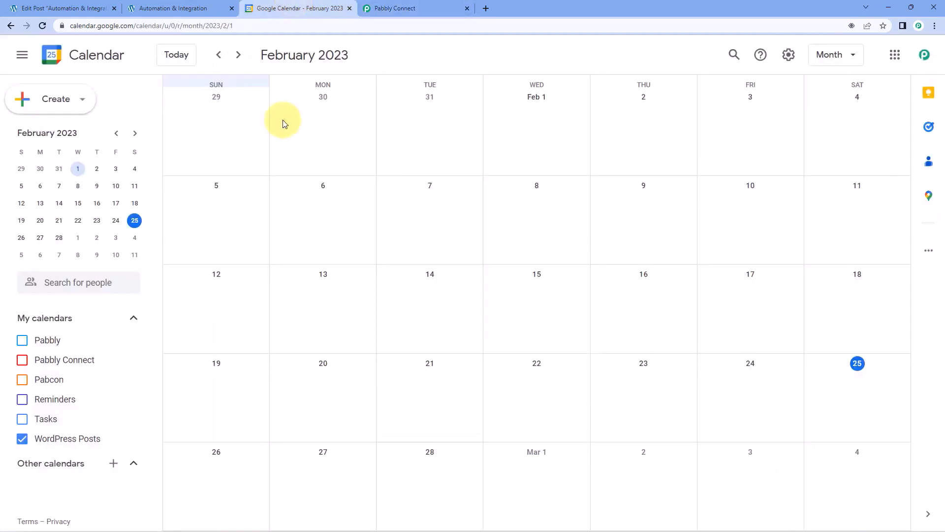
# Add Google Calendar as the next action app with 'Create an Event' as its action event.
pyautogui.click(402, 6)
pyautogui.scroll(-8, 205, 197)
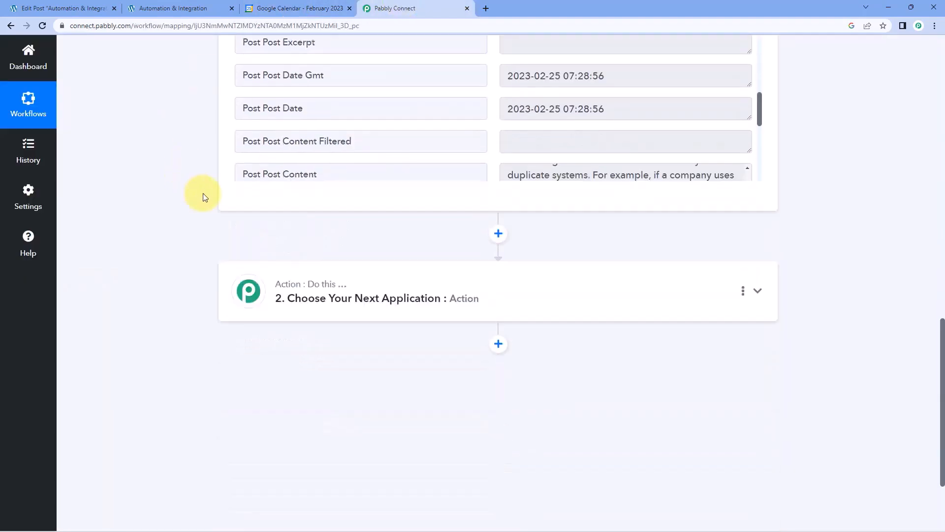
pyautogui.click(393, 172)
pyautogui.scroll(-2, 205, 205)
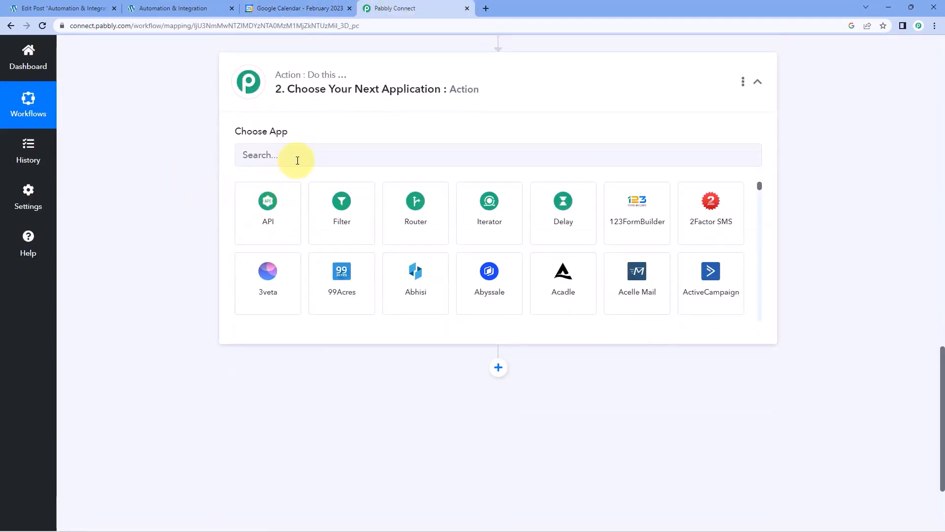
pyautogui.click(297, 161)
pyautogui.write('Google Calendar')
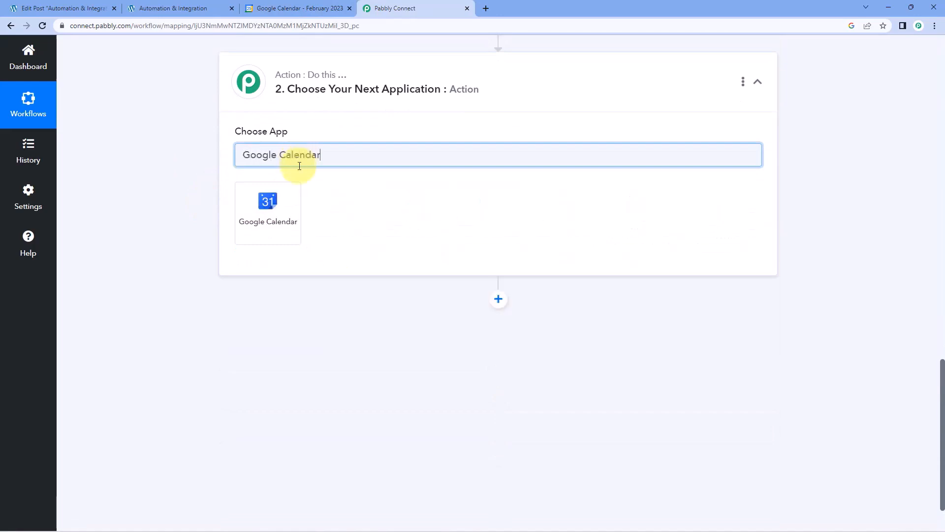
pyautogui.click(290, 207)
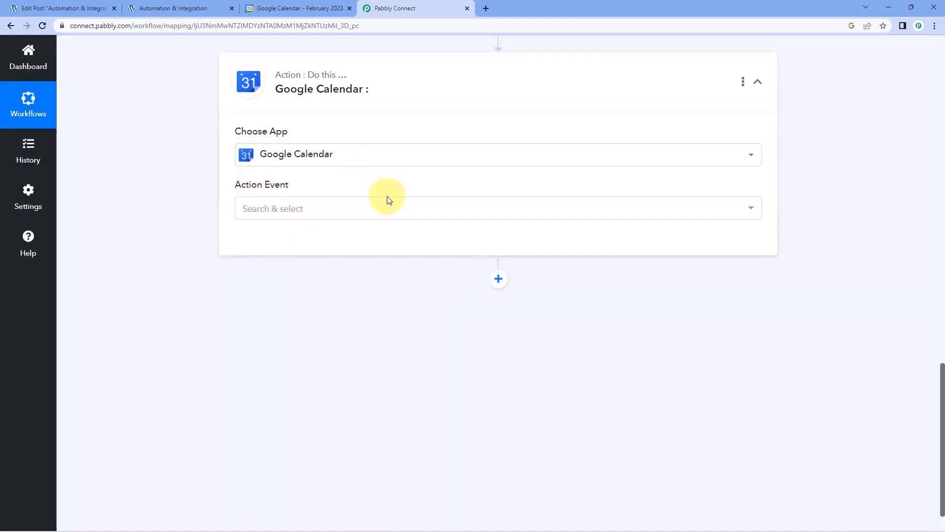
pyautogui.click(352, 209)
pyautogui.scroll(-1, 199, 250)
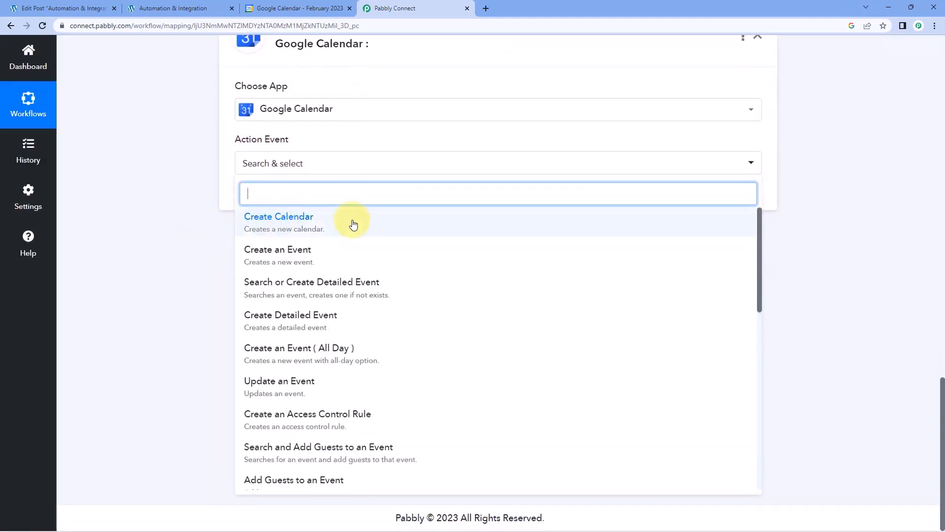
pyautogui.click(348, 255)
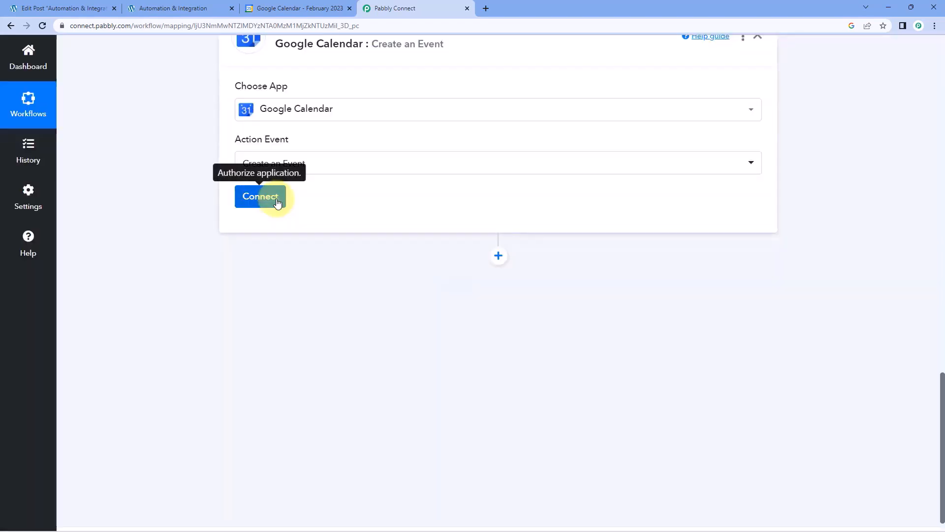
# Add a new Google Calendar connection by signing in with Google and granting Pabbly access.
pyautogui.click(263, 197)
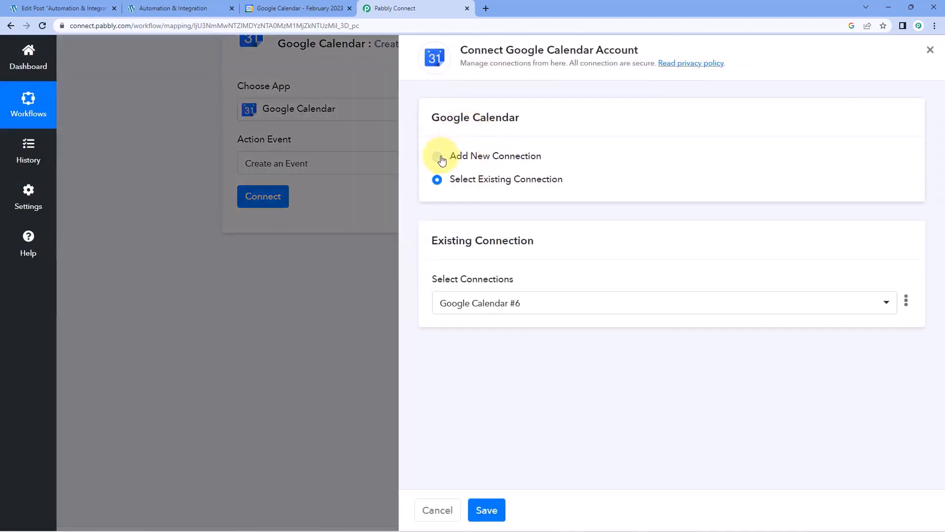
pyautogui.click(437, 156)
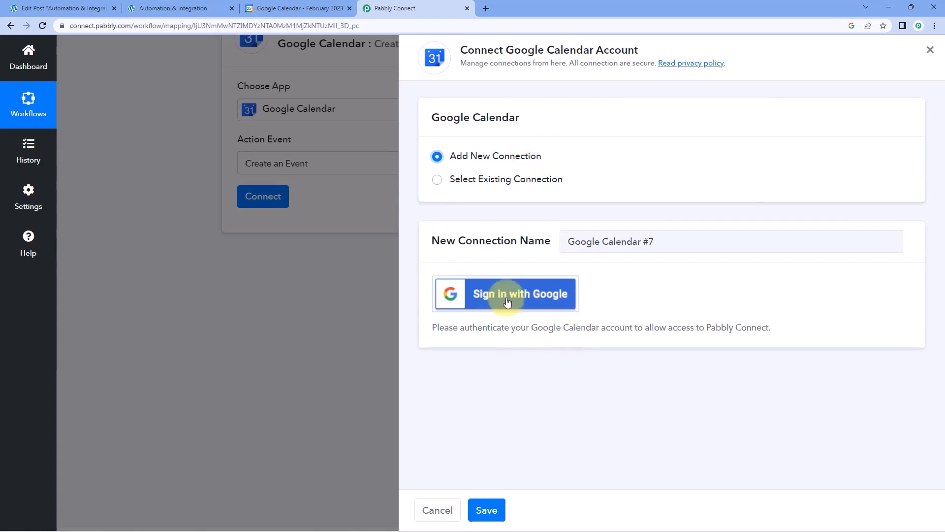
pyautogui.click(492, 291)
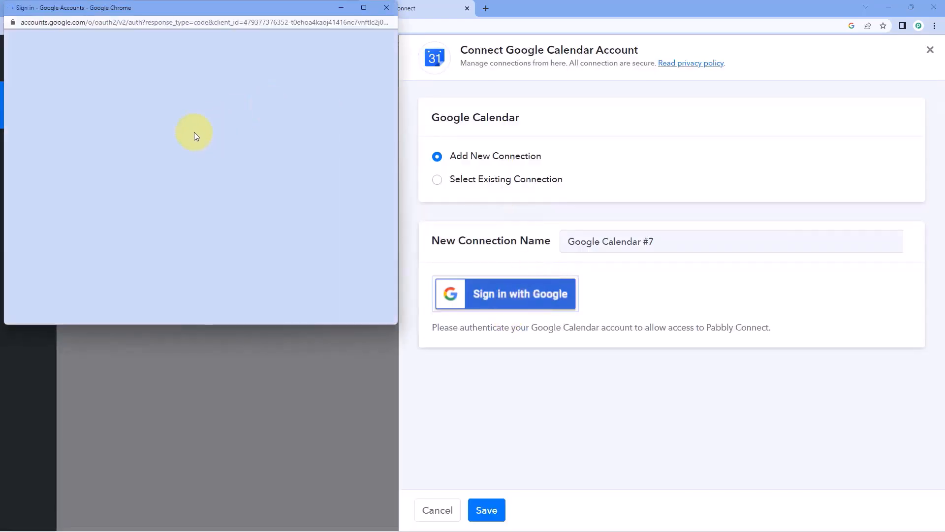
pyautogui.scroll(-1, 181, 190)
pyautogui.click(185, 186)
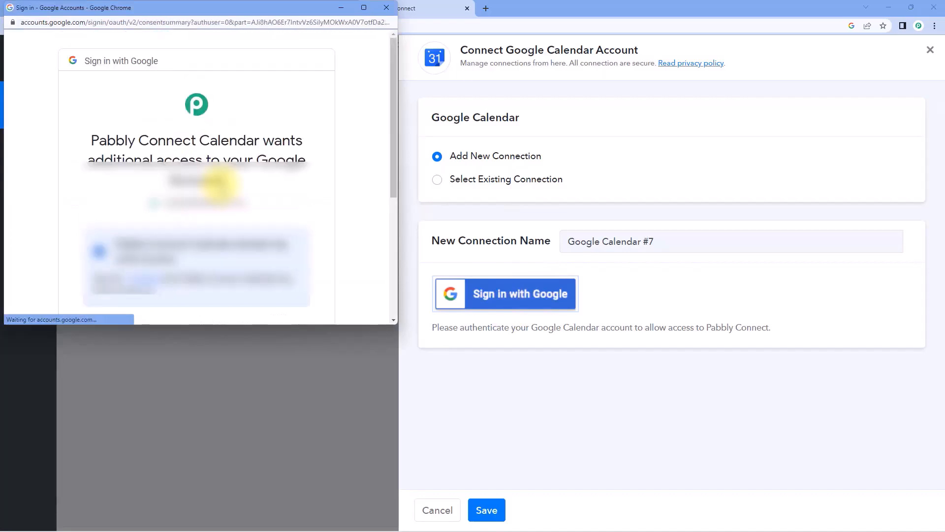
pyautogui.scroll(-5, 220, 184)
pyautogui.click(251, 231)
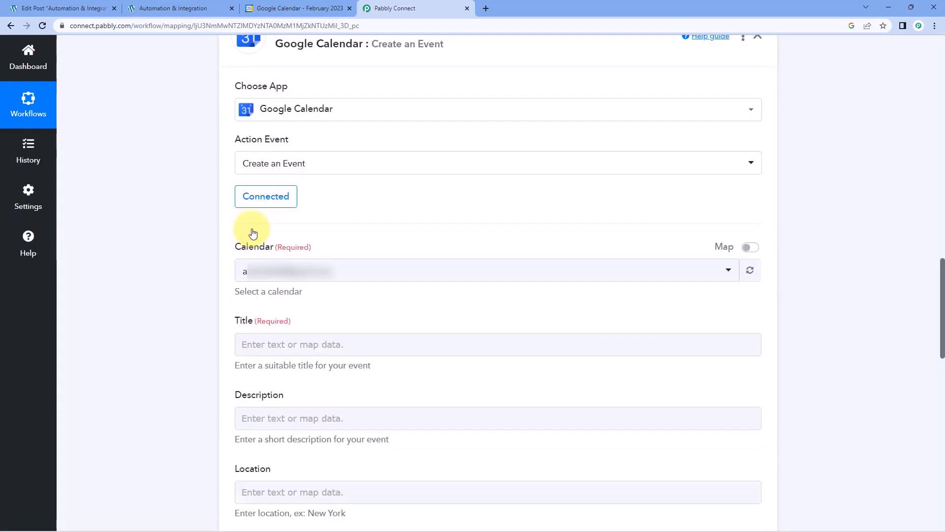
# Set the event's Calendar to WordPress Posts after checking the calendars in Google Calendar.
pyautogui.click(364, 273)
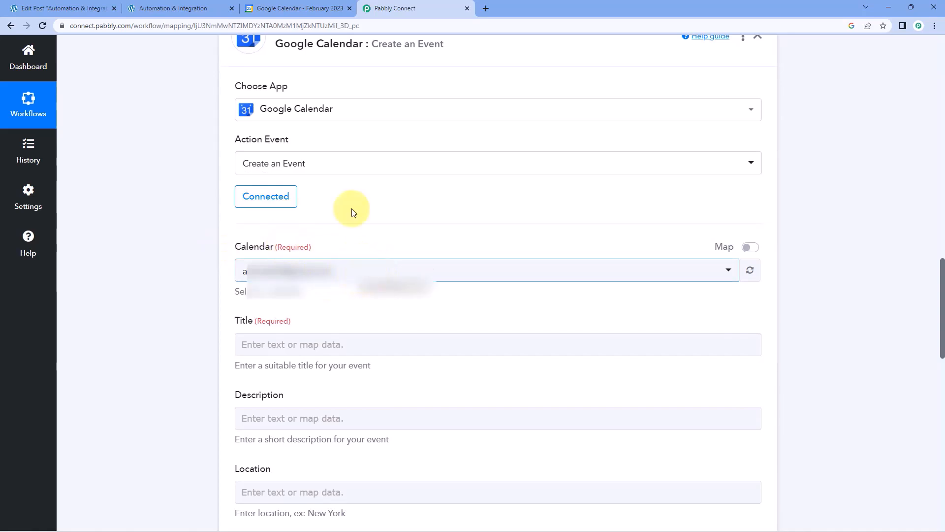
pyautogui.click(271, 9)
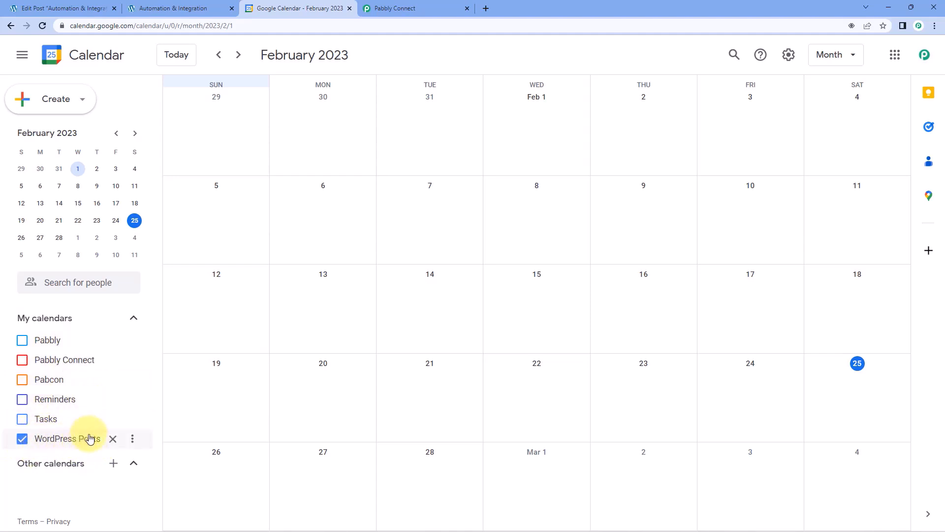
pyautogui.click(174, 4)
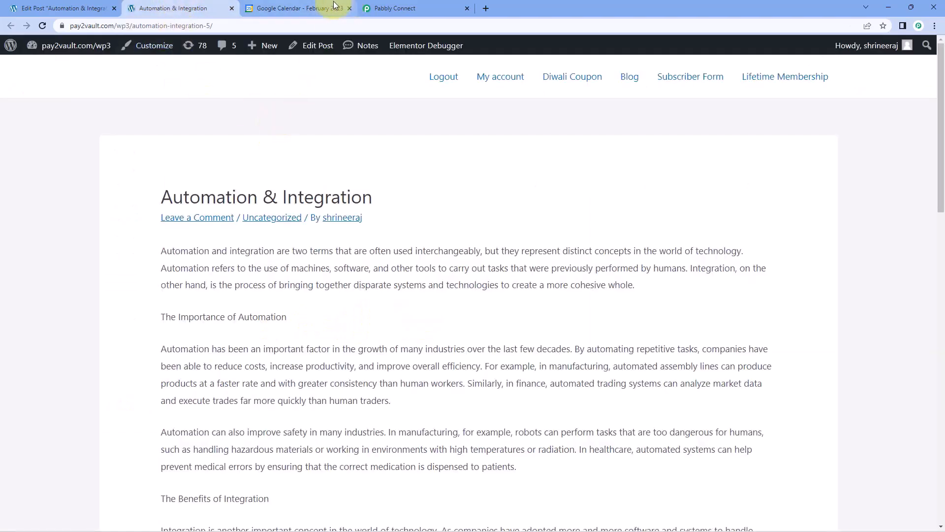
pyautogui.click(376, 8)
pyautogui.click(343, 272)
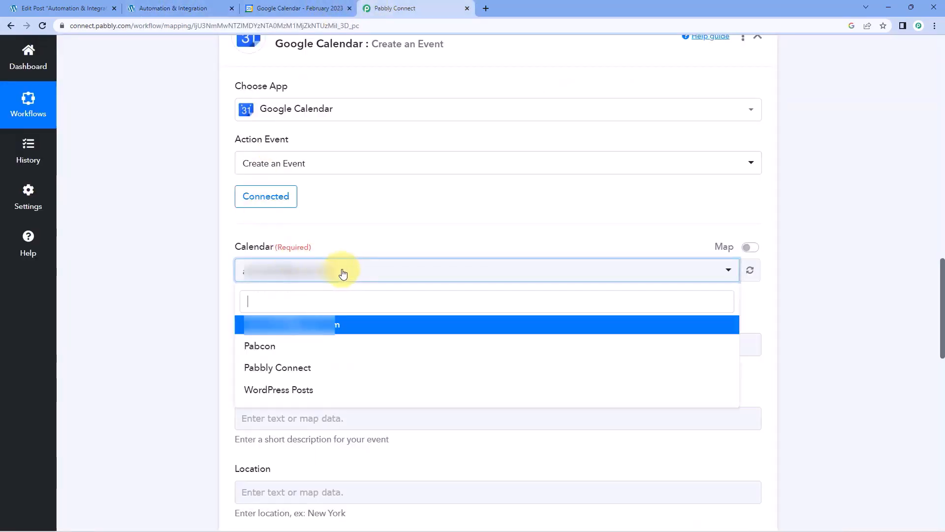
pyautogui.click(264, 388)
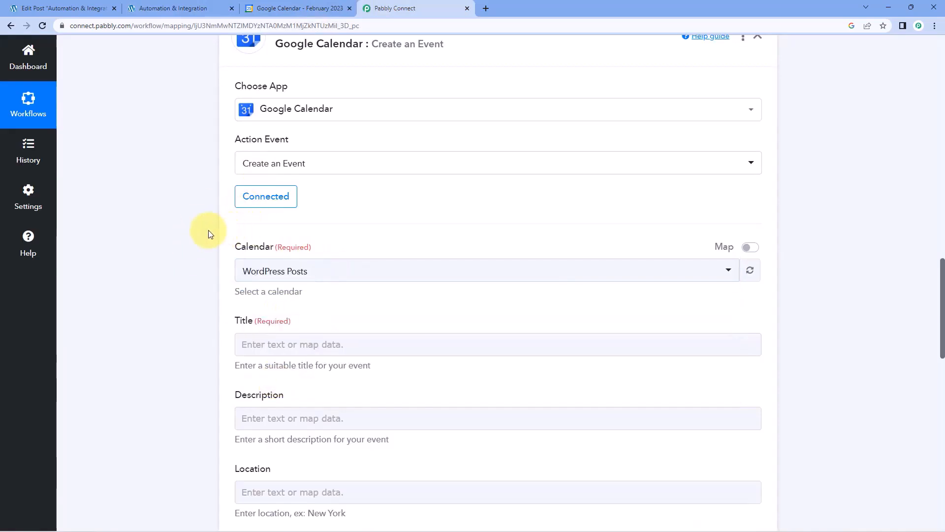
pyautogui.scroll(-2, 205, 233)
pyautogui.scroll(-1, 202, 233)
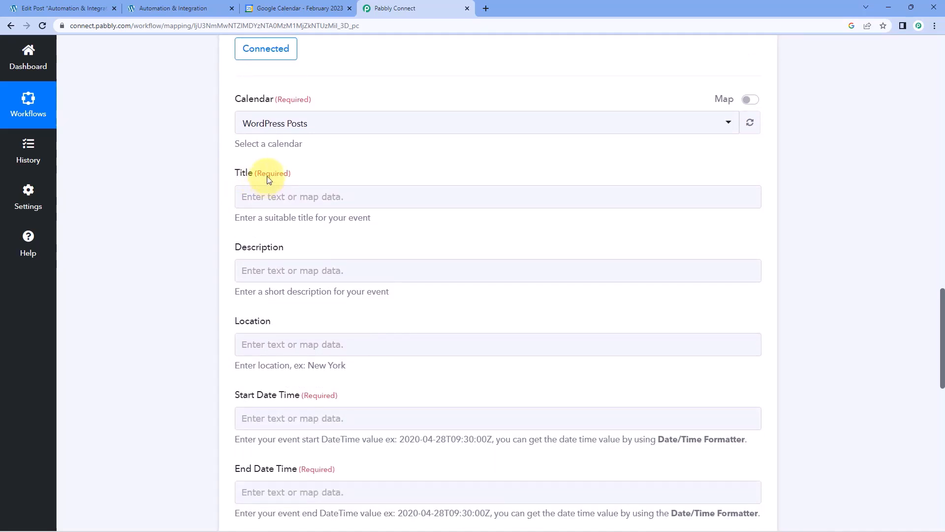
# Review the captured post title 'Automation & Integration' in the Response Received section.
pyautogui.click(287, 197)
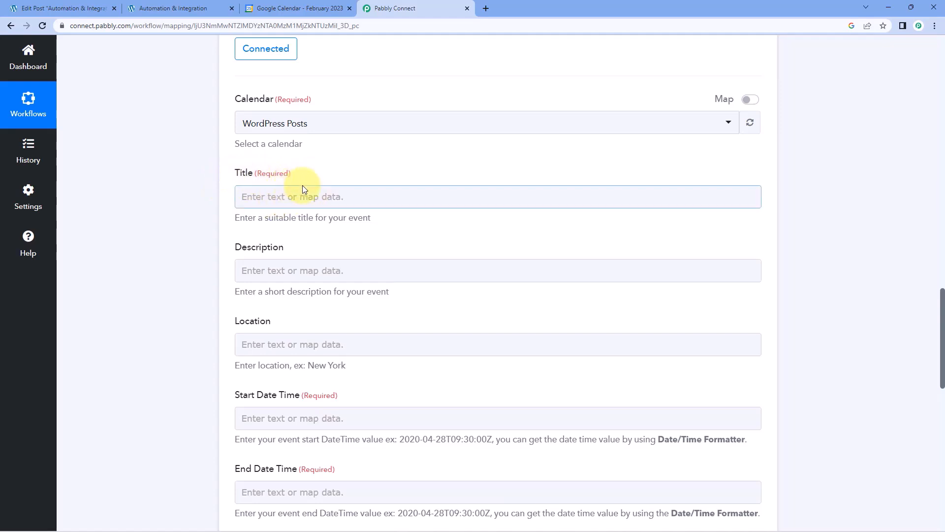
pyautogui.scroll(14, 302, 185)
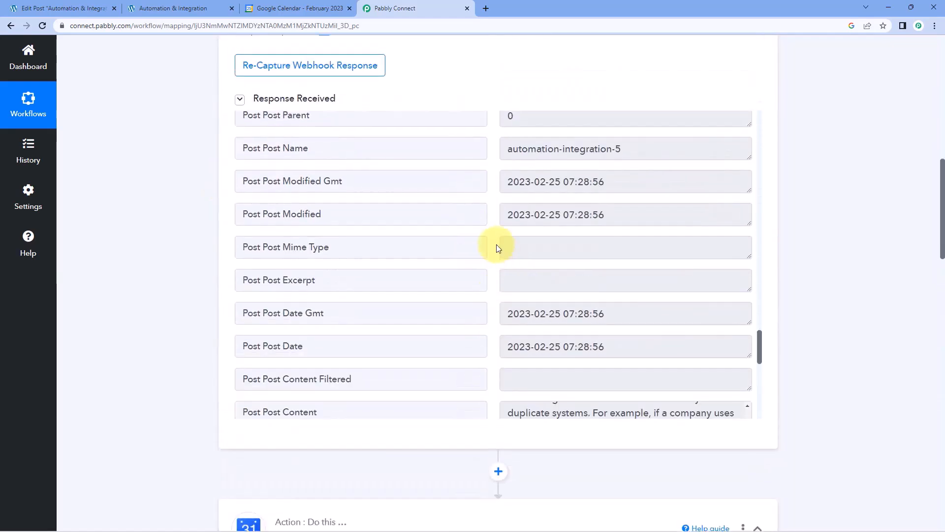
pyautogui.scroll(5, 496, 248)
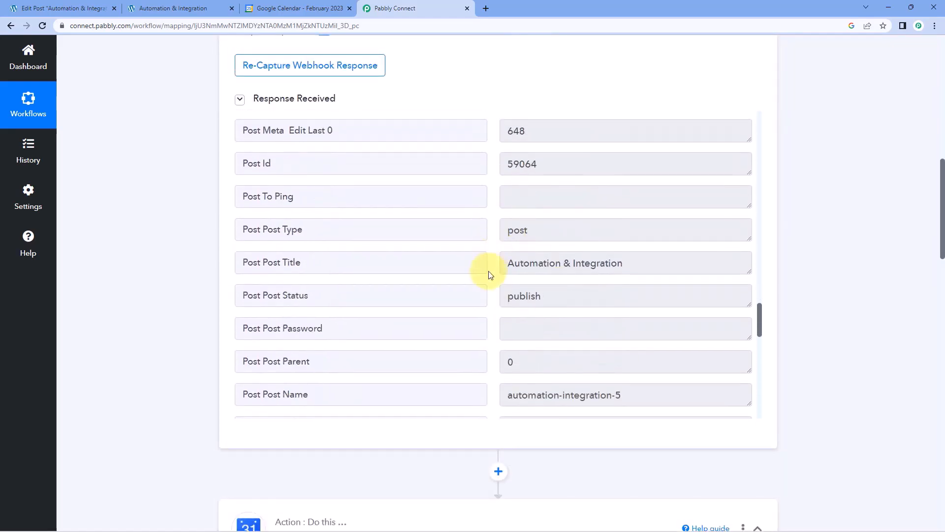
pyautogui.moveTo(507, 263); pyautogui.dragTo(647, 266)
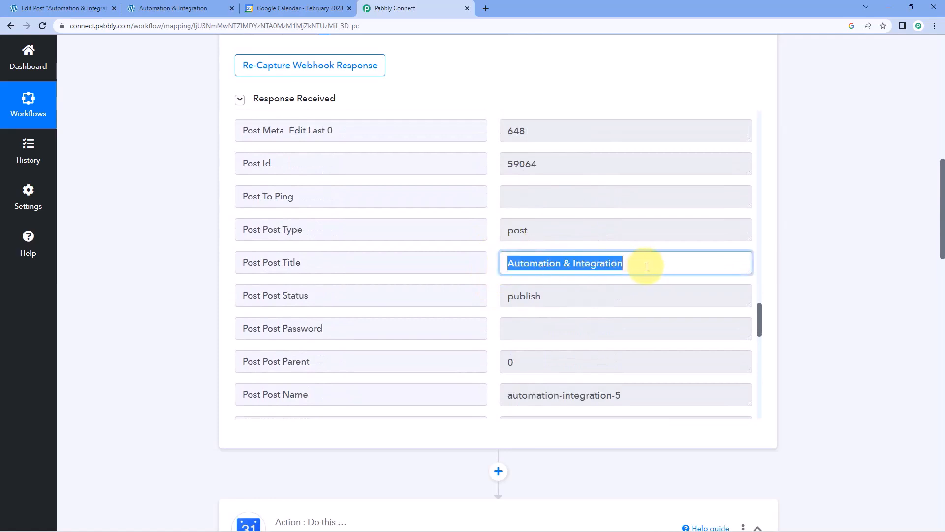
# Re-check the captured 'Automation & Integration' post title in the webhook response.
pyautogui.click(647, 266)
pyautogui.moveTo(507, 267); pyautogui.dragTo(647, 259)
pyautogui.click(601, 264)
pyautogui.moveTo(630, 262); pyautogui.dragTo(464, 268)
pyautogui.scroll(-5, 249, 327)
pyautogui.scroll(-14, 209, 341)
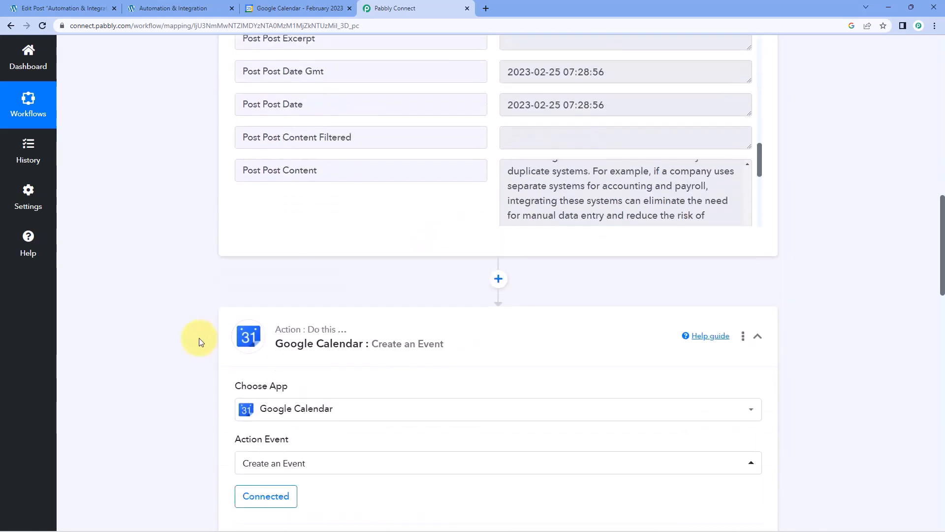
# Map the WordPress trigger's Post Post Title into the event's Title field.
pyautogui.click(275, 144)
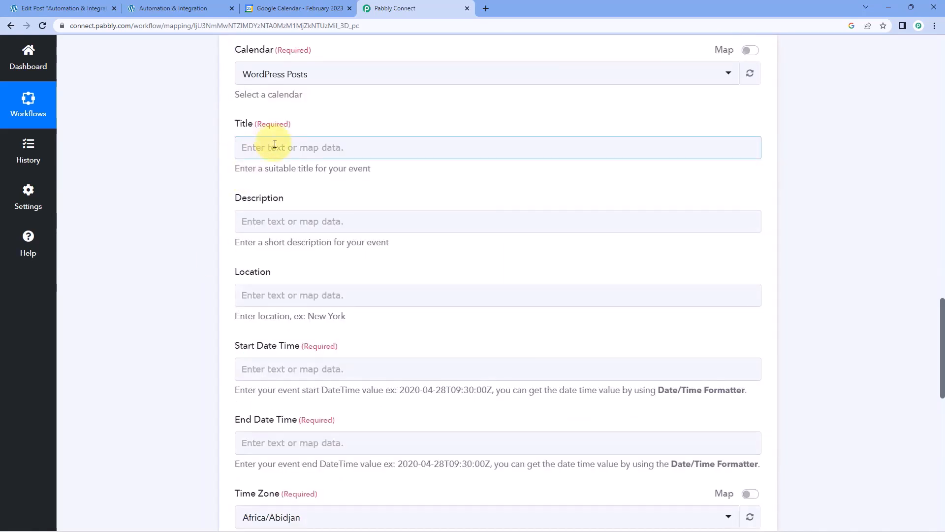
pyautogui.click(316, 147)
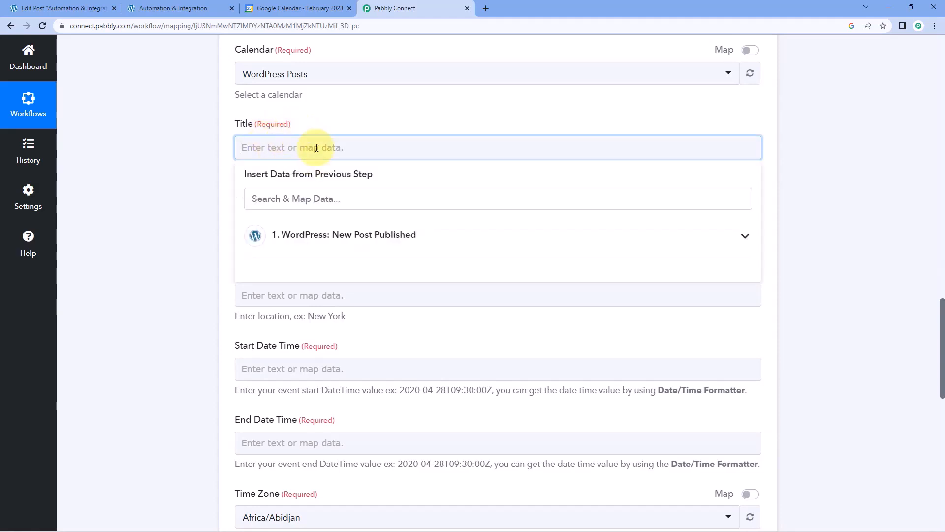
pyautogui.click(423, 233)
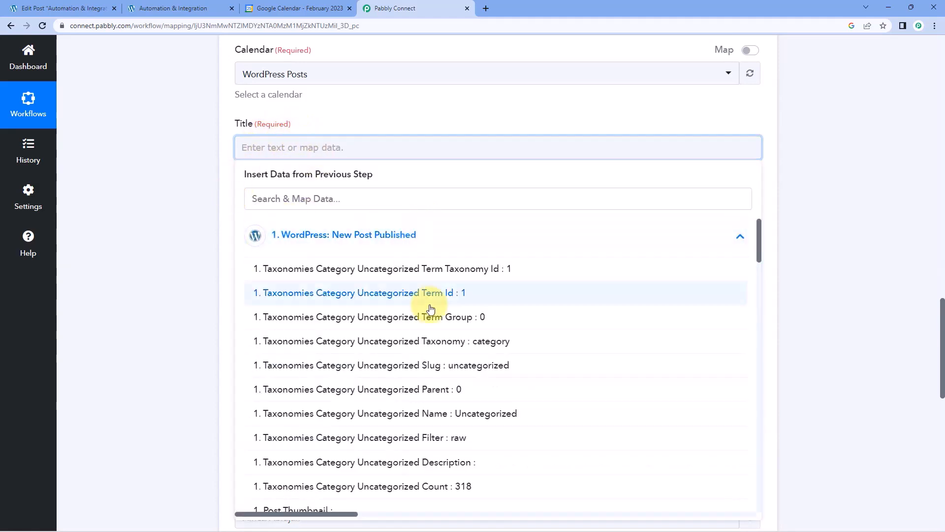
pyautogui.scroll(-15, 431, 309)
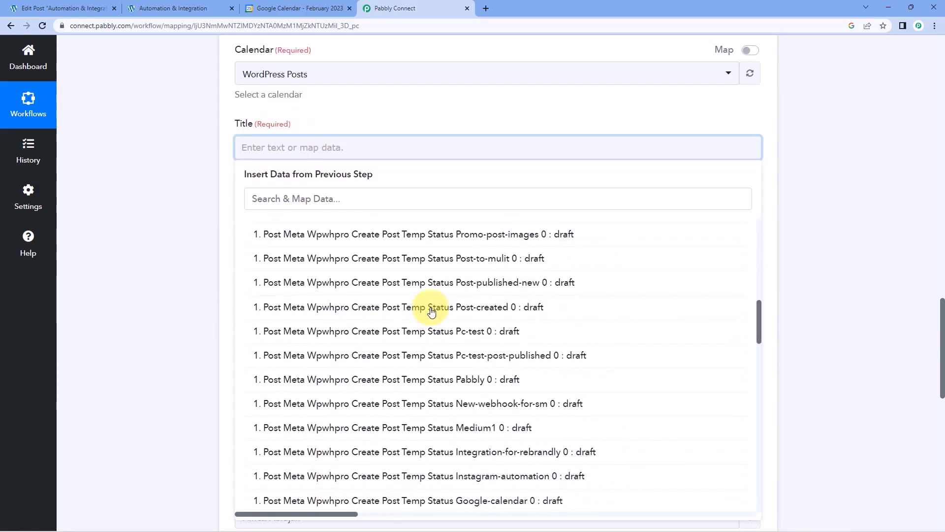
pyautogui.scroll(-15, 431, 311)
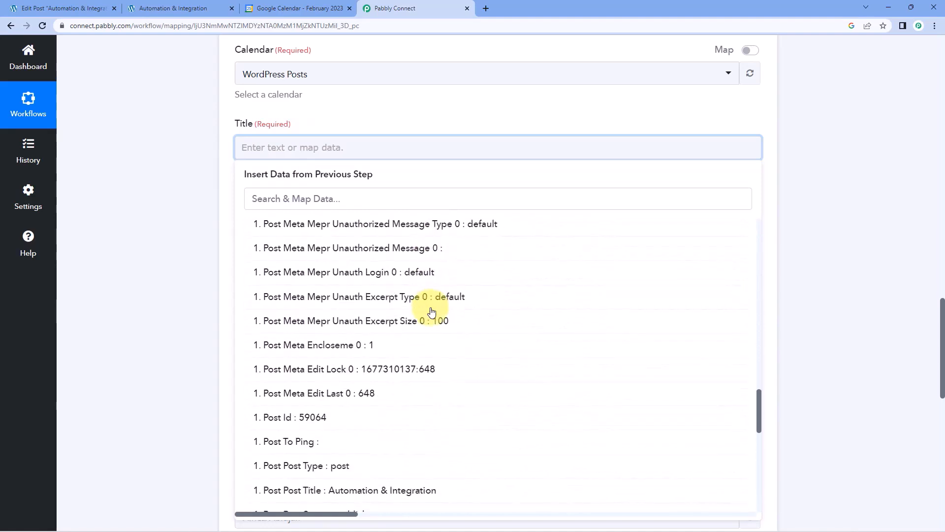
pyautogui.scroll(-8, 431, 311)
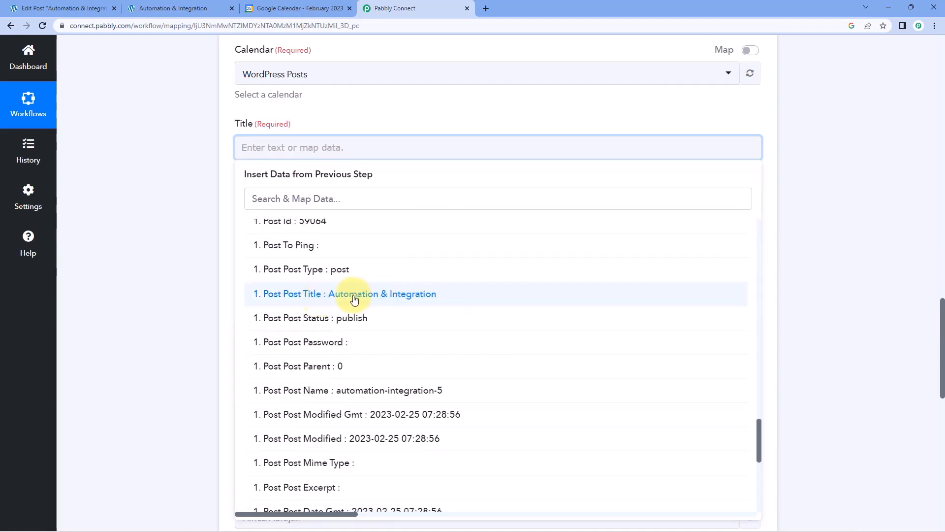
pyautogui.click(355, 294)
pyautogui.click(202, 216)
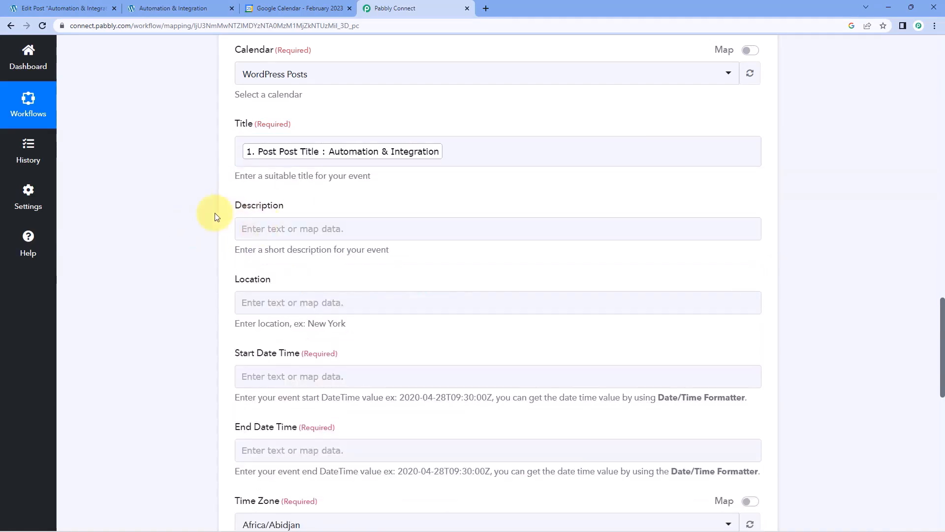
# Write the description 'We have published this post on WordPress:' with a Link line mapped to Post Guid.
pyautogui.click(311, 228)
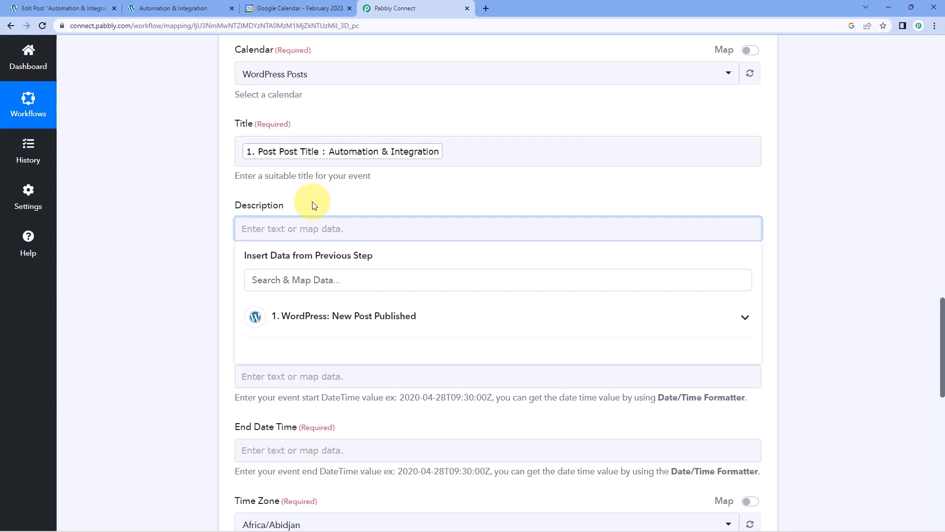
pyautogui.write('We')
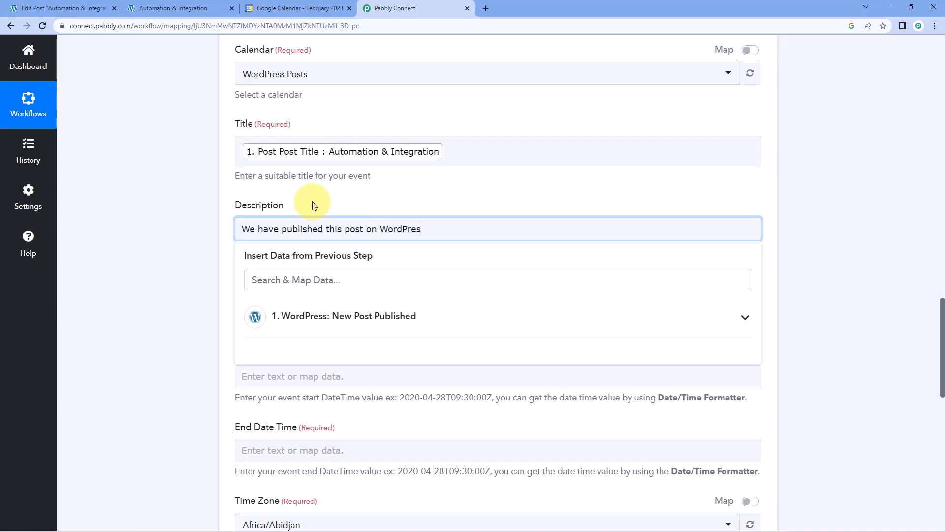
pyautogui.press('Return')
pyautogui.press('Return')
pyautogui.press('Return')
pyautogui.press('Return')
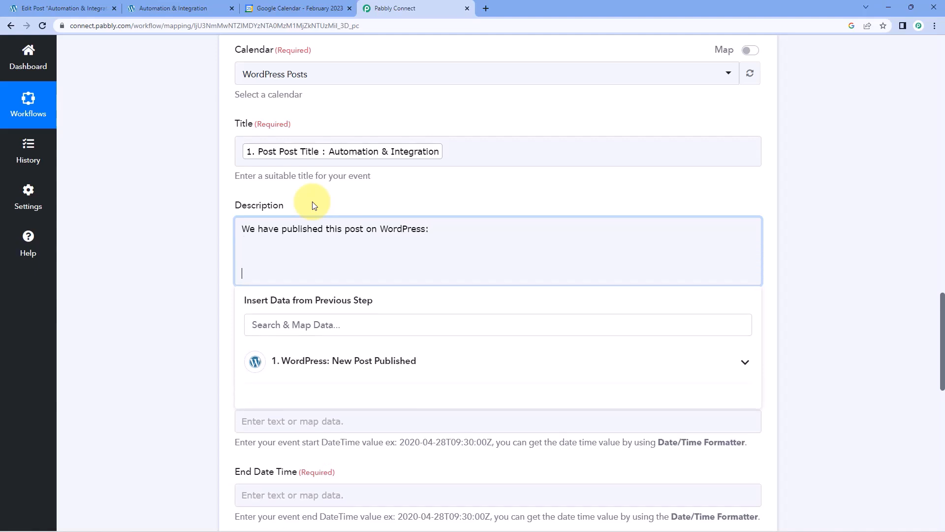
pyautogui.press('BackSpace')
pyautogui.press('BackSpace')
pyautogui.press('BackSpace')
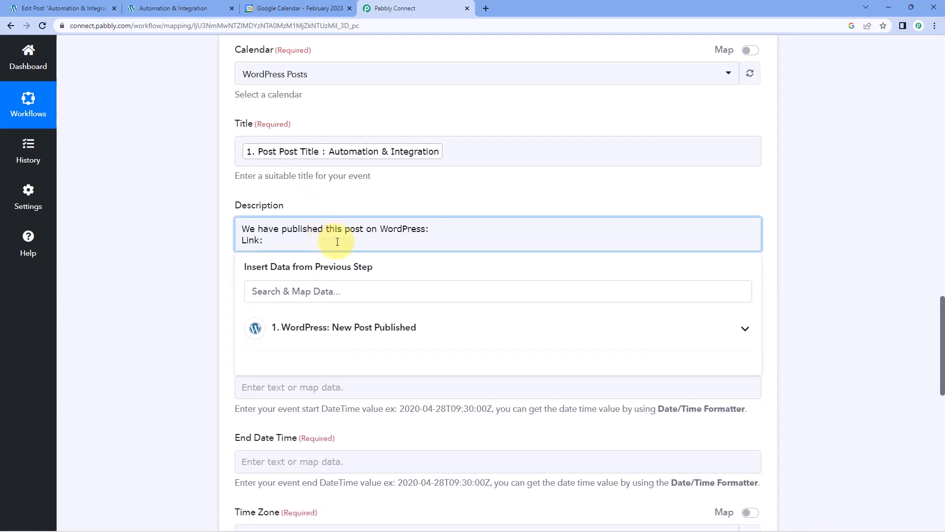
pyautogui.click(355, 326)
pyautogui.scroll(-3, 778, 193)
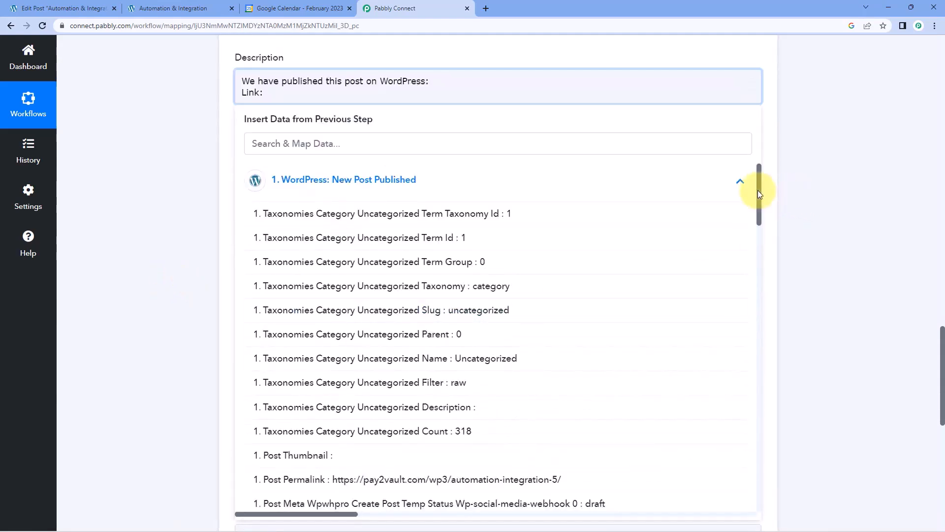
pyautogui.moveTo(757, 190); pyautogui.dragTo(747, 456)
pyautogui.scroll(-3, 747, 455)
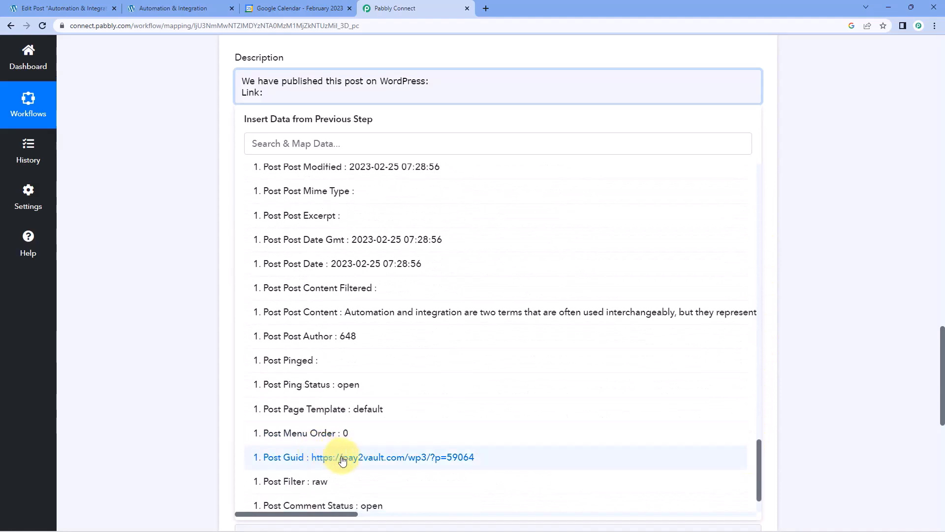
pyautogui.click(342, 458)
pyautogui.click(153, 186)
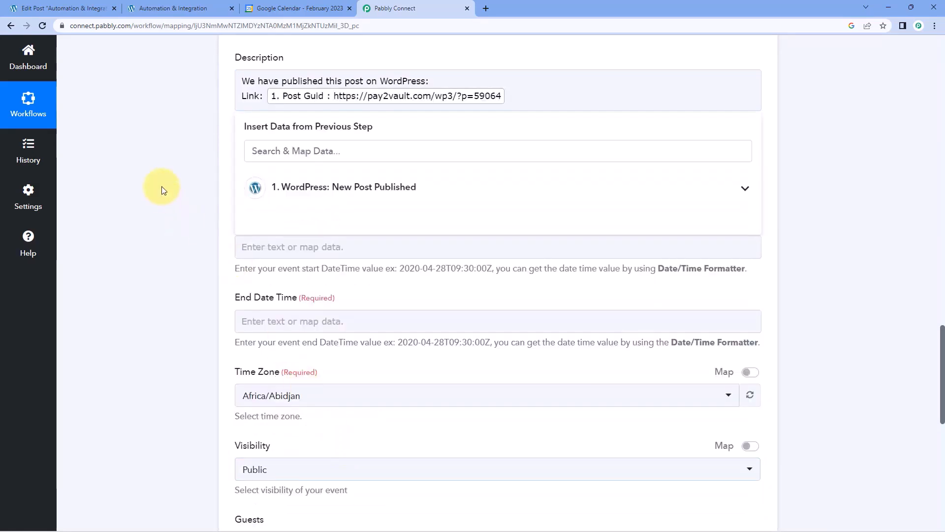
# Add a 'Category:' line to the description mapped to Taxonomies Category Uncategorized Name.
pyautogui.click(541, 102)
pyautogui.press('Return')
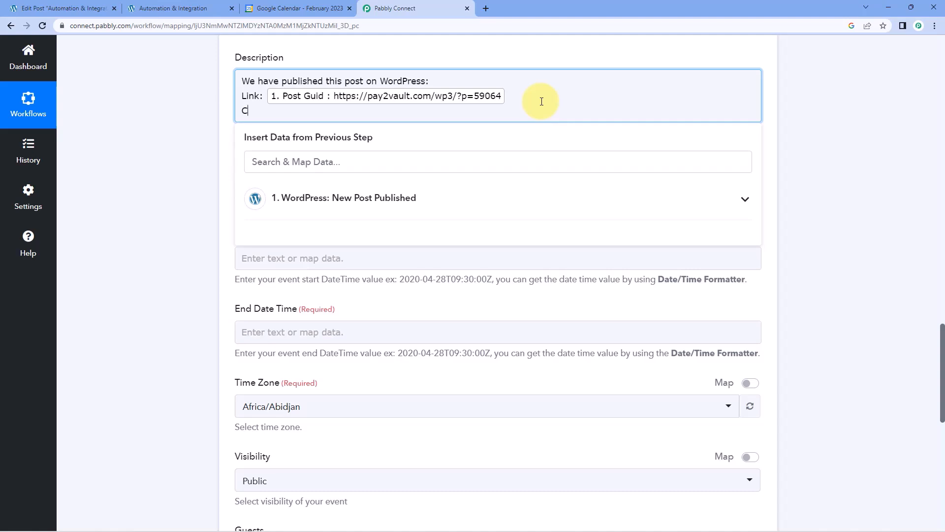
pyautogui.write('Category:')
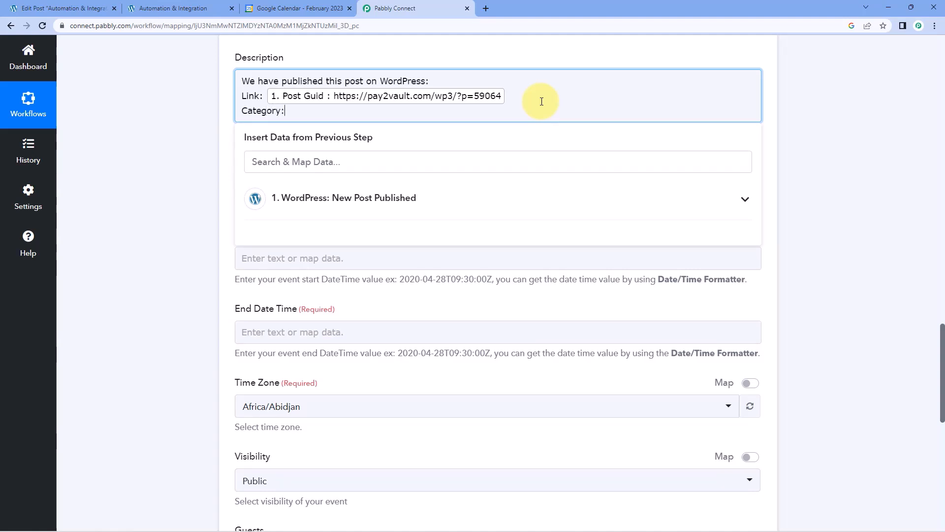
pyautogui.click(320, 199)
pyautogui.scroll(-2, 389, 256)
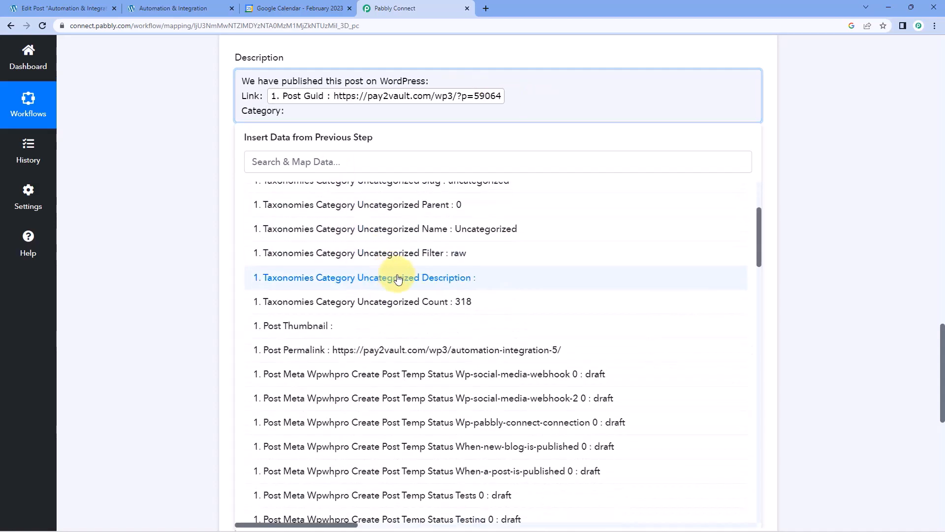
pyautogui.scroll(2, 399, 279)
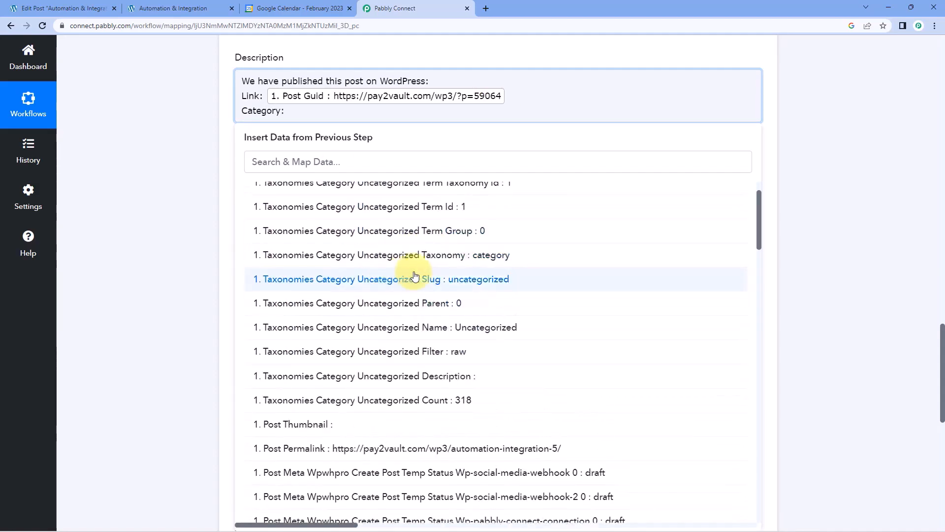
pyautogui.click(426, 329)
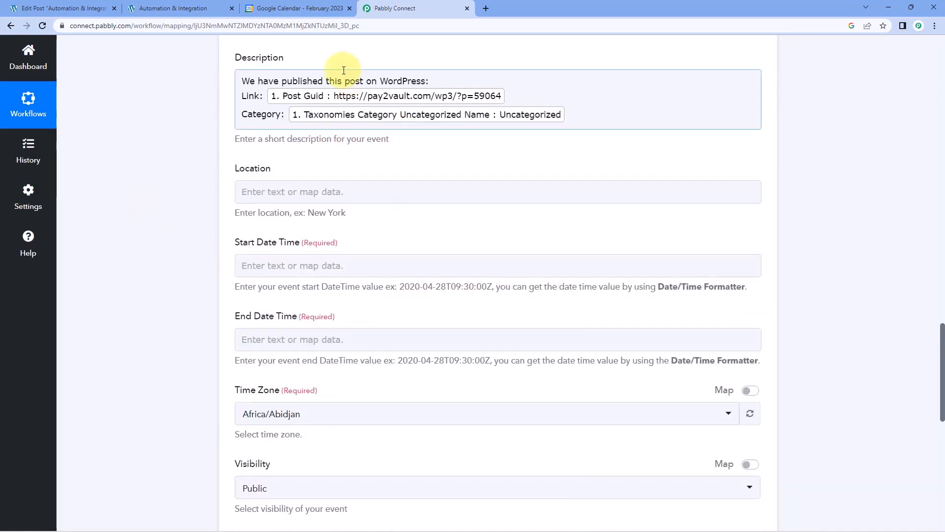
pyautogui.scroll(2, 480, 161)
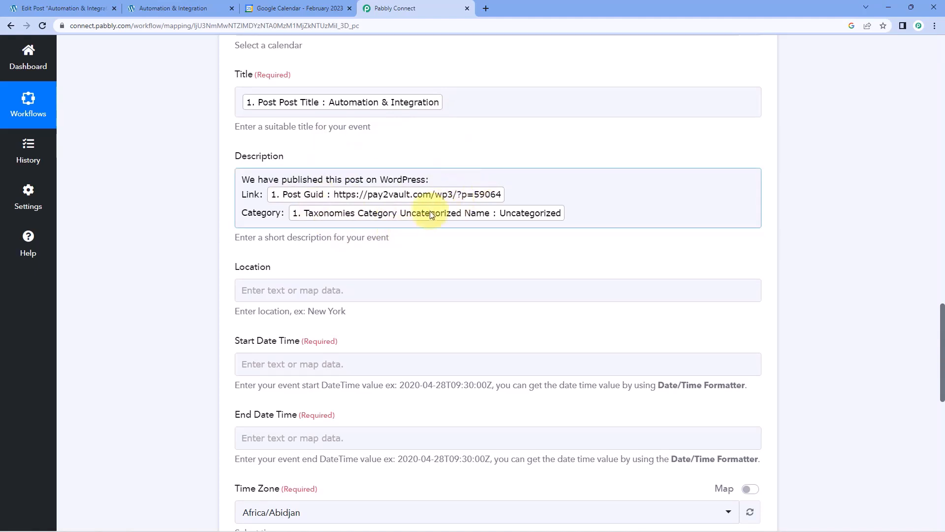
pyautogui.scroll(-4, 211, 194)
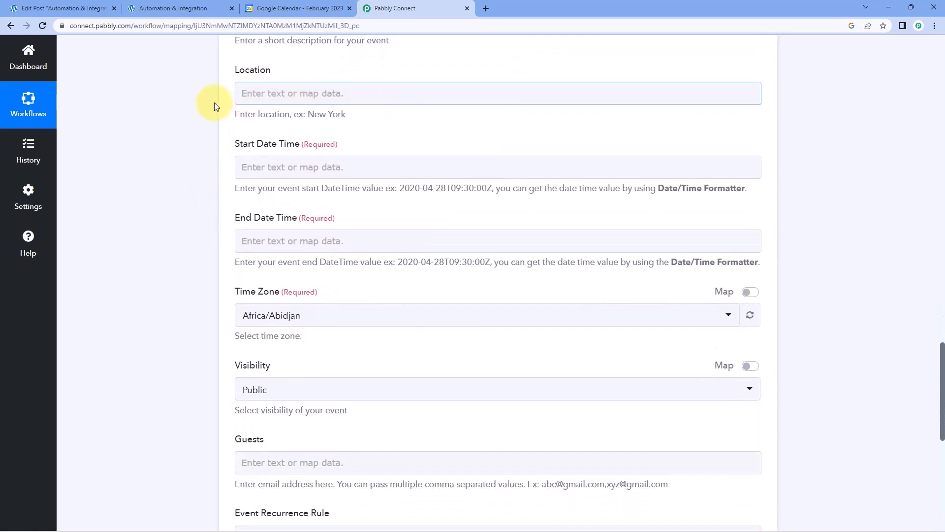
pyautogui.scroll(-1, 374, 96)
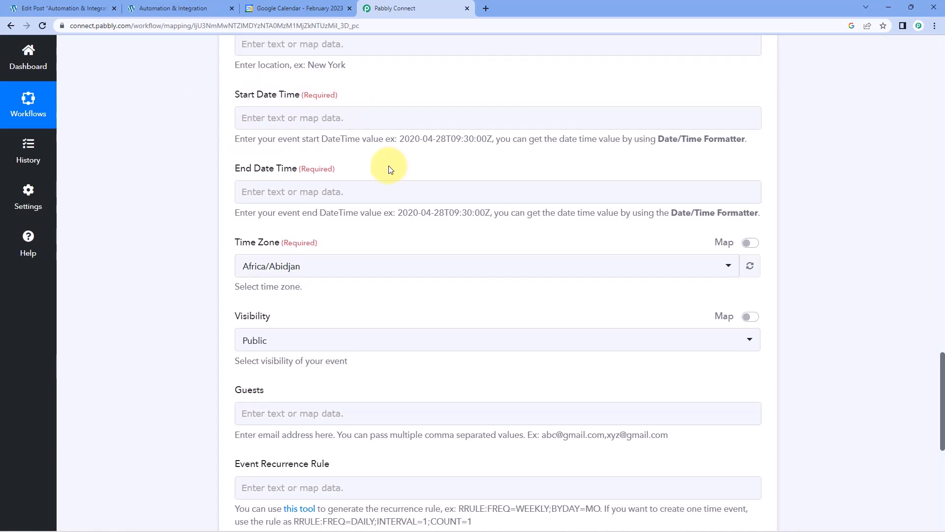
pyautogui.scroll(15, 391, 168)
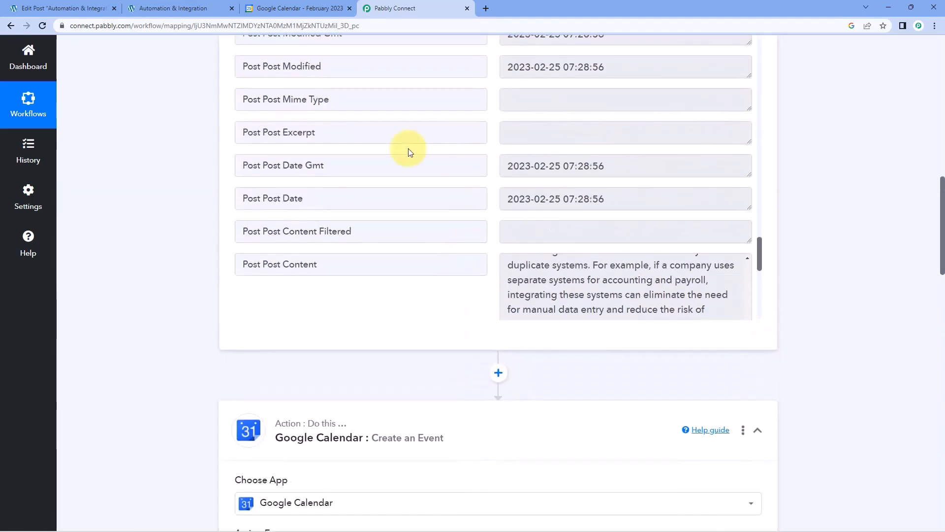
pyautogui.scroll(1, 178, 155)
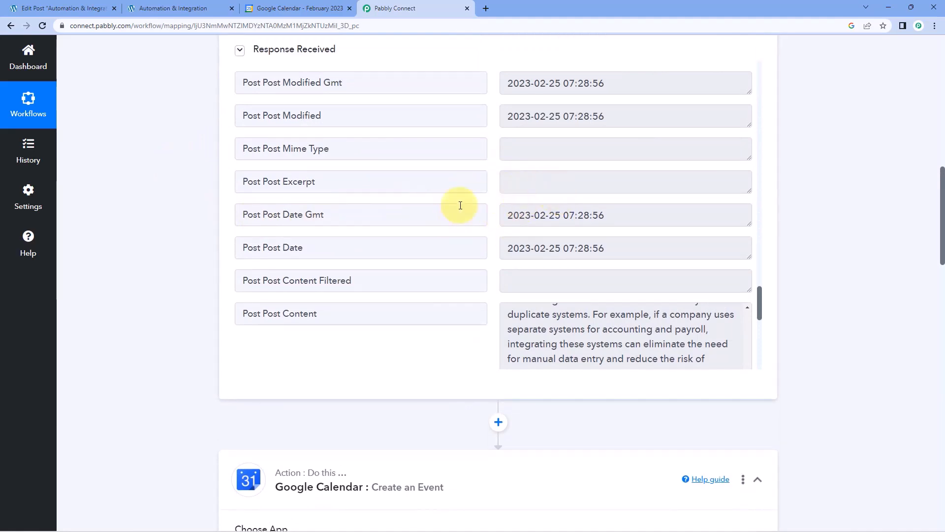
pyautogui.moveTo(608, 249); pyautogui.dragTo(491, 243)
pyautogui.click(495, 240)
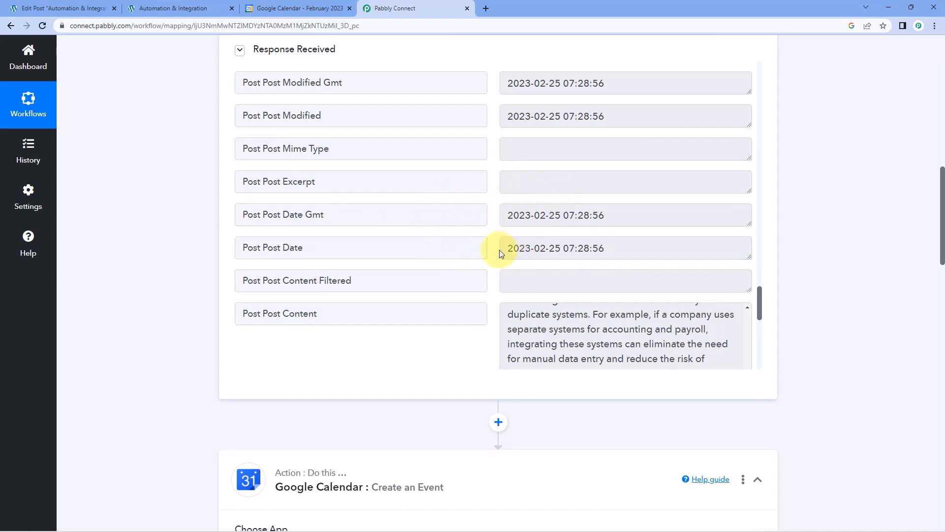
pyautogui.moveTo(498, 247); pyautogui.dragTo(616, 247)
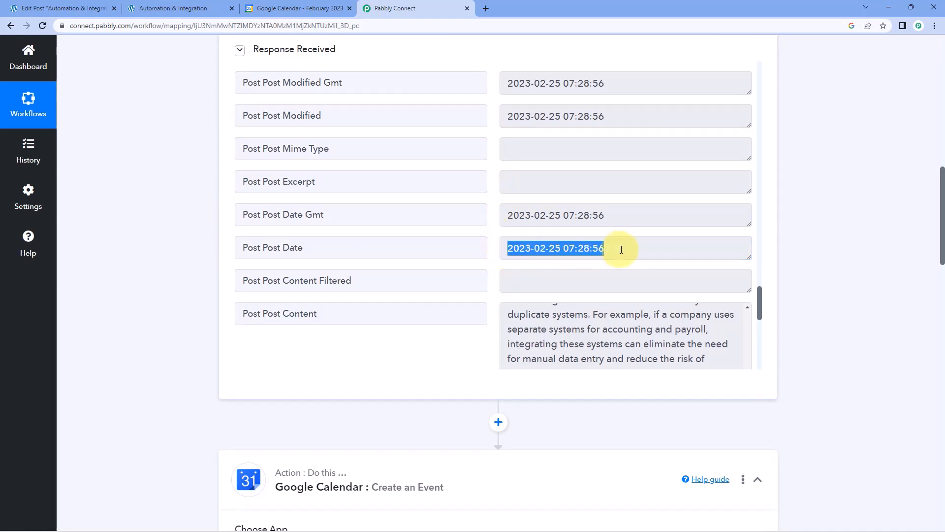
pyautogui.click(492, 232)
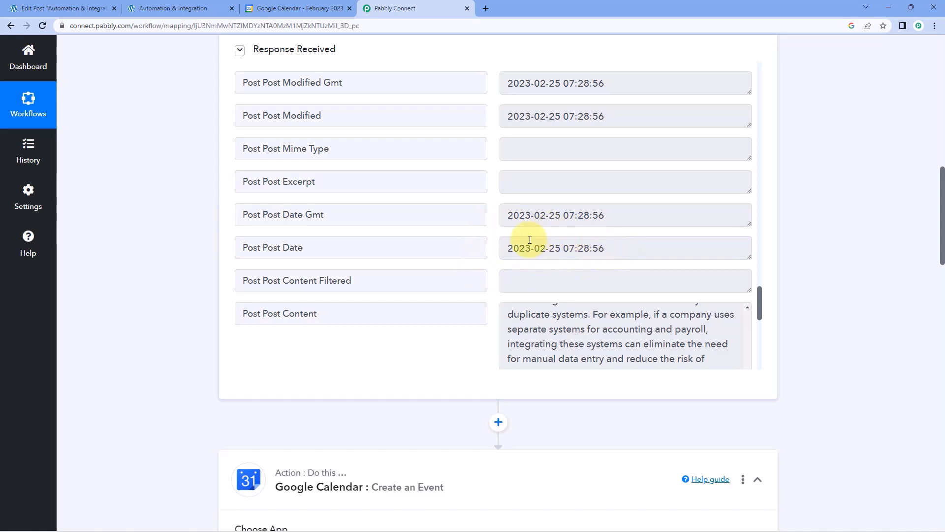
pyautogui.scroll(-6, 177, 261)
pyautogui.scroll(-10, 181, 259)
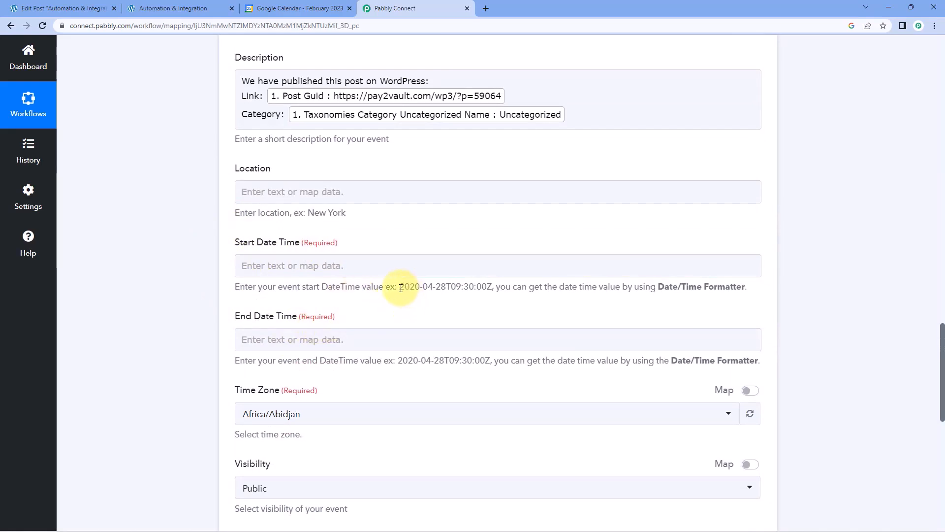
pyautogui.moveTo(407, 287); pyautogui.dragTo(495, 287)
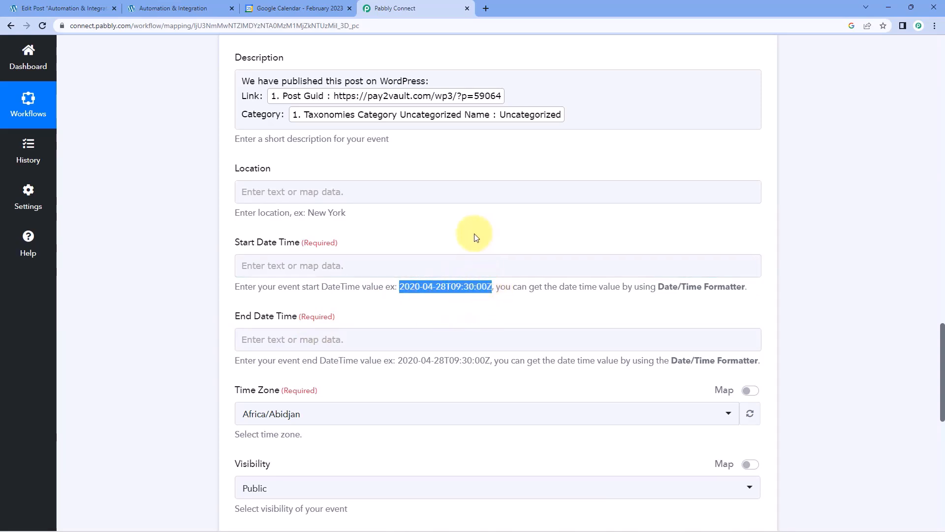
pyautogui.scroll(20, 476, 238)
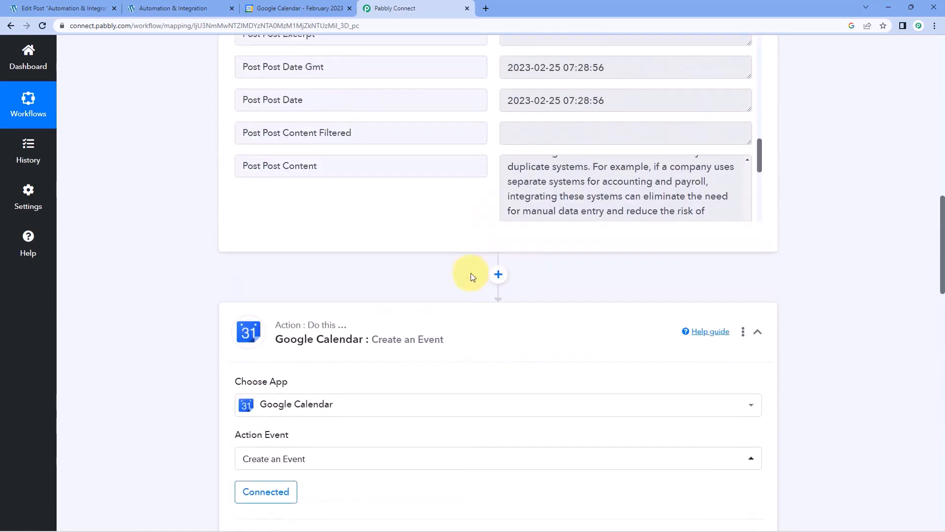
pyautogui.moveTo(616, 296); pyautogui.dragTo(496, 292)
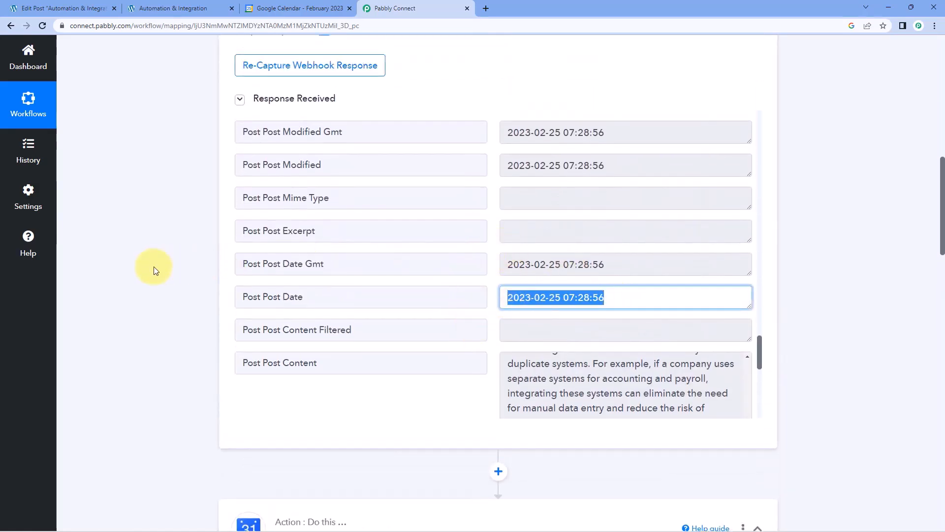
pyautogui.scroll(-4, 153, 267)
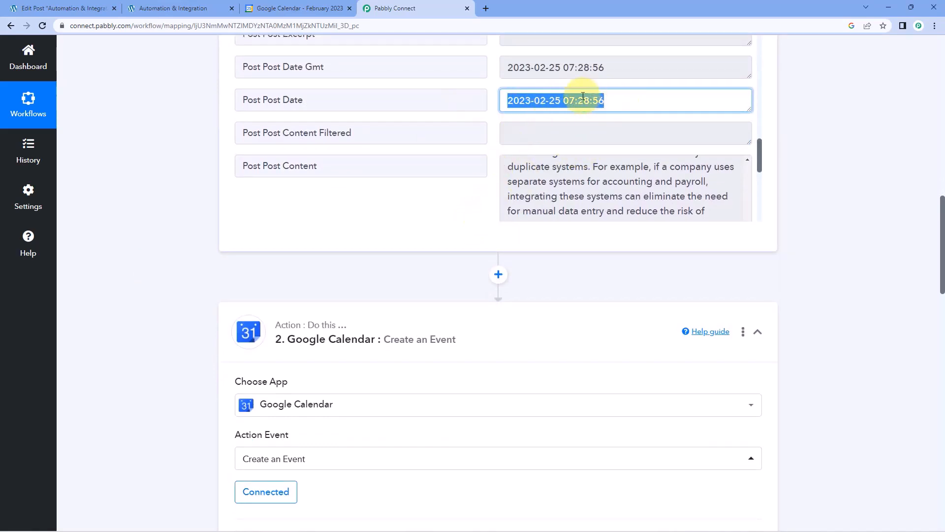
pyautogui.click(498, 276)
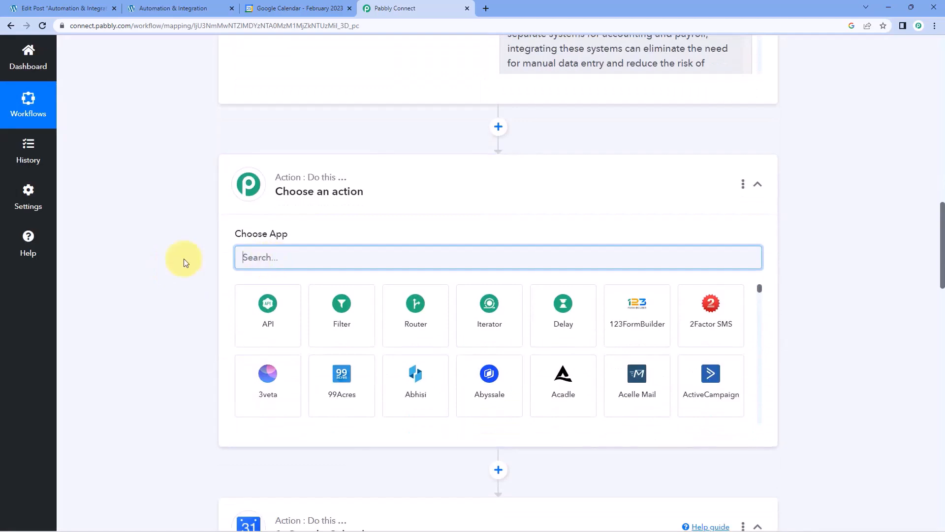
# Add a Date/Time Formatter step using the format-date action.
pyautogui.write('Date')
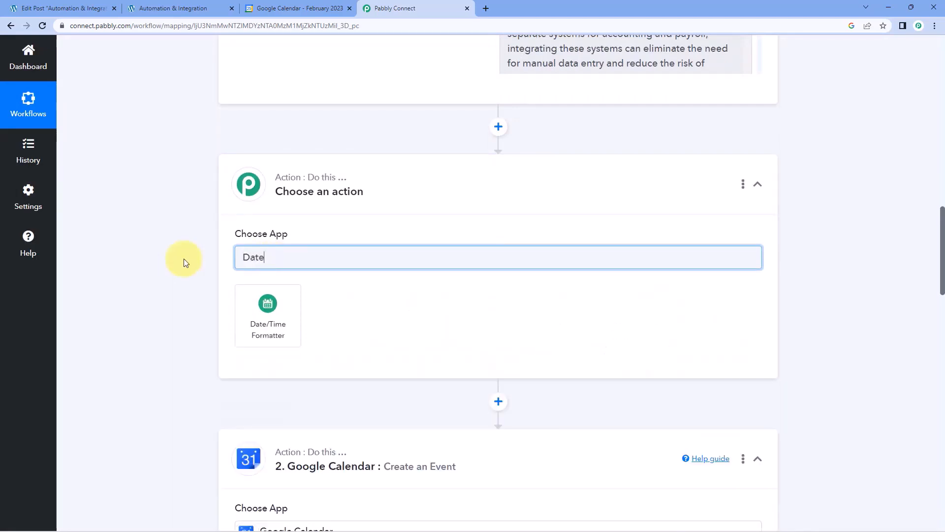
pyautogui.click(278, 297)
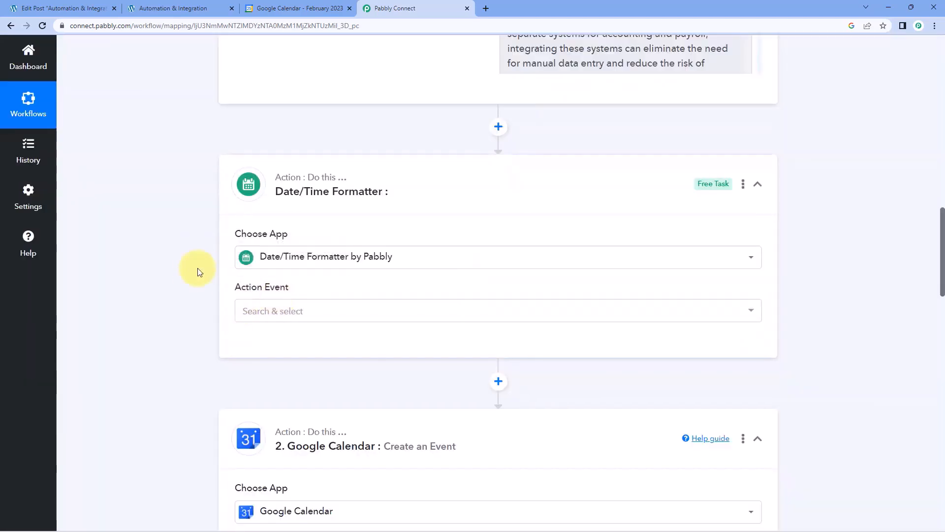
pyautogui.scroll(-2, 232, 207)
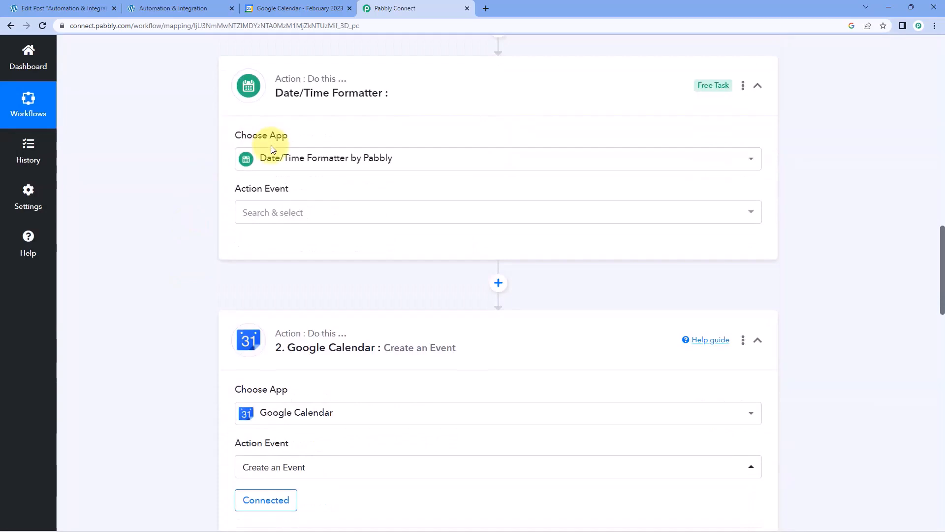
pyautogui.click(310, 210)
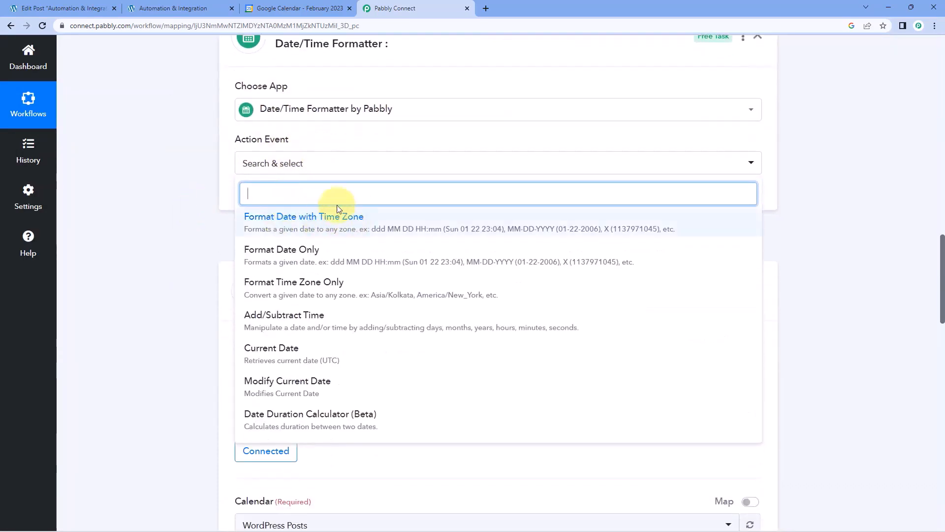
pyautogui.click(326, 256)
pyautogui.click(274, 203)
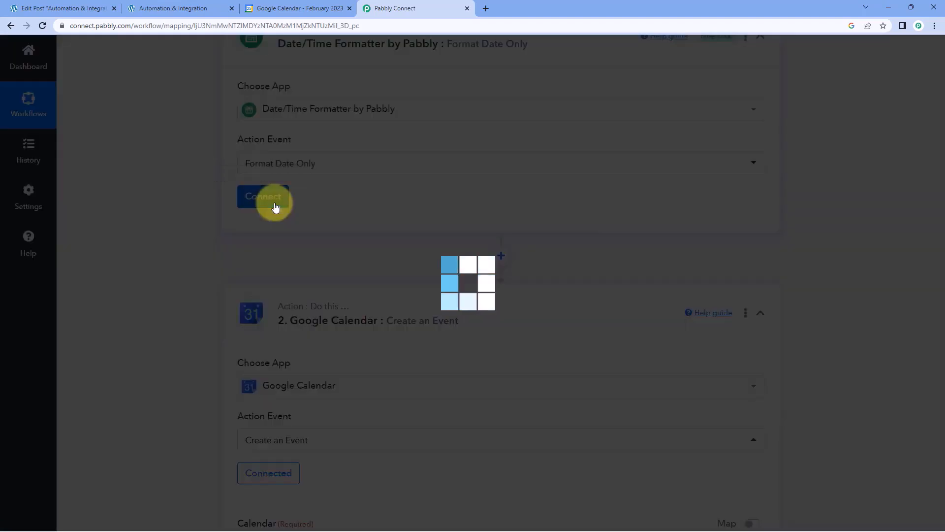
# Map the WordPress Post Post Date into the formatter's Date field.
pyautogui.scroll(-1, 295, 187)
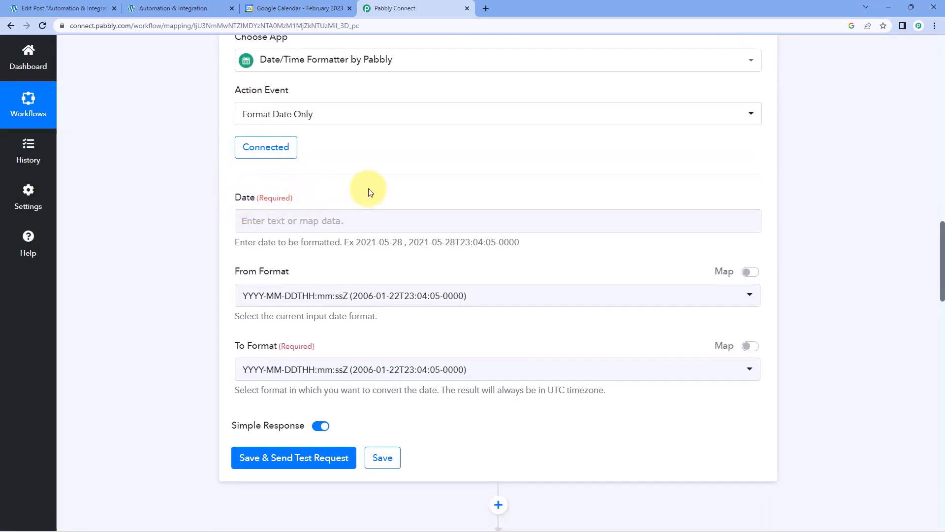
pyautogui.scroll(8, 394, 197)
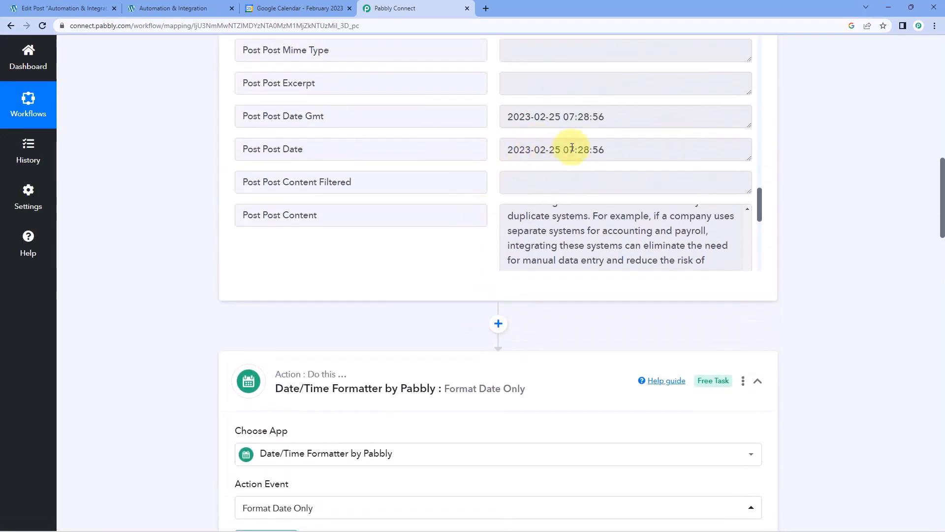
pyautogui.moveTo(617, 151); pyautogui.dragTo(485, 147)
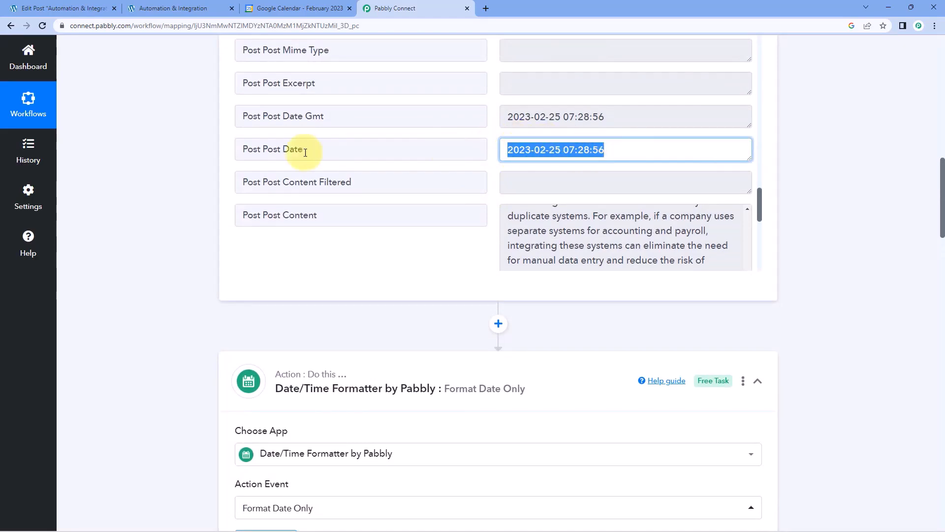
pyautogui.scroll(-4, 166, 190)
pyautogui.scroll(-4, 169, 192)
pyautogui.click(244, 218)
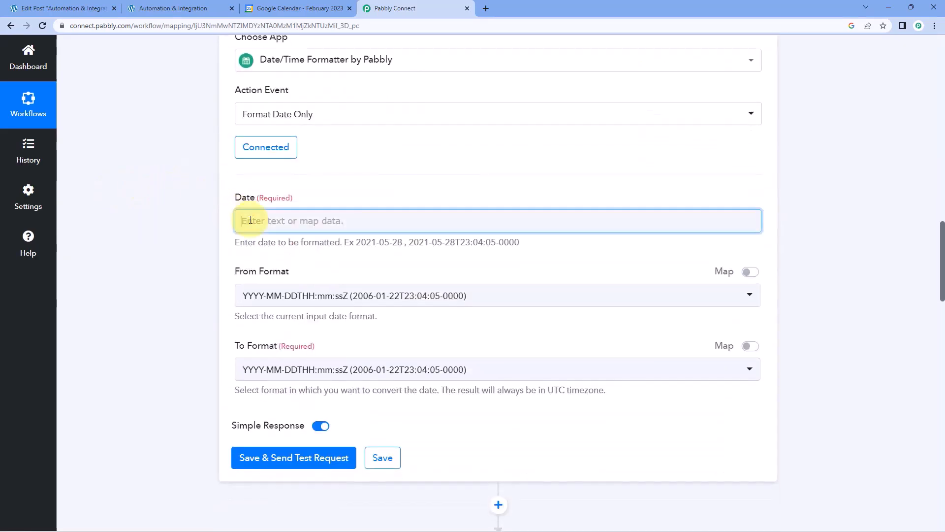
pyautogui.scroll(-1, 177, 209)
pyautogui.click(345, 259)
pyautogui.scroll(-15, 386, 312)
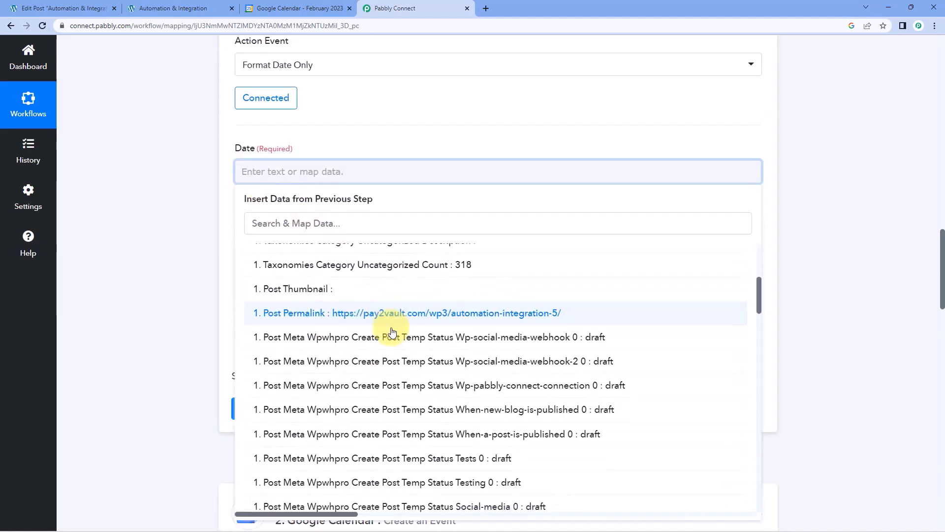
pyautogui.scroll(-10, 400, 337)
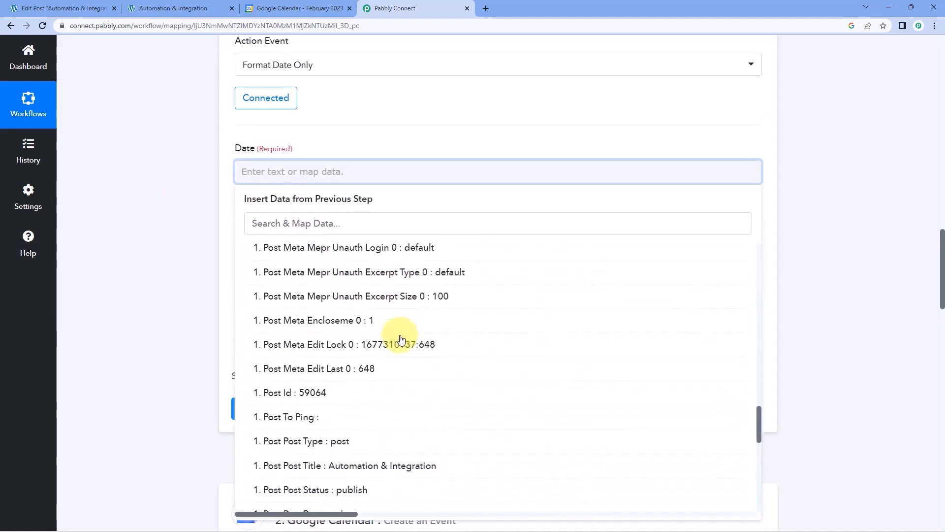
pyautogui.scroll(-5, 399, 337)
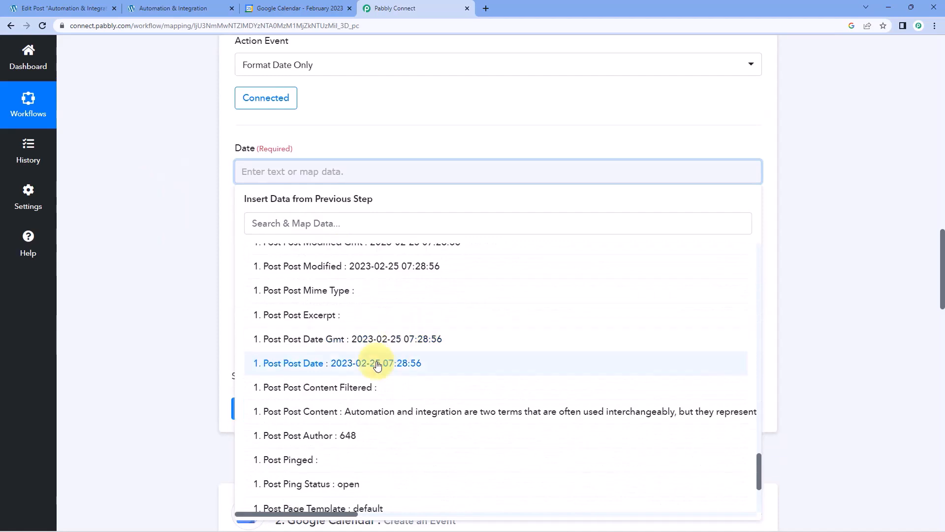
pyautogui.click(307, 371)
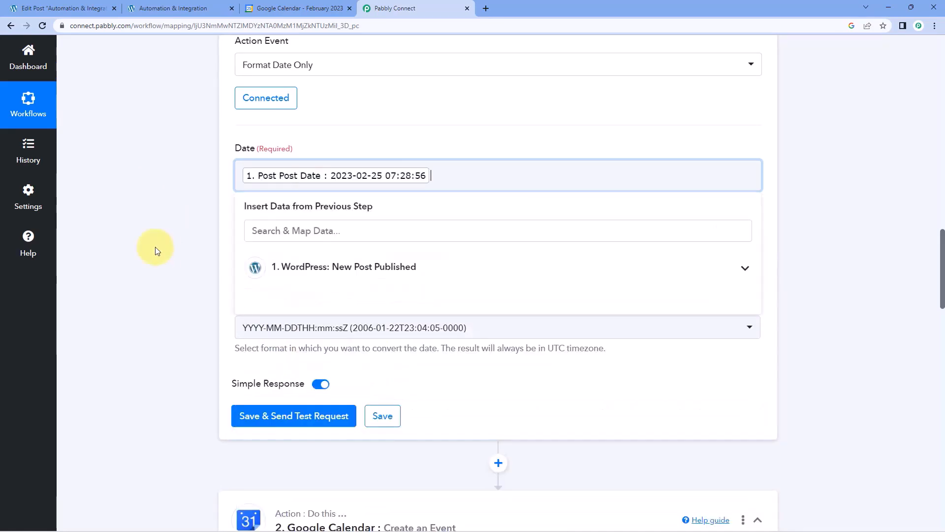
pyautogui.click(155, 247)
# Set the From Format to YYYY-MM-DD HH:mm:ss Z.
pyautogui.scroll(-1, 143, 226)
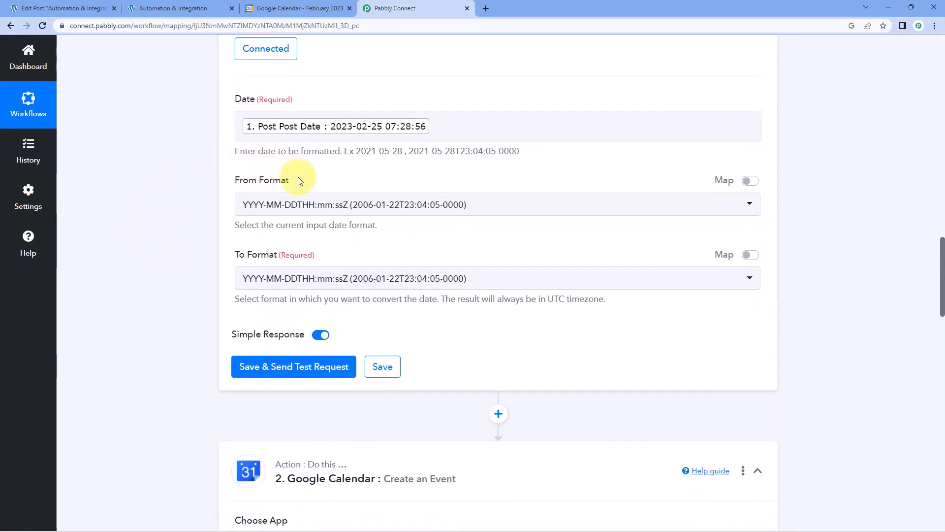
pyautogui.click(385, 207)
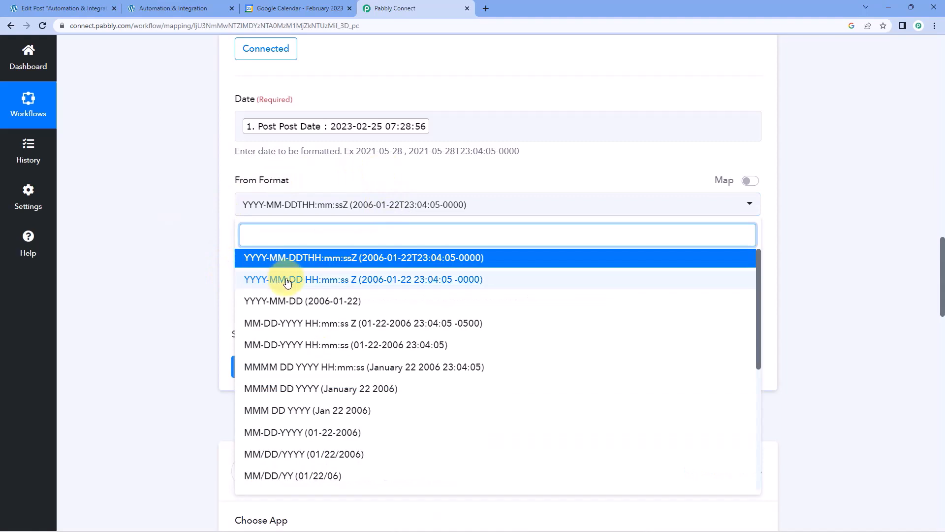
pyautogui.click(309, 280)
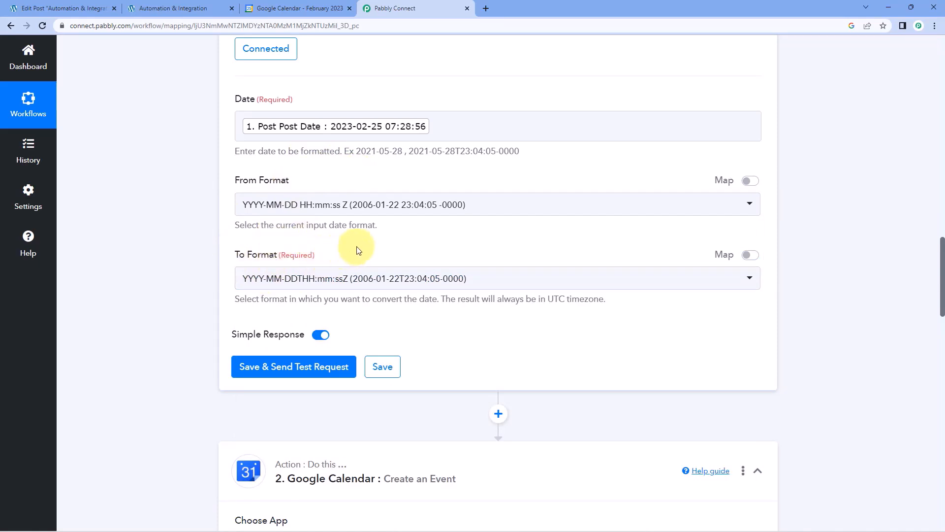
pyautogui.scroll(-5, 435, 238)
pyautogui.scroll(-6, 454, 223)
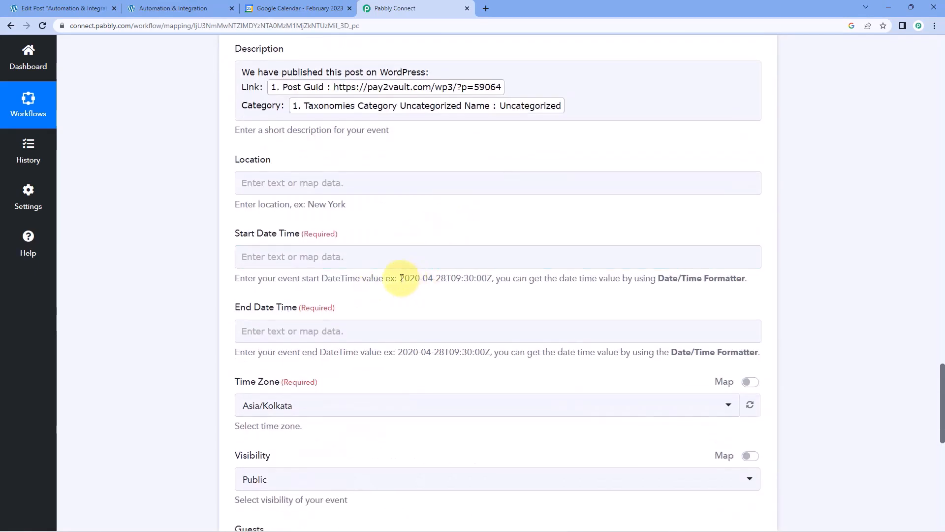
pyautogui.moveTo(401, 279); pyautogui.dragTo(493, 278)
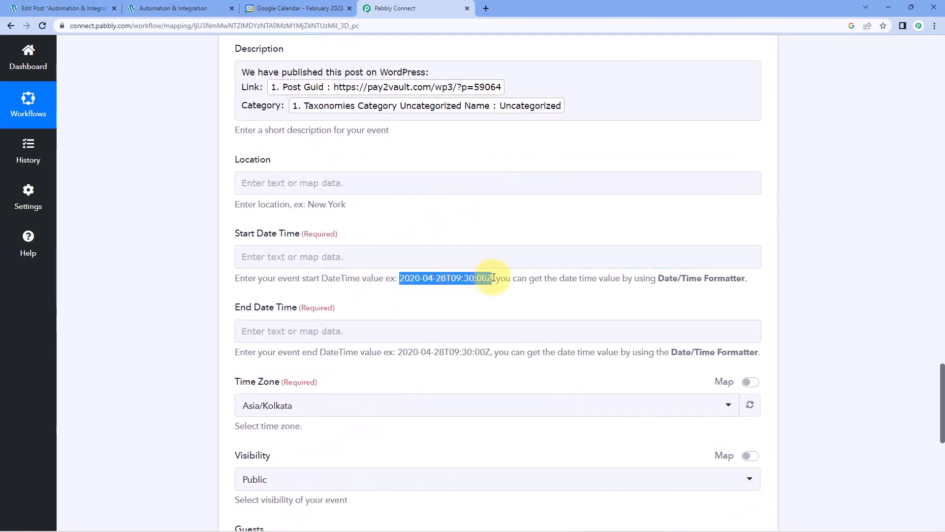
pyautogui.click(453, 237)
pyautogui.scroll(14, 453, 228)
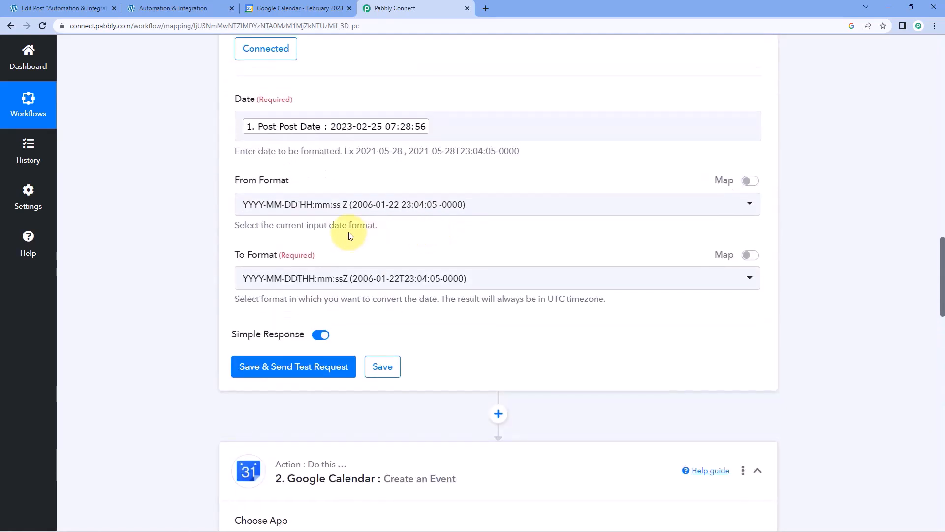
# Set the To Format to YYYY-MM-DDTHH:mm:ss[Z] and test, getting 2023-02-25T07:28:56Z.
pyautogui.click(340, 275)
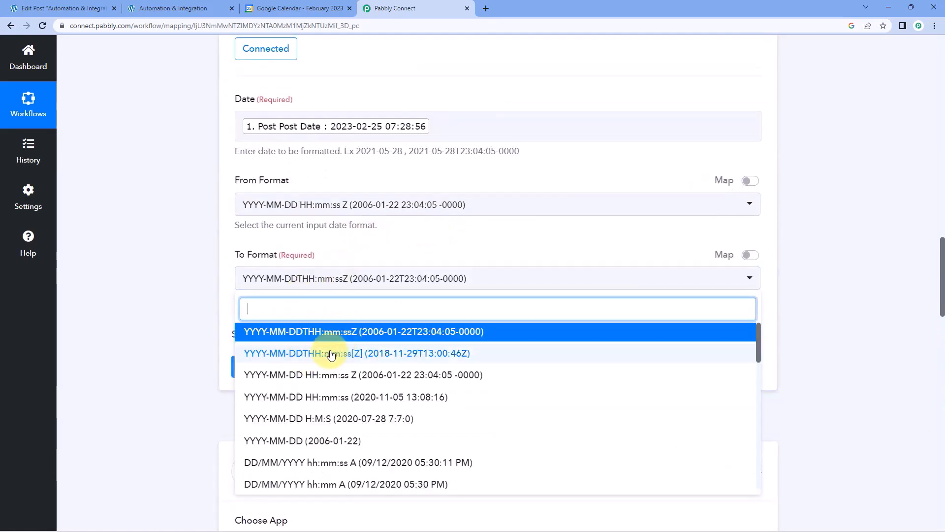
pyautogui.click(331, 354)
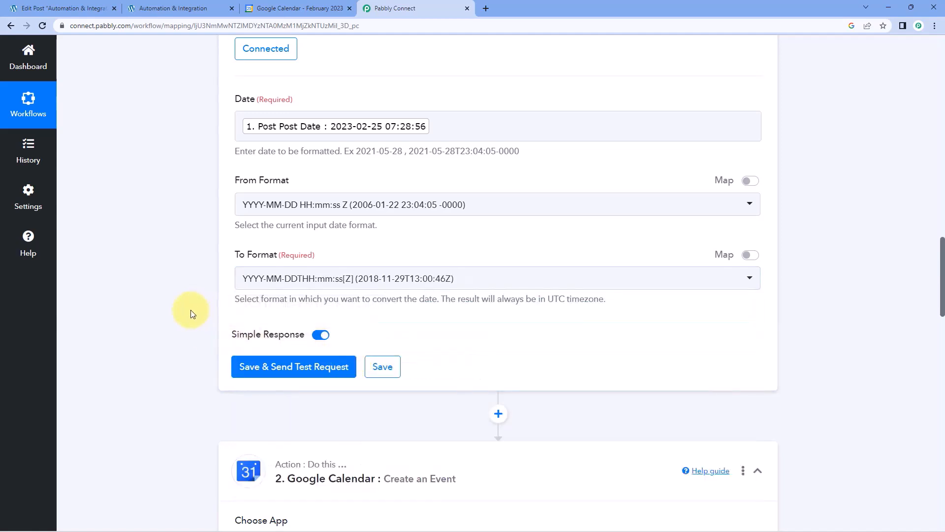
pyautogui.scroll(-1, 192, 314)
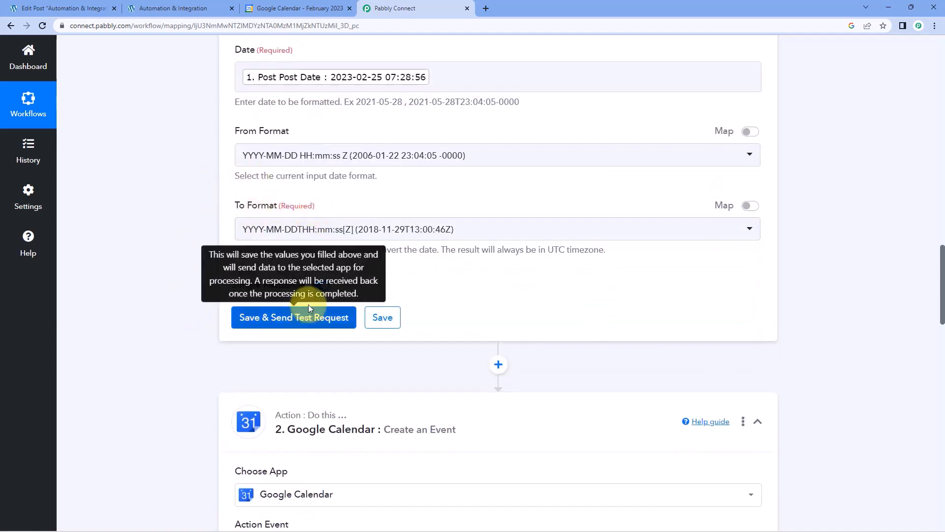
pyautogui.click(308, 307)
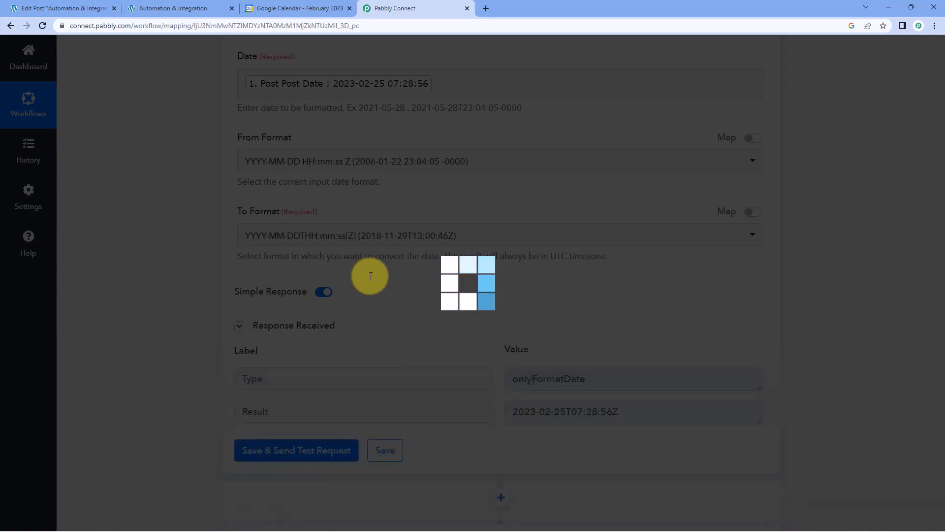
pyautogui.scroll(-1, 465, 300)
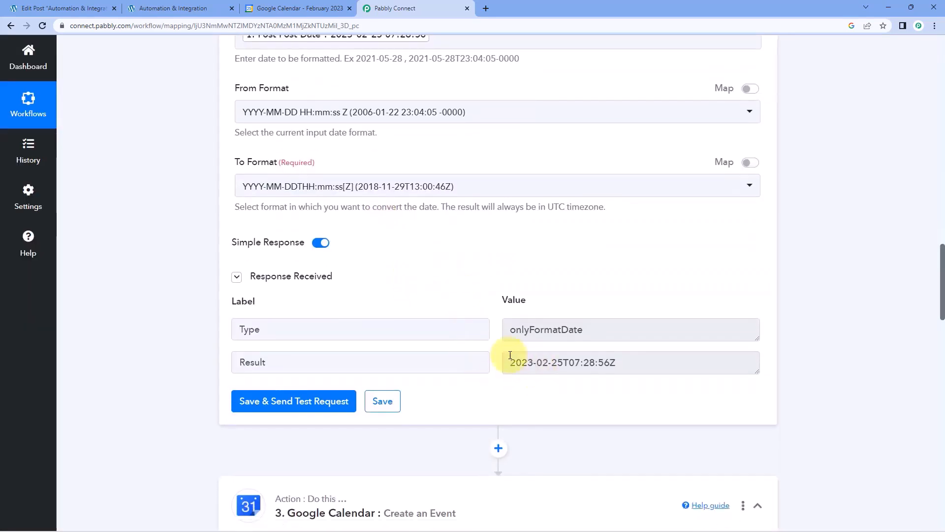
pyautogui.moveTo(510, 362)
pyautogui.mouseDown()
pyautogui.moveTo(622, 360)
pyautogui.moveTo(513, 363)
pyautogui.mouseUp()
pyautogui.click(623, 364)
pyautogui.click(497, 365)
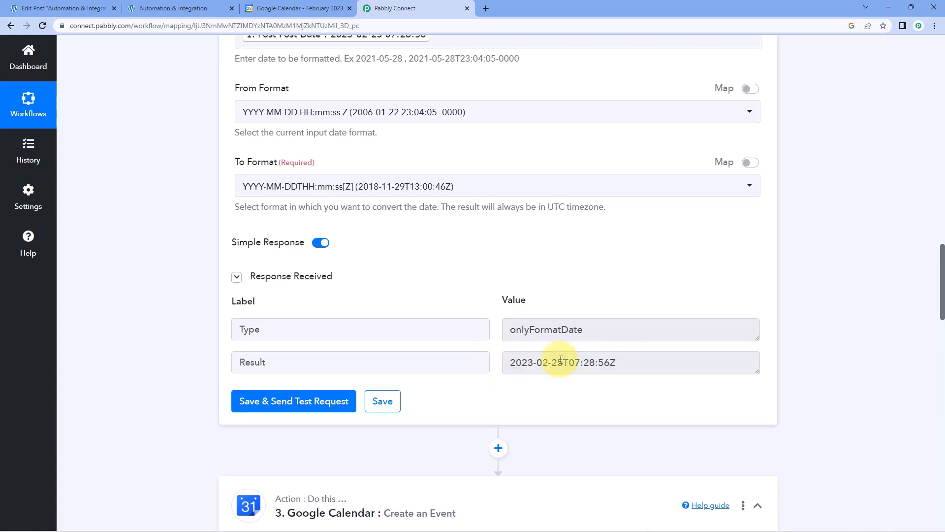
pyautogui.scroll(-13, 217, 375)
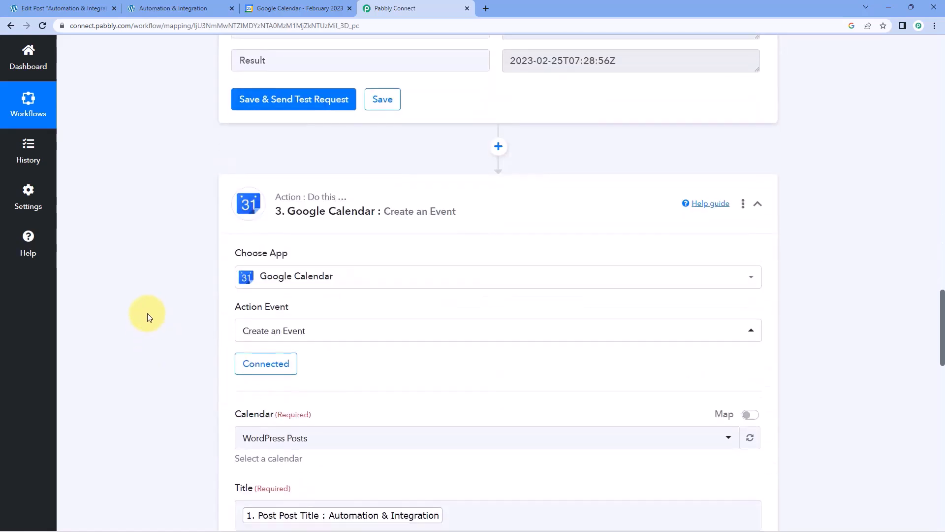
# Keep the existing Google Calendar #7 connection in the event step and save it again.
pyautogui.scroll(-2, 150, 317)
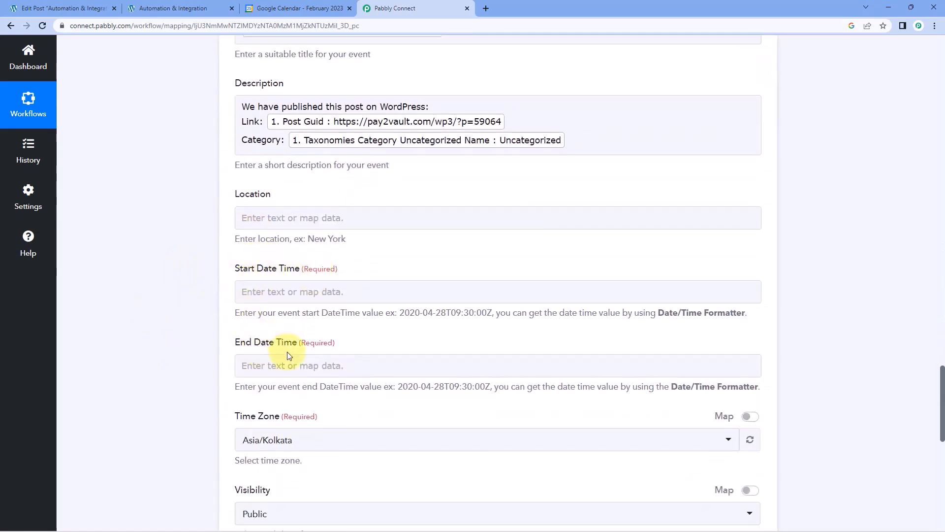
pyautogui.click(285, 292)
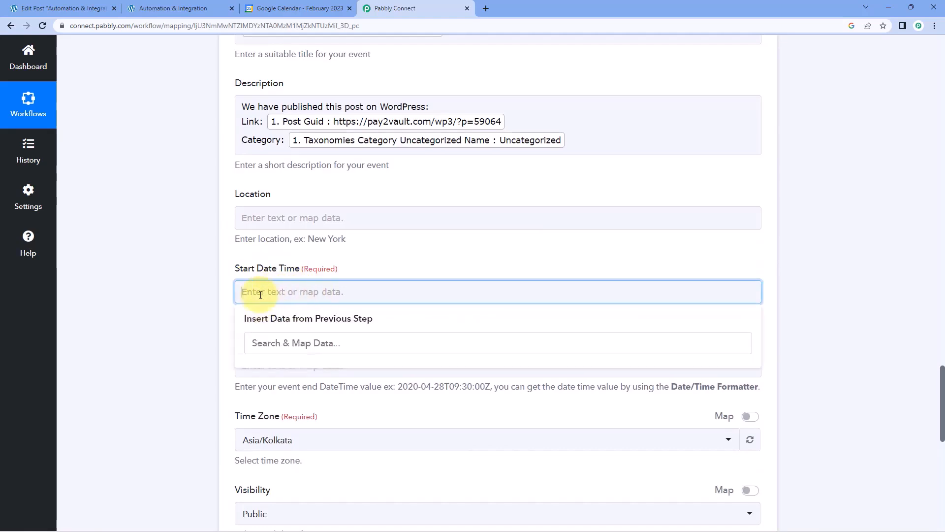
pyautogui.click(393, 261)
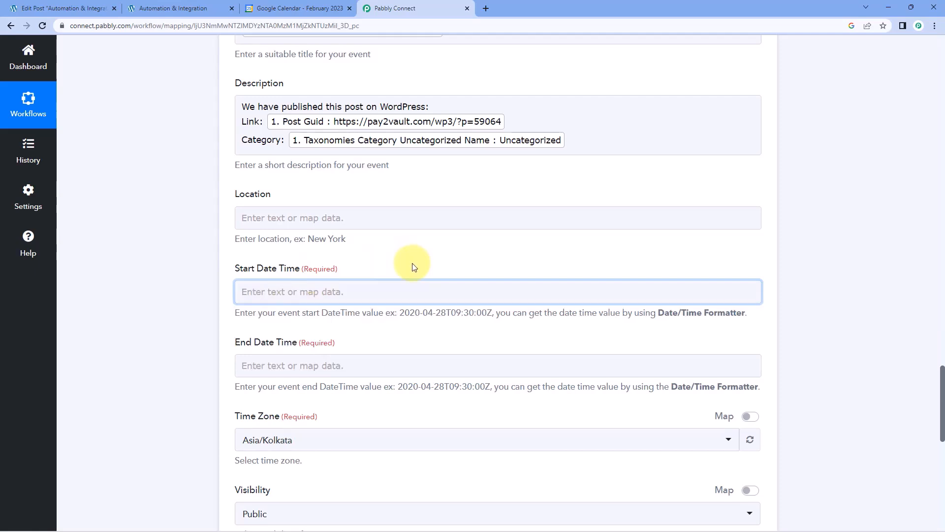
pyautogui.scroll(10, 412, 267)
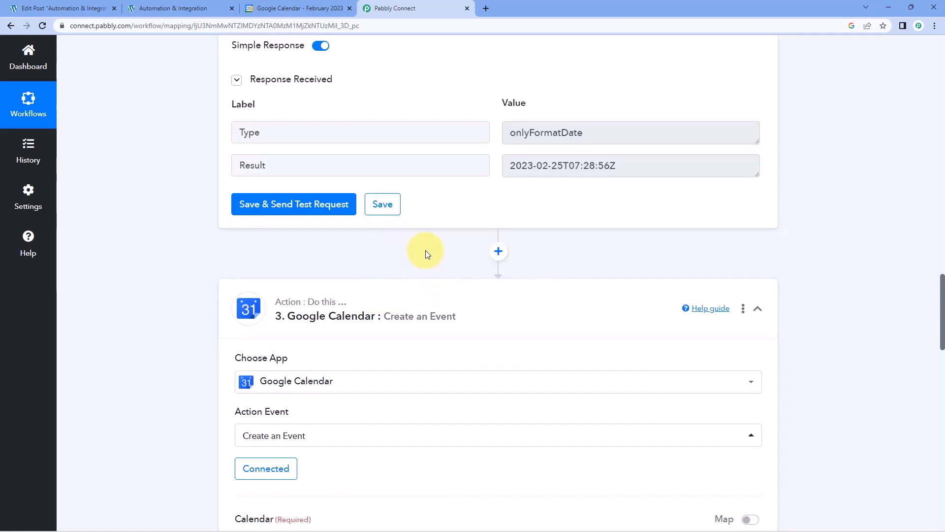
pyautogui.scroll(-5, 425, 250)
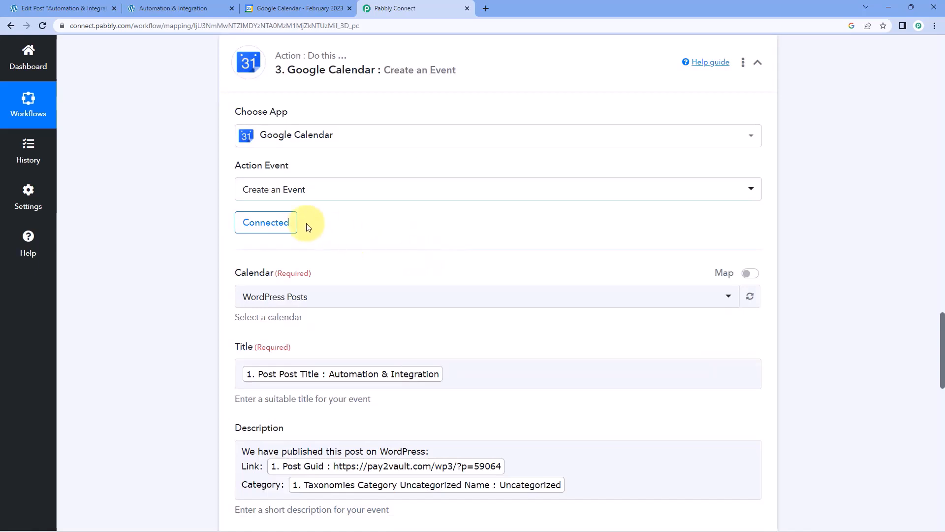
pyautogui.click(266, 222)
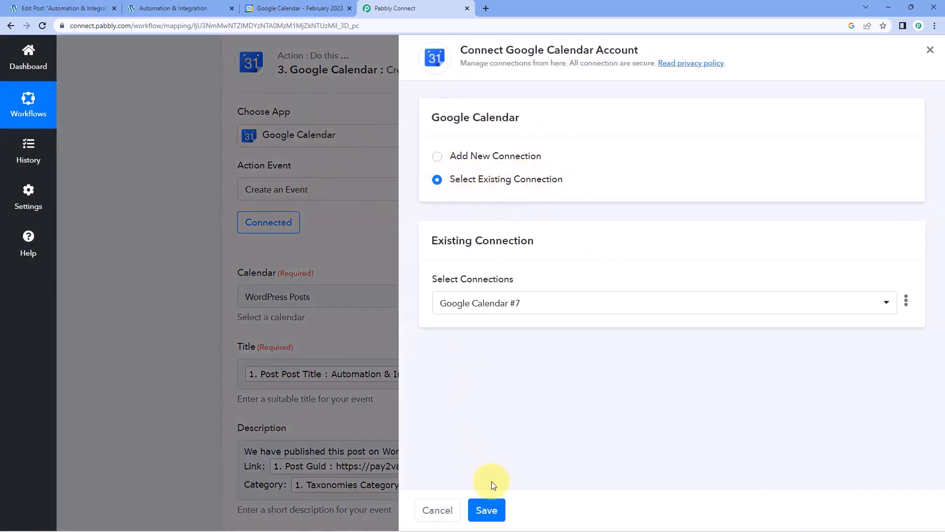
pyautogui.click(487, 507)
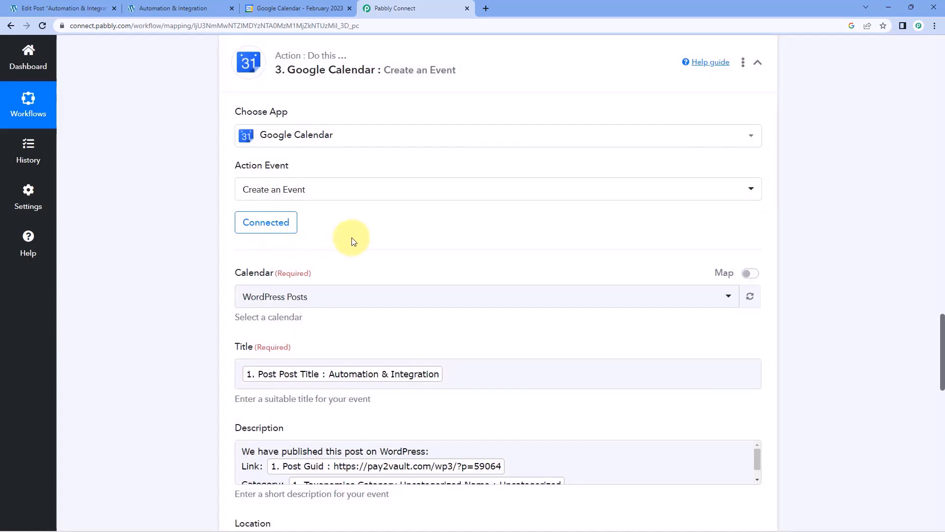
pyautogui.scroll(-10, 352, 241)
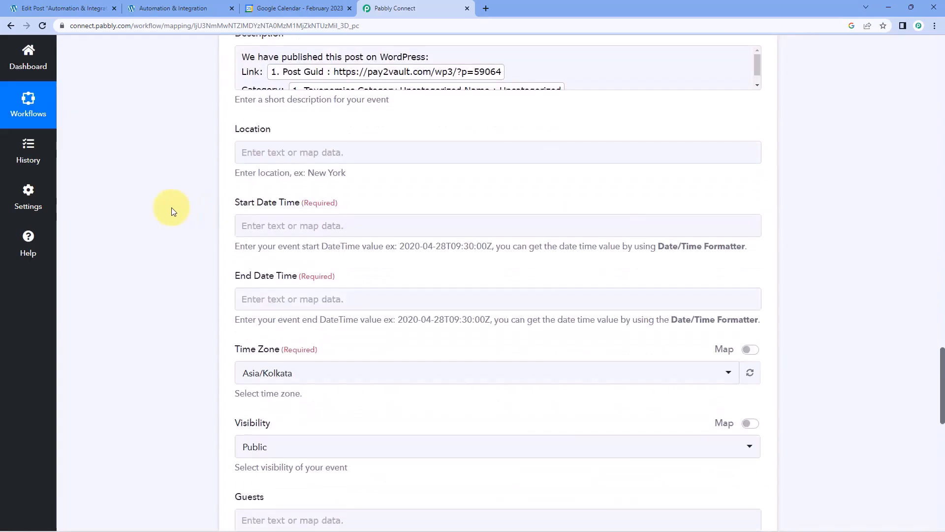
# Map the Date/Time Formatter Result into both Start Date Time and End Date Time.
pyautogui.click(284, 144)
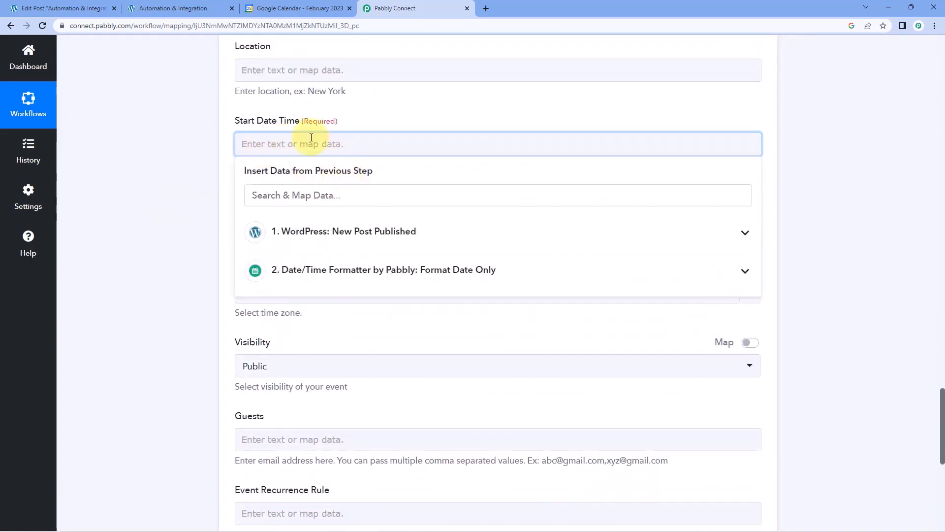
pyautogui.click(413, 272)
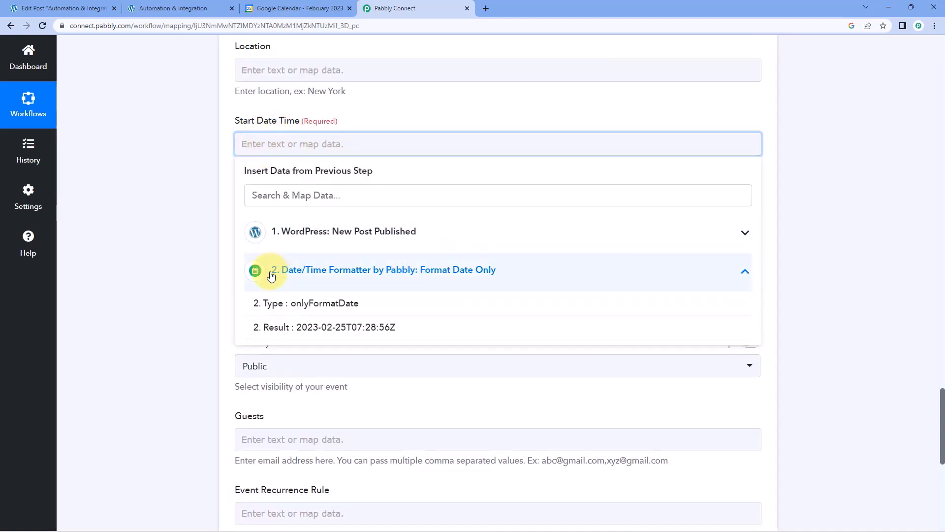
pyautogui.click(315, 327)
pyautogui.click(190, 190)
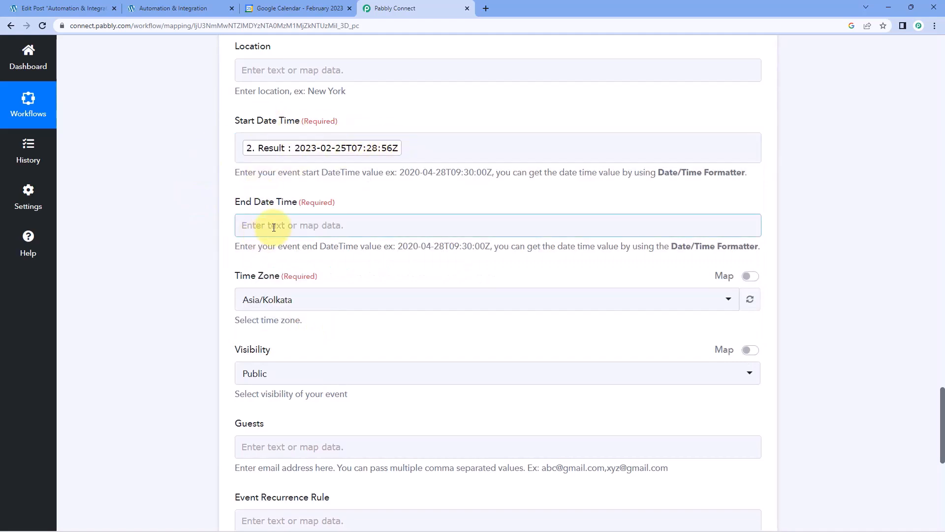
pyautogui.click(389, 226)
pyautogui.click(344, 358)
pyautogui.click(369, 407)
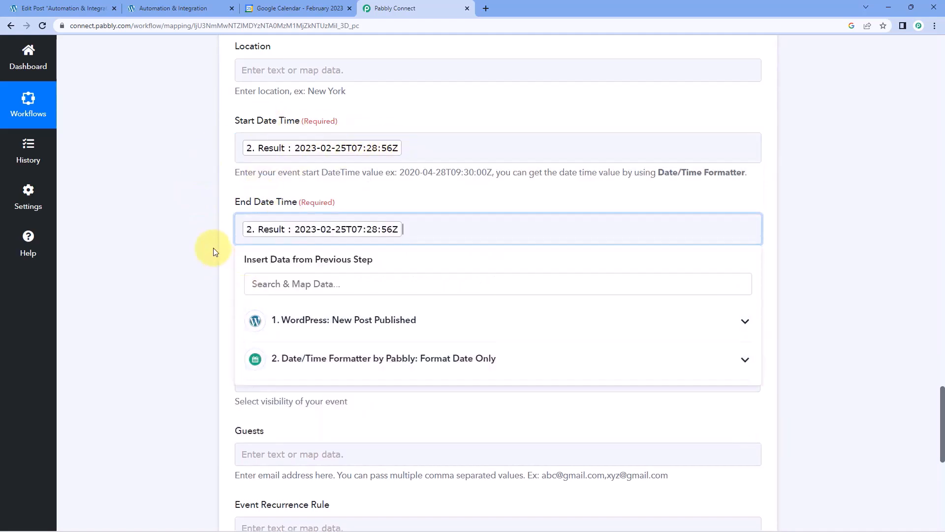
pyautogui.click(211, 249)
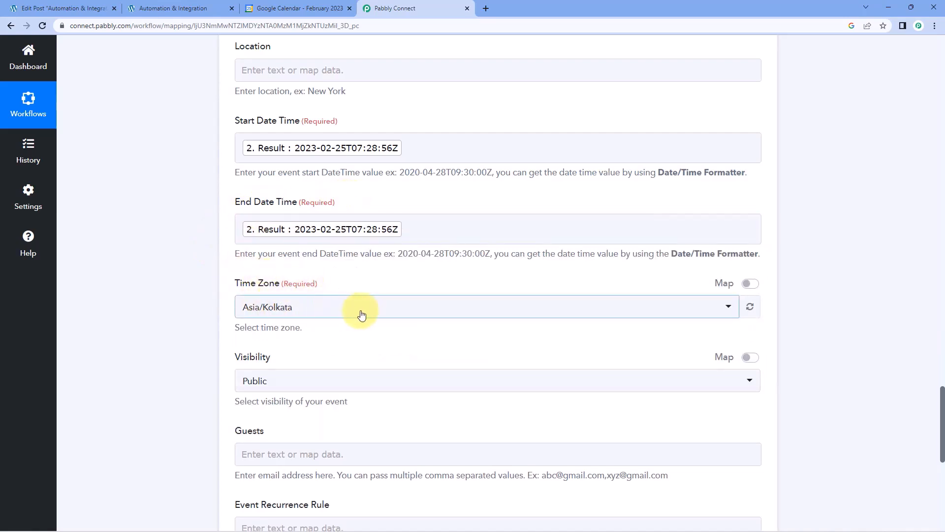
# Leave the event's time zone set to Asia/Kolkata.
pyautogui.click(295, 306)
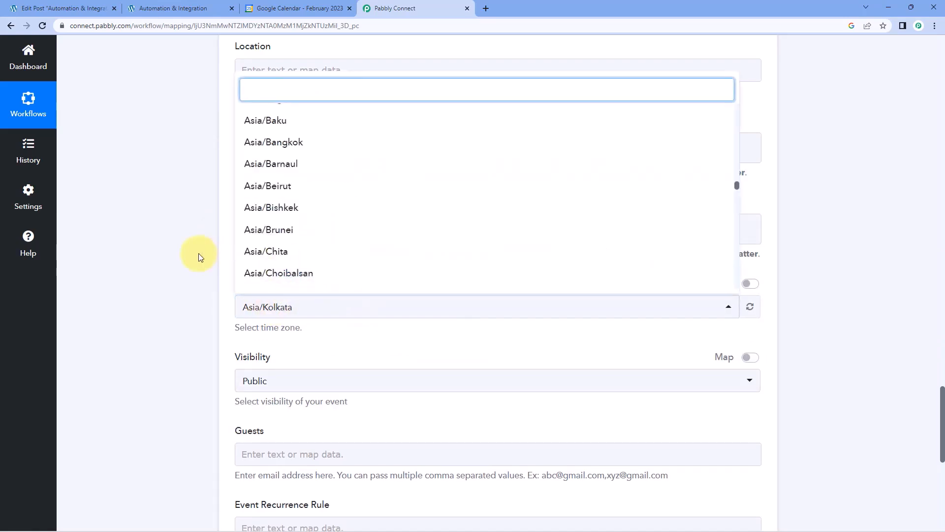
pyautogui.scroll(4, 302, 190)
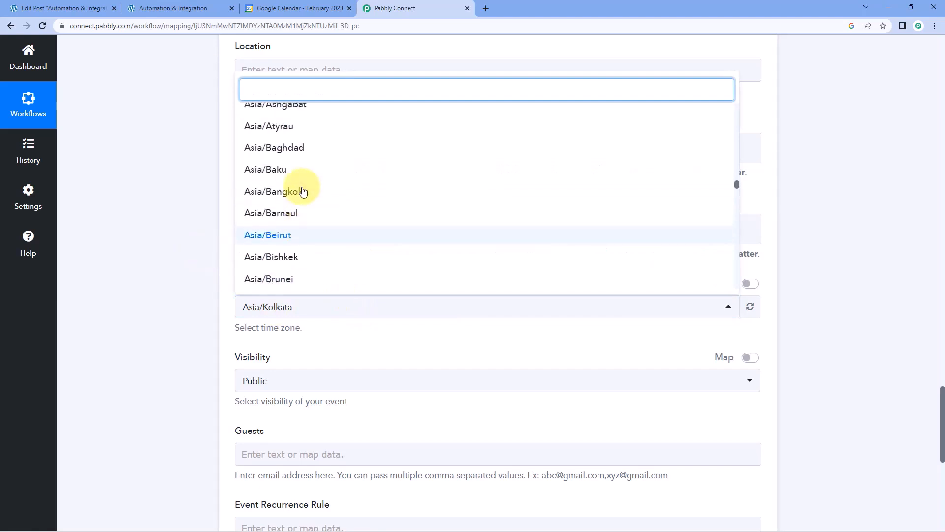
pyautogui.scroll(-2, 291, 292)
pyautogui.click(280, 262)
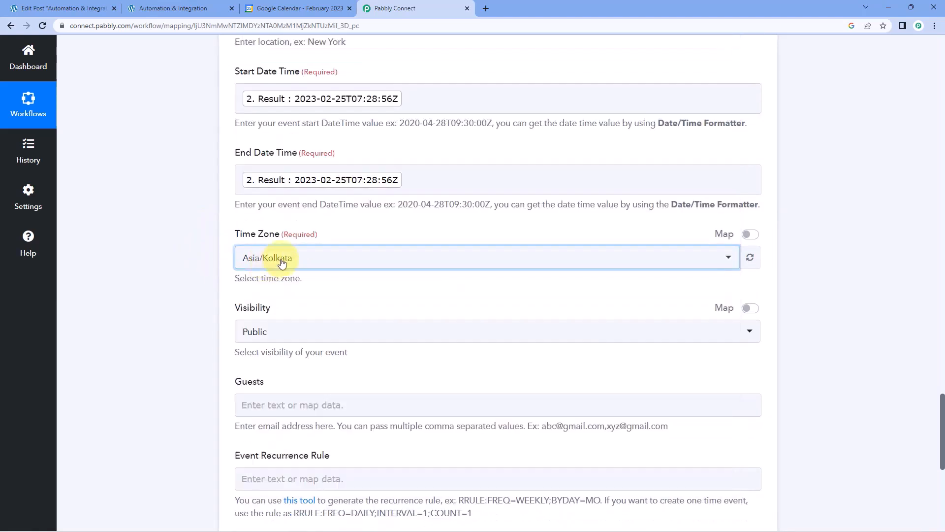
pyautogui.click(250, 262)
pyautogui.click(203, 260)
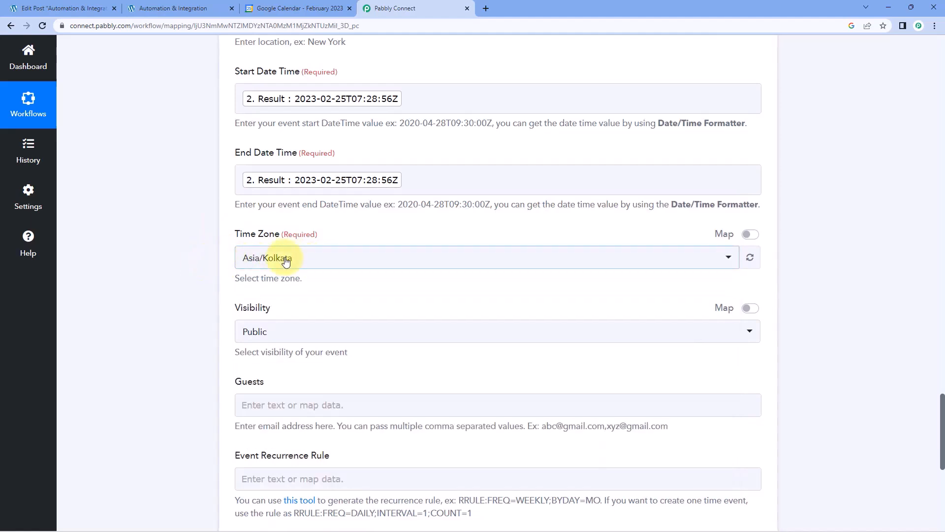
pyautogui.scroll(-3, 287, 273)
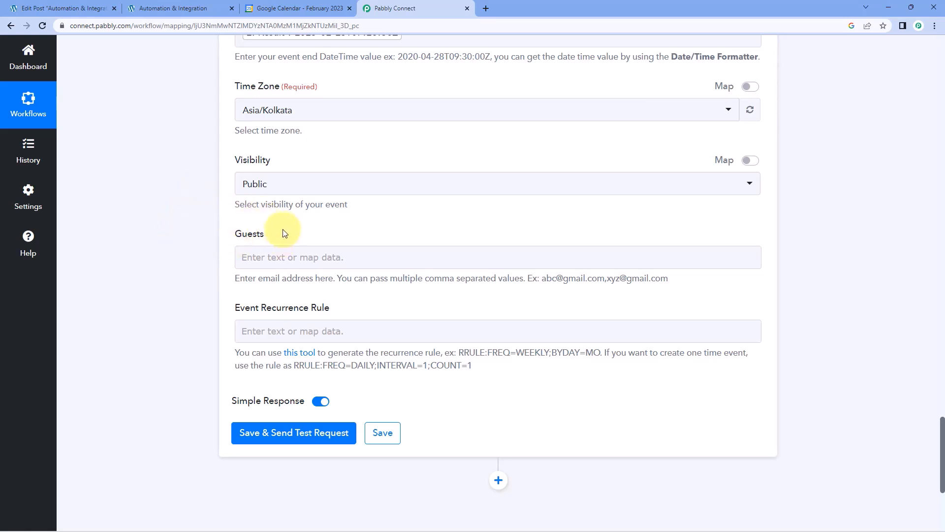
pyautogui.scroll(-2, 224, 277)
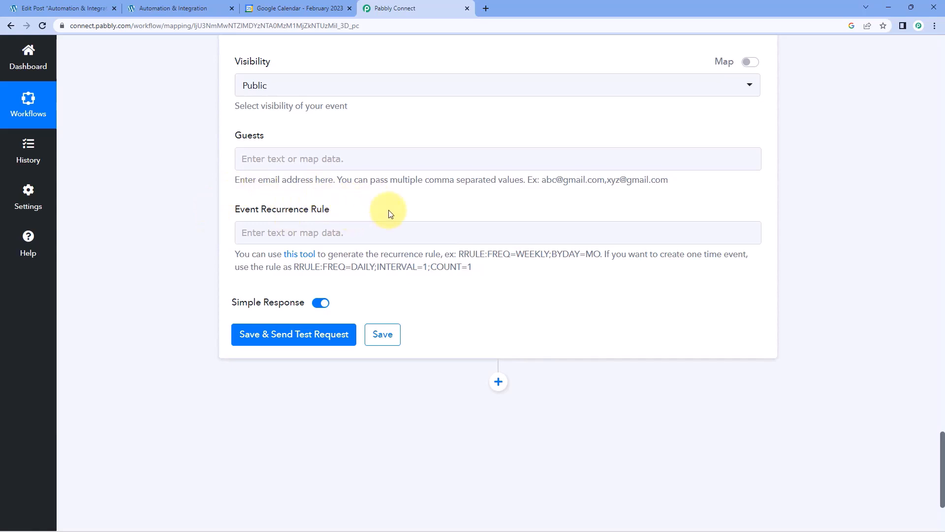
pyautogui.click(300, 256)
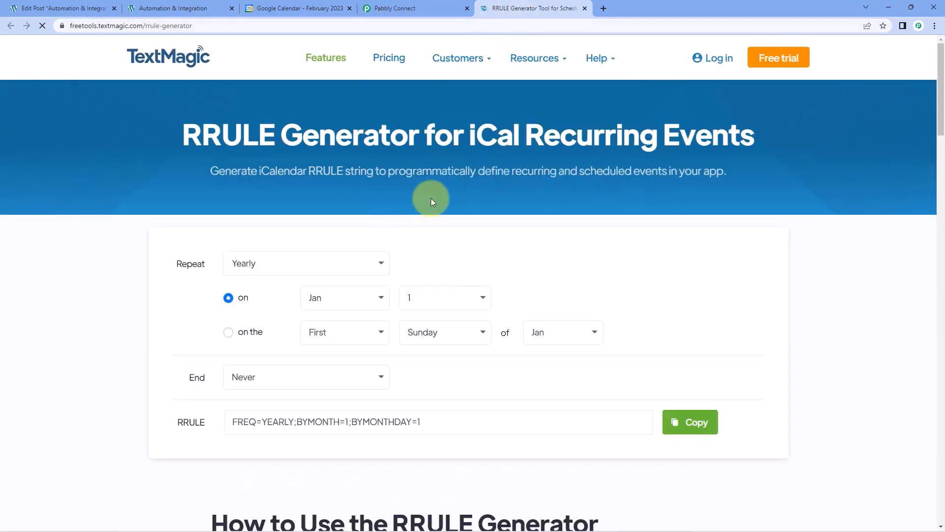
pyautogui.scroll(-1, 390, 226)
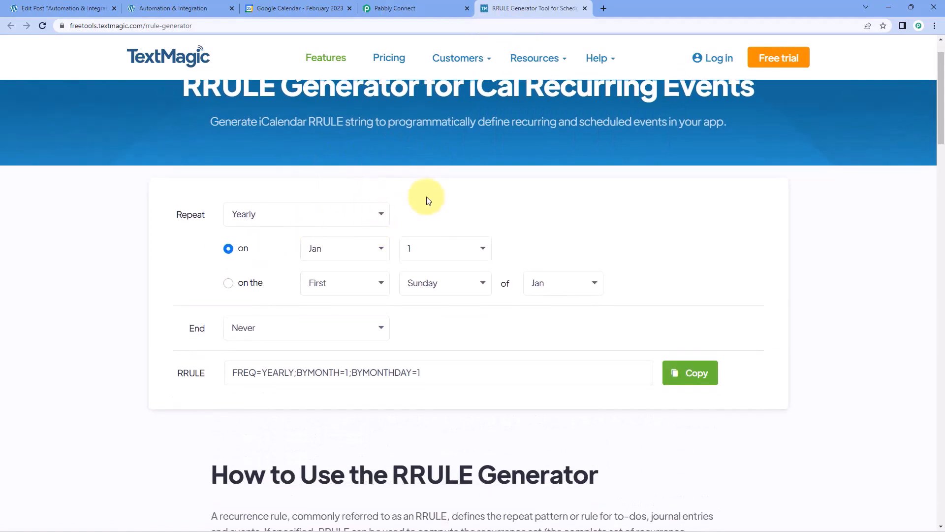
pyautogui.click(585, 9)
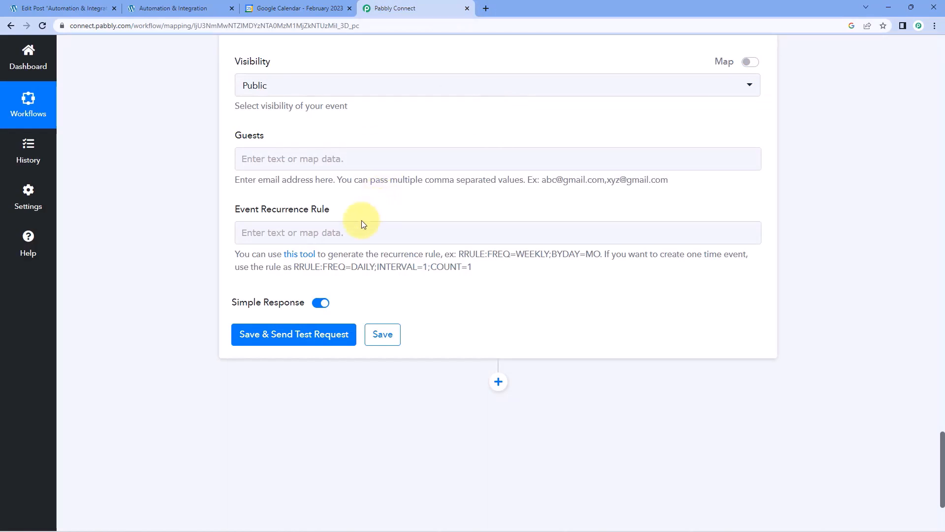
# Copy the example rule RRULE:FREQ=DAILY;INTERVAL=1;COUNT=1 into the Event Recurrence Rule field.
pyautogui.moveTo(474, 268); pyautogui.dragTo(298, 276)
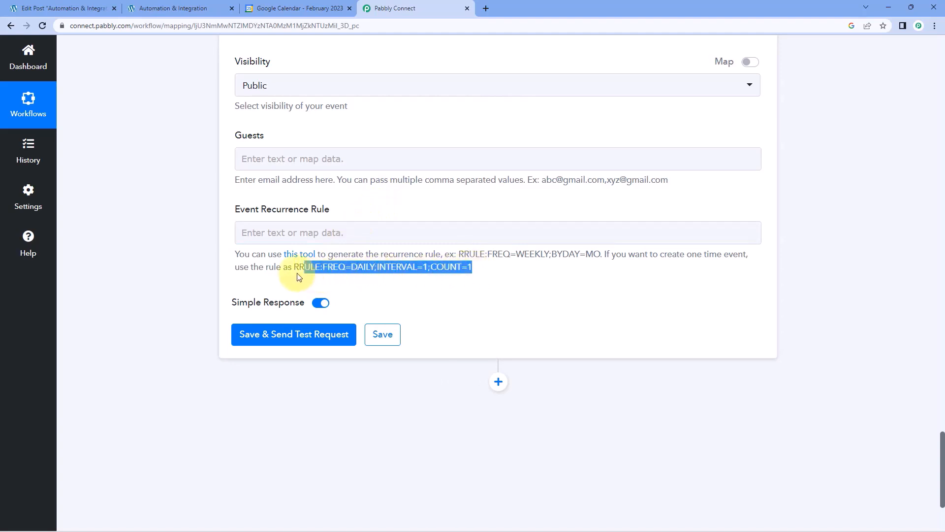
pyautogui.rightClick(323, 266)
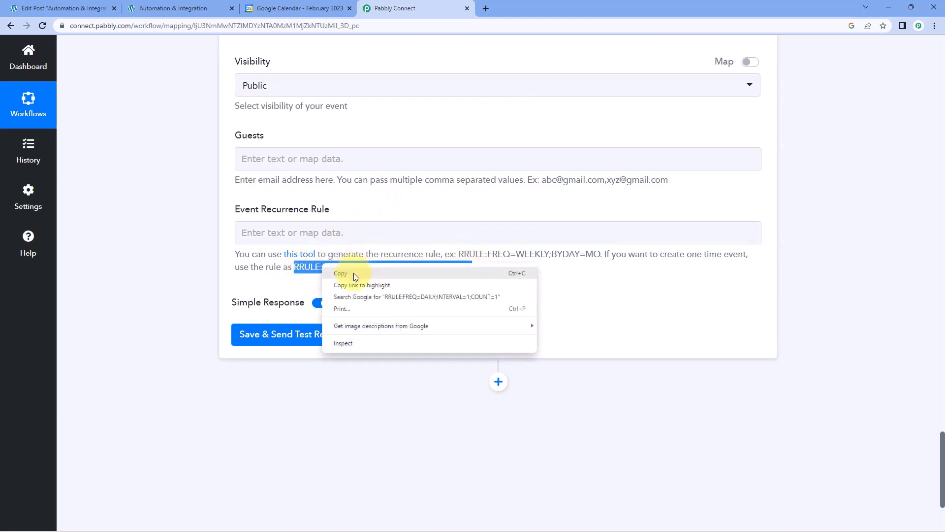
pyautogui.click(353, 273)
pyautogui.click(304, 232)
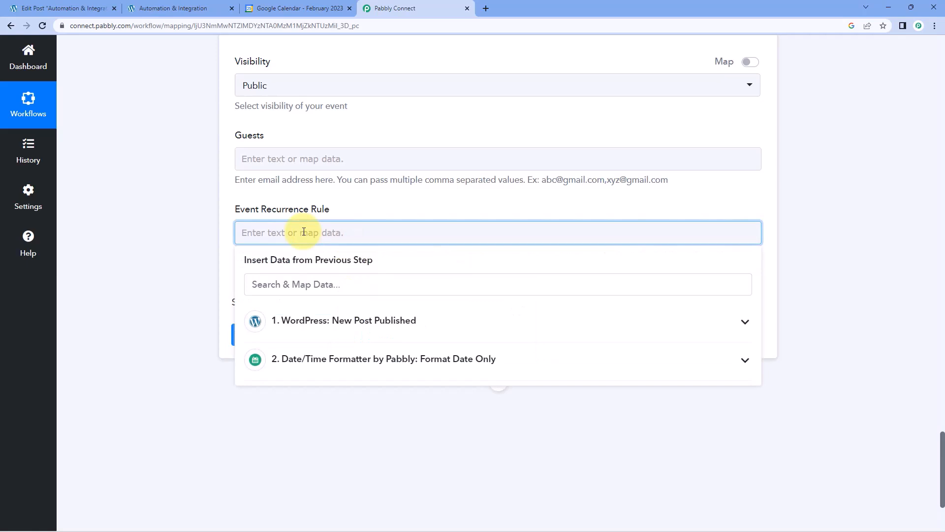
pyautogui.rightClick(304, 232)
pyautogui.click(322, 309)
pyautogui.click(367, 211)
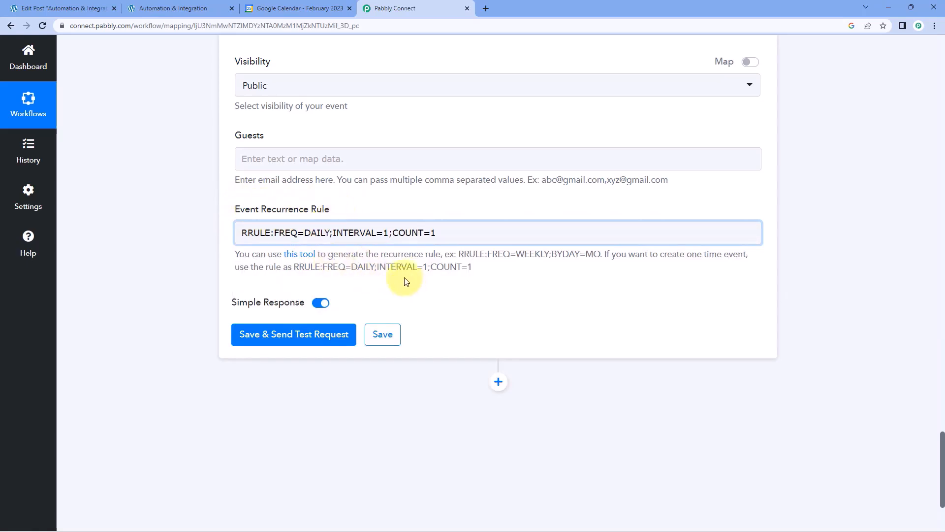
# Save and send a test request, then check the confirmed event response.
pyautogui.click(306, 337)
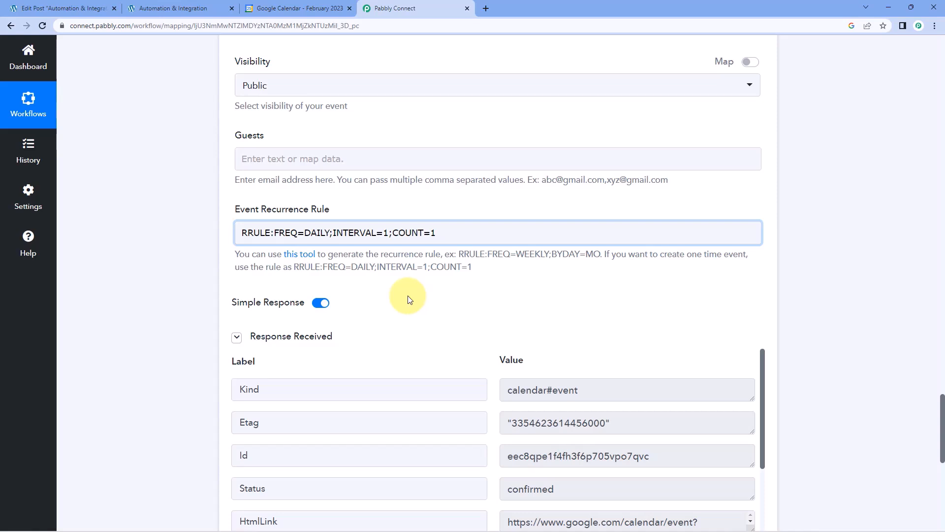
pyautogui.scroll(-3, 443, 270)
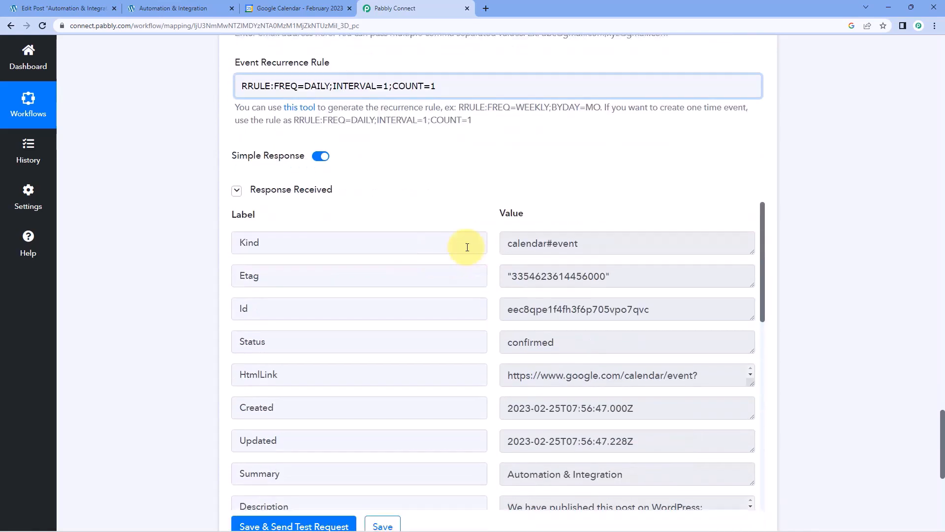
pyautogui.scroll(10, 428, 214)
pyautogui.scroll(6, 426, 215)
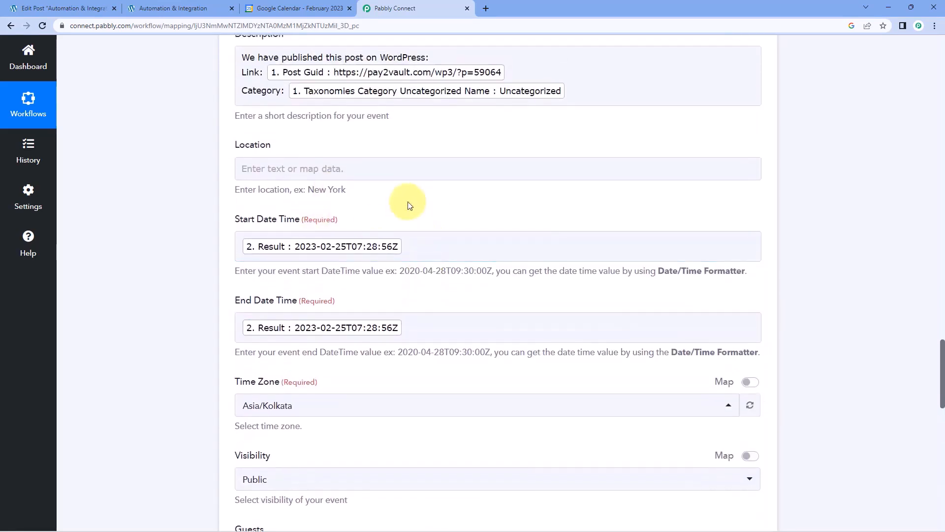
pyautogui.scroll(3, 416, 254)
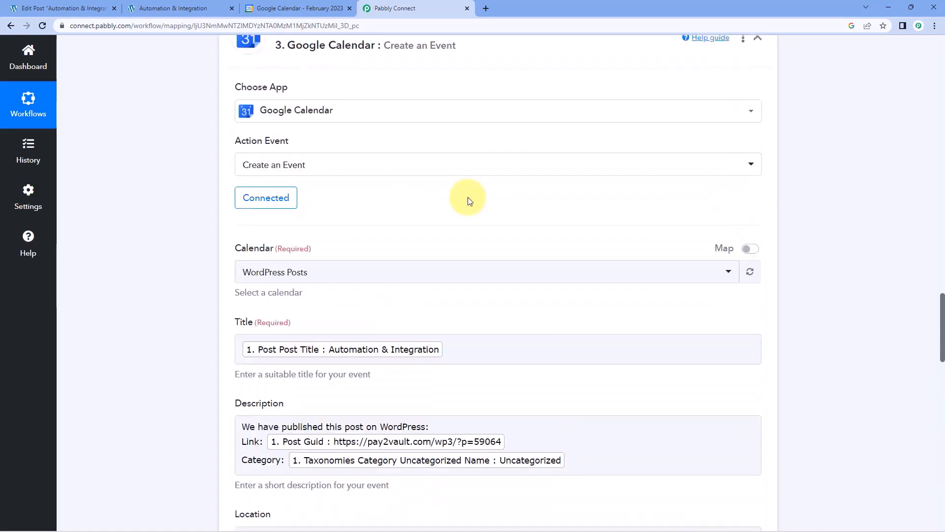
pyautogui.scroll(-3, 453, 241)
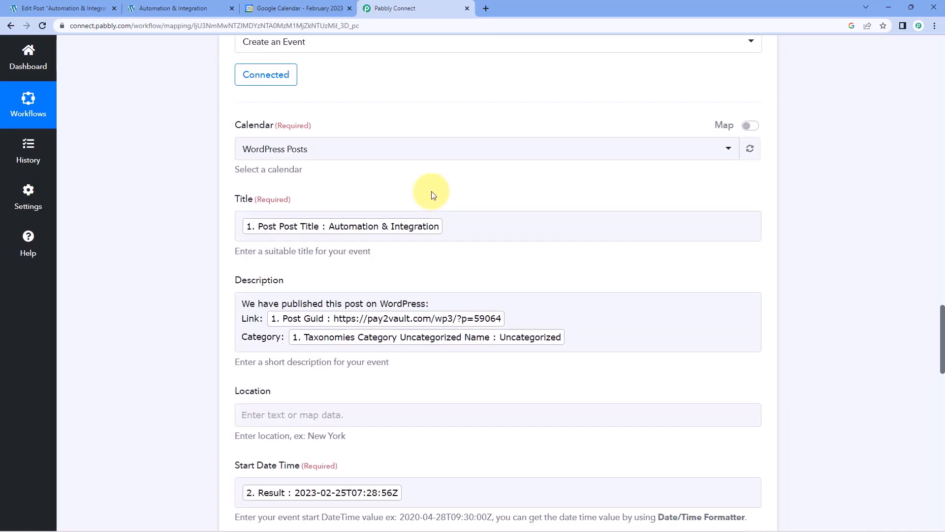
pyautogui.click(315, 8)
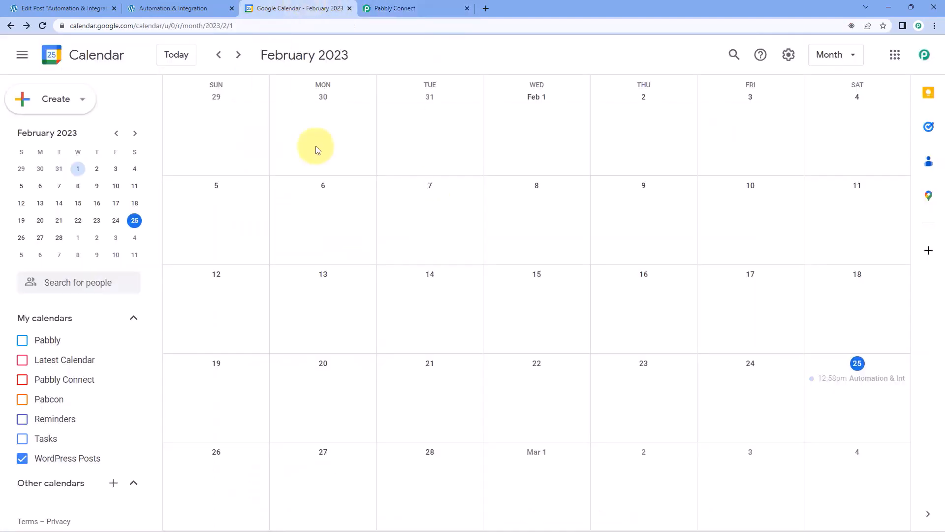
# Open the 12:58pm Automation & Integration event and review its time, title and description.
pyautogui.click(847, 379)
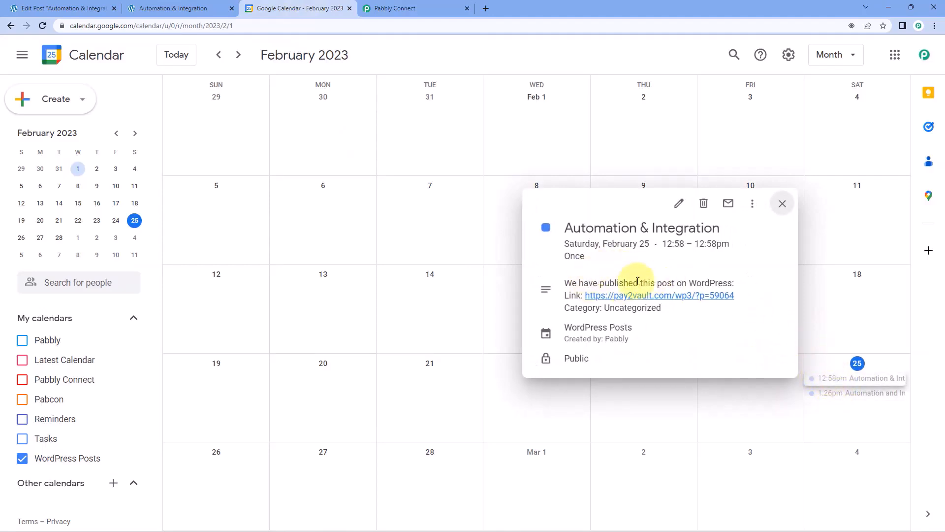
pyautogui.moveTo(663, 243); pyautogui.dragTo(729, 253)
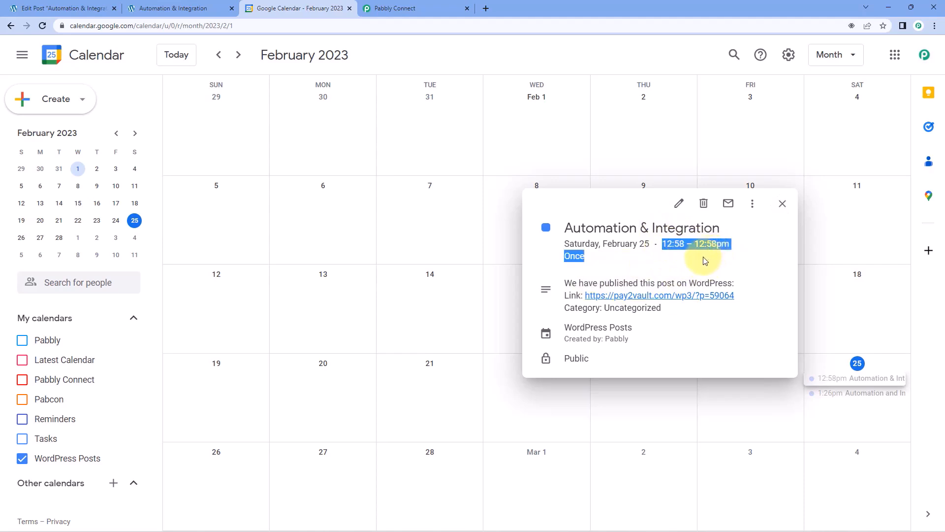
pyautogui.click(669, 270)
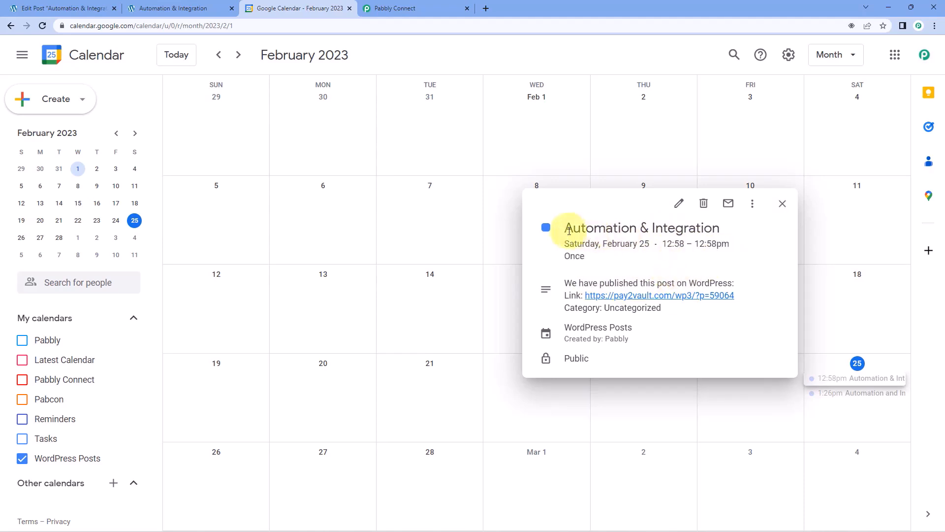
pyautogui.moveTo(562, 230); pyautogui.dragTo(722, 230)
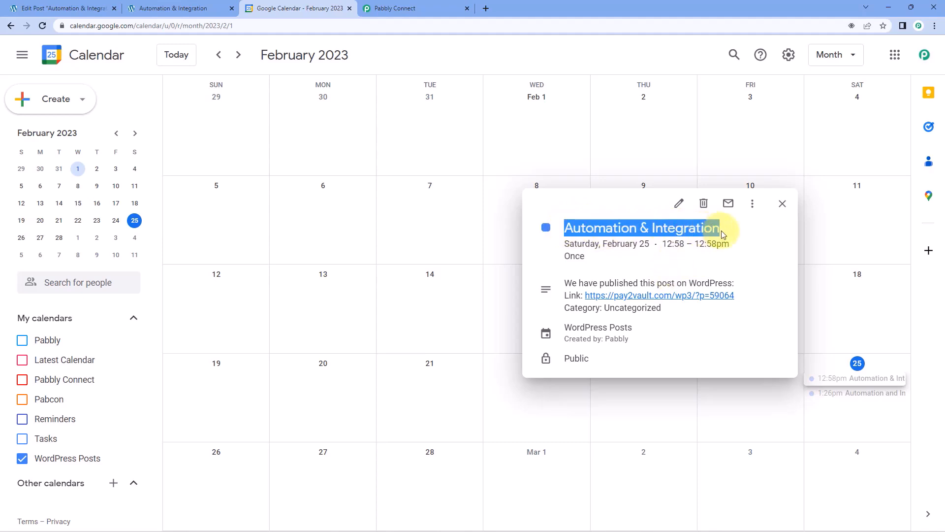
pyautogui.moveTo(565, 283); pyautogui.dragTo(660, 306)
pyautogui.click(616, 308)
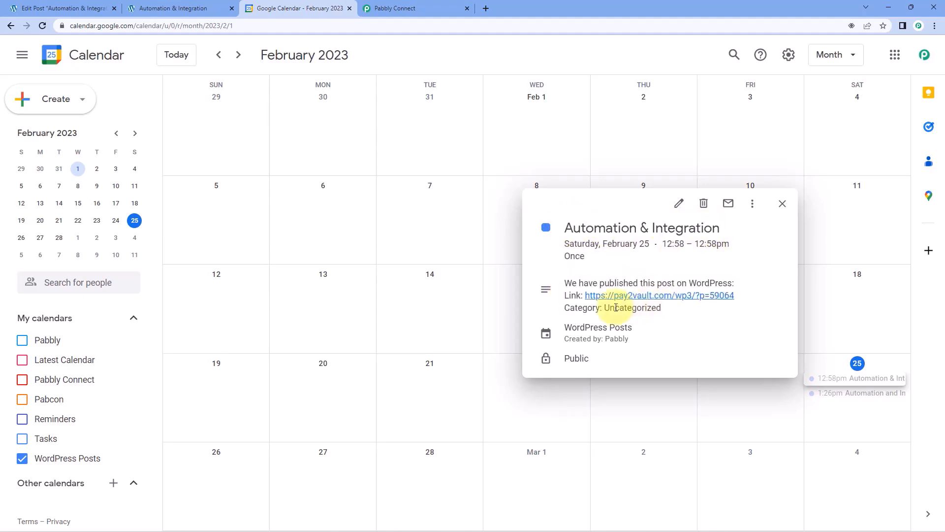
# Follow the event's link to the published WordPress post, review it, and close that tab.
pyautogui.click(651, 296)
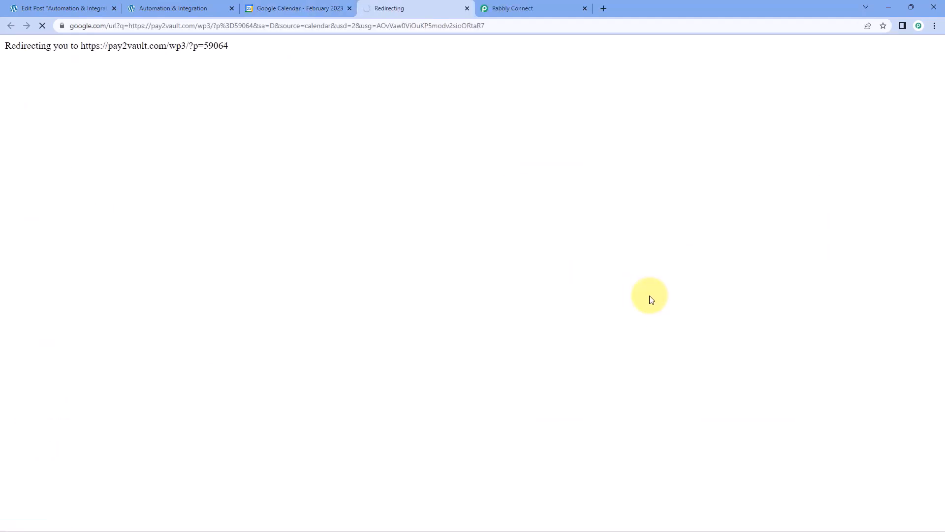
pyautogui.click(318, 11)
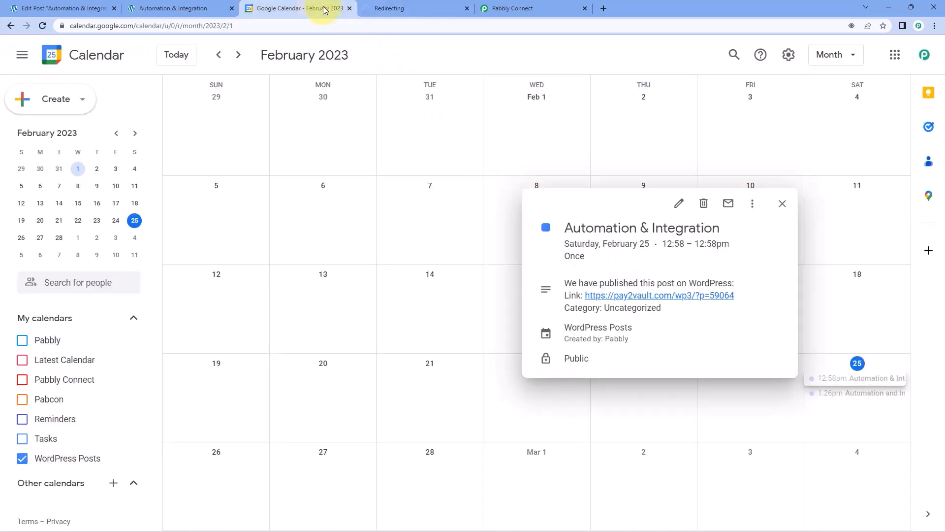
pyautogui.click(467, 8)
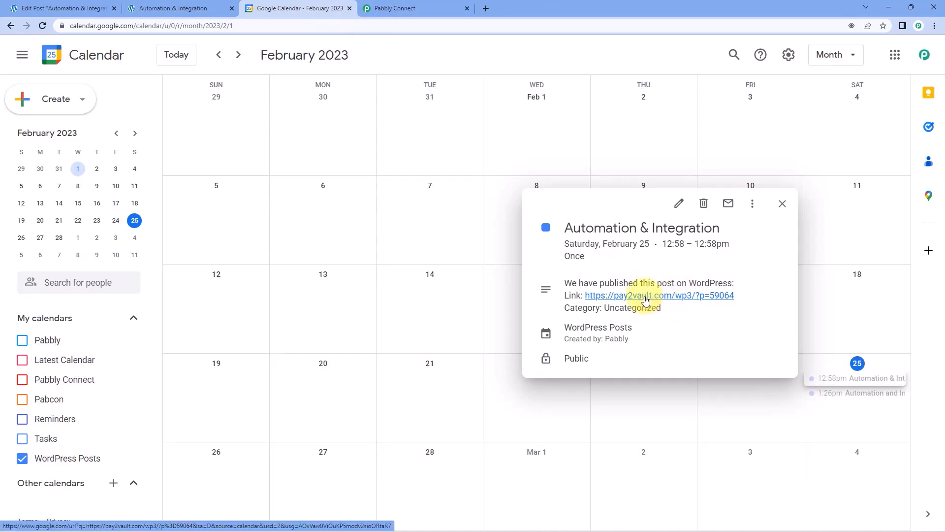
pyautogui.click(646, 297)
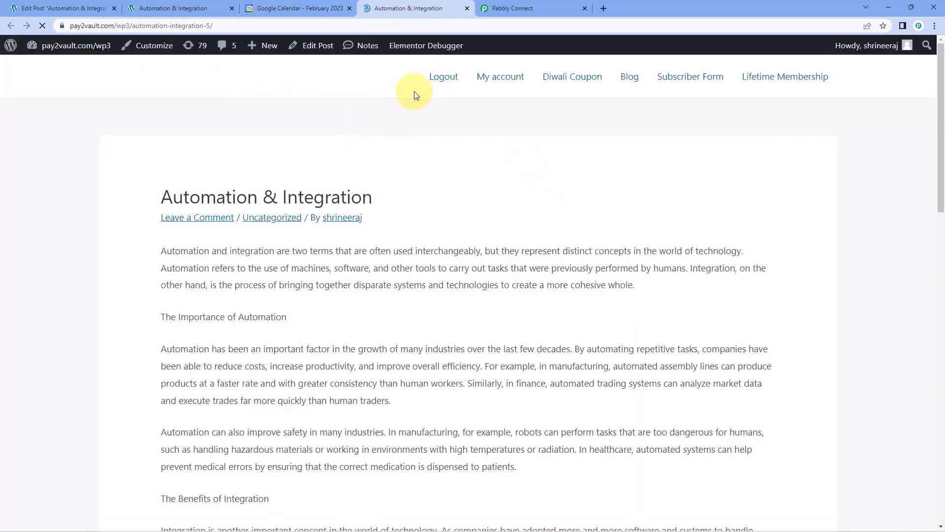
pyautogui.scroll(-3, 558, 158)
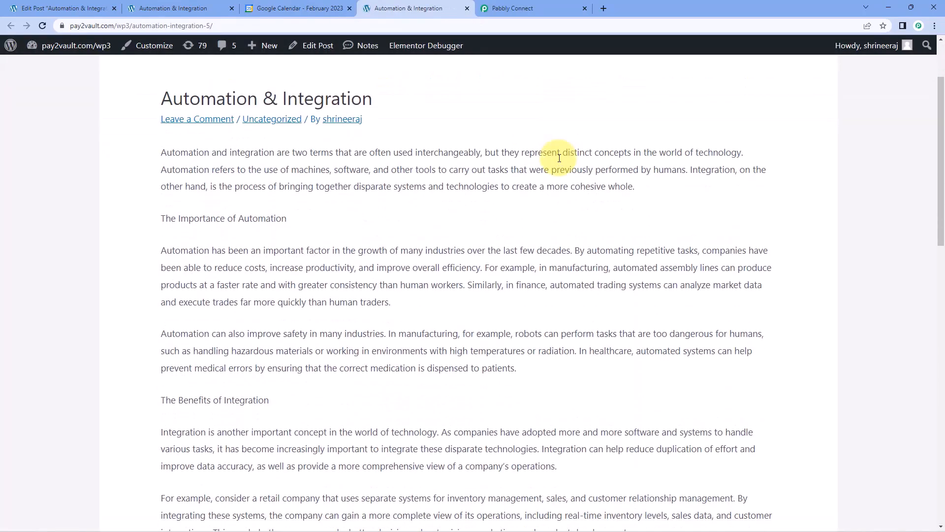
pyautogui.click(466, 8)
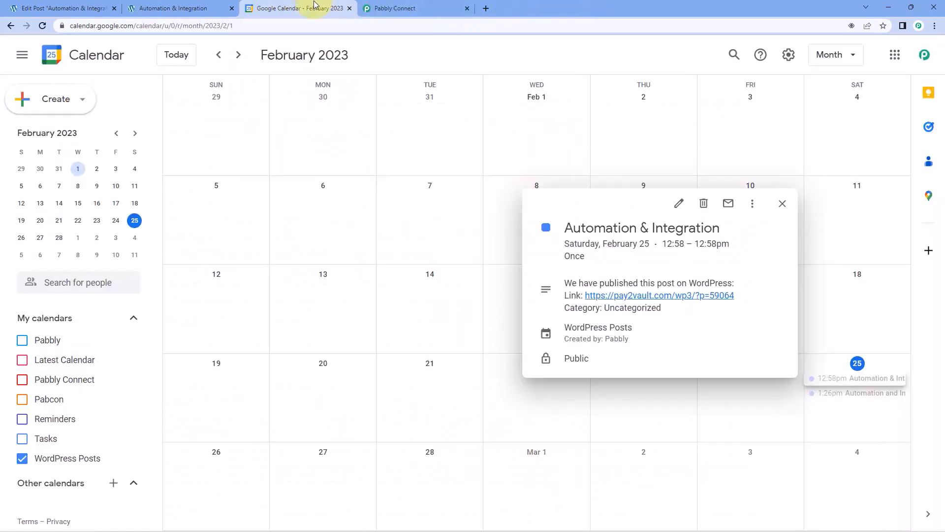
# Collapse the WordPress trigger so the workflow shows its trigger, formatter and calendar steps.
pyautogui.click(389, 8)
pyautogui.scroll(15, 797, 205)
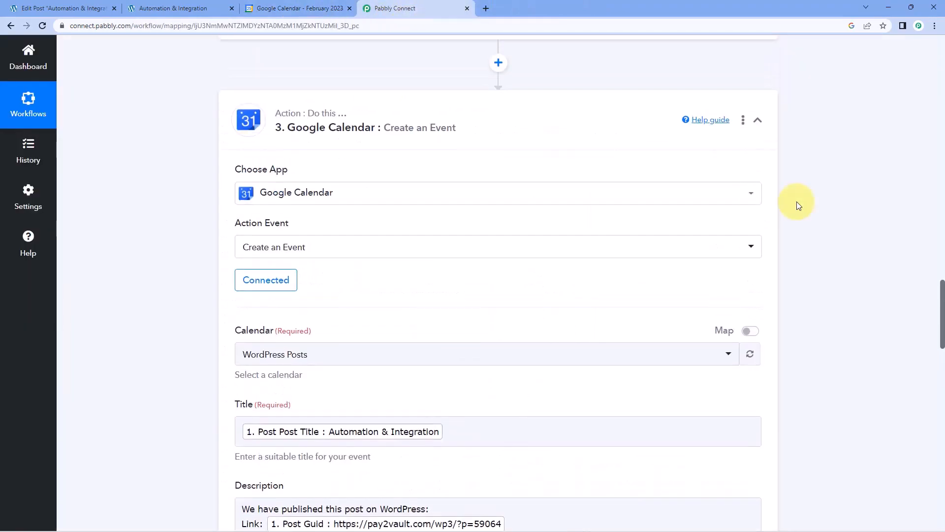
pyautogui.scroll(20, 740, 253)
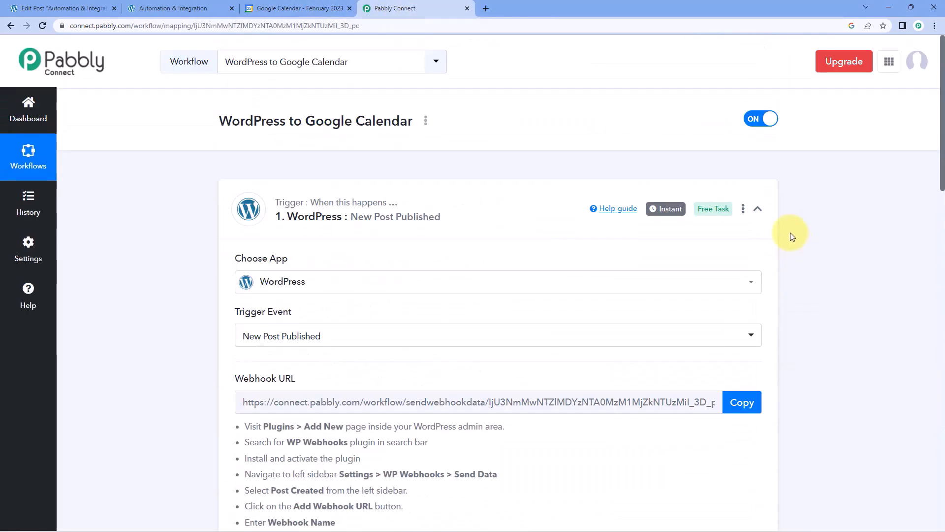
pyautogui.click(758, 208)
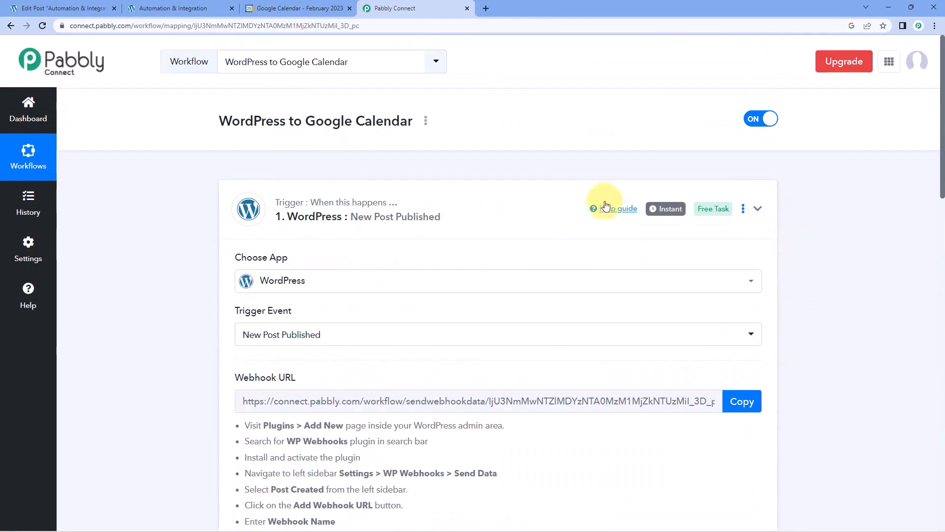
pyautogui.scroll(-1, 195, 211)
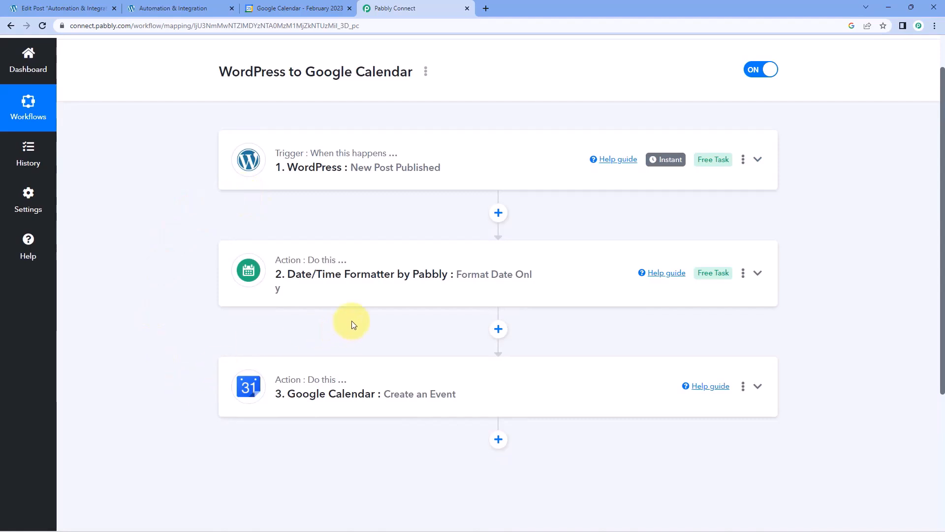
pyautogui.scroll(1, 473, 202)
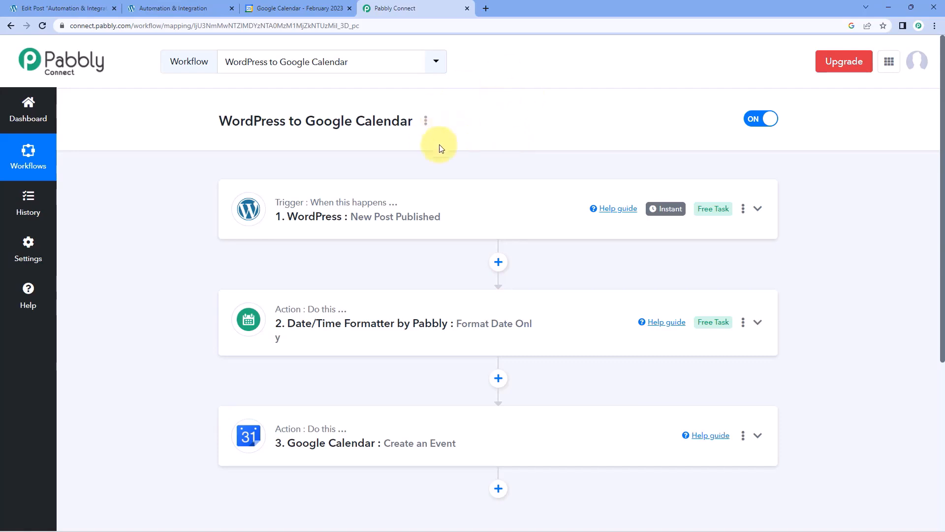
pyautogui.click(79, 4)
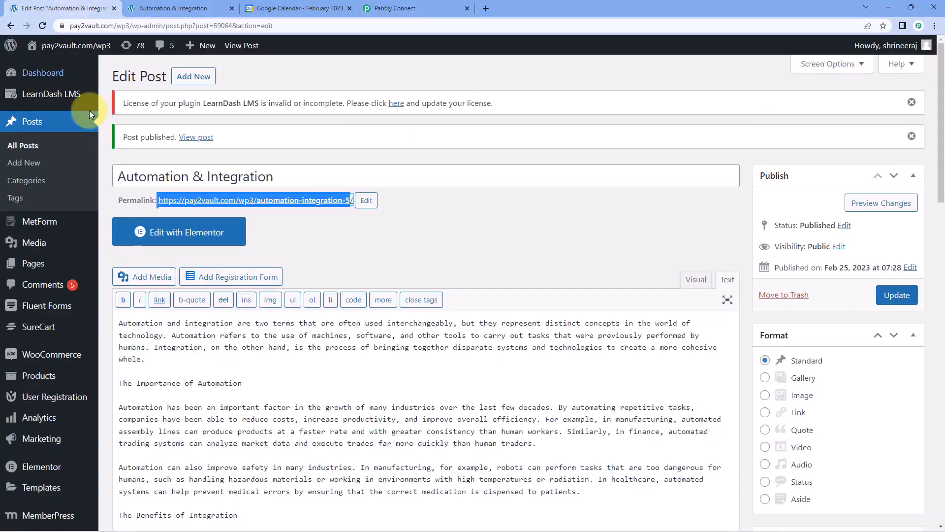
# Start a new post titled 'Real-Time Test' with body 'We are testing this automation.'.
pyautogui.click(192, 75)
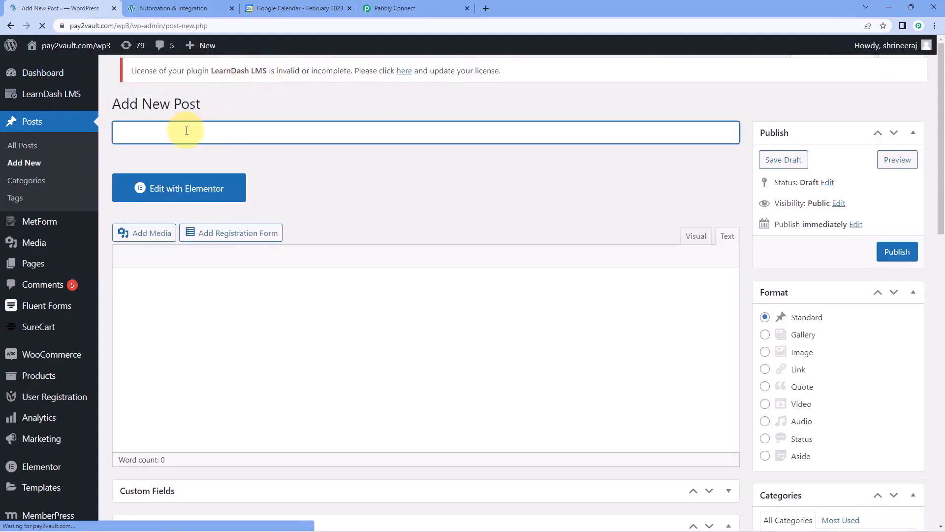
pyautogui.write('Re')
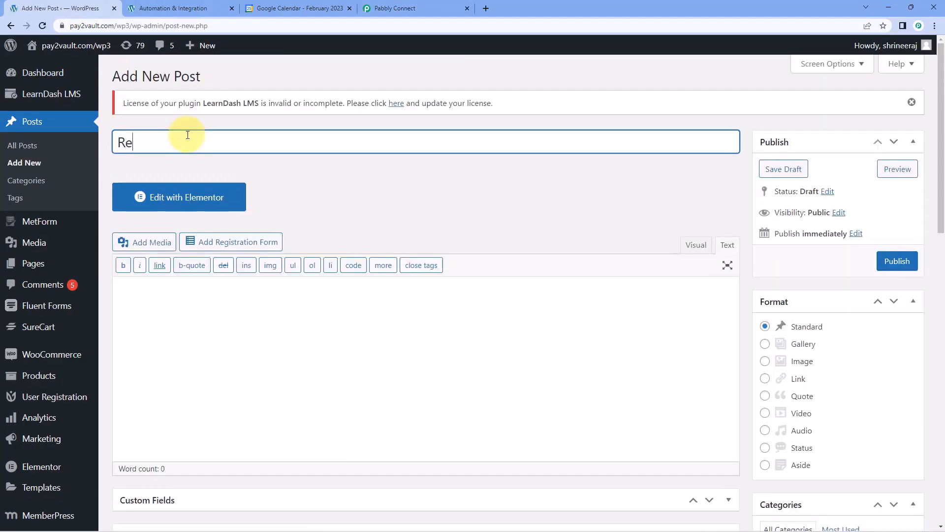
pyautogui.write('al-Time Test')
pyautogui.click(208, 291)
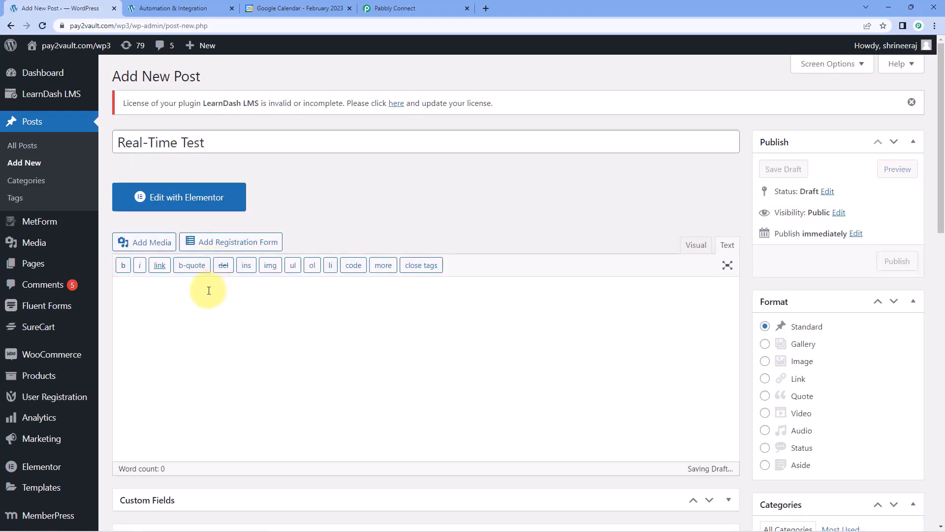
pyautogui.write('We are ')
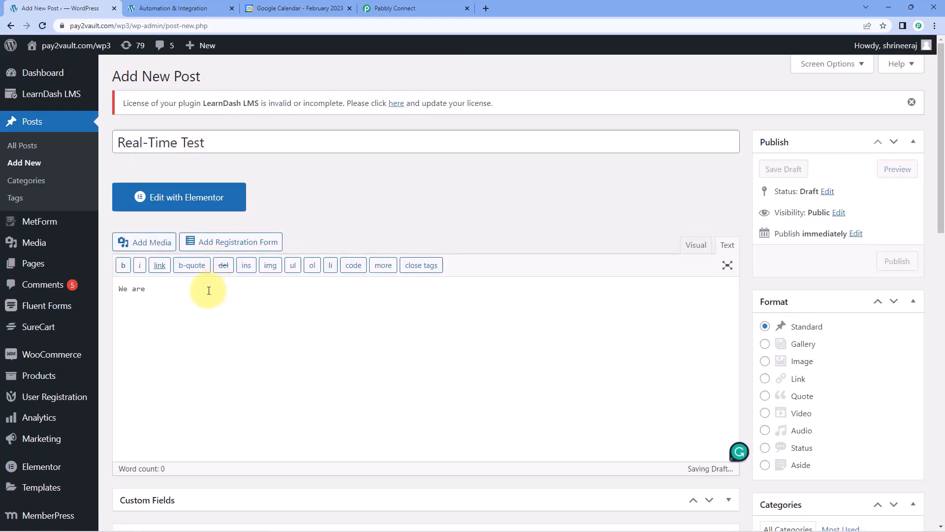
pyautogui.write('testing ')
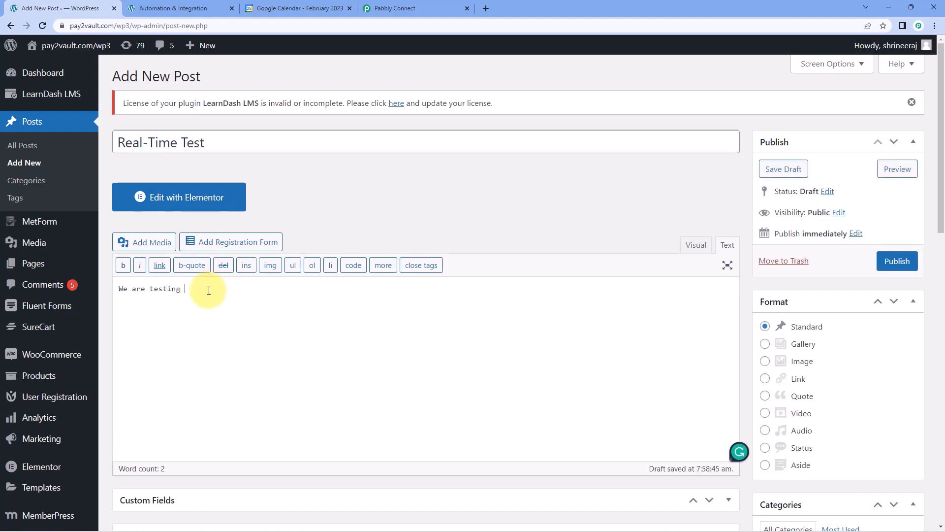
pyautogui.write('this automation.')
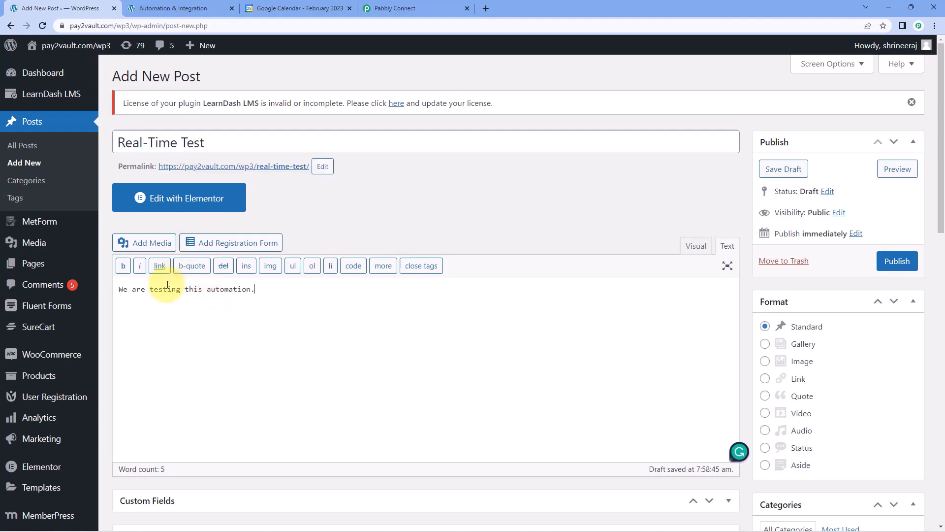
# Put the post in the Email Marketing category and publish it.
pyautogui.scroll(-1, 654, 231)
pyautogui.scroll(-3, 653, 231)
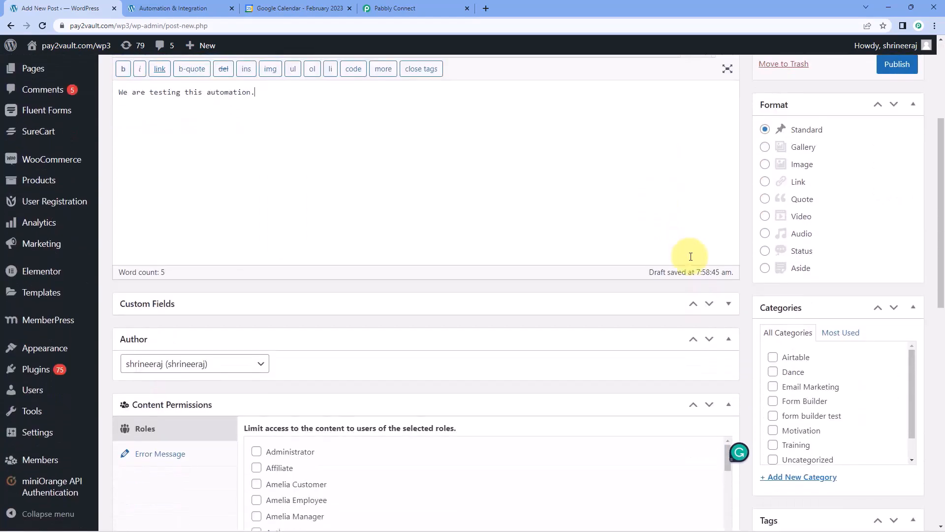
pyautogui.click(777, 389)
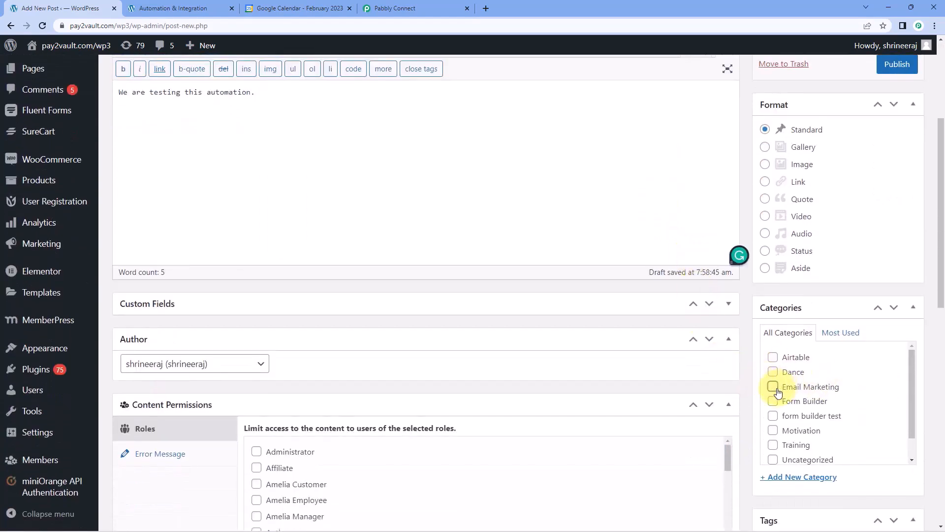
pyautogui.scroll(-1, 758, 364)
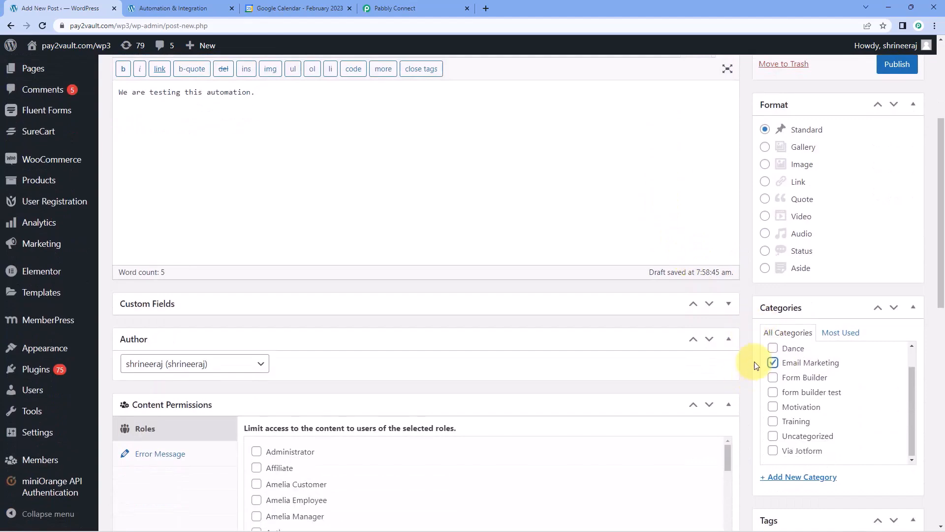
pyautogui.scroll(-2, 746, 362)
pyautogui.scroll(3, 746, 362)
pyautogui.scroll(4, 745, 355)
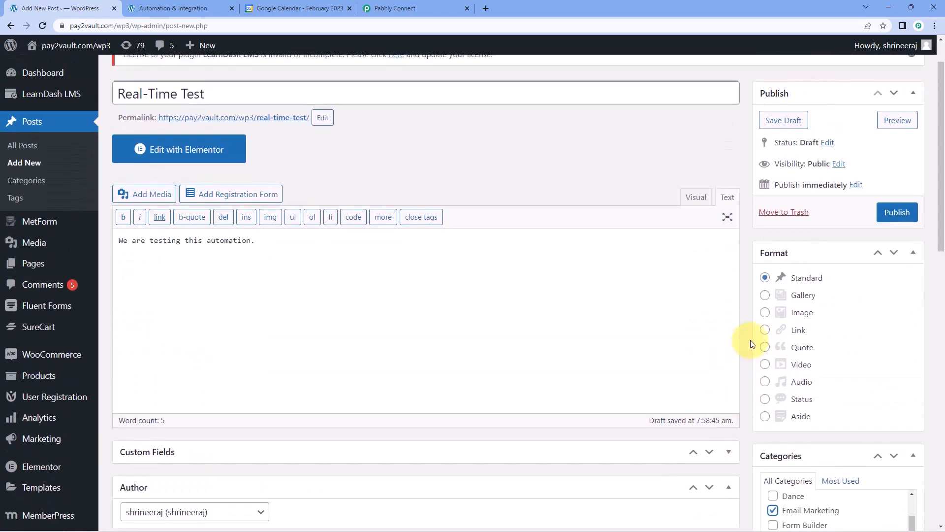
pyautogui.click(898, 257)
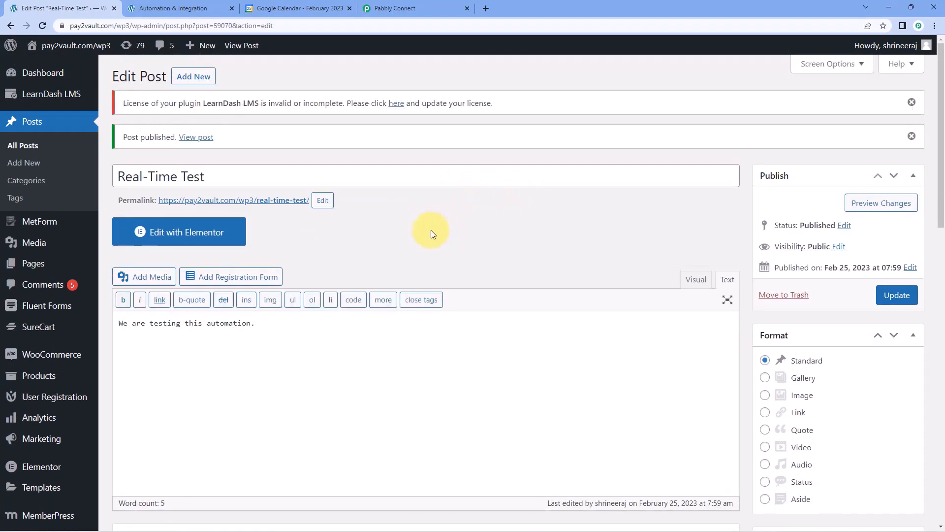
# Open the live post page and check its title and body text.
pyautogui.click(254, 206)
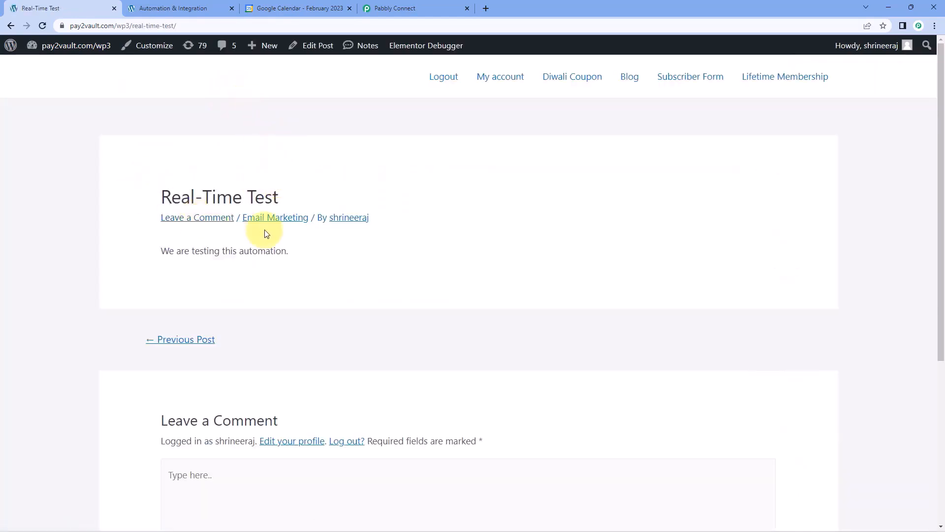
pyautogui.tripleClick(258, 190)
pyautogui.moveTo(314, 255); pyautogui.dragTo(108, 255)
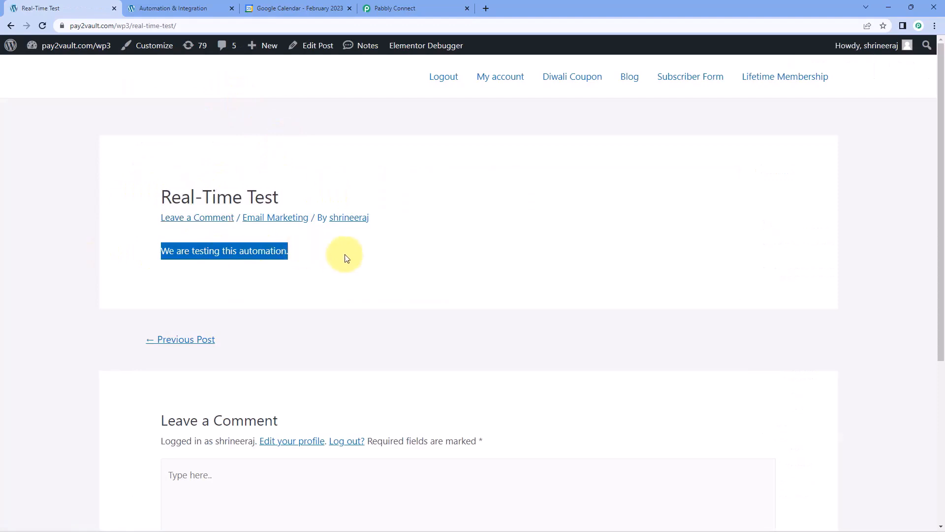
pyautogui.click(416, 251)
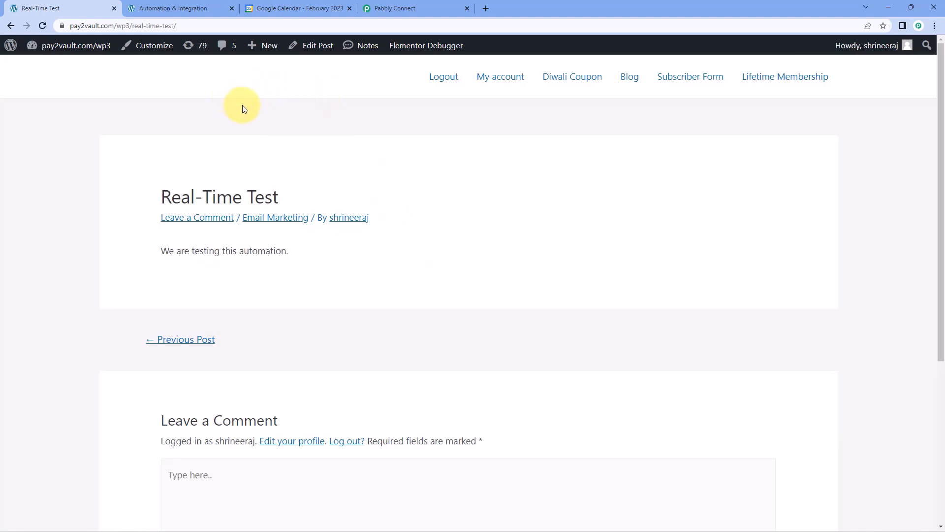
# Check the 1:29pm Real-Time Test event on February 25, open its post link, then go back to Pabbly.
pyautogui.click(294, 7)
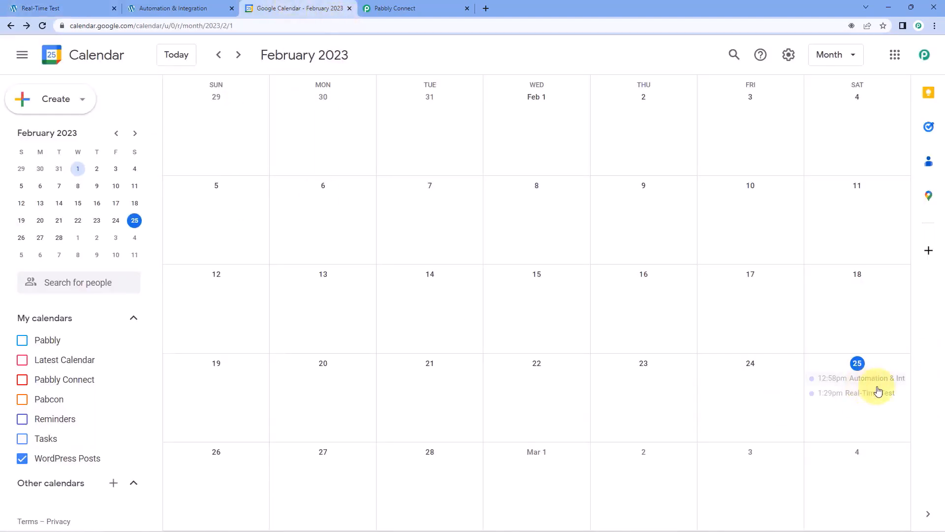
pyautogui.click(858, 396)
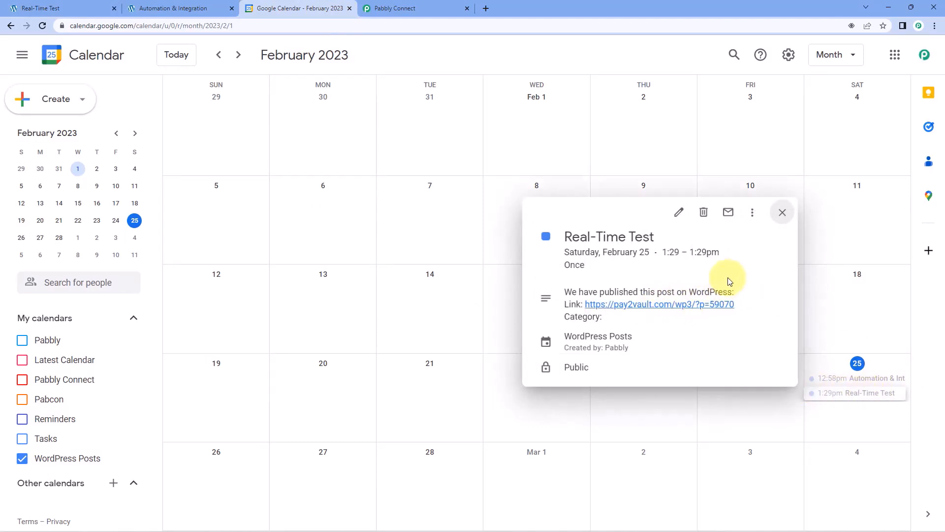
pyautogui.moveTo(723, 253); pyautogui.dragTo(676, 255)
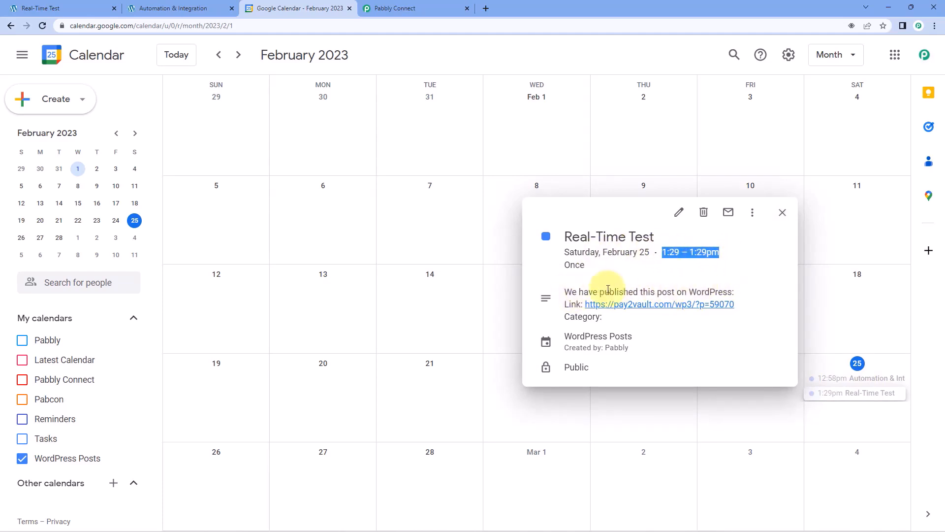
pyautogui.click(640, 305)
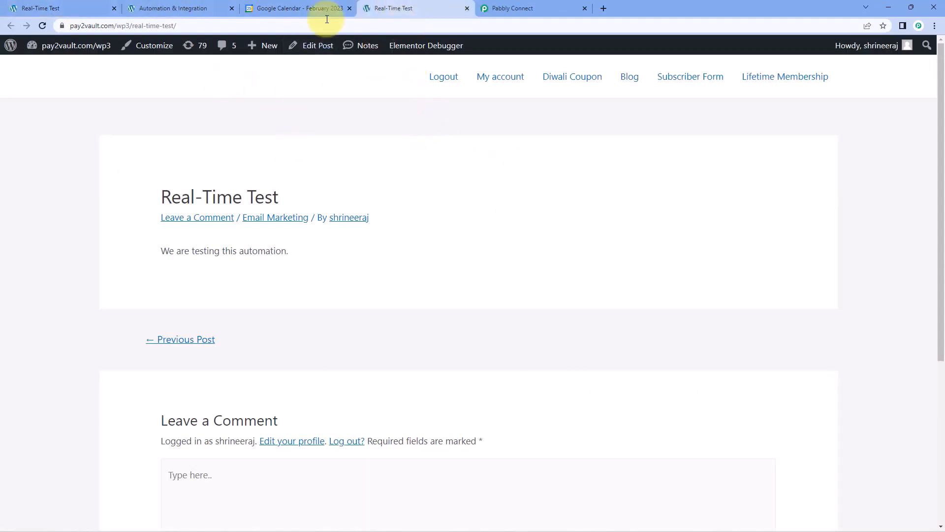
pyautogui.click(514, 7)
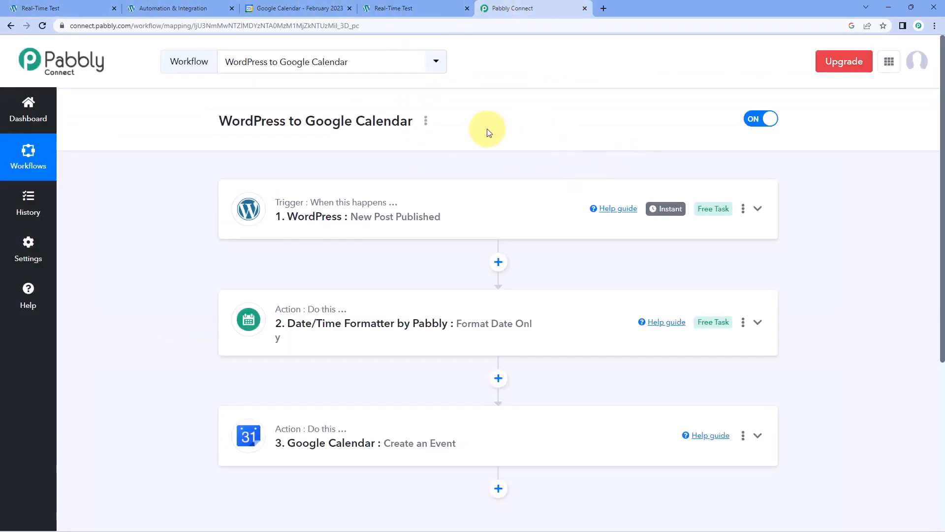
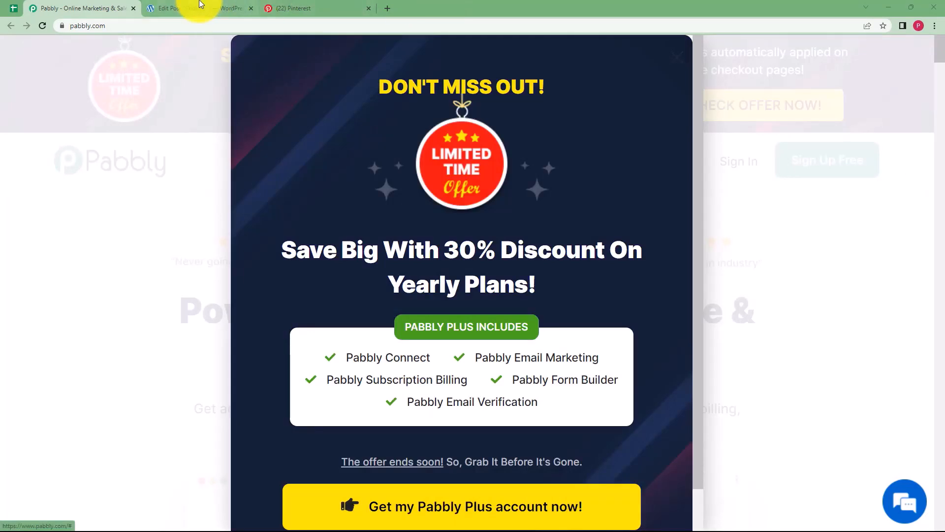
# Close the Pabbly discount popup, sign in, and launch Pabbly Connect from All Apps.
pyautogui.click(199, 8)
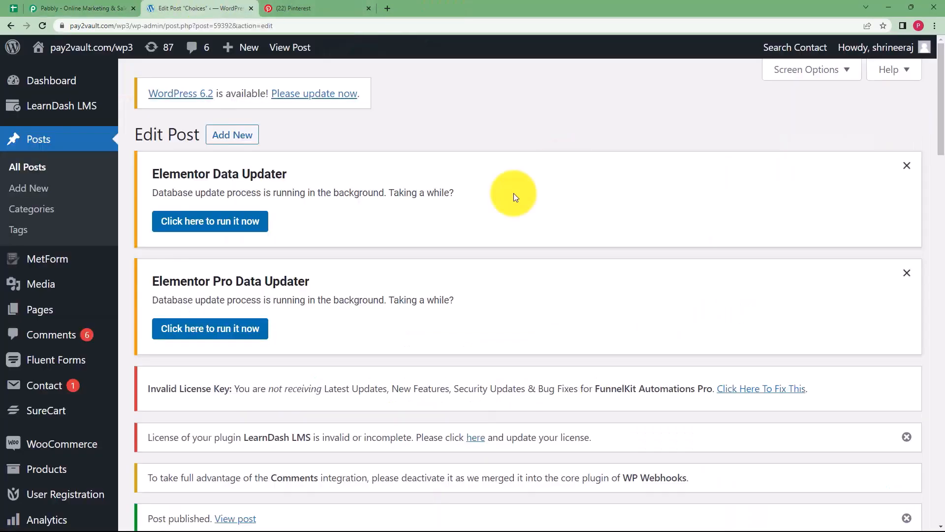
pyautogui.click(86, 9)
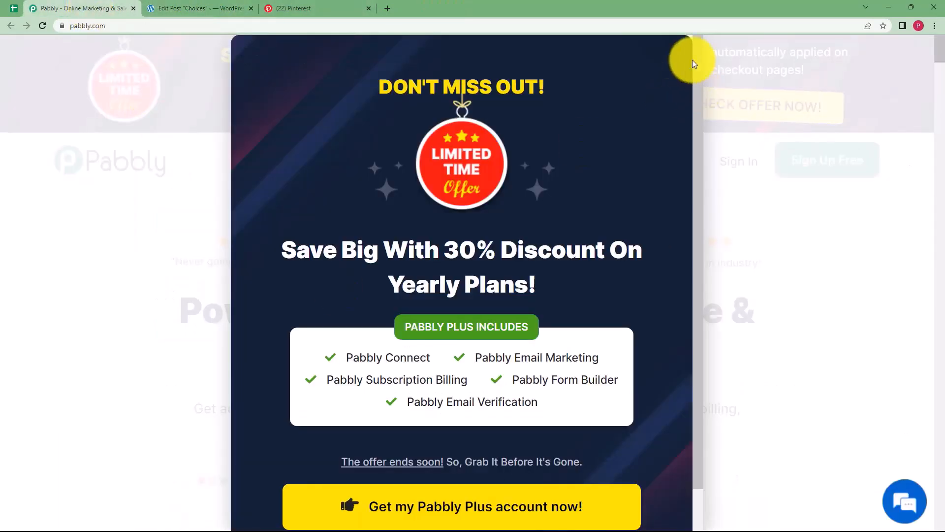
pyautogui.click(676, 63)
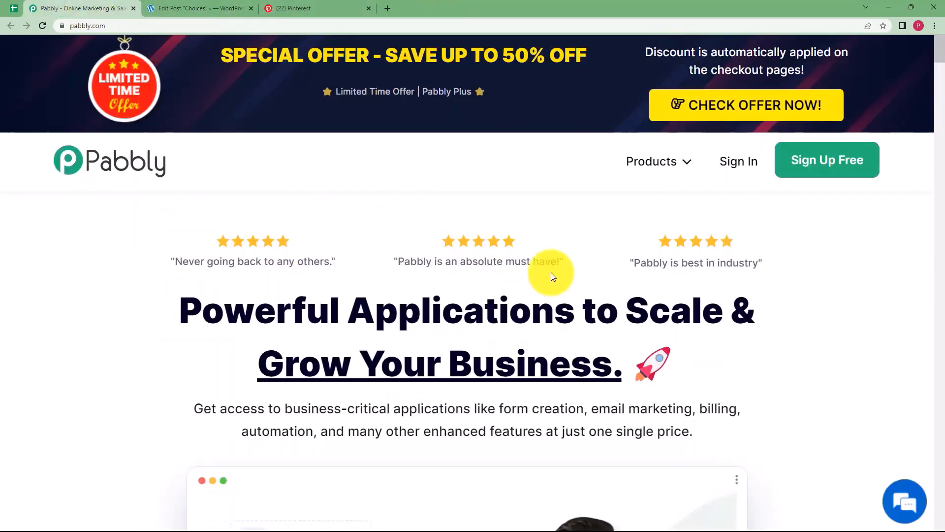
pyautogui.click(738, 163)
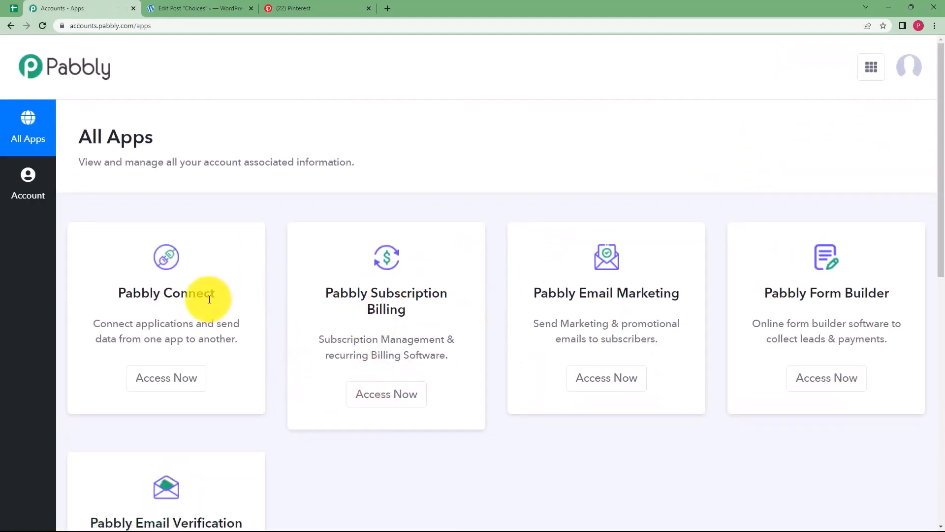
pyautogui.scroll(-2, 556, 237)
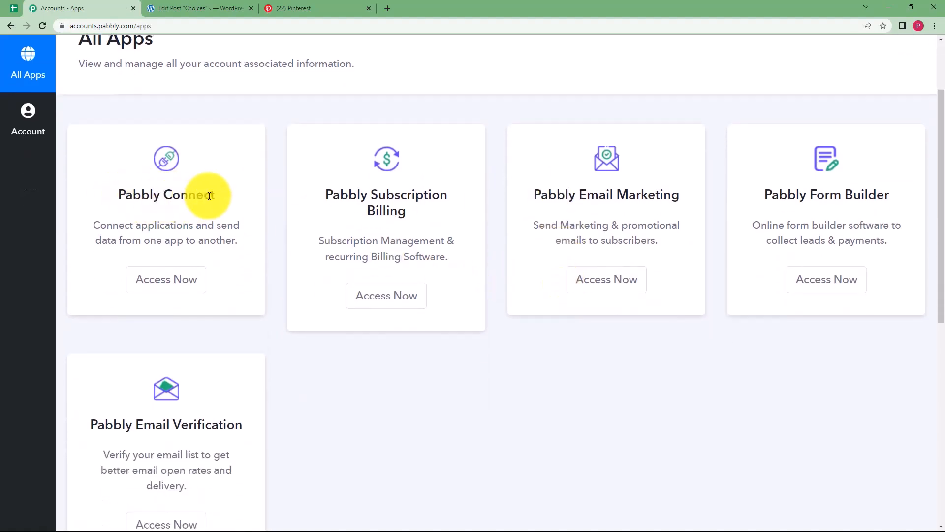
pyautogui.click(186, 289)
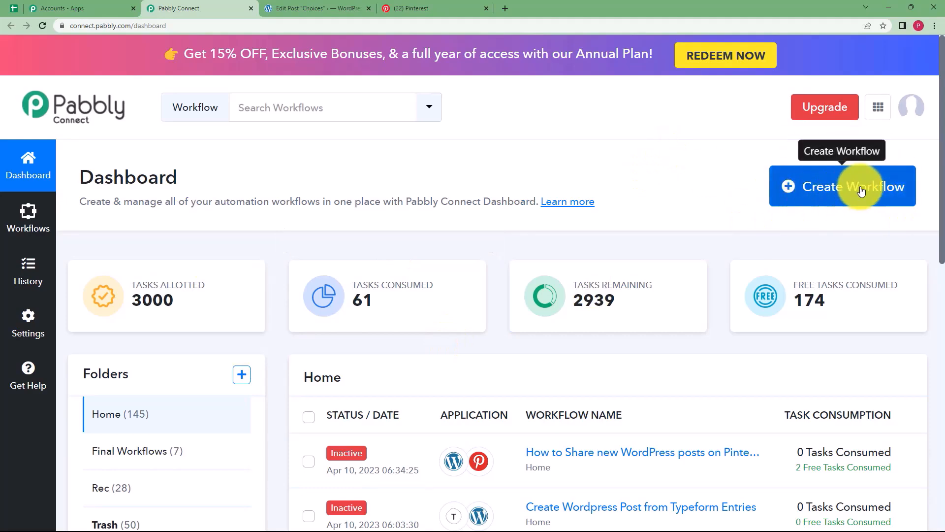
# Create a workflow called 'Share Wordpress posts as Pinterest pins'.
pyautogui.click(884, 189)
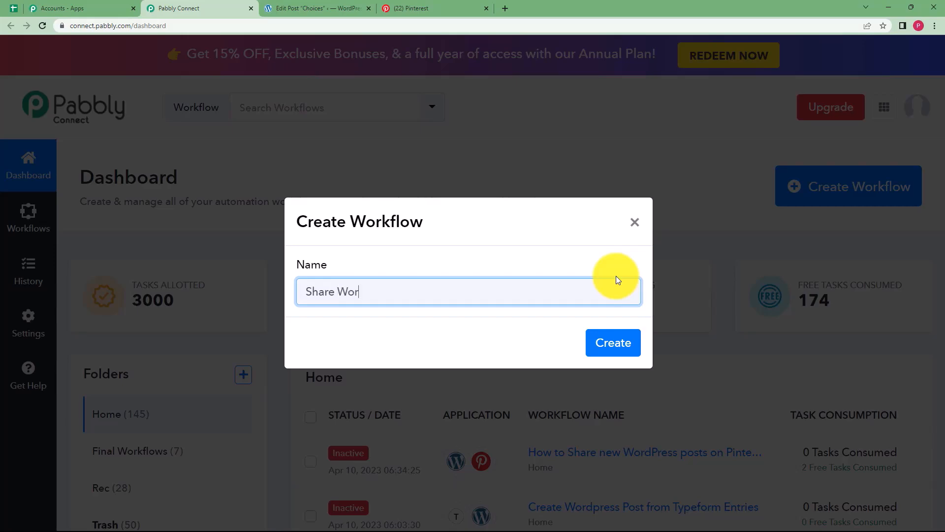
pyautogui.write('Share Wordpress posts as p')
pyautogui.press('BackSpace')
pyautogui.write('Pinterest pins')
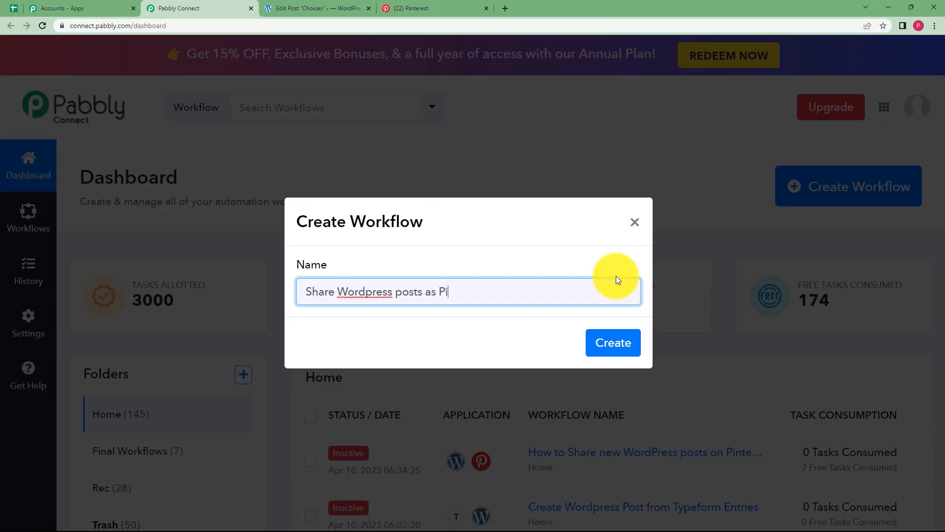
pyautogui.click(626, 348)
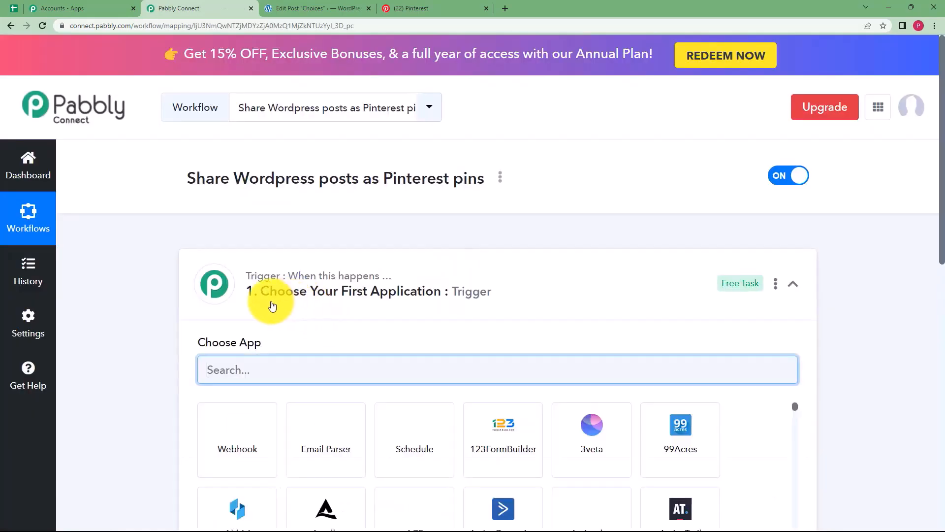
# Choose WordPress as the workflow's trigger app.
pyautogui.click(270, 302)
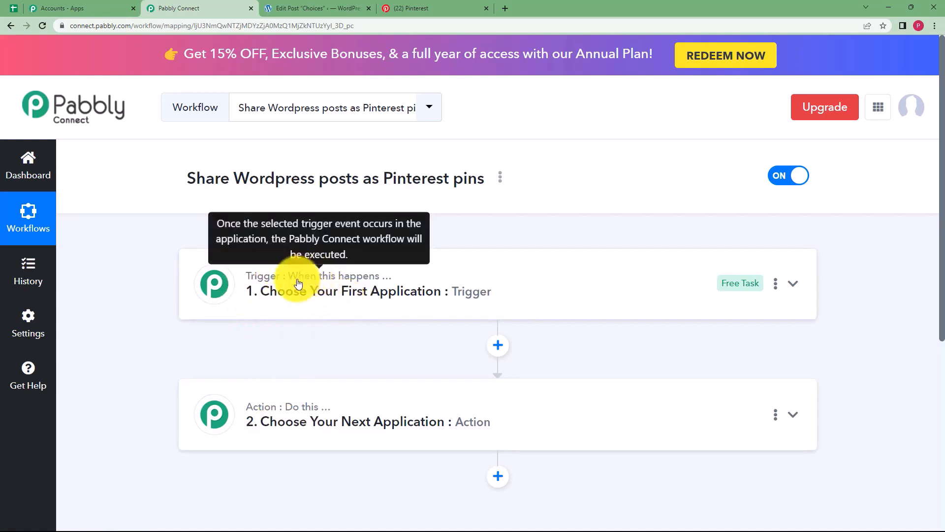
pyautogui.click(362, 280)
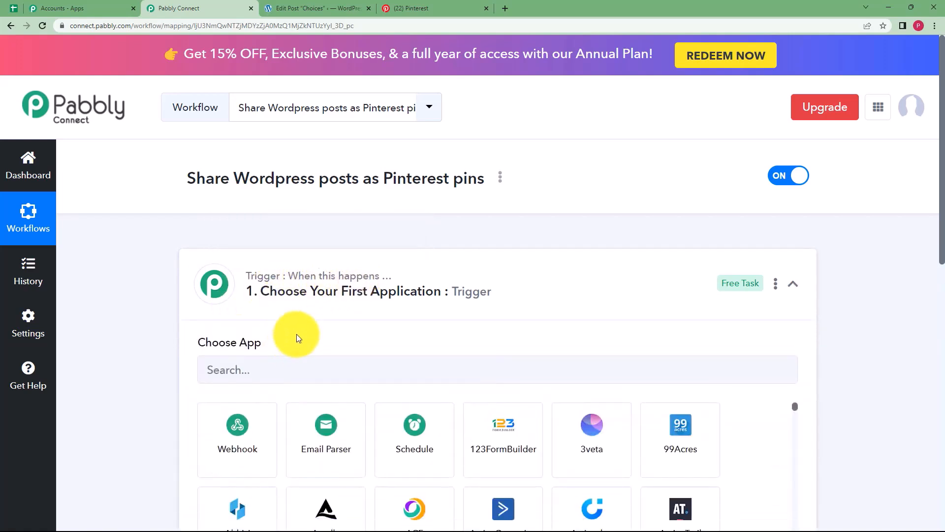
pyautogui.click(270, 296)
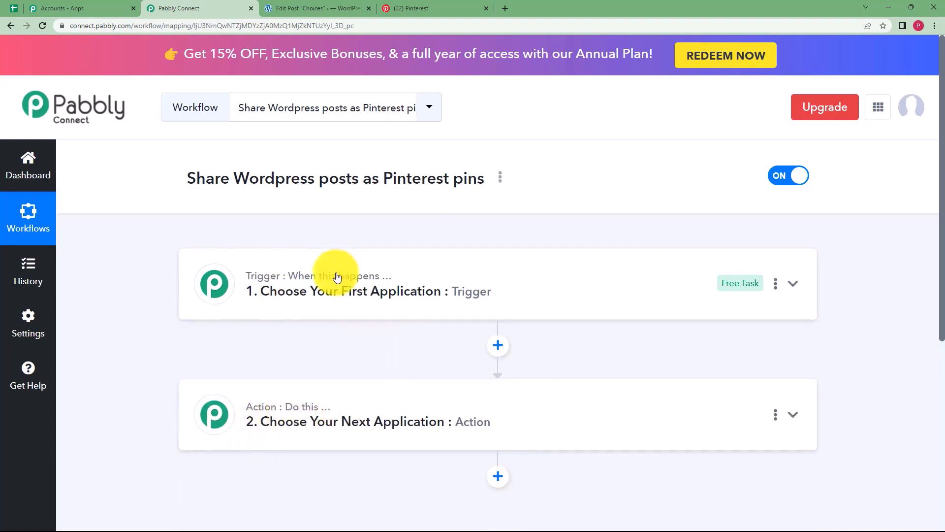
pyautogui.click(335, 288)
pyautogui.click(348, 365)
pyautogui.write('w')
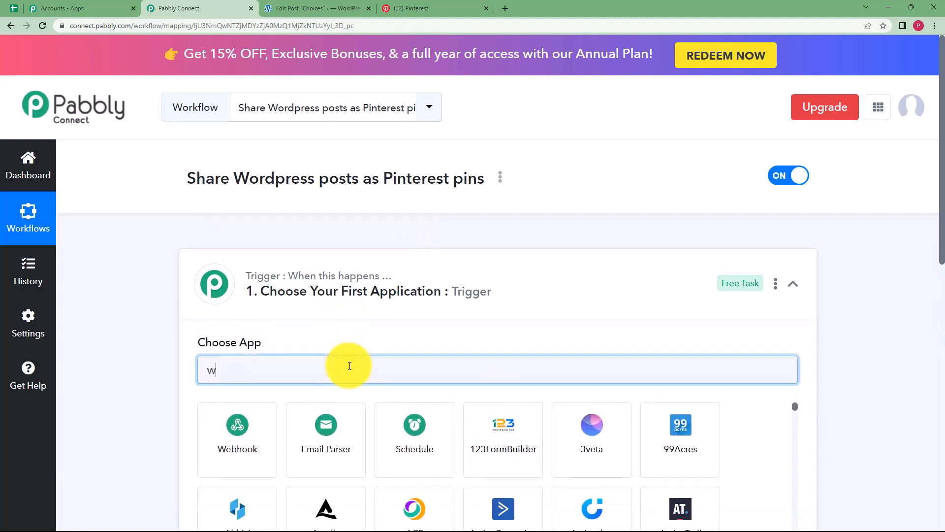
pyautogui.write('ordp')
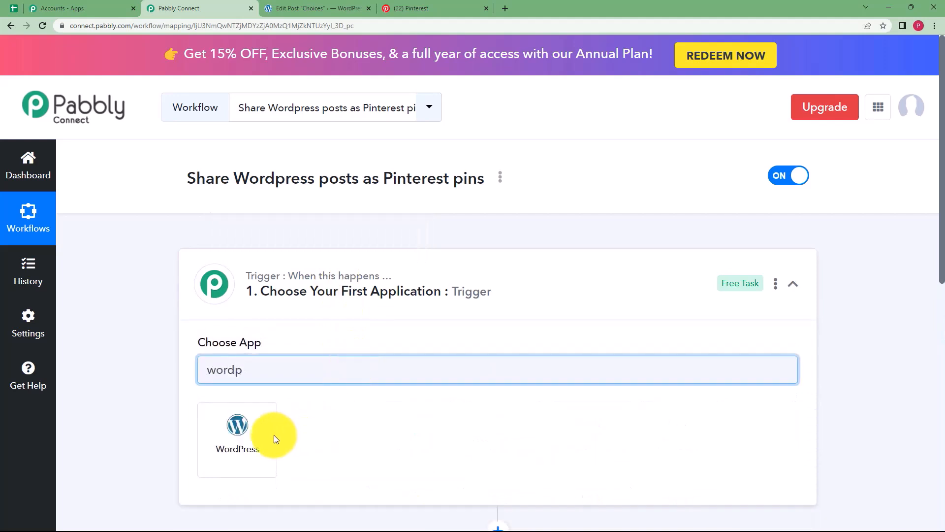
pyautogui.click(274, 438)
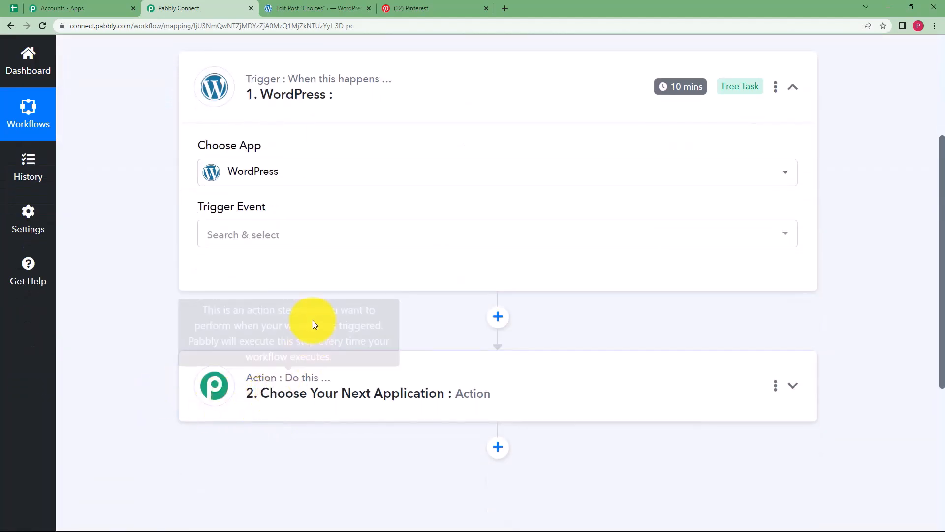
# Set the trigger event to New Post Published and review the webhook URL and setup instructions.
pyautogui.click(303, 240)
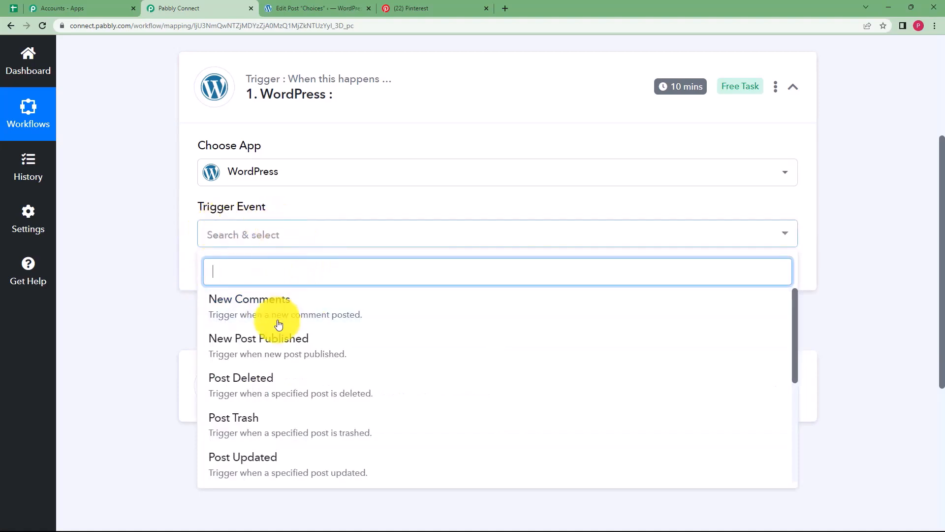
pyautogui.click(291, 348)
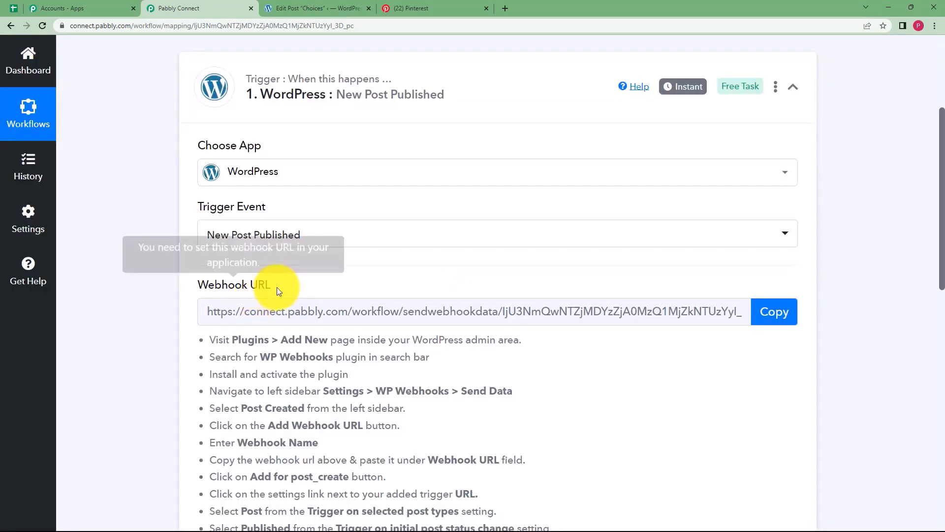
pyautogui.tripleClick(196, 284)
pyautogui.click(185, 281)
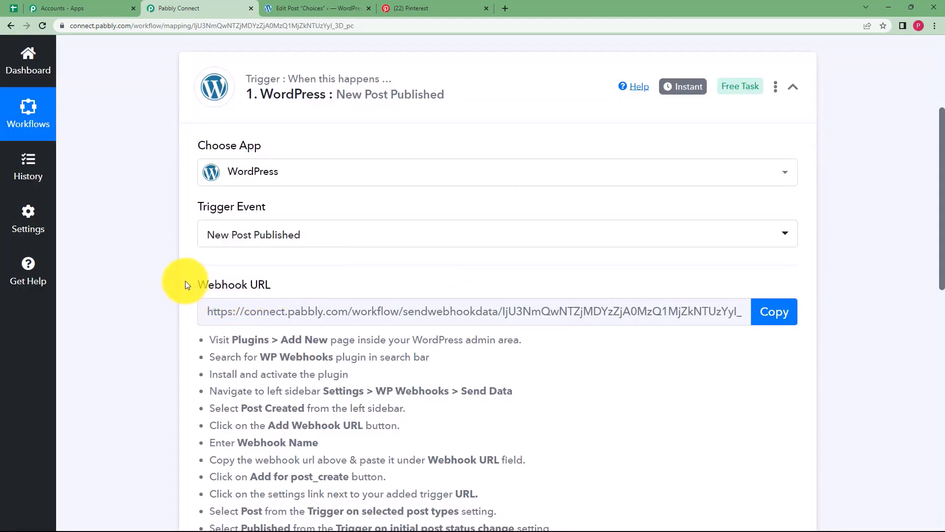
pyautogui.scroll(-3, 185, 280)
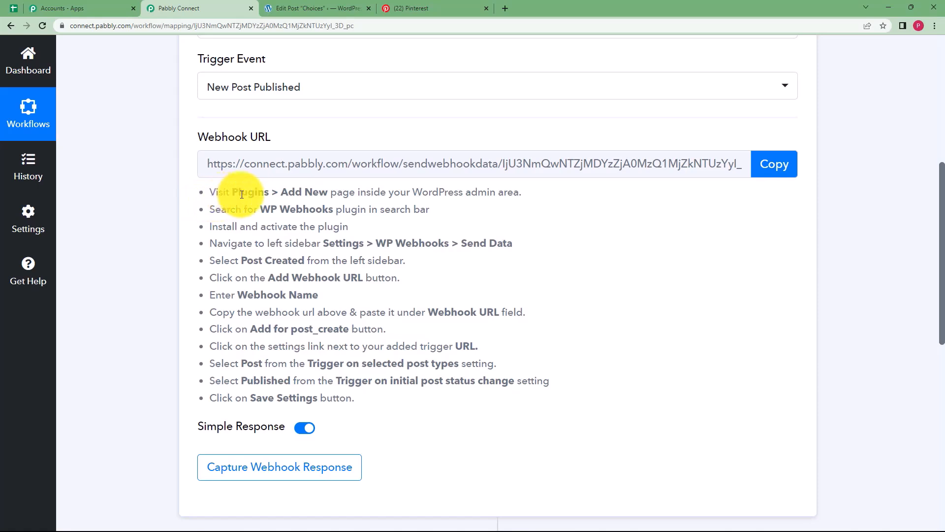
pyautogui.moveTo(212, 193); pyautogui.dragTo(370, 400)
pyautogui.click(386, 416)
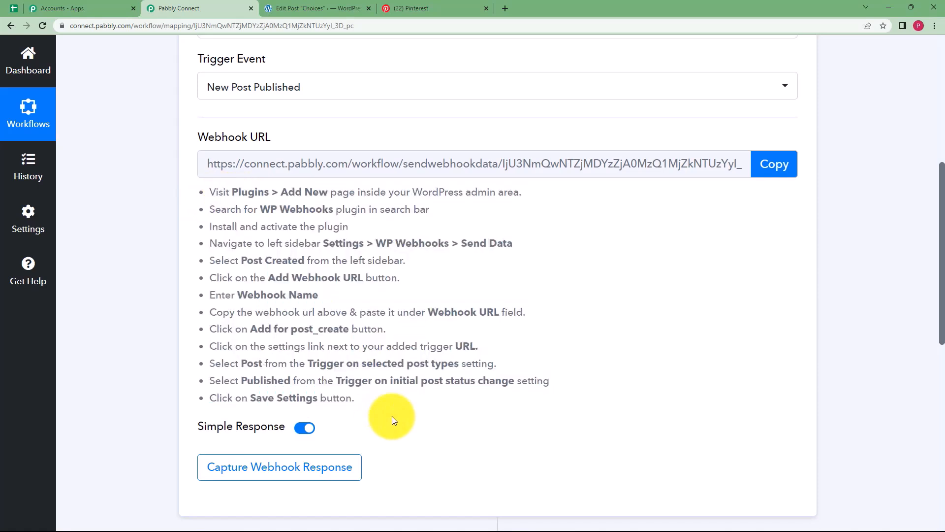
pyautogui.click(295, 9)
# Search the WordPress plugin directory for WP Webhook and view the plugin's details.
pyautogui.scroll(-3, 49, 310)
pyautogui.scroll(-4, 55, 312)
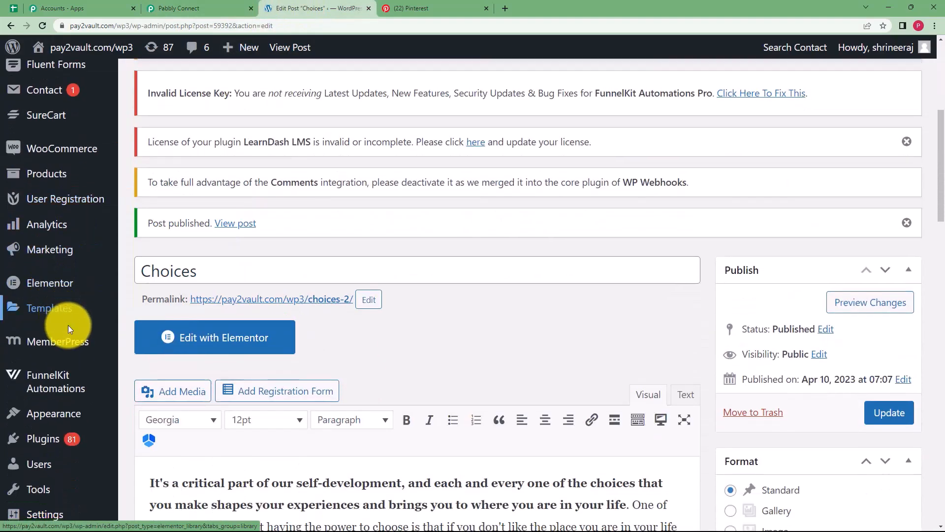
pyautogui.moveTo(54, 339)
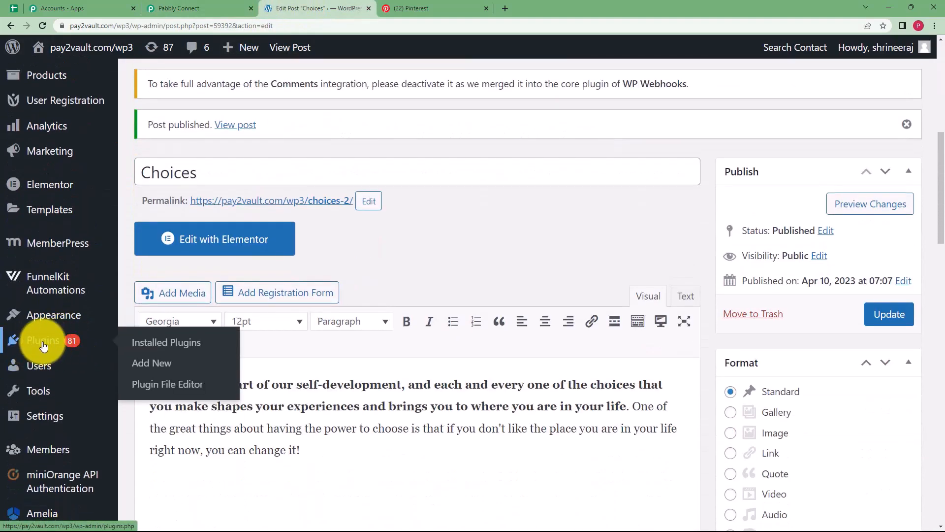
pyautogui.click(155, 364)
pyautogui.scroll(-2, 464, 337)
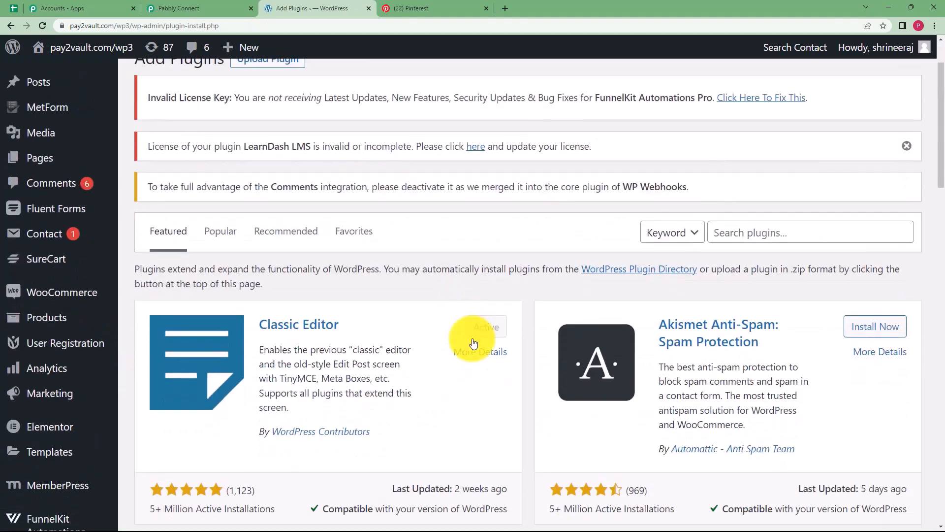
pyautogui.click(759, 211)
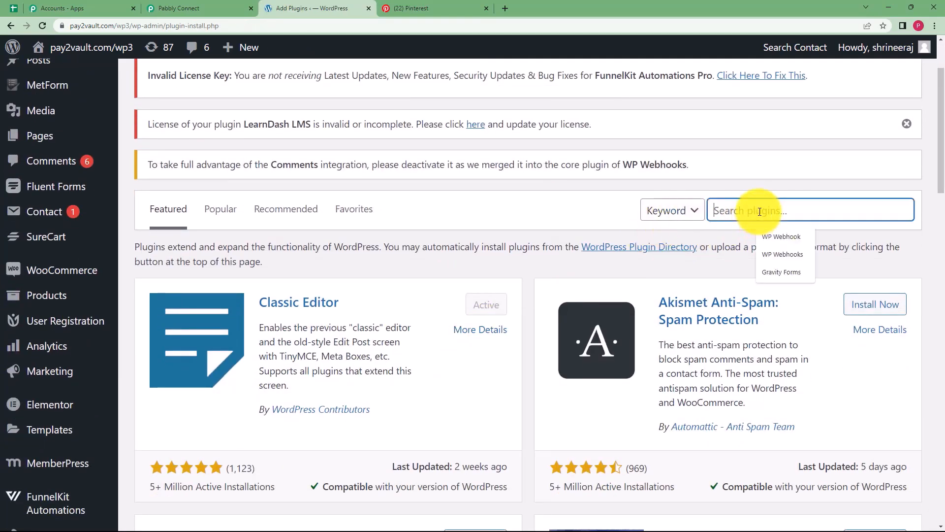
pyautogui.click(780, 239)
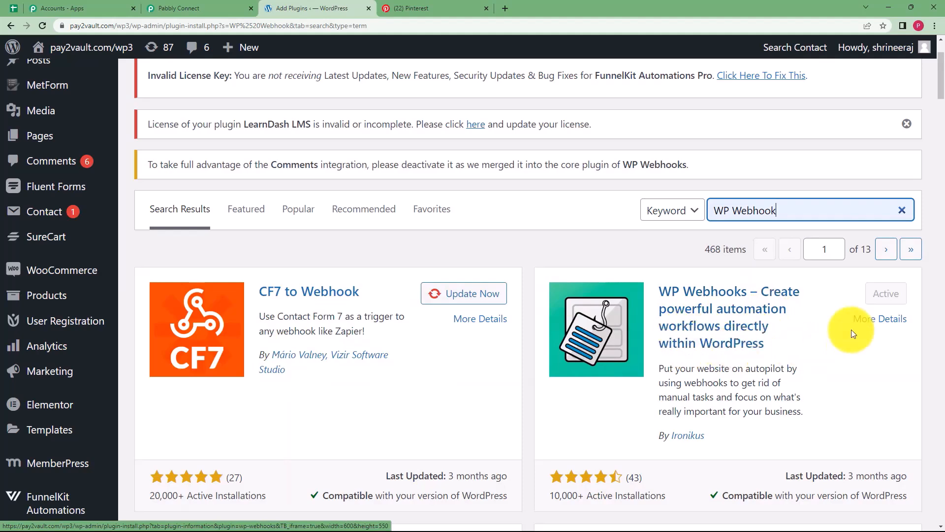
pyautogui.click(798, 330)
pyautogui.click(756, 335)
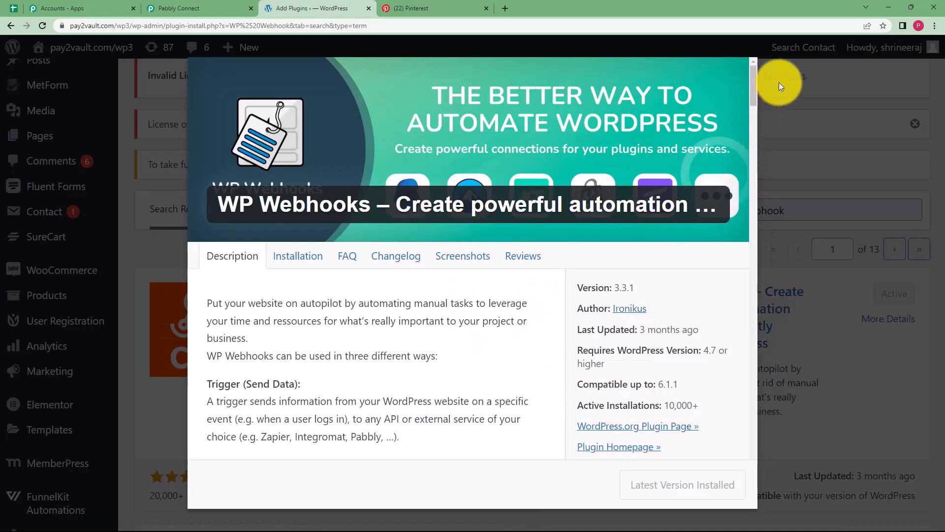
pyautogui.click(779, 82)
# Recheck the Pabbly setup steps, then go to Settings > WP Webhooks in WordPress.
pyautogui.click(187, 8)
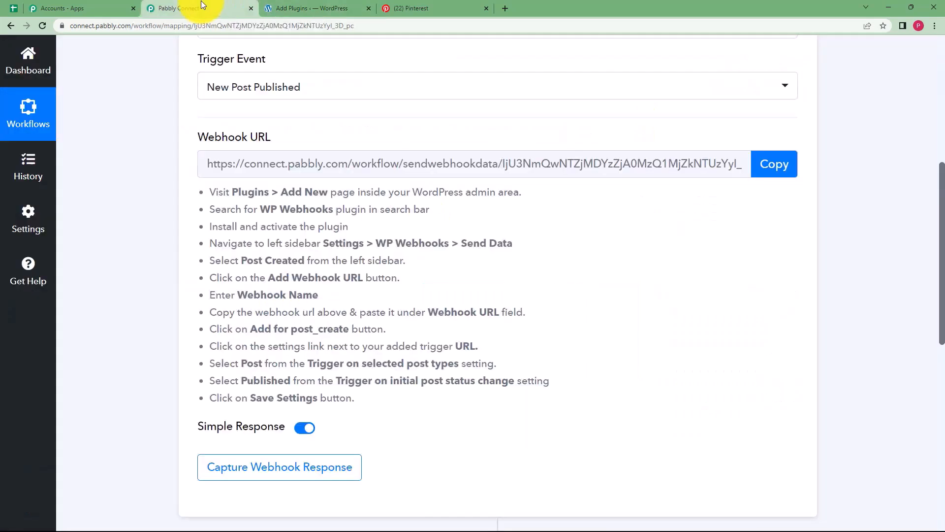
pyautogui.click(303, 8)
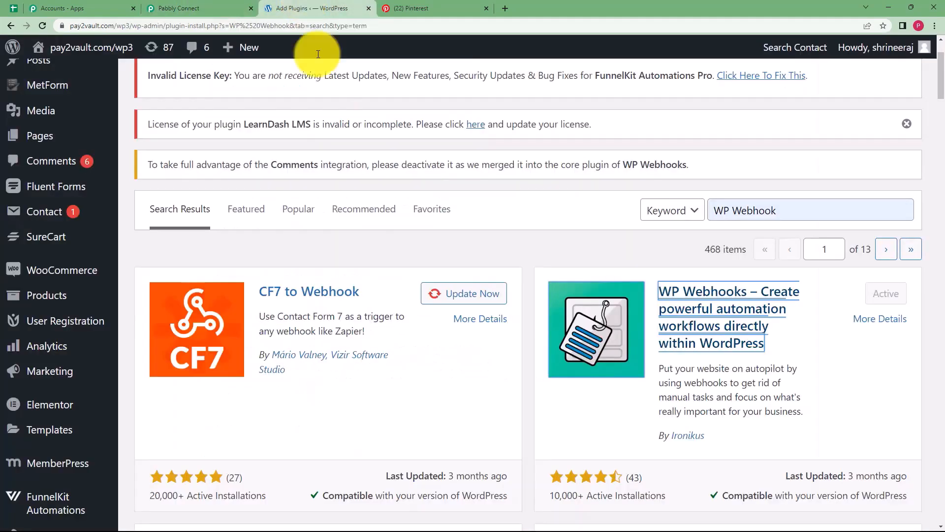
pyautogui.scroll(-5, 54, 433)
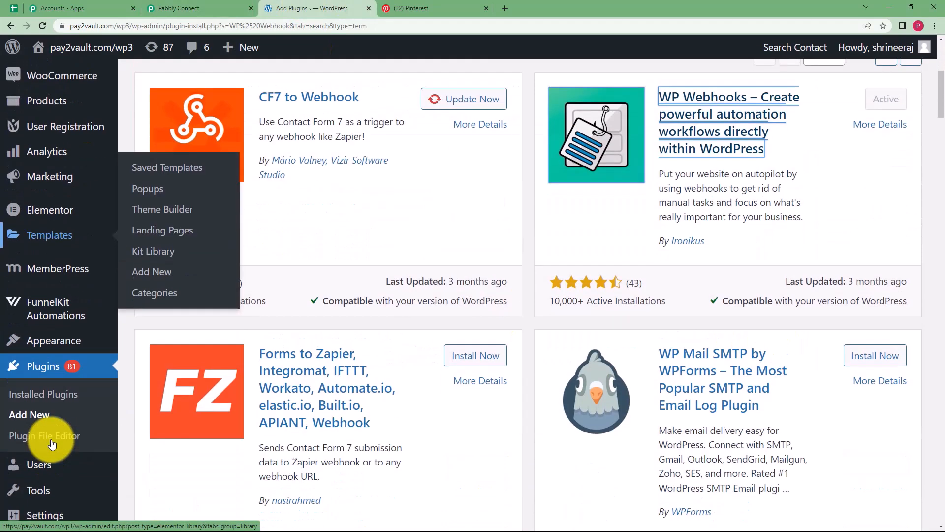
pyautogui.moveTo(60, 427)
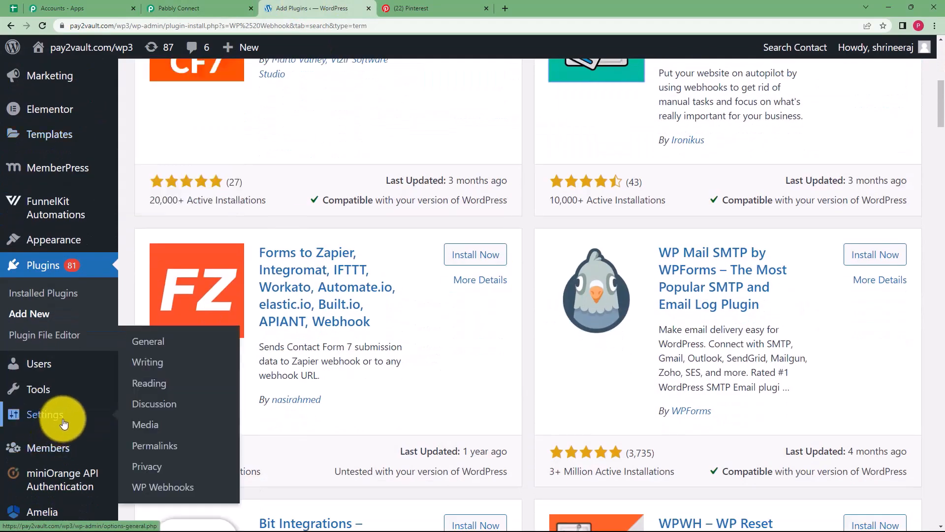
pyautogui.click(146, 495)
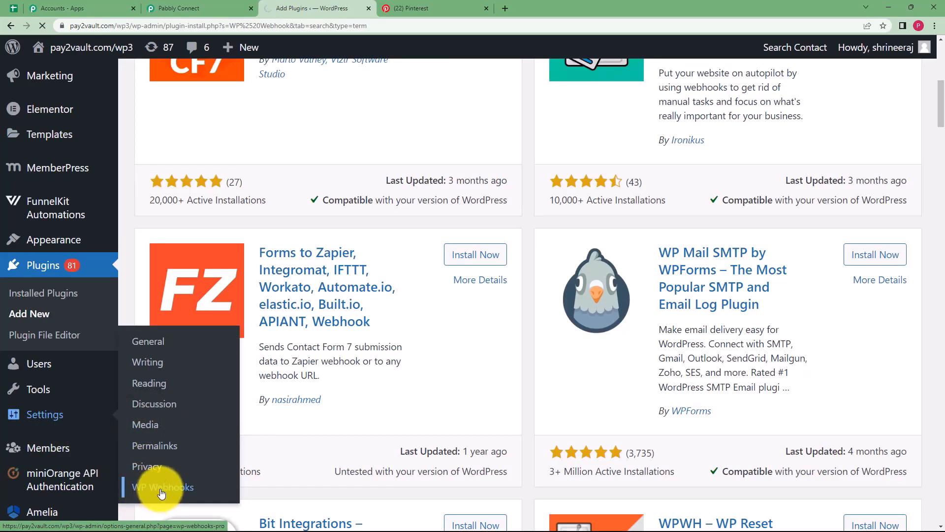
pyautogui.scroll(-5, 229, 354)
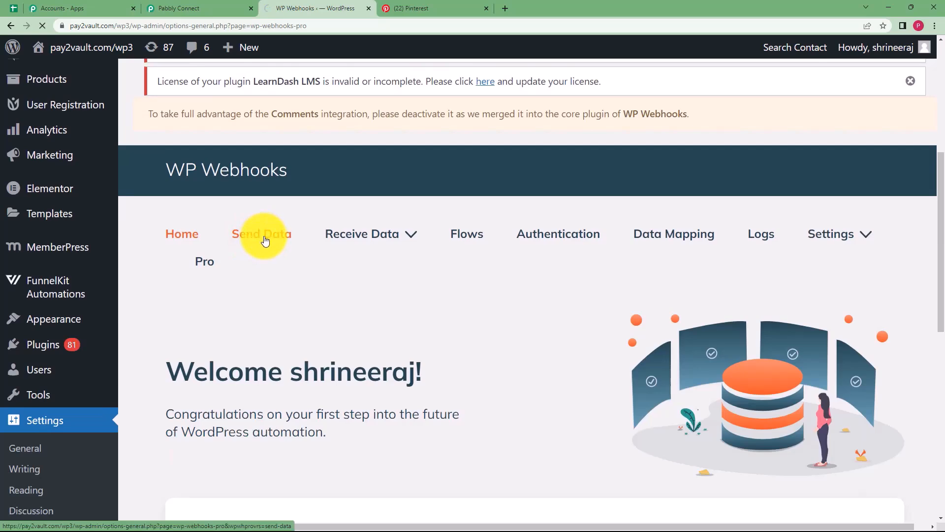
# Open the Post created trigger in the WordPress section of WP Webhooks Send Data.
pyautogui.scroll(-10, 285, 284)
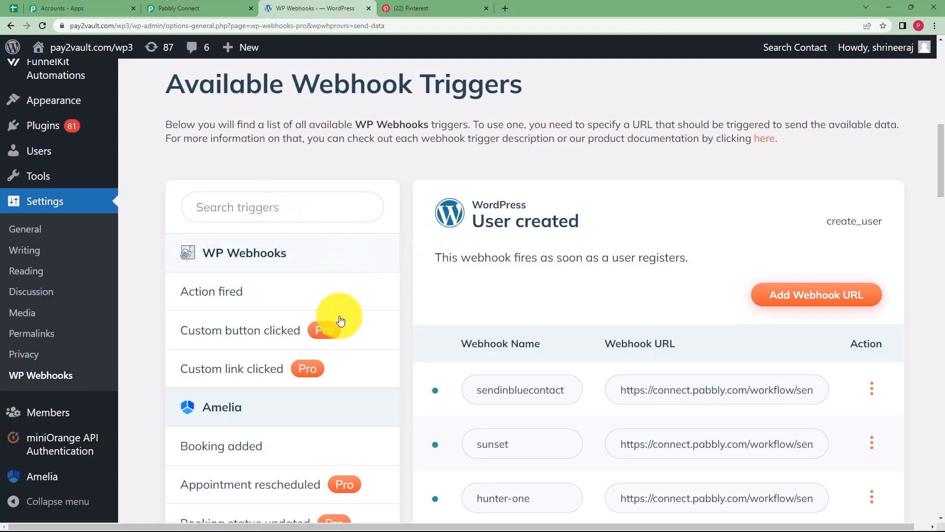
pyautogui.scroll(-7, 351, 355)
pyautogui.scroll(-8, 352, 358)
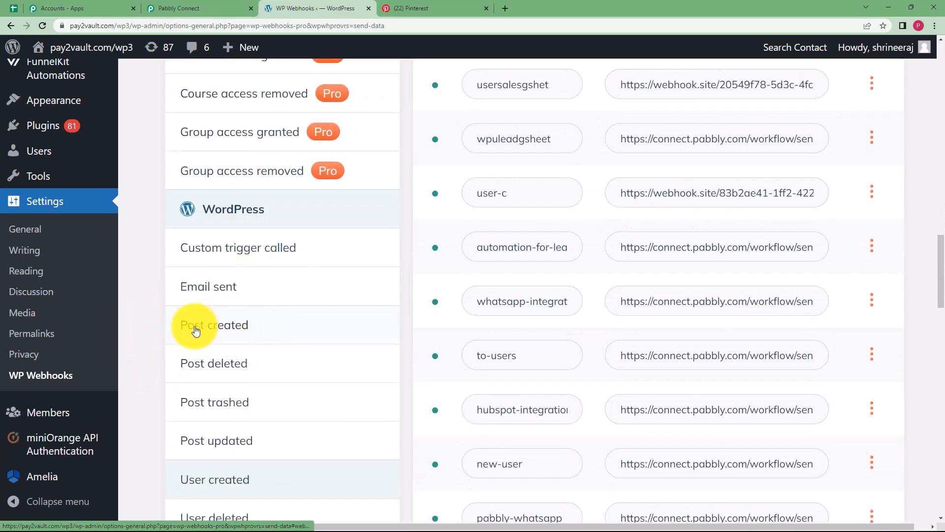
pyautogui.click(238, 332)
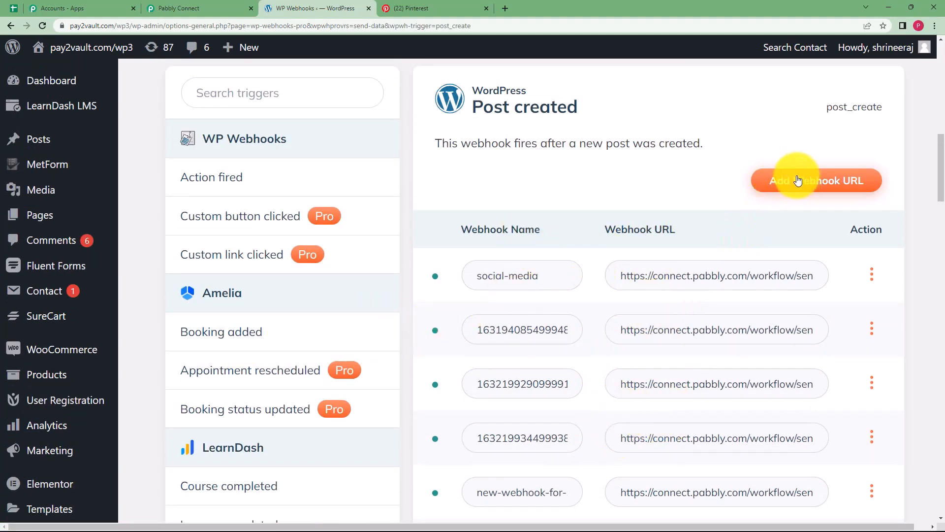
# Add a post_create webhook named 'Pinterest pins' using the copied Pabbly Connect webhook URL.
pyautogui.click(813, 190)
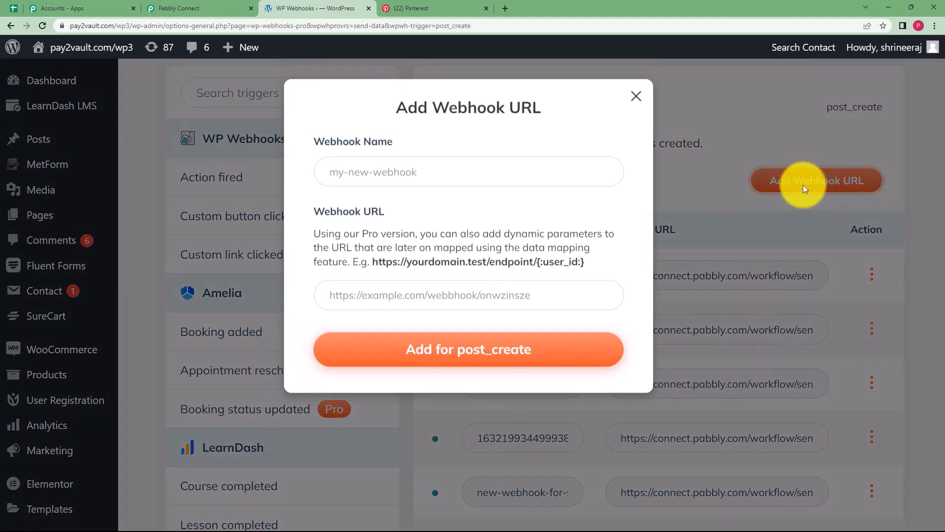
pyautogui.click(452, 175)
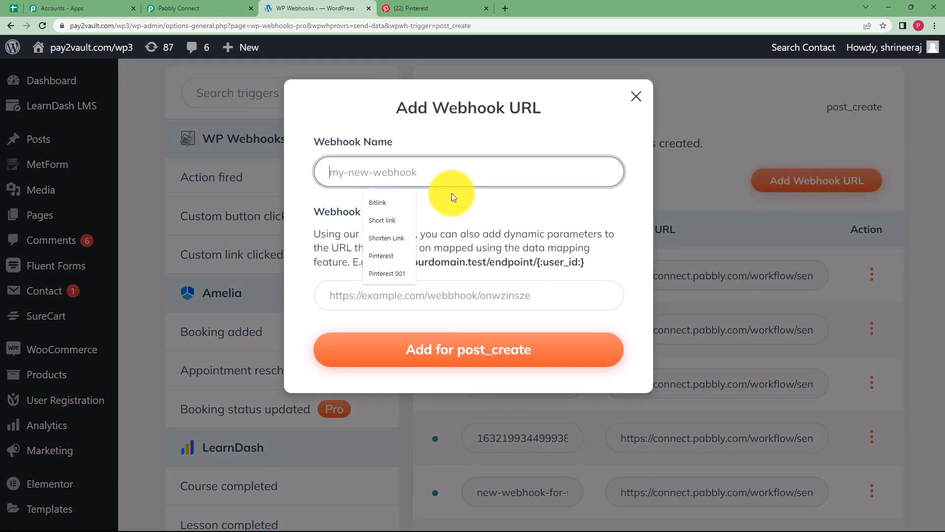
pyautogui.write('Pinterest pins')
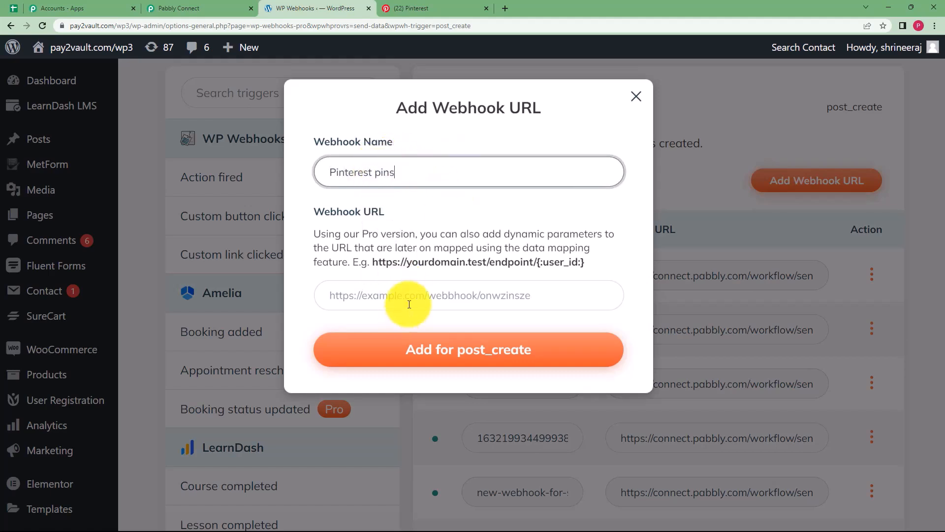
pyautogui.click(394, 295)
pyautogui.click(189, 8)
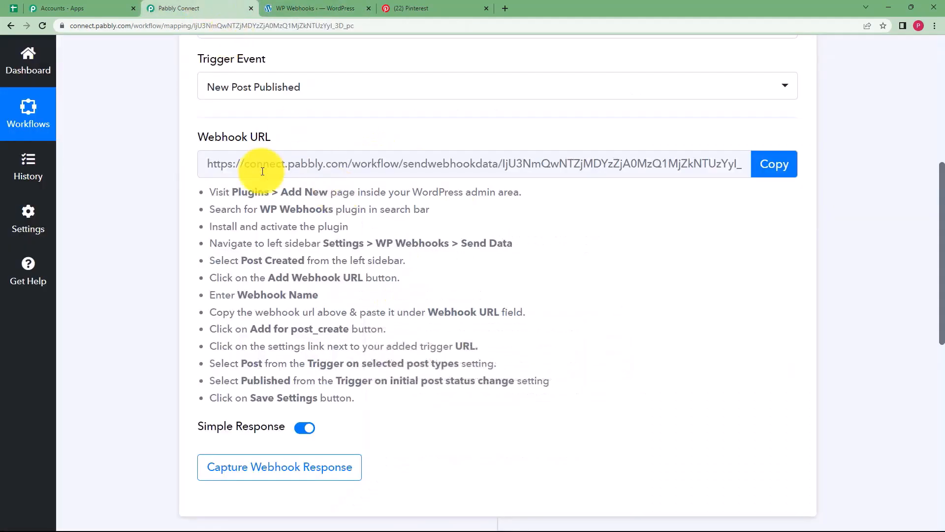
pyautogui.click(757, 173)
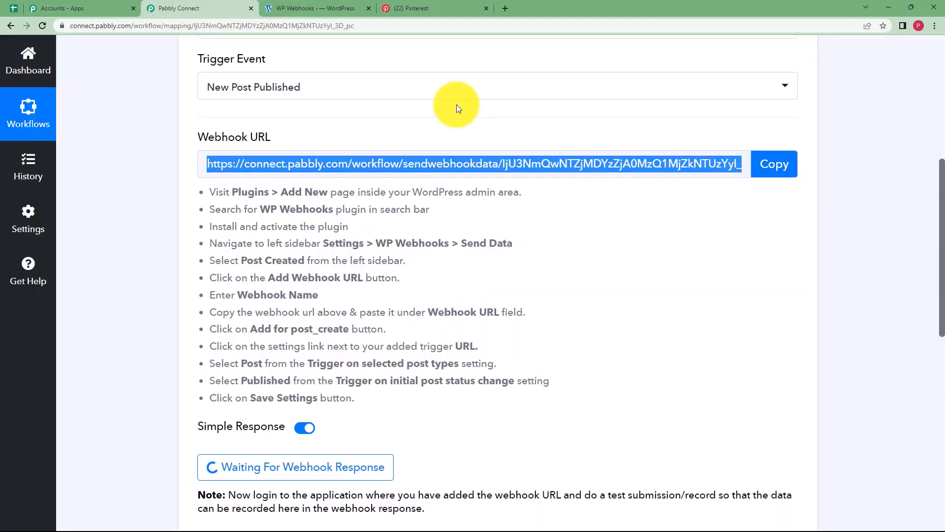
pyautogui.click(315, 8)
pyautogui.click(422, 295)
pyautogui.hotkey('ctrl', 'v')
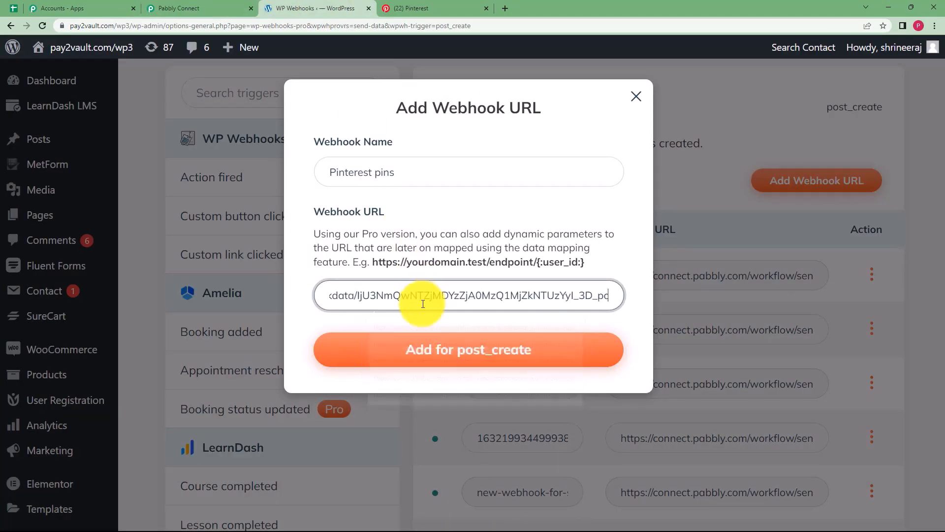
pyautogui.click(433, 355)
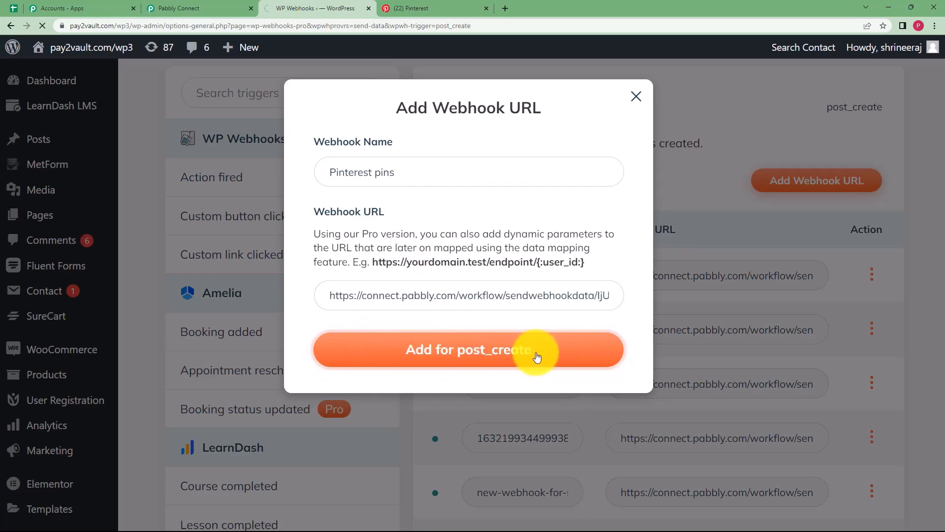
# Restrict the pinterest-pins webhook to the Post type and Published status, and save its settings.
pyautogui.scroll(-7, 433, 281)
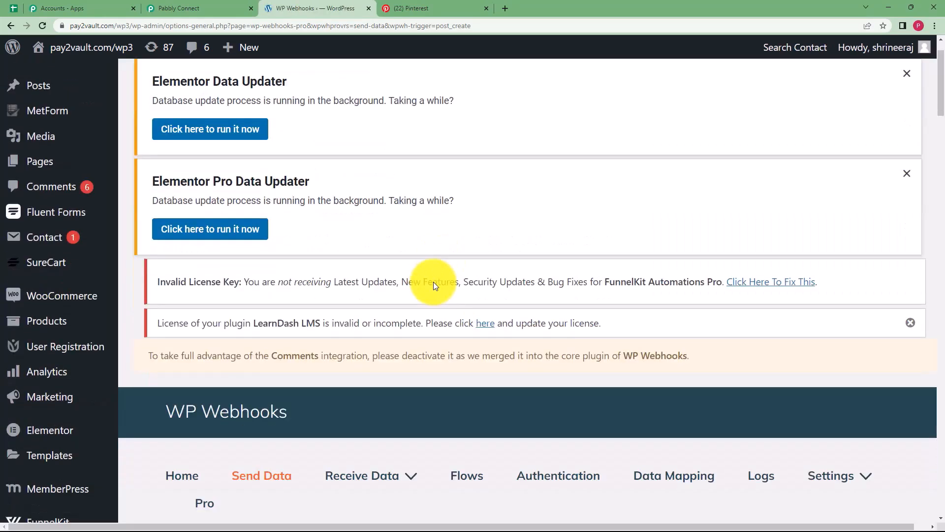
pyautogui.scroll(-15, 415, 312)
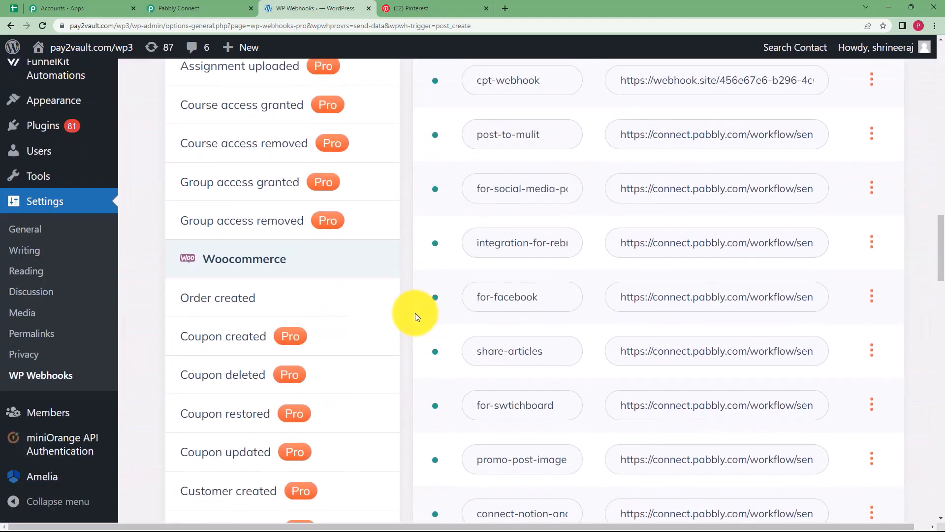
pyautogui.scroll(-19, 414, 312)
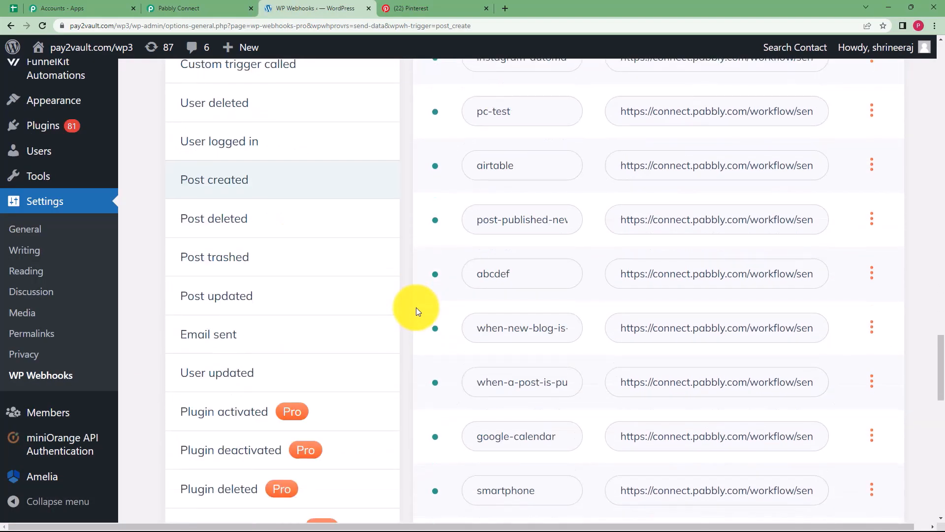
pyautogui.scroll(-12, 415, 307)
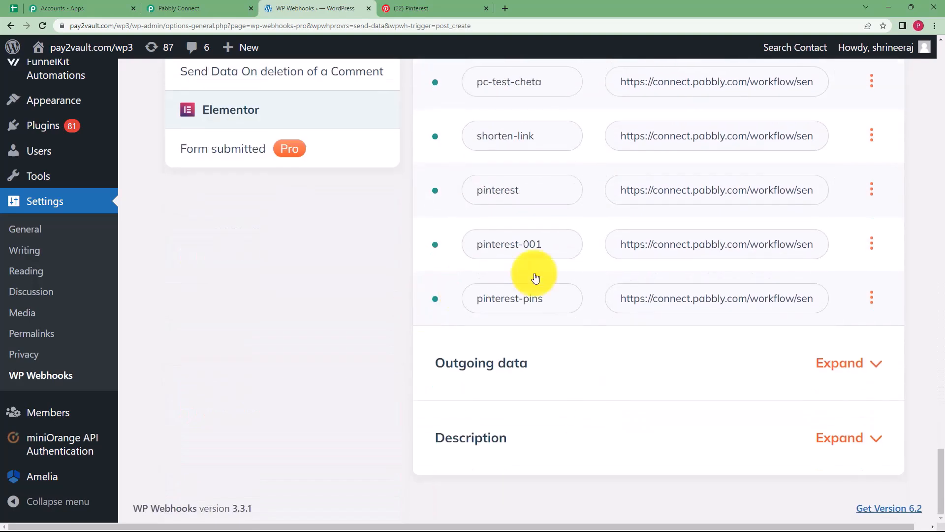
pyautogui.click(872, 300)
pyautogui.click(870, 394)
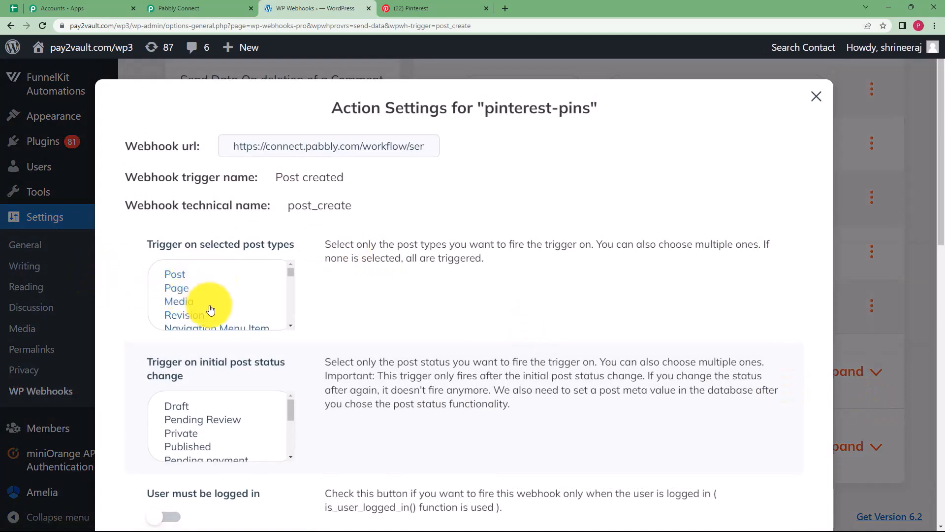
pyautogui.click(184, 278)
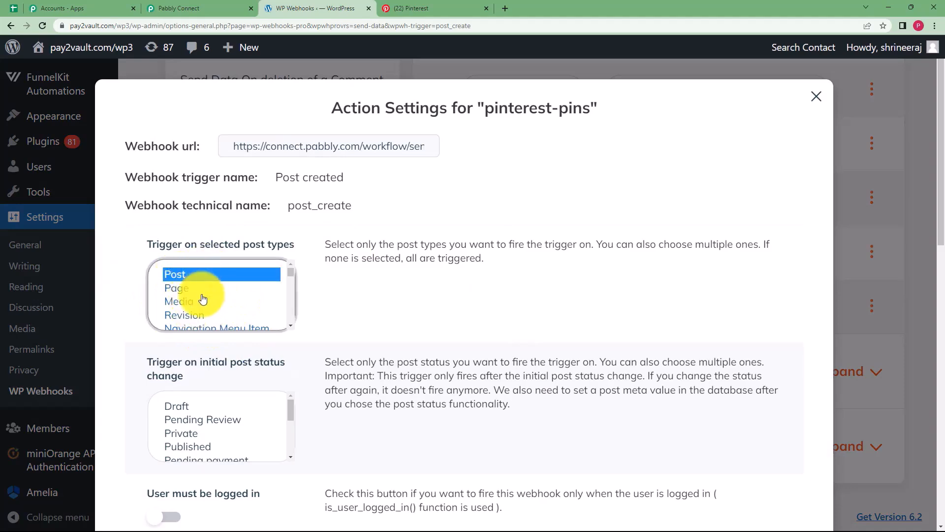
pyautogui.scroll(-3, 138, 338)
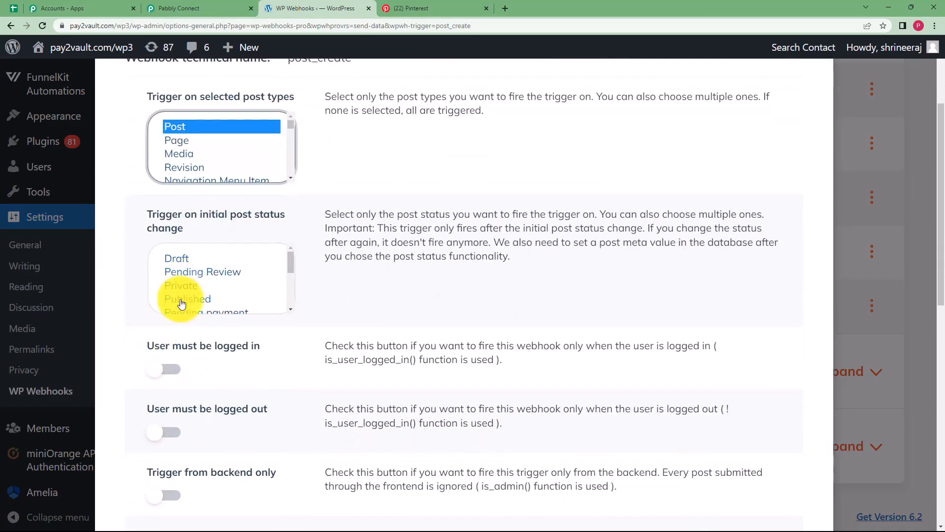
pyautogui.click(181, 300)
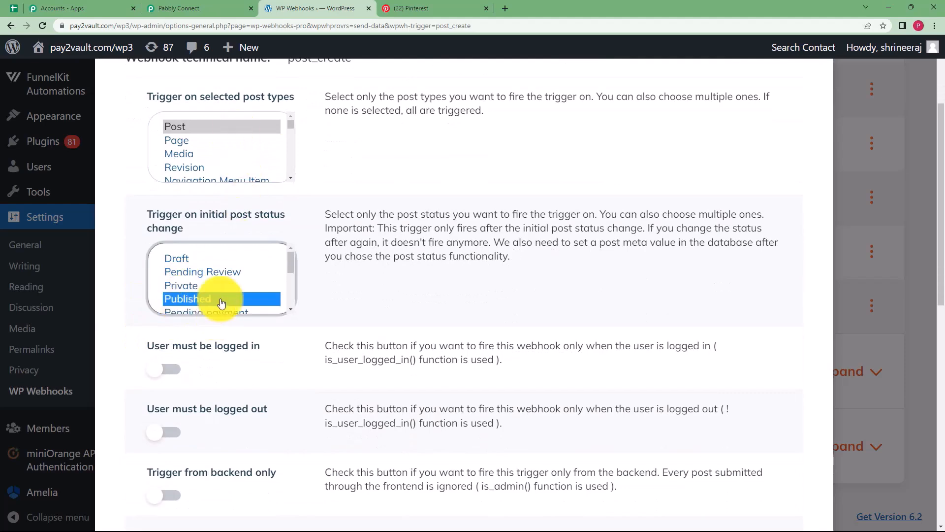
pyautogui.scroll(-10, 241, 341)
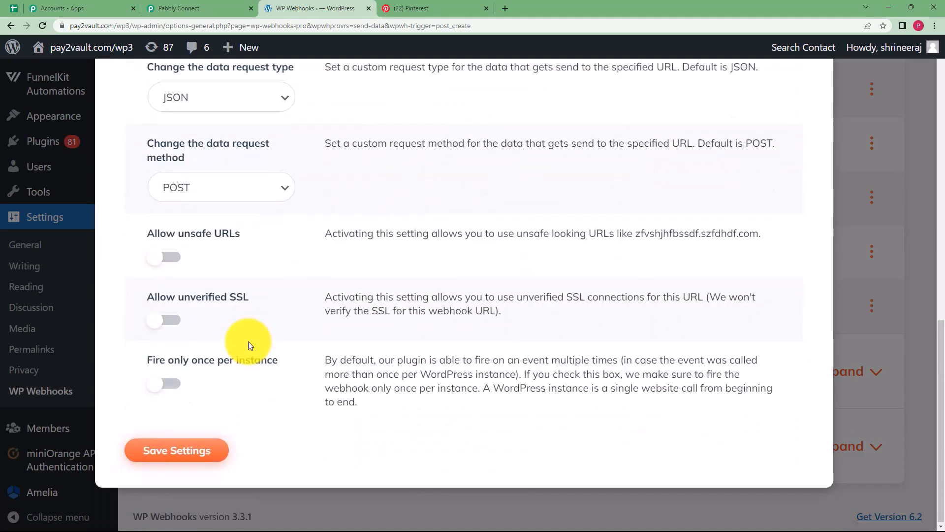
pyautogui.click(193, 449)
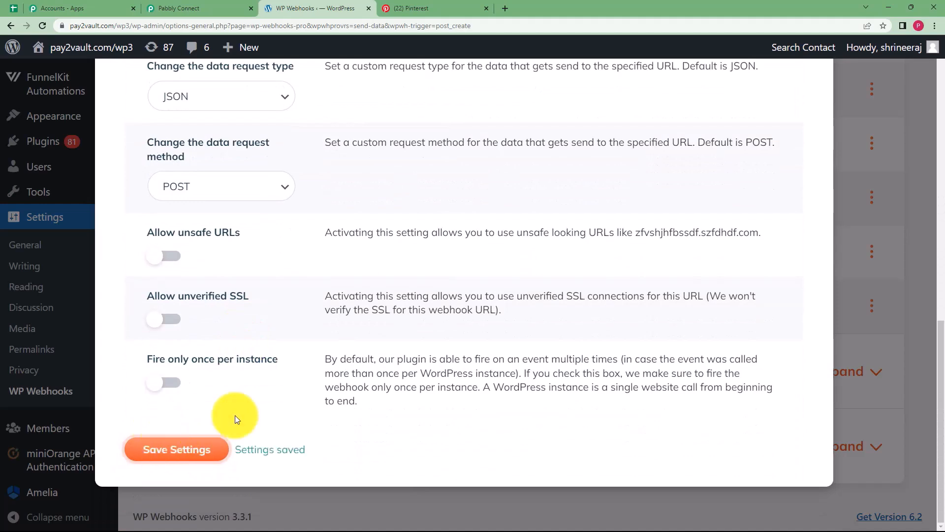
pyautogui.click(911, 78)
pyautogui.click(178, 8)
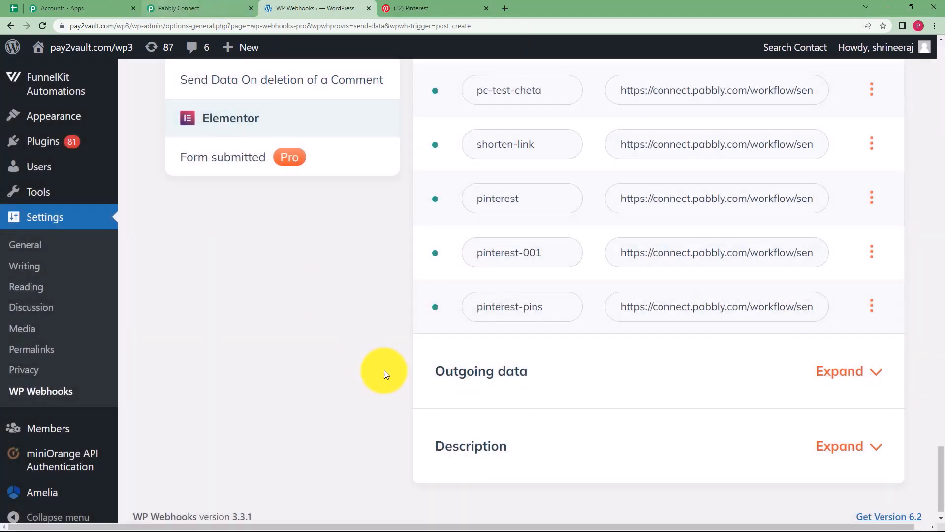
# Start a new WordPress post, briefly checking the Pinterest and Pabbly tabs.
pyautogui.scroll(-2, 158, 394)
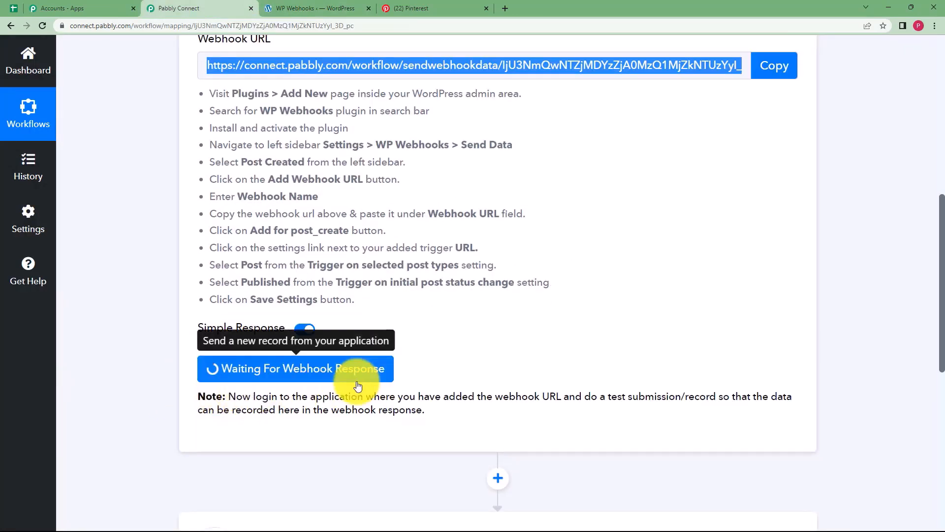
pyautogui.click(331, 9)
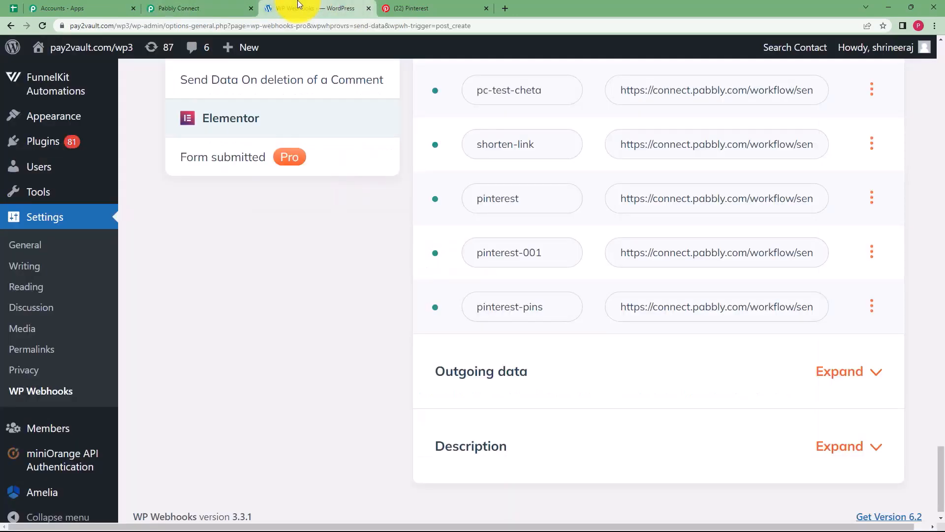
pyautogui.click(236, 73)
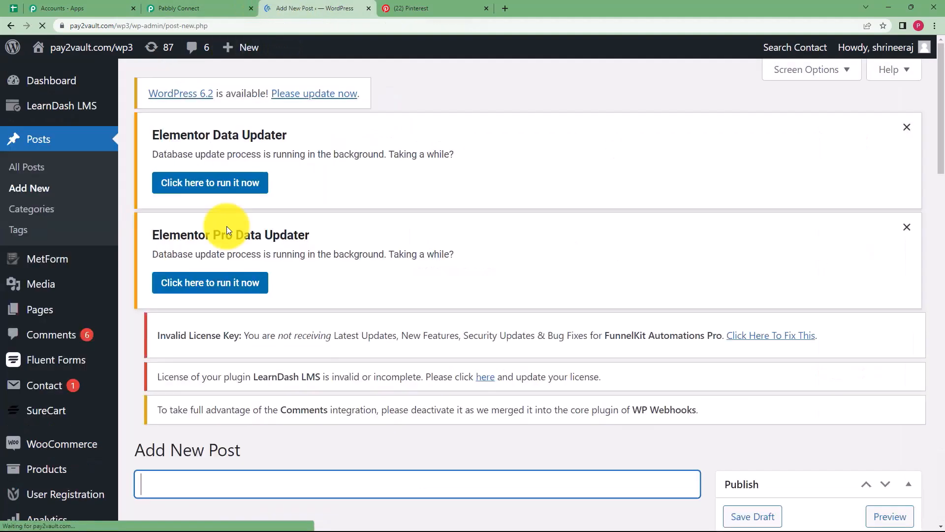
pyautogui.scroll(-6, 262, 264)
pyautogui.scroll(-1, 264, 265)
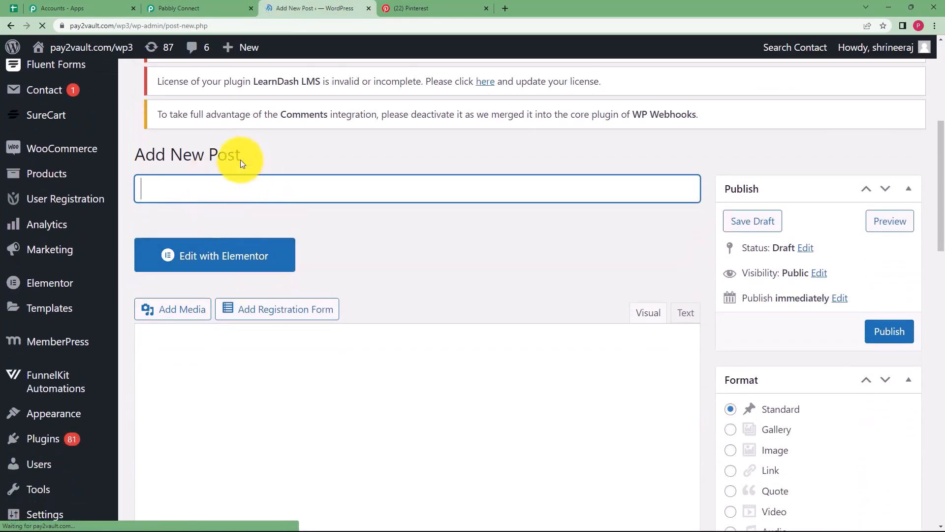
pyautogui.scroll(6, 268, 214)
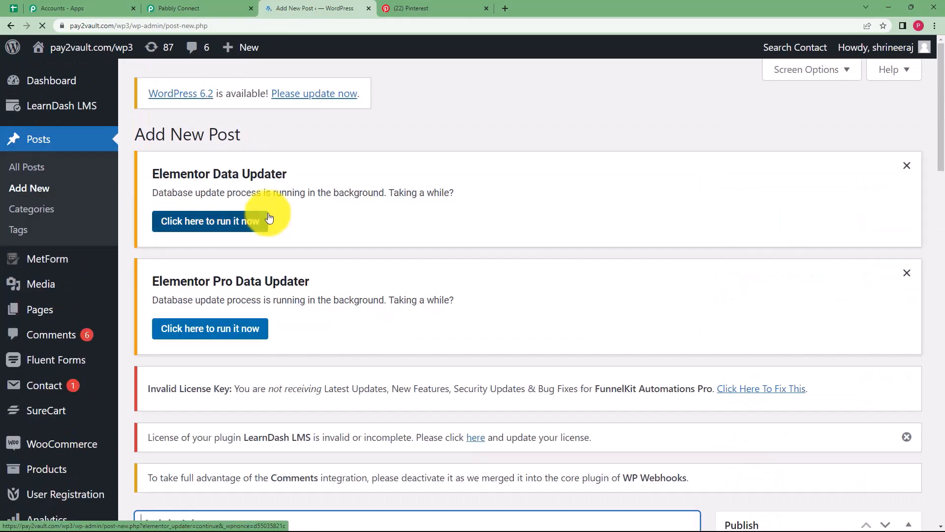
pyautogui.click(406, 8)
pyautogui.click(173, 8)
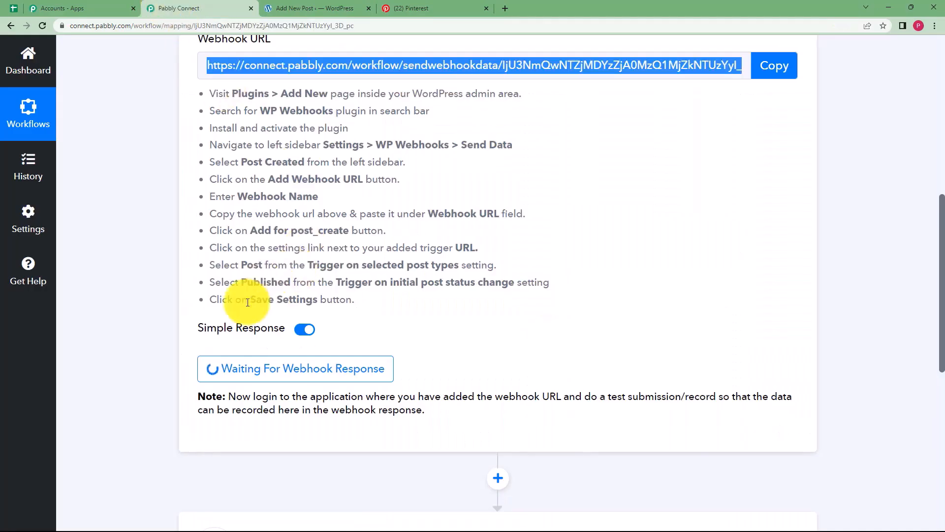
pyautogui.click(295, 8)
pyautogui.scroll(-5, 278, 261)
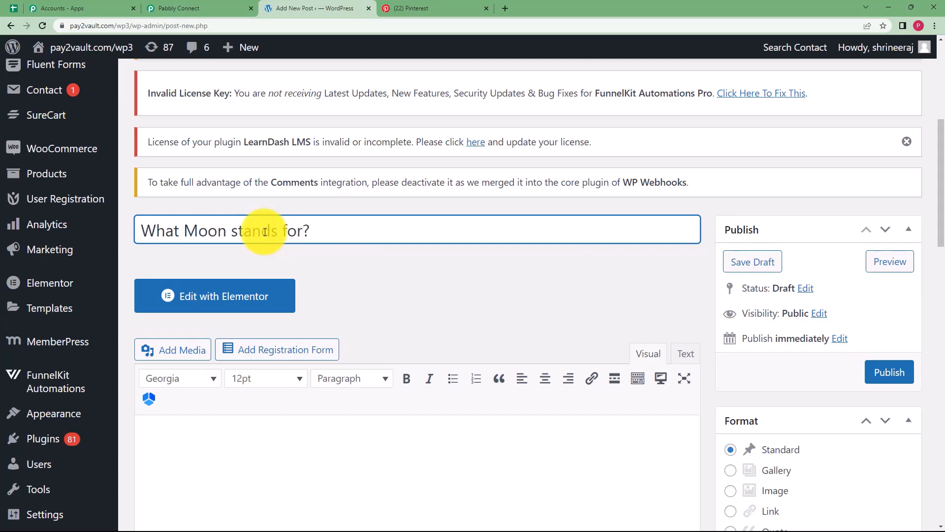
# Paste the prepared paragraph about the moon's meaning into the post body.
pyautogui.click(228, 424)
pyautogui.scroll(-4, 193, 261)
pyautogui.hotkey('ctrl', 'v')
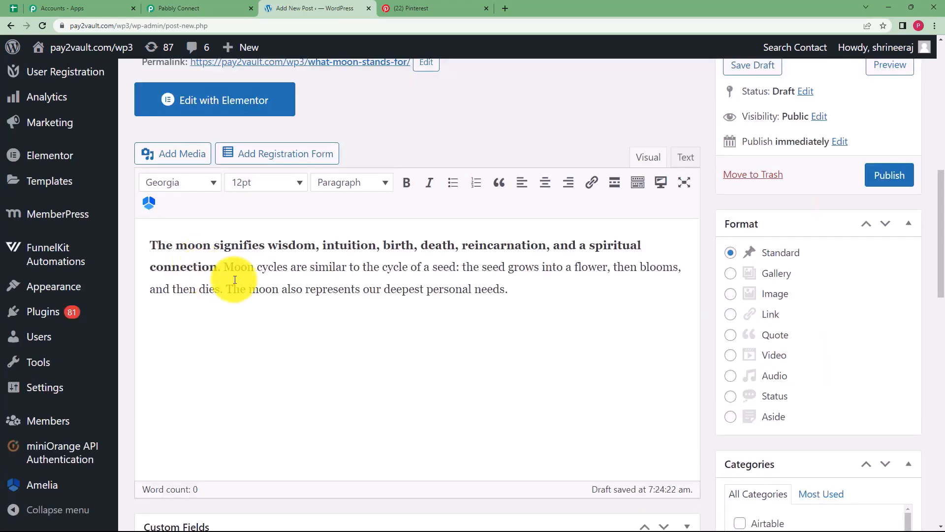
pyautogui.scroll(-1, 266, 295)
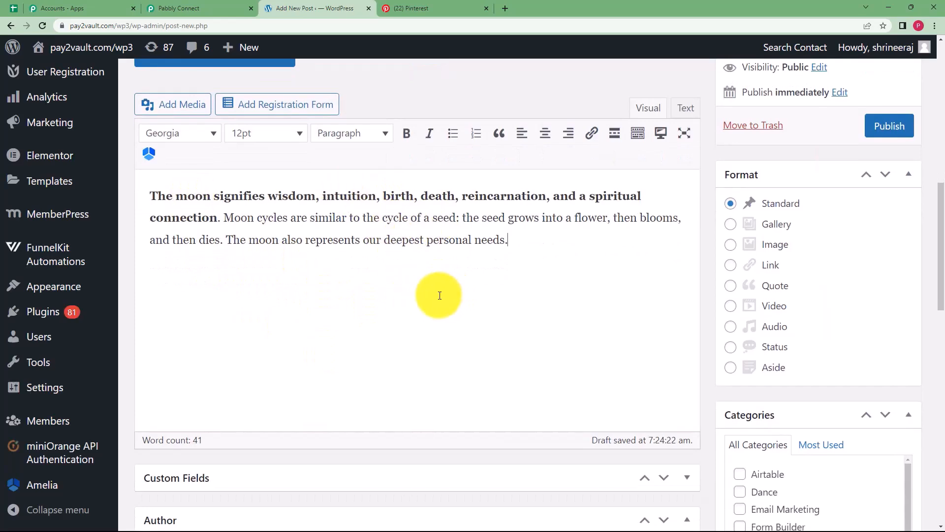
pyautogui.scroll(-10, 459, 276)
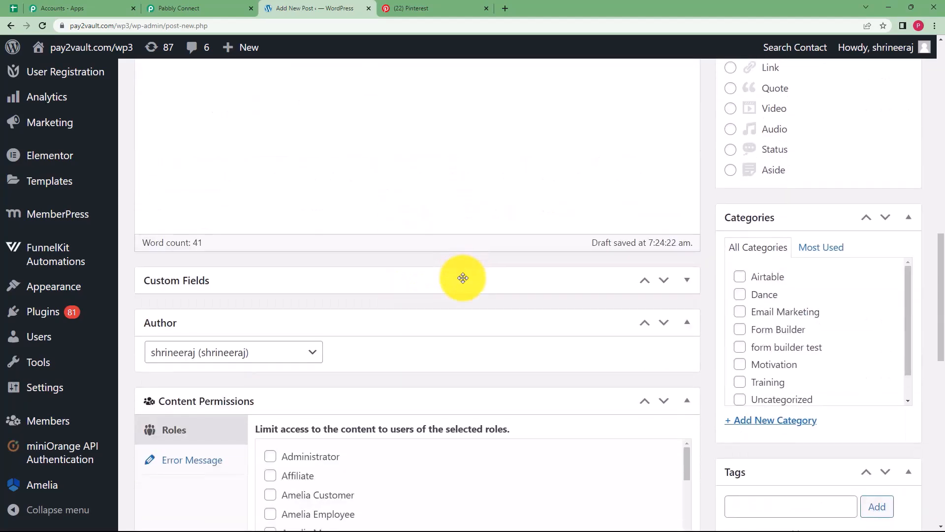
pyautogui.scroll(-6, 464, 278)
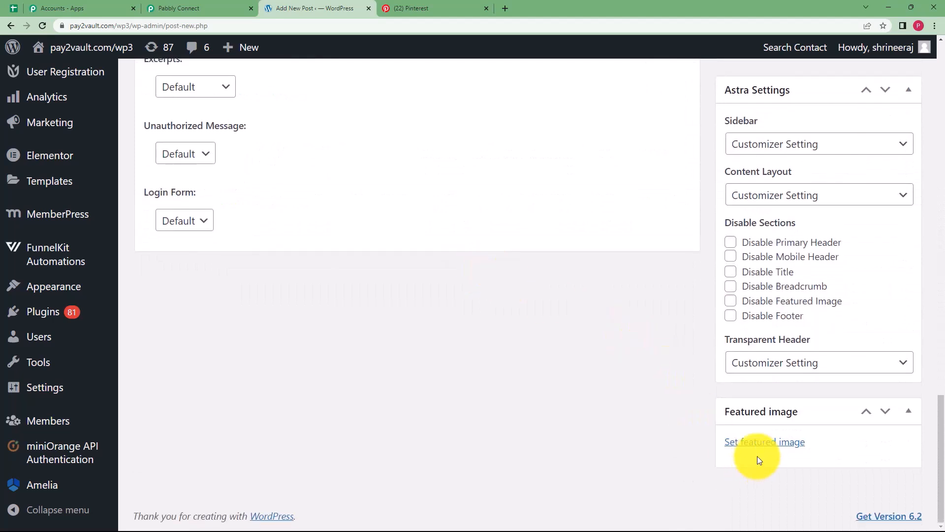
# Upload the moon art print and set it as the post's featured image.
pyautogui.click(797, 445)
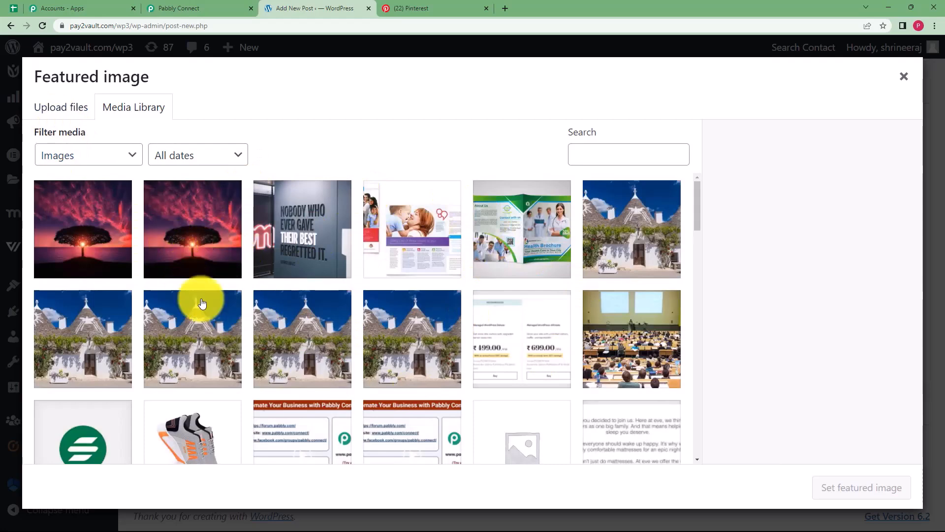
pyautogui.click(54, 110)
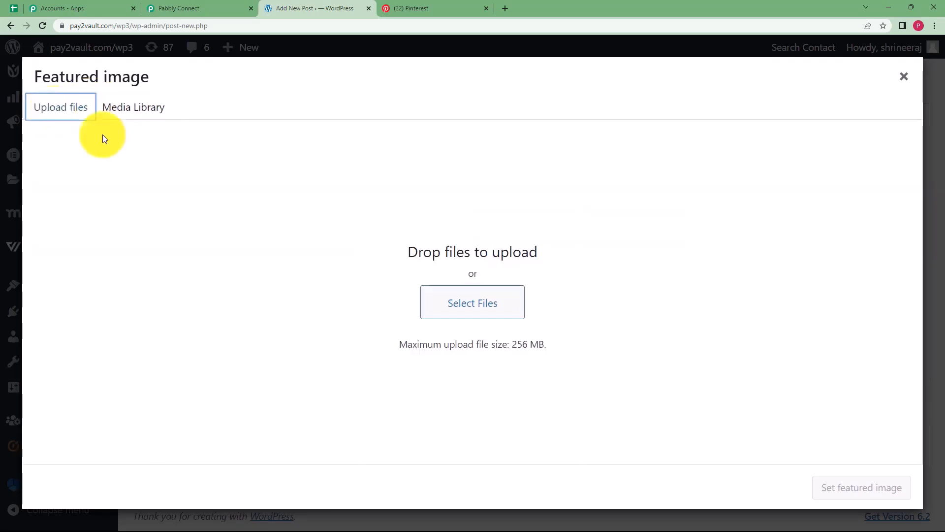
pyautogui.click(433, 301)
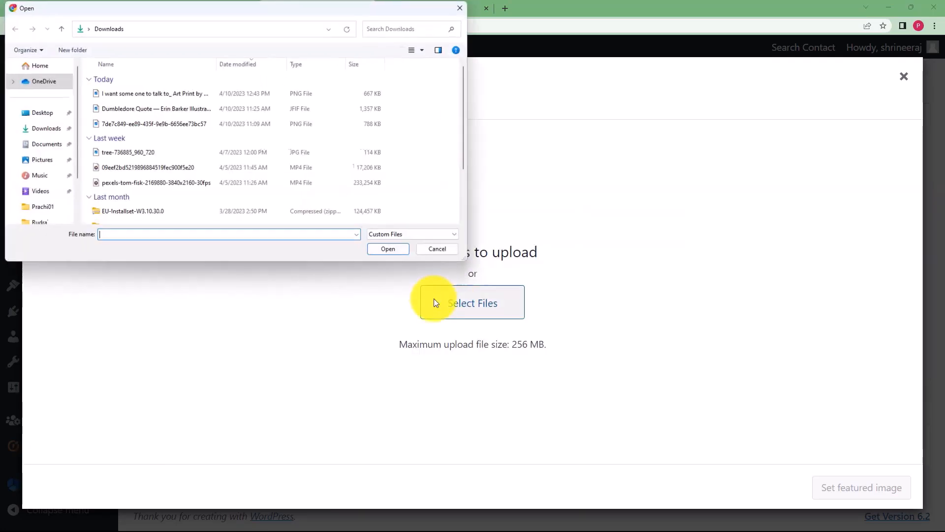
pyautogui.click(122, 95)
pyautogui.click(383, 249)
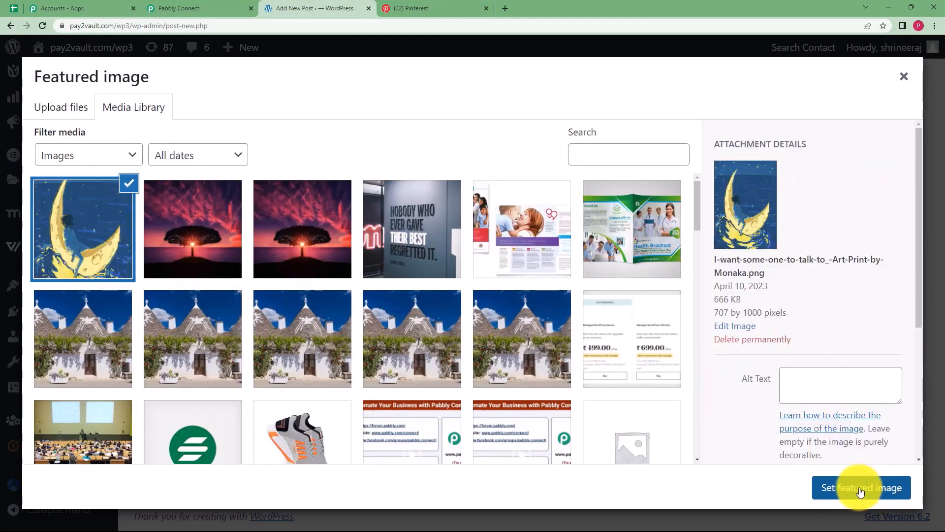
pyautogui.click(866, 492)
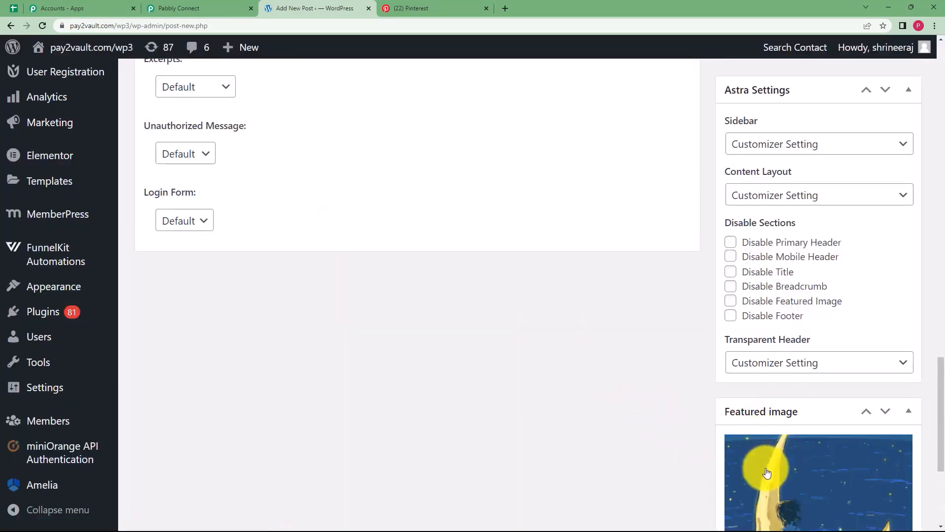
# Publish the post 'What Moon stands for?' and return to the Pabbly workflow.
pyautogui.scroll(-3, 740, 412)
pyautogui.scroll(-1, 738, 412)
pyautogui.scroll(15, 489, 316)
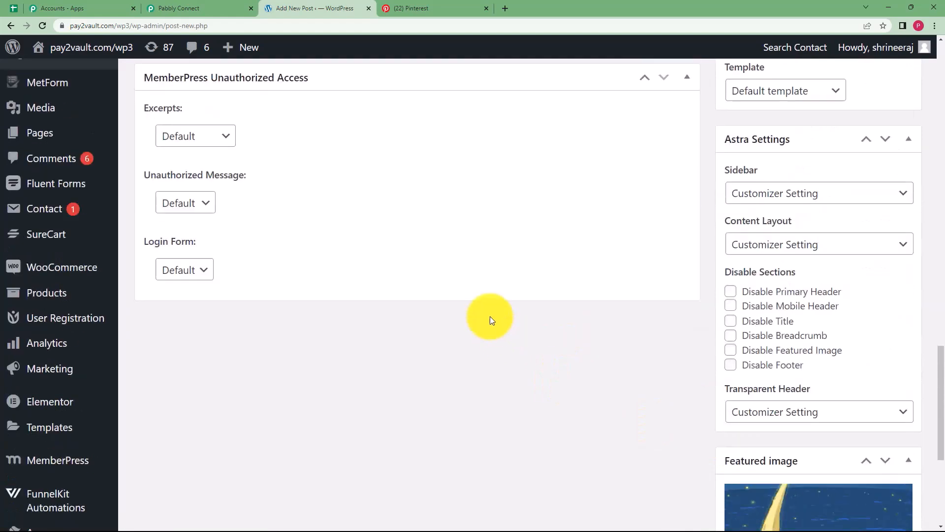
pyautogui.scroll(3, 276, 303)
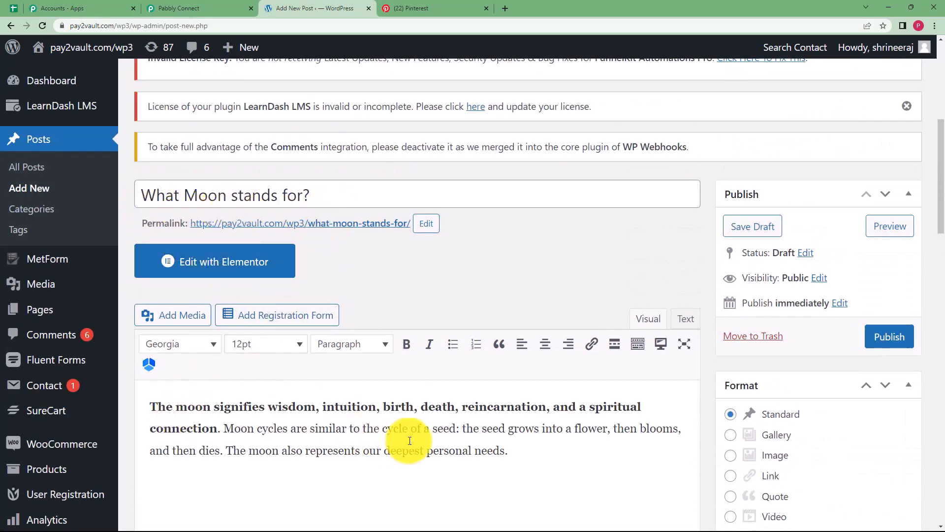
pyautogui.scroll(-6, 475, 438)
pyautogui.scroll(4, 600, 357)
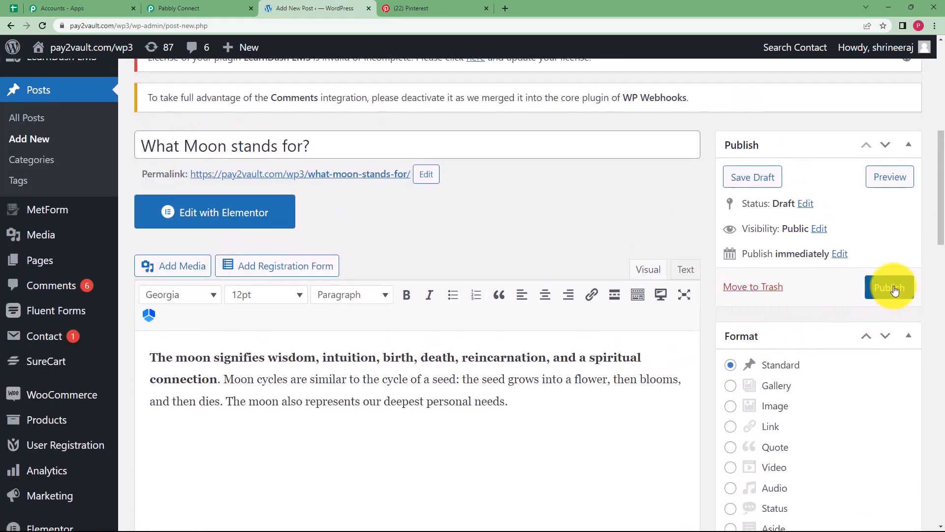
pyautogui.click(894, 291)
pyautogui.click(218, 6)
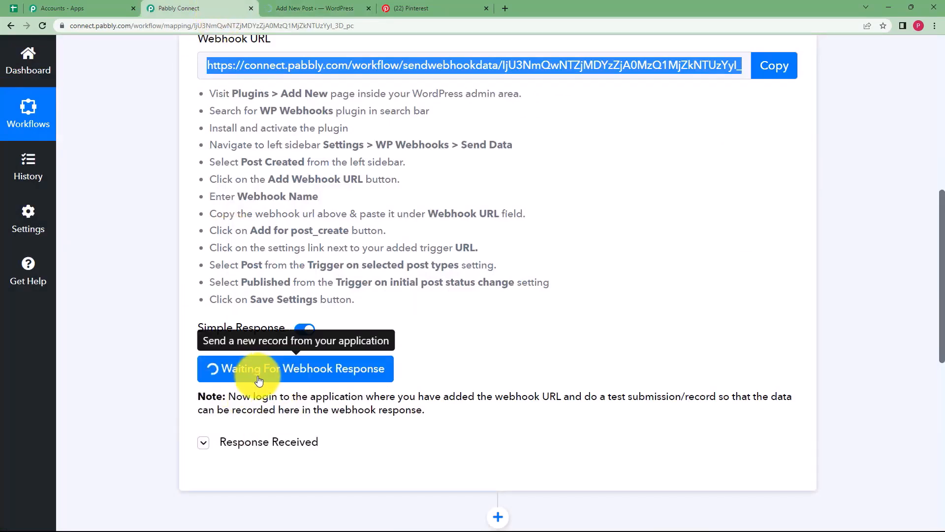
# Review the received post data, including its title, thumbnail and permalink values.
pyautogui.scroll(-4, 170, 334)
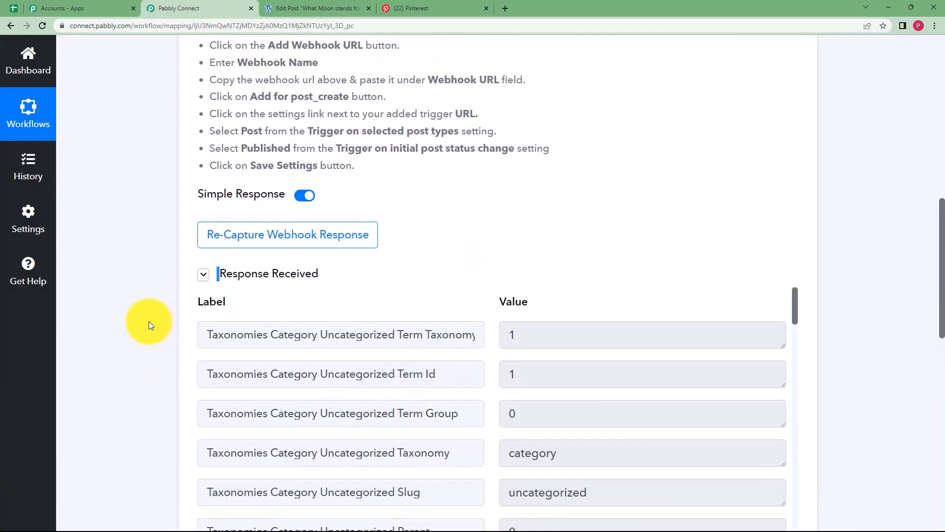
pyautogui.scroll(-10, 426, 310)
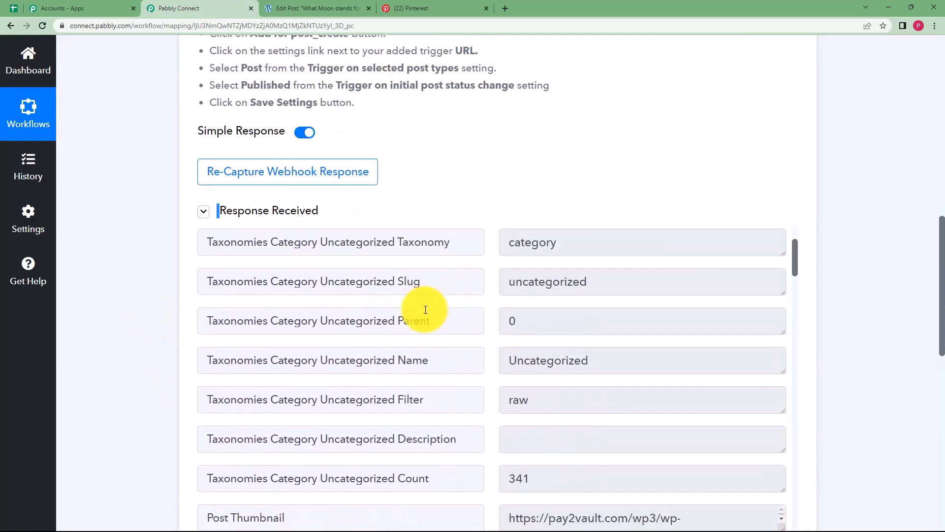
pyautogui.scroll(-14, 433, 303)
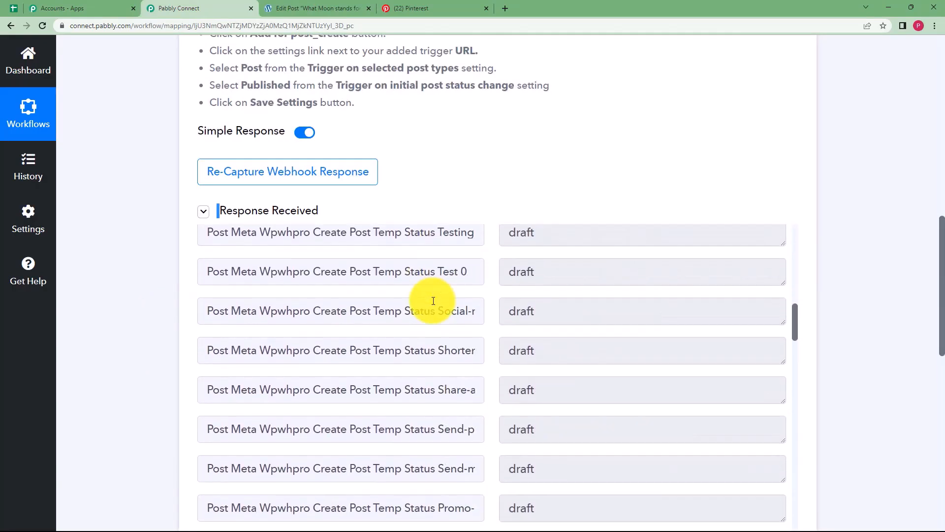
pyautogui.scroll(-15, 441, 304)
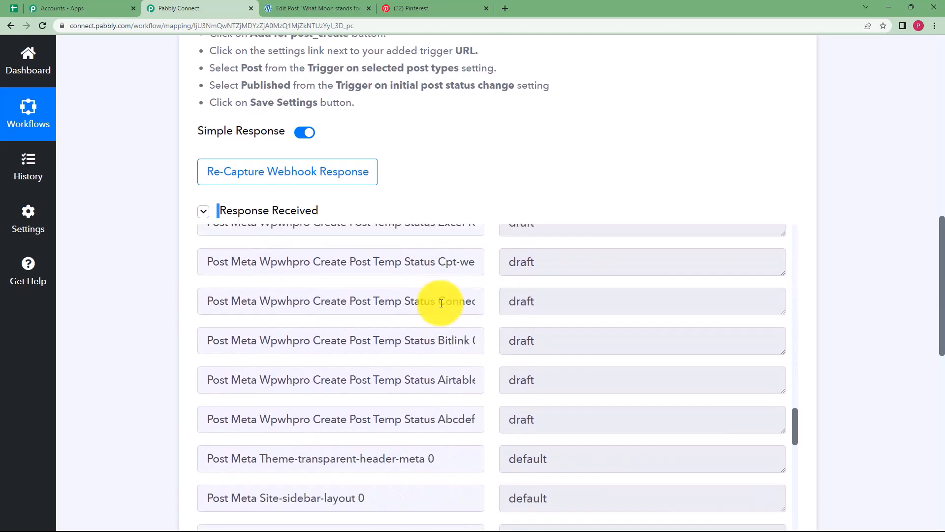
pyautogui.scroll(-6, 441, 303)
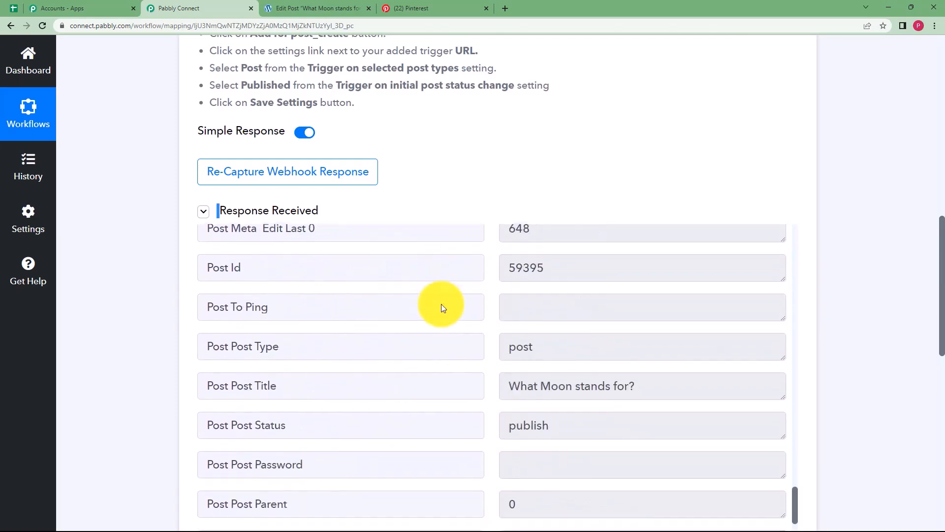
pyautogui.moveTo(638, 271); pyautogui.dragTo(520, 282)
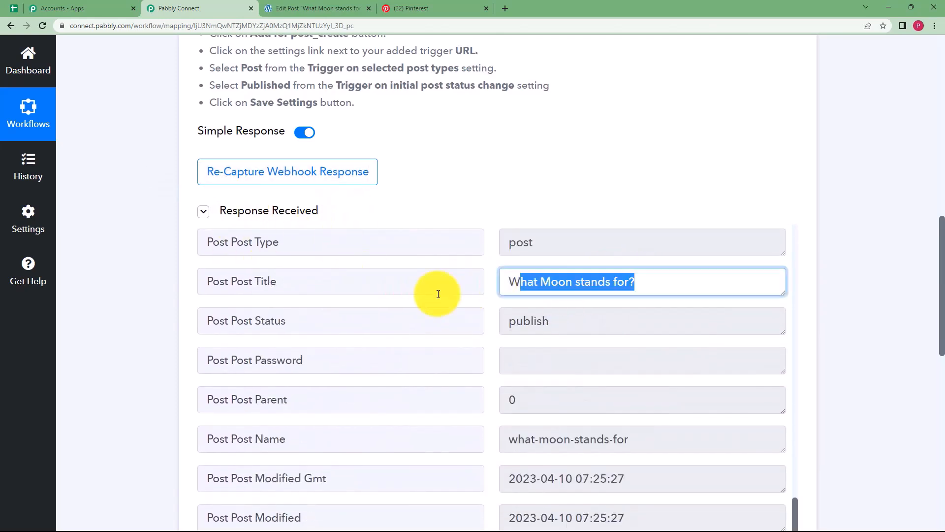
pyautogui.scroll(-9, 443, 315)
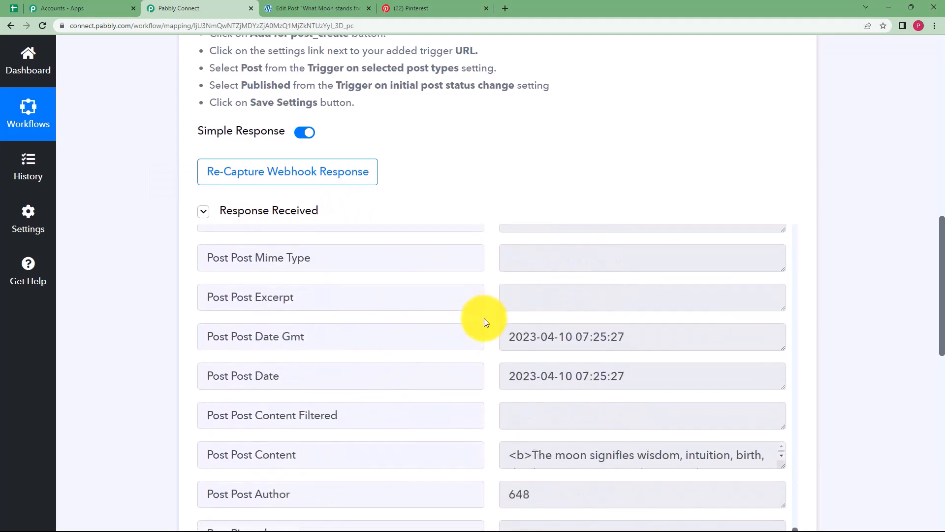
pyautogui.moveTo(522, 300); pyautogui.dragTo(438, 333)
pyautogui.scroll(-3, 438, 333)
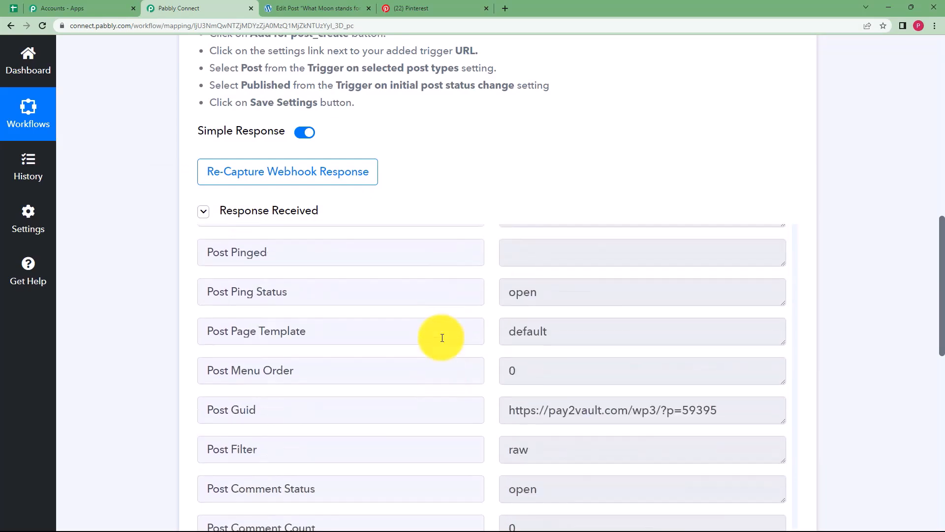
pyautogui.scroll(-3, 325, 338)
# Return to the top of the response and collapse the WordPress trigger step.
pyautogui.scroll(7, 473, 306)
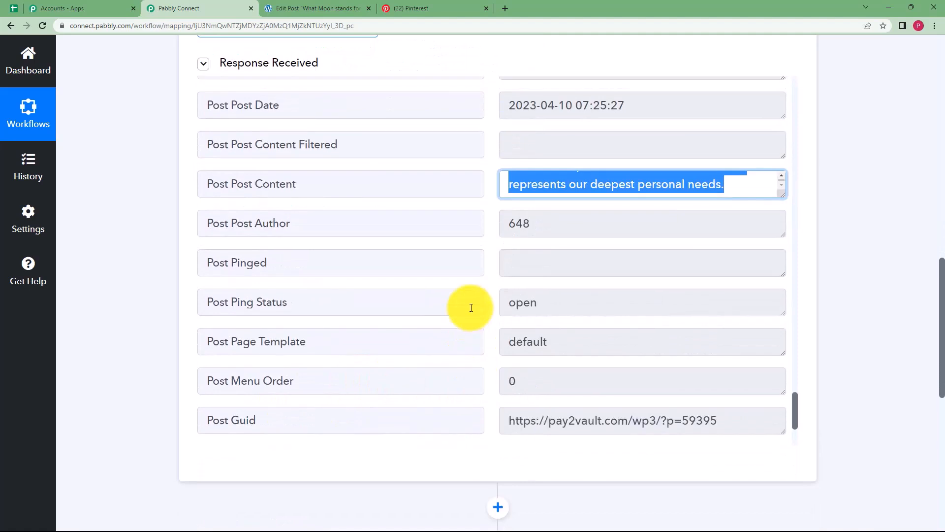
pyautogui.scroll(14, 471, 304)
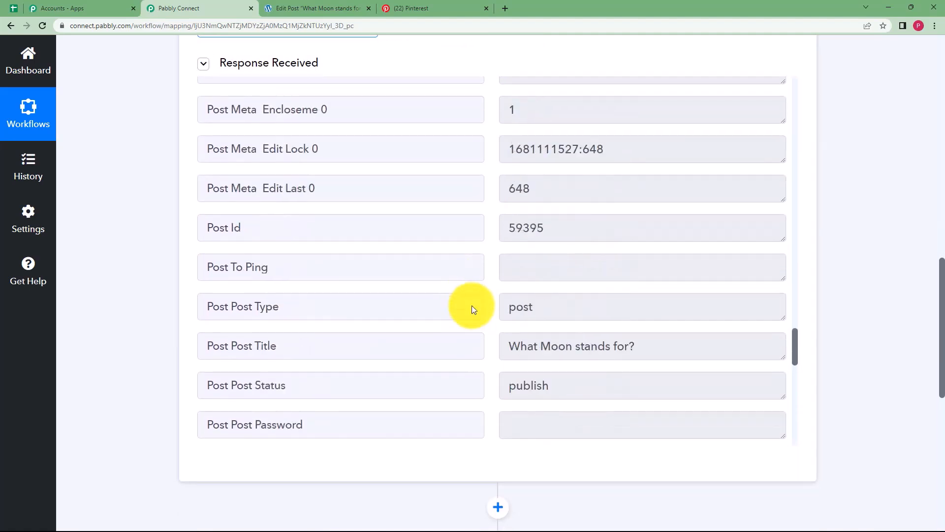
pyautogui.scroll(13, 473, 307)
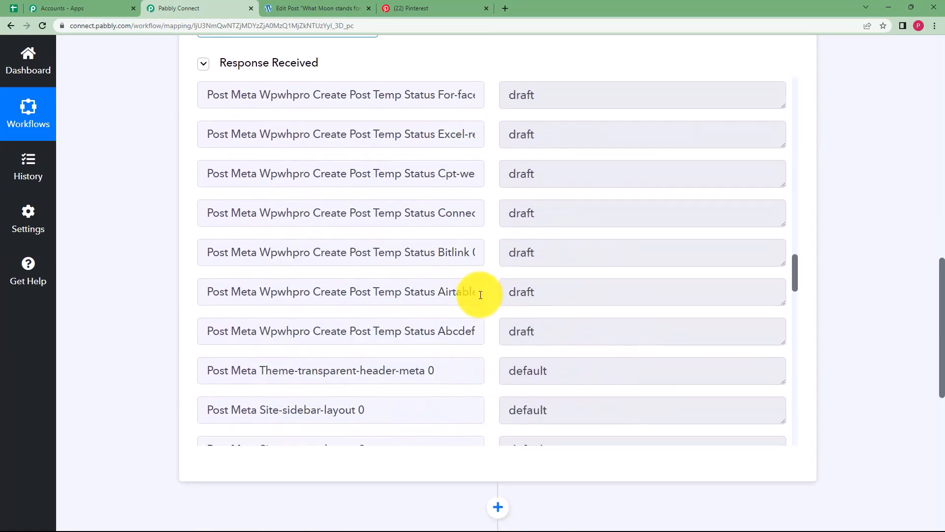
pyautogui.scroll(14, 480, 294)
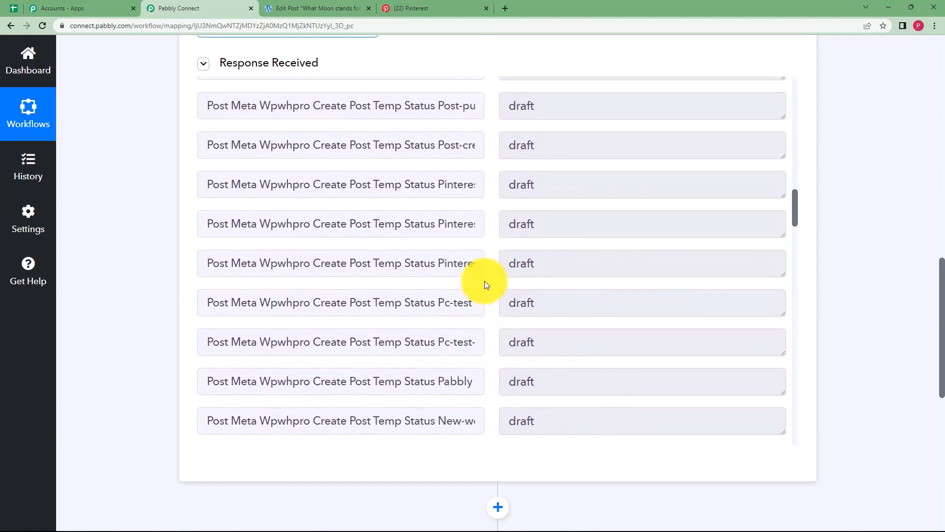
pyautogui.scroll(15, 485, 278)
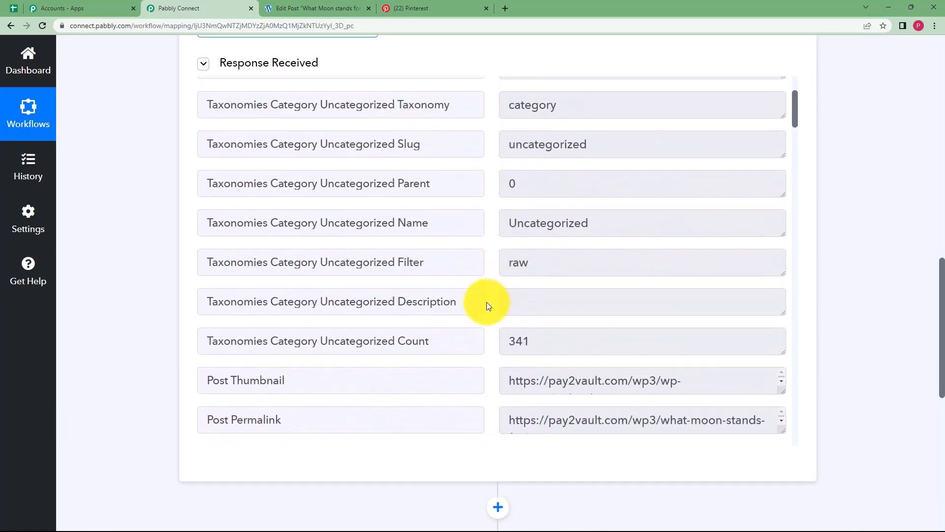
pyautogui.scroll(-2, 290, 323)
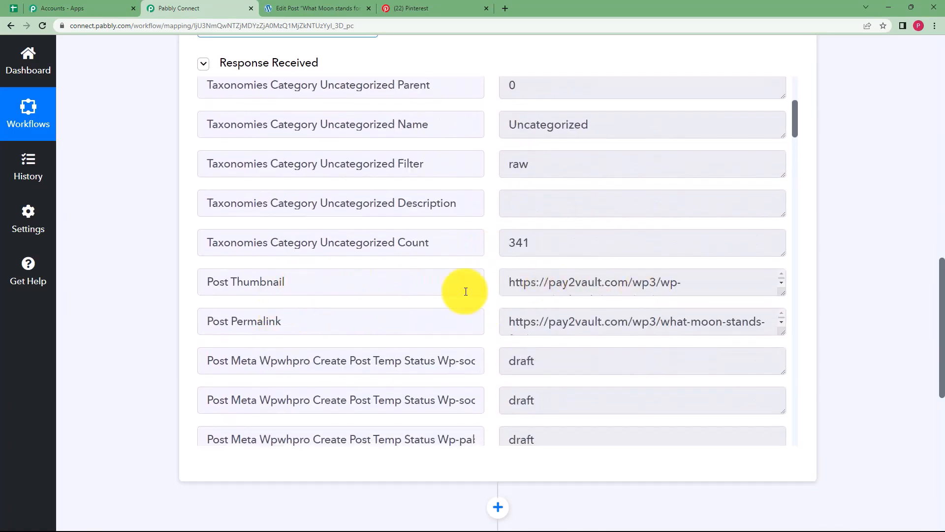
pyautogui.scroll(18, 143, 271)
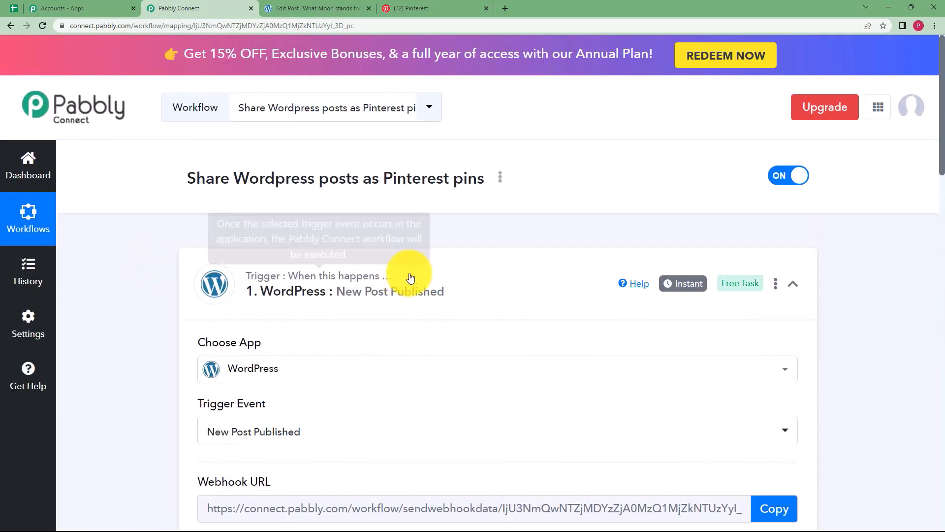
pyautogui.click(418, 265)
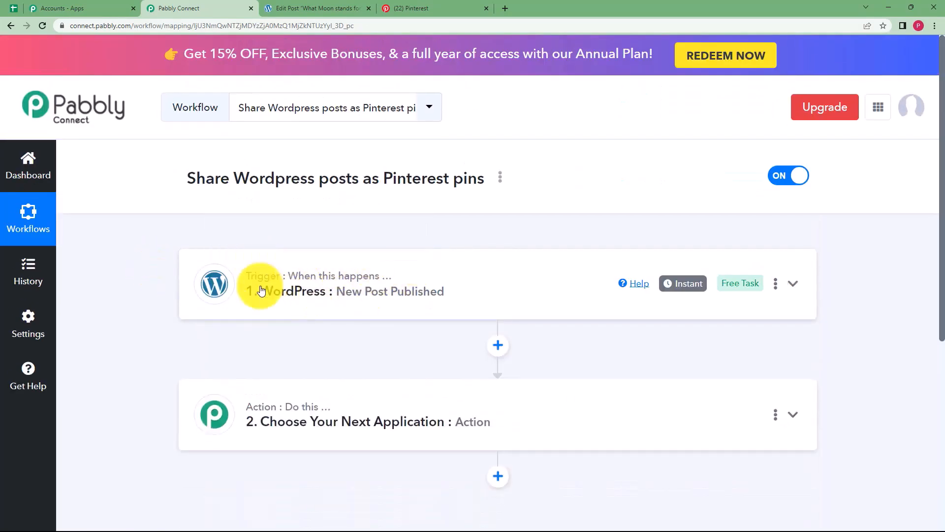
# Set the second step's action app to Pinterest with the Create Pin event.
pyautogui.click(306, 418)
pyautogui.scroll(-3, 239, 340)
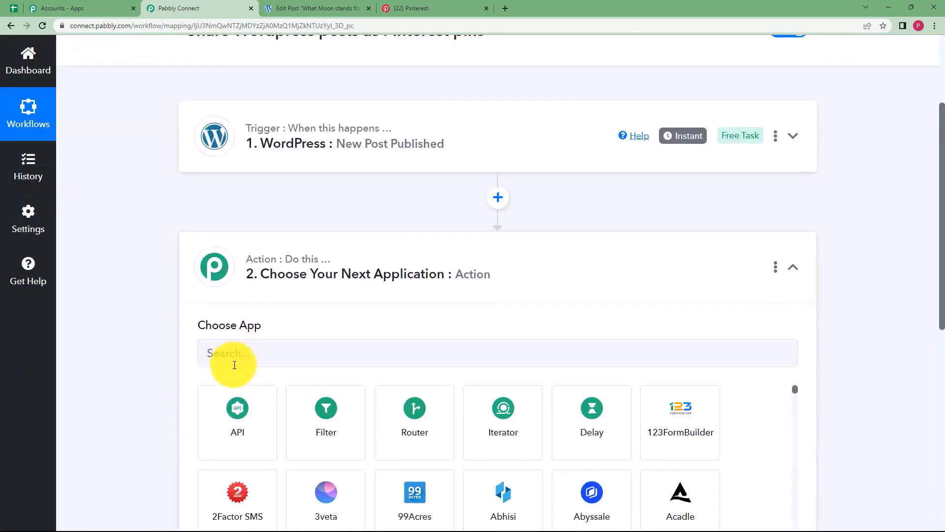
pyautogui.click(235, 365)
pyautogui.write('Pinter')
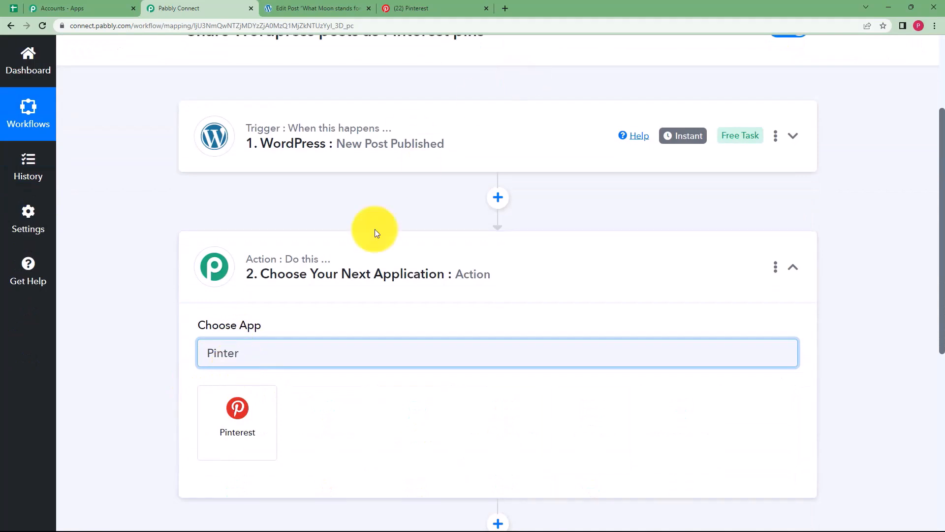
pyautogui.click(241, 416)
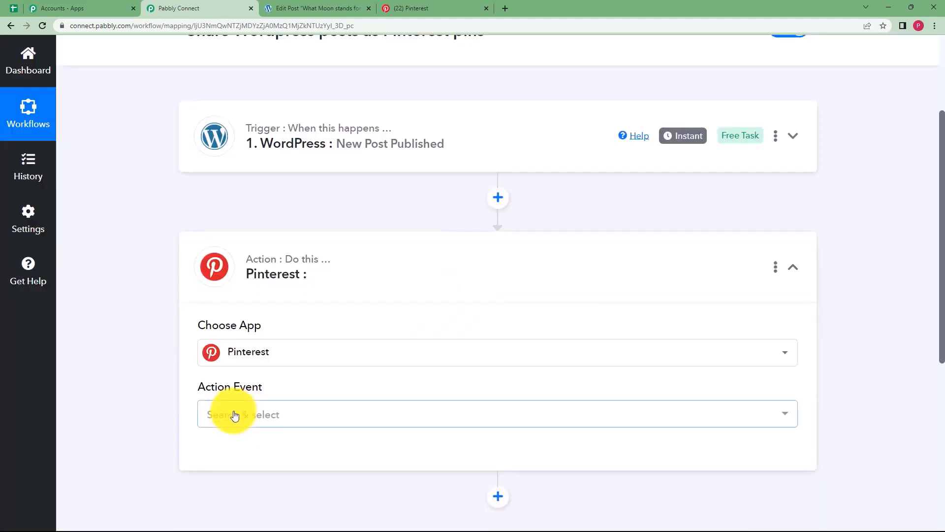
pyautogui.click(238, 414)
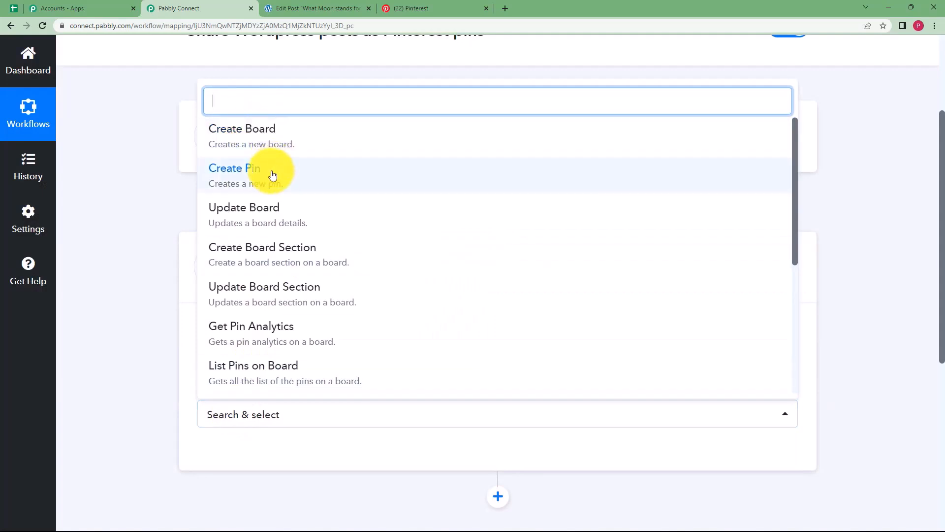
pyautogui.click(226, 176)
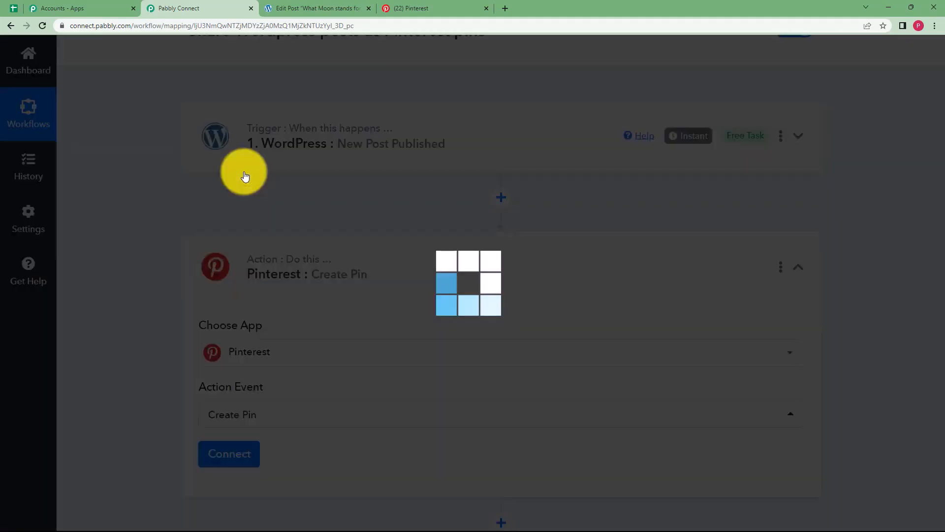
# Add a new Pinterest connection and grant Pabbly Connect access to the account.
pyautogui.click(238, 452)
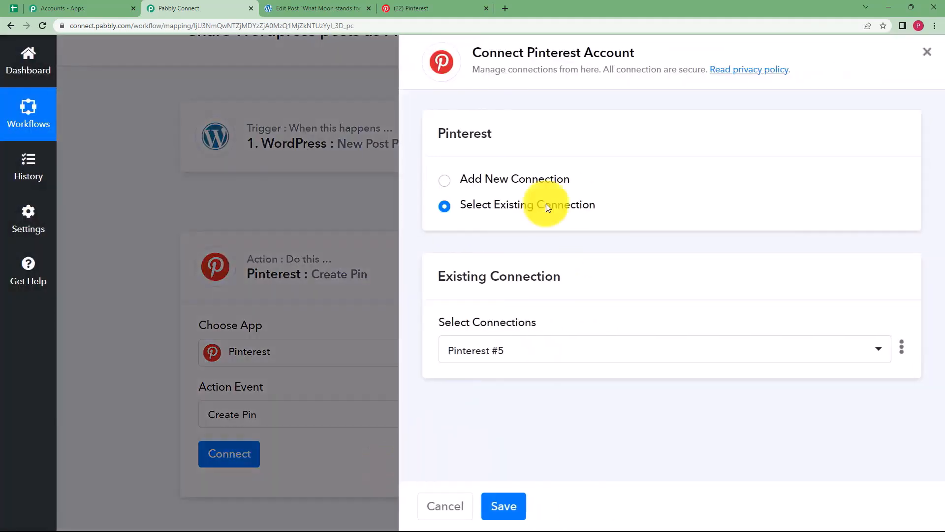
pyautogui.click(444, 180)
pyautogui.click(498, 330)
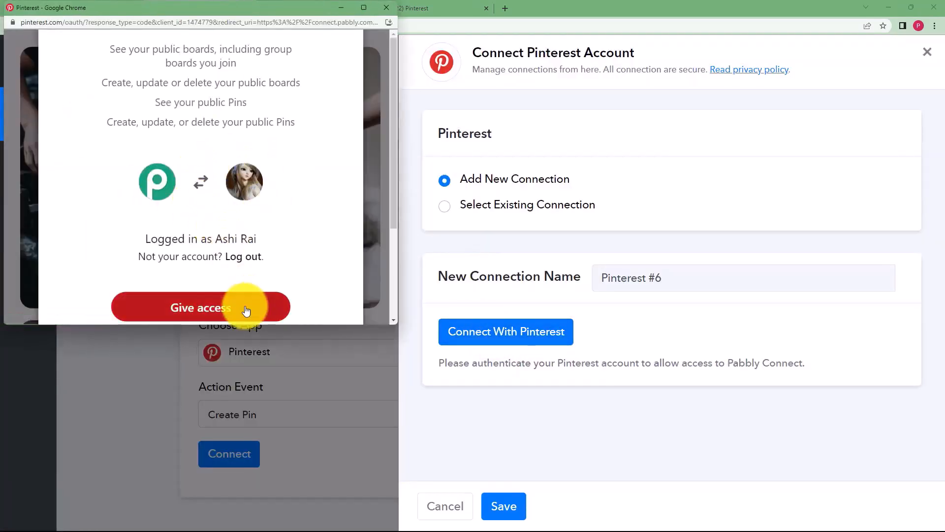
pyautogui.click(244, 312)
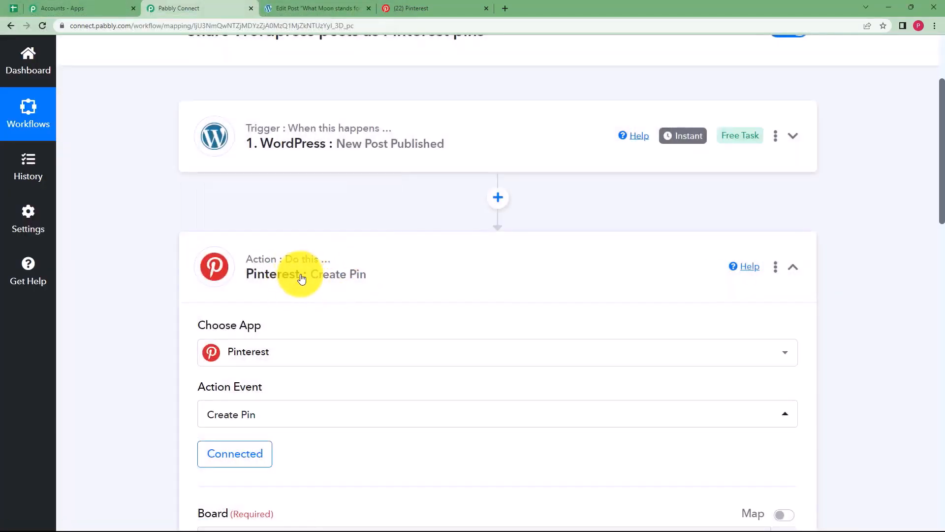
# Reload the Create Pin card to confirm it shows Connected with board New Board, then go to Pinterest.
pyautogui.click(272, 260)
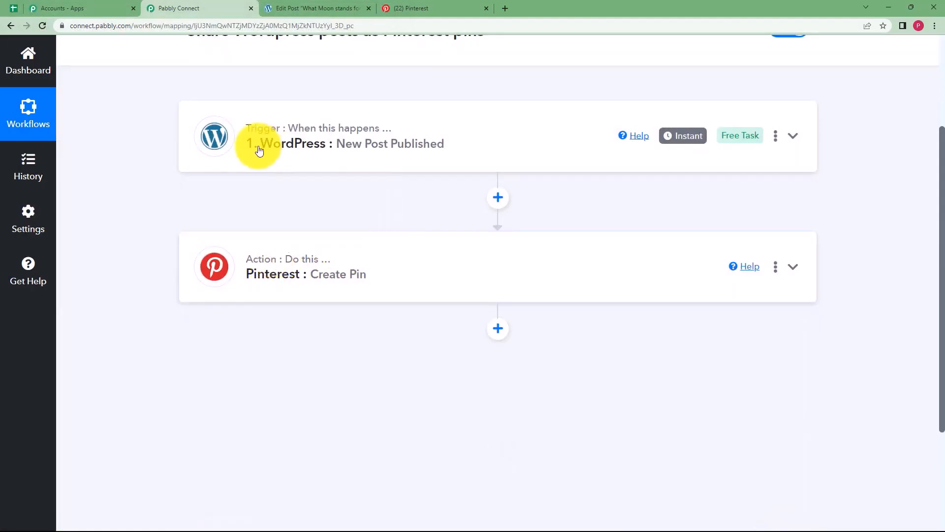
pyautogui.click(277, 244)
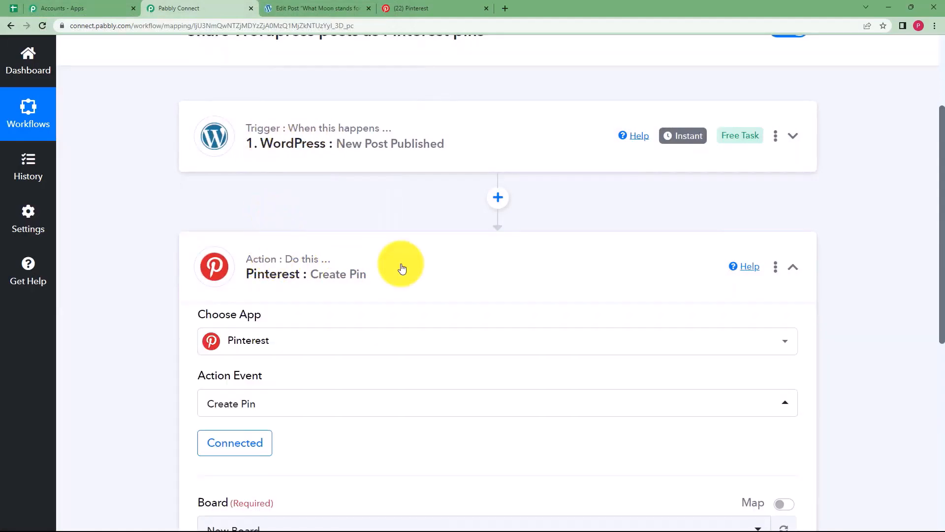
pyautogui.scroll(-3, 185, 341)
pyautogui.scroll(-2, 184, 341)
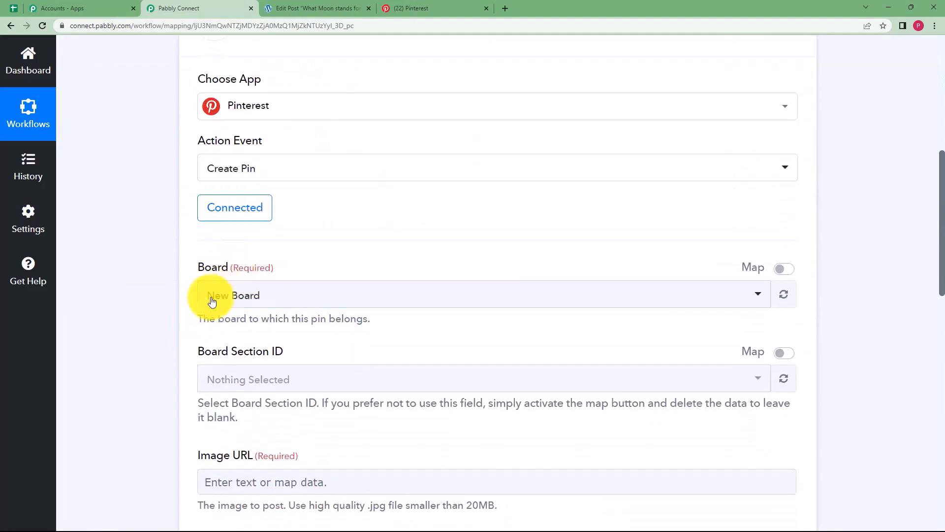
pyautogui.scroll(-1, 185, 405)
pyautogui.scroll(-2, 186, 408)
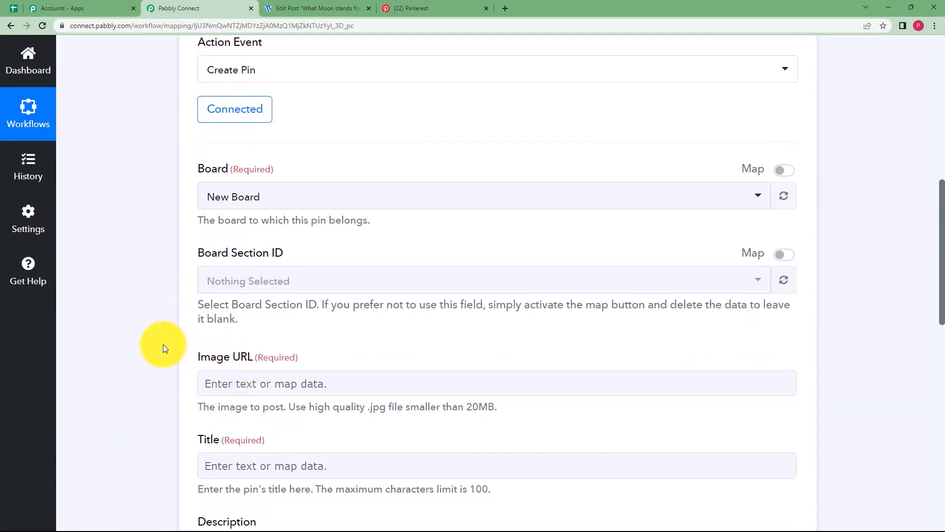
pyautogui.scroll(-2, 230, 280)
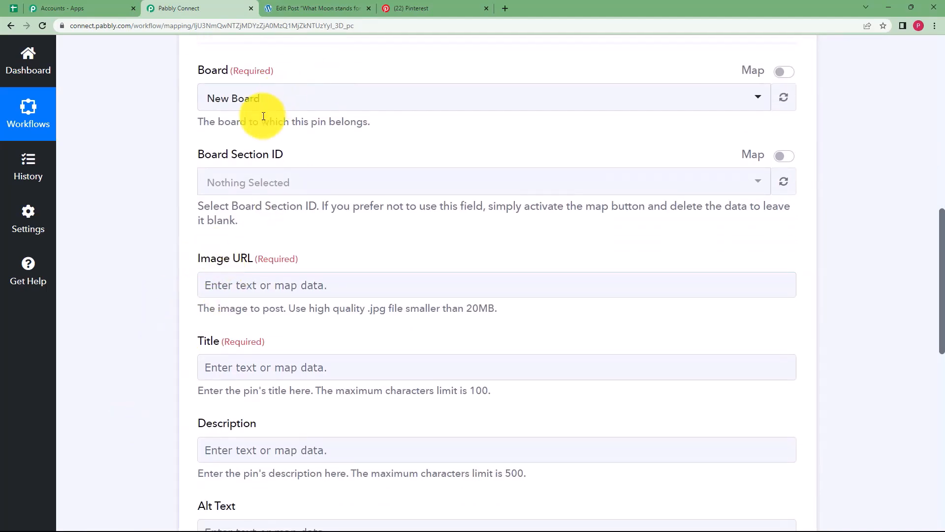
pyautogui.click(409, 6)
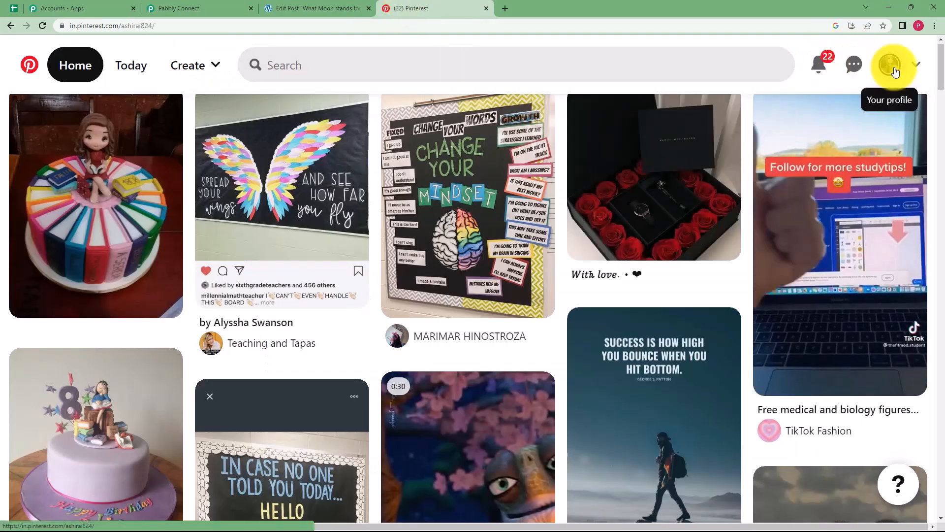
# Check from the Pinterest profile that New Board holds 2 pins, then return to Pabbly Connect.
pyautogui.click(888, 65)
pyautogui.scroll(-2, 467, 359)
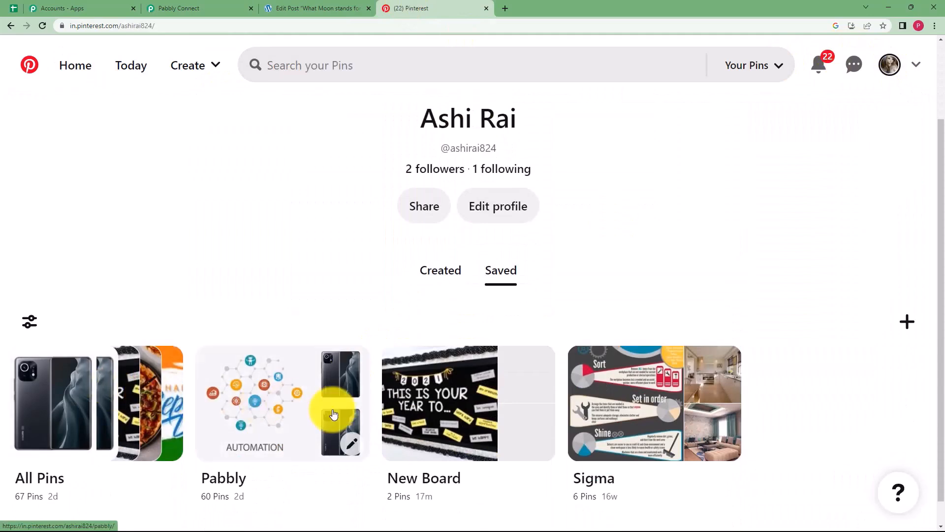
pyautogui.click(412, 422)
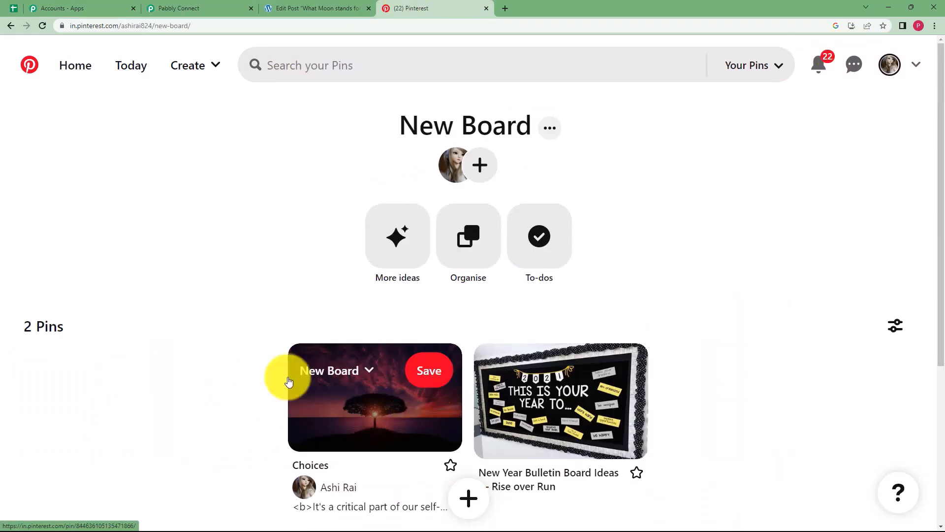
pyautogui.scroll(-3, 544, 329)
pyautogui.click(231, 9)
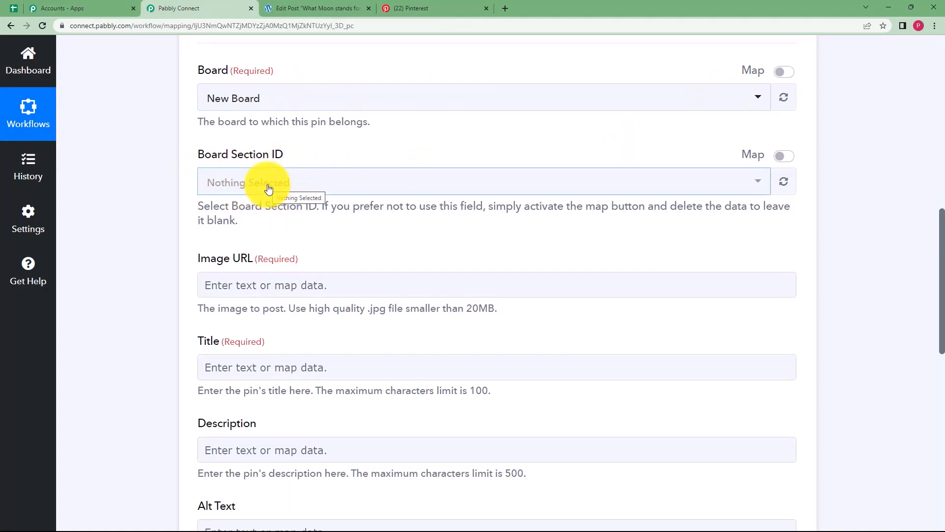
# Switch Board Section ID to mapped input and leave it blank.
pyautogui.click(783, 156)
pyautogui.click(711, 186)
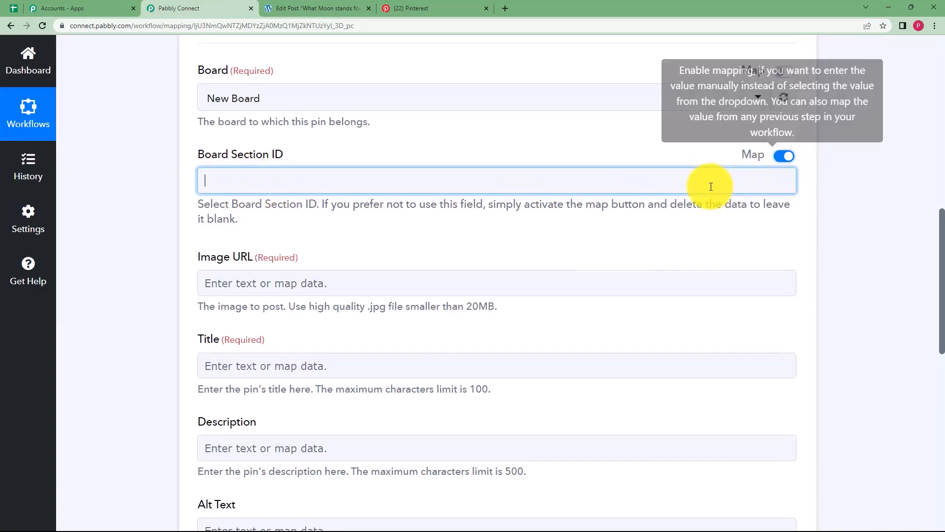
pyautogui.click(464, 149)
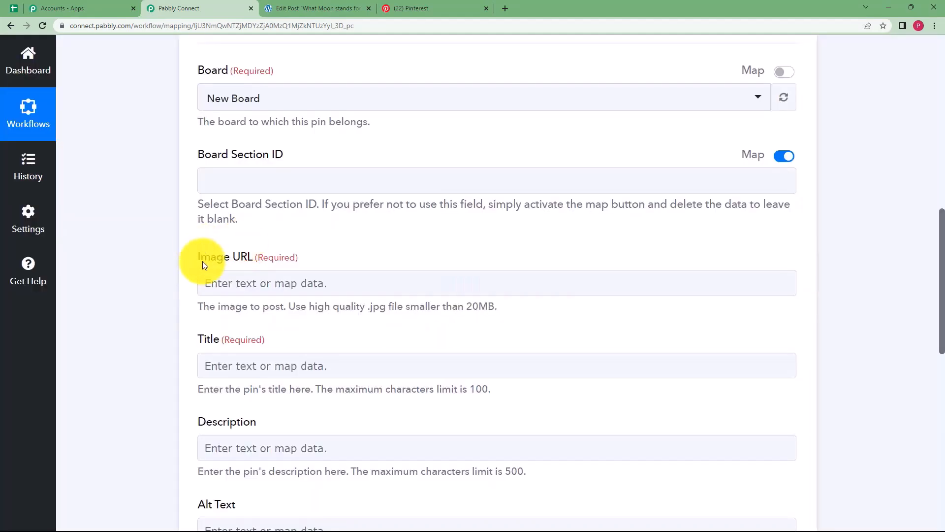
# Map Image URL to the WordPress Post Thumbnail, found by searching 'Thum'.
pyautogui.click(211, 288)
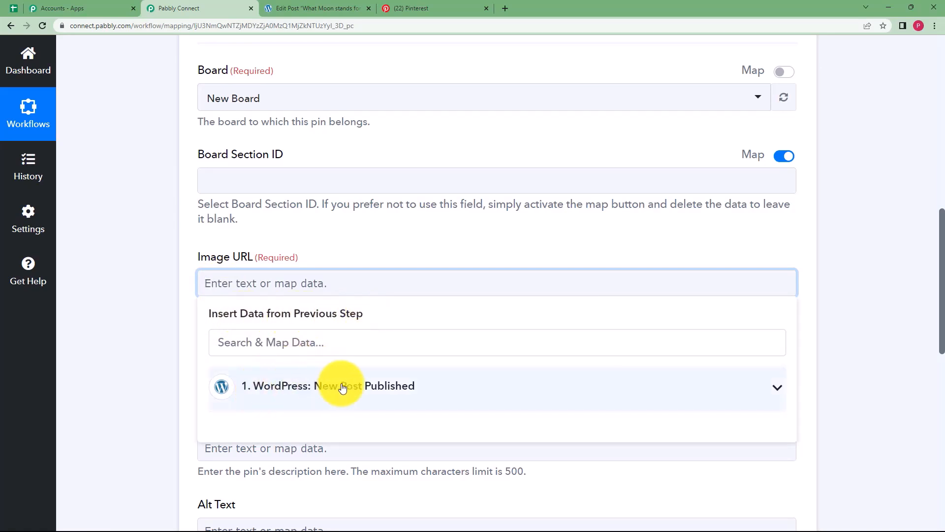
pyautogui.click(753, 391)
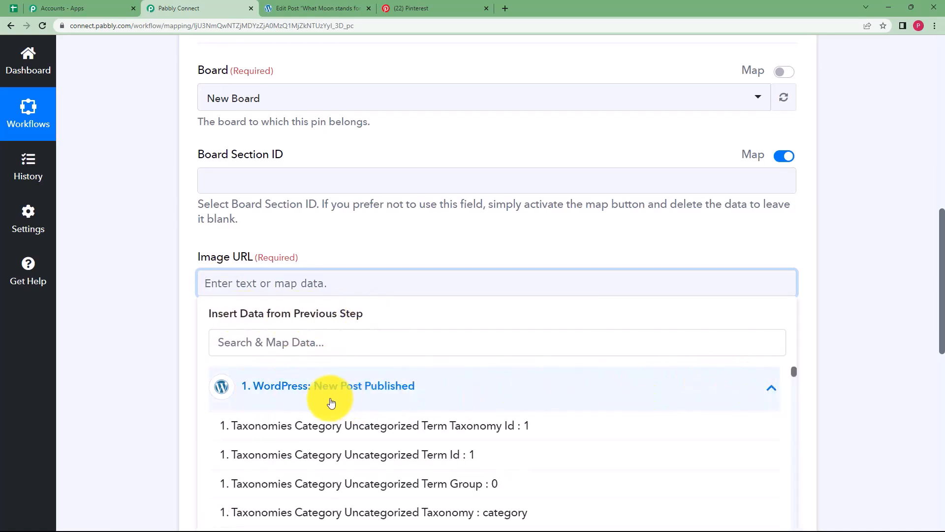
pyautogui.scroll(-3, 158, 376)
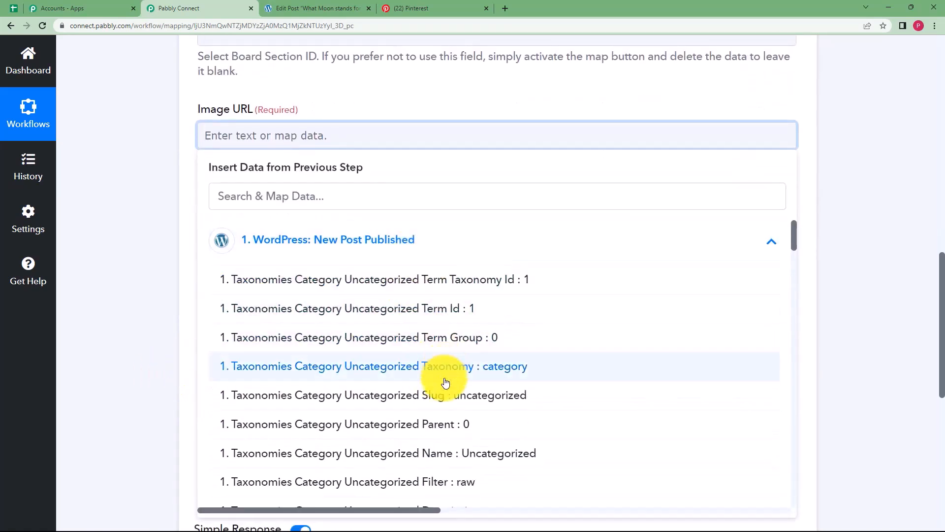
pyautogui.click(317, 197)
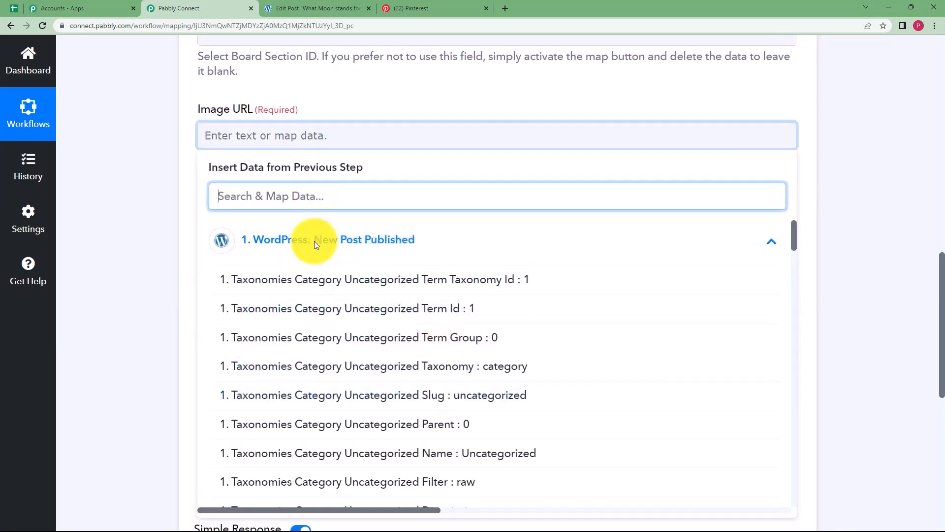
pyautogui.scroll(-10, 416, 312)
pyautogui.scroll(5, 421, 314)
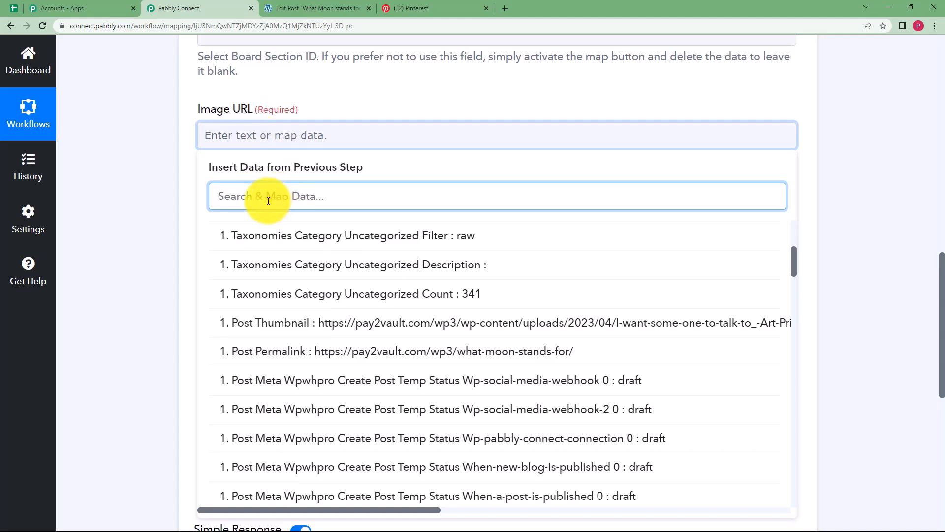
pyautogui.write('Thu')
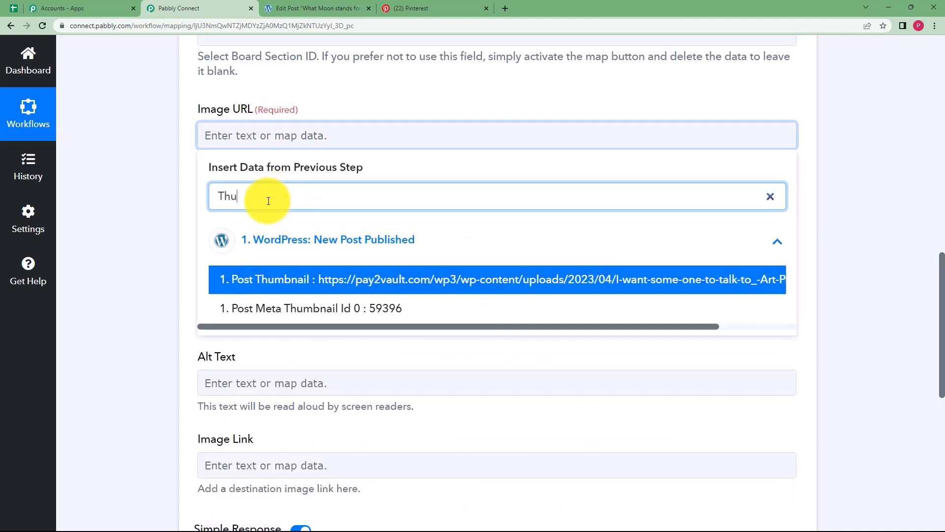
pyautogui.write('m')
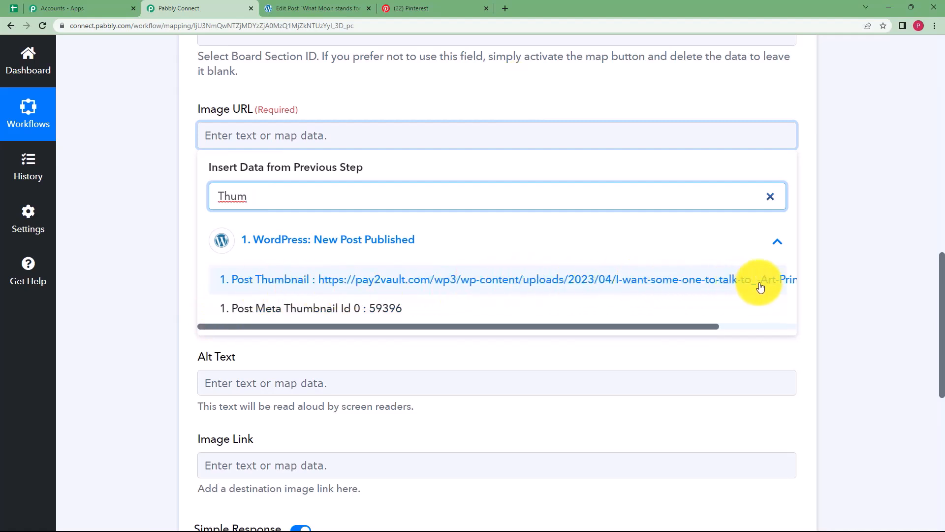
pyautogui.click(686, 279)
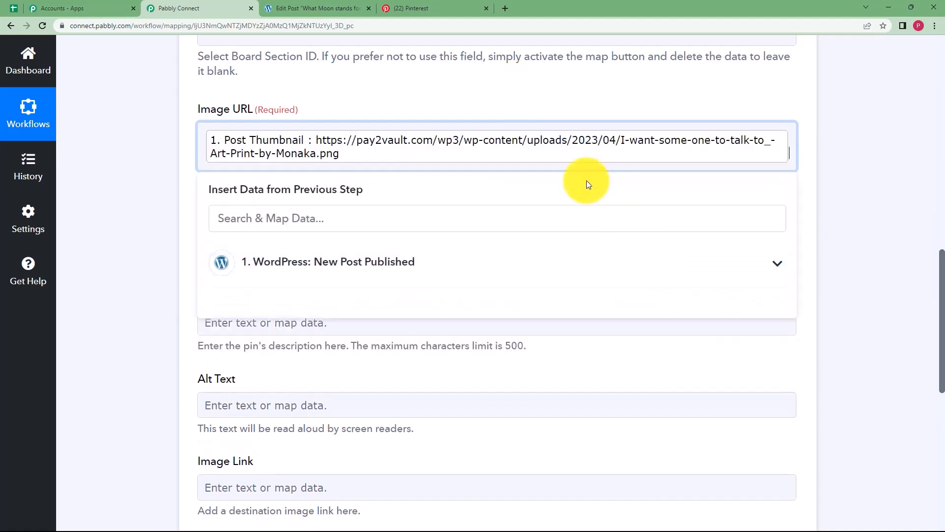
pyautogui.click(165, 188)
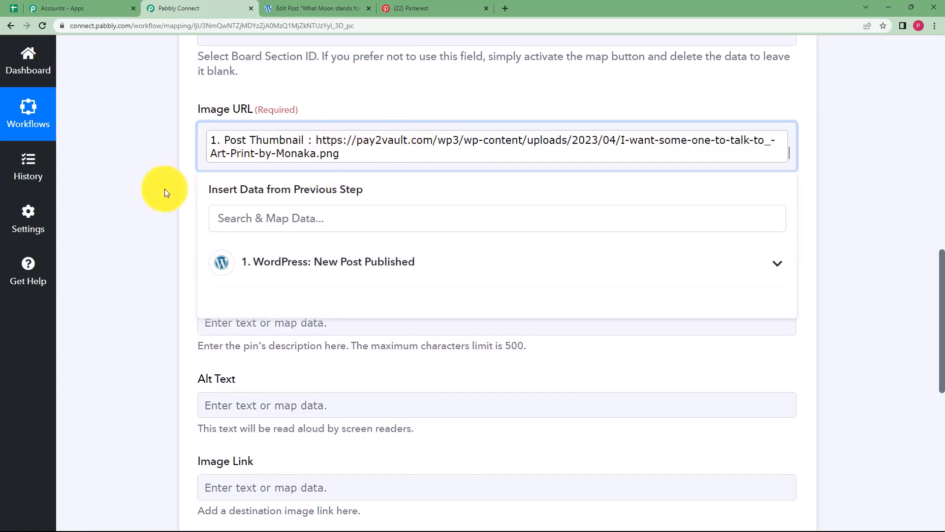
pyautogui.click(276, 236)
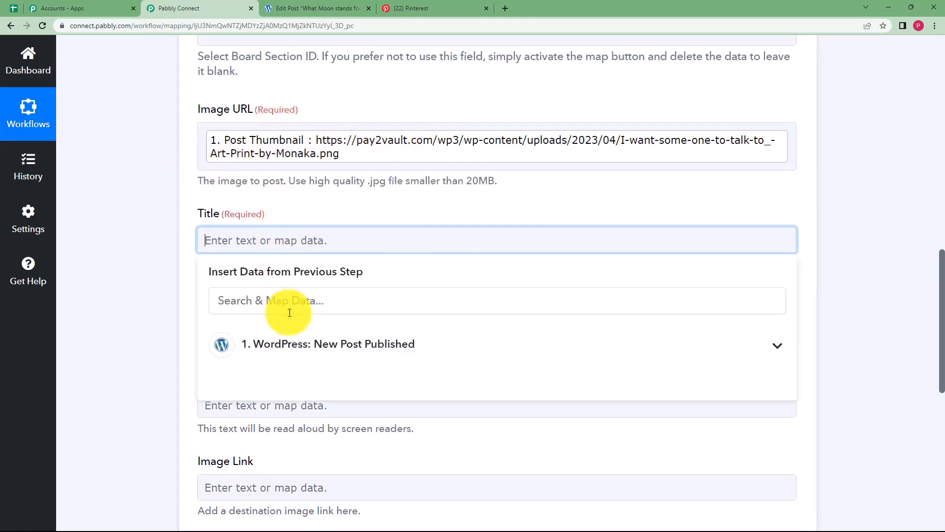
# Map the pin Title to the WordPress Post Title, found by searching 'what'.
pyautogui.write('what')
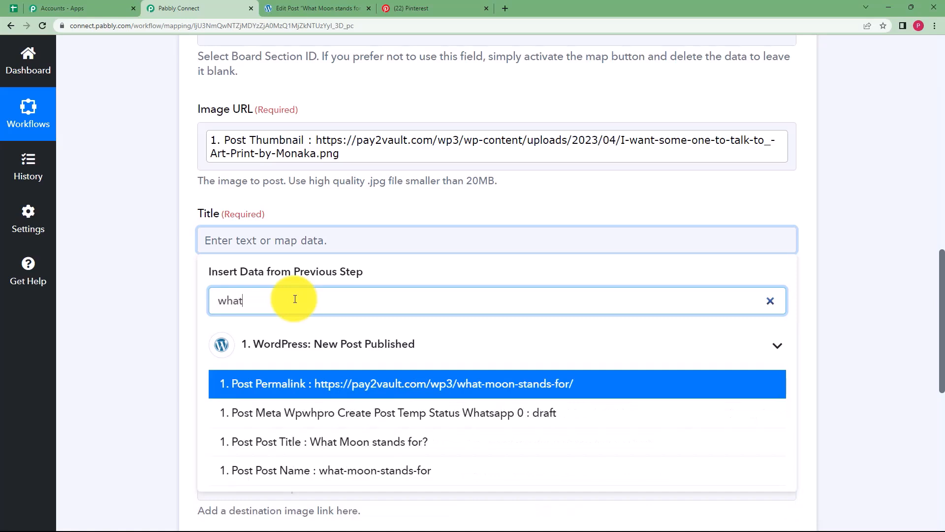
pyautogui.click(327, 451)
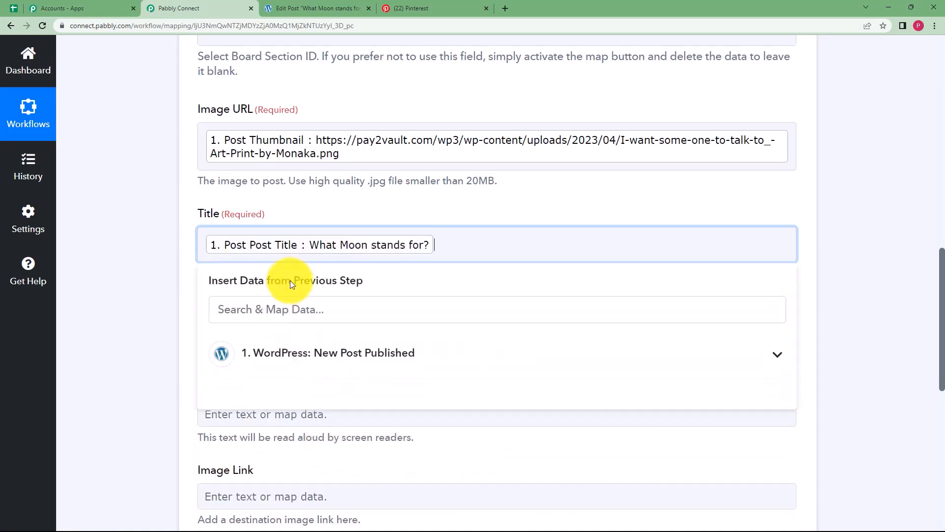
pyautogui.click(130, 233)
# Map the Description to the WordPress Post Content, found by searching 'the m'.
pyautogui.click(288, 334)
pyautogui.click(327, 392)
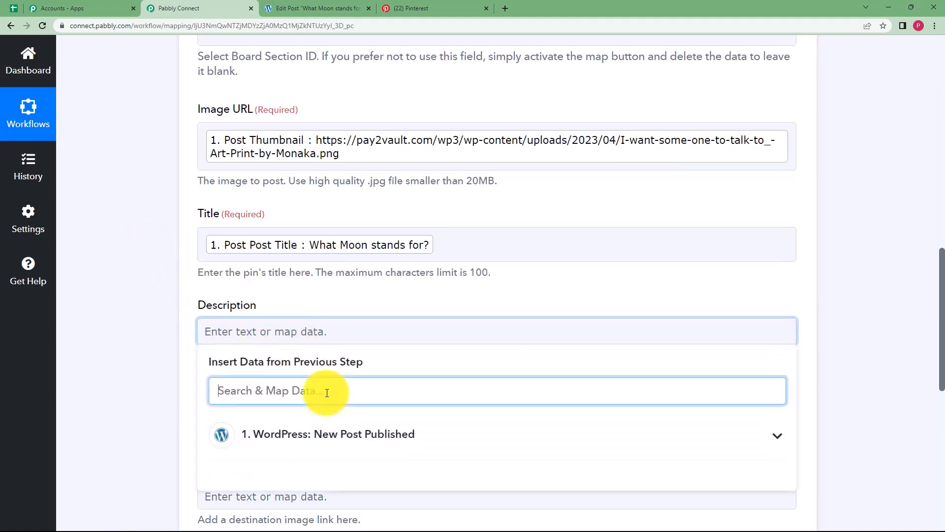
pyautogui.write('the moon')
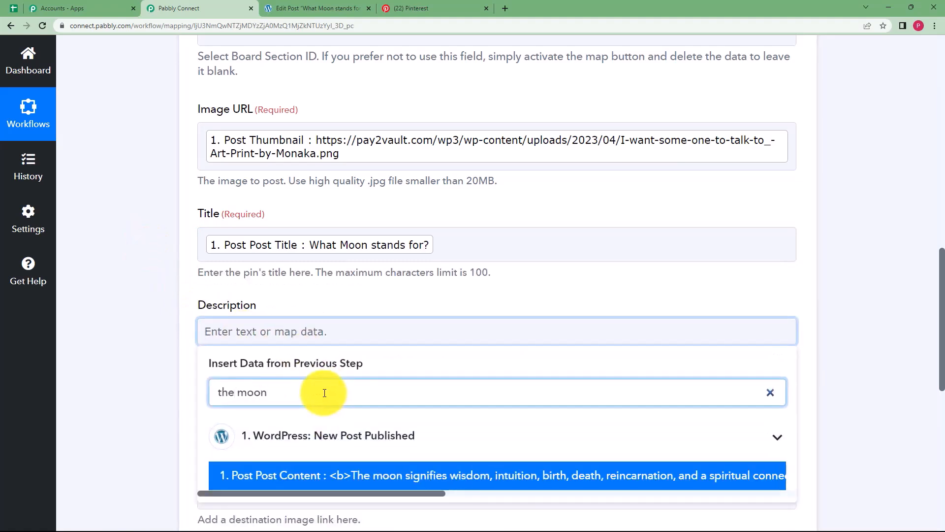
pyautogui.click(390, 473)
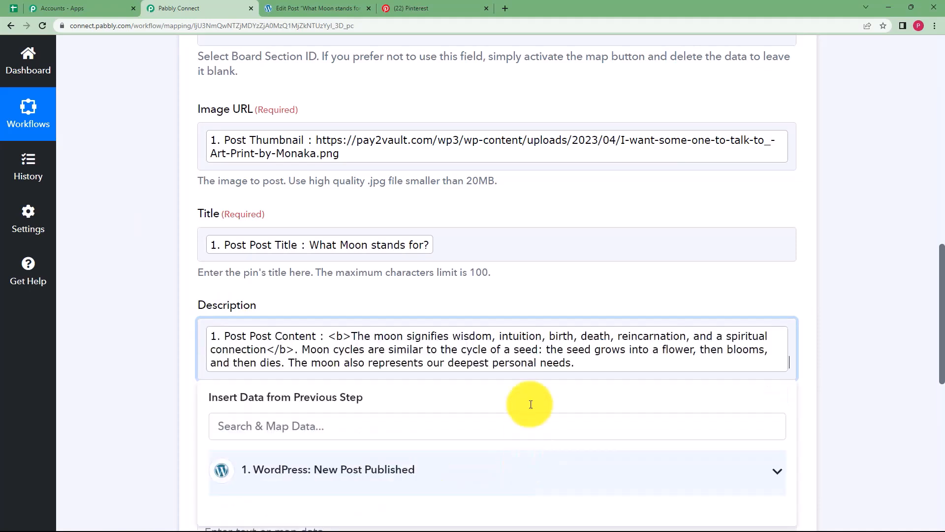
pyautogui.click(182, 383)
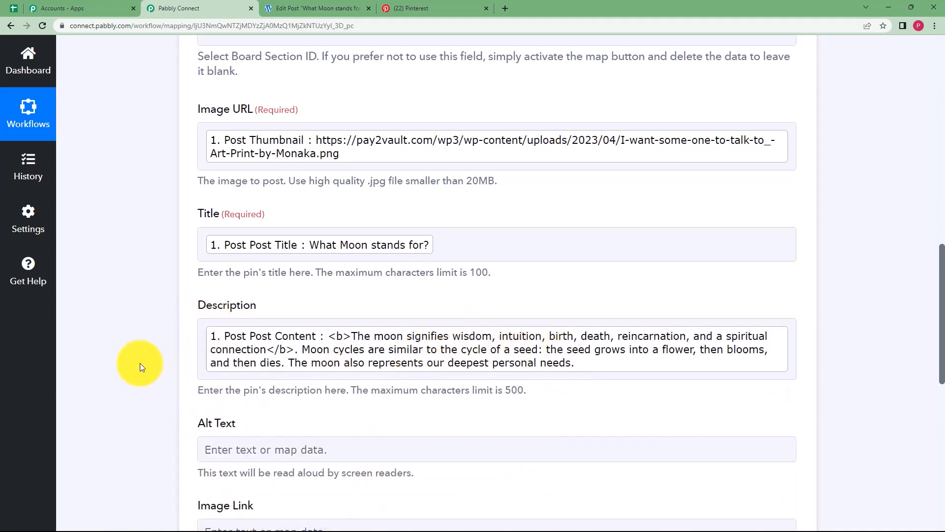
pyautogui.scroll(-5, 140, 364)
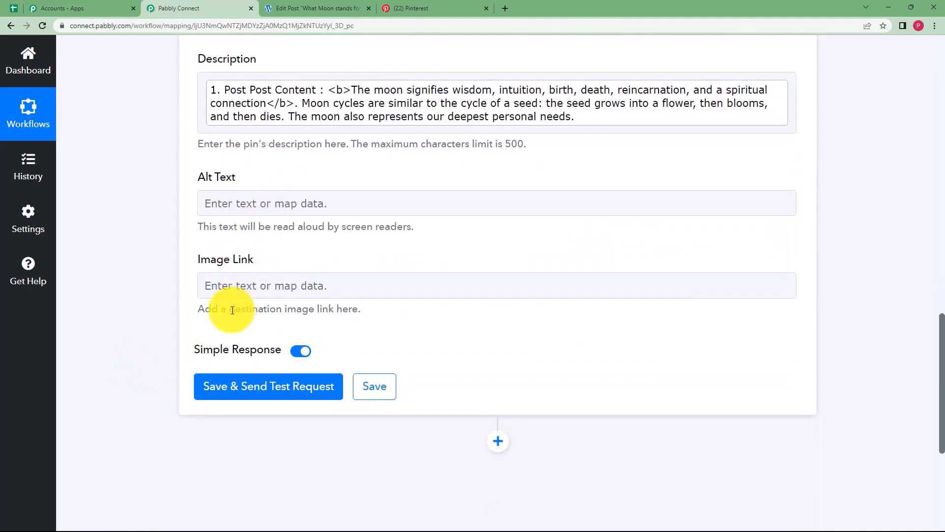
pyautogui.scroll(6, 150, 285)
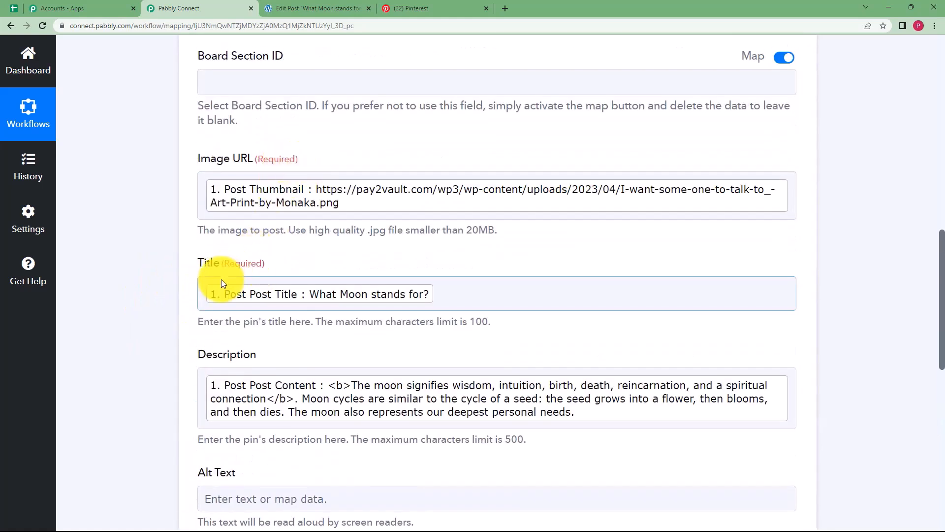
pyautogui.scroll(-6, 172, 294)
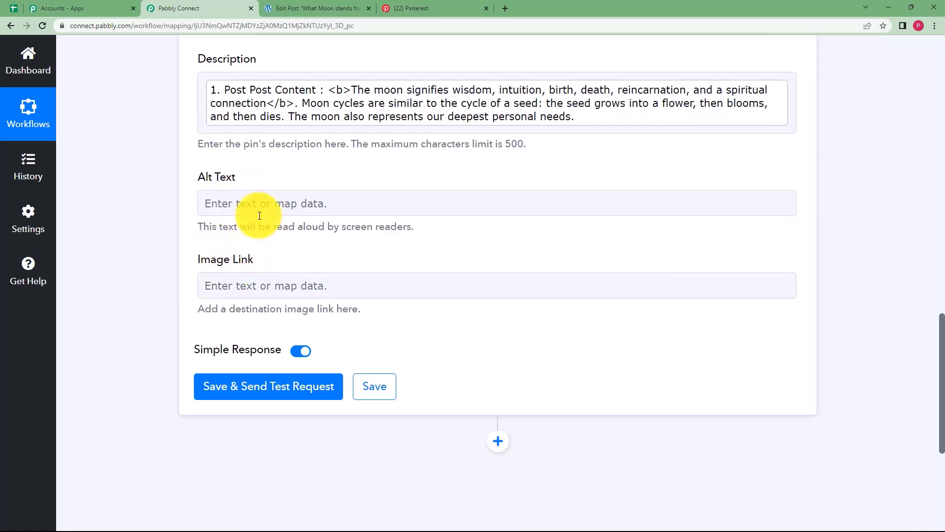
# Send the test and save the Create Pin step after it returns the pin 'What Moon stands for?'.
pyautogui.click(238, 388)
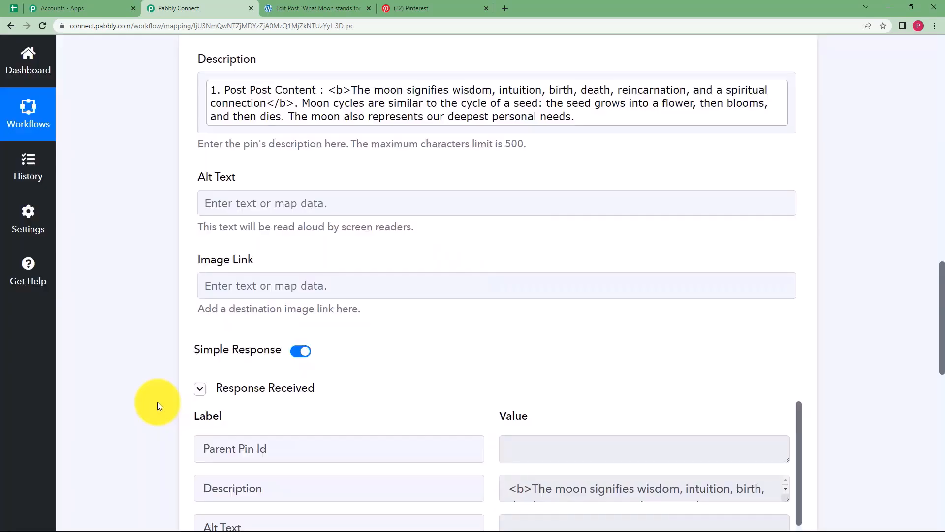
pyautogui.scroll(-4, 140, 376)
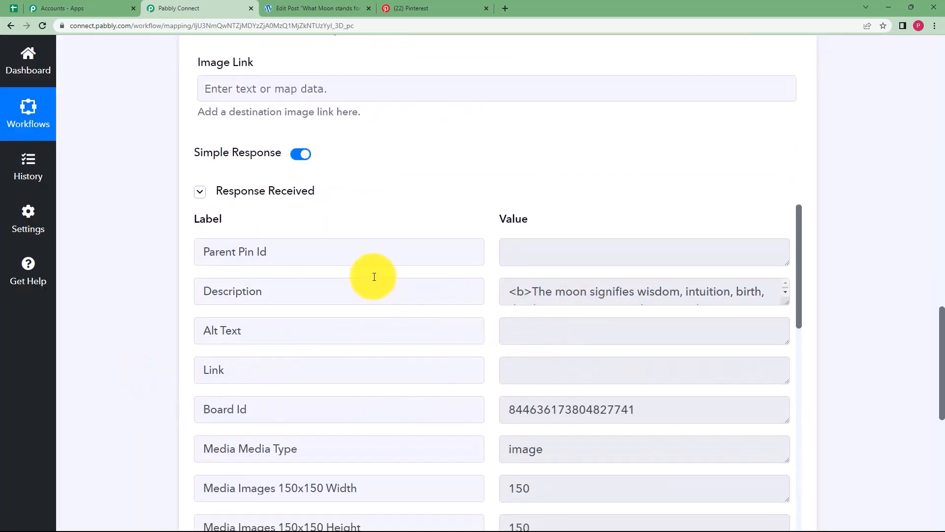
pyautogui.scroll(-2, 342, 365)
pyautogui.scroll(-11, 405, 365)
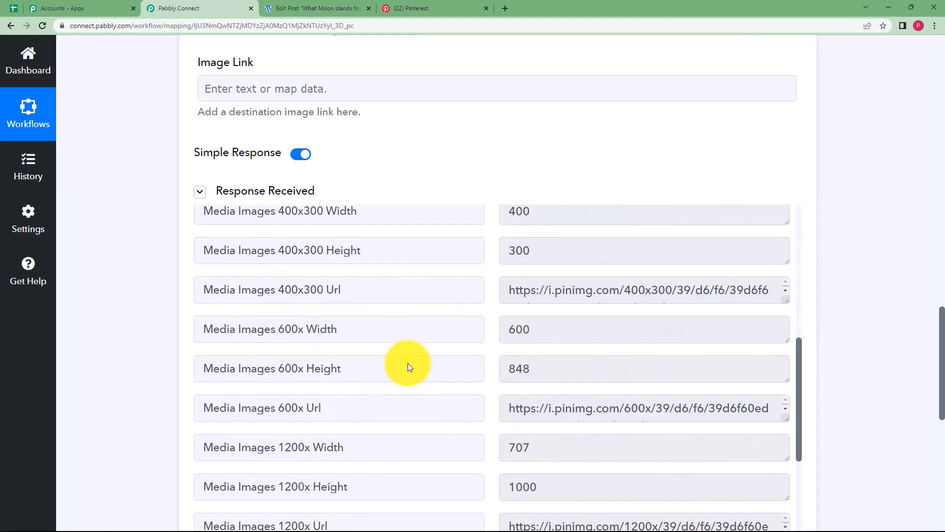
pyautogui.scroll(-3, 462, 374)
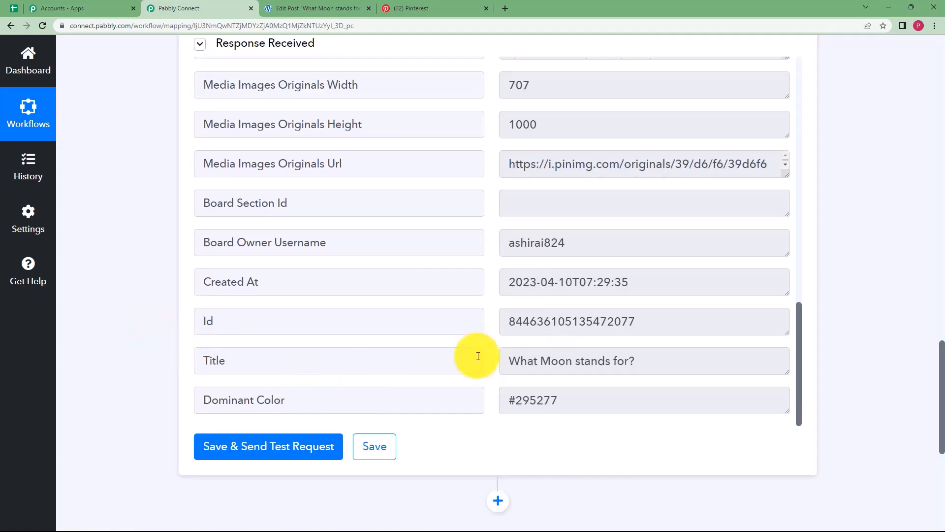
pyautogui.click(379, 446)
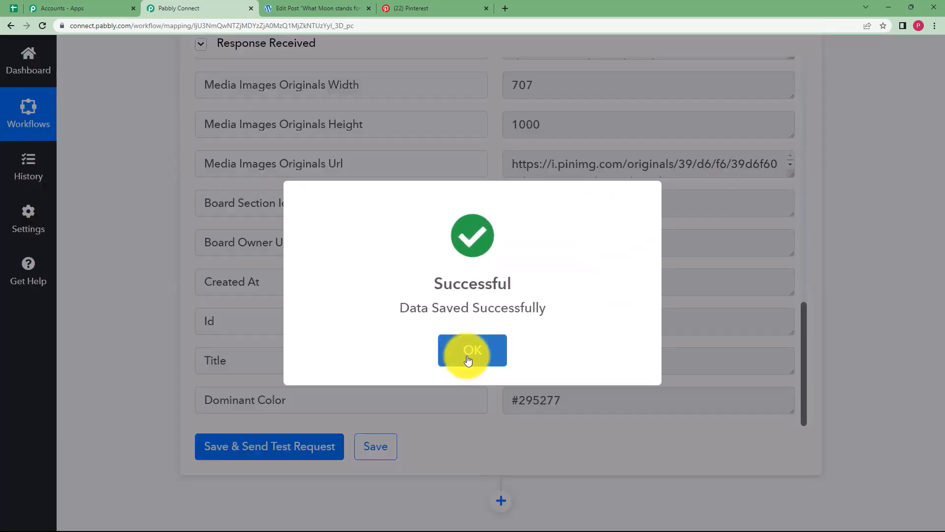
pyautogui.click(470, 350)
pyautogui.click(420, 8)
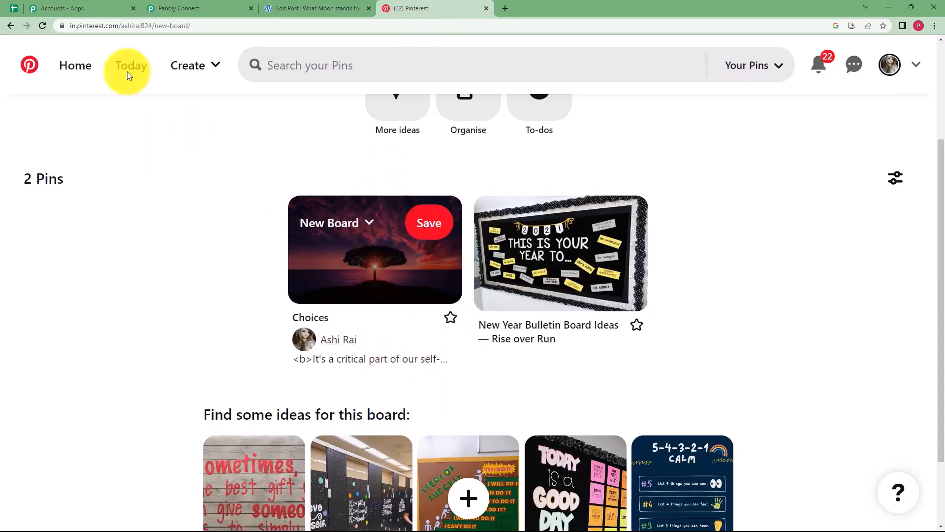
# Reload New Board, open the new 'What Moon stands for?' pin, then return to Pabbly Connect.
pyautogui.click(43, 28)
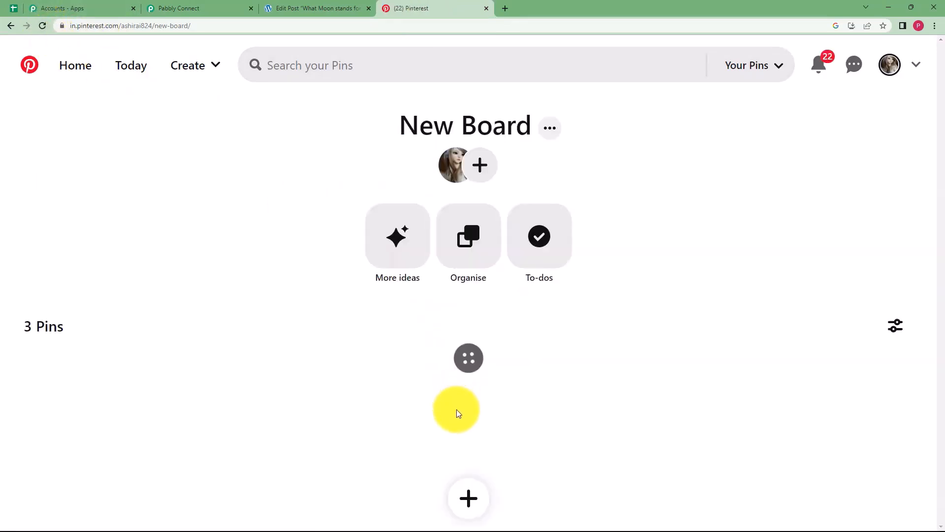
pyautogui.scroll(-2, 286, 384)
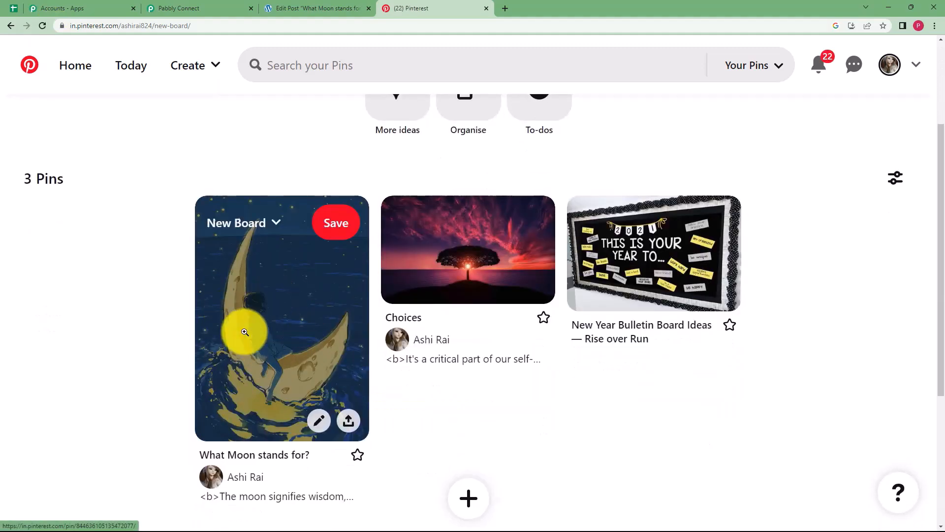
pyautogui.click(244, 327)
pyautogui.scroll(-3, 279, 289)
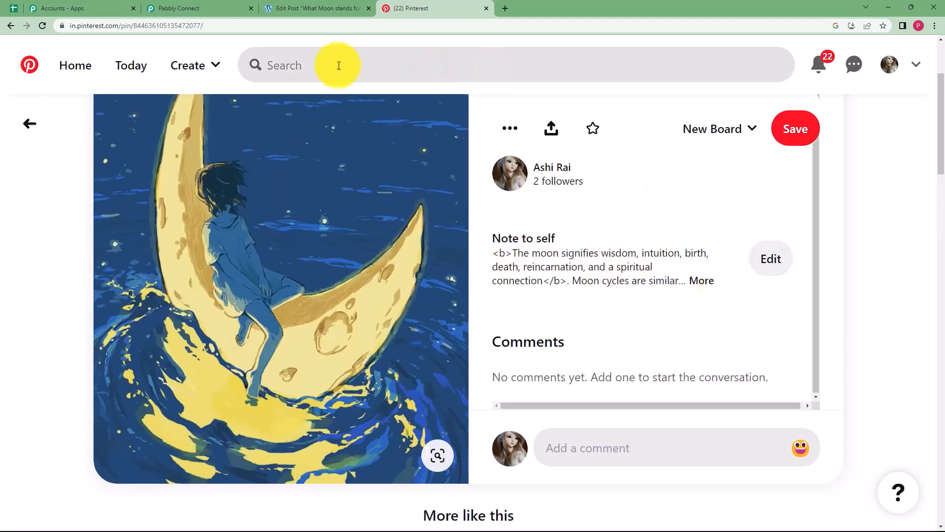
pyautogui.click(285, 8)
pyautogui.click(232, 5)
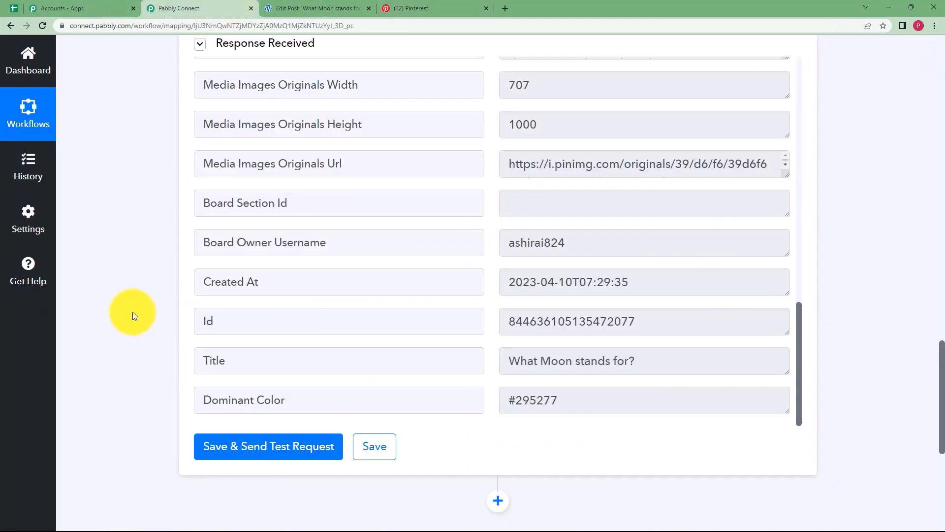
# Scroll up and collapse the completed Pinterest Create Pin step.
pyautogui.scroll(20, 149, 243)
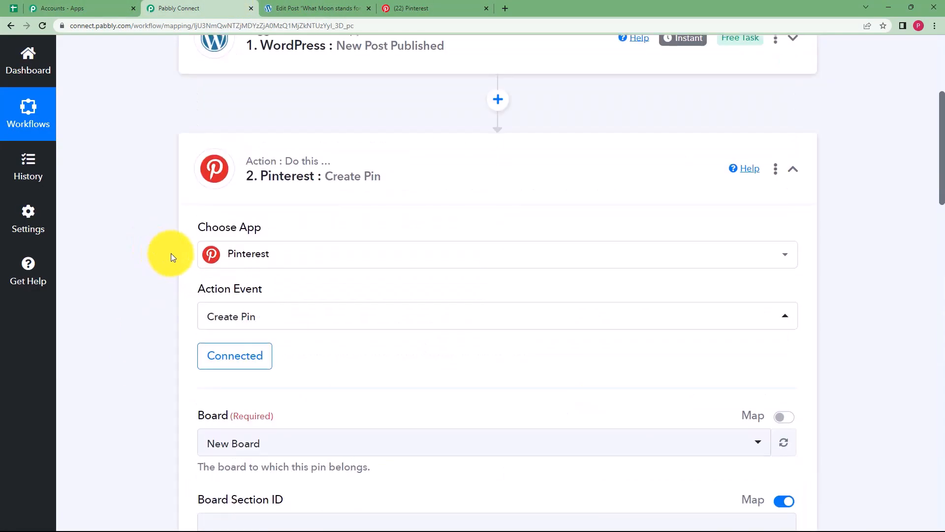
pyautogui.click(377, 358)
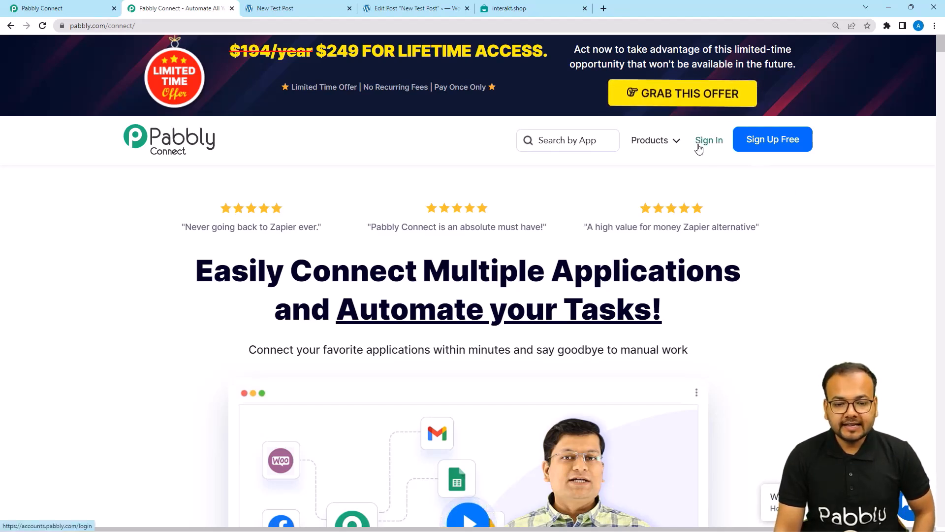
# From the dashboard, create a workflow named 'WordPress Post to WhatsApp Automation'.
pyautogui.moveTo(678, 142)
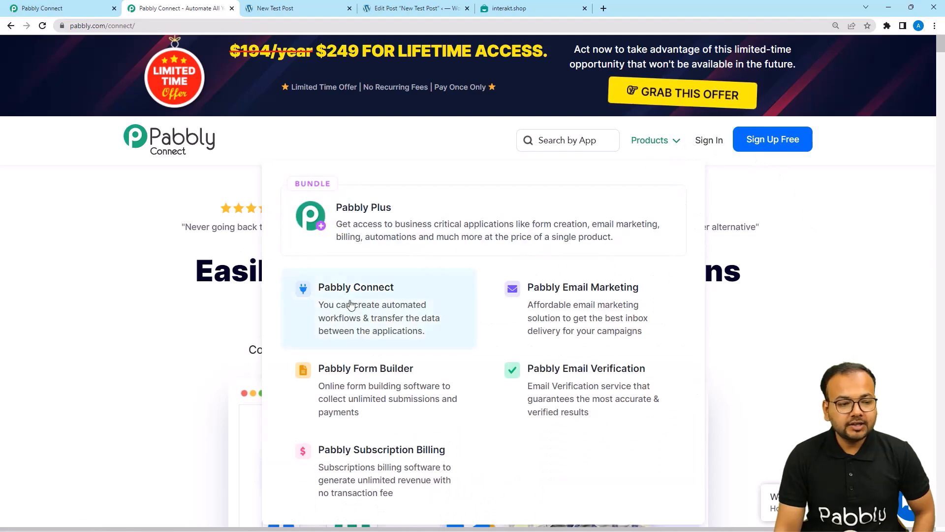
pyautogui.click(88, 7)
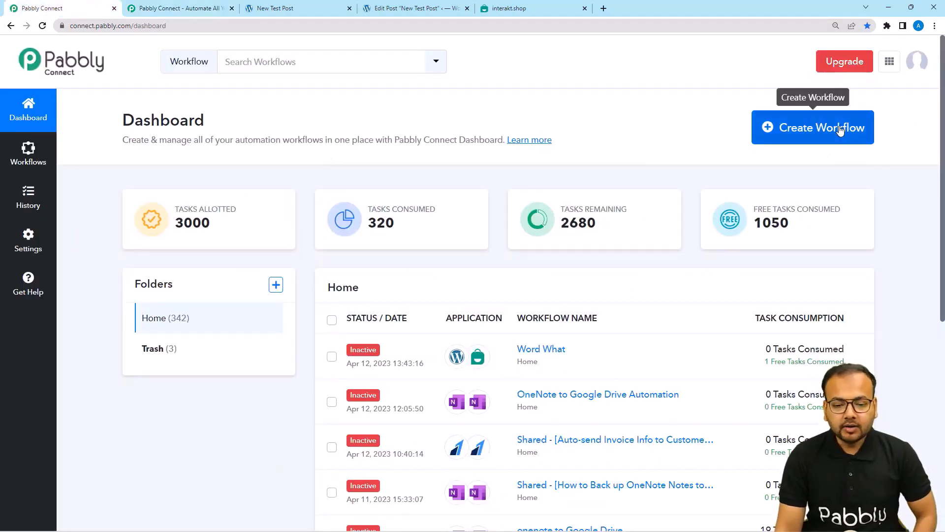
pyautogui.click(793, 131)
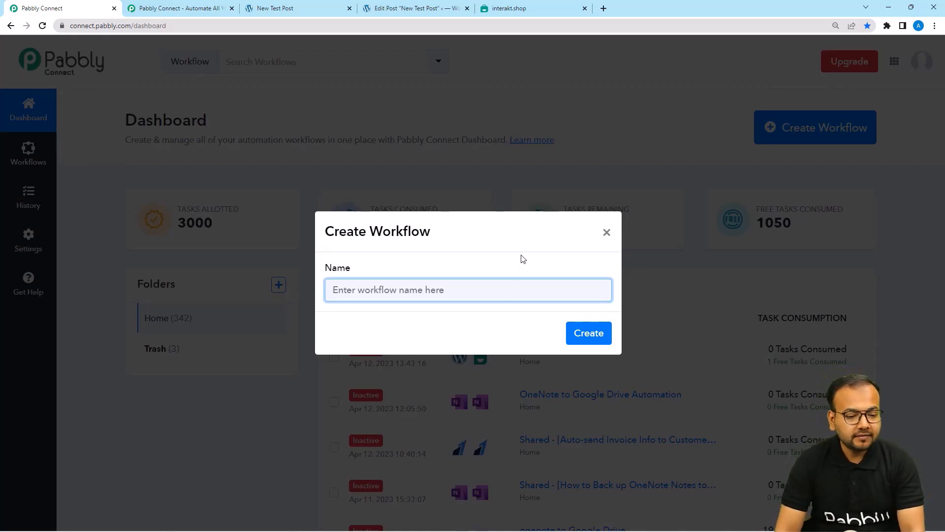
pyautogui.write('WordPress Post to WhatsApp Automation')
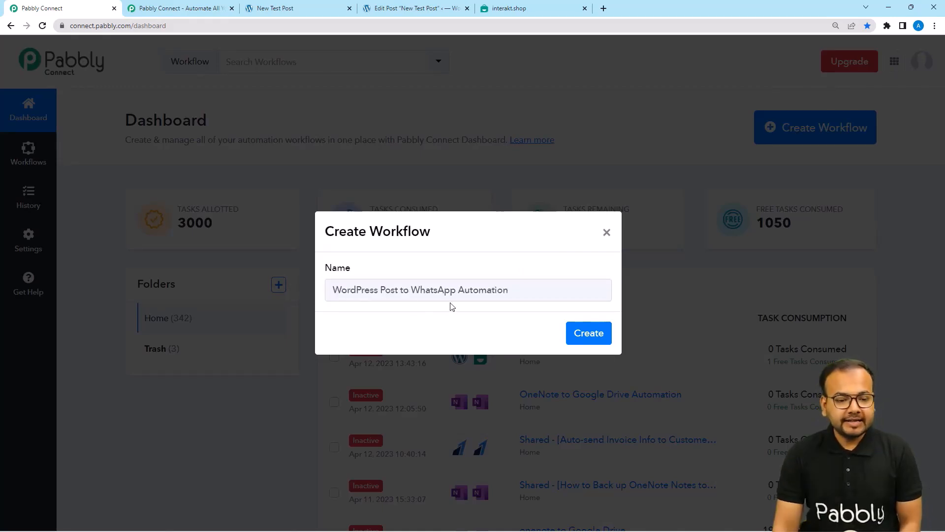
pyautogui.click(591, 340)
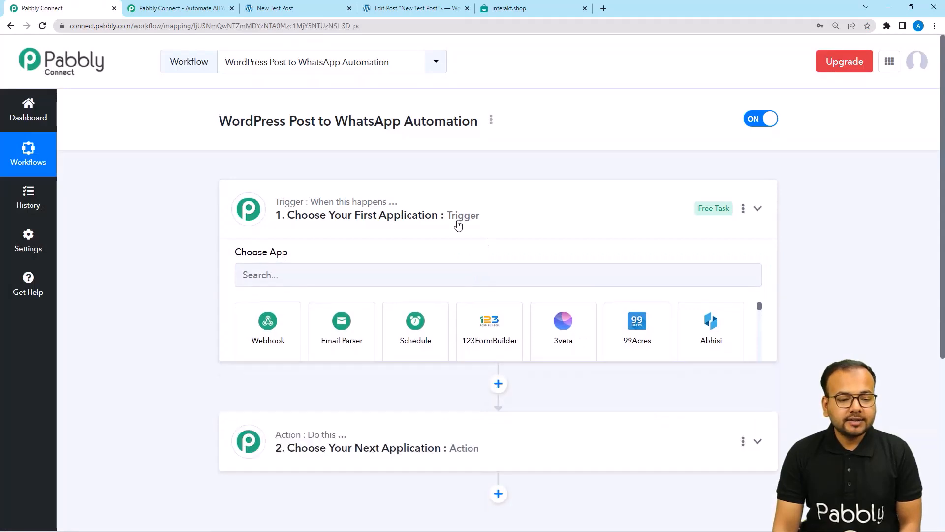
# Once the editor loads, expand the empty trigger step to list its Choose App options.
pyautogui.click(458, 224)
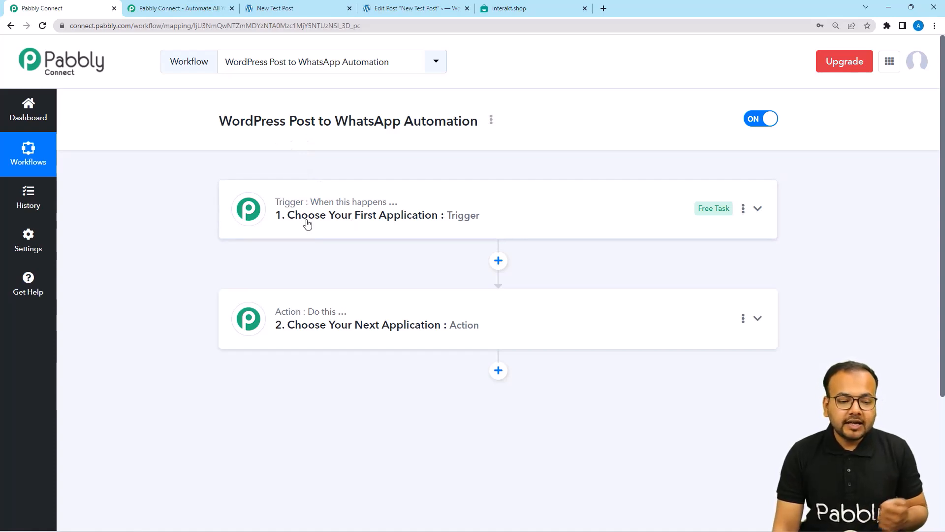
pyautogui.moveTo(283, 315)
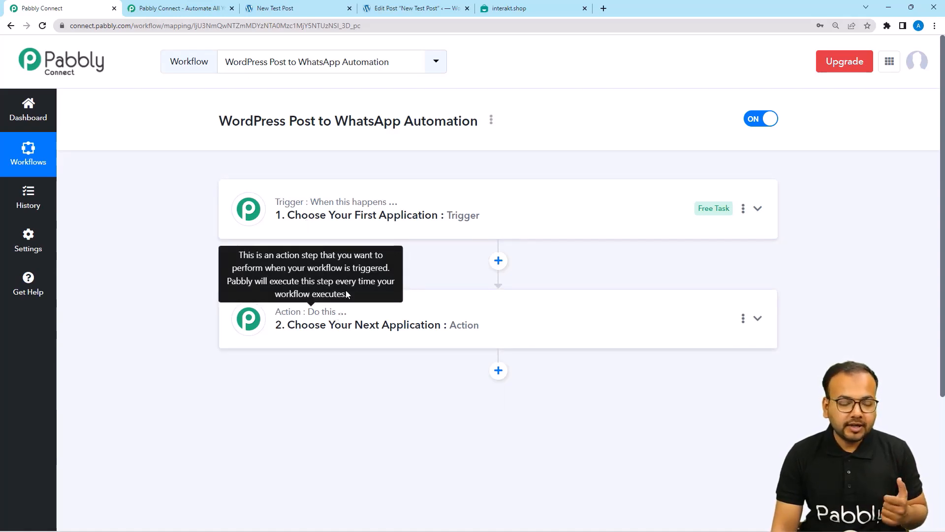
pyautogui.click(340, 217)
pyautogui.scroll(-1, 339, 216)
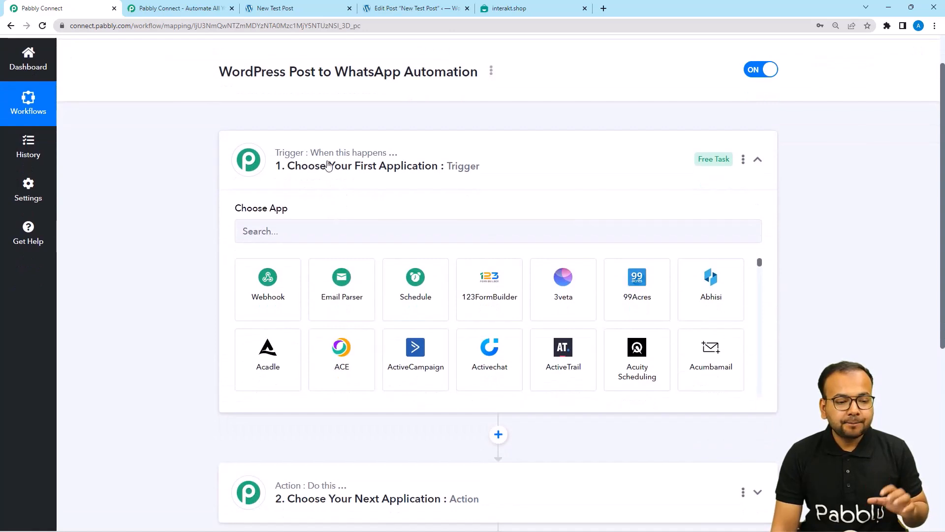
# Set the trigger to WordPress with the New Post Published event, searching 'word'.
pyautogui.click(348, 242)
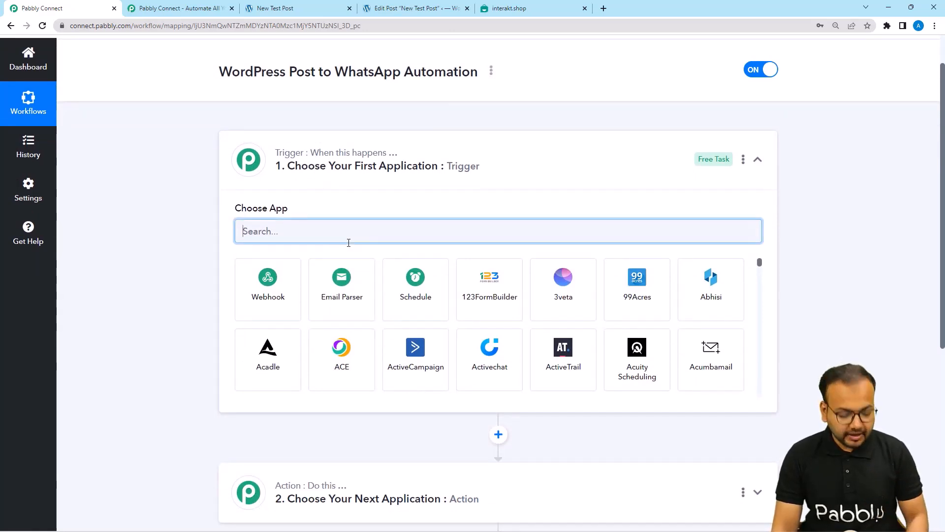
pyautogui.write('word')
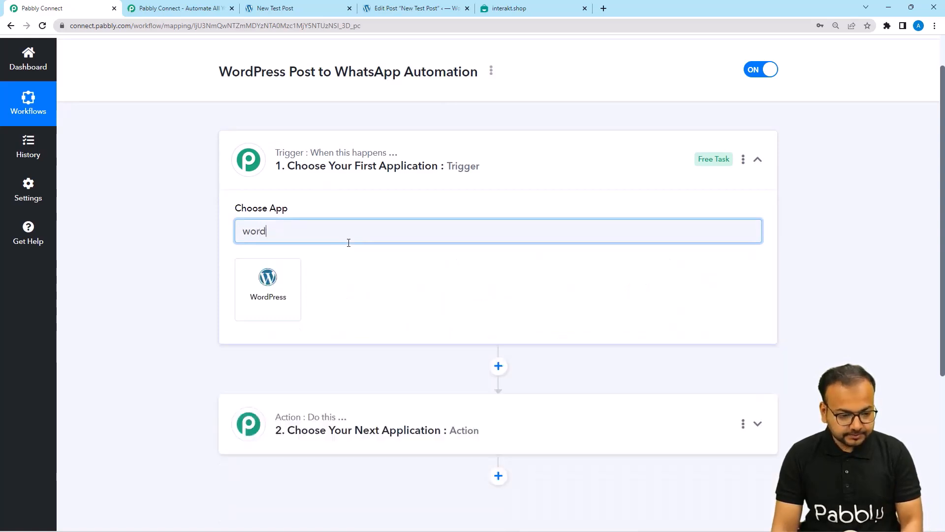
pyautogui.click(277, 302)
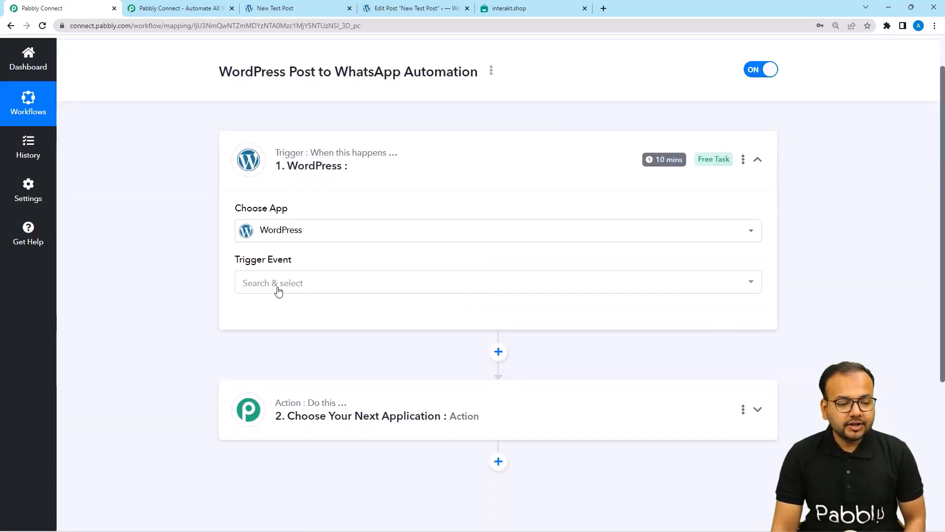
pyautogui.click(278, 284)
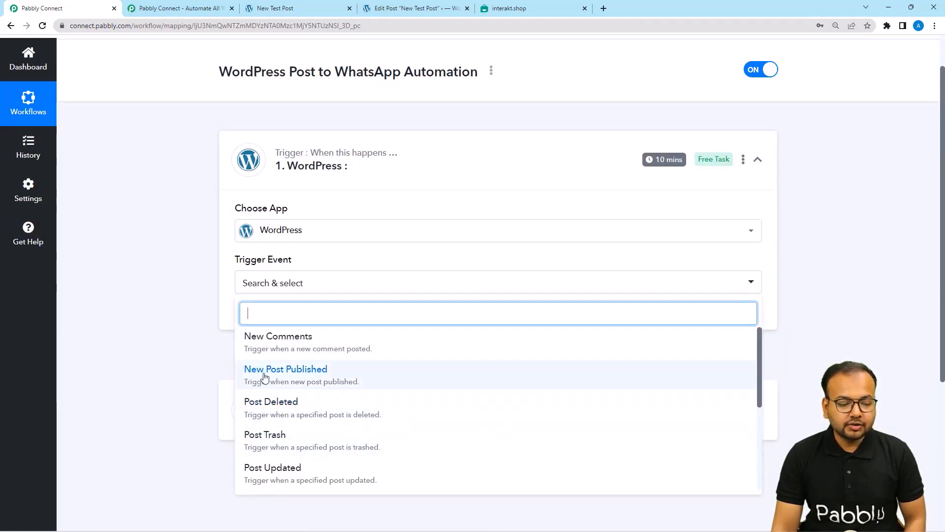
pyautogui.click(291, 377)
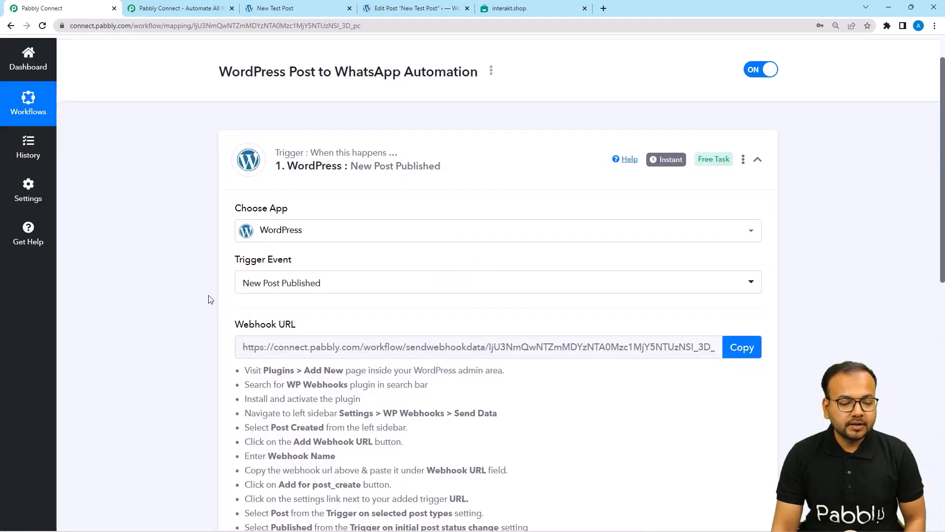
# Scroll through and highlight the generated webhook URL setup instructions.
pyautogui.scroll(-2, 210, 299)
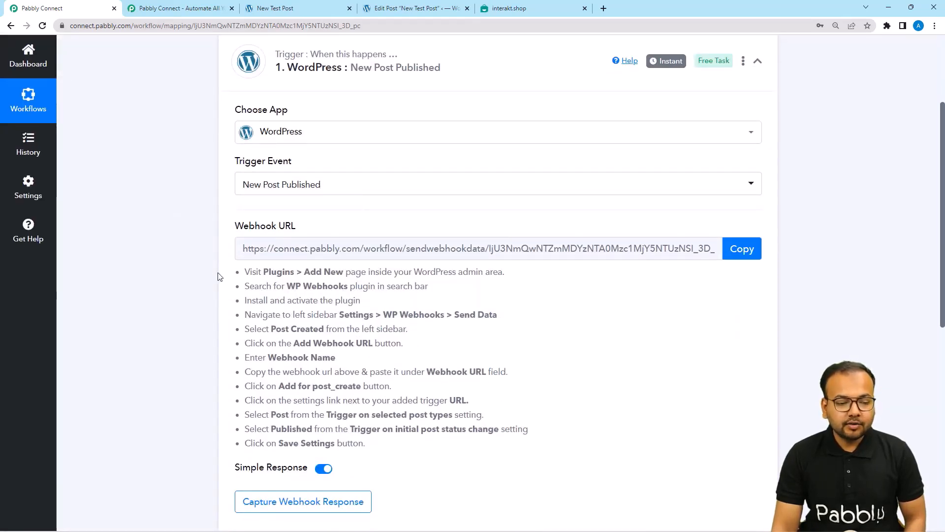
pyautogui.scroll(-1, 219, 276)
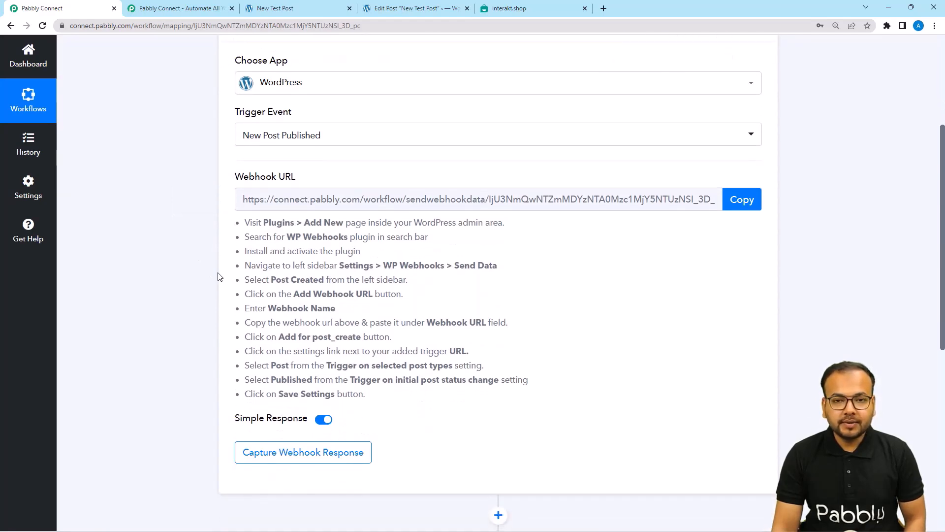
pyautogui.moveTo(251, 237); pyautogui.dragTo(334, 410)
pyautogui.scroll(-3, 174, 363)
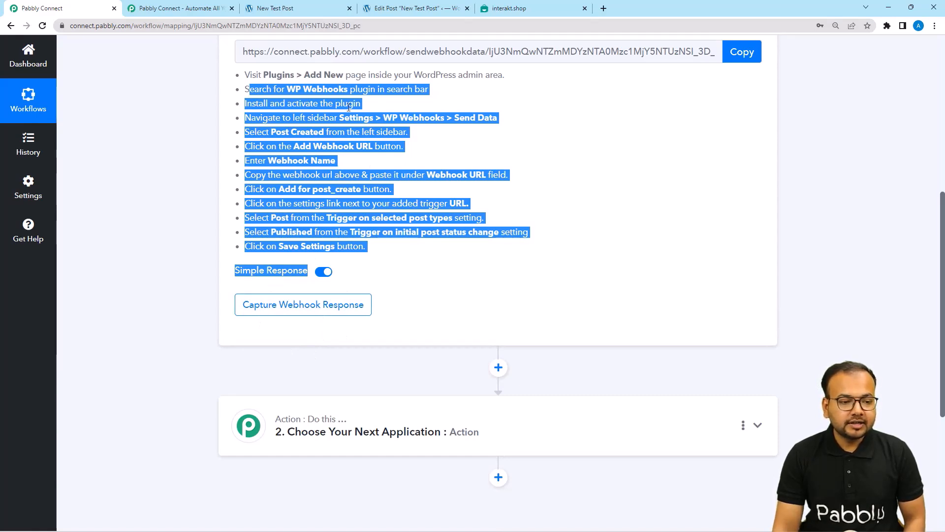
# Go from the WordPress post editor to the WP Webhooks page under Settings.
pyautogui.click(267, 7)
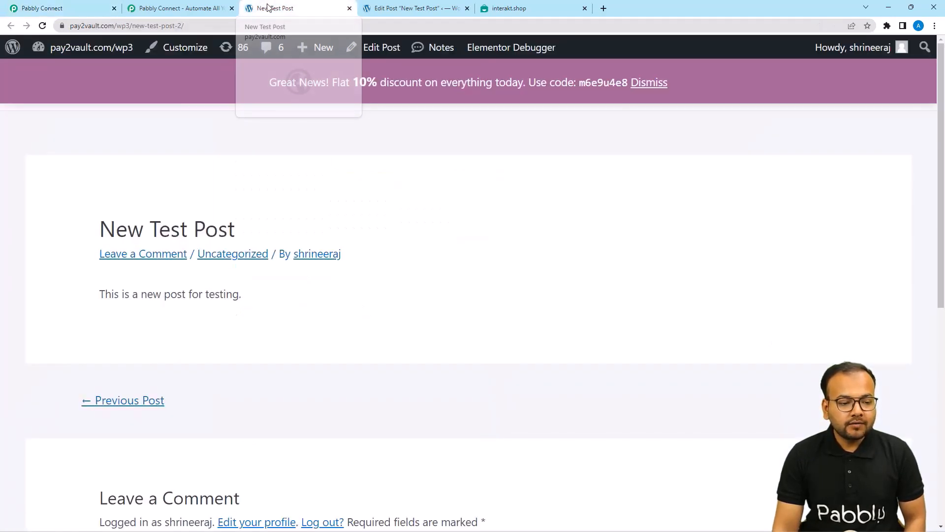
pyautogui.click(371, 8)
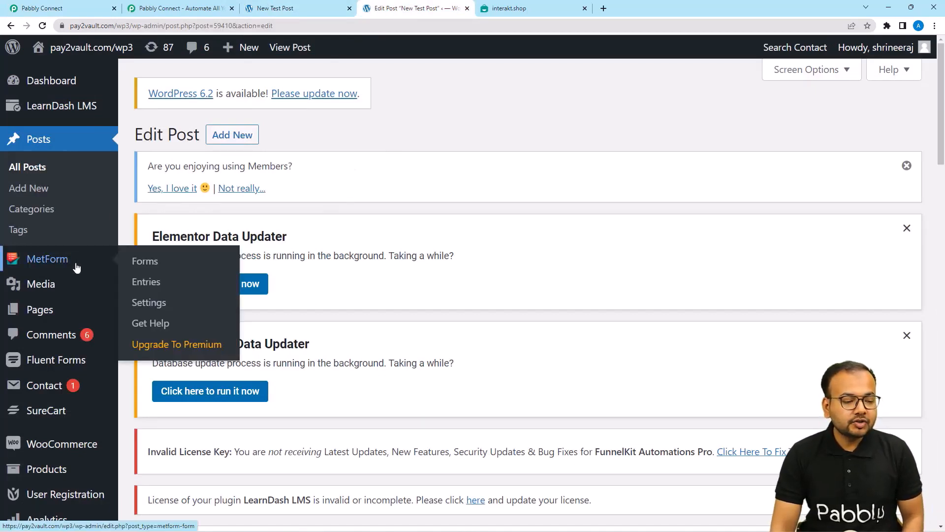
pyautogui.scroll(-4, 83, 217)
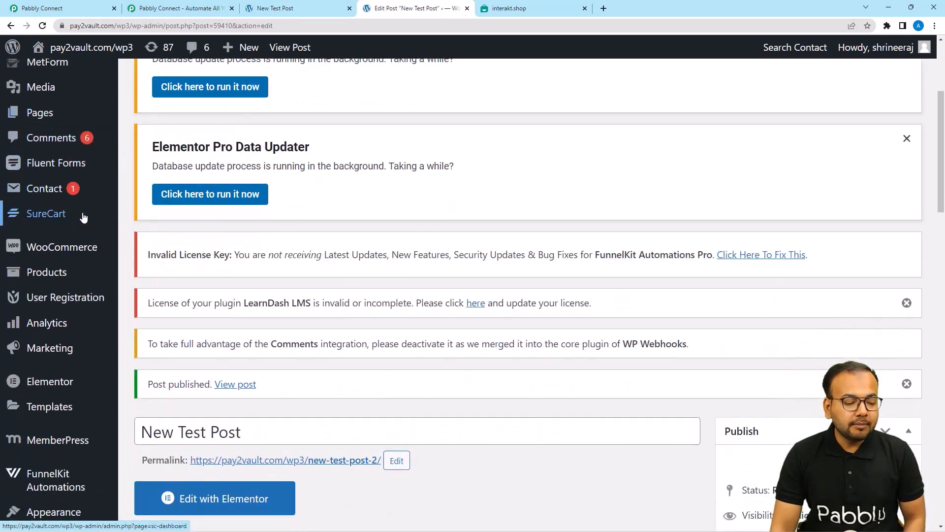
pyautogui.scroll(-4, 82, 217)
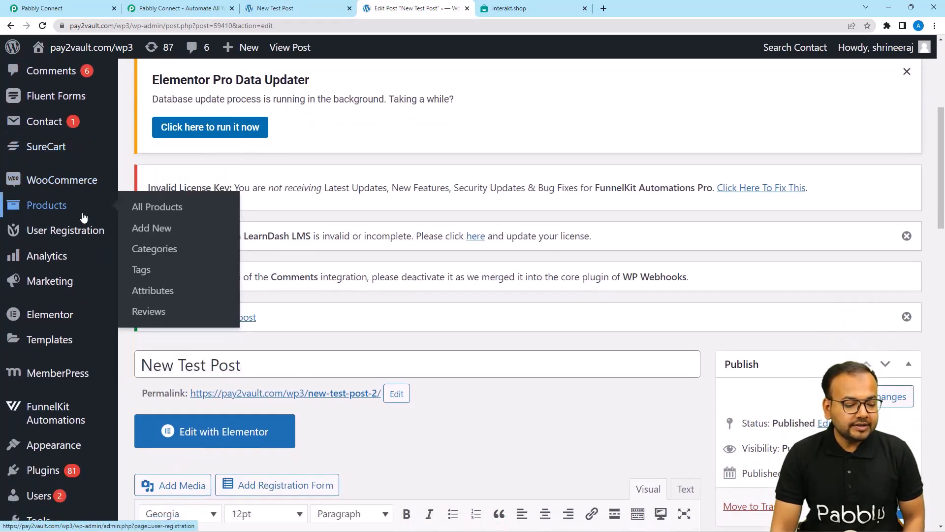
pyautogui.scroll(-3, 82, 217)
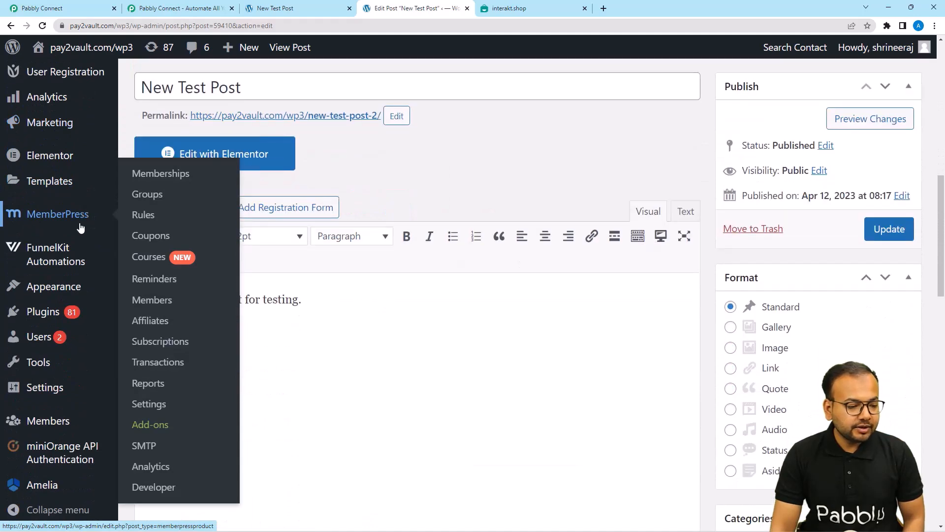
pyautogui.scroll(1, 74, 287)
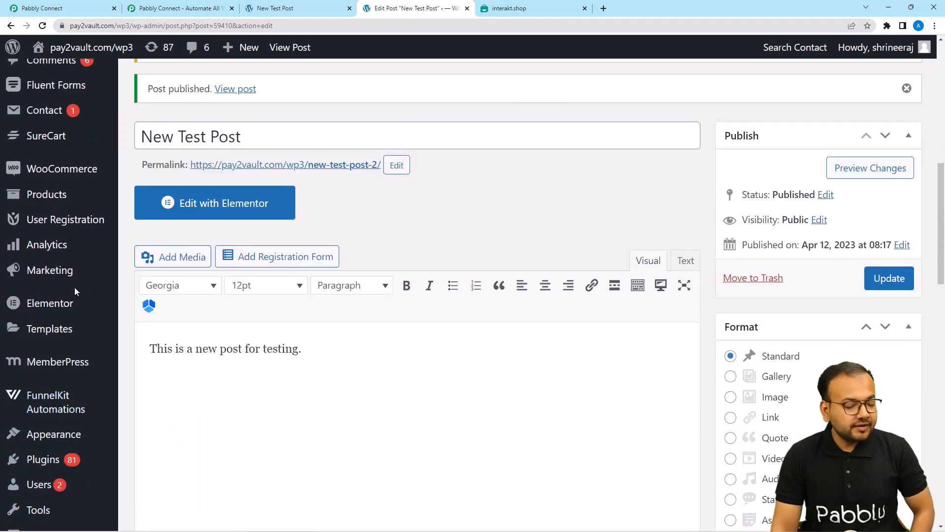
pyautogui.scroll(-3, 75, 290)
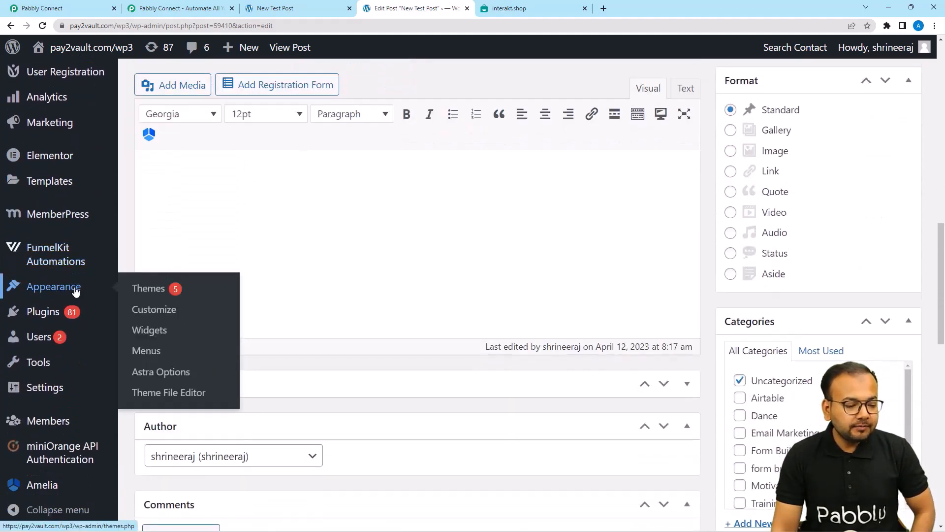
pyautogui.moveTo(35, 391)
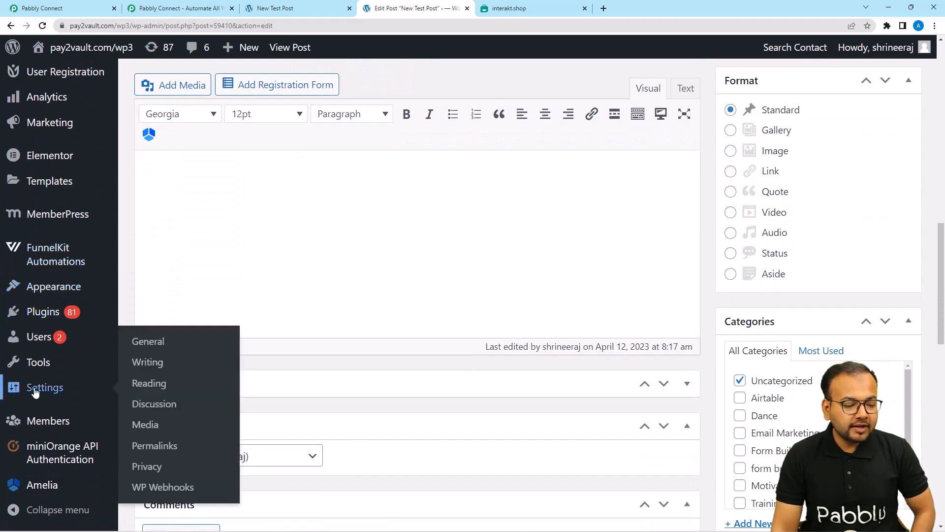
pyautogui.moveTo(145, 486)
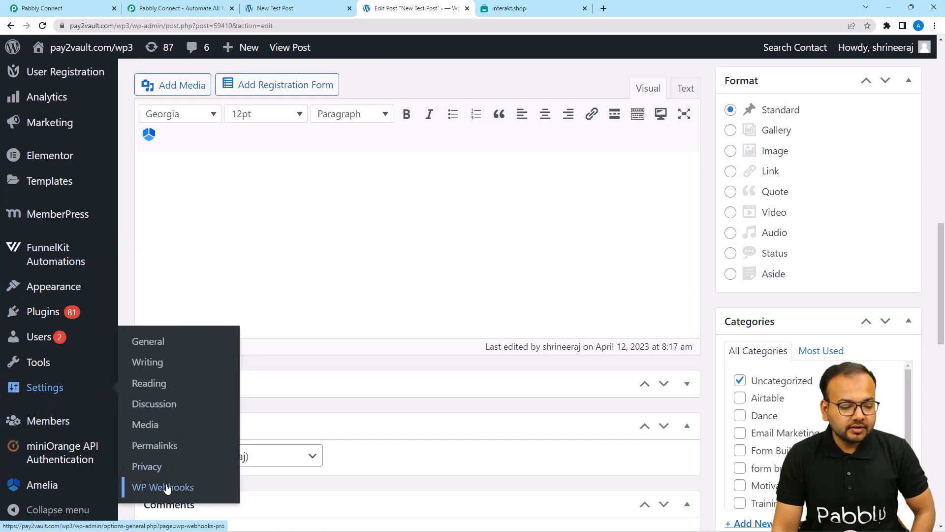
pyautogui.click(146, 489)
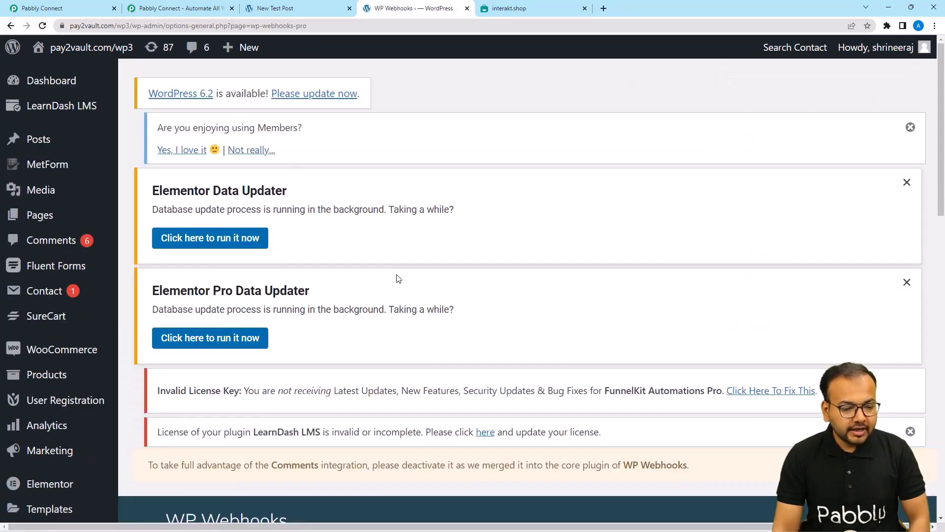
# Open WP Webhooks' Send Data section and show the Post created trigger's webhooks.
pyautogui.scroll(-5, 387, 227)
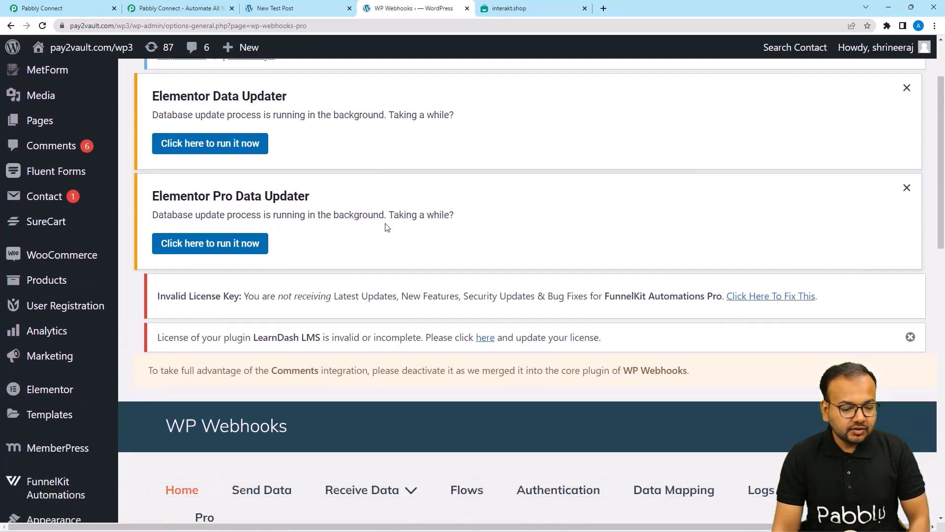
pyautogui.scroll(-2, 387, 227)
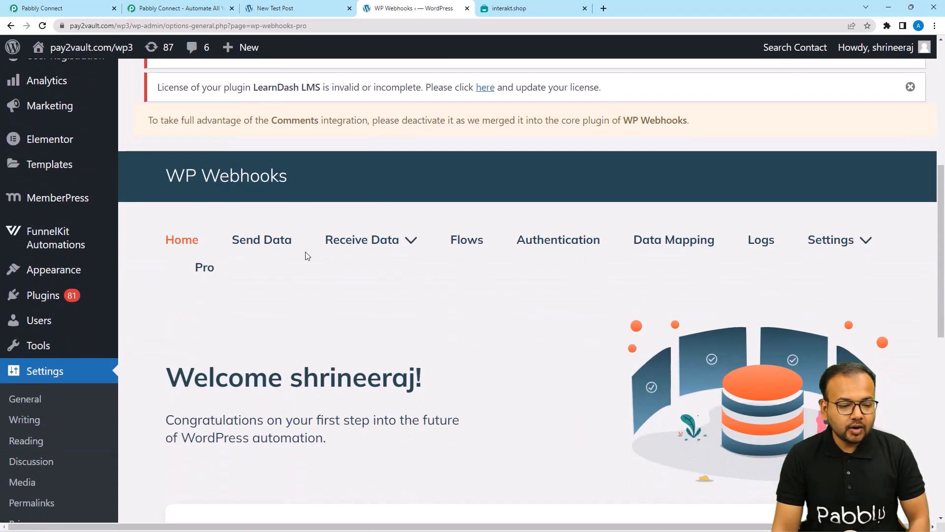
pyautogui.click(263, 245)
pyautogui.scroll(-8, 359, 246)
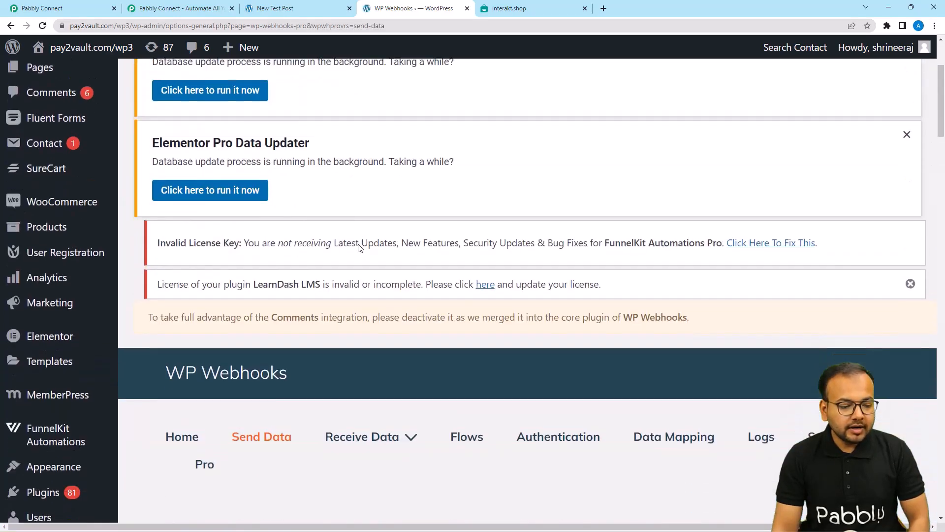
pyautogui.scroll(-5, 358, 245)
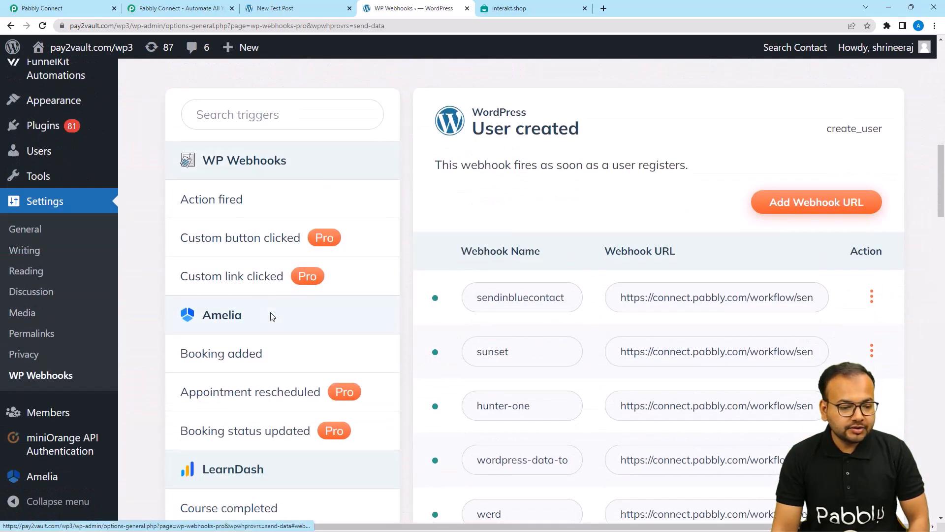
pyautogui.scroll(-2, 271, 254)
pyautogui.scroll(-7, 215, 277)
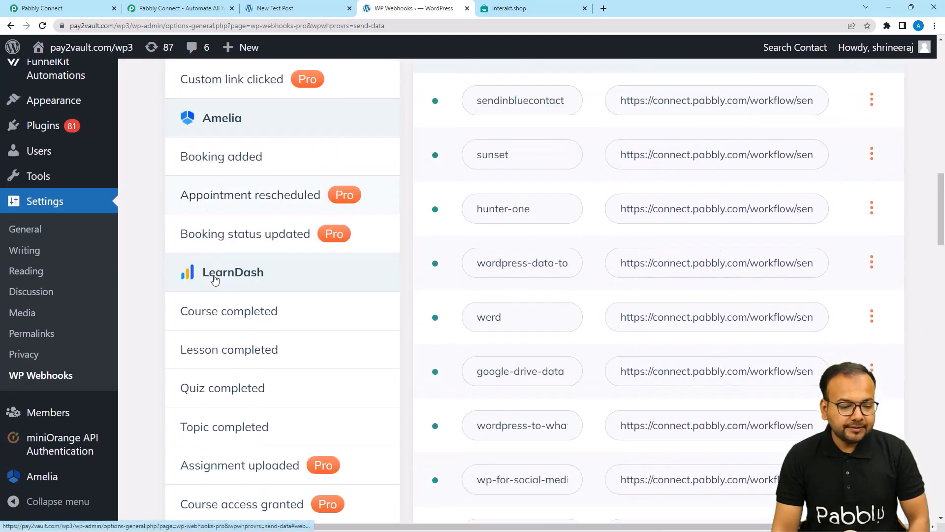
pyautogui.scroll(-5, 214, 276)
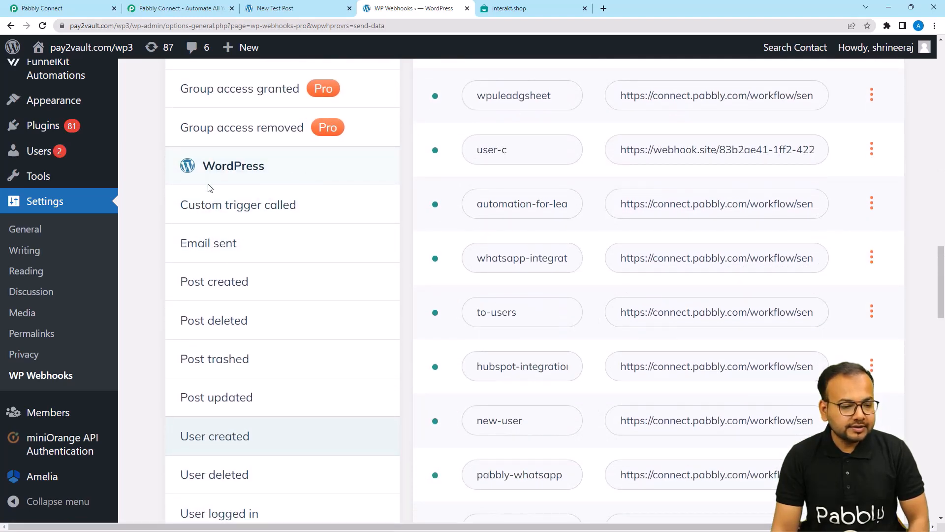
pyautogui.scroll(-2, 268, 253)
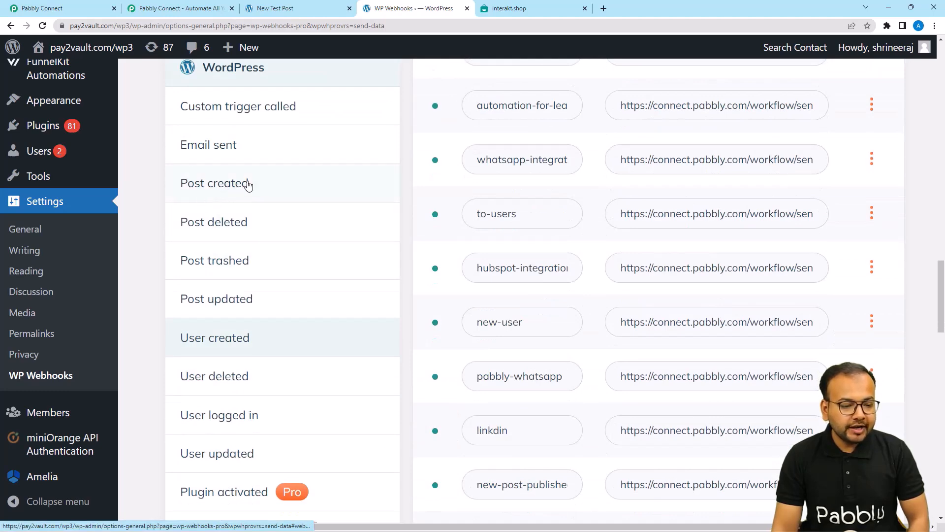
pyautogui.click(207, 186)
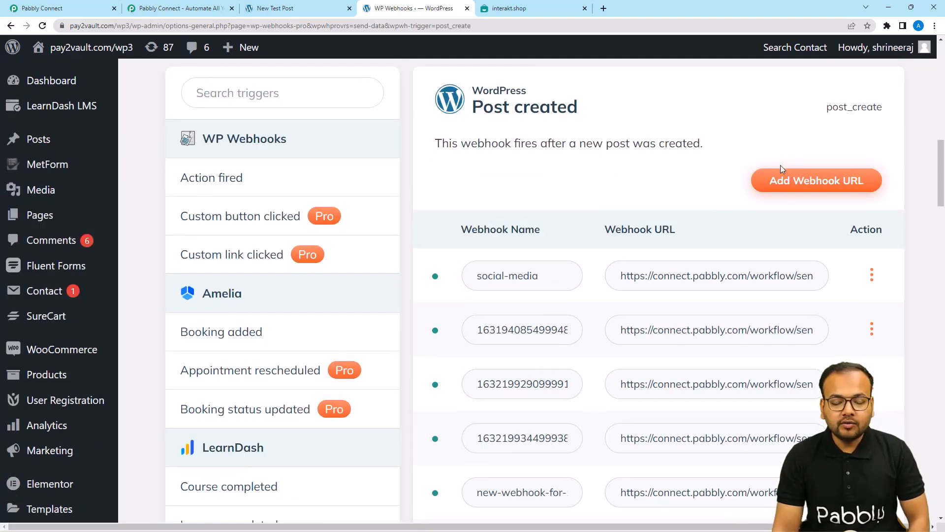
# Start a new Post created webhook named Newtestcon, then go to Pabbly Connect for its URL.
pyautogui.click(809, 187)
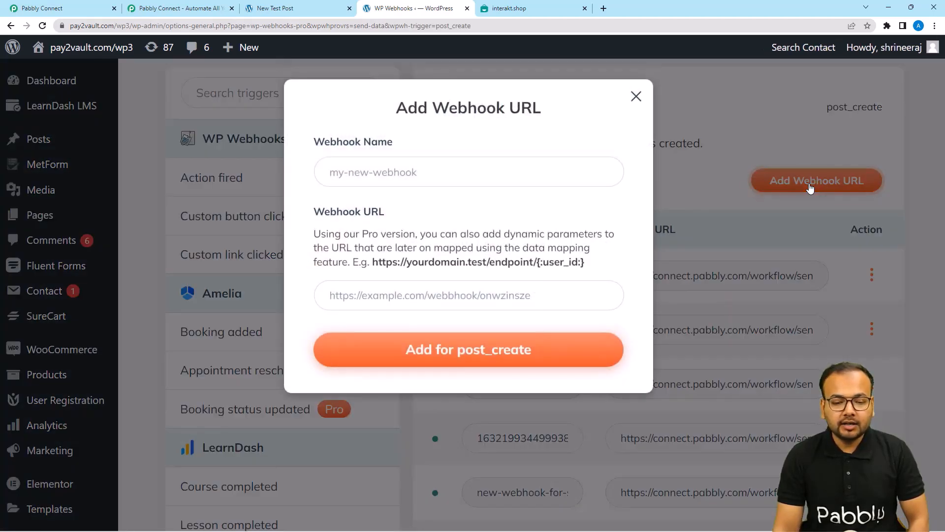
pyautogui.click(402, 172)
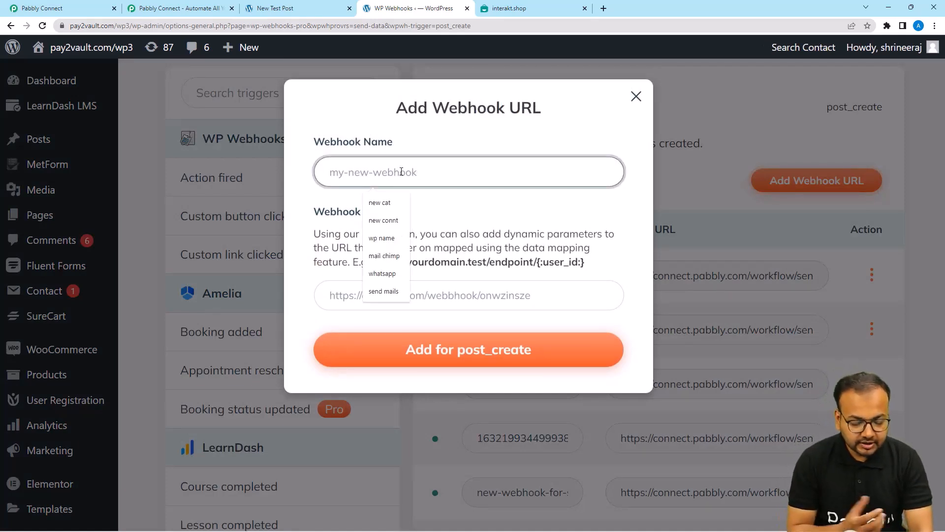
pyautogui.write('Nt')
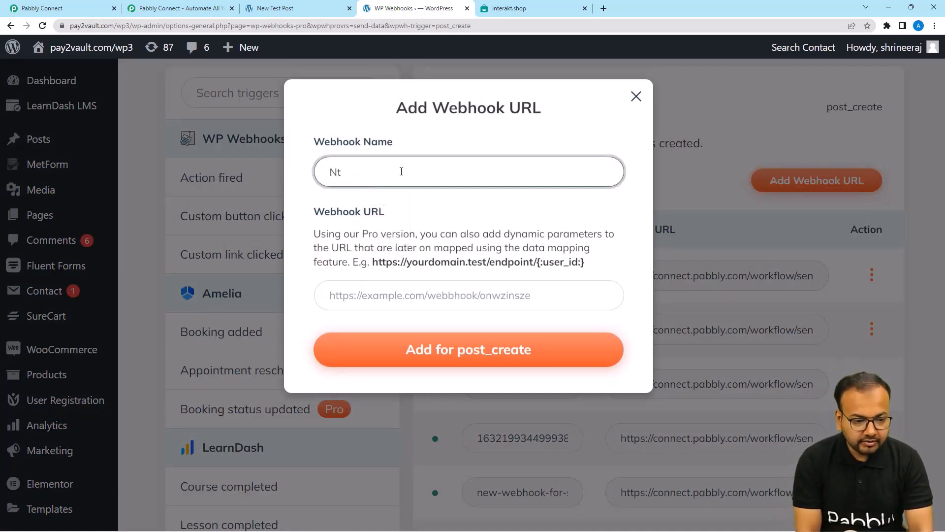
pyautogui.press('BackSpace')
pyautogui.write('ew')
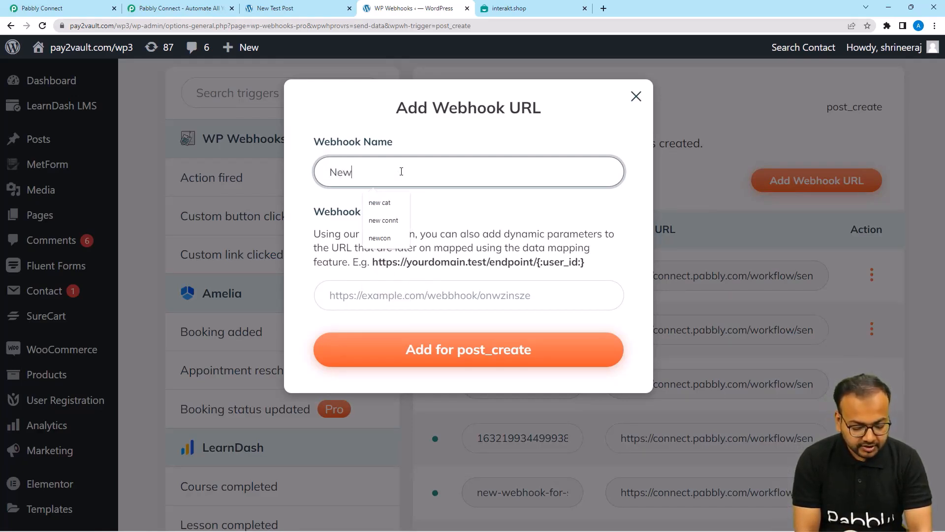
pyautogui.write('testcon')
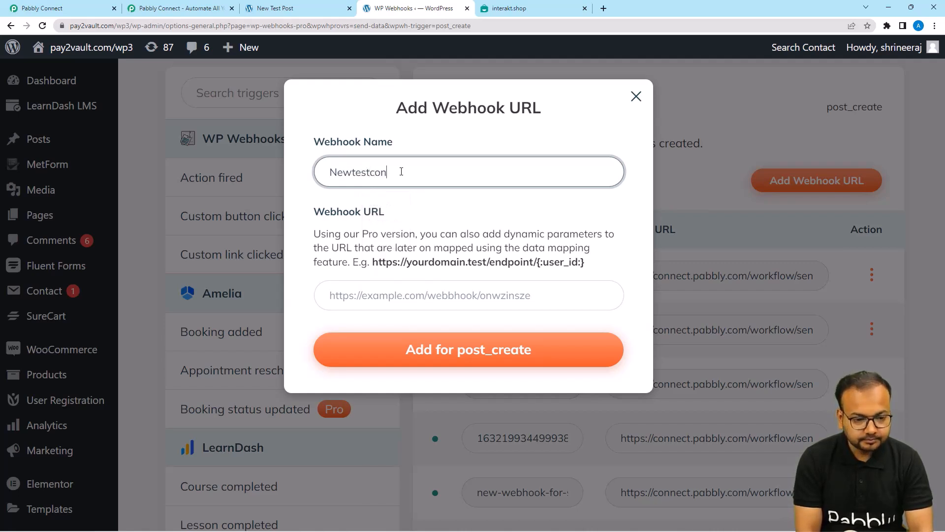
pyautogui.click(368, 298)
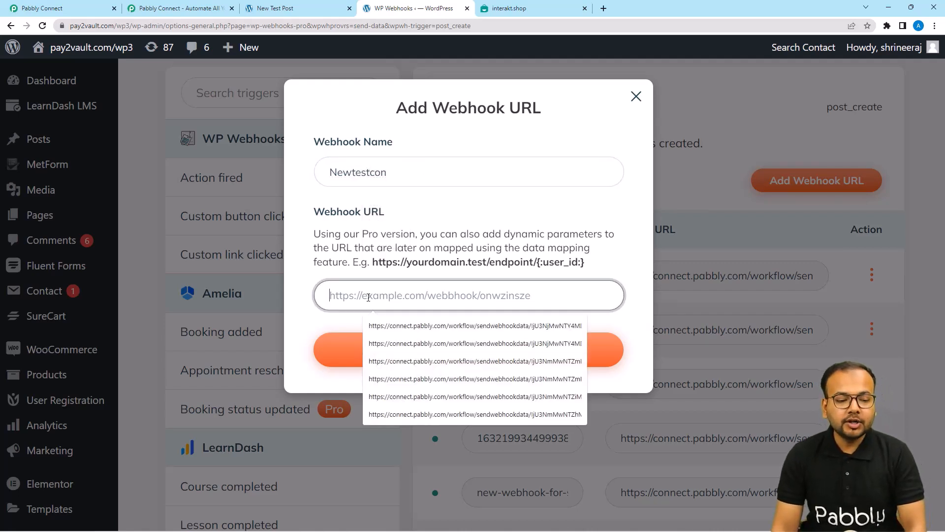
pyautogui.click(339, 261)
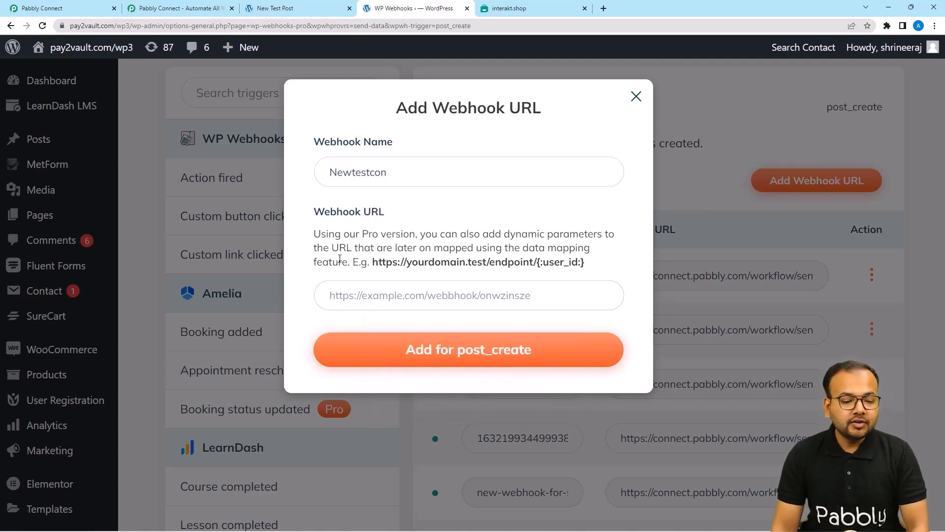
pyautogui.click(62, 14)
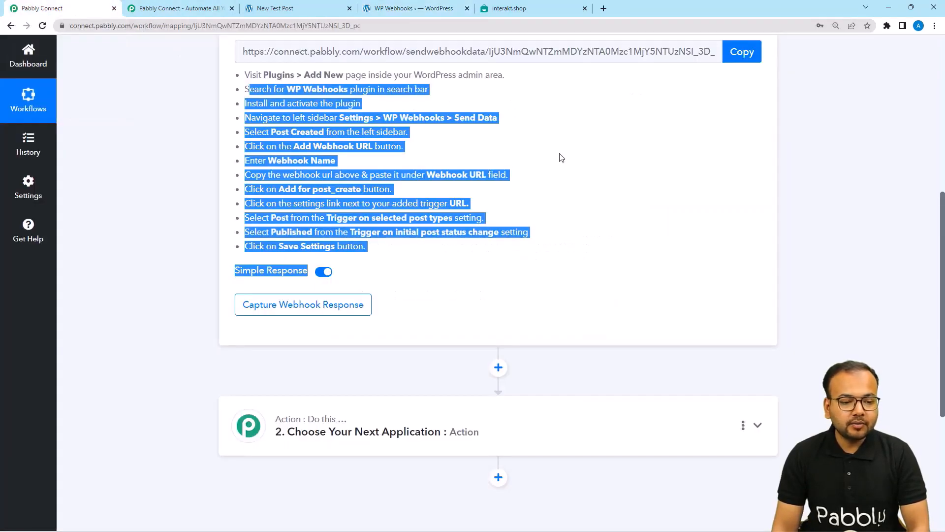
# Copy the Pabbly Connect workflow's webhook URL and return to the WP Webhooks tab.
pyautogui.scroll(2, 565, 175)
pyautogui.click(747, 153)
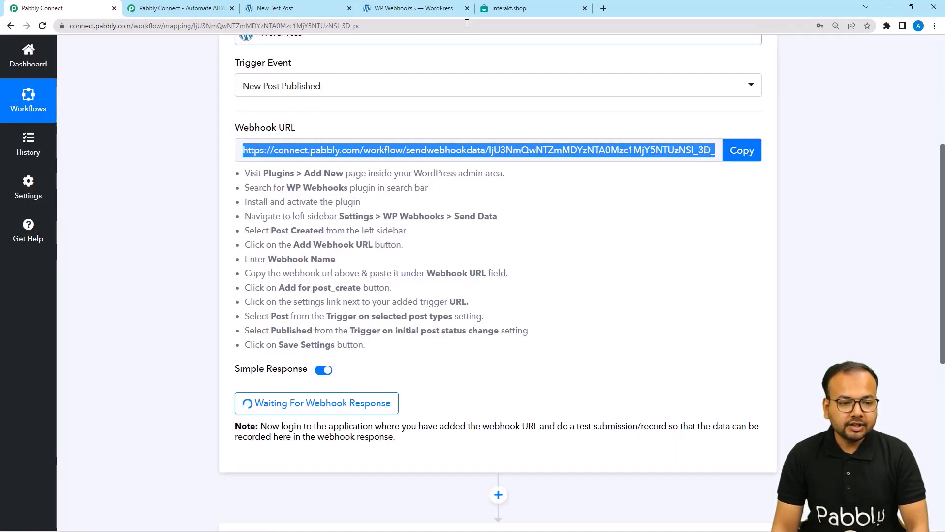
pyautogui.click(416, 13)
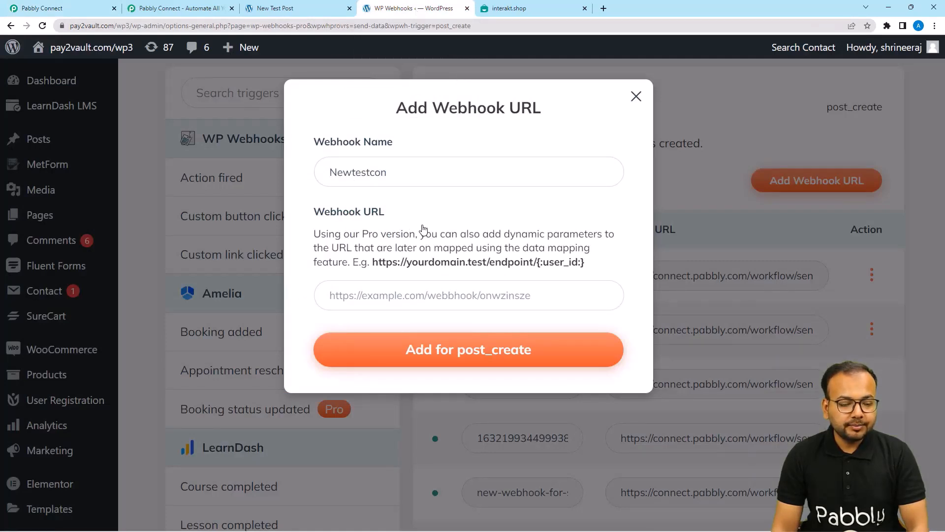
# Paste the Pabbly webhook URL, add the newtestcon post_create webhook, and find it in the list.
pyautogui.click(341, 295)
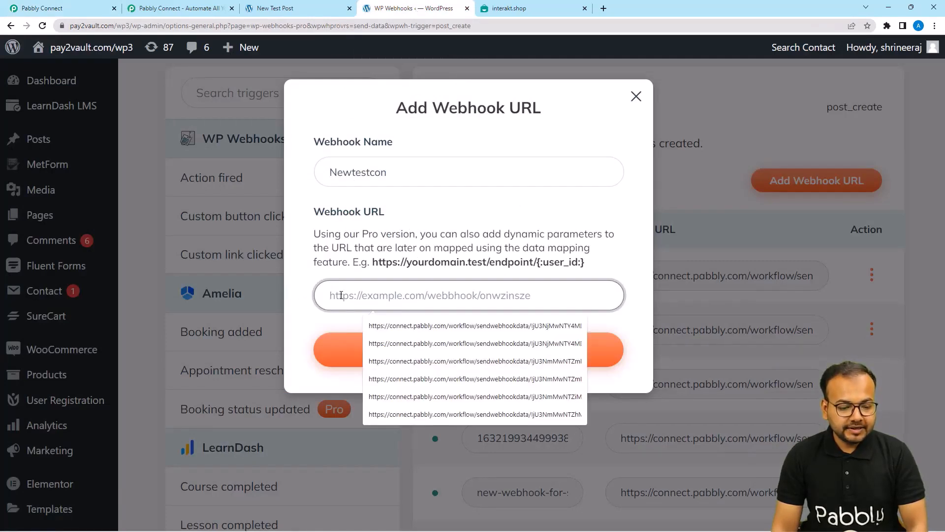
pyautogui.rightClick(341, 295)
pyautogui.click(372, 371)
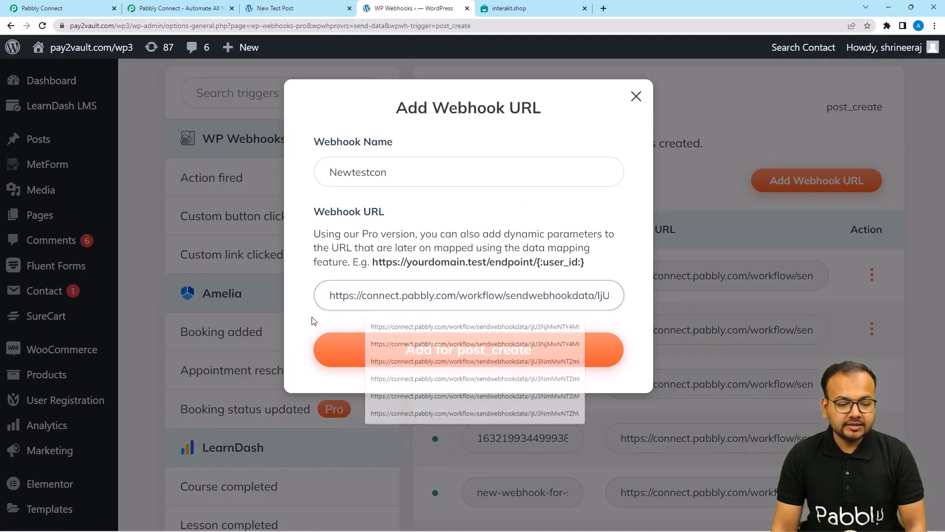
pyautogui.click(399, 358)
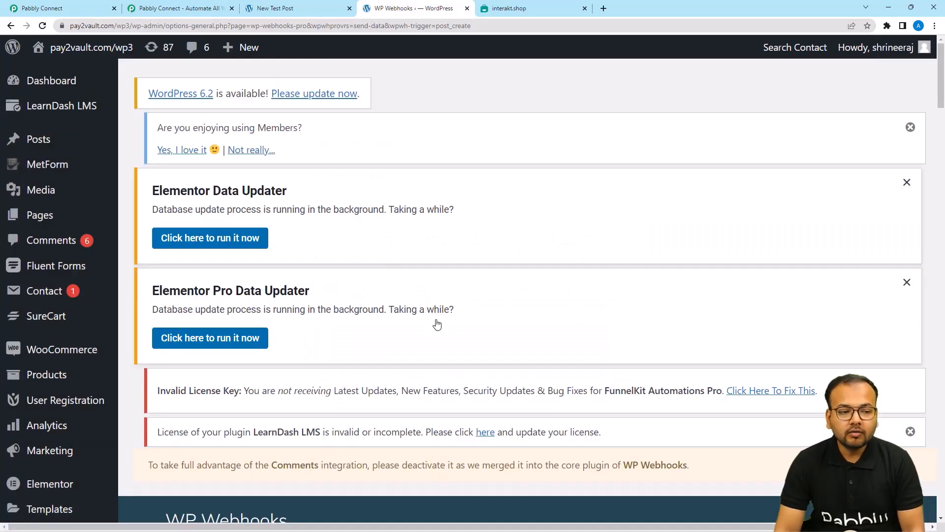
pyautogui.scroll(-6, 437, 323)
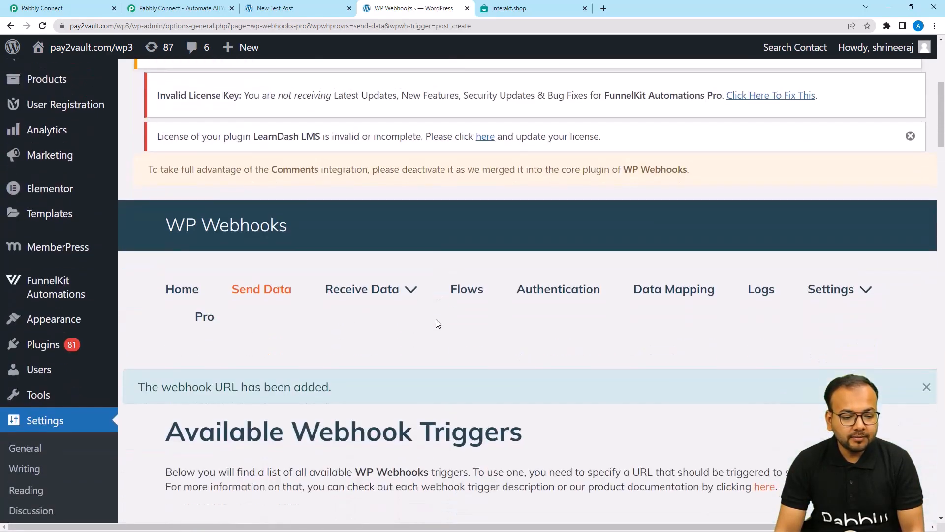
pyautogui.scroll(-8, 436, 324)
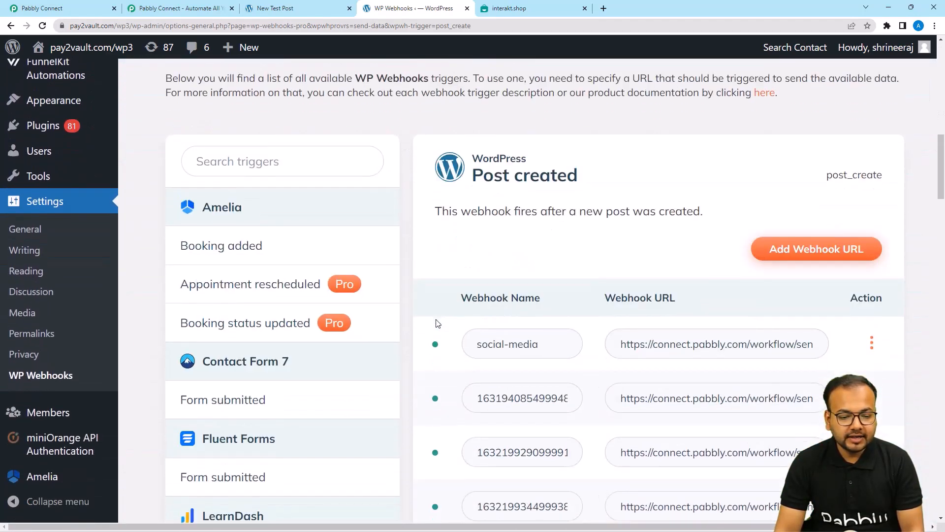
pyautogui.scroll(-12, 436, 323)
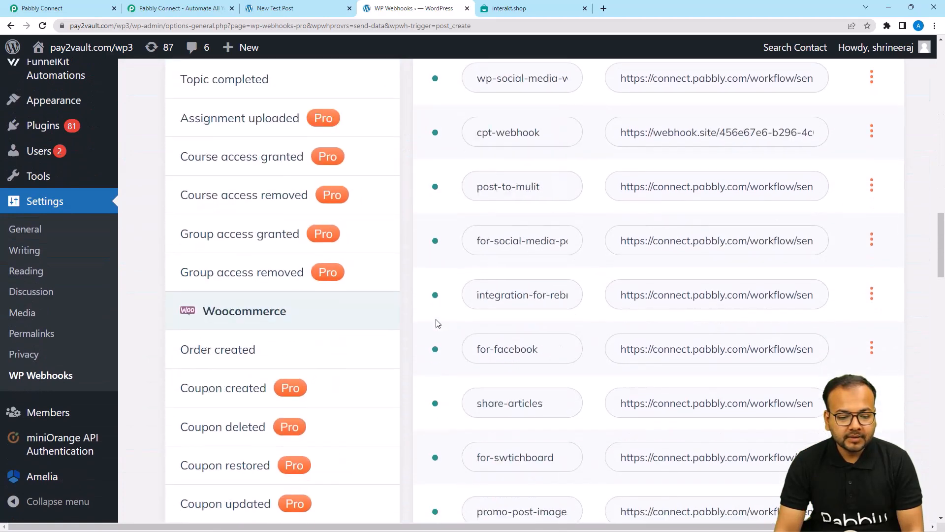
pyautogui.scroll(-14, 437, 324)
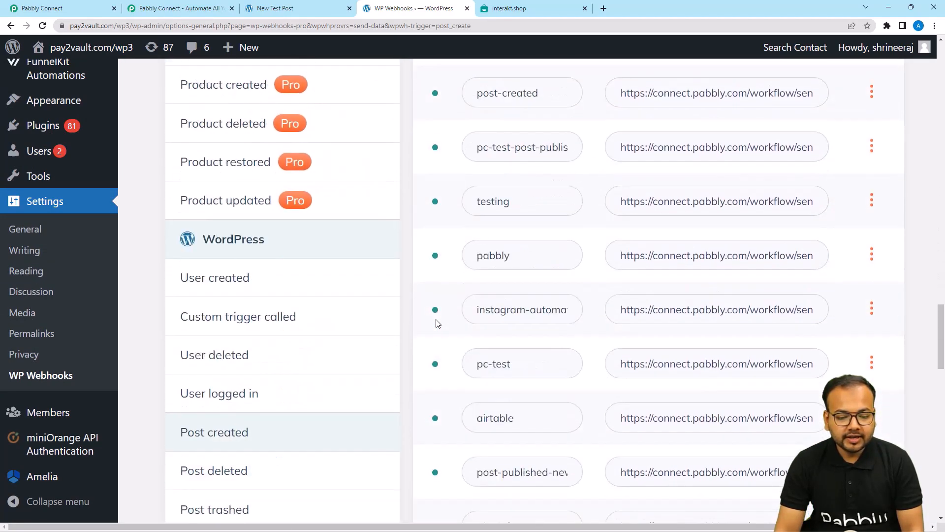
pyautogui.scroll(-20, 437, 324)
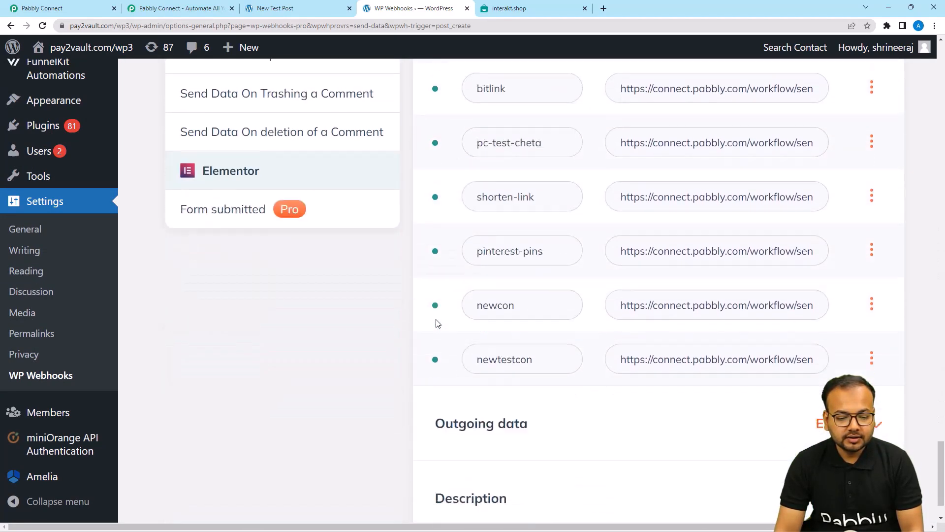
pyautogui.scroll(-1, 436, 323)
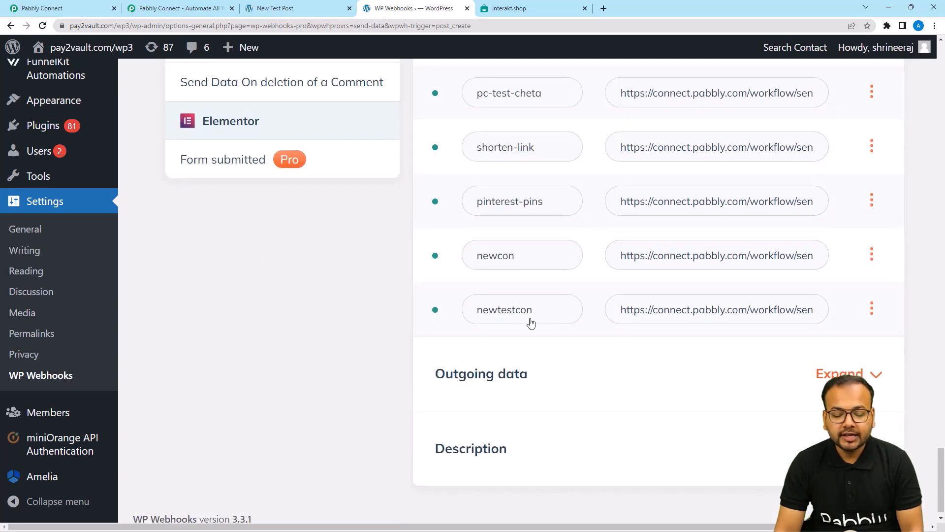
# Restrict the newtestcon webhook to the Post type on Published status and save its settings.
pyautogui.click(872, 309)
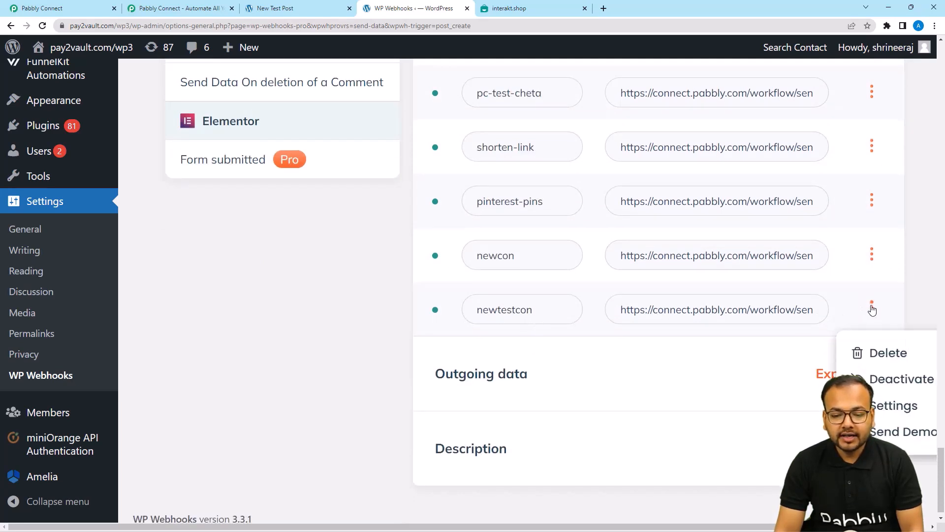
pyautogui.click(881, 405)
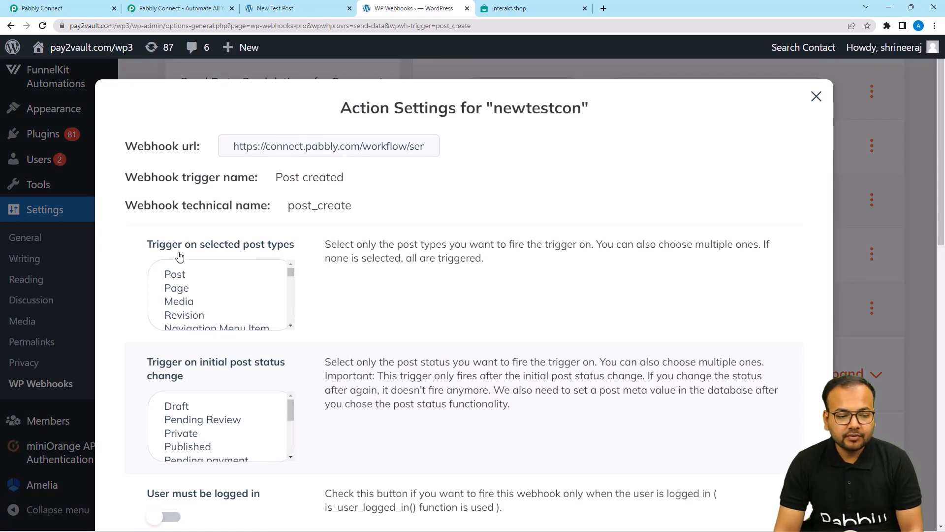
pyautogui.click(175, 273)
pyautogui.scroll(-2, 131, 284)
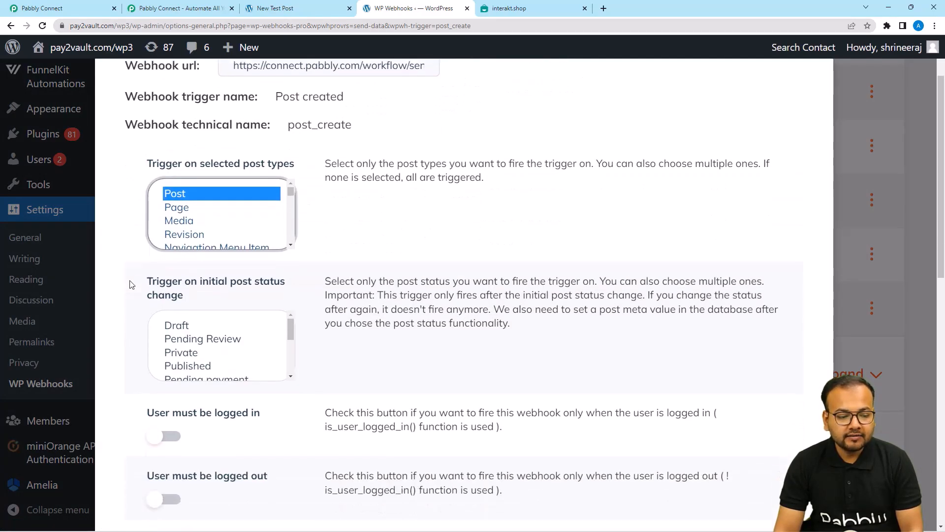
pyautogui.scroll(-1, 131, 285)
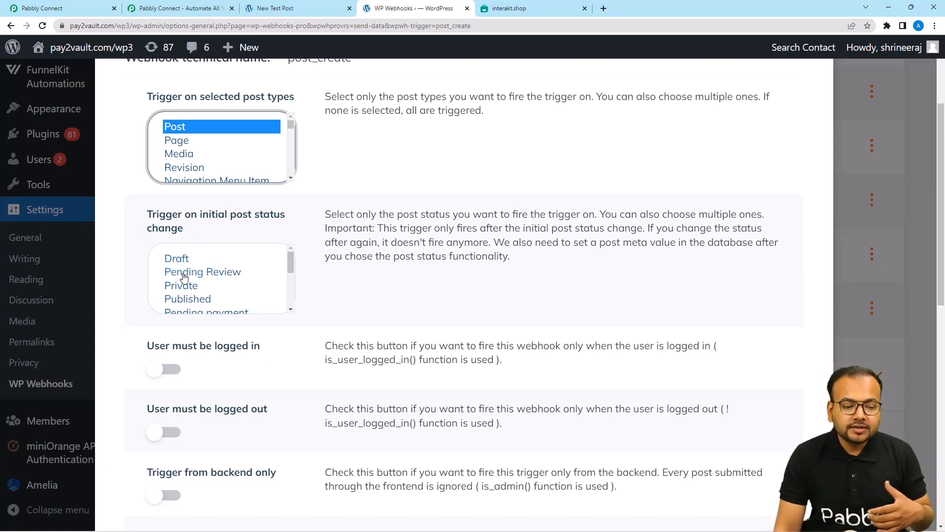
pyautogui.scroll(-1, 211, 277)
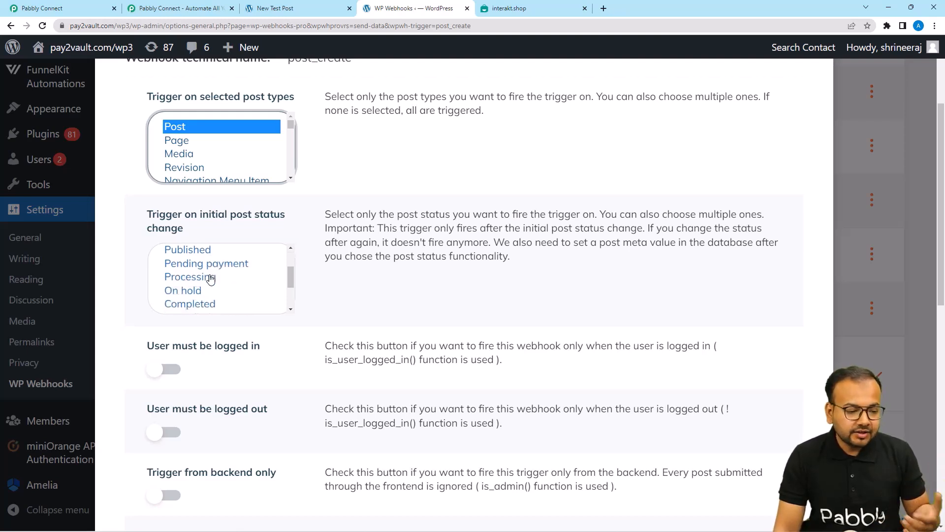
pyautogui.scroll(1, 209, 278)
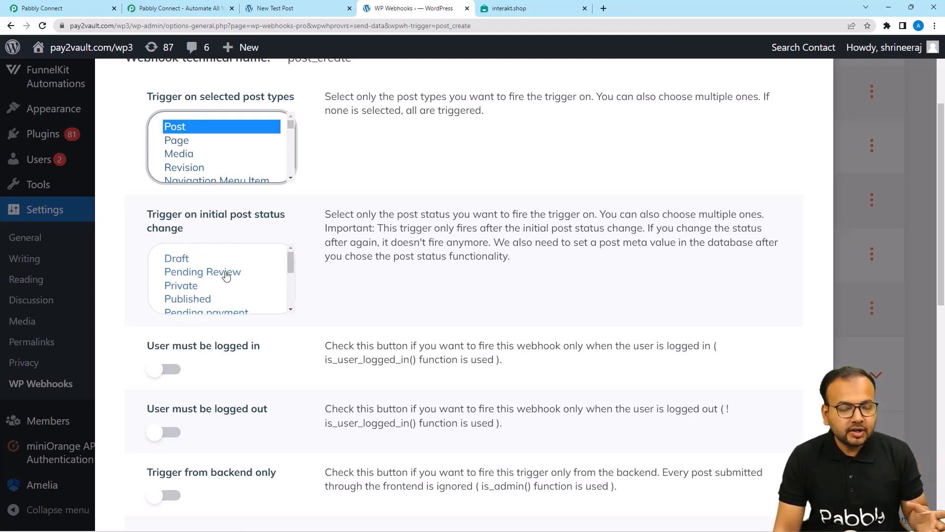
pyautogui.click(187, 299)
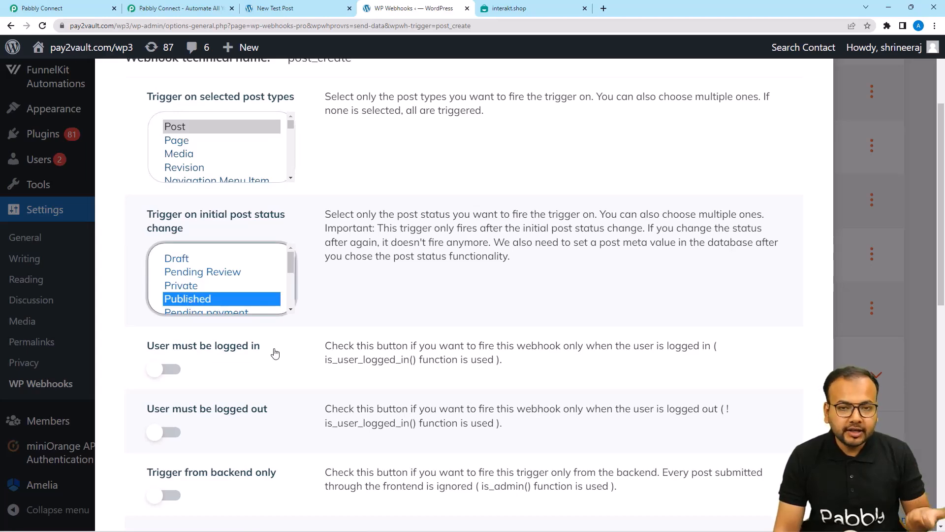
pyautogui.scroll(-3, 275, 352)
pyautogui.scroll(-8, 273, 352)
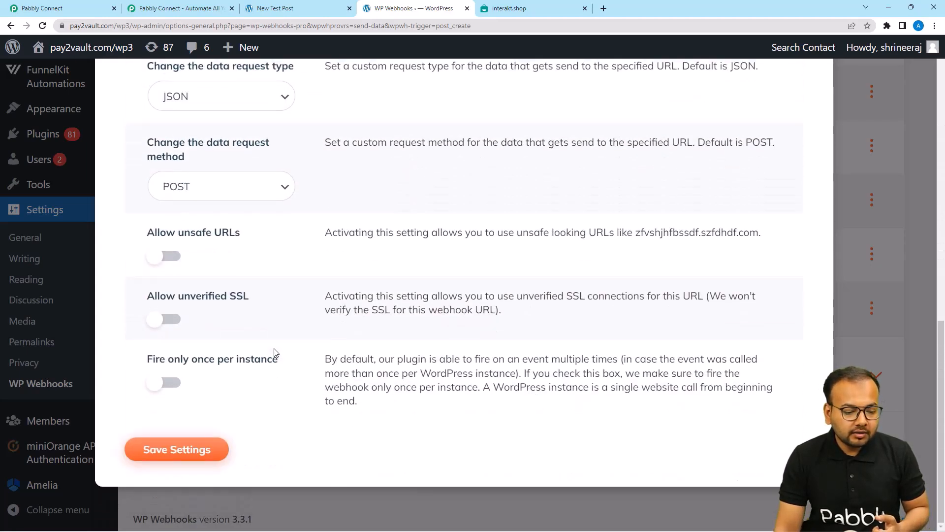
pyautogui.click(183, 441)
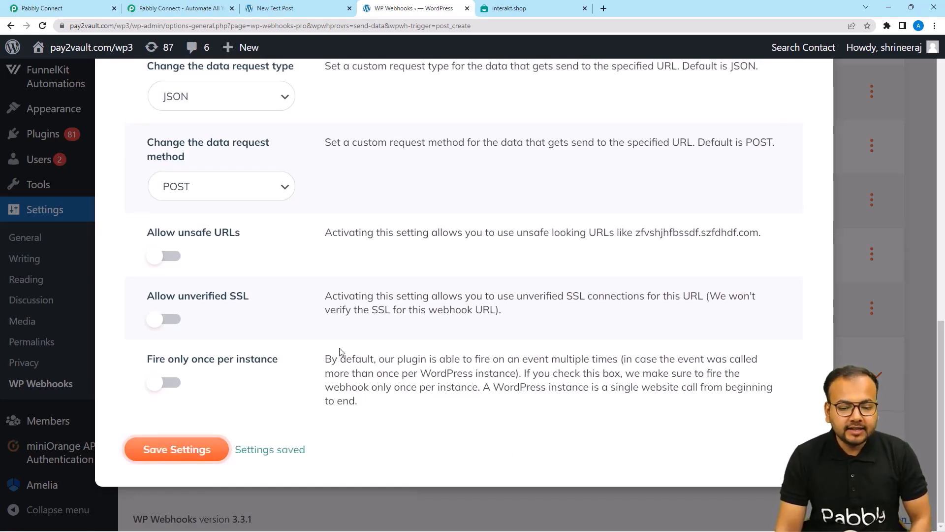
pyautogui.scroll(2, 340, 355)
pyautogui.scroll(10, 886, 366)
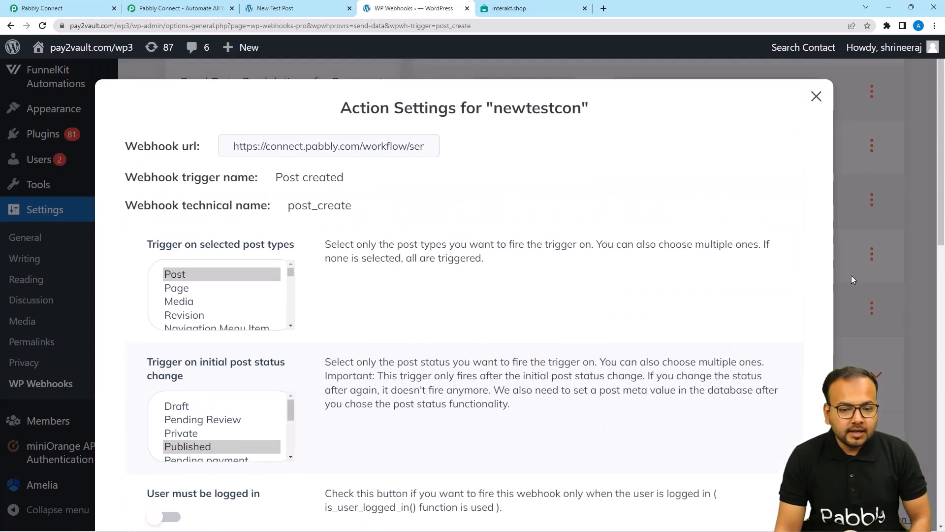
pyautogui.click(816, 96)
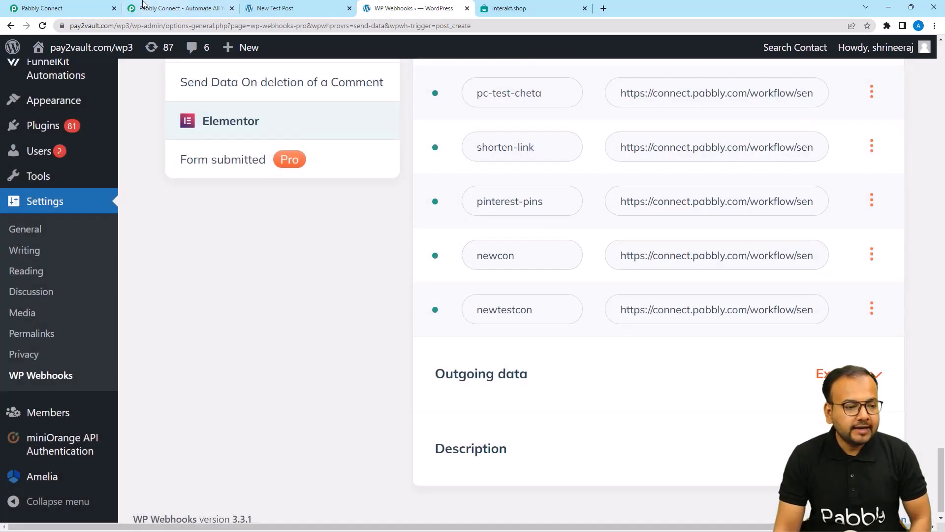
# Read Pabbly Connect's test-submission note, then go back to the WP Webhooks page.
pyautogui.click(87, 4)
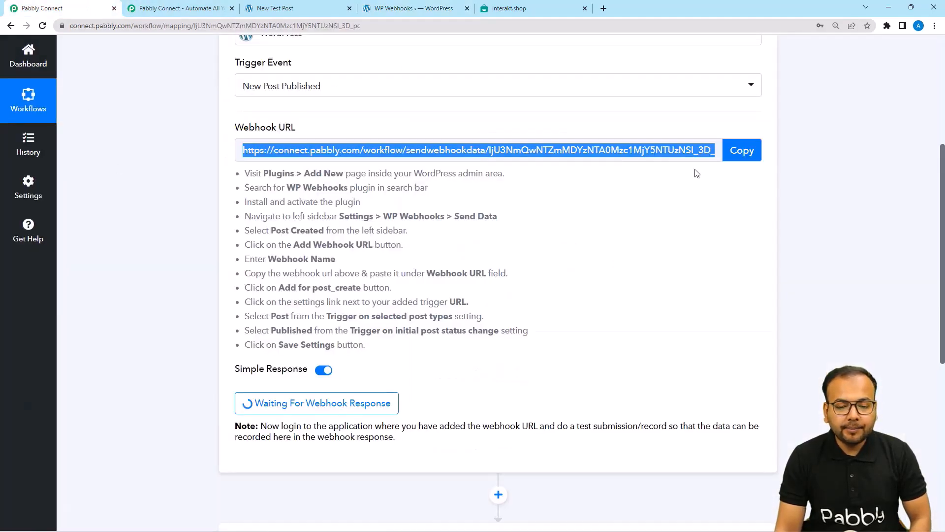
pyautogui.scroll(-3, 394, 315)
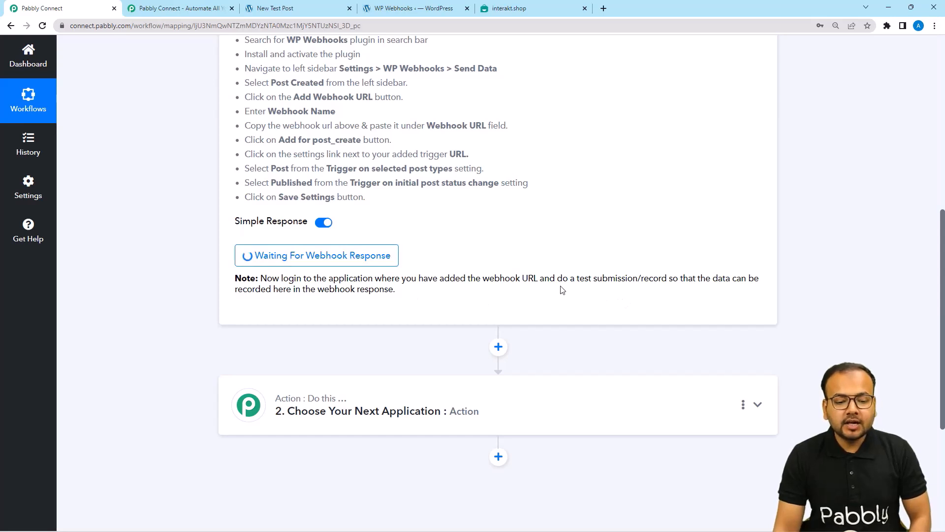
pyautogui.moveTo(577, 279); pyautogui.dragTo(640, 278)
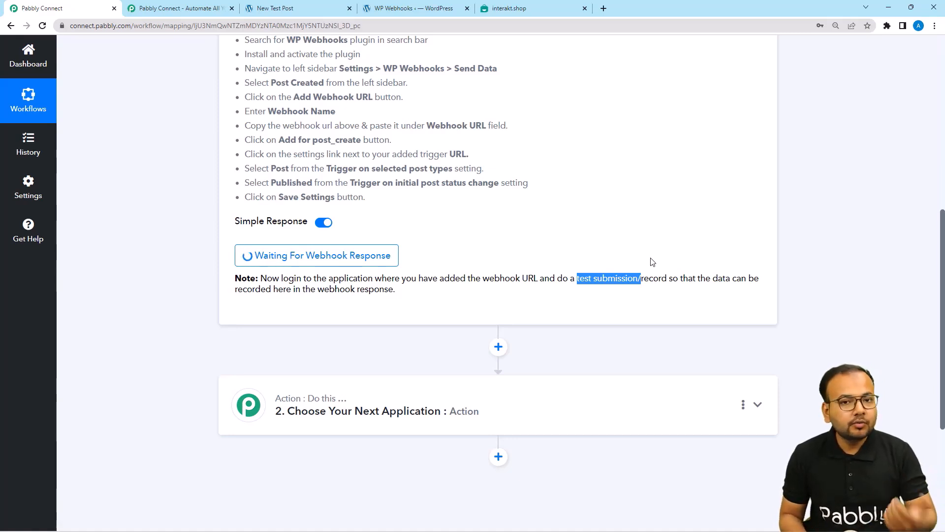
pyautogui.click(260, 9)
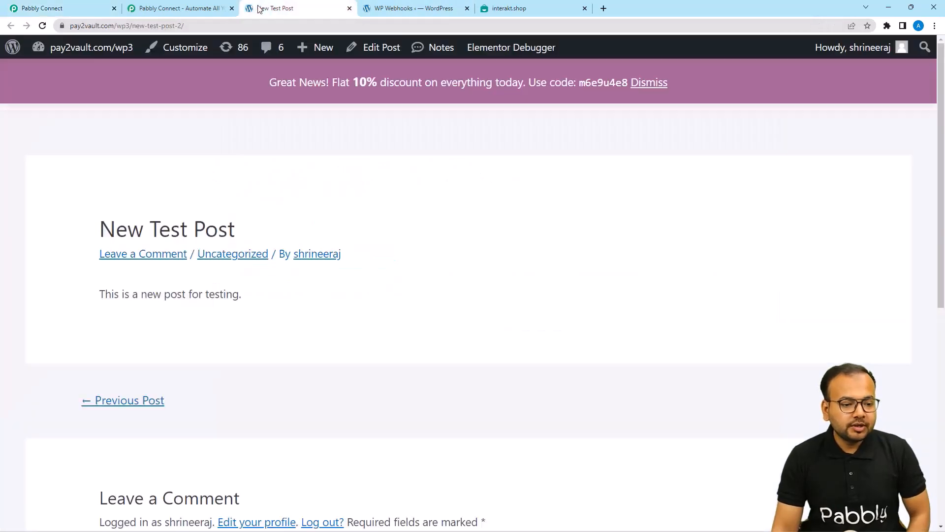
pyautogui.click(377, 9)
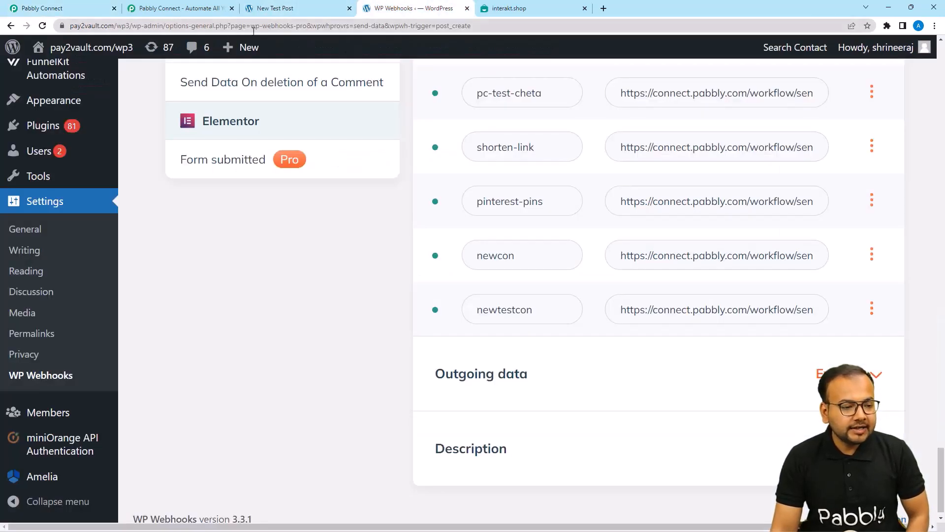
pyautogui.moveTo(230, 49)
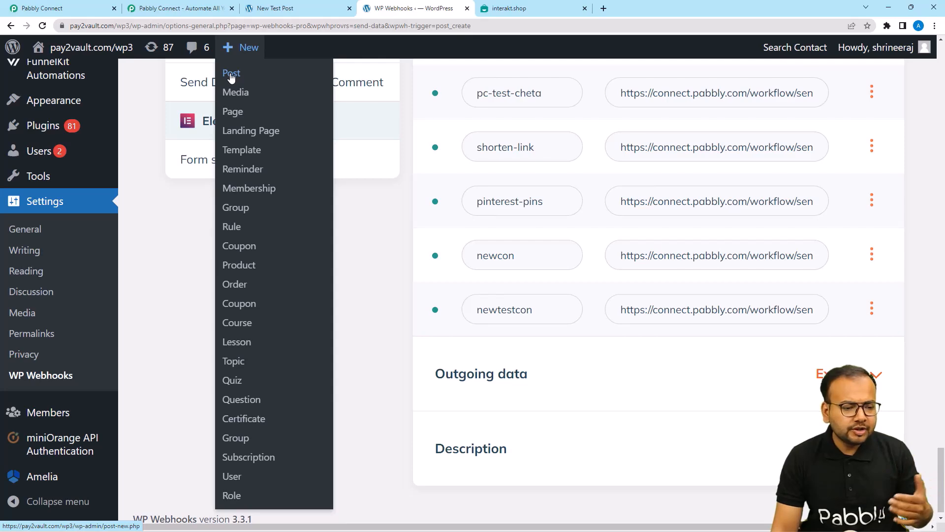
# Create a new WordPress post titled 'Test Title'.
pyautogui.click(353, 164)
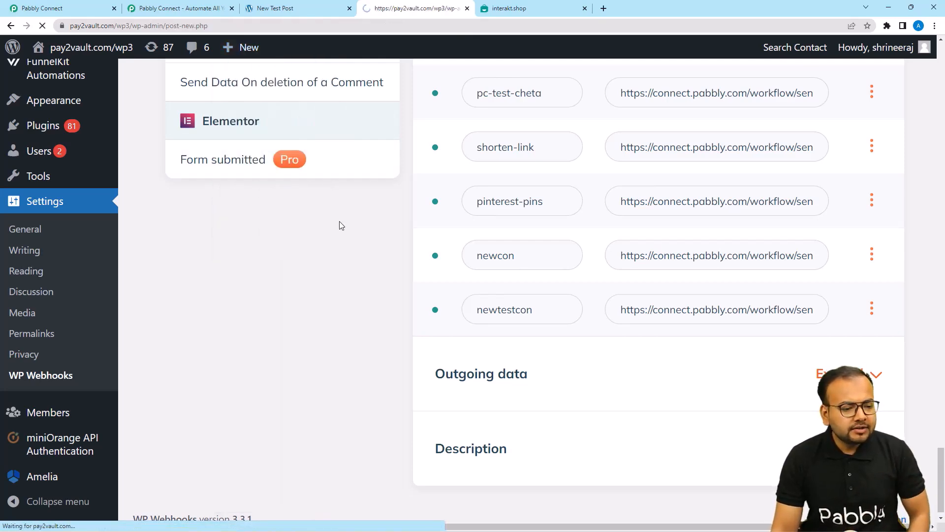
pyautogui.scroll(-6, 340, 226)
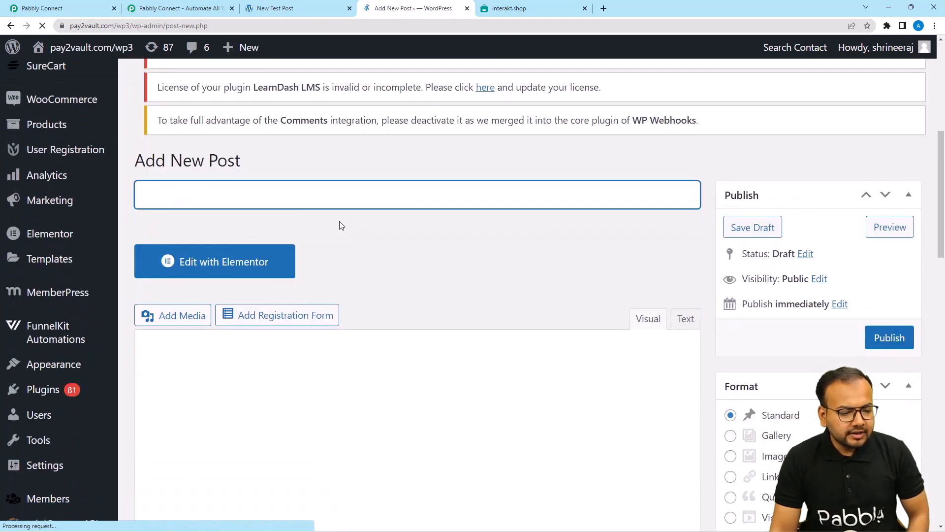
pyautogui.click(271, 193)
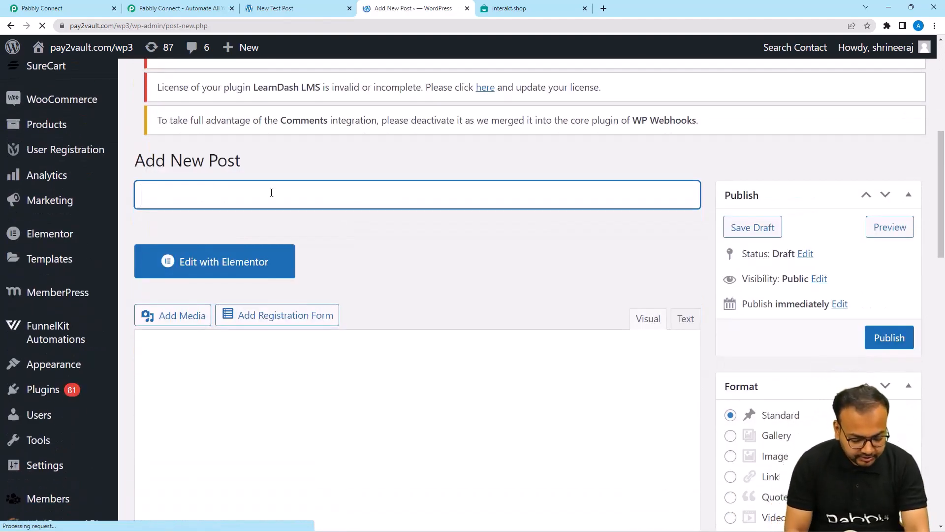
pyautogui.write('T')
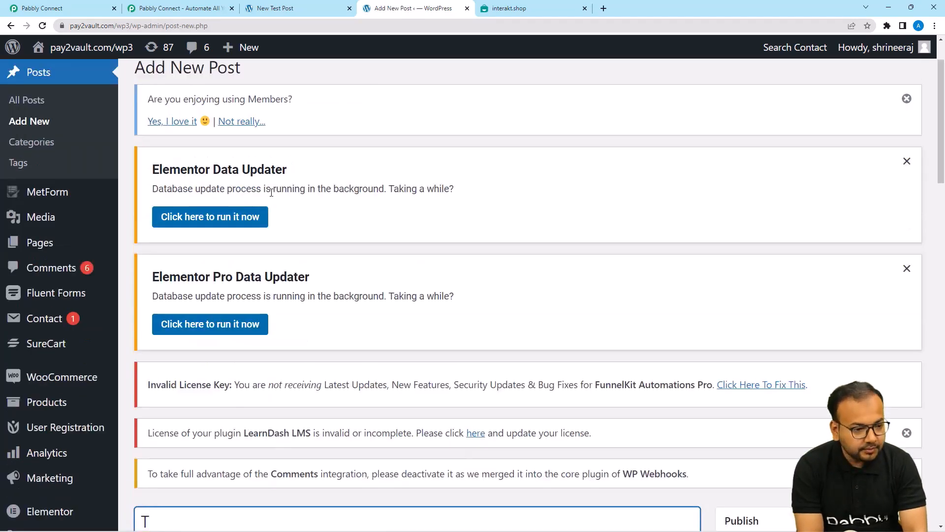
pyautogui.scroll(-5, 272, 194)
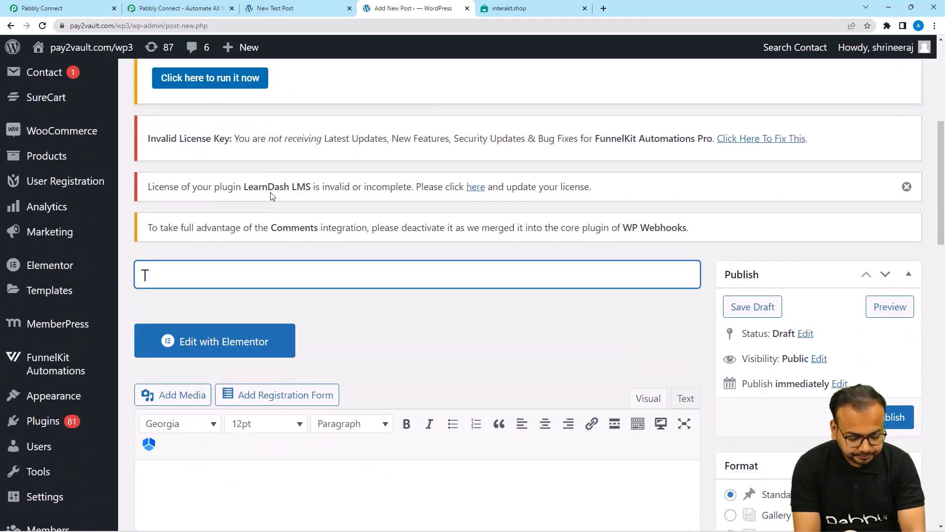
pyautogui.write('est T')
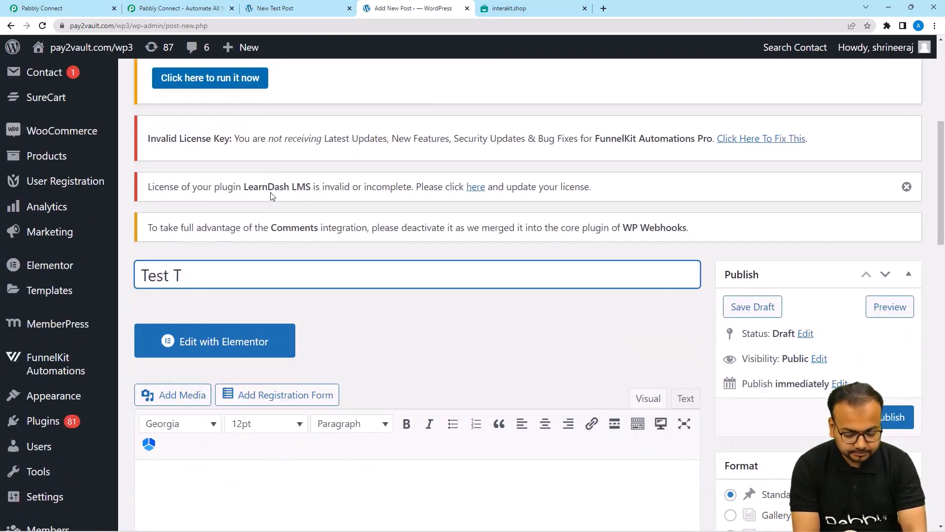
pyautogui.write('itle')
pyautogui.scroll(-6, 272, 195)
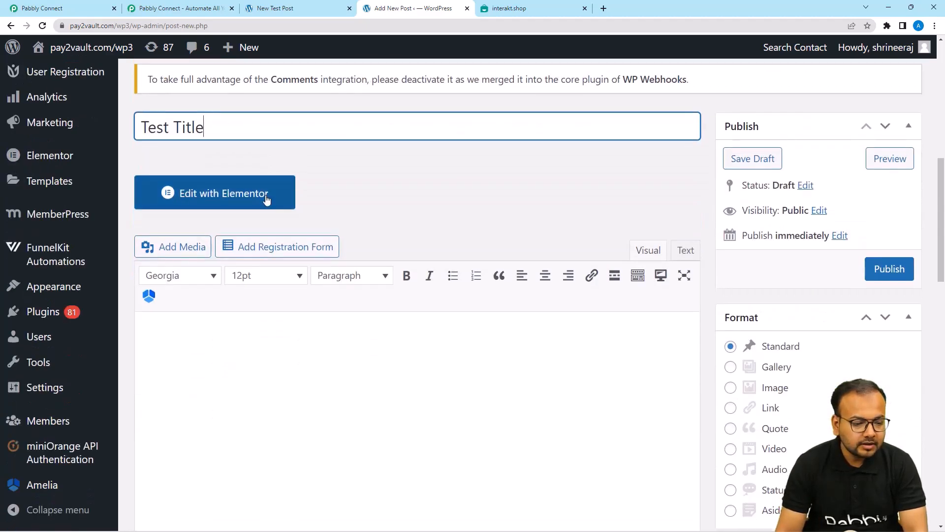
# Write 'This is a test post' as the post body.
pyautogui.click(286, 245)
pyautogui.write('T')
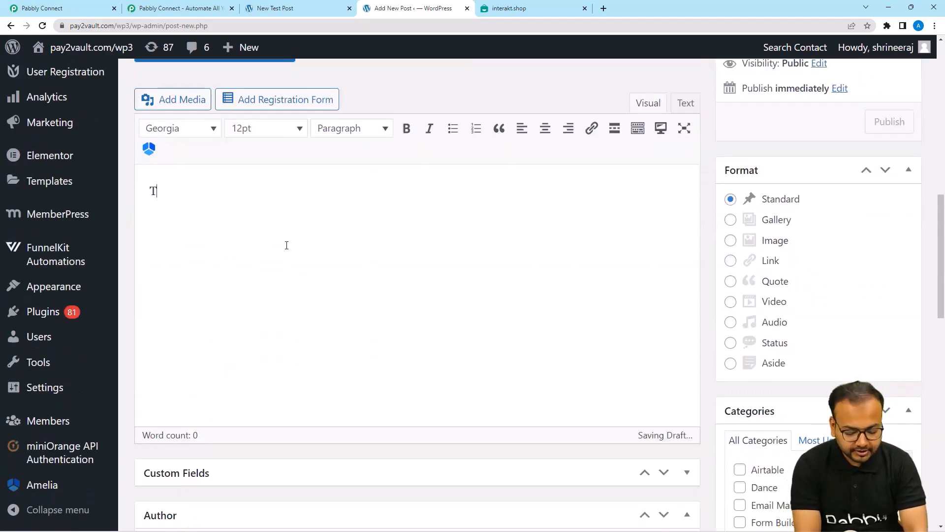
pyautogui.write('his i')
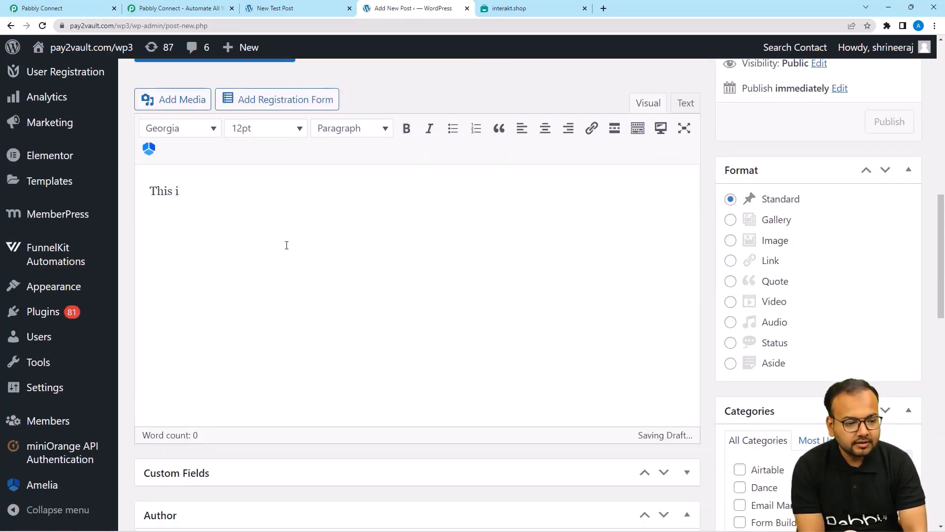
pyautogui.write('s a te')
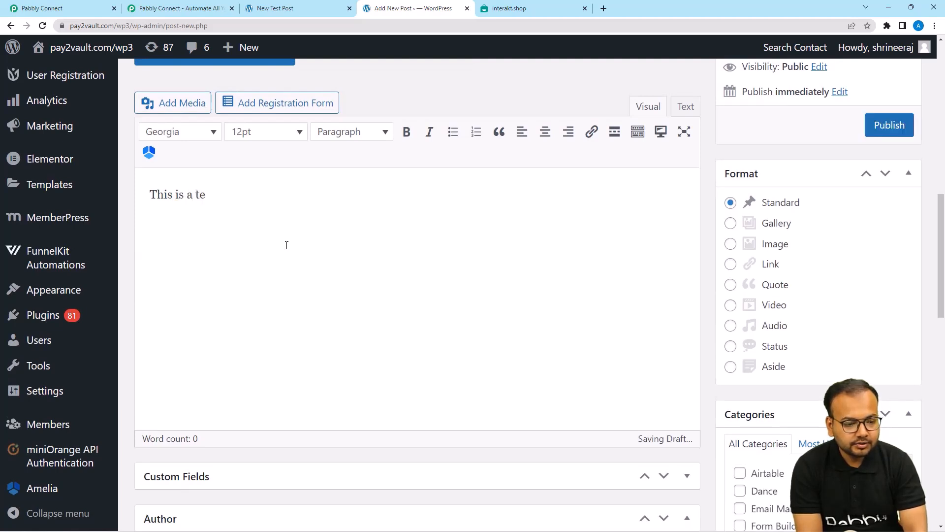
pyautogui.write('st [os')
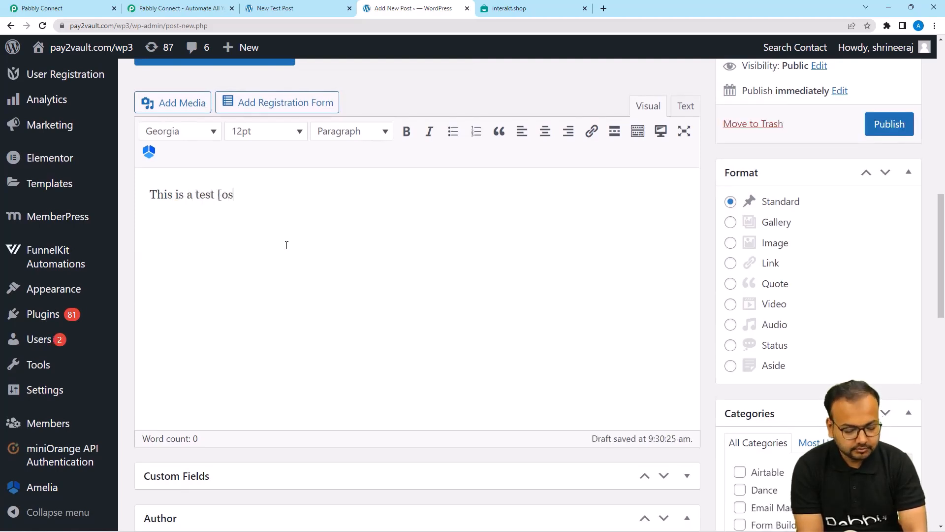
pyautogui.press('BackSpace')
pyautogui.press('BackSpace')
pyautogui.press('BackSpace')
pyautogui.write('post.')
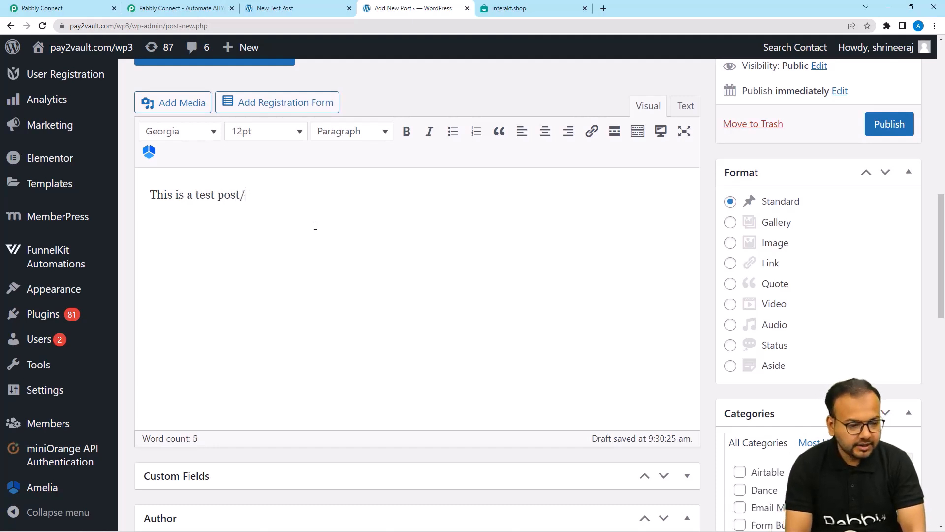
pyautogui.scroll(-8, 312, 229)
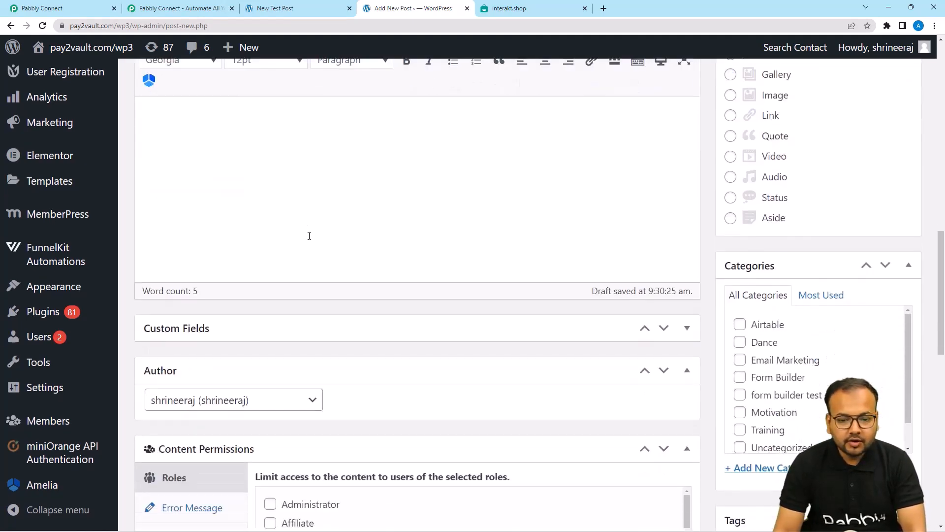
pyautogui.scroll(-8, 308, 235)
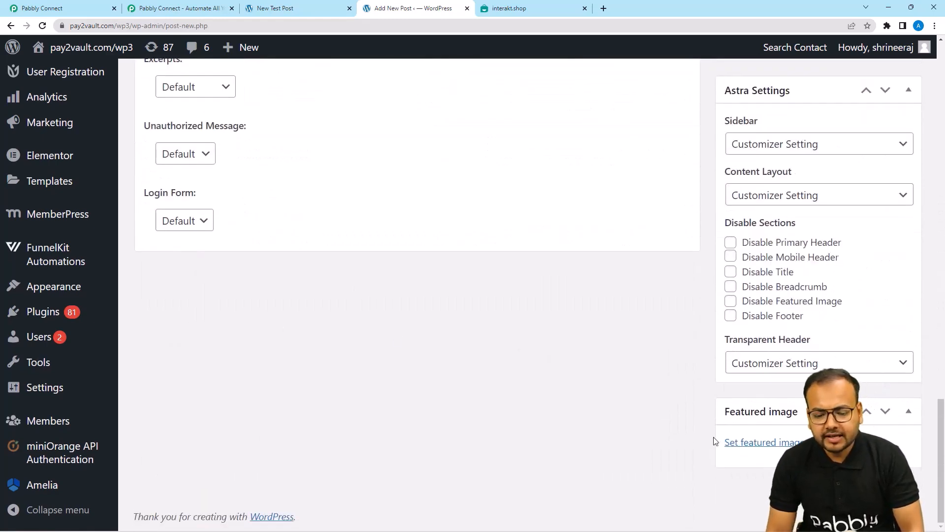
# Set the trulli photo as the post's featured image.
pyautogui.click(741, 444)
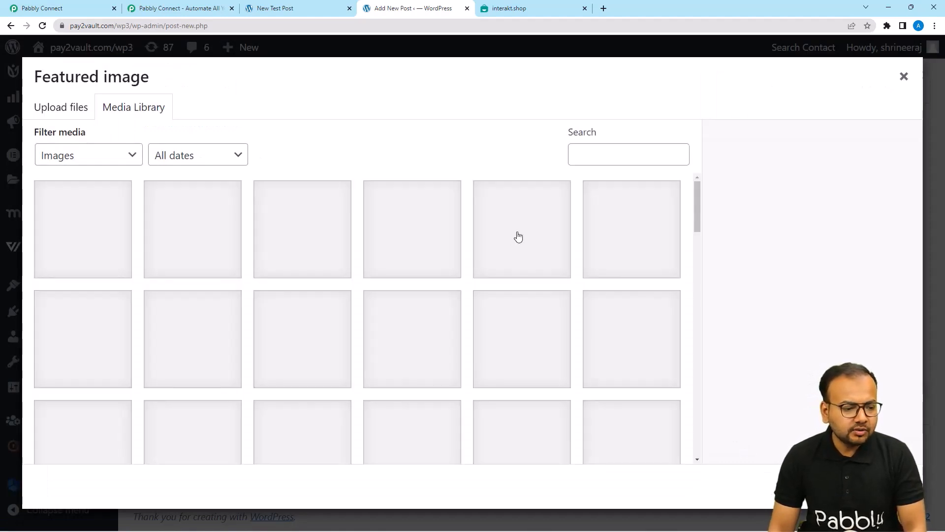
pyautogui.click(194, 335)
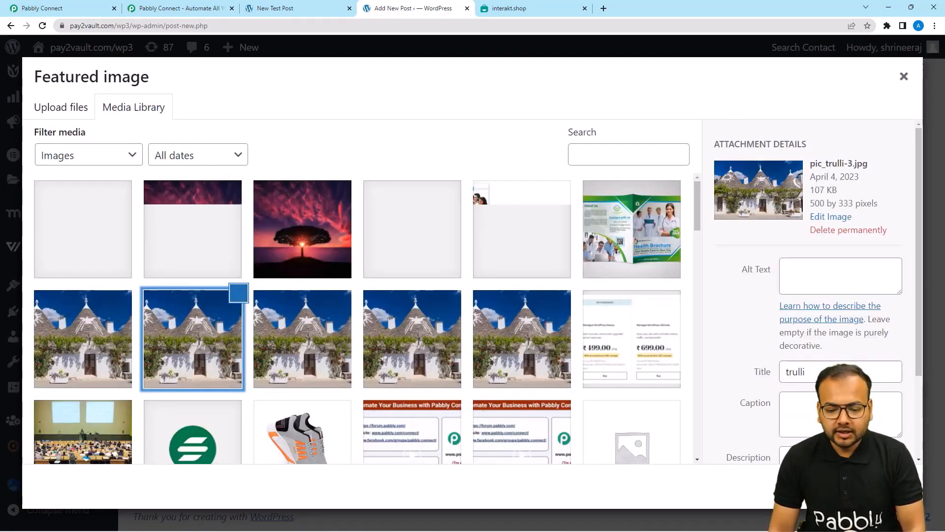
pyautogui.click(862, 486)
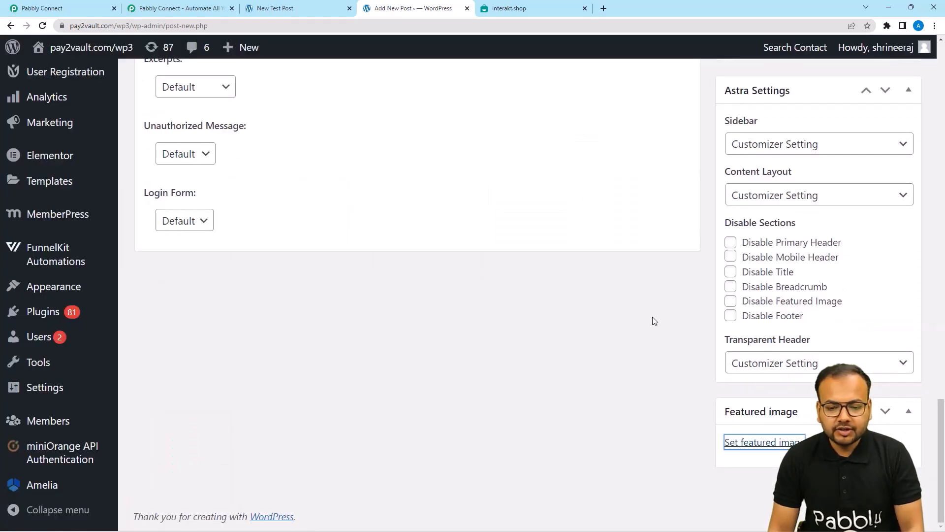
# Publish the Test Title post, then return to Pabbly Connect to see the webhook response.
pyautogui.scroll(13, 637, 349)
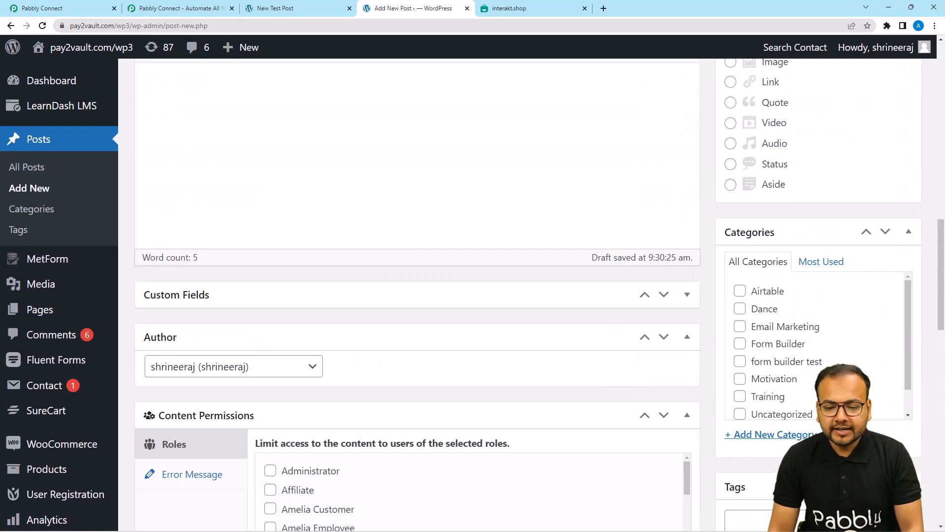
pyautogui.scroll(6, 827, 338)
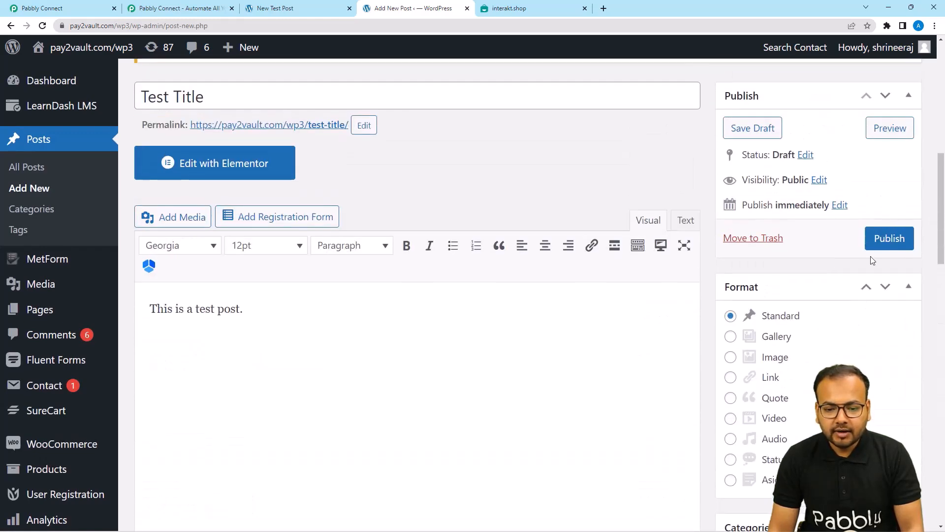
pyautogui.click(886, 238)
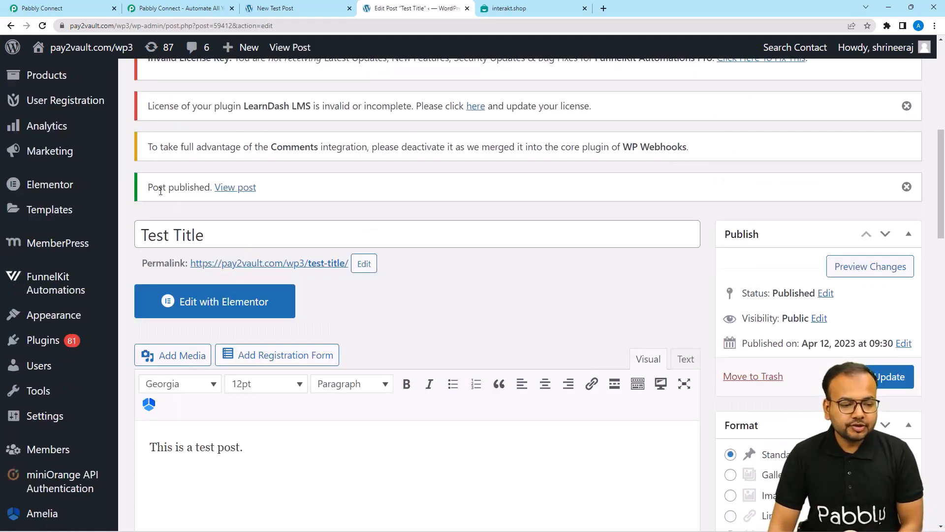
pyautogui.moveTo(173, 191); pyautogui.dragTo(206, 193)
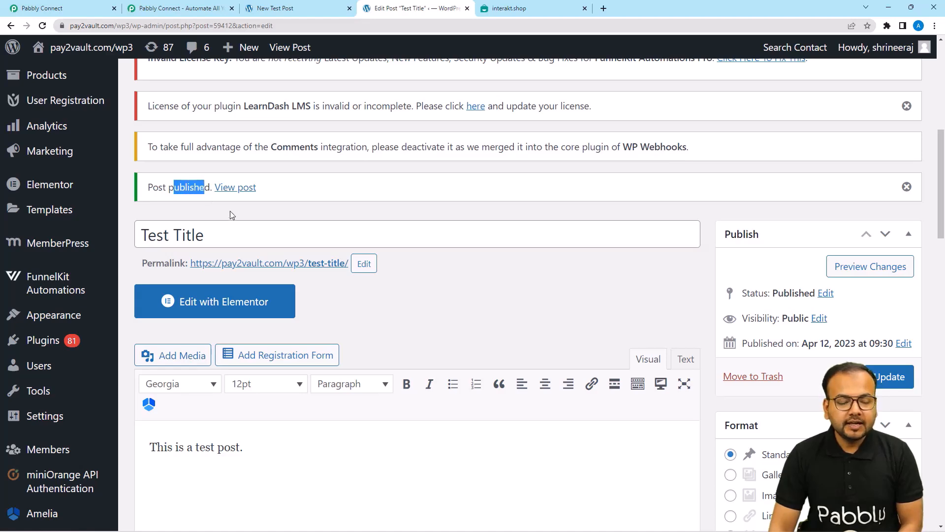
pyautogui.click(42, 7)
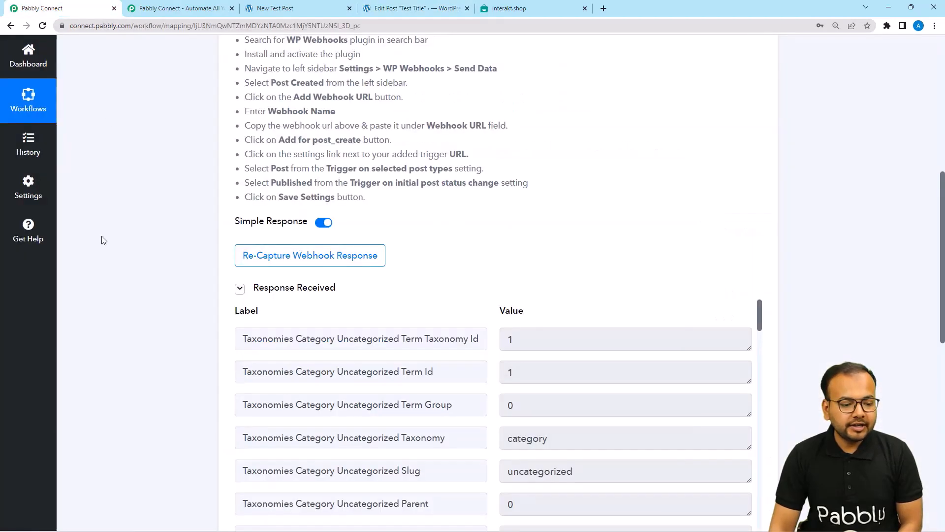
pyautogui.scroll(-3, 103, 241)
pyautogui.scroll(1, 145, 226)
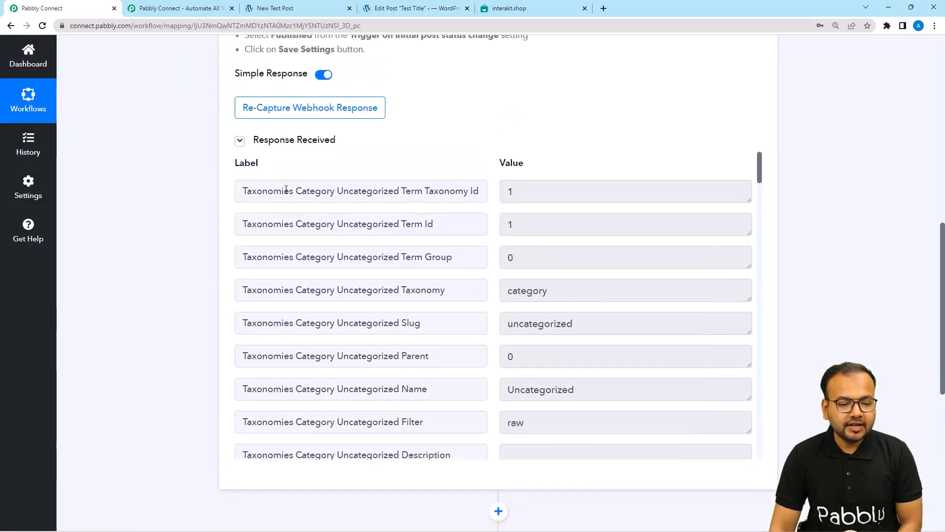
pyautogui.scroll(-1, 318, 248)
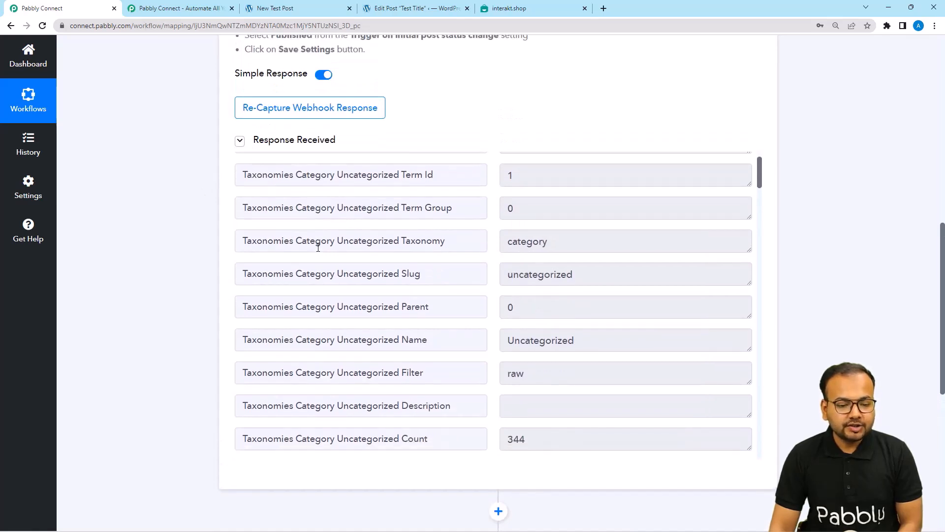
pyautogui.moveTo(509, 274); pyautogui.dragTo(576, 281)
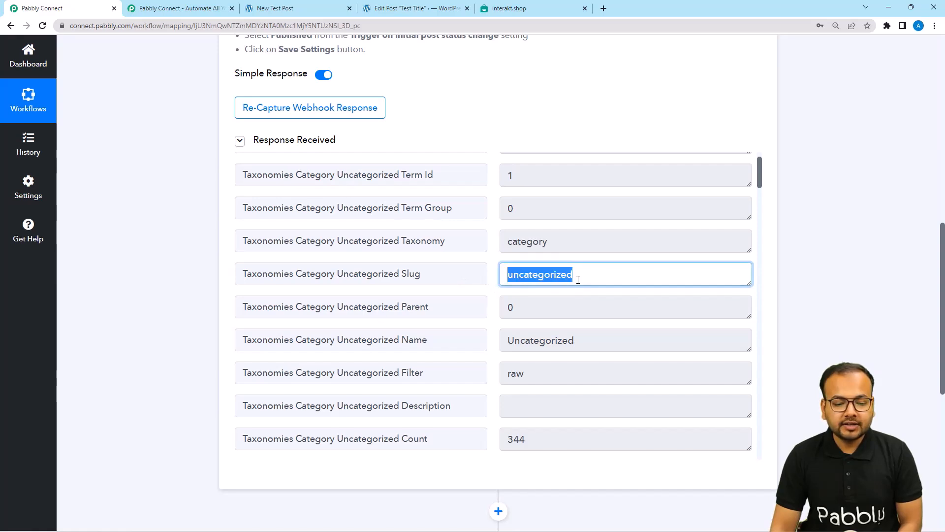
pyautogui.scroll(-5, 581, 280)
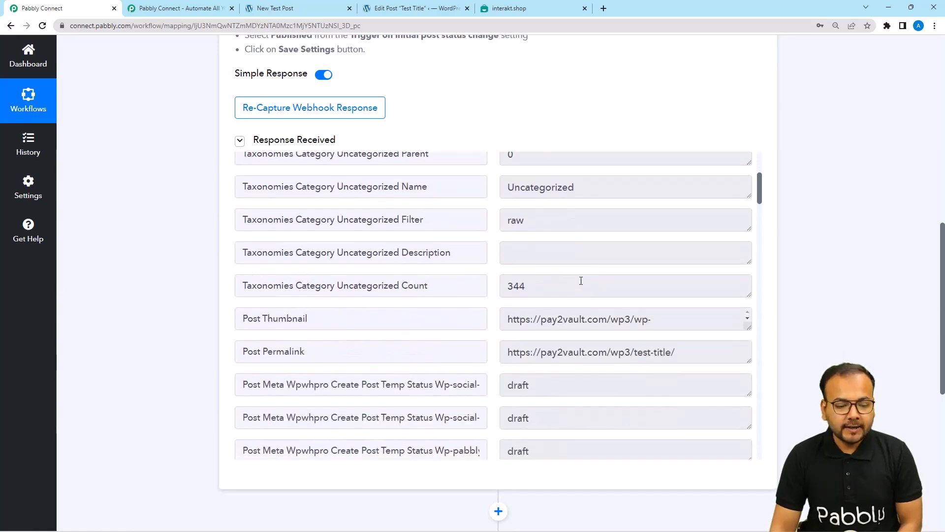
pyautogui.scroll(-9, 581, 281)
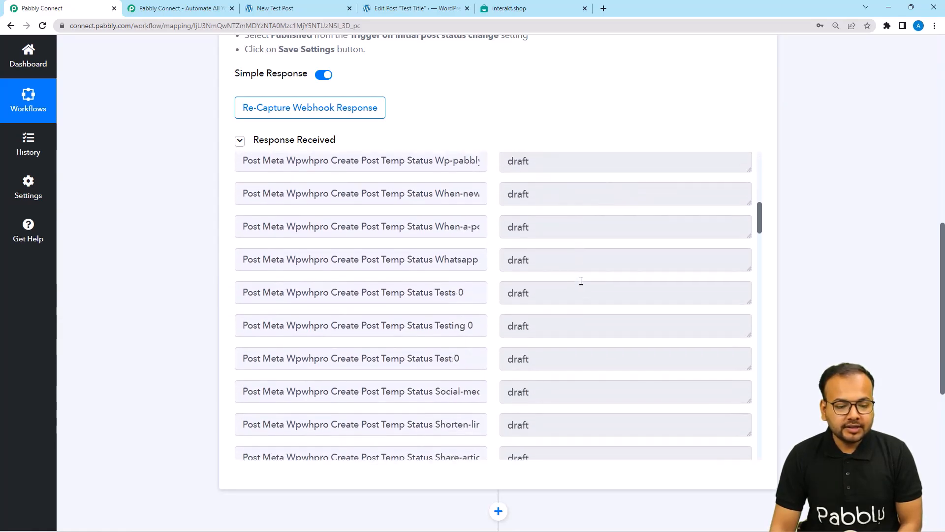
pyautogui.scroll(-12, 581, 281)
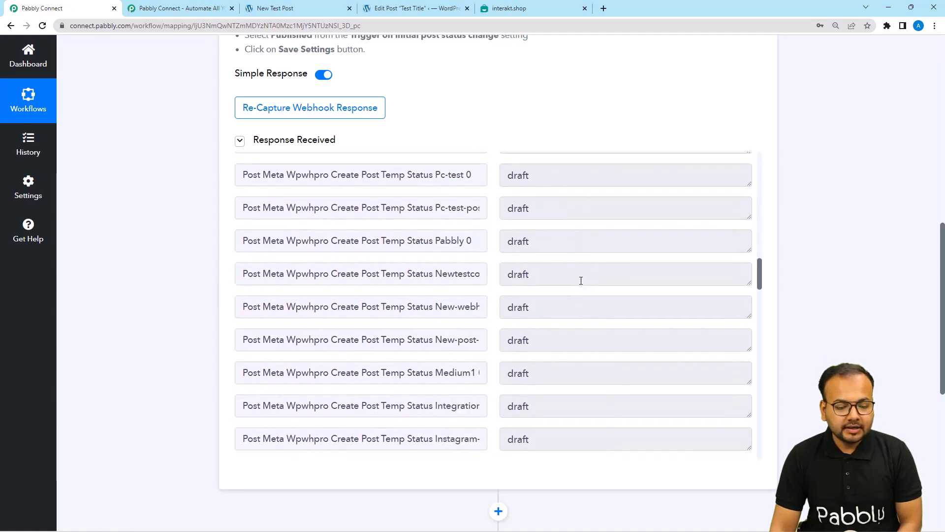
pyautogui.scroll(-11, 581, 280)
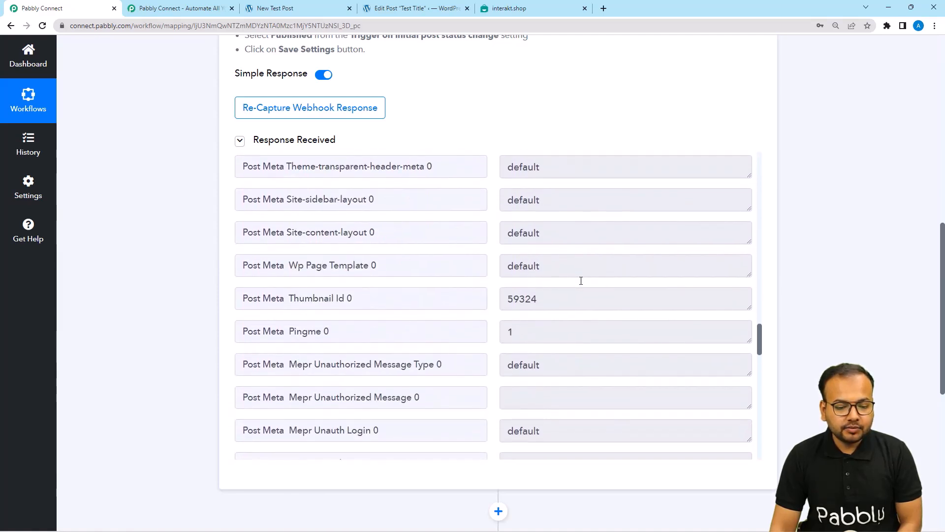
pyautogui.scroll(-6, 580, 283)
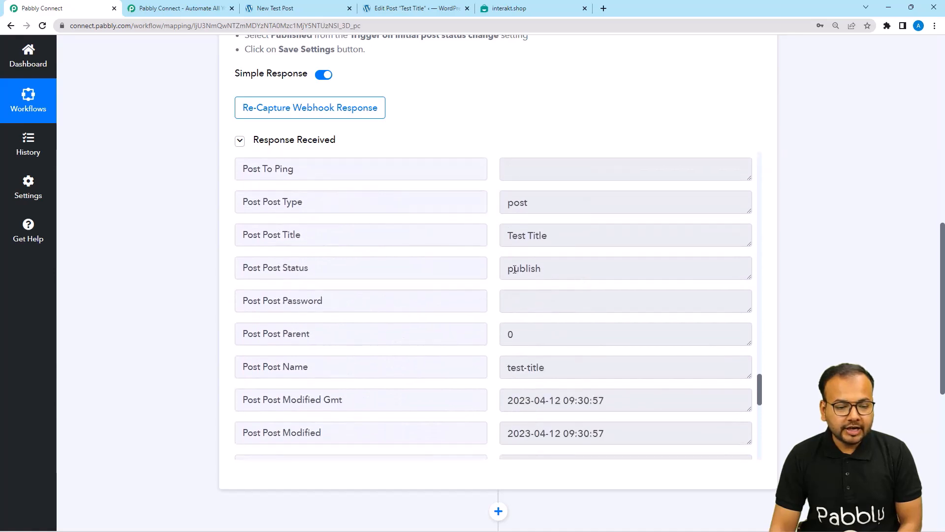
pyautogui.click(552, 241)
pyautogui.click(547, 276)
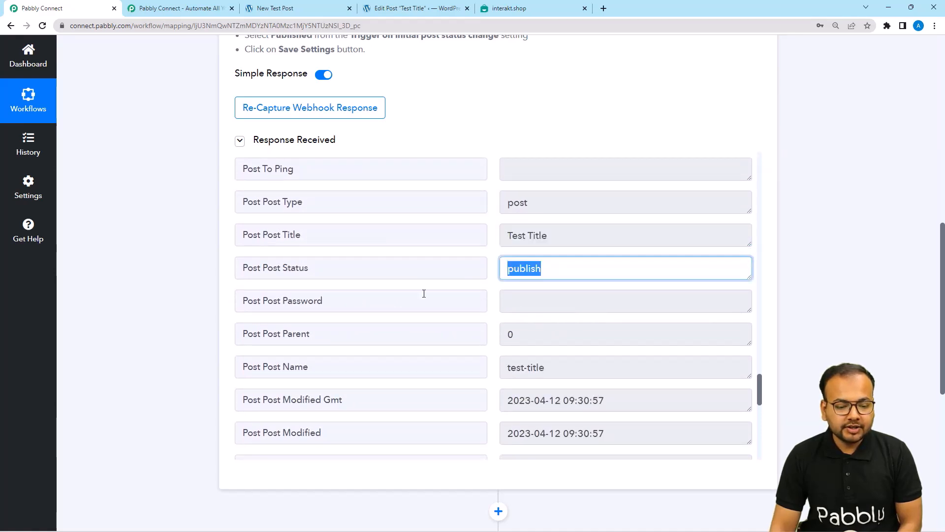
pyautogui.scroll(-4, 424, 293)
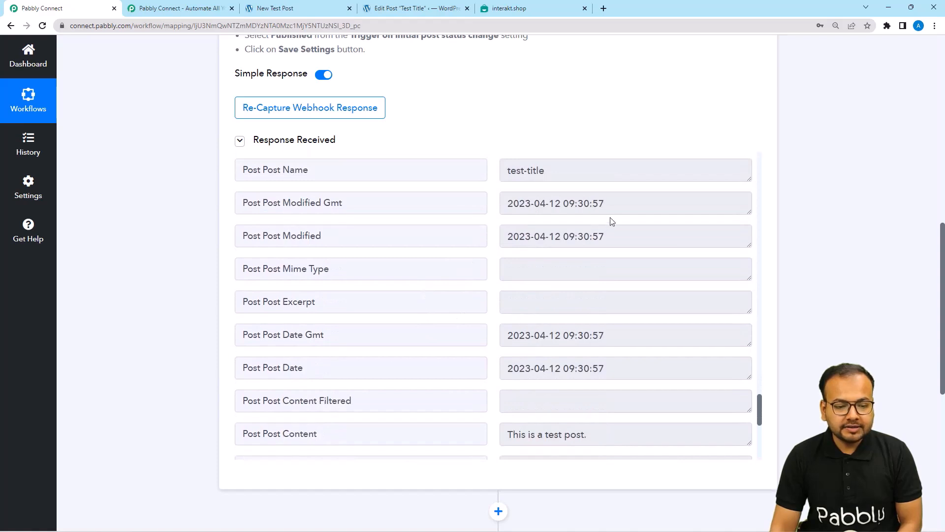
pyautogui.scroll(-5, 450, 264)
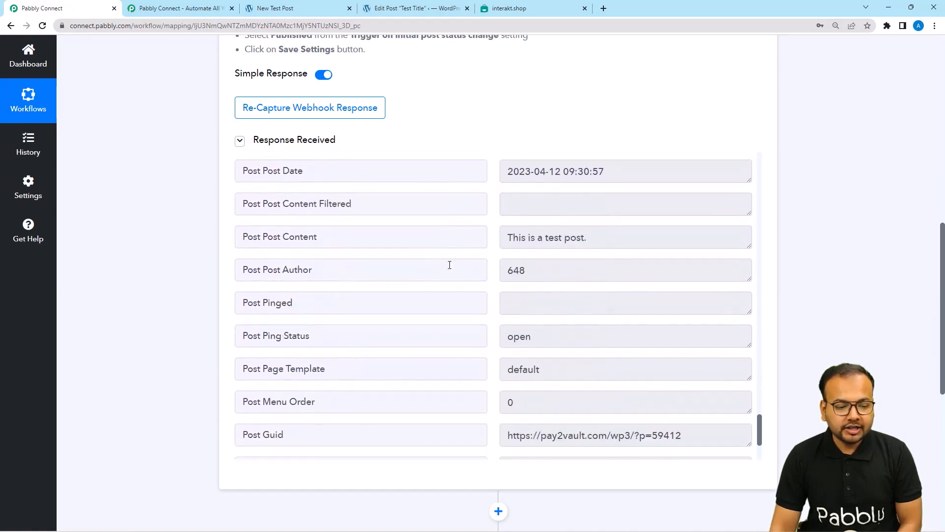
pyautogui.scroll(-2, 449, 265)
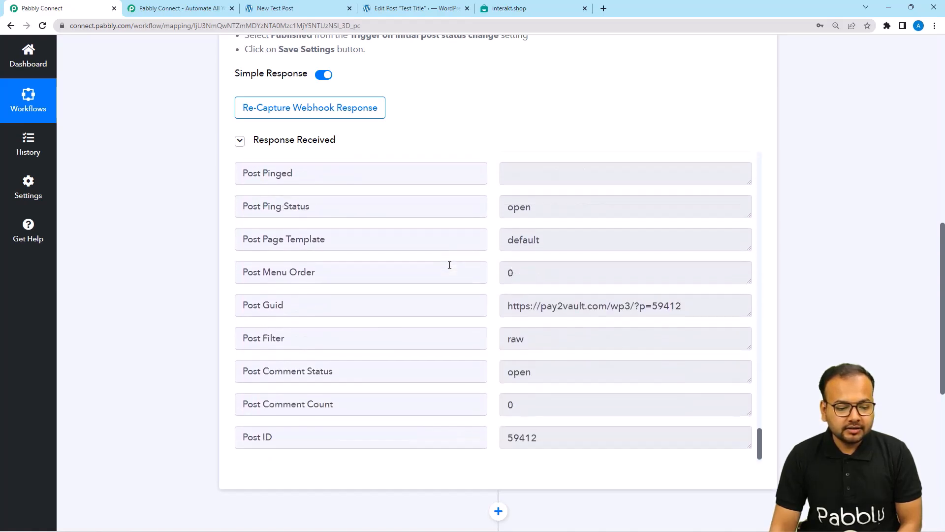
pyautogui.scroll(1, 449, 265)
pyautogui.scroll(-1, 450, 264)
pyautogui.scroll(20, 449, 265)
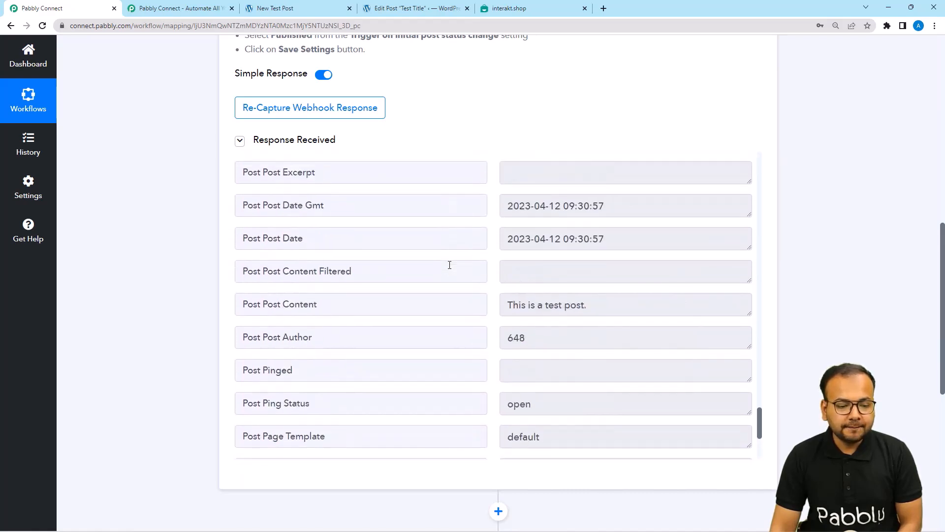
pyautogui.scroll(20, 449, 264)
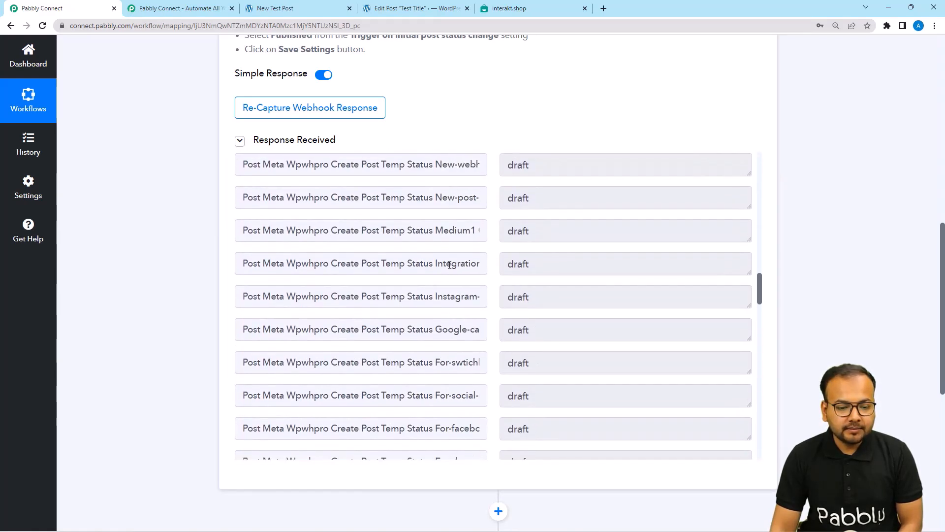
pyautogui.scroll(2, 450, 265)
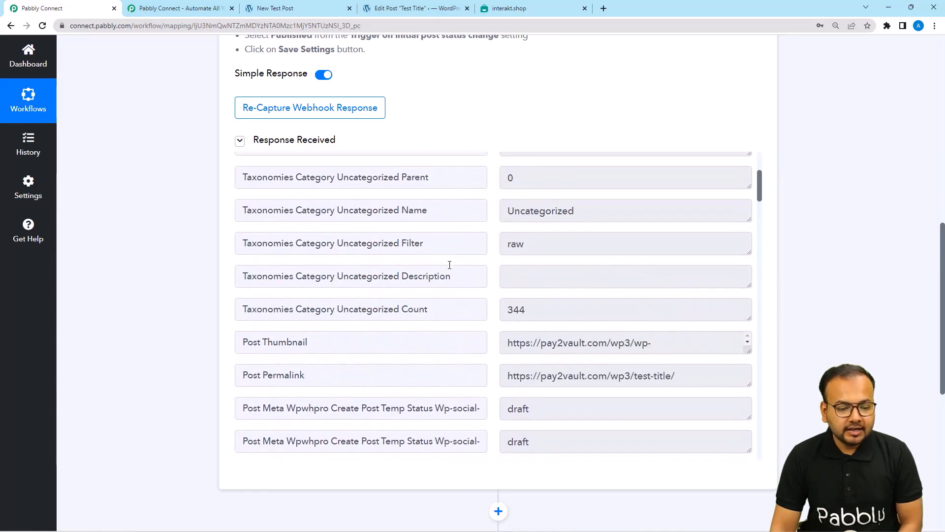
pyautogui.doubleClick(270, 378)
pyautogui.click(740, 382)
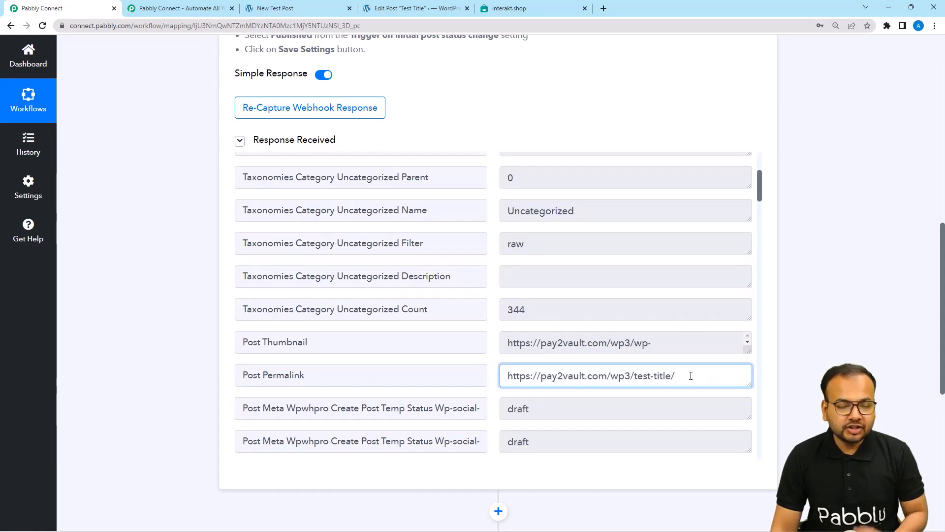
pyautogui.moveTo(690, 376); pyautogui.dragTo(503, 381)
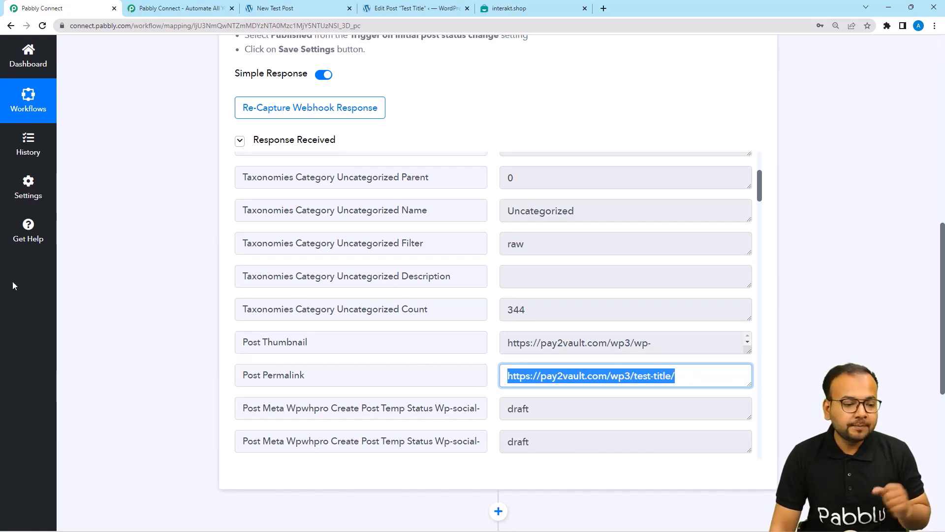
pyautogui.scroll(-7, 215, 305)
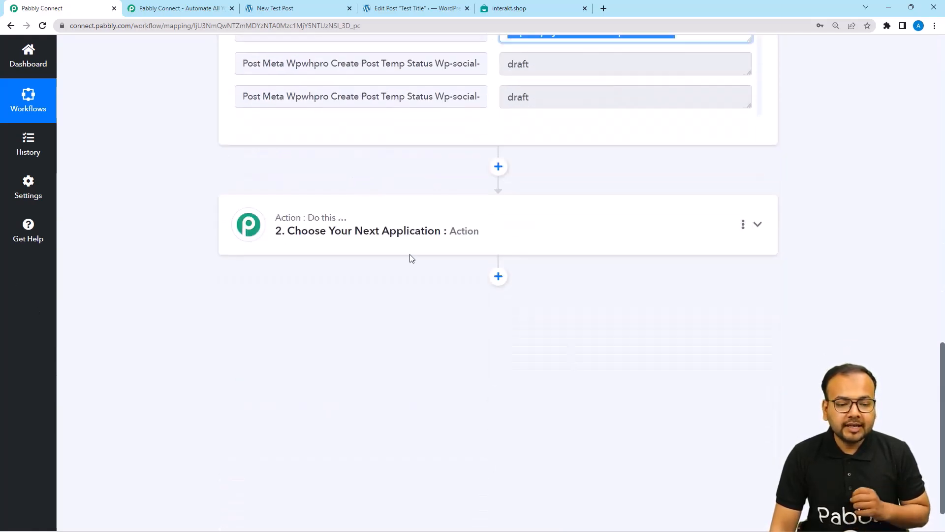
# Choose Interakt as the action app by searching 'inter'.
pyautogui.click(416, 239)
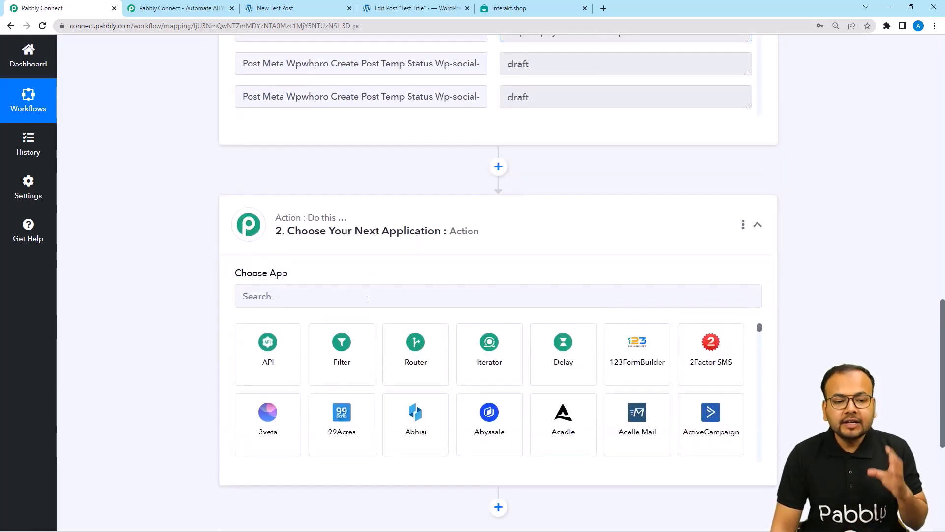
pyautogui.click(386, 296)
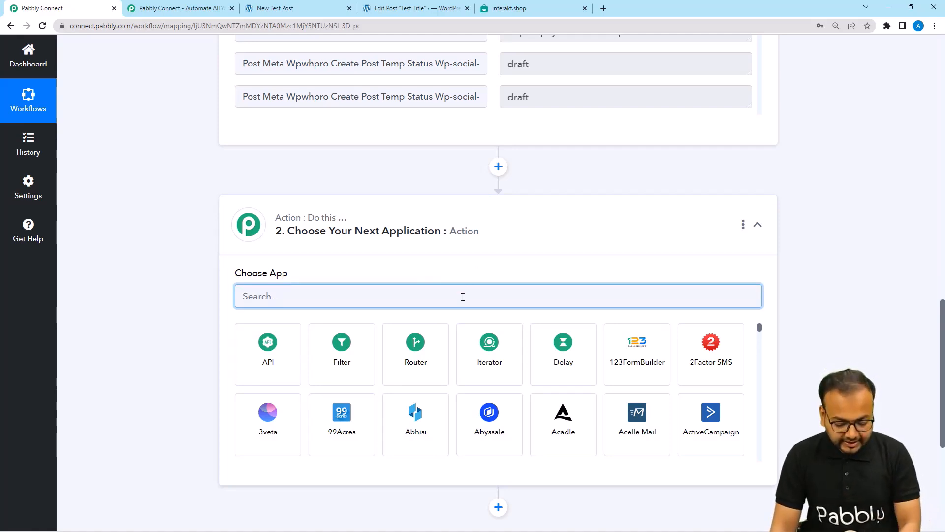
pyautogui.write('inter')
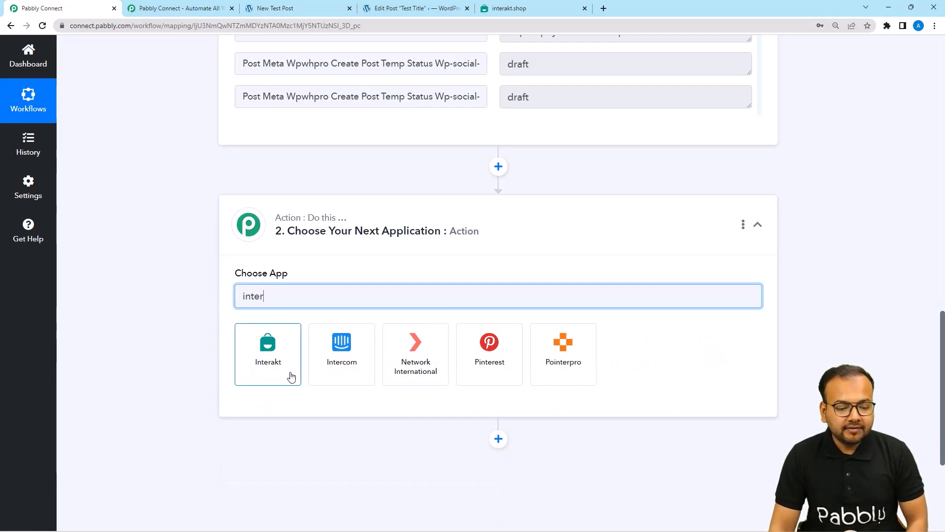
pyautogui.click(259, 358)
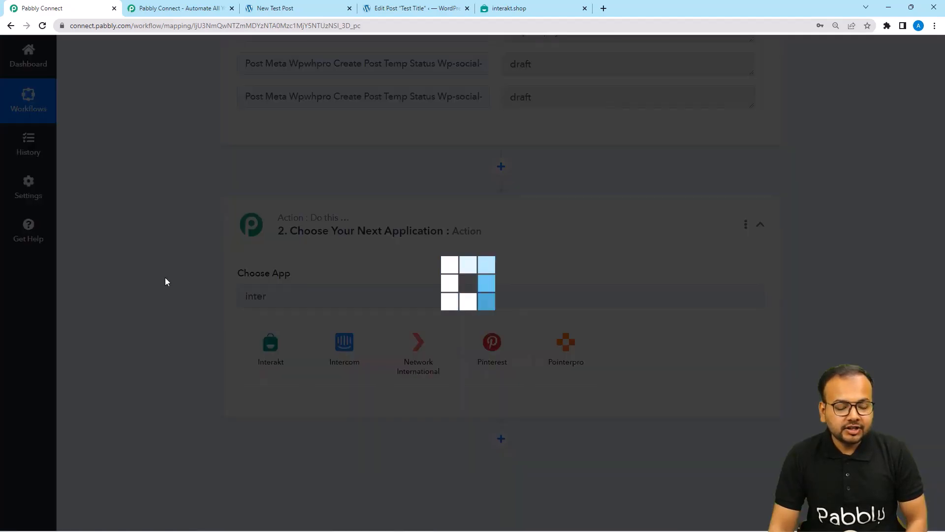
# Set the action event to Send WhatsApp Template Message and begin connecting an Interakt account.
pyautogui.scroll(-3, 165, 280)
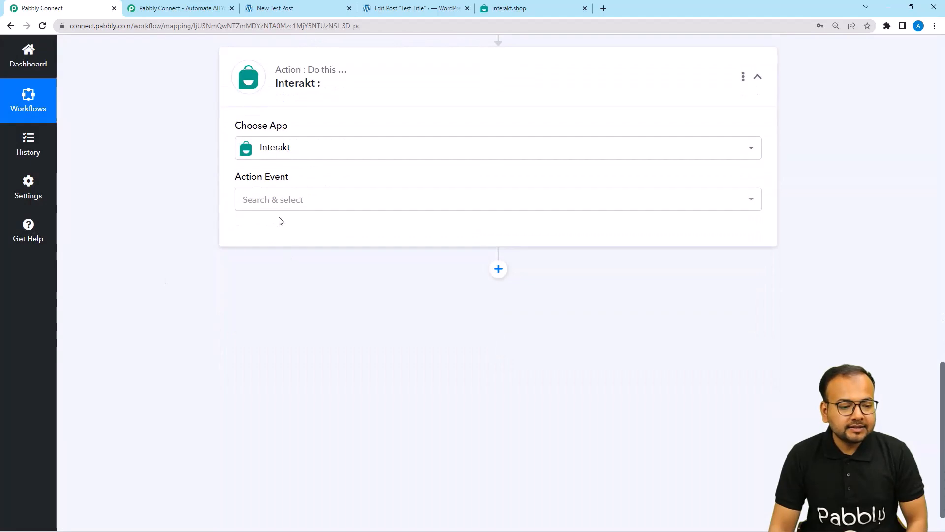
pyautogui.click(274, 200)
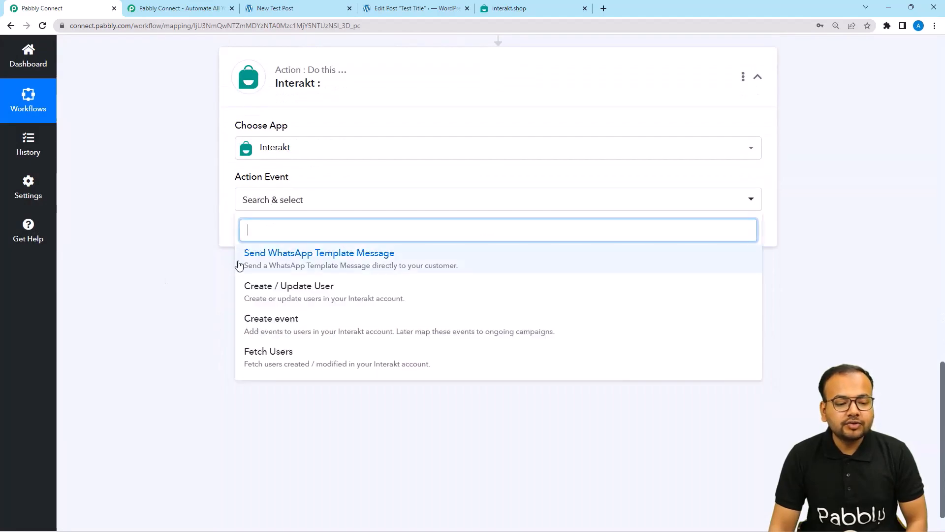
pyautogui.click(378, 269)
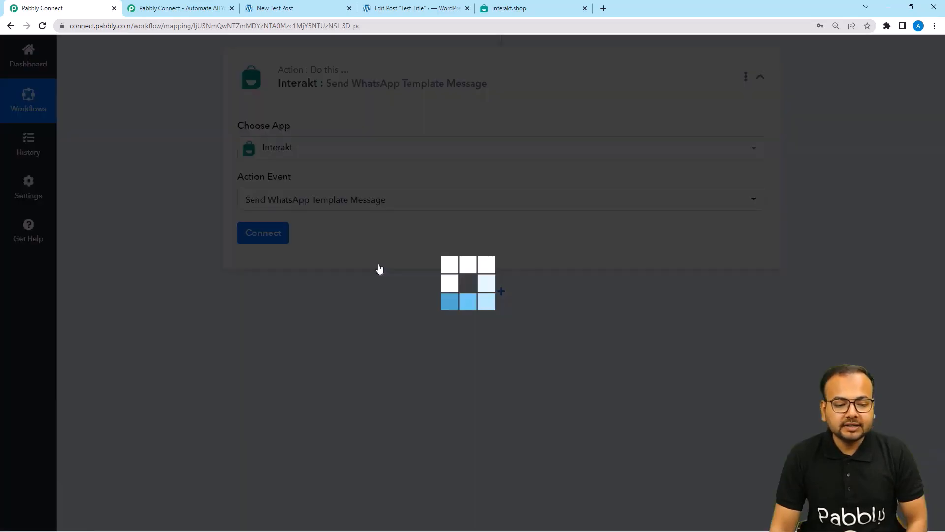
pyautogui.click(256, 237)
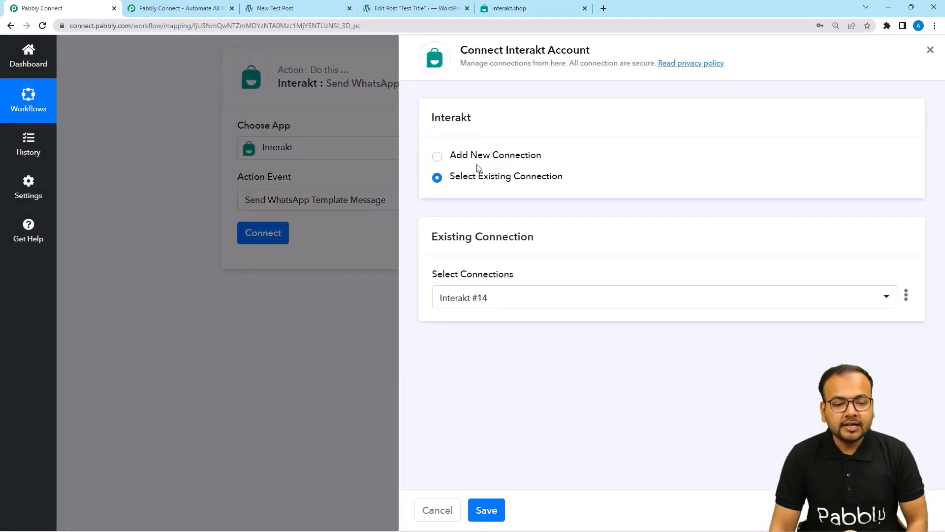
# Start a new Interakt #15 connection in Pabbly Connect, then switch to the interakt.shop tab.
pyautogui.click(437, 156)
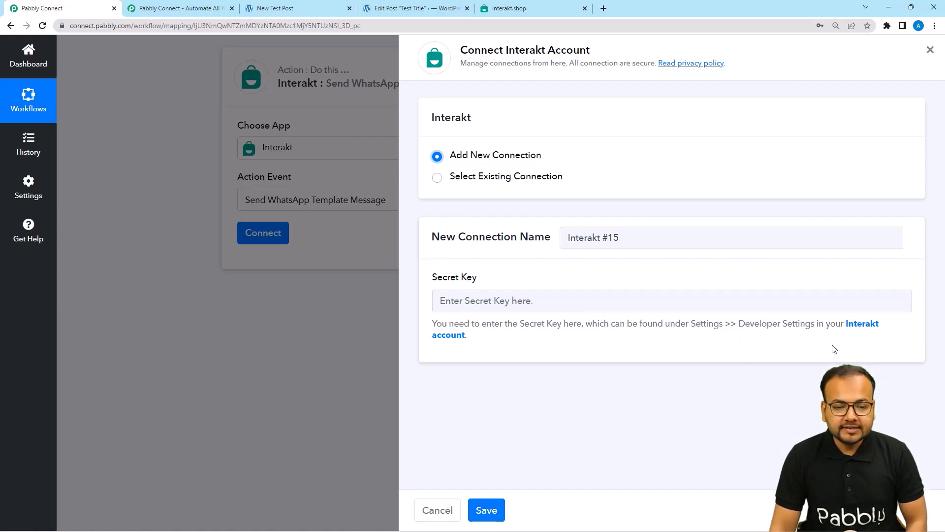
pyautogui.click(535, 8)
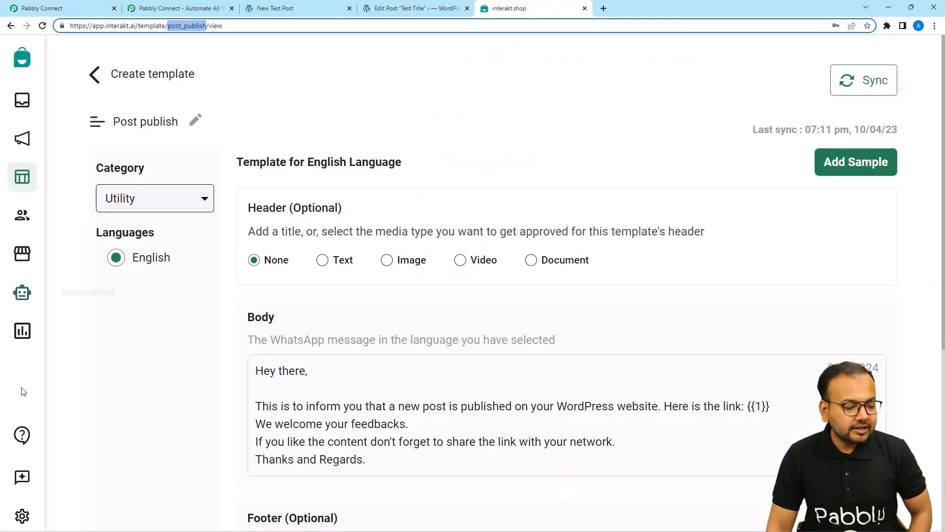
# Copy the Secret Key from Interakt's Developer Settings and return to Pabbly's Secret Key field.
pyautogui.click(21, 515)
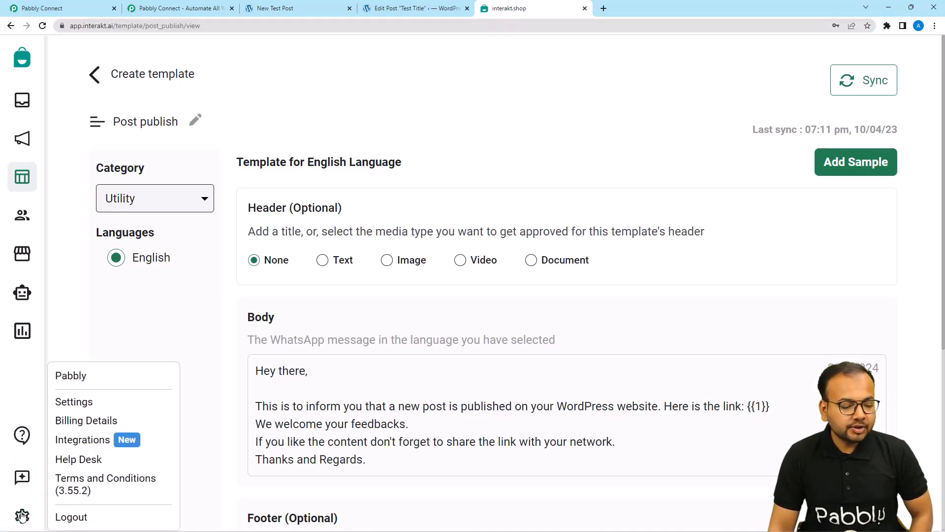
pyautogui.click(74, 405)
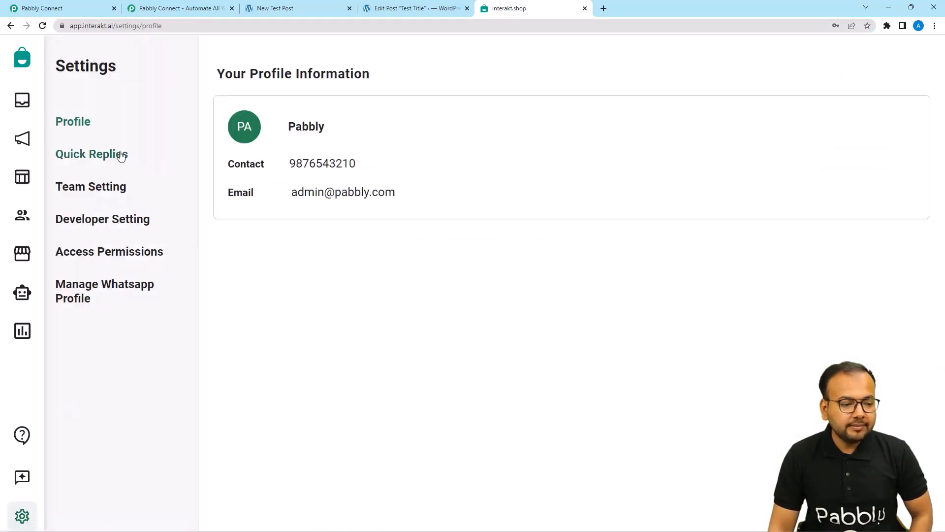
pyautogui.click(79, 228)
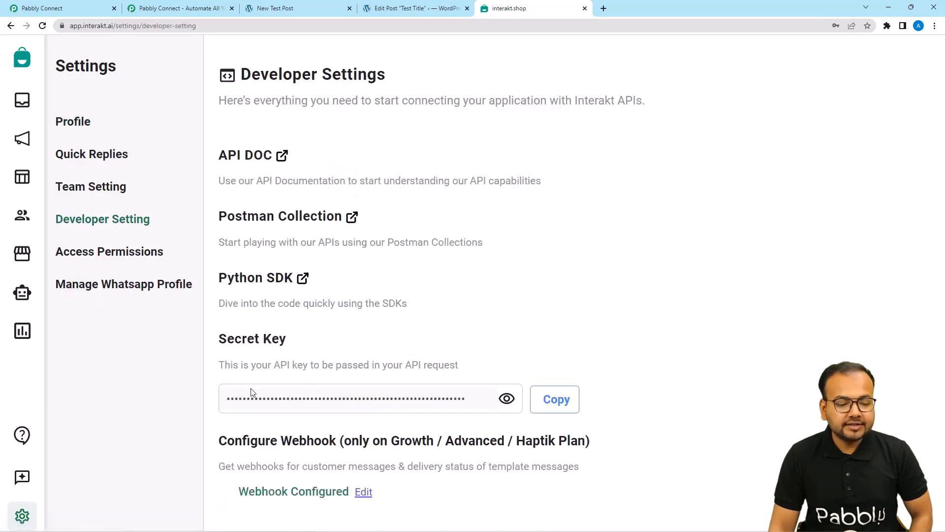
pyautogui.click(568, 400)
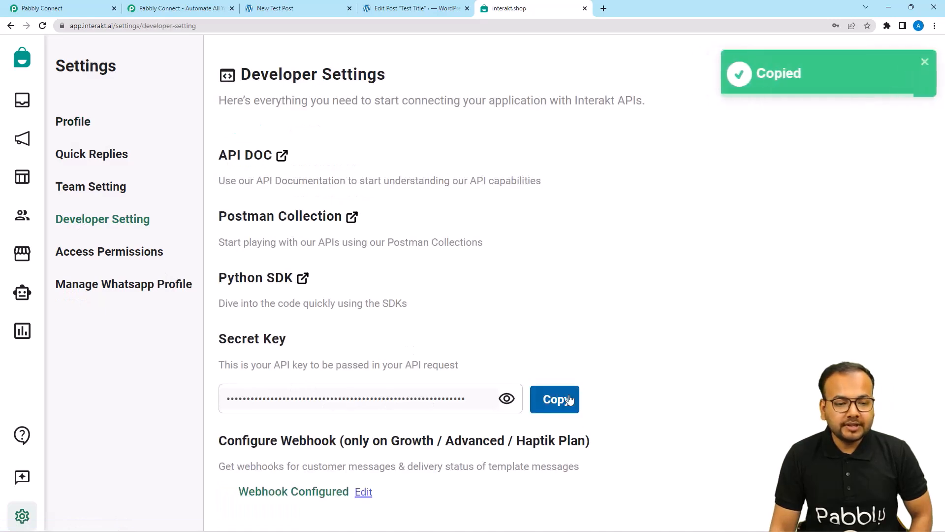
pyautogui.click(90, 5)
pyautogui.rightClick(510, 304)
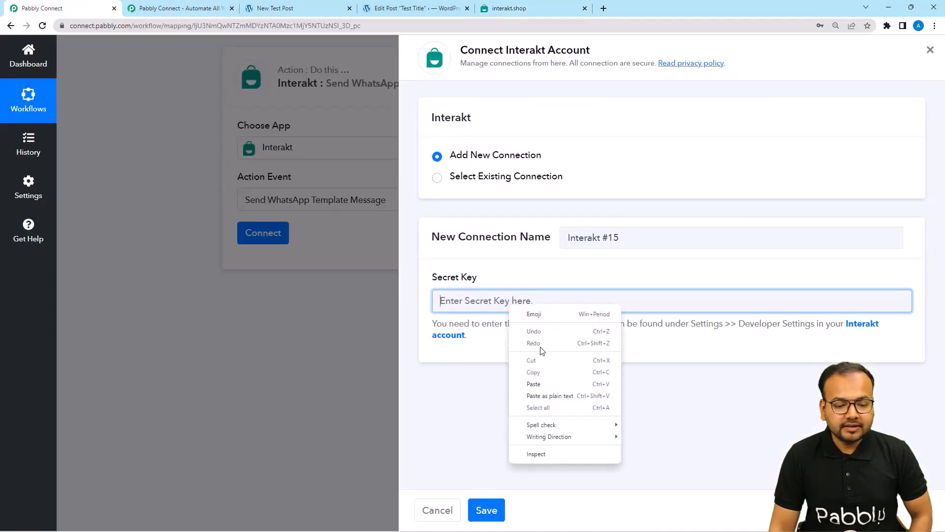
# Paste the secret key as plain text and save the Interakt #15 connection.
pyautogui.click(544, 400)
pyautogui.click(505, 512)
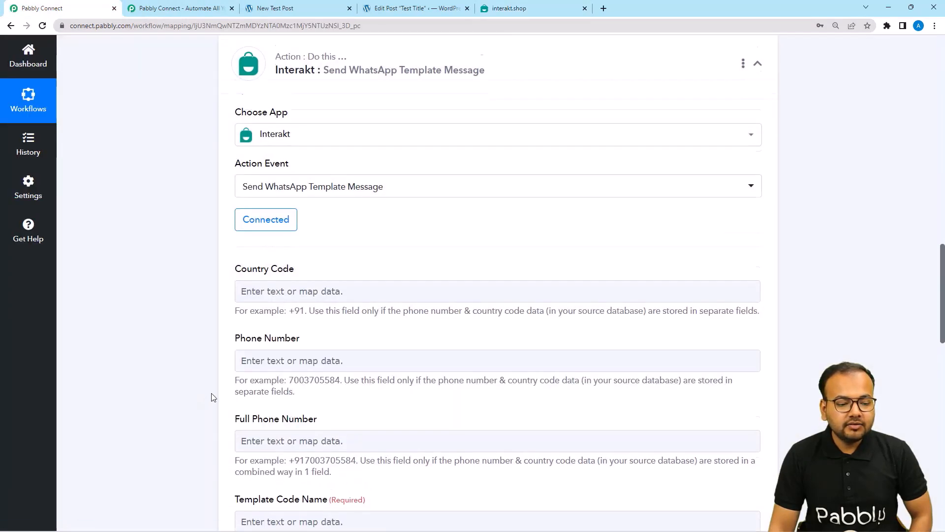
pyautogui.scroll(-1, 212, 389)
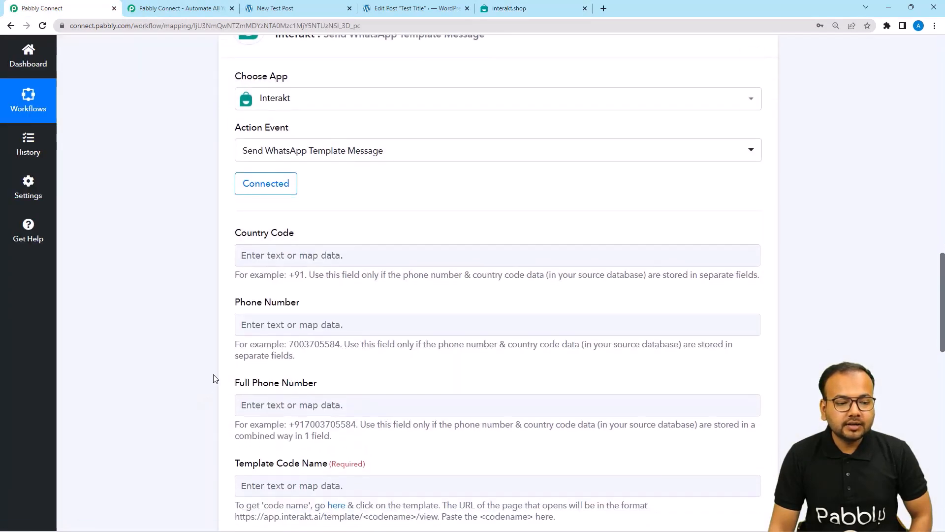
pyautogui.scroll(-1, 205, 328)
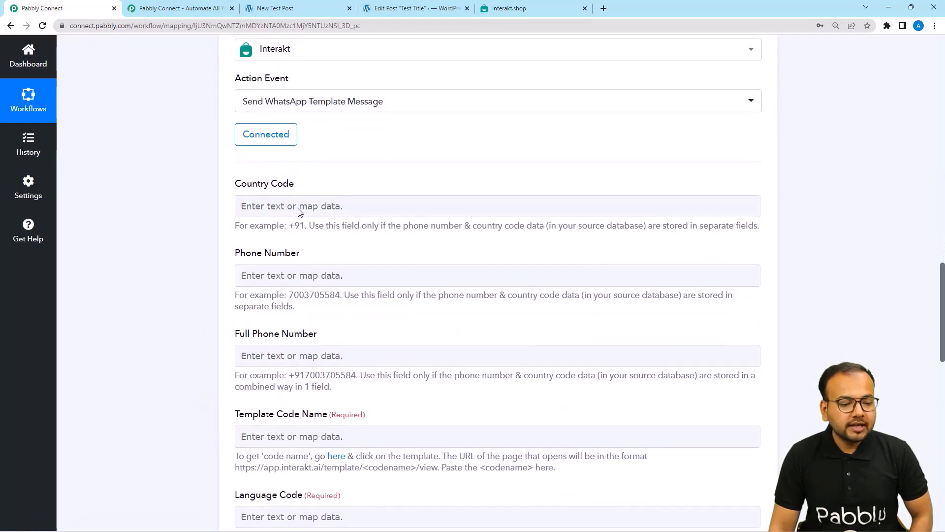
pyautogui.click(262, 207)
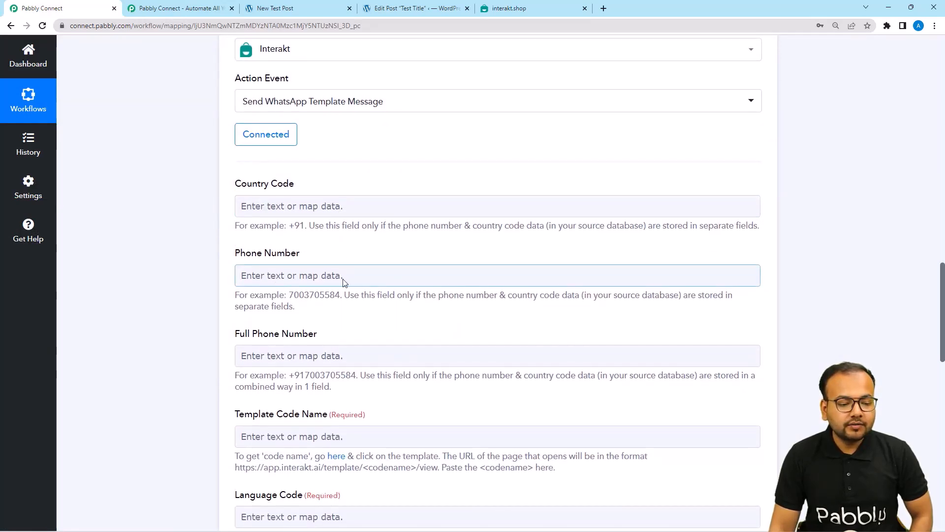
pyautogui.scroll(-2, 344, 278)
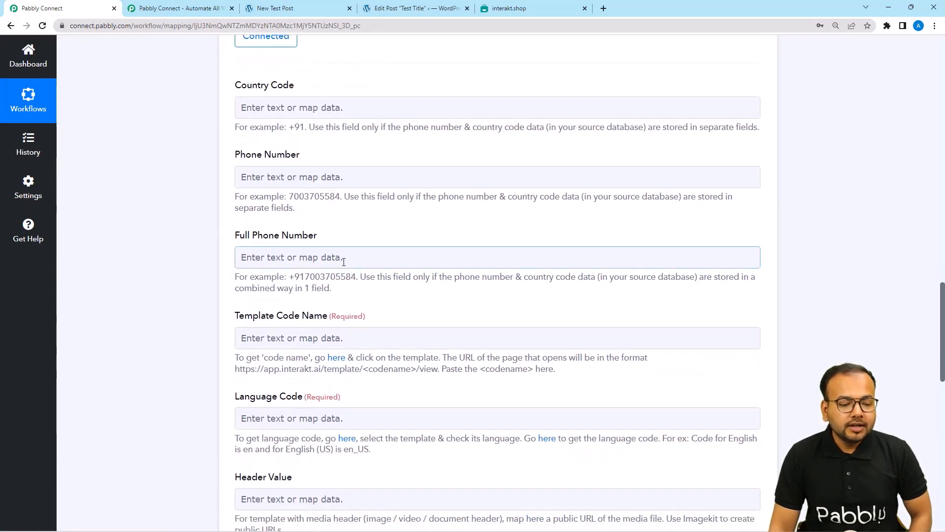
# Review the Full Phone Number mapping options and select its example phone number.
pyautogui.click(344, 261)
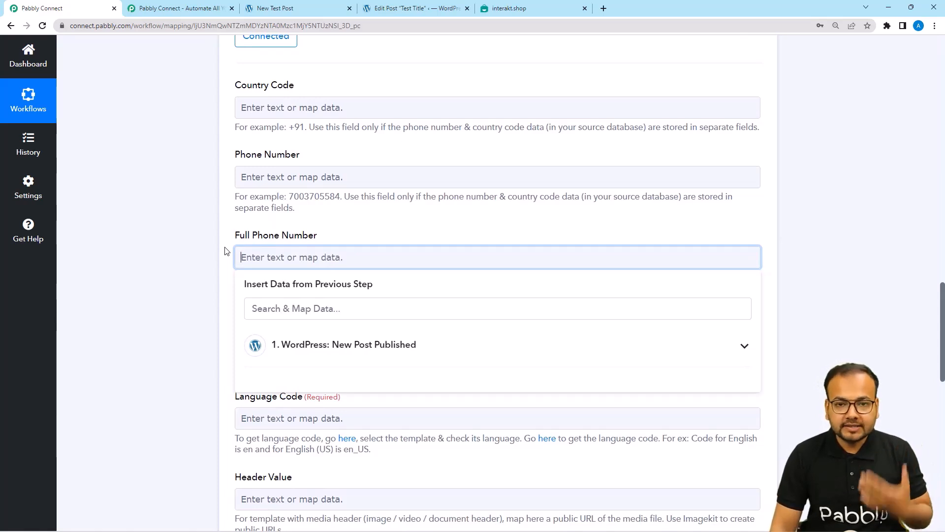
pyautogui.click(191, 249)
pyautogui.scroll(-2, 190, 249)
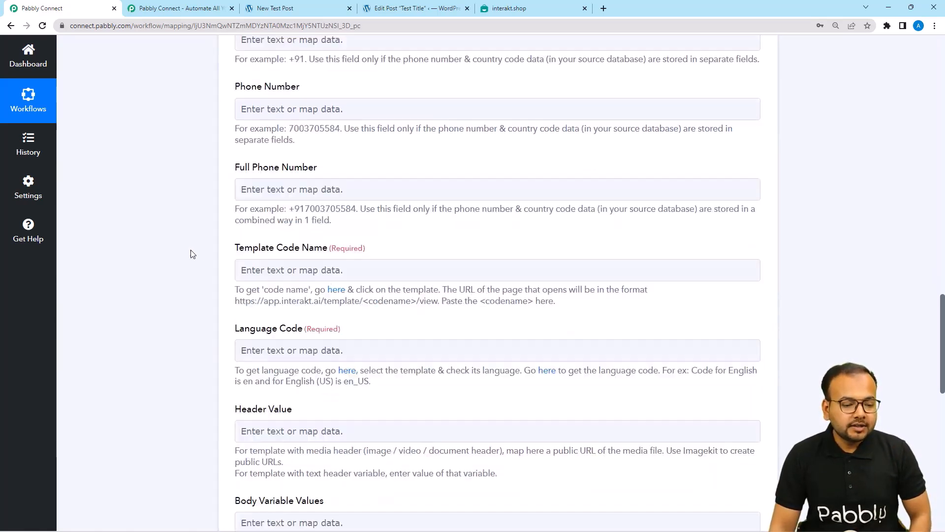
pyautogui.scroll(-3, 201, 185)
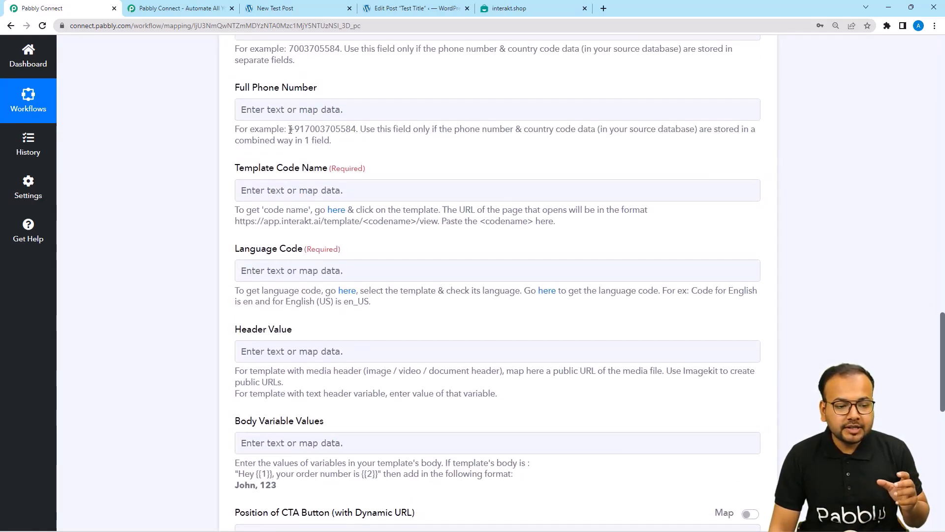
pyautogui.moveTo(290, 129); pyautogui.dragTo(355, 129)
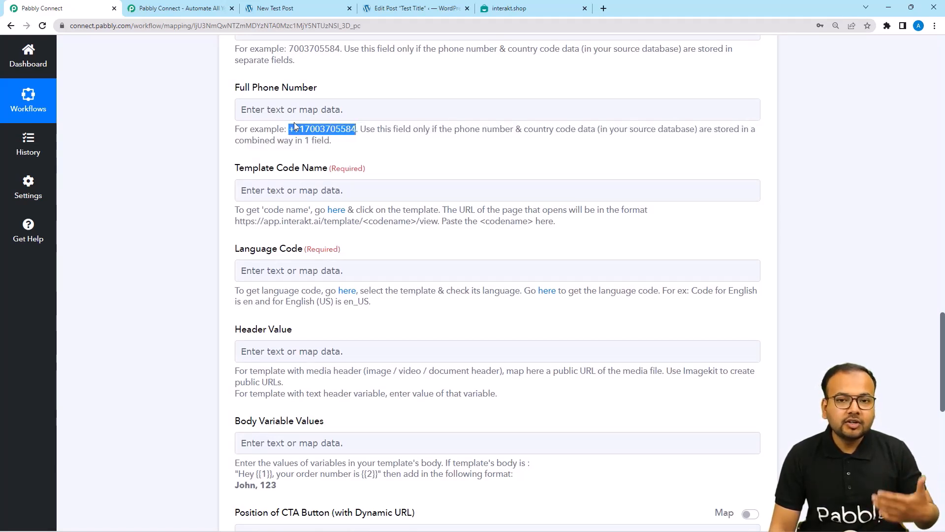
pyautogui.scroll(-1, 227, 140)
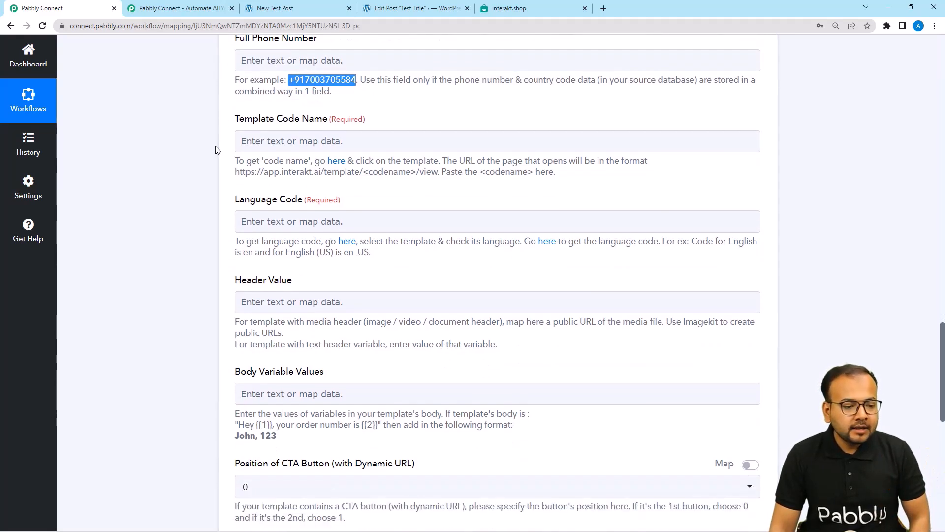
pyautogui.scroll(-2, 230, 140)
pyautogui.scroll(1, 372, 97)
# Check the Template Code Name mapping options, then return to the Interakt tab.
pyautogui.click(374, 96)
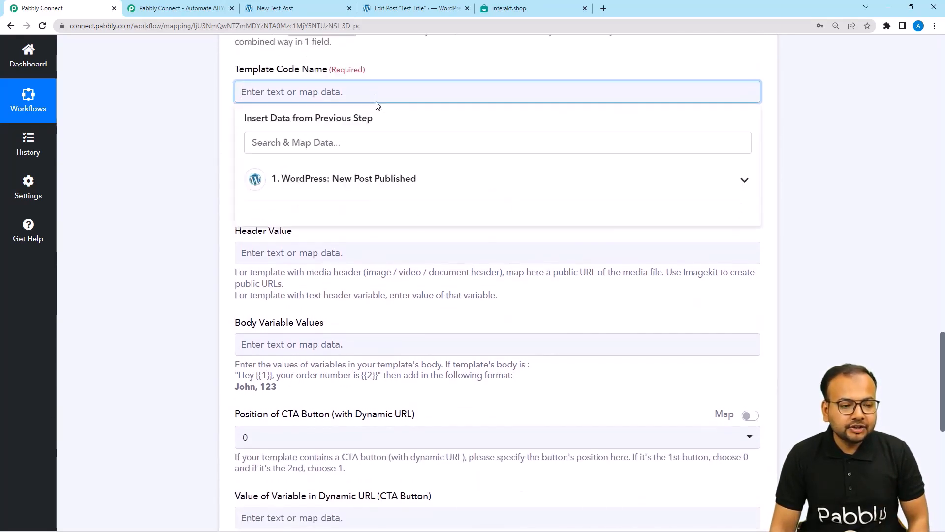
pyautogui.click(199, 85)
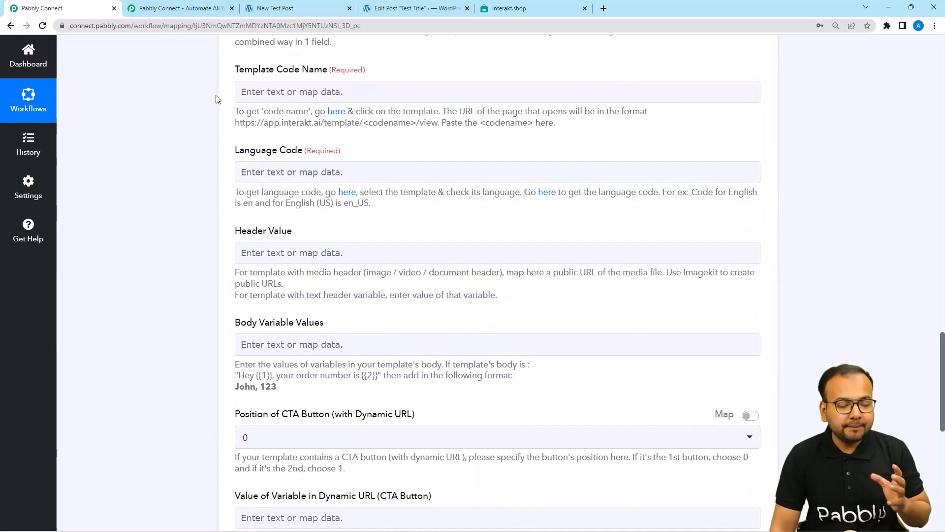
pyautogui.click(508, 10)
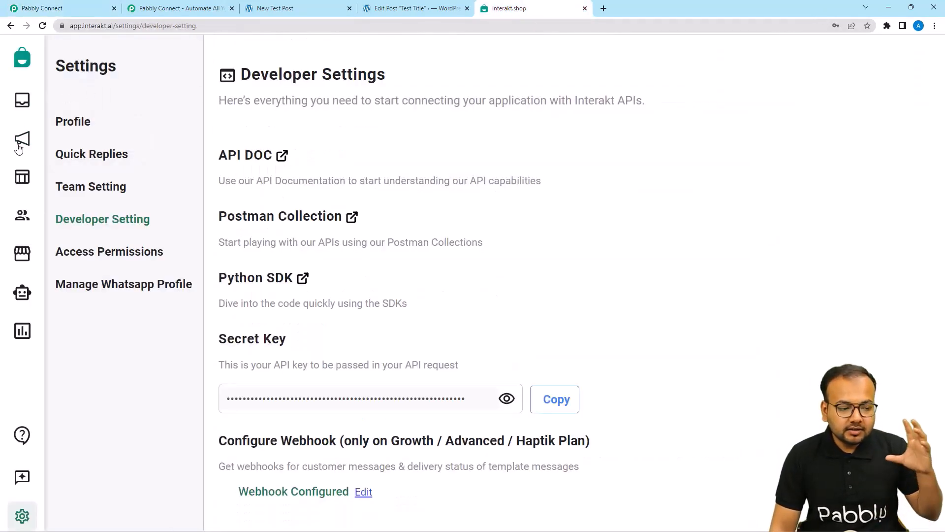
# Open the 'Post publish' template from Interakt's Active templates and view its {{1}} body.
pyautogui.click(23, 180)
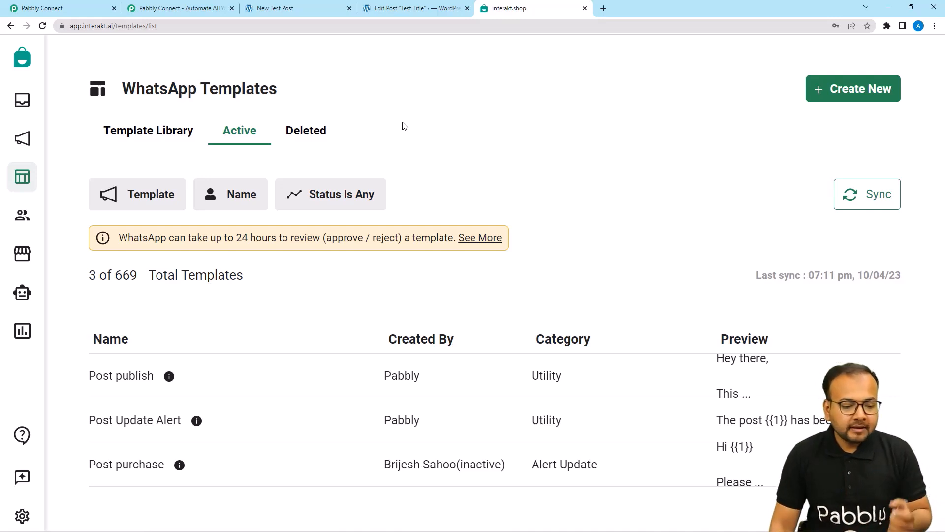
pyautogui.scroll(-2, 402, 127)
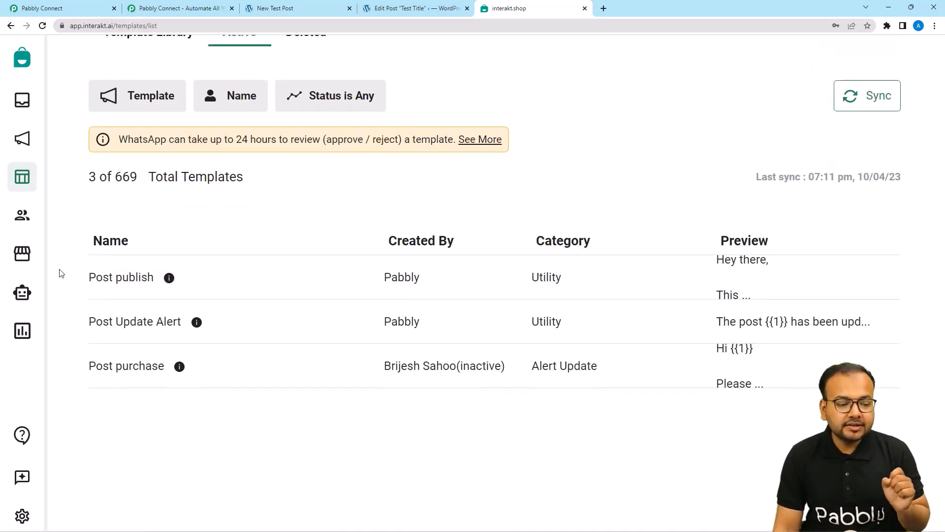
pyautogui.click(118, 282)
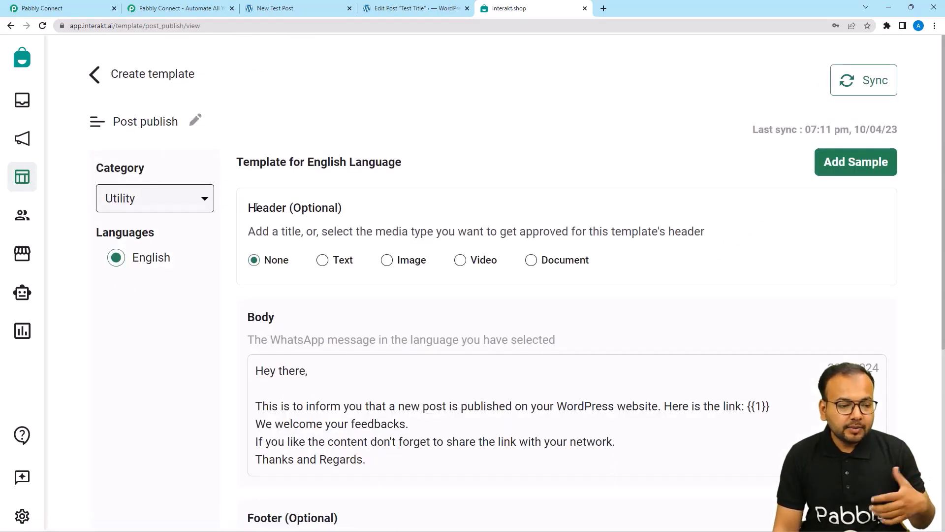
pyautogui.scroll(-1, 275, 198)
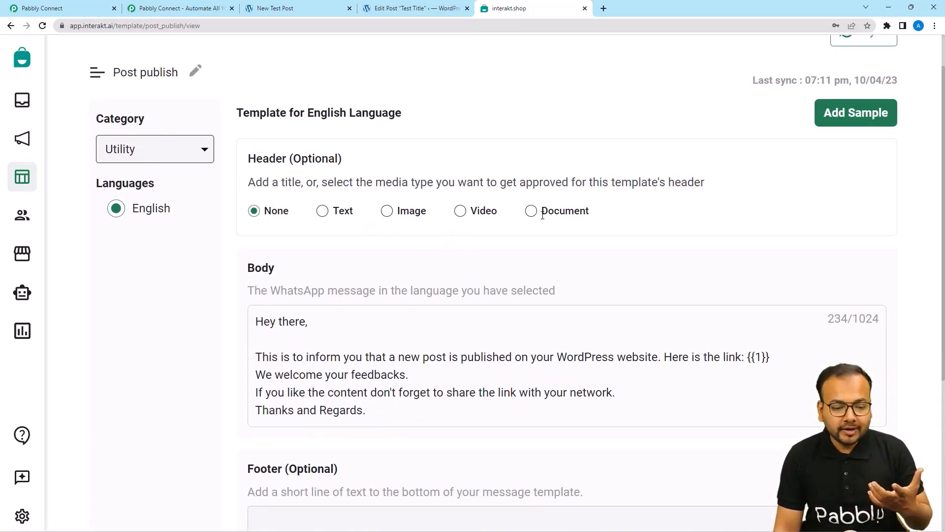
pyautogui.scroll(-2, 334, 264)
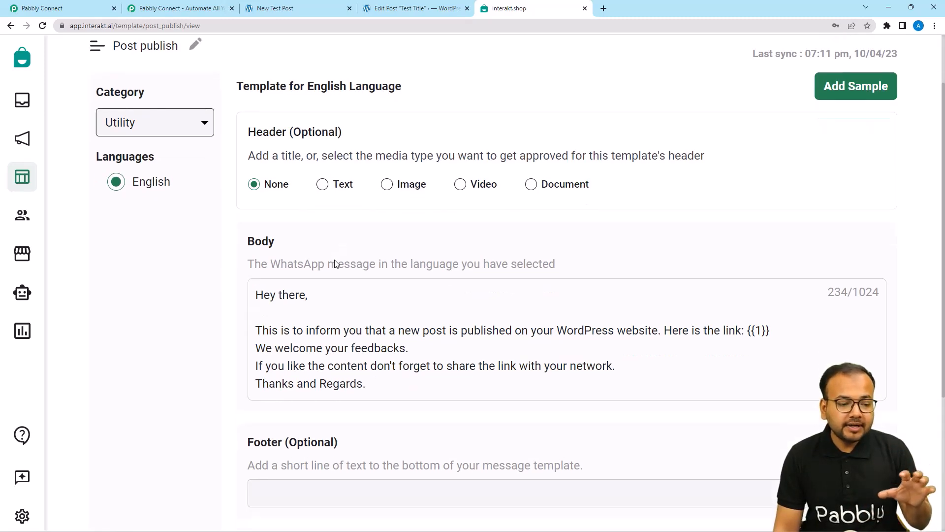
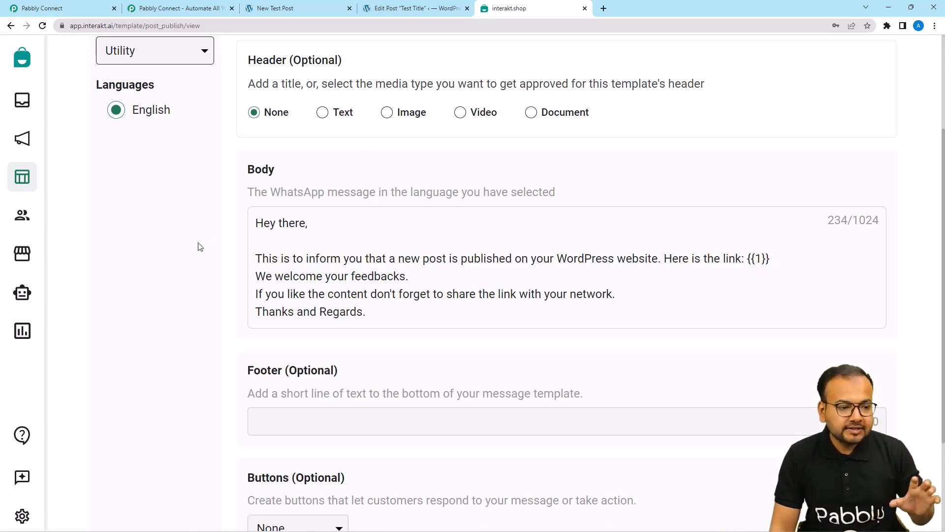
# Glance at the Pabbly Connect form, then go back to the Interakt template page.
pyautogui.scroll(1, 200, 246)
pyautogui.click(96, 7)
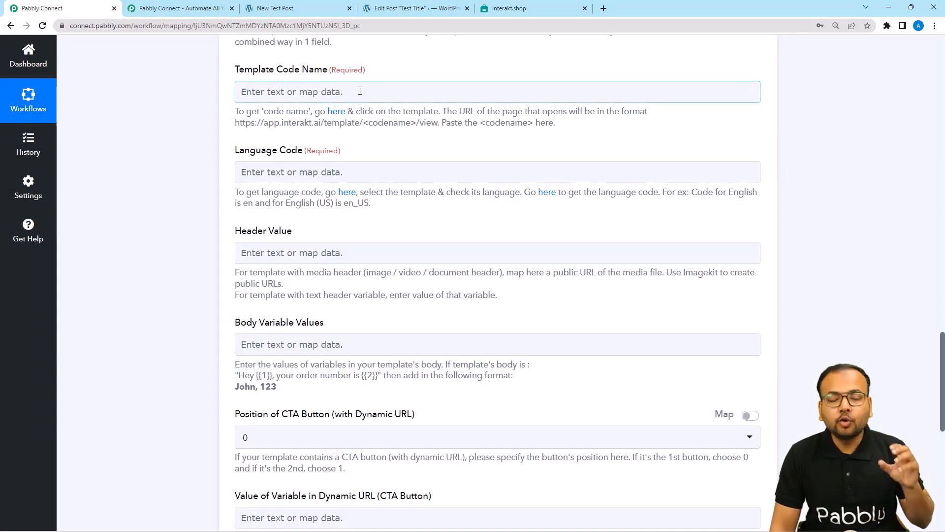
pyautogui.click(512, 8)
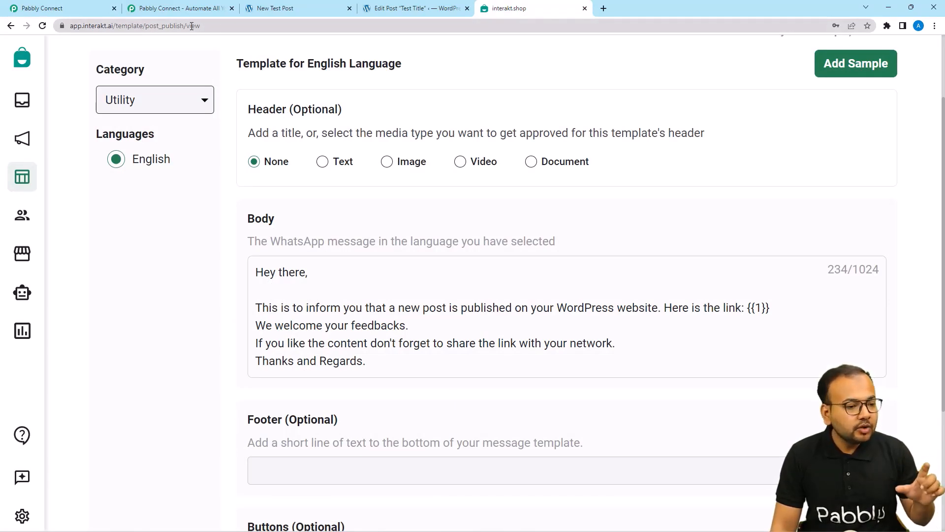
# Copy post_publish from the template URL and return to the Template Code Name field.
pyautogui.doubleClick(158, 27)
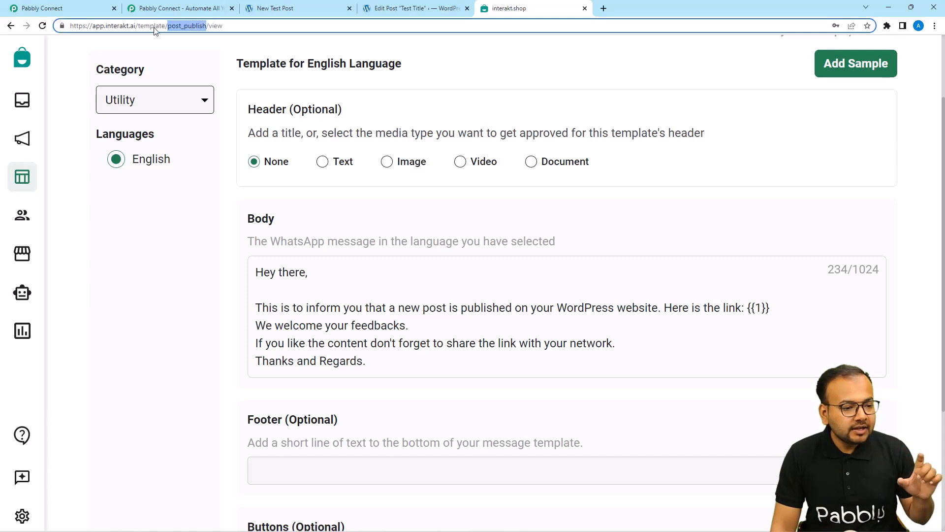
pyautogui.rightClick(189, 31)
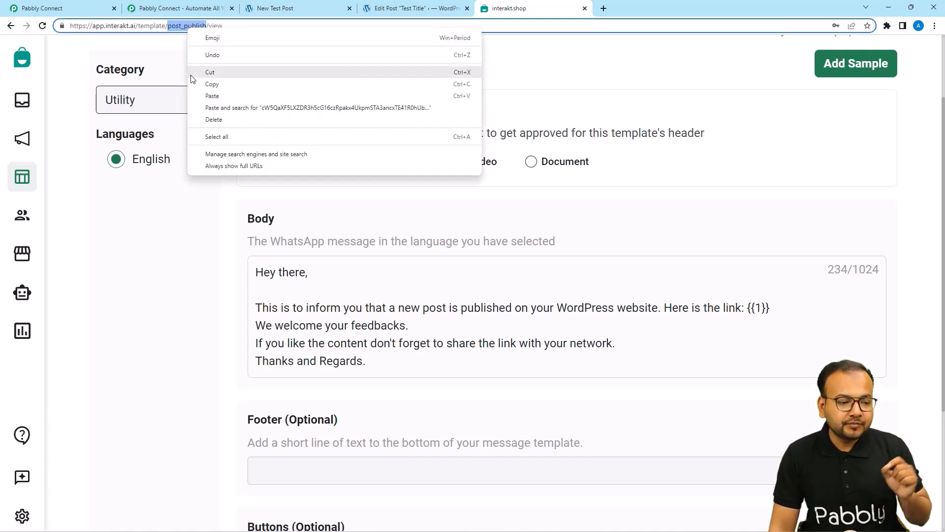
pyautogui.click(211, 85)
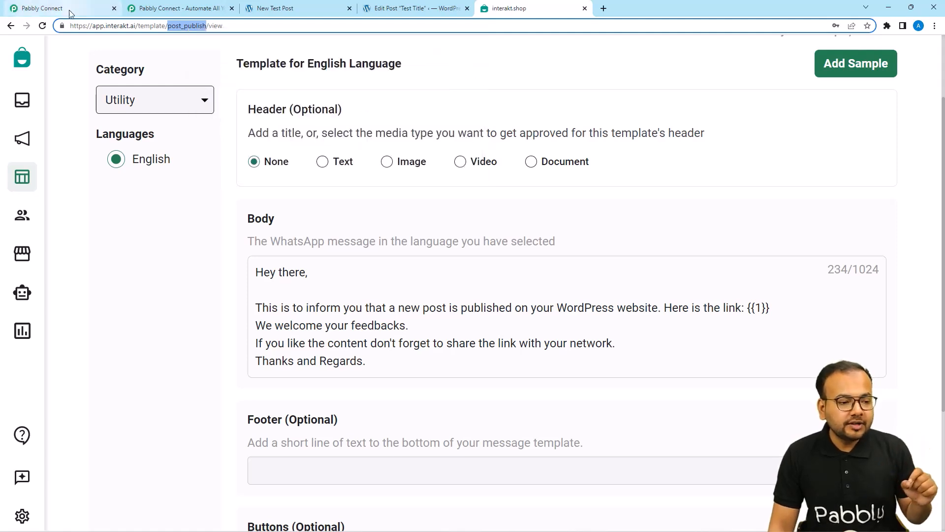
pyautogui.click(66, 10)
pyautogui.click(264, 93)
# Paste post_publish as the Template Code Name and enter en as the Language Code.
pyautogui.rightClick(263, 90)
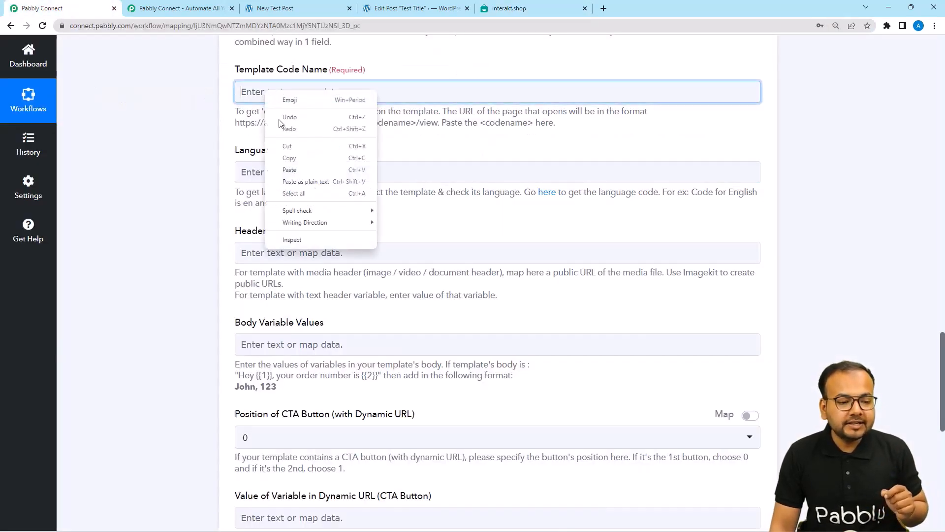
pyautogui.click(288, 166)
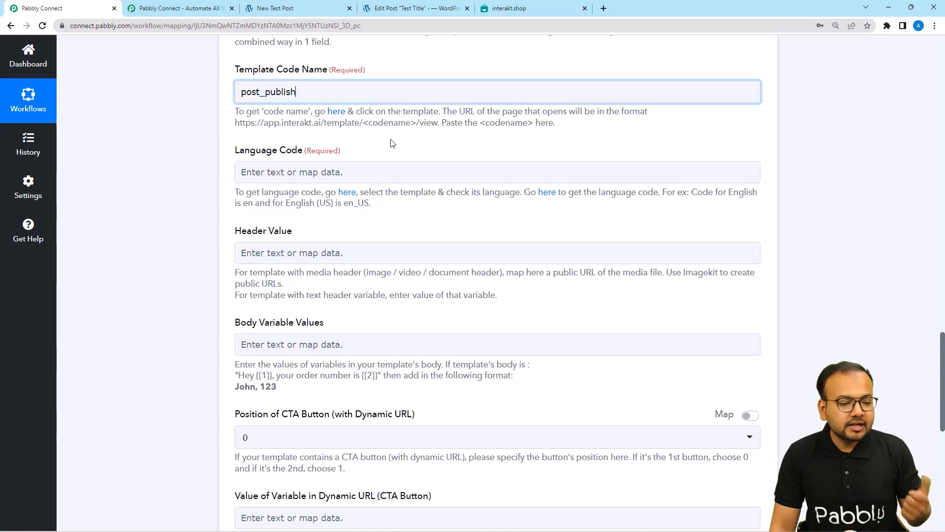
pyautogui.click(297, 176)
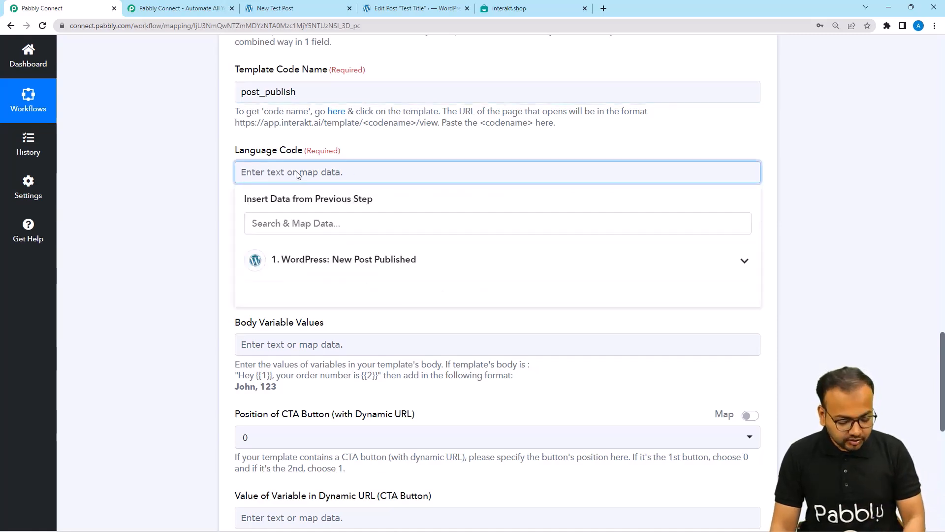
pyautogui.write('en')
pyautogui.click(195, 178)
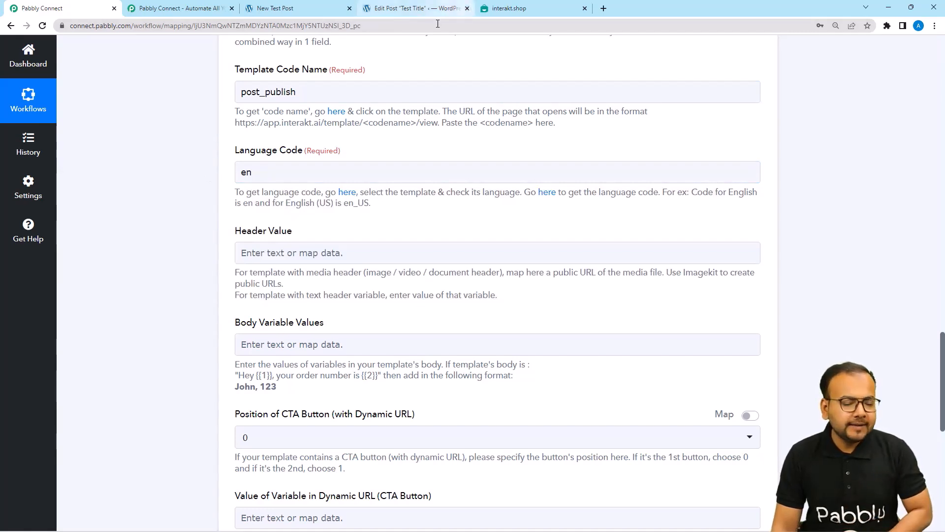
pyautogui.scroll(-2, 254, 187)
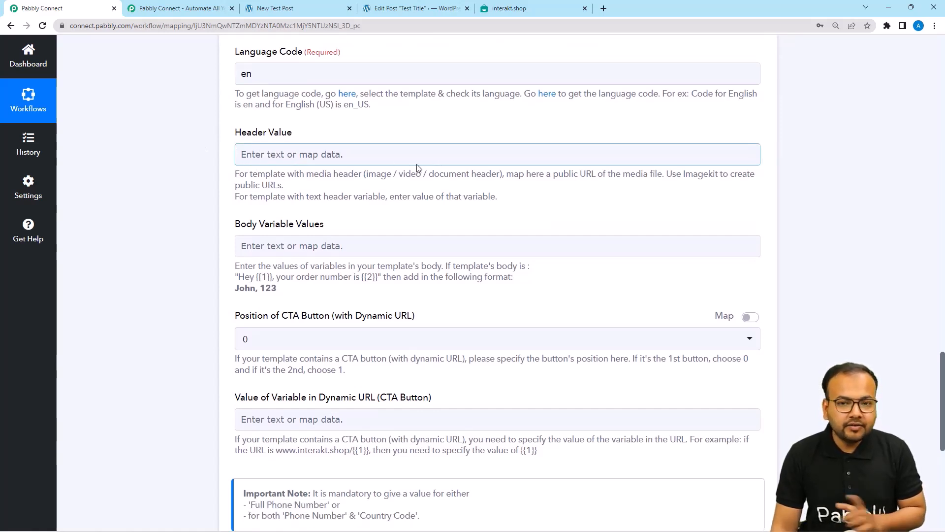
pyautogui.scroll(-2, 426, 195)
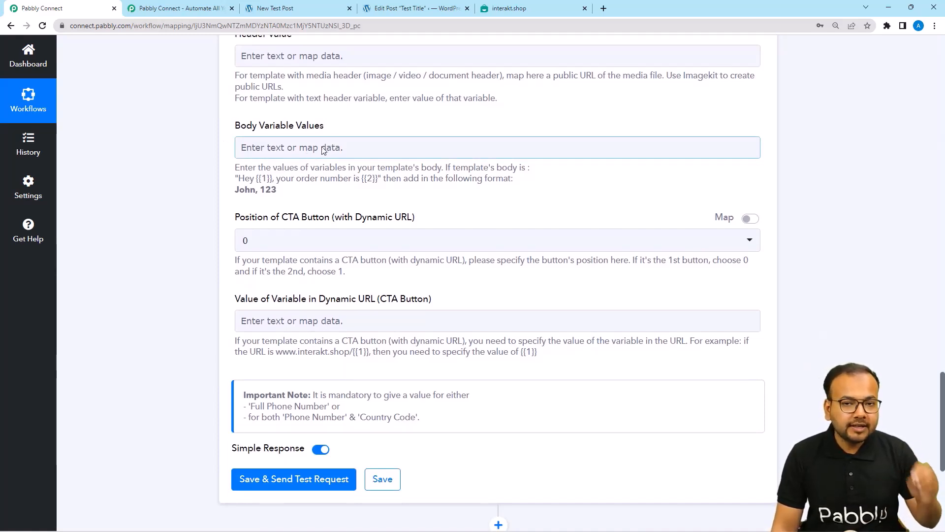
# Recheck the Interakt template body, then locate the WordPress Post Permalink field in Pabbly.
pyautogui.click(521, 16)
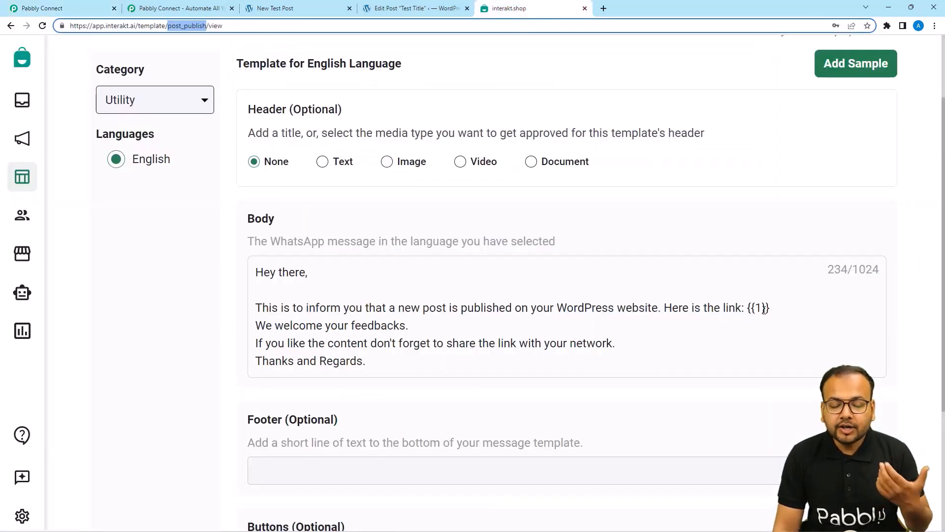
pyautogui.click(88, 7)
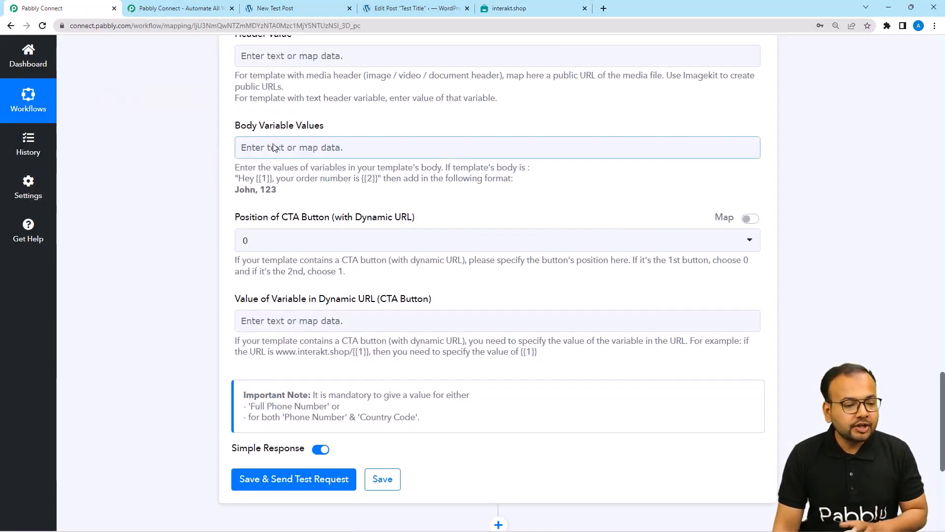
pyautogui.scroll(18, 274, 148)
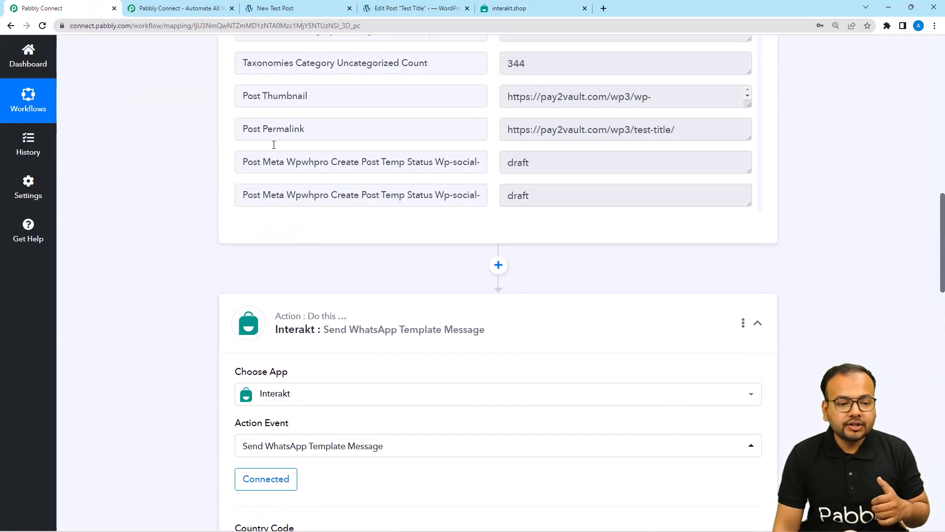
pyautogui.scroll(2, 274, 145)
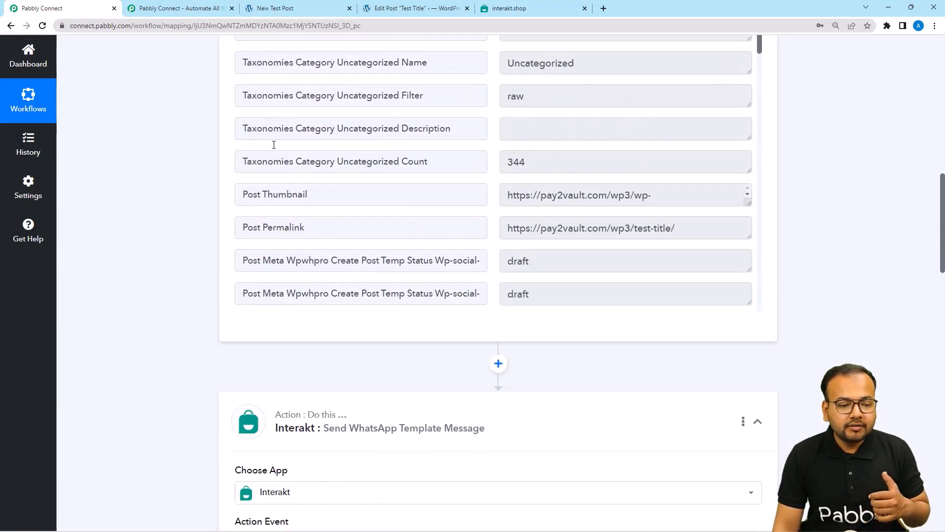
pyautogui.tripleClick(270, 225)
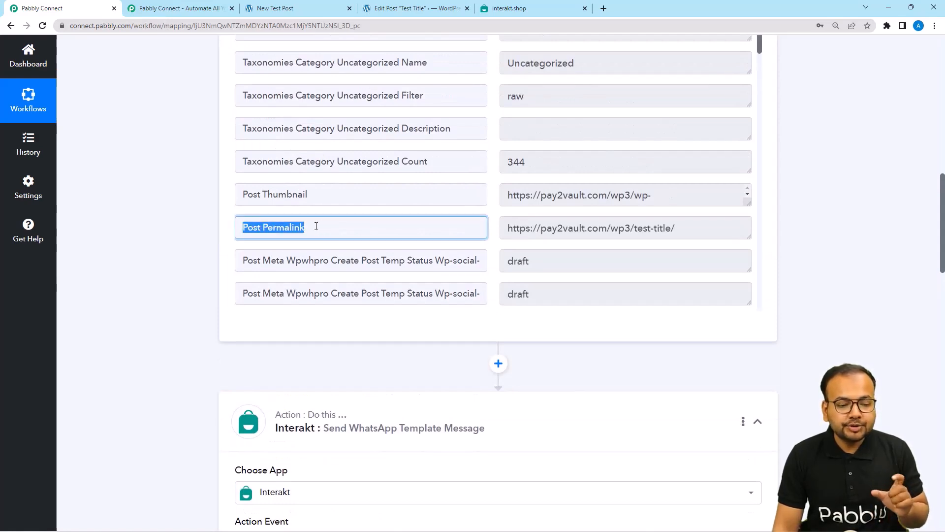
pyautogui.scroll(-9, 188, 244)
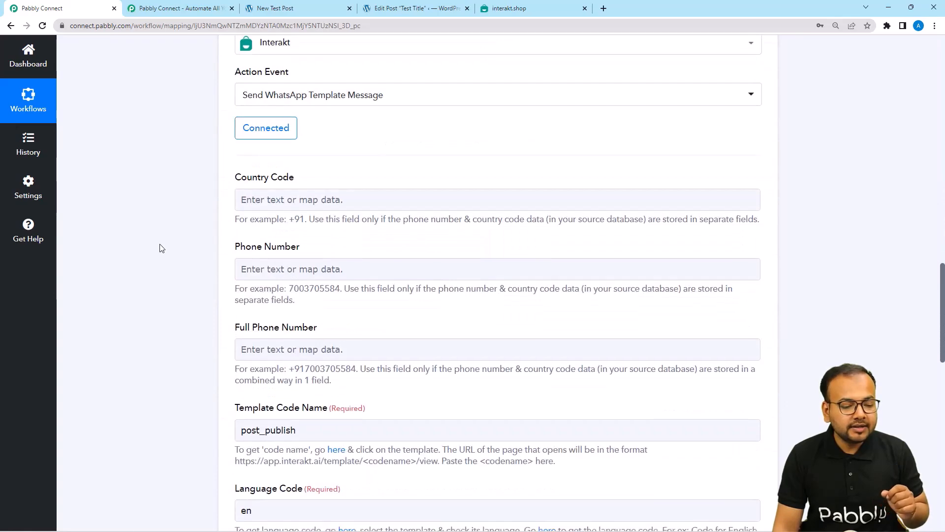
pyautogui.scroll(-10, 161, 247)
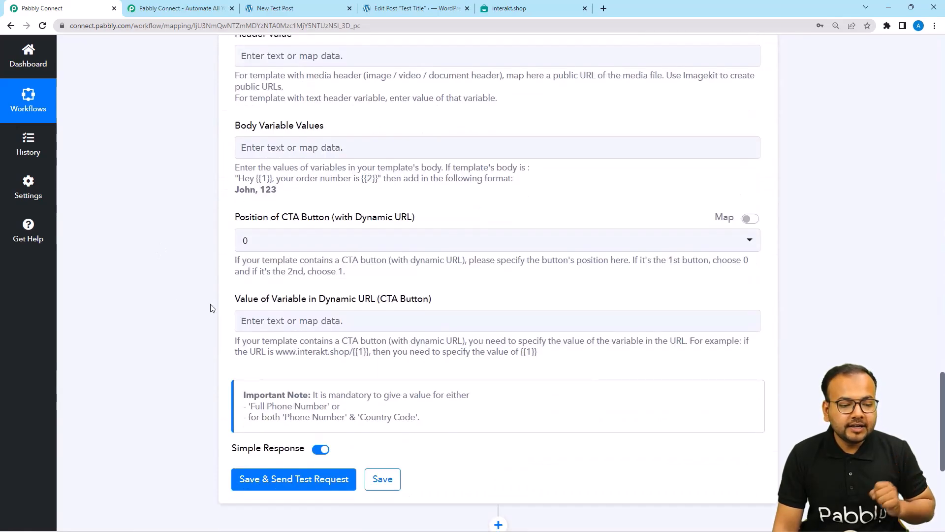
# Map '1. WordPress: New Post Published' Post Permalink into Body Variable Values.
pyautogui.click(263, 149)
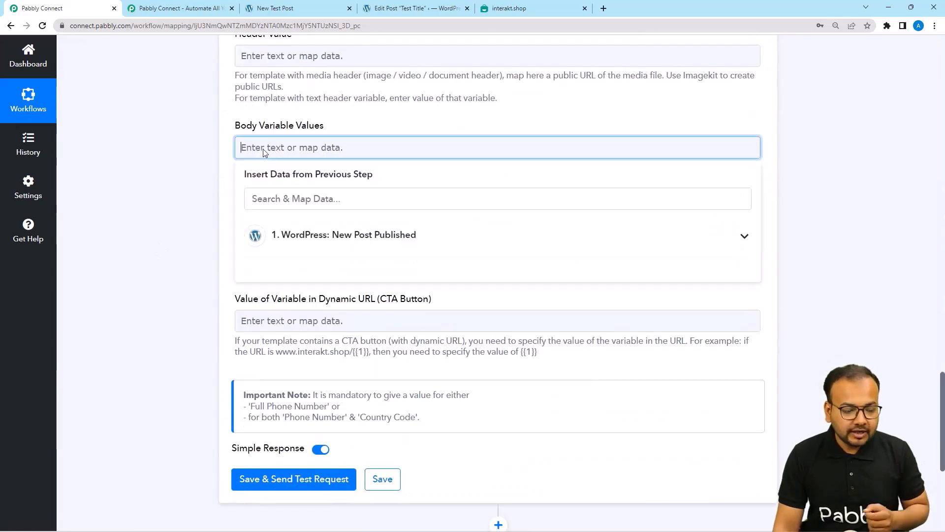
pyautogui.click(332, 241)
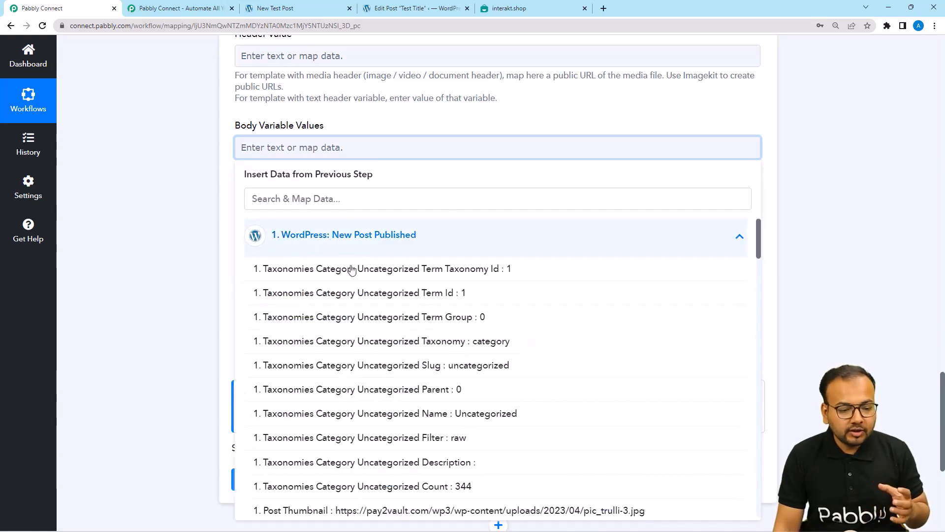
pyautogui.scroll(-4, 363, 317)
pyautogui.scroll(-3, 363, 318)
pyautogui.scroll(2, 363, 317)
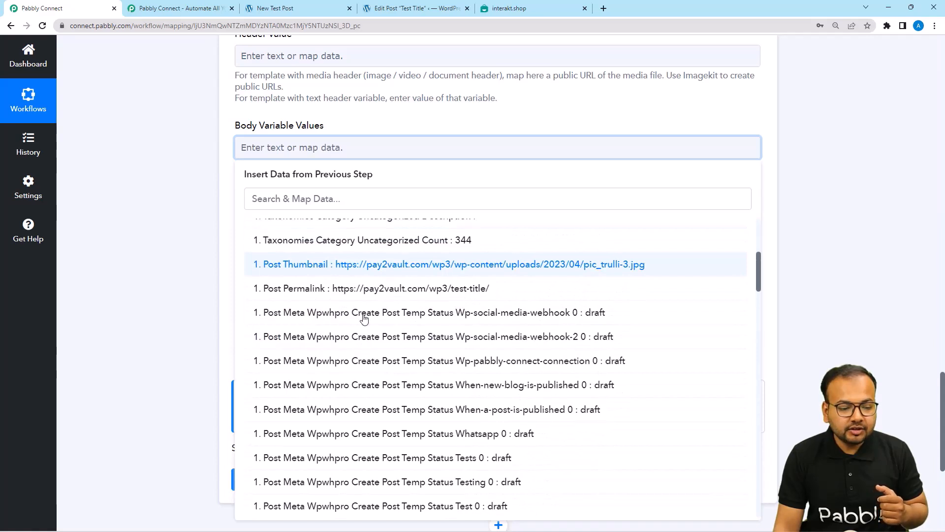
pyautogui.click(314, 291)
pyautogui.click(163, 208)
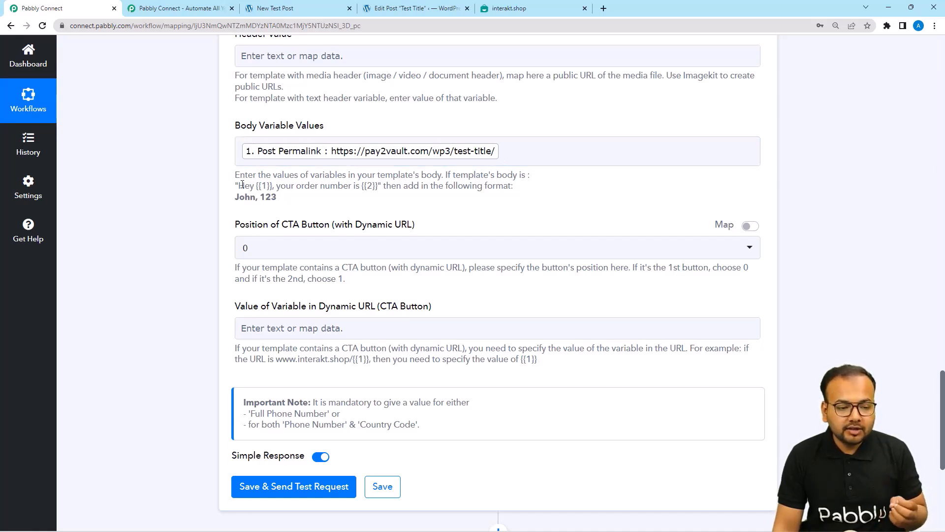
# Review the variable help text, keep CTA button position 0, and leave the dynamic URL unmapped.
pyautogui.moveTo(240, 186); pyautogui.dragTo(316, 206)
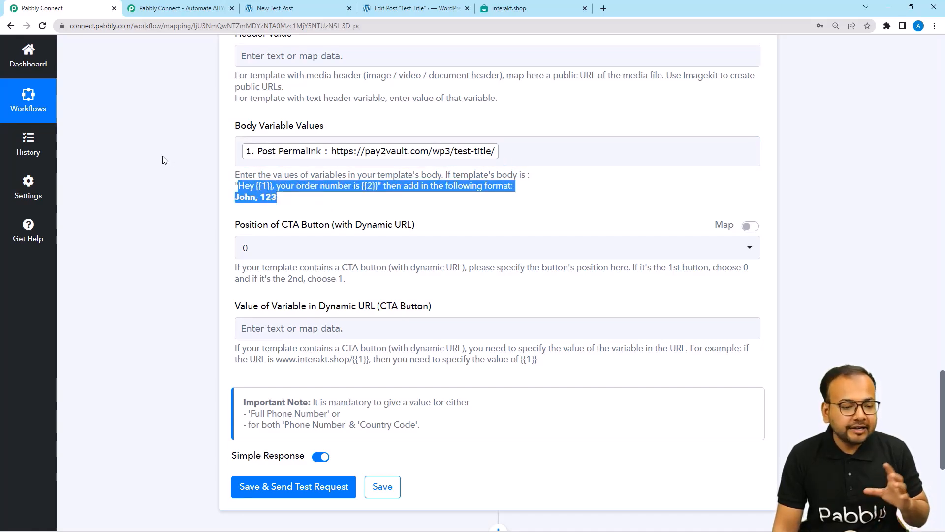
pyautogui.click(146, 186)
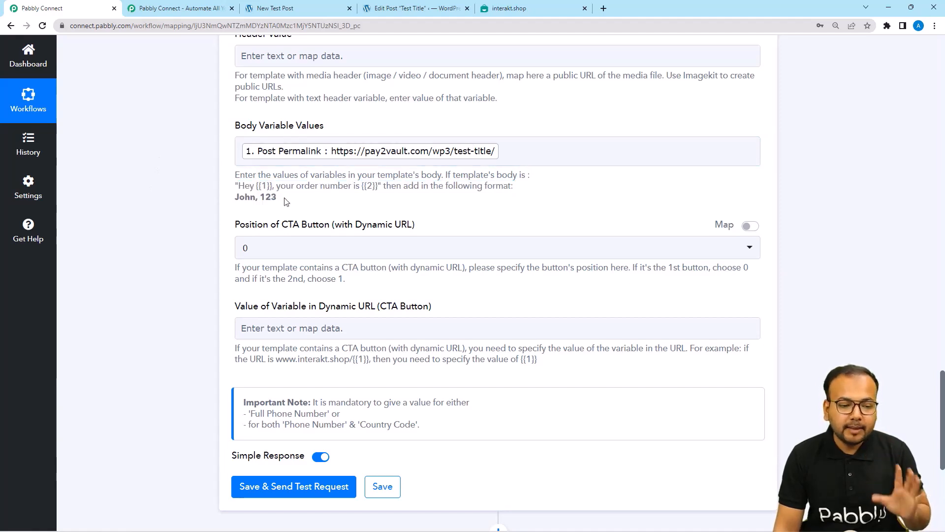
pyautogui.scroll(-1, 173, 201)
pyautogui.scroll(-2, 173, 202)
pyautogui.scroll(2, 173, 202)
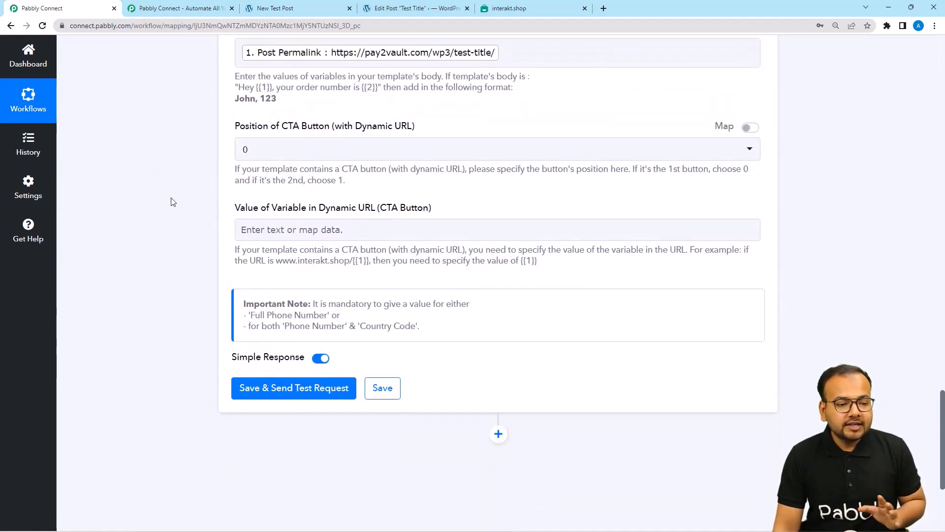
pyautogui.scroll(-2, 173, 202)
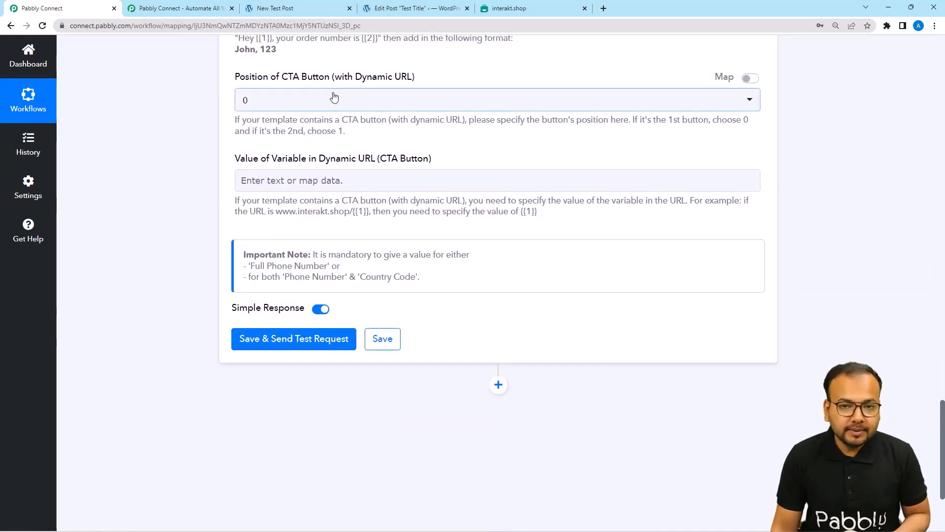
pyautogui.click(284, 105)
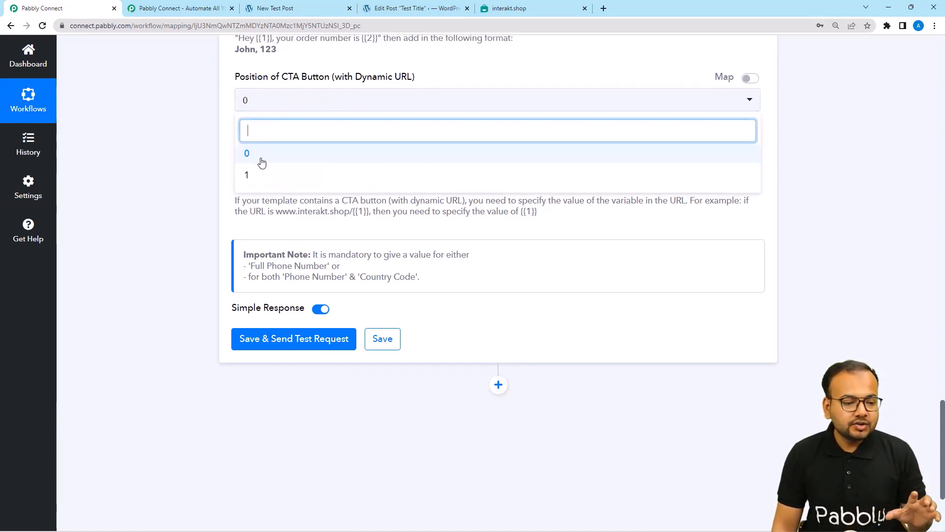
pyautogui.click(175, 168)
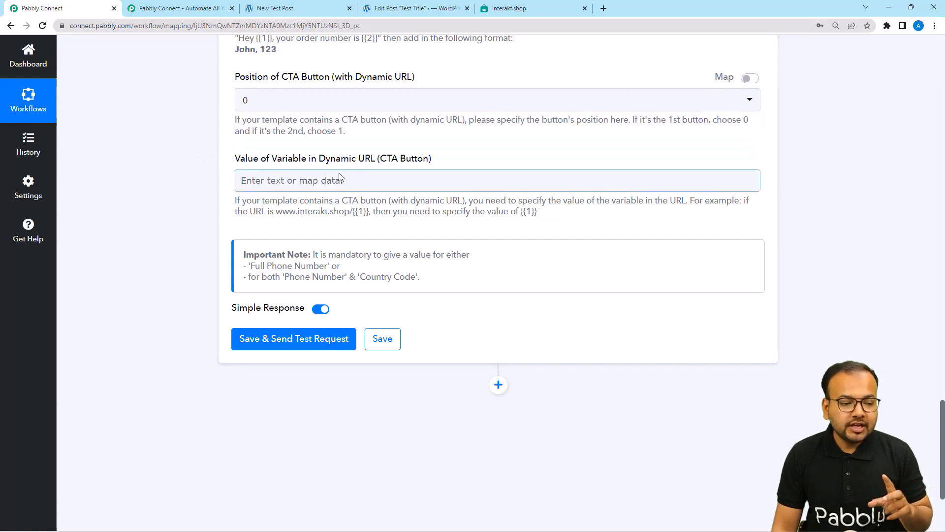
pyautogui.click(261, 183)
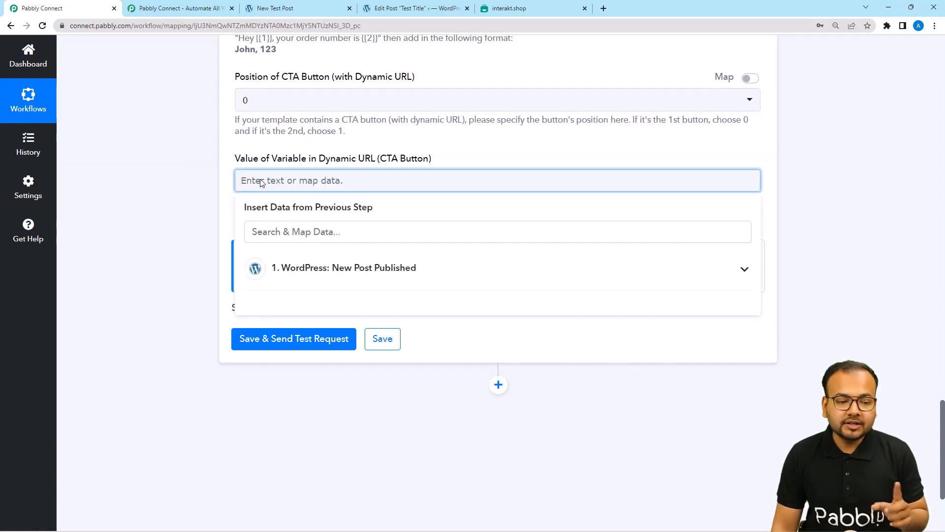
pyautogui.click(165, 141)
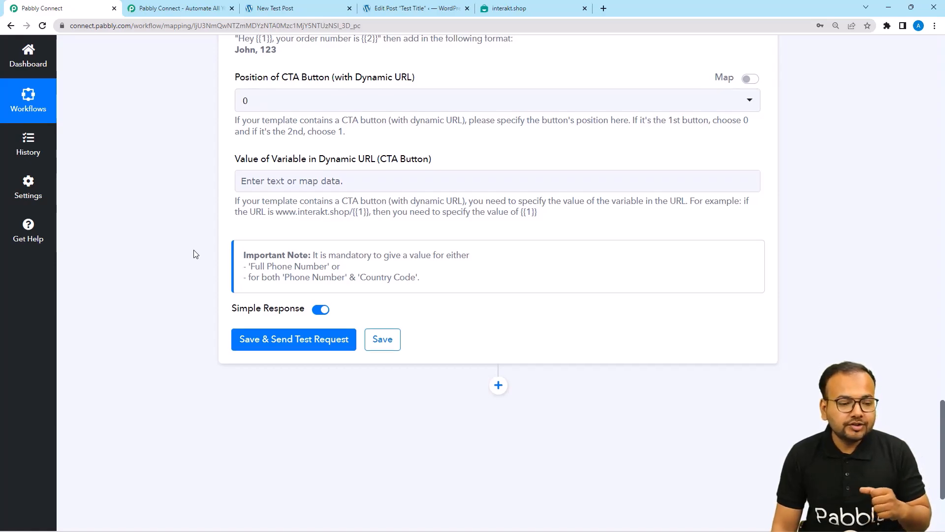
# Save and test the Interakt step, then view the new-post message in the Interakt Wp chat.
pyautogui.scroll(14, 196, 254)
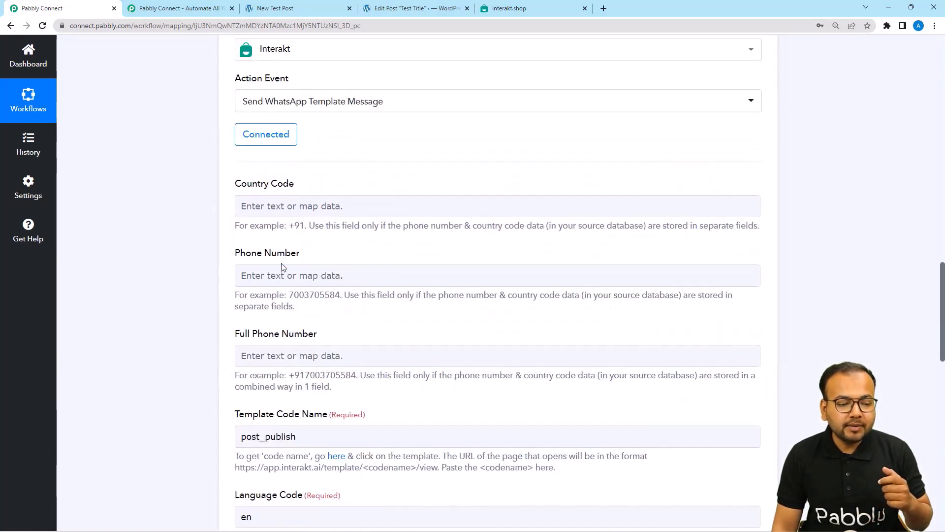
pyautogui.click(247, 355)
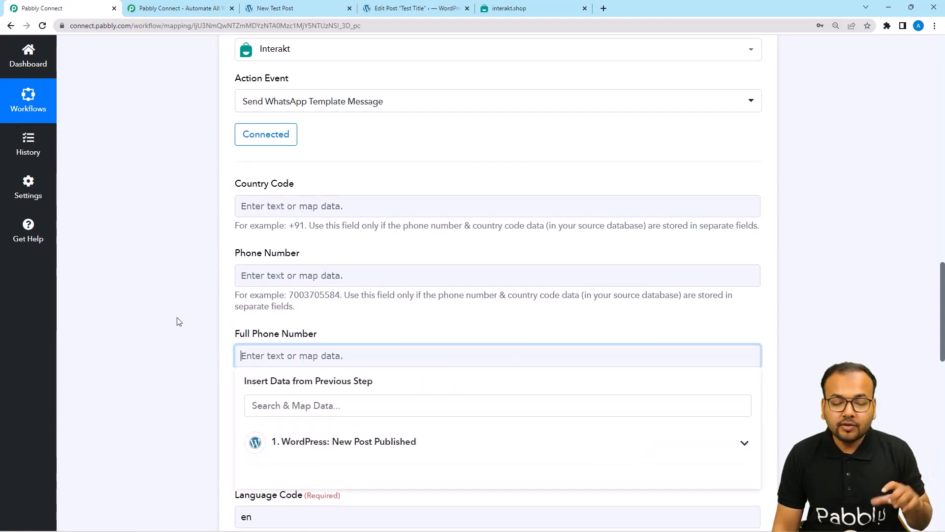
pyautogui.click(162, 310)
pyautogui.scroll(-2, 278, 303)
pyautogui.scroll(-12, 144, 266)
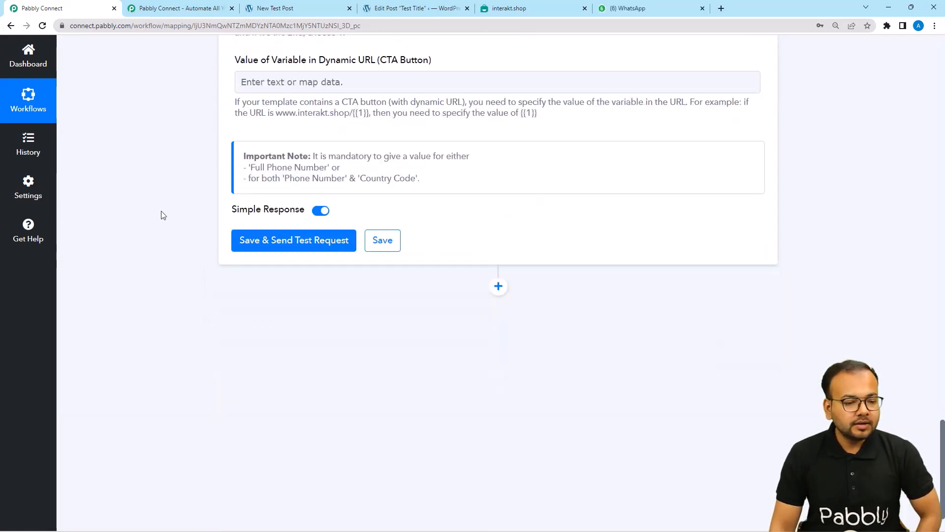
pyautogui.click(278, 247)
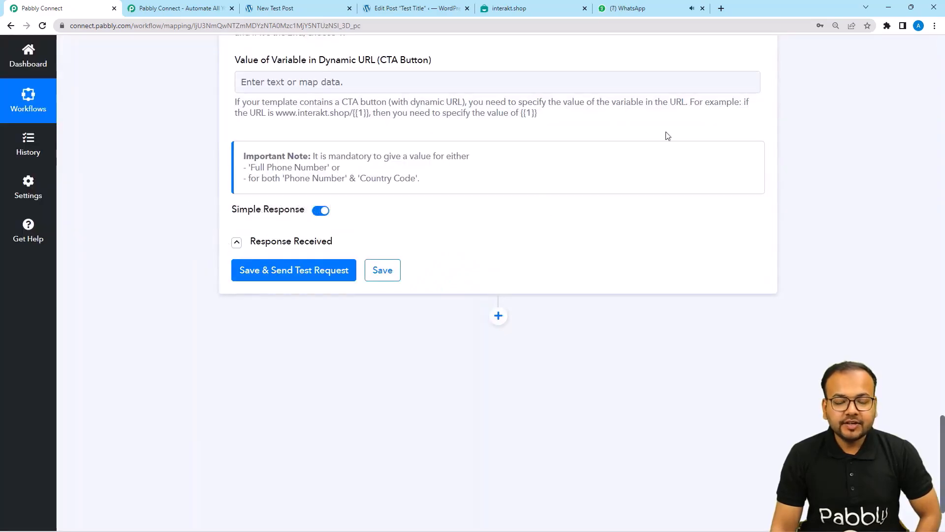
pyautogui.click(654, 12)
pyautogui.click(158, 192)
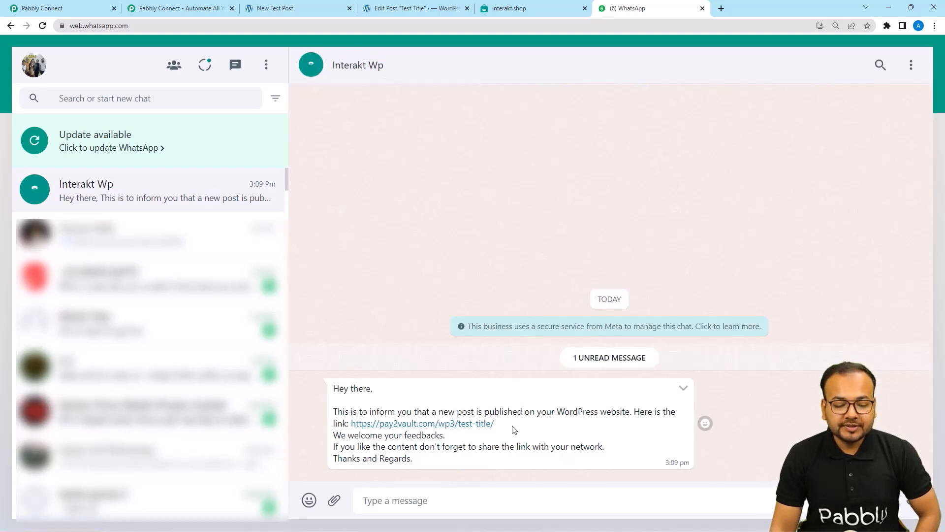
# Open the Test Title post link from the message, scroll through it, and return to WhatsApp.
pyautogui.click(385, 426)
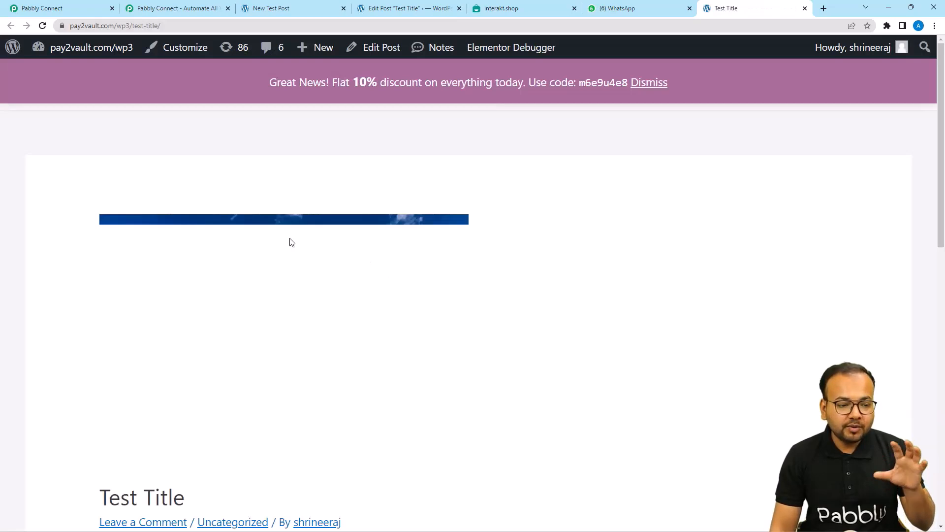
pyautogui.scroll(-4, 258, 315)
pyautogui.scroll(-1, 259, 320)
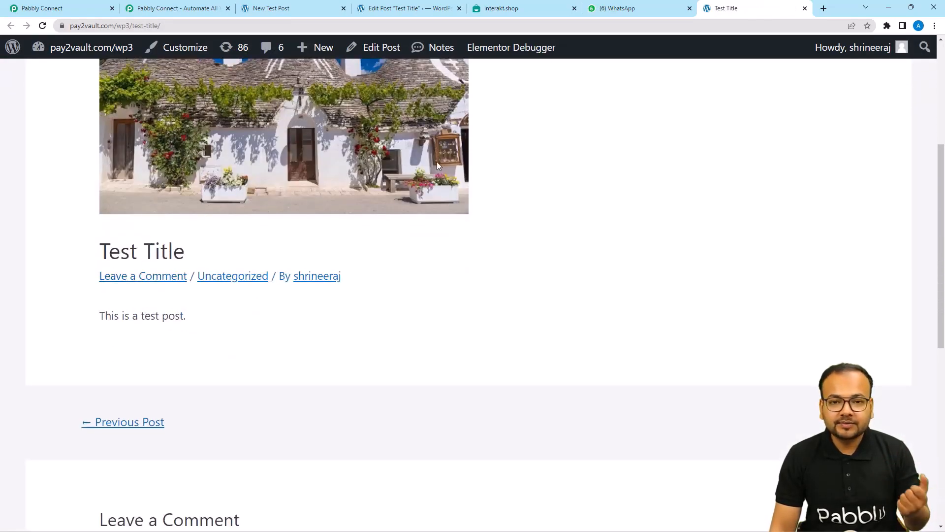
pyautogui.click(615, 9)
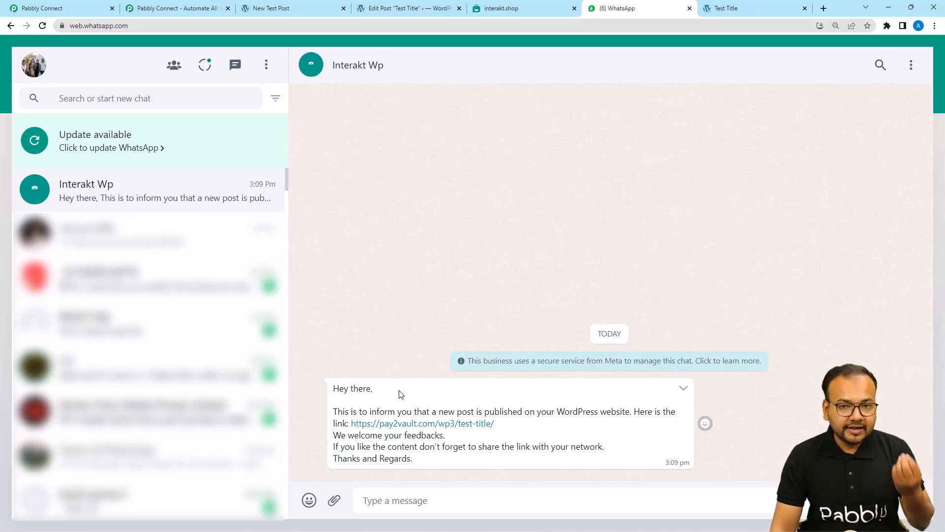
# Switch back to the Pabbly Connect browser tab.
pyautogui.click(79, 4)
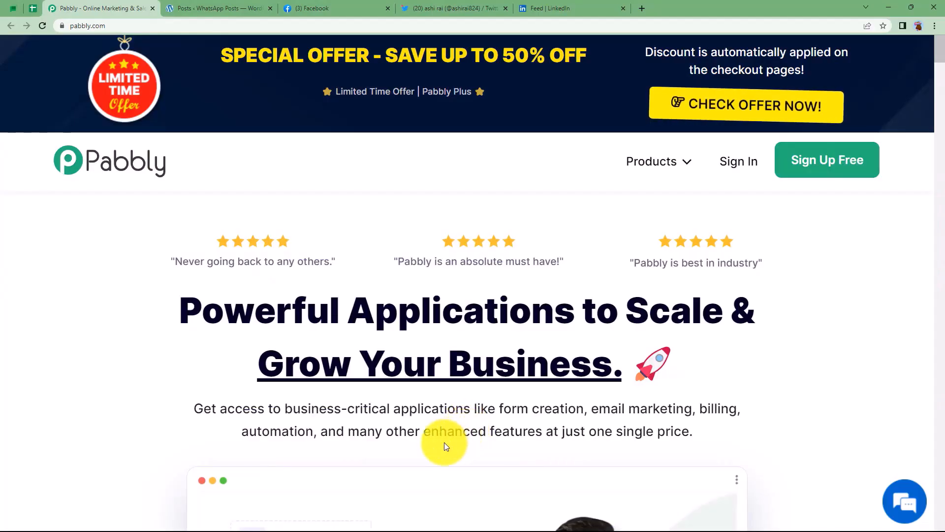
# Look through the Facebook, Twitter, LinkedIn and WordPress tabs, then the Pabbly homepage.
pyautogui.click(361, 8)
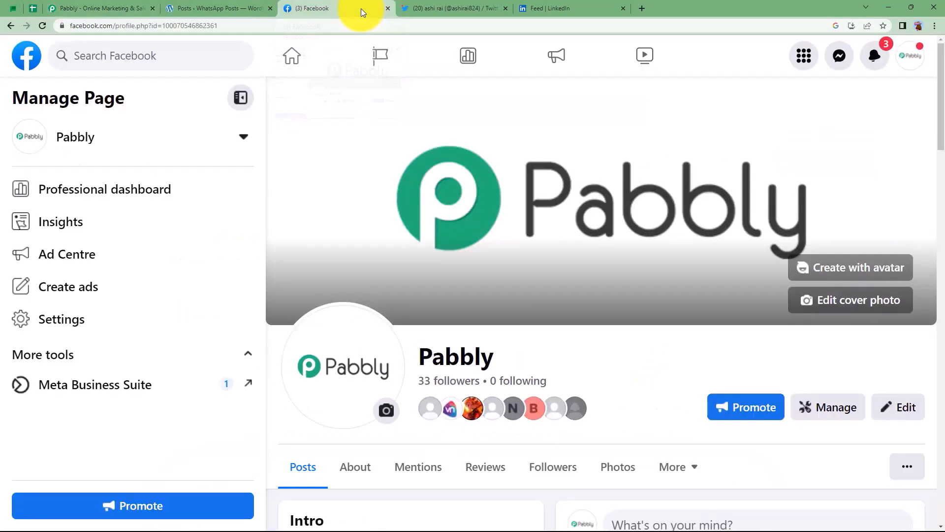
pyautogui.click(409, 8)
pyautogui.click(549, 8)
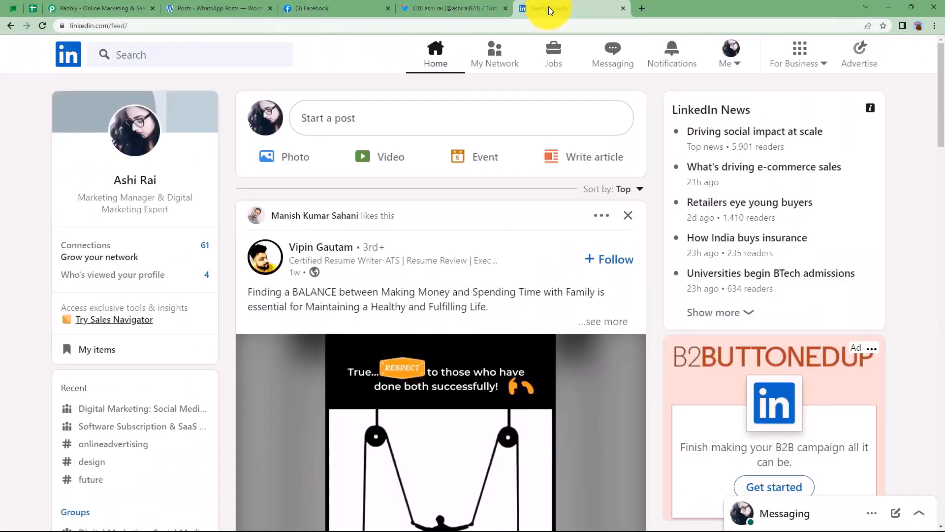
pyautogui.click(202, 12)
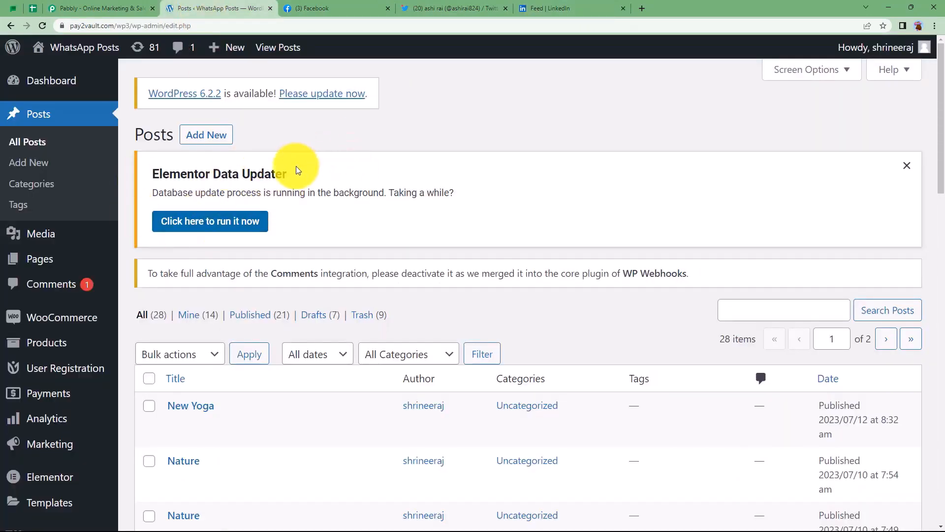
pyautogui.click(131, 11)
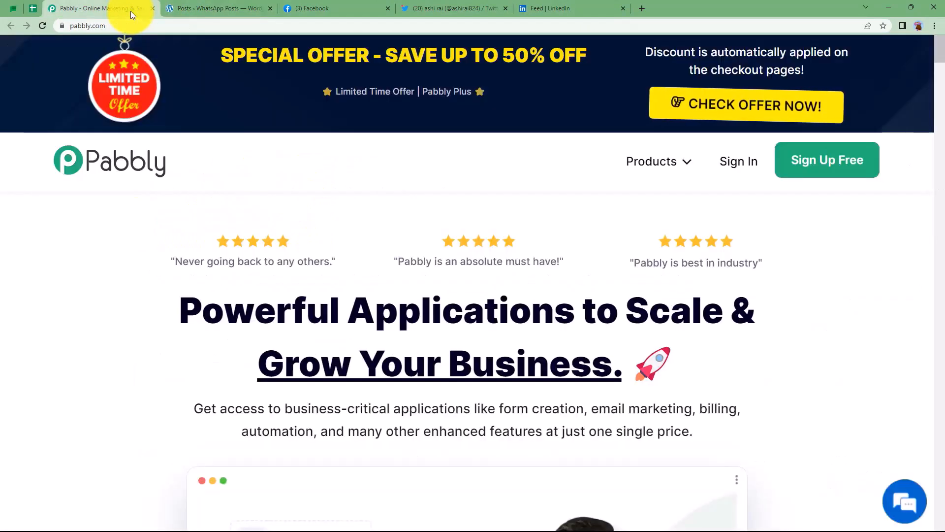
# Sign in on pabbly.com and launch Pabbly Connect from the apps page.
pyautogui.click(738, 162)
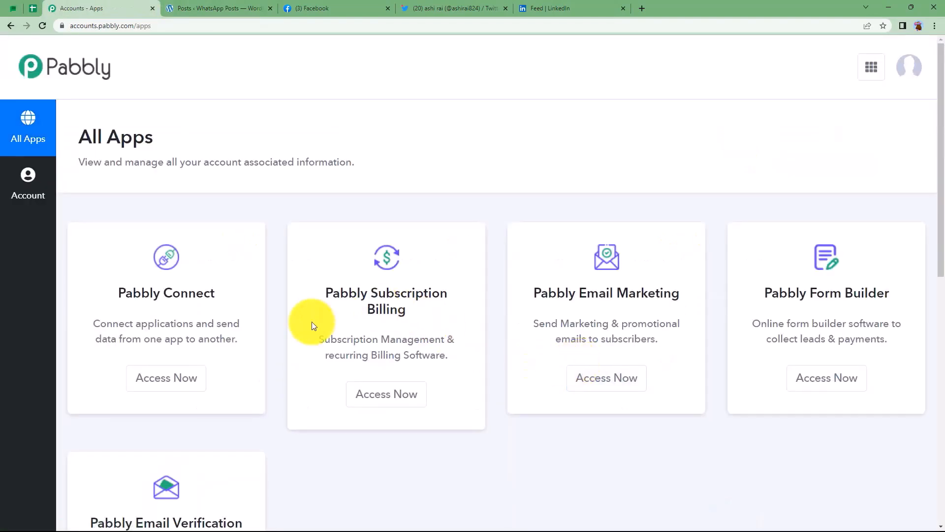
pyautogui.scroll(-5, 261, 336)
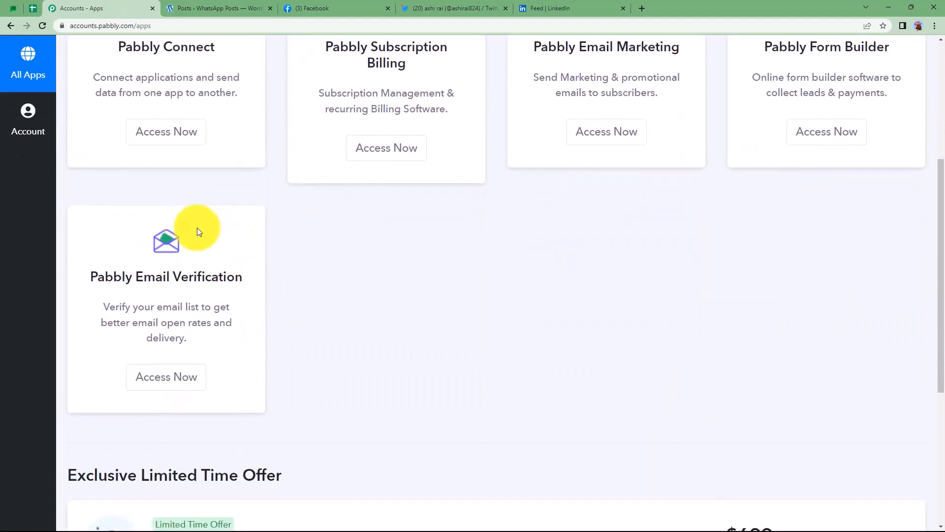
pyautogui.scroll(3, 377, 292)
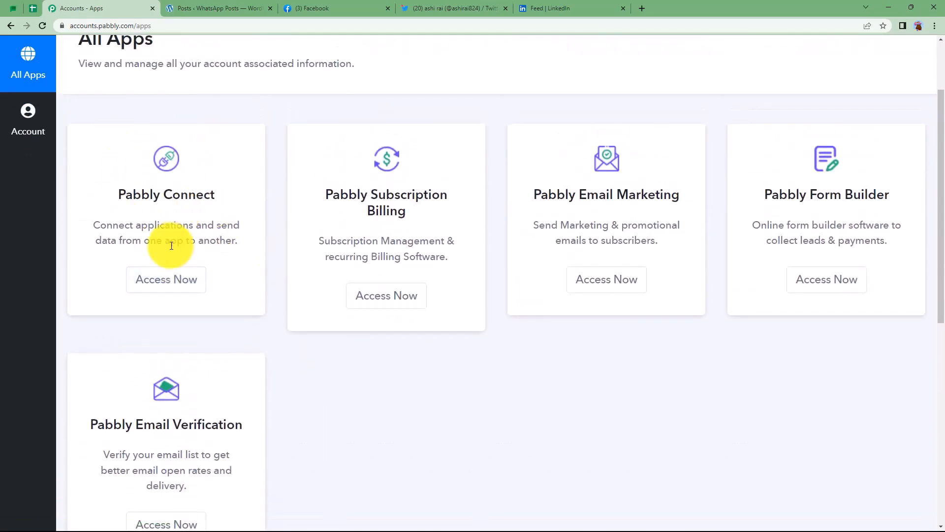
pyautogui.click(174, 282)
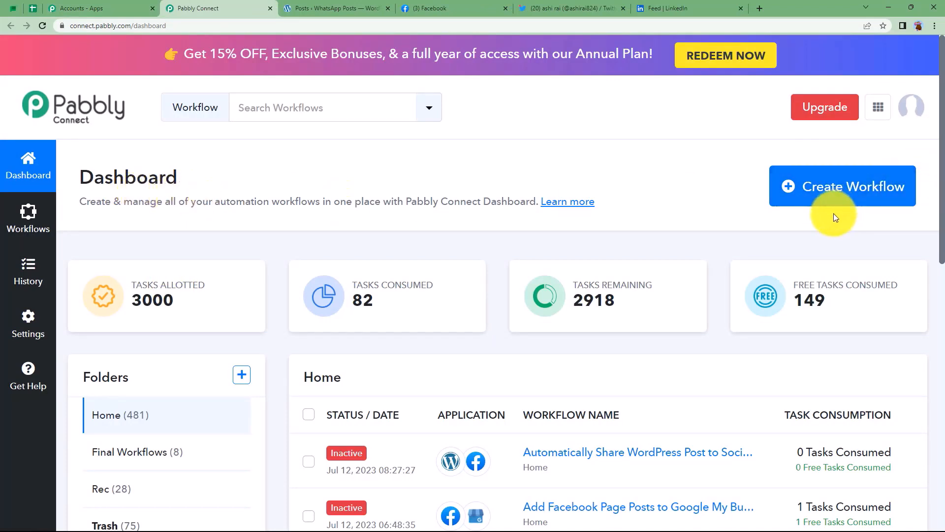
# Create a workflow named 'Automatically Share WordPress Post to Social Media Platforms' and collapse its trigger card.
pyautogui.click(840, 196)
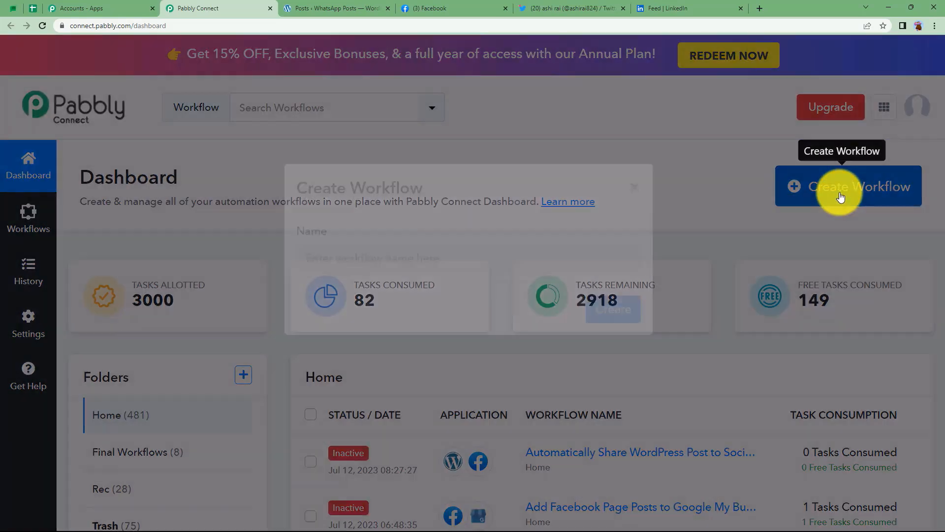
pyautogui.click(449, 287)
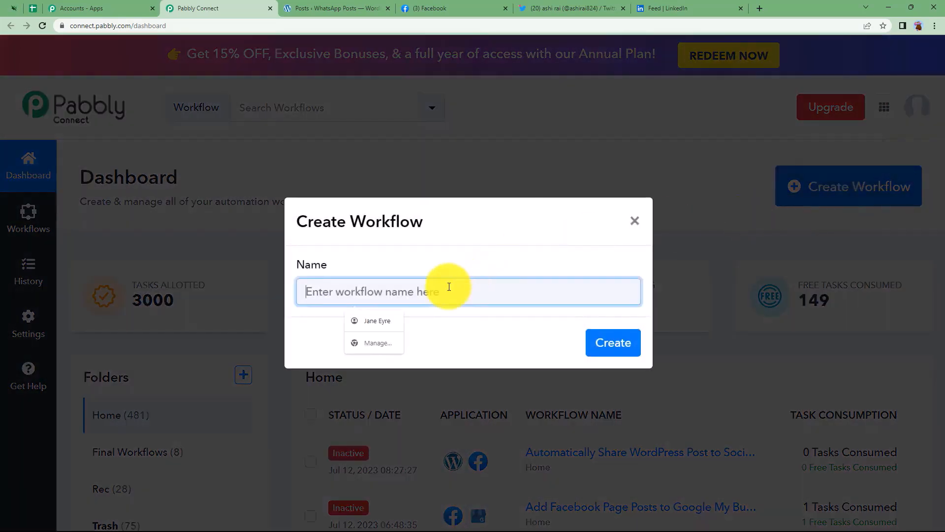
pyautogui.write('A')
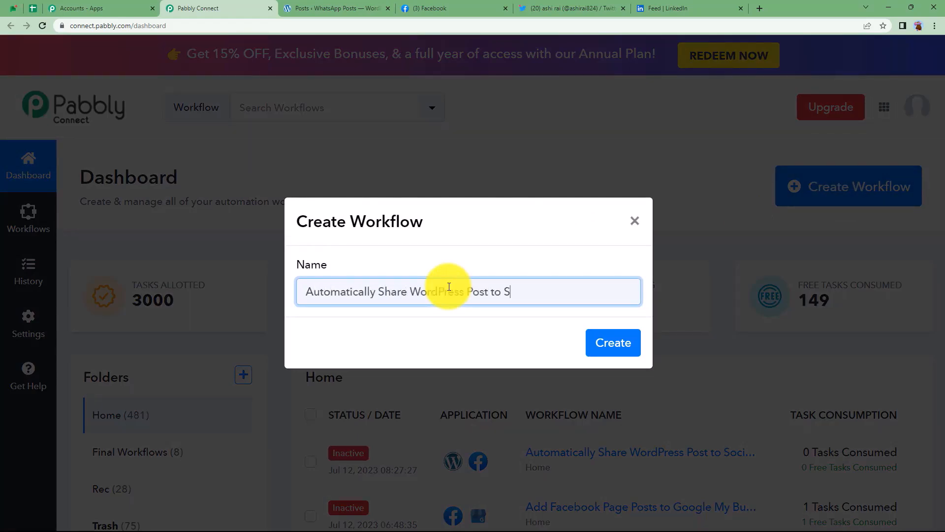
pyautogui.click(625, 344)
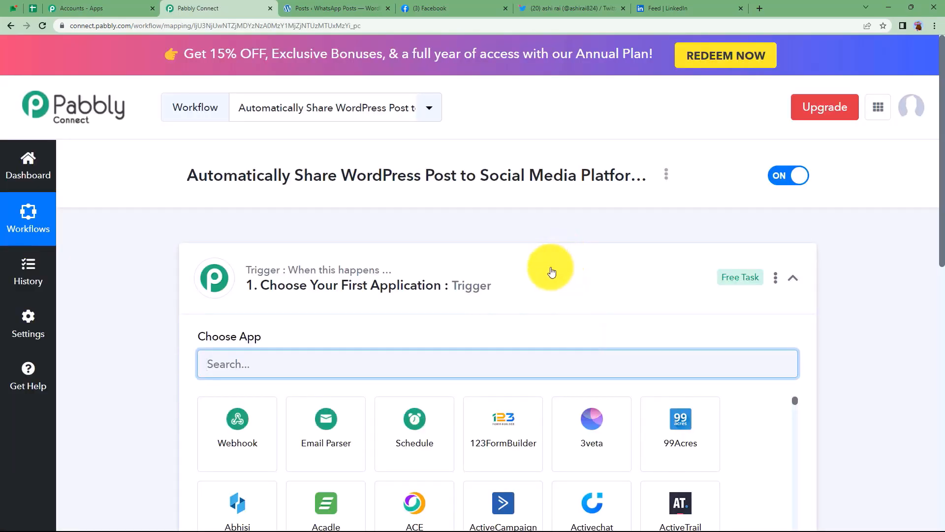
pyautogui.click(552, 272)
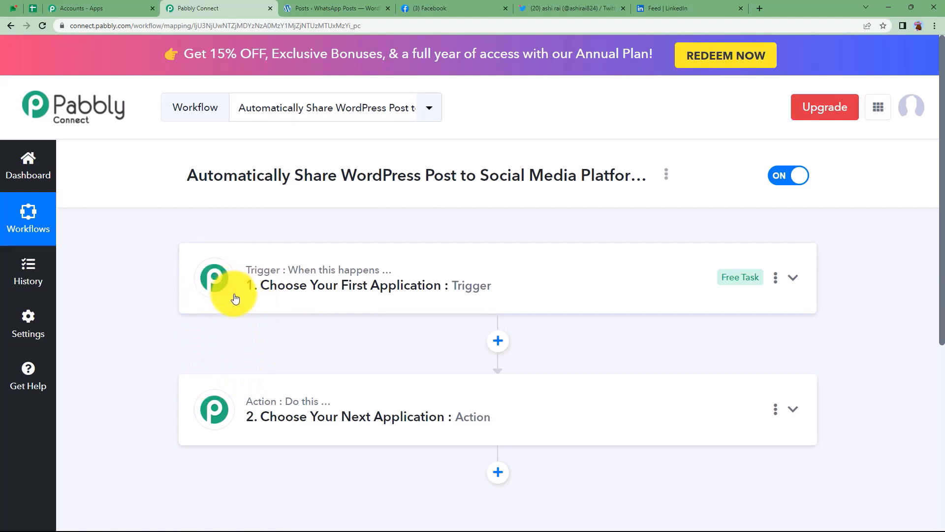
# Review the WordPress, Facebook, Twitter and LinkedIn tabs, then return to the Pabbly Connect workflow.
pyautogui.moveTo(302, 402)
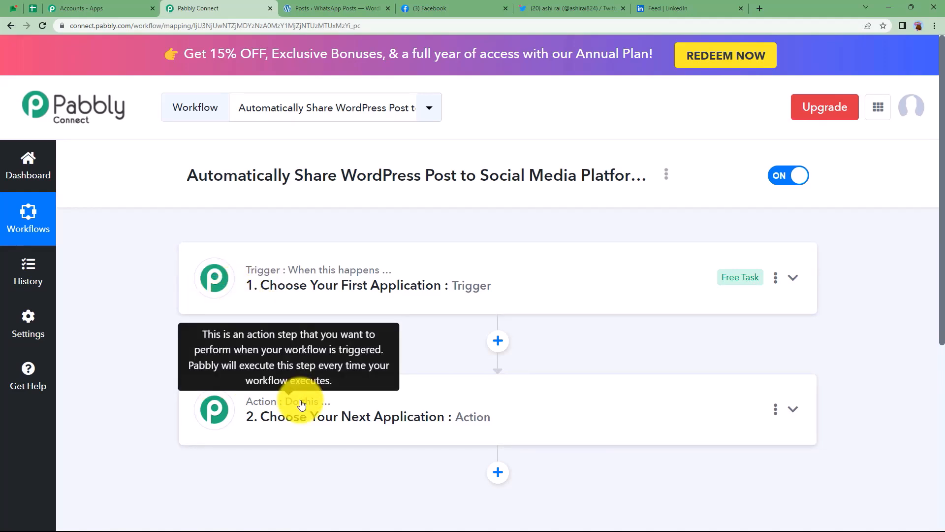
pyautogui.click(357, 9)
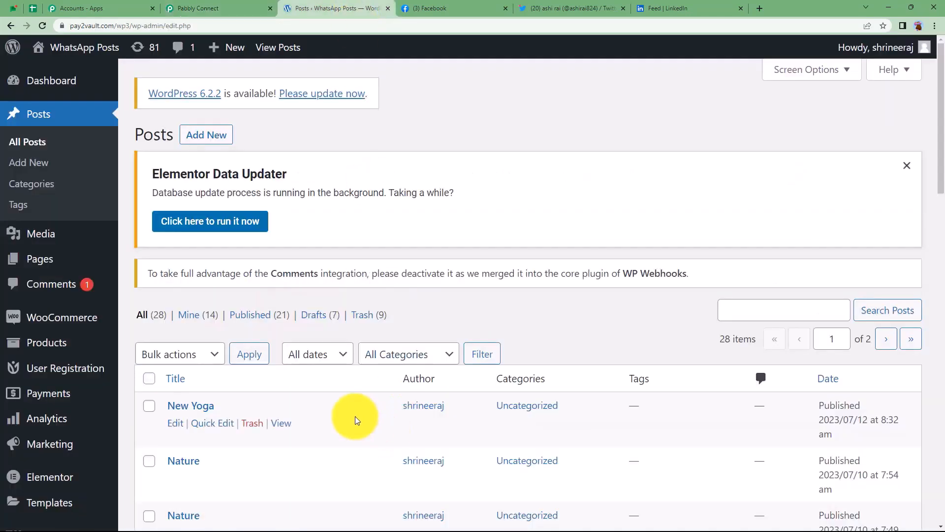
pyautogui.click(453, 8)
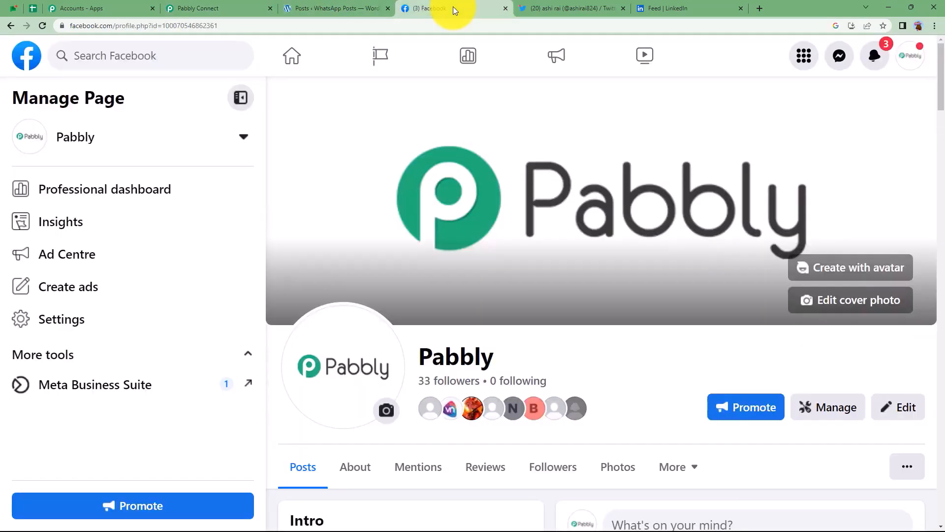
pyautogui.click(551, 9)
pyautogui.click(658, 12)
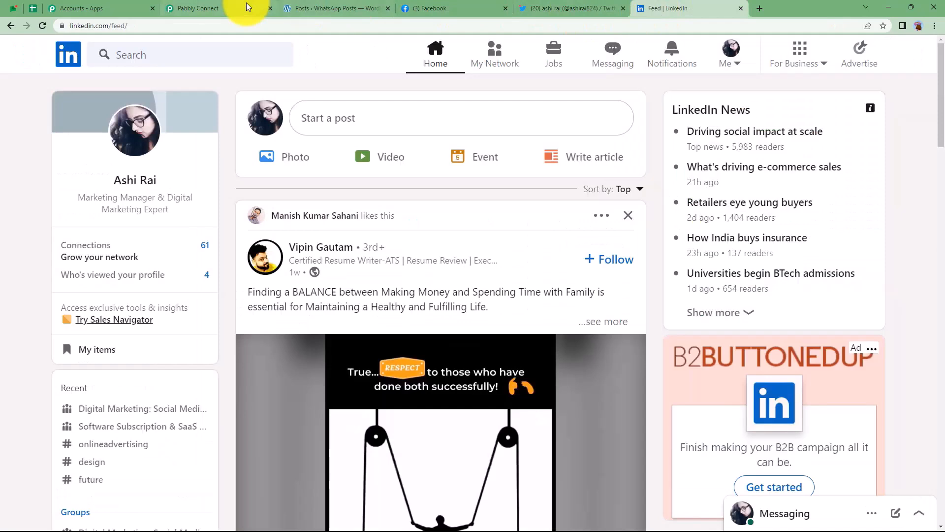
pyautogui.click(216, 8)
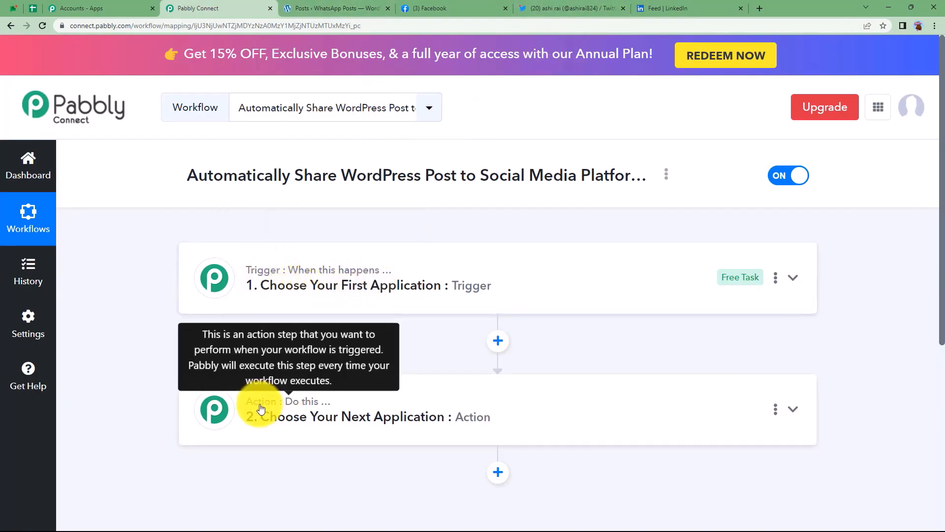
# Choose WordPress as the trigger app with the New Post Published event.
pyautogui.click(293, 282)
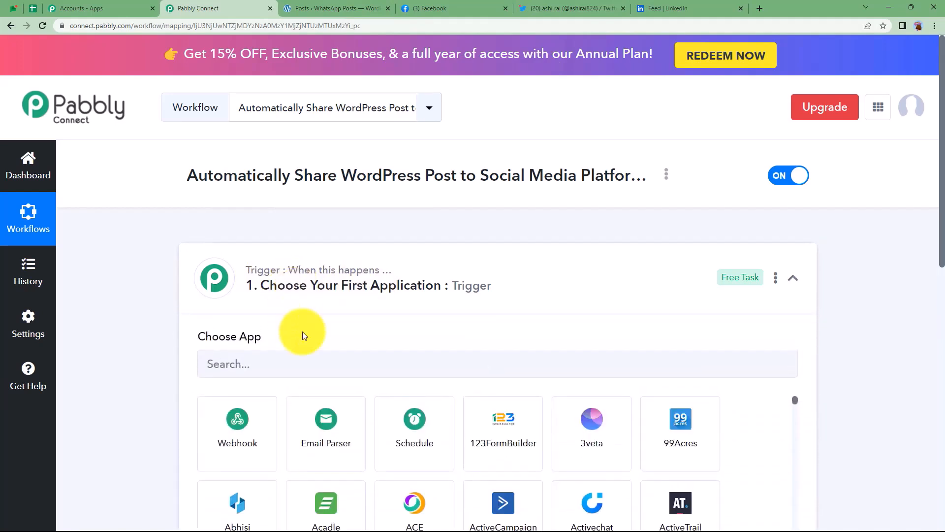
pyautogui.click(257, 363)
pyautogui.write('w')
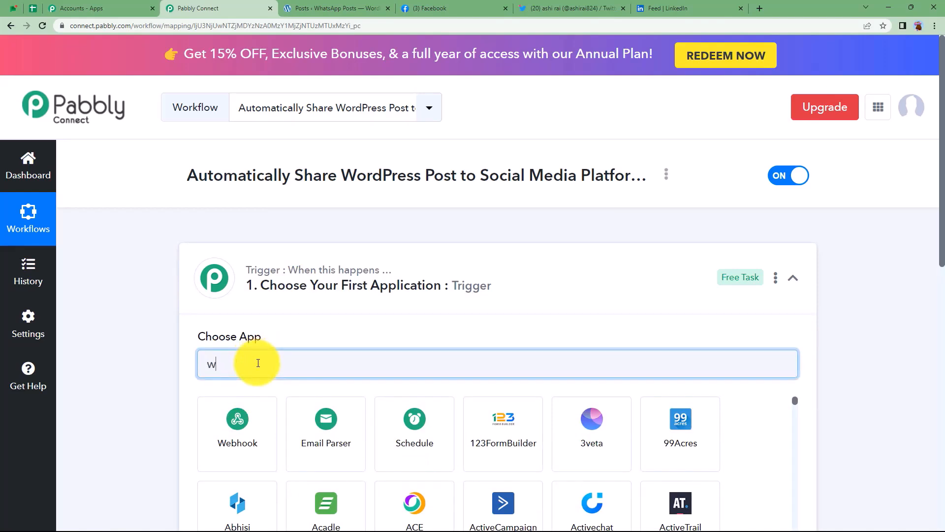
pyautogui.write('ord')
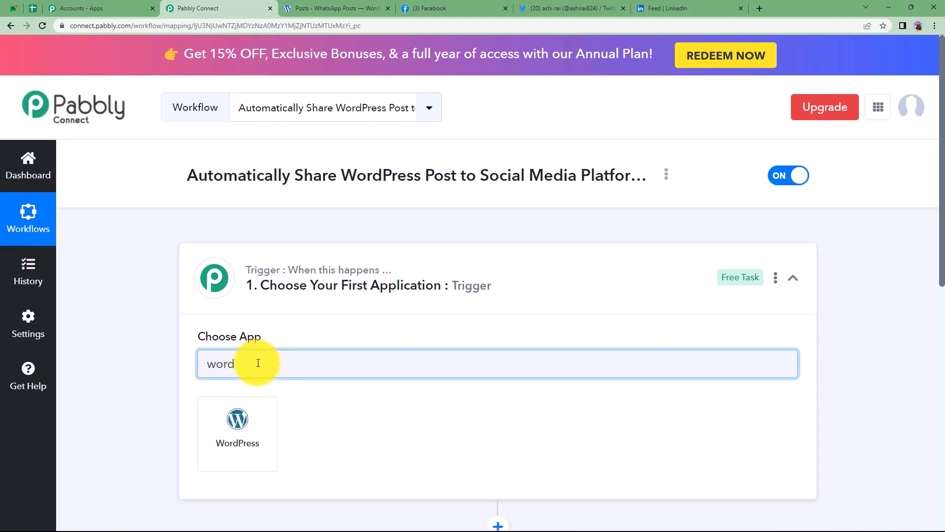
pyautogui.click(259, 422)
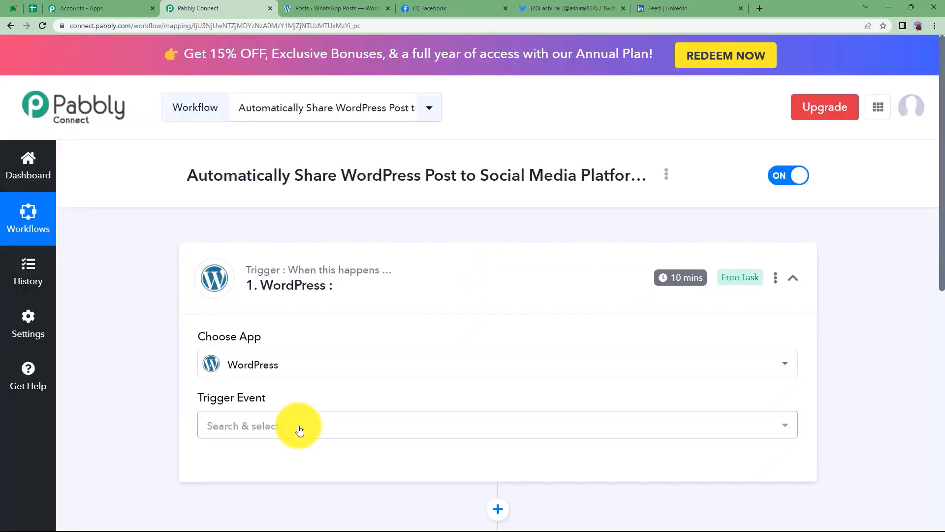
pyautogui.click(298, 427)
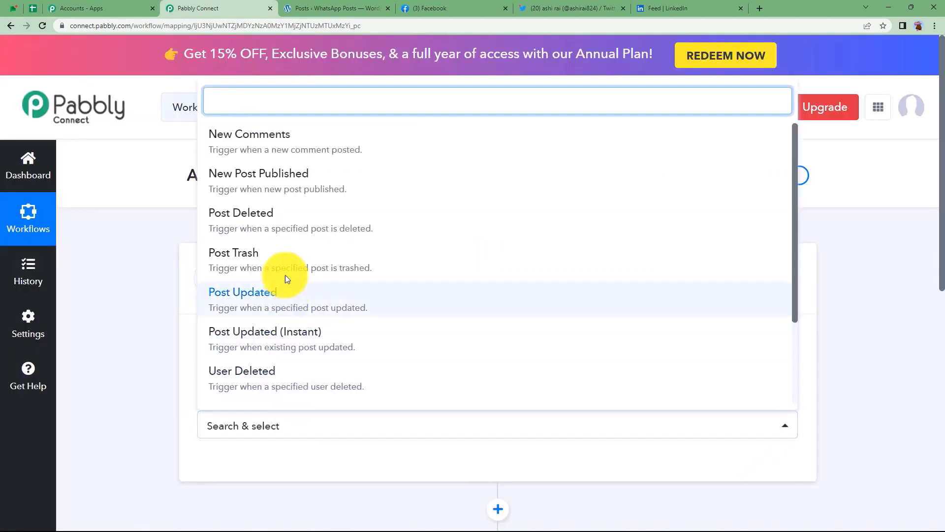
pyautogui.click(299, 185)
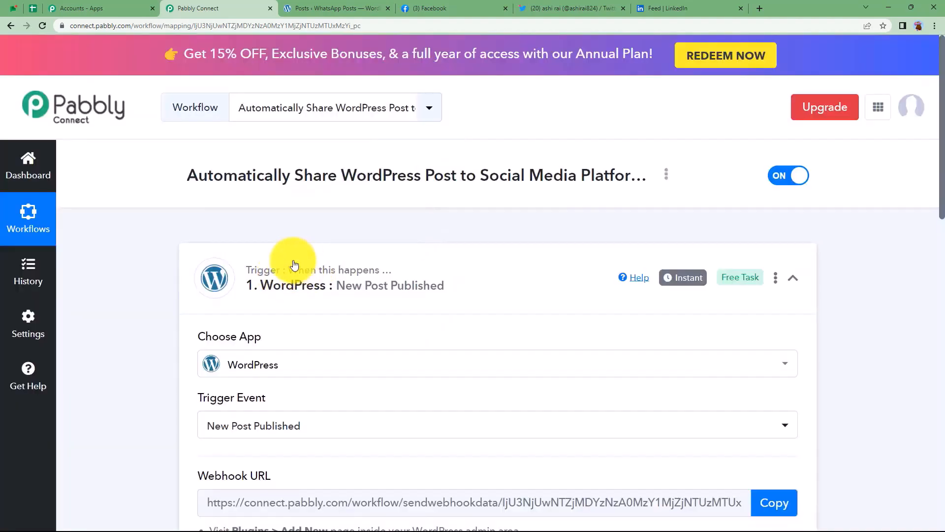
# Collapse the new action step and reopen the WordPress trigger to display its webhook URL.
pyautogui.click(288, 398)
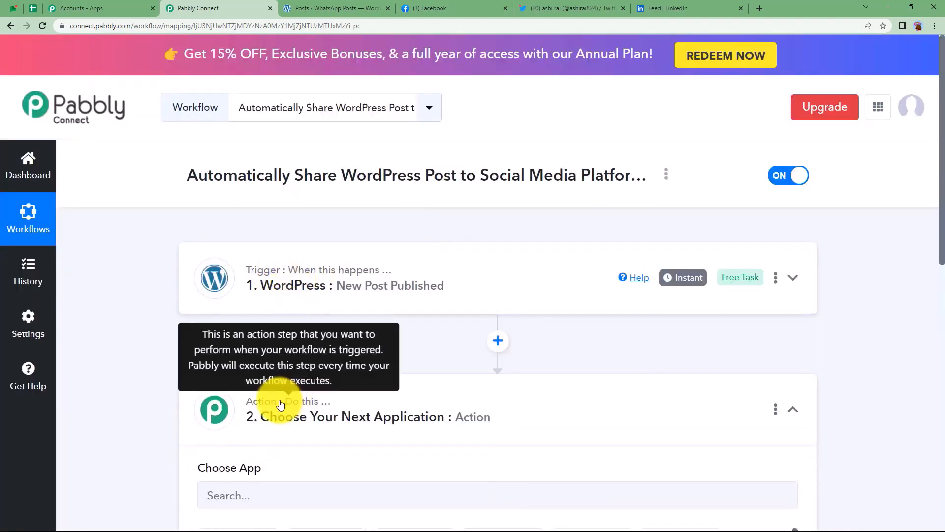
pyautogui.scroll(-2, 159, 408)
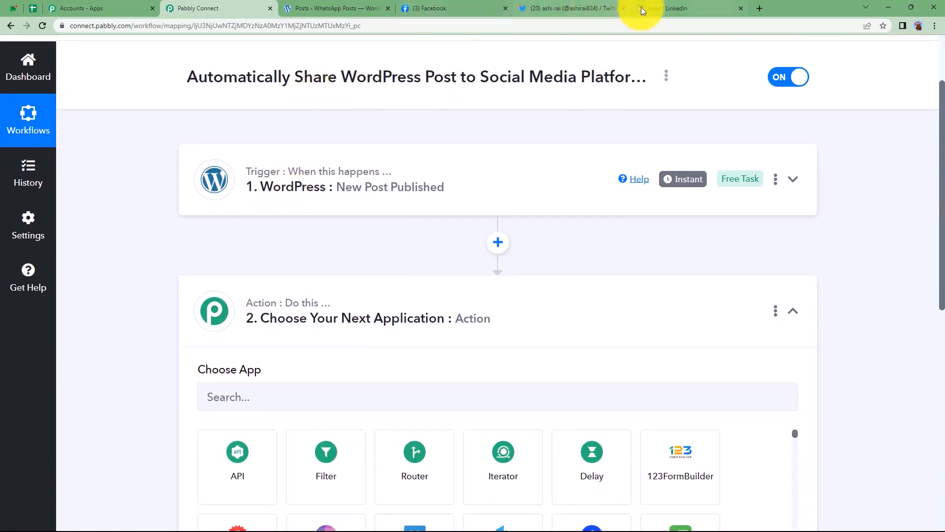
pyautogui.click(403, 325)
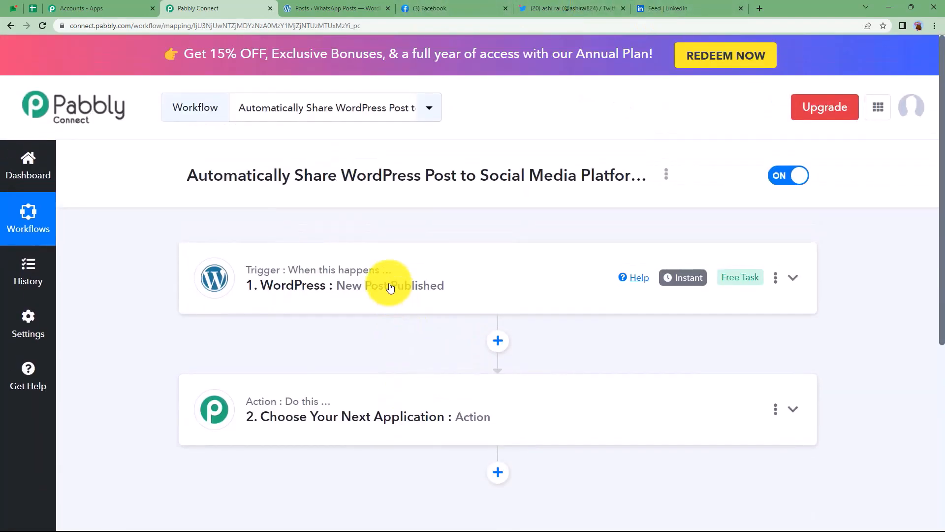
pyautogui.click(386, 282)
pyautogui.scroll(-2, 139, 390)
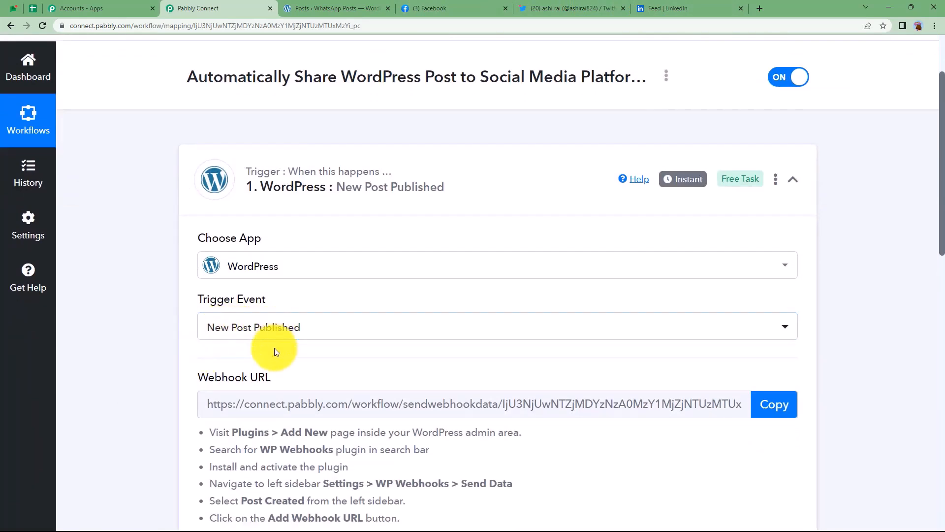
# Review the webhook setup instructions and copy the trigger's webhook URL for use in WordPress.
pyautogui.scroll(-3, 273, 347)
pyautogui.moveTo(222, 238)
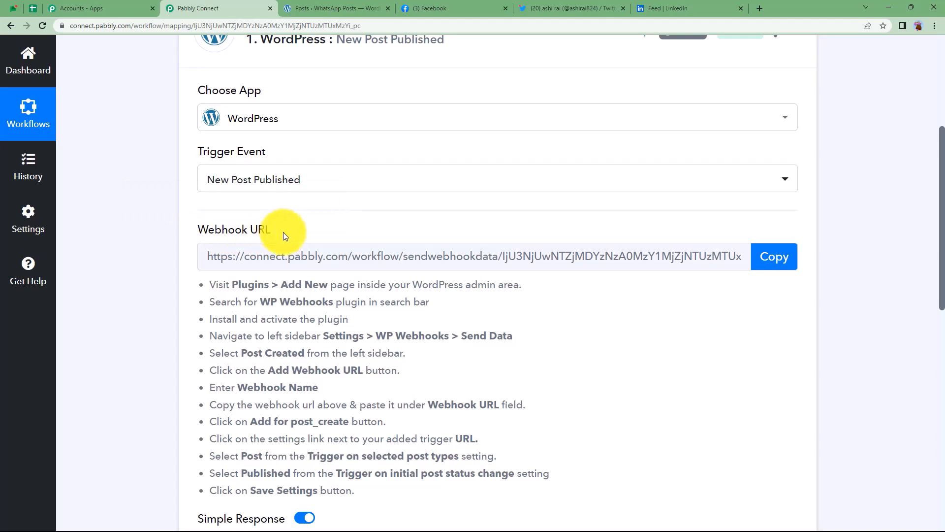
pyautogui.click(332, 14)
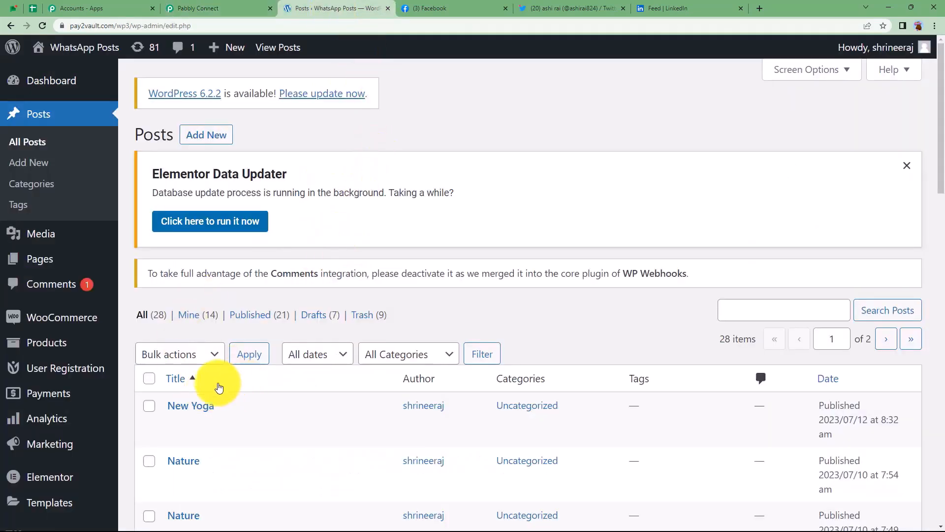
pyautogui.click(202, 8)
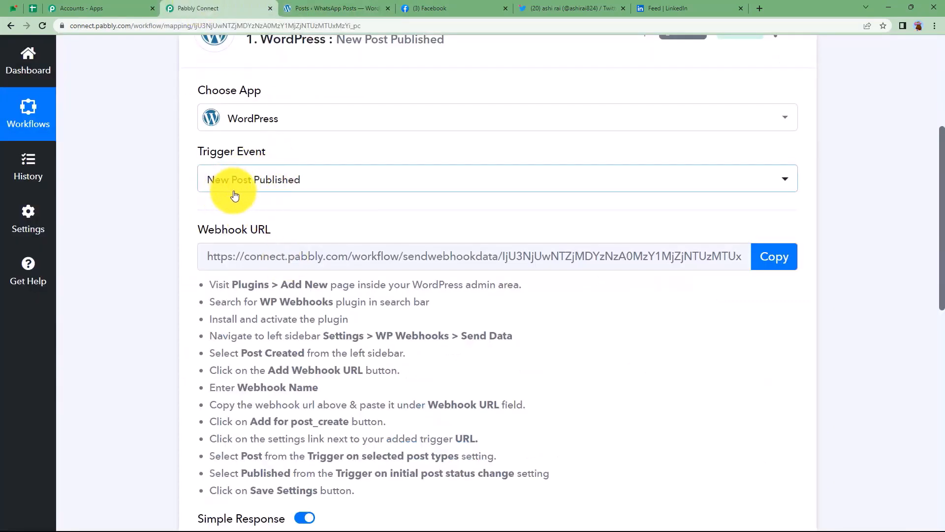
pyautogui.scroll(-6, 207, 231)
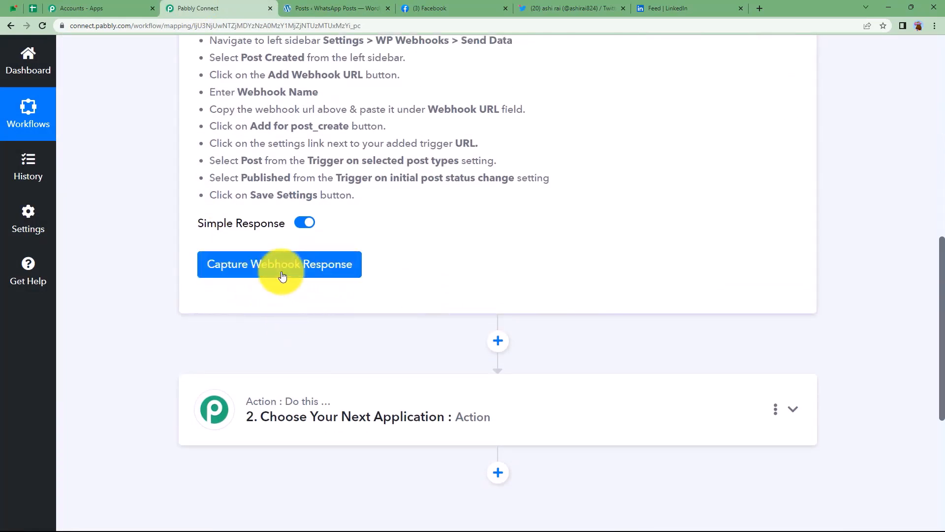
pyautogui.scroll(4, 374, 303)
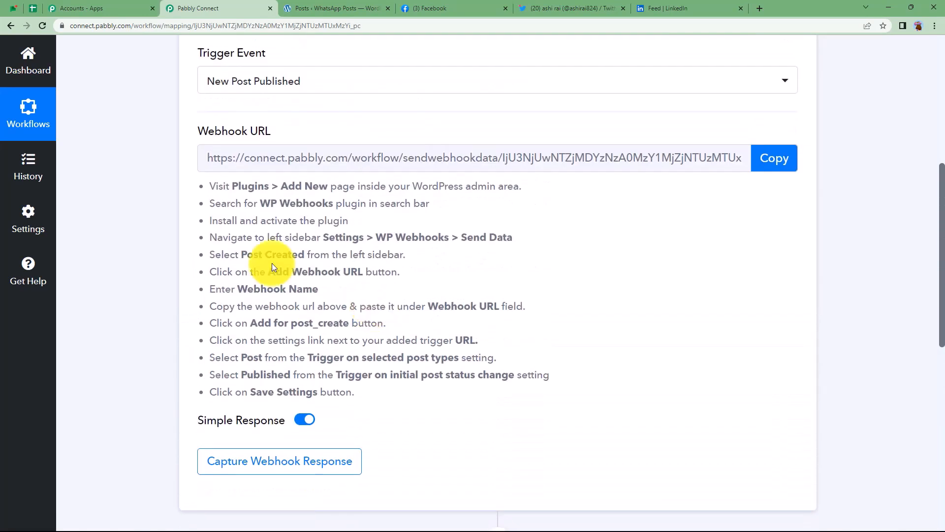
pyautogui.moveTo(200, 197); pyautogui.dragTo(547, 377)
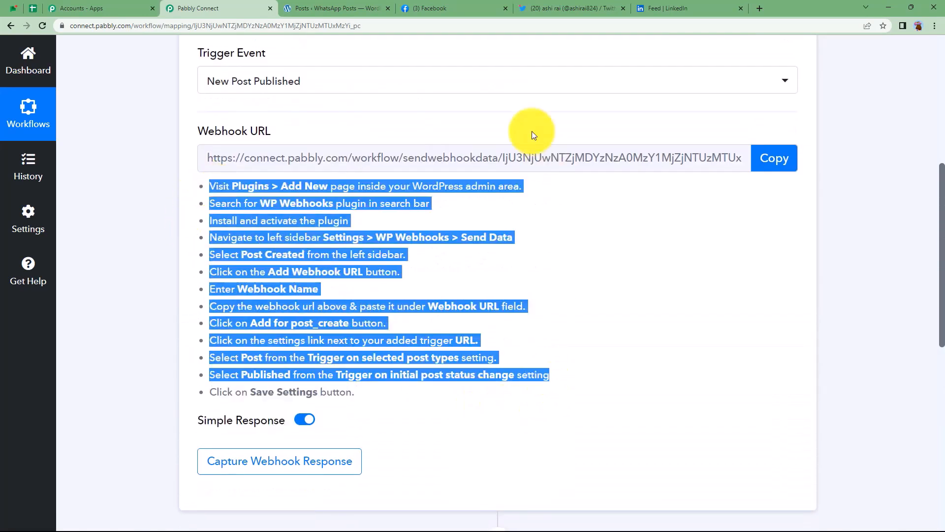
pyautogui.click(575, 194)
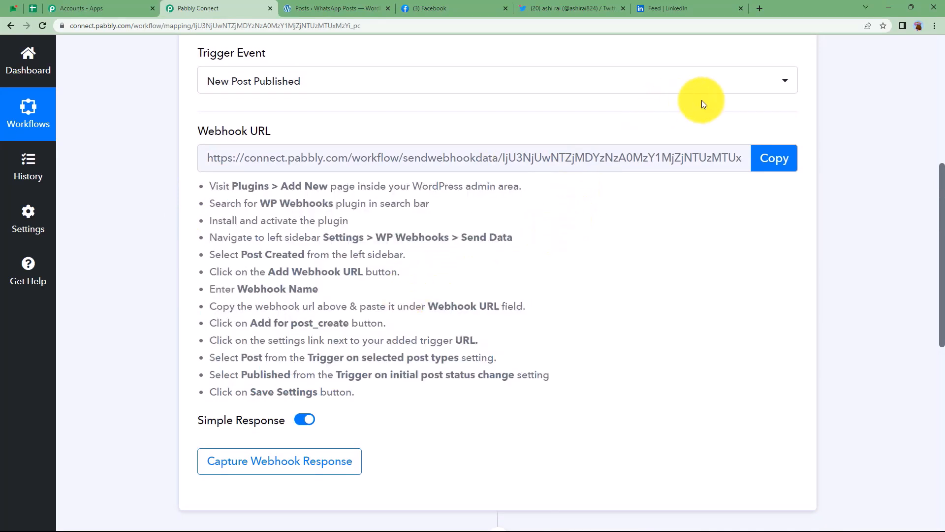
pyautogui.click(762, 156)
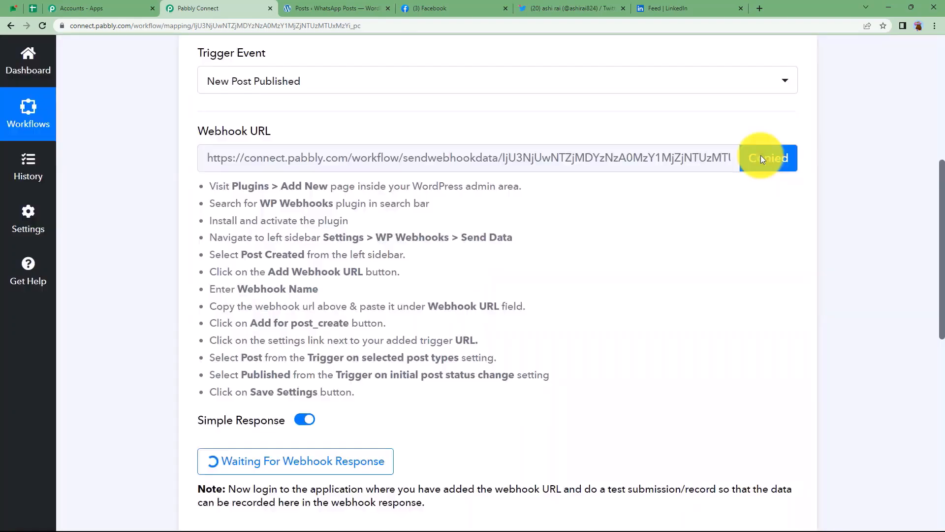
pyautogui.click(335, 8)
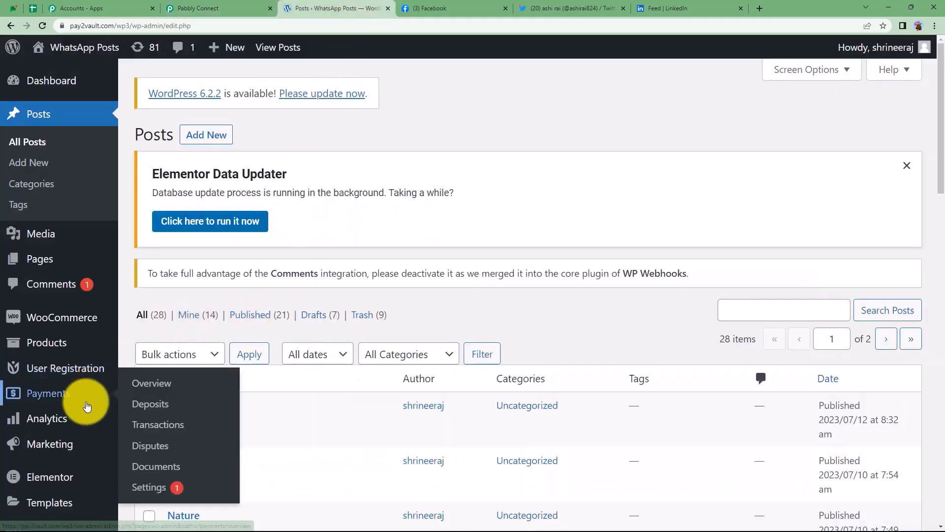
# Search Add Plugins for 'WP Webhook' and confirm the plugin is already active.
pyautogui.scroll(-4, 81, 398)
pyautogui.moveTo(45, 384)
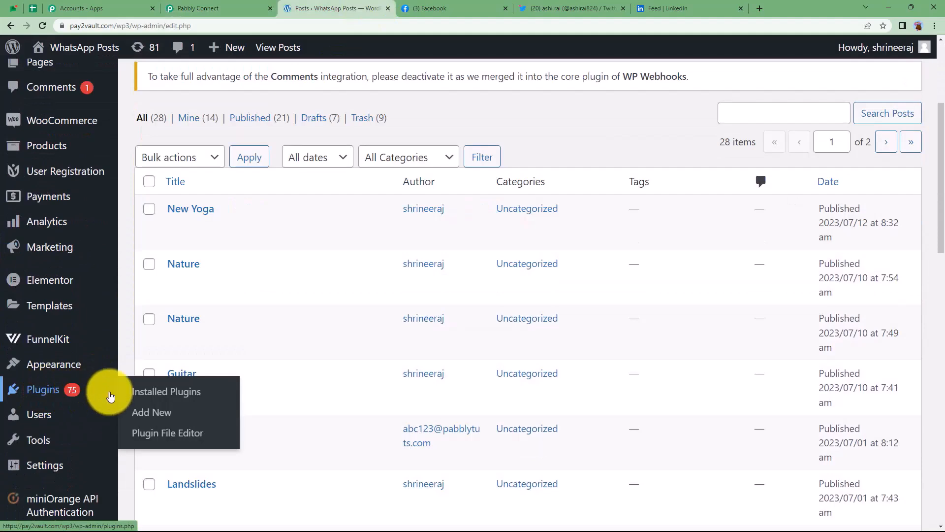
pyautogui.click(158, 412)
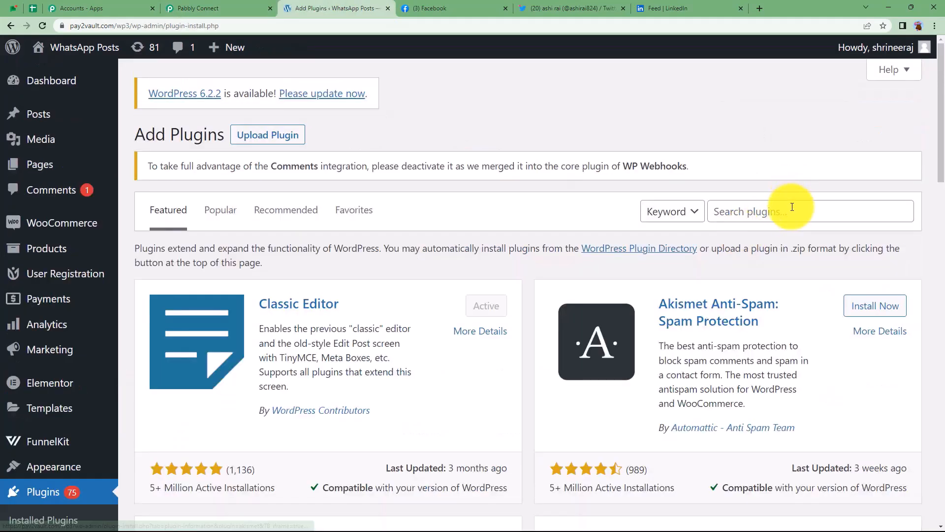
pyautogui.click(764, 213)
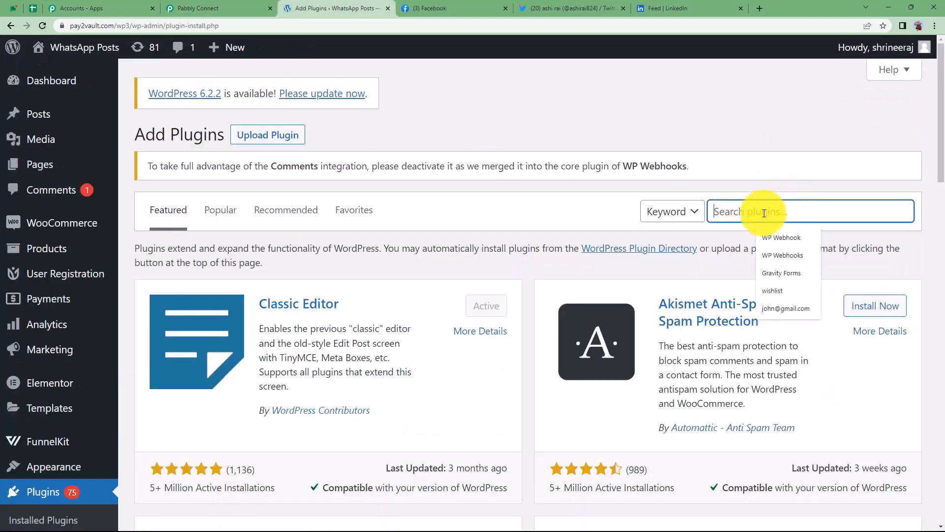
pyautogui.click(782, 232)
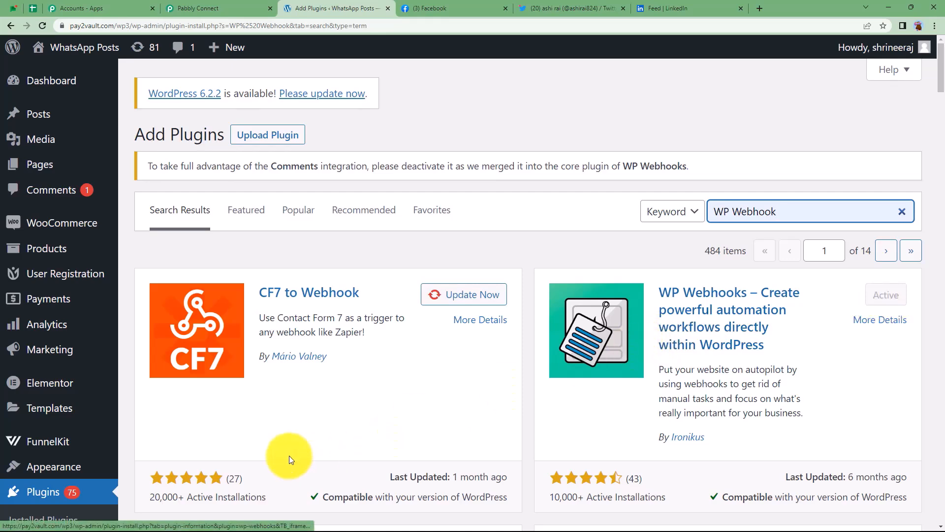
# Open the WP Webhooks plugin page from the Settings menu.
pyautogui.scroll(-4, 69, 427)
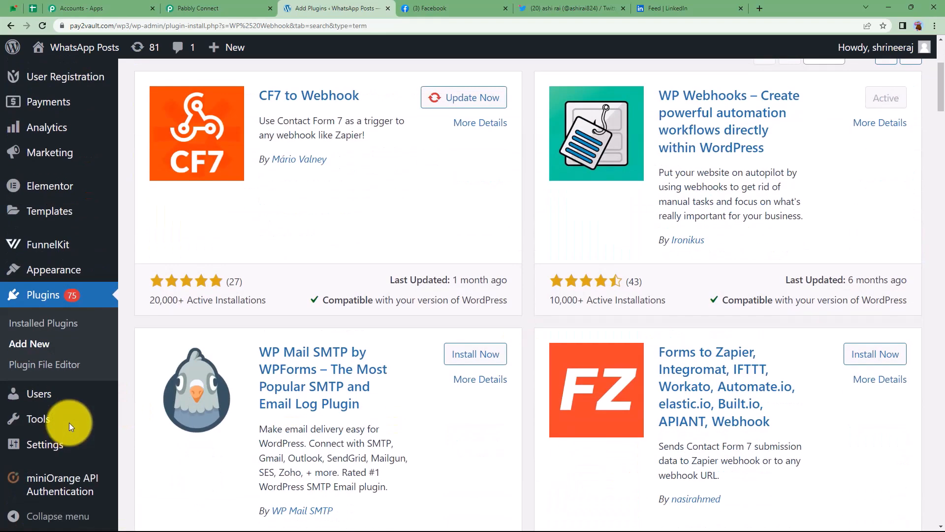
pyautogui.moveTo(52, 441)
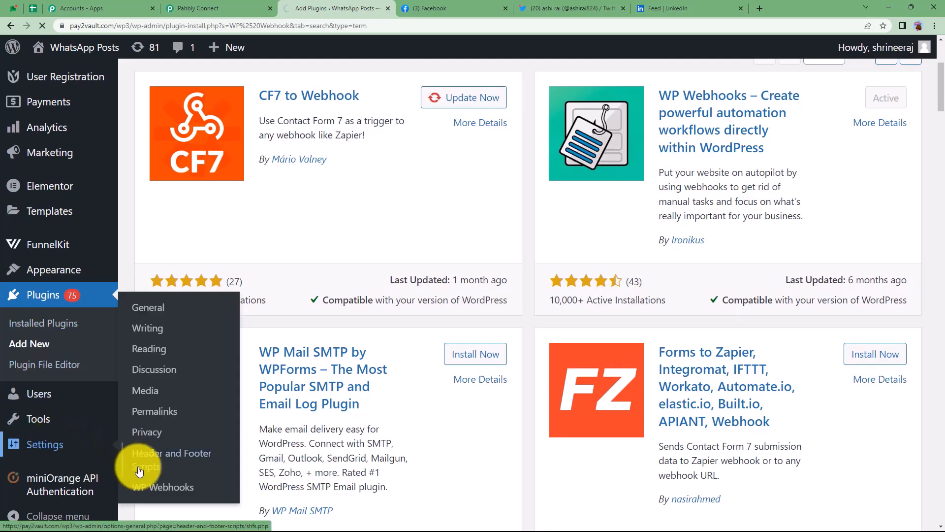
pyautogui.click(146, 488)
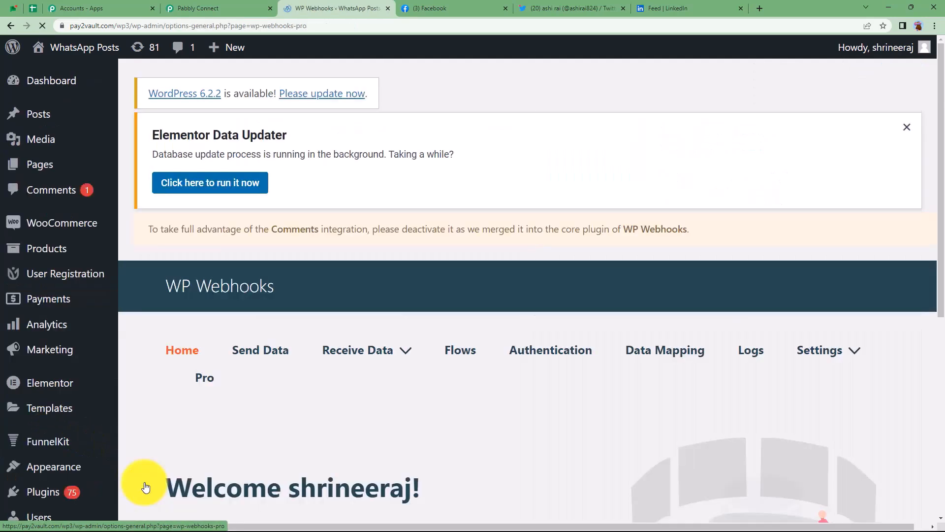
# Open WP Webhooks Send Data and show the webhooks of the Post created trigger.
pyautogui.click(268, 350)
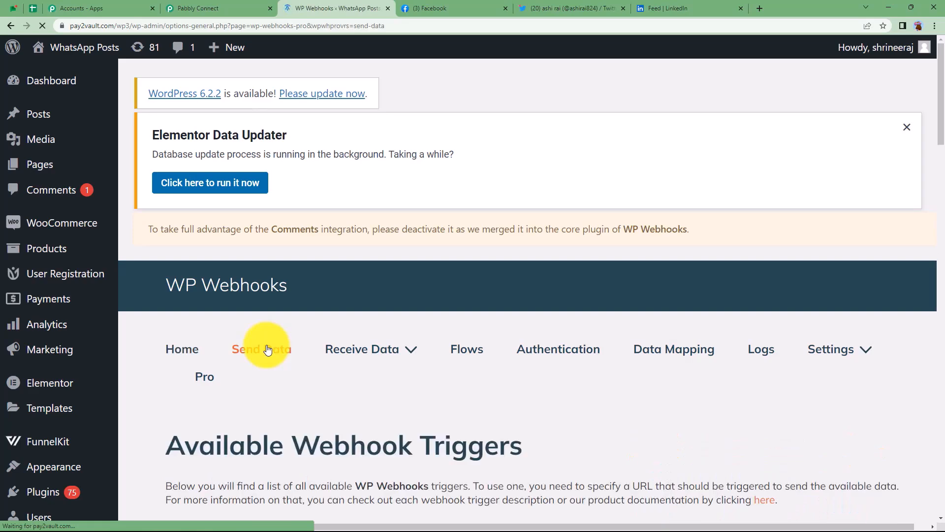
pyautogui.scroll(-7, 268, 349)
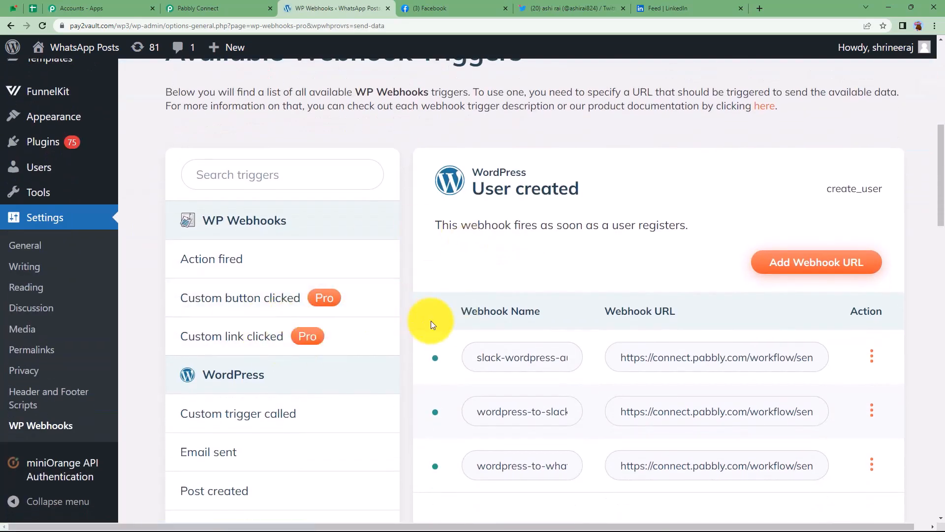
pyautogui.scroll(-3, 293, 364)
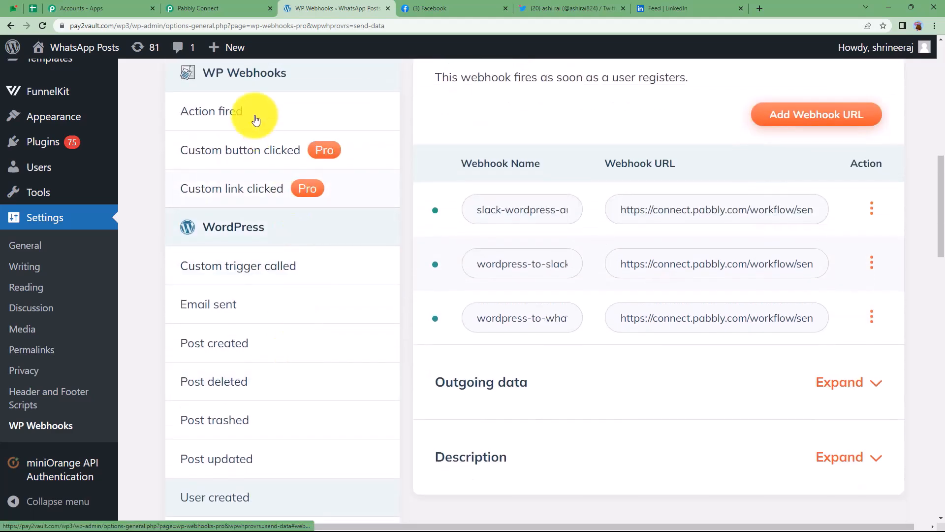
pyautogui.click(228, 344)
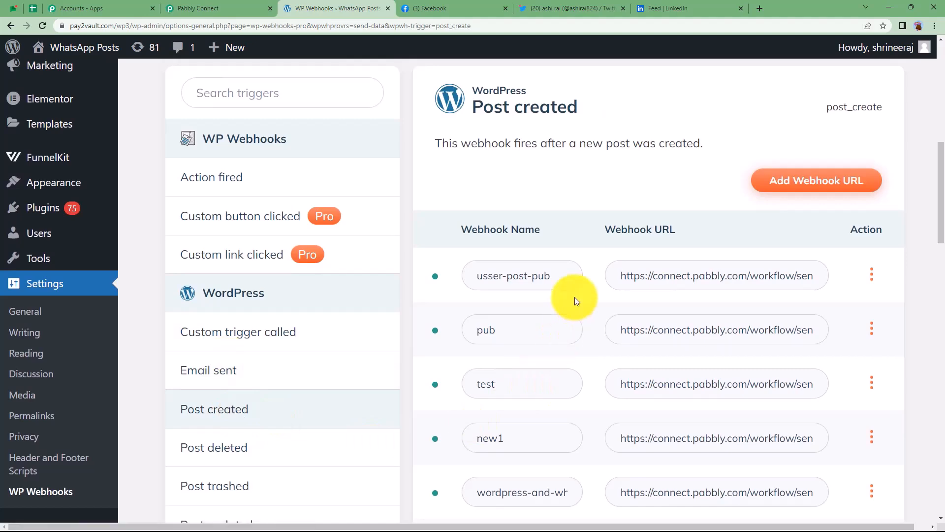
pyautogui.scroll(-10, 566, 300)
pyautogui.scroll(6, 556, 303)
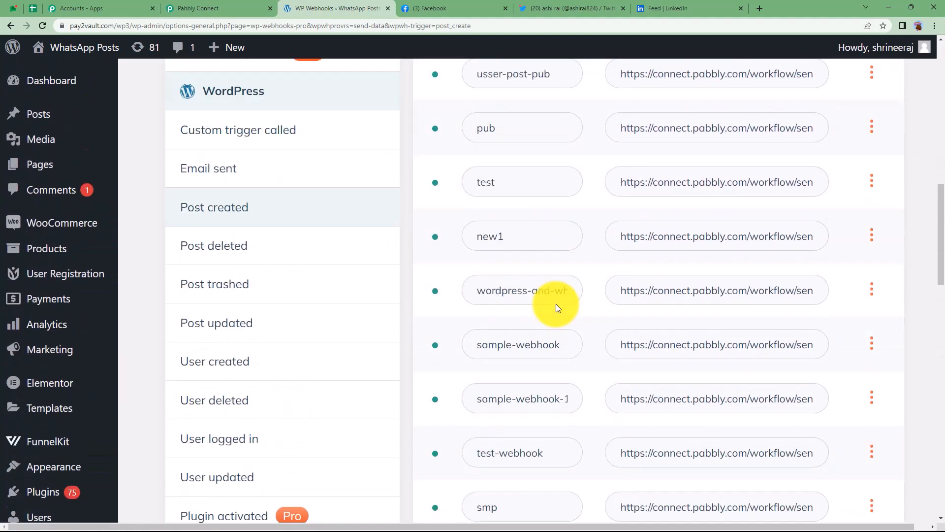
pyautogui.scroll(7, 556, 303)
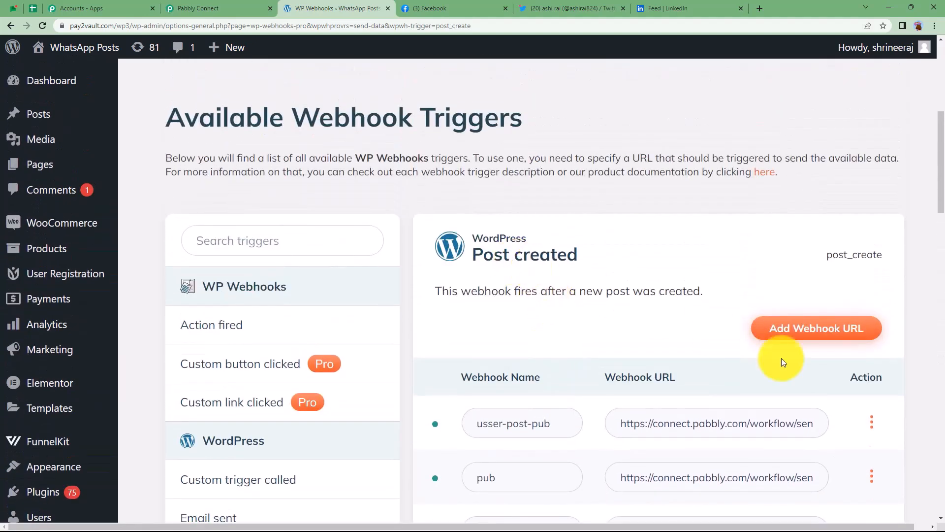
# Add a webhook named Social Media Platforms with the pasted Pabbly URL for post_create.
pyautogui.click(808, 332)
pyautogui.click(467, 170)
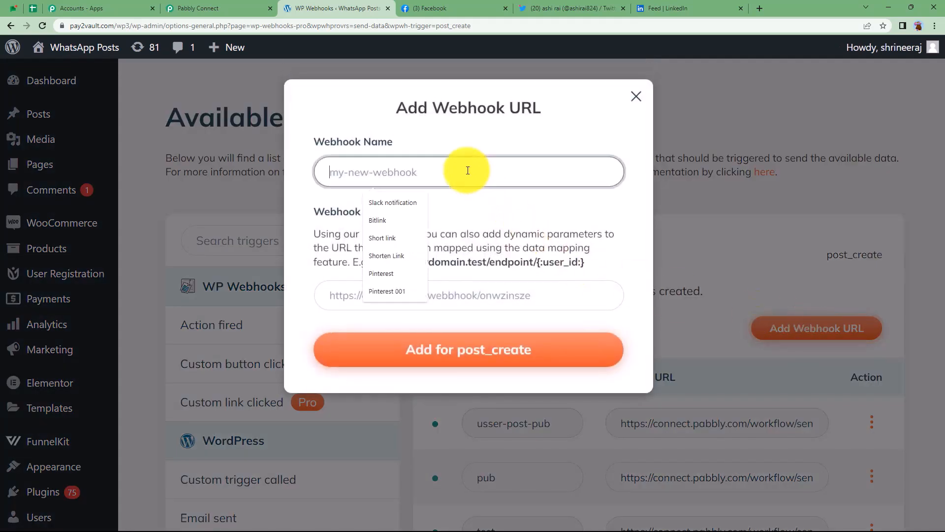
pyautogui.write('Social Media Platforms')
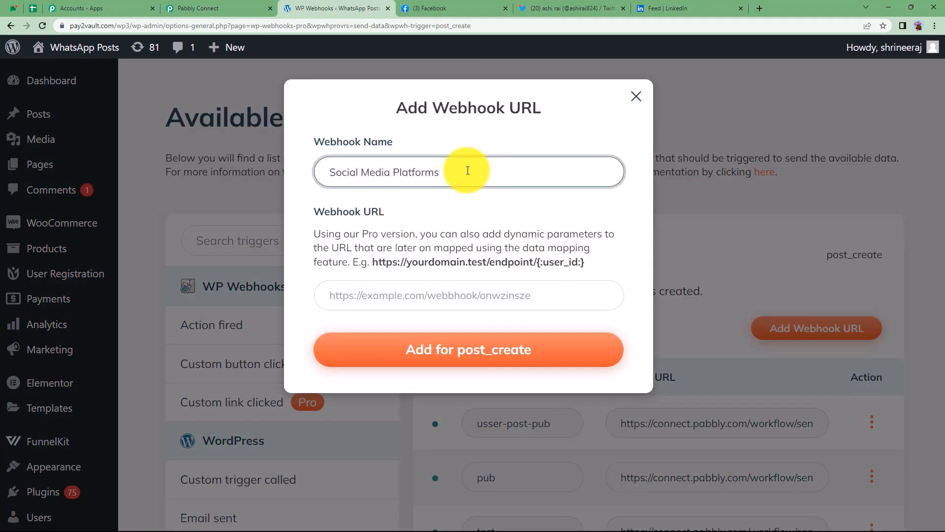
pyautogui.click(465, 302)
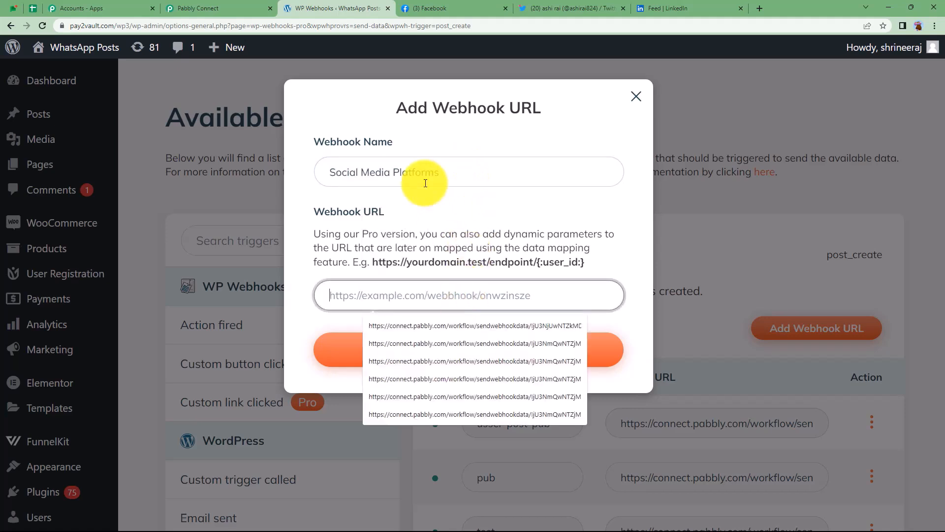
pyautogui.hotkey('ctrl', 'v')
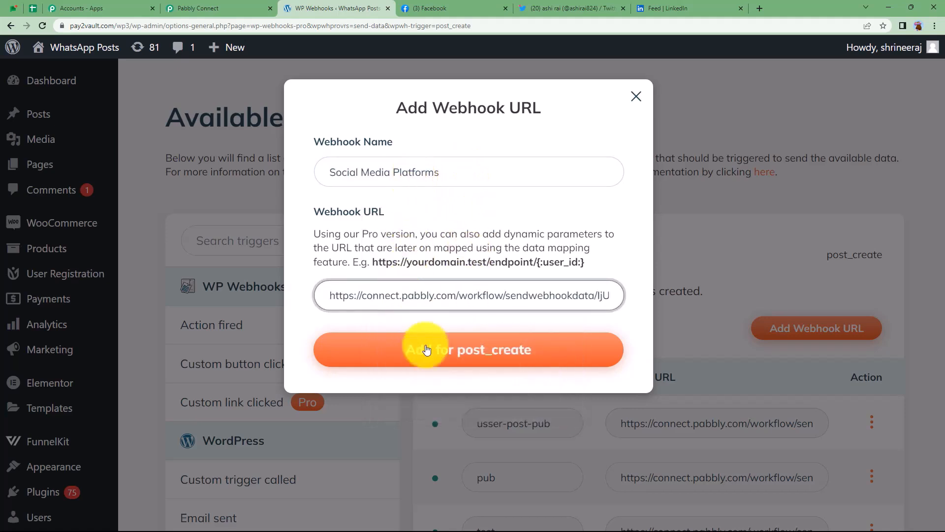
pyautogui.click(426, 350)
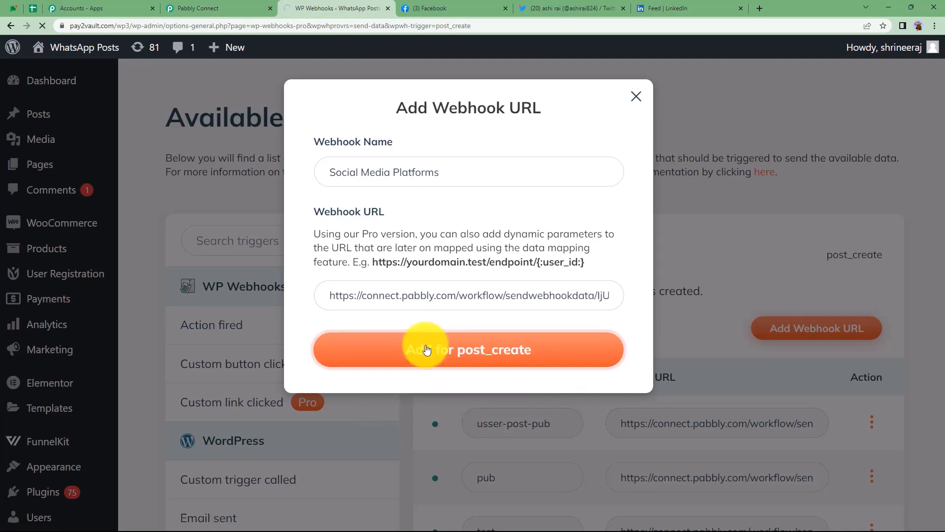
pyautogui.scroll(-8, 459, 377)
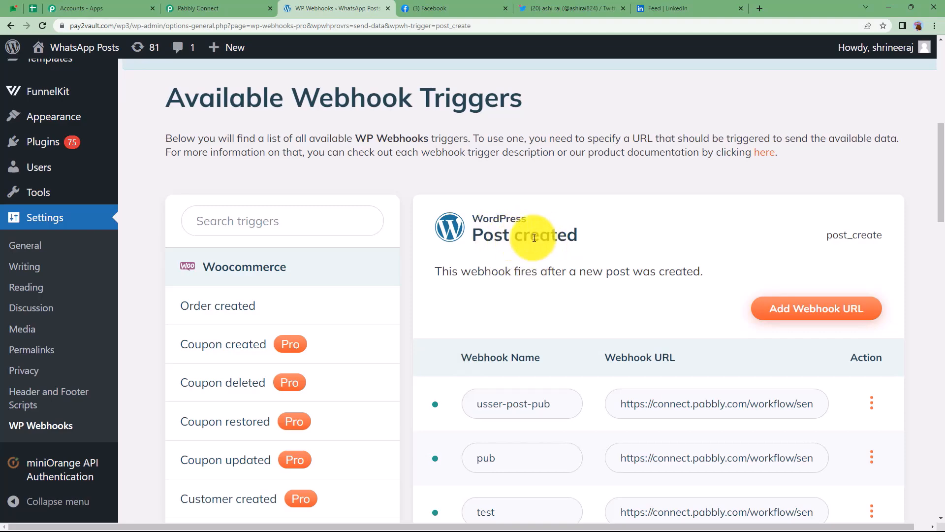
pyautogui.scroll(-4, 543, 295)
pyautogui.scroll(-12, 543, 279)
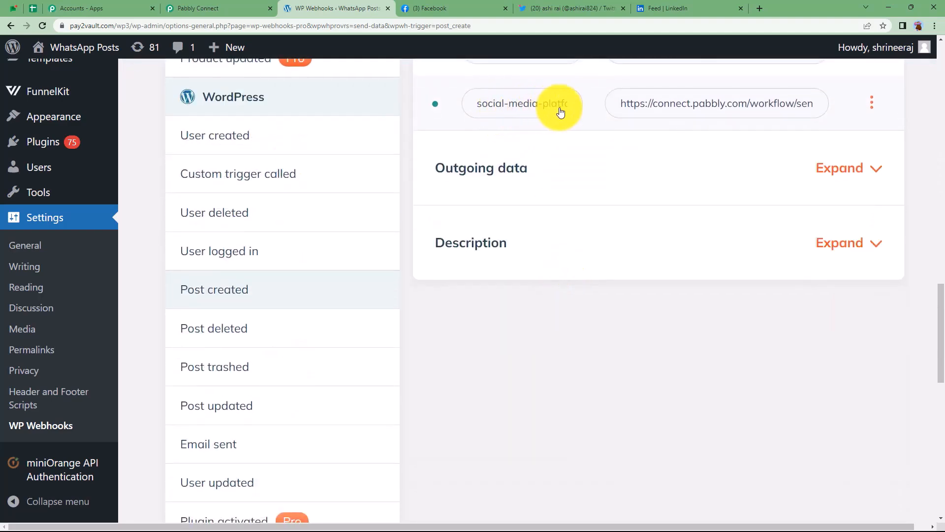
pyautogui.click(871, 104)
# Limit the webhook to the Post type with initial Published status and save the settings.
pyautogui.click(893, 195)
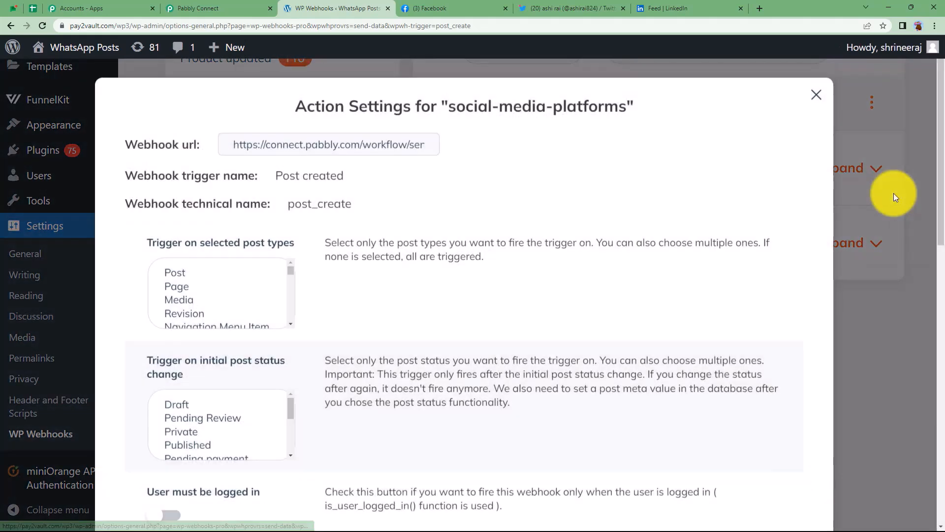
pyautogui.click(217, 278)
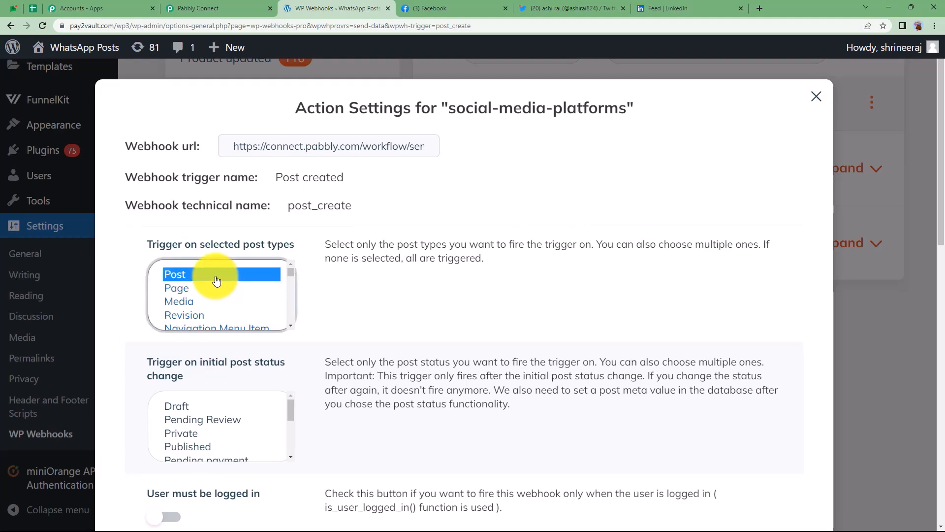
pyautogui.scroll(-5, 218, 279)
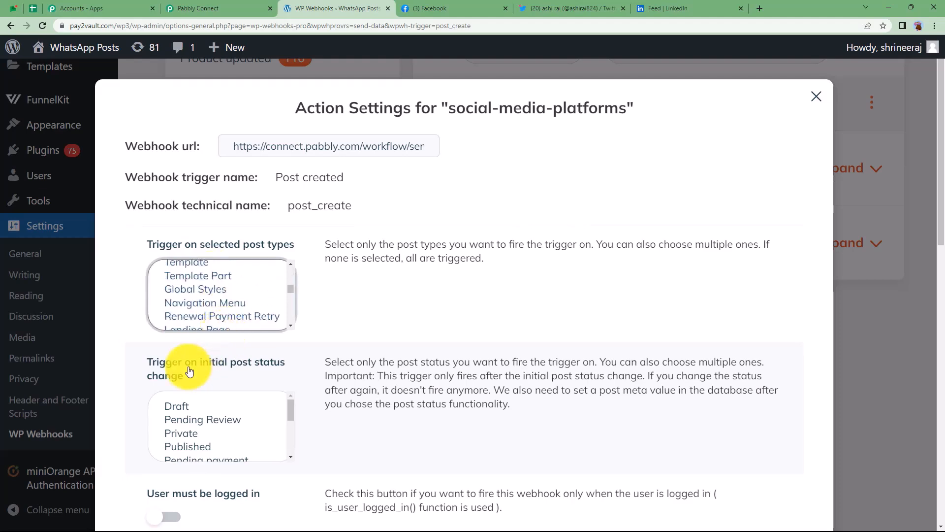
pyautogui.scroll(-3, 192, 355)
pyautogui.click(189, 299)
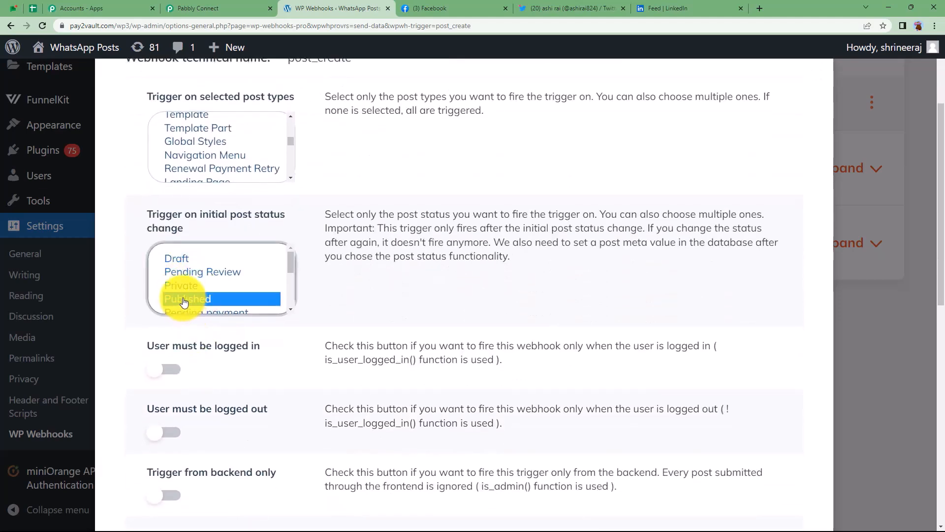
pyautogui.scroll(2, 209, 139)
pyautogui.scroll(3, 209, 139)
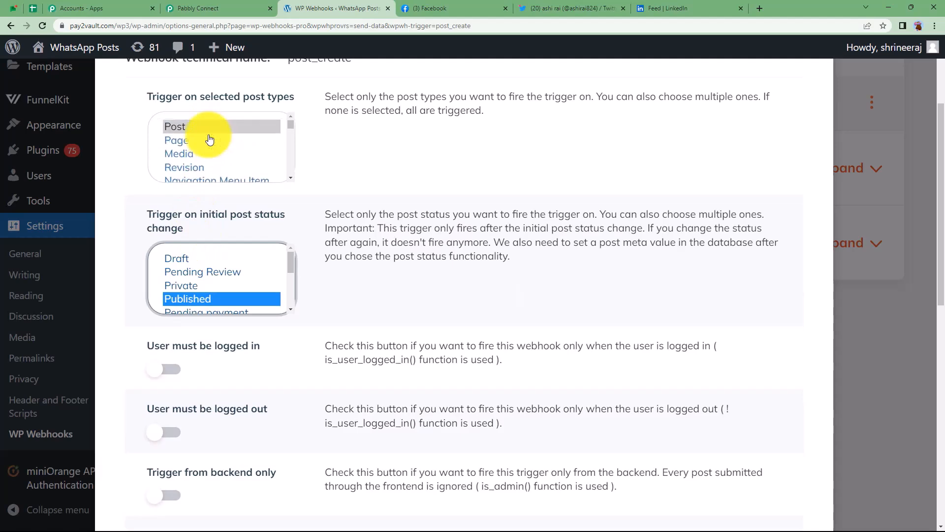
pyautogui.scroll(-10, 330, 369)
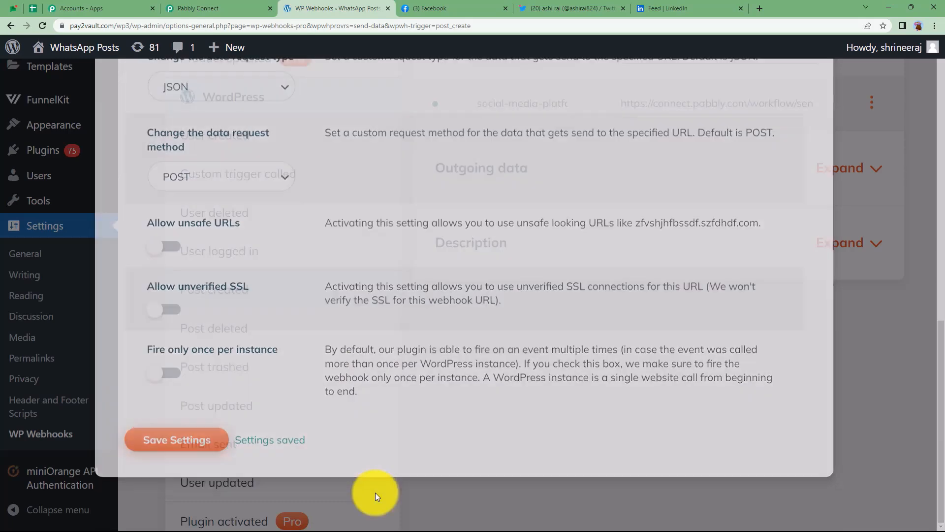
pyautogui.click(375, 493)
# Check that Pabbly Connect is still waiting for the webhook response, then return to WordPress.
pyautogui.click(208, 8)
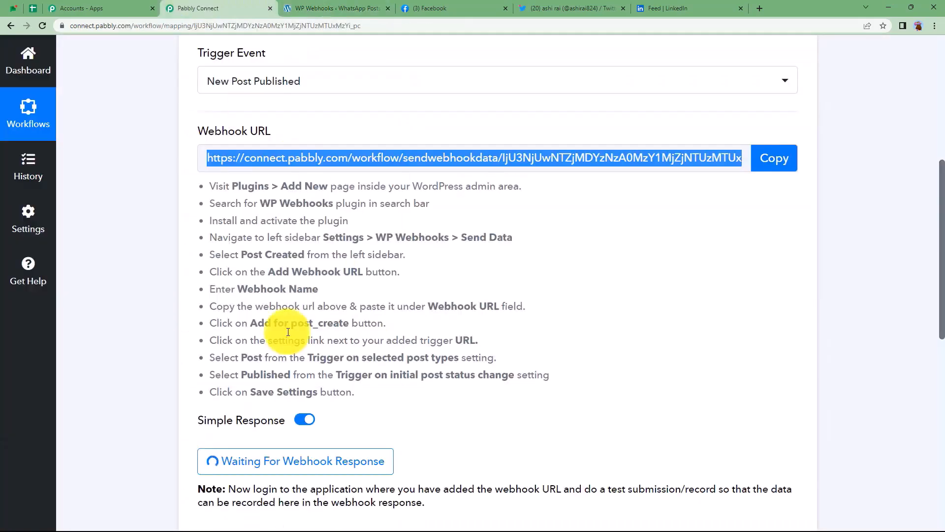
pyautogui.scroll(-2, 167, 407)
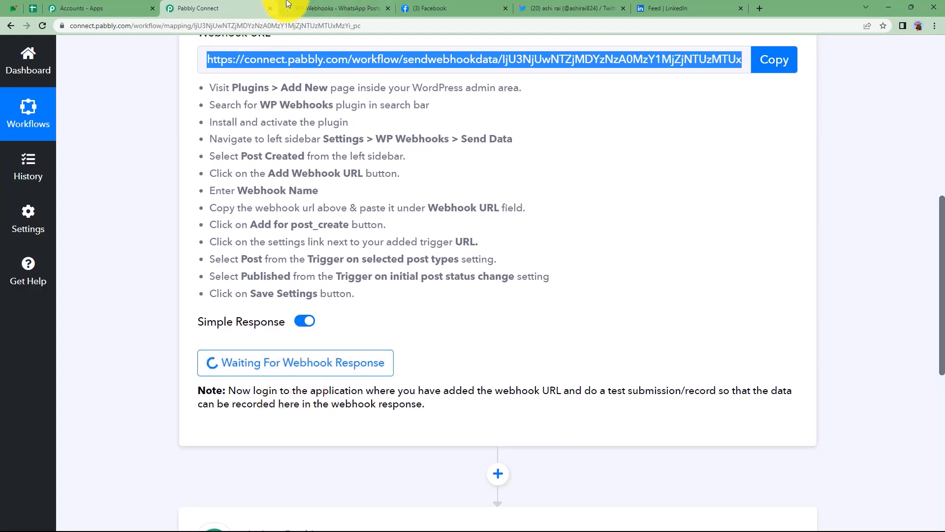
pyautogui.click(305, 9)
pyautogui.moveTo(60, 124)
pyautogui.scroll(10, 61, 124)
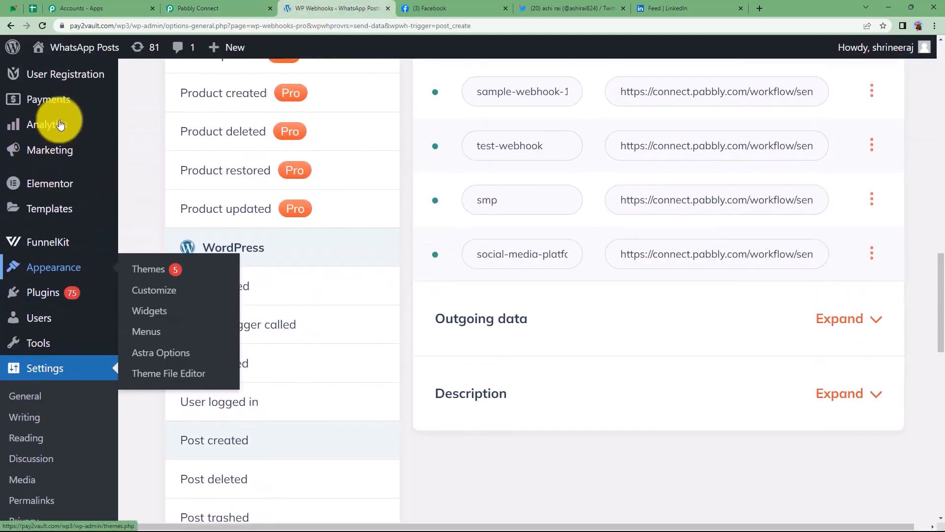
# Create a new post titled Healthy Habits, paste the two-paragraph article as its body and publish it.
pyautogui.click(59, 122)
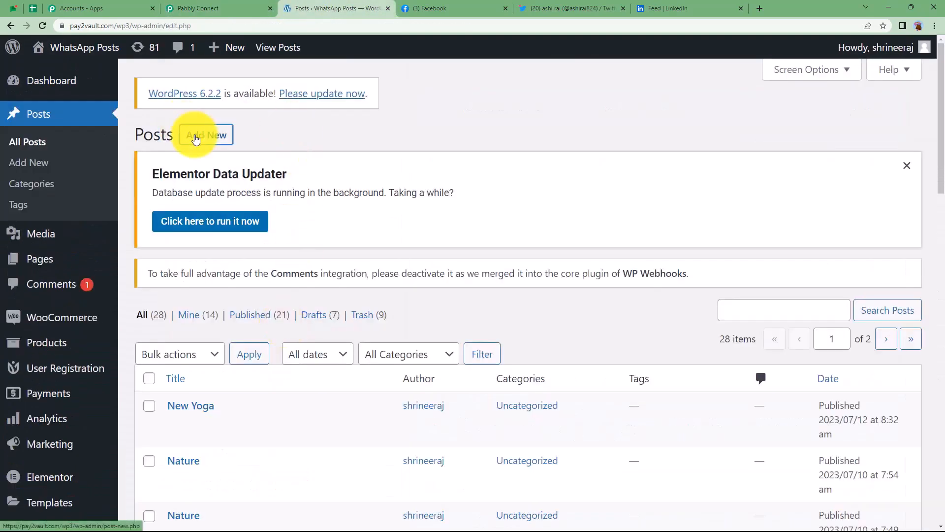
pyautogui.click(195, 139)
pyautogui.scroll(-2, 262, 344)
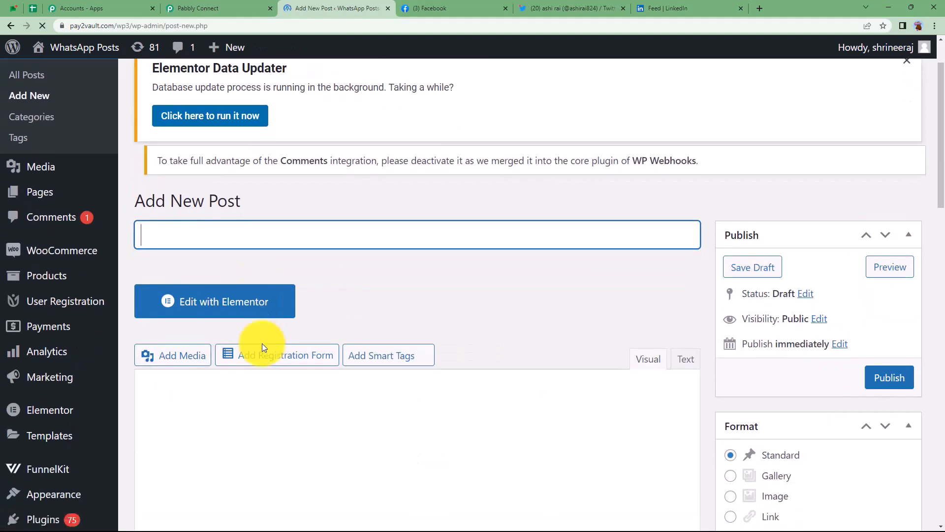
pyautogui.scroll(-4, 246, 373)
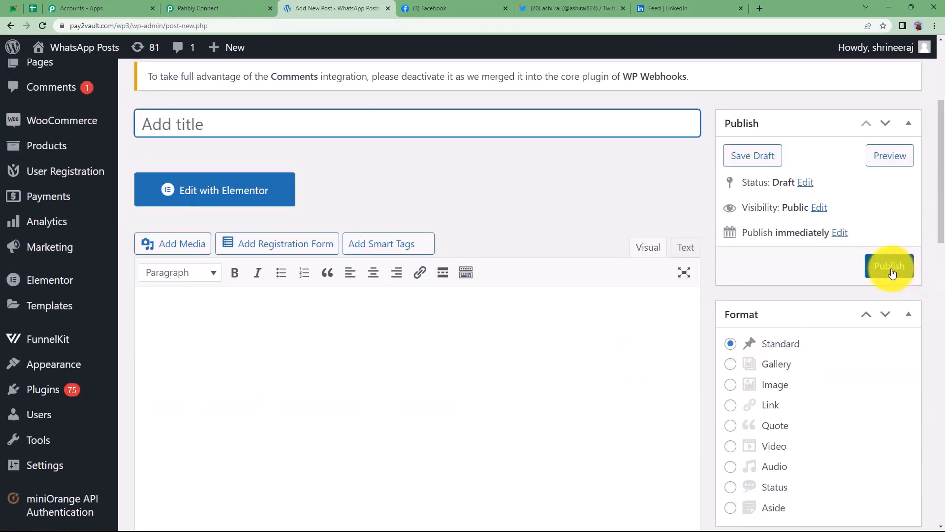
pyautogui.click(183, 8)
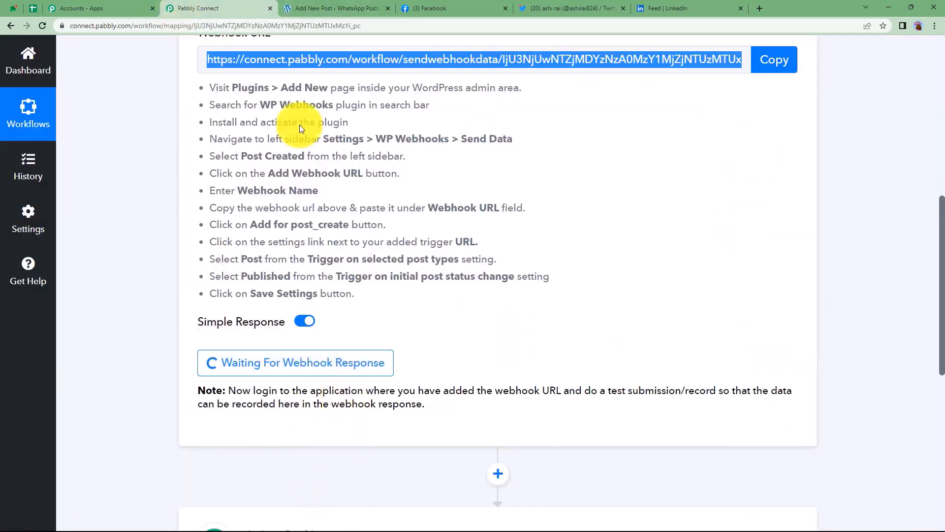
pyautogui.hotkey('ctrl', 'Tab')
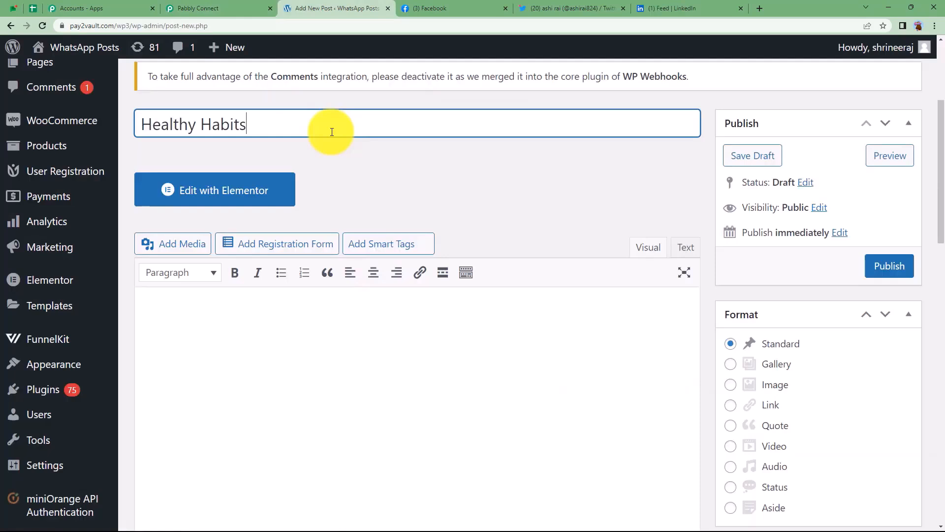
pyautogui.click(430, 345)
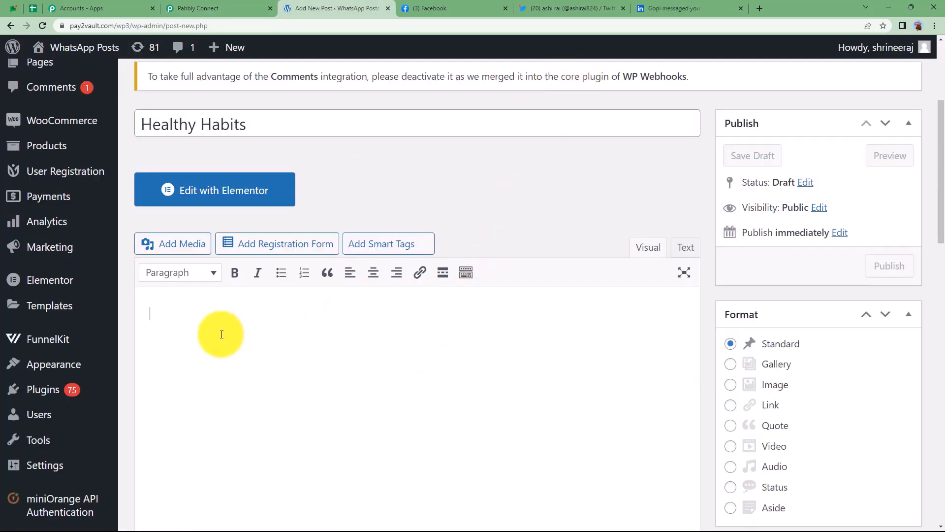
pyautogui.write('It’s a truism that most of us want to live long, happy, successful, and healthy lives. Unfortunately, in our pursuit of success we often take shortcuts with our health—and wind up suffering from various ailments and disabilities that we could have avoided. It doesn’t have to be that way at all. Though many of us live stressful, demanding lives, with just a little tweaking here and there, we can develop habits that will help us live healthier and more productive lives. There is no shortage of information available on suggested tips for living a healthy lifestyle—one book we saw suggested no less than 107 healthy habits! We won’t get that exhaustive, but we pinpointed the most prevalent seven healthy habits that anyone should be able to include in their daily lives.')
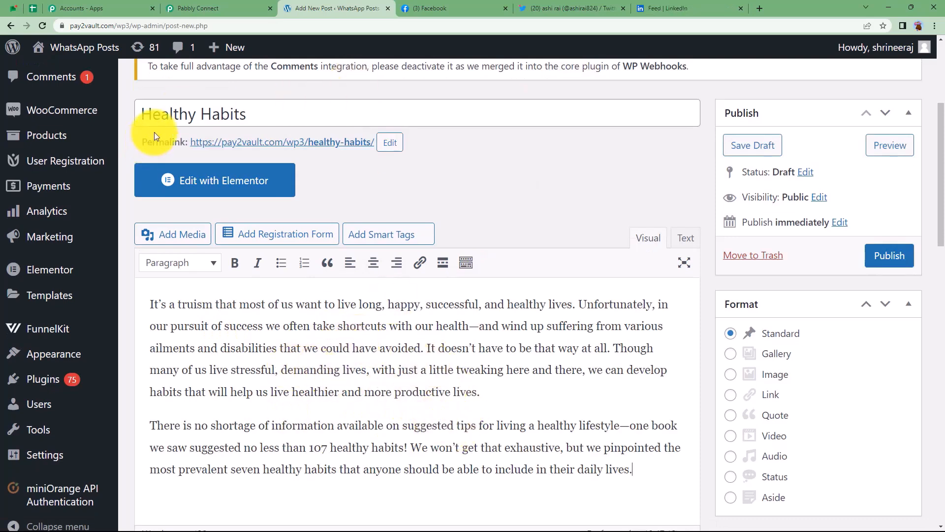
pyautogui.click(892, 258)
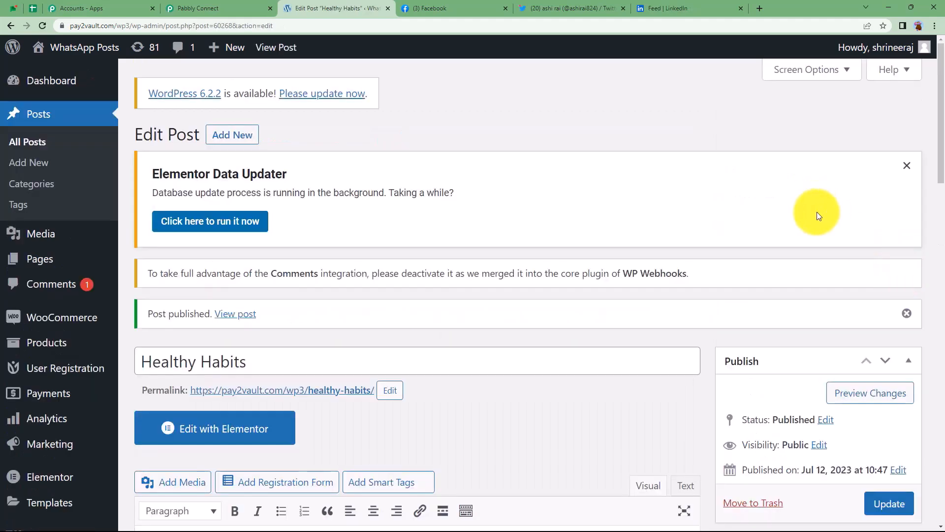
pyautogui.click(221, 4)
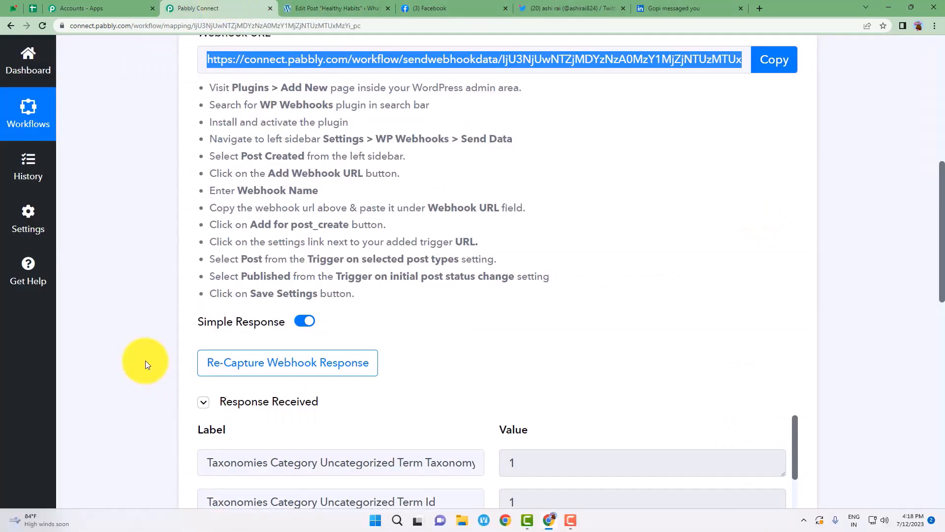
# Scroll through the captured WordPress response and check the post title Healthy Habits.
pyautogui.scroll(-7, 146, 360)
pyautogui.scroll(-9, 612, 342)
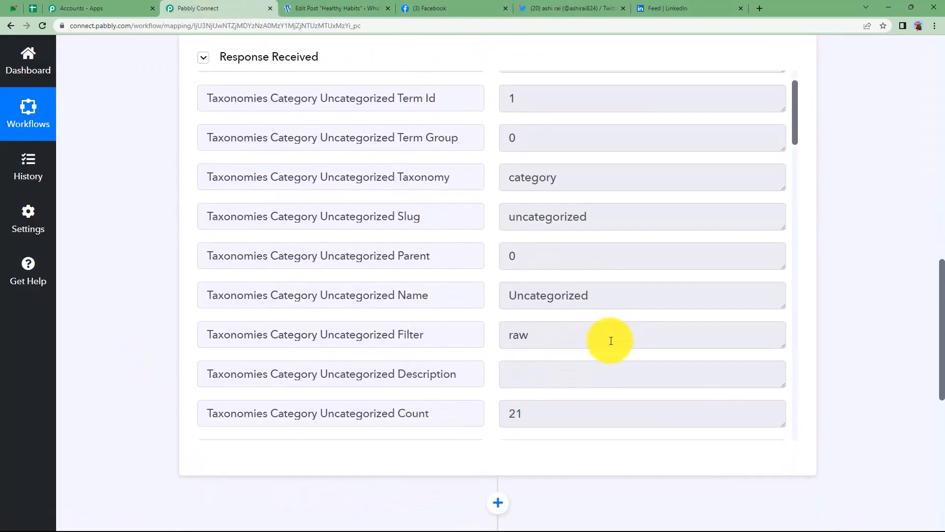
pyautogui.scroll(-10, 611, 340)
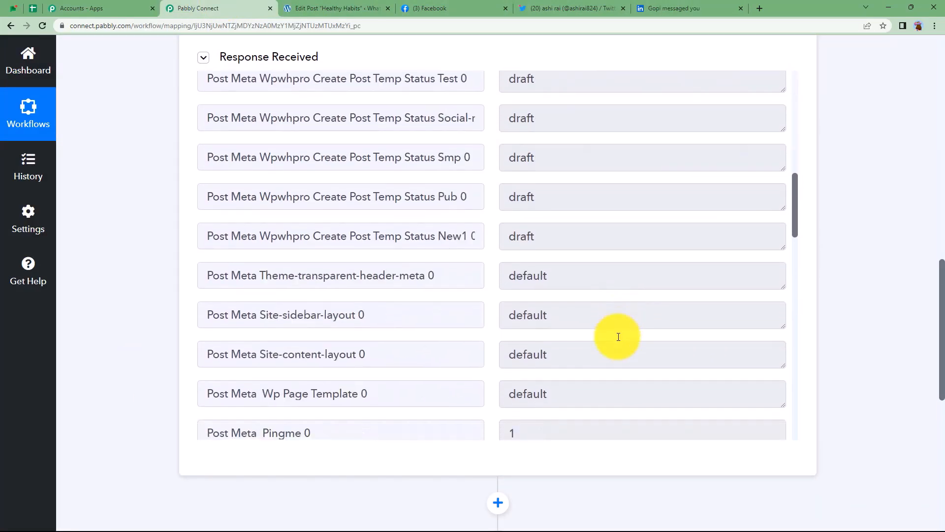
pyautogui.scroll(-2, 618, 336)
pyautogui.tripleClick(538, 215)
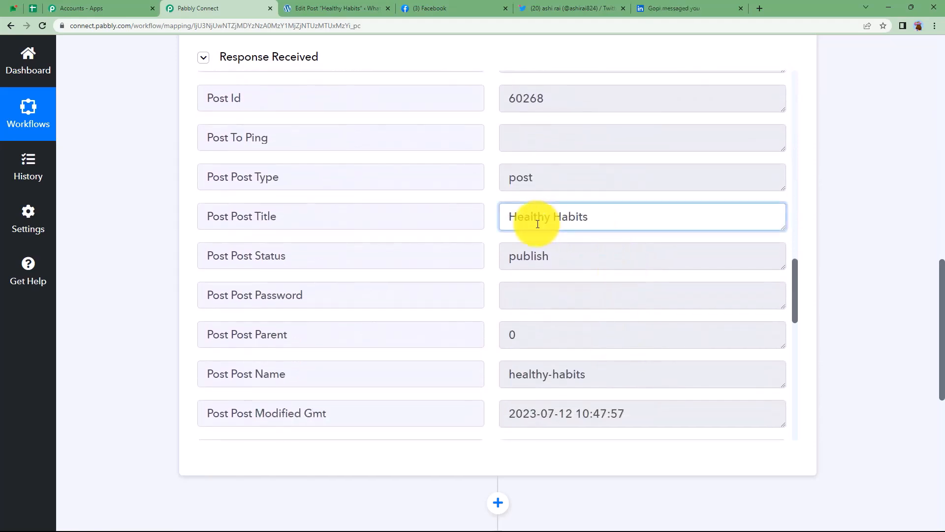
pyautogui.scroll(-4, 601, 310)
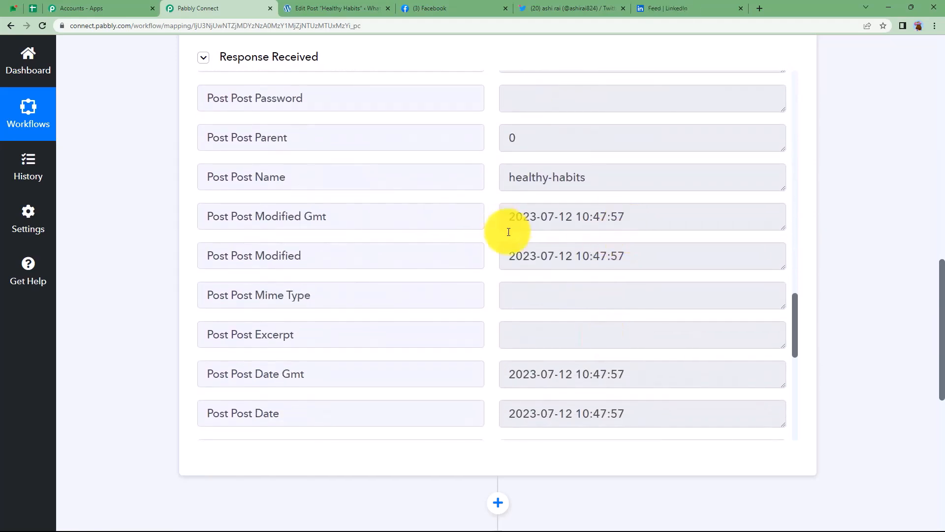
pyautogui.scroll(-6, 612, 336)
# Check the captured permalink and scroll back up to the trigger settings.
pyautogui.scroll(4, 497, 394)
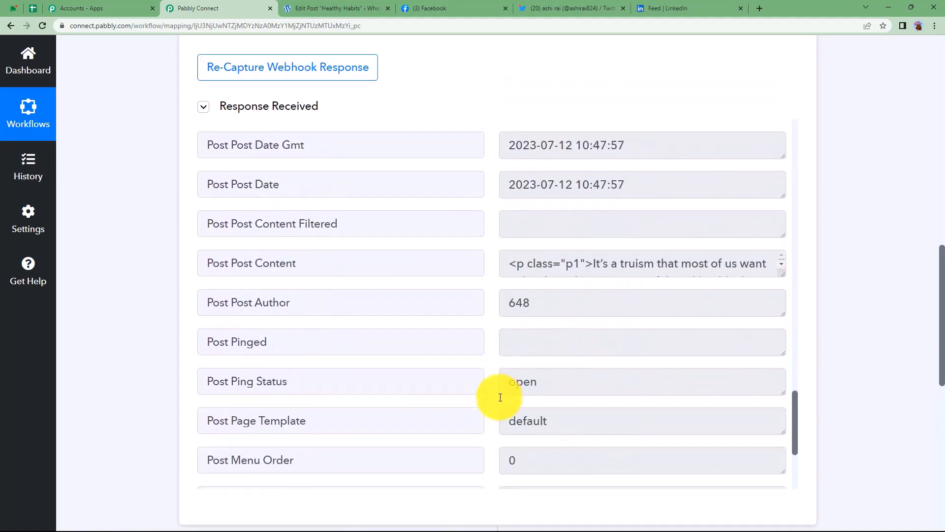
pyautogui.scroll(7, 497, 397)
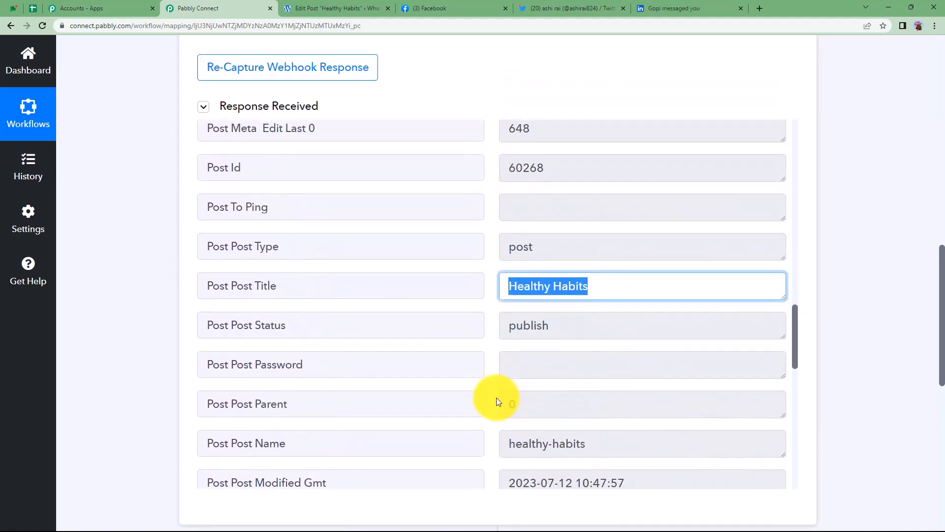
pyautogui.scroll(2, 497, 397)
pyautogui.scroll(10, 497, 400)
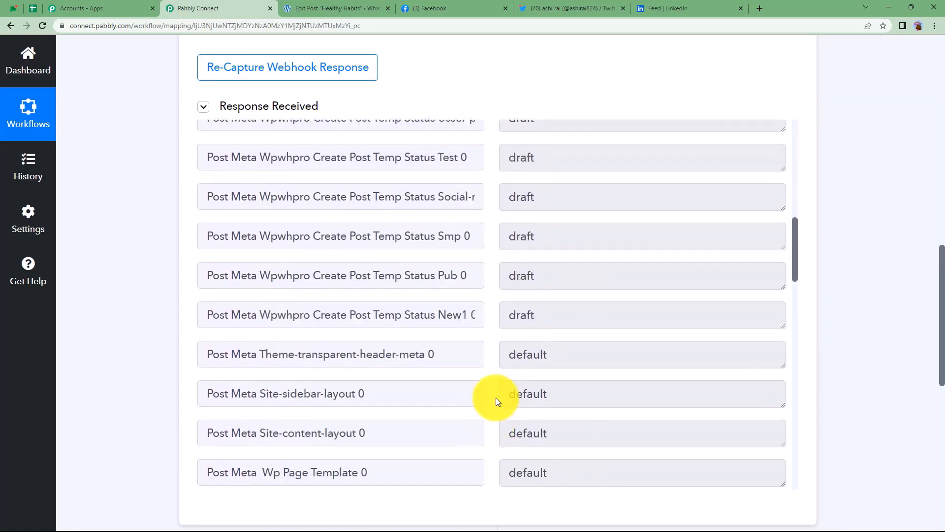
pyautogui.scroll(2, 495, 397)
pyautogui.moveTo(511, 374); pyautogui.dragTo(747, 375)
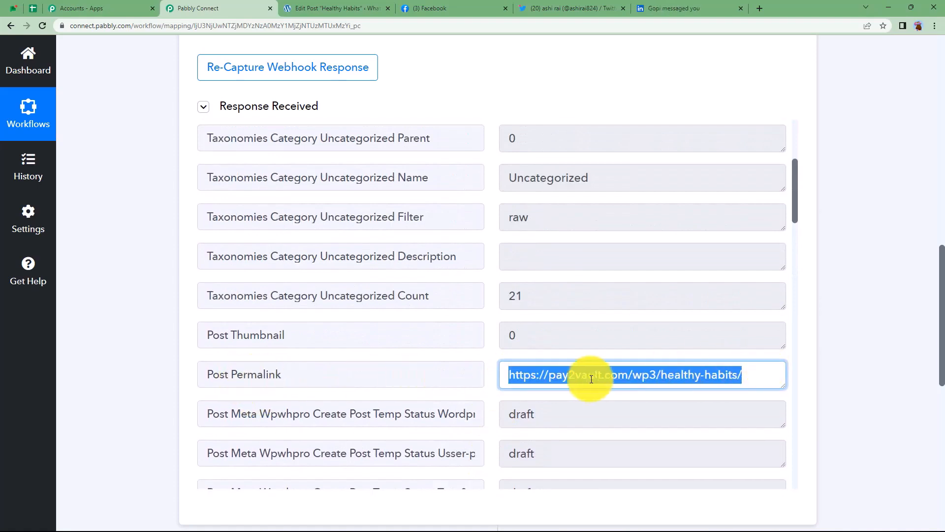
pyautogui.click(831, 394)
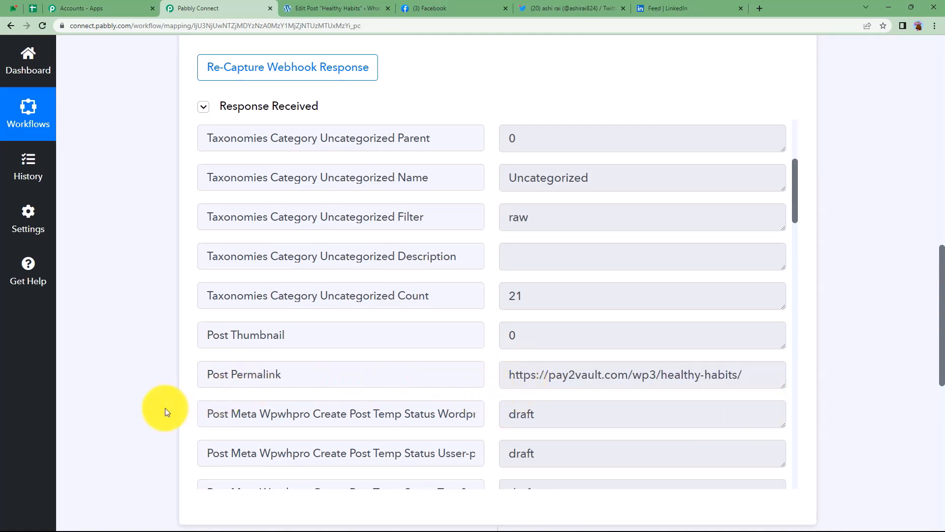
pyautogui.scroll(12, 164, 409)
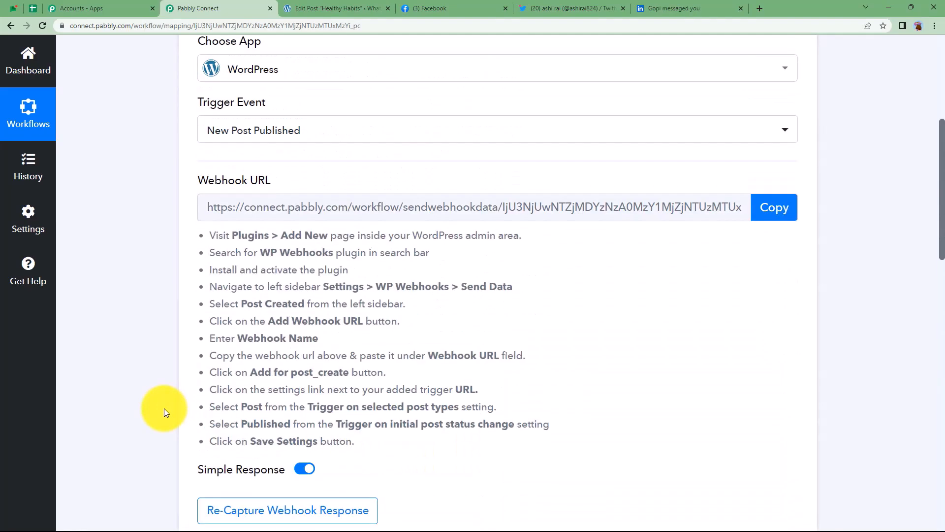
# Collapse the trigger and set the action to Facebook Pages, found with 'faceb', using the Create Page Post event.
pyautogui.click(323, 237)
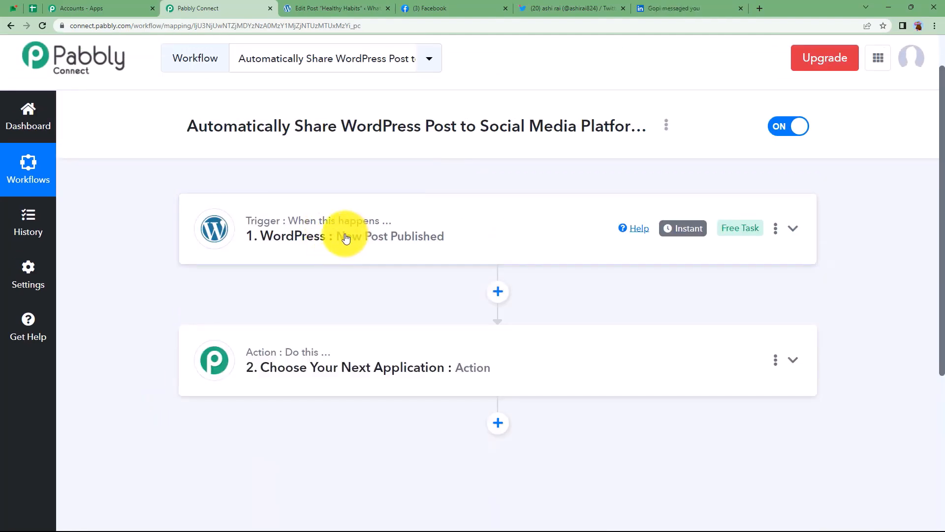
pyautogui.click(330, 367)
pyautogui.scroll(-3, 105, 390)
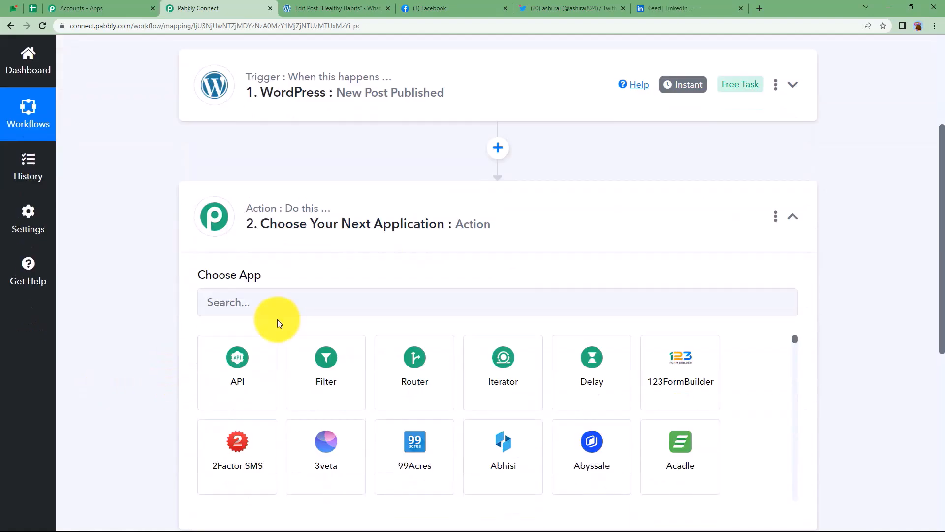
pyautogui.click(351, 299)
pyautogui.write('faceb')
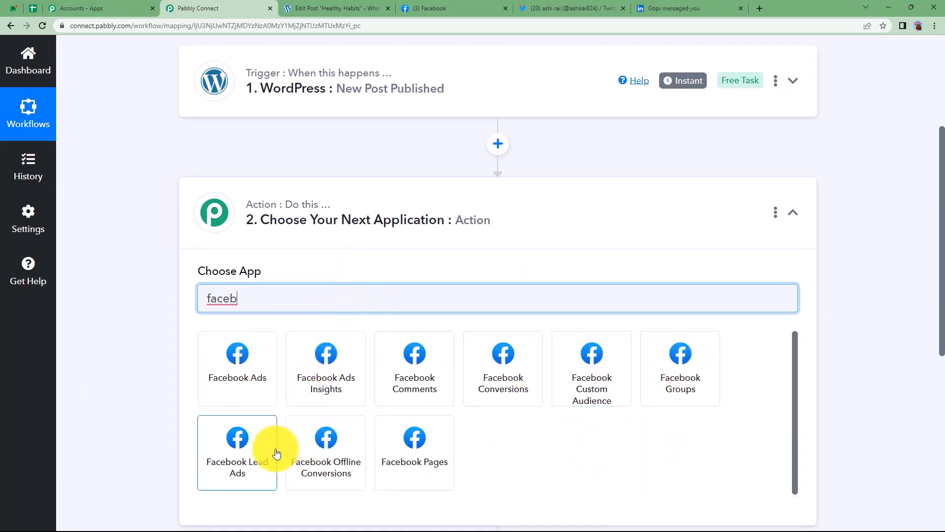
pyautogui.click(350, 476)
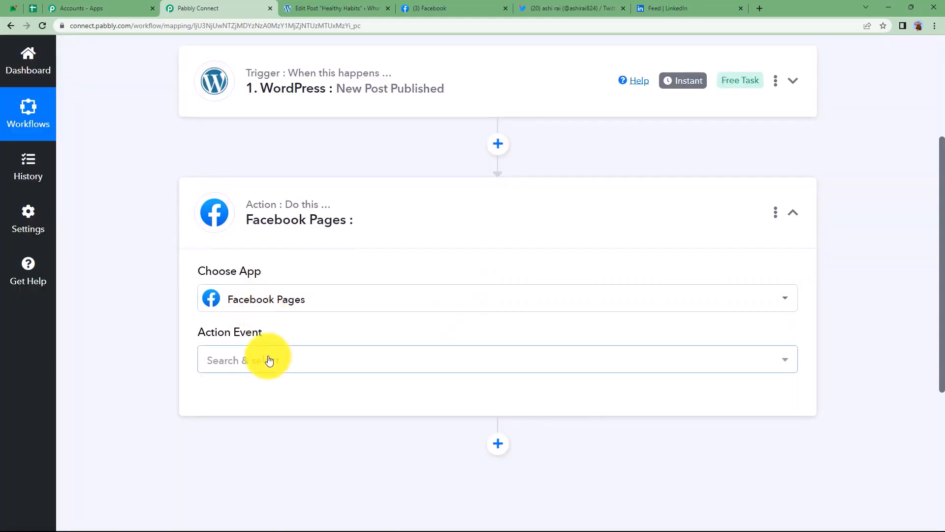
pyautogui.click(268, 359)
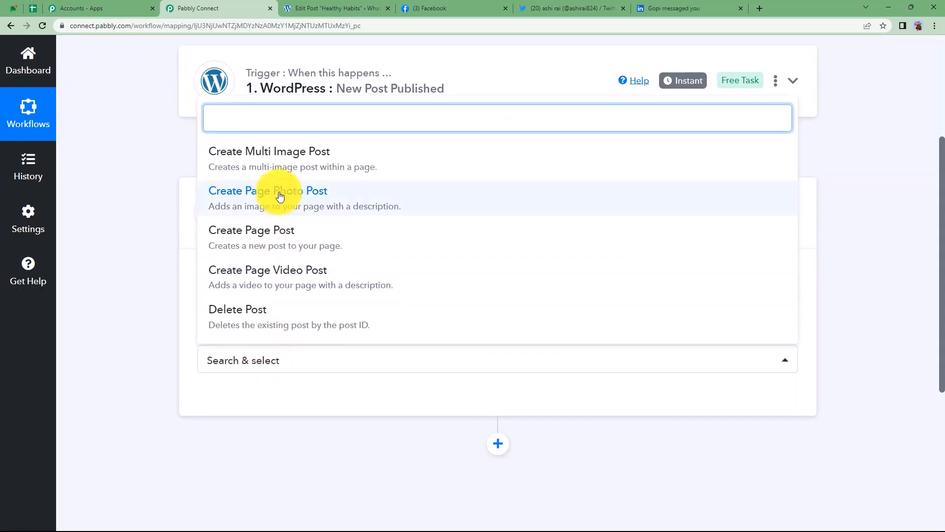
pyautogui.click(244, 245)
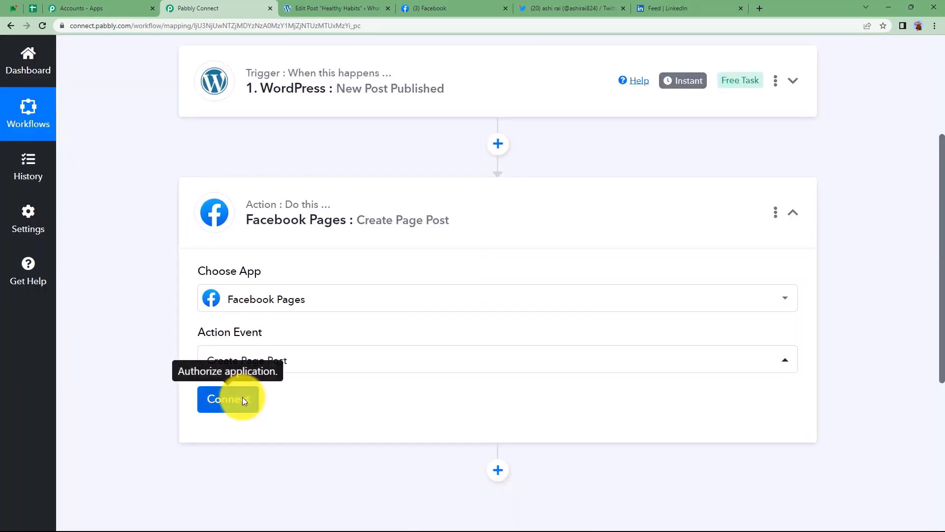
# Add a new Facebook Pages connection, approving Facebook's authorization prompts, then check the Facebook page.
pyautogui.click(243, 399)
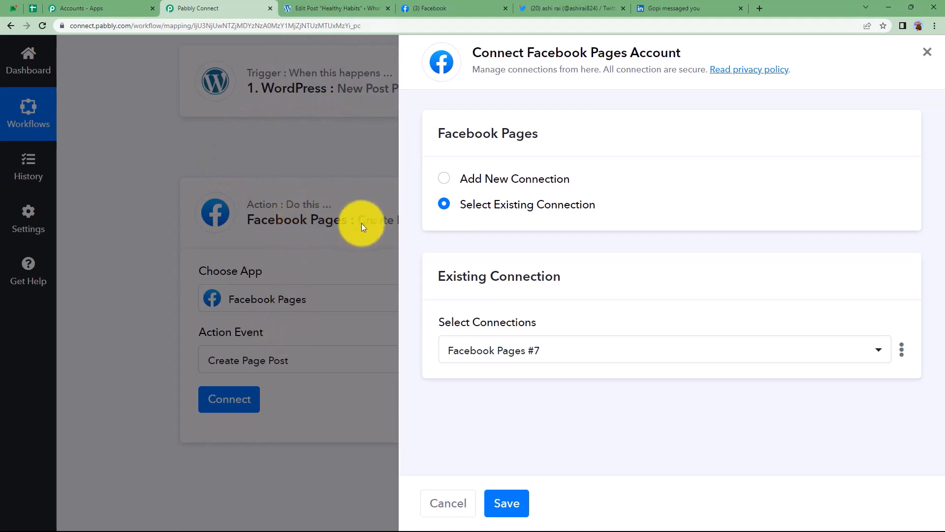
pyautogui.click(478, 179)
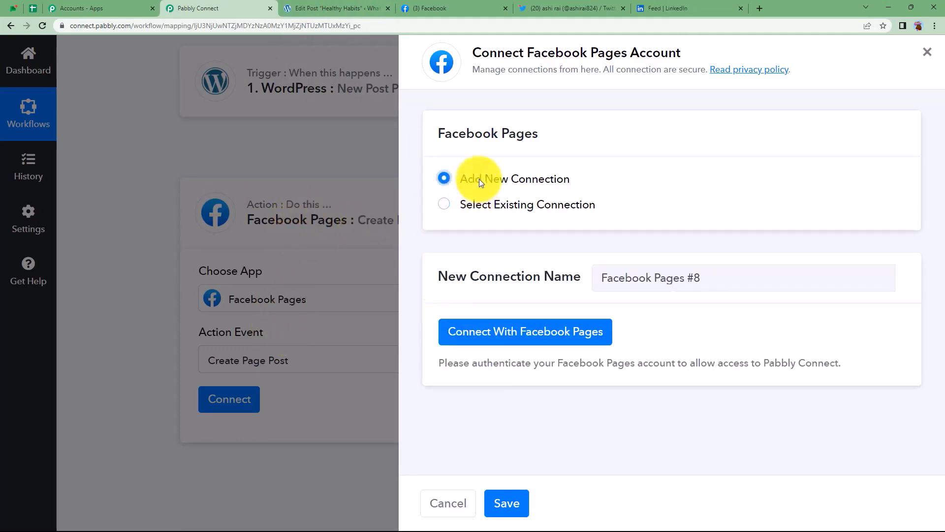
pyautogui.click(494, 341)
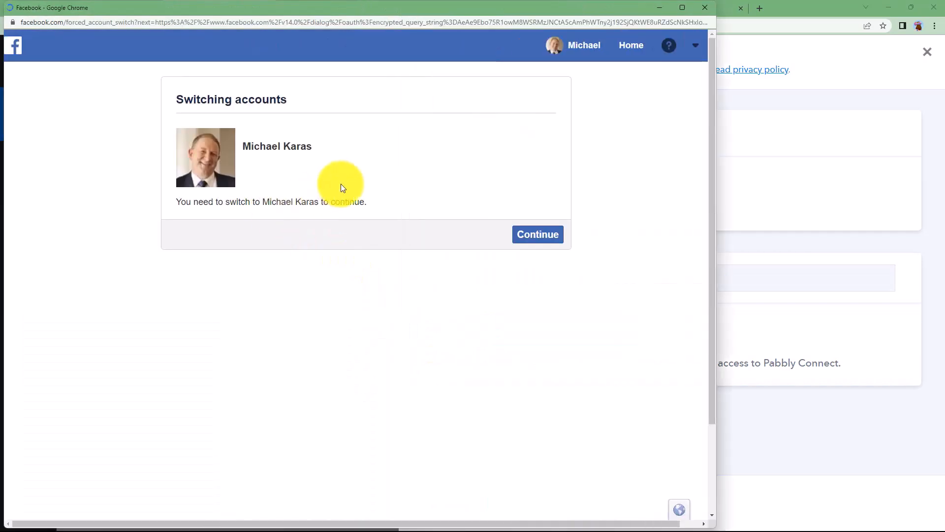
pyautogui.click(534, 236)
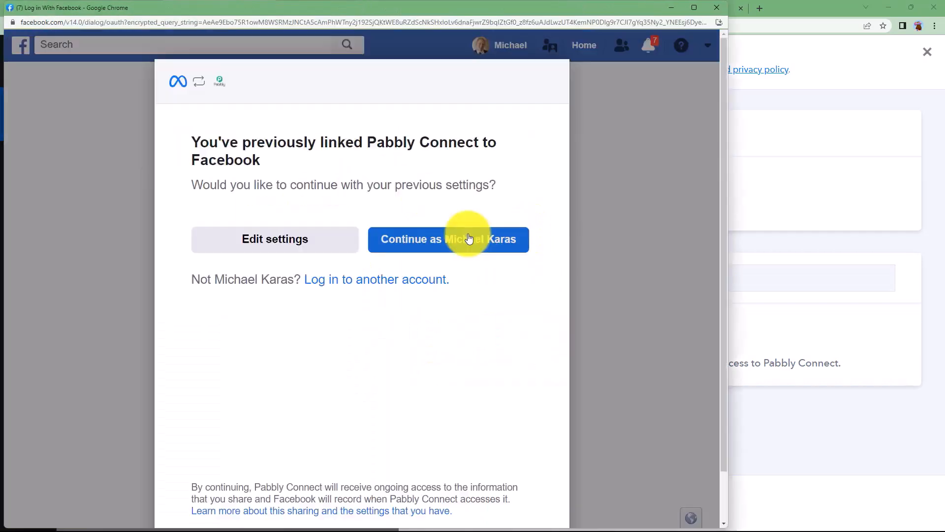
pyautogui.click(464, 246)
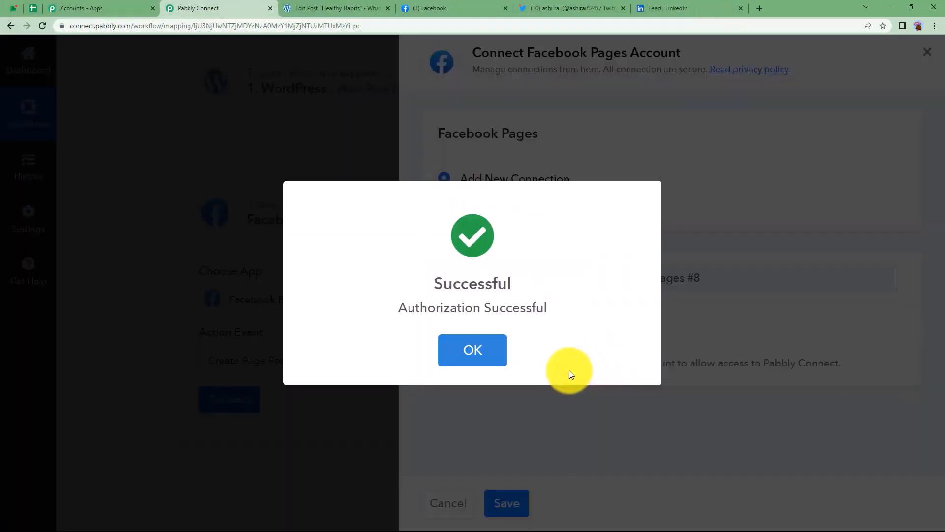
pyautogui.click(473, 362)
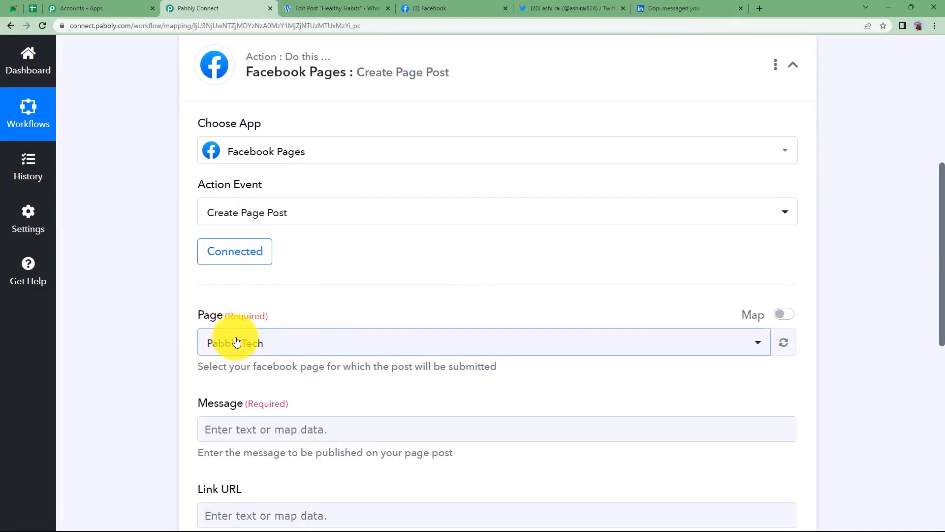
pyautogui.click(473, 8)
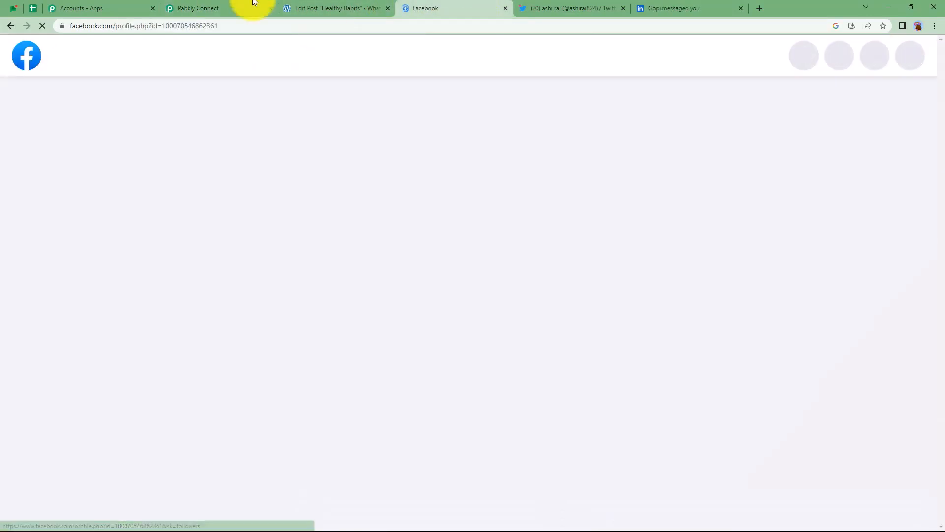
# Change the target Page from Pabbly Tech to Pabbly by searching 'pab' in the Page list.
pyautogui.click(246, 9)
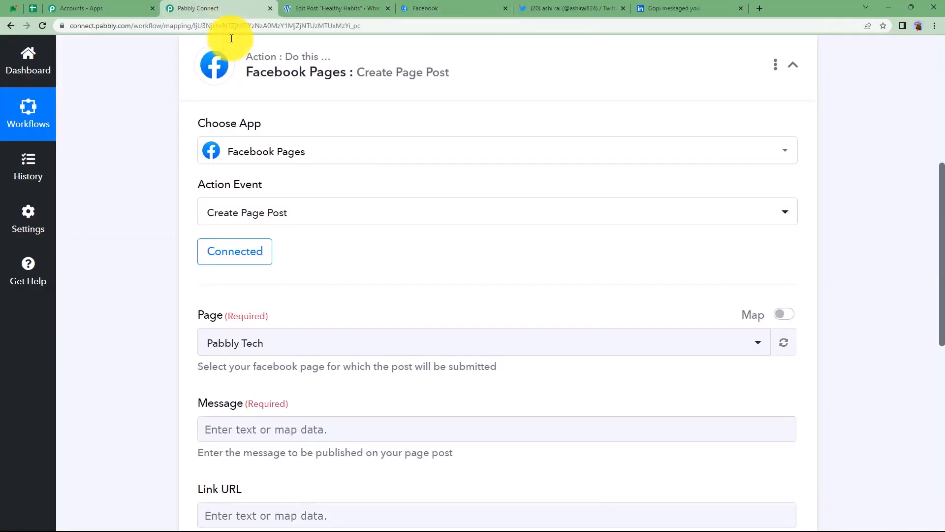
pyautogui.click(267, 354)
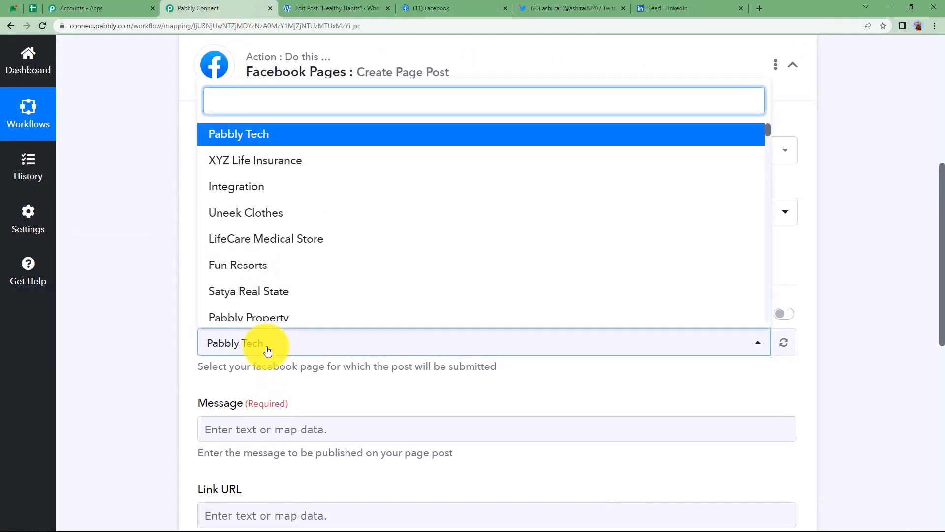
pyautogui.scroll(-7, 312, 234)
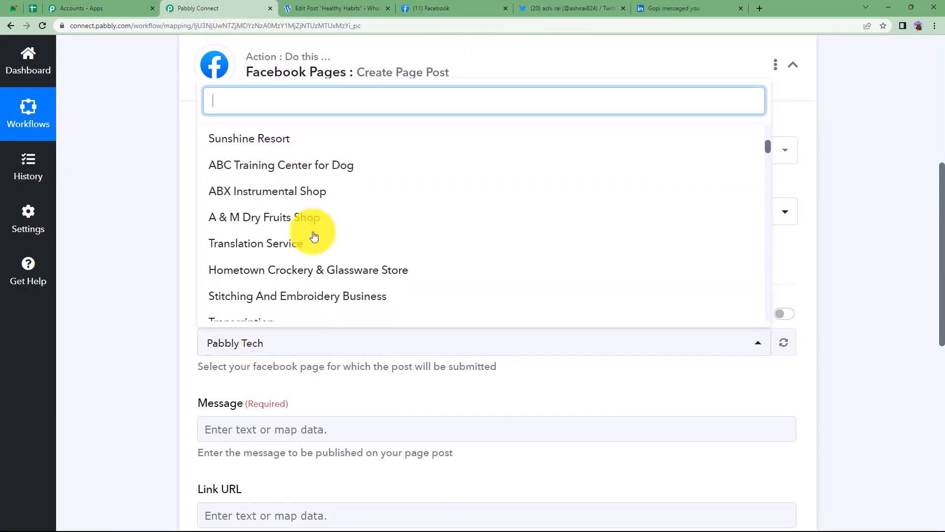
pyautogui.scroll(-10, 314, 237)
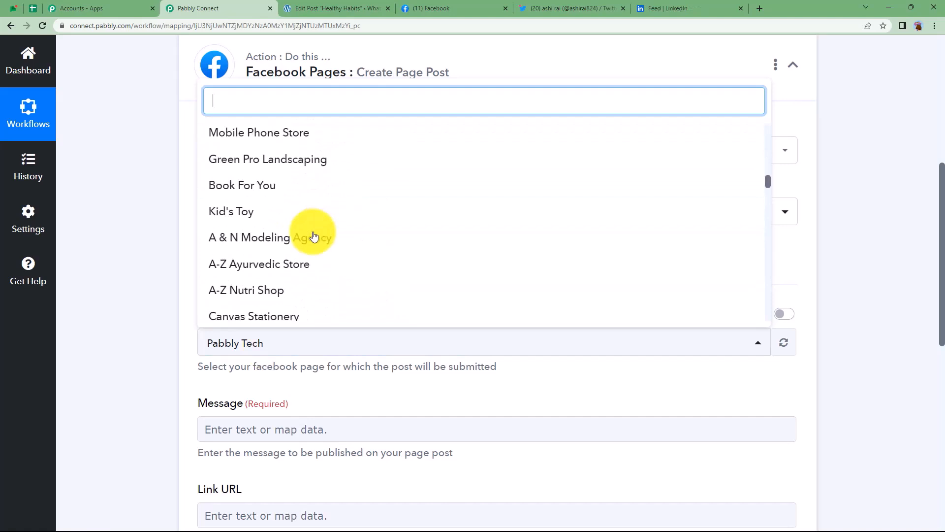
pyautogui.scroll(-3, 314, 237)
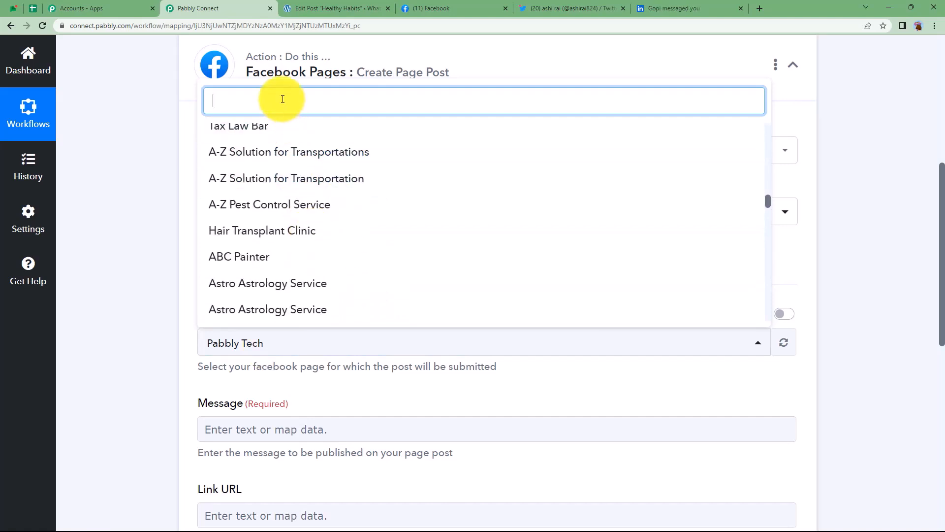
pyautogui.write('pabbly')
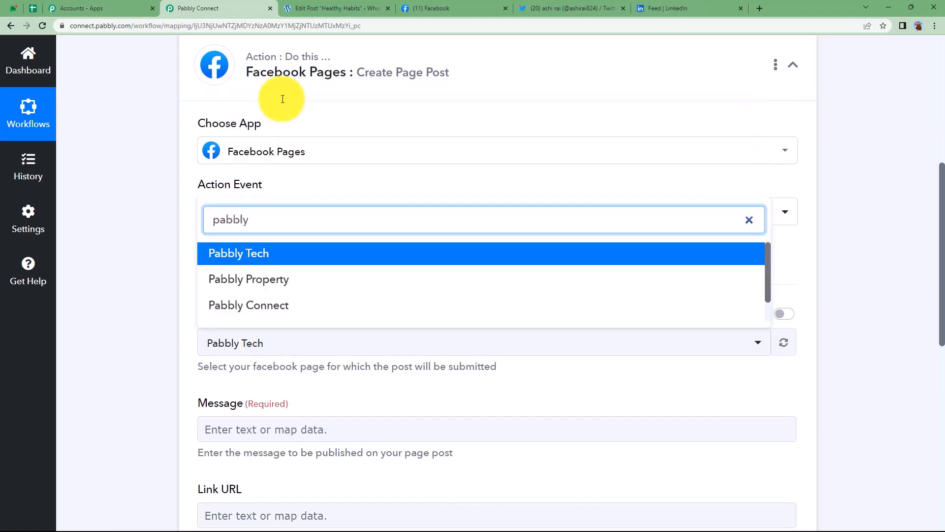
pyautogui.scroll(-1, 295, 286)
pyautogui.click(286, 308)
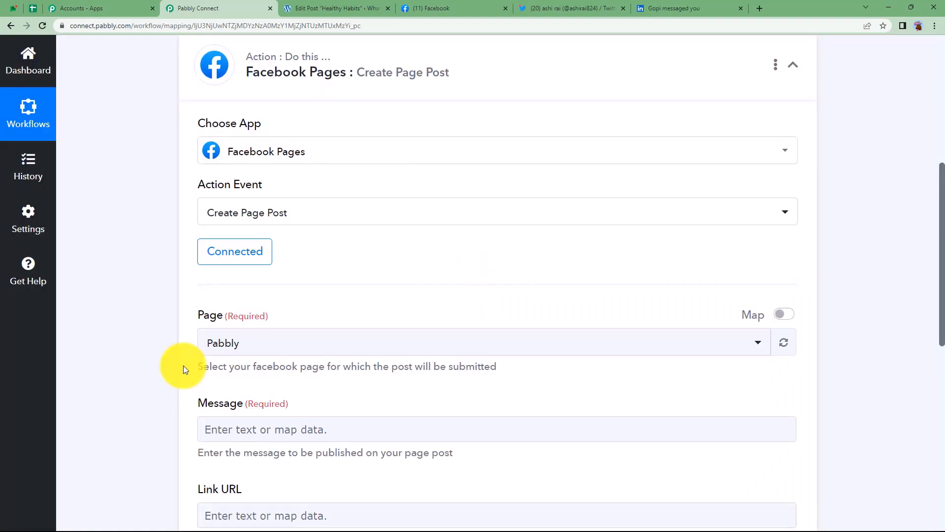
pyautogui.scroll(-3, 183, 366)
# Type 'Hello all' and 'Here is my new post on:' on two lines in the Message field.
pyautogui.click(246, 285)
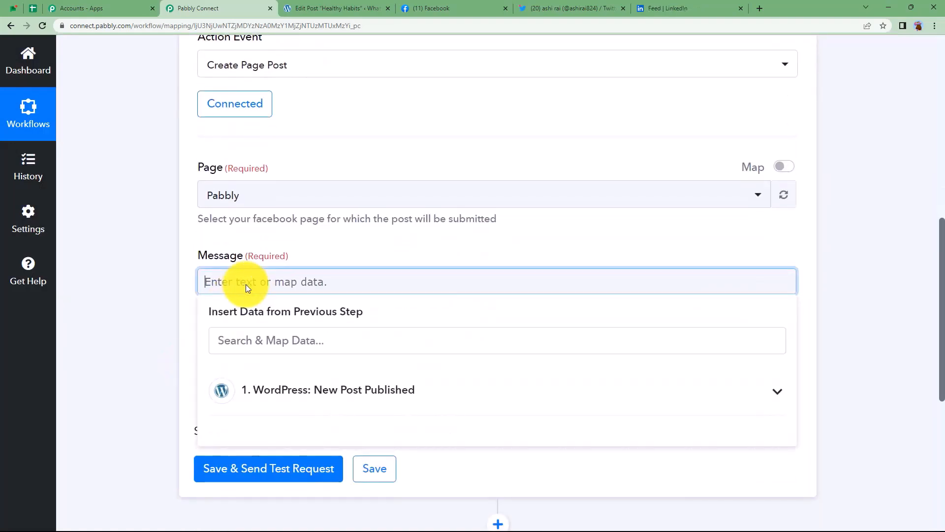
pyautogui.write('Hello all')
pyautogui.press('Return')
pyautogui.write('Here is my new post on:')
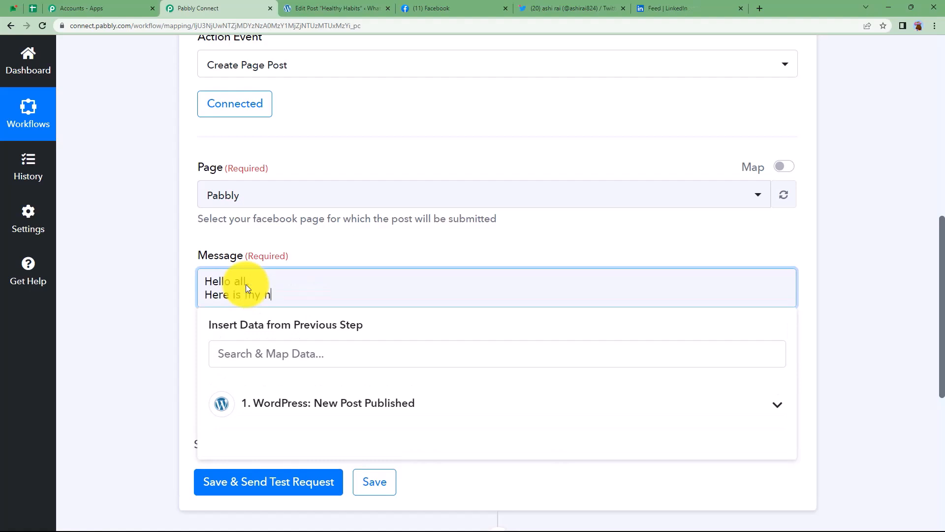
# Append the WordPress Post Title field (Healthy Habits) to the message.
pyautogui.click(351, 413)
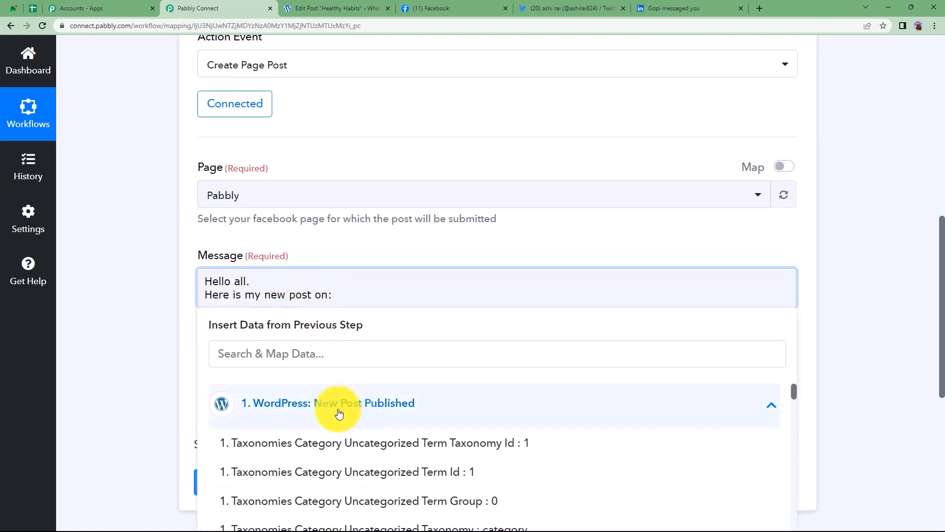
pyautogui.scroll(-4, 187, 371)
pyautogui.scroll(-6, 452, 376)
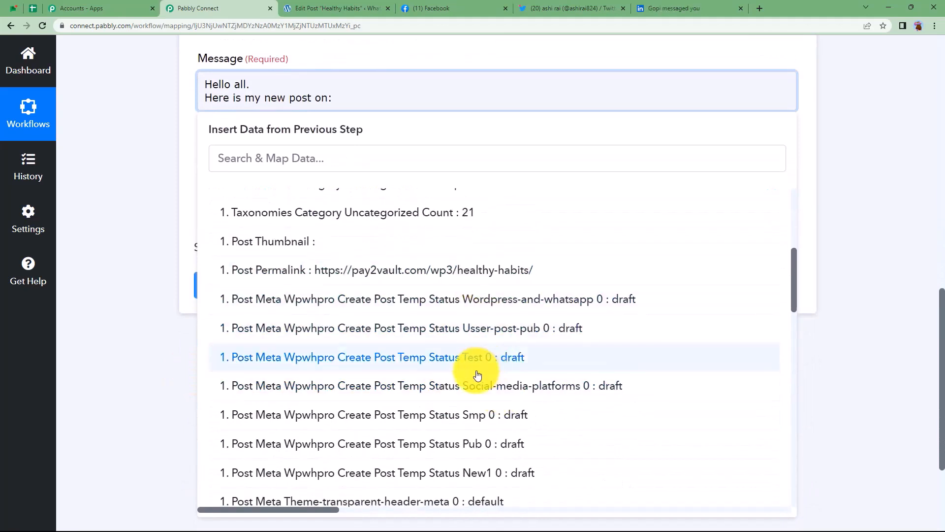
pyautogui.scroll(-8, 477, 375)
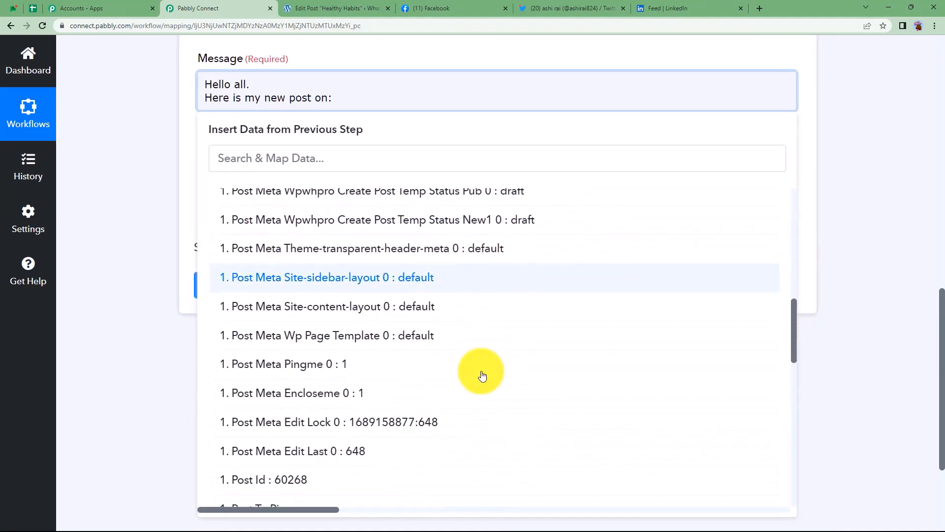
pyautogui.scroll(-2, 482, 375)
pyautogui.click(411, 378)
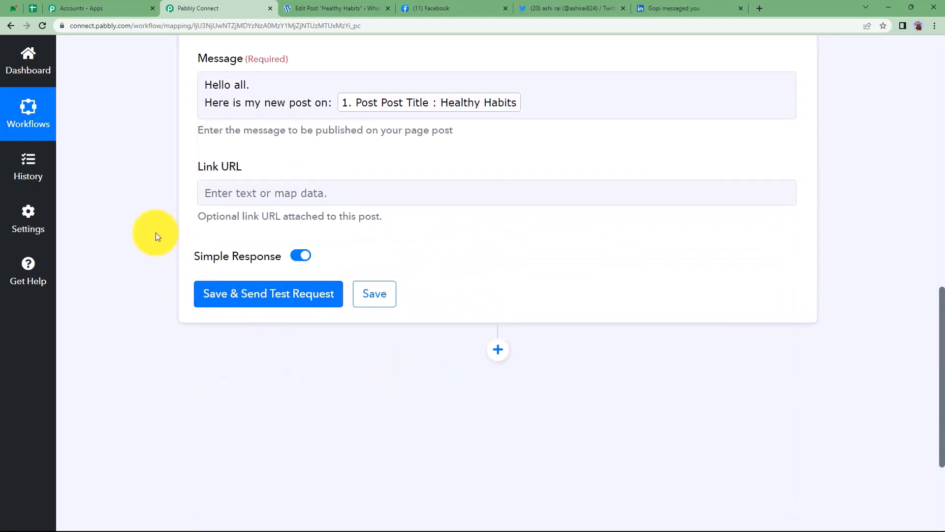
pyautogui.scroll(2, 163, 229)
pyautogui.scroll(3, 163, 229)
pyautogui.click(374, 4)
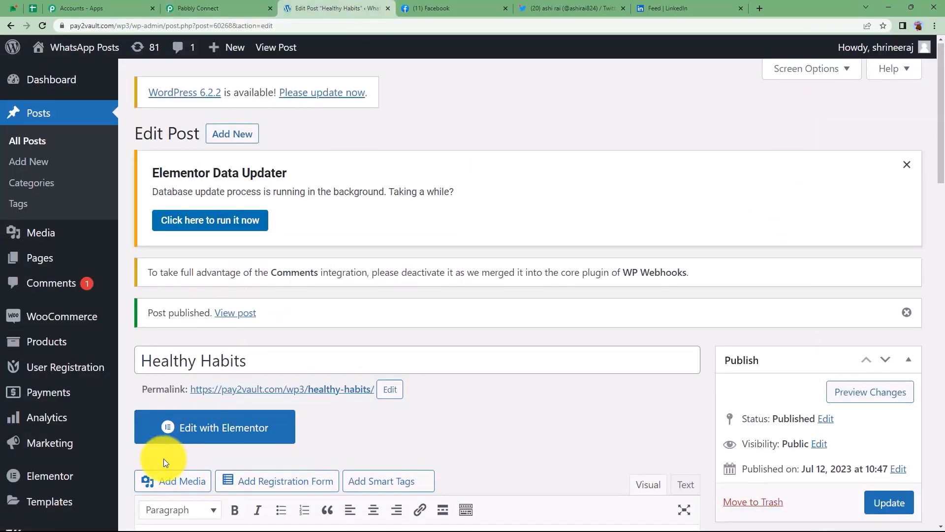
# Scroll through the published WordPress posts, then return to the Pabbly Connect workflow.
pyautogui.scroll(-3, 191, 295)
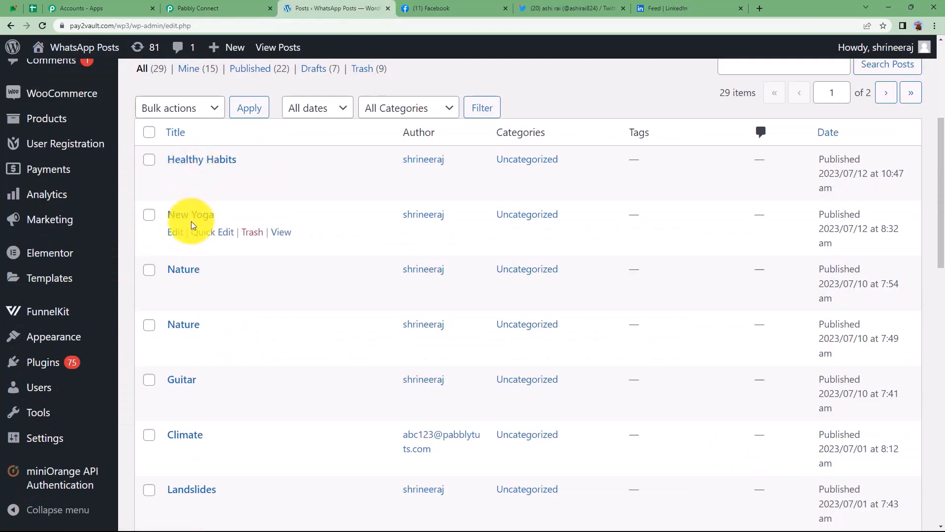
pyautogui.click(230, 6)
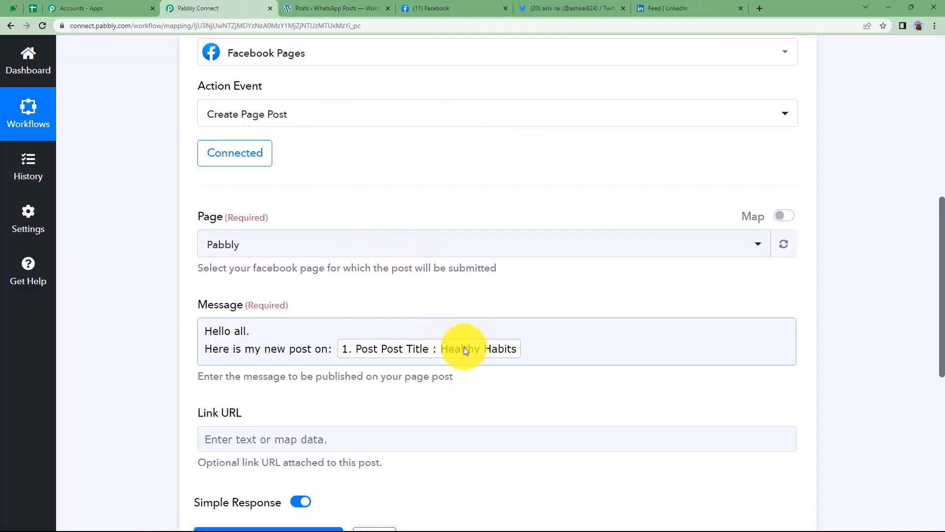
# Map the WordPress Post Permalink into the Facebook post's Link URL field.
pyautogui.click(523, 351)
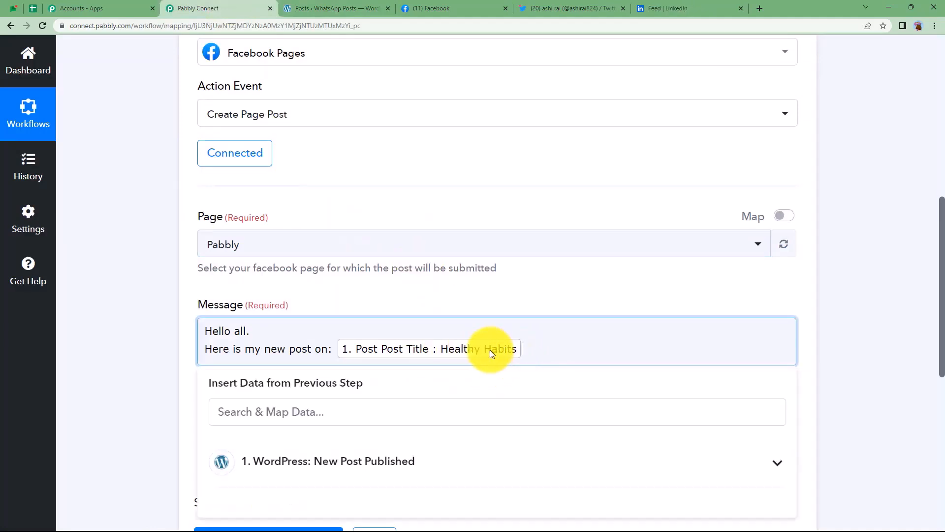
pyautogui.click(173, 378)
pyautogui.scroll(-2, 206, 359)
pyautogui.click(234, 339)
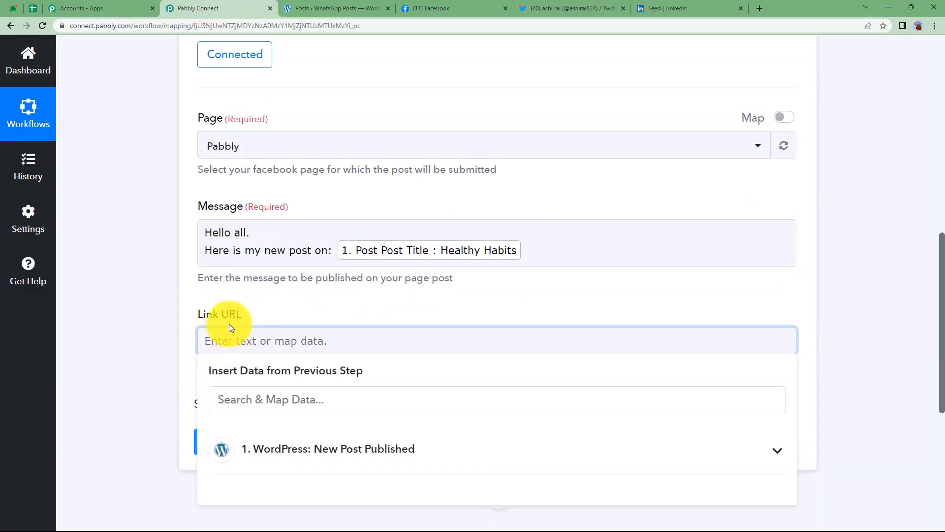
pyautogui.click(274, 465)
pyautogui.click(161, 346)
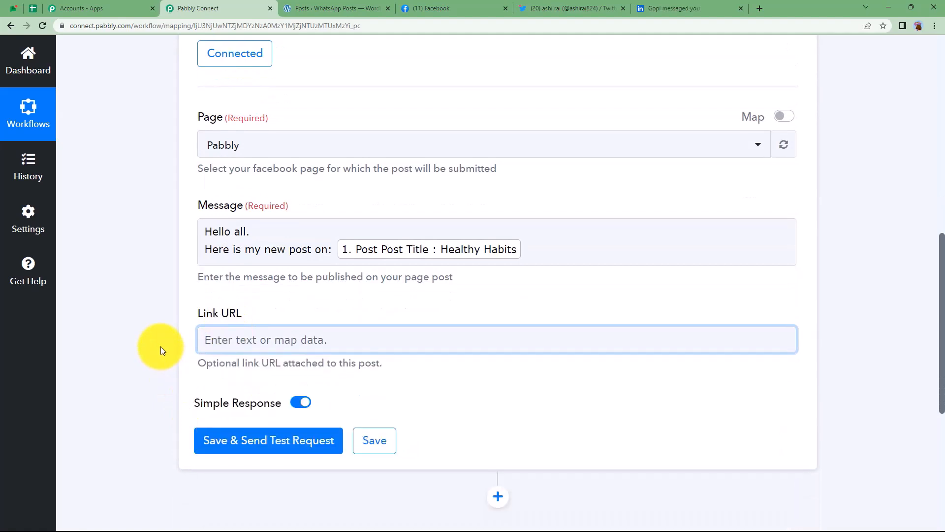
pyautogui.scroll(-3, 161, 346)
pyautogui.click(265, 194)
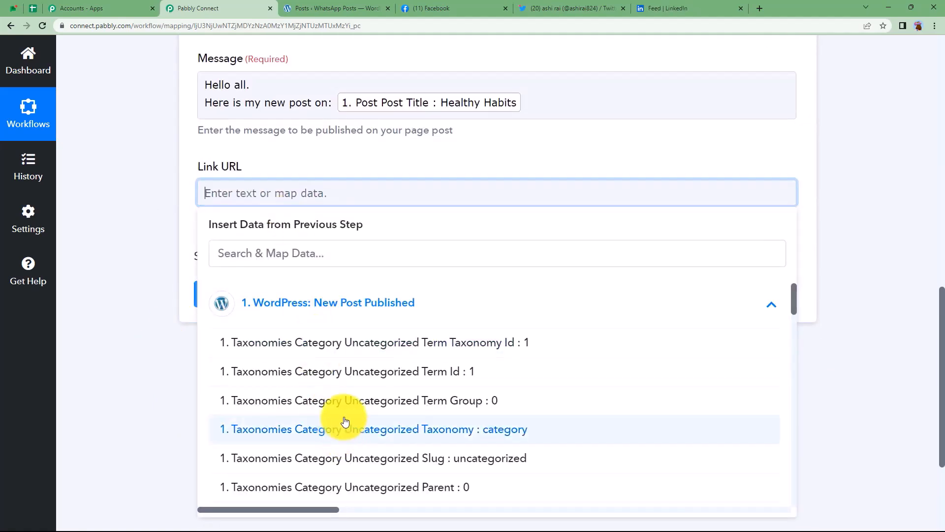
pyautogui.scroll(-7, 344, 421)
pyautogui.click(312, 317)
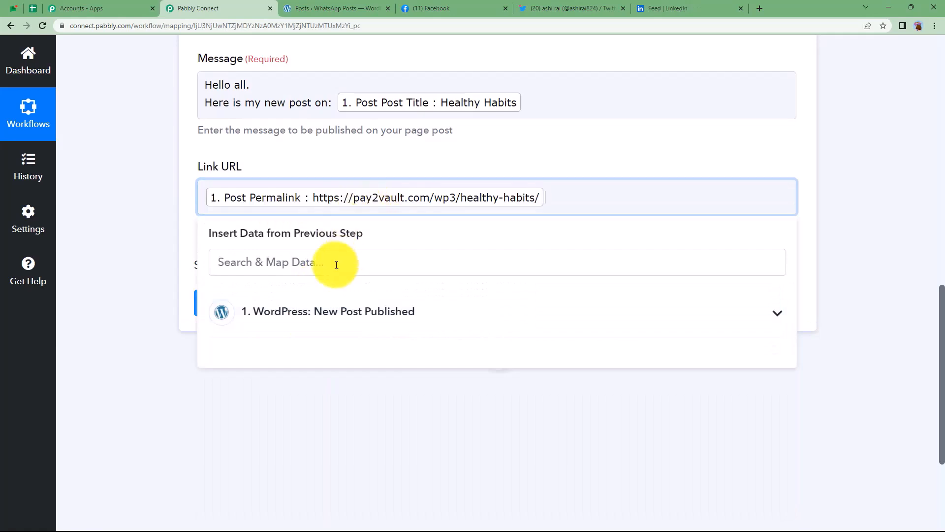
pyautogui.click(259, 263)
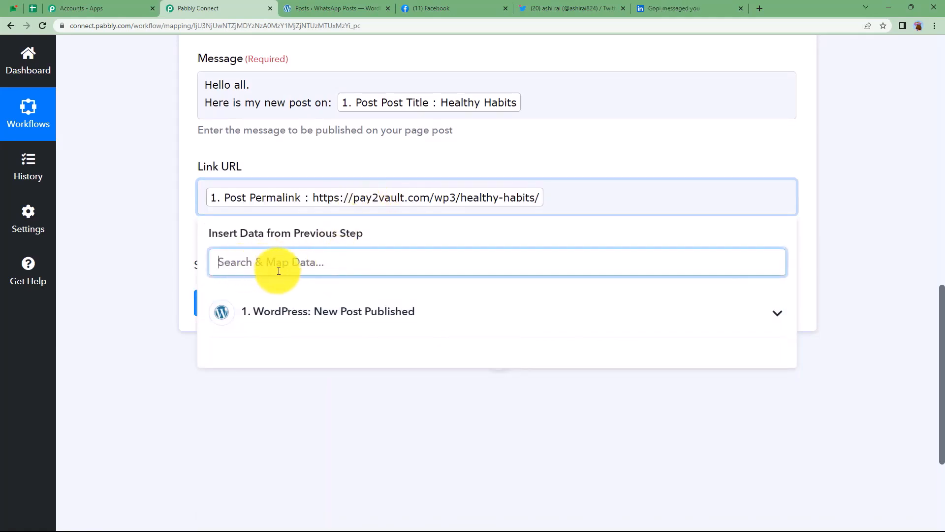
pyautogui.click(164, 260)
# Save the Facebook step, send a test post, and check the returned post Id.
pyautogui.click(229, 305)
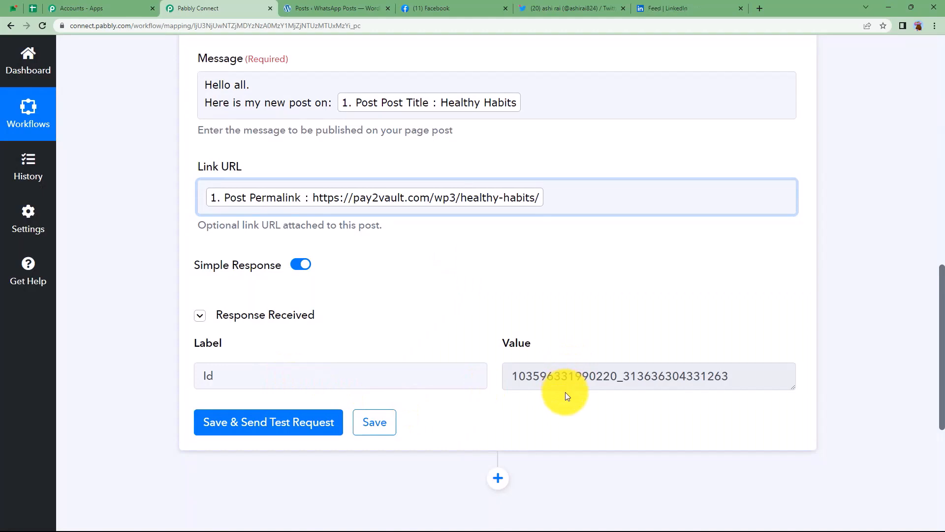
pyautogui.moveTo(517, 381); pyautogui.dragTo(746, 389)
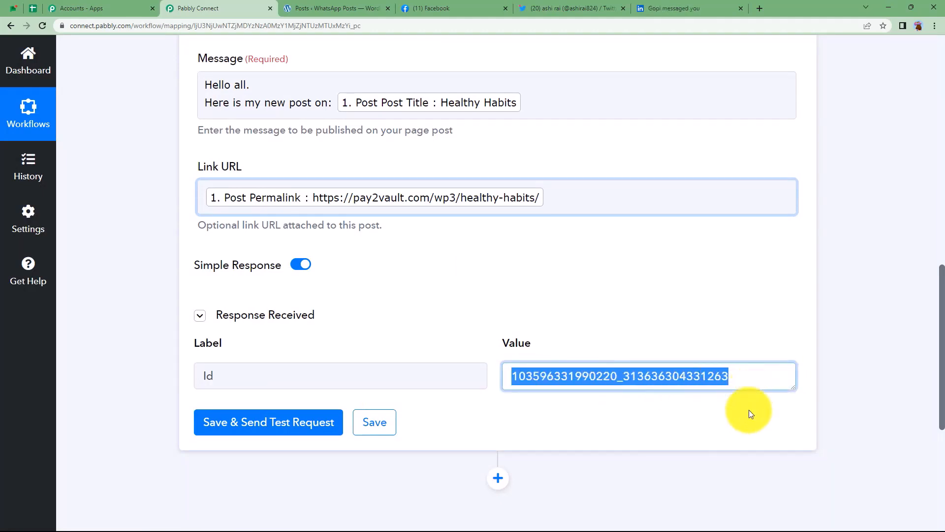
pyautogui.click(749, 410)
pyautogui.scroll(9, 688, 303)
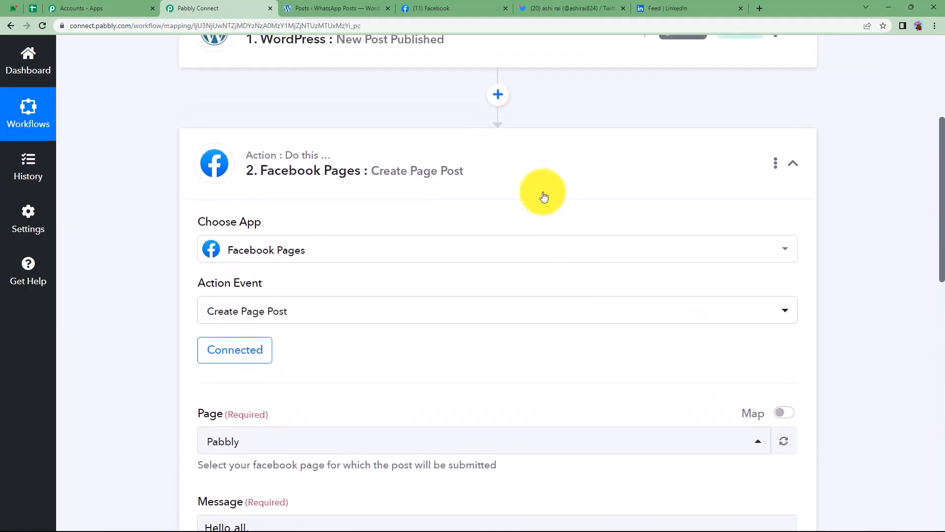
pyautogui.scroll(5, 345, 226)
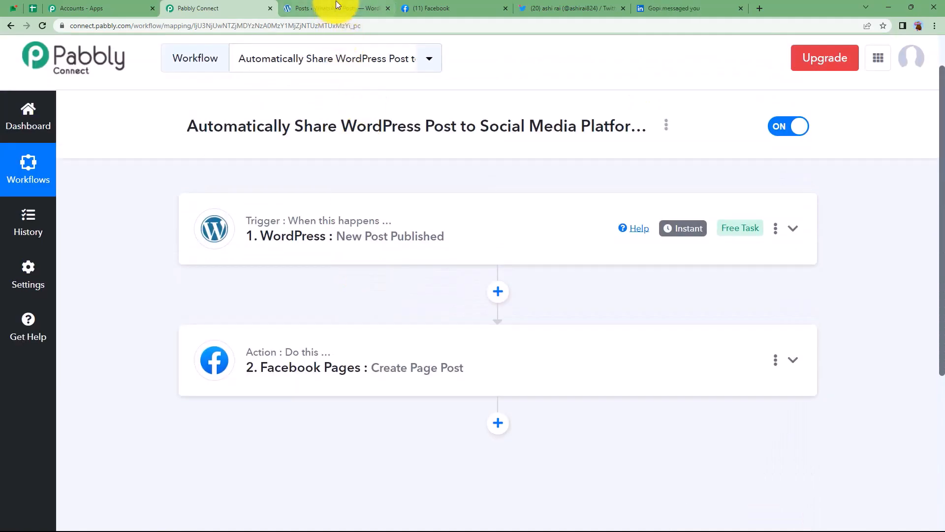
# Reload the Pabbly Facebook page and open the Healthy Habits link preview from the new post.
pyautogui.click(336, 8)
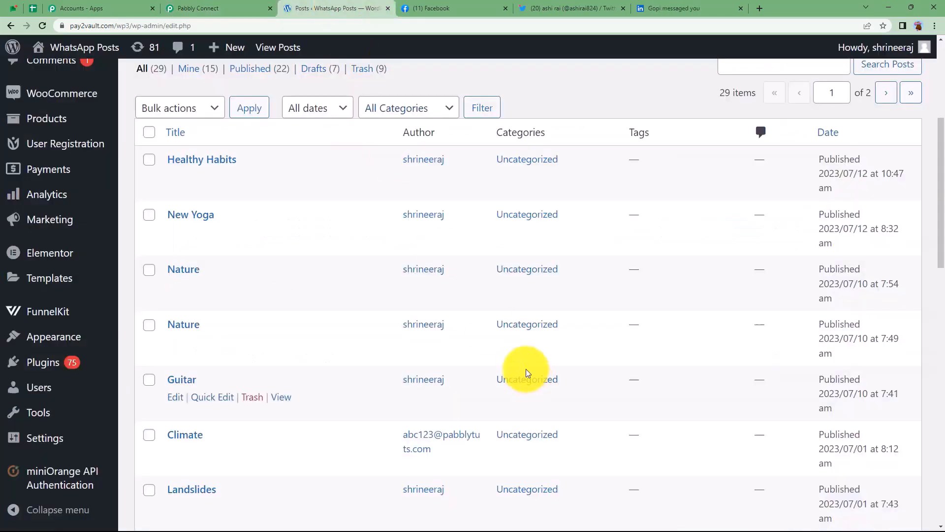
pyautogui.click(433, 8)
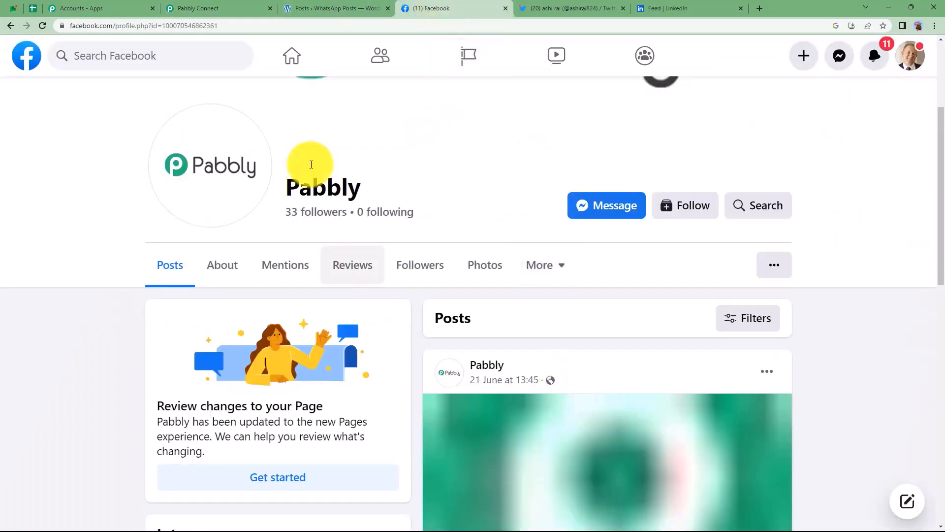
pyautogui.click(43, 26)
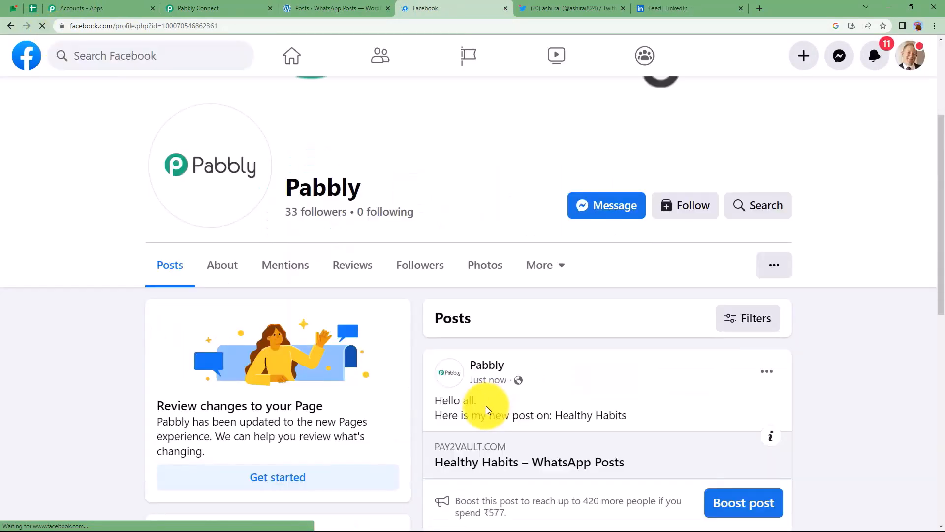
pyautogui.scroll(-4, 488, 403)
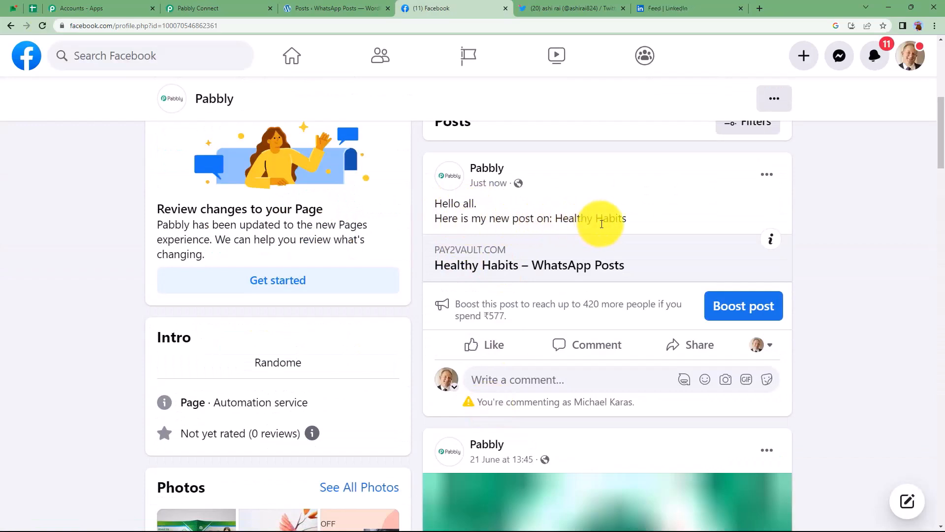
pyautogui.click(513, 266)
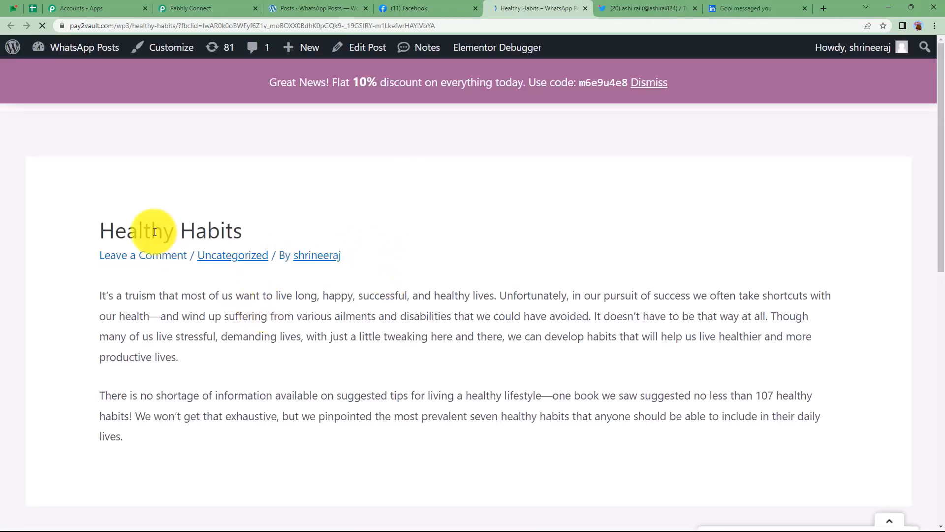
pyautogui.click(585, 9)
# Add a Twitter step with the Create Tweet event after Facebook Pages and start connecting an account.
pyautogui.click(196, 4)
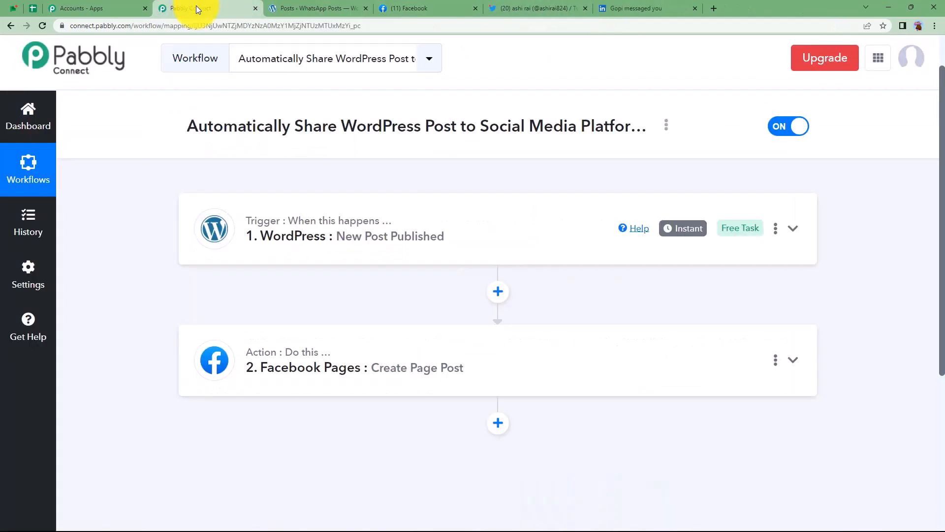
pyautogui.click(536, 2)
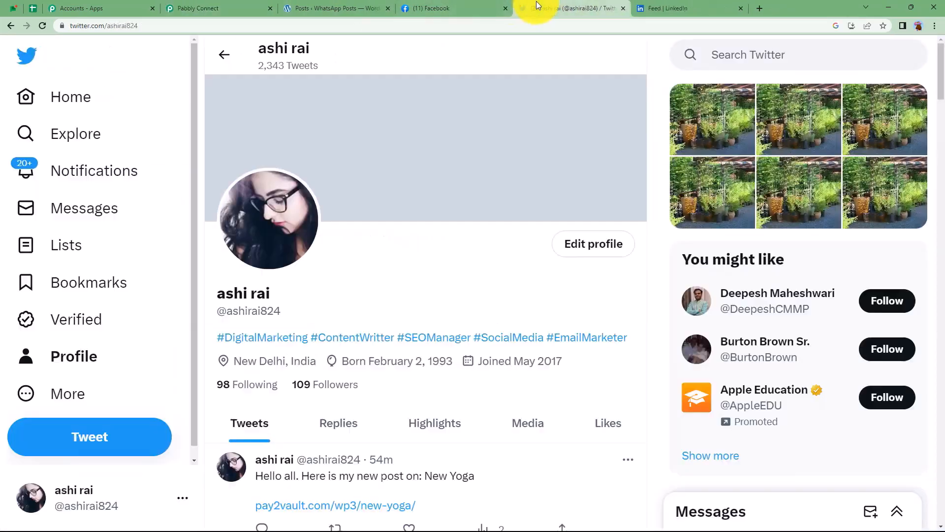
pyautogui.click(222, 8)
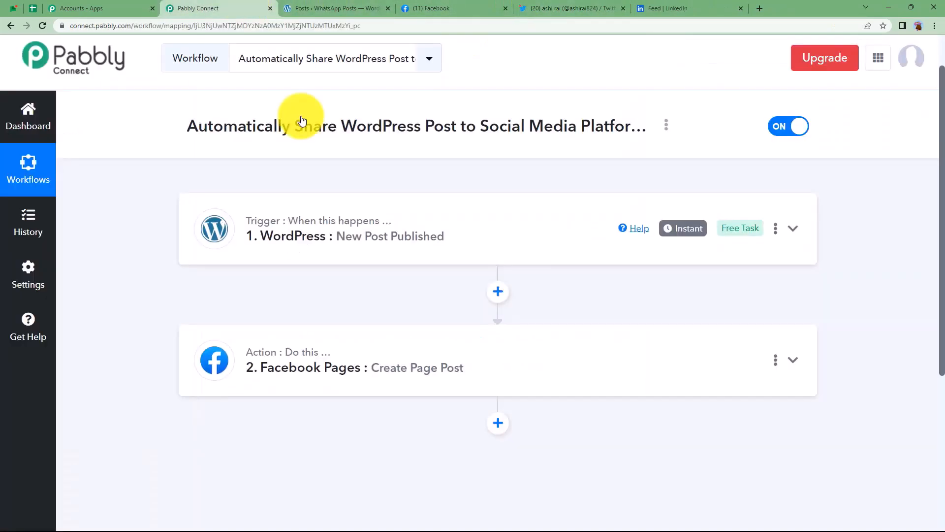
pyautogui.click(498, 422)
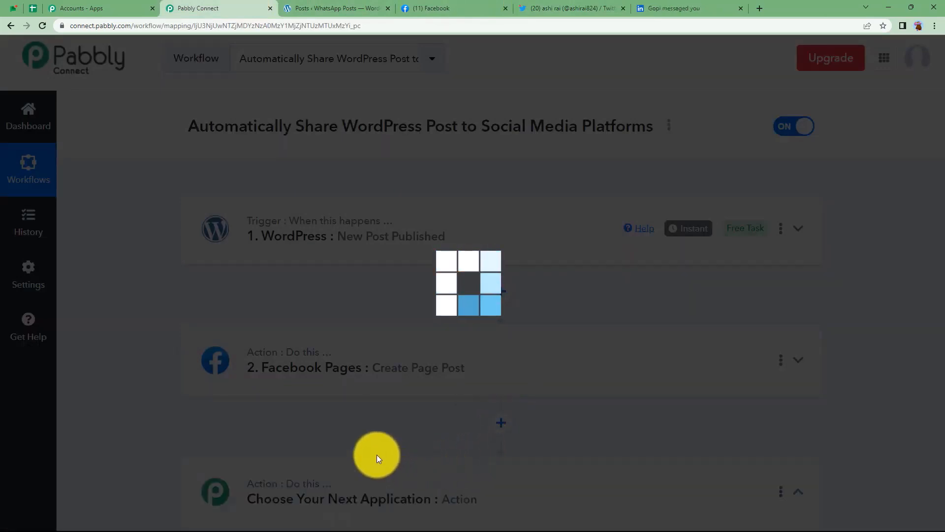
pyautogui.scroll(-2, 376, 453)
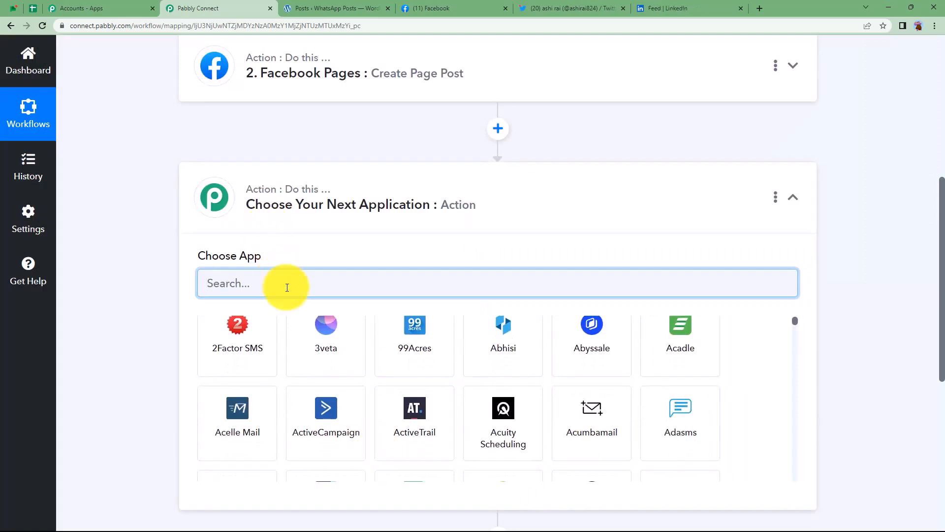
pyautogui.write('twitt')
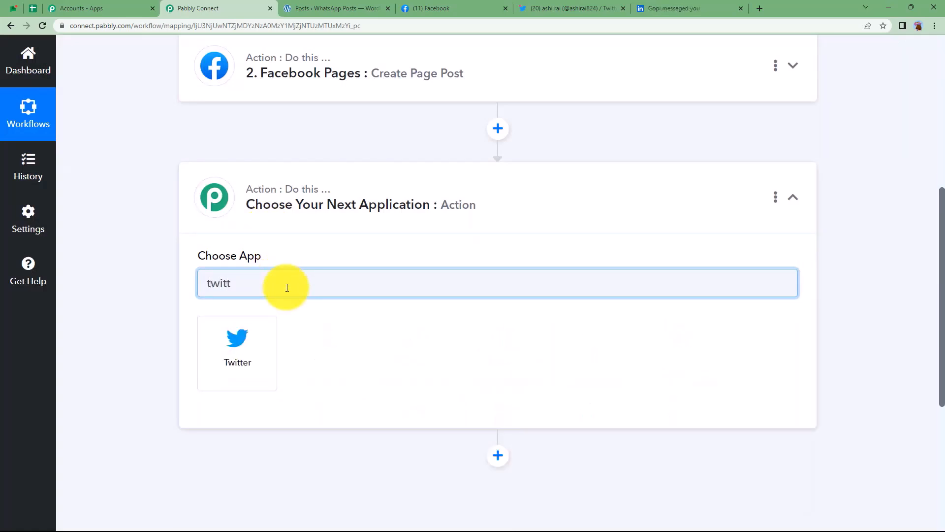
pyautogui.click(260, 340)
pyautogui.click(278, 149)
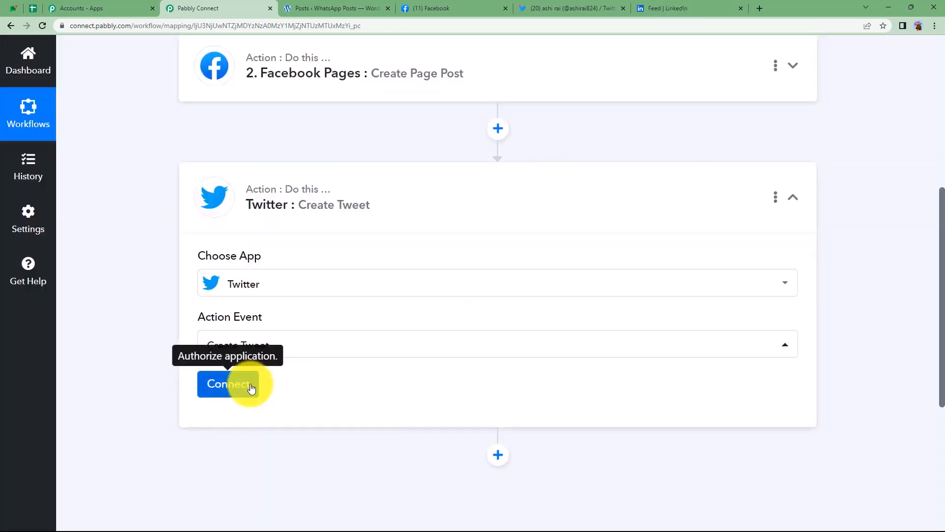
pyautogui.click(250, 386)
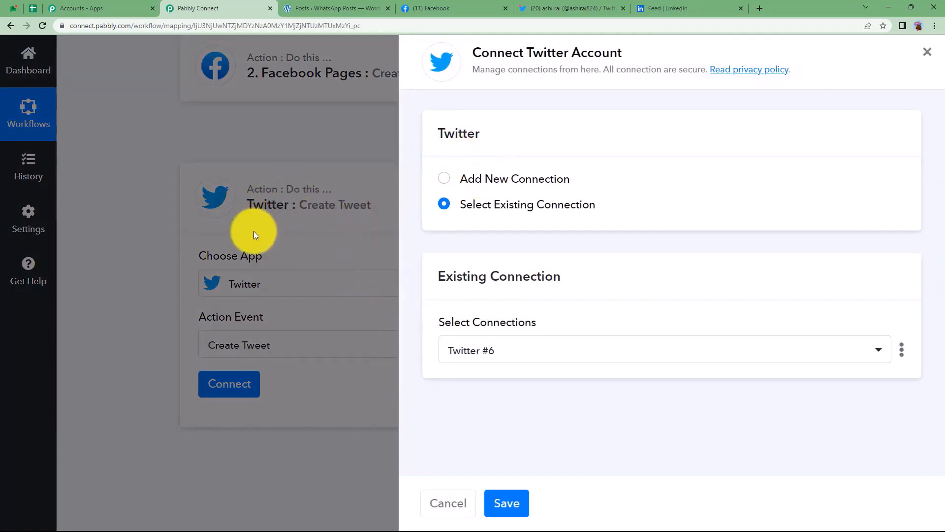
# Start a new Twitter connection and open the Client ID help guide on the Pabbly forum.
pyautogui.click(478, 178)
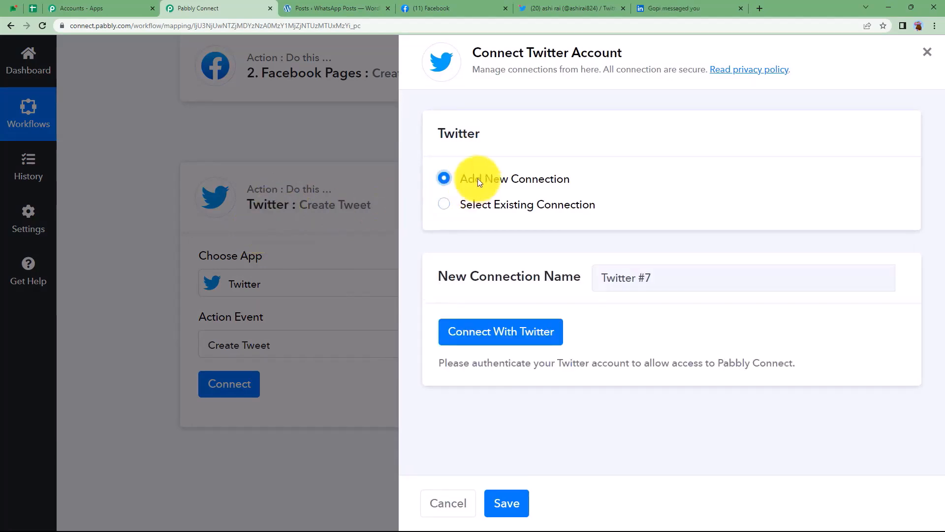
pyautogui.click(525, 340)
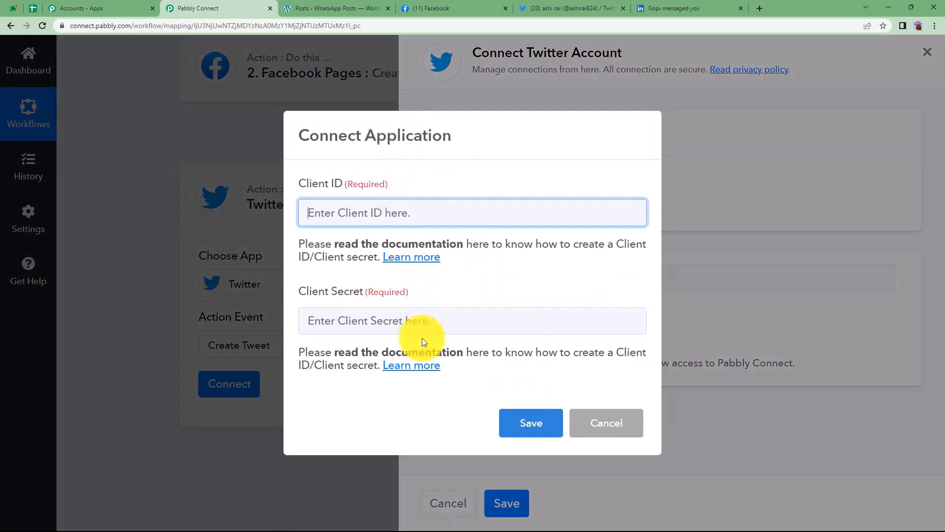
pyautogui.click(419, 259)
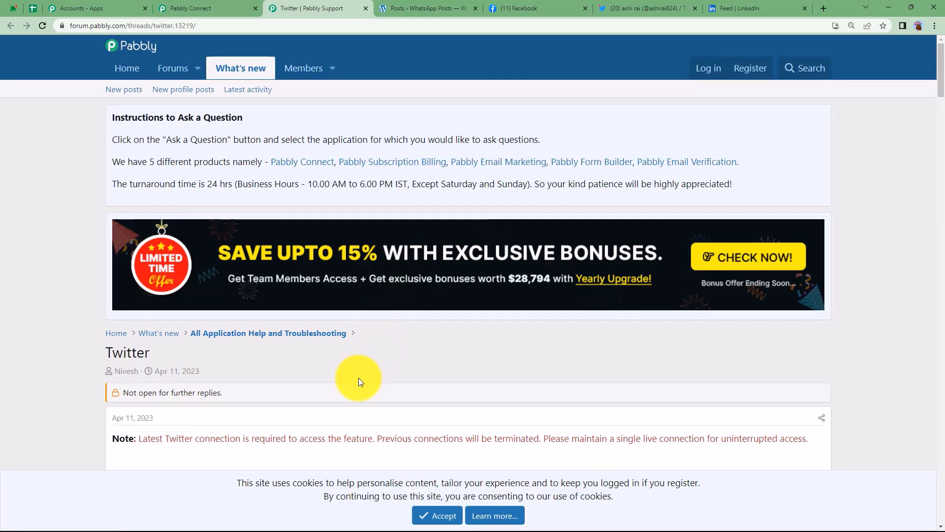
pyautogui.scroll(-4, 359, 377)
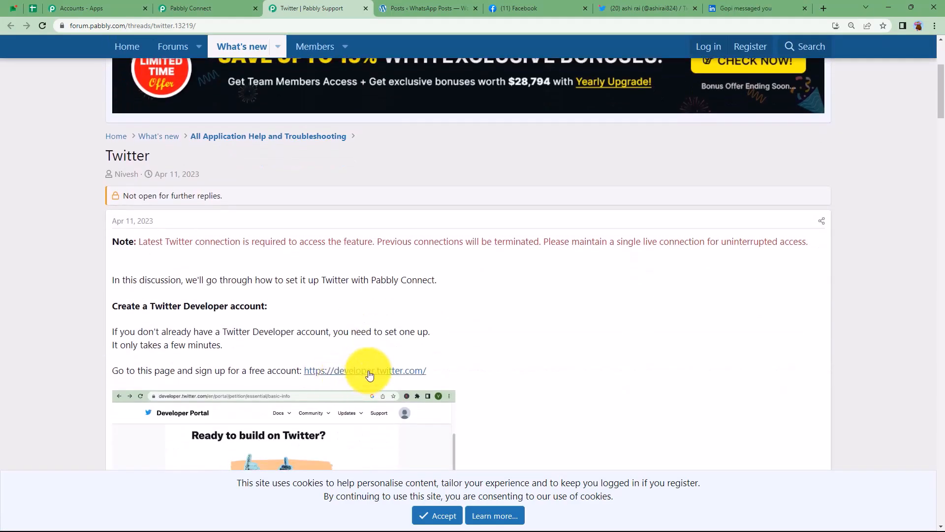
pyautogui.scroll(-3, 353, 343)
pyautogui.scroll(-4, 354, 343)
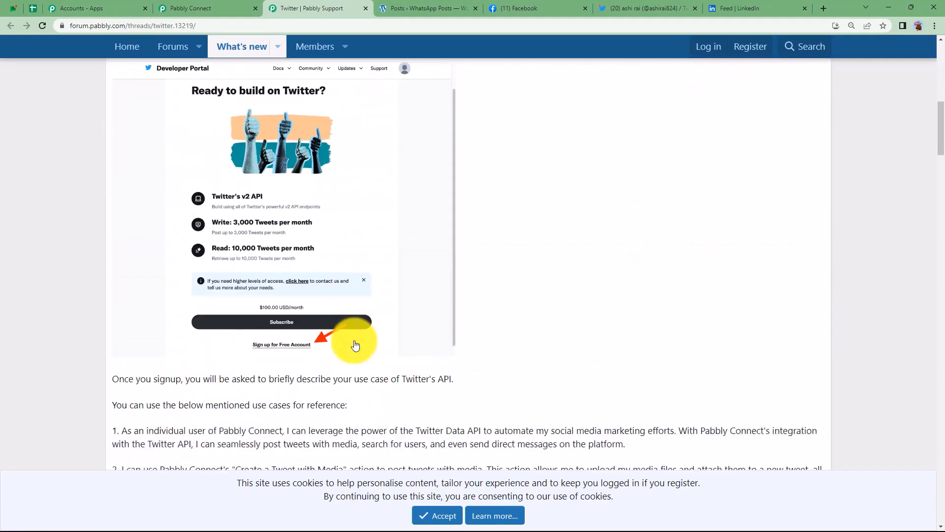
pyautogui.scroll(-4, 355, 344)
pyautogui.scroll(2, 353, 340)
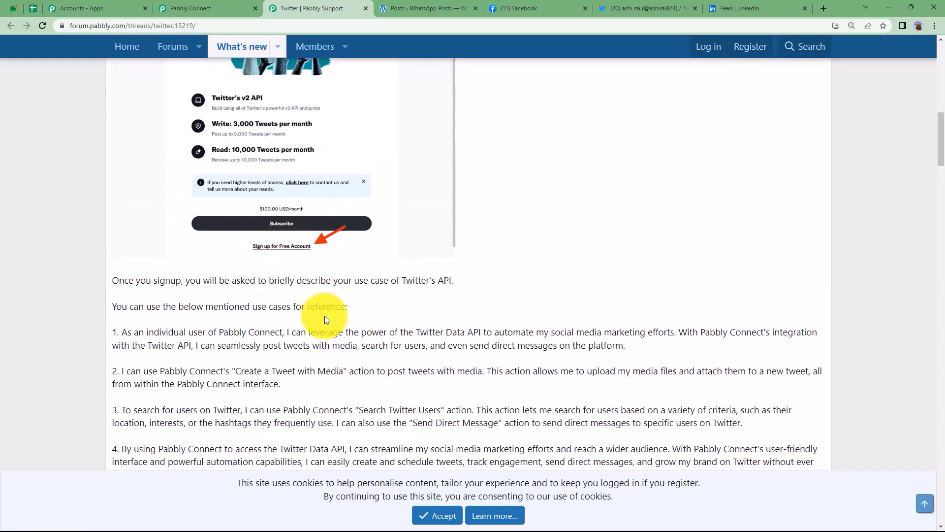
pyautogui.scroll(4, 322, 325)
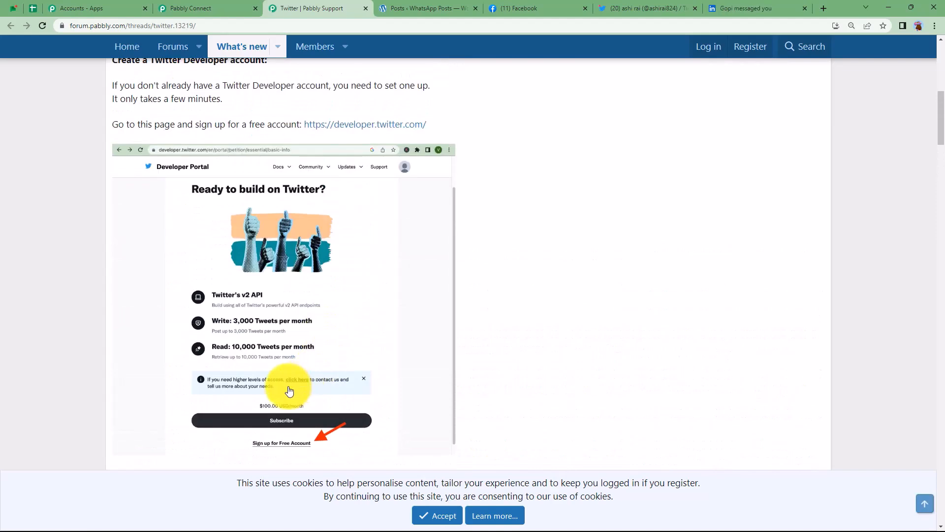
pyautogui.scroll(3, 289, 391)
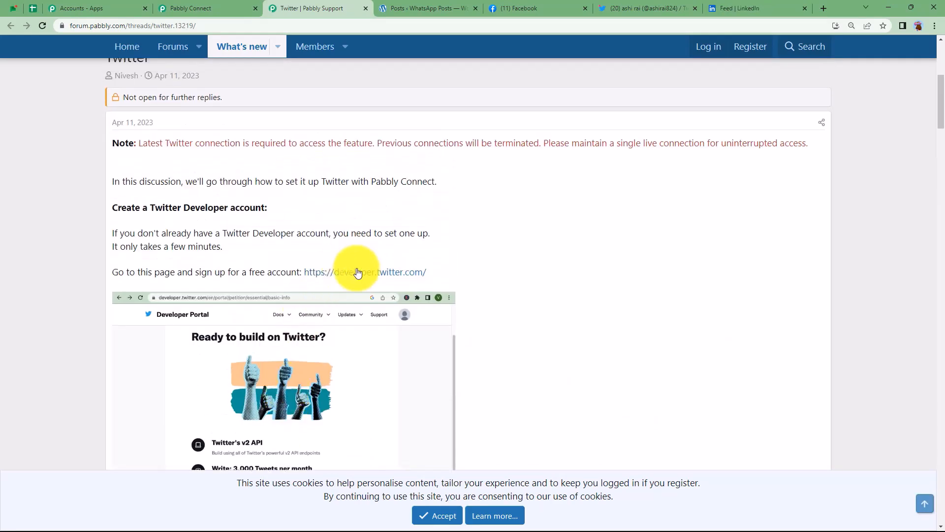
pyautogui.click(359, 273)
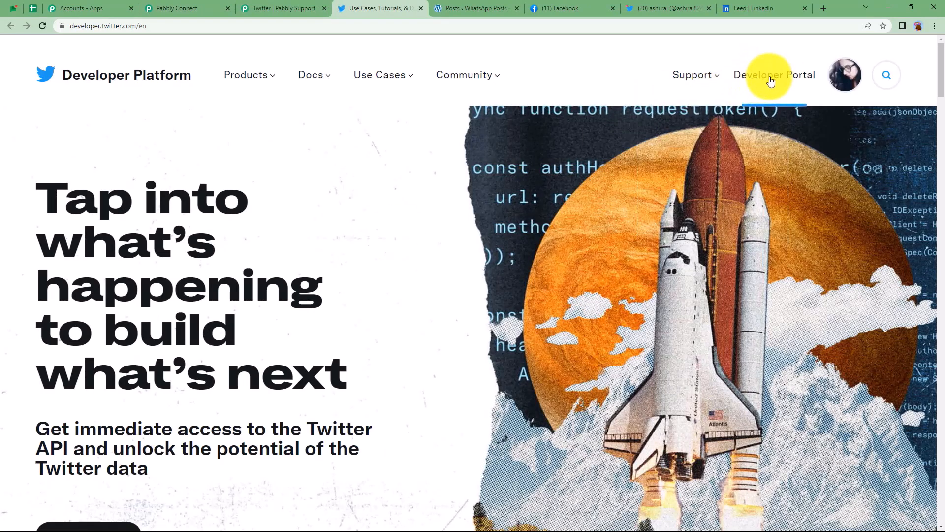
# Locate and select the app's OAuth 2.0 Client ID under Keys and tokens in the Developer Portal.
pyautogui.click(770, 80)
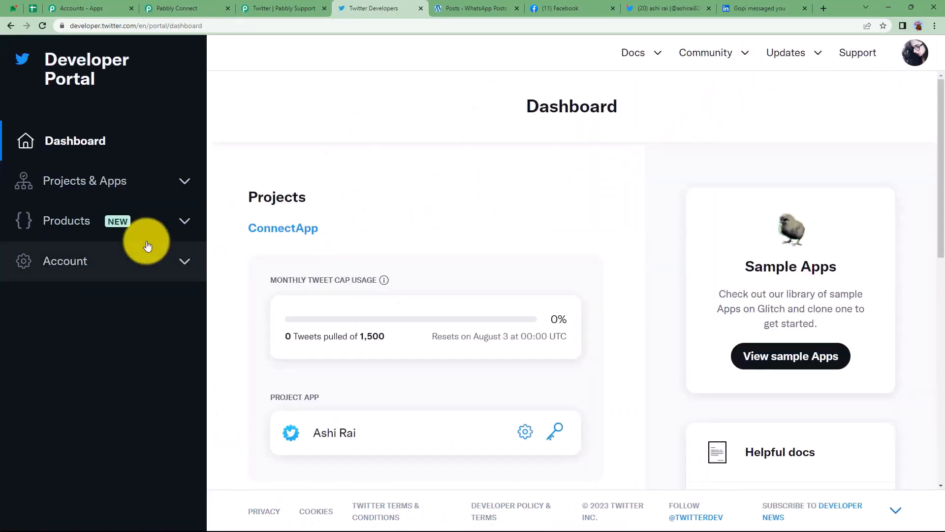
pyautogui.click(151, 188)
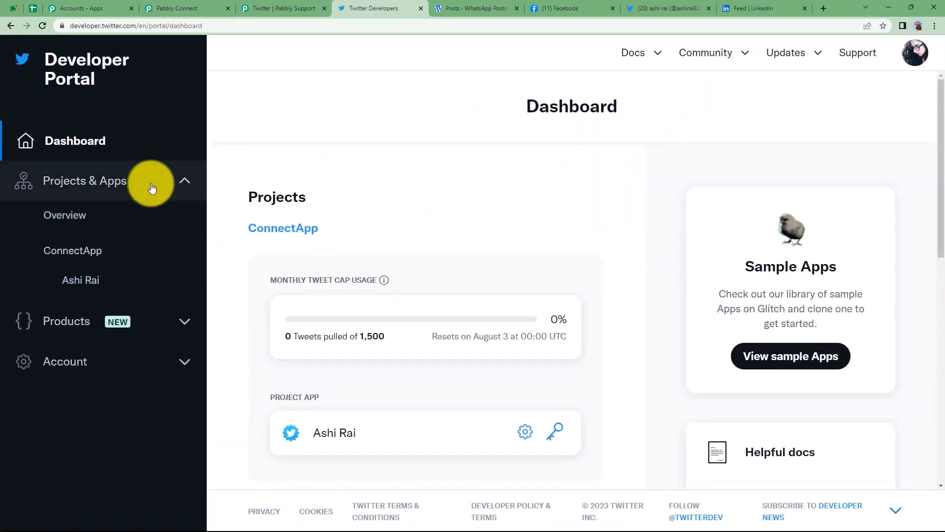
pyautogui.click(96, 280)
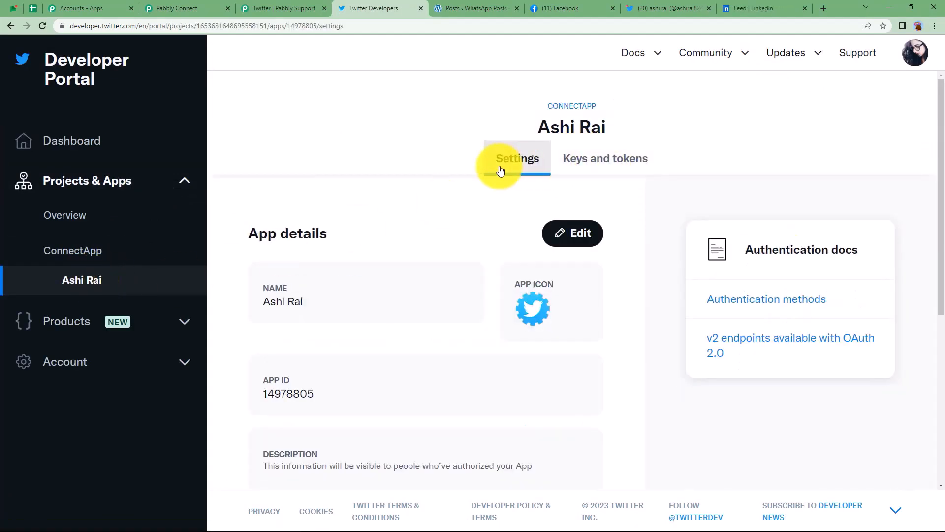
pyautogui.click(607, 169)
pyautogui.scroll(-1, 447, 351)
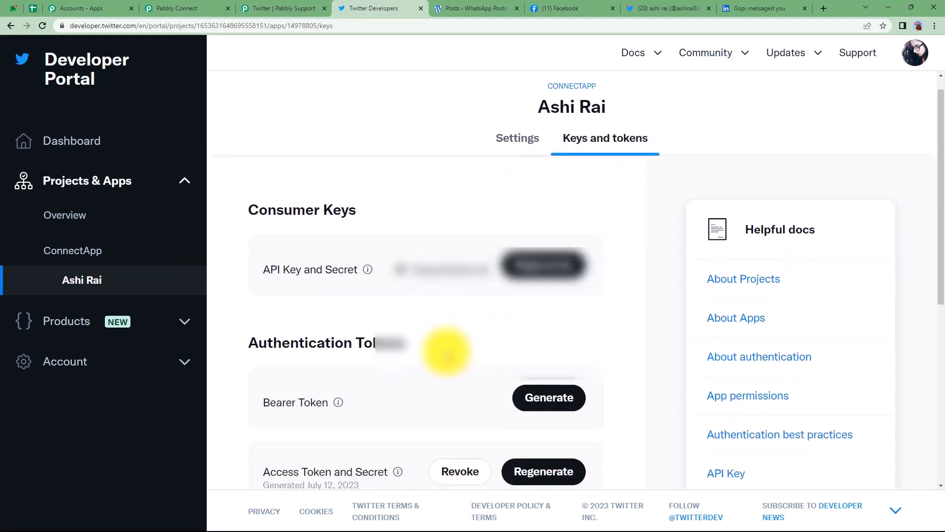
pyautogui.scroll(-5, 447, 350)
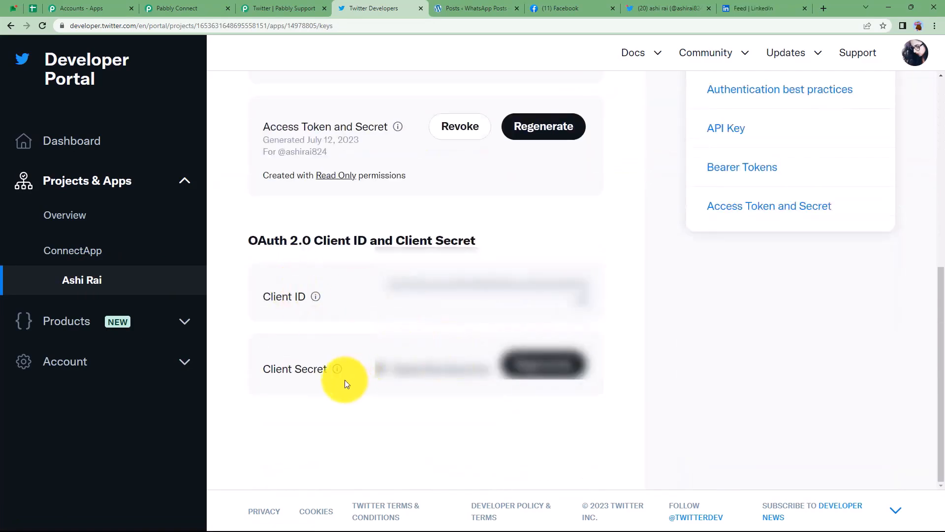
pyautogui.moveTo(383, 284); pyautogui.dragTo(612, 298)
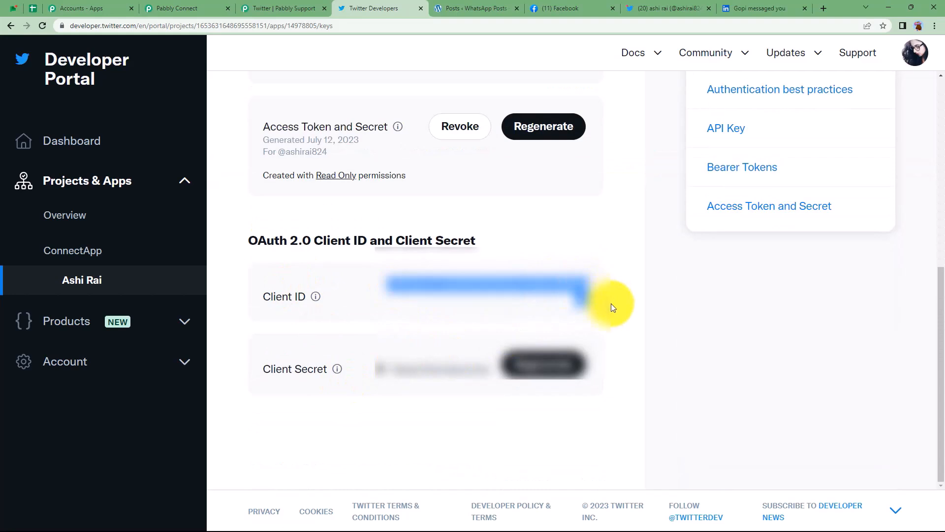
pyautogui.click(186, 6)
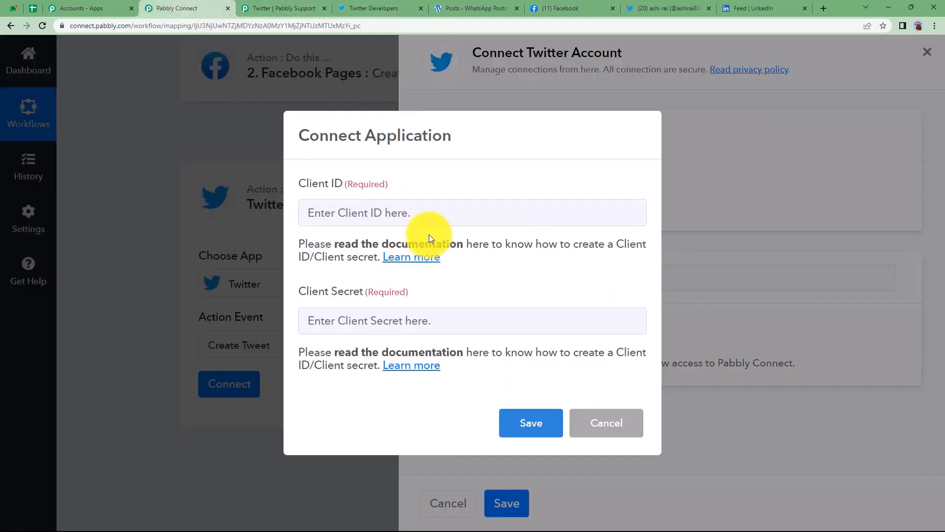
# Paste the Client ID into Pabbly, then regenerate and copy a new OAuth 2.0 Client Secret.
pyautogui.click(420, 216)
pyautogui.hotkey('ctrl', 'v')
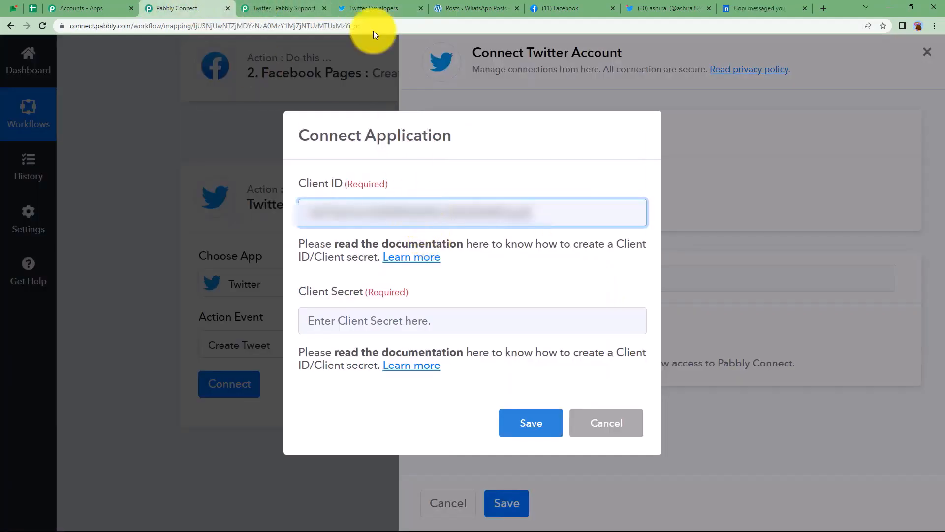
pyautogui.click(384, 4)
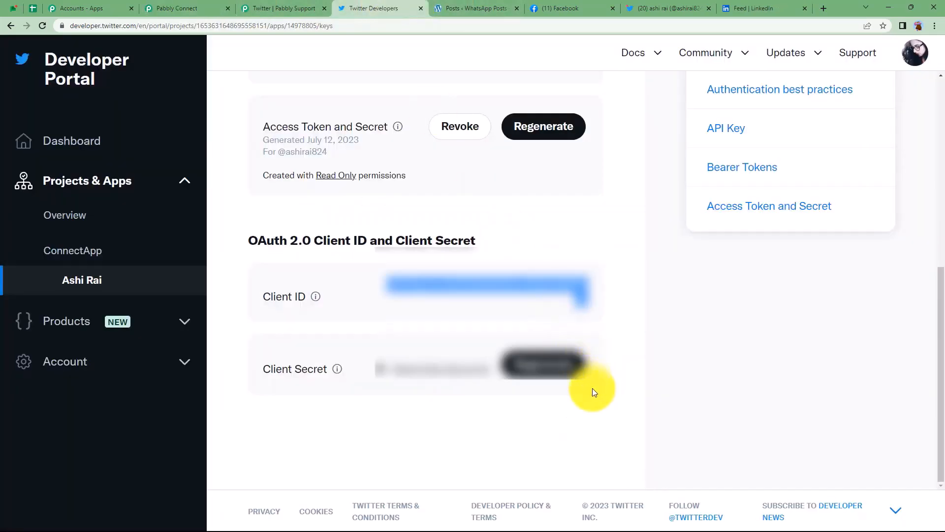
pyautogui.click(564, 372)
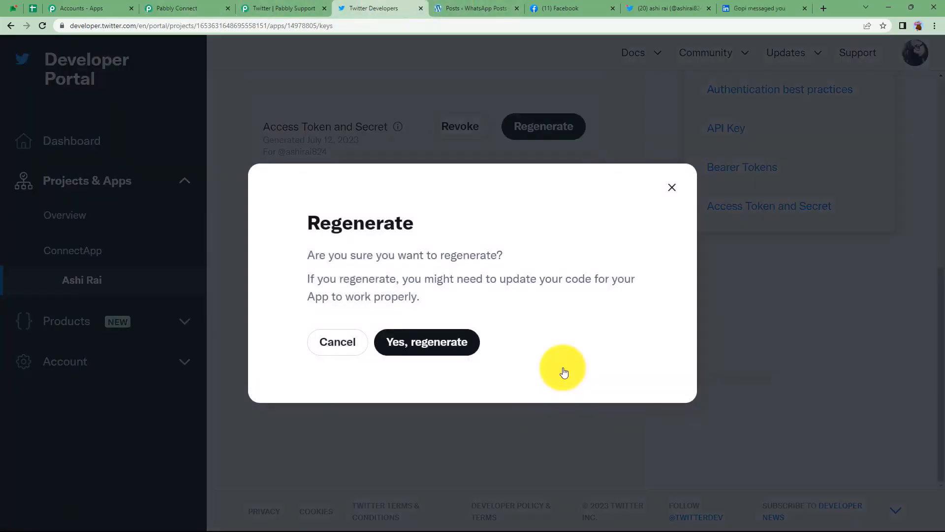
pyautogui.click(408, 343)
pyautogui.click(601, 342)
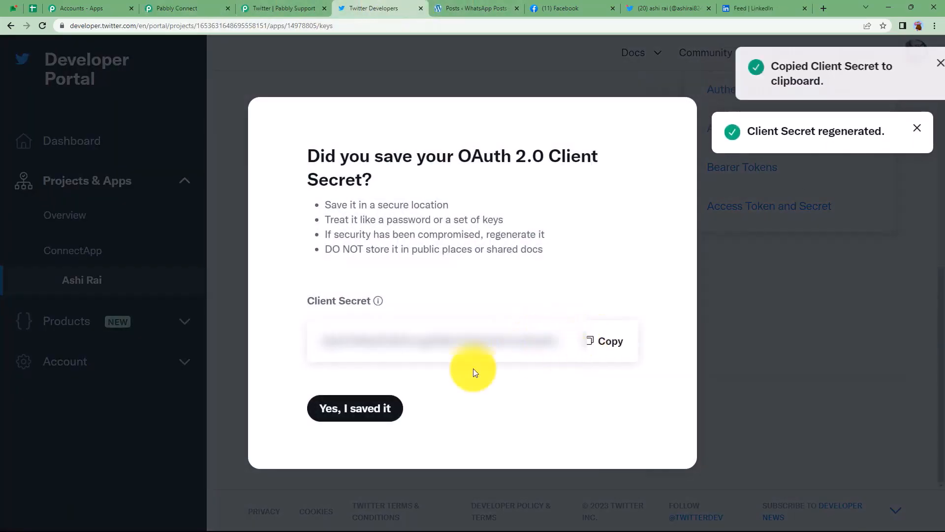
pyautogui.click(371, 408)
# Paste the new Client Secret, save the connection, and authorize the app for the Twitter account.
pyautogui.click(202, 7)
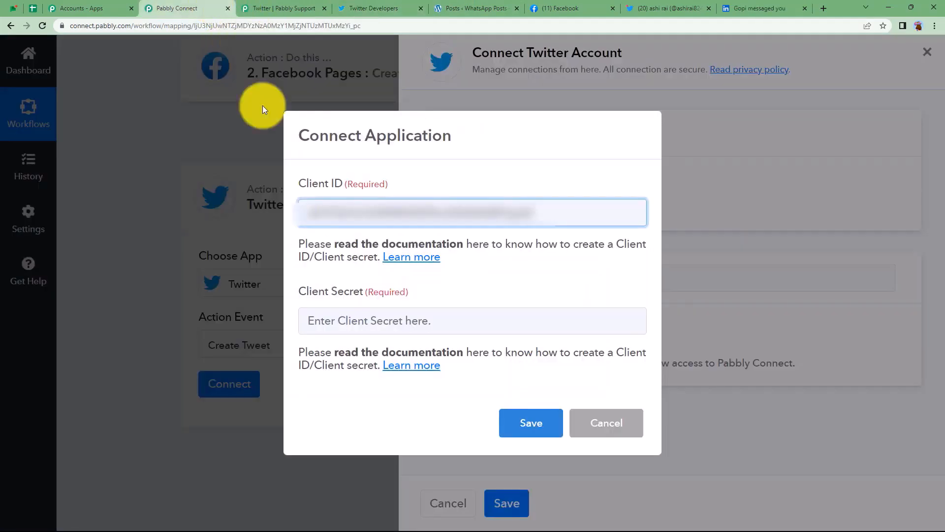
pyautogui.click(416, 321)
pyautogui.hotkey('ctrl', 'v')
pyautogui.click(528, 429)
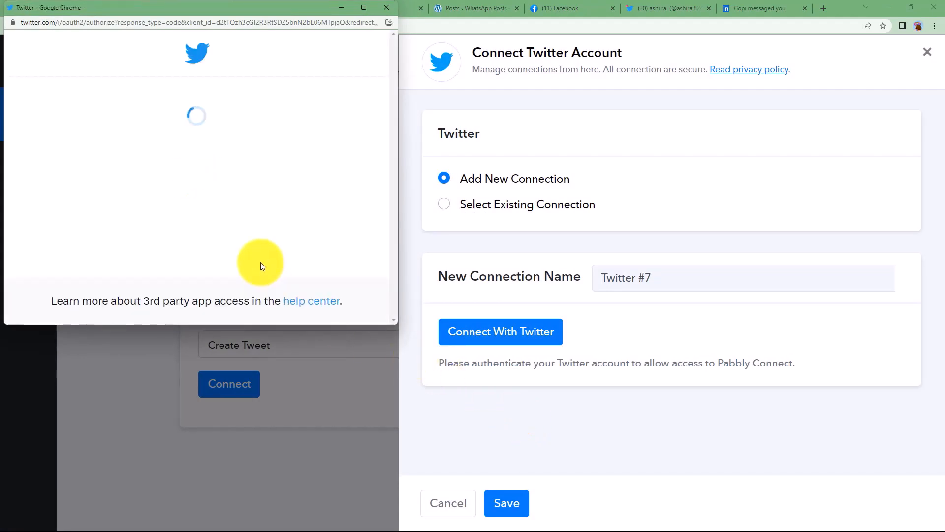
pyautogui.scroll(-4, 257, 262)
pyautogui.click(227, 157)
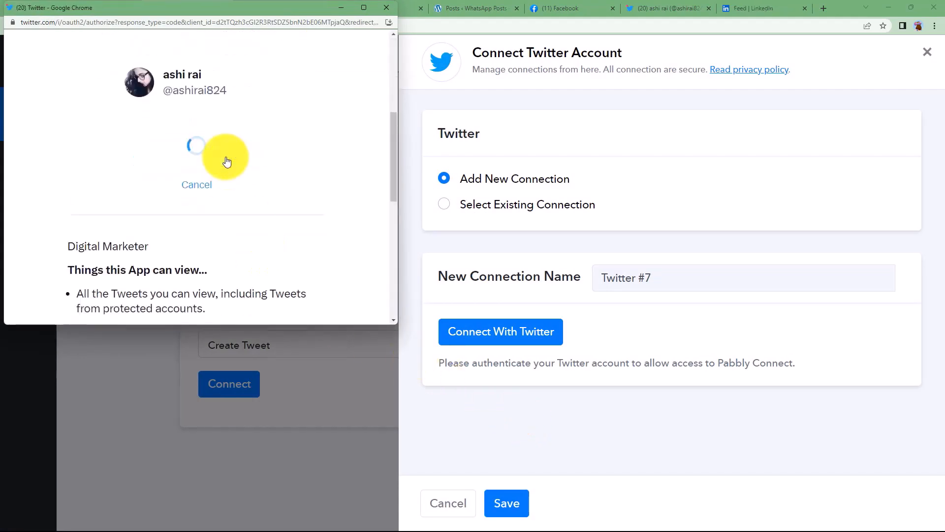
pyautogui.click(435, 329)
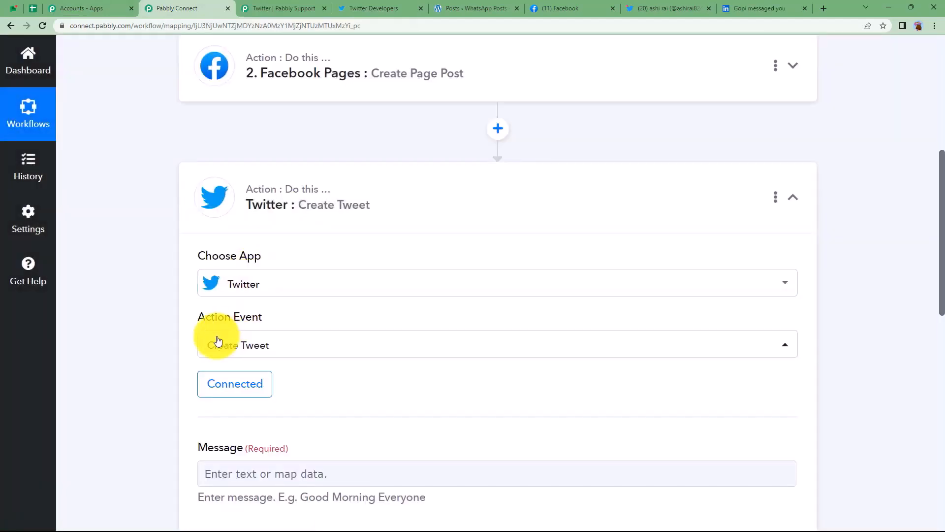
# Type 'Hello all. Here is my new WordPress Post on:' into the tweet Message field.
pyautogui.scroll(-3, 158, 354)
pyautogui.click(243, 321)
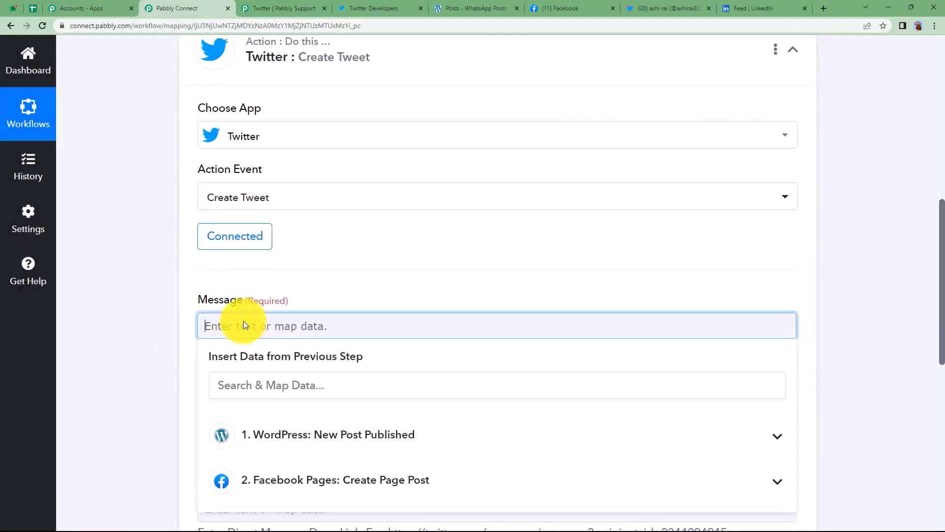
pyautogui.click(155, 338)
pyautogui.scroll(-2, 155, 338)
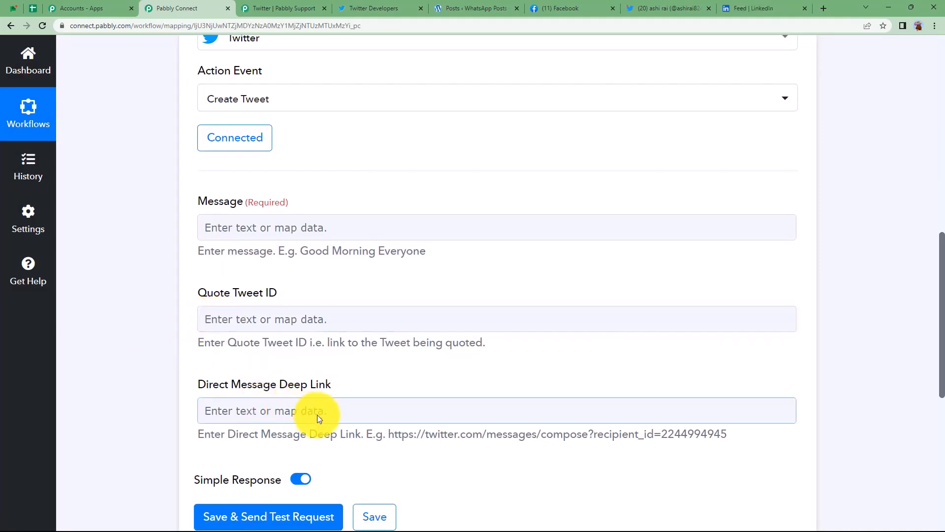
pyautogui.click(376, 221)
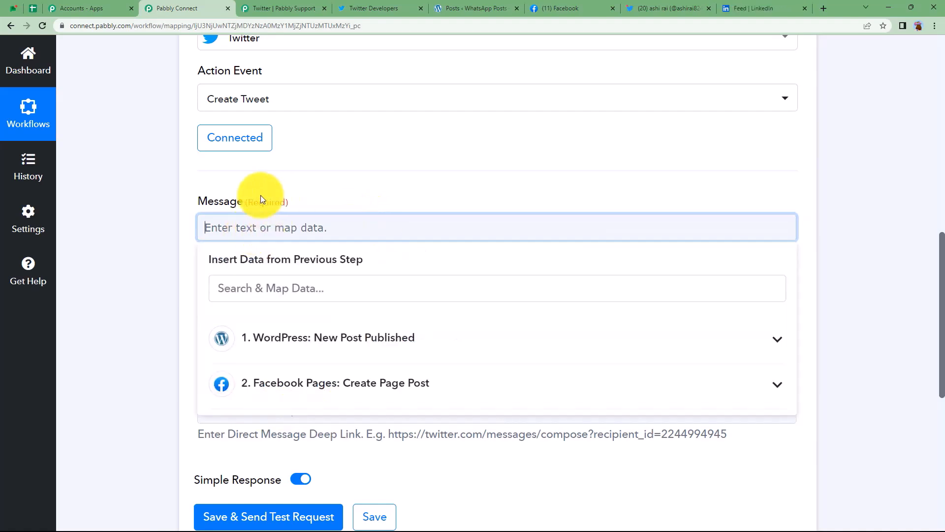
pyautogui.click(291, 228)
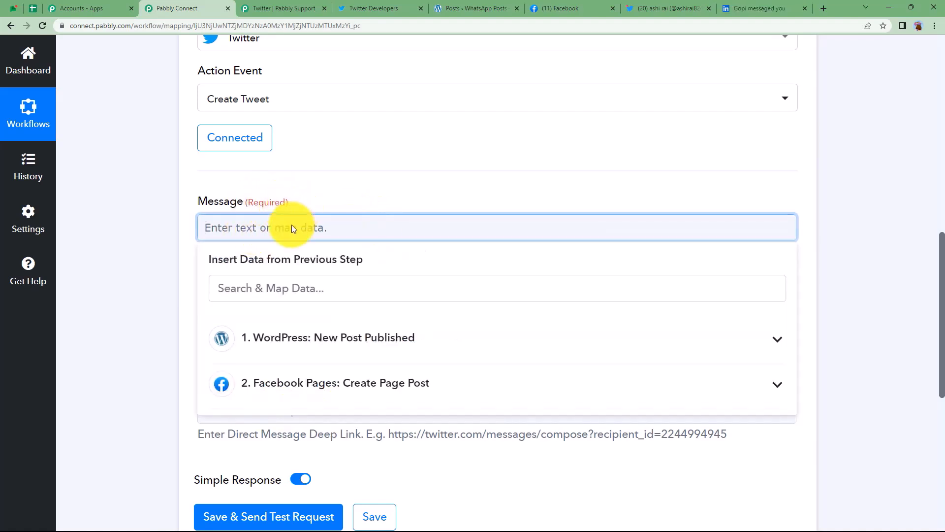
pyautogui.write('Hello all. Here is my new WordPress Post on:')
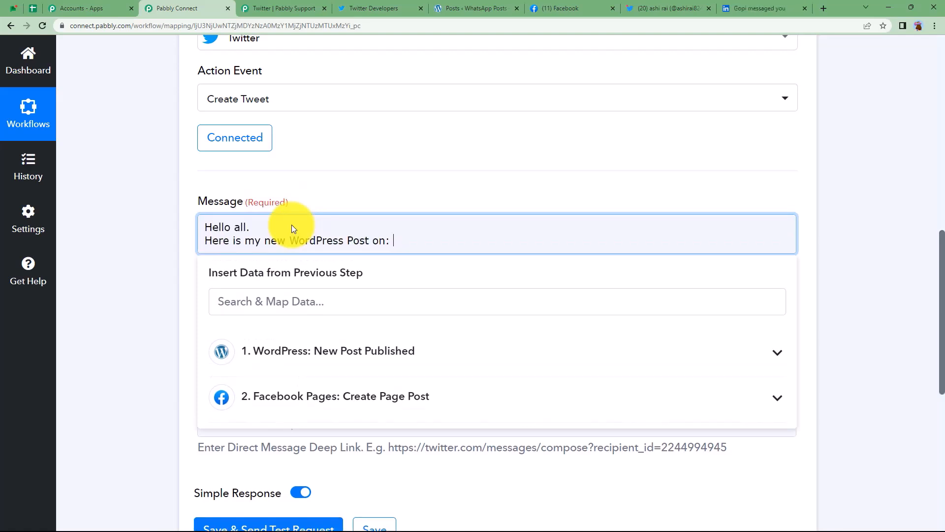
# Append the WordPress Post Title, then the Post Permalink on a new line, and send a test tweet.
pyautogui.click(400, 352)
pyautogui.click(282, 309)
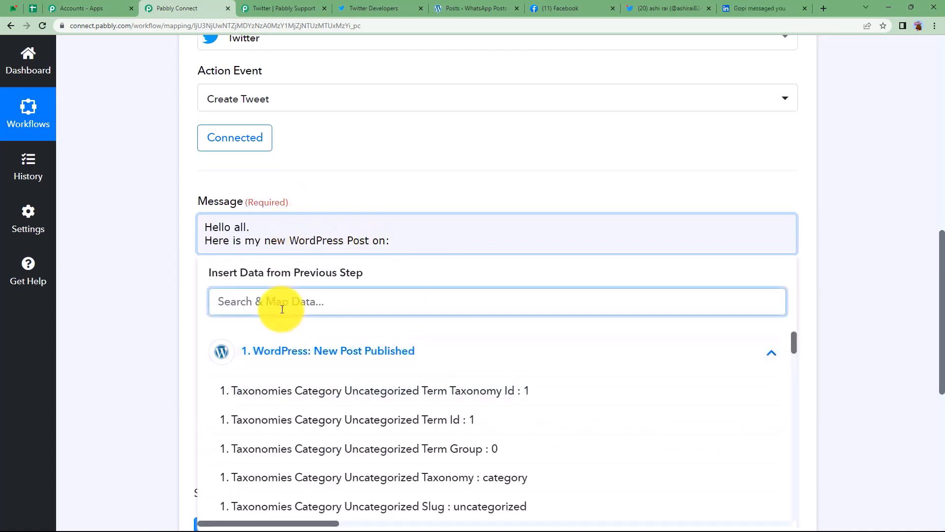
pyautogui.write('health')
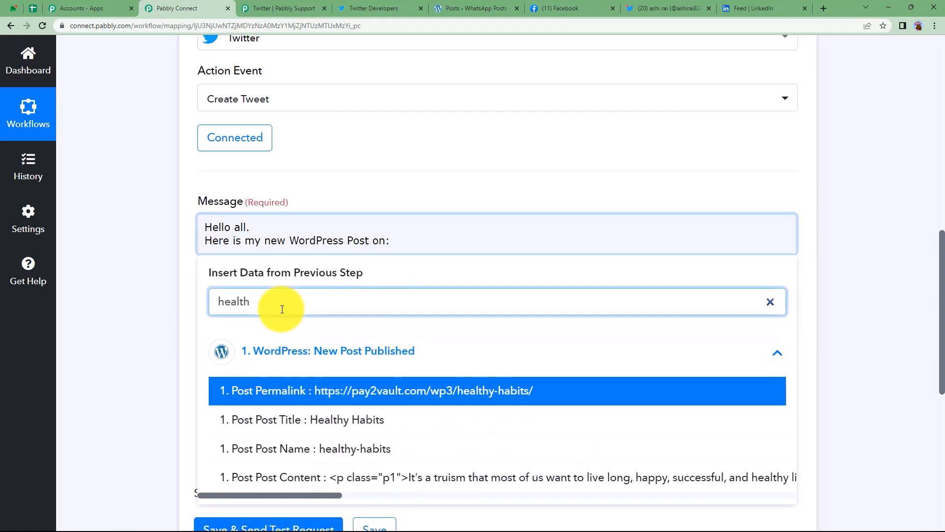
pyautogui.click(390, 419)
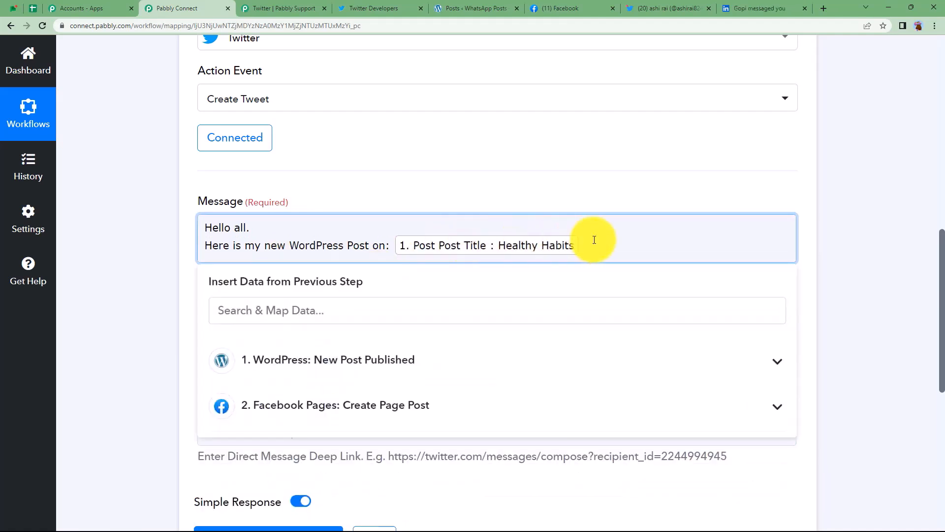
pyautogui.press('Return')
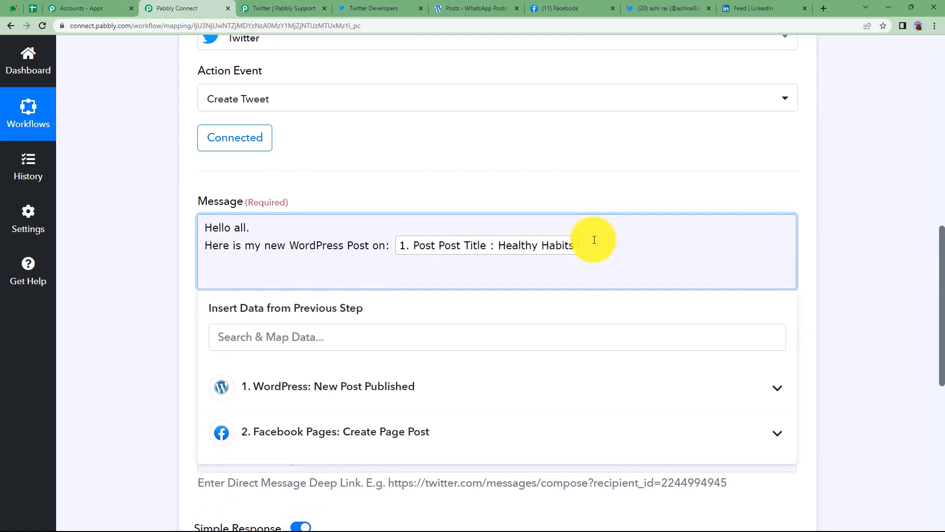
pyautogui.click(541, 390)
pyautogui.click(410, 337)
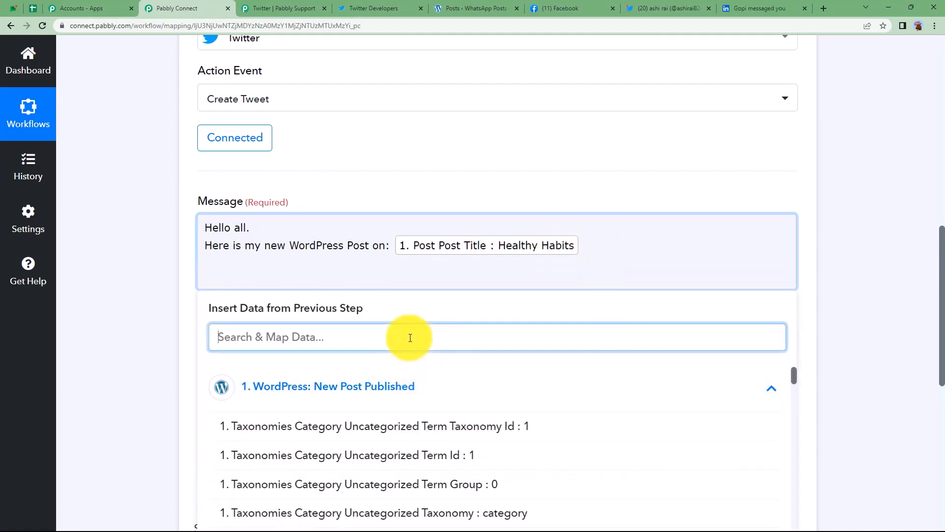
pyautogui.write('perma')
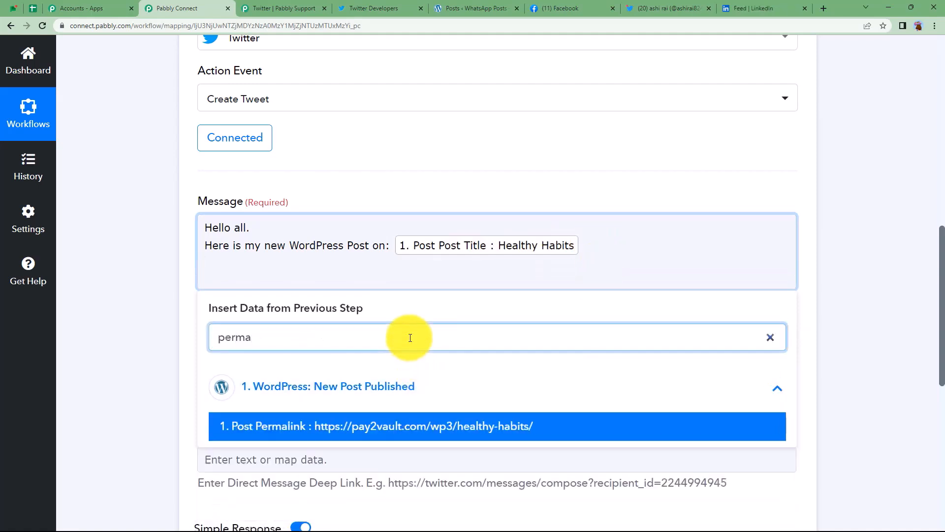
pyautogui.click(386, 427)
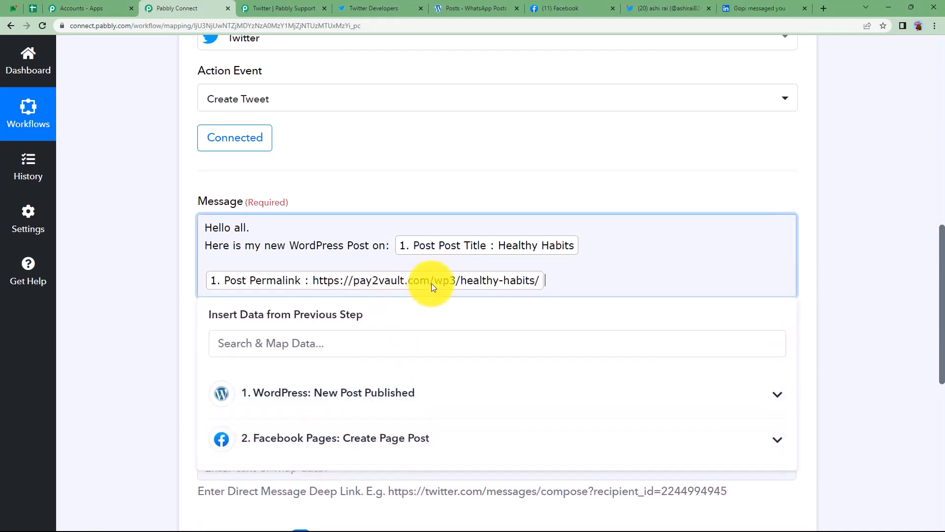
pyautogui.click(167, 311)
pyautogui.scroll(-3, 234, 245)
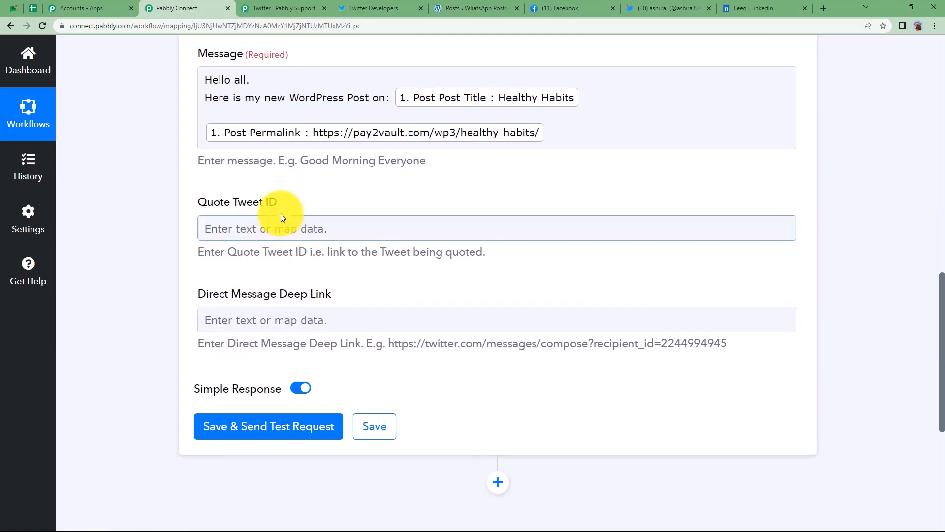
pyautogui.click(301, 421)
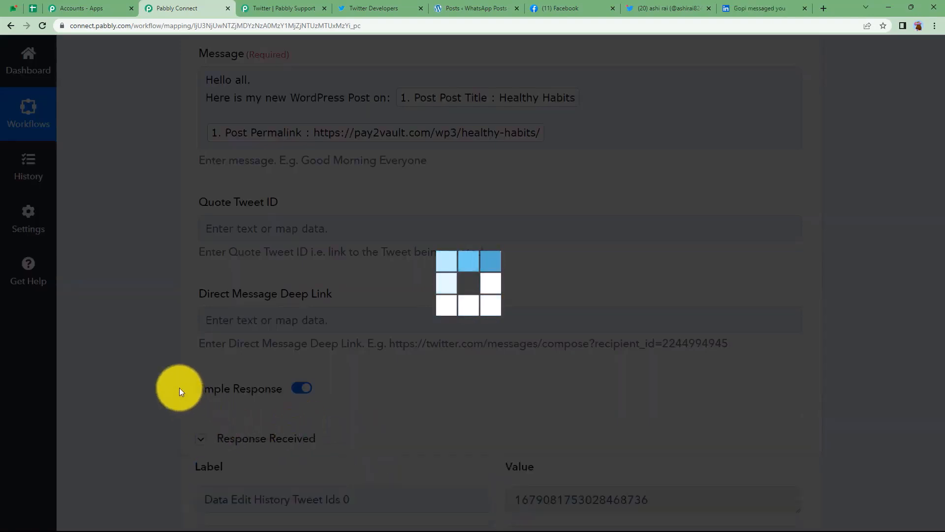
# Review the returned tweet text, then collapse the Twitter Create Tweet step and view the Twitter profile.
pyautogui.scroll(-4, 179, 384)
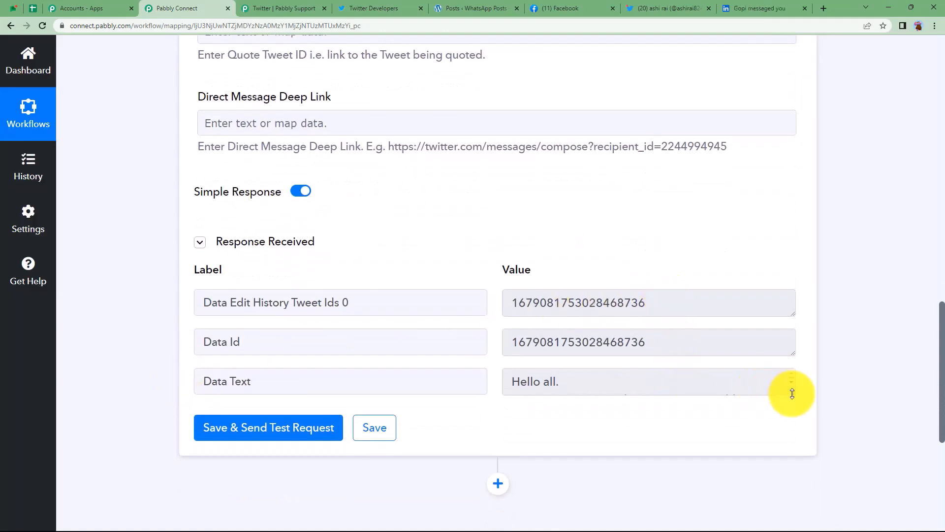
pyautogui.moveTo(791, 391); pyautogui.dragTo(797, 476)
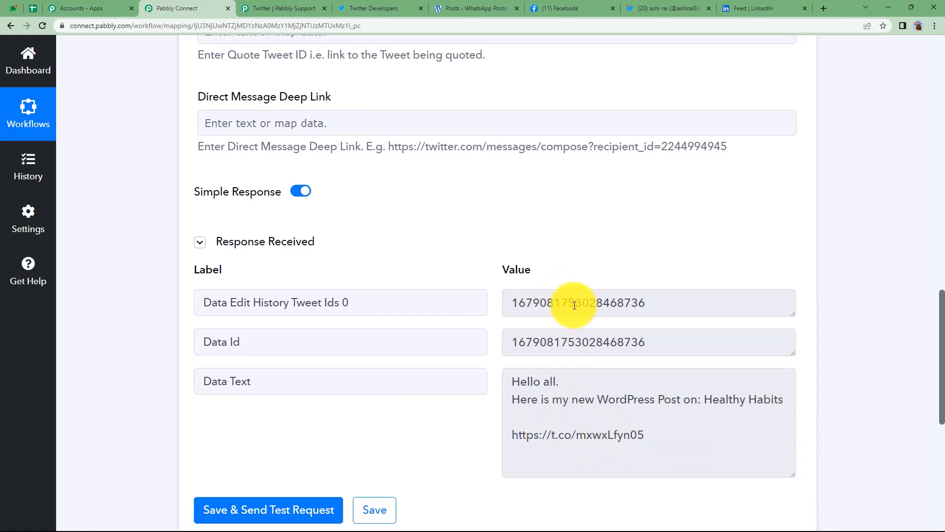
pyautogui.scroll(15, 574, 306)
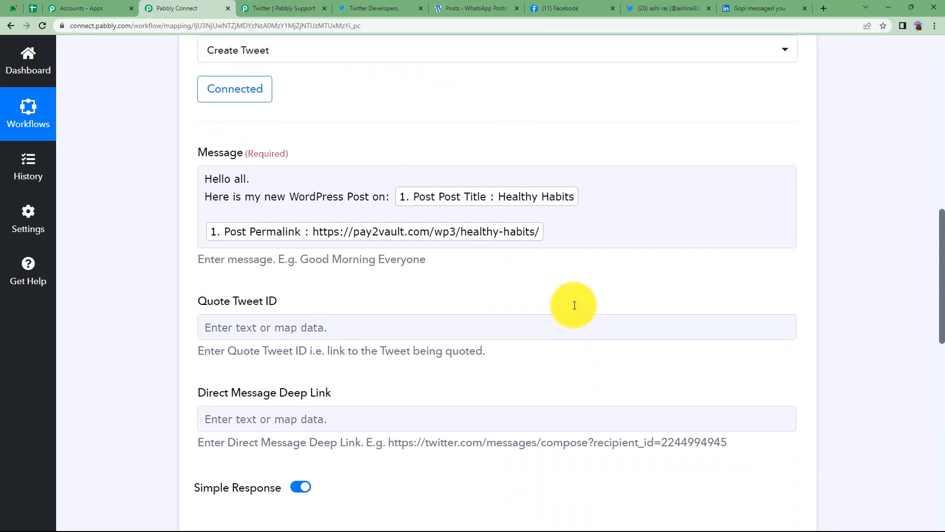
pyautogui.click(575, 309)
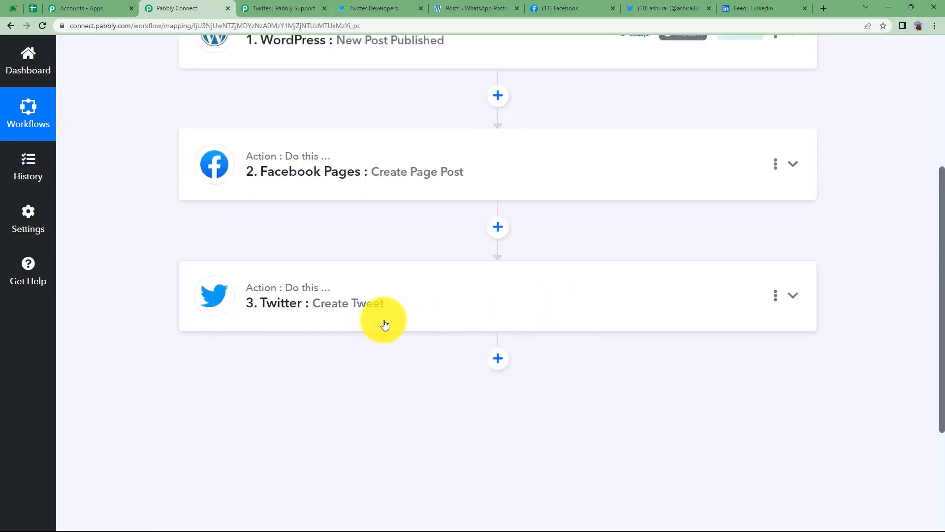
pyautogui.scroll(4, 404, 351)
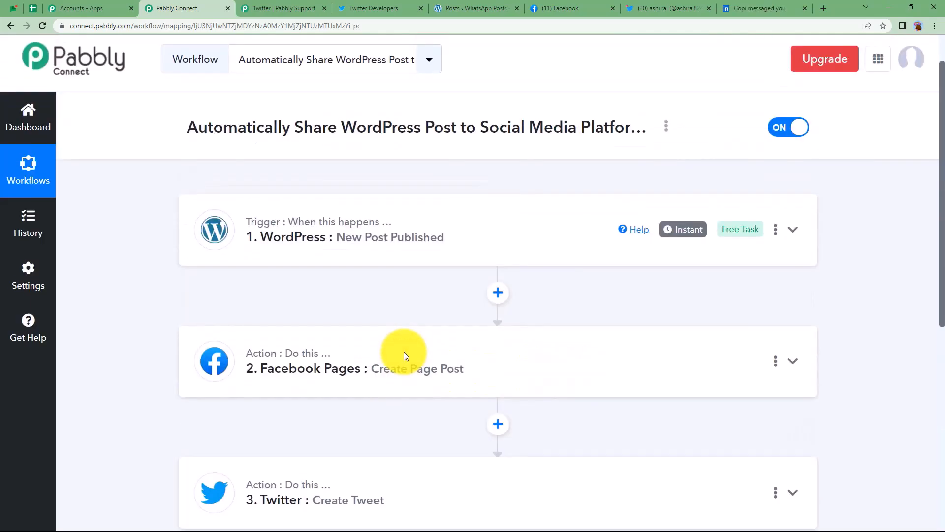
pyautogui.click(645, 9)
# Reload the Twitter profile and confirm the Healthy Habits tweet appears.
pyautogui.scroll(-3, 324, 348)
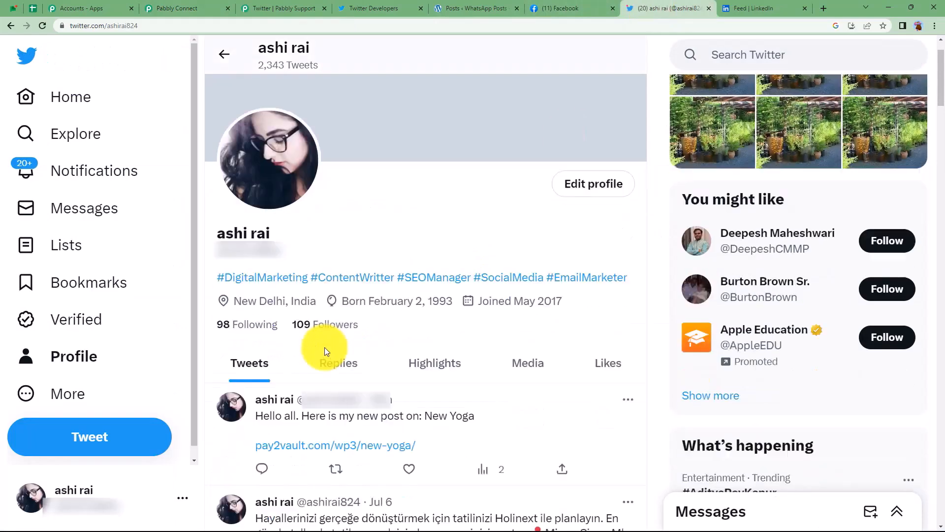
pyautogui.click(43, 29)
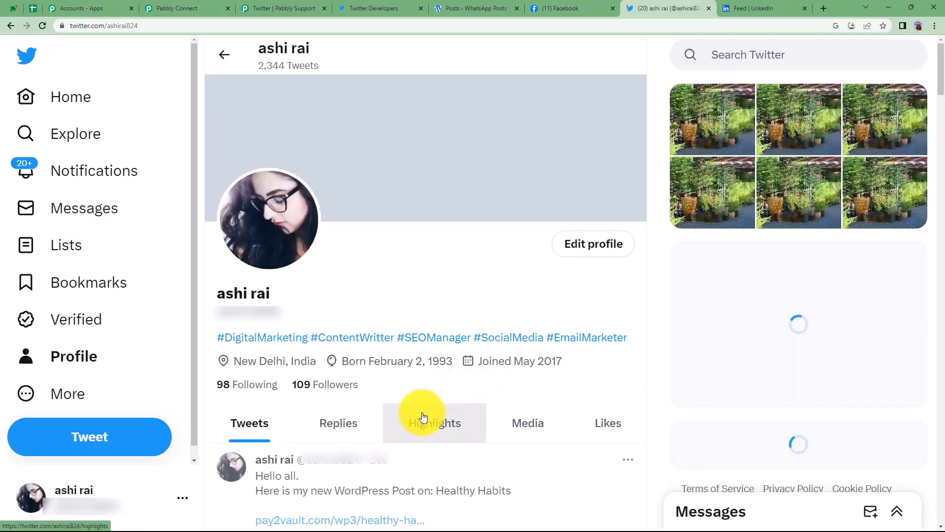
pyautogui.scroll(-2, 423, 416)
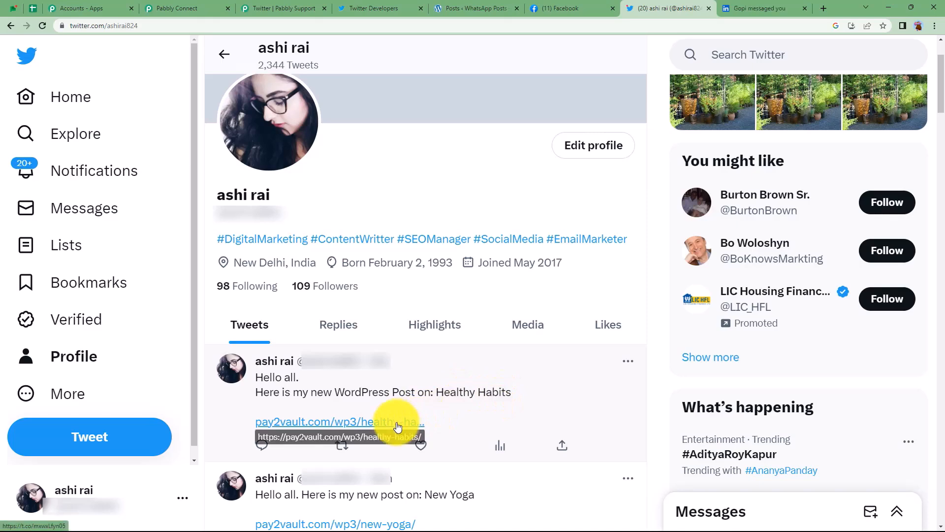
# Check the Facebook and LinkedIn tabs, close the Twitter Developers page, and return to Pabbly Connect.
pyautogui.click(176, 5)
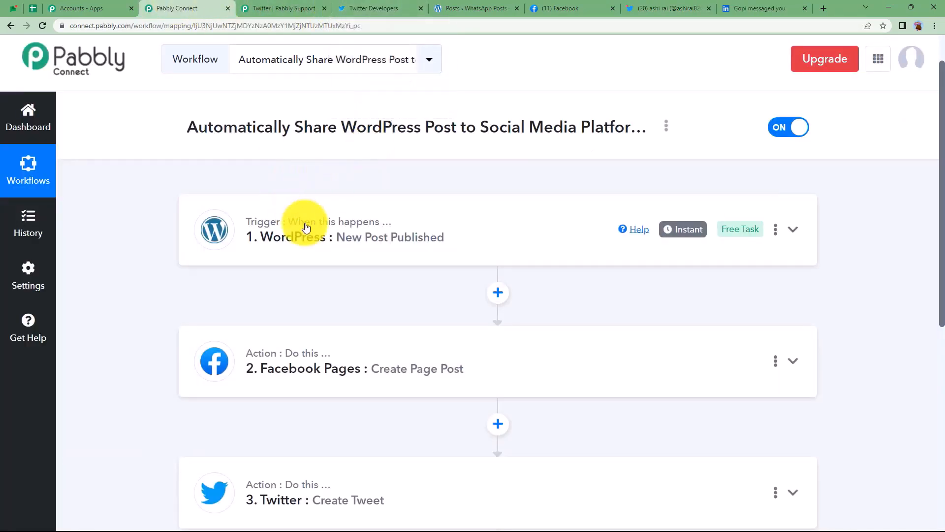
pyautogui.click(543, 10)
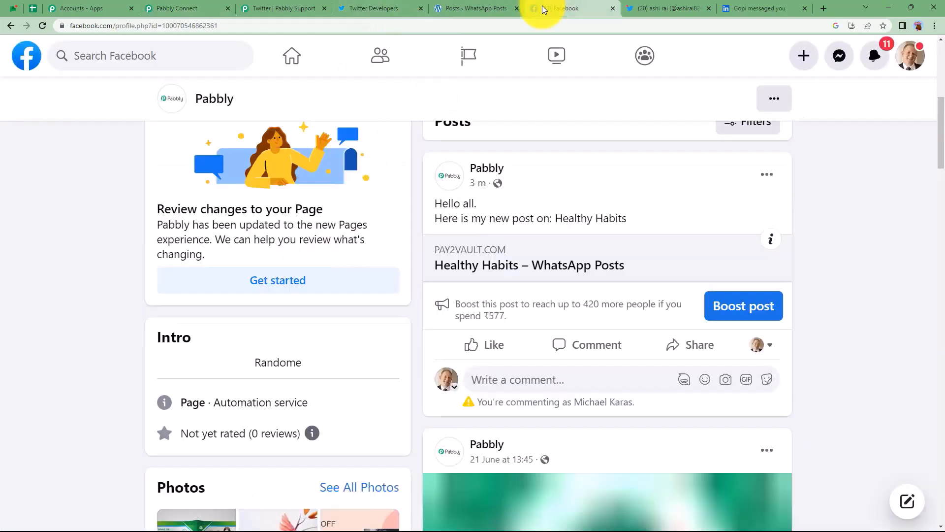
pyautogui.click(645, 9)
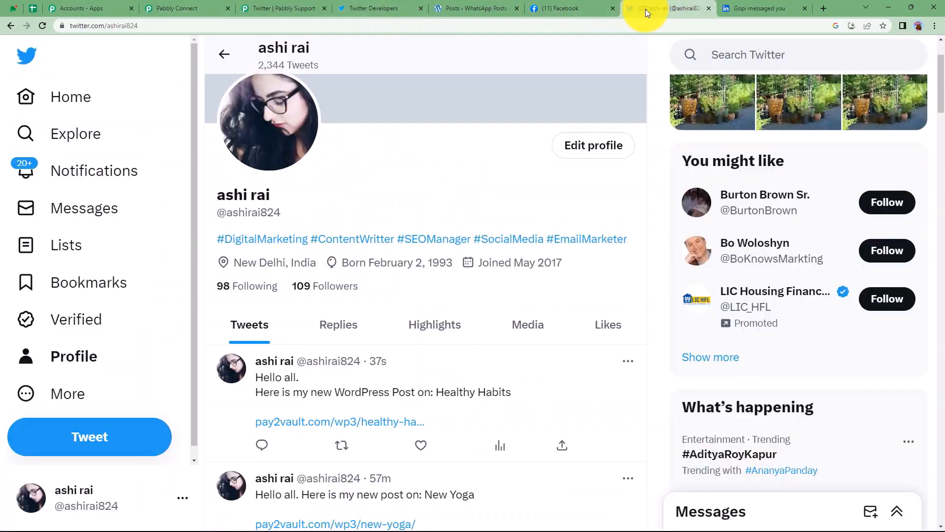
pyautogui.click(418, 9)
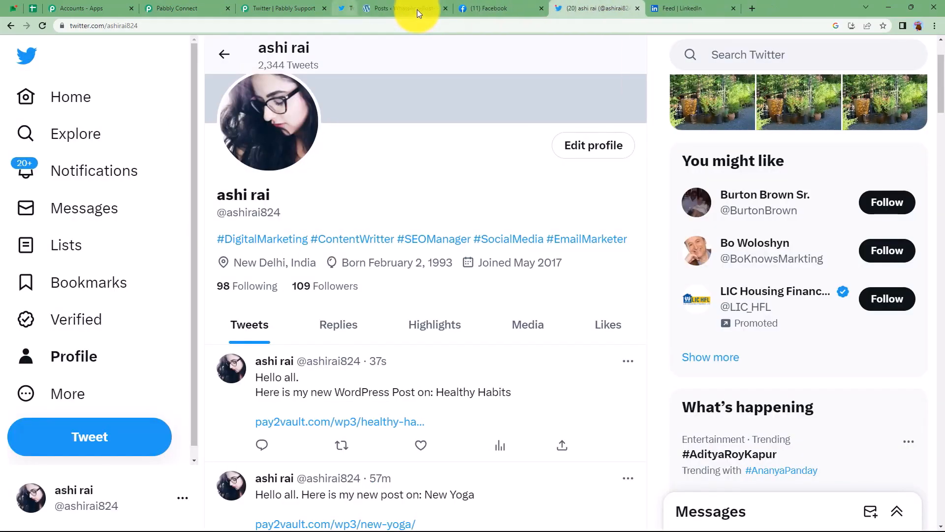
pyautogui.click(653, 14)
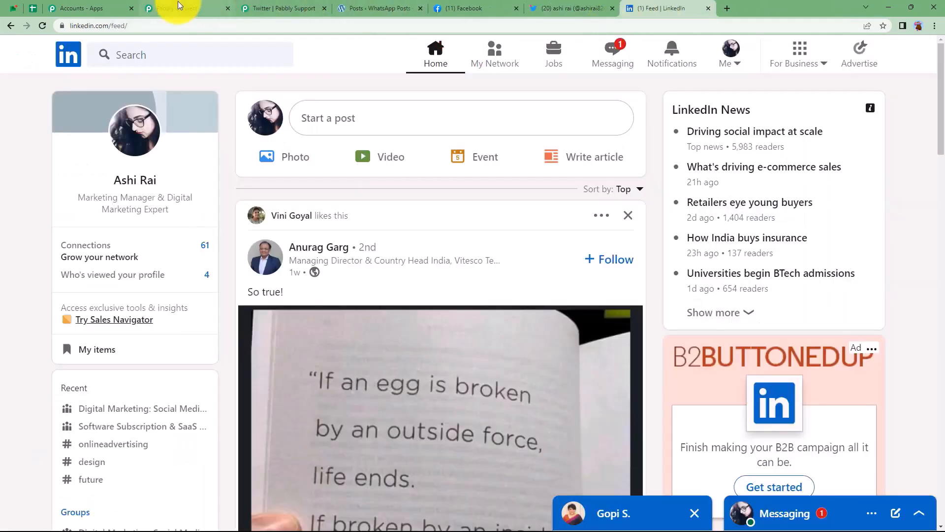
pyautogui.click(179, 6)
# Add a LinkedIn step after Twitter, searching 'linke', with the Share an Article or URL action event.
pyautogui.scroll(-4, 238, 389)
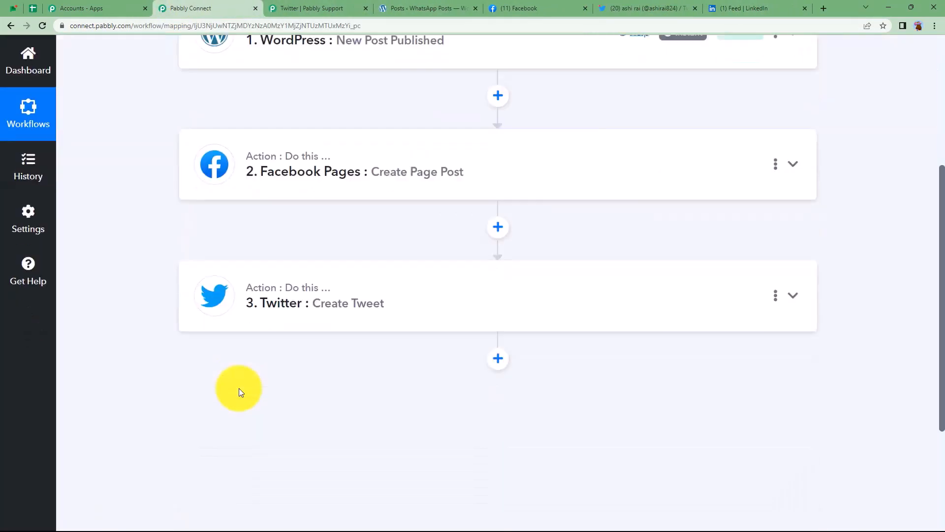
pyautogui.click(501, 349)
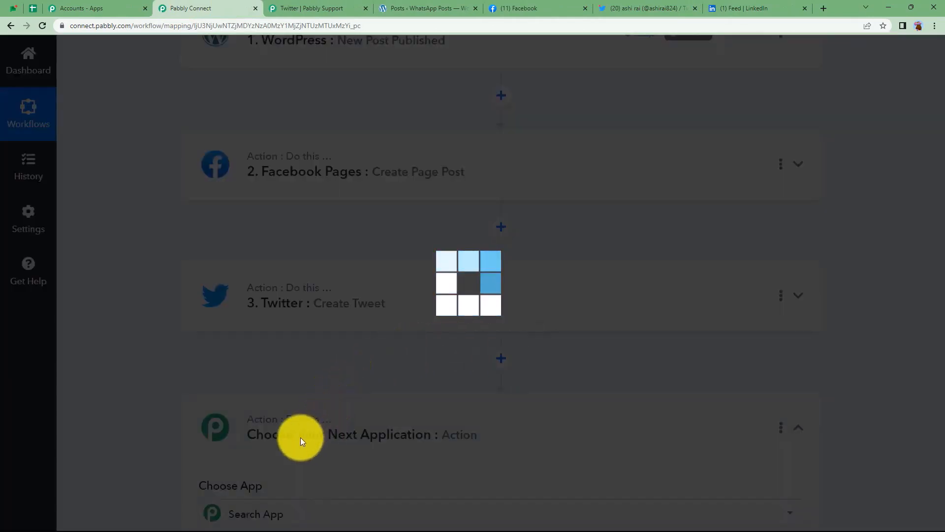
pyautogui.scroll(-3, 301, 439)
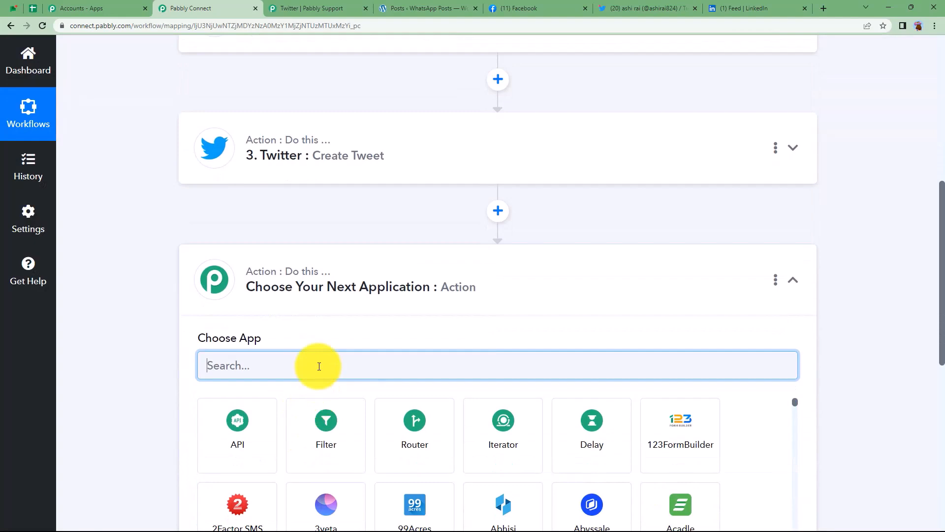
pyautogui.write('linke')
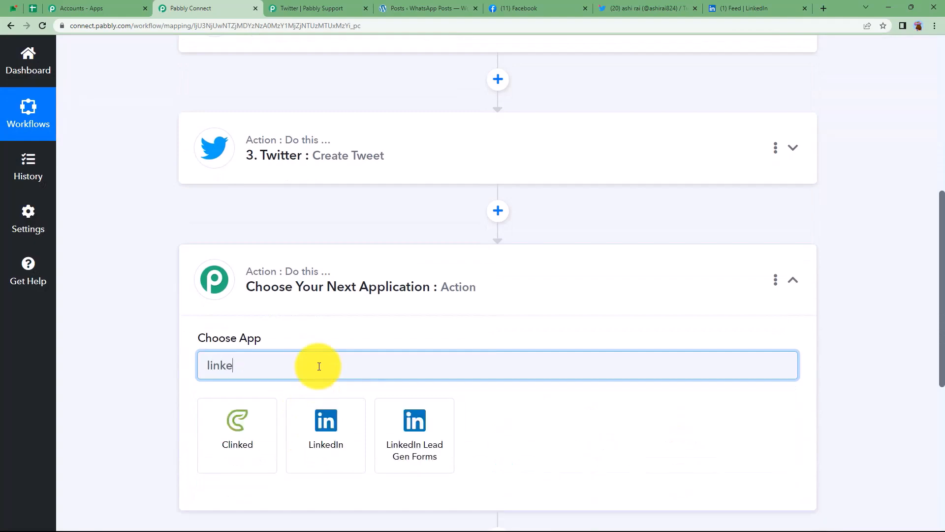
pyautogui.click(326, 421)
pyautogui.click(307, 333)
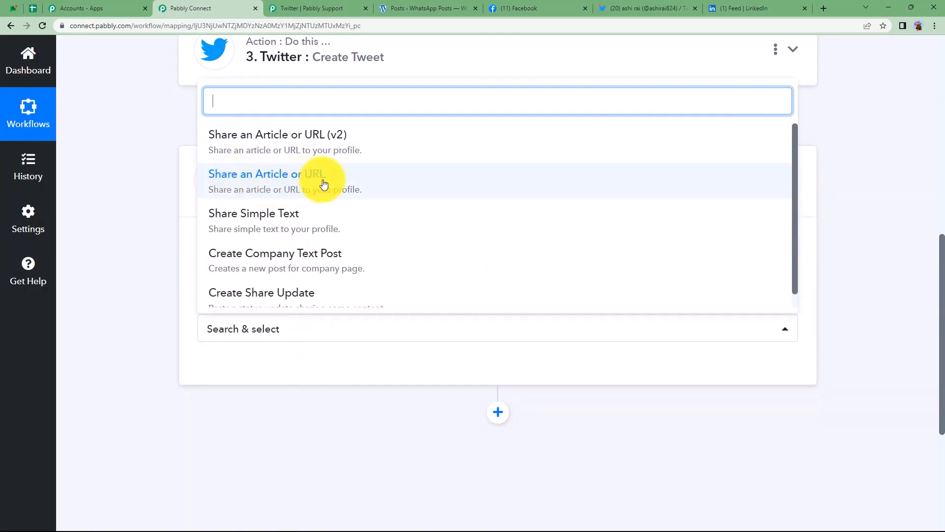
pyautogui.click(297, 184)
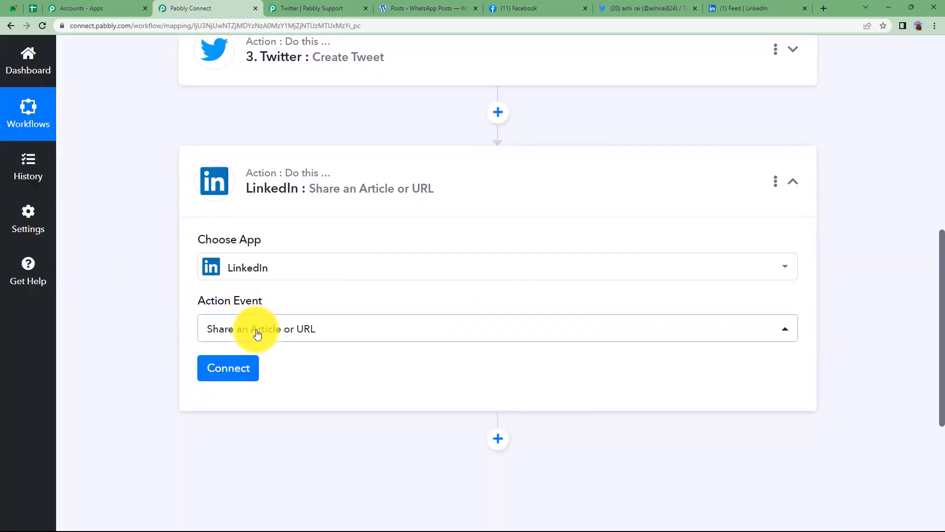
pyautogui.click(243, 367)
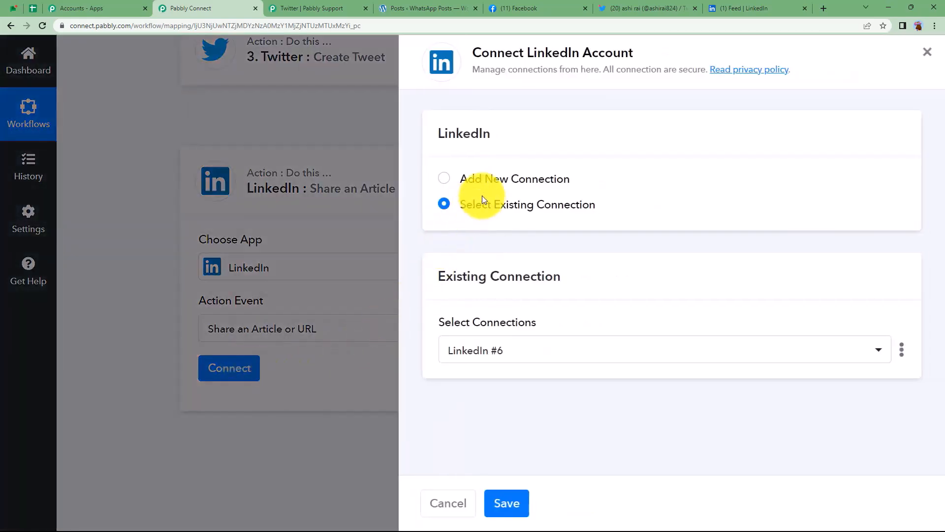
# Add a new LinkedIn connection by signing in to LinkedIn and allowing Pabbly access.
pyautogui.click(490, 181)
pyautogui.click(525, 333)
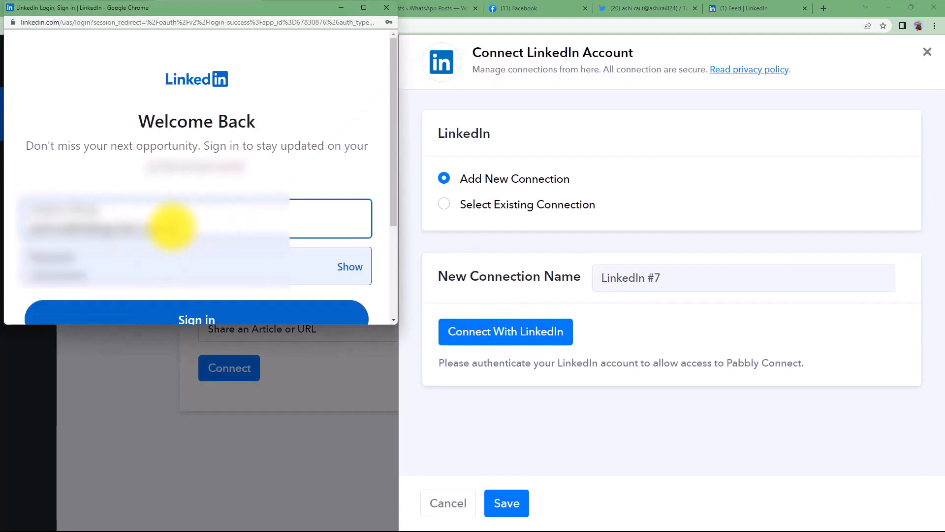
pyautogui.click(348, 268)
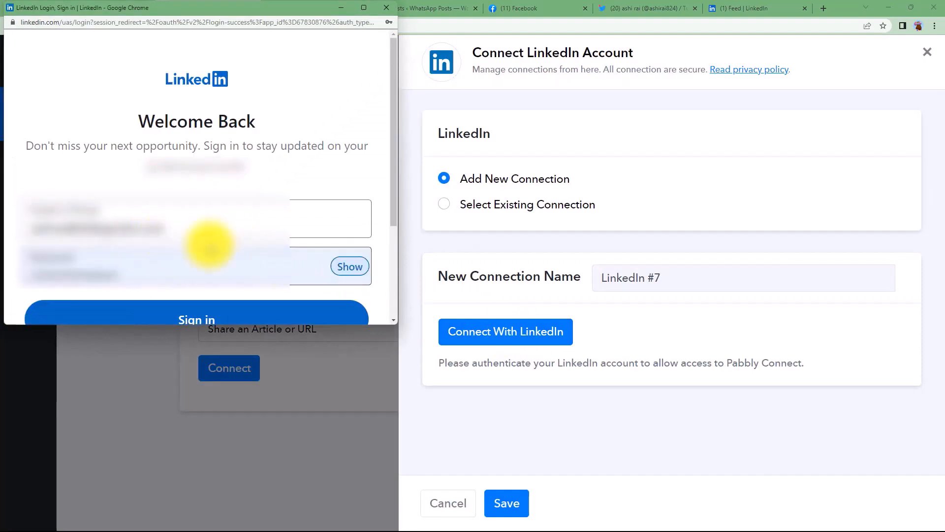
pyautogui.scroll(-3, 211, 244)
pyautogui.click(211, 181)
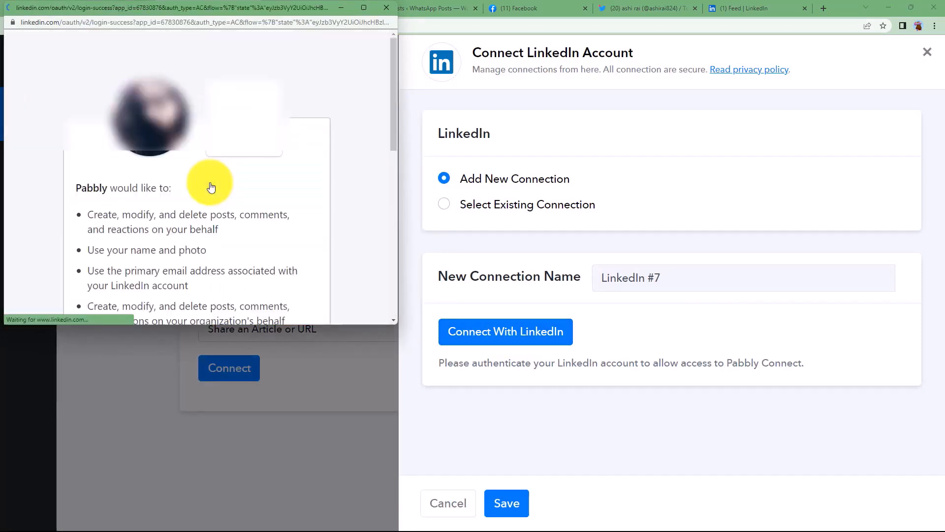
pyautogui.scroll(-8, 211, 217)
pyautogui.scroll(-3, 211, 243)
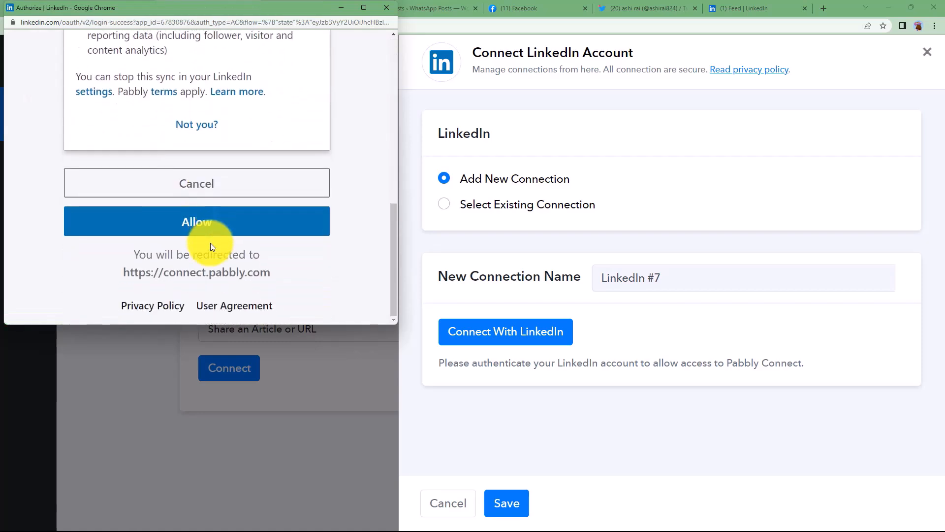
pyautogui.click(219, 229)
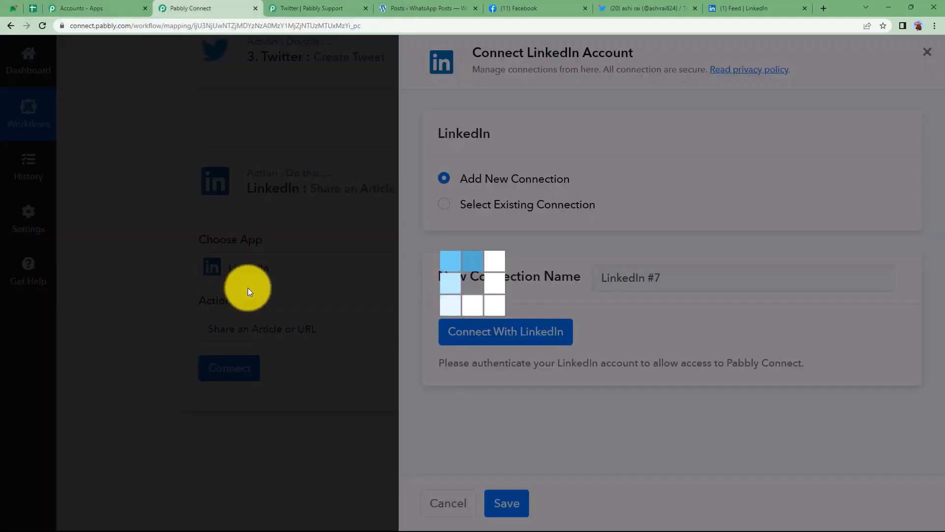
pyautogui.click(478, 334)
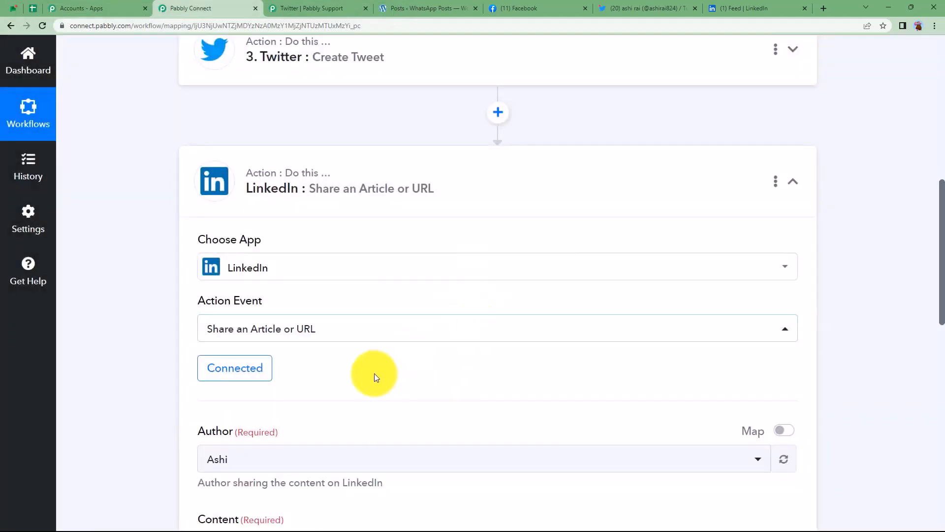
# Copy the greeting text from the Twitter step's message and paste it into LinkedIn Content.
pyautogui.scroll(-2, 374, 377)
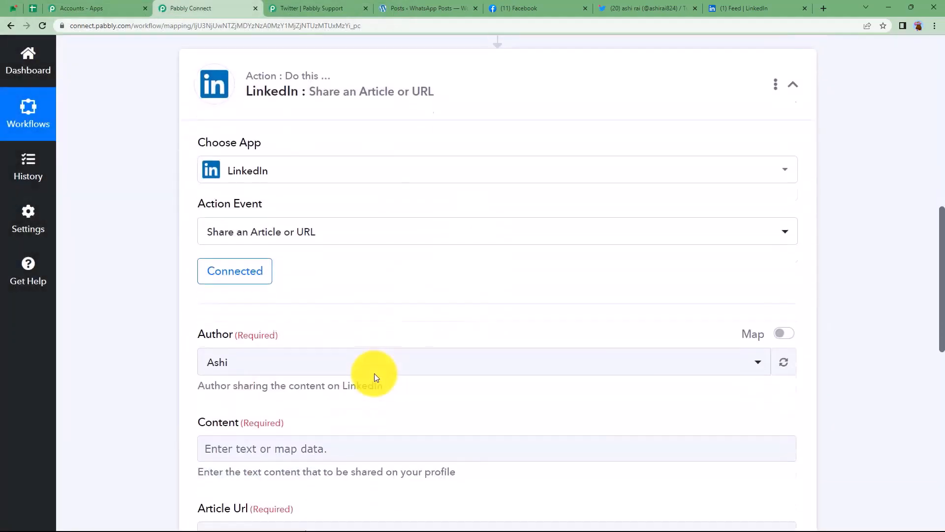
pyautogui.click(723, 4)
pyautogui.click(111, 4)
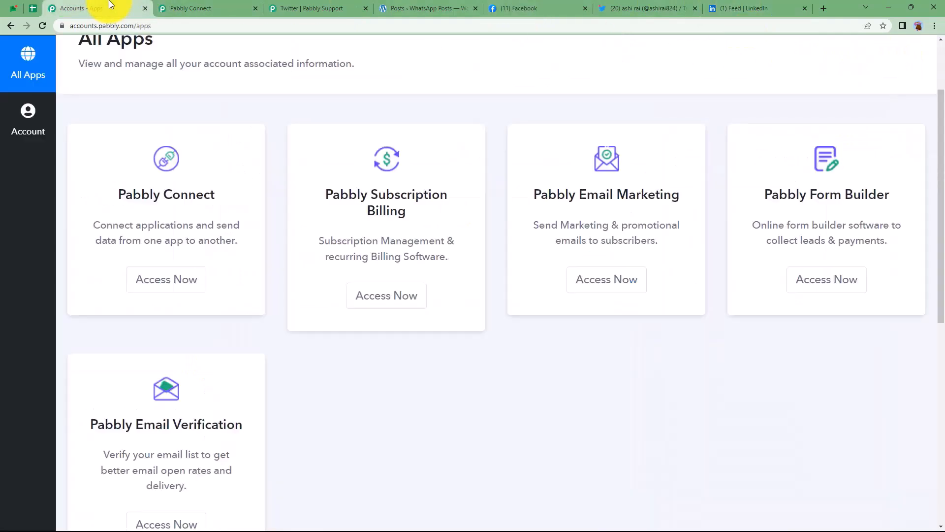
pyautogui.click(246, 4)
pyautogui.click(267, 306)
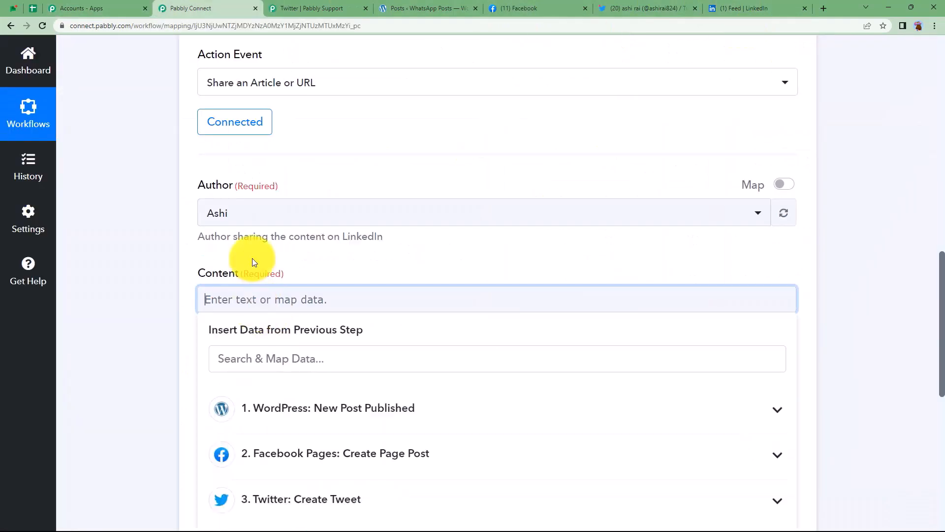
pyautogui.scroll(10, 252, 257)
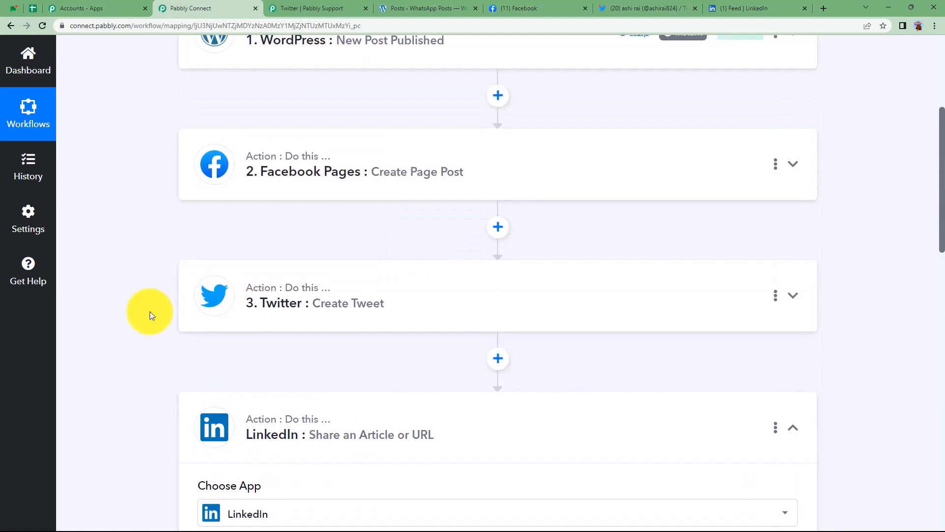
pyautogui.scroll(-3, 177, 268)
pyautogui.click(263, 175)
pyautogui.scroll(-3, 223, 303)
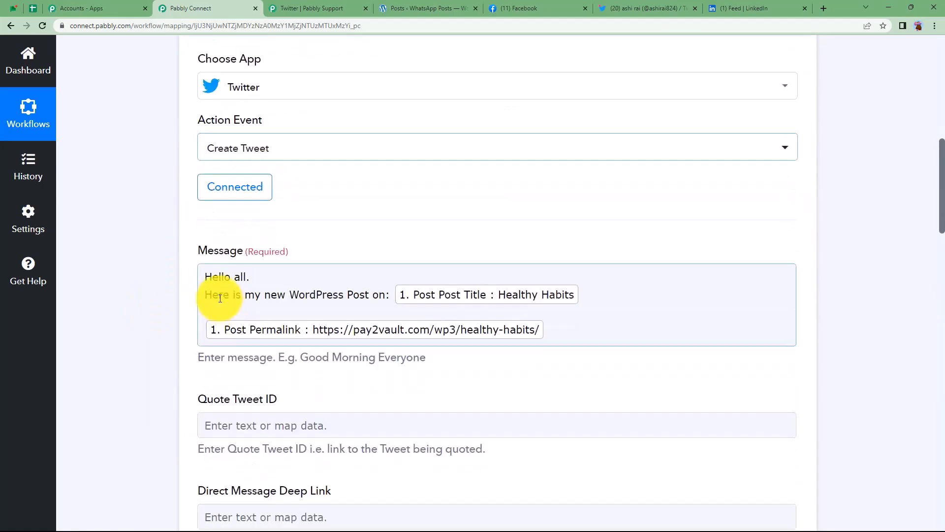
pyautogui.moveTo(205, 277); pyautogui.dragTo(391, 304)
pyautogui.hotkey('ctrl', 'c')
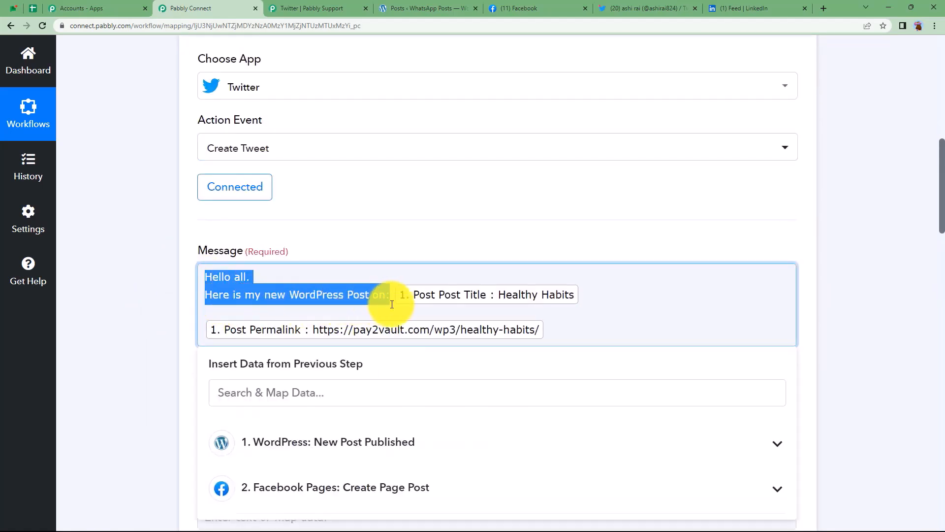
pyautogui.scroll(4, 350, 139)
pyautogui.click(344, 203)
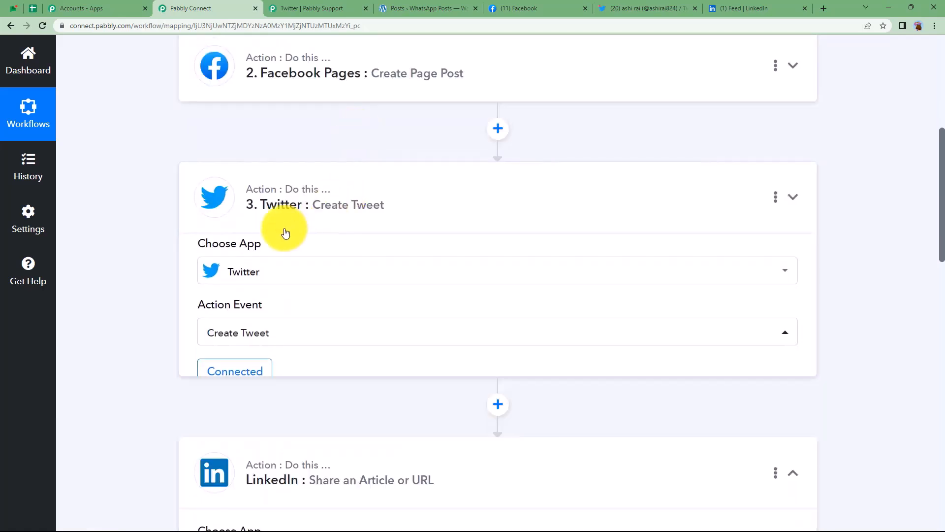
pyautogui.scroll(-6, 280, 289)
pyautogui.click(288, 345)
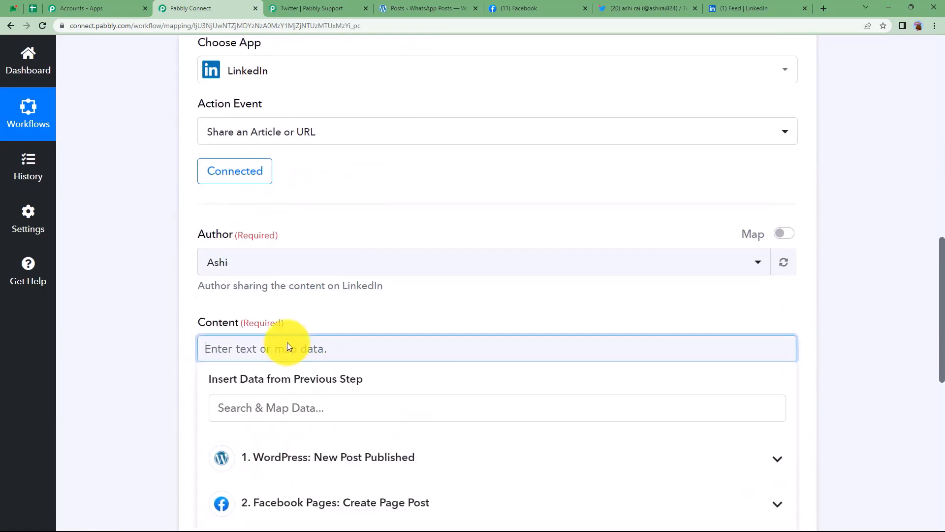
pyautogui.hotkey('ctrl', 'v')
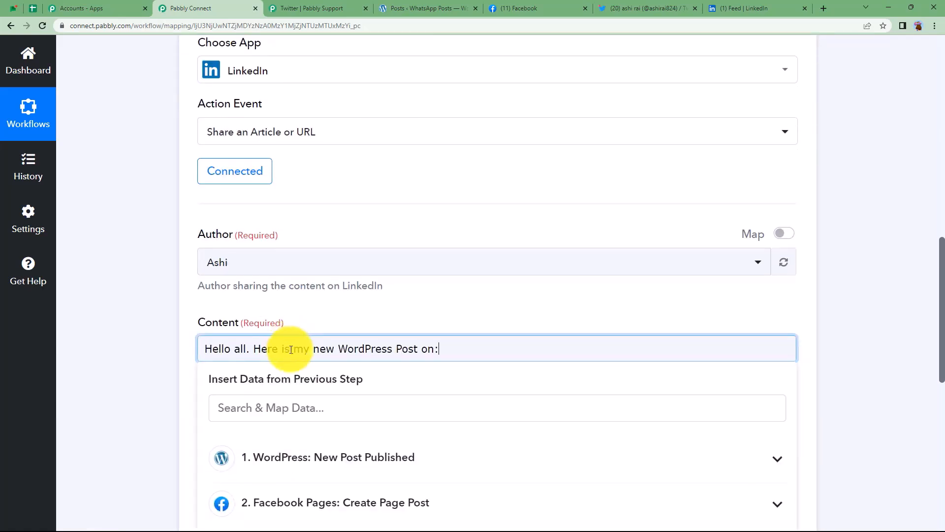
# Break the line after 'Hello all.' and append the mapped Post Title: Healthy Habits.
pyautogui.click(256, 348)
pyautogui.press('Return')
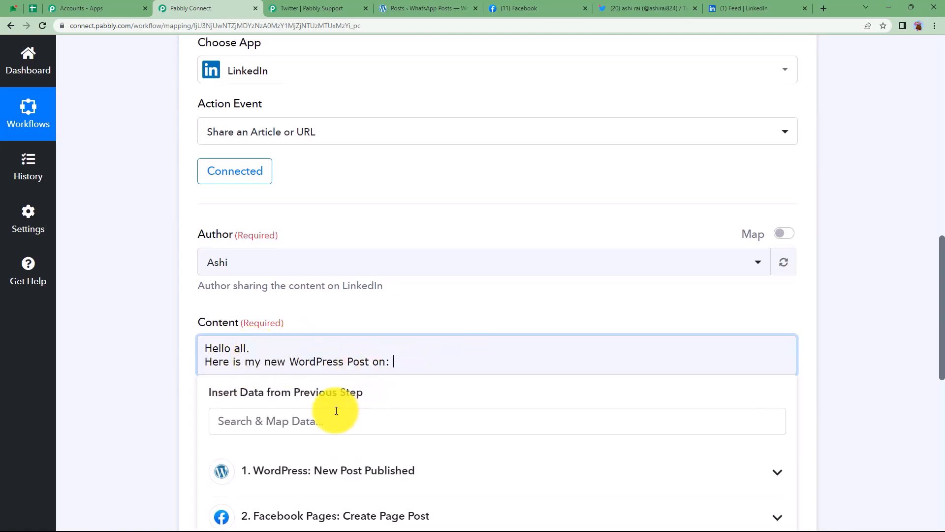
pyautogui.click(255, 423)
pyautogui.write('health')
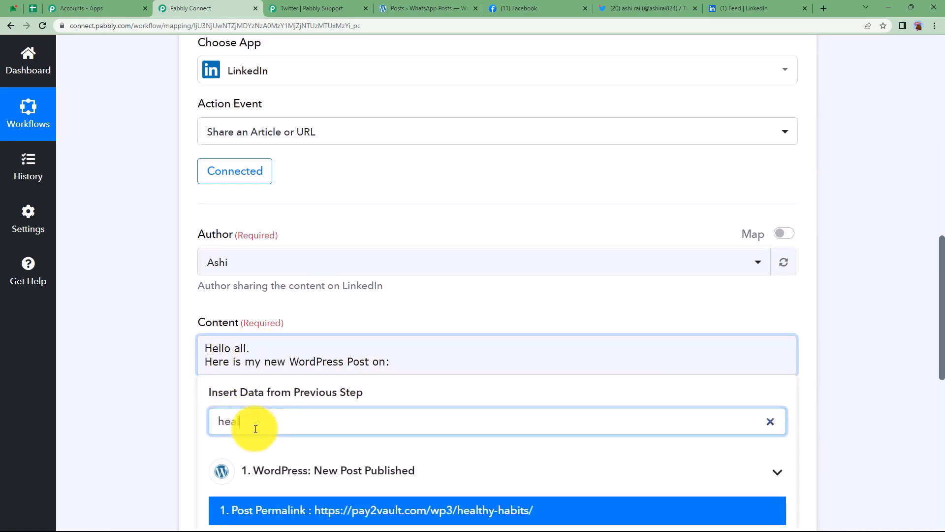
pyautogui.scroll(-2, 304, 458)
pyautogui.click(303, 457)
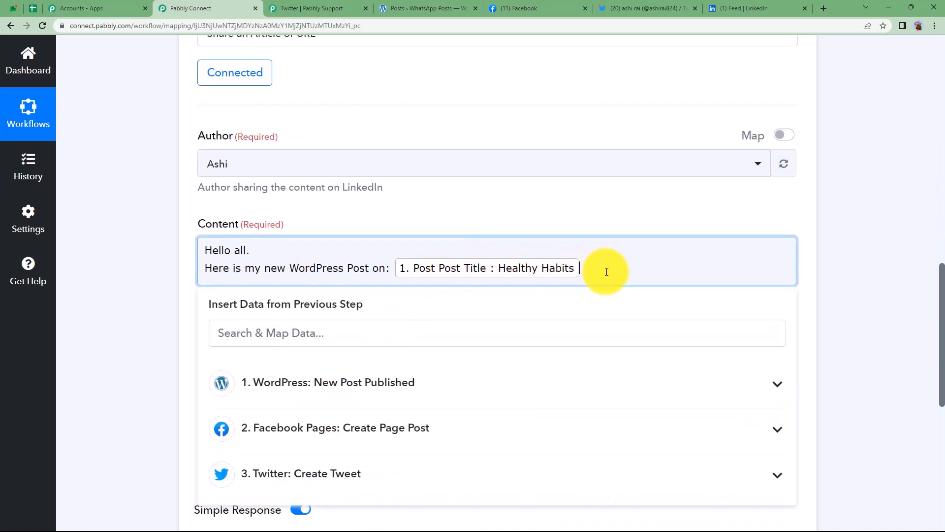
pyautogui.click(164, 312)
pyautogui.scroll(-3, 167, 320)
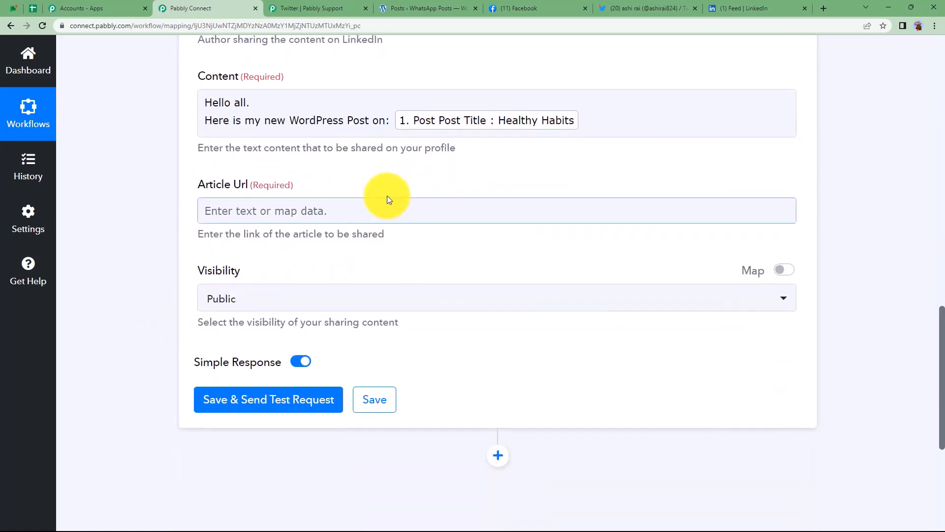
# Map the WordPress Post Permalink, found by searching 'perm', into the LinkedIn Article Url field.
pyautogui.click(258, 208)
pyautogui.click(171, 240)
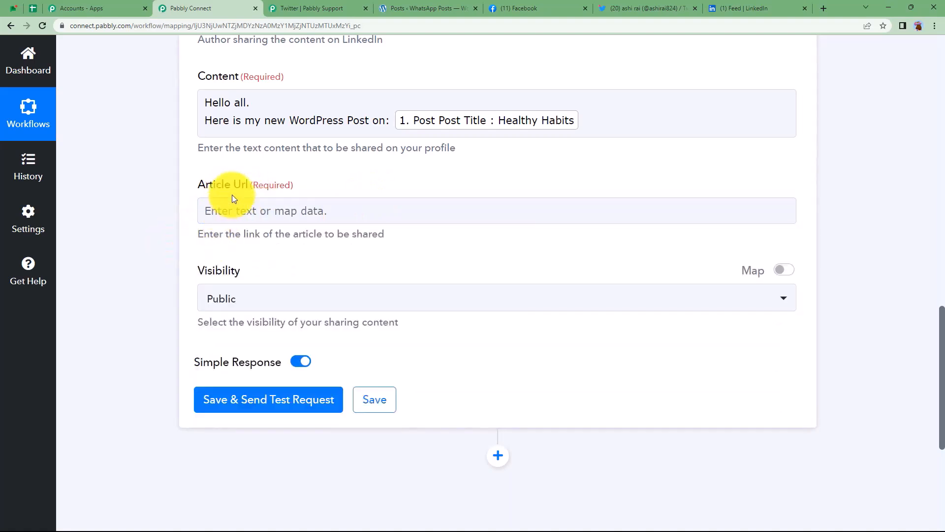
pyautogui.click(255, 212)
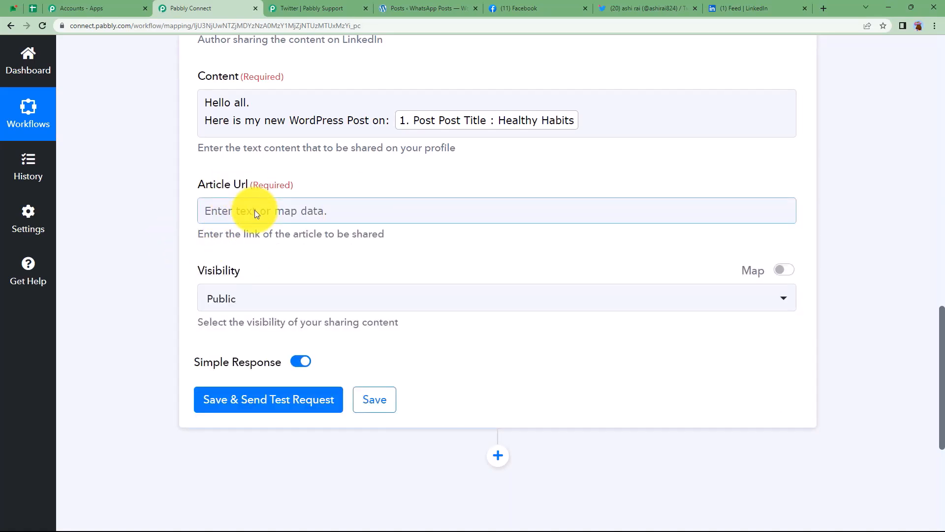
pyautogui.click(255, 210)
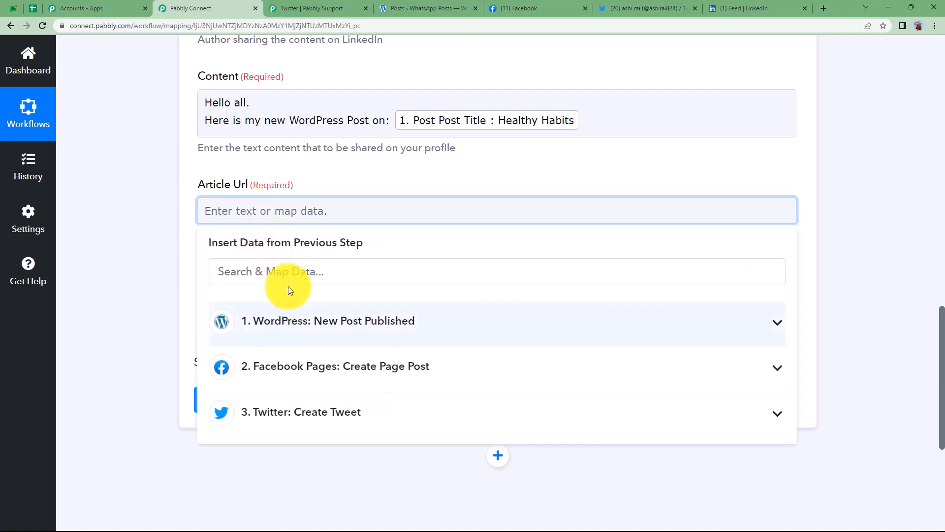
pyautogui.click(289, 268)
pyautogui.write('perm')
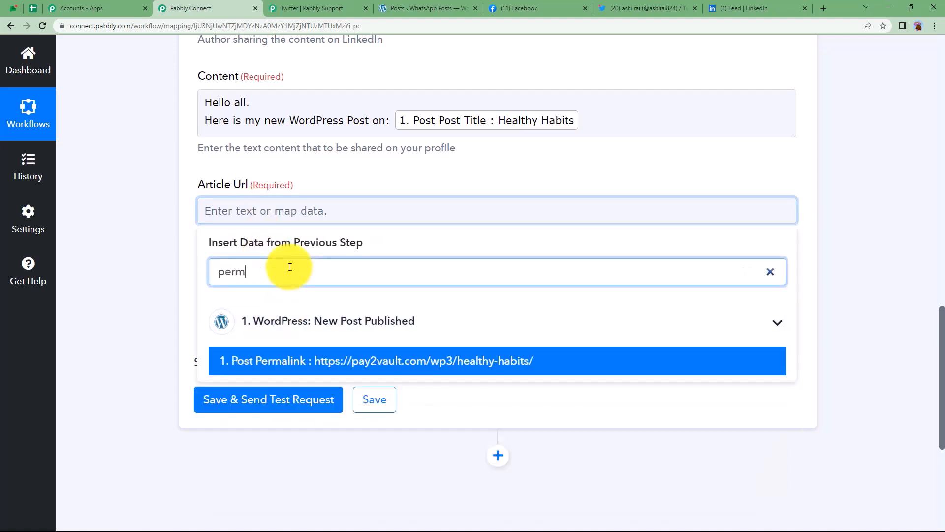
pyautogui.click(315, 360)
pyautogui.click(551, 205)
pyautogui.click(562, 186)
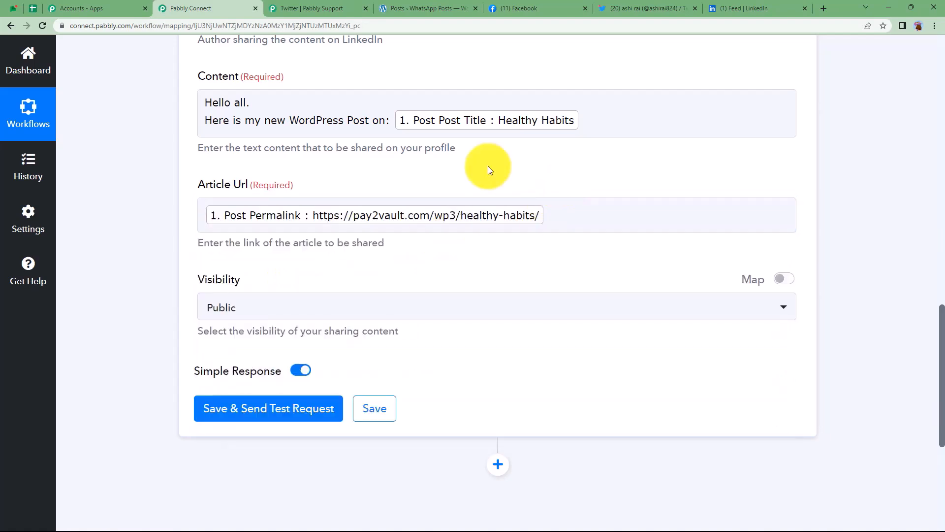
# Keep visibility Public and send a test share, checking the returned share Id, then collapse the step.
pyautogui.click(222, 306)
pyautogui.click(235, 379)
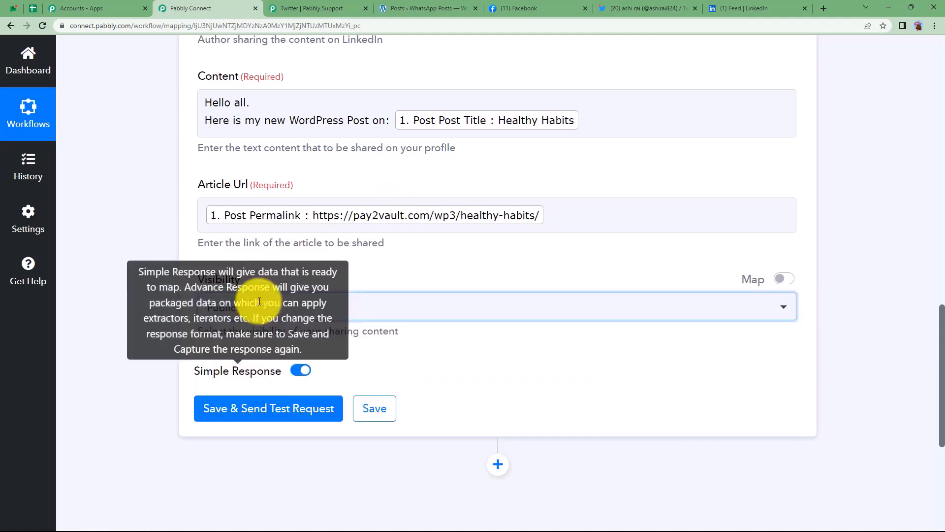
pyautogui.click(261, 416)
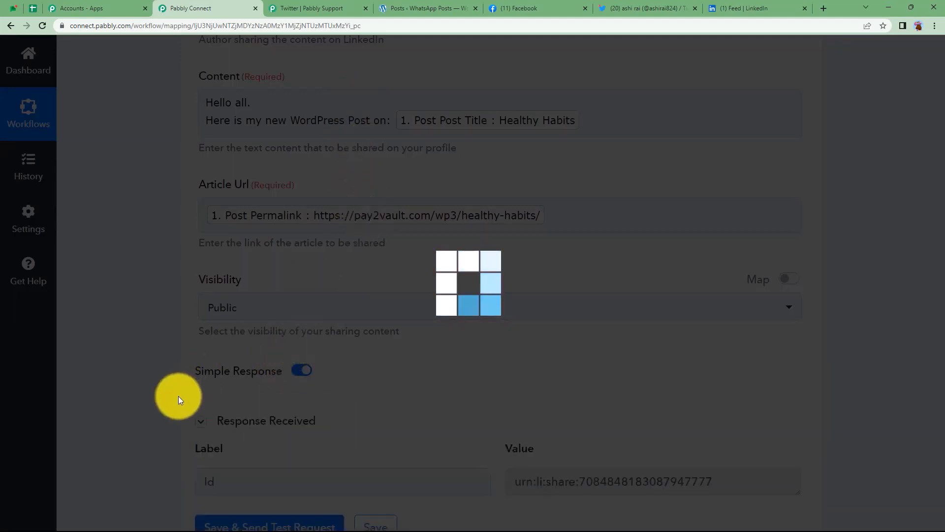
pyautogui.scroll(-1, 179, 395)
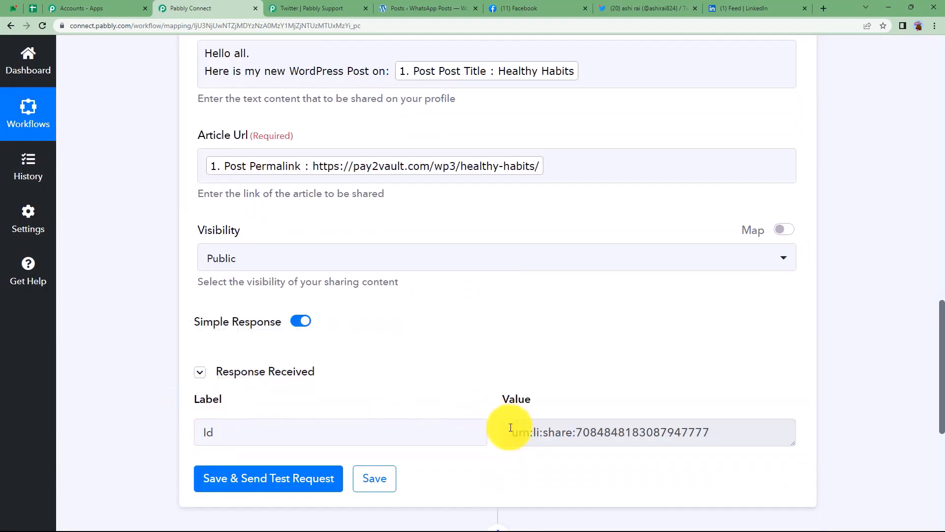
pyautogui.moveTo(507, 428); pyautogui.dragTo(717, 434)
pyautogui.click(737, 410)
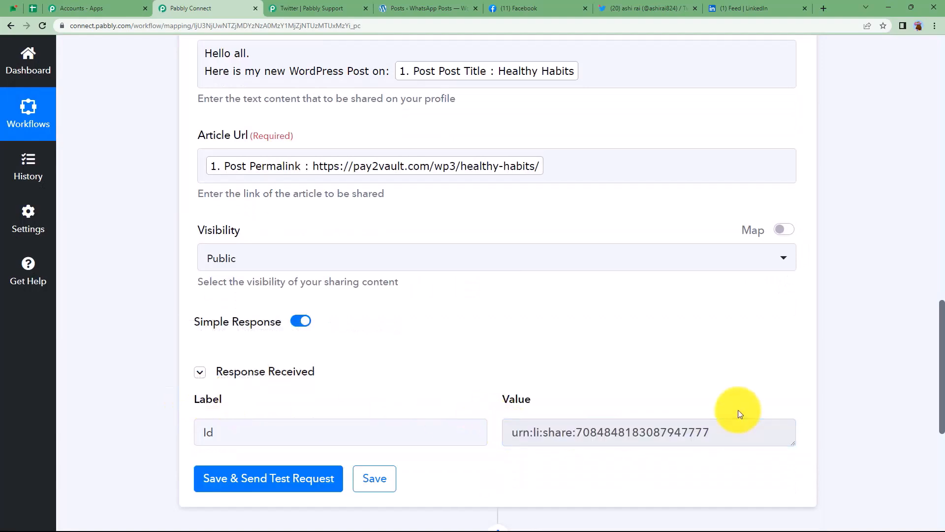
pyautogui.scroll(5, 722, 370)
pyautogui.scroll(7, 722, 370)
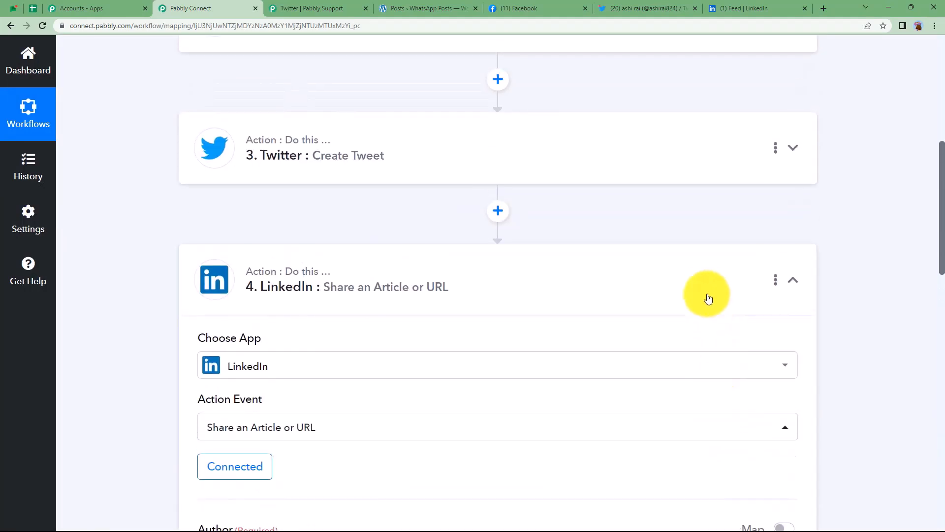
pyautogui.click(491, 308)
pyautogui.scroll(5, 493, 308)
pyautogui.scroll(-2, 493, 308)
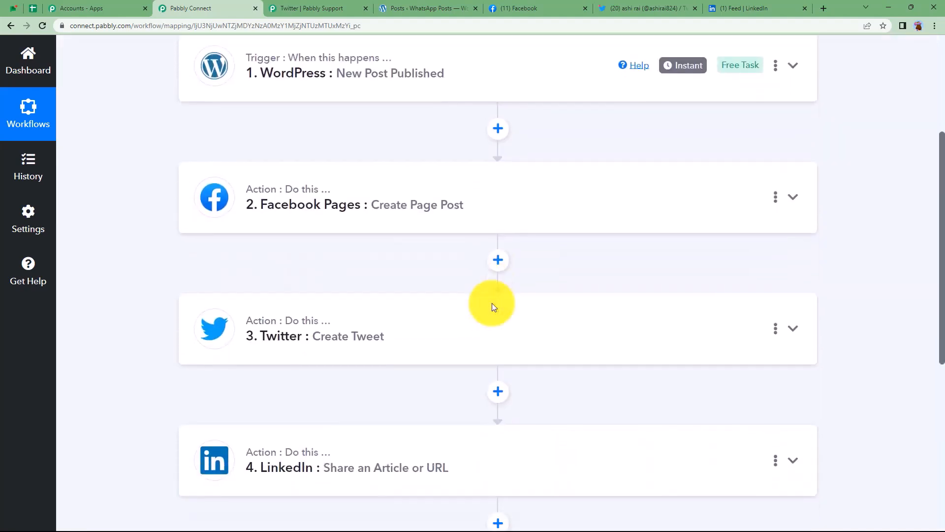
pyautogui.click(721, 7)
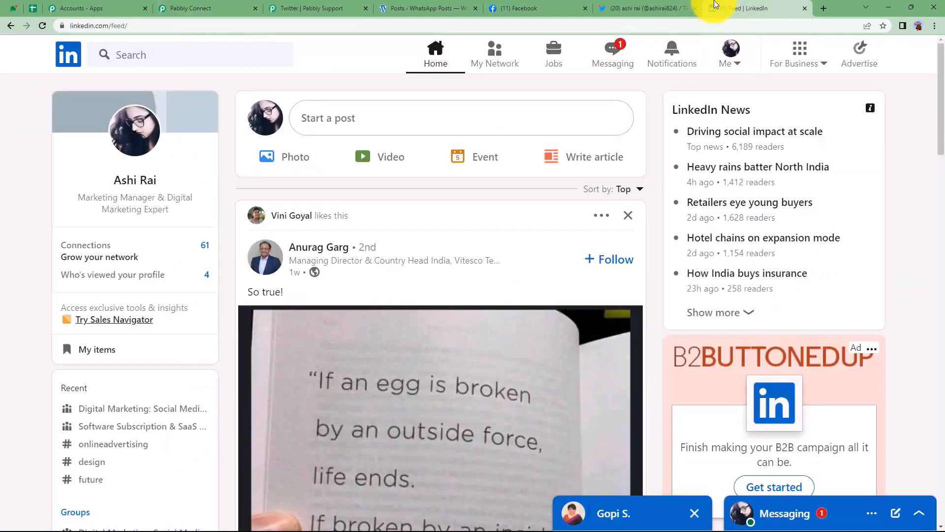
# Open the LinkedIn notification for the shared Healthy Habits post to view it live.
pyautogui.click(677, 59)
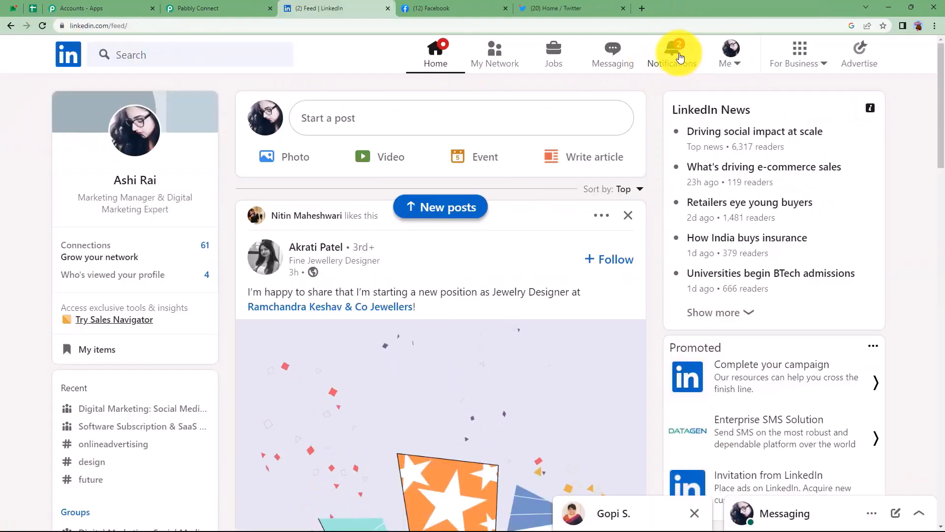
pyautogui.click(678, 55)
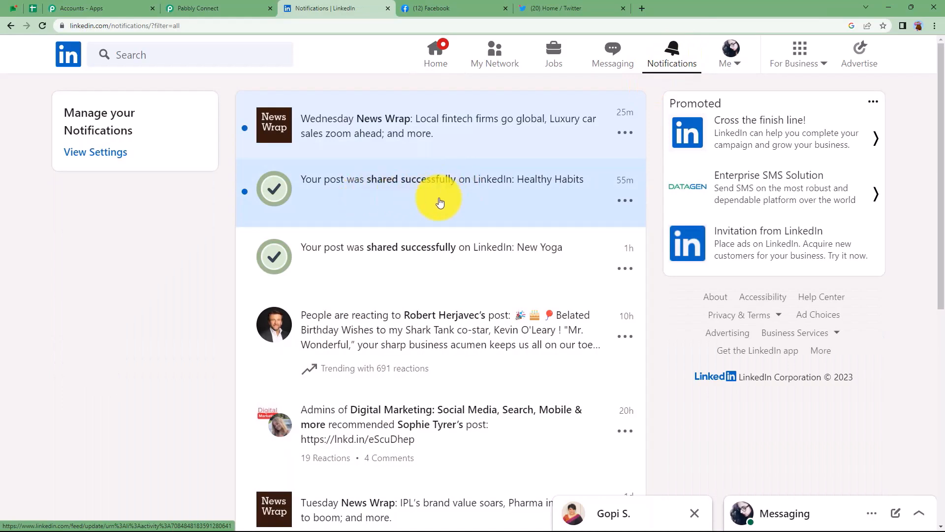
pyautogui.click(540, 199)
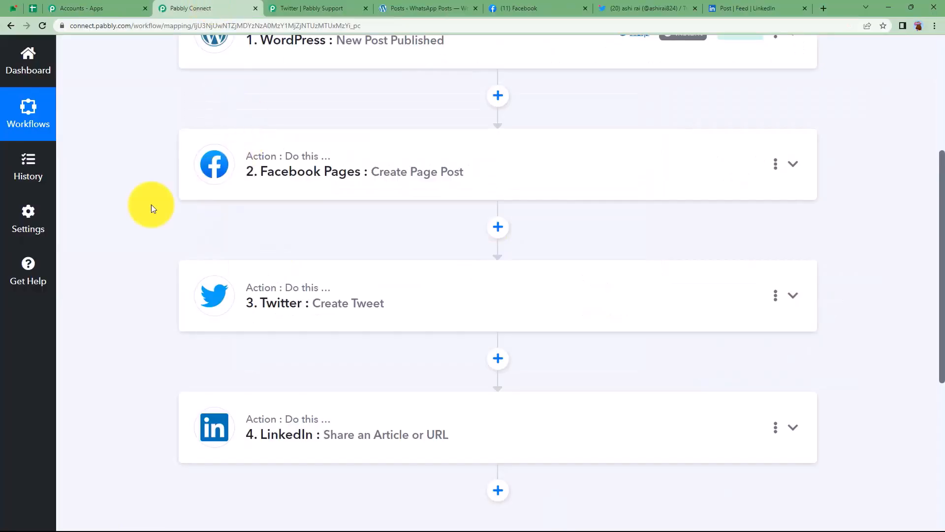
pyautogui.scroll(2, 152, 205)
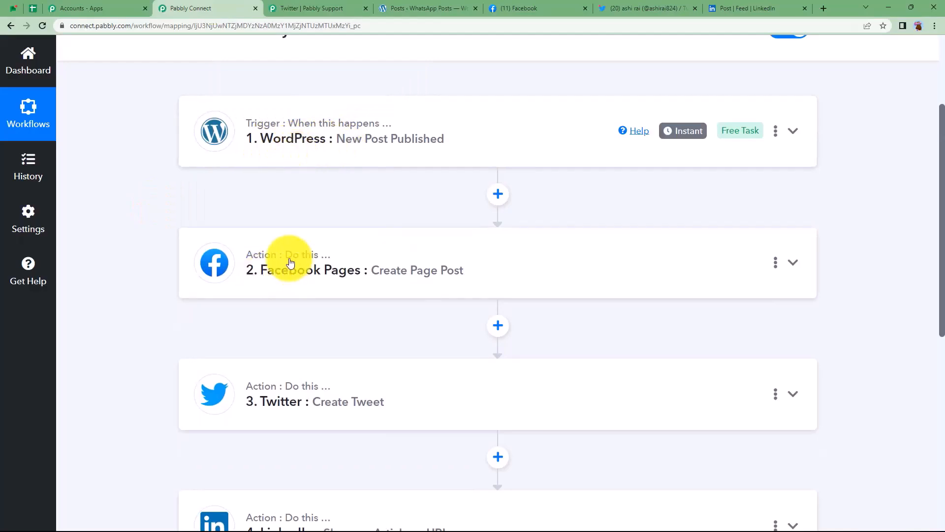
pyautogui.scroll(-5, 292, 274)
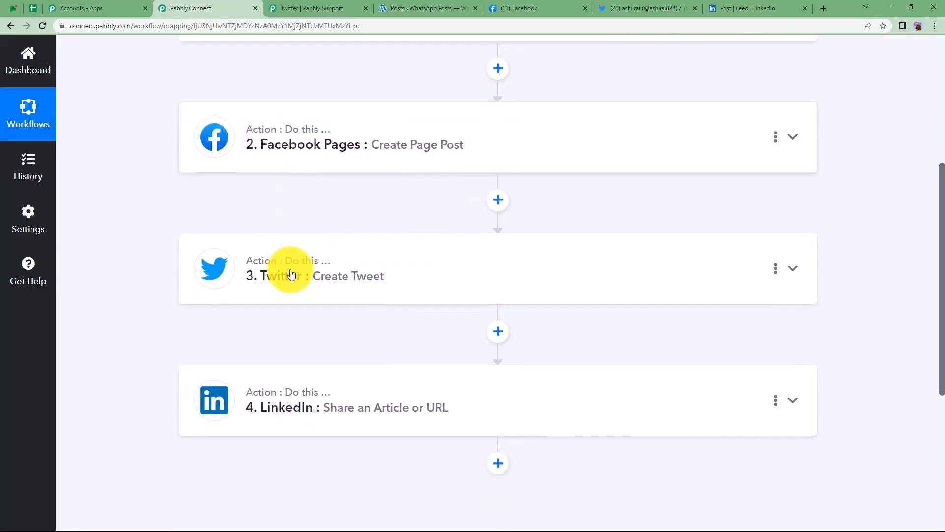
pyautogui.scroll(4, 291, 269)
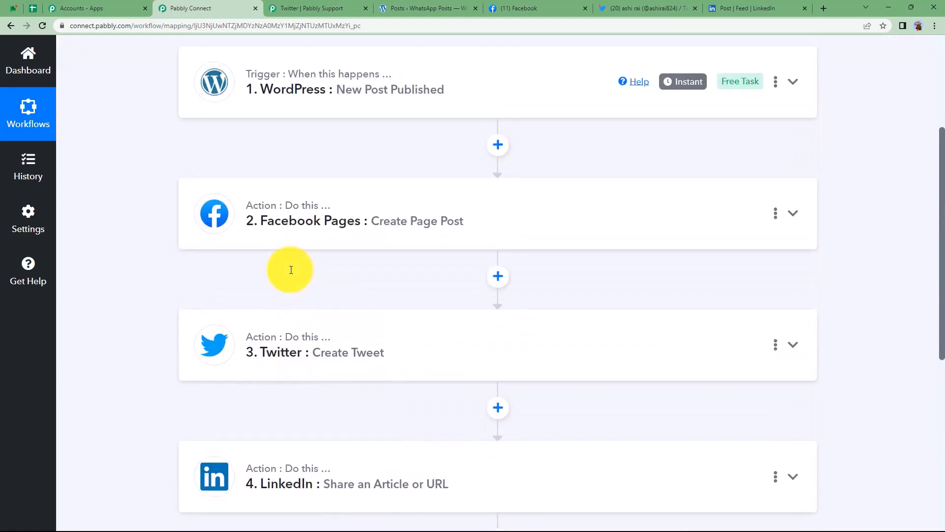
pyautogui.scroll(4, 291, 269)
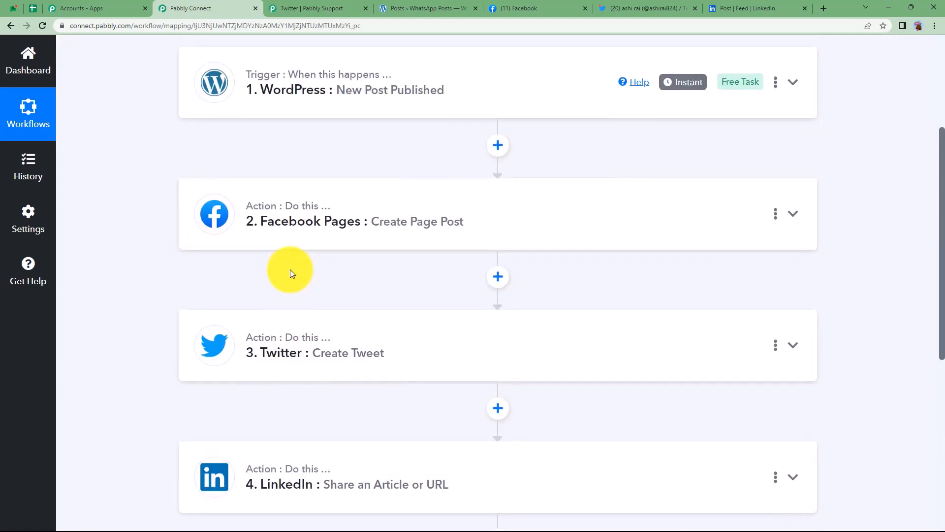
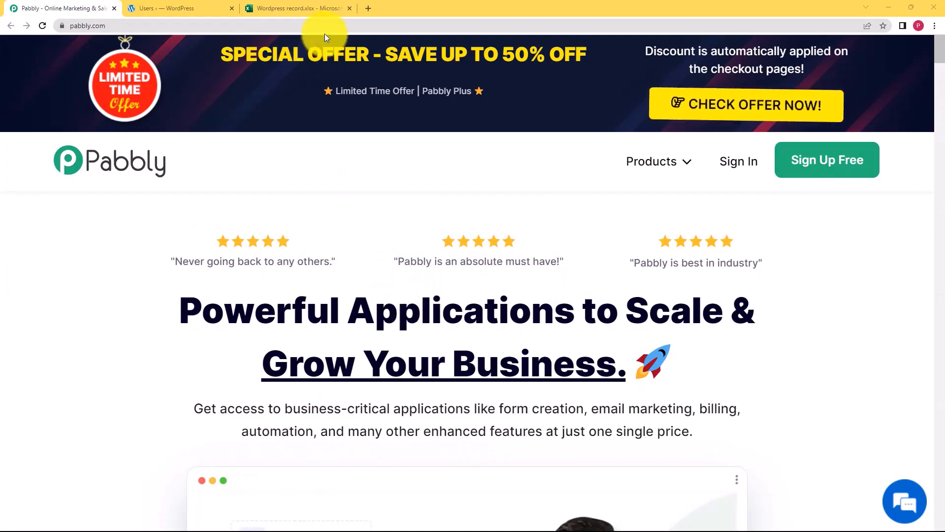
# Review the WordPress admin and the Wordpress record sheet (Title, Post Link, Date), then open Pabbly's login page.
pyautogui.click(207, 5)
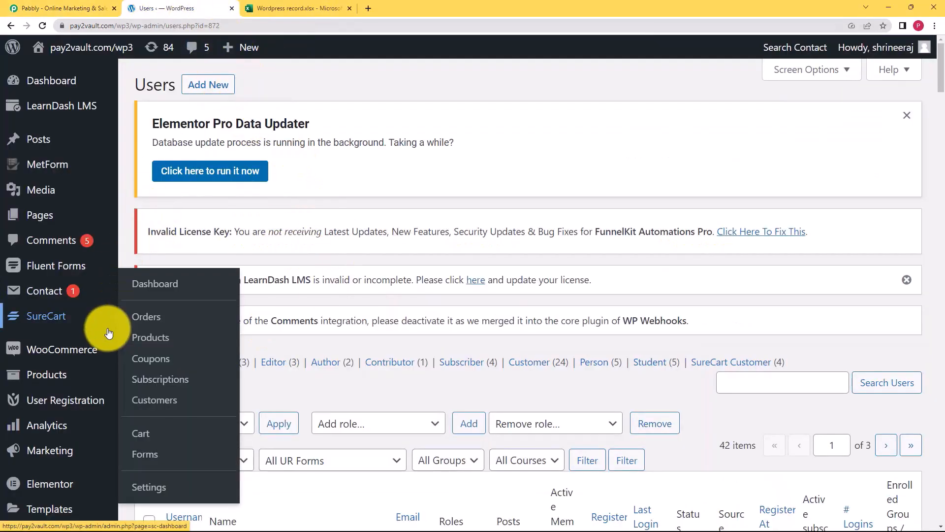
pyautogui.click(296, 6)
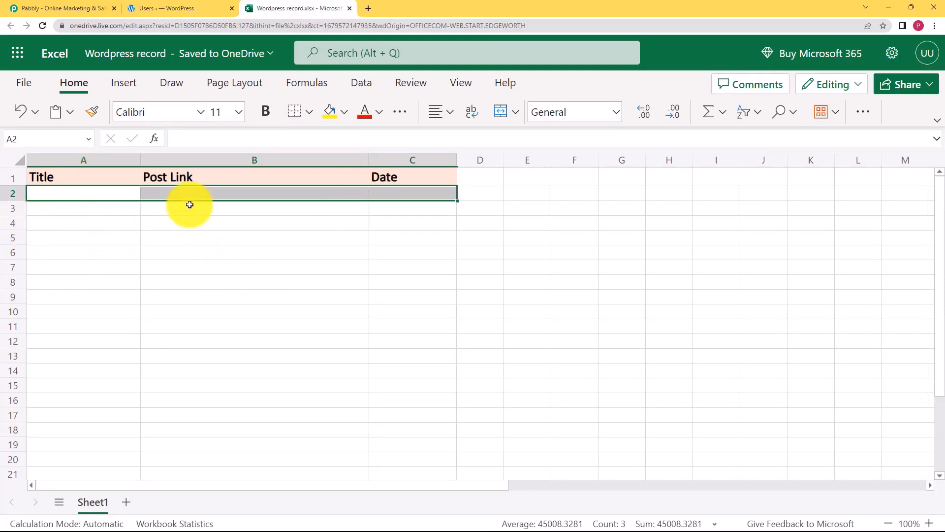
pyautogui.click(177, 9)
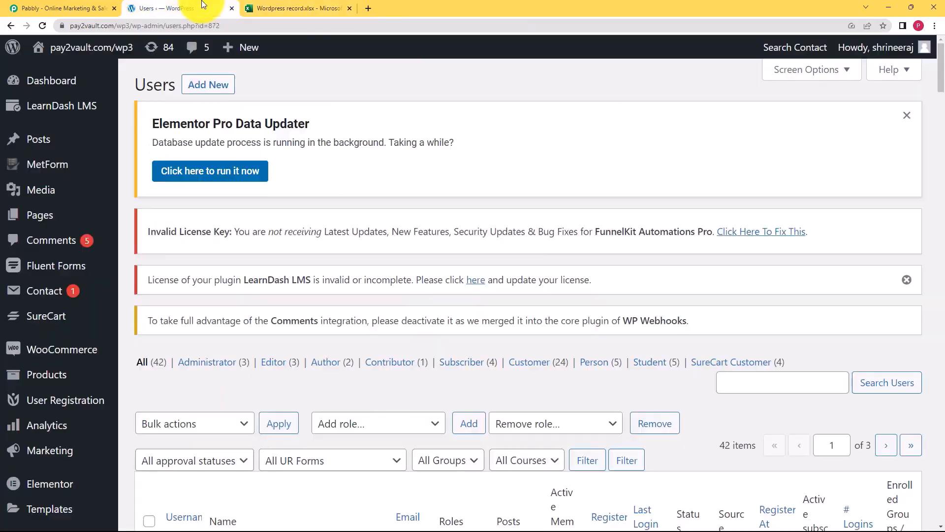
pyautogui.click(263, 6)
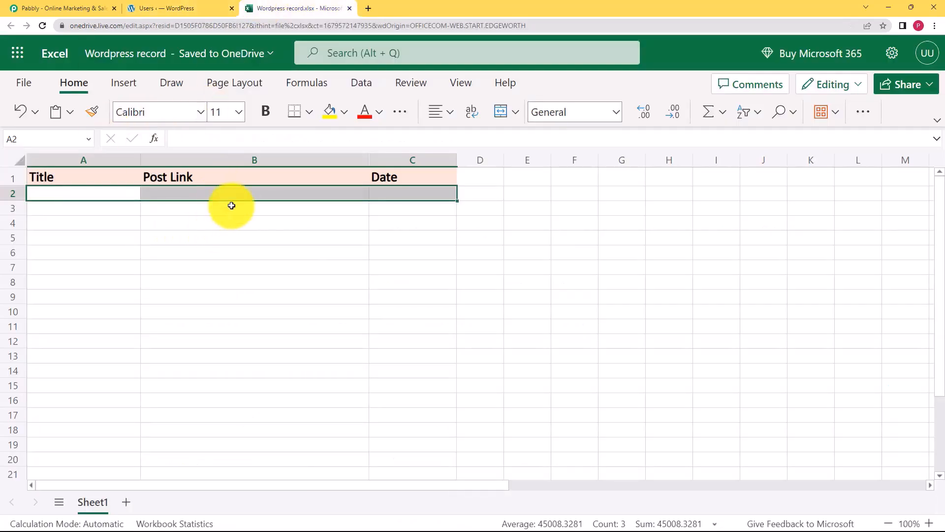
pyautogui.click(67, 6)
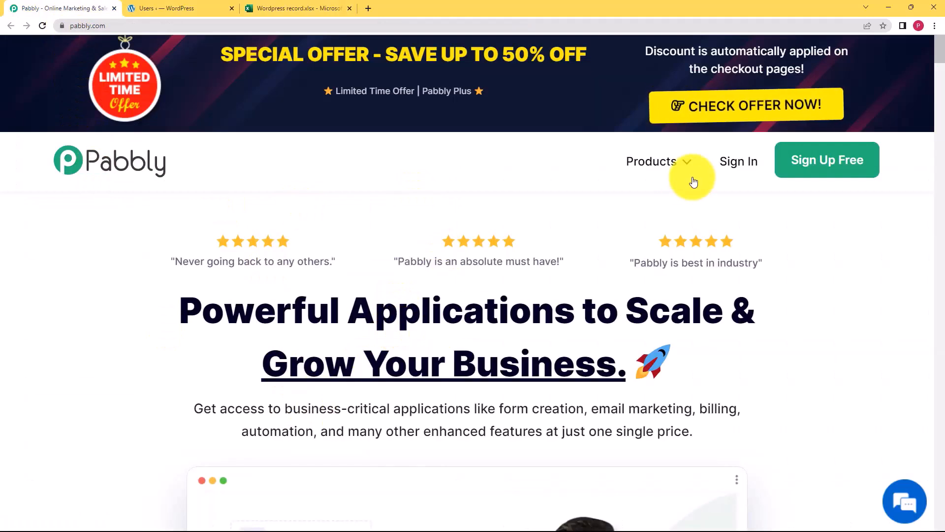
pyautogui.click(723, 166)
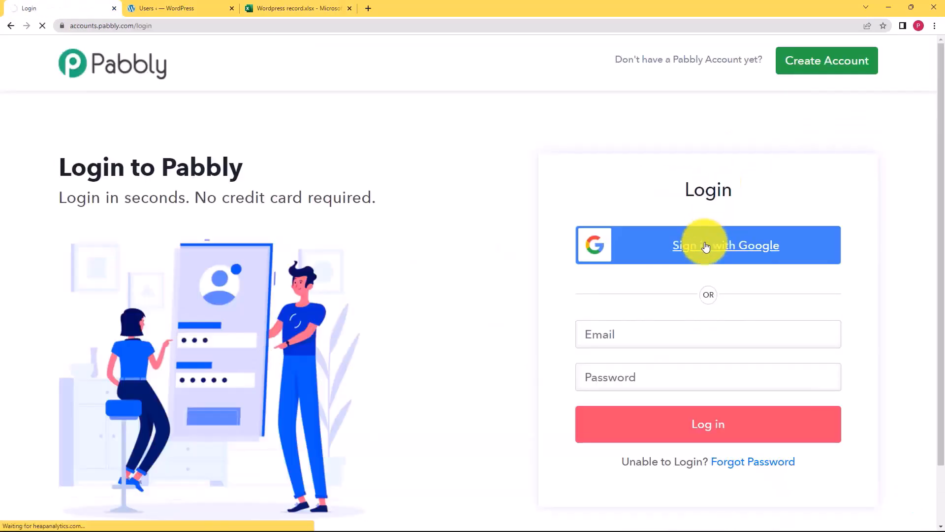
# Sign in with Google and create the workflow 'Add post details to Excel when a Post is created in Wordpress'.
pyautogui.click(706, 246)
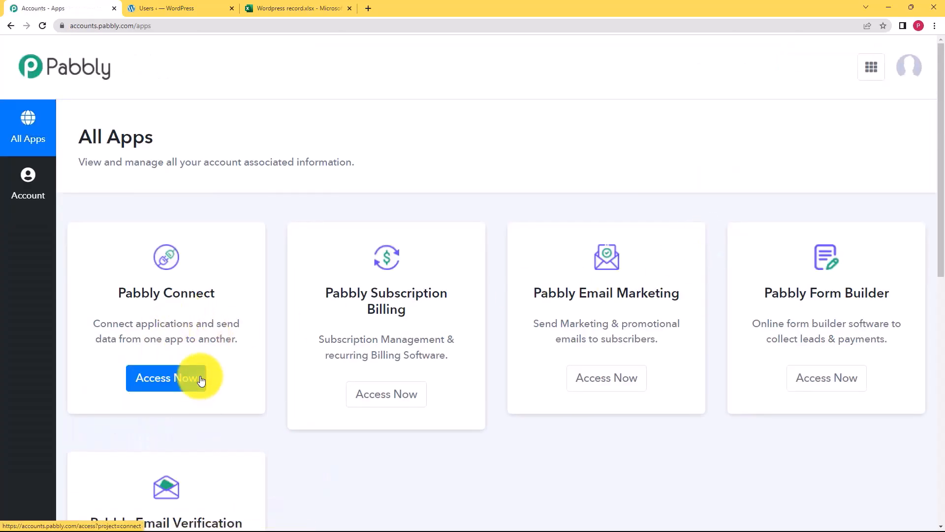
pyautogui.click(160, 374)
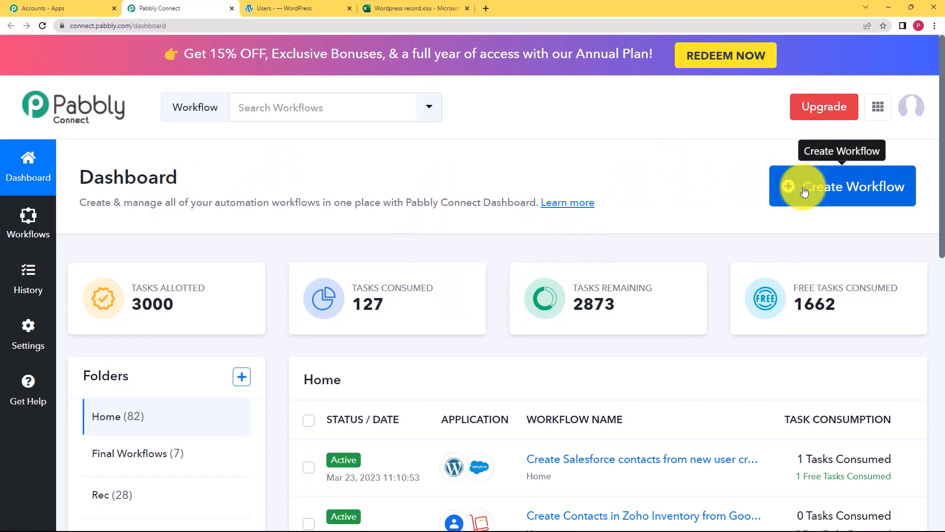
pyautogui.click(804, 191)
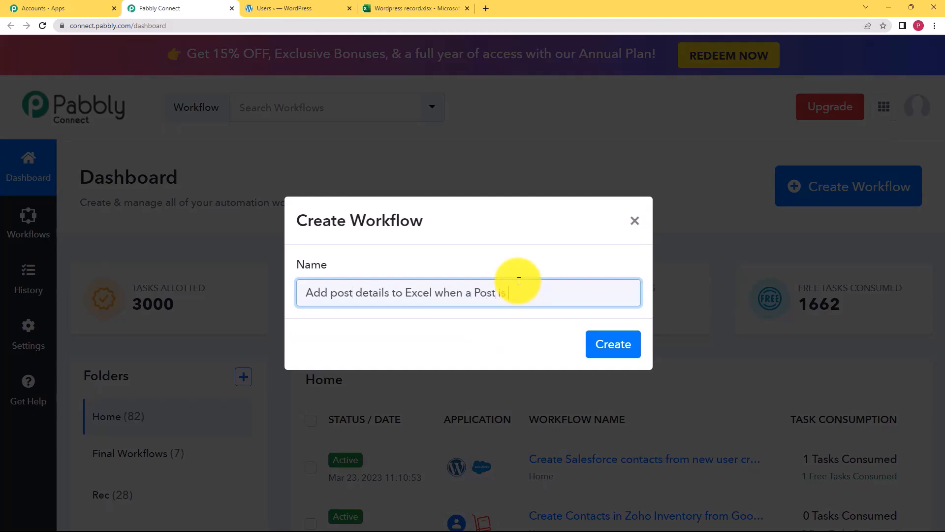
pyautogui.write('ress')
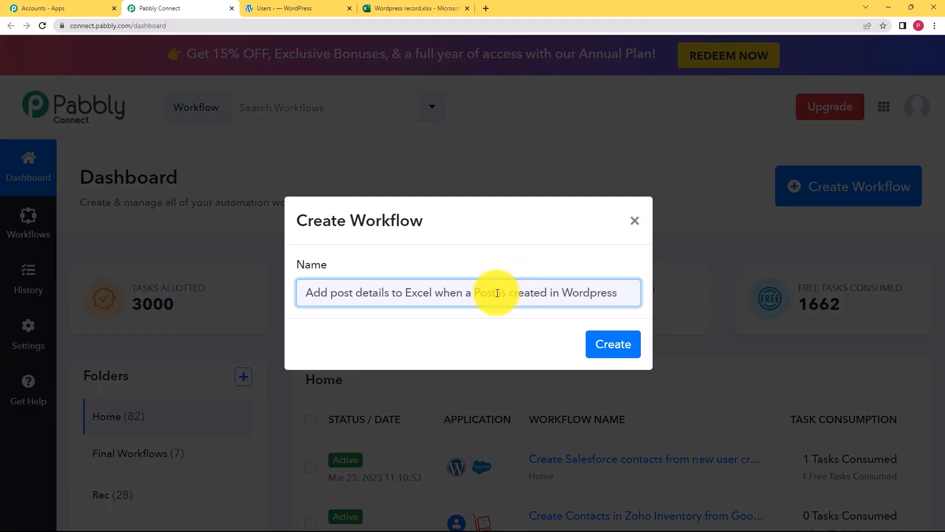
pyautogui.click(606, 340)
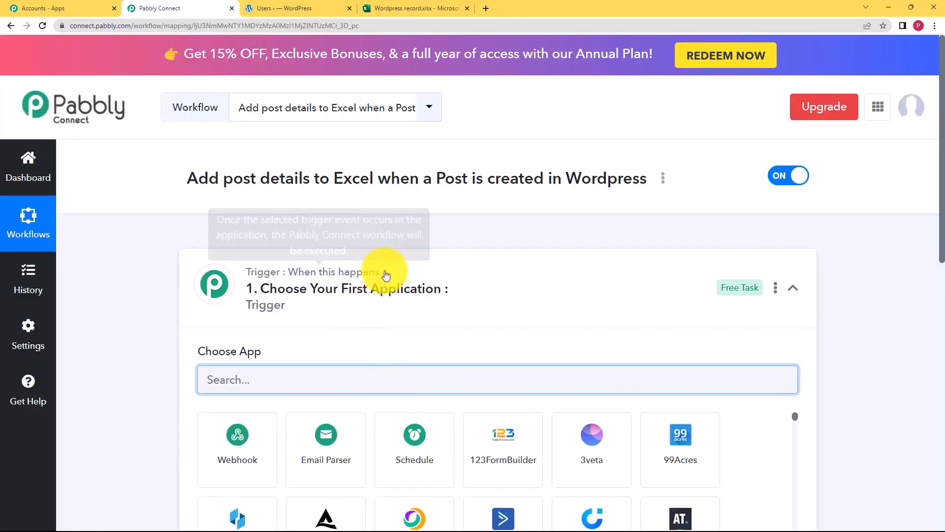
pyautogui.click(427, 275)
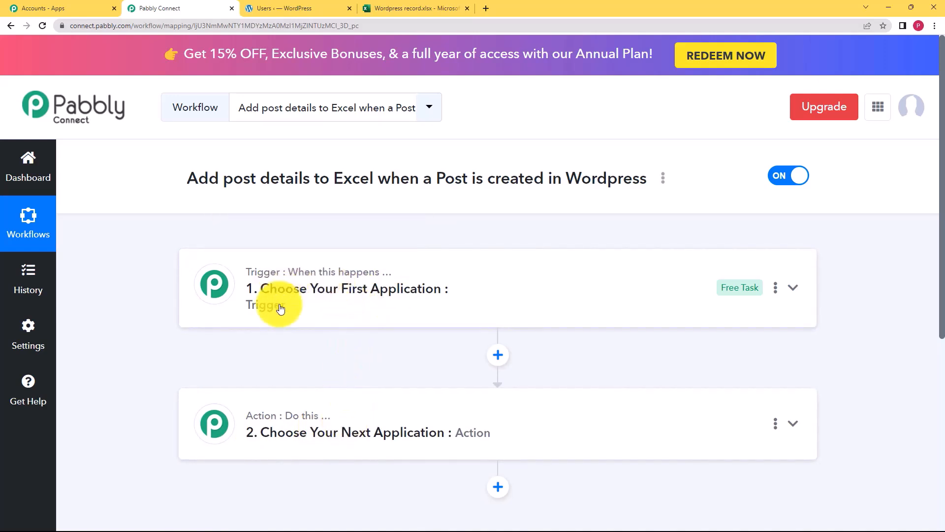
pyautogui.click(303, 267)
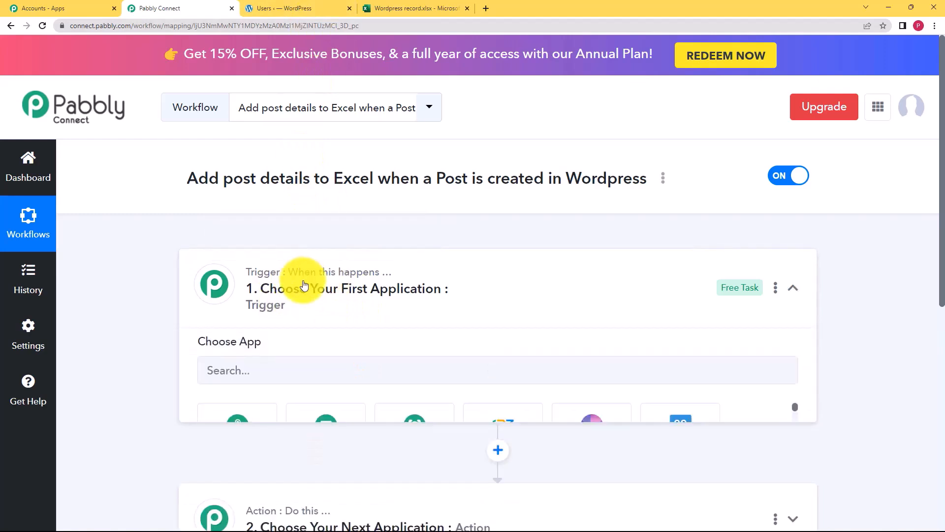
pyautogui.click(331, 300)
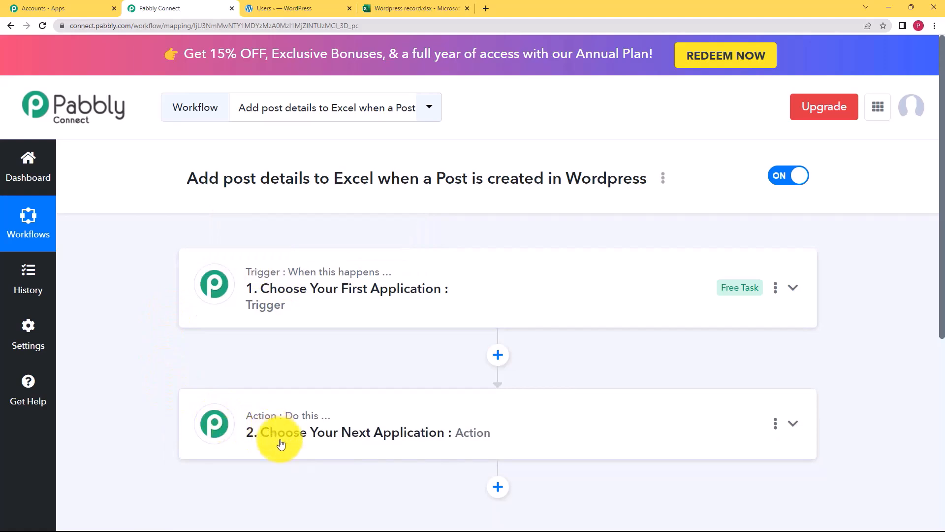
pyautogui.click(416, 7)
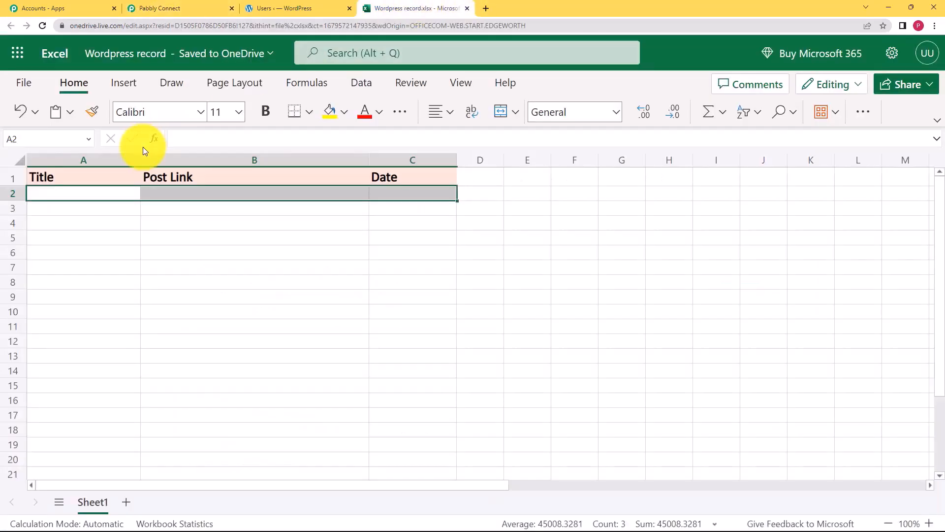
pyautogui.click(277, 6)
pyautogui.click(211, 6)
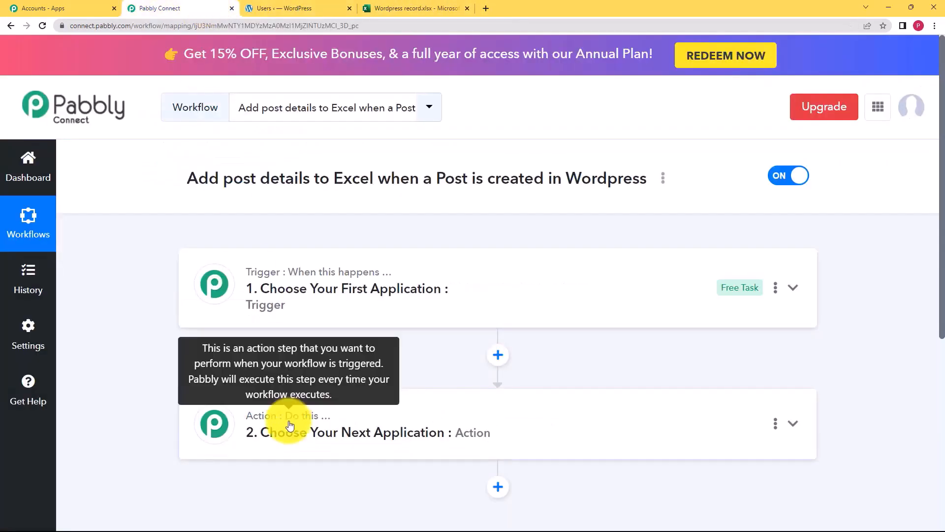
pyautogui.click(318, 291)
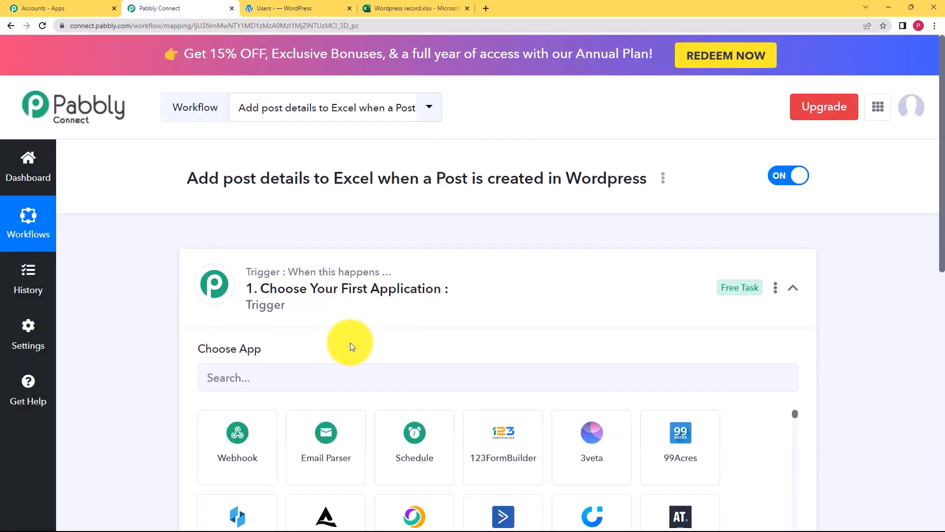
# Choose WordPress as the trigger app with the New Post Published event.
pyautogui.click(359, 381)
pyautogui.write('wordpr')
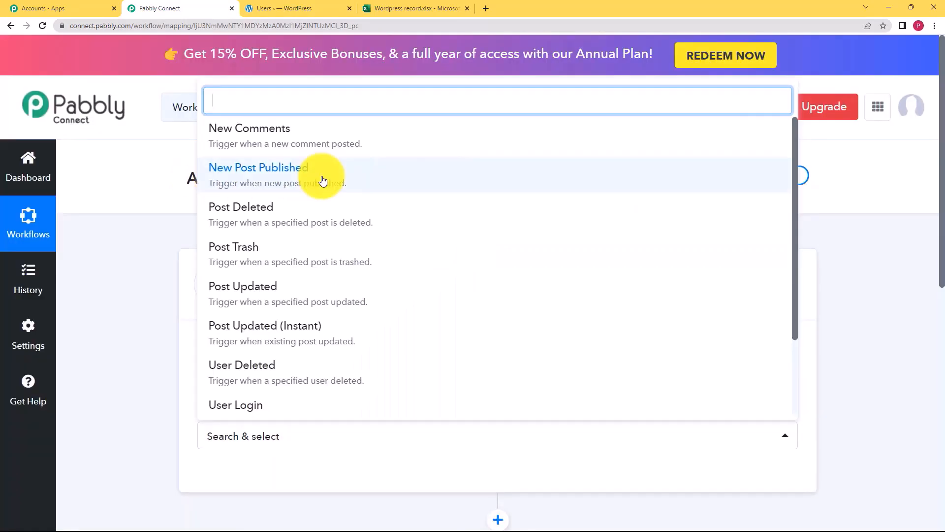
pyautogui.click(323, 181)
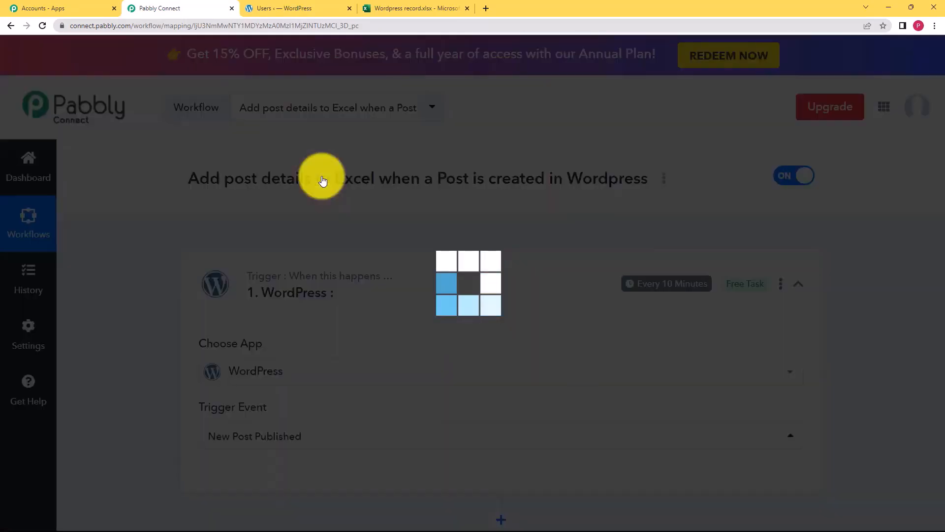
# Read the webhook setup instructions, then switch to the WordPress admin.
pyautogui.moveTo(222, 340)
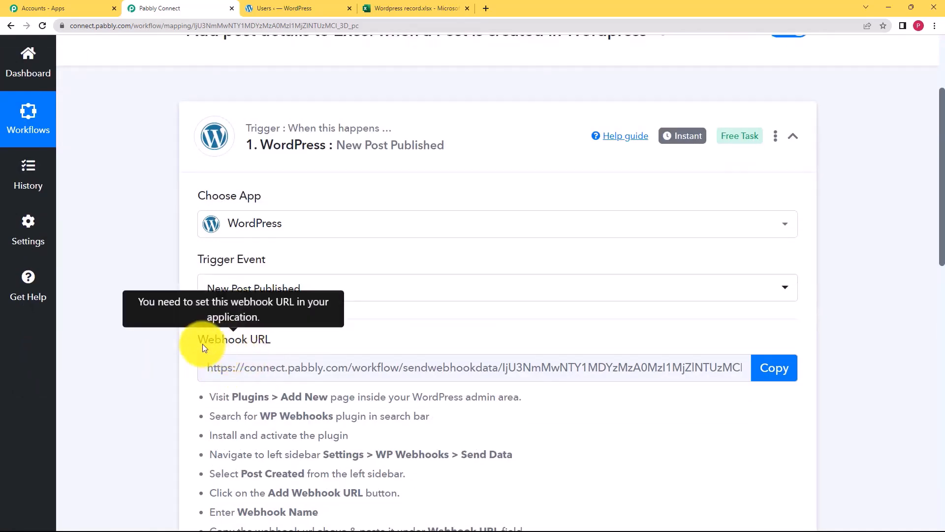
pyautogui.scroll(-2, 174, 352)
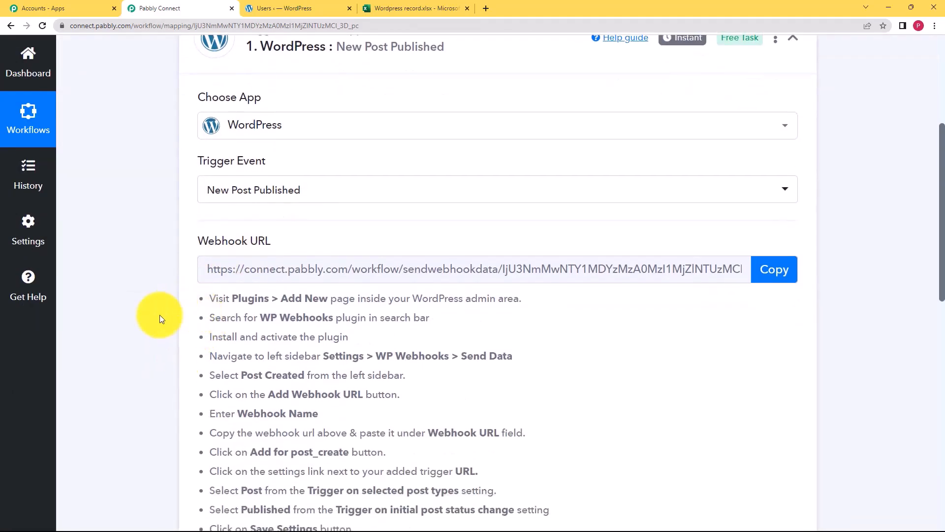
pyautogui.scroll(-2, 160, 315)
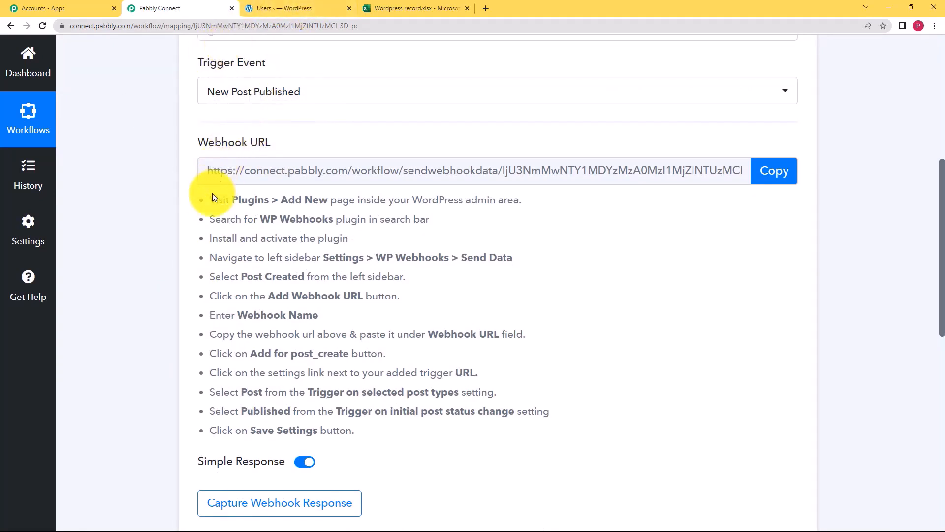
pyautogui.moveTo(207, 199); pyautogui.dragTo(393, 424)
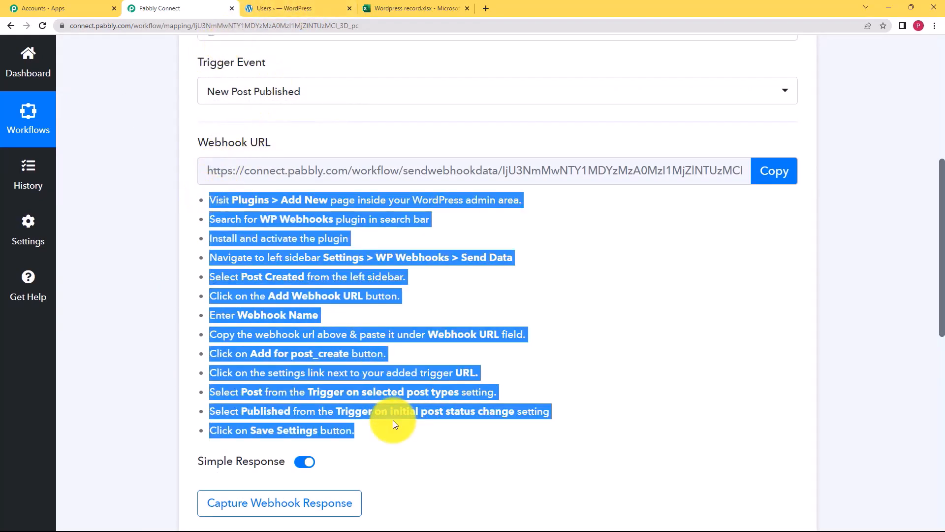
pyautogui.click(542, 282)
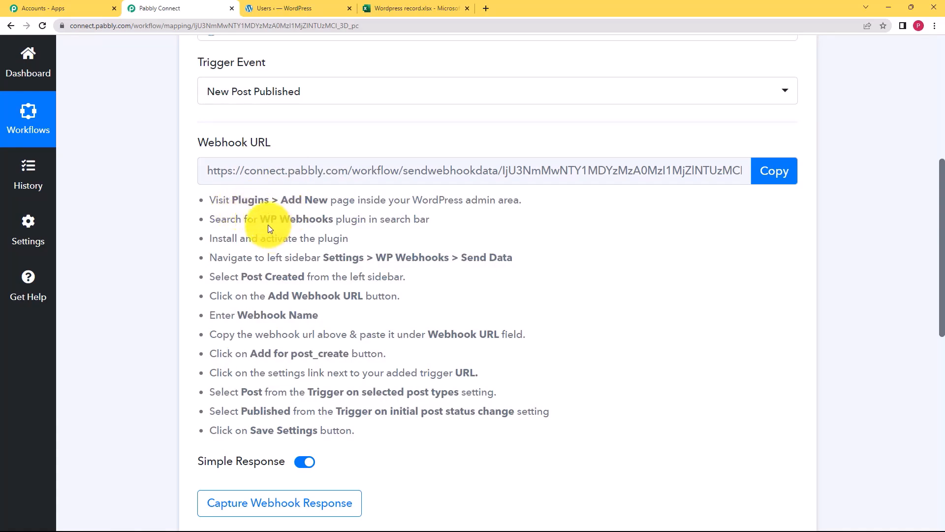
pyautogui.click(317, 6)
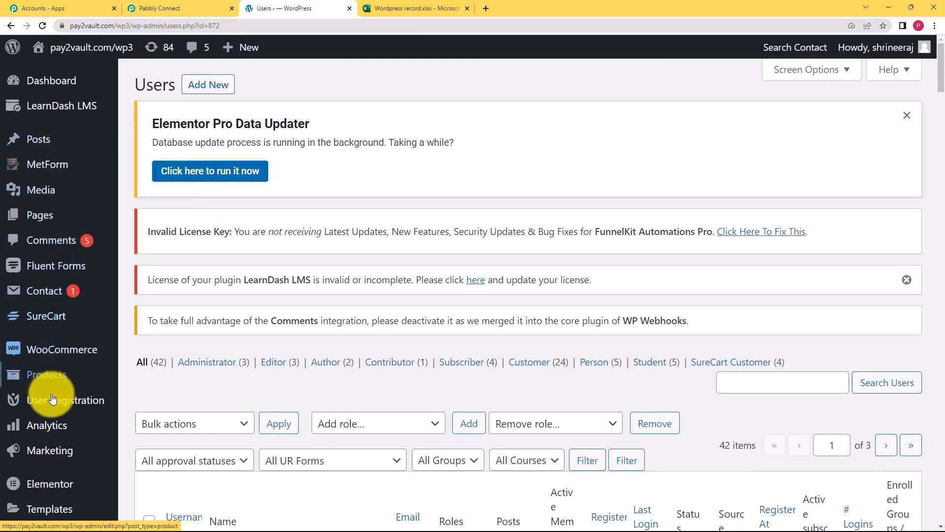
# Check the WP Webhooks plugin details, then go to its Send Data page in WordPress.
pyautogui.scroll(-5, 45, 388)
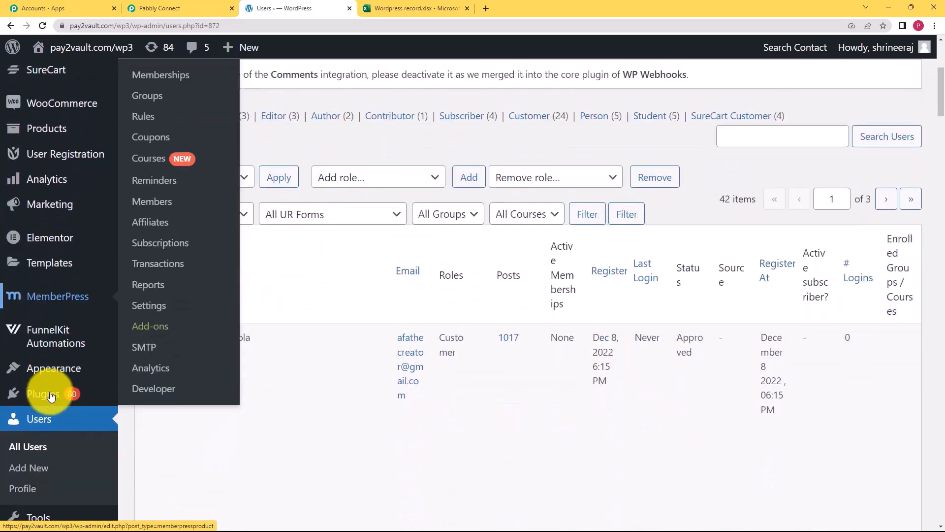
pyautogui.moveTo(49, 393)
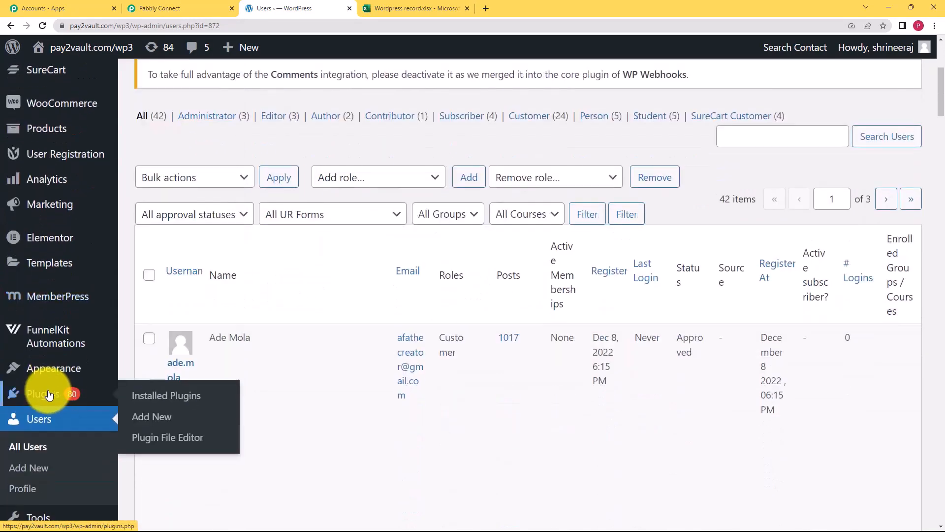
pyautogui.click(168, 420)
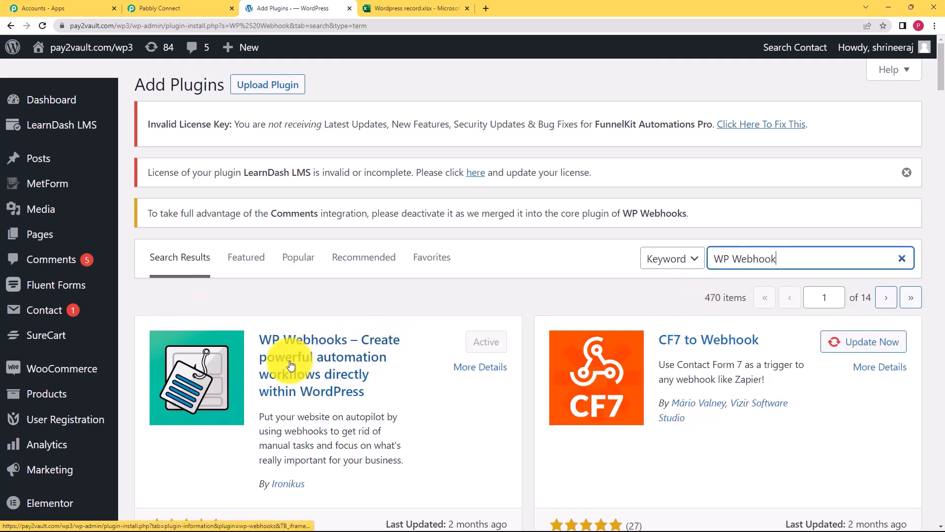
pyautogui.click(326, 379)
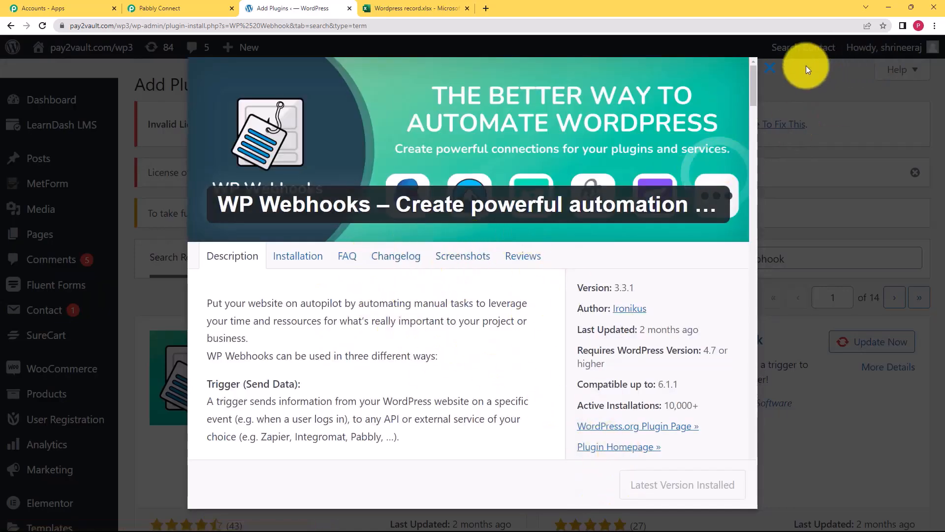
pyautogui.click(775, 73)
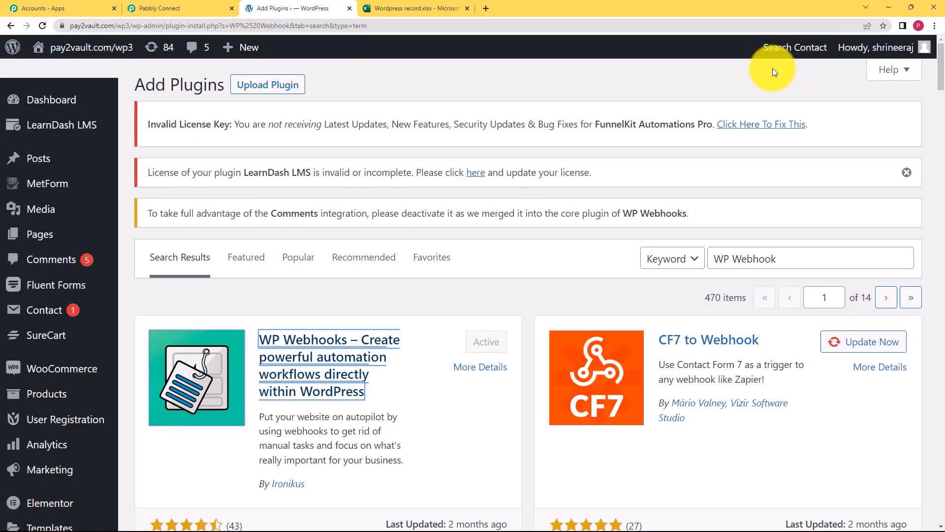
pyautogui.click(148, 8)
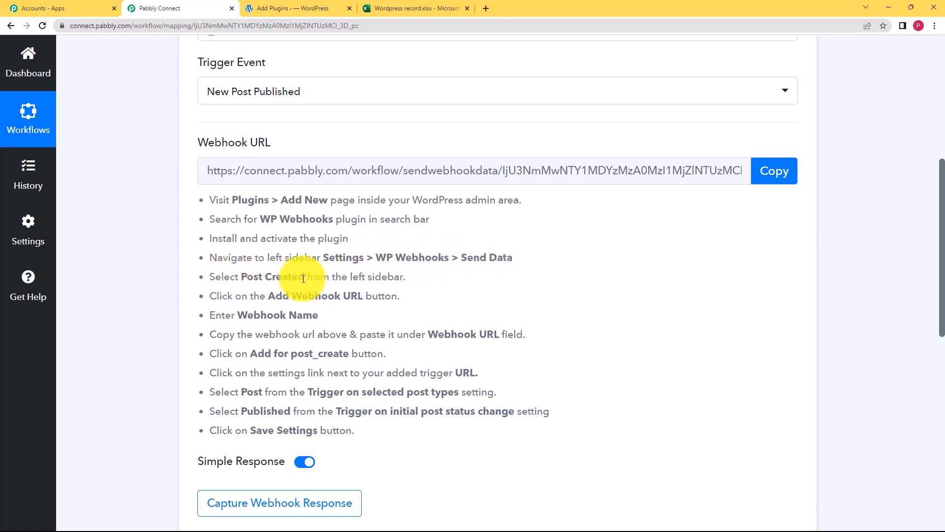
pyautogui.click(295, 9)
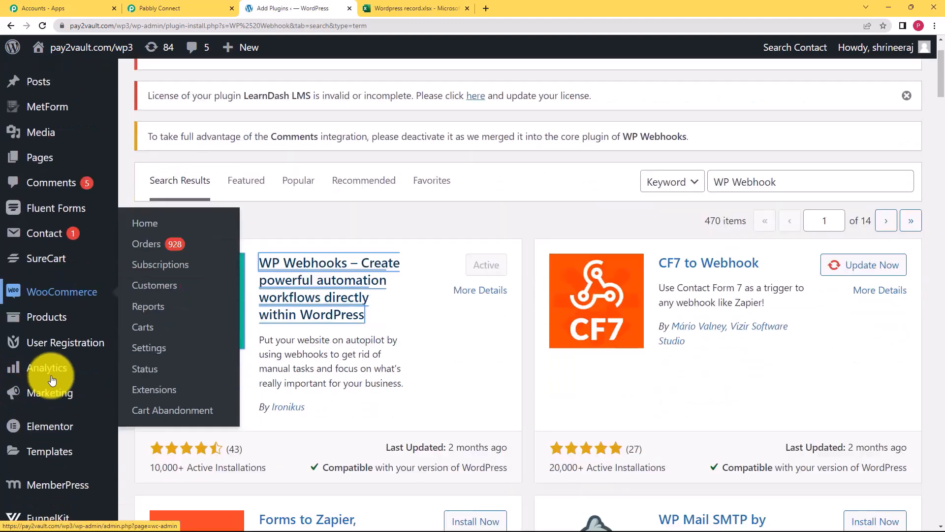
pyautogui.scroll(-5, 50, 377)
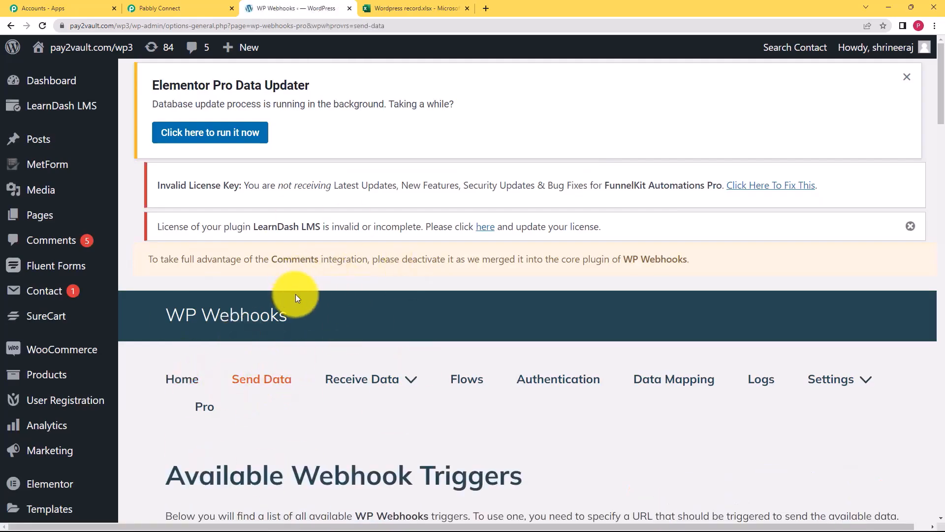
# Find the Post created trigger and open its webhook list.
pyautogui.scroll(-3, 295, 295)
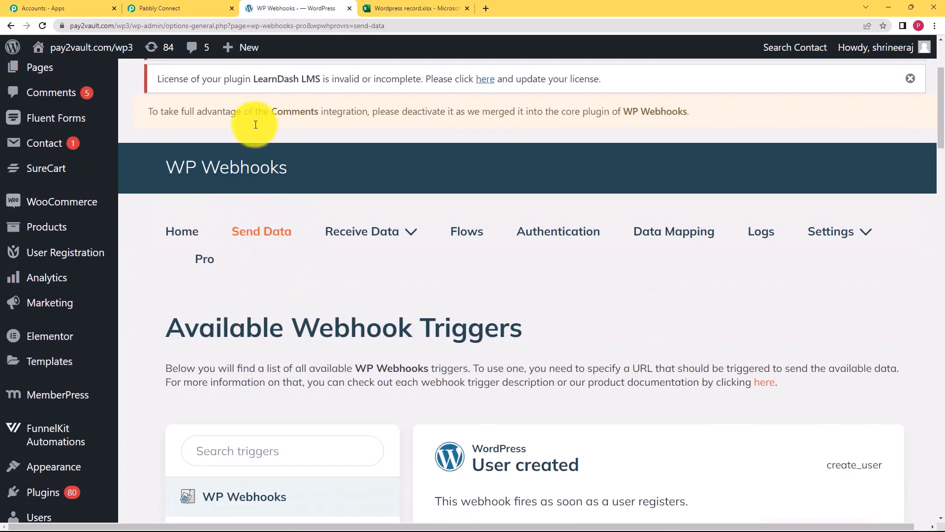
pyautogui.scroll(-3, 391, 253)
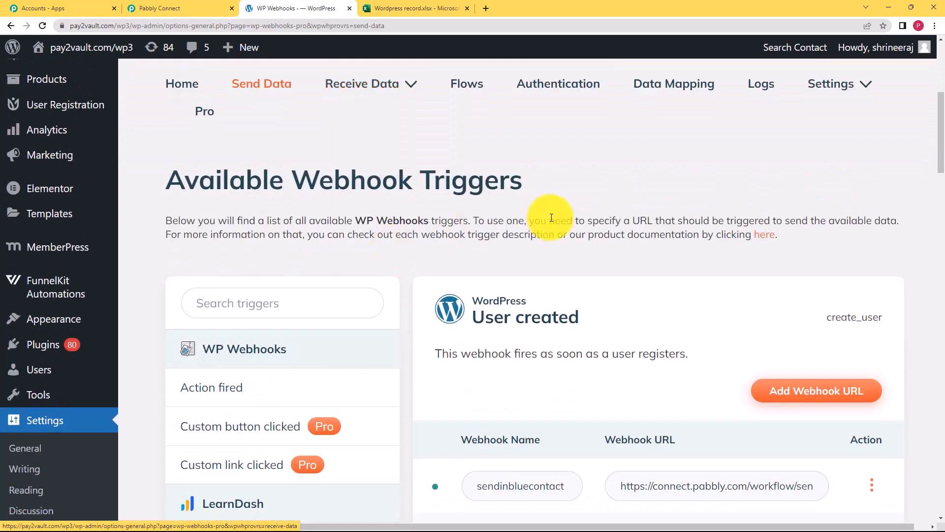
pyautogui.click(187, 8)
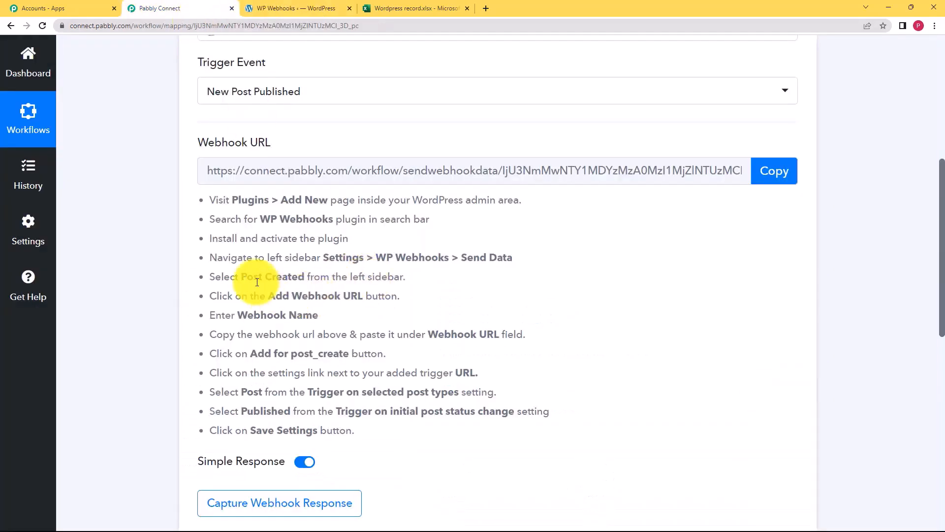
pyautogui.click(290, 9)
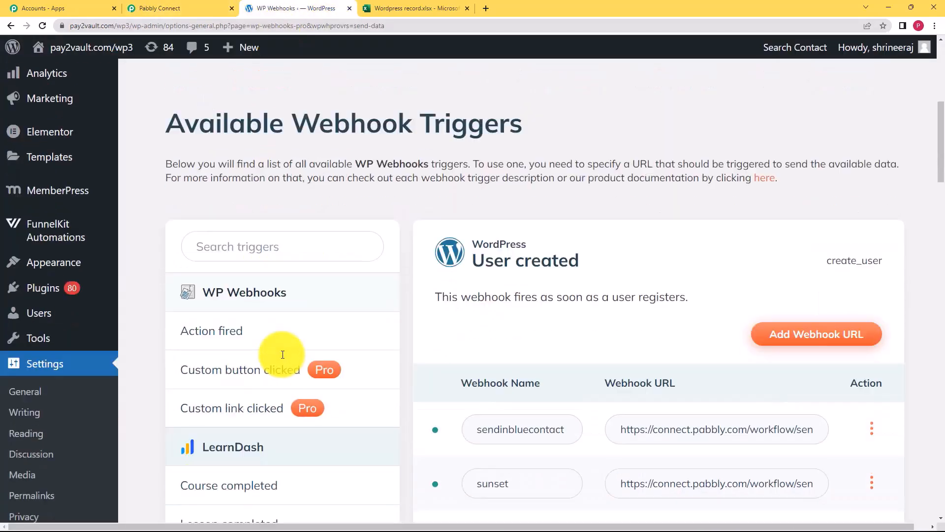
pyautogui.scroll(-3, 284, 296)
pyautogui.scroll(-5, 298, 340)
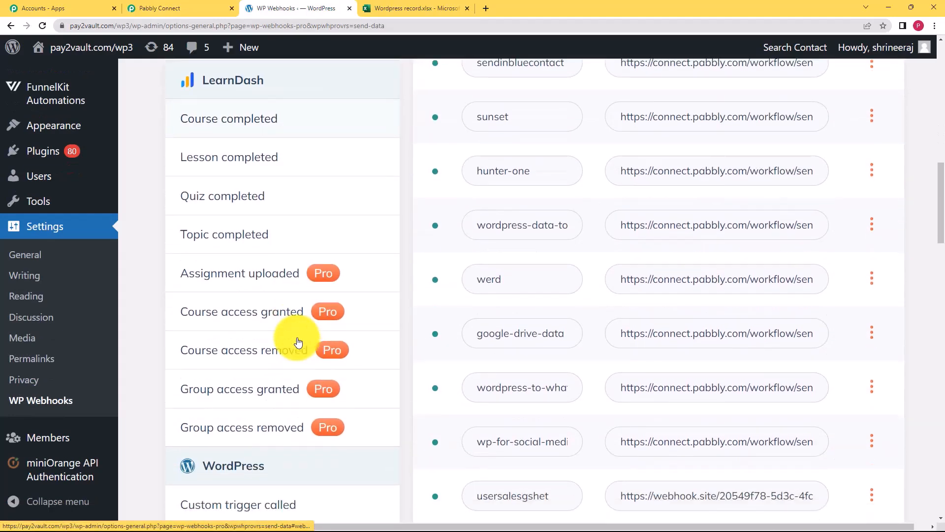
pyautogui.scroll(-5, 298, 340)
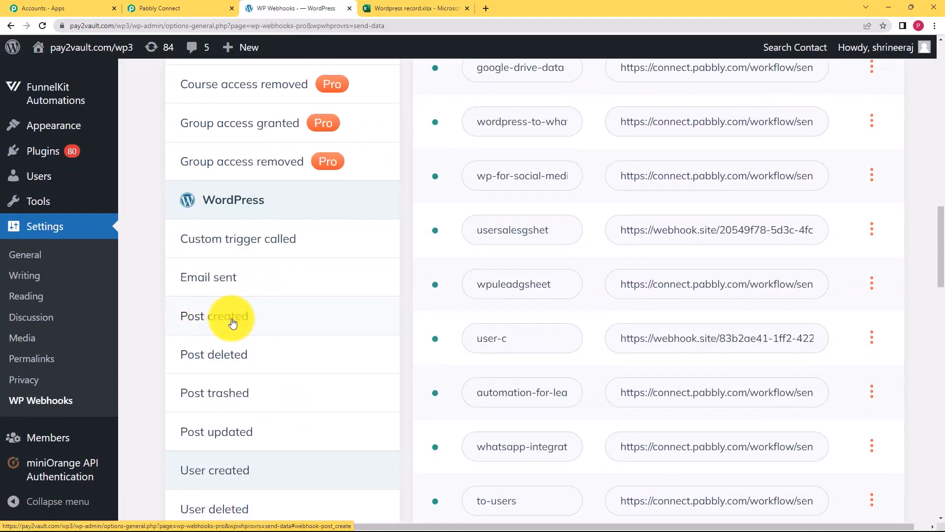
pyautogui.click(210, 319)
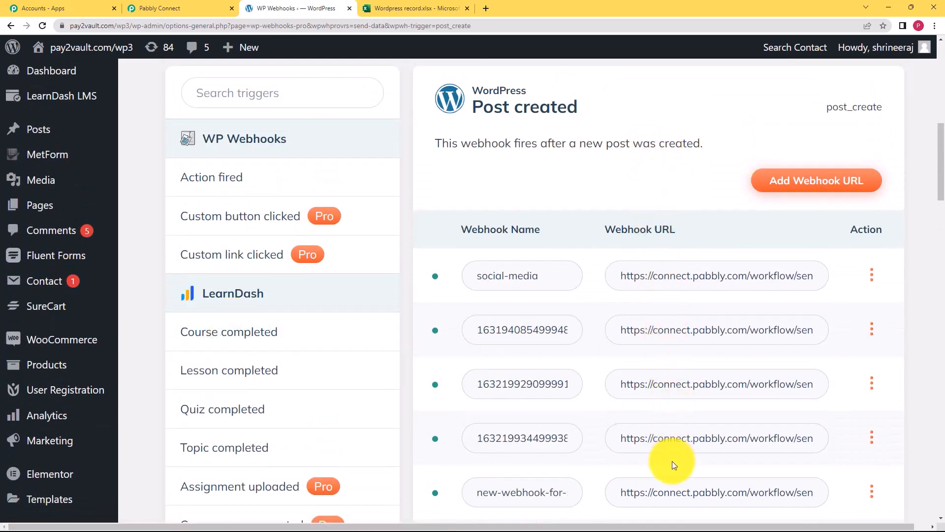
# Add a Post created webhook named 'Excel Record' using the copied Pabbly Connect webhook URL.
pyautogui.click(828, 180)
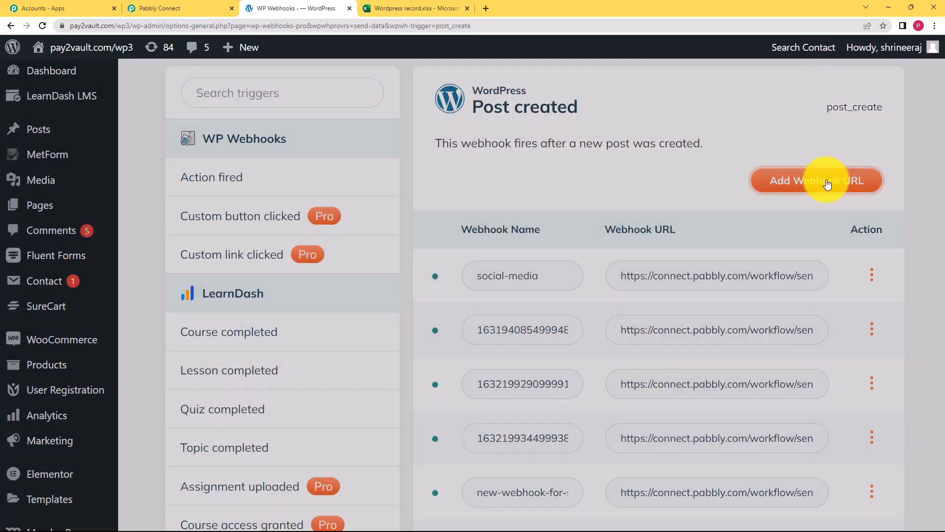
pyautogui.click(495, 170)
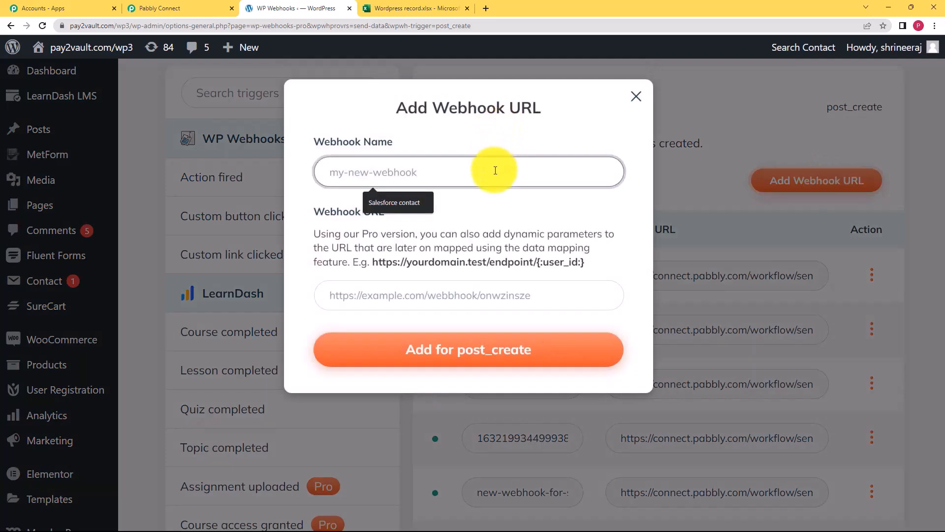
pyautogui.write('E')
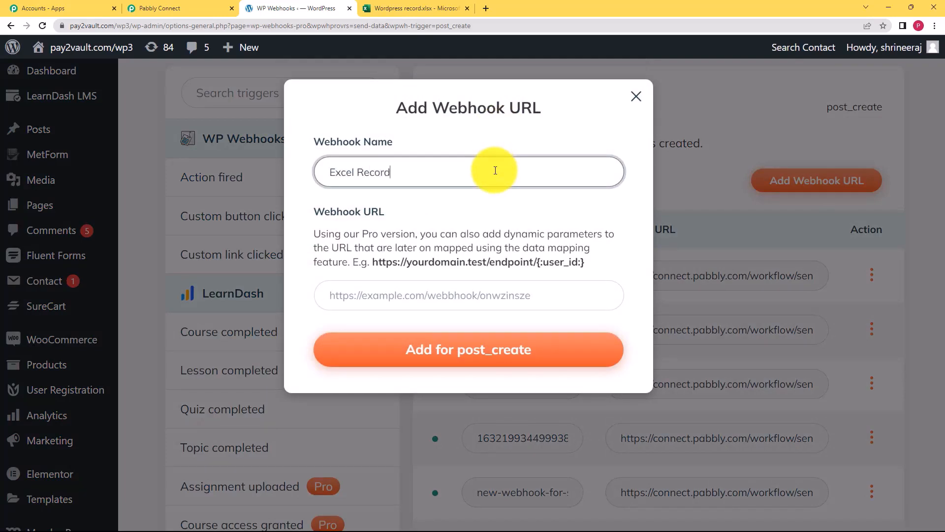
pyautogui.write('xcel Record')
pyautogui.click(481, 293)
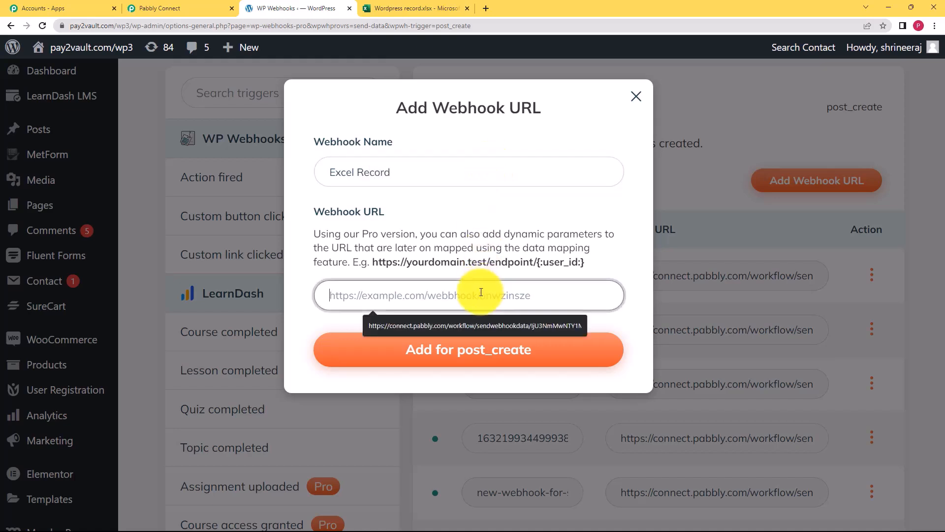
pyautogui.click(230, 4)
pyautogui.click(790, 172)
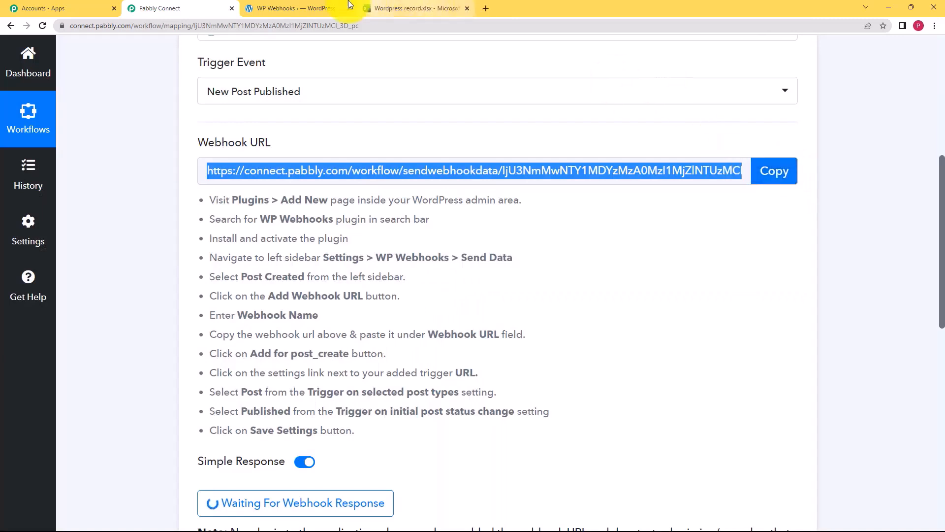
pyautogui.click(349, 4)
pyautogui.click(430, 293)
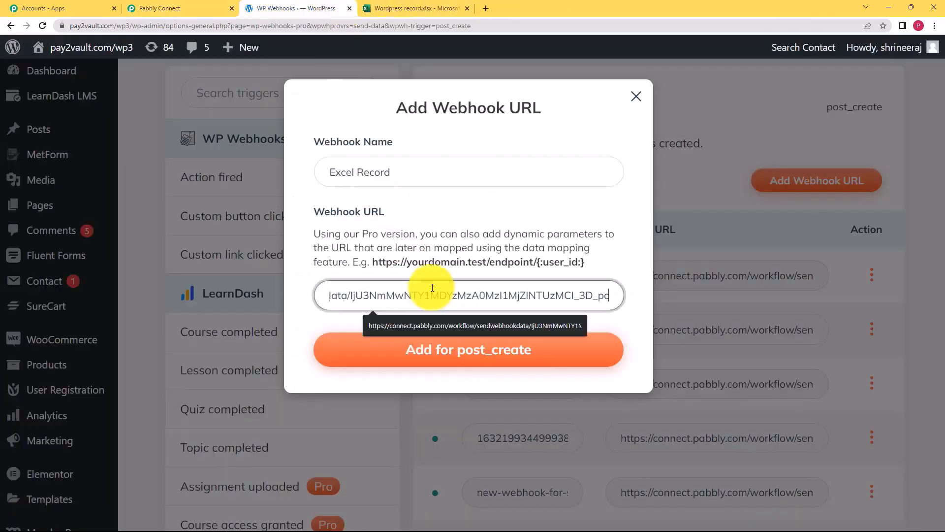
pyautogui.click(473, 360)
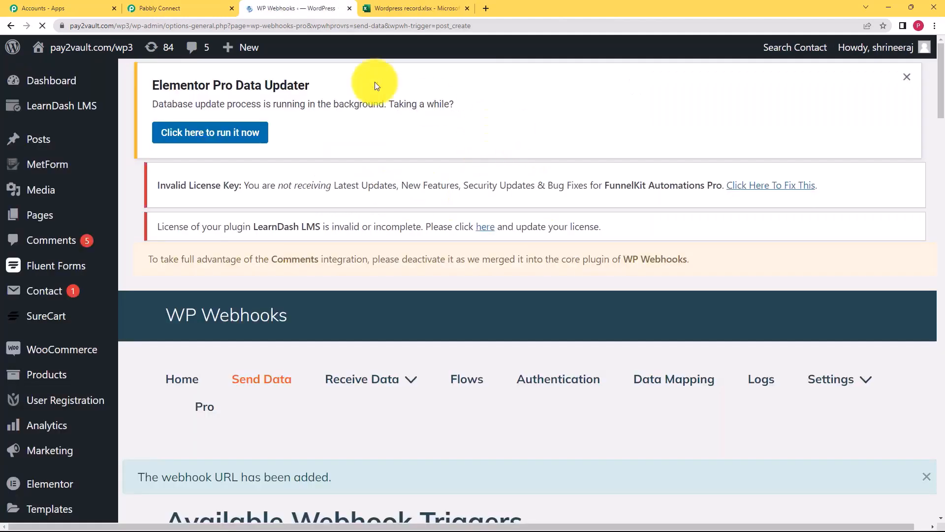
# Recheck the Pabbly instructions and open the options for the new excel-record webhook.
pyautogui.click(212, 6)
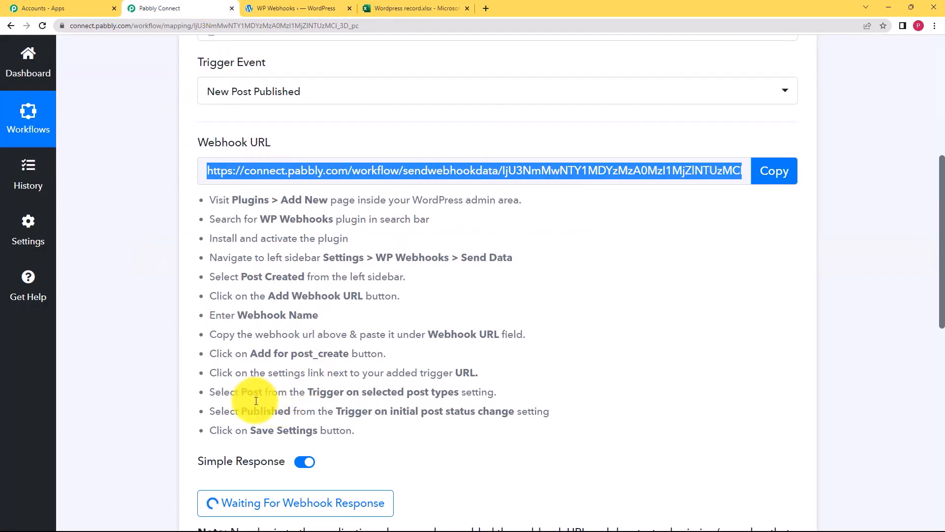
pyautogui.click(276, 8)
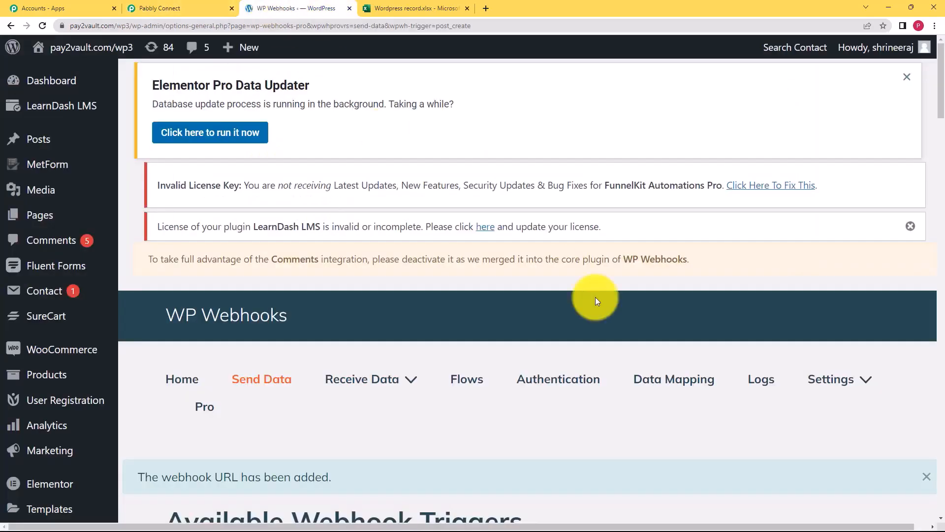
pyautogui.scroll(-12, 607, 374)
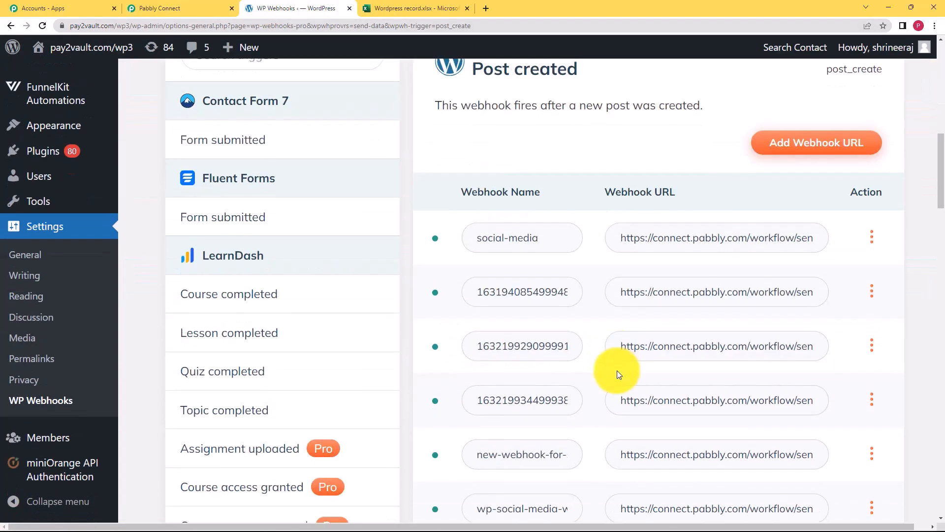
pyautogui.scroll(-15, 618, 374)
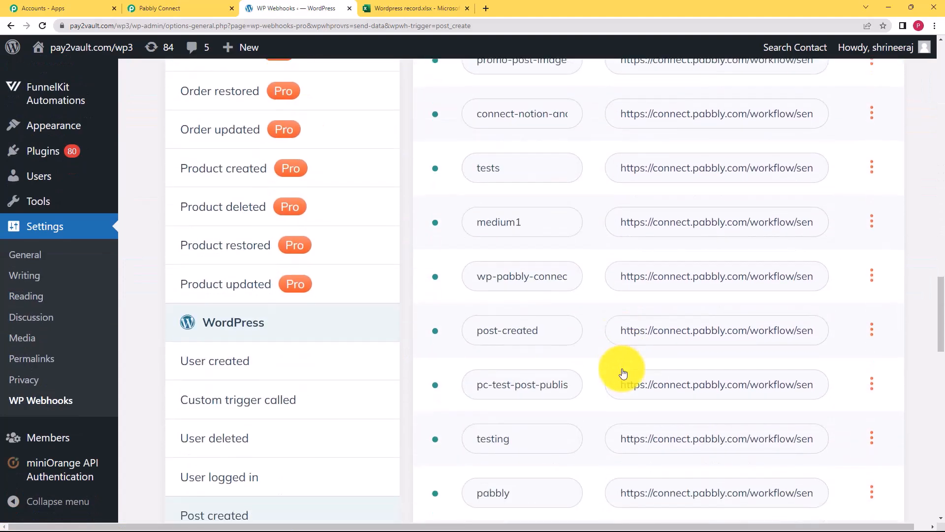
pyautogui.scroll(-15, 623, 372)
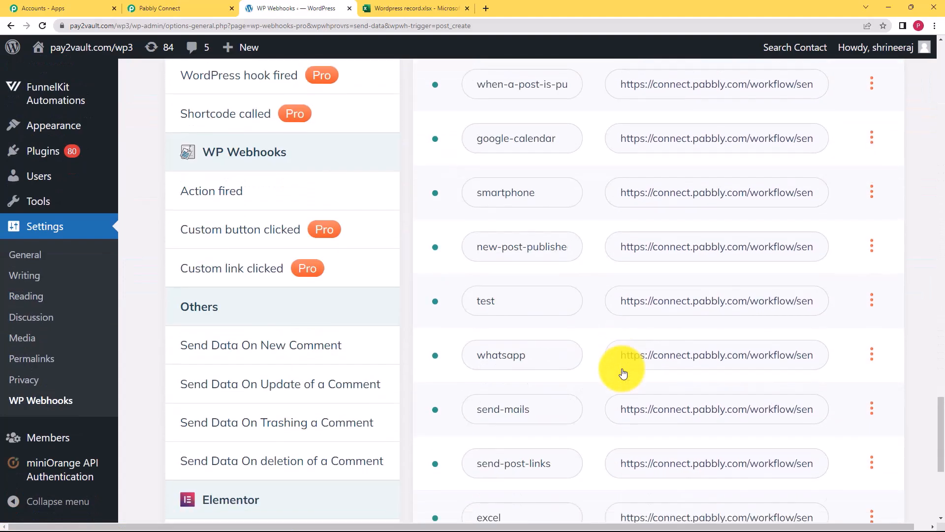
pyautogui.scroll(-5, 623, 372)
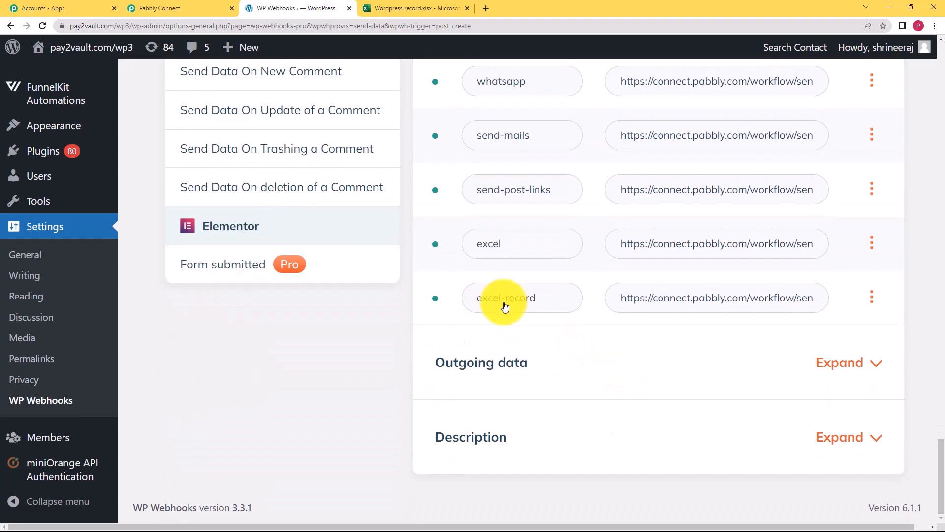
pyautogui.click(872, 297)
# Set the excel-record webhook to fire only when a post is Published, then close its settings.
pyautogui.click(868, 394)
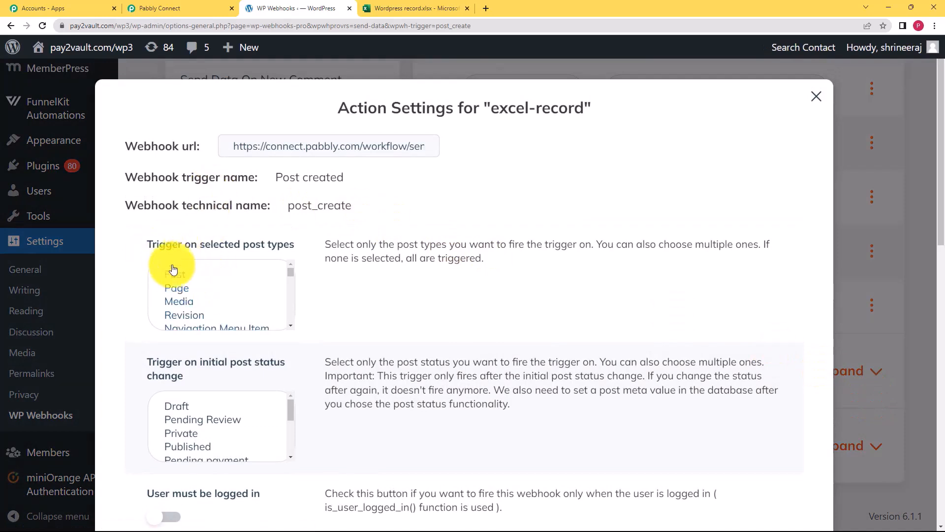
pyautogui.click(197, 446)
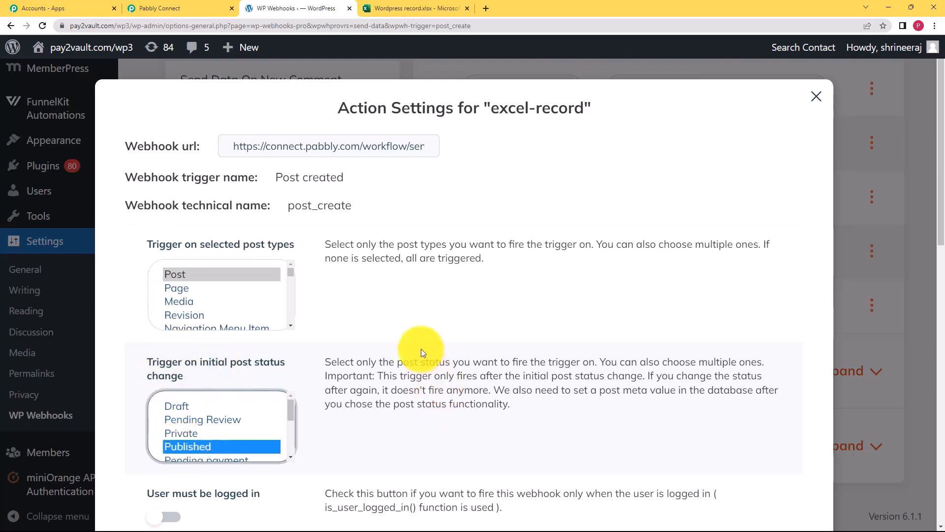
pyautogui.scroll(-12, 420, 348)
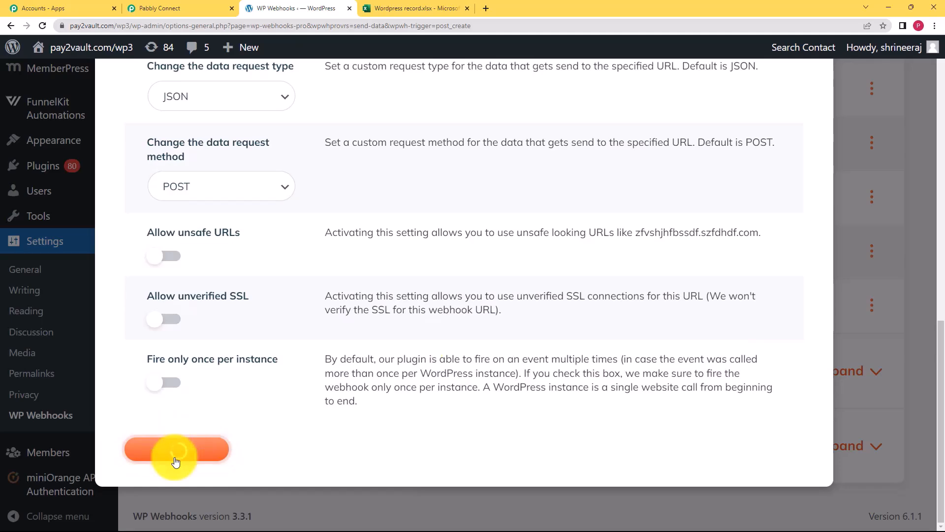
pyautogui.click(200, 7)
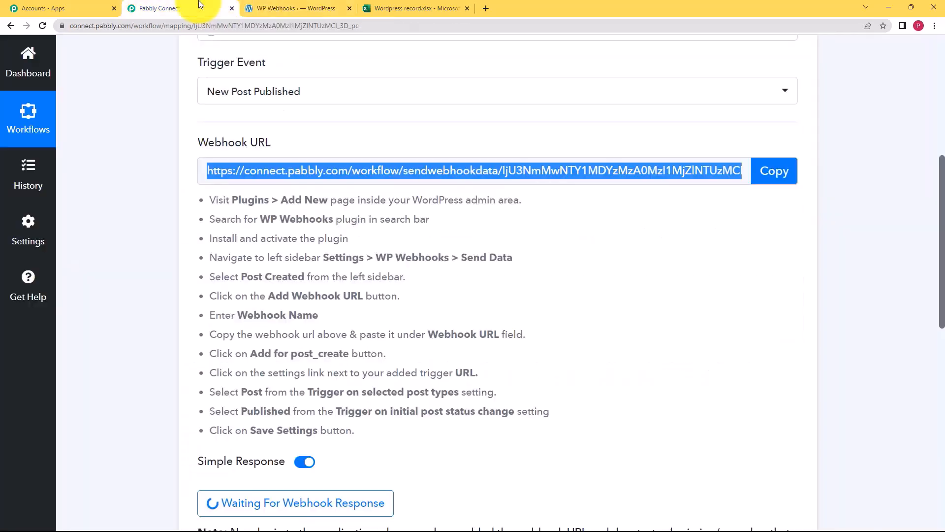
pyautogui.scroll(-3, 153, 420)
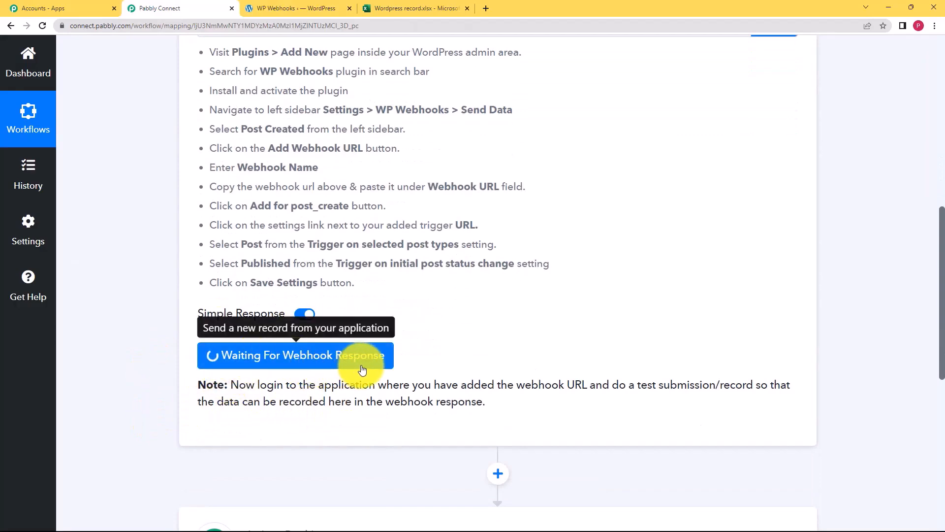
pyautogui.click(298, 8)
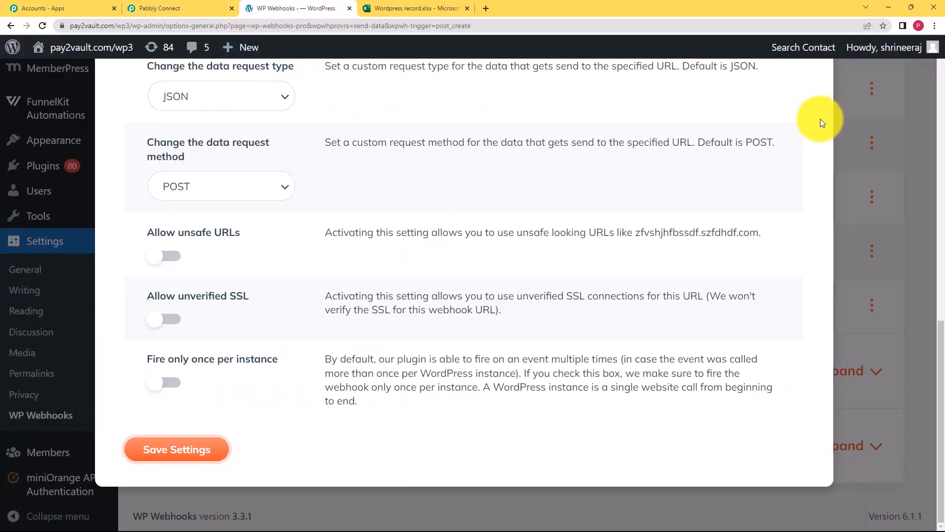
pyautogui.scroll(10, 820, 119)
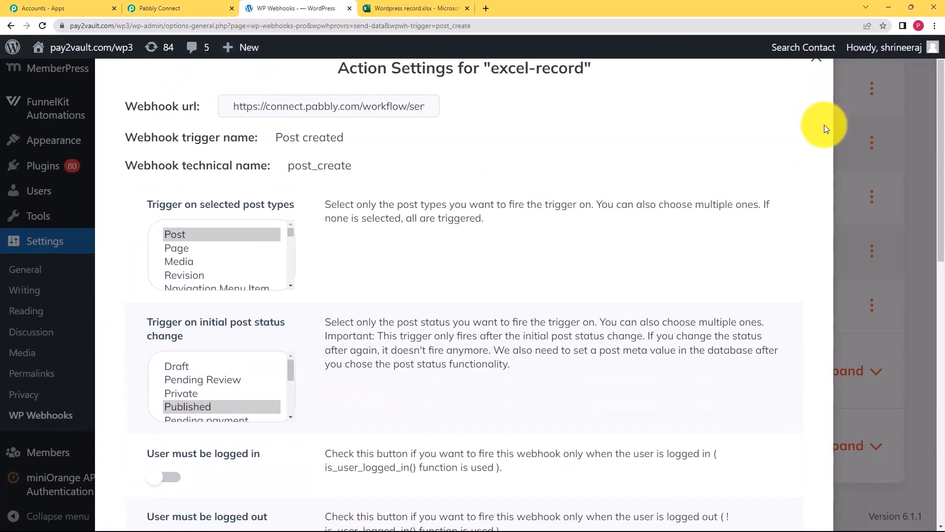
pyautogui.click(816, 58)
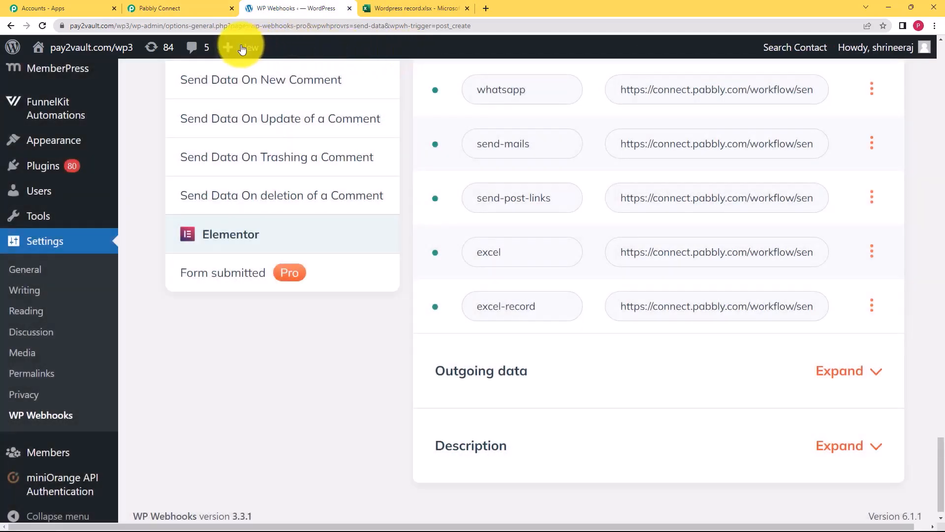
# Publish a new post 'Sample Post' with the body 'This is a post for sampling'.
pyautogui.moveTo(241, 49)
pyautogui.click(241, 74)
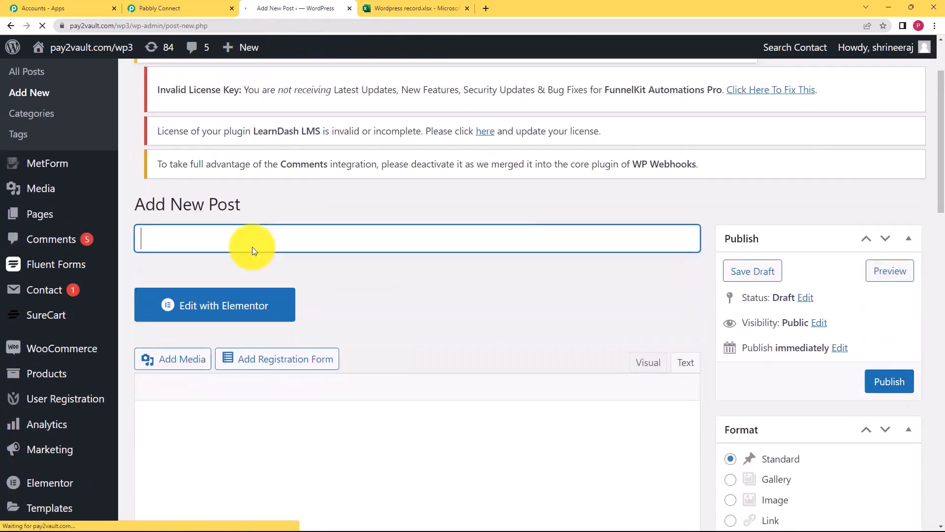
pyautogui.scroll(-2, 203, 337)
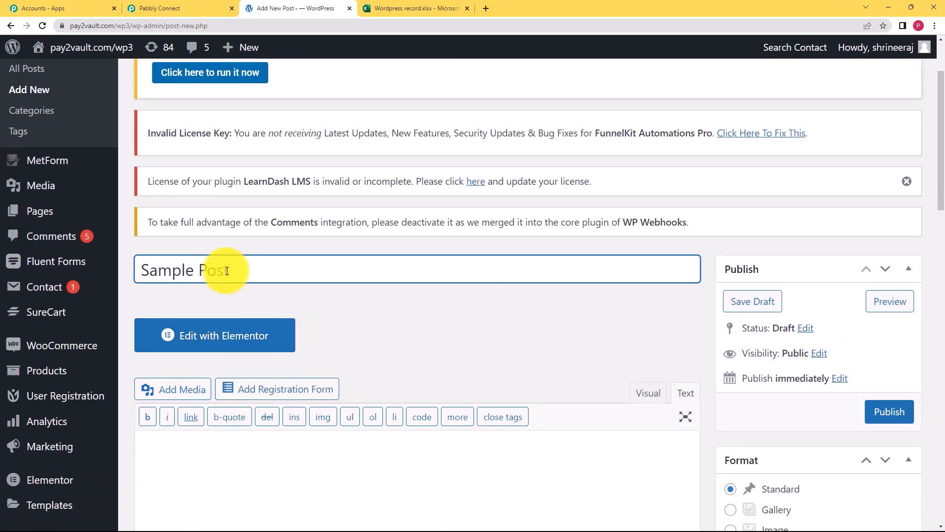
pyautogui.click(185, 479)
pyautogui.scroll(-3, 204, 308)
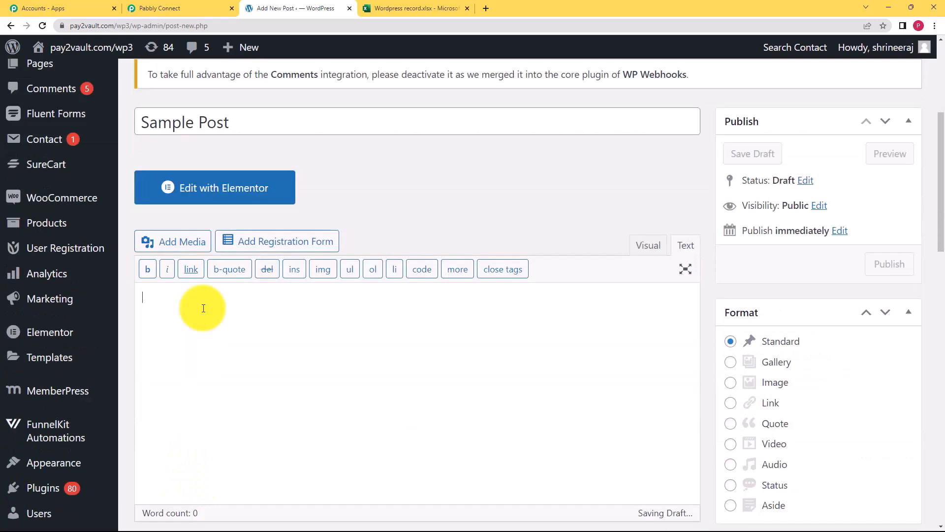
pyautogui.write('This is a post for sampling. We will test this post to add record to Excel sheet.')
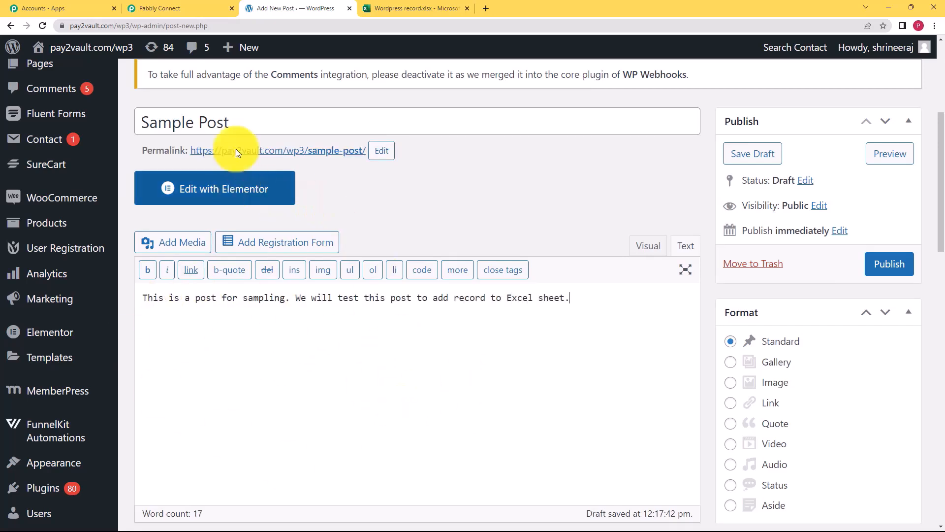
pyautogui.moveTo(249, 122); pyautogui.dragTo(132, 139)
pyautogui.moveTo(601, 326); pyautogui.dragTo(120, 359)
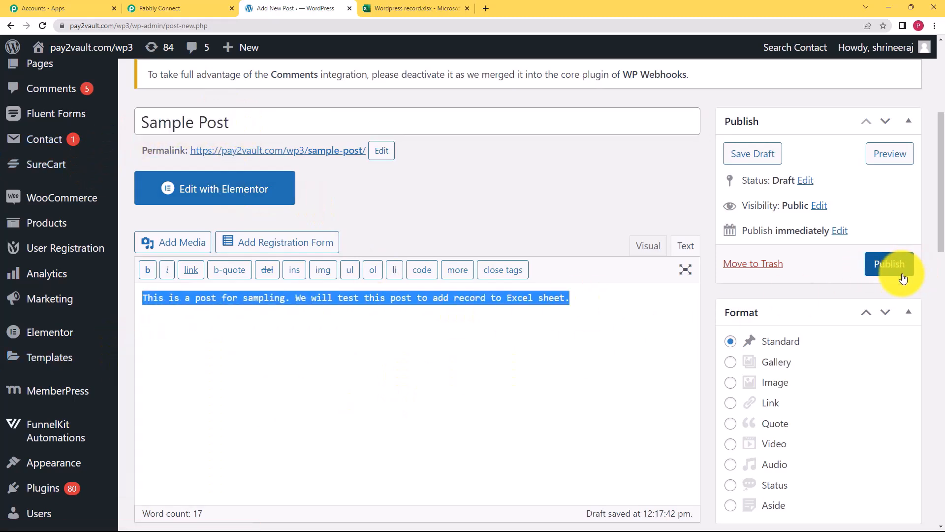
pyautogui.click(889, 266)
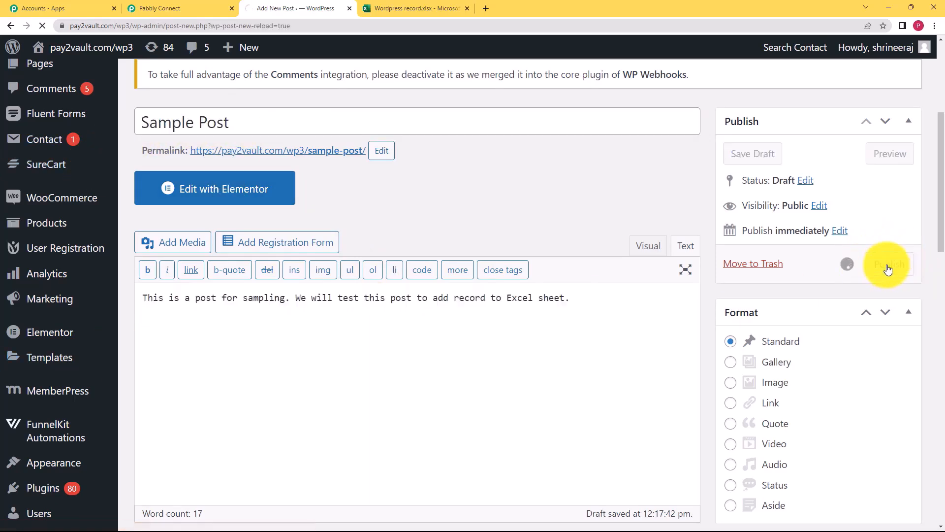
# Check Pabbly Connect for the captured webhook response from the published post.
pyautogui.click(217, 8)
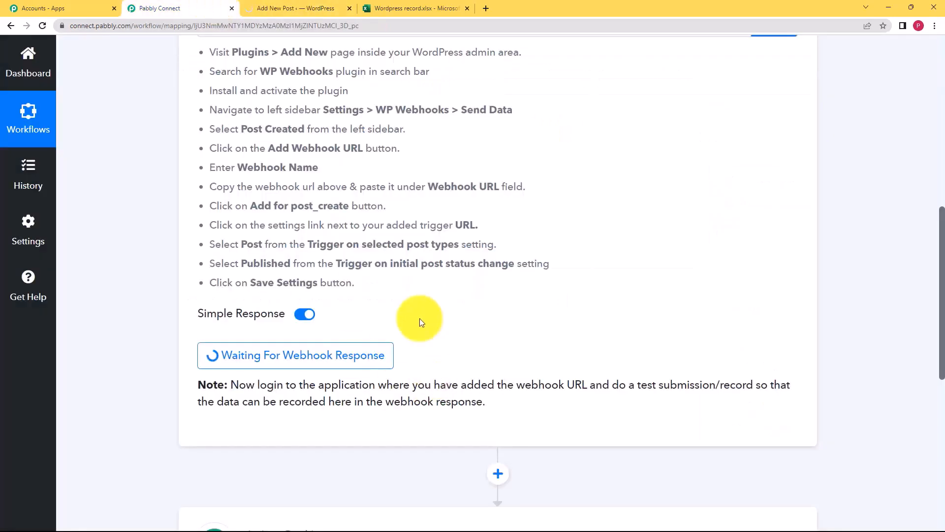
pyautogui.click(295, 7)
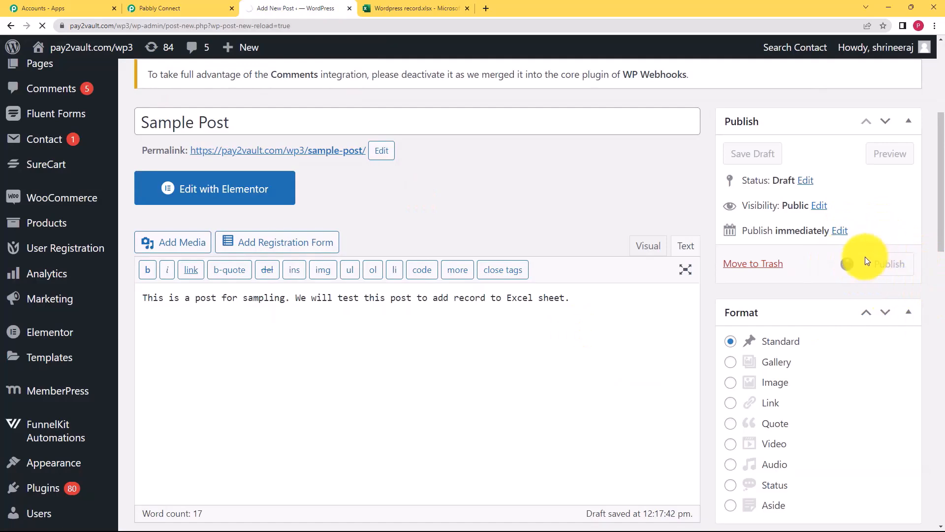
pyautogui.click(98, 8)
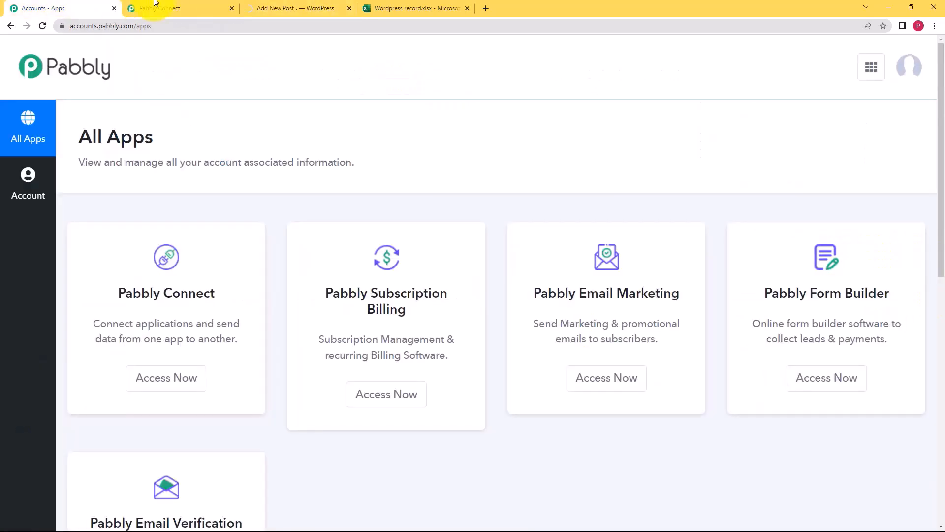
pyautogui.click(199, 5)
pyautogui.click(277, 5)
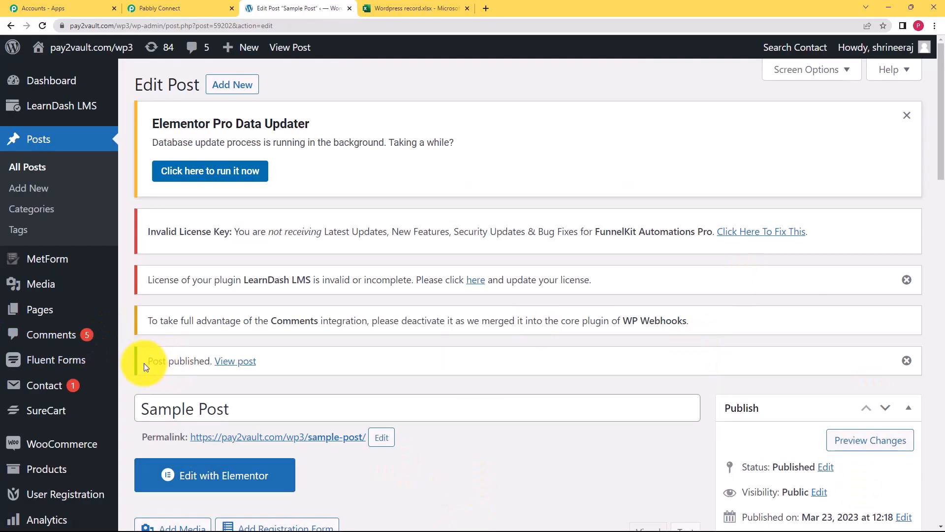
pyautogui.click(185, 8)
pyautogui.scroll(-3, 162, 349)
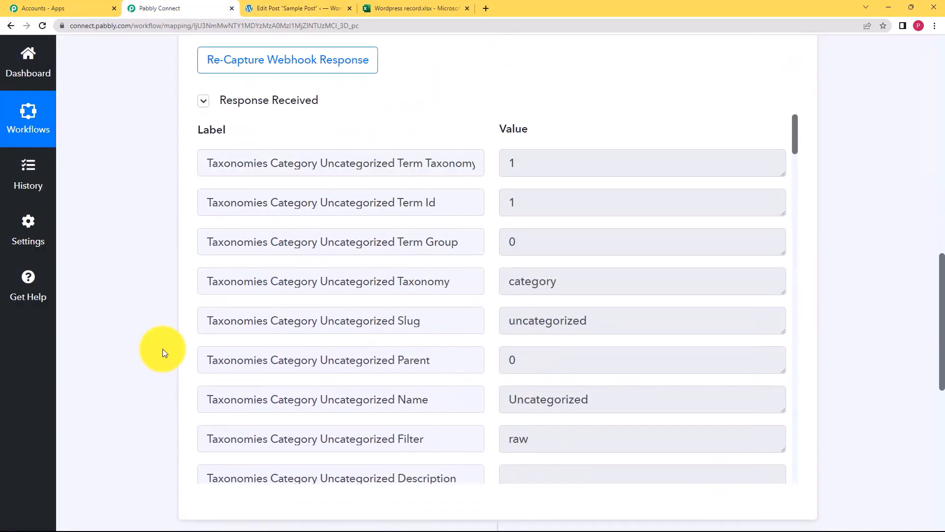
pyautogui.scroll(-7, 512, 250)
pyautogui.scroll(-8, 521, 259)
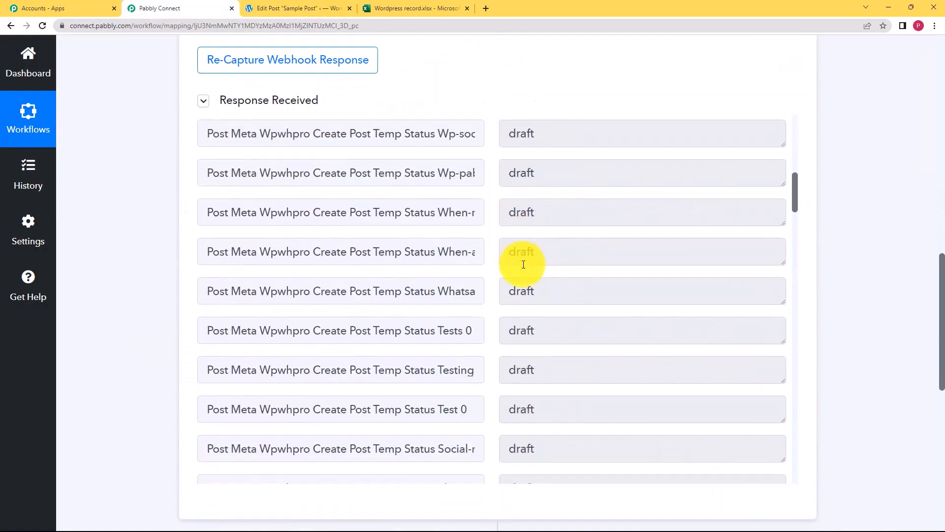
pyautogui.scroll(7, 523, 263)
pyautogui.scroll(5, 523, 264)
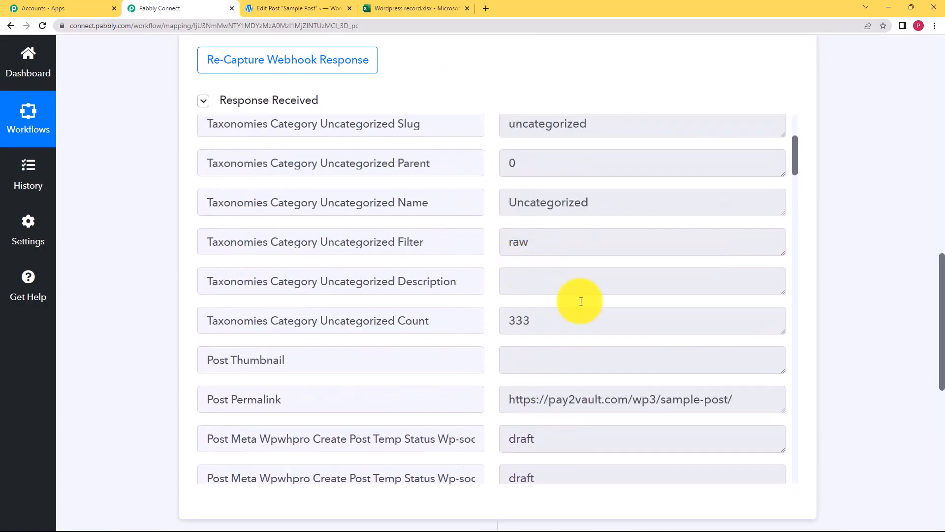
pyautogui.moveTo(760, 401); pyautogui.dragTo(492, 444)
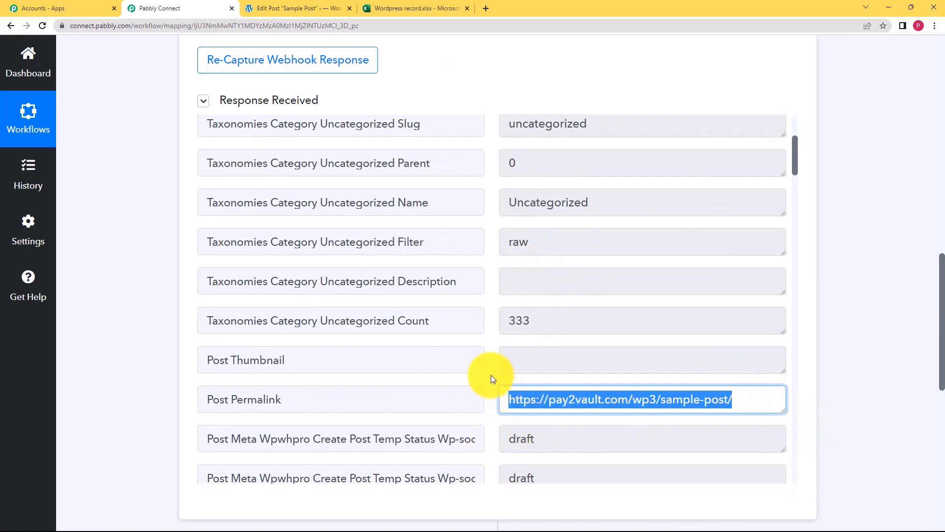
pyautogui.scroll(-4, 493, 378)
pyautogui.scroll(-3, 491, 378)
pyautogui.scroll(-8, 477, 310)
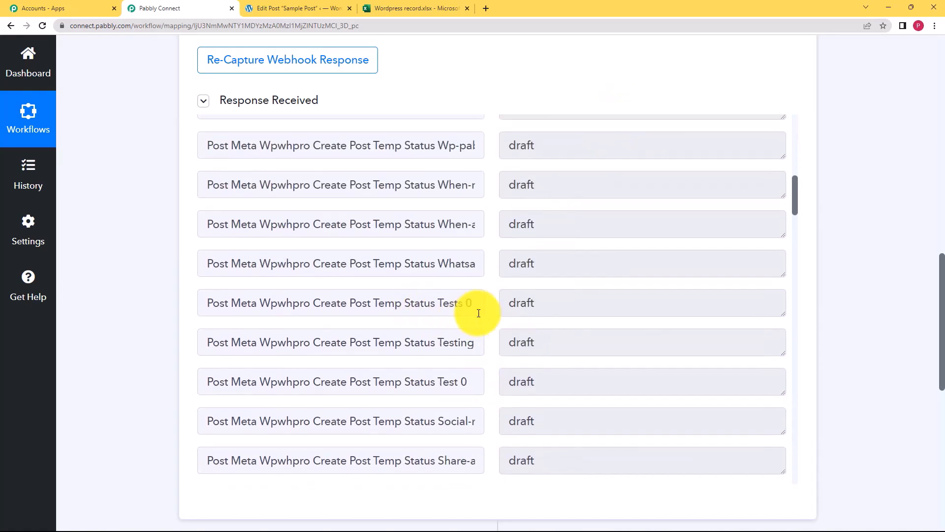
pyautogui.scroll(-20, 481, 311)
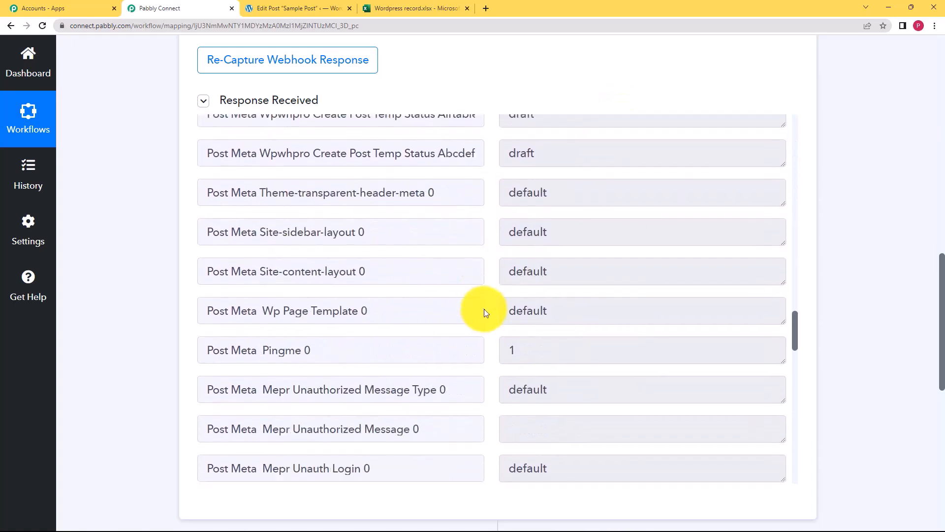
pyautogui.scroll(-7, 486, 308)
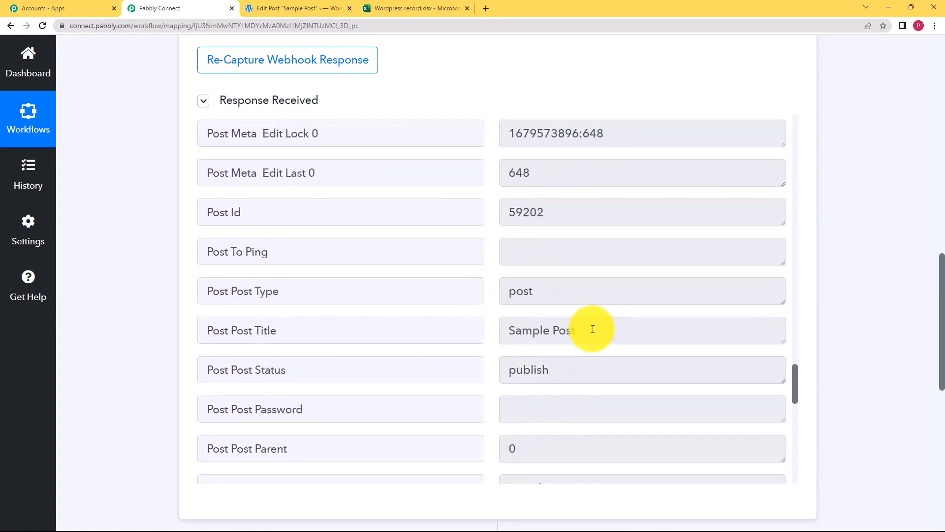
pyautogui.moveTo(597, 330); pyautogui.dragTo(466, 357)
pyautogui.scroll(-11, 490, 348)
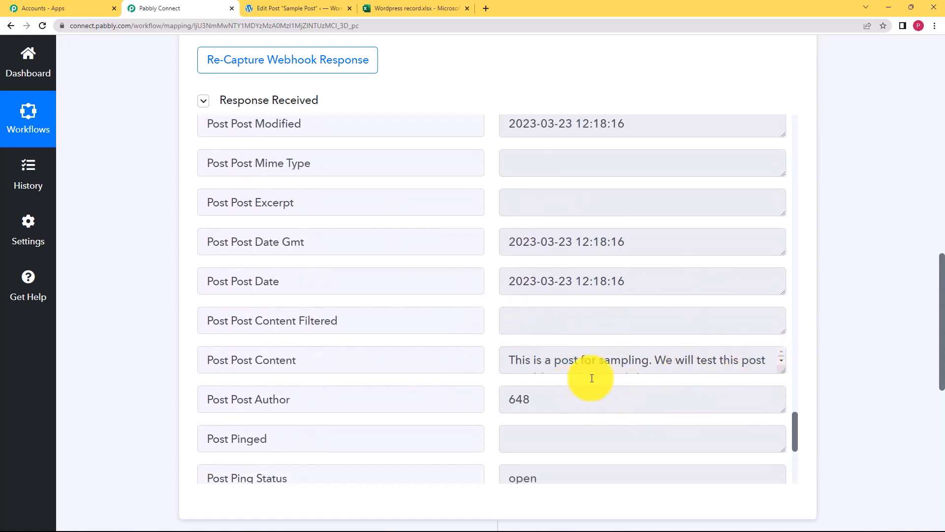
pyautogui.scroll(-6, 522, 343)
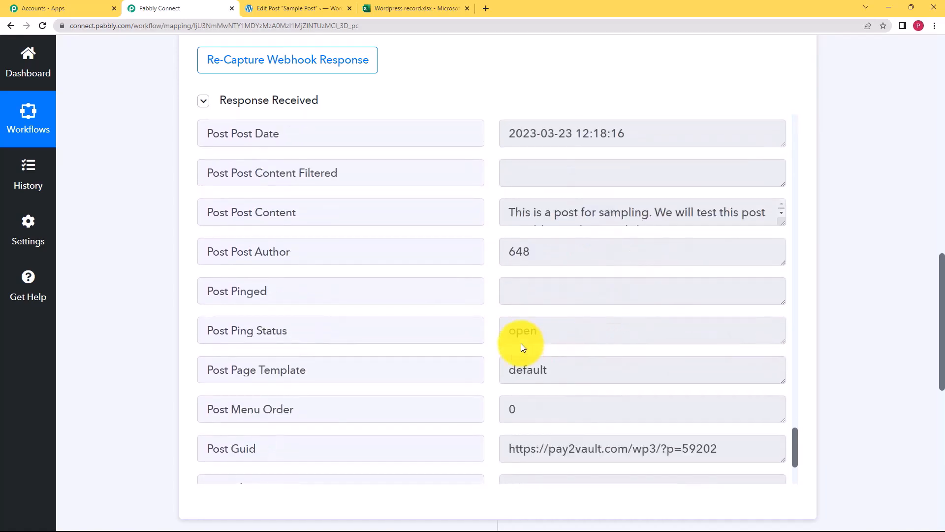
pyautogui.scroll(6, 523, 344)
pyautogui.scroll(1, 522, 344)
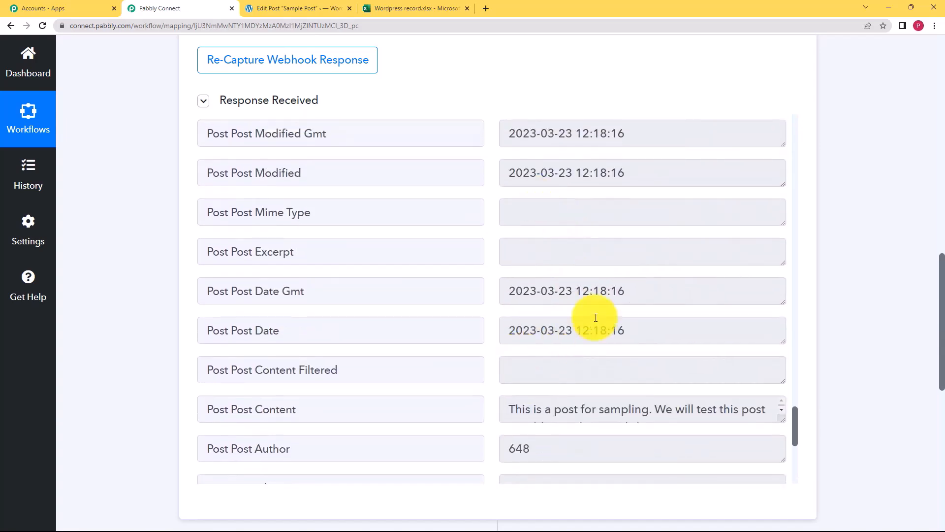
pyautogui.scroll(8, 170, 200)
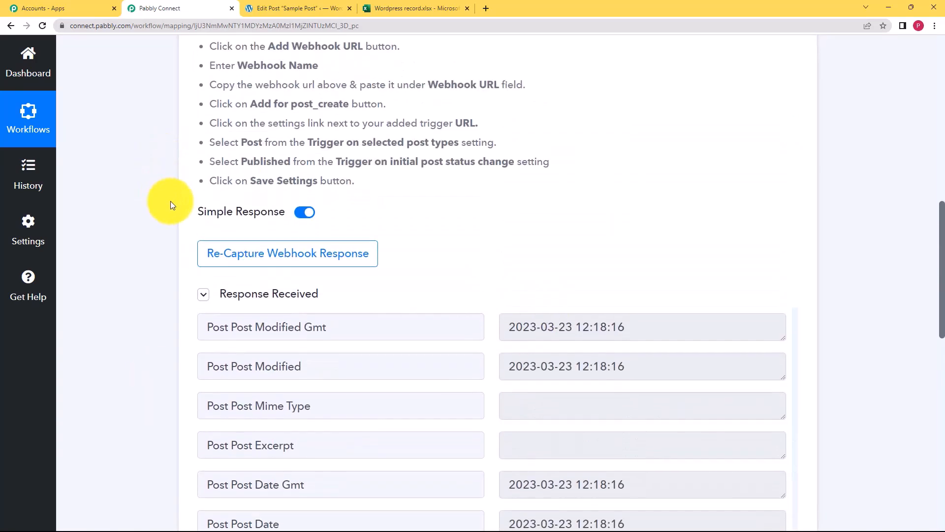
pyautogui.scroll(7, 170, 201)
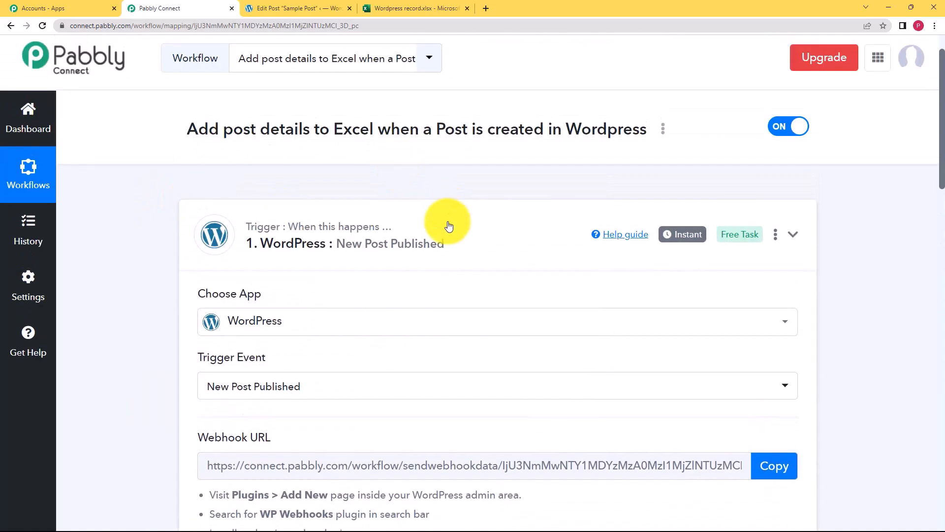
# Choose Microsoft Excel as the action app with the Add Row To Worksheet event.
pyautogui.click(449, 226)
pyautogui.click(363, 342)
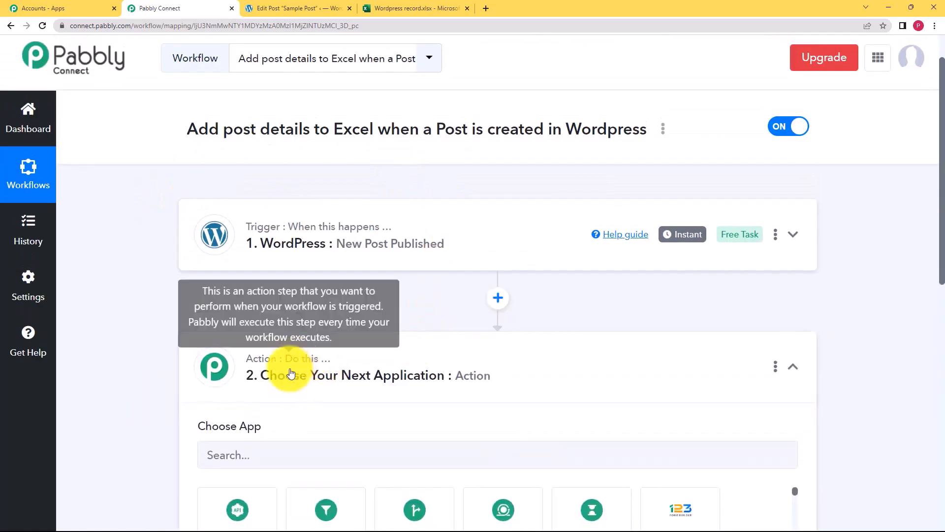
pyautogui.scroll(-3, 295, 320)
pyautogui.click(301, 307)
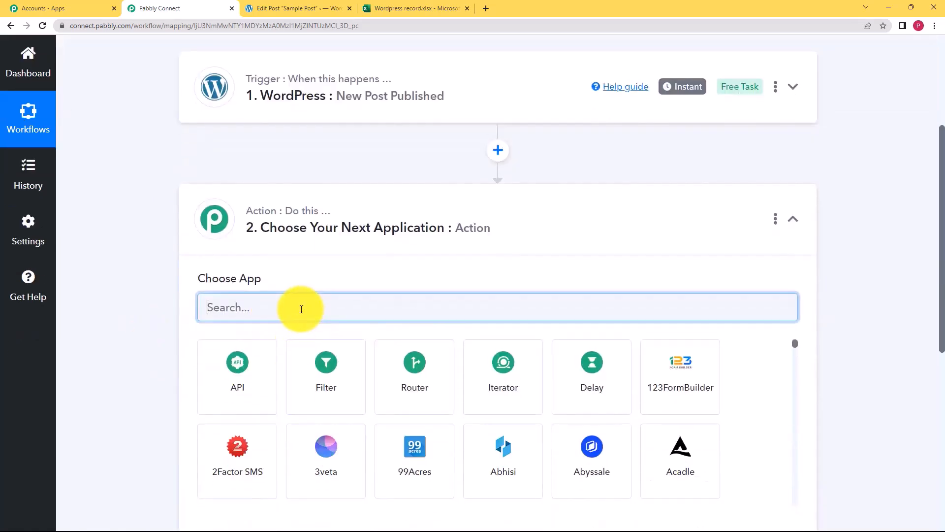
pyautogui.write('excel')
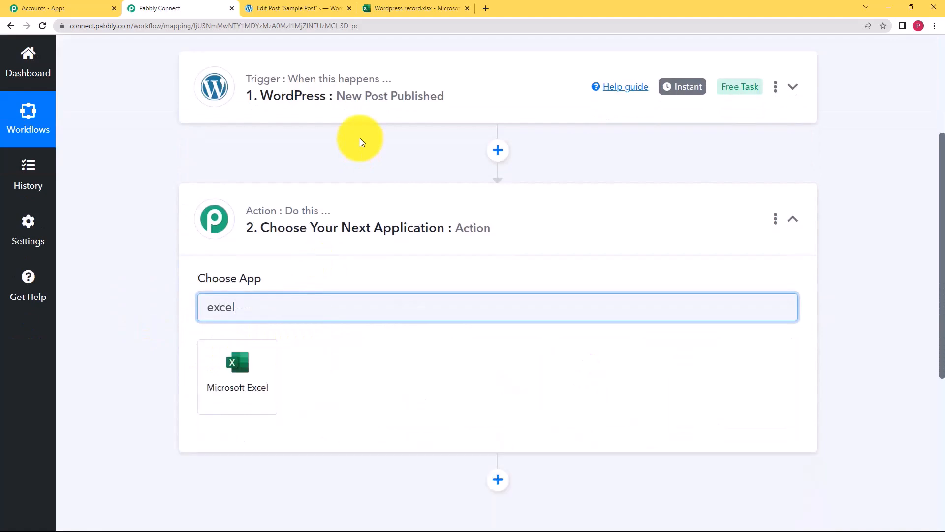
pyautogui.click(264, 353)
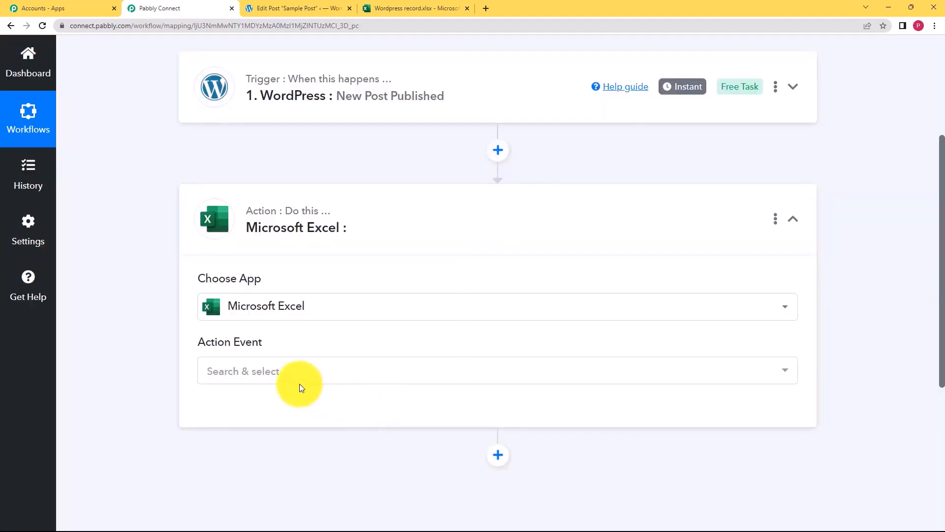
pyautogui.click(291, 379)
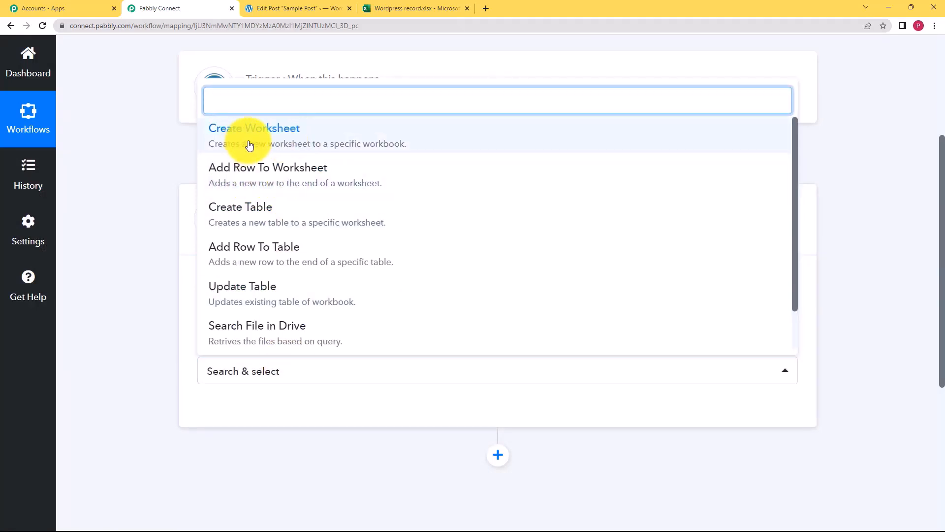
pyautogui.click(371, 4)
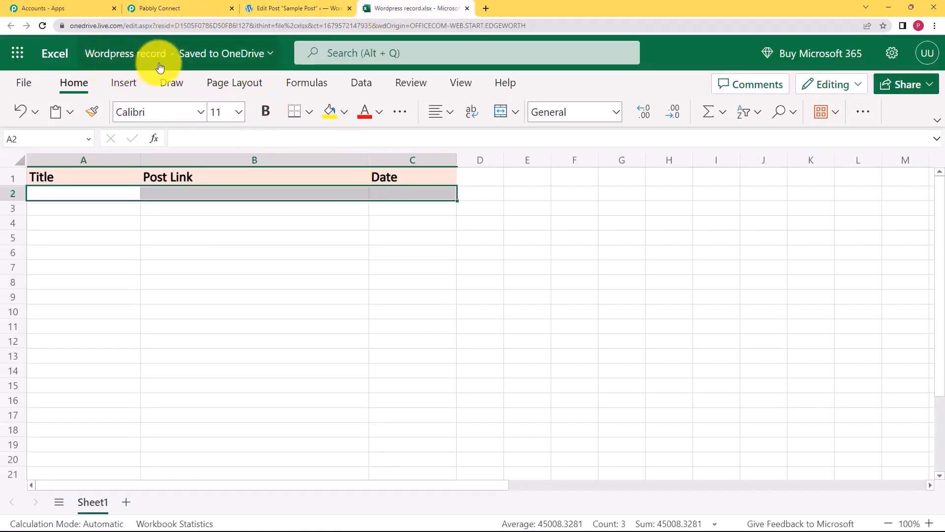
pyautogui.click(184, 8)
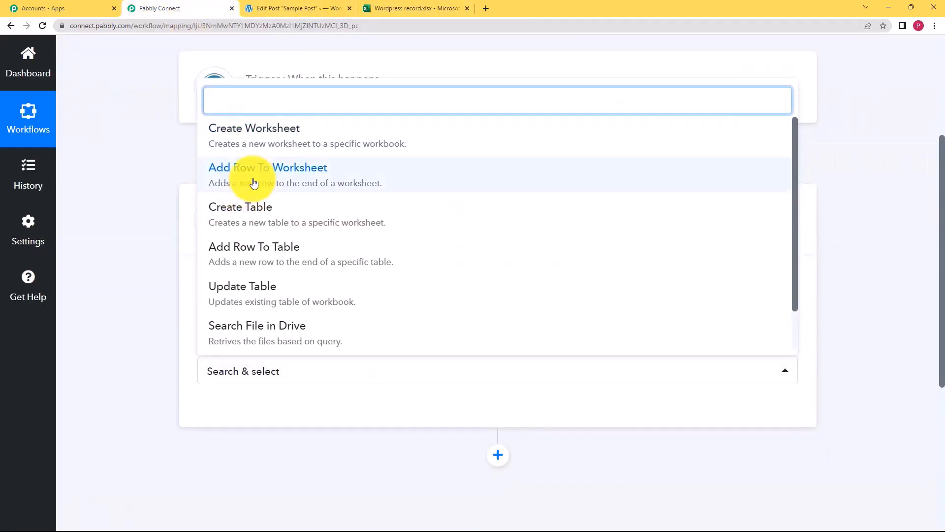
pyautogui.click(254, 183)
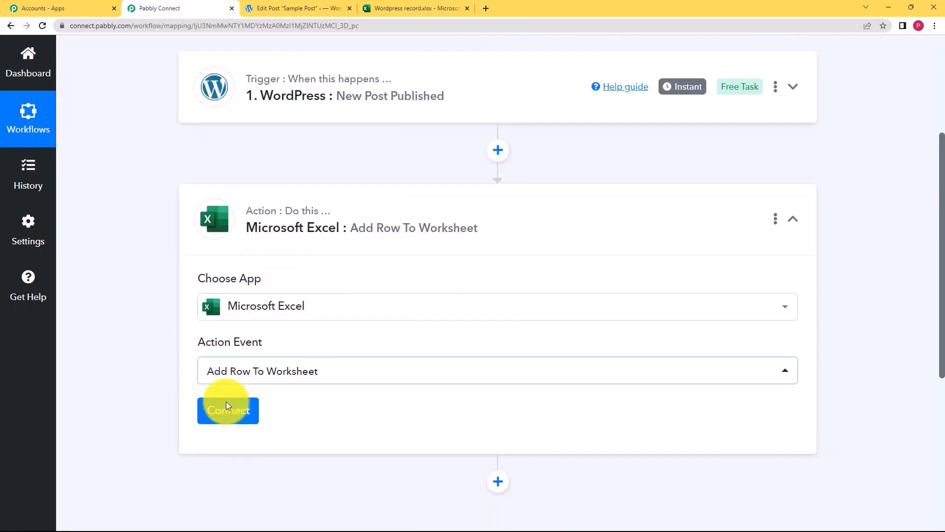
# Add and authorize a new Microsoft Excel account connection (Microsoft Excel #14).
pyautogui.click(231, 416)
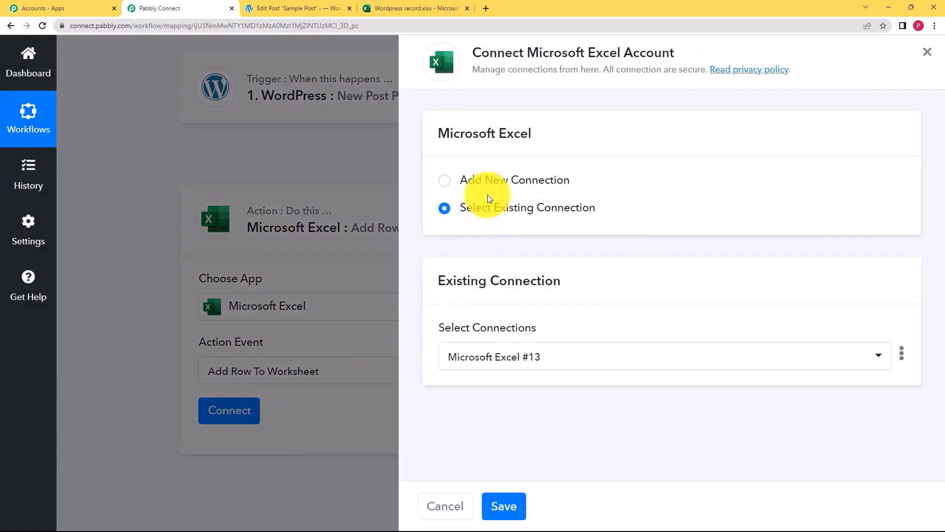
pyautogui.click(488, 185)
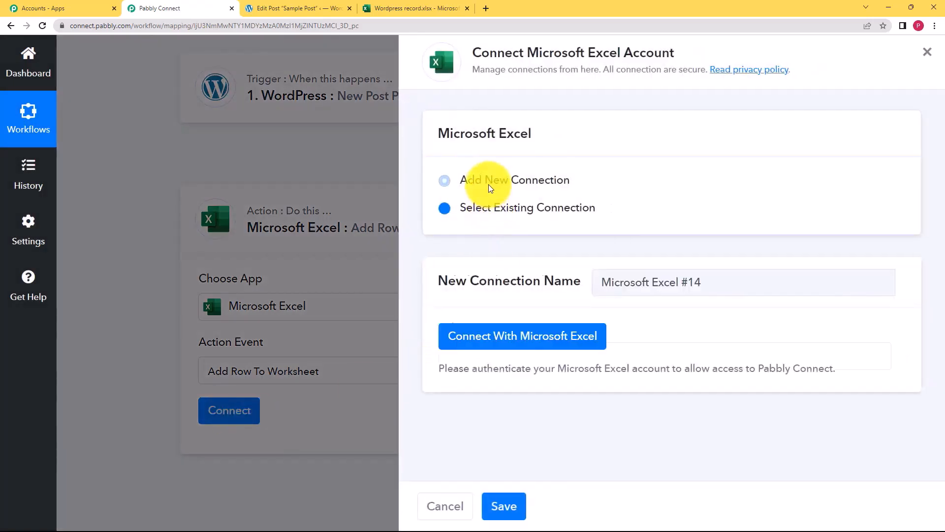
pyautogui.click(522, 344)
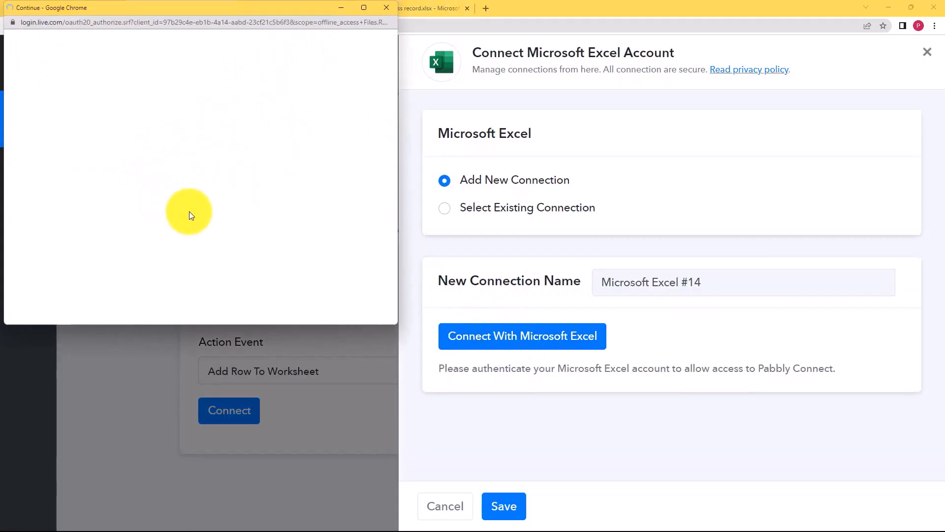
pyautogui.scroll(-10, 260, 192)
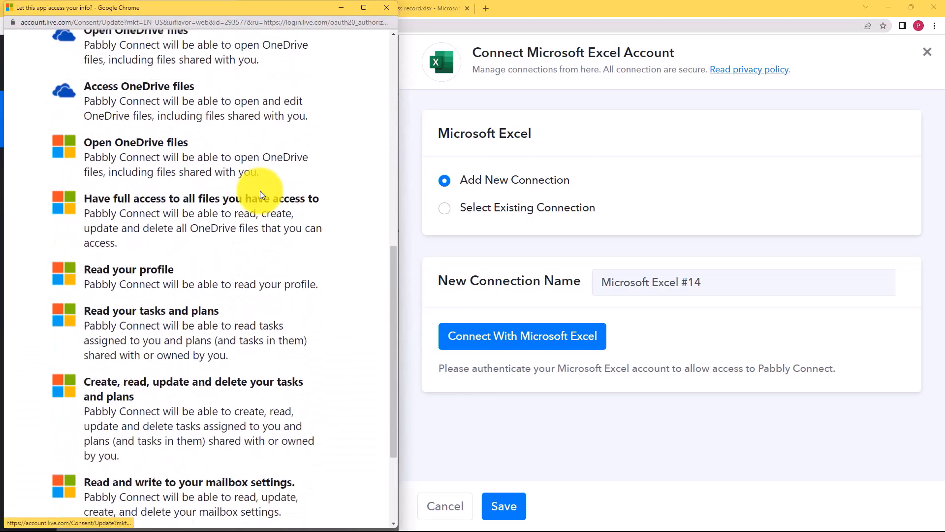
pyautogui.click(307, 459)
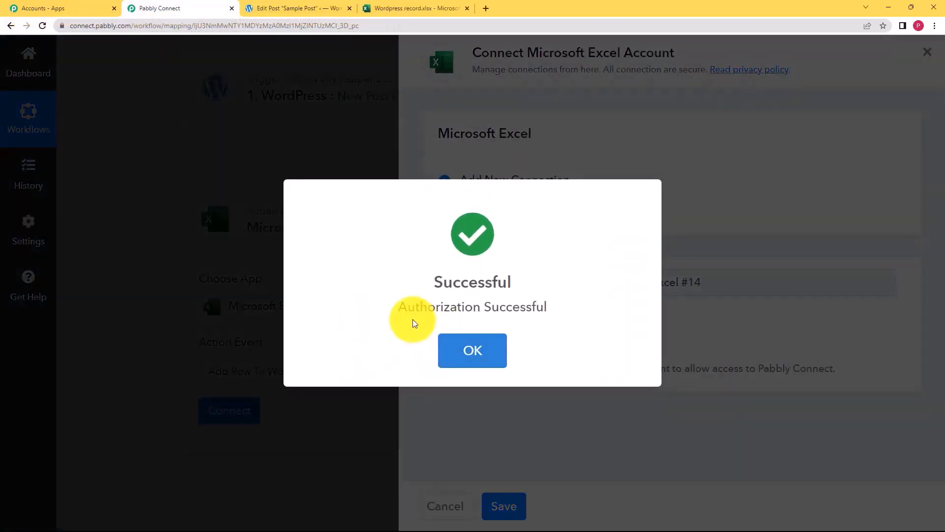
pyautogui.click(470, 350)
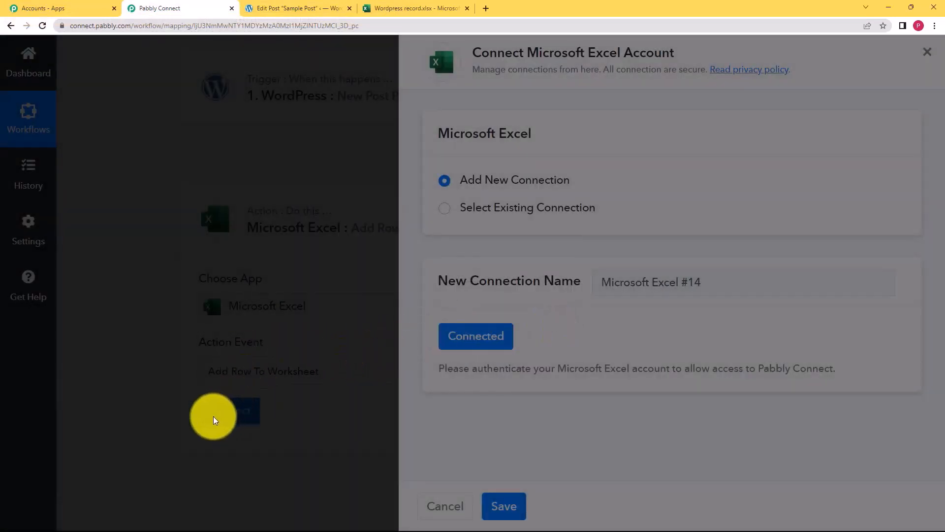
# Close the connection panel and select the Wordpress record.xlsx workbook.
pyautogui.click(255, 422)
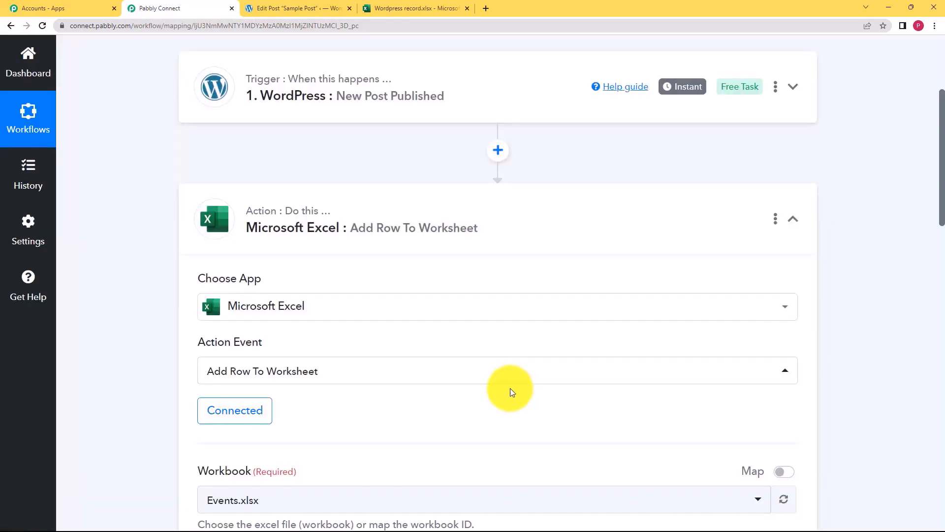
pyautogui.scroll(-3, 274, 296)
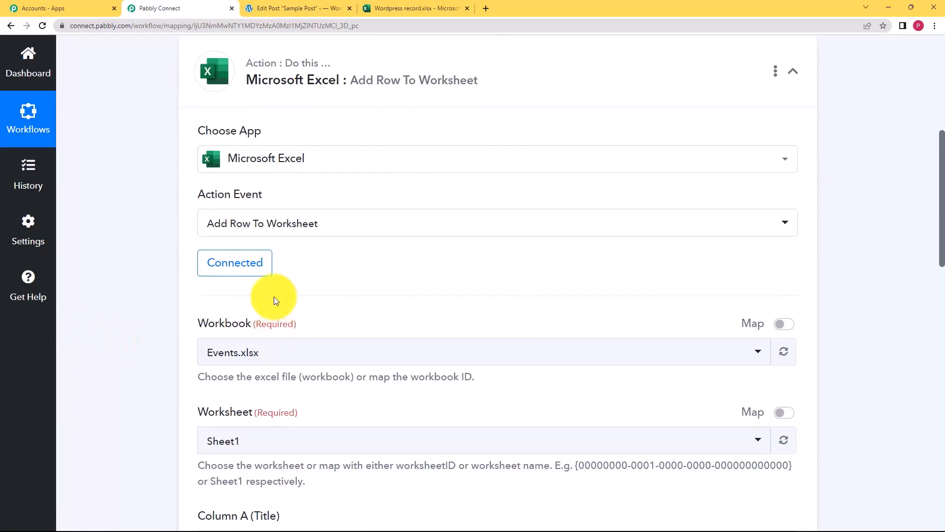
pyautogui.scroll(-3, 221, 418)
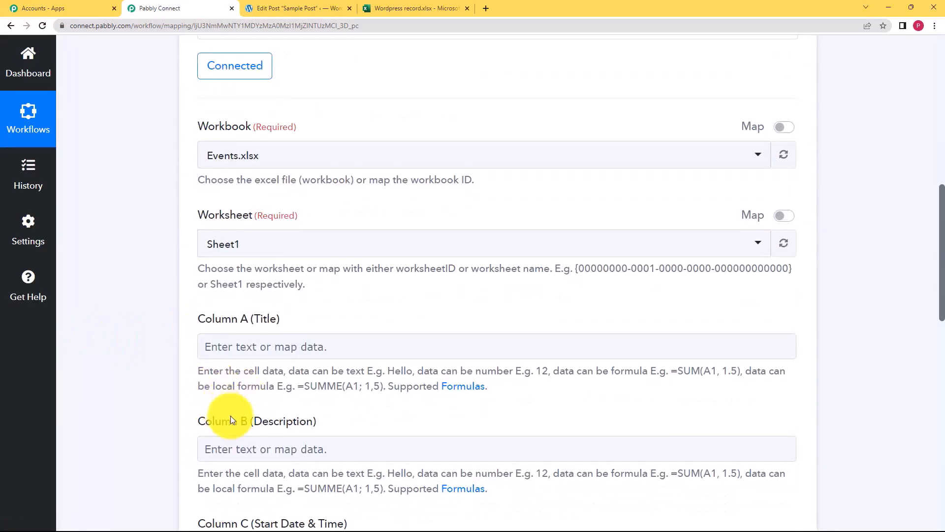
pyautogui.scroll(-3, 187, 386)
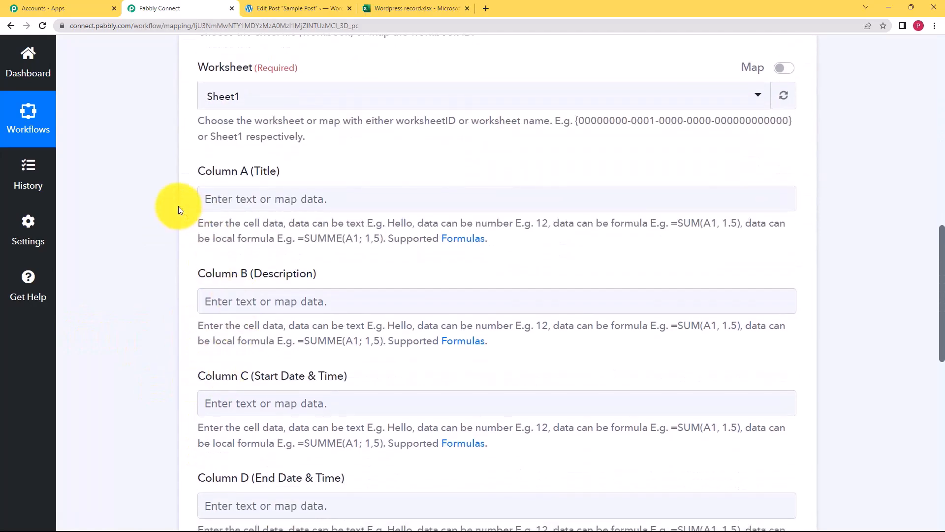
pyautogui.scroll(5, 178, 206)
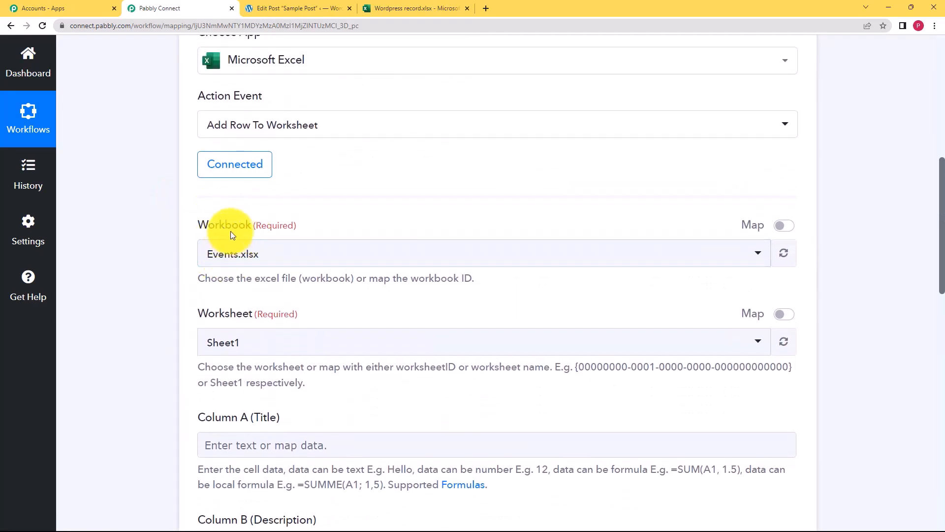
pyautogui.click(424, 8)
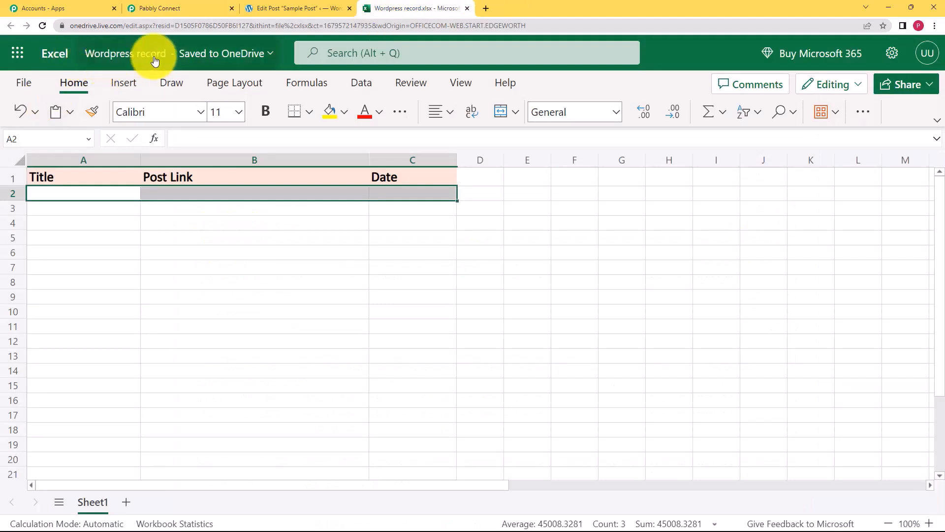
pyautogui.click(205, 8)
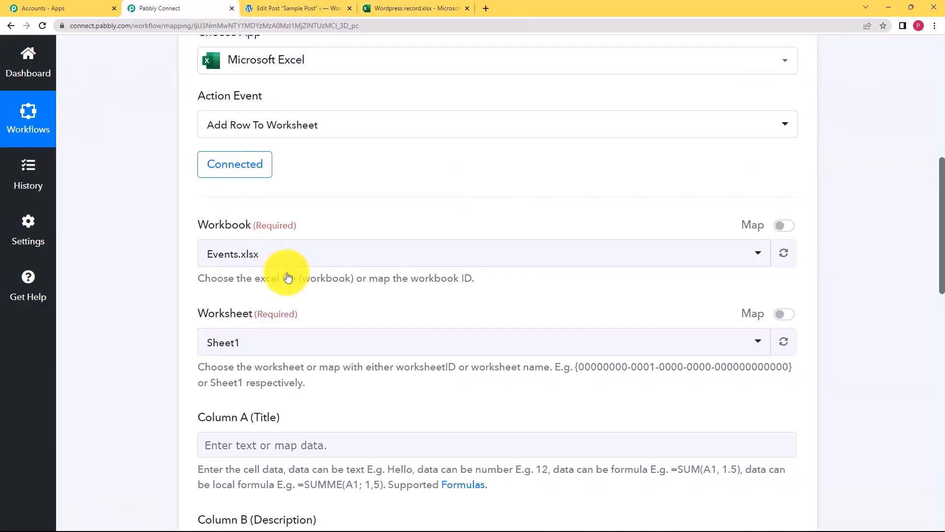
pyautogui.click(284, 256)
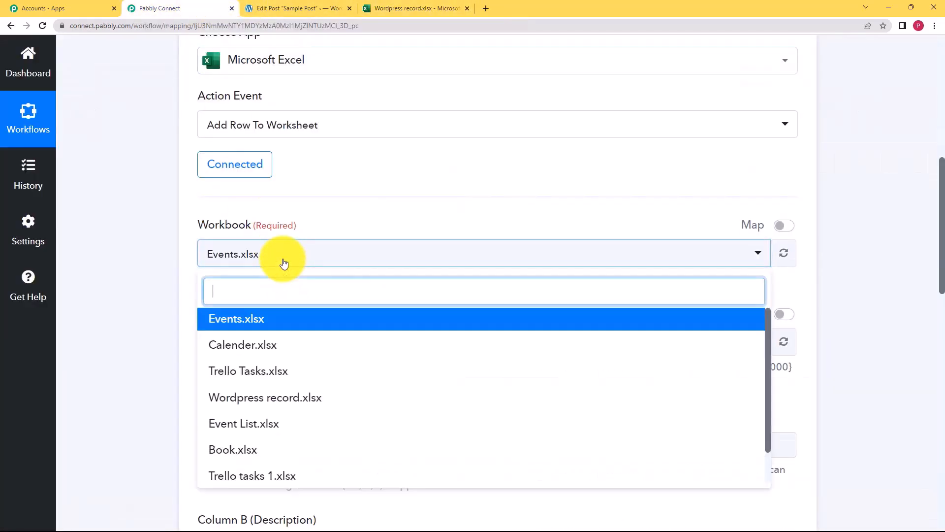
pyautogui.click(292, 401)
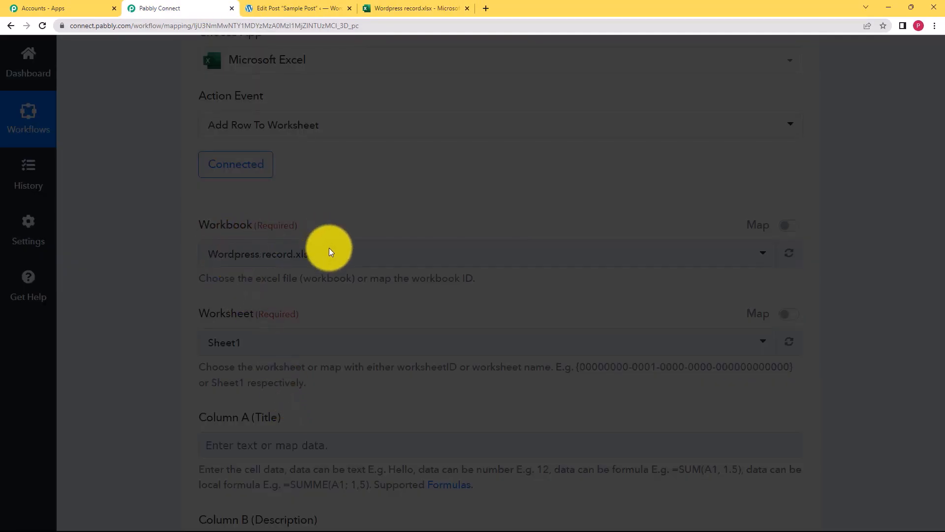
# Match the sheet's Title, Post Link and Date headers against Sheet1's column fields.
pyautogui.click(407, 7)
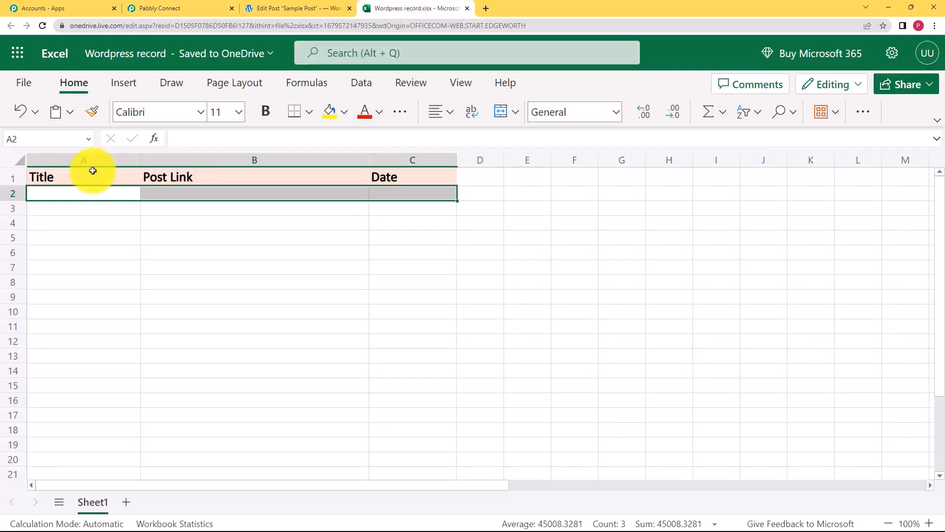
pyautogui.click(163, 8)
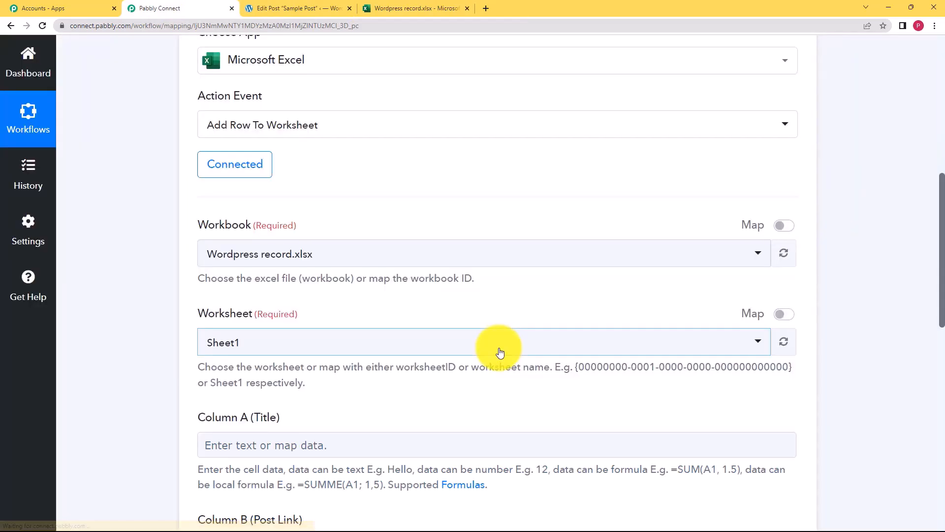
pyautogui.scroll(-3, 139, 352)
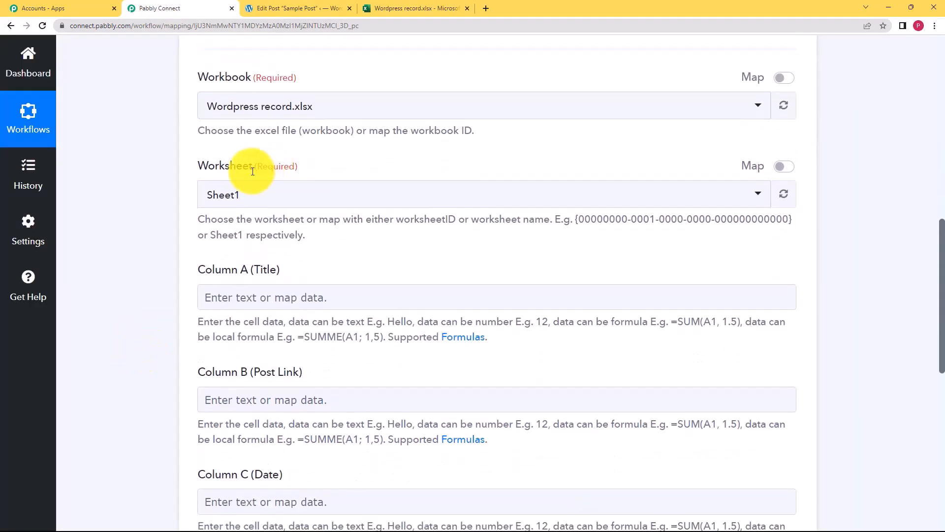
pyautogui.click(390, 8)
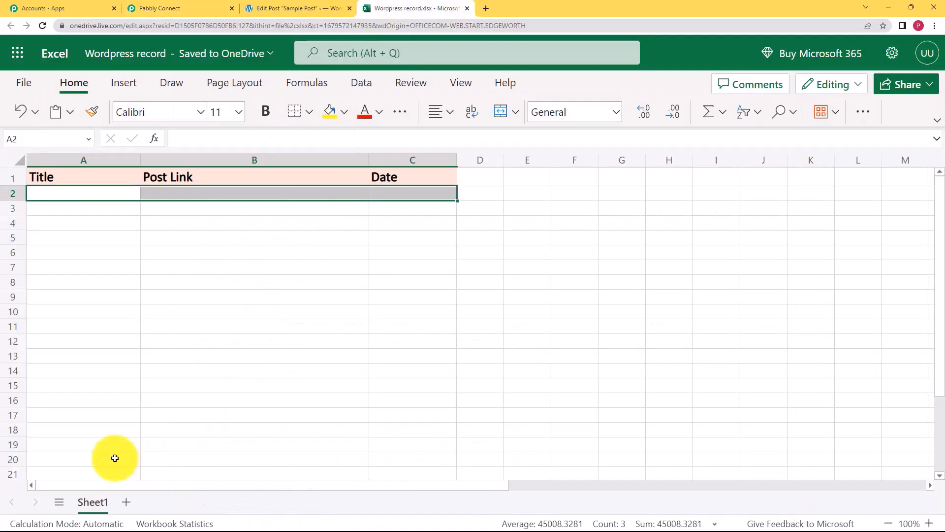
pyautogui.click(182, 13)
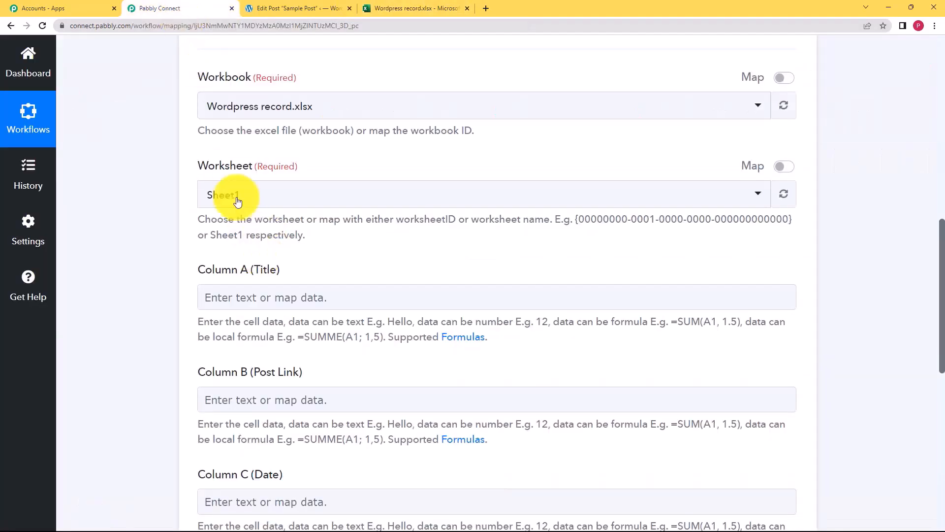
pyautogui.scroll(-2, 158, 274)
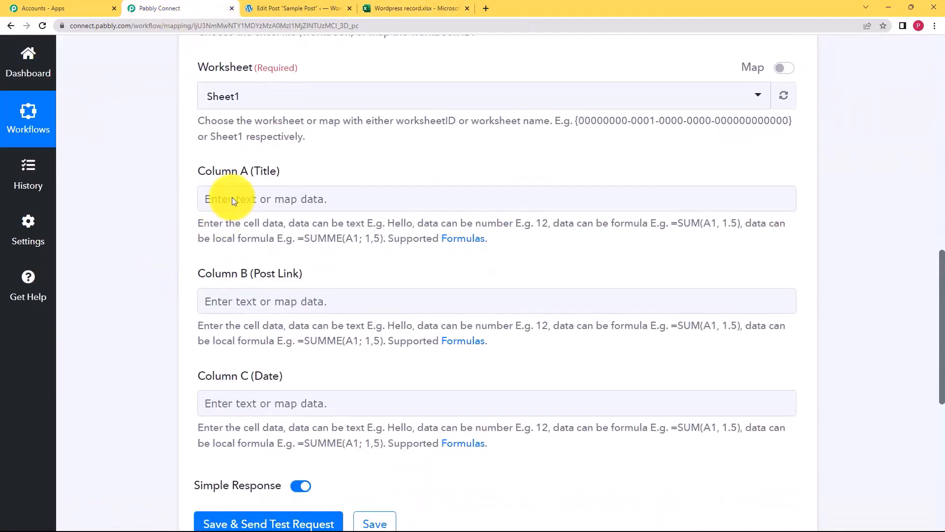
pyautogui.click(260, 198)
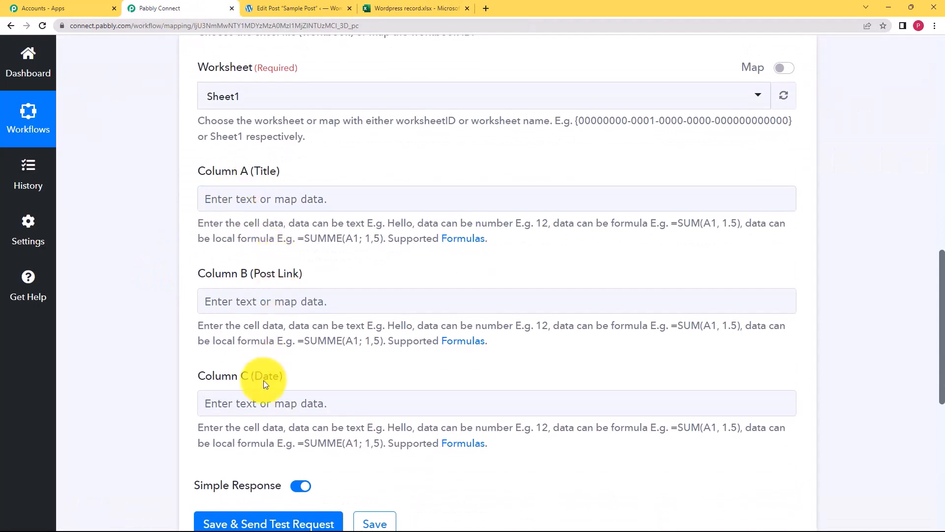
pyautogui.click(415, 9)
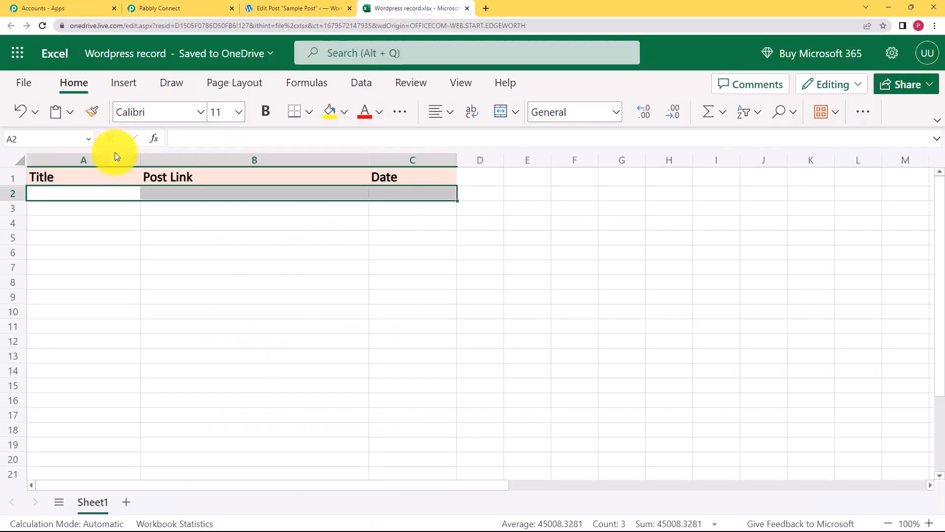
pyautogui.click(218, 4)
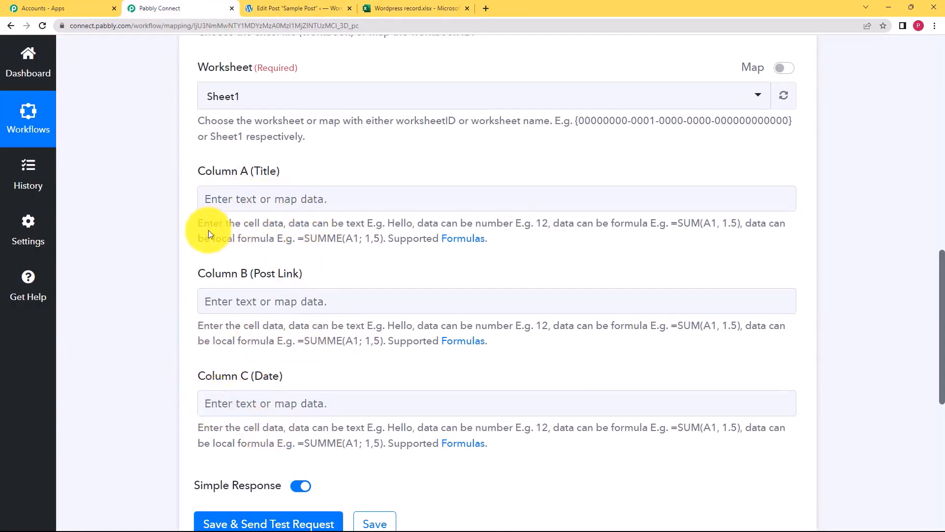
pyautogui.scroll(10, 169, 232)
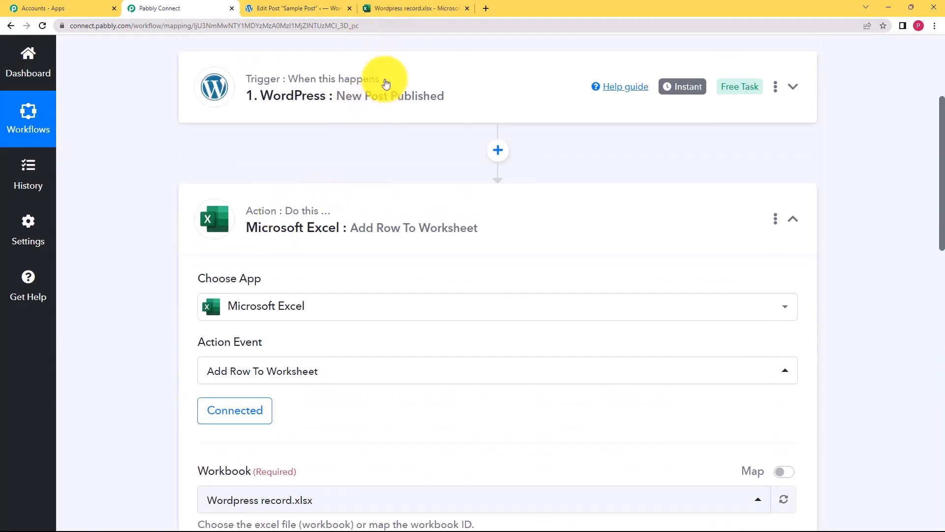
pyautogui.scroll(-8, 143, 271)
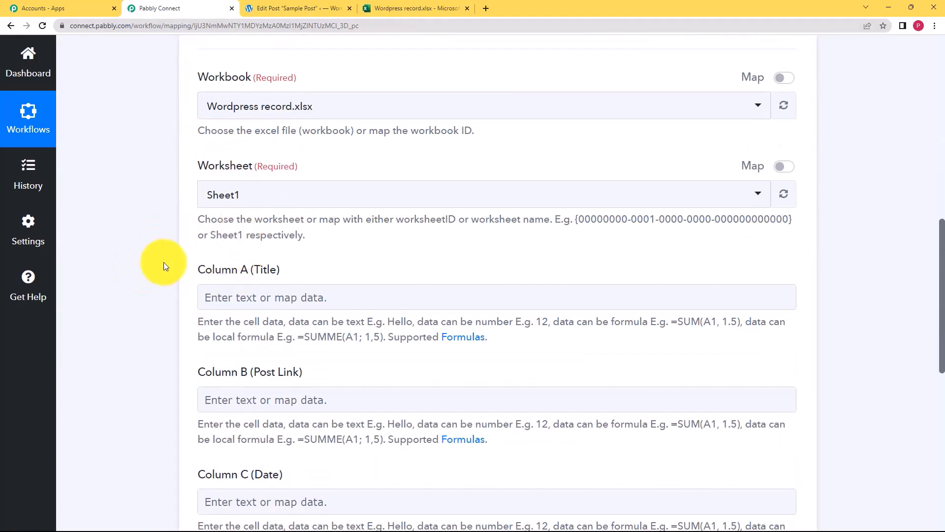
# Map the WordPress Post Title into the Excel step's Column A (Title).
pyautogui.click(231, 300)
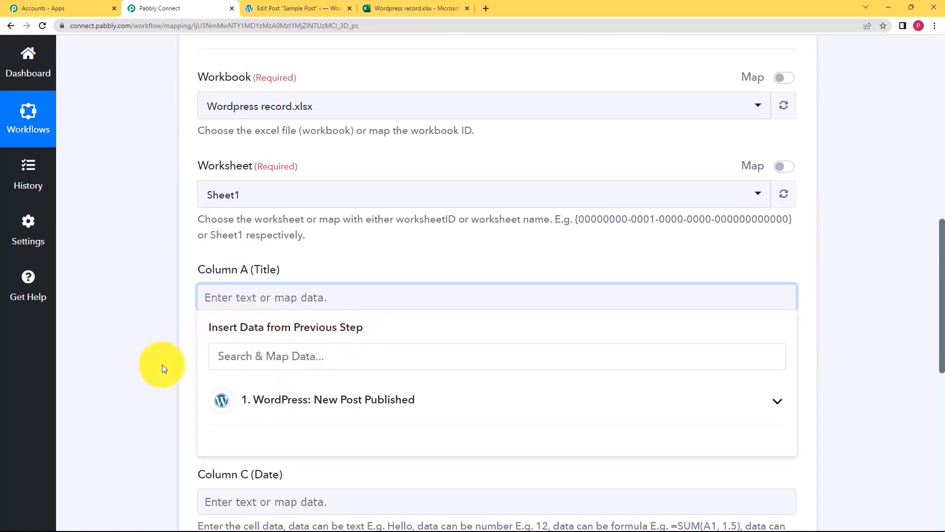
pyautogui.scroll(-2, 158, 364)
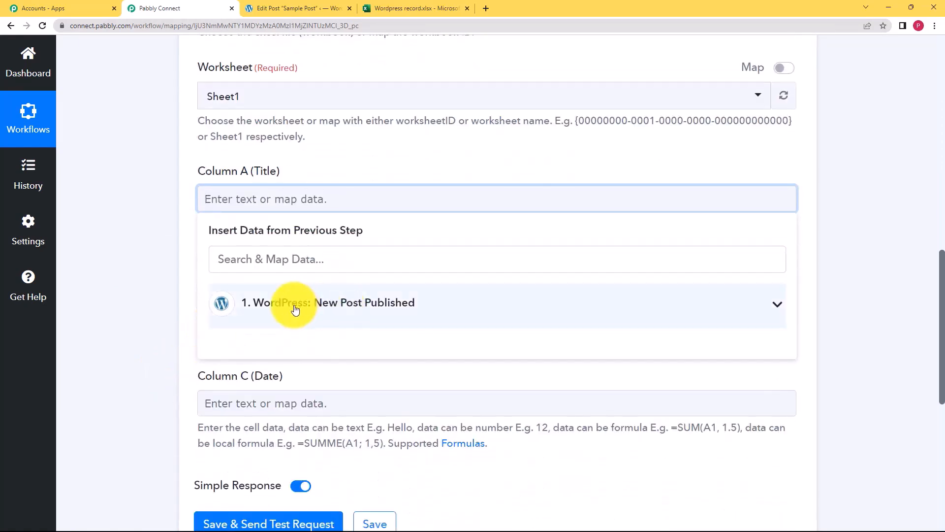
pyautogui.click(336, 309)
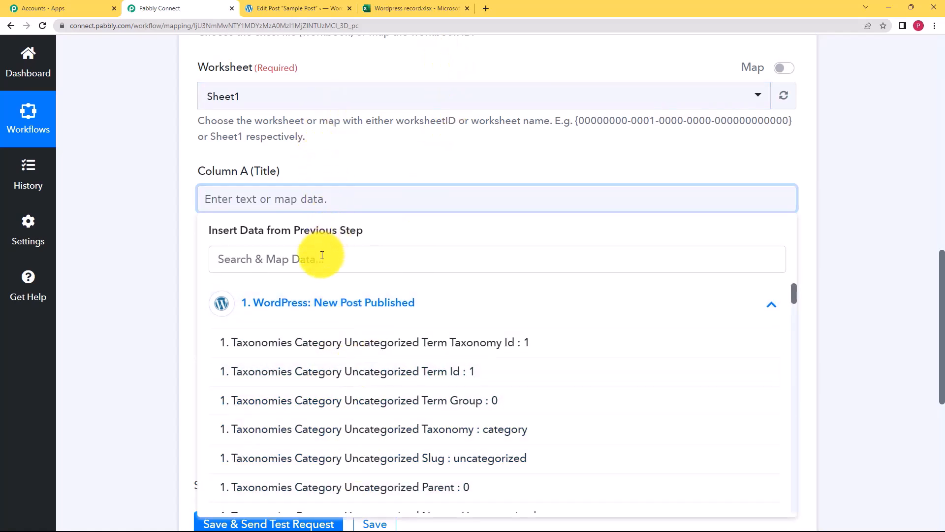
pyautogui.click(256, 256)
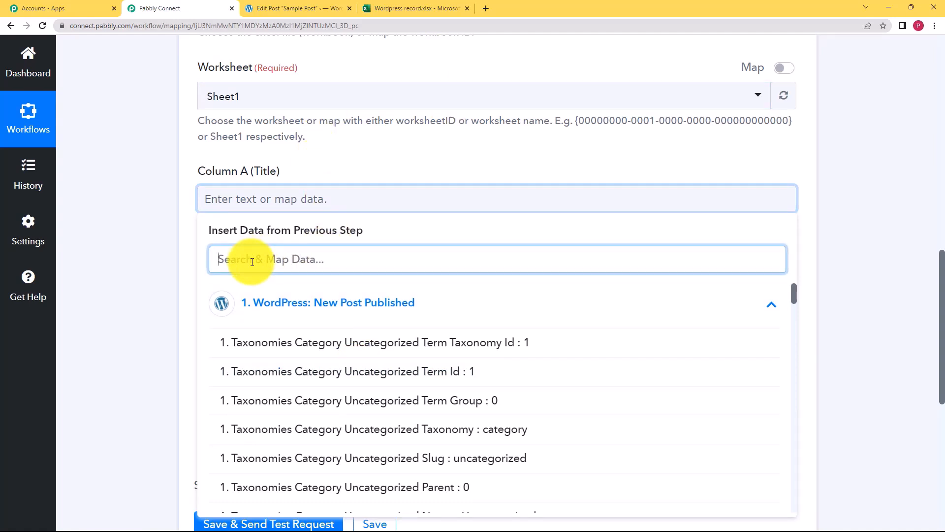
pyautogui.write('sampl')
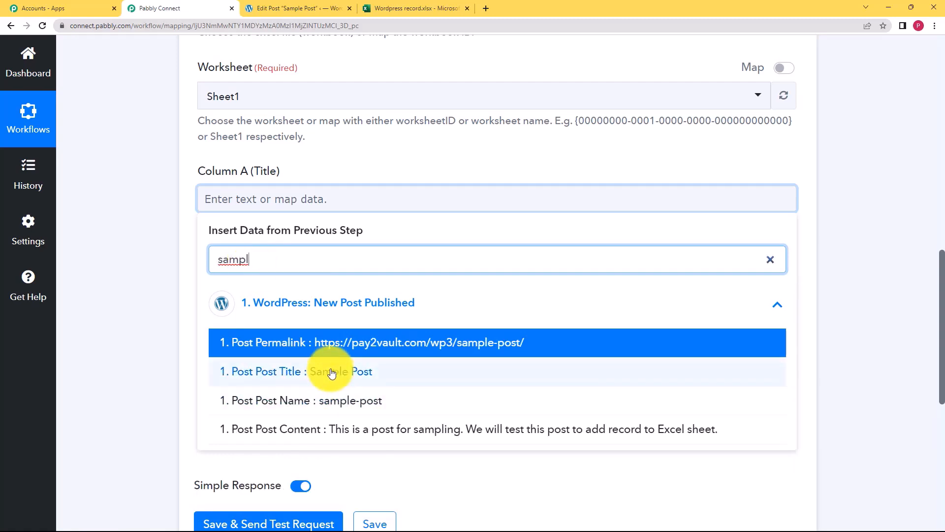
pyautogui.click(331, 372)
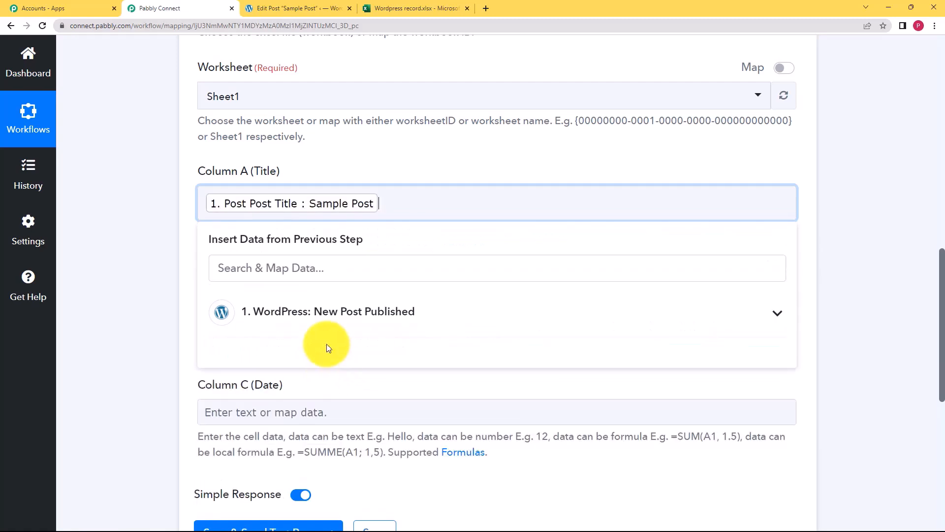
pyautogui.click(109, 236)
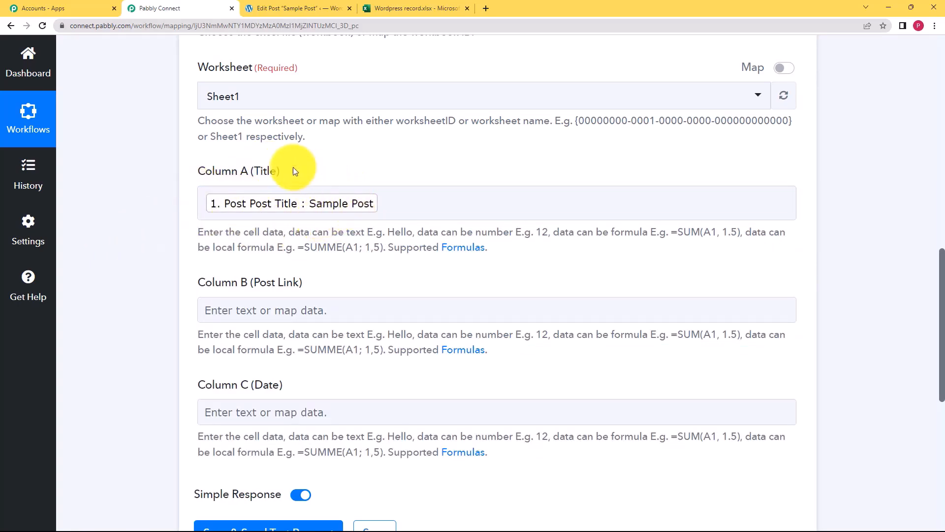
pyautogui.click(386, 4)
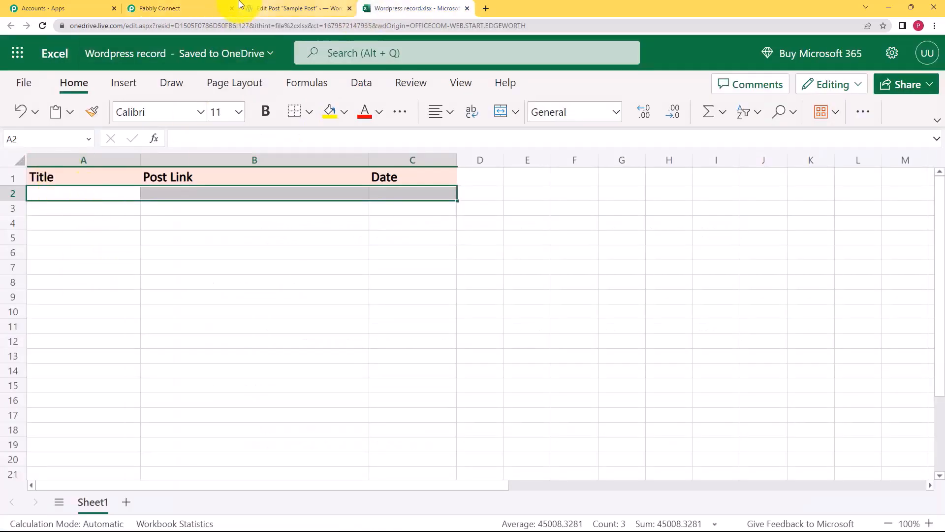
pyautogui.click(207, 4)
# Map Post Permalink into Column B (Post Link) and Post Date into Column C (Date).
pyautogui.click(284, 312)
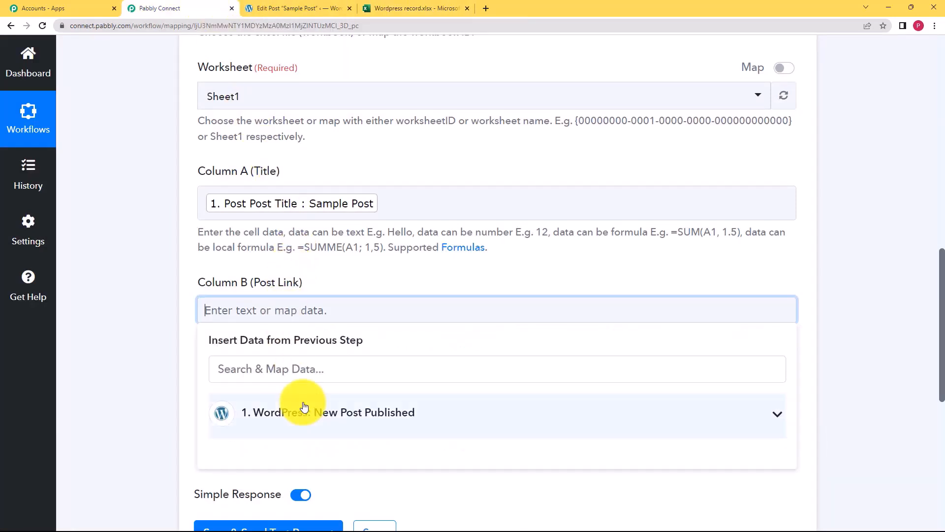
pyautogui.click(323, 366)
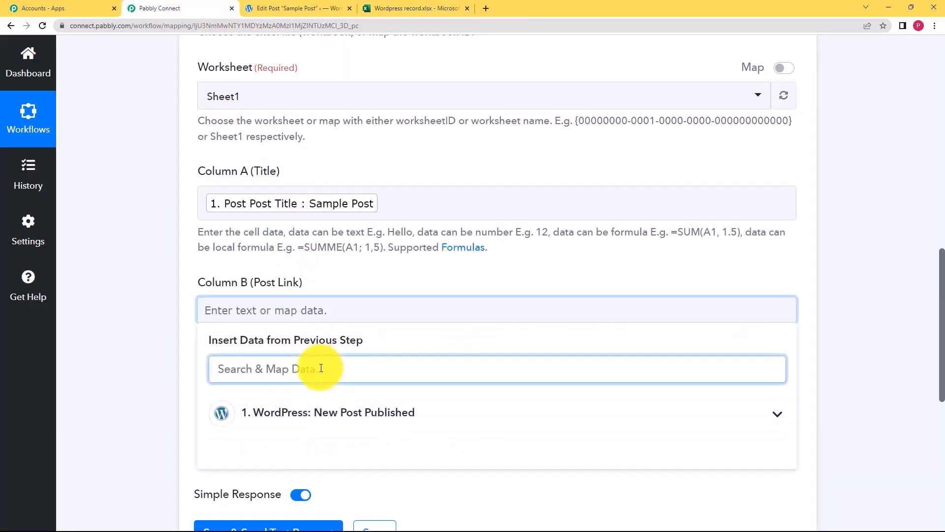
pyautogui.write('link')
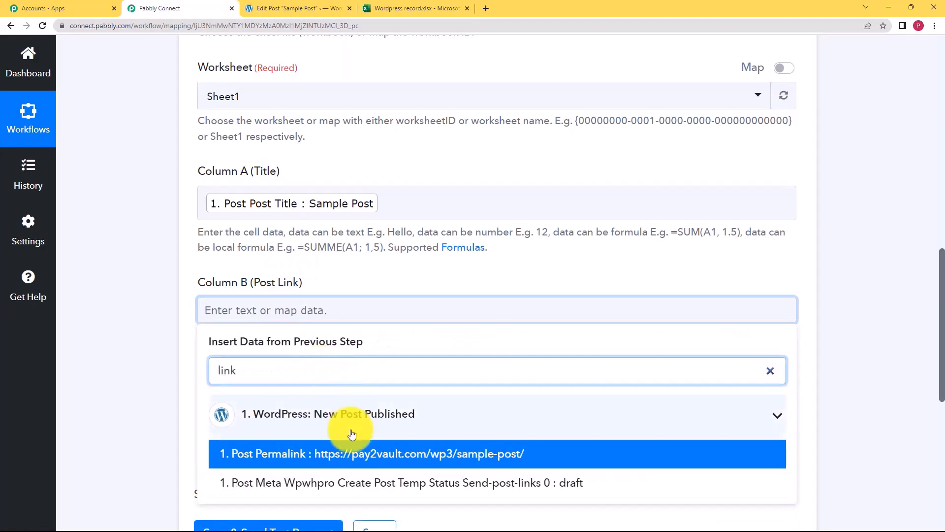
pyautogui.click(344, 455)
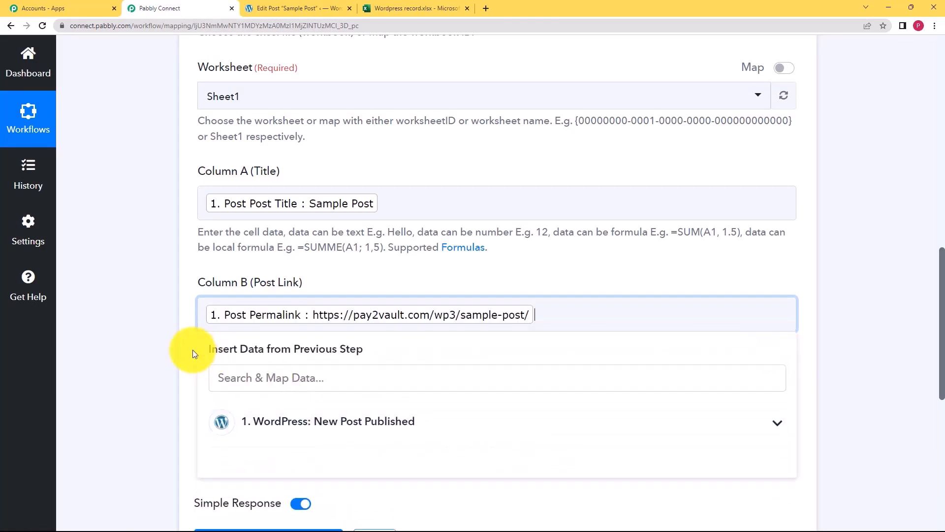
pyautogui.click(192, 348)
pyautogui.scroll(-2, 211, 329)
pyautogui.click(235, 321)
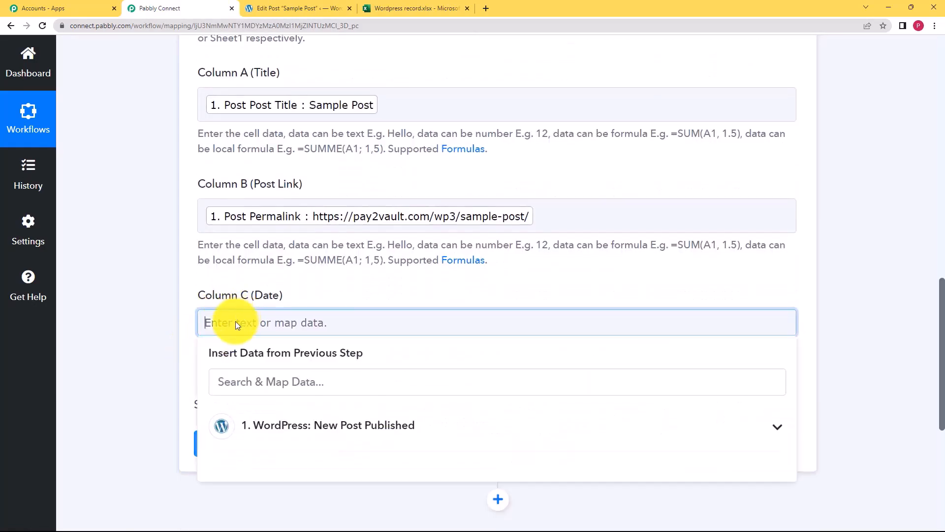
pyautogui.click(239, 376)
pyautogui.write('date')
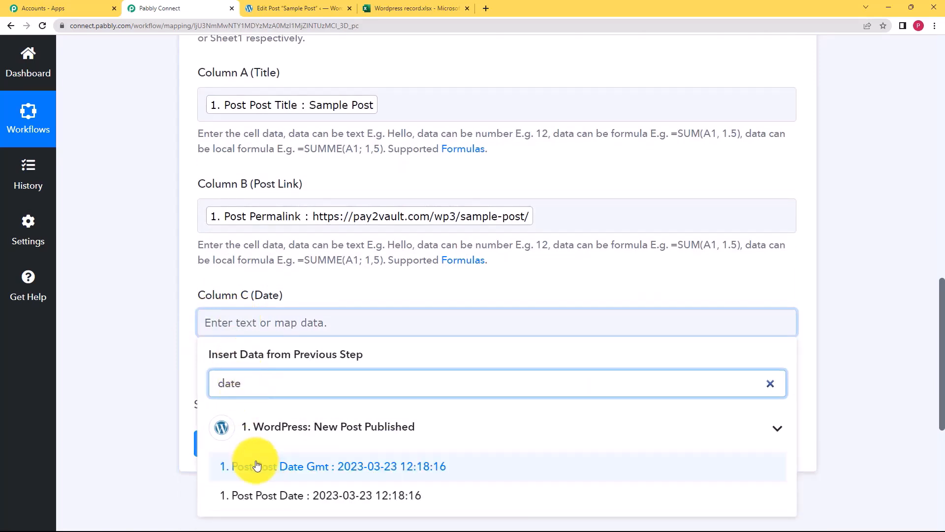
pyautogui.click(388, 497)
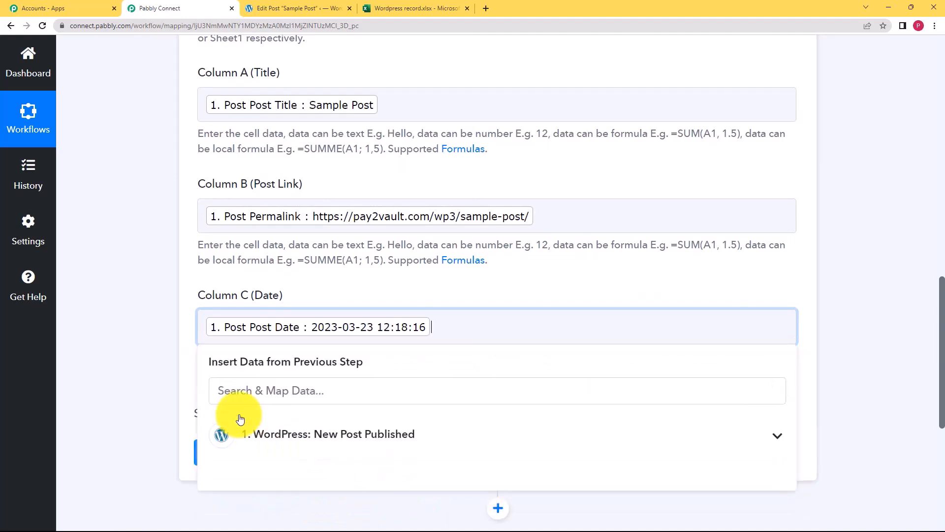
pyautogui.click(138, 355)
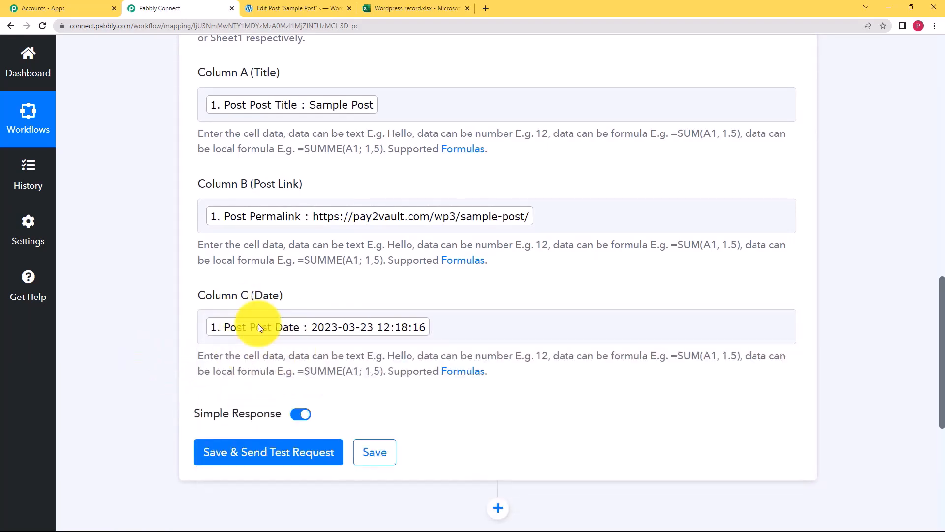
# Send a test row with the post's title, link and date to the Excel sheet.
pyautogui.click(256, 455)
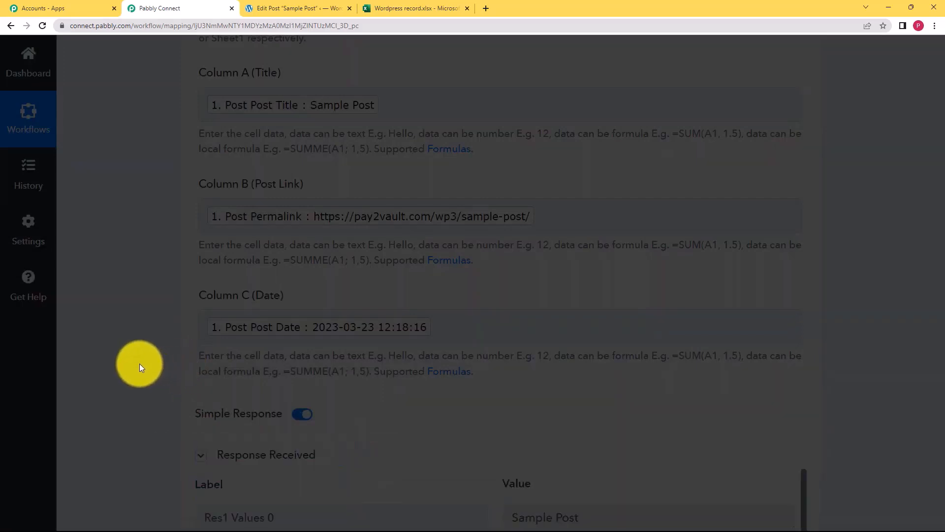
pyautogui.scroll(-7, 140, 363)
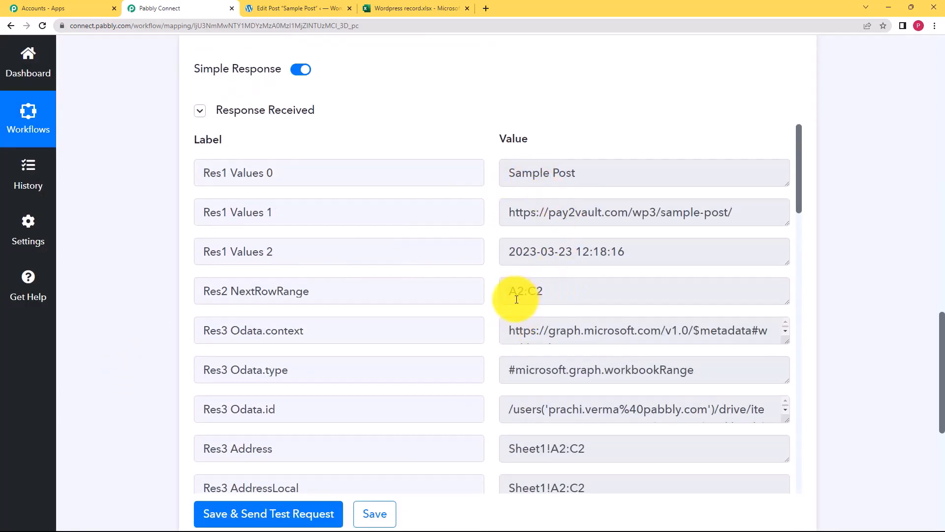
pyautogui.click(443, 4)
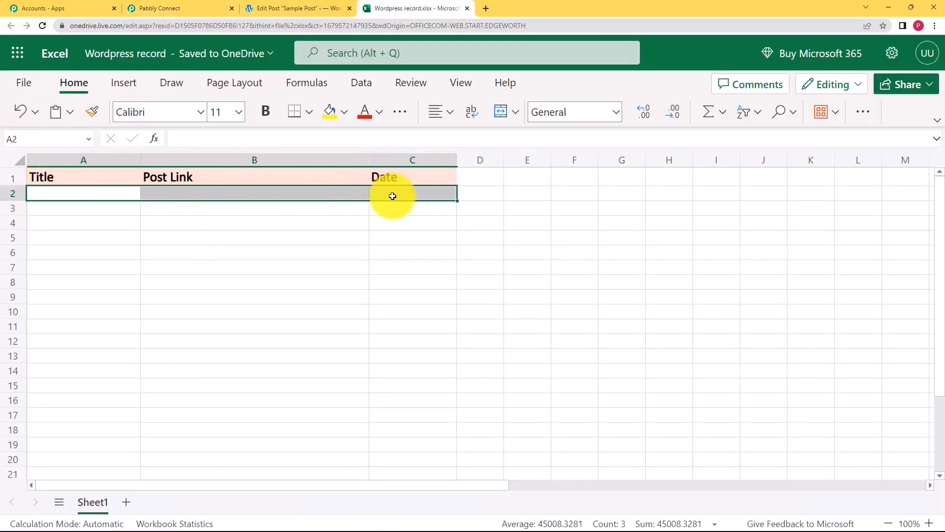
pyautogui.click(200, 7)
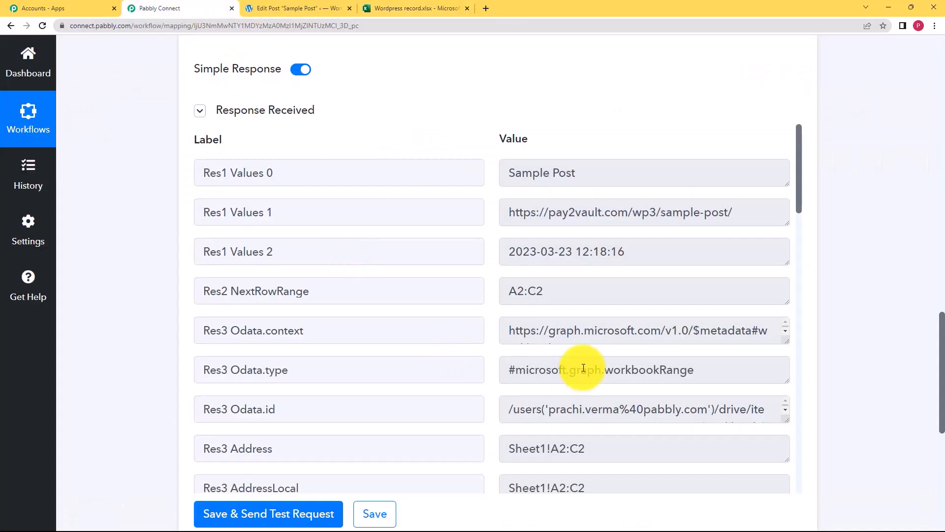
# Review the Response Received table and save the Excel action step.
pyautogui.scroll(-1, 585, 336)
pyautogui.scroll(-10, 488, 378)
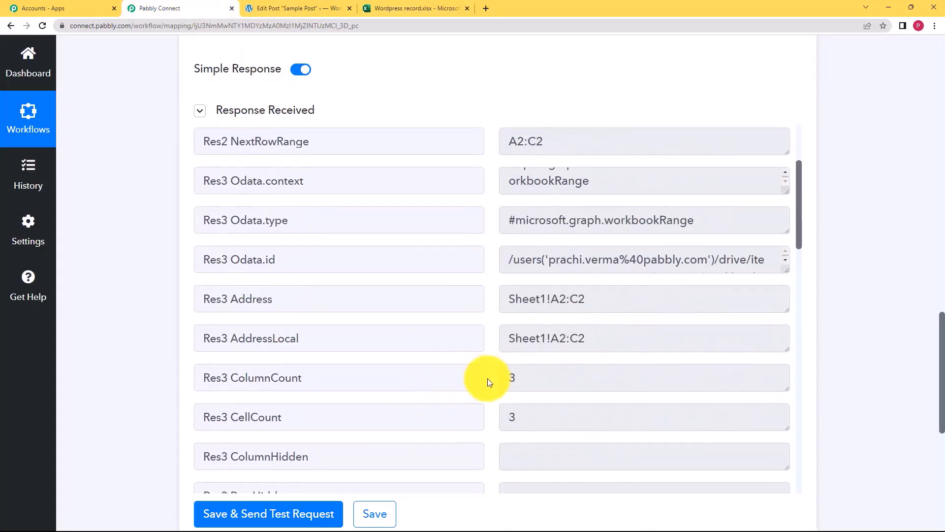
pyautogui.scroll(-2, 487, 378)
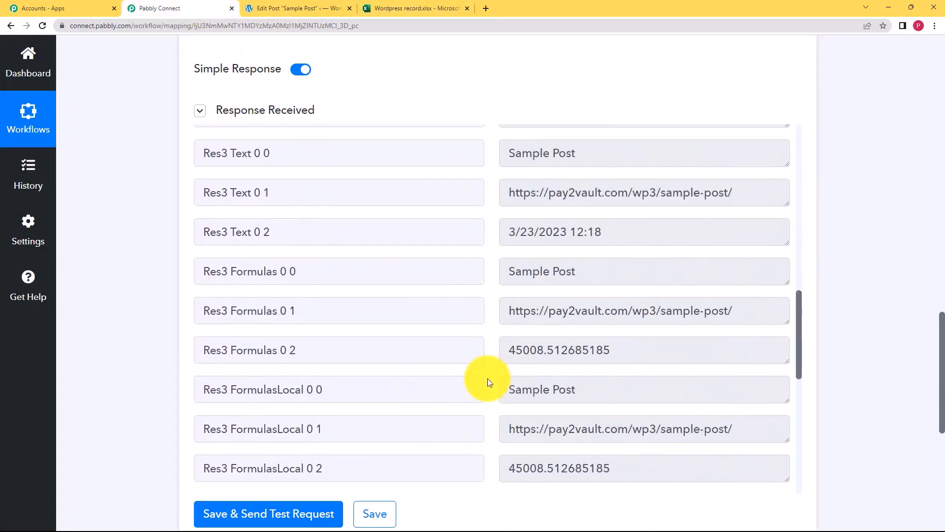
pyautogui.scroll(-8, 487, 378)
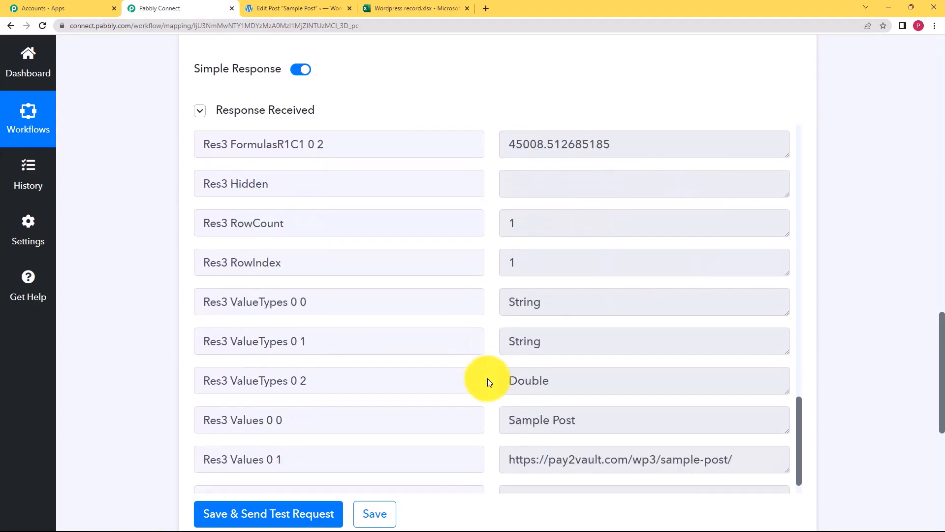
pyautogui.scroll(20, 487, 382)
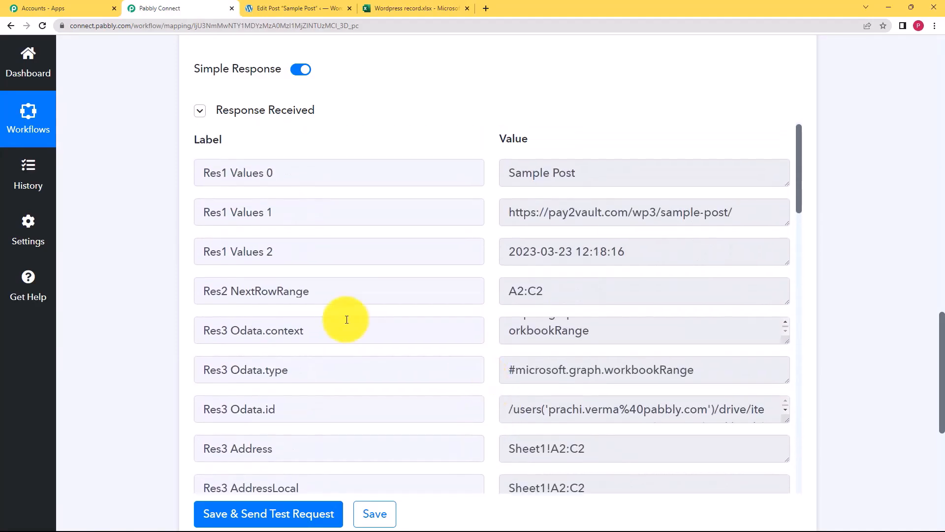
pyautogui.scroll(-3, 154, 327)
pyautogui.click(382, 373)
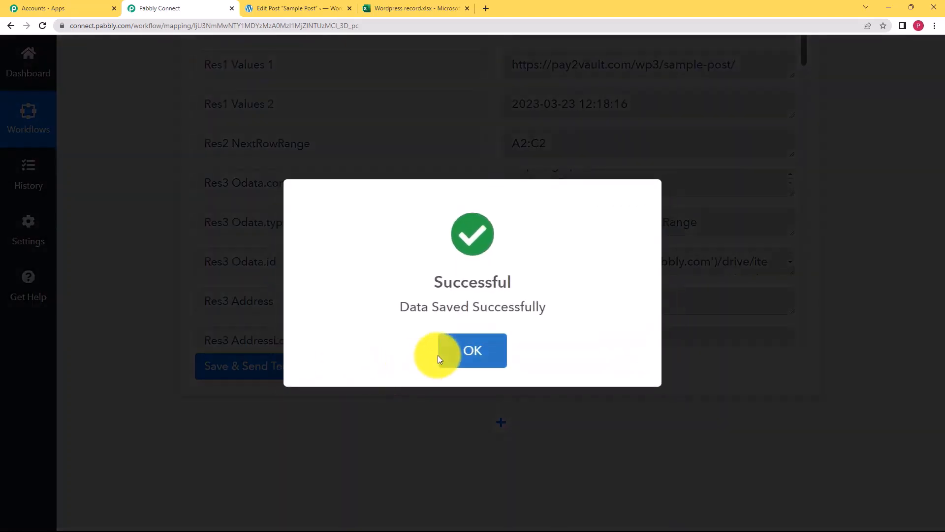
pyautogui.click(438, 353)
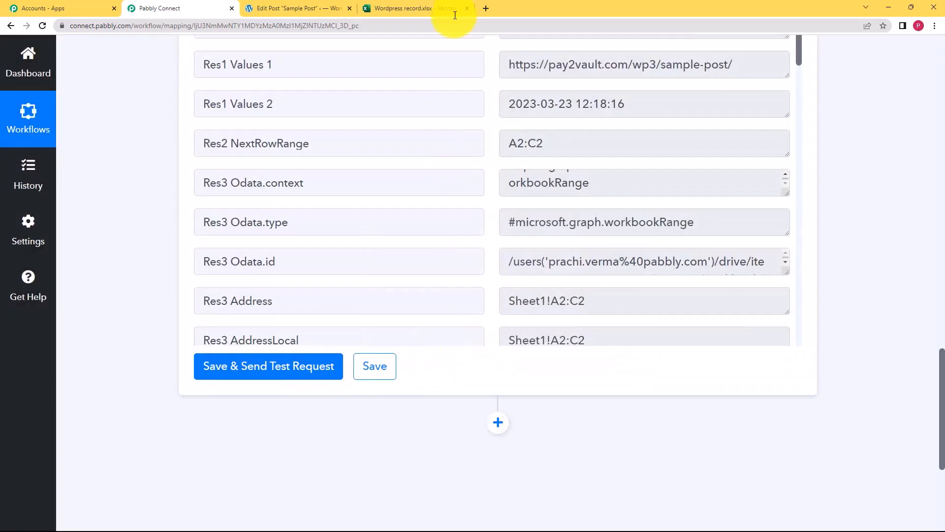
pyautogui.click(448, 6)
# Reload the Wordpress record sheet to see row 2 hold Sample Post, its link and date, then return to Pabbly.
pyautogui.click(43, 27)
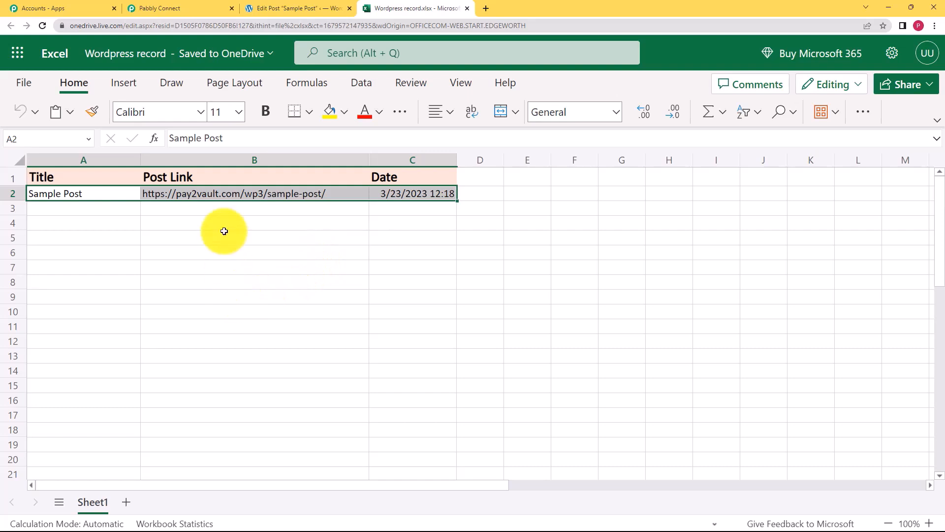
pyautogui.click(151, 6)
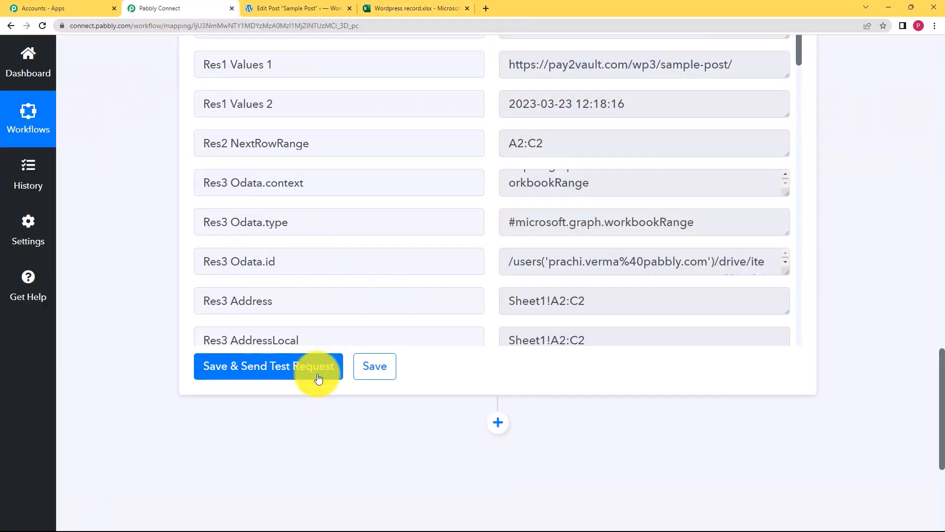
# Collapse the Excel step and look through the WordPress trigger's settings and response.
pyautogui.scroll(4, 197, 259)
pyautogui.scroll(20, 201, 255)
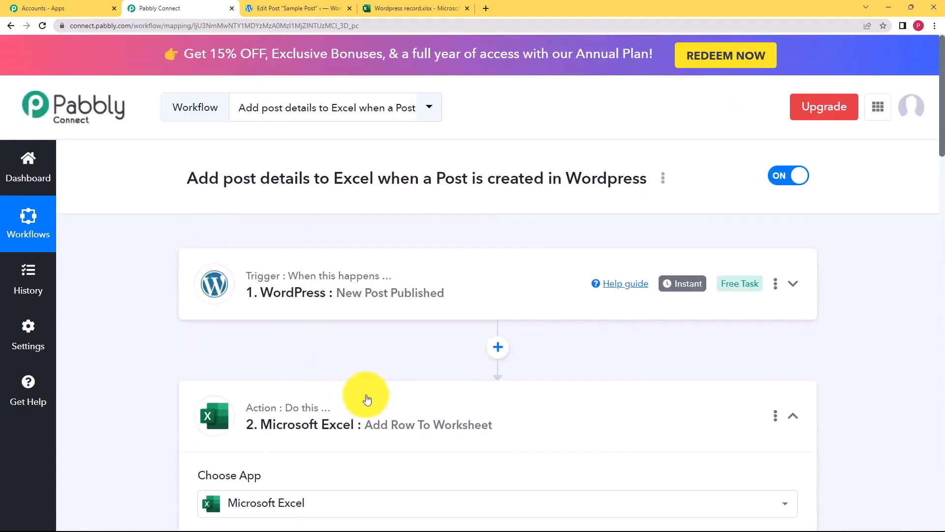
pyautogui.click(366, 399)
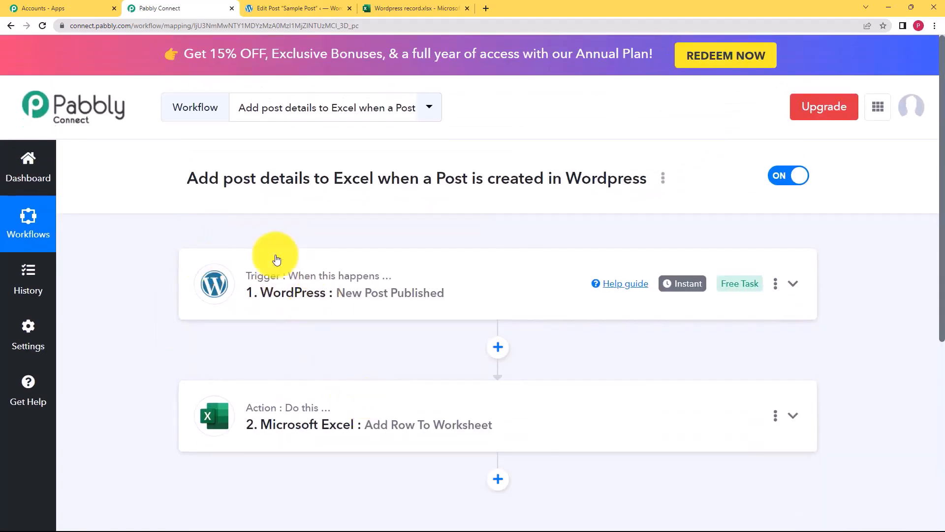
pyautogui.click(360, 314)
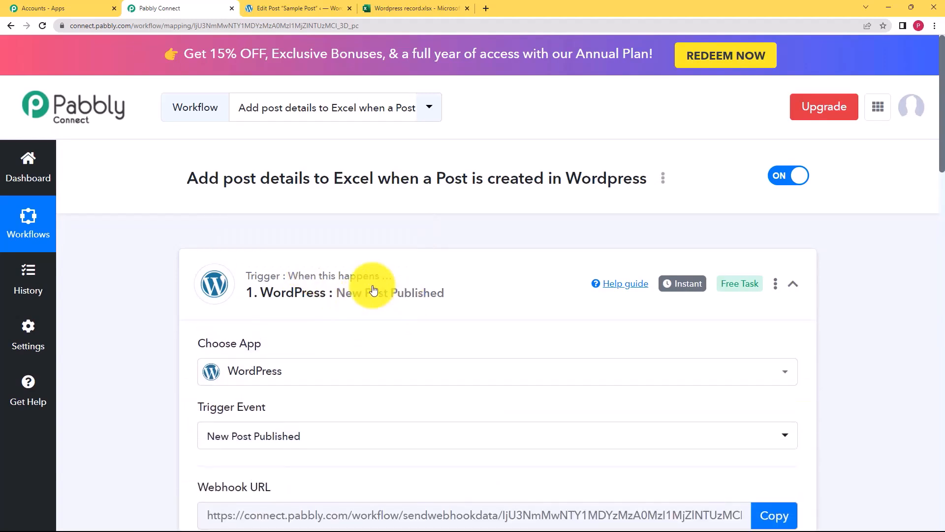
pyautogui.scroll(-2, 181, 317)
pyautogui.scroll(-3, 181, 317)
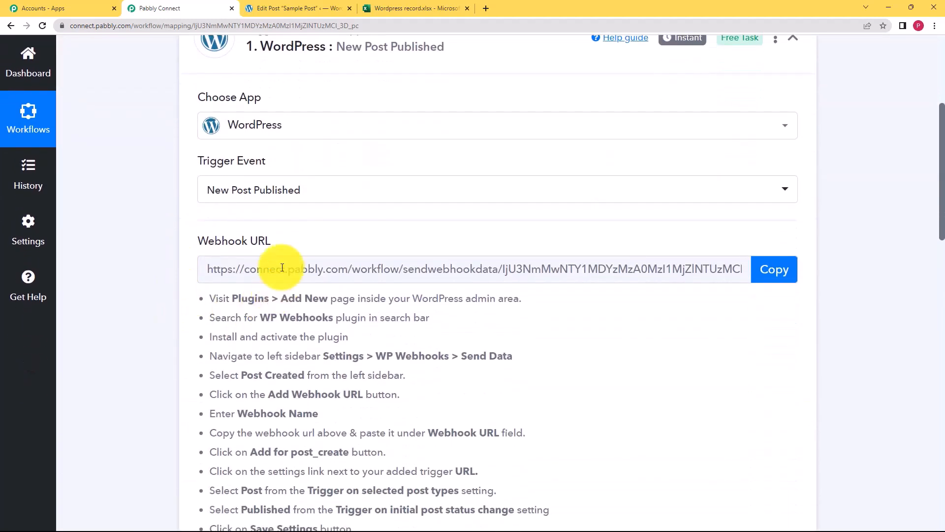
pyautogui.scroll(-3, 154, 261)
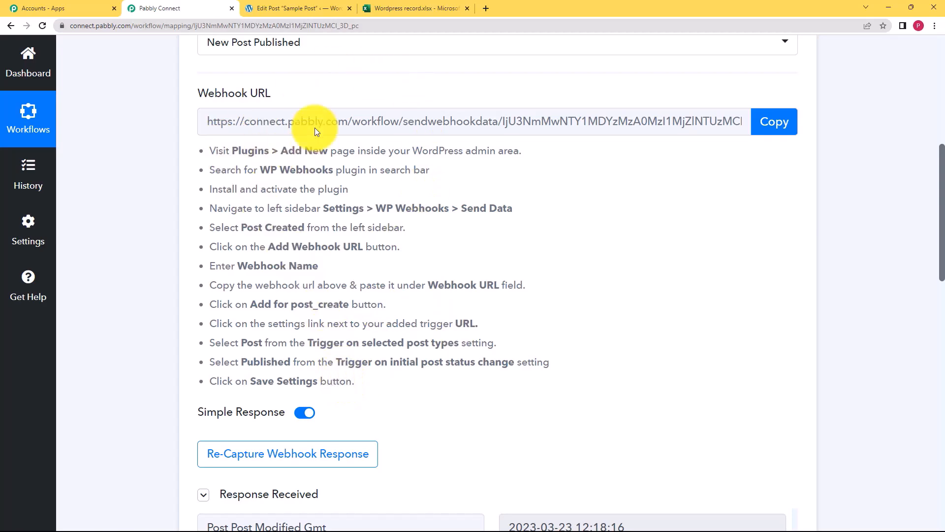
pyautogui.scroll(-4, 167, 207)
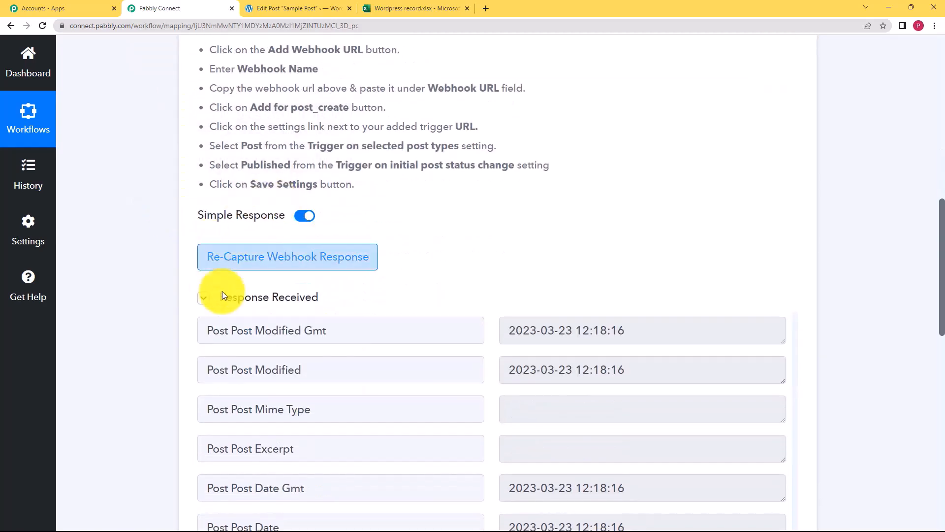
pyautogui.scroll(-4, 173, 288)
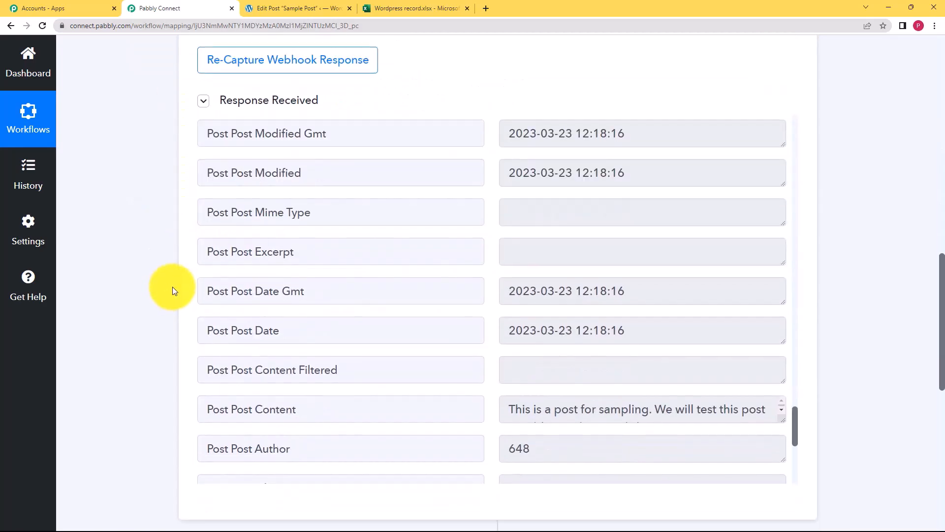
pyautogui.scroll(-7, 173, 290)
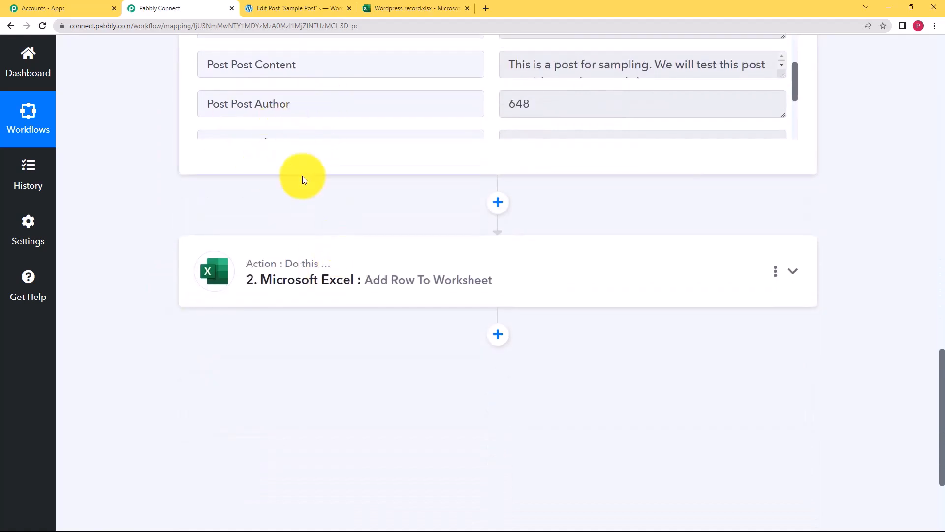
# Review the Microsoft Excel Add Row To Worksheet step's column mapping and test response.
pyautogui.click(327, 259)
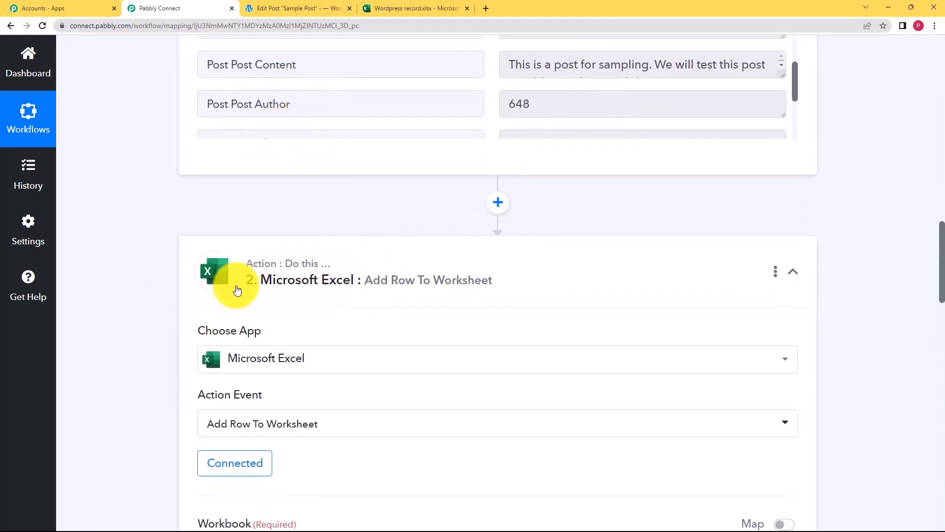
pyautogui.scroll(-6, 153, 316)
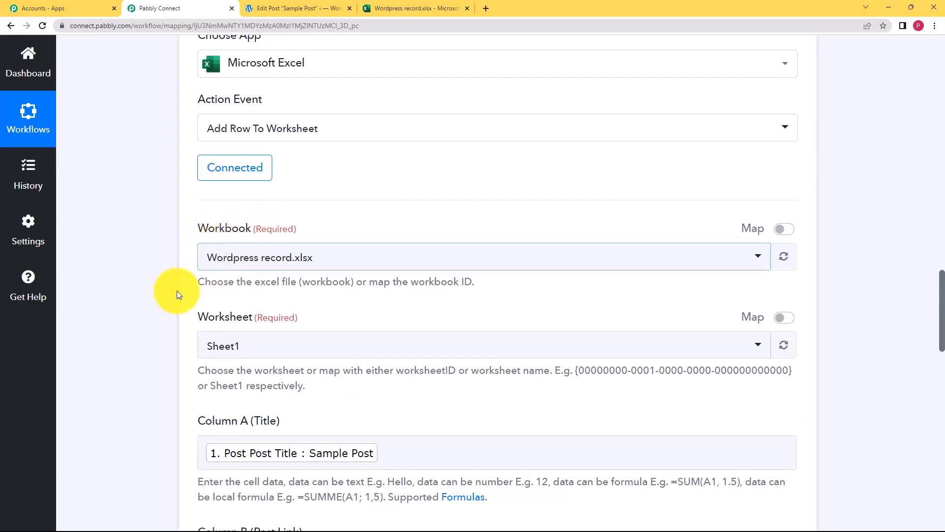
pyautogui.scroll(-4, 182, 333)
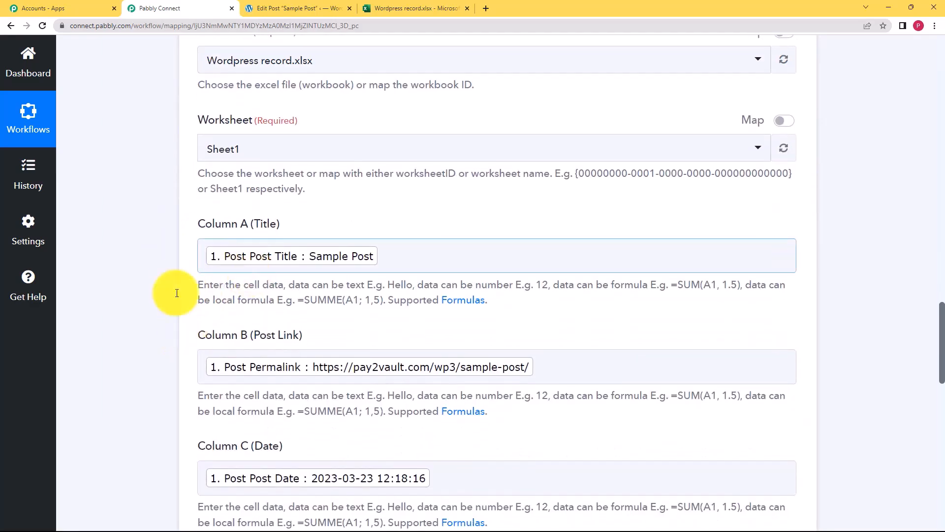
pyautogui.scroll(-7, 164, 358)
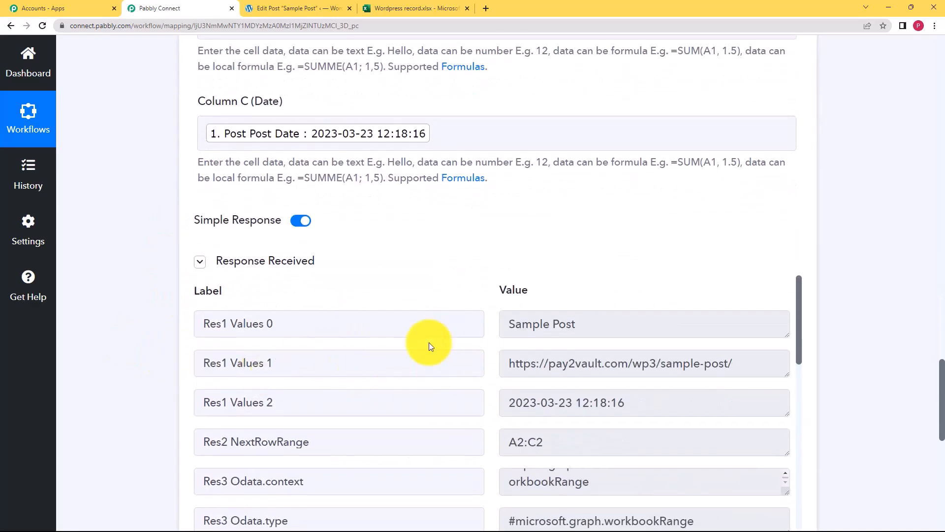
pyautogui.scroll(-3, 121, 355)
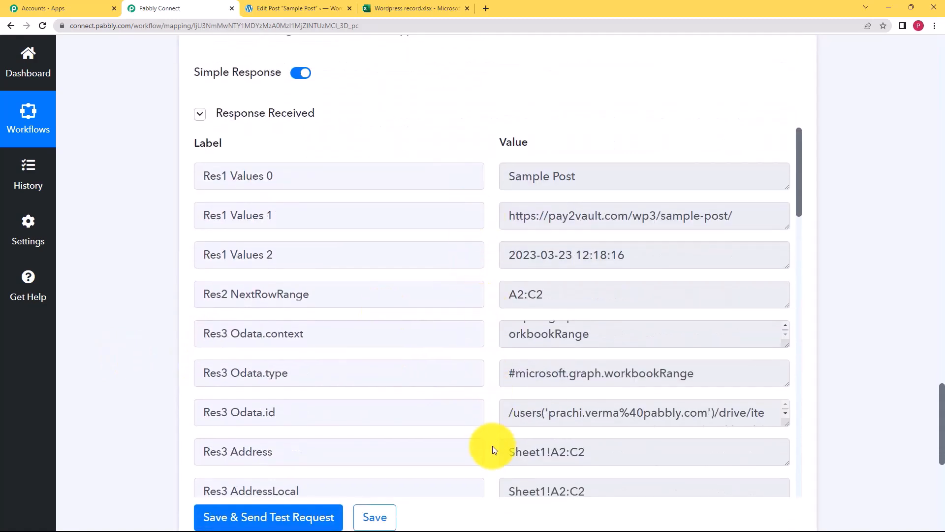
pyautogui.click(440, 3)
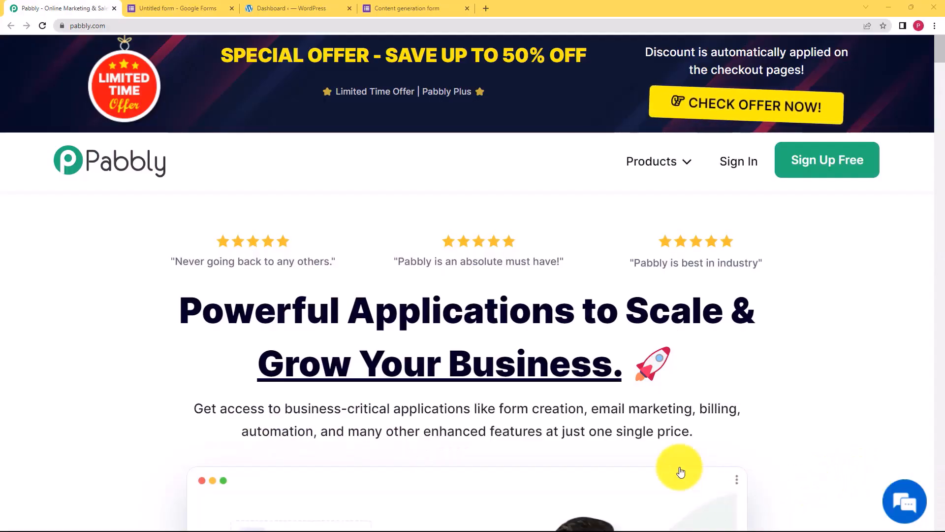
# Glance over the WordPress admin and Google Forms tabs, then return to the Pabbly website.
pyautogui.click(309, 7)
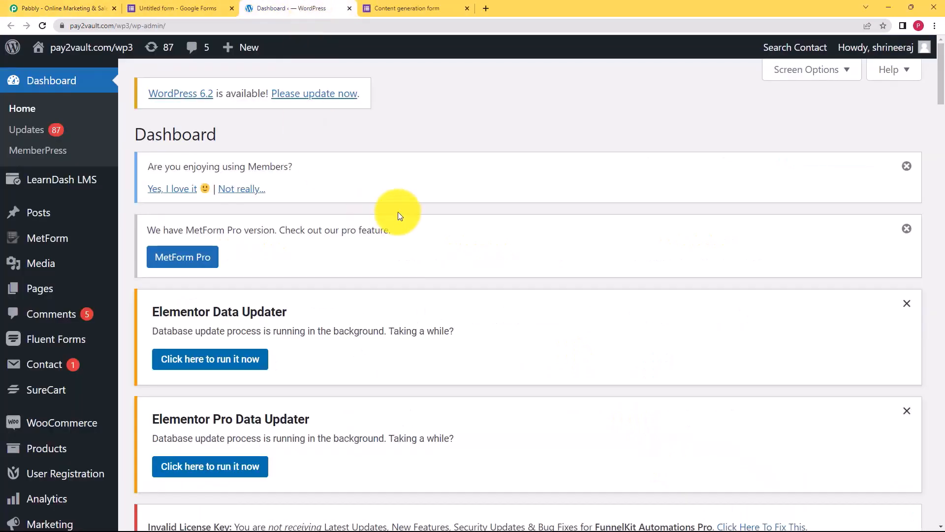
pyautogui.click(177, 8)
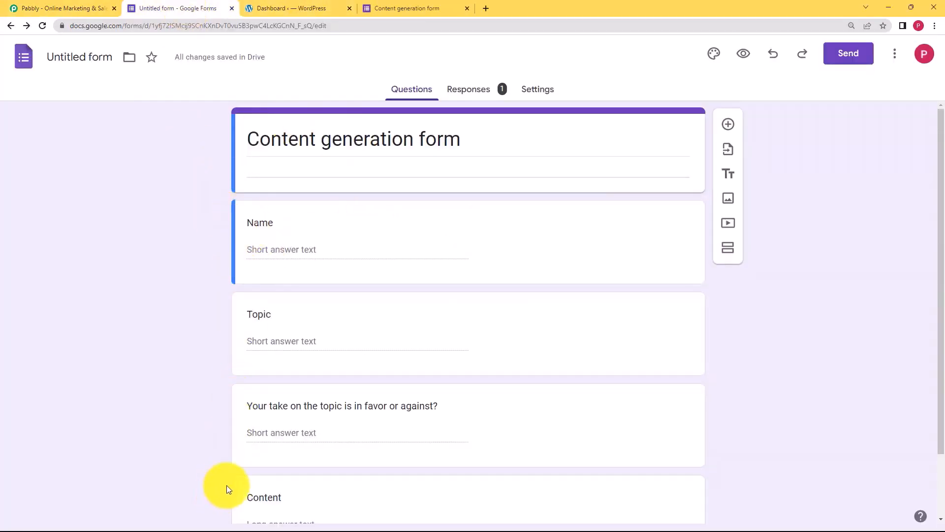
pyautogui.click(46, 8)
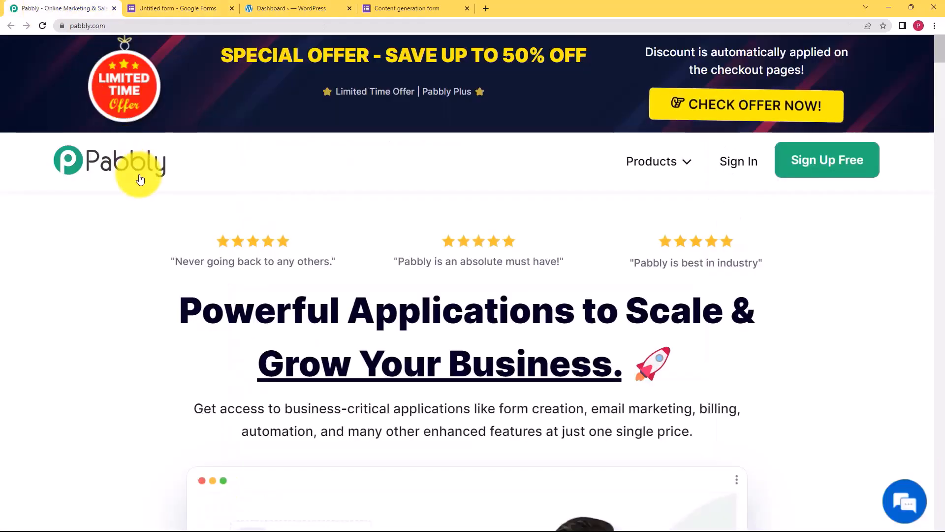
pyautogui.click(185, 10)
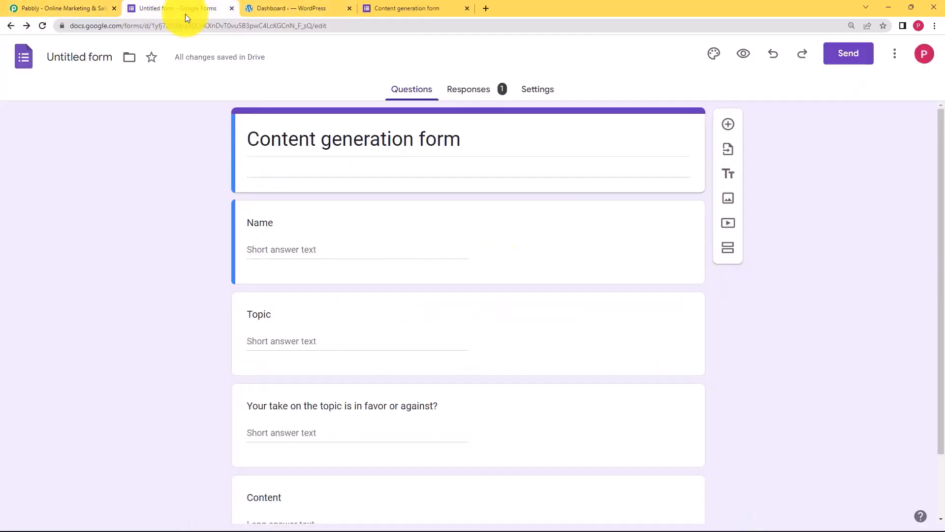
pyautogui.click(320, 6)
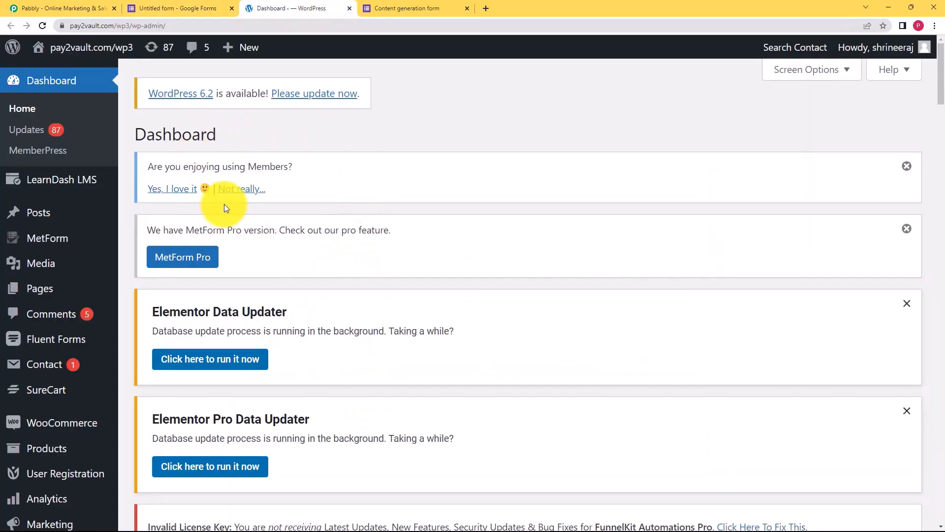
pyautogui.click(77, 6)
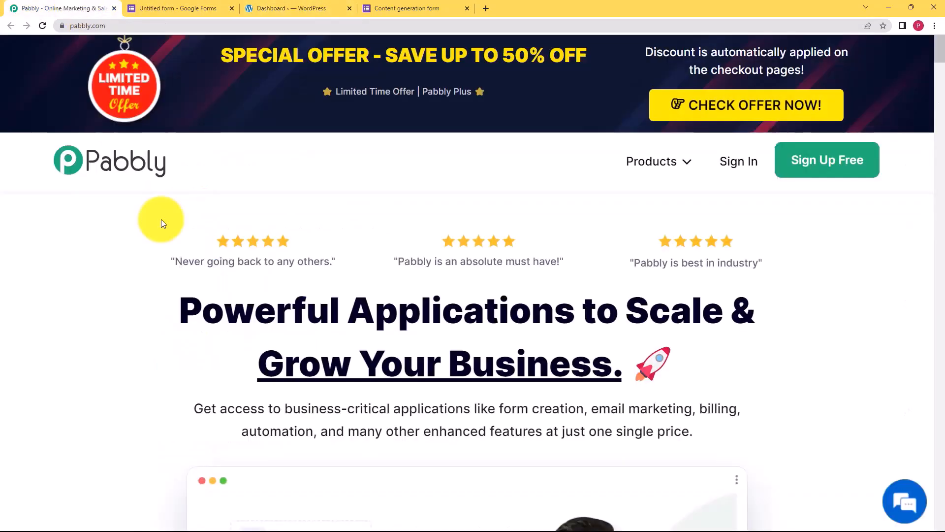
# Sign in to Pabbly with Google and open Pabbly Connect from the All Apps page.
pyautogui.click(743, 168)
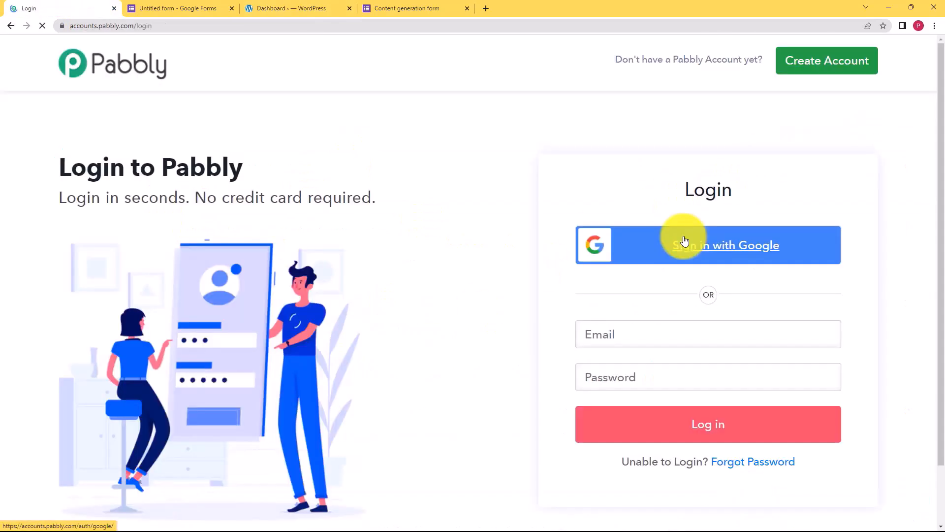
pyautogui.click(679, 243)
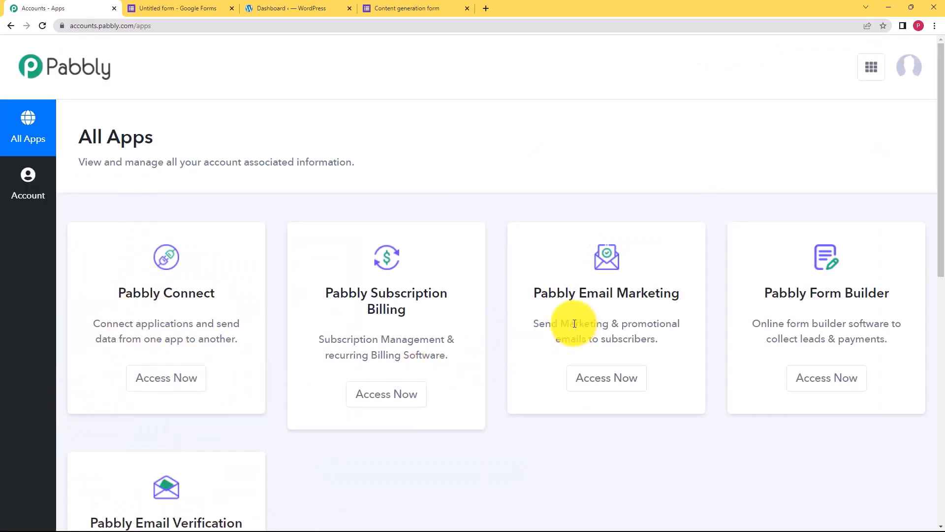
pyautogui.tripleClick(113, 295)
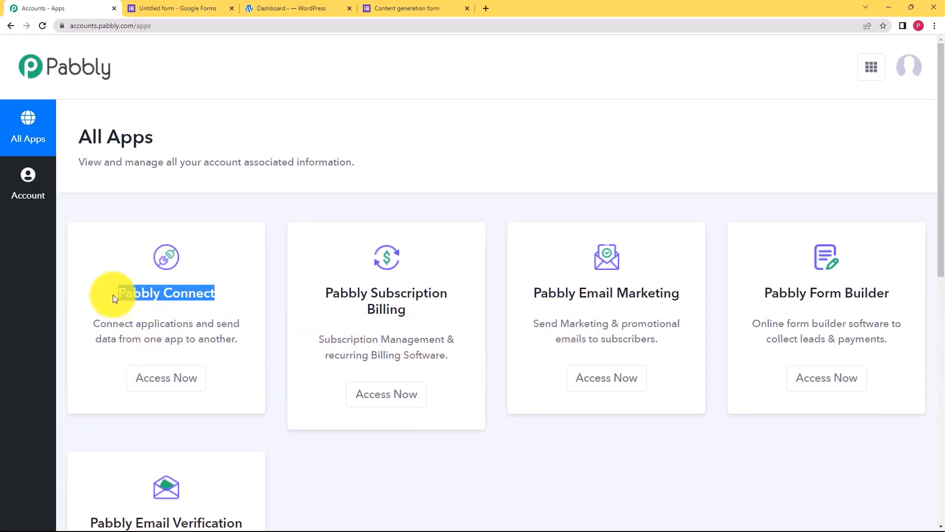
pyautogui.click(206, 388)
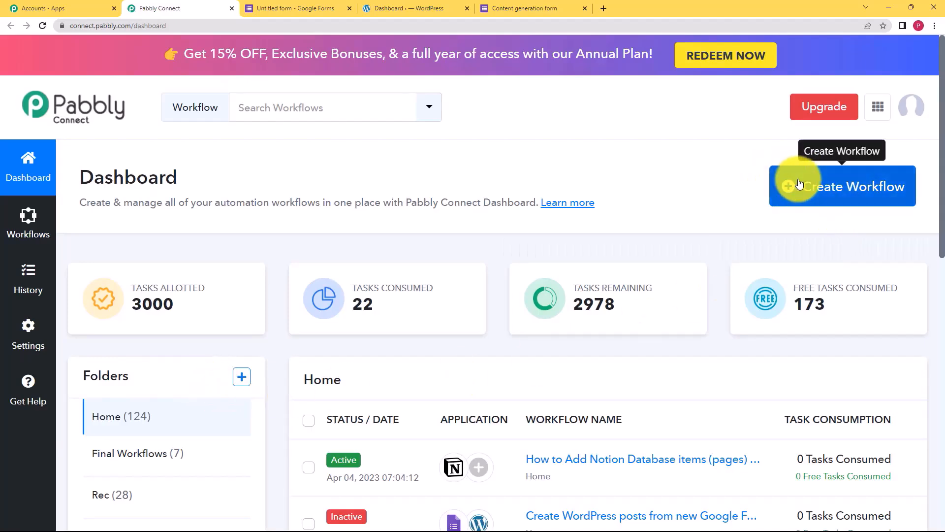
# Create a workflow named 'Create Wordpress Posts from Google form Responses'.
pyautogui.click(843, 186)
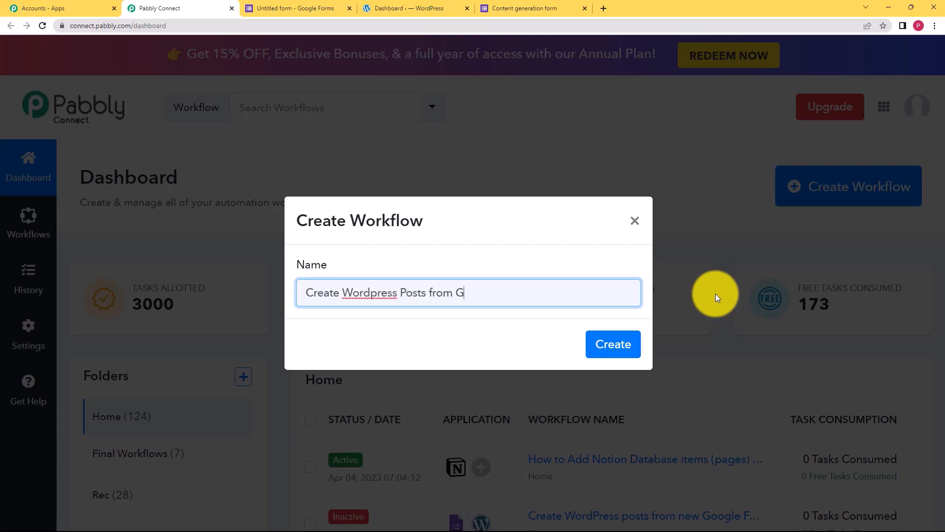
pyautogui.write('Create Wordpress Posts from Google form Responses')
pyautogui.click(608, 349)
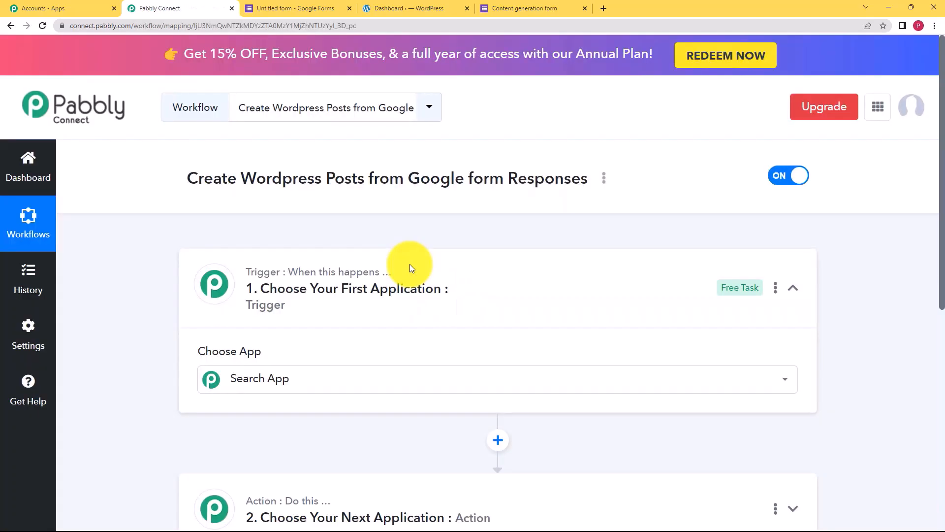
pyautogui.click(409, 265)
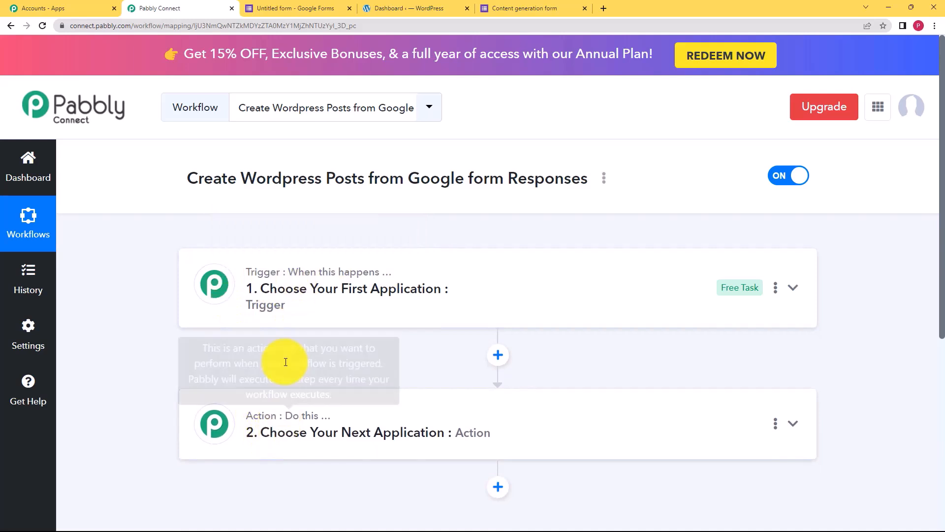
pyautogui.moveTo(270, 274)
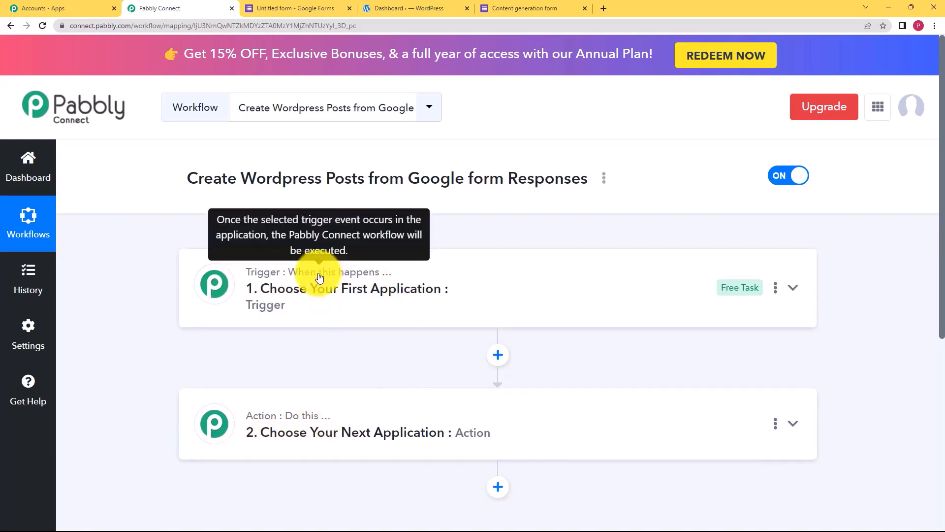
# Search the trigger's app choices for 'google' to list the Google apps.
pyautogui.click(272, 301)
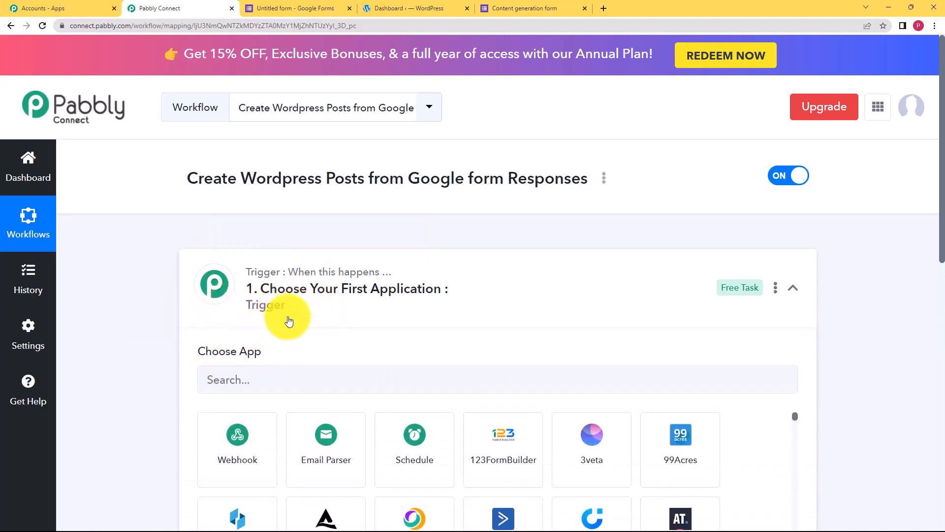
pyautogui.click(290, 294)
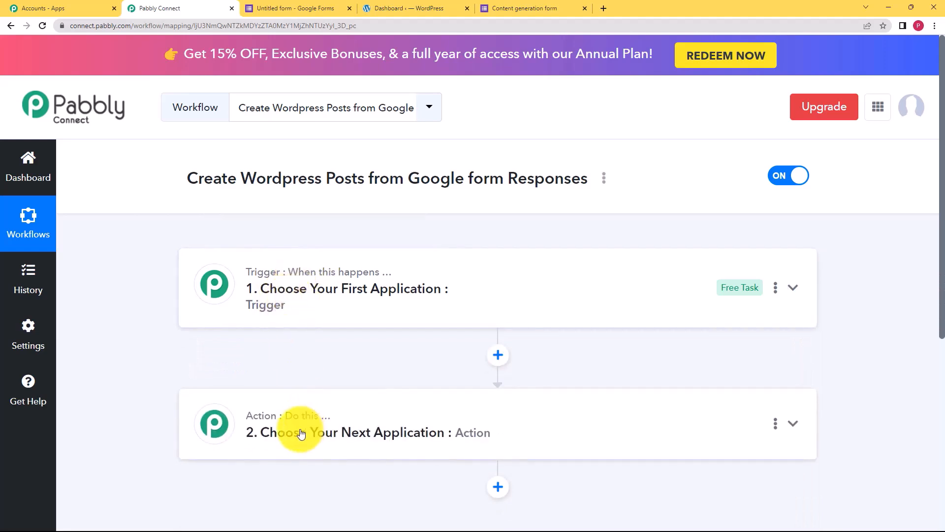
pyautogui.click(363, 265)
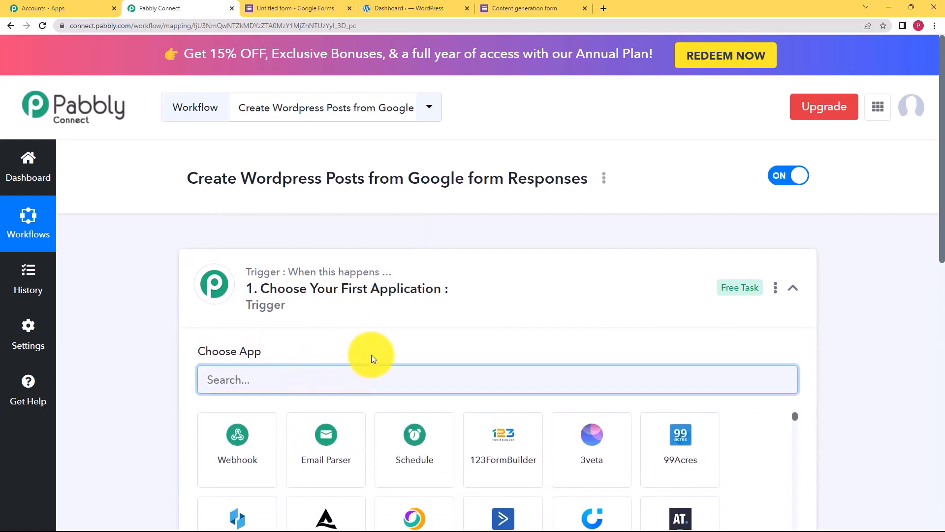
pyautogui.write('google')
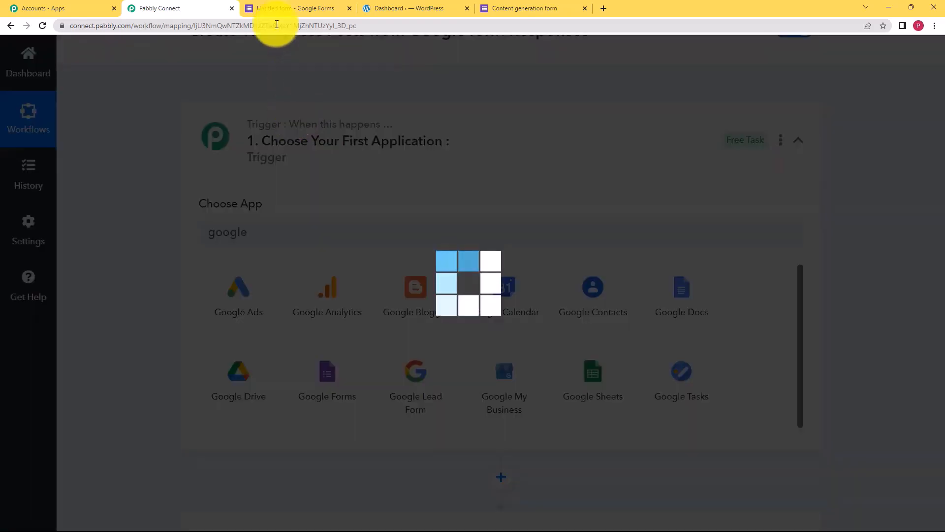
pyautogui.click(285, 8)
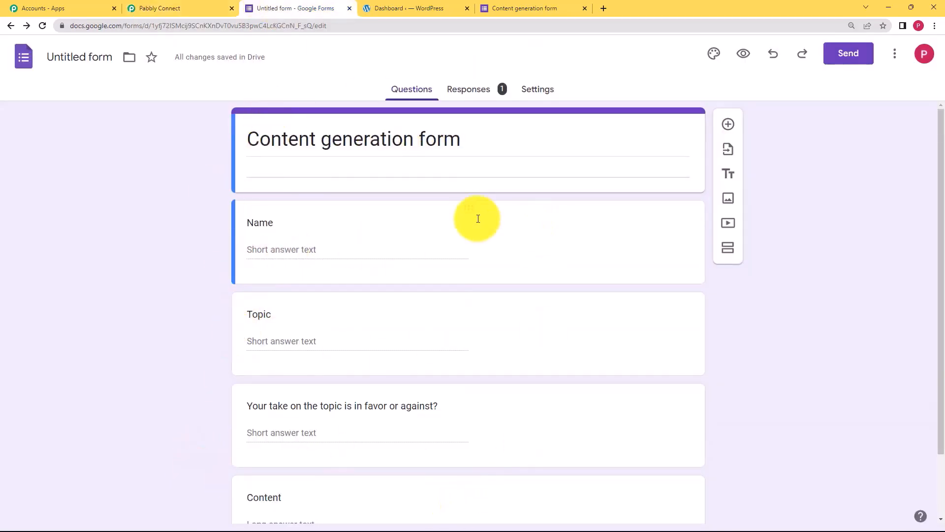
# View the Content generation form's single response summary, then return to Pabbly Connect.
pyautogui.scroll(-2, 177, 268)
pyautogui.scroll(2, 211, 214)
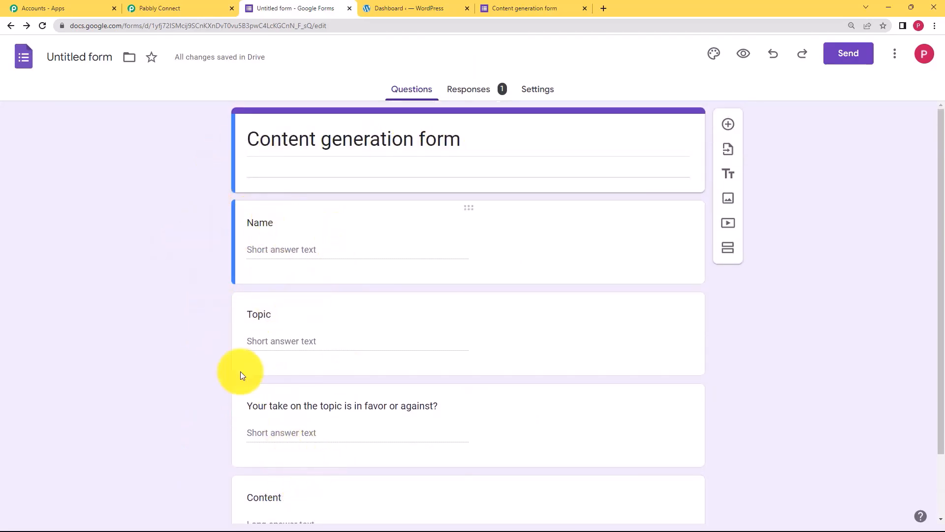
pyautogui.click(470, 89)
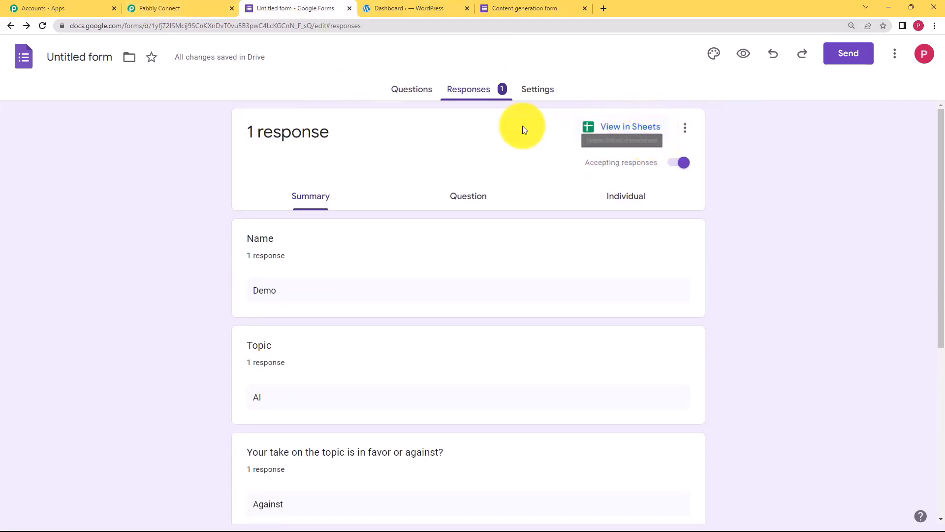
pyautogui.click(169, 6)
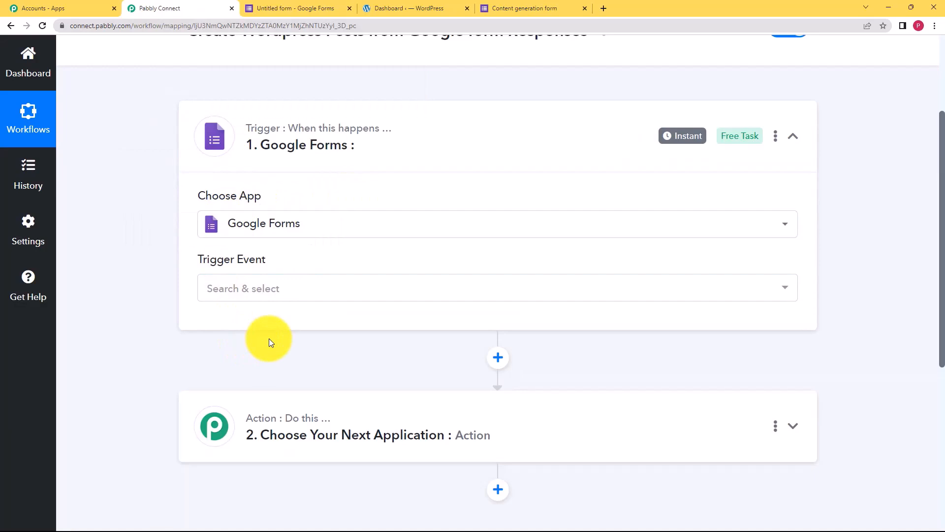
# Set the Google Forms trigger event to New Response Received to reveal its webhook URL.
pyautogui.moveTo(269, 420)
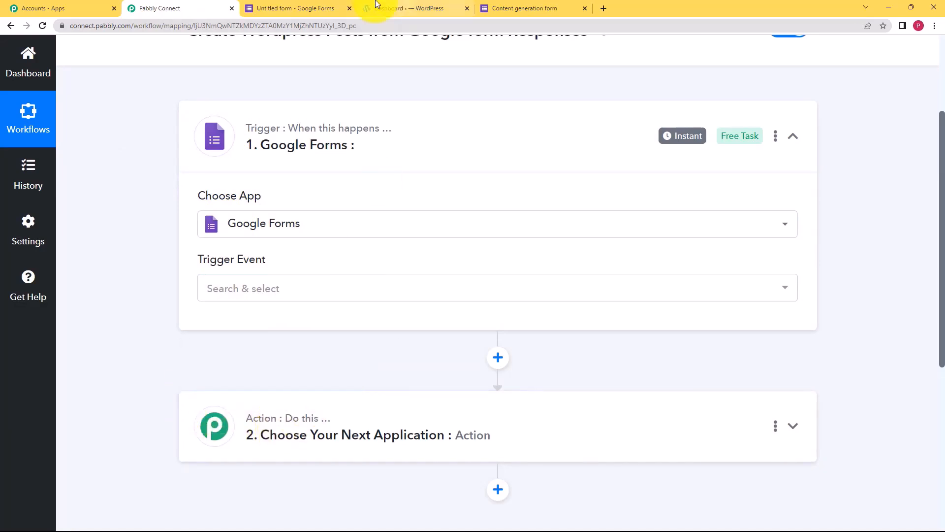
pyautogui.click(303, 294)
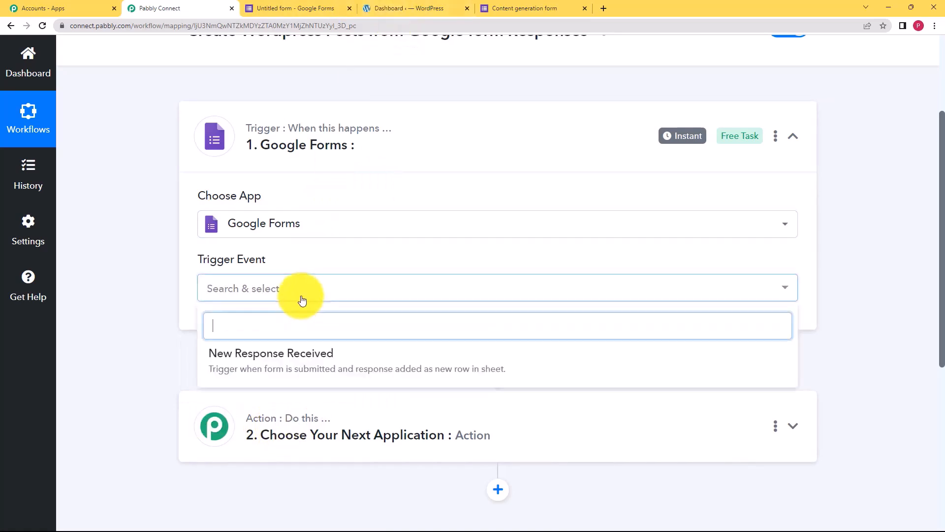
pyautogui.click(300, 357)
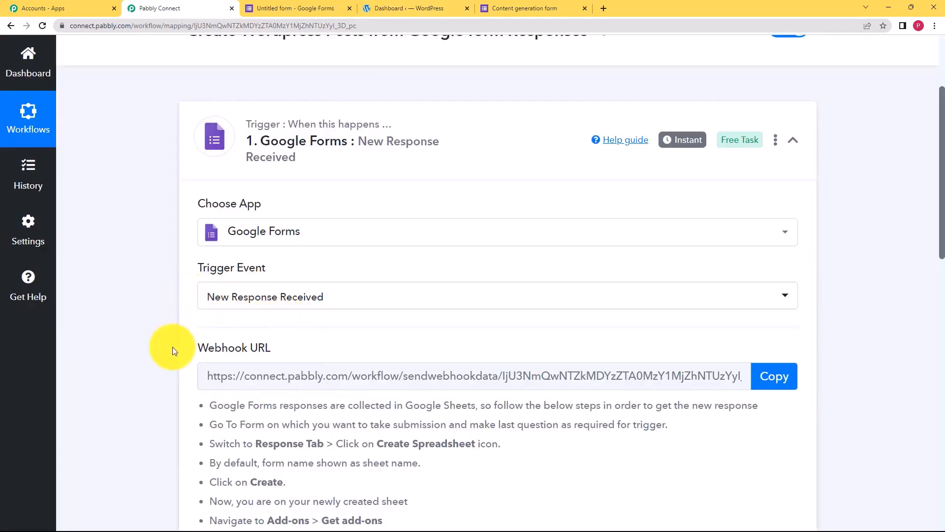
pyautogui.scroll(-2, 172, 350)
pyautogui.moveTo(220, 256)
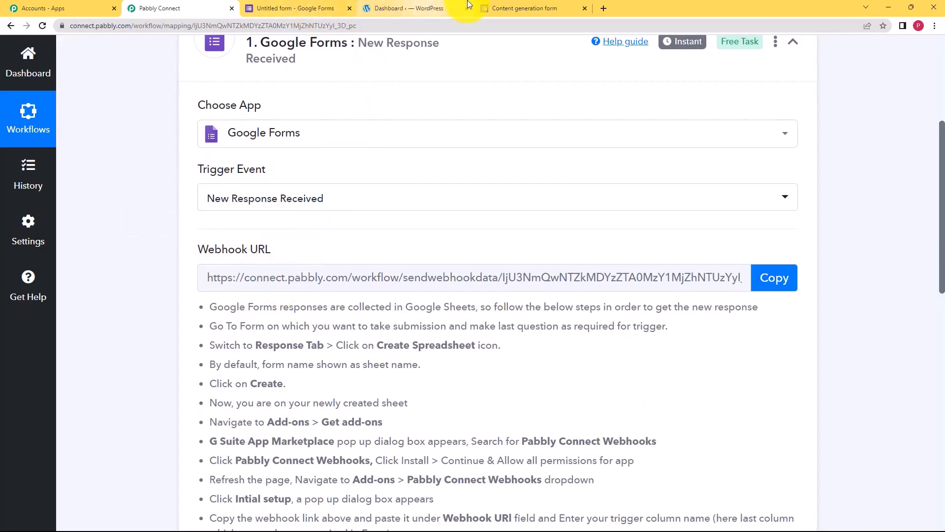
pyautogui.click(296, 8)
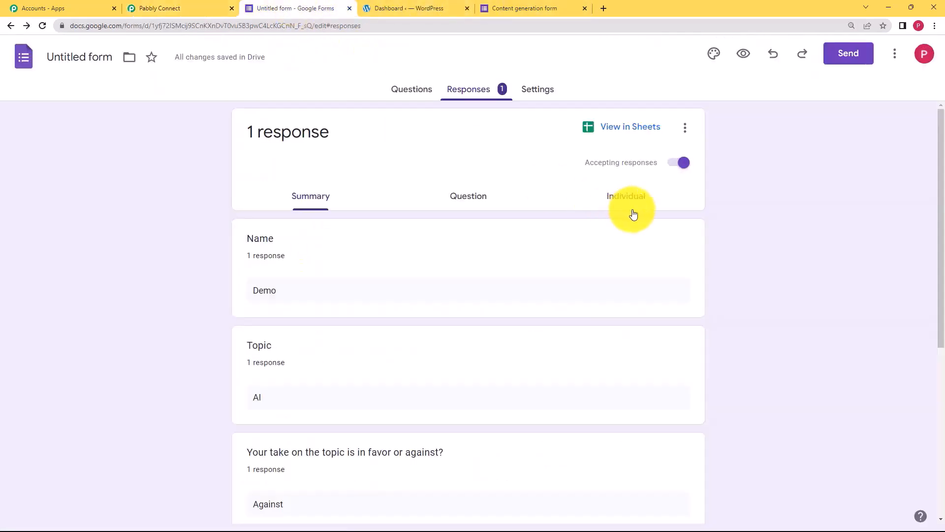
# Open the form's responses in the linked Google forms spreadsheet, Form Responses 1.
pyautogui.click(615, 128)
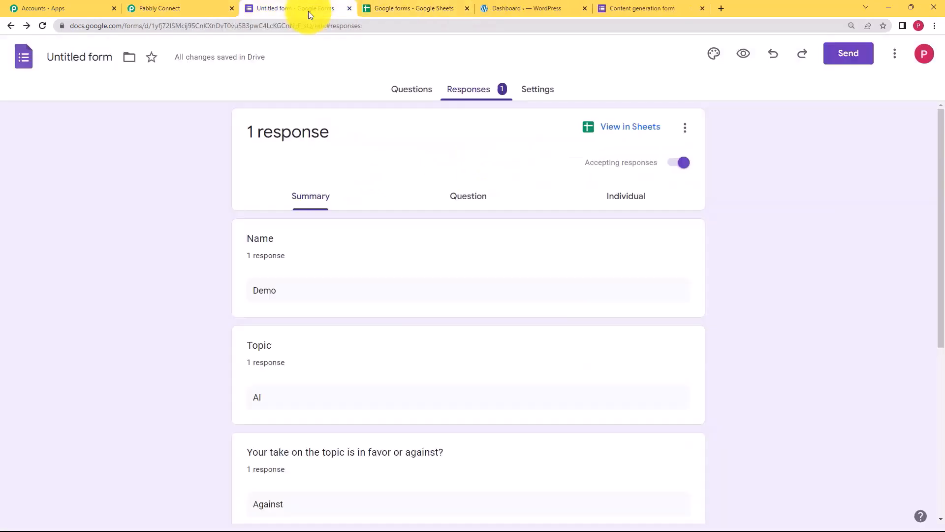
pyautogui.click(308, 11)
pyautogui.click(422, 8)
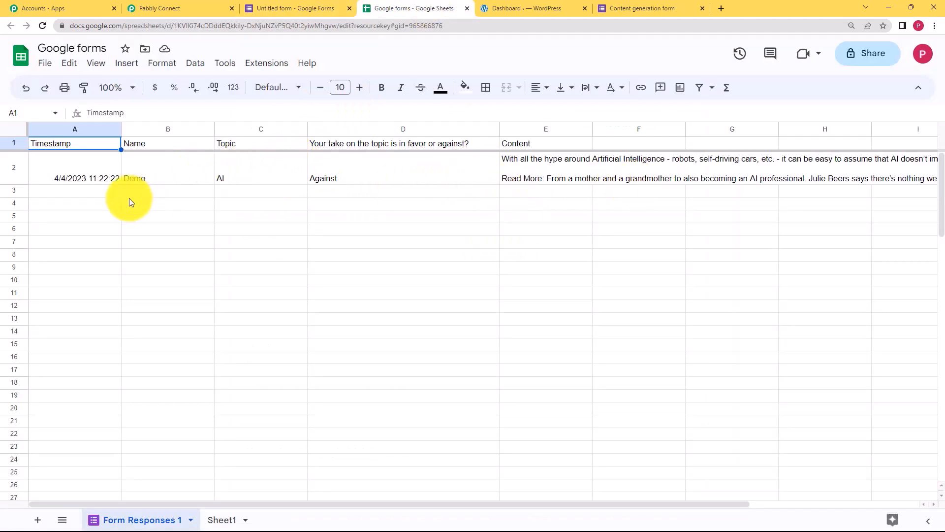
pyautogui.click(81, 201)
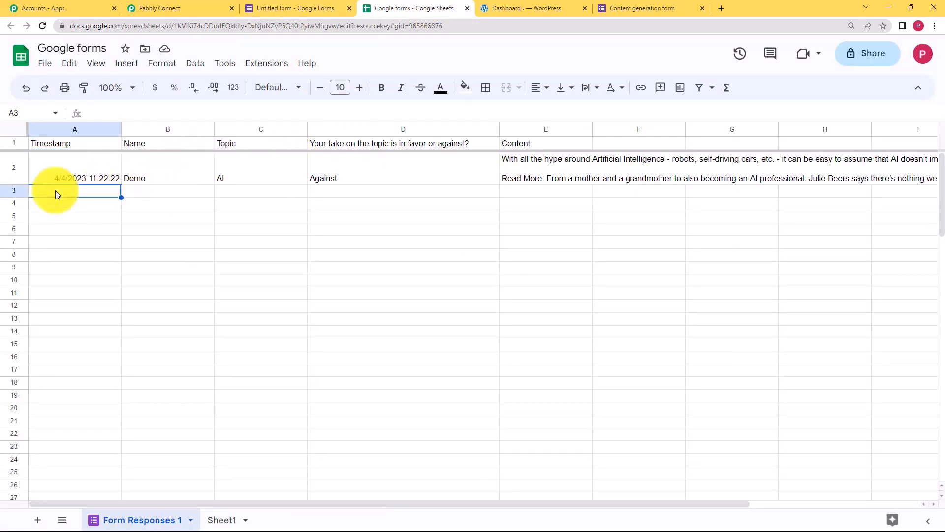
pyautogui.click(335, 7)
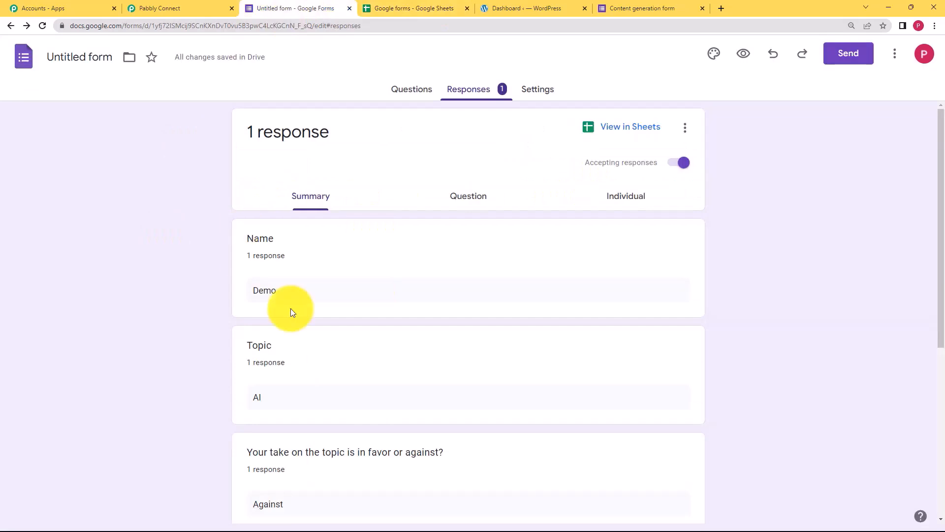
pyautogui.click(436, 7)
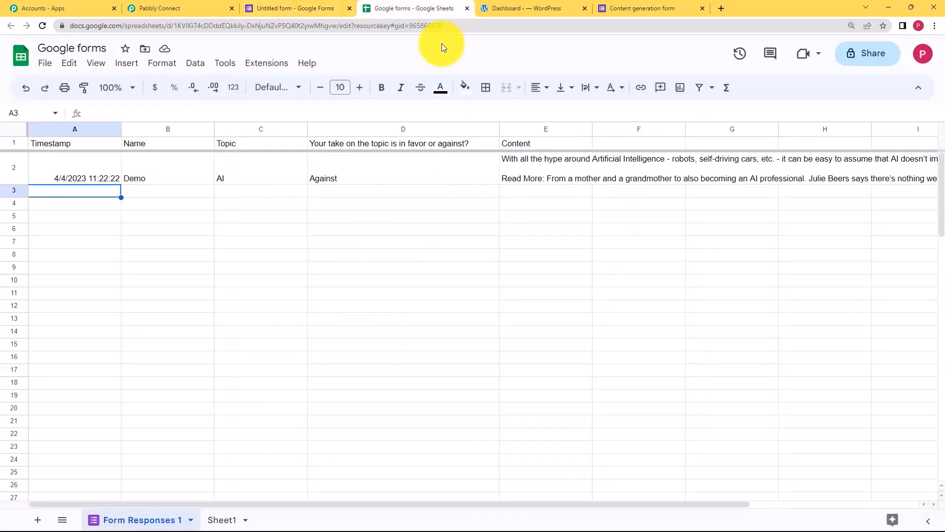
# Review Pabbly's webhook setup instructions, then open the spreadsheet's Extensions menu.
pyautogui.click(211, 7)
pyautogui.click(421, 6)
pyautogui.click(137, 7)
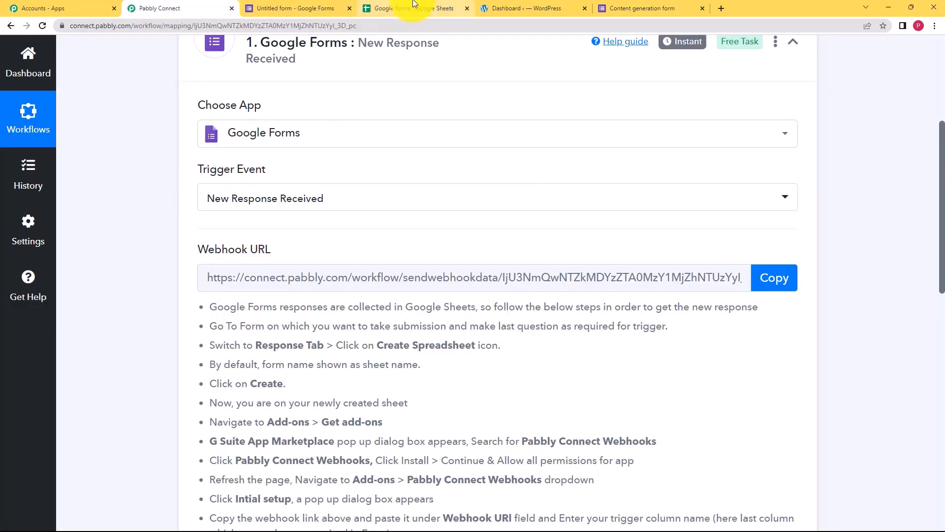
pyautogui.moveTo(199, 301); pyautogui.dragTo(434, 499)
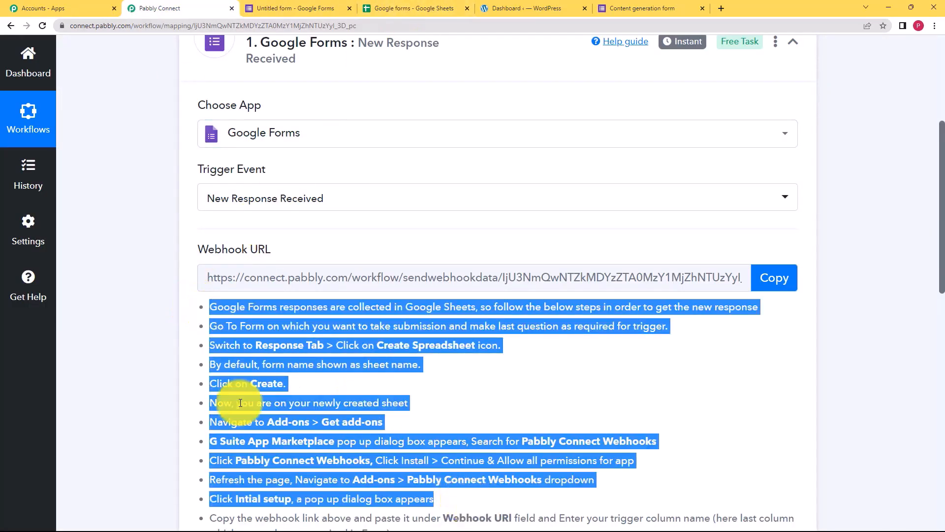
pyautogui.click(182, 260)
pyautogui.scroll(-2, 183, 268)
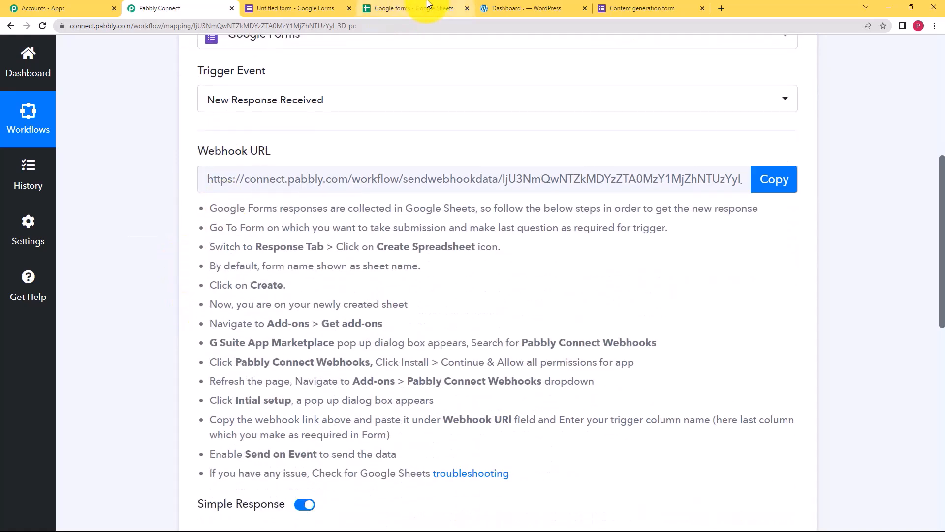
pyautogui.click(427, 4)
pyautogui.click(264, 66)
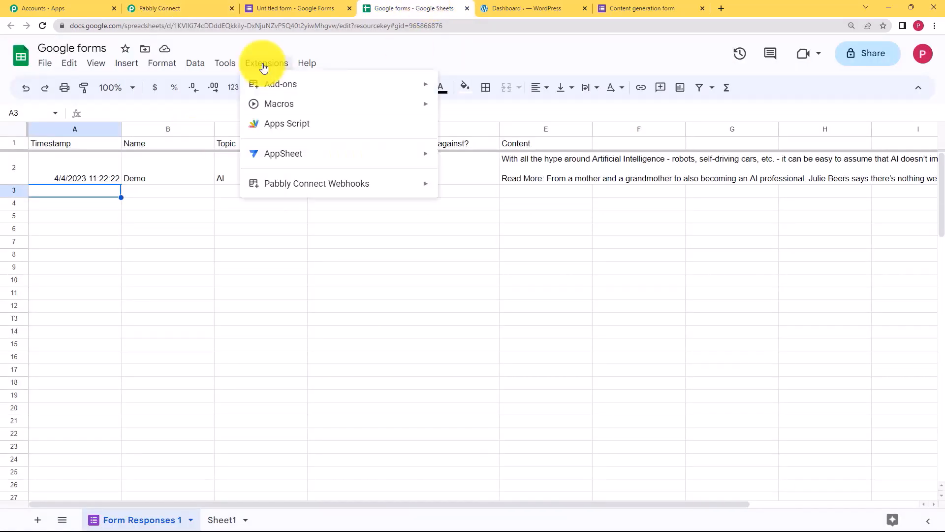
# Search the add-ons marketplace for 'pabbly' to confirm Pabbly Connect Webhooks is installed, then show its menu.
pyautogui.moveTo(397, 85)
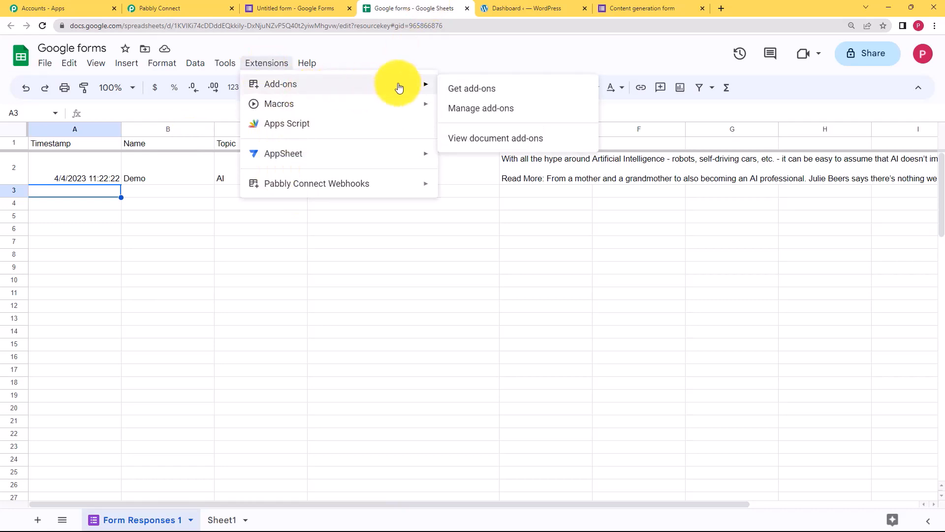
pyautogui.click(505, 94)
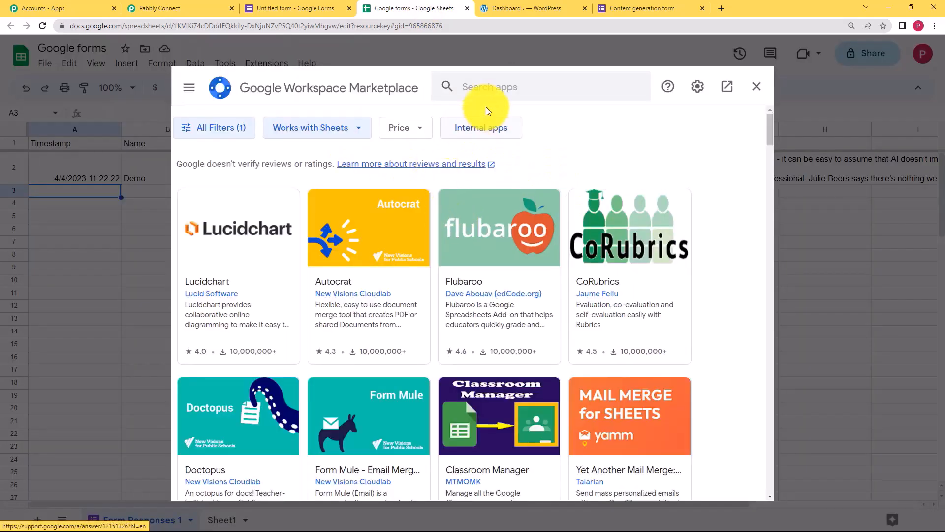
pyautogui.write('pabb')
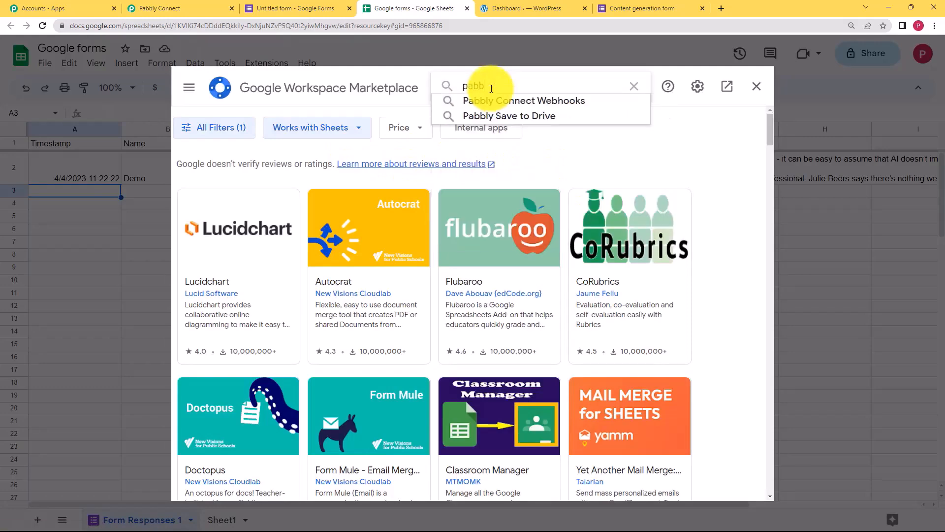
pyautogui.write('ly')
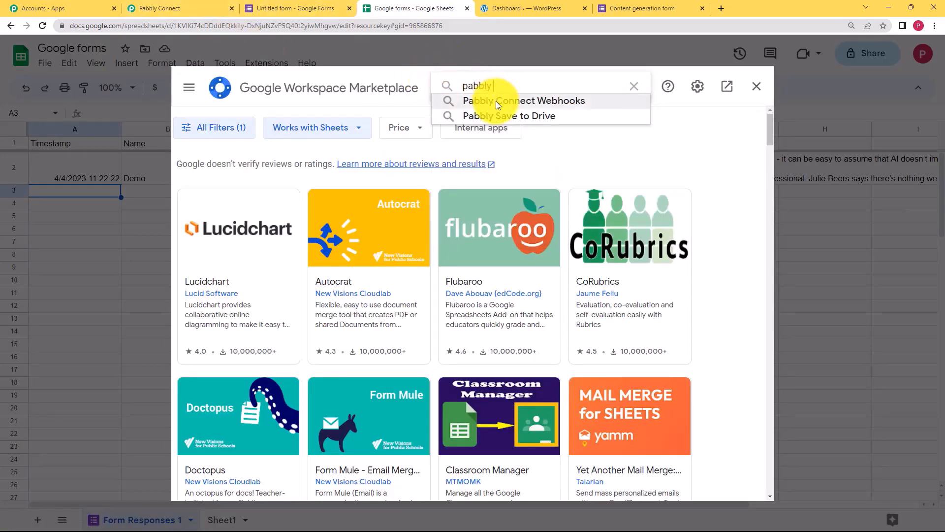
pyautogui.click(495, 101)
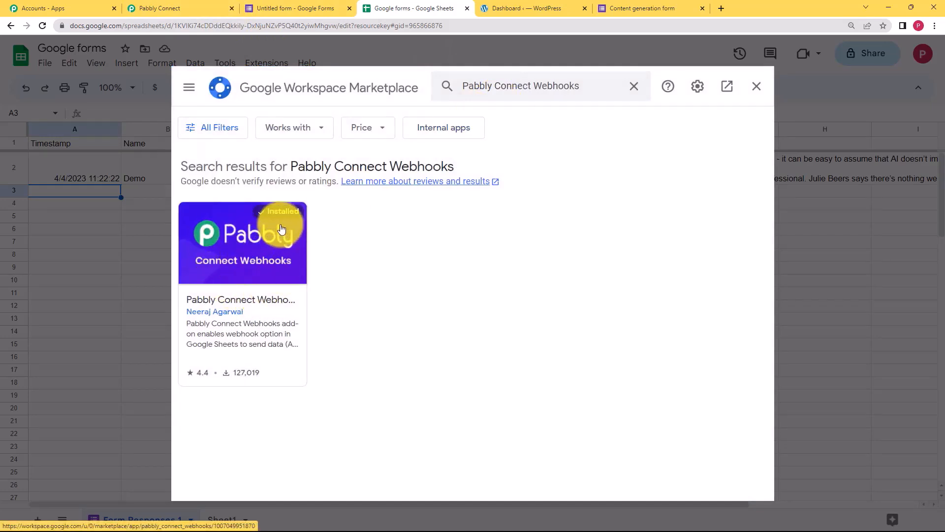
pyautogui.click(755, 88)
pyautogui.click(268, 63)
pyautogui.moveTo(259, 185)
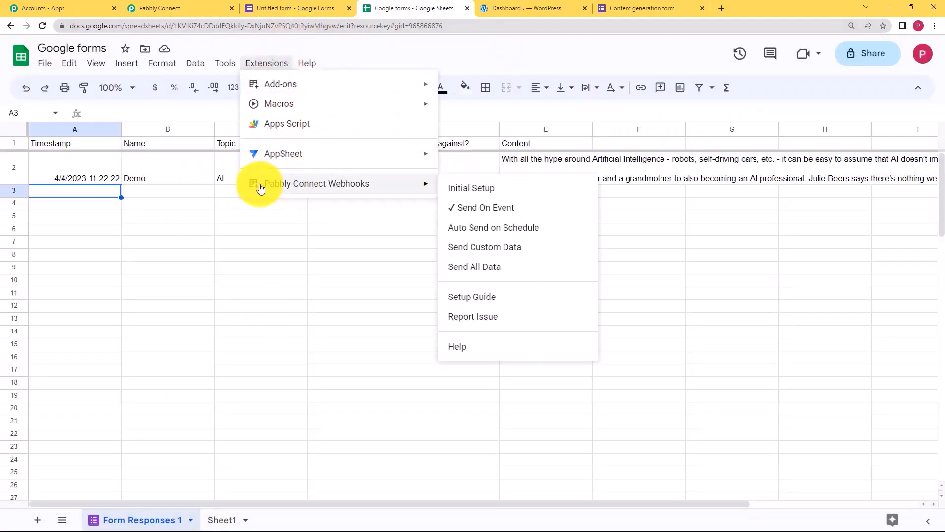
# Paste the Pabbly trigger's webhook URL into the add-on's initial setup.
pyautogui.click(477, 193)
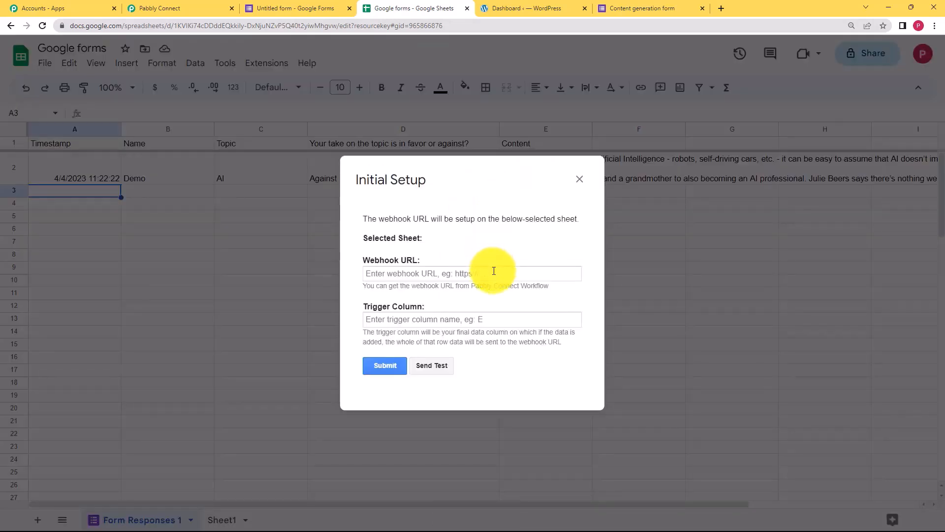
pyautogui.click(490, 274)
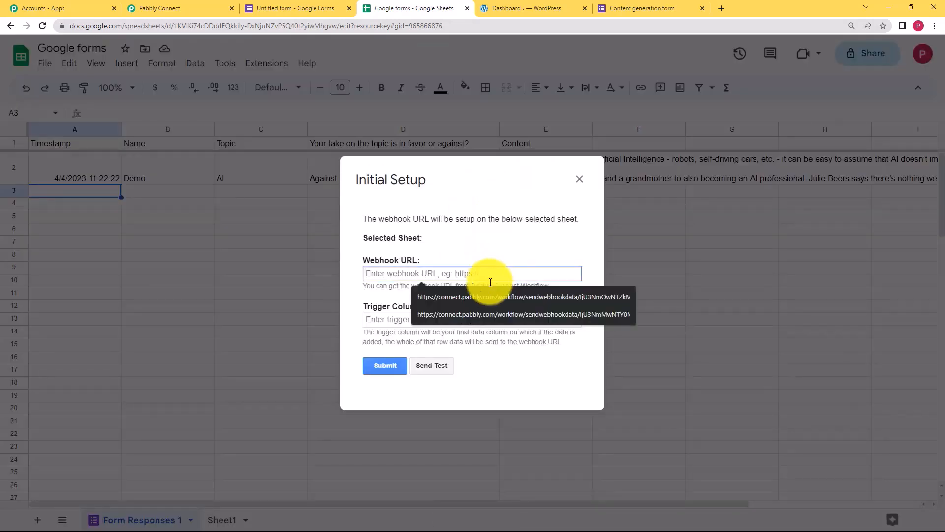
pyautogui.click(199, 5)
pyautogui.click(789, 185)
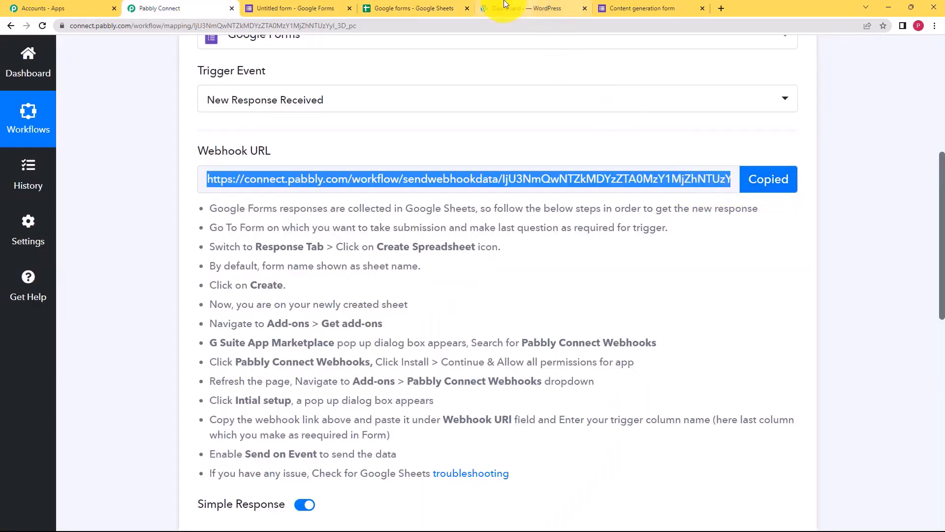
pyautogui.click(437, 7)
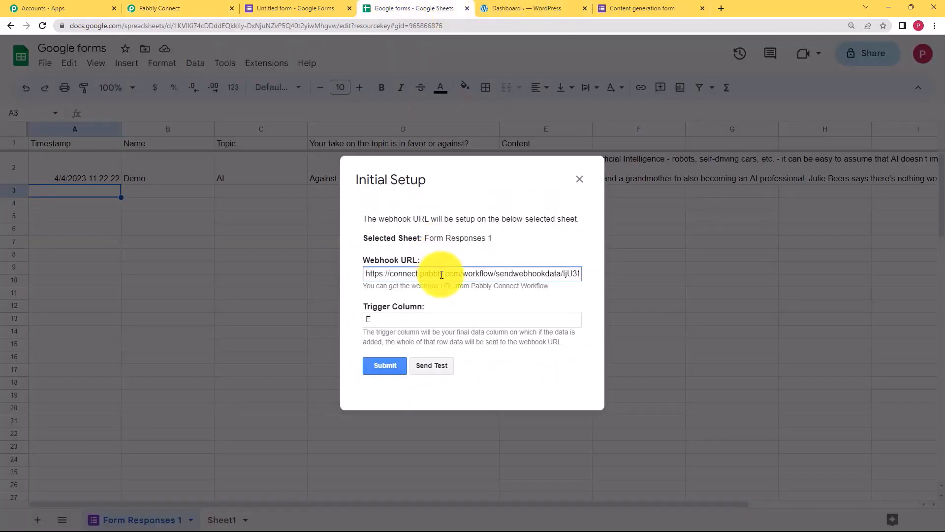
pyautogui.click(449, 274)
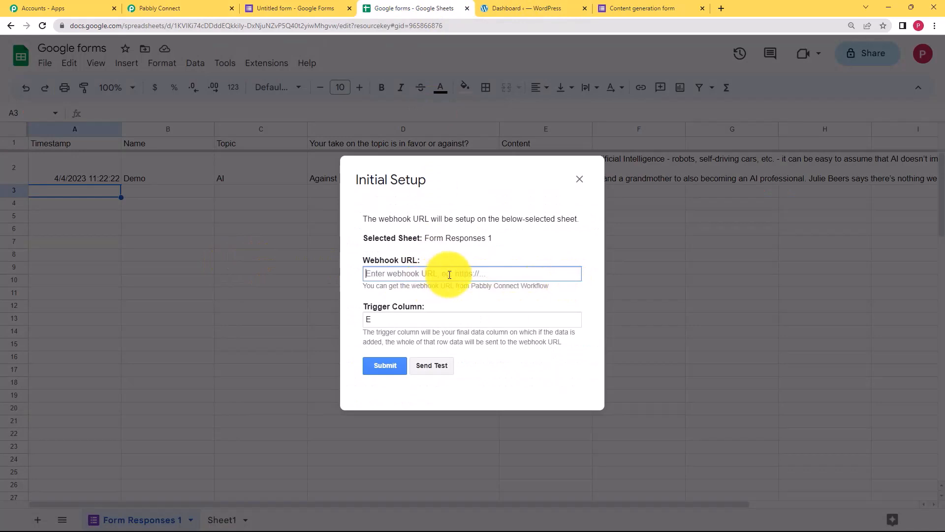
pyautogui.hotkey('ctrl', 'v')
pyautogui.click(404, 320)
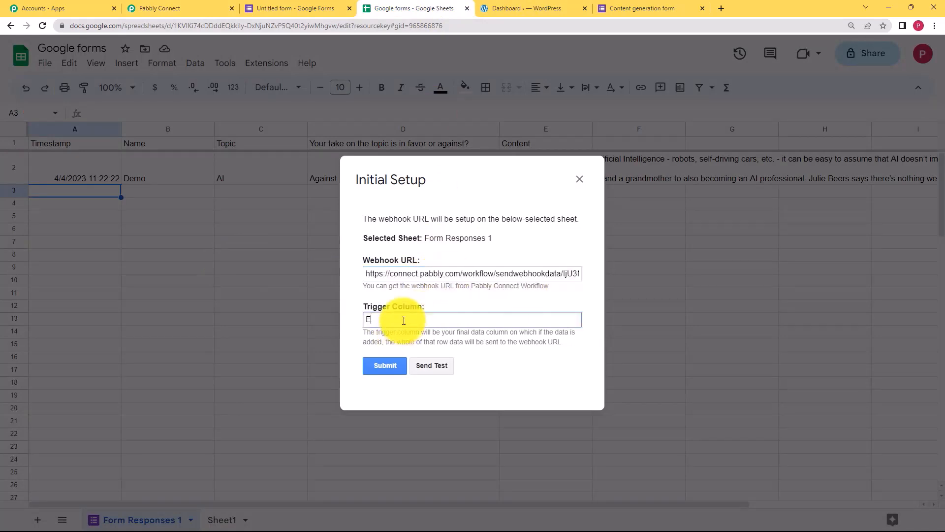
# Set trigger column E for Form Responses 1, submit, and send test data to the webhook.
pyautogui.tripleClick(470, 175)
pyautogui.click(476, 162)
pyautogui.moveTo(476, 161); pyautogui.dragTo(456, 161)
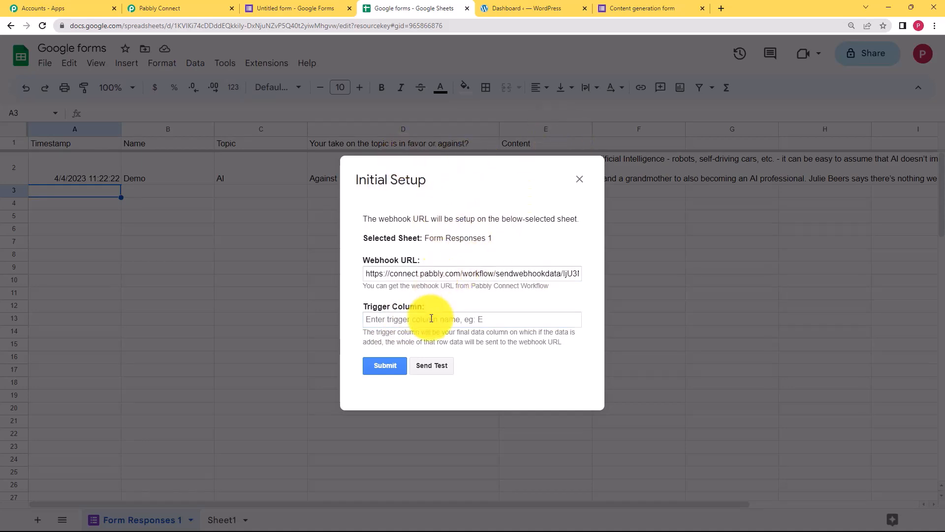
pyautogui.write('E')
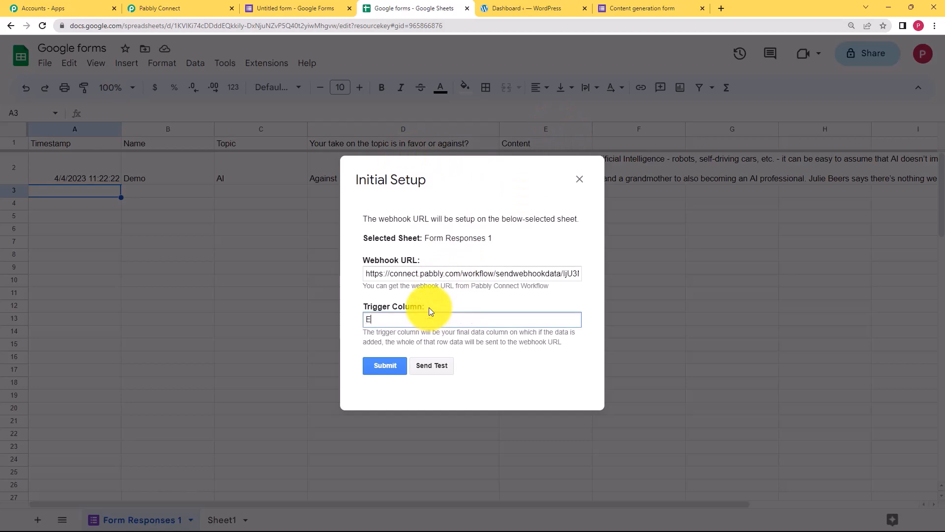
pyautogui.click(379, 365)
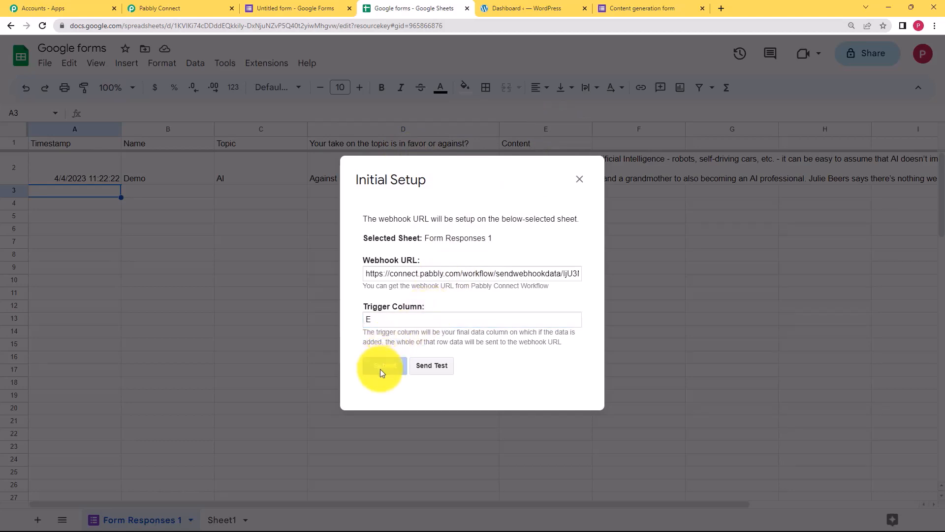
pyautogui.click(429, 356)
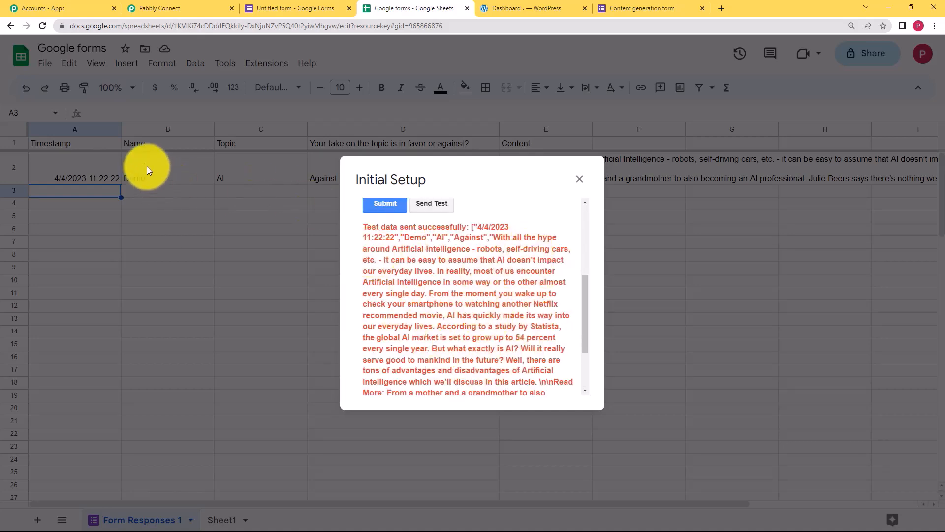
pyautogui.click(582, 179)
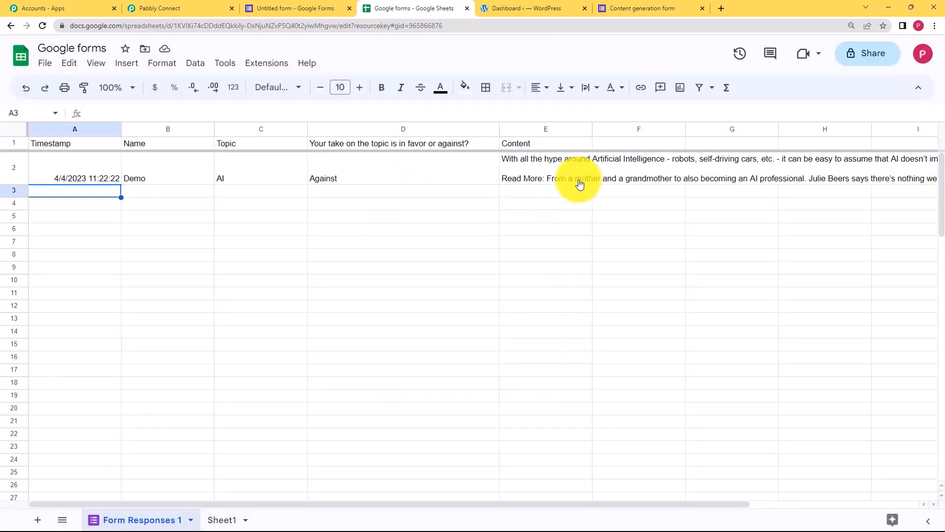
# Enable Send On Event for new responses and view Response Received in Pabbly Connect.
pyautogui.click(260, 68)
pyautogui.moveTo(309, 185)
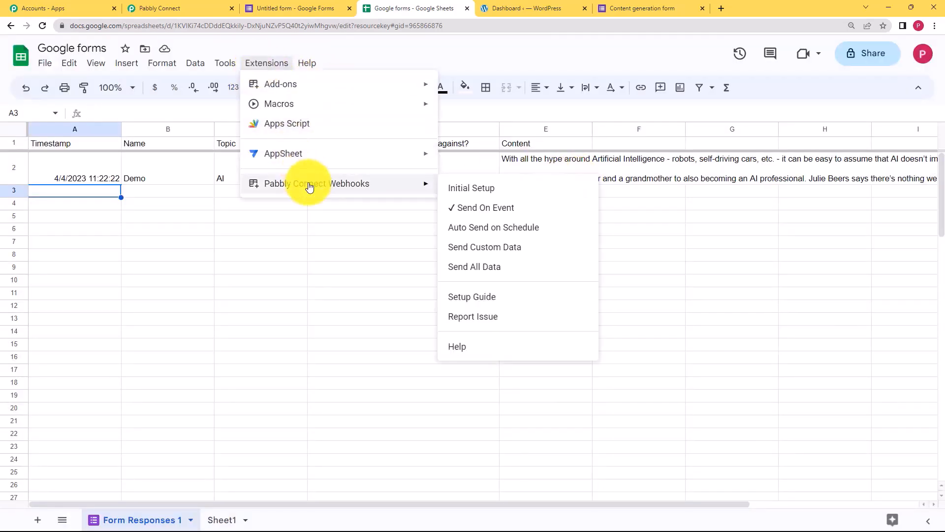
pyautogui.click(525, 214)
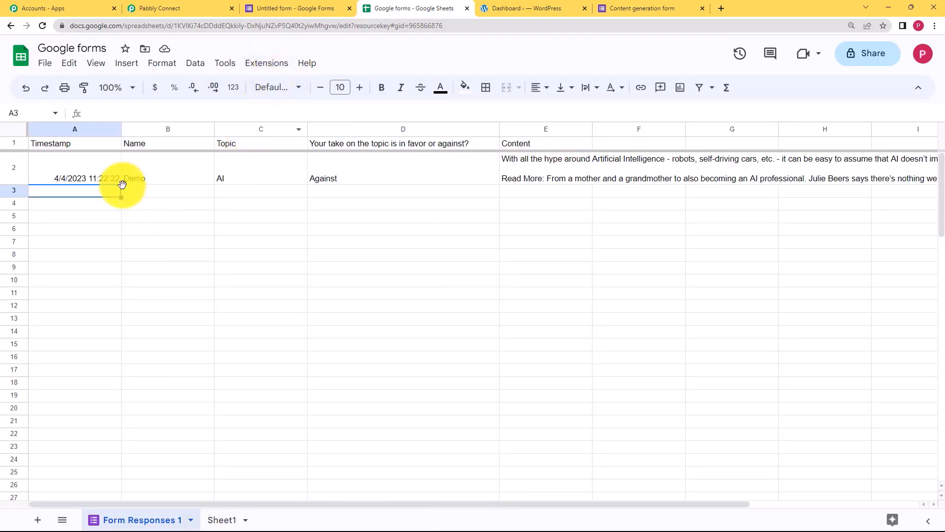
pyautogui.click(141, 5)
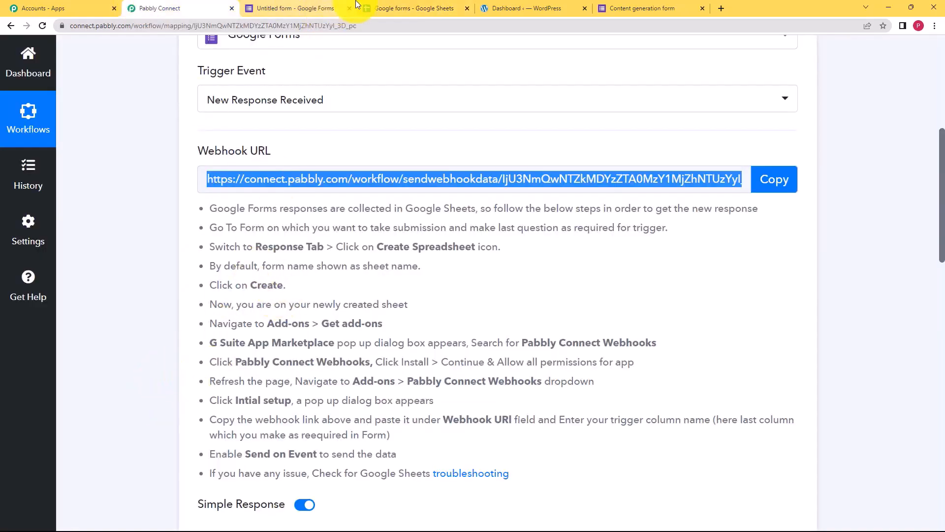
pyautogui.scroll(-9, 190, 257)
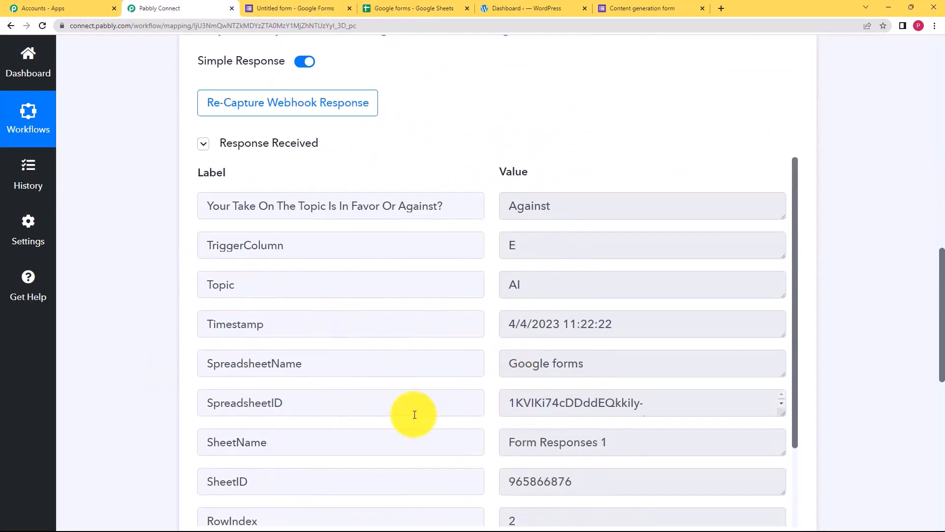
# Check the response sheet, form summary and live form, then choose Re-Capture Webhook Response in Pabbly.
pyautogui.click(429, 9)
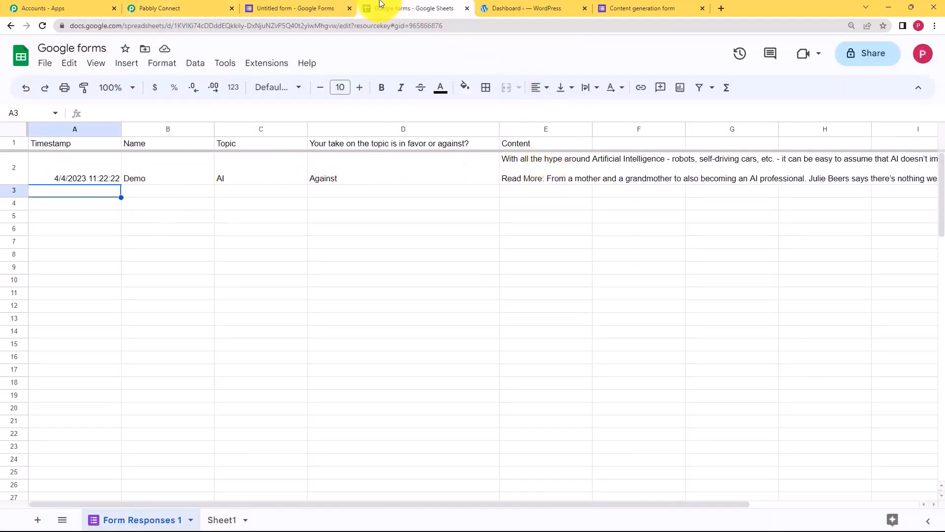
pyautogui.click(321, 7)
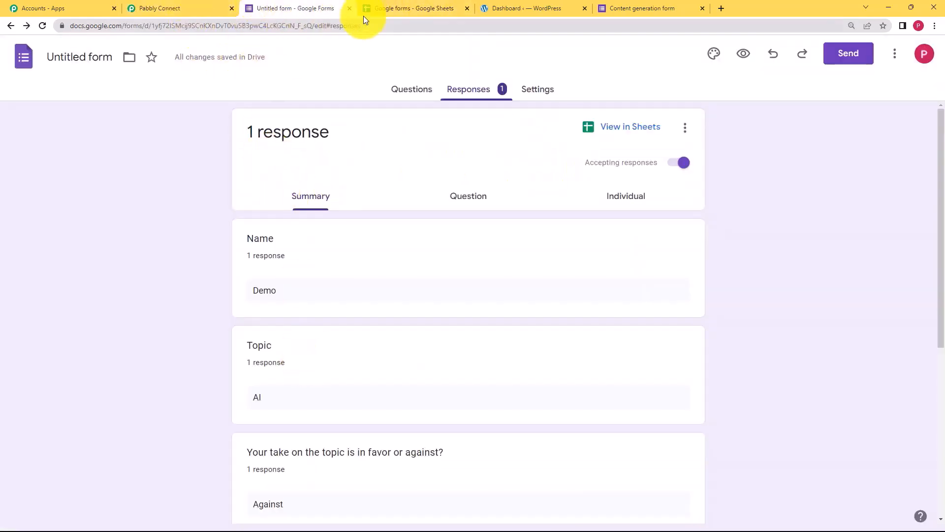
pyautogui.click(603, 8)
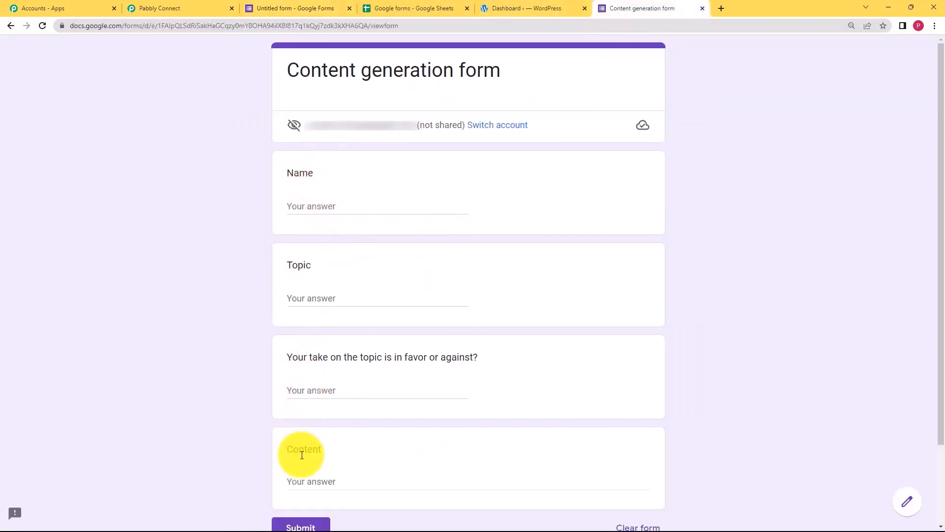
pyautogui.click(212, 8)
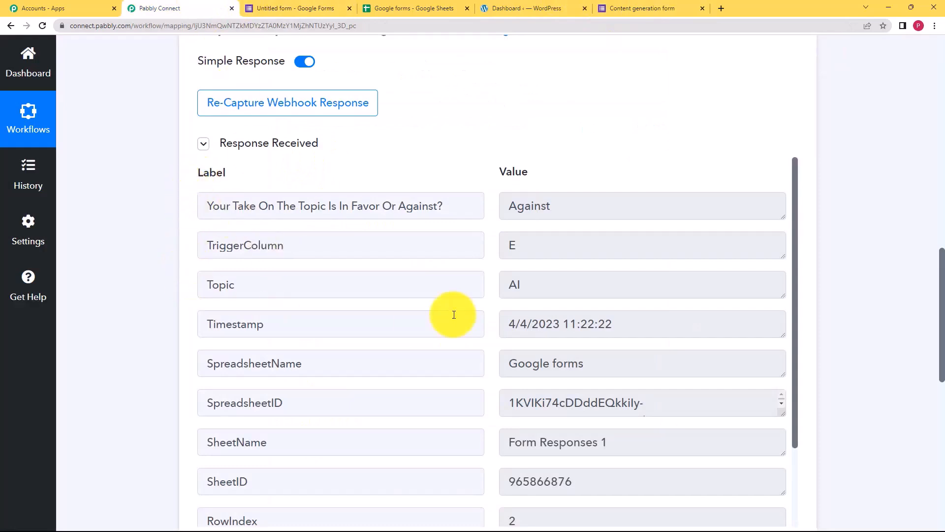
pyautogui.click(323, 108)
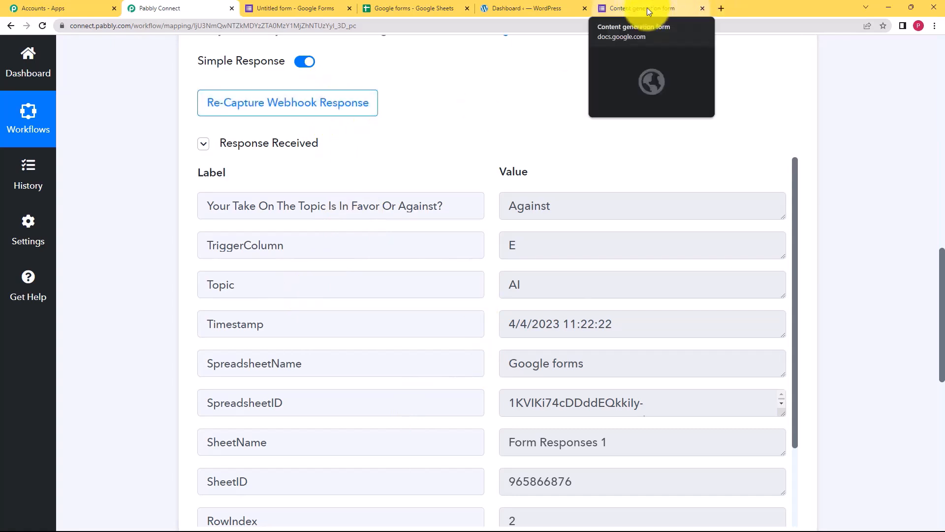
# Confirm recapturing the webhook response and go to the Content generation form.
pyautogui.click(312, 102)
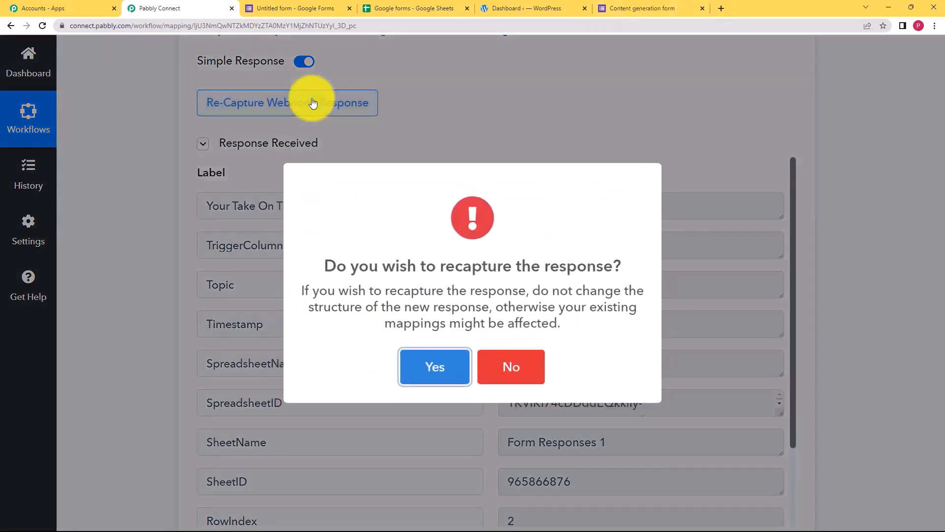
pyautogui.click(441, 382)
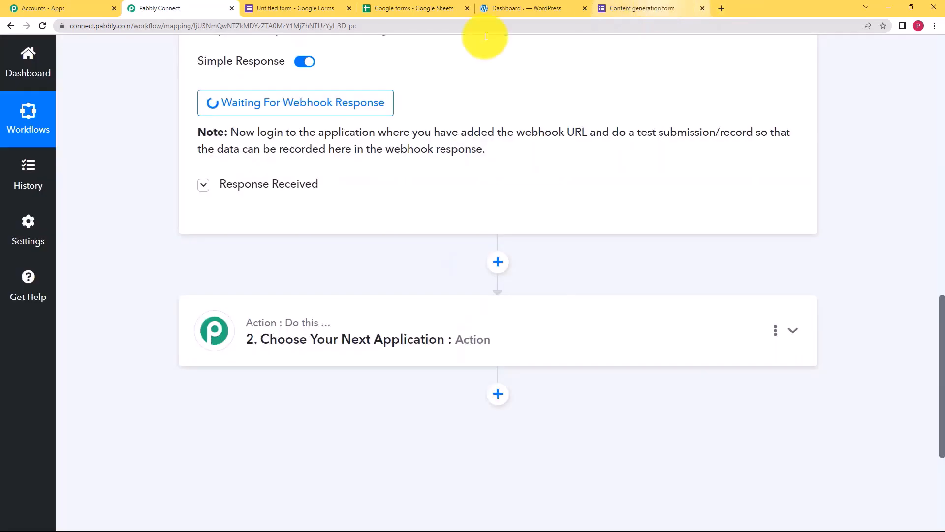
pyautogui.click(640, 8)
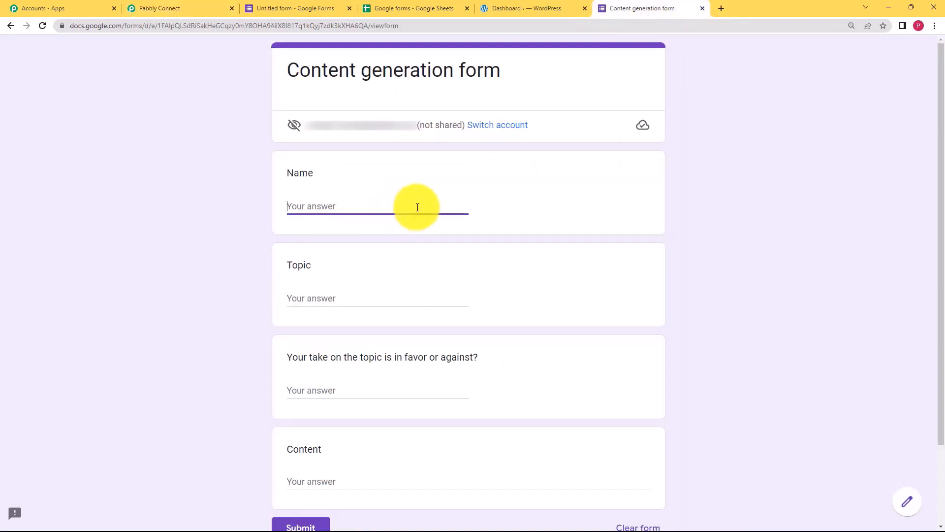
# Fill in a respondent name, Topic Technology, In favor, a pasted technology paragraph, and submit.
pyautogui.write('Demo User')
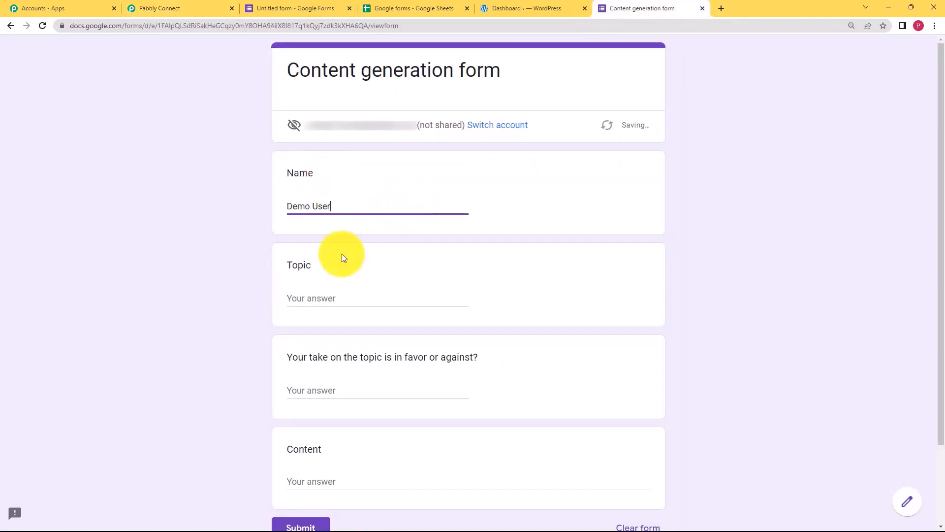
pyautogui.click(346, 297)
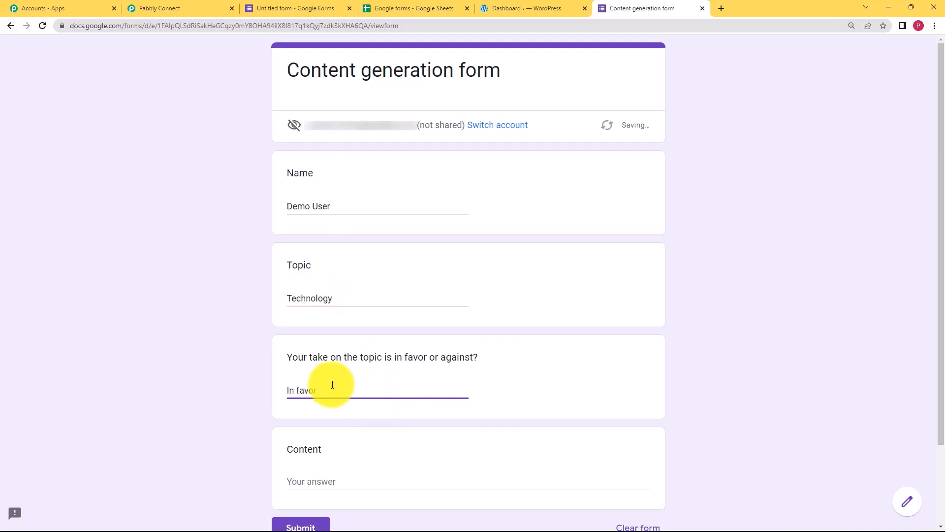
pyautogui.click(345, 481)
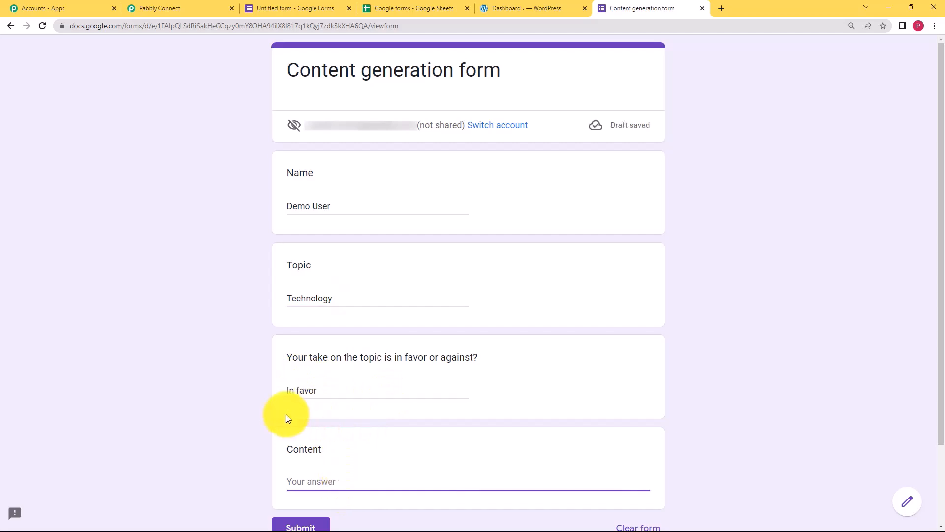
pyautogui.scroll(-1, 296, 421)
pyautogui.rightClick(321, 431)
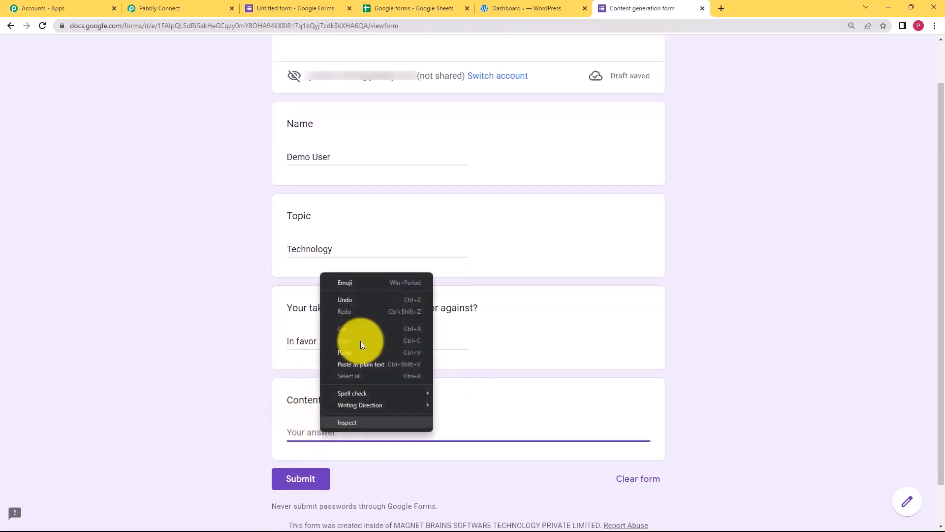
pyautogui.click(361, 353)
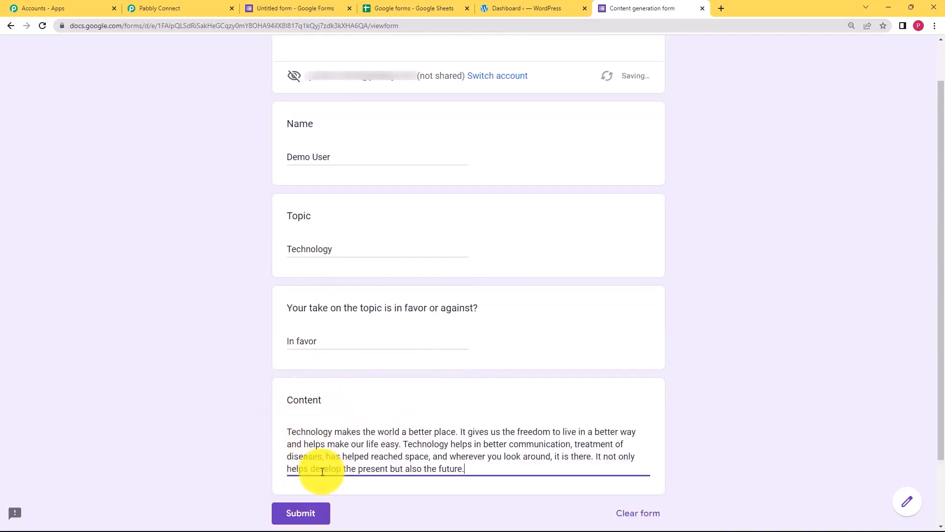
pyautogui.click(321, 515)
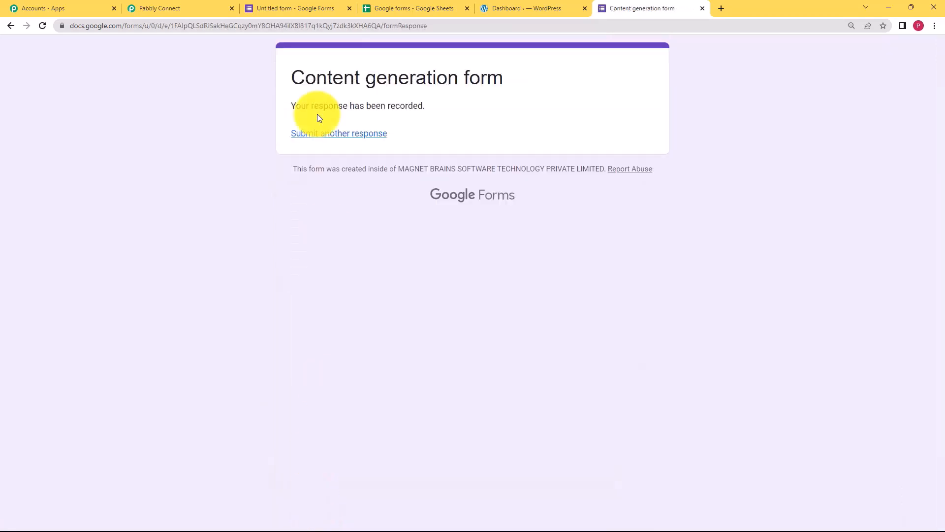
# Verify sheet row 3 and review the captured Technology, In favor response and its content in Pabbly.
pyautogui.click(192, 5)
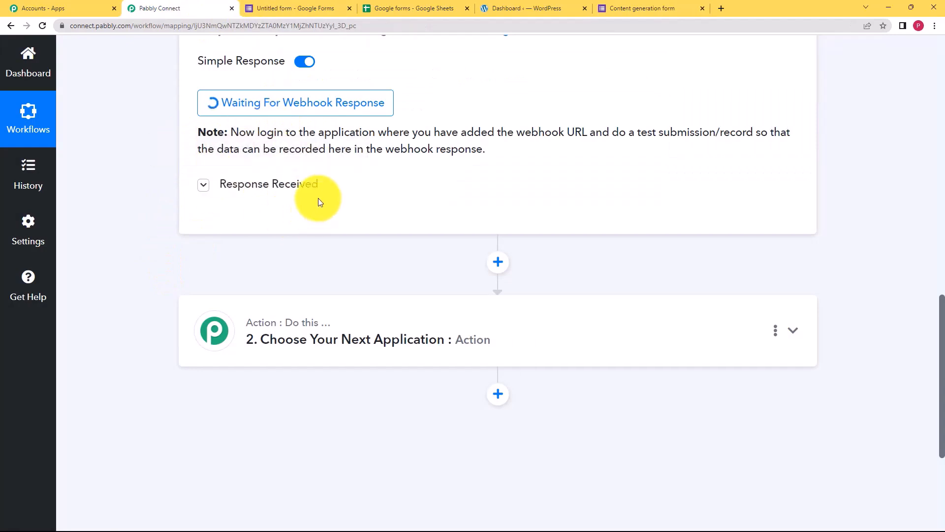
pyautogui.click(403, 8)
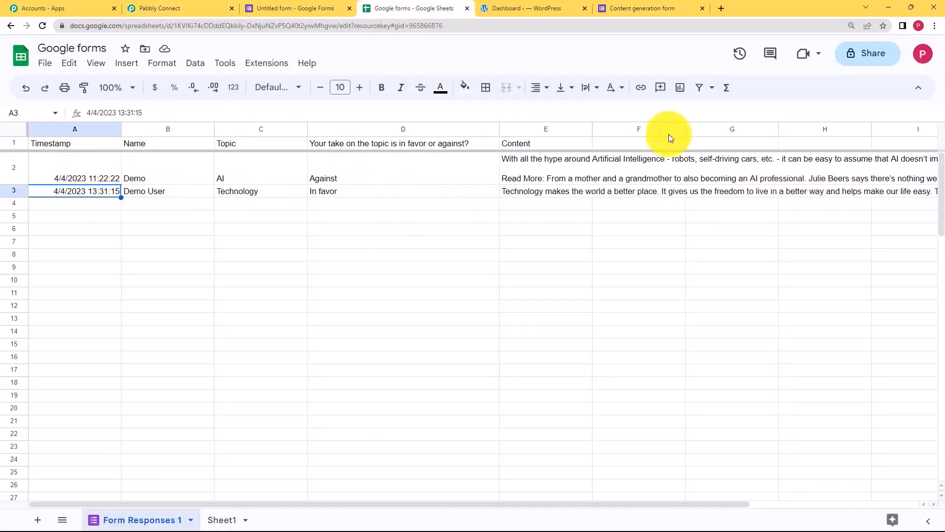
pyautogui.click(180, 8)
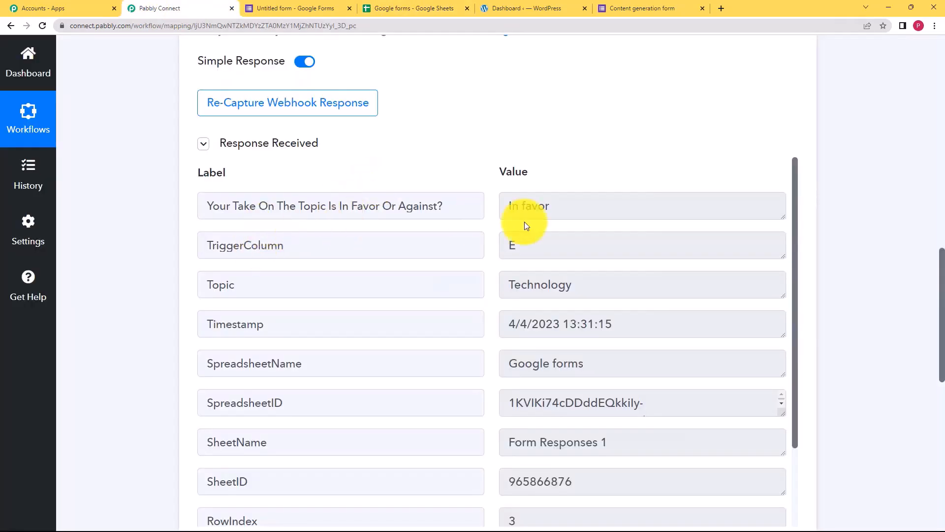
pyautogui.moveTo(556, 210); pyautogui.dragTo(462, 228)
pyautogui.click(604, 293)
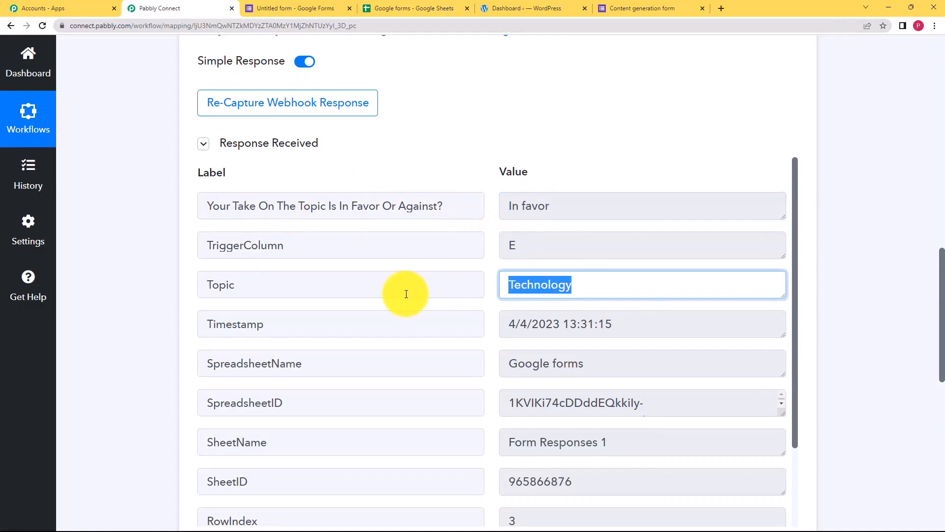
pyautogui.scroll(-2, 542, 315)
pyautogui.click(606, 264)
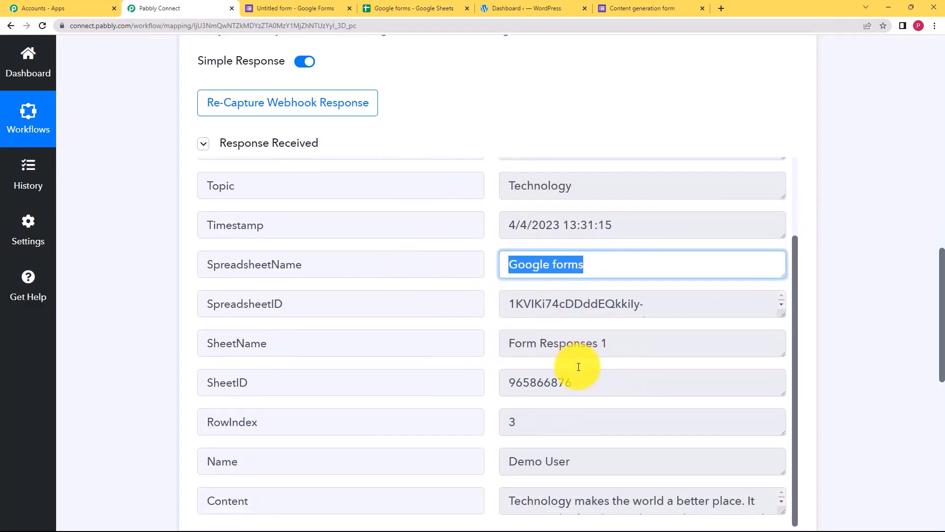
pyautogui.scroll(-4, 578, 366)
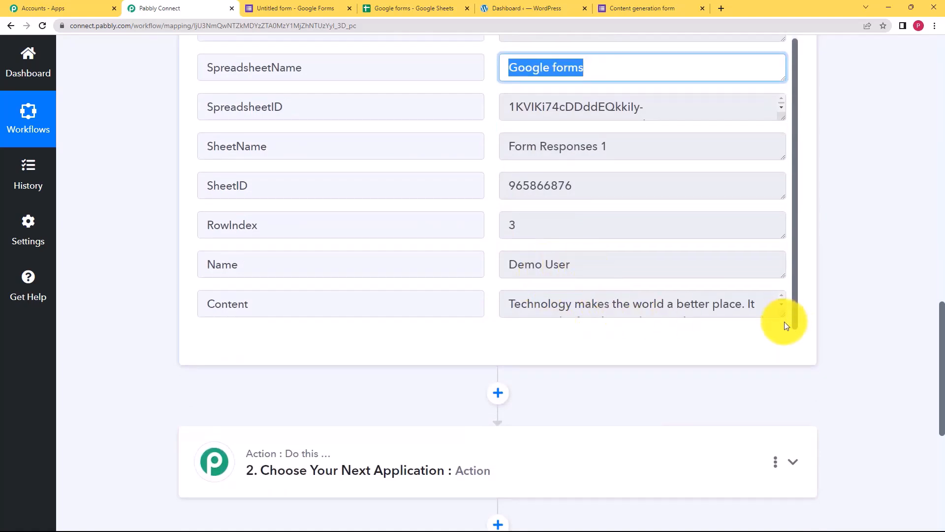
pyautogui.moveTo(784, 315)
pyautogui.mouseDown()
pyautogui.moveTo(785, 373)
pyautogui.moveTo(775, 314)
pyautogui.mouseUp()
pyautogui.scroll(15, 157, 194)
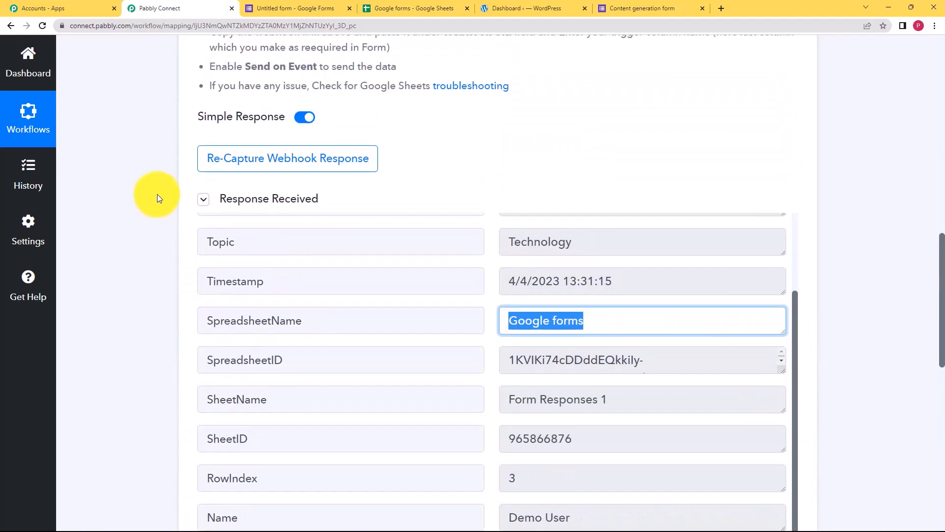
# Choose WordPress as the app for the workflow's action step.
pyautogui.click(461, 136)
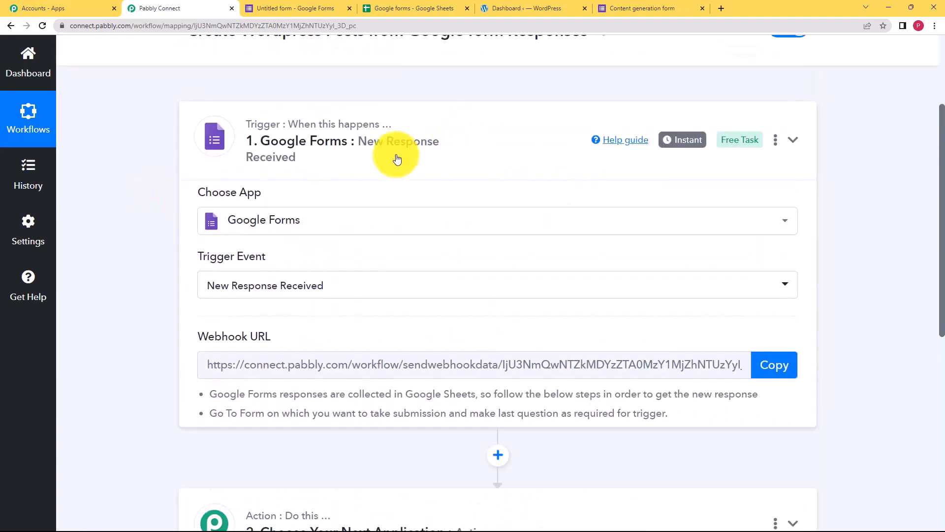
pyautogui.click(362, 266)
pyautogui.click(328, 357)
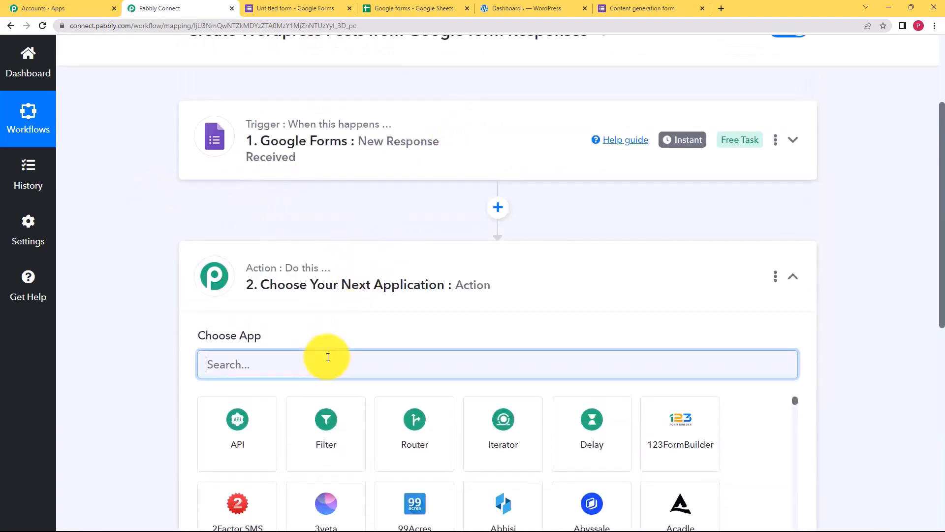
pyautogui.write('word')
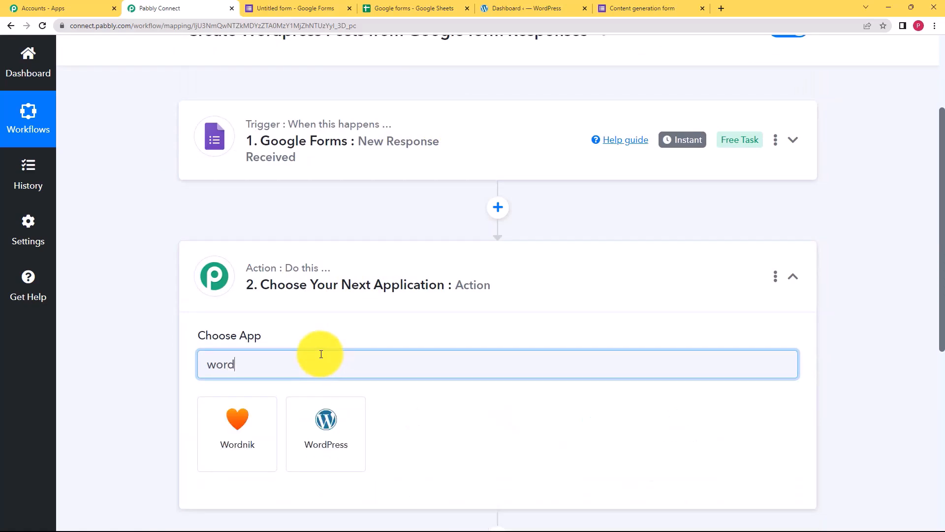
pyautogui.click(347, 426)
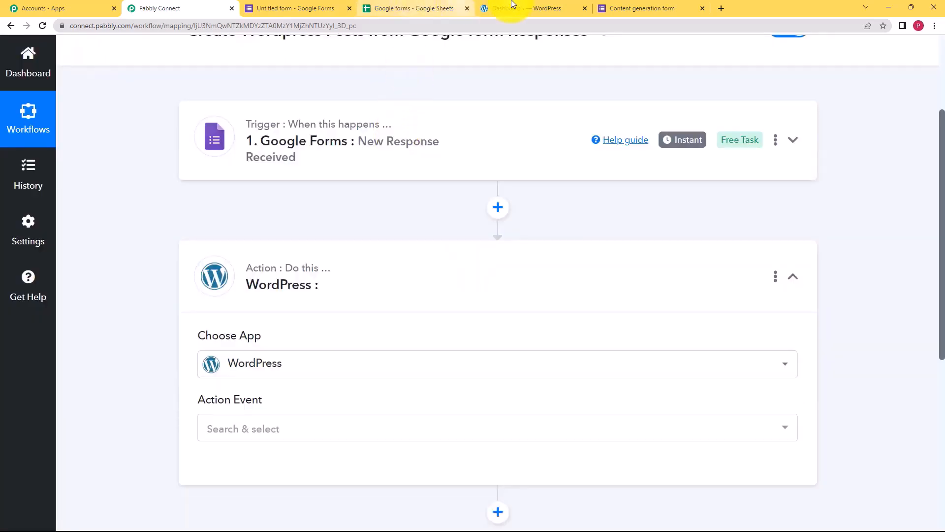
pyautogui.click(513, 5)
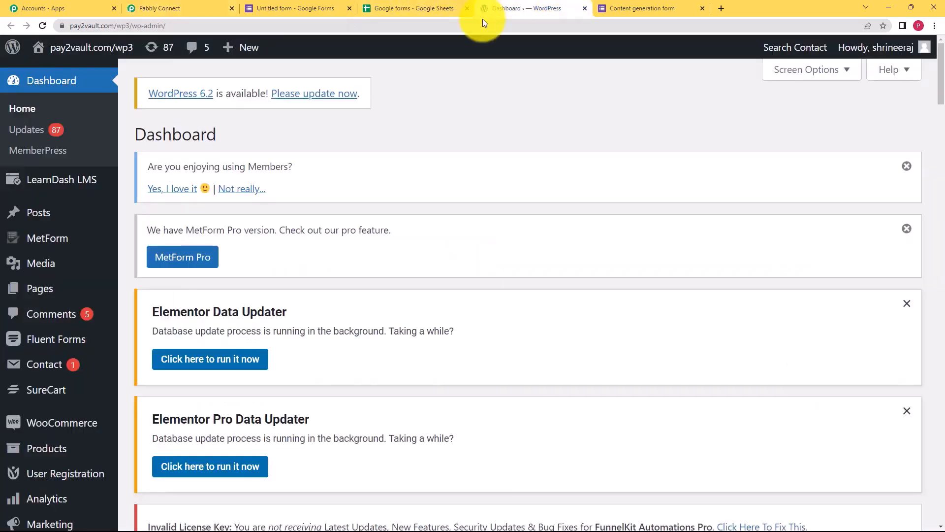
pyautogui.click(176, 4)
# Set the action event to Create a Post and add a new WordPress connection.
pyautogui.click(276, 431)
pyautogui.click(248, 142)
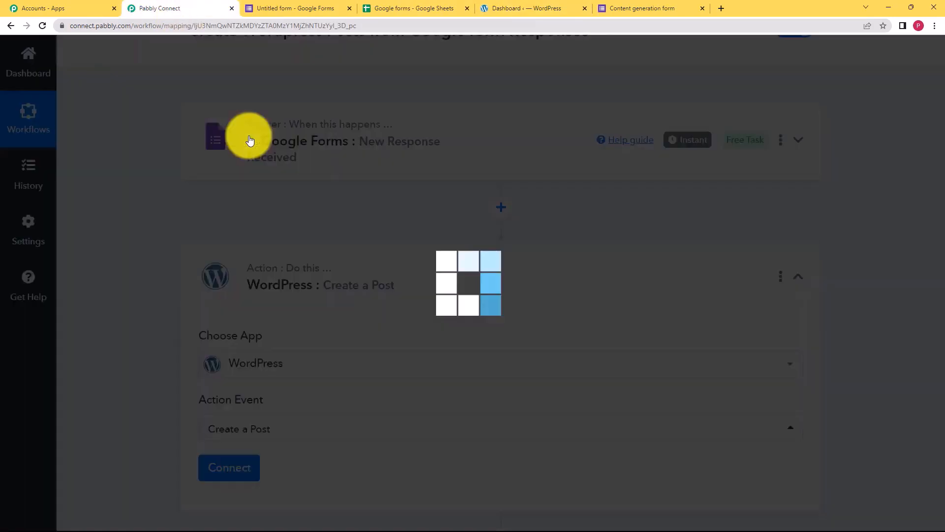
pyautogui.scroll(-2, 167, 386)
pyautogui.click(215, 375)
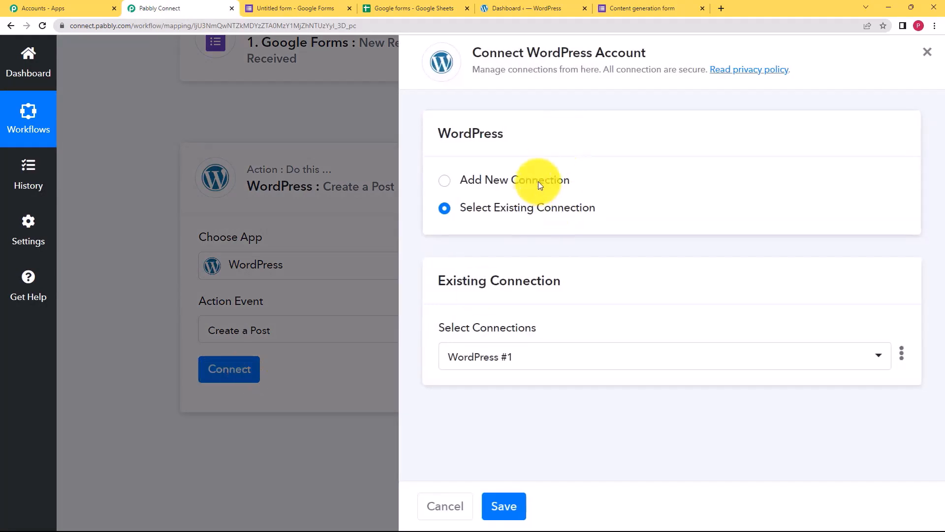
pyautogui.click(539, 181)
# Enter the WordPress account's username and password in the WordPress #2 connection form.
pyautogui.scroll(-2, 455, 361)
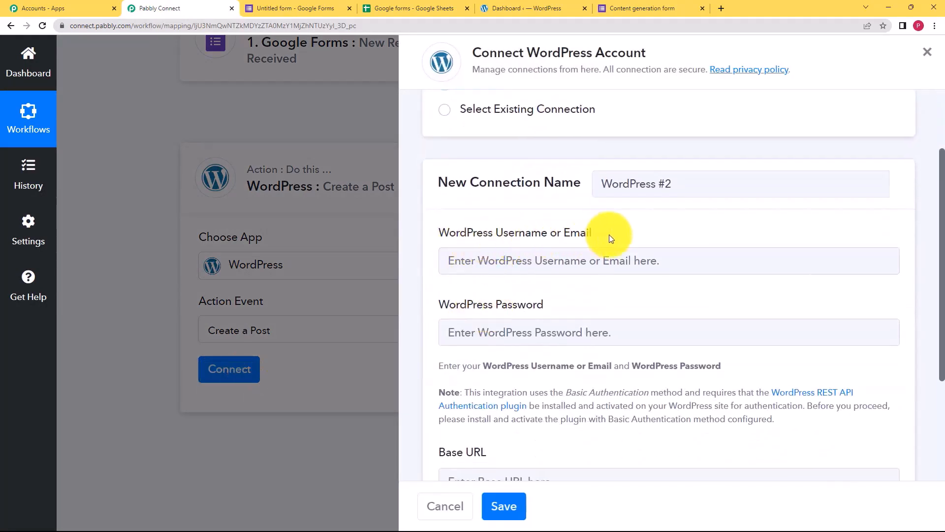
pyautogui.click(482, 270)
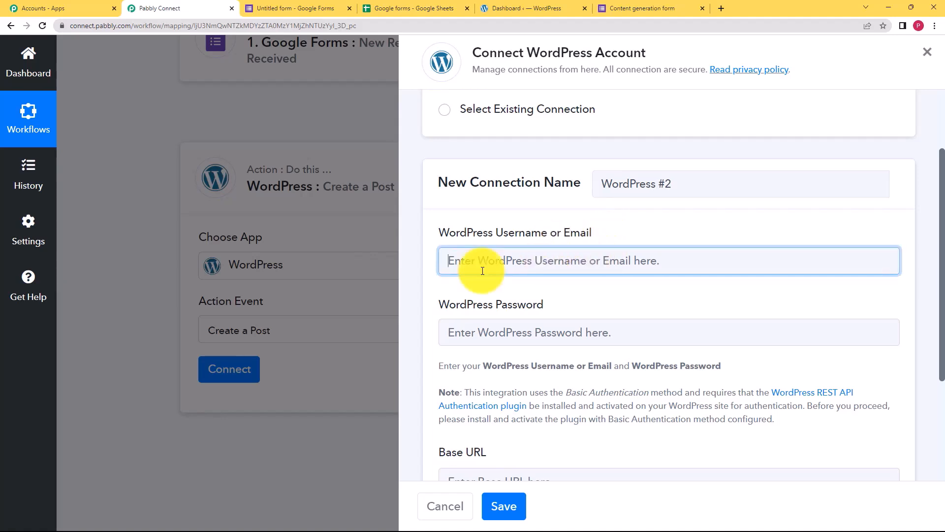
pyautogui.click(525, 344)
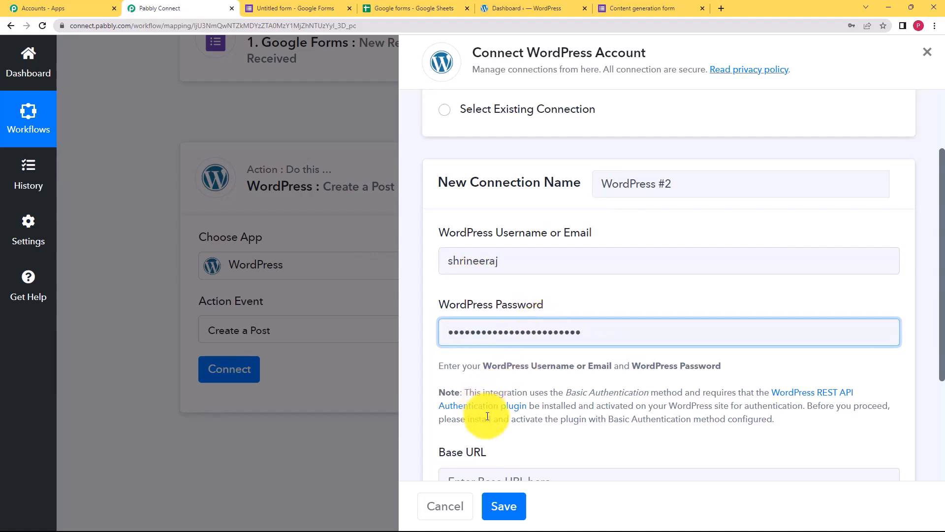
pyautogui.scroll(-2, 488, 416)
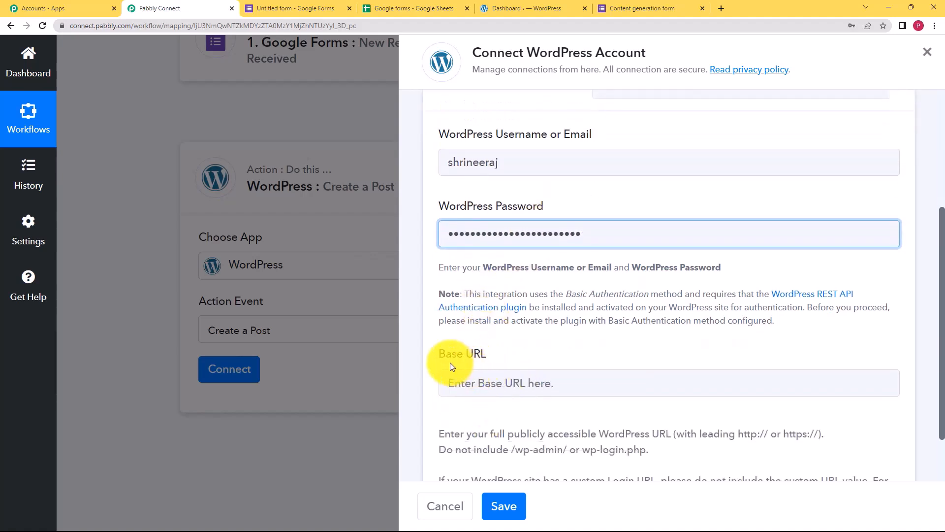
pyautogui.click(496, 357)
pyautogui.scroll(-2, 555, 437)
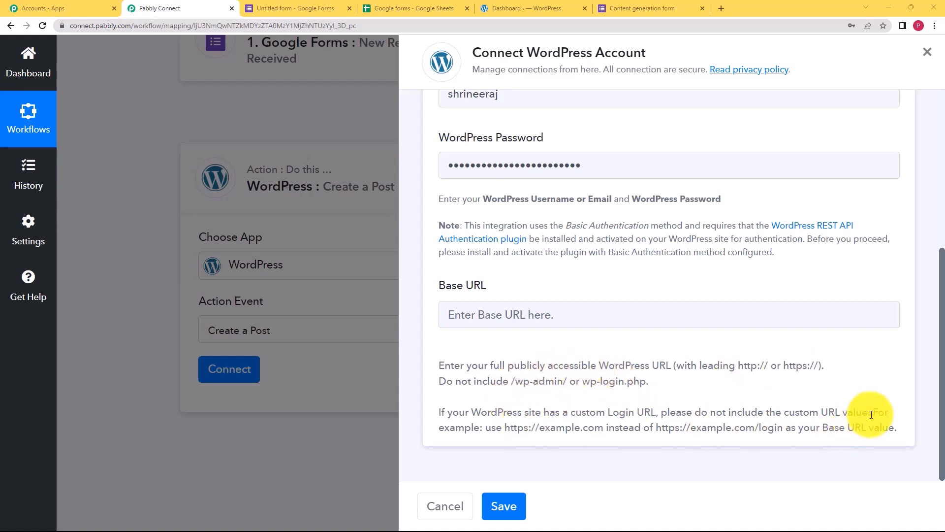
pyautogui.moveTo(506, 427); pyautogui.dragTo(551, 432)
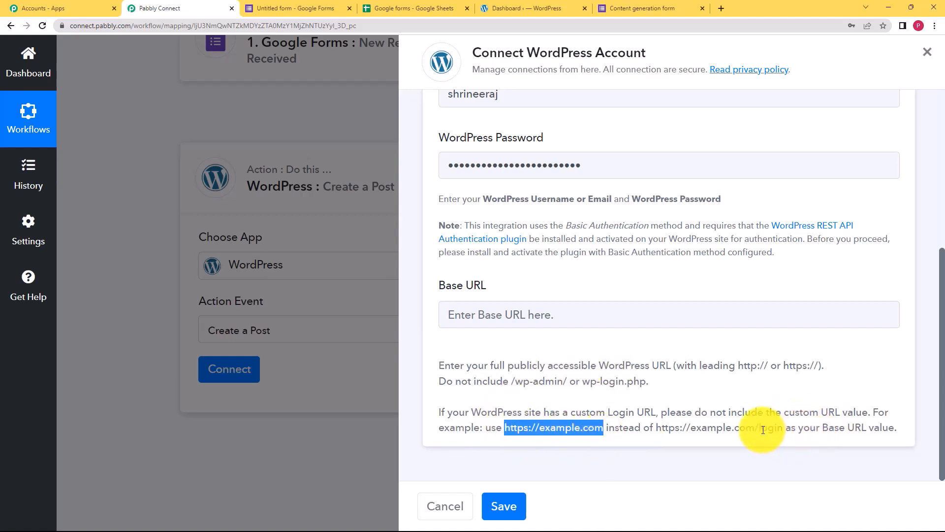
pyautogui.click(539, 5)
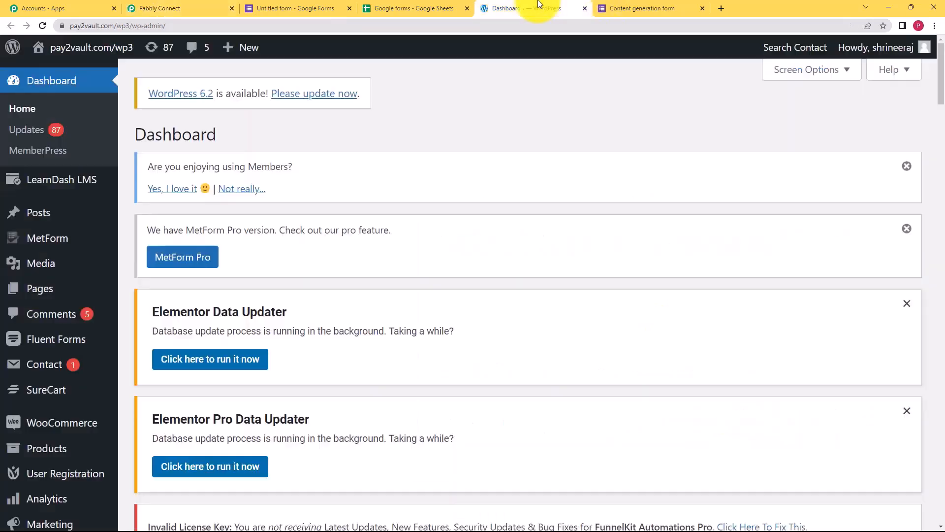
pyautogui.click(108, 26)
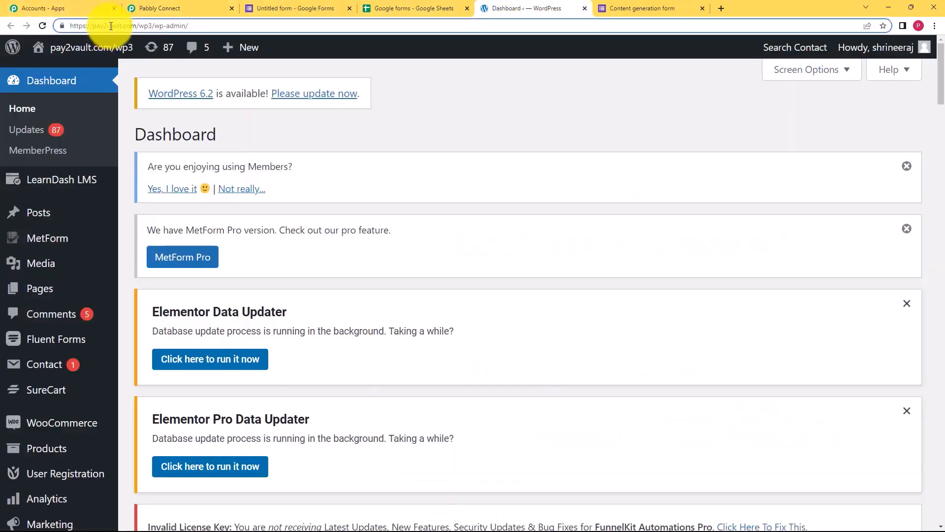
pyautogui.click(69, 25)
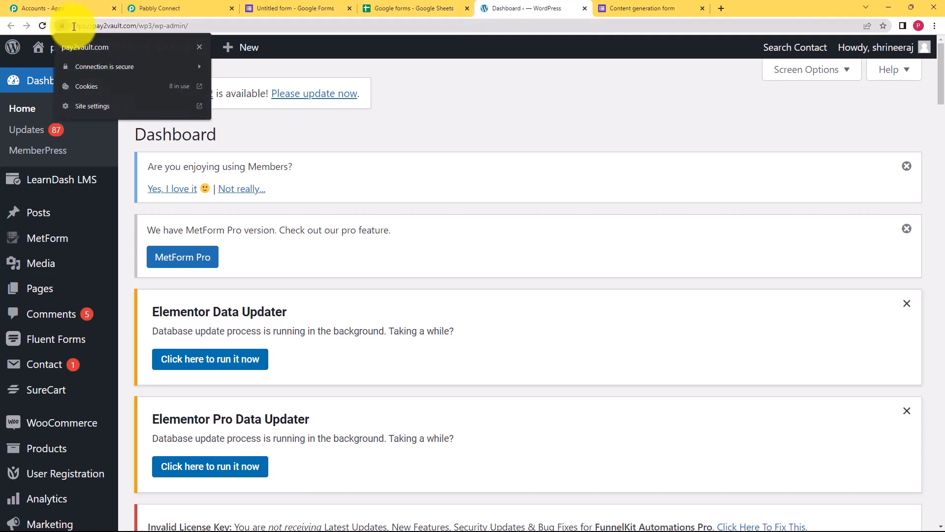
pyautogui.click(74, 26)
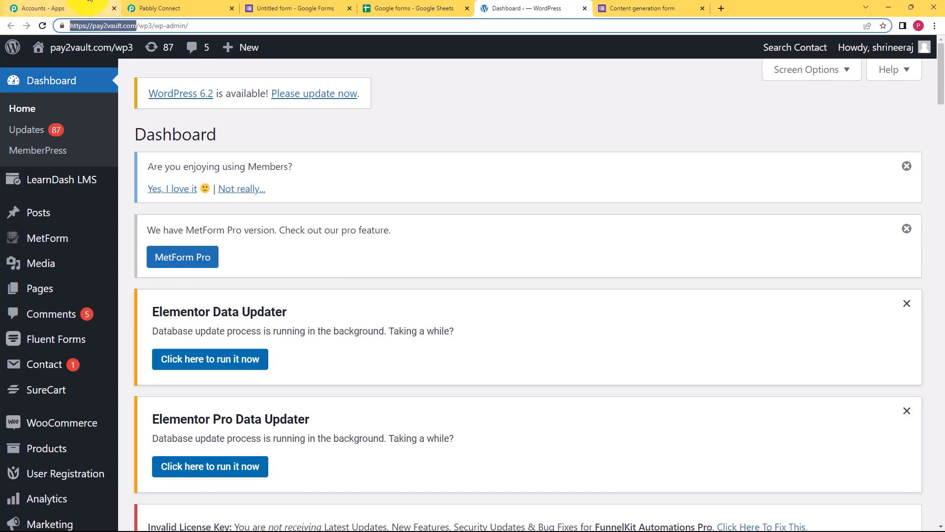
pyautogui.click(215, 3)
pyautogui.click(477, 325)
pyautogui.write('https://pay2vault.com/wp3')
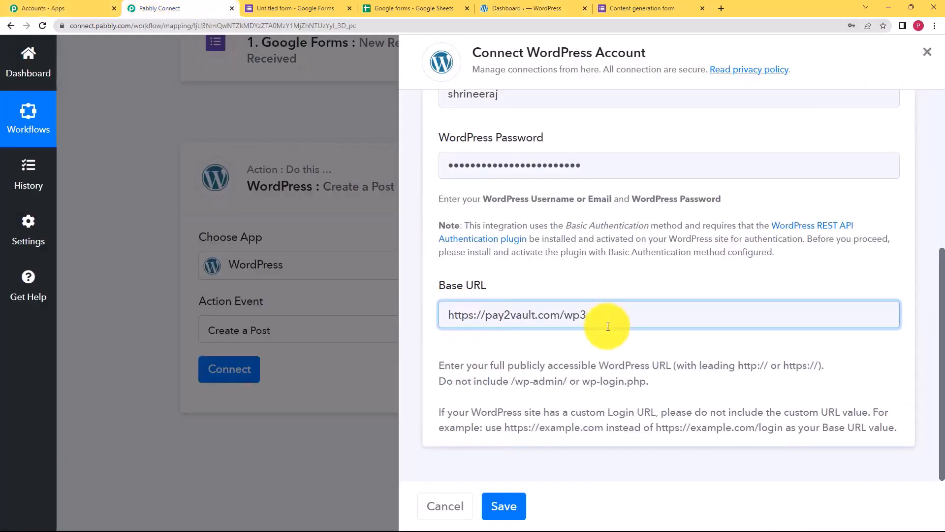
pyautogui.click(500, 507)
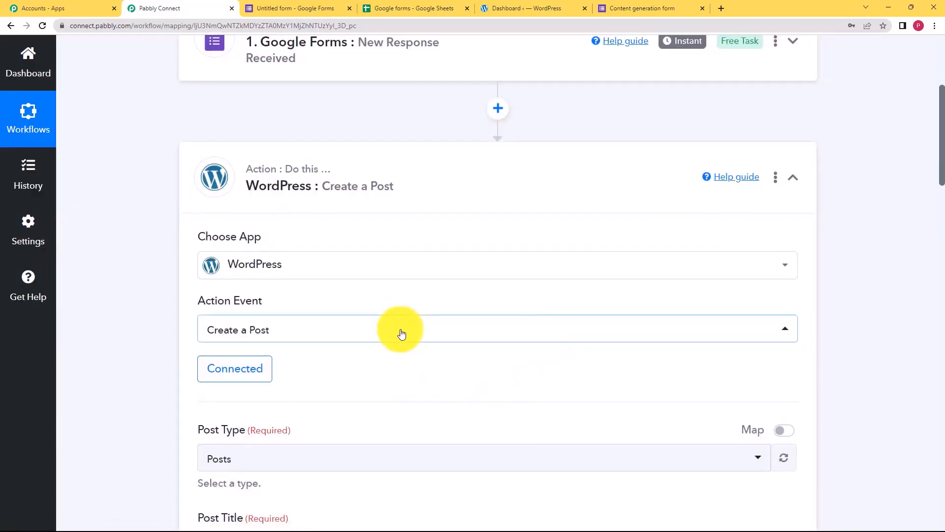
pyautogui.scroll(-2, 401, 336)
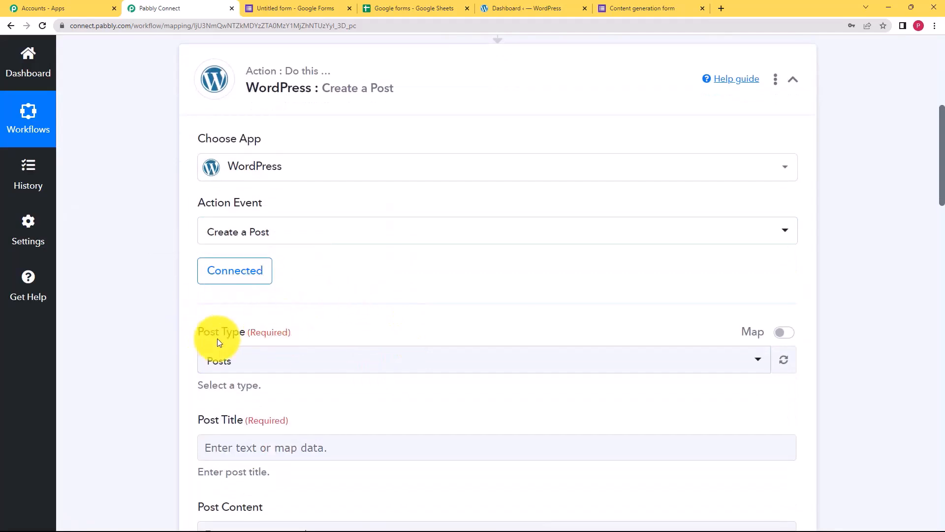
pyautogui.click(224, 362)
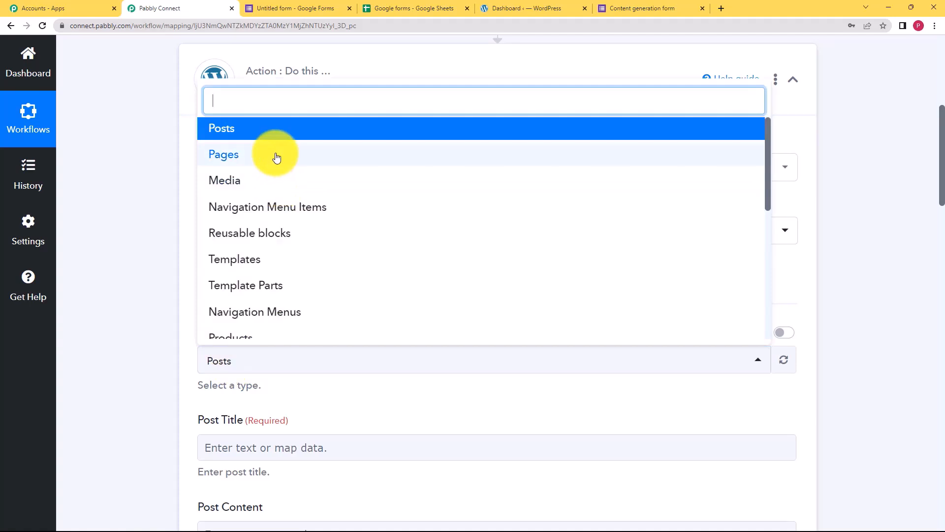
# Keep post type Posts and set Post Title to the stance answer, 'of', and the Topic answer.
pyautogui.click(285, 127)
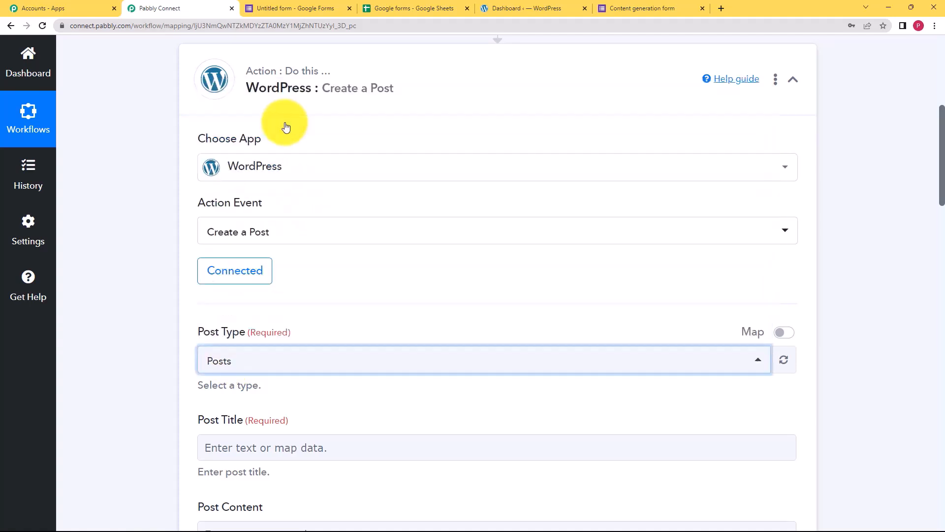
pyautogui.scroll(-2, 234, 347)
pyautogui.click(234, 347)
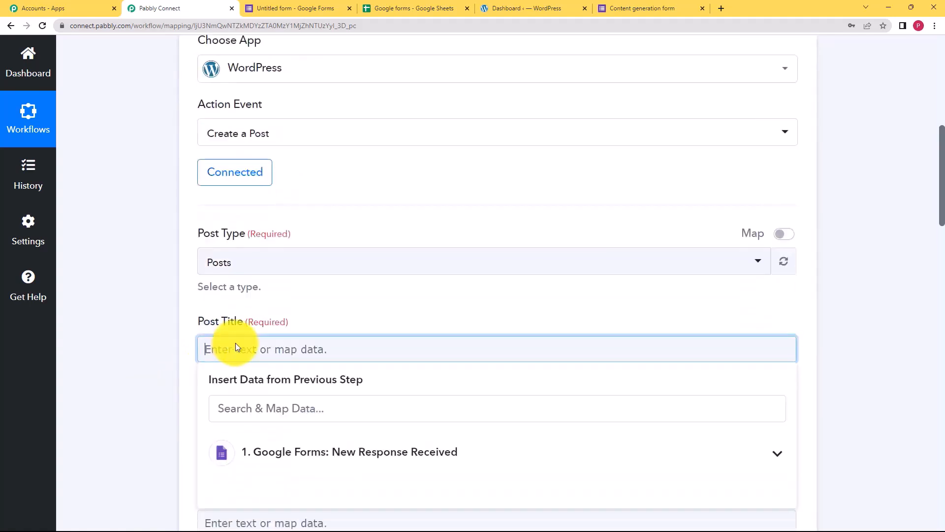
pyautogui.scroll(-3, 231, 360)
pyautogui.click(281, 316)
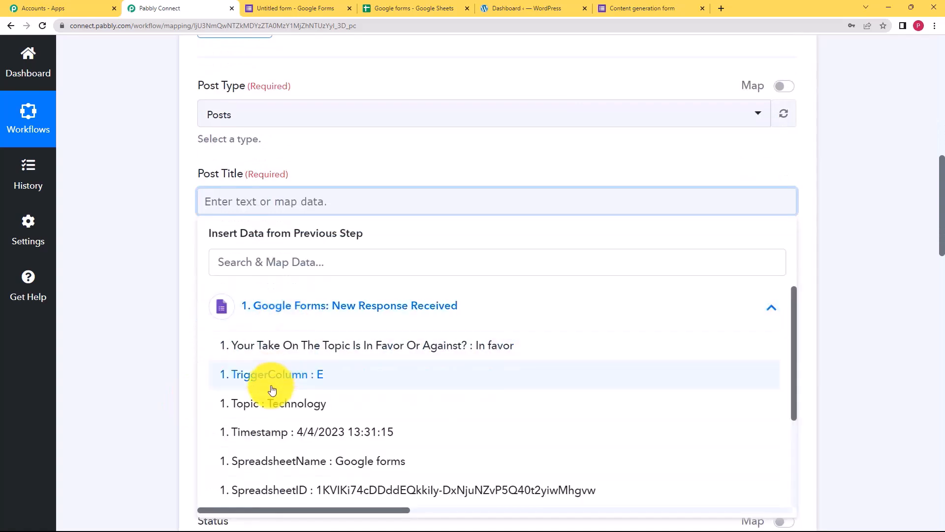
pyautogui.scroll(-1, 295, 416)
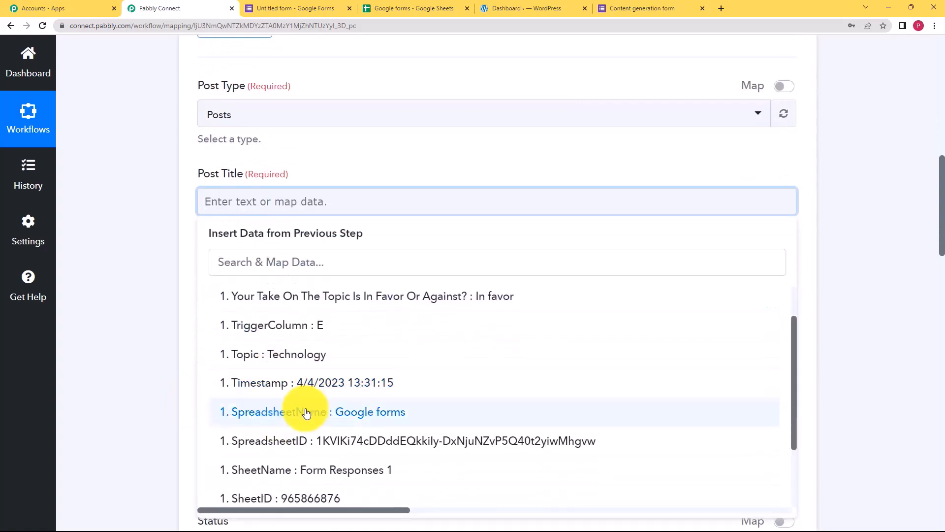
pyautogui.click(498, 299)
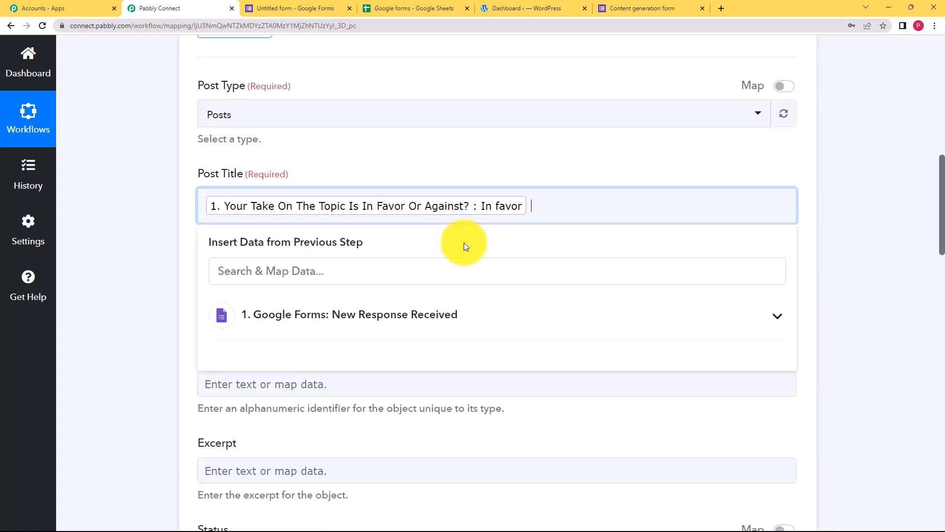
pyautogui.write('of')
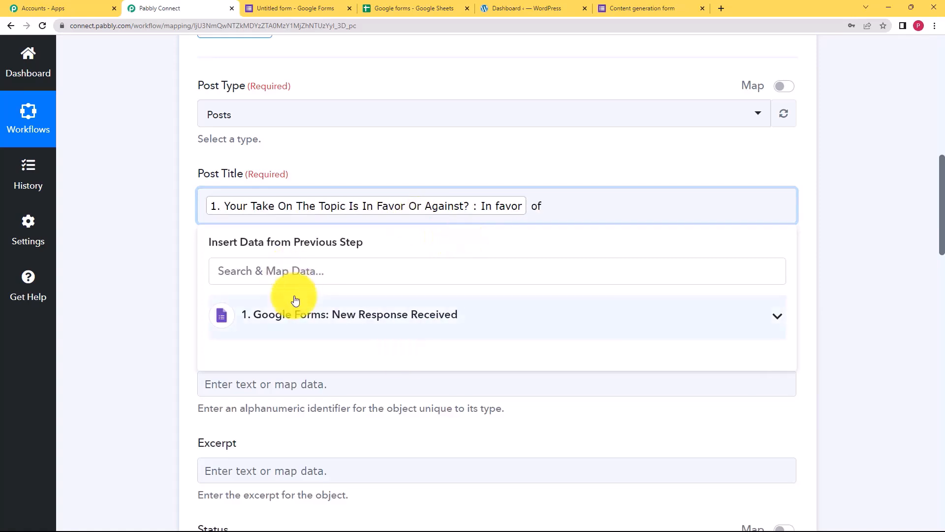
pyautogui.click(315, 315)
pyautogui.click(345, 411)
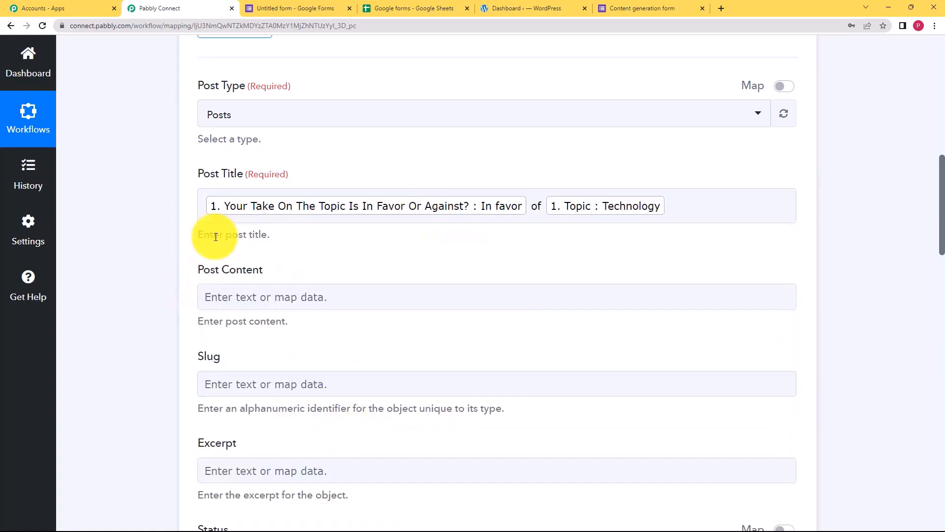
pyautogui.click(355, 295)
# Map the Google Forms Content answer into the WordPress Post Content field.
pyautogui.scroll(-3, 179, 333)
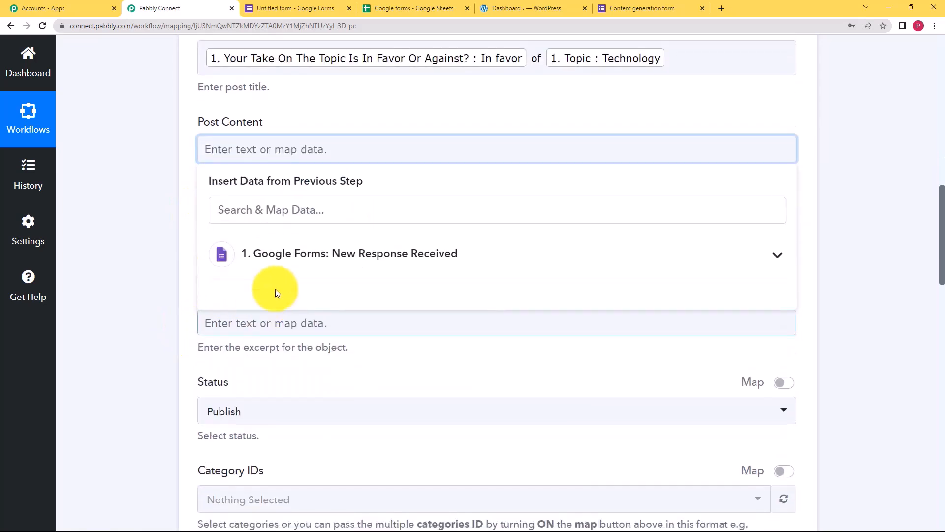
pyautogui.click(286, 263)
pyautogui.scroll(-3, 388, 391)
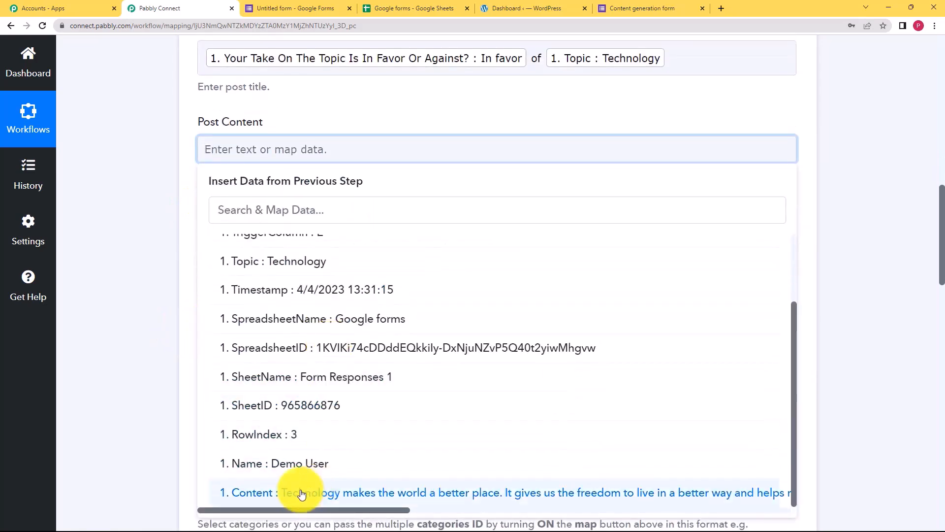
pyautogui.click(296, 491)
pyautogui.click(167, 251)
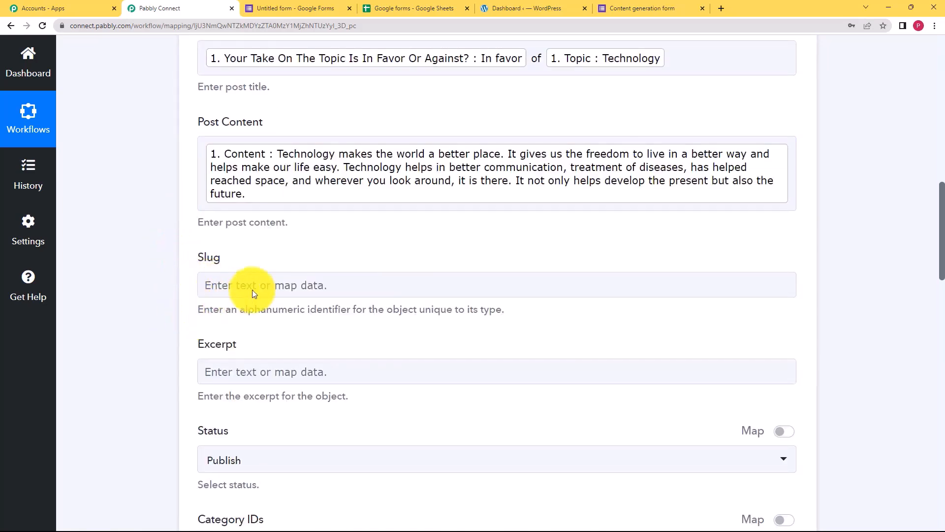
# Check Blog in the Tags dropdown so the post gets the Blog tag.
pyautogui.scroll(-2, 186, 454)
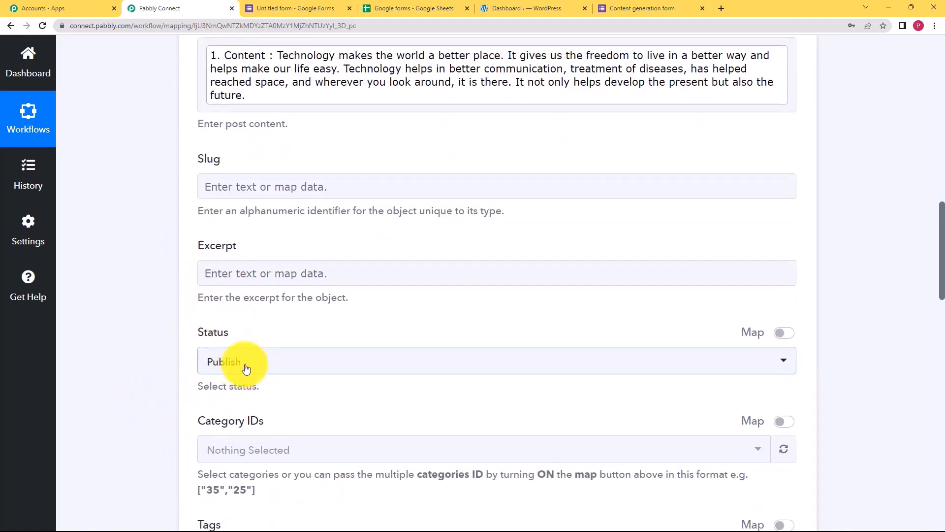
pyautogui.scroll(-8, 165, 383)
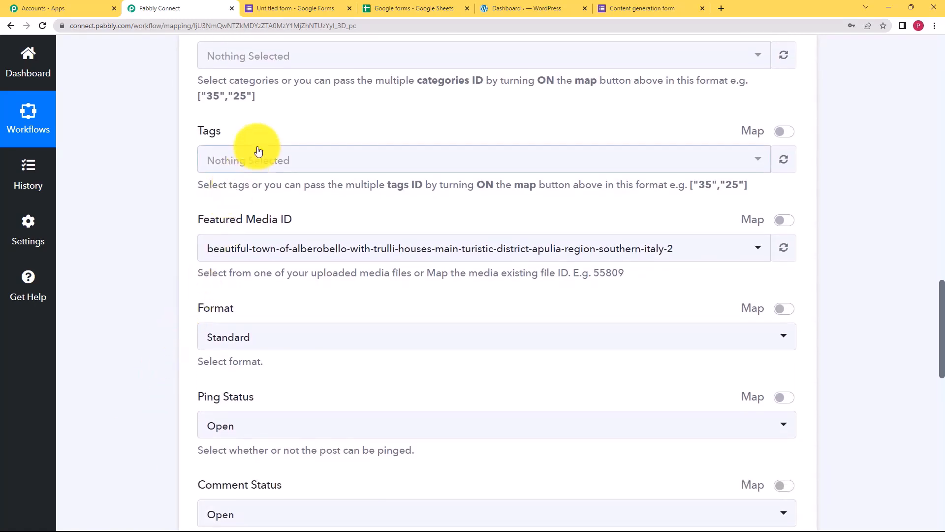
pyautogui.click(259, 151)
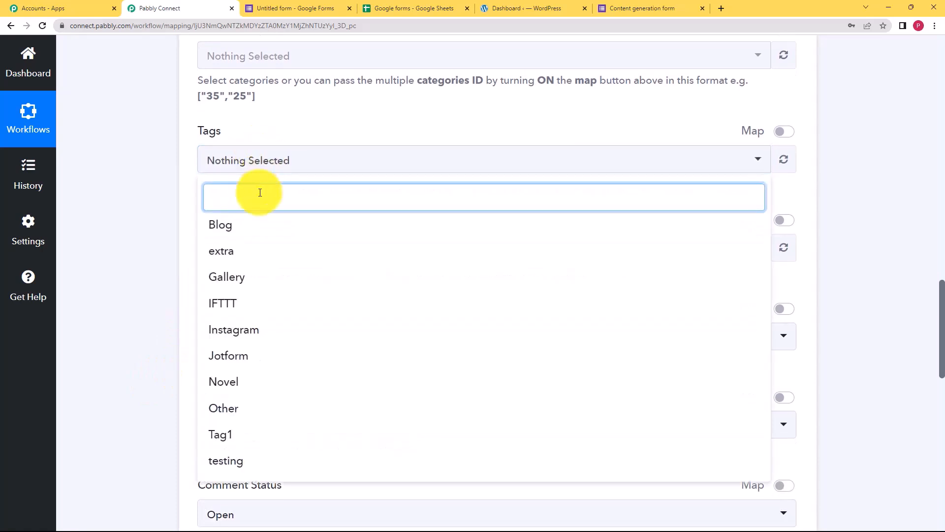
pyautogui.click(221, 225)
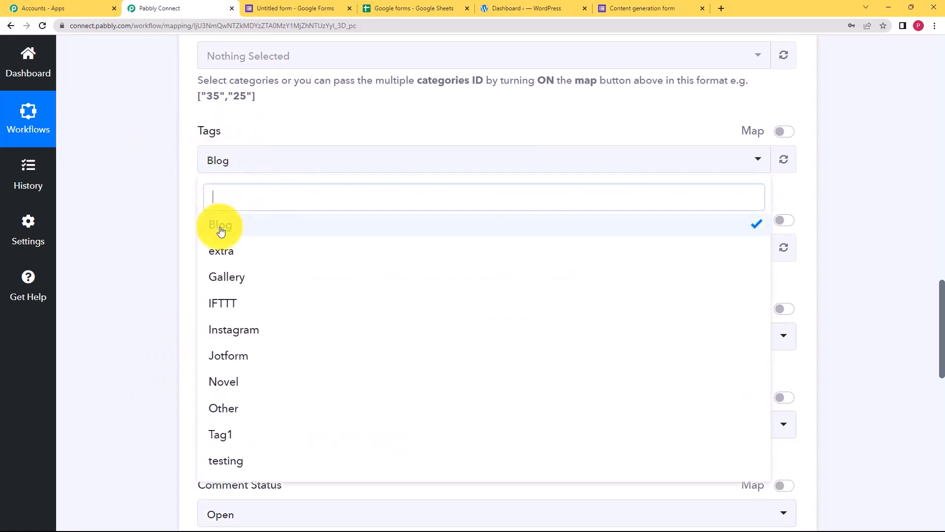
pyautogui.click(183, 215)
pyautogui.scroll(-9, 163, 290)
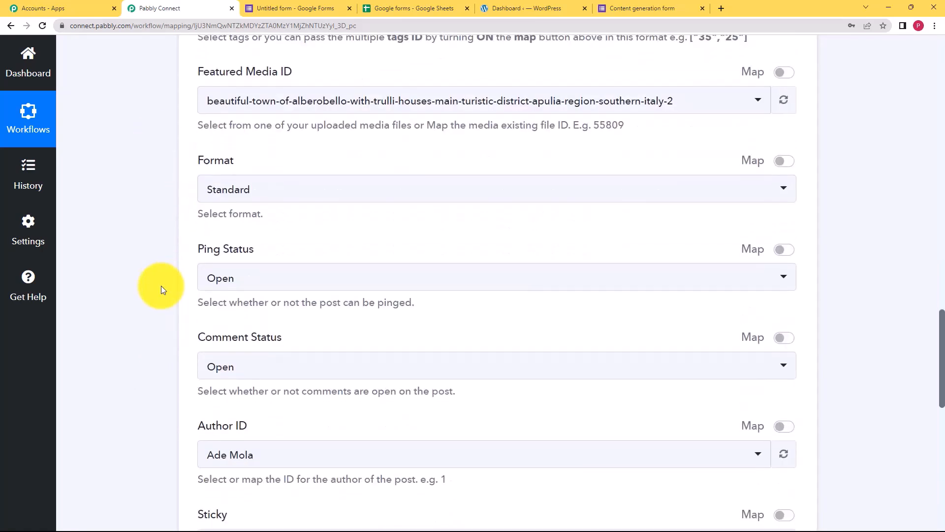
pyautogui.scroll(-3, 161, 286)
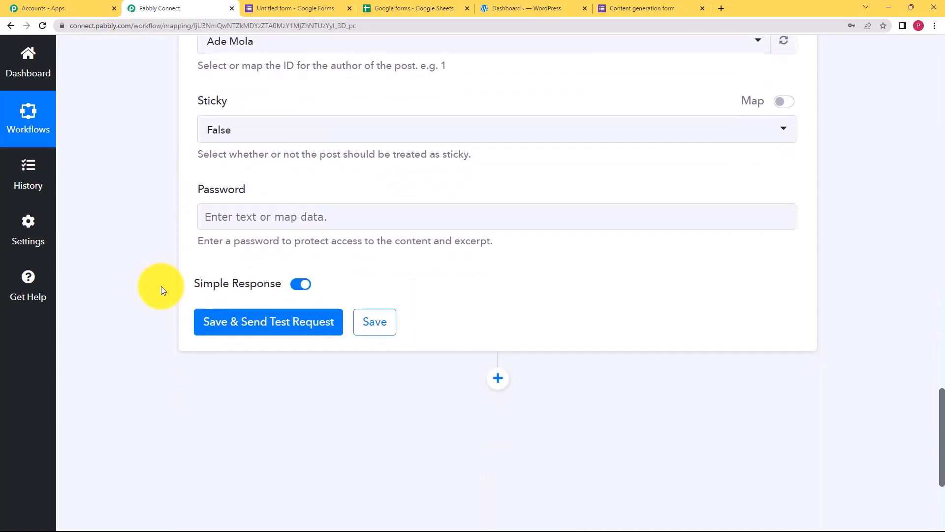
pyautogui.scroll(20, 179, 279)
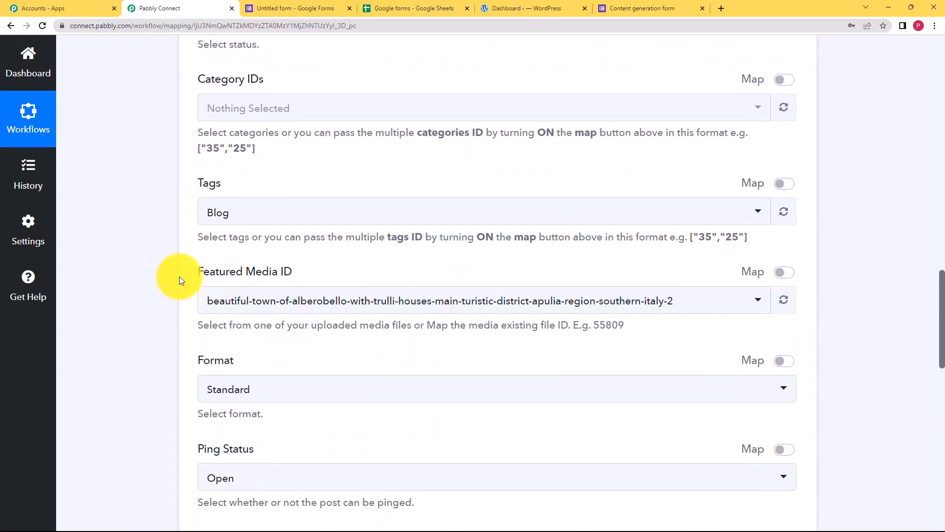
pyautogui.scroll(2, 179, 276)
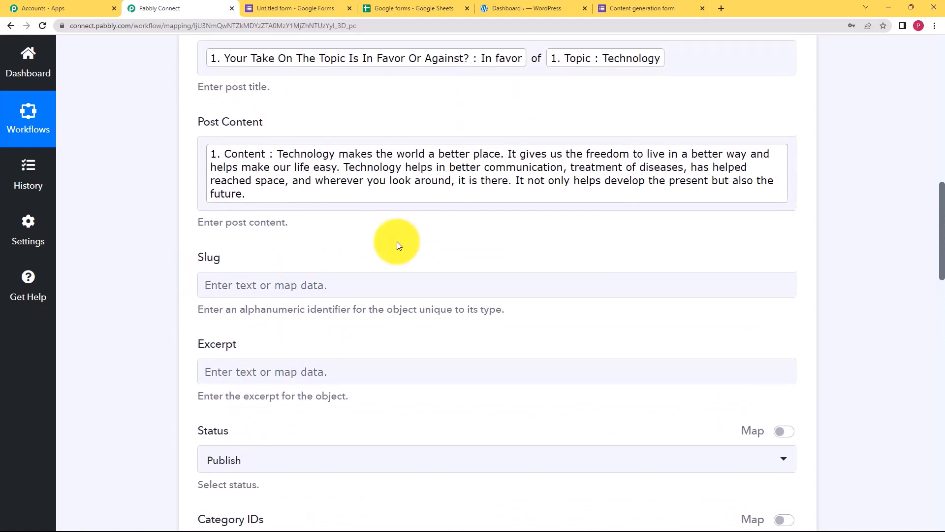
# Append a new line 'By' plus the respondent's Name answer after the Content in Post Content.
pyautogui.click(792, 196)
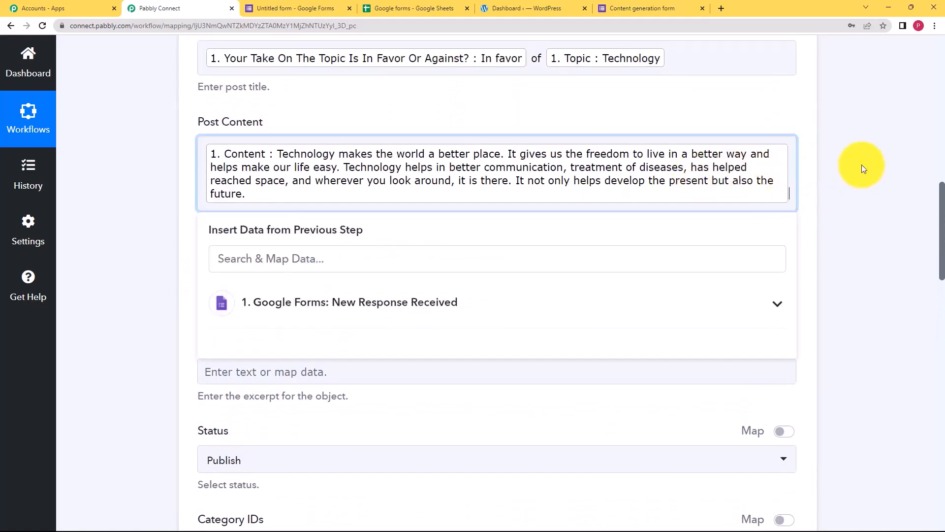
pyautogui.press('Return')
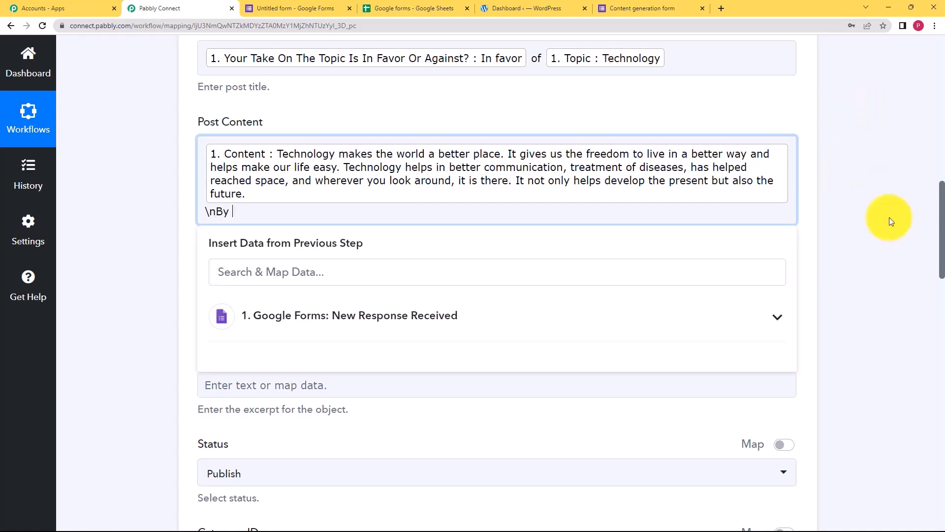
pyautogui.click(338, 320)
pyautogui.scroll(-3, 291, 359)
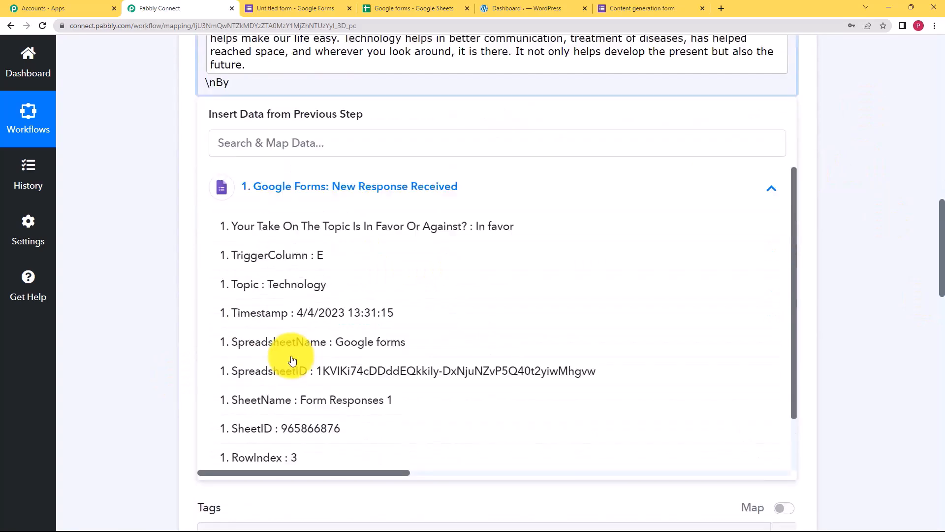
pyautogui.click(318, 468)
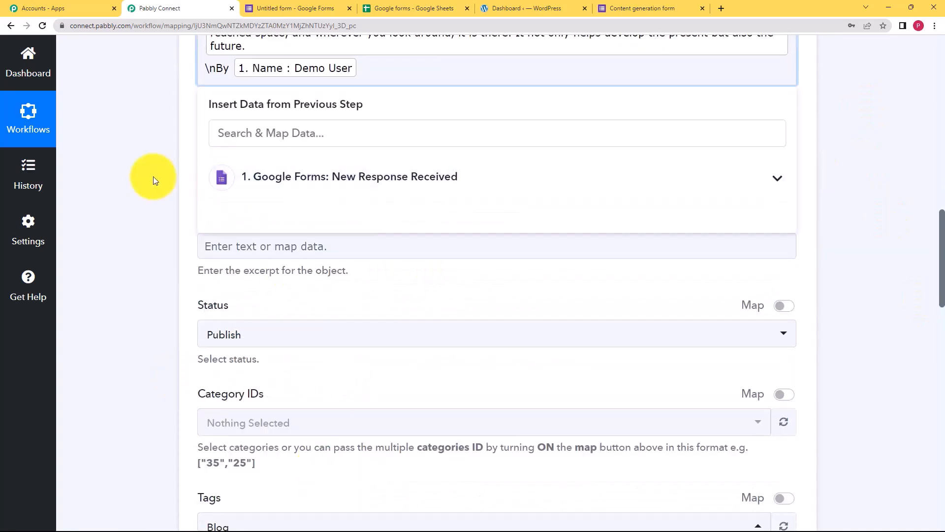
pyautogui.scroll(3, 196, 158)
pyautogui.scroll(-12, 155, 286)
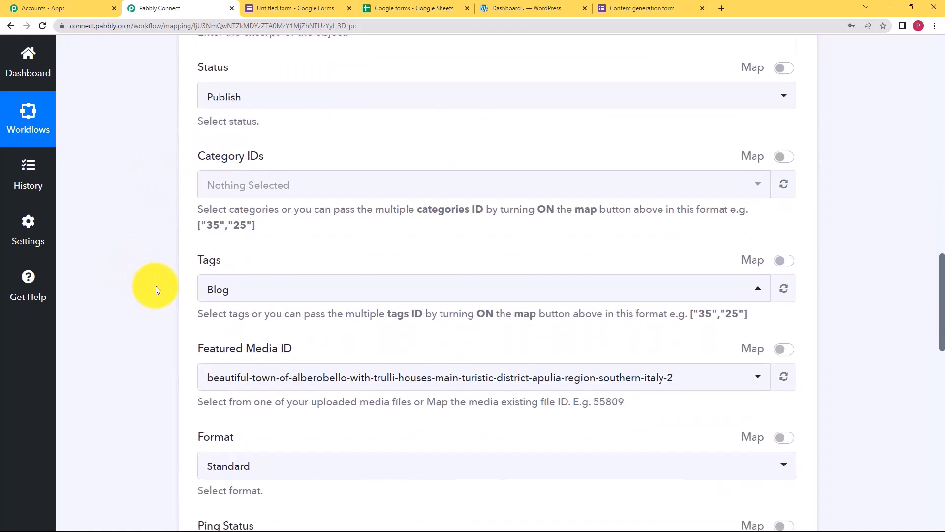
pyautogui.scroll(-10, 155, 286)
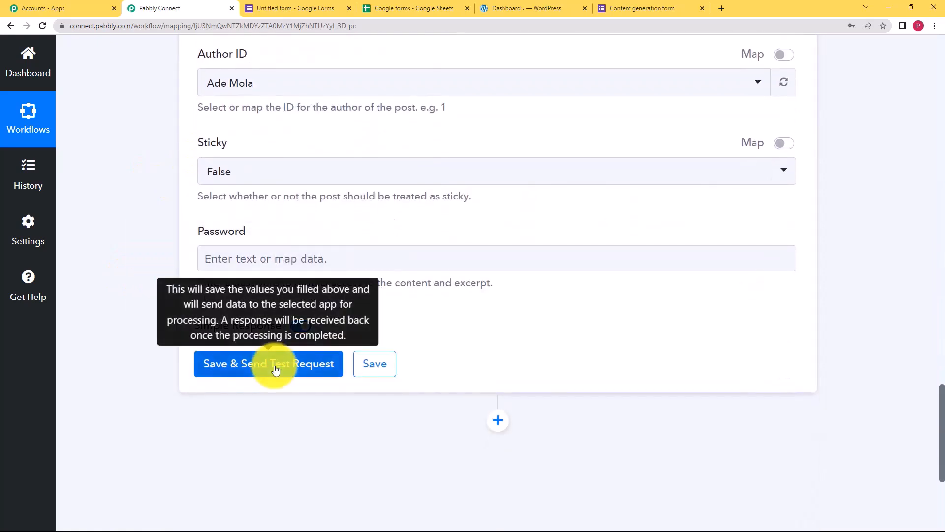
# Save the WordPress Create a Post step with a test request and dismiss the success message.
pyautogui.click(274, 368)
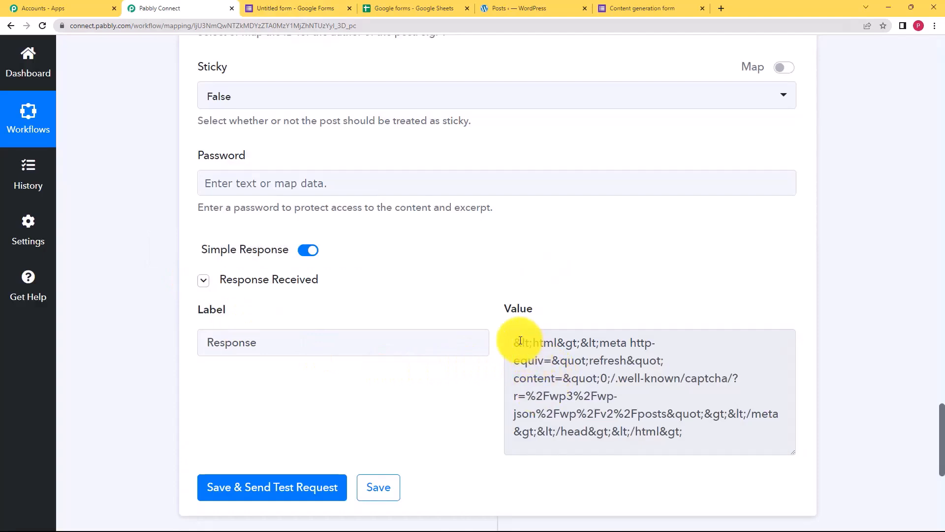
pyautogui.moveTo(515, 343); pyautogui.dragTo(696, 418)
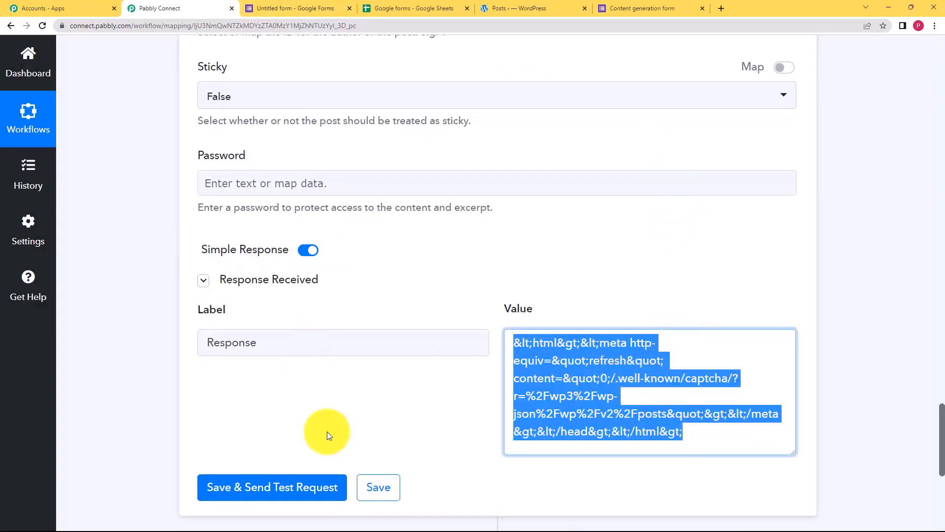
pyautogui.click(372, 472)
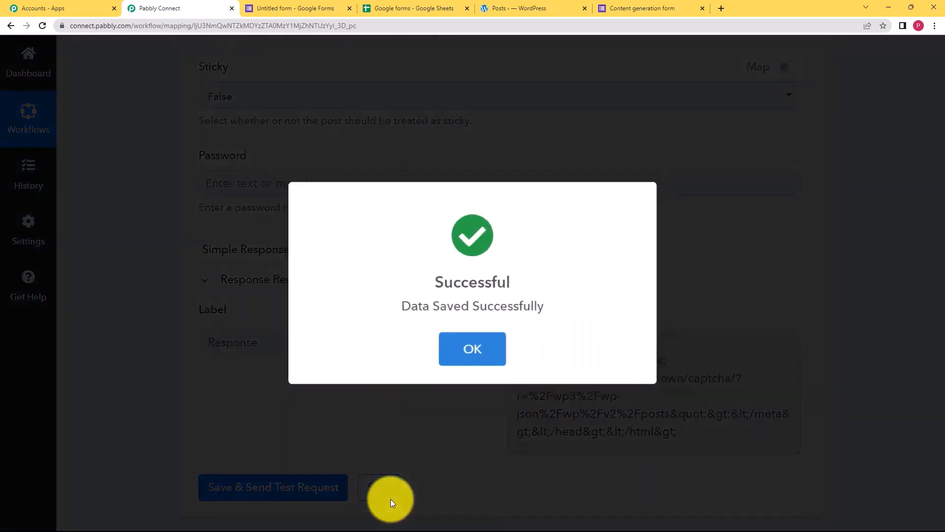
pyautogui.click(468, 355)
# Check that the 'In favor of Technology' post's body ends with the respondent's byline.
pyautogui.click(542, 9)
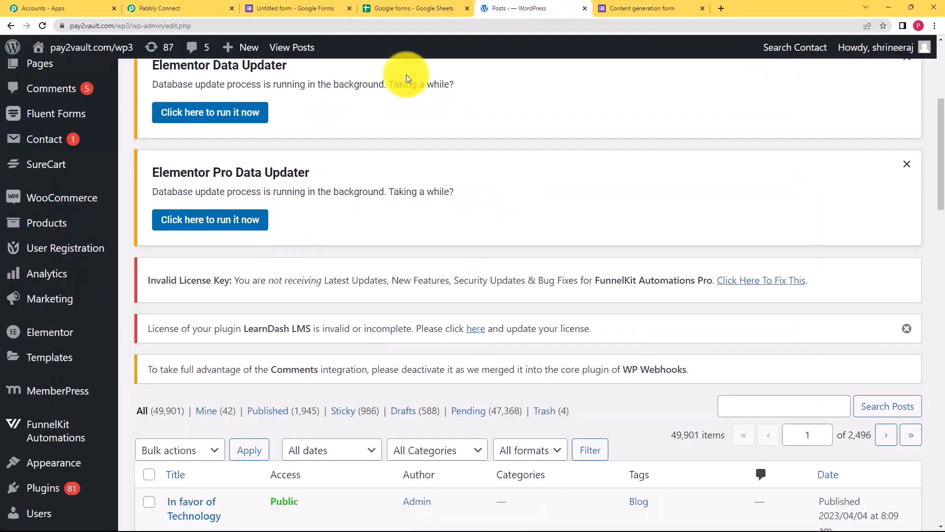
pyautogui.scroll(5, 222, 290)
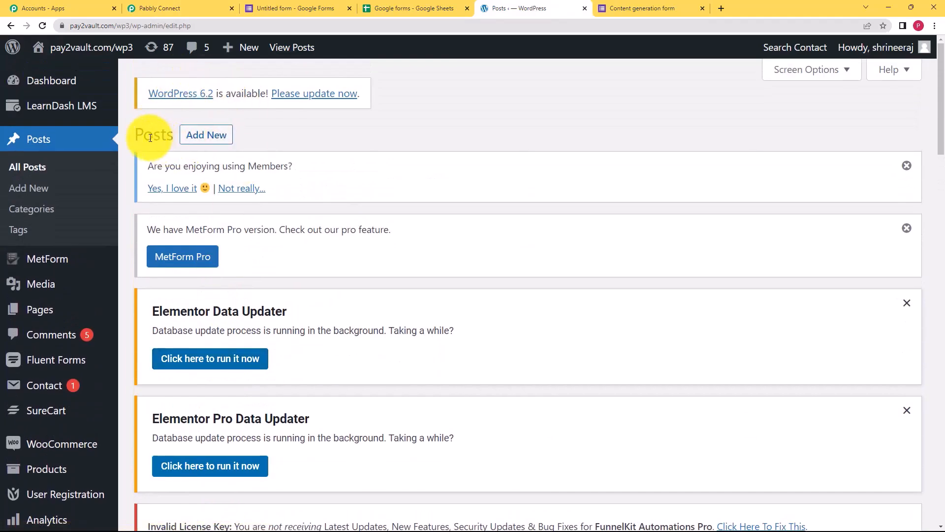
pyautogui.scroll(-9, 210, 328)
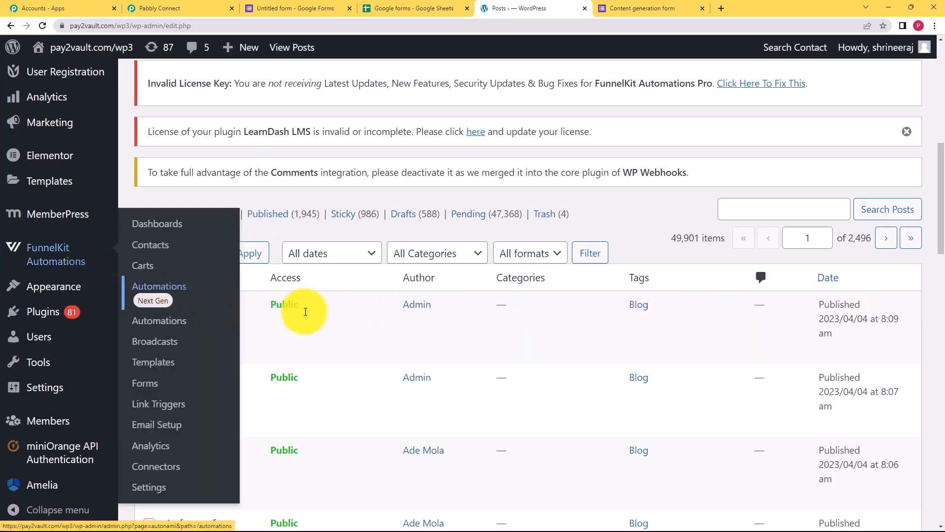
pyautogui.click(174, 316)
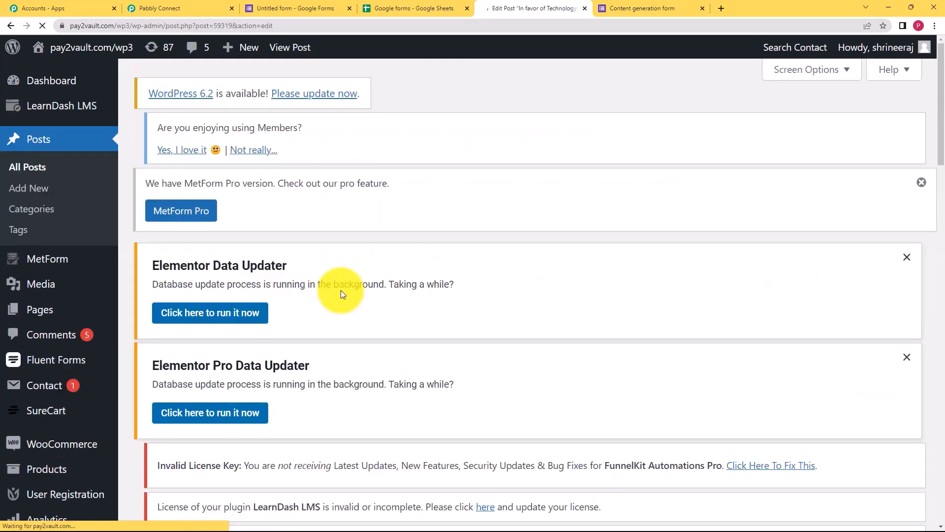
pyautogui.scroll(-7, 315, 349)
pyautogui.scroll(-3, 314, 349)
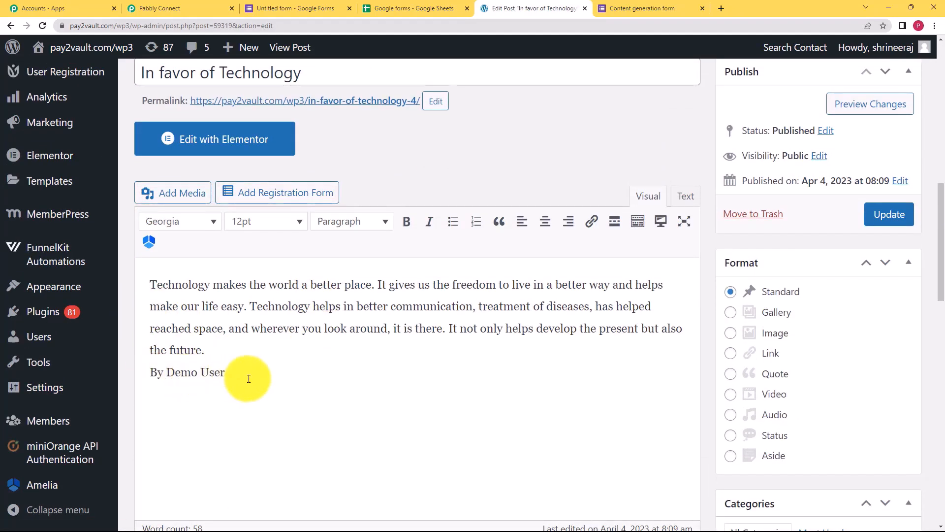
pyautogui.click(197, 8)
# Collapse the WordPress action and Google Forms trigger steps.
pyautogui.scroll(15, 149, 290)
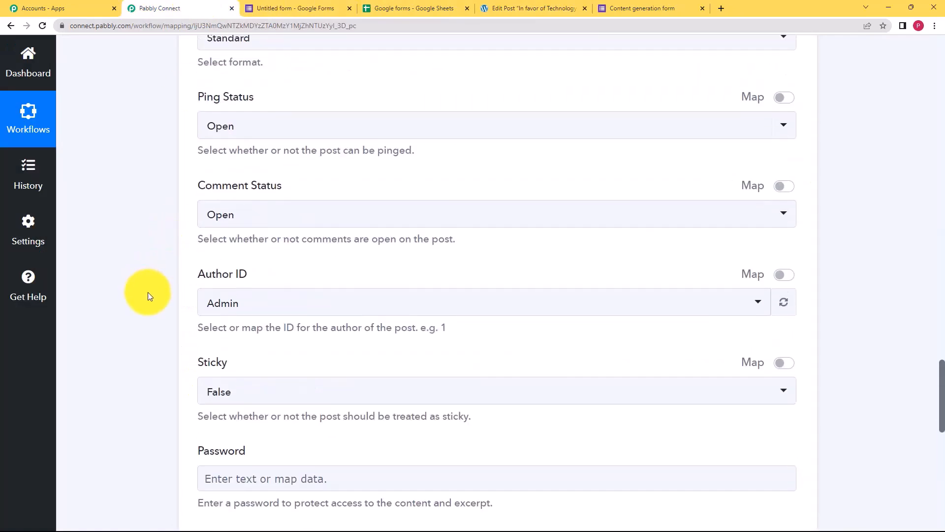
pyautogui.scroll(3, 147, 292)
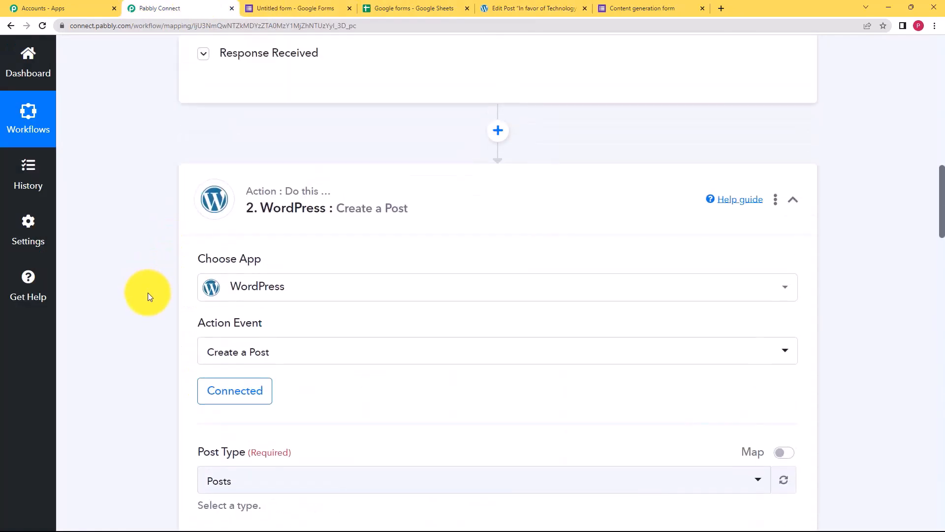
pyautogui.click(363, 179)
pyautogui.scroll(5, 132, 284)
pyautogui.scroll(5, 132, 285)
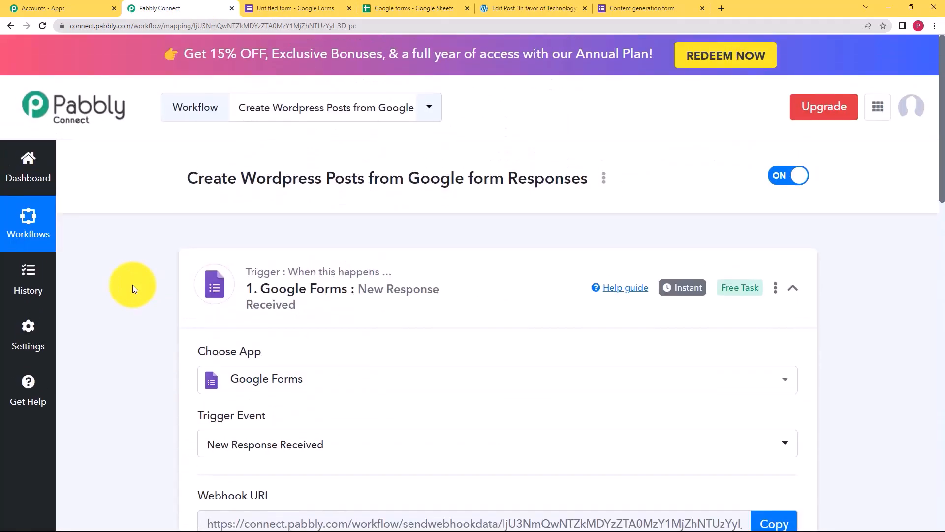
pyautogui.click(389, 287)
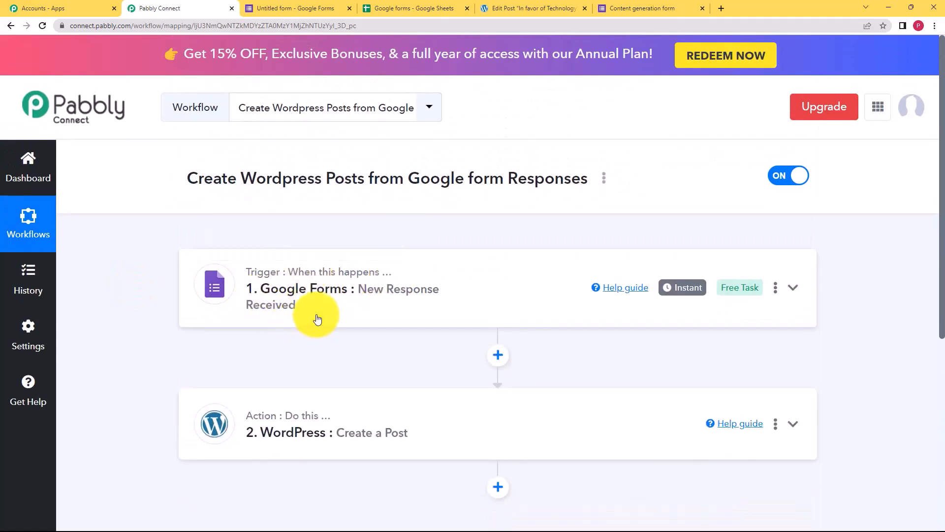
# Compare the responses spreadsheet and WordPress post, then re-expand and collapse the WordPress step.
pyautogui.click(442, 8)
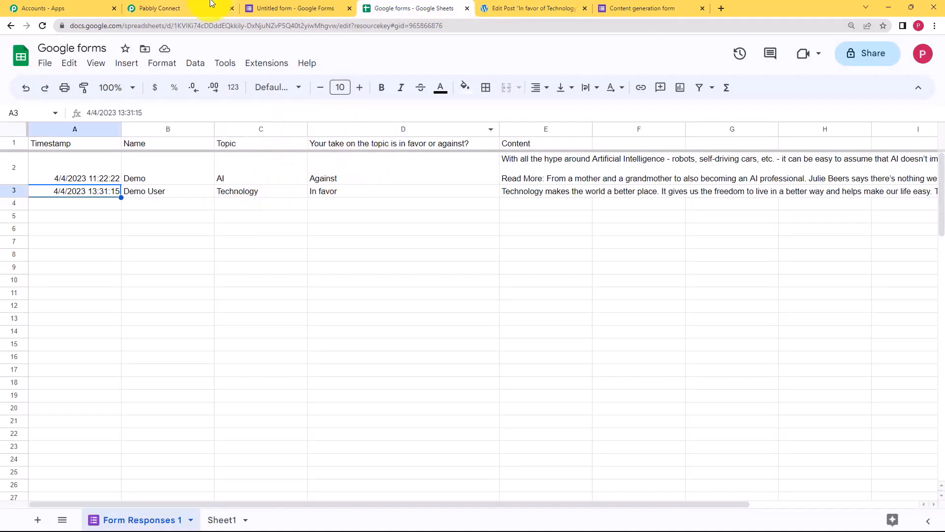
pyautogui.click(177, 8)
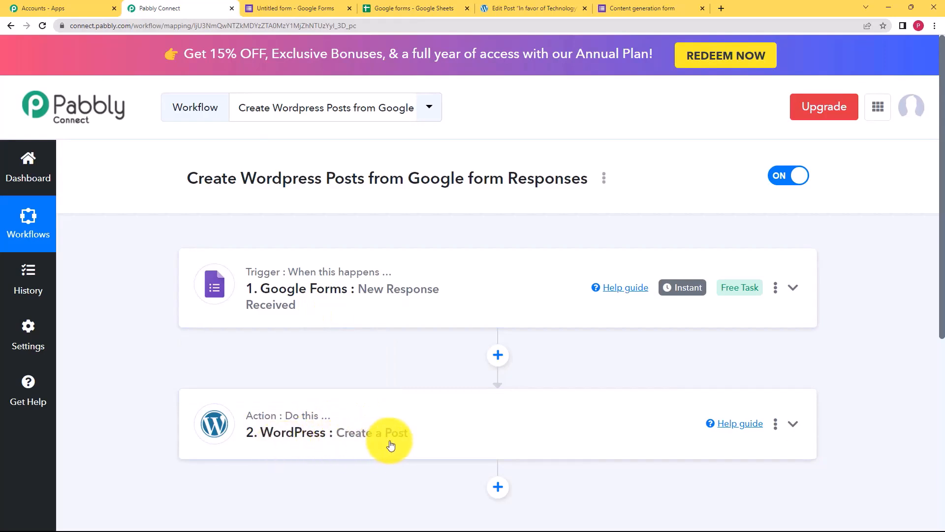
pyautogui.click(534, 8)
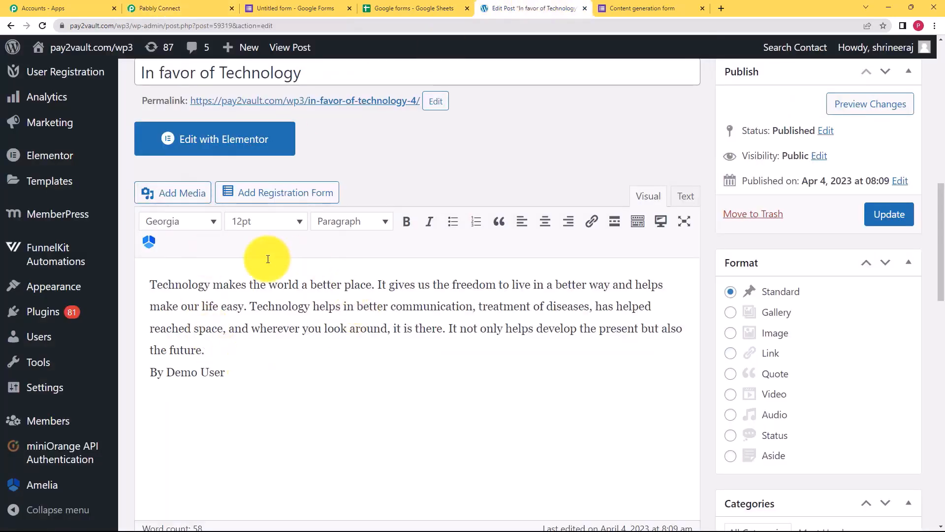
pyautogui.click(186, 4)
pyautogui.click(278, 402)
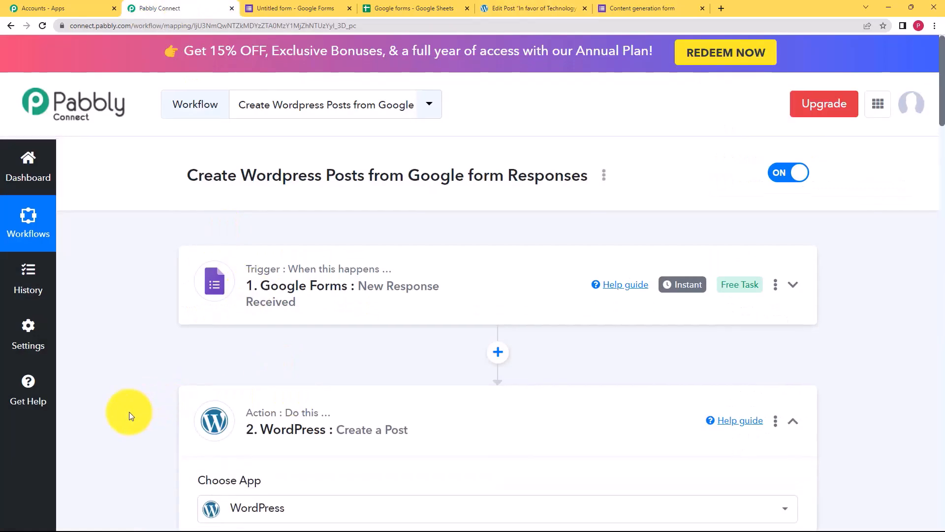
pyautogui.scroll(-5, 129, 411)
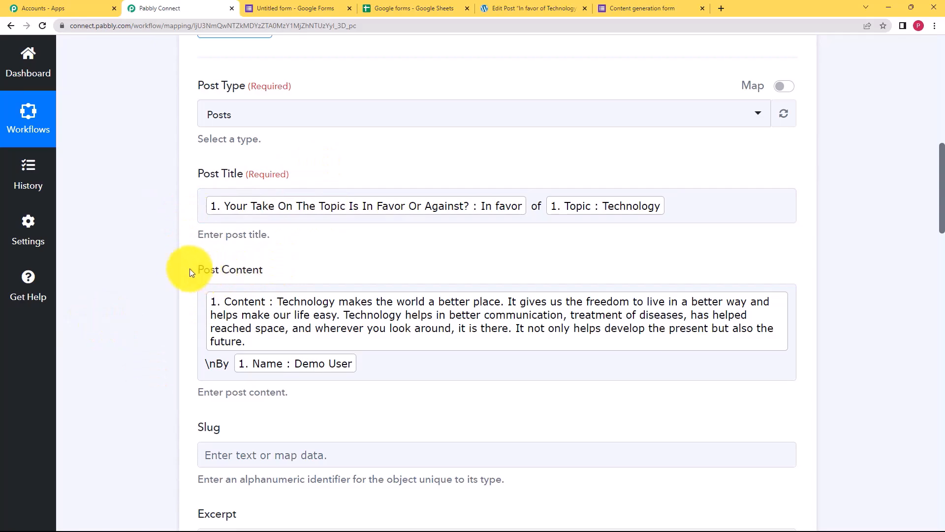
pyautogui.scroll(8, 168, 254)
pyautogui.click(398, 245)
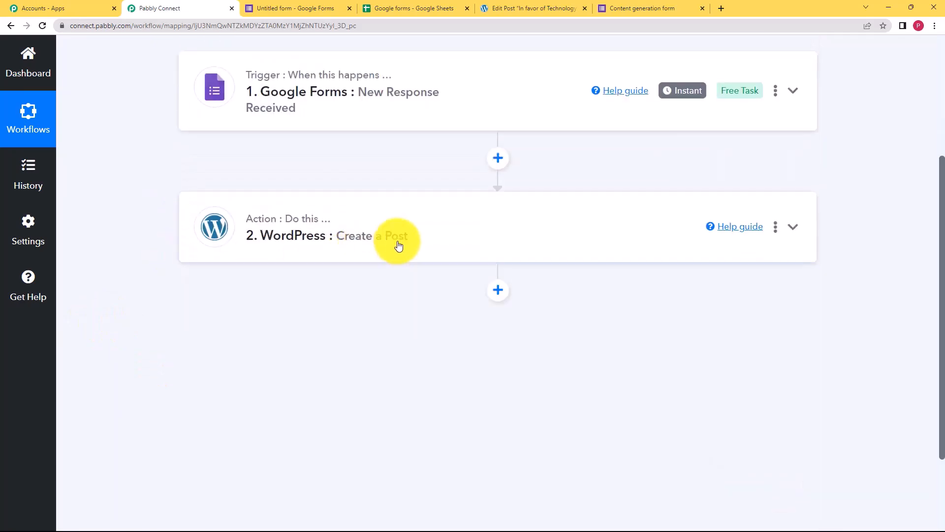
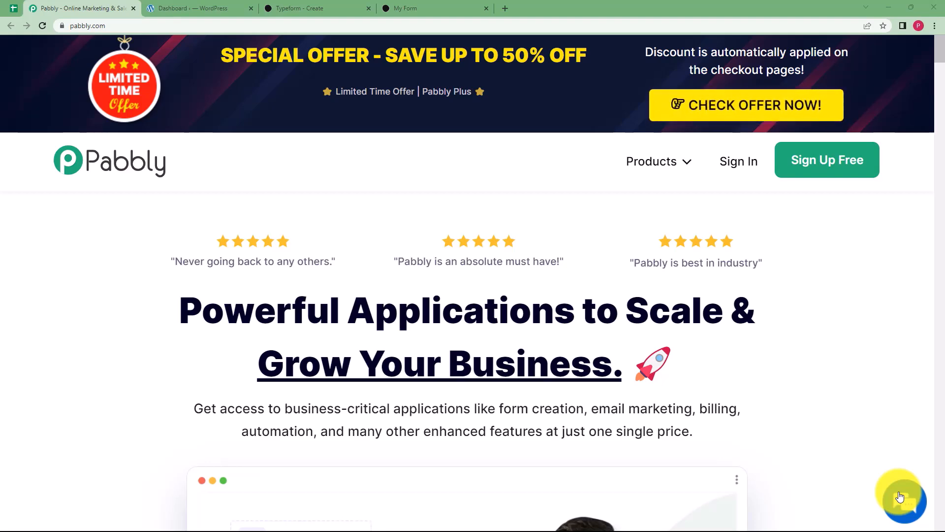
# Look over the Typeform editor, published My Form page and WordPress dashboard tabs.
pyautogui.click(362, 7)
pyautogui.click(162, 8)
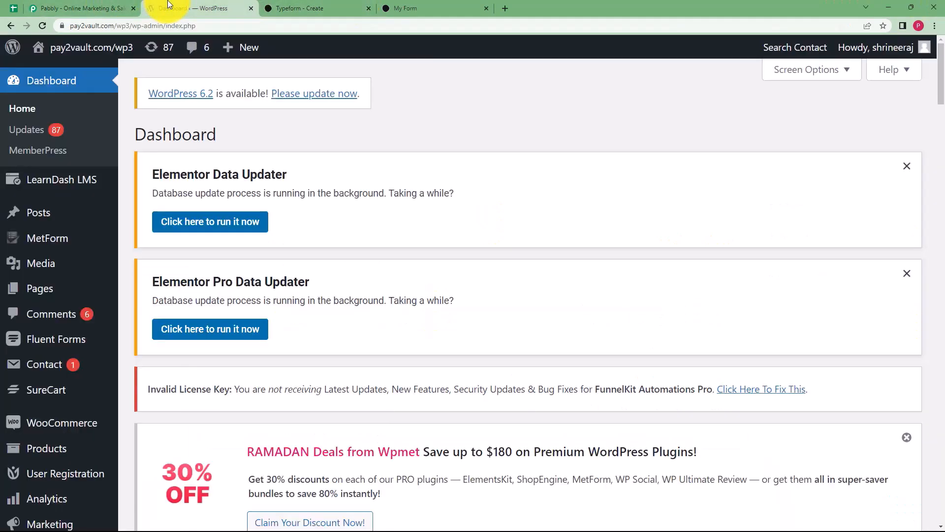
pyautogui.click(340, 7)
pyautogui.click(411, 8)
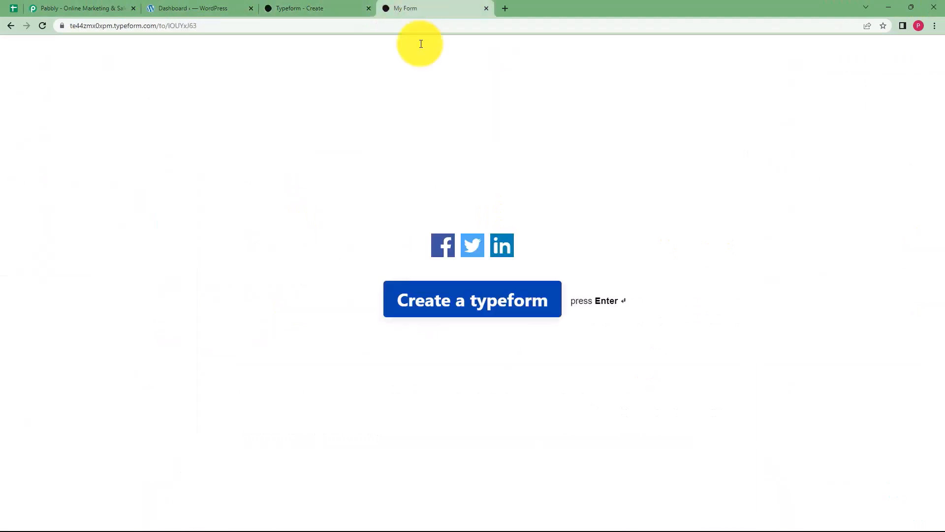
pyautogui.click(302, 5)
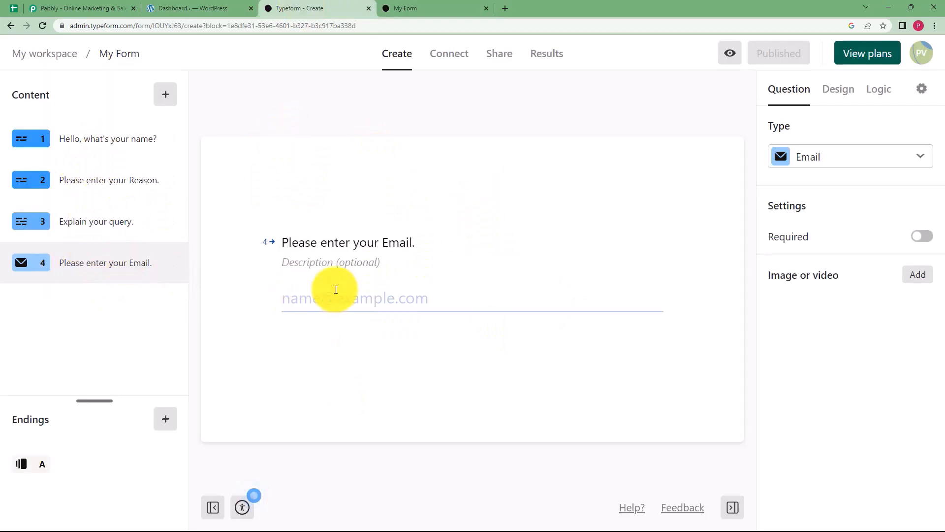
pyautogui.click(196, 8)
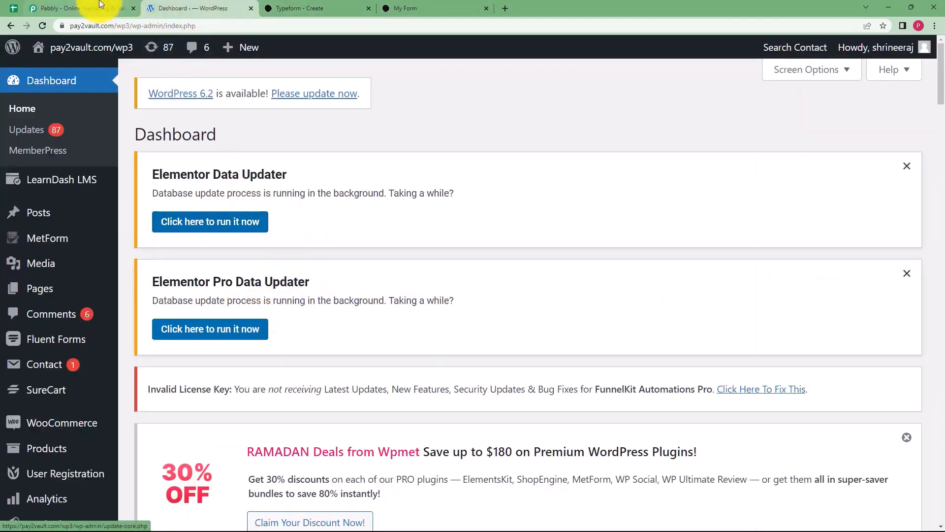
# Sign in to the Pabbly account and scroll the All Apps list.
pyautogui.click(81, 8)
pyautogui.click(731, 162)
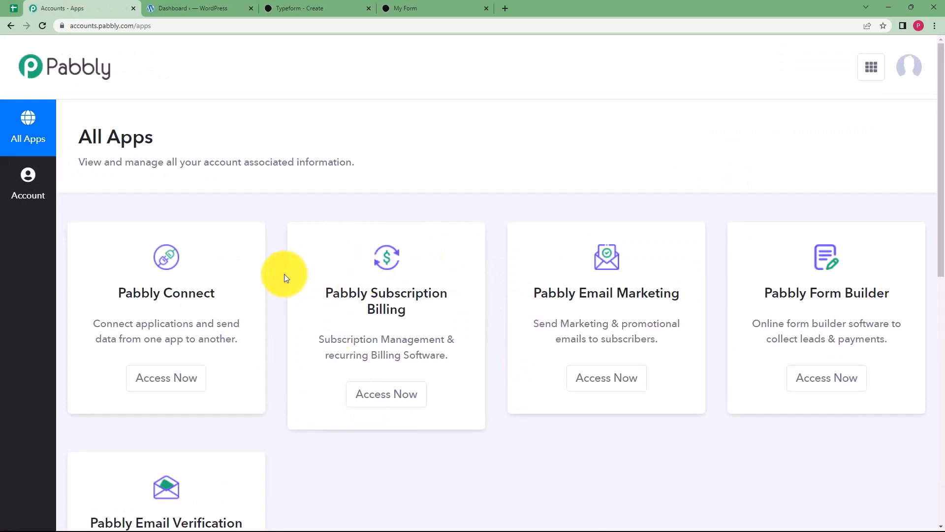
pyautogui.scroll(-2, 285, 273)
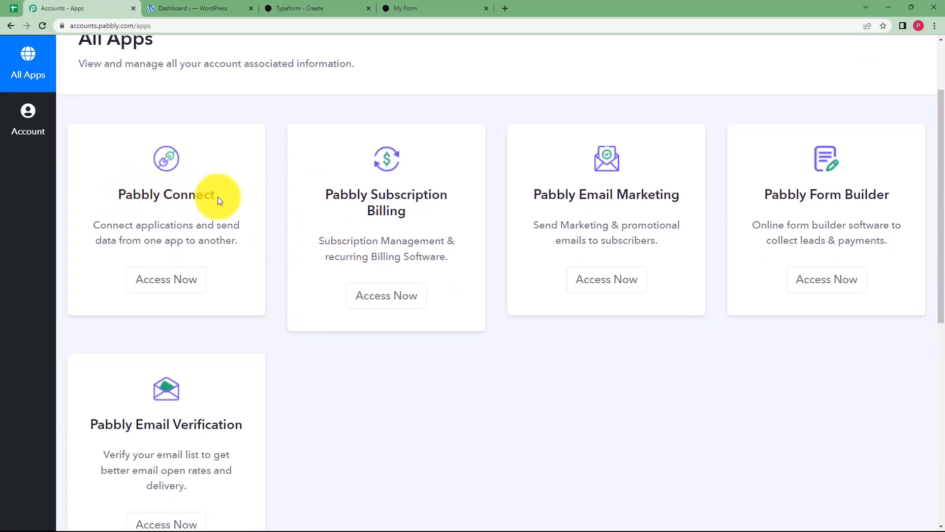
# From Pabbly Connect, create a workflow named 'Create Wordpress Post from Typeform Entries'.
pyautogui.click(180, 285)
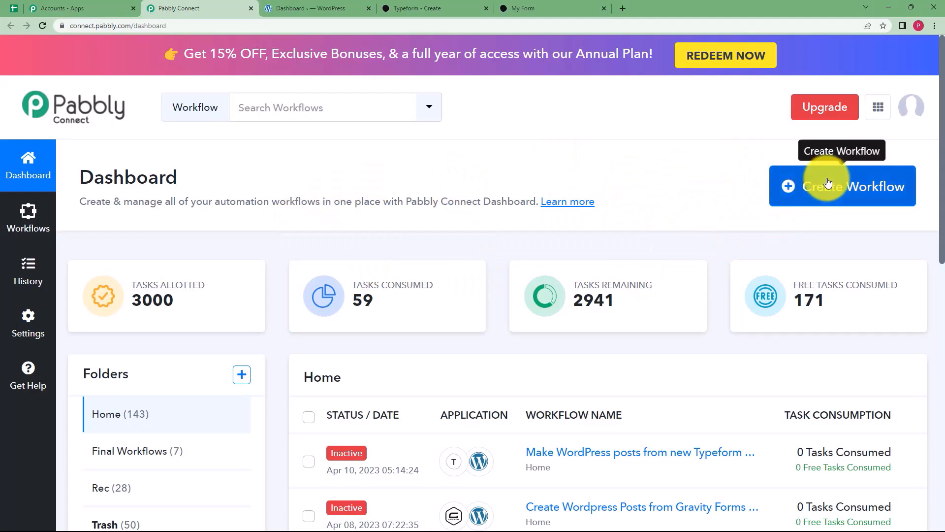
pyautogui.click(895, 195)
pyautogui.click(422, 296)
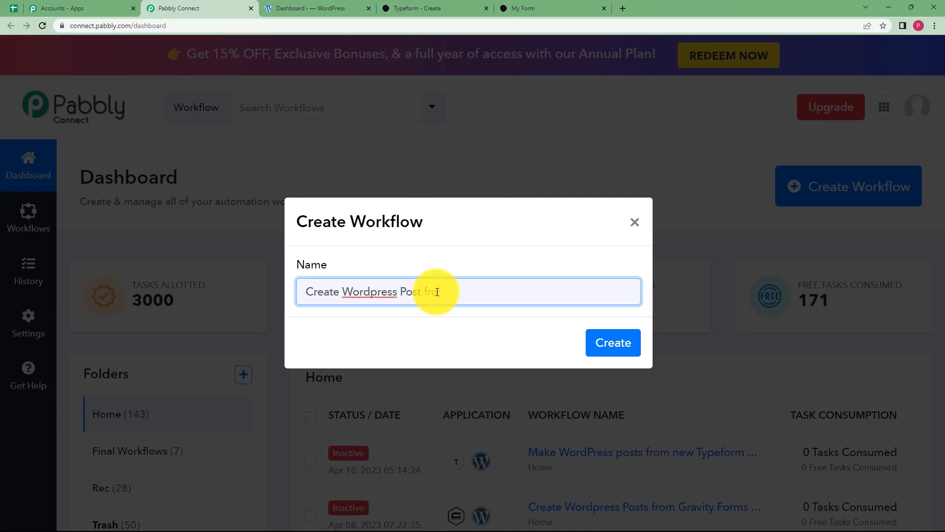
pyautogui.write('Create Wordpress Post from Typeform Entries')
pyautogui.click(606, 340)
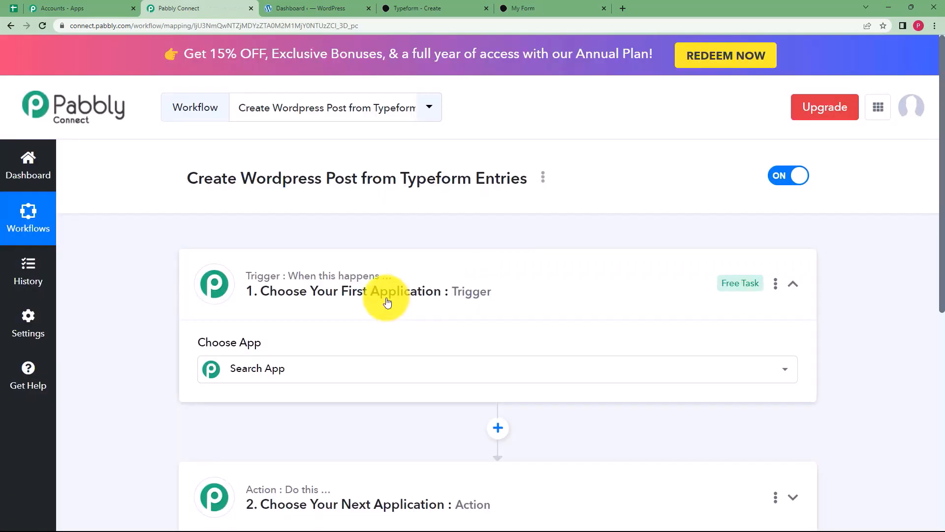
# Search 'Type' in the trigger's app chooser and select Typeform as the trigger app.
pyautogui.click(396, 274)
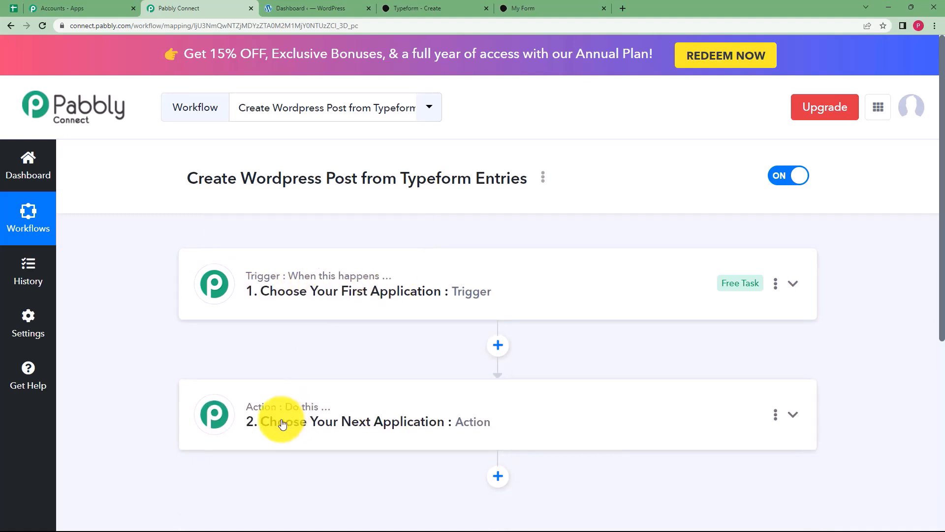
pyautogui.click(270, 290)
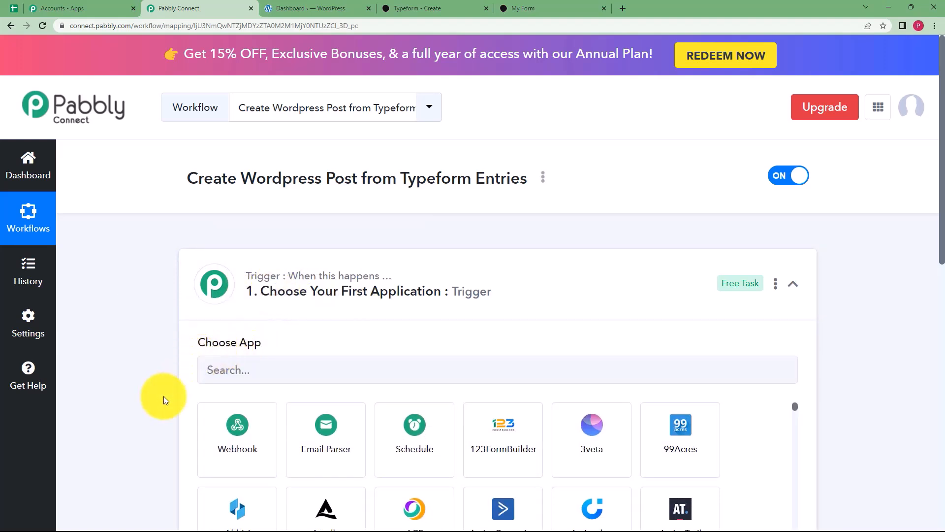
pyautogui.click(291, 294)
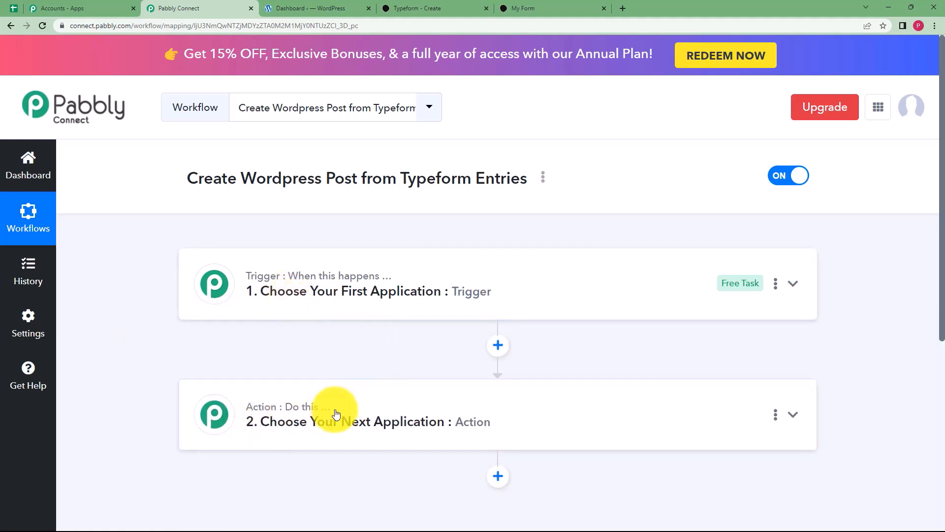
pyautogui.click(344, 292)
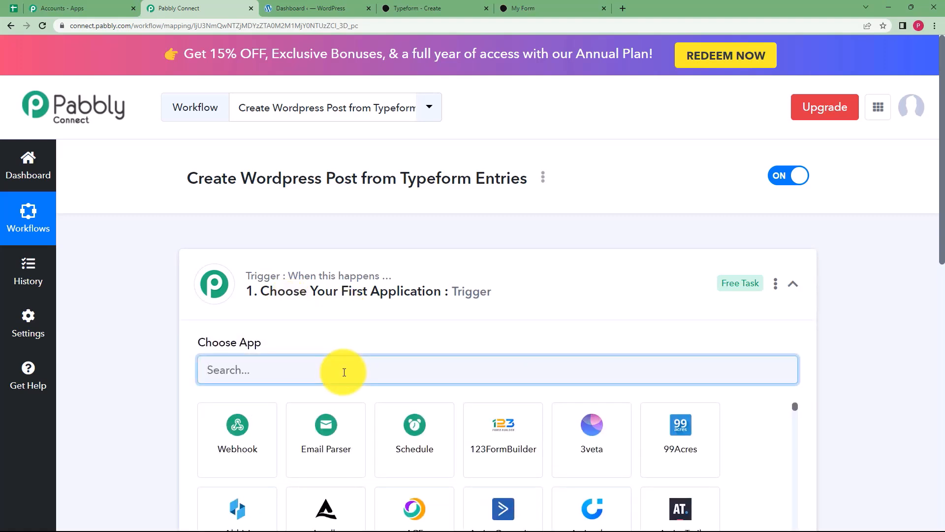
pyautogui.write('Type')
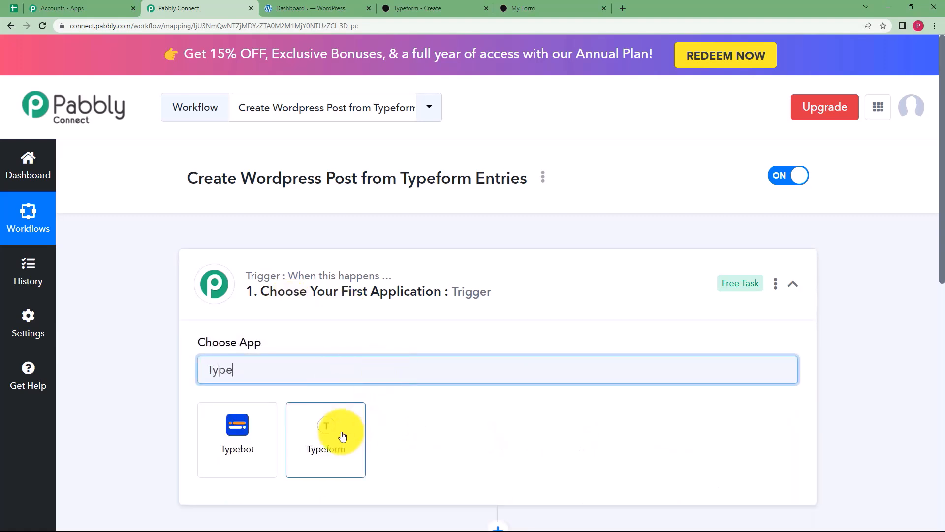
pyautogui.click(343, 436)
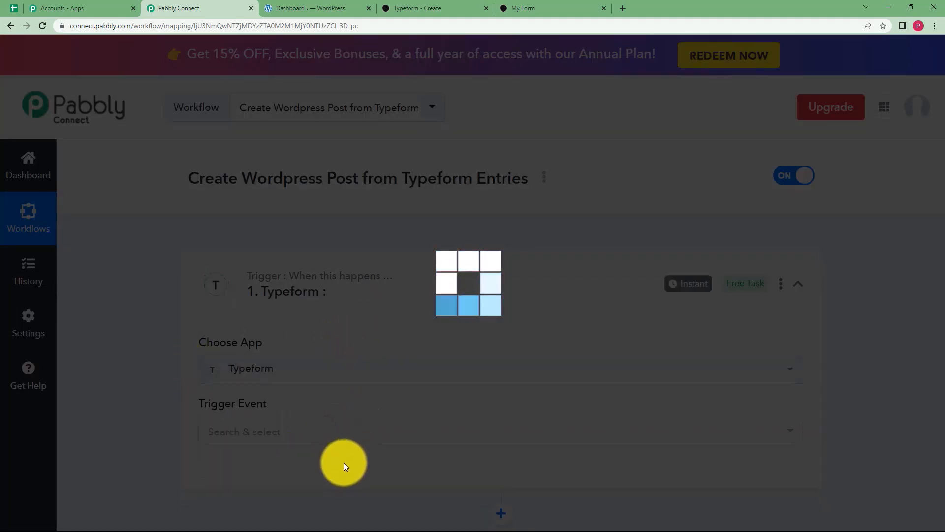
pyautogui.scroll(-4, 211, 422)
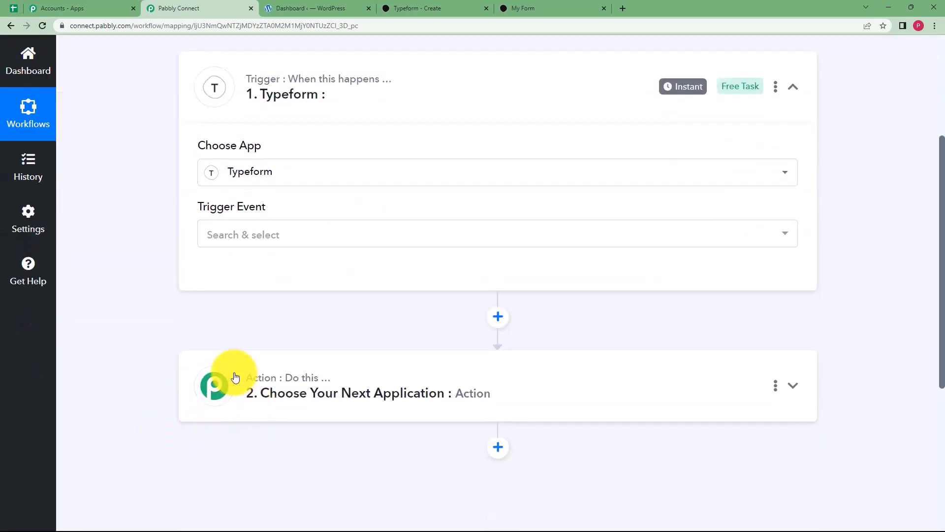
pyautogui.scroll(4, 274, 381)
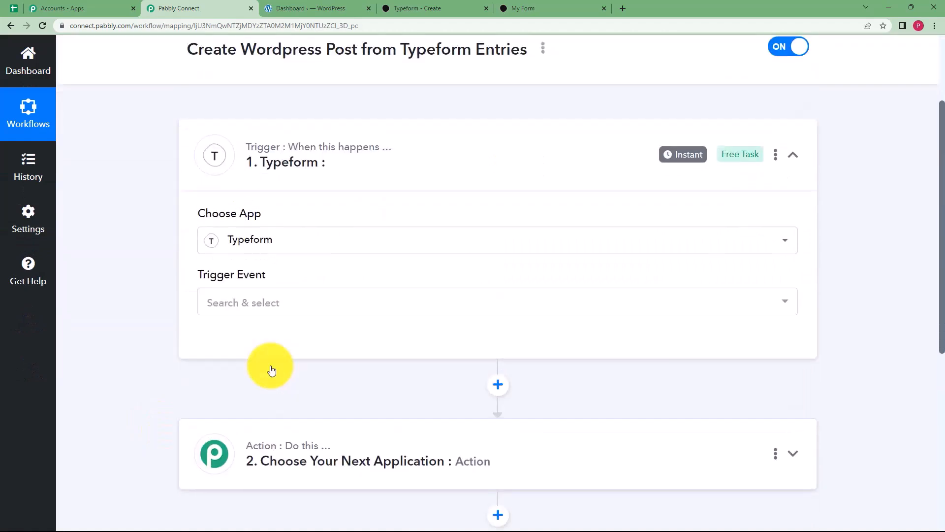
pyautogui.click(274, 431)
# Set the Typeform trigger event to New Entry.
pyautogui.click(261, 377)
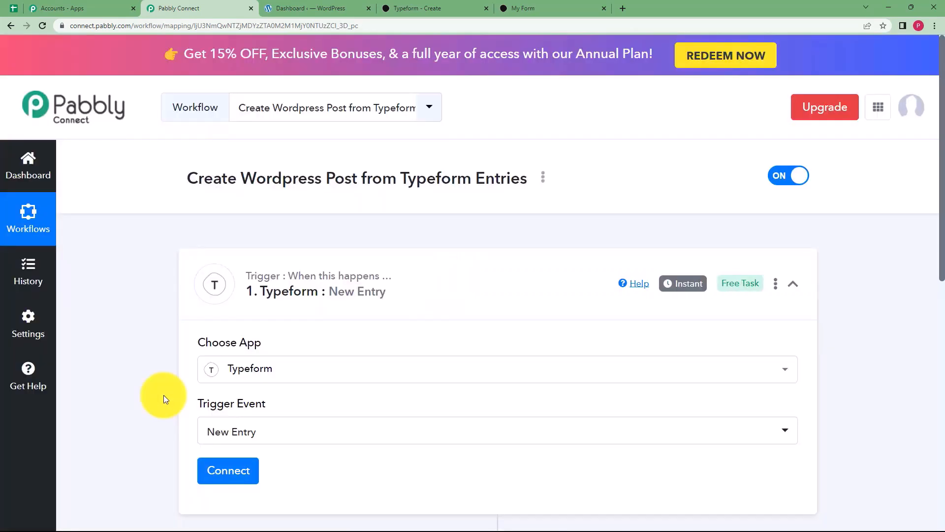
pyautogui.click(315, 8)
pyautogui.click(412, 4)
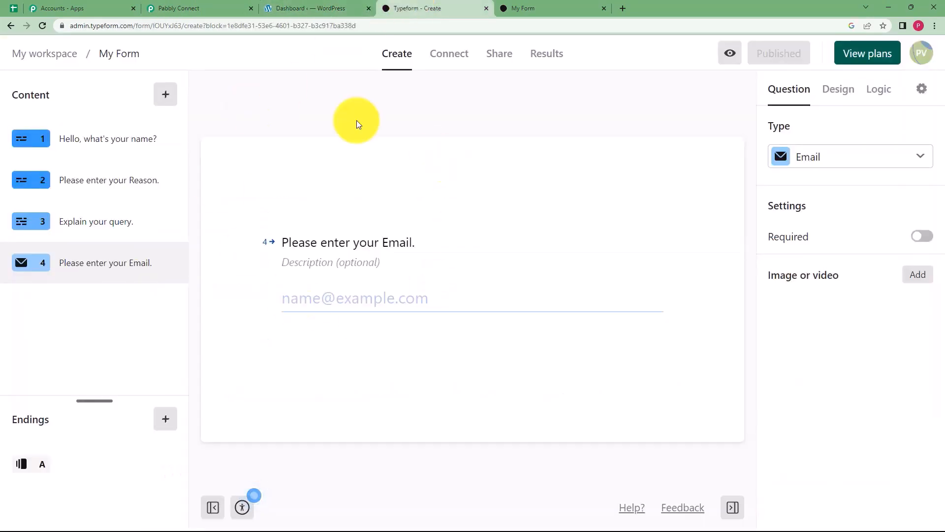
pyautogui.click(182, 8)
pyautogui.scroll(-3, 152, 365)
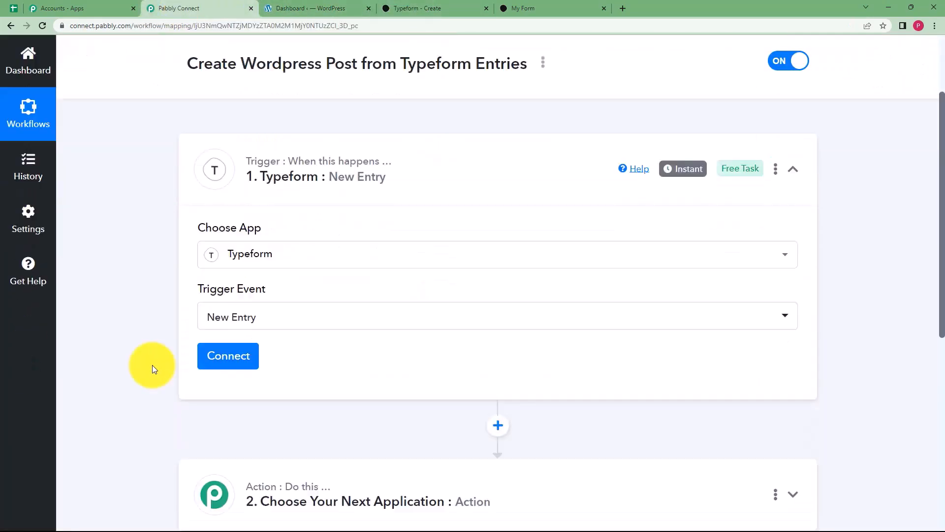
# Add a new Typeform connection and accept Pabbly Connect's access request.
pyautogui.click(218, 335)
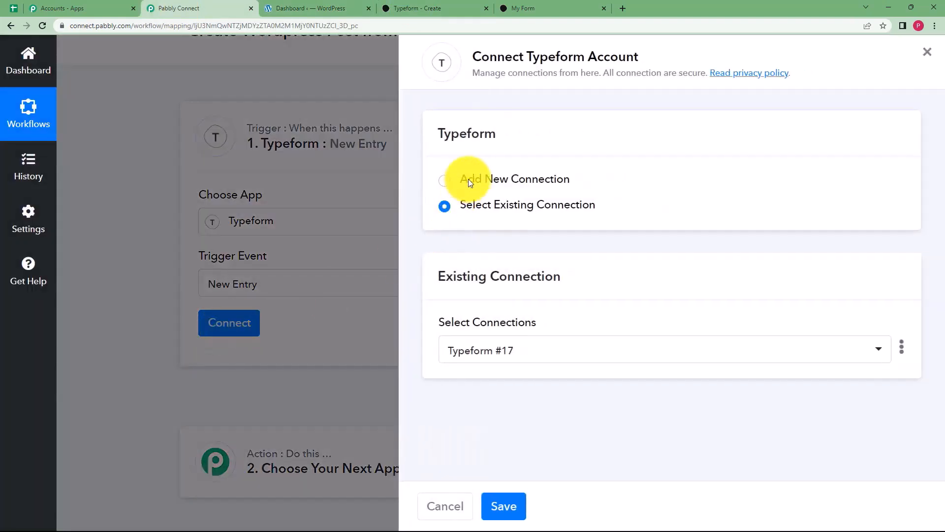
pyautogui.click(464, 177)
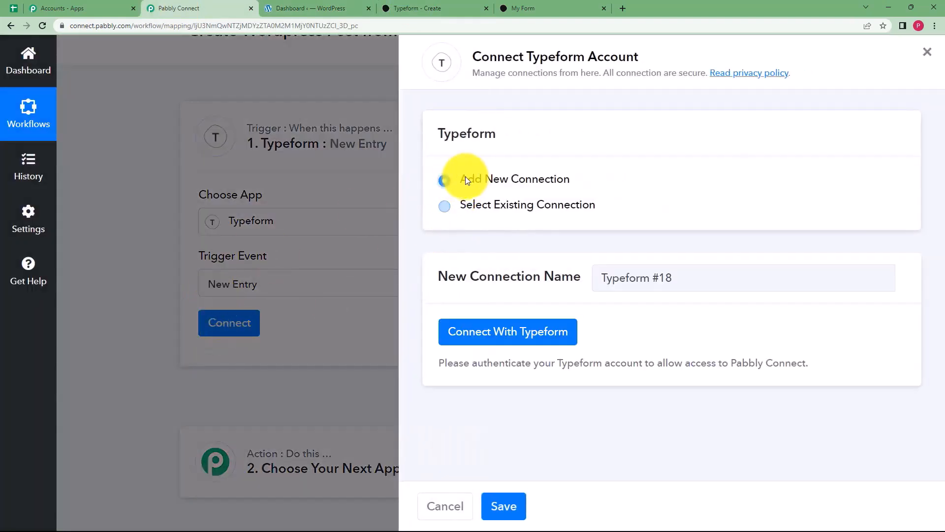
pyautogui.click(510, 336)
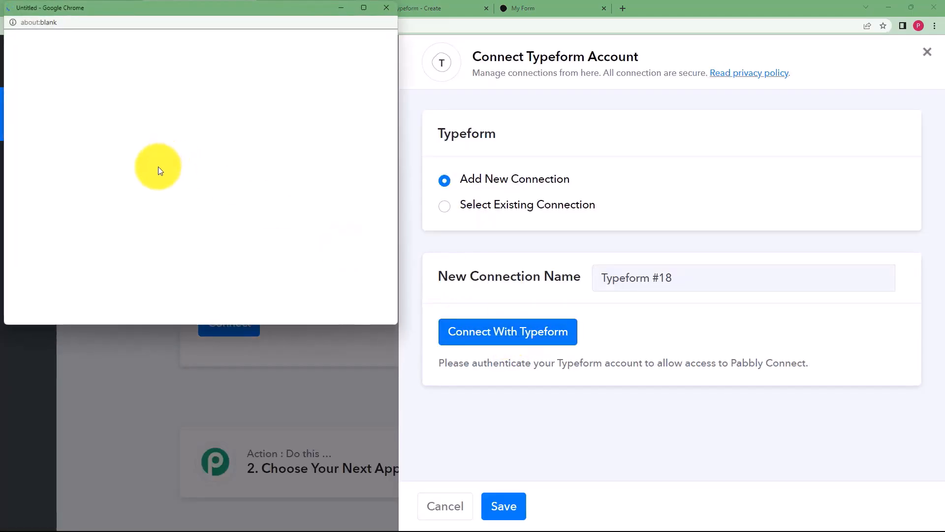
pyautogui.scroll(-15, 177, 197)
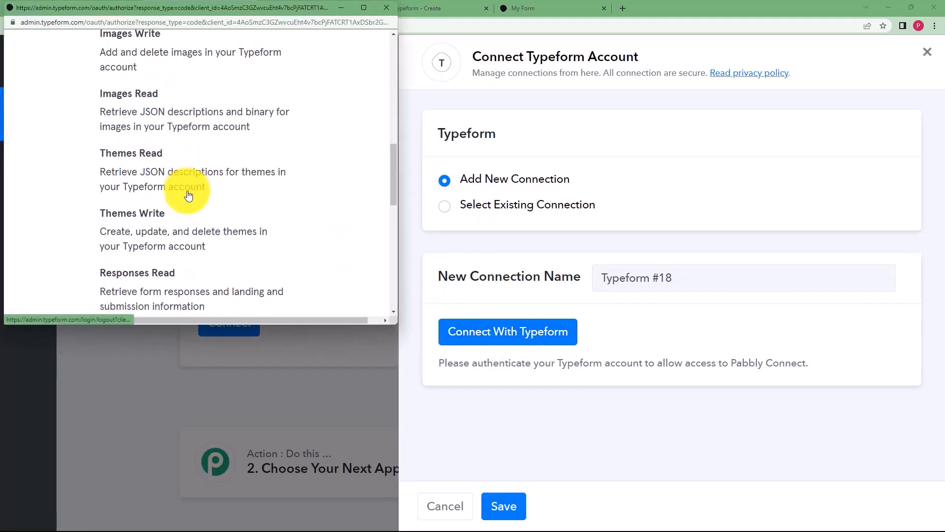
pyautogui.click(208, 165)
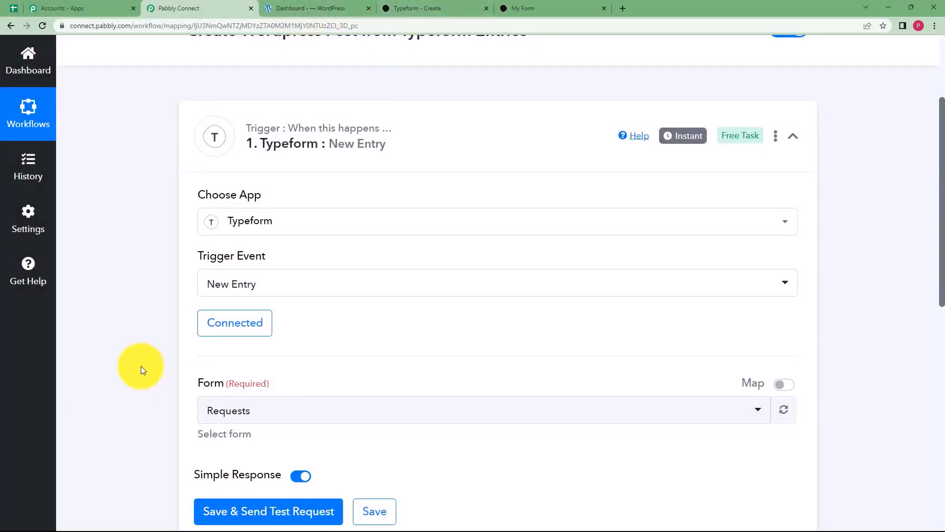
pyautogui.scroll(-3, 147, 364)
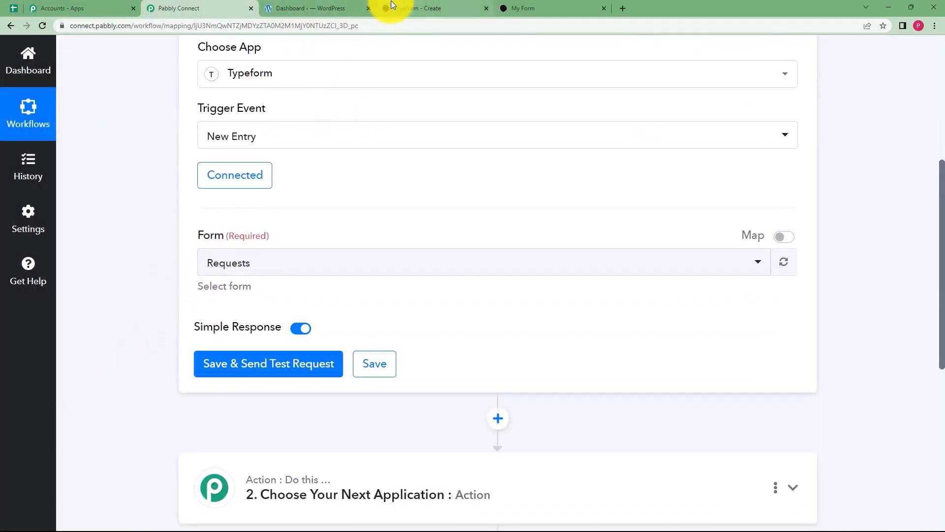
# Select My Form as the form that triggers the workflow.
pyautogui.click(243, 273)
pyautogui.click(243, 272)
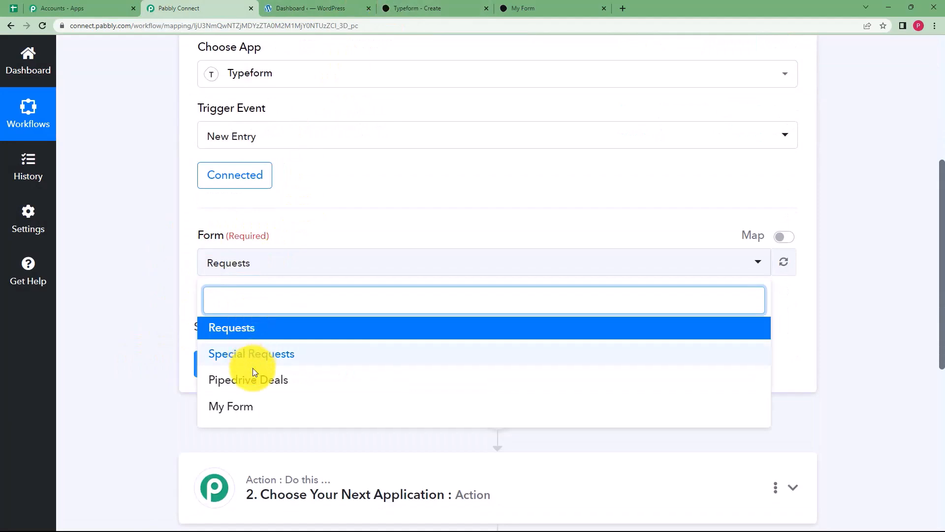
pyautogui.click(236, 412)
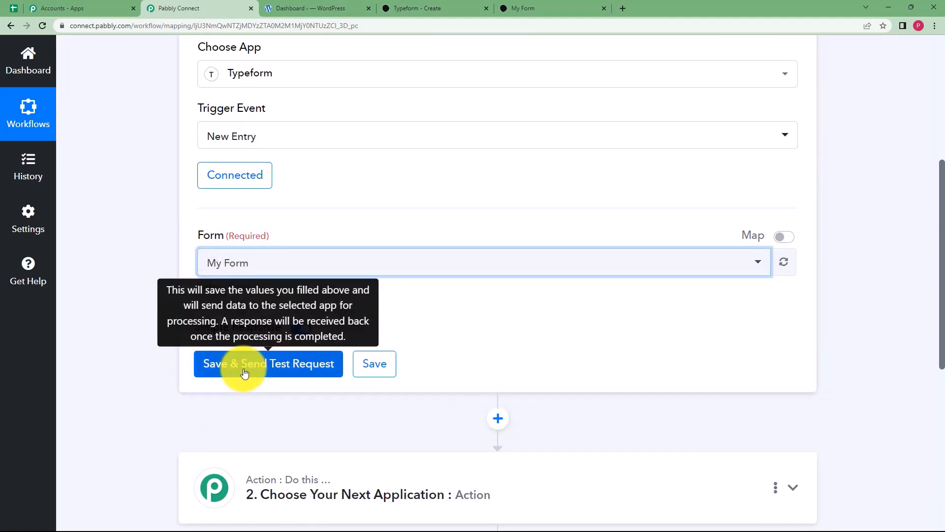
# Open My Form's copied share link in a new tab and save the trigger with a test request.
pyautogui.click(409, 8)
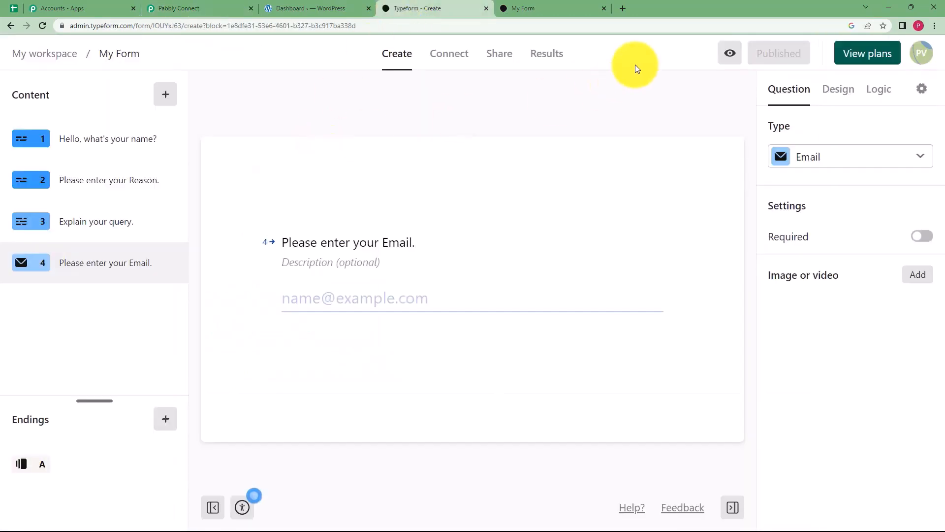
pyautogui.click(497, 66)
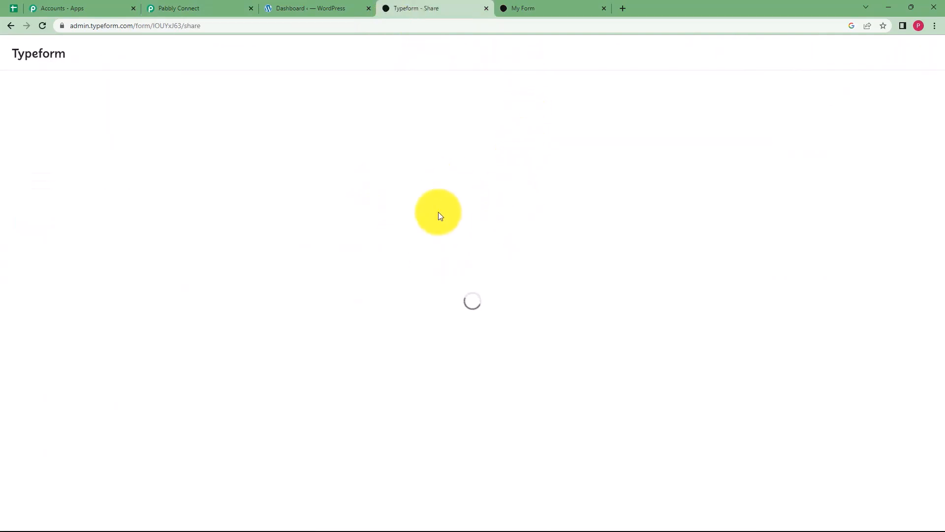
pyautogui.click(603, 8)
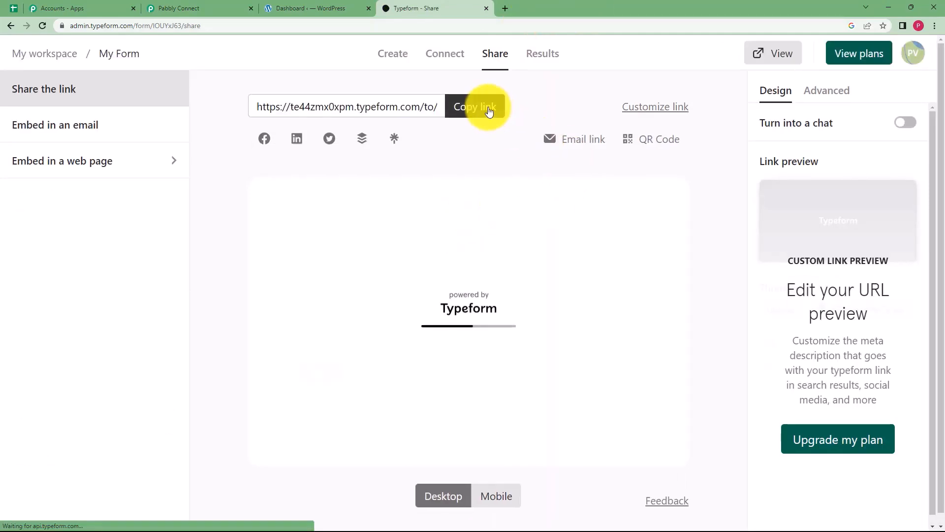
pyautogui.click(492, 107)
pyautogui.click(505, 8)
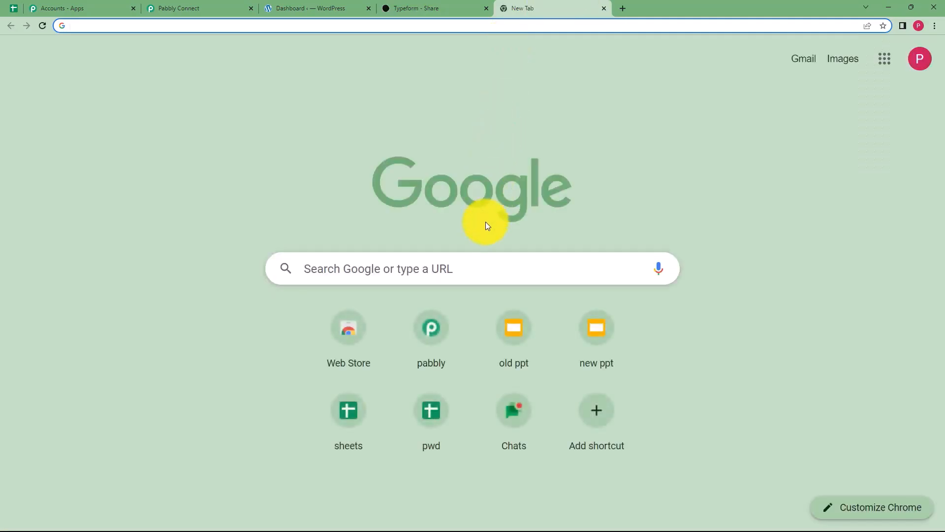
pyautogui.hotkey('ctrl', 'v')
pyautogui.press('Return')
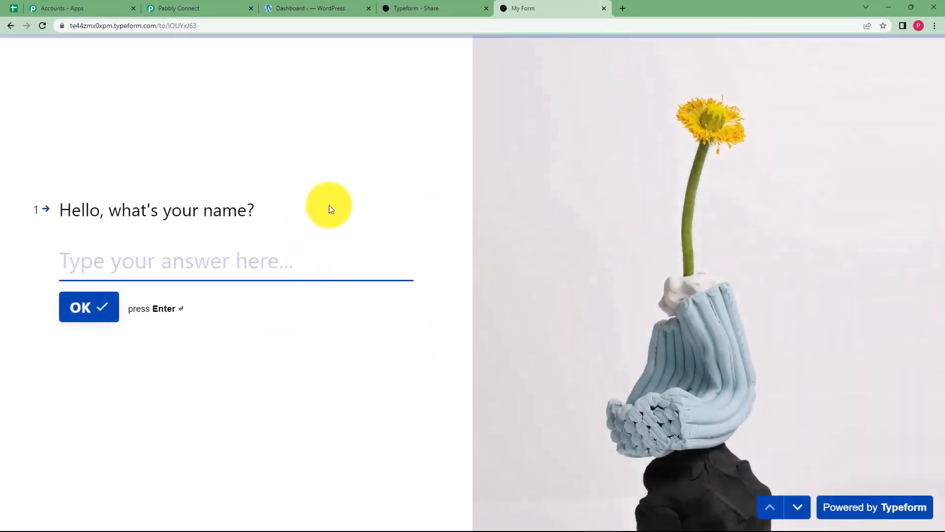
pyautogui.click(222, 7)
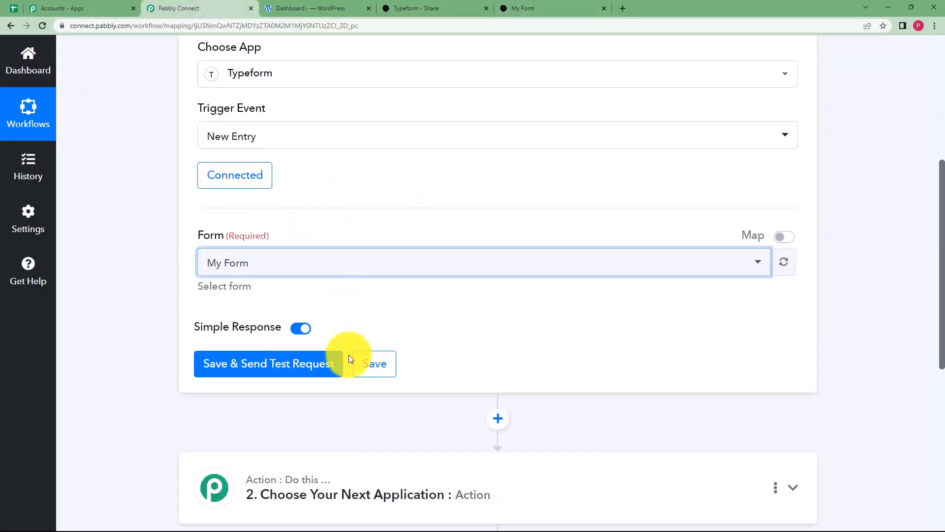
pyautogui.click(302, 365)
# Submit My Form with a name, reason 'Expired Products', an expired-medicines query and an email address.
pyautogui.click(526, 7)
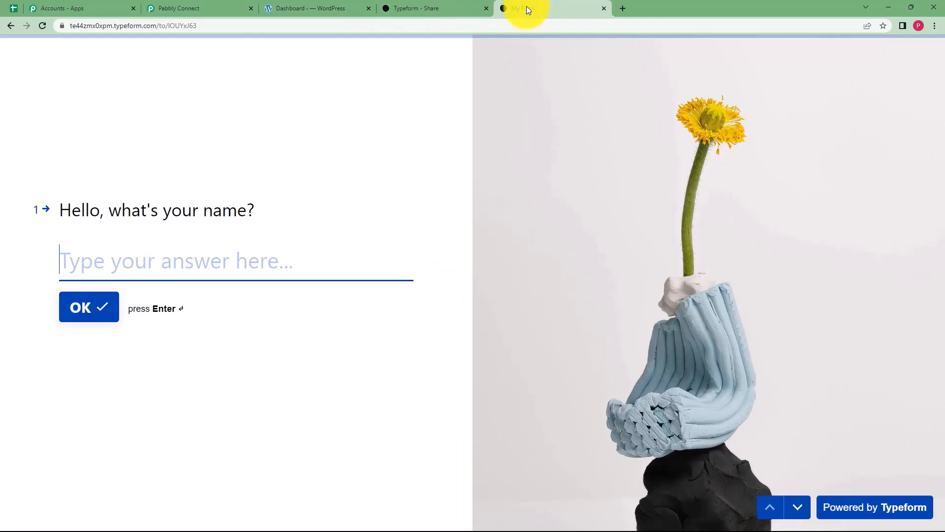
pyautogui.write('Demo User')
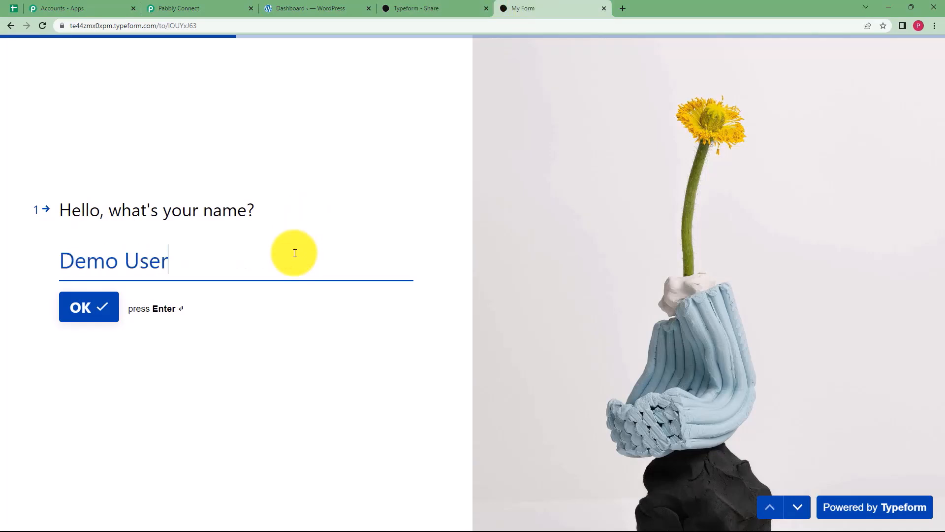
pyautogui.press('Return')
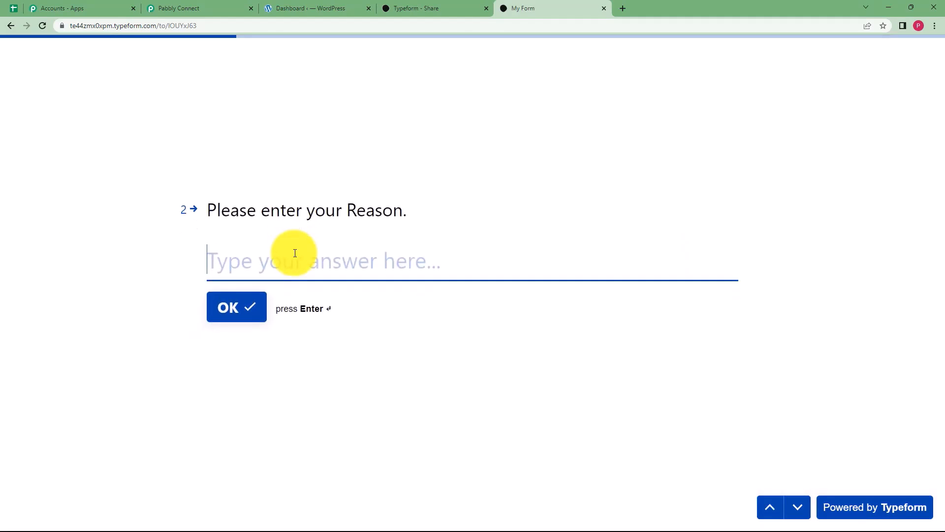
pyautogui.write('Expired Products')
pyautogui.click(247, 306)
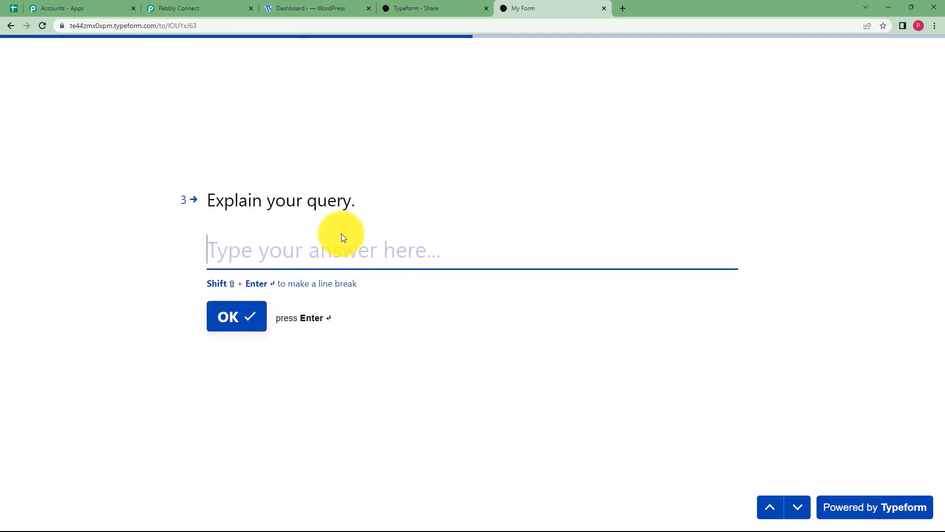
pyautogui.write('The order that I have received is e')
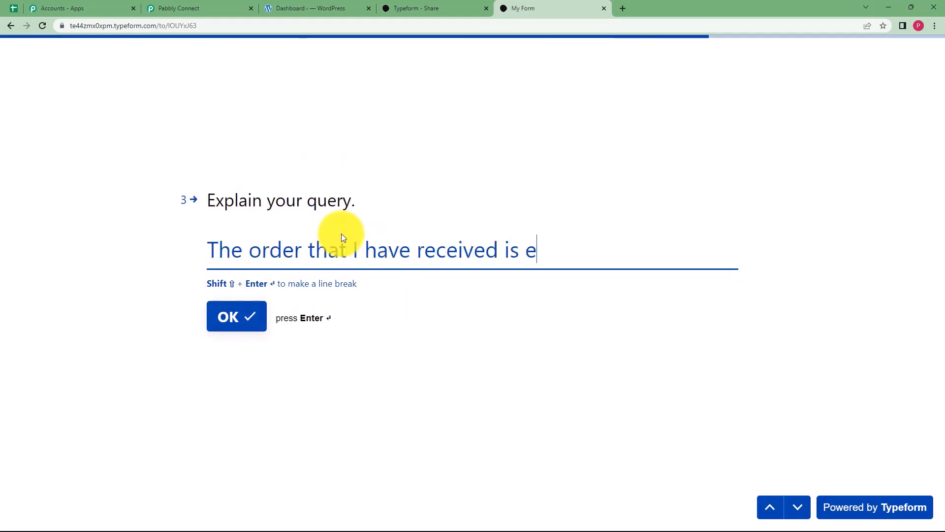
pyautogui.write('xpired and the medicines are of no use. Please ')
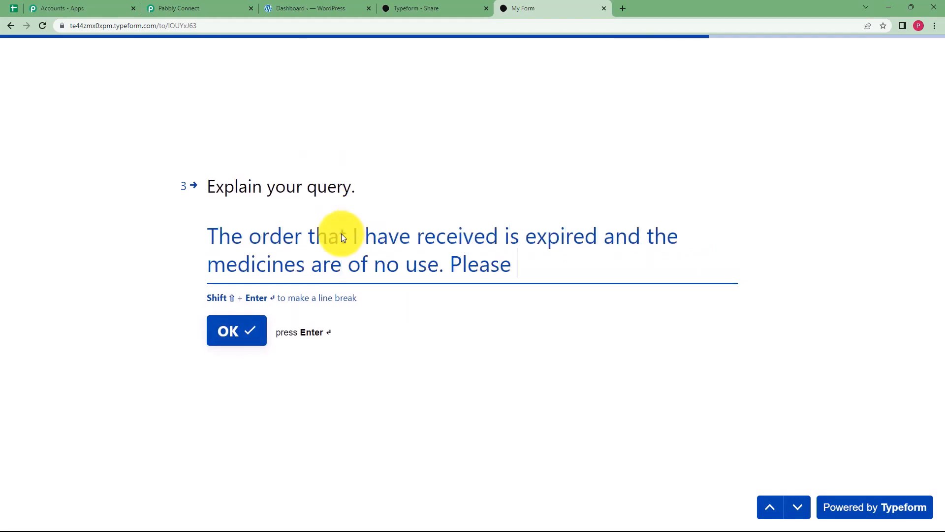
pyautogui.write('correct this mistake asap.')
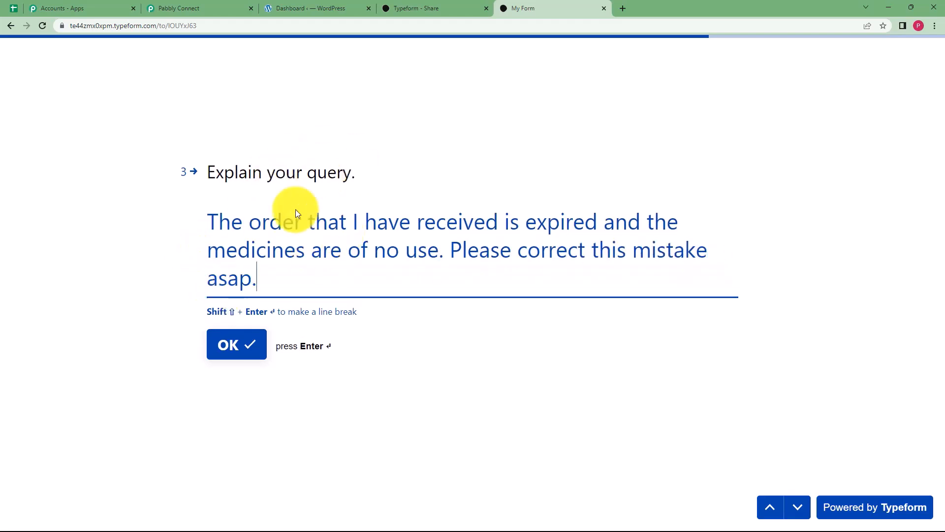
pyautogui.click(233, 341)
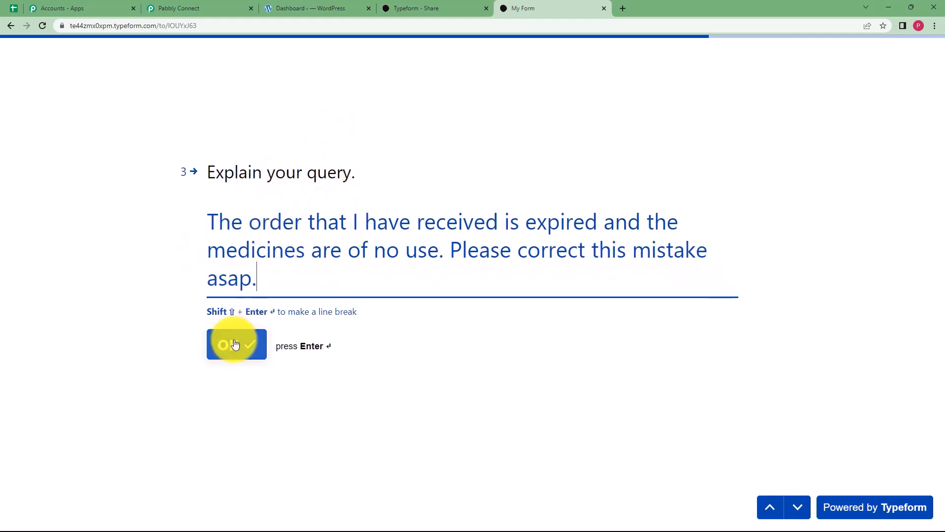
pyautogui.click(285, 262)
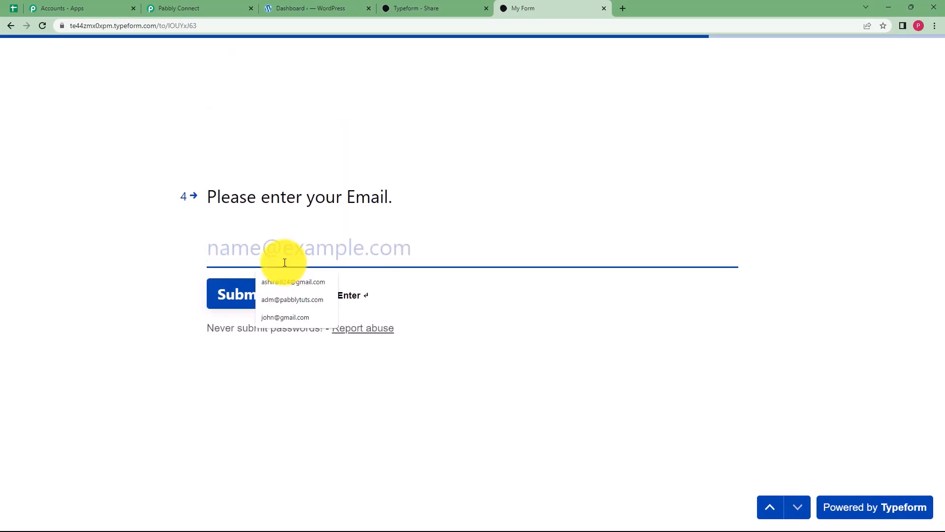
pyautogui.write('user@gmai')
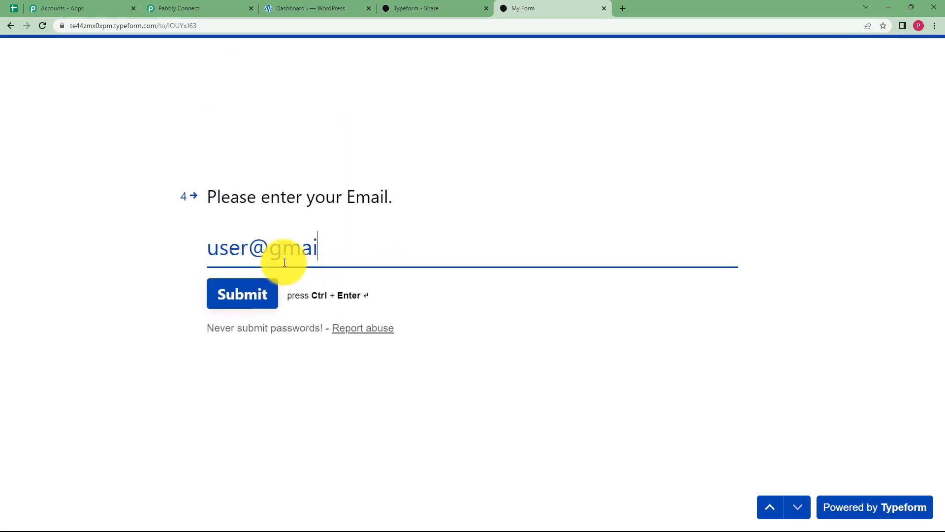
pyautogui.write('l.com')
pyautogui.click(253, 295)
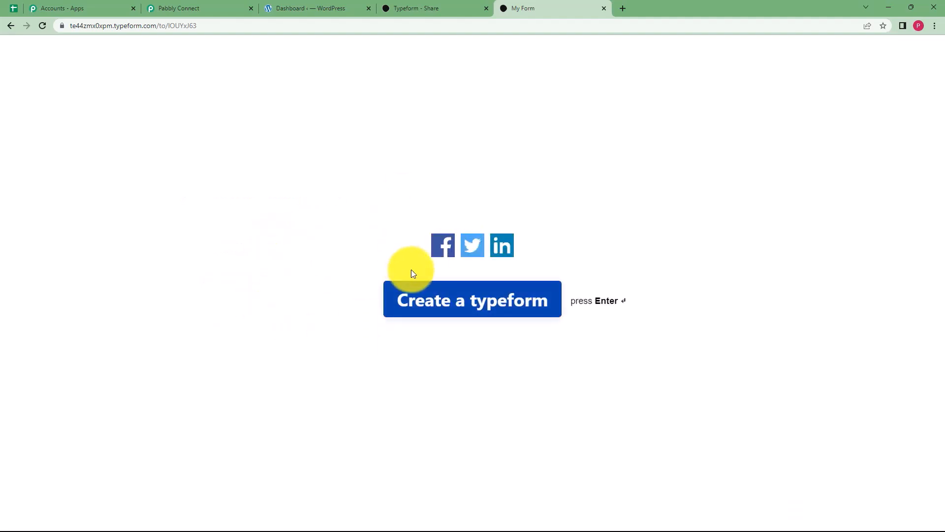
pyautogui.click(236, 5)
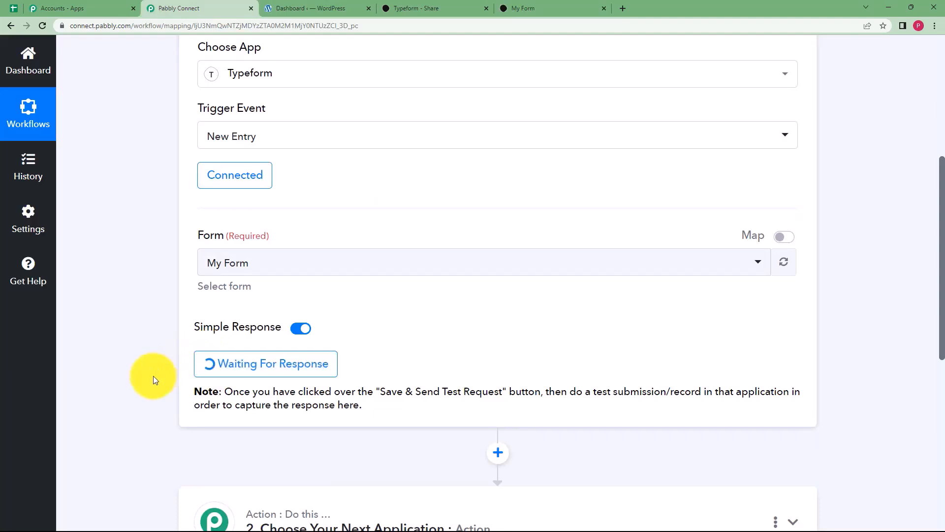
# Review the captured My Form answers, including the email, then collapse the Typeform trigger.
pyautogui.scroll(-2, 139, 375)
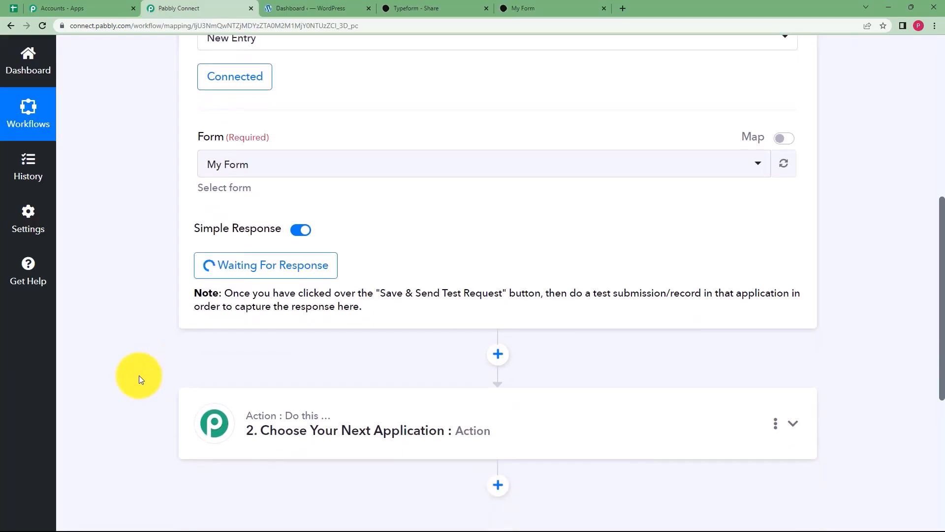
pyautogui.scroll(-3, 139, 375)
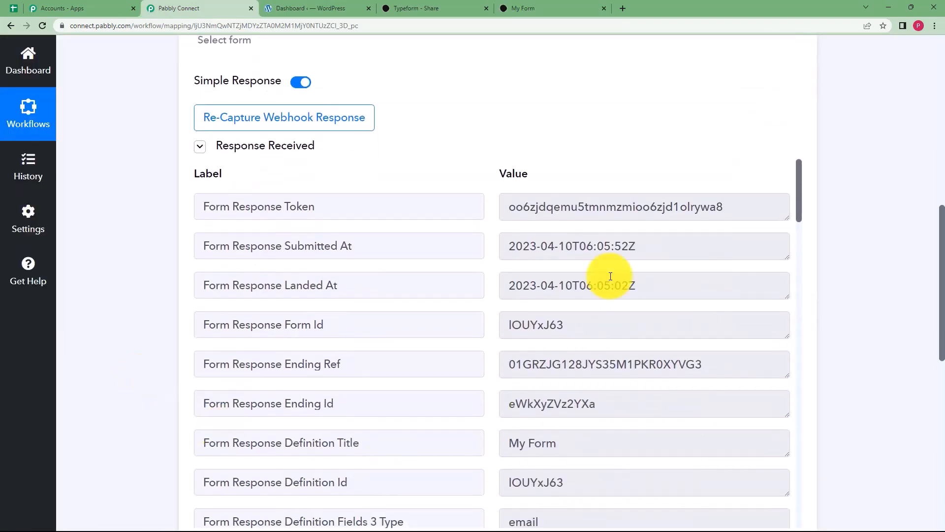
pyautogui.scroll(-10, 470, 362)
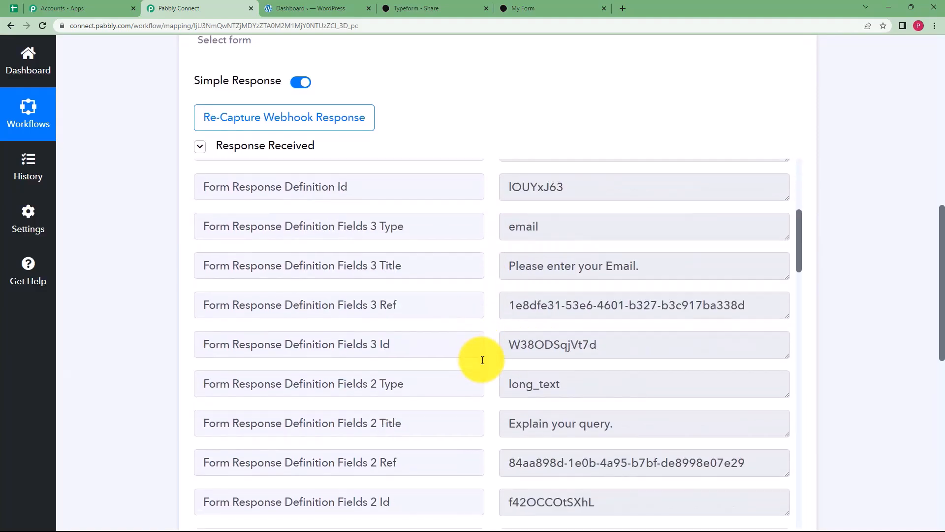
pyautogui.scroll(-15, 498, 334)
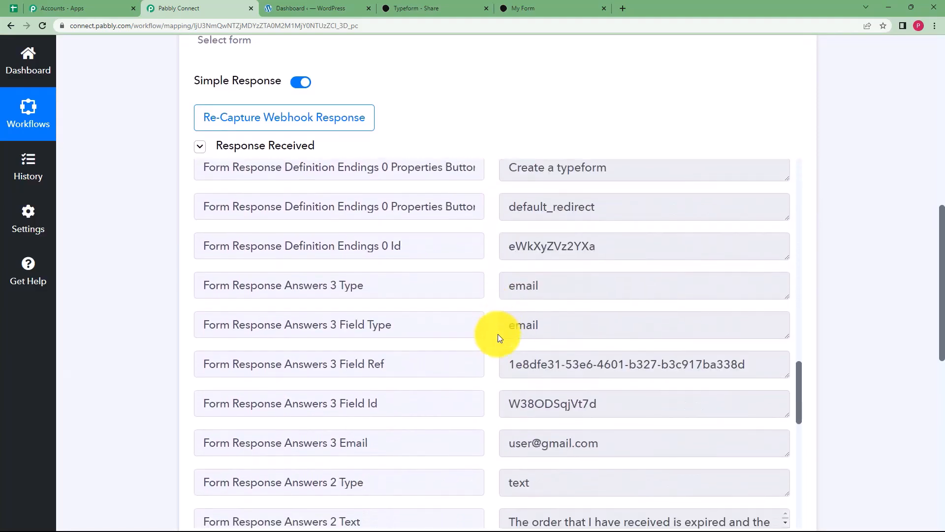
pyautogui.scroll(-2, 497, 334)
pyautogui.moveTo(512, 275); pyautogui.dragTo(781, 302)
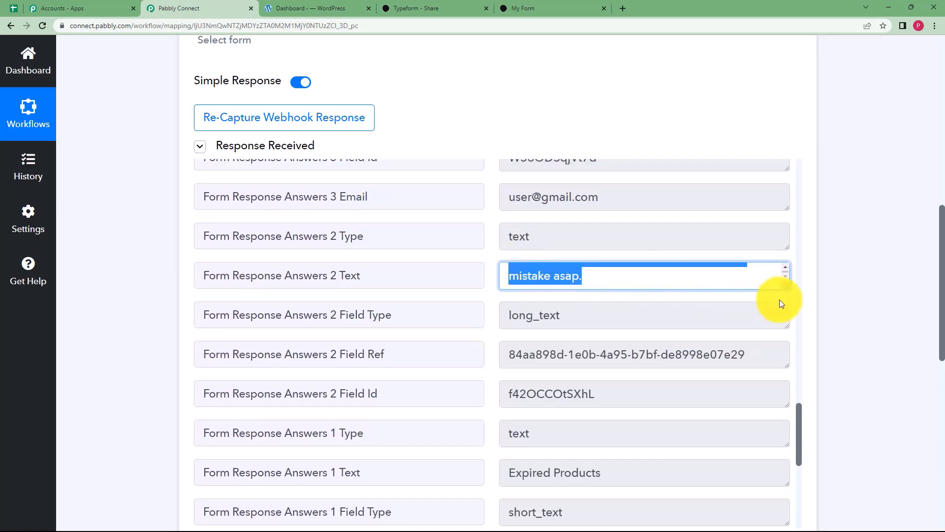
pyautogui.click(548, 197)
pyautogui.hotkey('ctrl', 'a')
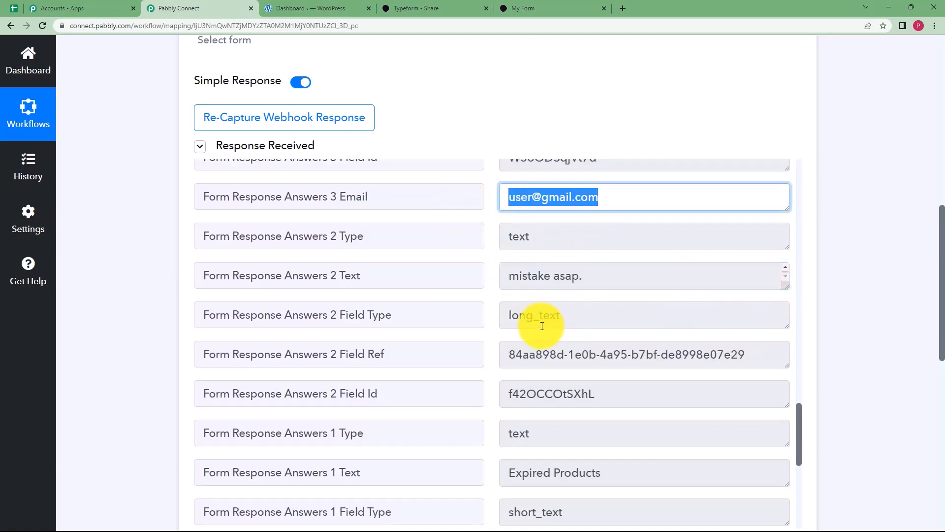
pyautogui.scroll(-3, 591, 335)
pyautogui.moveTo(614, 342); pyautogui.dragTo(483, 338)
pyautogui.scroll(-4, 514, 364)
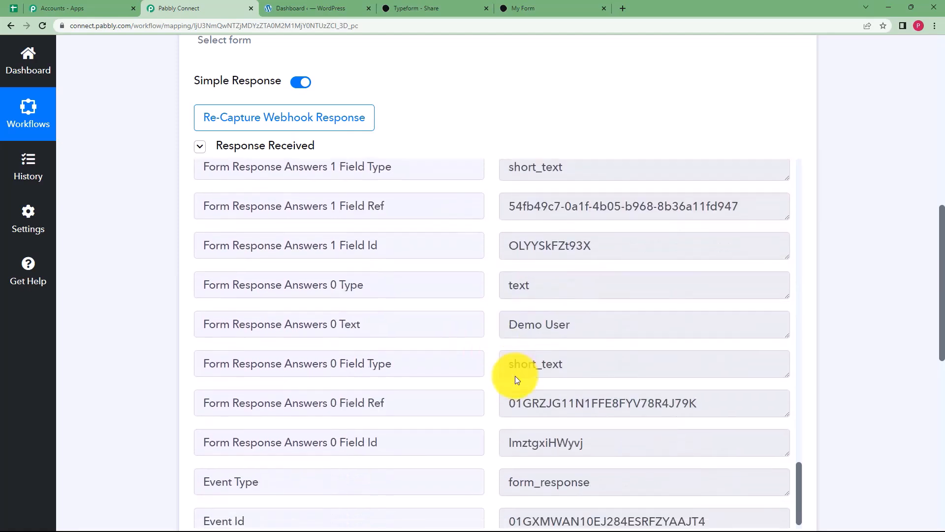
pyautogui.moveTo(593, 298); pyautogui.dragTo(391, 301)
pyautogui.scroll(7, 161, 265)
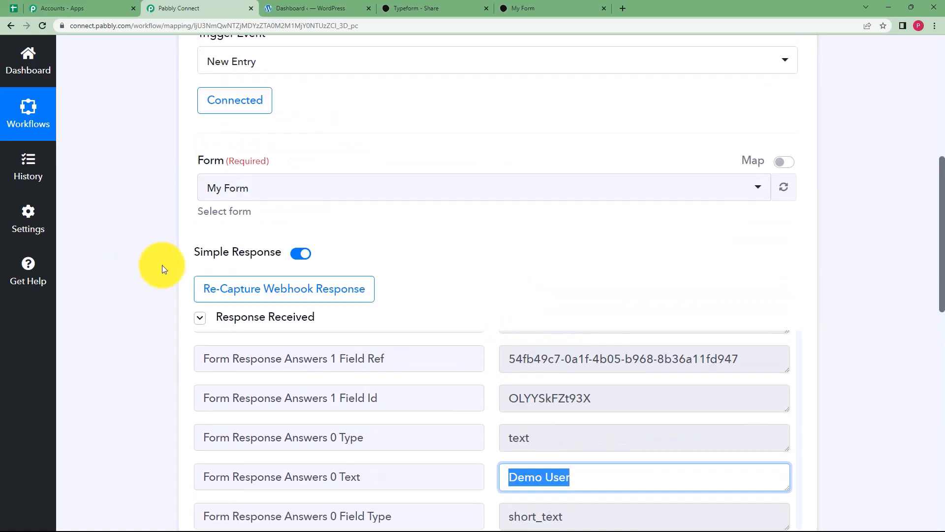
pyautogui.scroll(3, 170, 272)
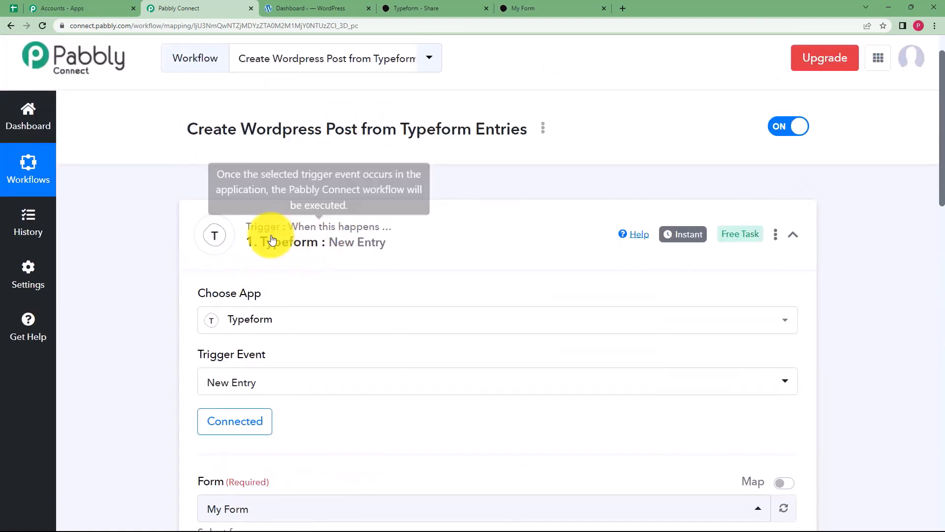
pyautogui.click(387, 235)
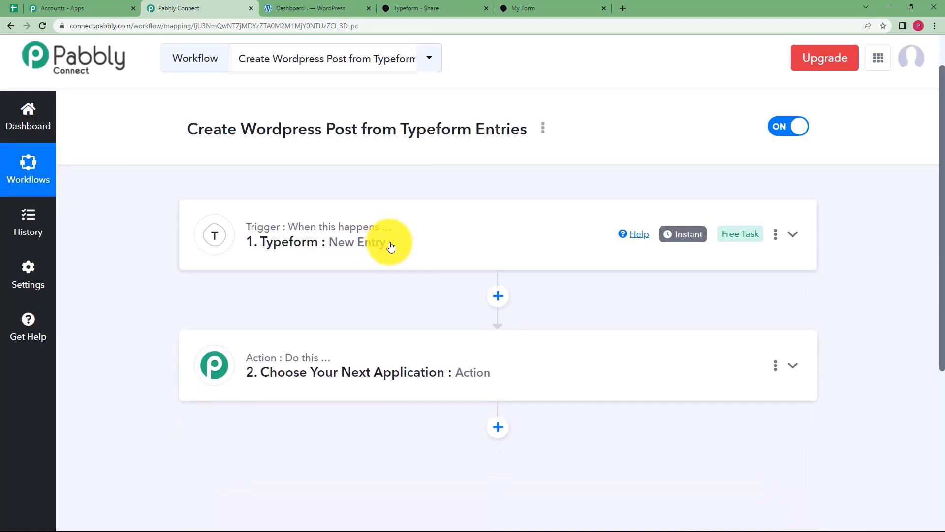
# Set the action step to WordPress, found by searching 'Wordpr', with the Create a Post event.
pyautogui.click(414, 360)
pyautogui.scroll(-2, 168, 363)
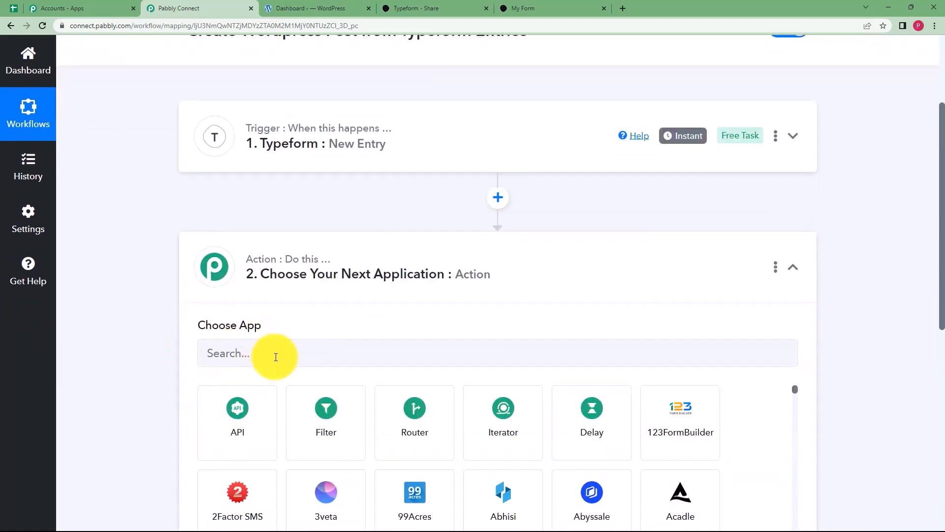
pyautogui.click(271, 357)
pyautogui.write('Wordpr')
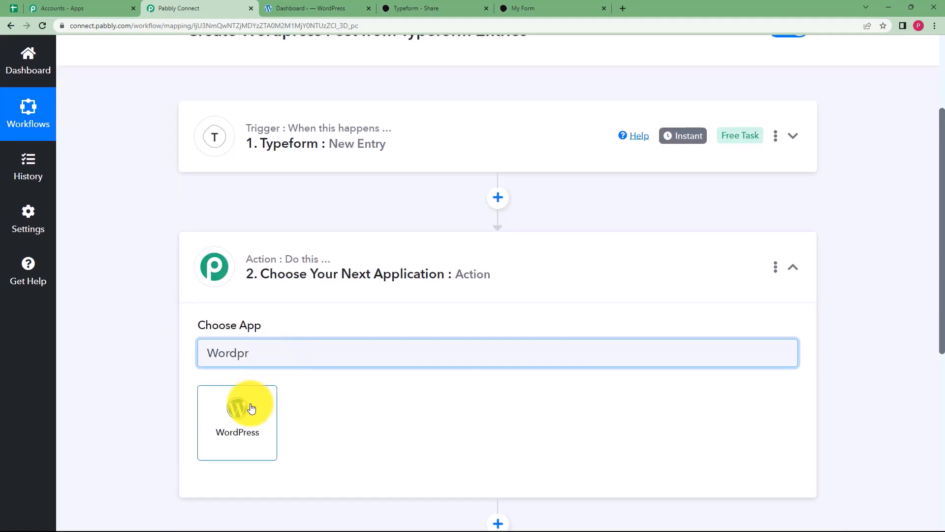
pyautogui.click(251, 408)
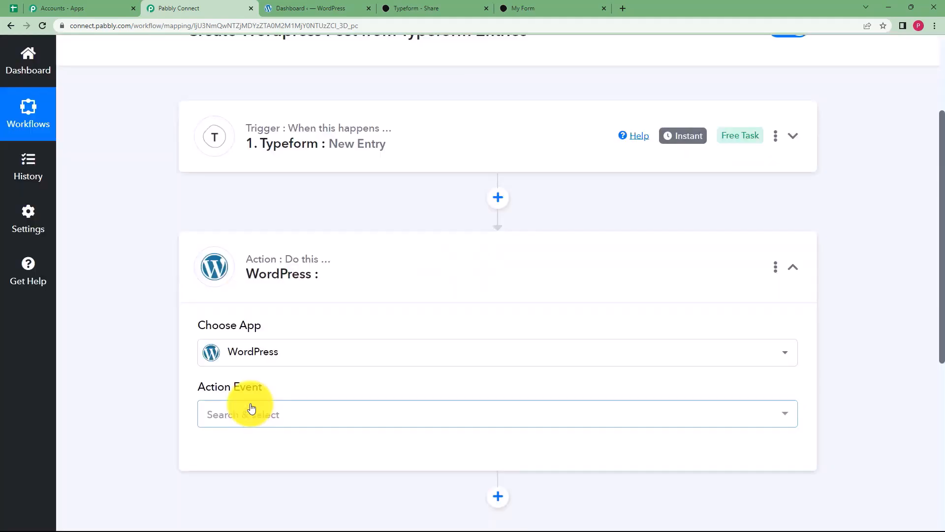
pyautogui.click(242, 412)
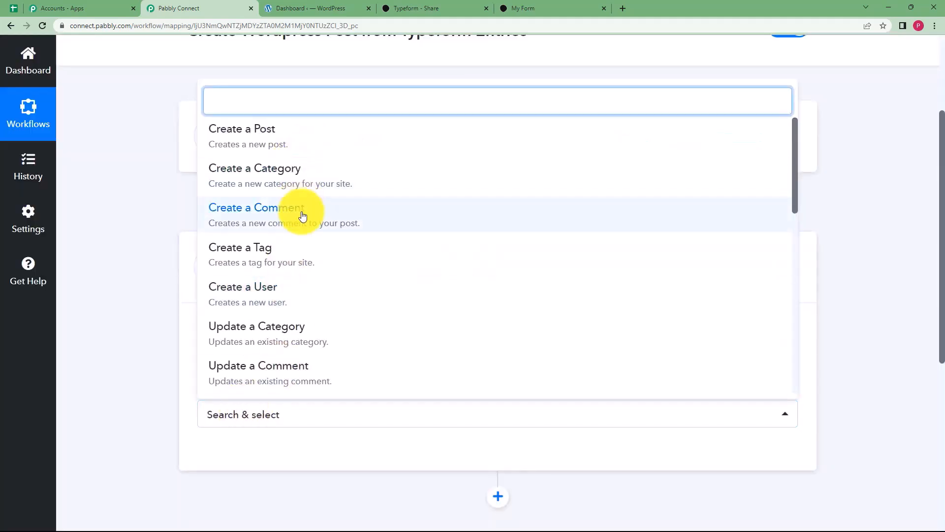
pyautogui.click(305, 147)
pyautogui.scroll(-4, 200, 346)
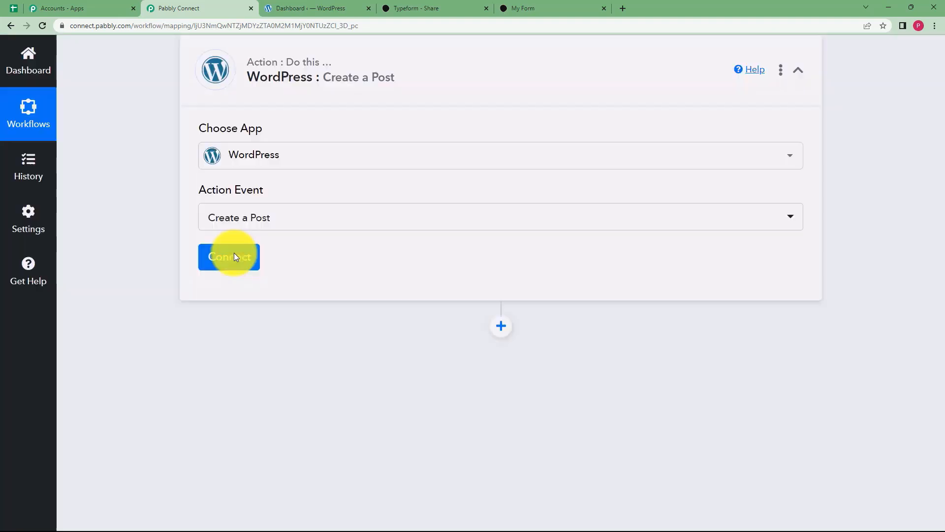
pyautogui.click(234, 256)
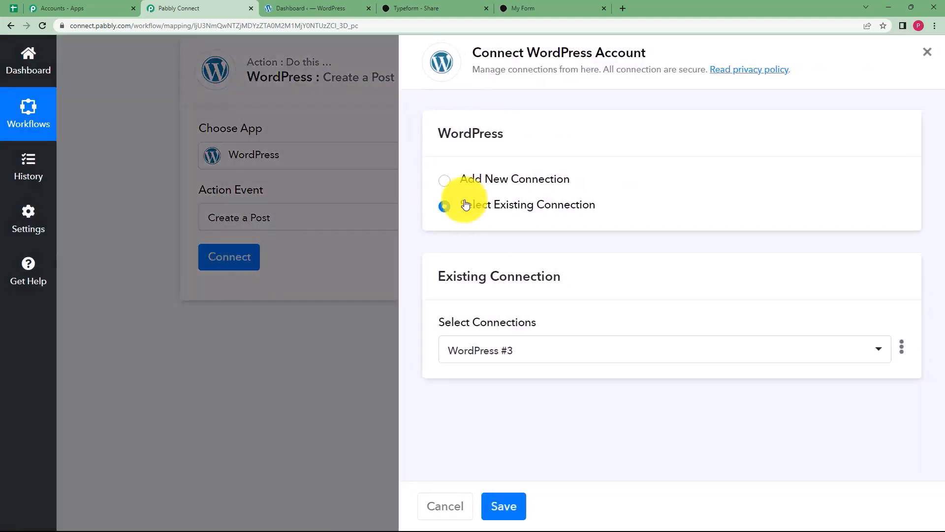
# Add a new WordPress connection and fill in the account username and password.
pyautogui.click(489, 178)
pyautogui.scroll(-3, 522, 403)
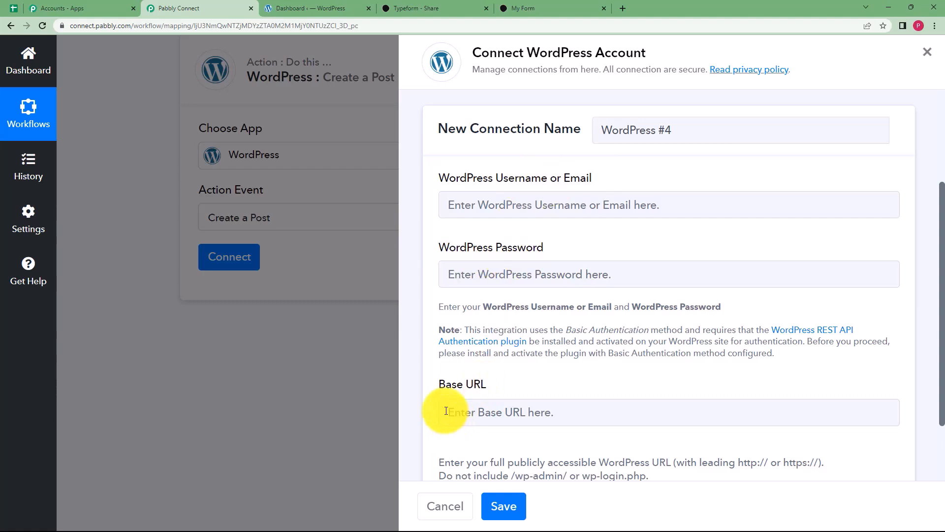
pyautogui.moveTo(464, 385); pyautogui.dragTo(489, 392)
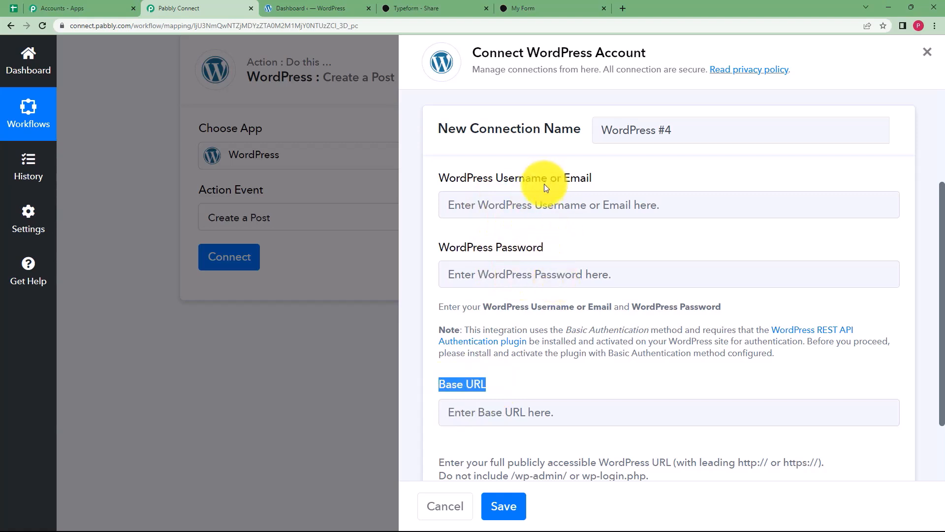
pyautogui.click(515, 209)
pyautogui.write('shrineeraj')
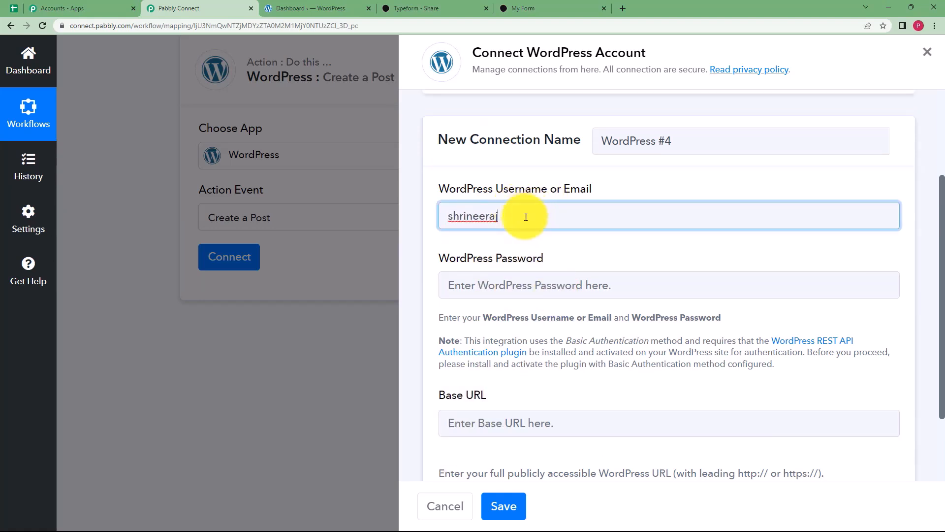
pyautogui.click(535, 279)
pyautogui.hotkey('ctrl', 'v')
pyautogui.click(447, 392)
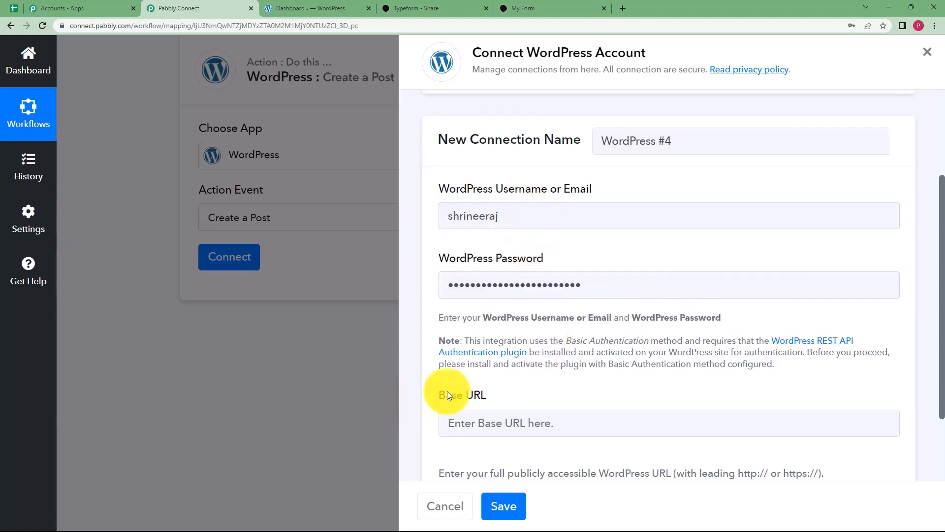
pyautogui.scroll(-2, 493, 412)
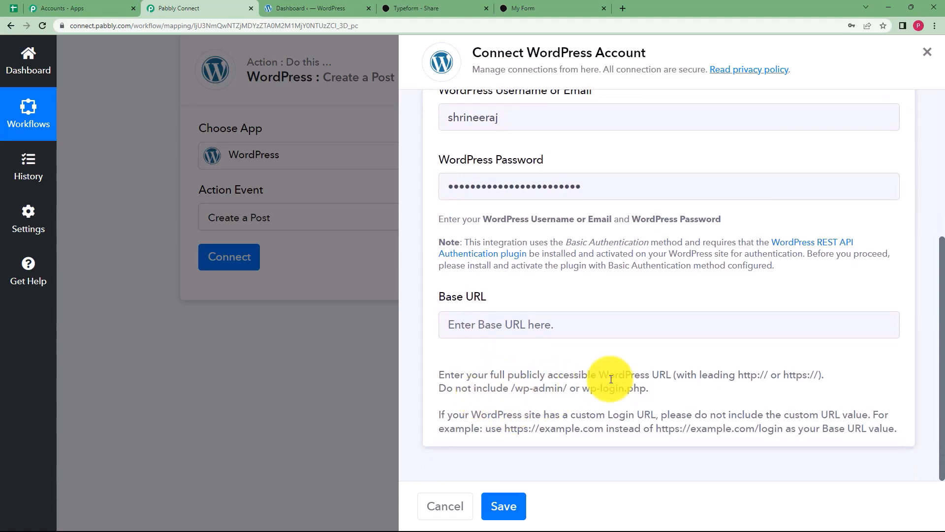
pyautogui.click(338, 5)
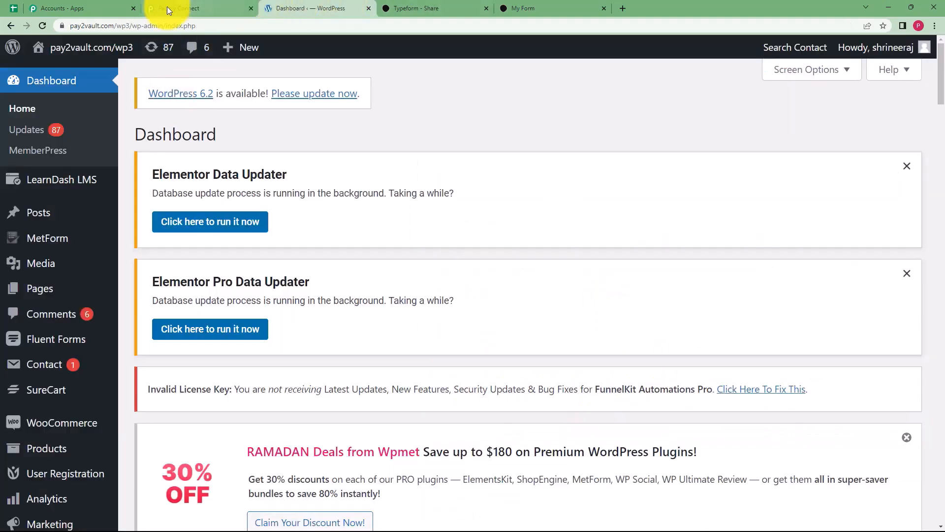
pyautogui.click(75, 25)
pyautogui.click(75, 26)
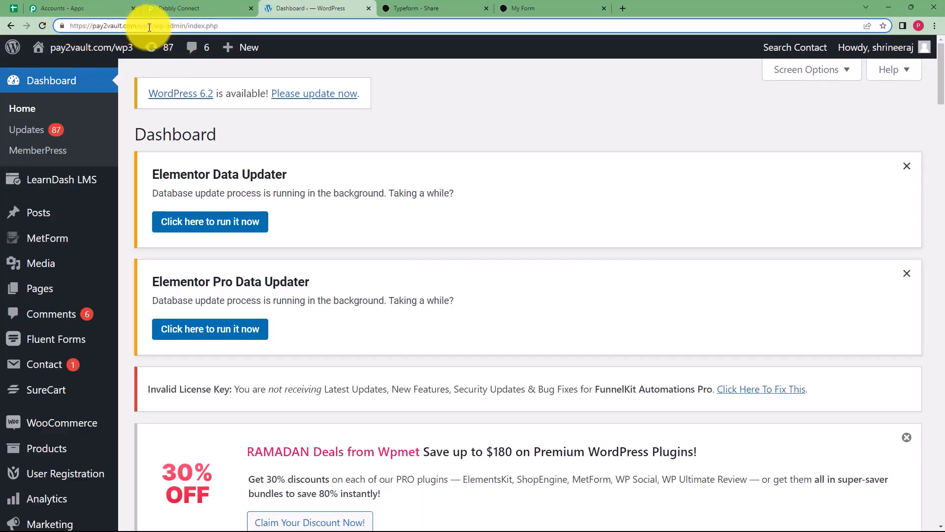
pyautogui.click(190, 5)
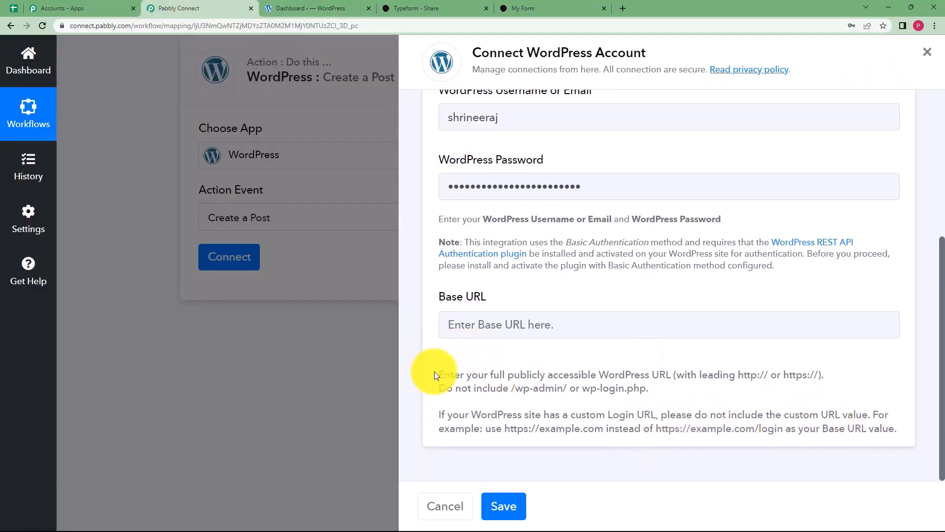
pyautogui.moveTo(438, 373); pyautogui.dragTo(858, 448)
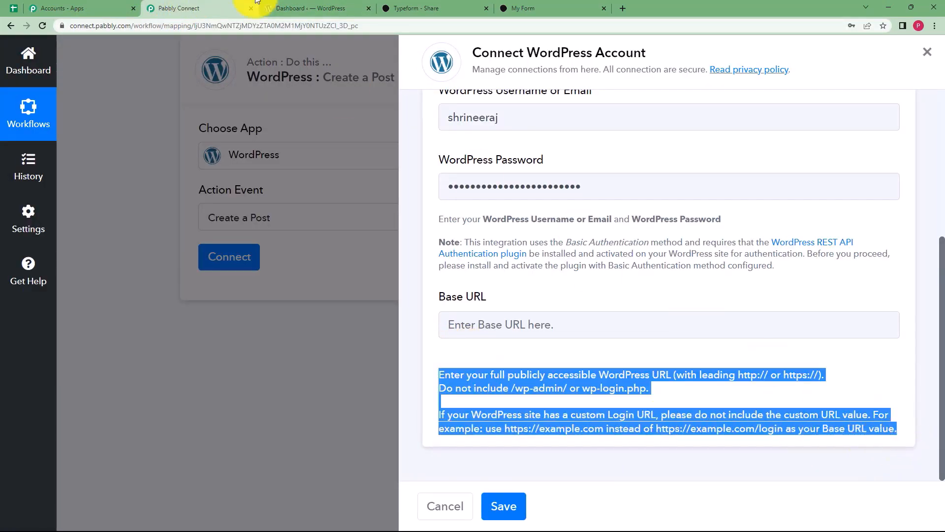
pyautogui.click(279, 7)
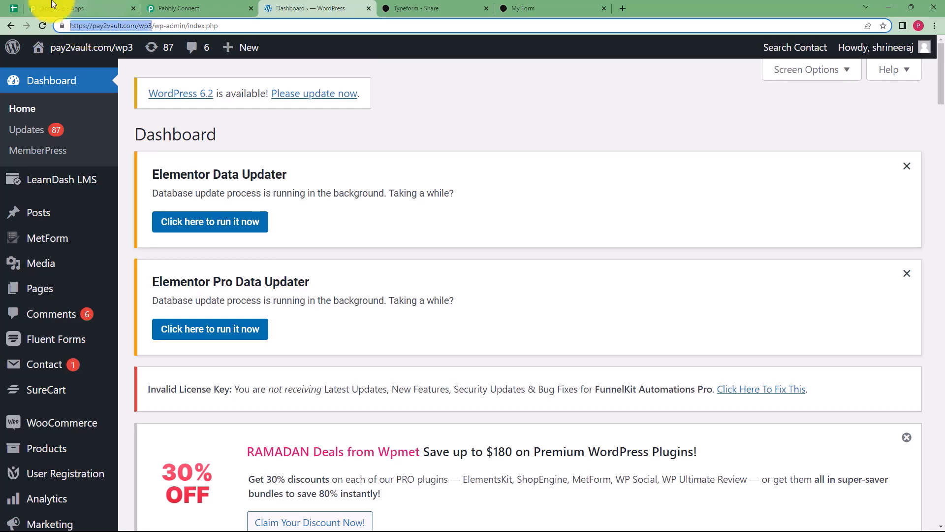
pyautogui.click(163, 9)
pyautogui.click(558, 329)
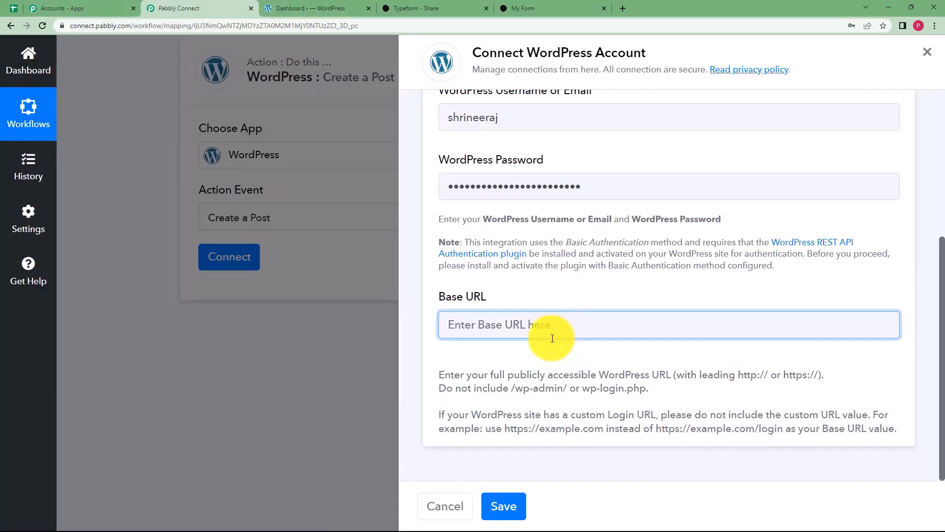
pyautogui.write('https://pay2vault.com/wp3')
pyautogui.click(507, 509)
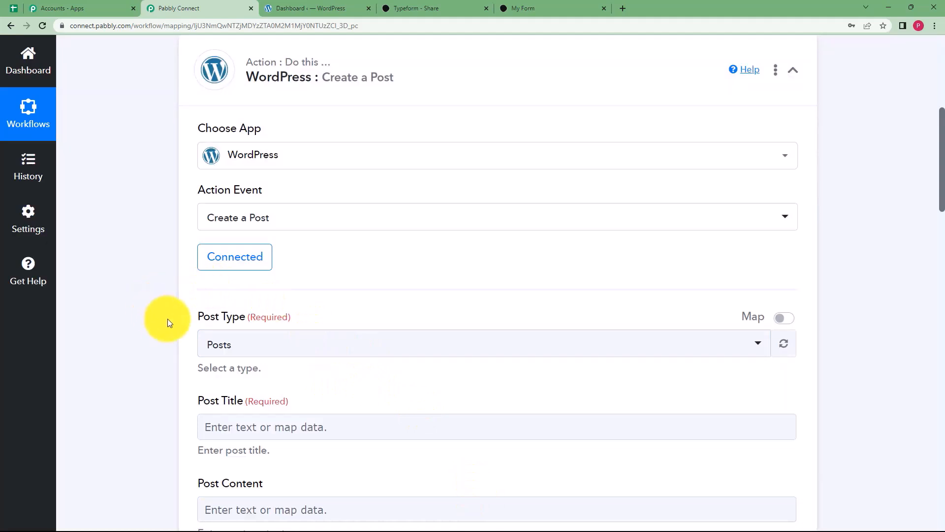
# Keep Posts as the WordPress post type.
pyautogui.scroll(-2, 207, 295)
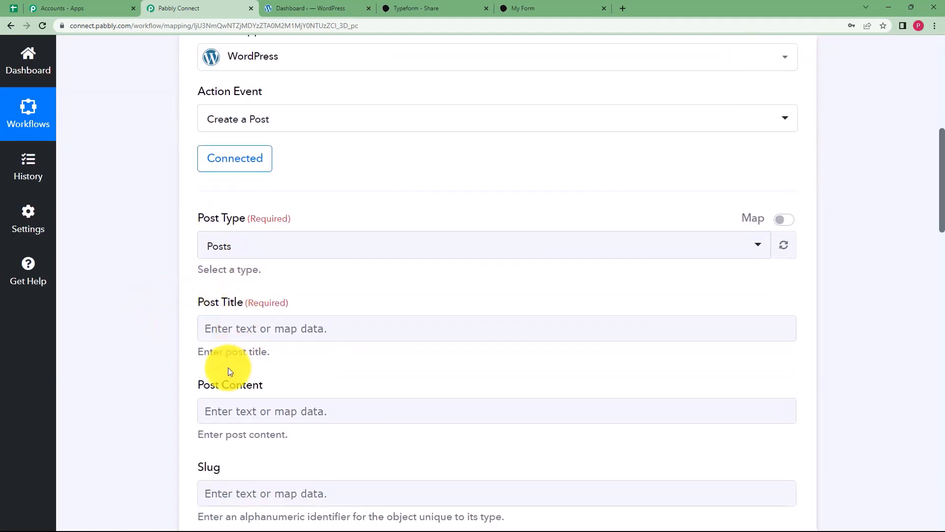
pyautogui.scroll(-3, 172, 379)
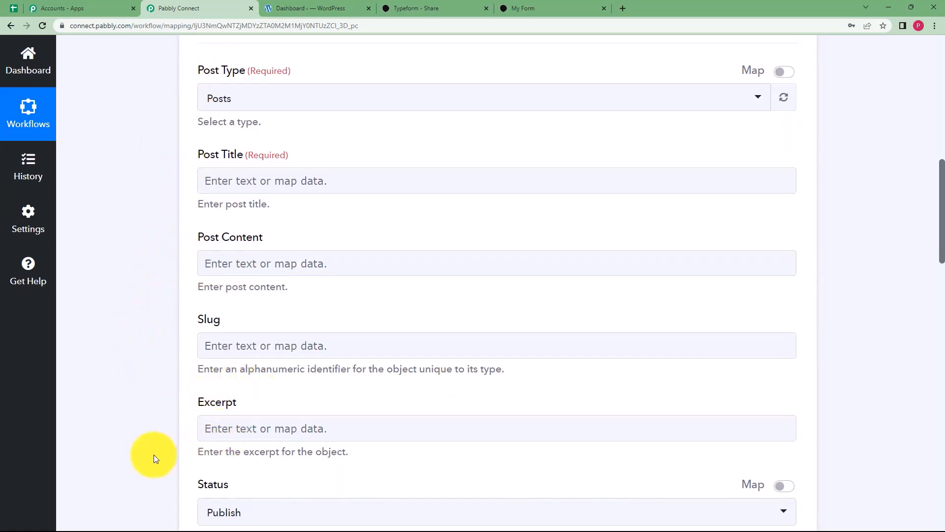
pyautogui.scroll(4, 148, 452)
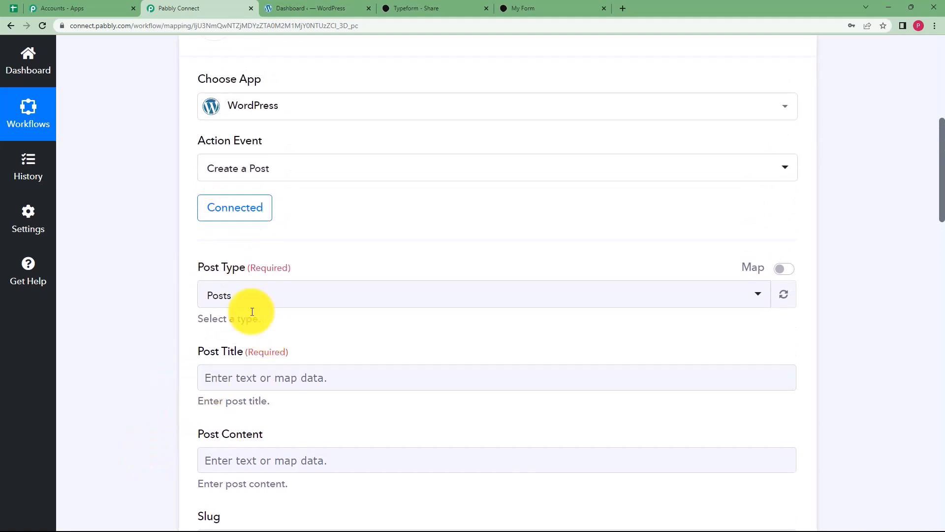
pyautogui.click(227, 304)
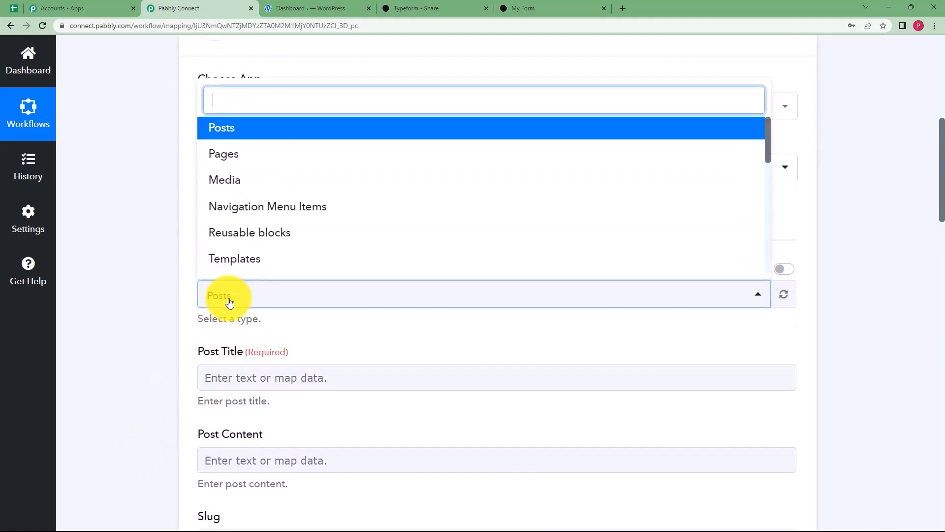
pyautogui.click(245, 130)
# Map the Typeform Expired Products and Demo User answers into Post Title.
pyautogui.scroll(-2, 190, 321)
pyautogui.click(239, 285)
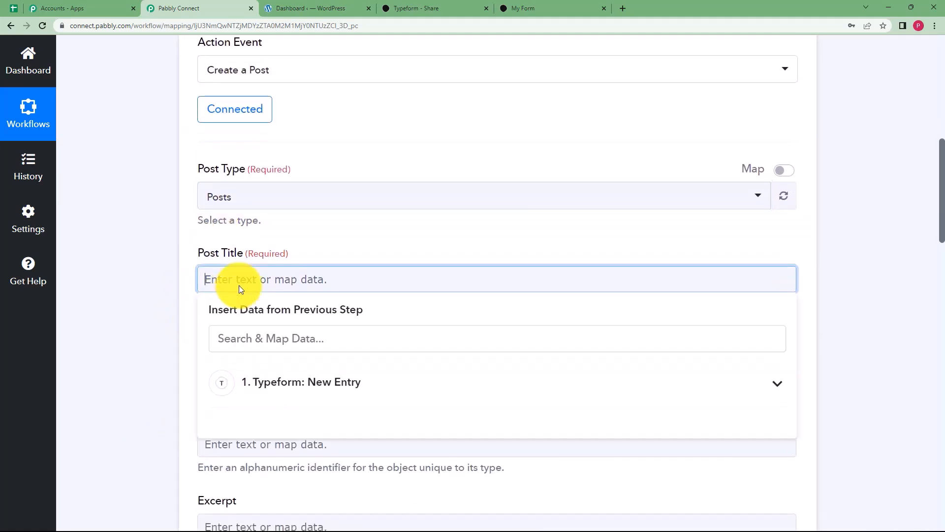
pyautogui.click(261, 388)
pyautogui.scroll(-4, 142, 390)
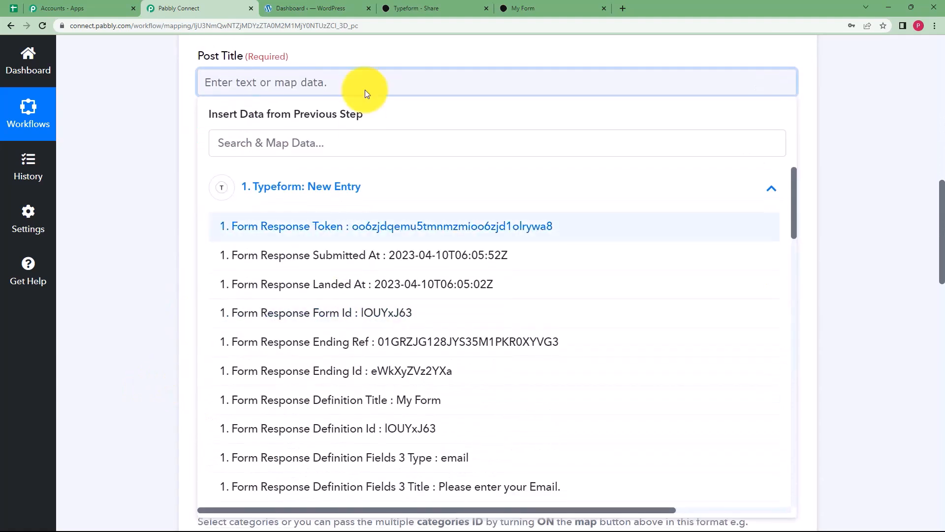
pyautogui.click(358, 149)
pyautogui.write('expi')
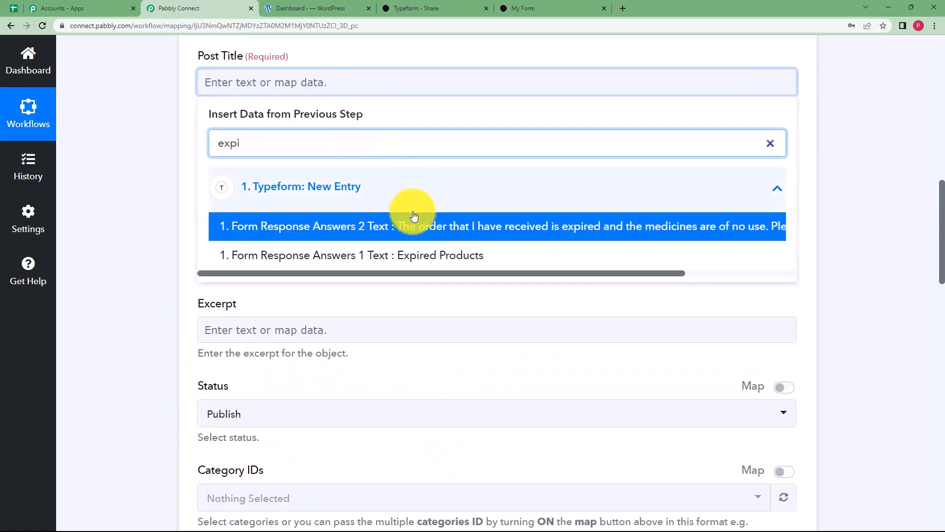
pyautogui.click(423, 255)
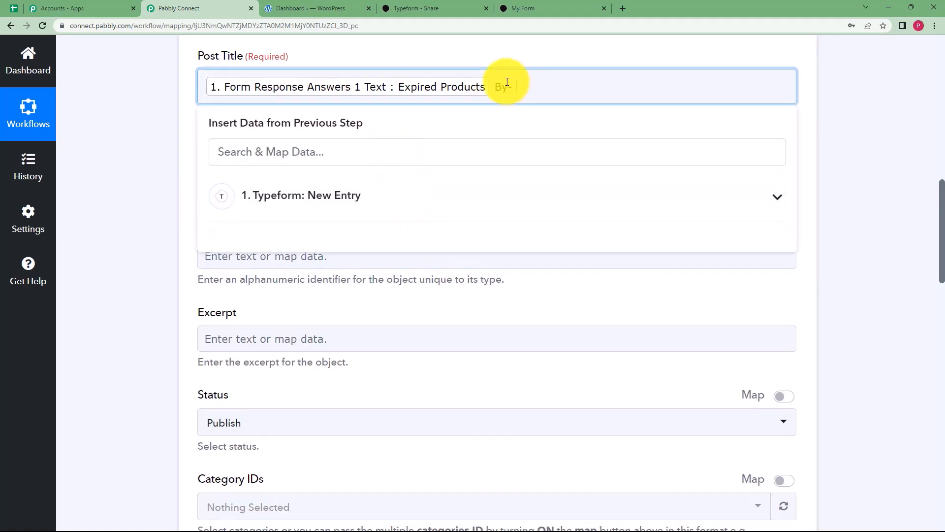
pyautogui.click(487, 200)
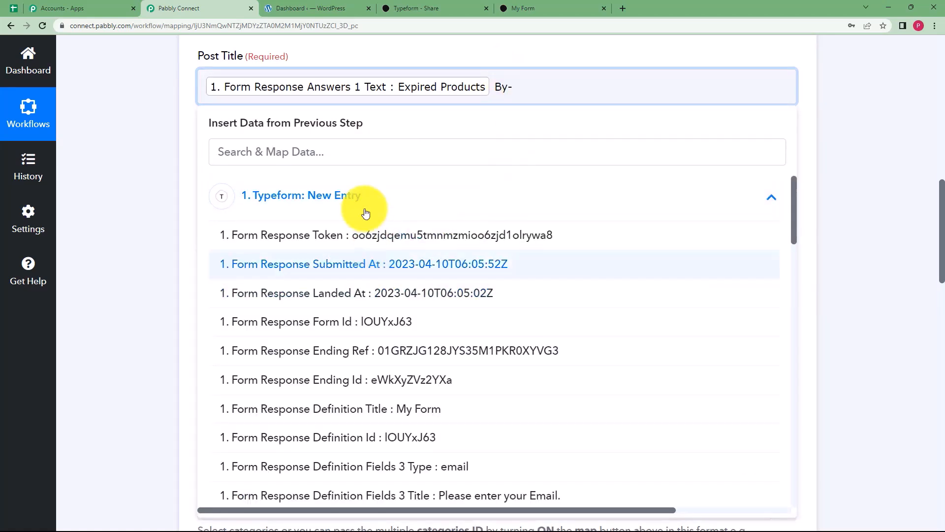
pyautogui.click(379, 154)
pyautogui.write('demo')
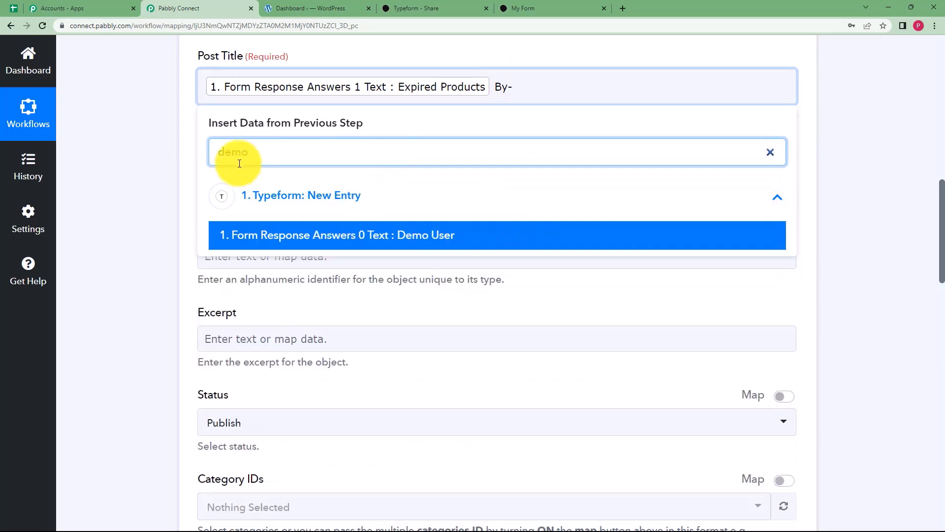
pyautogui.click(393, 248)
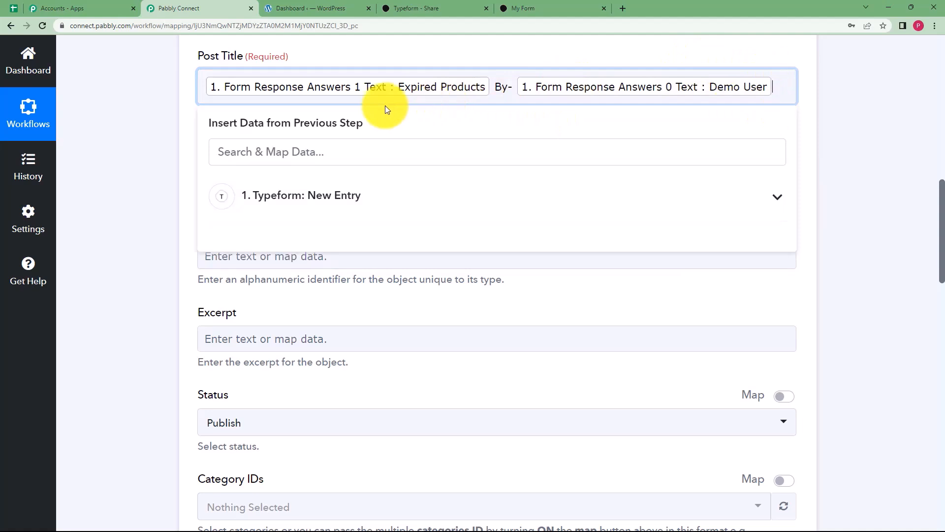
pyautogui.click(164, 146)
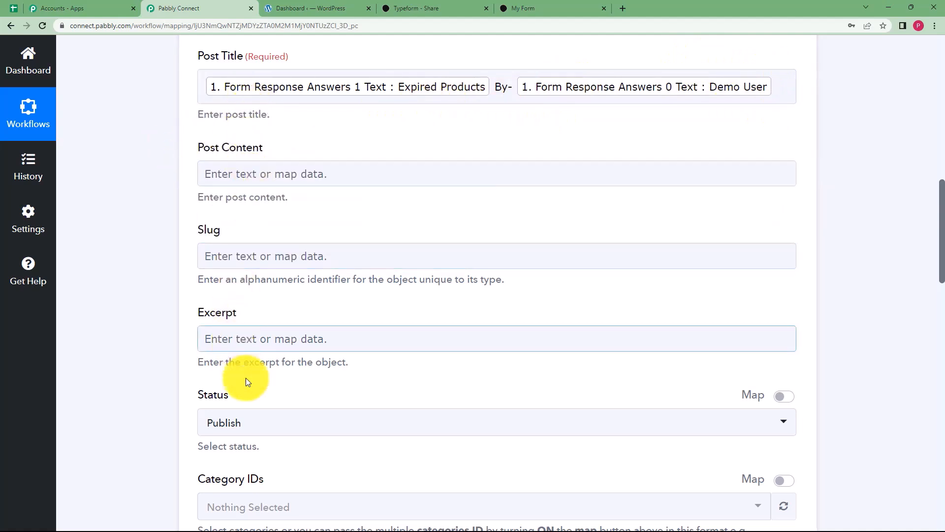
# Map the Typeform complaint text answer into Post Content.
pyautogui.click(260, 177)
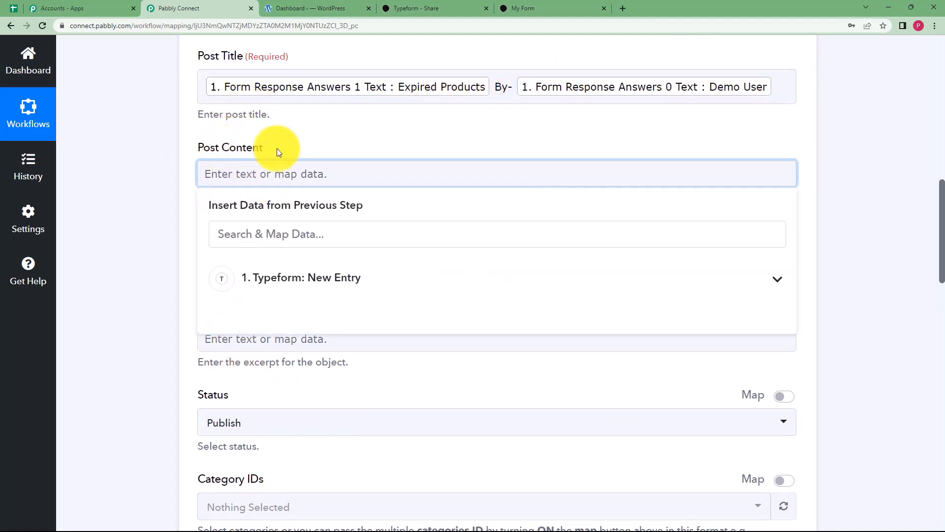
pyautogui.click(274, 289)
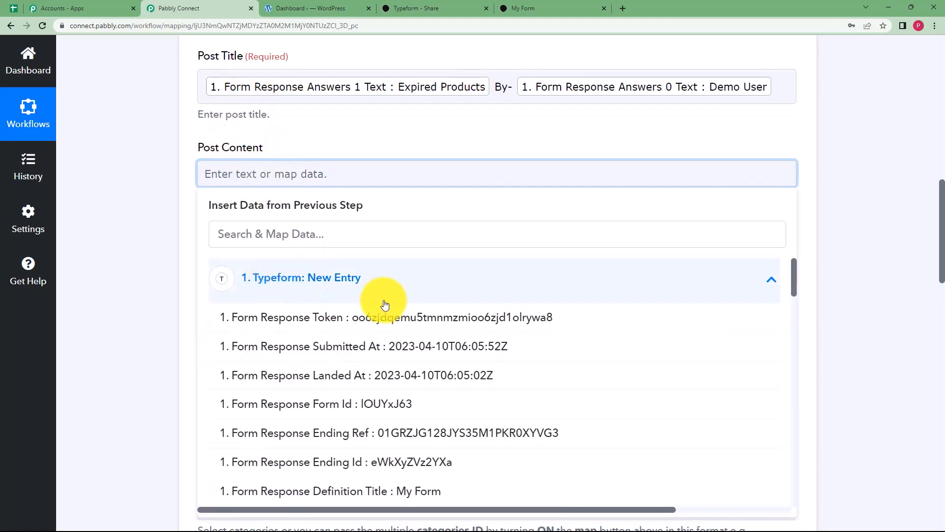
pyautogui.scroll(-5, 369, 355)
pyautogui.scroll(-4, 365, 355)
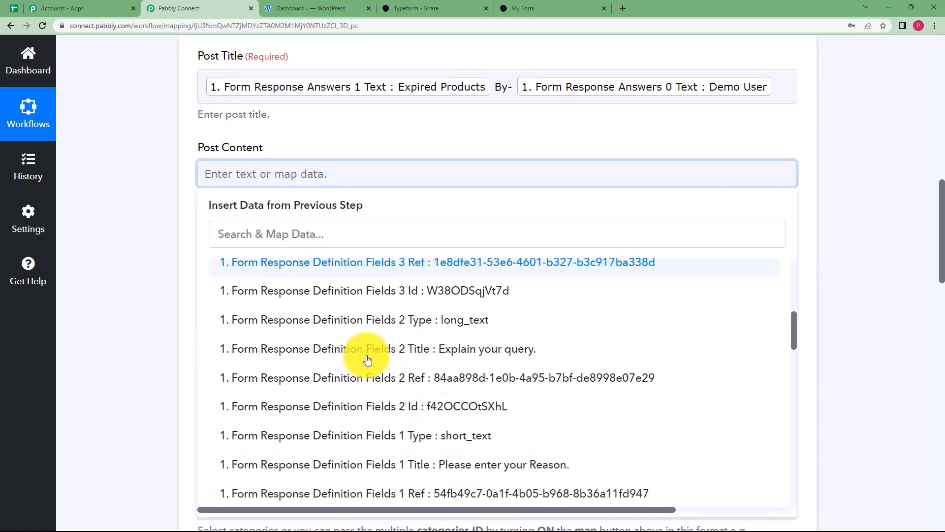
pyautogui.scroll(-2, 367, 359)
pyautogui.scroll(-15, 367, 358)
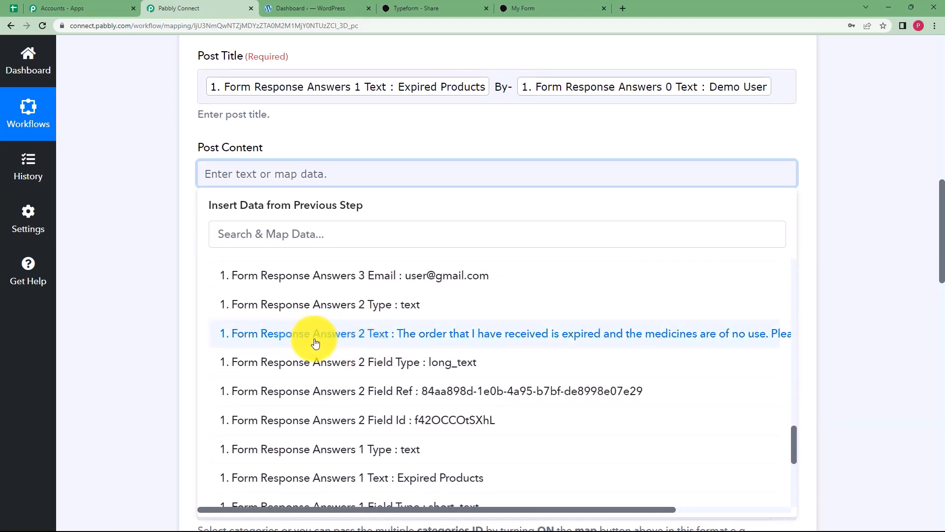
pyautogui.click(325, 235)
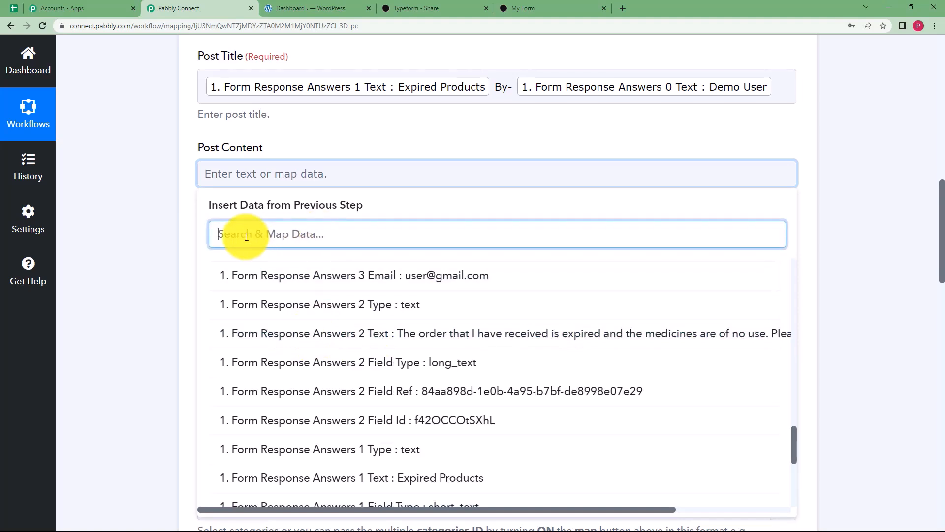
pyautogui.click(396, 334)
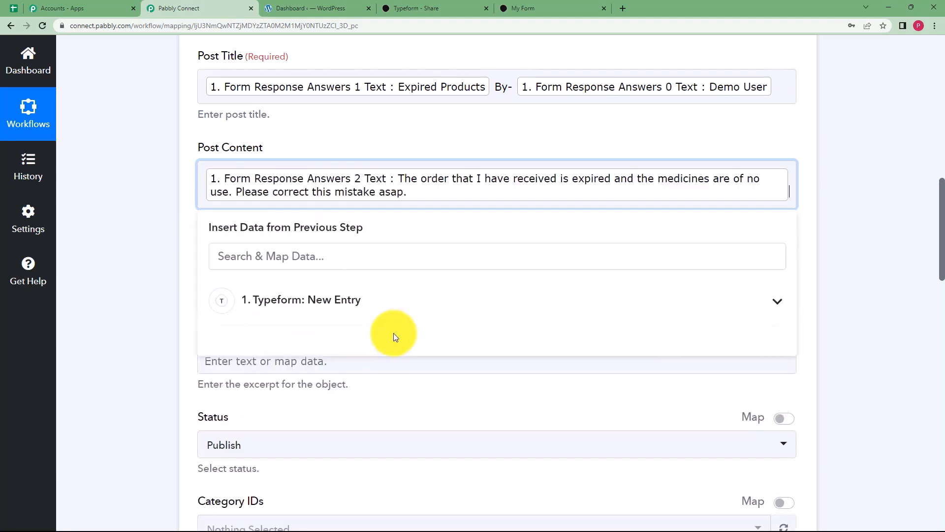
pyautogui.click(158, 258)
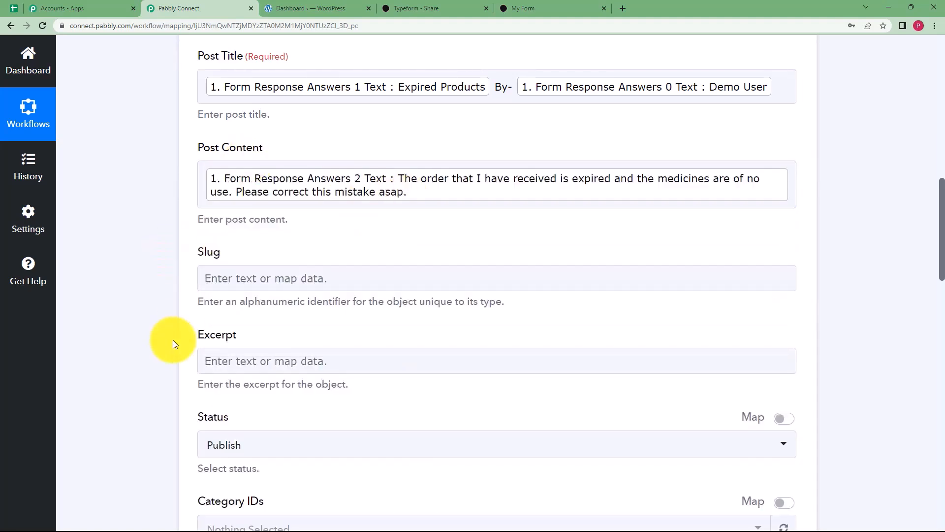
# Set the post Author ID to Admin.
pyautogui.scroll(-3, 175, 340)
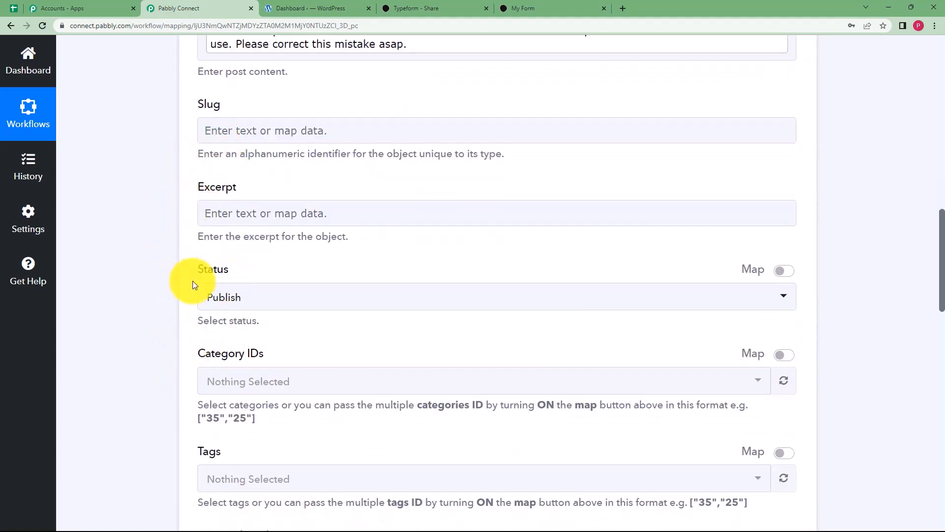
pyautogui.scroll(-6, 166, 308)
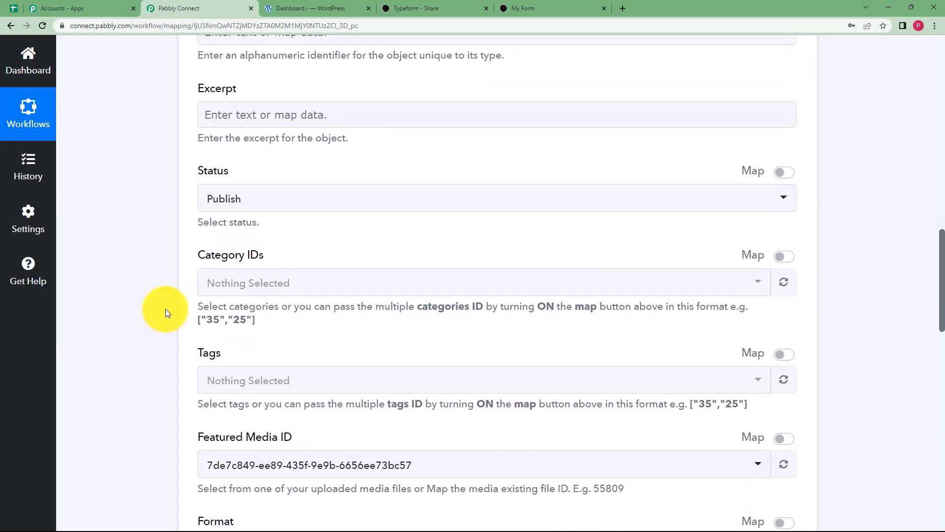
pyautogui.scroll(-3, 167, 307)
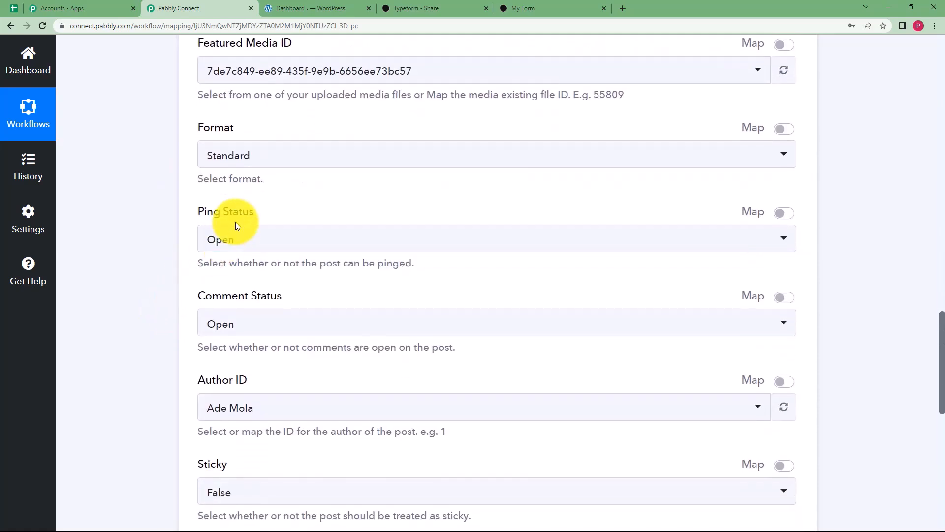
pyautogui.scroll(-2, 221, 303)
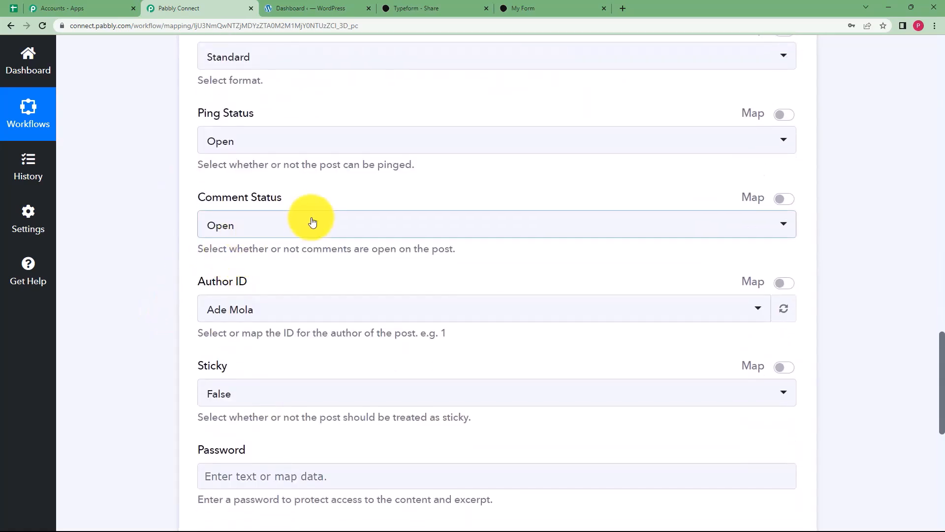
pyautogui.scroll(-2, 187, 300)
pyautogui.click(241, 211)
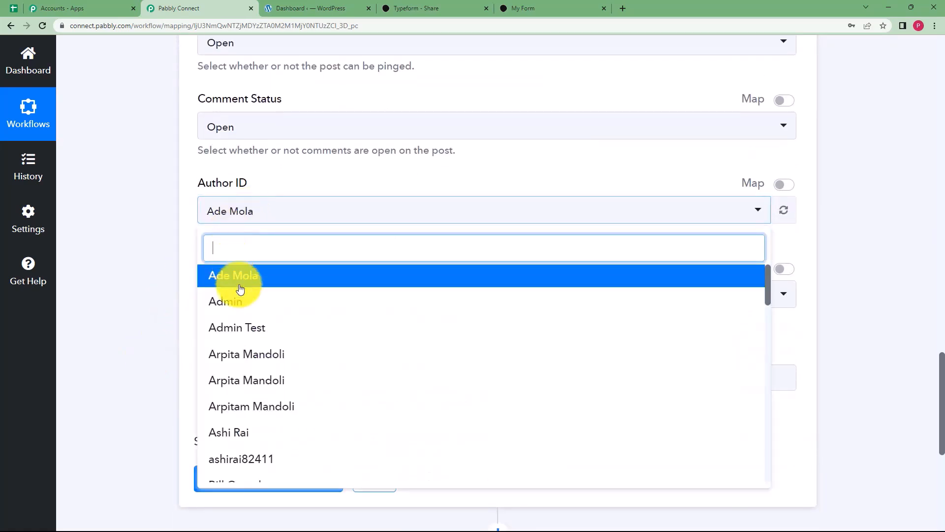
pyautogui.click(237, 274)
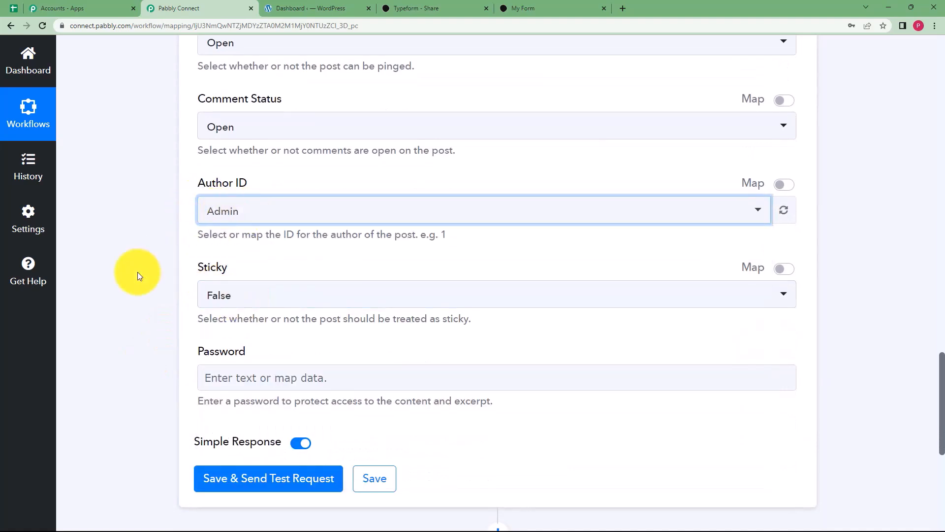
# Send a test request that publishes the post, and check the new post's URL in the response.
pyautogui.scroll(-3, 141, 273)
pyautogui.click(219, 340)
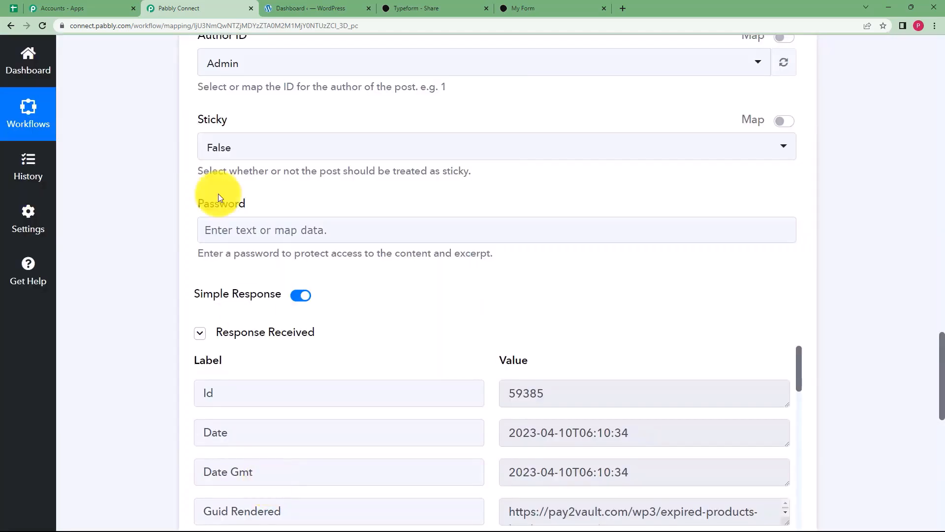
pyautogui.scroll(-2, 390, 342)
pyautogui.scroll(-4, 559, 397)
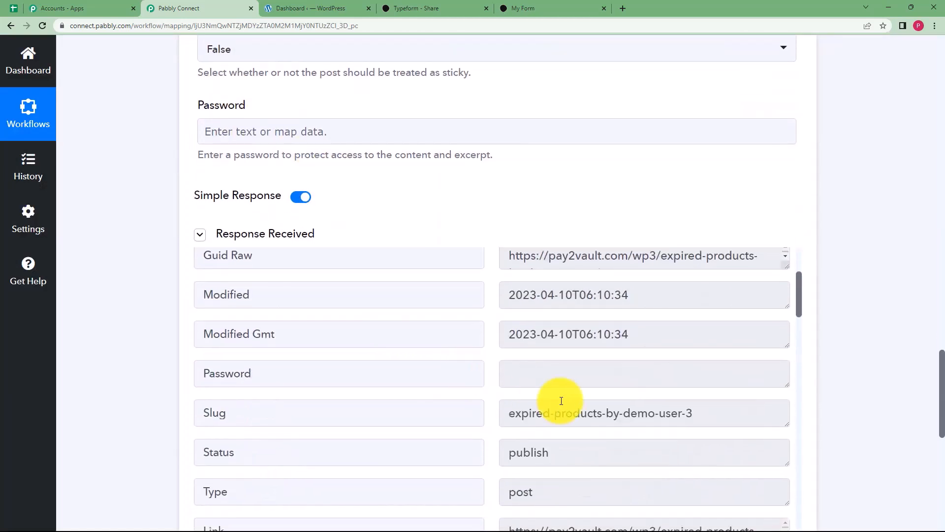
pyautogui.scroll(3, 553, 364)
pyautogui.moveTo(507, 367); pyautogui.dragTo(745, 375)
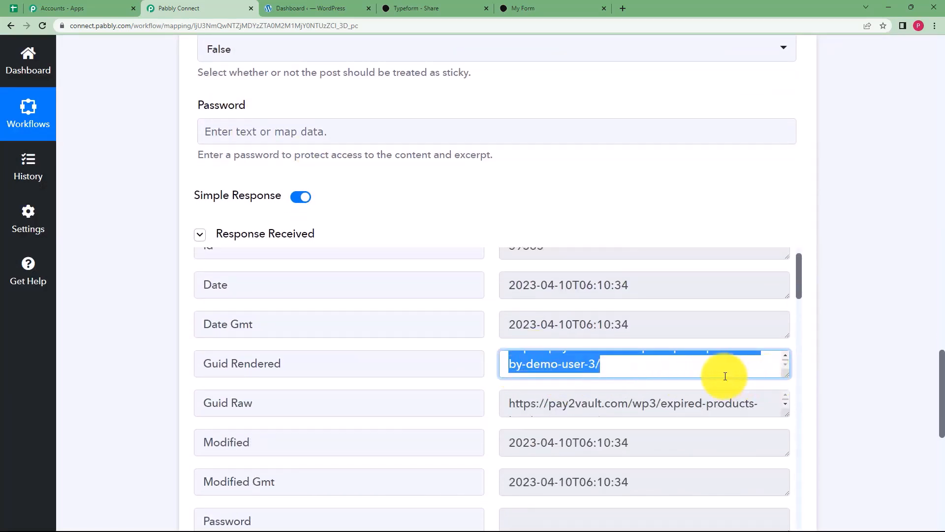
pyautogui.click(721, 373)
# Save the WordPress action settings.
pyautogui.scroll(-1, 509, 407)
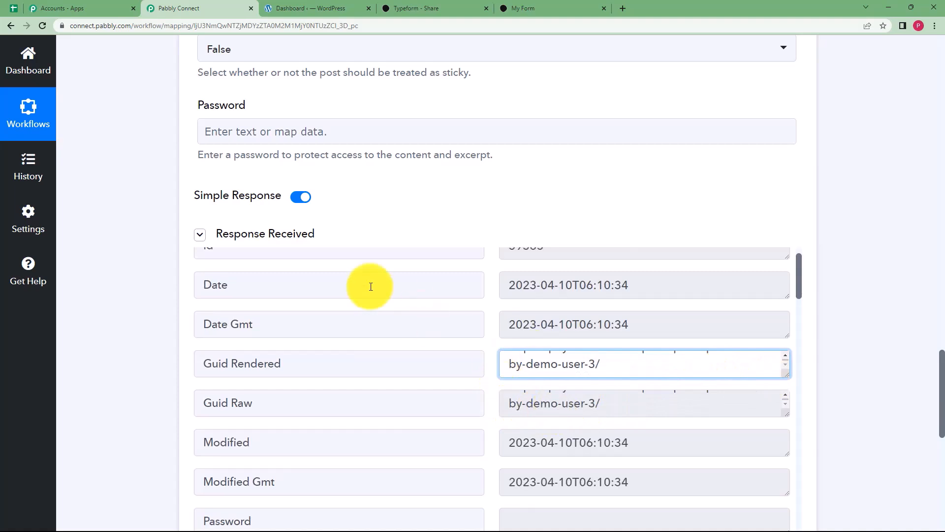
pyautogui.scroll(-3, 139, 322)
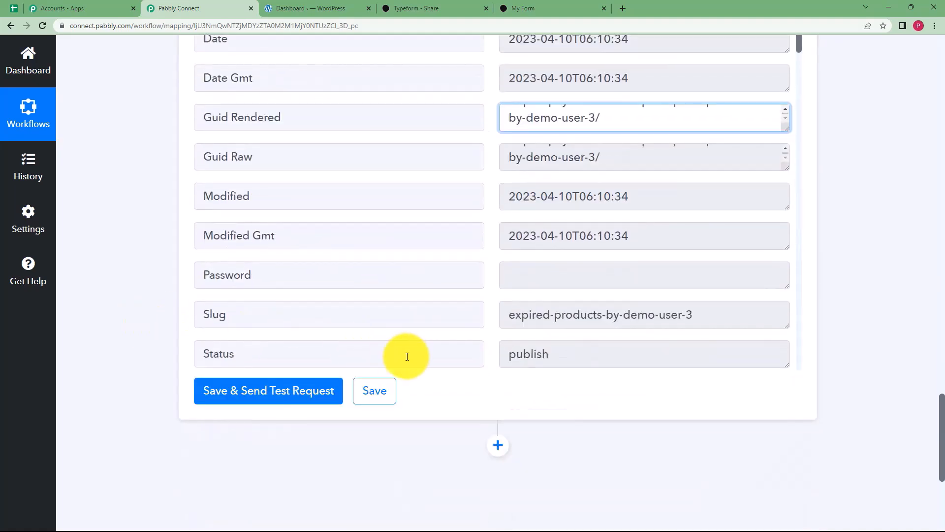
pyautogui.click(381, 393)
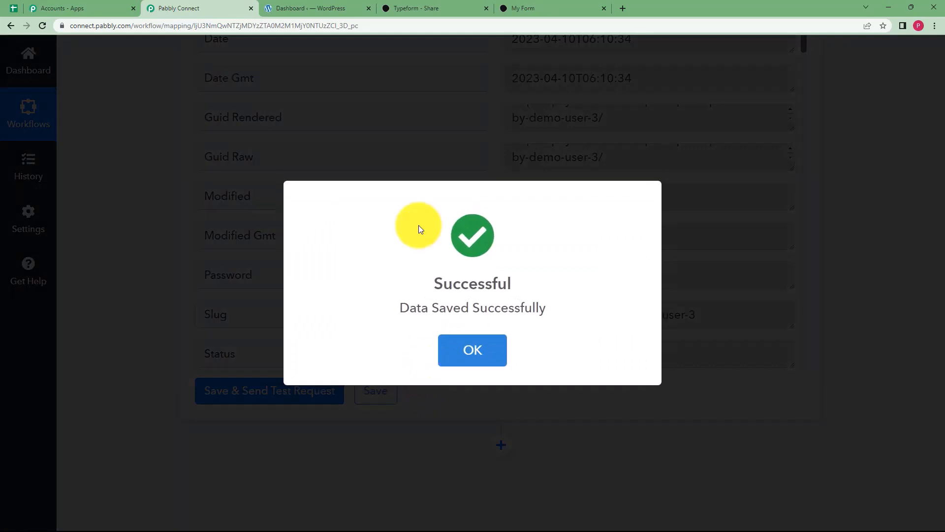
pyautogui.click(289, 5)
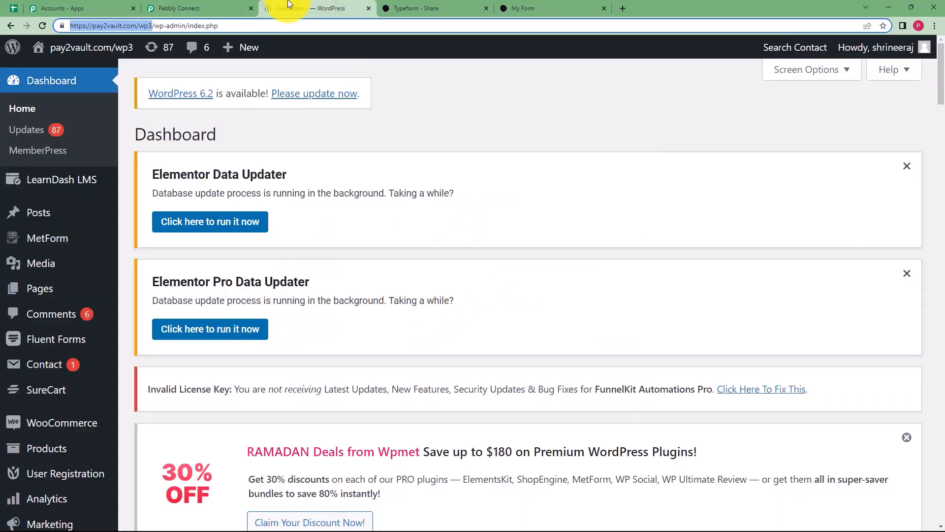
# Check WordPress All Posts for the published 'Expired Products By- Demo User' post by Admin.
pyautogui.click(81, 211)
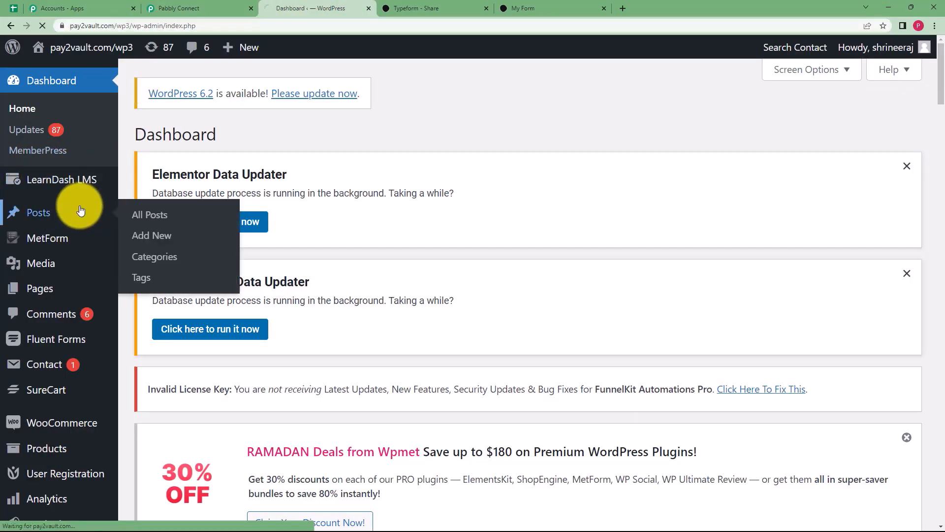
pyautogui.click(163, 214)
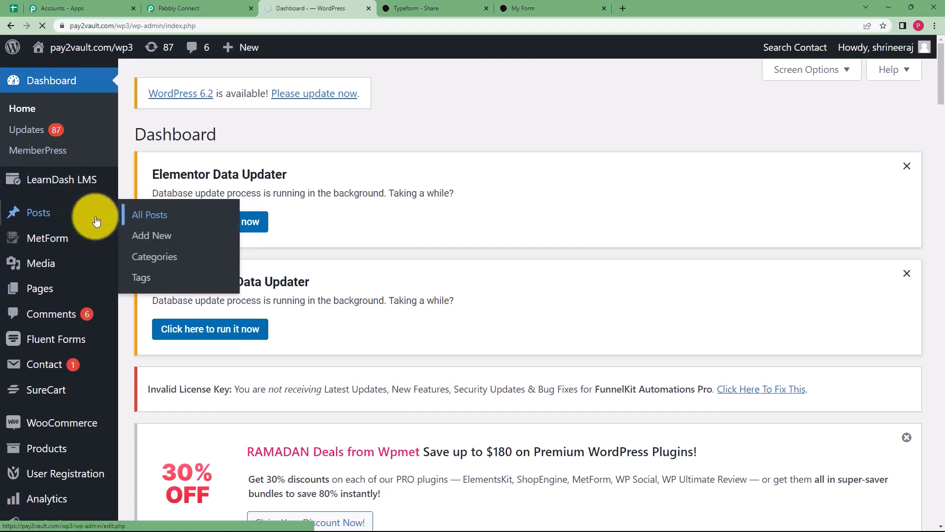
pyautogui.scroll(-6, 232, 296)
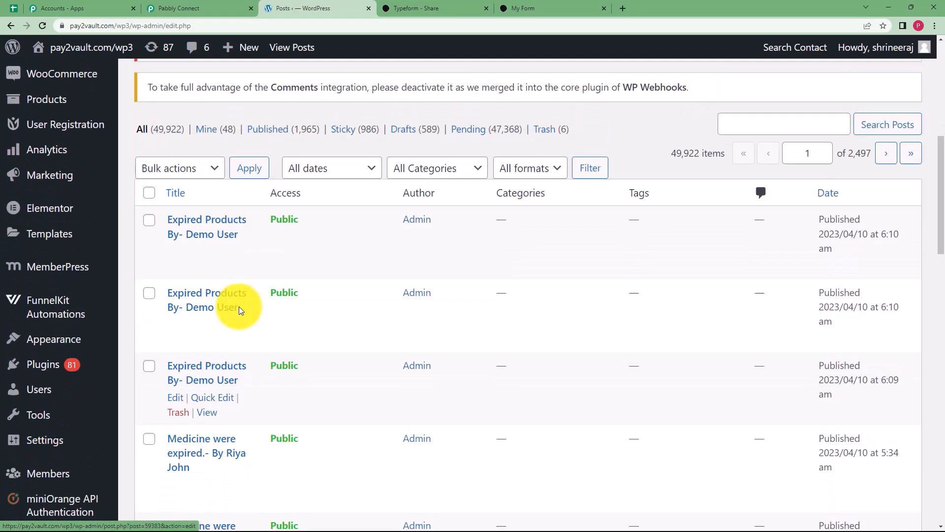
pyautogui.scroll(5, 270, 365)
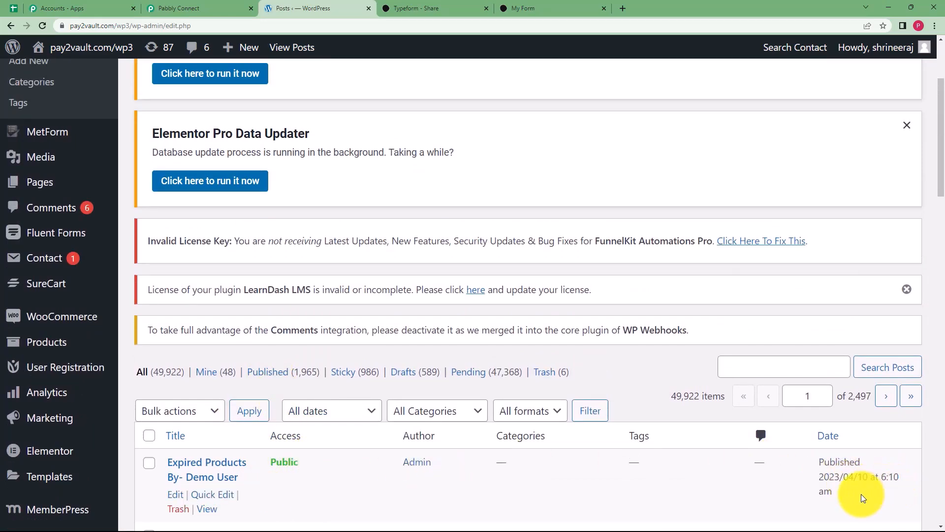
pyautogui.click(178, 8)
# Scroll back up and collapse the WordPress action card.
pyautogui.scroll(15, 141, 206)
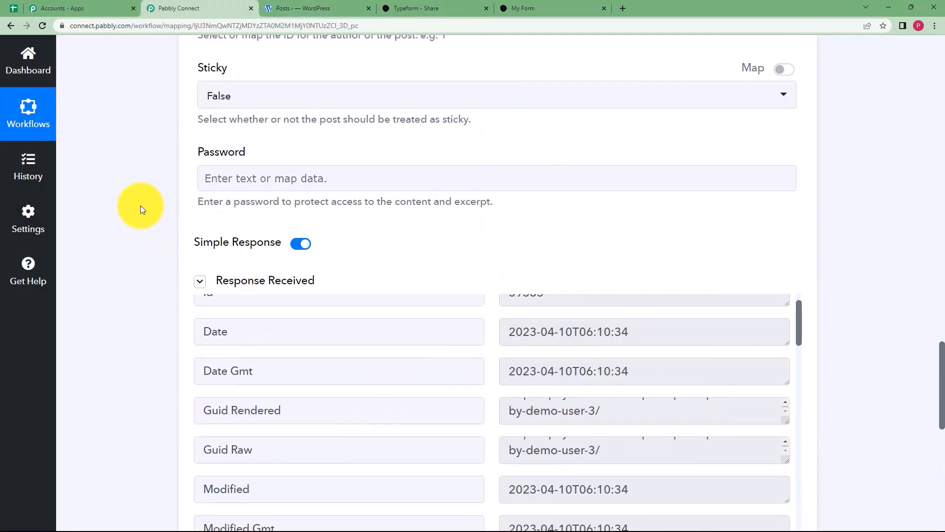
pyautogui.scroll(15, 140, 205)
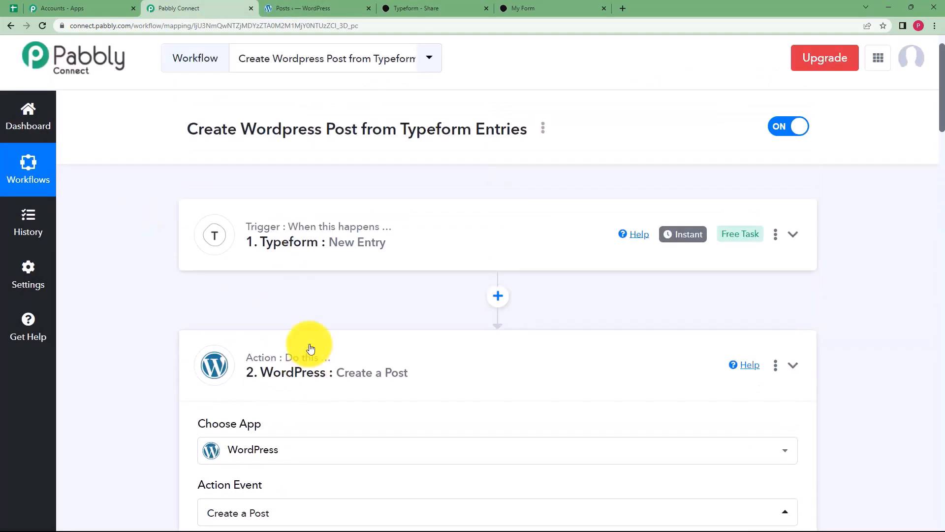
pyautogui.click(310, 349)
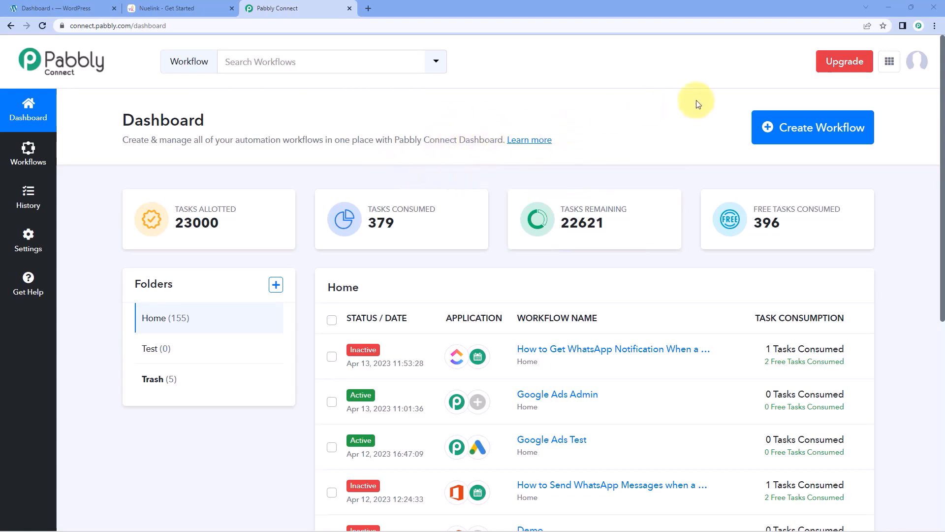
# Create a workflow named 'WordPress to Nuelink' and collapse its trigger card.
pyautogui.click(819, 130)
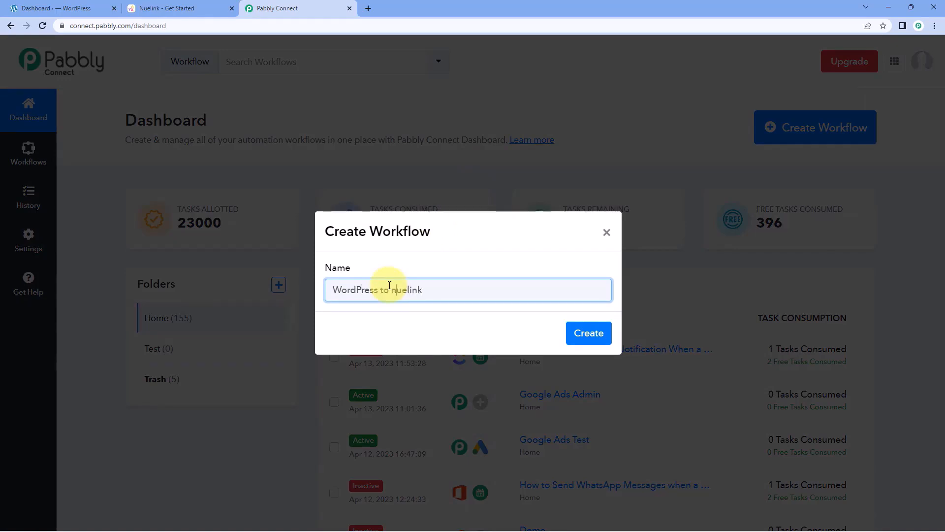
pyautogui.click(585, 335)
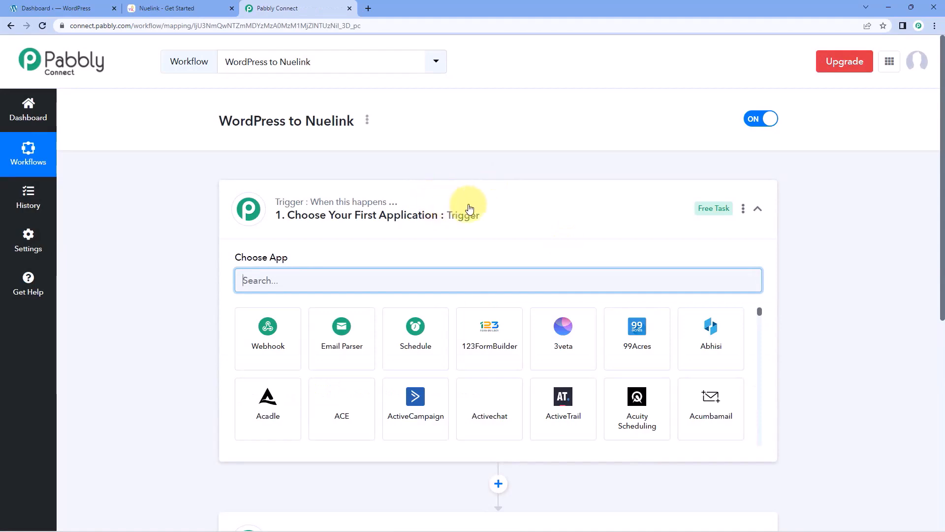
pyautogui.click(462, 204)
# Review the new workflow's empty Trigger and Action cards, then go to WordPress.
pyautogui.scroll(-1, 179, 168)
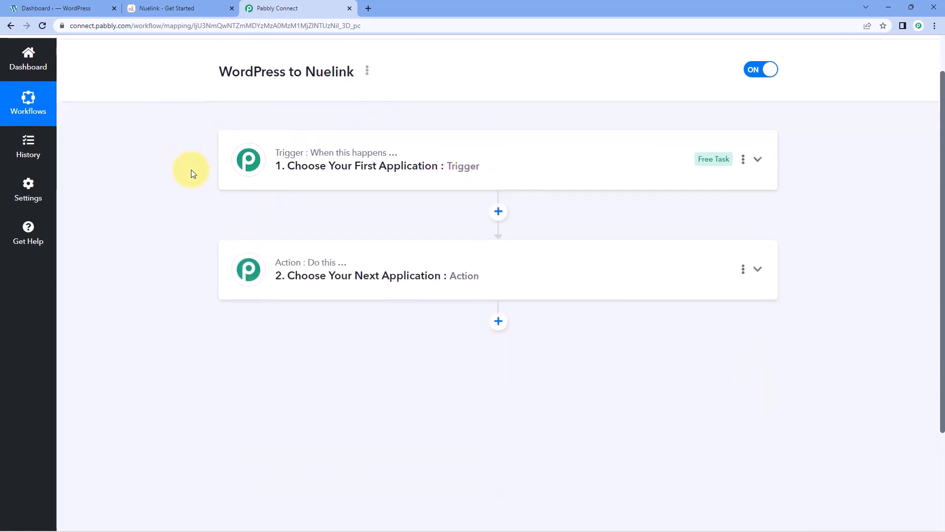
pyautogui.moveTo(293, 266)
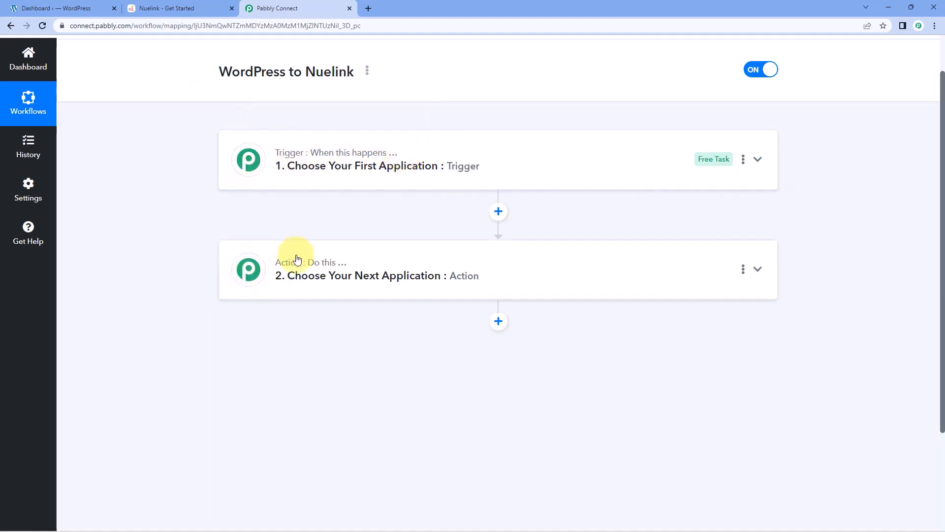
pyautogui.click(472, 144)
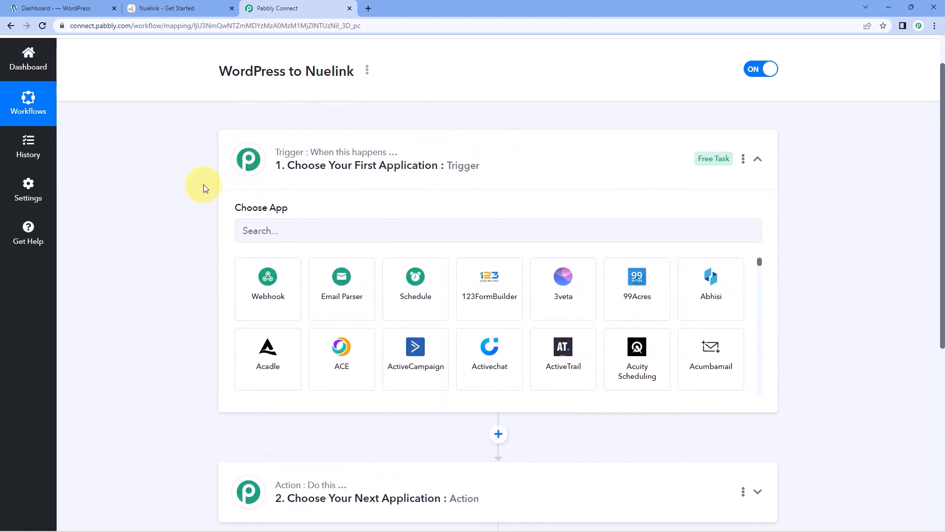
pyautogui.scroll(-1, 205, 188)
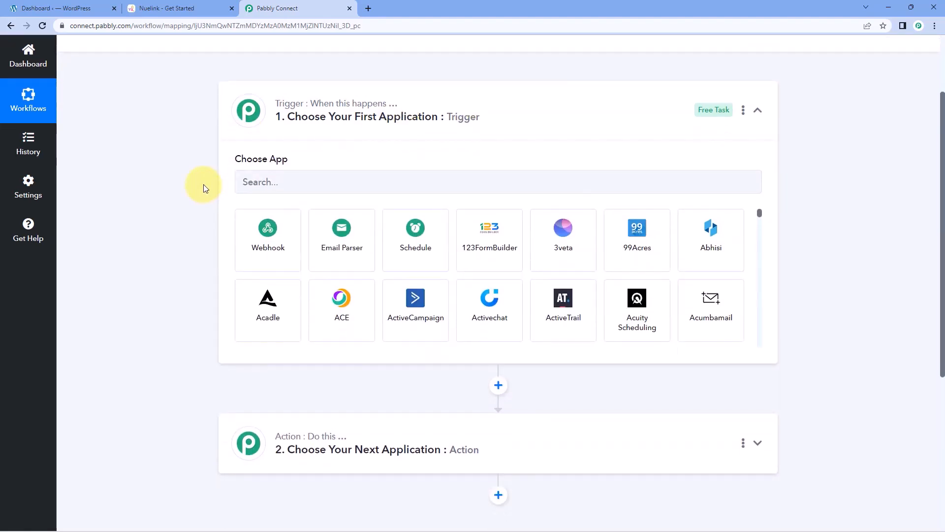
pyautogui.click(78, 4)
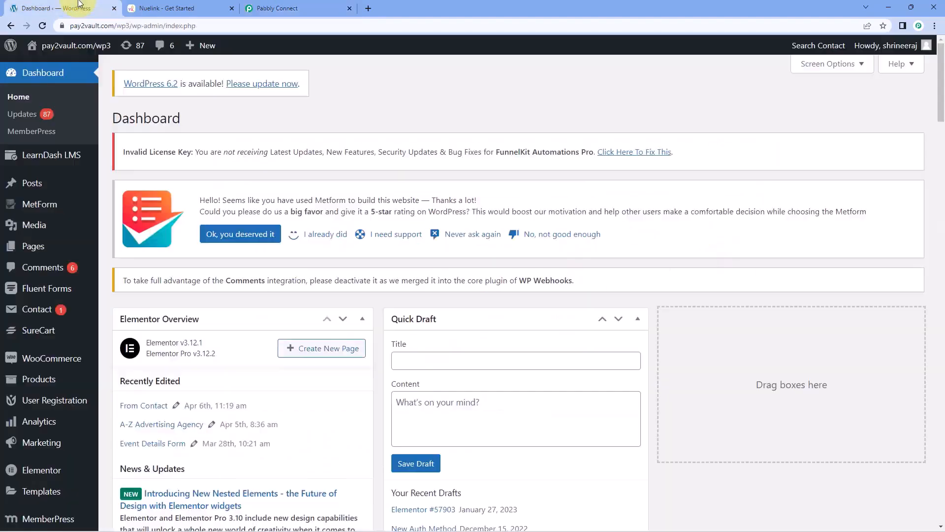
# Go between the WordPress and workflow tabs, ending on Nuelink's Get Started page.
pyautogui.click(287, 5)
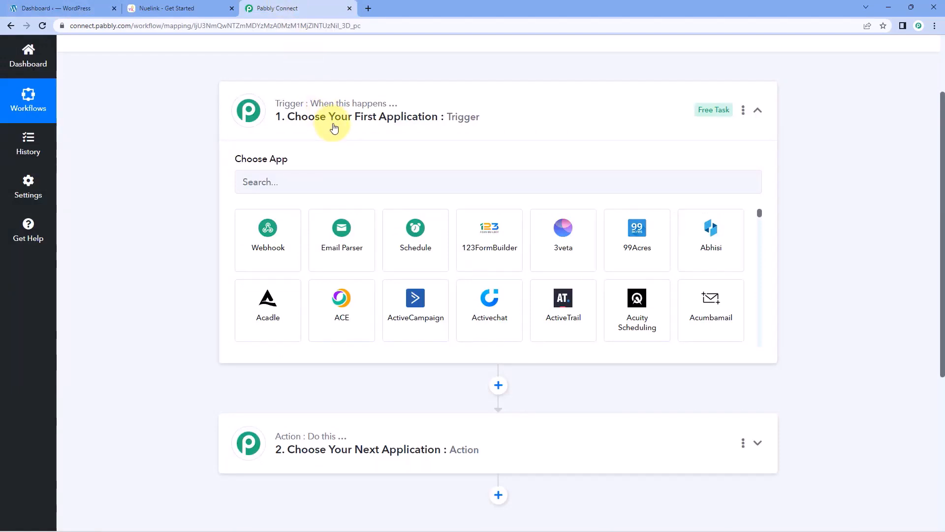
pyautogui.click(49, 7)
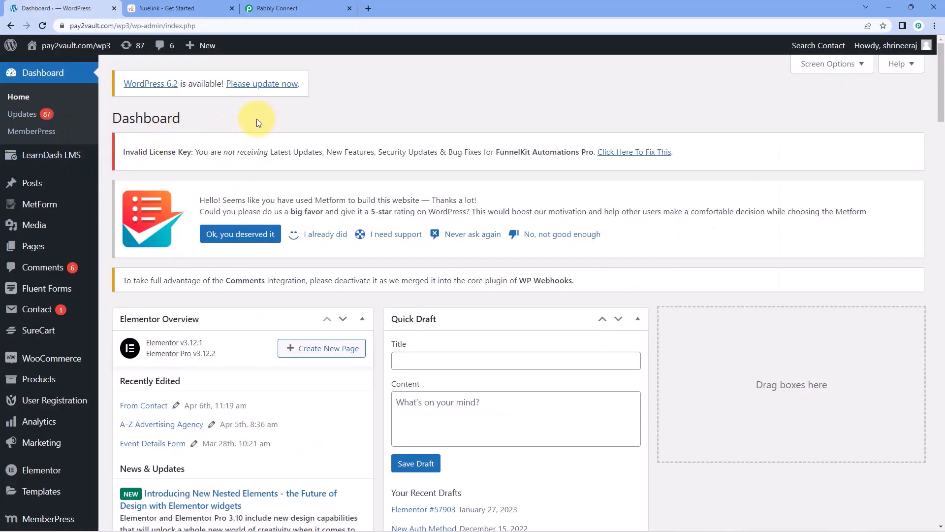
pyautogui.click(281, 9)
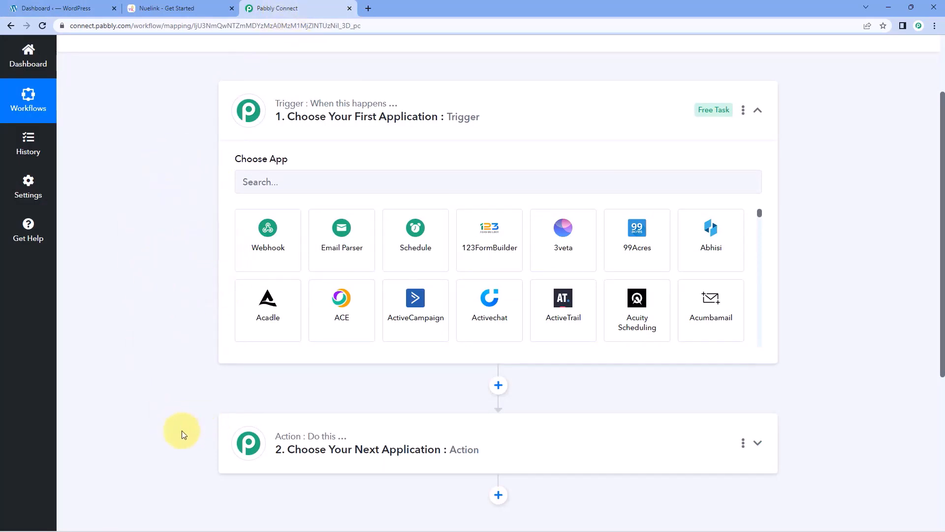
pyautogui.click(37, 4)
pyautogui.click(178, 9)
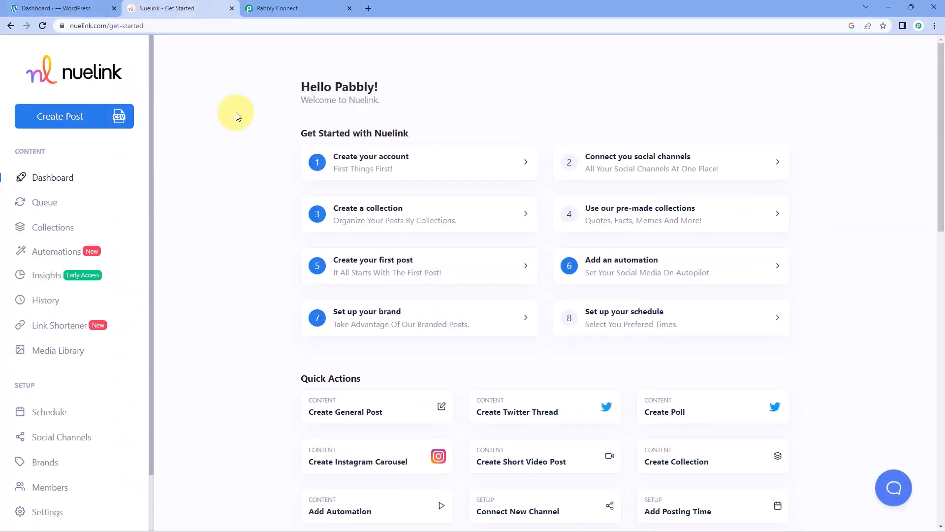
# Glance at Nuelink's Get Started page again, then return to the workflow's Choose App trigger.
pyautogui.click(312, 8)
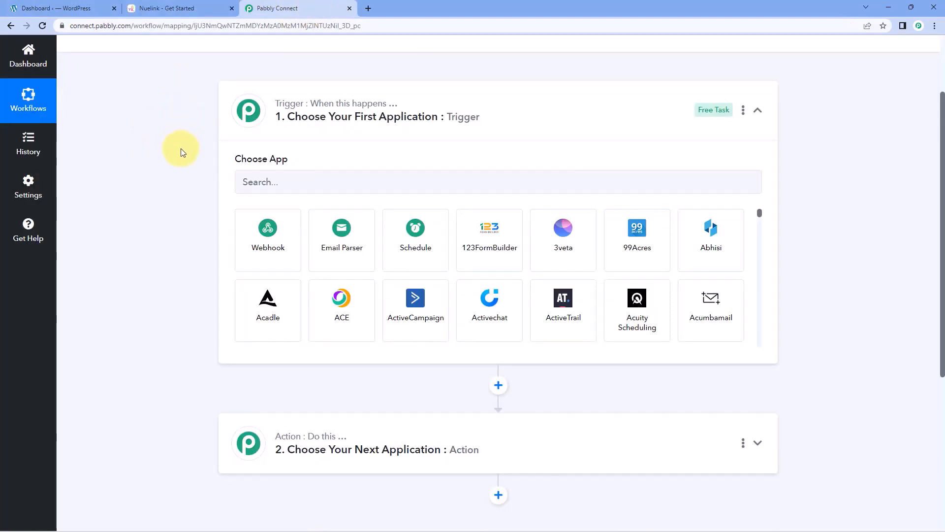
pyautogui.click(179, 7)
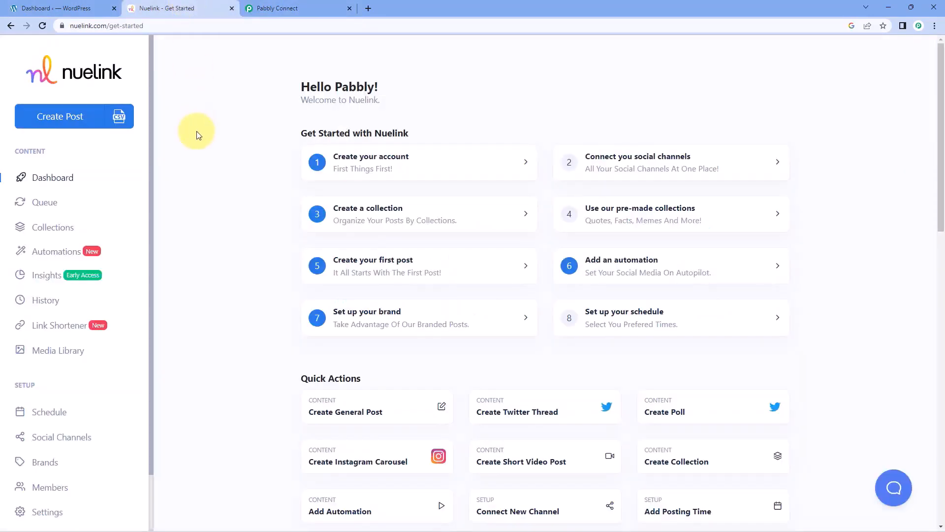
pyautogui.click(283, 8)
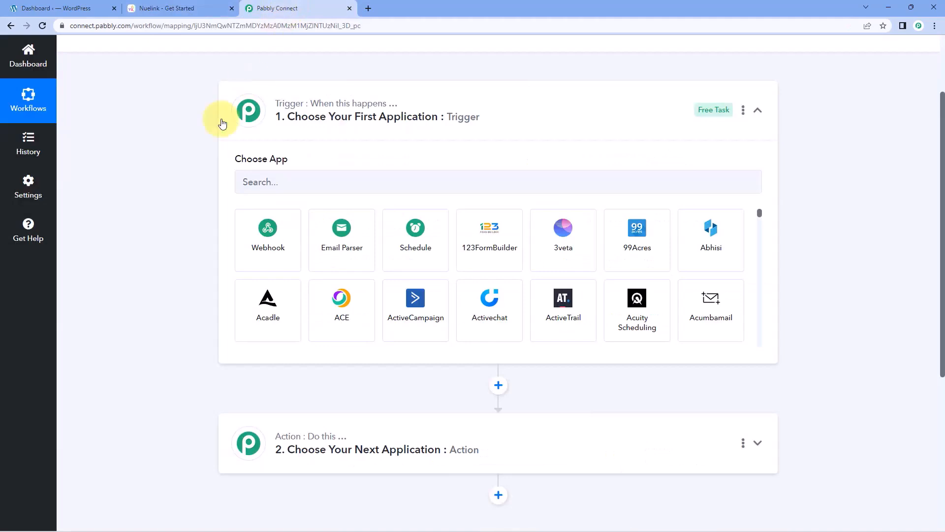
# Set the trigger app to WordPress with the New Post Published event.
pyautogui.click(280, 181)
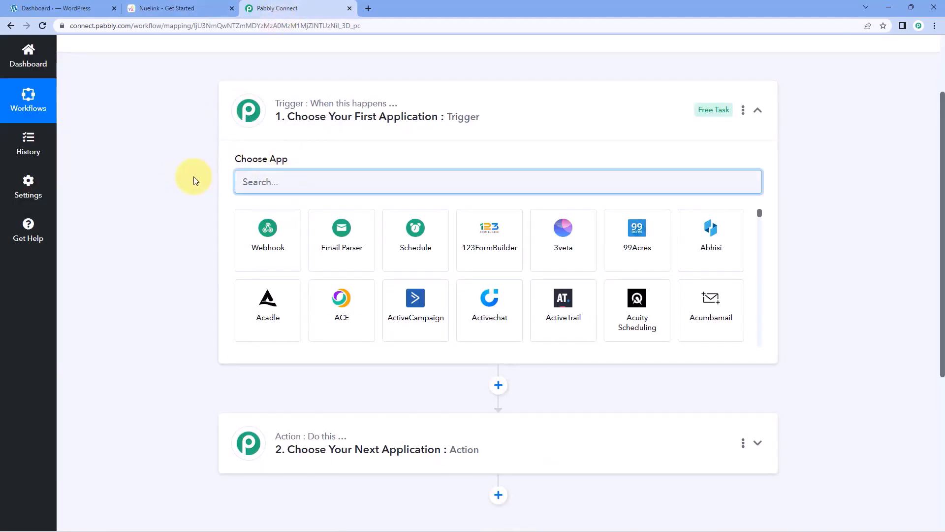
pyautogui.write('WorPress')
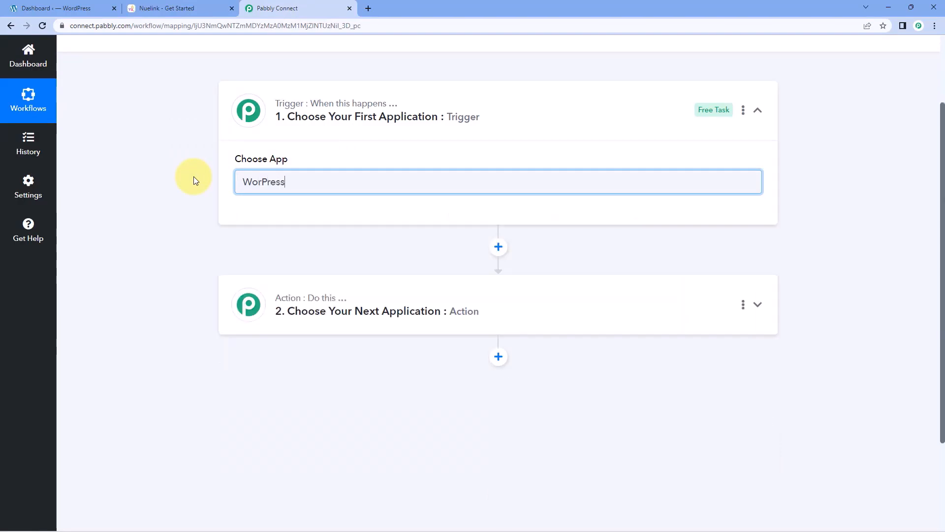
pyautogui.write('d')
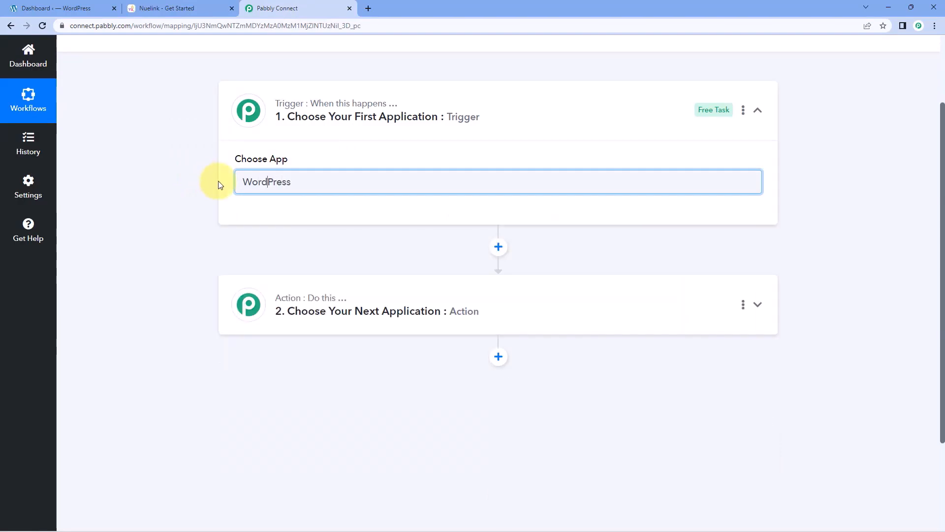
pyautogui.click(268, 236)
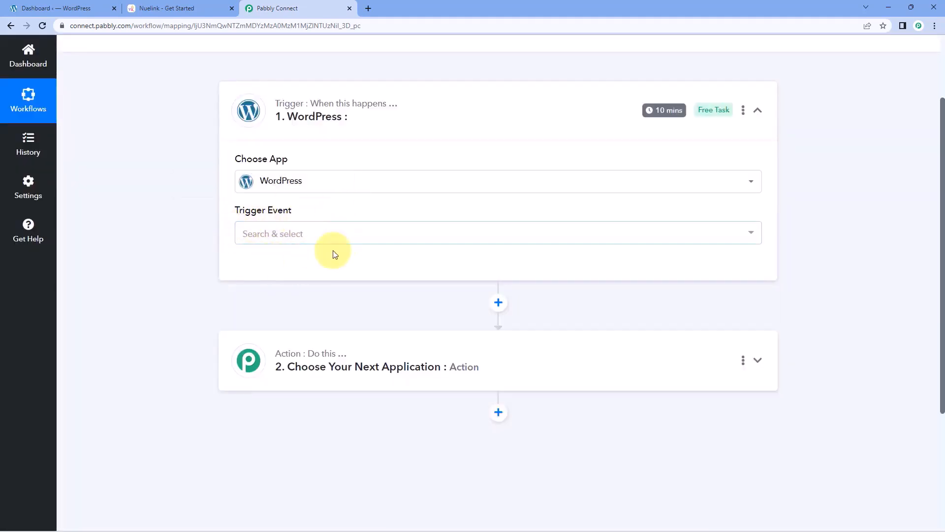
pyautogui.click(276, 234)
pyautogui.scroll(-1, 216, 241)
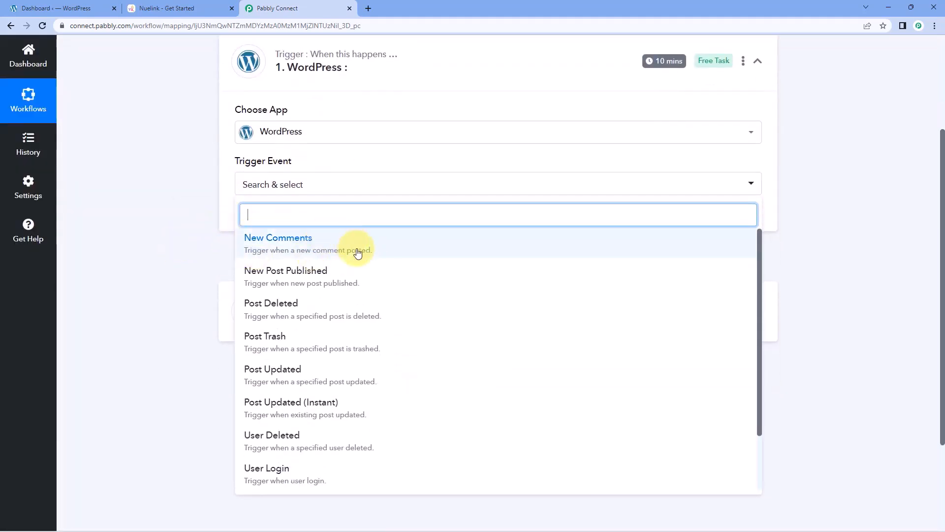
pyautogui.click(318, 272)
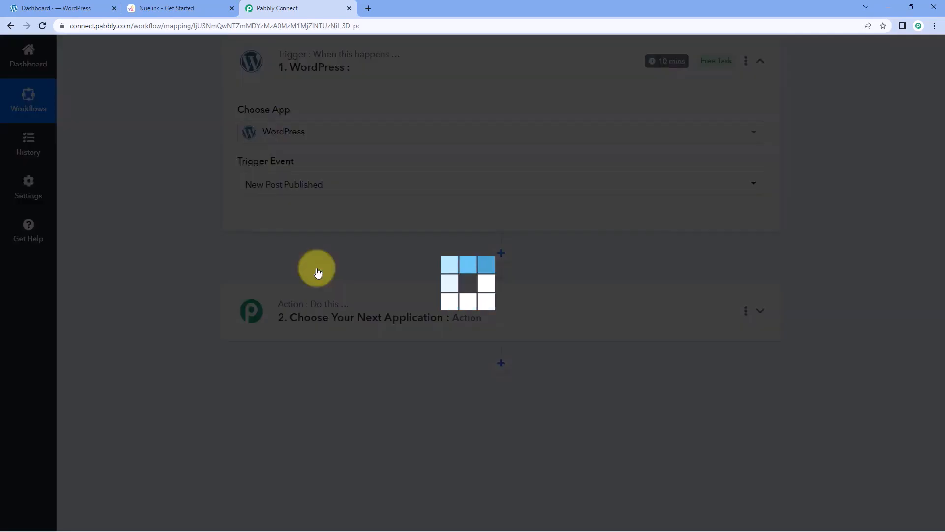
pyautogui.scroll(-1, 317, 260)
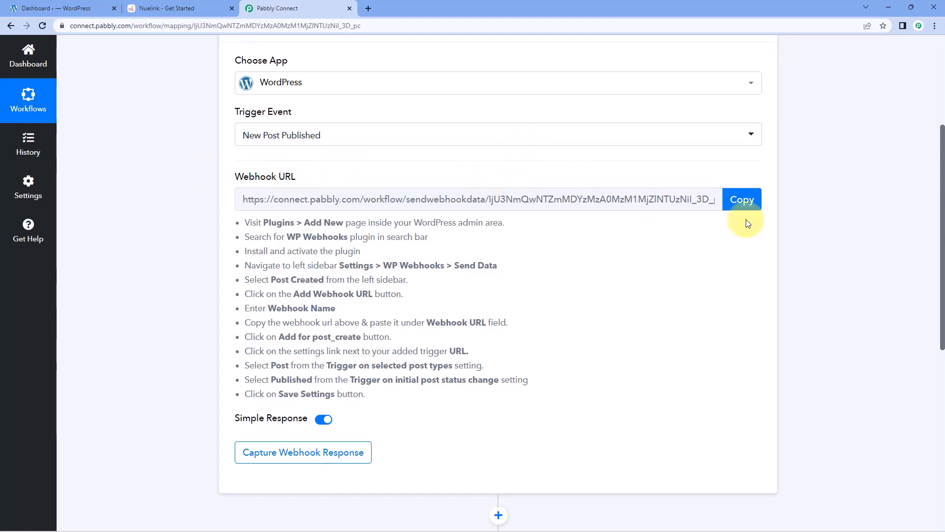
# Copy the webhook URL, start capturing the webhook response, and move to WordPress.
pyautogui.click(743, 200)
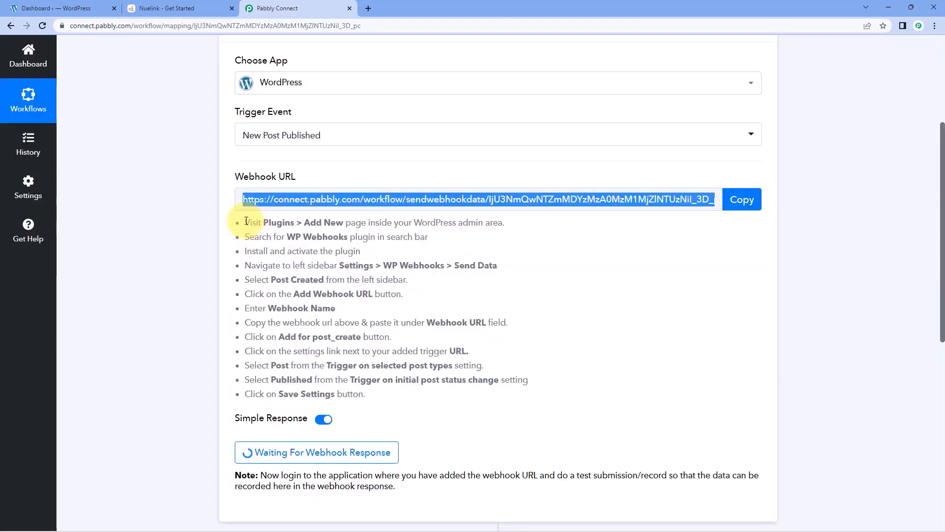
pyautogui.moveTo(246, 221); pyautogui.dragTo(378, 397)
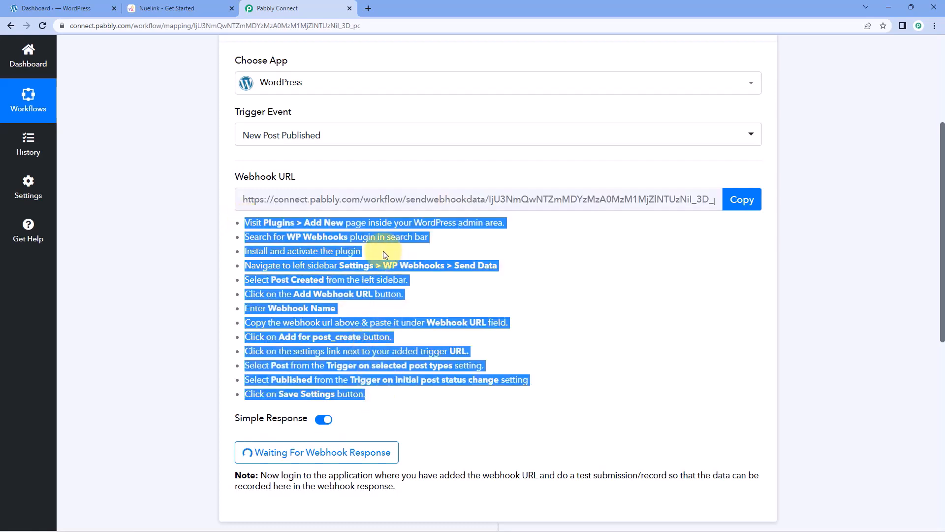
pyautogui.click(429, 256)
pyautogui.scroll(1, 429, 256)
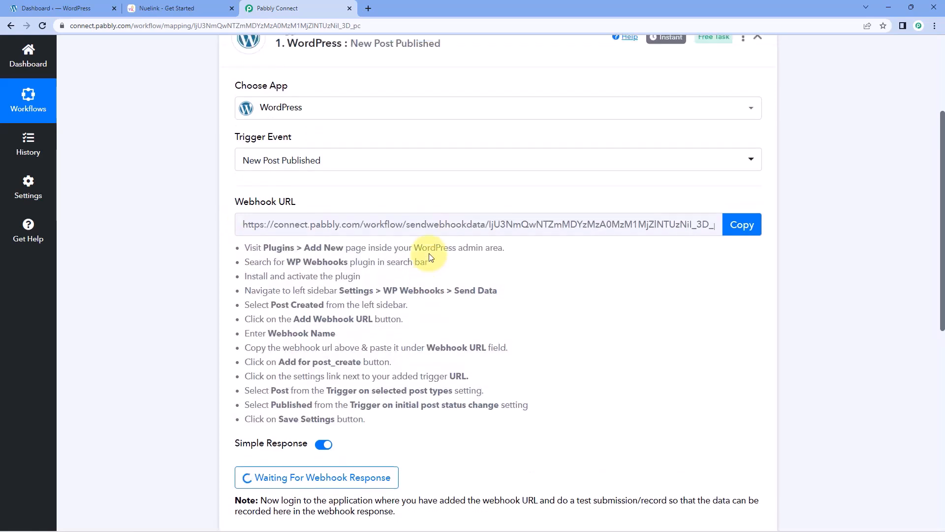
pyautogui.click(81, 6)
# Filter Installed Plugins for 'WP Webhooks', showing WP Webhooks 3.3.1 and WP Webhooks - Comments active.
pyautogui.scroll(-5, 114, 208)
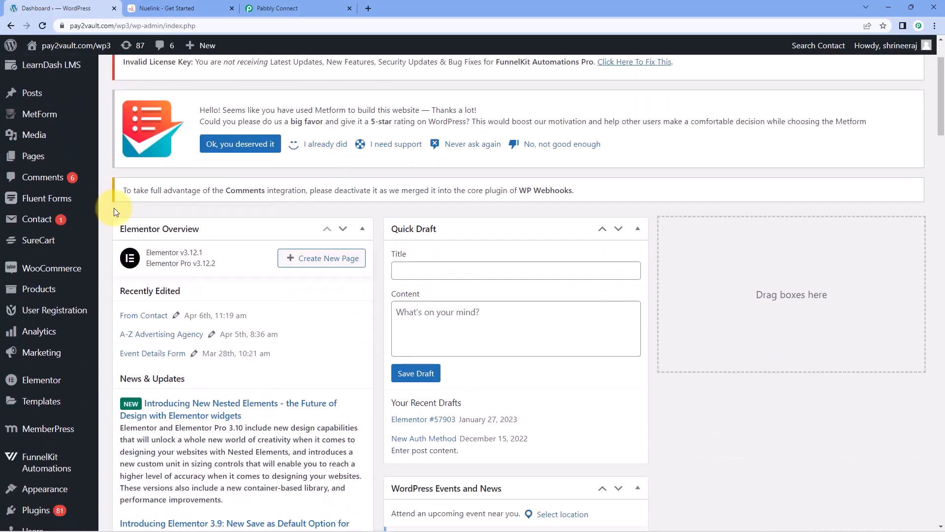
pyautogui.scroll(-1, 111, 297)
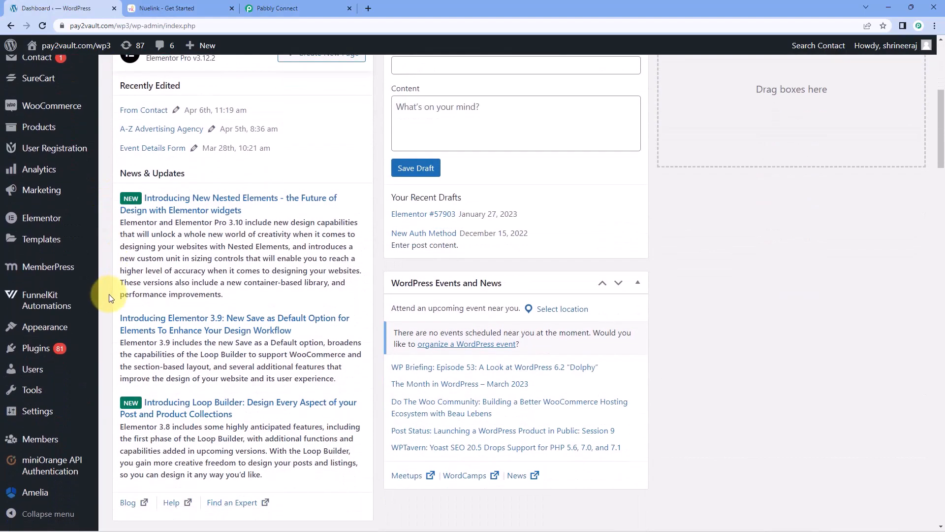
pyautogui.moveTo(42, 351)
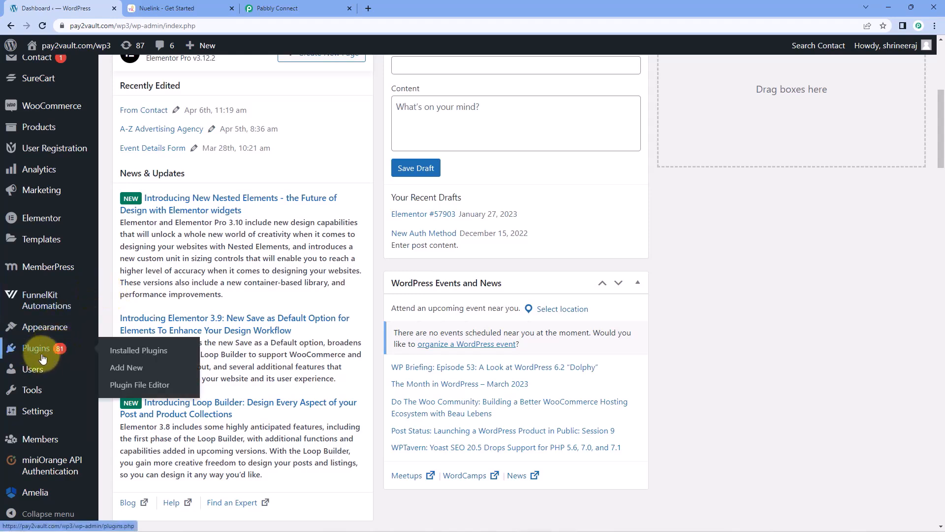
pyautogui.click(128, 368)
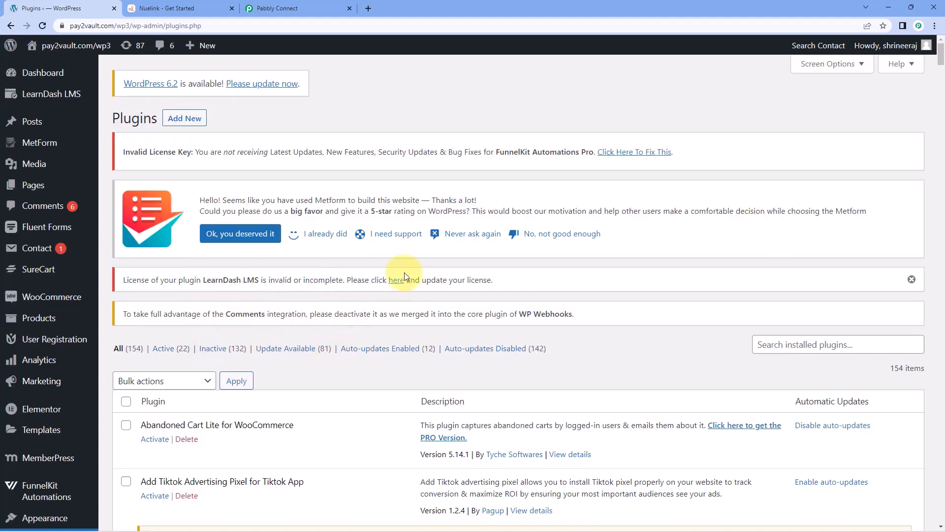
pyautogui.scroll(-2, 419, 291)
pyautogui.click(820, 247)
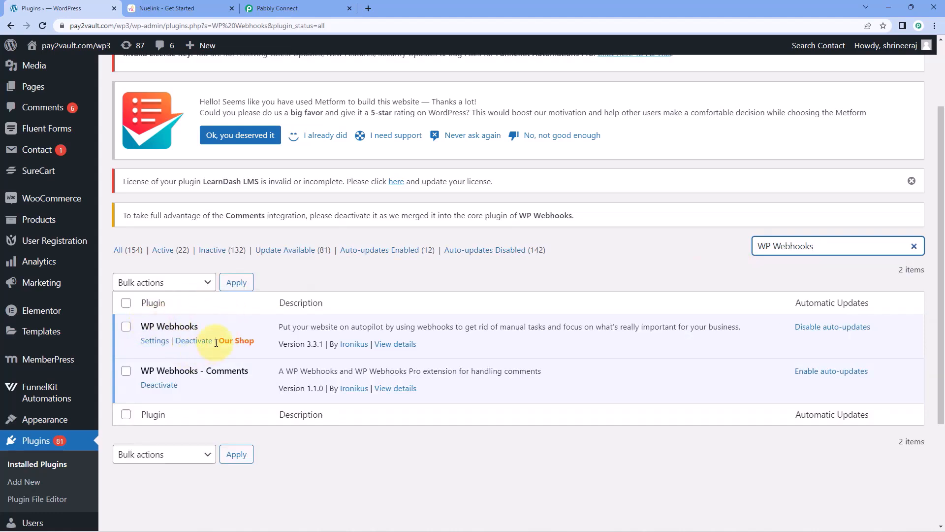
pyautogui.scroll(2, 49, 275)
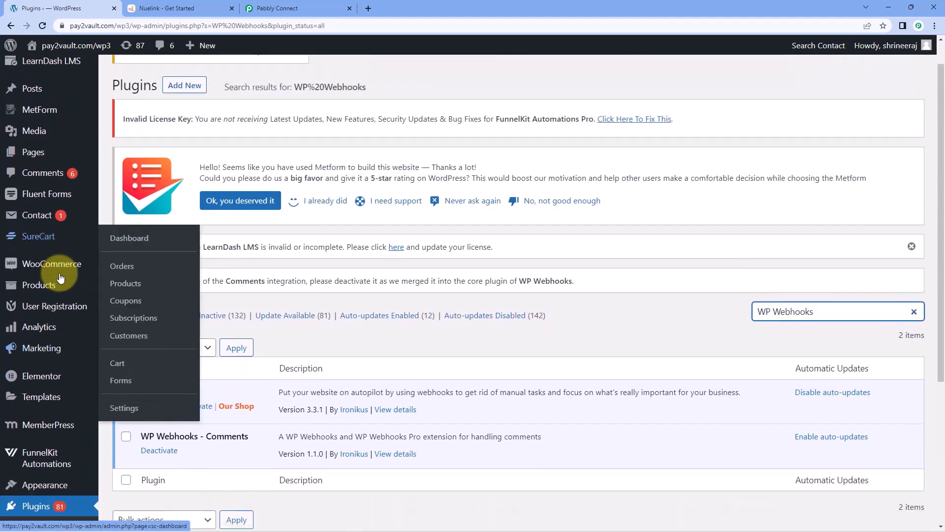
pyautogui.scroll(-3, 68, 295)
pyautogui.scroll(2, 63, 315)
pyautogui.moveTo(59, 414)
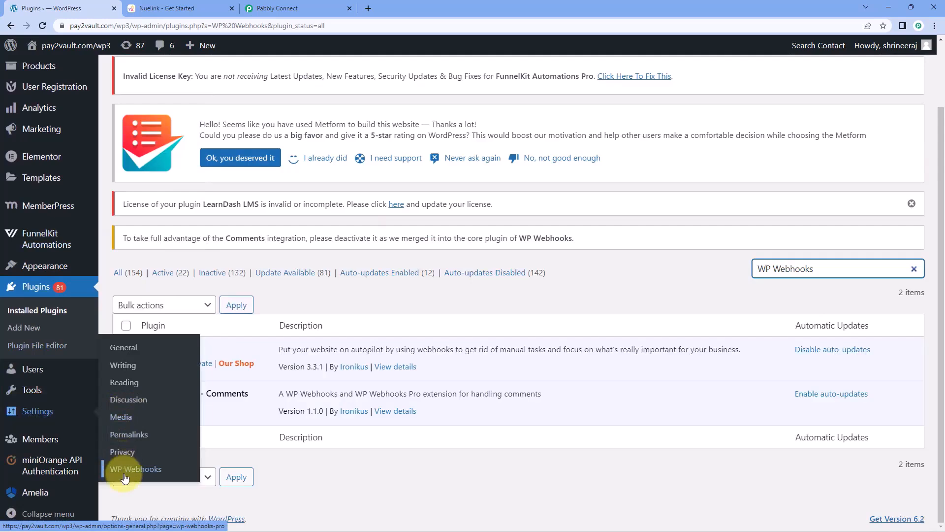
# Open WP Webhooks Send Data and select the Post created (post_create) trigger.
pyautogui.click(178, 474)
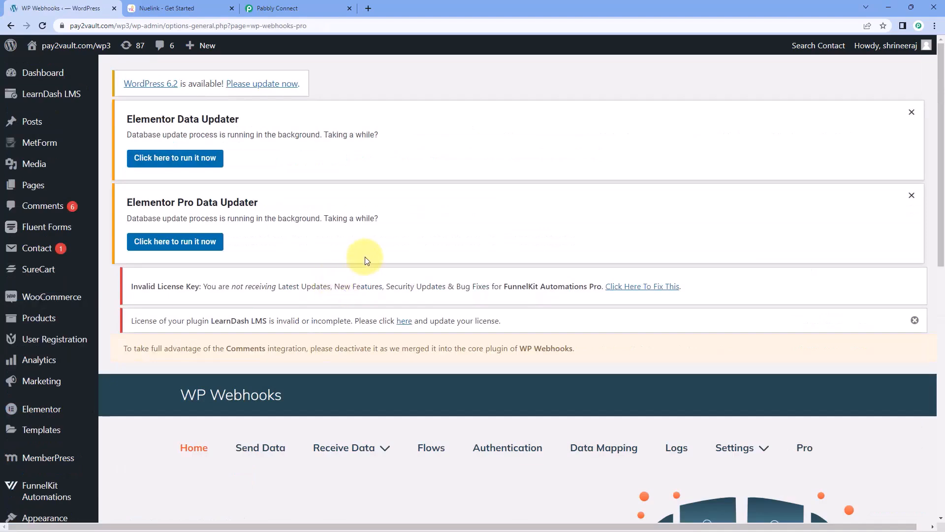
pyautogui.scroll(-2, 364, 260)
pyautogui.scroll(-3, 299, 240)
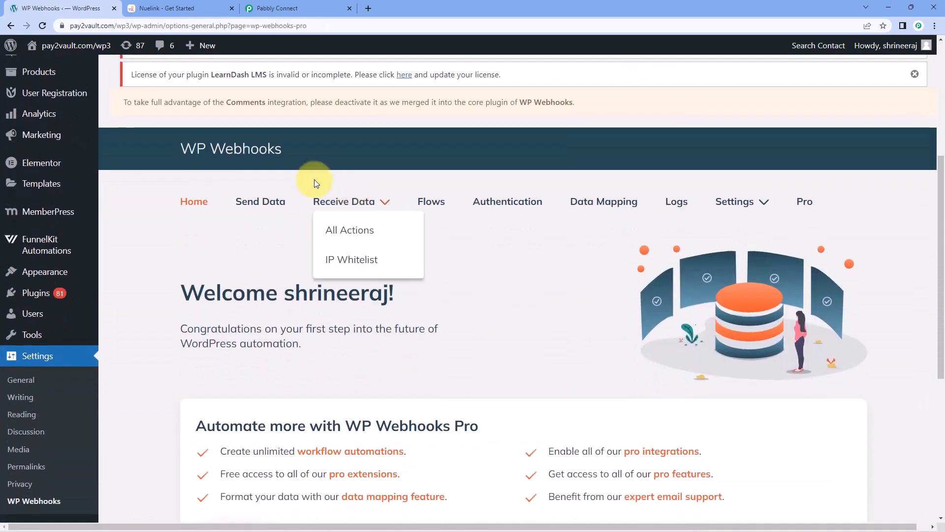
pyautogui.click(263, 204)
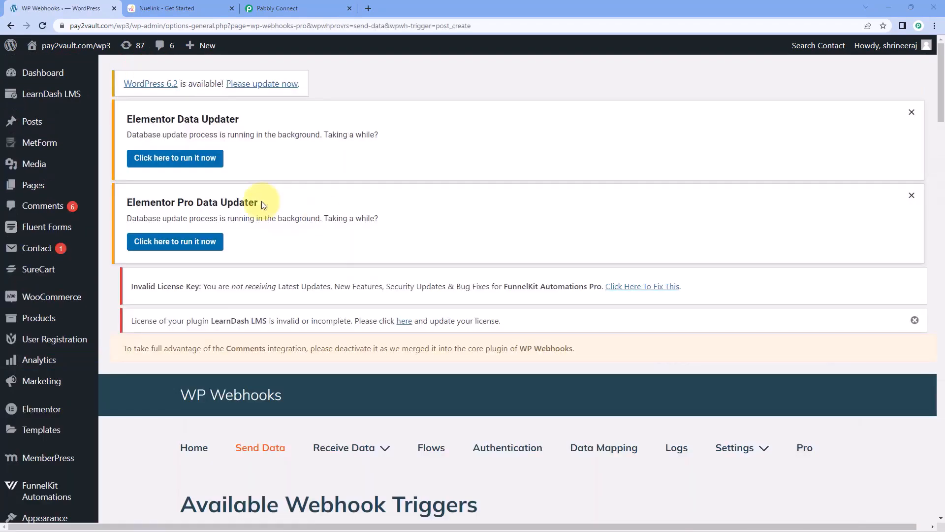
pyautogui.scroll(-5, 306, 244)
pyautogui.scroll(-7, 307, 245)
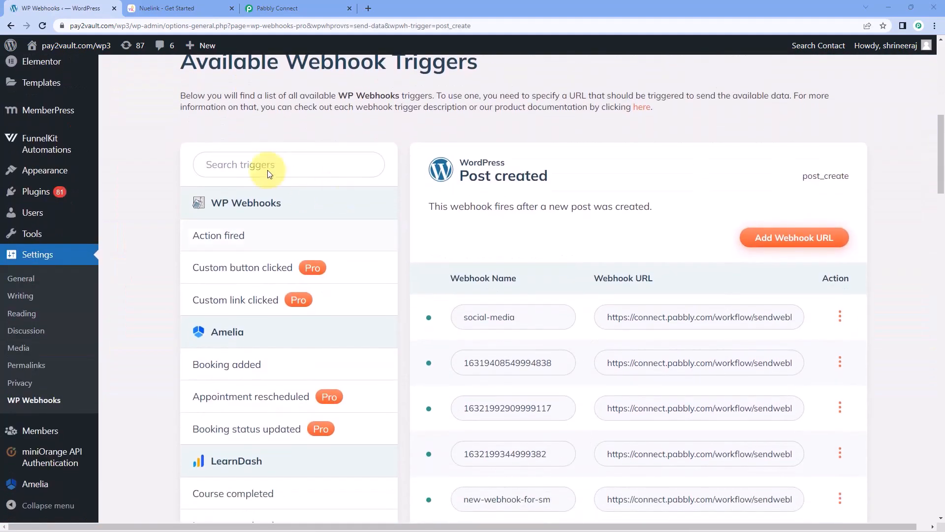
pyautogui.scroll(-7, 181, 216)
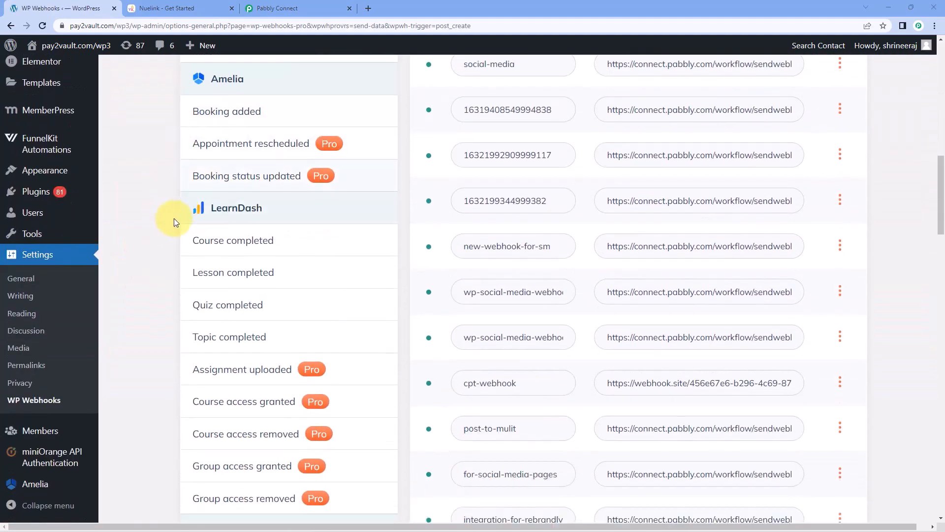
pyautogui.scroll(-2, 181, 223)
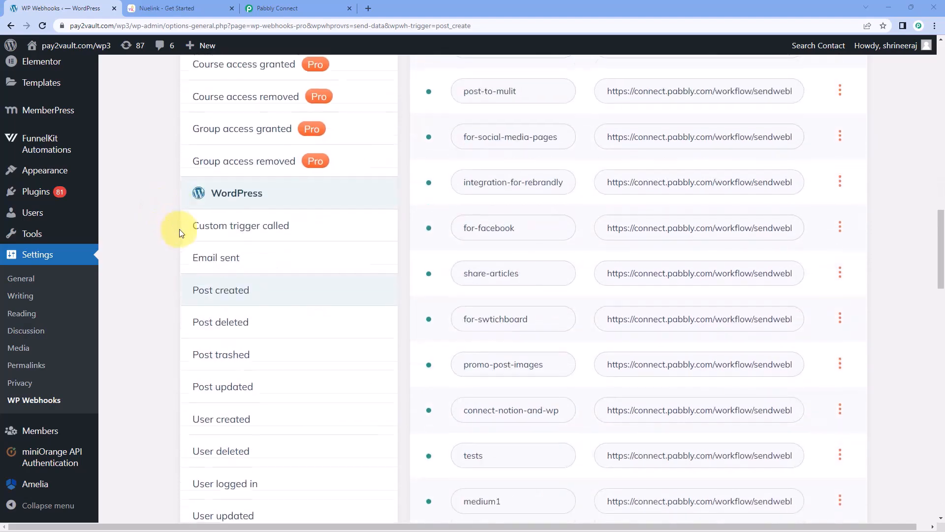
pyautogui.click(202, 292)
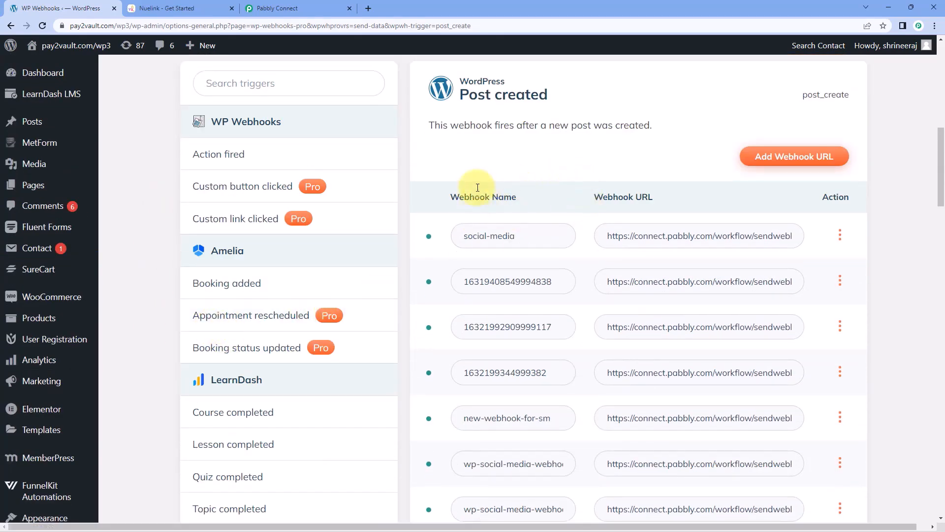
# Add a post_create webhook named Nuelink using the copied Pabbly Connect webhook URL.
pyautogui.click(802, 156)
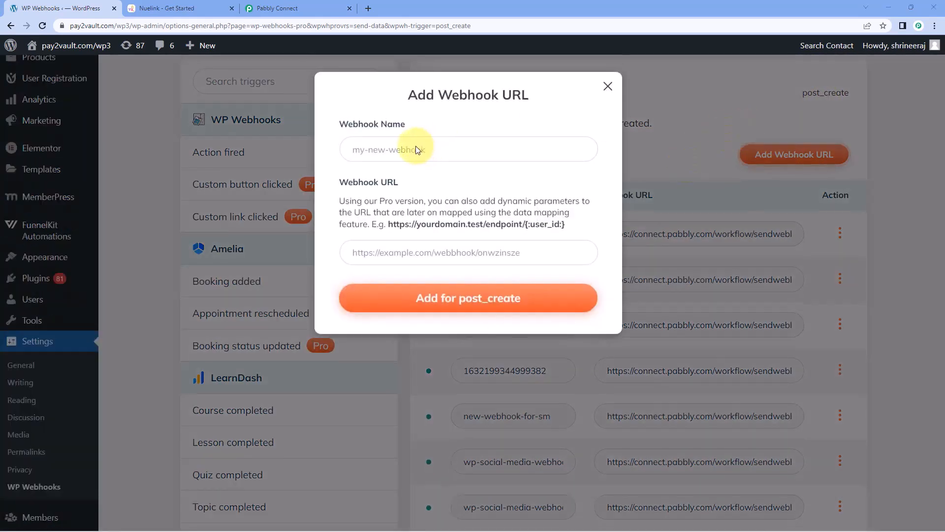
pyautogui.click(422, 151)
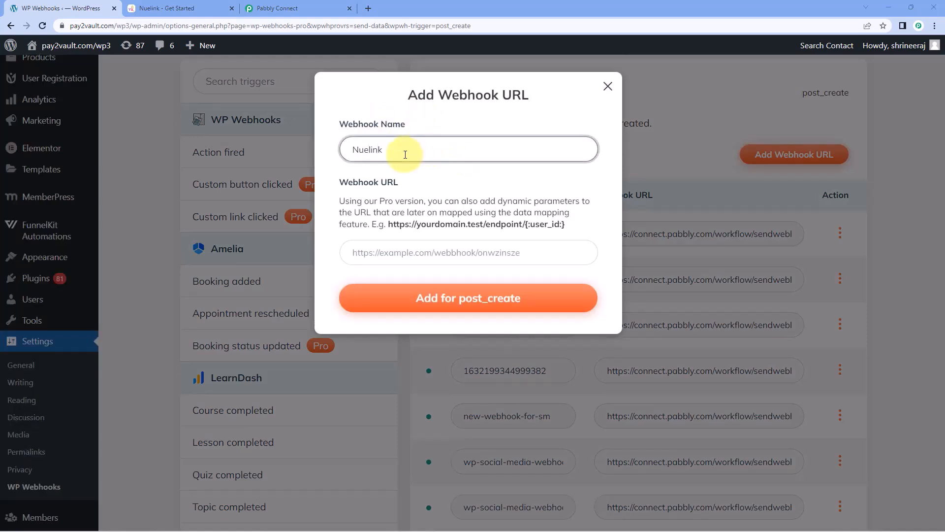
pyautogui.click(391, 252)
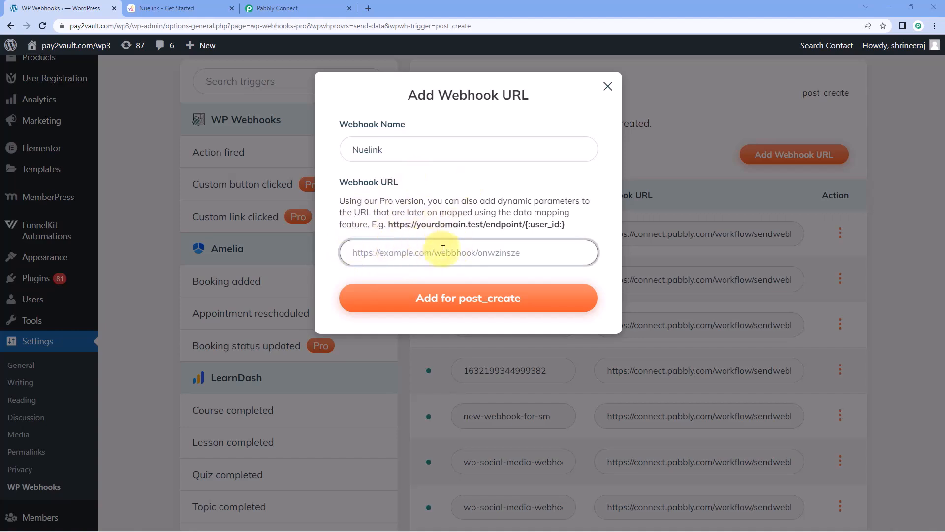
pyautogui.click(278, 8)
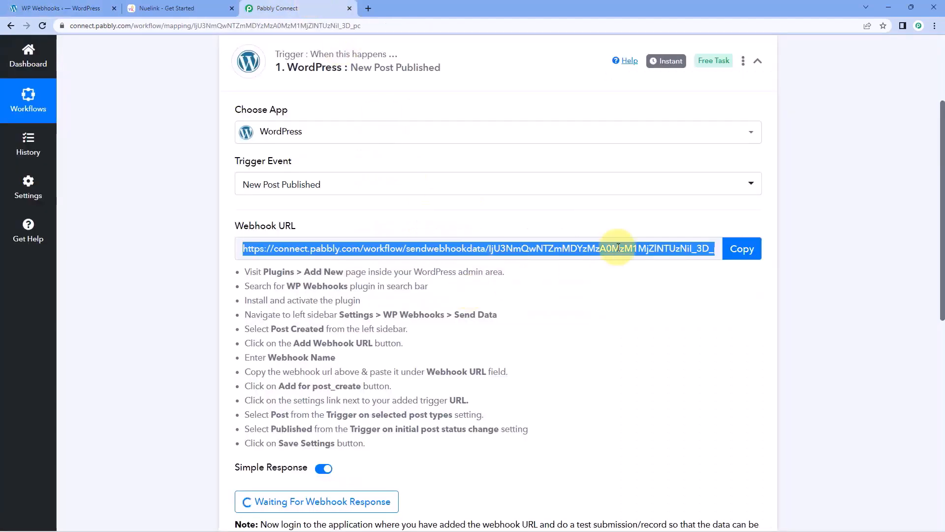
pyautogui.click(737, 252)
pyautogui.click(64, 9)
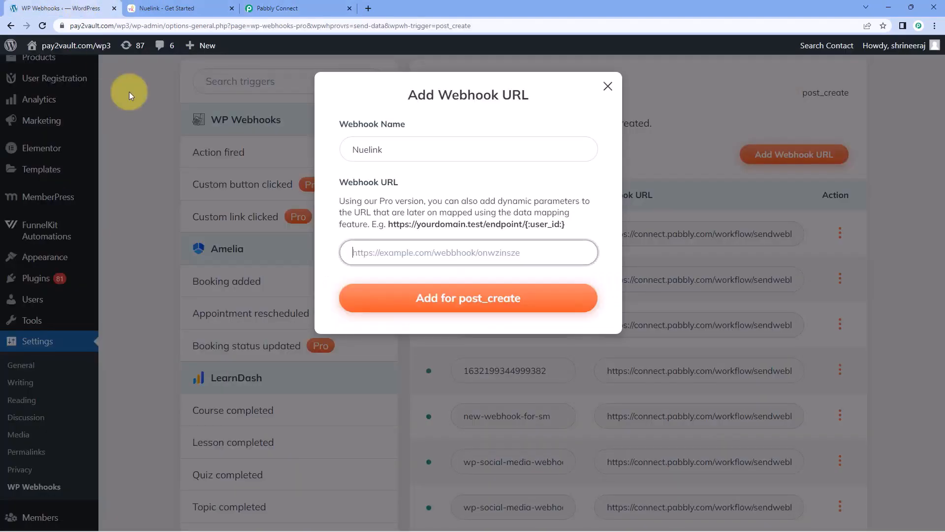
pyautogui.rightClick(364, 252)
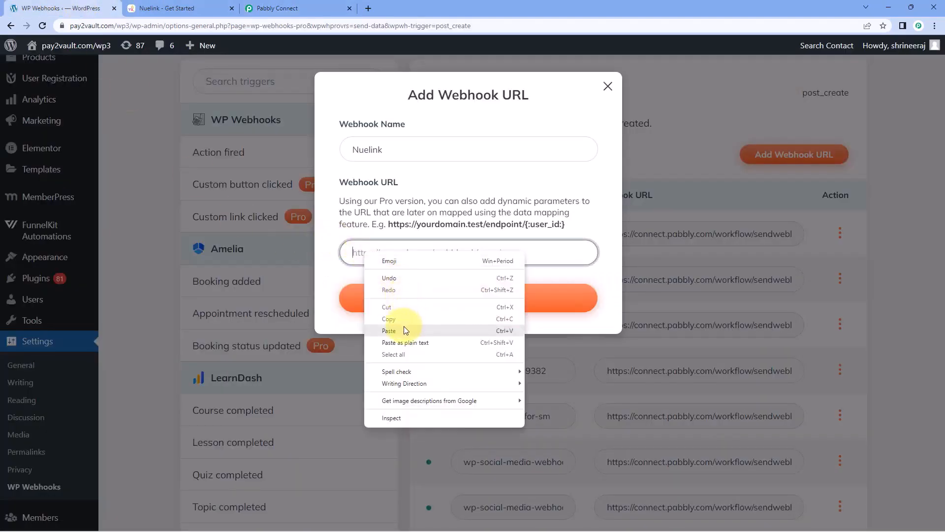
pyautogui.click(404, 326)
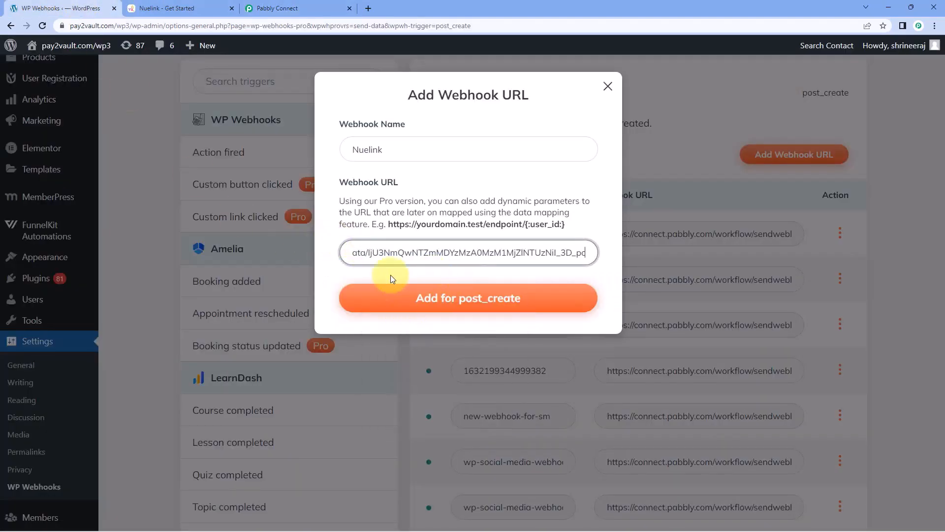
pyautogui.click(469, 301)
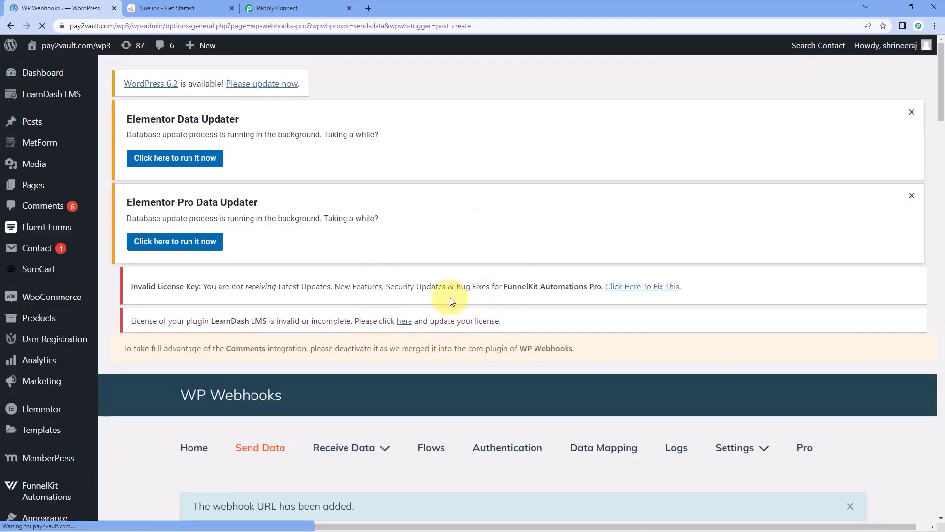
# Scroll to the nuelink webhook and open its Settings.
pyautogui.scroll(-5, 452, 302)
pyautogui.scroll(-10, 417, 278)
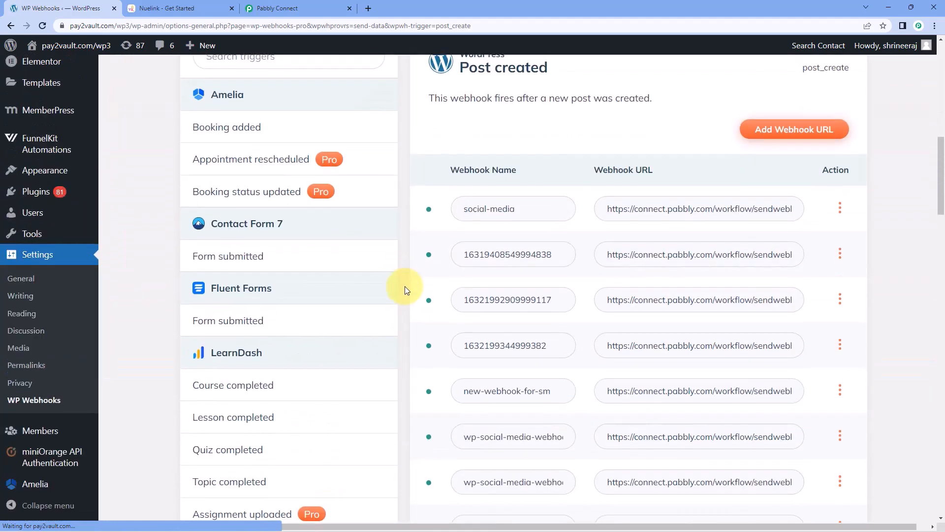
pyautogui.scroll(-17, 402, 266)
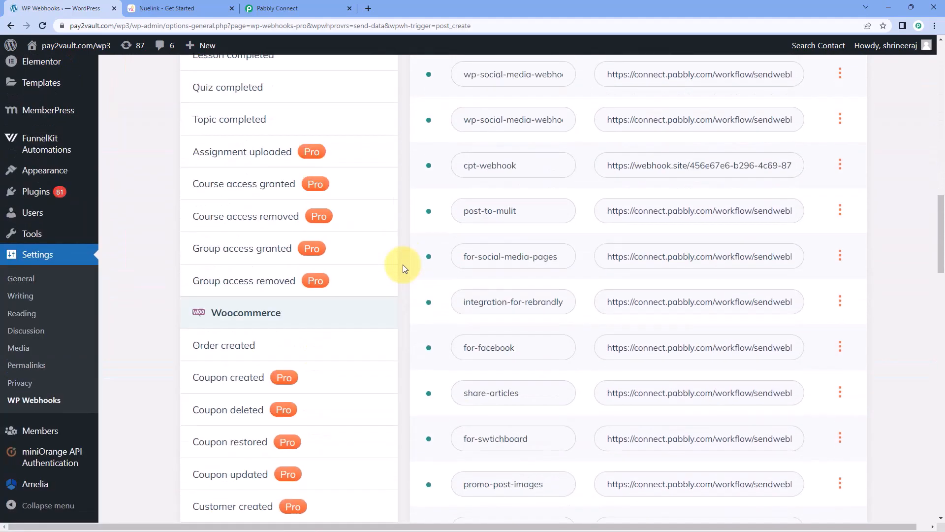
pyautogui.scroll(-12, 401, 269)
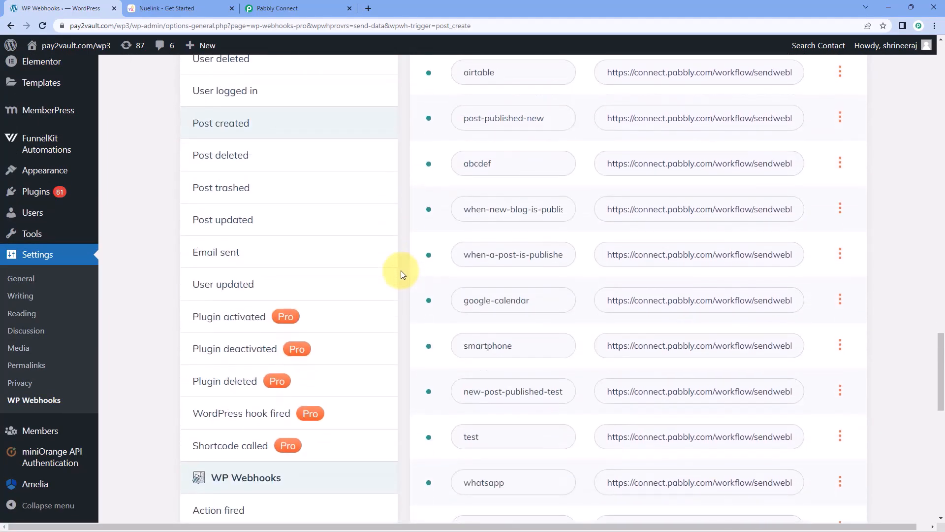
pyautogui.scroll(-4, 402, 277)
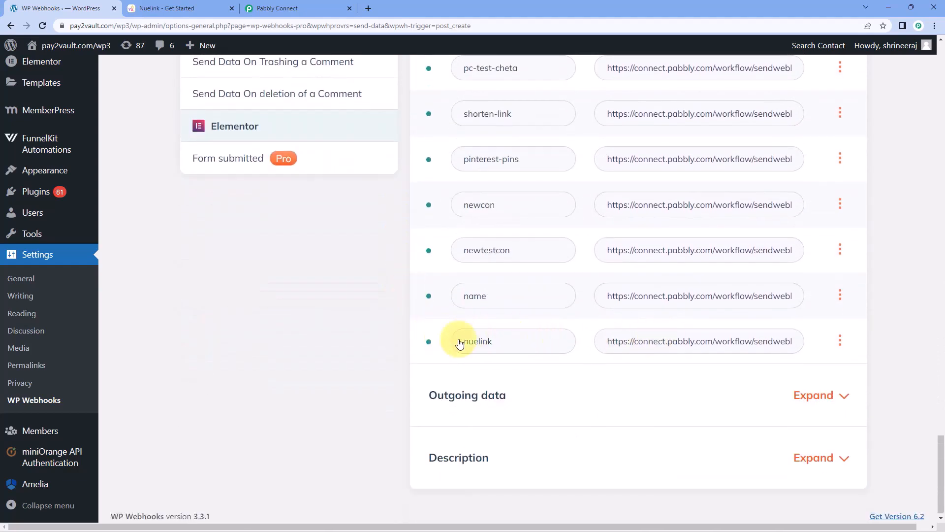
pyautogui.click(841, 340)
pyautogui.click(855, 419)
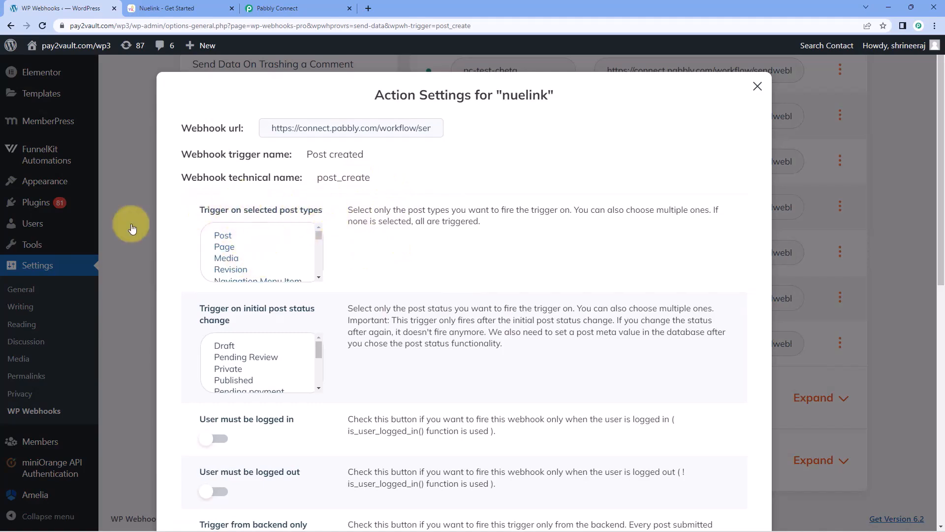
# Restrict the nuelink webhook to Post type and Published status, then return to Pabbly Connect.
pyautogui.click(226, 238)
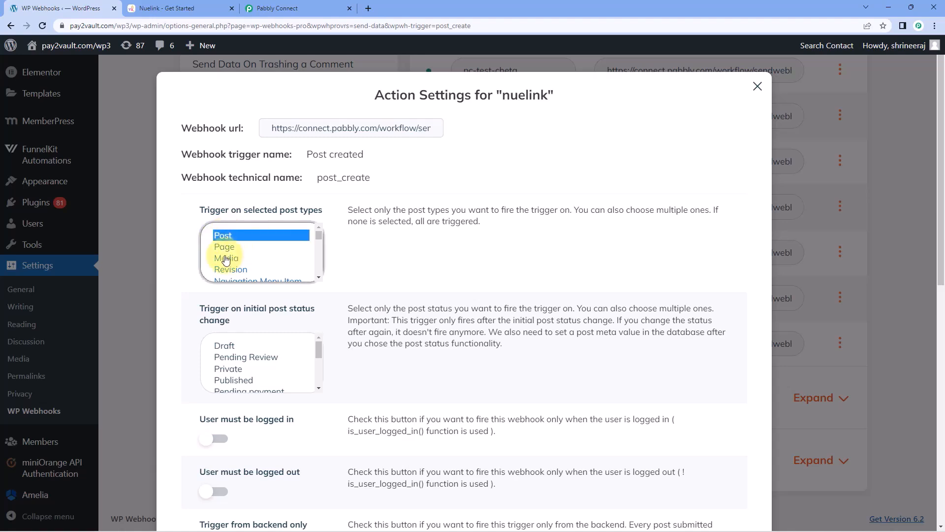
pyautogui.scroll(-2, 302, 231)
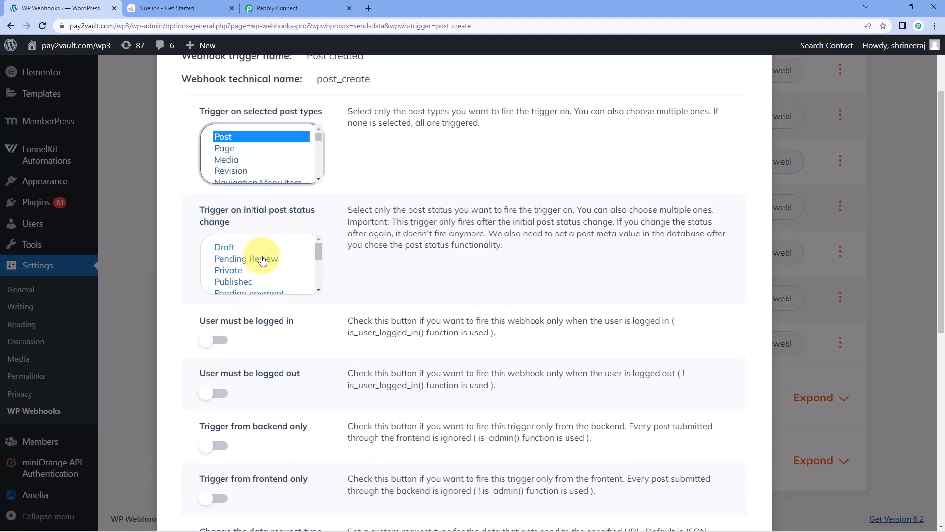
pyautogui.click(242, 281)
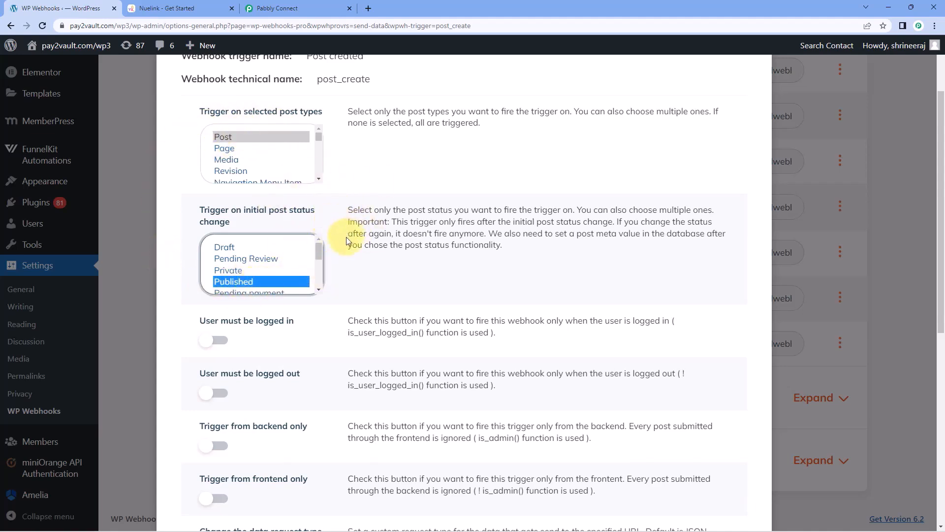
pyautogui.scroll(-6, 343, 239)
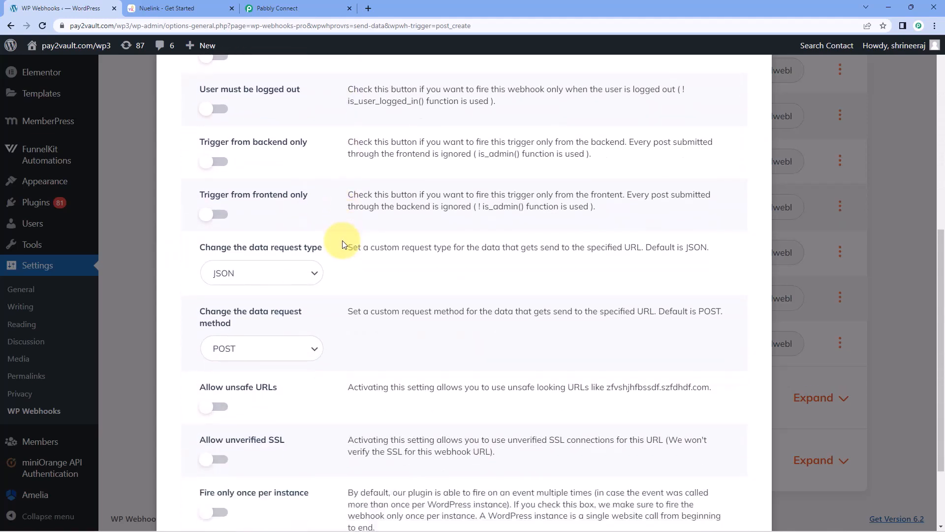
pyautogui.scroll(-2, 342, 244)
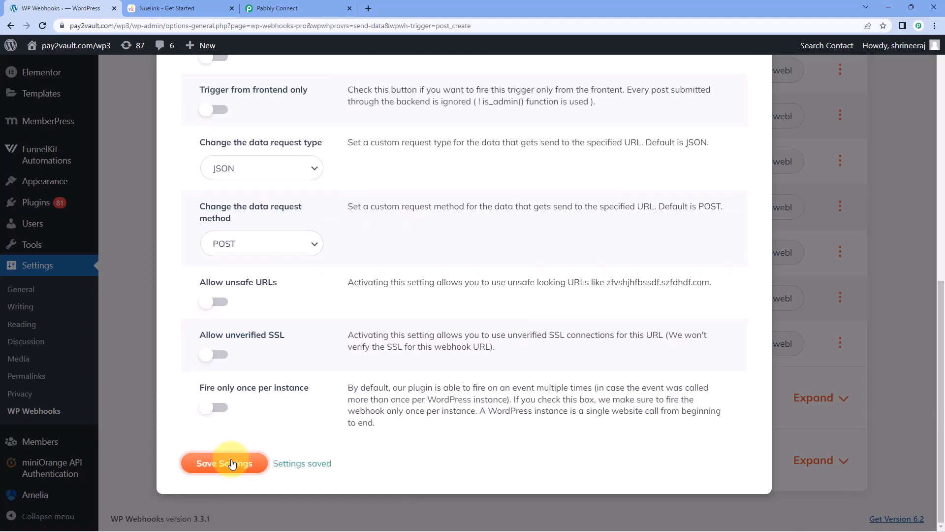
pyautogui.scroll(15, 665, 211)
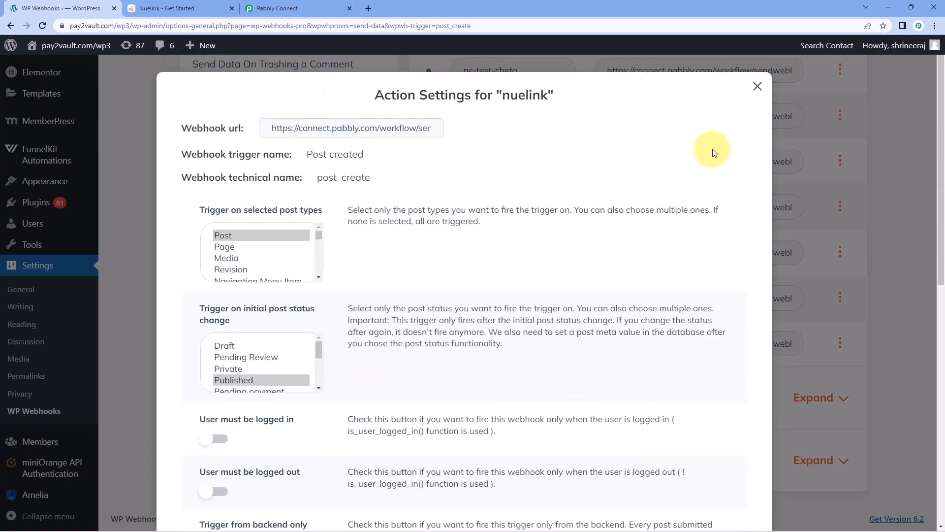
pyautogui.click(749, 84)
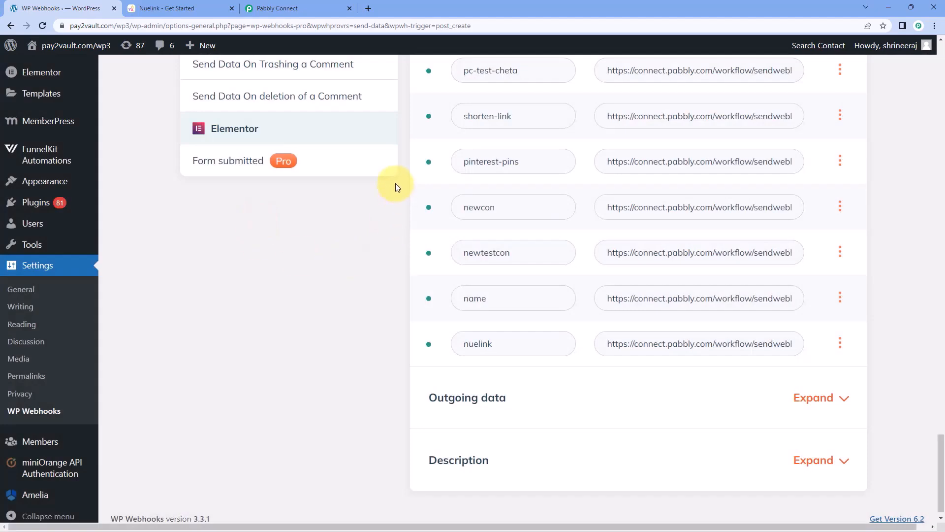
pyautogui.scroll(10, 342, 74)
pyautogui.click(277, 8)
# Leave the Pabbly trigger waiting and choose Posts > Add New in WordPress.
pyautogui.click(155, 246)
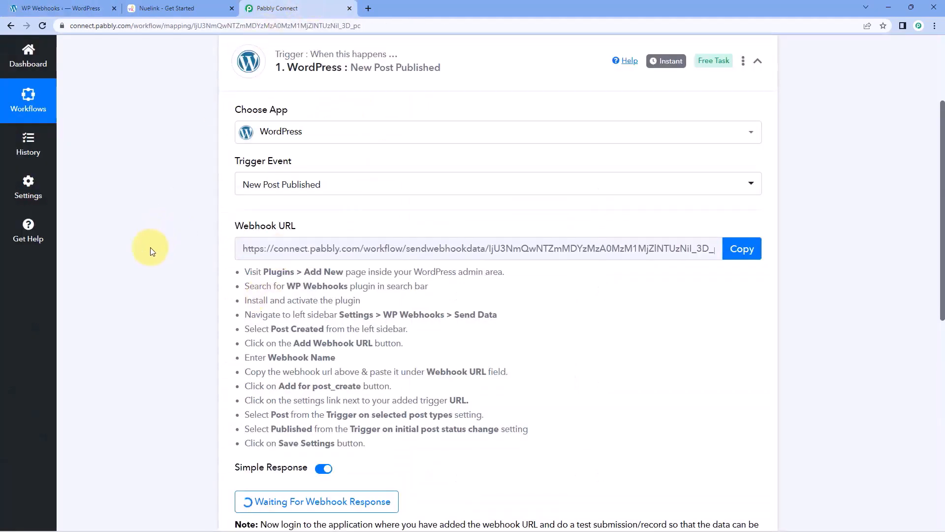
pyautogui.scroll(-5, 167, 258)
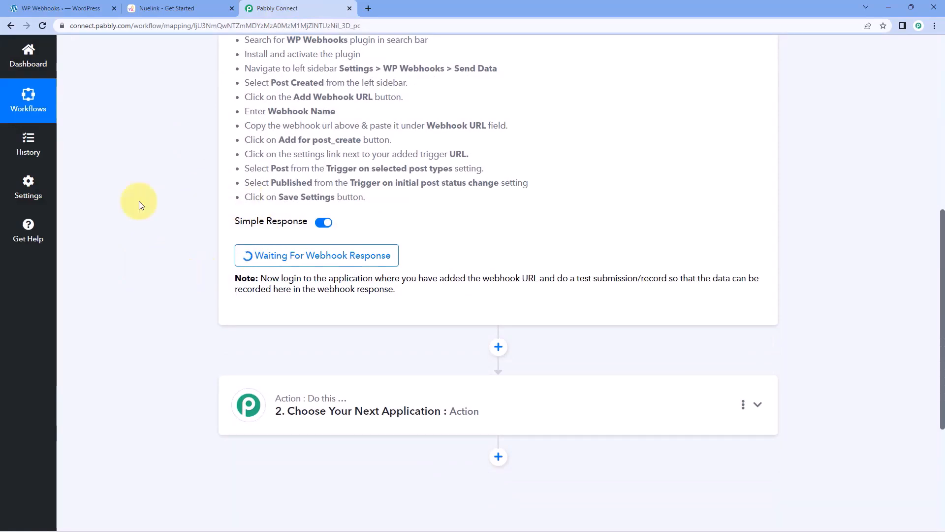
pyautogui.hotkey('ctrl', '1')
pyautogui.scroll(3, 133, 216)
pyautogui.moveTo(59, 122)
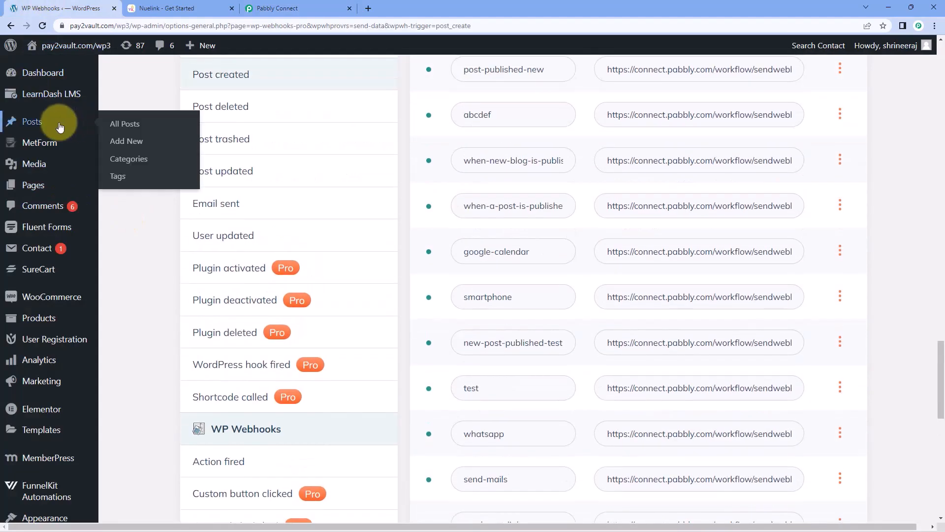
pyautogui.click(127, 142)
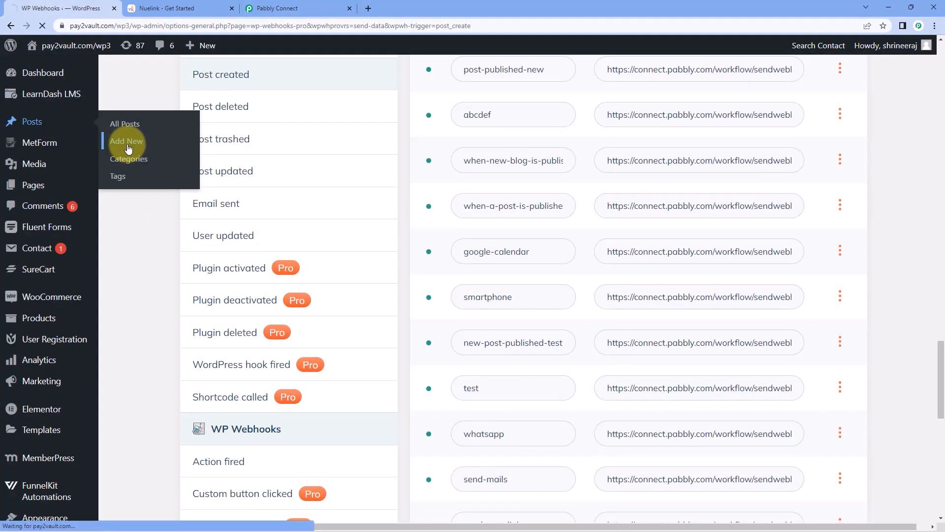
# Title the new post 'Automation & Integration' and paste the article text into its body.
pyautogui.scroll(-4, 436, 190)
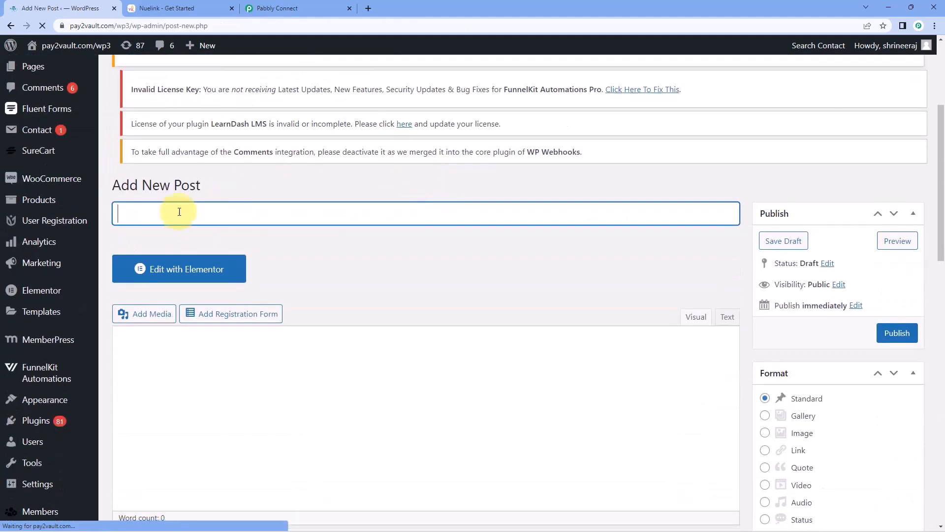
pyautogui.write('A')
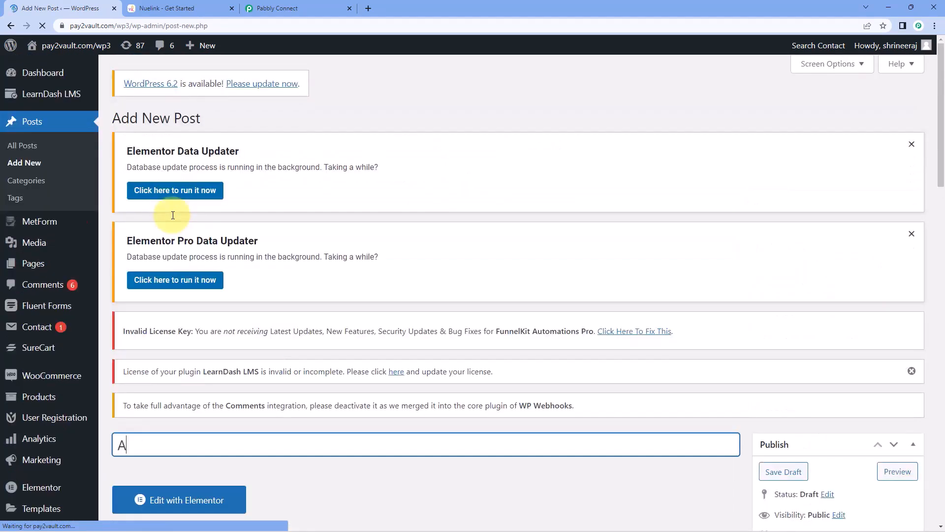
pyautogui.scroll(-4, 173, 218)
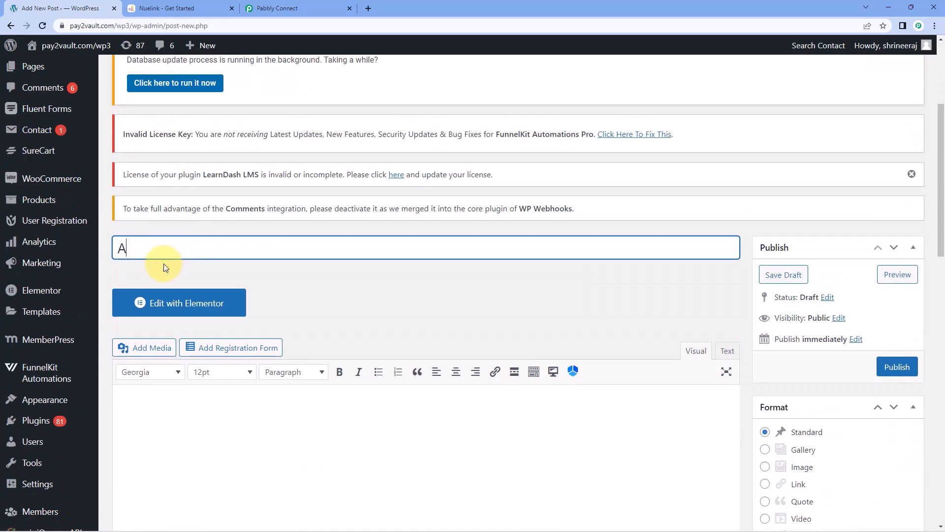
pyautogui.write('utomation & ')
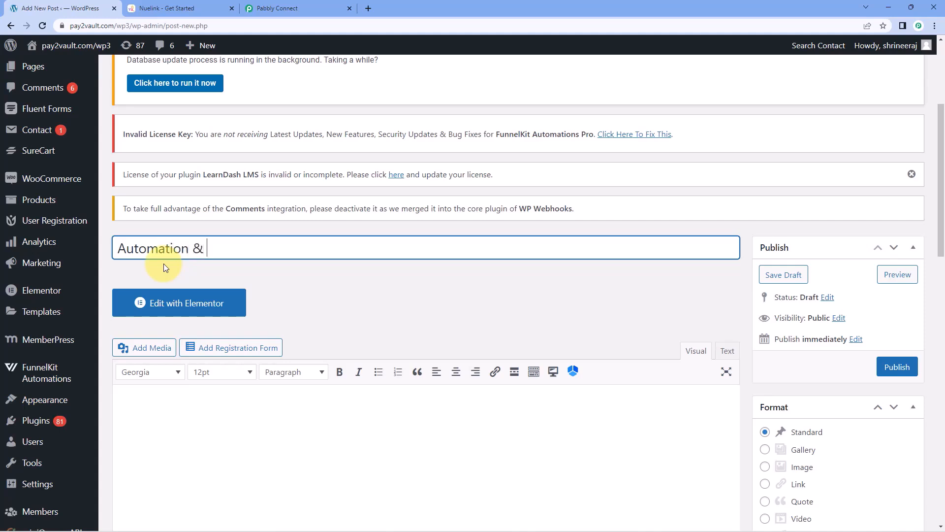
pyautogui.write('Integration')
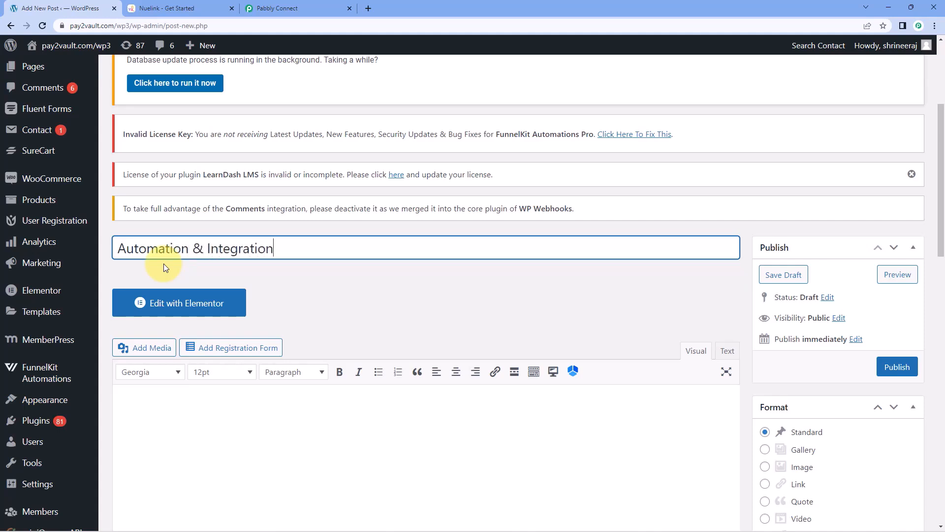
pyautogui.scroll(-2, 310, 274)
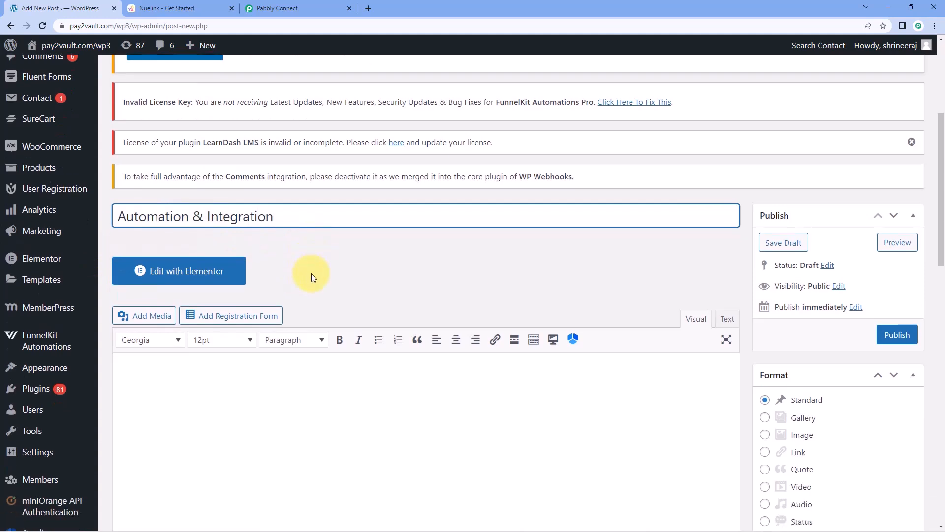
pyautogui.click(228, 321)
pyautogui.scroll(-1, 253, 315)
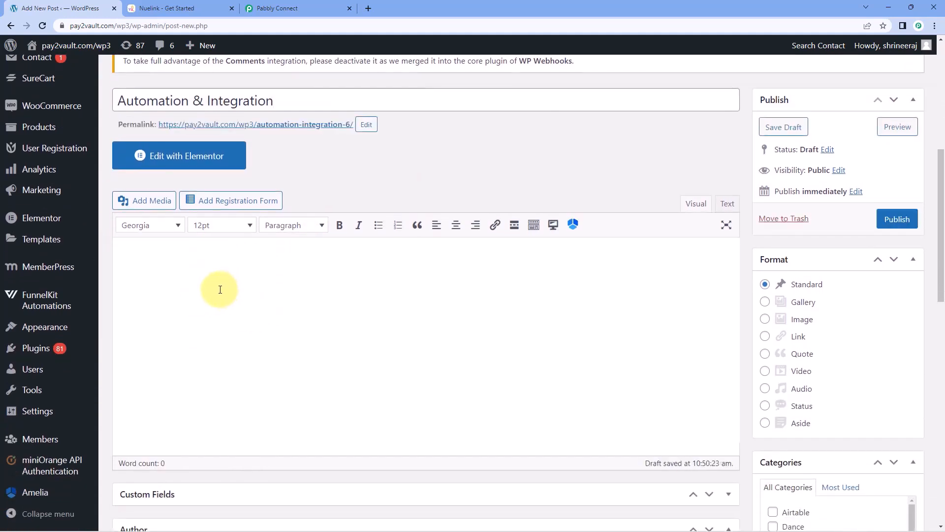
pyautogui.rightClick(220, 289)
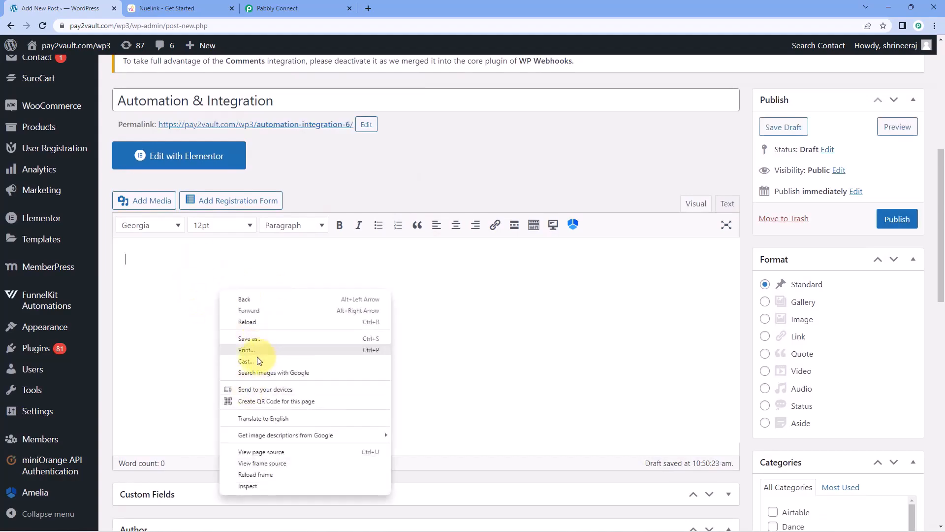
pyautogui.click(177, 267)
pyautogui.rightClick(165, 269)
pyautogui.click(199, 347)
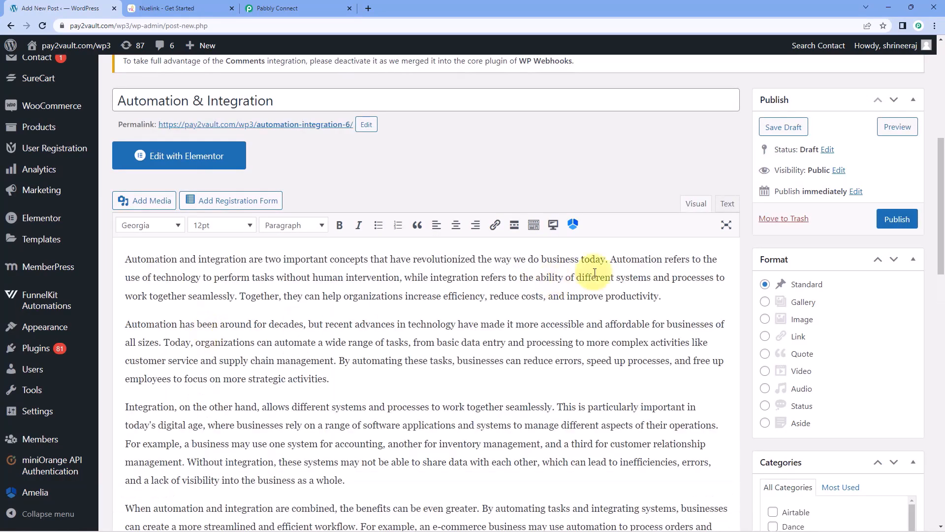
pyautogui.scroll(-15, 741, 234)
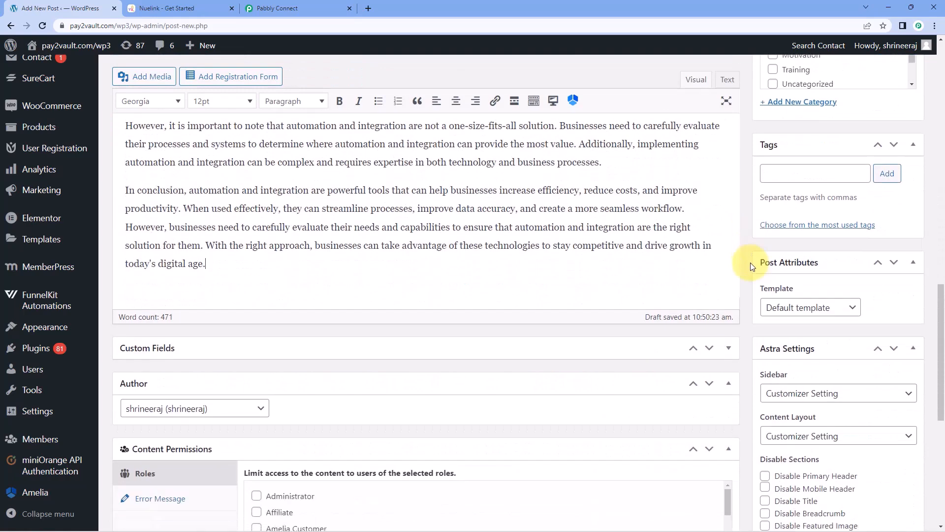
pyautogui.scroll(-4, 750, 271)
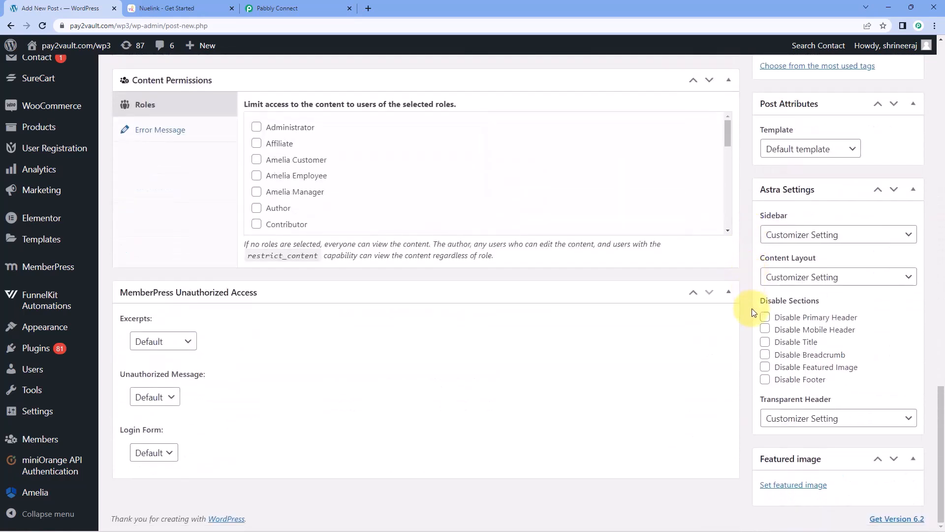
# Set the colourful gears picture as the featured image and publish the post.
pyautogui.click(782, 487)
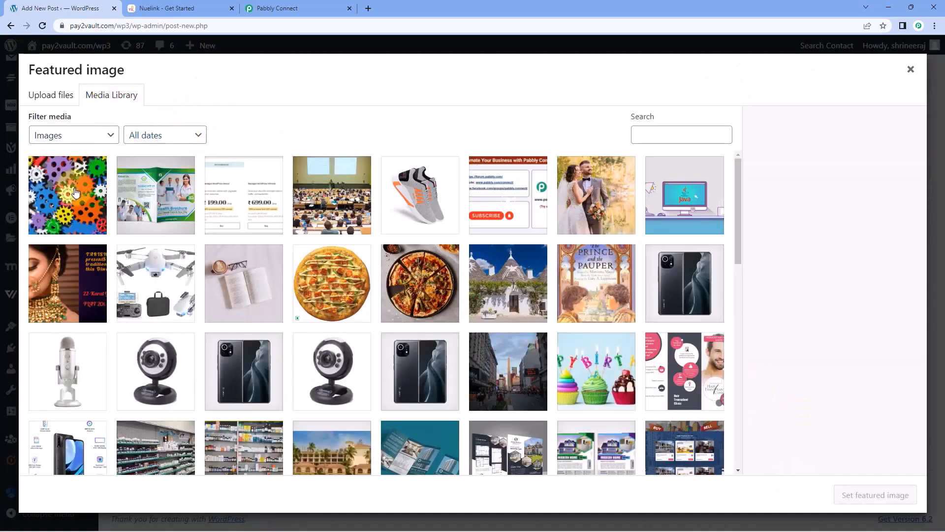
pyautogui.click(85, 189)
pyautogui.click(886, 495)
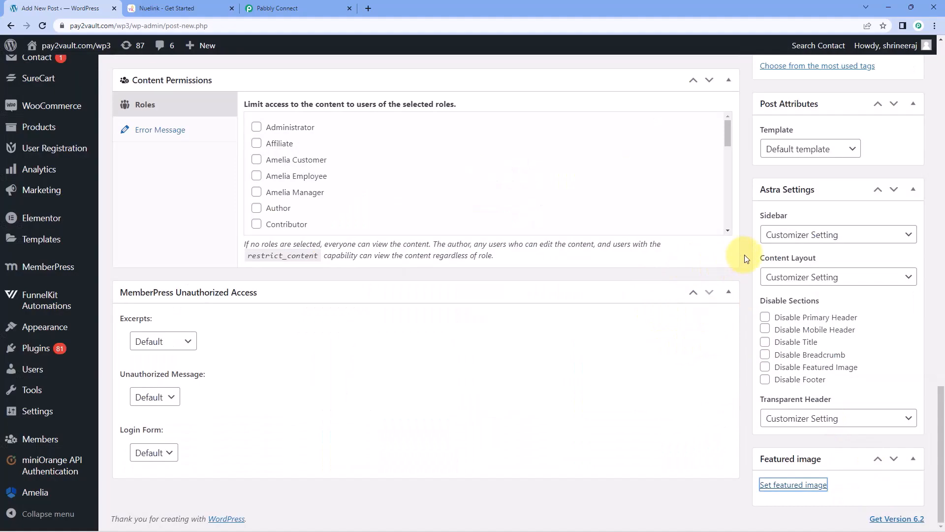
pyautogui.scroll(1, 745, 256)
pyautogui.scroll(20, 745, 258)
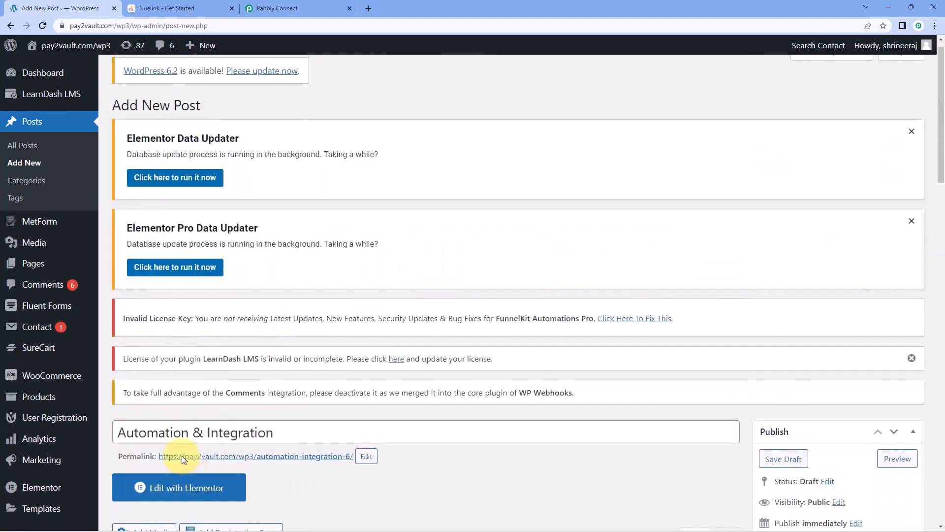
pyautogui.scroll(-3, 447, 390)
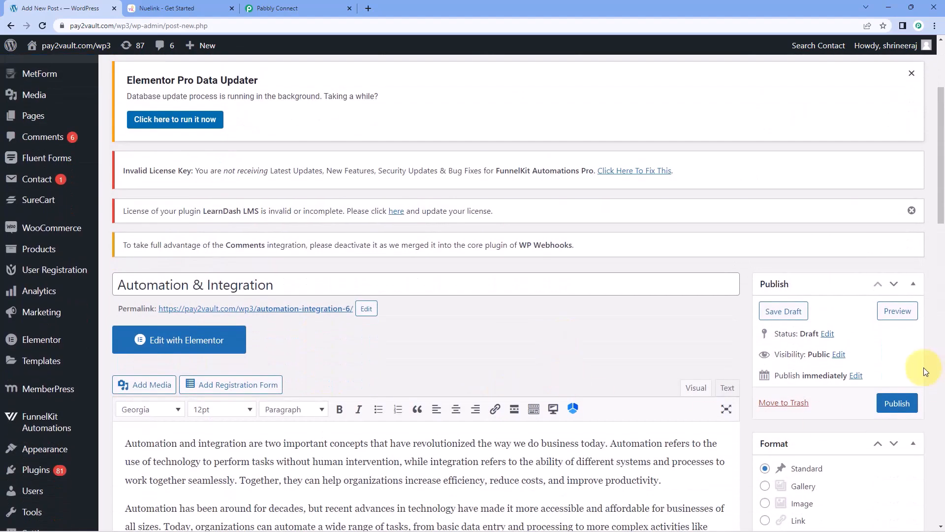
pyautogui.click(898, 403)
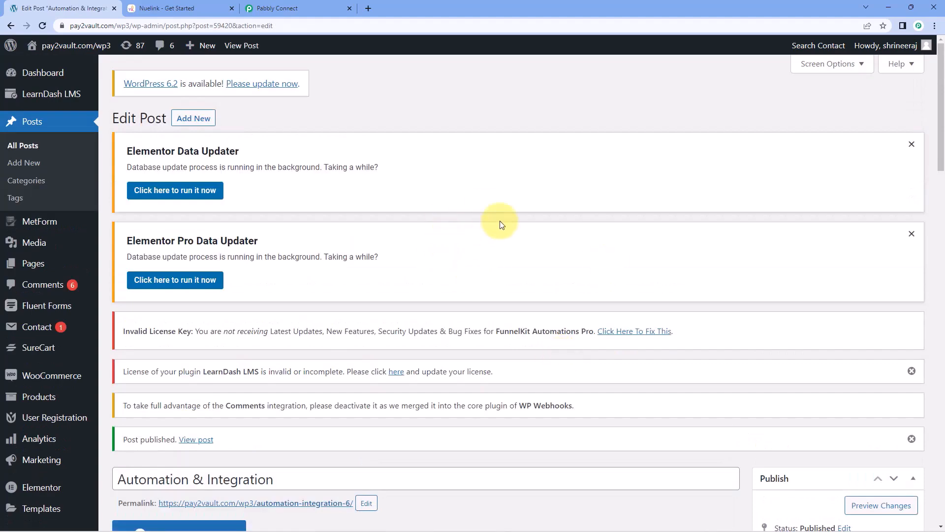
# View the live post, close the discount banner, confirm the gears image, then go back.
pyautogui.scroll(-6, 413, 249)
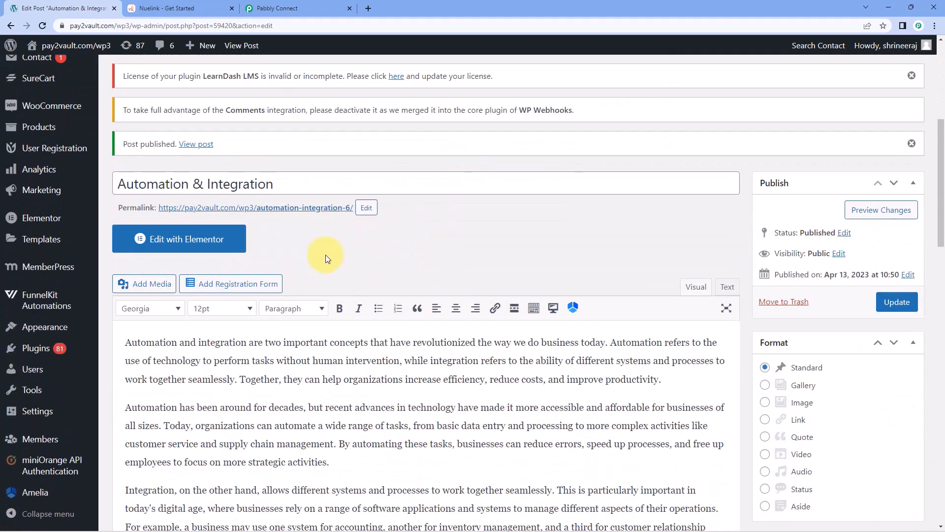
pyautogui.click(346, 209)
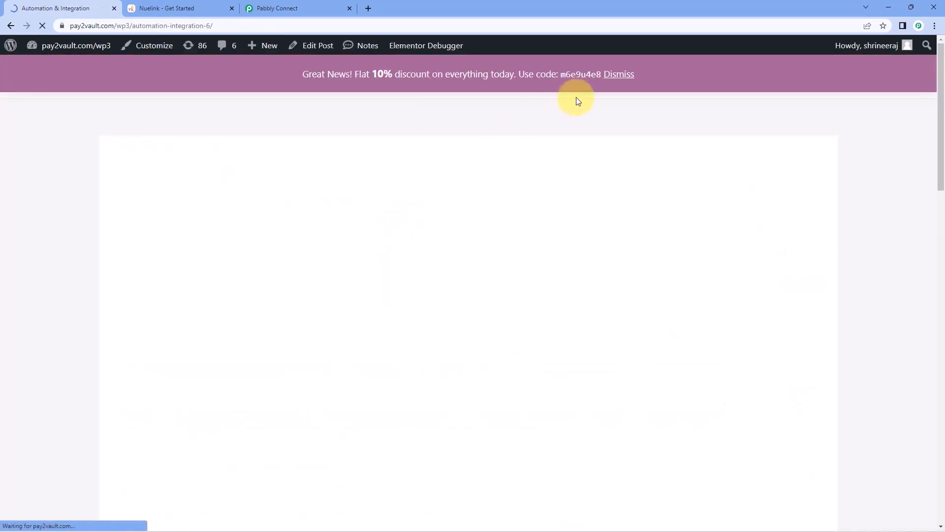
pyautogui.click(624, 77)
pyautogui.scroll(-9, 440, 200)
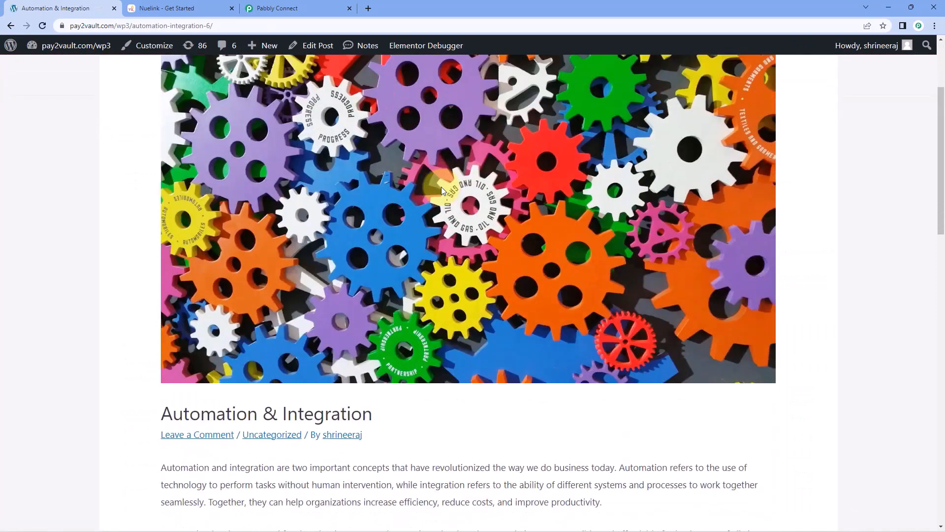
pyautogui.scroll(-2, 329, 239)
pyautogui.scroll(10, 364, 241)
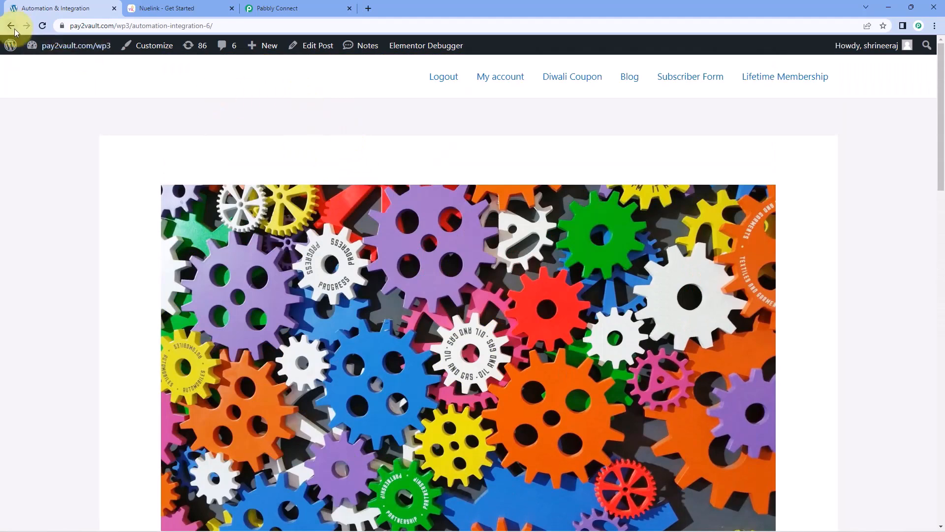
pyautogui.click(12, 28)
# Copy the captured Post Thumbnail URL and load it in a new browser tab to check the image.
pyautogui.click(315, 9)
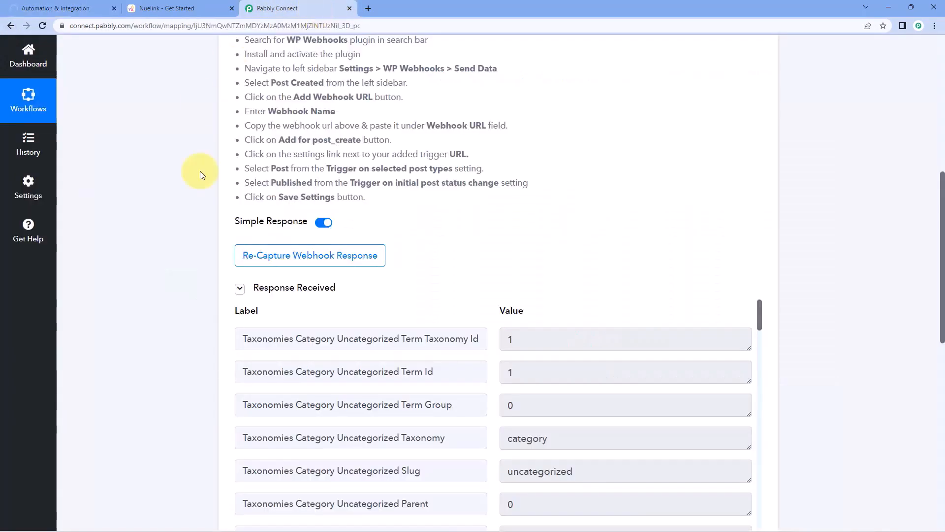
pyautogui.scroll(-2, 177, 211)
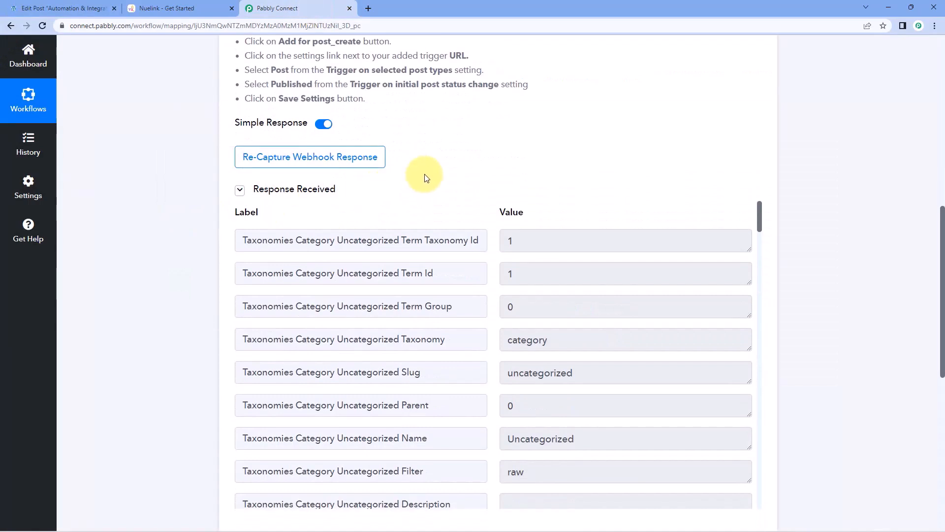
pyautogui.scroll(-1, 500, 179)
pyautogui.scroll(-4, 492, 207)
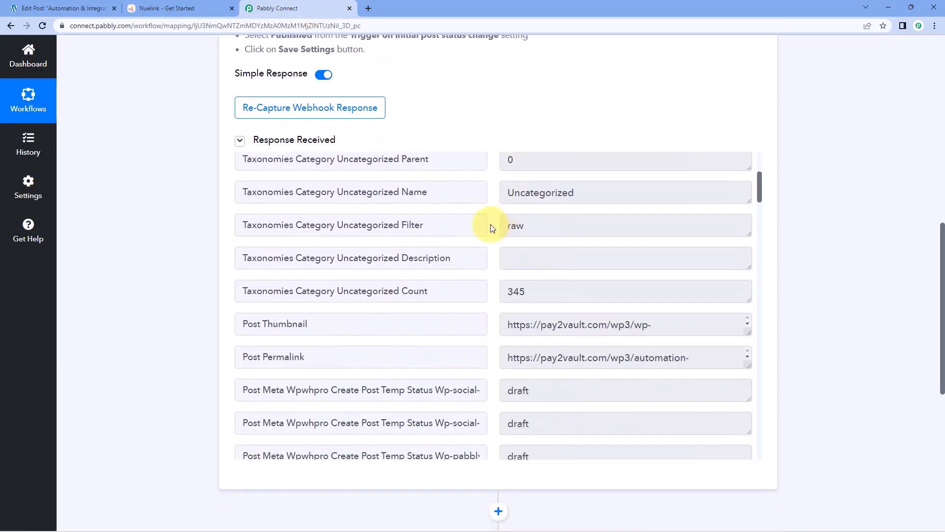
pyautogui.scroll(-1, 500, 244)
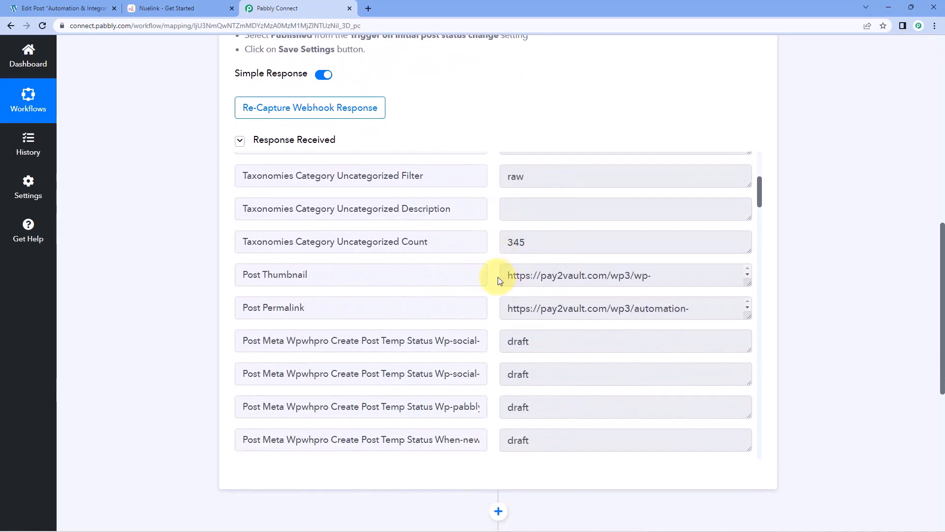
pyautogui.moveTo(747, 282); pyautogui.dragTo(747, 364)
pyautogui.tripleClick(633, 285)
pyautogui.rightClick(575, 288)
pyautogui.click(577, 293)
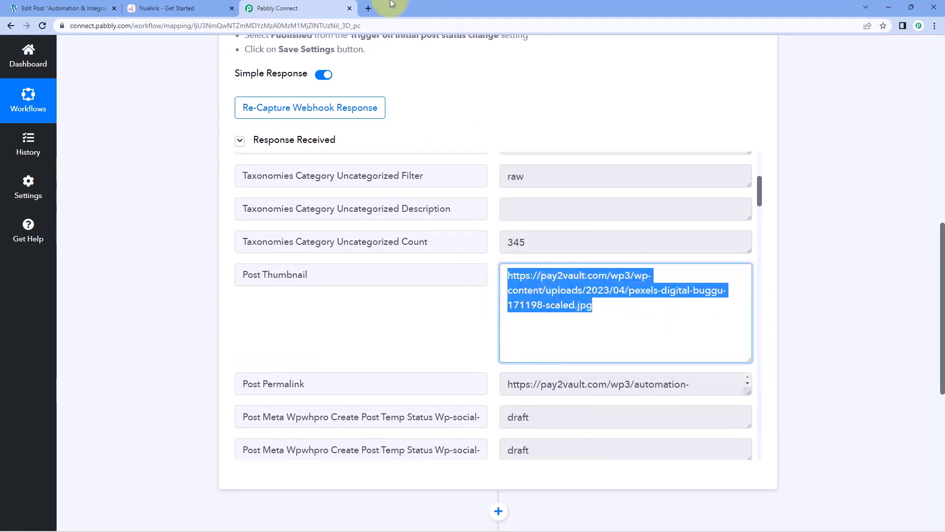
pyautogui.click(370, 8)
pyautogui.hotkey('ctrl', 'v')
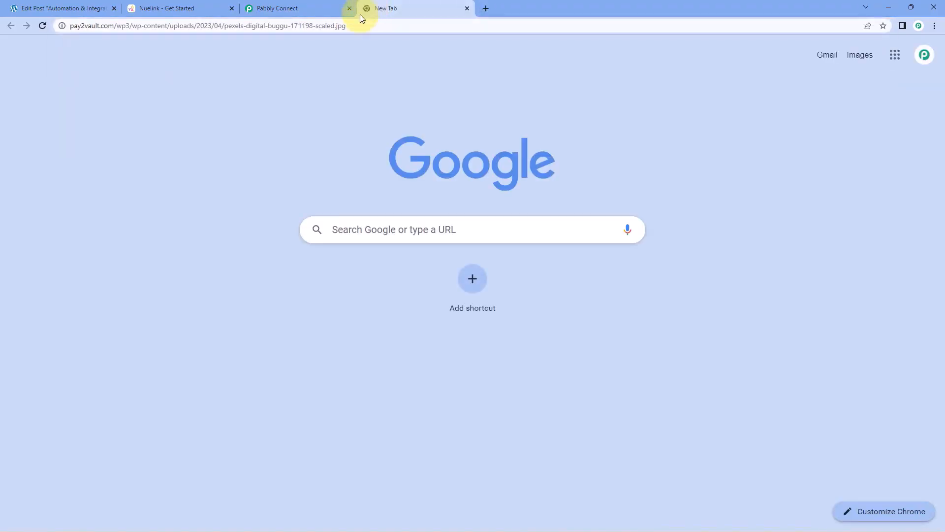
pyautogui.press('Return')
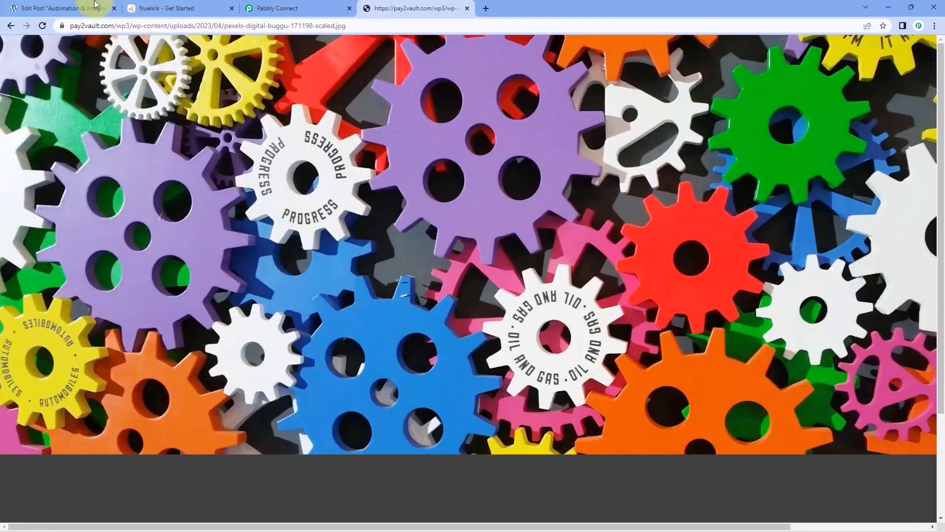
# Back in Pabbly Connect, review the captured Post Permalink and post content fields.
pyautogui.click(89, 9)
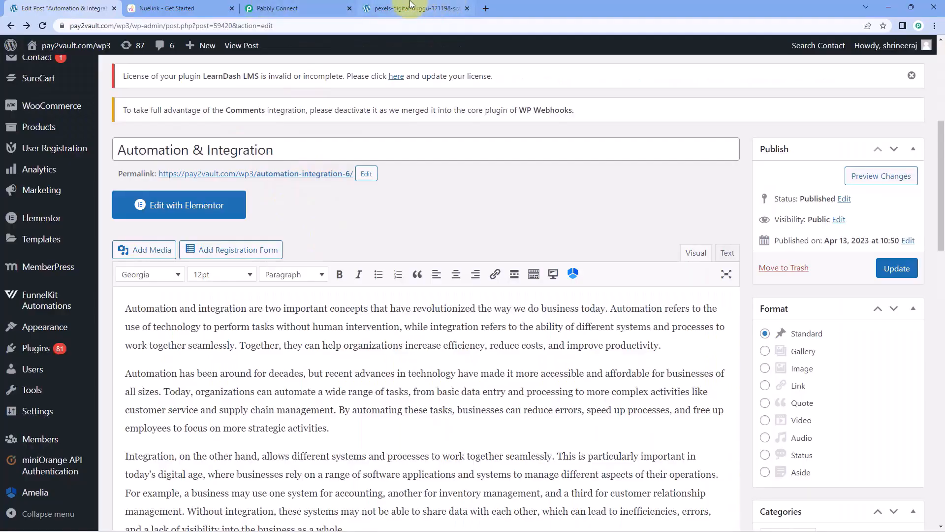
pyautogui.click(394, 8)
pyautogui.click(315, 8)
pyautogui.scroll(-2, 482, 226)
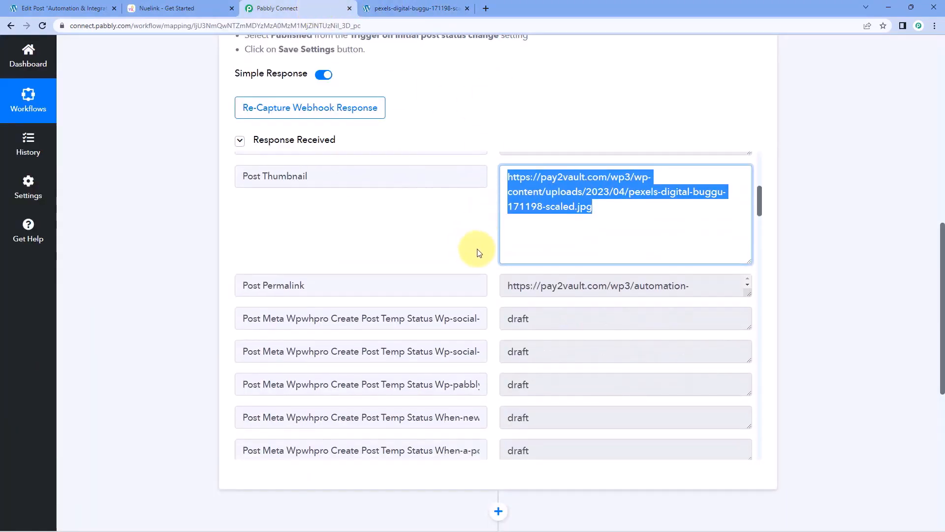
pyautogui.click(622, 287)
pyautogui.moveTo(622, 286); pyautogui.dragTo(492, 286)
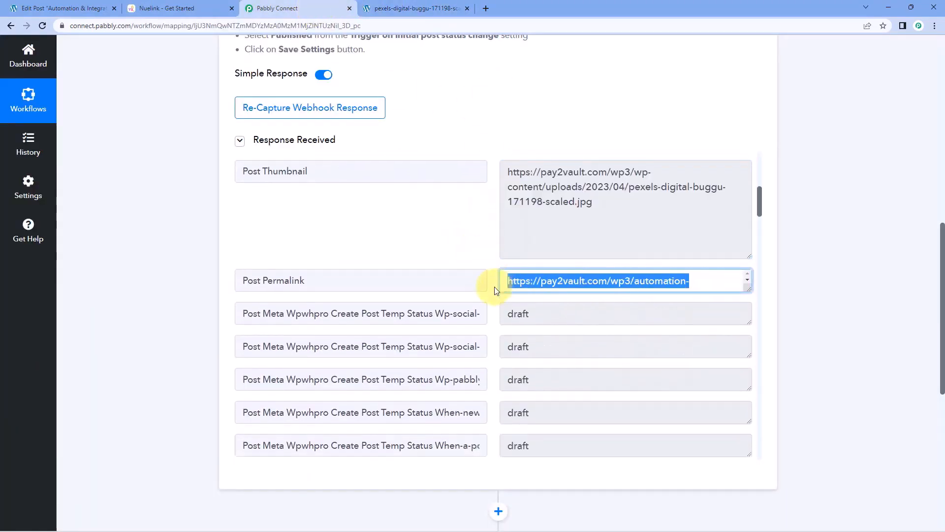
pyautogui.scroll(-5, 494, 286)
pyautogui.scroll(-15, 488, 269)
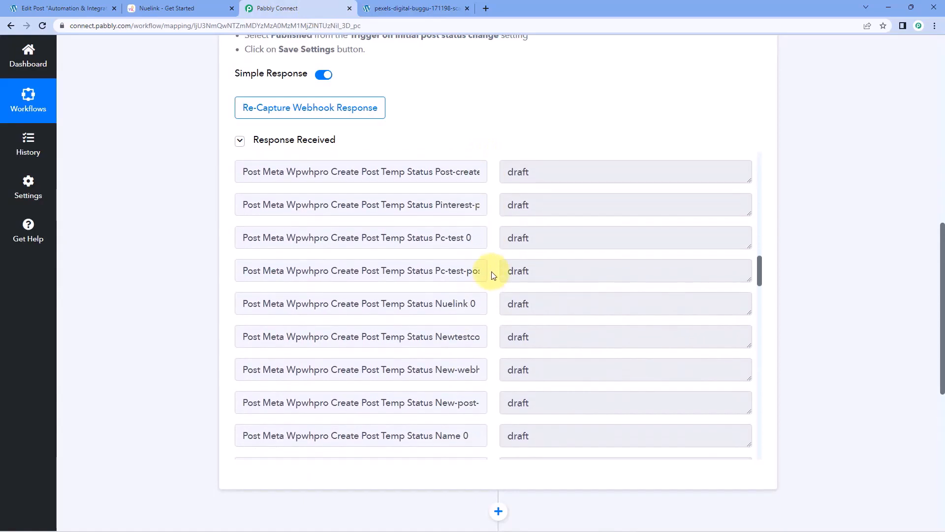
pyautogui.scroll(-15, 492, 274)
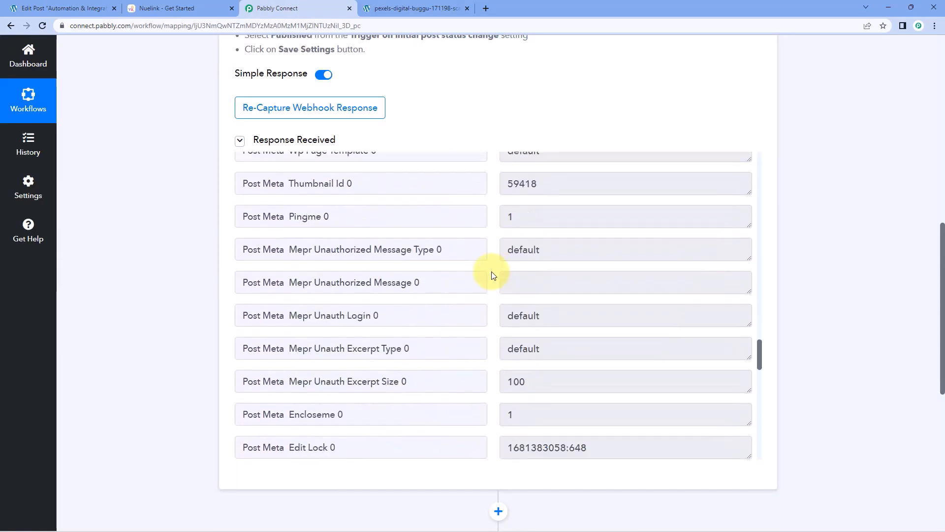
pyautogui.scroll(-3, 493, 275)
pyautogui.moveTo(502, 246); pyautogui.dragTo(658, 246)
pyautogui.moveTo(551, 278); pyautogui.dragTo(502, 277)
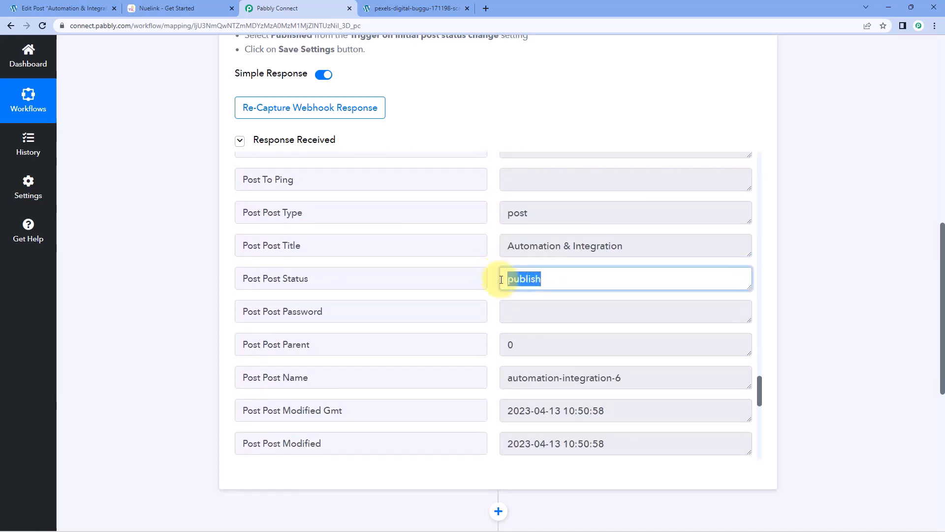
pyautogui.scroll(-6, 499, 280)
pyautogui.scroll(-3, 497, 282)
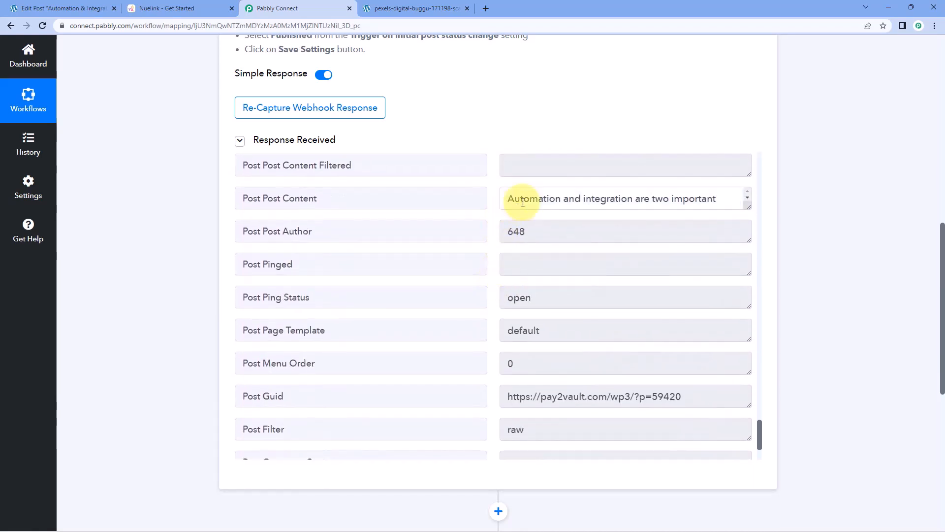
pyautogui.moveTo(500, 196); pyautogui.dragTo(751, 362)
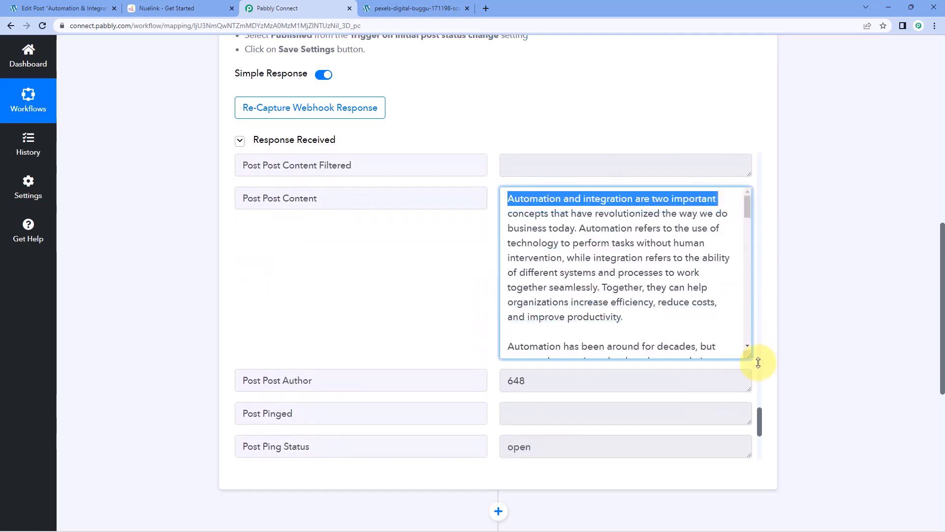
pyautogui.click(677, 298)
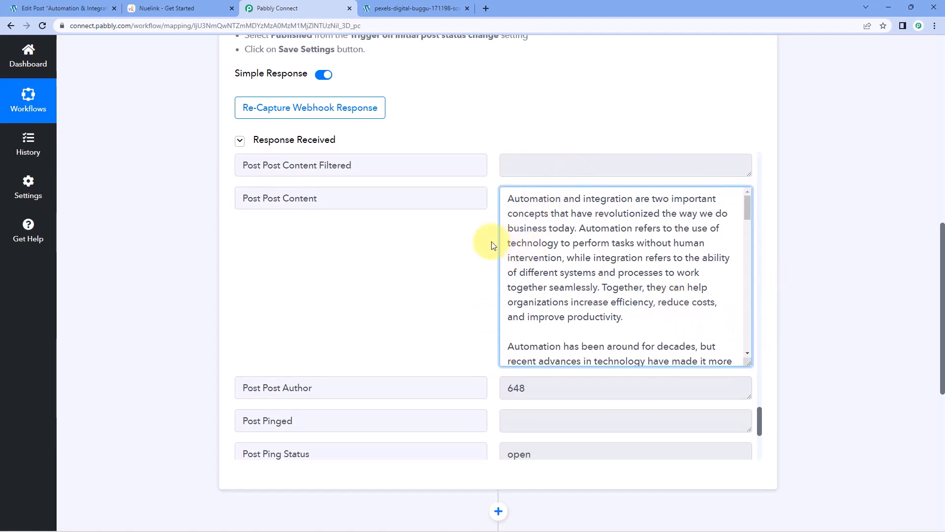
# Recheck the Post Title and thumbnail URL, glance at Nuelink, and scroll to the next action card.
pyautogui.scroll(13, 455, 257)
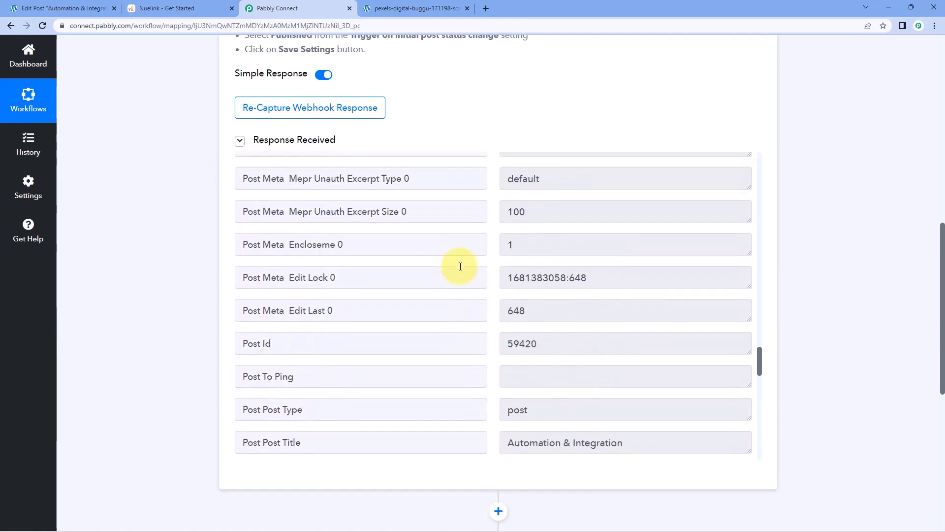
pyautogui.scroll(-2, 460, 266)
pyautogui.moveTo(509, 342); pyautogui.dragTo(648, 344)
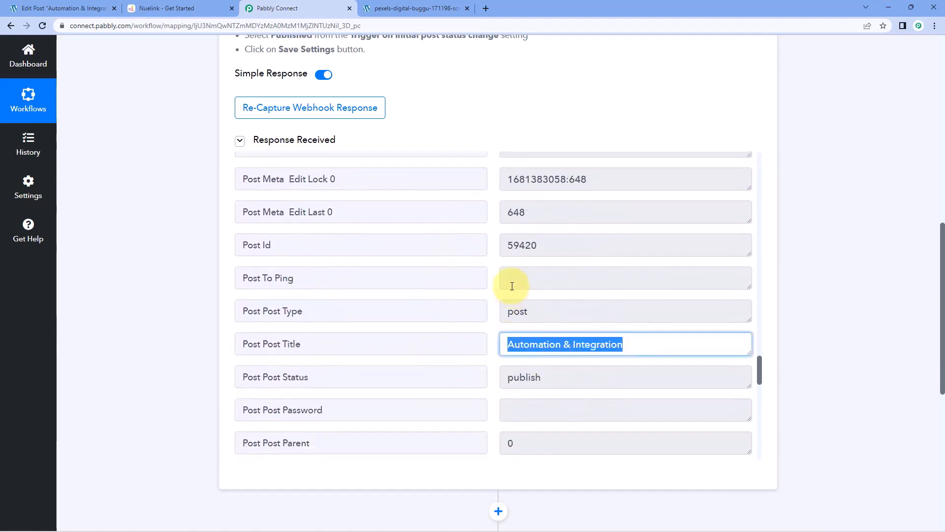
pyautogui.click(495, 268)
pyautogui.scroll(6, 495, 269)
pyautogui.scroll(20, 495, 270)
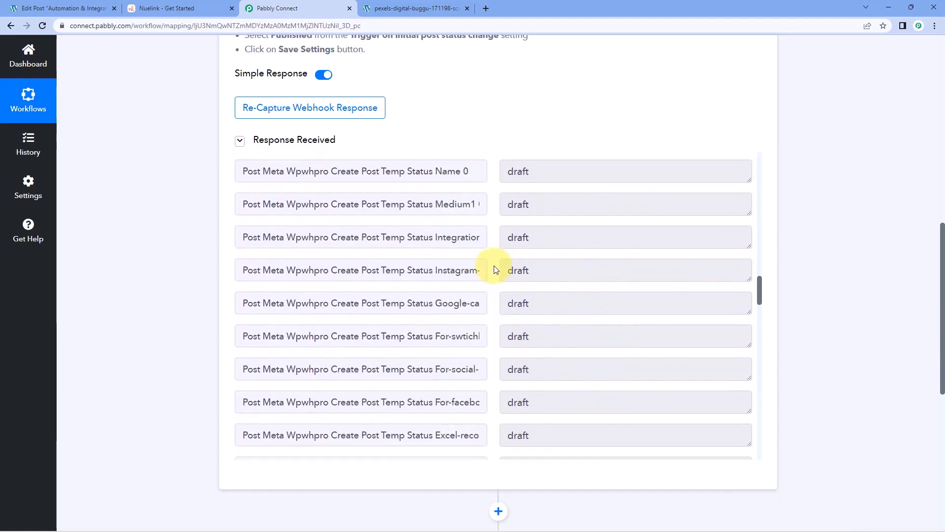
pyautogui.scroll(15, 495, 268)
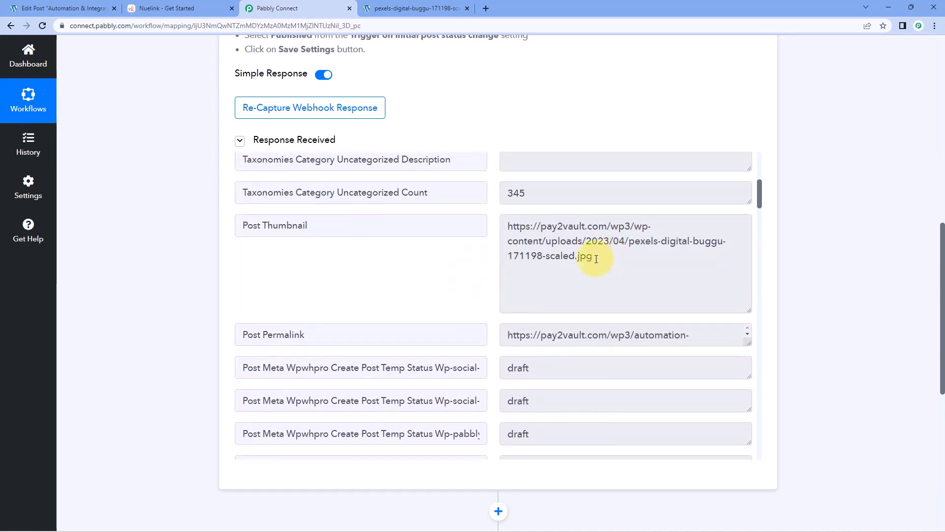
pyautogui.moveTo(596, 258); pyautogui.dragTo(507, 217)
pyautogui.click(482, 249)
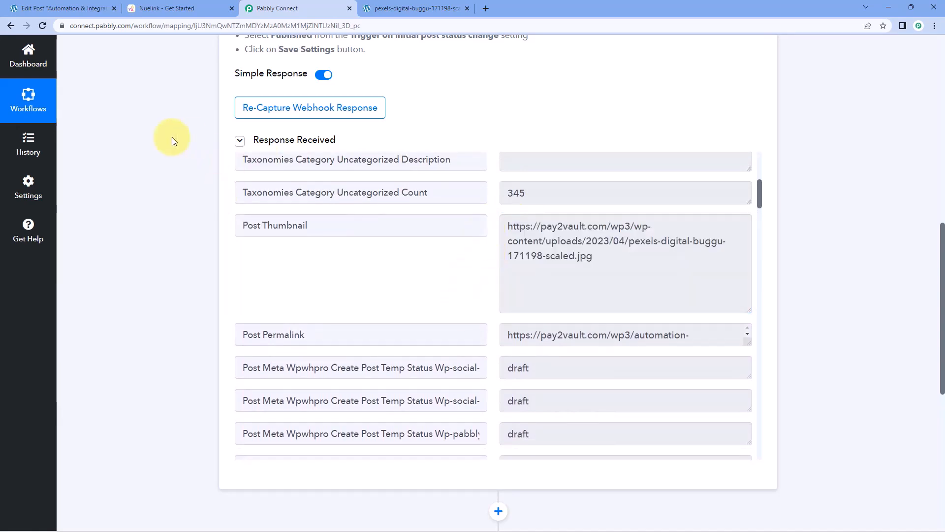
pyautogui.click(149, 5)
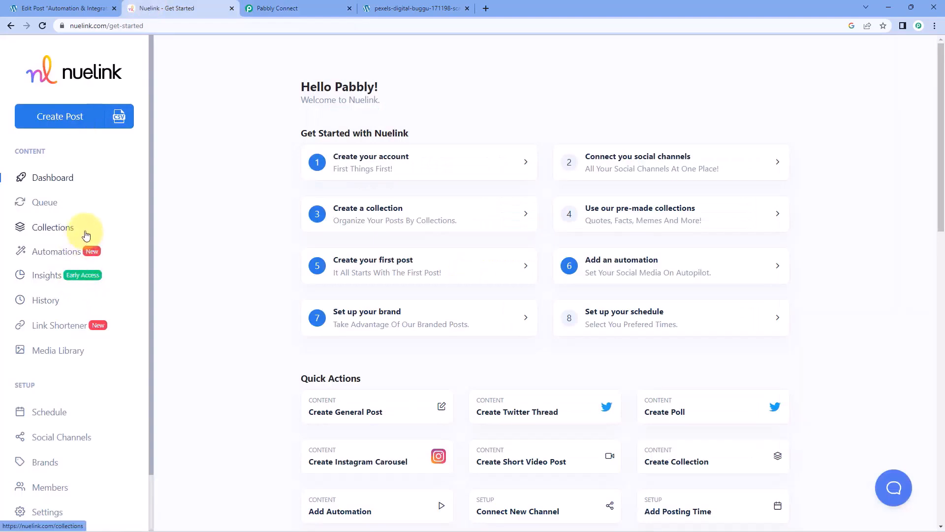
pyautogui.click(290, 6)
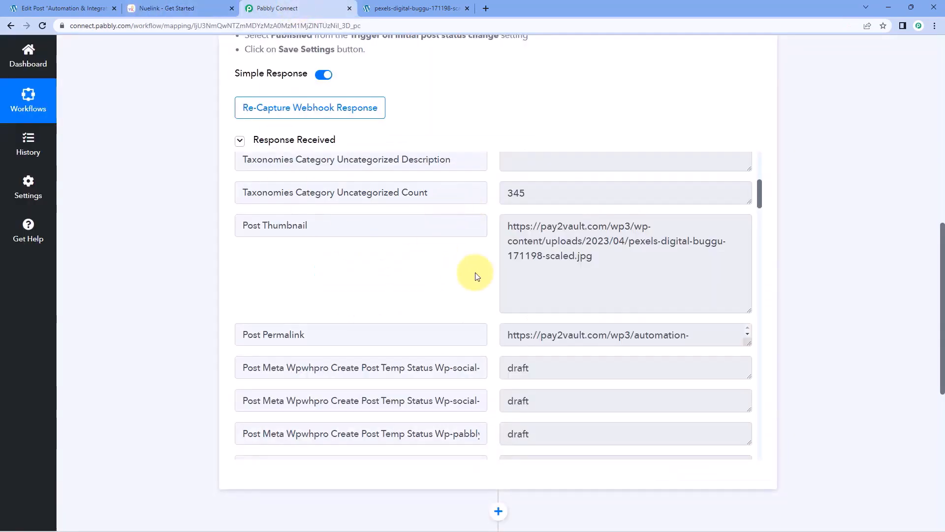
pyautogui.scroll(-2, 476, 259)
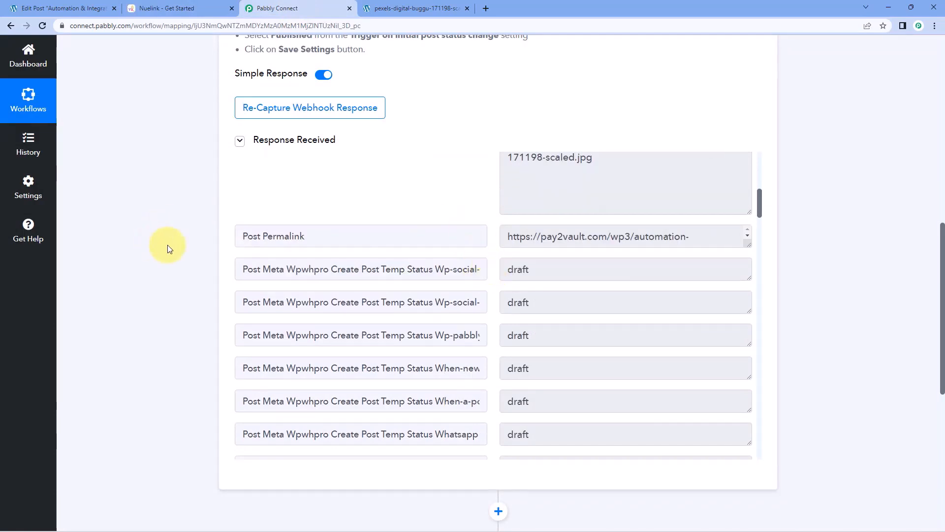
pyautogui.scroll(-7, 170, 249)
# Search 'Nuel', pick Nuelink with the Add Post to Collection event, and start connecting the account.
pyautogui.click(392, 211)
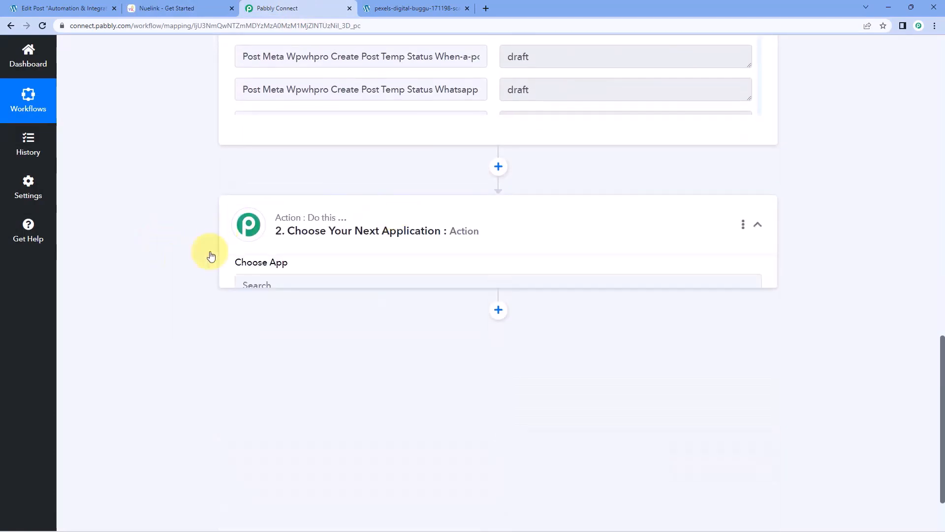
pyautogui.click(277, 297)
pyautogui.write('Nuelink')
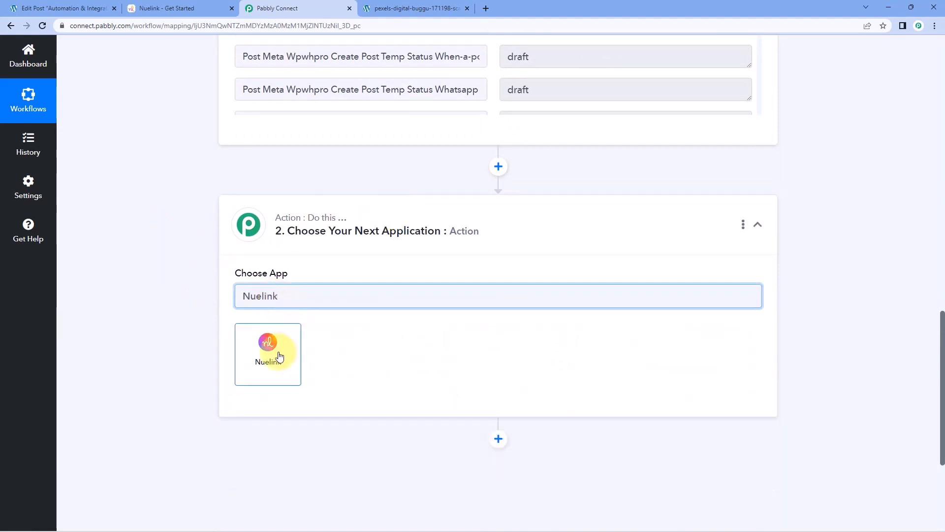
pyautogui.click(277, 353)
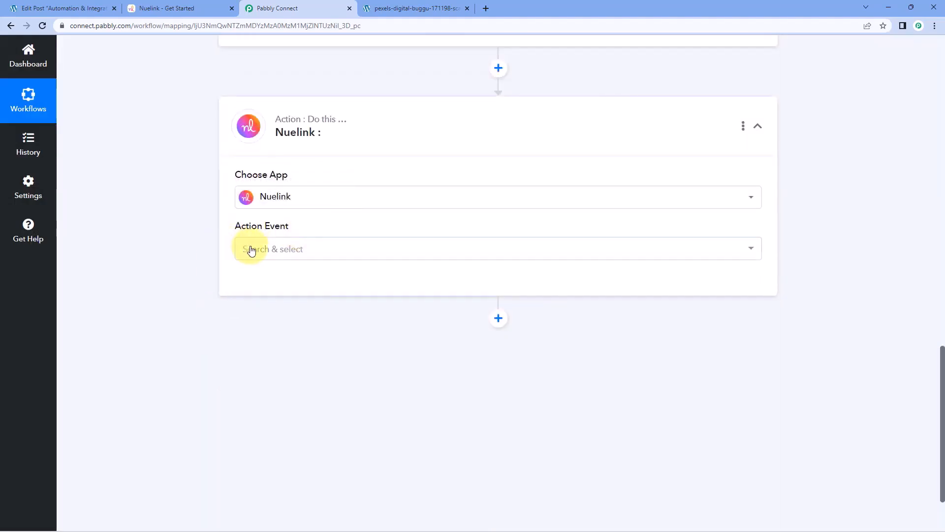
pyautogui.click(333, 249)
pyautogui.click(351, 309)
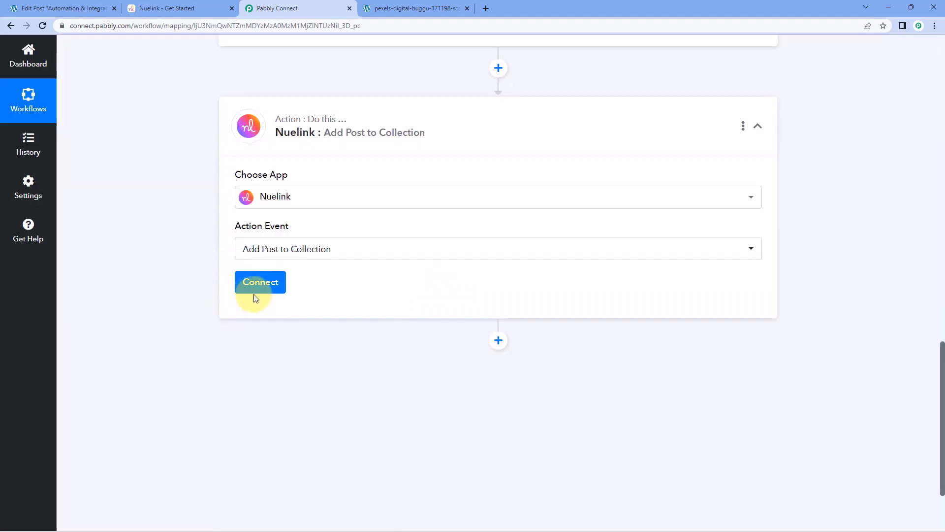
pyautogui.click(278, 284)
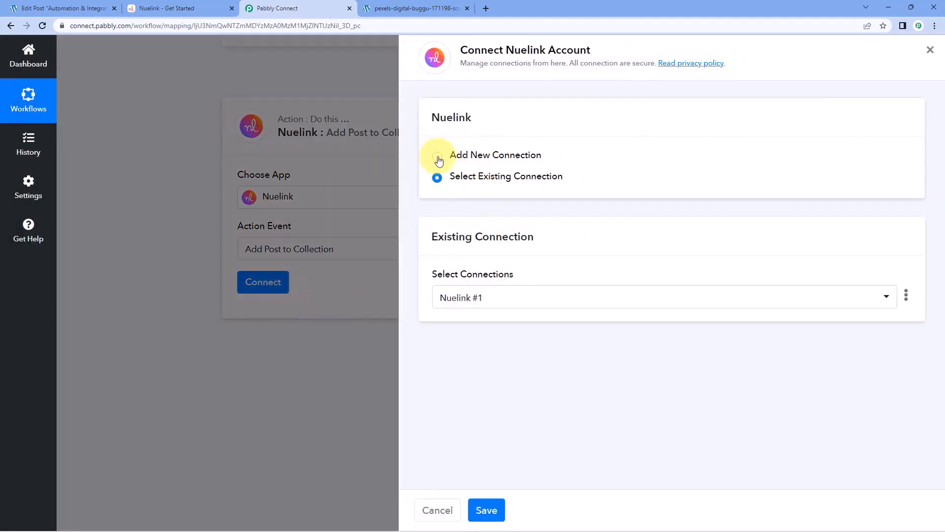
# Add a new Nuelink connection and open the Connect With Nuelink authorization window.
pyautogui.click(437, 157)
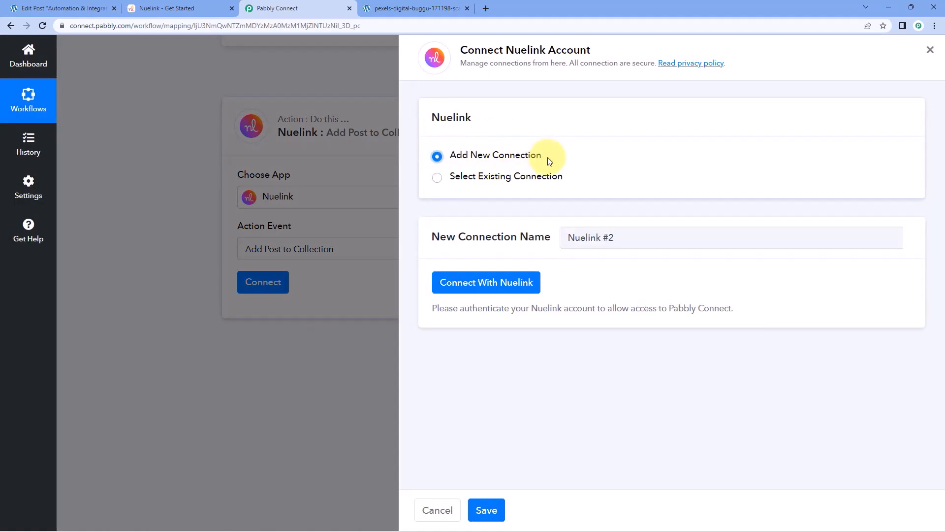
pyautogui.click(490, 285)
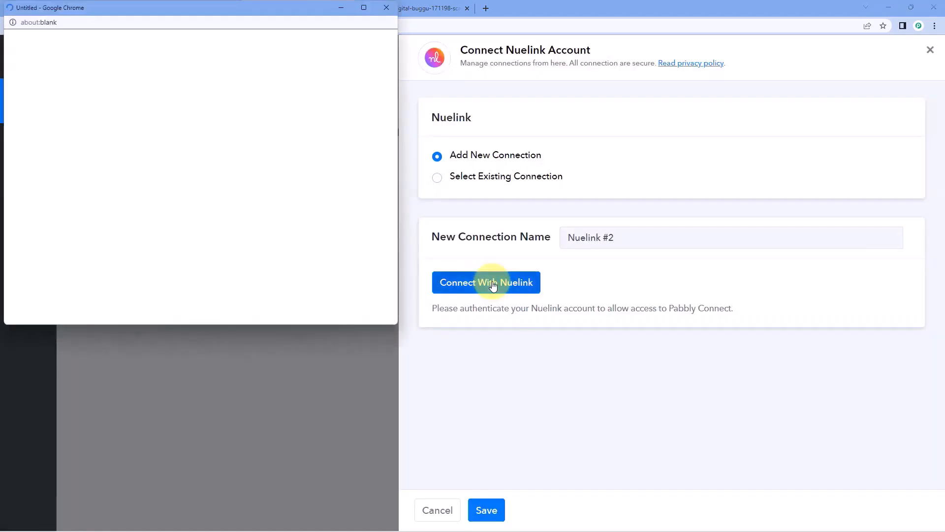
pyautogui.moveTo(198, 9)
pyautogui.mouseDown()
pyautogui.moveTo(200, 27)
pyautogui.moveTo(192, 12)
pyautogui.mouseUp()
pyautogui.click(192, 10)
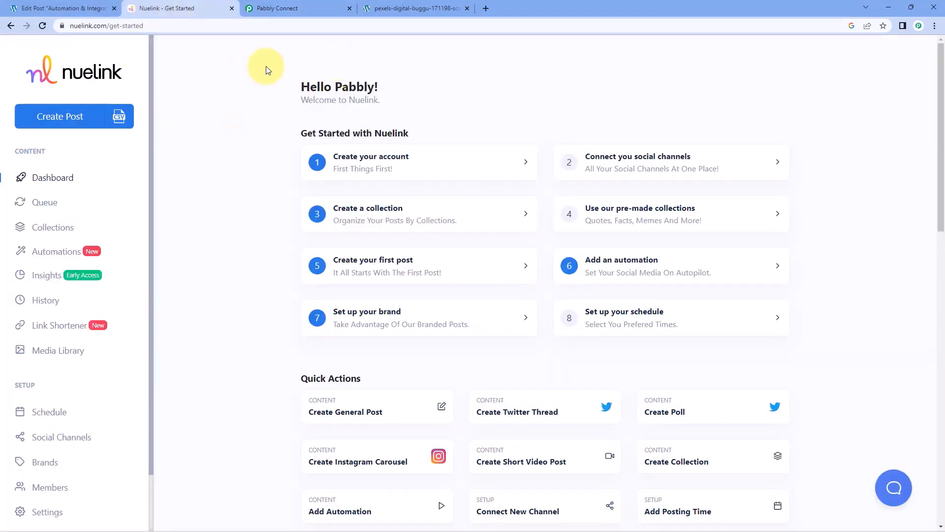
pyautogui.click(312, 7)
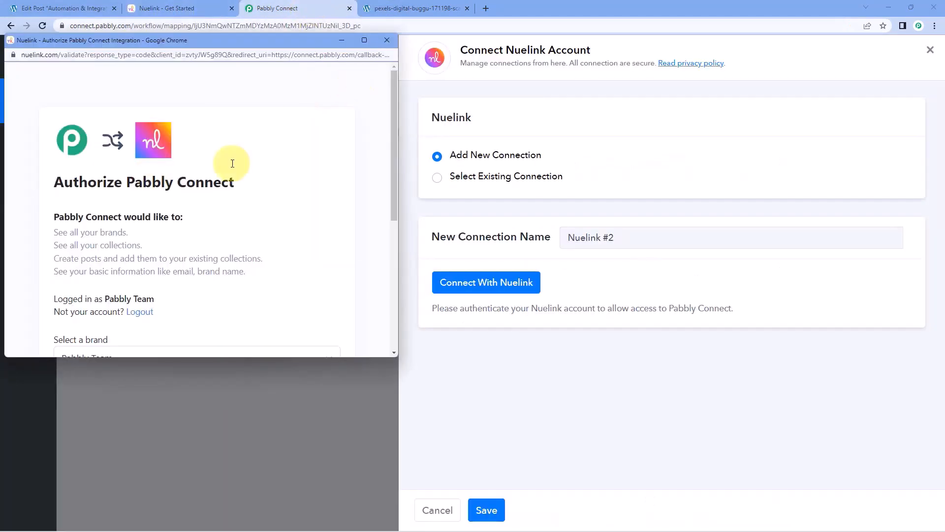
pyautogui.scroll(-4, 229, 202)
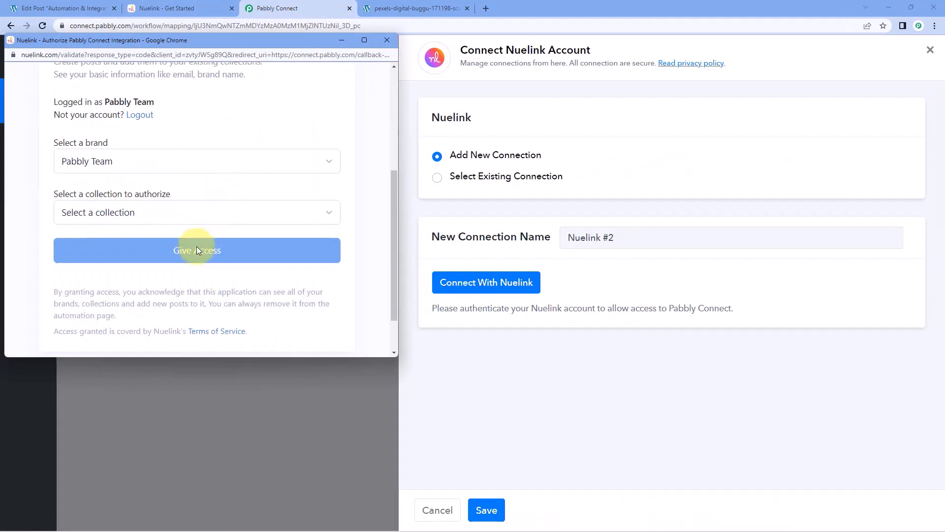
# After checking the existing Nuelink collections, grant Pabbly Connect access to the General collection.
pyautogui.click(163, 212)
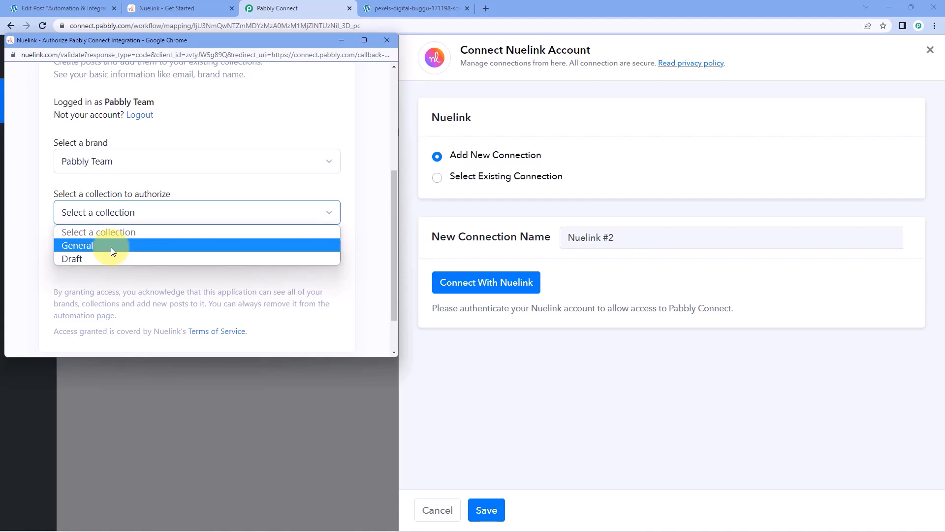
pyautogui.click(176, 8)
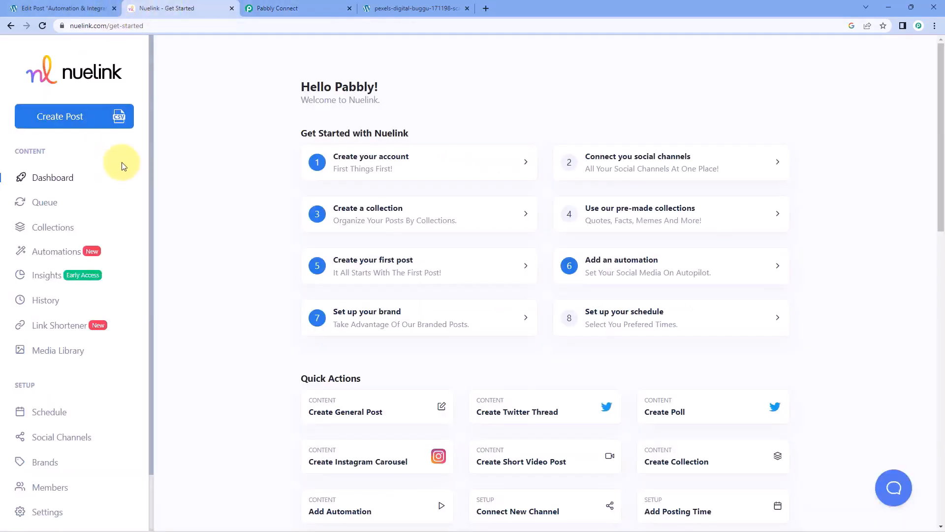
pyautogui.click(58, 230)
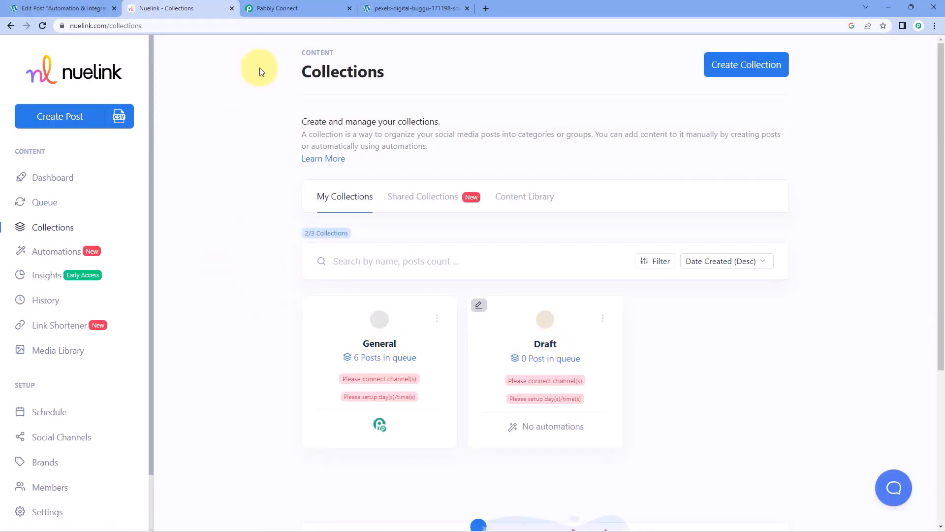
pyautogui.click(296, 8)
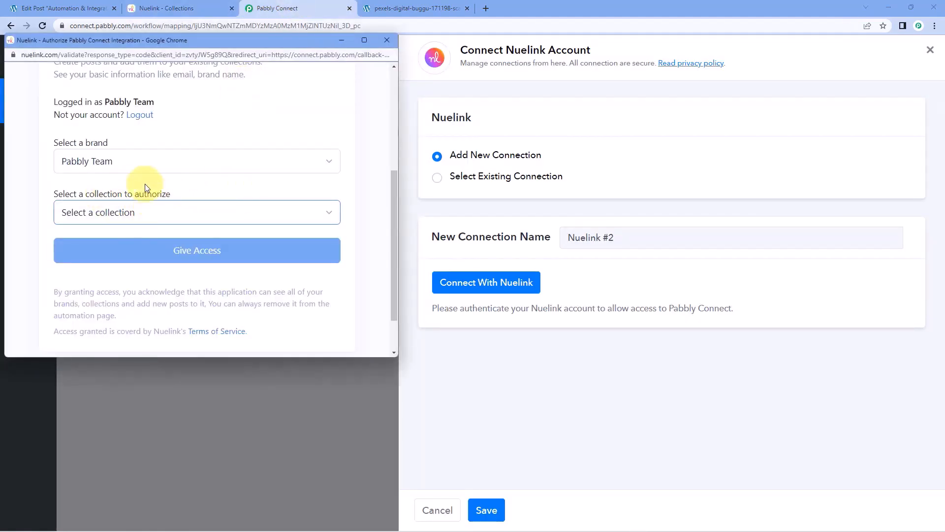
pyautogui.click(144, 212)
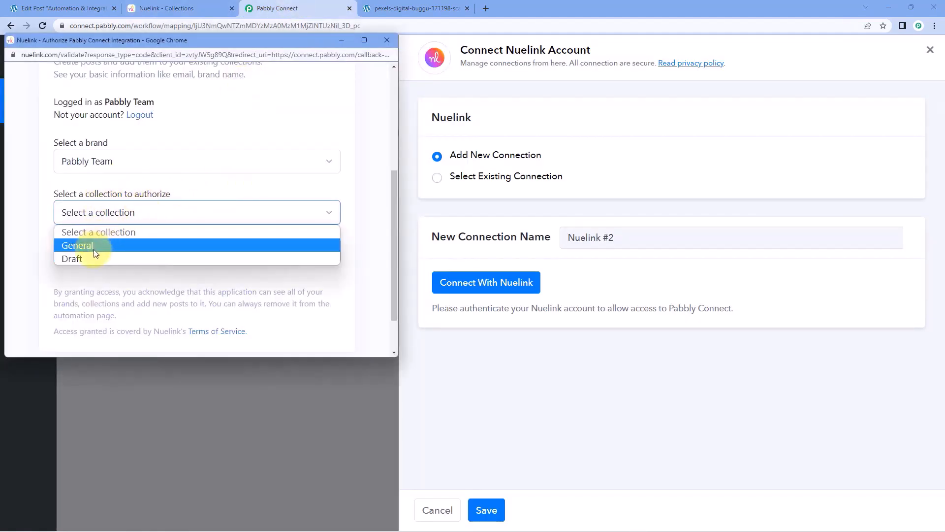
pyautogui.click(95, 246)
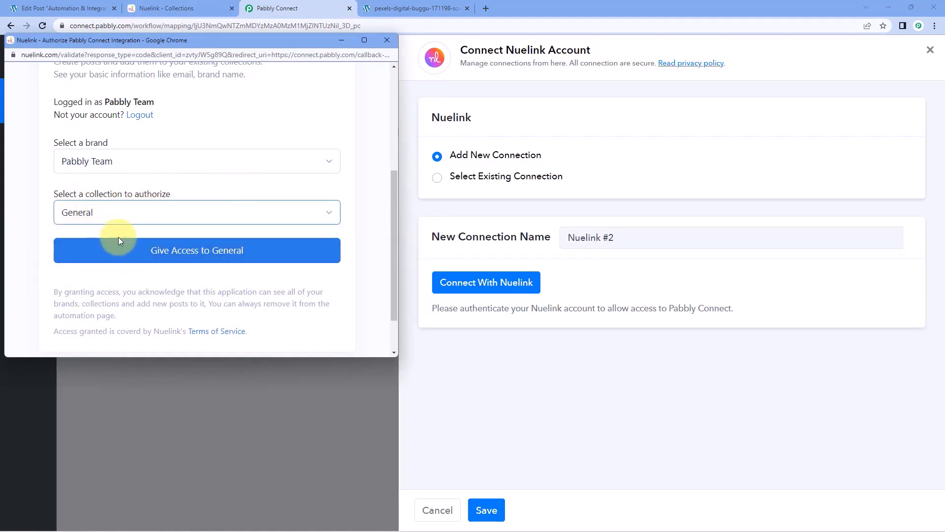
pyautogui.click(121, 253)
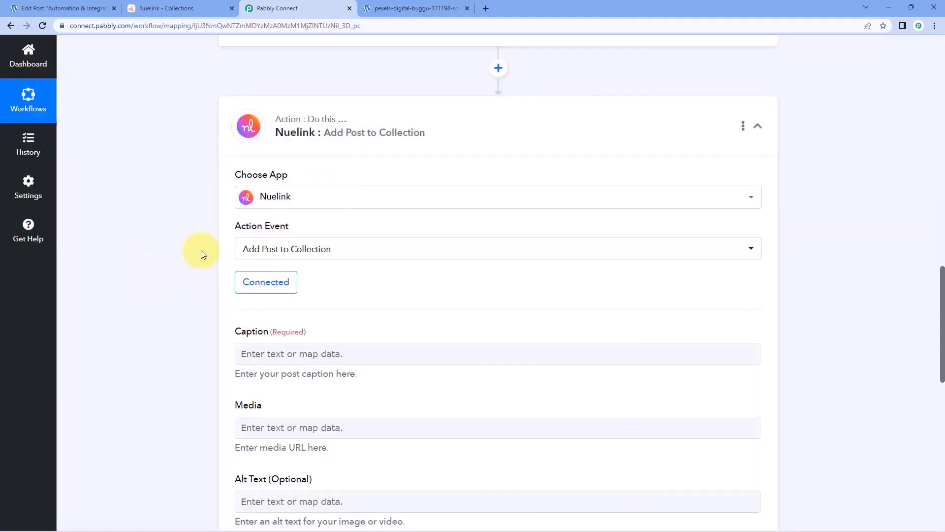
# Check the WordPress trigger's captured post title before filling the Nuelink Caption field.
pyautogui.scroll(-2, 197, 256)
pyautogui.scroll(-1, 187, 246)
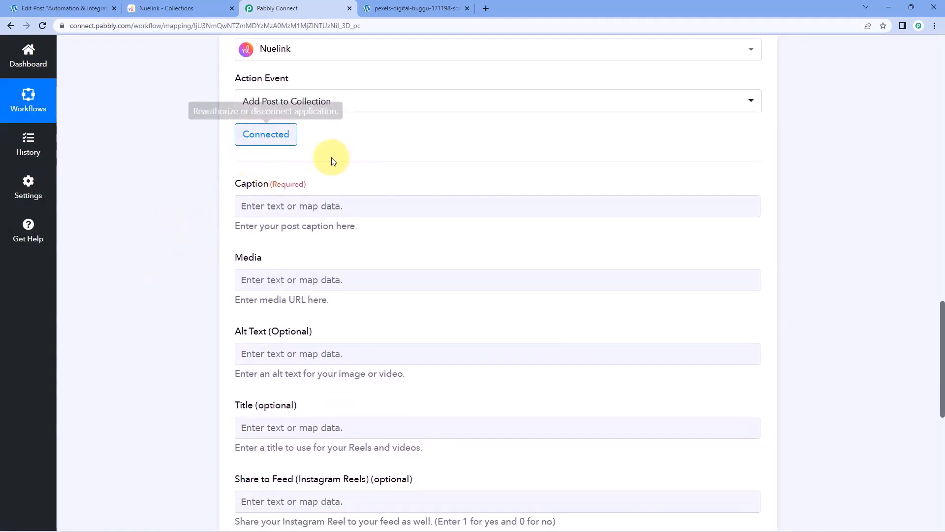
pyautogui.click(266, 206)
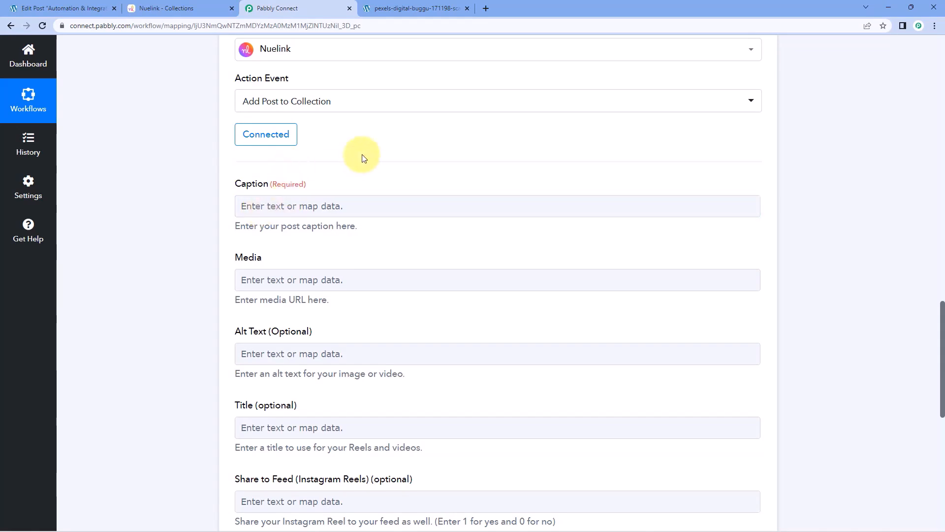
pyautogui.scroll(8, 443, 177)
pyautogui.scroll(-7, 529, 134)
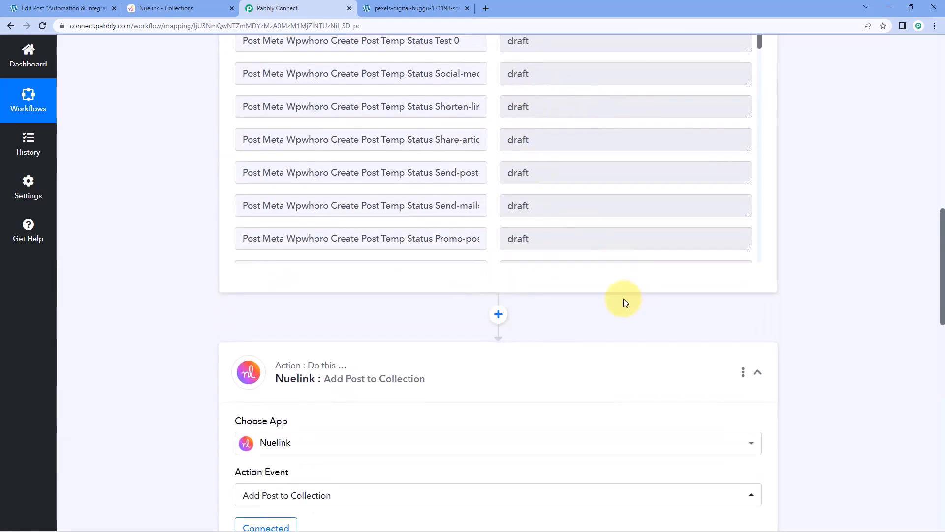
pyautogui.scroll(3, 623, 301)
pyautogui.scroll(-9, 480, 241)
pyautogui.scroll(-20, 486, 241)
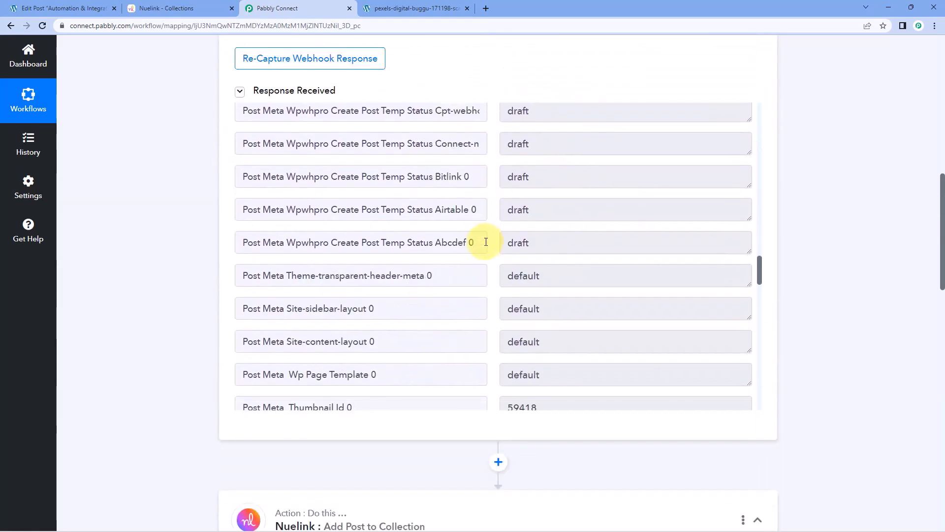
pyautogui.scroll(-10, 494, 251)
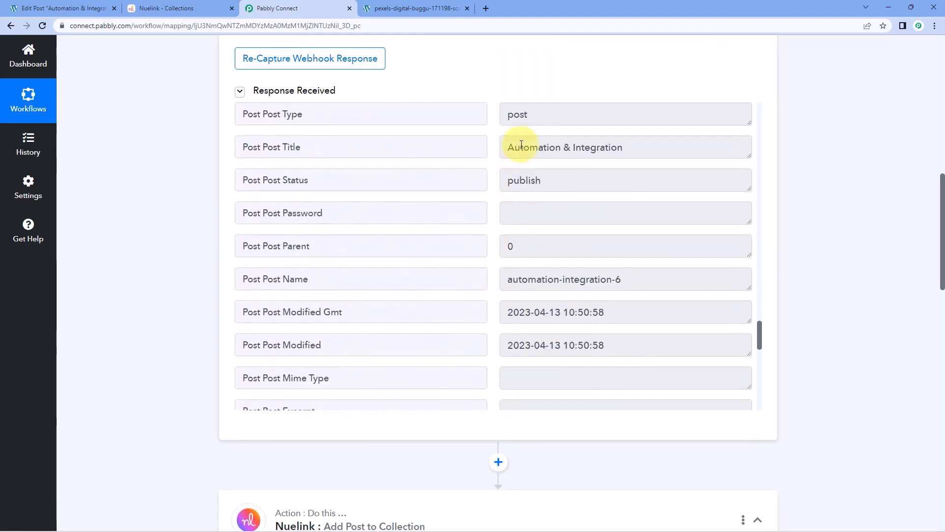
pyautogui.moveTo(504, 148)
pyautogui.mouseDown()
pyautogui.moveTo(635, 149)
pyautogui.moveTo(502, 152)
pyautogui.mouseUp()
pyautogui.click(637, 149)
pyautogui.click(192, 188)
pyautogui.scroll(-13, 192, 188)
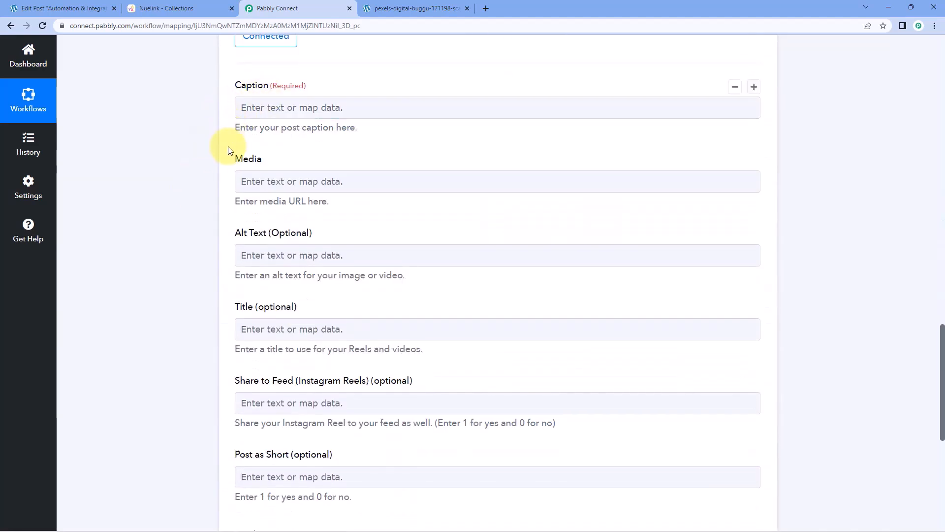
pyautogui.scroll(1, 231, 162)
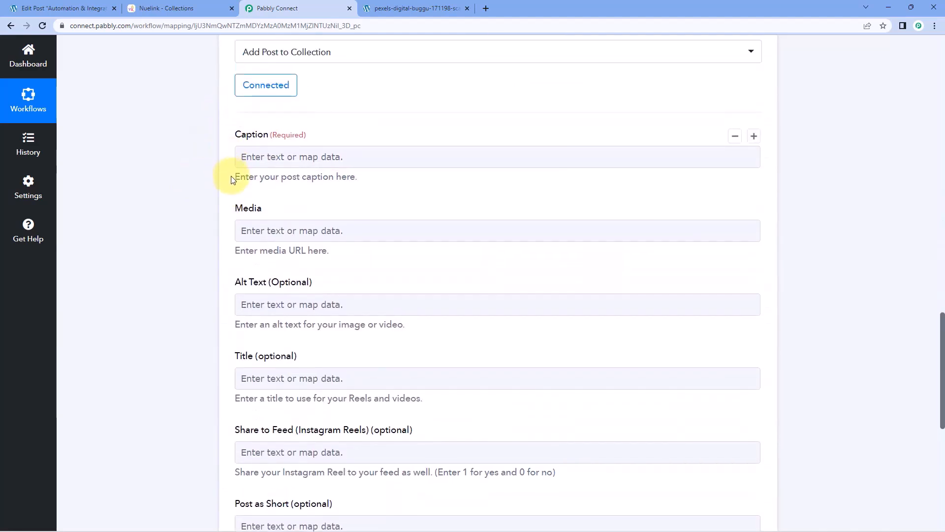
# Map the WordPress '1. Post Post Title' token into the Nuelink Caption field.
pyautogui.click(274, 156)
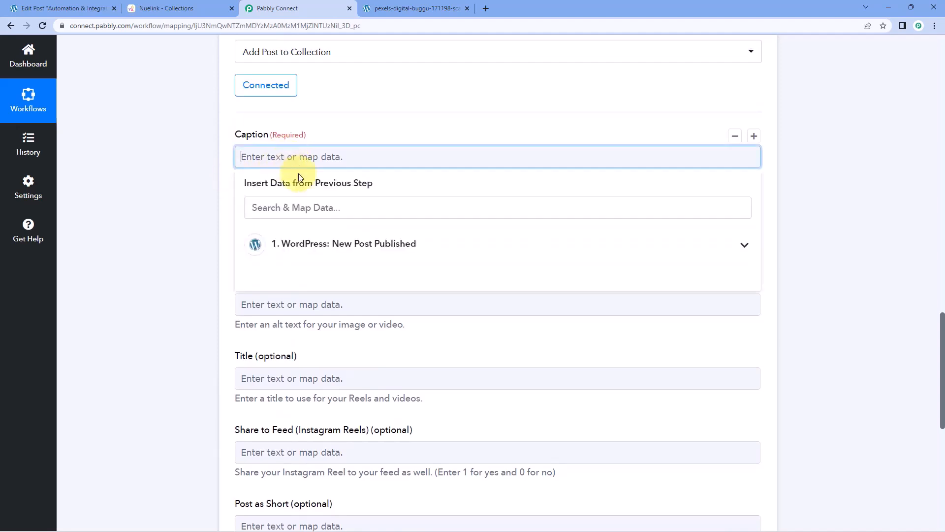
pyautogui.click(342, 245)
pyautogui.scroll(-1, 229, 229)
pyautogui.scroll(-10, 375, 244)
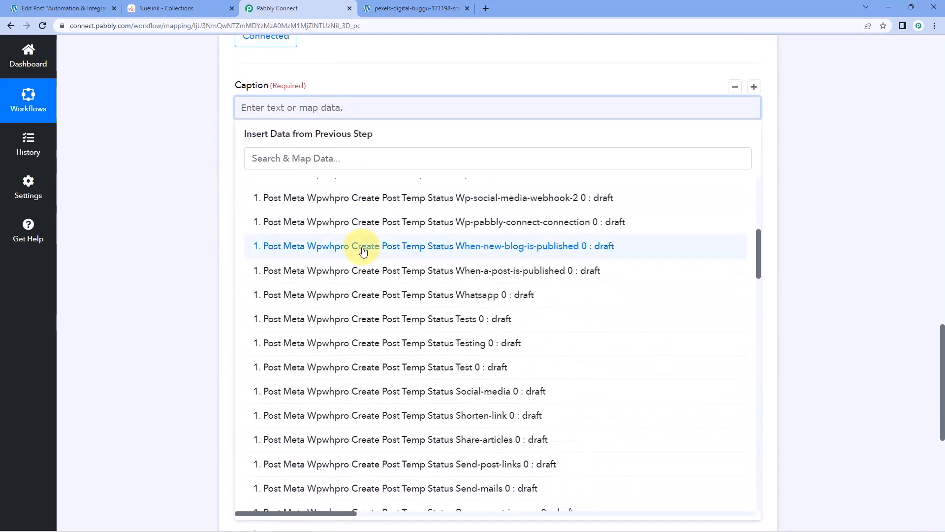
pyautogui.scroll(-15, 372, 261)
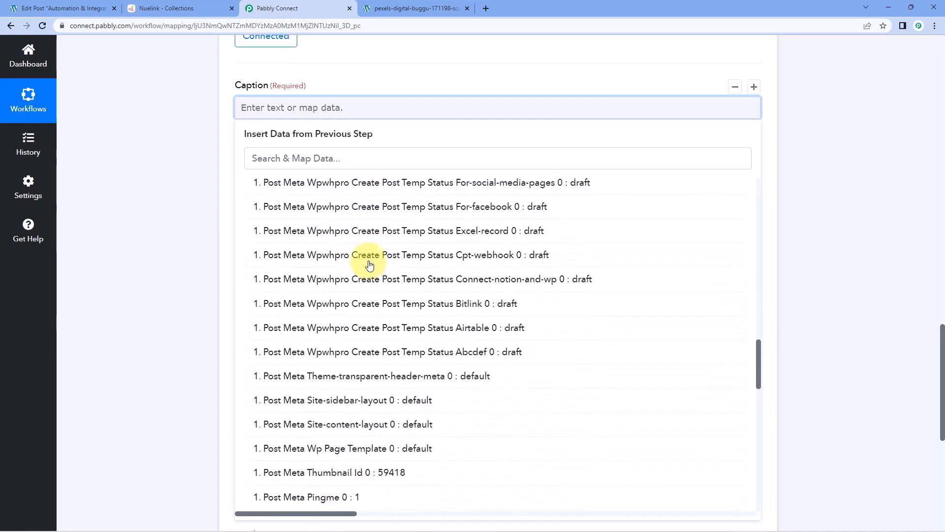
pyautogui.scroll(-7, 370, 265)
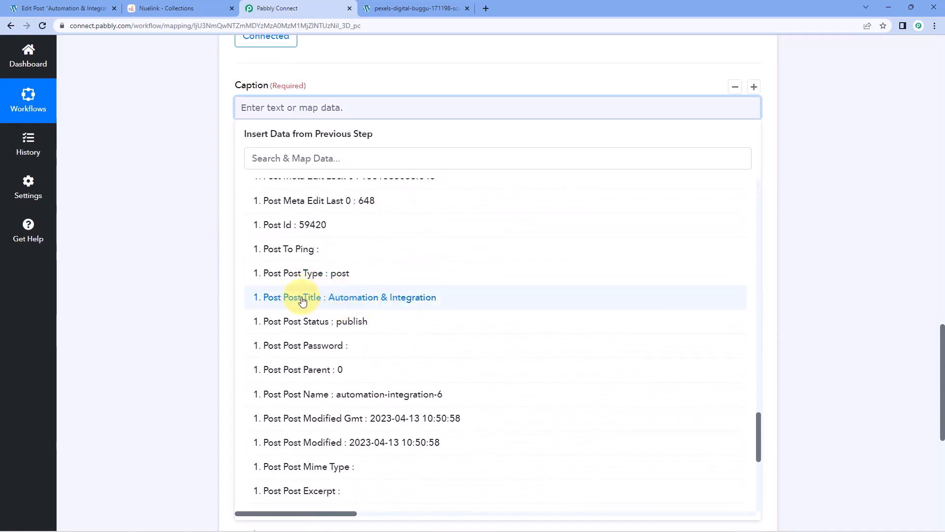
pyautogui.click(302, 297)
pyautogui.click(204, 205)
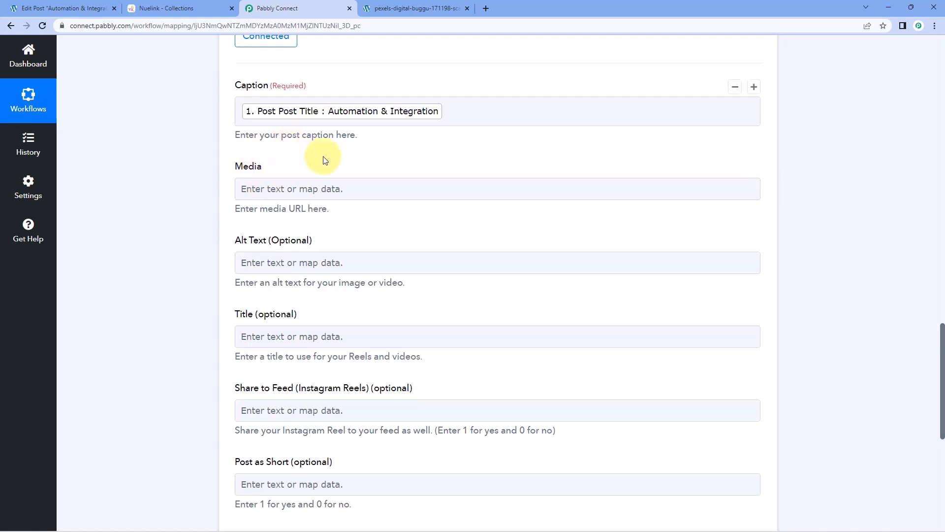
# Map the WordPress Post Thumbnail URL into the Nuelink Media field.
pyautogui.scroll(-2, 353, 170)
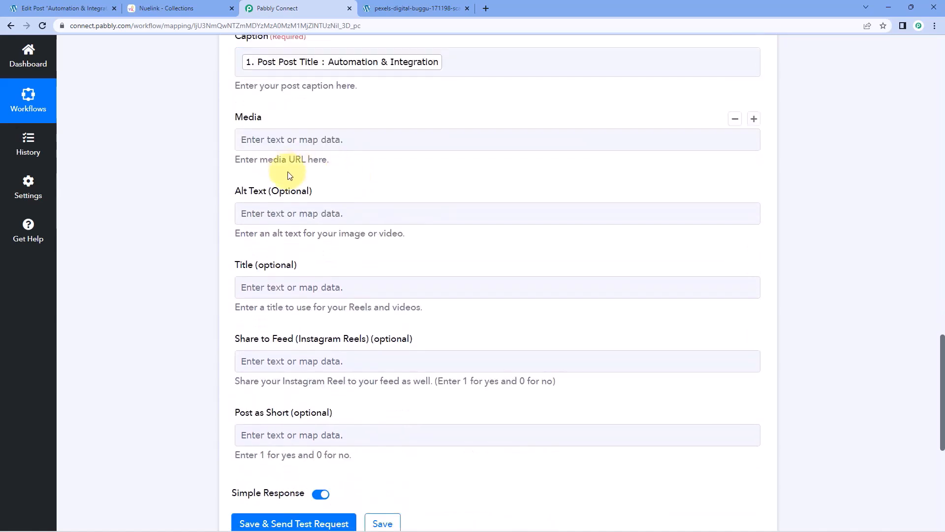
pyautogui.click(290, 140)
pyautogui.click(347, 226)
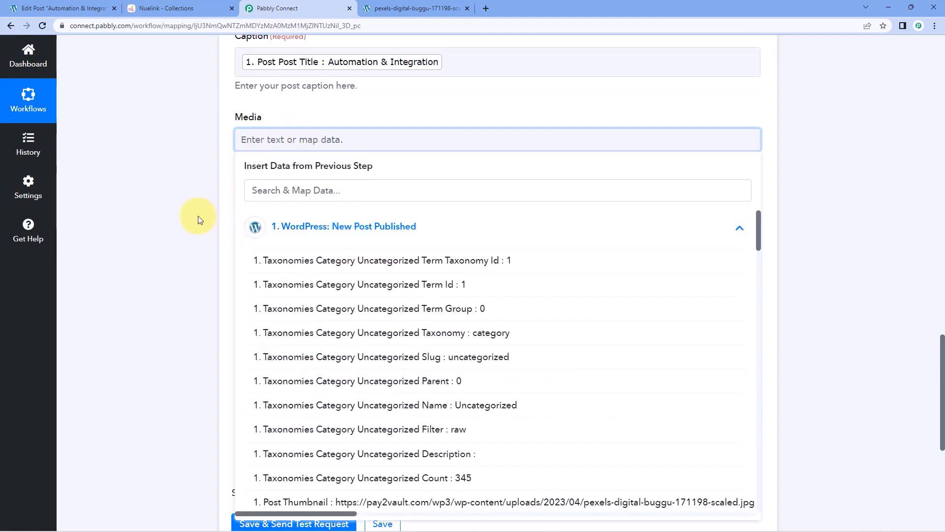
pyautogui.scroll(-2, 196, 217)
pyautogui.scroll(-2, 299, 224)
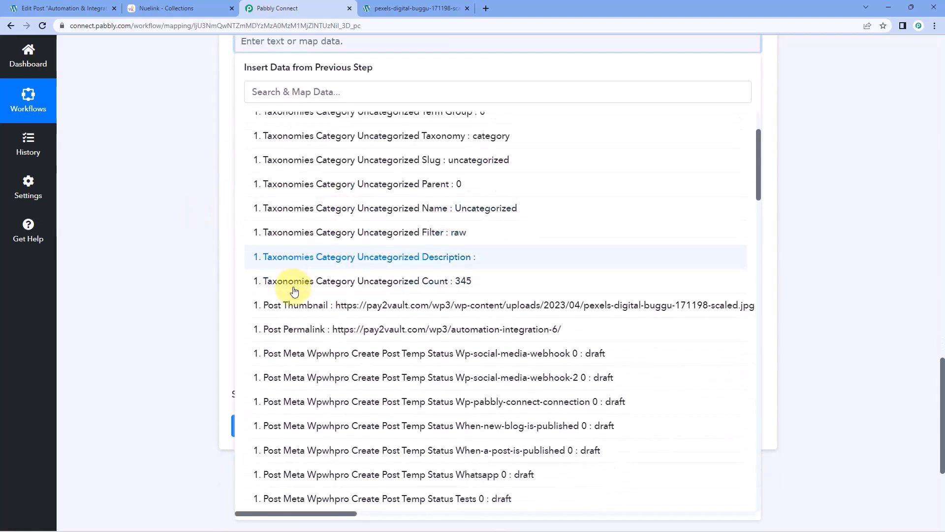
pyautogui.click(372, 306)
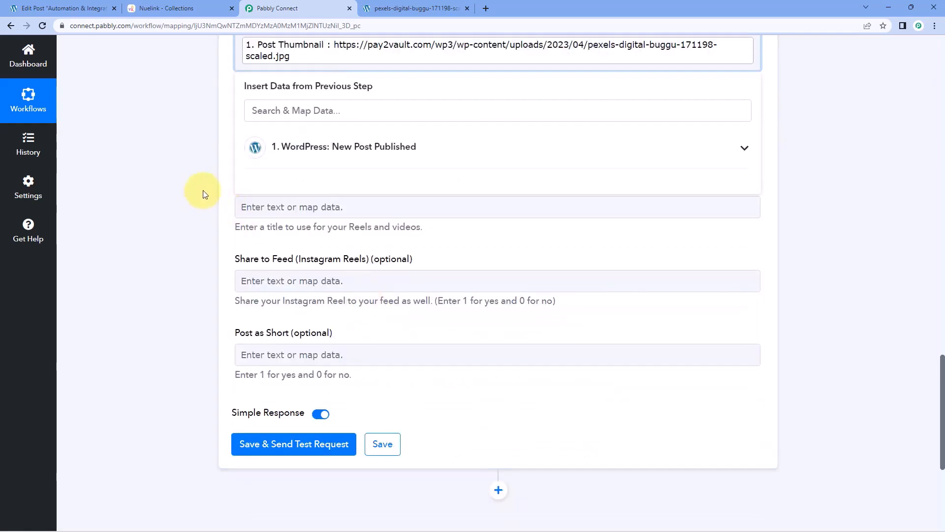
pyautogui.click(204, 193)
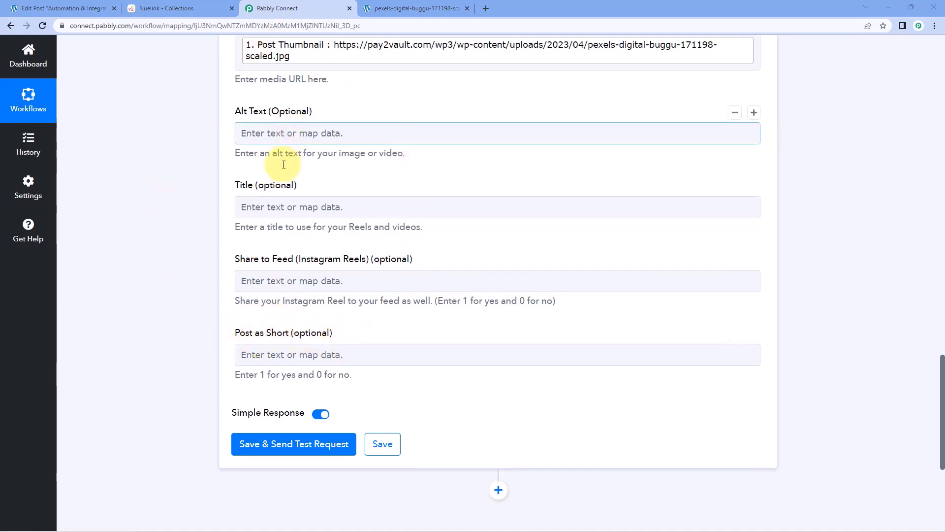
# Save the Nuelink action and send a test request, confirming success, then switch to WordPress.
pyautogui.scroll(1, 306, 158)
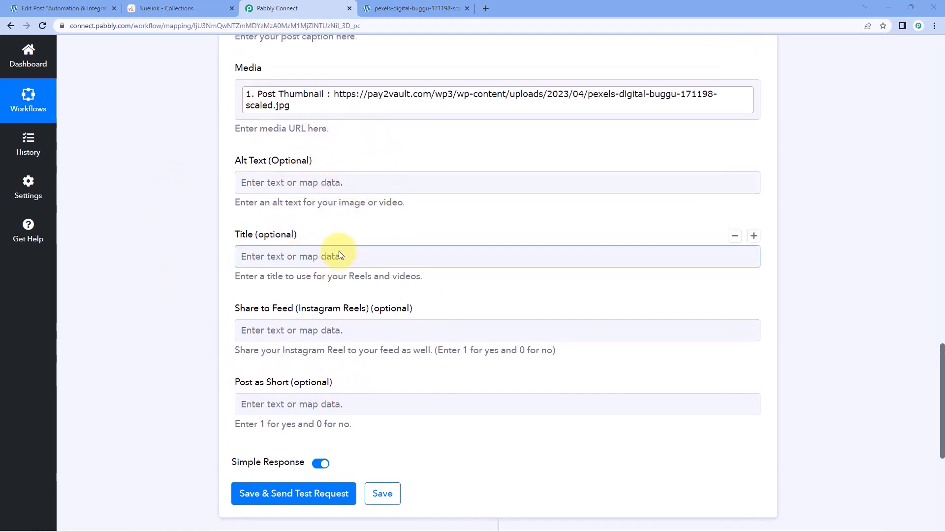
pyautogui.scroll(-2, 370, 225)
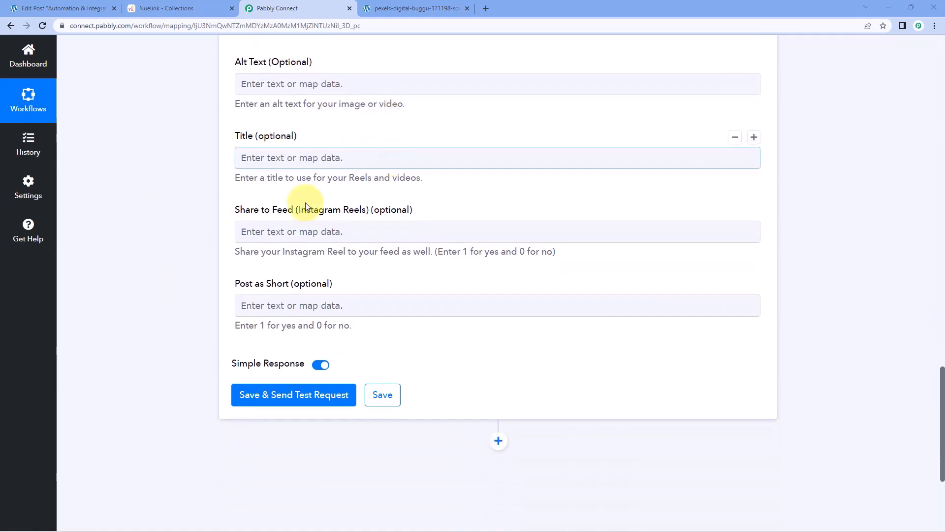
pyautogui.scroll(-2, 413, 199)
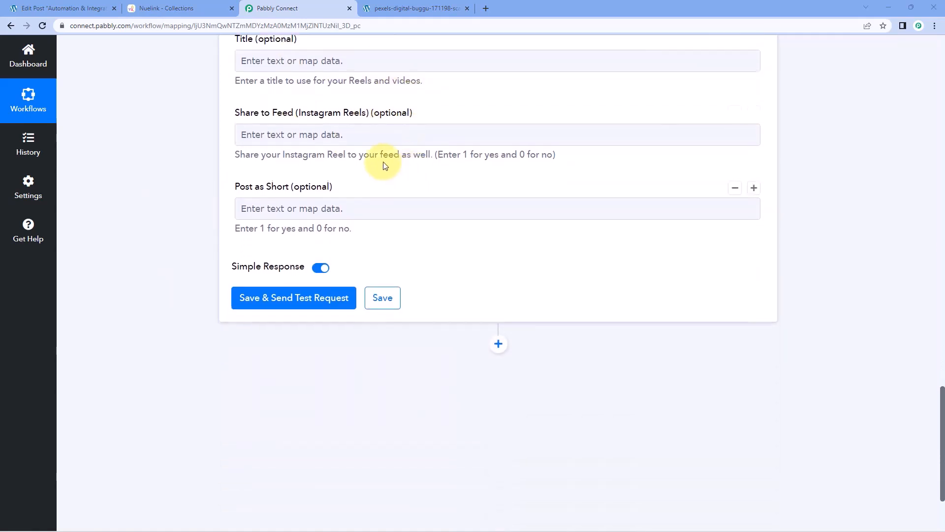
pyautogui.click(301, 297)
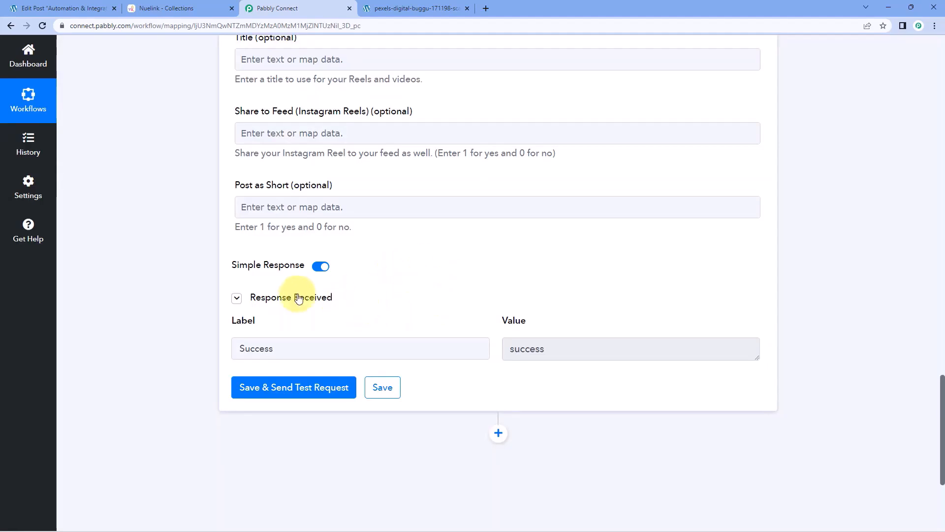
pyautogui.click(546, 344)
pyautogui.hotkey('ctrl', 'a')
pyautogui.scroll(6, 430, 298)
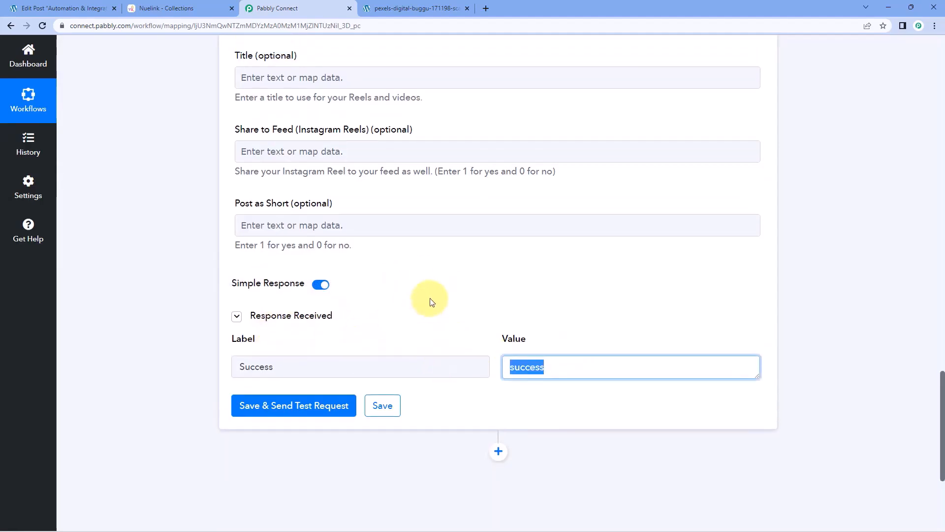
pyautogui.scroll(1, 430, 301)
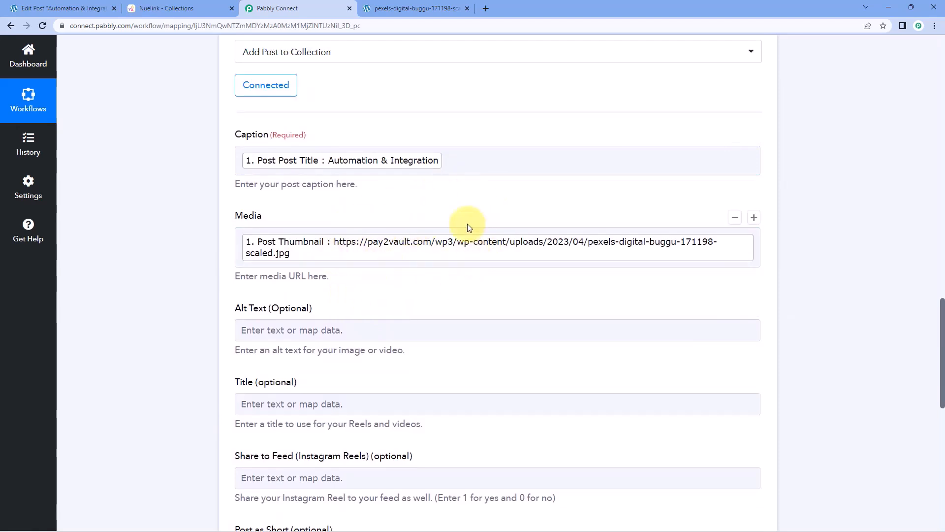
pyautogui.click(104, 10)
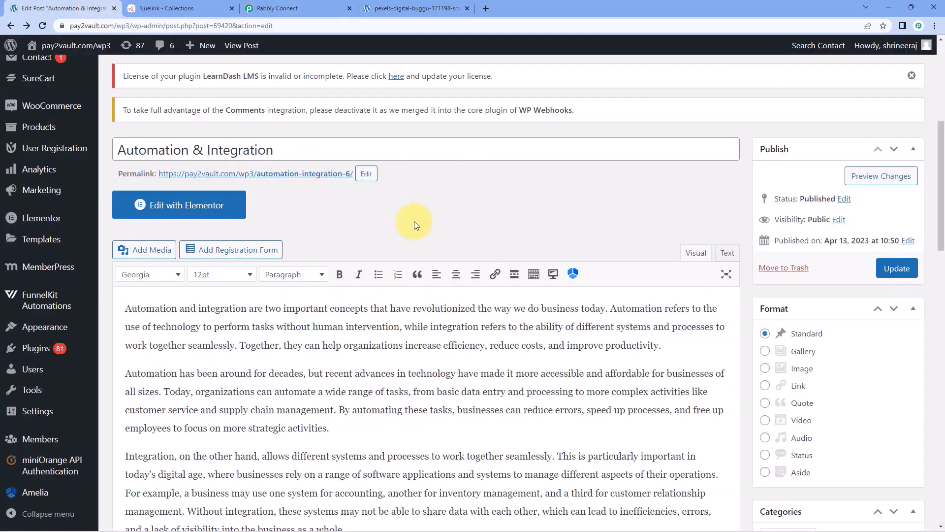
# In Nuelink's General collection, find the Automation & Integration post and preview its gears image.
pyautogui.click(295, 8)
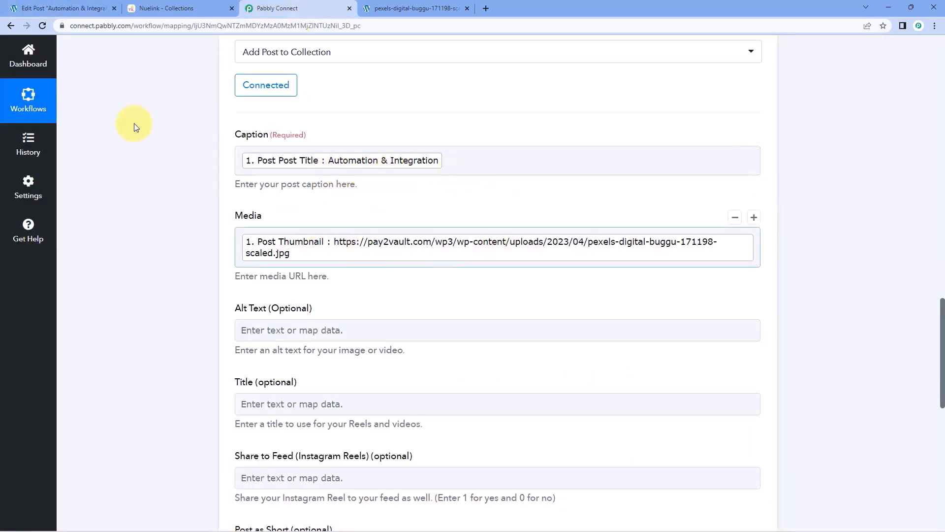
pyautogui.click(180, 8)
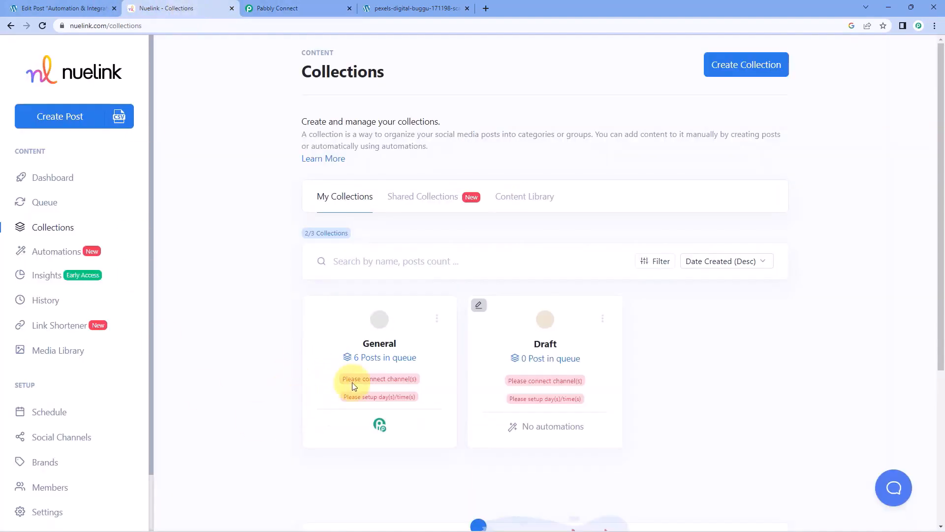
pyautogui.click(380, 350)
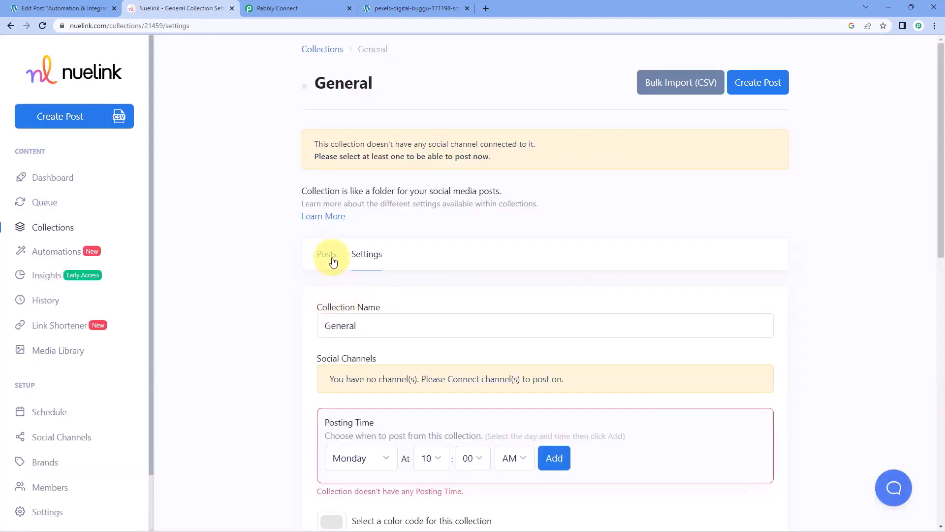
pyautogui.click(325, 254)
pyautogui.scroll(-8, 284, 272)
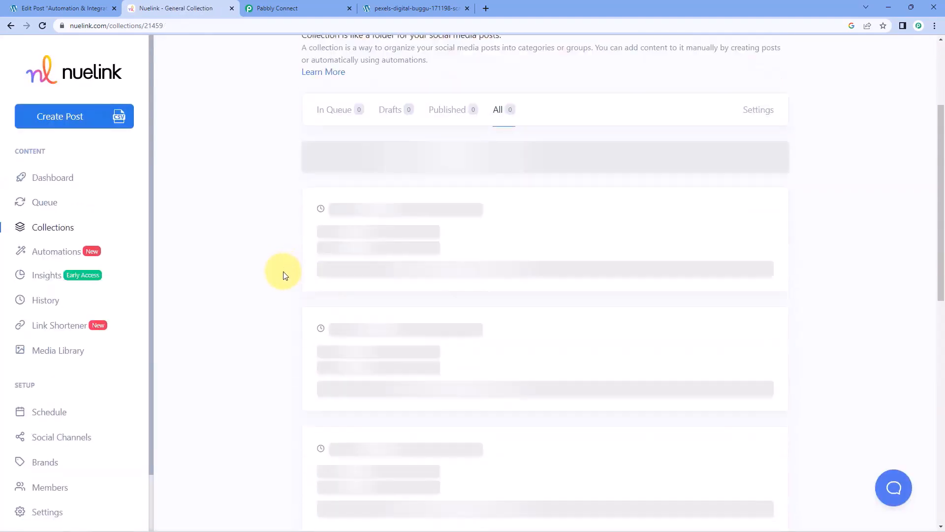
pyautogui.scroll(-3, 283, 276)
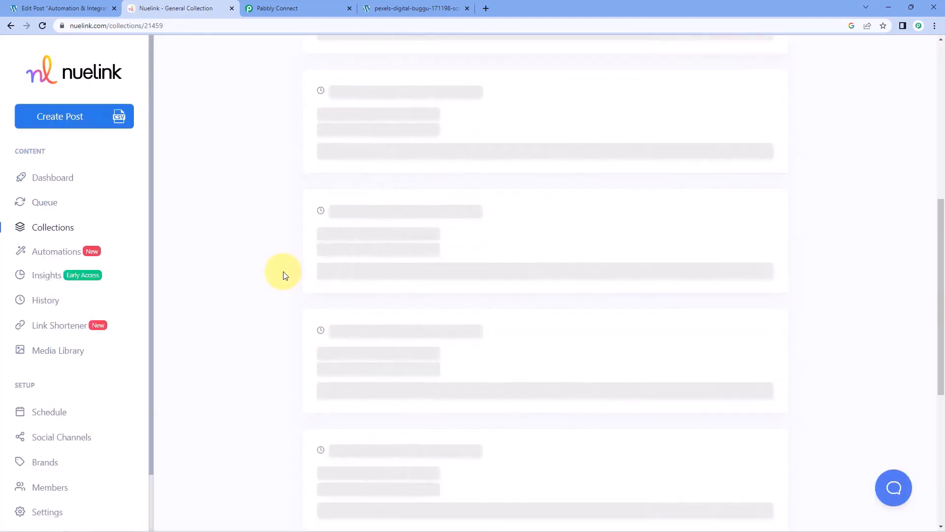
pyautogui.scroll(-7, 283, 276)
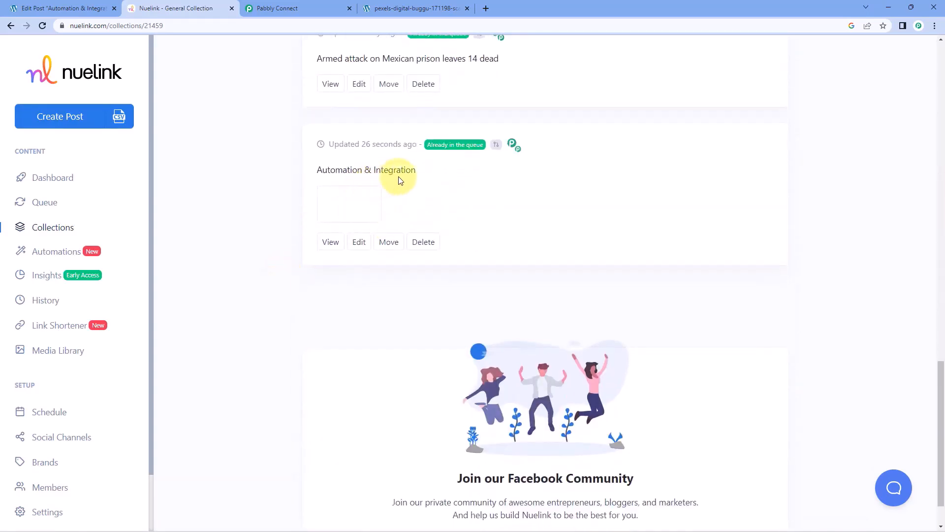
pyautogui.moveTo(420, 171); pyautogui.dragTo(313, 171)
pyautogui.click(345, 198)
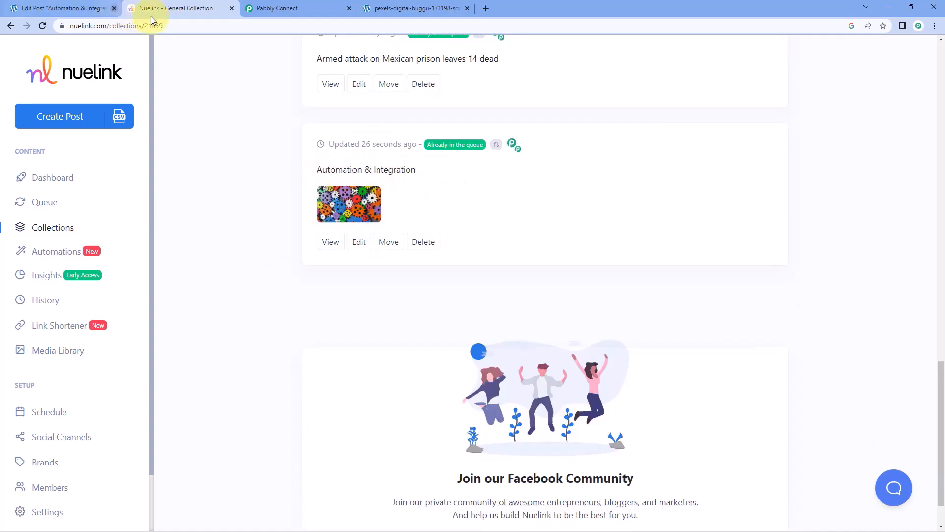
pyautogui.click(352, 209)
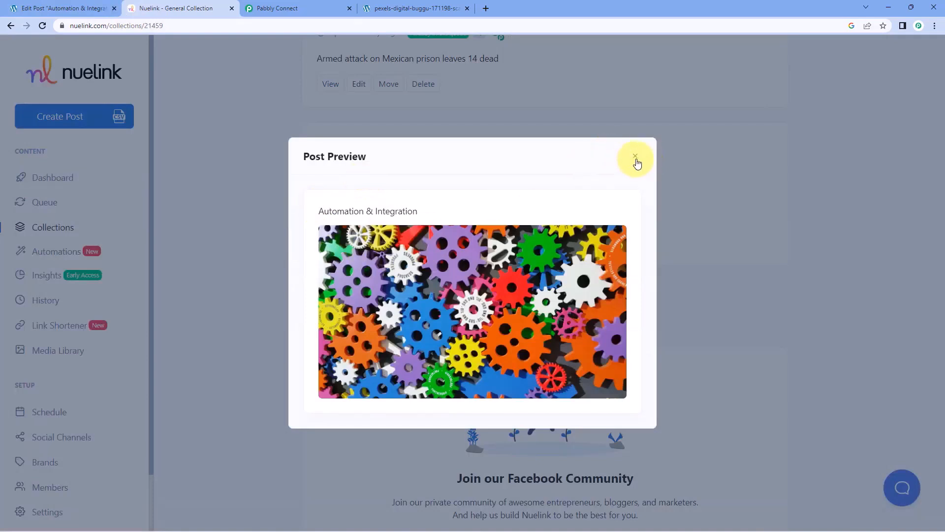
pyautogui.click(635, 156)
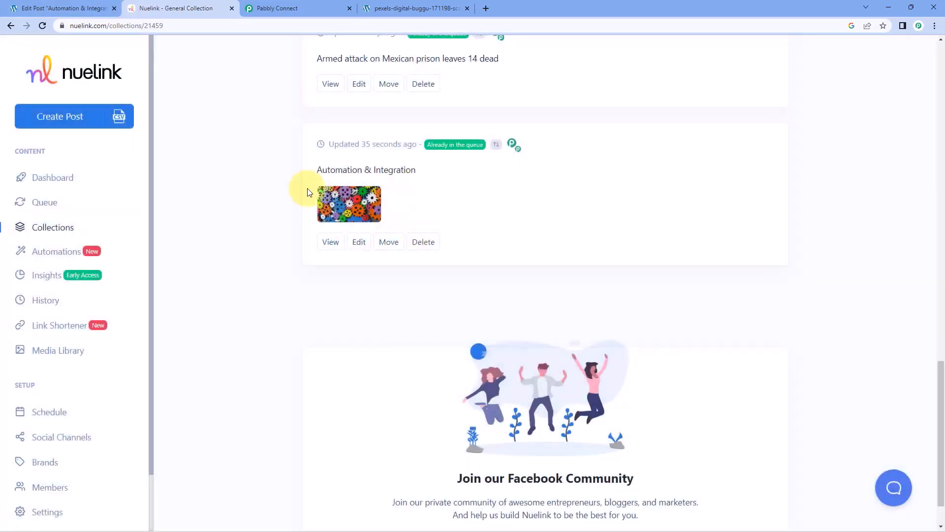
# Return to the Pabbly Connect workflow and collapse the WordPress trigger step.
pyautogui.scroll(15, 290, 237)
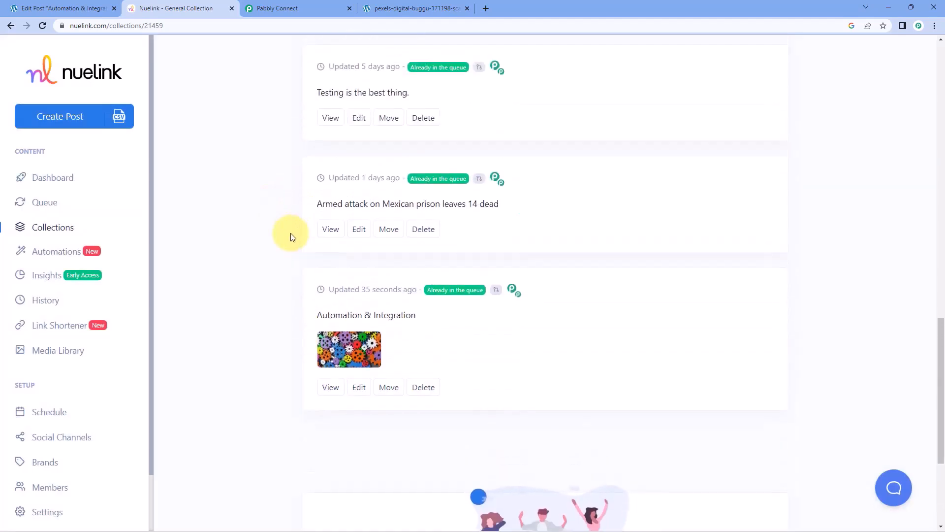
pyautogui.click(274, 4)
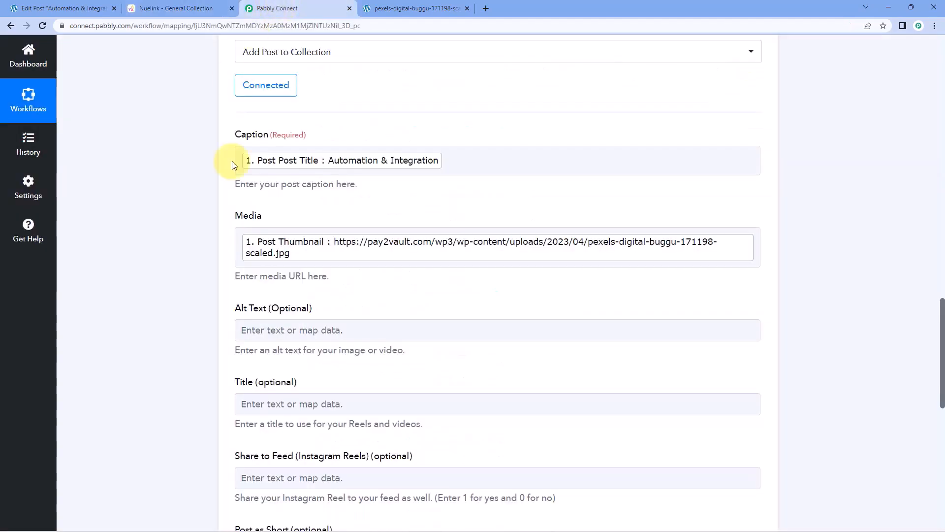
pyautogui.scroll(10, 534, 158)
pyautogui.scroll(15, 799, 314)
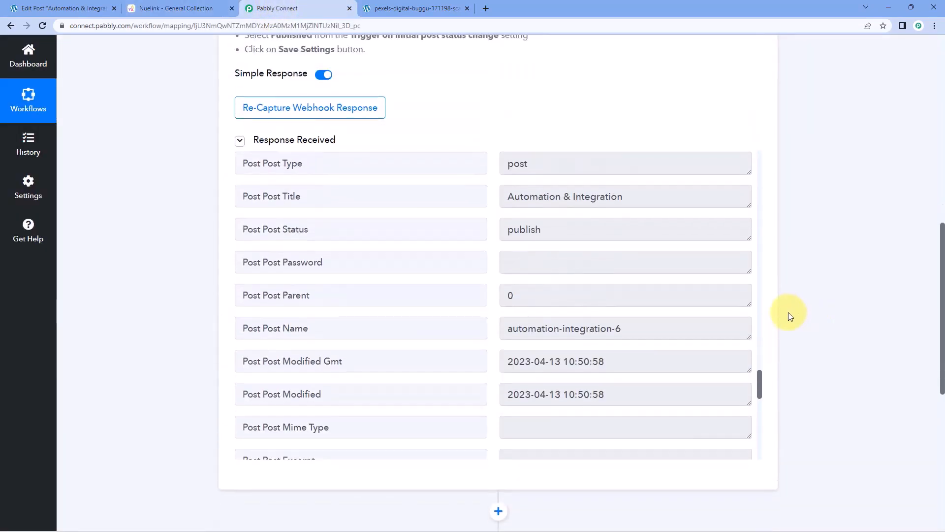
pyautogui.click(515, 197)
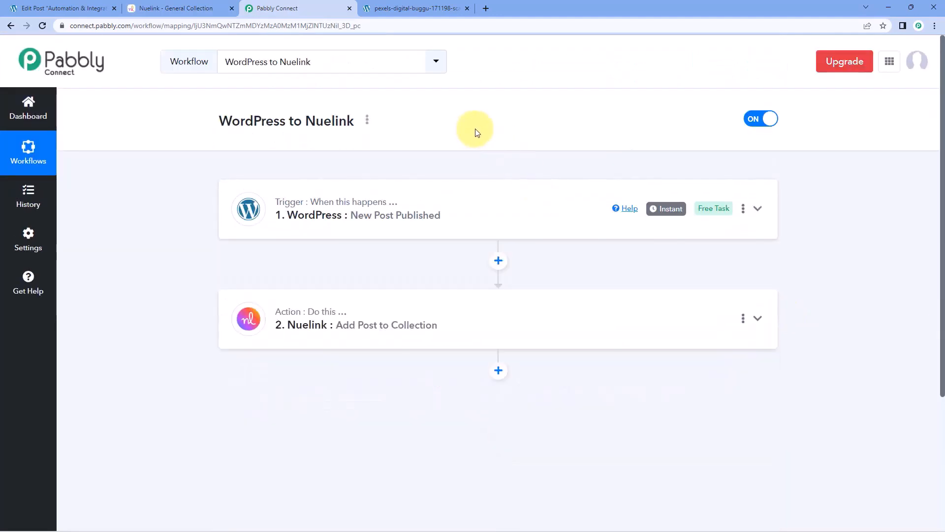
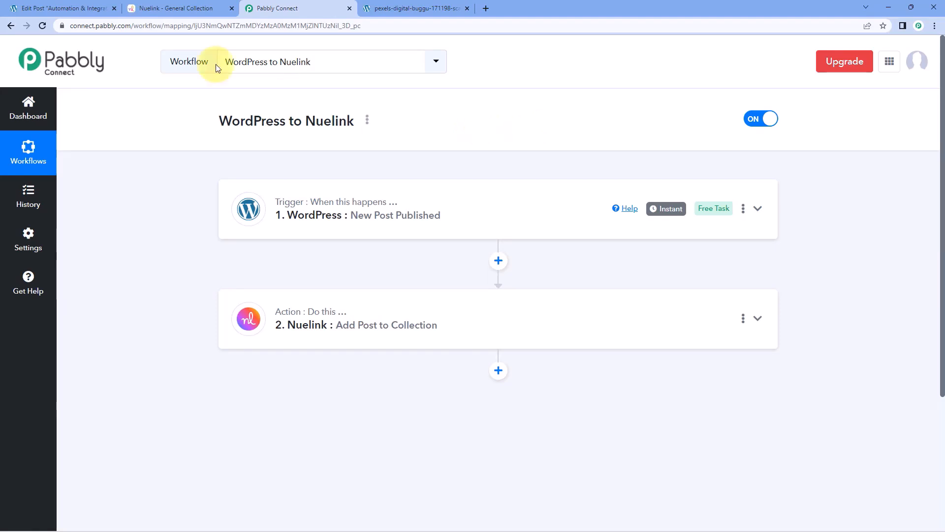
# Start a new WordPress post titled 'Benifits of AI'.
pyautogui.click(65, 9)
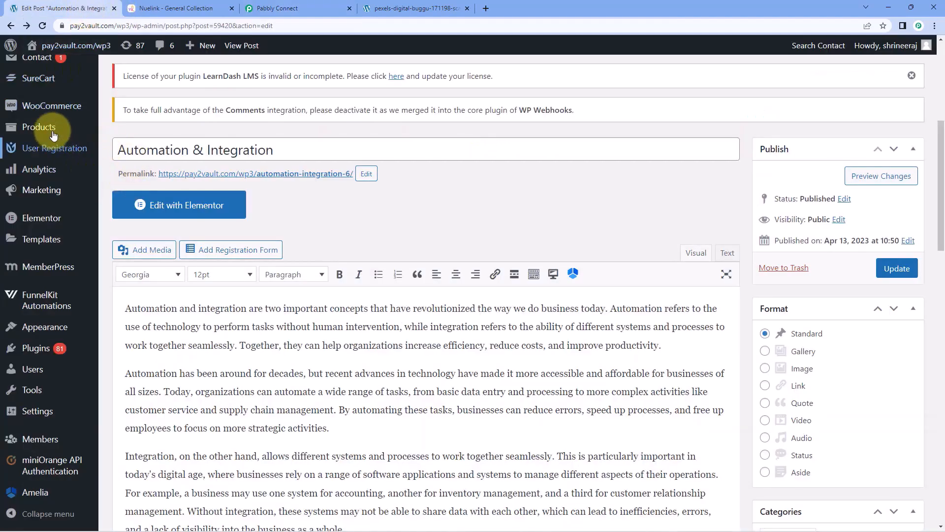
pyautogui.scroll(4, 69, 138)
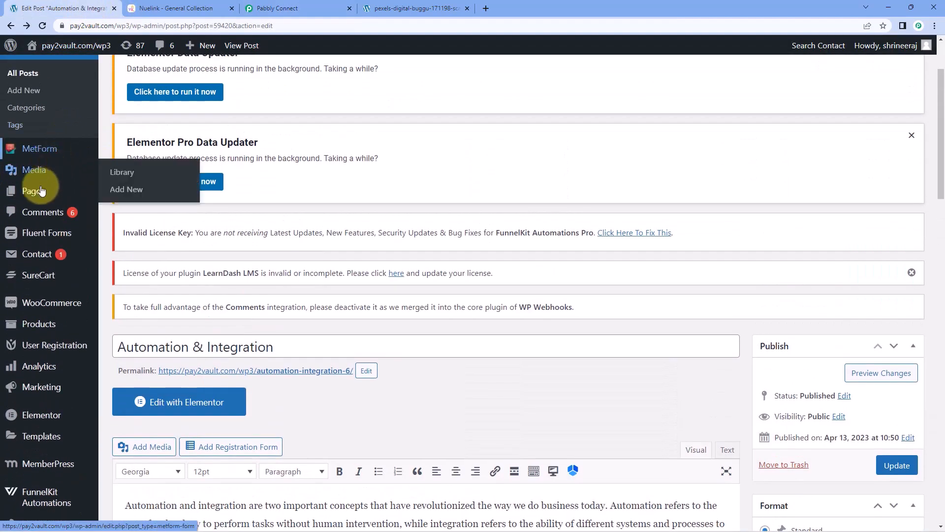
pyautogui.scroll(1, 42, 191)
pyautogui.click(31, 141)
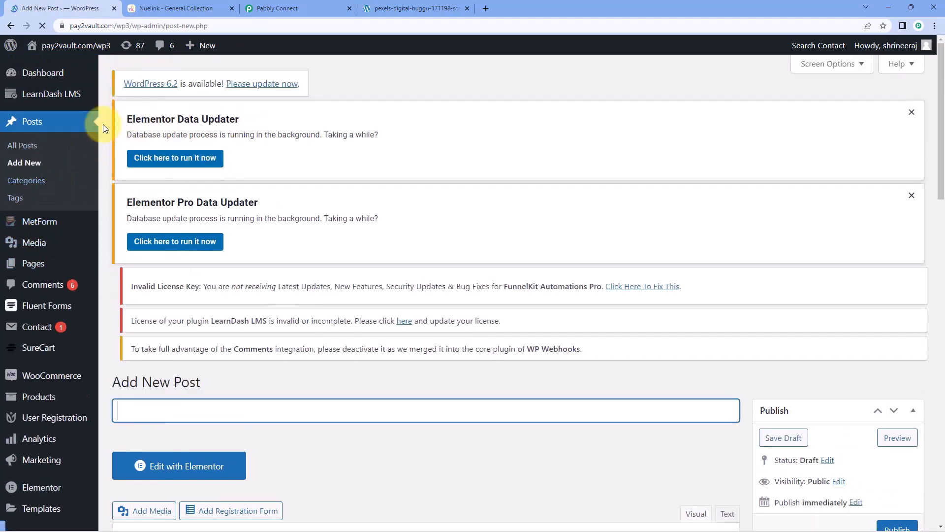
pyautogui.scroll(-5, 310, 207)
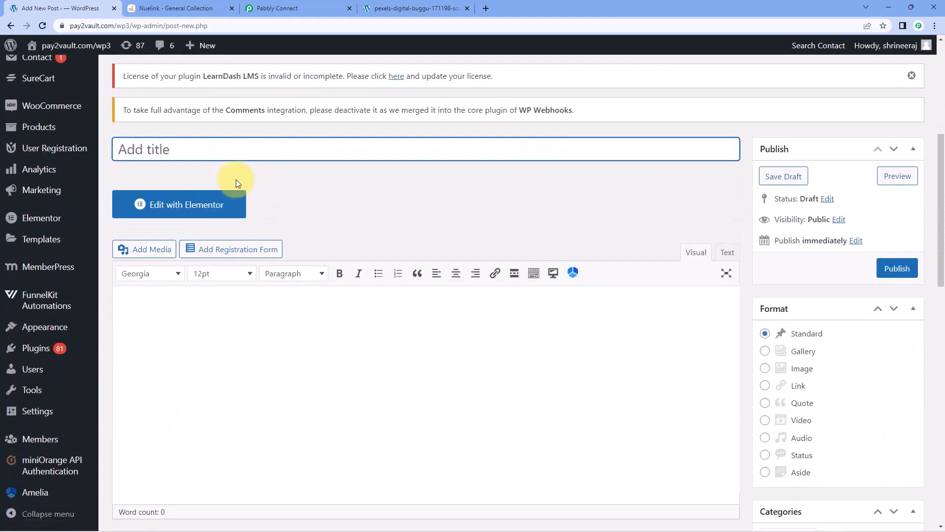
pyautogui.write('Benifits of AI')
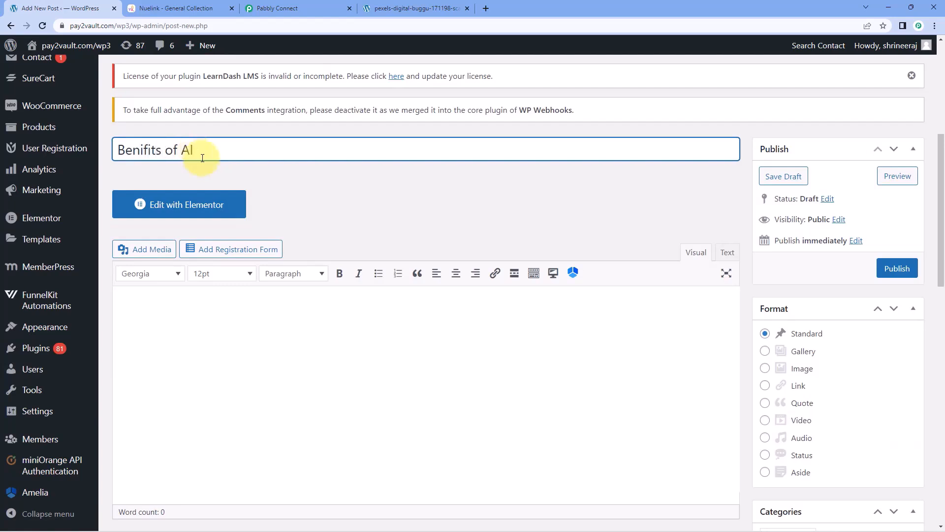
# Paste the article on AI benefits into the post body.
pyautogui.click(153, 319)
pyautogui.rightClick(154, 324)
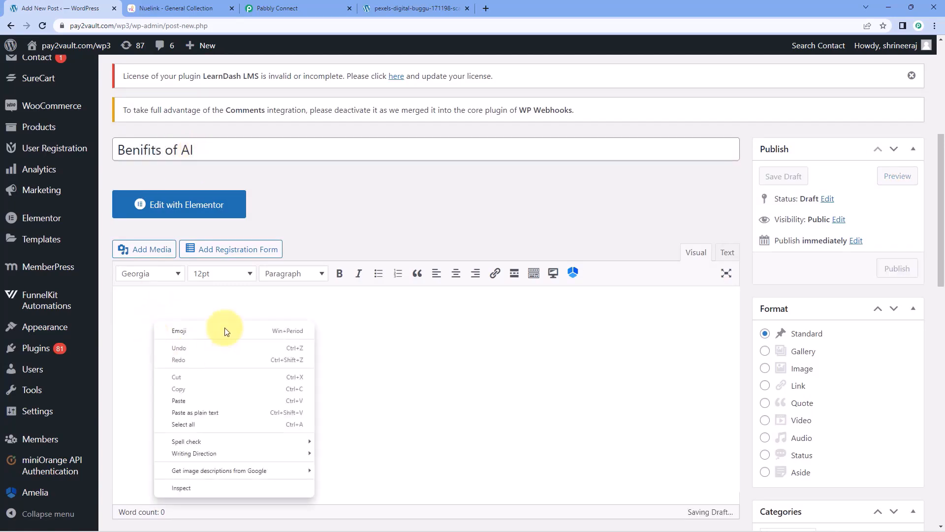
pyautogui.click(179, 400)
pyautogui.scroll(-3, 680, 339)
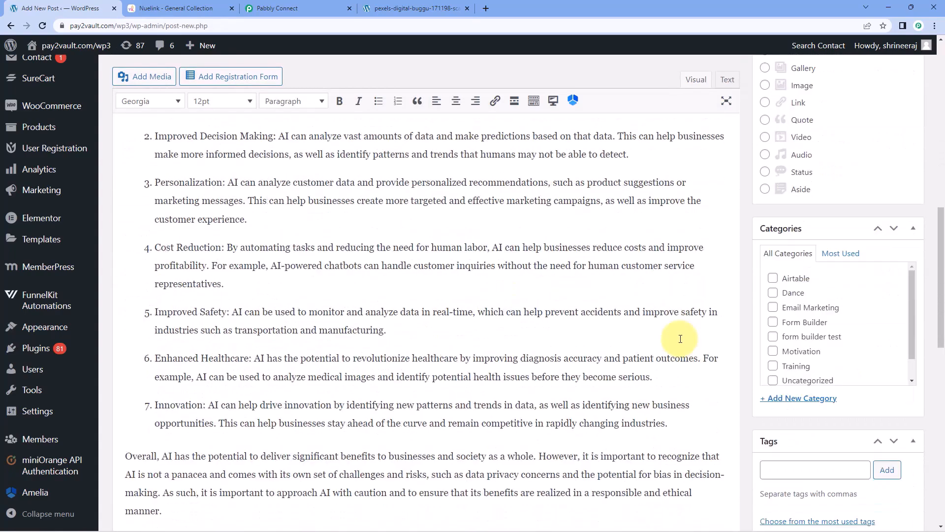
pyautogui.scroll(-12, 689, 355)
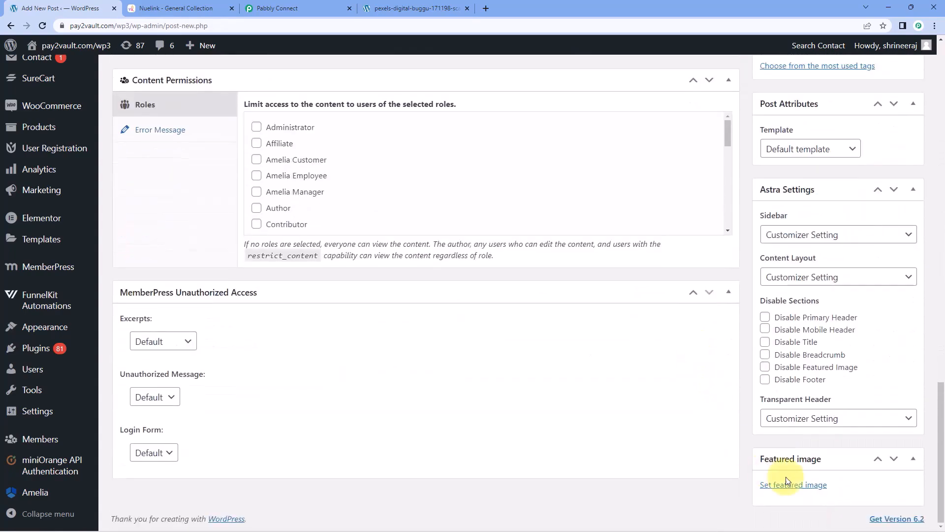
# Upload pexels-tara-winstead-8386440 and set it as the post's featured image.
pyautogui.click(788, 484)
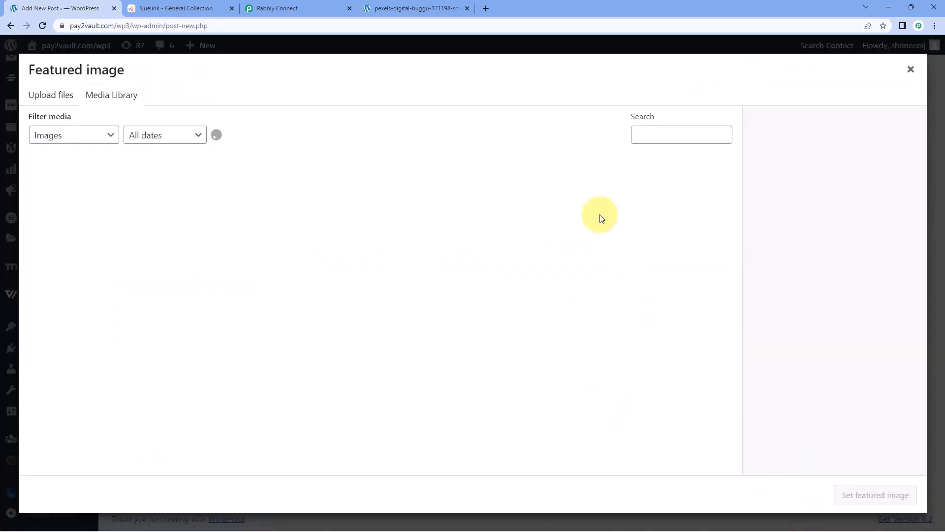
pyautogui.click(50, 95)
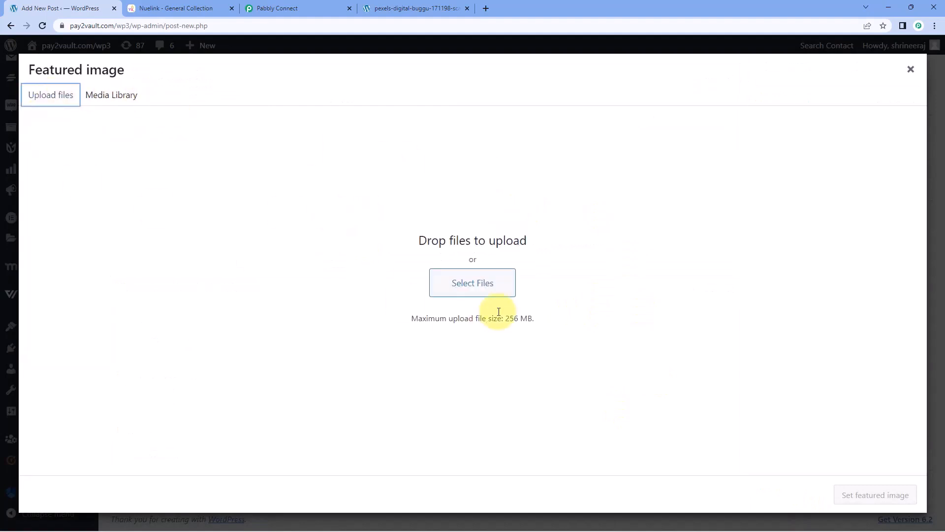
pyautogui.click(479, 291)
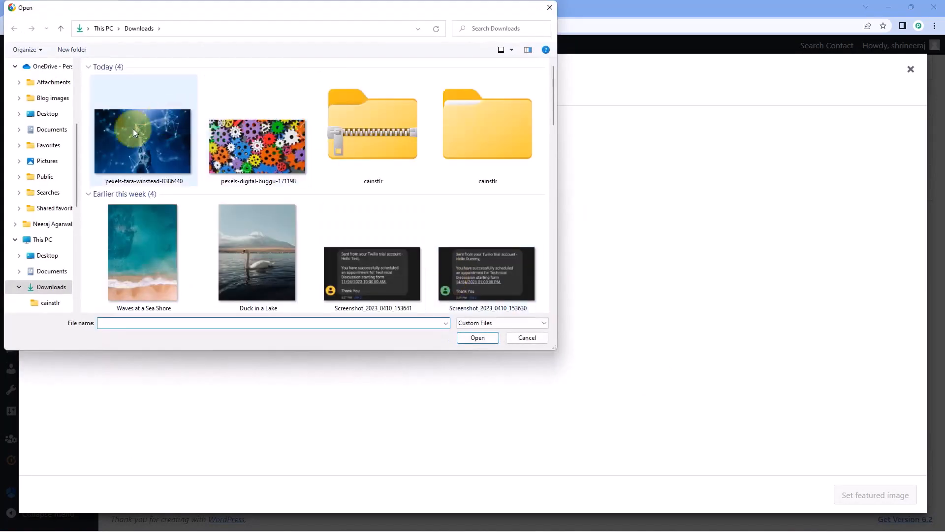
pyautogui.click(133, 128)
pyautogui.click(477, 337)
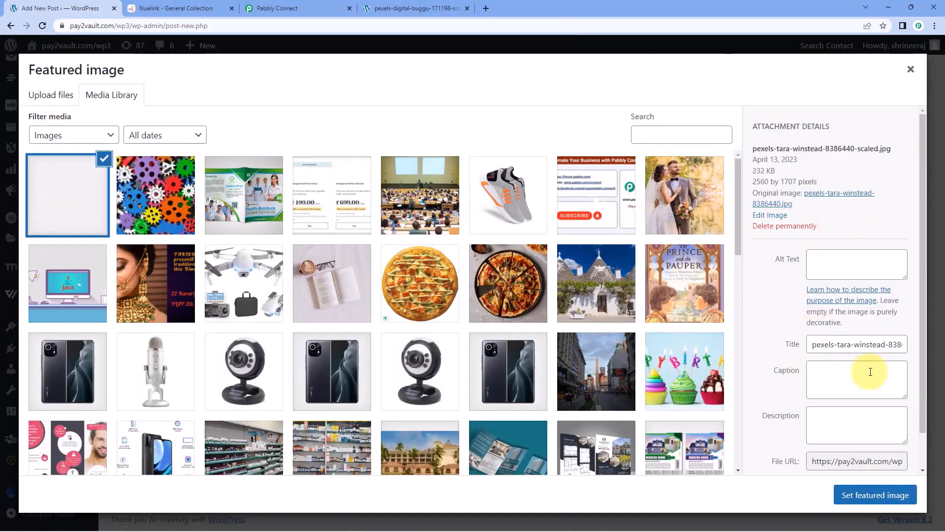
pyautogui.click(873, 493)
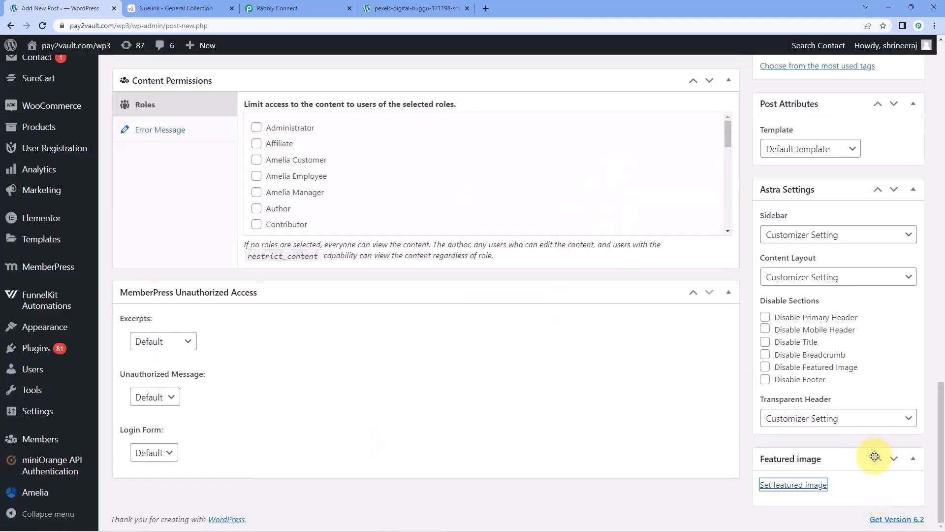
# Correct the title to 'Benefits of AI' and publish the post.
pyautogui.scroll(15, 741, 364)
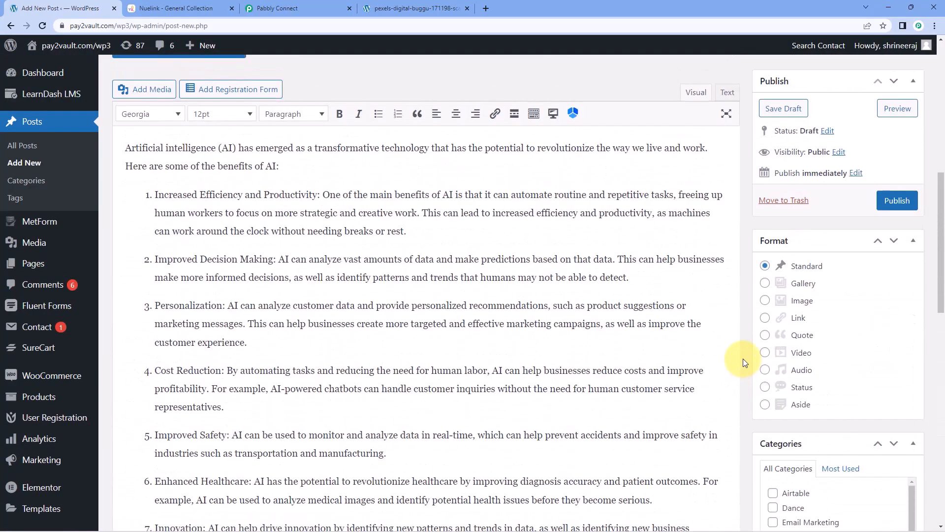
pyautogui.scroll(6, 743, 359)
pyautogui.scroll(-2, 742, 358)
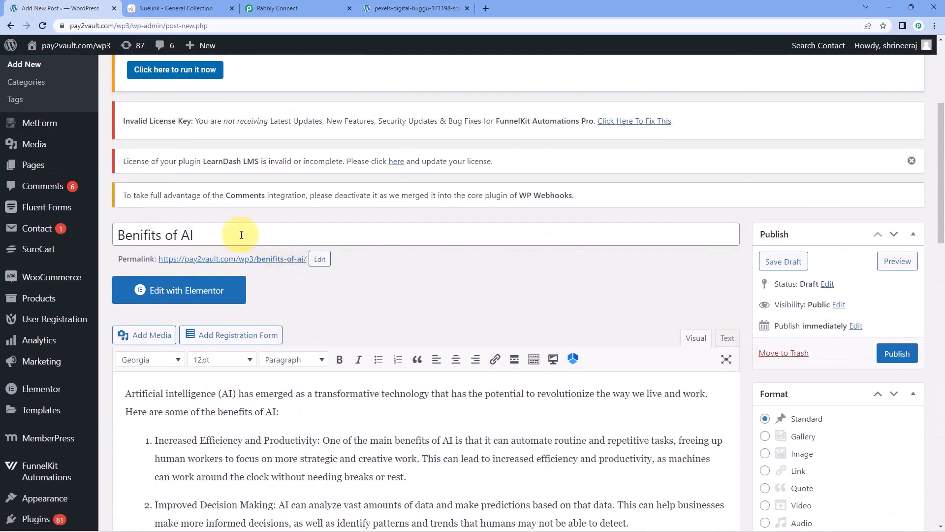
pyautogui.click(144, 237)
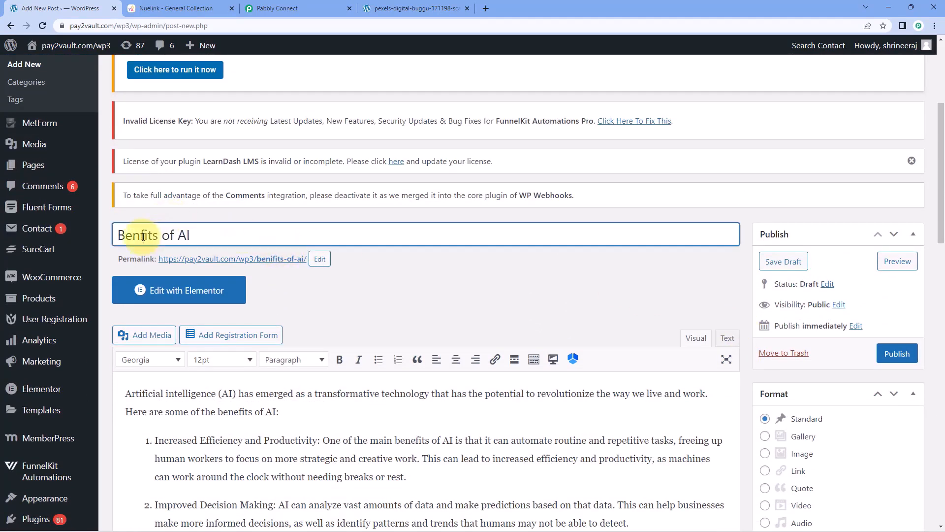
pyautogui.click(294, 309)
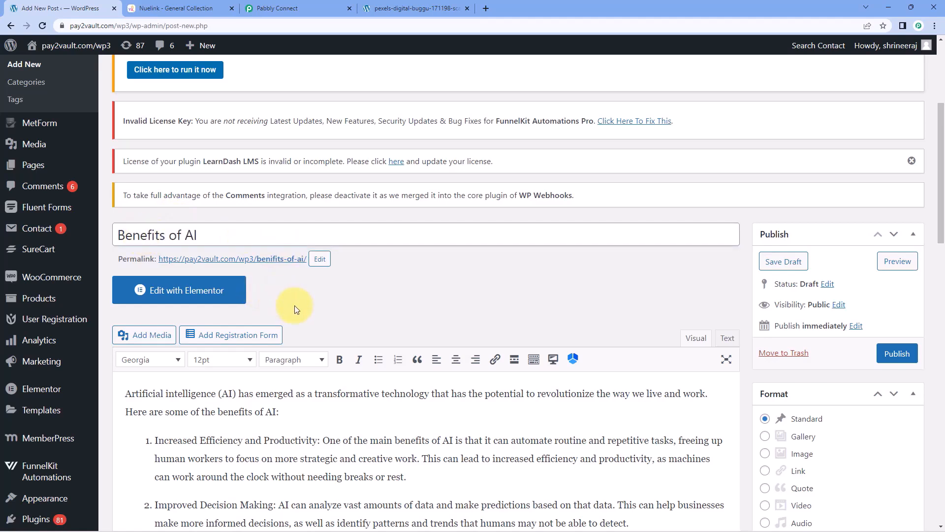
pyautogui.click(903, 358)
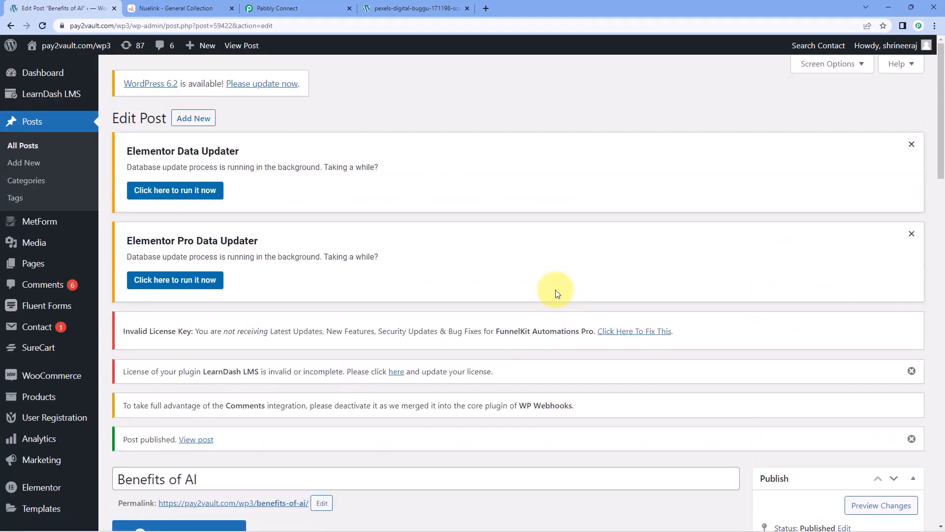
# Open the post's permalink in a new tab and scroll through its featured image and article.
pyautogui.scroll(-4, 552, 170)
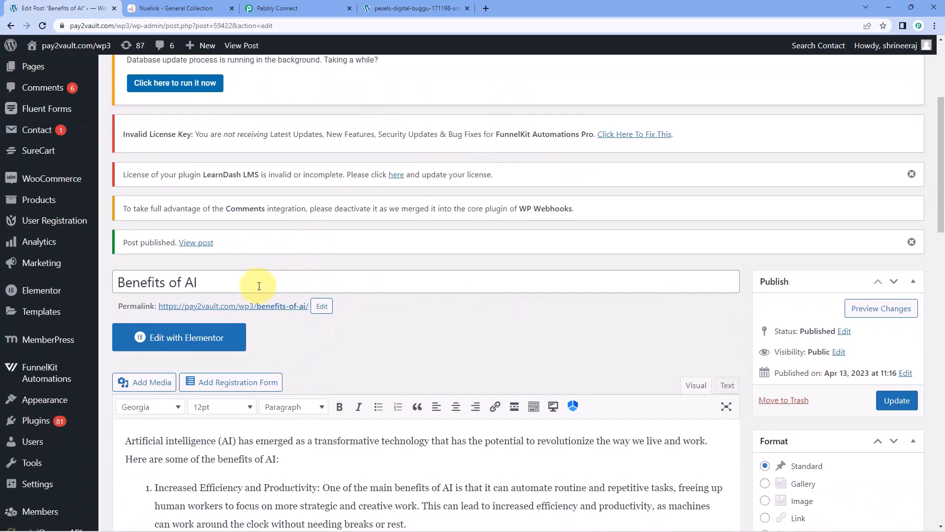
pyautogui.click(265, 306)
pyautogui.rightClick(266, 311)
pyautogui.click(288, 316)
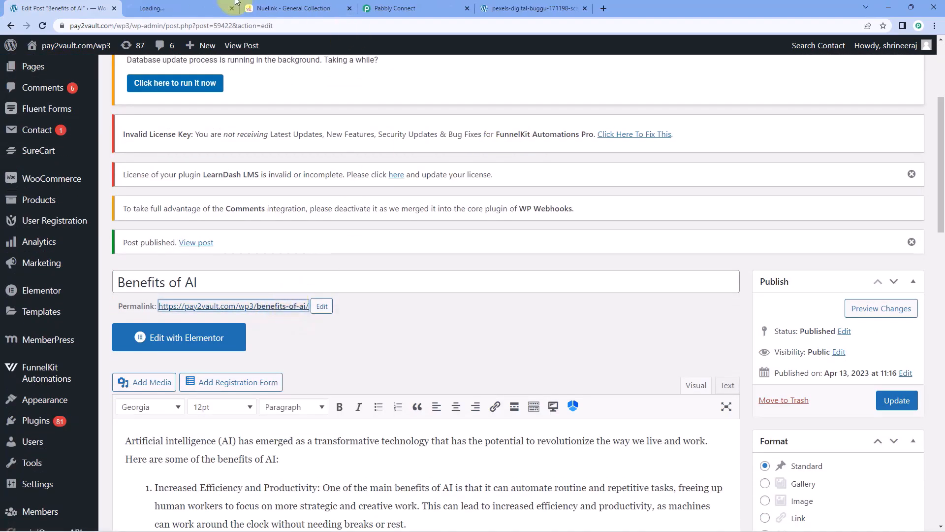
pyautogui.click(207, 6)
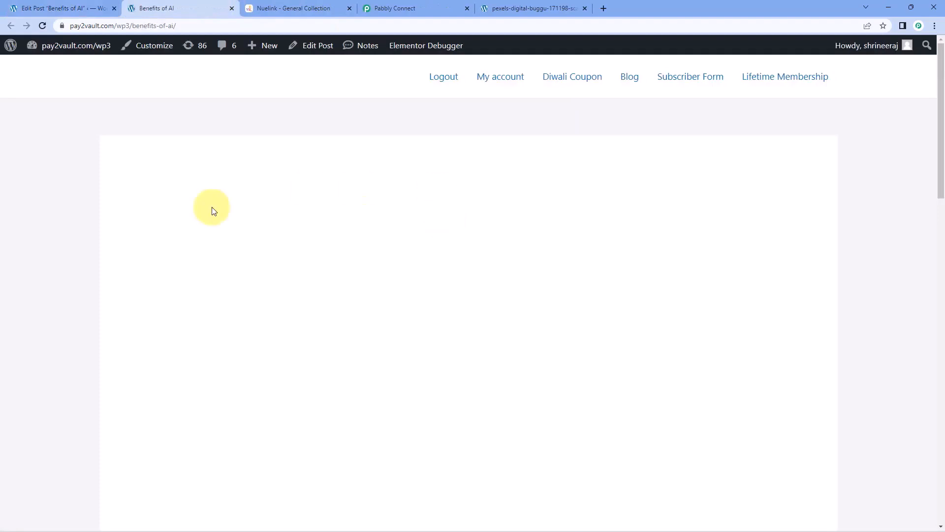
pyautogui.scroll(-10, 125, 251)
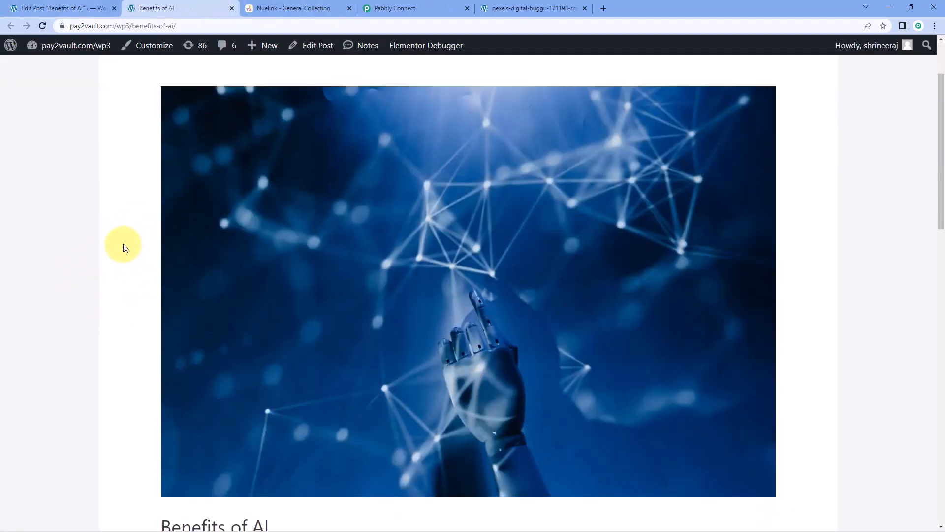
pyautogui.scroll(-3, 124, 259)
pyautogui.scroll(11, 140, 227)
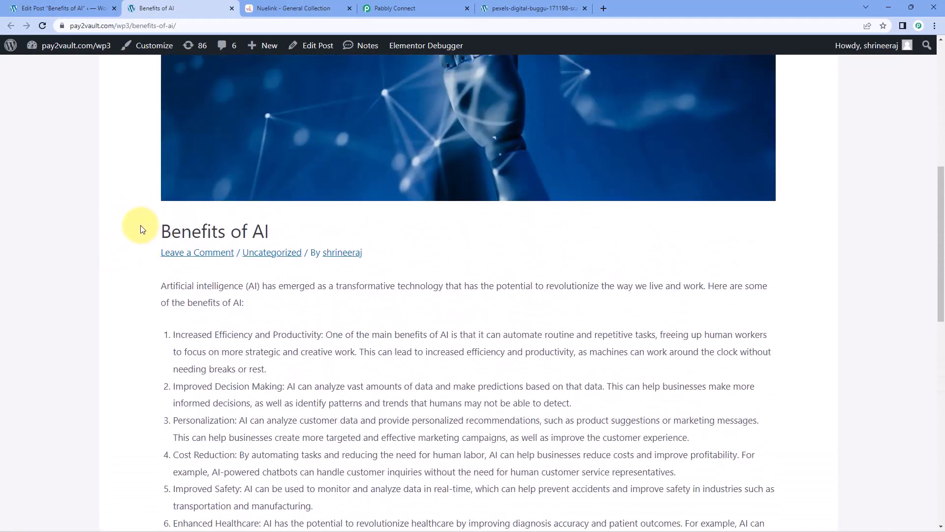
pyautogui.scroll(2, 135, 231)
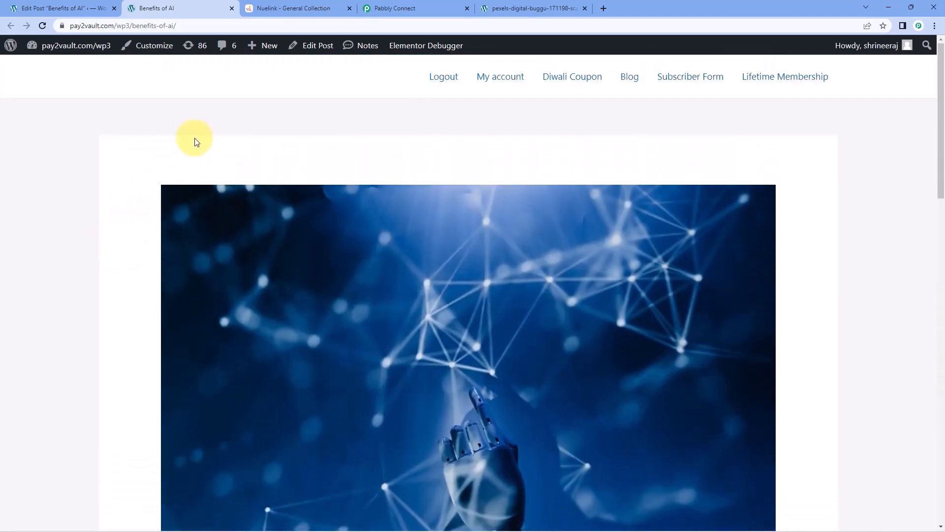
pyautogui.click(278, 9)
# Reload Nuelink's General Collection and preview the Benefits of AI entry against the live post.
pyautogui.scroll(2, 231, 197)
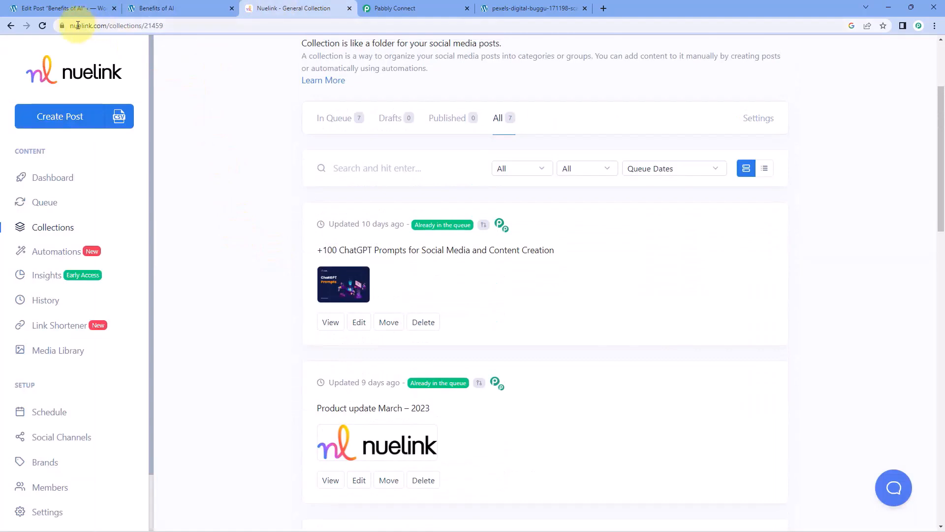
pyautogui.click(43, 25)
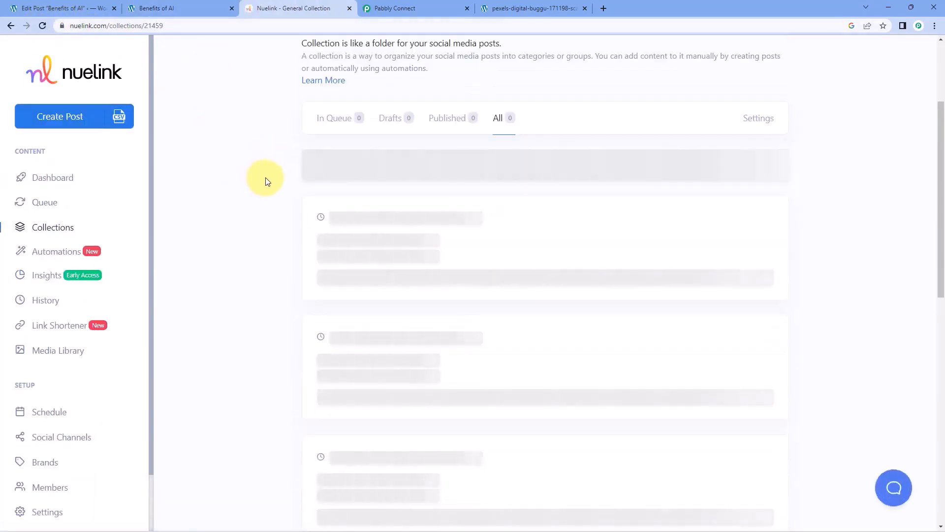
pyautogui.scroll(-2, 282, 189)
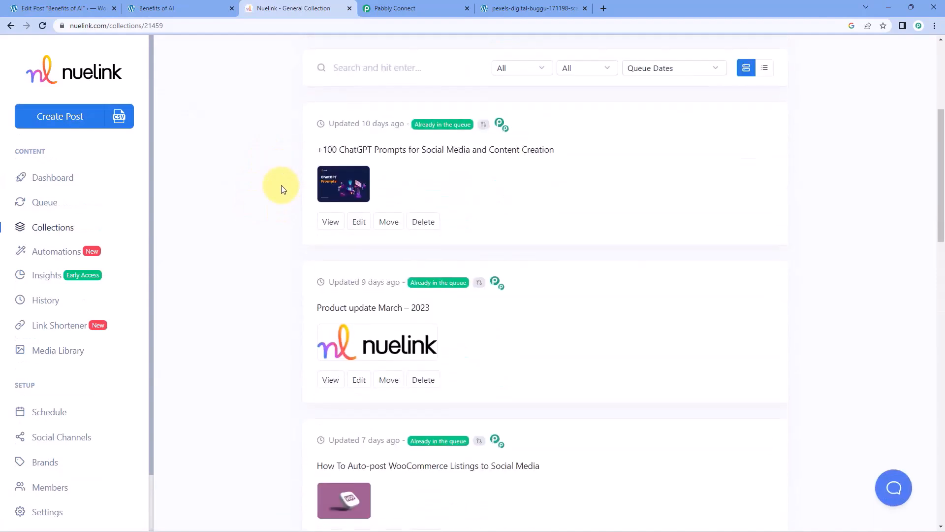
pyautogui.scroll(-20, 283, 189)
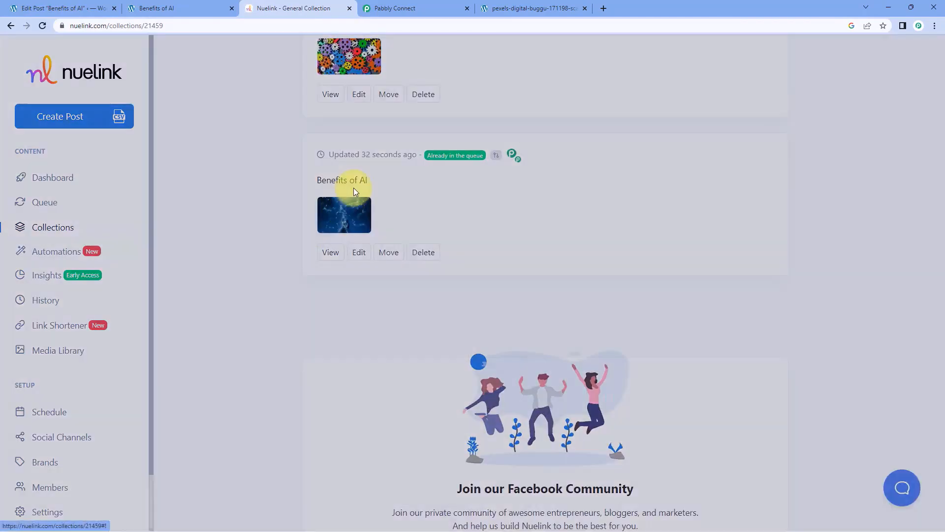
pyautogui.click(346, 209)
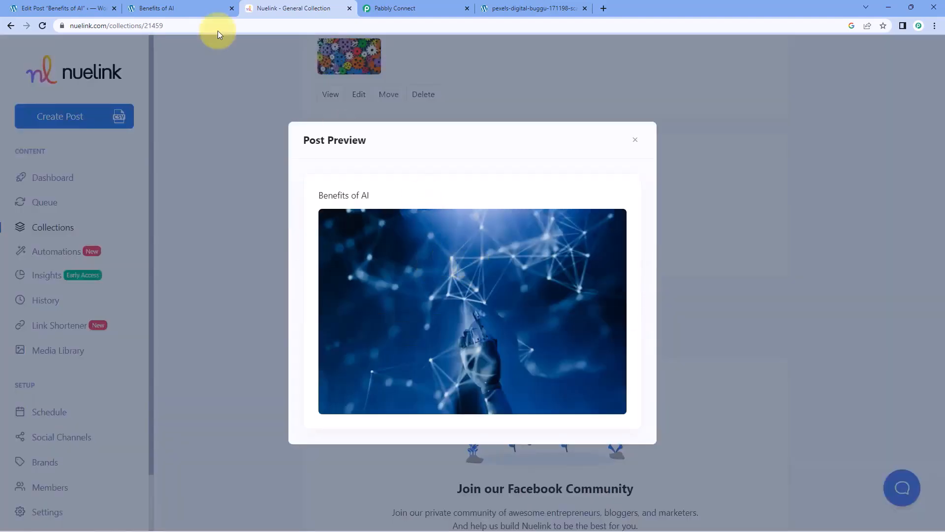
pyautogui.click(176, 7)
pyautogui.click(288, 8)
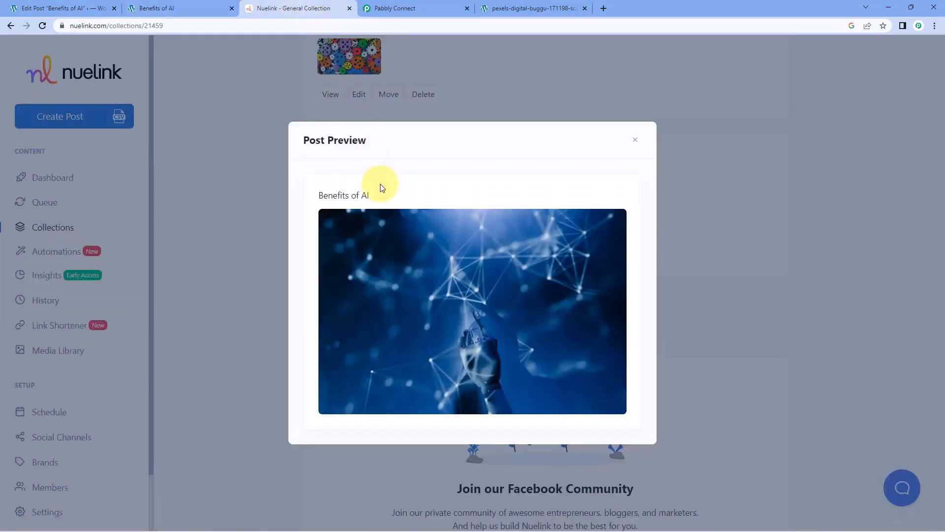
# Close the Benefits of AI preview and return to the Pabbly Connect workflow.
pyautogui.moveTo(390, 200); pyautogui.dragTo(305, 202)
pyautogui.click(402, 200)
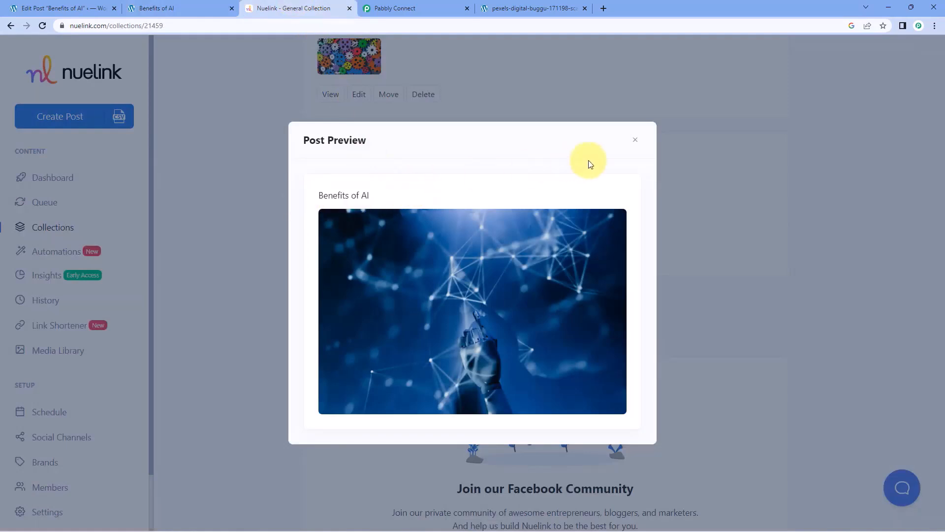
pyautogui.click(635, 143)
pyautogui.click(397, 8)
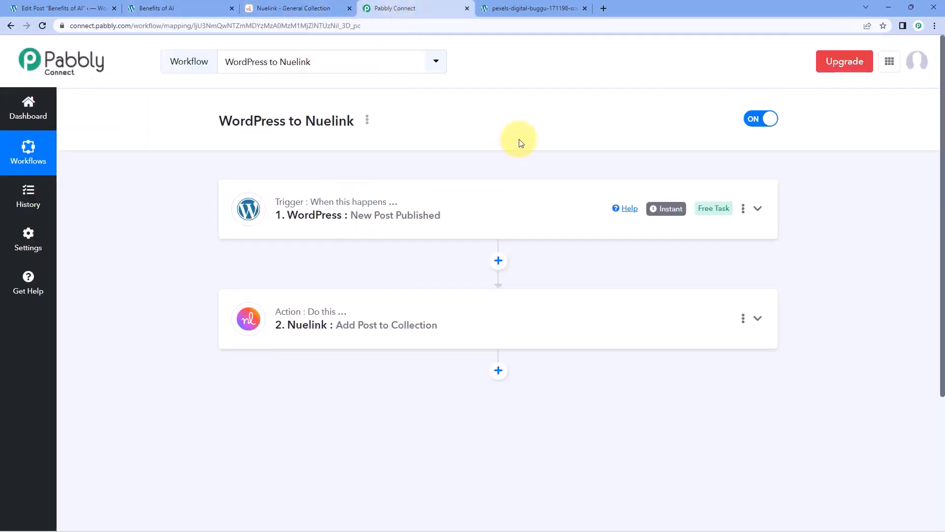
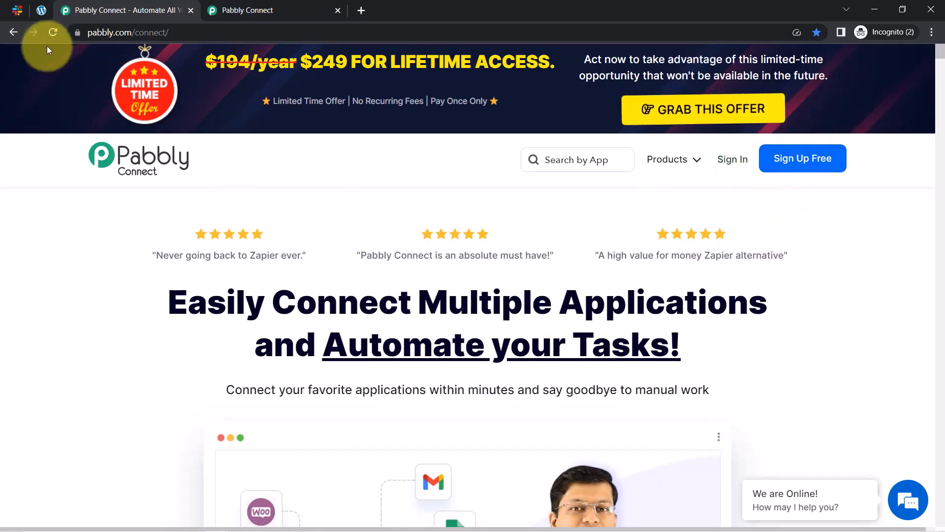
# From the dashboard, create a workflow named 'Notify Authors on Slack once their Blog is Published on WordPress'.
pyautogui.click(265, 10)
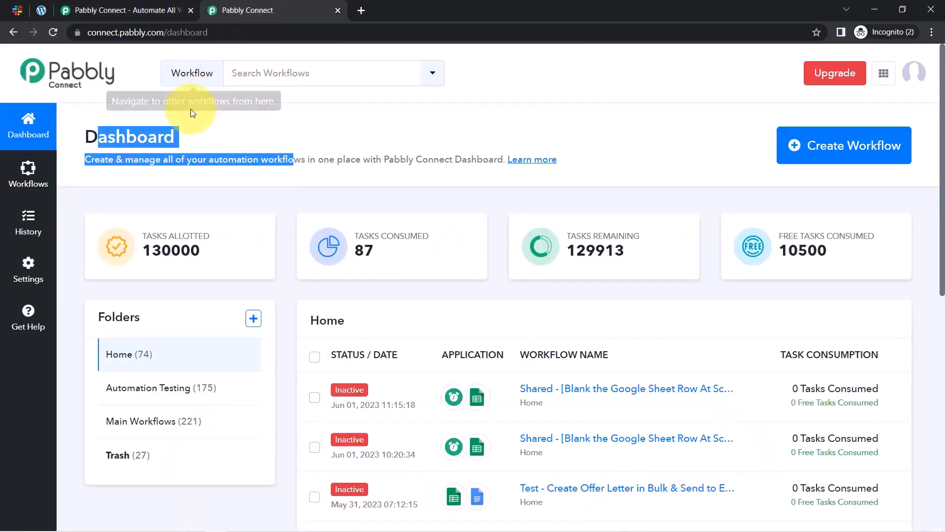
pyautogui.click(130, 140)
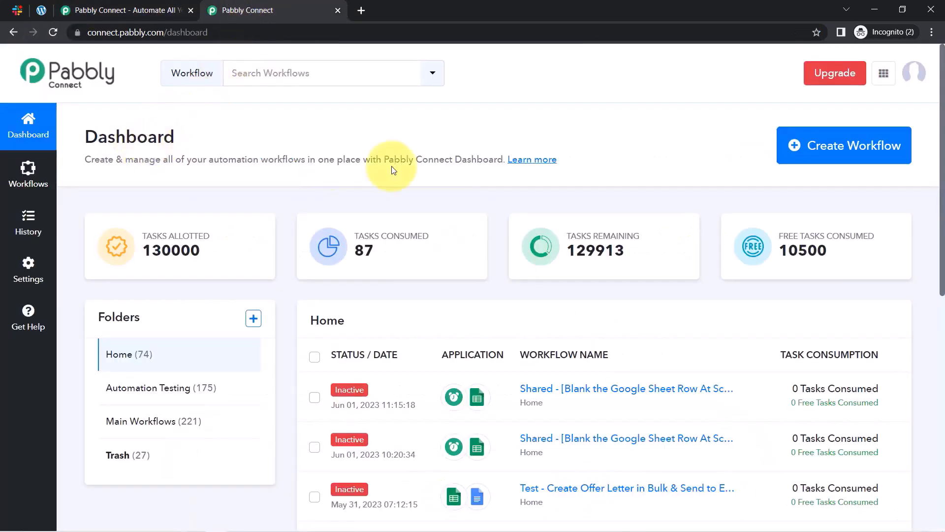
pyautogui.click(822, 150)
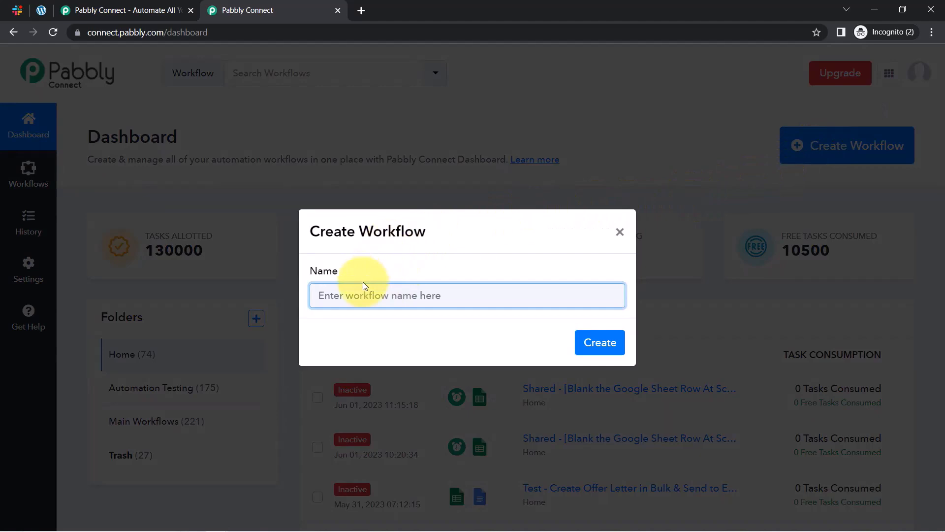
pyautogui.write('Notify Authors on Slack once their Blog is Published on WordPress')
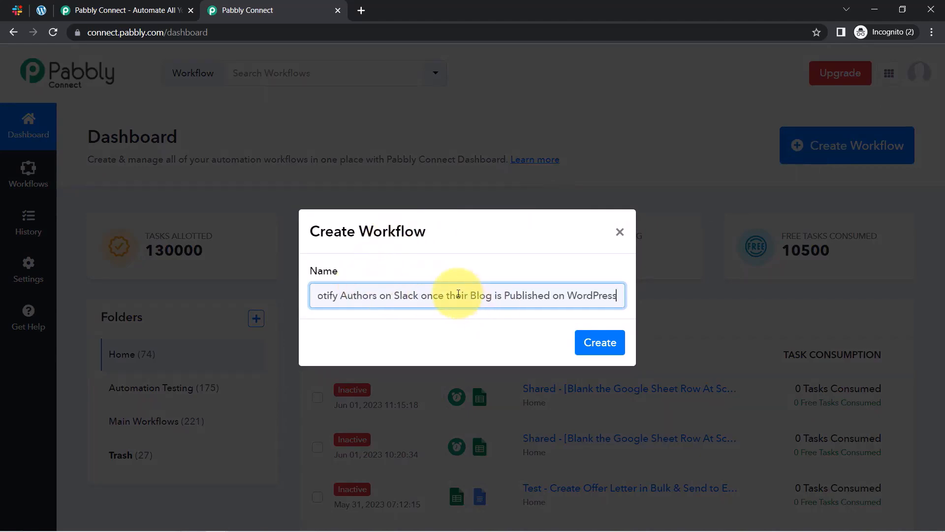
pyautogui.moveTo(458, 294); pyautogui.dragTo(304, 302)
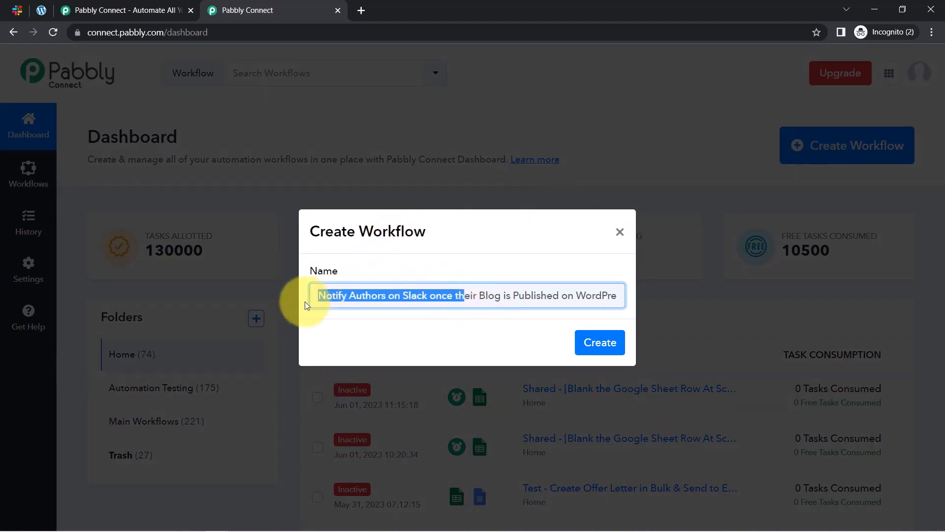
pyautogui.click(344, 298)
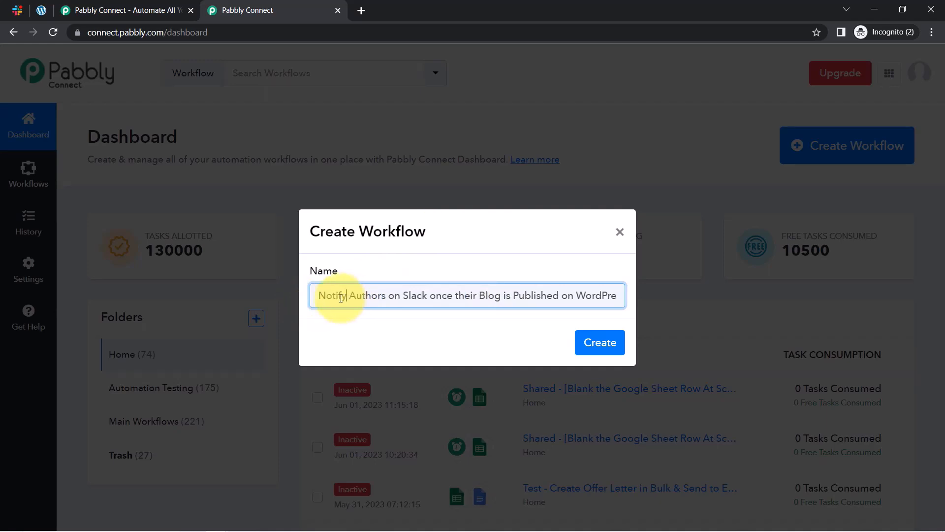
pyautogui.moveTo(333, 297); pyautogui.dragTo(605, 296)
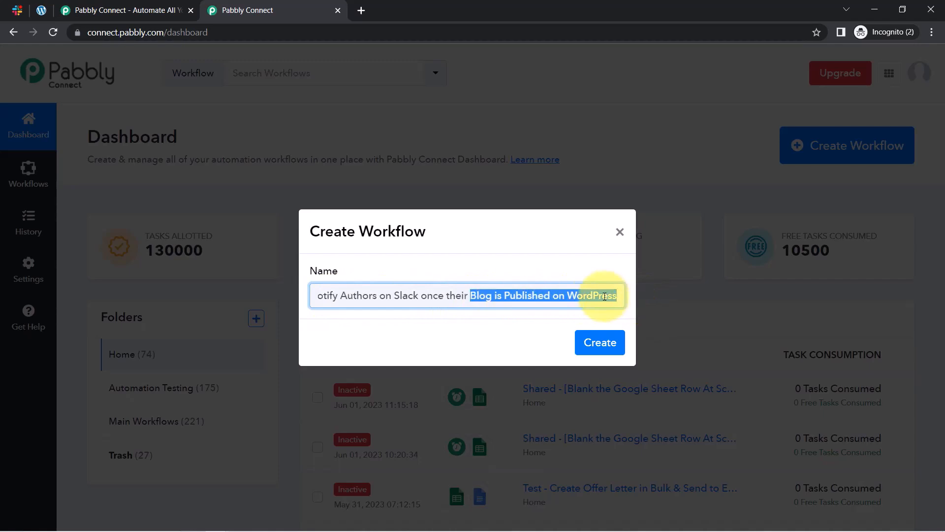
pyautogui.click(604, 295)
pyautogui.click(601, 343)
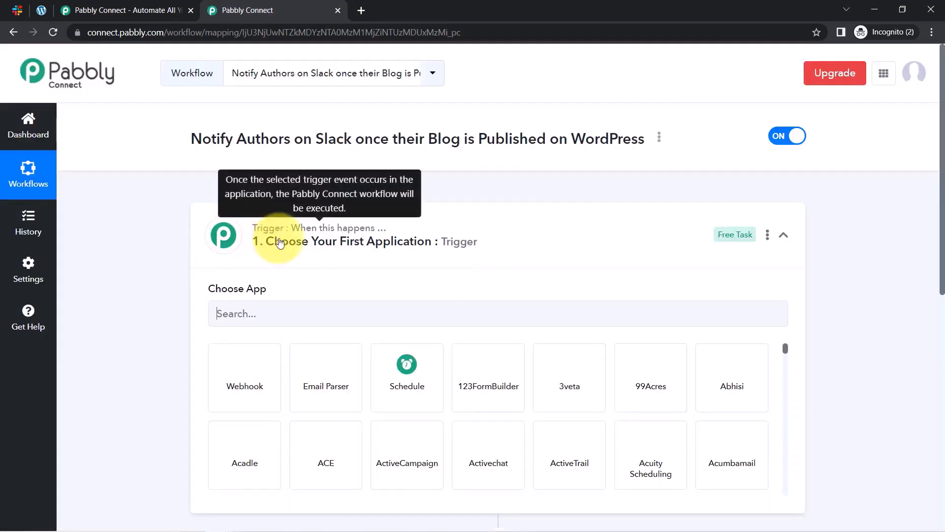
# Search 'word' and choose WordPress as the trigger app.
pyautogui.click(279, 242)
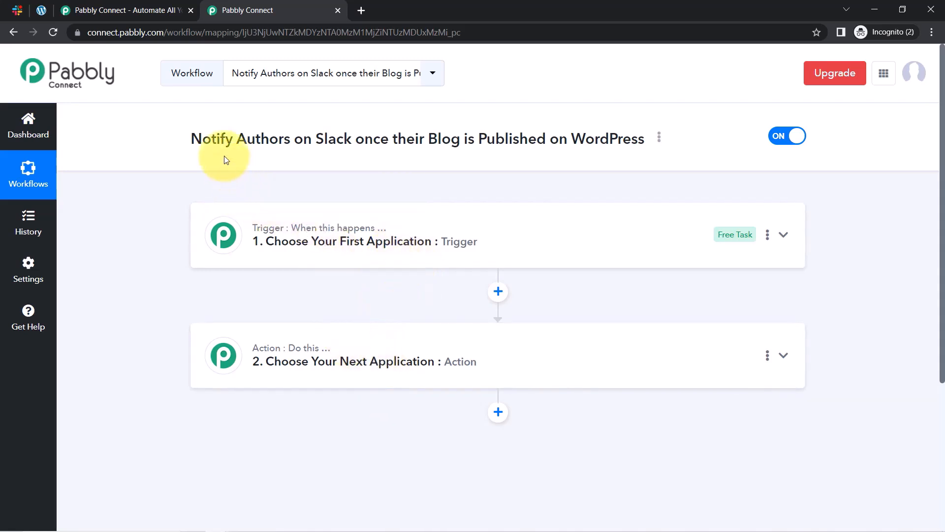
pyautogui.moveTo(201, 139); pyautogui.dragTo(595, 154)
pyautogui.click(411, 216)
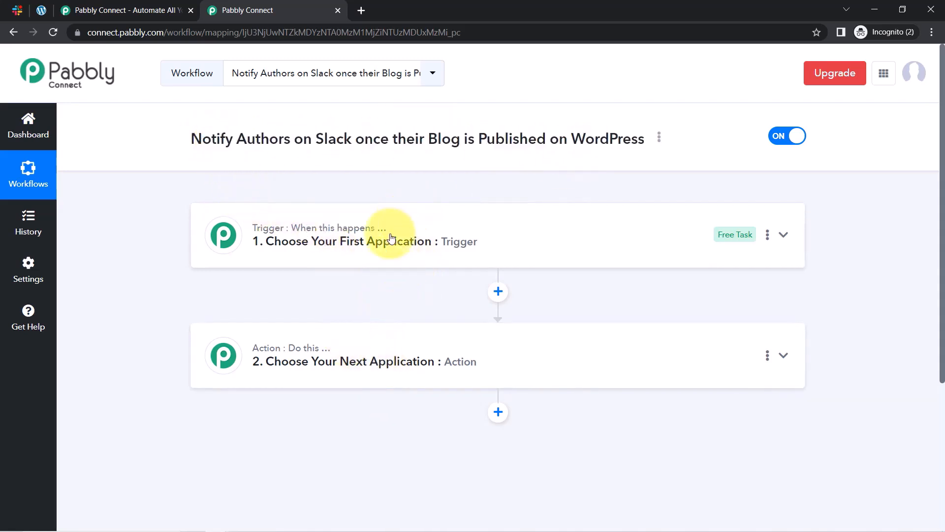
pyautogui.click(251, 314)
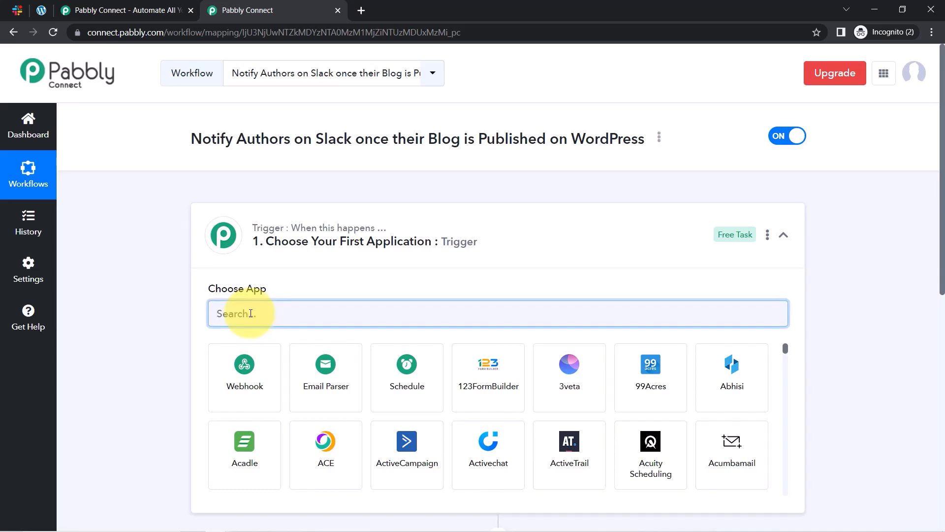
pyautogui.write('wordp')
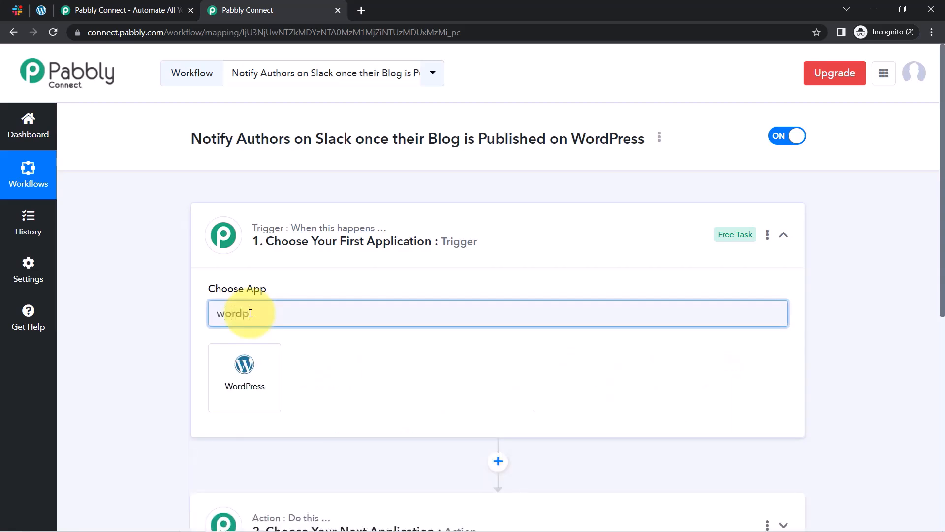
pyautogui.click(246, 369)
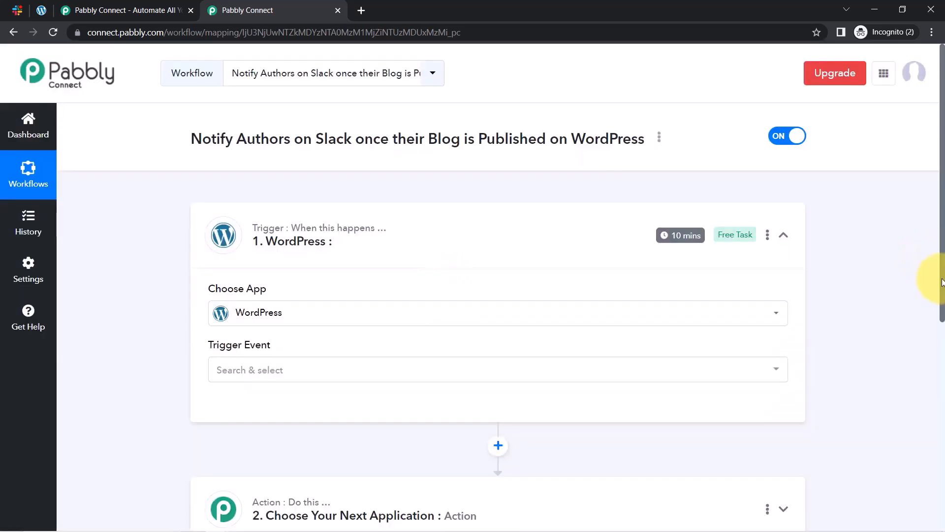
# Search 'slack' and choose Slack as the action app.
pyautogui.scroll(-2, 726, 316)
pyautogui.click(254, 406)
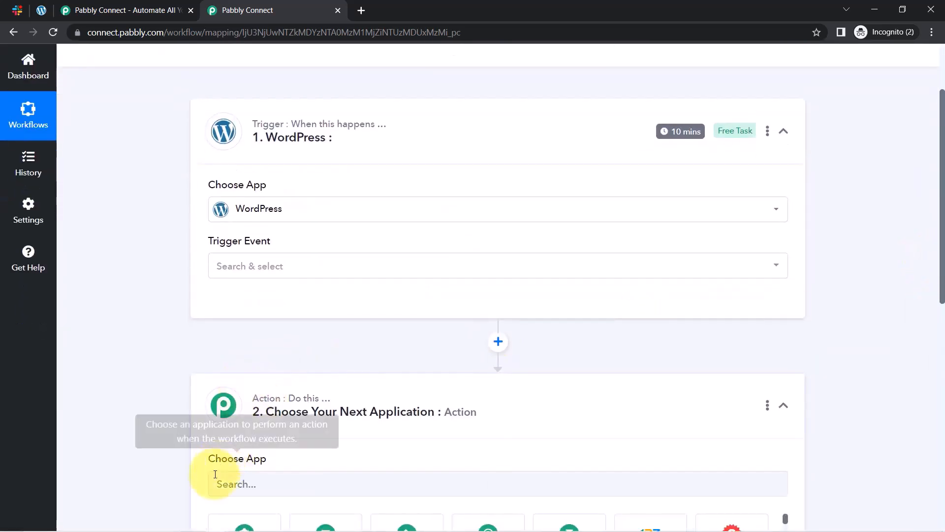
pyautogui.click(219, 480)
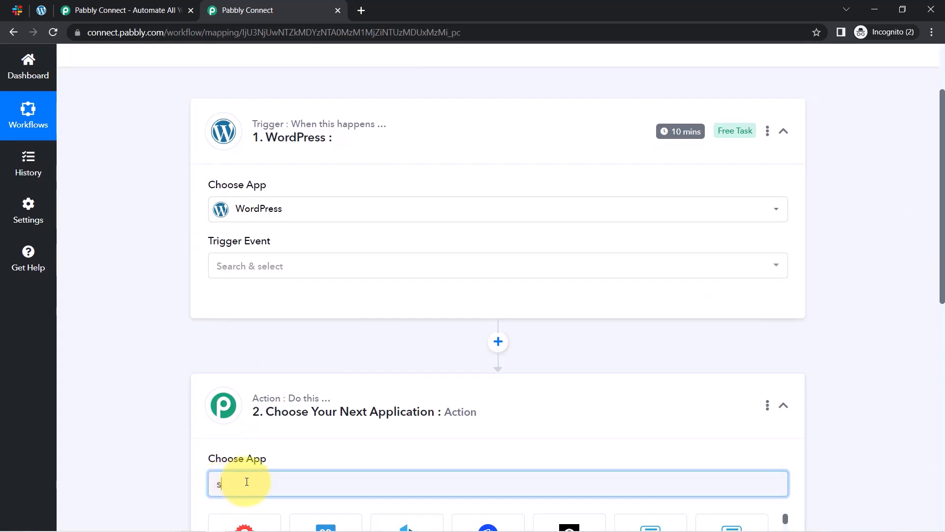
pyautogui.write('slac')
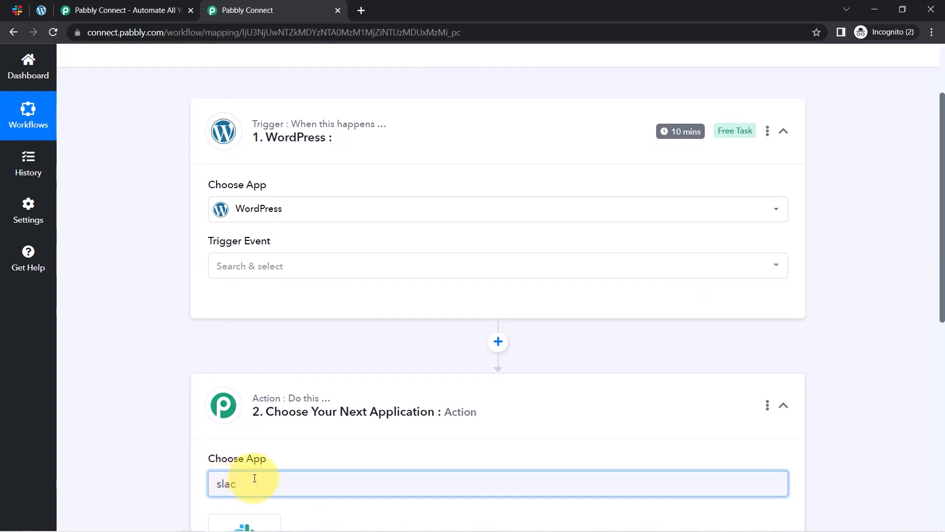
pyautogui.write('k')
pyautogui.scroll(-2, 141, 380)
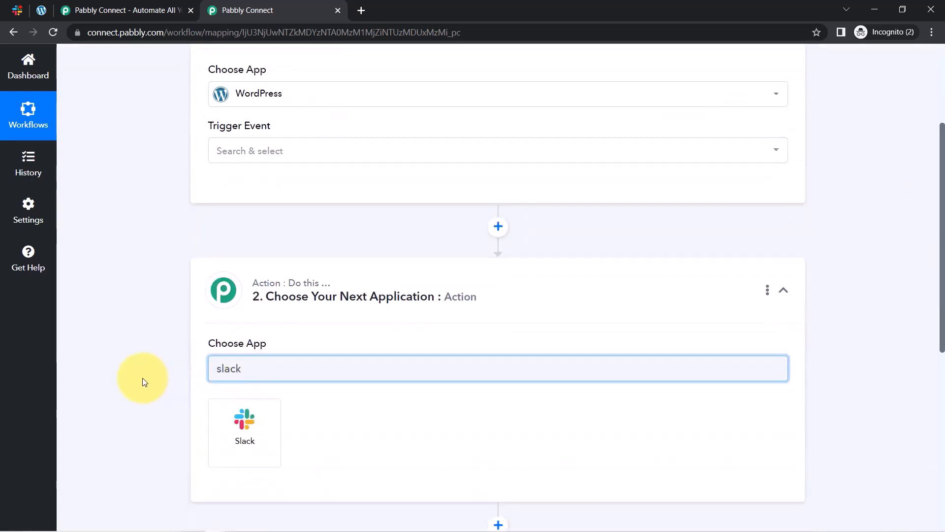
pyautogui.click(224, 436)
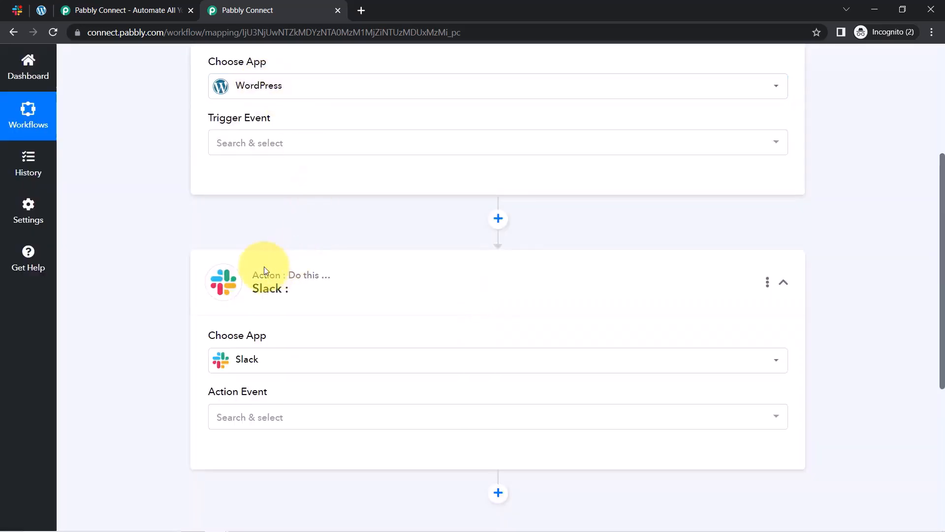
pyautogui.moveTo(940, 214); pyautogui.dragTo(675, 137)
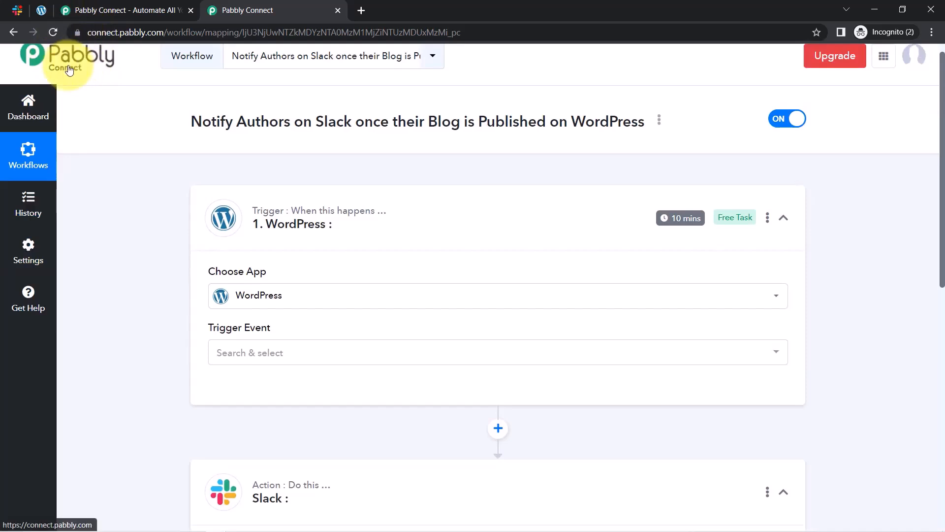
# Set the WordPress trigger event to New Post Published.
pyautogui.click(251, 354)
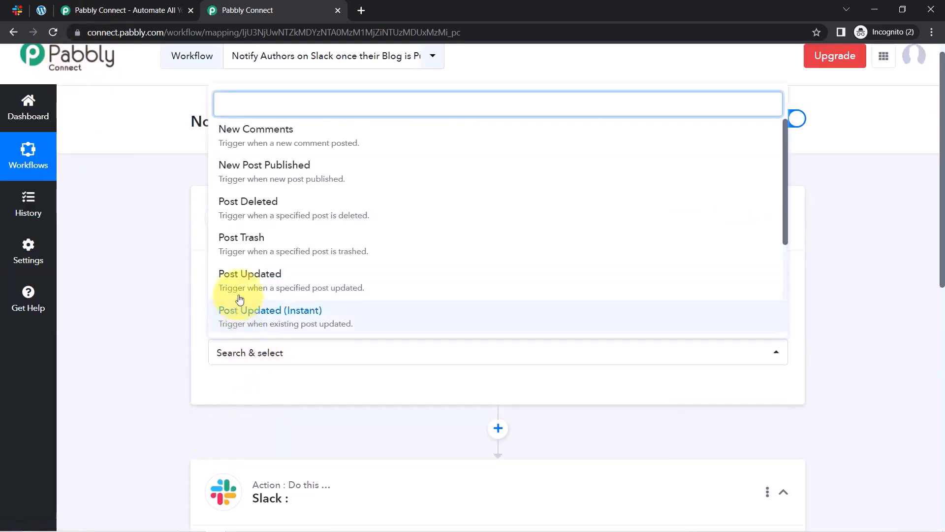
pyautogui.moveTo(784, 156); pyautogui.dragTo(799, 126)
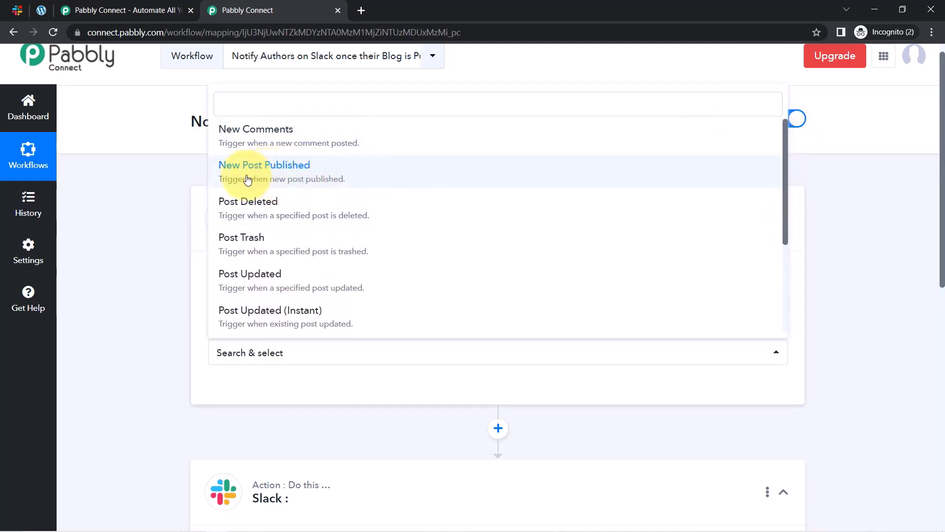
pyautogui.click(292, 172)
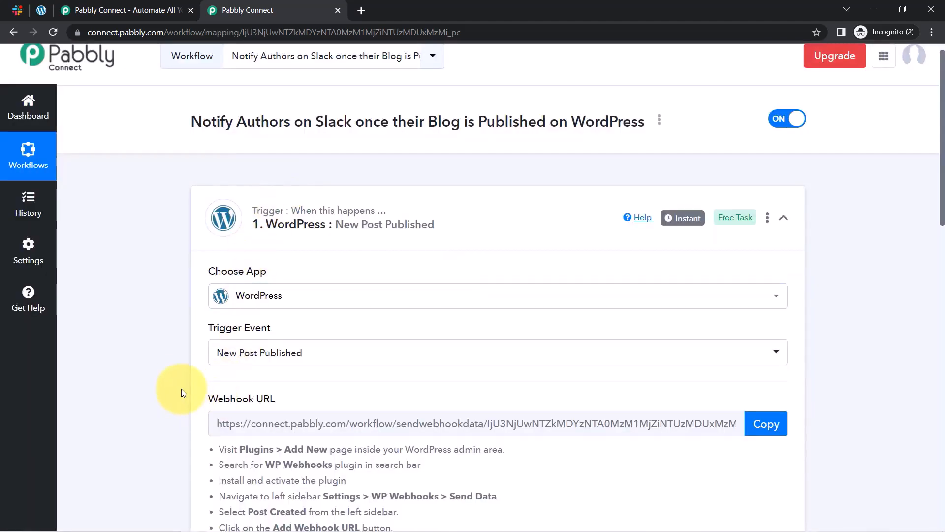
# Read the WordPress setup instructions, copy the webhook URL, and go to the WordPress admin.
pyautogui.scroll(-1, 181, 375)
pyautogui.moveTo(235, 266)
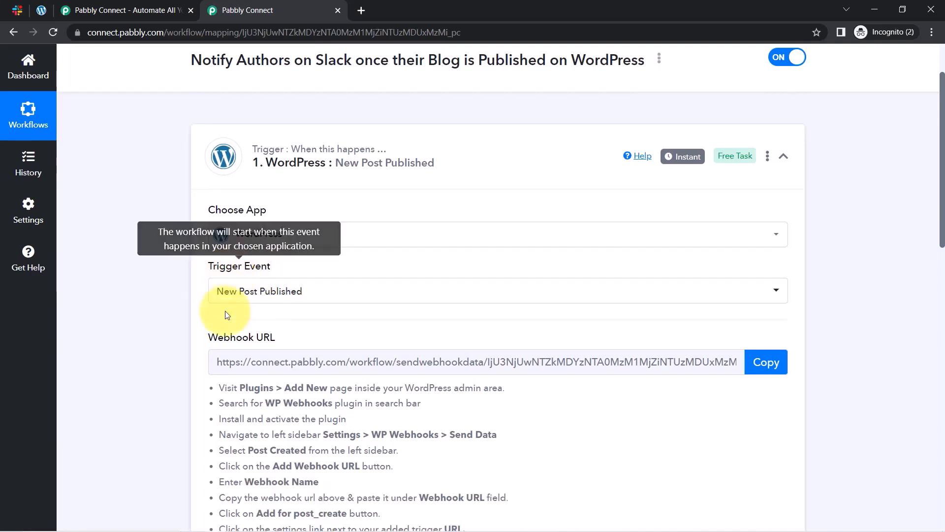
pyautogui.moveTo(218, 337); pyautogui.dragTo(274, 337)
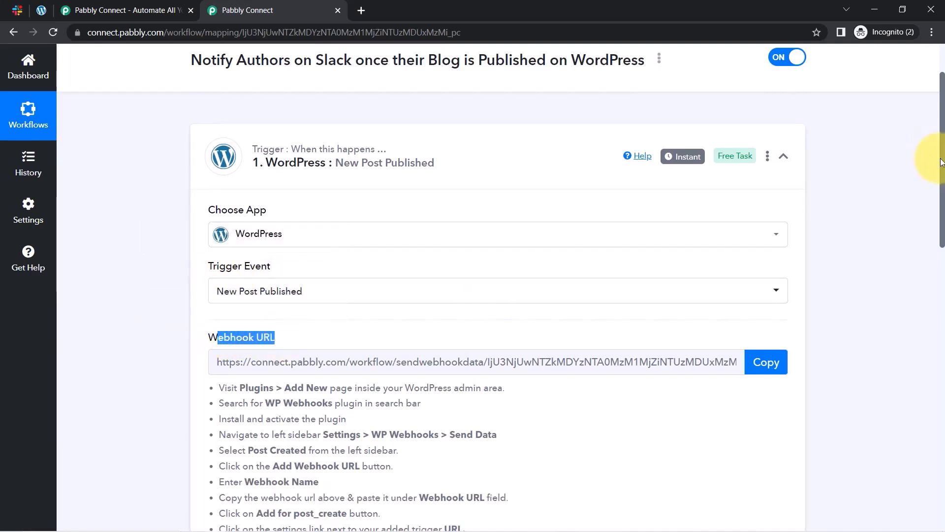
pyautogui.moveTo(942, 164)
pyautogui.mouseDown()
pyautogui.moveTo(941, 193)
pyautogui.moveTo(940, 167)
pyautogui.mouseUp()
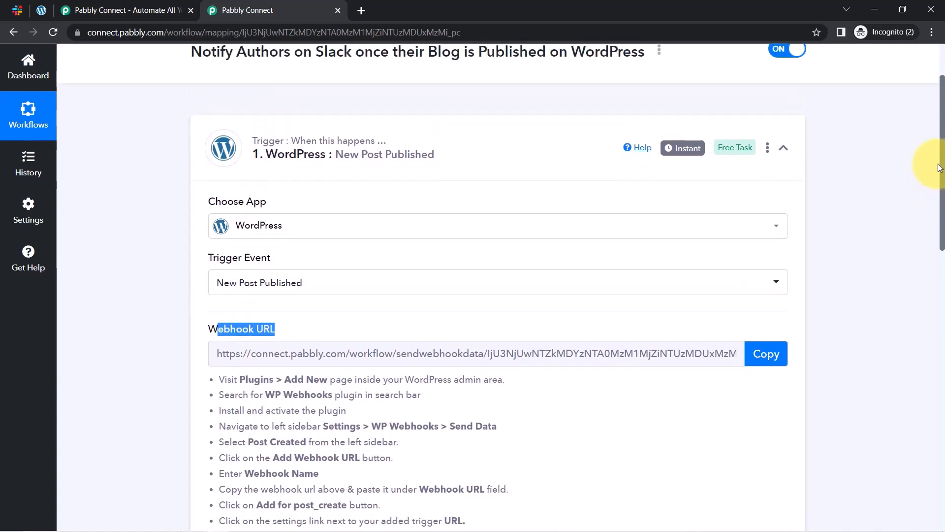
pyautogui.scroll(1, 928, 147)
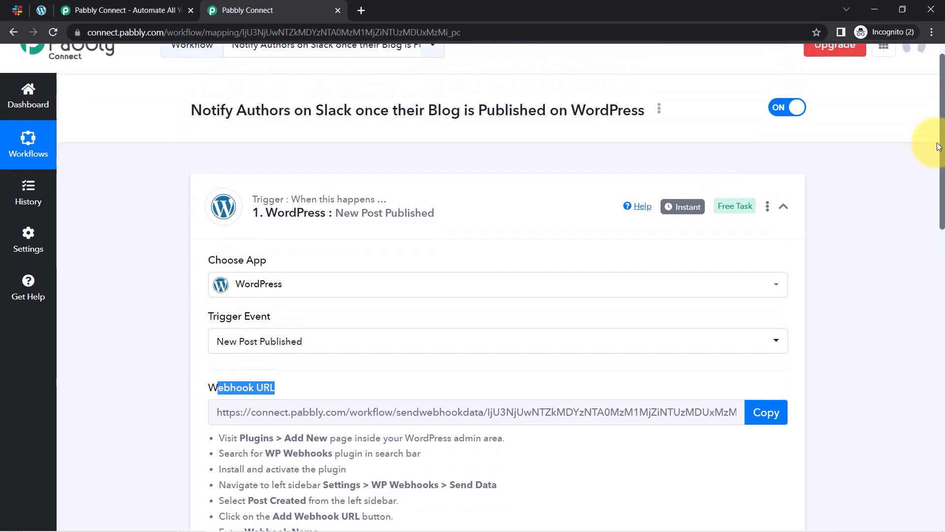
pyautogui.scroll(-4, 924, 192)
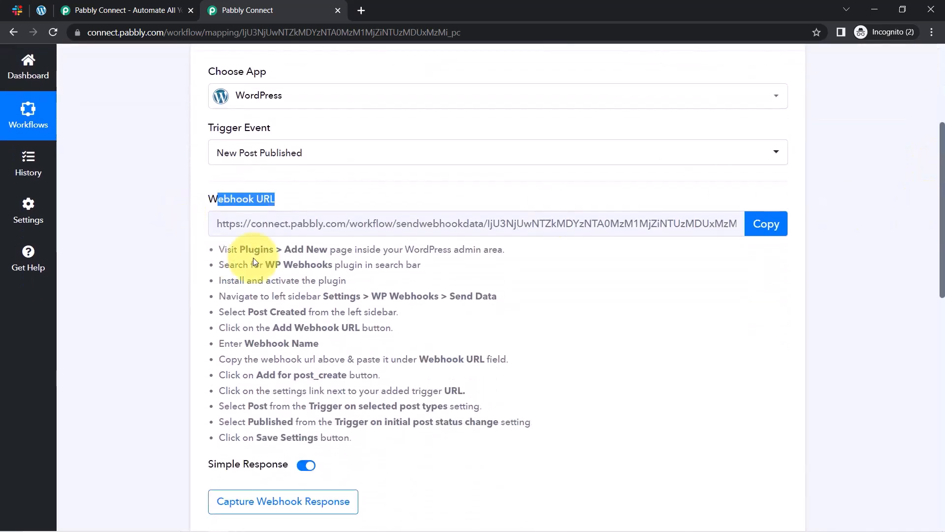
pyautogui.moveTo(228, 249); pyautogui.dragTo(346, 441)
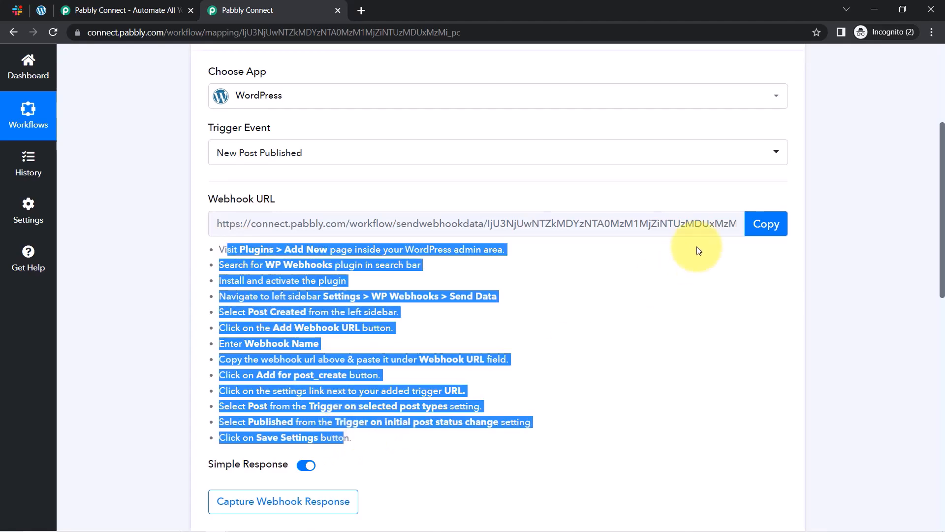
pyautogui.click(757, 225)
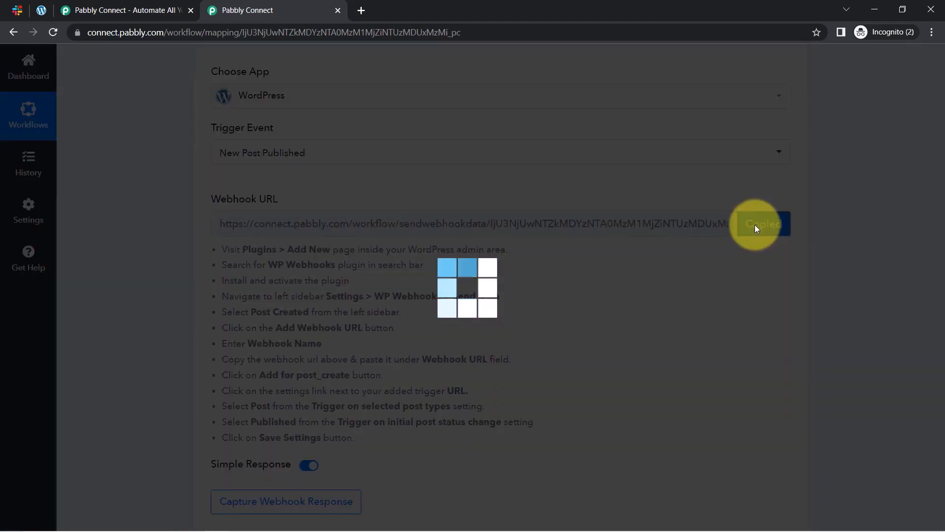
pyautogui.click(42, 8)
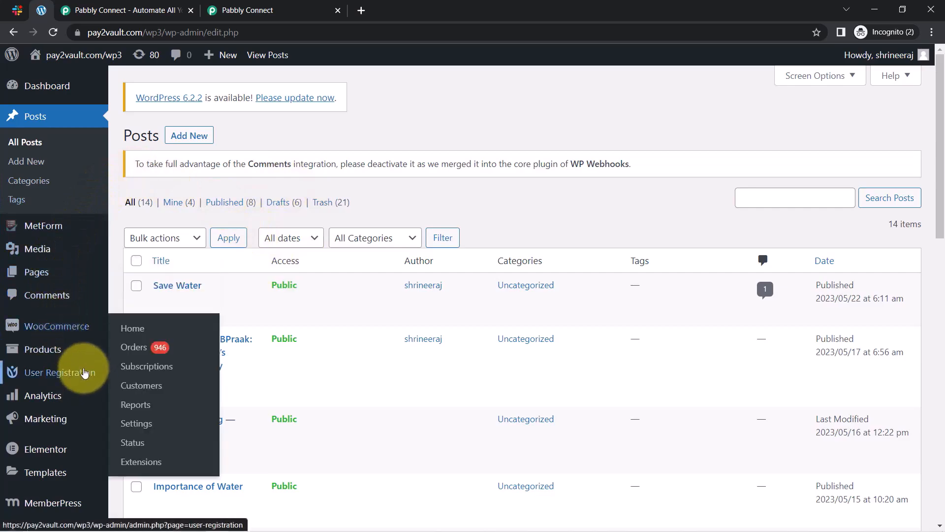
# Open WordPress's Installed Plugins page, checking Pabbly's instructions about the Plugins and Send Data pages.
pyautogui.moveTo(45, 359)
pyautogui.scroll(-5, 44, 359)
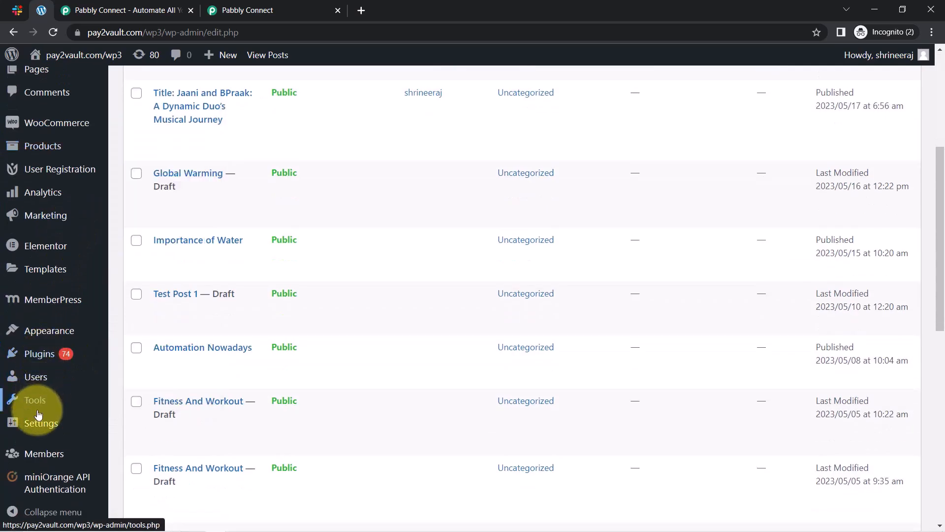
pyautogui.click(26, 354)
pyautogui.click(248, 10)
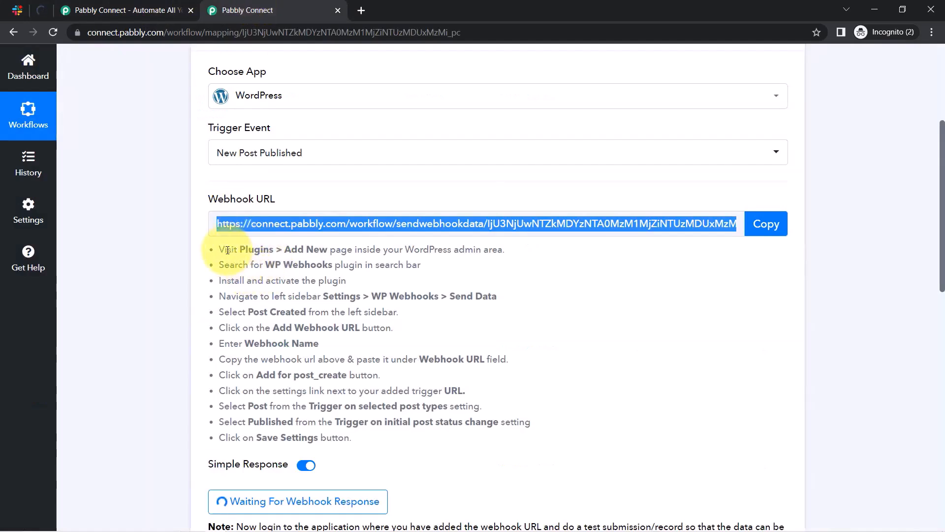
pyautogui.moveTo(227, 250); pyautogui.dragTo(328, 266)
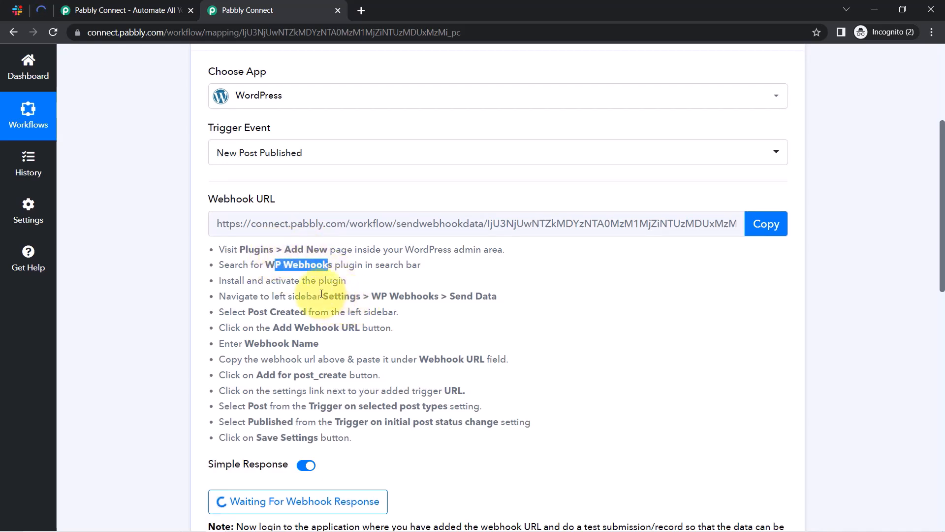
pyautogui.moveTo(322, 294); pyautogui.dragTo(489, 295)
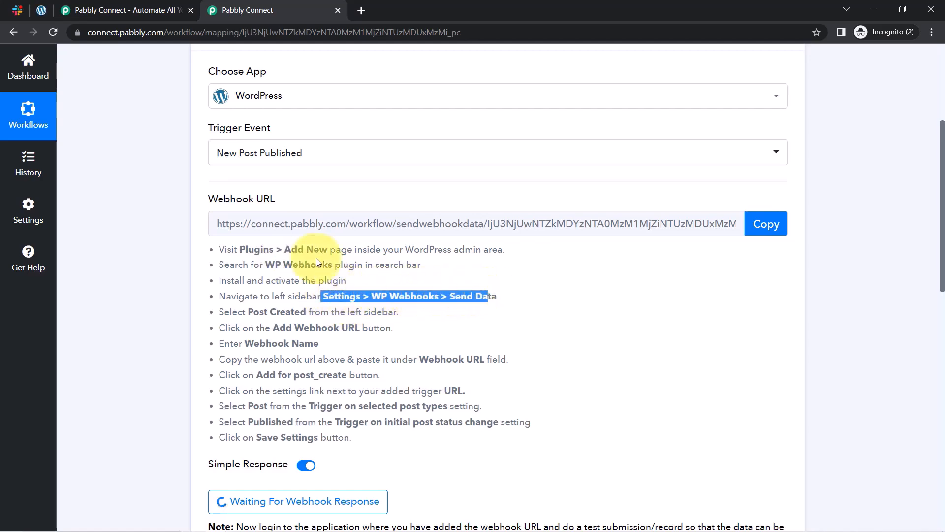
pyautogui.click(41, 12)
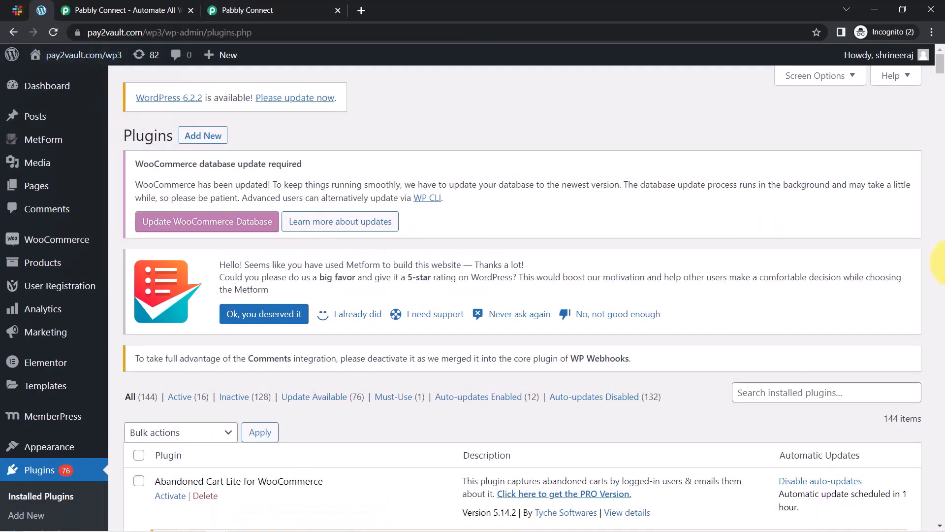
# Find the 'wp webhooks' plugin, open its Send Data settings, then return to Pabbly Connect.
pyautogui.scroll(-3, 696, 289)
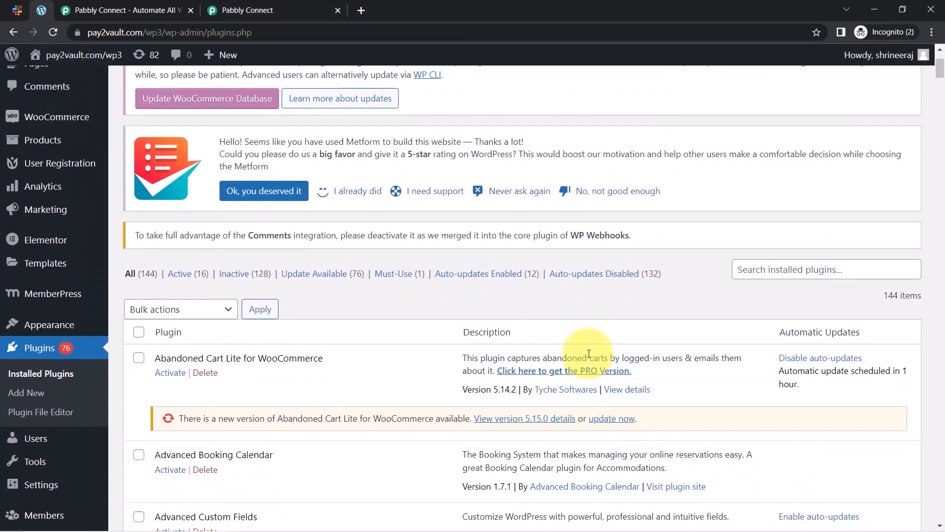
pyautogui.click(801, 274)
pyautogui.write('w')
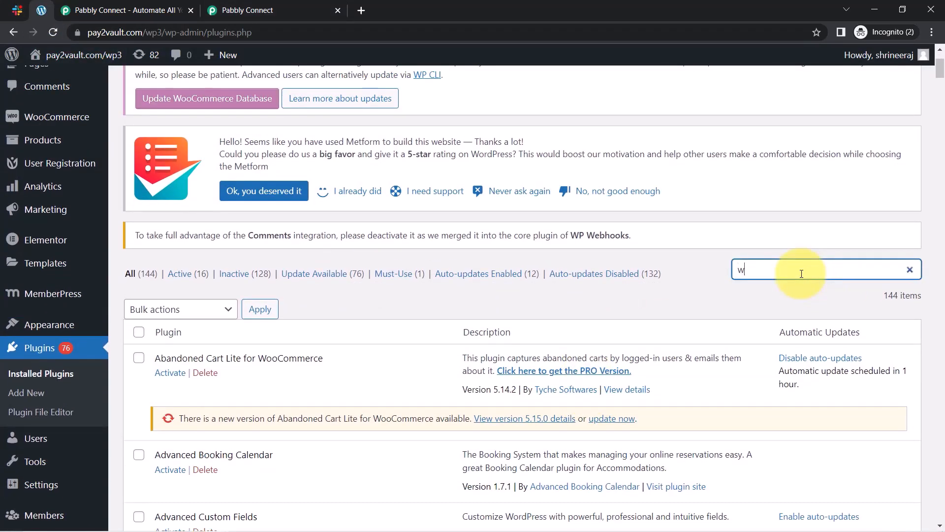
pyautogui.write('p')
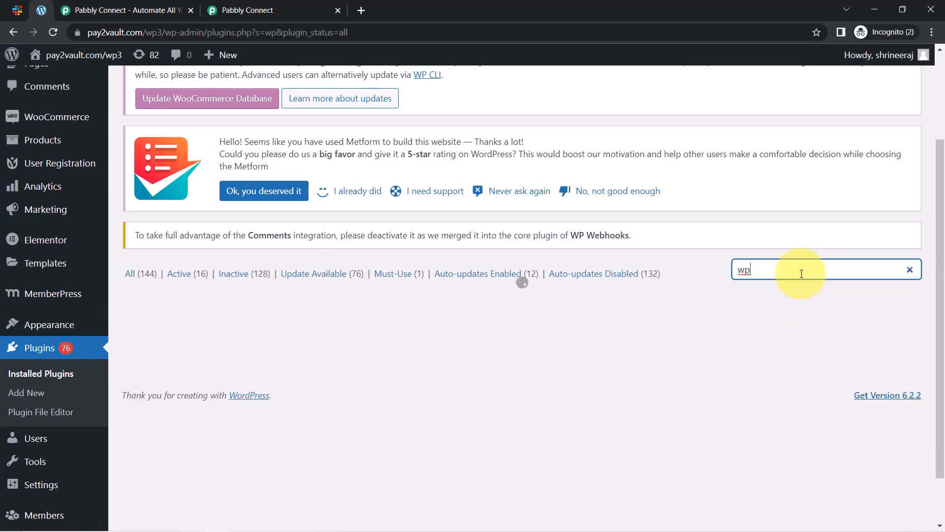
pyautogui.write(' webhooks')
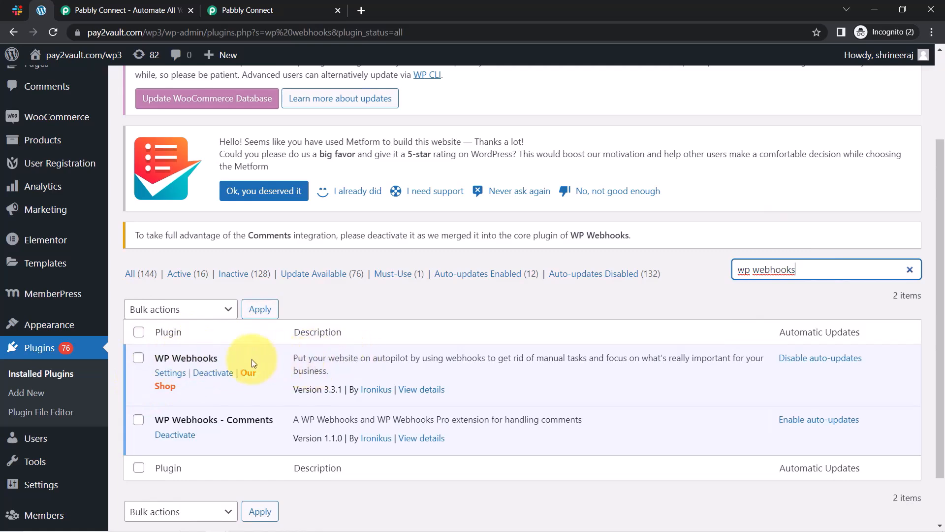
pyautogui.click(172, 373)
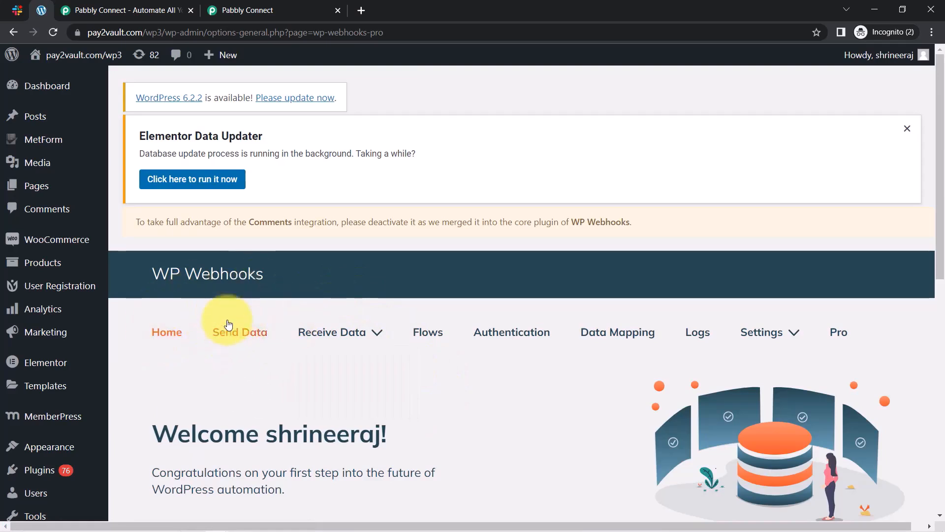
pyautogui.click(909, 130)
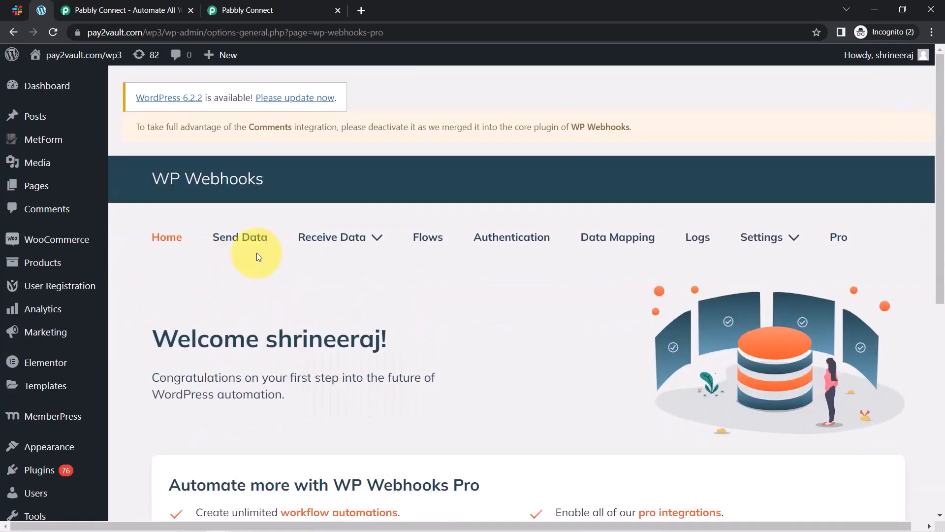
pyautogui.click(237, 252)
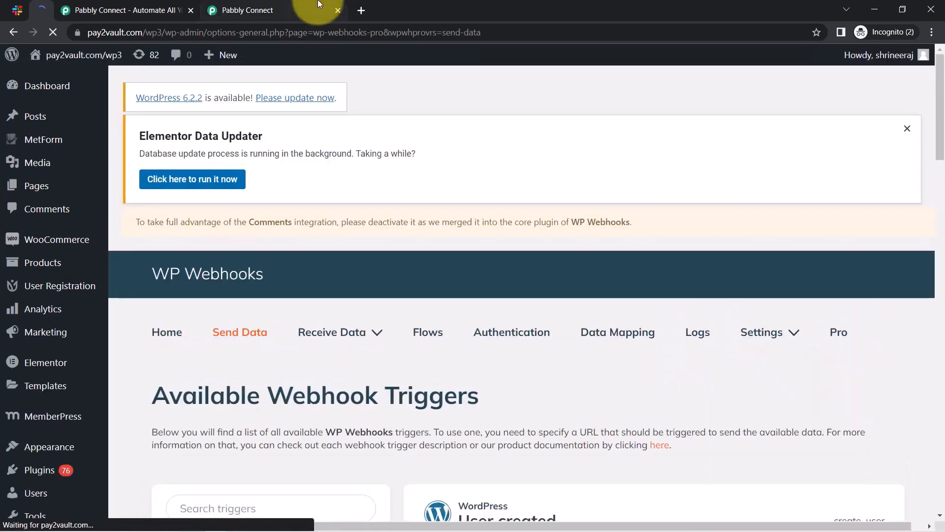
pyautogui.click(287, 7)
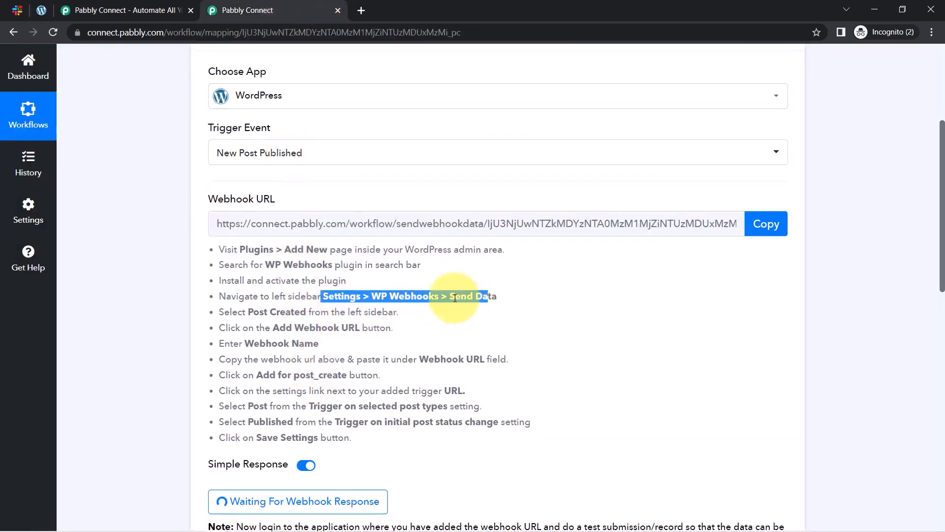
# Review the Post Created webhook instructions, copy the webhook URL again, and return to WP Webhooks.
pyautogui.moveTo(229, 309); pyautogui.dragTo(376, 309)
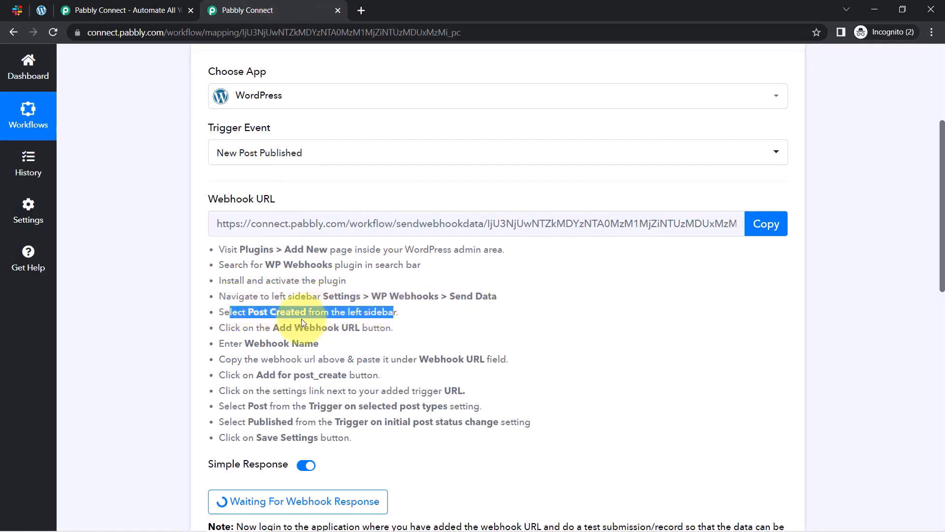
pyautogui.moveTo(270, 328); pyautogui.dragTo(403, 338)
pyautogui.click(404, 339)
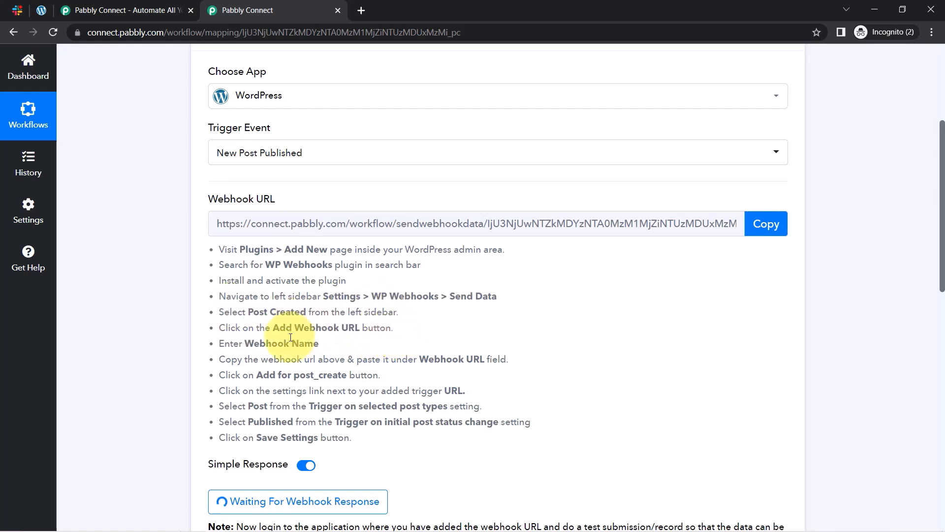
pyautogui.moveTo(238, 344); pyautogui.dragTo(328, 348)
pyautogui.moveTo(392, 360); pyautogui.dragTo(489, 359)
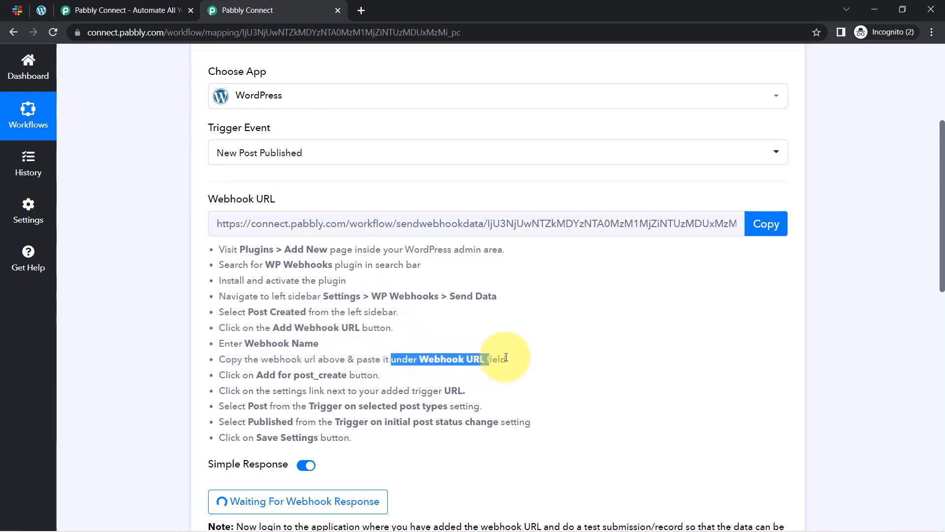
pyautogui.click(767, 224)
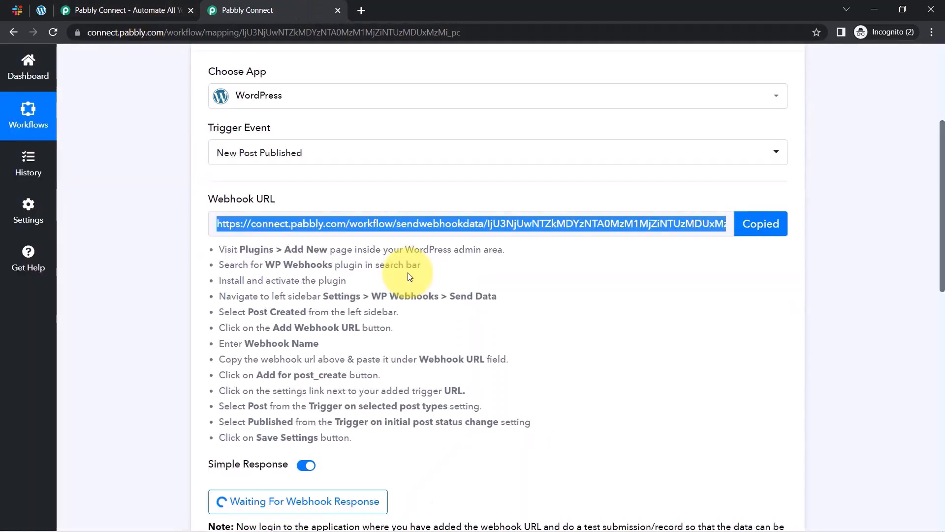
pyautogui.click(41, 10)
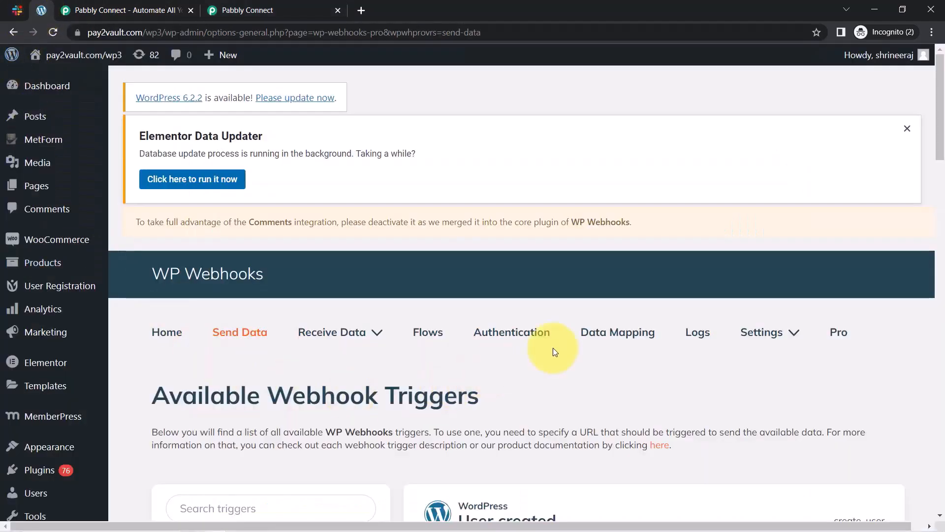
# Add a Post created webhook named 'slack and wordpress' using the pasted Pabbly URL.
pyautogui.moveTo(940, 138); pyautogui.dragTo(928, 205)
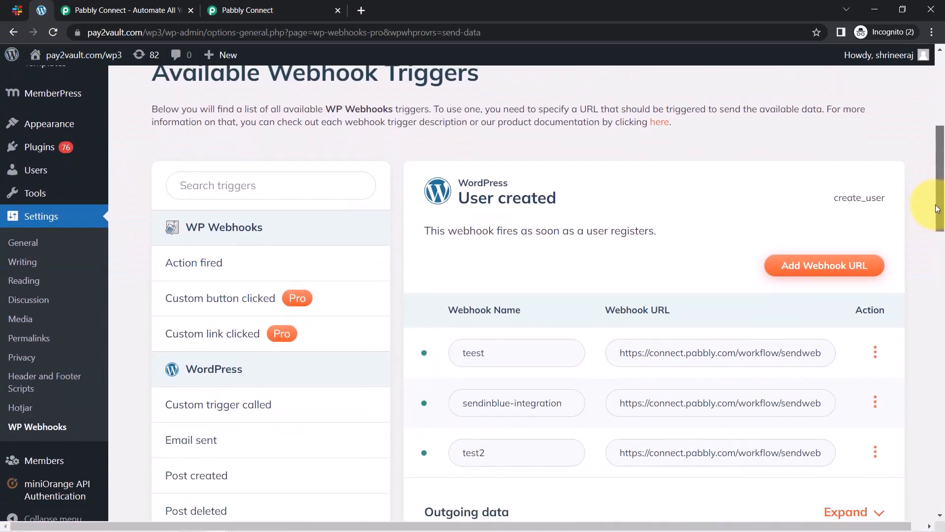
pyautogui.click(243, 184)
pyautogui.write('post')
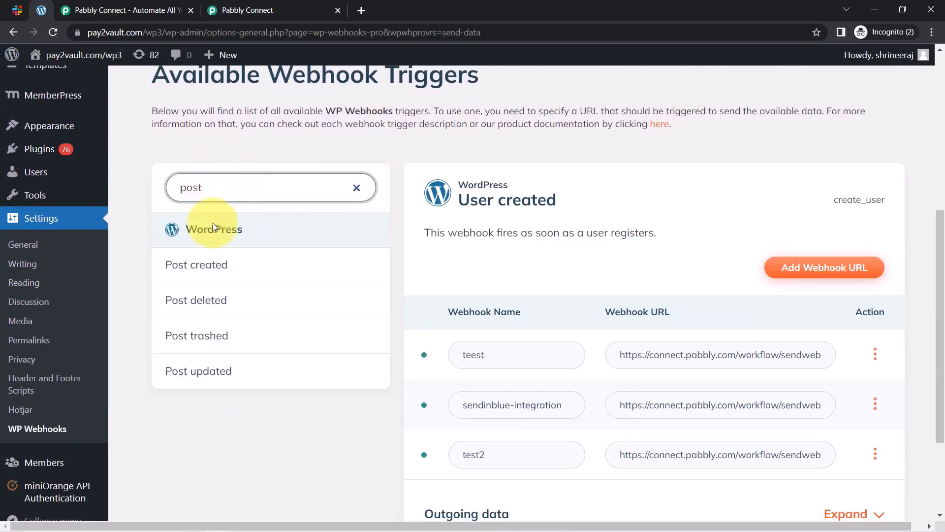
pyautogui.click(211, 263)
pyautogui.scroll(-2, 187, 236)
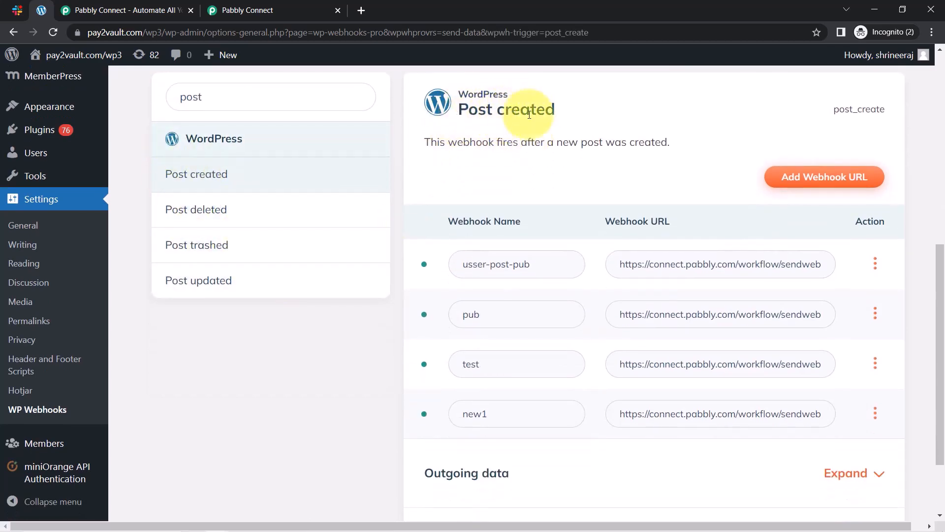
pyautogui.click(798, 185)
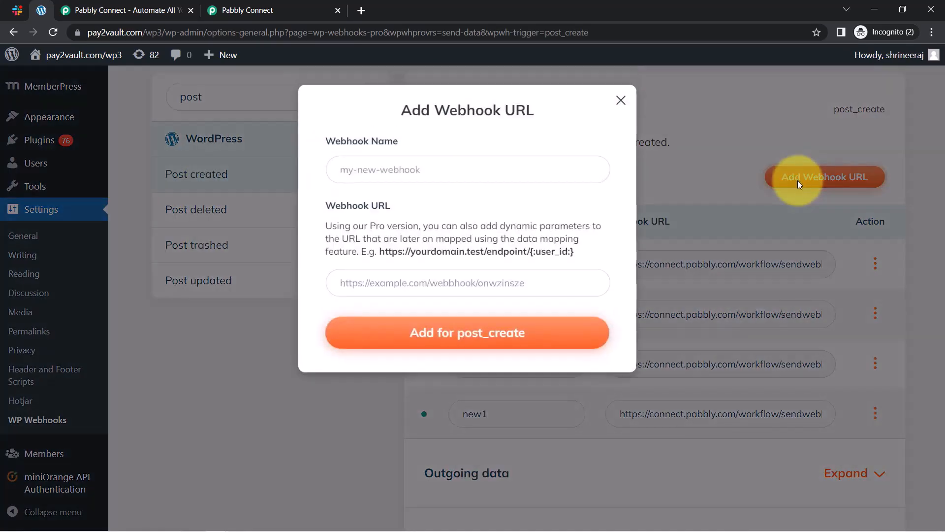
pyautogui.click(392, 173)
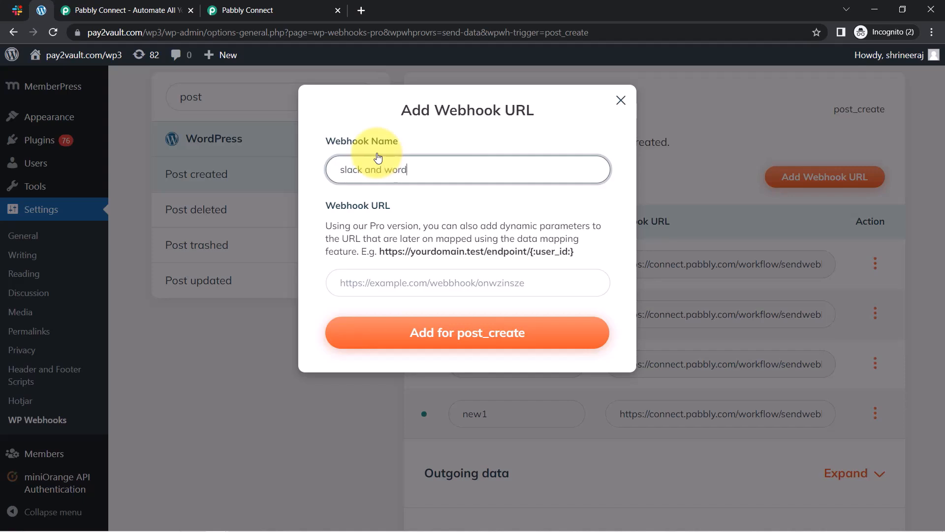
pyautogui.click(374, 281)
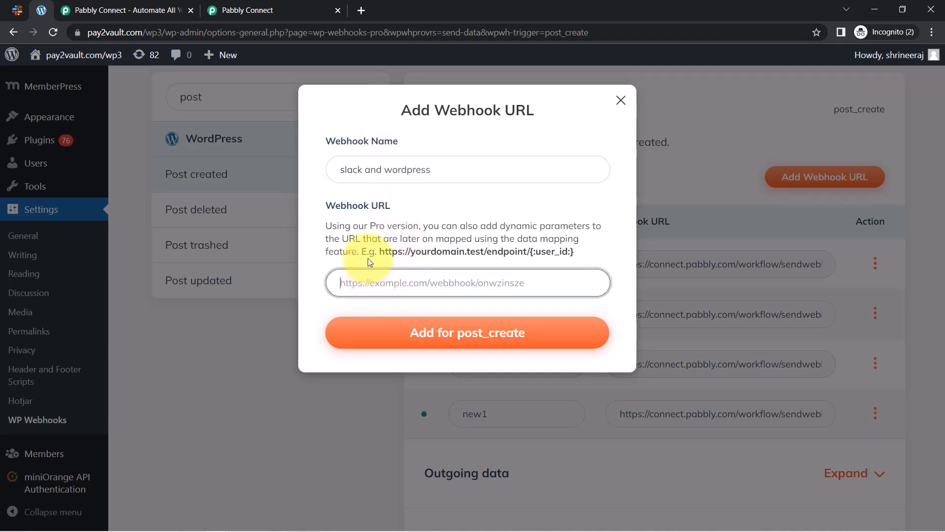
pyautogui.hotkey('ctrl', 'v')
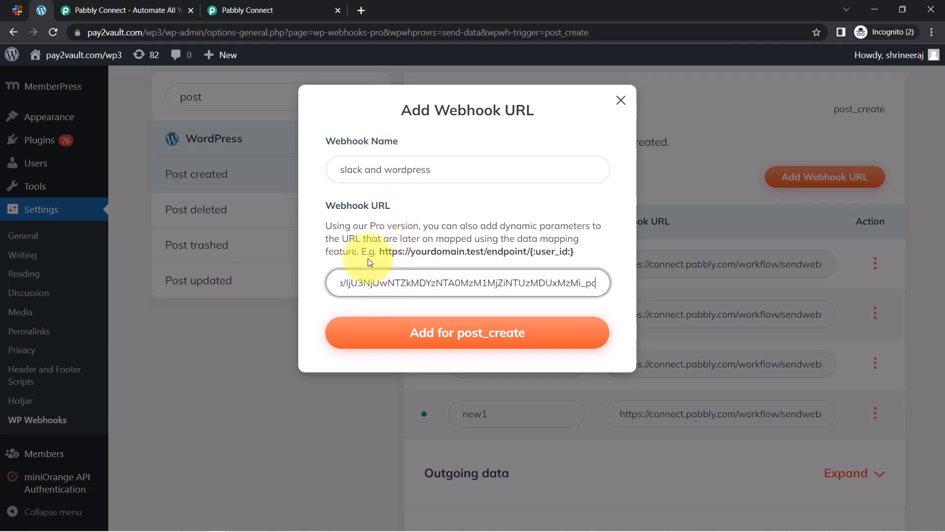
pyautogui.click(480, 338)
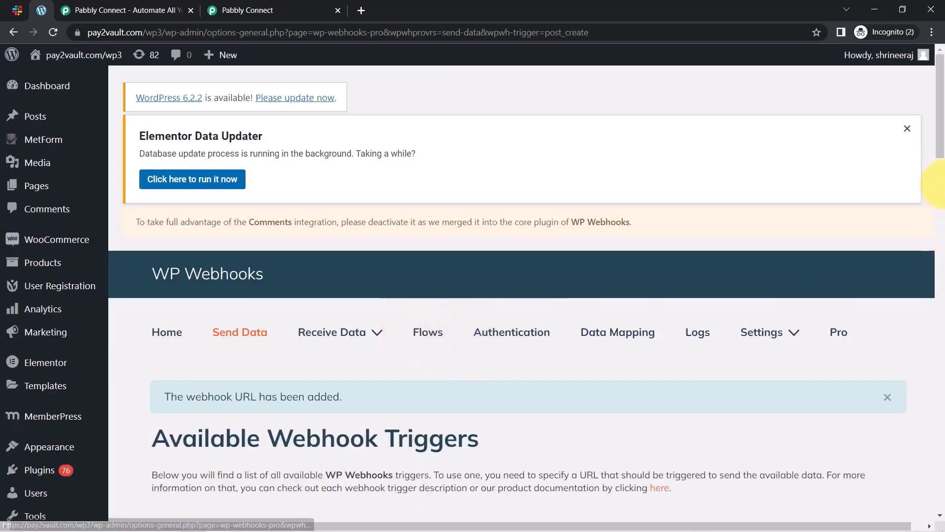
# Open the Settings of the slack-and-wordpress webhook.
pyautogui.moveTo(939, 143); pyautogui.dragTo(938, 281)
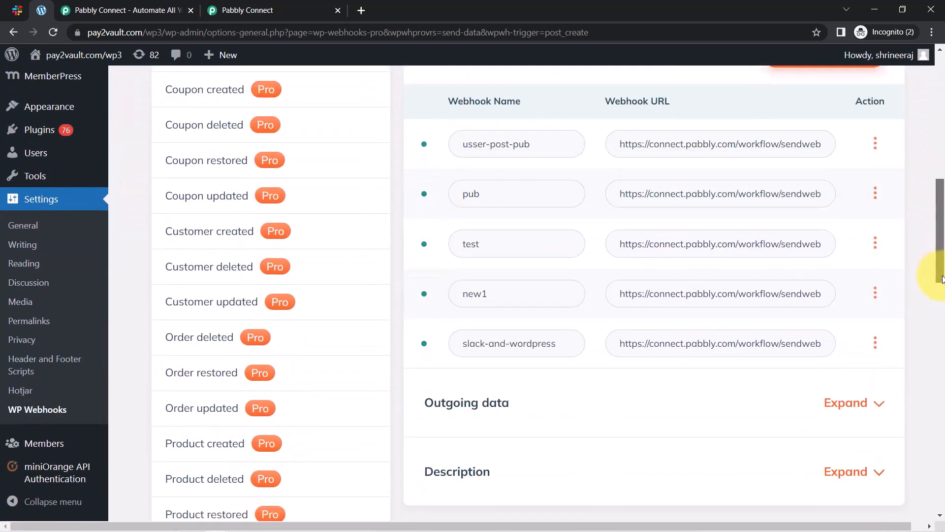
pyautogui.click(875, 341)
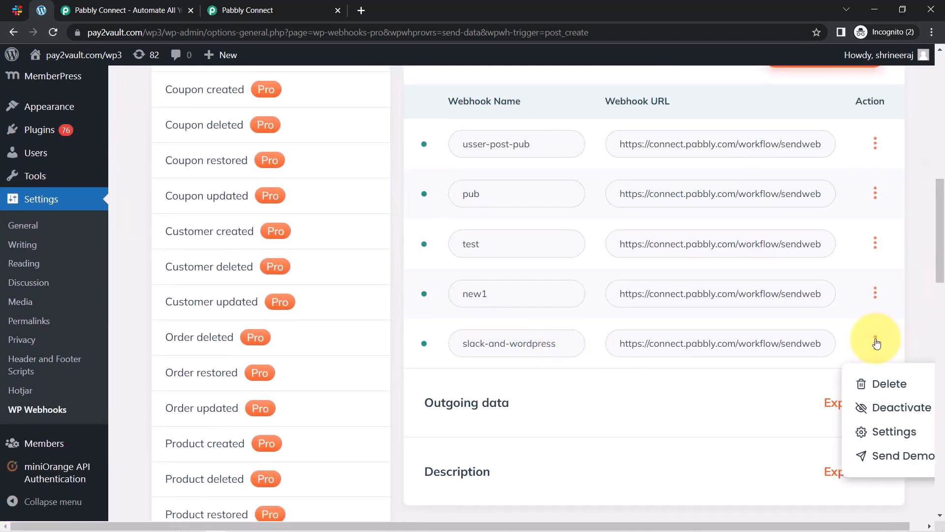
pyautogui.click(869, 431)
# Read Pabbly's steps on choosing post types, Published status and Save Settings.
pyautogui.click(241, 6)
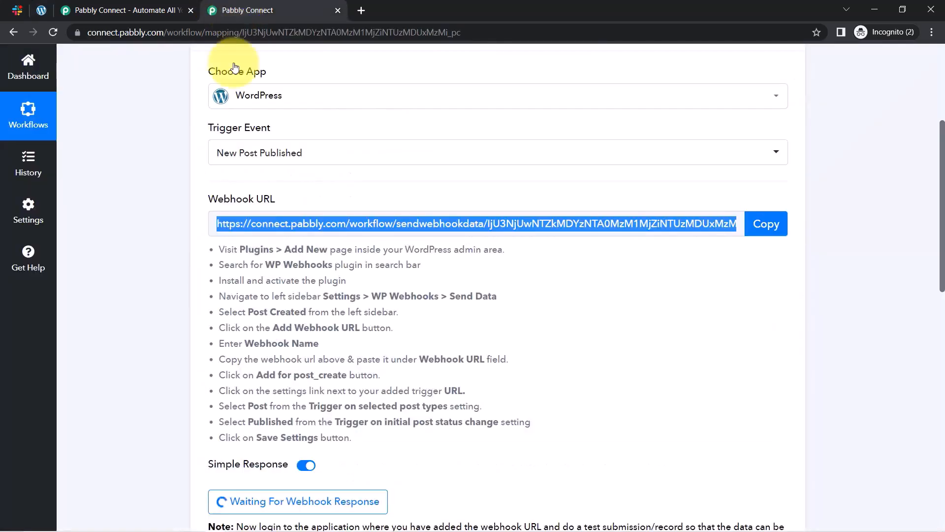
pyautogui.moveTo(252, 359); pyautogui.dragTo(347, 390)
pyautogui.moveTo(941, 239); pyautogui.dragTo(941, 272)
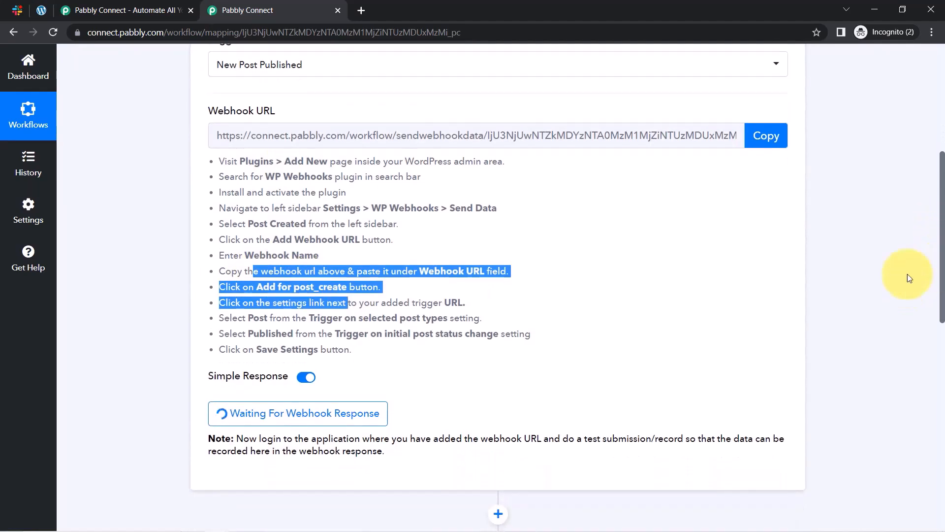
pyautogui.click(269, 298)
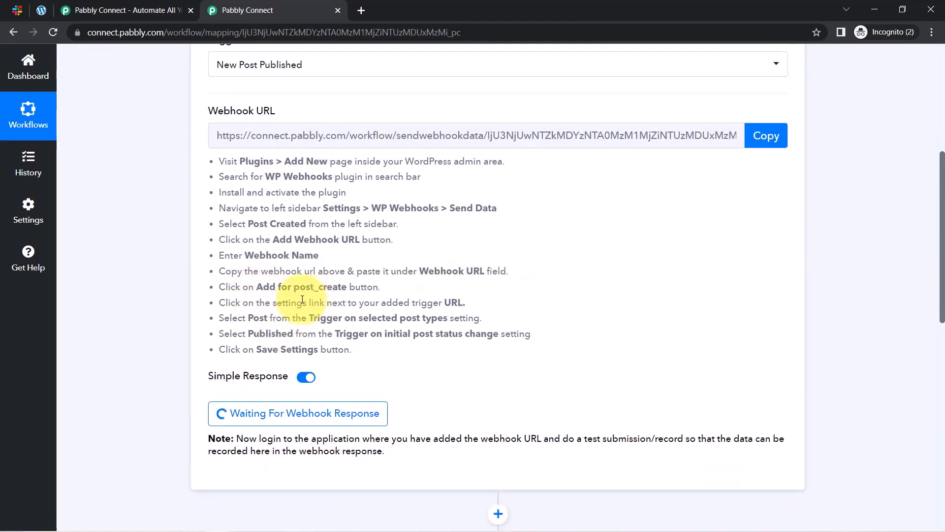
pyautogui.moveTo(248, 302); pyautogui.dragTo(451, 308)
pyautogui.click(322, 331)
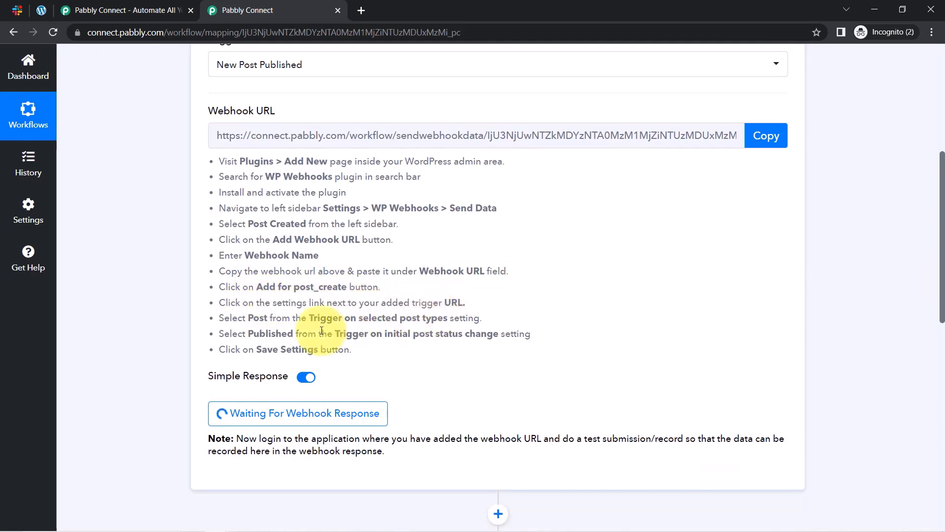
pyautogui.moveTo(229, 315); pyautogui.dragTo(468, 319)
pyautogui.moveTo(225, 335); pyautogui.dragTo(481, 337)
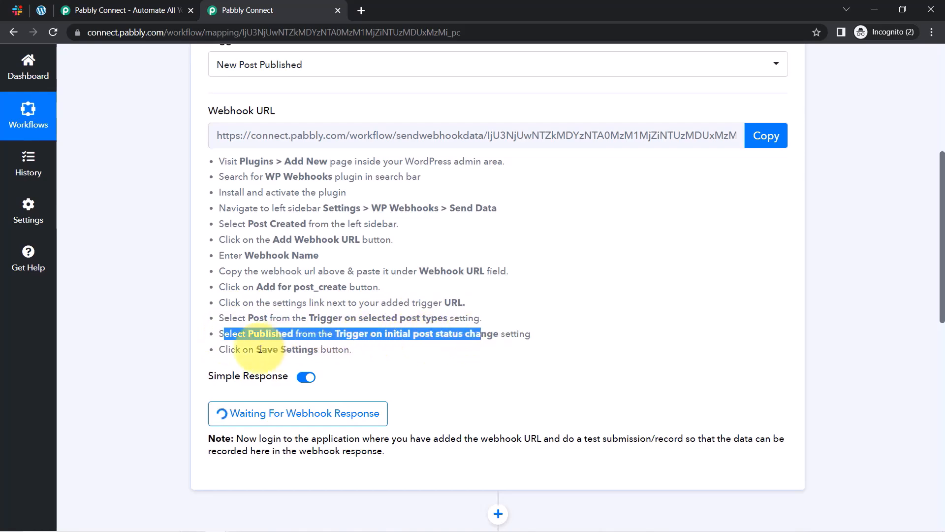
pyautogui.moveTo(256, 349); pyautogui.dragTo(335, 350)
# Limit the webhook to the Post type and Published status, save, and close the settings.
pyautogui.click(41, 9)
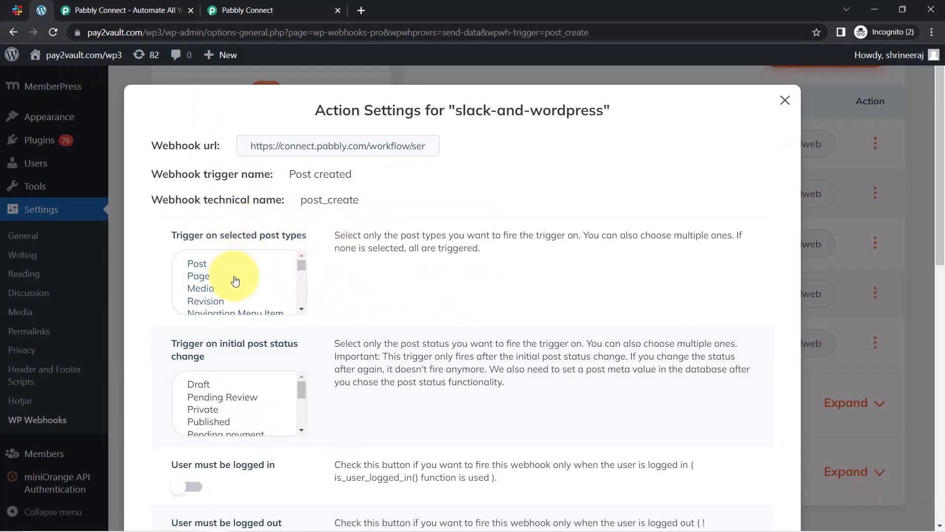
pyautogui.click(198, 265)
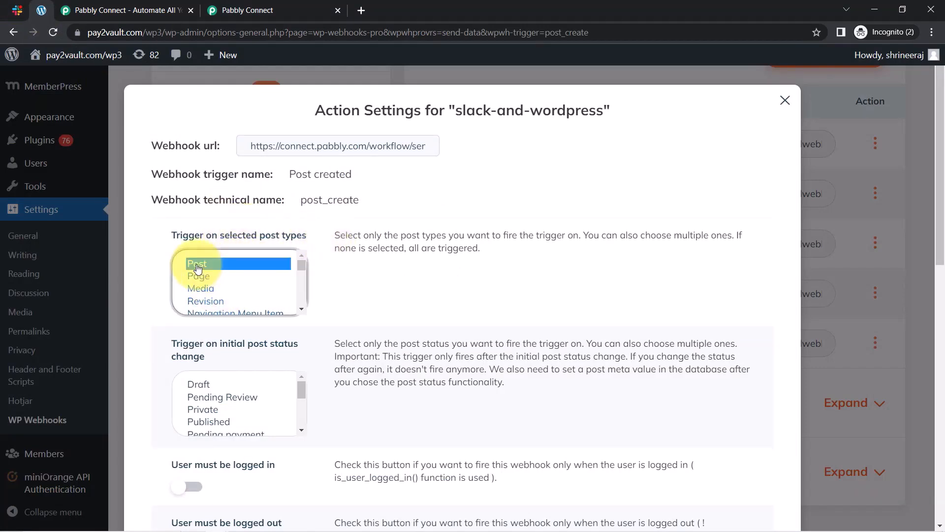
pyautogui.click(202, 422)
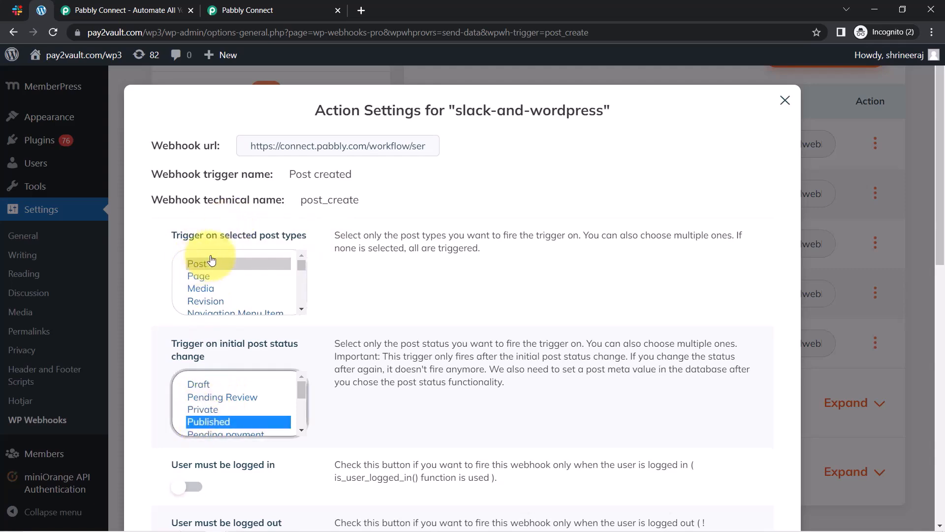
pyautogui.scroll(-10, 597, 437)
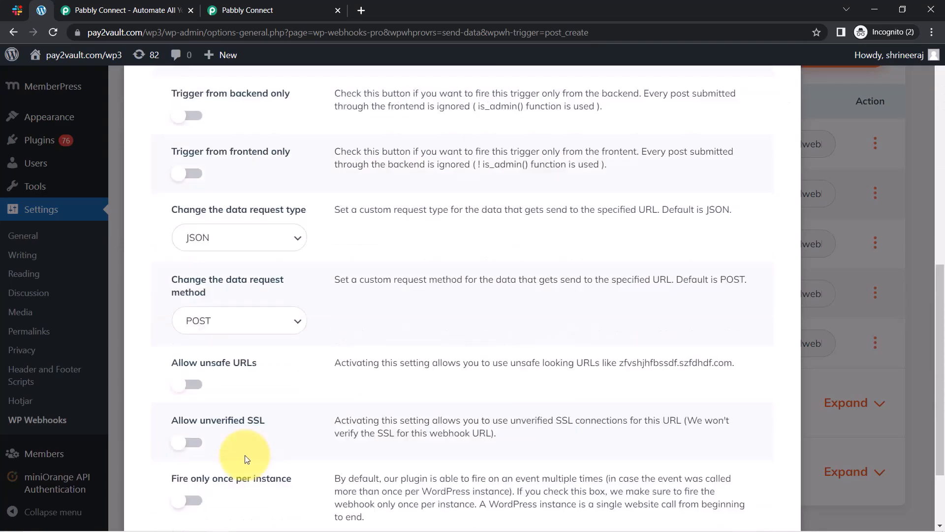
pyautogui.scroll(-2, 237, 458)
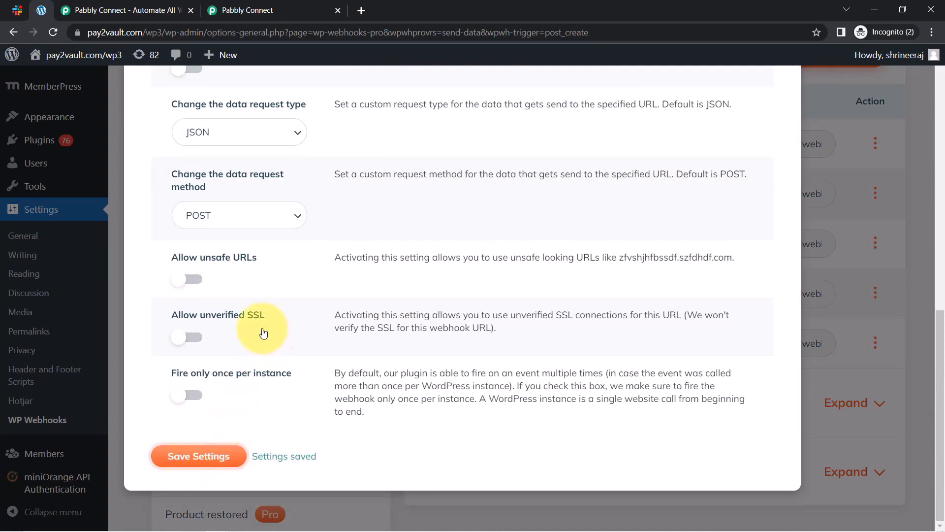
pyautogui.click(834, 94)
# Read Pabbly's note about making a test submission, then return to the WordPress webhooks page.
pyautogui.click(224, 7)
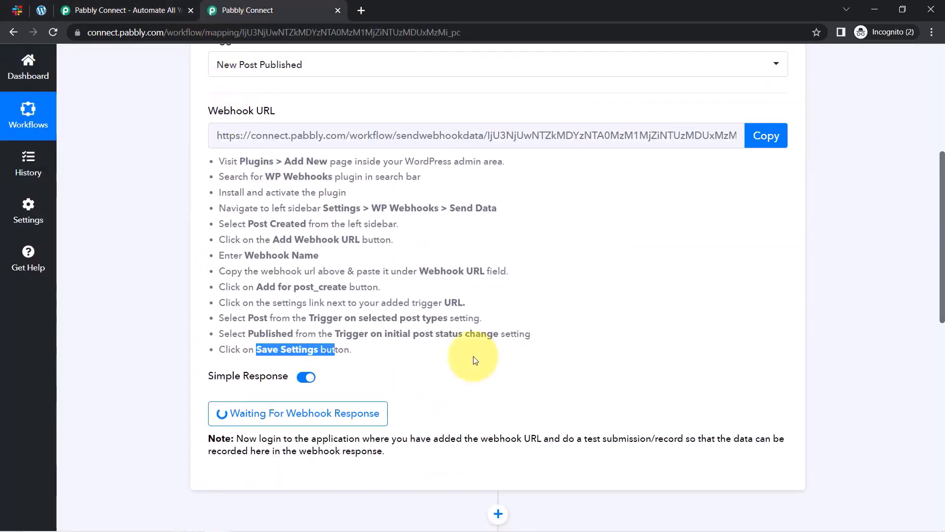
pyautogui.scroll(-2, 928, 205)
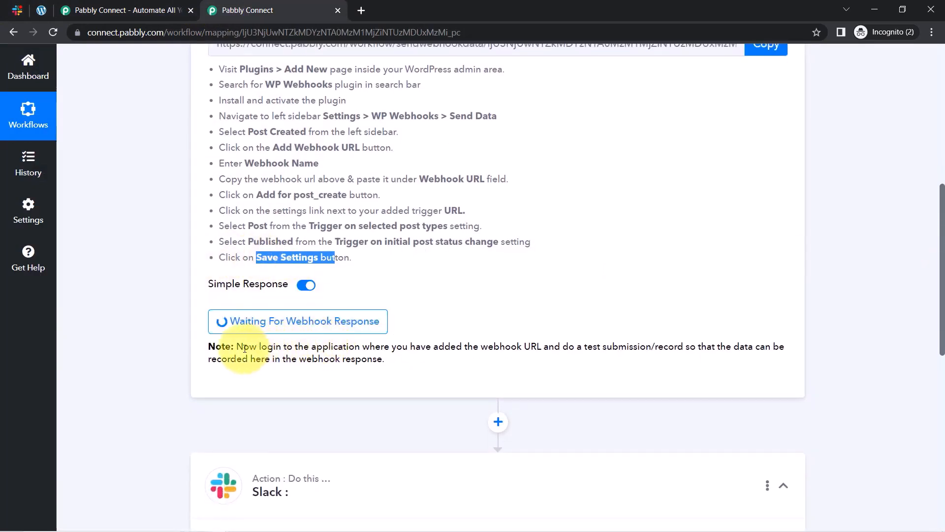
pyautogui.moveTo(294, 346); pyautogui.dragTo(403, 366)
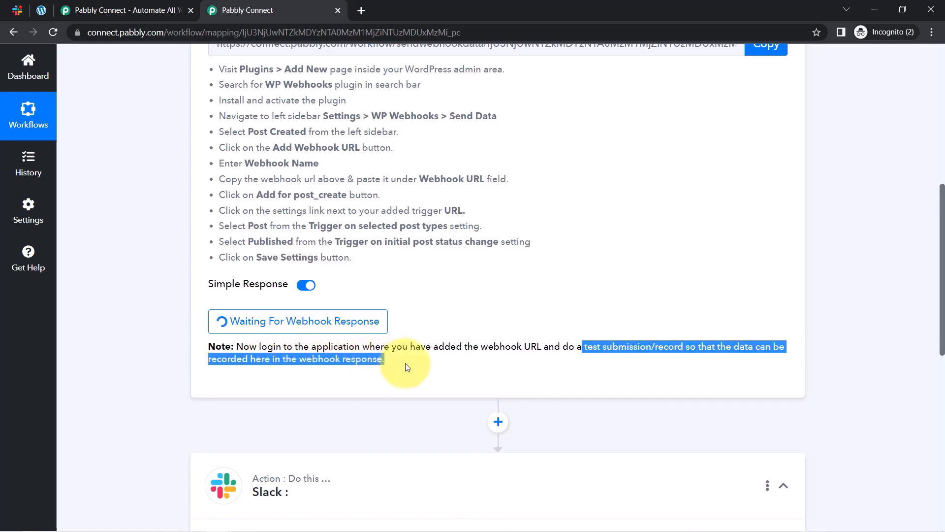
pyautogui.click(512, 321)
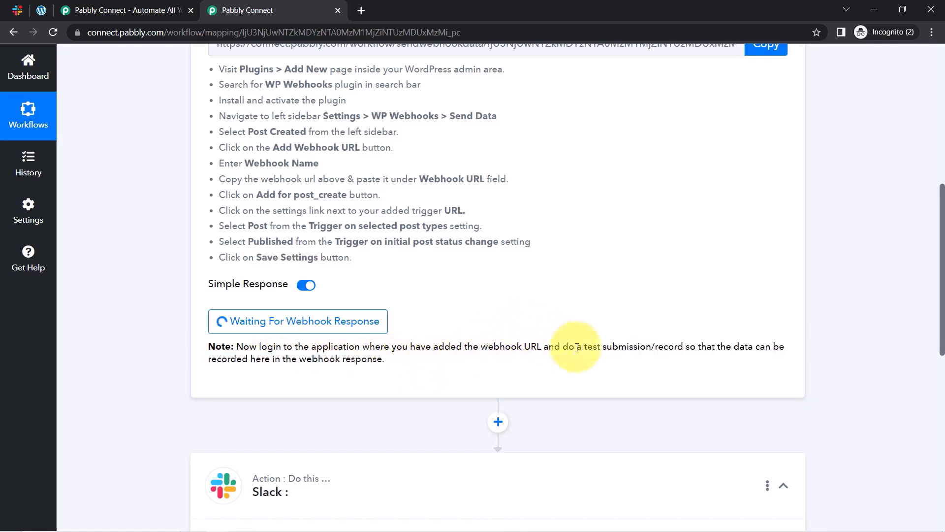
pyautogui.moveTo(575, 347); pyautogui.dragTo(689, 345)
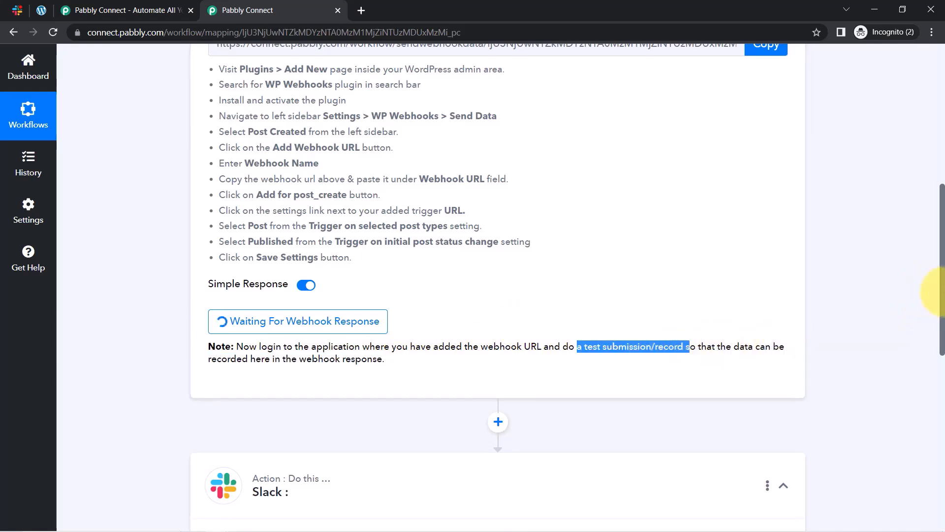
pyautogui.moveTo(941, 295); pyautogui.dragTo(939, 114)
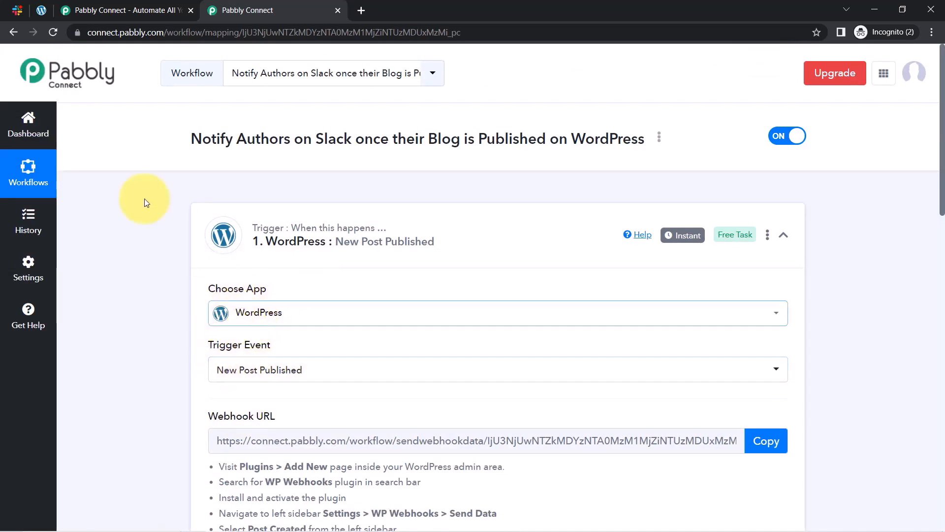
pyautogui.click(43, 11)
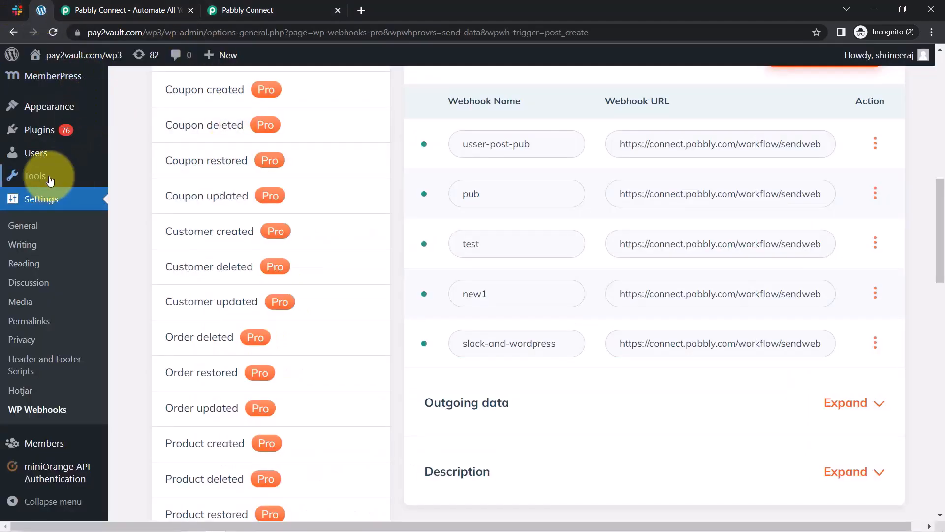
# Dismiss the Elementor notice, switch to the author's window and start a new post.
pyautogui.scroll(10, 276, 330)
pyautogui.scroll(1, 292, 342)
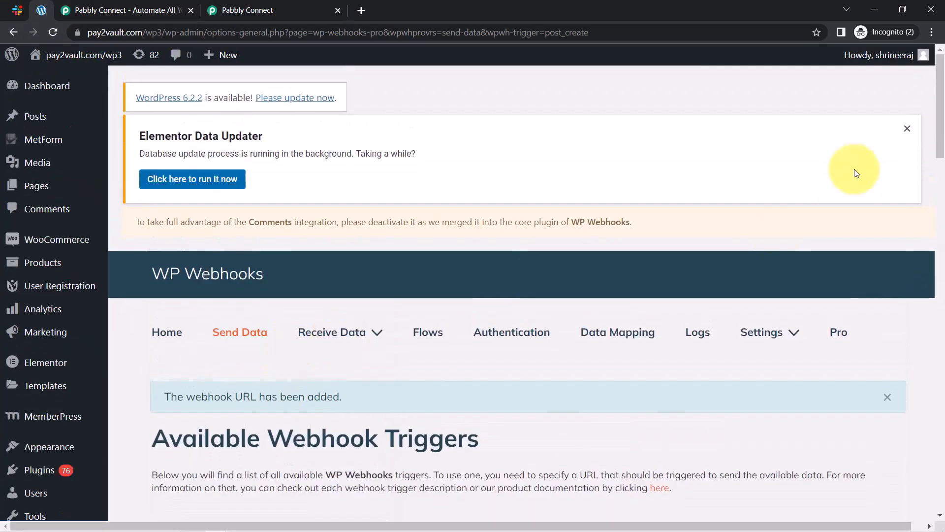
pyautogui.click(905, 128)
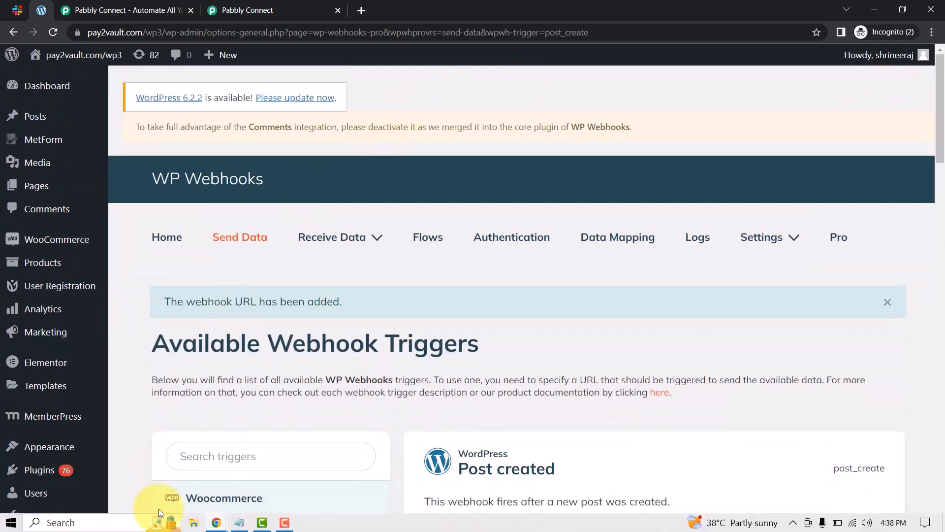
pyautogui.click(215, 524)
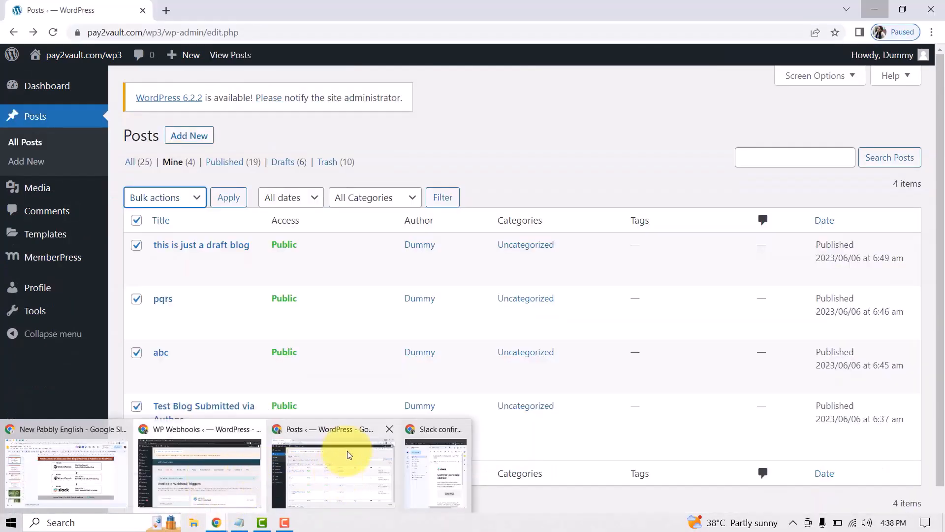
pyautogui.click(348, 453)
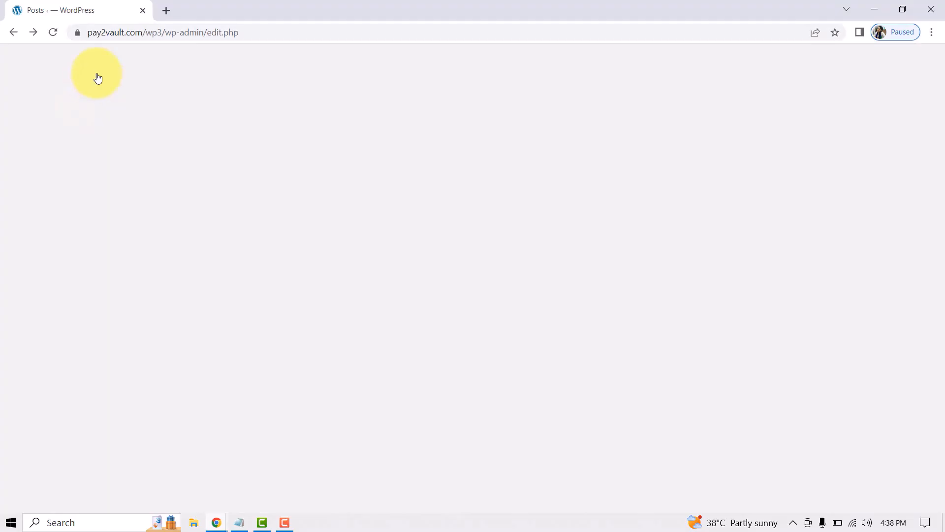
pyautogui.moveTo(886, 55)
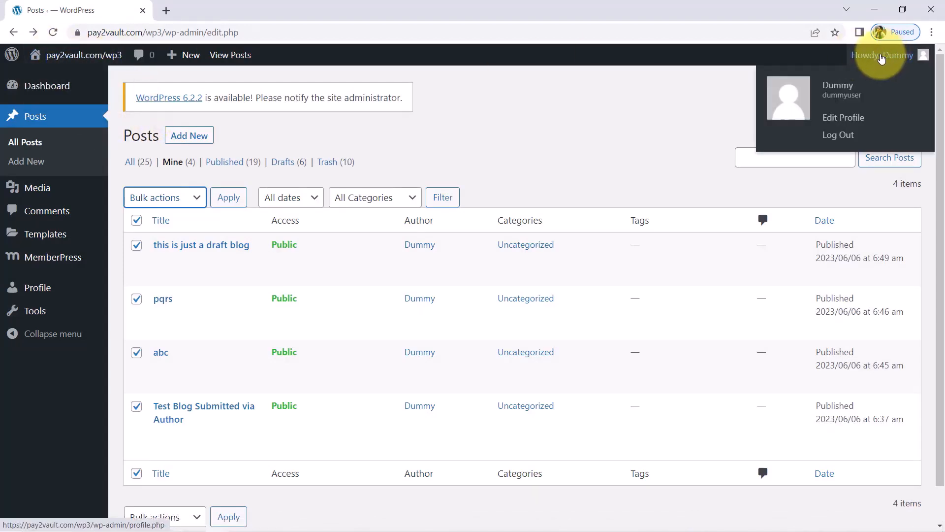
pyautogui.click(543, 131)
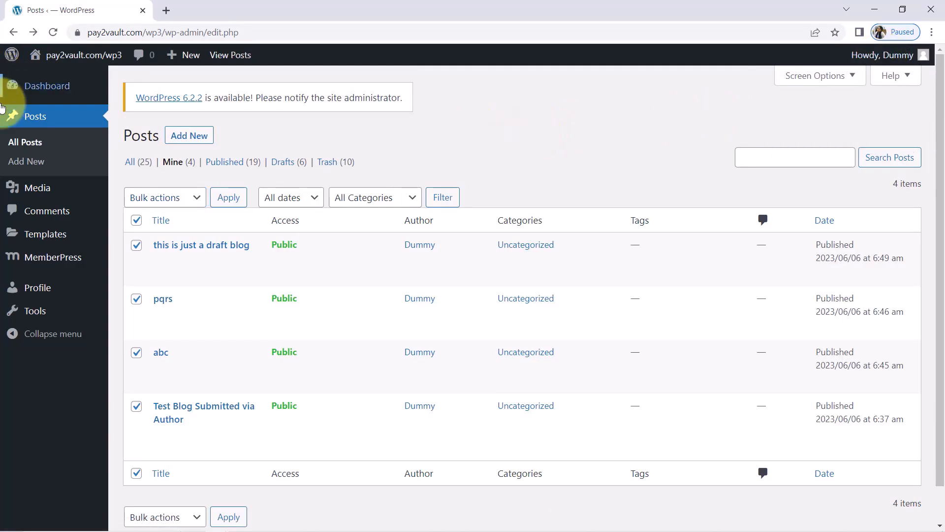
pyautogui.click(24, 142)
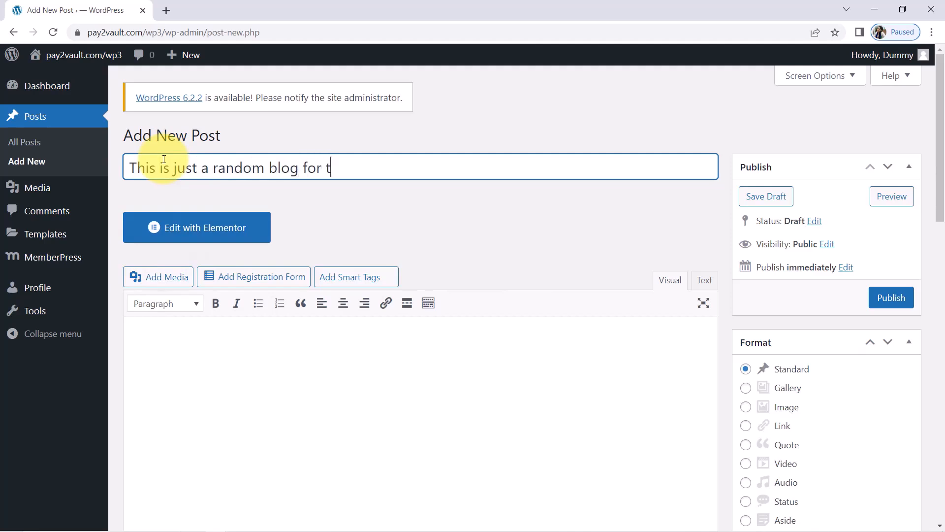
# Title the post 'This is just a random blog for test', paste the line five times, save as draft.
pyautogui.tripleClick(258, 169)
pyautogui.hotkey('ctrl', 'c')
pyautogui.click(152, 334)
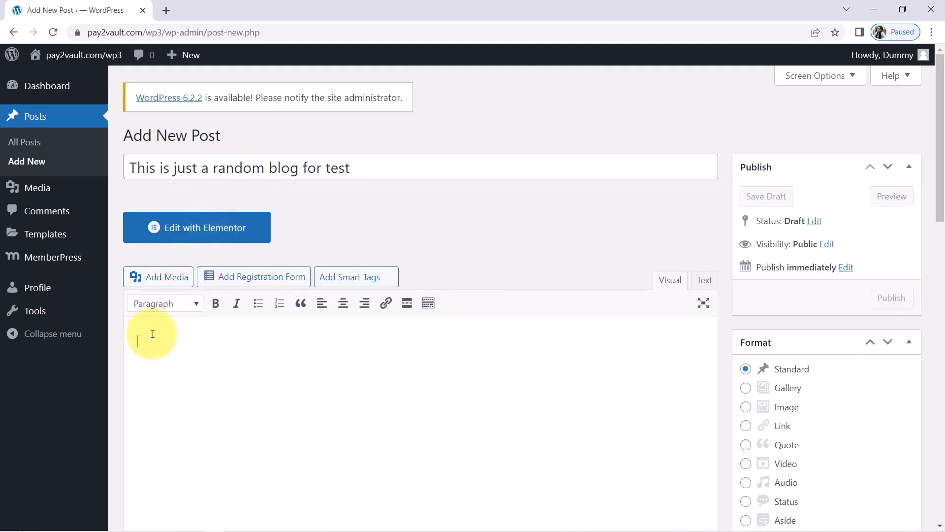
pyautogui.hotkey('ctrl', 'v')
pyautogui.press('Return')
pyautogui.hotkey('ctrl', 'v')
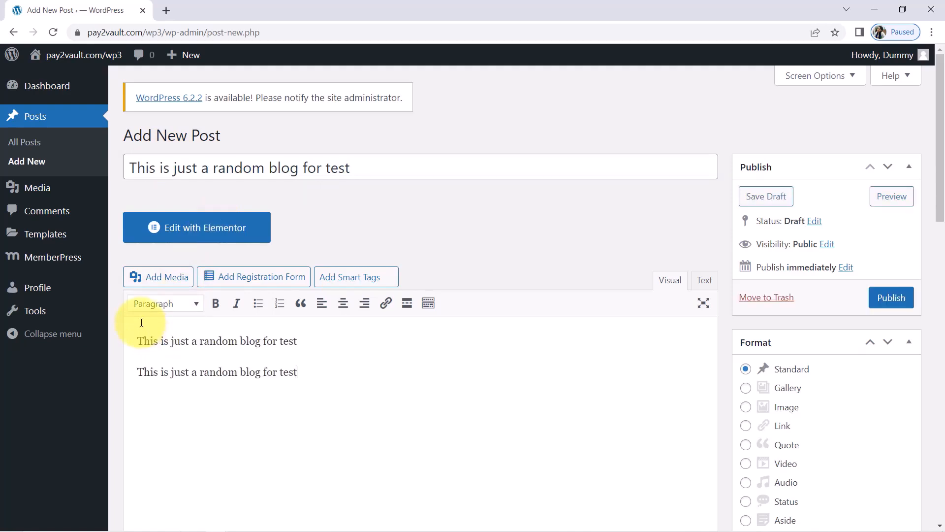
pyautogui.hotkey('ctrl', 'v')
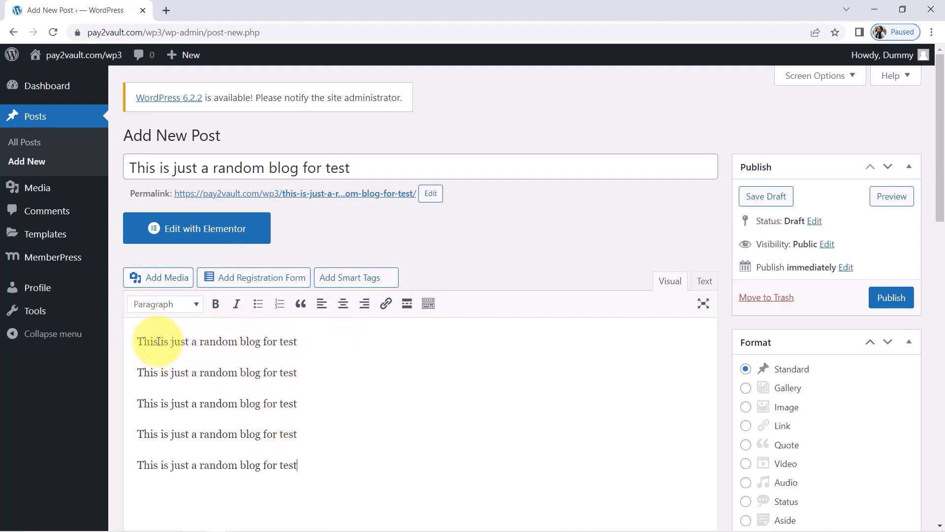
pyautogui.moveTo(158, 342); pyautogui.dragTo(310, 468)
pyautogui.click(407, 443)
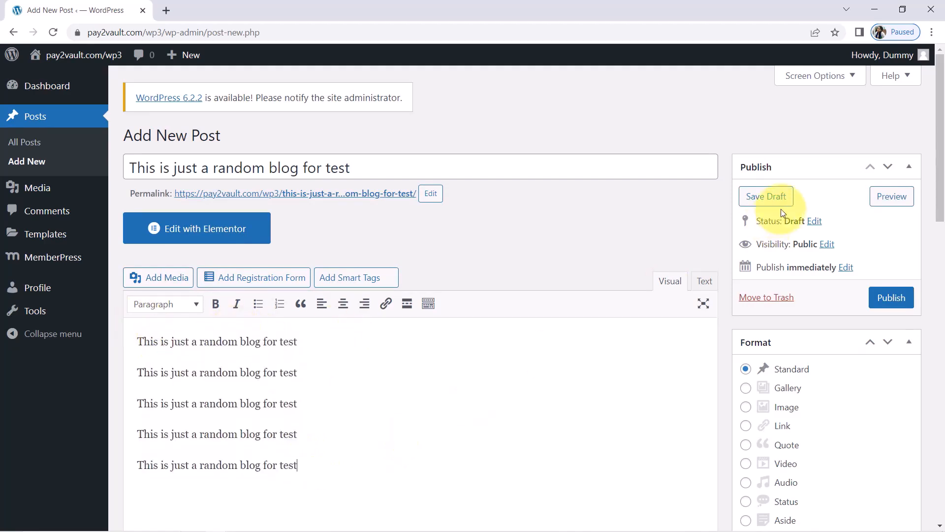
pyautogui.click(759, 196)
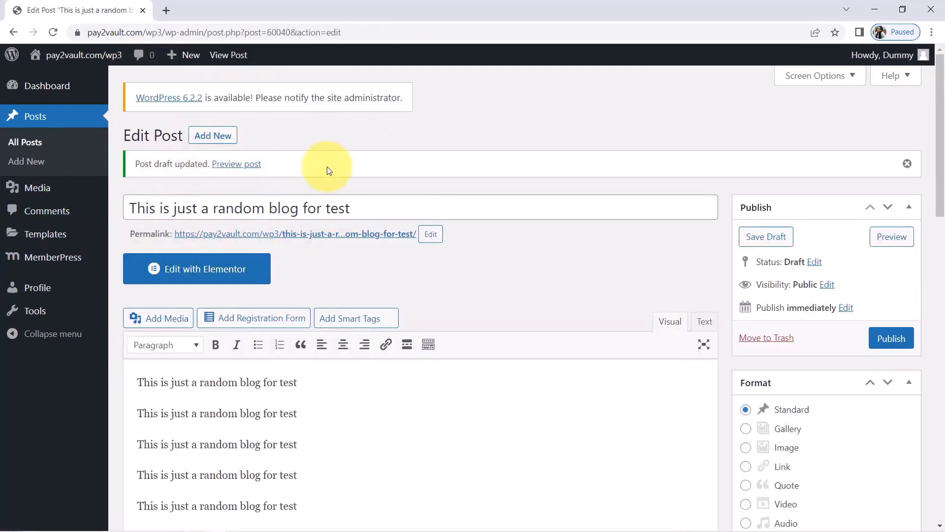
pyautogui.click(869, 8)
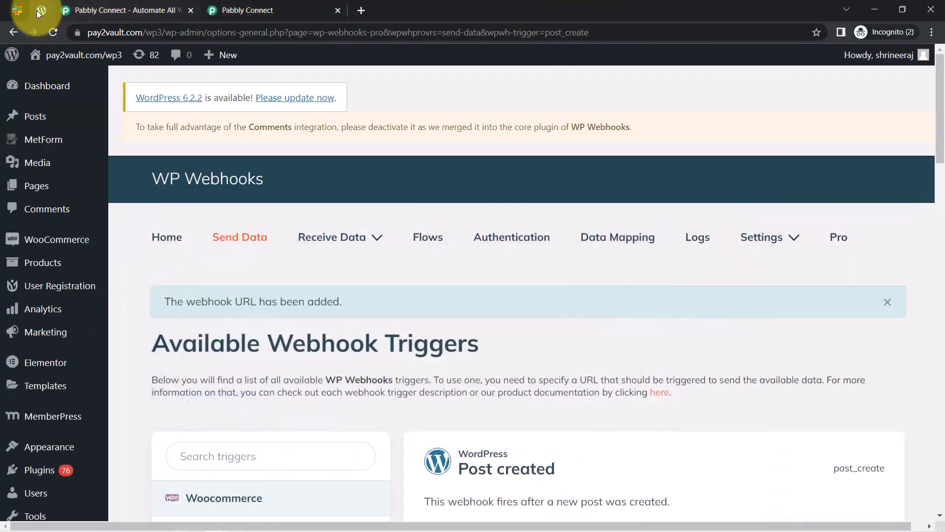
# Open the draft 'This is just a random blog for test', take over editing and publish it.
pyautogui.click(28, 122)
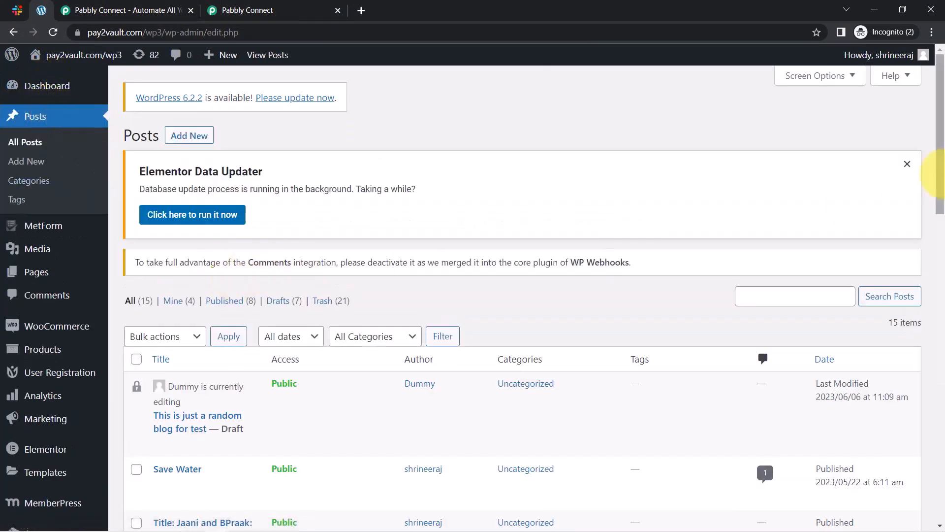
pyautogui.click(907, 166)
pyautogui.scroll(-3, 928, 154)
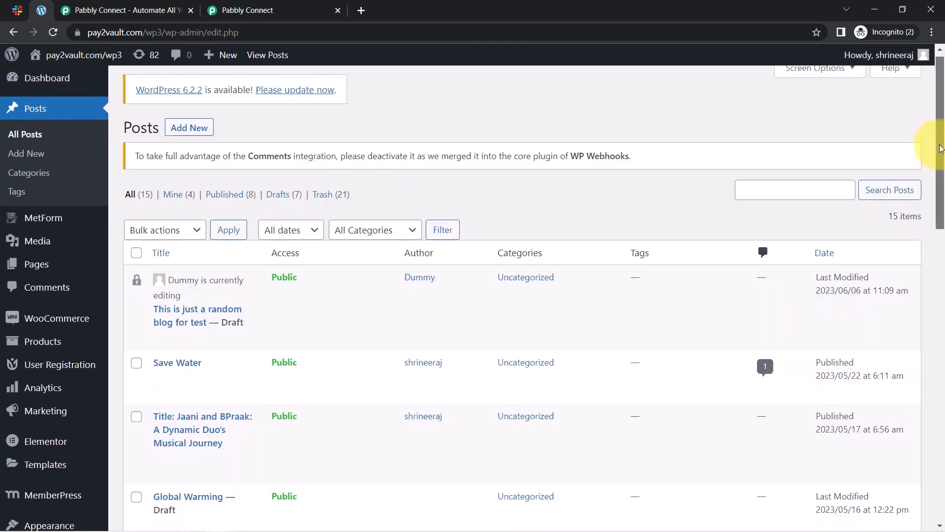
pyautogui.moveTo(190, 249)
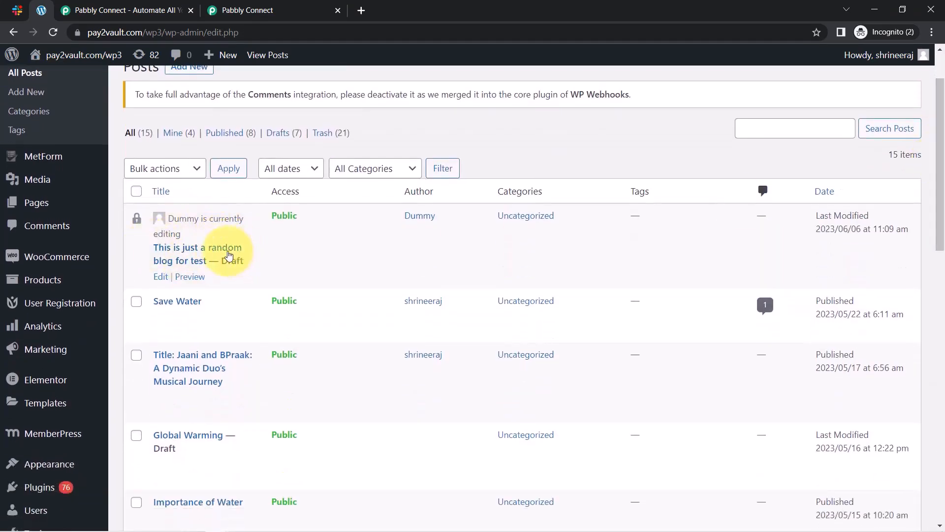
pyautogui.click(161, 276)
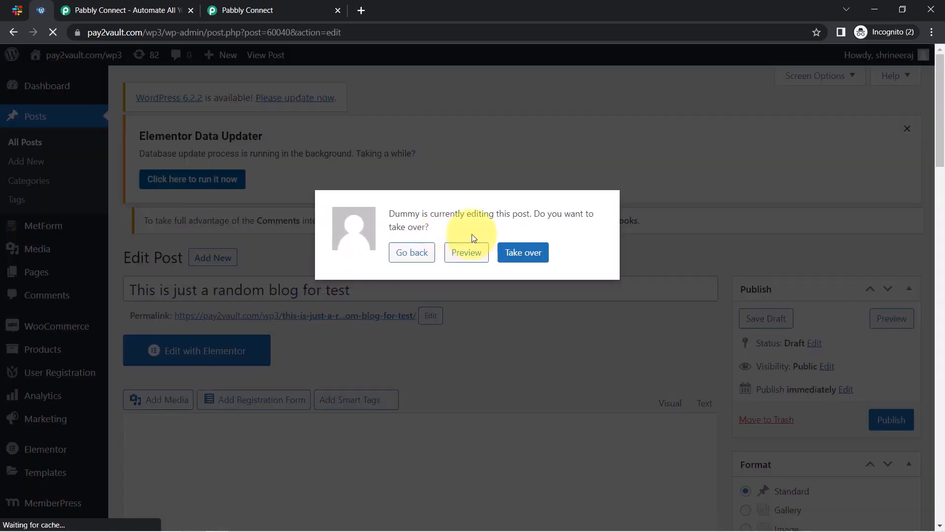
pyautogui.click(526, 261)
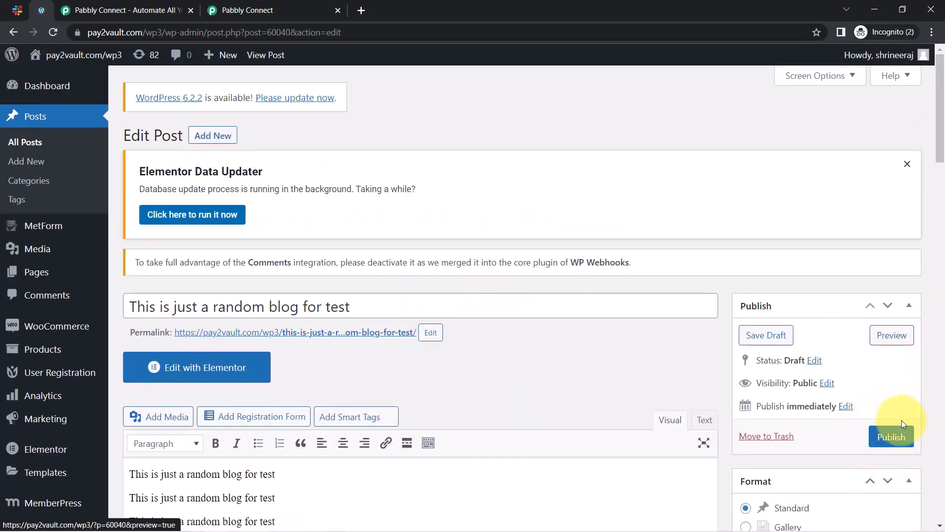
pyautogui.click(889, 438)
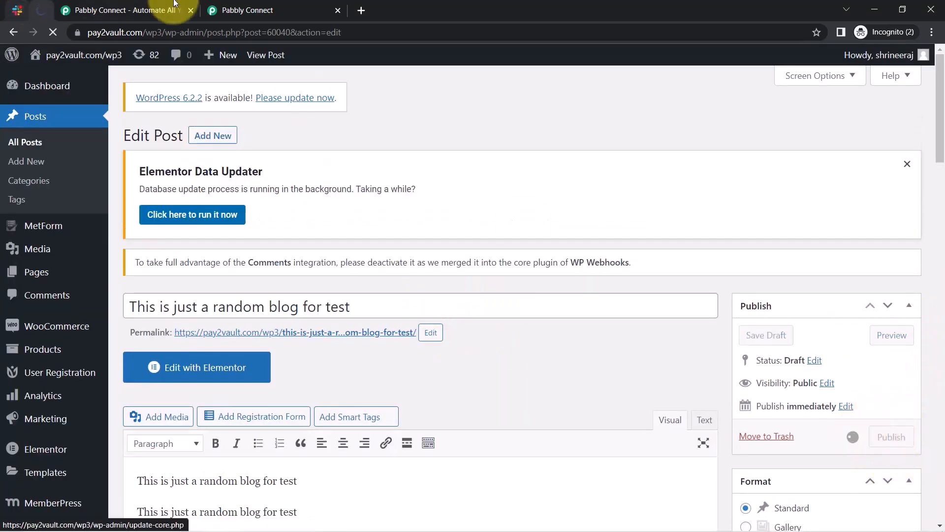
# Return to Pabbly Connect and scroll to the received webhook response.
pyautogui.click(241, 10)
pyautogui.scroll(-3, 128, 345)
pyautogui.scroll(-3, 129, 345)
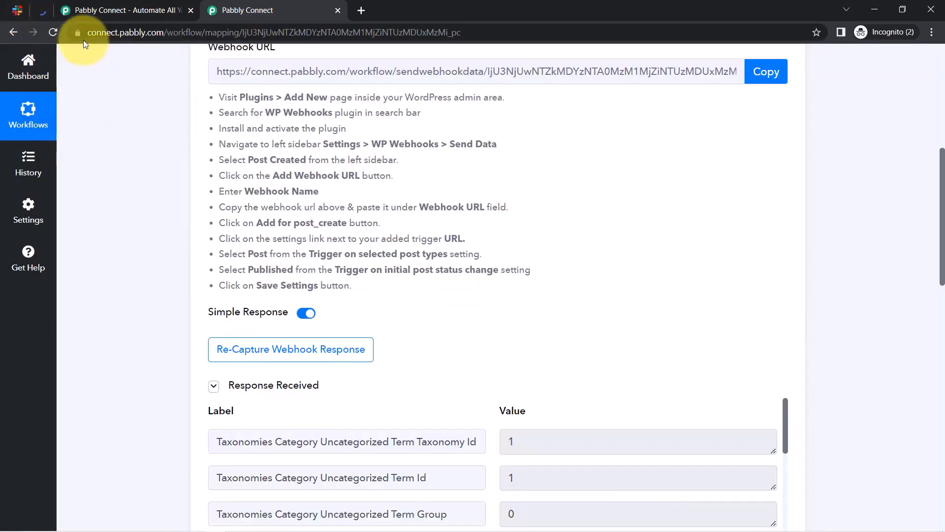
# Open the captured Post Permalink URL in a new browser tab.
pyautogui.scroll(-3, 411, 295)
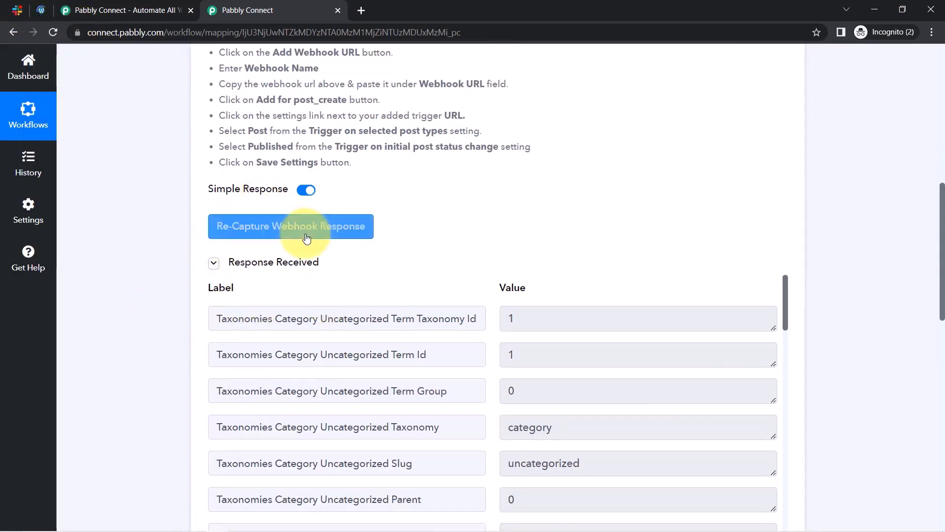
pyautogui.click(38, 17)
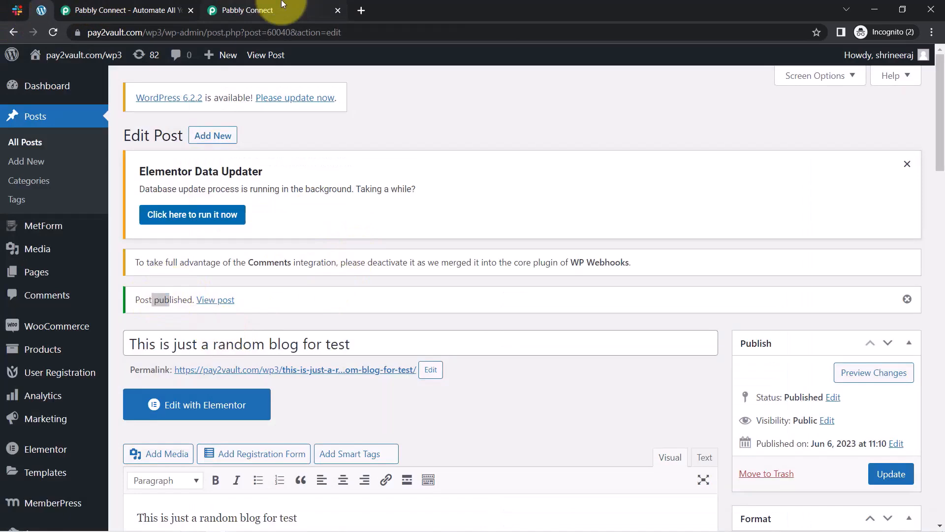
pyautogui.click(256, 10)
pyautogui.scroll(-3, 941, 264)
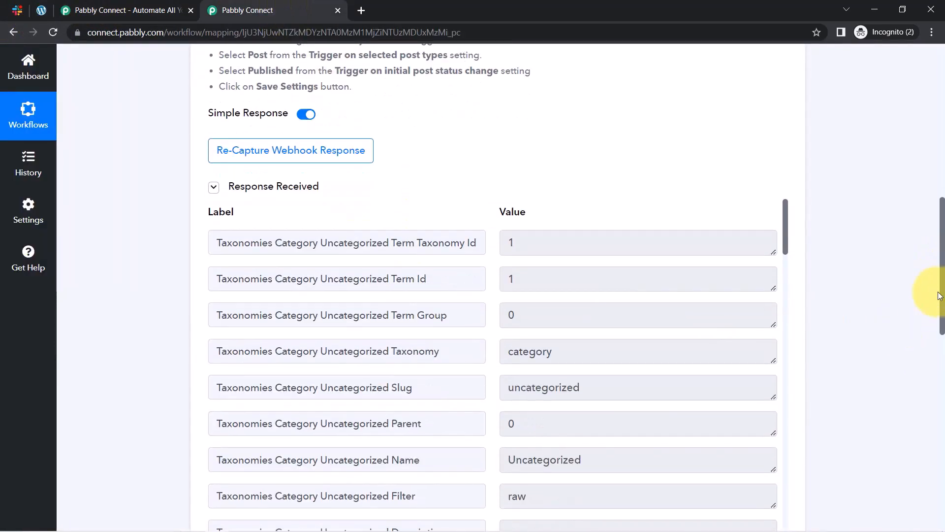
pyautogui.moveTo(785, 155); pyautogui.dragTo(787, 213)
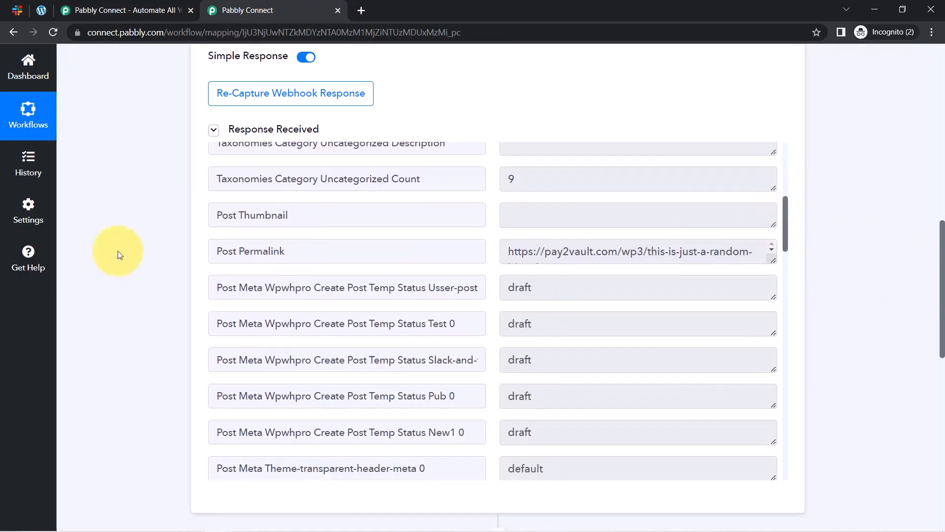
pyautogui.doubleClick(284, 256)
pyautogui.click(542, 253)
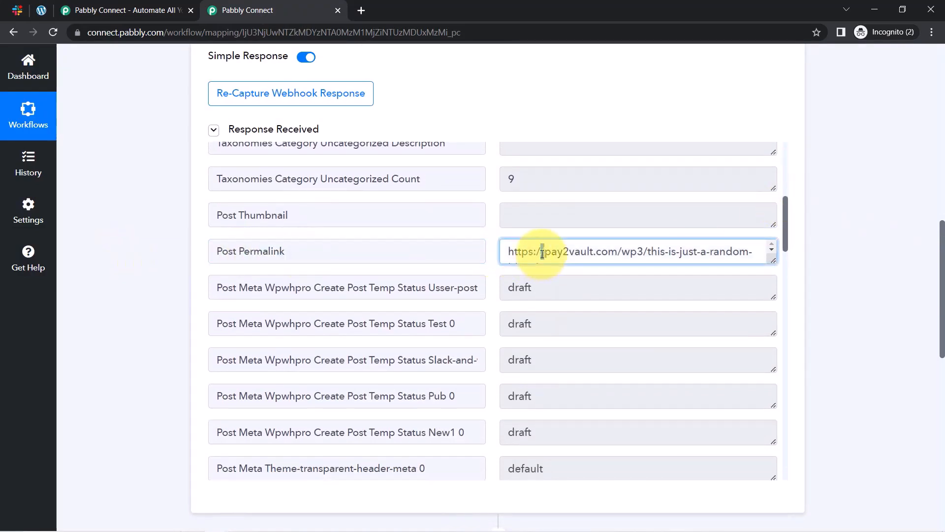
pyautogui.tripleClick(542, 253)
pyautogui.rightClick(540, 253)
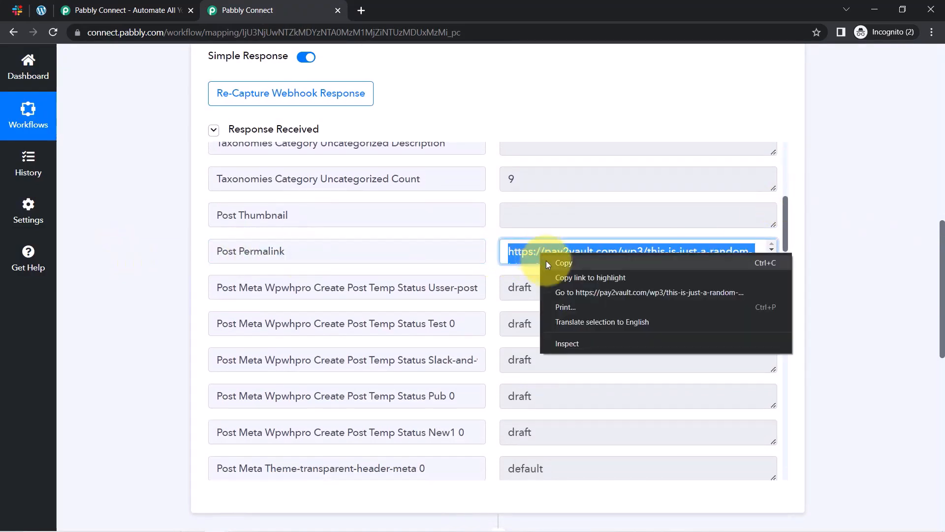
pyautogui.click(561, 291)
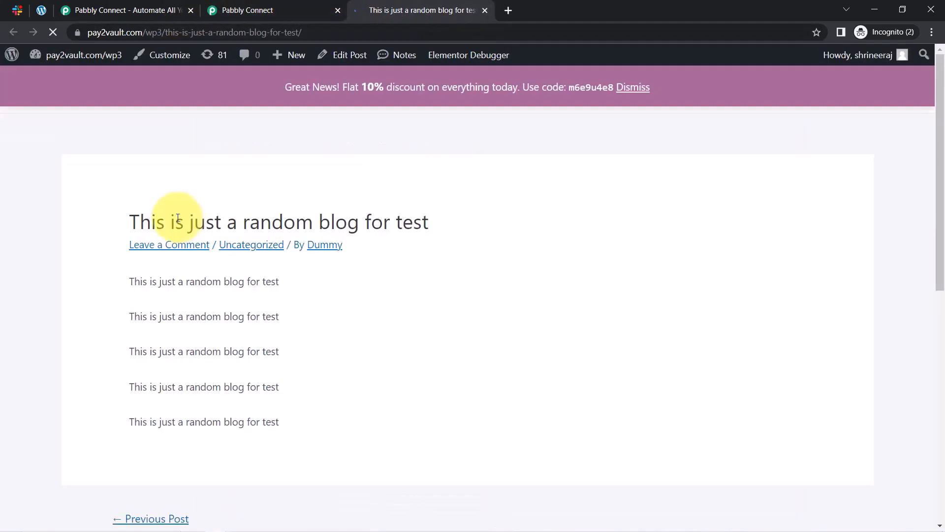
# Compare the live post with the captured title, status, slug, modified time and content fields.
pyautogui.moveTo(156, 222); pyautogui.dragTo(390, 222)
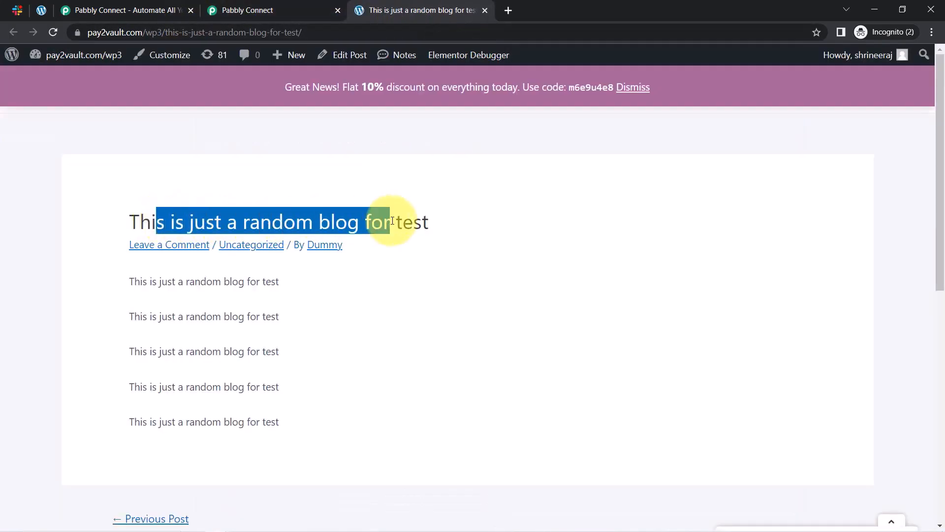
pyautogui.moveTo(129, 279); pyautogui.dragTo(256, 423)
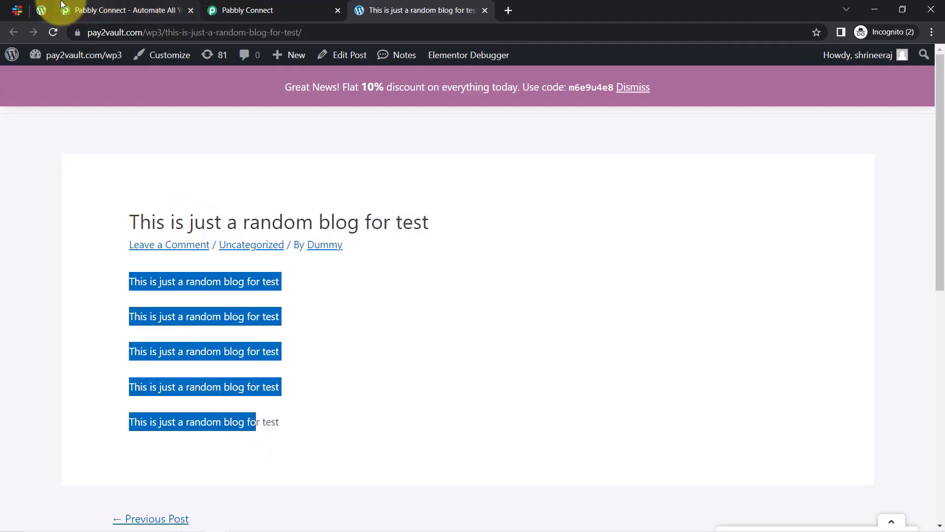
pyautogui.click(260, 6)
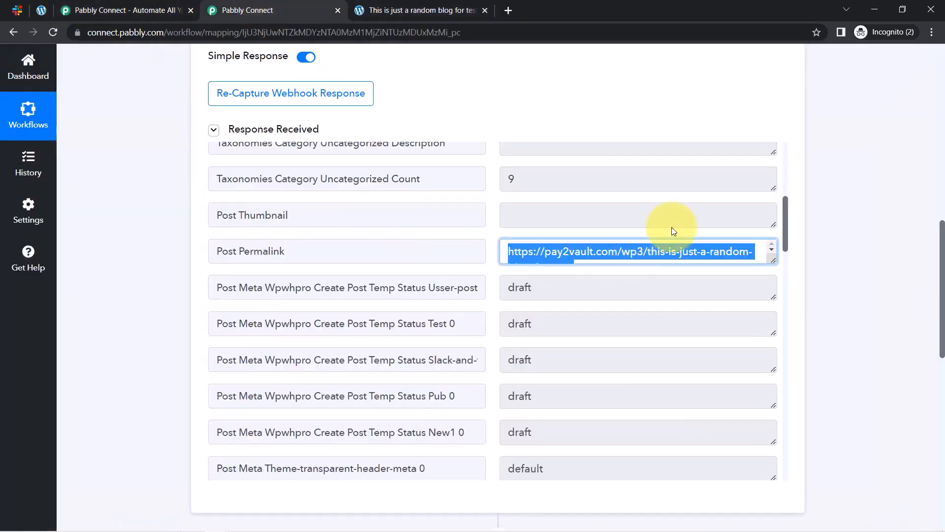
pyautogui.moveTo(784, 213); pyautogui.dragTo(782, 345)
pyautogui.moveTo(251, 272); pyautogui.dragTo(305, 280)
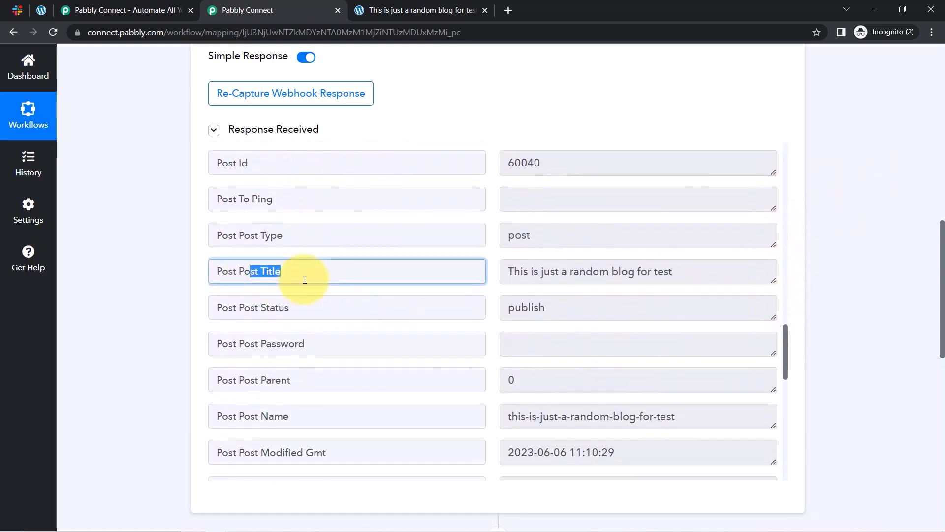
pyautogui.moveTo(254, 313); pyautogui.dragTo(272, 310)
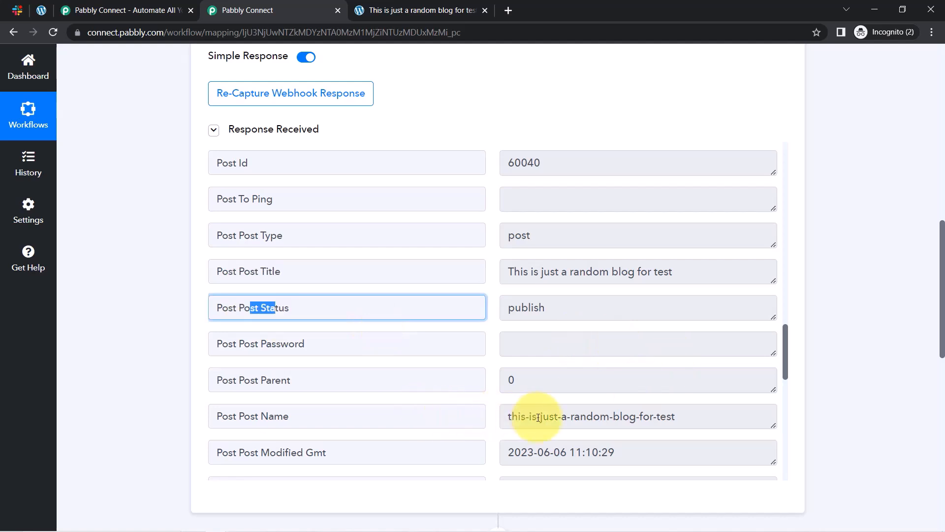
pyautogui.moveTo(541, 416); pyautogui.dragTo(633, 410)
pyautogui.moveTo(515, 452); pyautogui.dragTo(615, 453)
pyautogui.moveTo(786, 345); pyautogui.dragTo(779, 428)
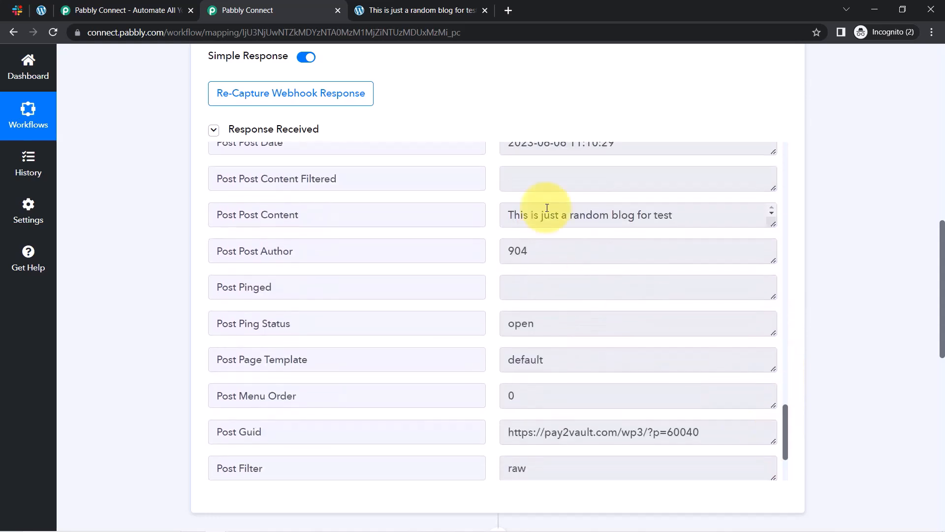
pyautogui.moveTo(523, 223); pyautogui.dragTo(615, 223)
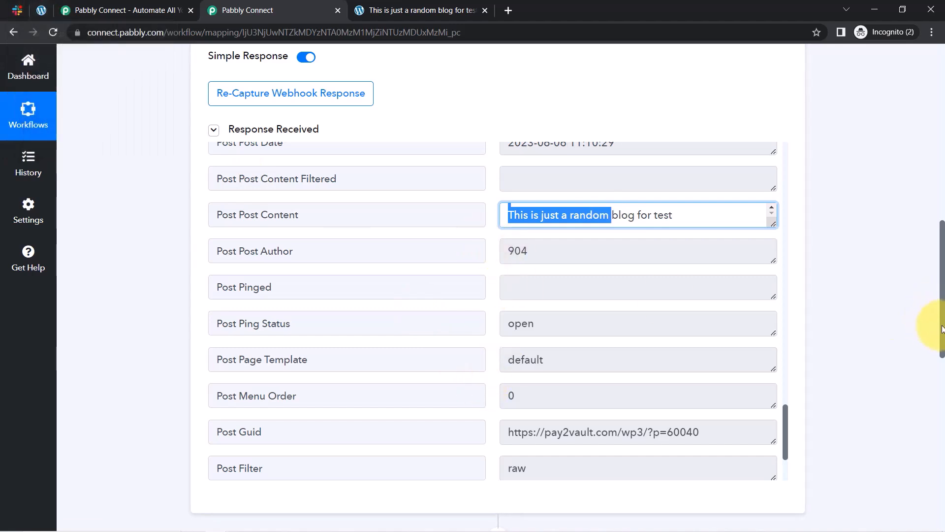
pyautogui.moveTo(942, 329); pyautogui.dragTo(940, 155)
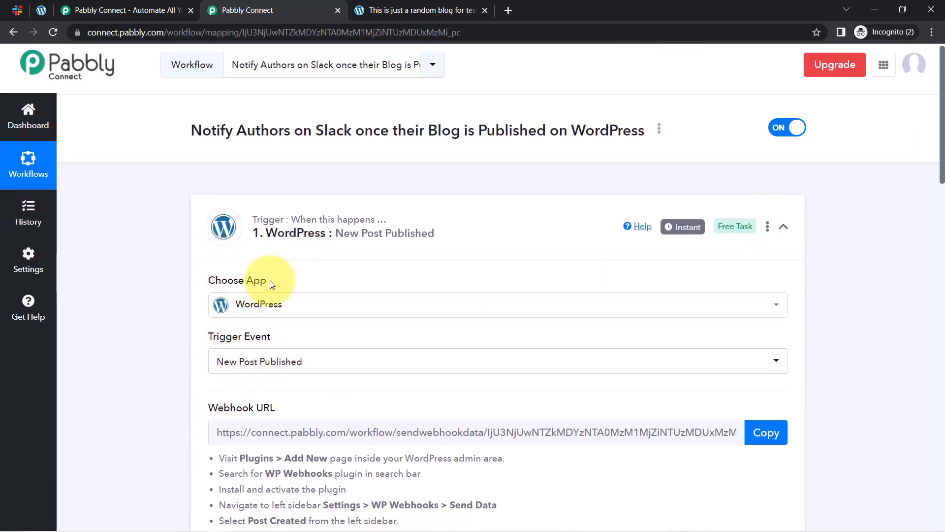
pyautogui.moveTo(683, 229)
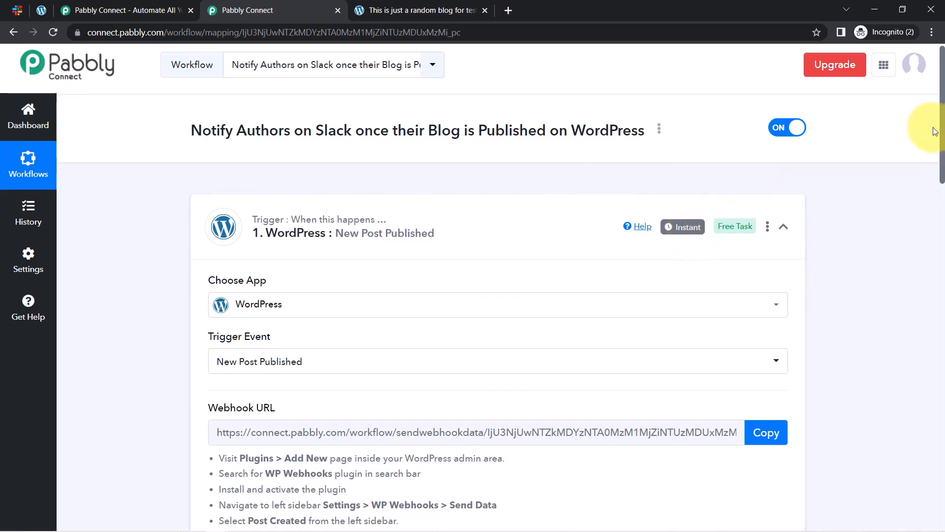
pyautogui.moveTo(942, 138); pyautogui.dragTo(902, 302)
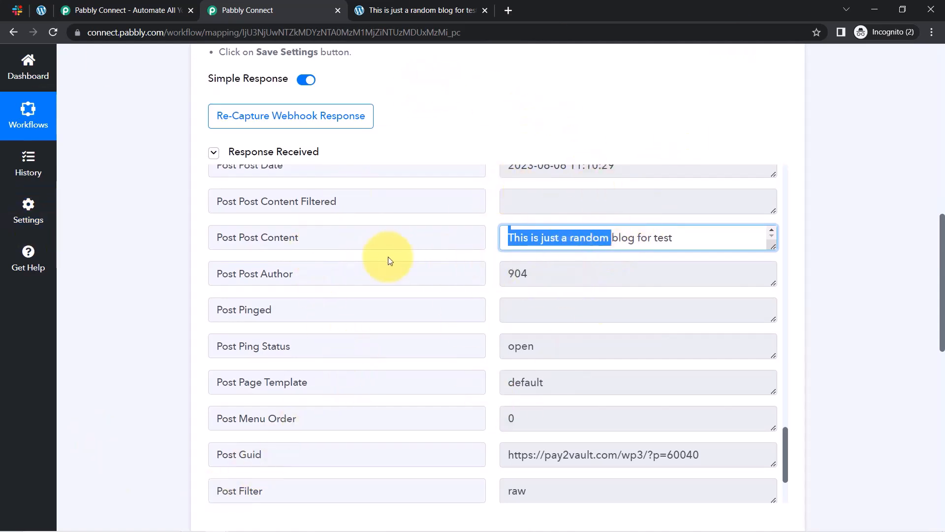
pyautogui.moveTo(238, 274); pyautogui.dragTo(325, 274)
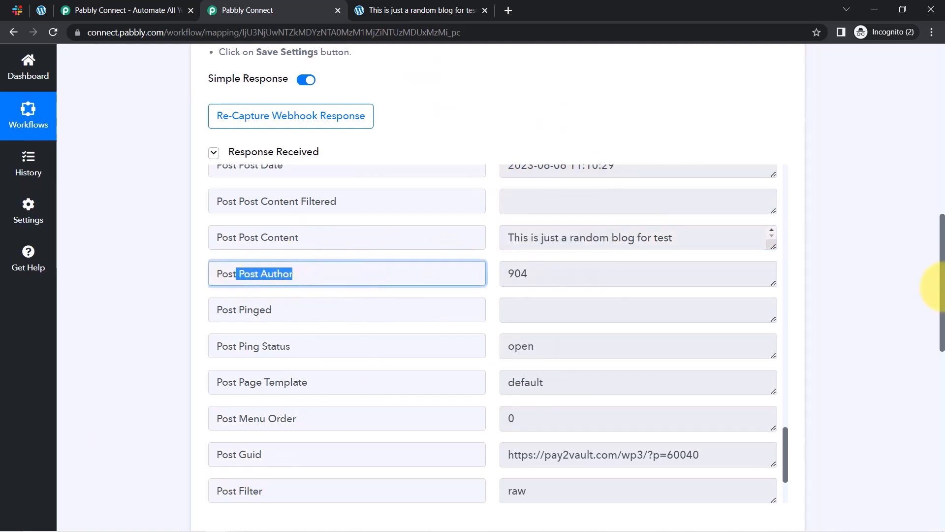
pyautogui.moveTo(562, 270); pyautogui.dragTo(495, 281)
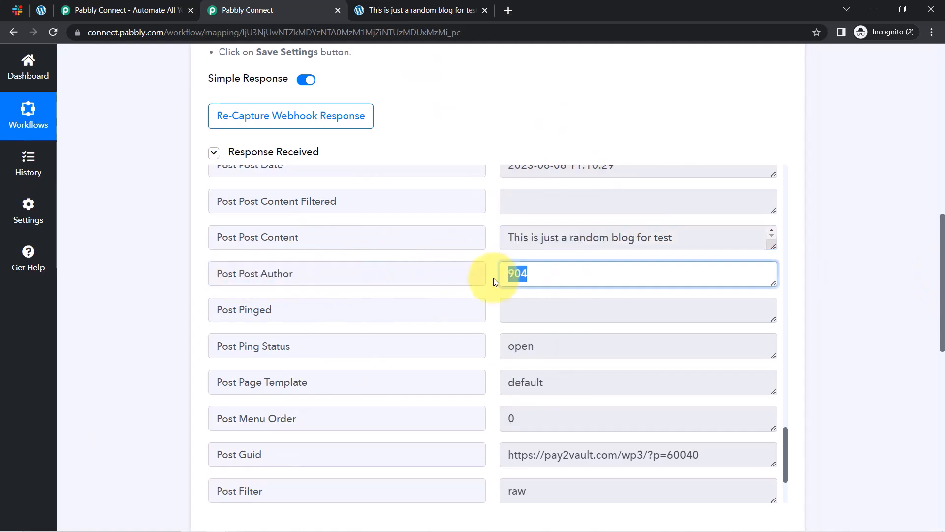
pyautogui.moveTo(942, 248); pyautogui.dragTo(942, 331)
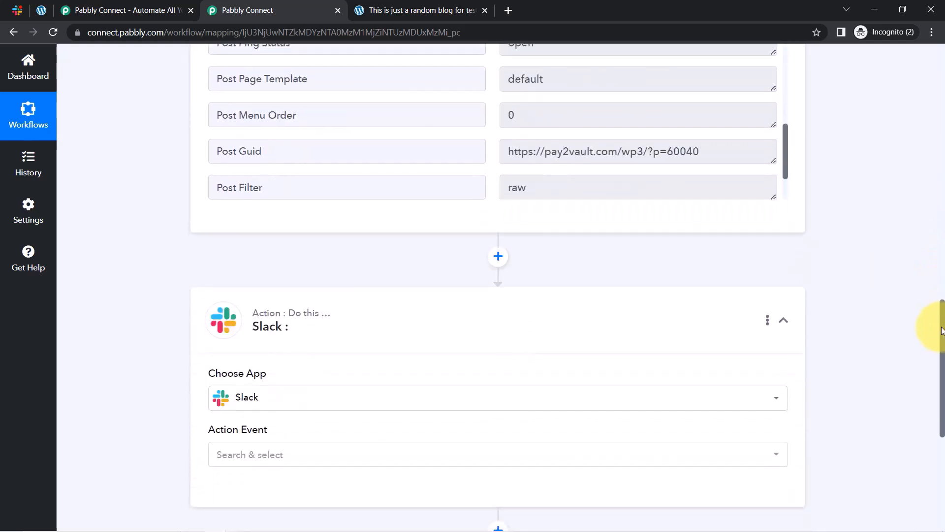
# Add a WordPress step before Slack with action event Search User and begin connecting an account.
pyautogui.click(498, 257)
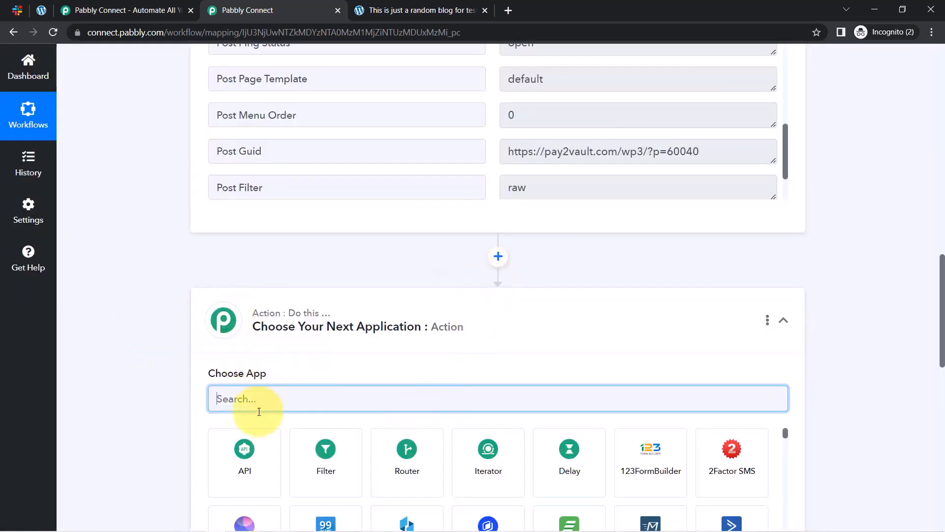
pyautogui.write('wordp')
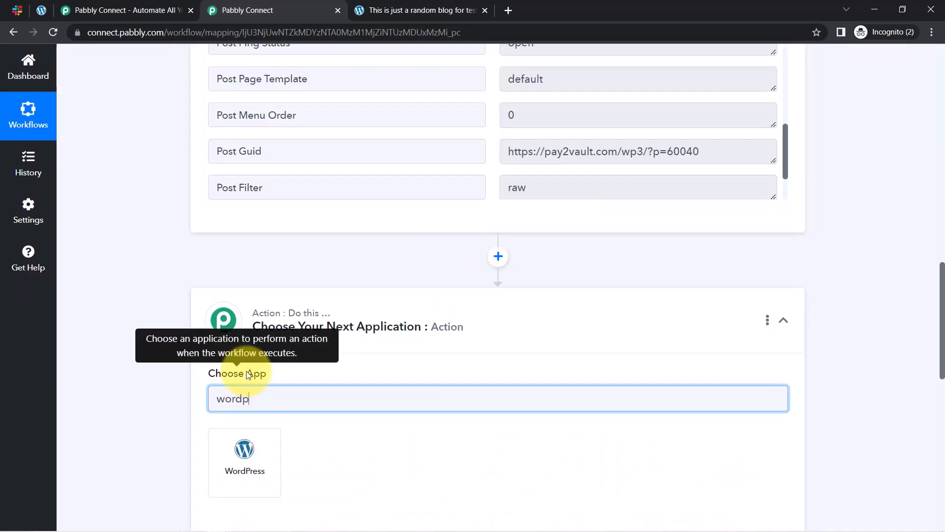
pyautogui.click(244, 465)
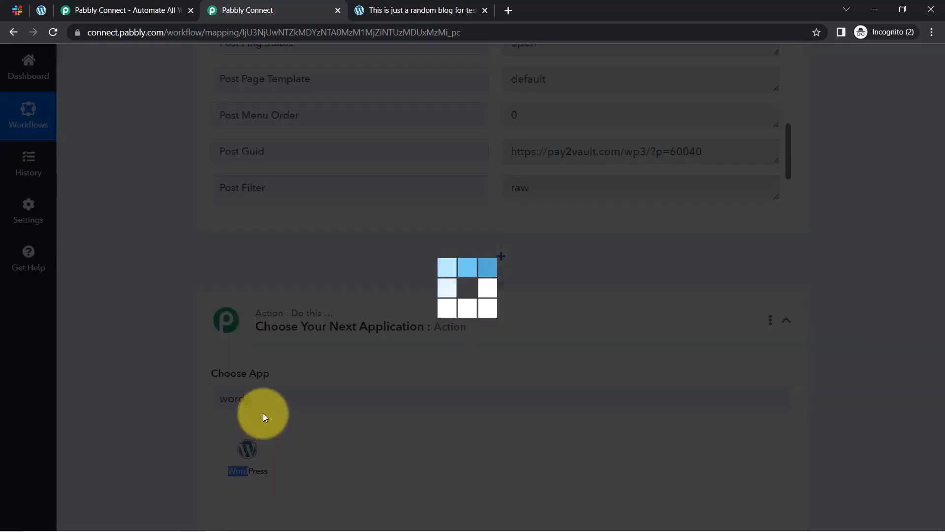
pyautogui.scroll(-5, 130, 316)
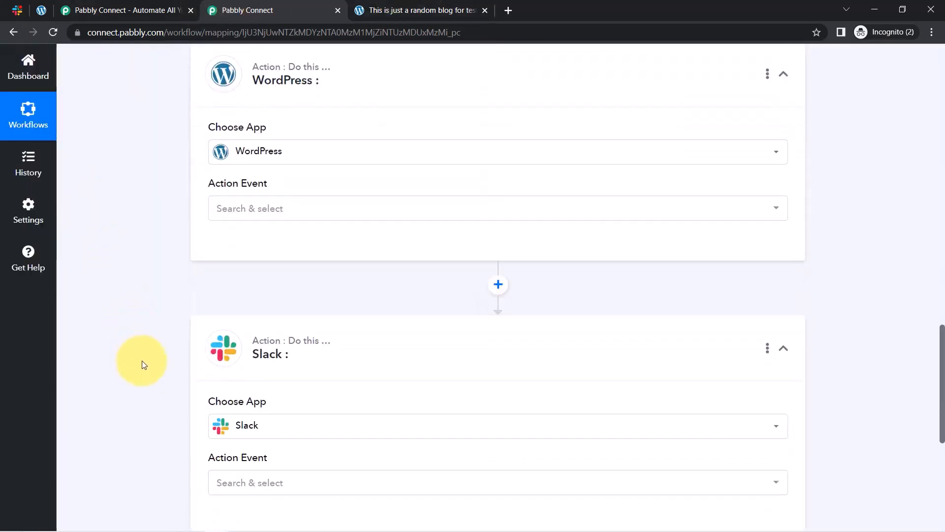
pyautogui.click(264, 213)
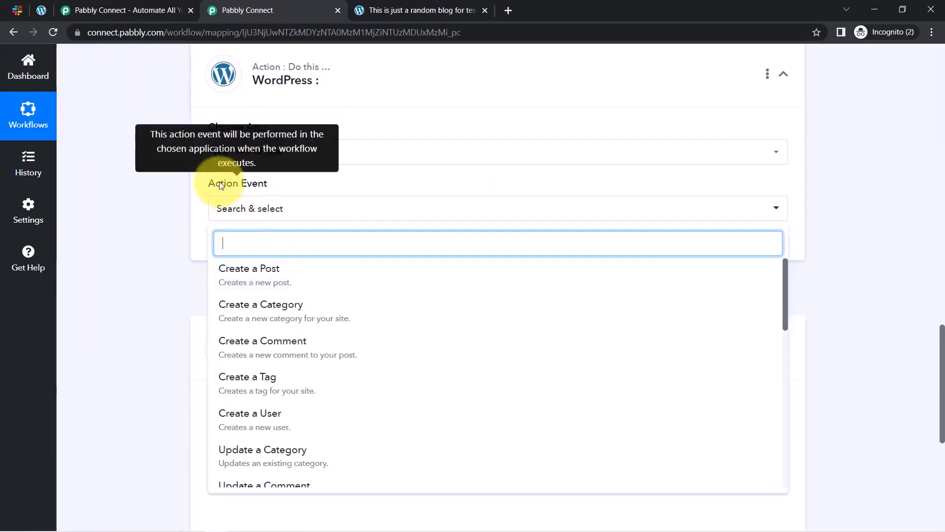
pyautogui.write('sear')
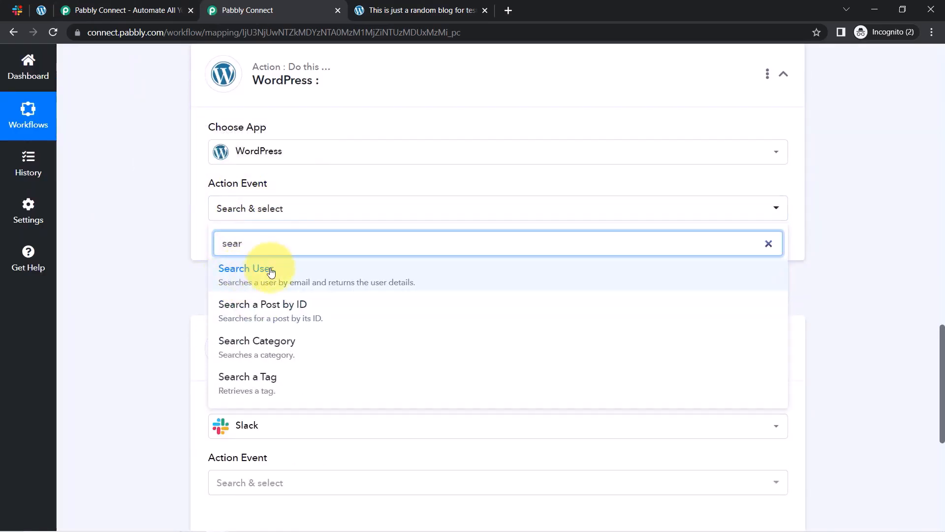
pyautogui.click(262, 273)
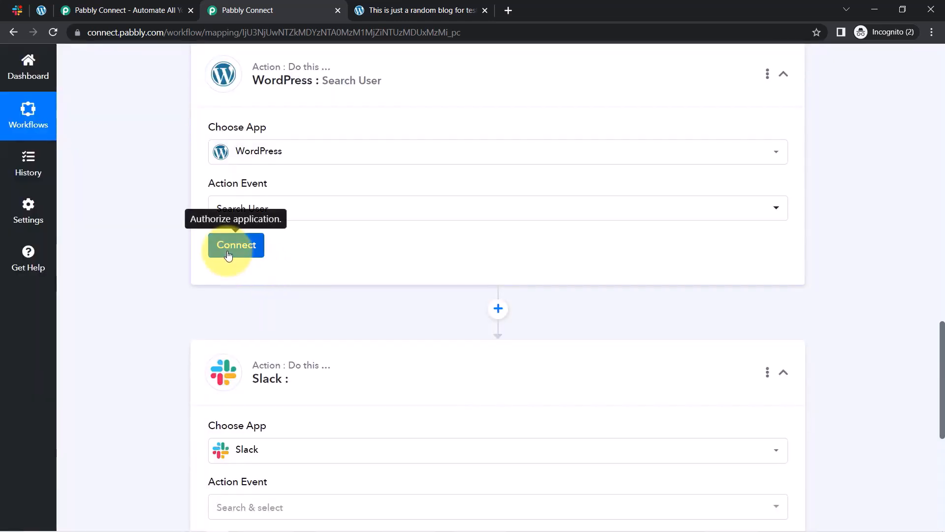
pyautogui.click(227, 252)
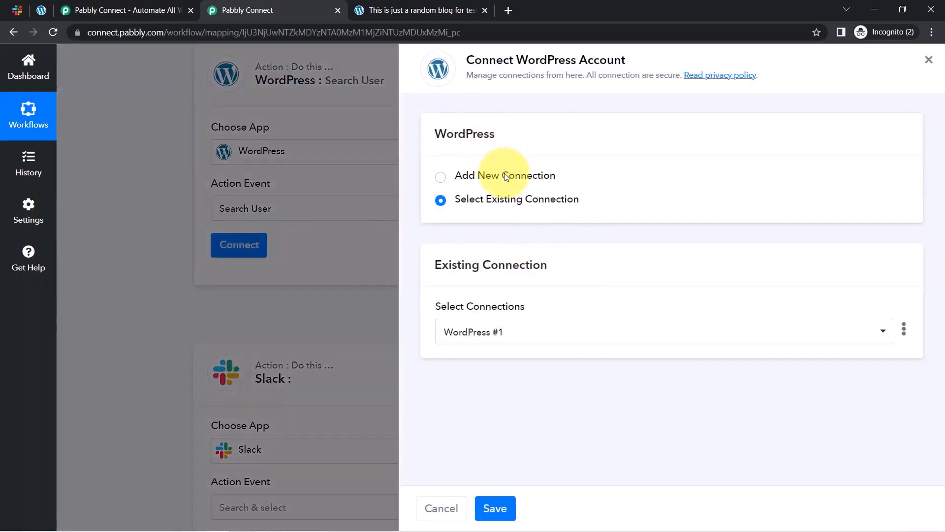
# Add a new WordPress connection and review its password, Basic Authentication and plugin requirement notes.
pyautogui.click(509, 178)
pyautogui.scroll(-2, 943, 242)
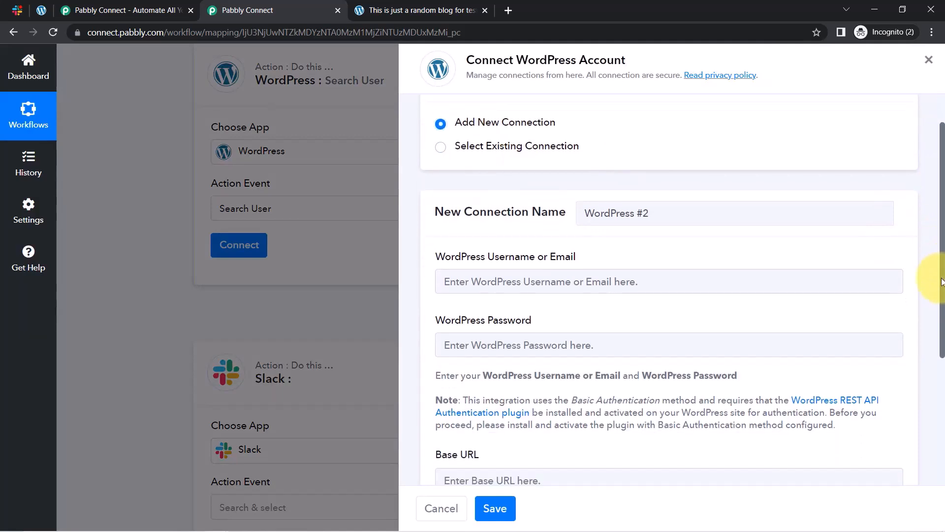
pyautogui.moveTo(480, 227); pyautogui.dragTo(543, 227)
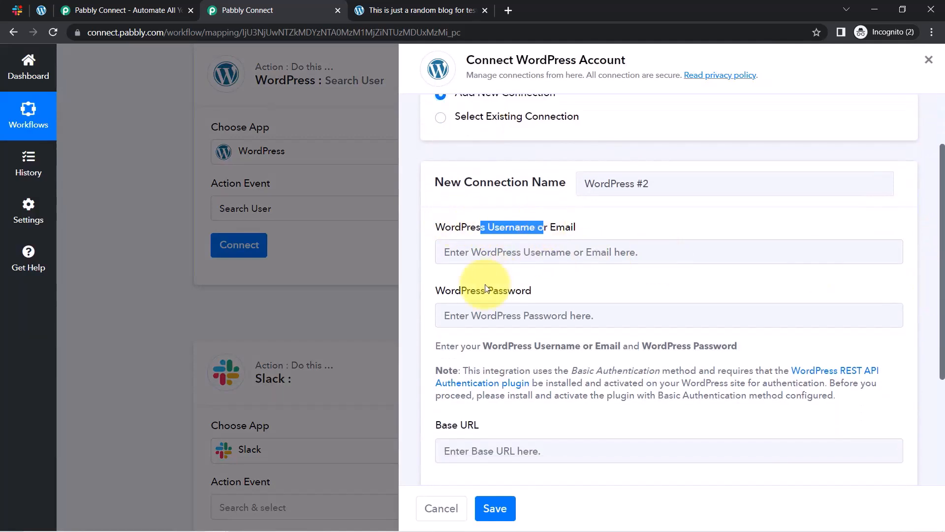
pyautogui.moveTo(455, 291); pyautogui.dragTo(545, 294)
pyautogui.scroll(-2, 932, 251)
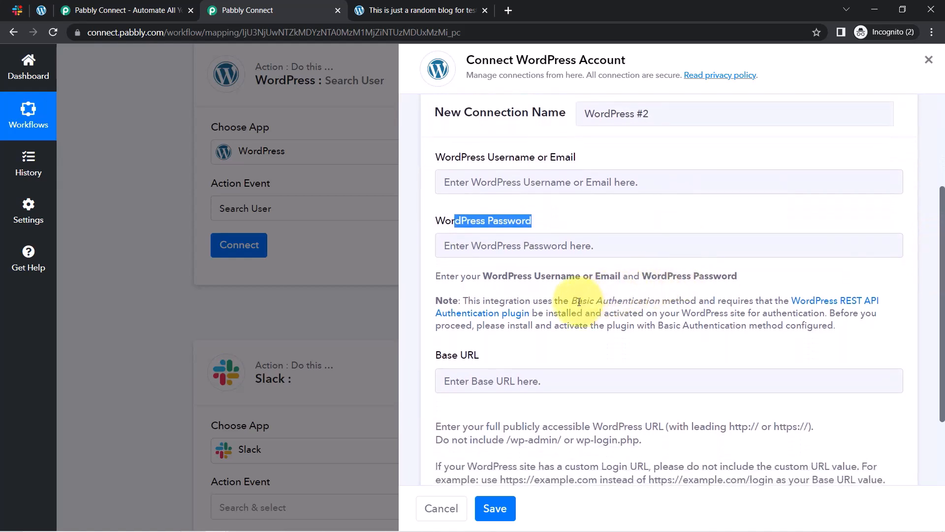
pyautogui.moveTo(578, 301); pyautogui.dragTo(679, 296)
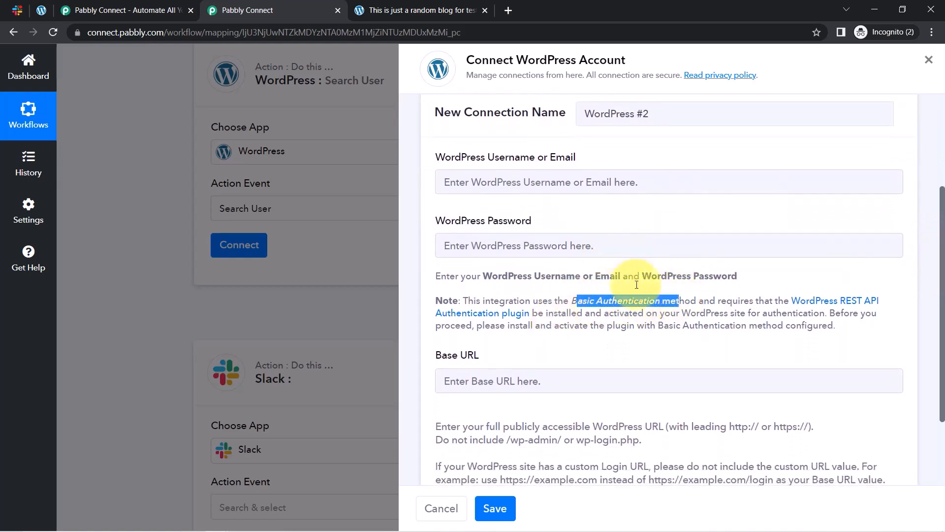
pyautogui.click(597, 343)
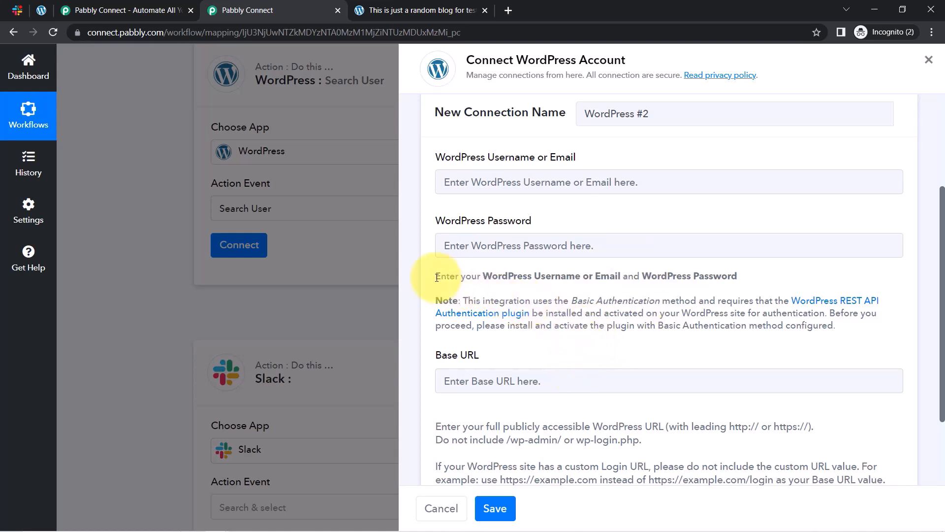
pyautogui.moveTo(435, 275); pyautogui.dragTo(624, 313)
pyautogui.moveTo(942, 253); pyautogui.dragTo(941, 316)
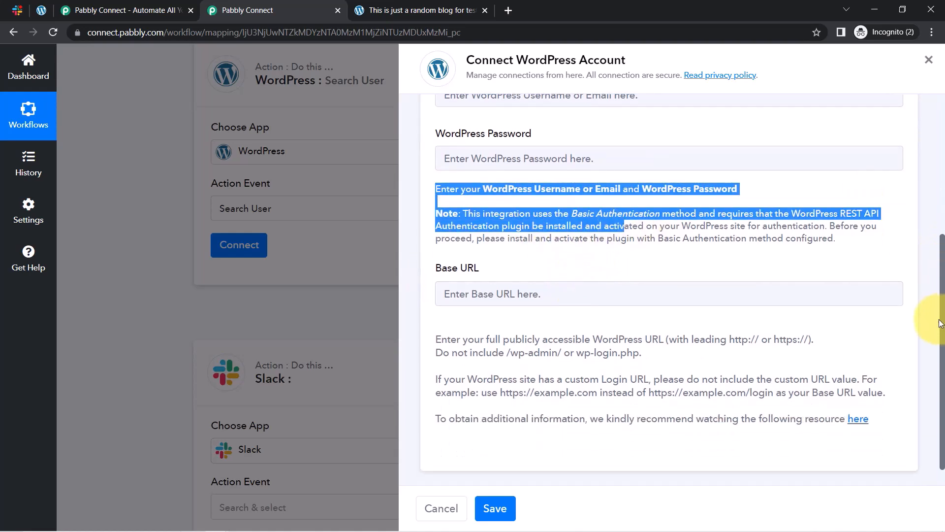
pyautogui.moveTo(759, 404); pyautogui.dragTo(849, 402)
pyautogui.click(725, 398)
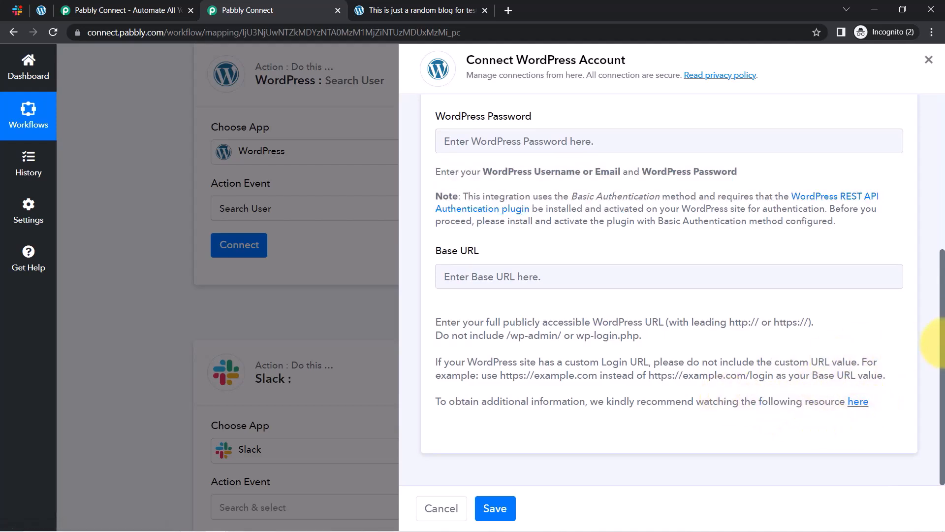
pyautogui.moveTo(941, 347); pyautogui.dragTo(941, 318)
pyautogui.moveTo(435, 298); pyautogui.dragTo(475, 303)
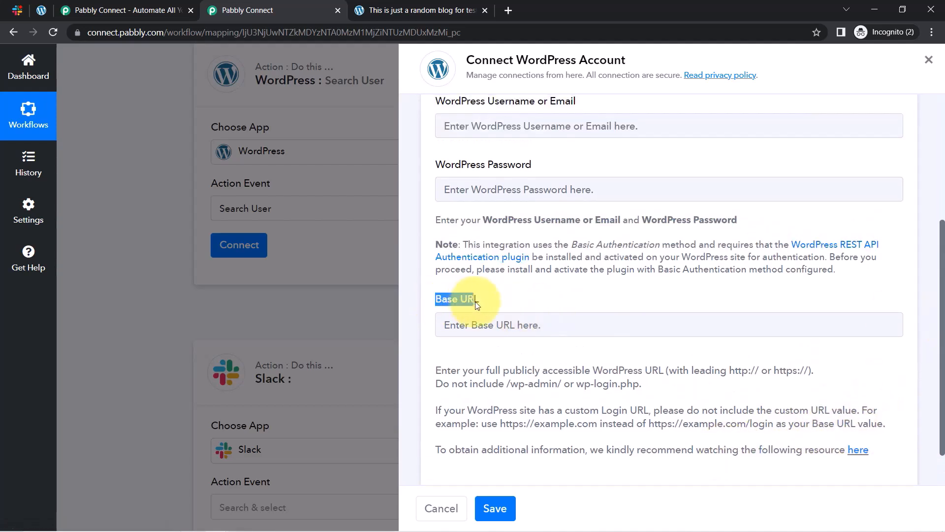
pyautogui.click(41, 8)
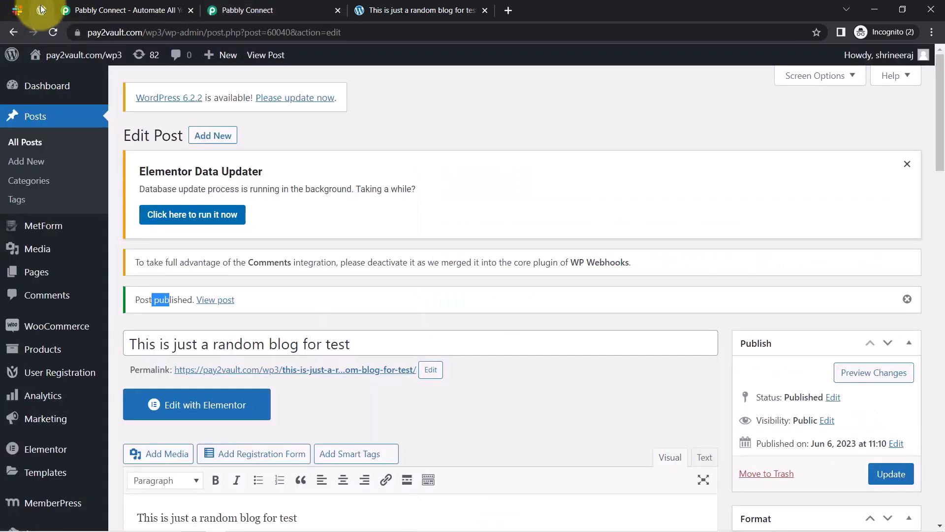
pyautogui.moveTo(161, 36); pyautogui.dragTo(80, 34)
pyautogui.hotkey('ctrl', 'c')
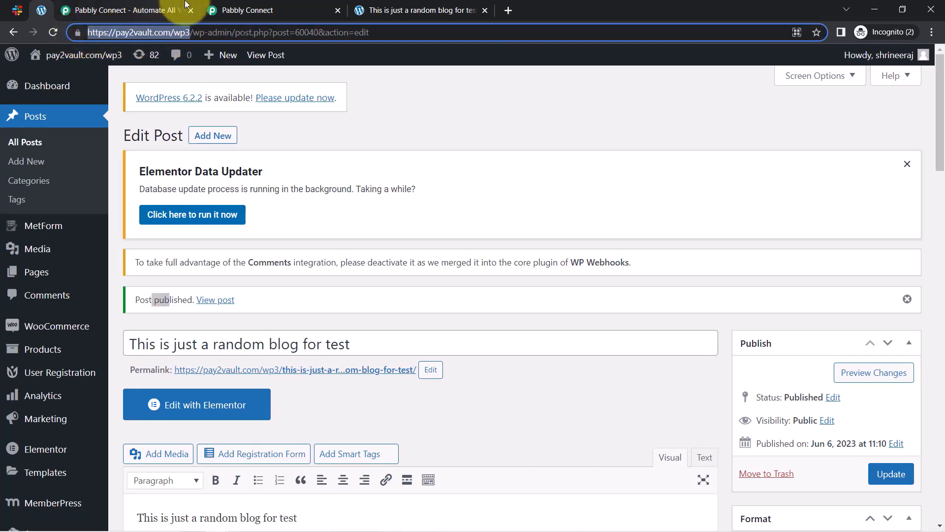
pyautogui.click(246, 9)
pyautogui.click(484, 324)
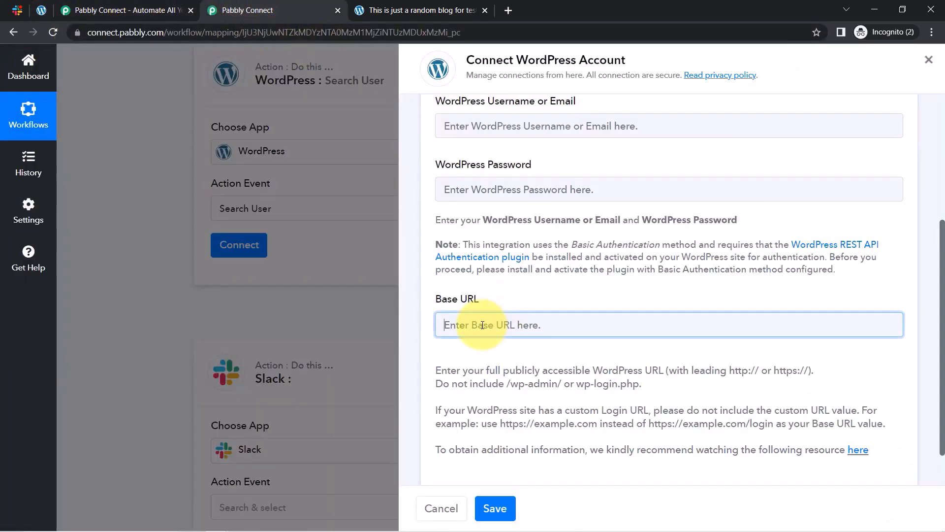
pyautogui.hotkey('ctrl', 'v')
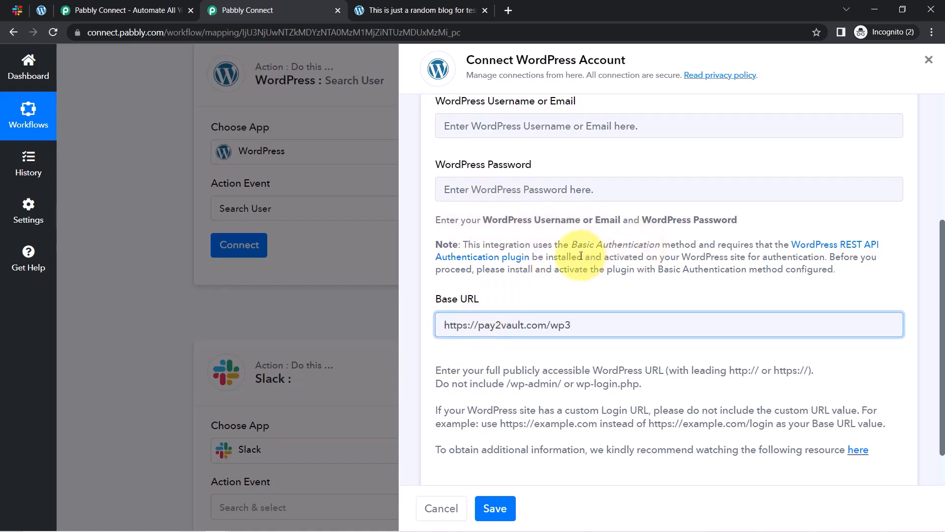
pyautogui.moveTo(555, 250); pyautogui.dragTo(1, 0)
# Open the WordPress site's Installed Plugins page.
pyautogui.click(40, 9)
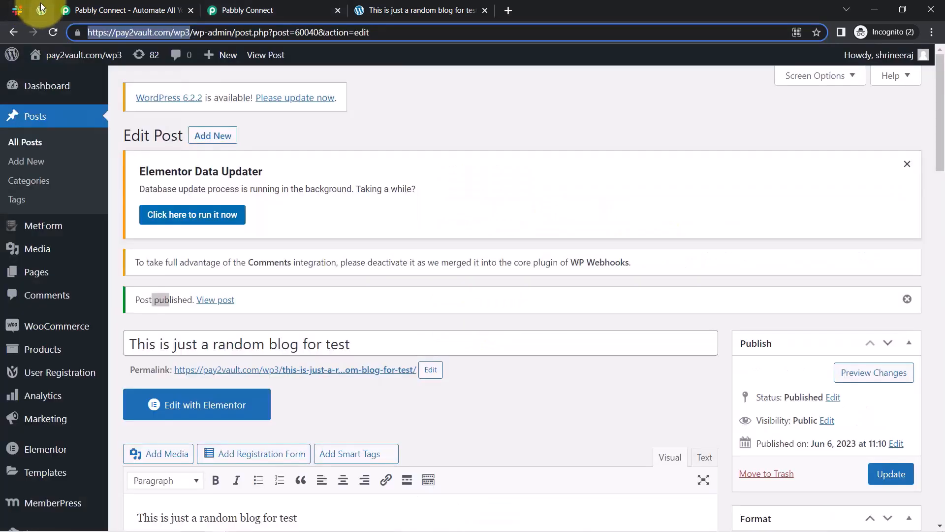
pyautogui.scroll(-1, 81, 251)
pyautogui.hotkey('ctrl', 'f')
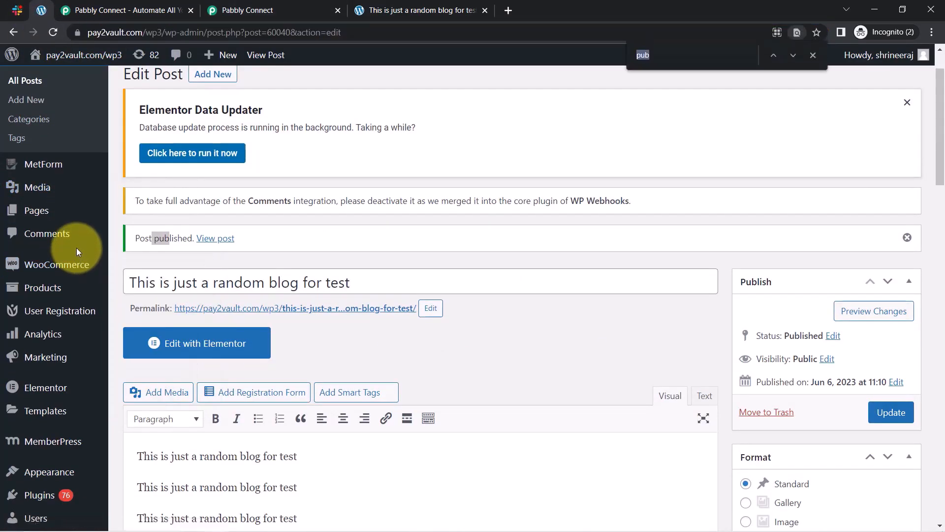
pyautogui.write('plug')
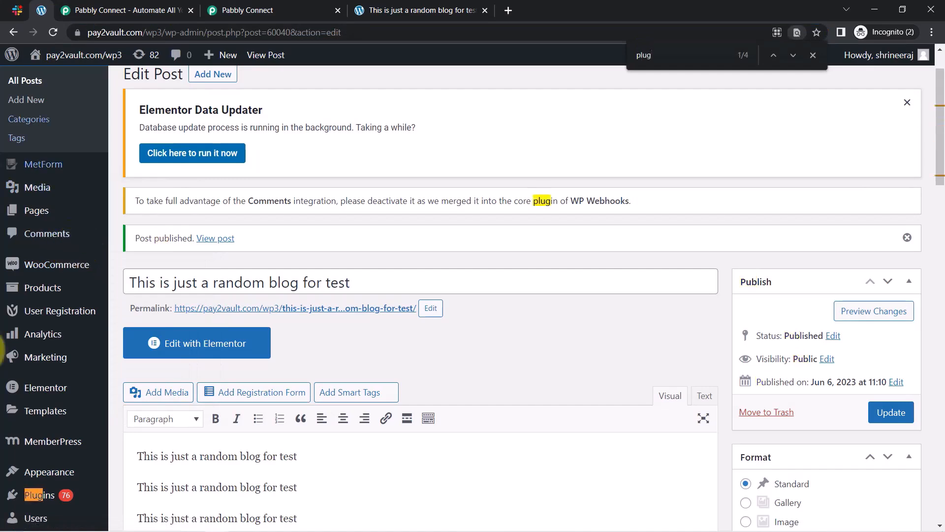
pyautogui.scroll(-2, 74, 401)
pyautogui.click(34, 437)
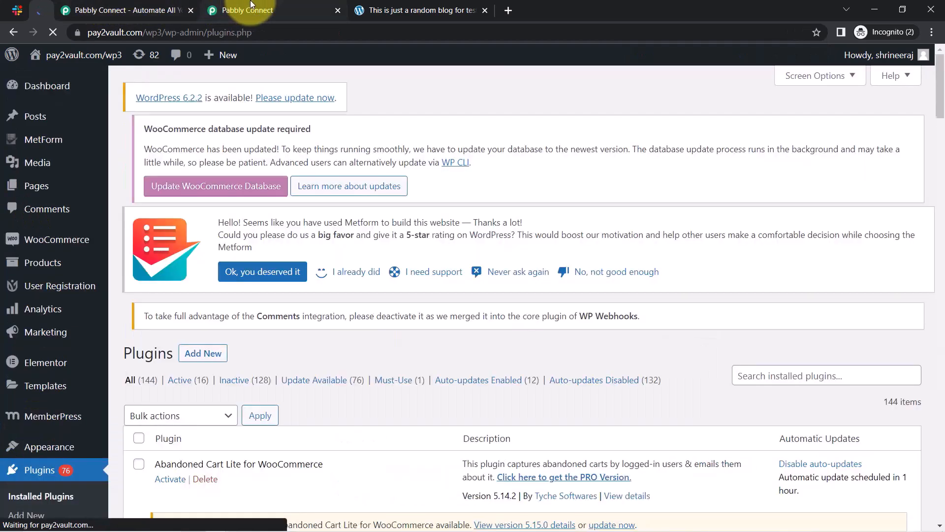
# Copy the required plugin name from Pabbly and find WordPress REST API Authentication in the list.
pyautogui.click(246, 10)
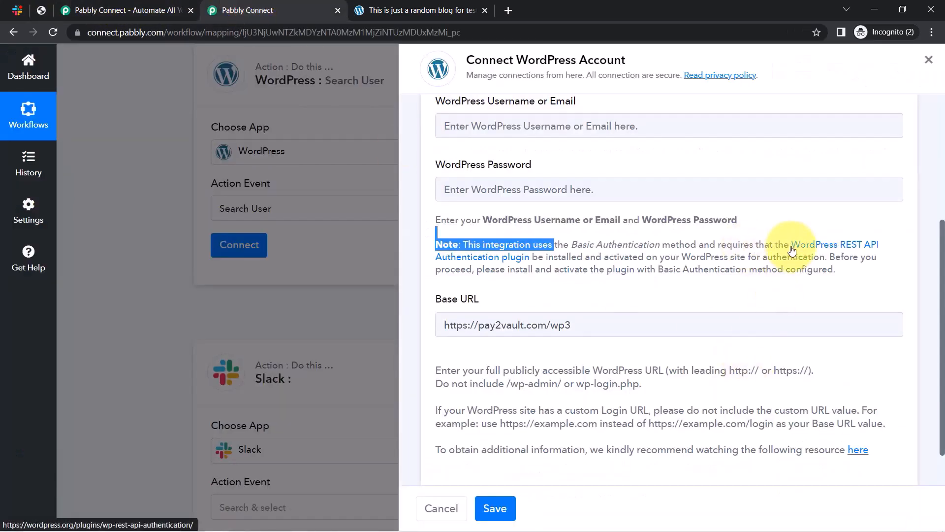
pyautogui.moveTo(790, 245); pyautogui.dragTo(500, 256)
pyautogui.click(39, 10)
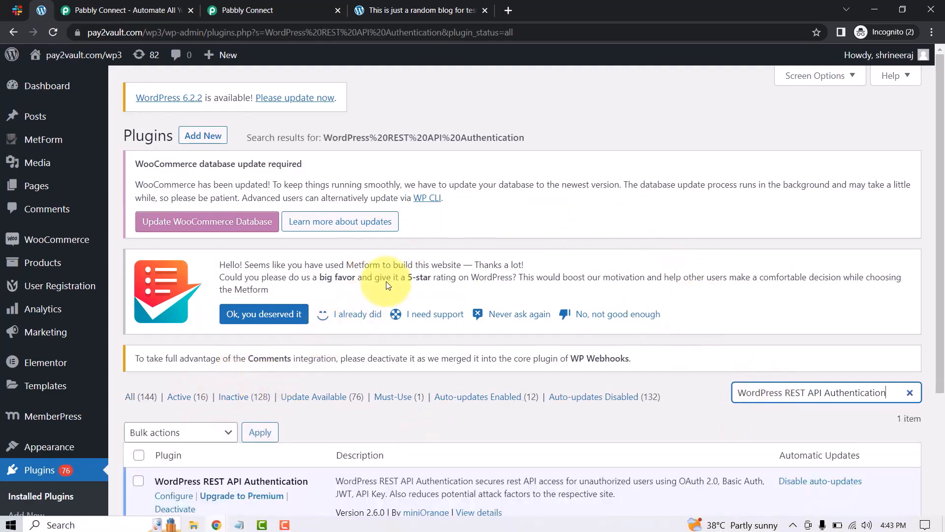
pyautogui.scroll(-1, 460, 268)
pyautogui.scroll(-1, 460, 268)
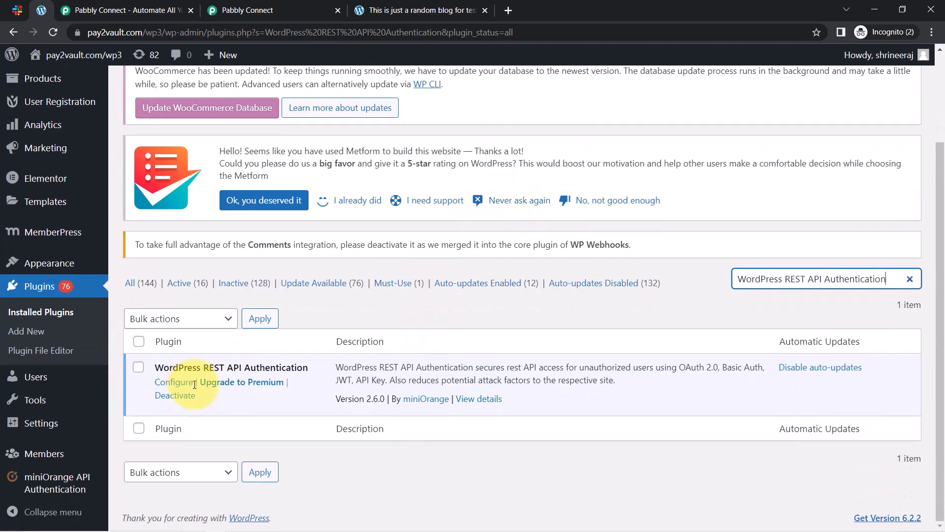
# Configure the REST API Authentication plugin for Basic Authentication with Base64-encoded username and password.
pyautogui.click(167, 386)
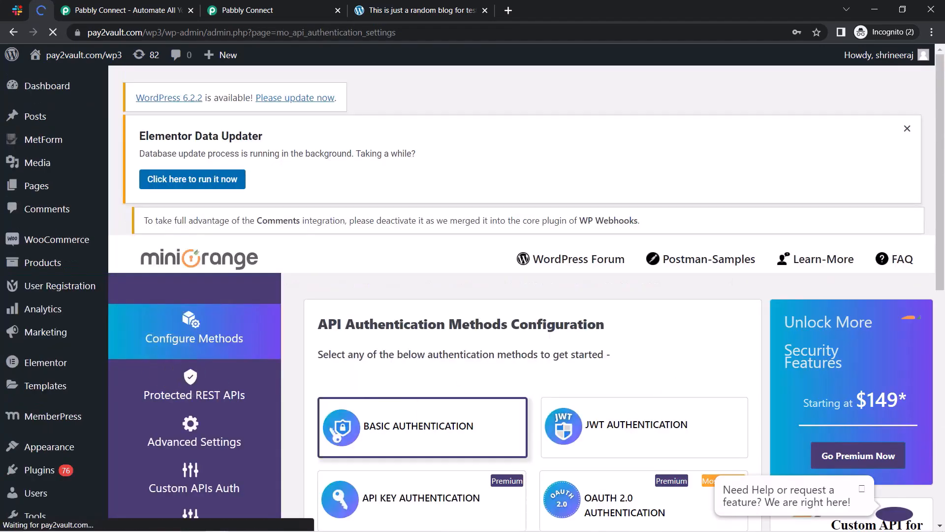
pyautogui.moveTo(940, 190); pyautogui.dragTo(941, 264)
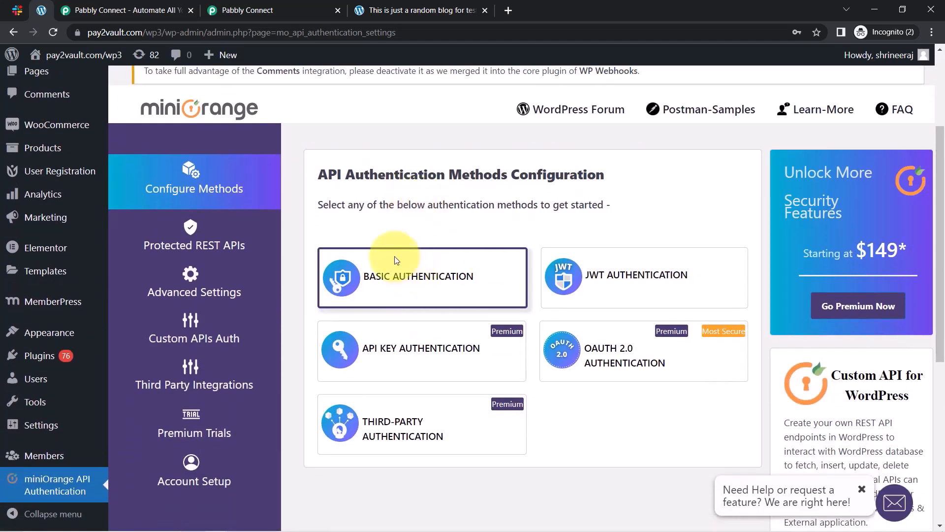
pyautogui.click(395, 257)
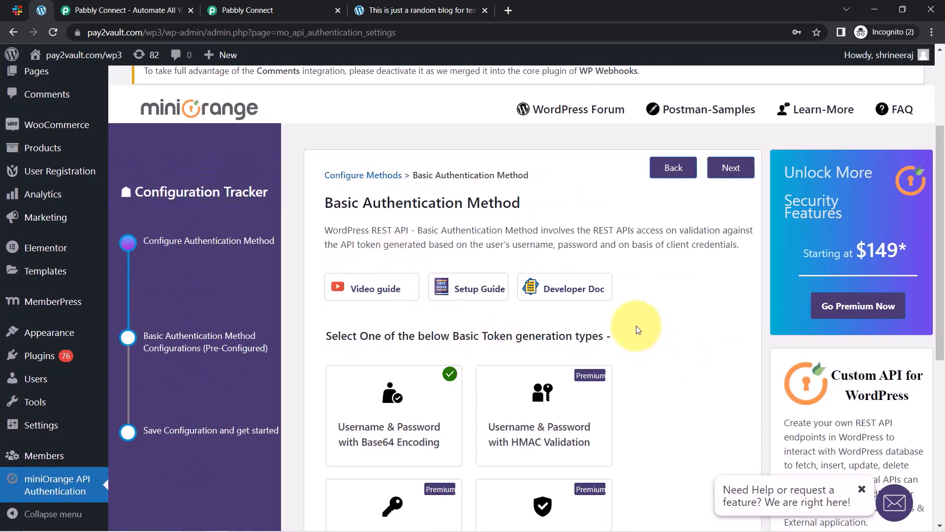
pyautogui.scroll(-2, 635, 329)
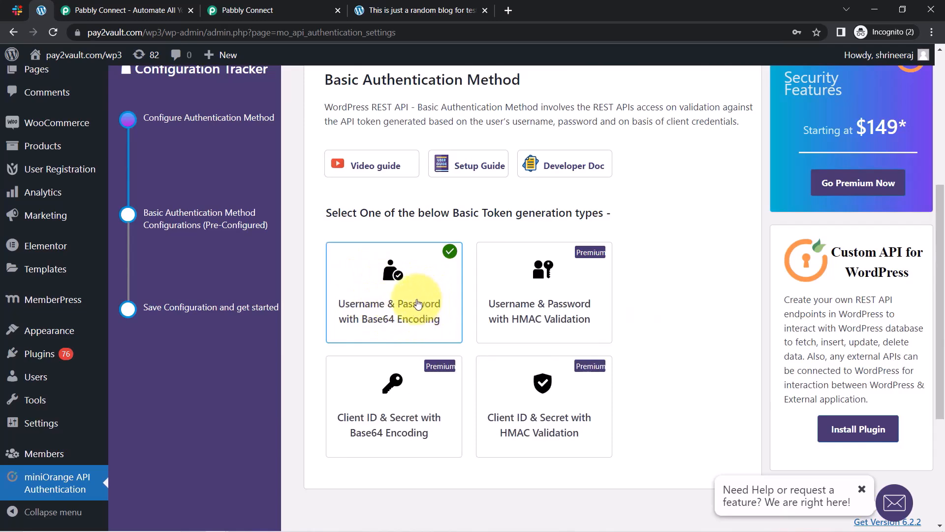
pyautogui.scroll(3, 417, 303)
pyautogui.click(728, 170)
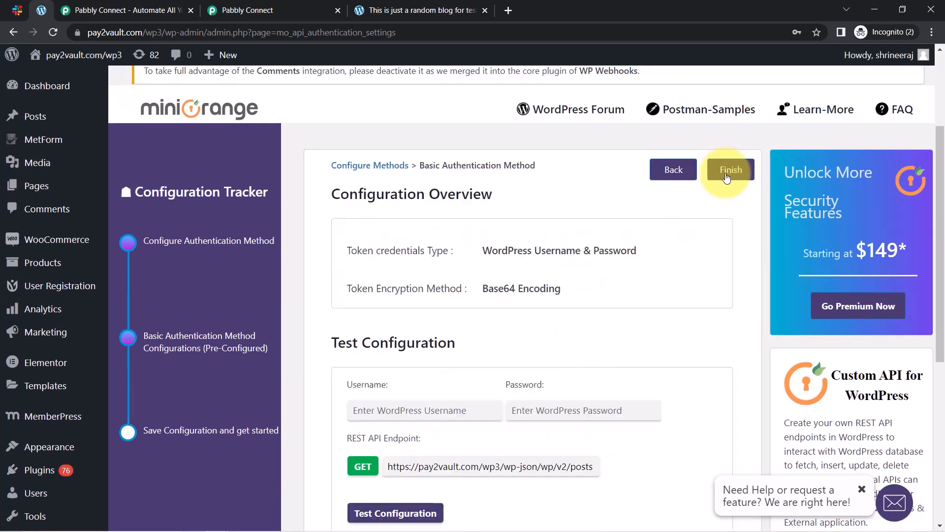
pyautogui.click(727, 171)
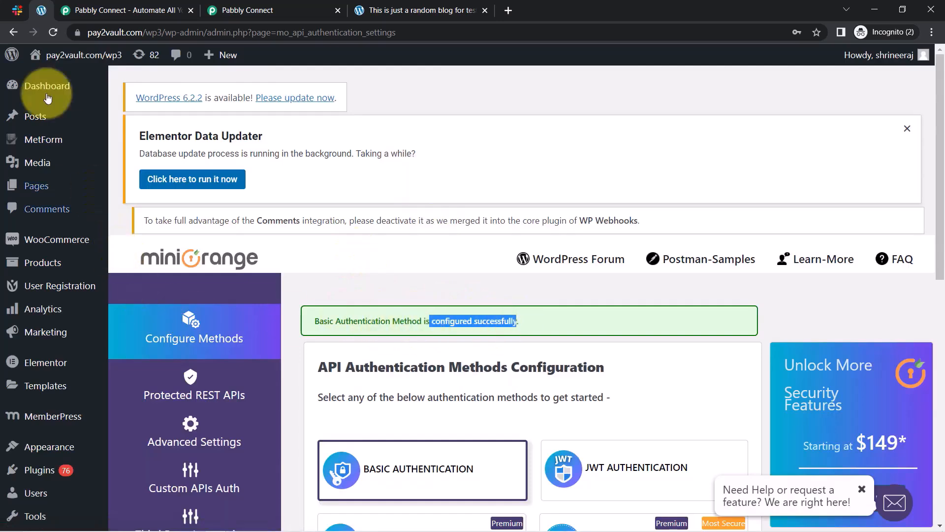
pyautogui.click(267, 6)
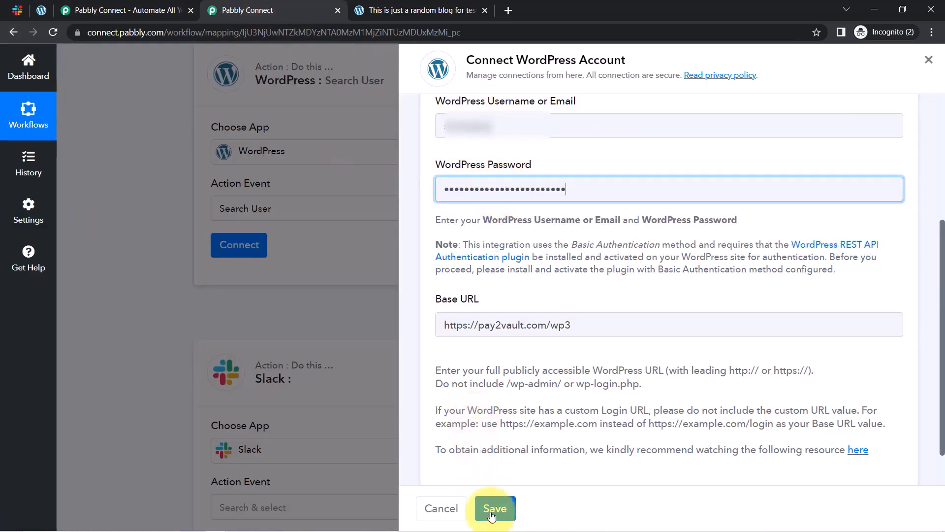
# Save the WordPress connection and scroll to the Search Keyword field.
pyautogui.click(491, 512)
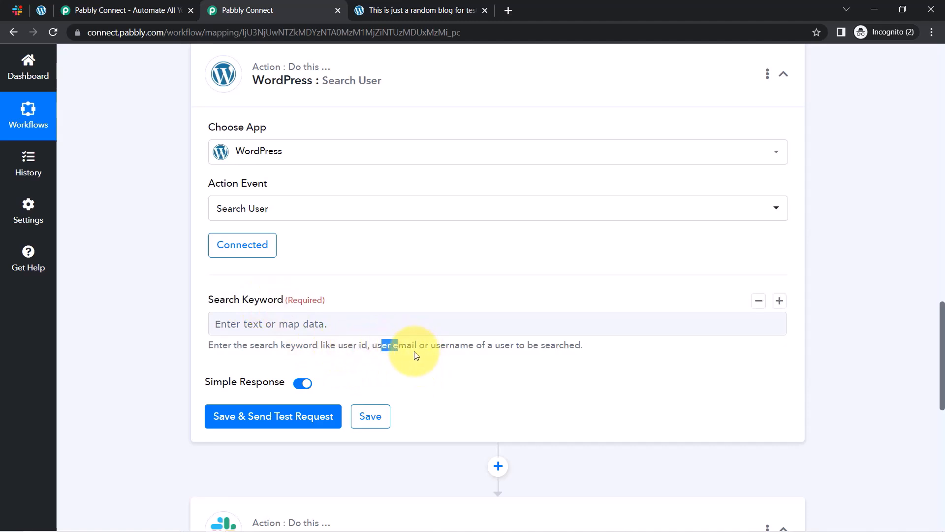
pyautogui.moveTo(942, 330); pyautogui.dragTo(940, 359)
pyautogui.click(284, 190)
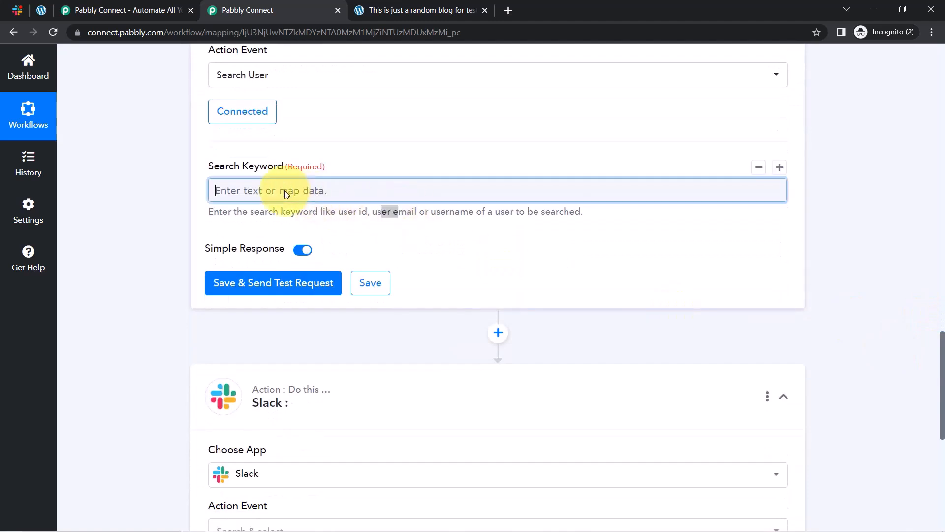
pyautogui.click(152, 200)
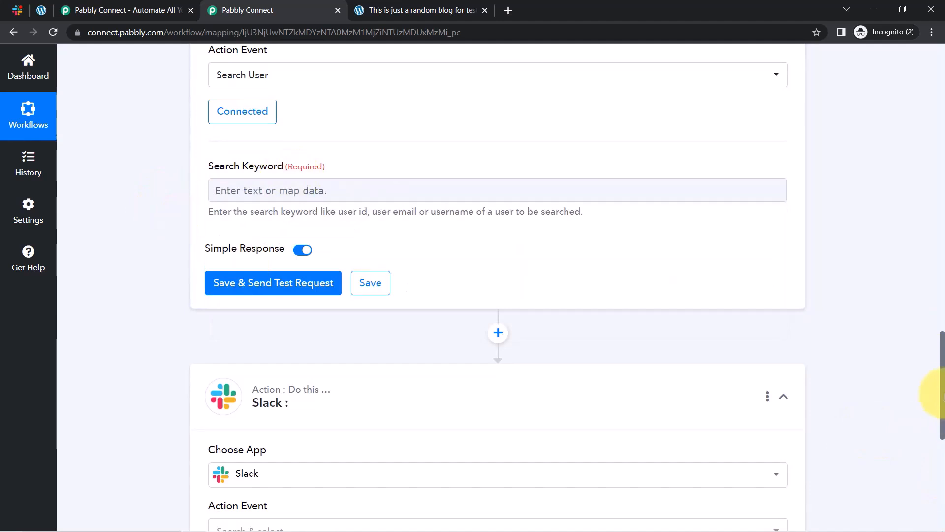
pyautogui.moveTo(942, 396); pyautogui.dragTo(922, 397)
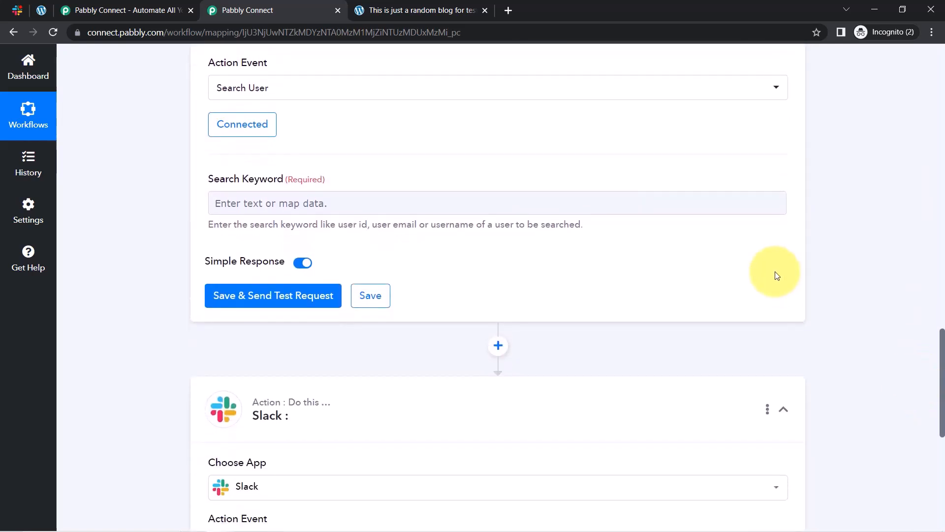
# Map Post Post Author : 904 into Search Keyword and send a test request.
pyautogui.click(327, 209)
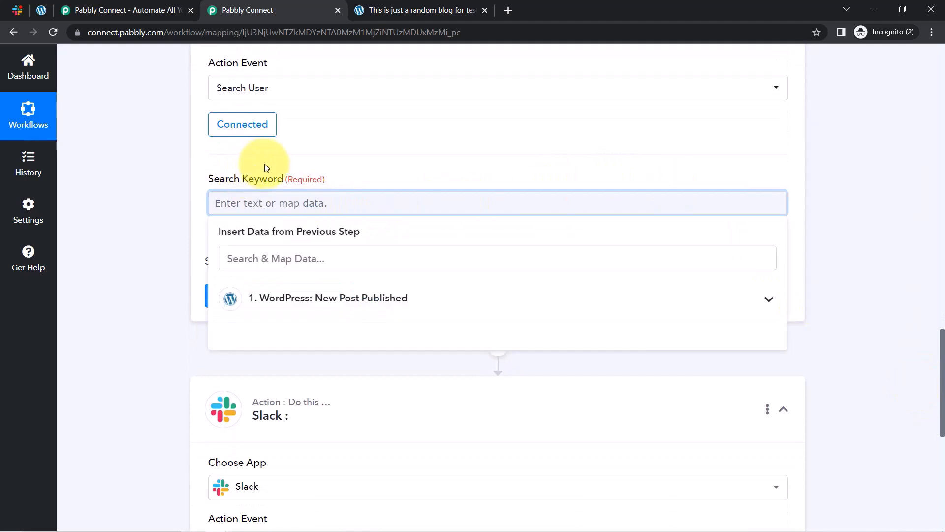
pyautogui.click(338, 298)
pyautogui.scroll(-10, 267, 371)
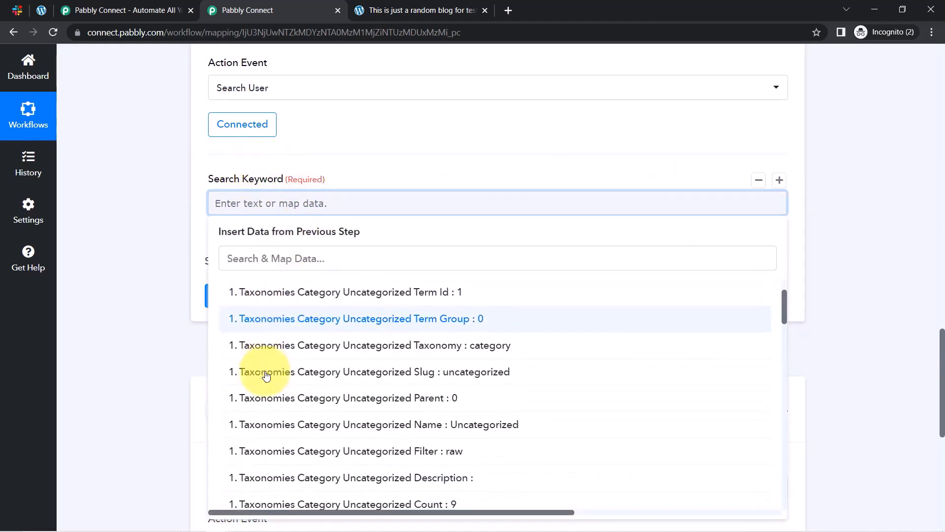
pyautogui.click(266, 258)
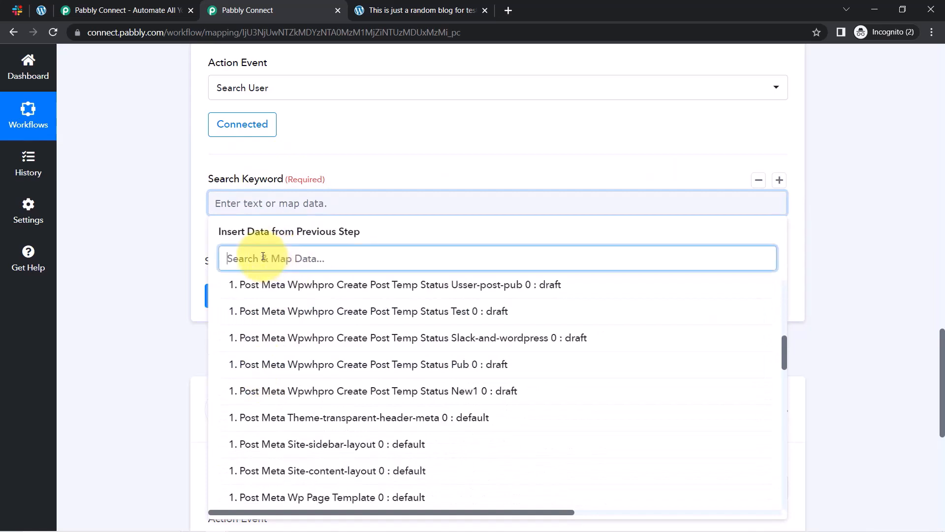
pyautogui.write('904')
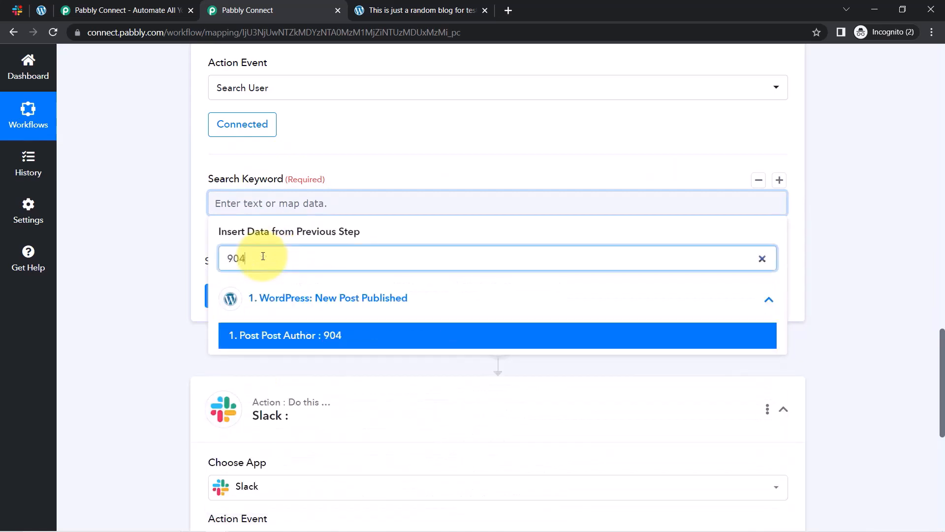
pyautogui.click(270, 335)
pyautogui.click(131, 265)
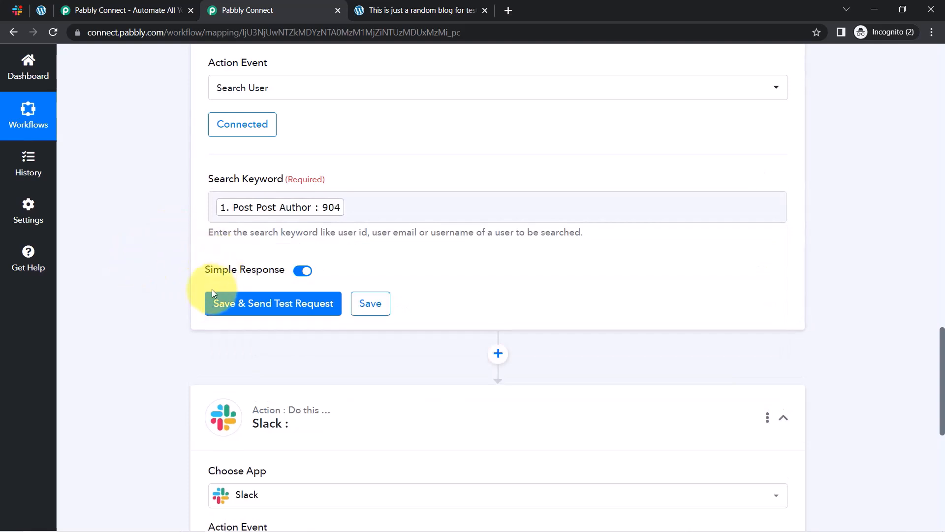
pyautogui.click(221, 302)
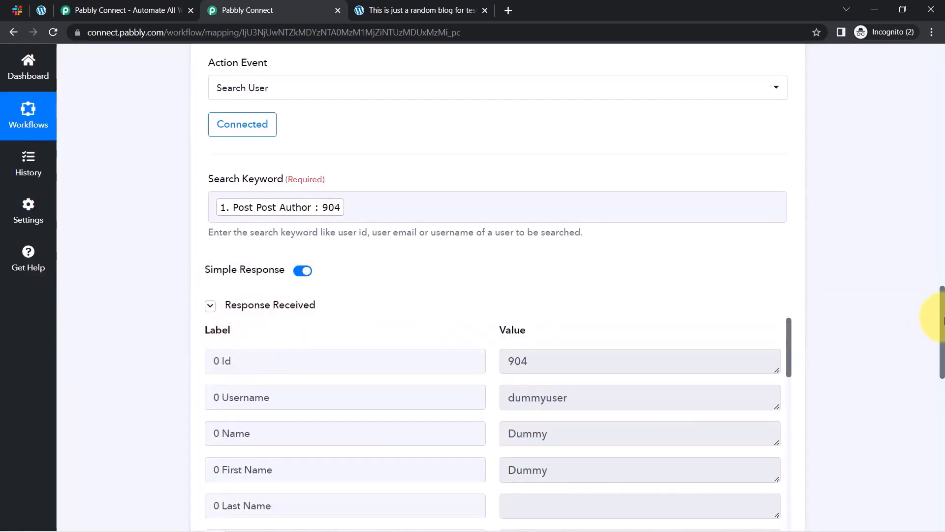
pyautogui.scroll(-2, 943, 320)
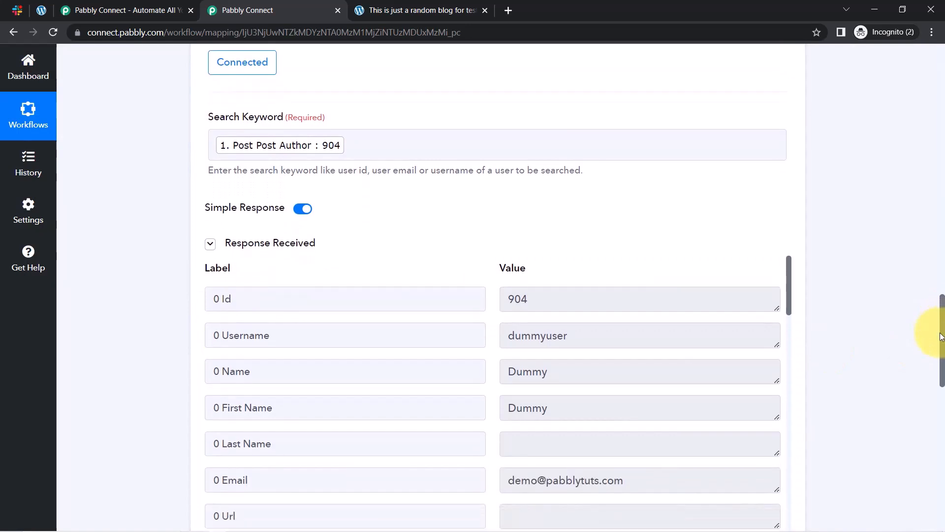
pyautogui.scroll(-2, 941, 337)
pyautogui.moveTo(567, 269); pyautogui.dragTo(517, 269)
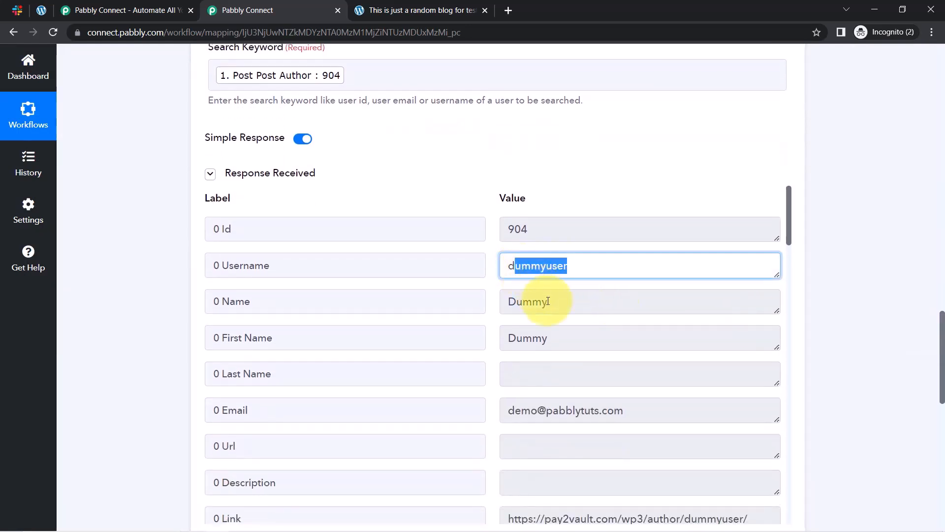
pyautogui.moveTo(548, 301); pyautogui.dragTo(483, 336)
pyautogui.moveTo(601, 410); pyautogui.dragTo(500, 411)
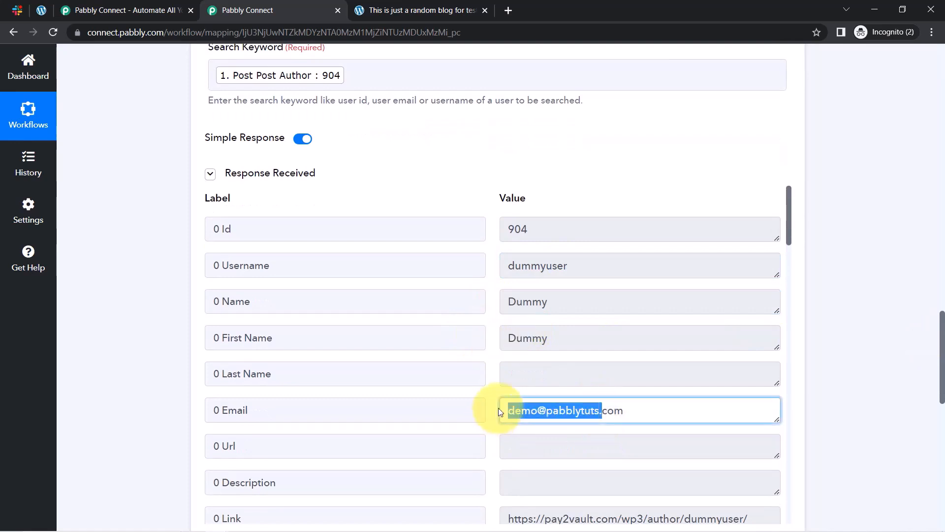
pyautogui.scroll(-2, 556, 384)
pyautogui.scroll(-15, 601, 359)
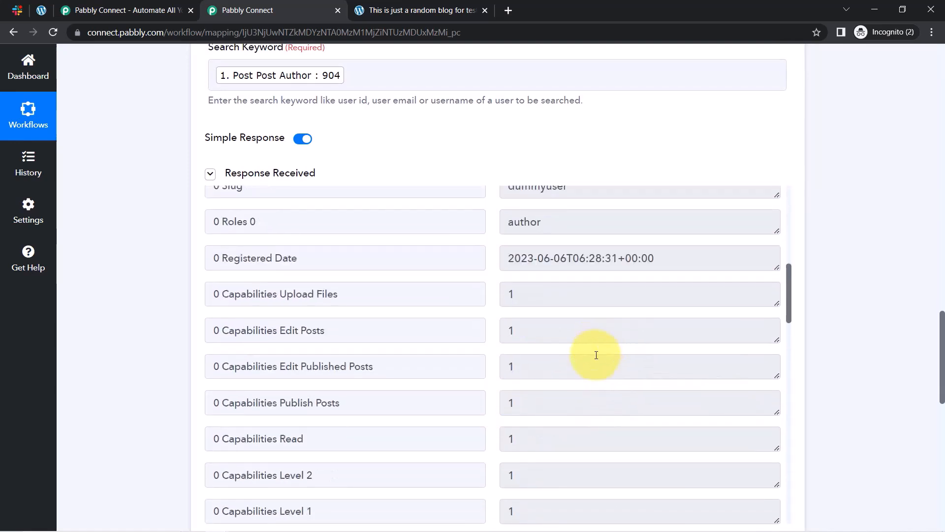
pyautogui.scroll(15, 541, 315)
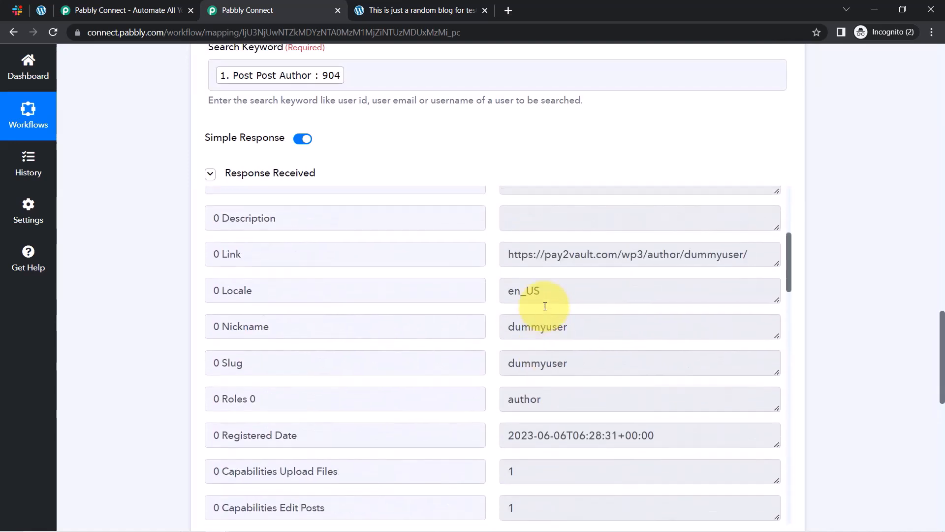
pyautogui.scroll(-3, 549, 323)
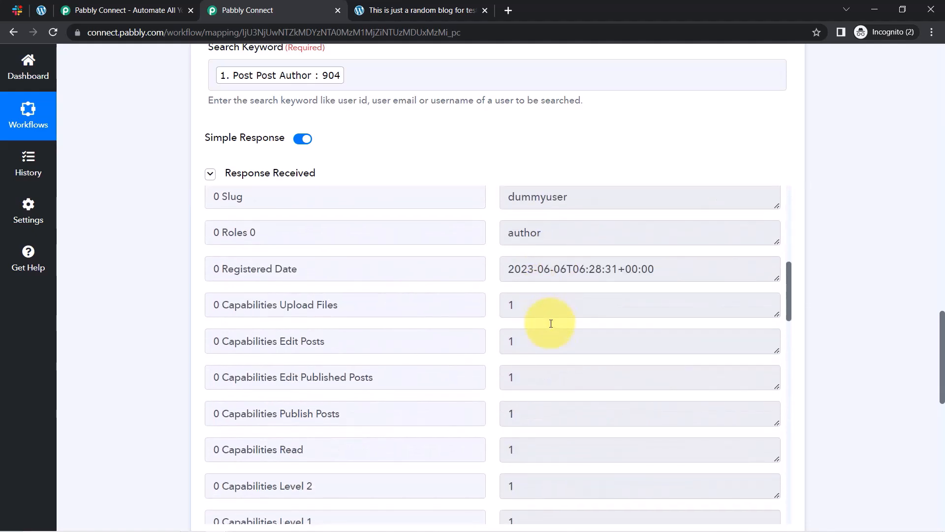
pyautogui.scroll(-10, 551, 323)
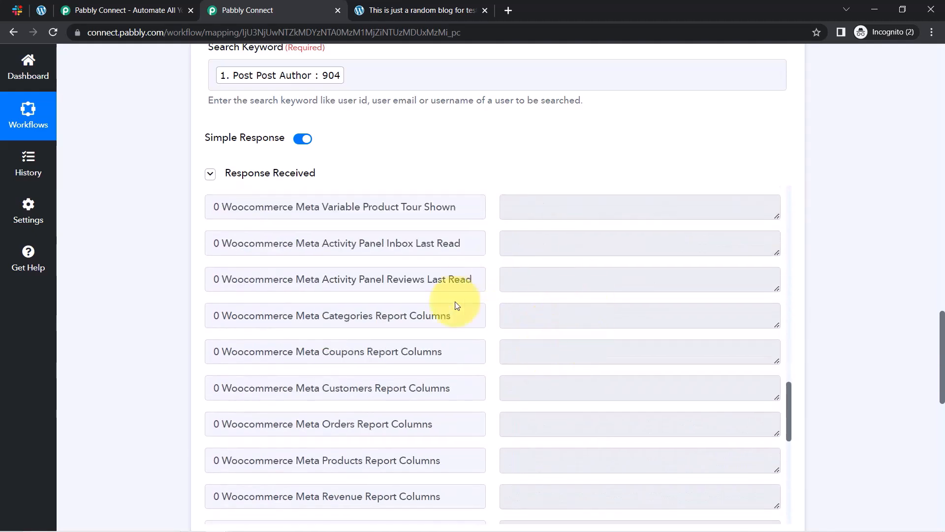
pyautogui.scroll(3, 507, 273)
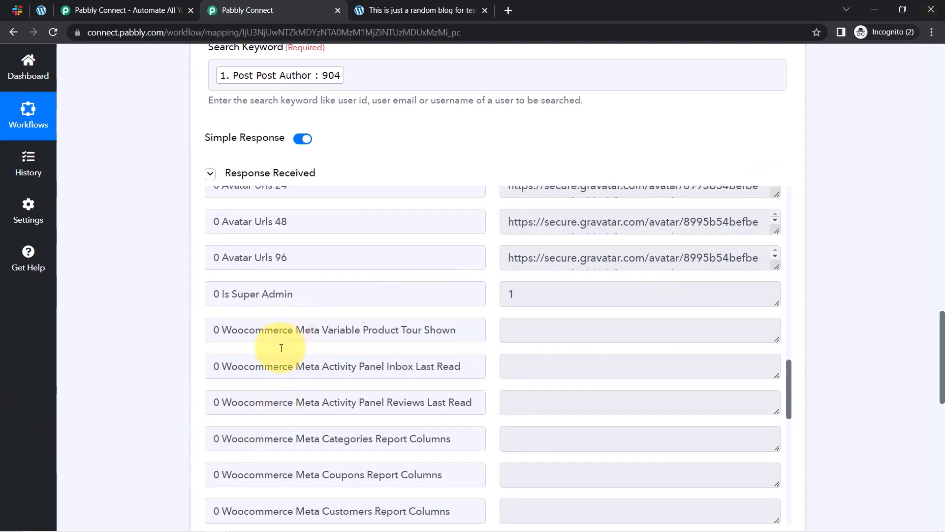
pyautogui.scroll(3, 226, 251)
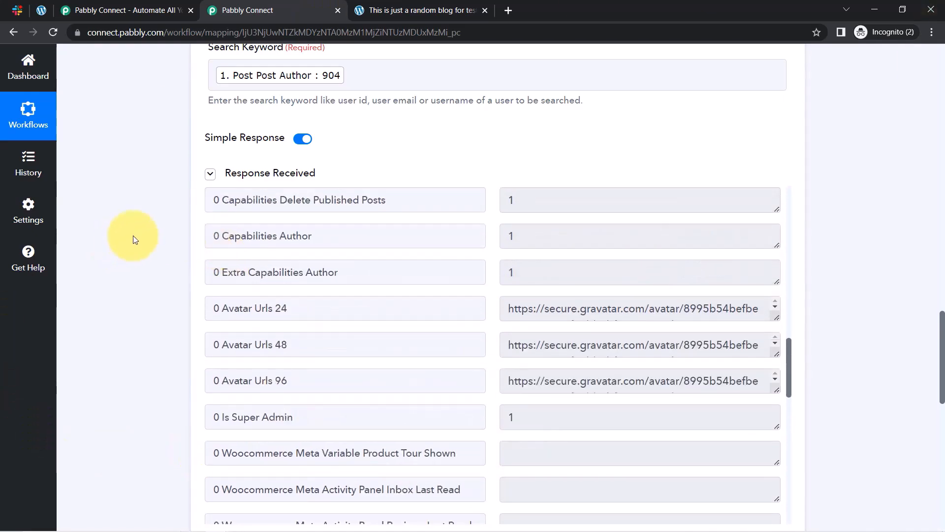
pyautogui.scroll(3, 147, 211)
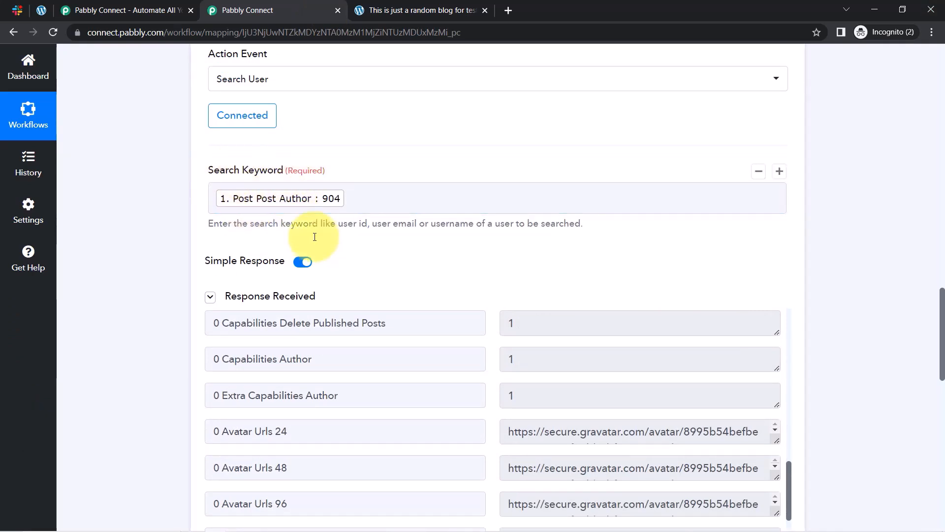
pyautogui.click(422, 205)
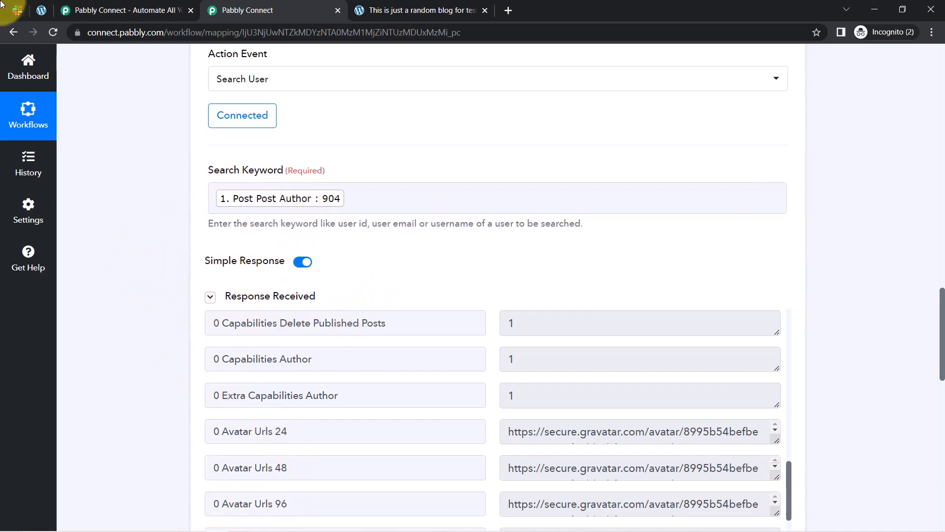
pyautogui.click(39, 10)
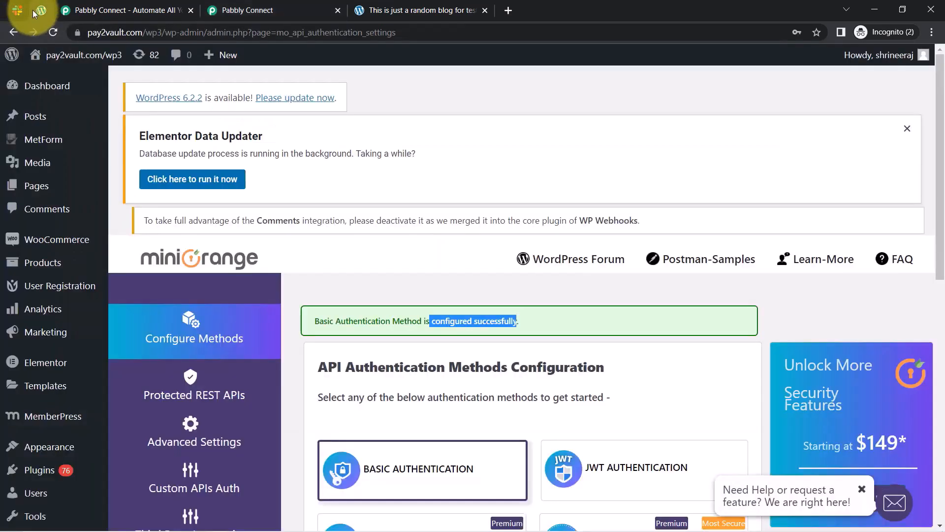
pyautogui.click(246, 10)
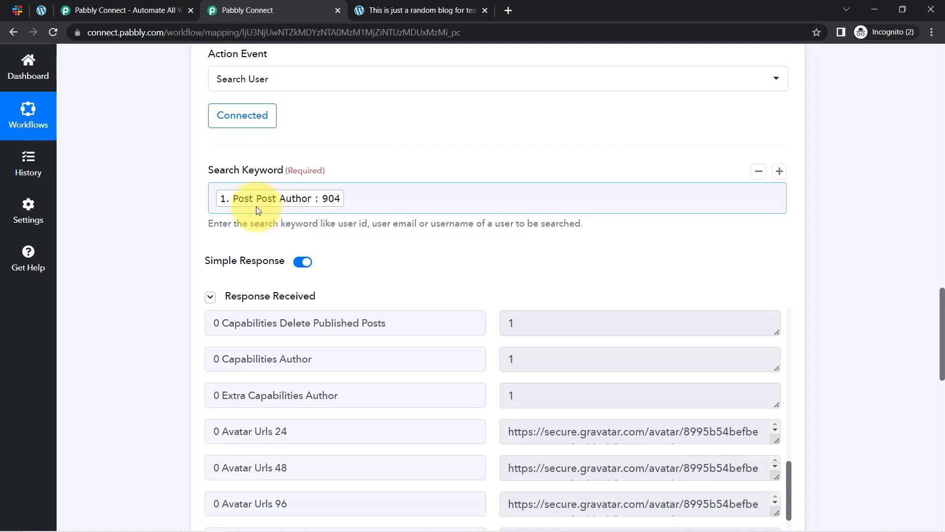
pyautogui.click(103, 294)
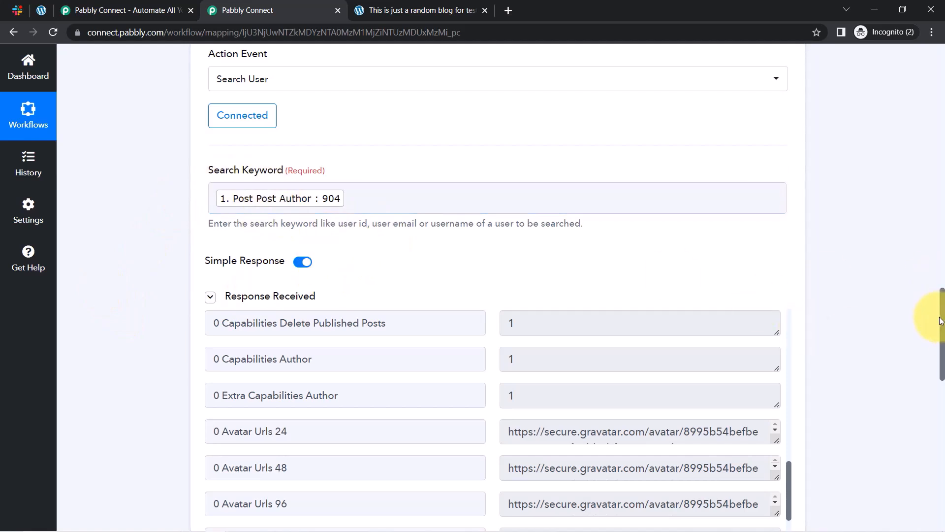
pyautogui.moveTo(943, 310); pyautogui.dragTo(930, 414)
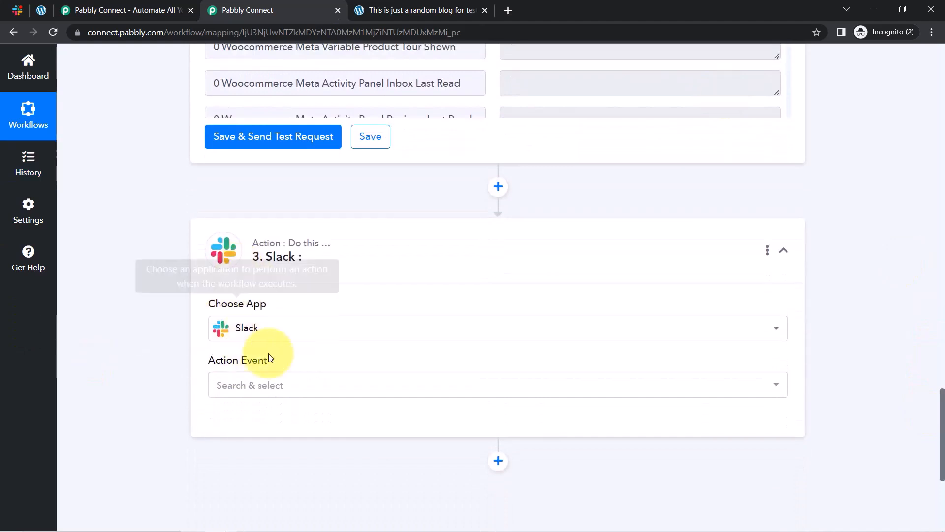
pyautogui.click(266, 384)
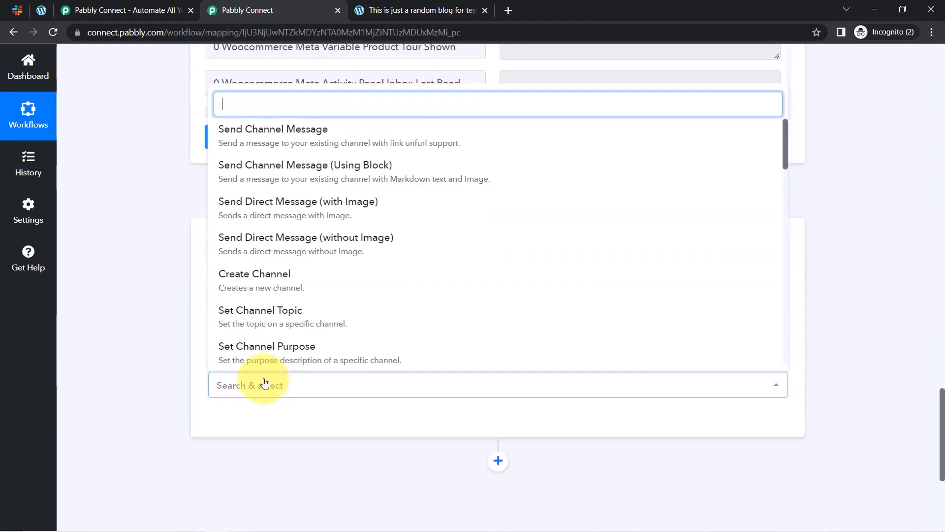
# Set the Slack action event to Send Channel Message and start a new Slack connection.
pyautogui.click(305, 132)
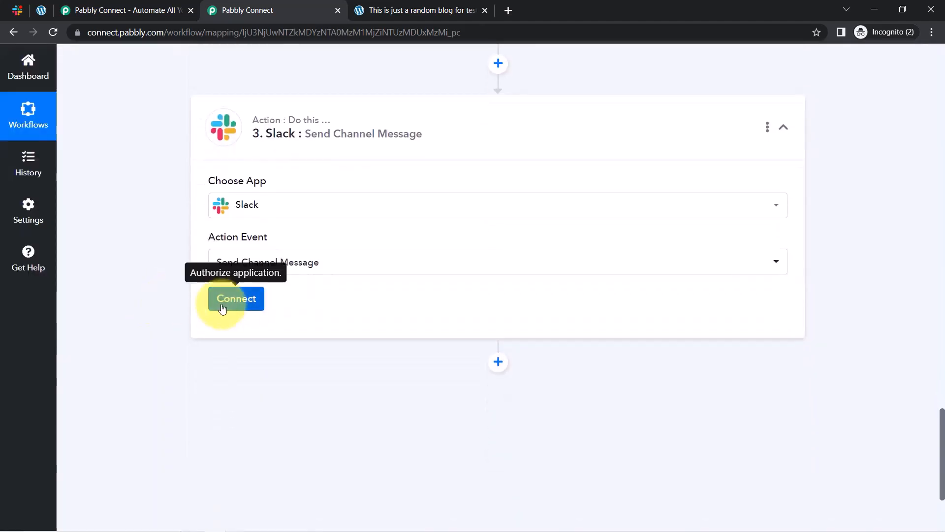
pyautogui.click(237, 299)
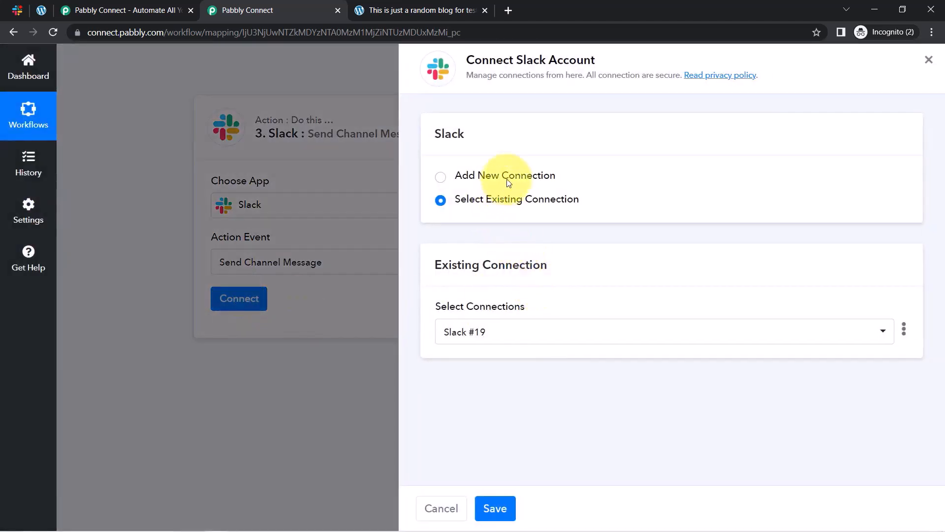
pyautogui.click(475, 176)
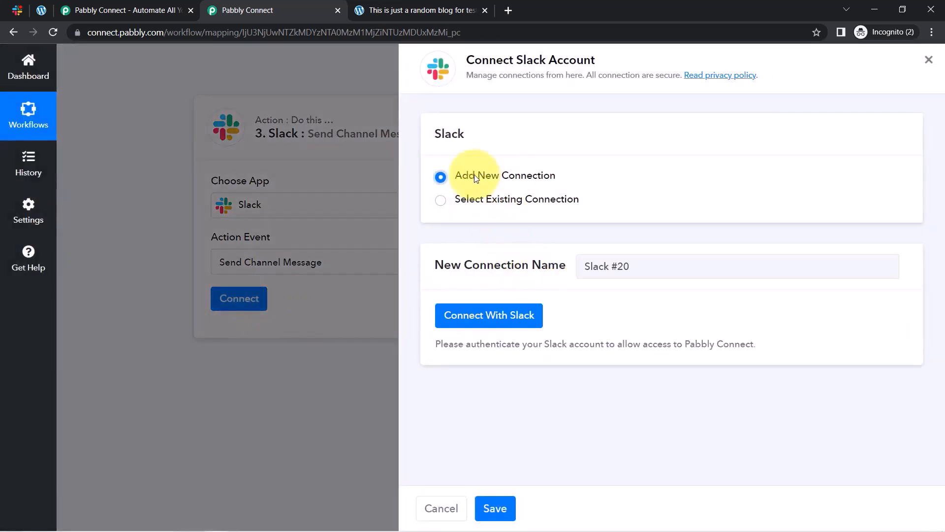
pyautogui.click(482, 316)
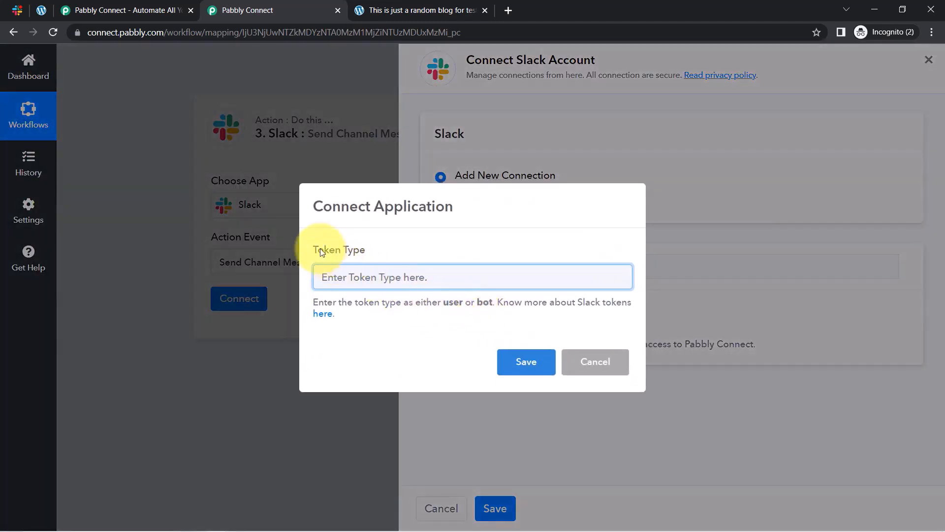
# Open the Slack token-type help link in a new tab and view it.
pyautogui.moveTo(319, 250); pyautogui.dragTo(367, 250)
pyautogui.rightClick(324, 315)
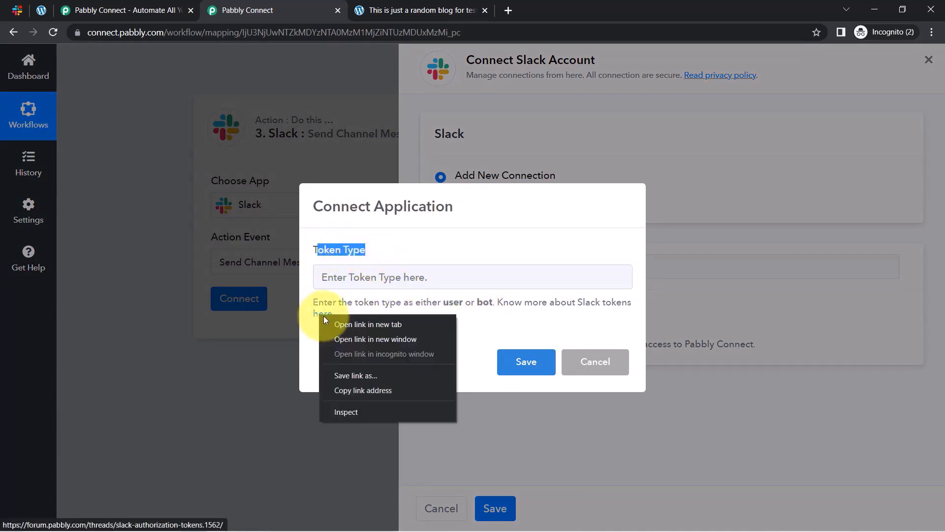
pyautogui.click(334, 322)
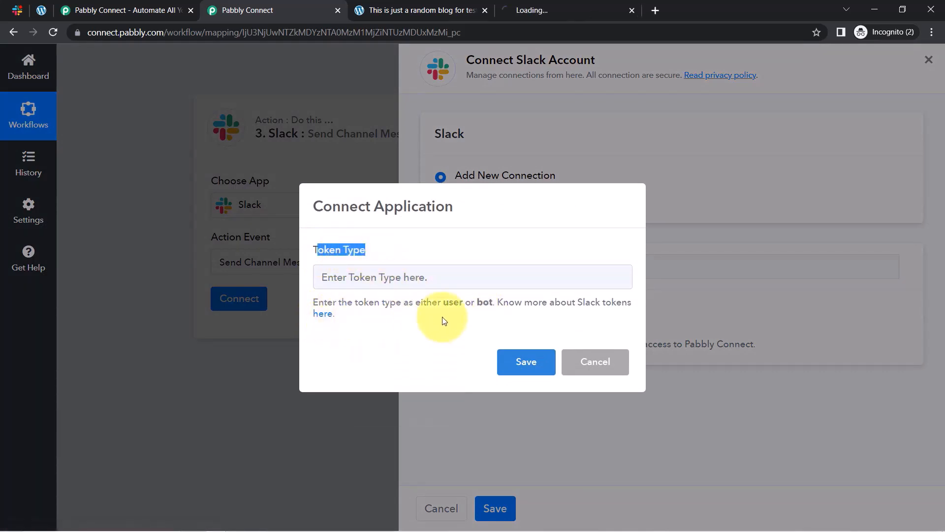
pyautogui.doubleClick(485, 303)
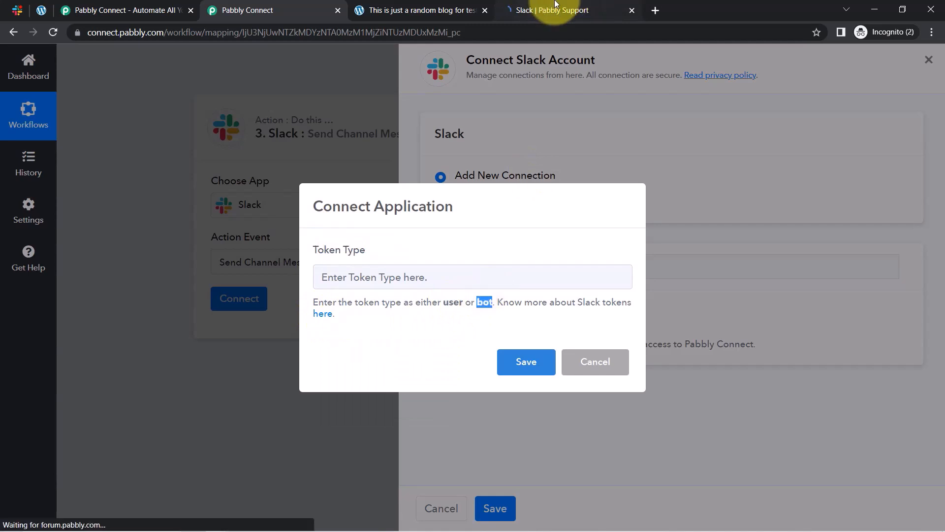
pyautogui.click(551, 8)
# Compare the Slack actions allowed for user versus bot tokens in the Pabbly Support forum, then return to Pabbly Connect.
pyautogui.scroll(-12, 207, 384)
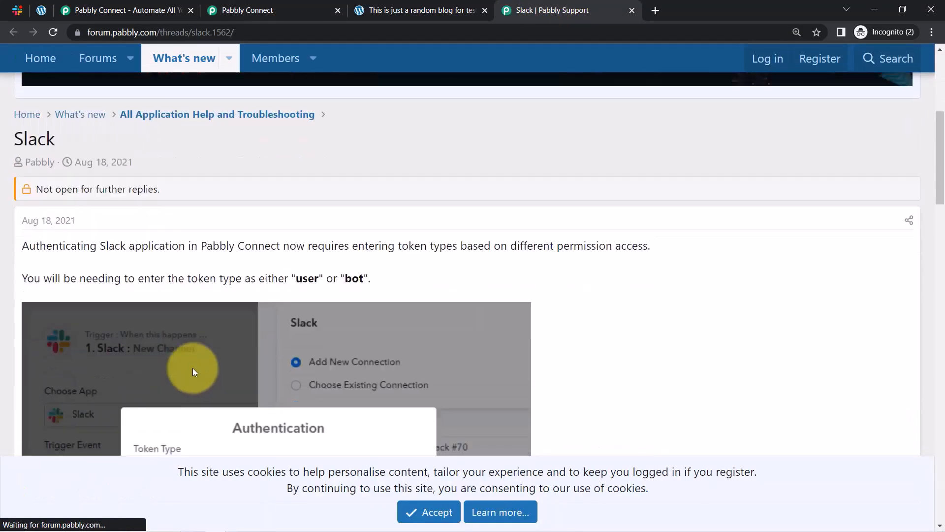
pyautogui.doubleClick(156, 333)
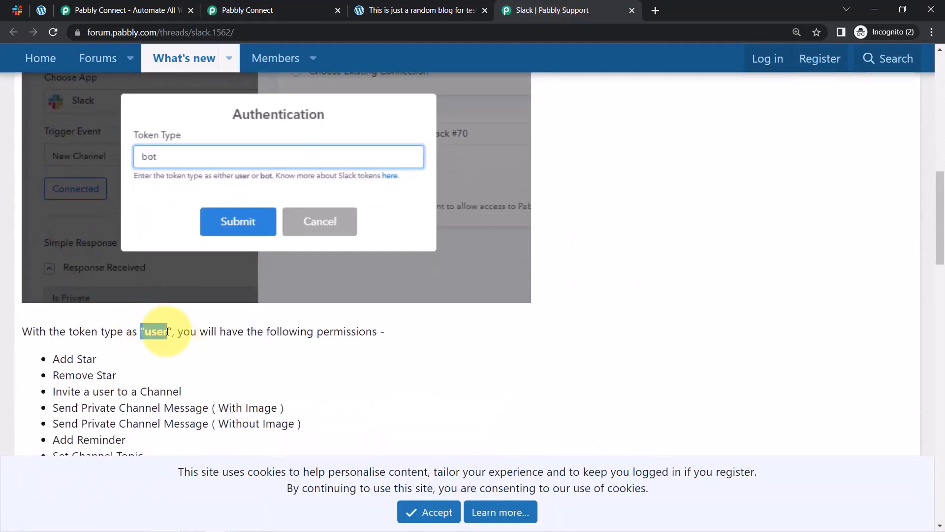
pyautogui.scroll(-6, 173, 347)
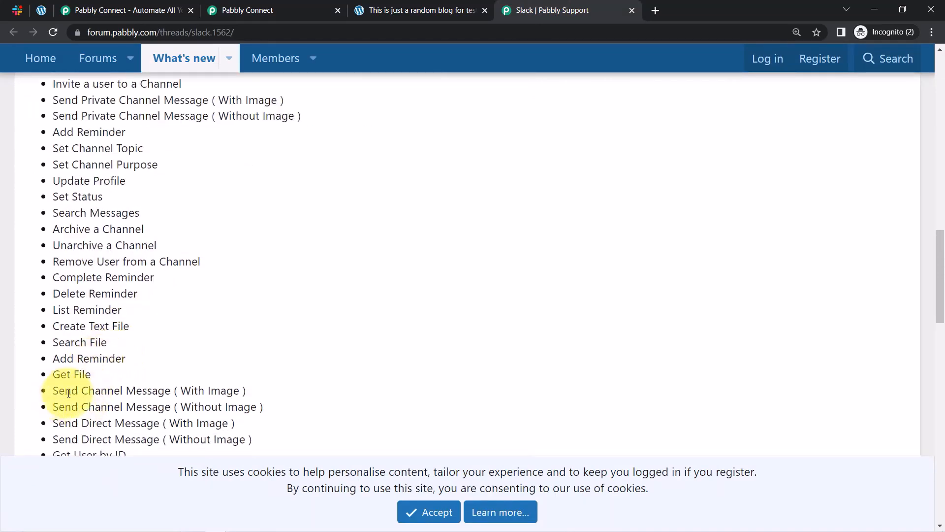
pyautogui.moveTo(54, 391); pyautogui.dragTo(187, 388)
pyautogui.scroll(3, 169, 270)
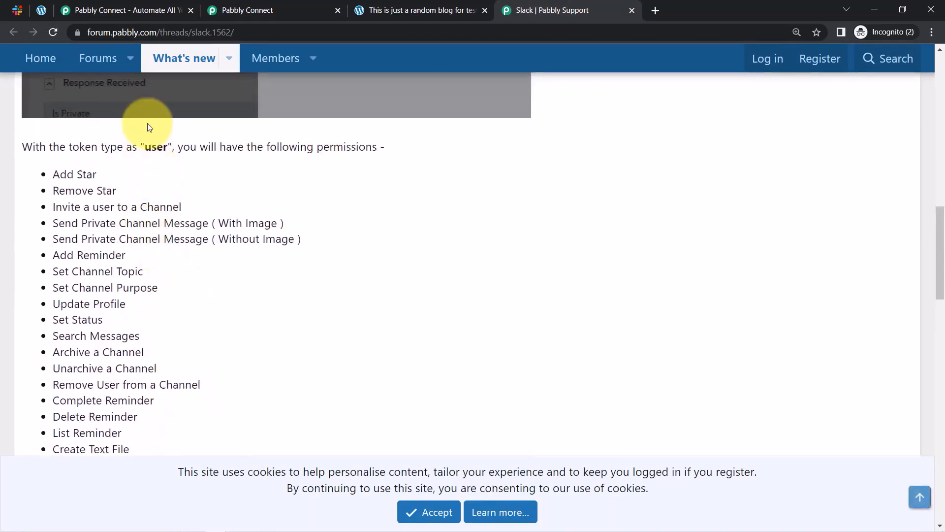
pyautogui.click(251, 10)
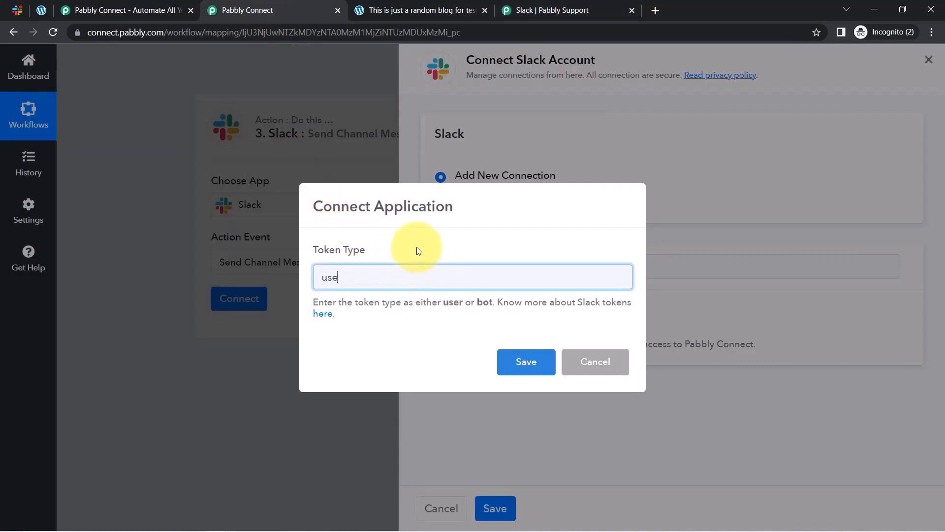
# Save the 'user' token type and allow Pabbly Connect access to the Slack workspace.
pyautogui.click(525, 362)
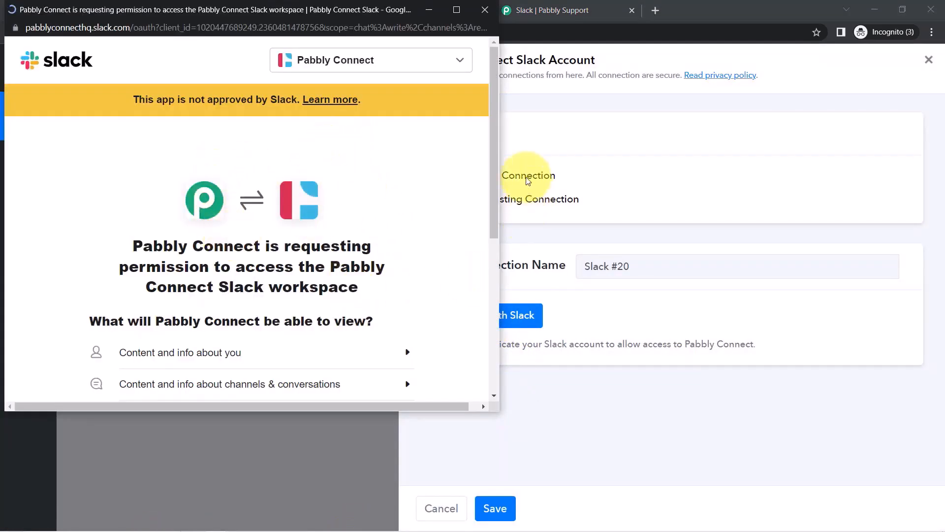
pyautogui.moveTo(496, 167); pyautogui.dragTo(485, 317)
pyautogui.scroll(-1, 255, 224)
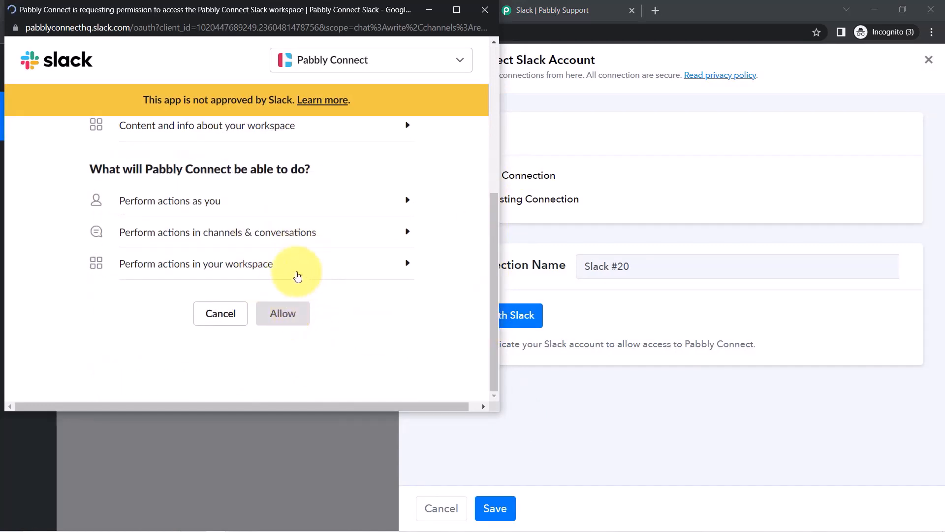
pyautogui.click(289, 309)
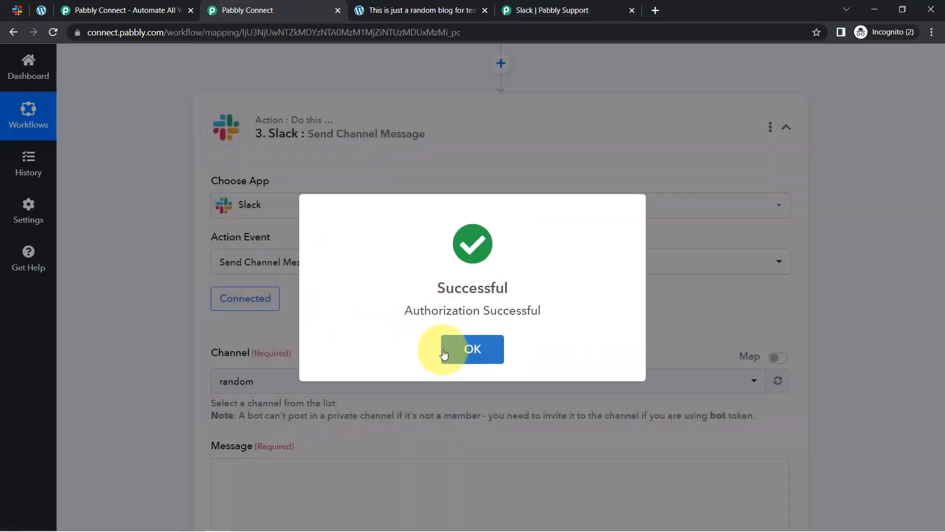
pyautogui.click(438, 349)
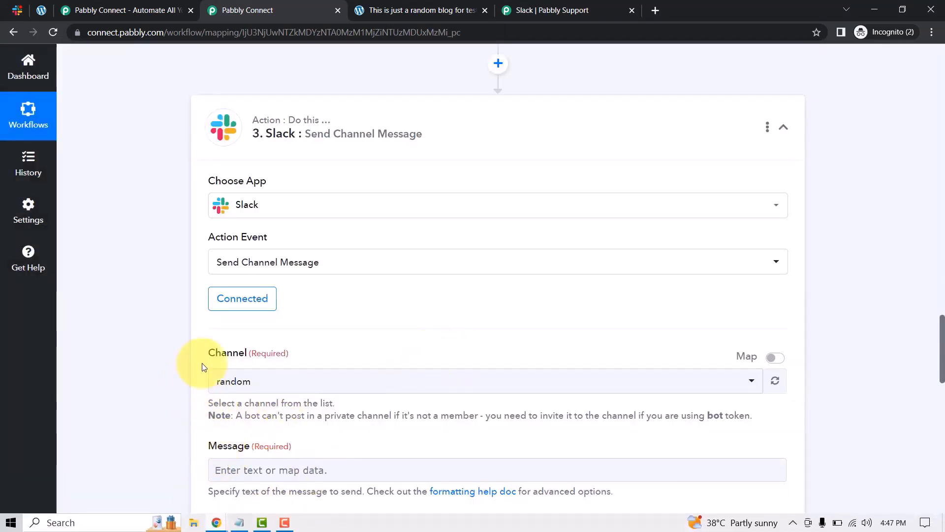
pyautogui.scroll(-4, 263, 280)
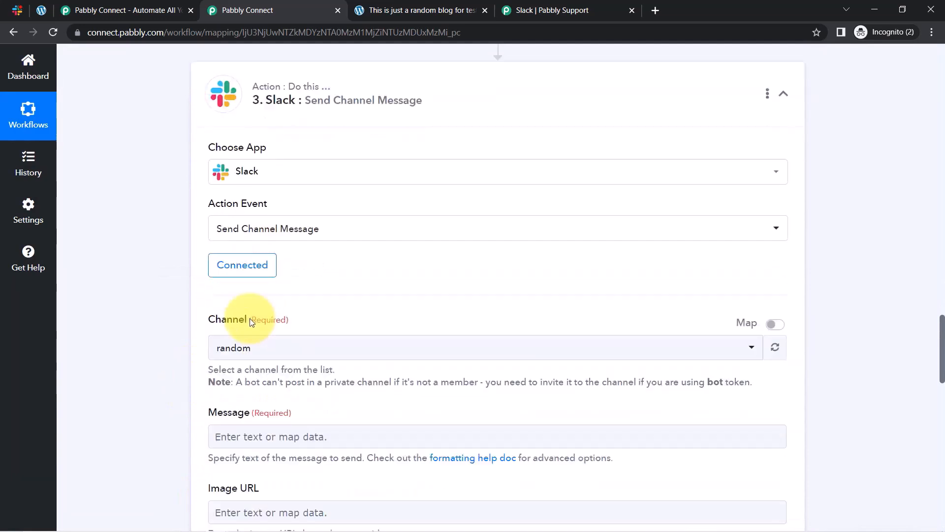
pyautogui.click(241, 192)
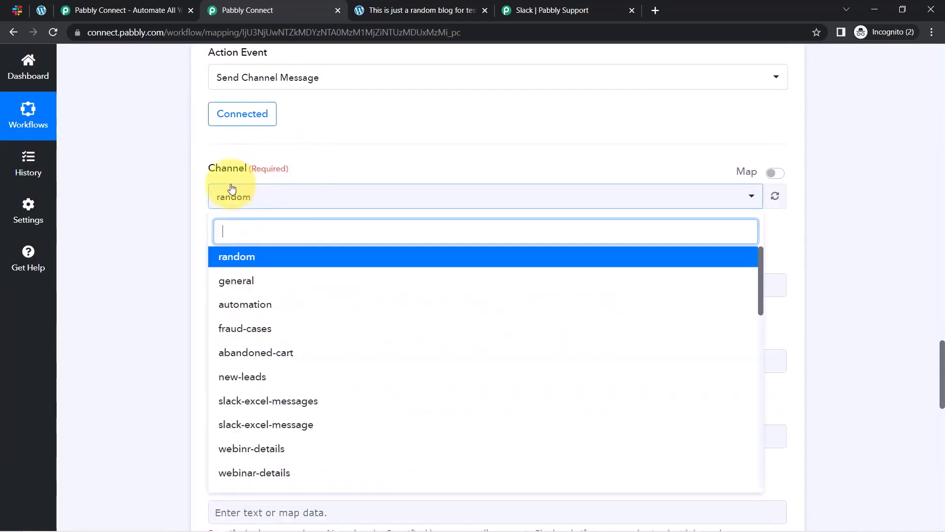
pyautogui.click(16, 8)
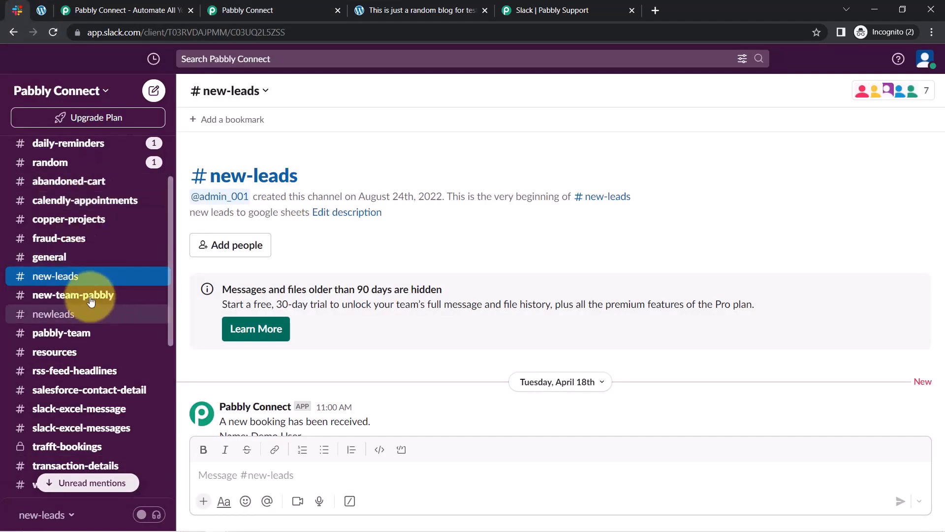
pyautogui.click(44, 301)
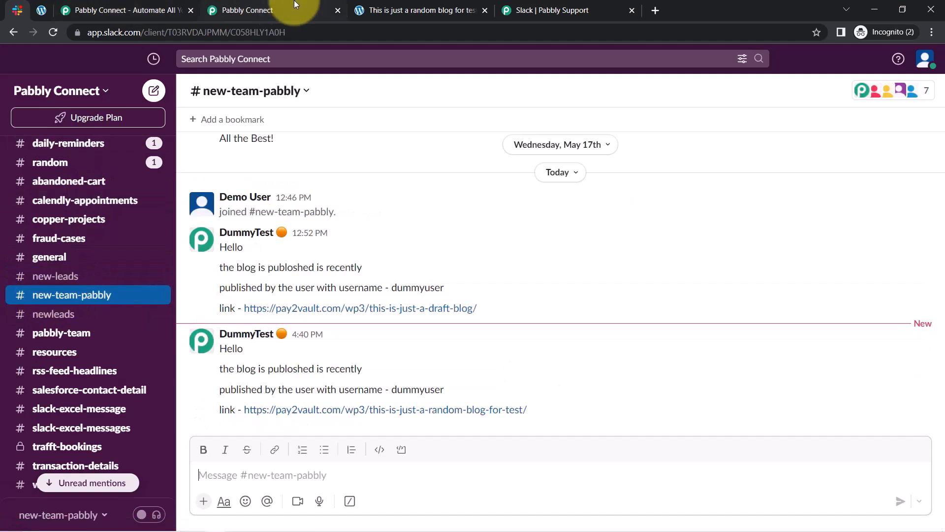
pyautogui.click(246, 10)
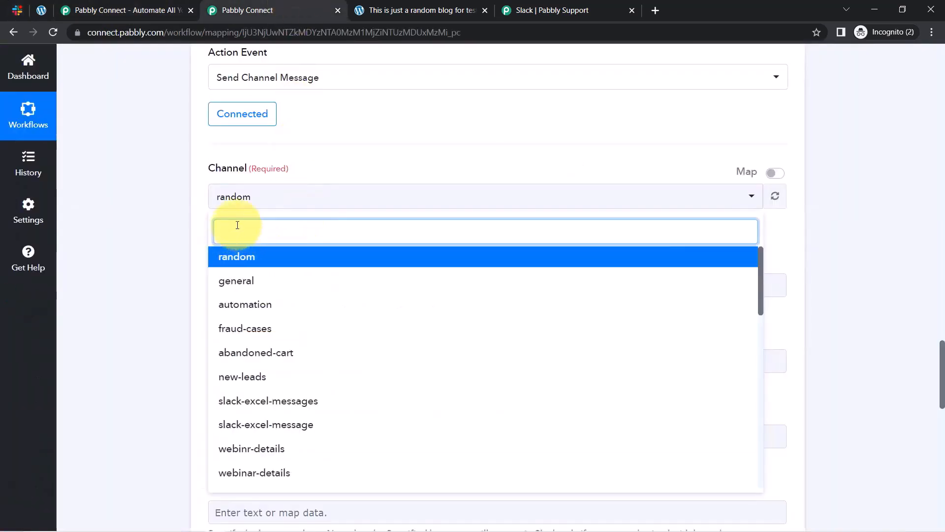
pyautogui.write('new')
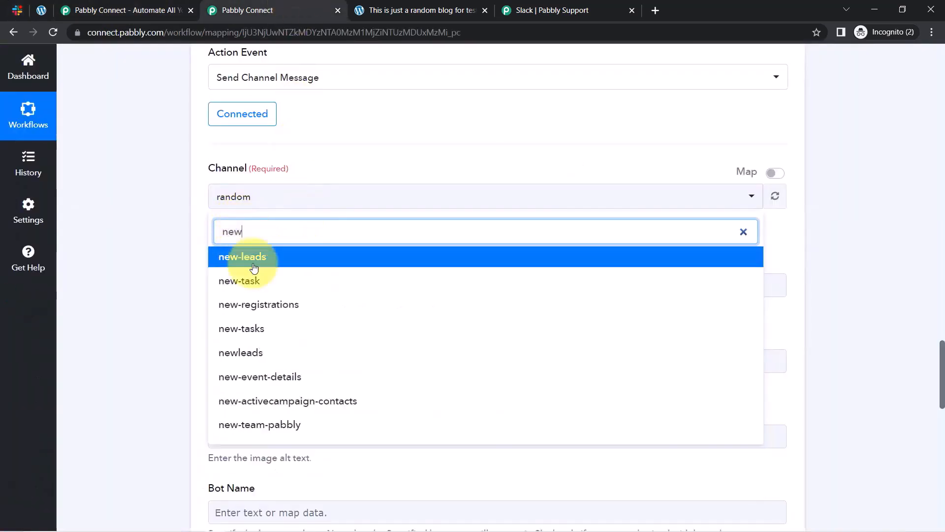
pyautogui.click(247, 421)
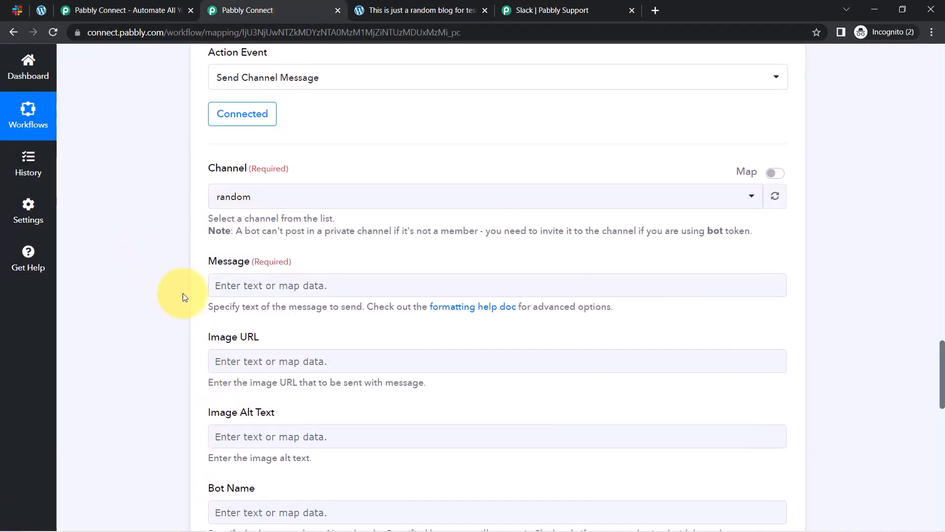
pyautogui.scroll(-1, 201, 226)
pyautogui.moveTo(216, 202); pyautogui.dragTo(261, 201)
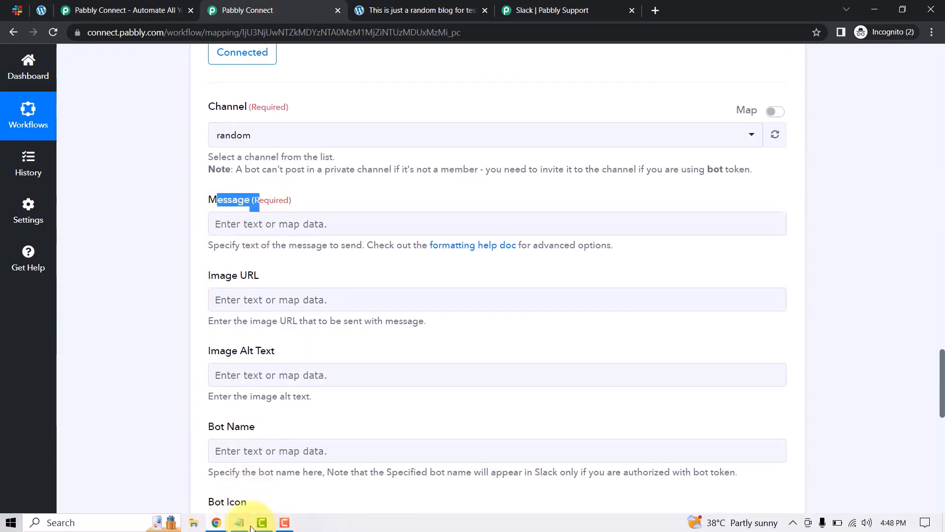
# Copy the blog announcement template from Notepad and paste it into the Slack Message field.
pyautogui.click(241, 523)
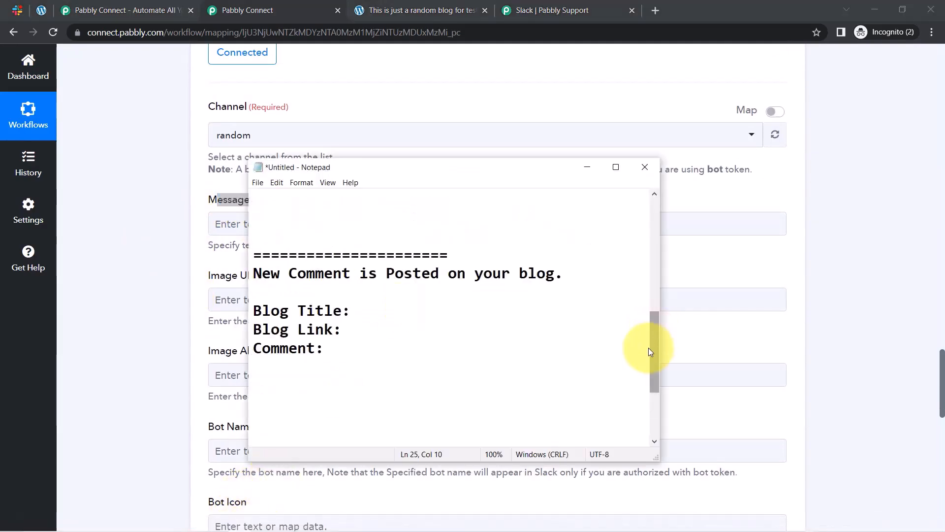
pyautogui.moveTo(651, 351); pyautogui.dragTo(650, 266)
pyautogui.moveTo(253, 217); pyautogui.dragTo(636, 417)
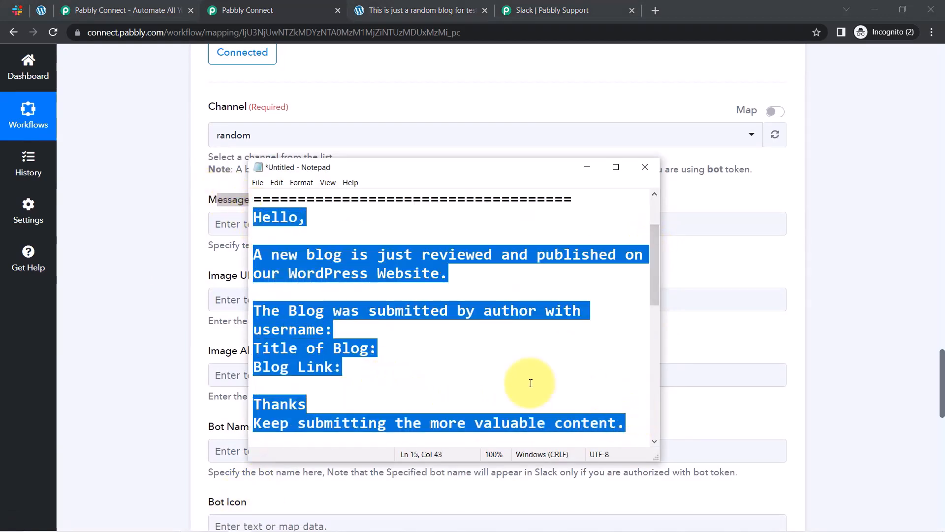
pyautogui.click(135, 314)
pyautogui.click(274, 224)
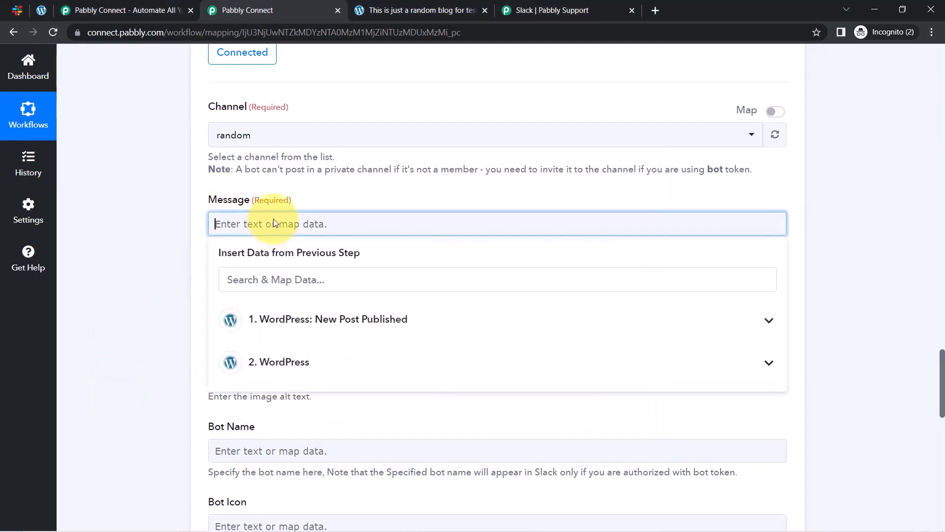
pyautogui.write('Hello,A new blog is just reviewed and published on our WordPress Website.The Blog was submitted by author with username: Title of Blog: Blog Link:Thanks Keep submitting the more valuable content.')
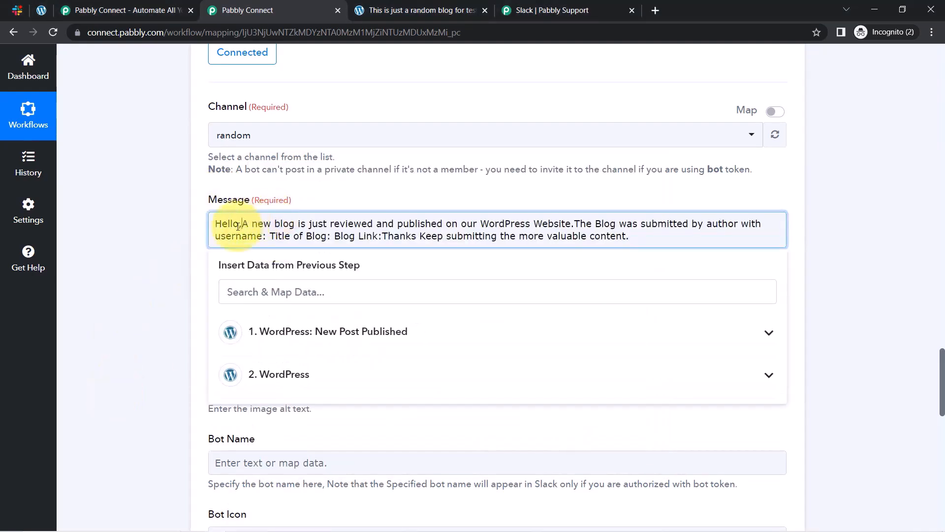
pyautogui.press('Return')
pyautogui.press('Return')
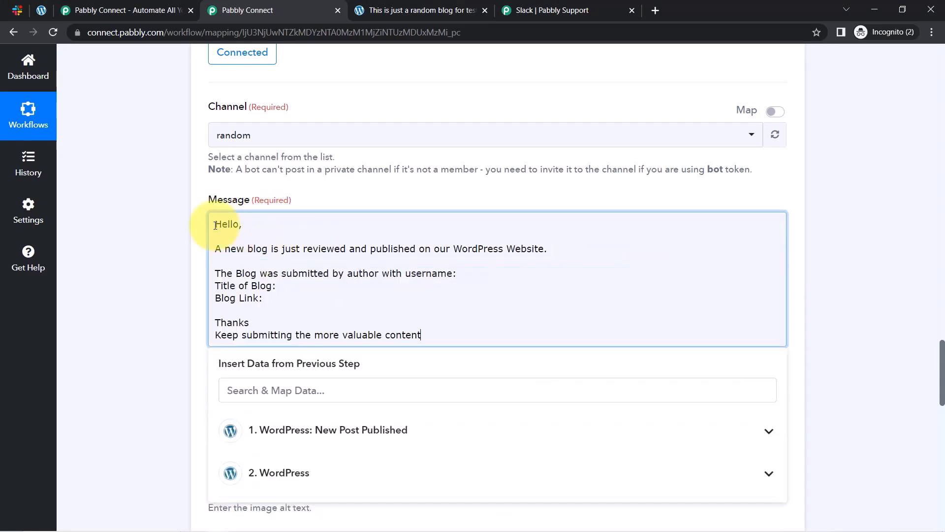
pyautogui.moveTo(282, 252); pyautogui.dragTo(490, 255)
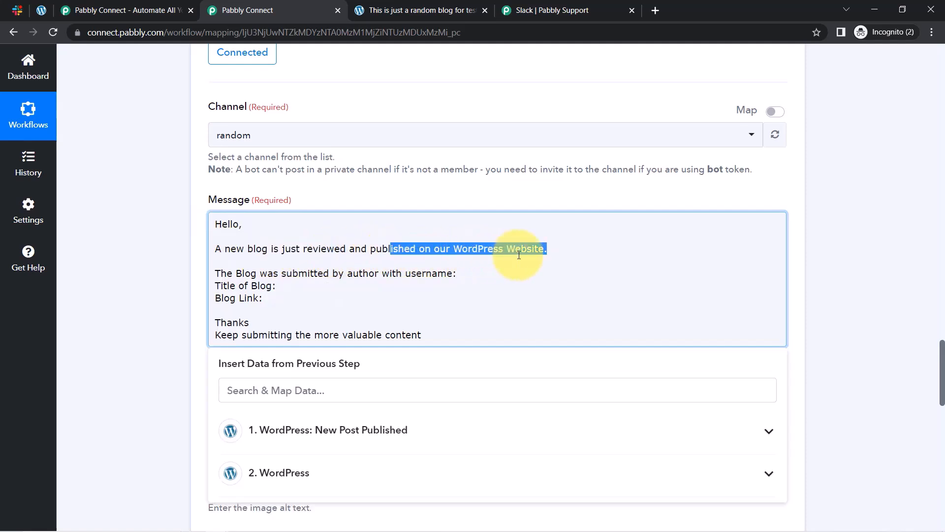
# Map the WordPress author's Username after 'username:' in the message.
pyautogui.click(312, 275)
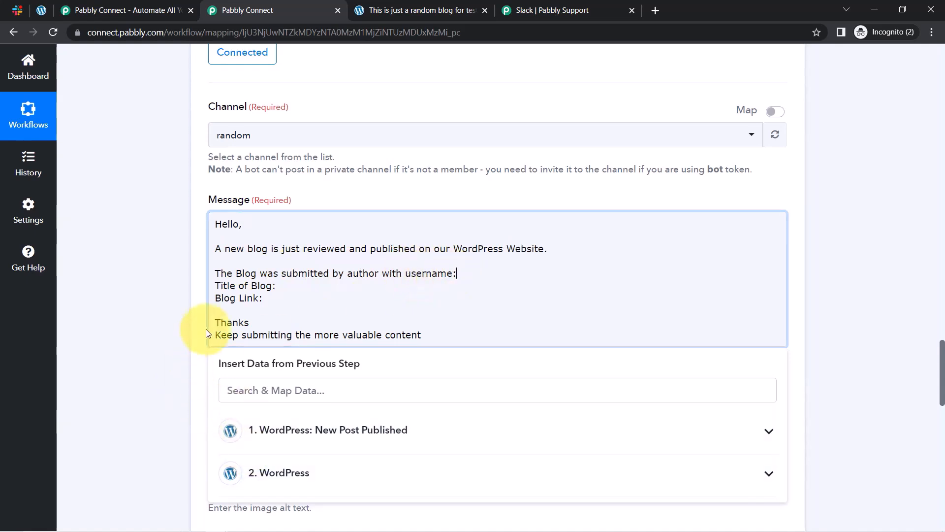
pyautogui.scroll(-6, 172, 283)
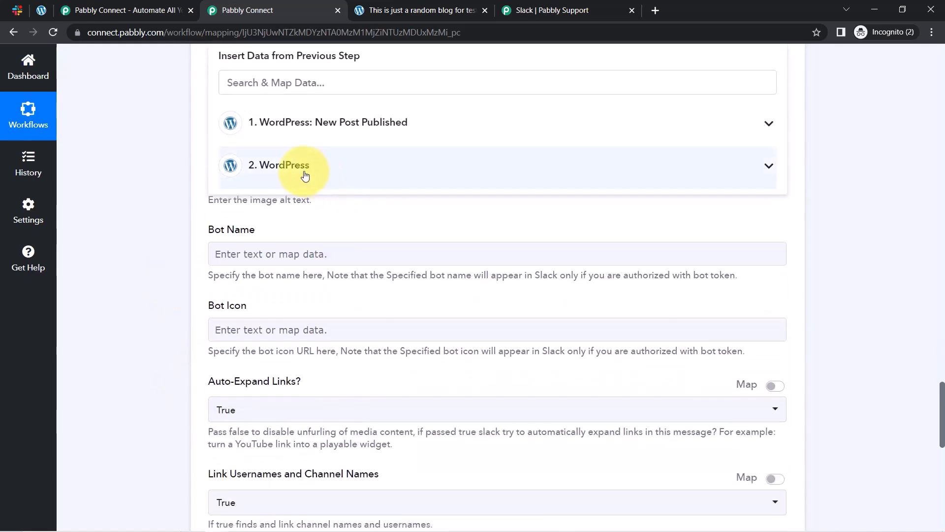
pyautogui.click(296, 167)
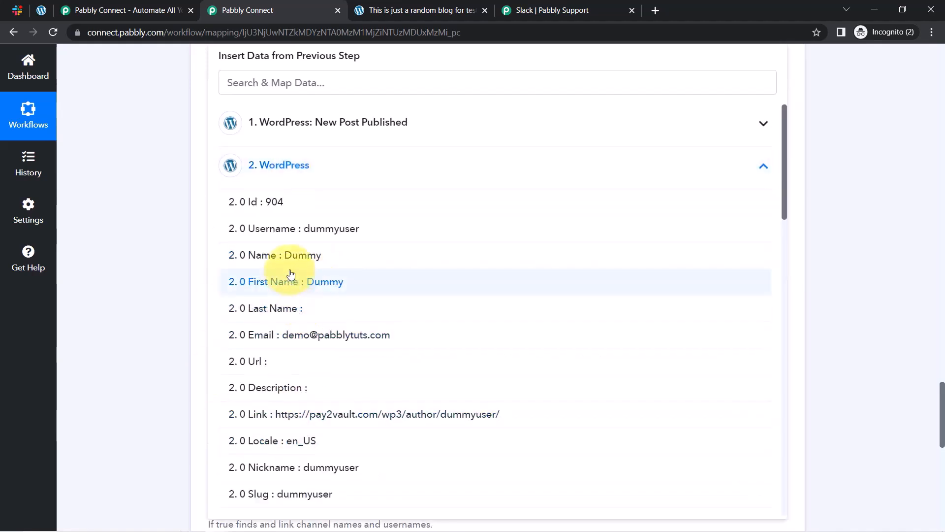
pyautogui.click(311, 228)
pyautogui.scroll(5, 200, 274)
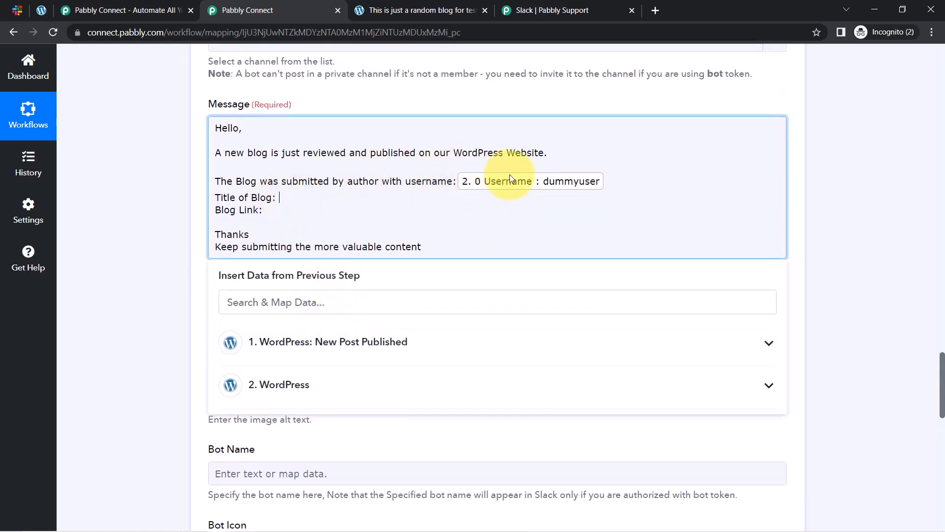
# Insert the New Post Published trigger's Post Title after 'Title of Blog:'.
pyautogui.click(316, 342)
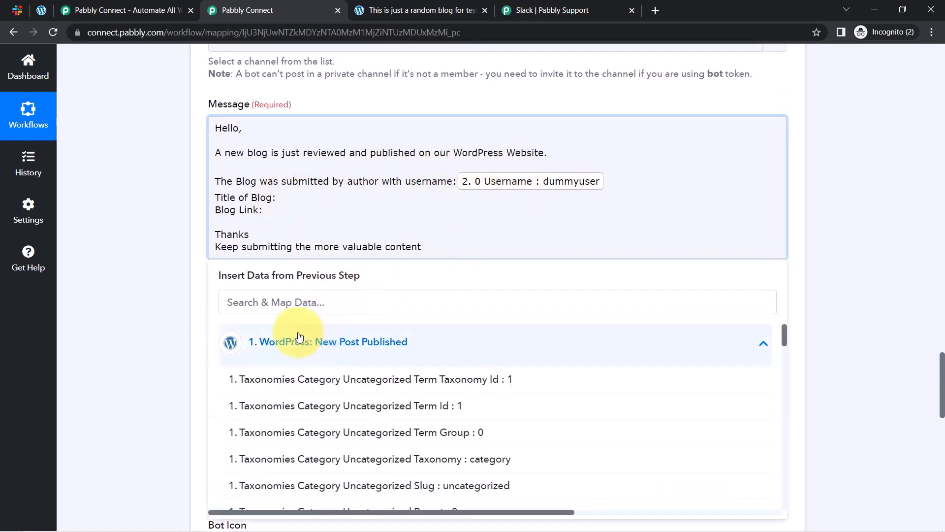
pyautogui.scroll(-4, 434, 387)
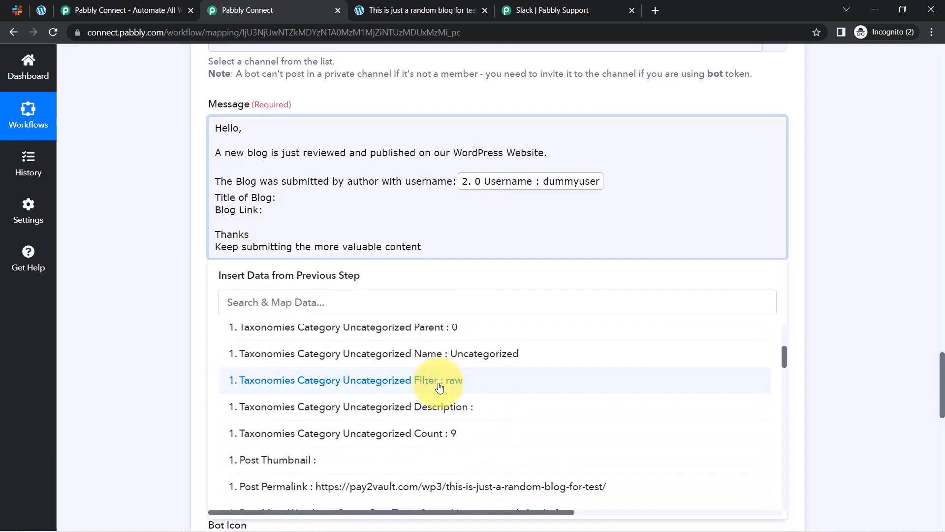
pyautogui.scroll(-5, 440, 388)
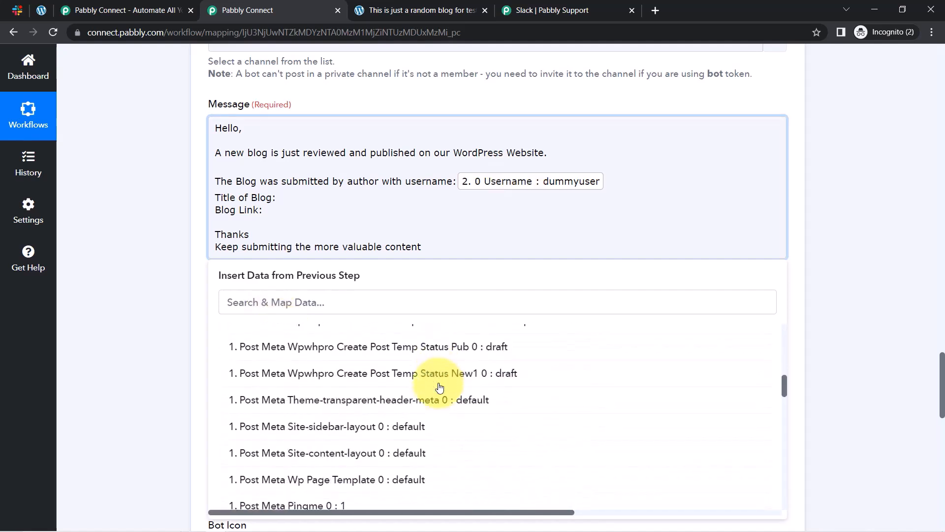
pyautogui.scroll(-5, 440, 387)
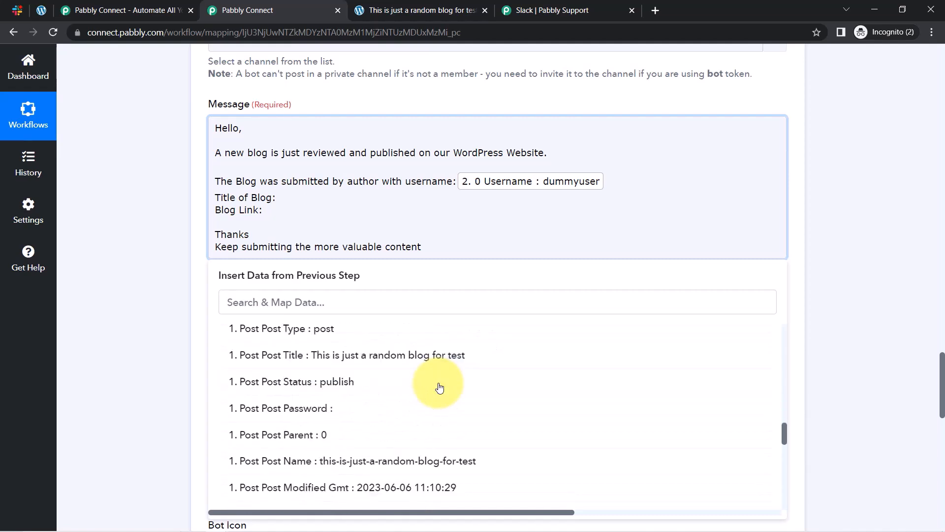
pyautogui.scroll(-2, 440, 388)
pyautogui.scroll(3, 423, 389)
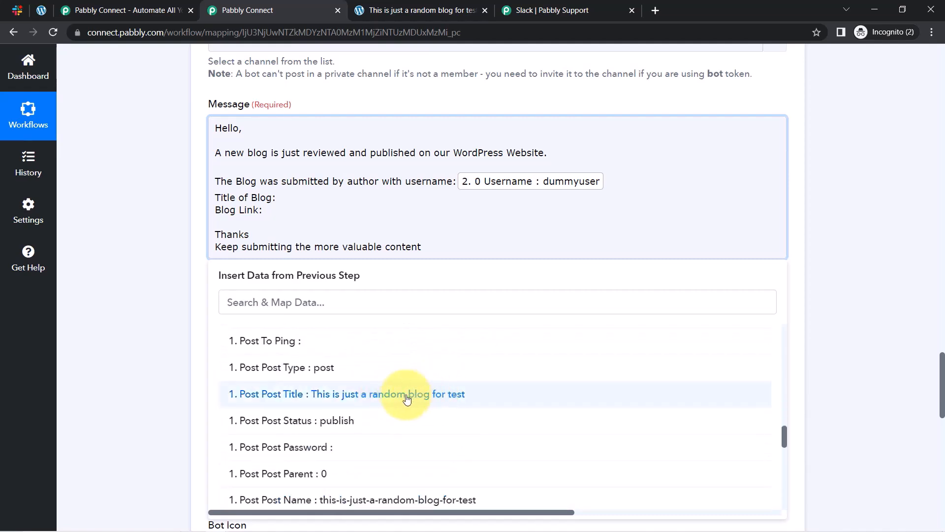
pyautogui.click(406, 399)
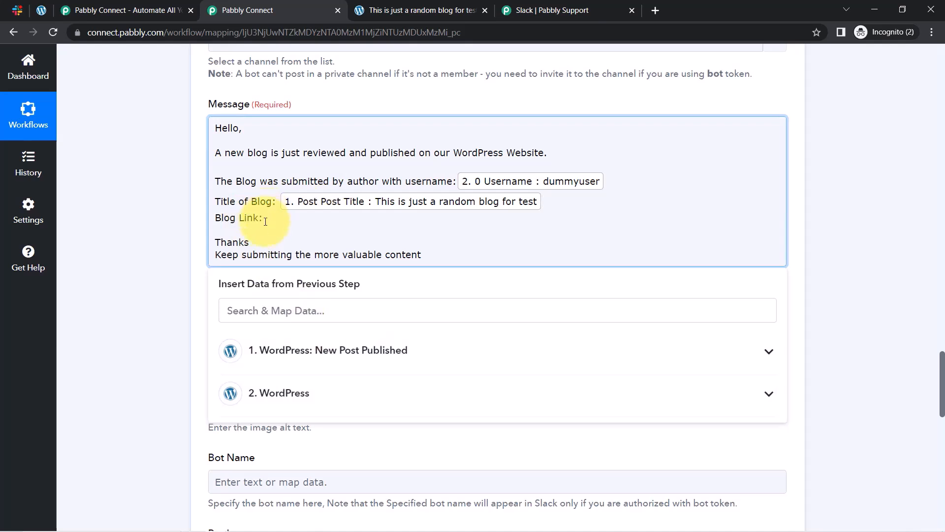
# Insert the post Permalink after 'Blog Link:' and review the finished message.
pyautogui.click(234, 311)
pyautogui.click(285, 351)
pyautogui.scroll(-3, 458, 404)
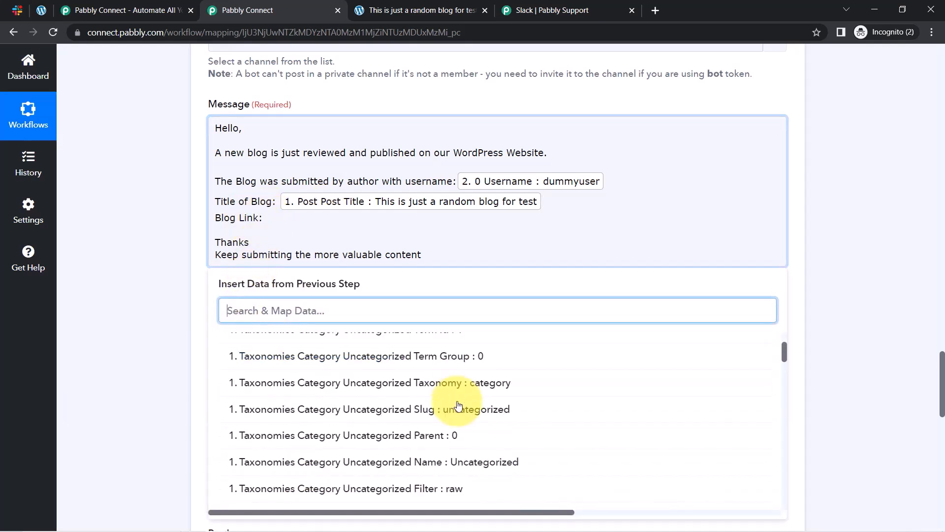
pyautogui.scroll(-3, 457, 405)
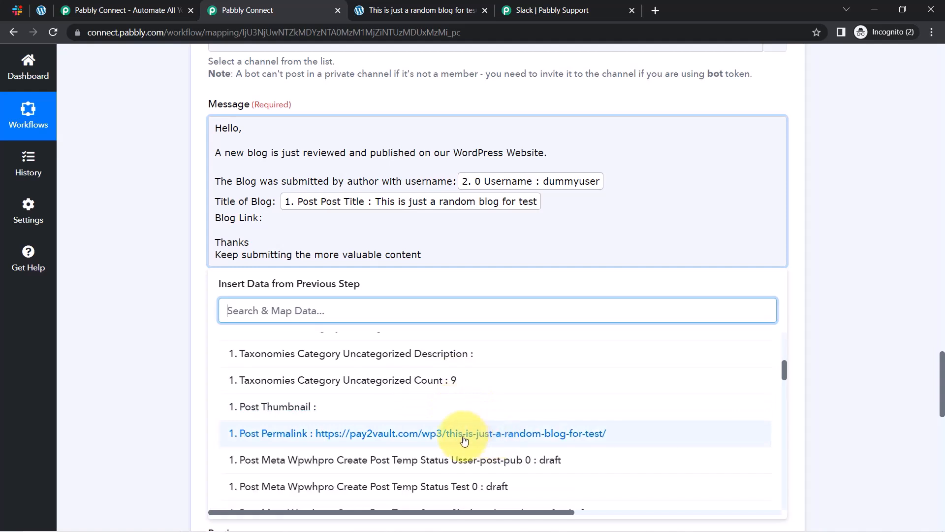
pyautogui.click(315, 433)
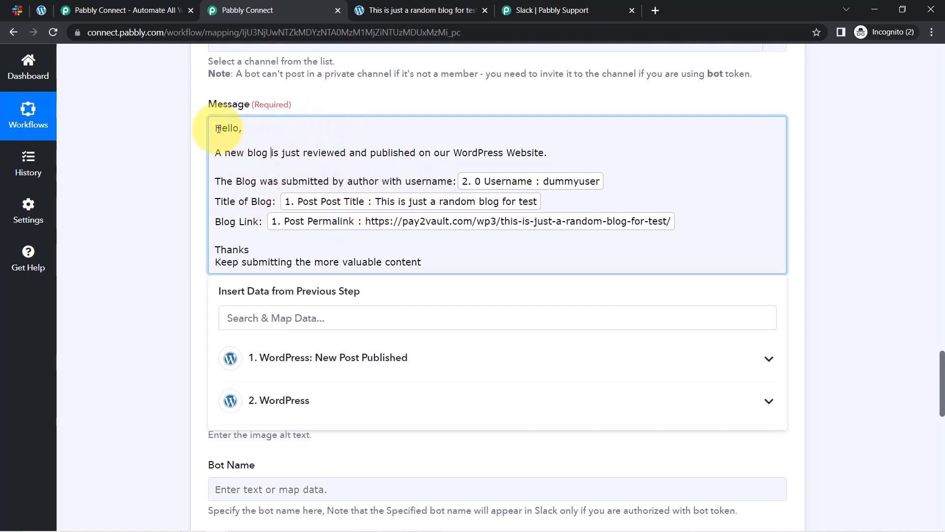
pyautogui.moveTo(218, 129); pyautogui.dragTo(557, 154)
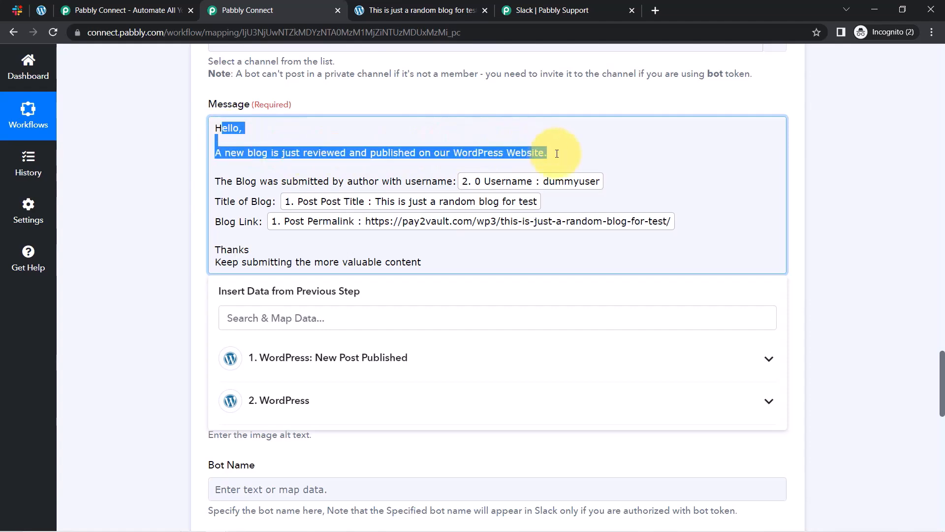
pyautogui.scroll(-5, 359, 401)
# Save the Slack step and send a test message to the random channel.
pyautogui.click(144, 300)
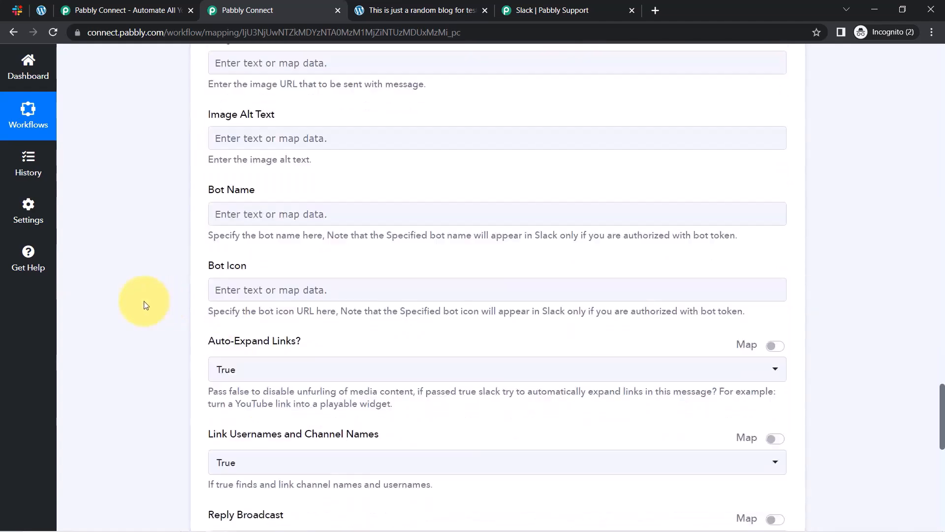
pyautogui.scroll(-8, 144, 300)
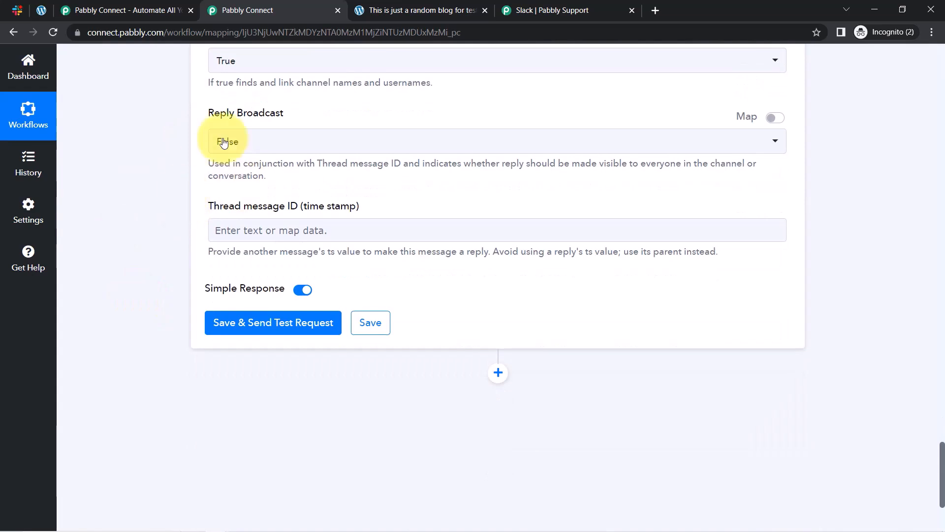
pyautogui.click(249, 323)
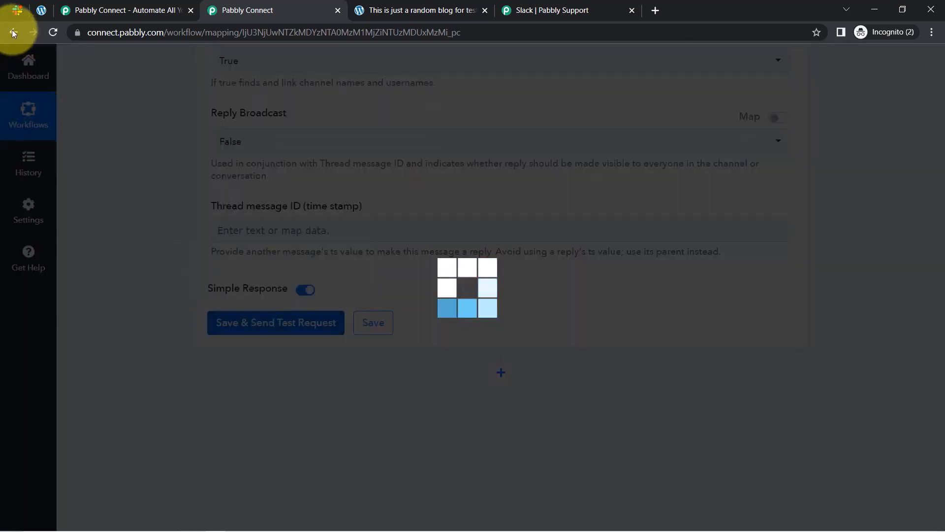
# Reload Slack to look for the test message, recheck the Slack step's message, then return to Slack.
pyautogui.click(16, 10)
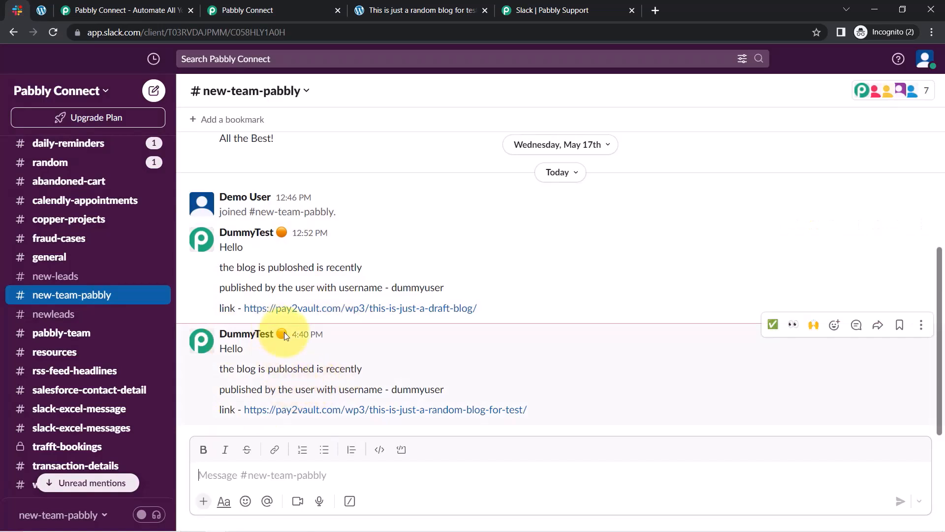
pyautogui.click(53, 32)
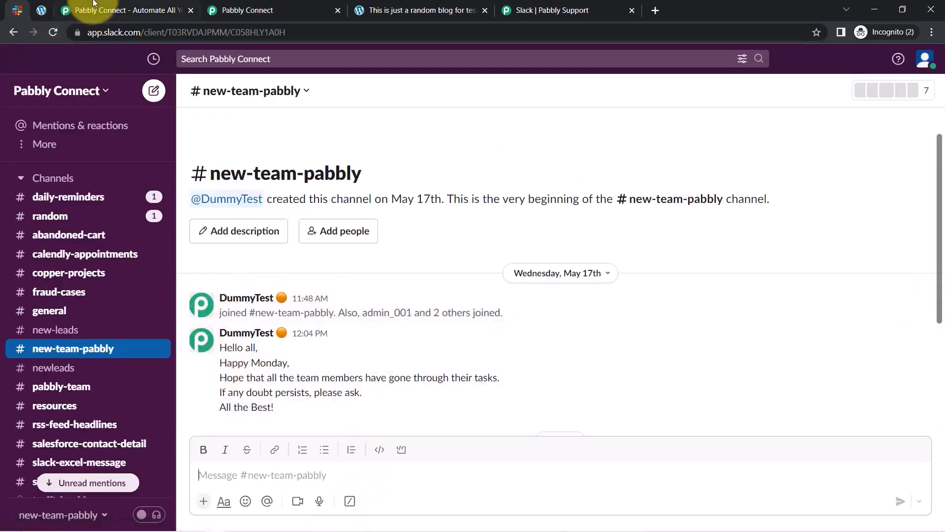
pyautogui.click(233, 6)
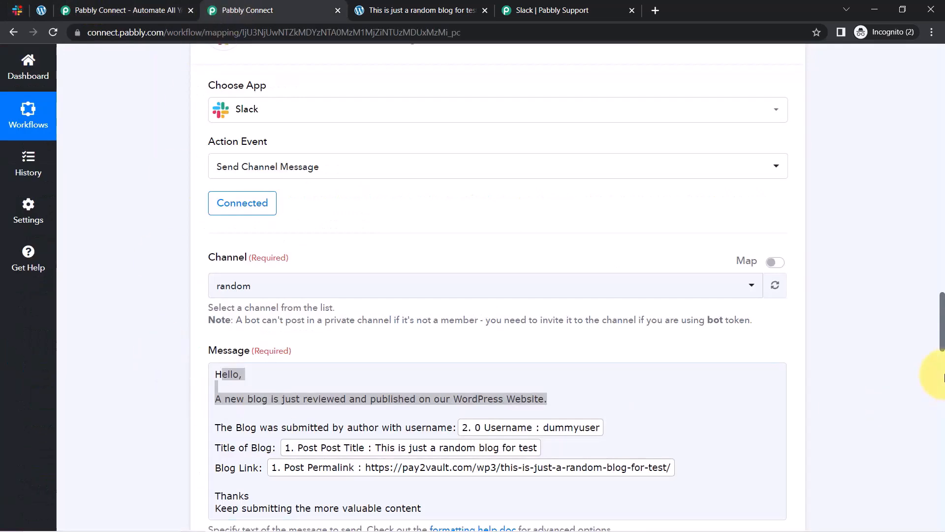
pyautogui.scroll(-3, 938, 345)
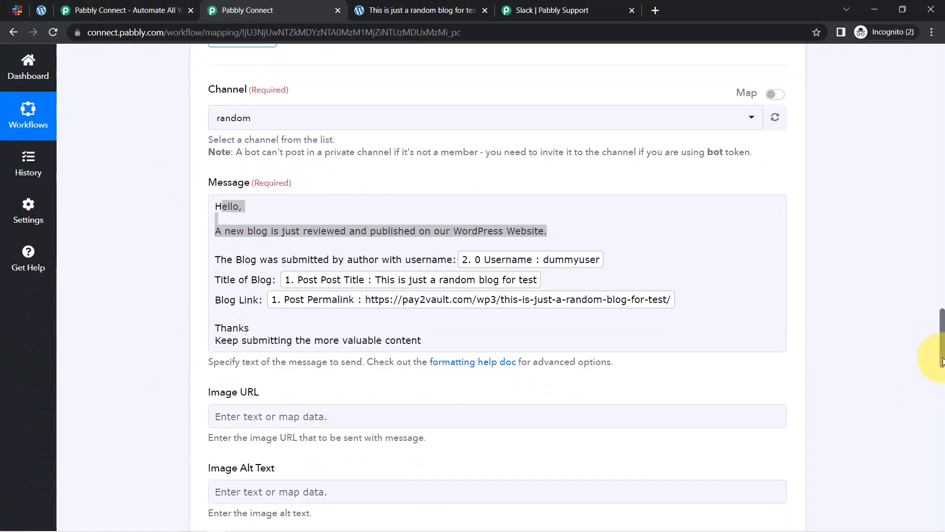
pyautogui.scroll(4, 935, 338)
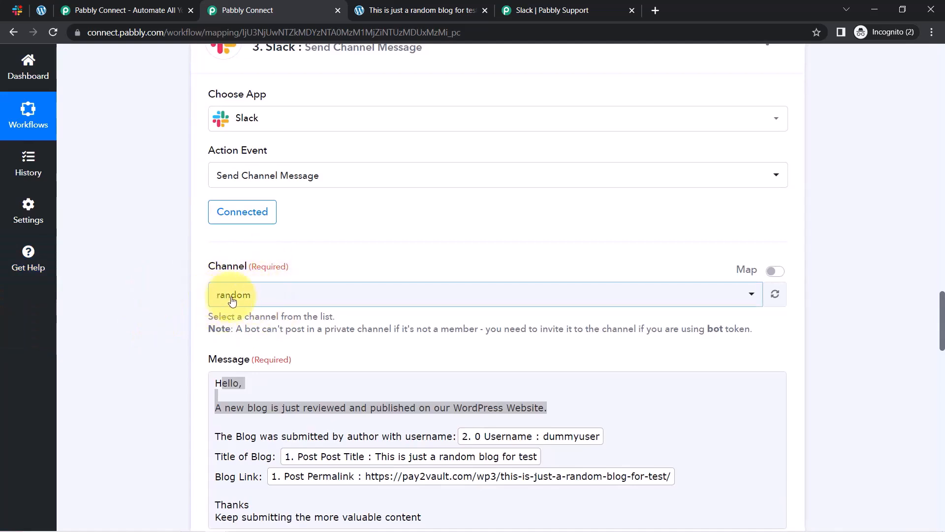
pyautogui.click(211, 402)
pyautogui.click(15, 12)
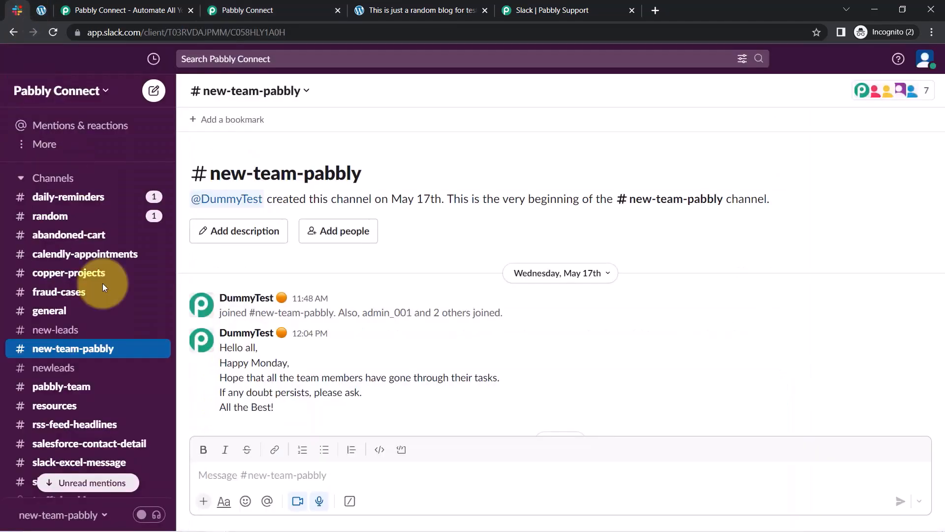
# Open the #random channel and locate the received blog announcement message.
pyautogui.click(63, 245)
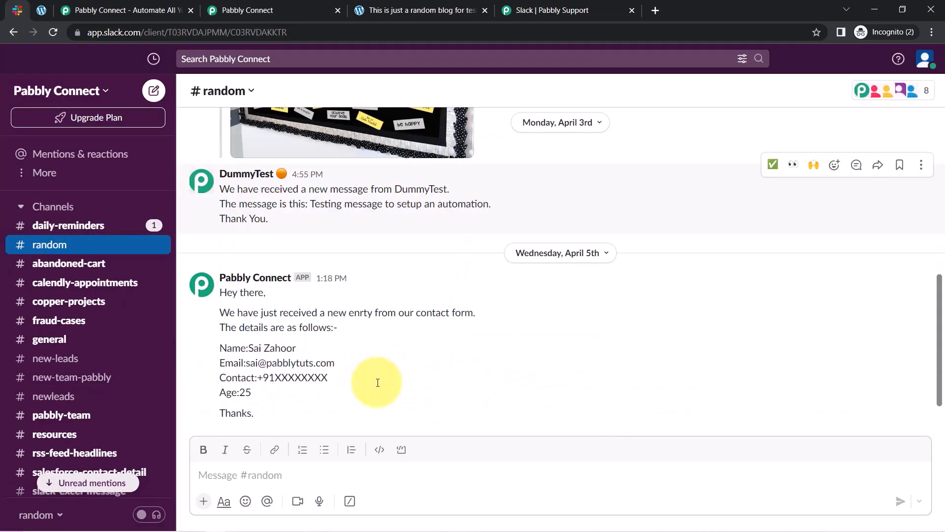
pyautogui.scroll(-15, 377, 384)
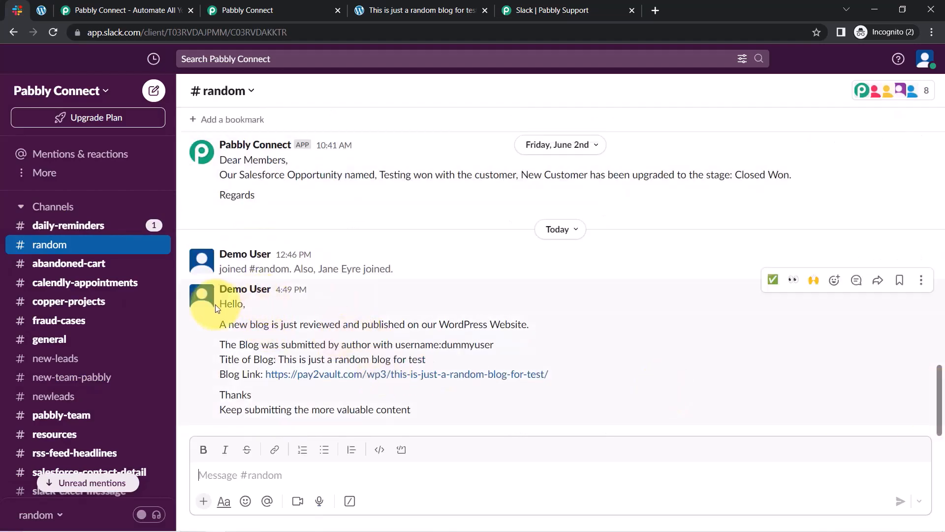
pyautogui.moveTo(221, 308); pyautogui.dragTo(273, 360)
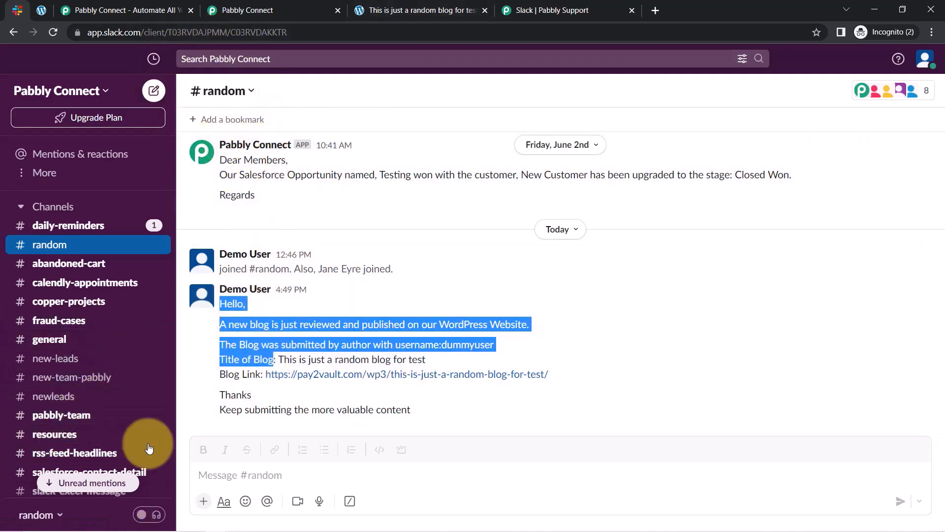
pyautogui.click(273, 10)
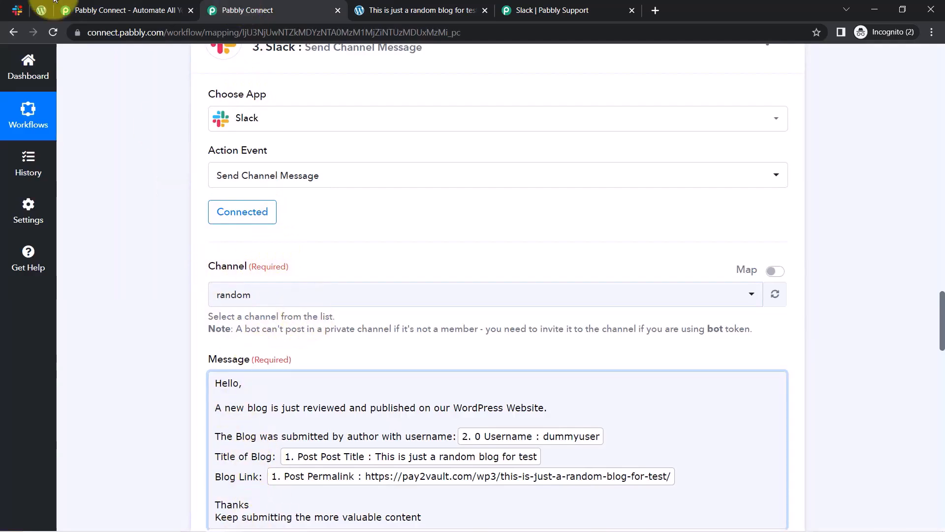
pyautogui.click(8, 10)
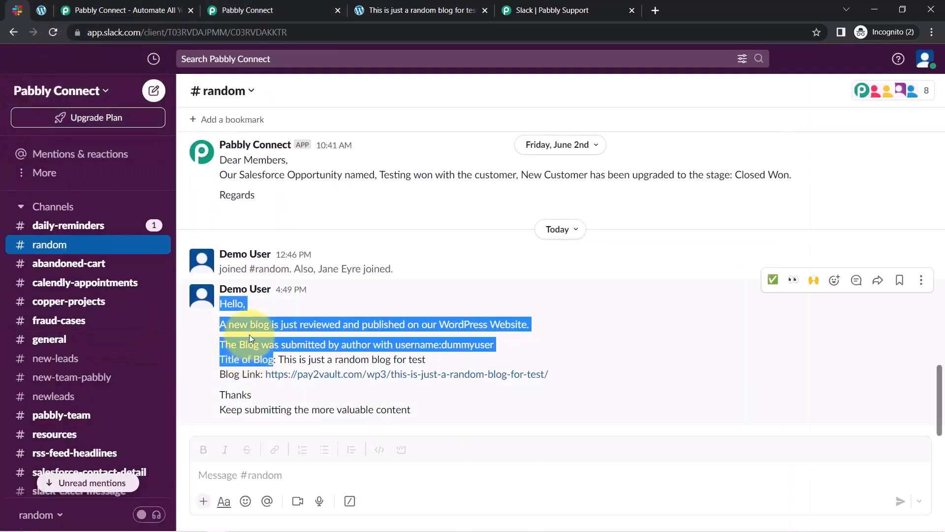
pyautogui.click(249, 334)
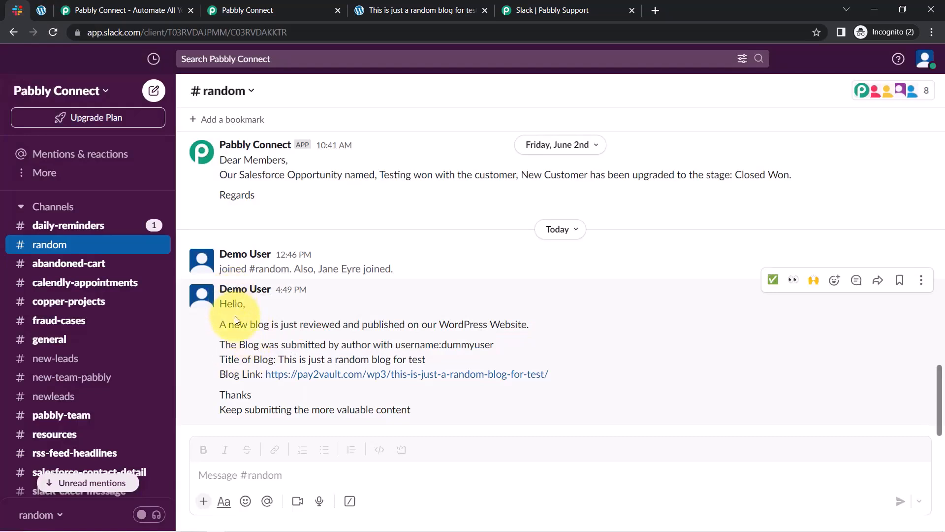
# Verify the message's 'submitted by' author username, blog title and closing line.
pyautogui.moveTo(234, 324); pyautogui.dragTo(499, 325)
pyautogui.moveTo(286, 344); pyautogui.dragTo(341, 344)
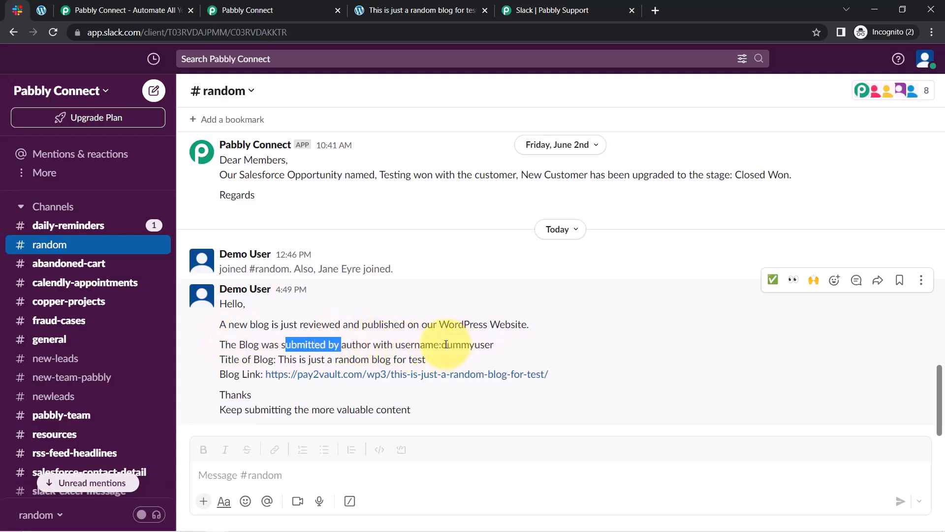
pyautogui.moveTo(446, 344); pyautogui.dragTo(483, 348)
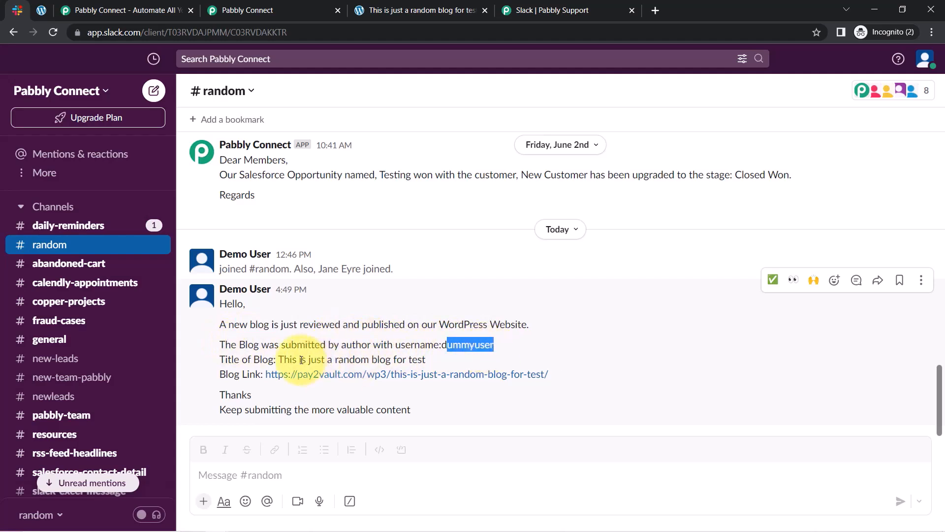
pyautogui.moveTo(298, 358); pyautogui.dragTo(425, 360)
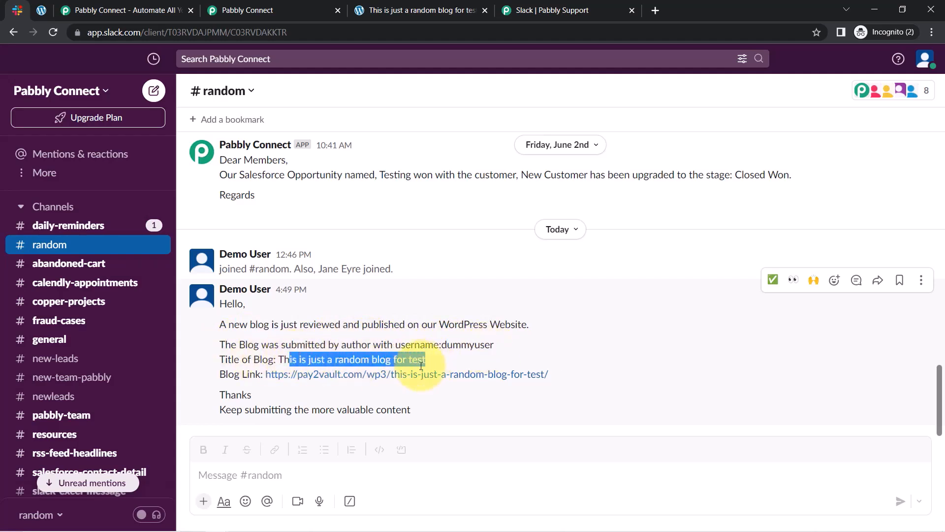
pyautogui.click(236, 383)
pyautogui.moveTo(238, 407); pyautogui.dragTo(403, 402)
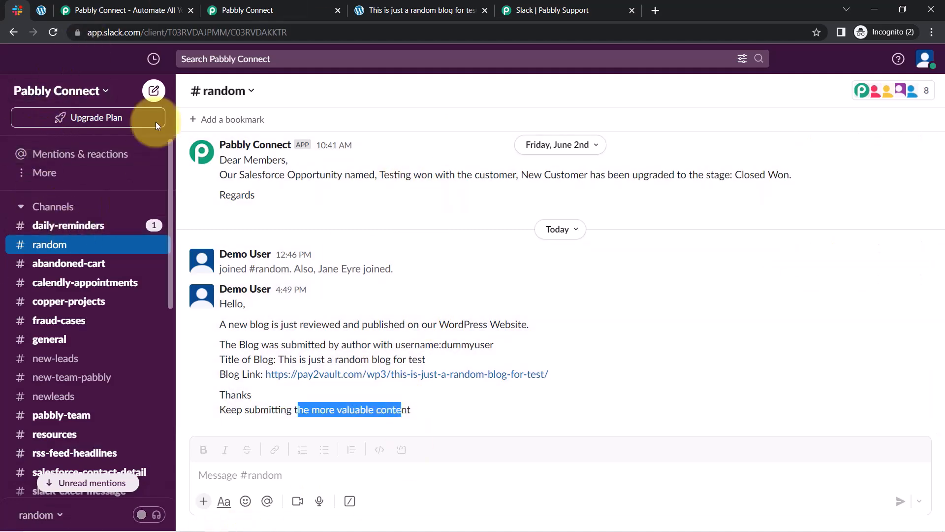
# Cross-check against the WordPress admin site, then review the whole announcement in #random.
pyautogui.click(41, 9)
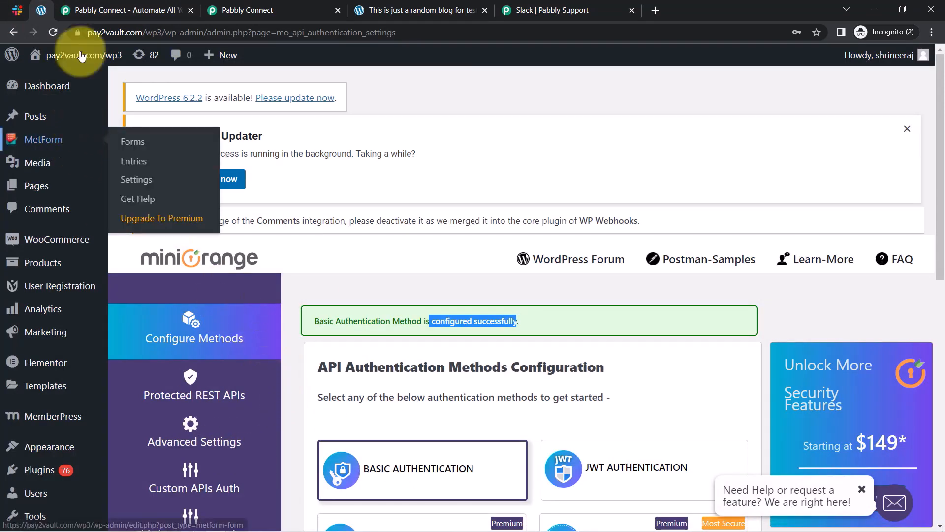
pyautogui.click(16, 10)
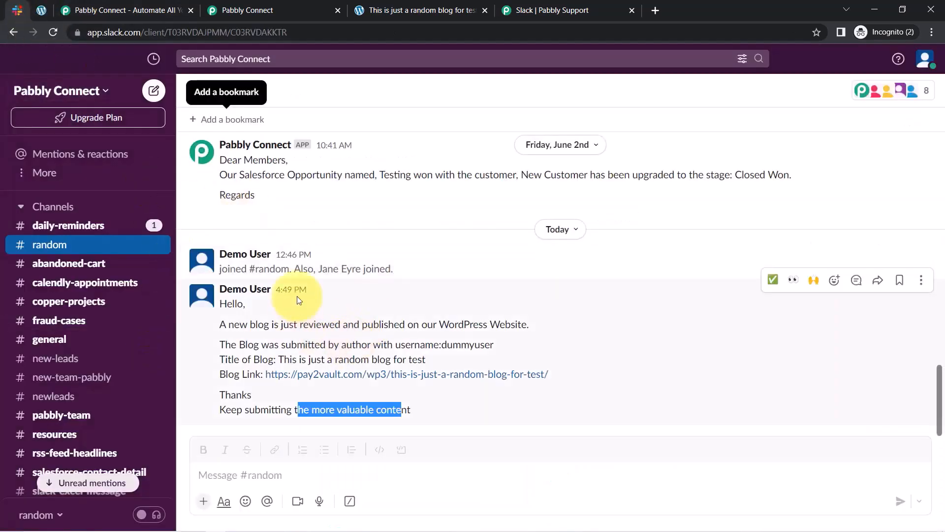
pyautogui.moveTo(233, 303); pyautogui.dragTo(367, 421)
pyautogui.tripleClick(366, 419)
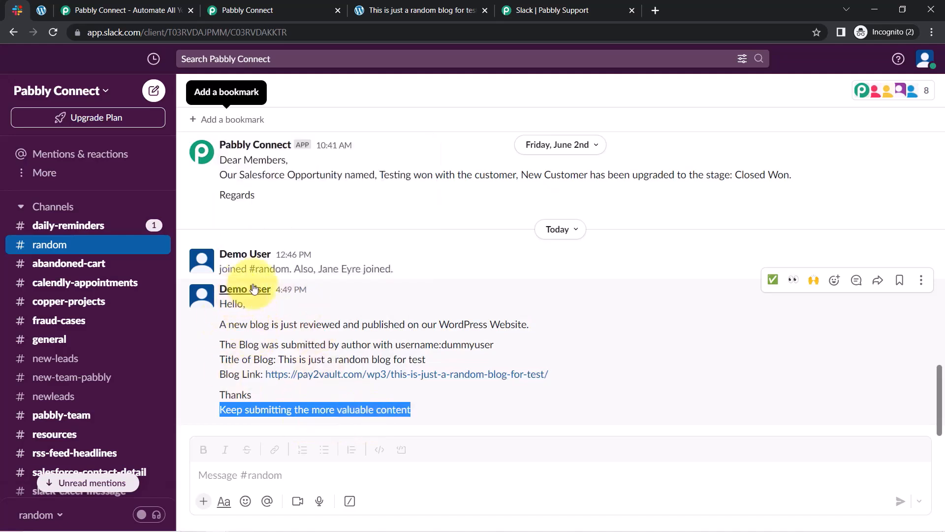
pyautogui.moveTo(256, 291)
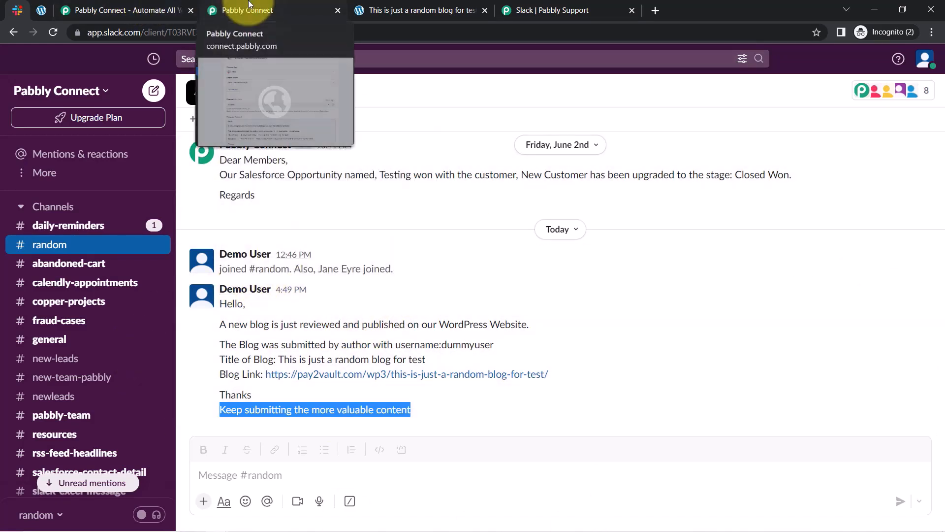
pyautogui.click(249, 4)
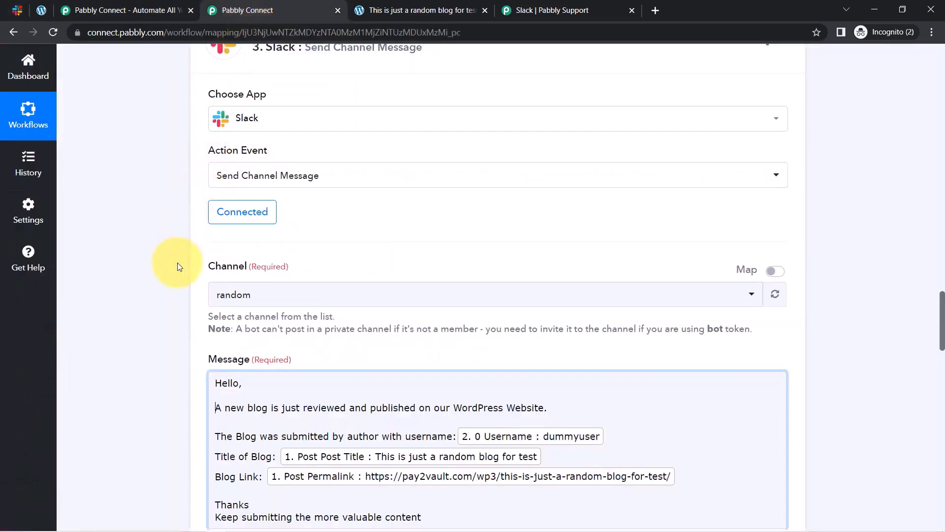
# Collapse the Slack message, Search User and trigger steps to show the whole workflow.
pyautogui.scroll(6, 172, 261)
pyautogui.click(315, 364)
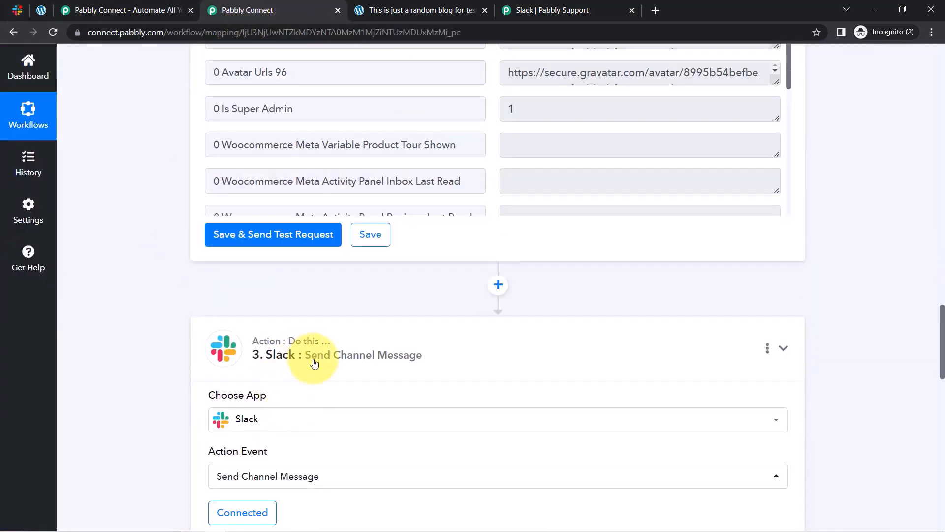
pyautogui.scroll(10, 315, 363)
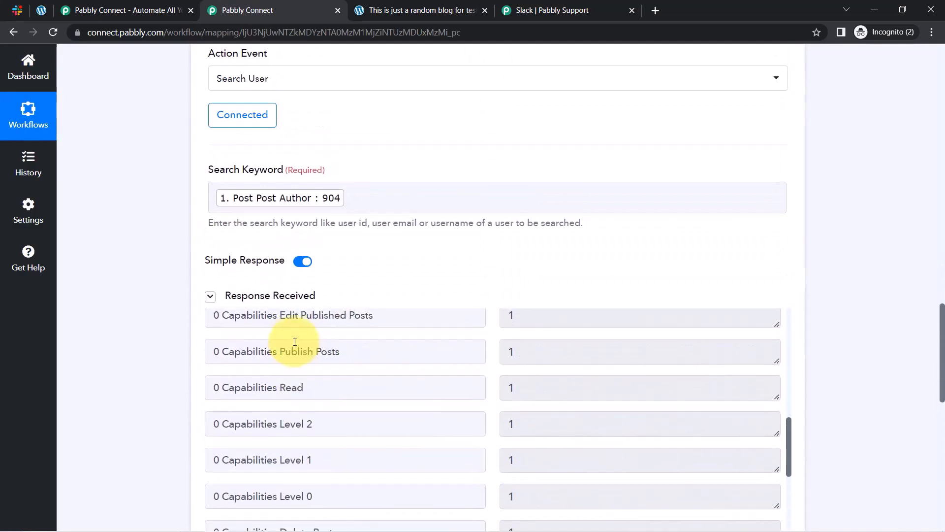
pyautogui.scroll(9, 141, 326)
pyautogui.scroll(-3, 141, 324)
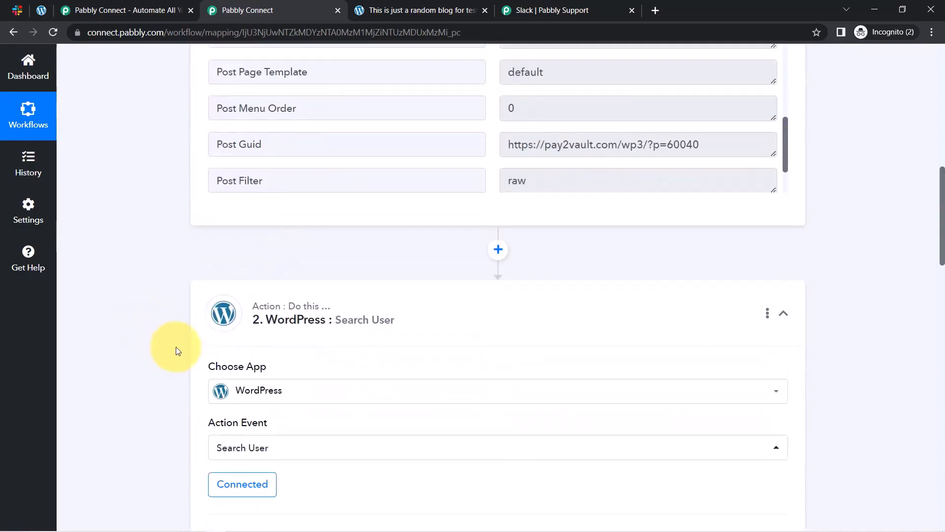
pyautogui.click(267, 322)
pyautogui.scroll(15, 170, 327)
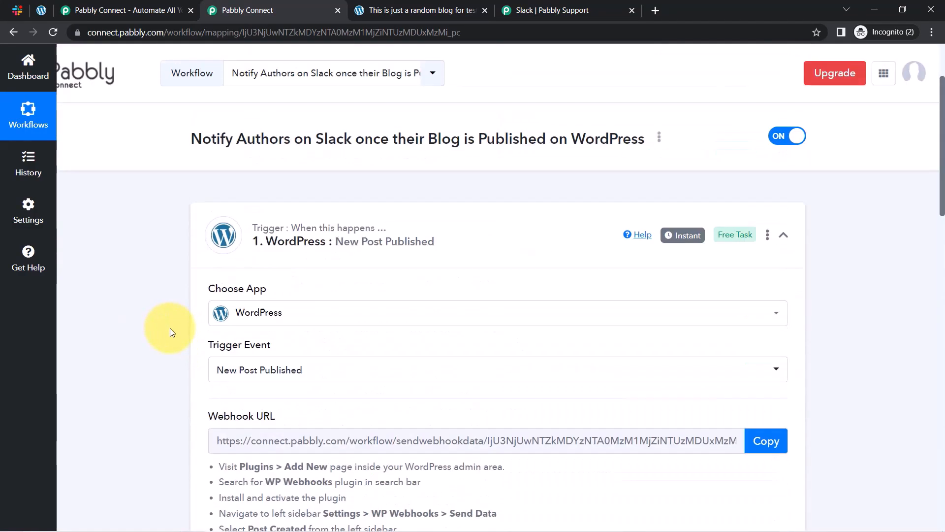
pyautogui.click(306, 266)
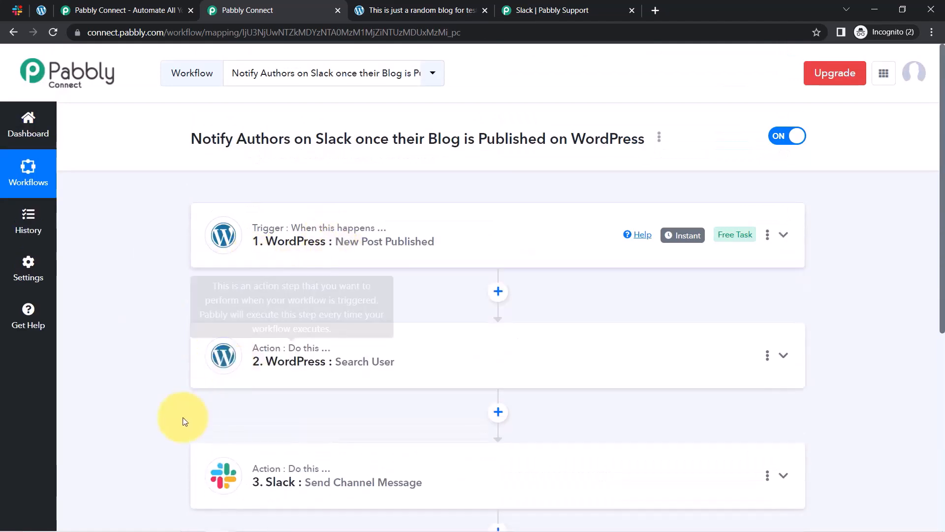
pyautogui.scroll(-4, 182, 418)
pyautogui.scroll(4, 198, 392)
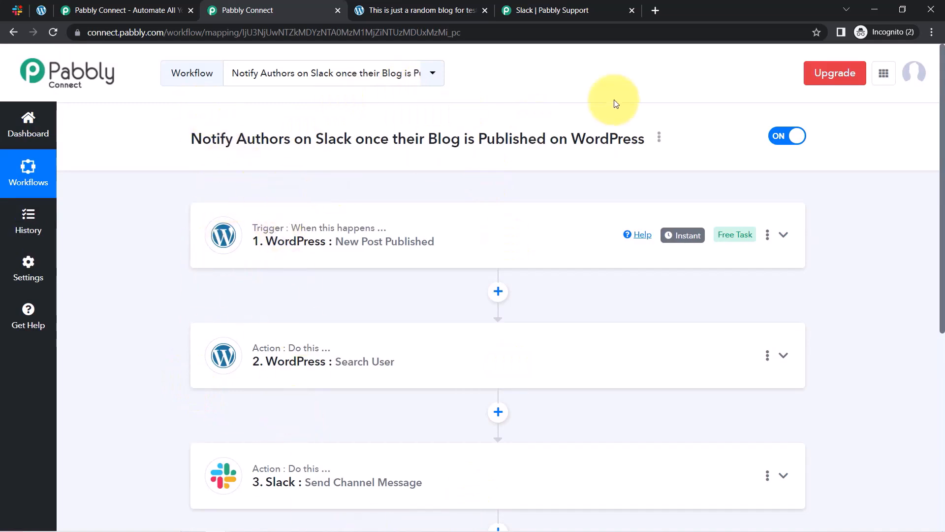
# Copy the workflow's share link from its Share option.
pyautogui.click(658, 137)
pyautogui.click(566, 197)
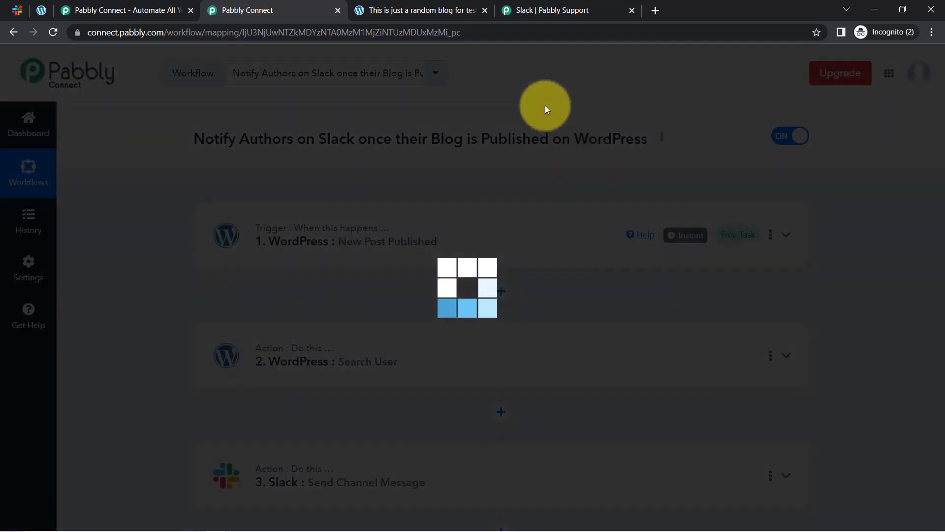
pyautogui.click(639, 292)
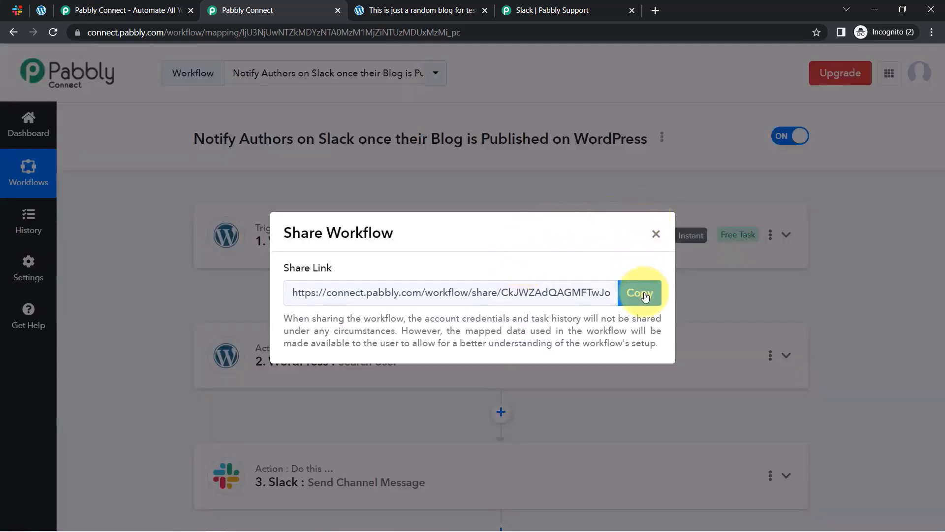
pyautogui.click(658, 234)
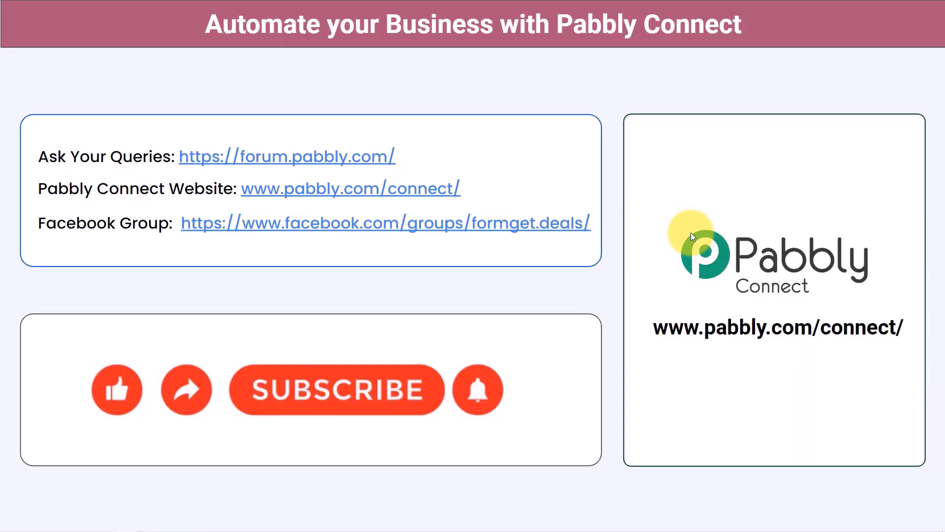